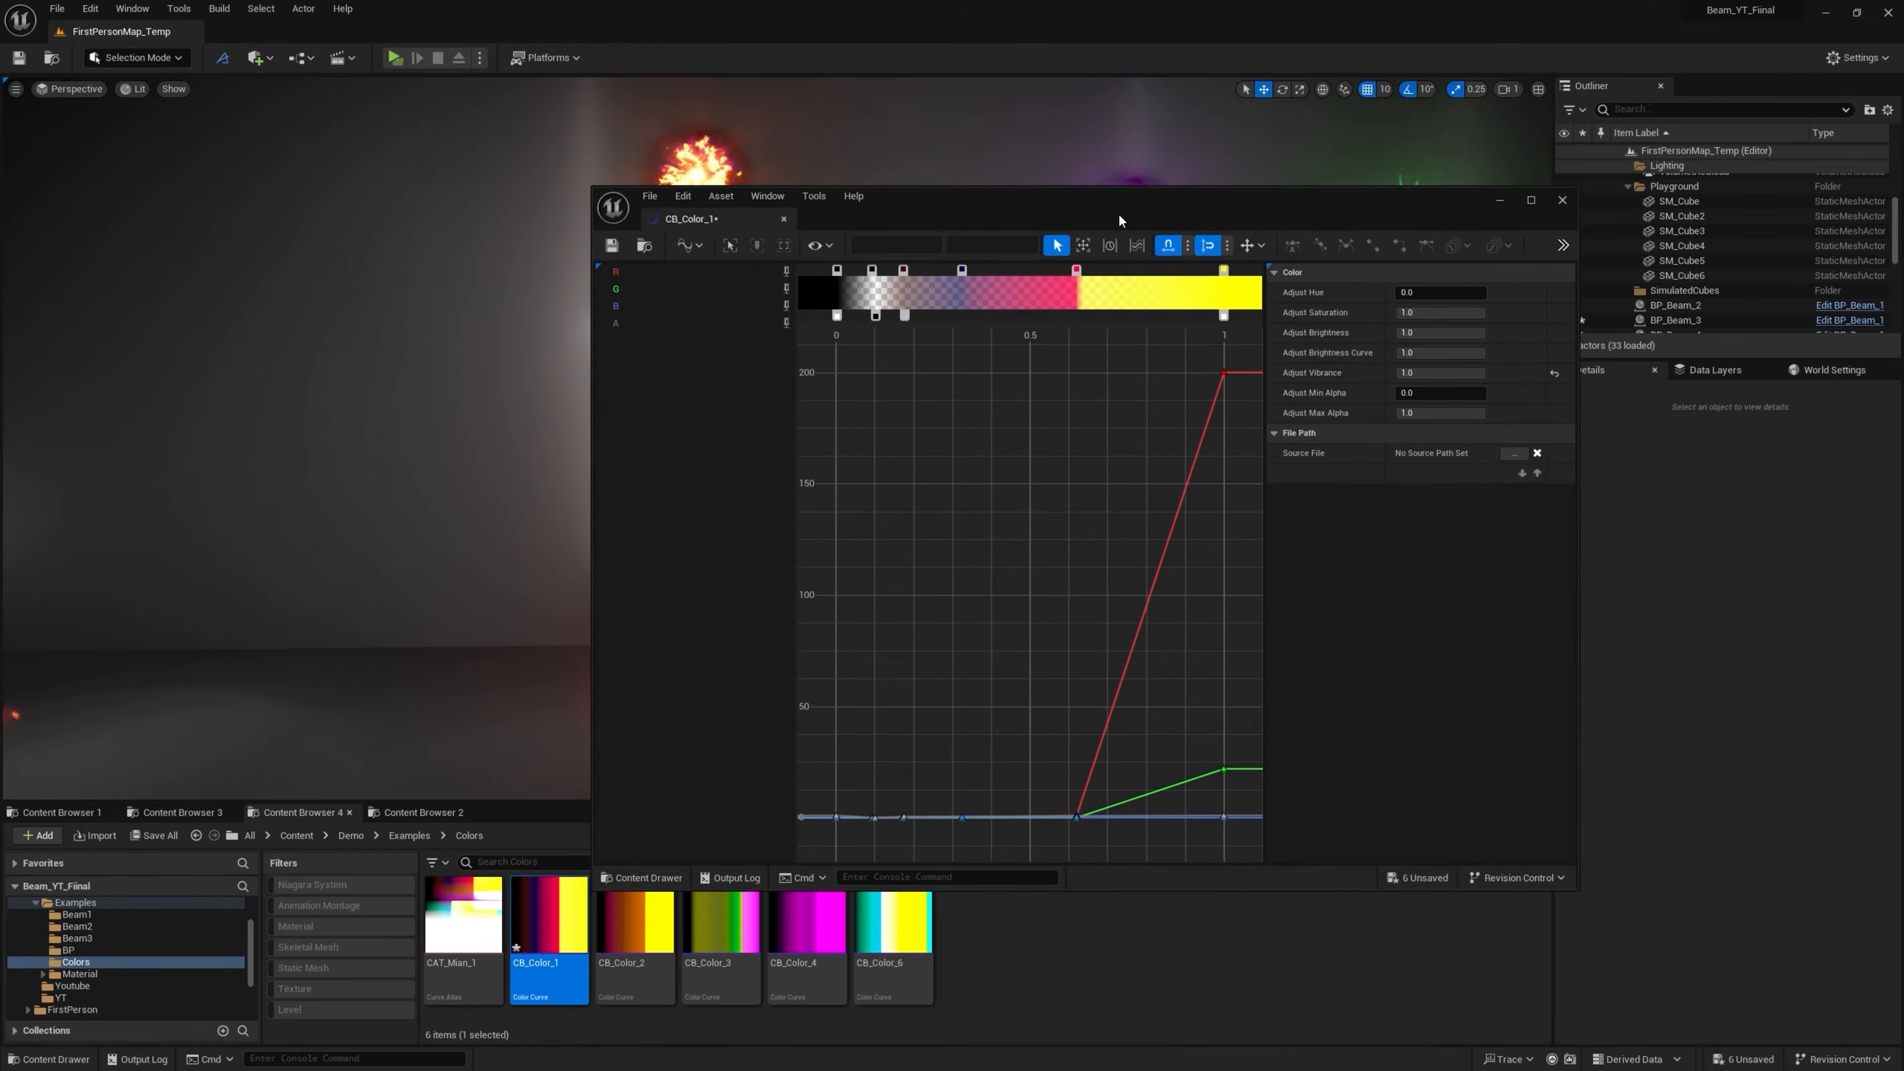
# Move and narrow the CB_Color_1 curve editor to uncover the left beam, and set Adjust Hue to 359
pyautogui.moveTo(1121, 220); pyautogui.dragTo(1247, 403)
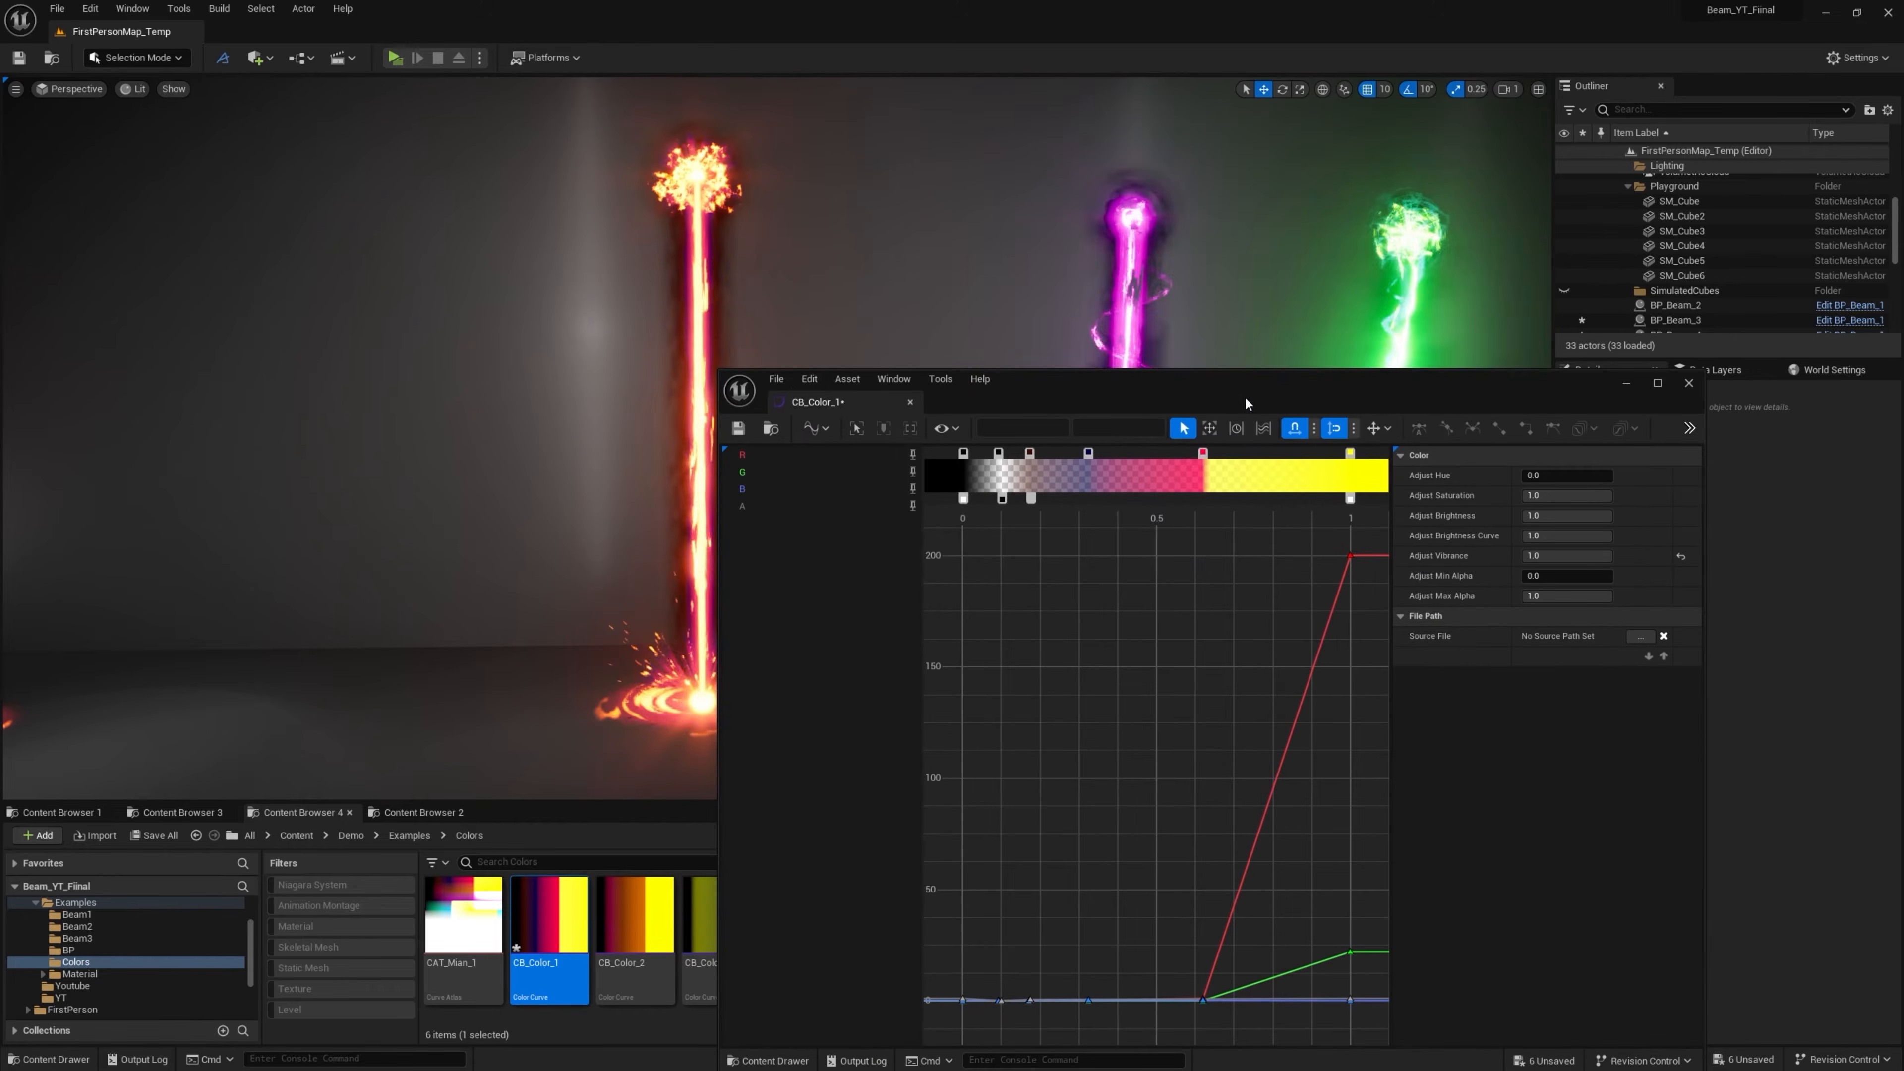
pyautogui.moveTo(718, 375); pyautogui.dragTo(899, 374)
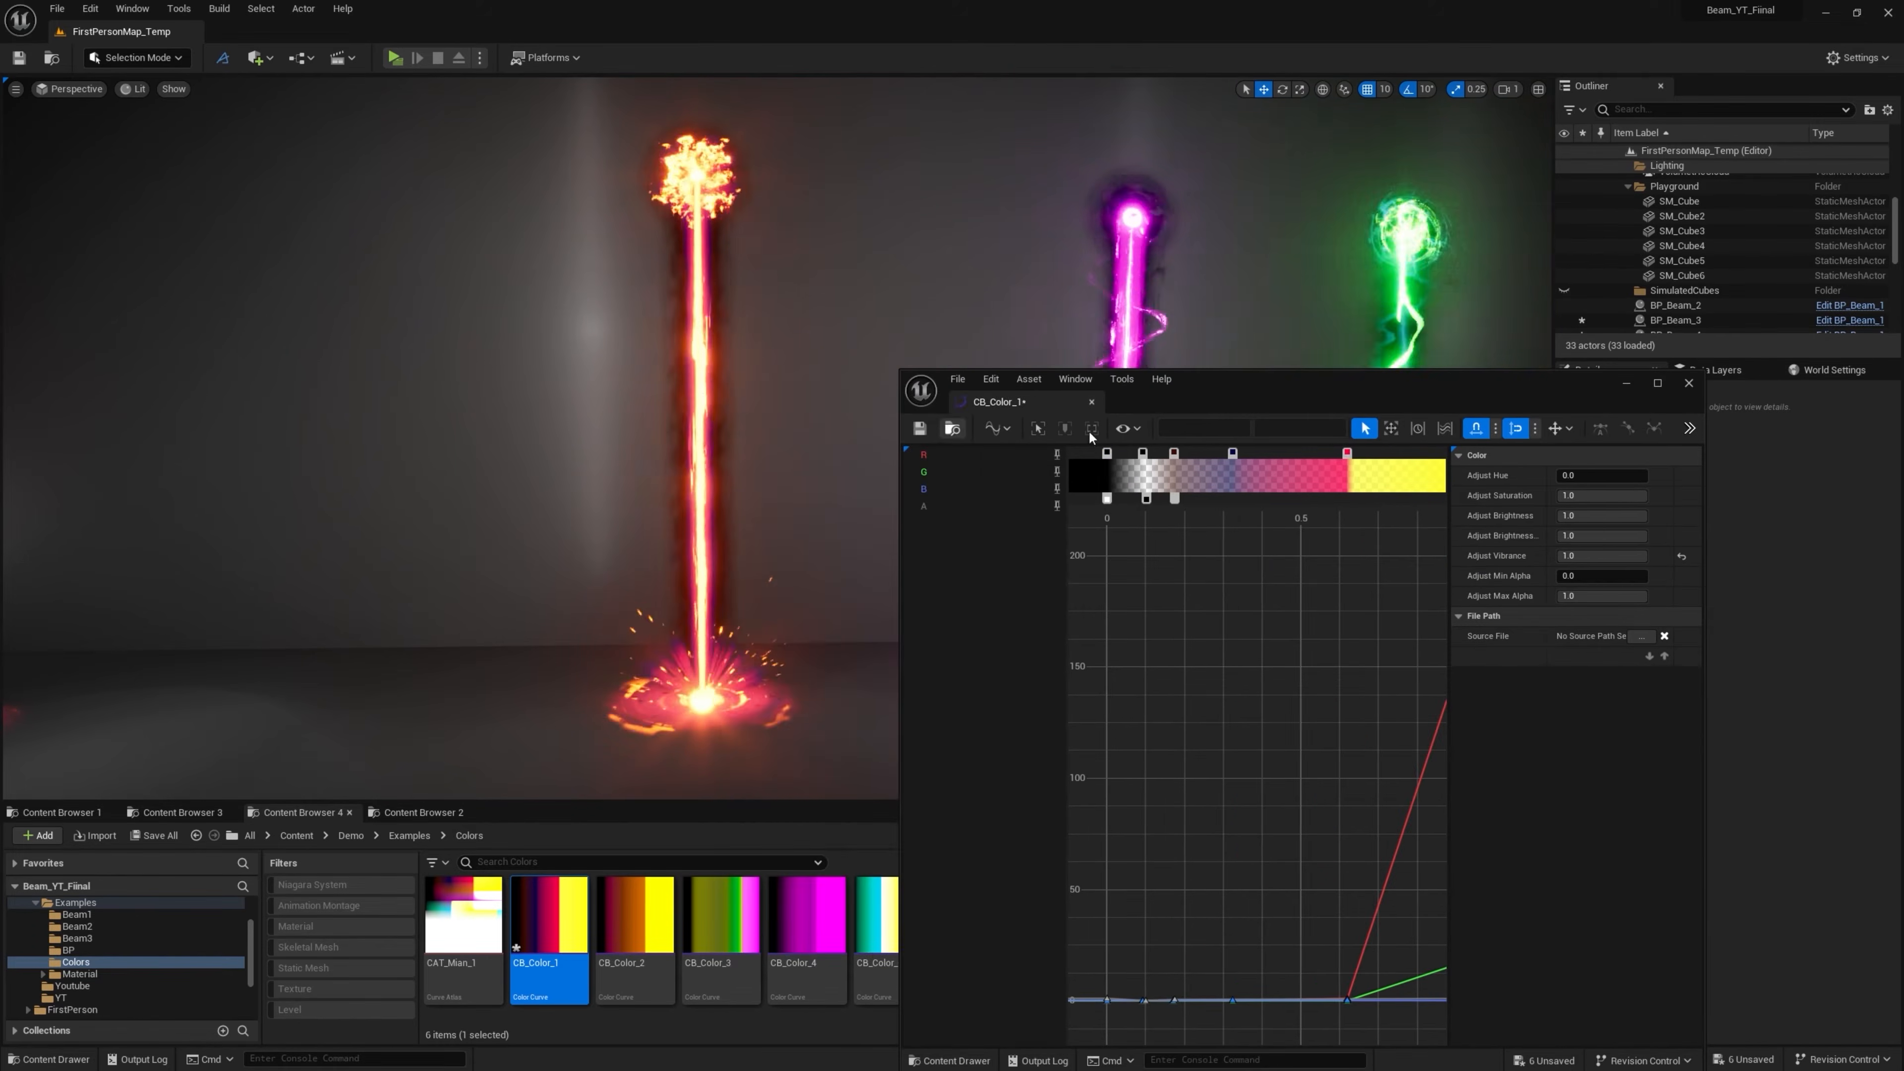
pyautogui.moveTo(1306, 420); pyautogui.dragTo(1254, 353)
pyautogui.moveTo(1502, 419); pyautogui.dragTo(1501, 419)
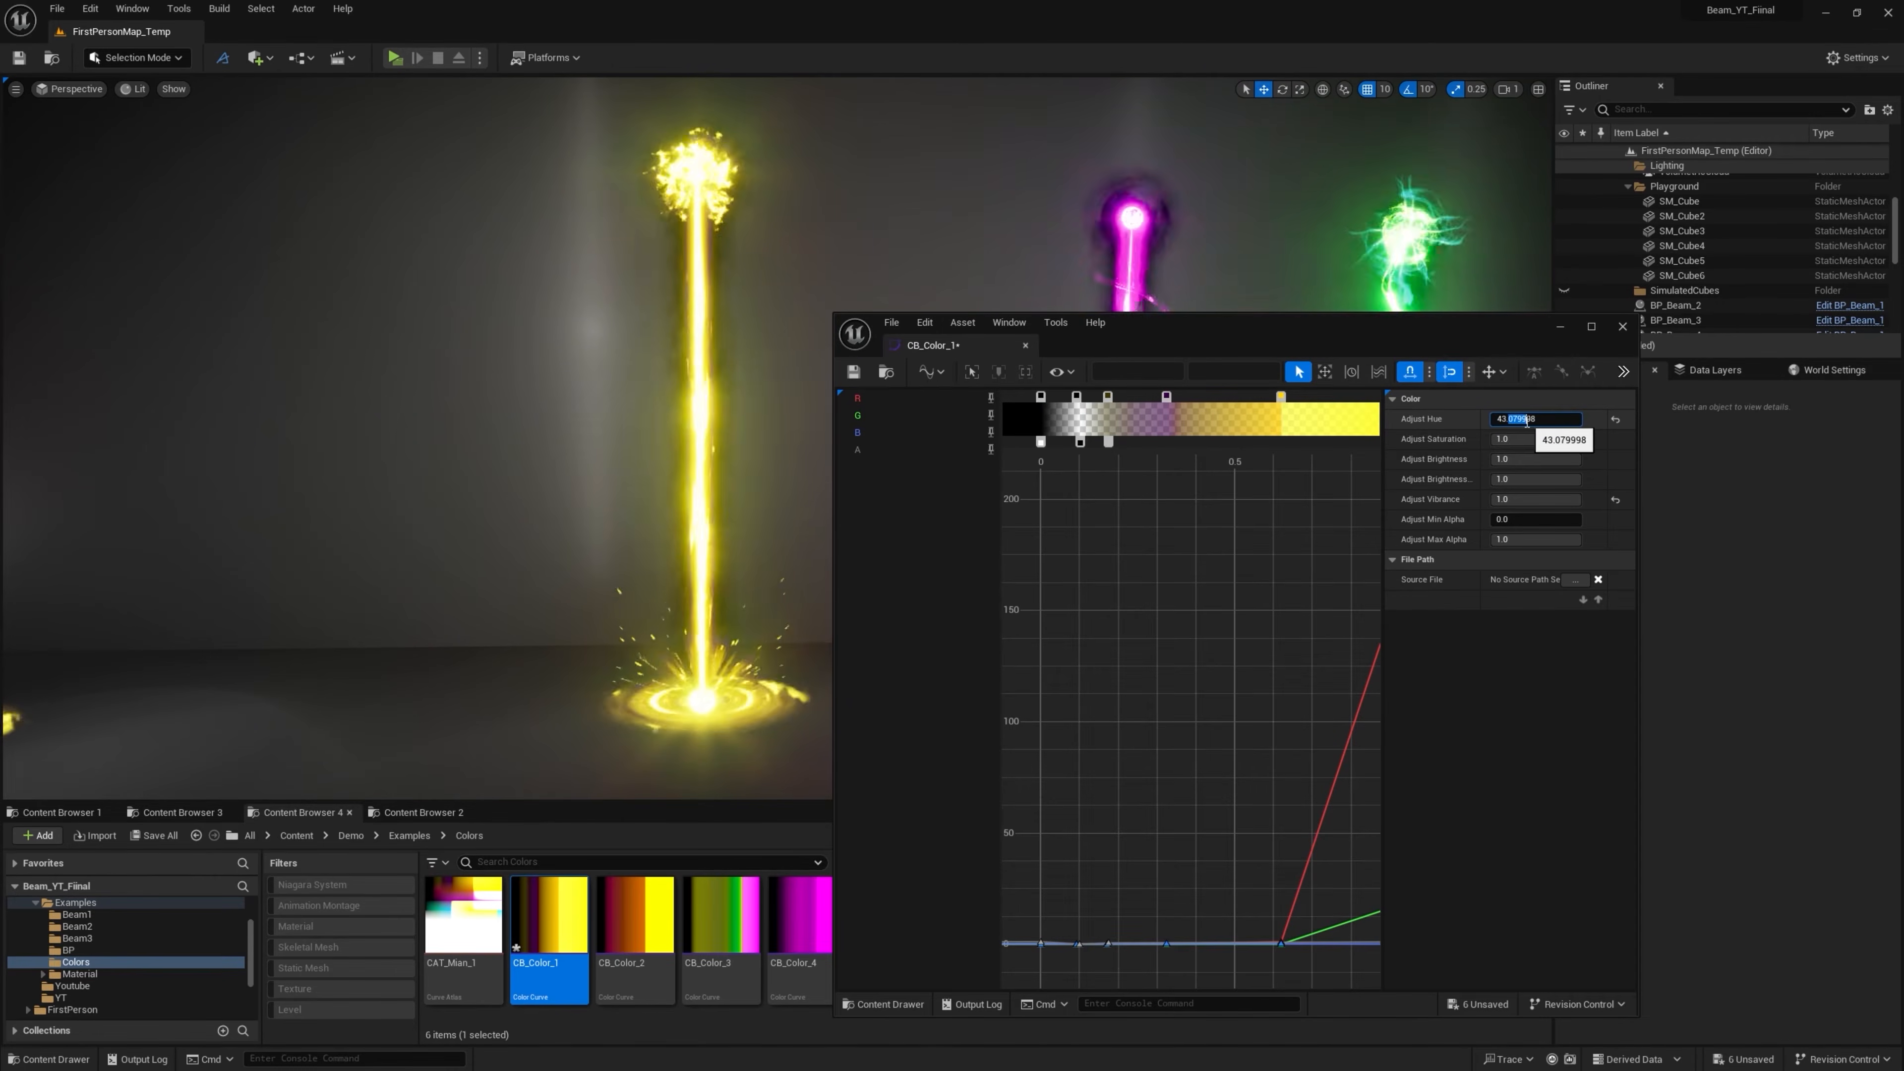
pyautogui.write('359')
pyautogui.press('Return')
# Try other Adjust Hue and Adjust Brightness values on CB_Color_1, and undo these changes
pyautogui.moveTo(1493, 422); pyautogui.dragTo(1552, 420)
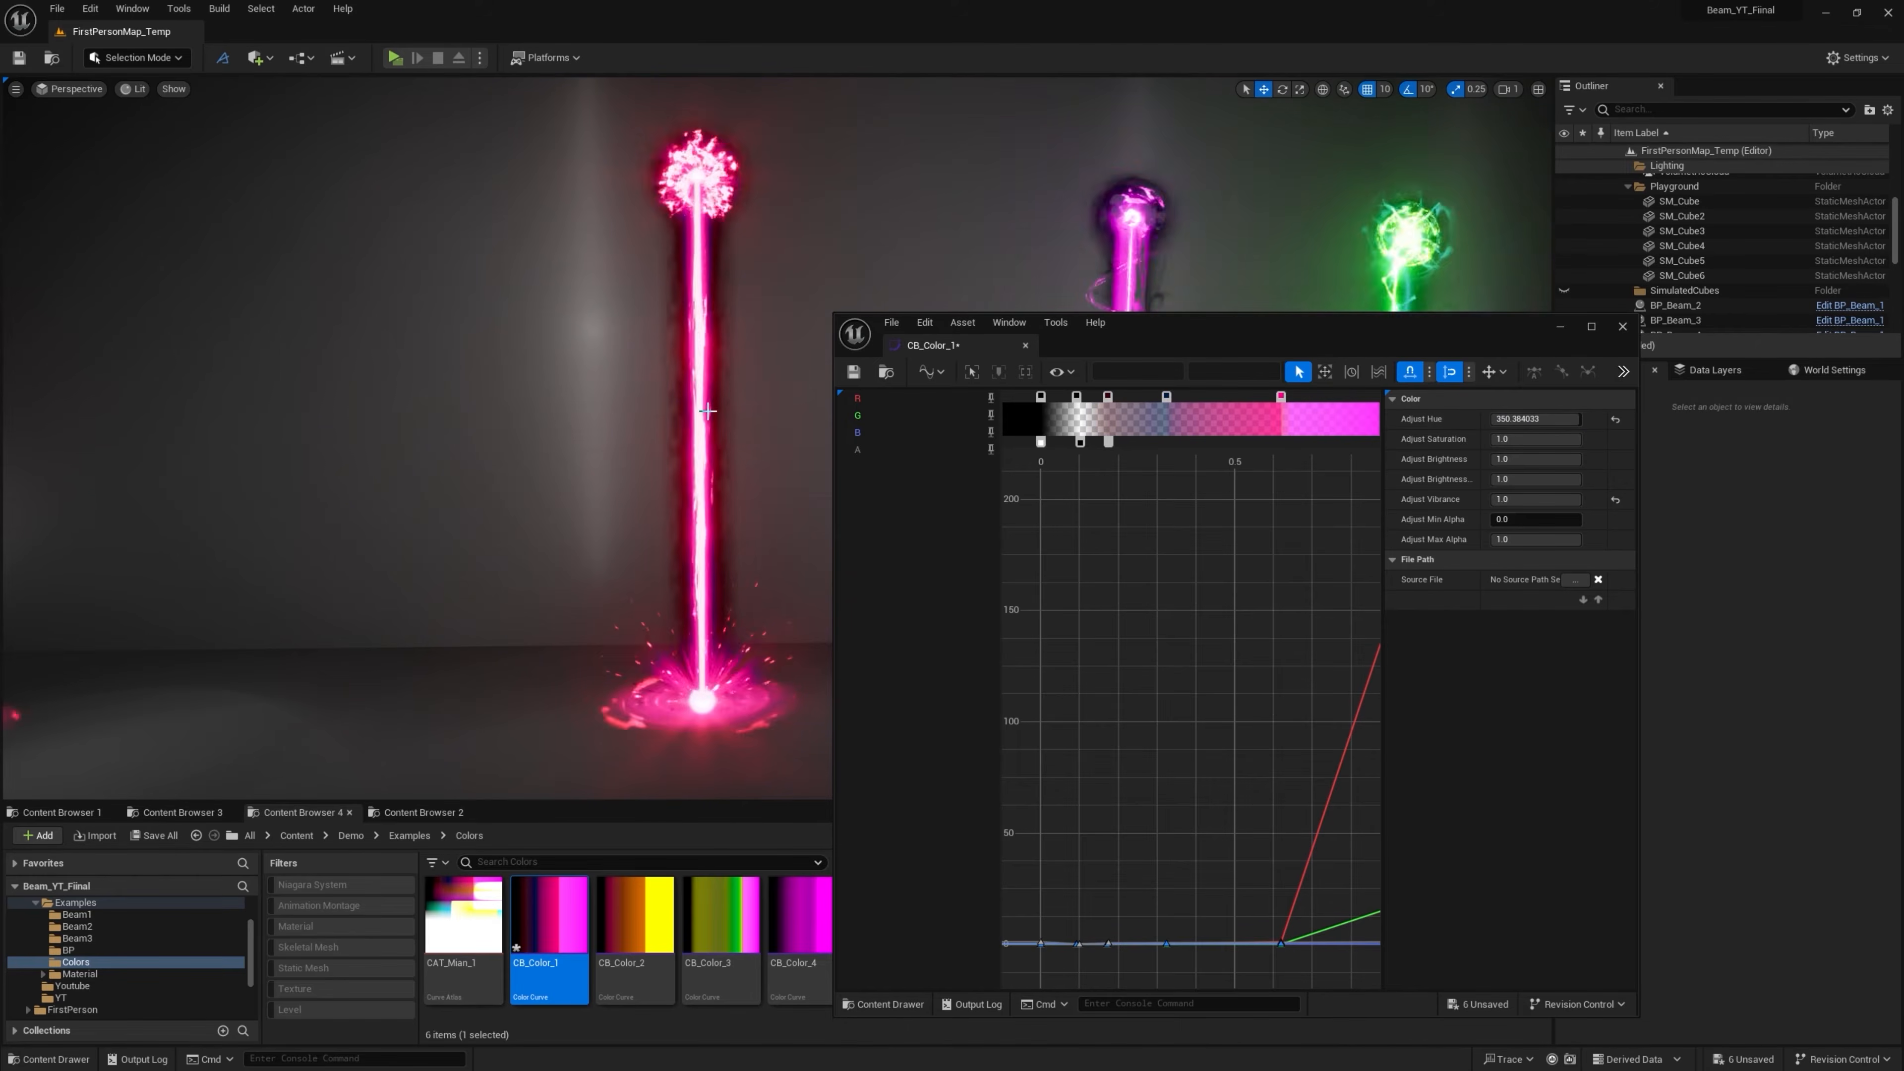
pyautogui.moveTo(1560, 419); pyautogui.dragTo(1441, 462)
pyautogui.hotkey('ctrl', 'z')
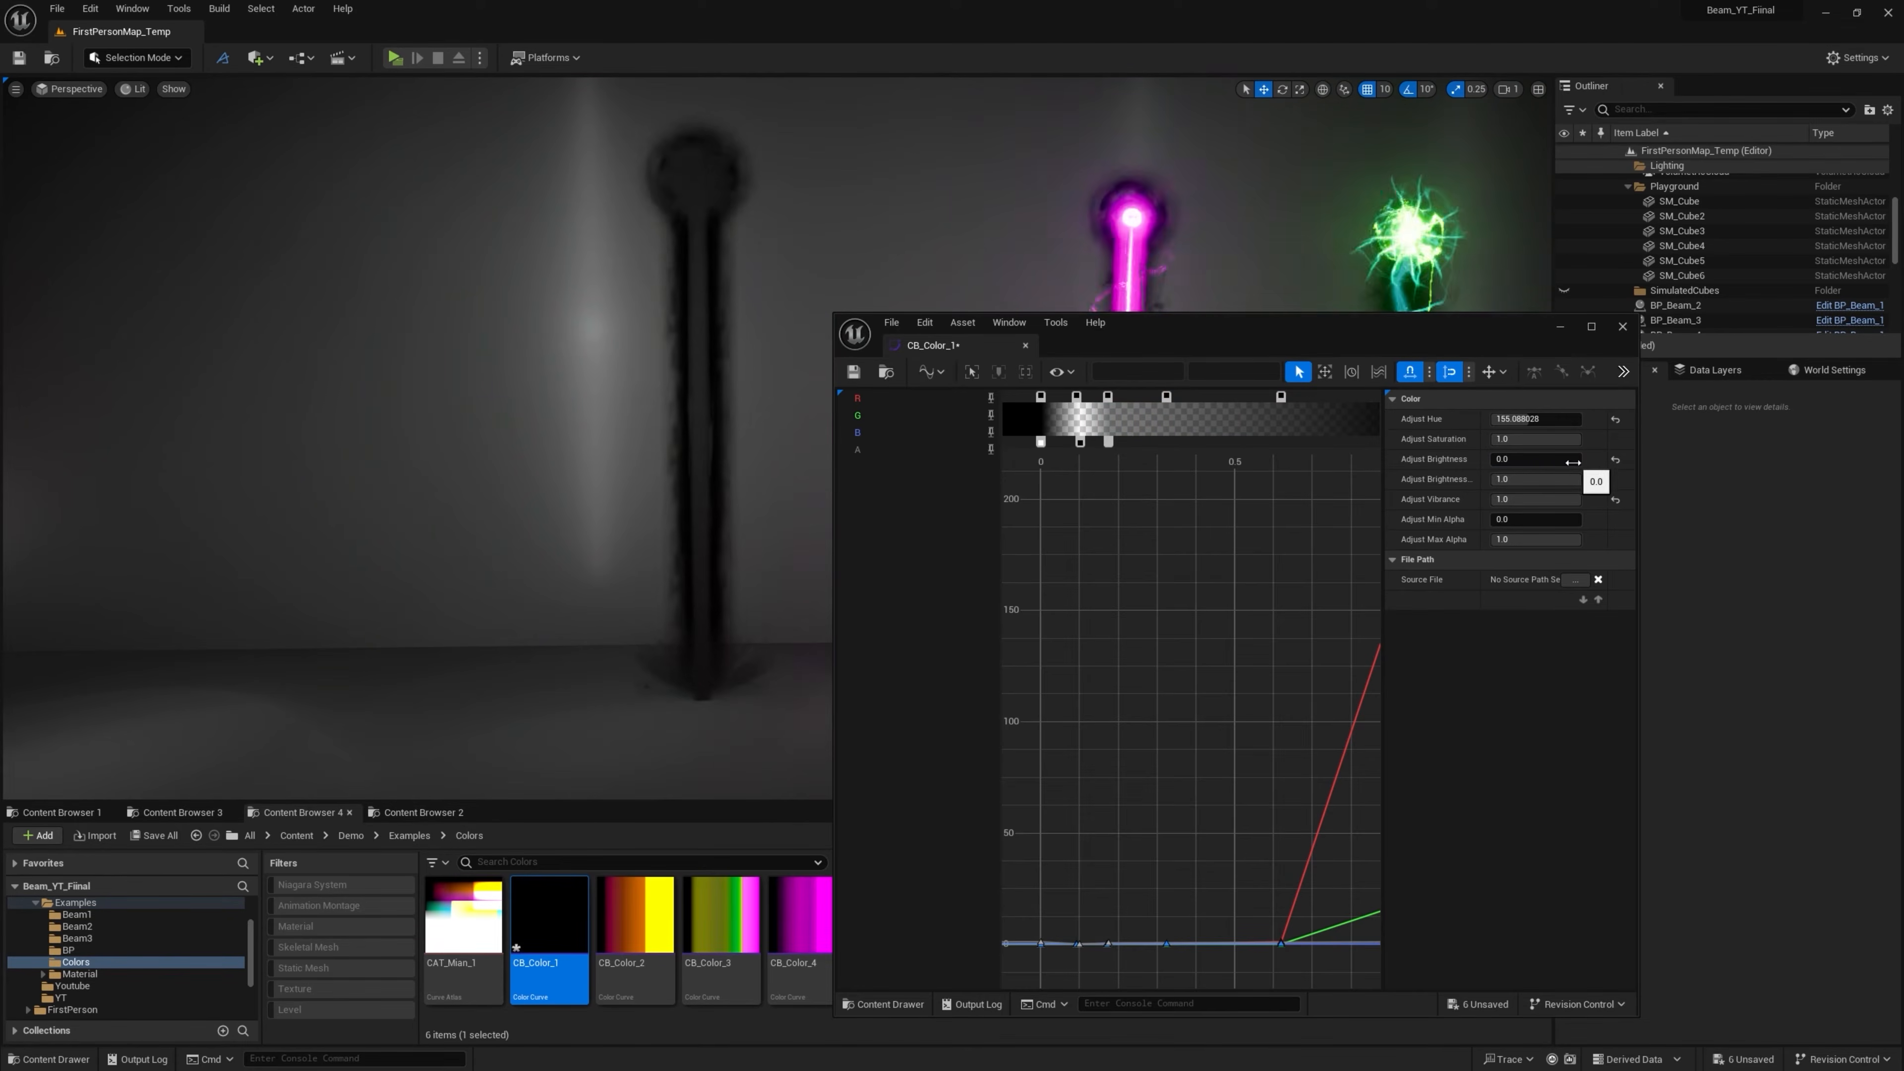
pyautogui.hotkey('ctrl', 'z')
pyautogui.hotkey('ctrl', 'z')
pyautogui.moveTo(1518, 424); pyautogui.dragTo(1582, 424)
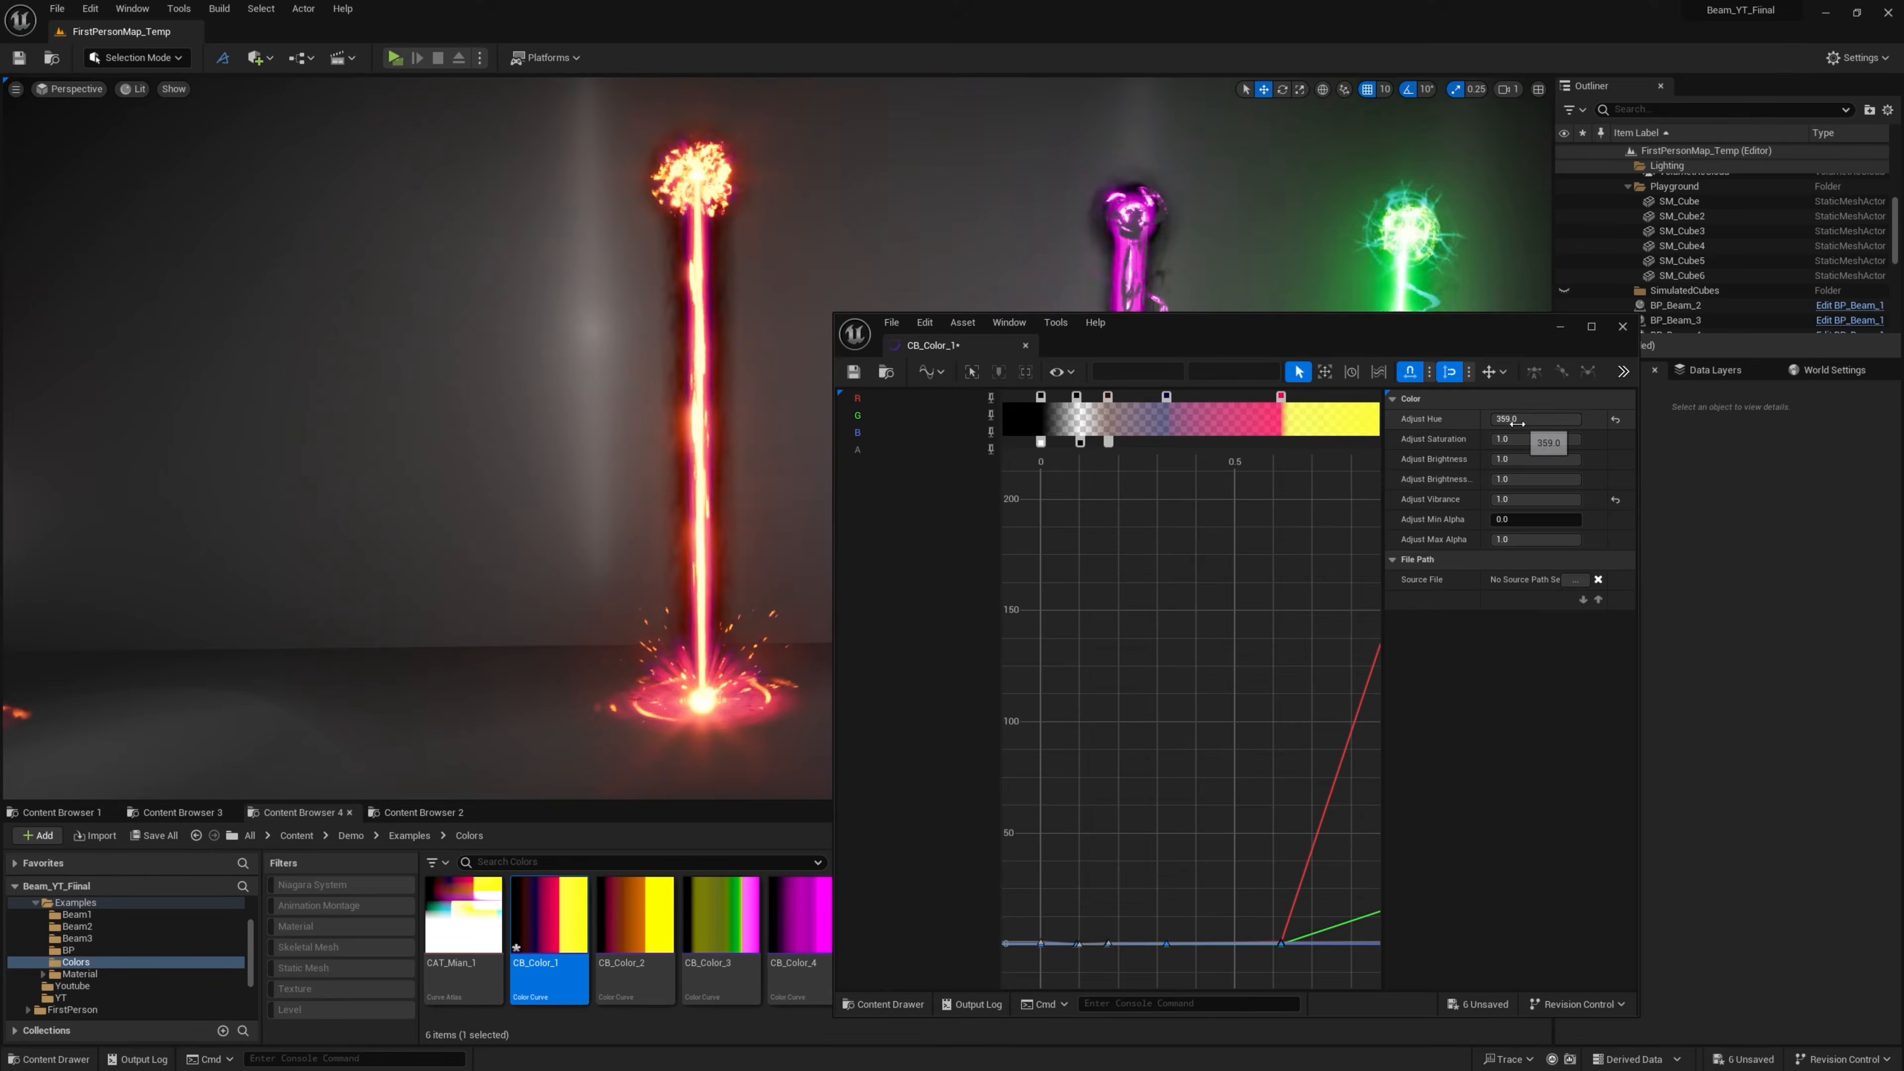
# Recolour the pink-red gradient key just before the yellow section of CB_Color_1 to orange
pyautogui.doubleClick(1281, 396)
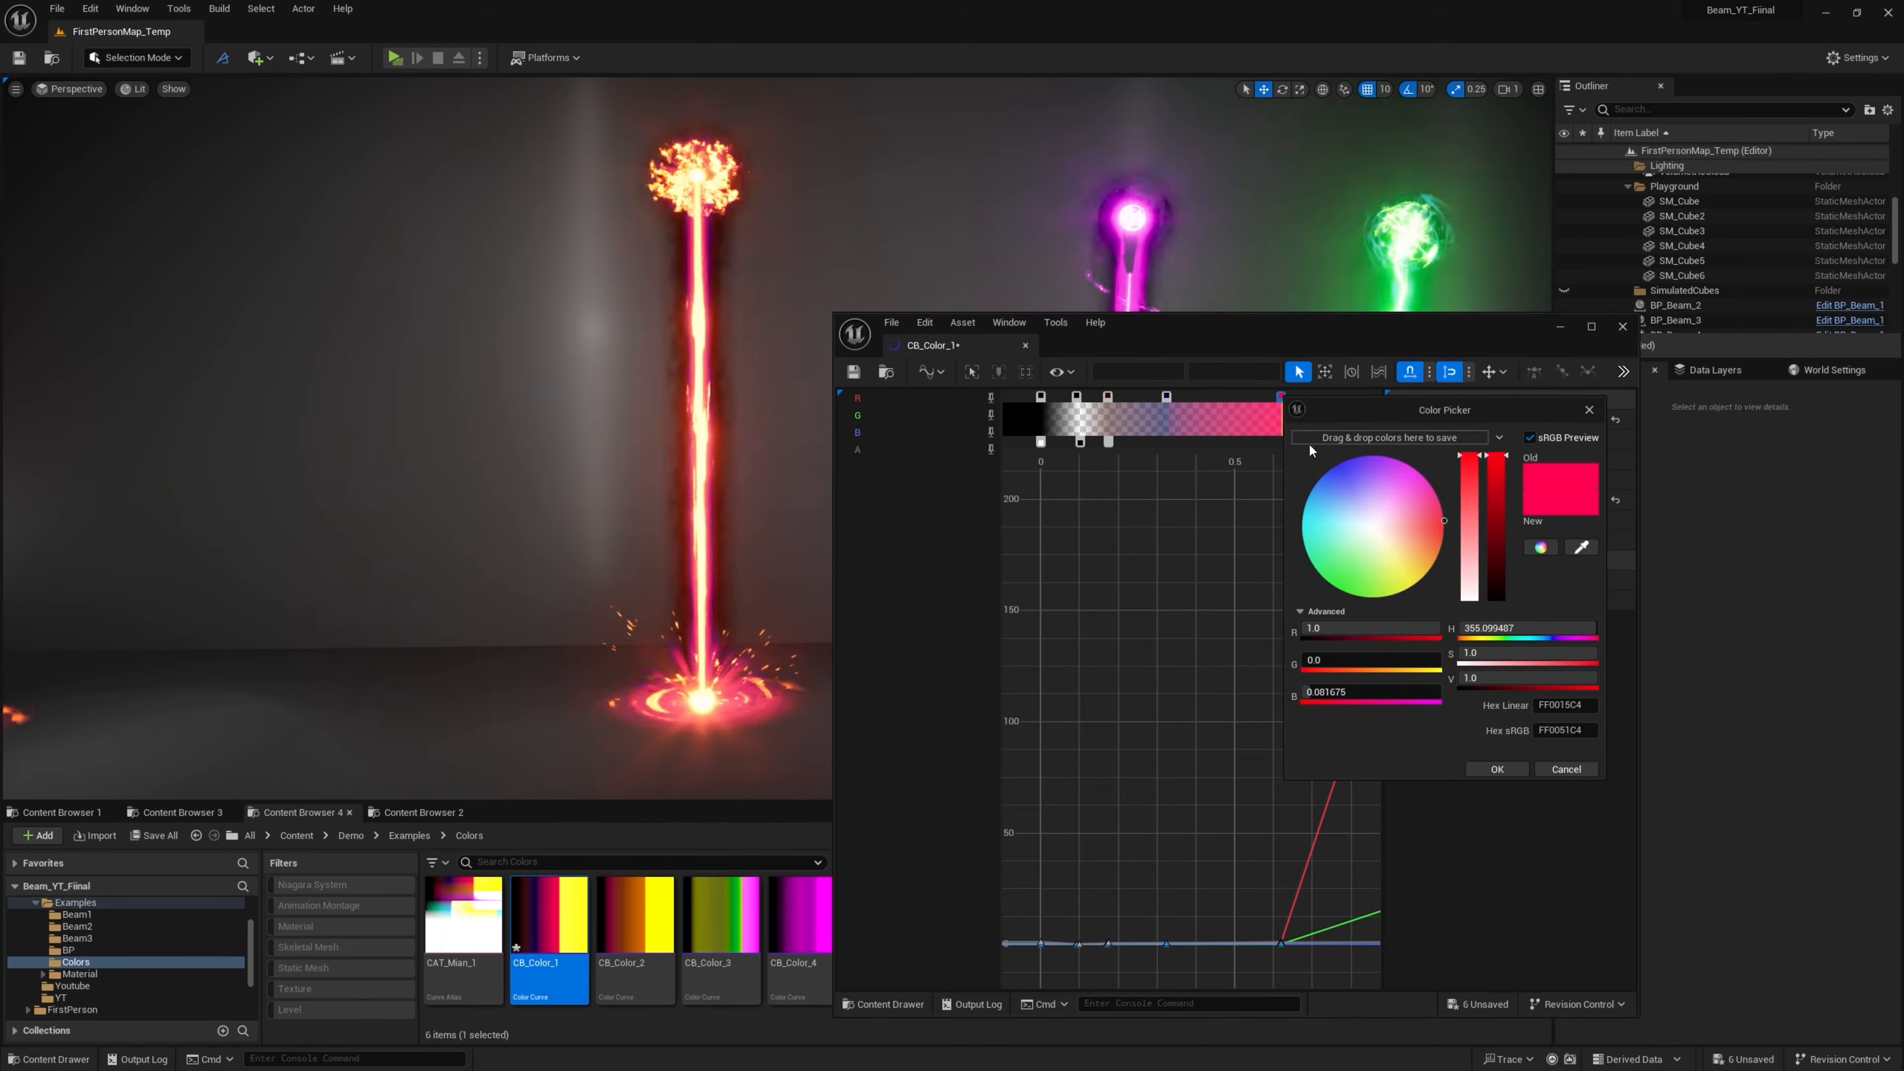
pyautogui.moveTo(1349, 469); pyautogui.dragTo(1344, 438)
pyautogui.moveTo(1376, 527); pyautogui.dragTo(1537, 551)
pyautogui.click(1497, 768)
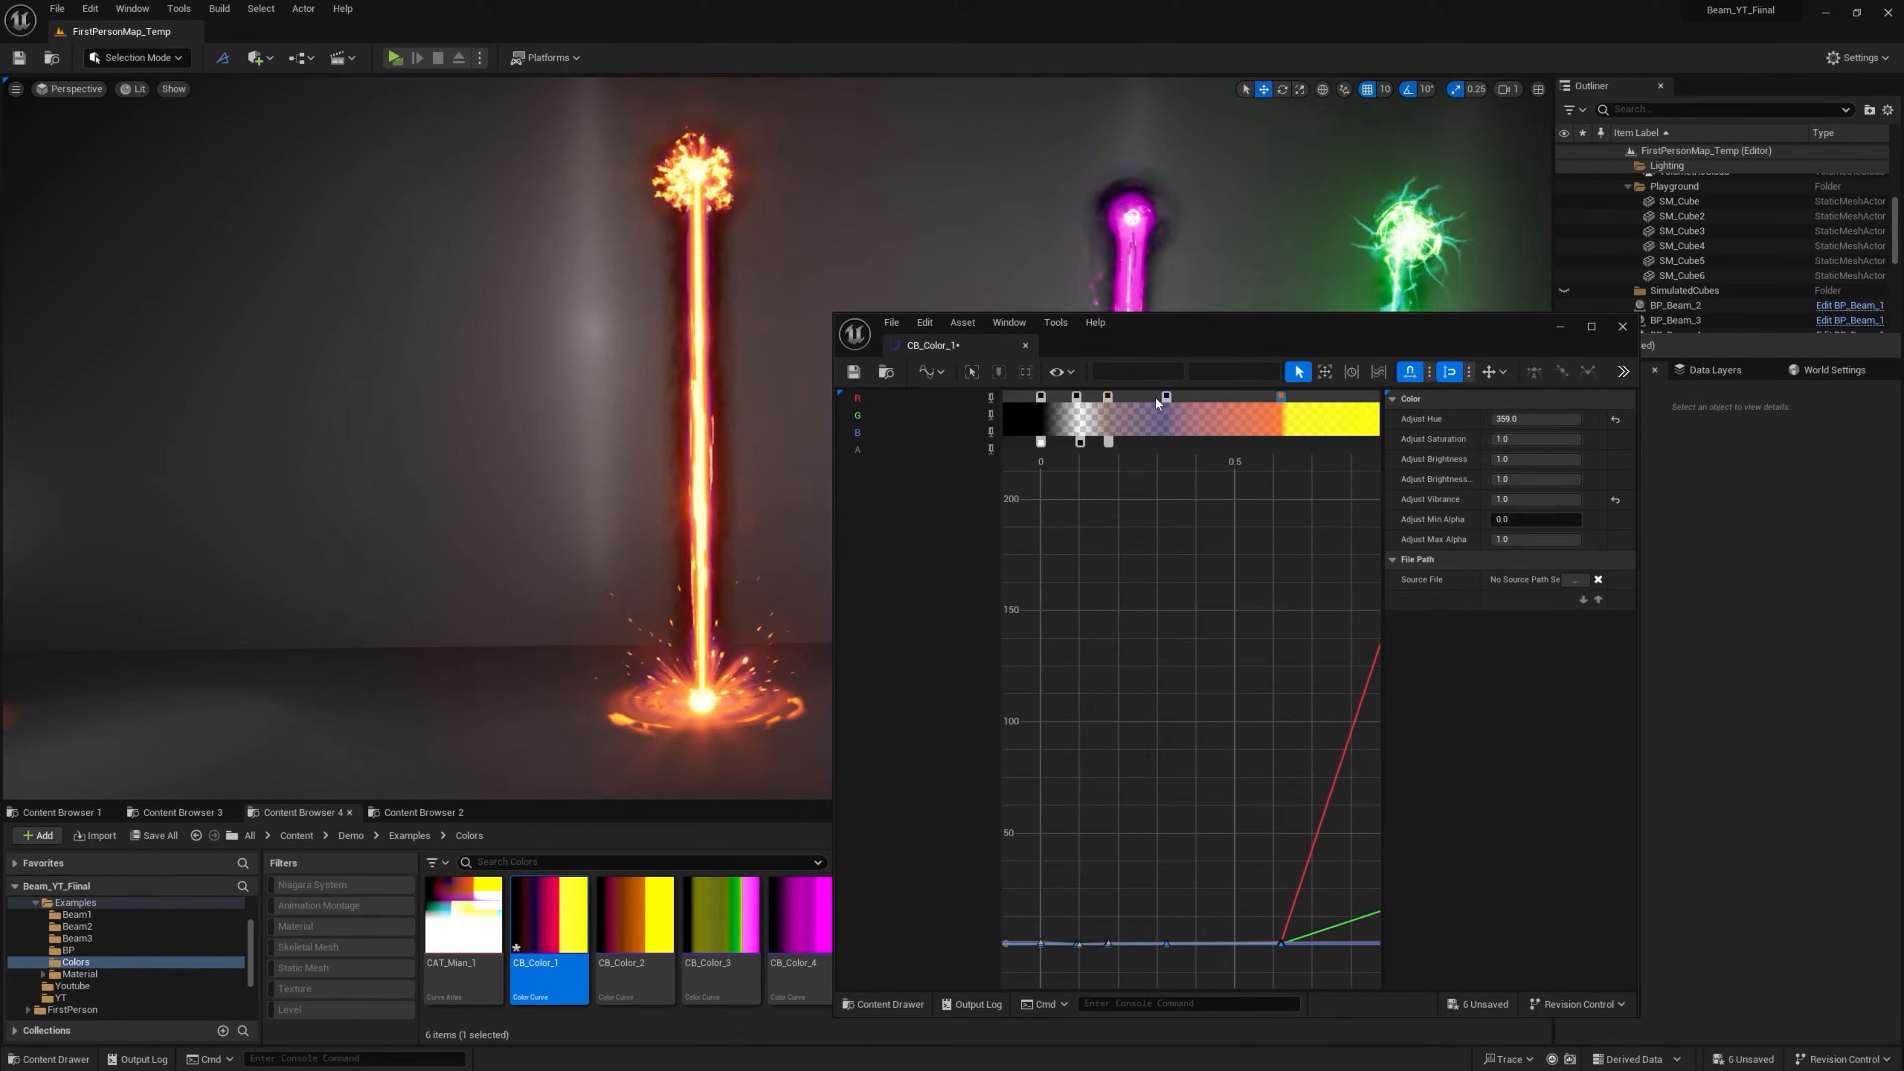
# Recolour the dark blue gradient key of CB_Color_1 to dark olive, hex sRGB 212800FF, and close the curve editor
pyautogui.doubleClick(1168, 397)
pyautogui.moveTo(1280, 528); pyautogui.dragTo(1247, 597)
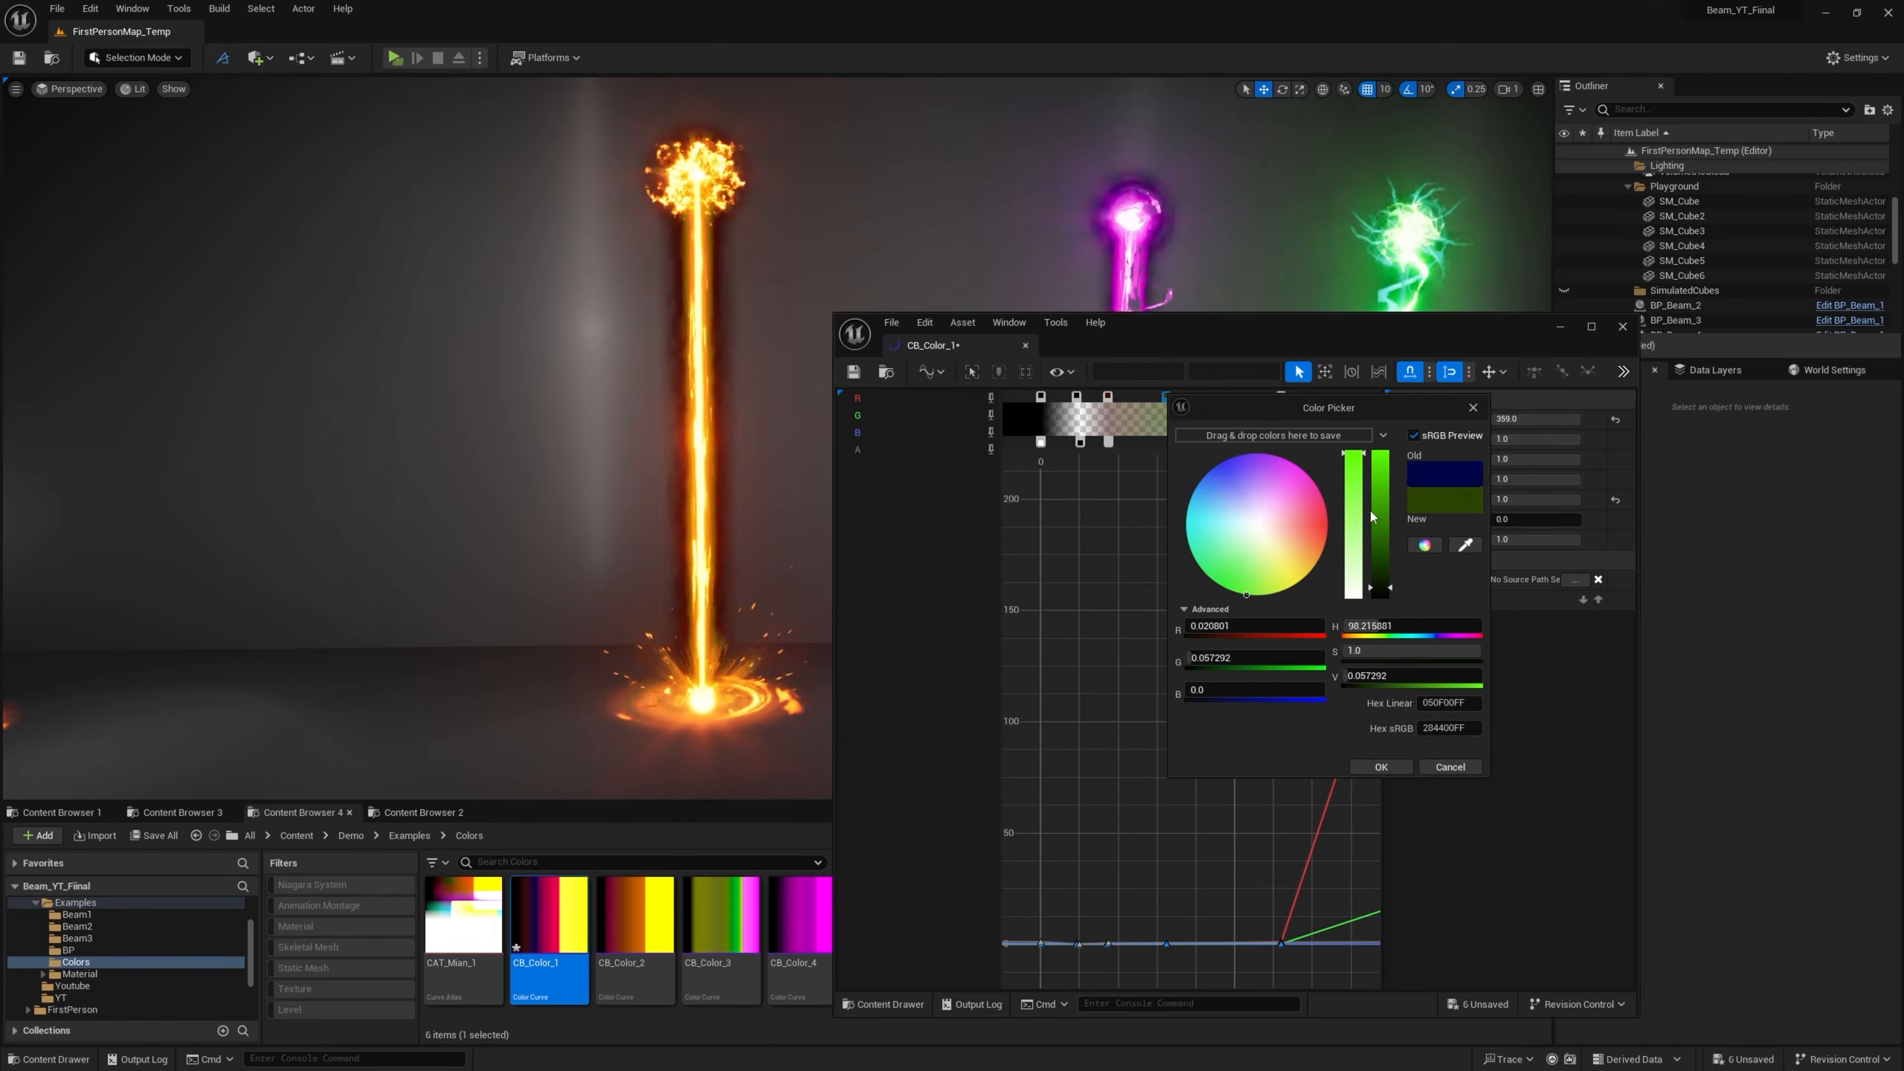
pyautogui.moveTo(1380, 529); pyautogui.dragTo(1405, 381)
pyautogui.moveTo(1312, 558); pyautogui.dragTo(1264, 518)
pyautogui.moveTo(1381, 454); pyautogui.dragTo(1318, 509)
pyautogui.click(1380, 593)
pyautogui.click(1236, 515)
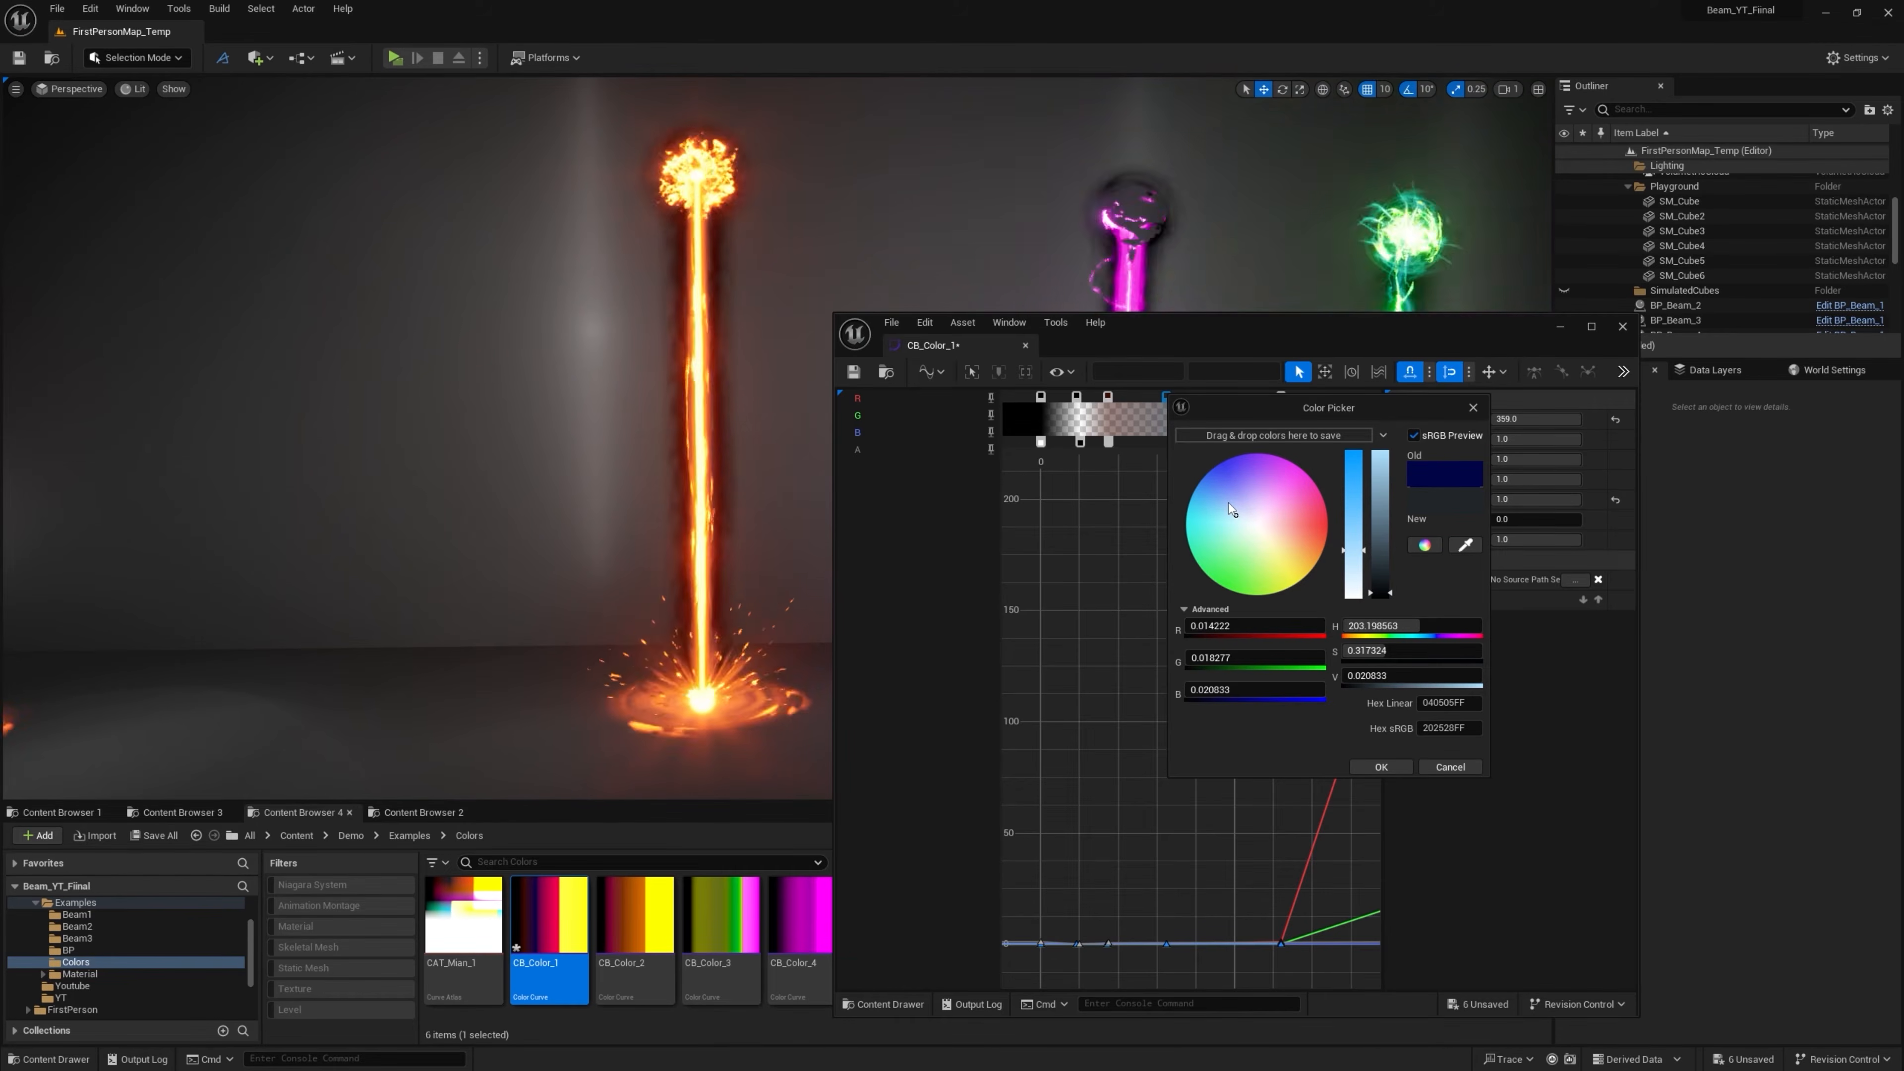
pyautogui.moveTo(1237, 515); pyautogui.dragTo(1276, 593)
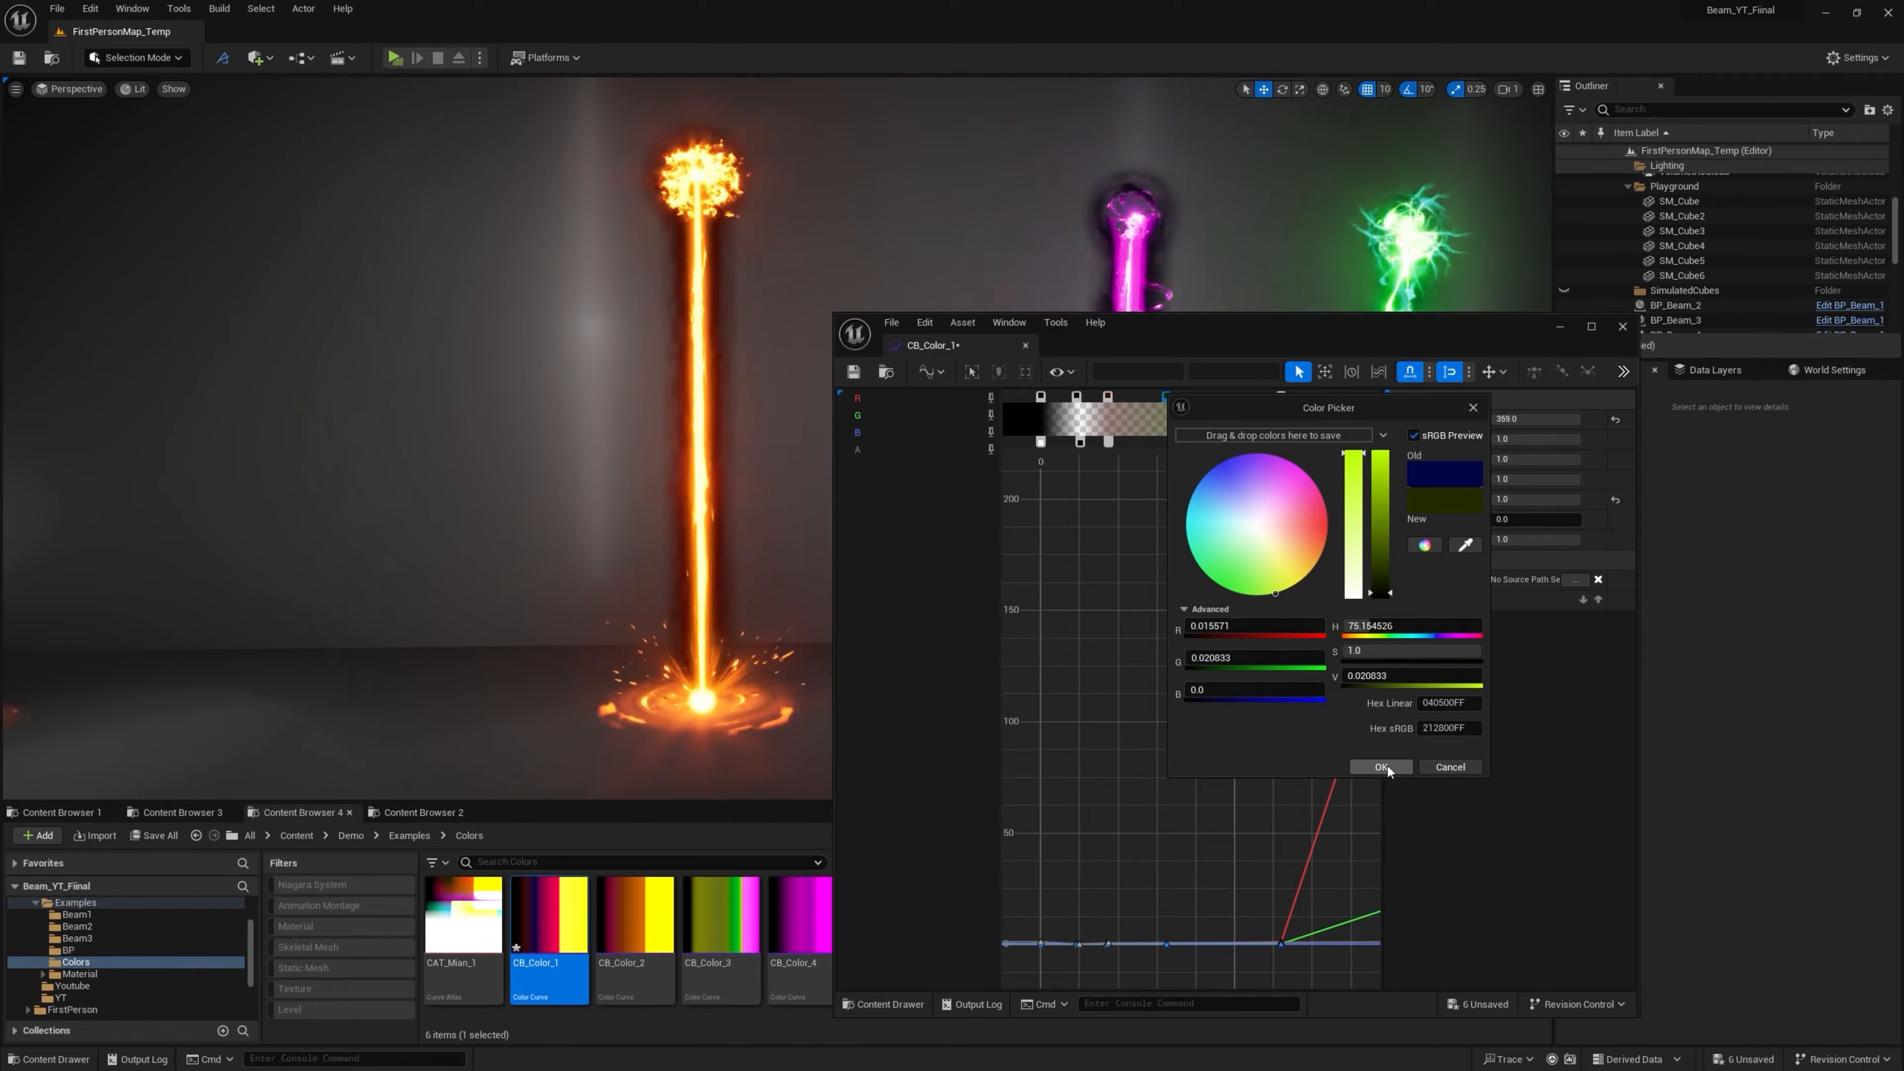
pyautogui.click(1382, 766)
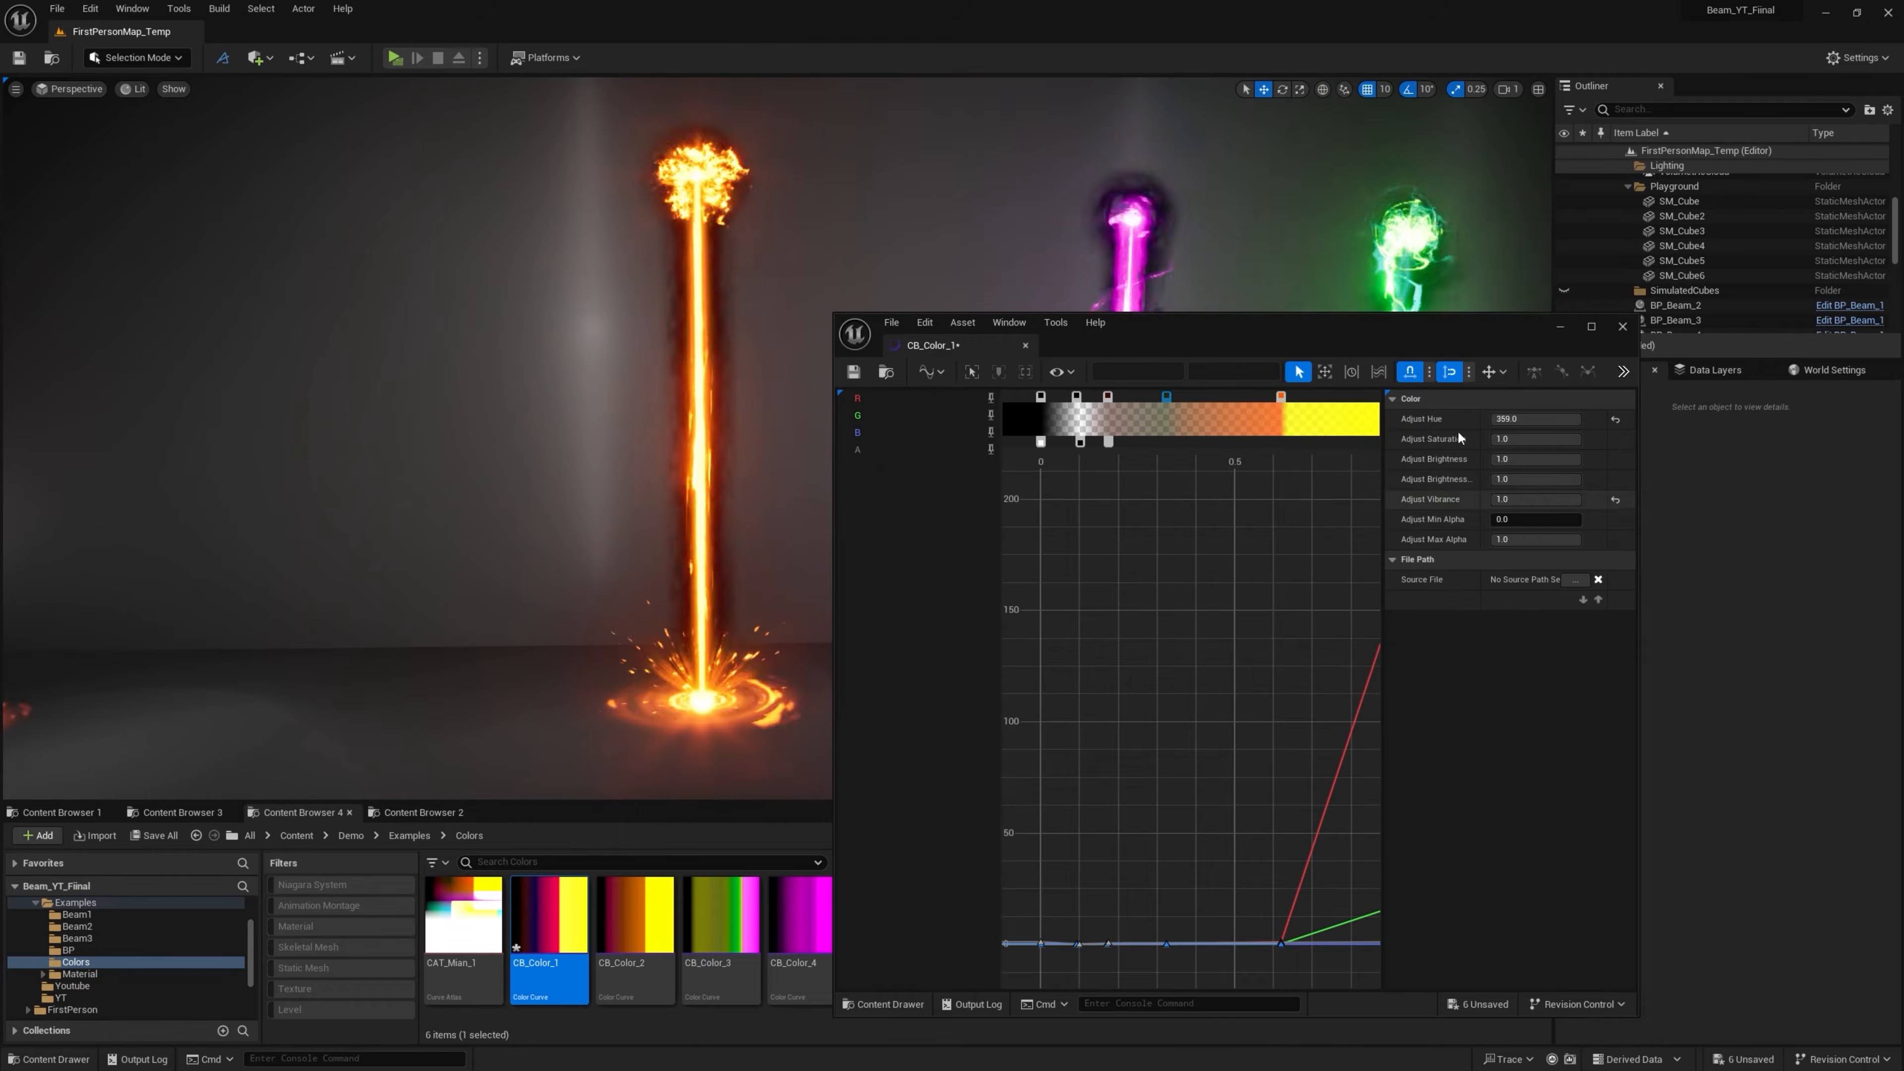
pyautogui.click(1623, 327)
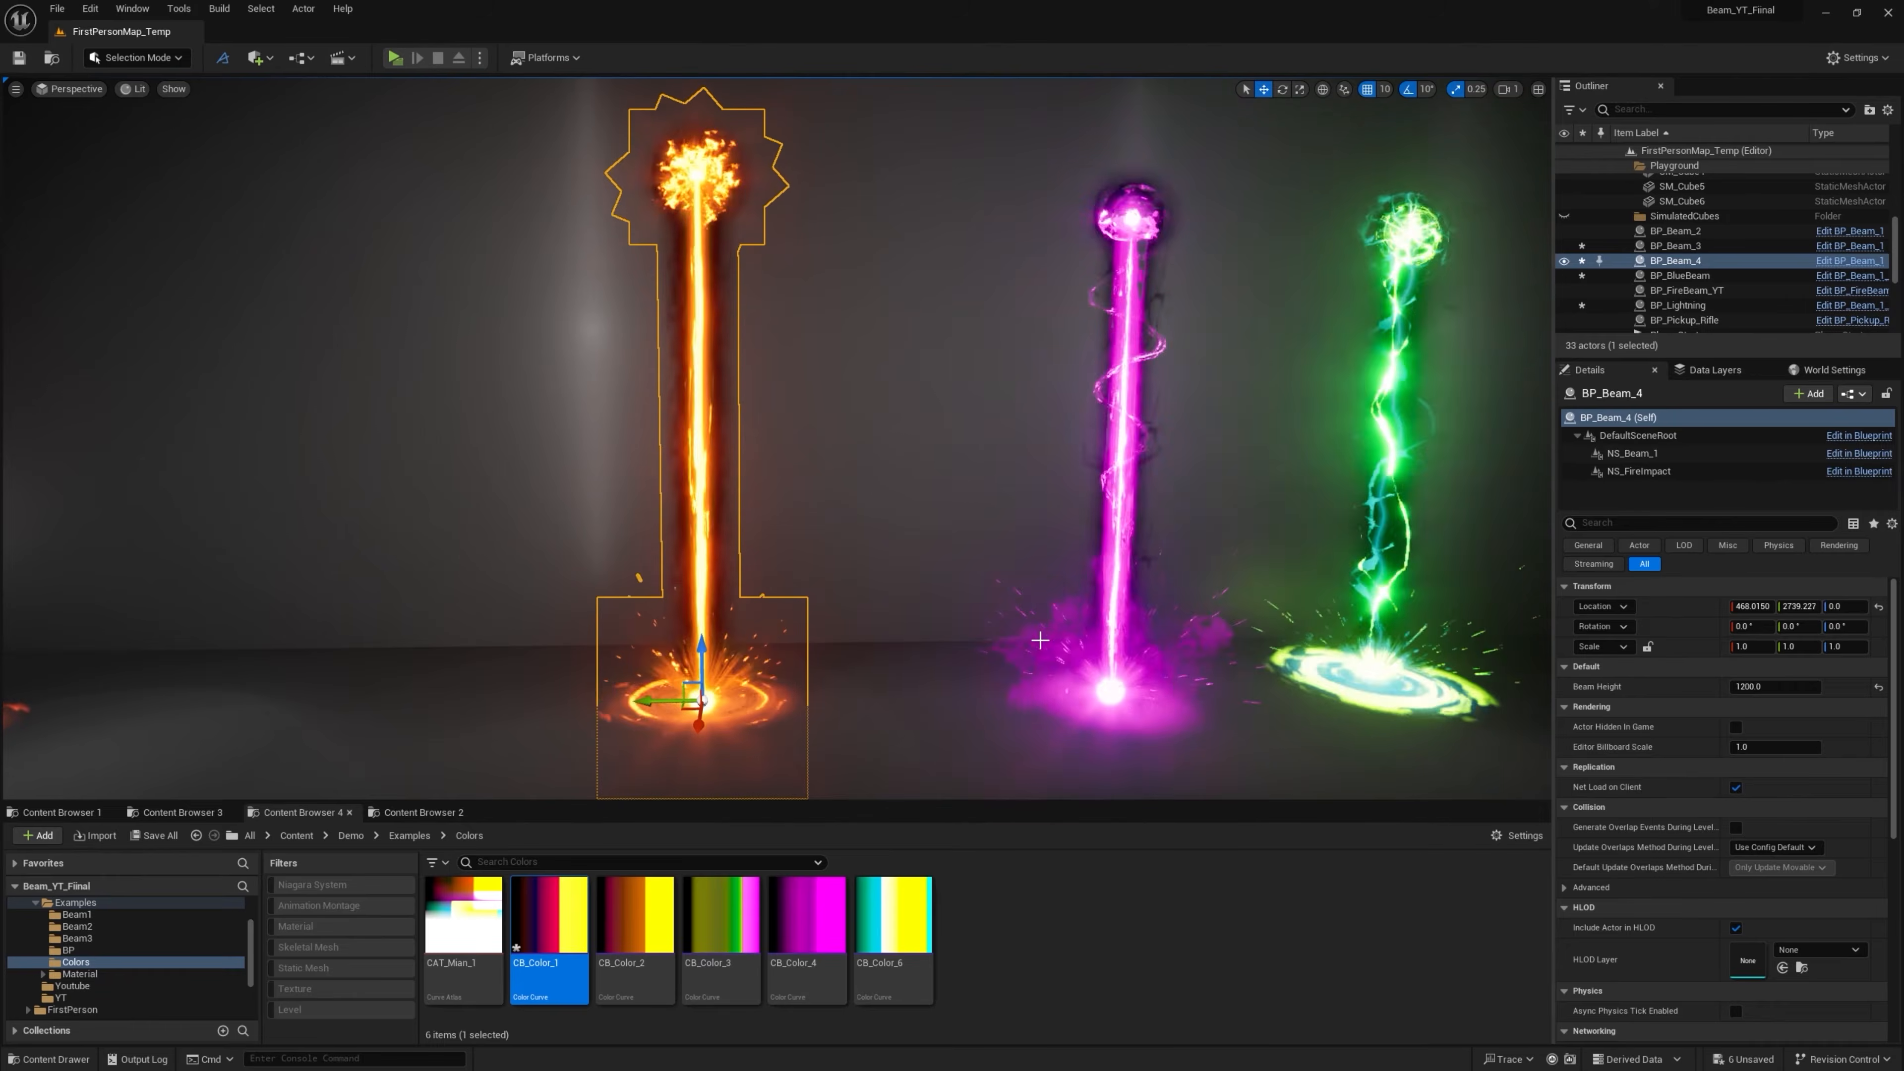
# Try Beam Height values of about 3630 and about 584 on BP_Beam_4
pyautogui.press('s')
pyautogui.moveTo(1045, 634)
pyautogui.mouseDown(button='right')
pyautogui.moveTo(1079, 626)
pyautogui.moveTo(1050, 632)
pyautogui.mouseUp(button='right')
pyautogui.press('w')
pyautogui.press('s')
pyautogui.moveTo(1743, 682); pyautogui.dragTo(1815, 681)
pyautogui.moveTo(1050, 632)
pyautogui.mouseDown(button='right')
pyautogui.moveTo(1050, 563)
pyautogui.moveTo(1050, 600)
pyautogui.mouseUp(button='right')
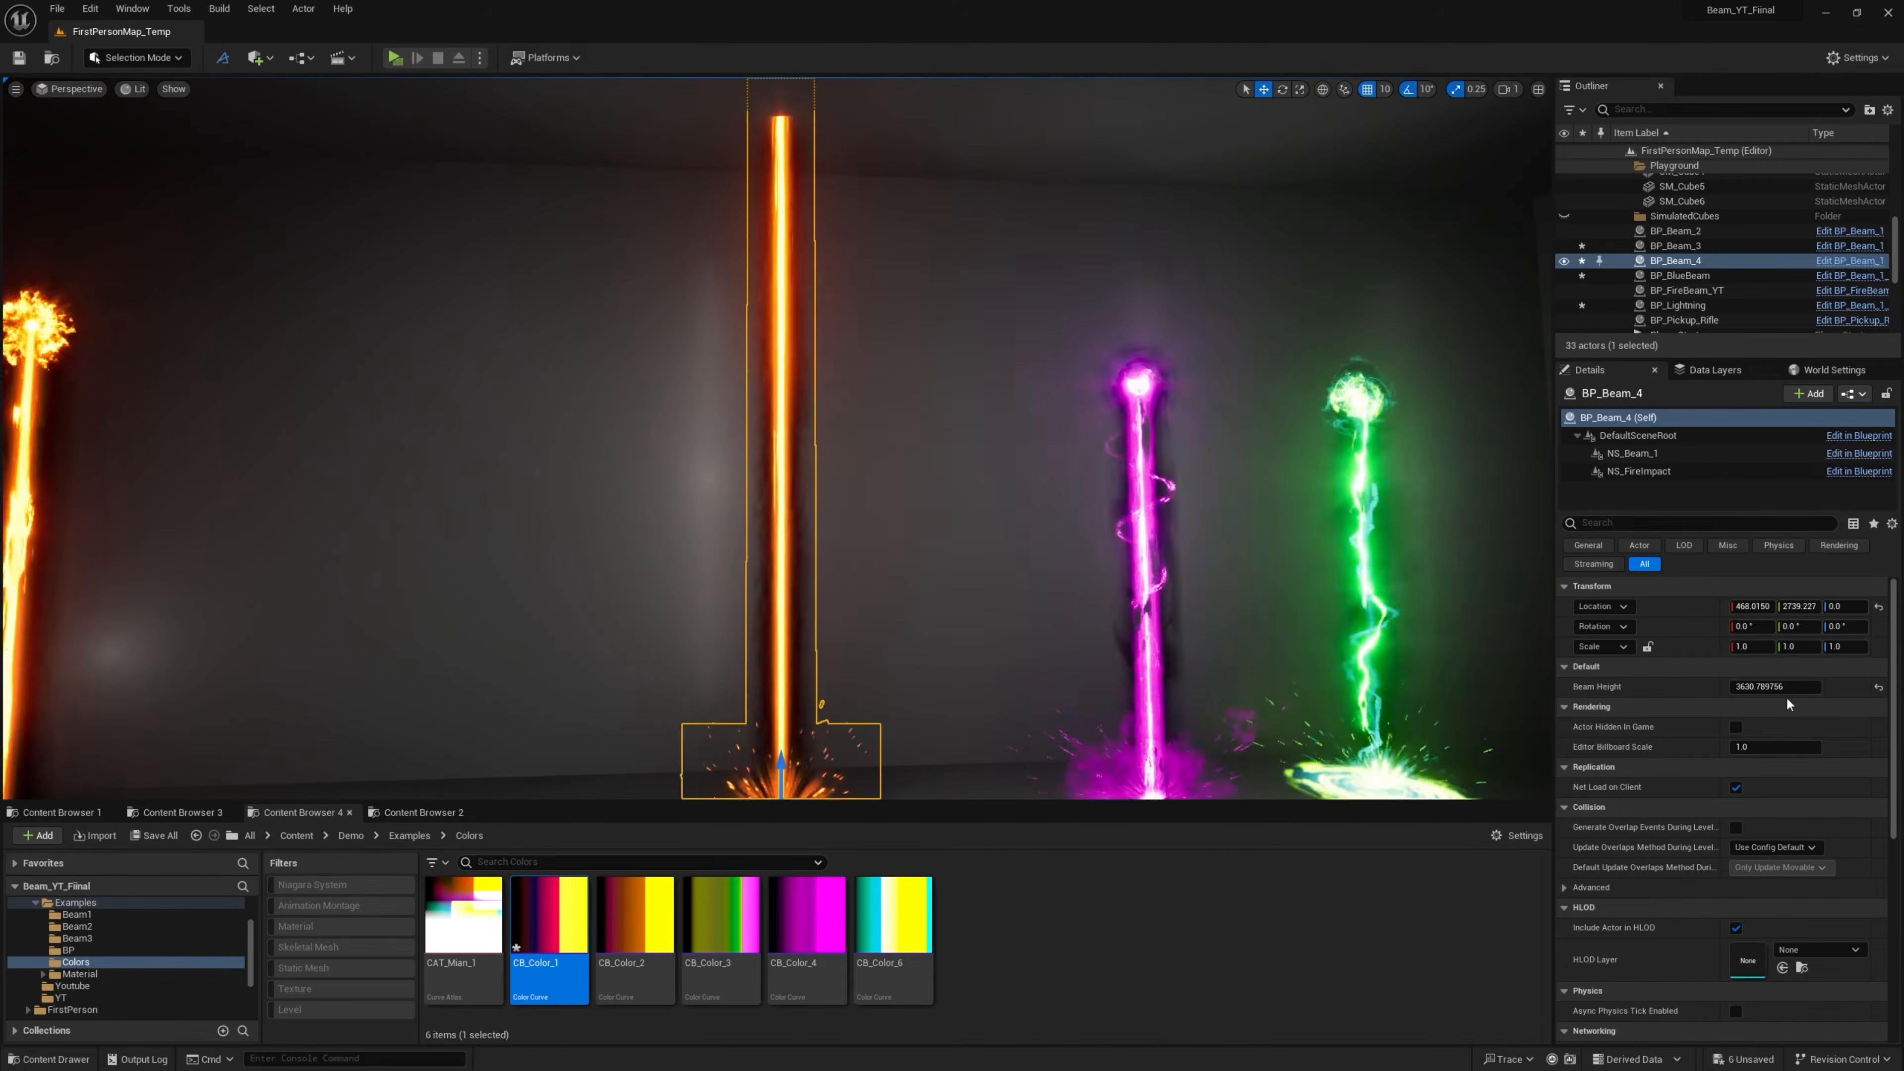
pyautogui.moveTo(1793, 686)
pyautogui.mouseDown()
pyautogui.moveTo(1695, 686)
pyautogui.moveTo(1795, 686)
pyautogui.mouseUp()
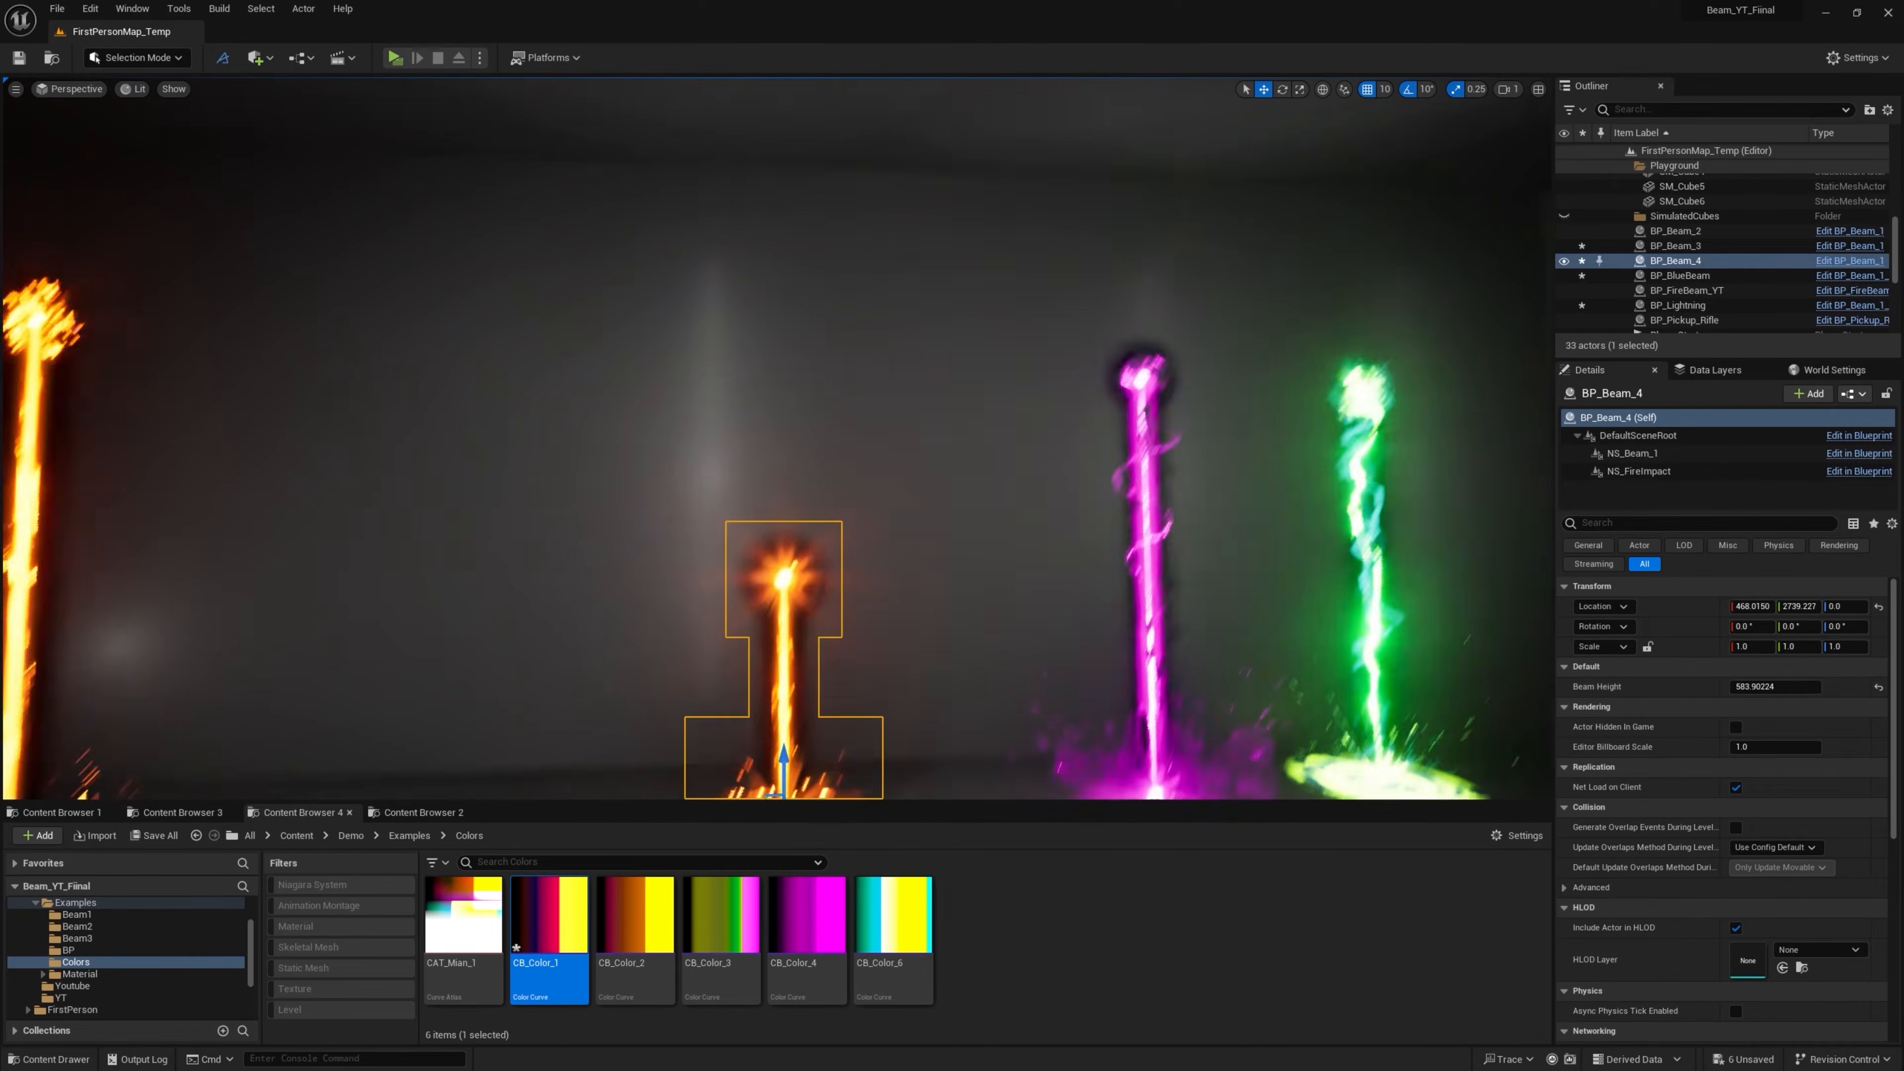
pyautogui.moveTo(1050, 600); pyautogui.dragTo(1031, 630, button='right')
# Raise the Beam Height of BP_Beam_4 until it is about as tall as the neighbouring beams
pyautogui.click(1094, 663)
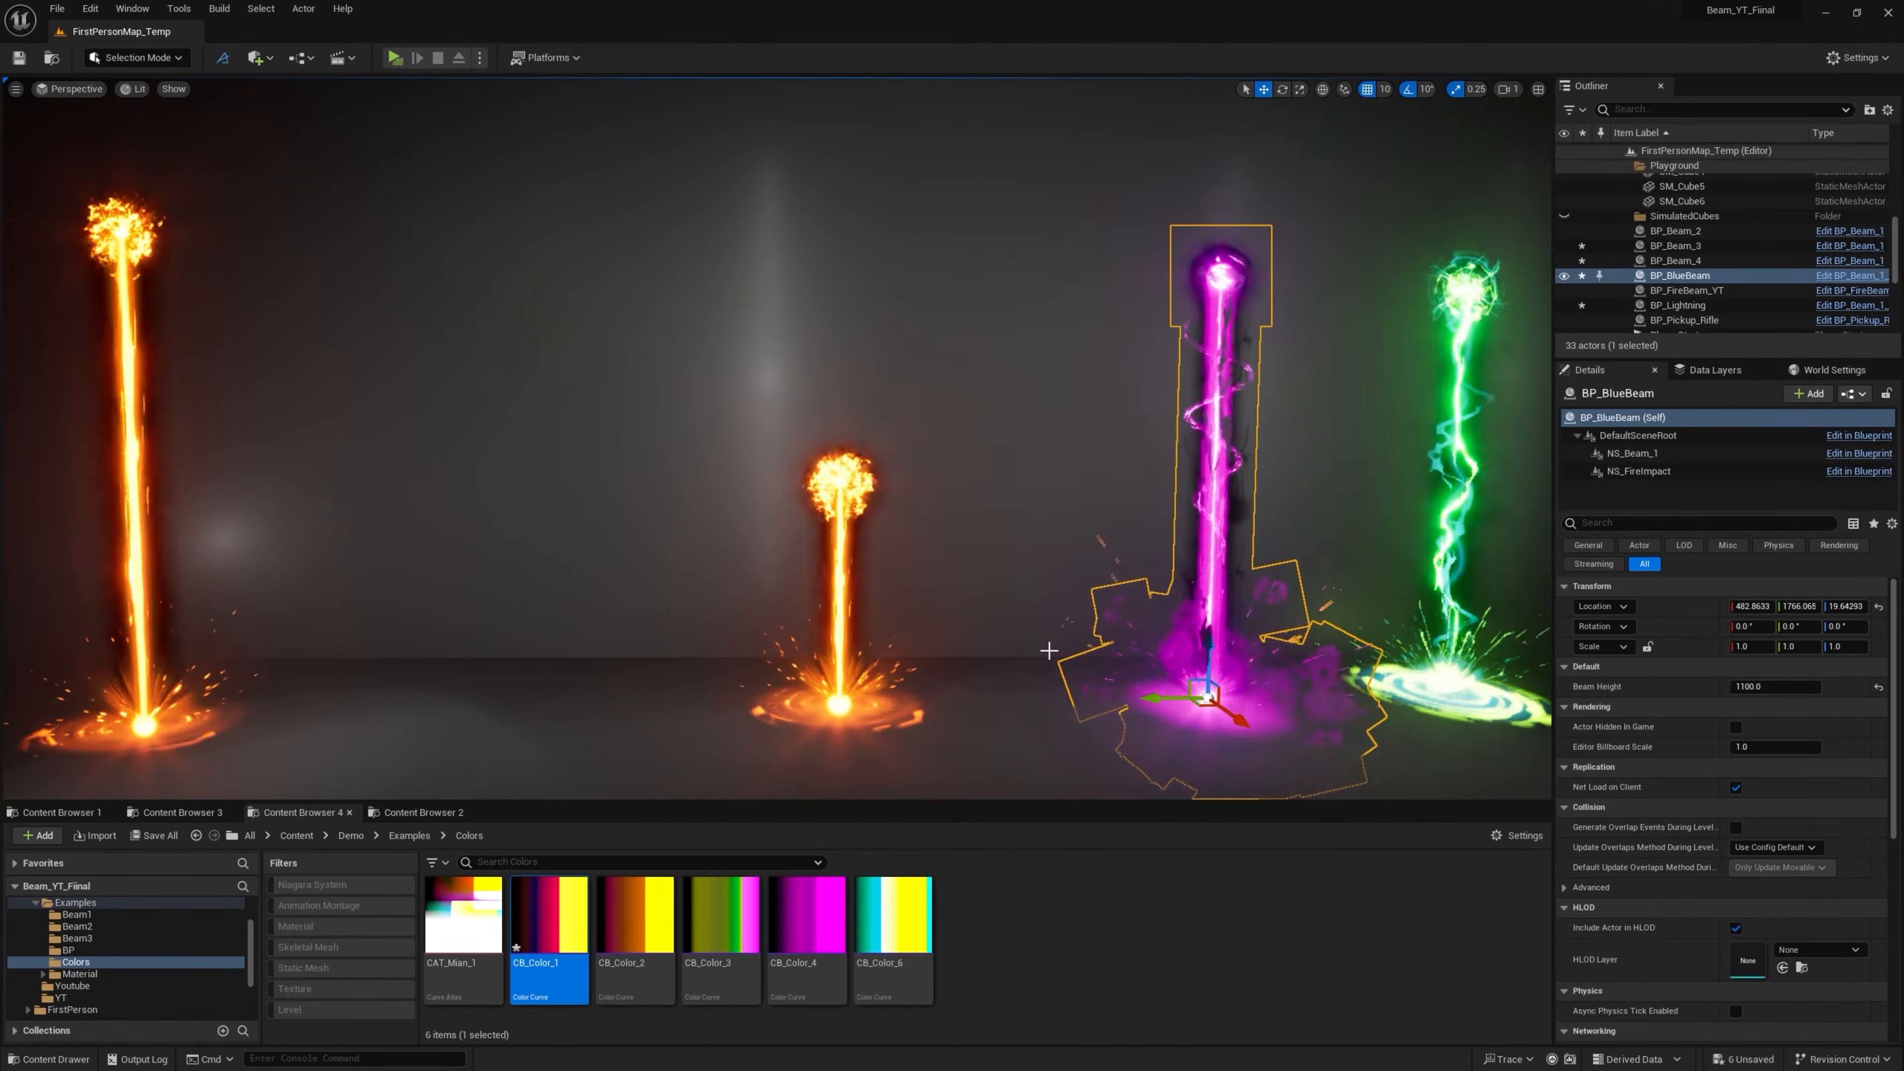
pyautogui.click(911, 593)
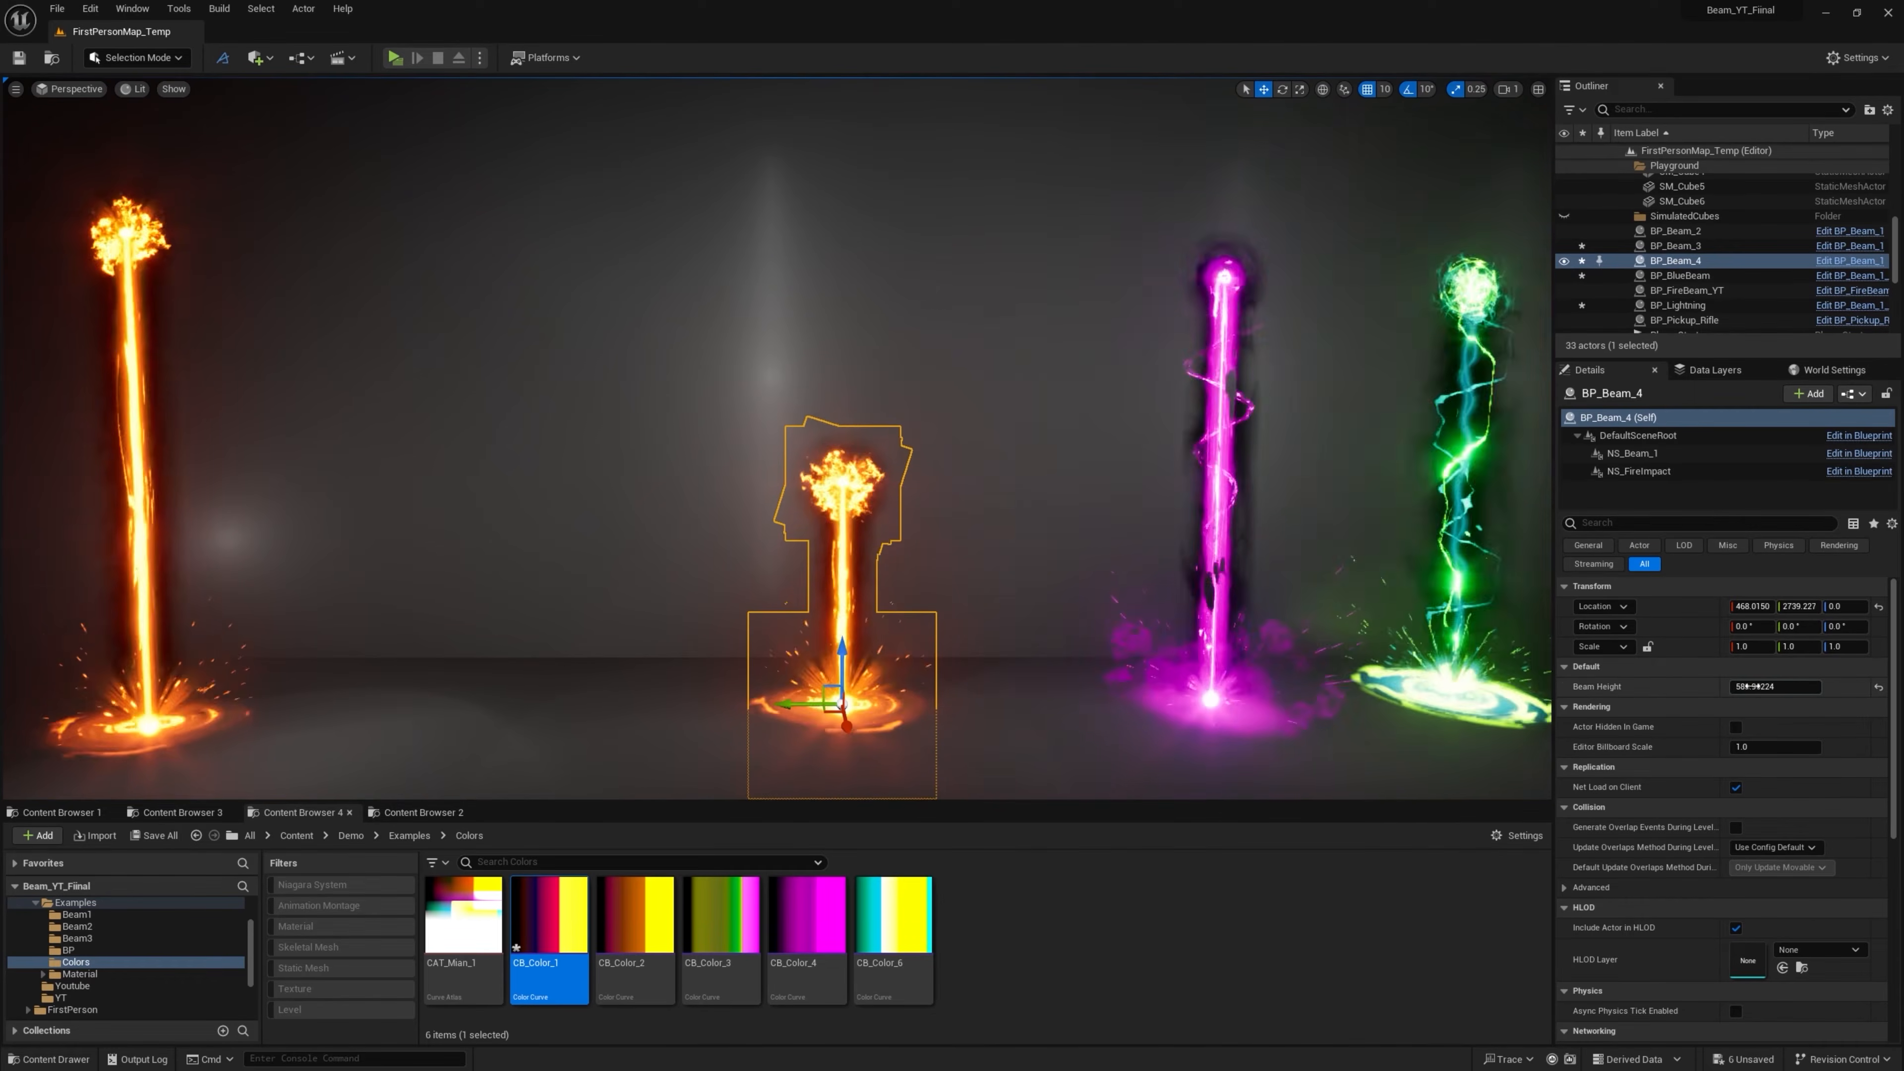
pyautogui.moveTo(1749, 687); pyautogui.dragTo(1772, 687)
# Lower the Beam Height of the green BP_Lightning beam to about 974
pyautogui.click(1282, 560)
pyautogui.moveTo(1282, 561); pyautogui.dragTo(1338, 561, button='right')
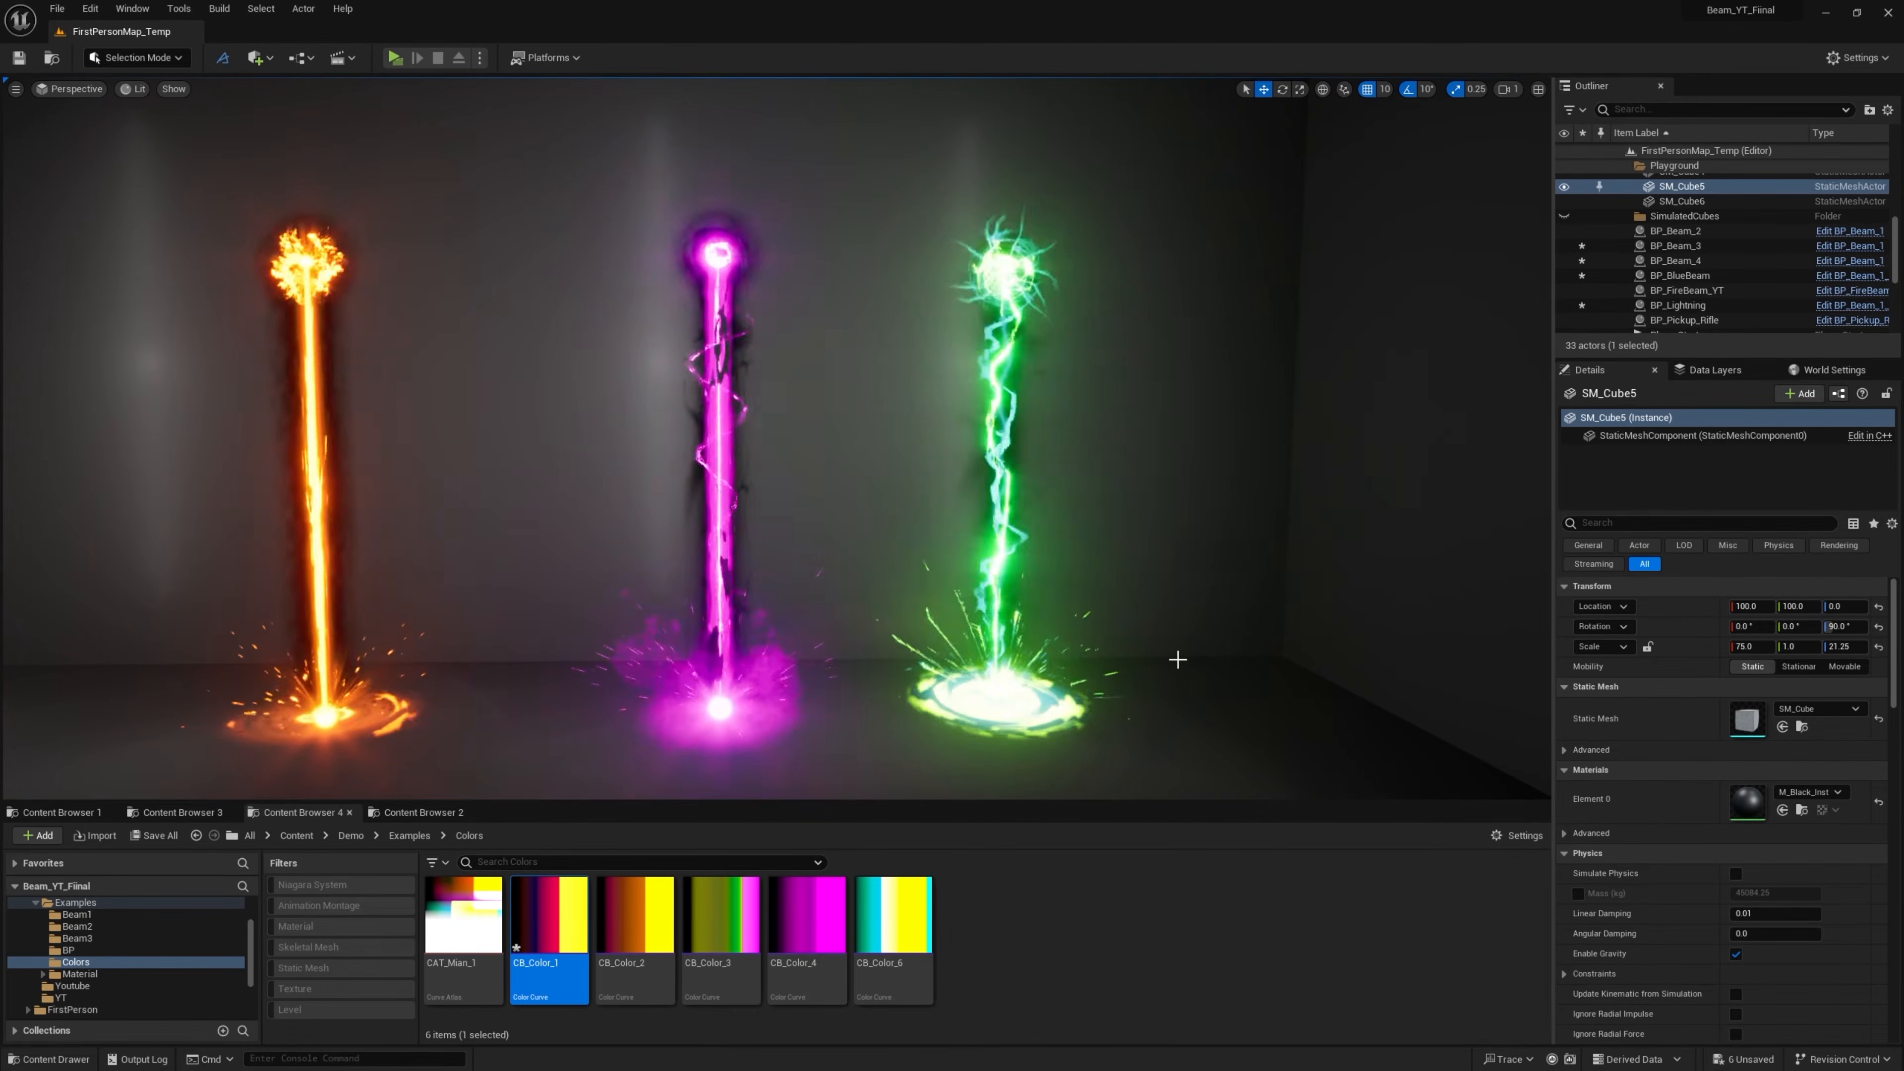
pyautogui.click(997, 677)
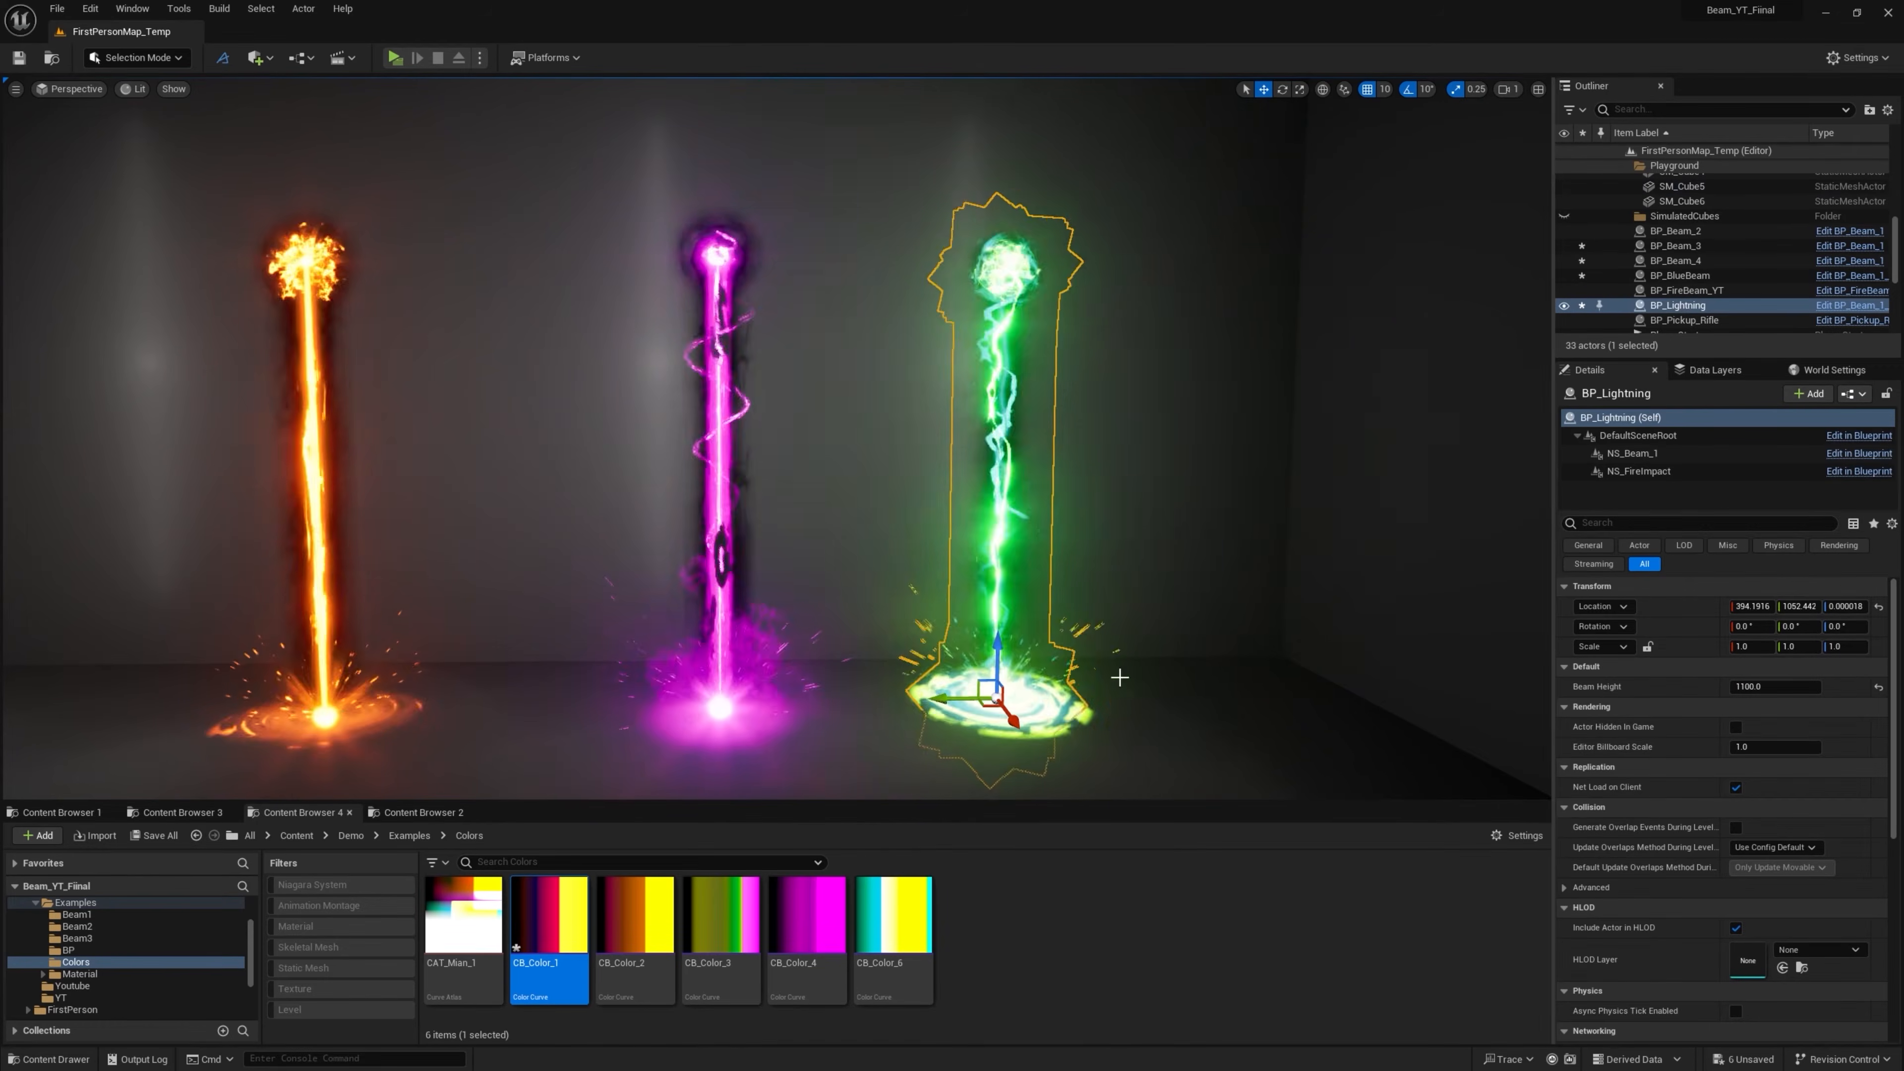
pyautogui.moveTo(1777, 686)
pyautogui.mouseDown()
pyautogui.moveTo(1852, 687)
pyautogui.moveTo(1785, 686)
pyautogui.mouseUp()
# Open the CB_Color_6 curve, move its editor clear of the lightning beam, and set Adjust Hue to 0
pyautogui.click(890, 951)
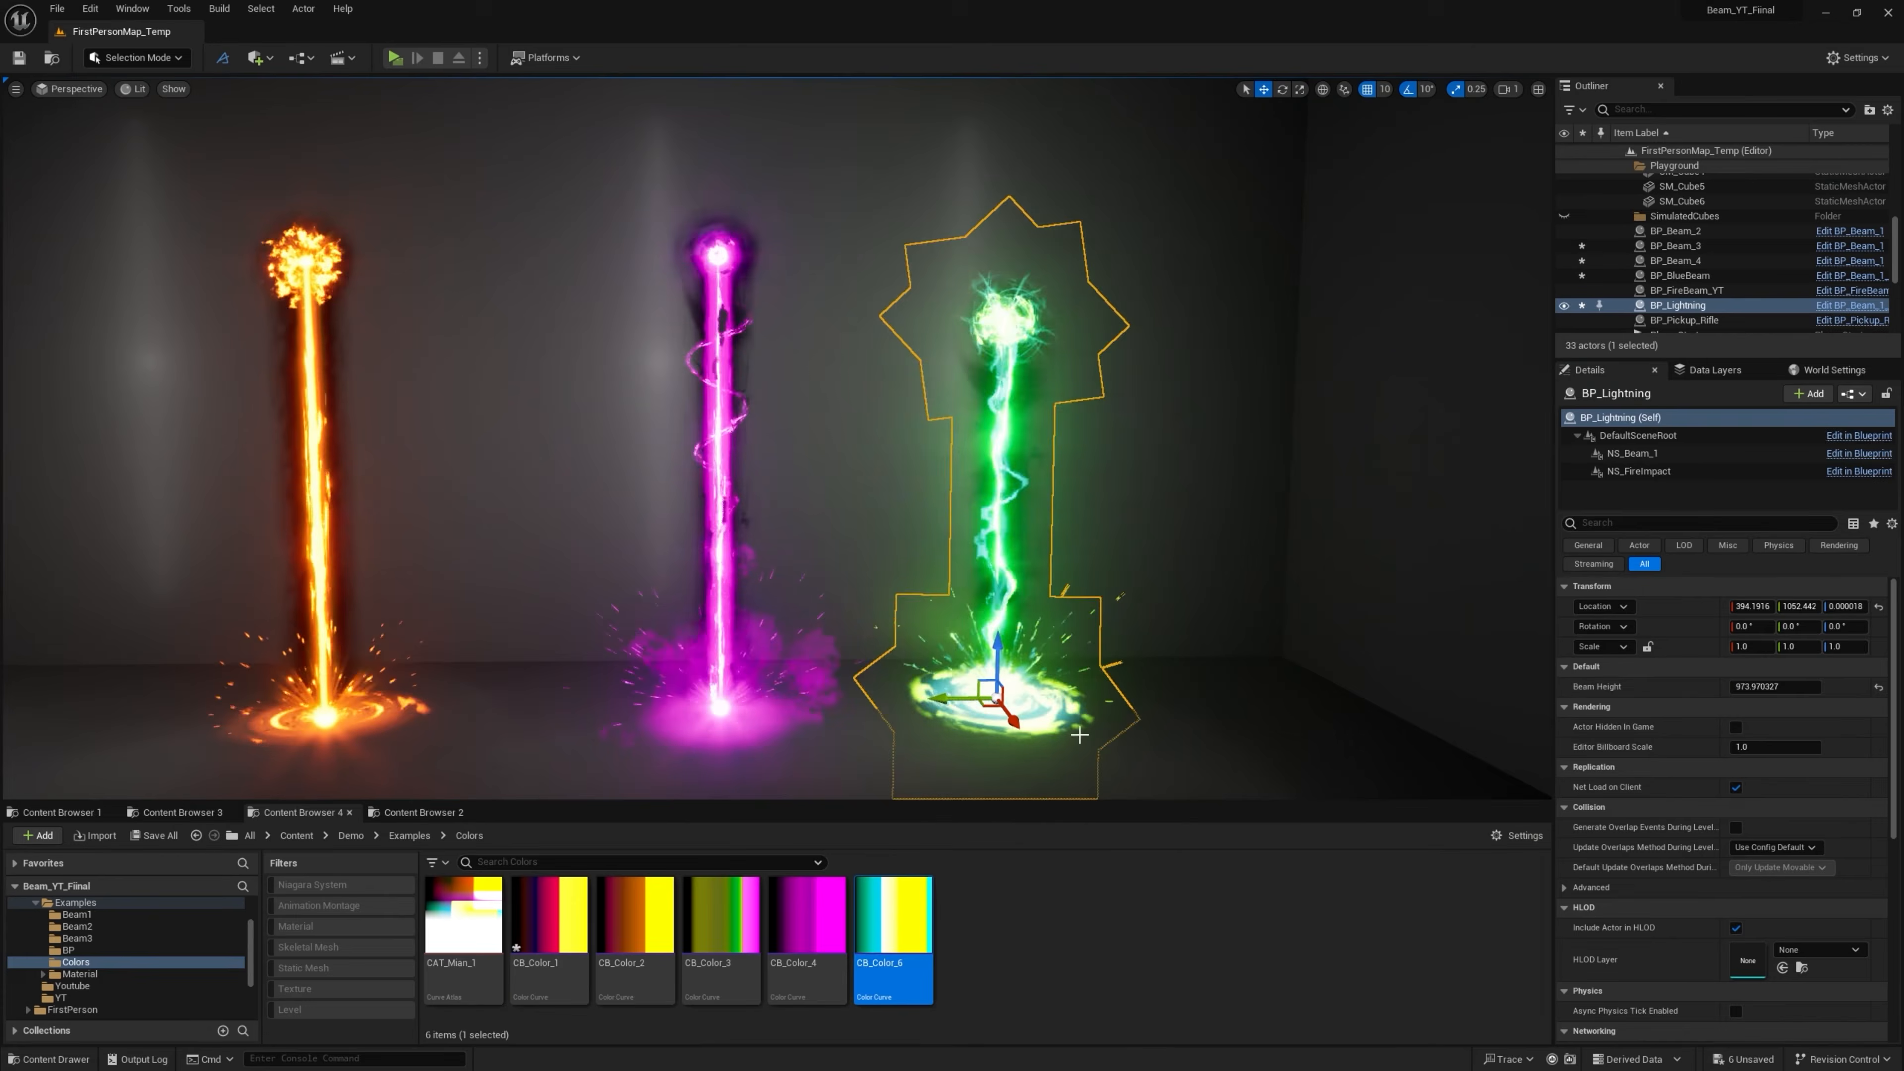
pyautogui.doubleClick(895, 942)
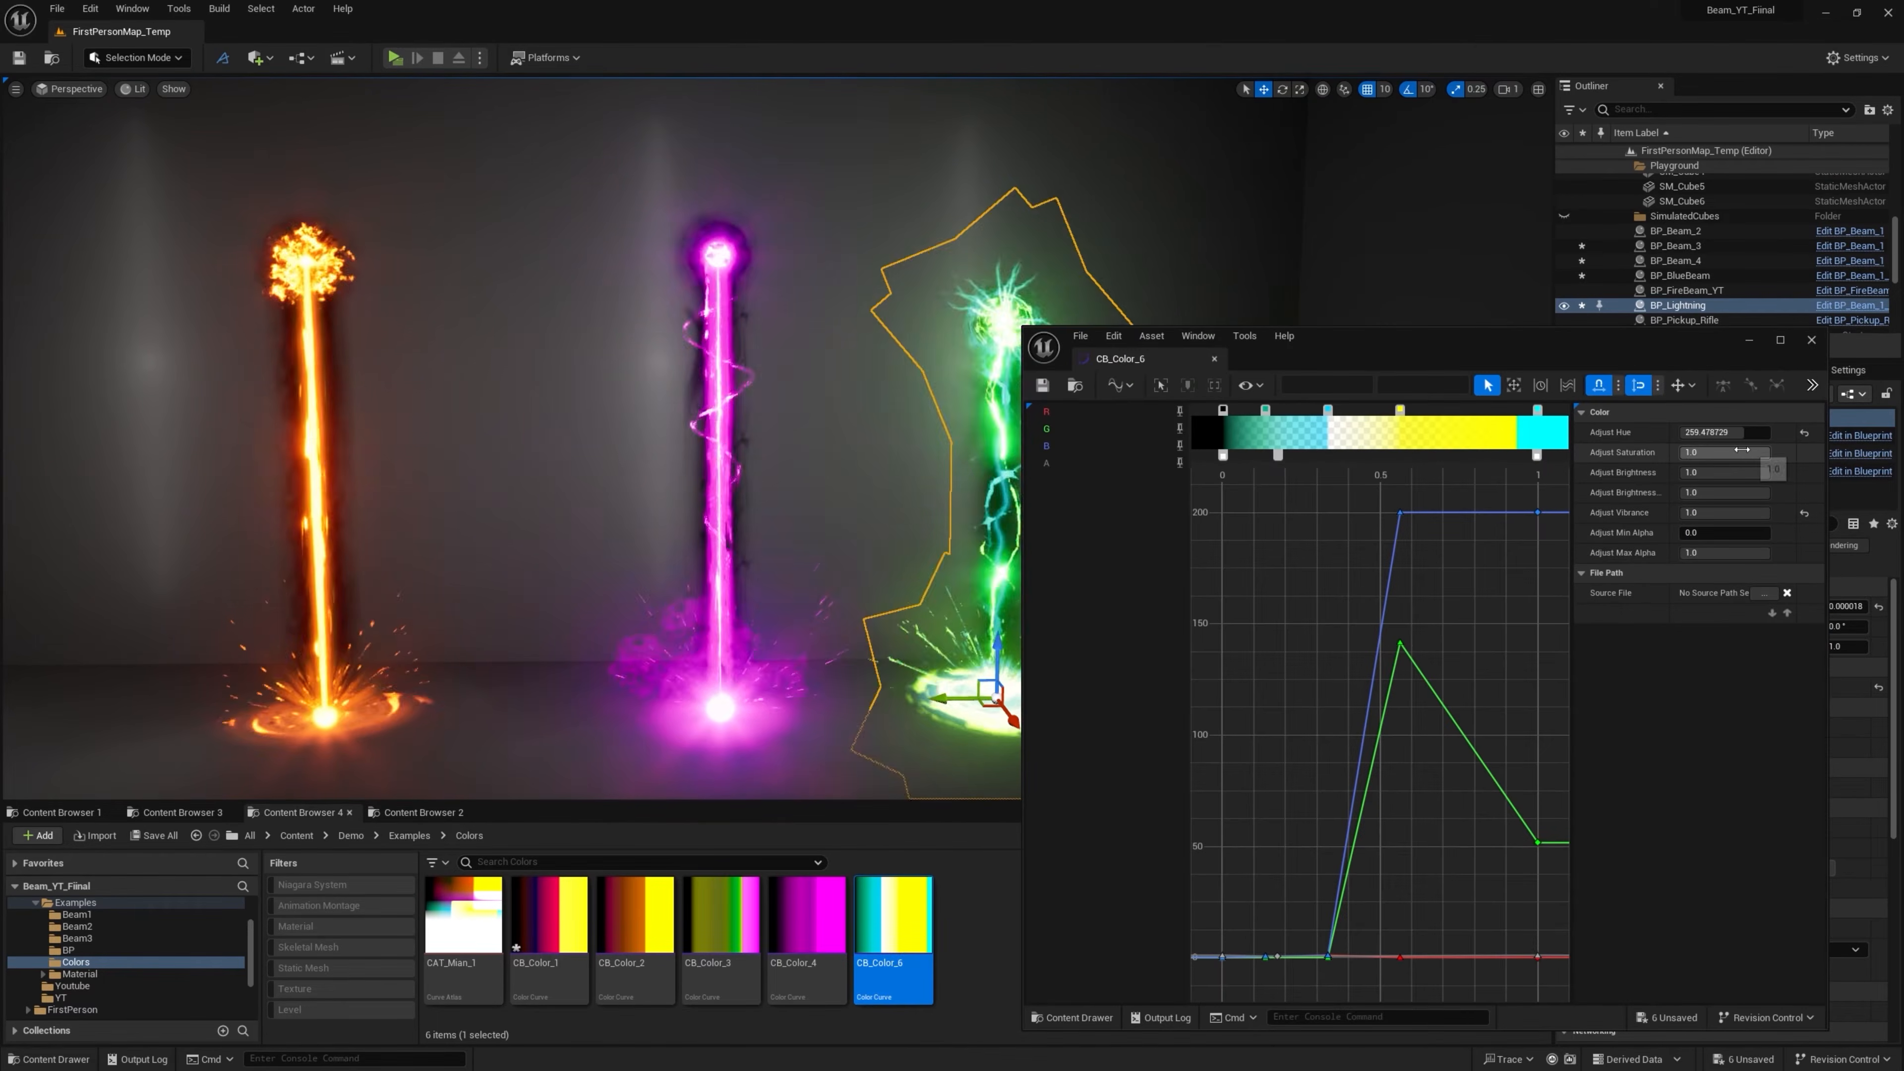
pyautogui.moveTo(1724, 431); pyautogui.dragTo(1755, 432)
pyautogui.moveTo(1065, 360); pyautogui.dragTo(1141, 484)
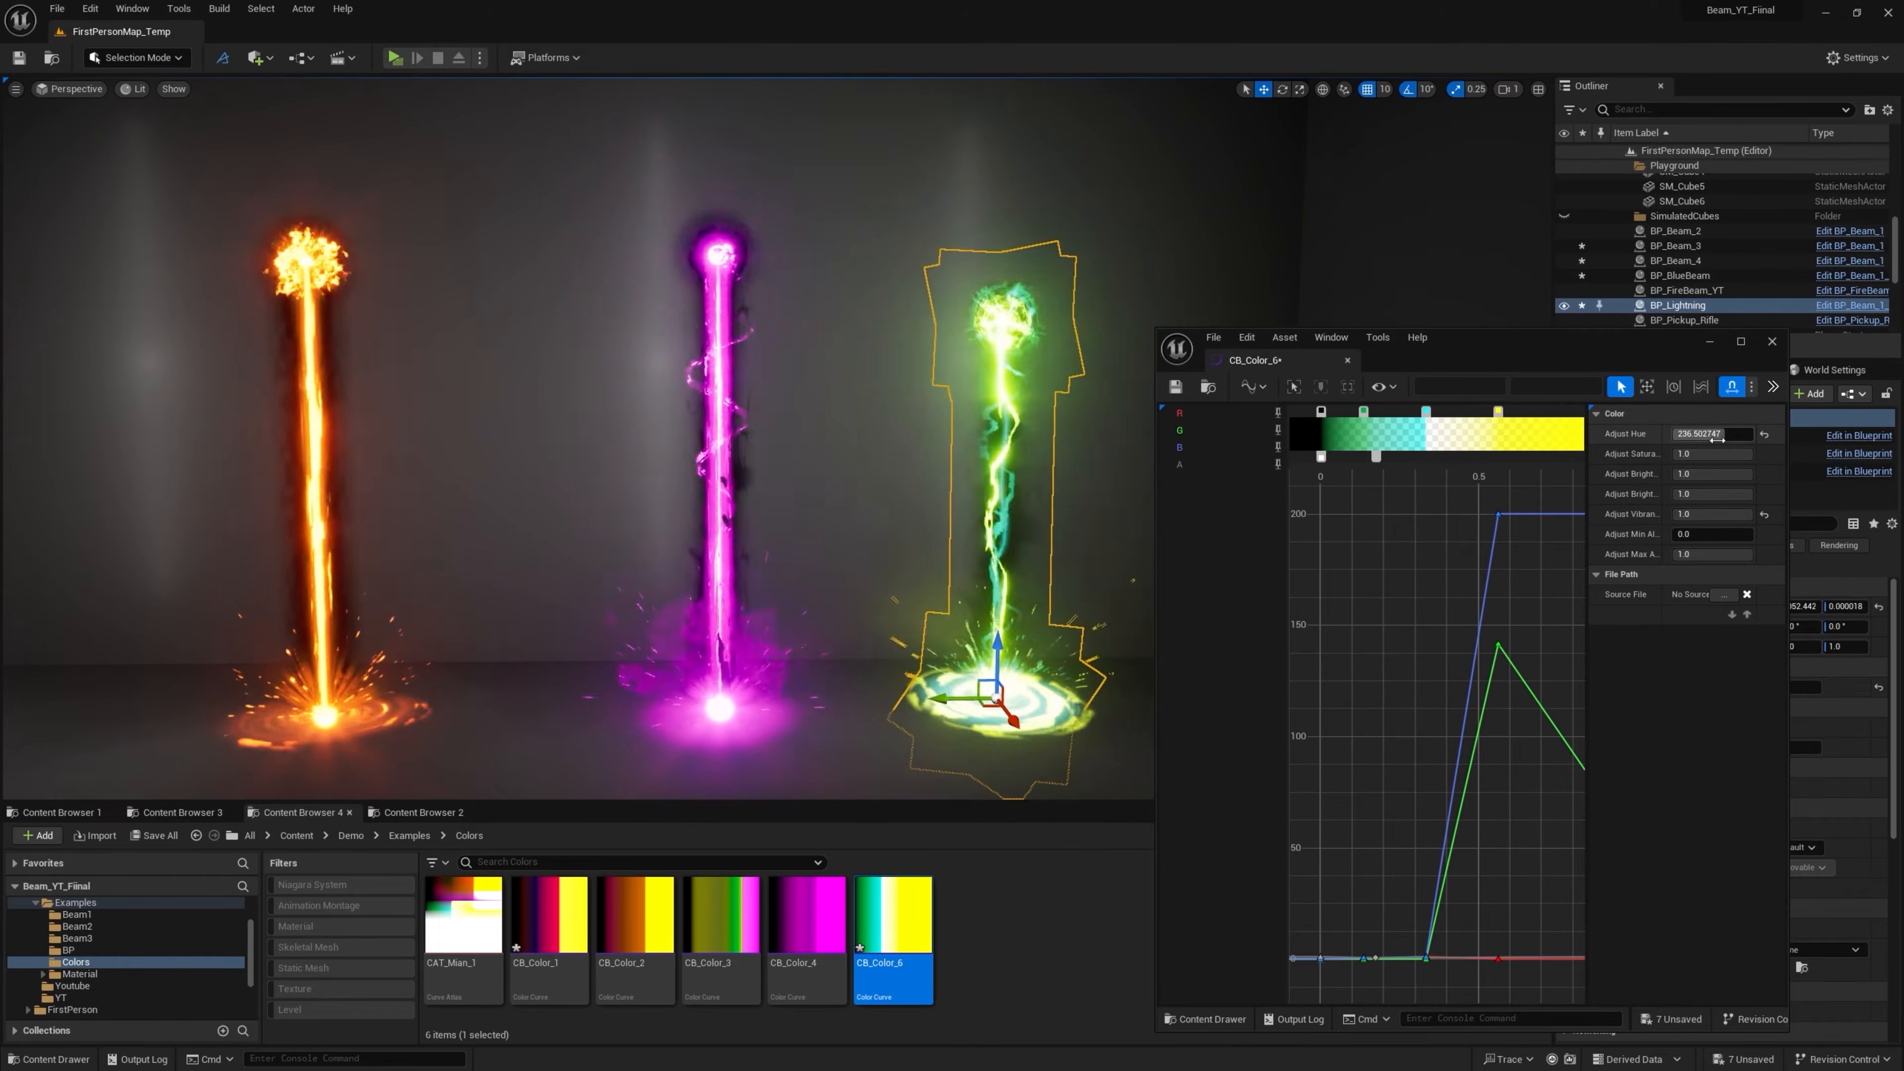
pyautogui.moveTo(1718, 435); pyautogui.dragTo(1679, 433)
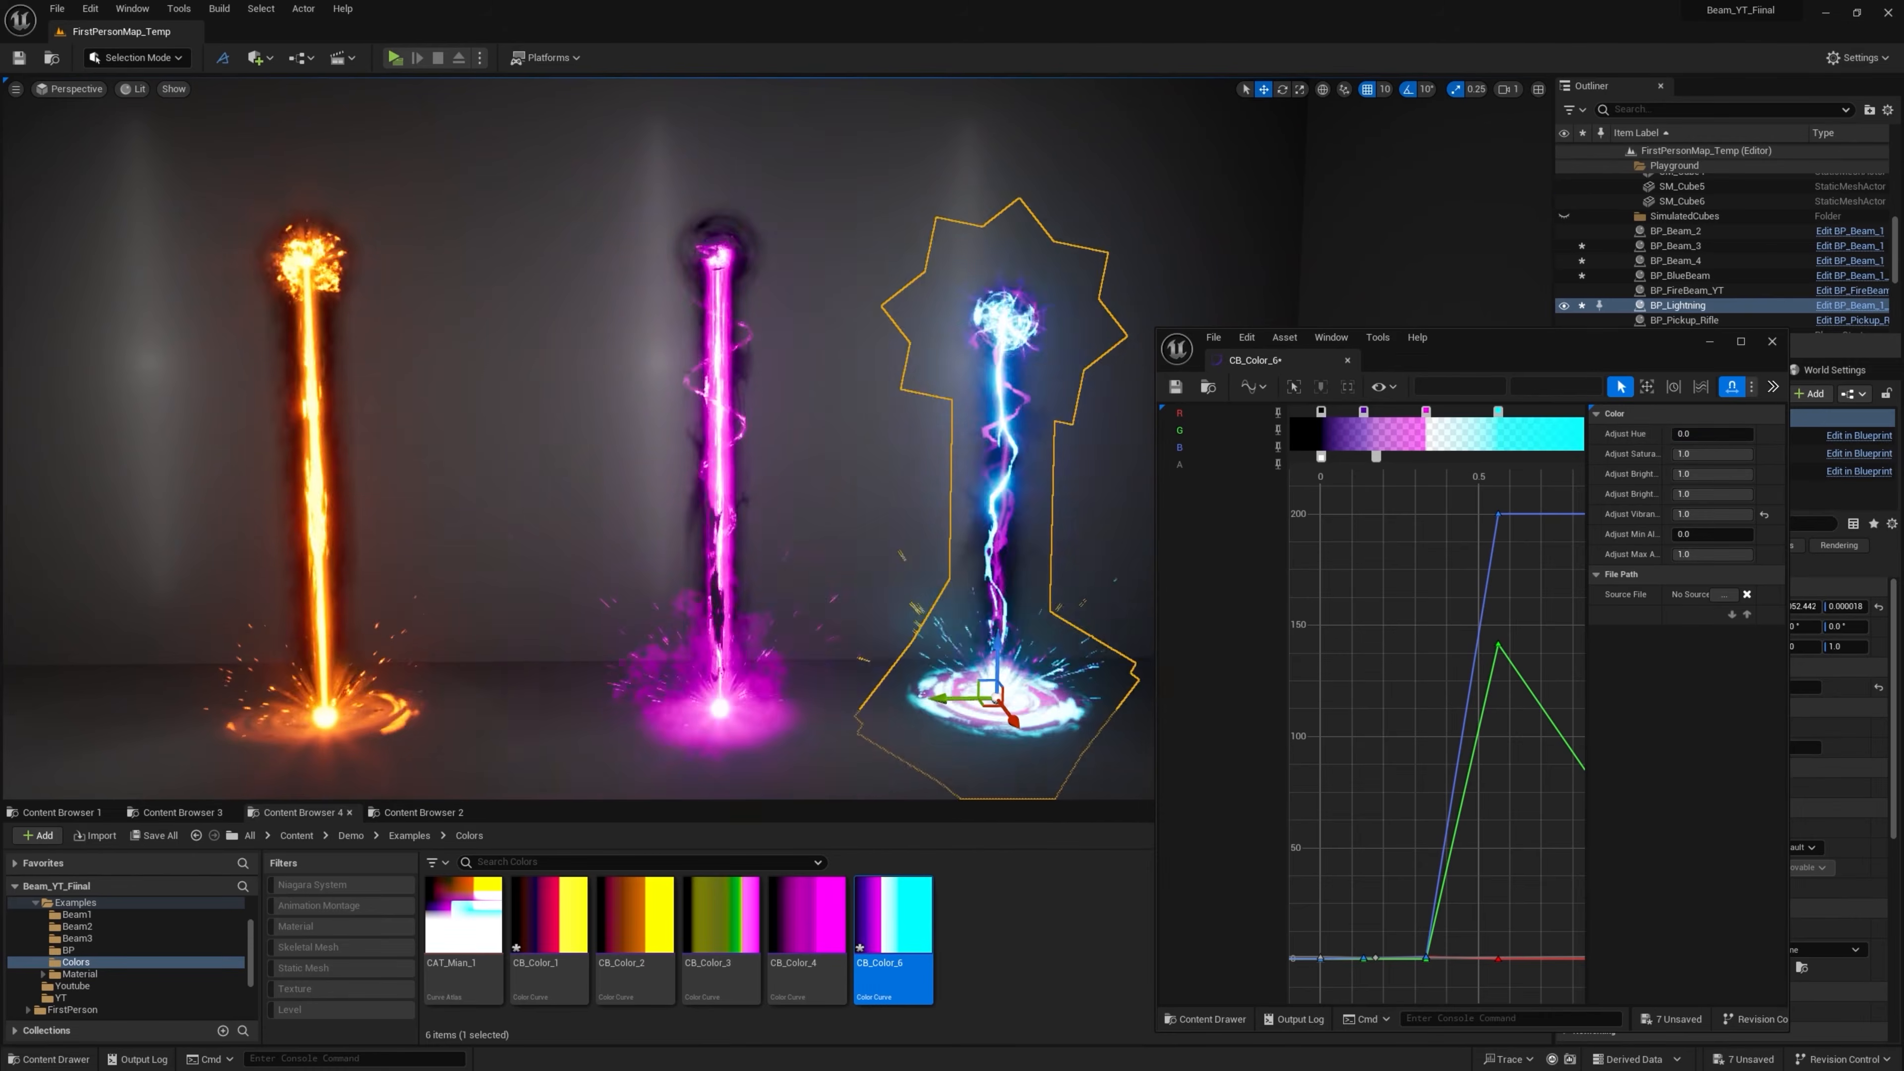
pyautogui.click(1123, 526)
# Try a different hue and a near-zero saturation on CB_Color_6, and restore the blue and purple lightning colours
pyautogui.moveTo(1683, 434)
pyautogui.mouseDown()
pyautogui.moveTo(1708, 469)
pyautogui.moveTo(1670, 455)
pyautogui.moveTo(1753, 435)
pyautogui.moveTo(1695, 437)
pyautogui.mouseUp()
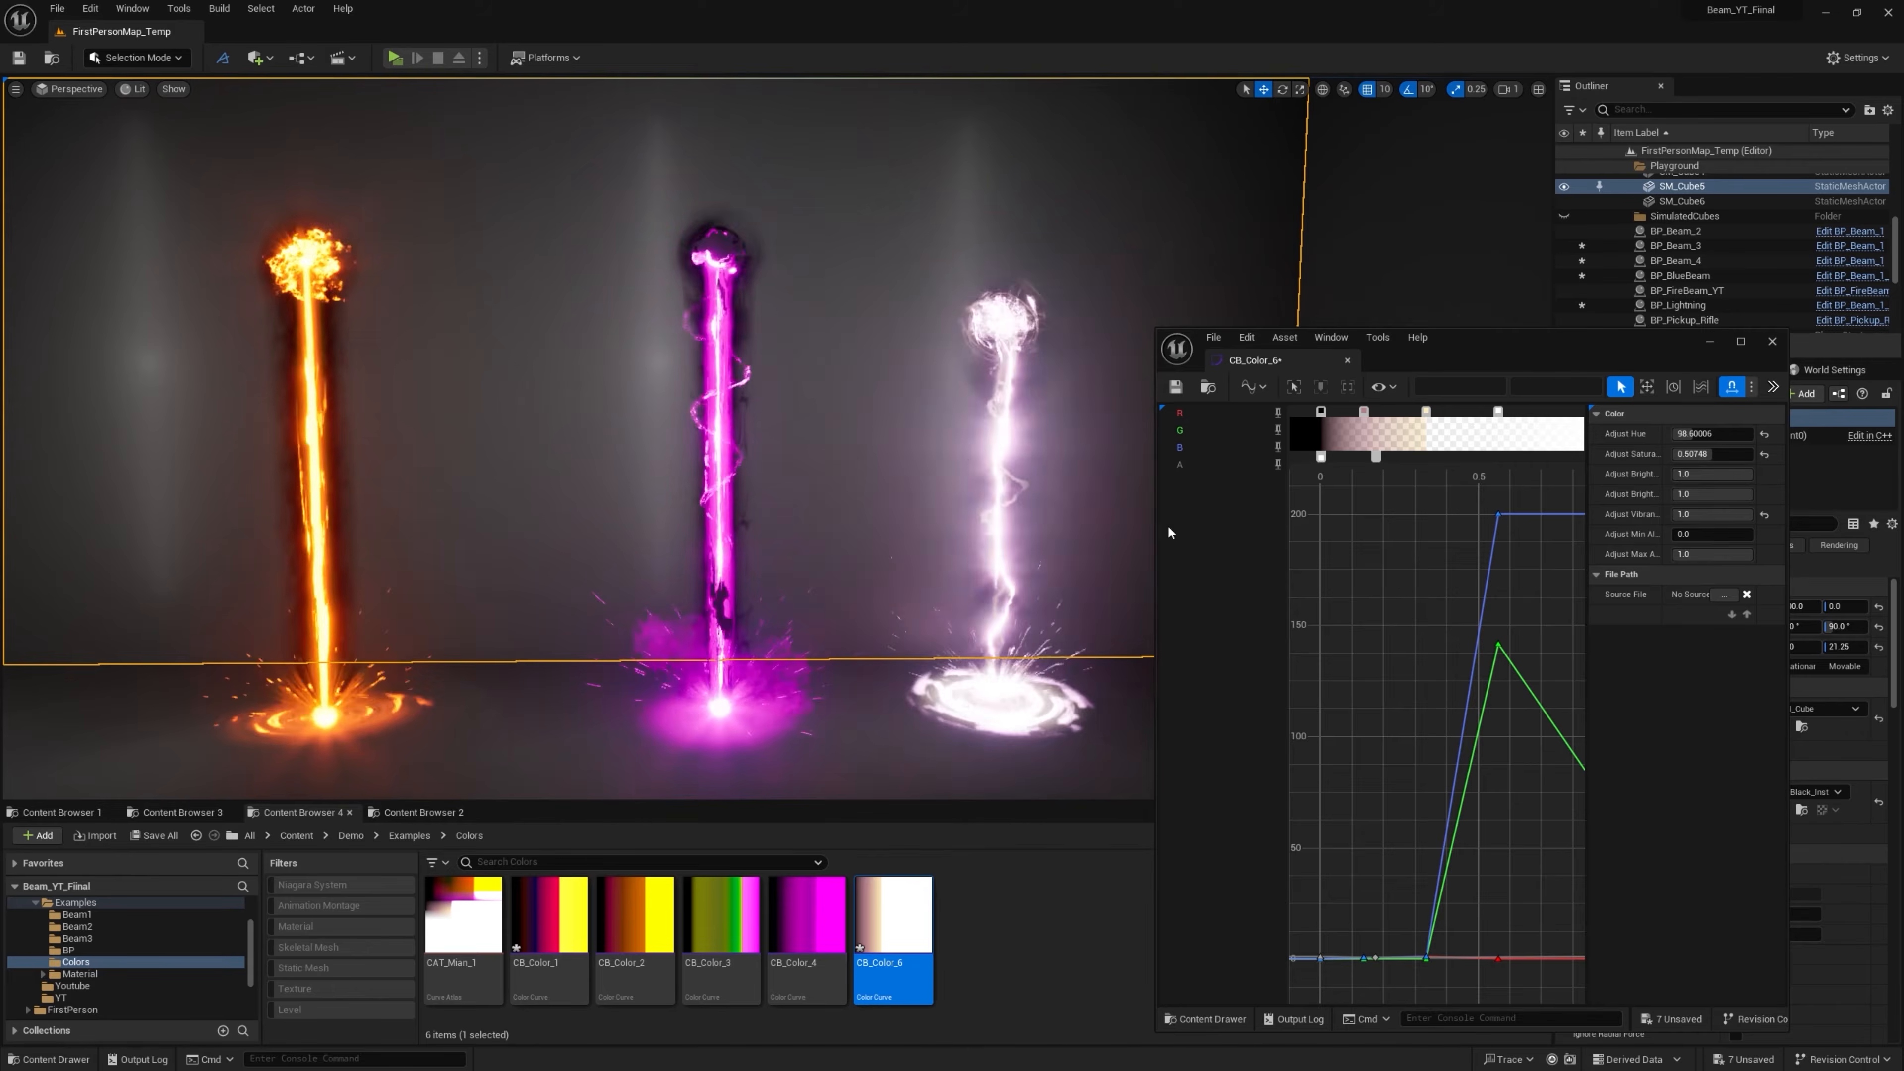
pyautogui.moveTo(1696, 434); pyautogui.dragTo(1753, 455)
pyautogui.click(733, 478)
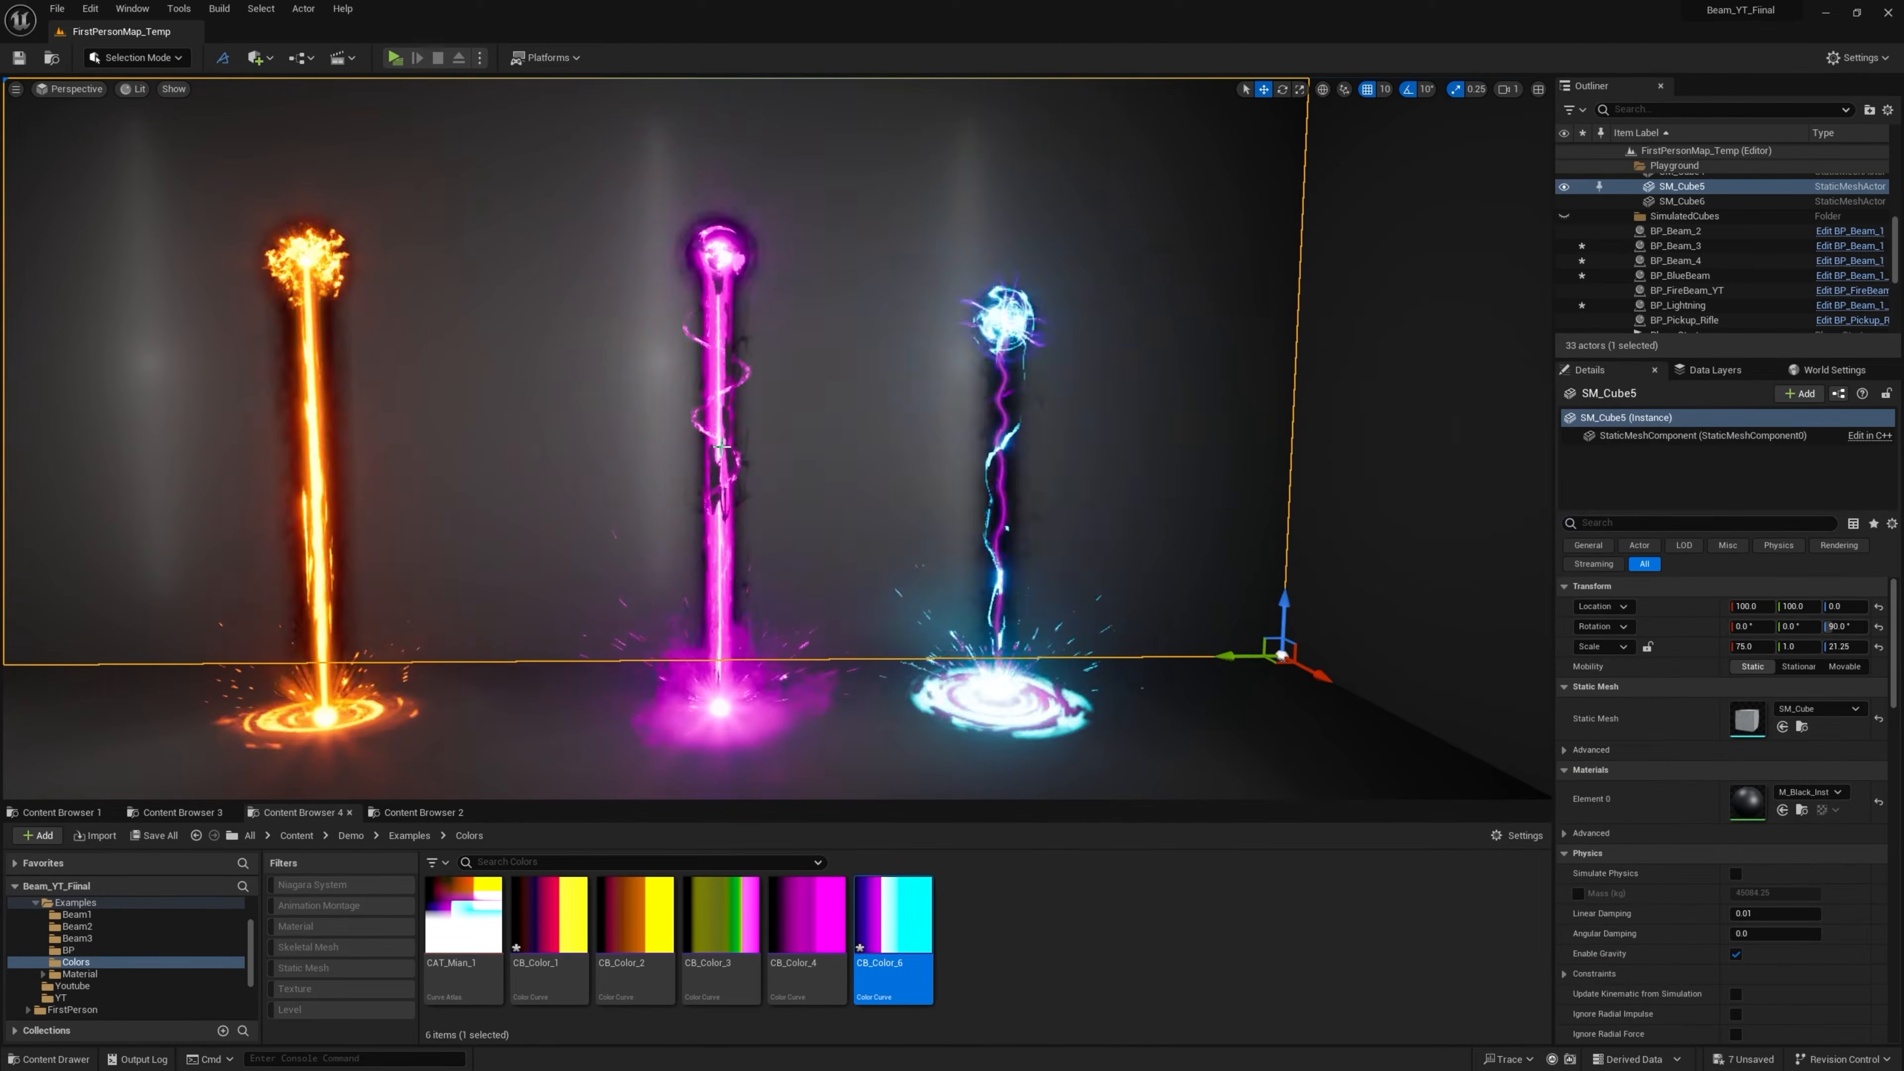
# Open the CB_Color_4 curve and vary its Adjust Hue to recolour the purple BP_BlueBeam, including blue and green
pyautogui.click(721, 447)
pyautogui.doubleClick(812, 919)
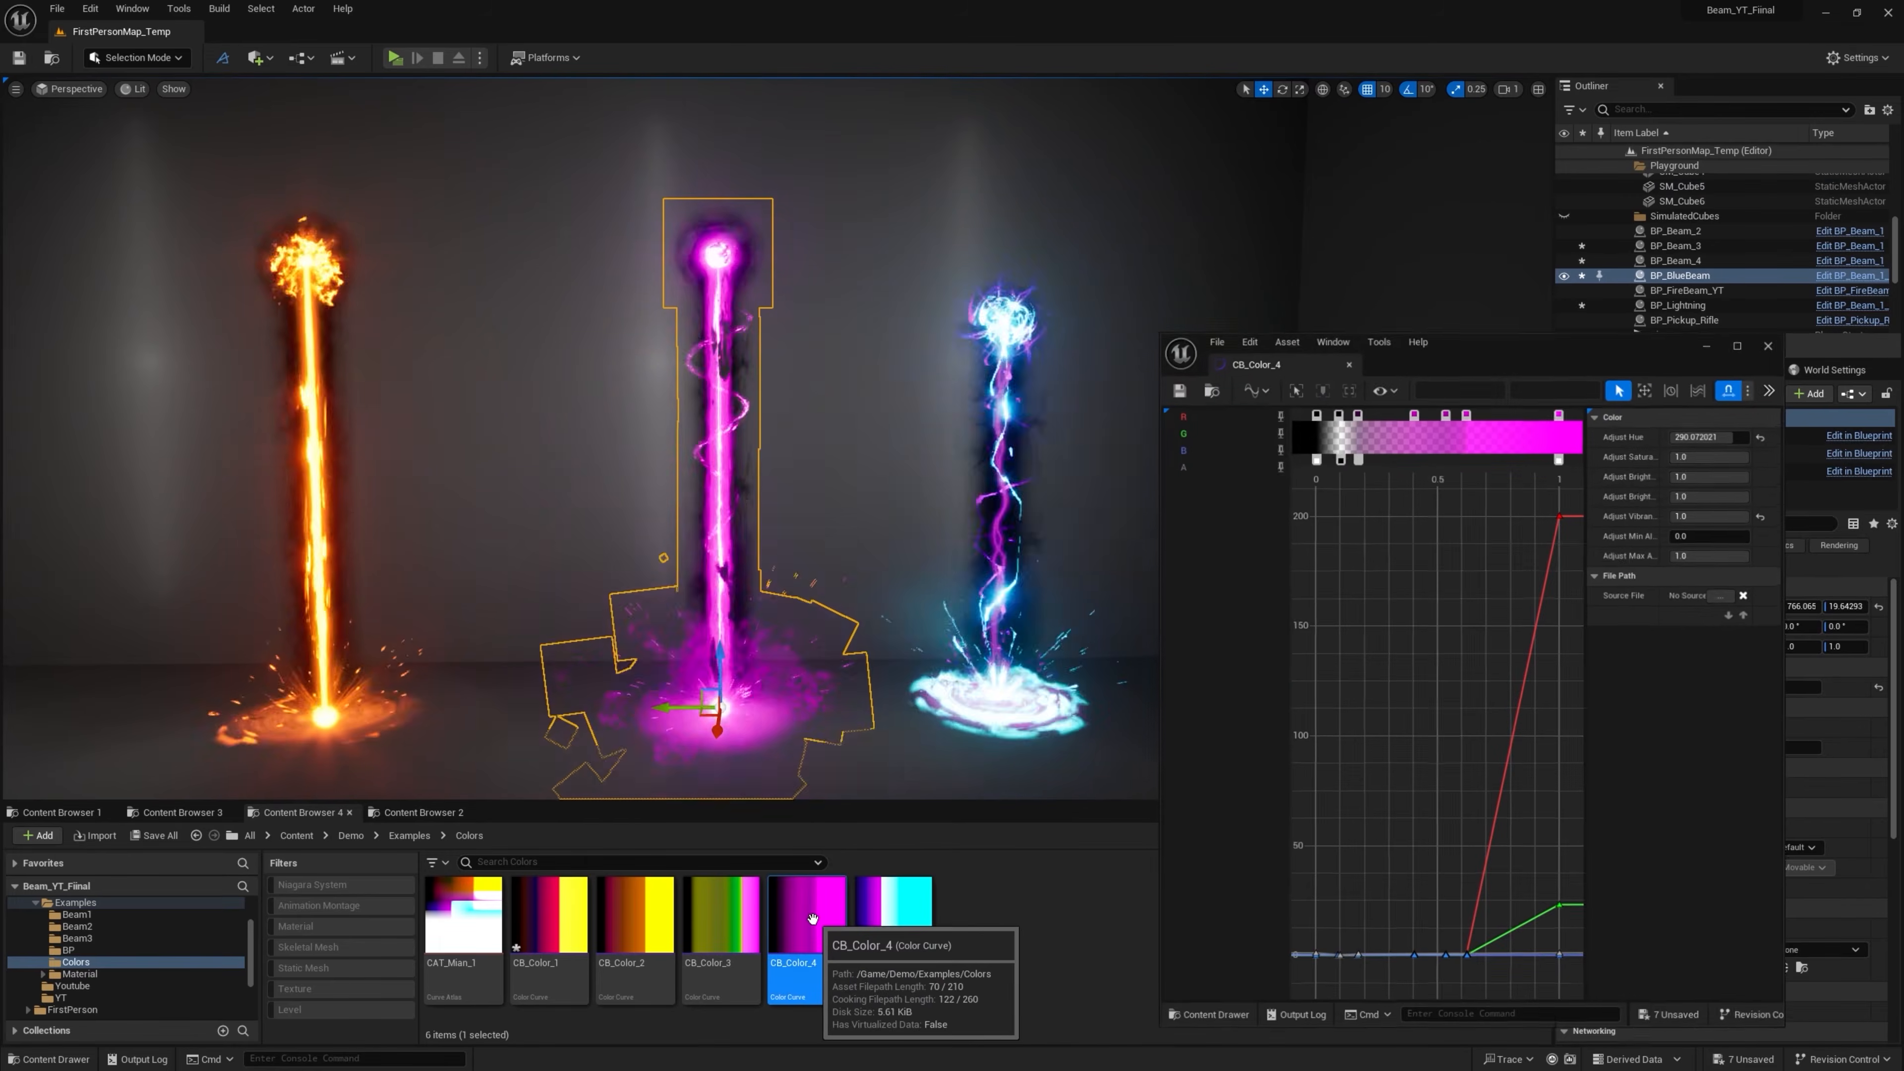
pyautogui.moveTo(1700, 433); pyautogui.dragTo(1650, 434)
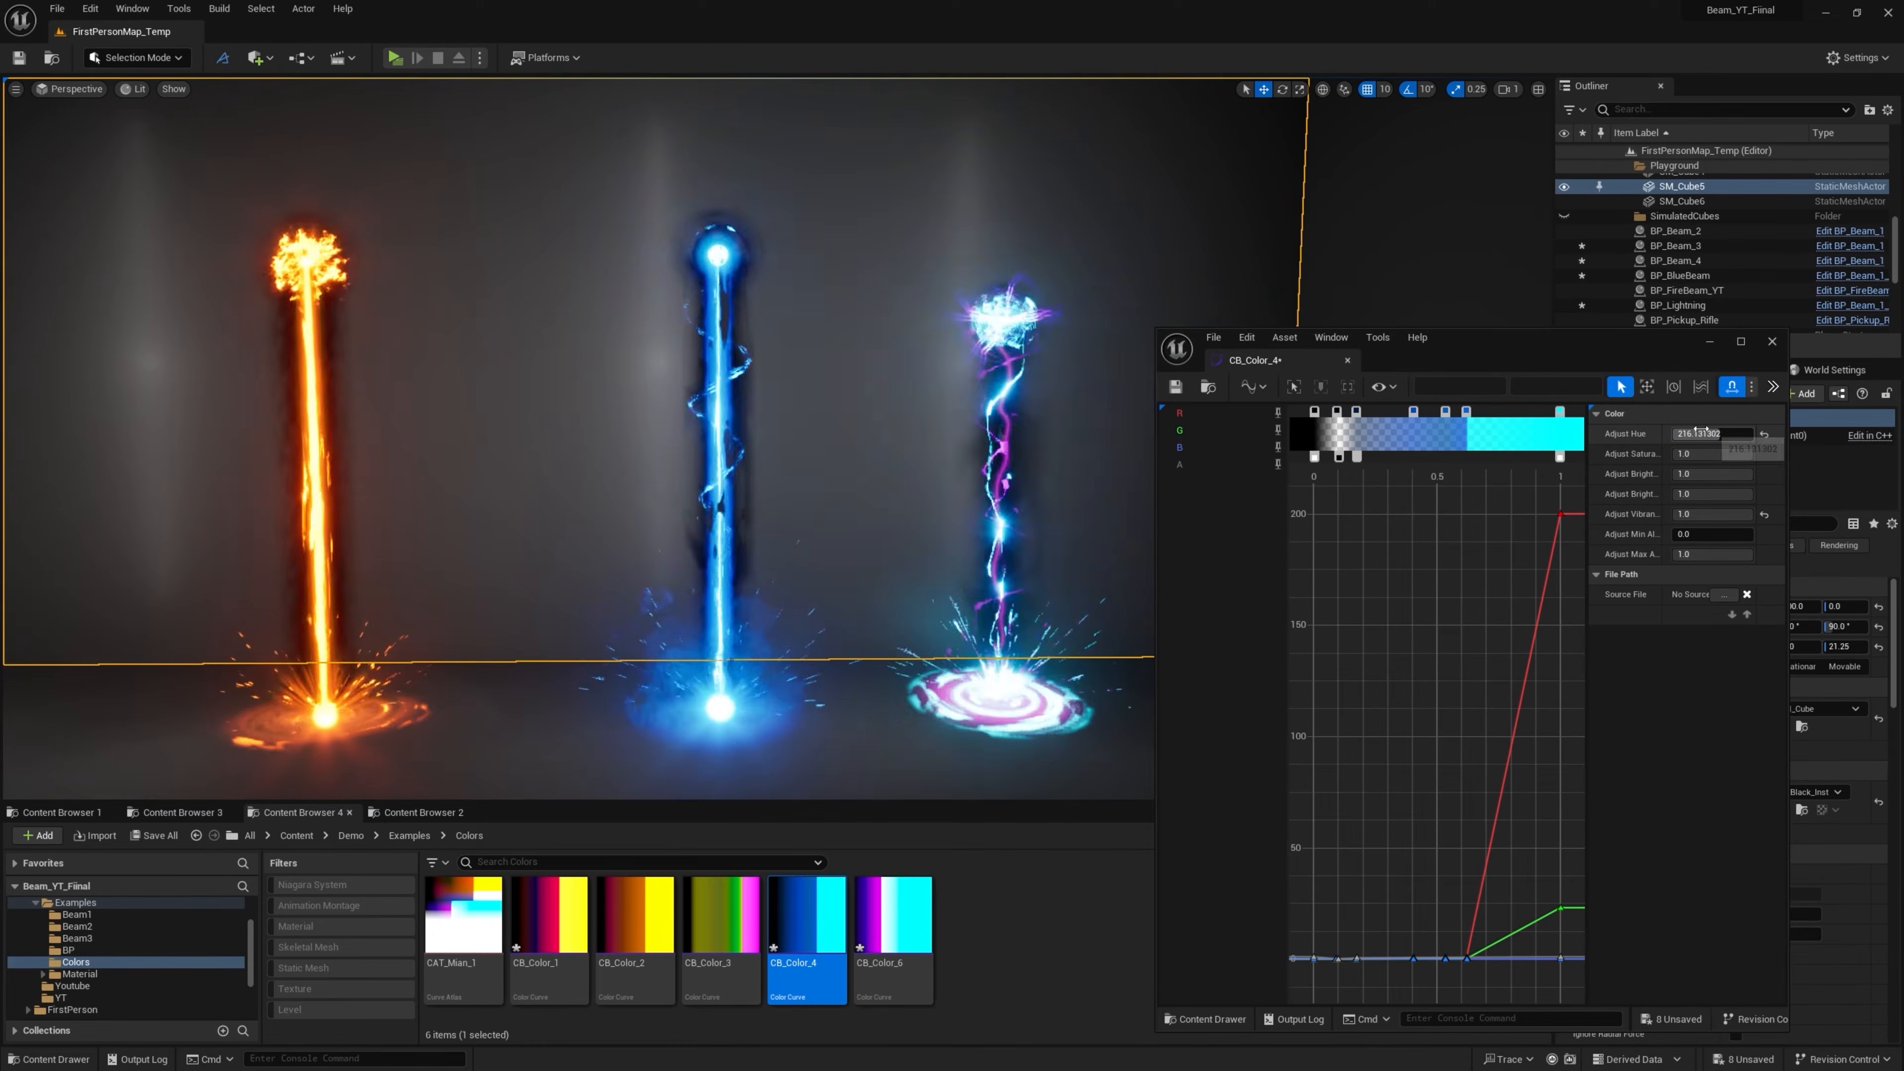
pyautogui.moveTo(824, 450)
pyautogui.mouseDown(button='right')
pyautogui.moveTo(824, 562)
pyautogui.moveTo(825, 469)
pyautogui.mouseUp(button='right')
pyautogui.press('w')
pyautogui.moveTo(1702, 433); pyautogui.dragTo(1279, 500)
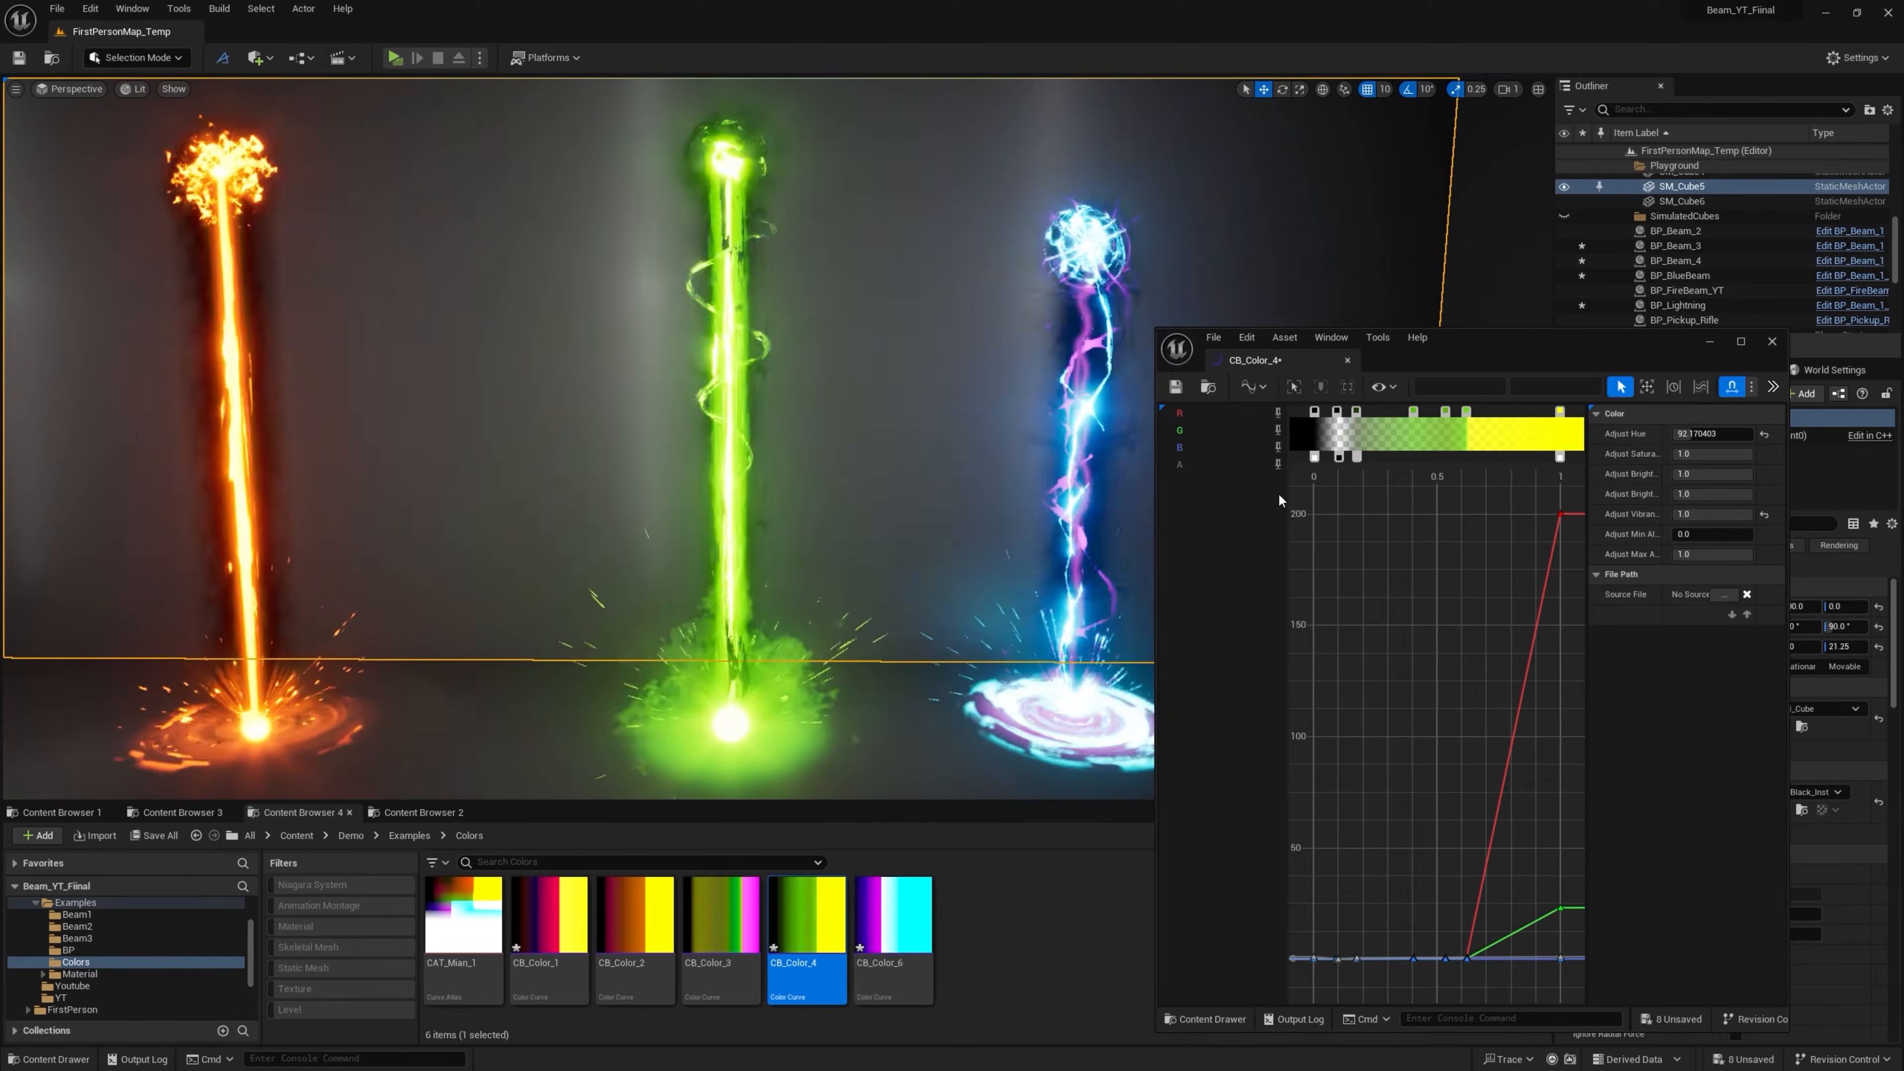
pyautogui.moveTo(1698, 434); pyautogui.dragTo(1711, 433)
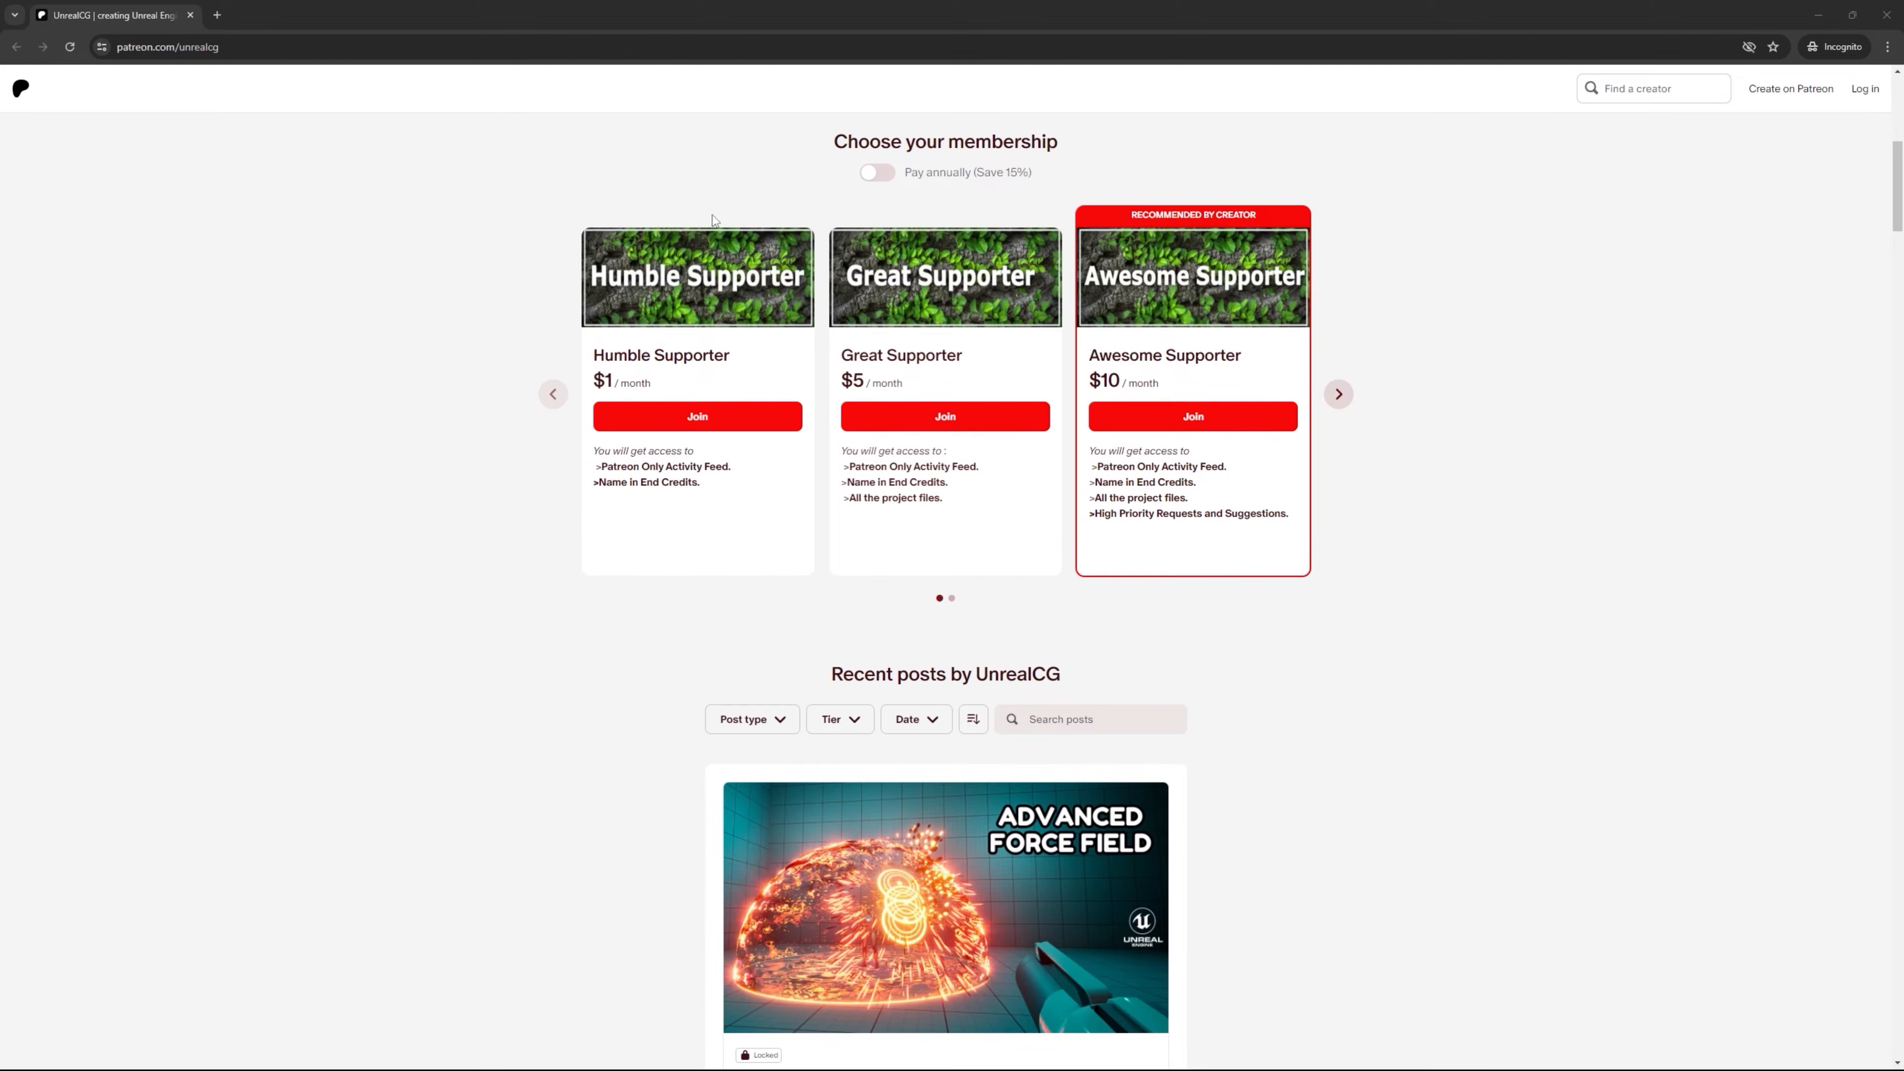
# Switch to the UnrealCG Patreon page in the browser and look through the recent project file posts
pyautogui.scroll(-10, 1829, 482)
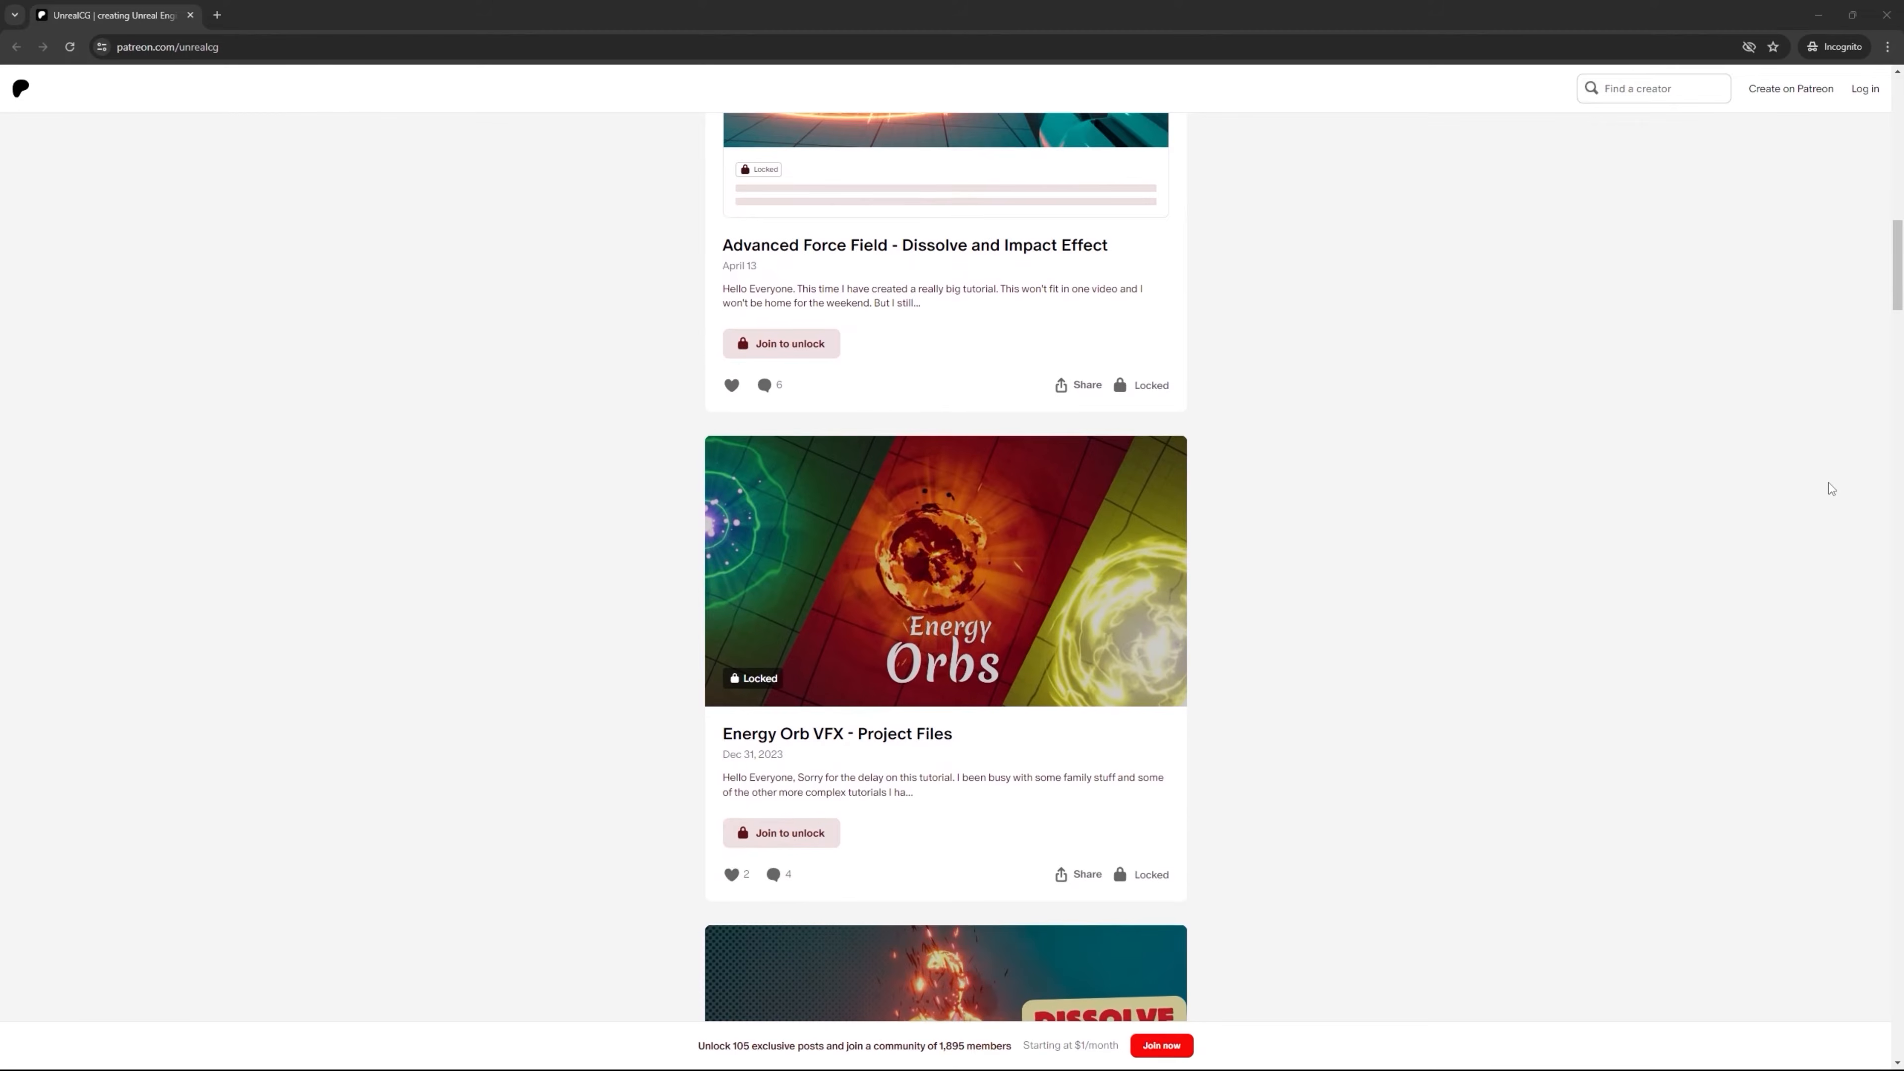
pyautogui.scroll(-3, 1830, 488)
pyautogui.scroll(-5, 1829, 489)
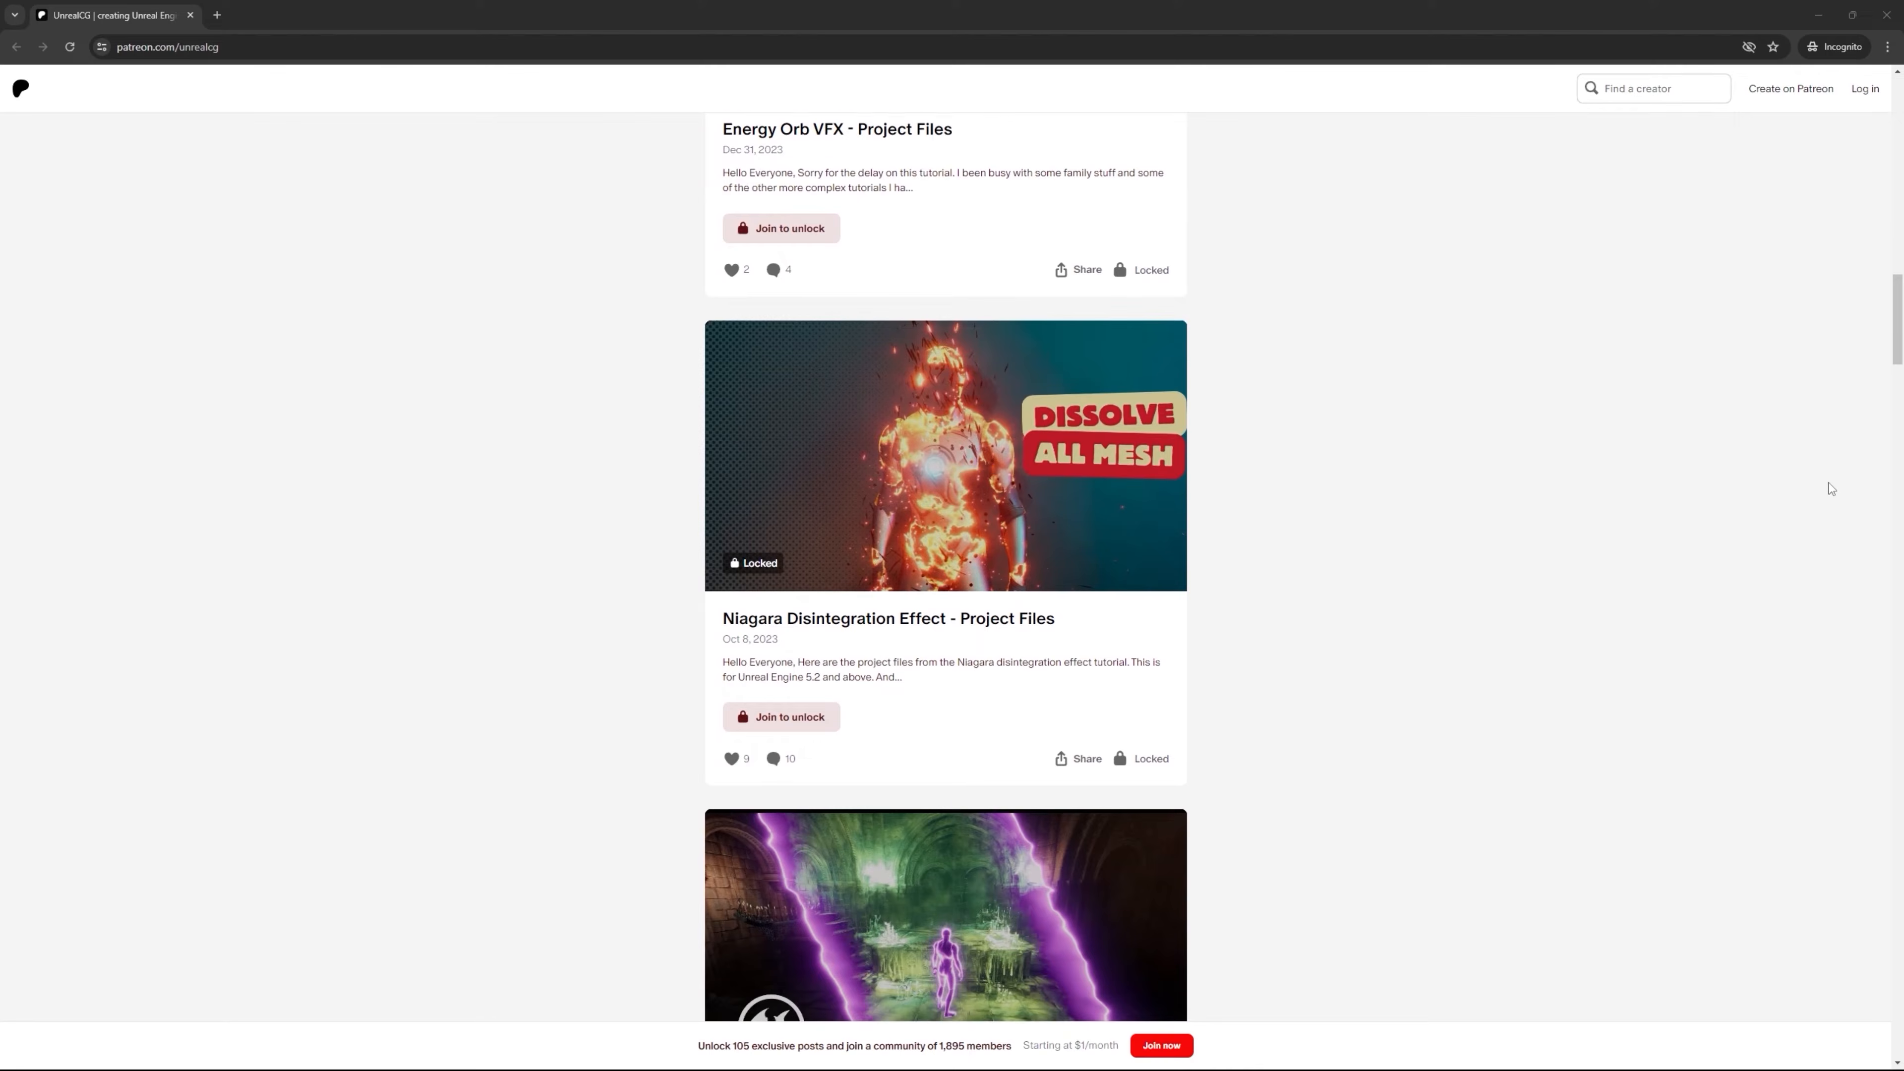
pyautogui.scroll(-3, 1830, 489)
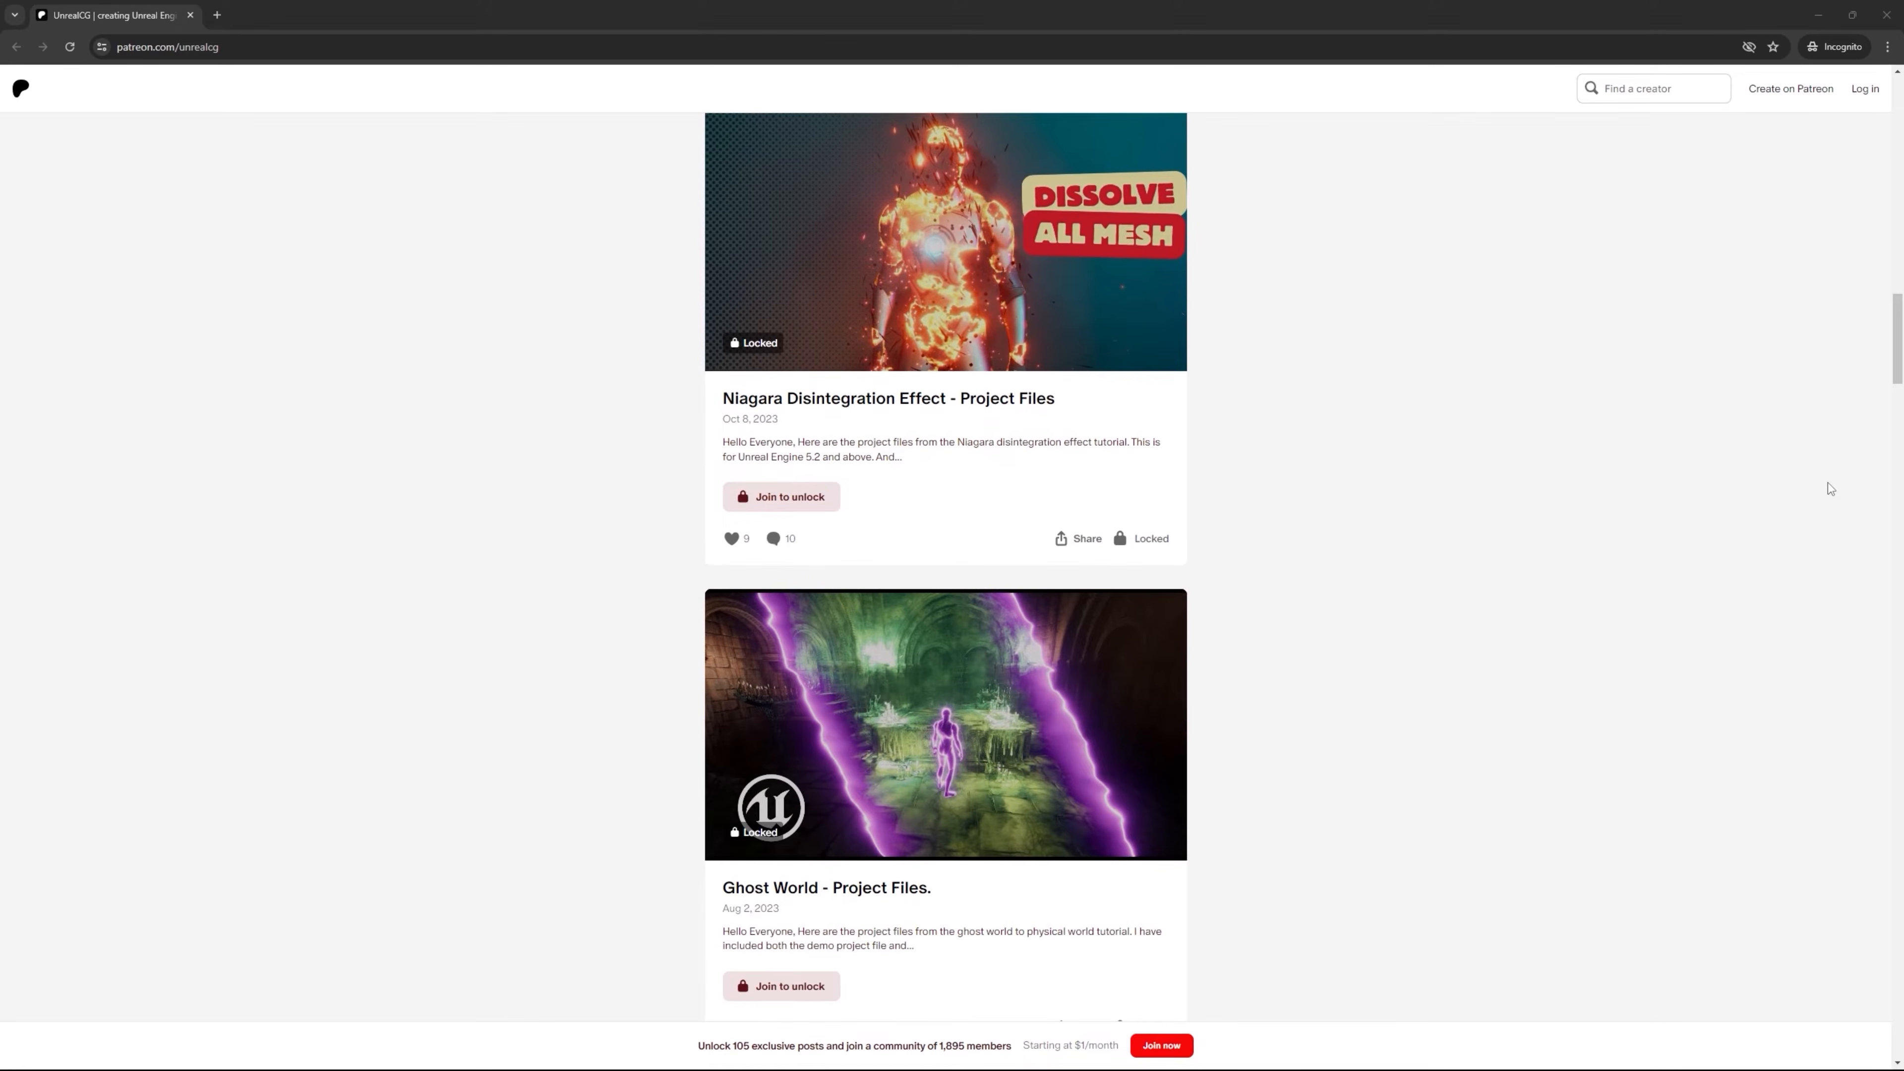
pyautogui.scroll(-7, 1830, 489)
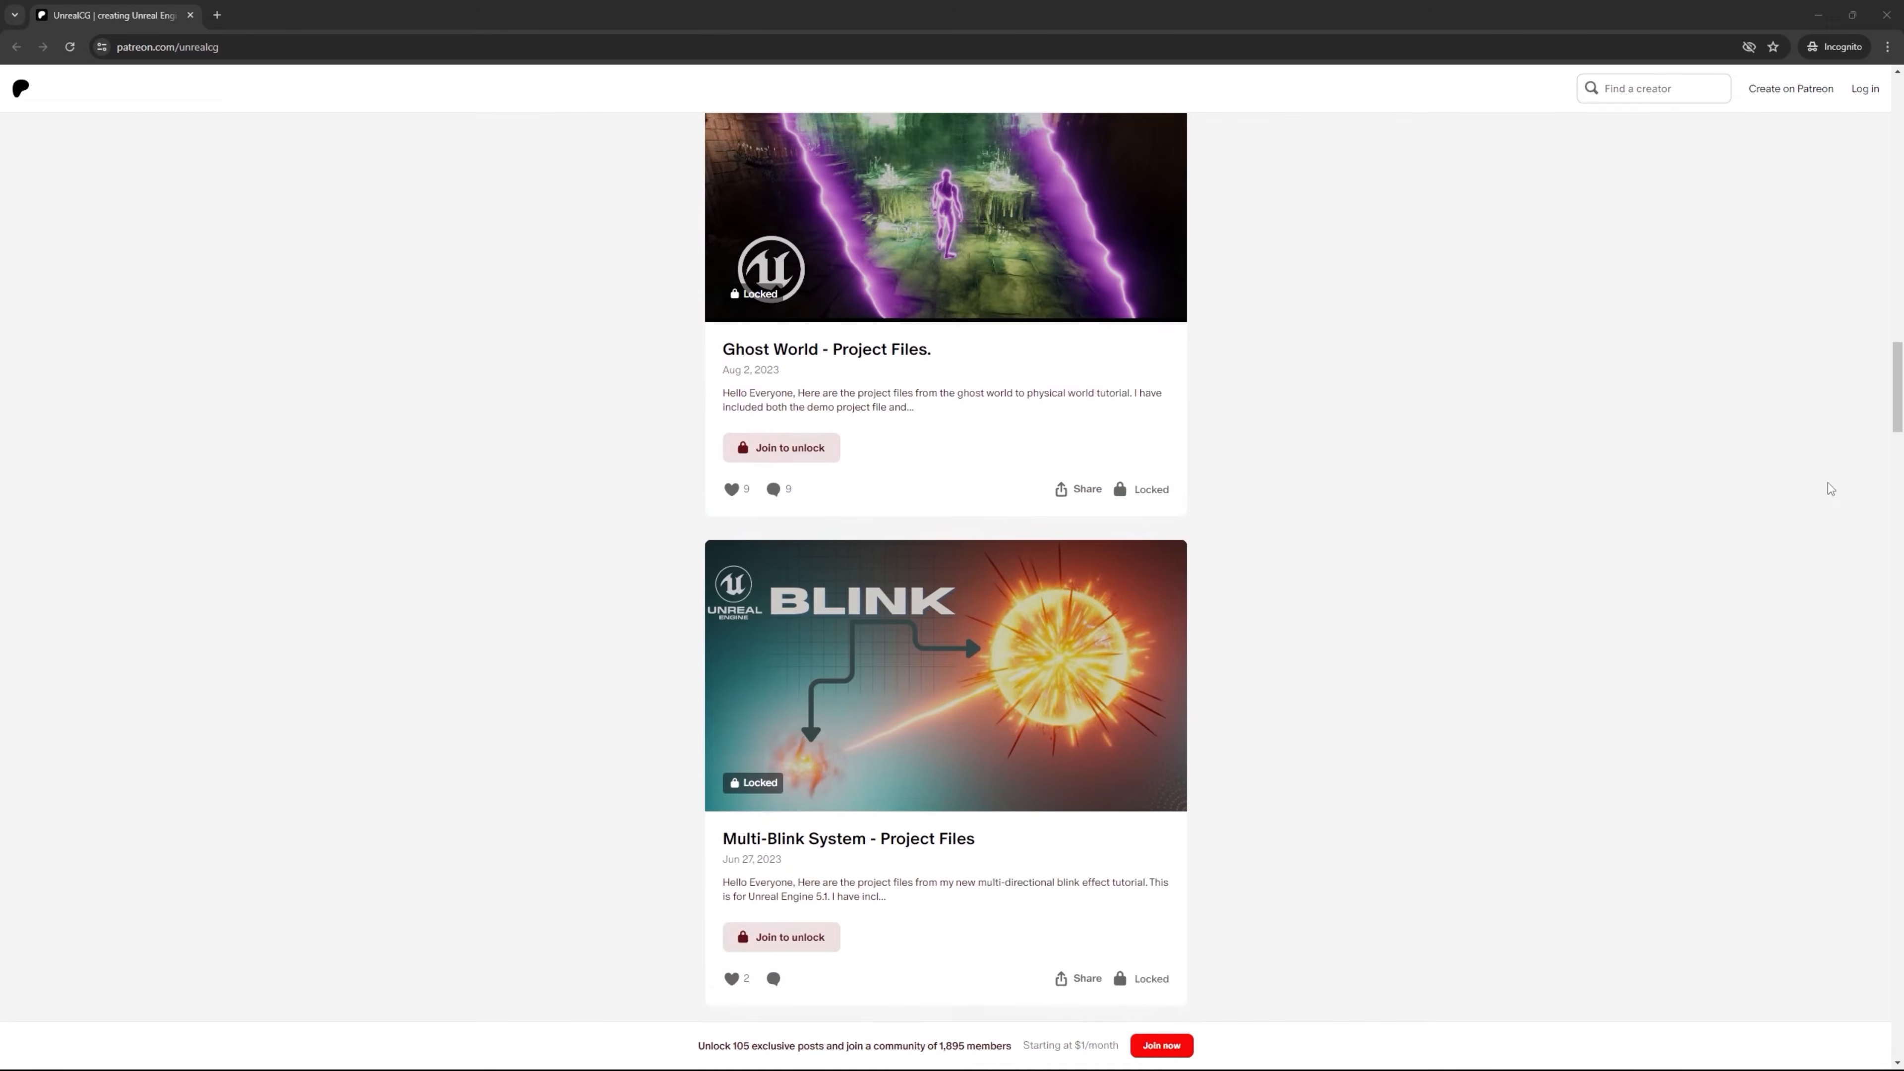
pyautogui.scroll(-6, 1830, 488)
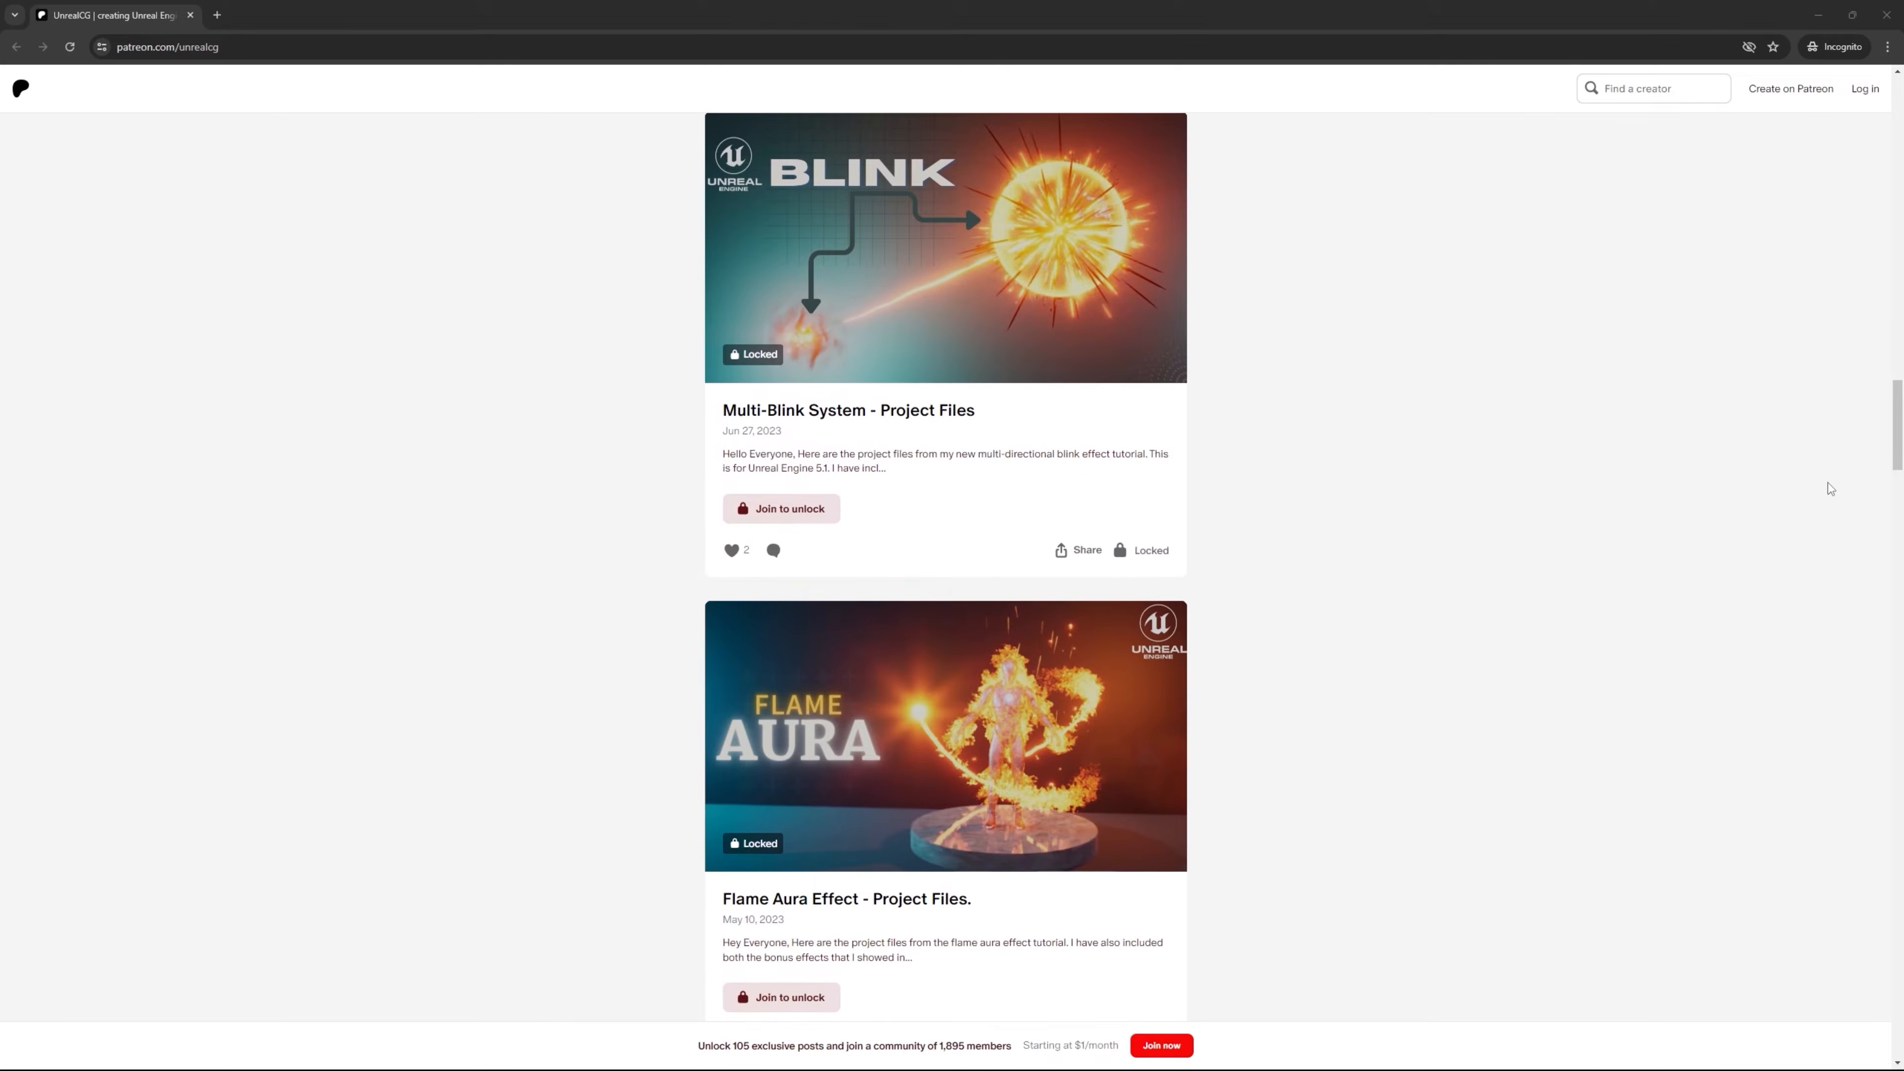
pyautogui.scroll(-4, 1829, 484)
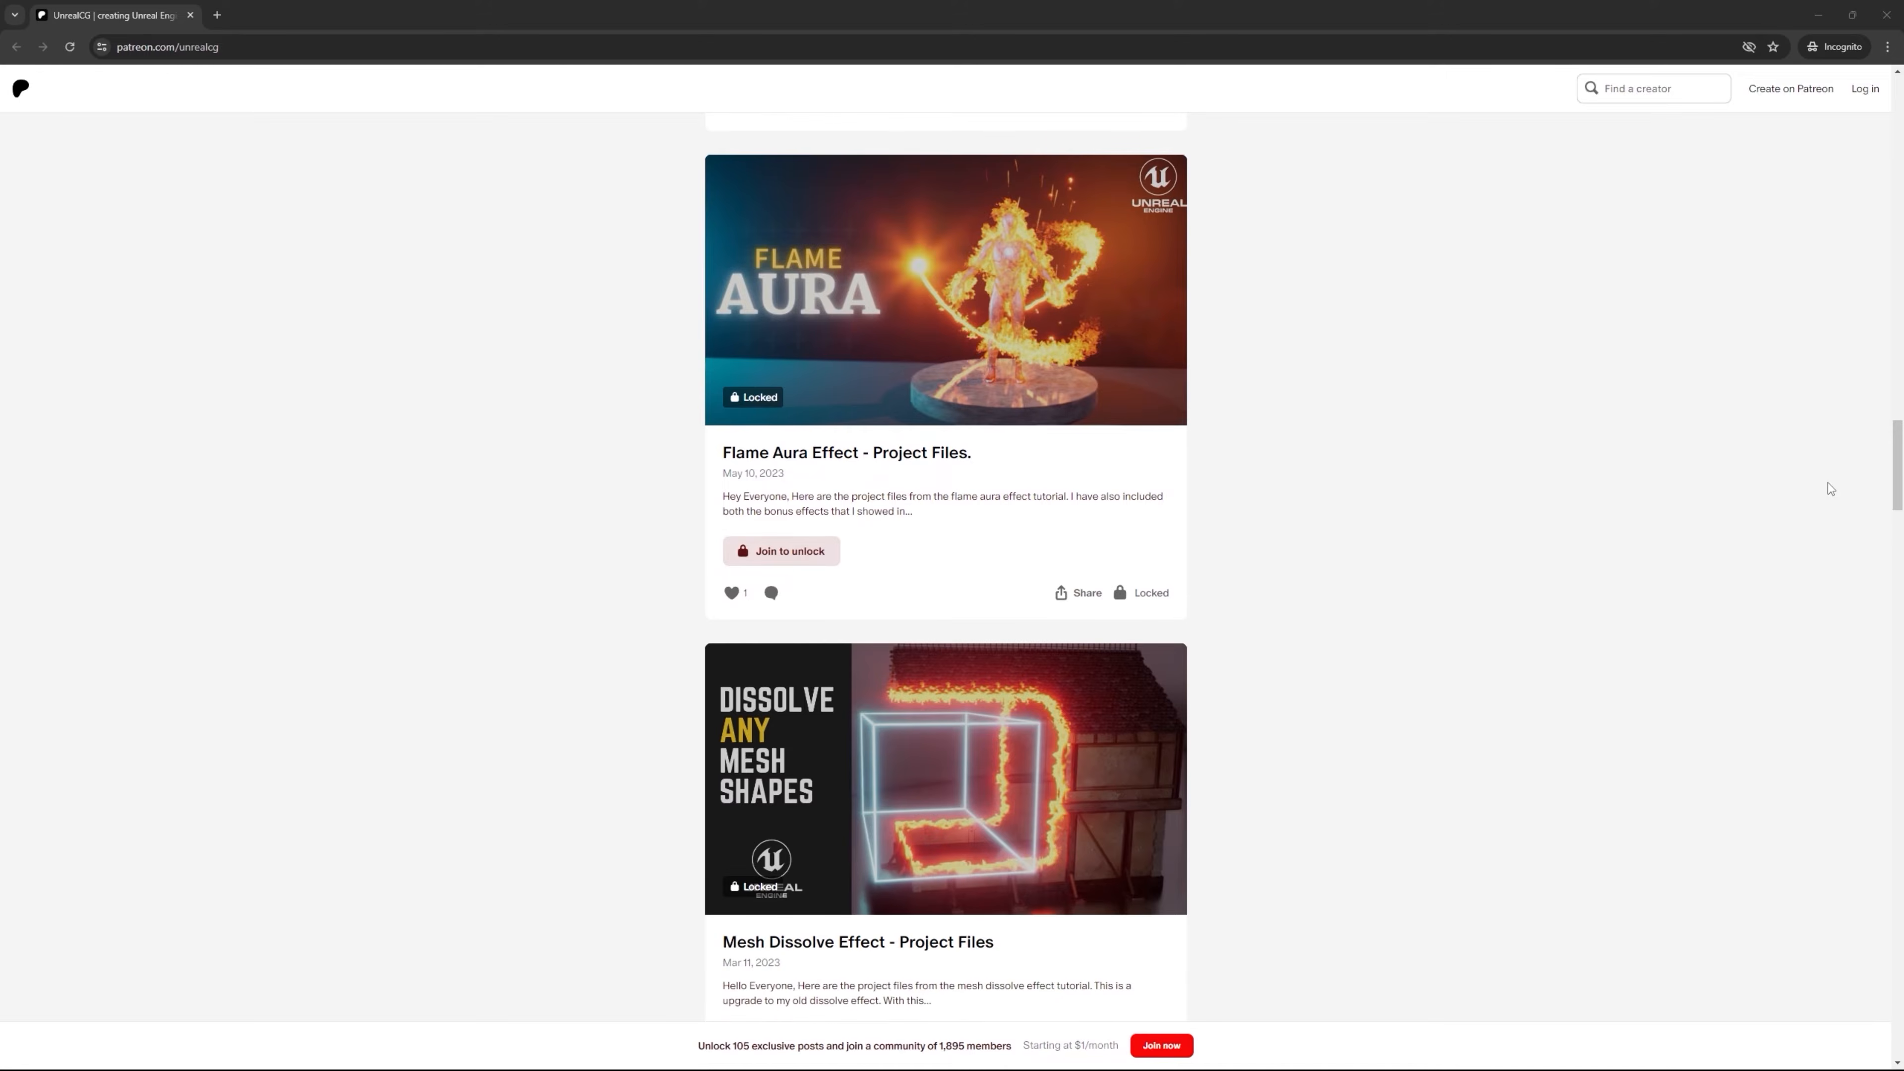
# Look through the older project file posts on the UnrealCG Patreon page, down to Multi Directional Dash FX
pyautogui.scroll(-2, 1829, 488)
pyautogui.scroll(-6, 1829, 489)
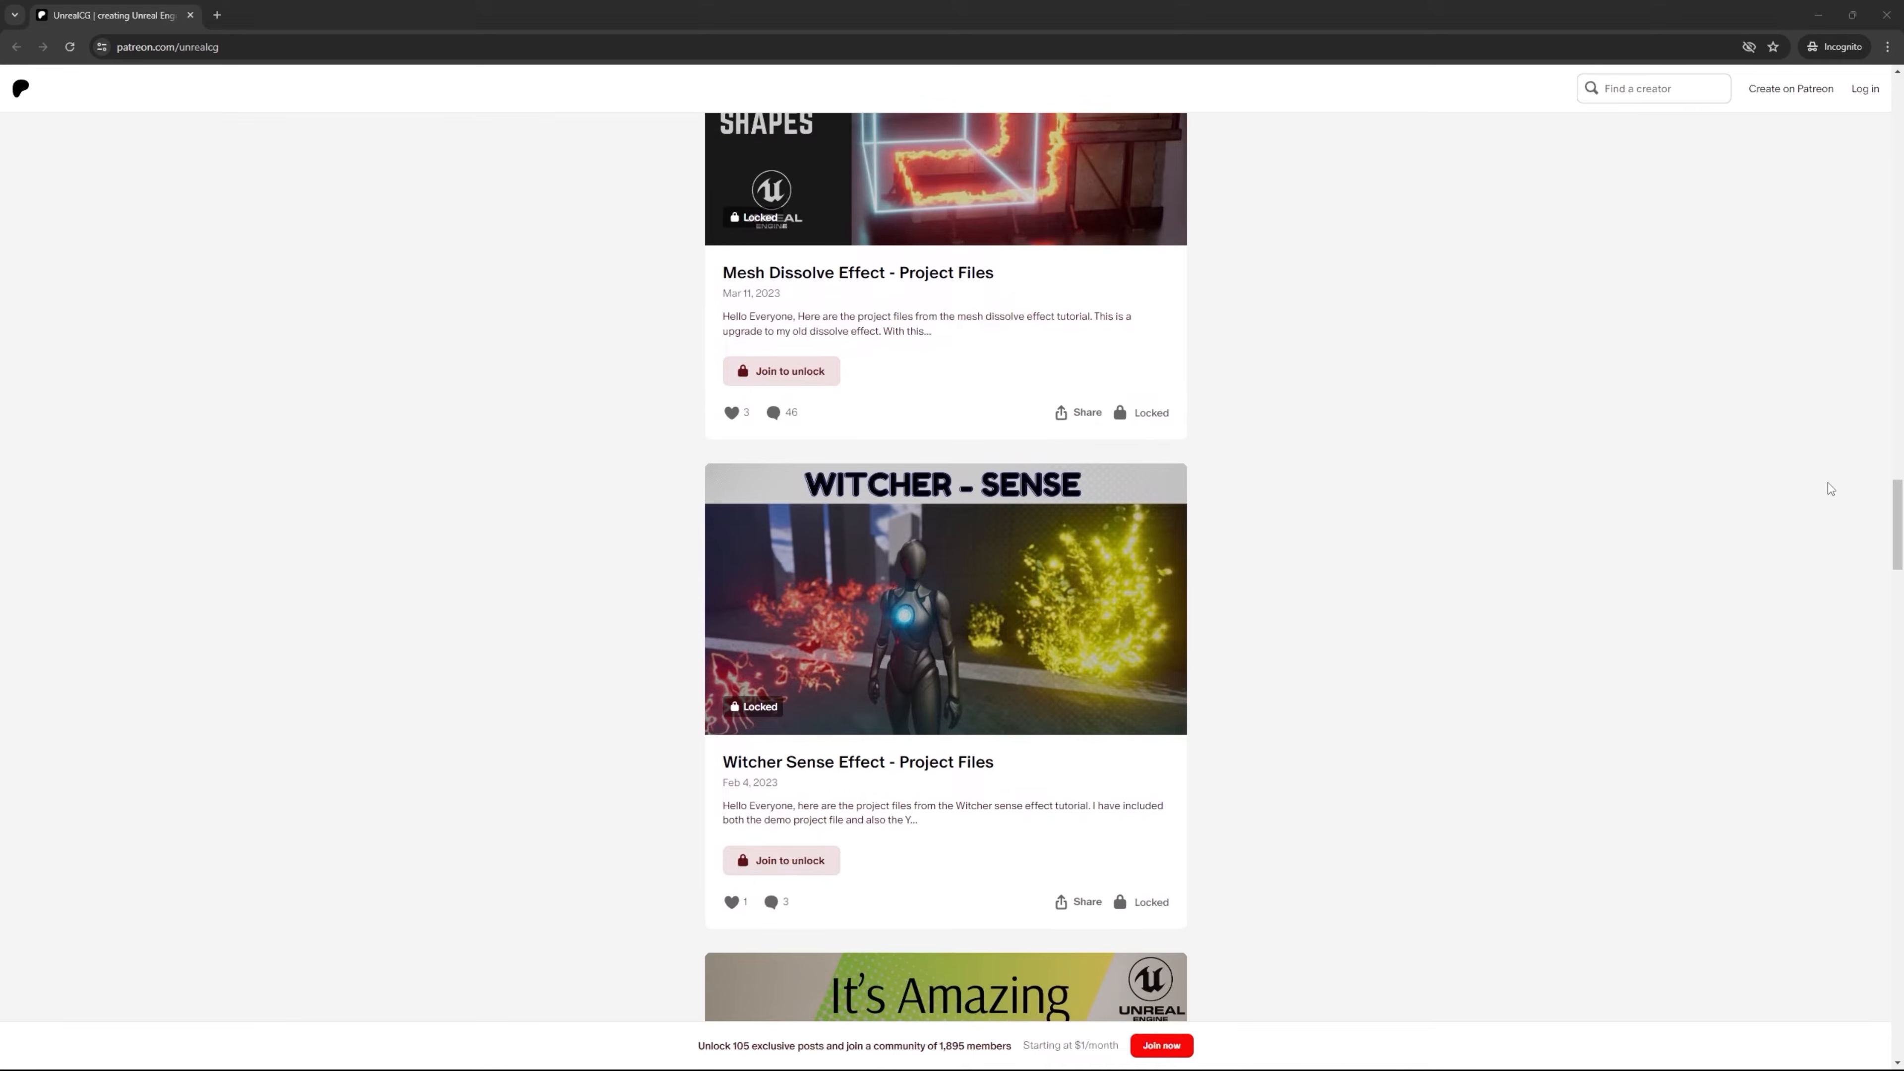
pyautogui.scroll(-9, 1827, 482)
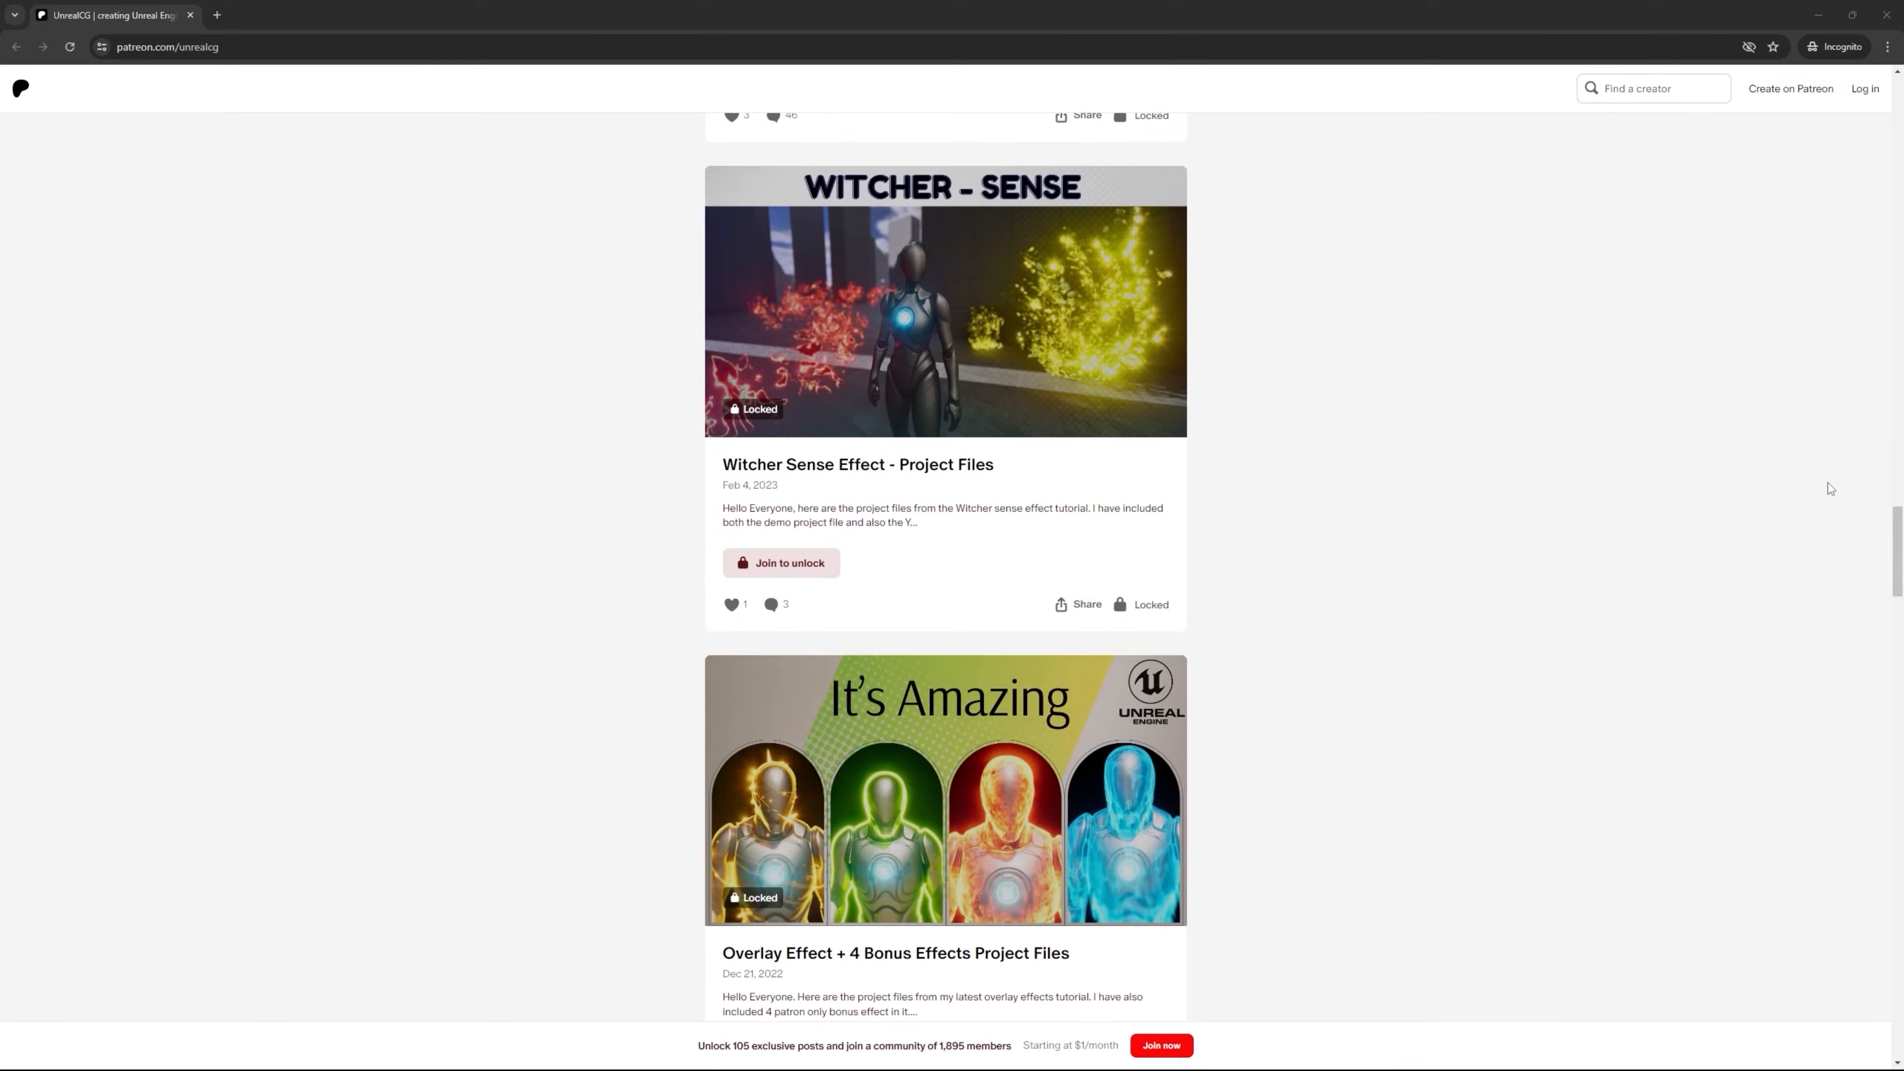
pyautogui.scroll(-8, 1828, 484)
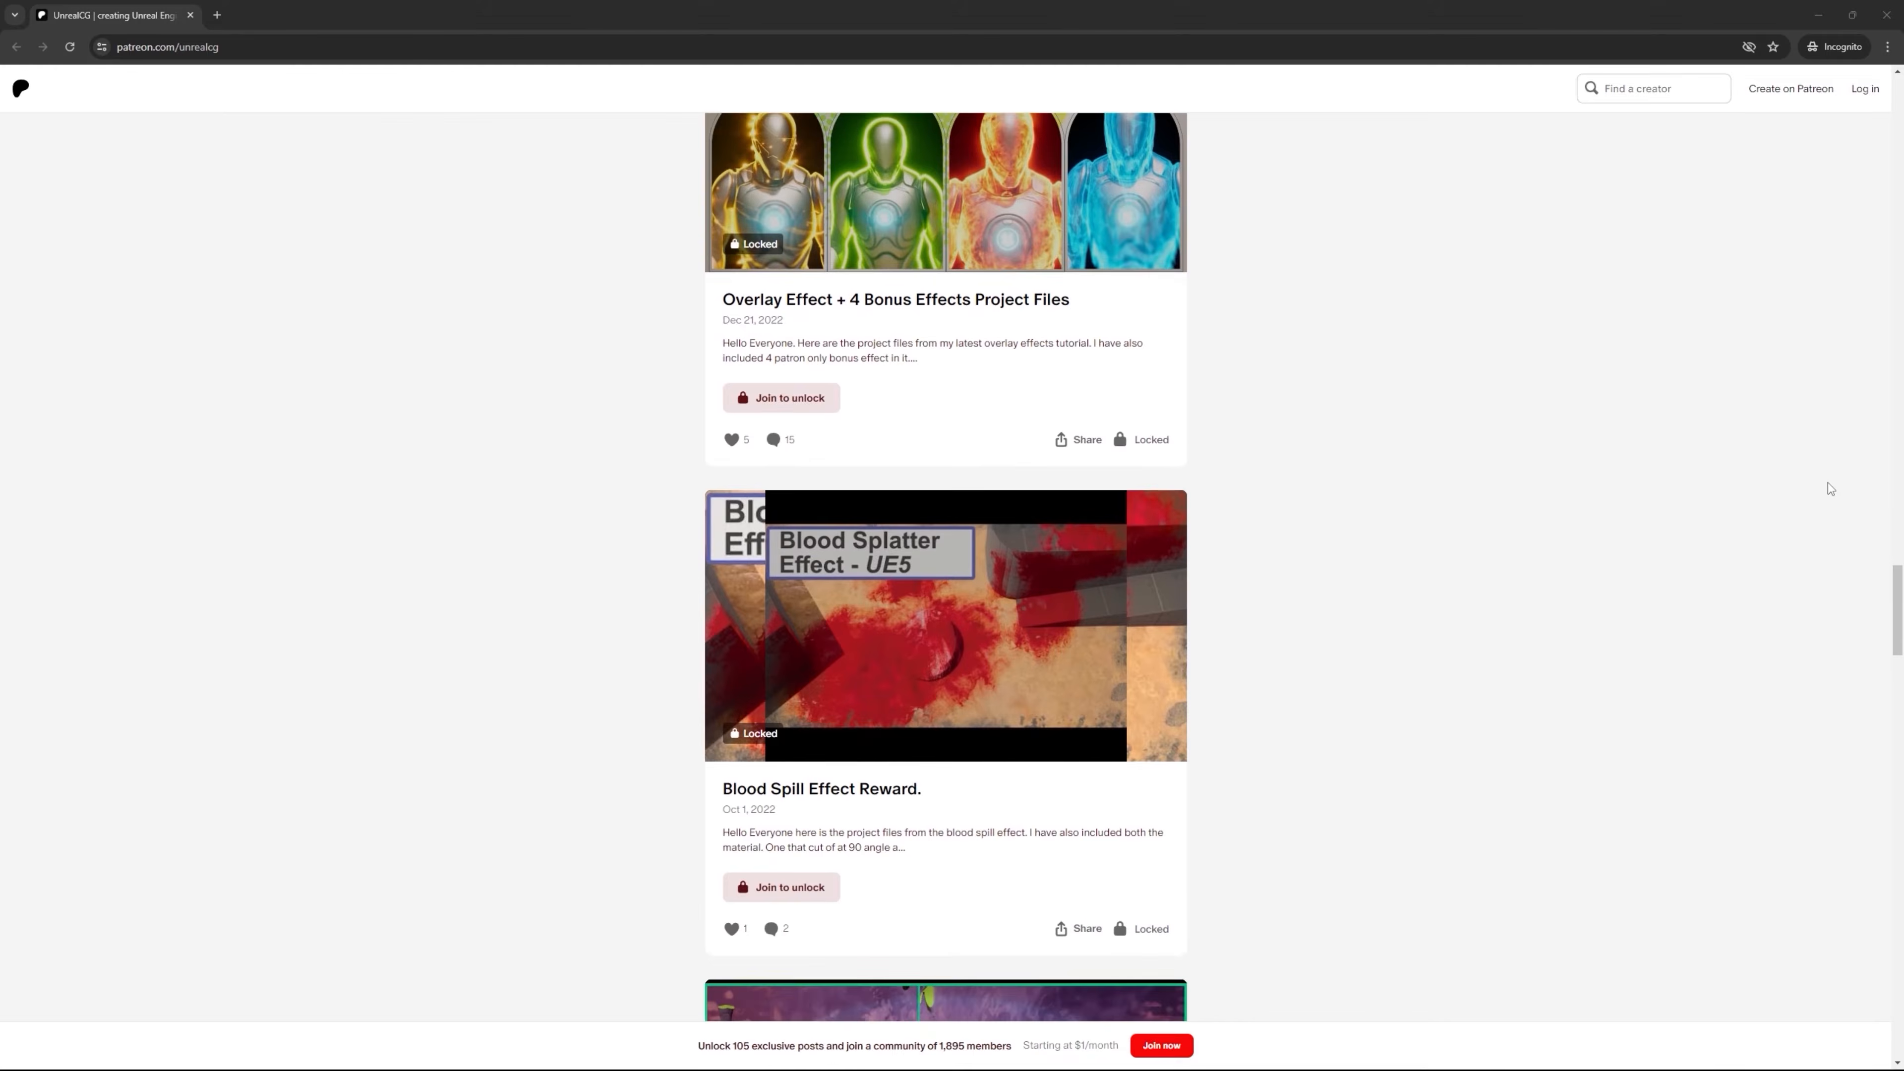
pyautogui.scroll(-5, 1828, 488)
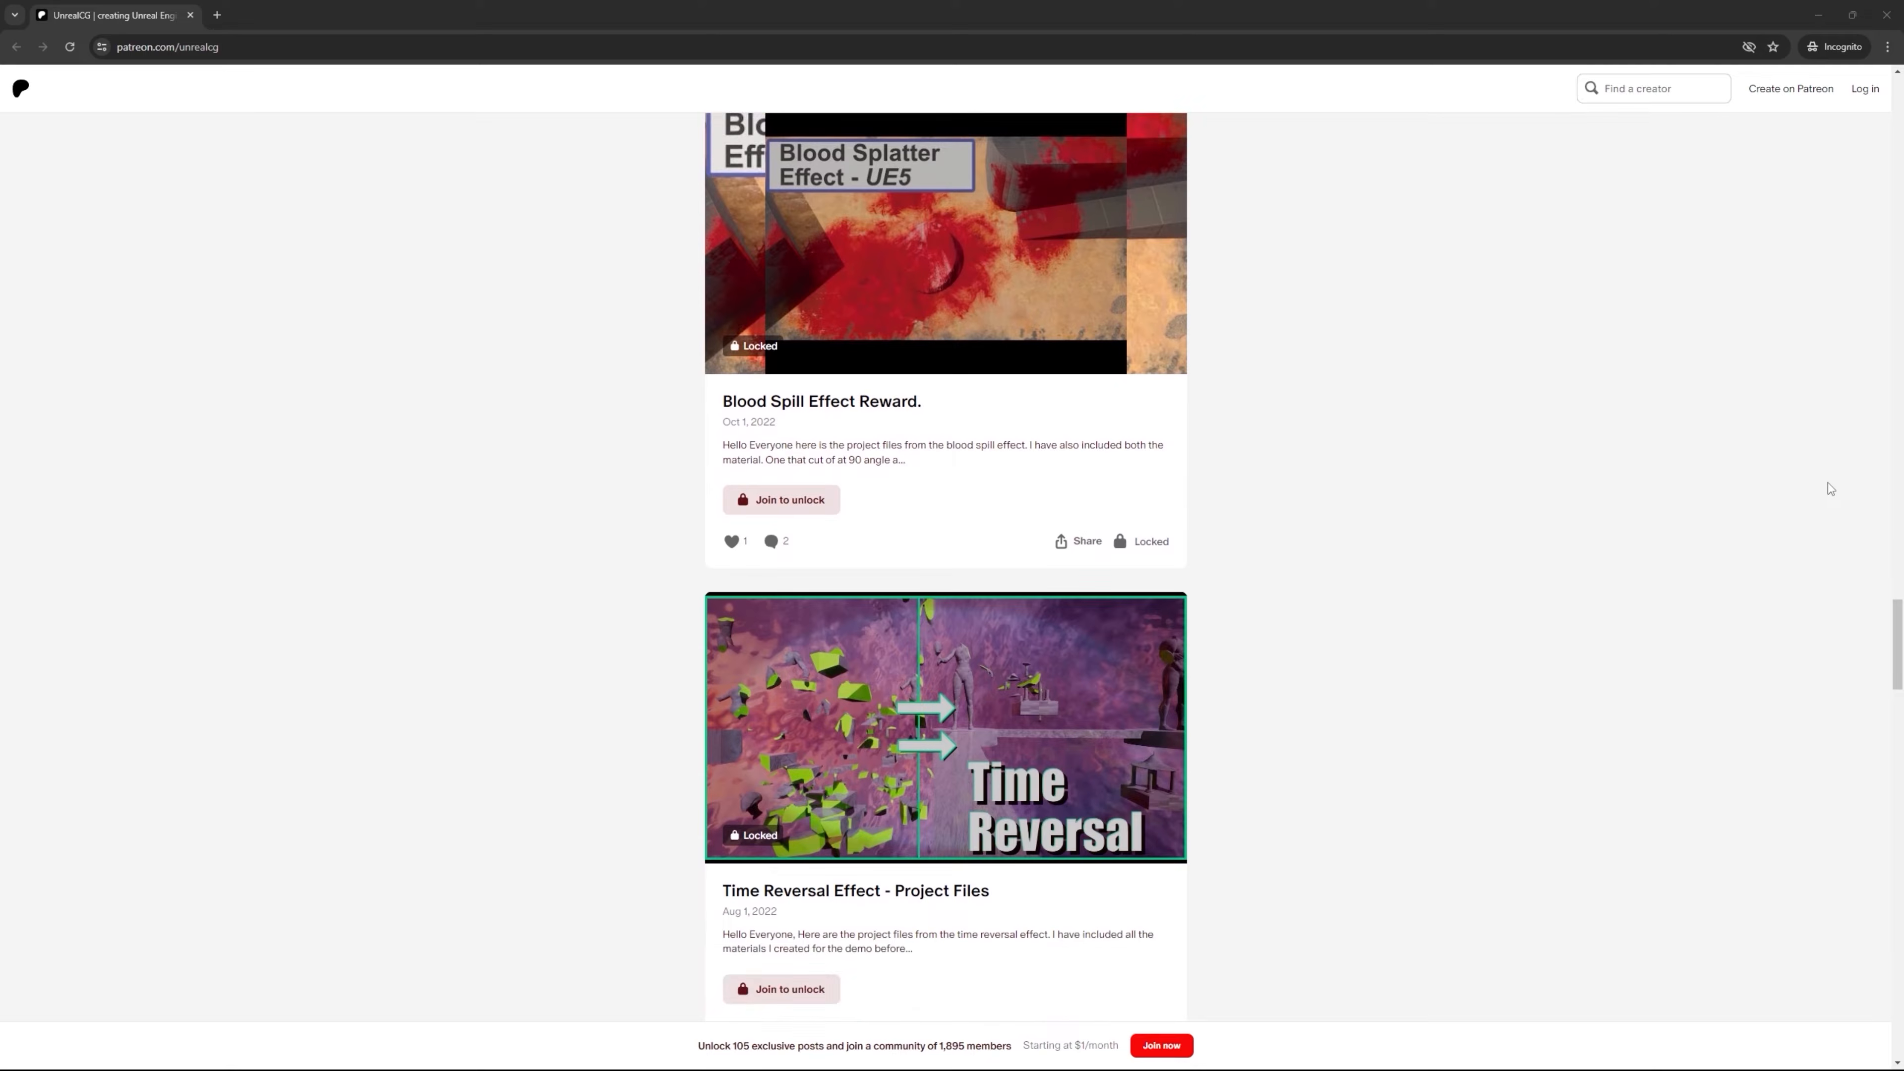
pyautogui.scroll(-6, 1828, 489)
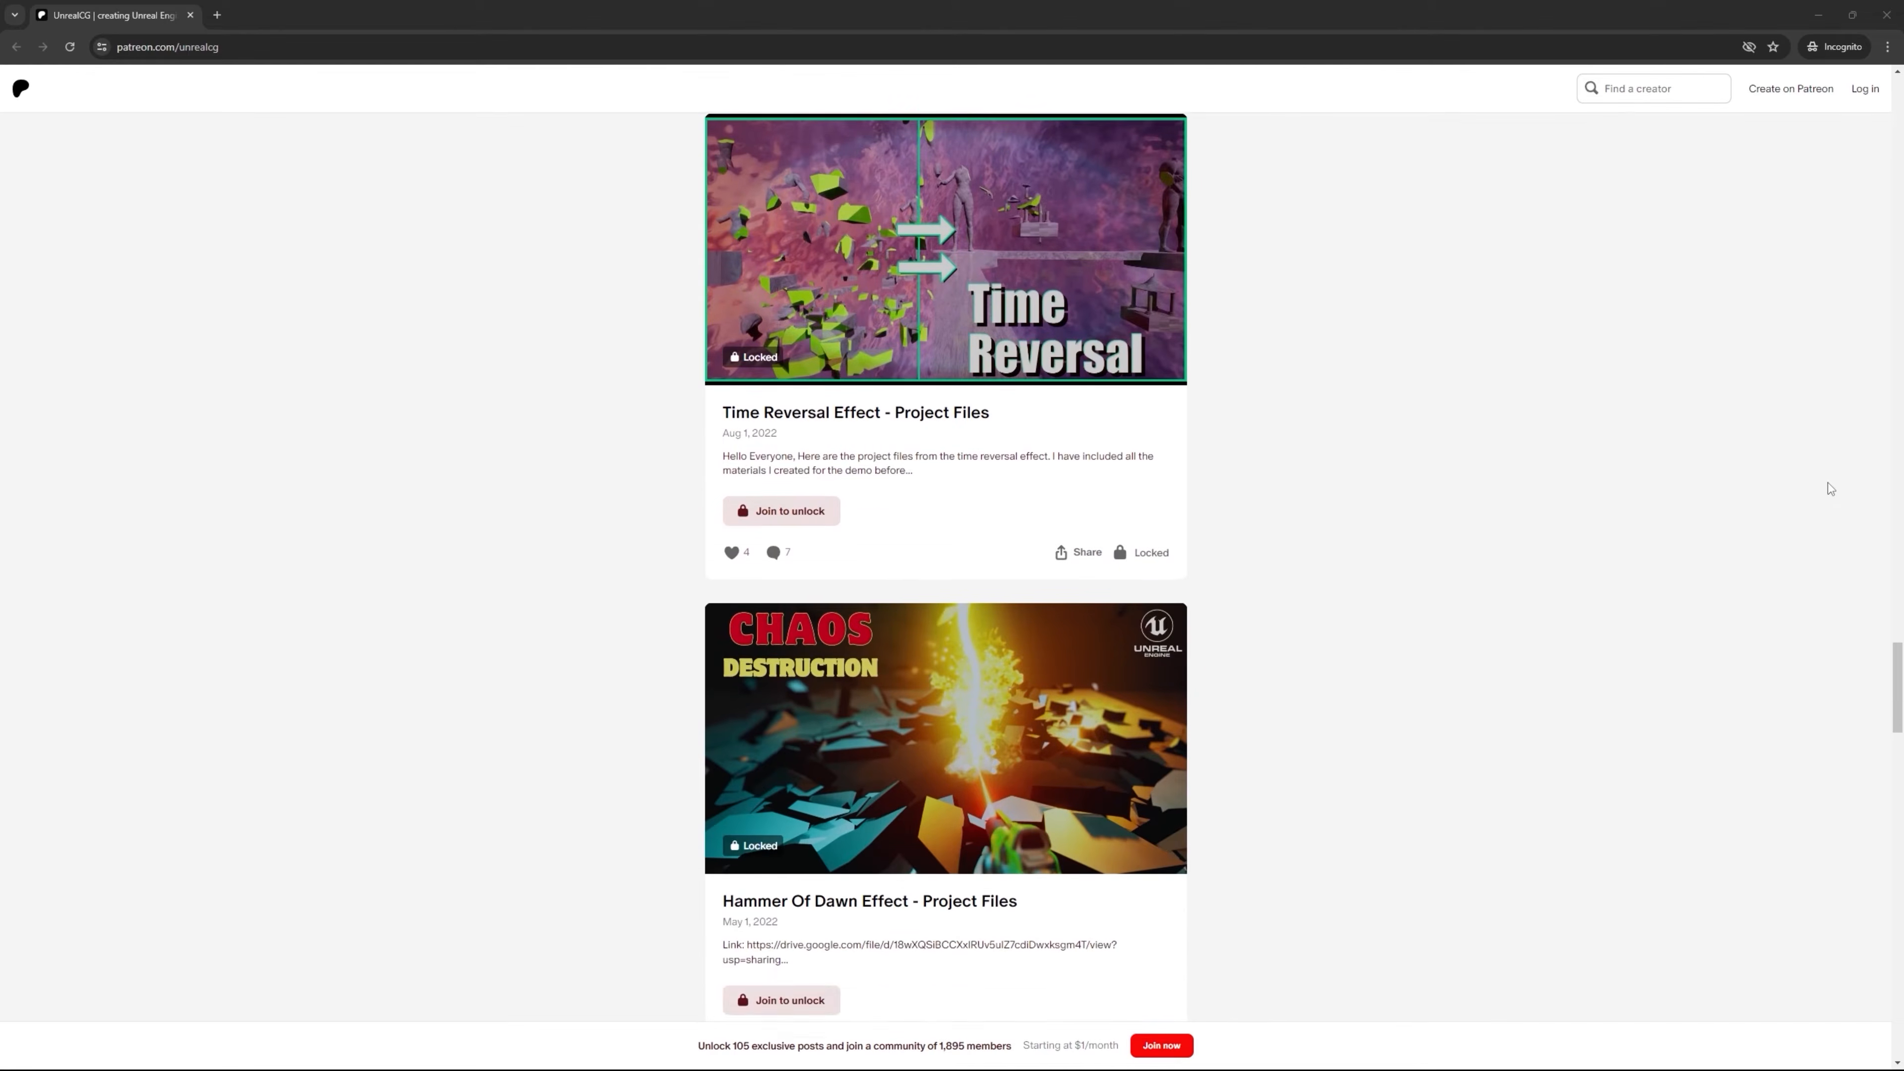
pyautogui.scroll(-9, 1827, 482)
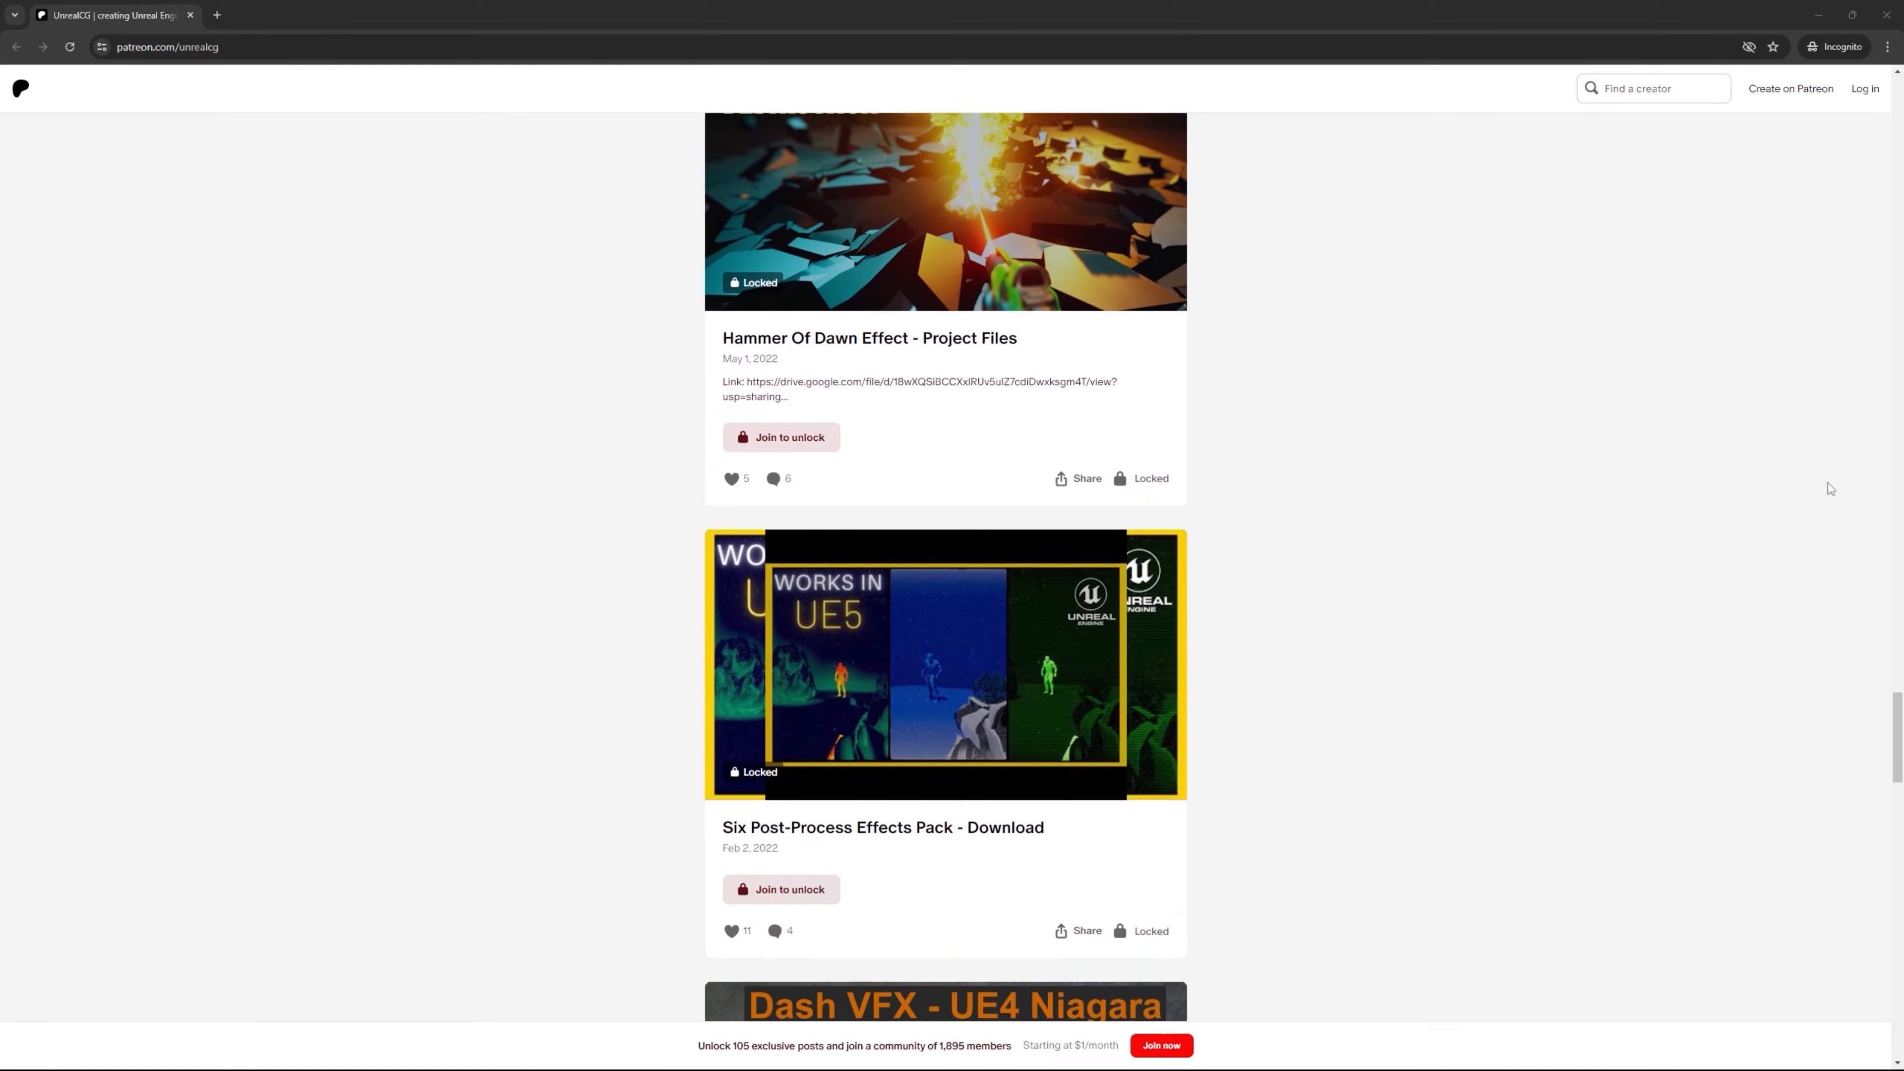
pyautogui.scroll(-5, 1828, 488)
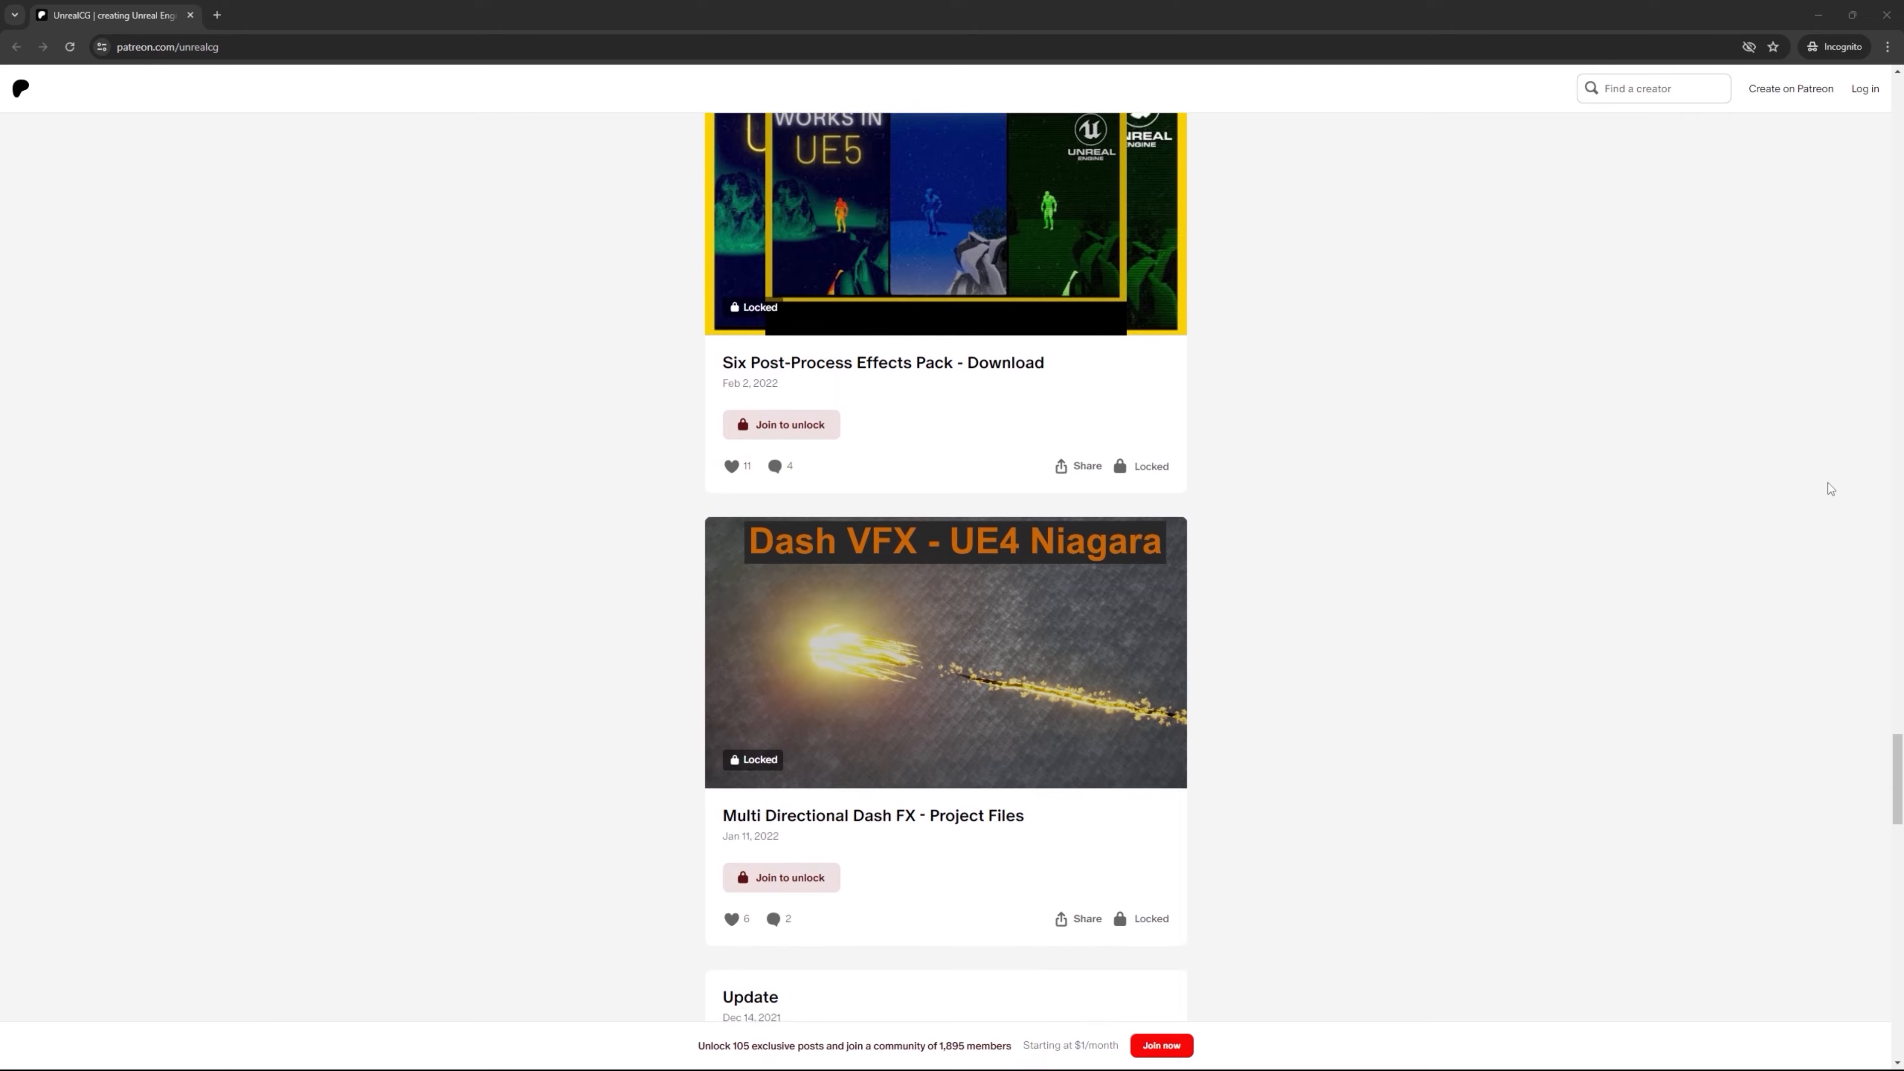
pyautogui.scroll(-2, 1828, 482)
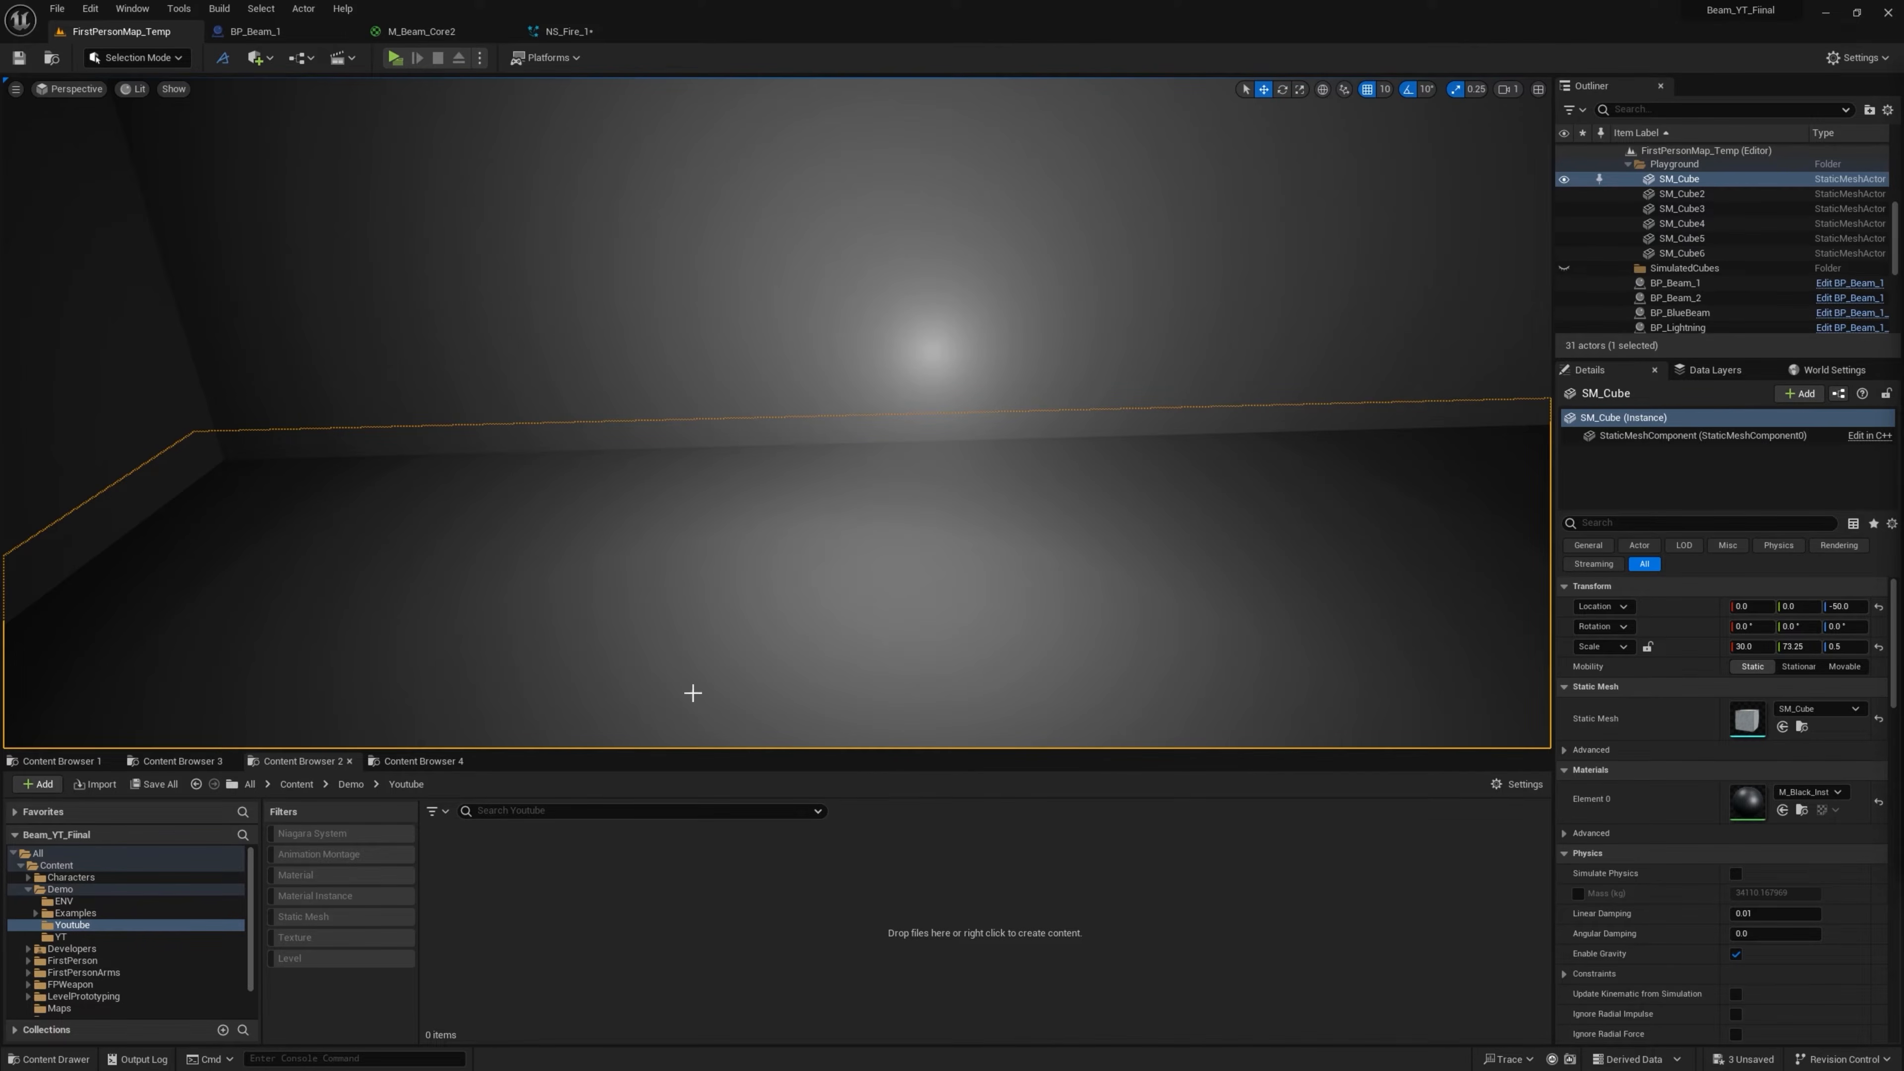
# Create a Niagara system in the Youtube folder from selected emitters, using the Dynamic Beam template
pyautogui.rightClick(613, 875)
pyautogui.click(713, 548)
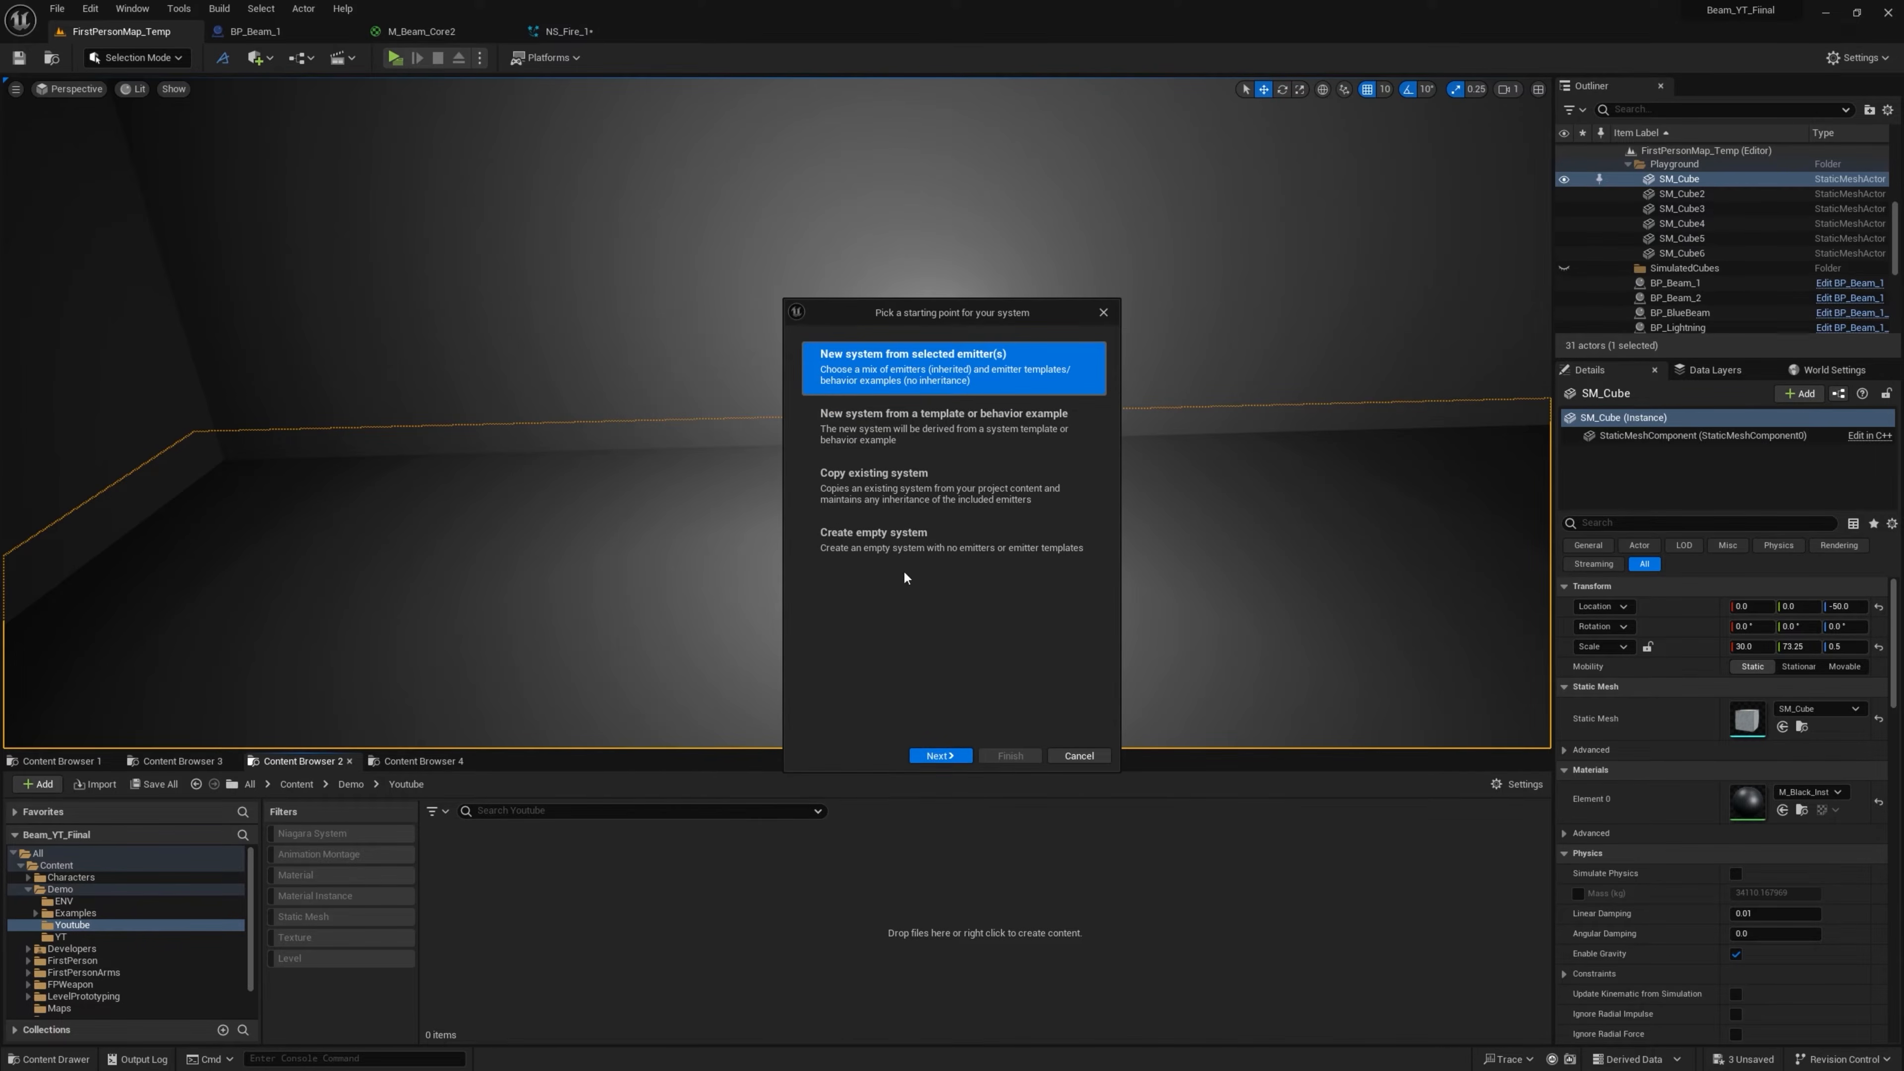
pyautogui.click(939, 756)
pyautogui.scroll(-1, 916, 626)
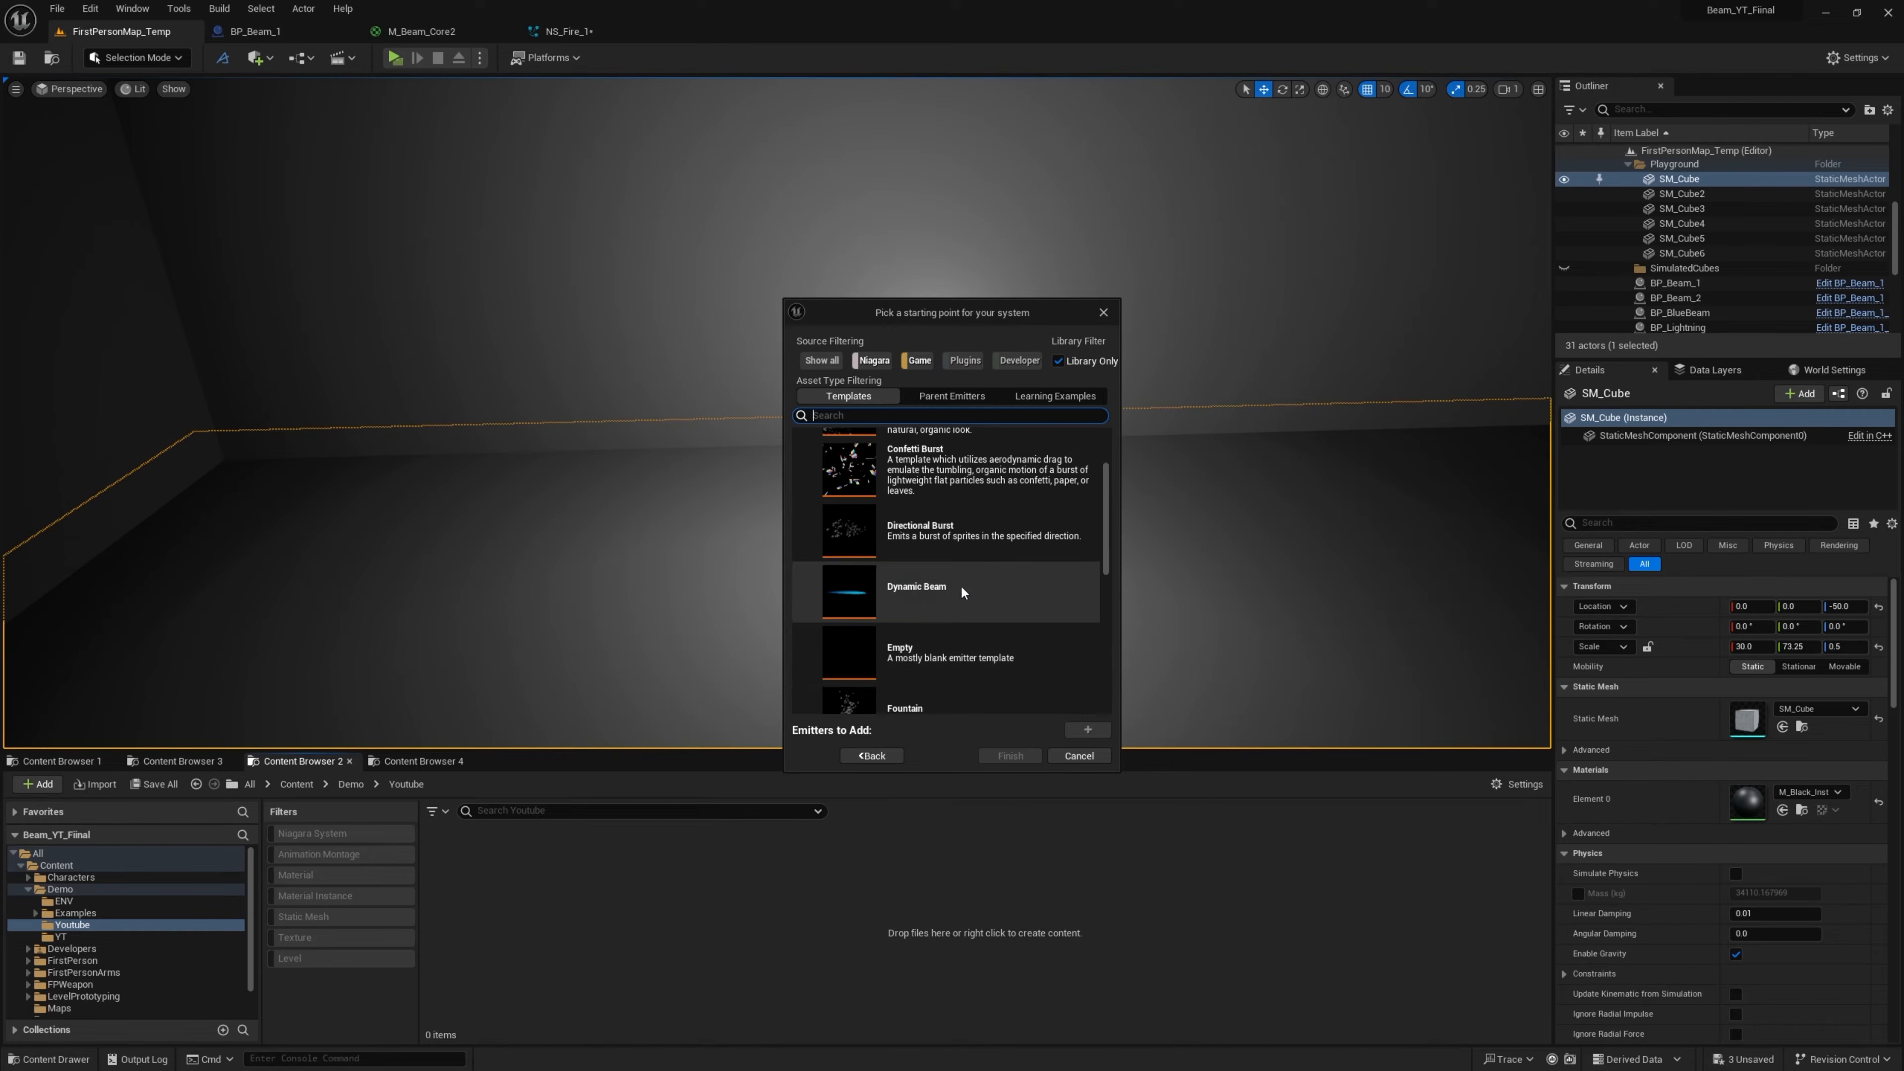
pyautogui.click(938, 599)
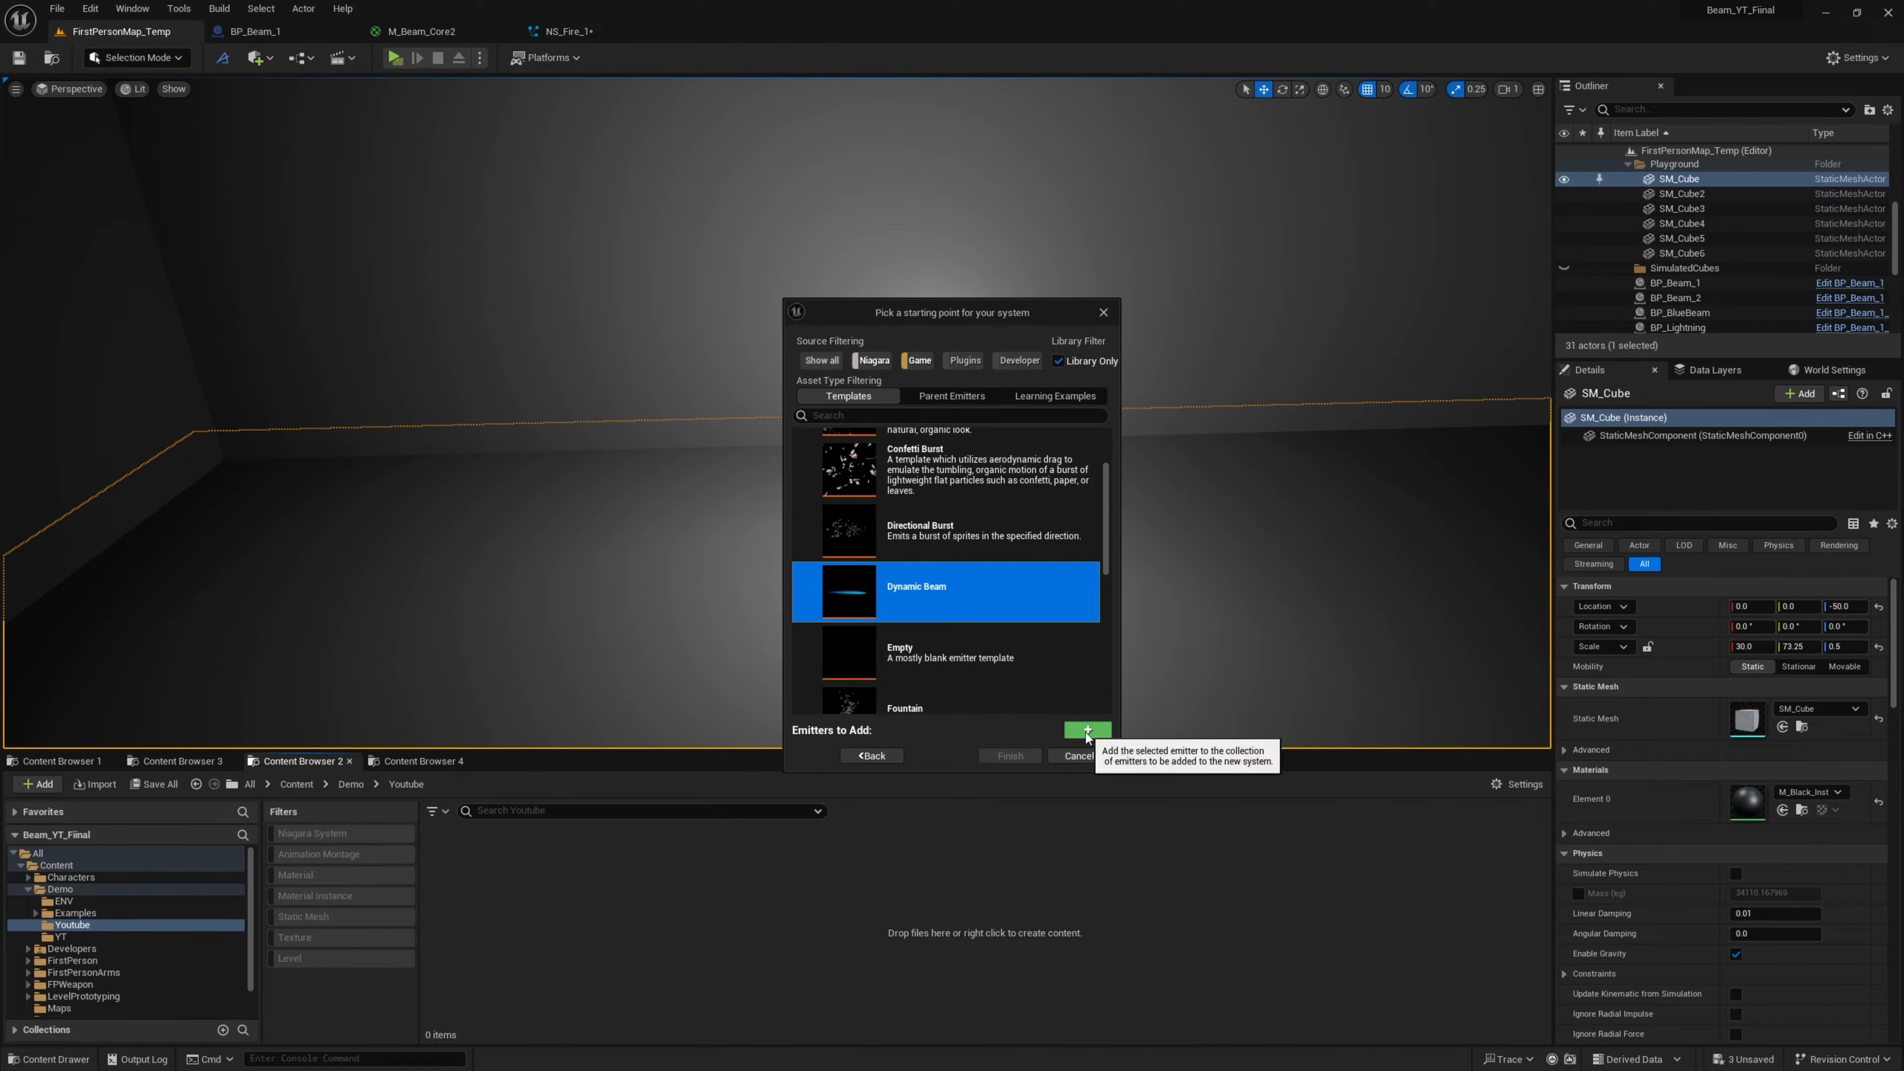
pyautogui.click(1072, 731)
pyautogui.click(1032, 758)
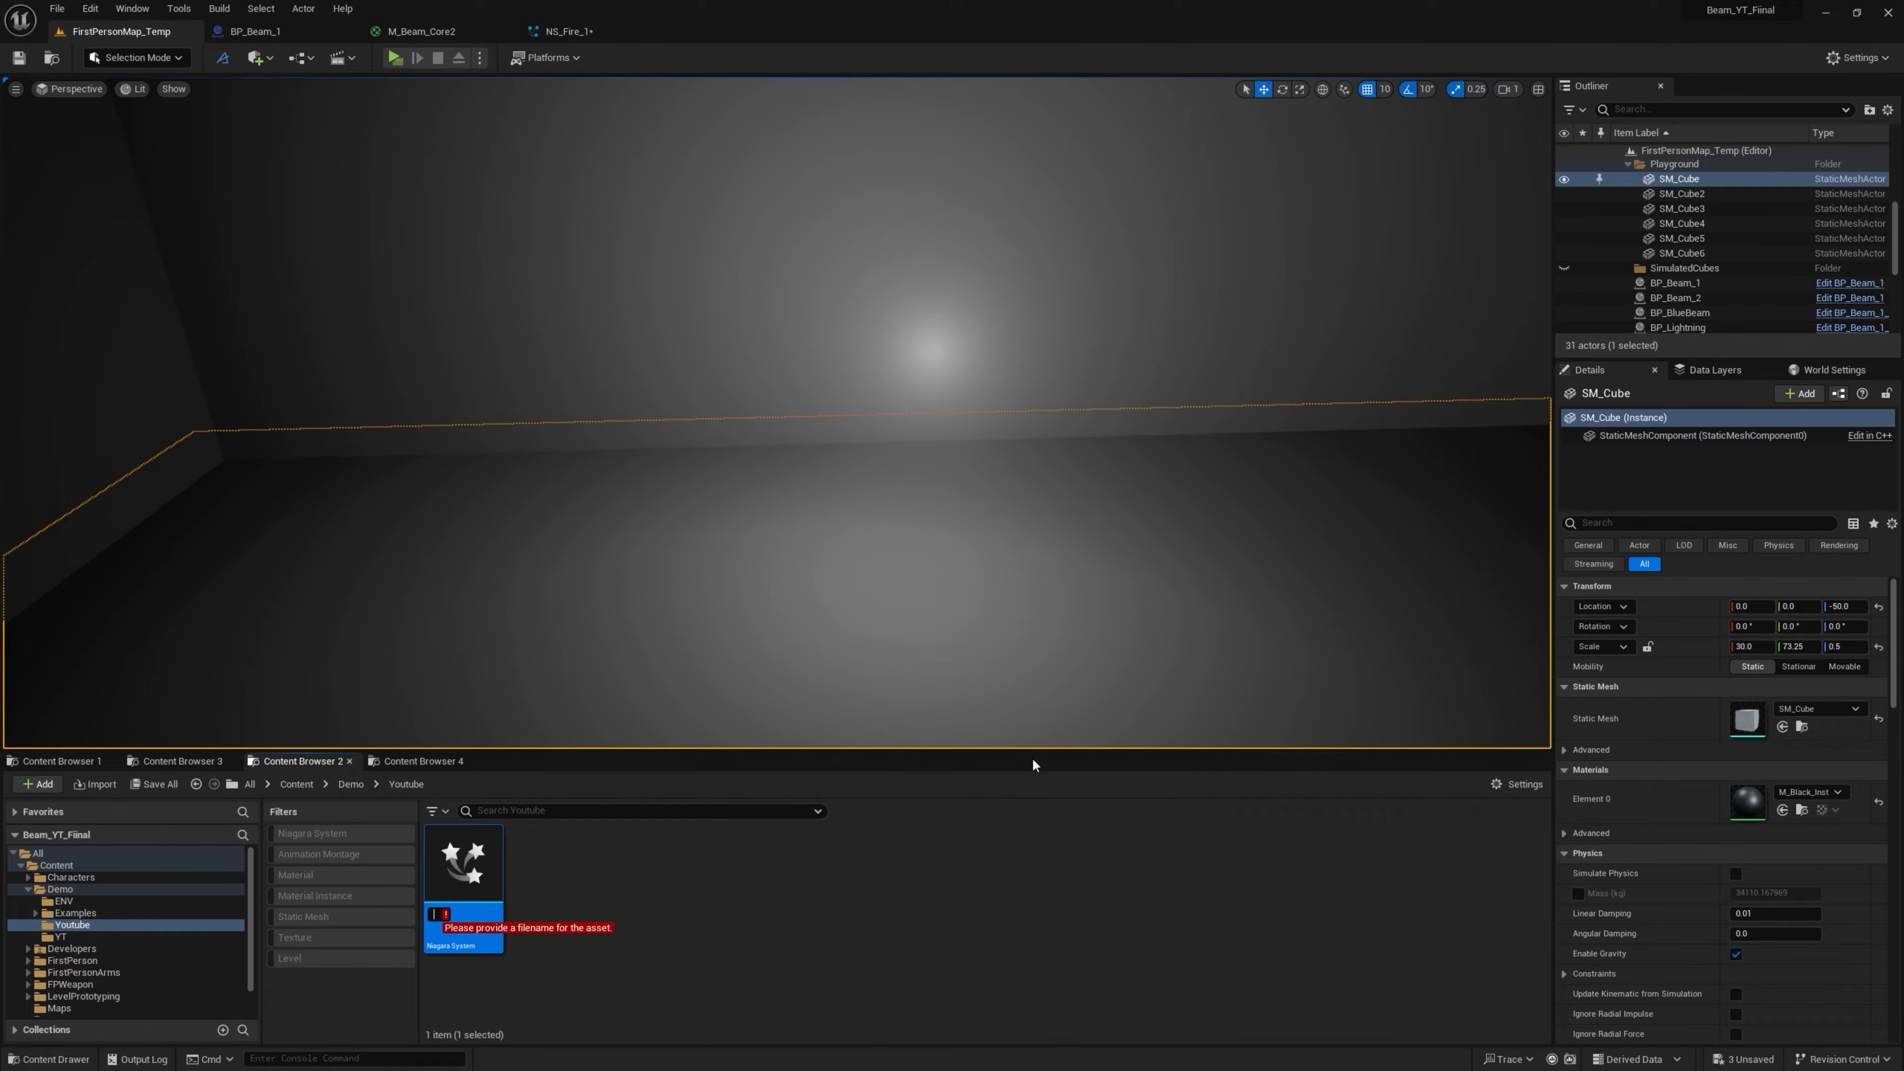
# Name the new Niagara system NS_FireBeam_YT and open it for editing
pyautogui.write('NS_FireBeam_YT')
pyautogui.press('Return')
pyautogui.doubleClick(464, 871)
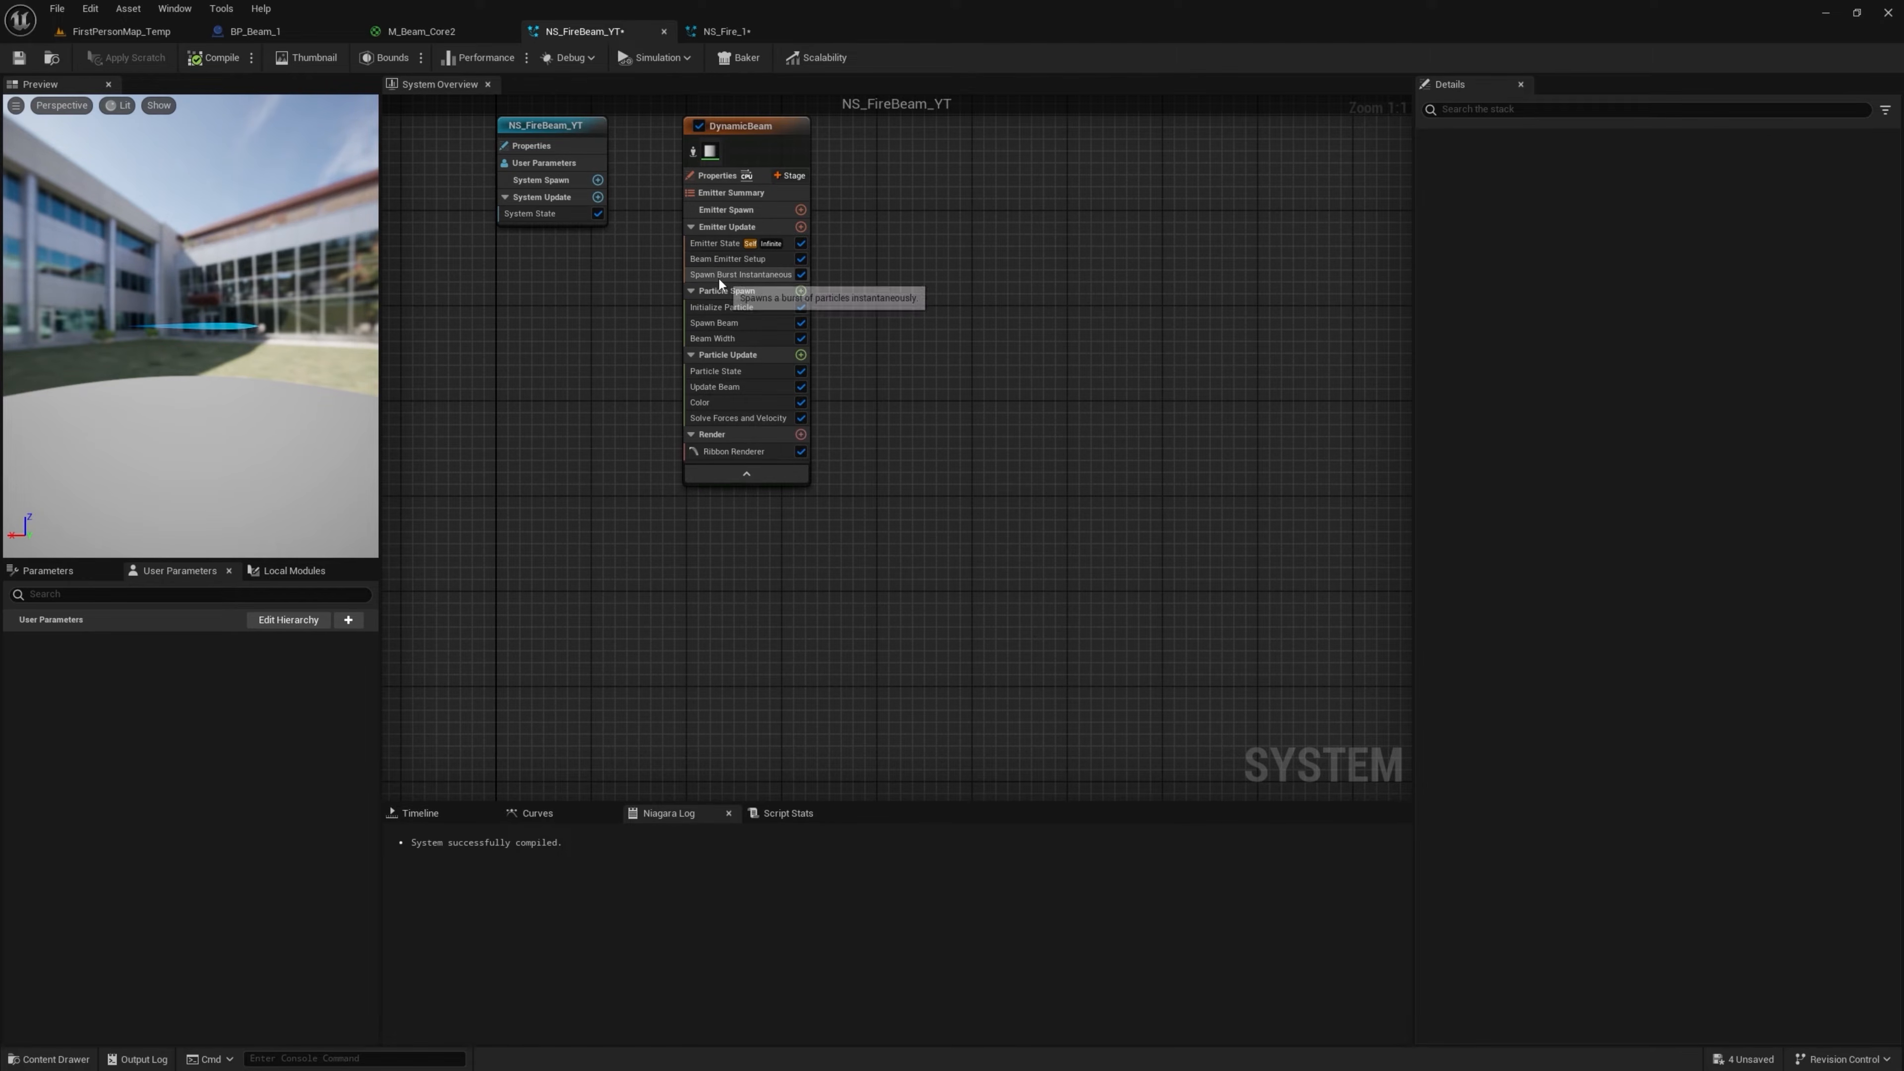
# Set the DynamicBeam emitter's Loop Duration to 0.5 in Emitter State
pyautogui.click(718, 244)
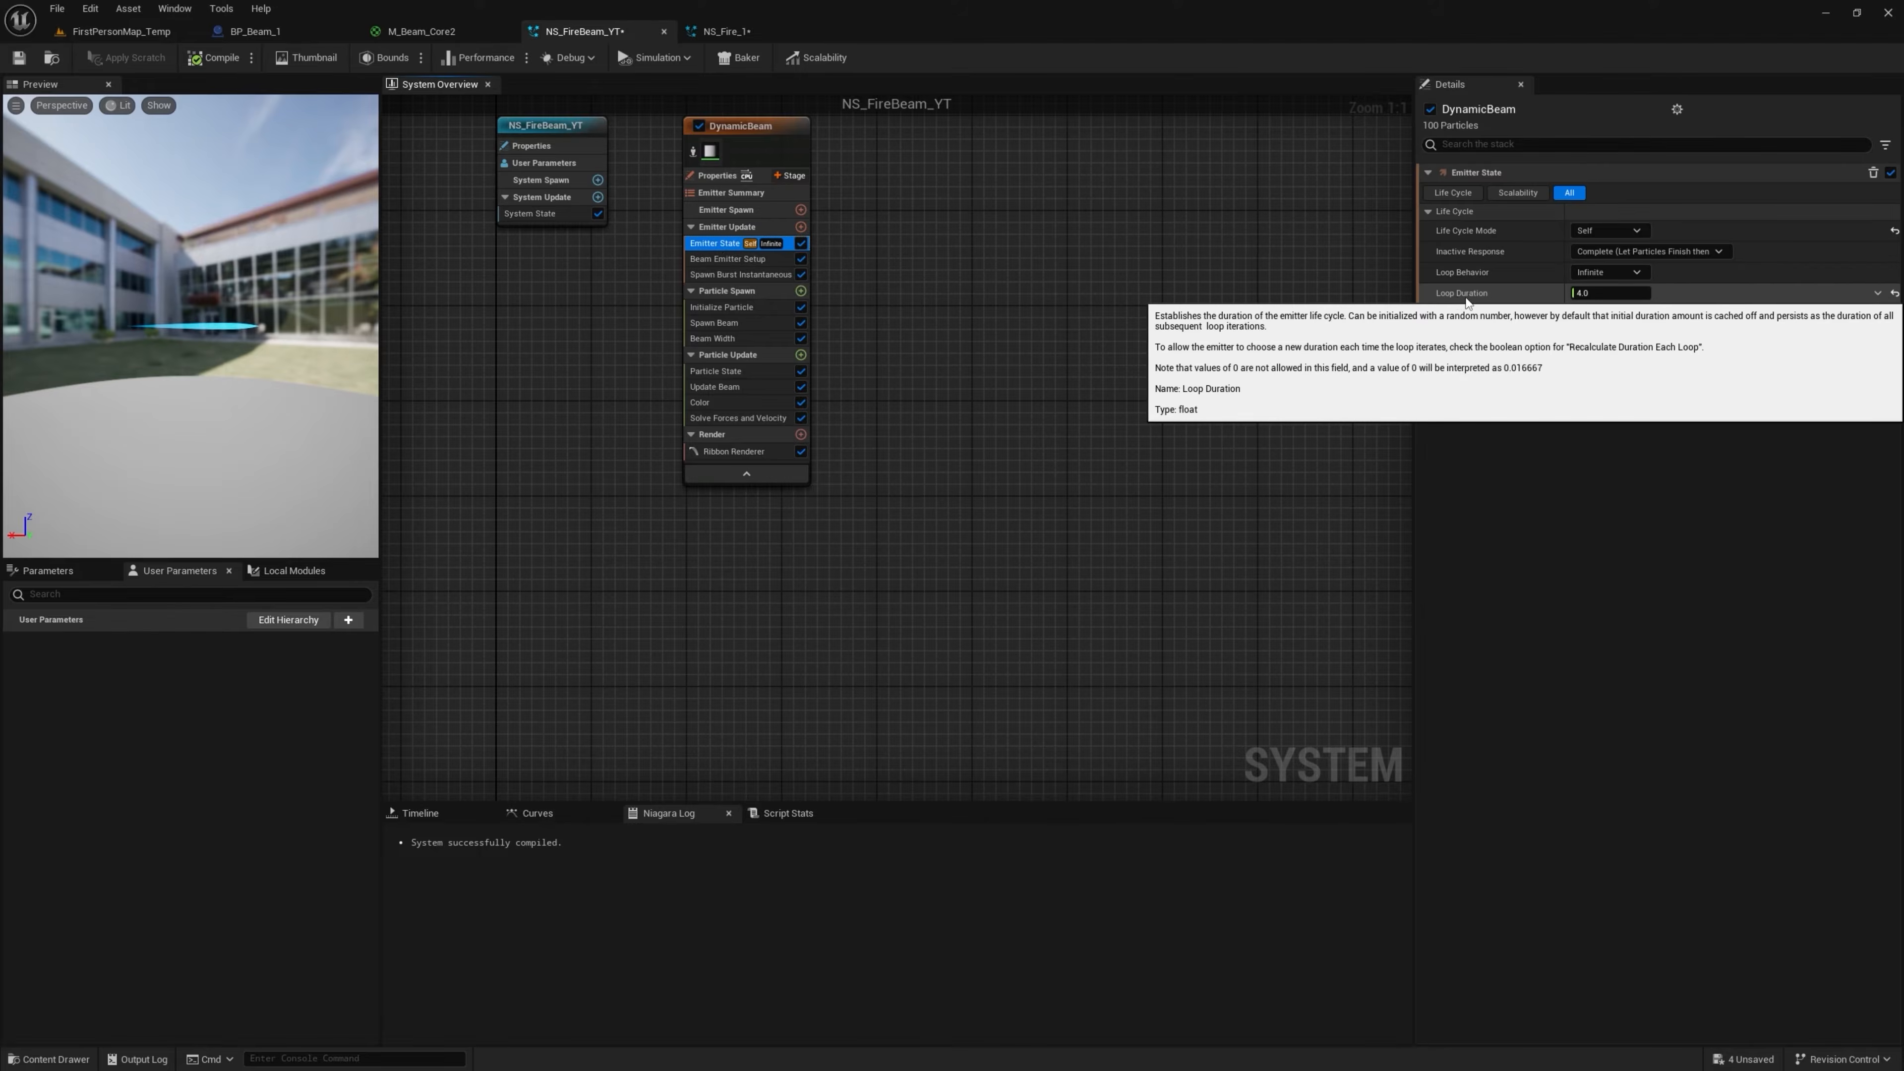
pyautogui.click(1605, 291)
pyautogui.write('.5')
pyautogui.press('Return')
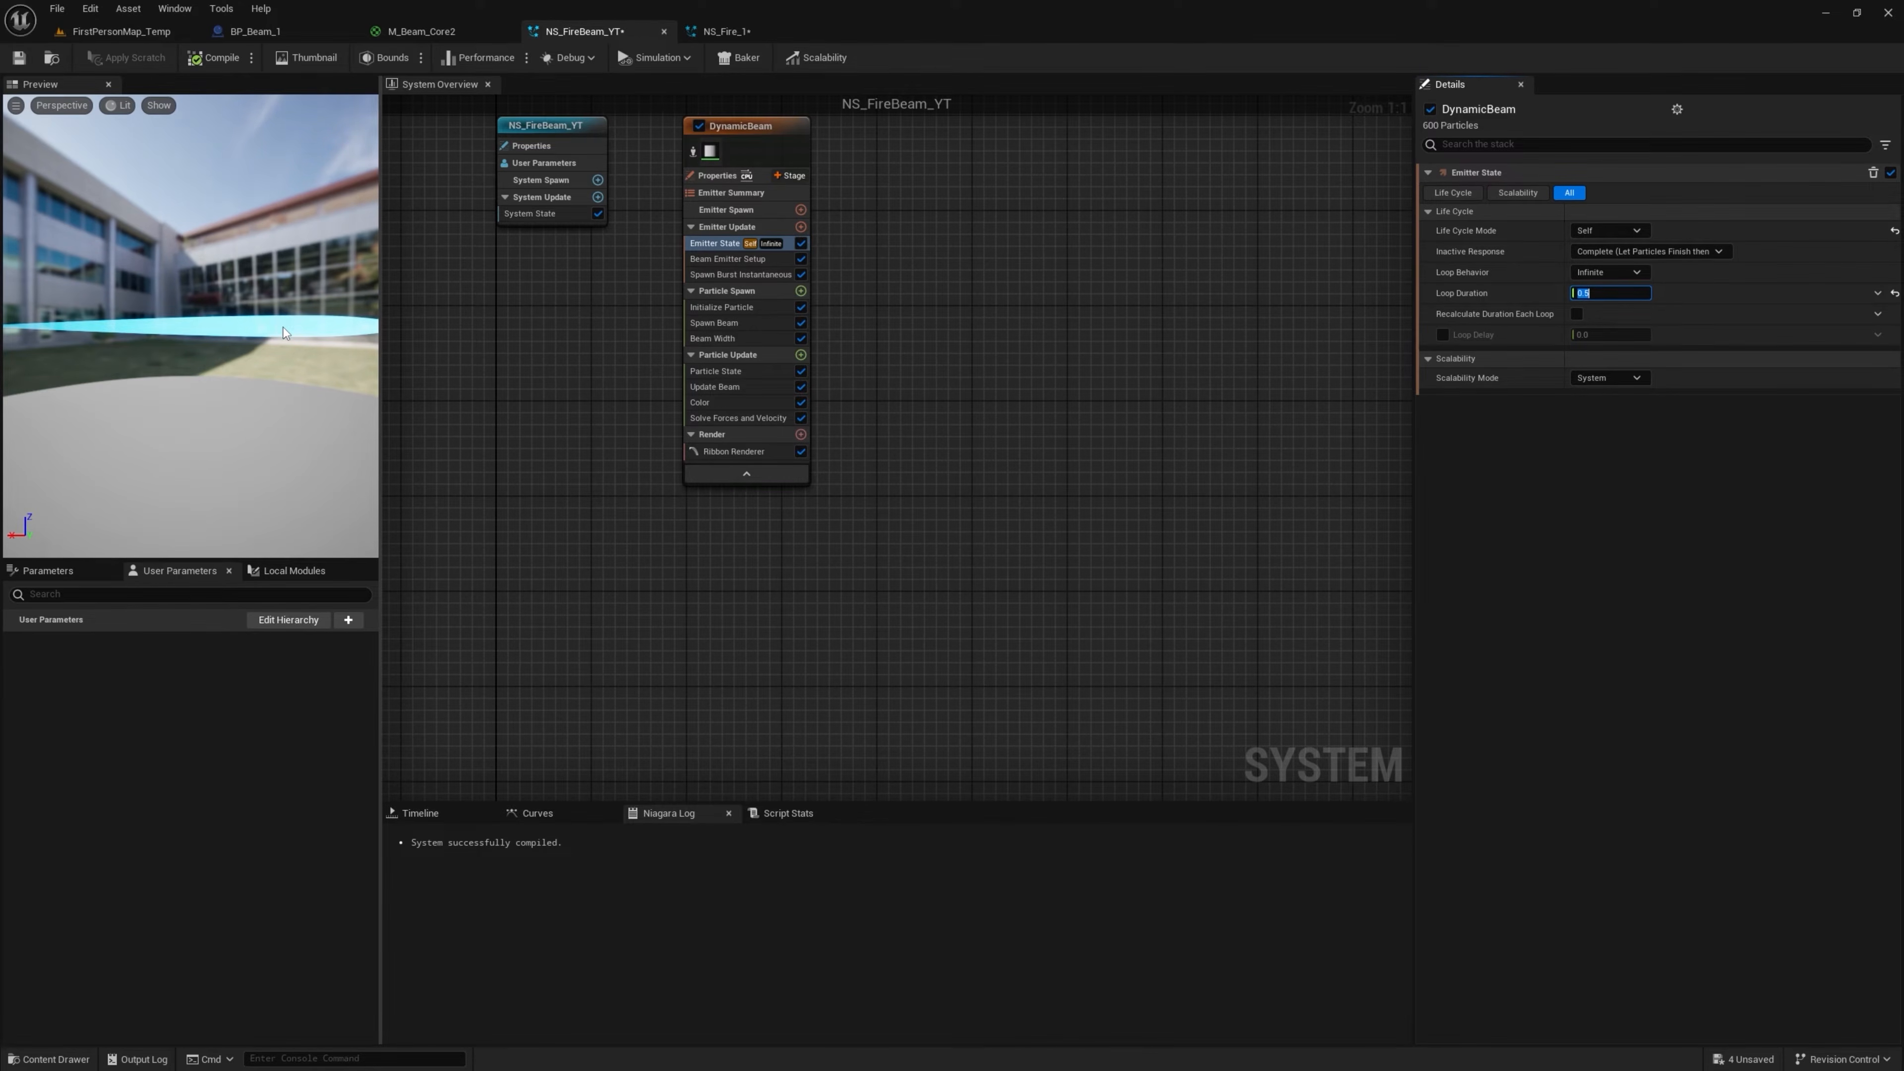
# Adjust the particle Lifetime in Initialize Particle, trying 1 and settling on 2.0
pyautogui.click(721, 307)
pyautogui.click(1629, 257)
pyautogui.write('1')
pyautogui.press('Return')
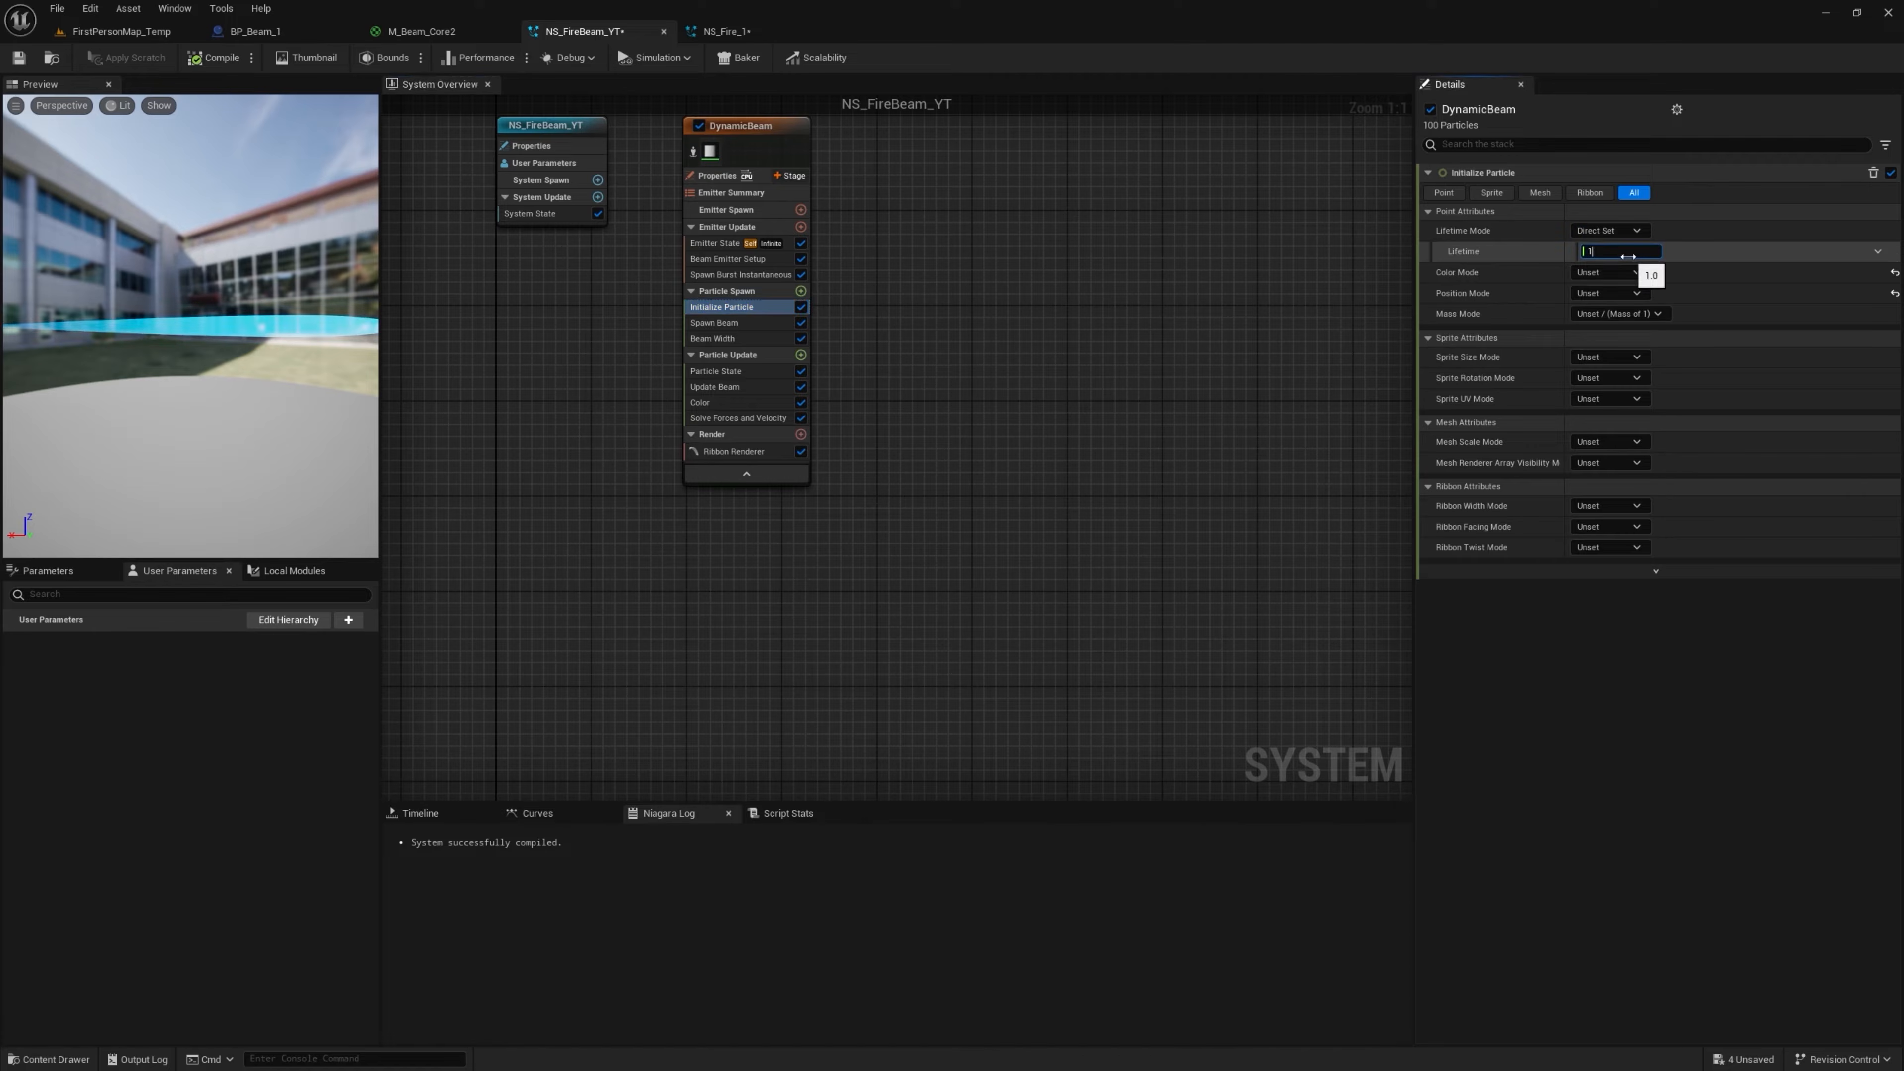
pyautogui.press('Return')
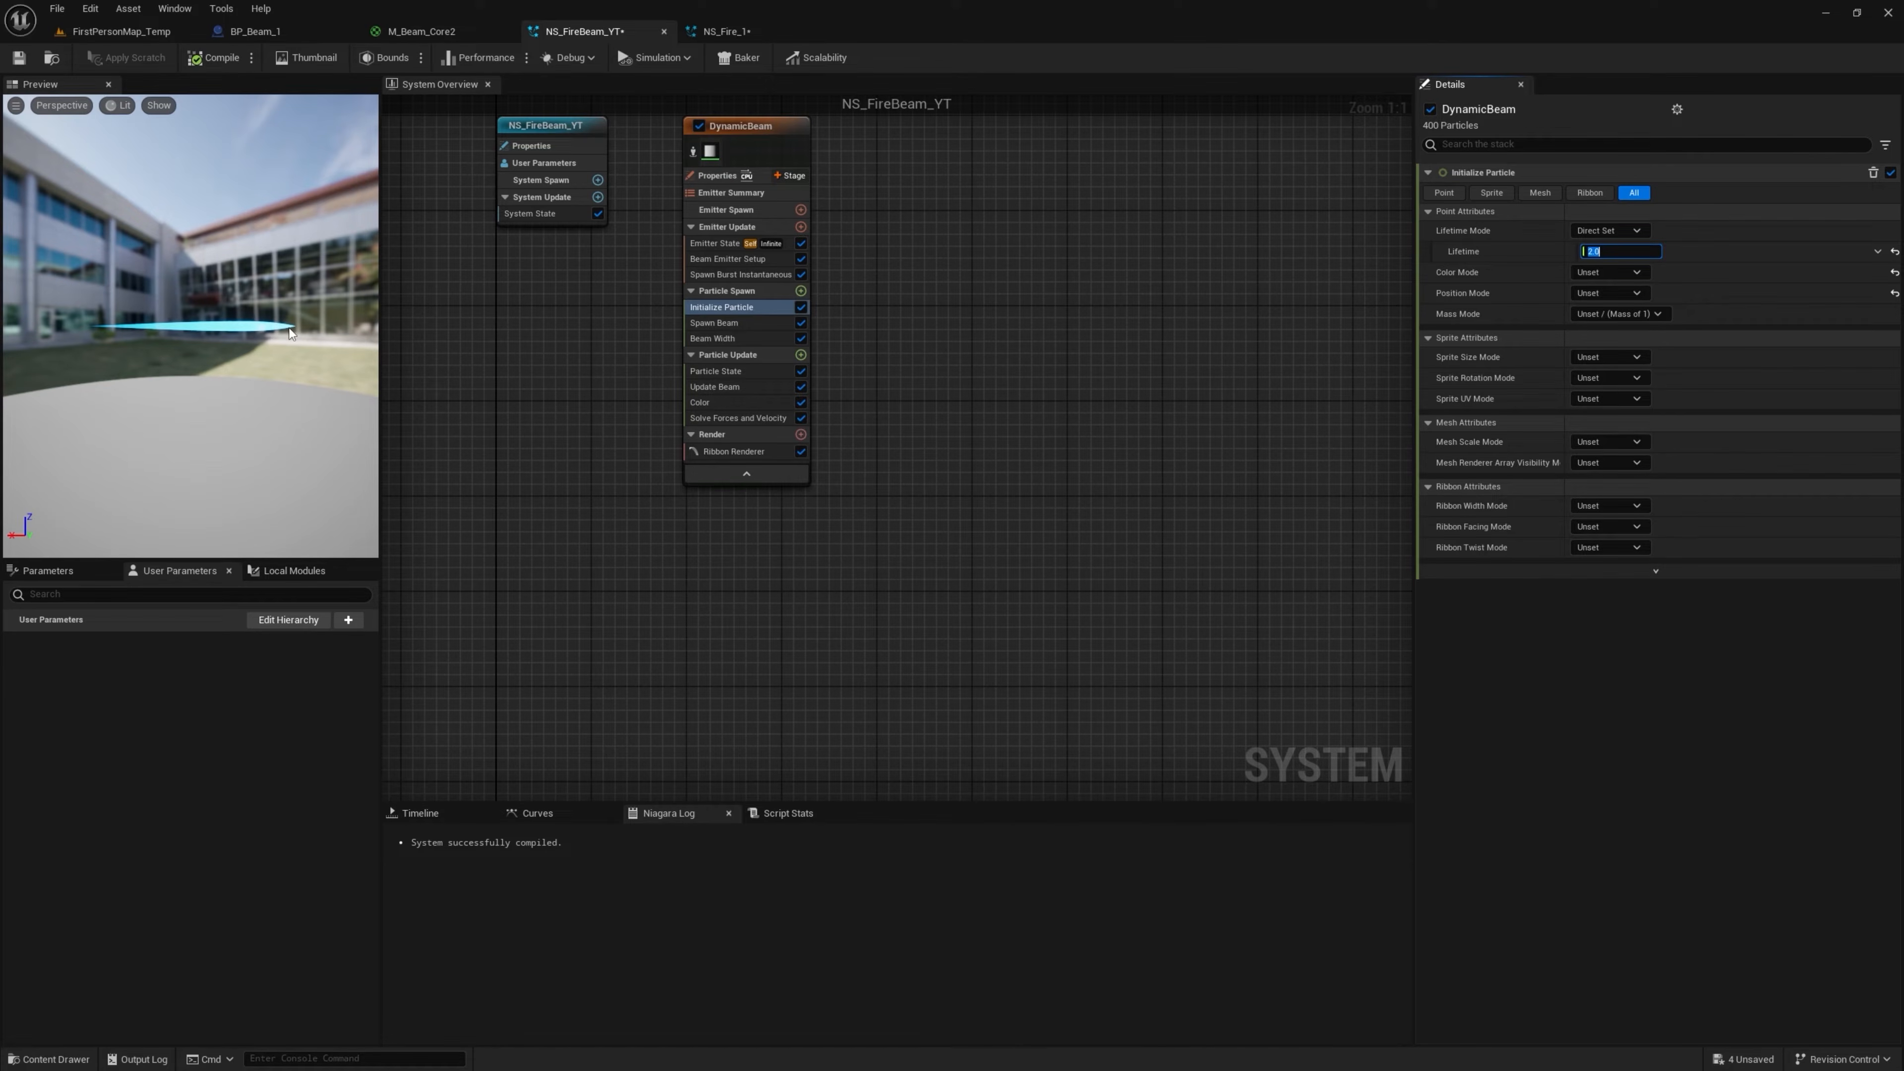
# Add a Vector user parameter named BeamHeight to the system
pyautogui.click(349, 621)
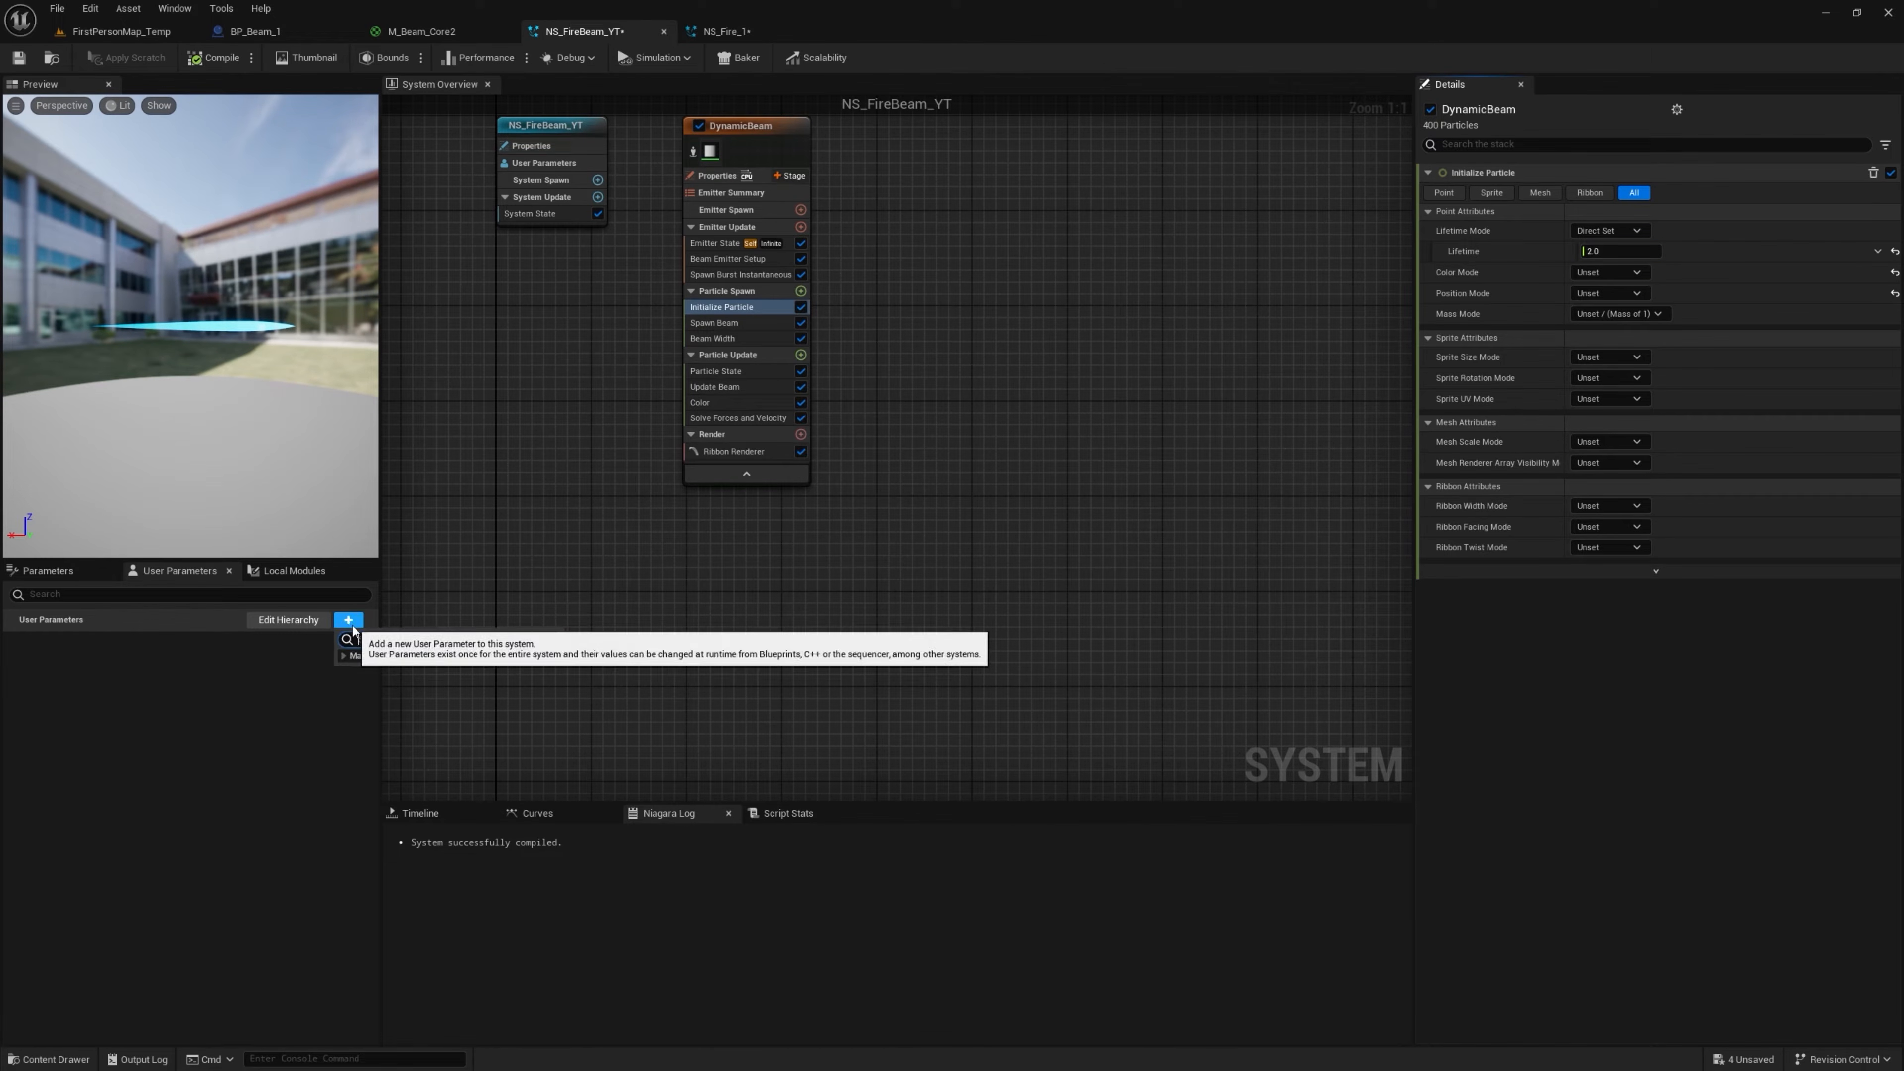
pyautogui.write('vec')
pyautogui.click(383, 682)
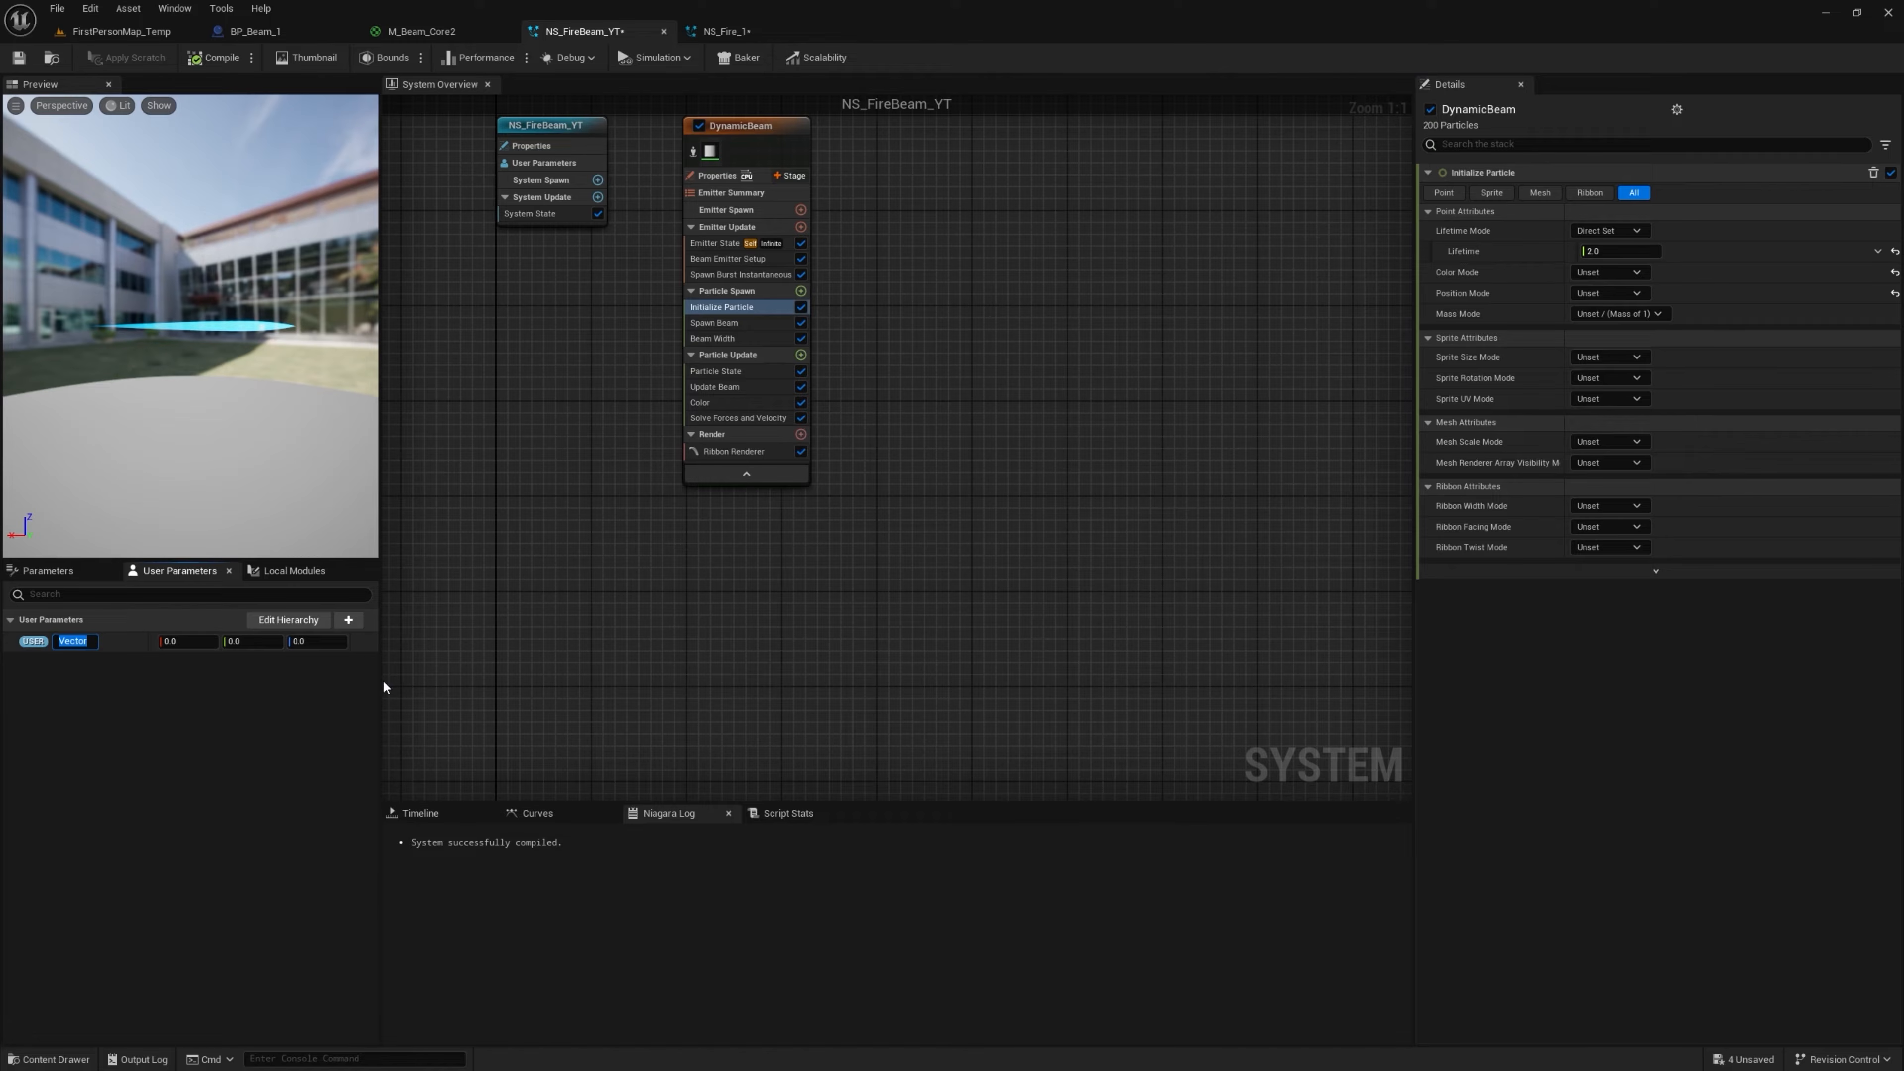
pyautogui.write('BeamHeight')
pyautogui.press('Return')
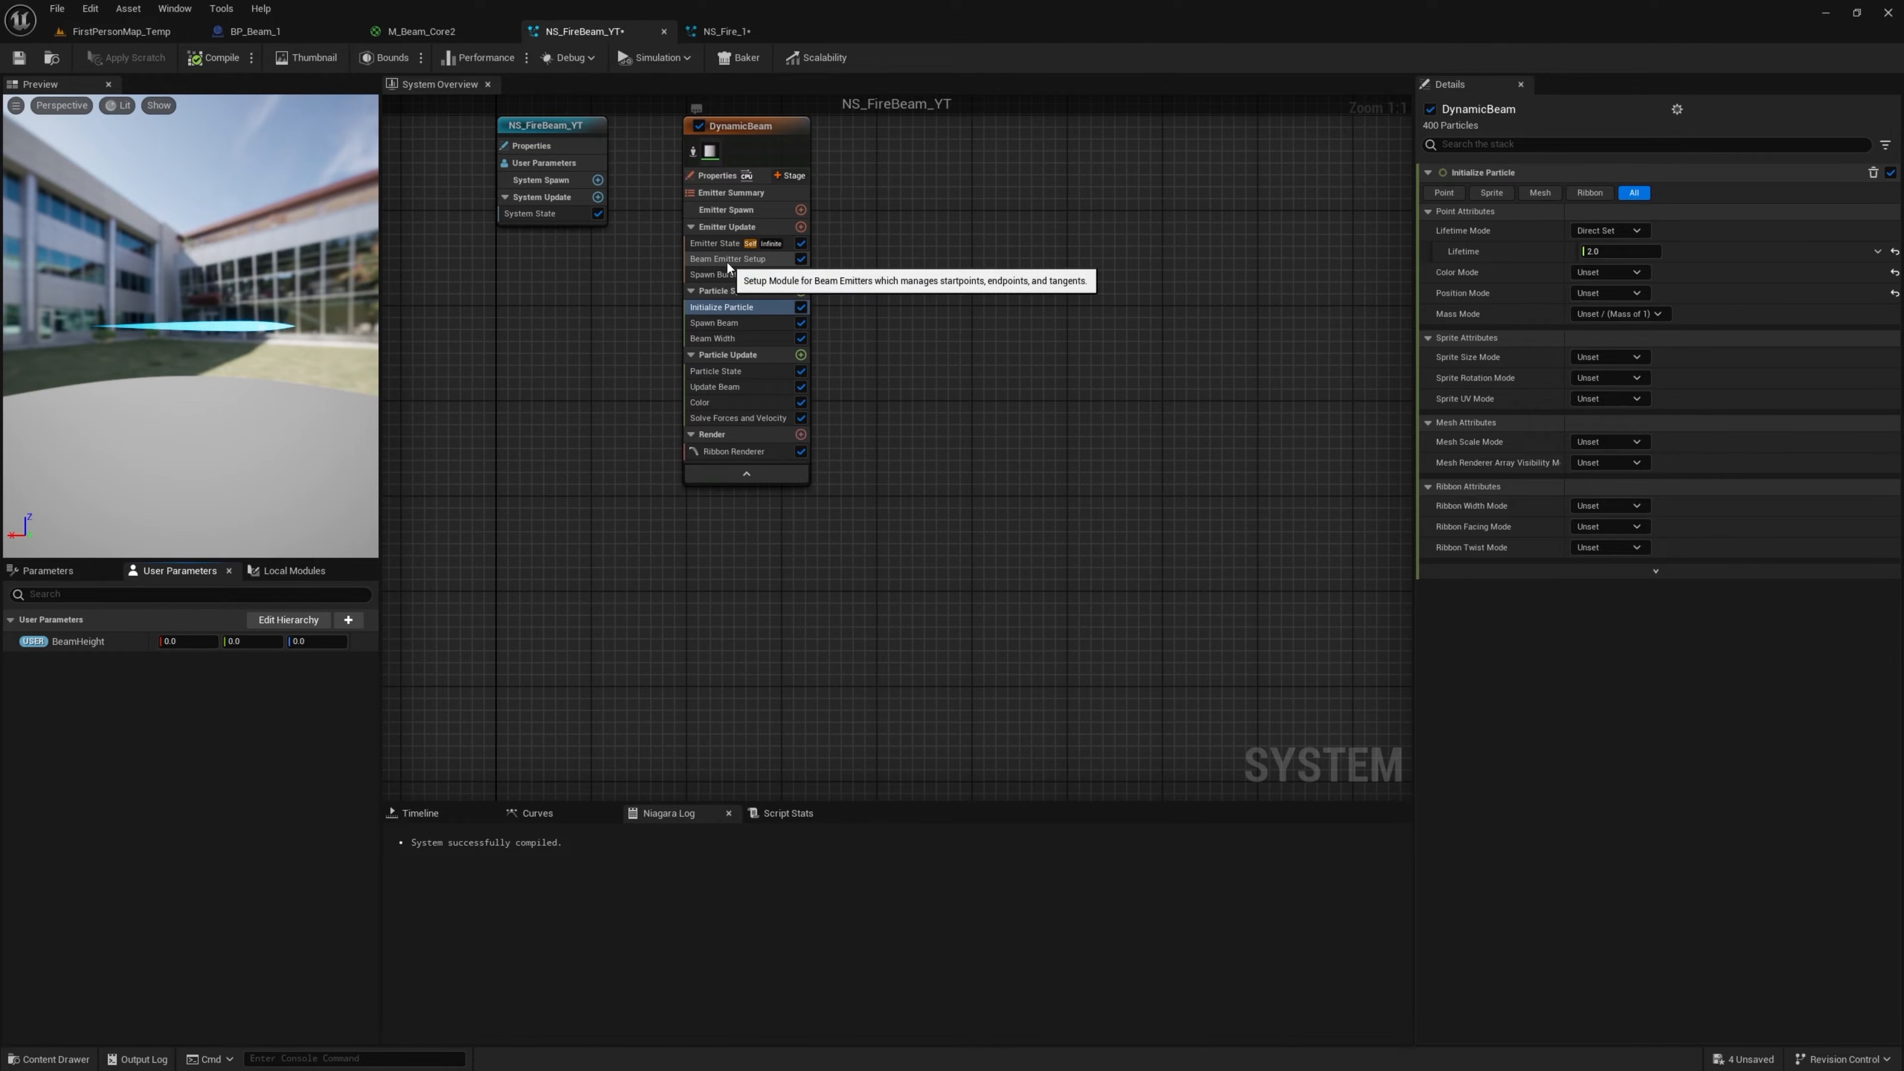
# Set BeamHeight's Z value to 900 and link the parameter to Beam End in Beam Emitter Setup
pyautogui.click(727, 261)
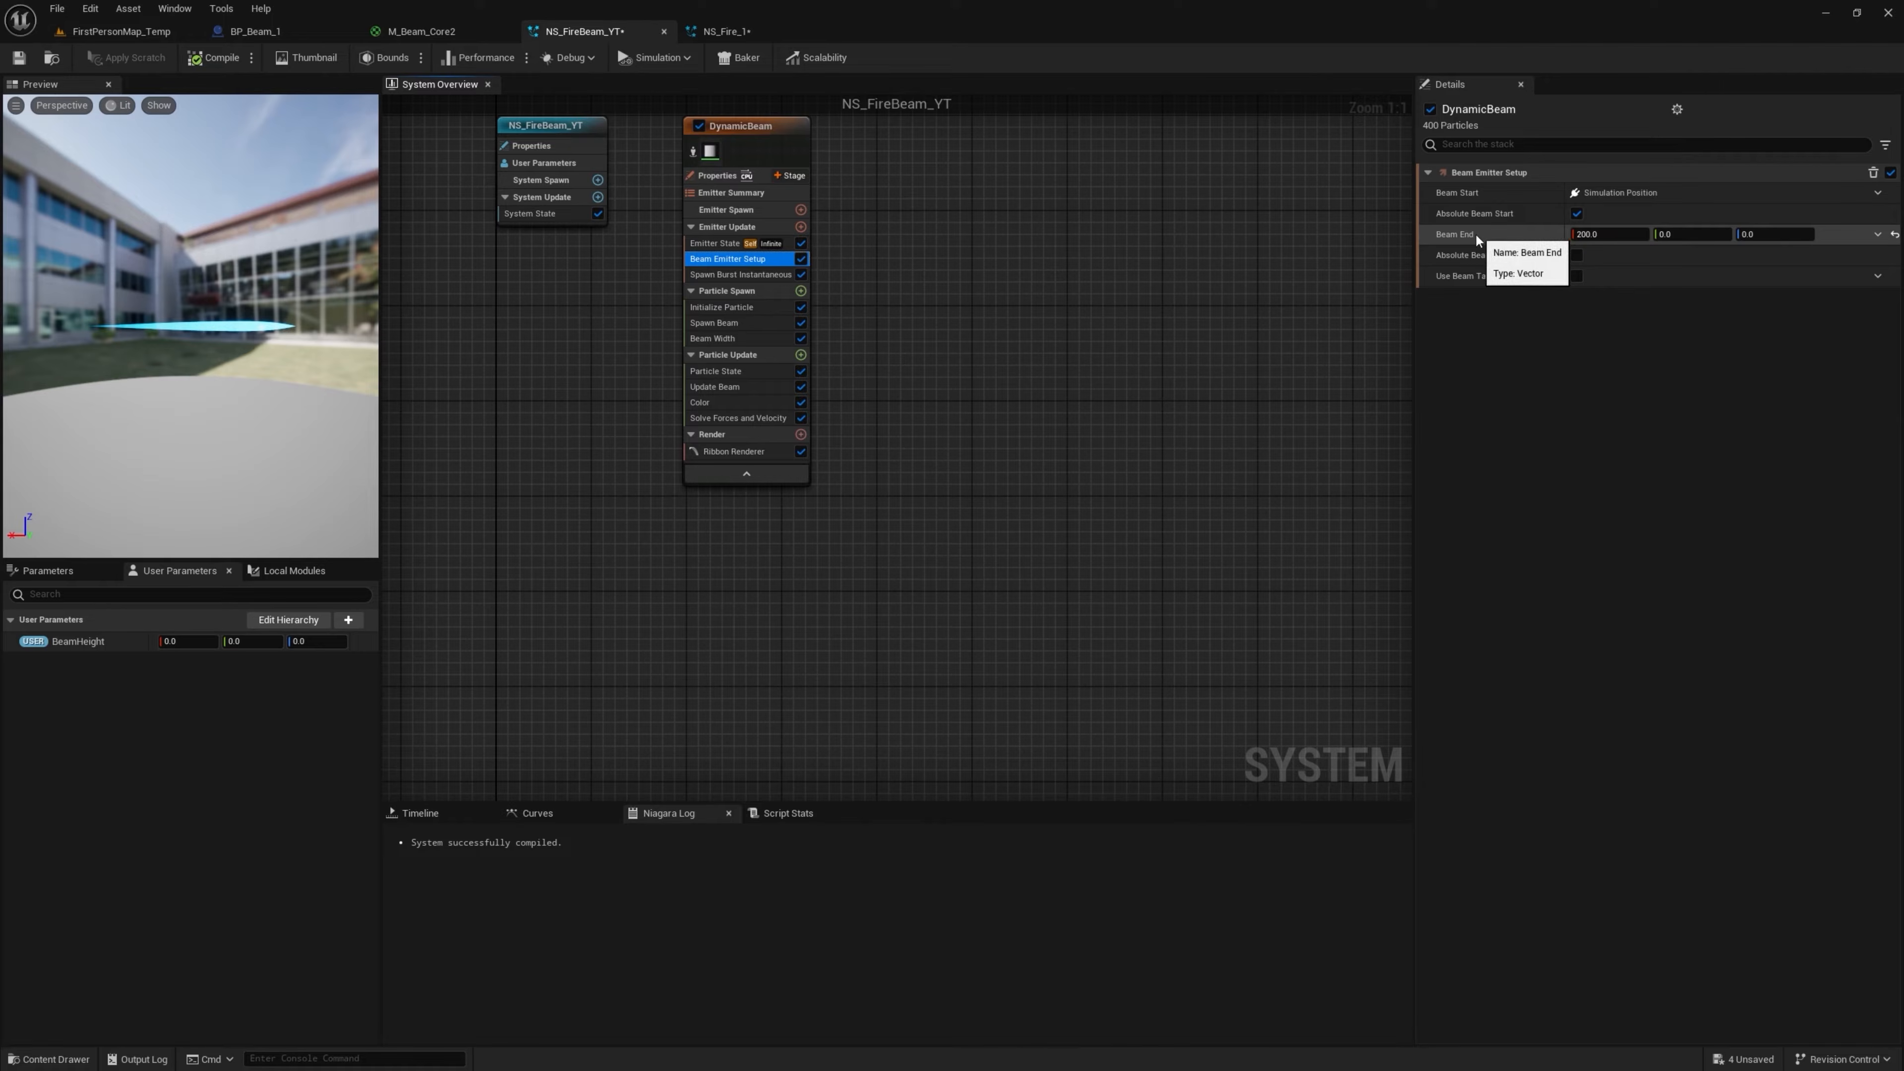
pyautogui.click(323, 642)
pyautogui.write('900')
pyautogui.press('Return')
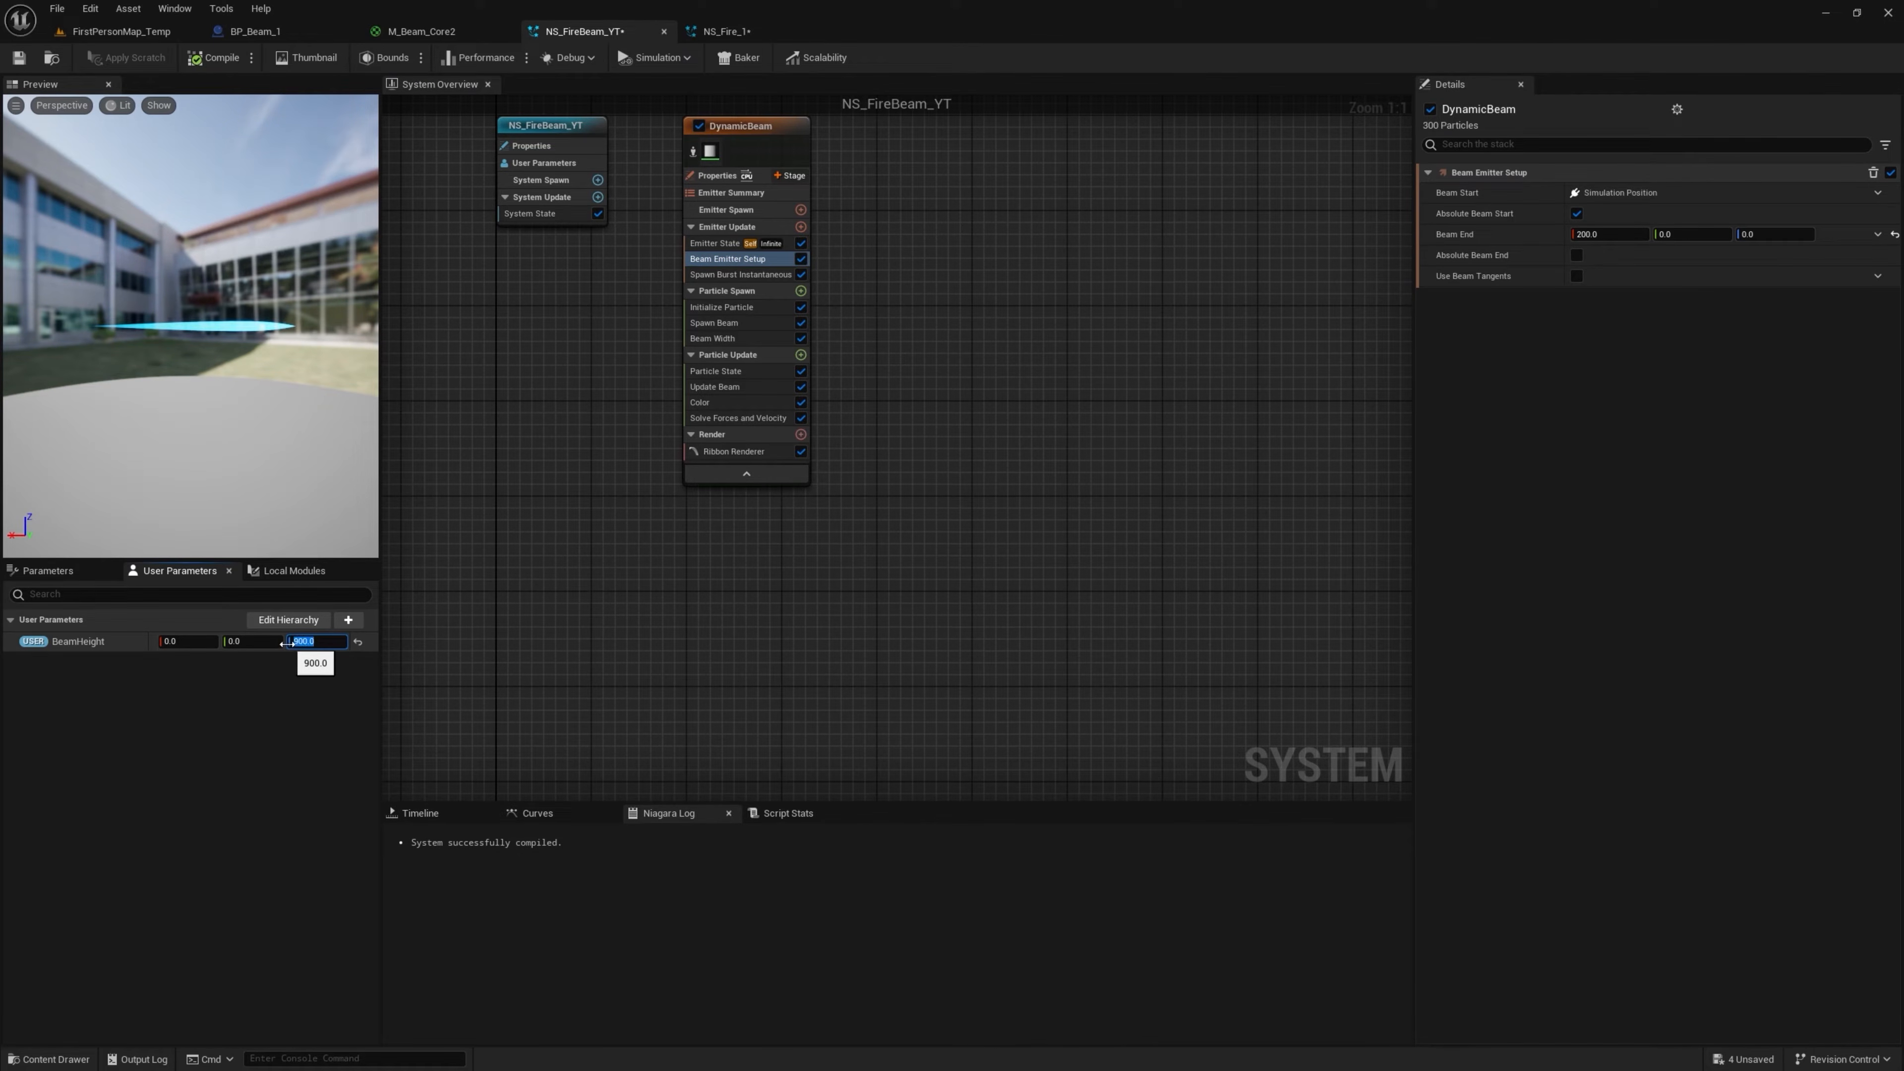
pyautogui.moveTo(60, 642); pyautogui.dragTo(1679, 235)
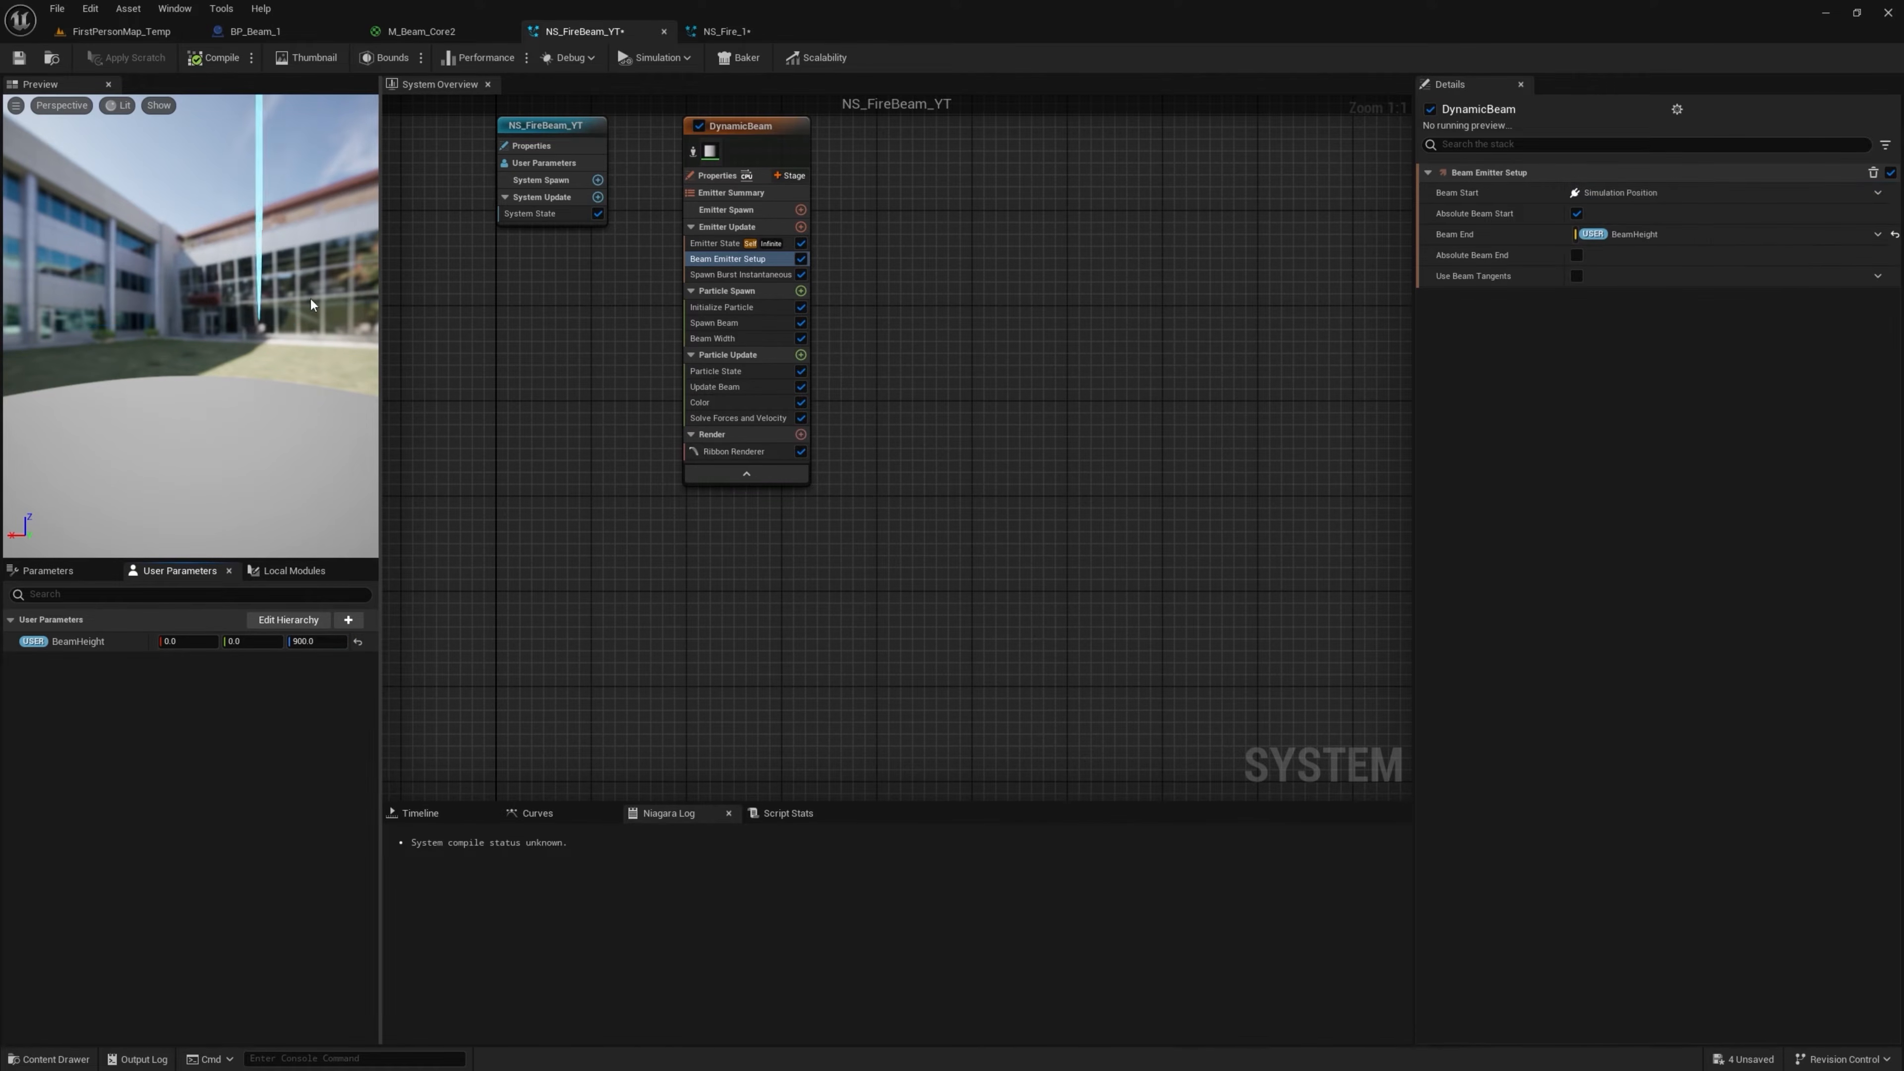
pyautogui.moveTo(235, 291); pyautogui.dragTo(204, 320)
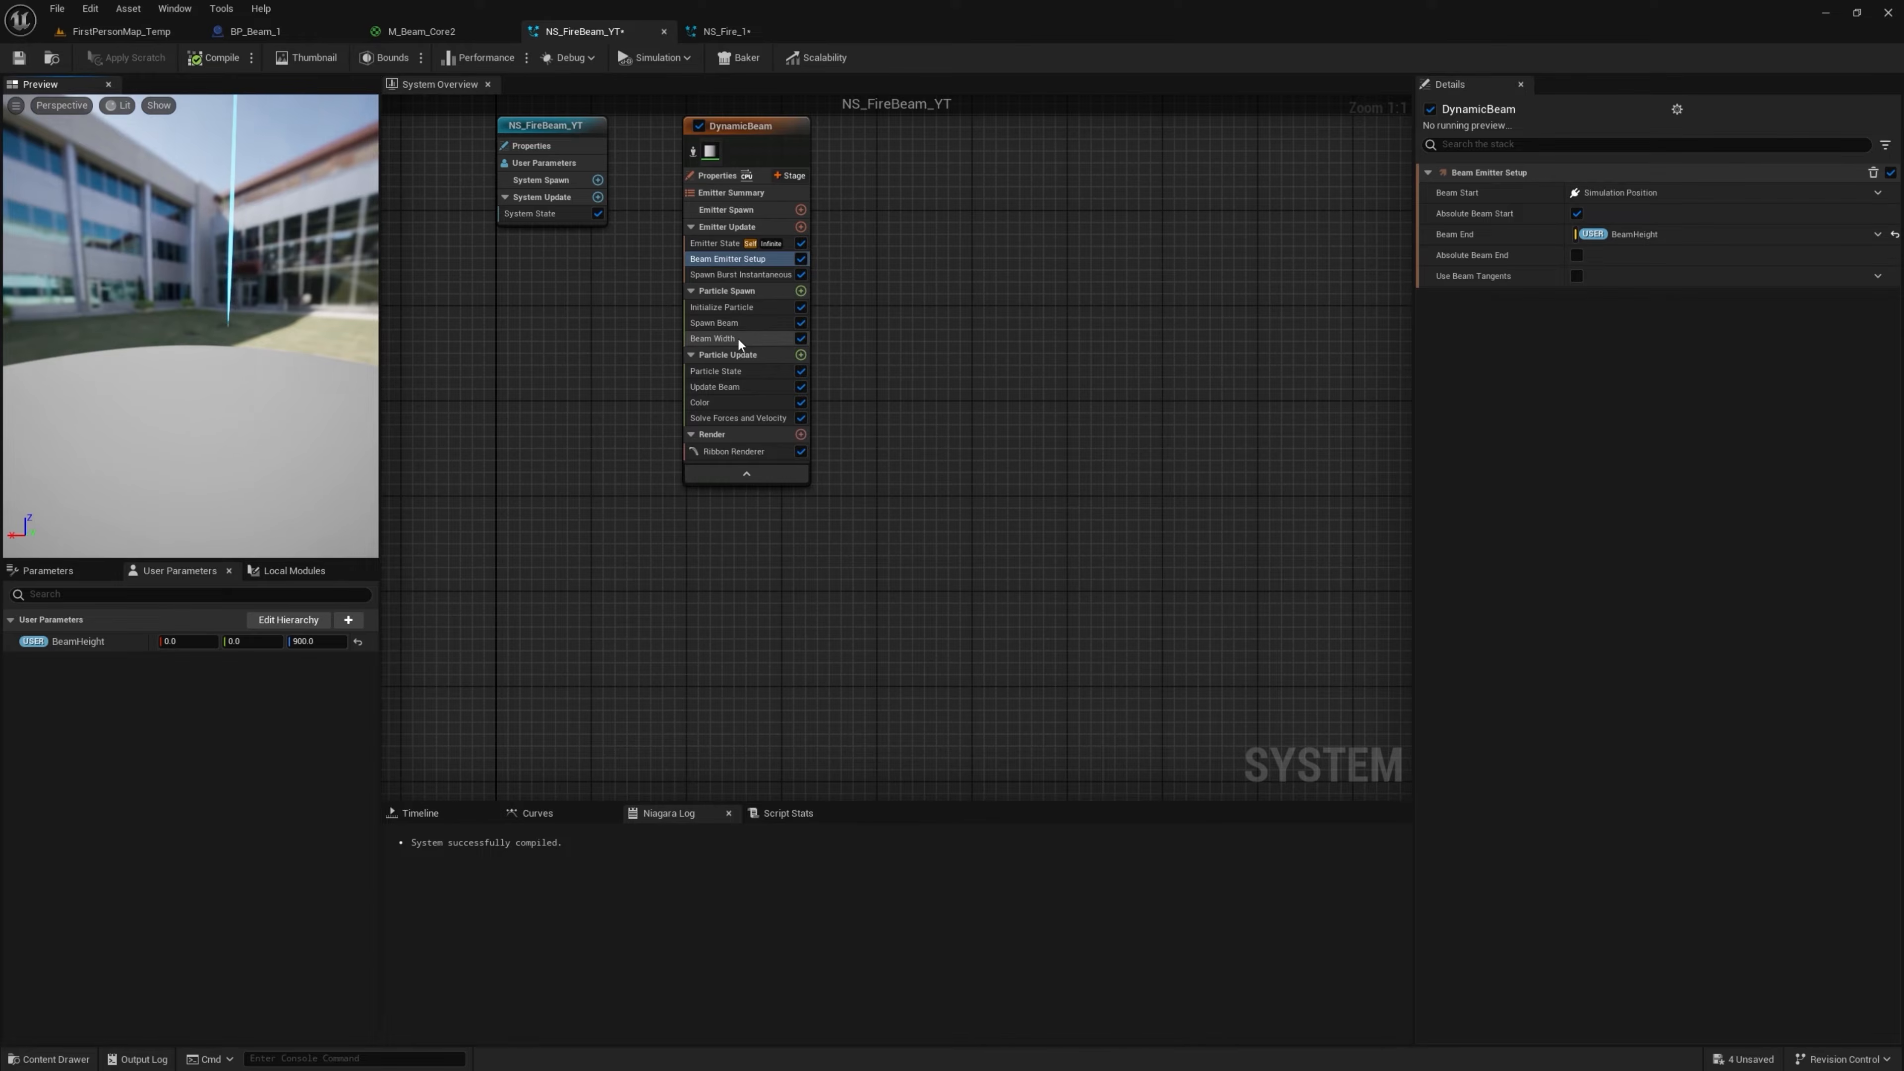
# Apply the Beam Width curve template that stays flat and drops off at the end, and save the system
pyautogui.click(731, 344)
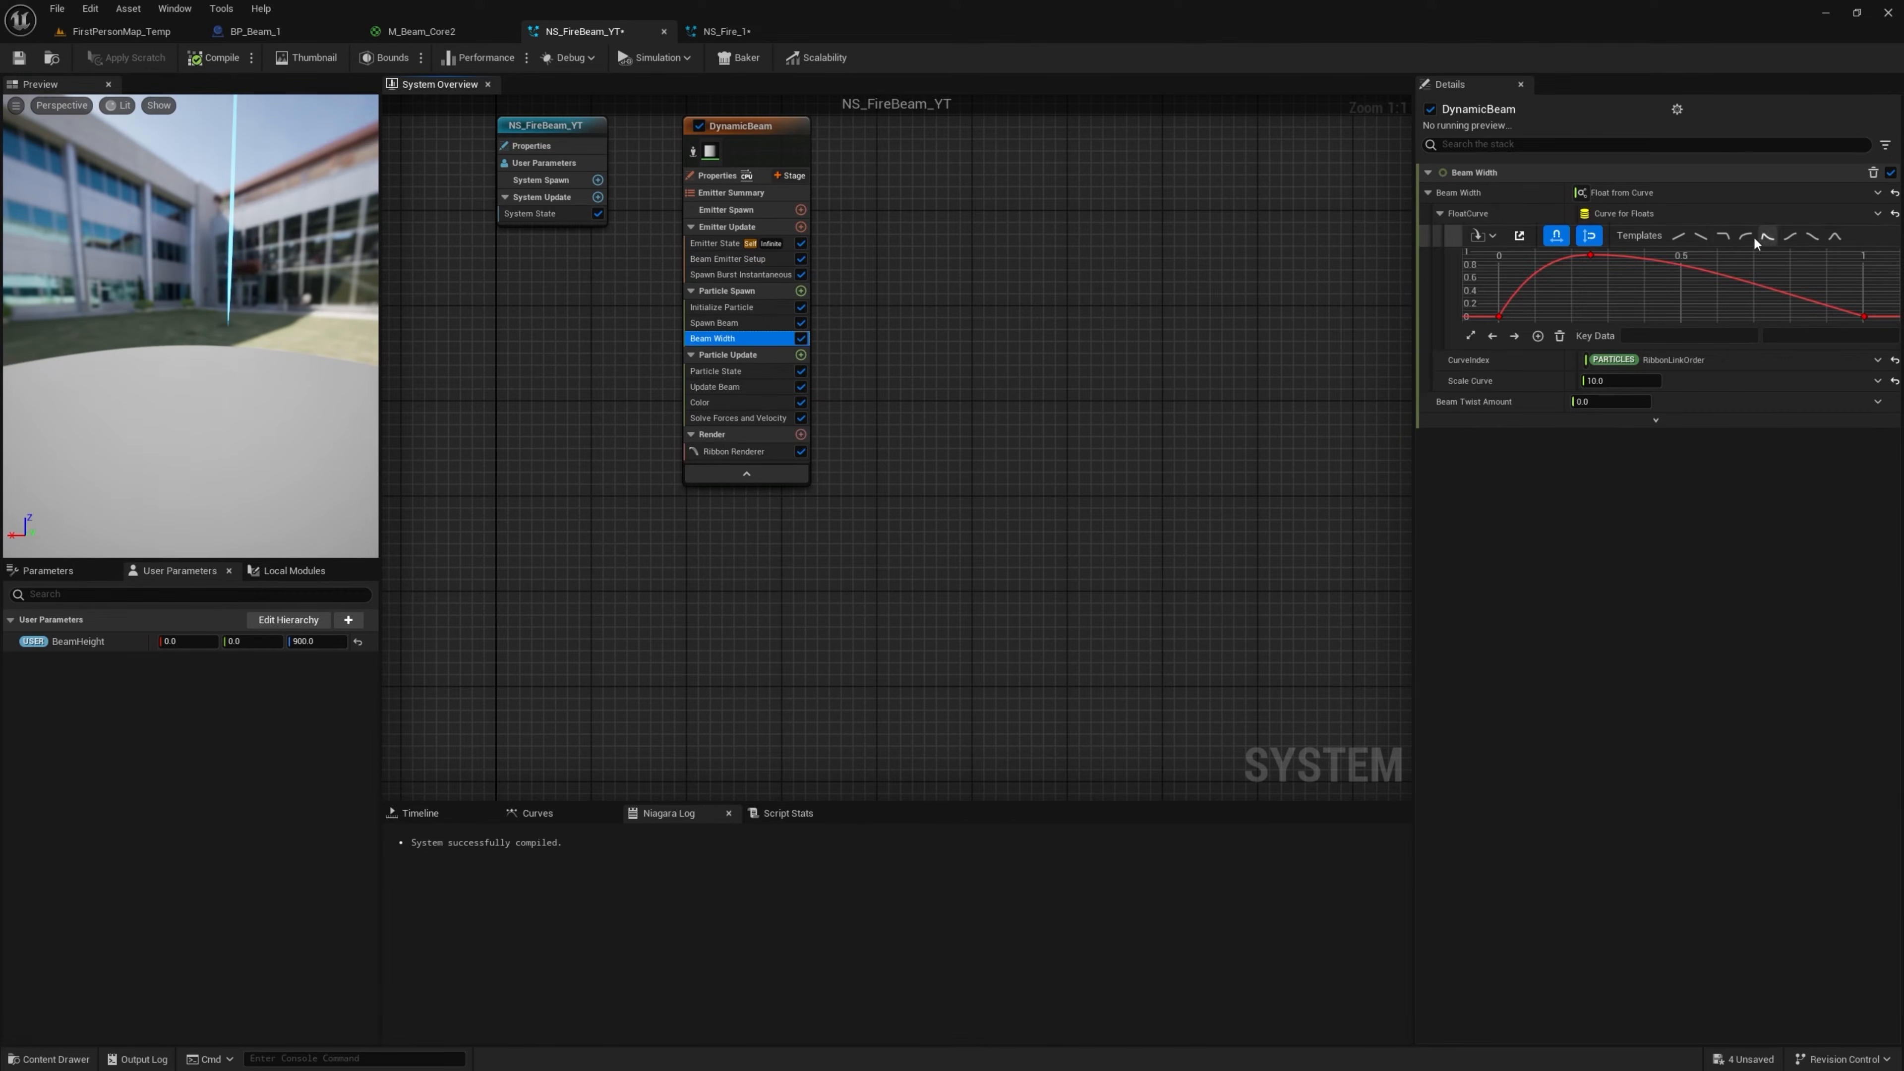
pyautogui.click(1721, 236)
pyautogui.hotkey('ctrl', 's')
# Place NS_FireBeam_YT on the floor of the FirstPersonMap_Temp level
pyautogui.click(142, 36)
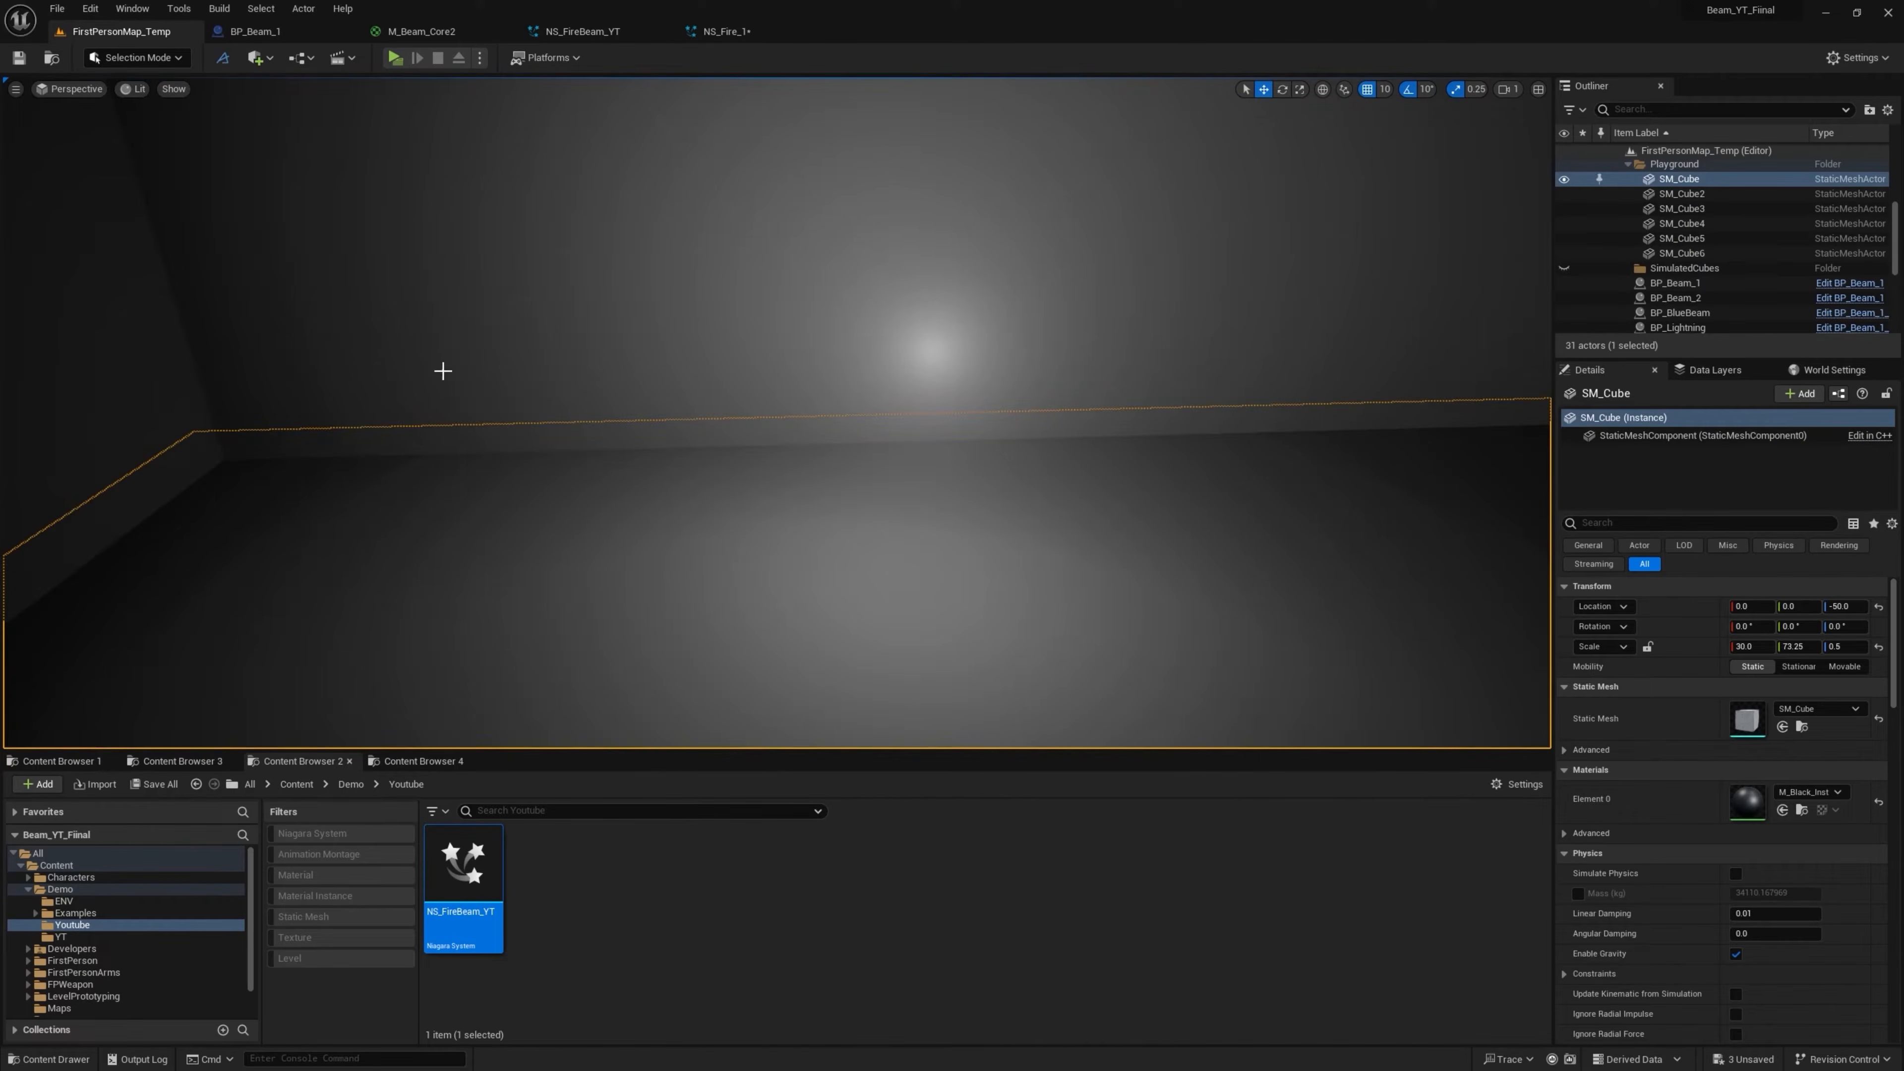
pyautogui.moveTo(623, 687); pyautogui.dragTo(525, 679, button='right')
pyautogui.moveTo(462, 889); pyautogui.dragTo(604, 604)
pyautogui.moveTo(603, 604); pyautogui.dragTo(599, 499, button='right')
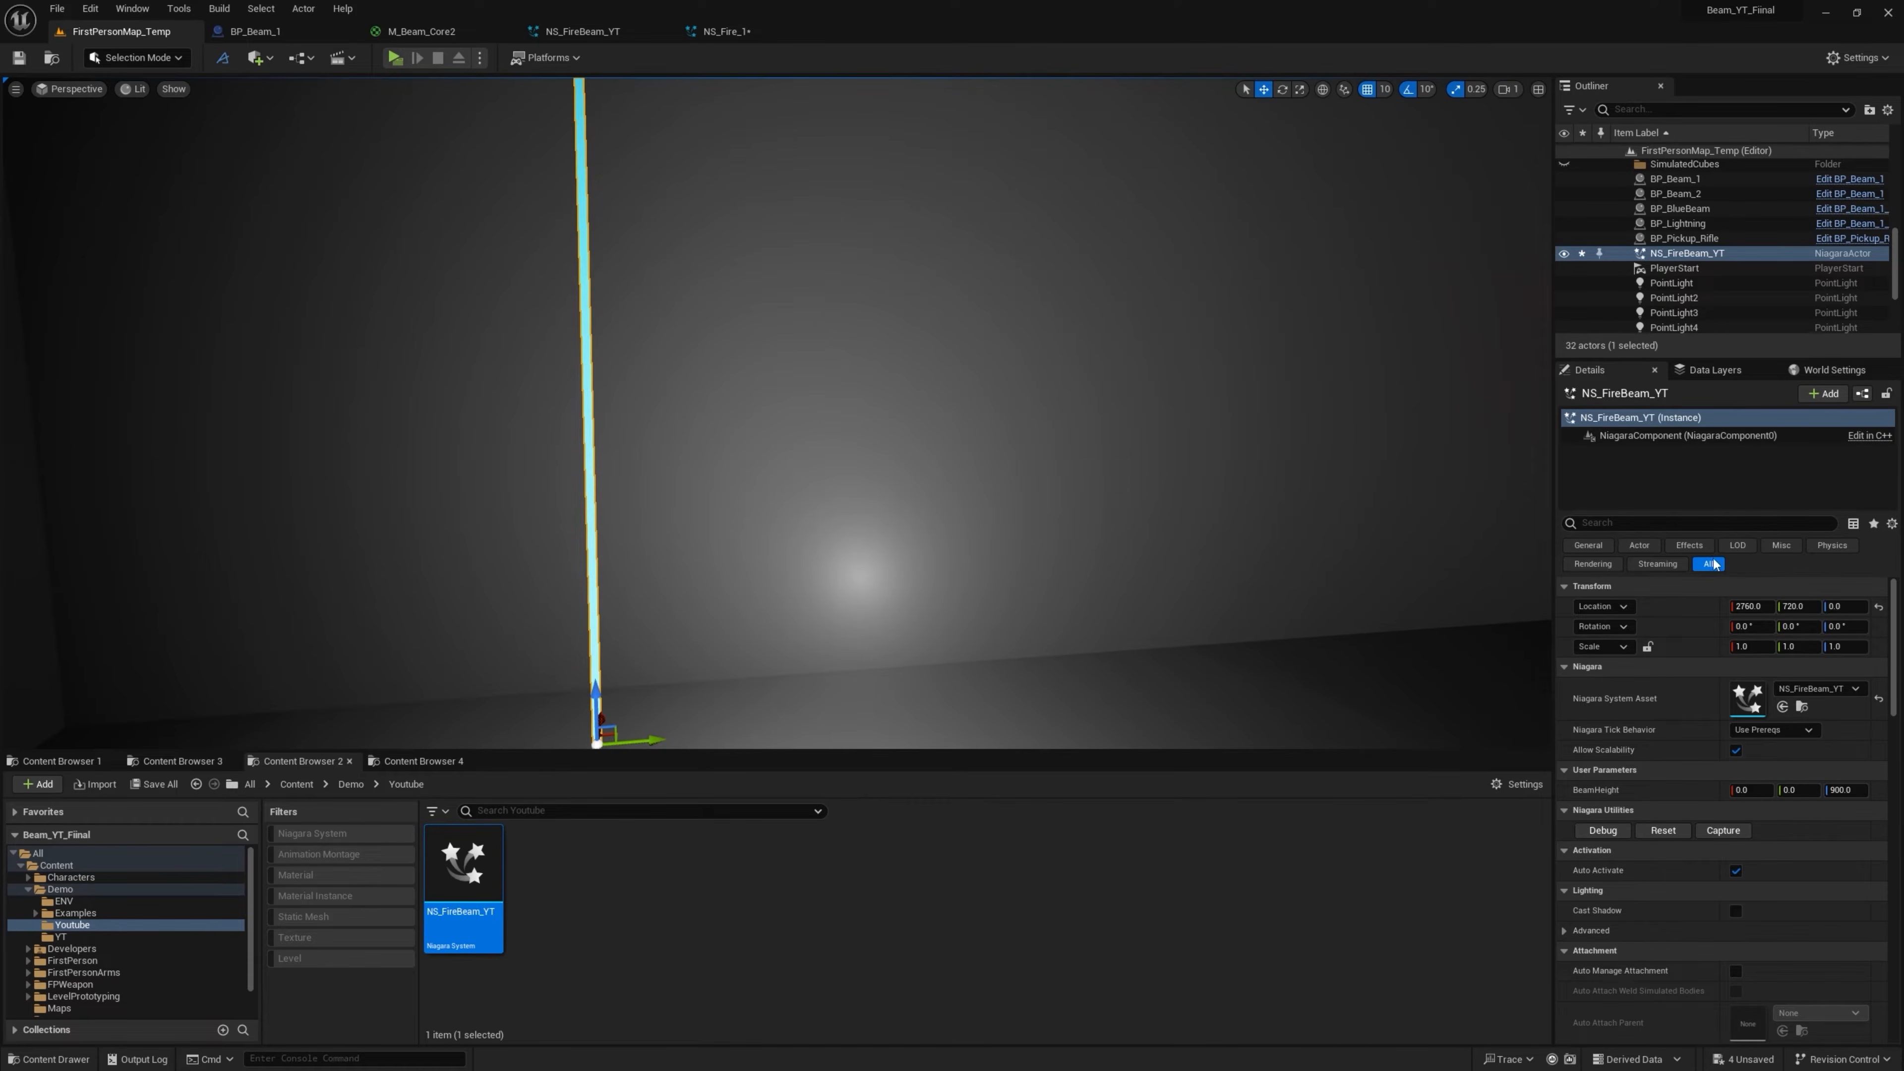
# Set the placed beam's Z location to 900 and its X rotation to 180° so it points downward
pyautogui.click(1842, 609)
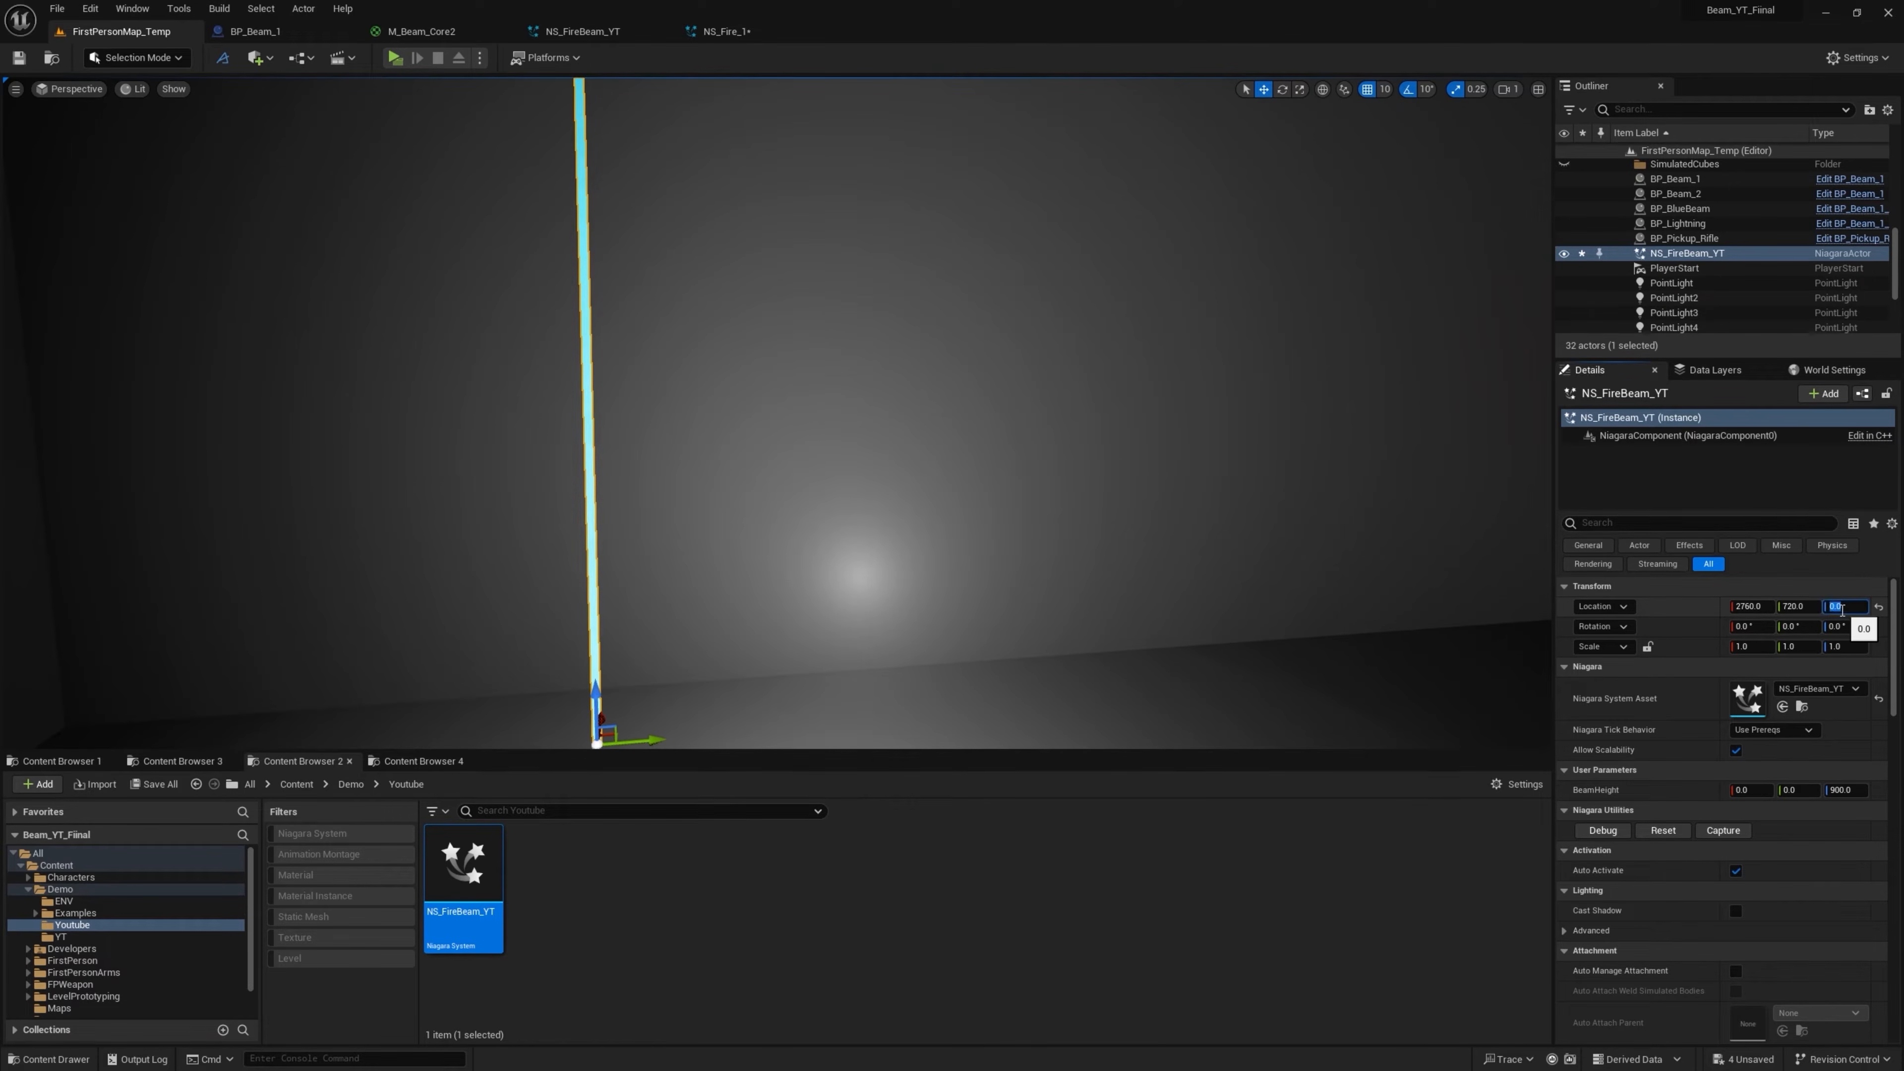
pyautogui.press('Return')
pyautogui.click(1762, 627)
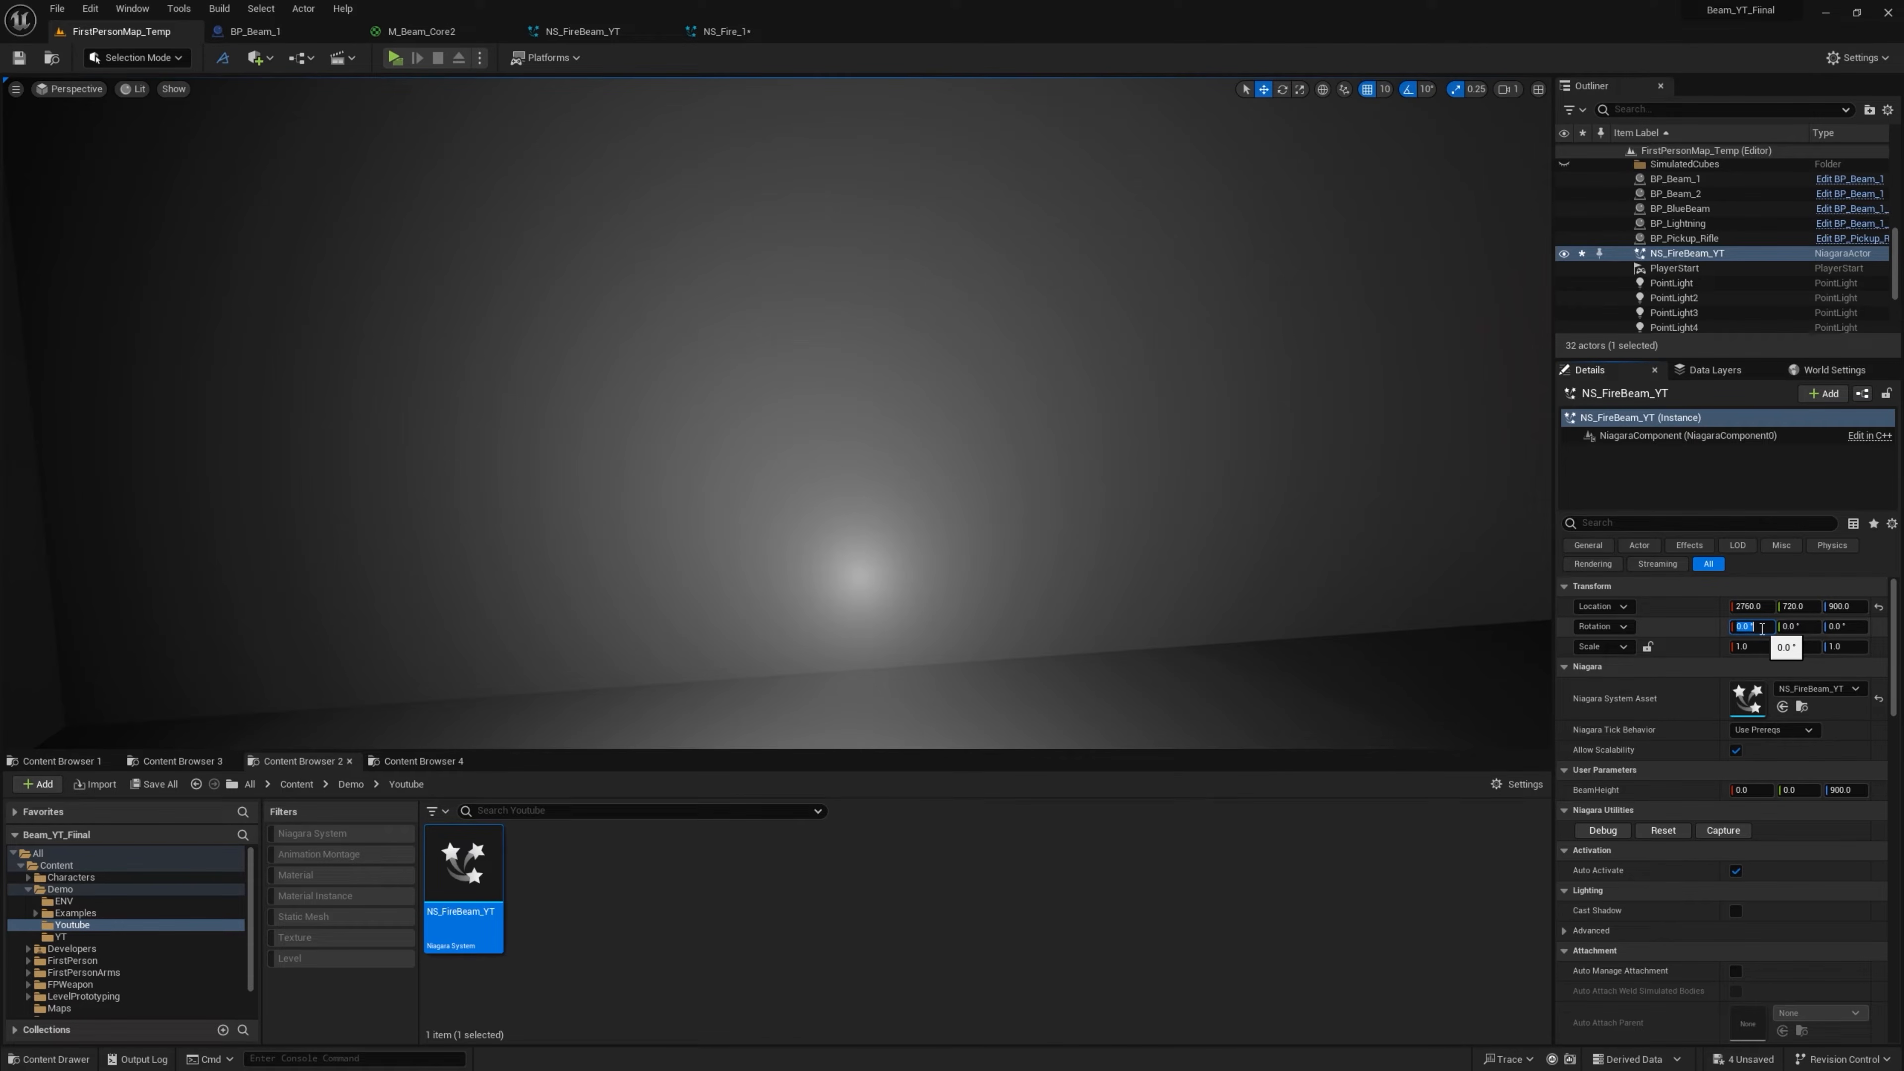
pyautogui.write('180')
pyautogui.press('Return')
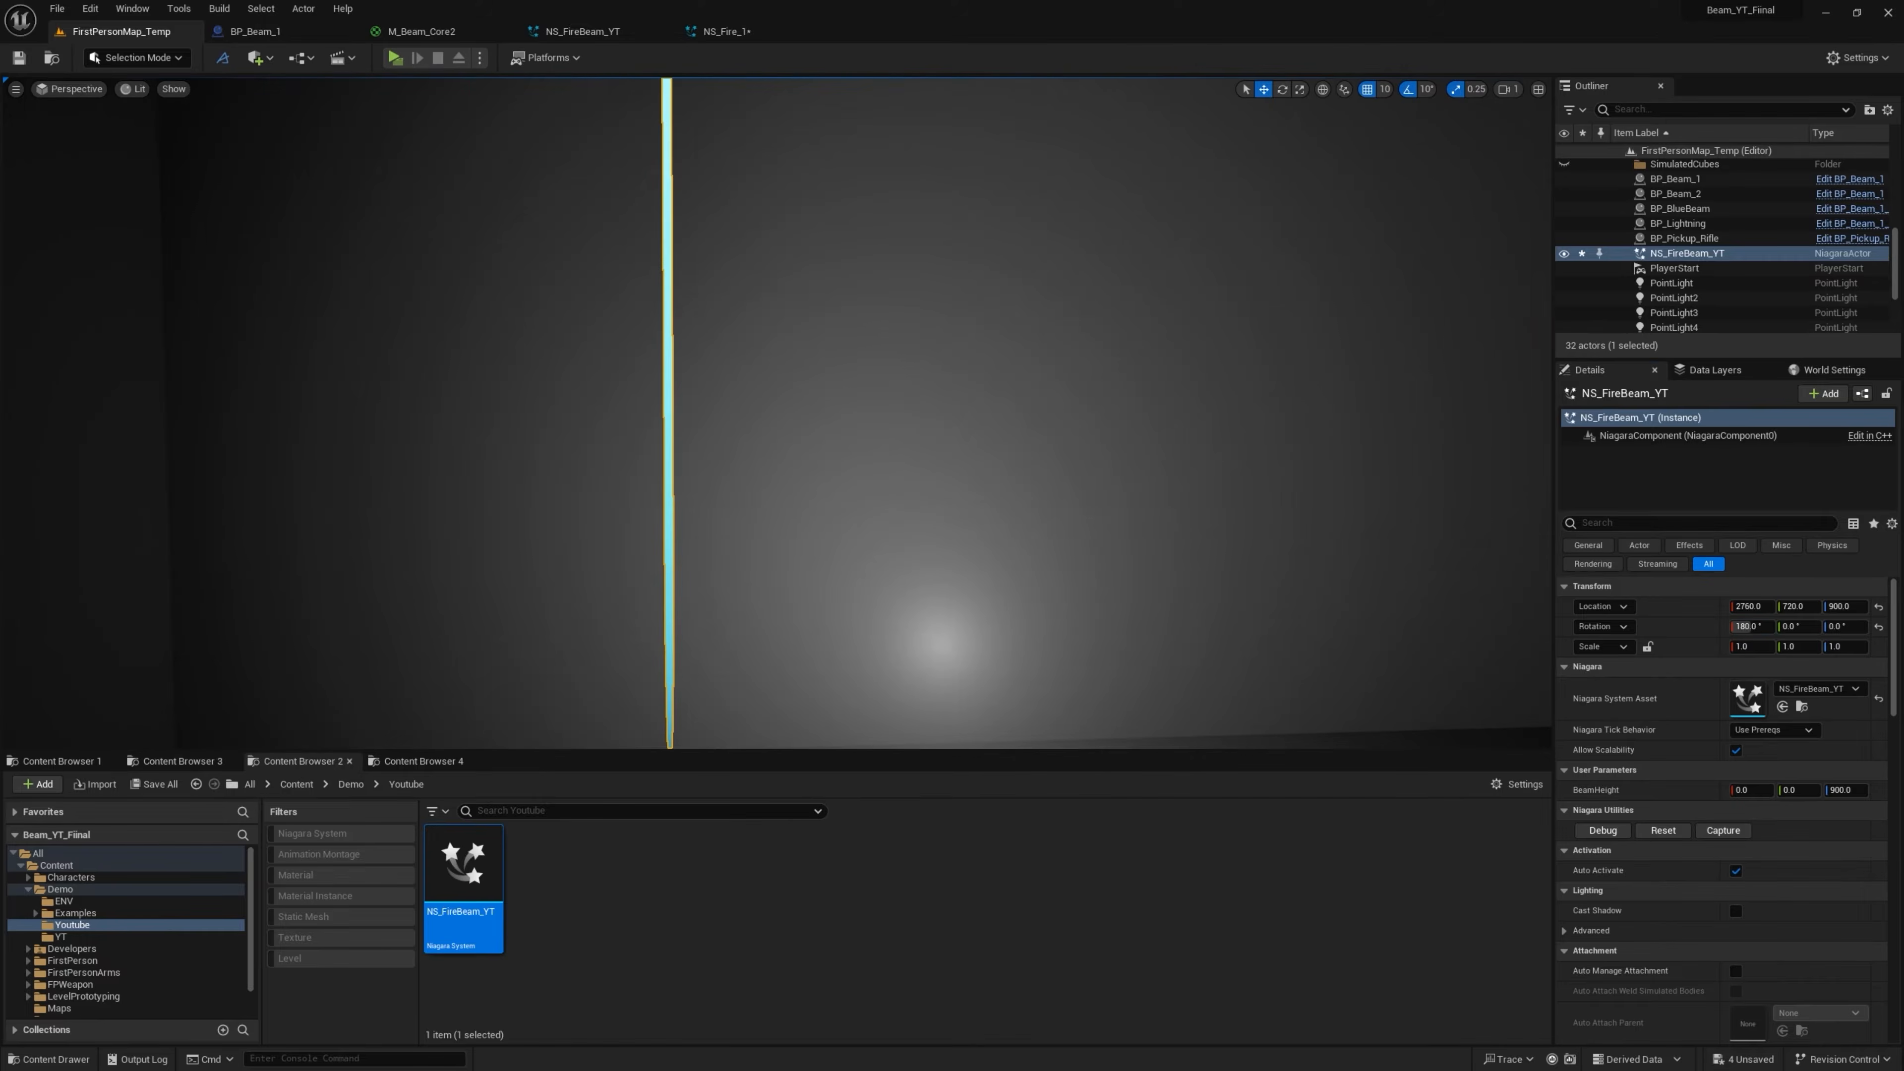
# Widen the beam by increasing the Scale Curve value of Beam Width in NS_FireBeam_YT
pyautogui.click(876, 478)
pyautogui.scroll(-3, 876, 478)
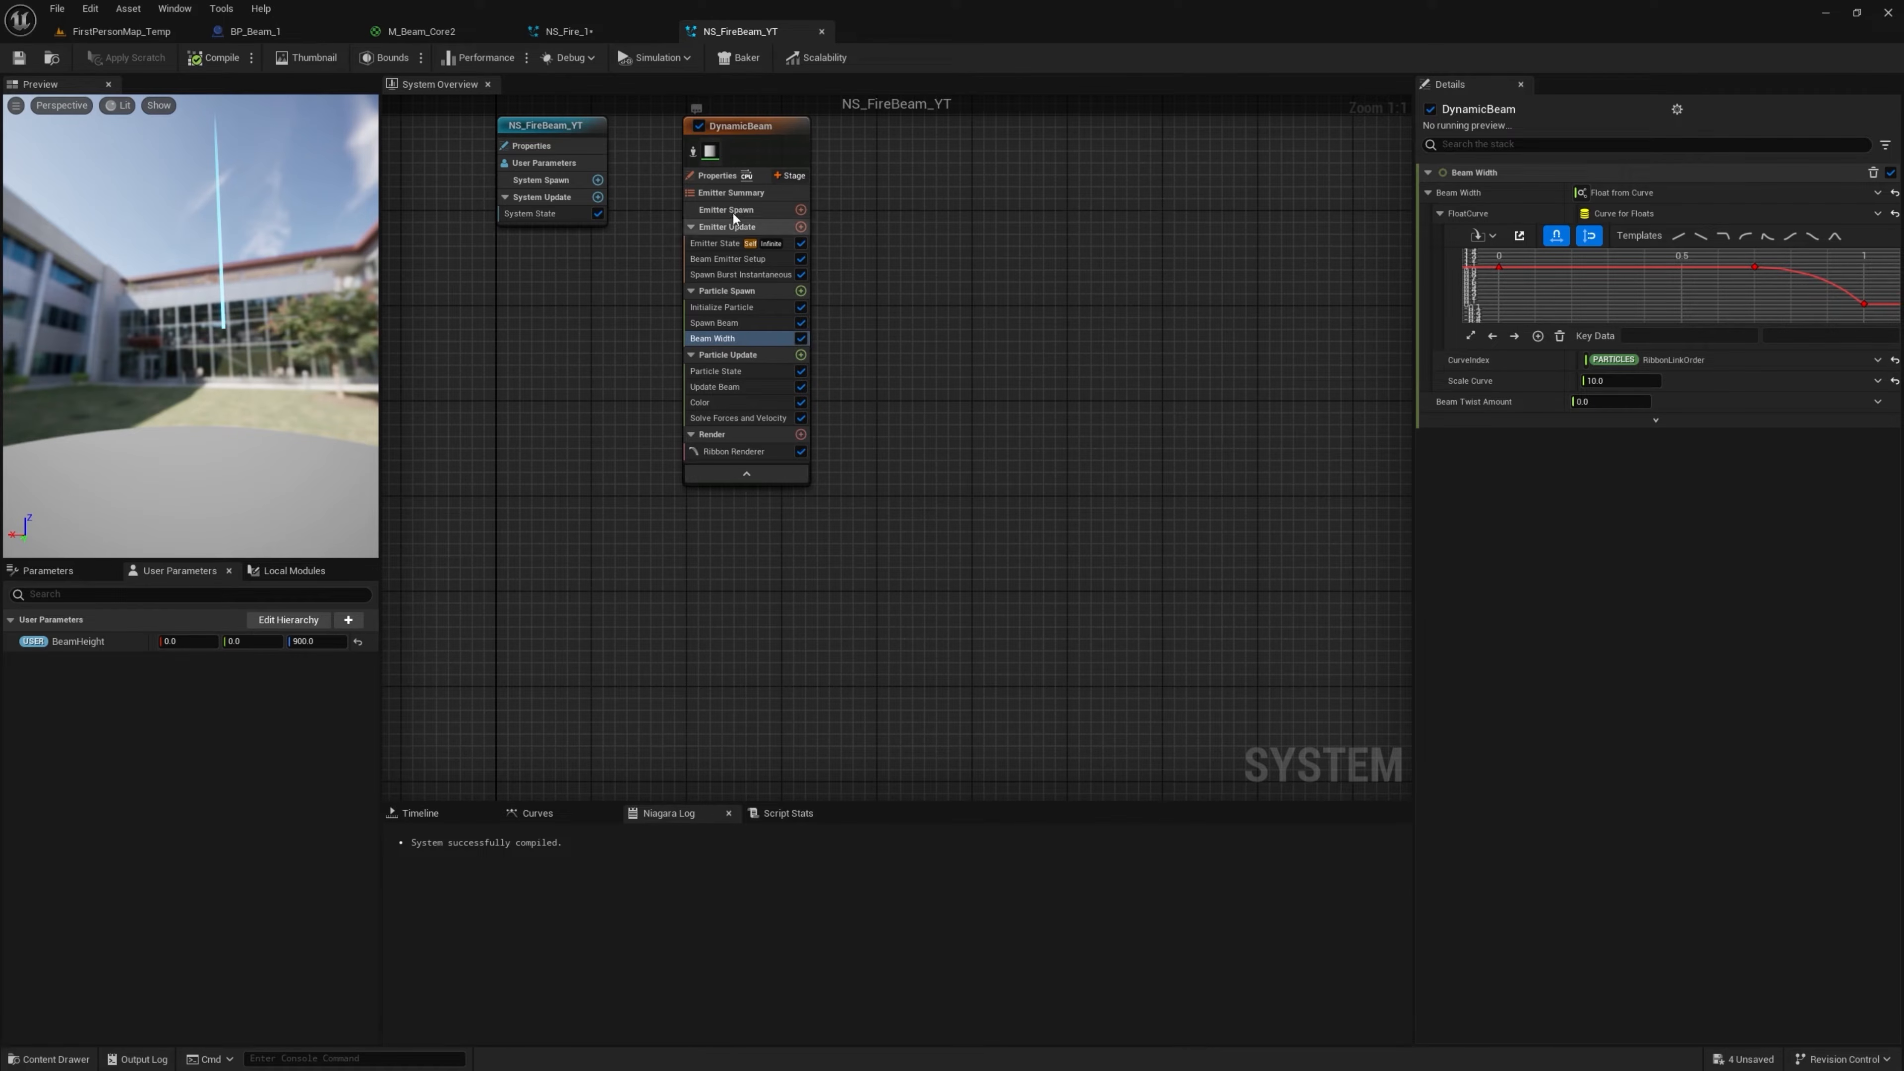
pyautogui.click(1610, 383)
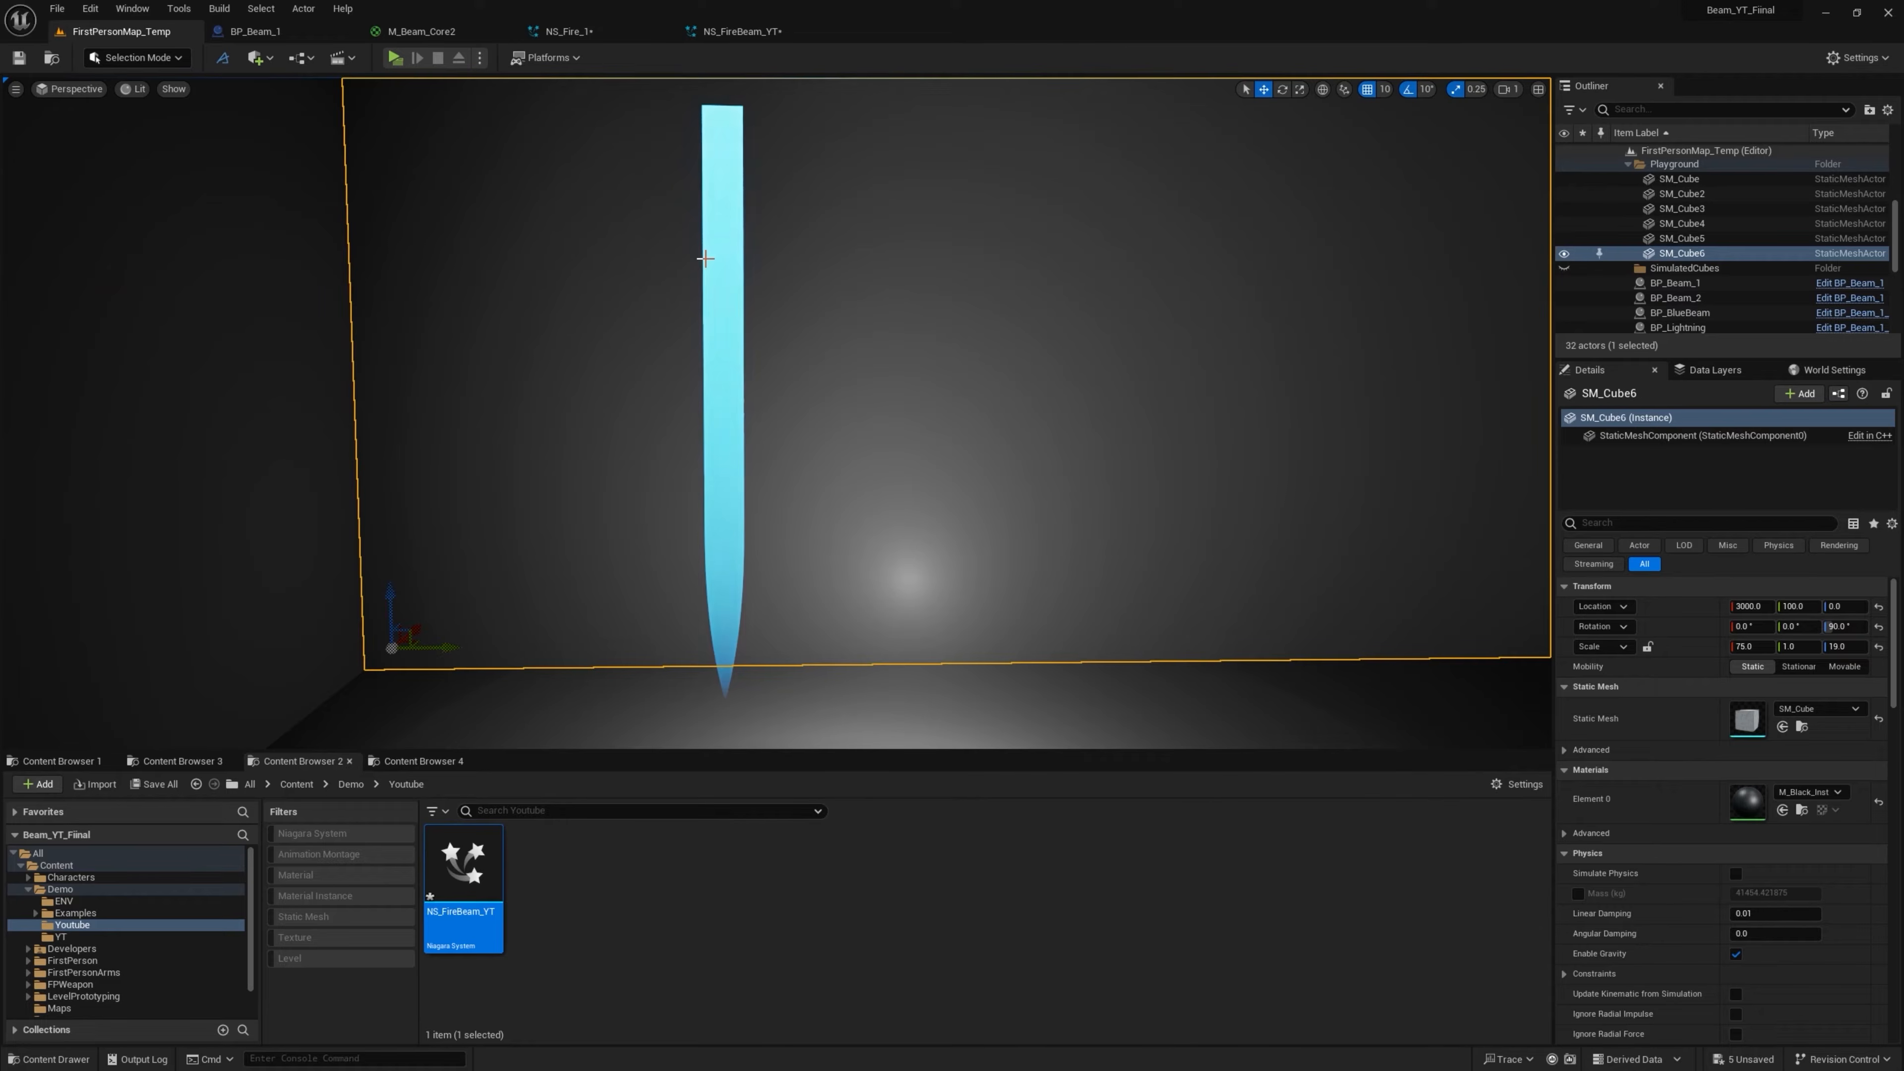
# Create a material named M_FireBeam_YT in the Youtube folder and open it for editing
pyautogui.click(631, 838)
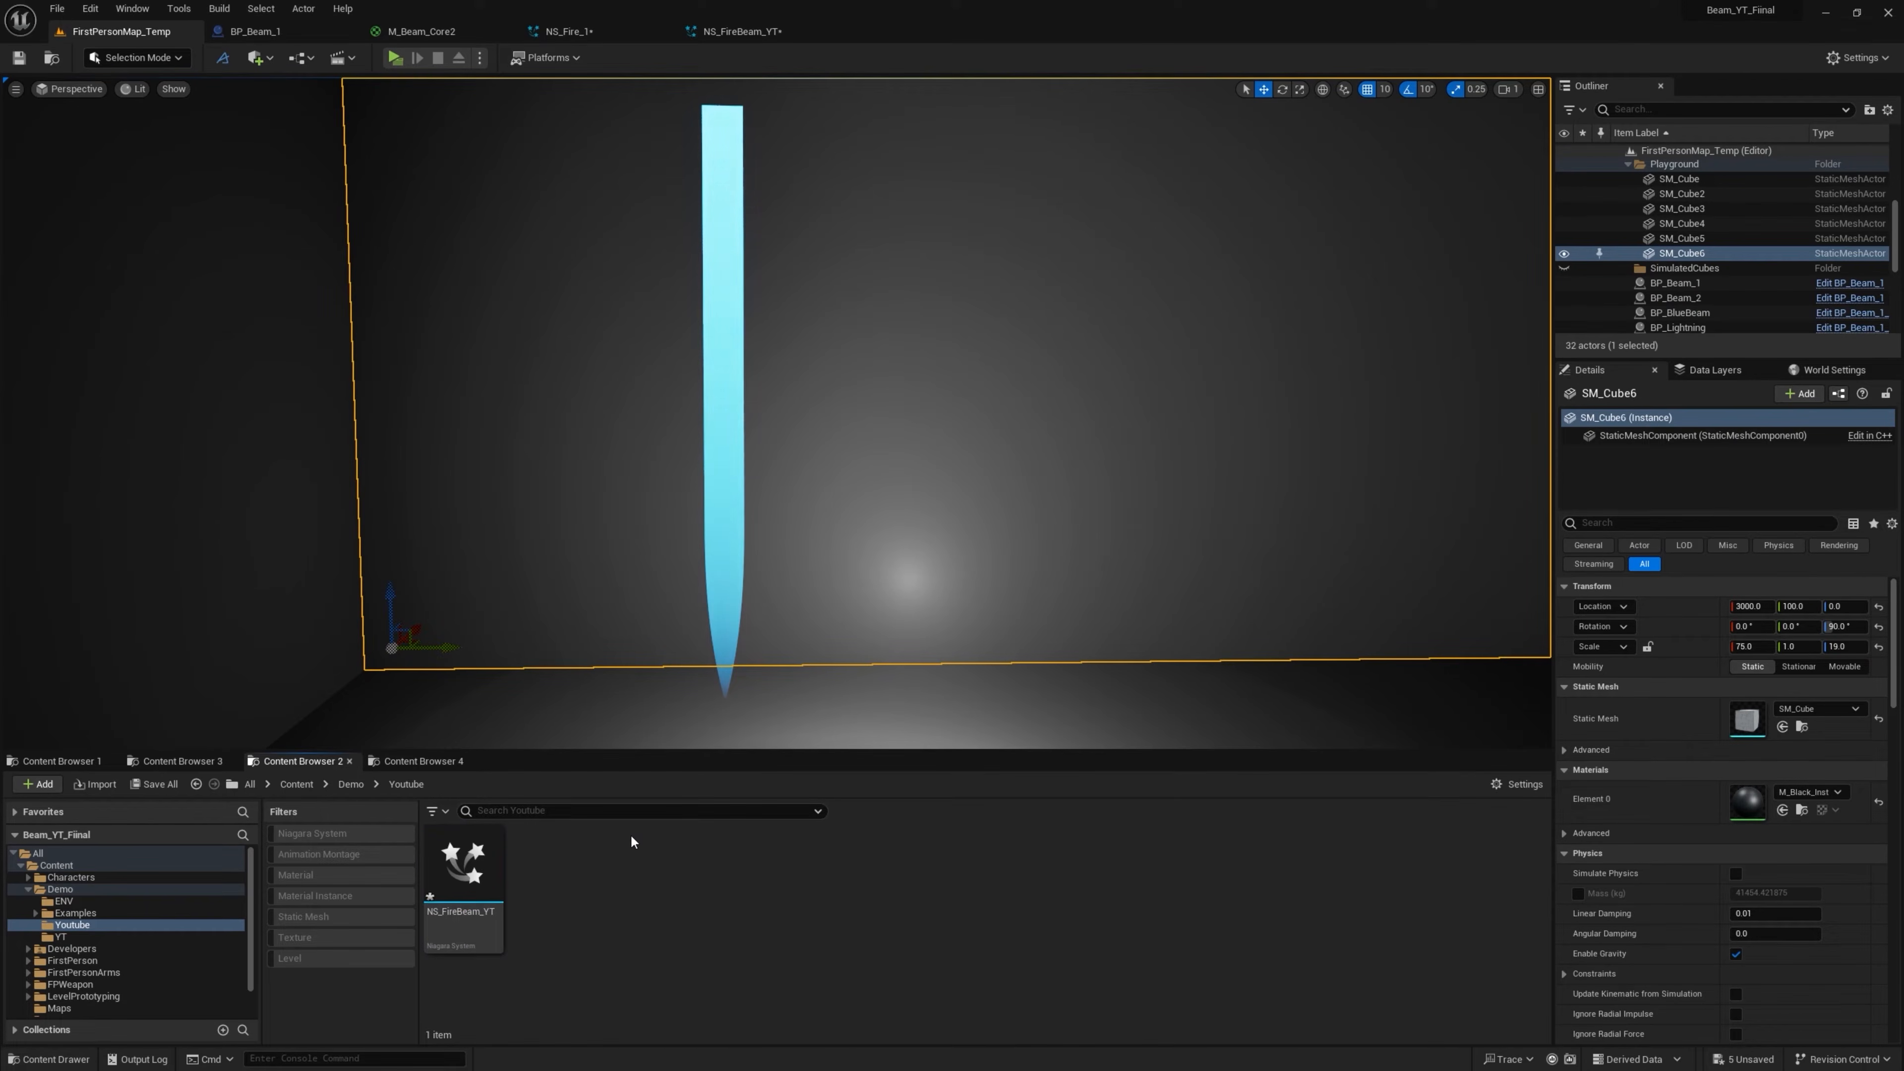
pyautogui.rightClick(700, 877)
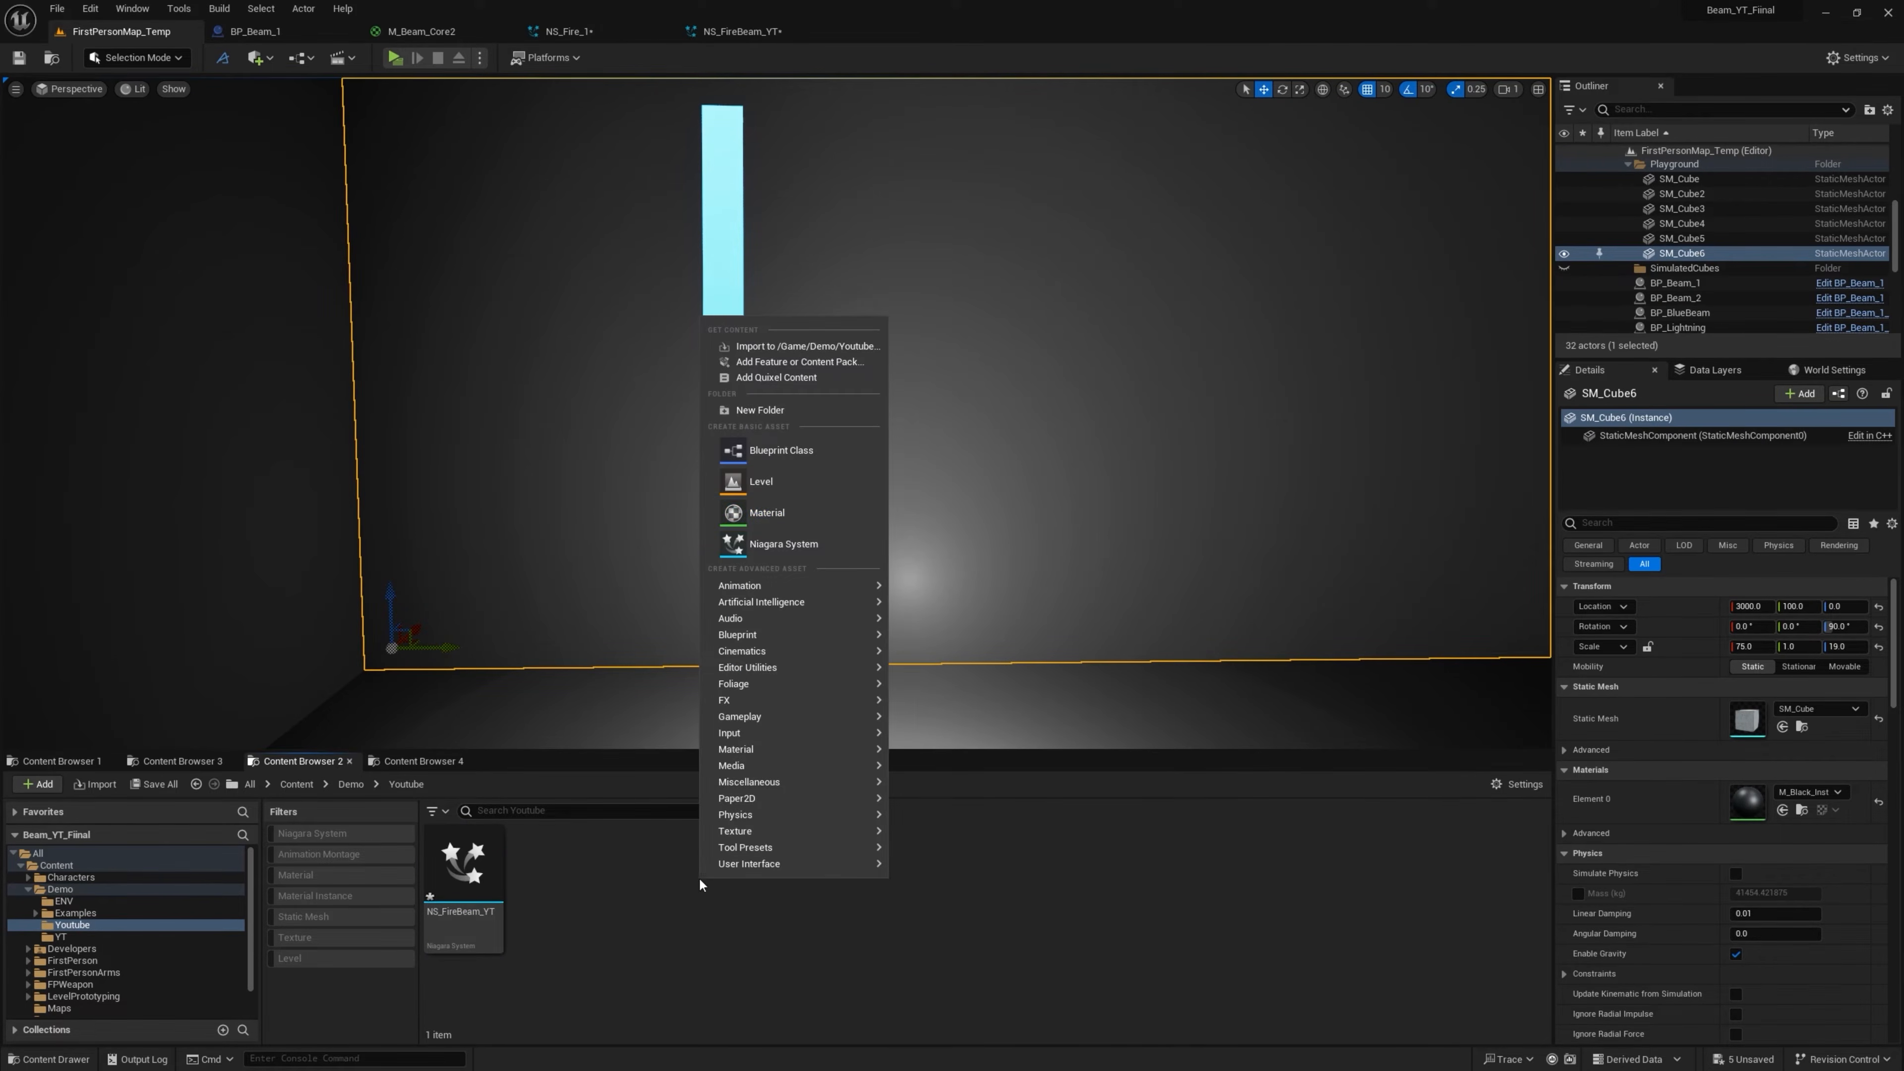
pyautogui.click(812, 518)
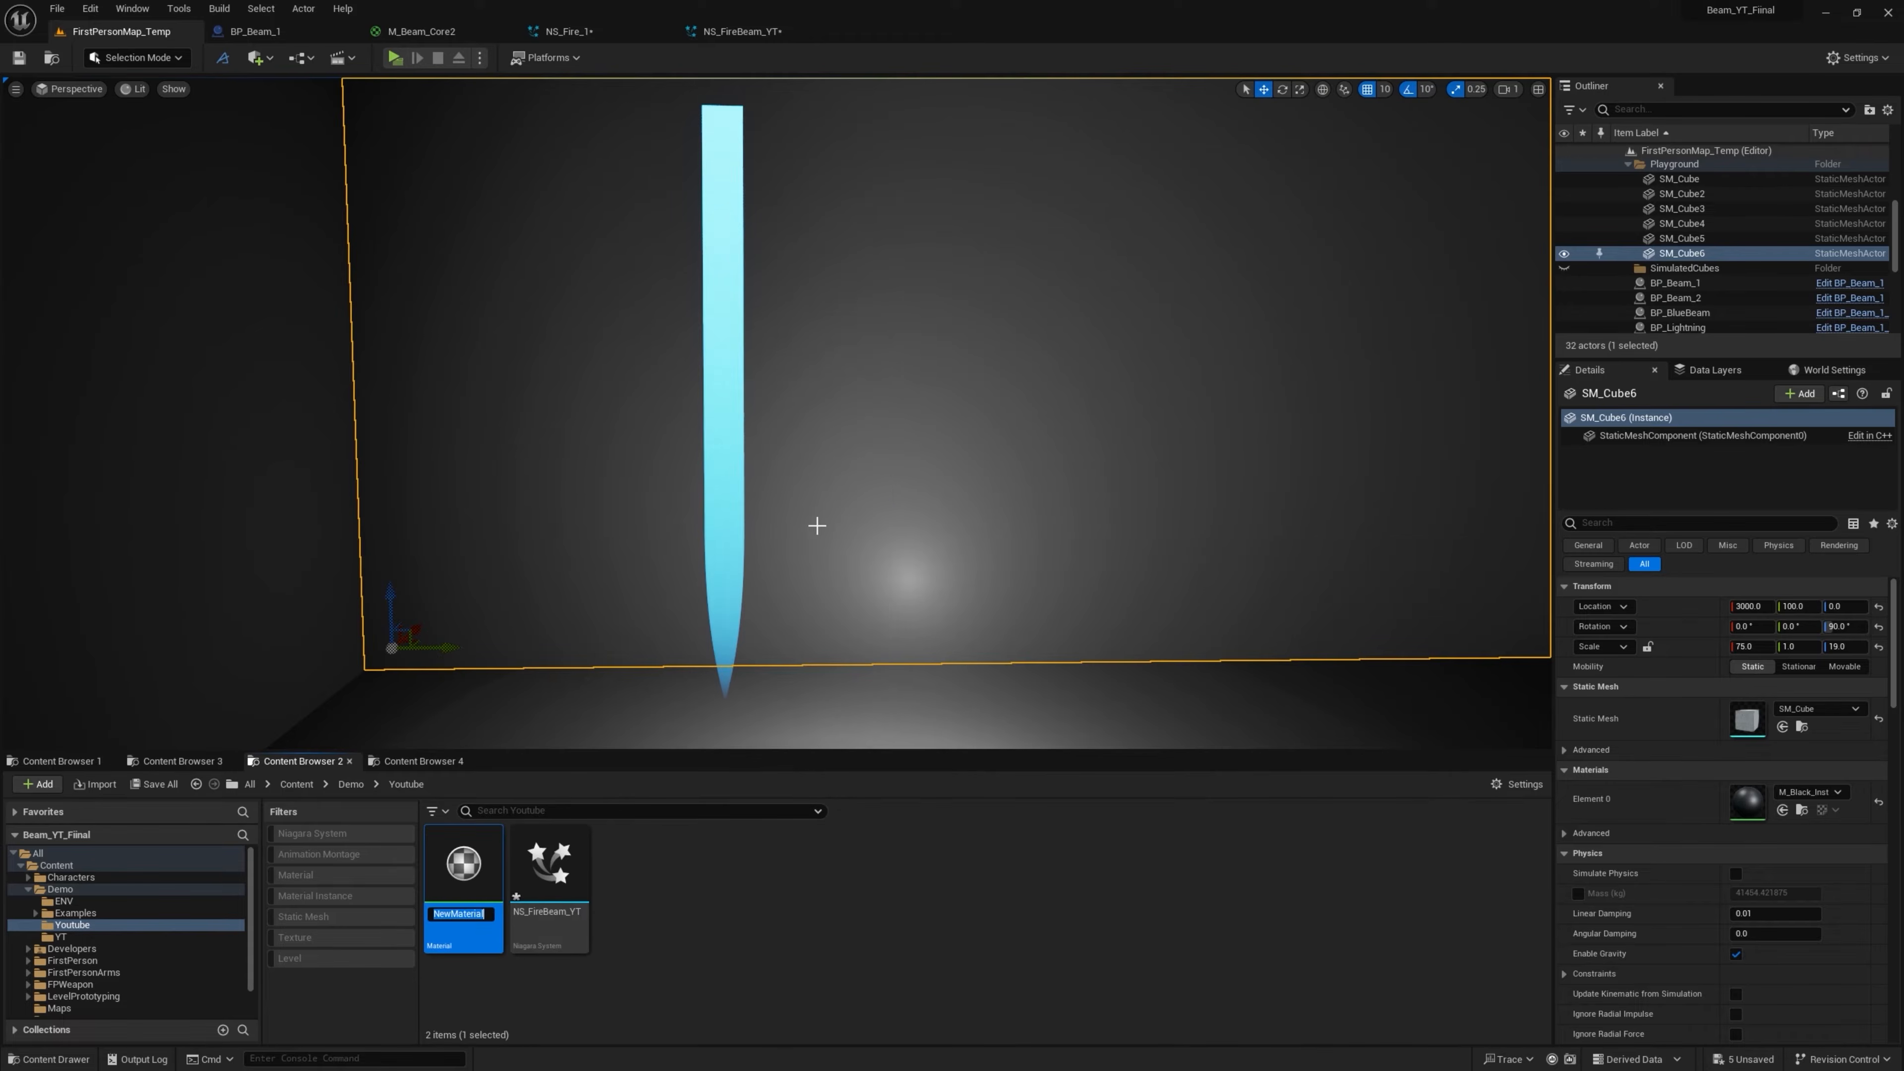
pyautogui.write('M_FireBeam_YT')
pyautogui.press('Return')
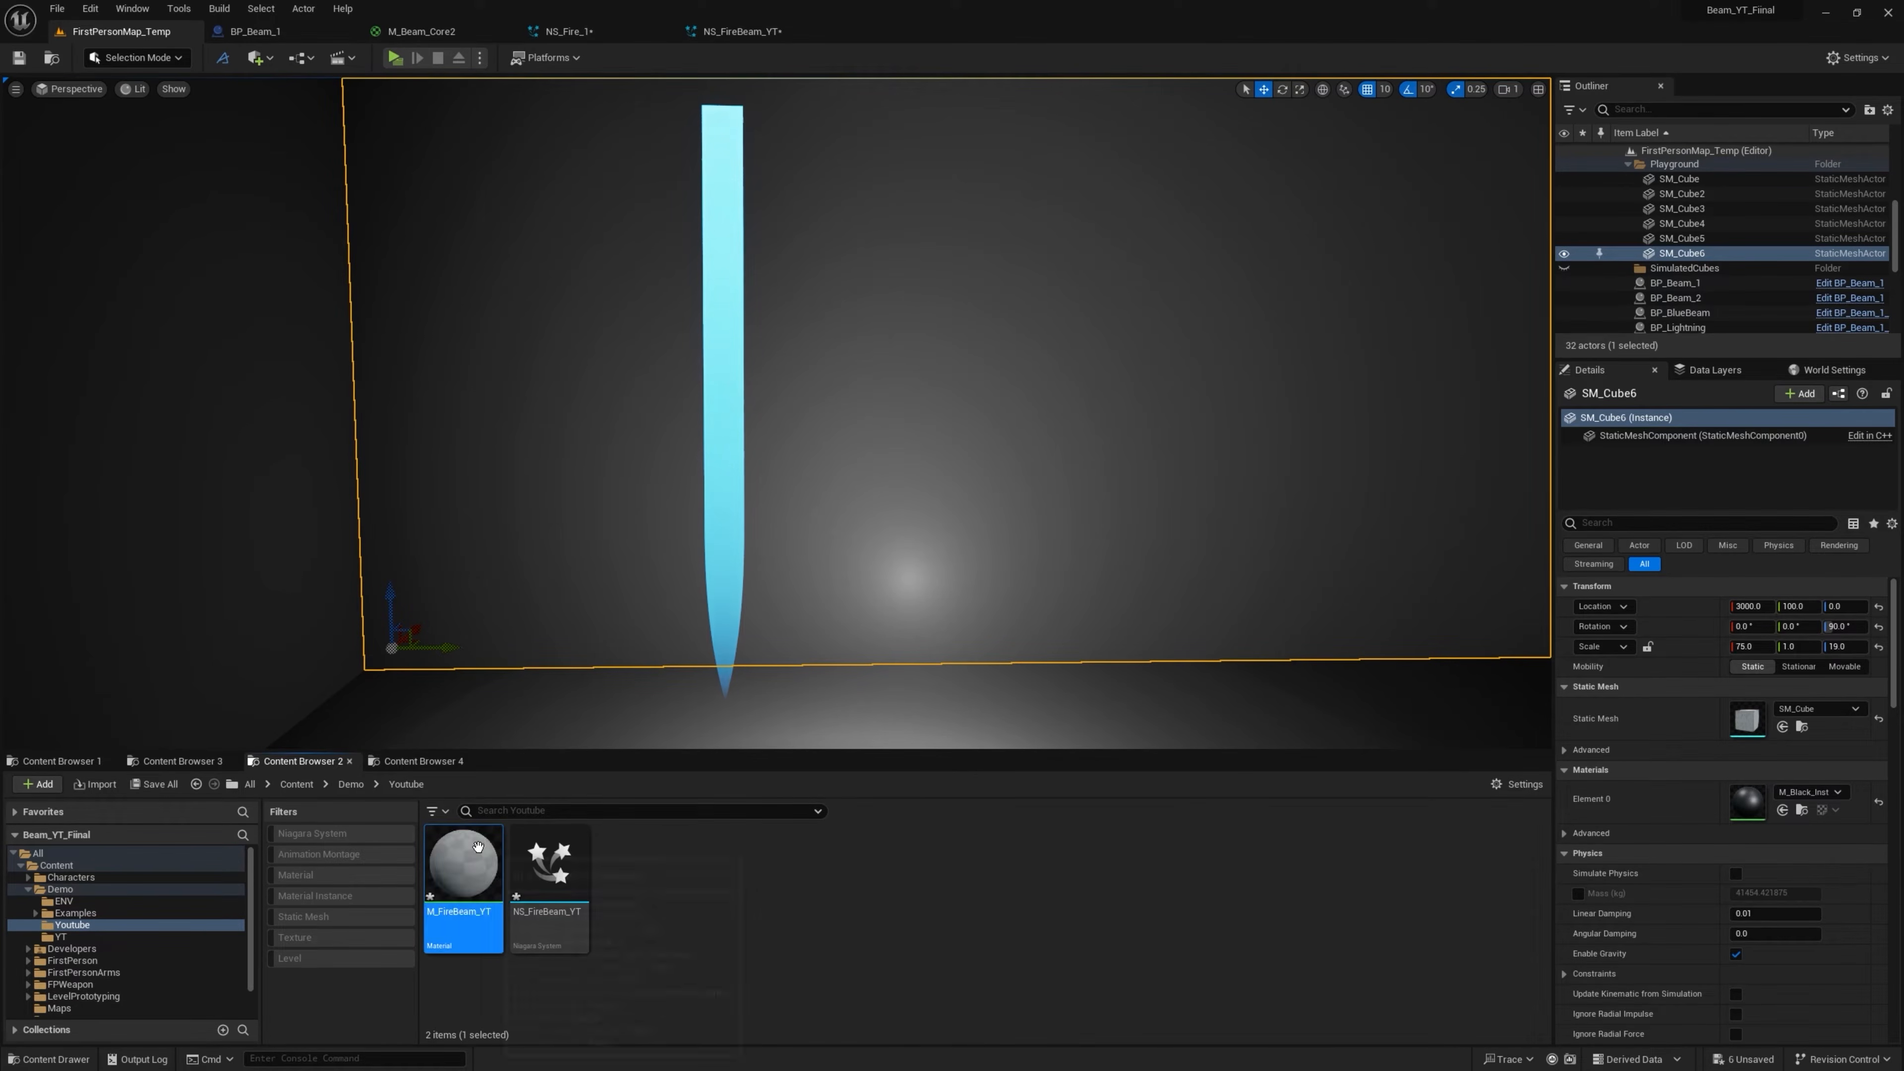
pyautogui.doubleClick(477, 846)
# Set the M_FireBeam_YT material's blend mode to Additive and its shading model to Unlit
pyautogui.click(219, 763)
pyautogui.click(188, 820)
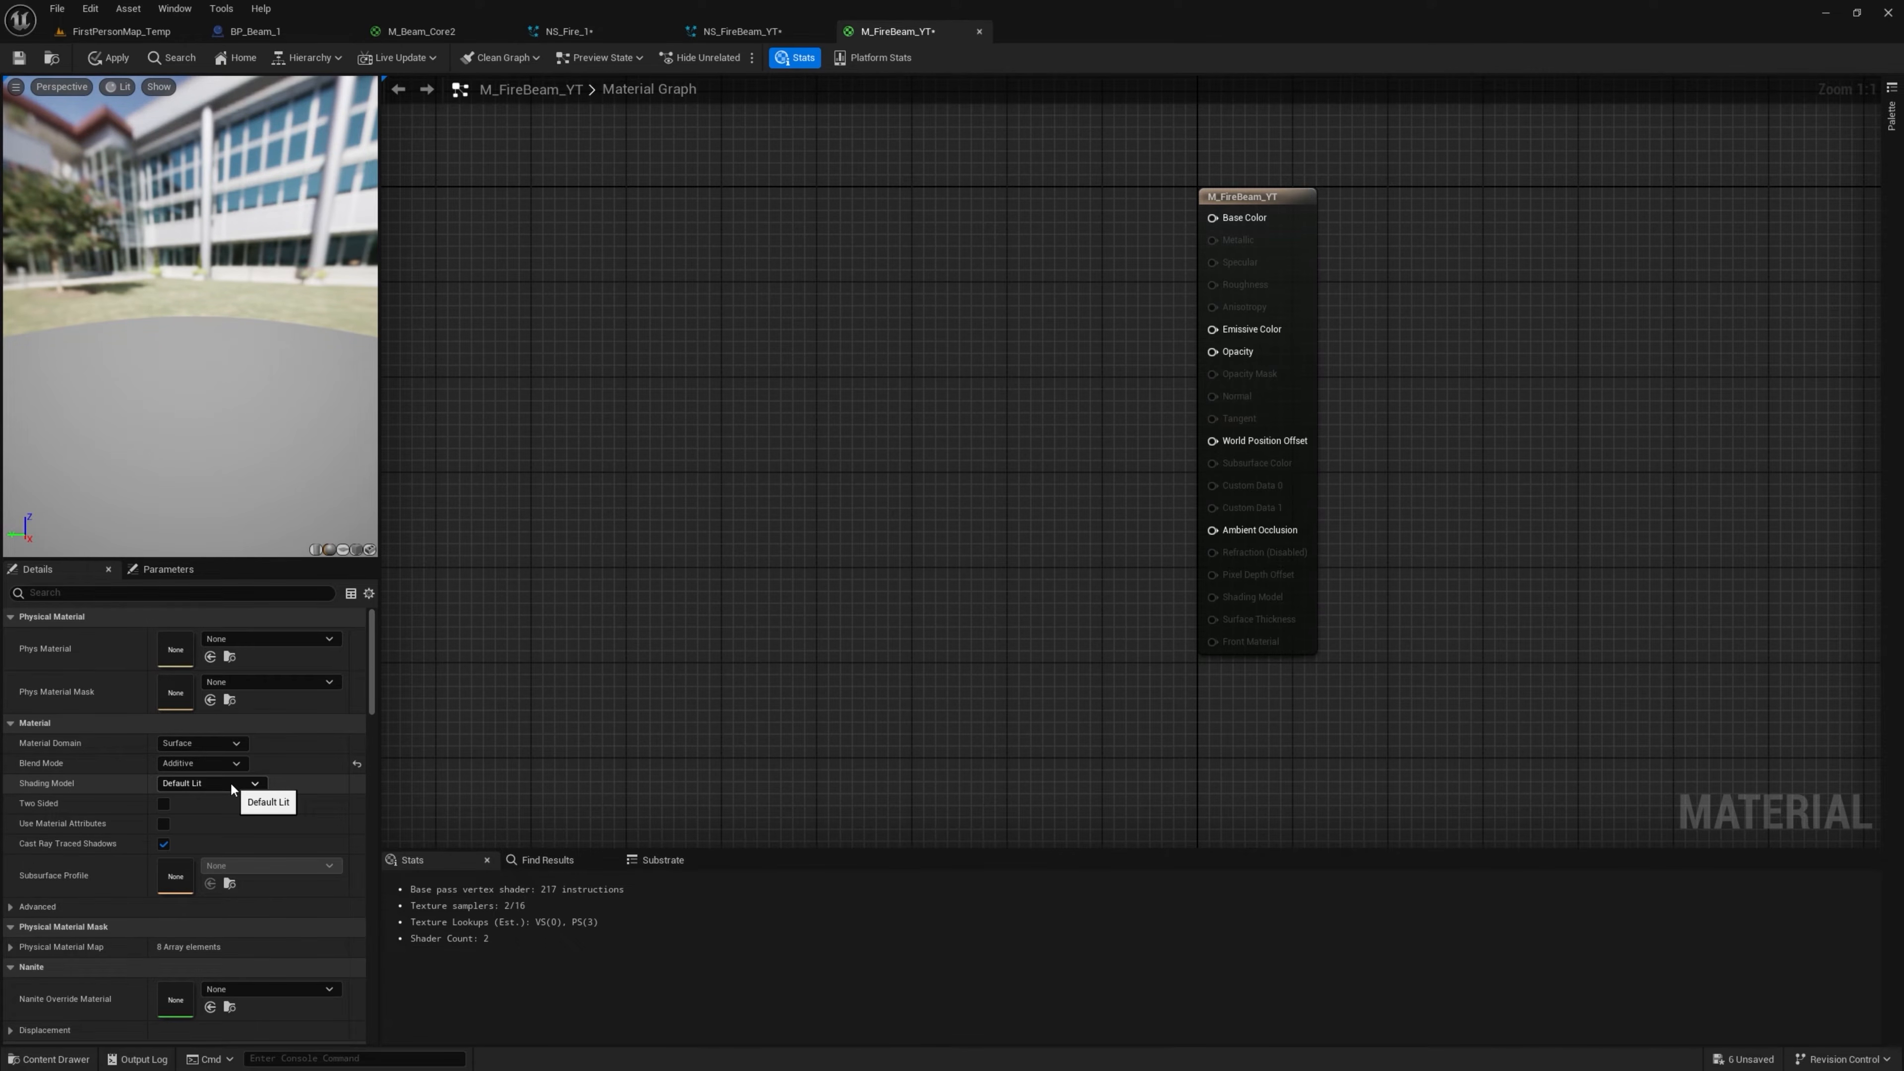
pyautogui.click(231, 781)
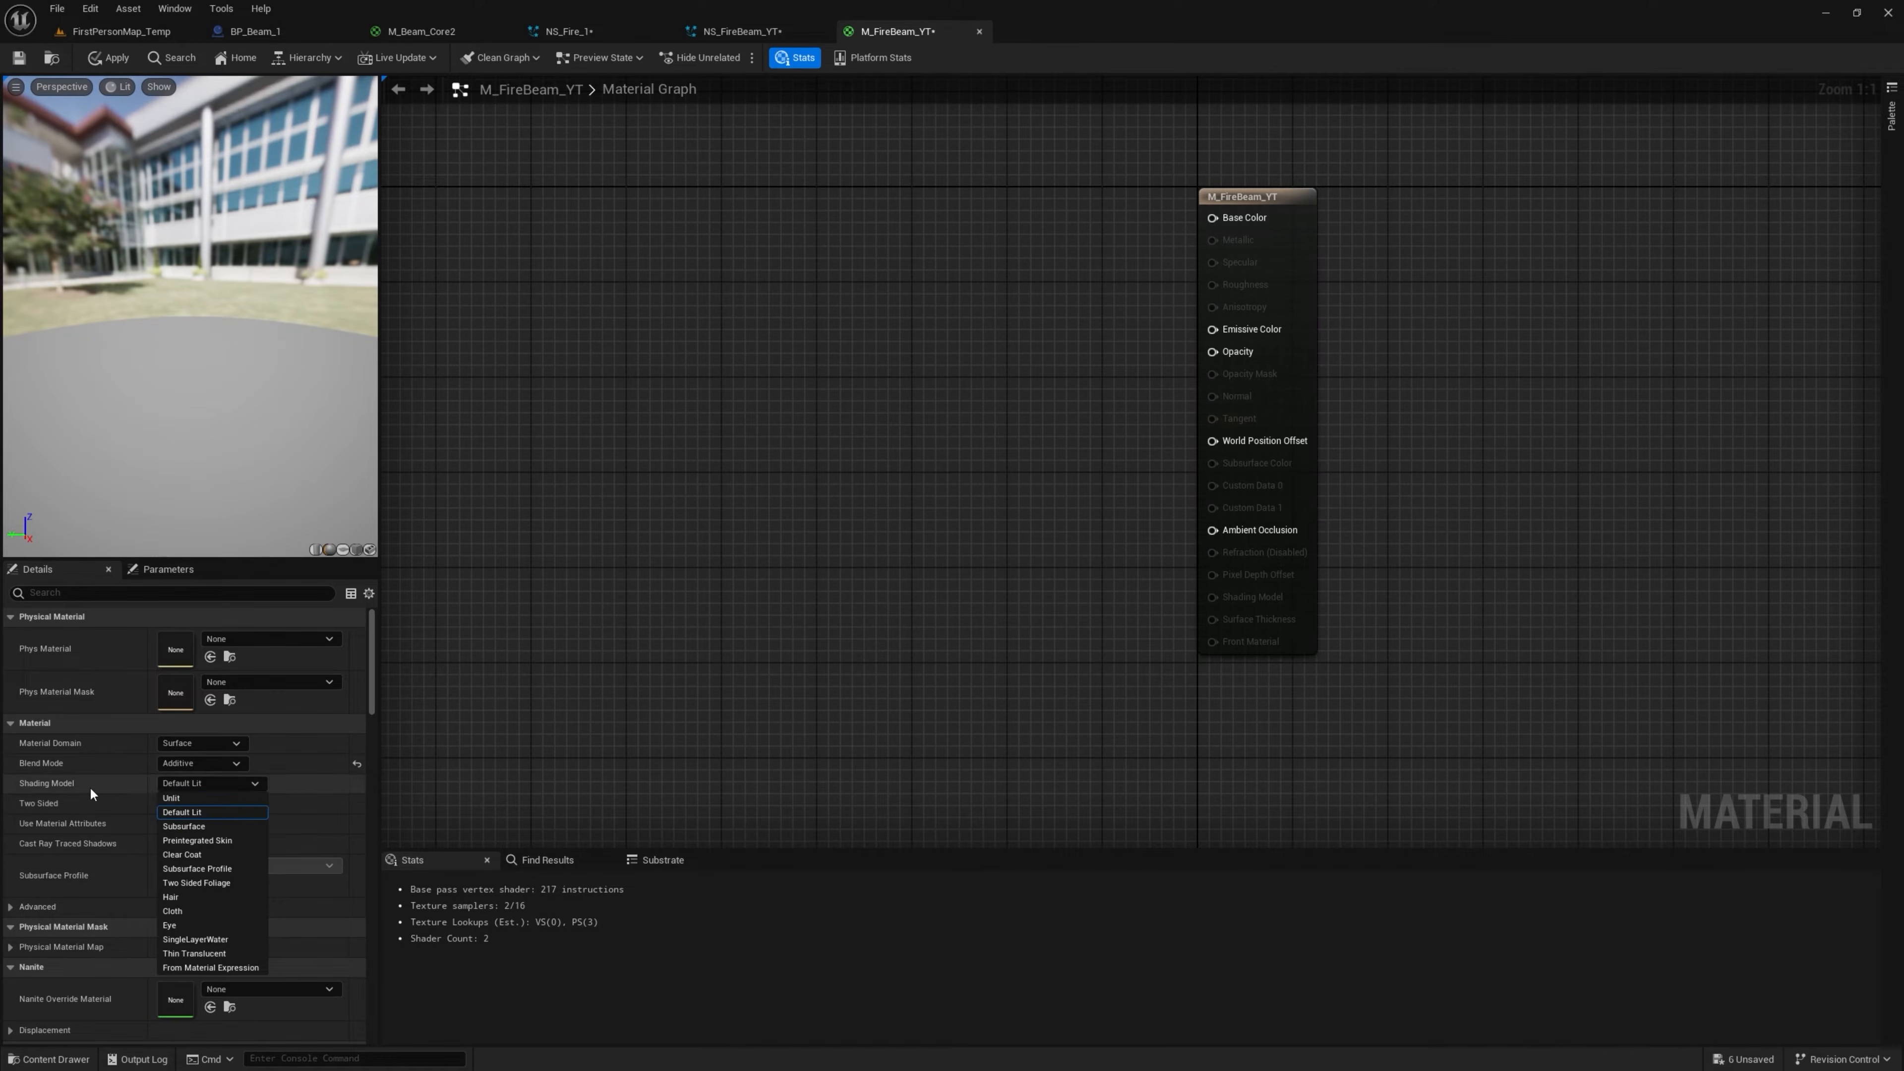
pyautogui.click(180, 798)
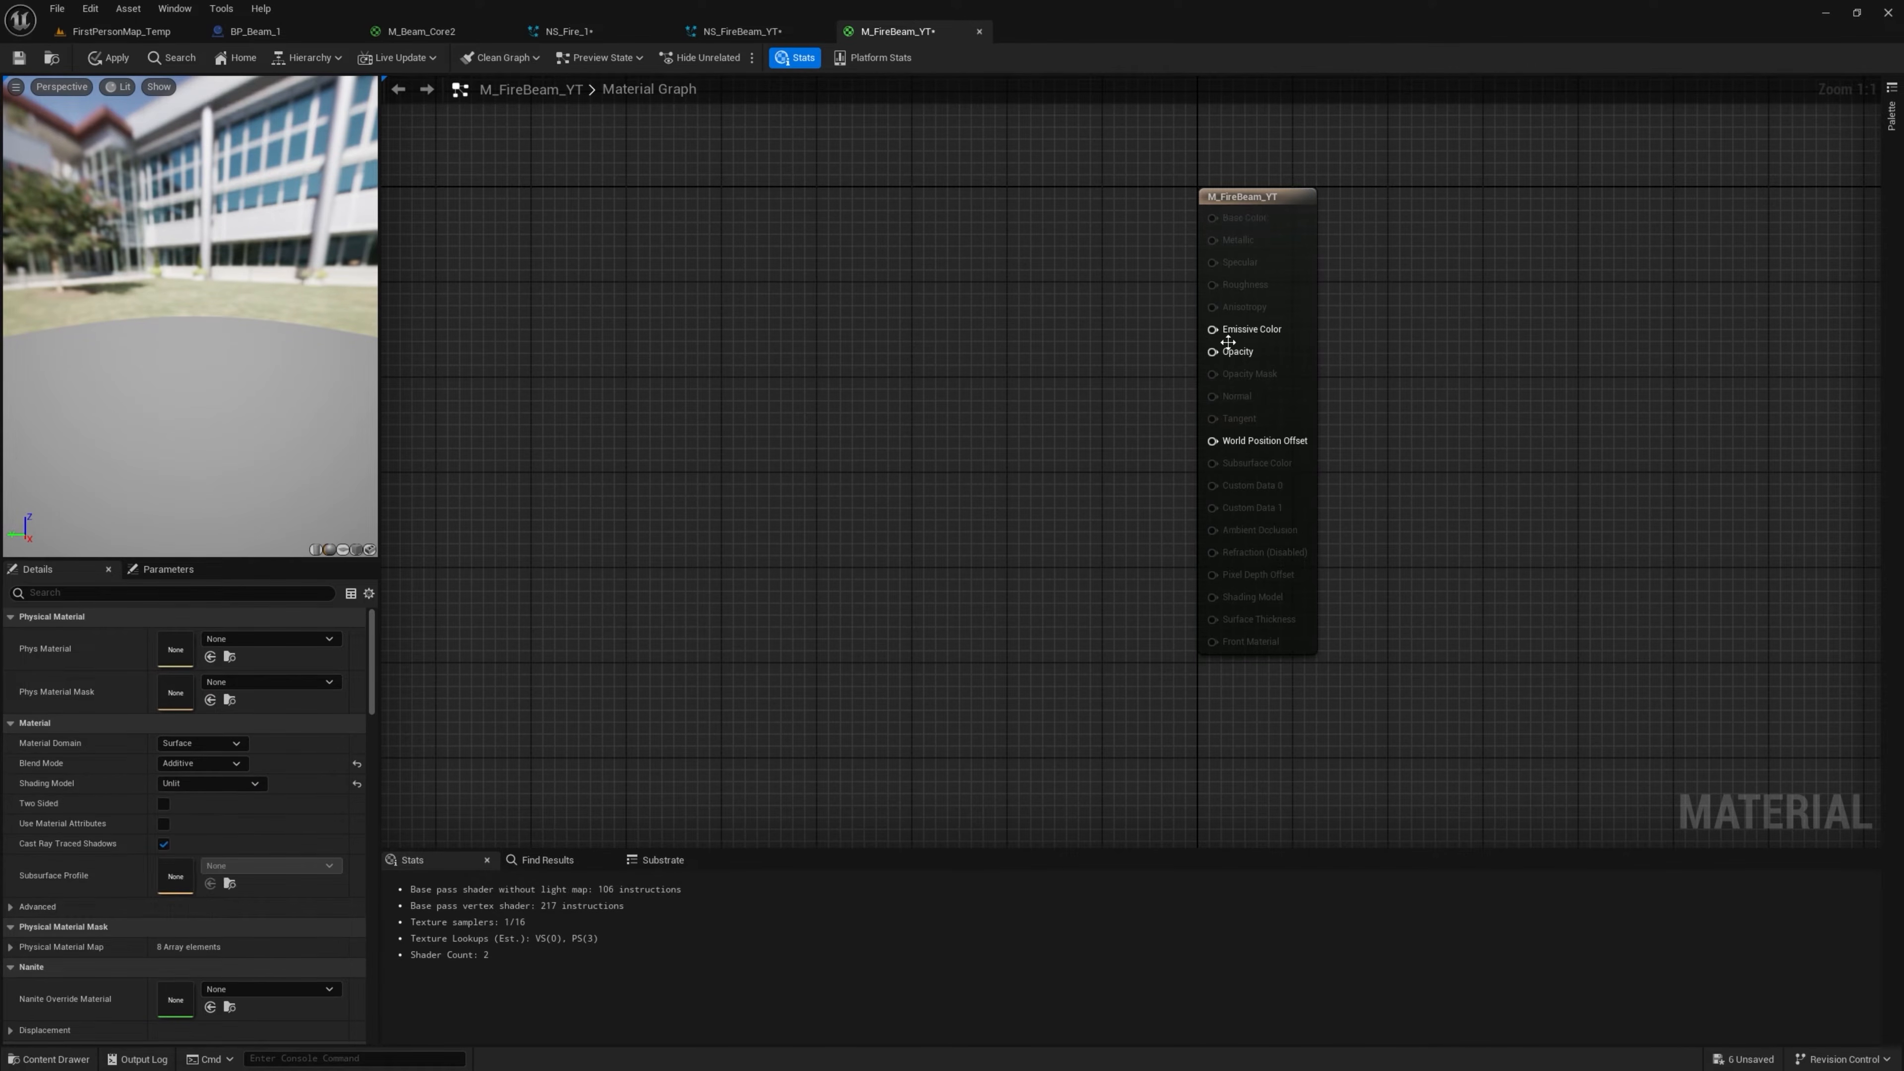
# Add a LinearGradient node, connect its VGradient output to Emissive Color, and preview the material on a cylinder
pyautogui.moveTo(705, 402); pyautogui.dragTo(833, 408, button='right')
pyautogui.rightClick(833, 408)
pyautogui.moveTo(979, 456); pyautogui.dragTo(1406, 347)
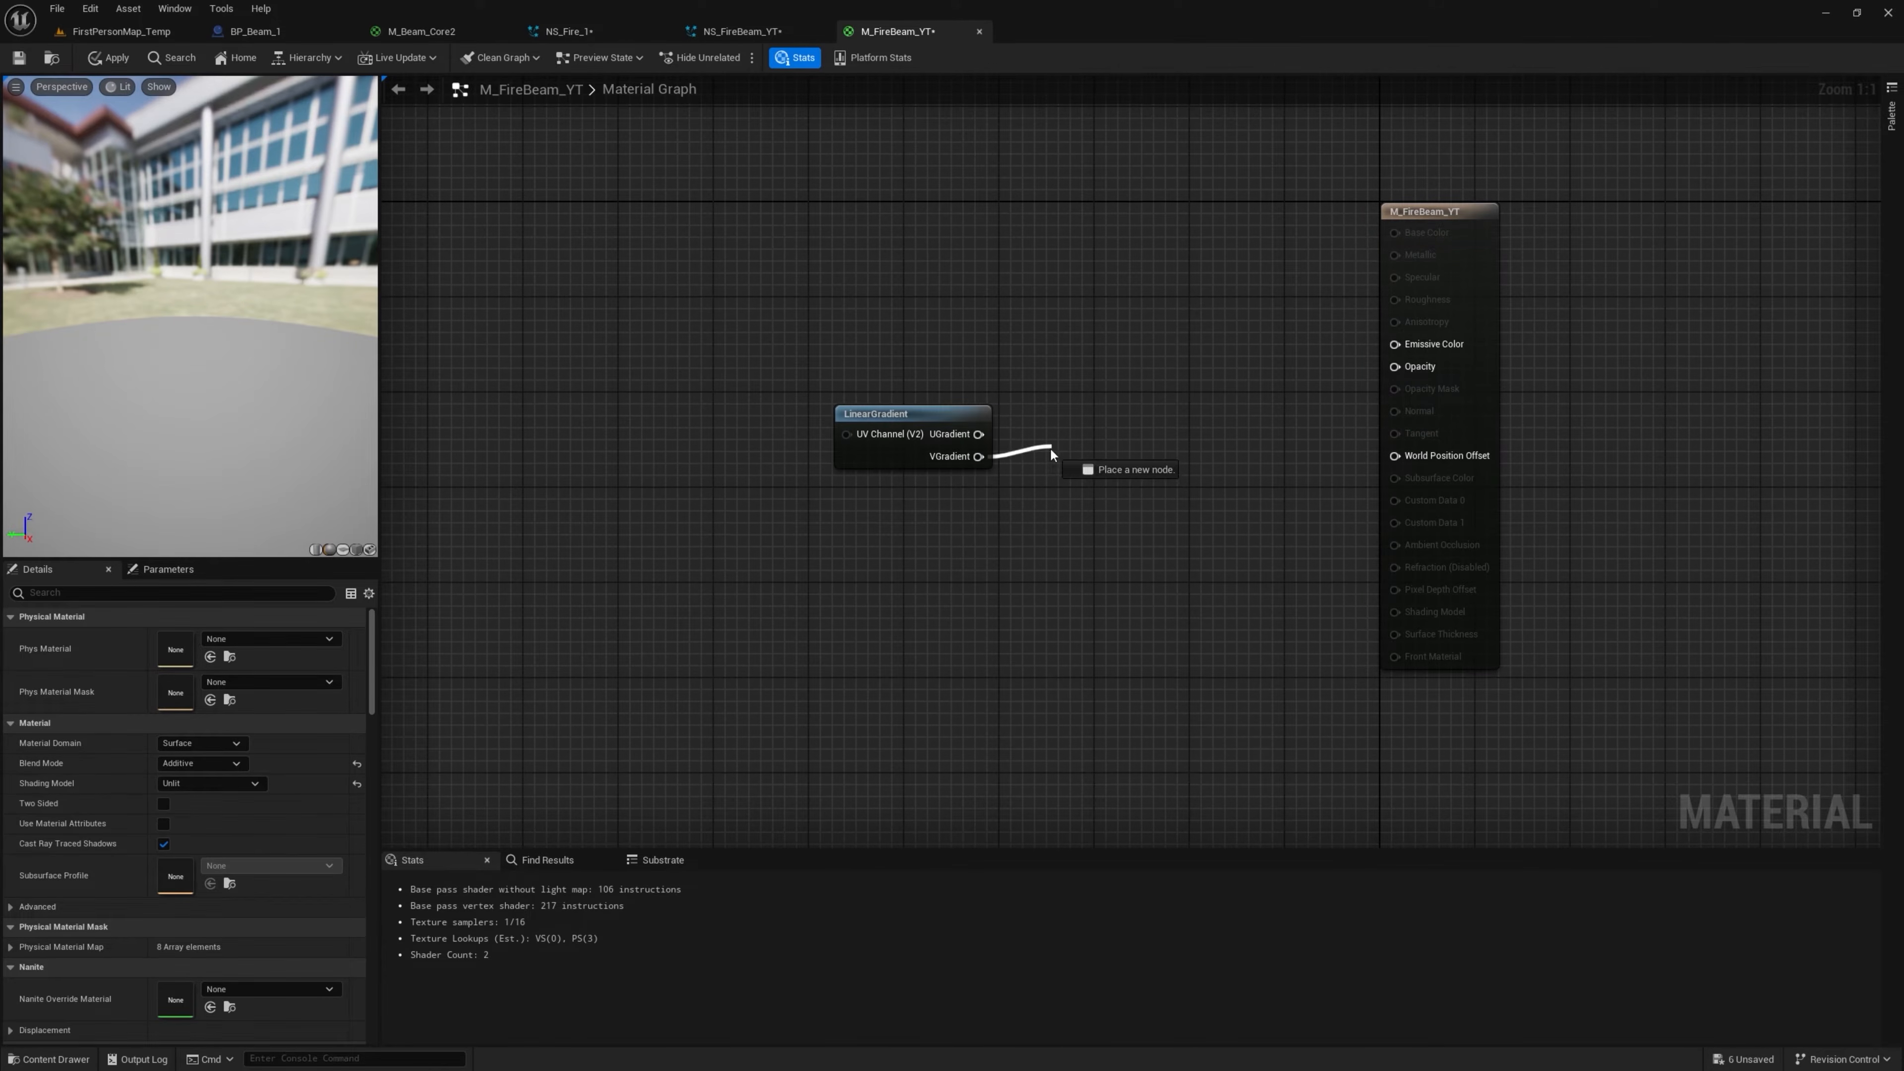
pyautogui.click(316, 549)
pyautogui.moveTo(178, 428)
pyautogui.mouseDown()
pyautogui.moveTo(233, 427)
pyautogui.moveTo(247, 480)
pyautogui.moveTo(240, 420)
pyautogui.moveTo(178, 427)
pyautogui.mouseUp()
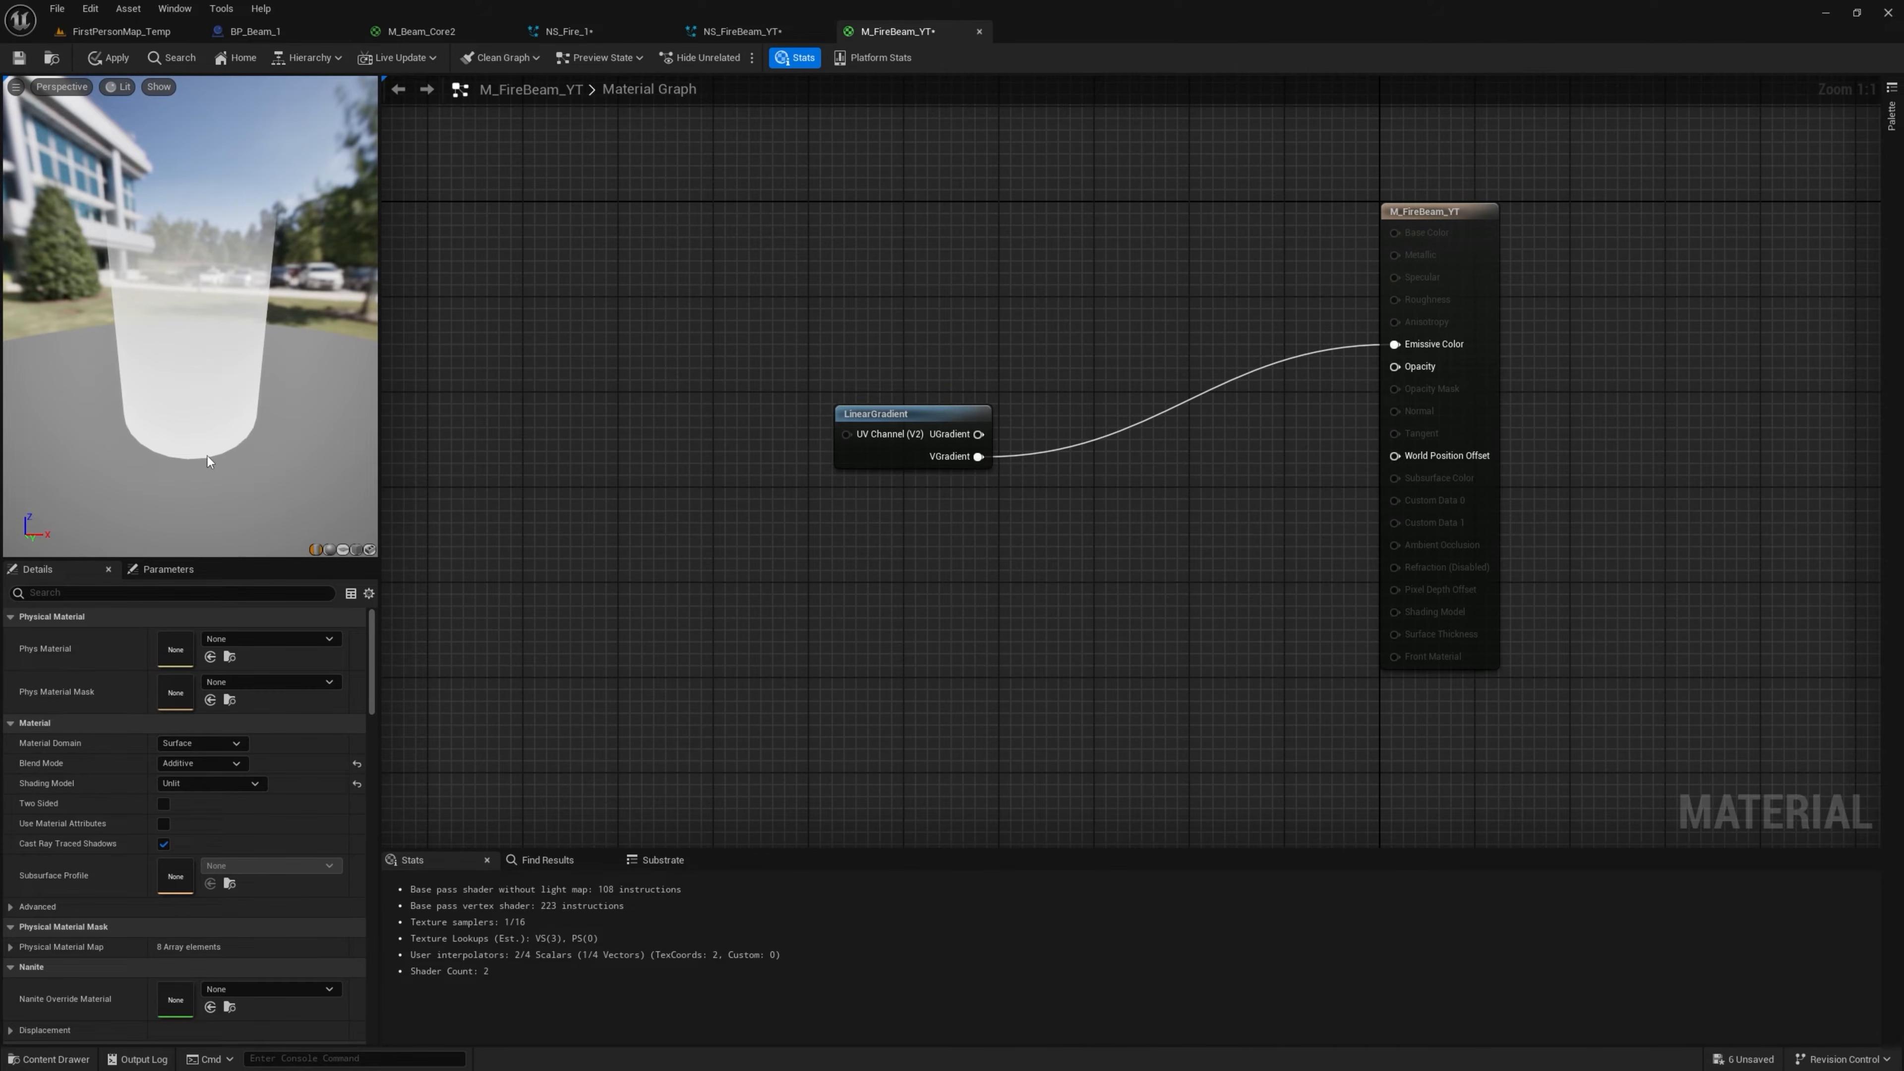
# Move LinearGradient away from the material output, and route its VGradient through a One Minus node into Emissive Color
pyautogui.moveTo(851, 411); pyautogui.dragTo(718, 340)
pyautogui.moveTo(142, 353); pyautogui.dragTo(140, 345)
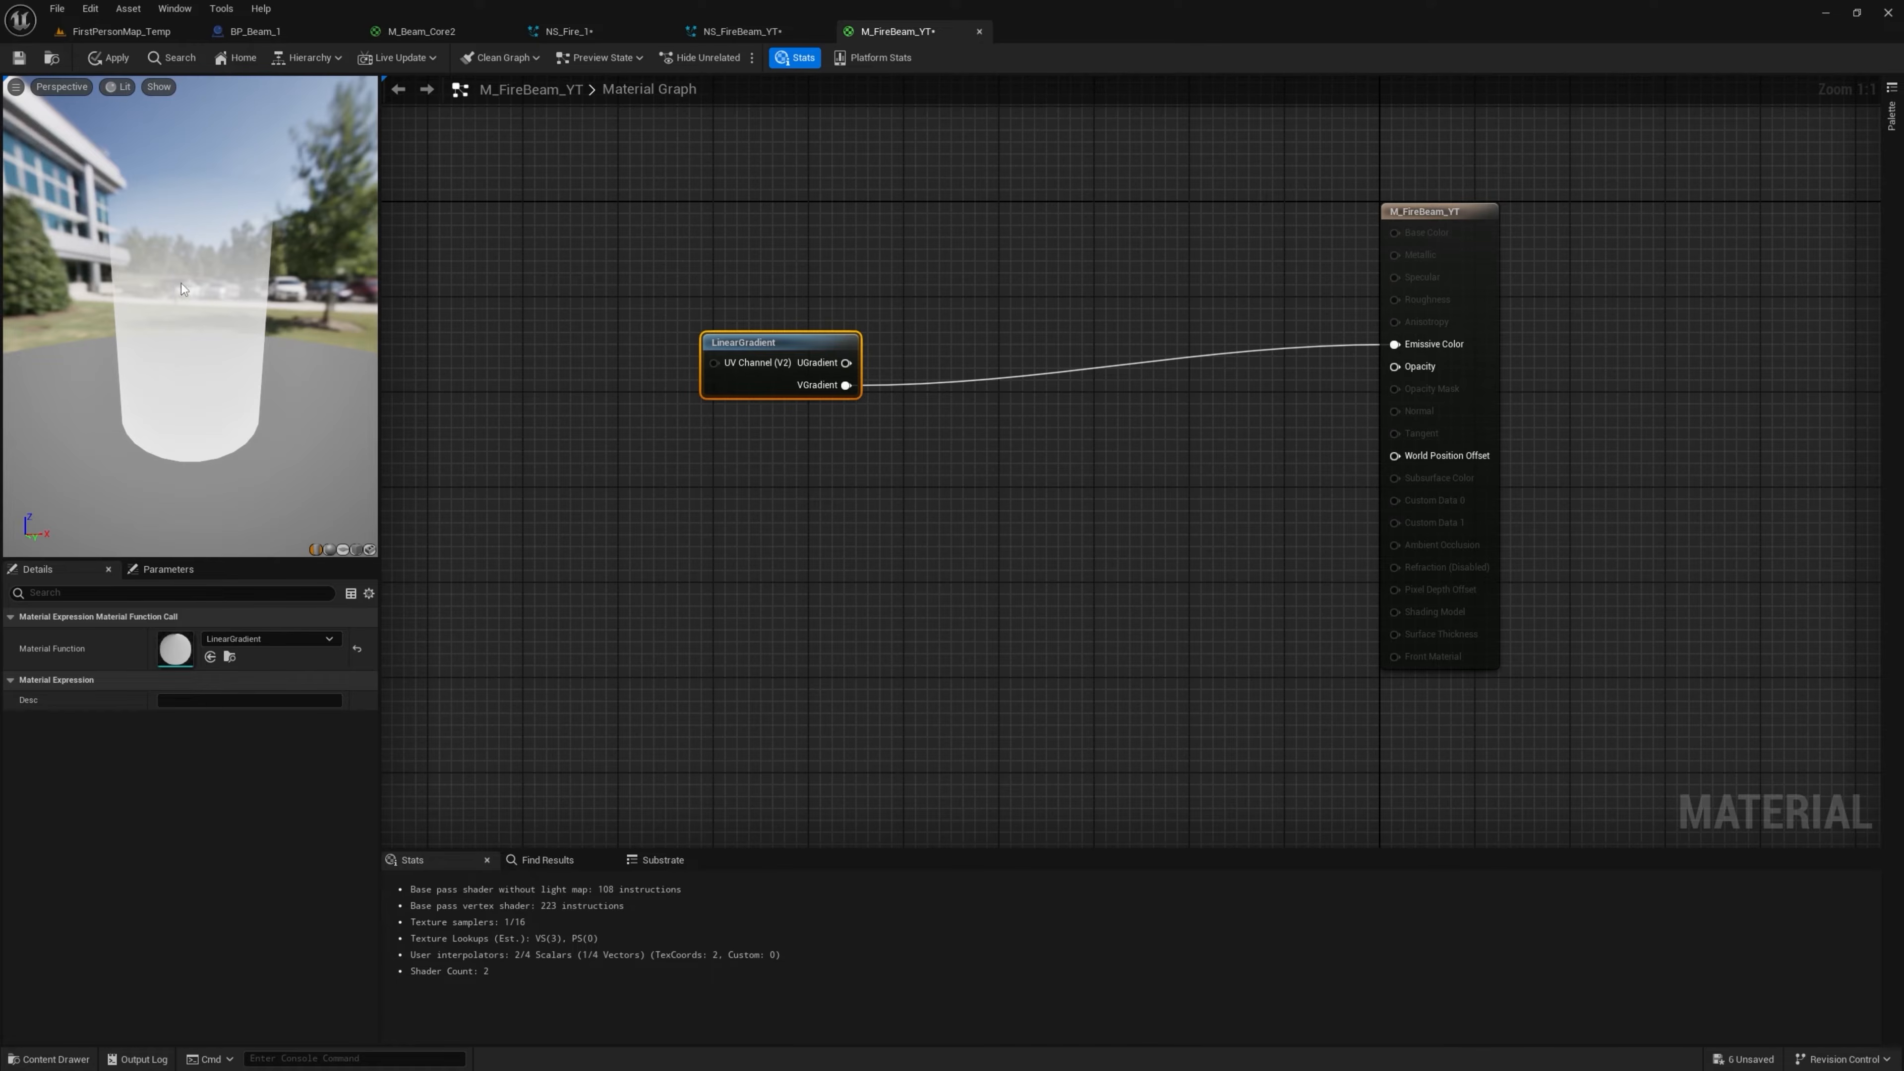
pyautogui.moveTo(743, 354); pyautogui.dragTo(576, 342)
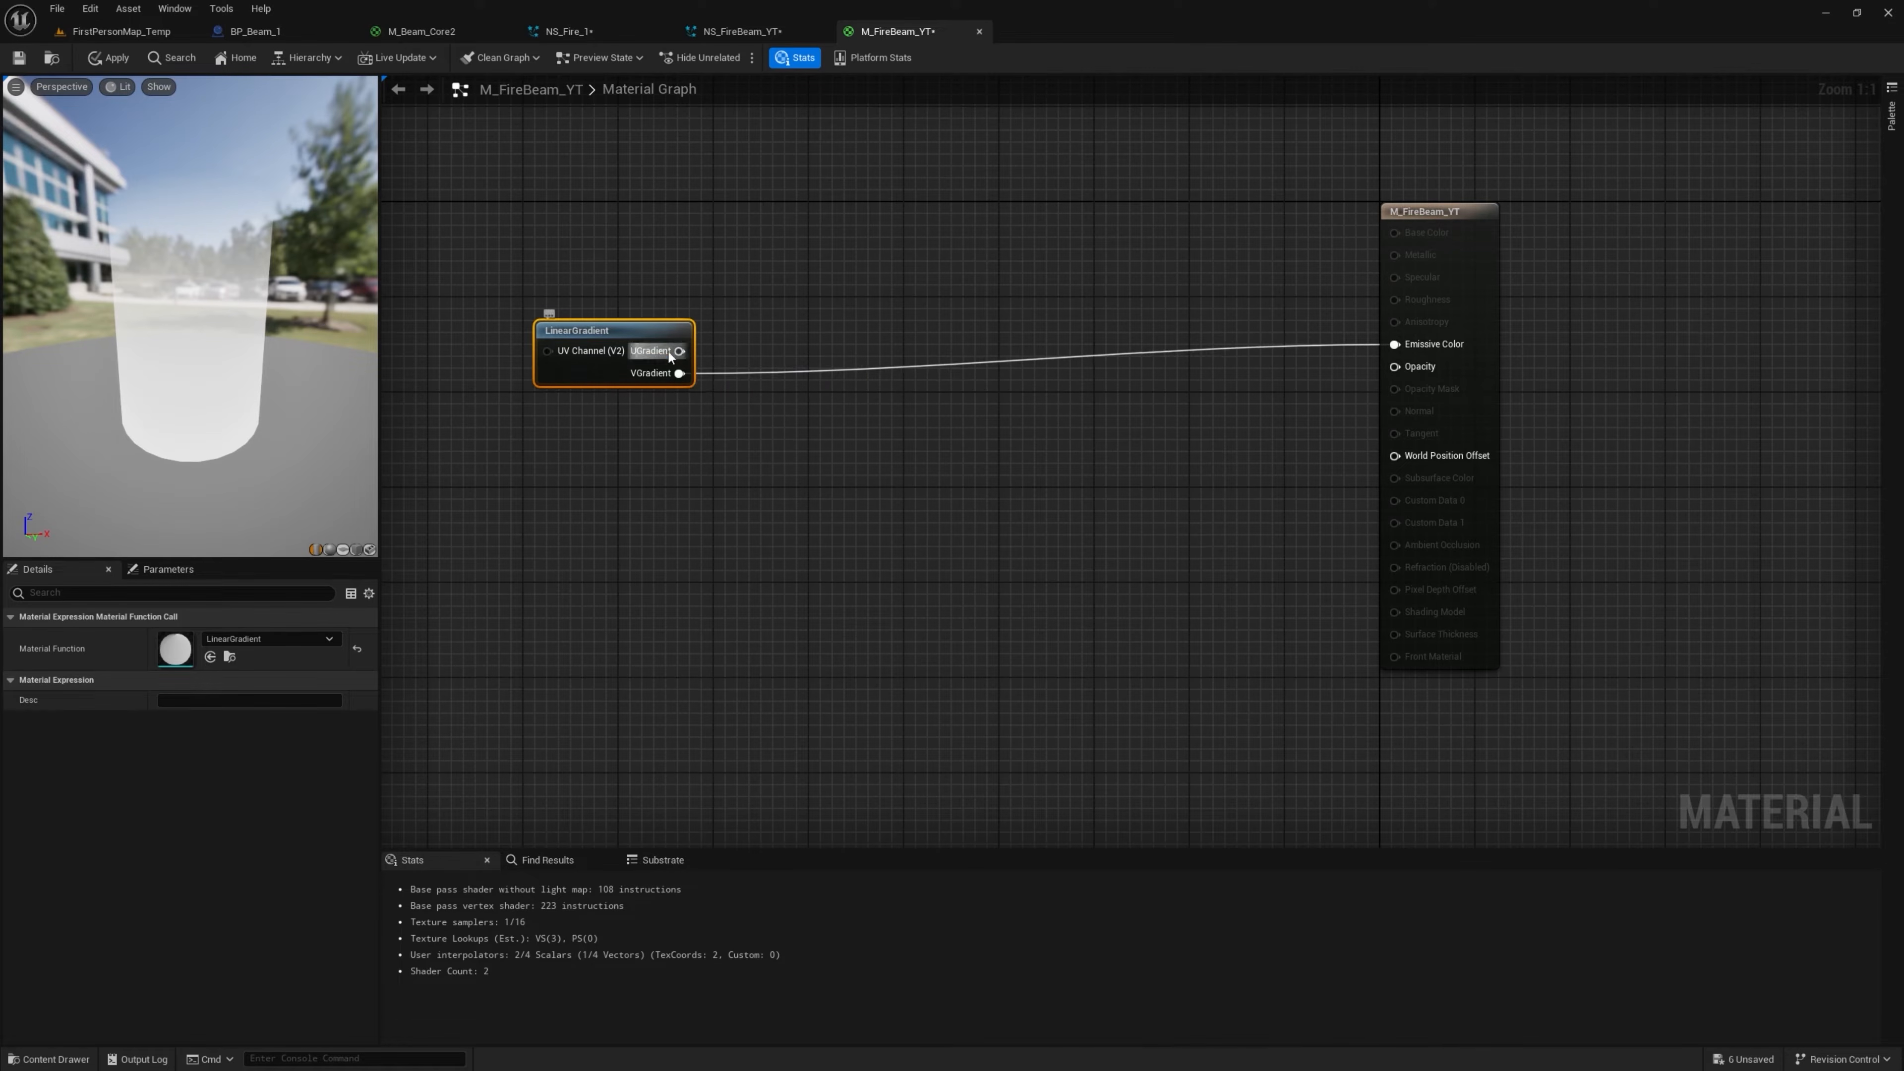
pyautogui.moveTo(690, 375); pyautogui.dragTo(845, 318)
pyautogui.write('one')
pyautogui.press('Return')
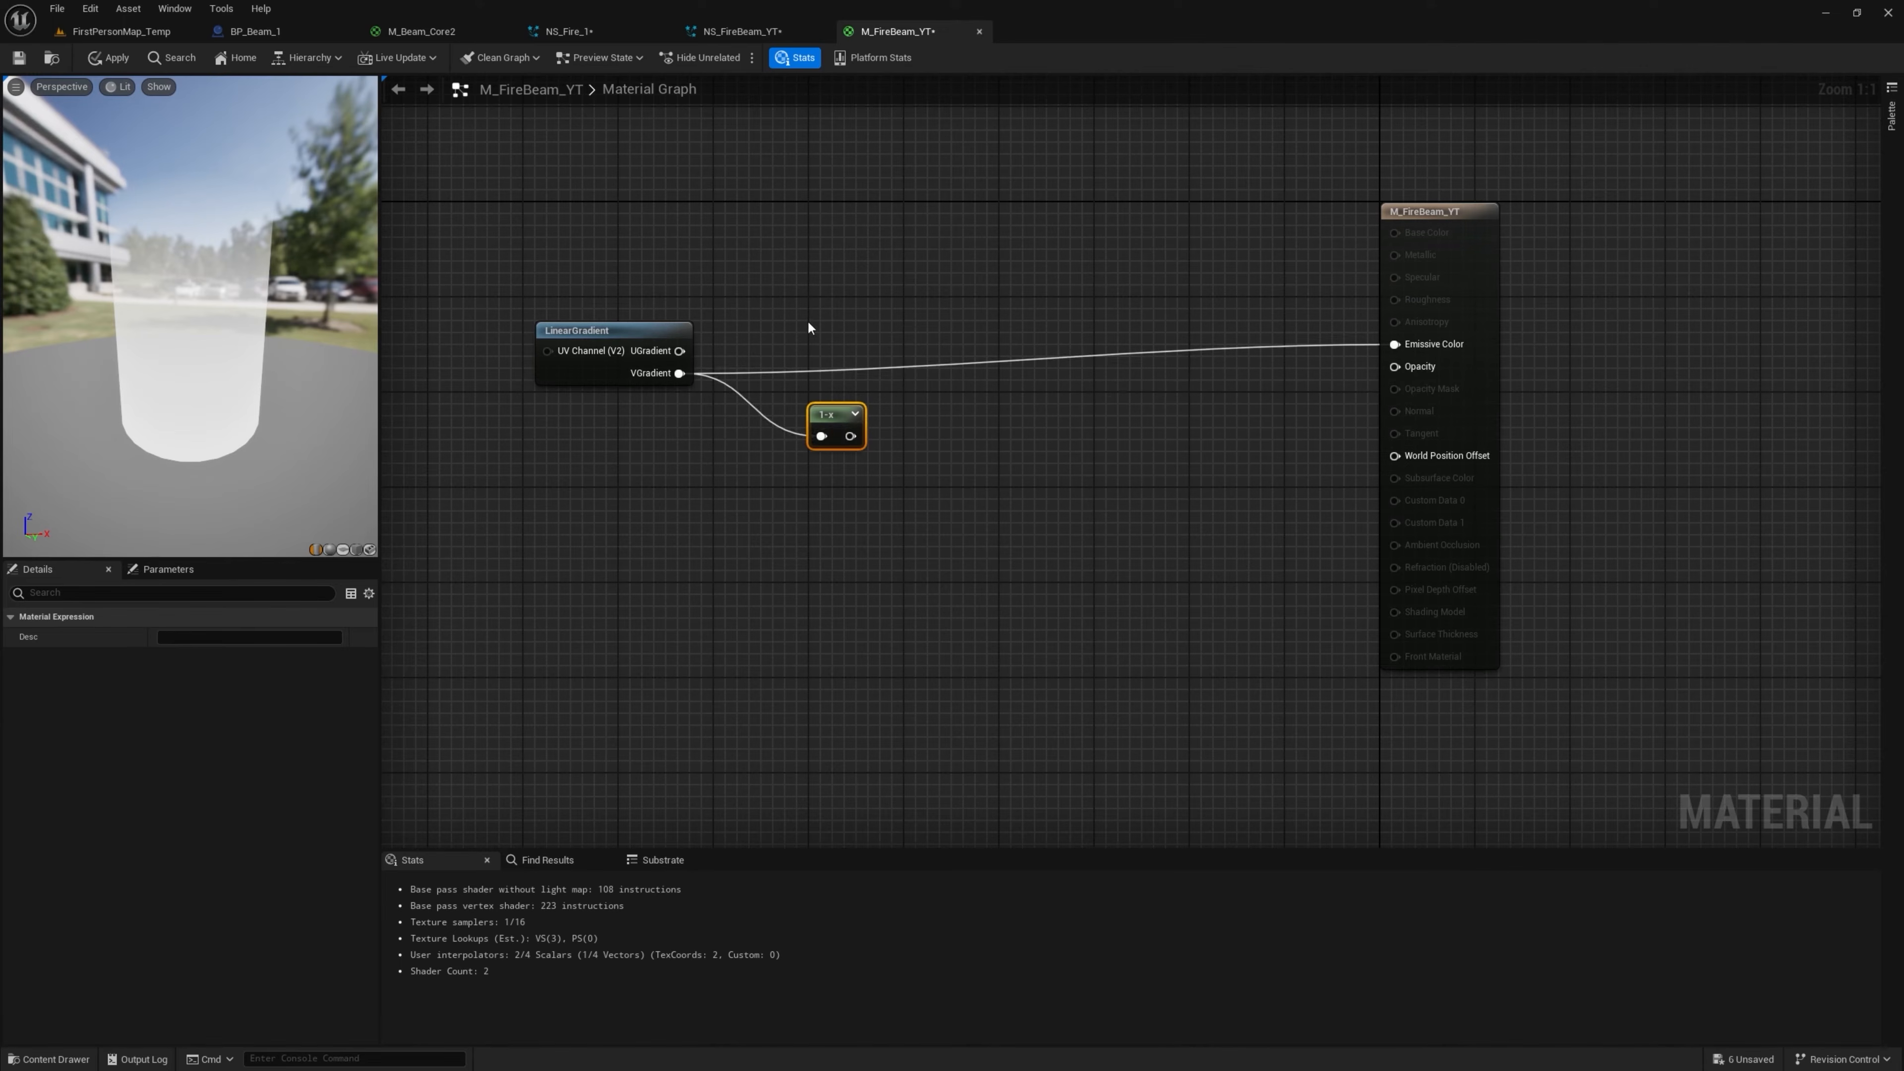
pyautogui.moveTo(850, 436); pyautogui.dragTo(1395, 345)
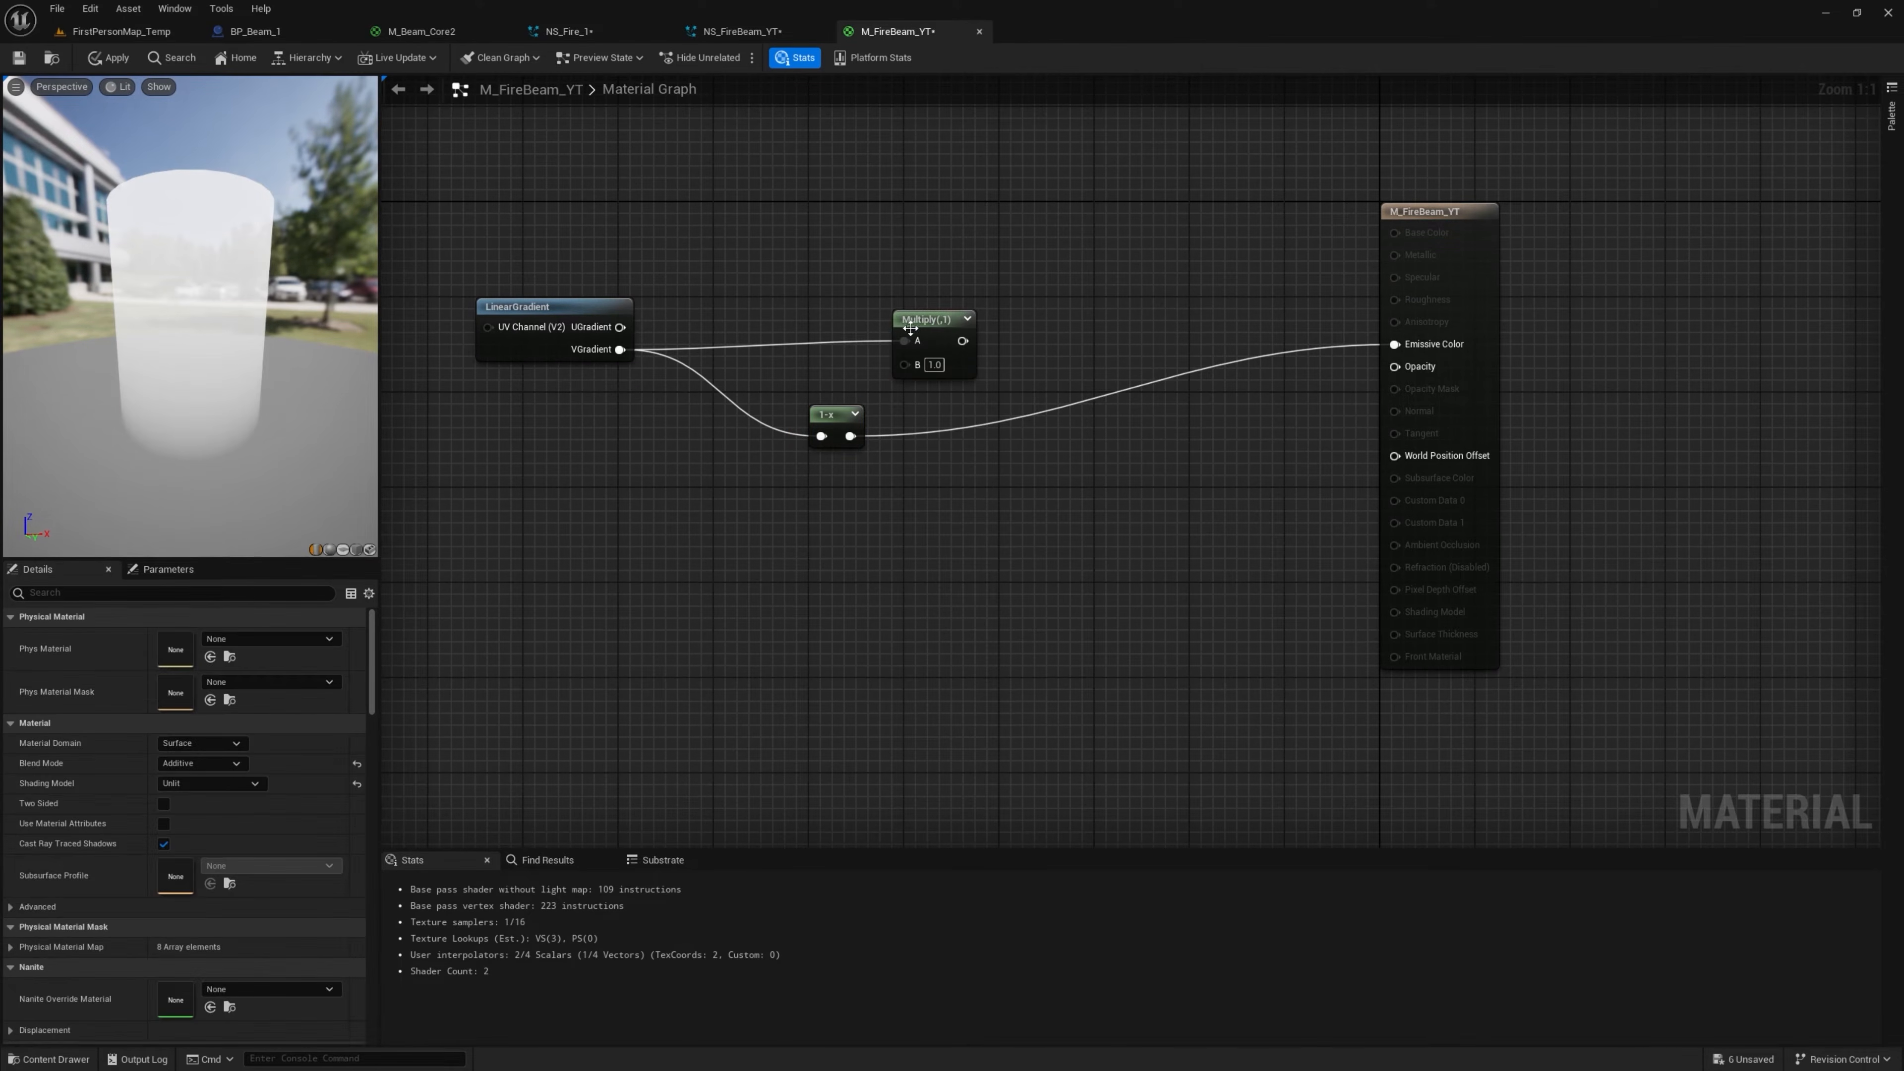
# Multiply VGradient by the One Minus output, and feed the product through a second Multiply of 10 into Emissive Color
pyautogui.click(917, 332)
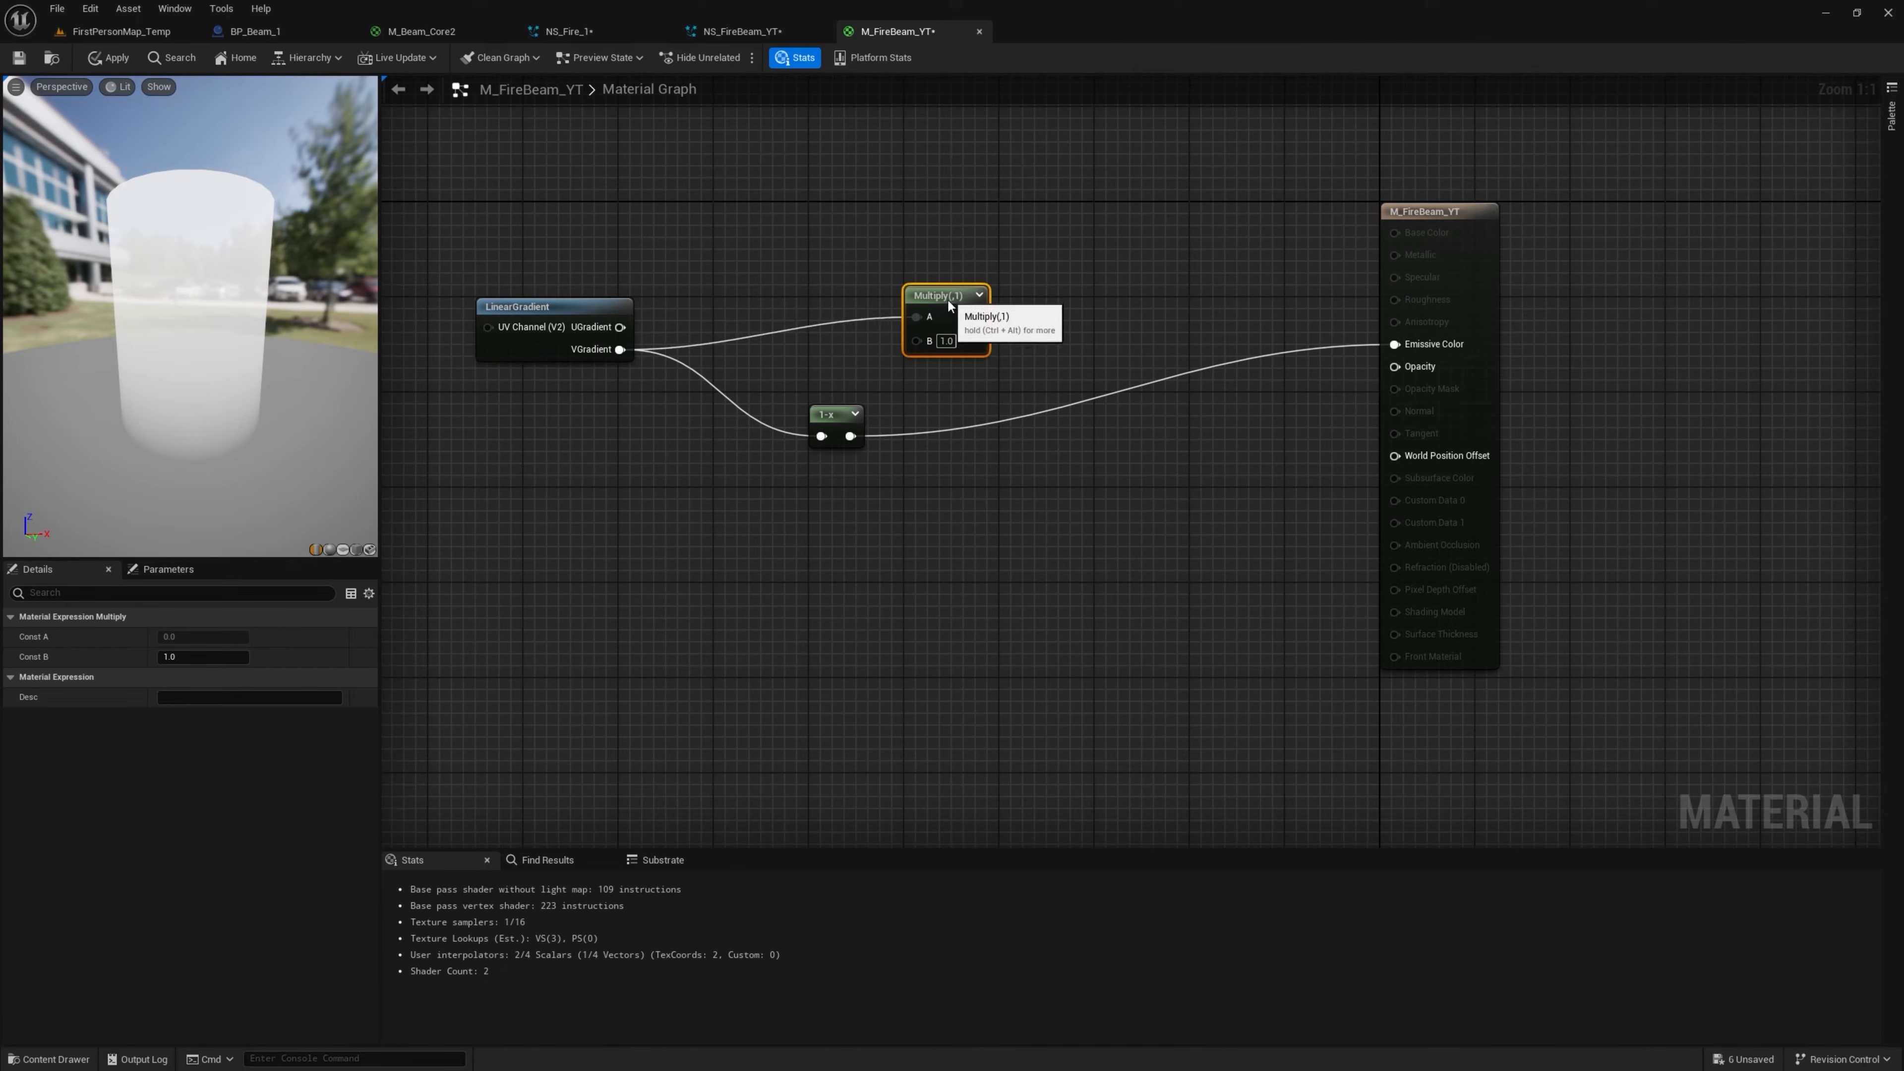
pyautogui.moveTo(851, 436); pyautogui.dragTo(1393, 344)
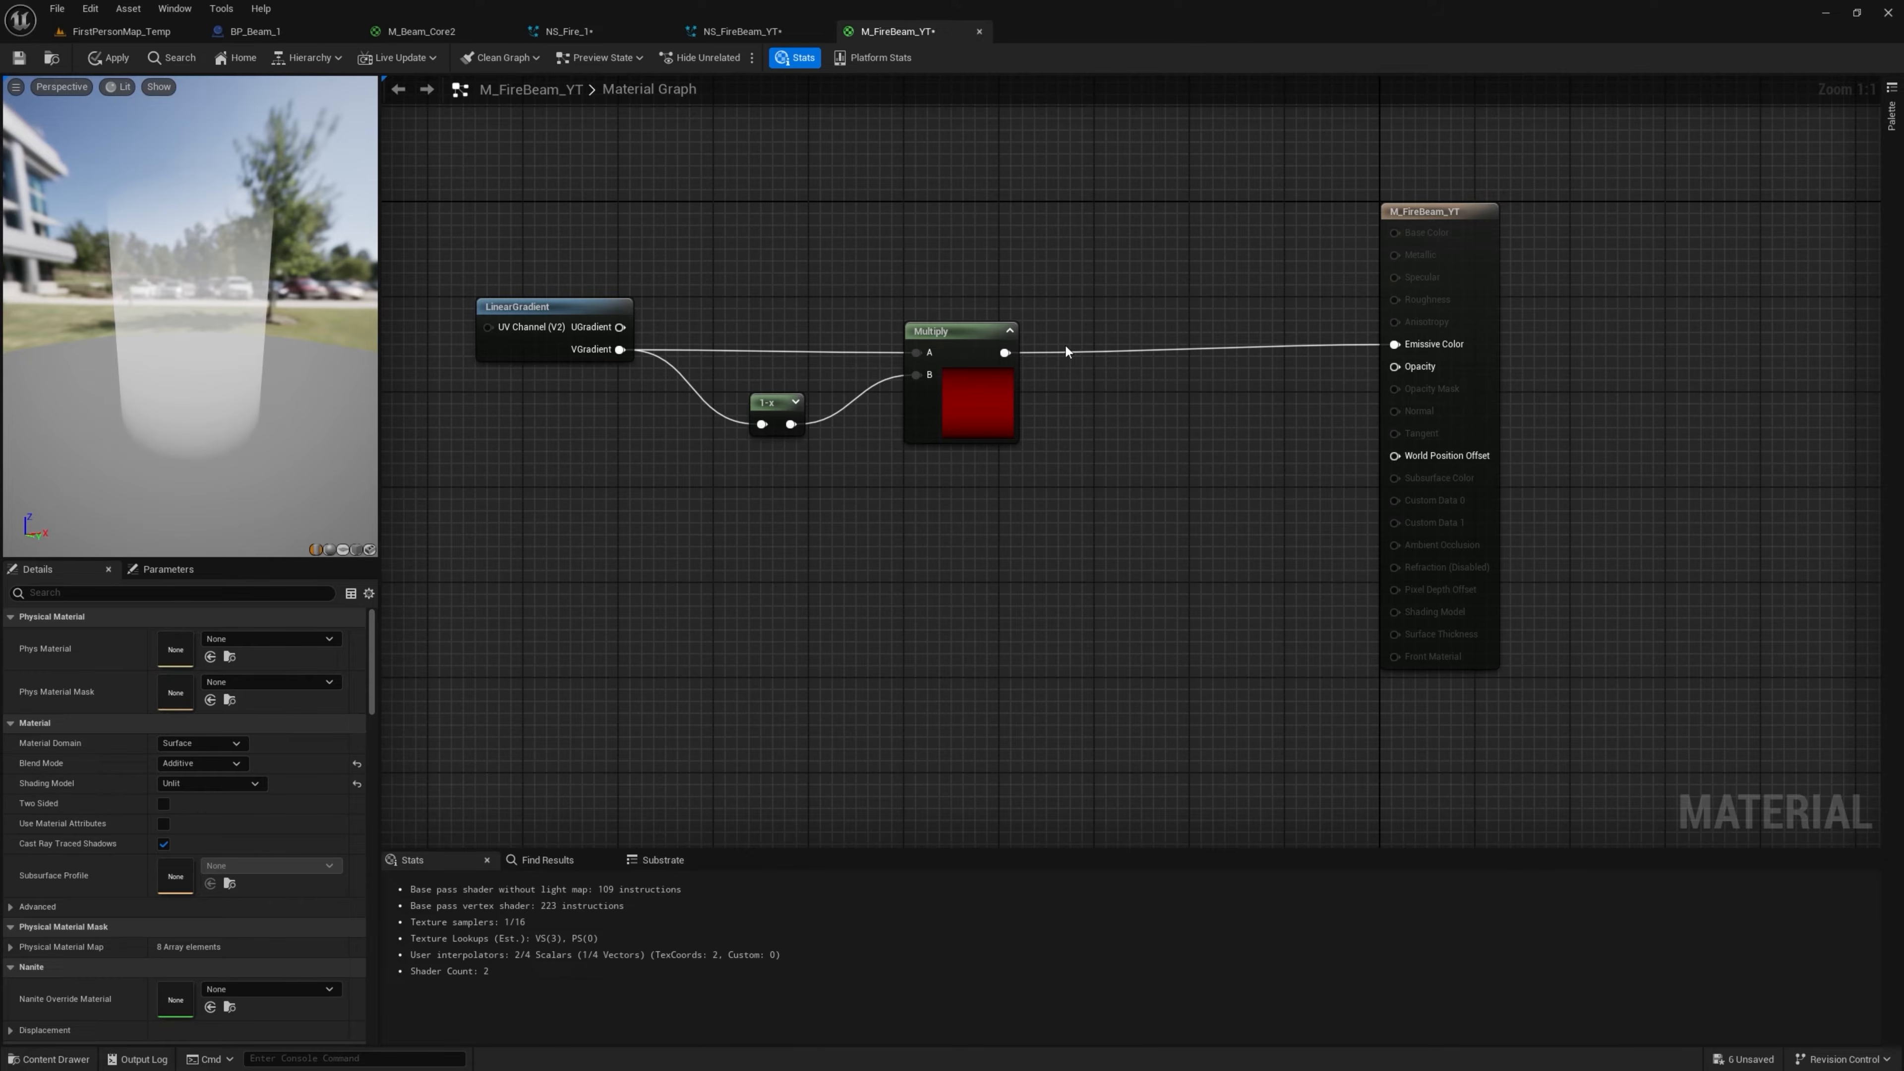
pyautogui.click(1070, 332)
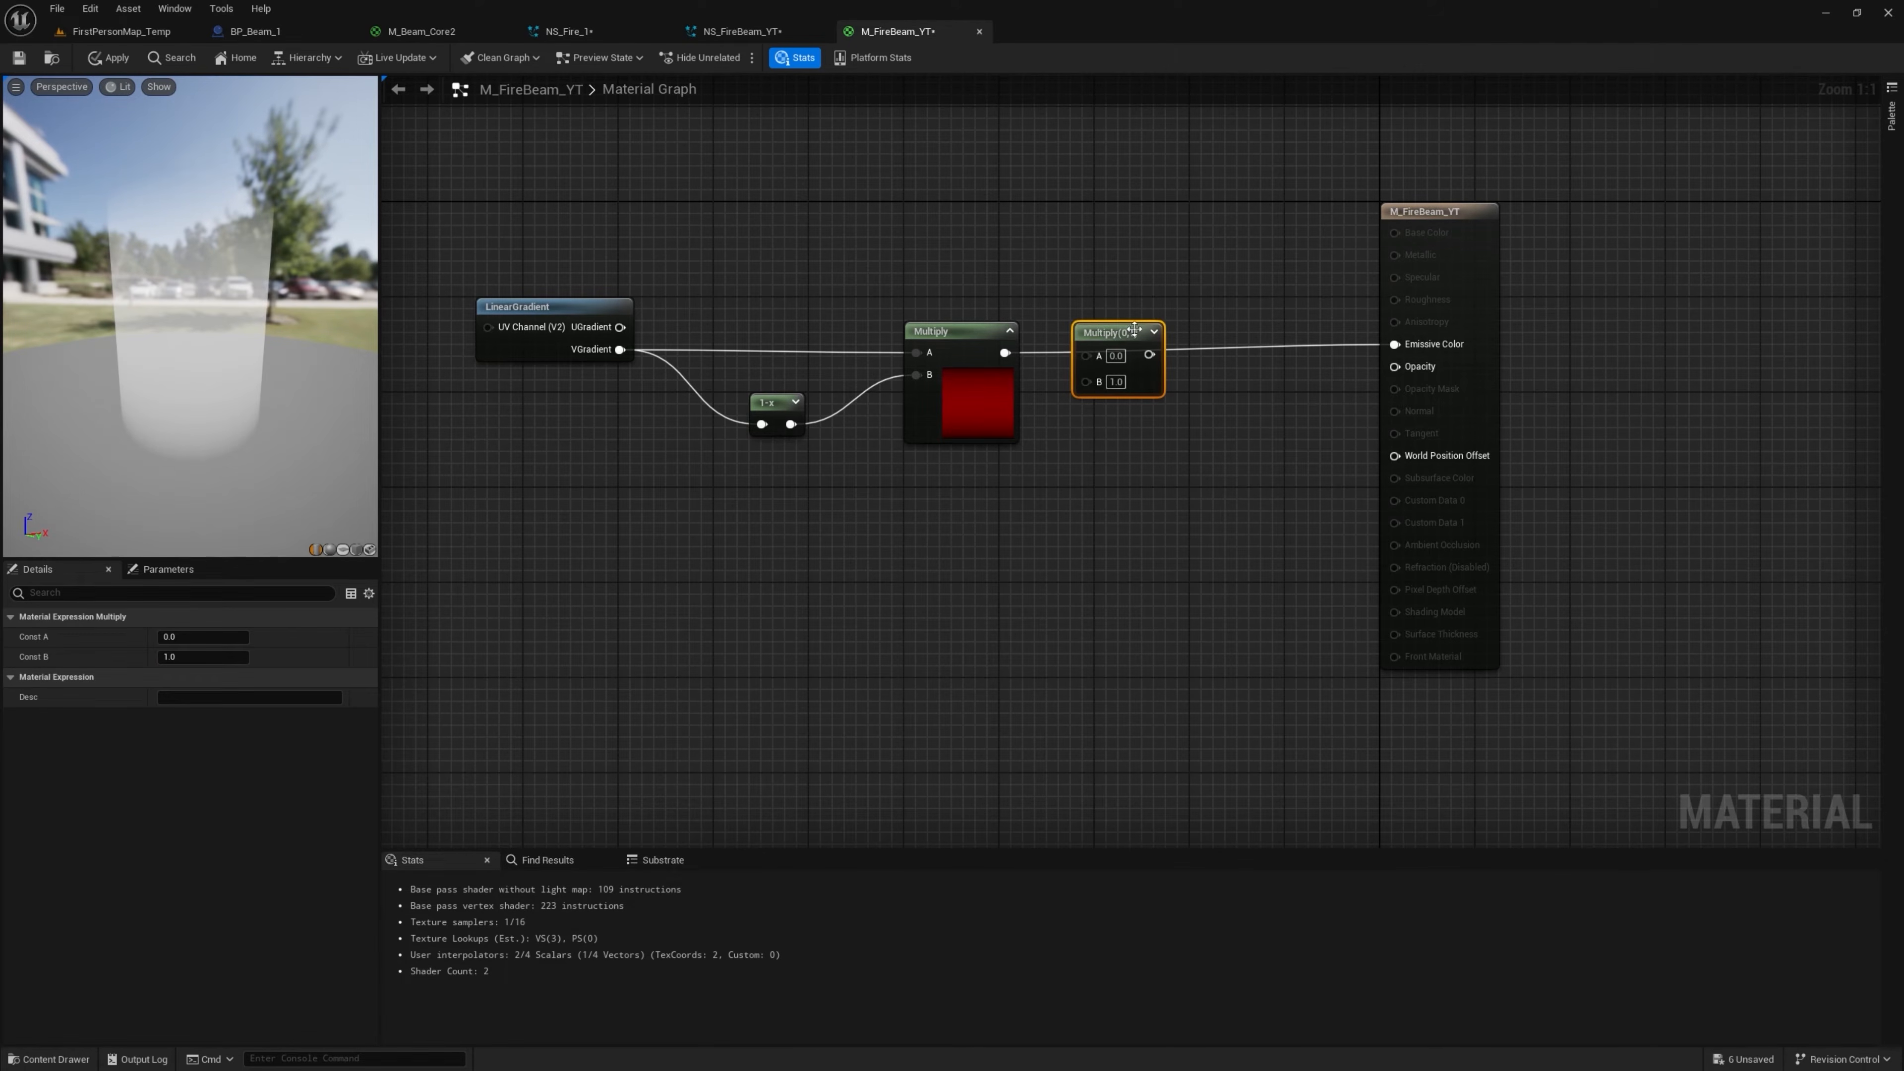
pyautogui.write('10')
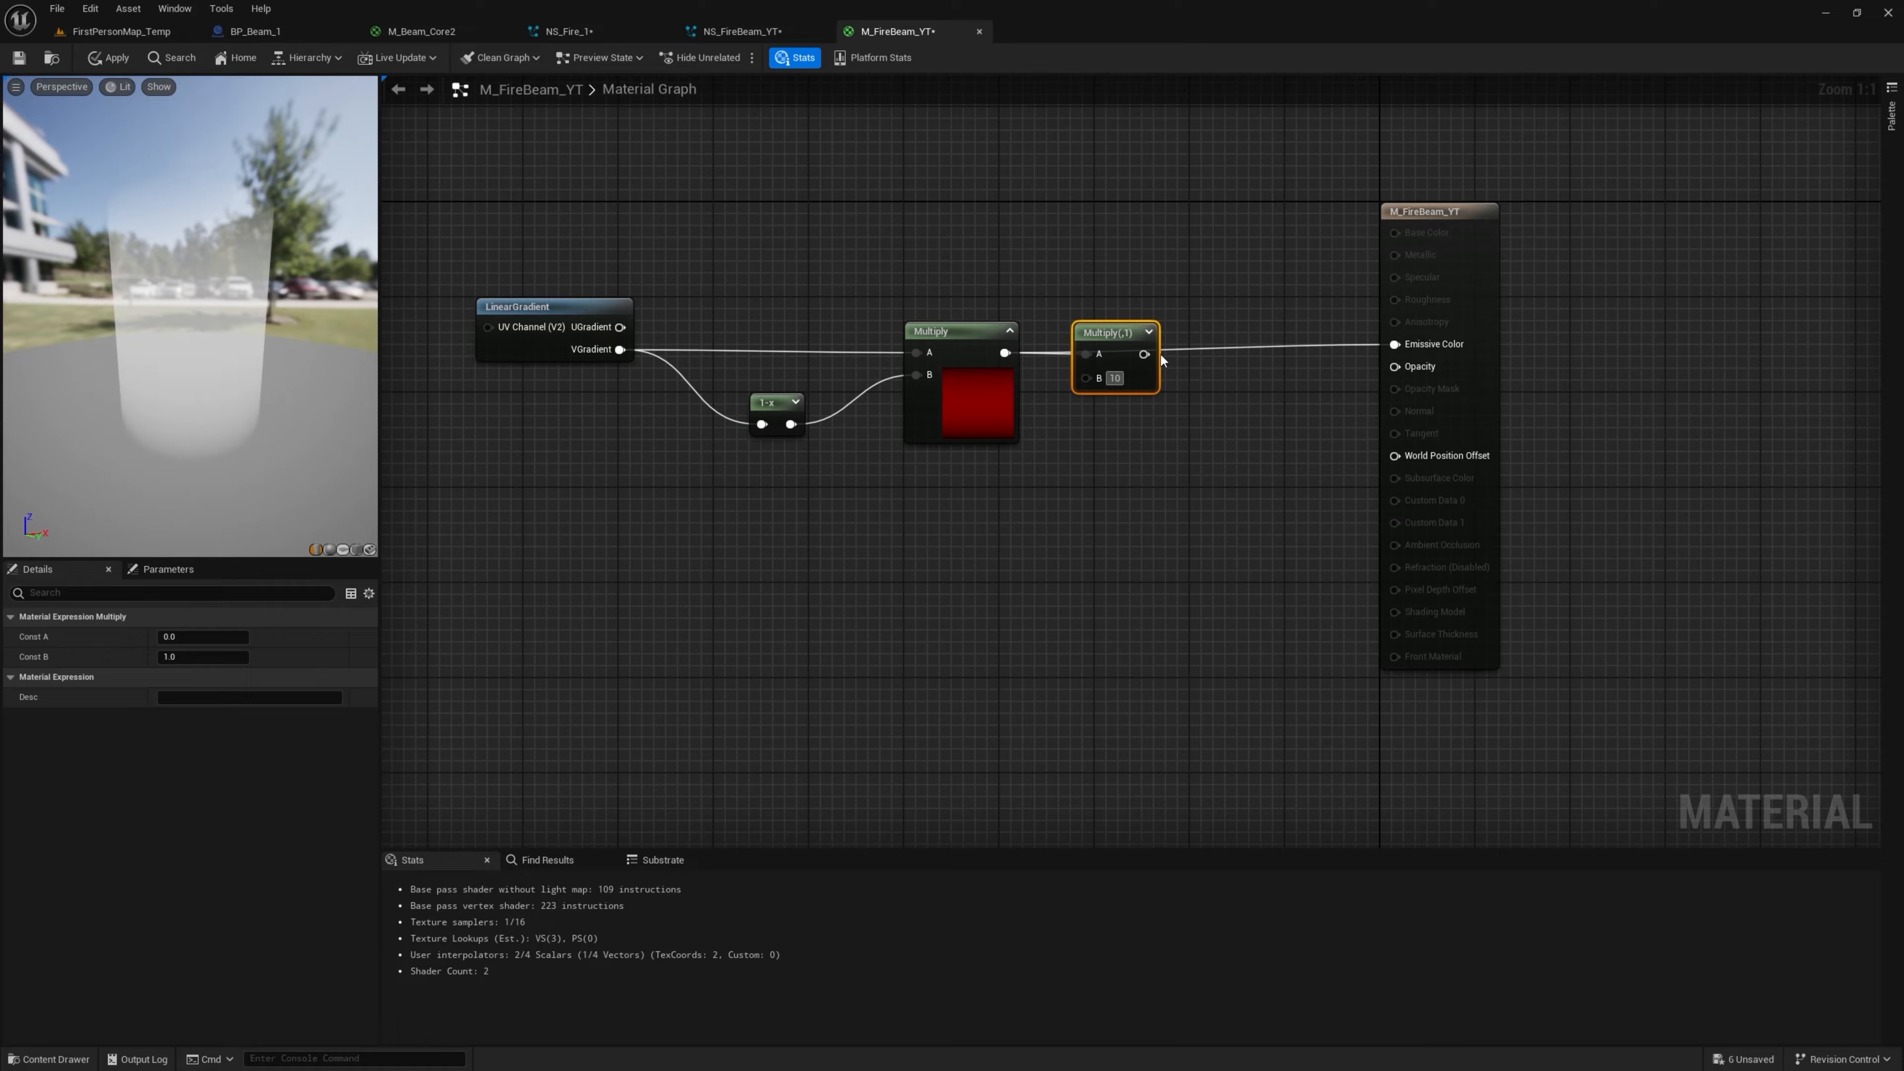
pyautogui.moveTo(1149, 354); pyautogui.dragTo(1394, 344)
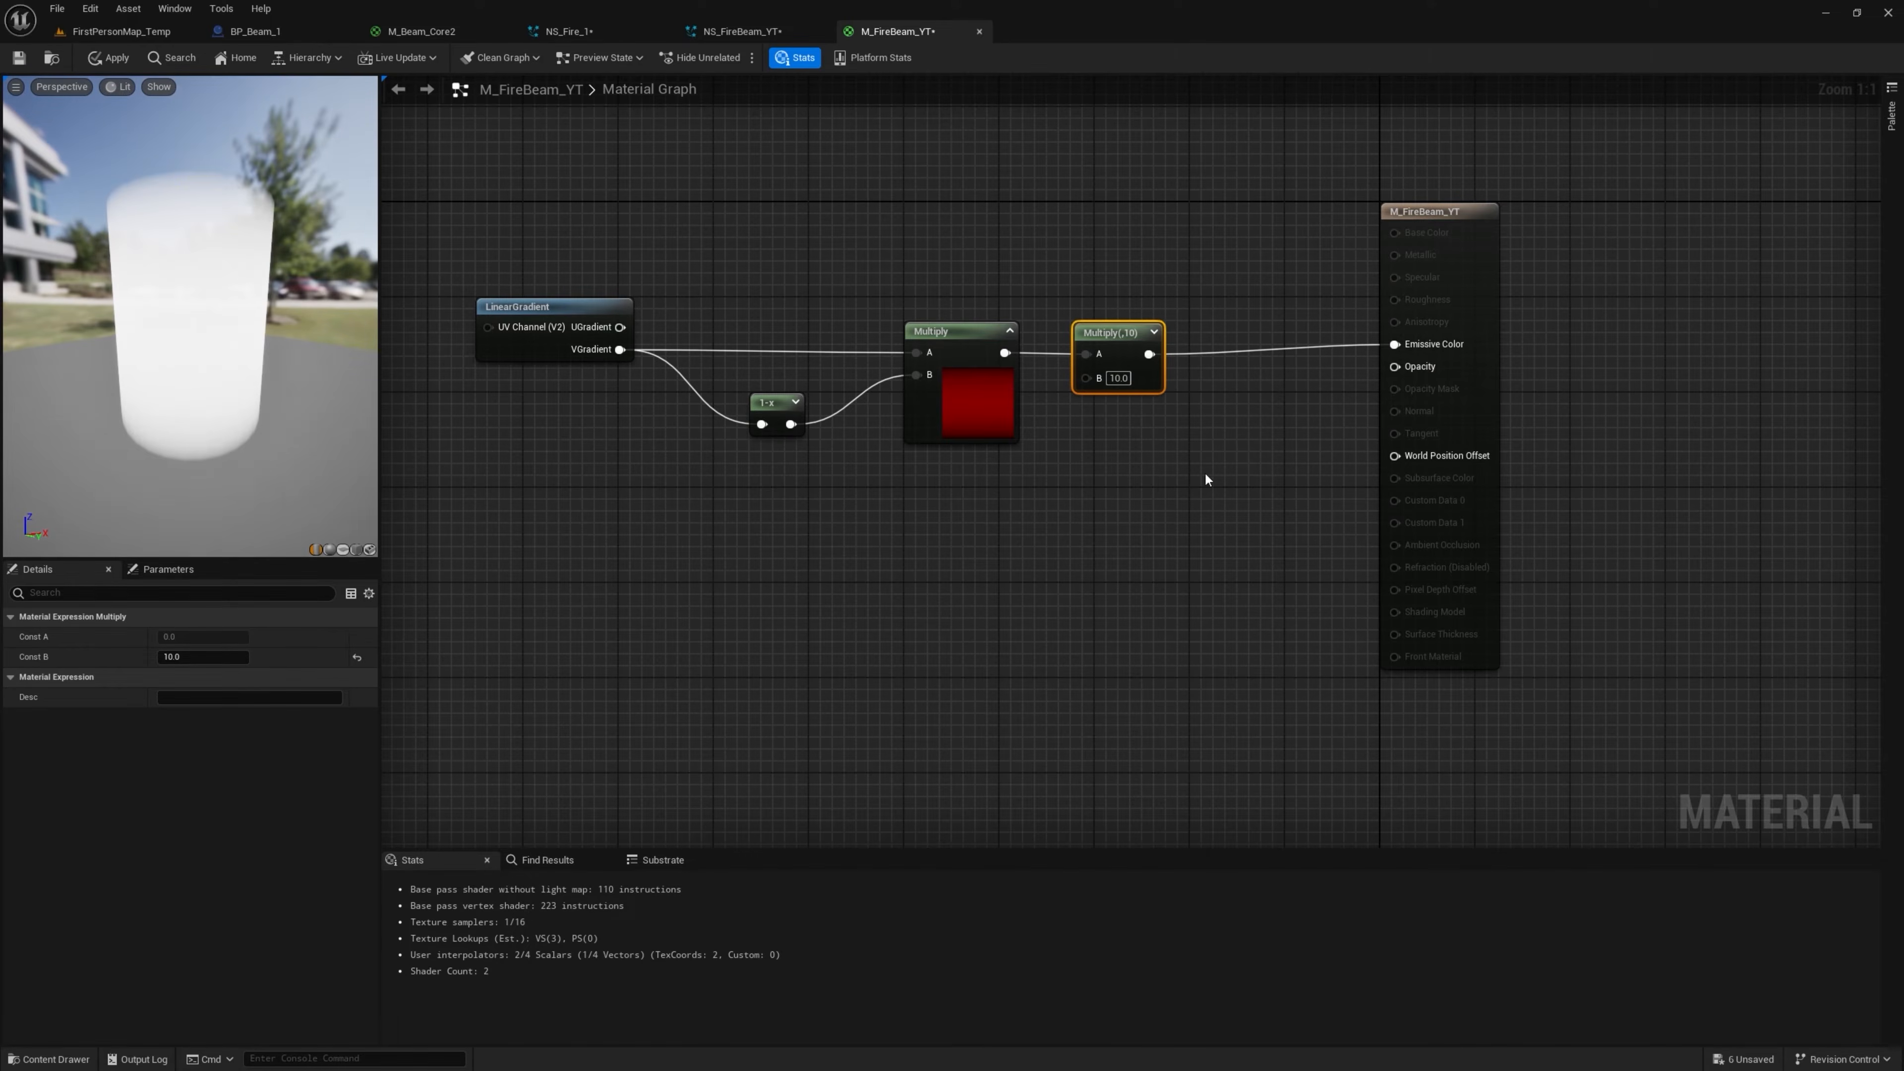
pyautogui.moveTo(281, 364); pyautogui.dragTo(312, 354)
# Make room before the Multiply by 10 and insert a Multiply node that multiplies the gradient product by itself
pyautogui.moveTo(1154, 503); pyautogui.dragTo(628, 323)
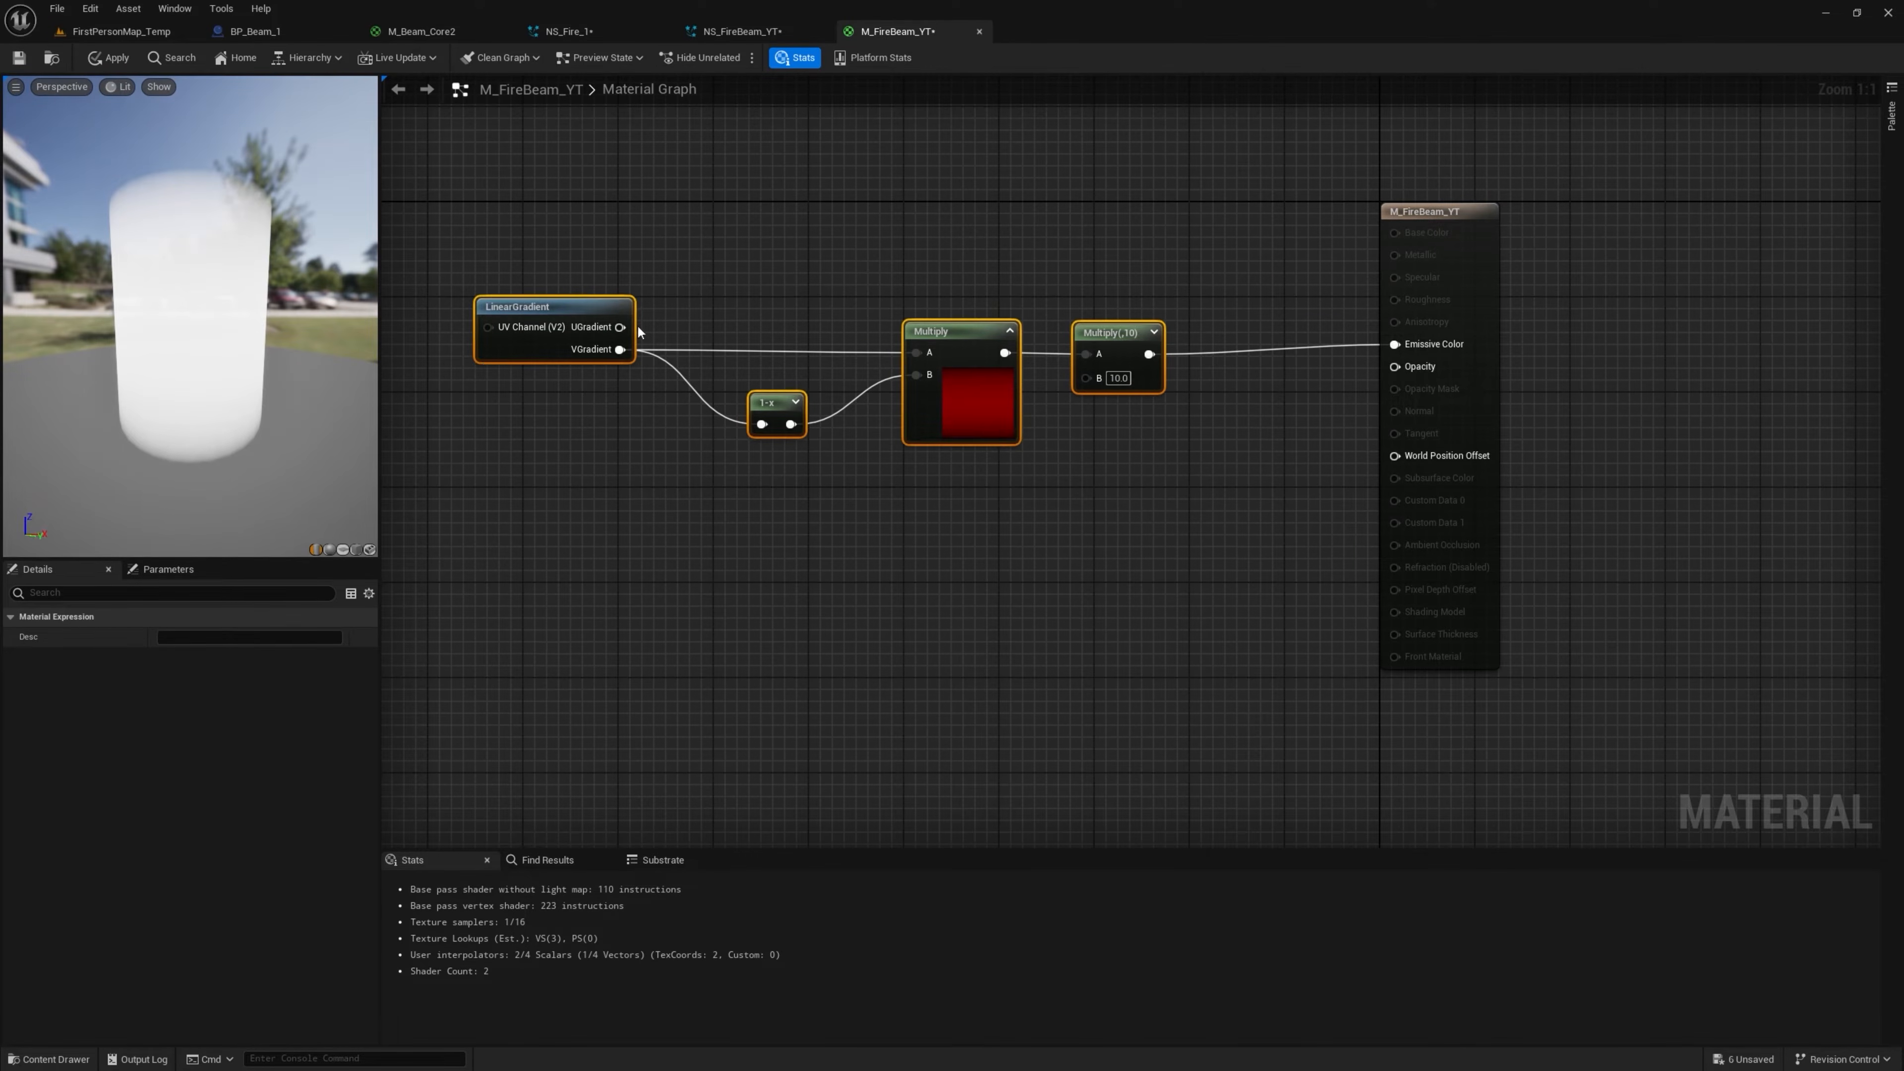
pyautogui.moveTo(859, 335); pyautogui.dragTo(1109, 288, button='right')
pyautogui.moveTo(612, 336); pyautogui.dragTo(790, 464)
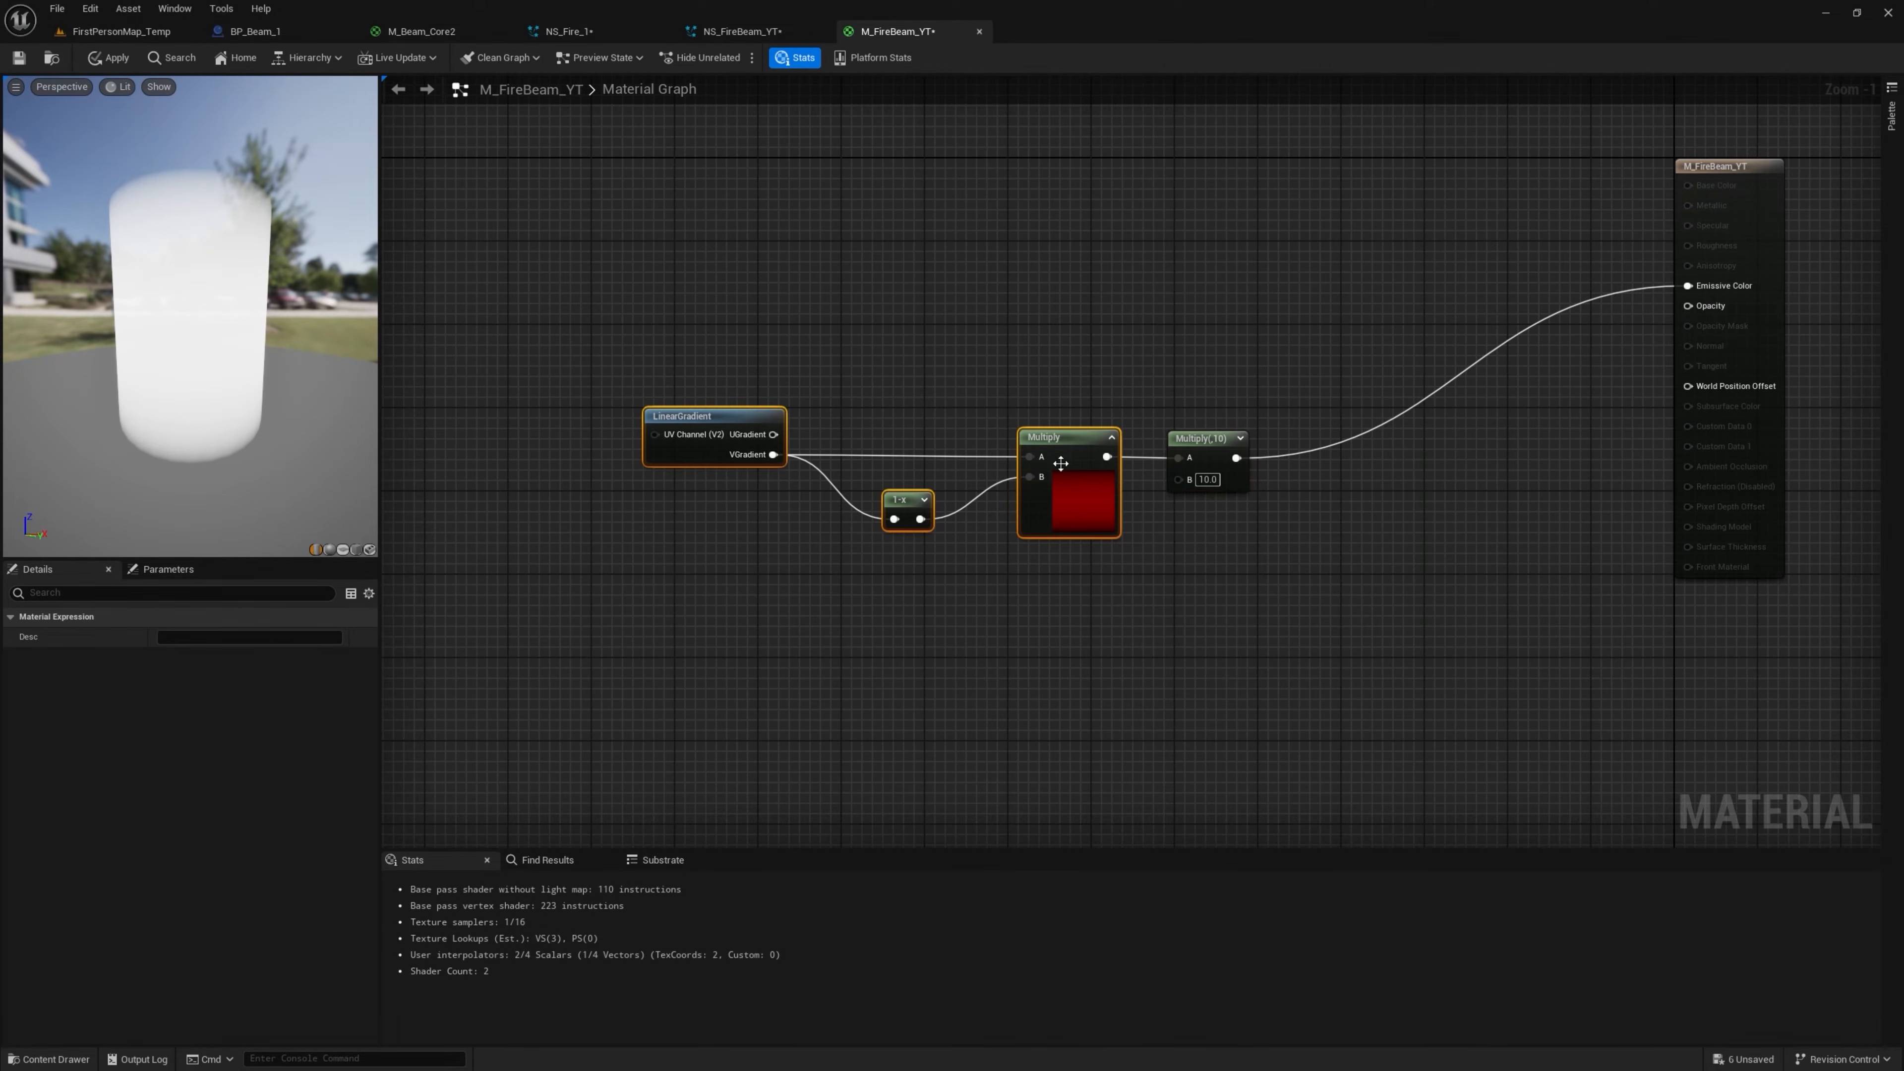
pyautogui.moveTo(902, 423); pyautogui.dragTo(1061, 406, button='right')
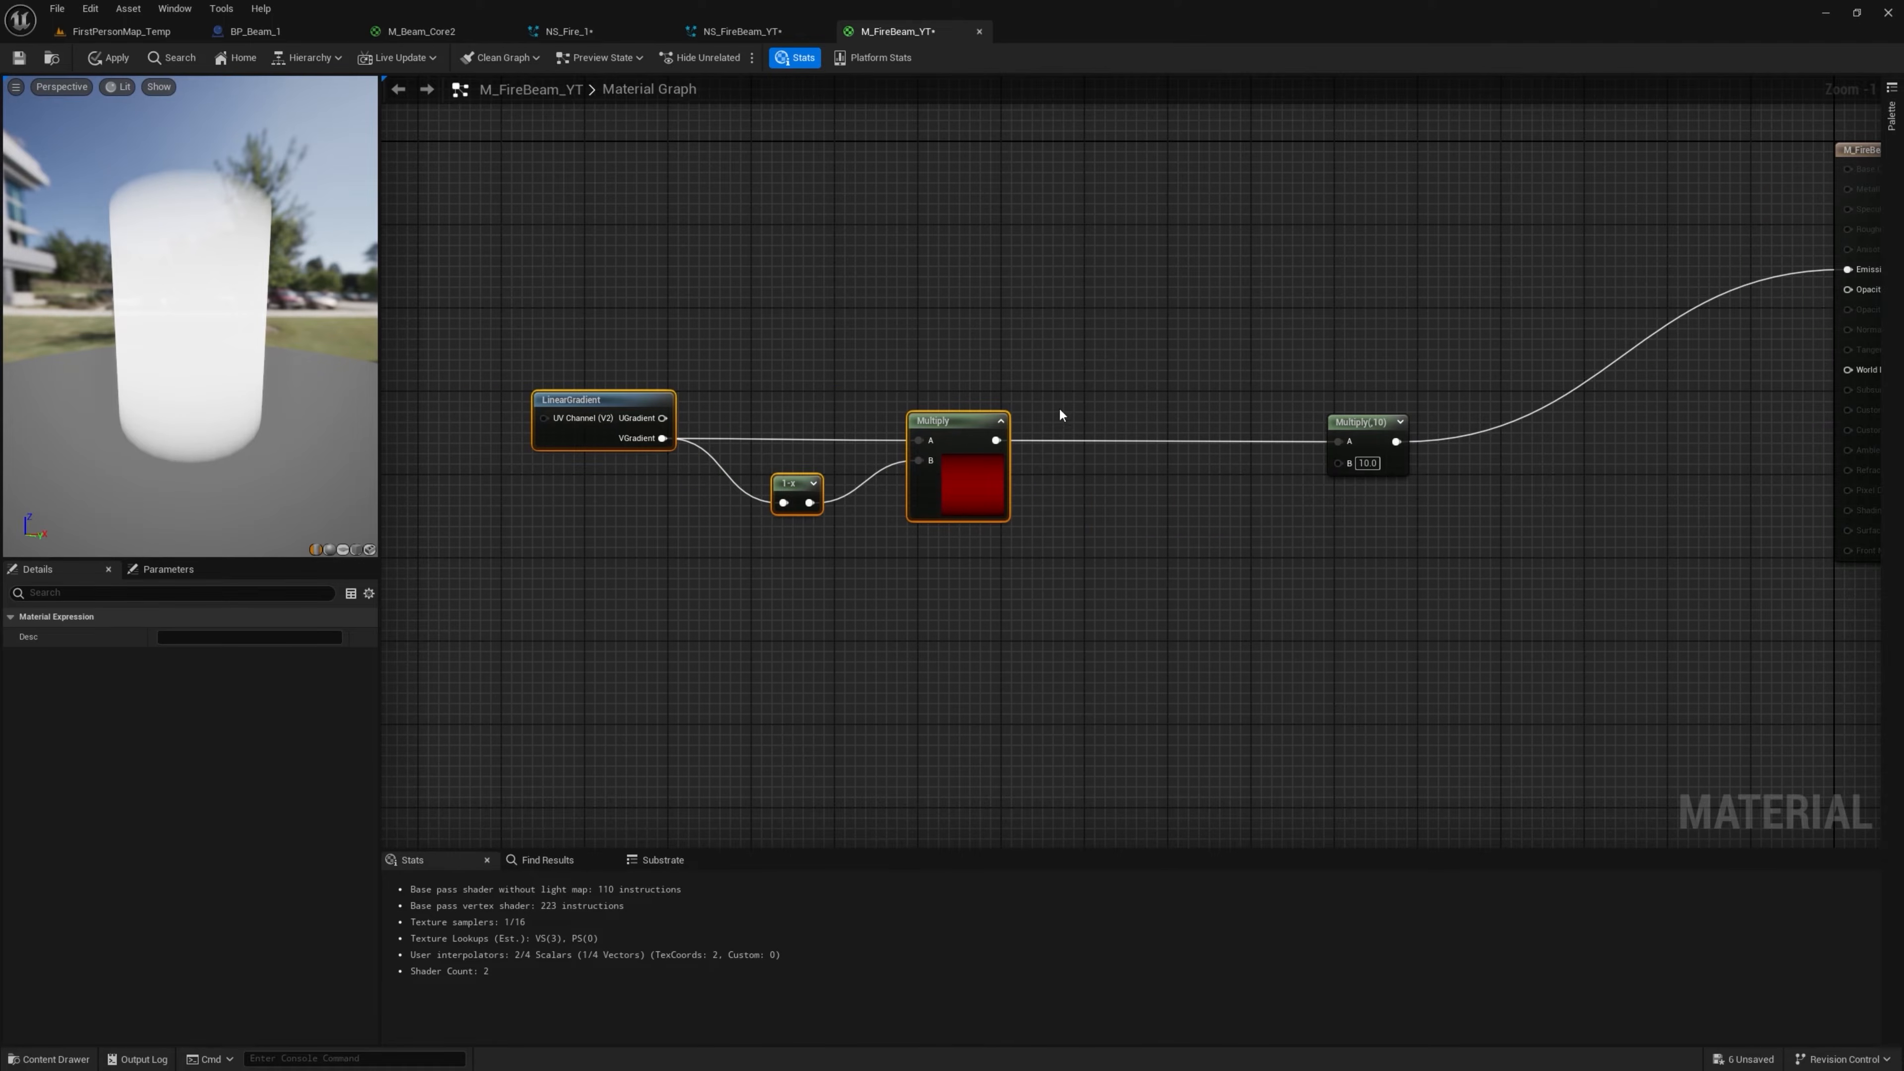
pyautogui.click(1060, 407)
pyautogui.moveTo(1072, 436); pyautogui.dragTo(1138, 391)
pyautogui.click(1129, 417)
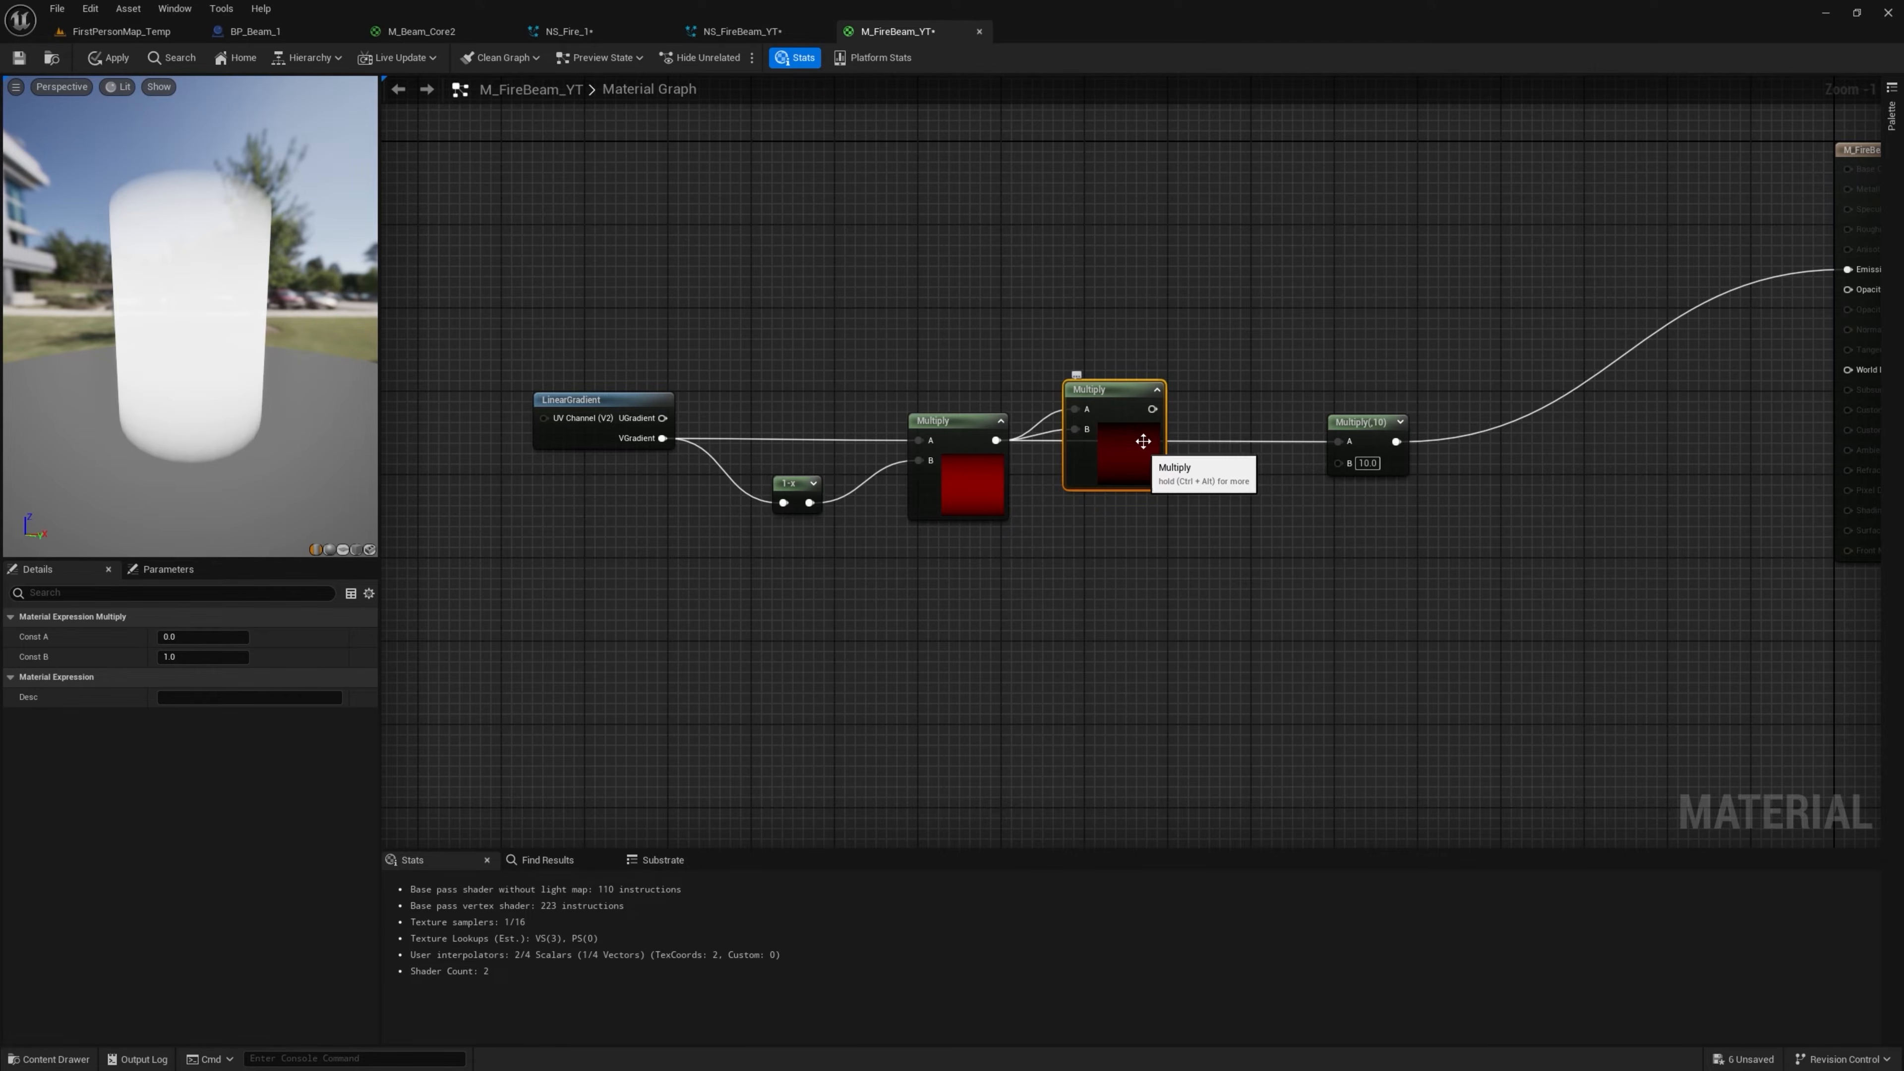
pyautogui.moveTo(1152, 408); pyautogui.dragTo(1337, 441)
pyautogui.moveTo(1129, 400); pyautogui.dragTo(1128, 420)
pyautogui.moveTo(227, 224); pyautogui.dragTo(196, 267)
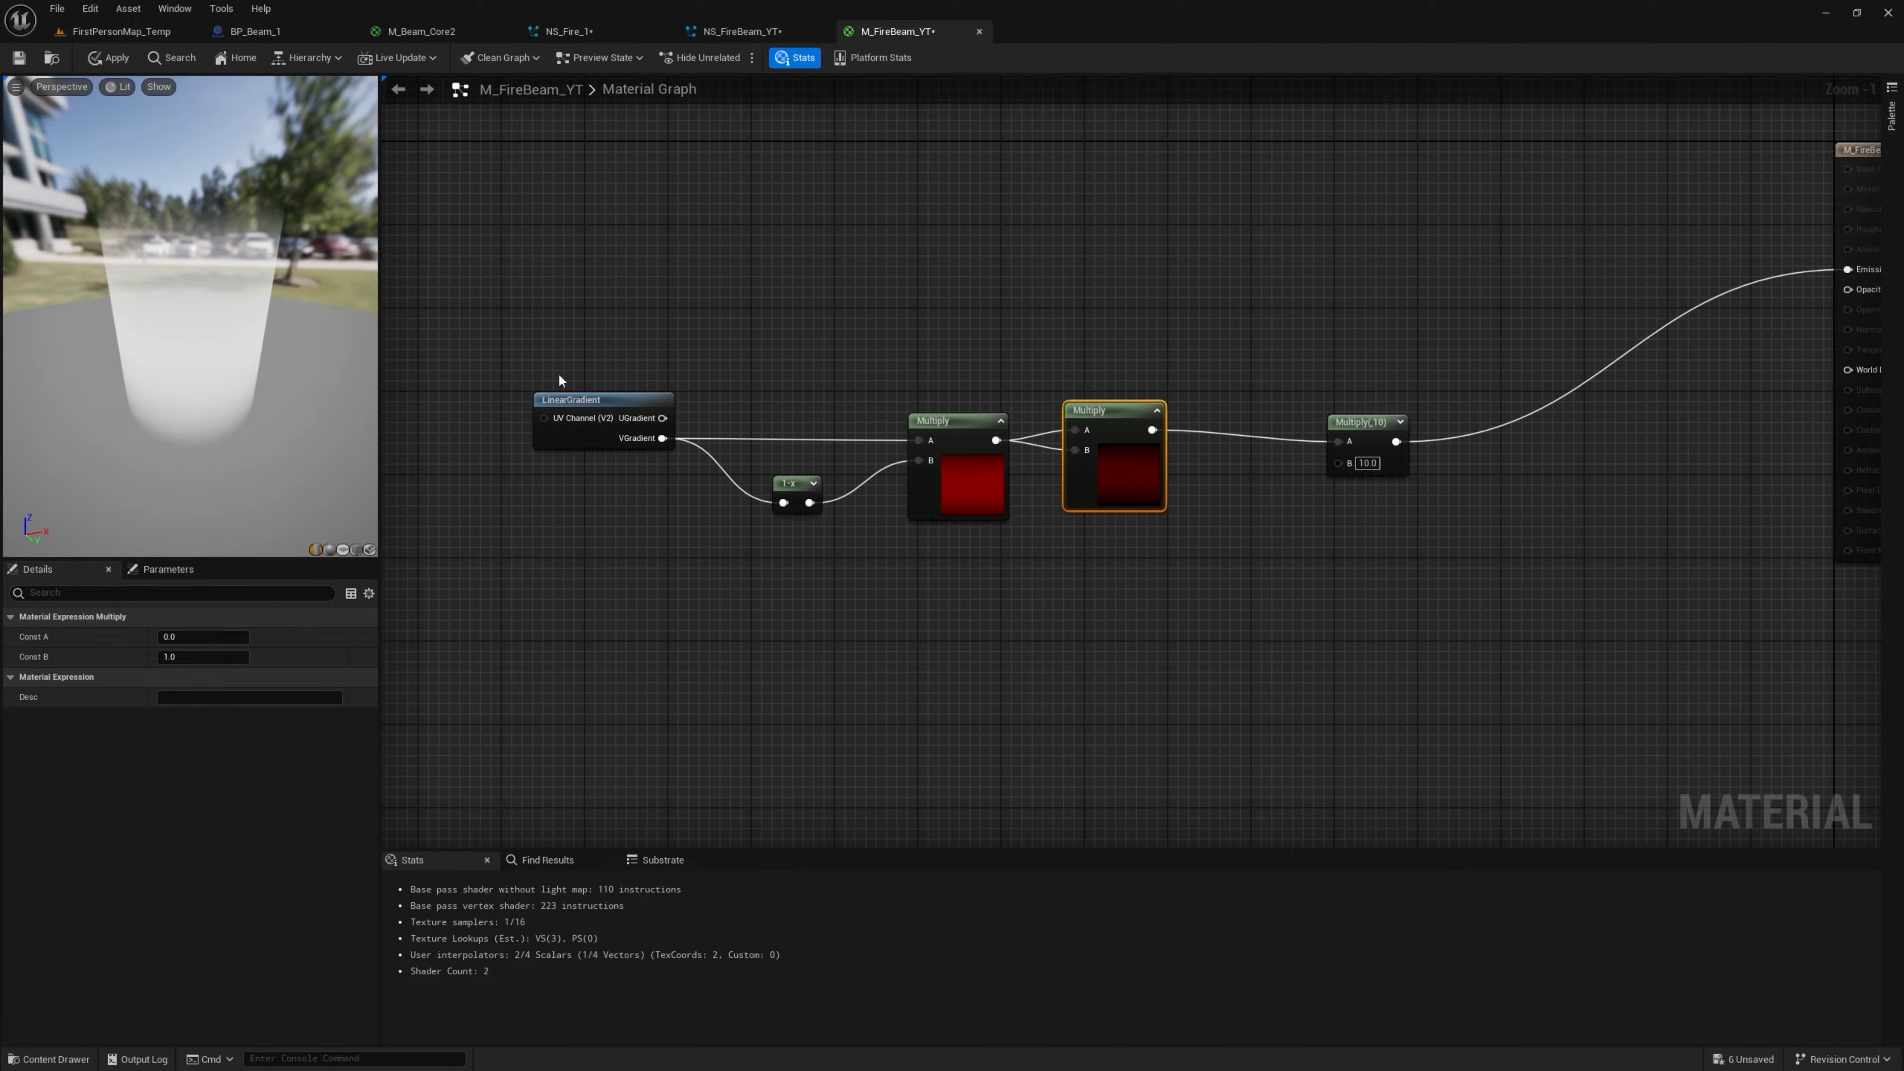
# Insert a Multiply node with B set to 3 between the self-multiplied gradient and the Multiply by 10
pyautogui.moveTo(944, 347); pyautogui.dragTo(1042, 344, button='right')
pyautogui.moveTo(712, 540); pyautogui.dragTo(1025, 417)
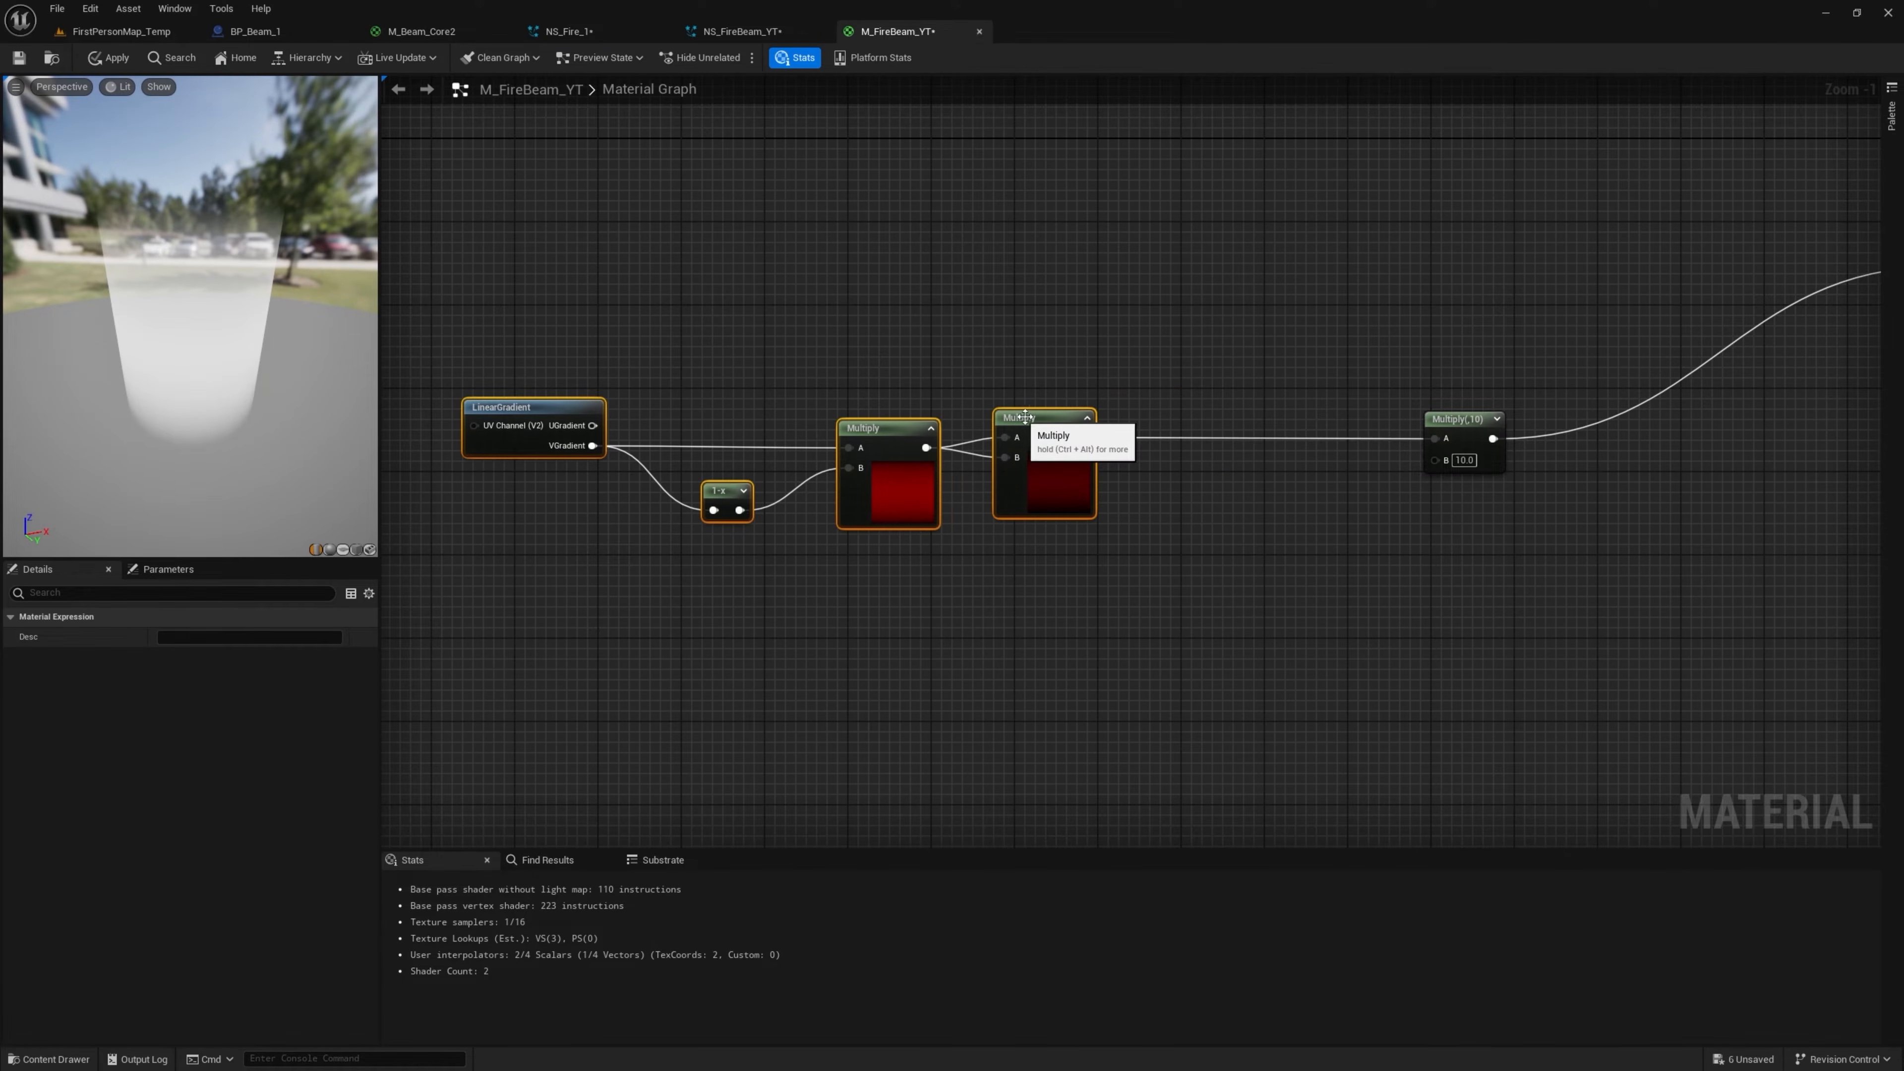
pyautogui.click(1182, 414)
pyautogui.click(1218, 459)
pyautogui.write('3')
pyautogui.moveTo(1245, 437); pyautogui.dragTo(1437, 438)
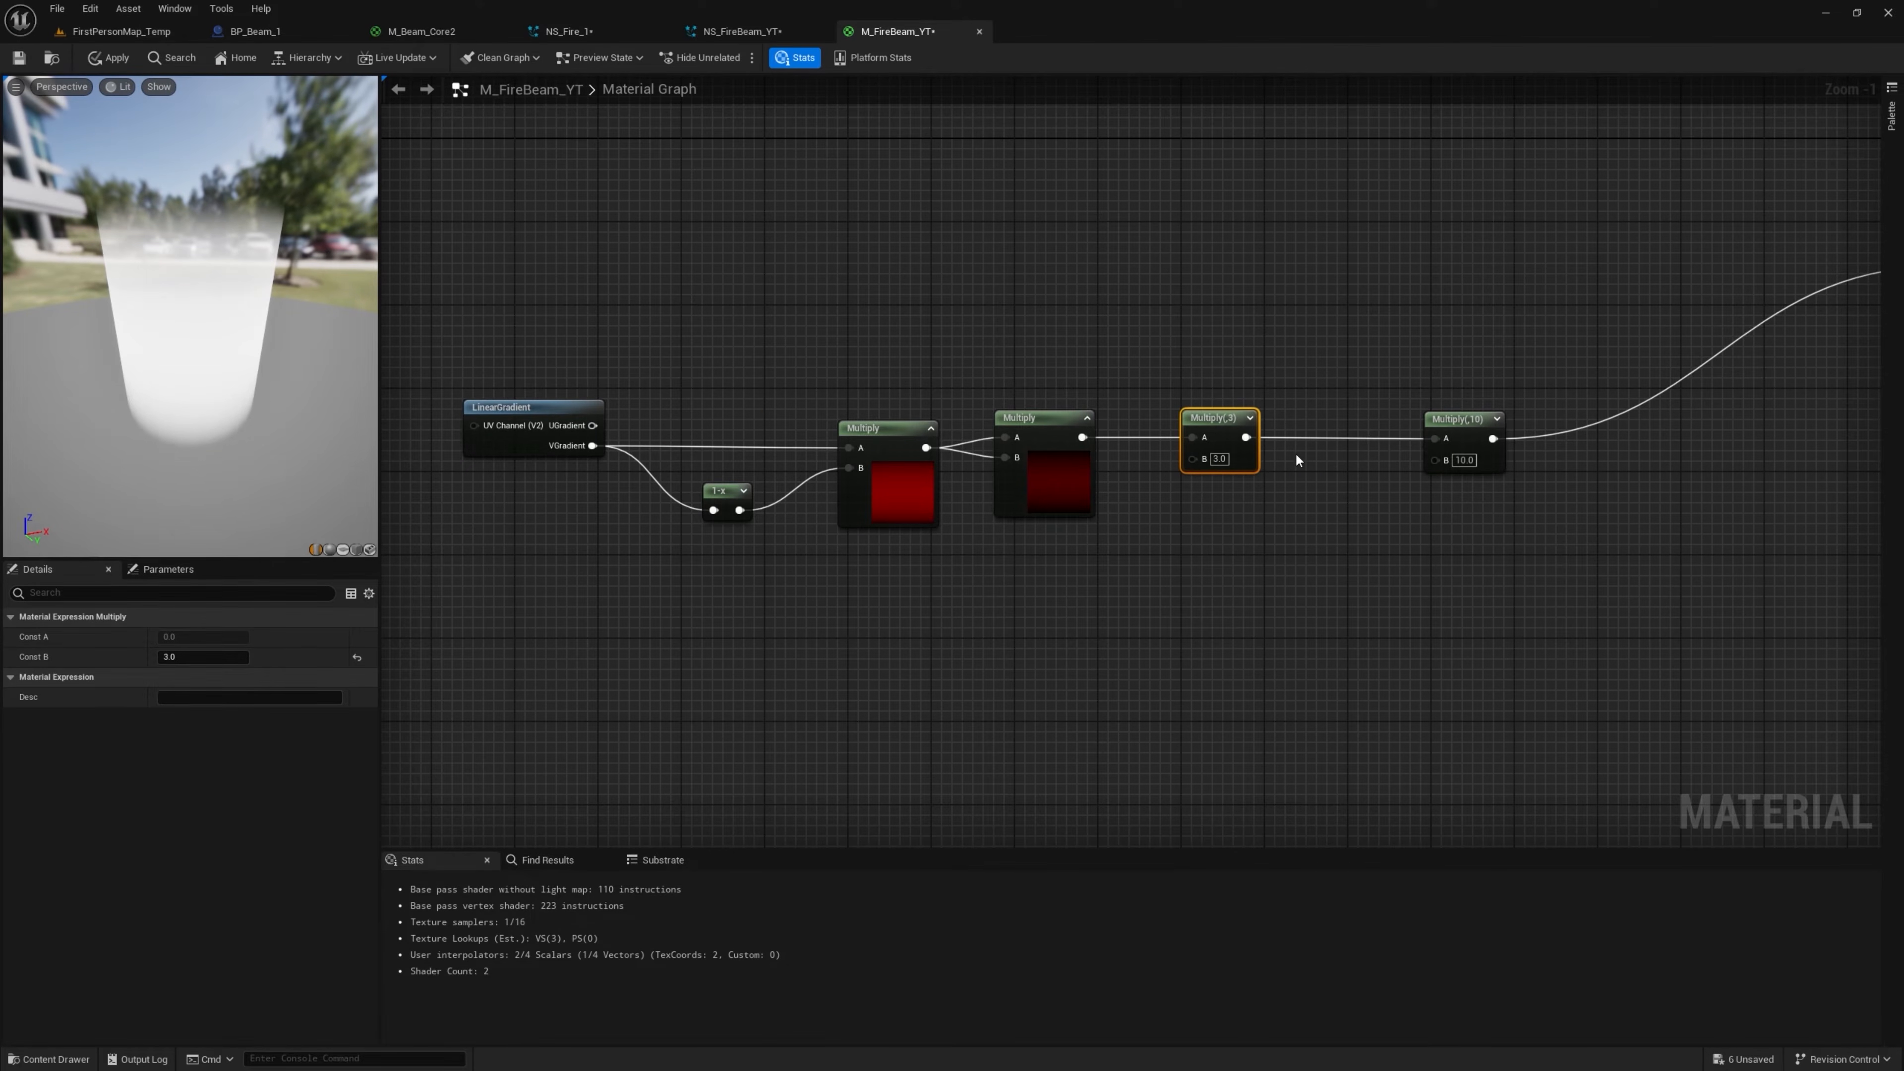
# Add a Subtract node with B set to 1.3 after the Multiply by 10 and feed it into Emissive Color
pyautogui.moveTo(1485, 432); pyautogui.dragTo(1056, 417, button='right')
pyautogui.moveTo(1047, 408); pyautogui.dragTo(959, 405)
pyautogui.moveTo(995, 403); pyautogui.dragTo(1100, 399, button='right')
pyautogui.moveTo(1083, 418); pyautogui.dragTo(1172, 372)
pyautogui.write('sub')
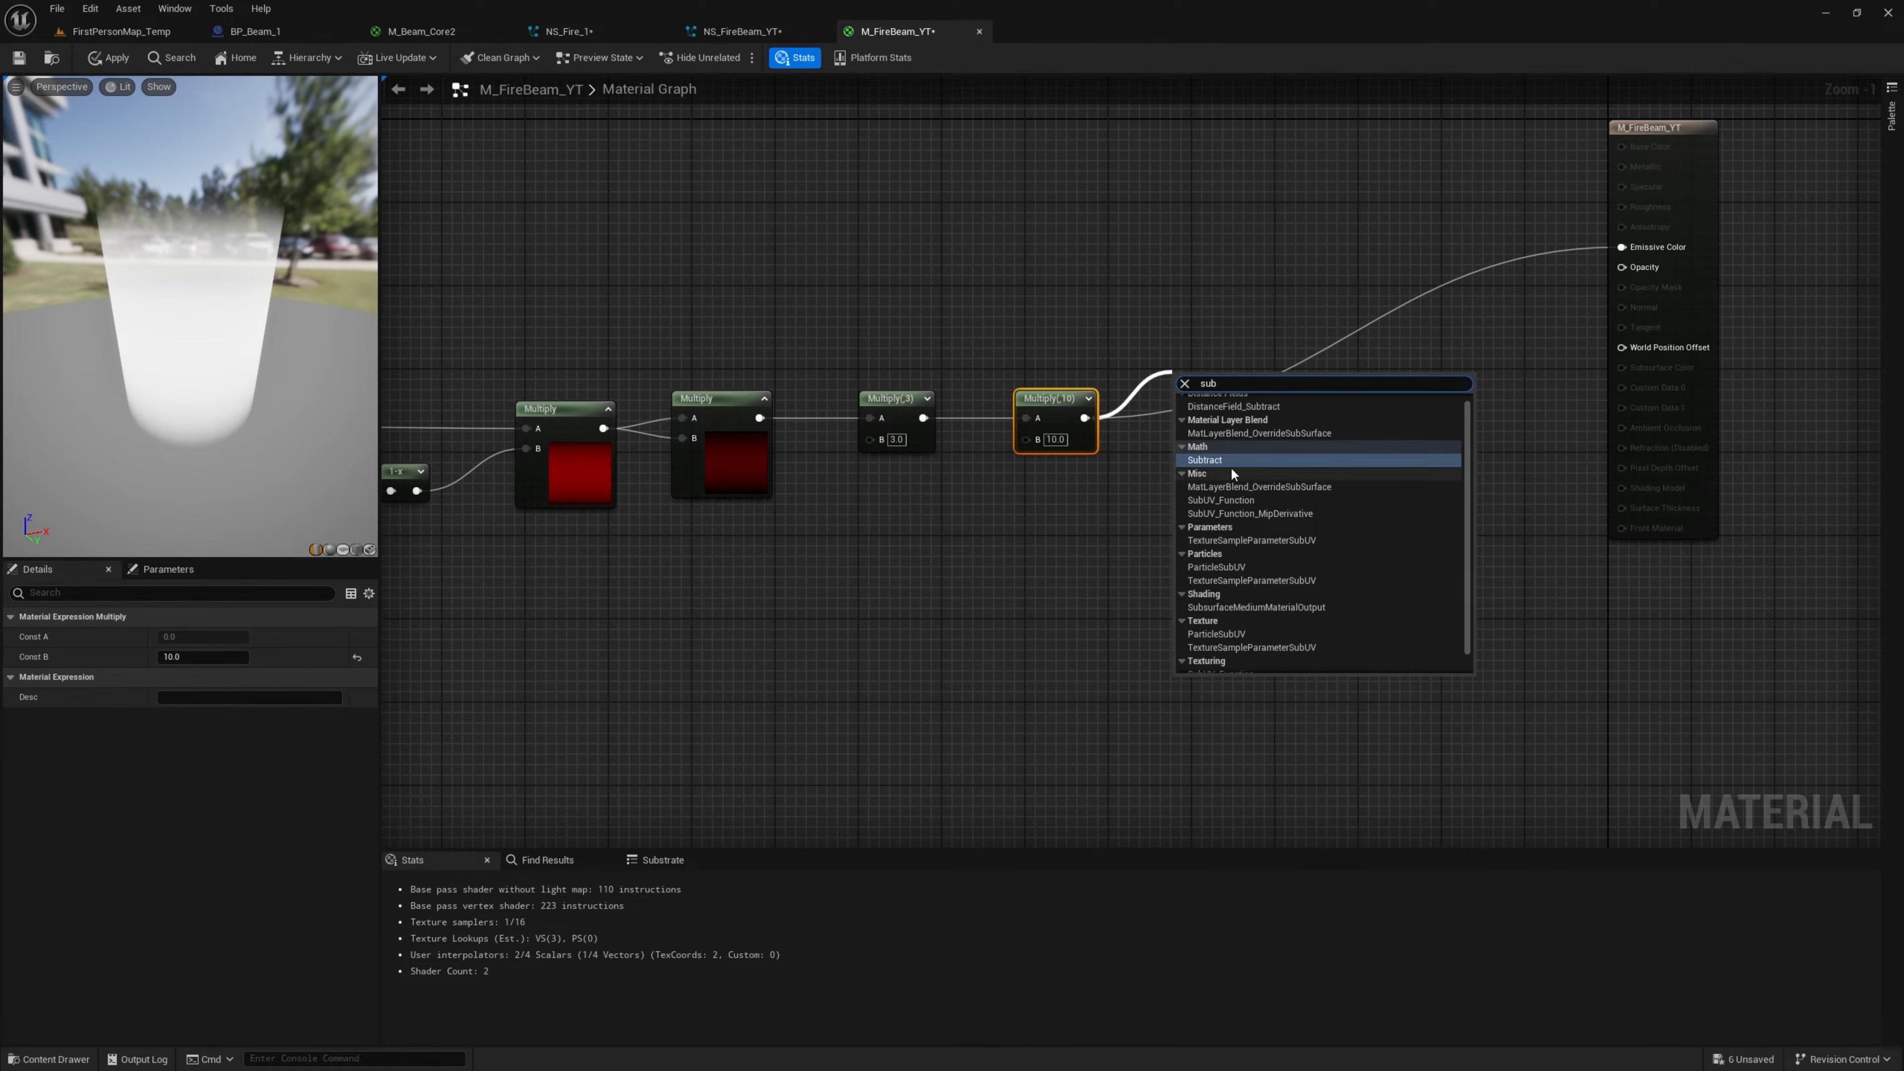
pyautogui.click(1231, 460)
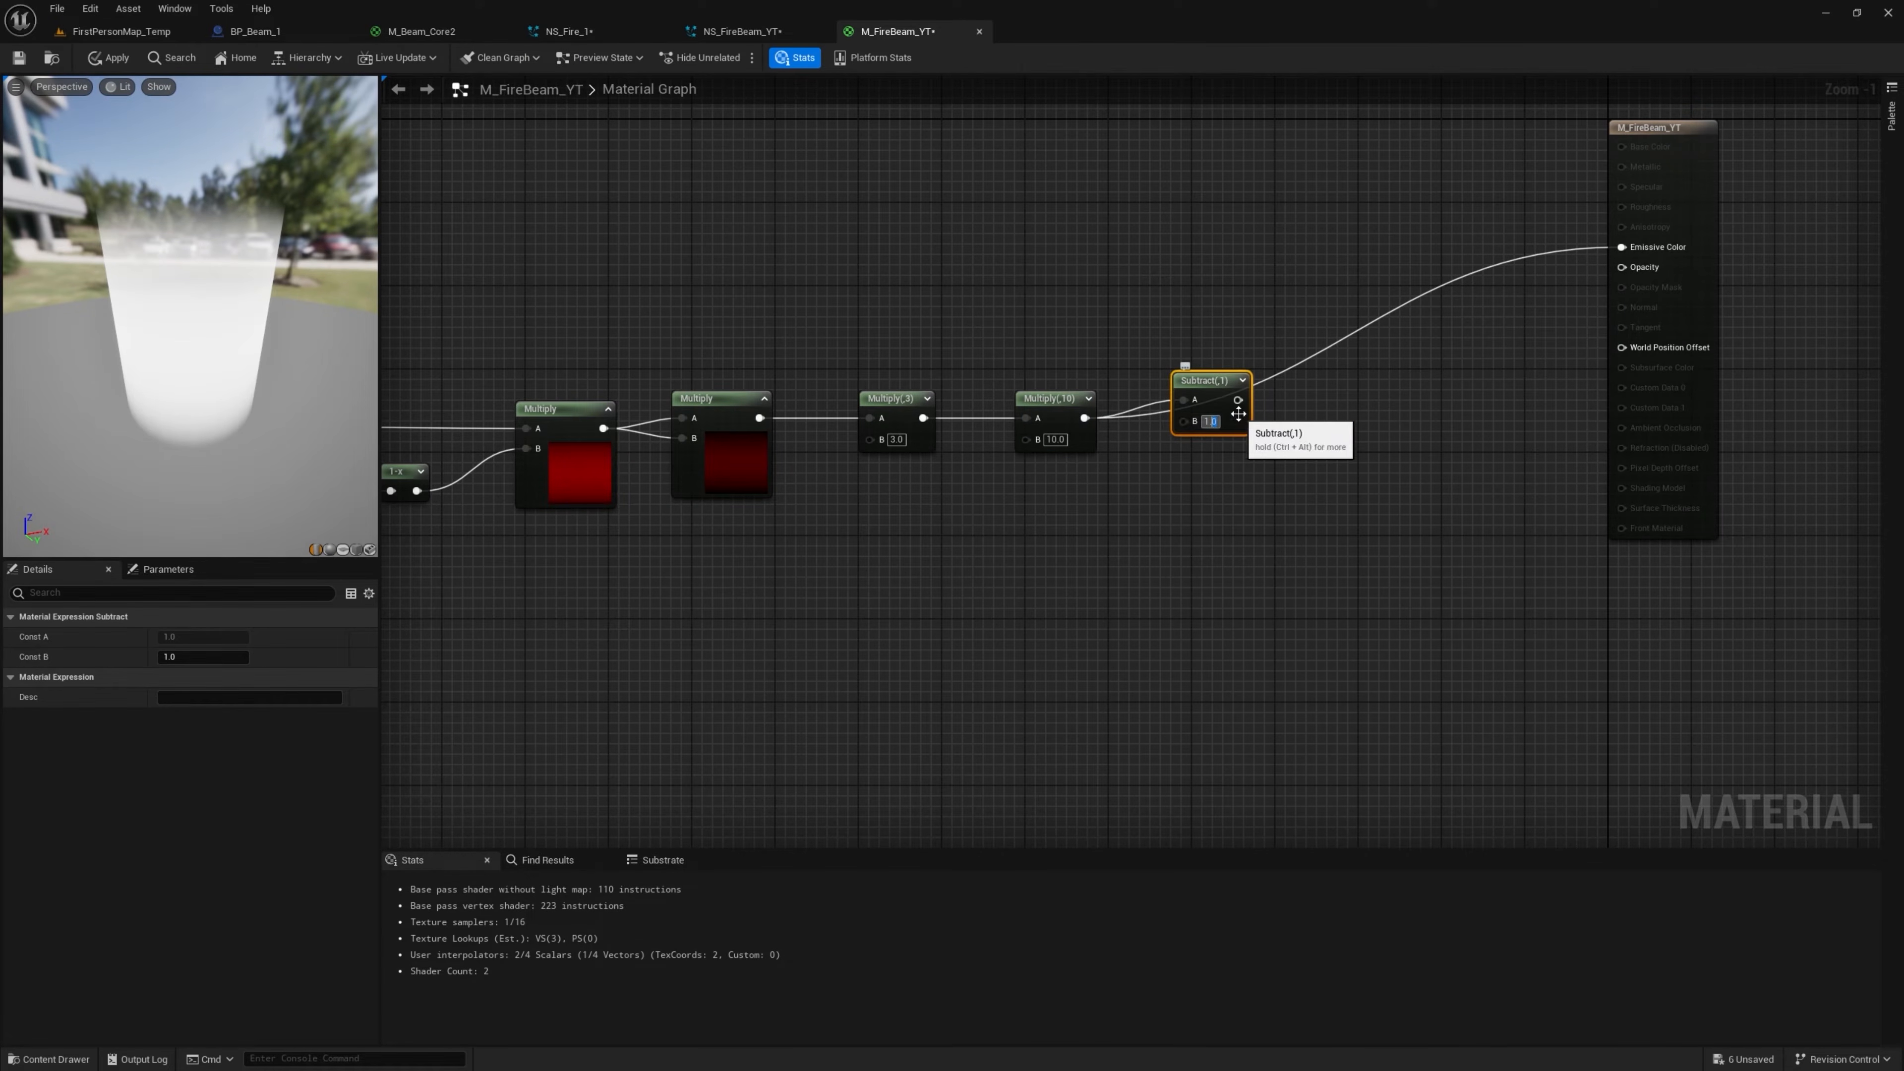
pyautogui.moveTo(234, 348)
pyautogui.mouseDown()
pyautogui.moveTo(234, 308)
pyautogui.moveTo(234, 348)
pyautogui.mouseUp()
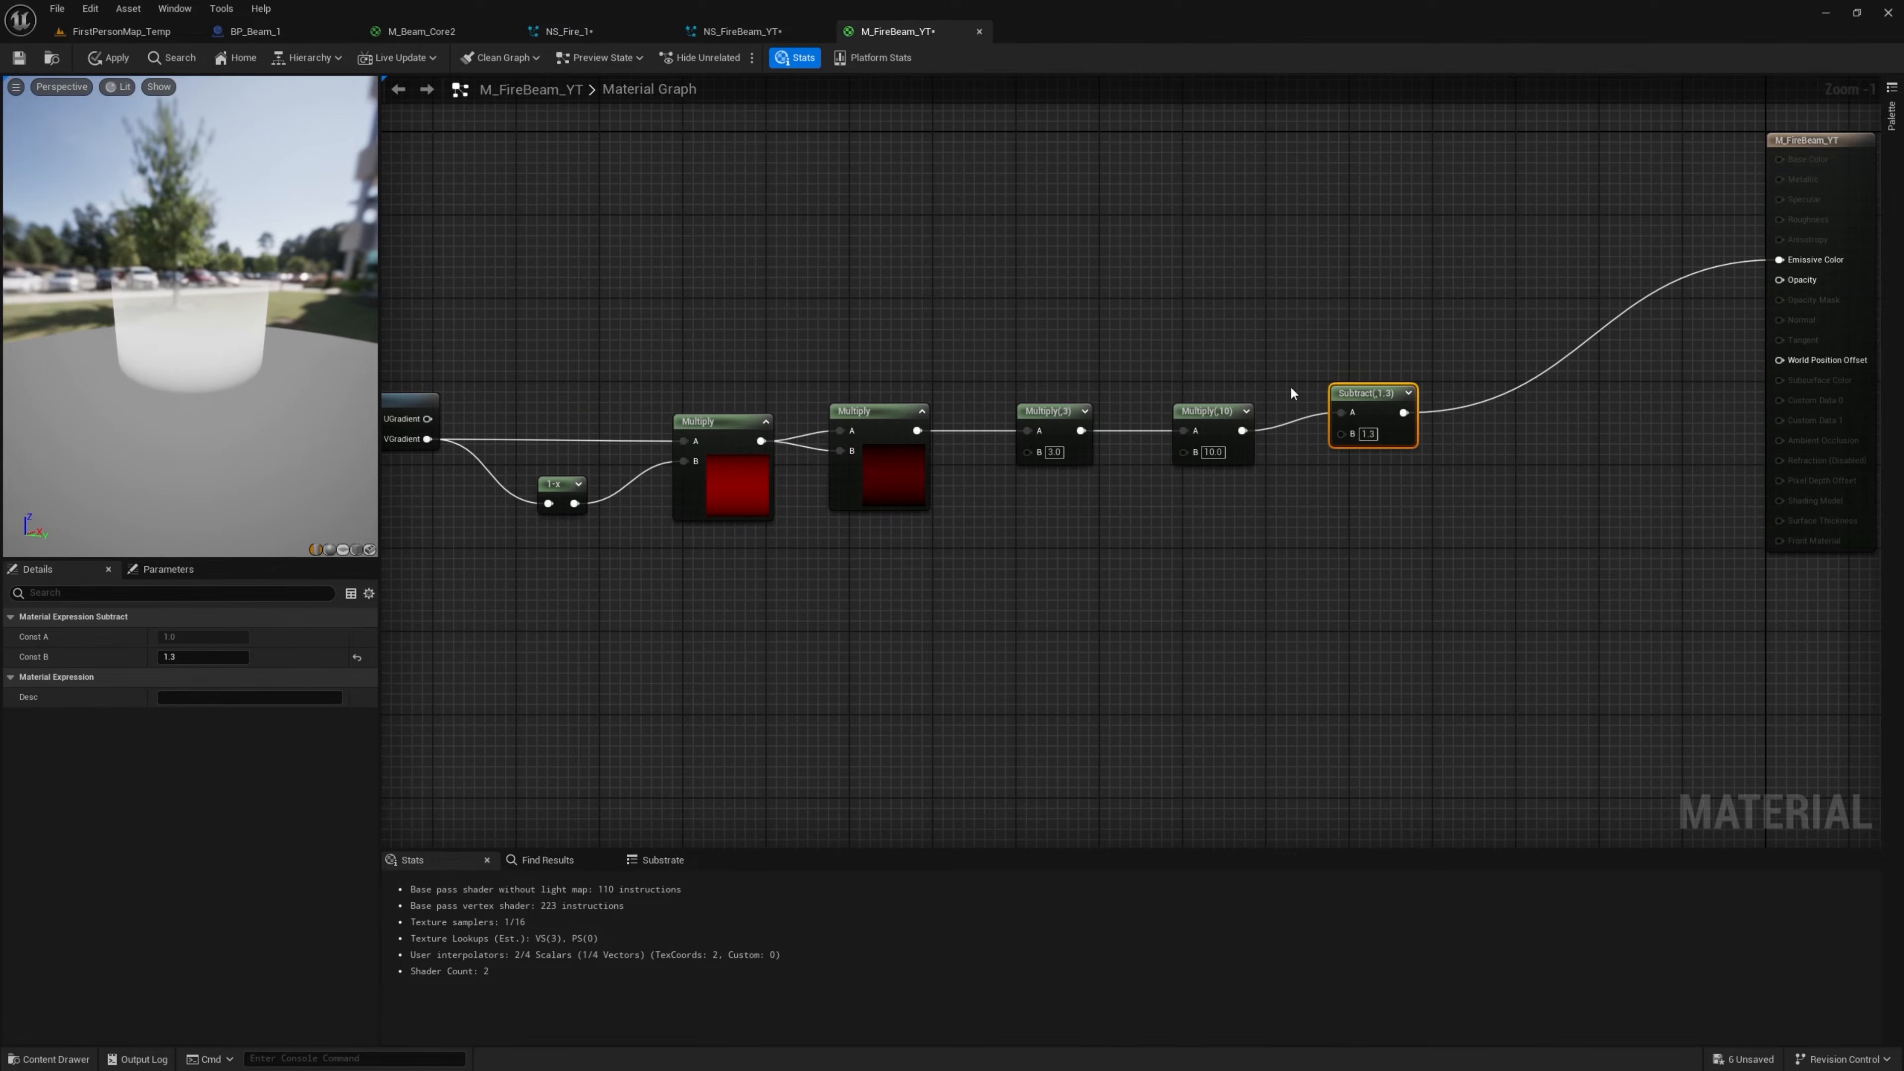
pyautogui.scroll(-2, 1201, 457)
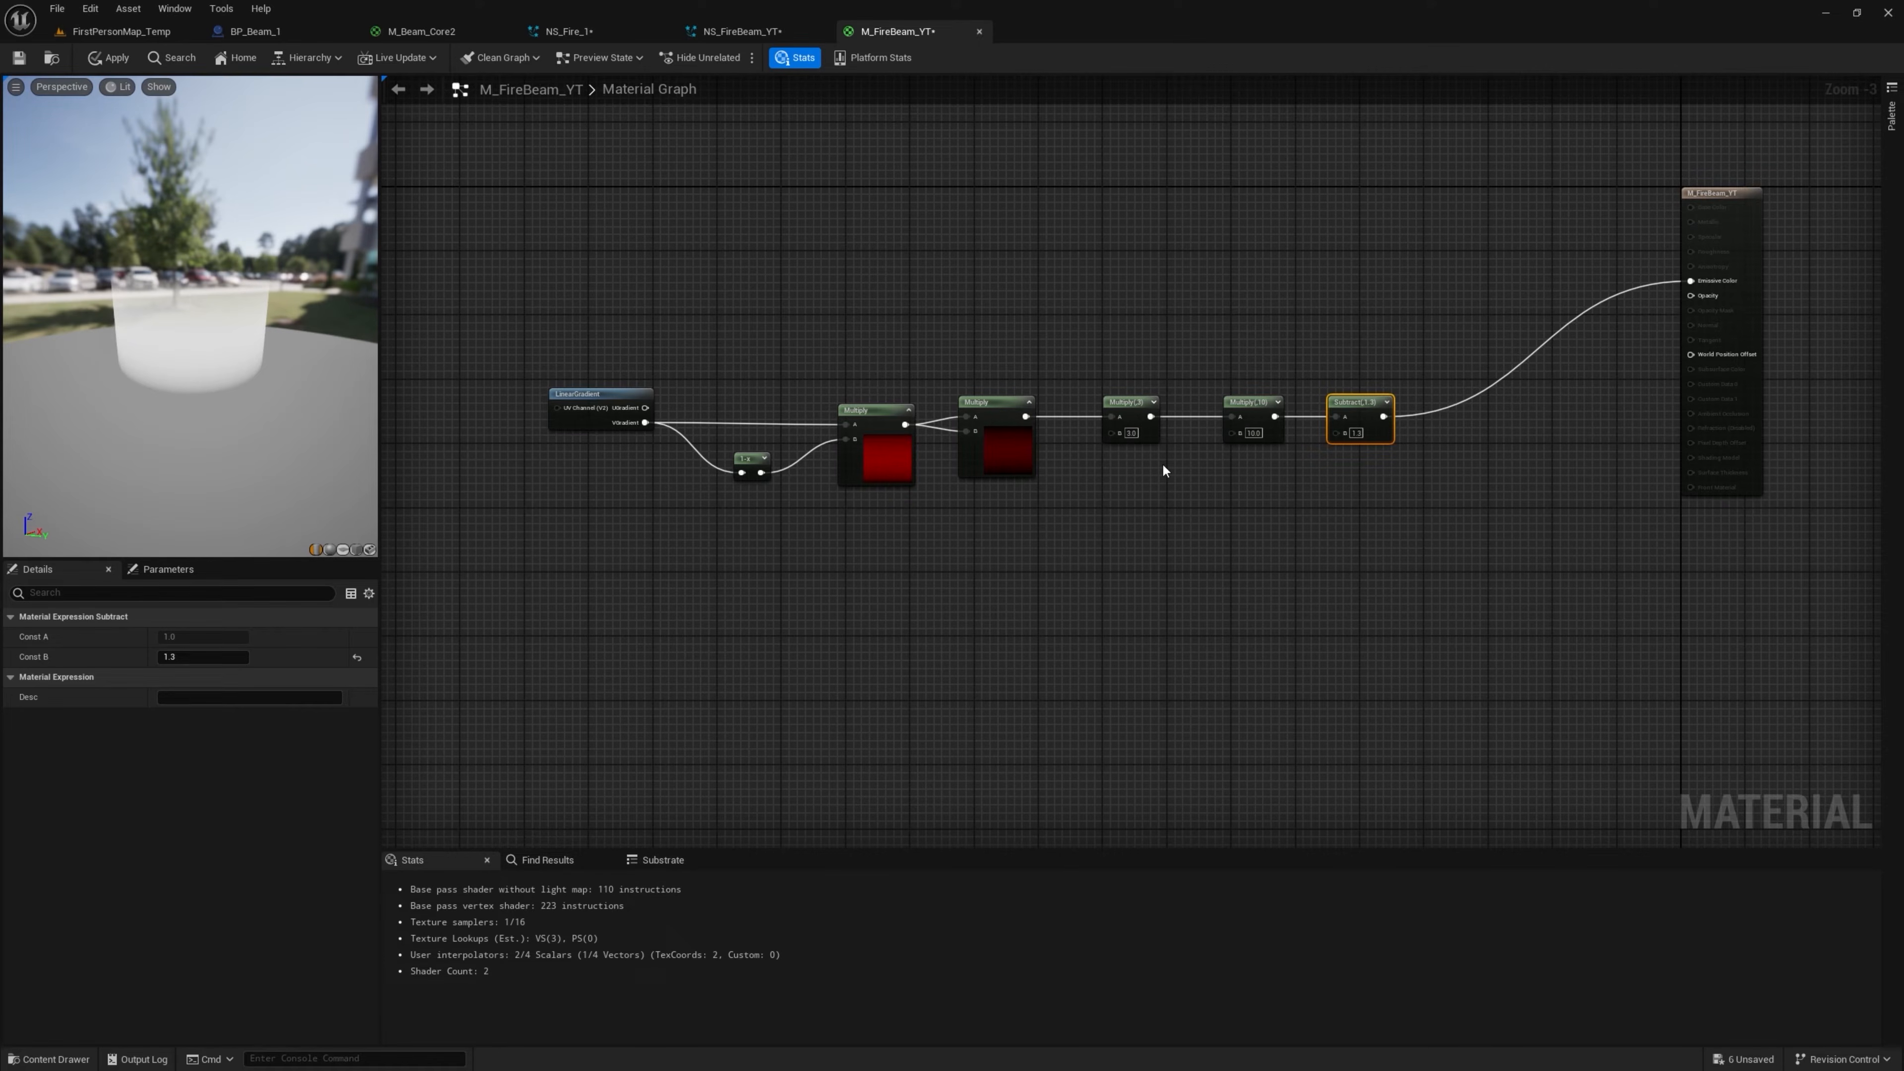
# Add the T_Water_M and T_Water_N textures from StarterContent/Textures to the M_FireBeam_YT graph as texture samples
pyautogui.click(143, 33)
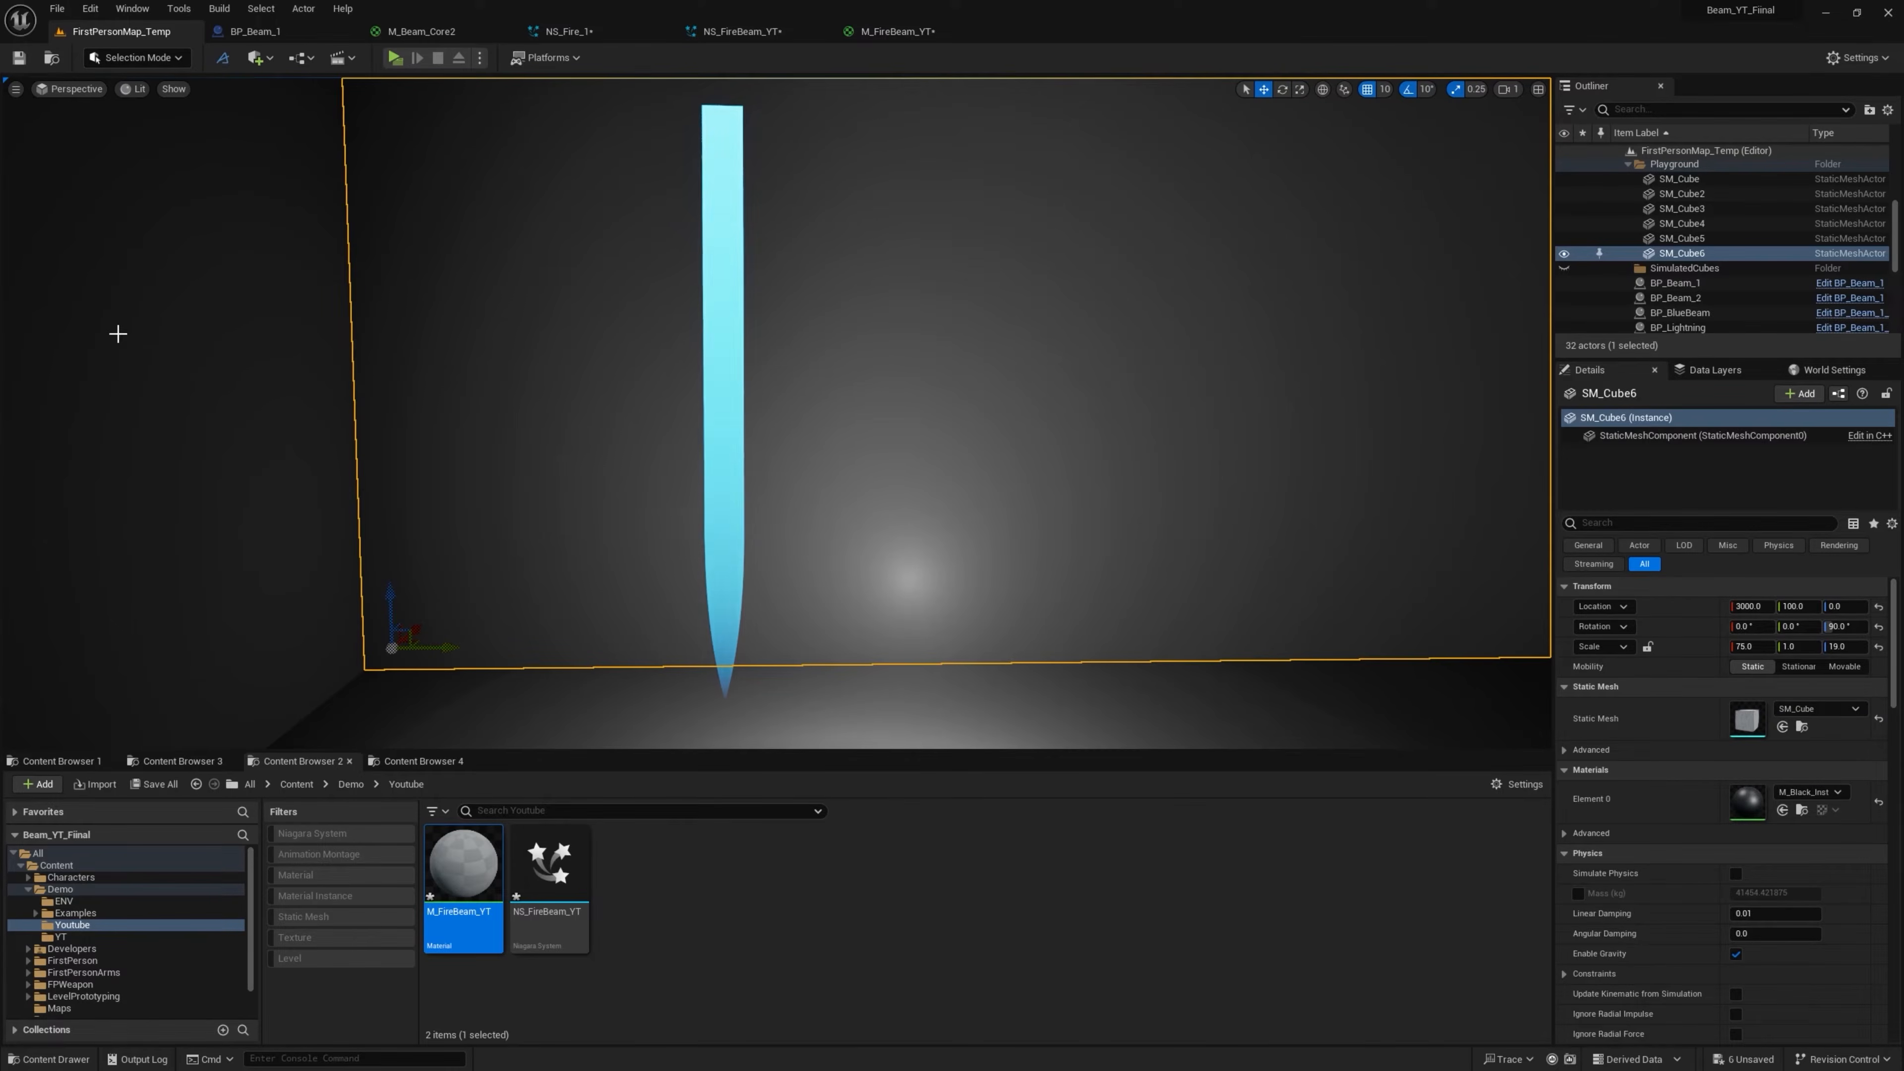
pyautogui.click(203, 763)
pyautogui.scroll(-3, 965, 936)
pyautogui.scroll(-1, 965, 936)
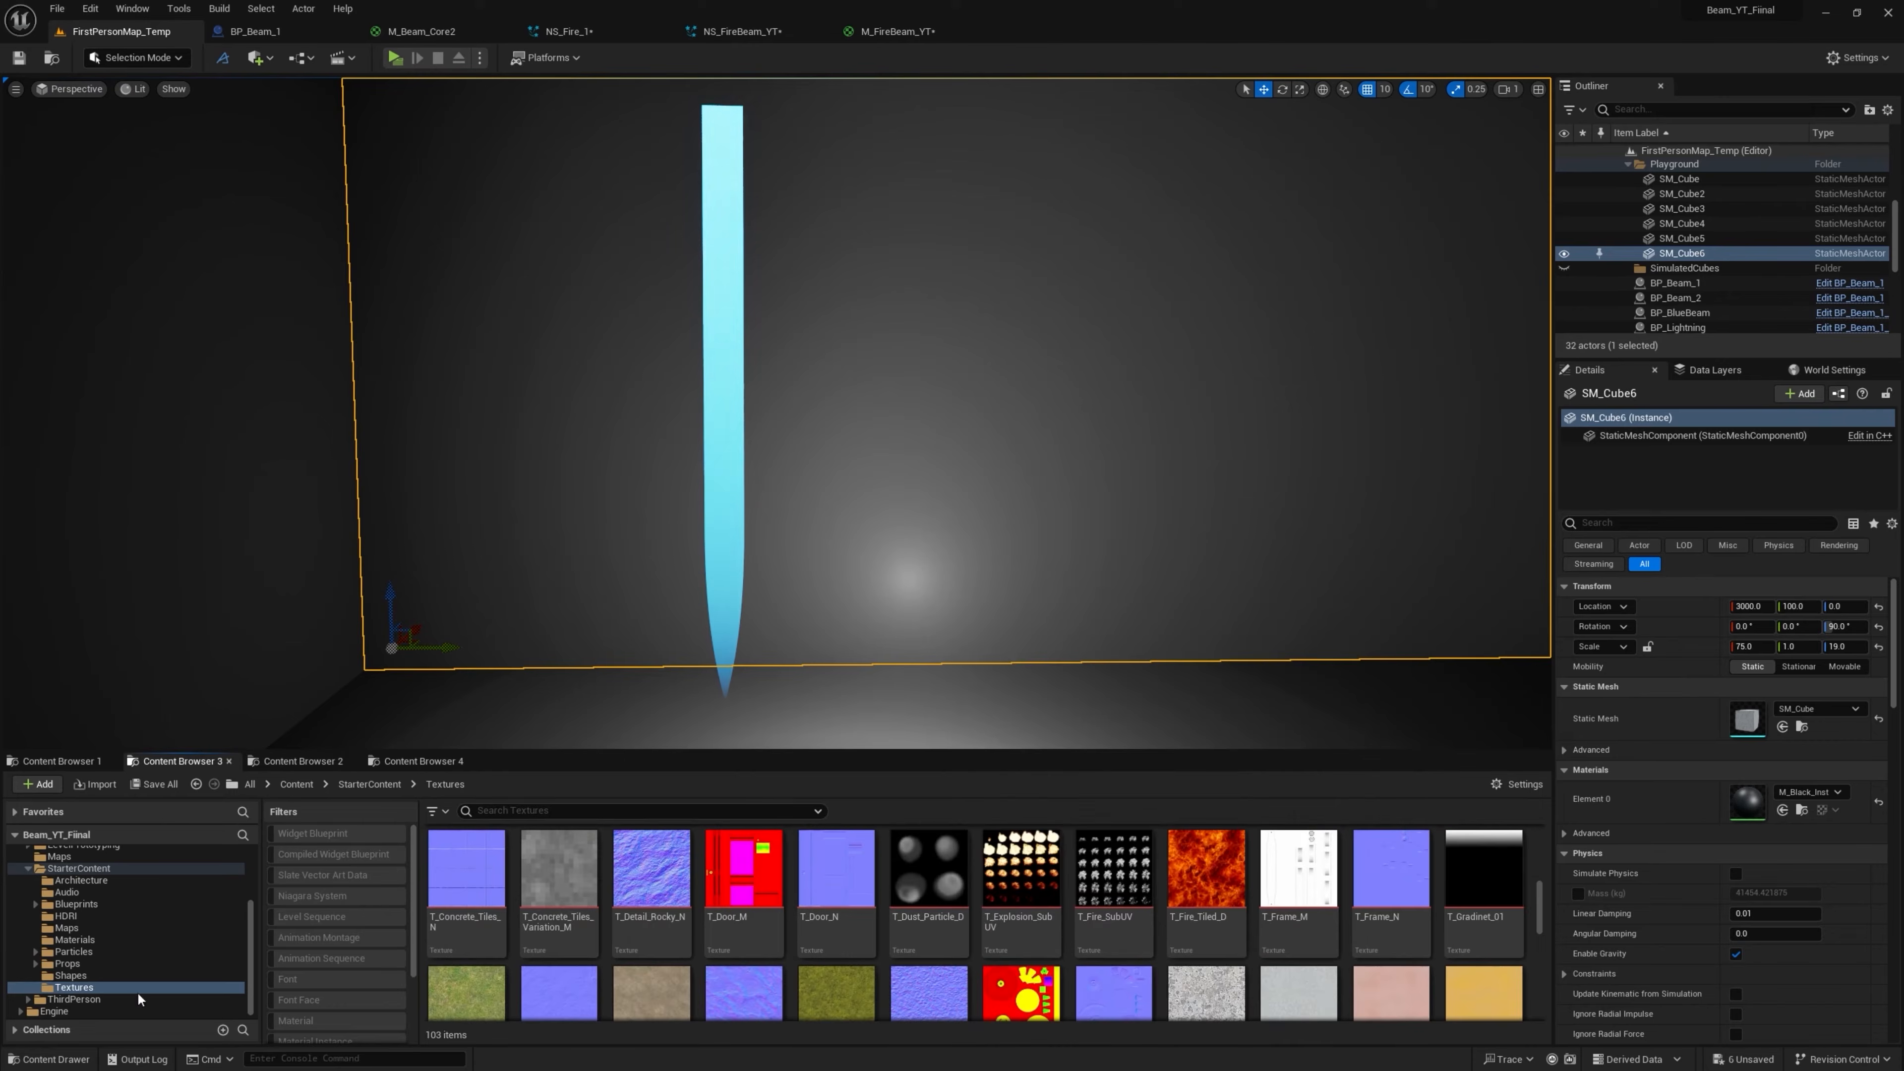
pyautogui.scroll(-8, 975, 931)
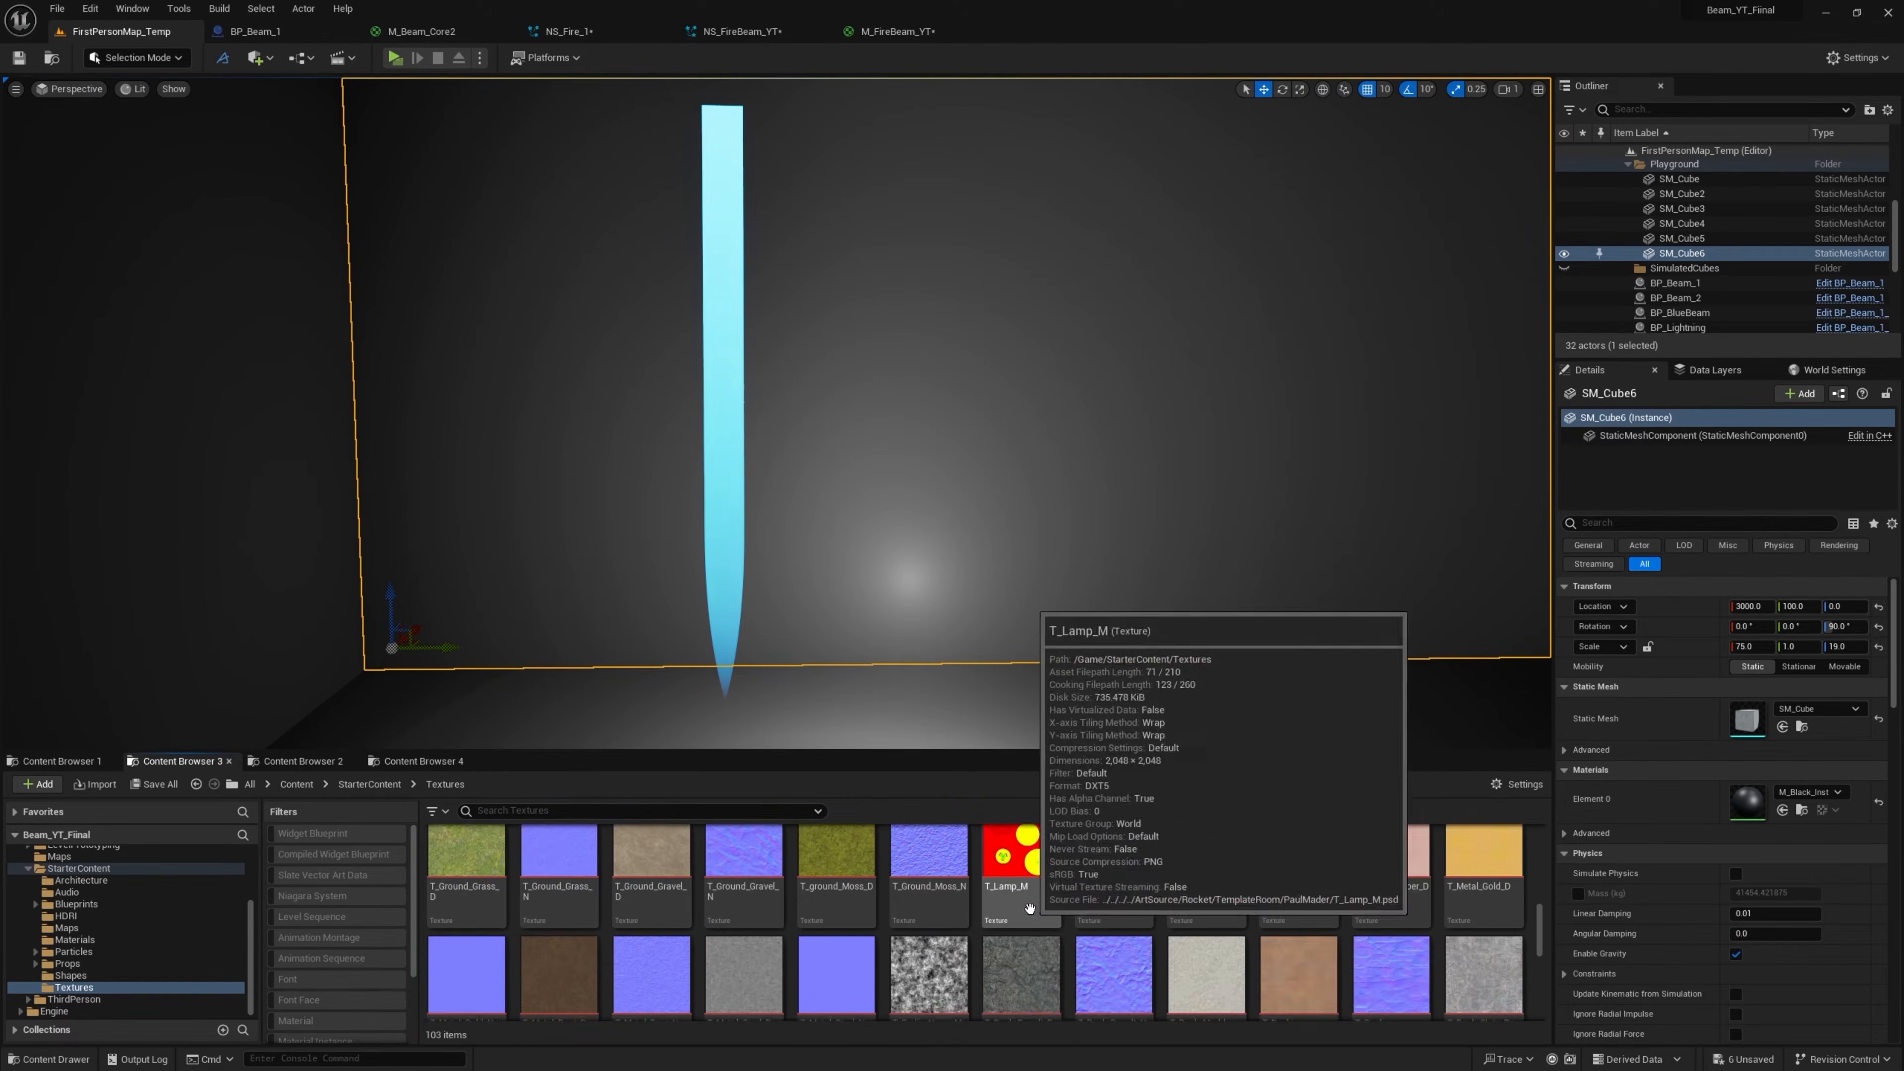
pyautogui.click(1217, 925)
pyautogui.keyDown('ctrl'); pyautogui.click(1278, 928); pyautogui.keyUp('ctrl')
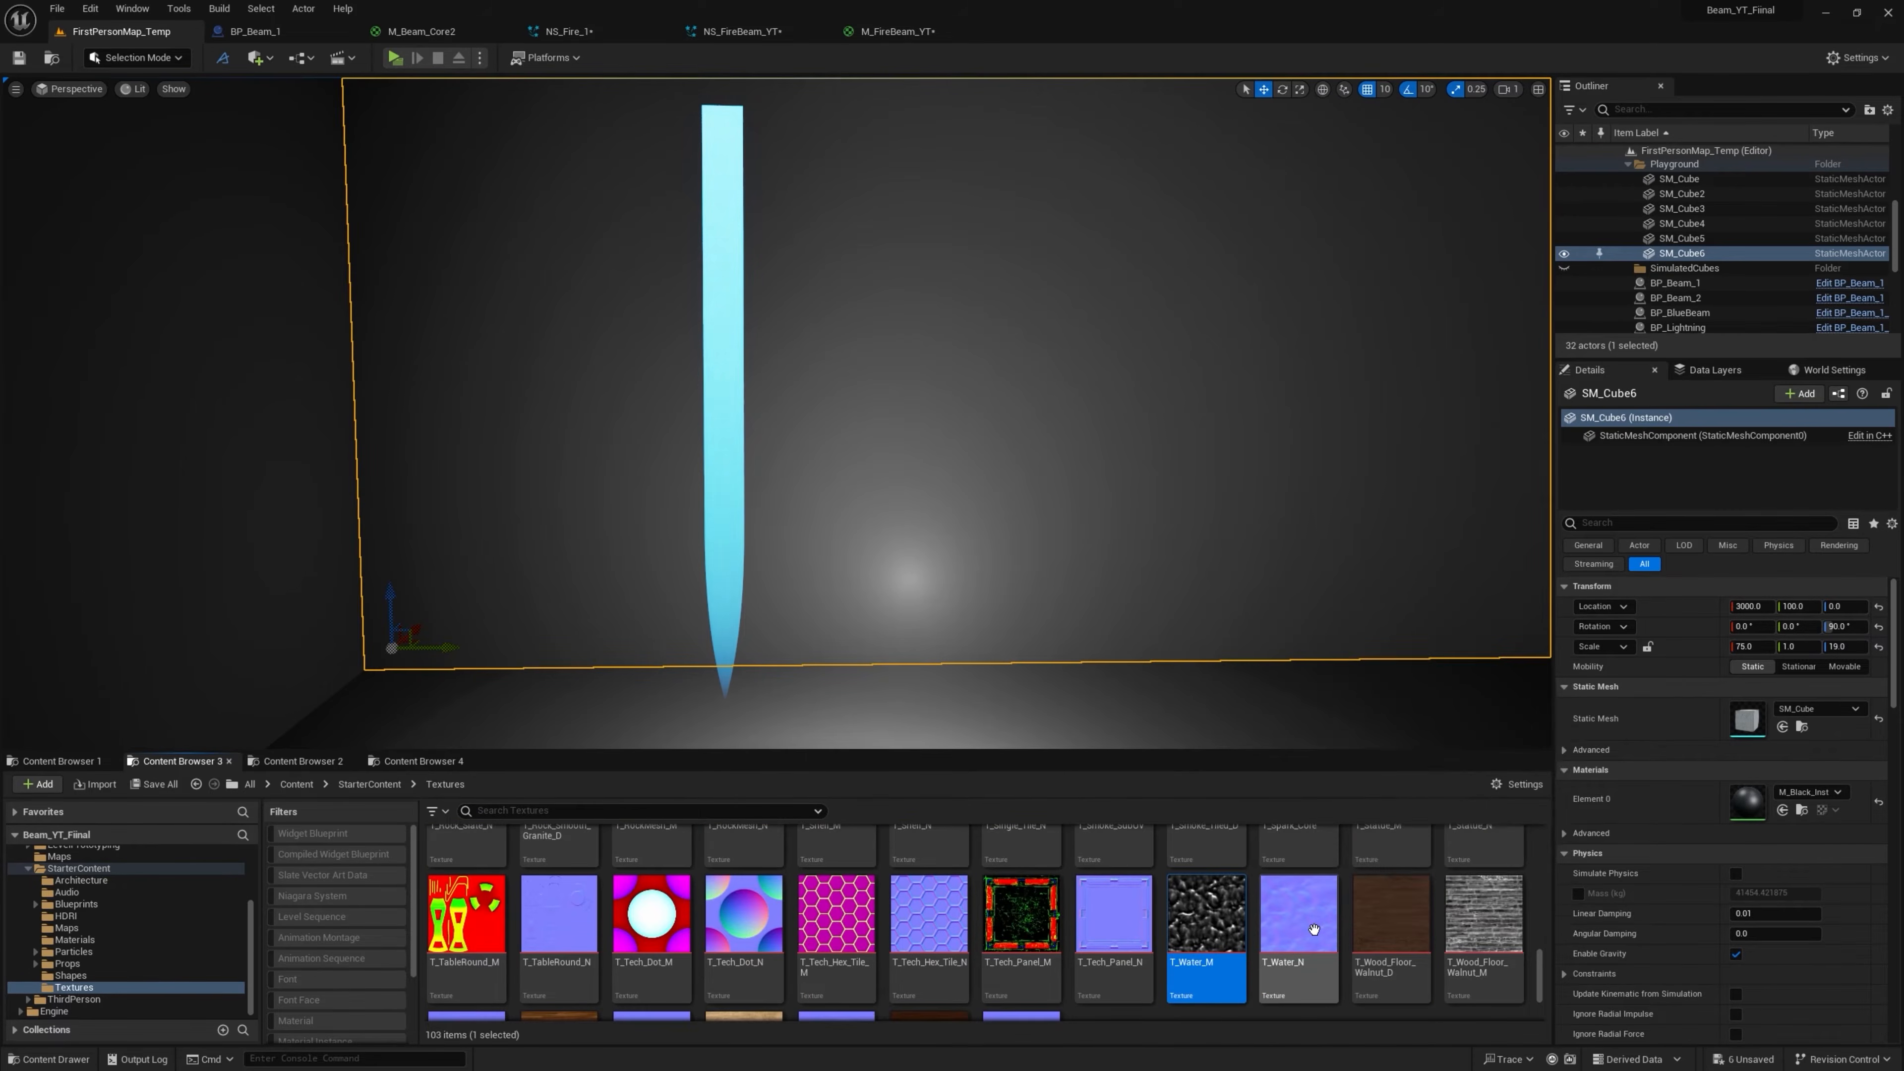
pyautogui.moveTo(1203, 924); pyautogui.dragTo(692, 421)
pyautogui.moveTo(683, 420); pyautogui.dragTo(1022, 442, button='right')
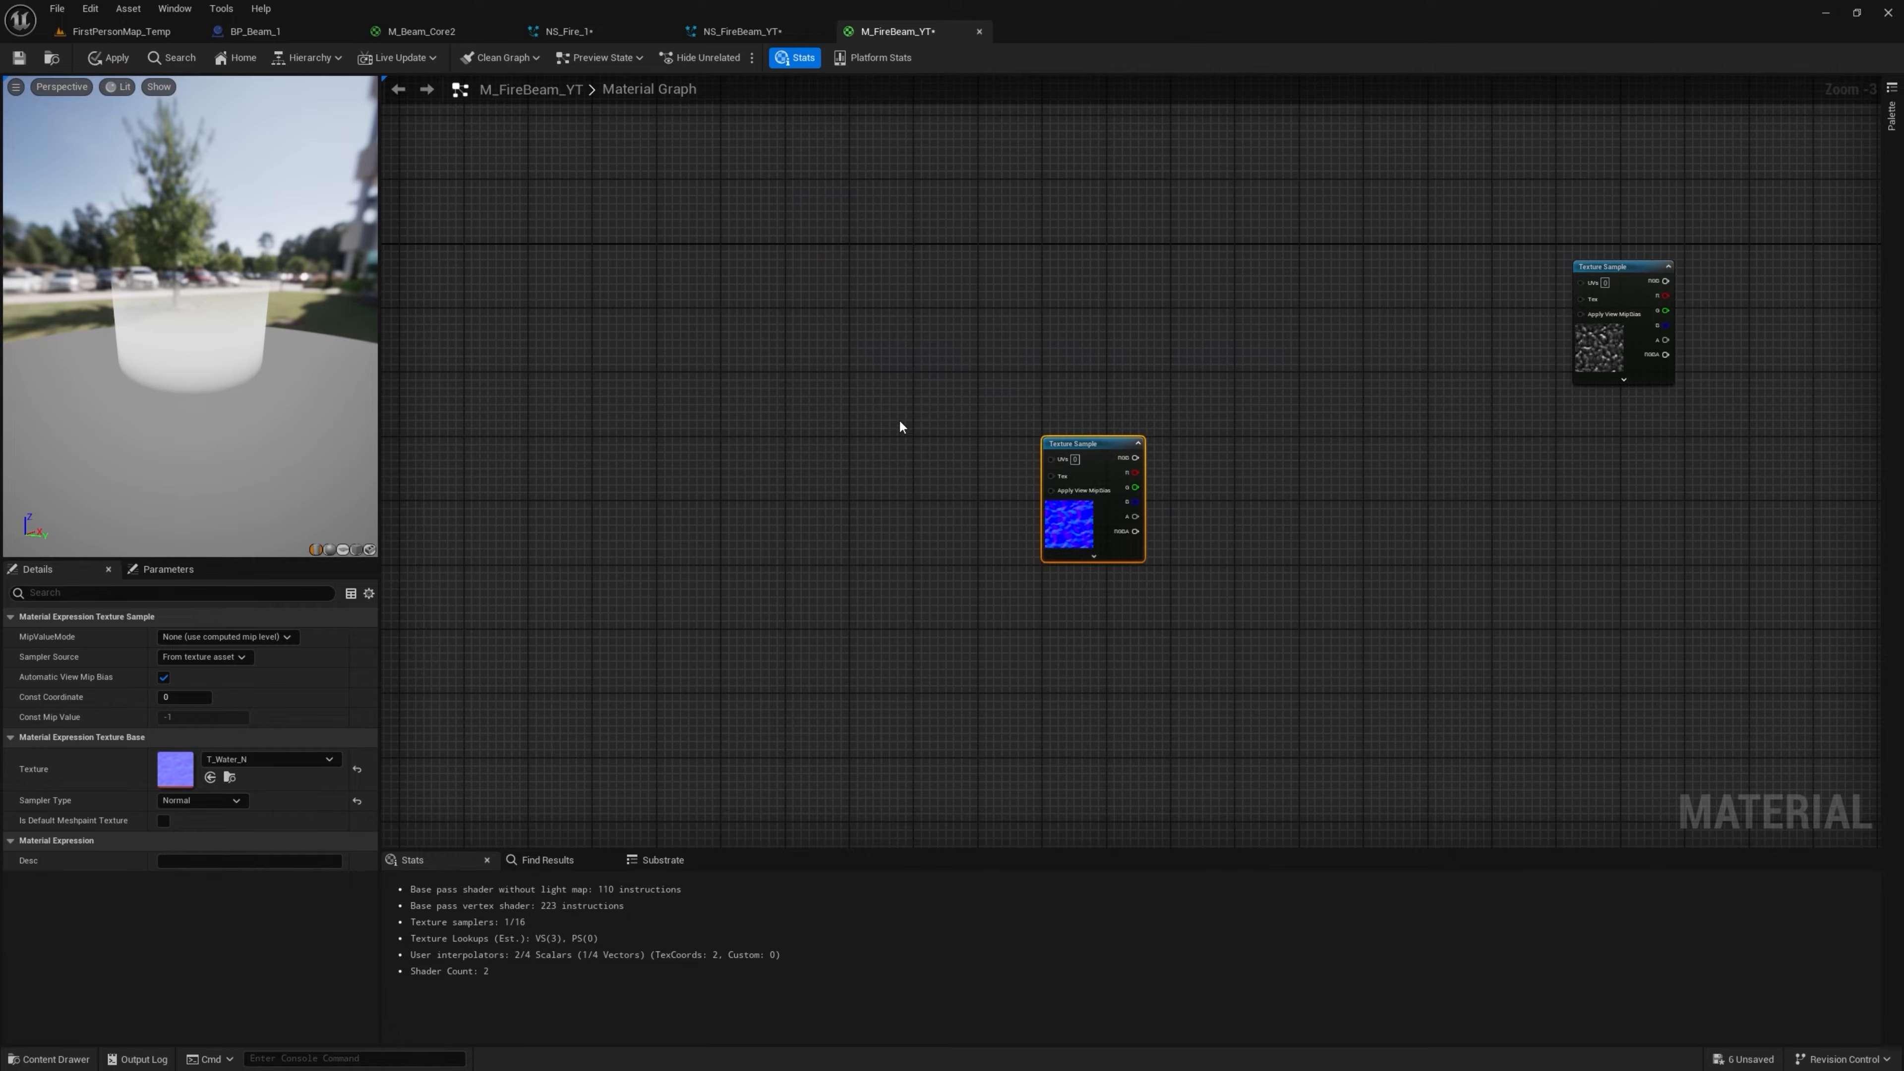
# Add a Panner and a Multiply node with B set to 0.3, chained into the UVs of the T_Water_N sample
pyautogui.click(777, 406)
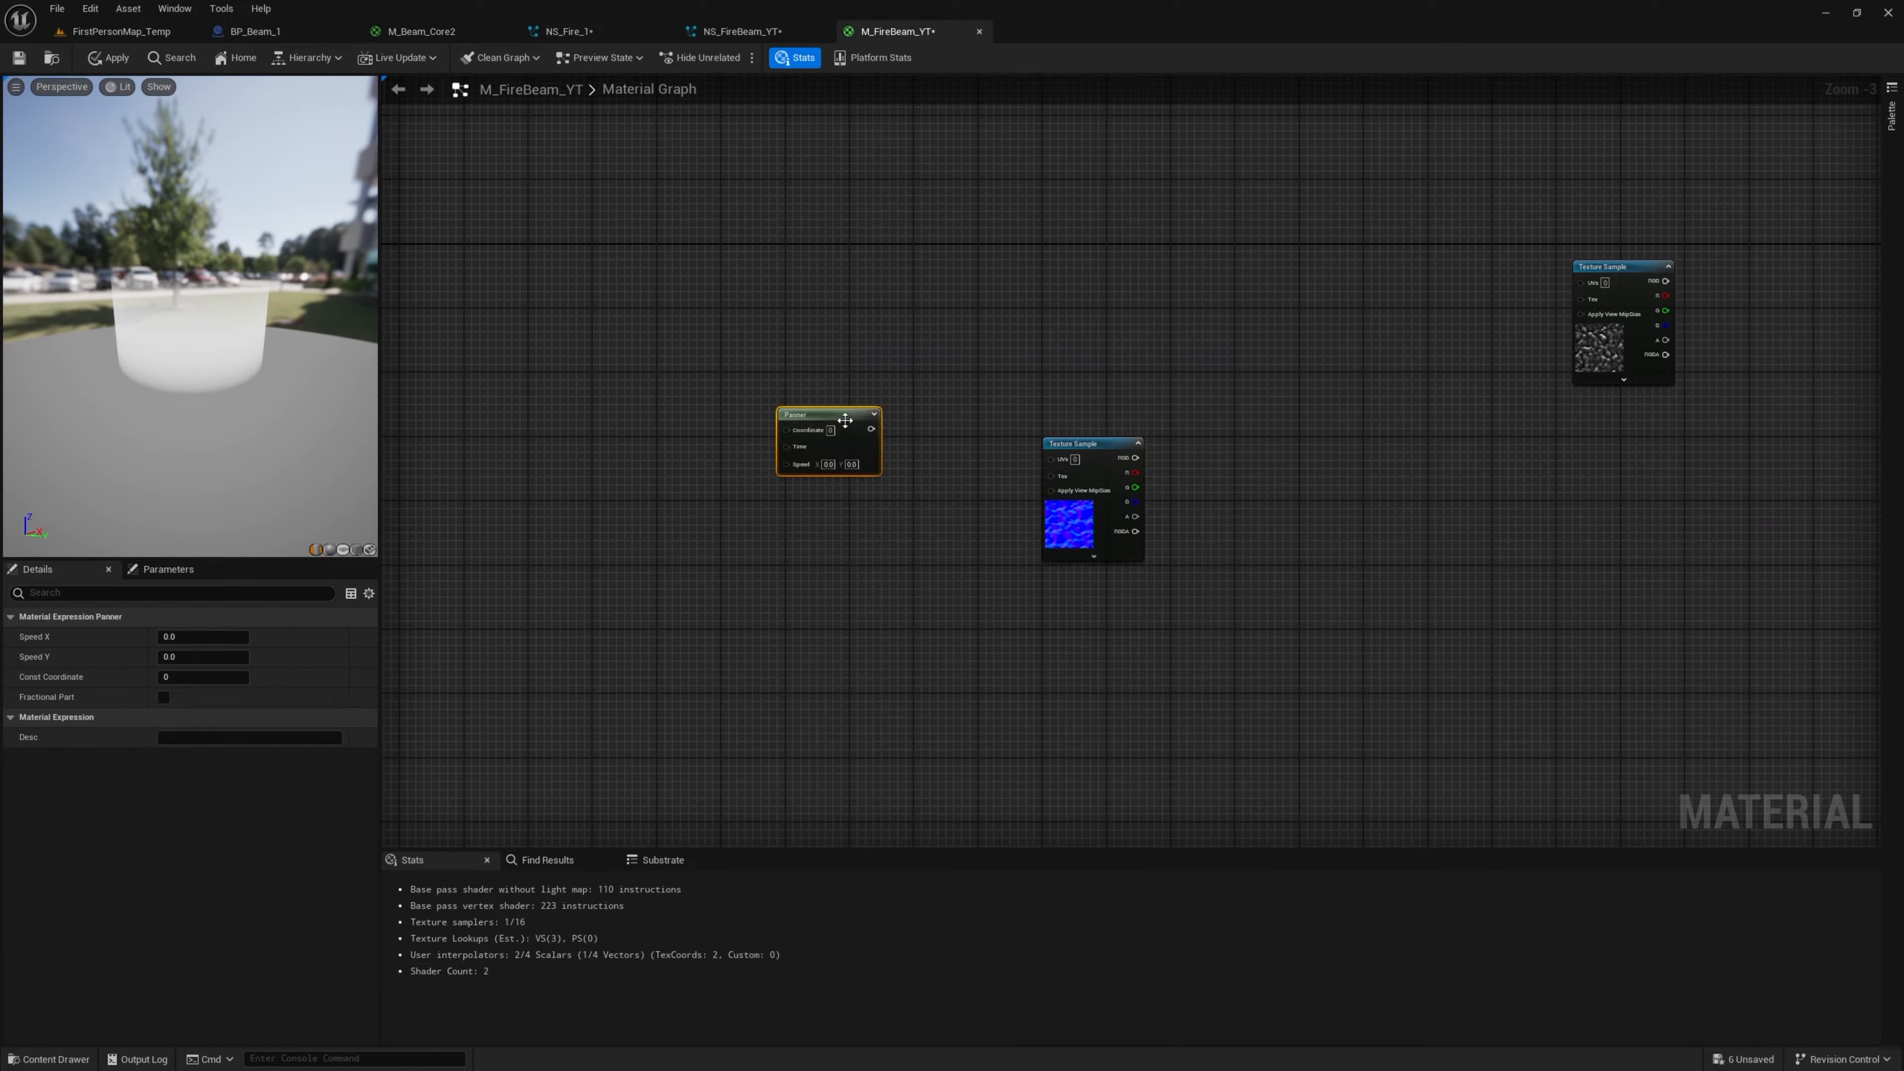
pyautogui.scroll(1, 835, 437)
pyautogui.moveTo(835, 437); pyautogui.dragTo(1080, 459)
pyautogui.click(848, 438)
pyautogui.moveTo(1111, 447); pyautogui.dragTo(1040, 438)
pyautogui.click(872, 468)
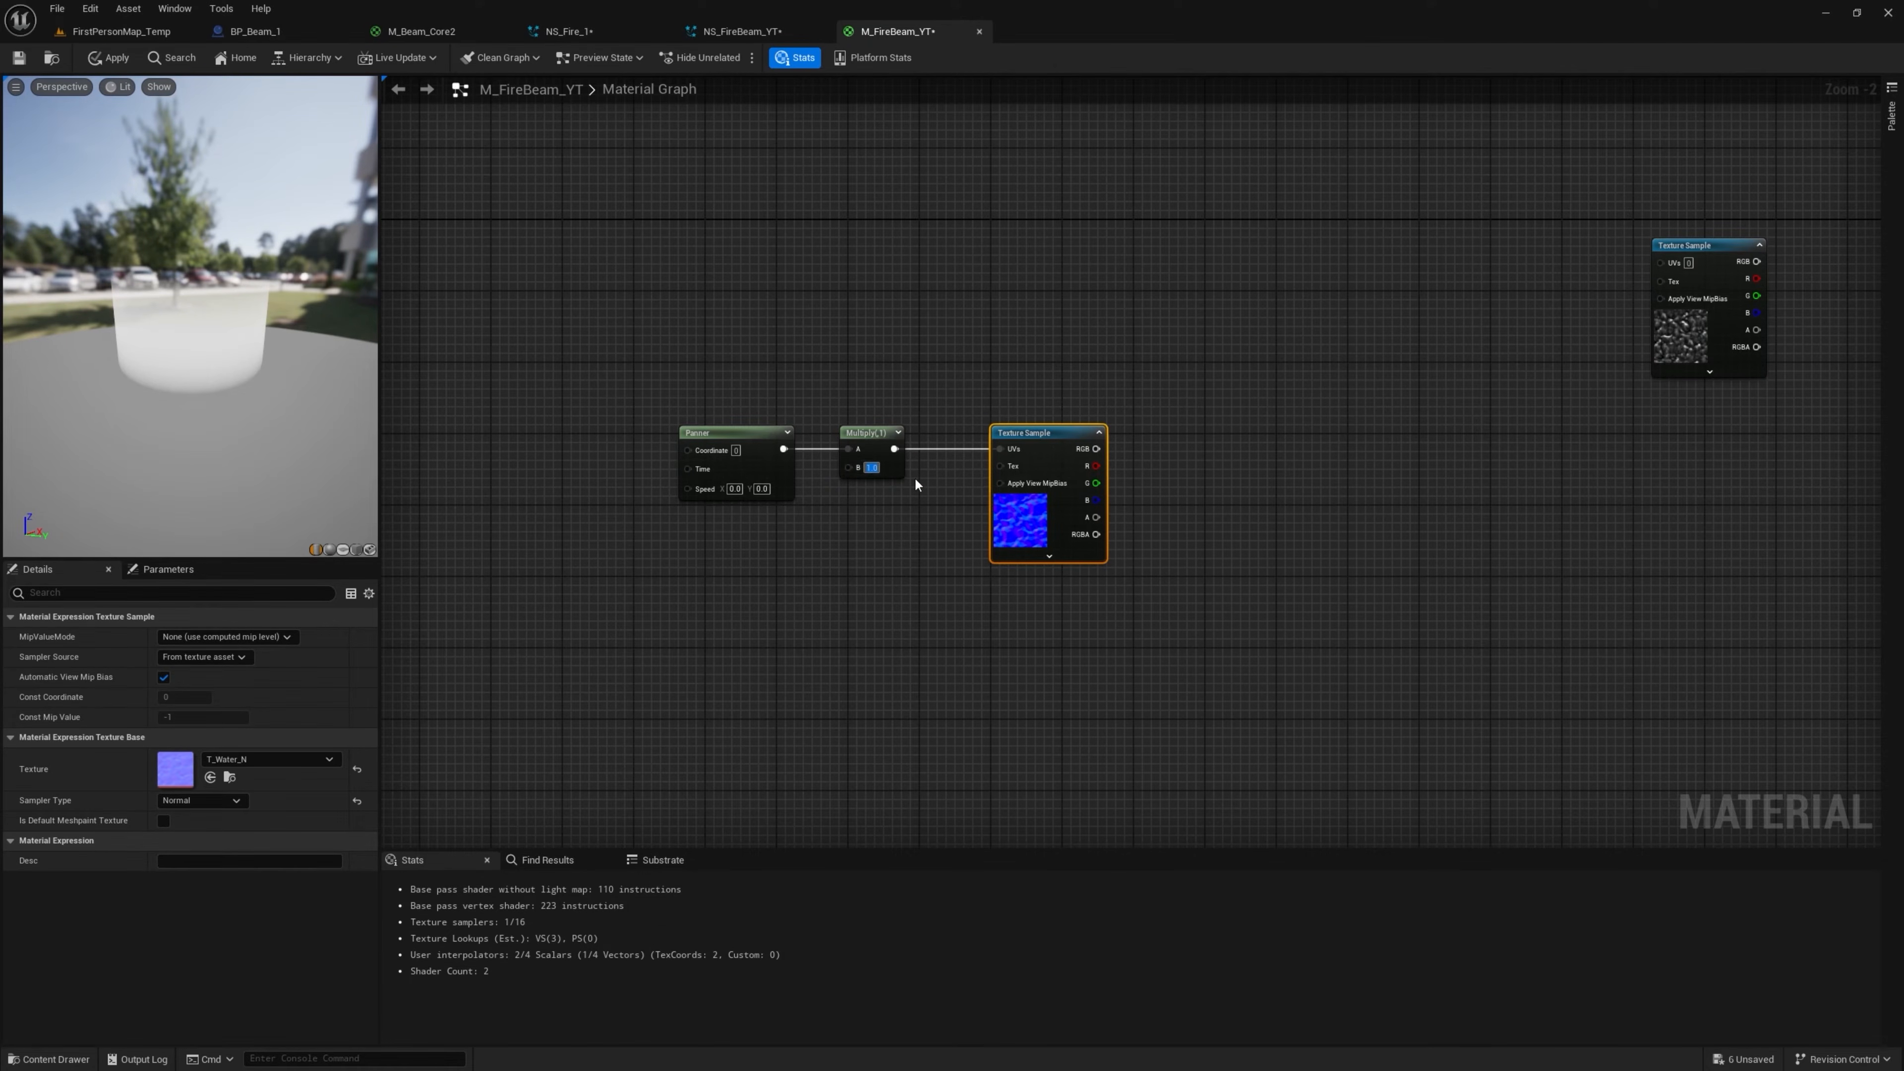
pyautogui.write('0.3')
pyautogui.press('Return')
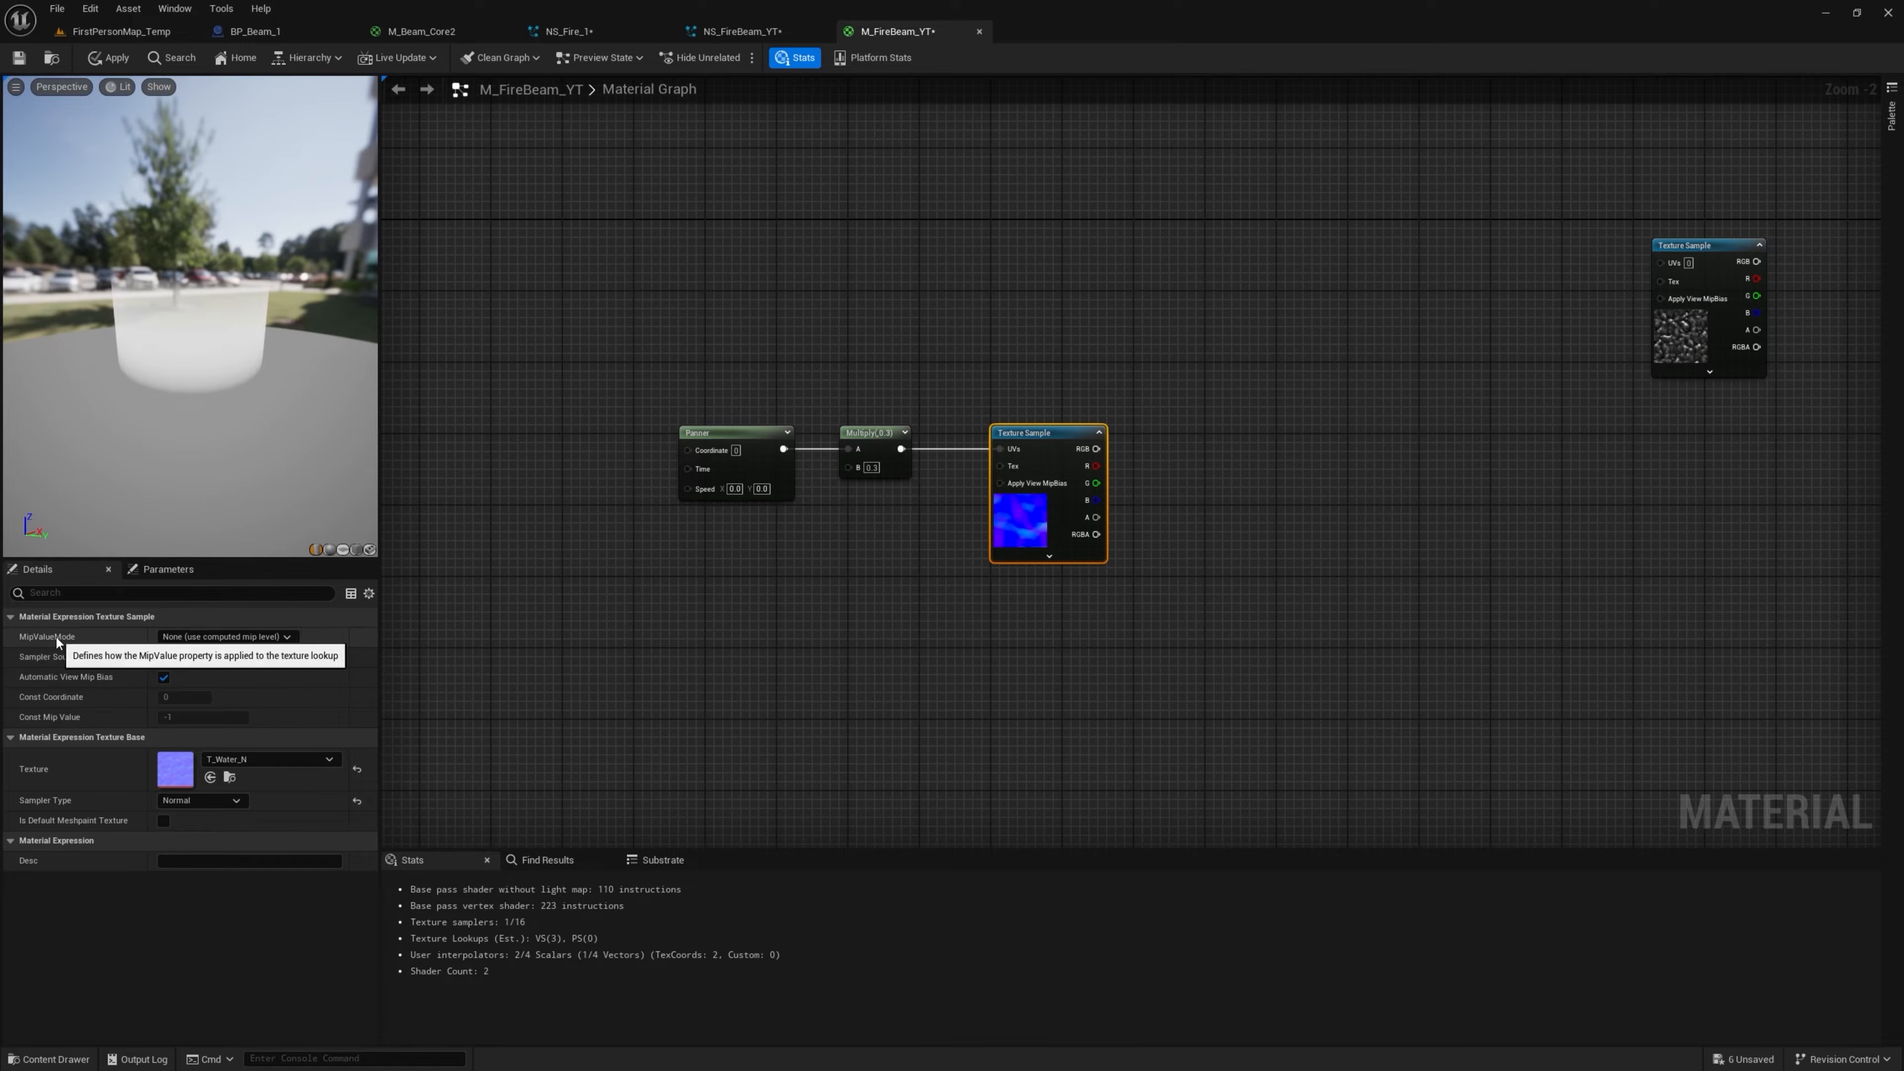
# Set the T_Water_N sample to MipBias with a Const Mip Value of 3, and its Panner's Speed X to -1.2
pyautogui.click(251, 637)
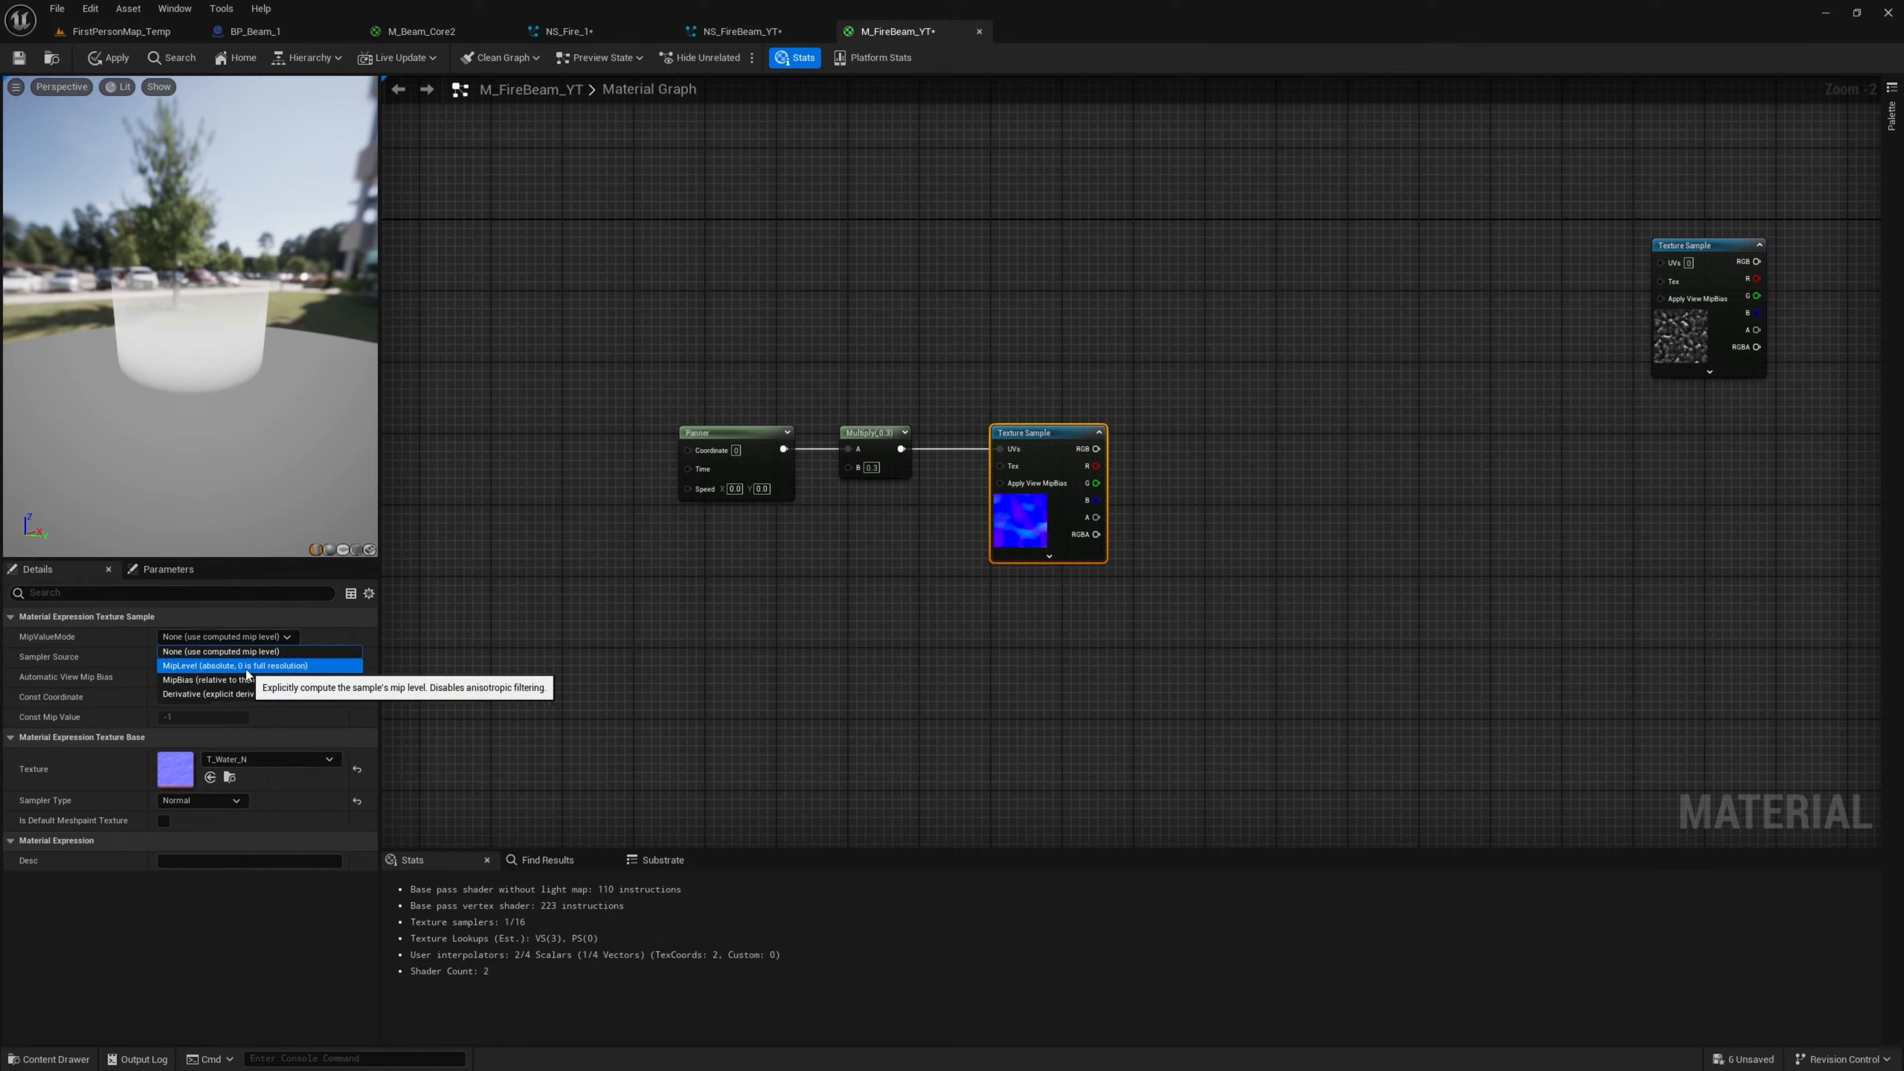
pyautogui.click(270, 681)
pyautogui.click(200, 719)
pyautogui.write('3')
pyautogui.press('Return')
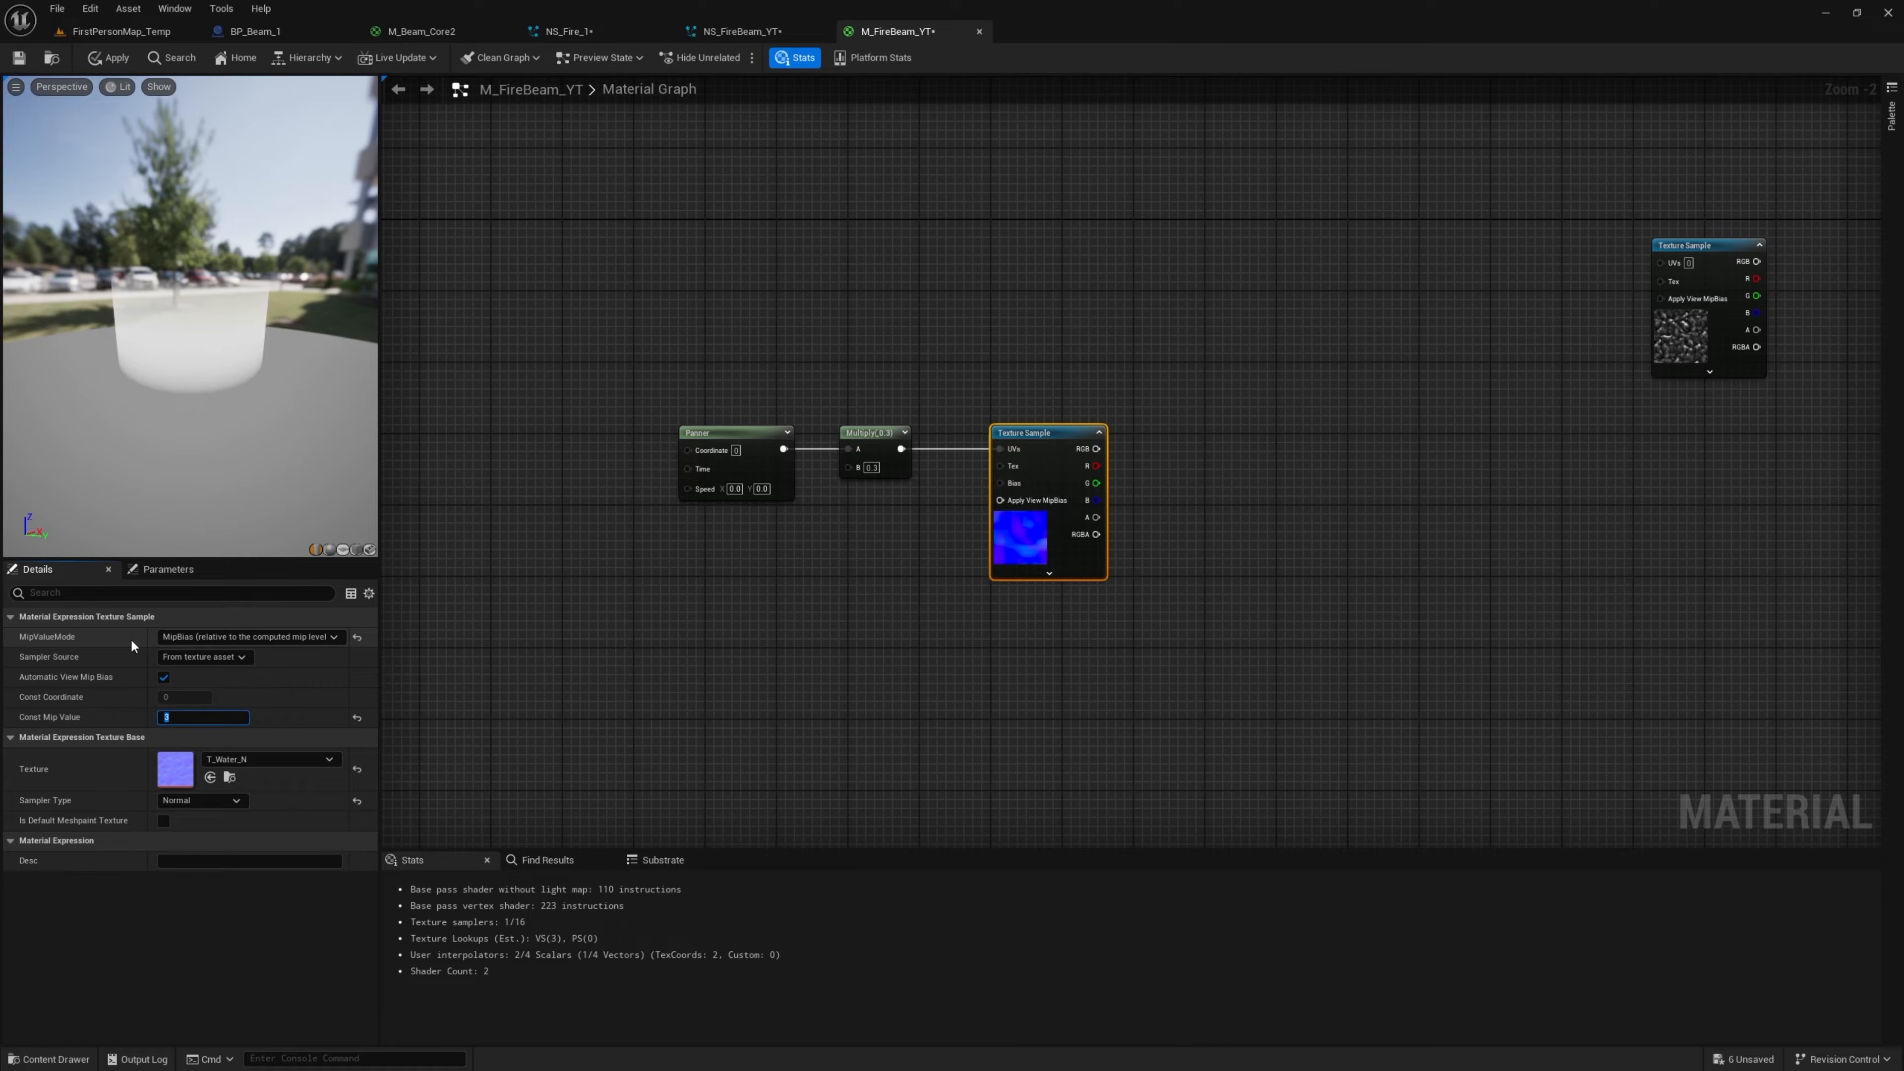
pyautogui.scroll(-5, 201, 319)
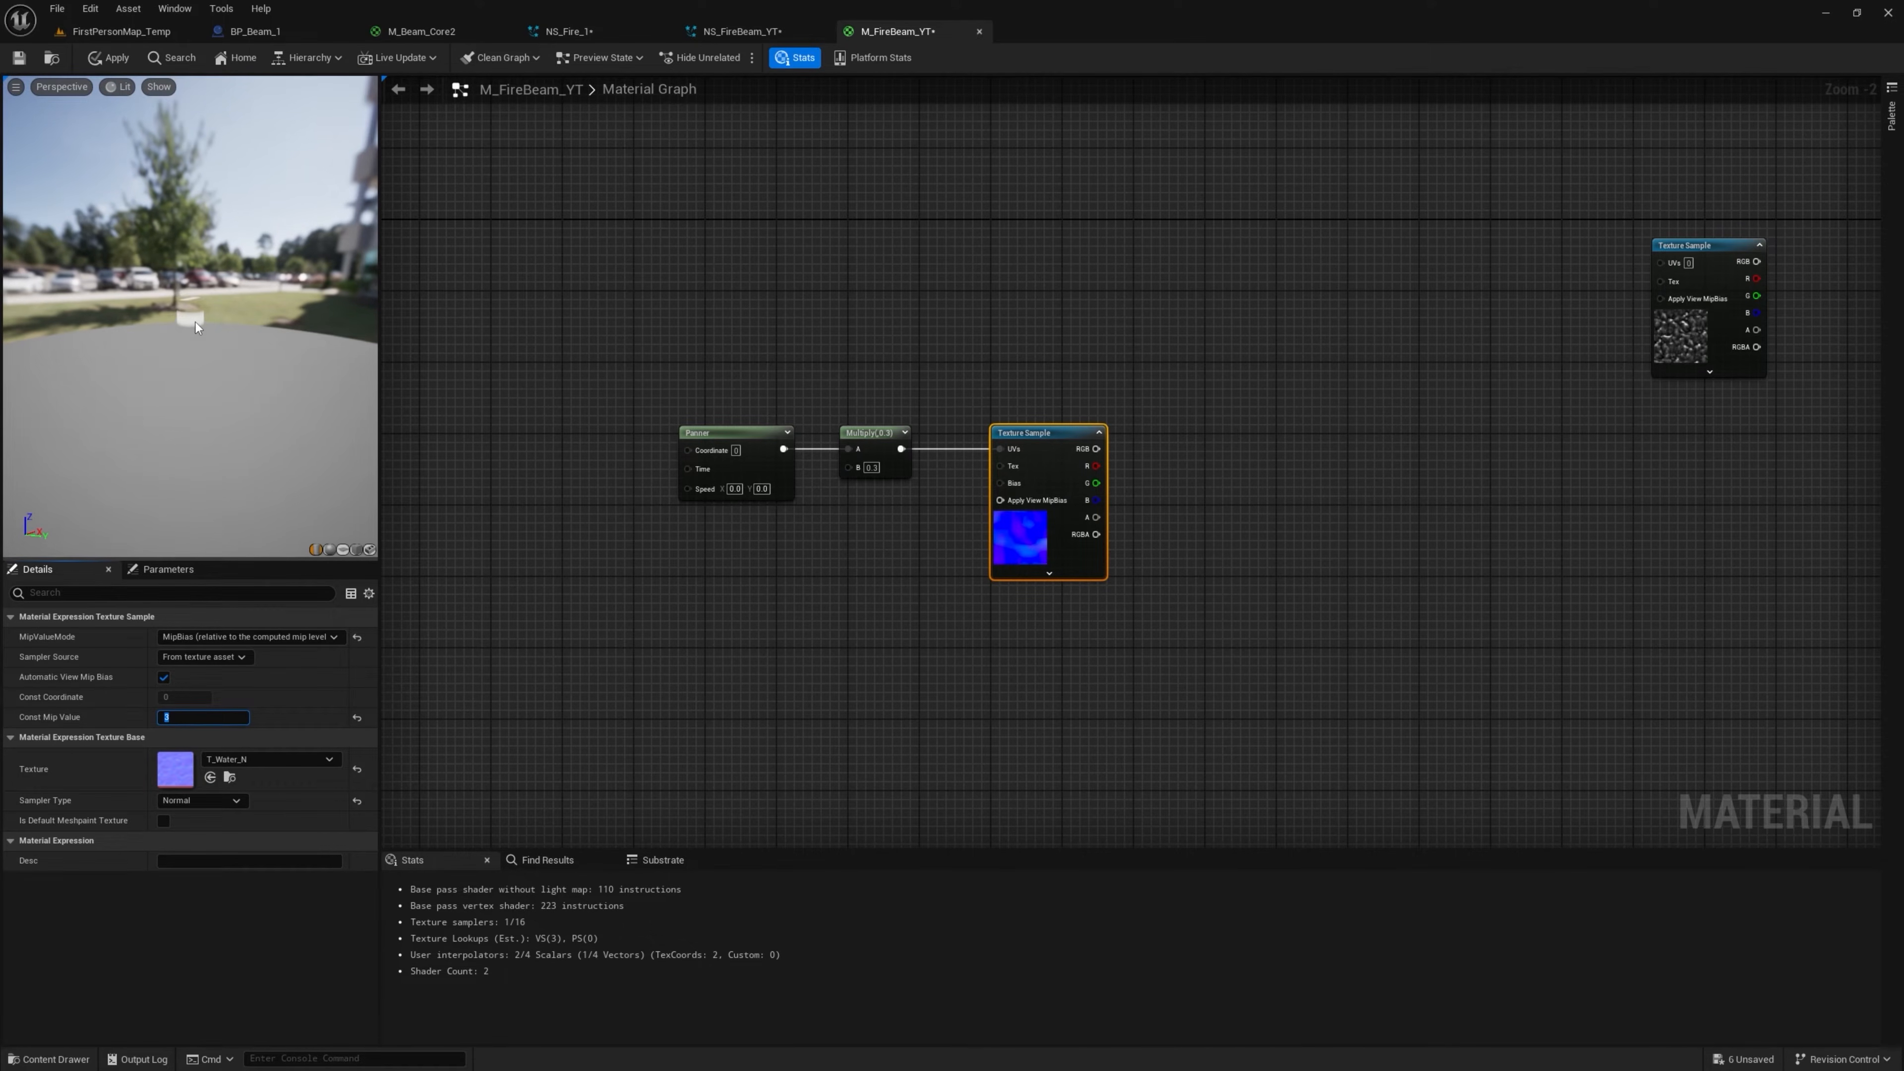
pyautogui.scroll(5, 195, 322)
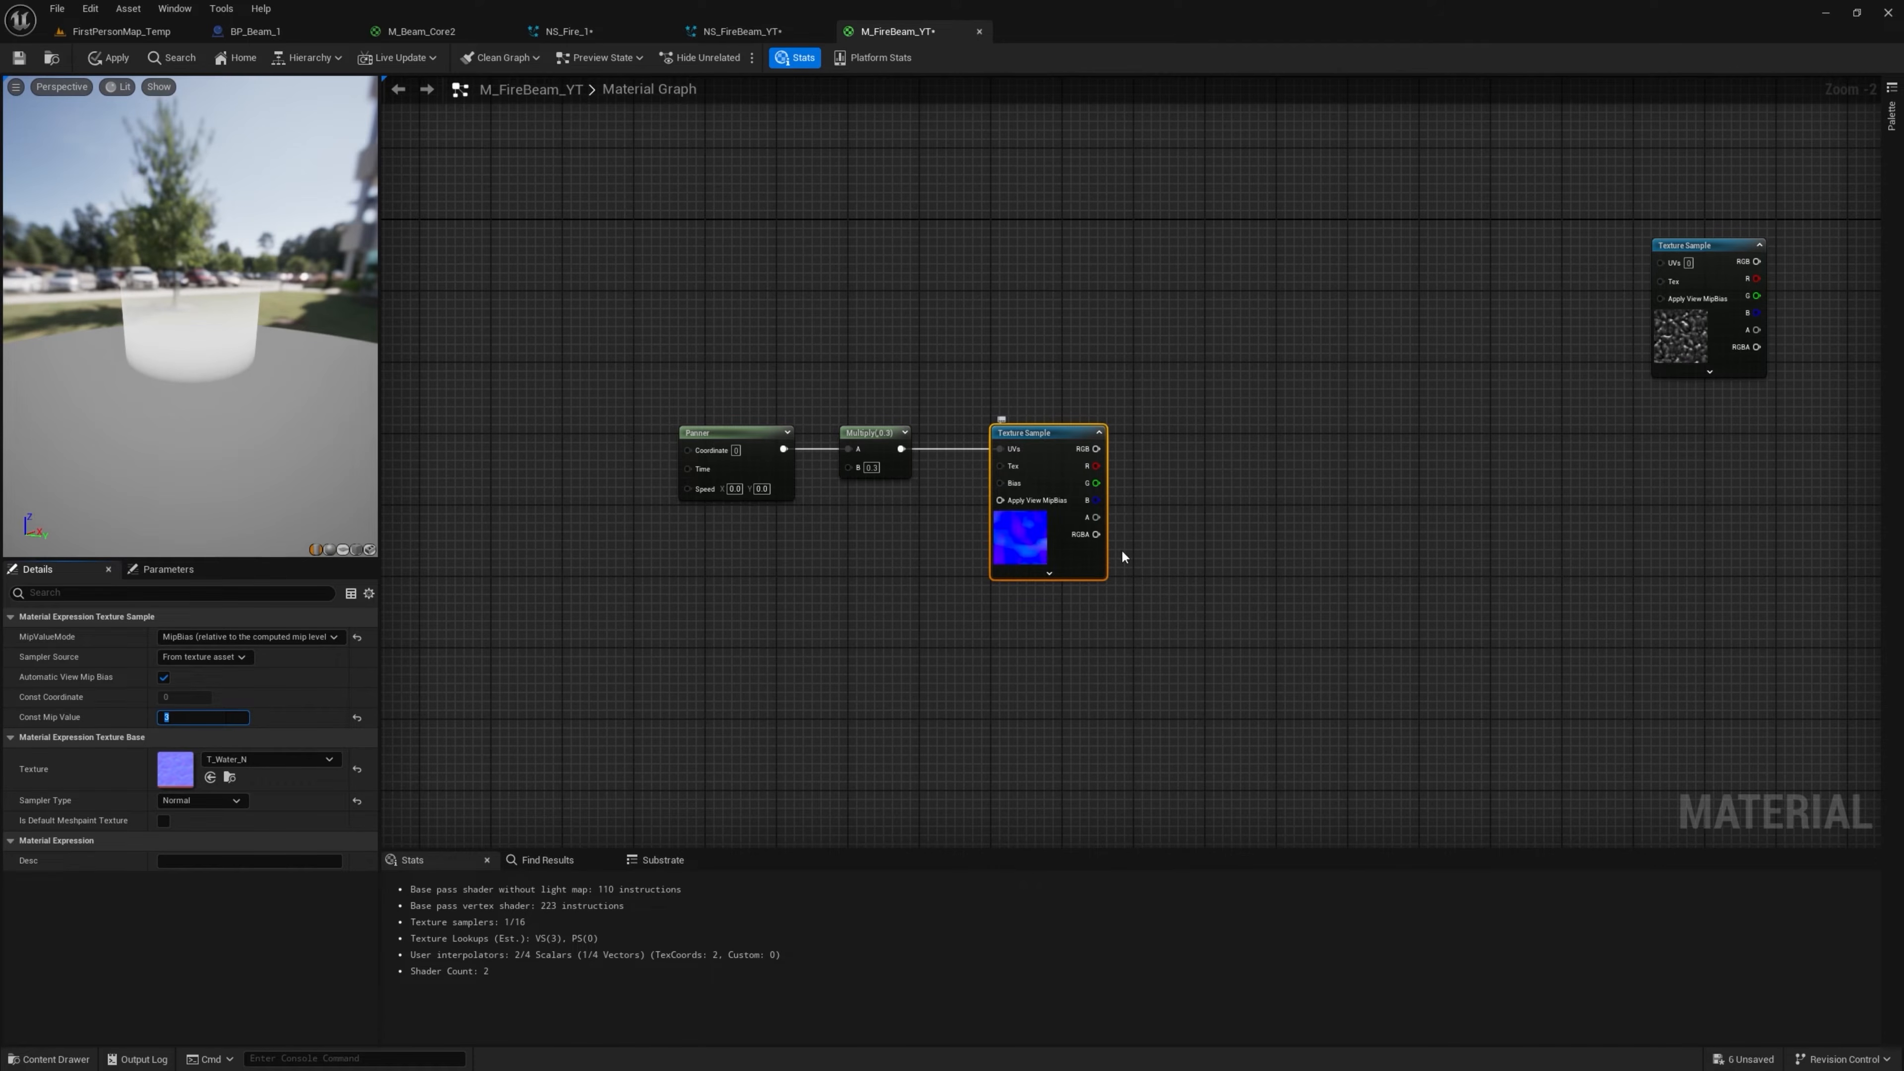
pyautogui.moveTo(990, 523); pyautogui.dragTo(1033, 467, button='right')
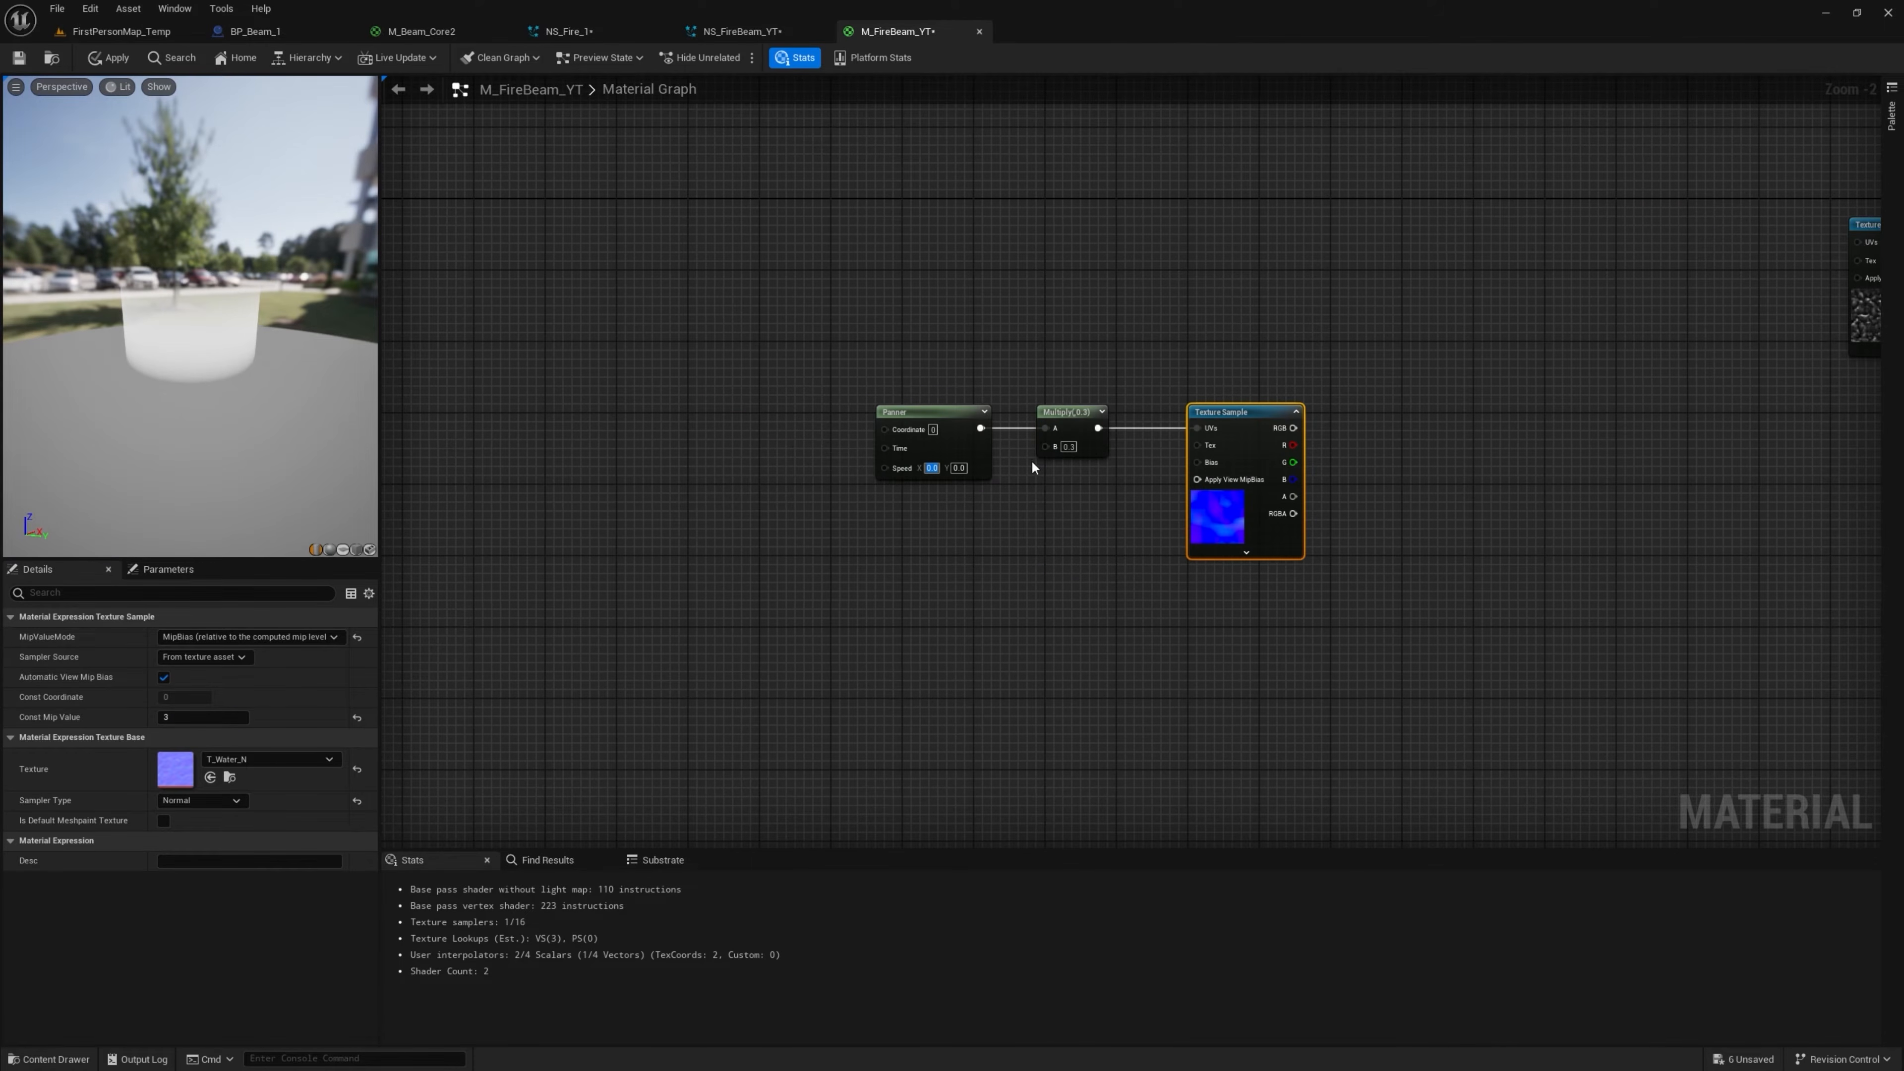
pyautogui.write('-1.2')
# Add a TexCoord and an Add node, feeding TexCoord into A and the T_Water_N RGB output into B
pyautogui.moveTo(1453, 251); pyautogui.dragTo(1195, 307, button='right')
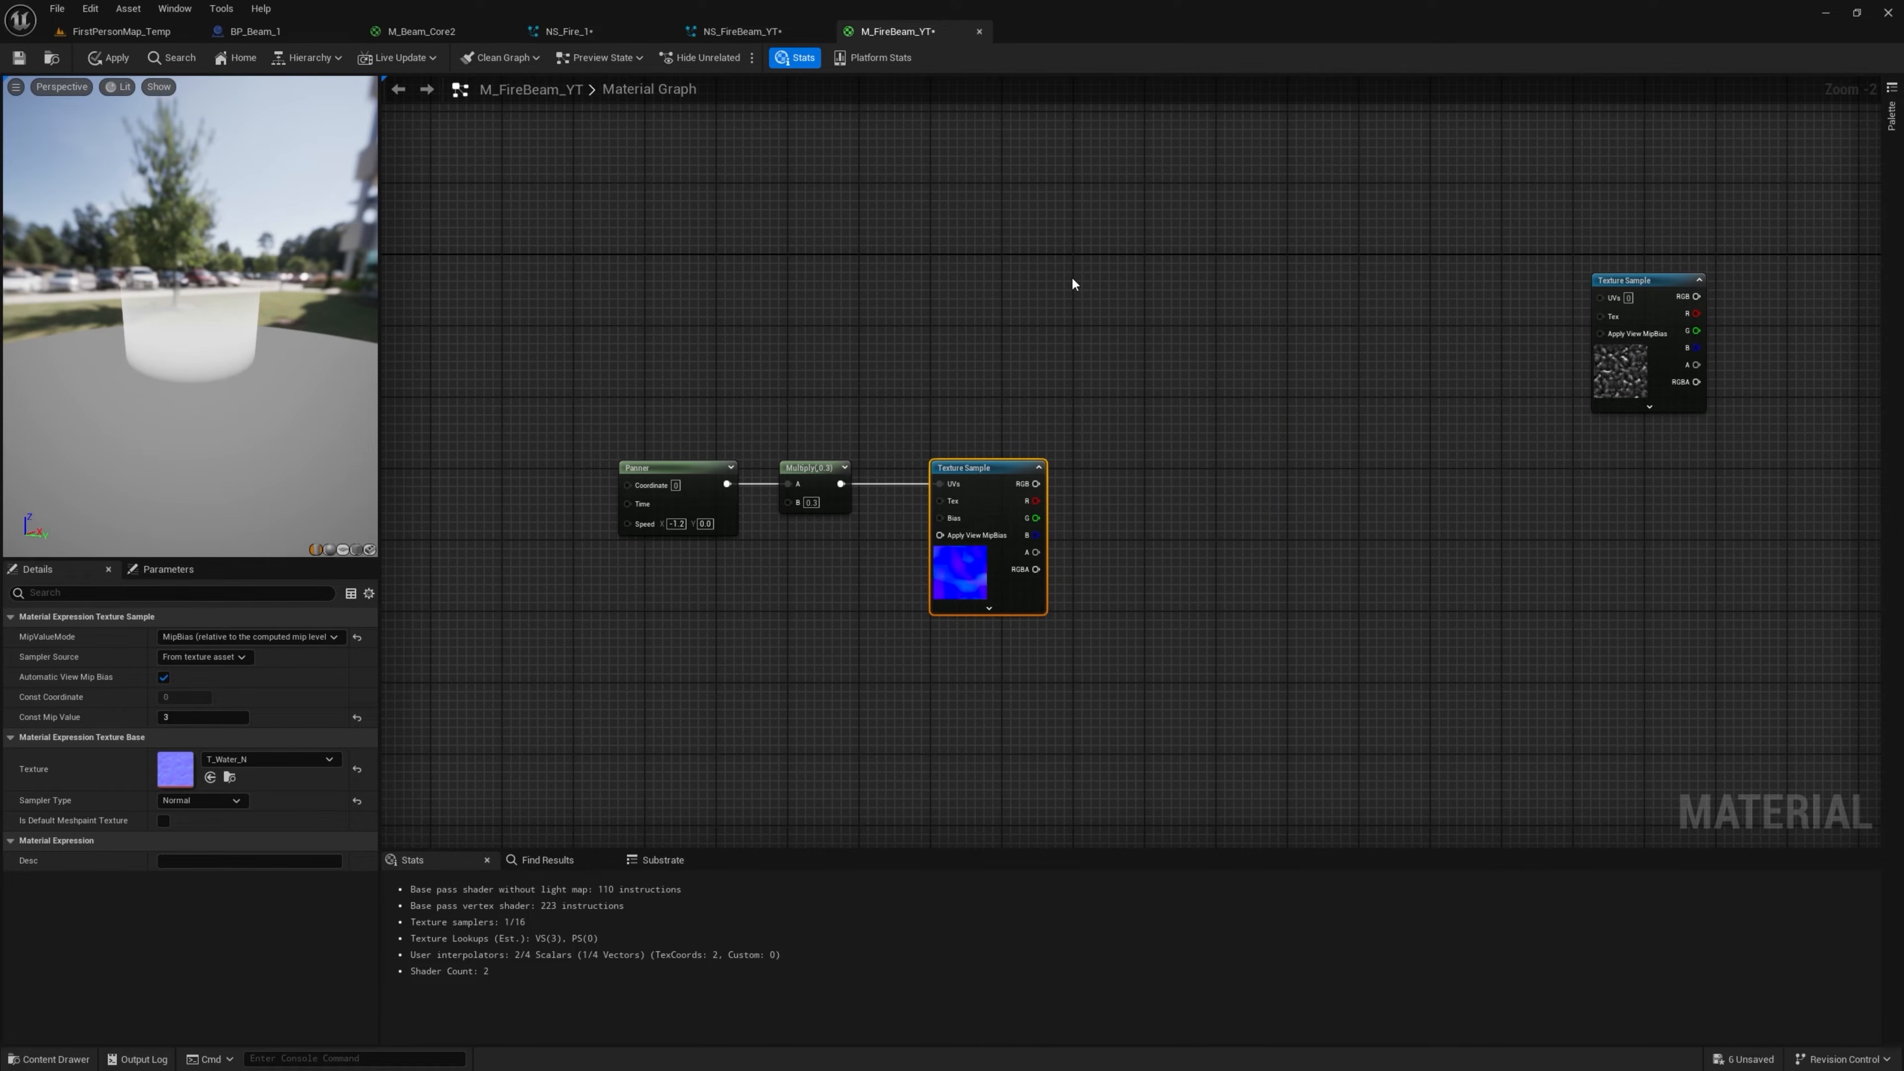
pyautogui.click(1071, 283)
pyautogui.click(1222, 271)
pyautogui.moveTo(1122, 271); pyautogui.dragTo(1235, 279)
pyautogui.moveTo(1043, 483); pyautogui.dragTo(1360, 443)
pyautogui.moveTo(1678, 286); pyautogui.dragTo(1535, 250)
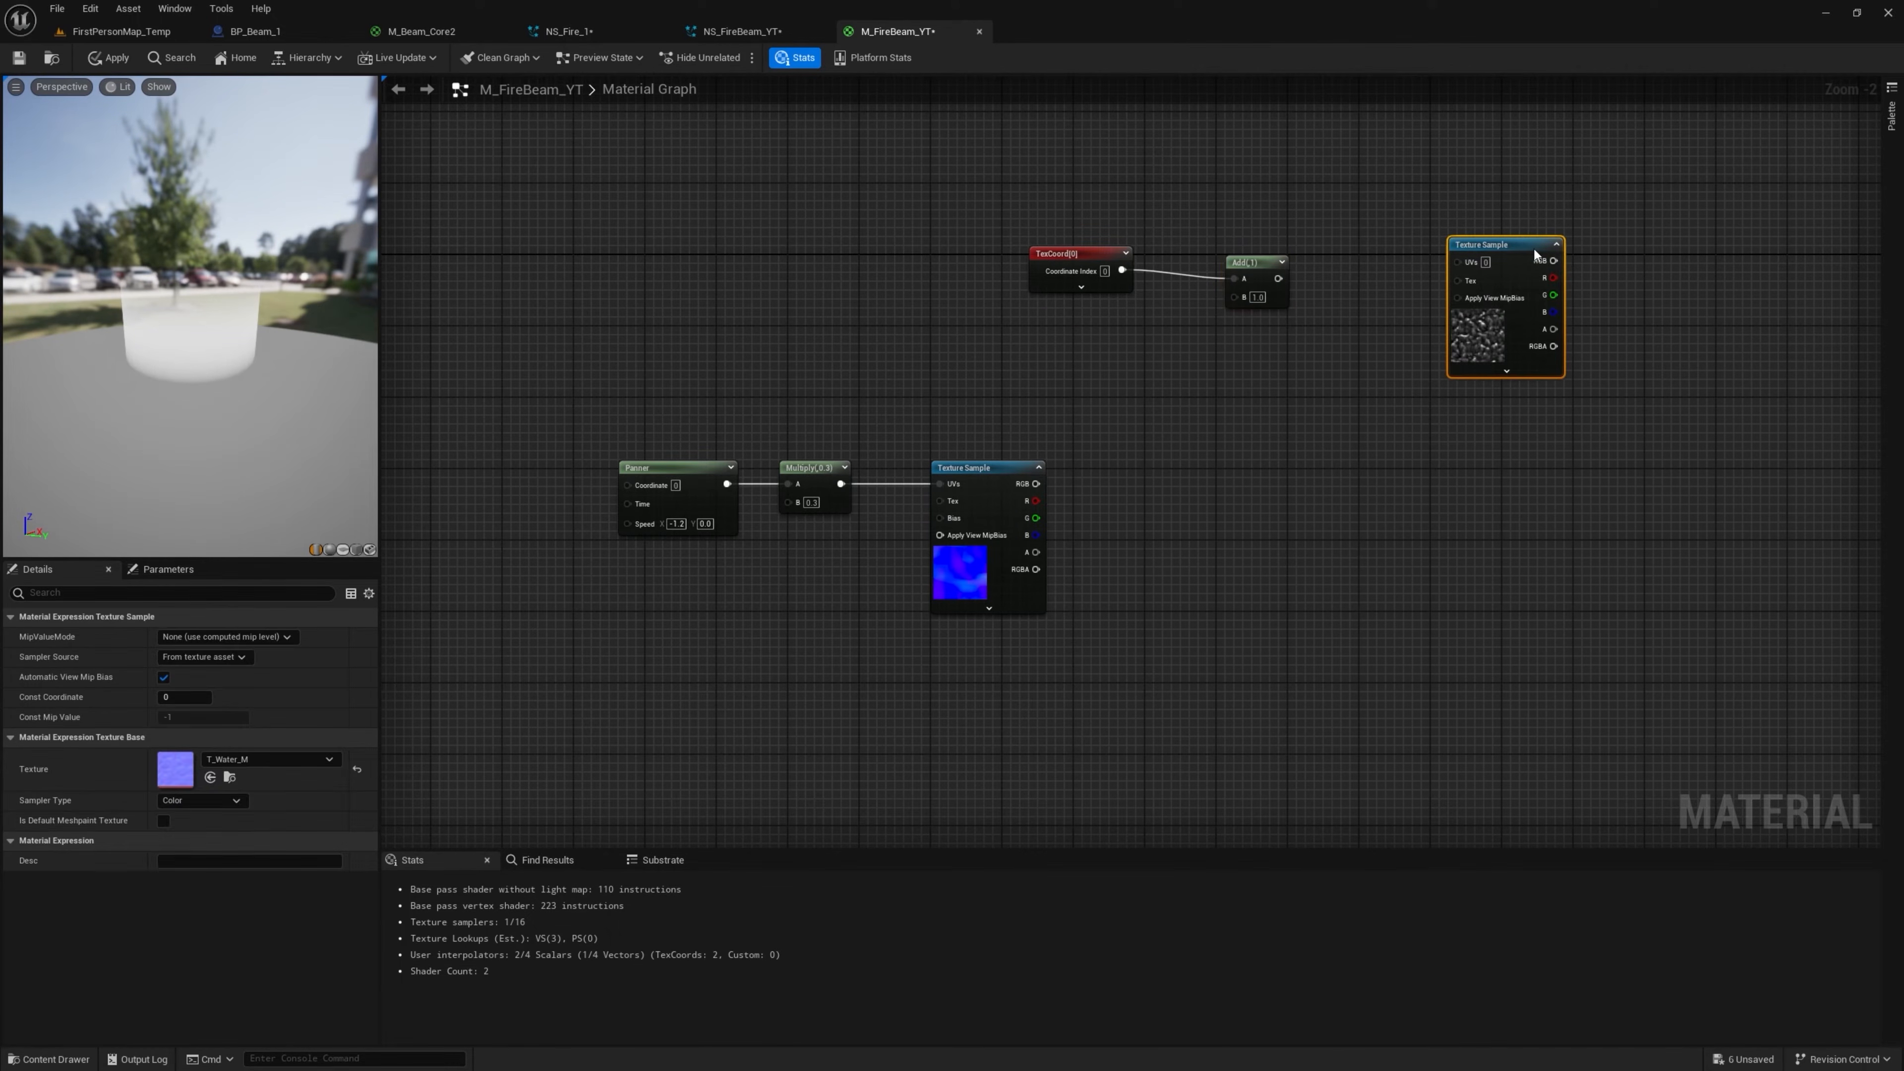
pyautogui.moveTo(1038, 484); pyautogui.dragTo(1238, 297)
pyautogui.moveTo(927, 642); pyautogui.dragTo(707, 683, button='right')
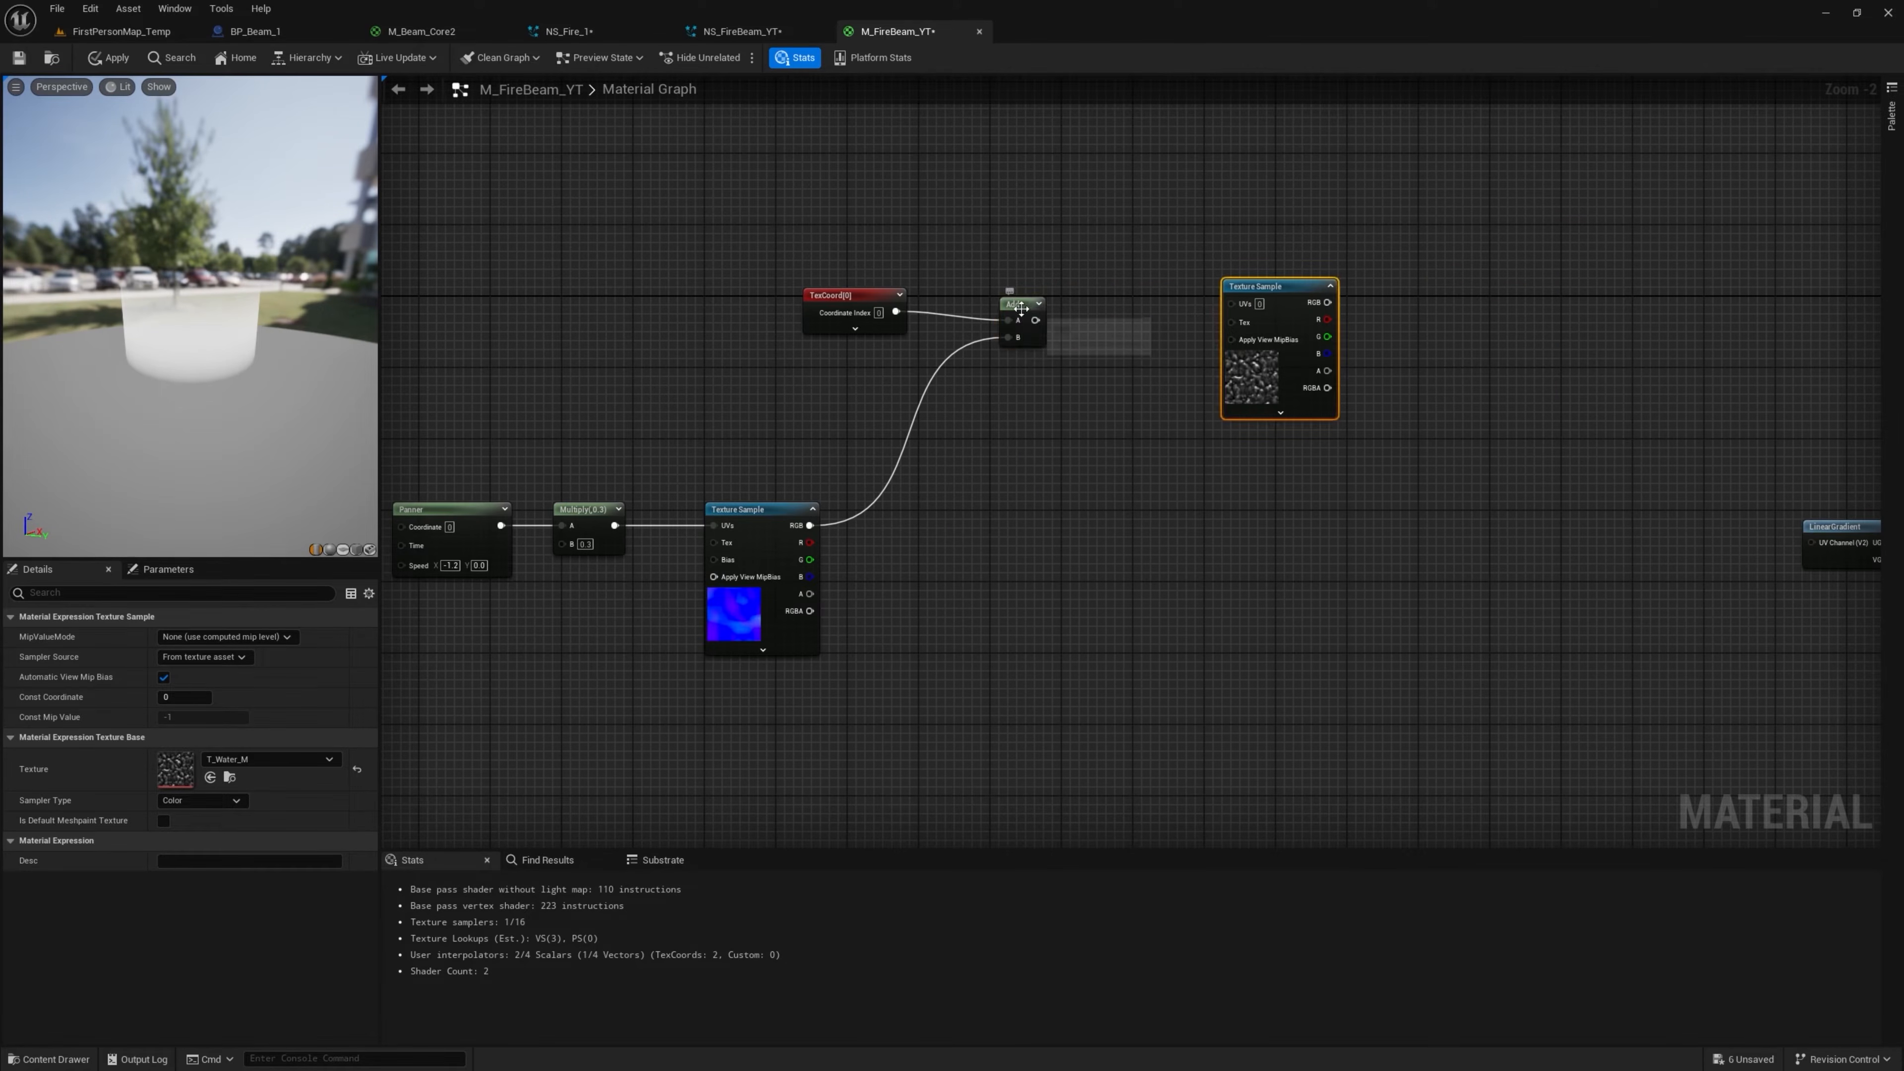
# Preview the output of the Add node that combines TexCoord and T_Water_N, and stop the preview
pyautogui.rightClick(1021, 308)
pyautogui.click(1050, 335)
pyautogui.rightClick(1027, 307)
pyautogui.click(1076, 329)
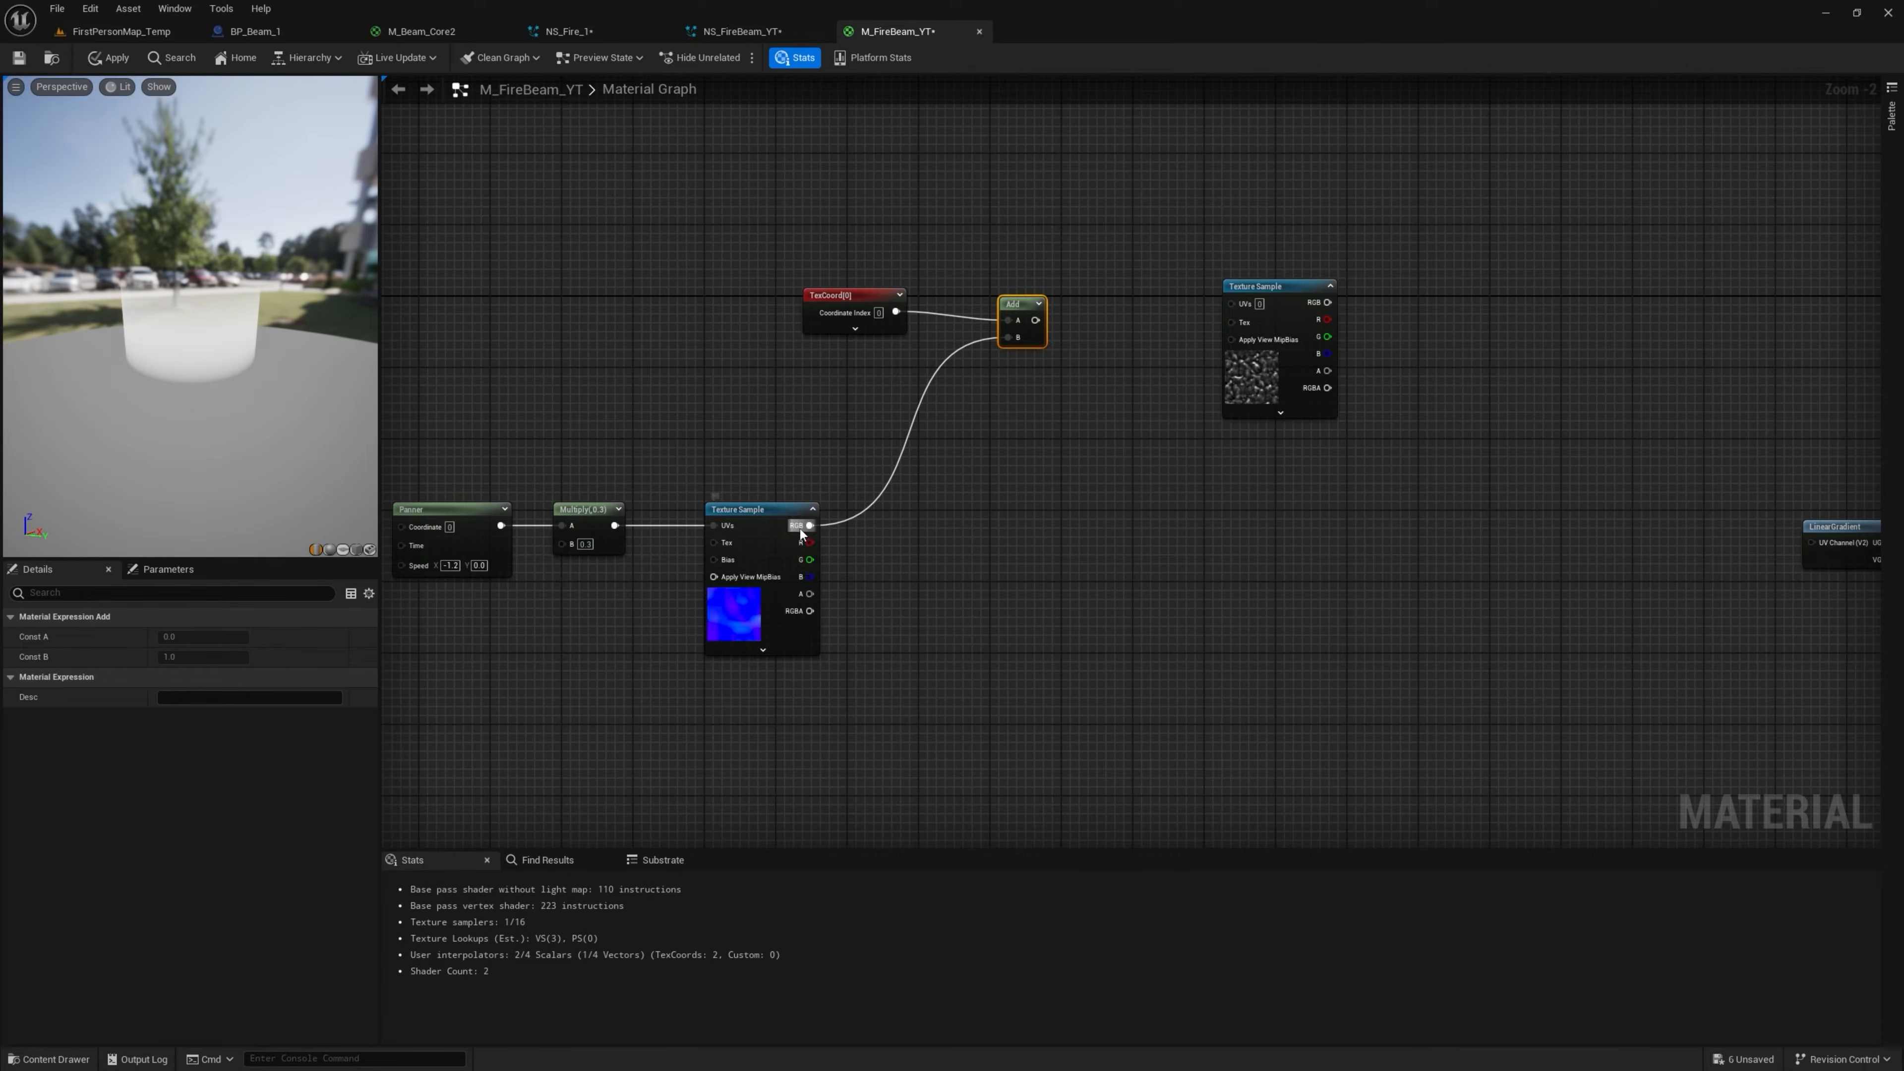
# Insert a Mask (R G) node between the T_Water_N RGB output and input B of the Add node
pyautogui.moveTo(899, 298); pyautogui.dragTo(835, 270)
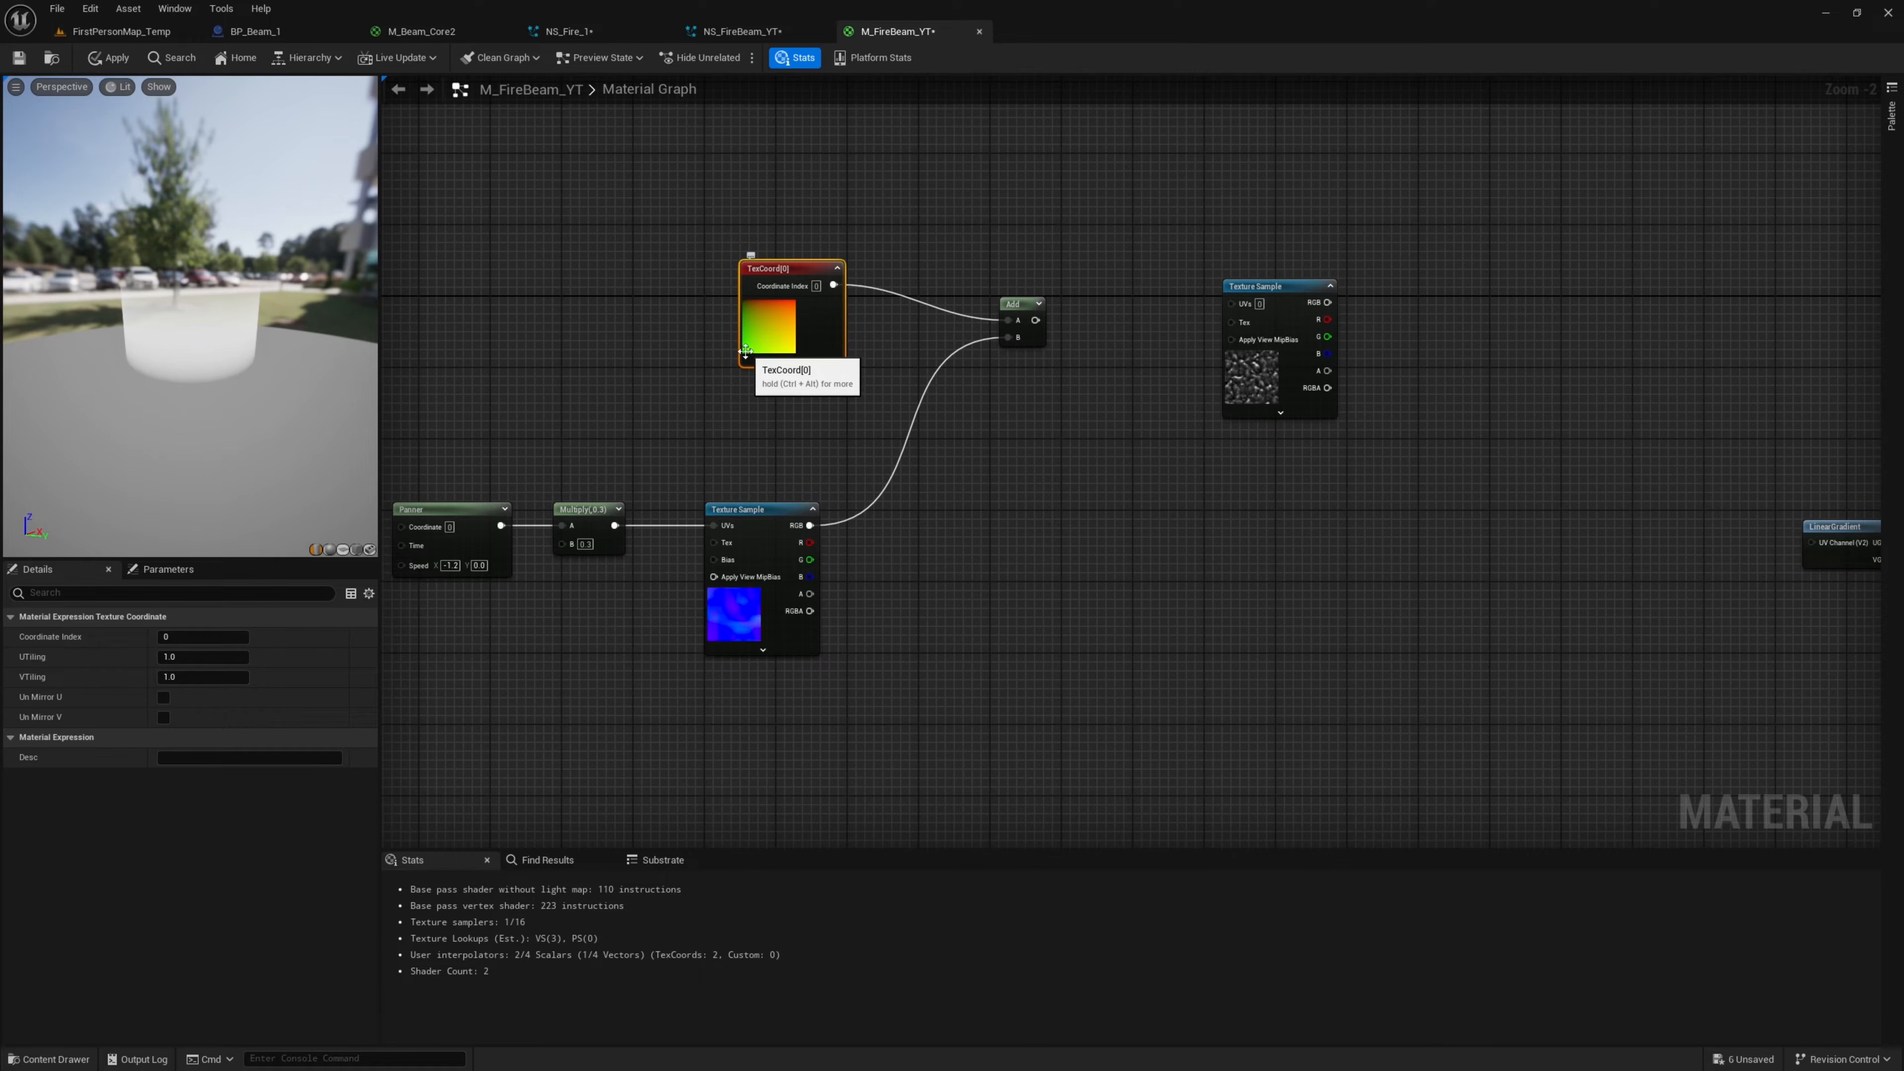
pyautogui.moveTo(1016, 309); pyautogui.dragTo(1060, 273)
pyautogui.moveTo(810, 525); pyautogui.dragTo(921, 474)
pyautogui.write('mask')
pyautogui.click(933, 598)
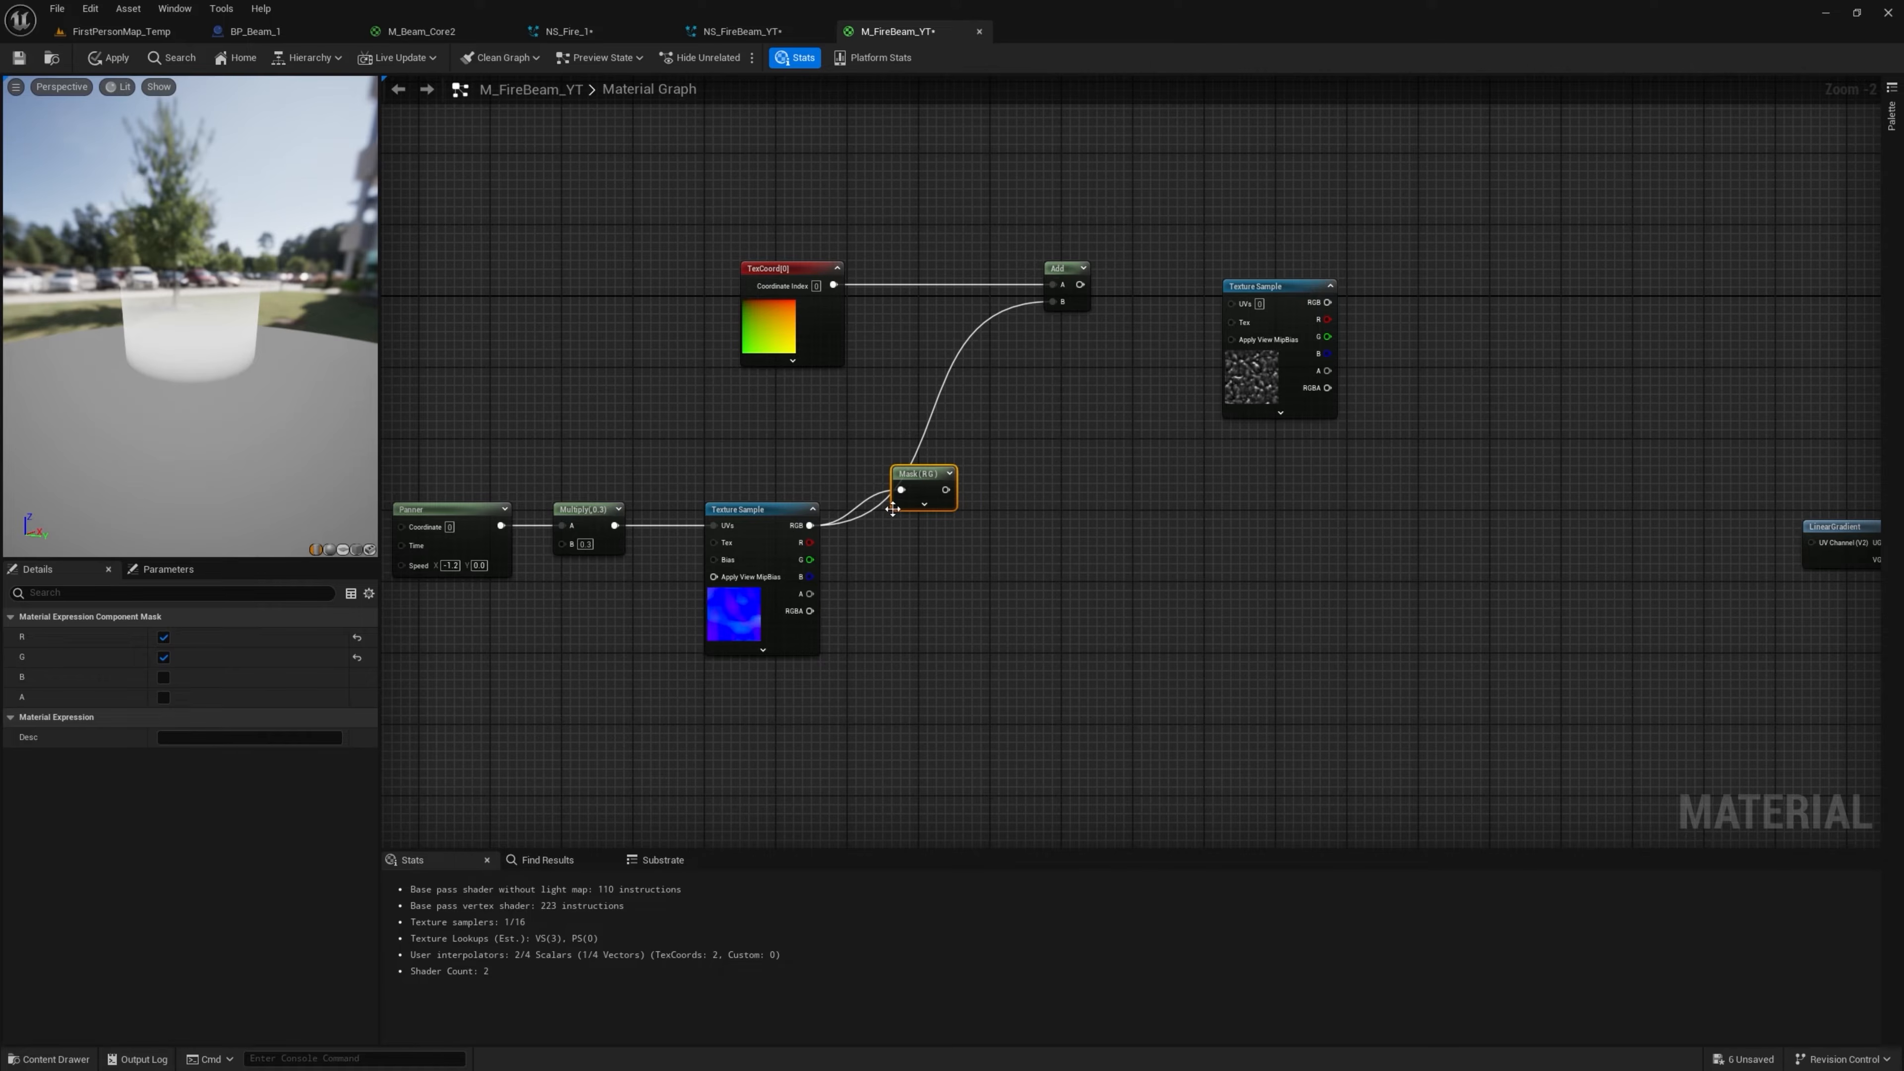
pyautogui.moveTo(945, 490); pyautogui.dragTo(1056, 303)
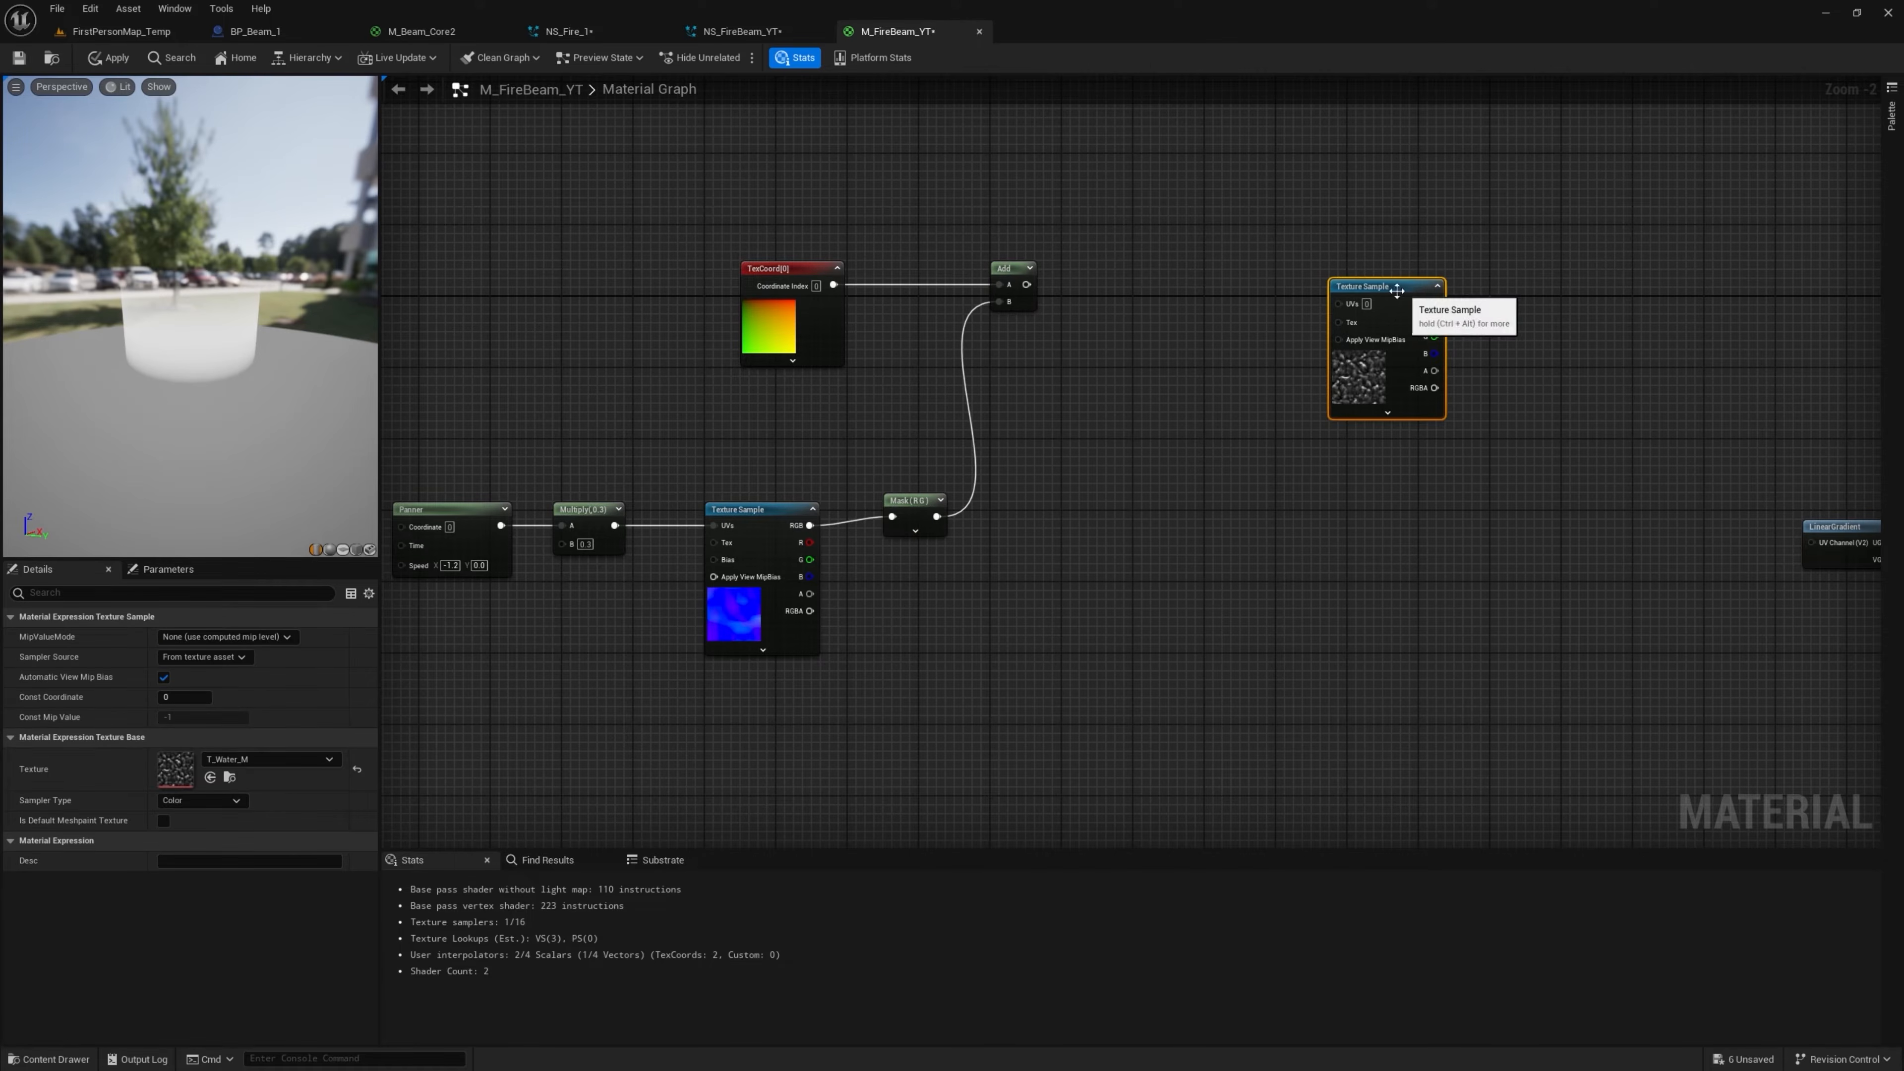
# Add a Panner with Speed X -0.75 between the Add node and the UVs of the T_Water_M sample
pyautogui.press('p')
pyautogui.click(1104, 263)
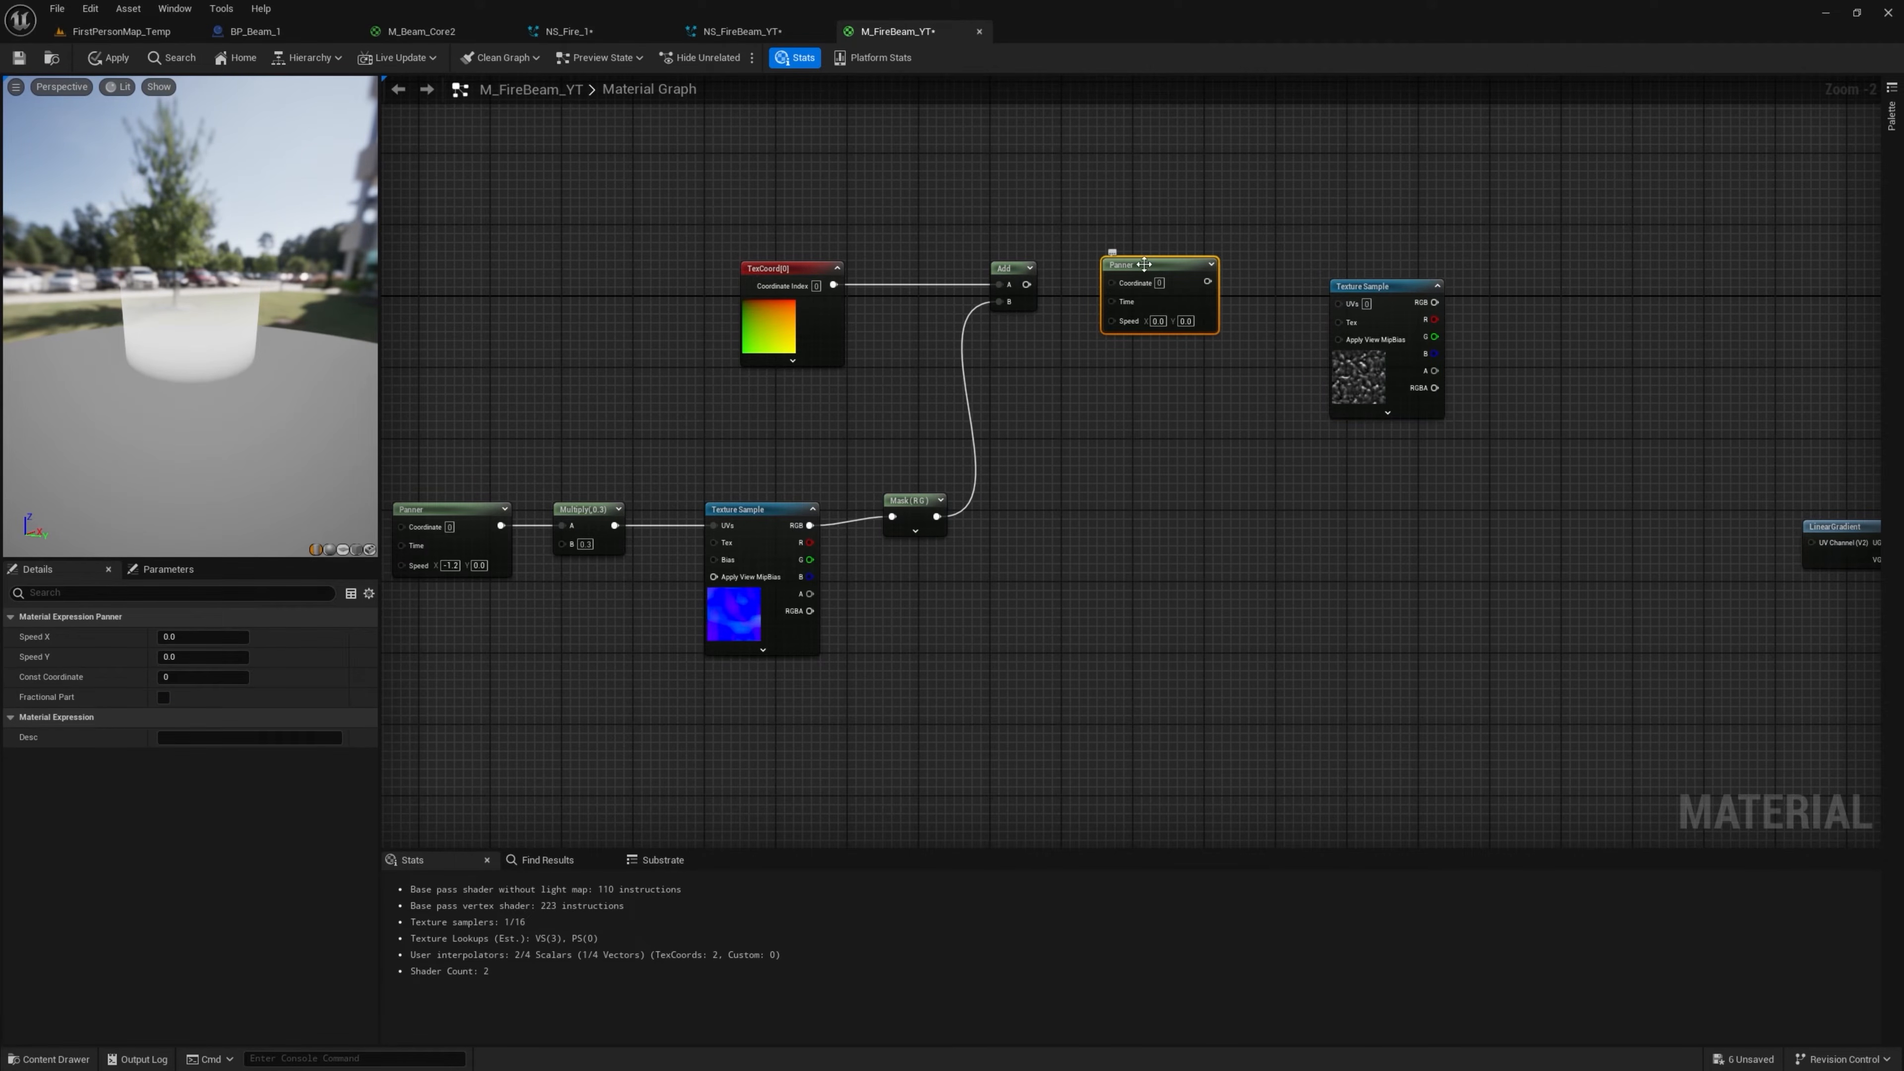
pyautogui.moveTo(1027, 284); pyautogui.dragTo(1183, 269)
pyautogui.click(1155, 321)
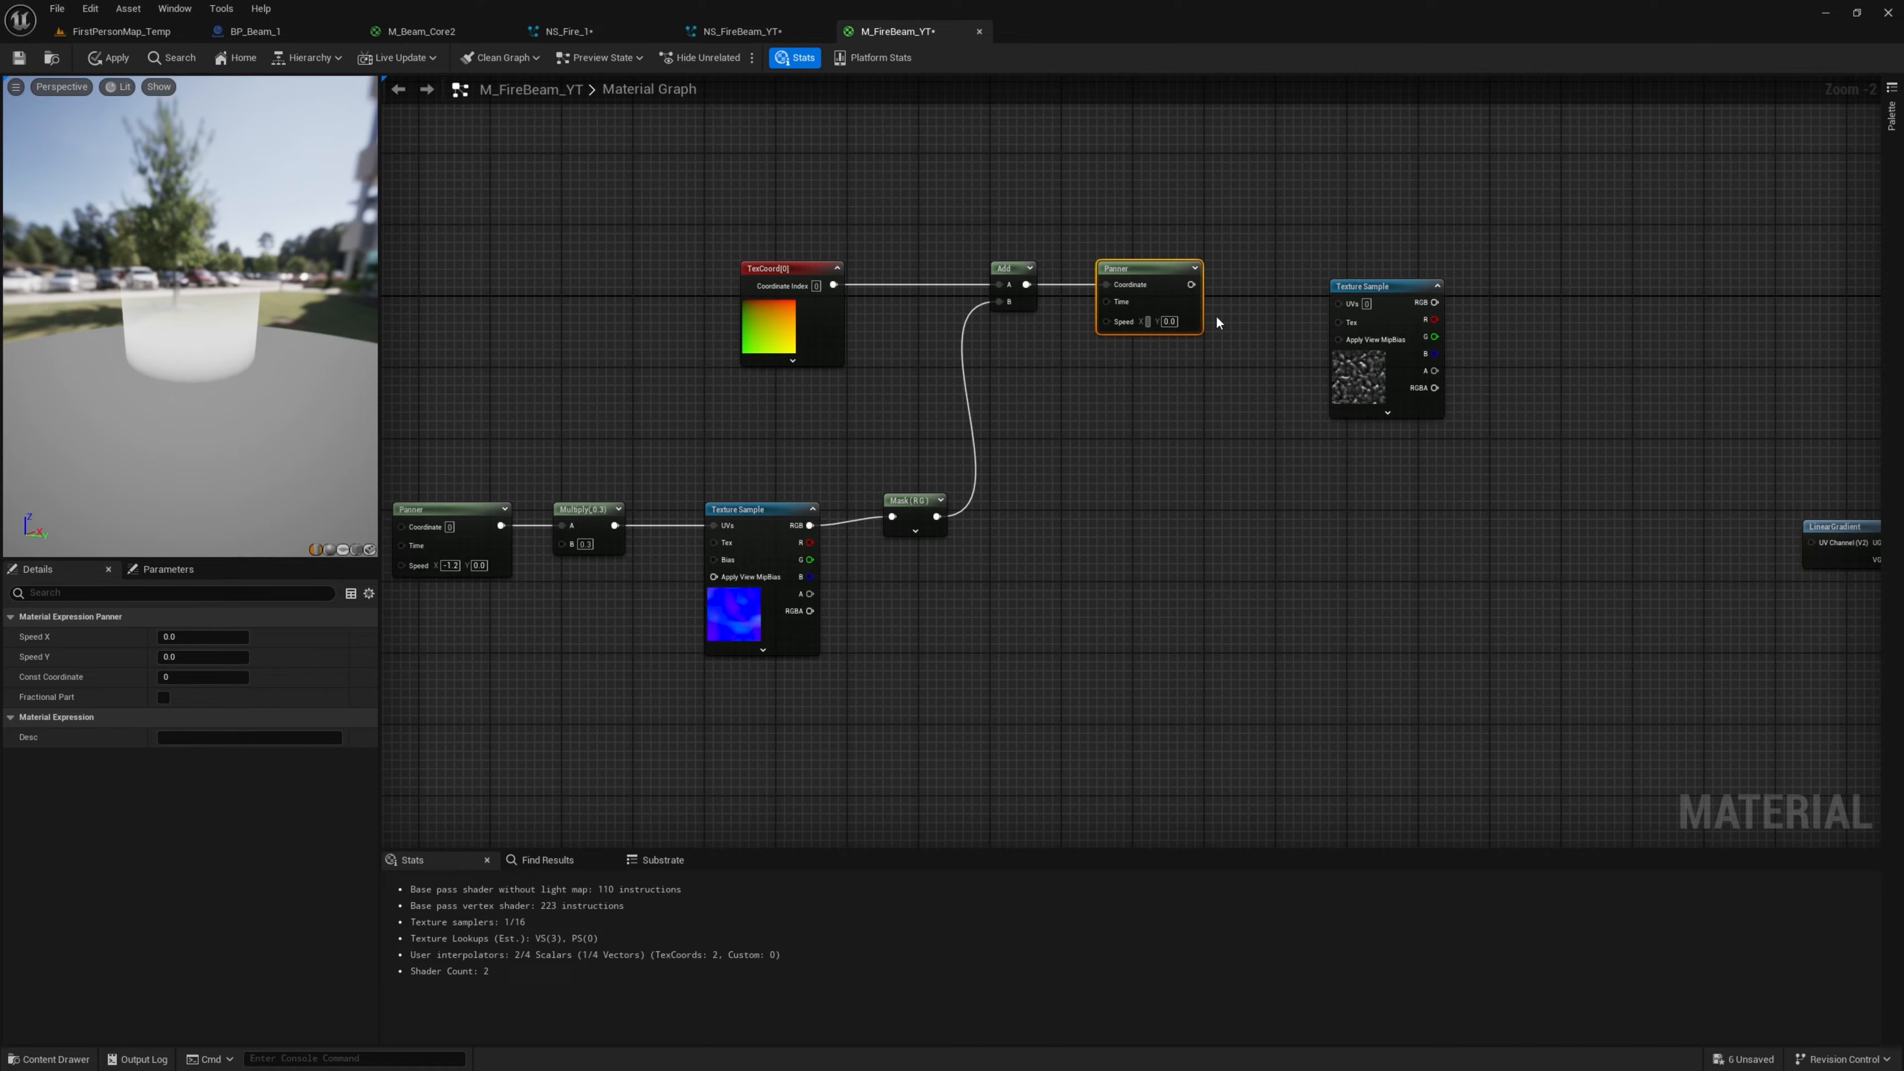
pyautogui.write('-0.75')
pyautogui.moveTo(1366, 291); pyautogui.dragTo(1320, 263)
pyautogui.moveTo(1191, 284); pyautogui.dragTo(1308, 278)
# Duplicate the -0.75 Panner together with its T_Water_M sample and place the copies below the originals
pyautogui.keyDown('shift'); pyautogui.click(1120, 266); pyautogui.keyUp('shift')
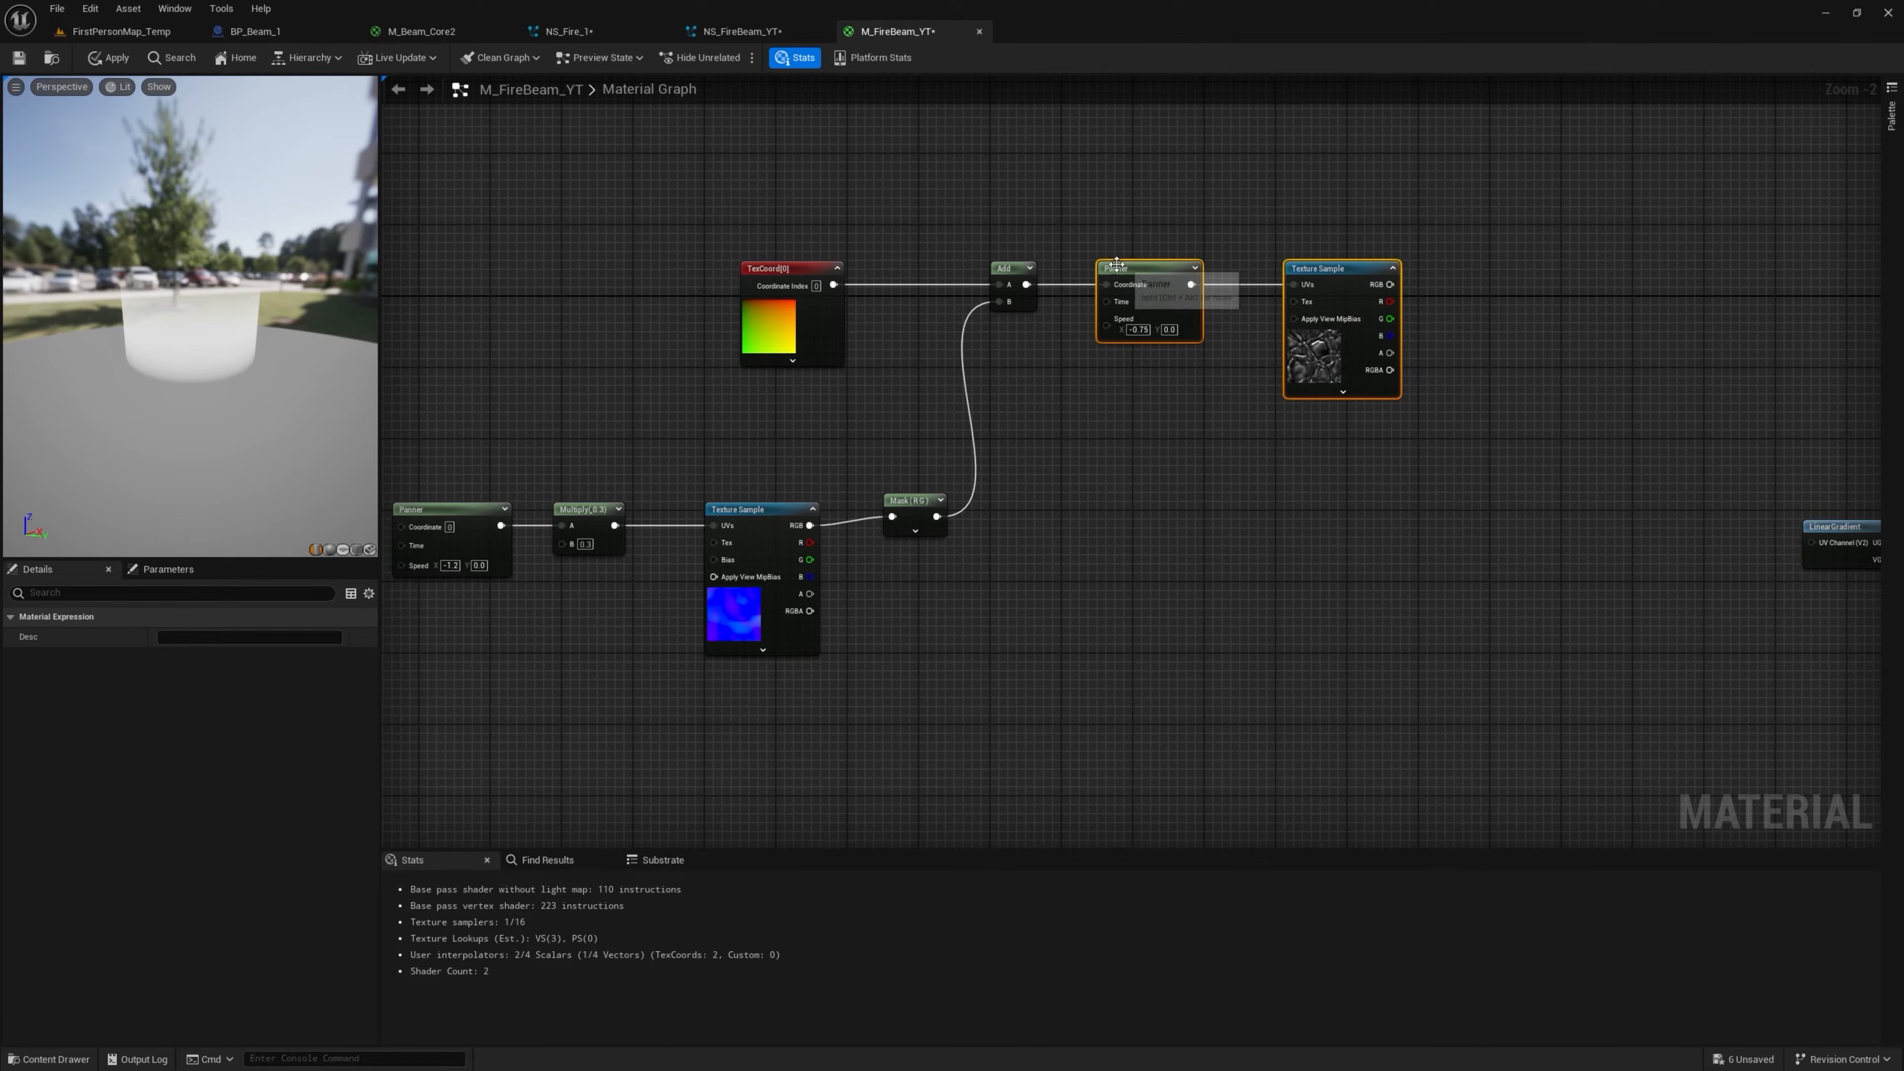
pyautogui.hotkey('ctrl', 'c')
pyautogui.hotkey('ctrl', 'v')
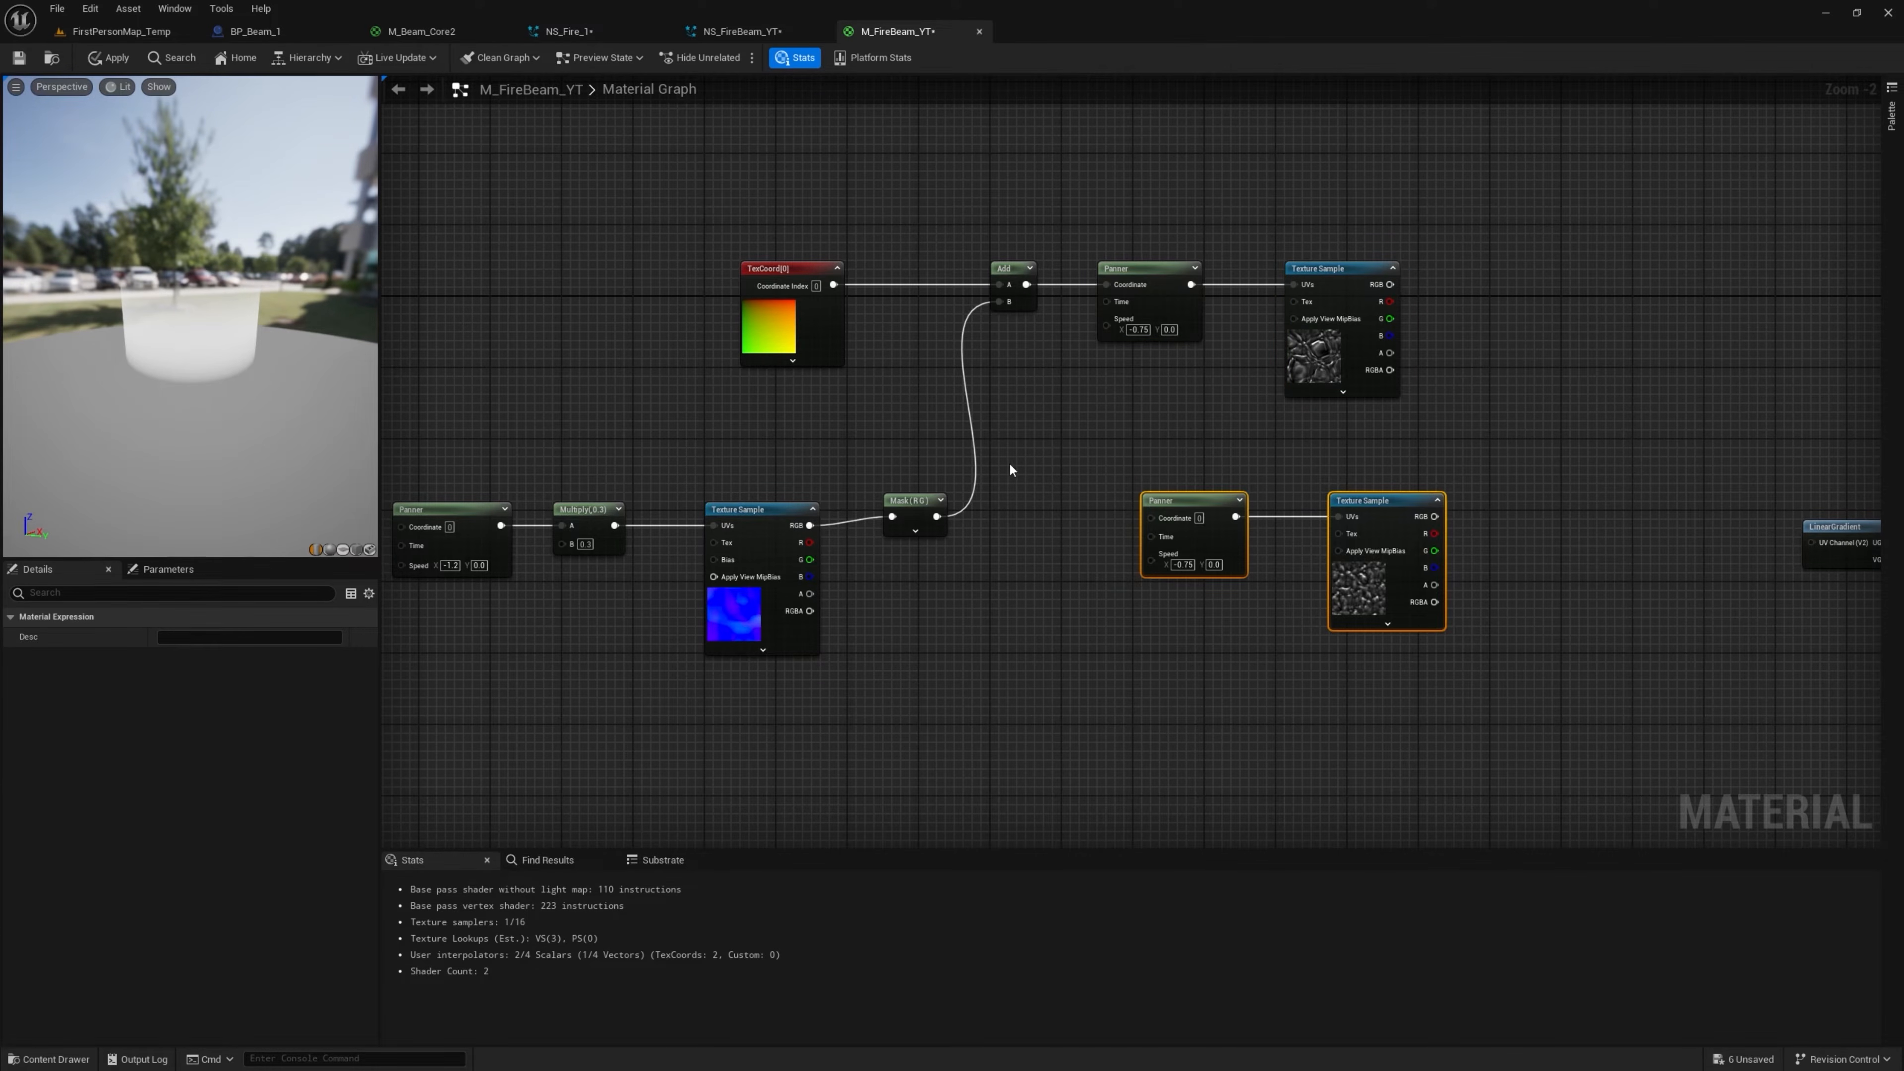
# Route the distorted-coordinates Add output through a new Multiply node with B 0.7 into the copied Panner's Coordinate
pyautogui.click(1072, 460)
pyautogui.moveTo(1027, 284); pyautogui.dragTo(1084, 510)
pyautogui.click(1076, 534)
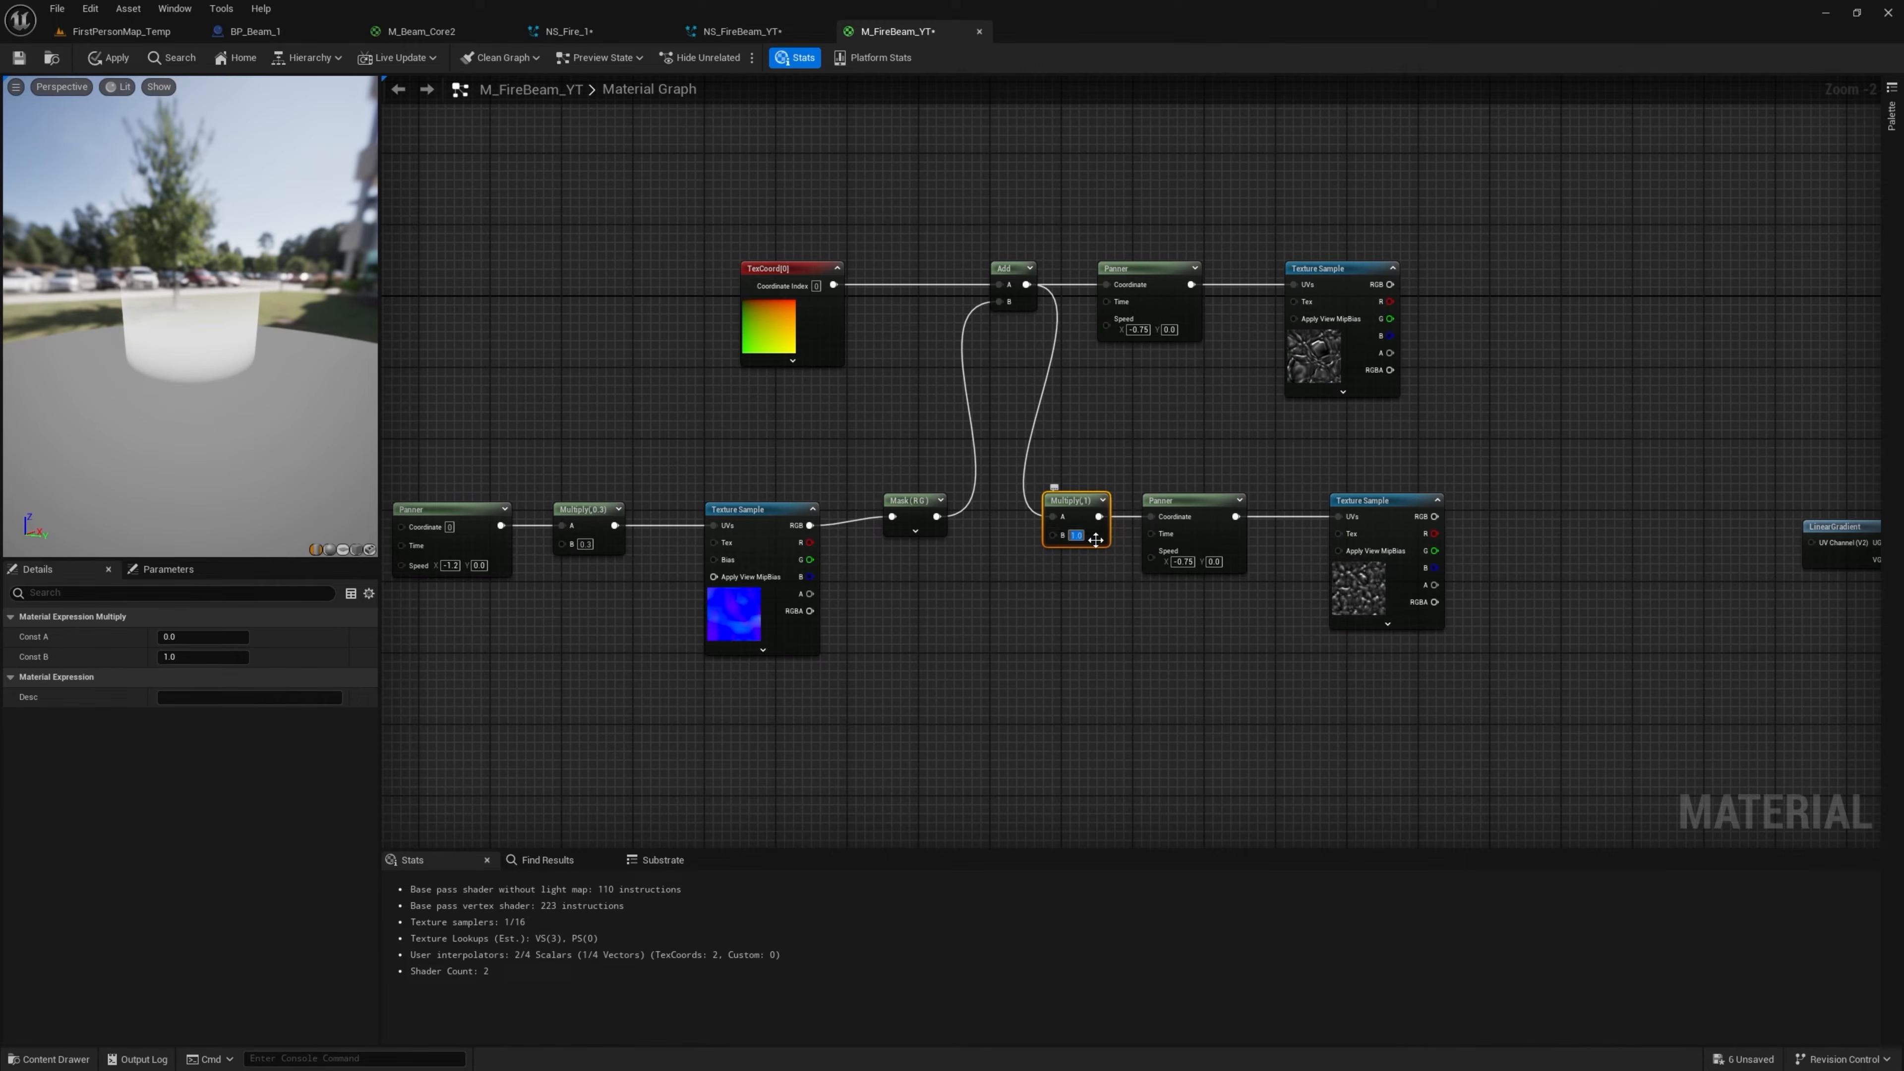
# Set the copied Panner's Speed X to -1.3 and move the copied texture sample closer to it
pyautogui.moveTo(1174, 561); pyautogui.dragTo(1001, 546, button='right')
pyautogui.click(1013, 547)
pyautogui.write('-0.')
pyautogui.press('BackSpace')
pyautogui.press('BackSpace')
pyautogui.write('1')
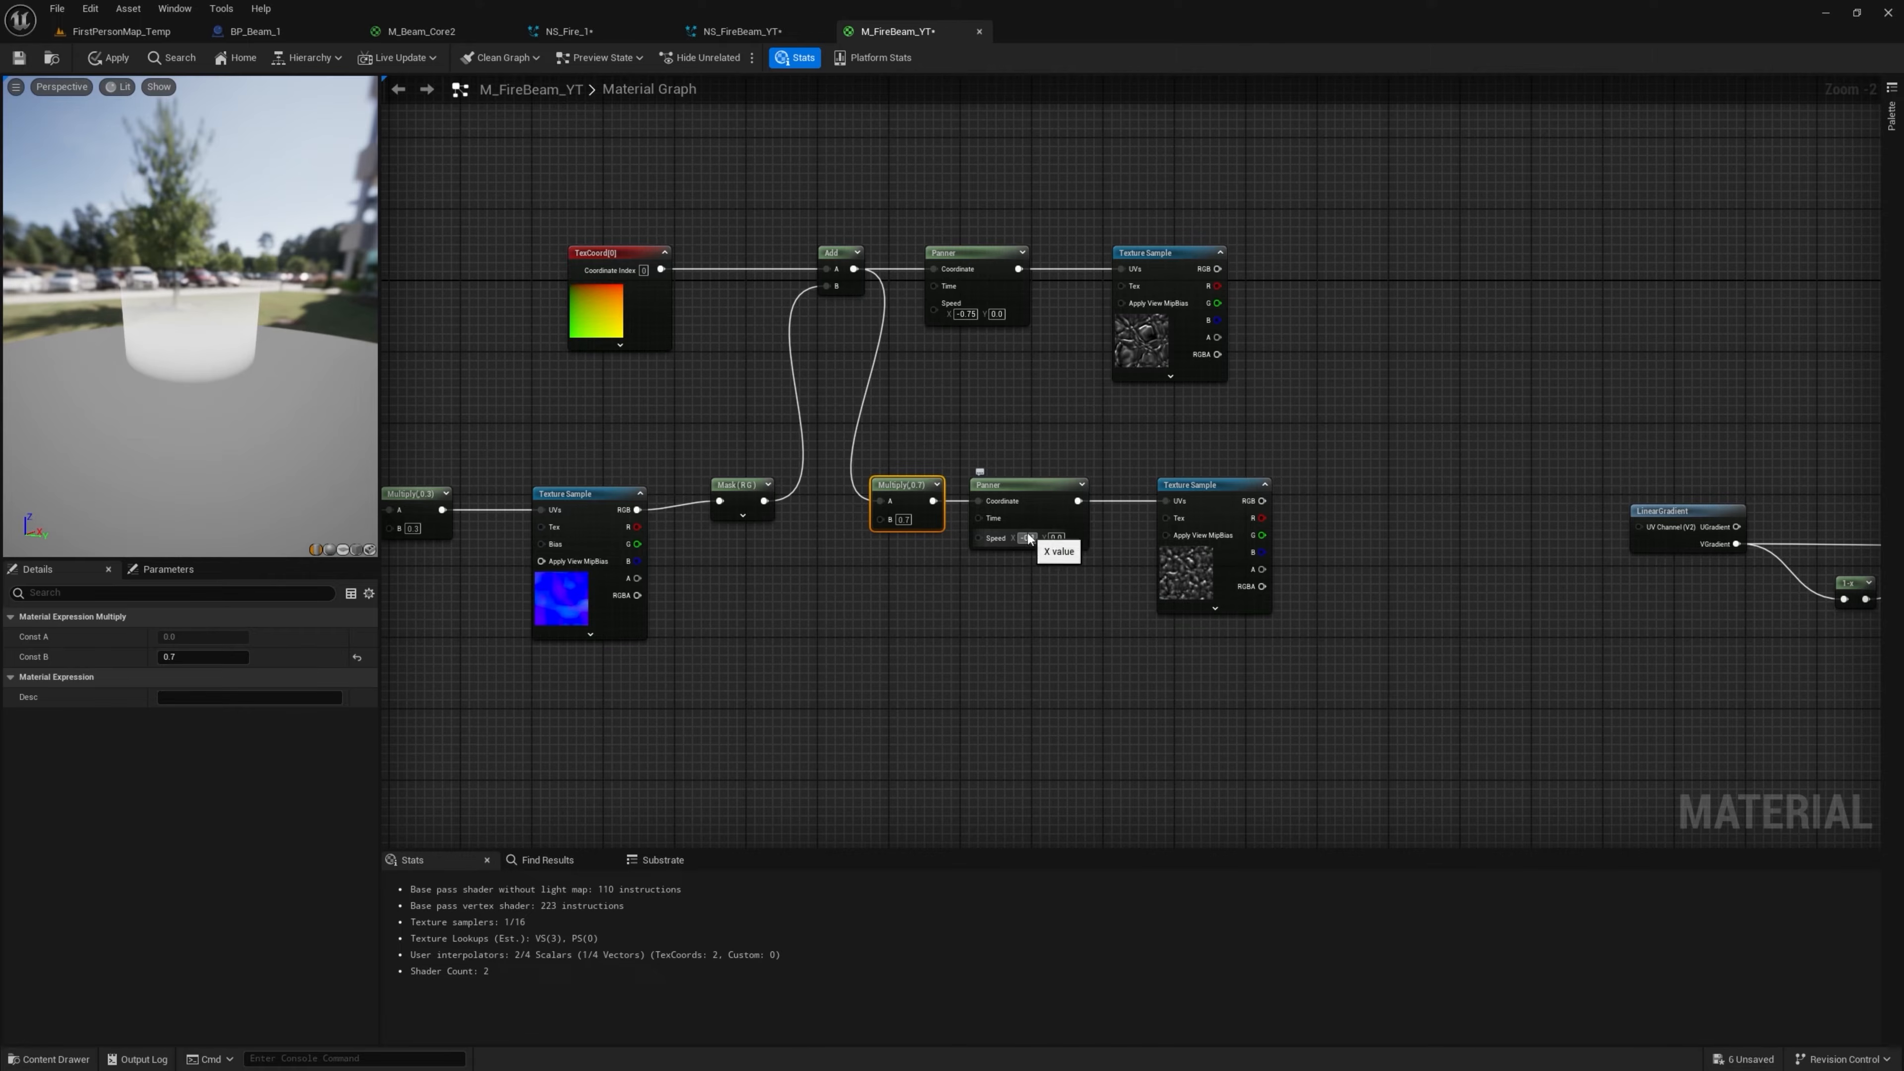
pyautogui.write('.')
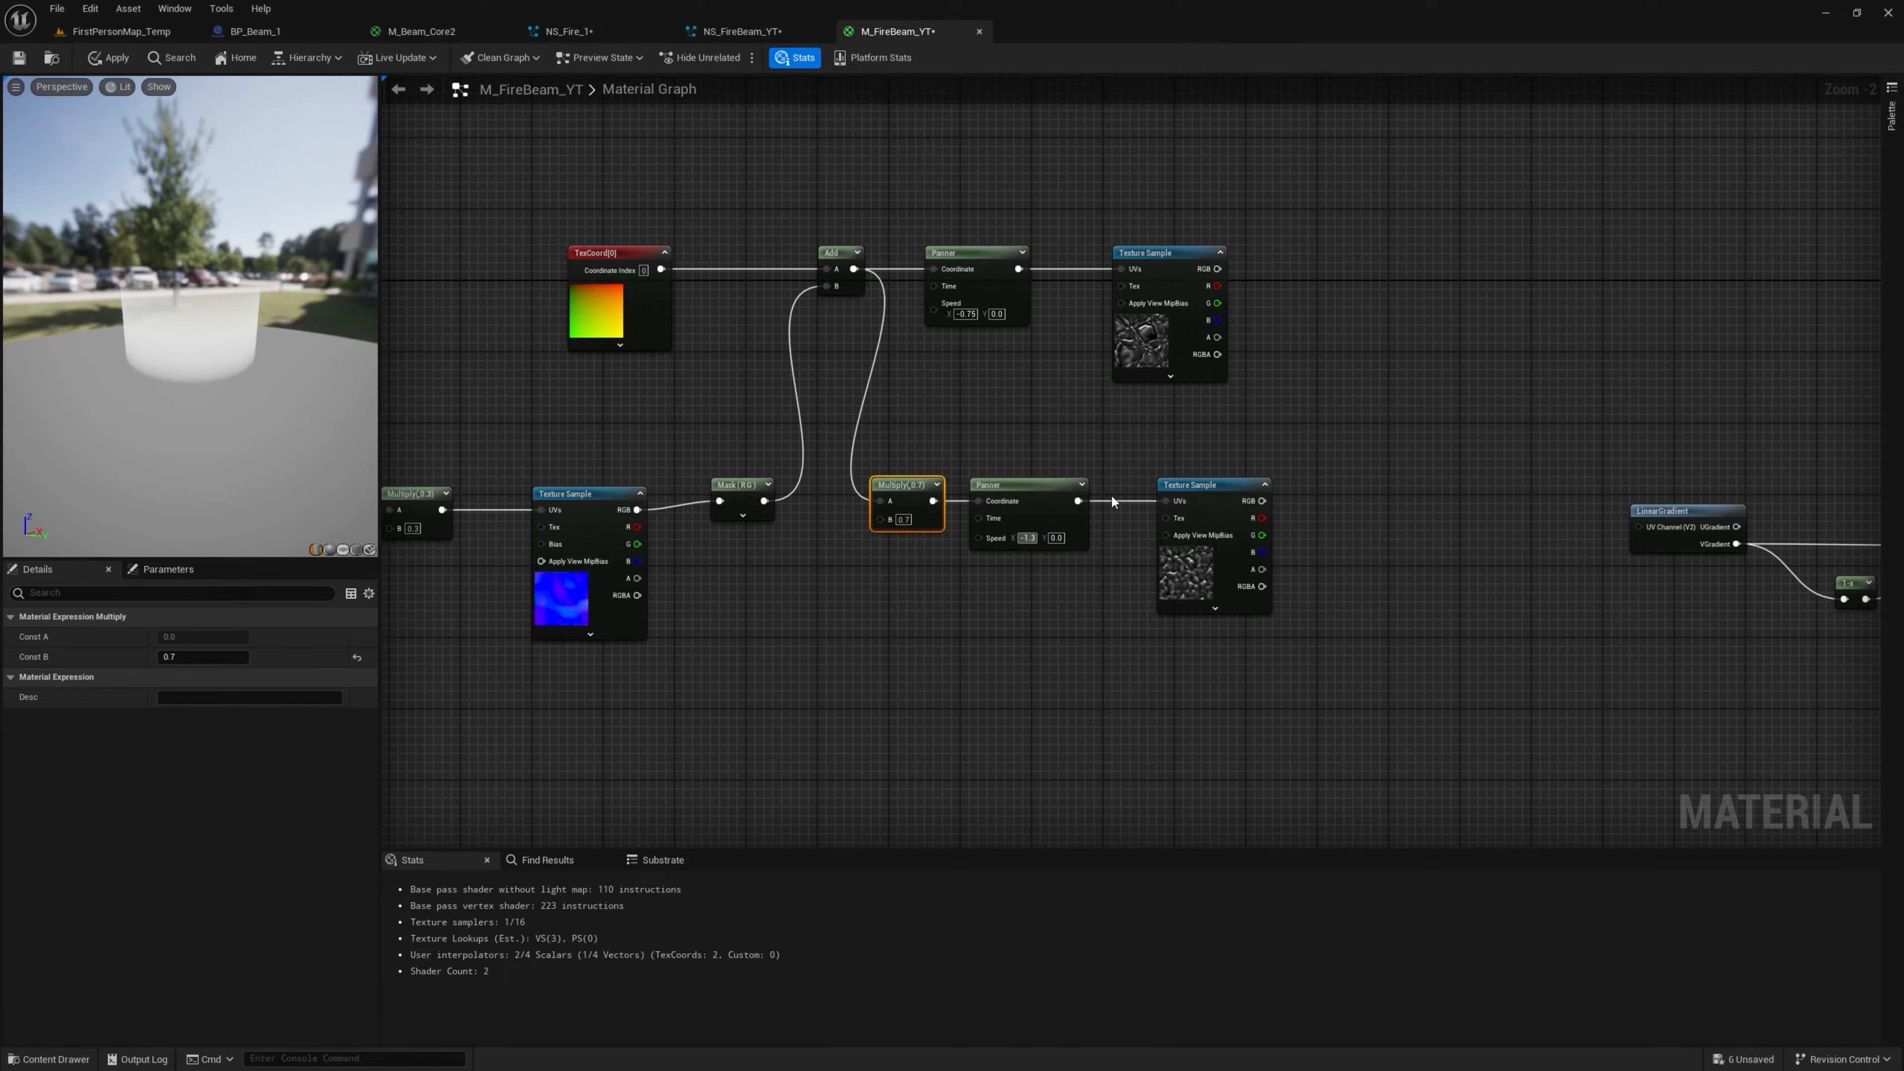
pyautogui.write('3')
pyautogui.moveTo(1163, 485); pyautogui.dragTo(1137, 484)
# Add an Add node that sums the red channels of the two T_Water_M samples
pyautogui.moveTo(1280, 375); pyautogui.dragTo(1345, 411, button='right')
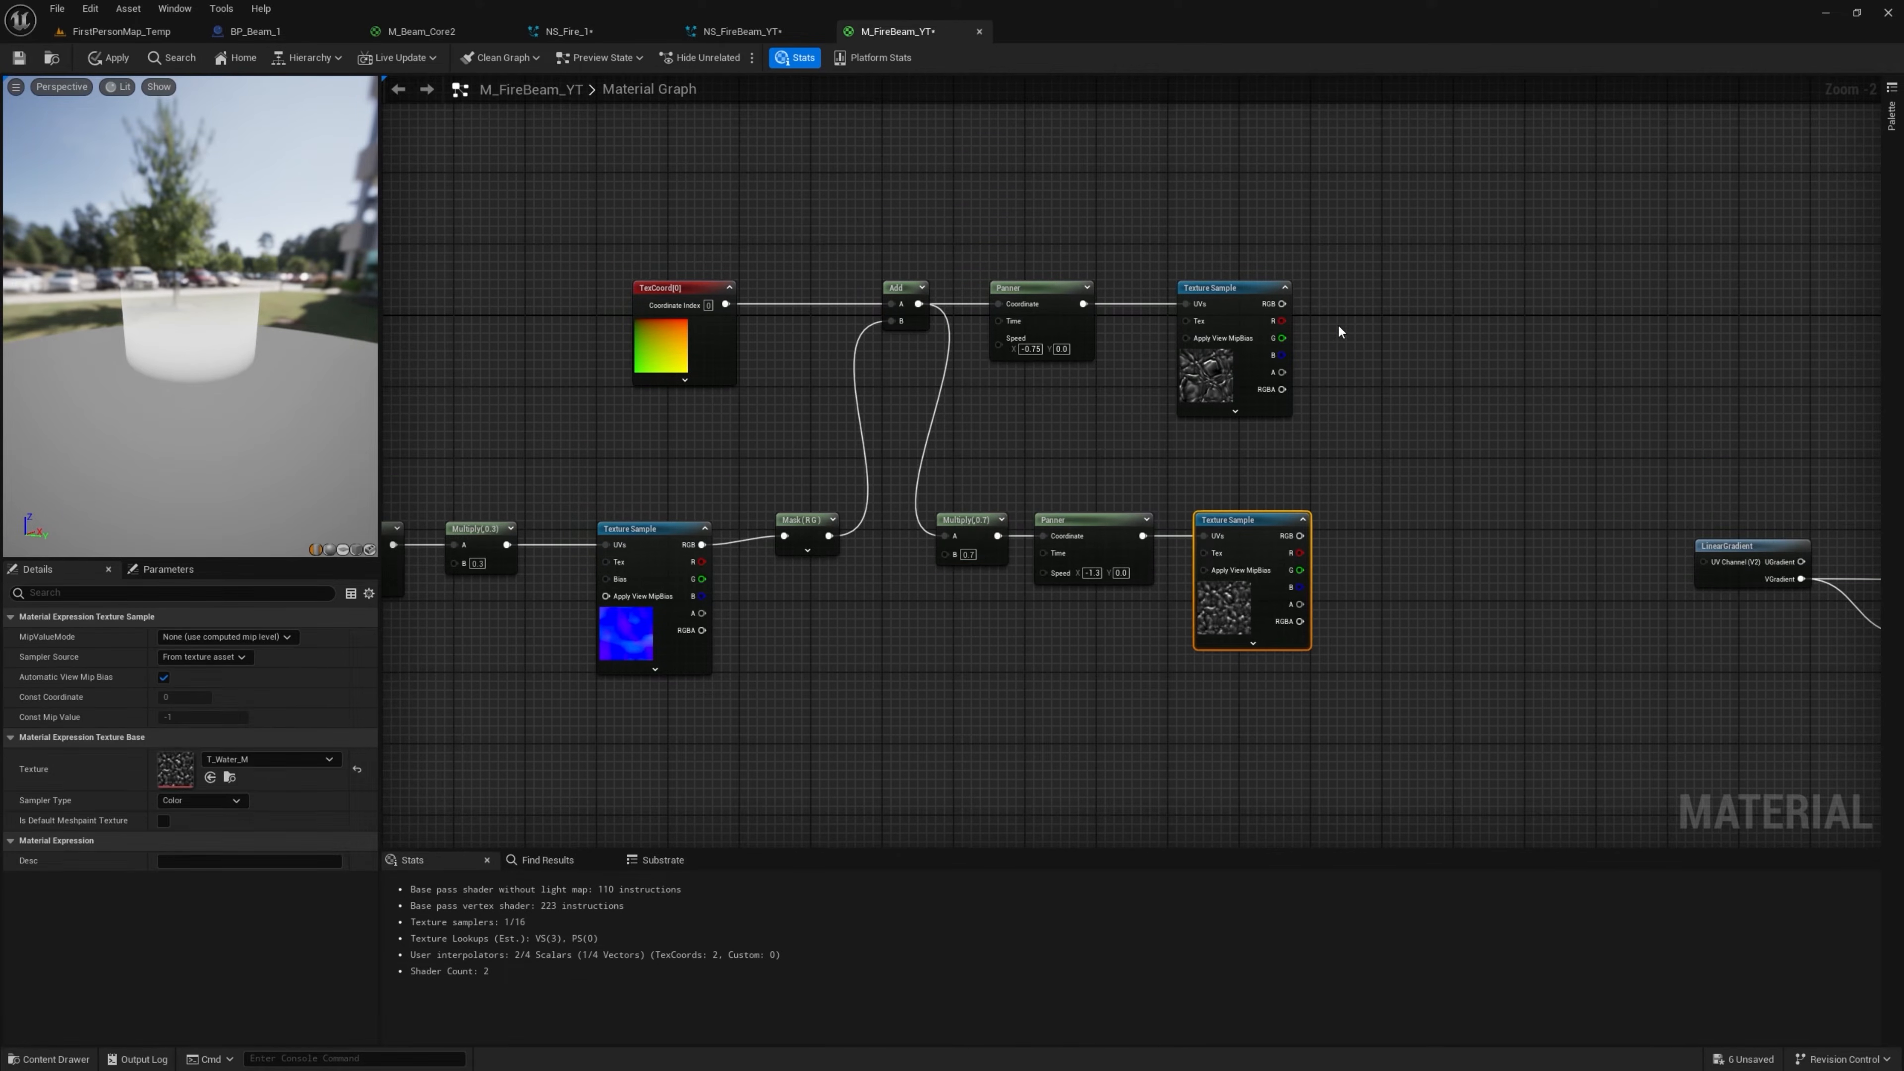
pyautogui.press('a')
pyautogui.click(1341, 325)
pyautogui.moveTo(1281, 321); pyautogui.dragTo(1359, 348)
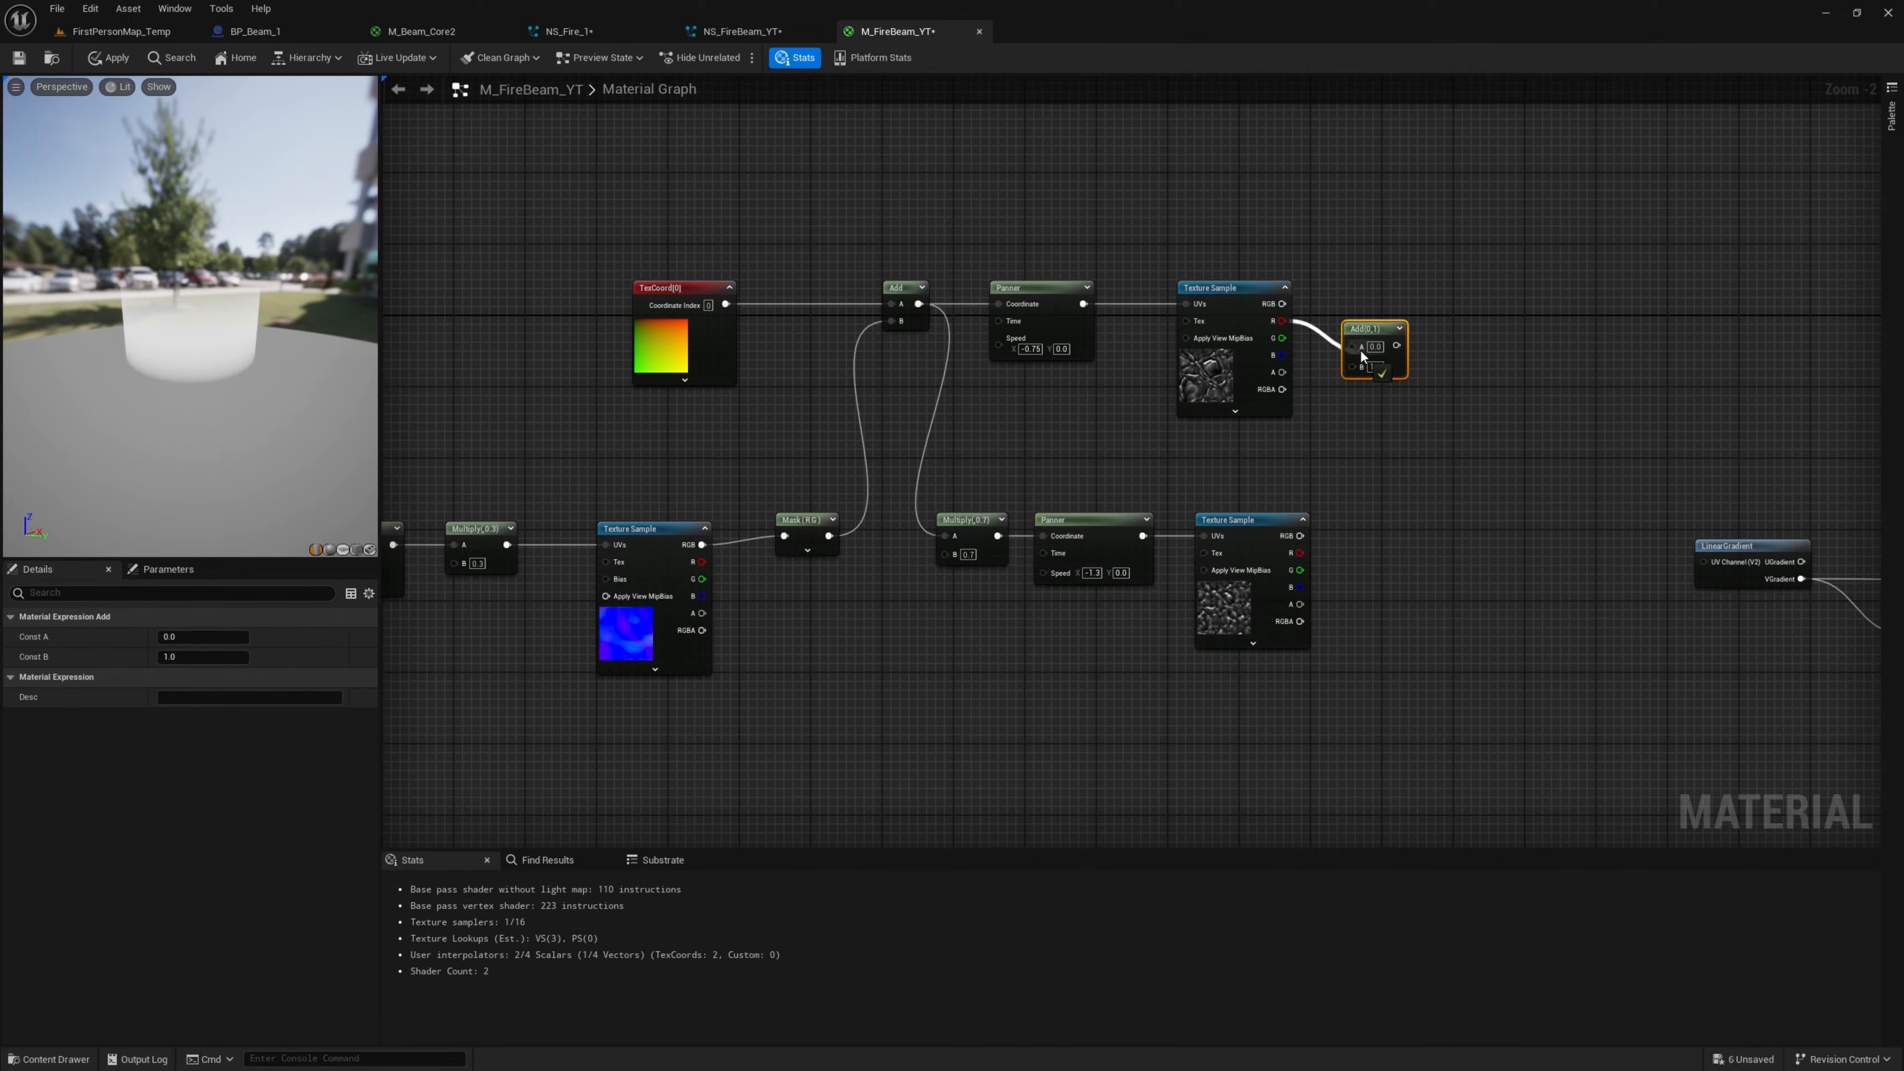
pyautogui.moveTo(1299, 553); pyautogui.dragTo(1356, 364)
pyautogui.moveTo(1384, 335); pyautogui.dragTo(1414, 310)
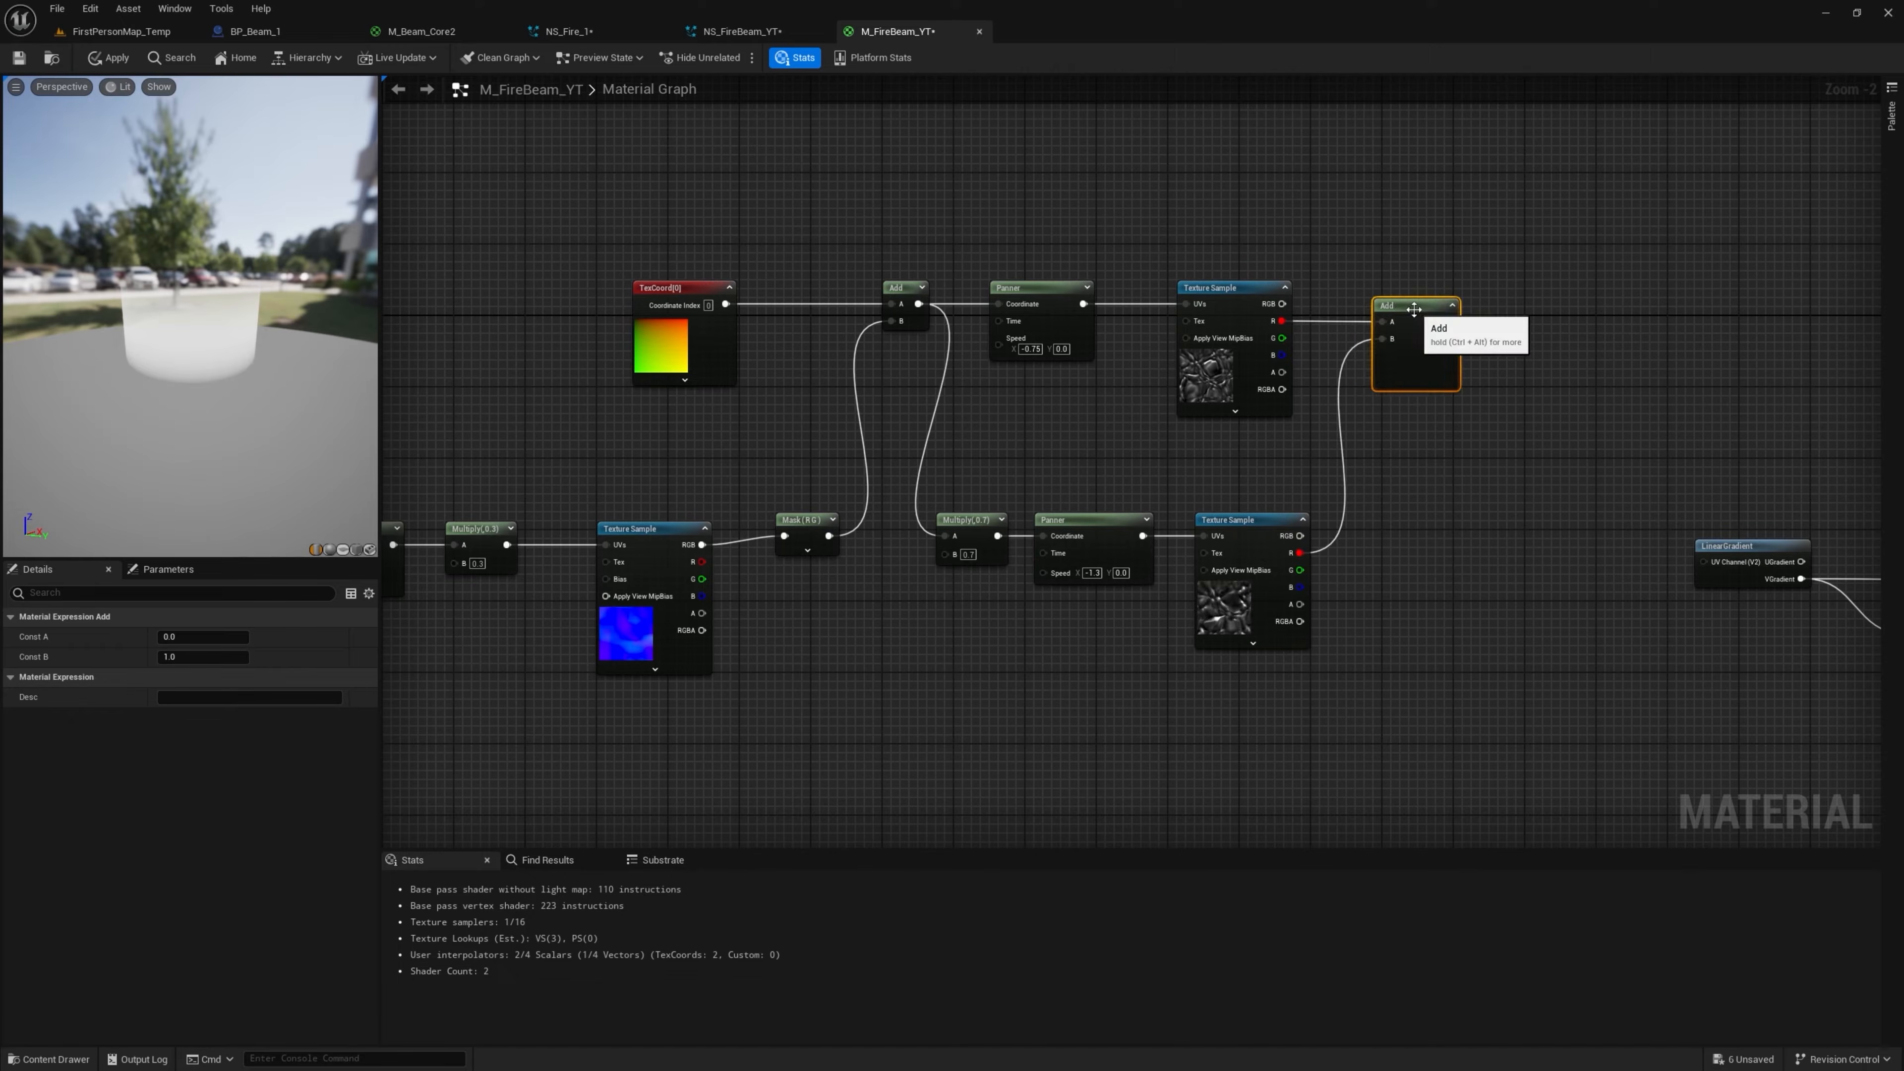
# Preview the summed water textures on the preview mesh, inspect the pattern, and stop the preview
pyautogui.rightClick(1414, 310)
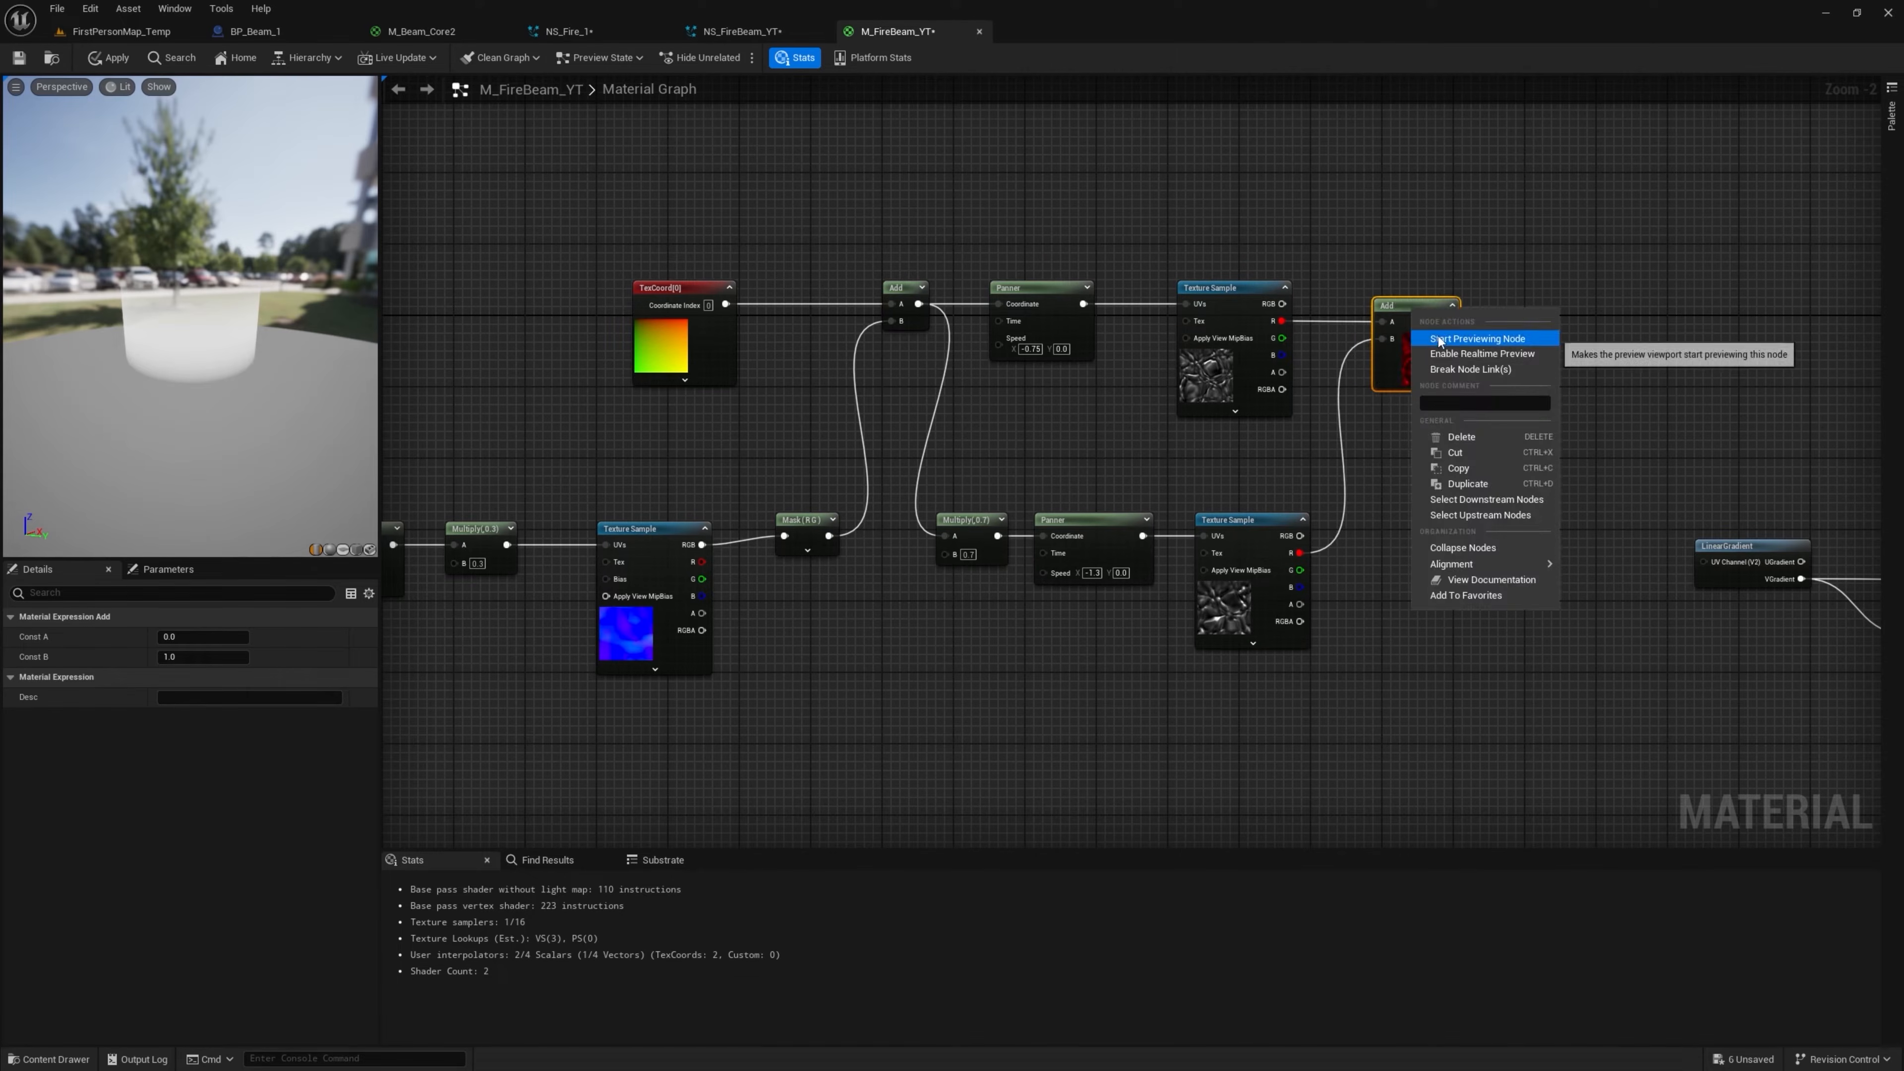
pyautogui.click(1437, 338)
pyautogui.moveTo(221, 383); pyautogui.dragTo(221, 383)
pyautogui.scroll(-1, 629, 411)
pyautogui.moveTo(628, 413); pyautogui.dragTo(777, 439, button='right')
pyautogui.rightClick(1411, 325)
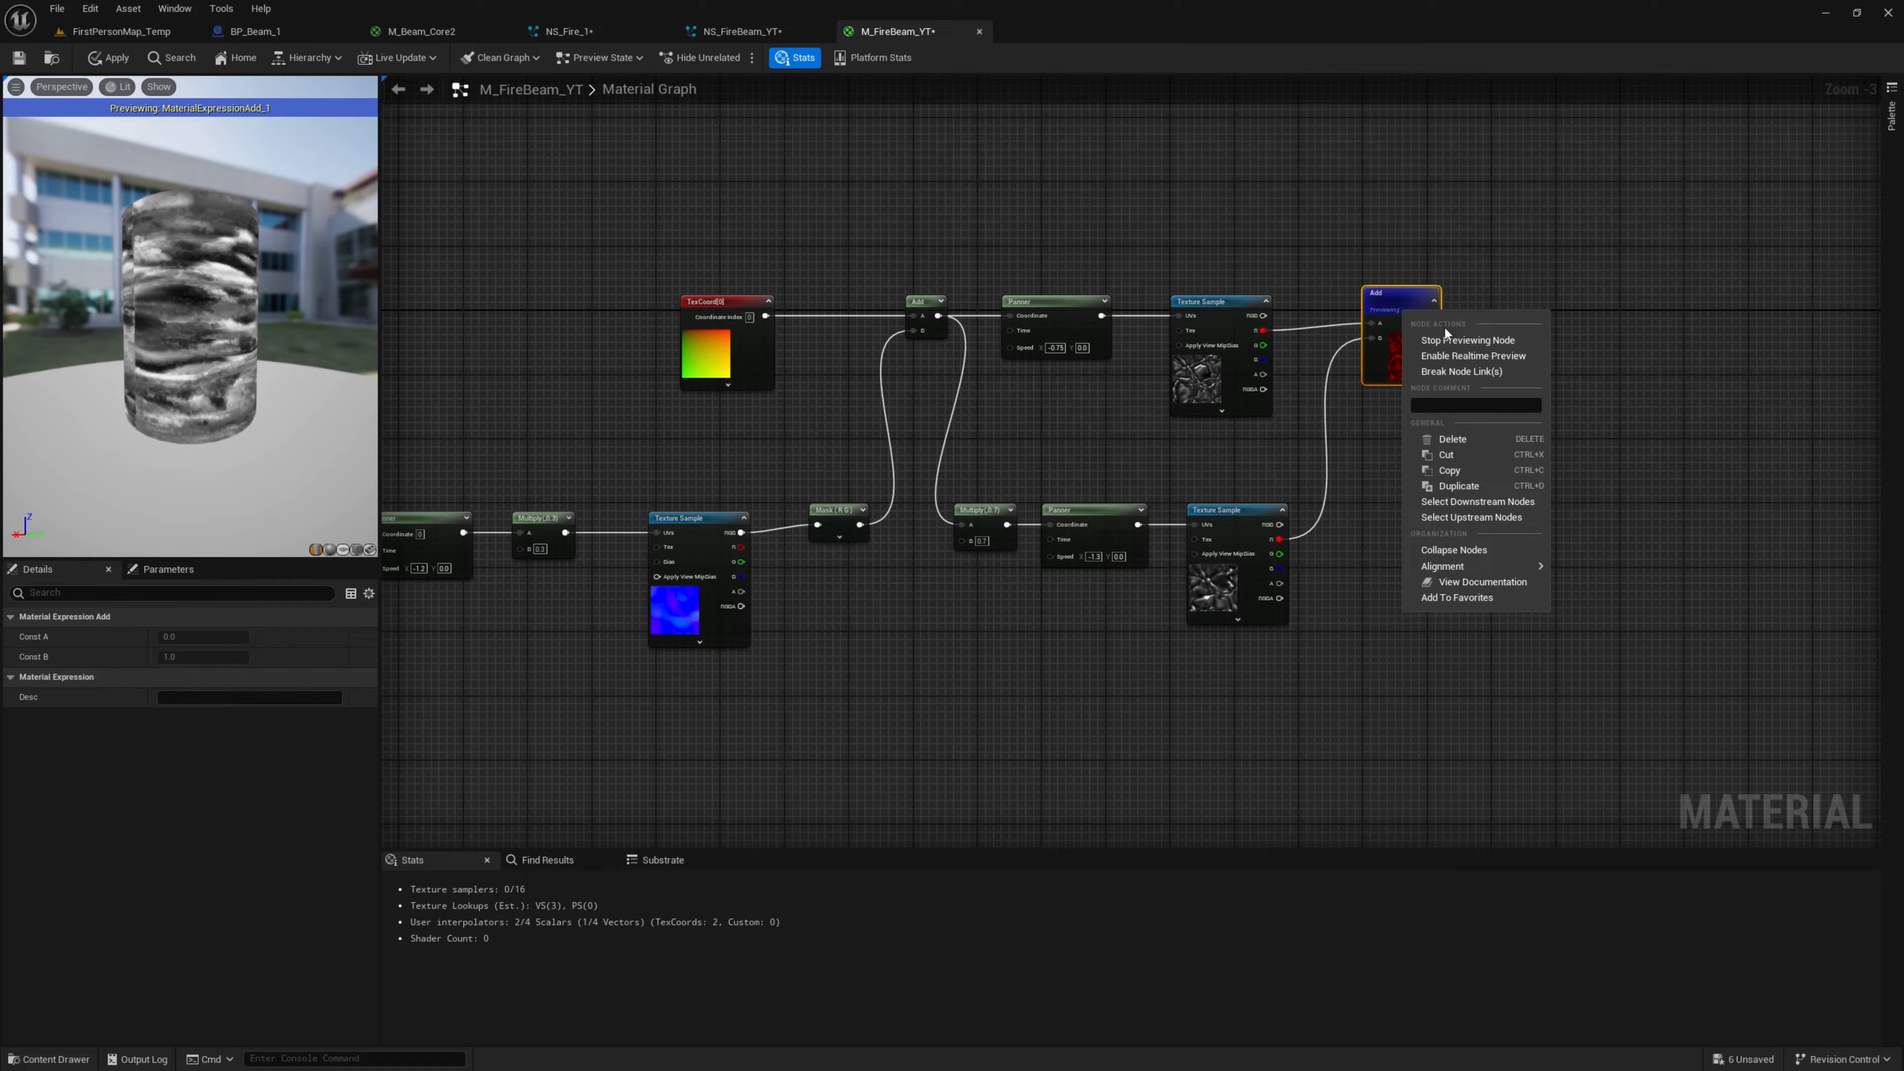
pyautogui.click(1449, 341)
# Move the texture nodes above the gradient chain and multiply their sum by the output of the Multiply by 3
pyautogui.moveTo(1422, 318); pyautogui.dragTo(1249, 302, button='right')
pyautogui.click(1258, 296)
pyautogui.moveTo(1122, 324); pyautogui.dragTo(1268, 319)
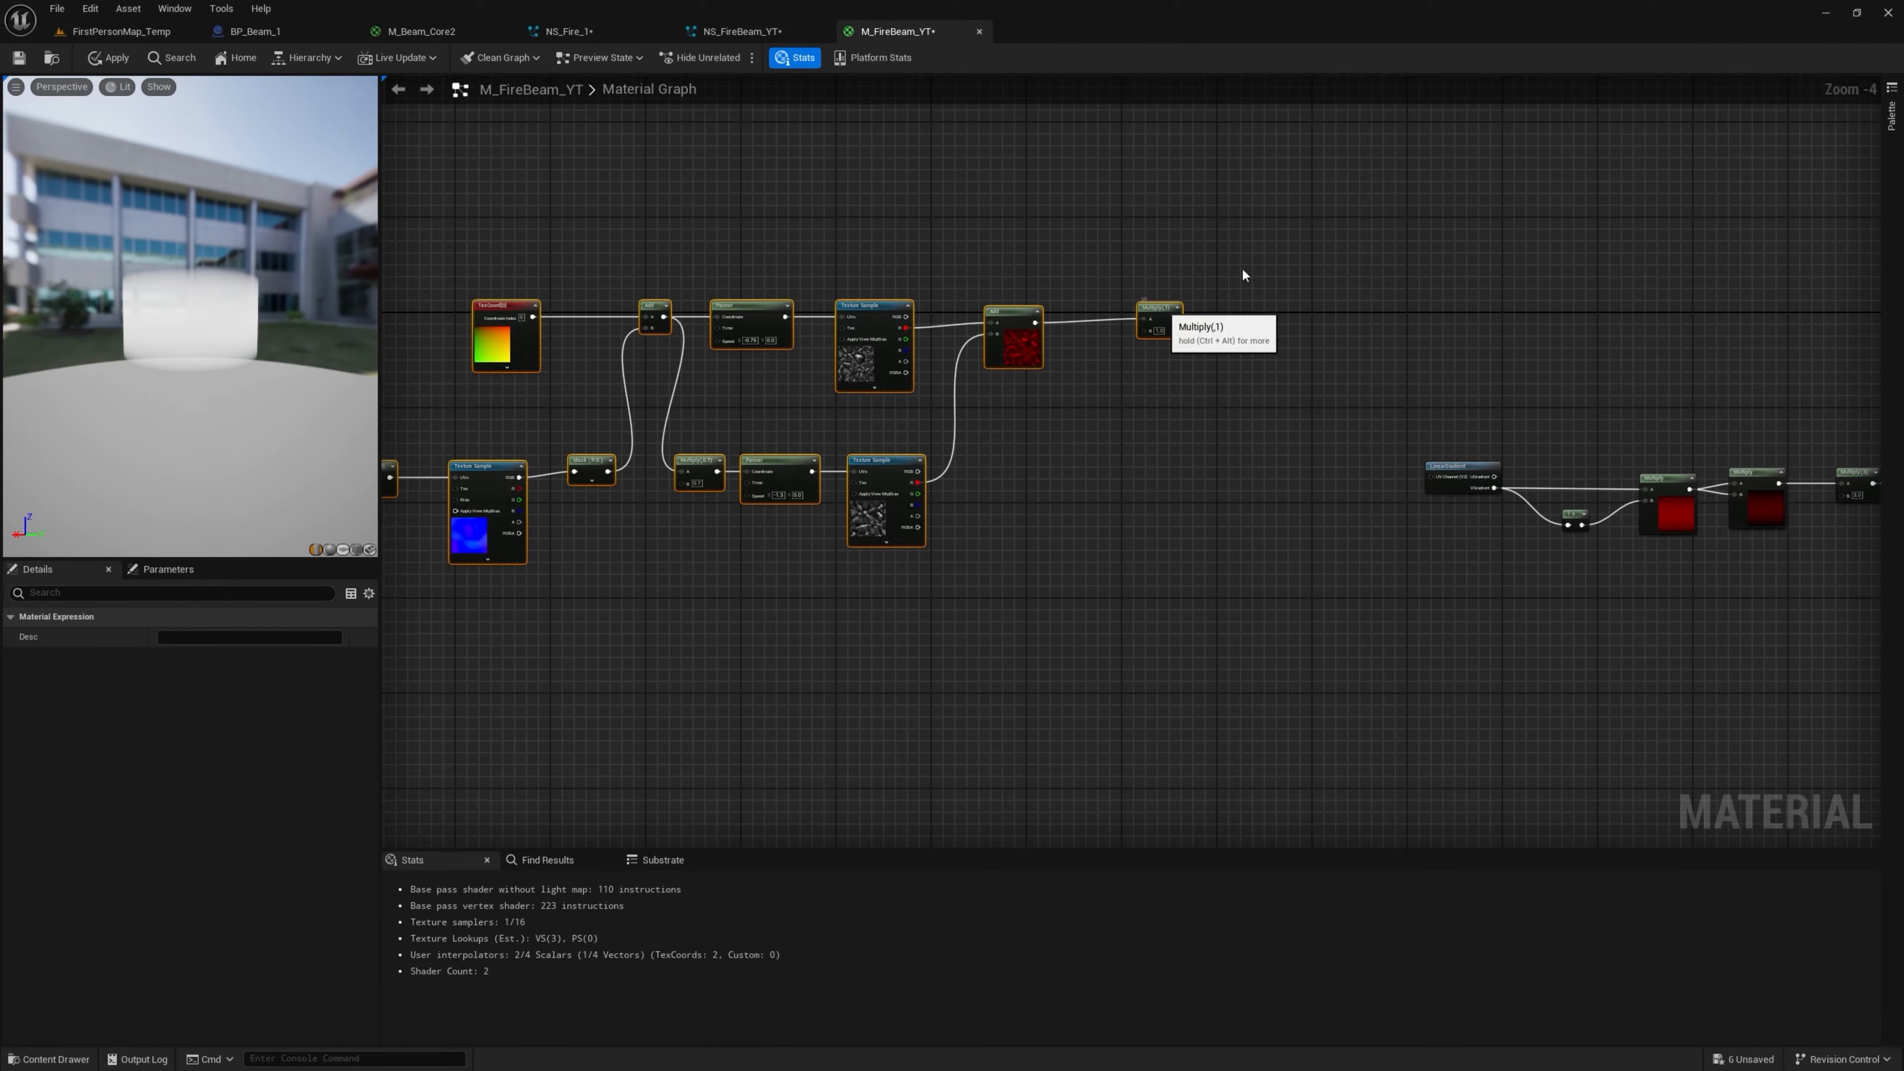
pyautogui.moveTo(1161, 308); pyautogui.dragTo(1670, 193)
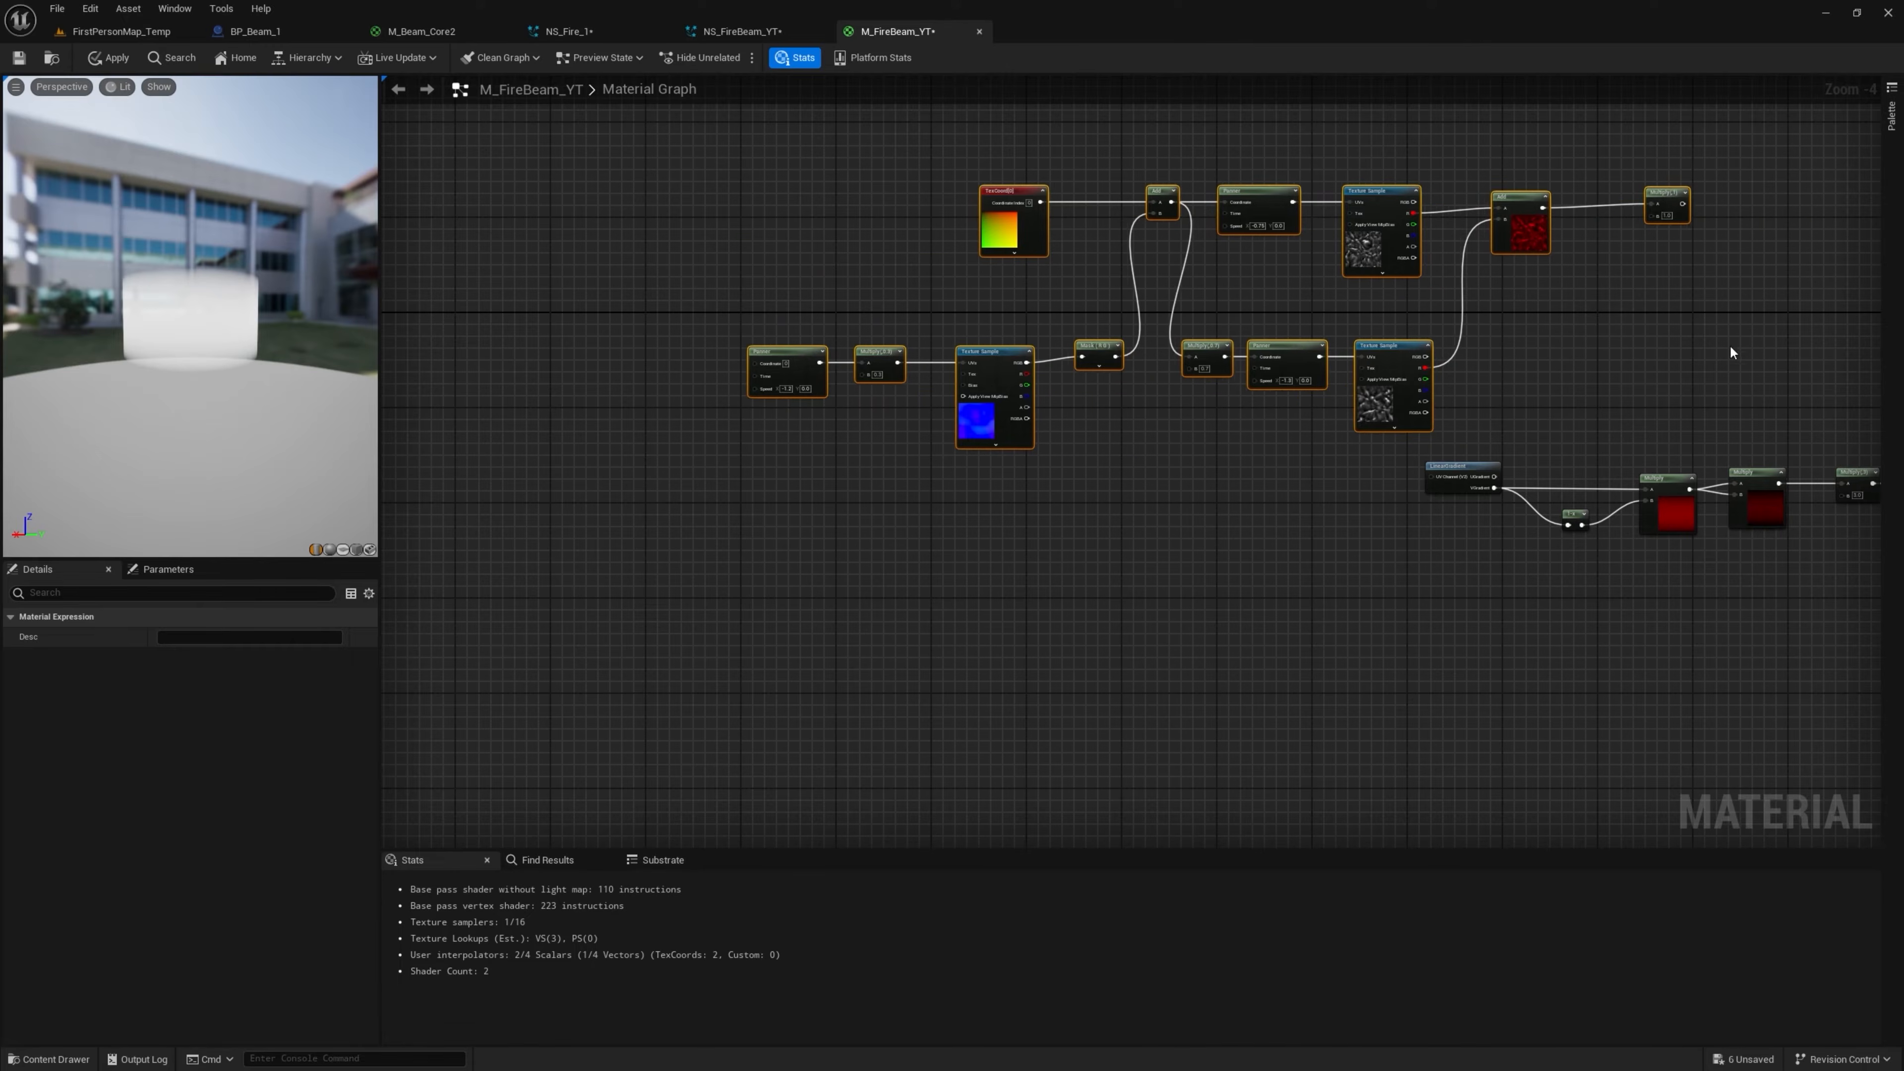
pyautogui.moveTo(1702, 310); pyautogui.dragTo(1233, 405, button='right')
pyautogui.scroll(1, 1233, 405)
pyautogui.moveTo(1249, 648); pyautogui.dragTo(1250, 183)
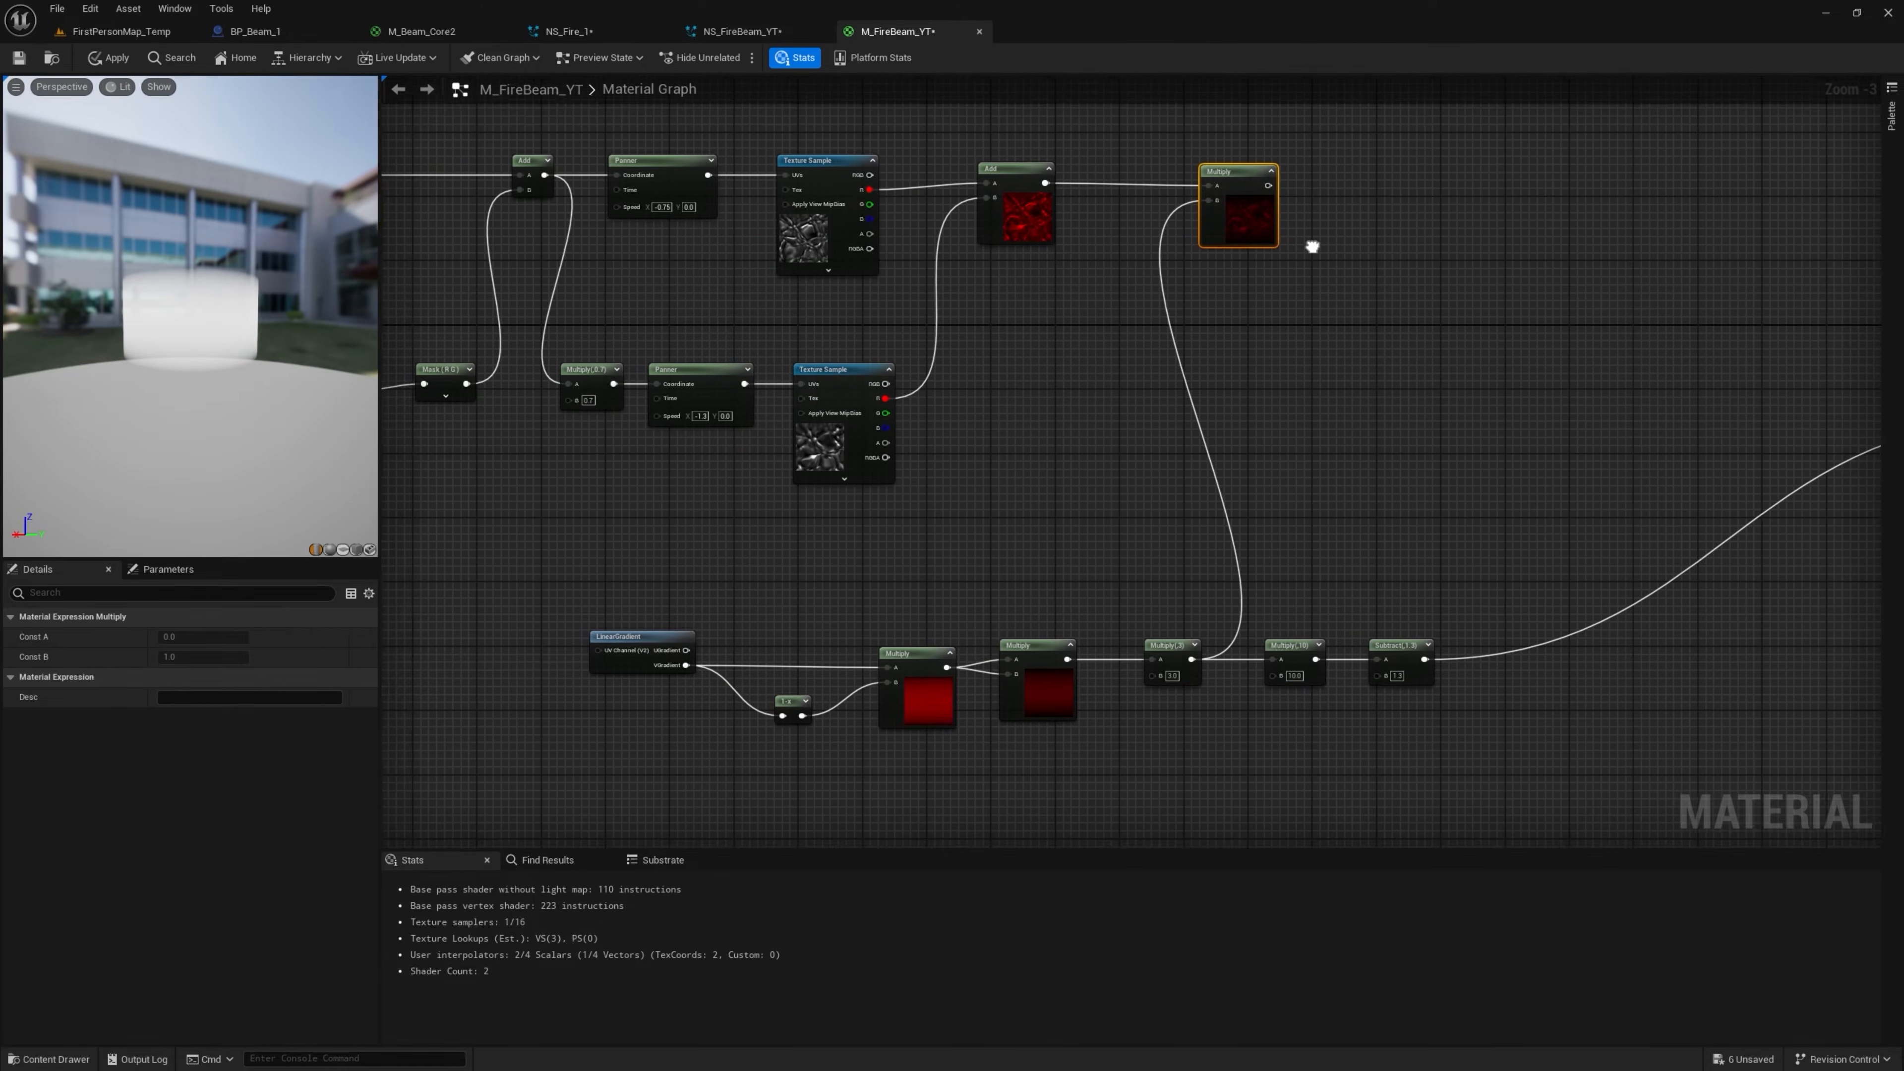
# Add an Add node that sums the new Multiply result with the output of the Subtract 1.3 node
pyautogui.moveTo(1310, 249); pyautogui.dragTo(1306, 261, button='right')
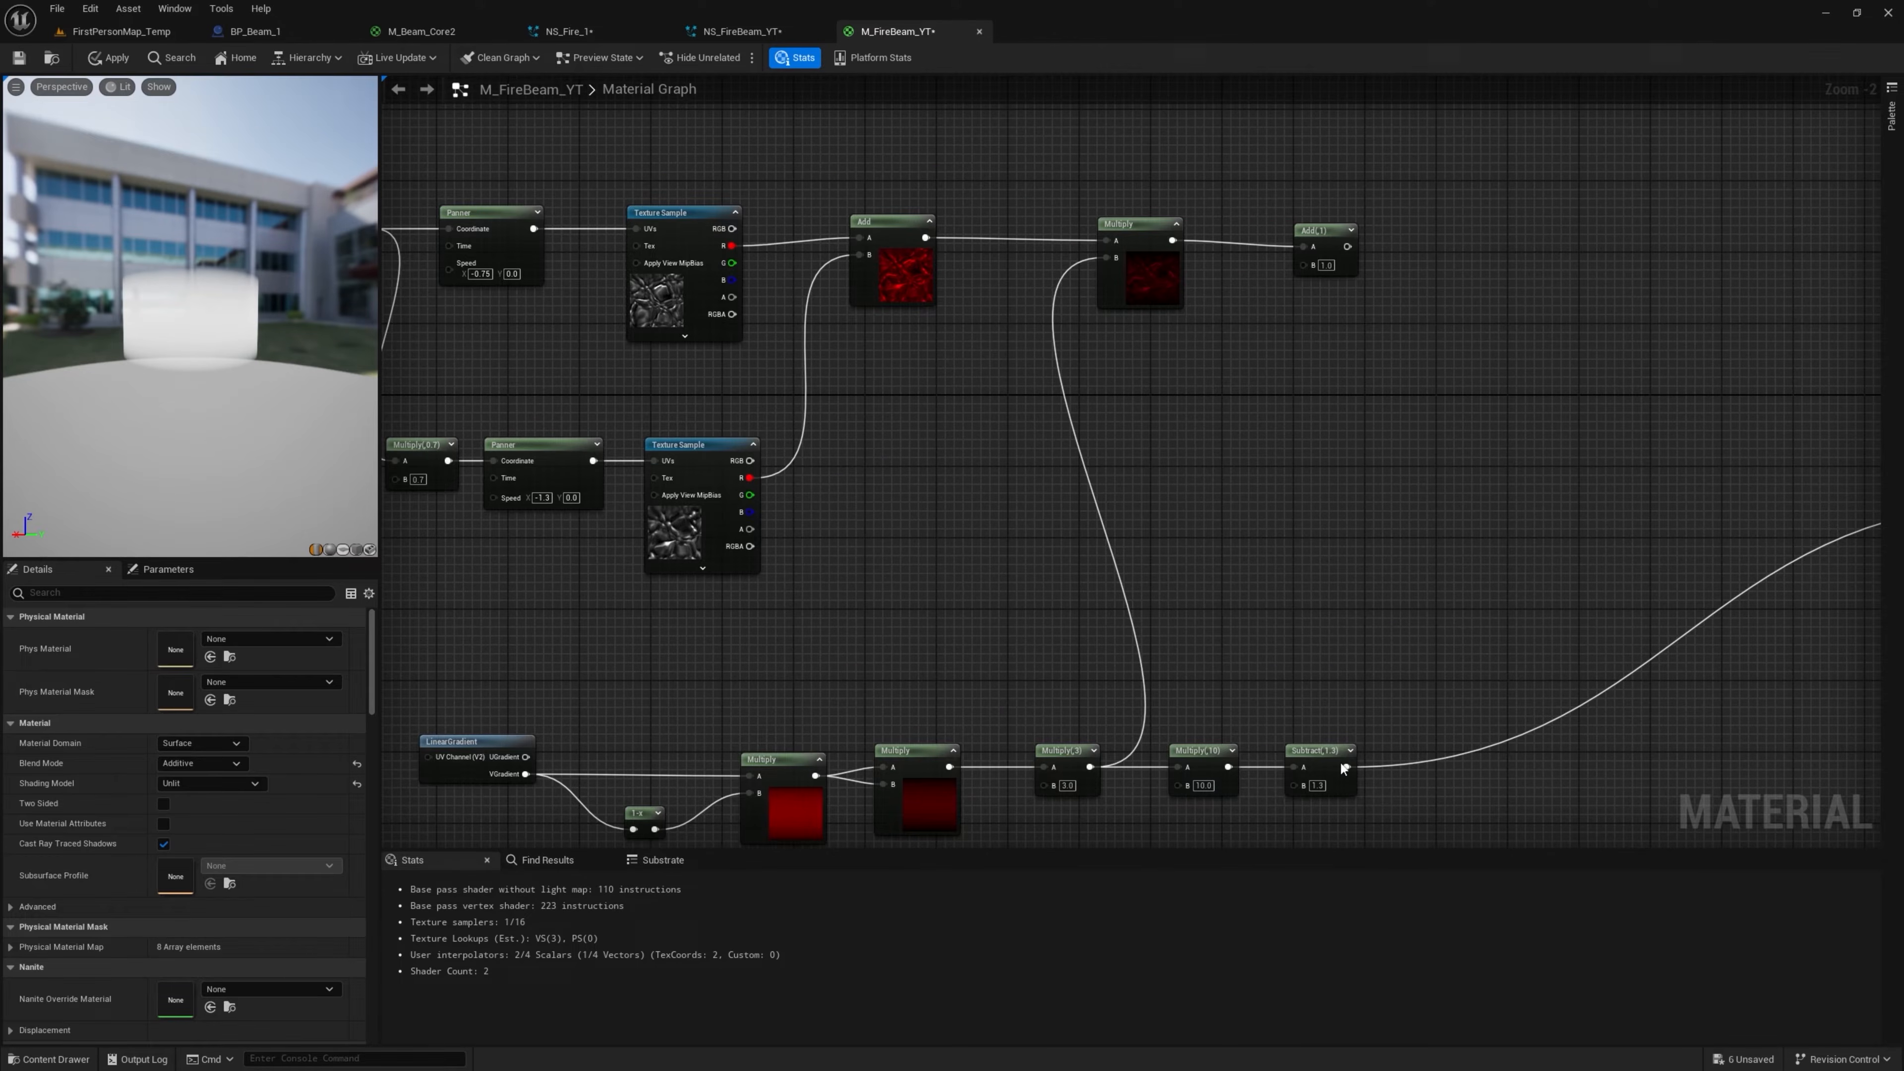
pyautogui.moveTo(1347, 767); pyautogui.dragTo(1312, 271)
pyautogui.moveTo(1320, 259); pyautogui.dragTo(1057, 255, button='right')
# Append a Saturate node to the output of the final Add node
pyautogui.moveTo(1074, 244); pyautogui.dragTo(1181, 231)
pyautogui.write('saturate')
pyautogui.press('Return')
pyautogui.click(1187, 228)
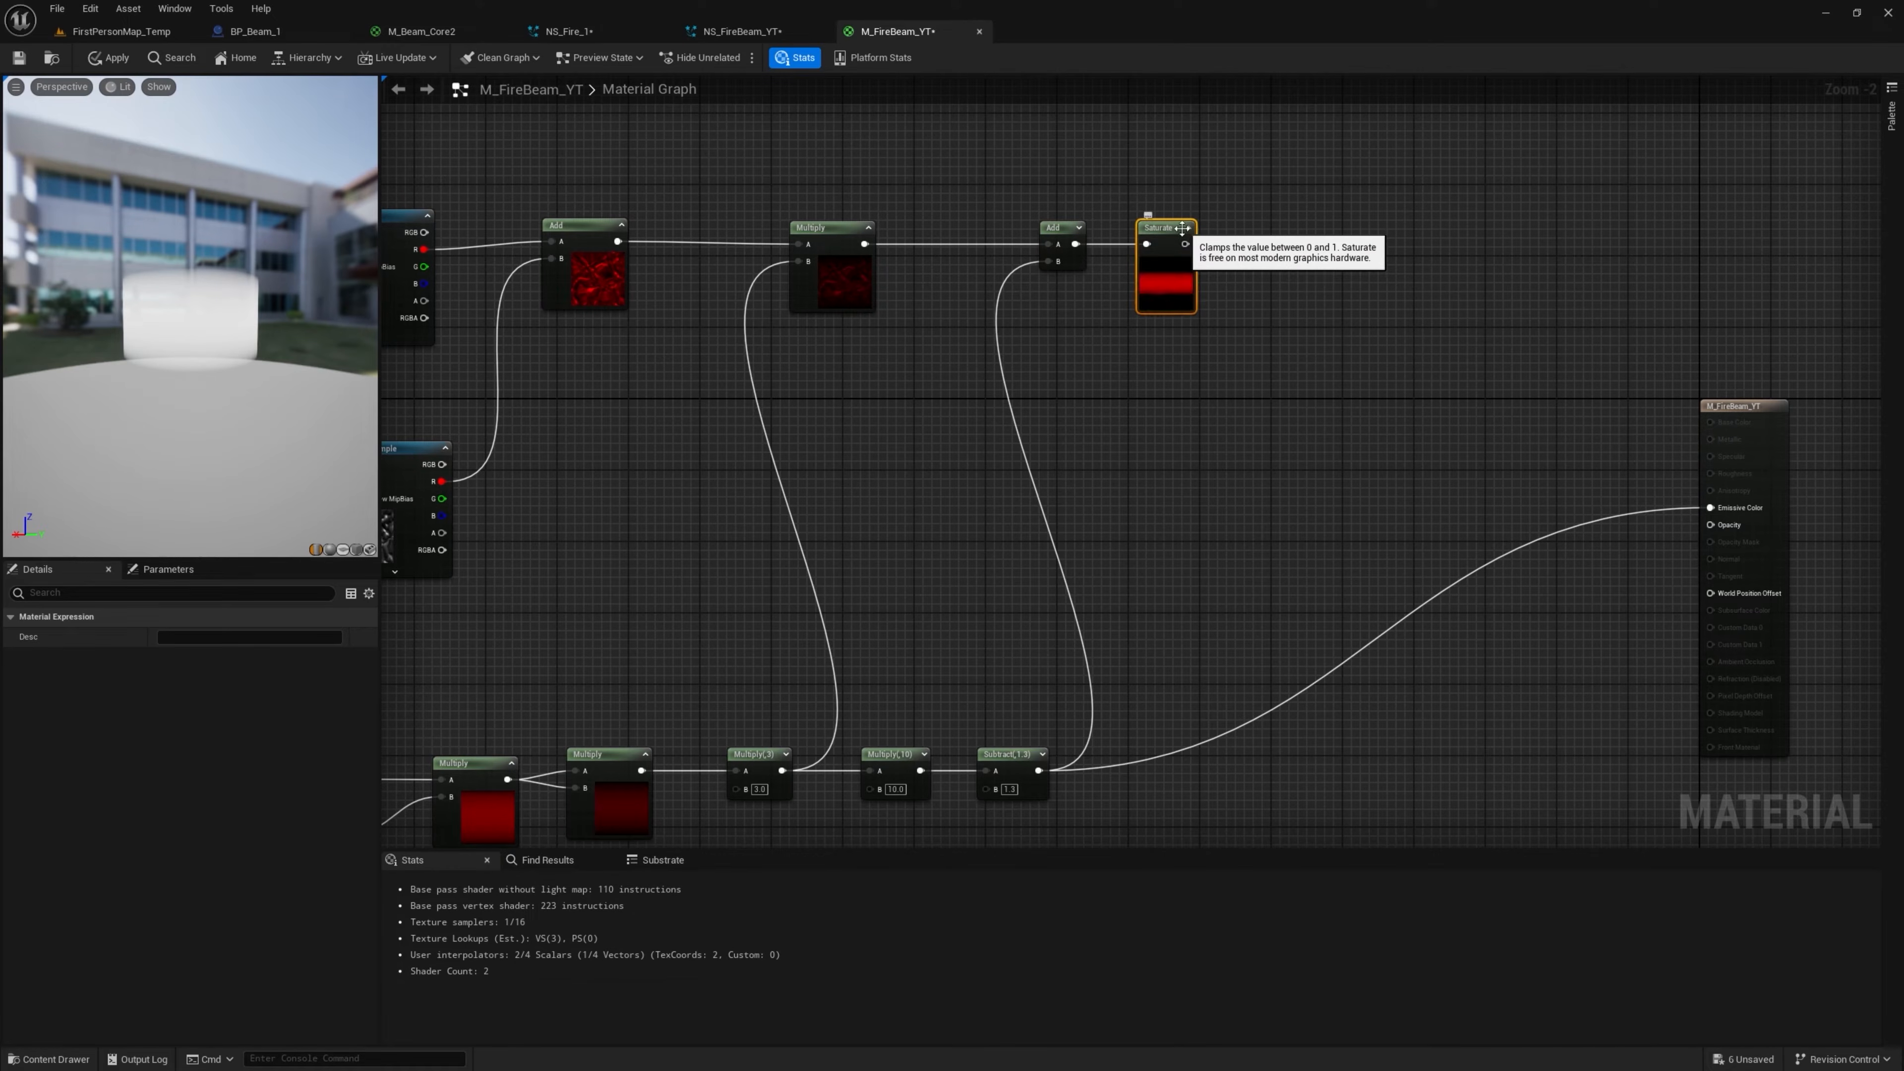
# Connect Saturate to both Emissive Color and Opacity of M_FireBeam_YT and apply the material
pyautogui.moveTo(1185, 244); pyautogui.dragTo(1389, 235)
pyautogui.scroll(3, 186, 311)
pyautogui.scroll(-2, 186, 312)
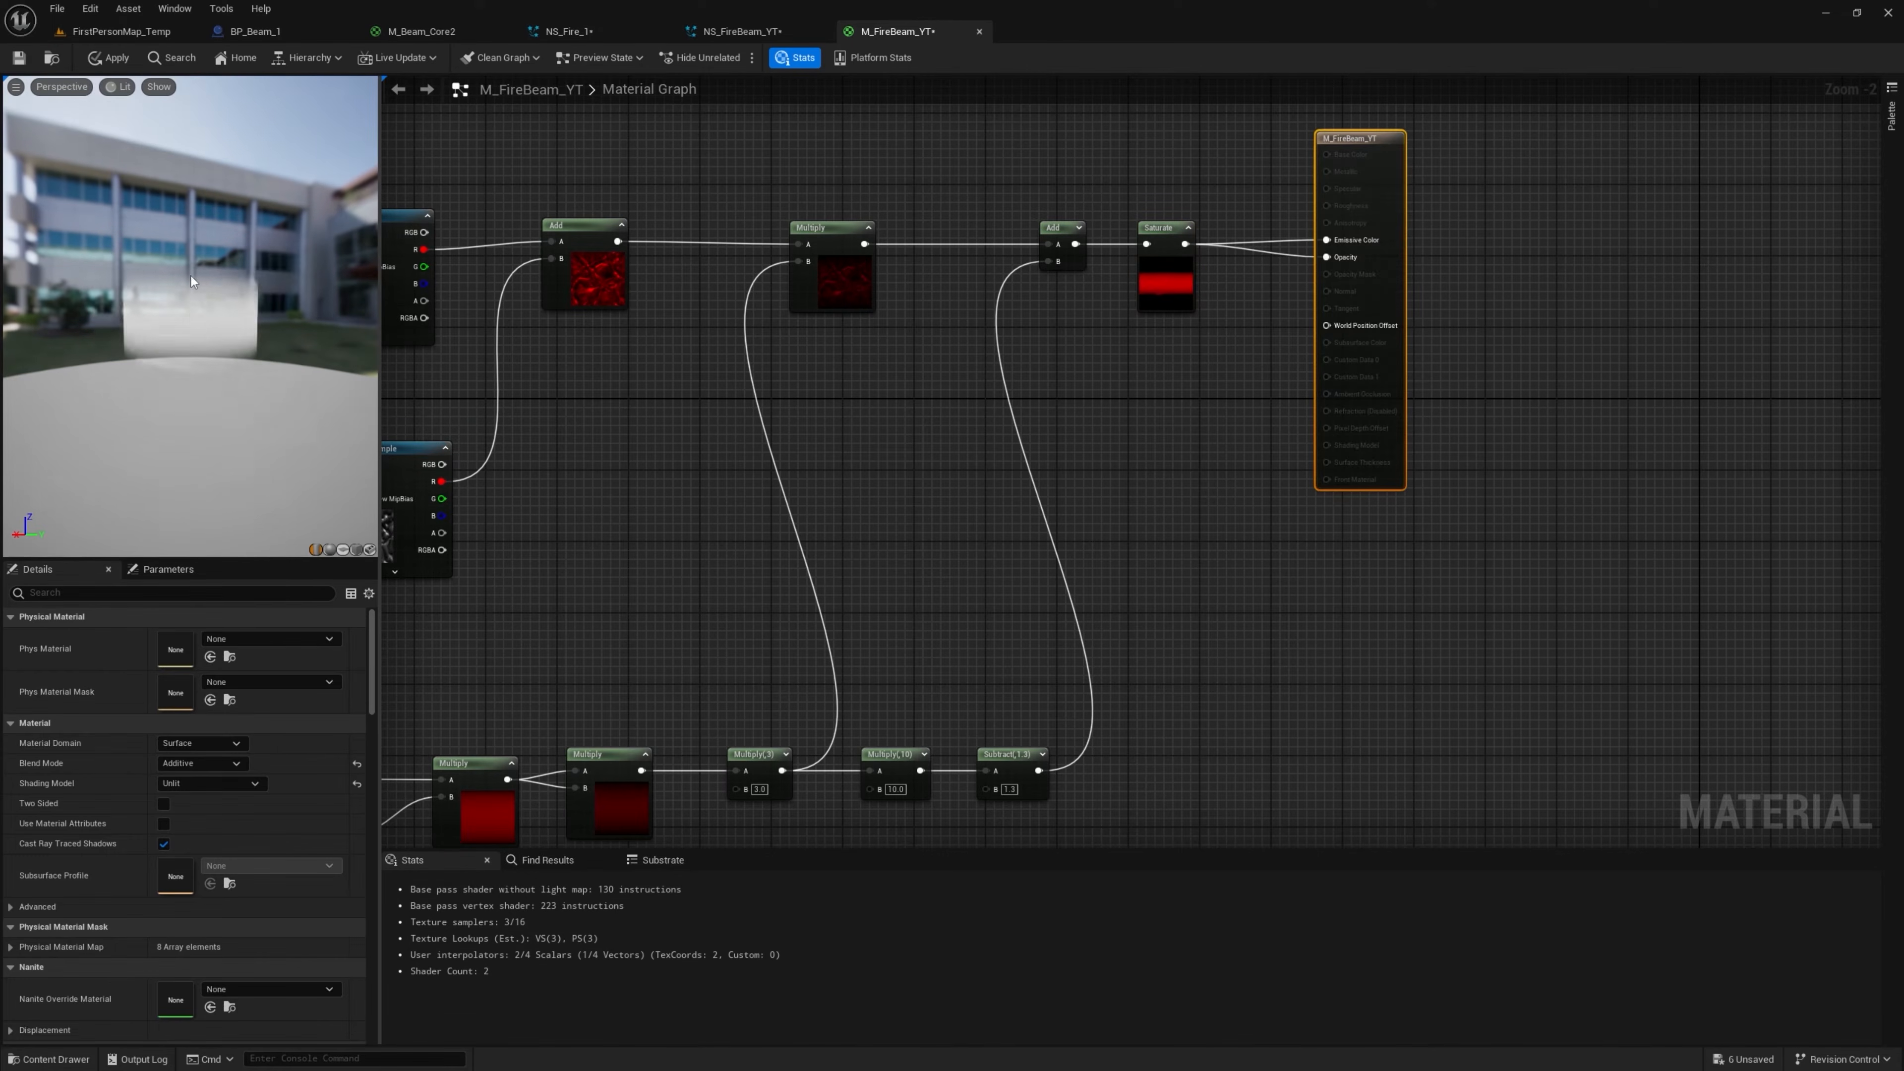
pyautogui.click(114, 57)
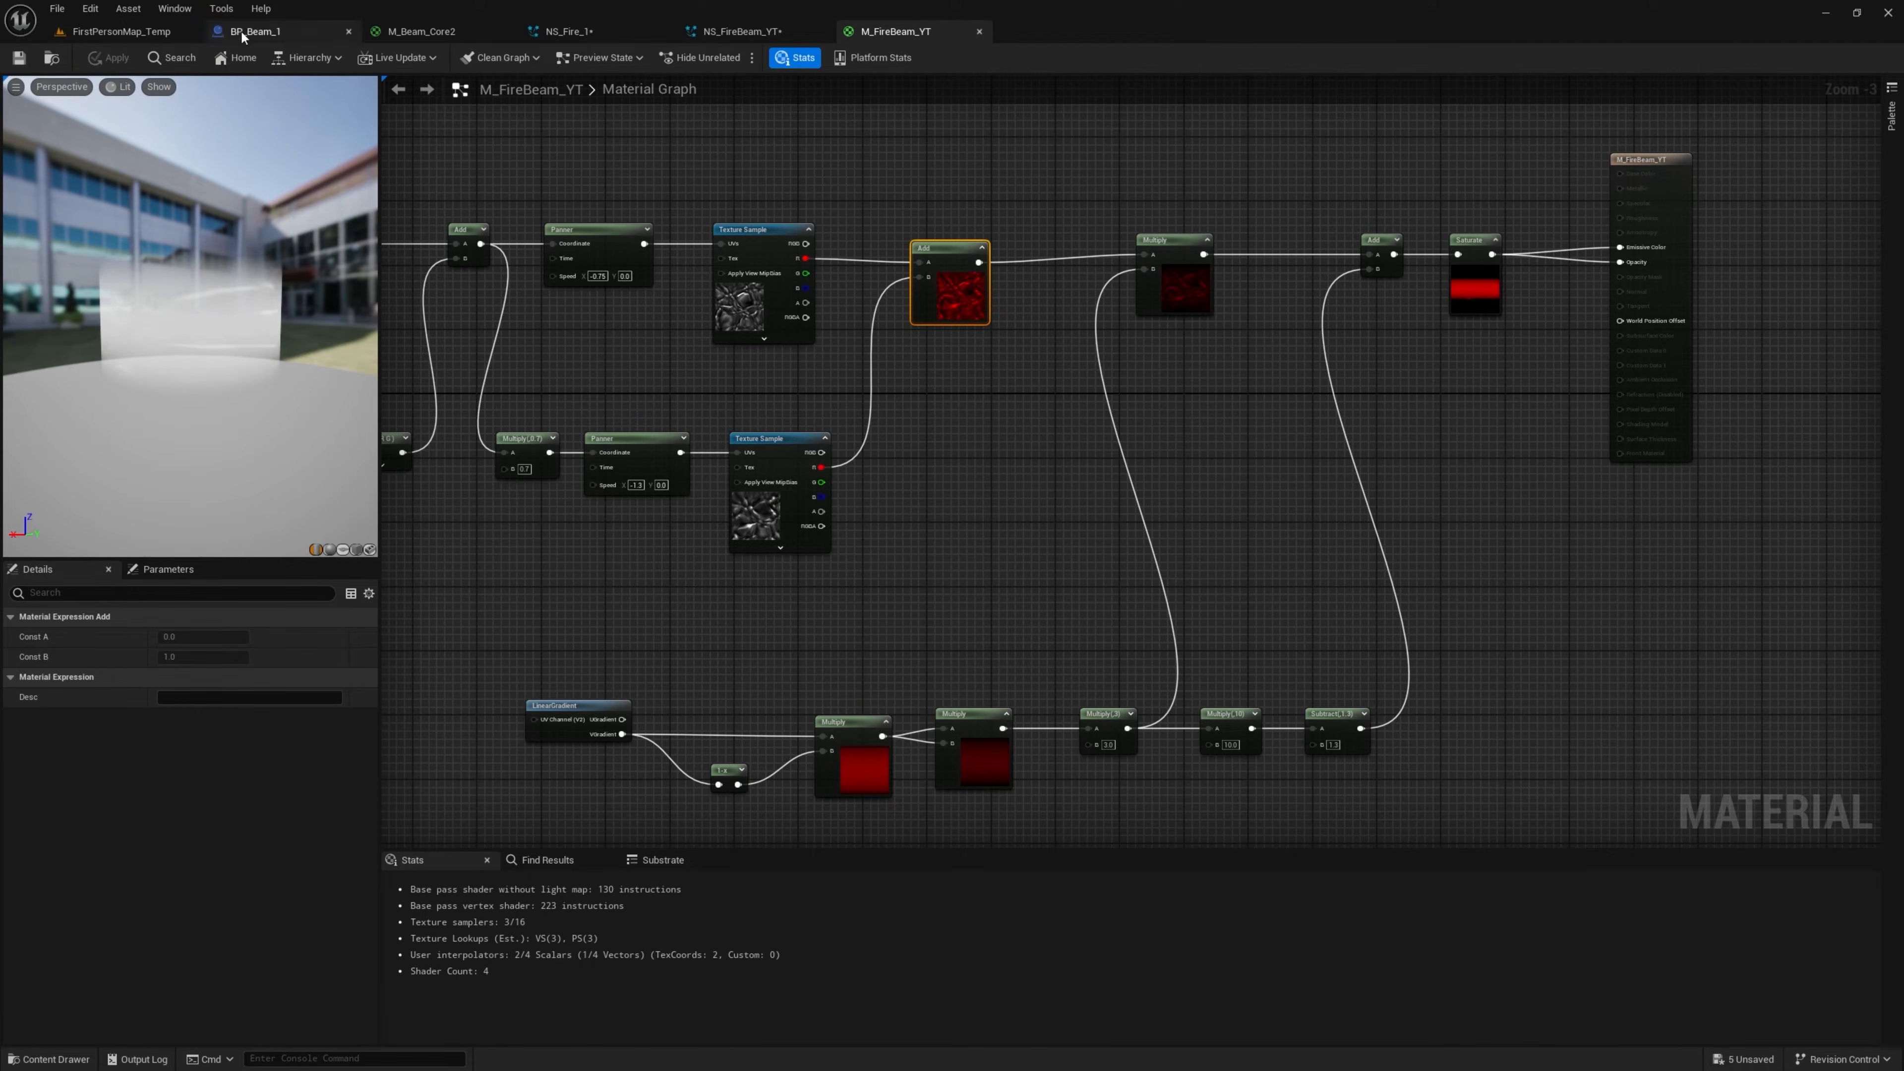
# Create a Curve Atlas asset named CAT_Colors_YT in the Youtube folder and open it for editing
pyautogui.click(120, 30)
pyautogui.rightClick(710, 890)
pyautogui.moveTo(773, 793)
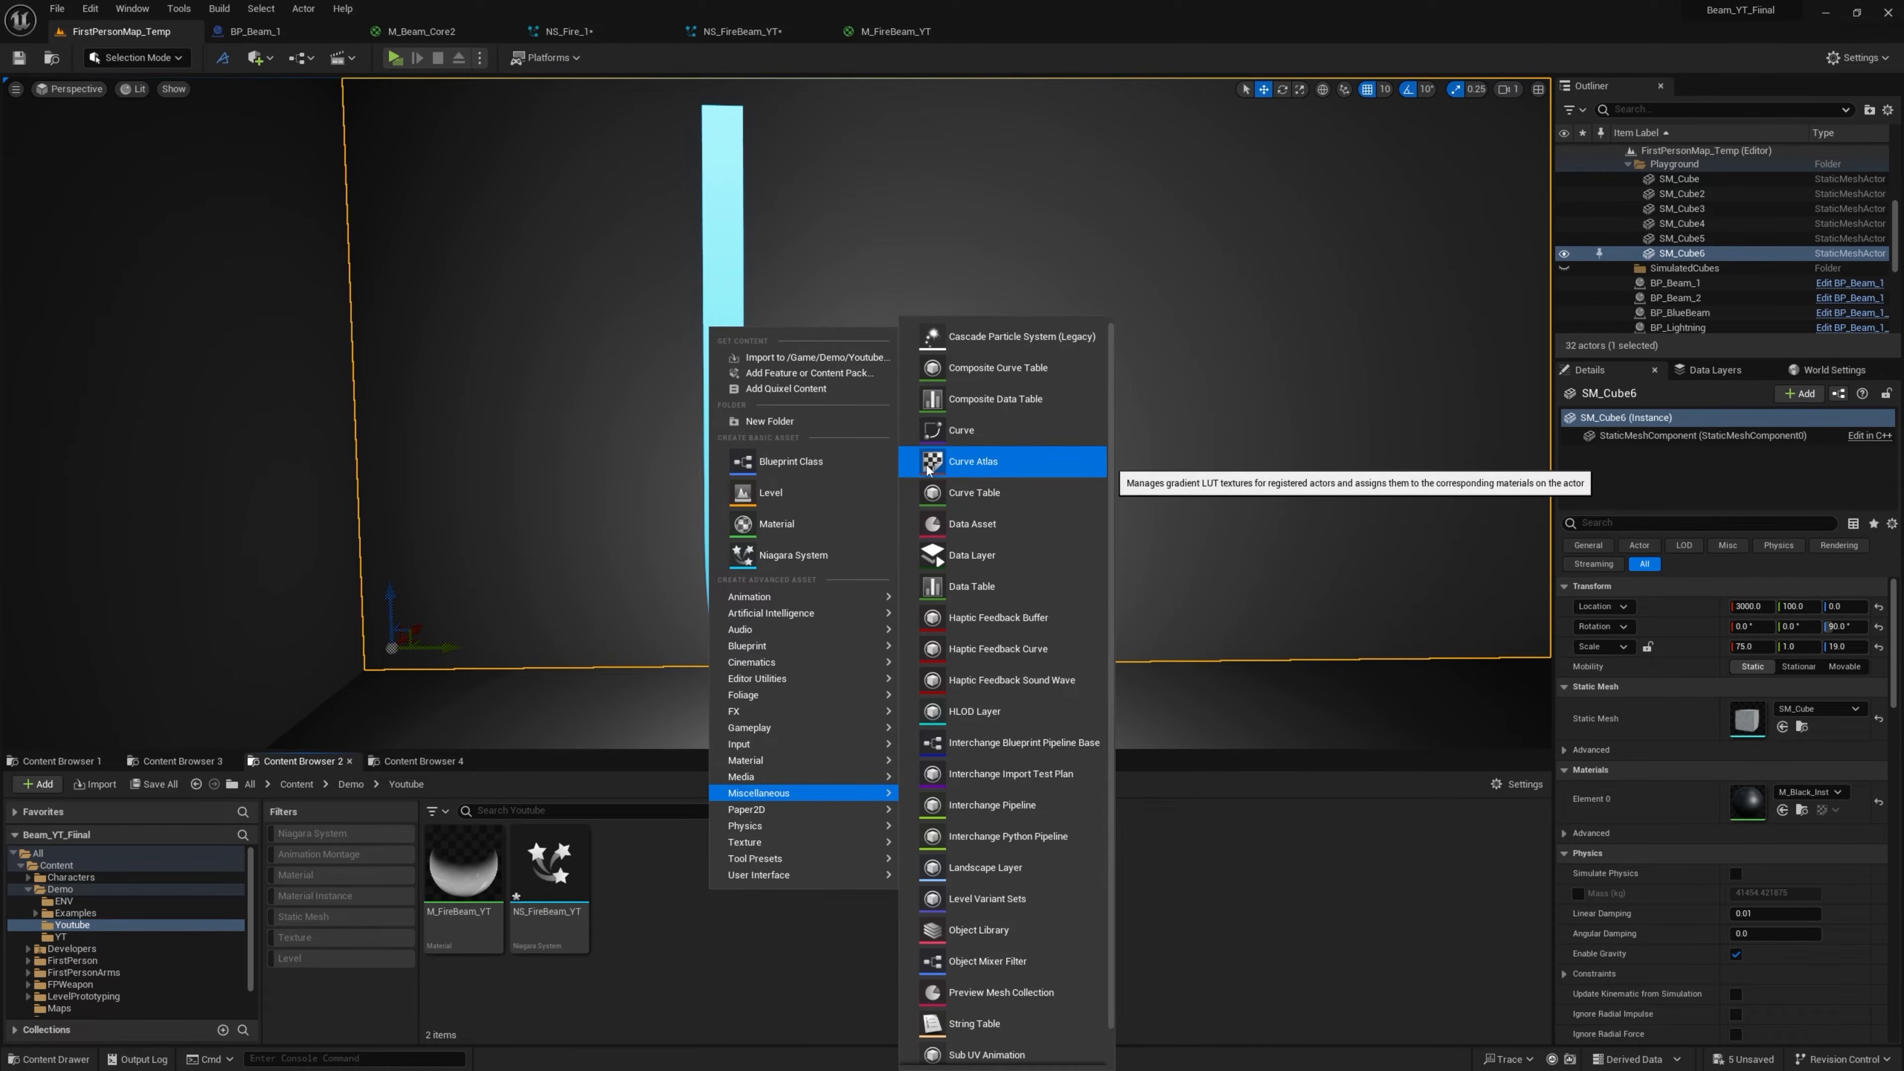
pyautogui.click(1000, 463)
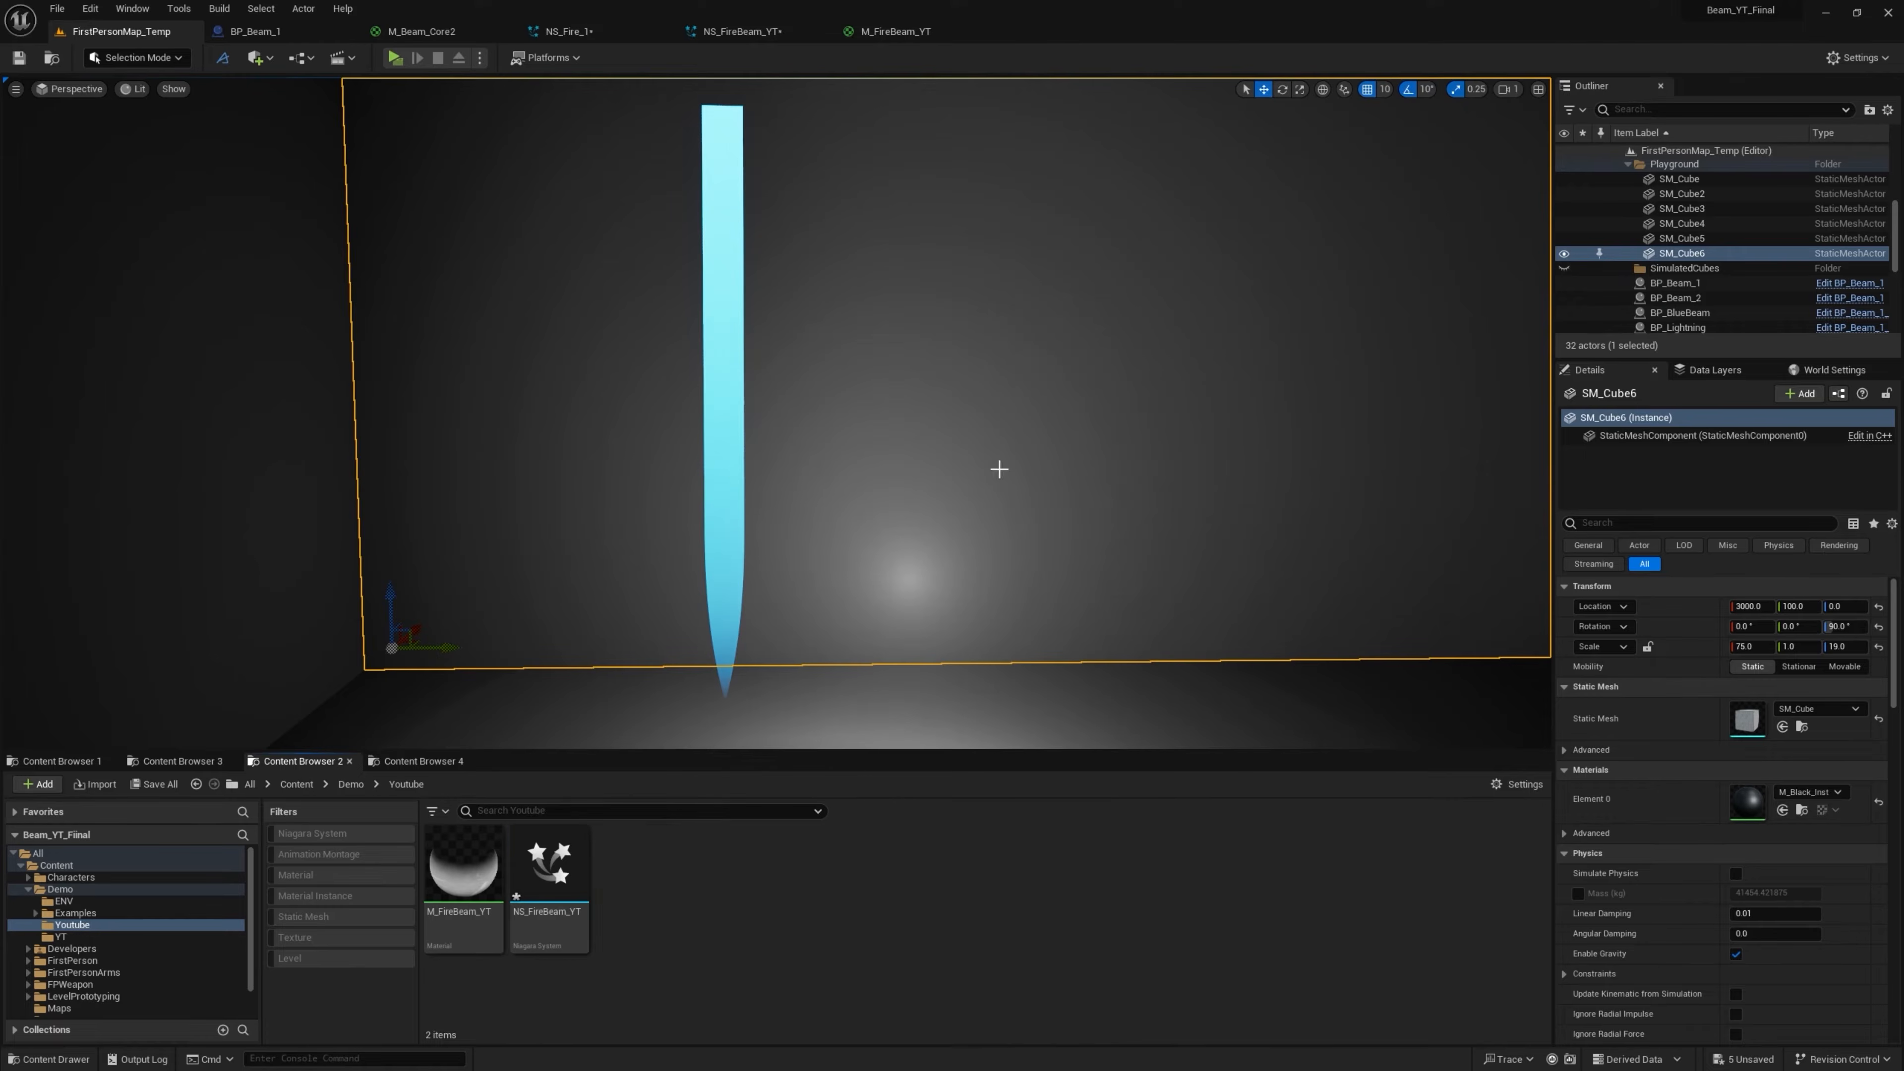
pyautogui.write('CA')
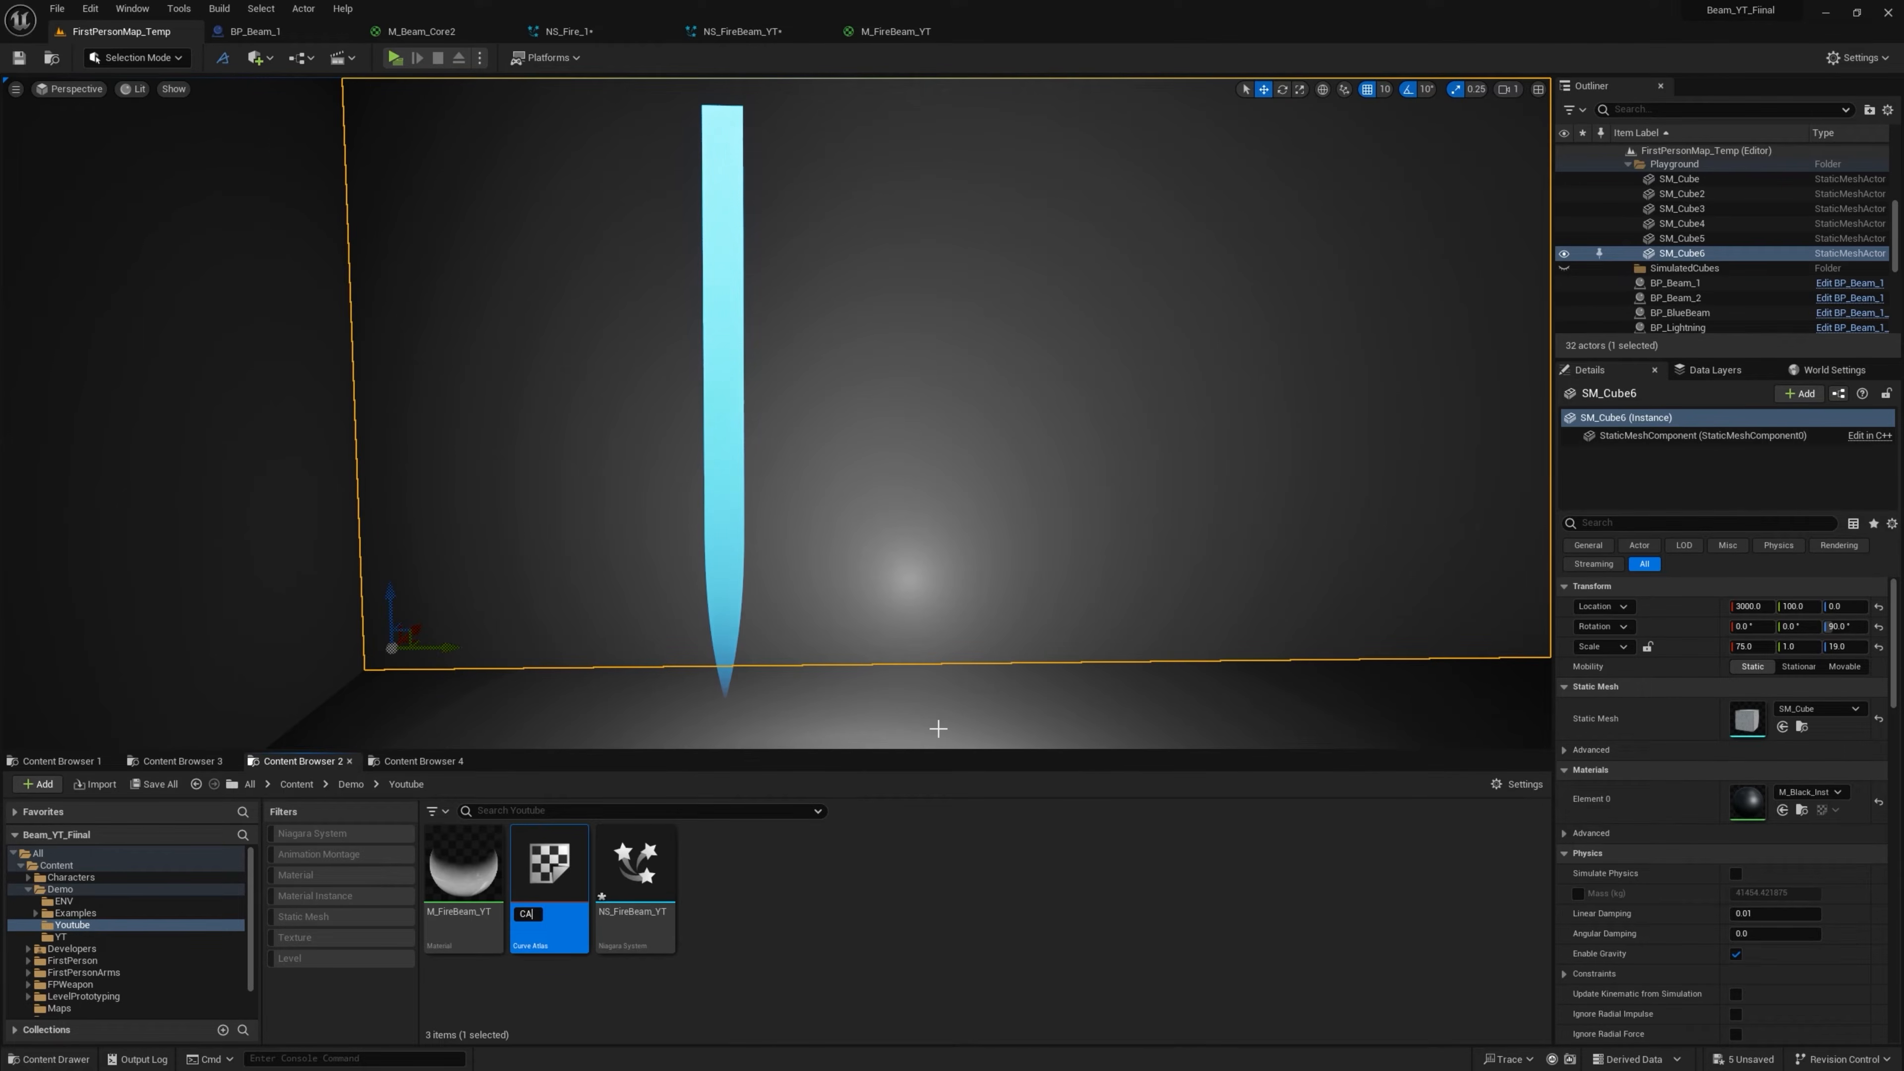
pyautogui.write('T_Colors_YT')
pyautogui.press('Return')
# Disable Square Resolution on CAT_Colors_YT and set its texture width to 128 and height to 4
pyautogui.click(1652, 280)
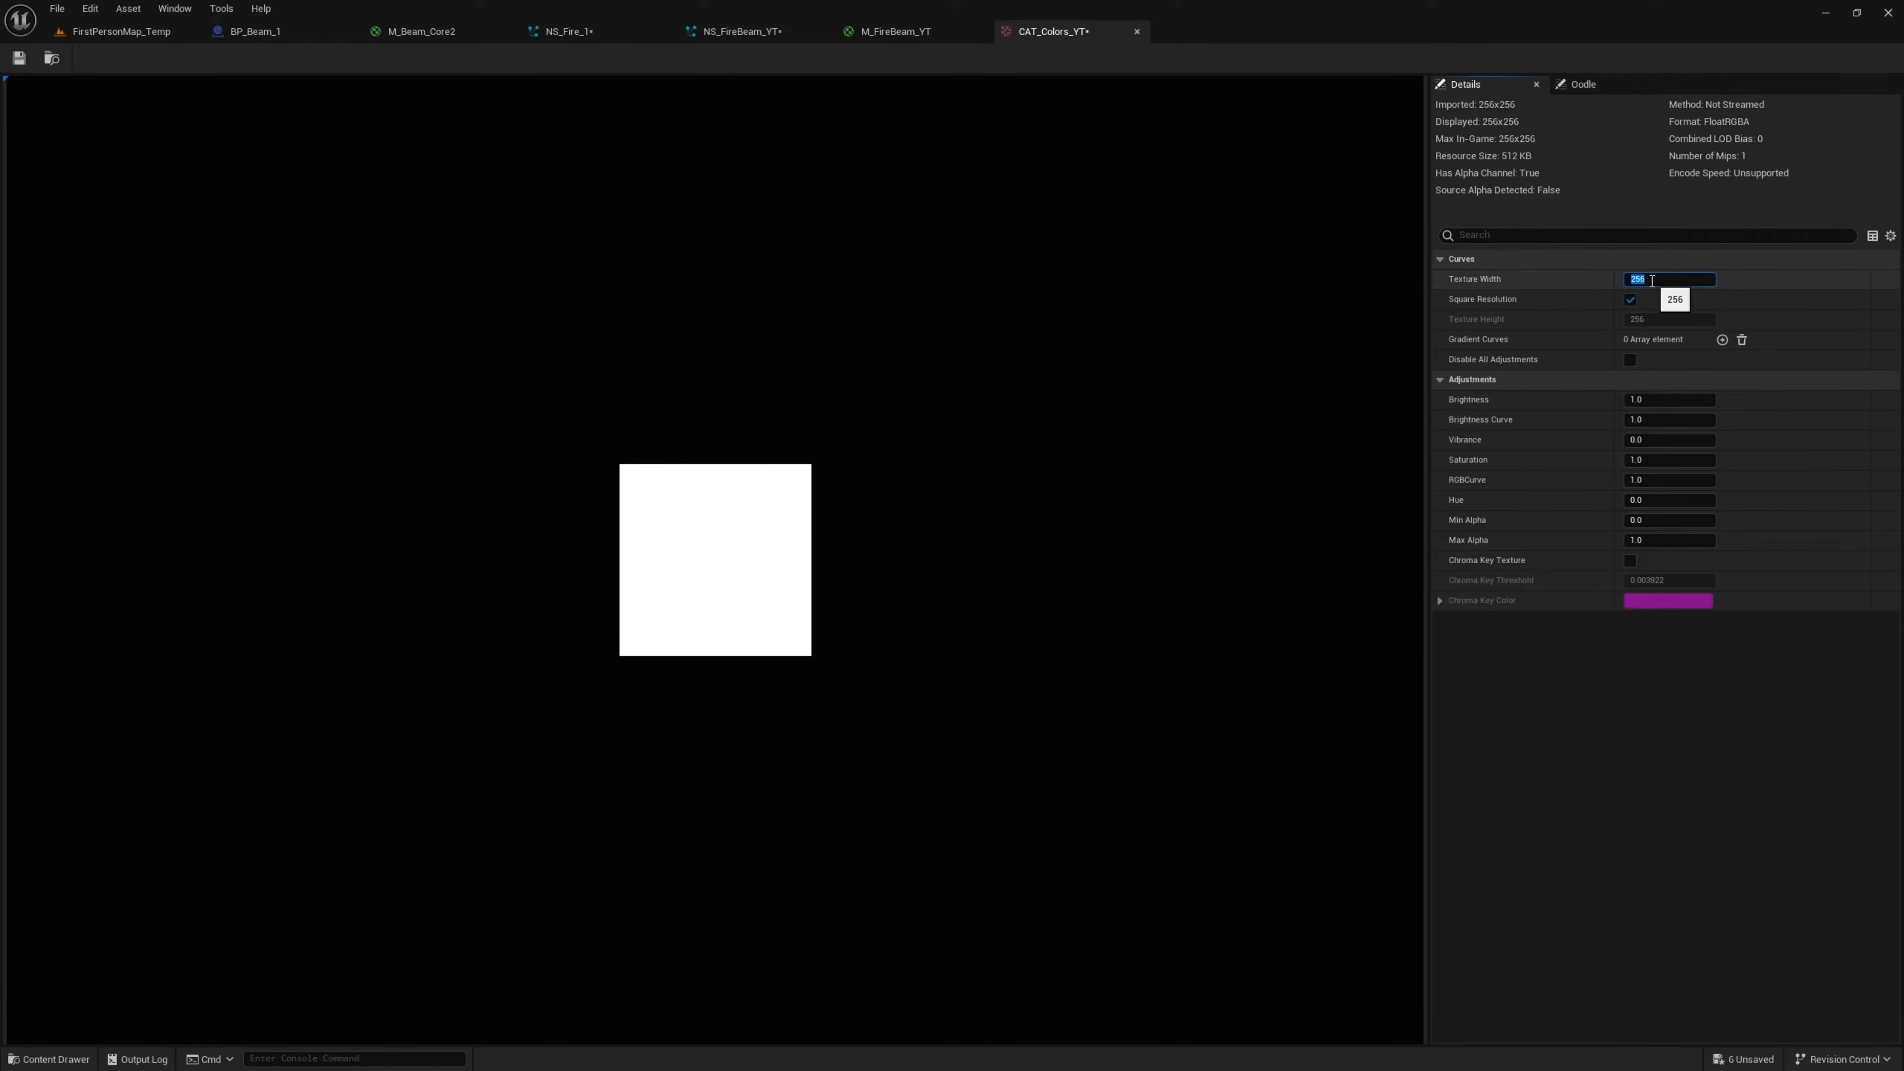
pyautogui.write('8')
pyautogui.click(1630, 300)
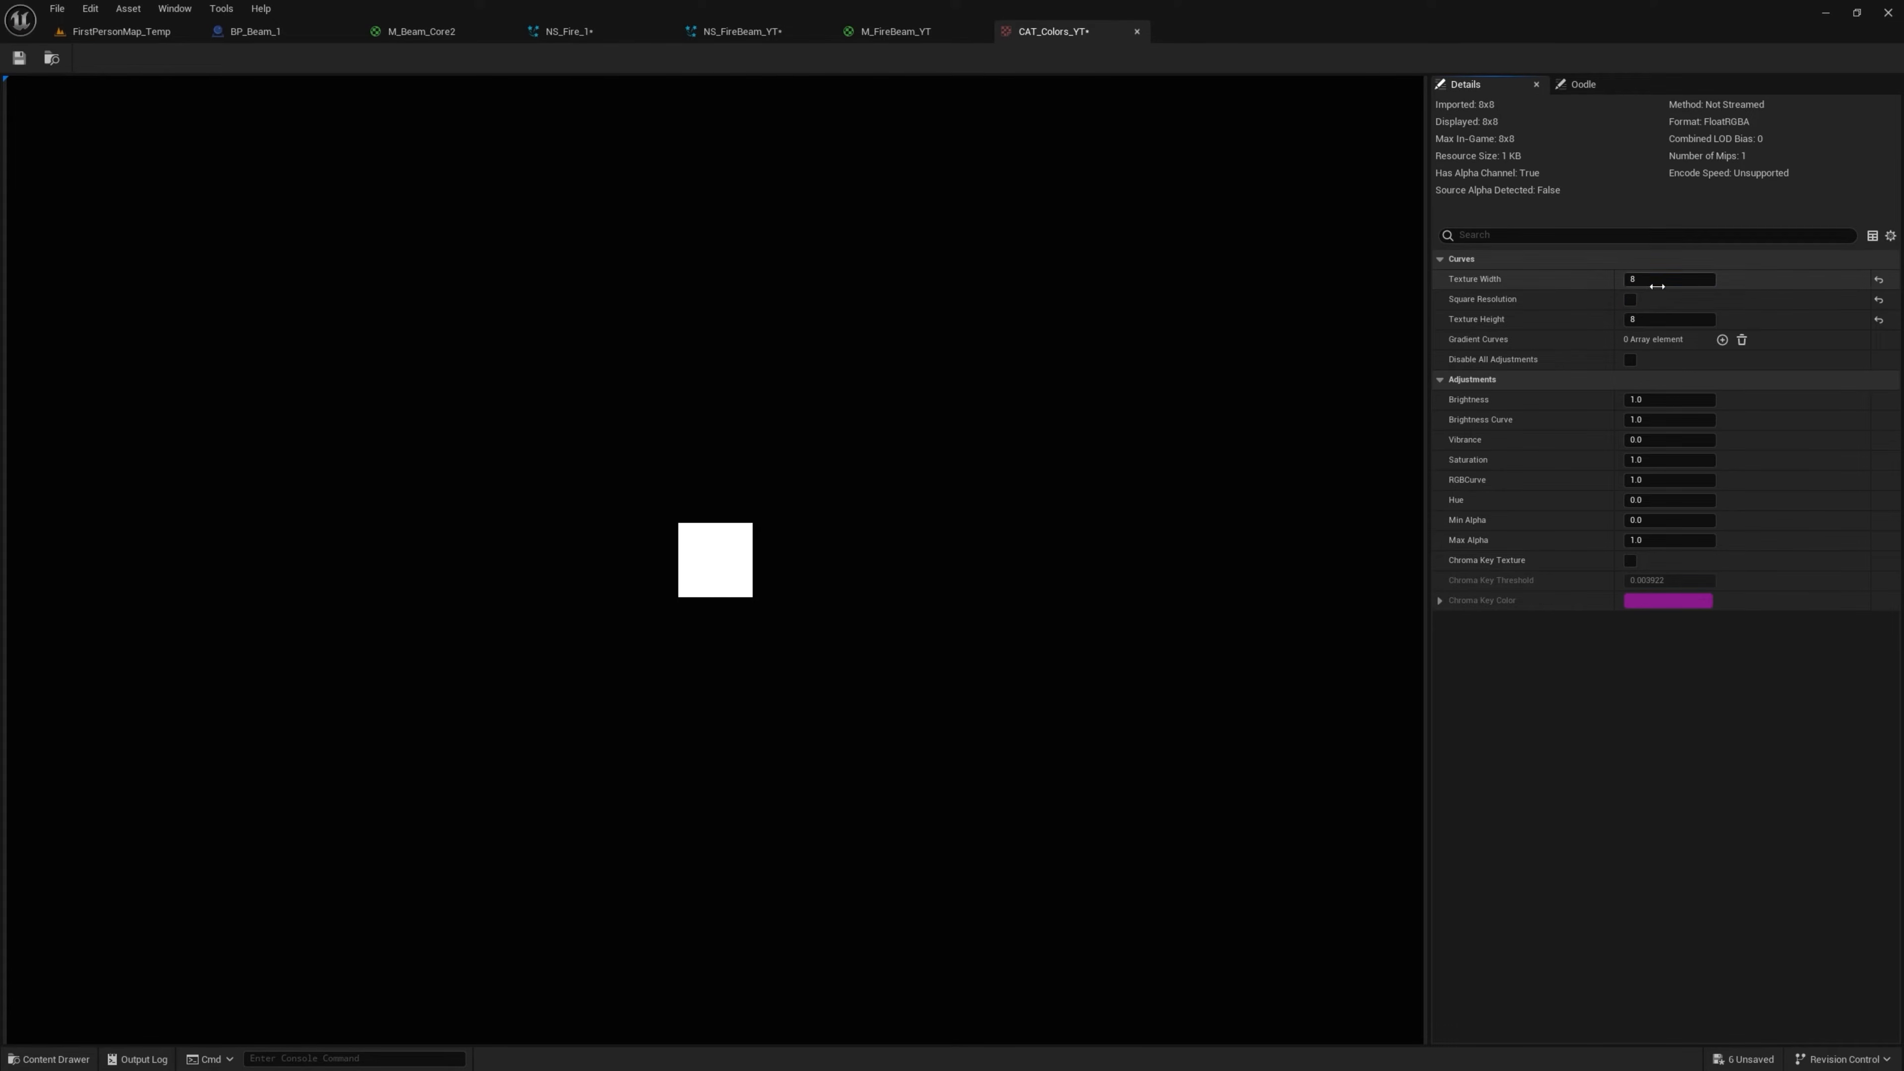
pyautogui.write('28')
pyautogui.click(1646, 321)
pyautogui.write('64')
pyautogui.press('Return')
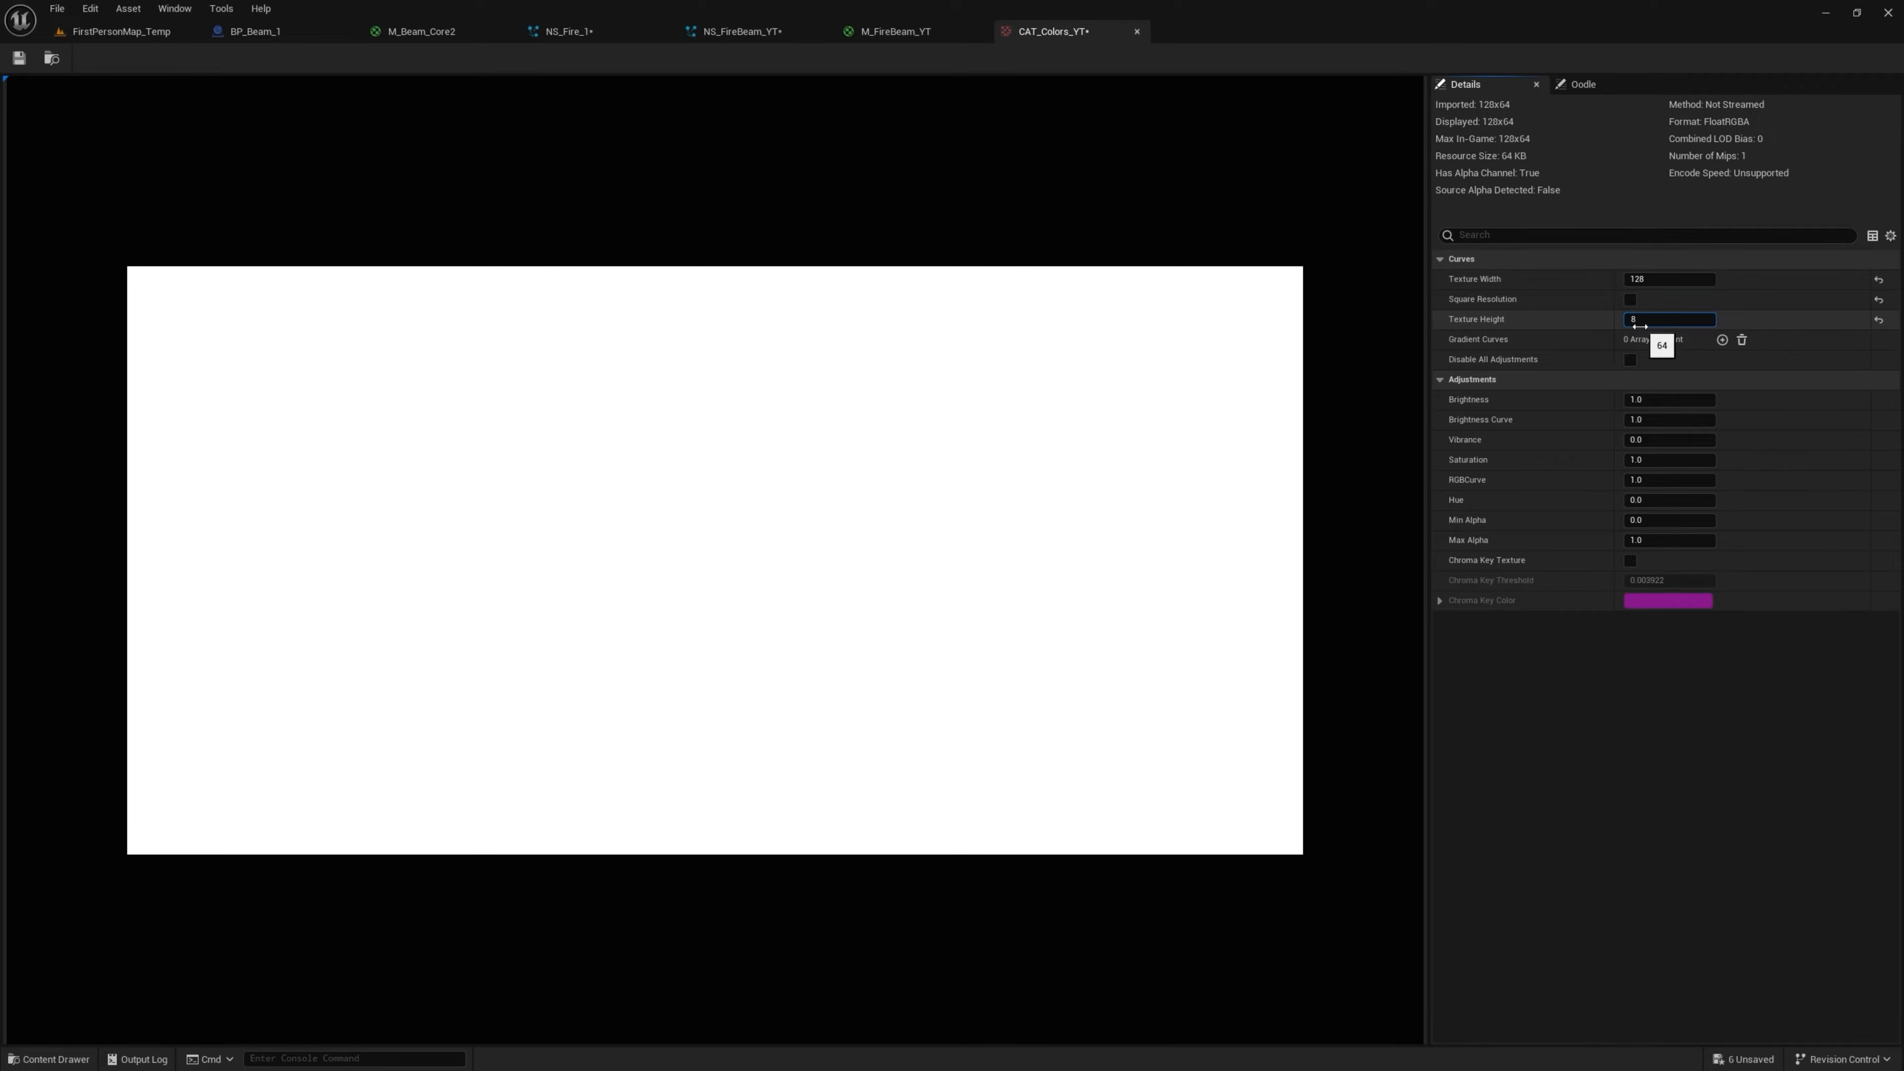
pyautogui.write('8')
pyautogui.press('Return')
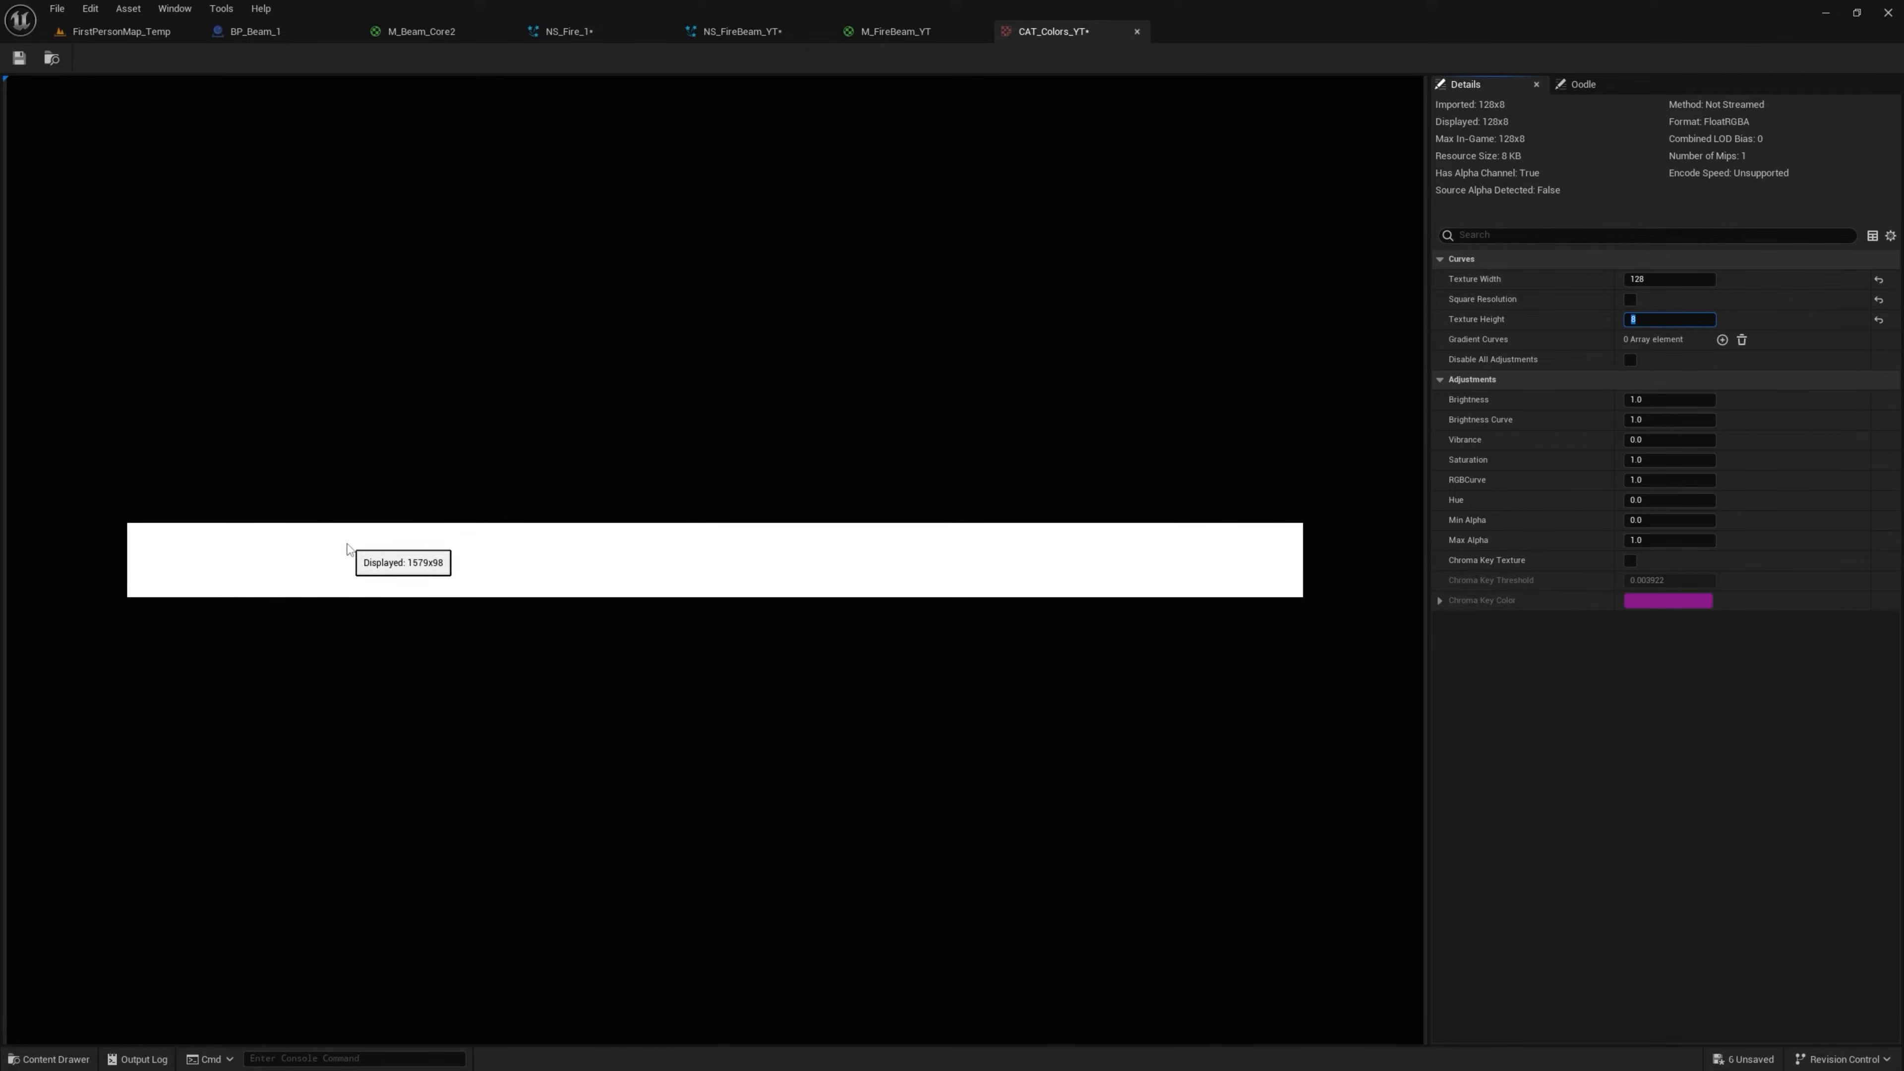
pyautogui.write('2')
pyautogui.press('Return')
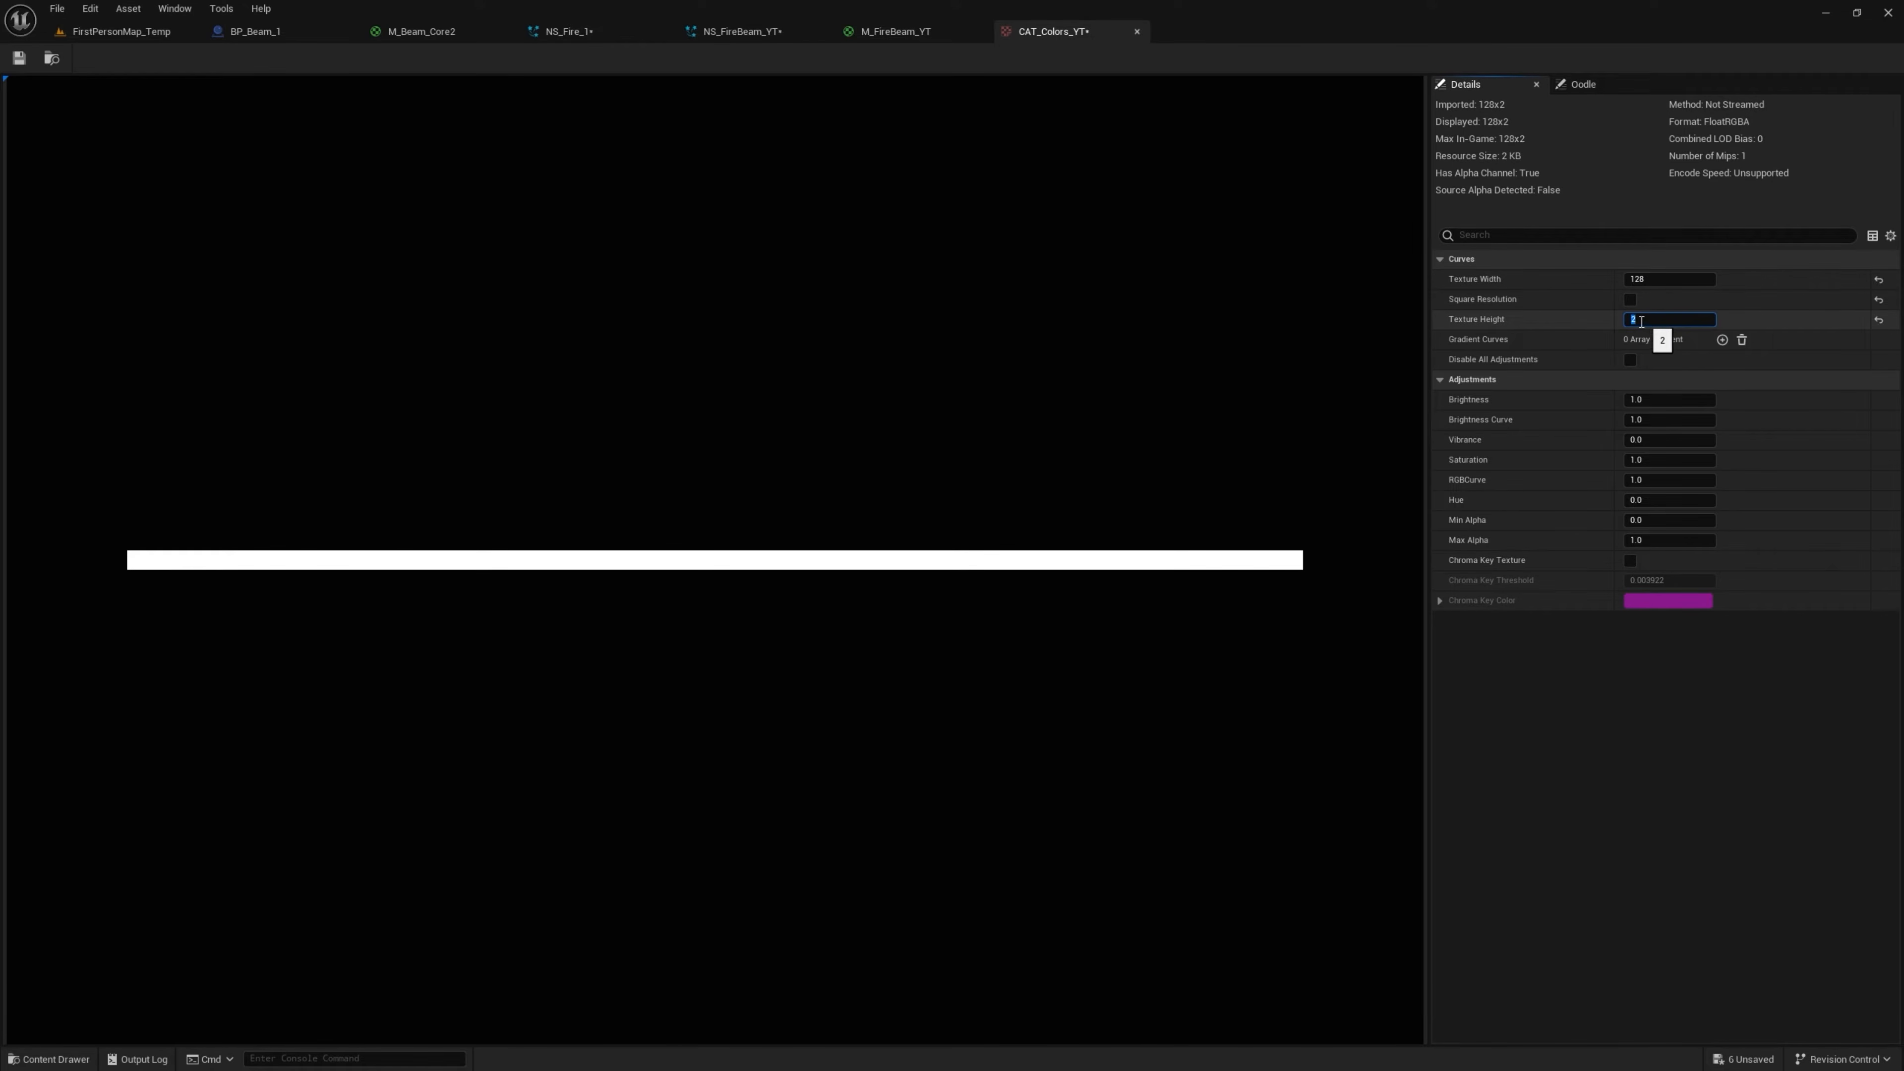
pyautogui.press('Return')
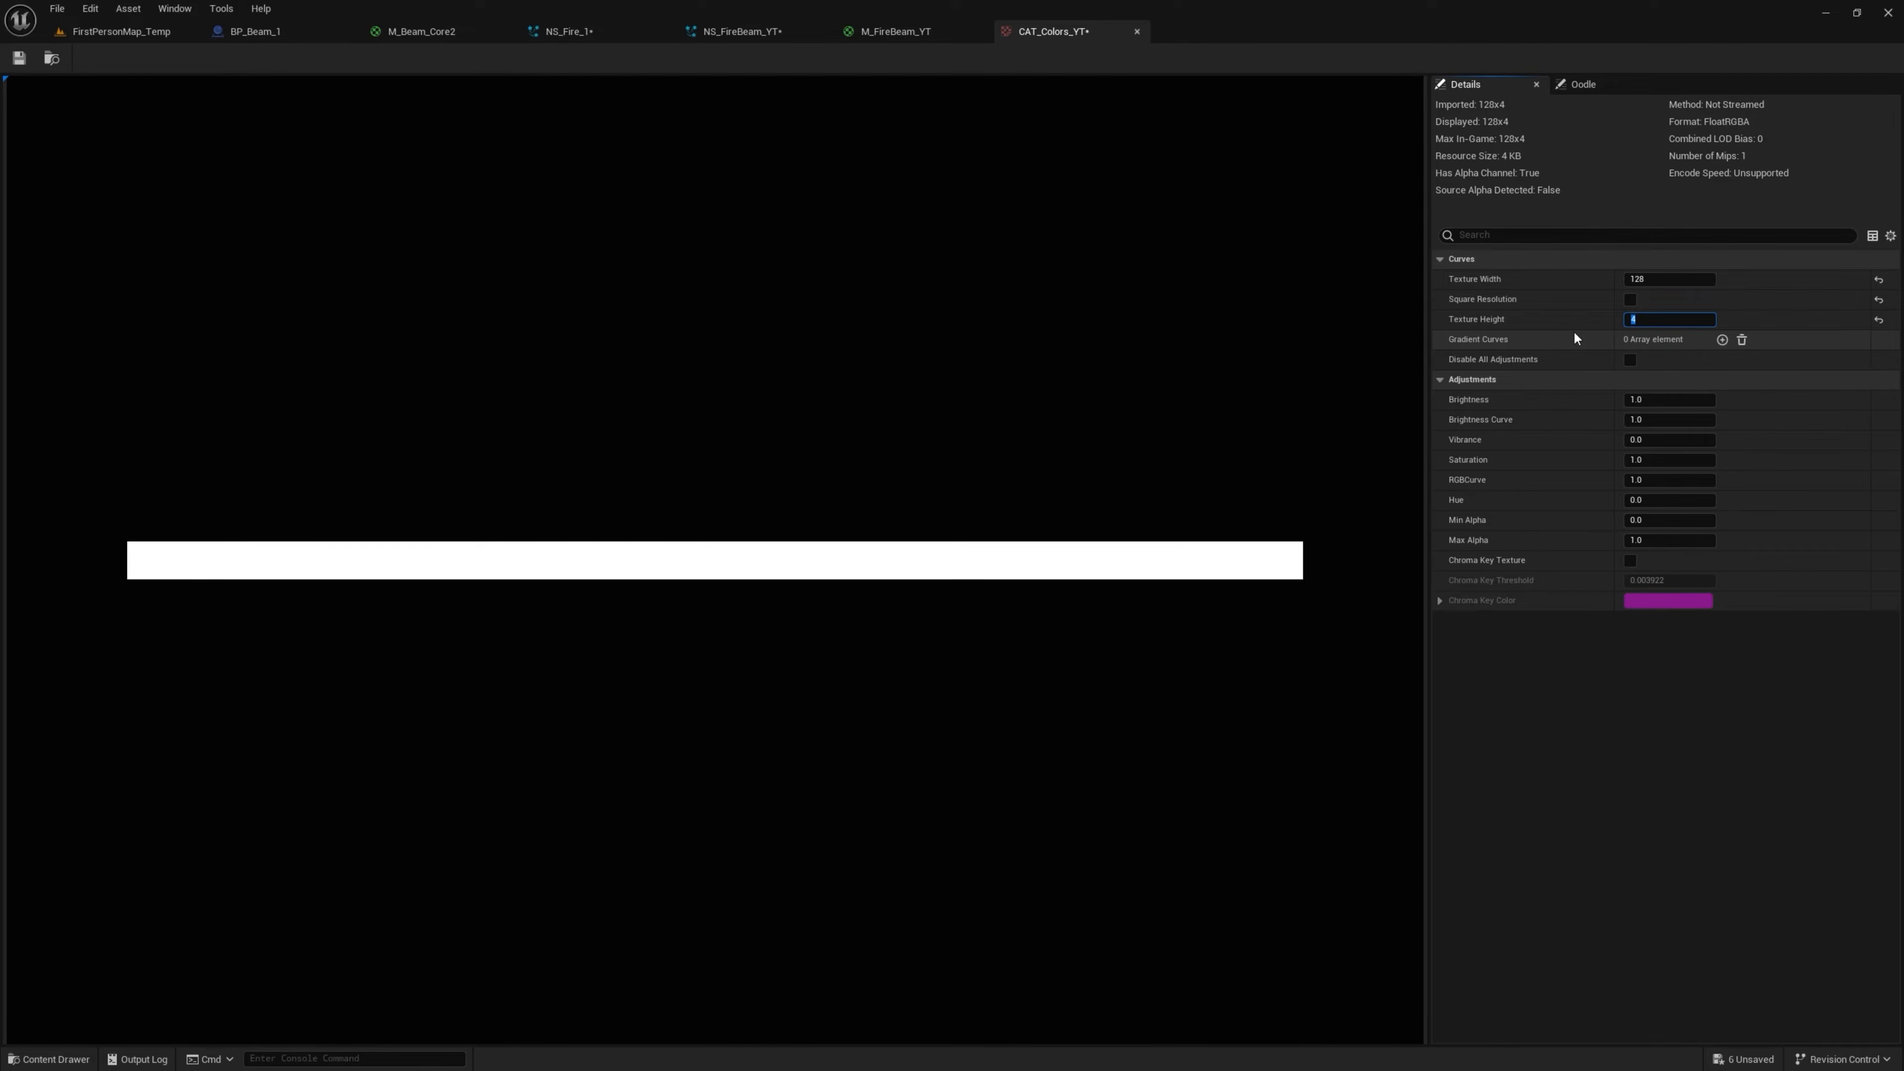
# Create a CurveLinearColor curve asset named CB_Color_YT in the Youtube folder
pyautogui.click(124, 33)
pyautogui.rightClick(764, 870)
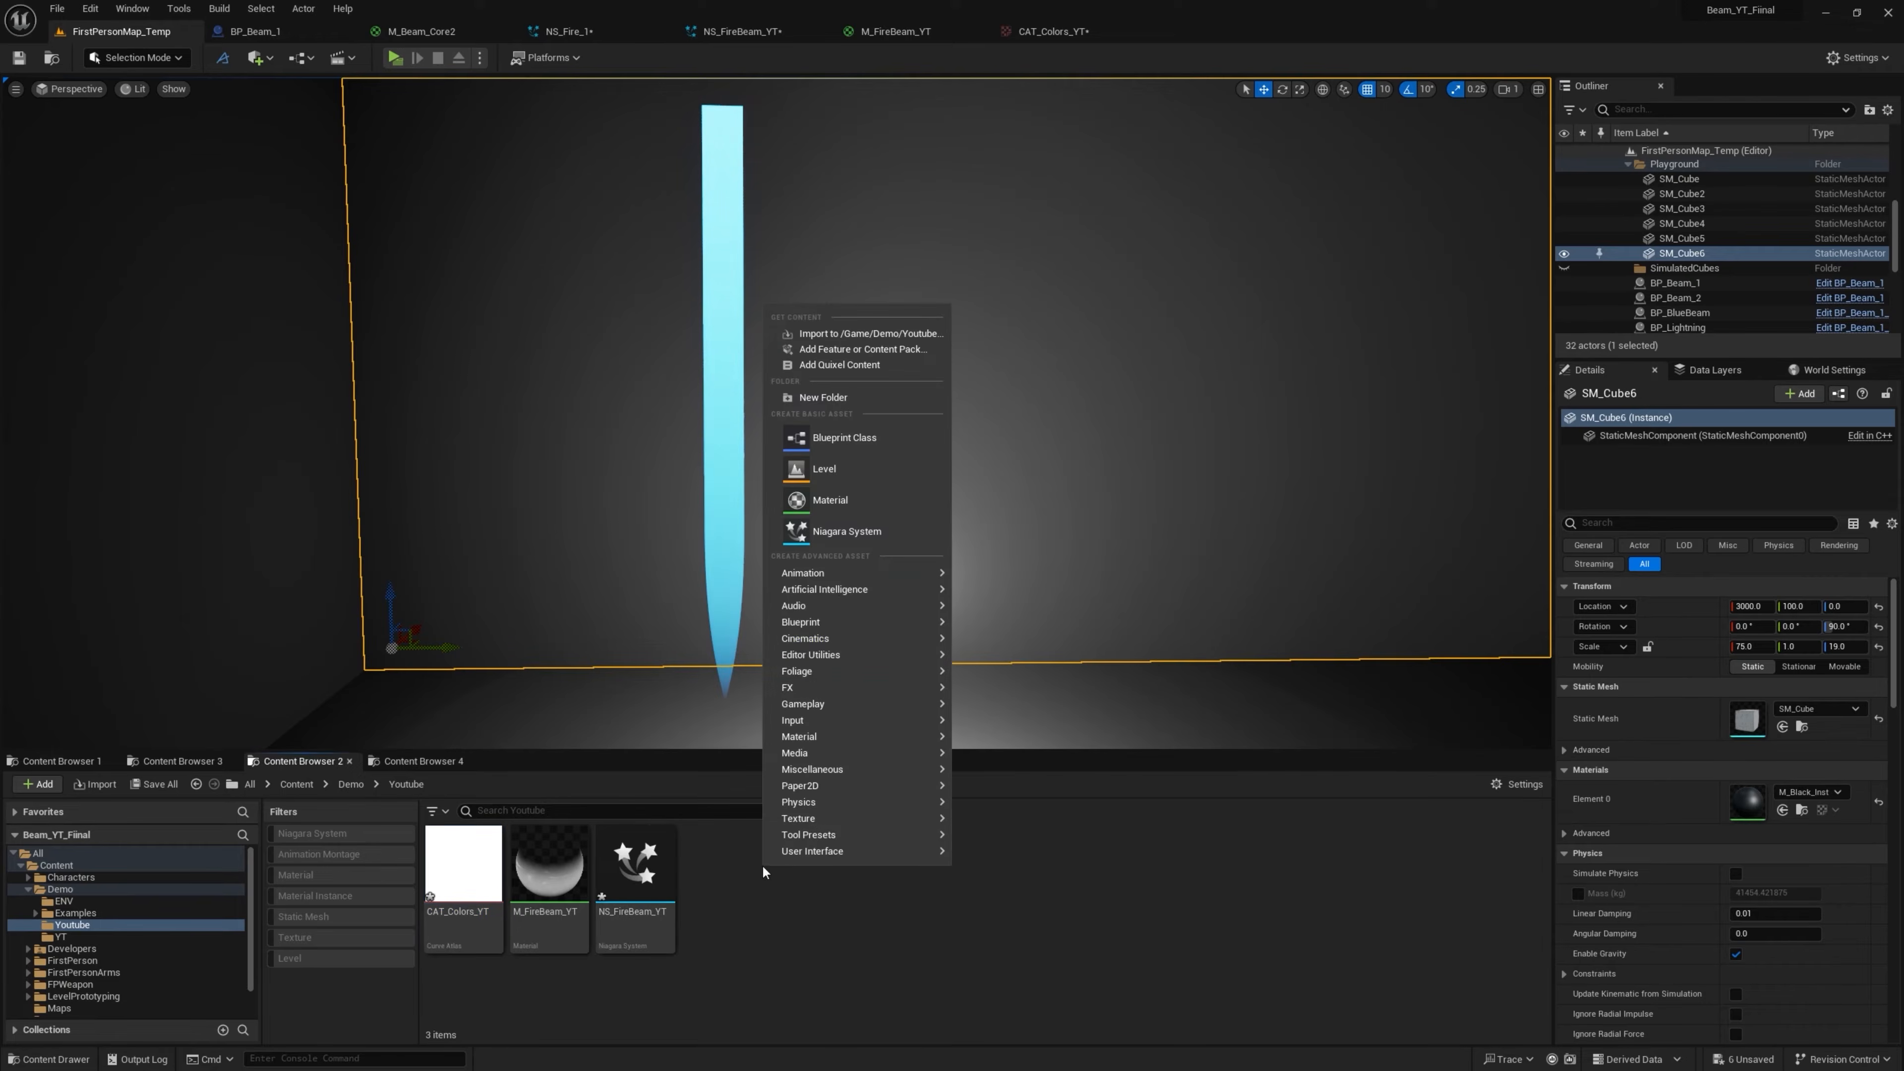
pyautogui.moveTo(833, 768)
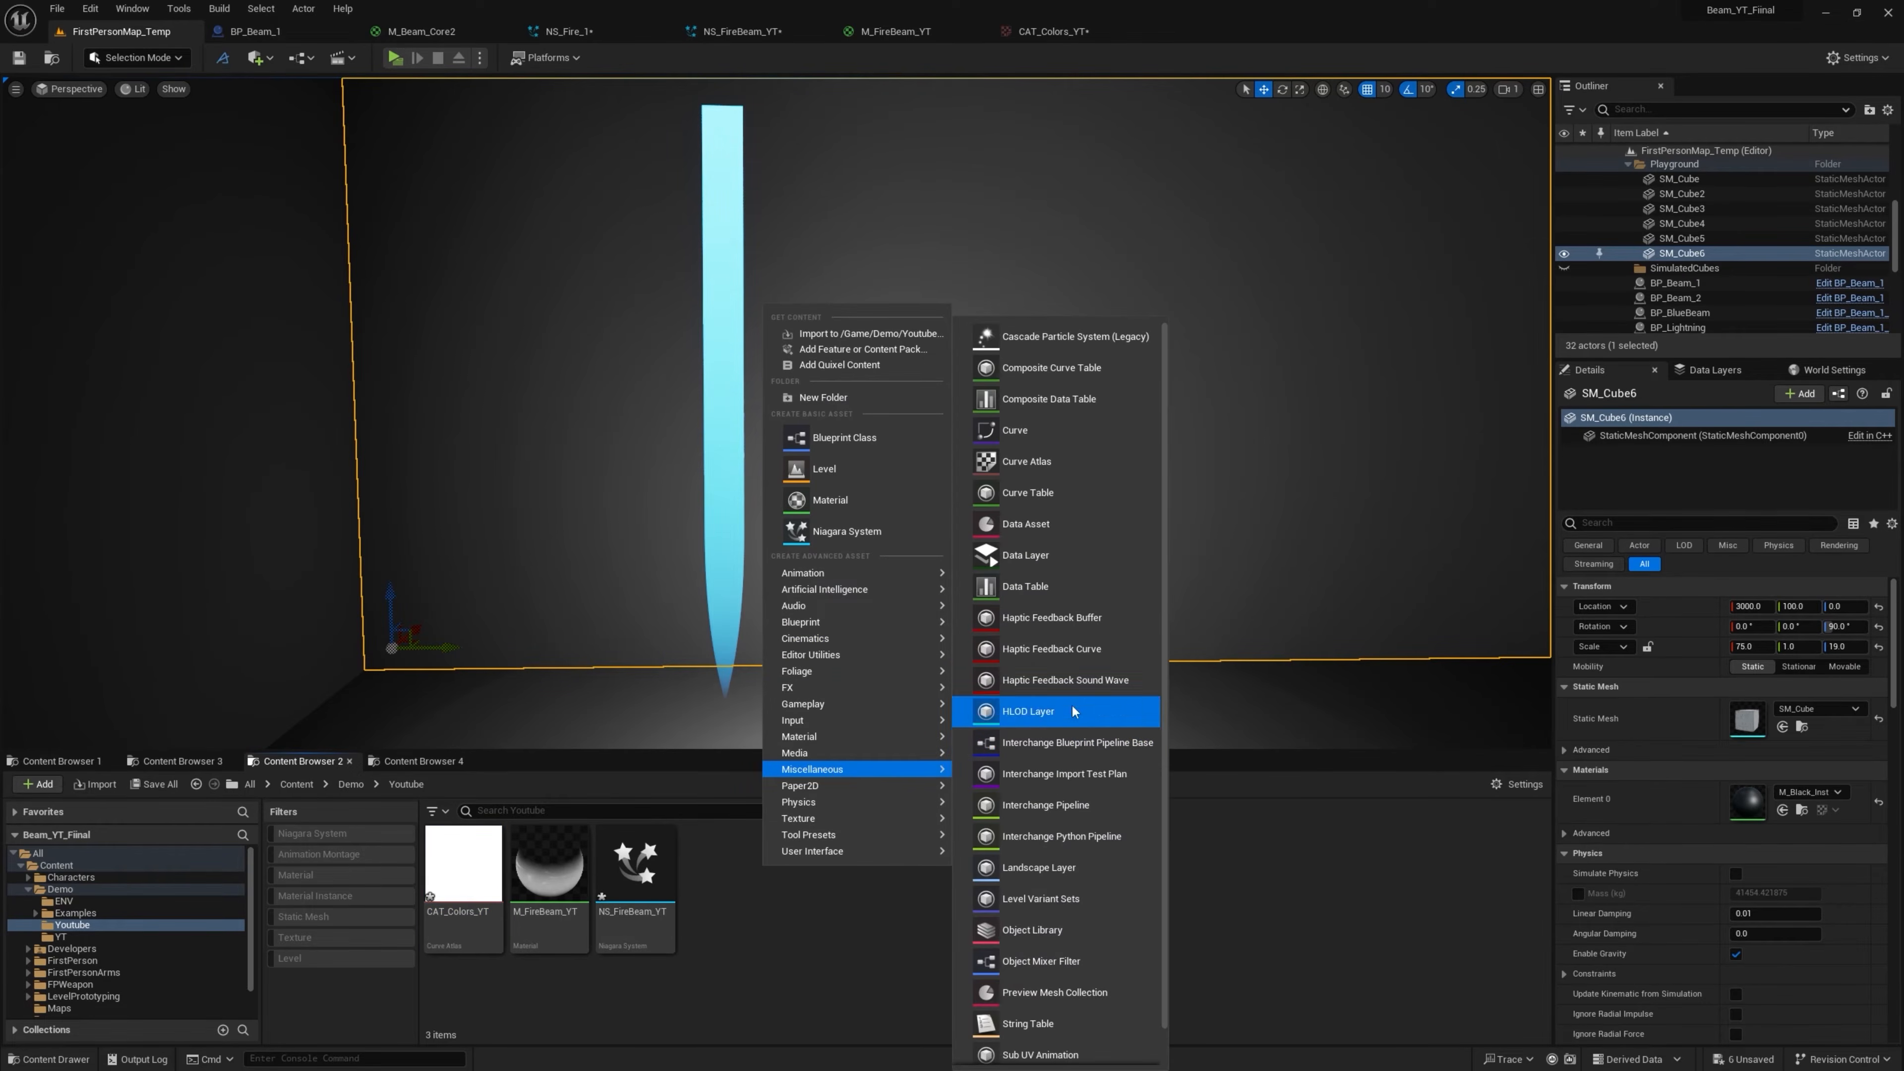
pyautogui.click(1025, 436)
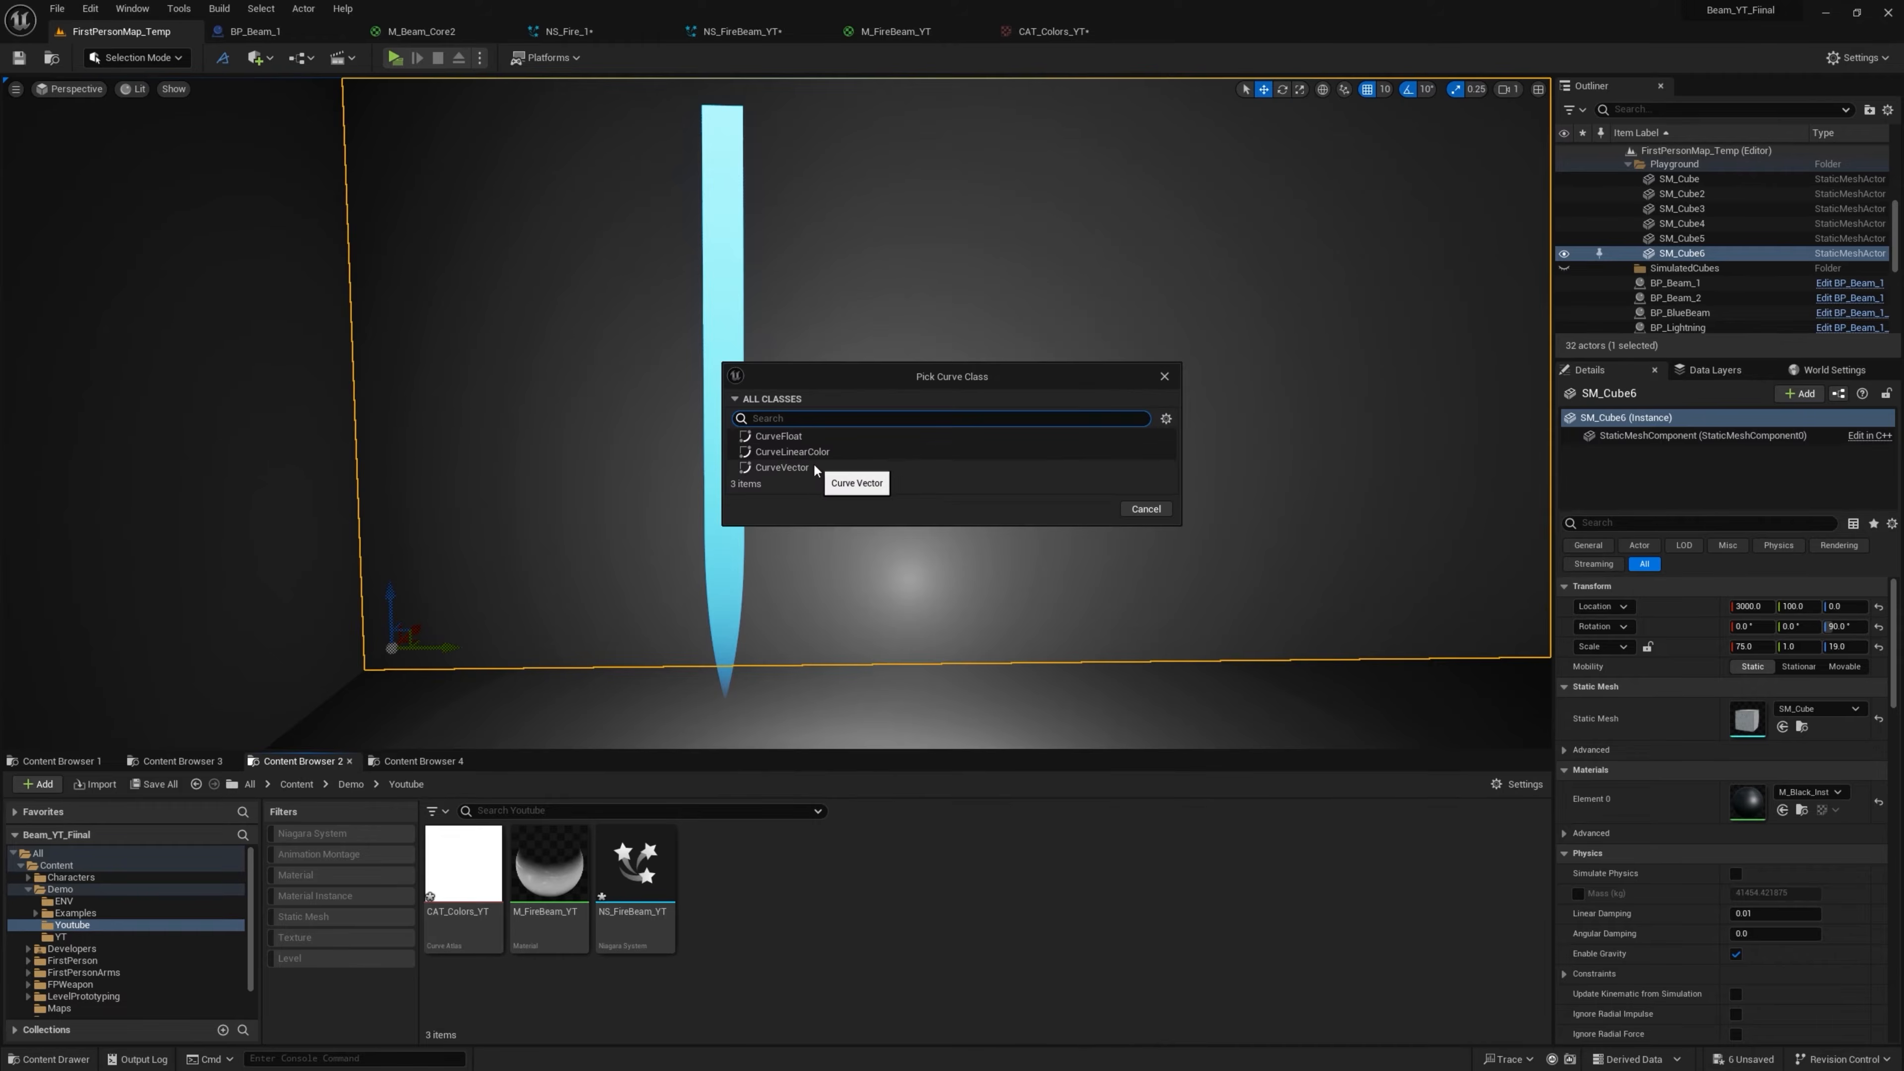
pyautogui.click(809, 453)
pyautogui.click(1088, 509)
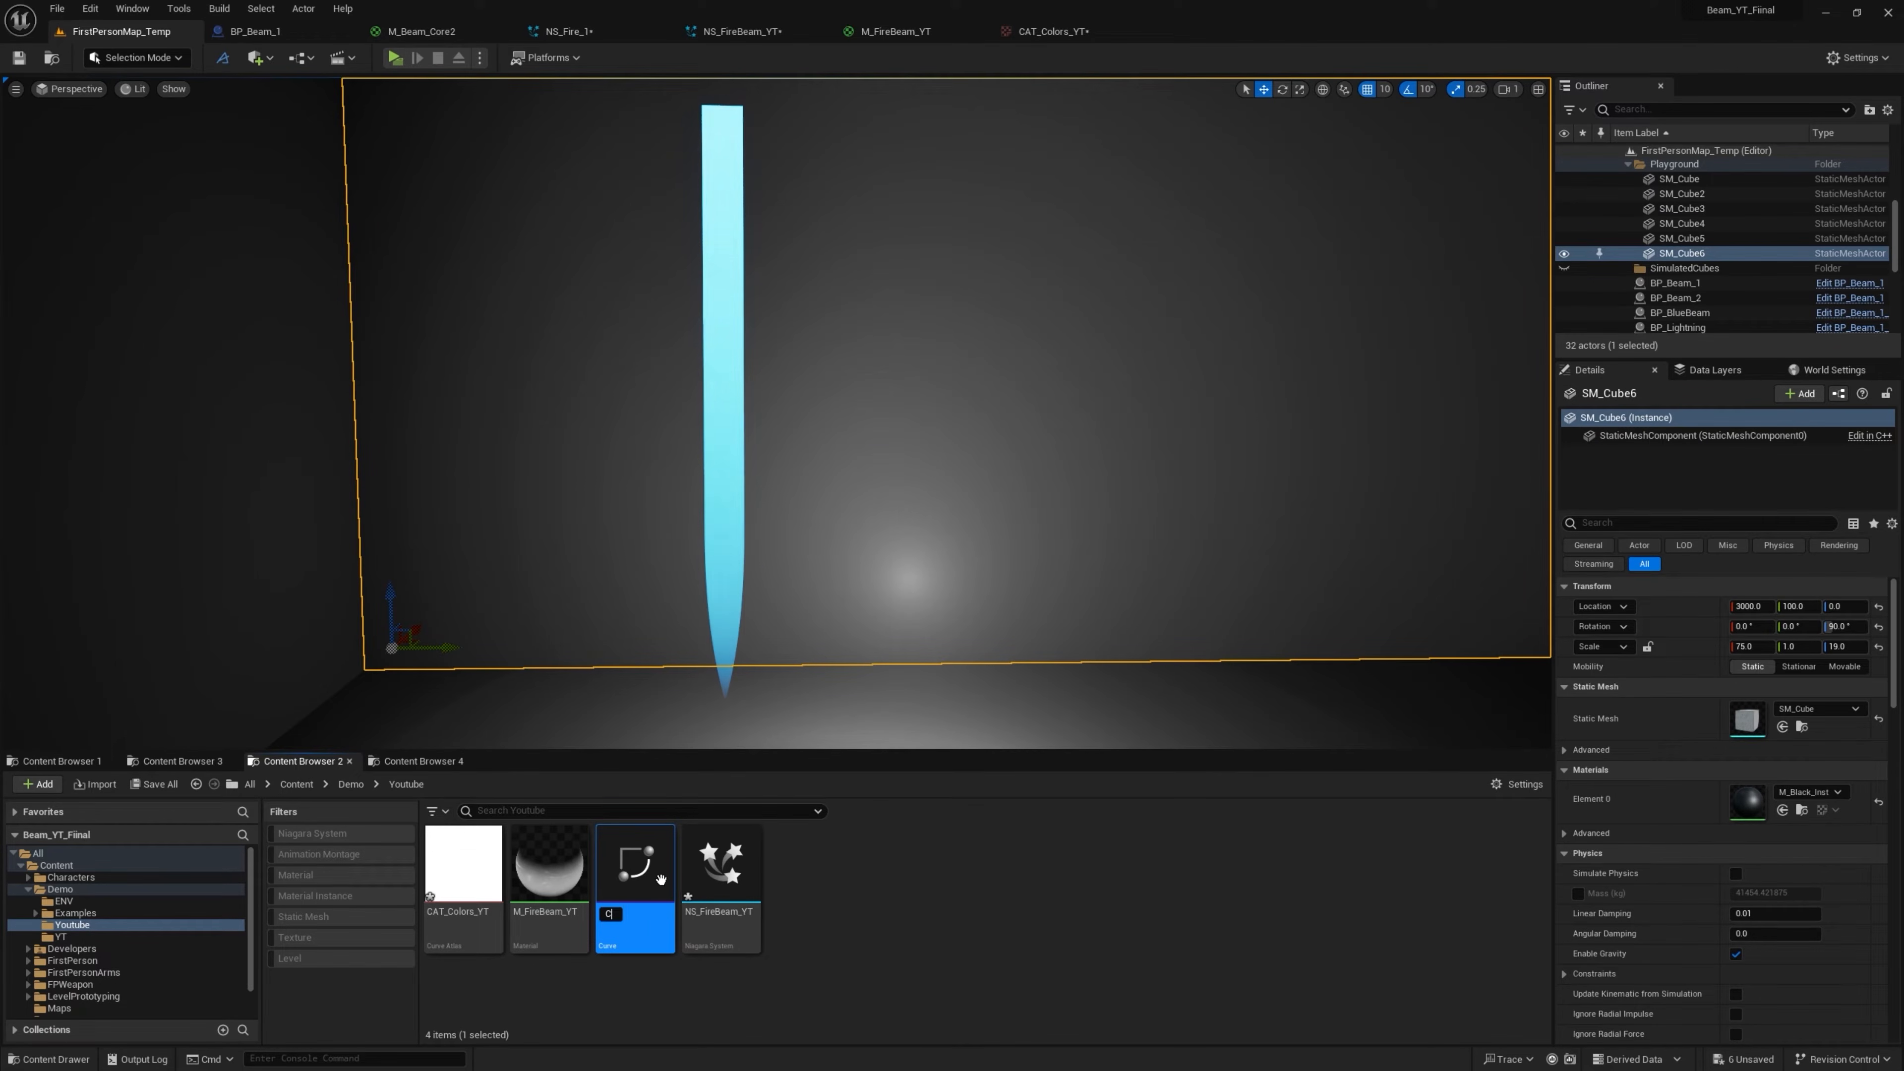
pyautogui.press('Return')
# Add one Gradient Curves element to CAT_Colors_YT and assign CB_Color_YT to it
pyautogui.click(1053, 31)
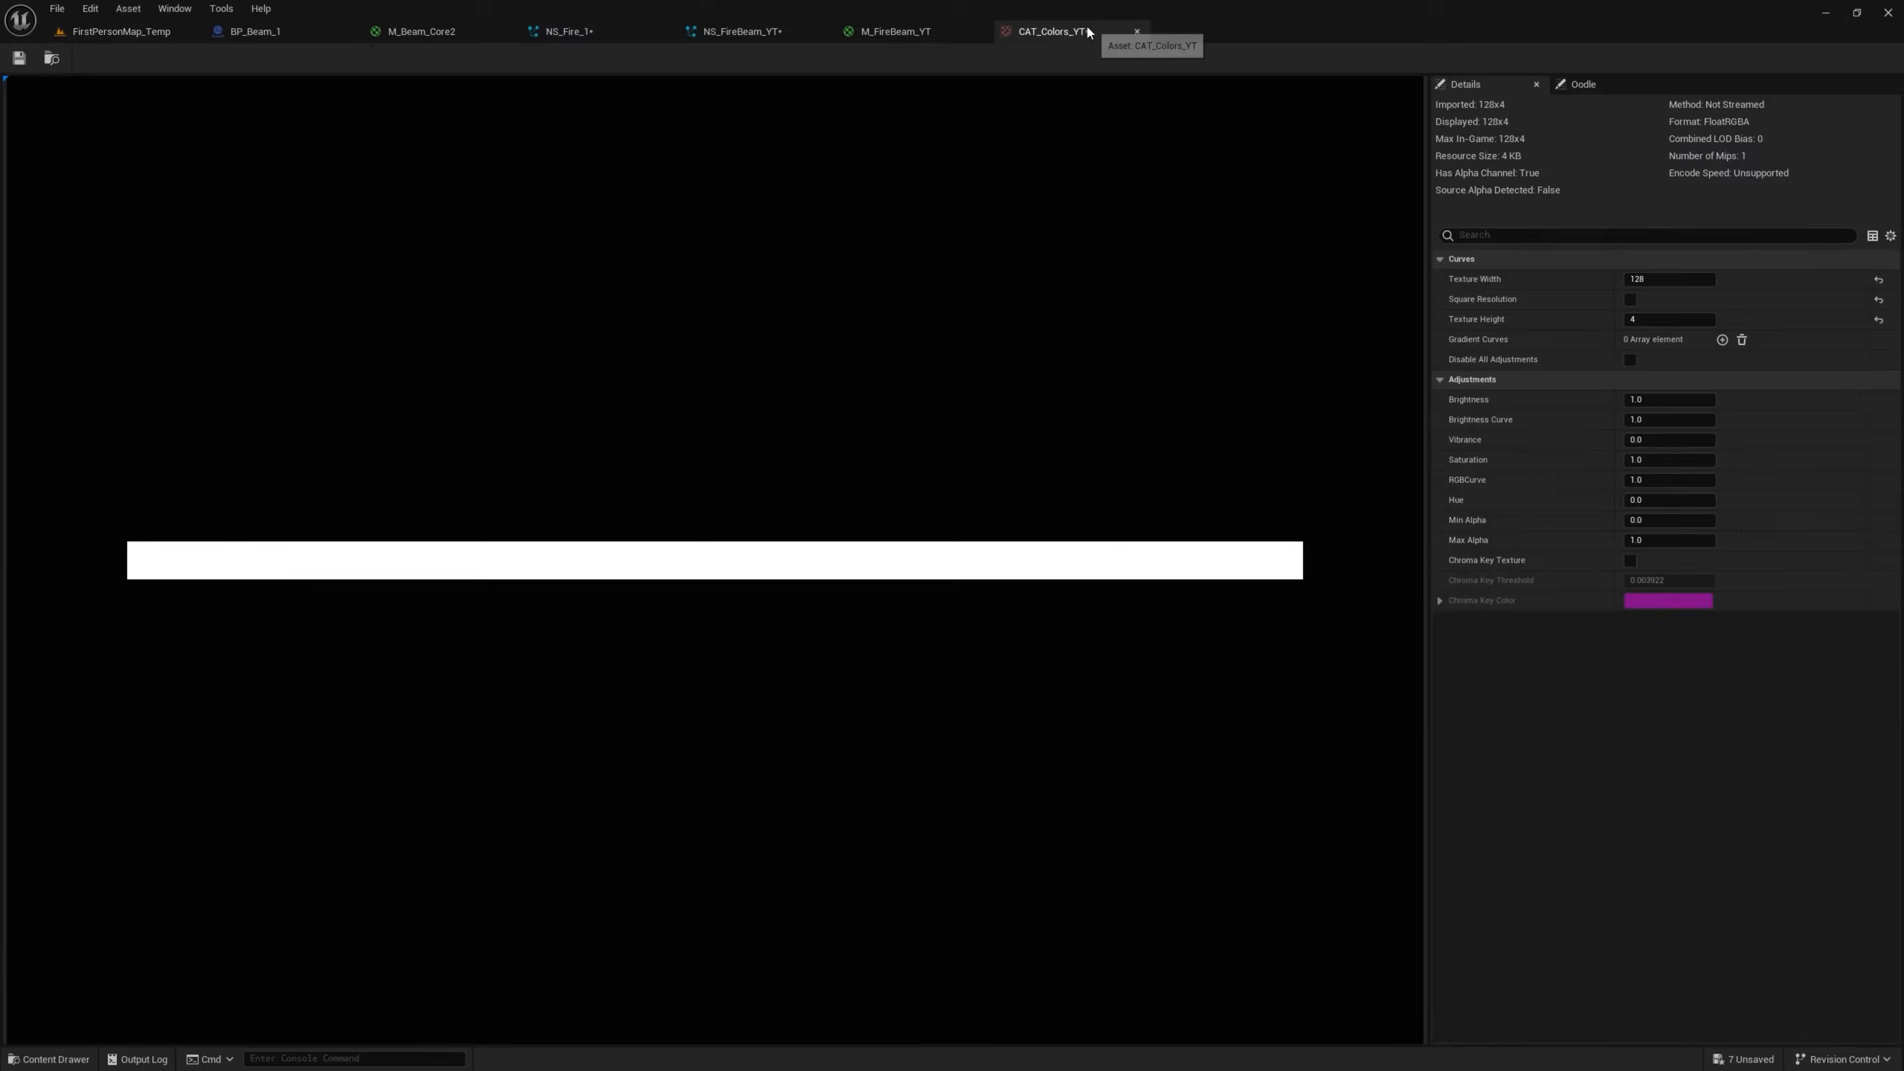
pyautogui.click(1721, 339)
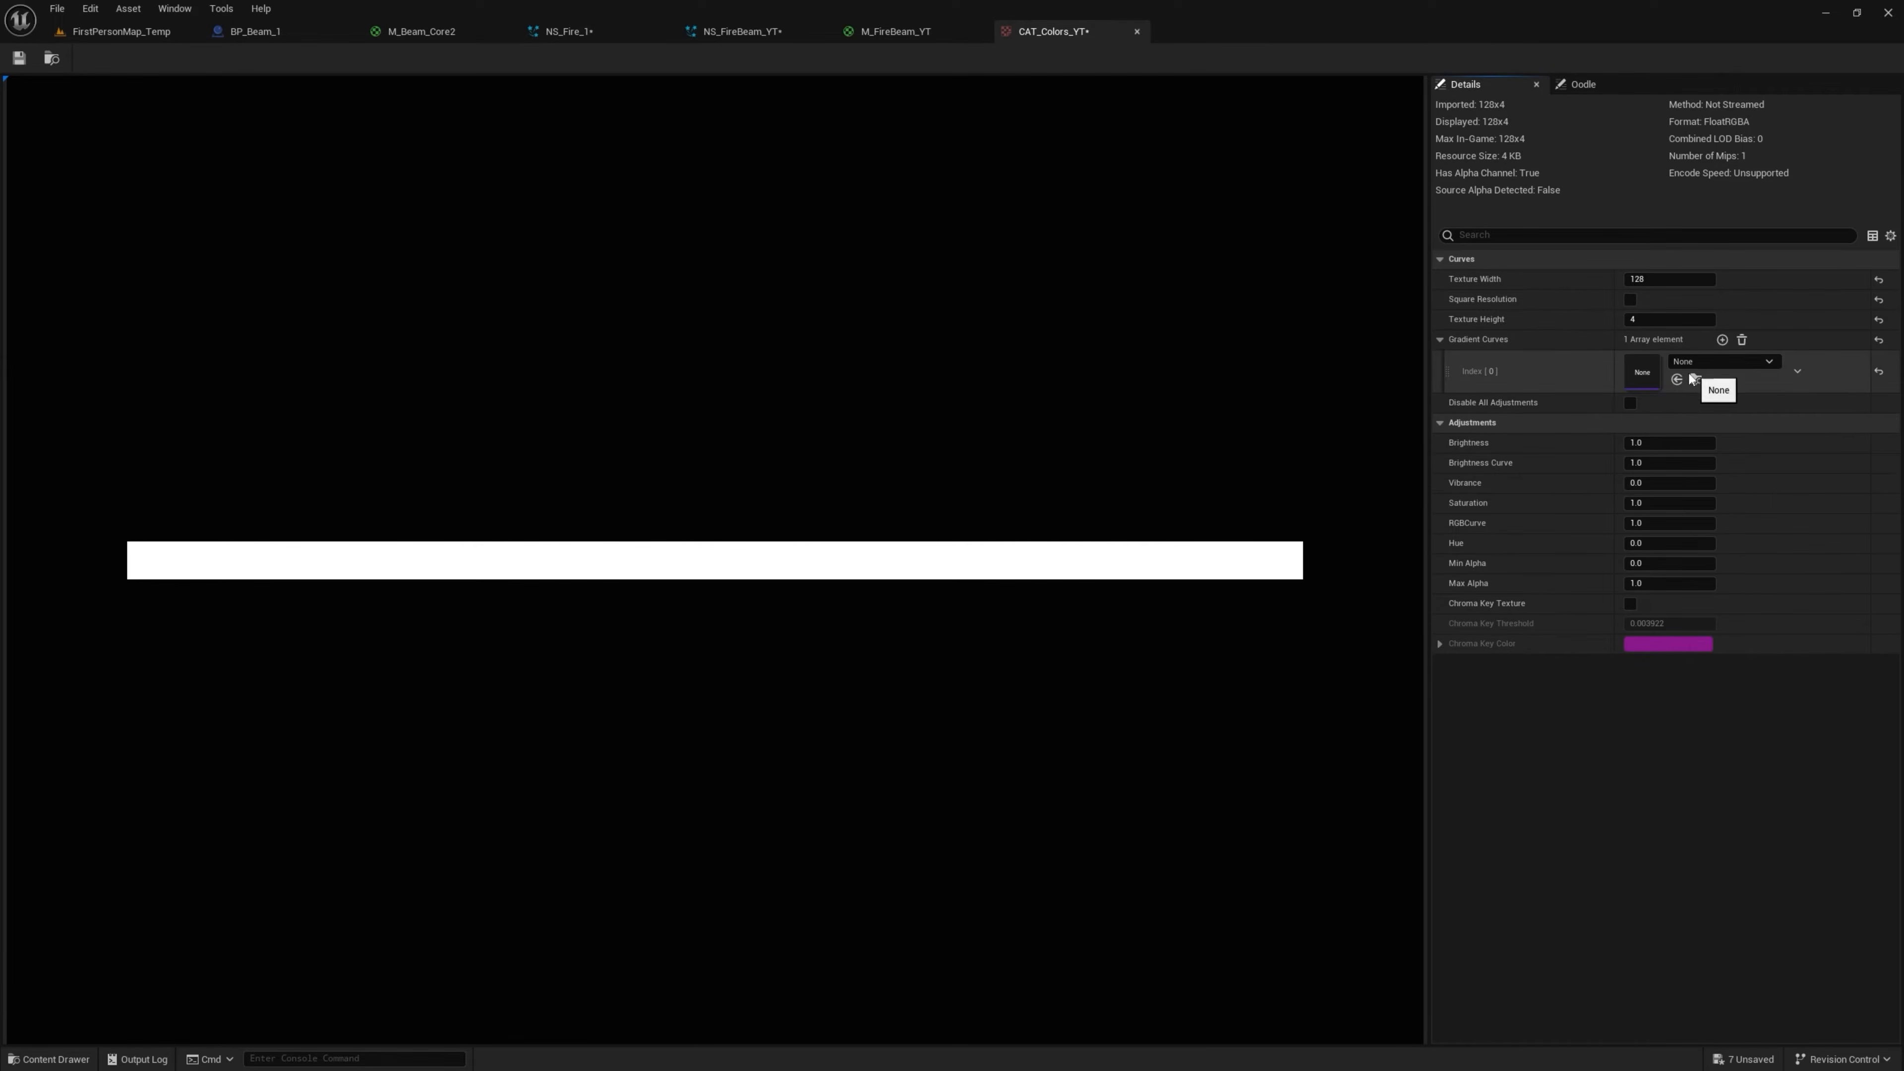
pyautogui.click(121, 31)
pyautogui.click(1022, 39)
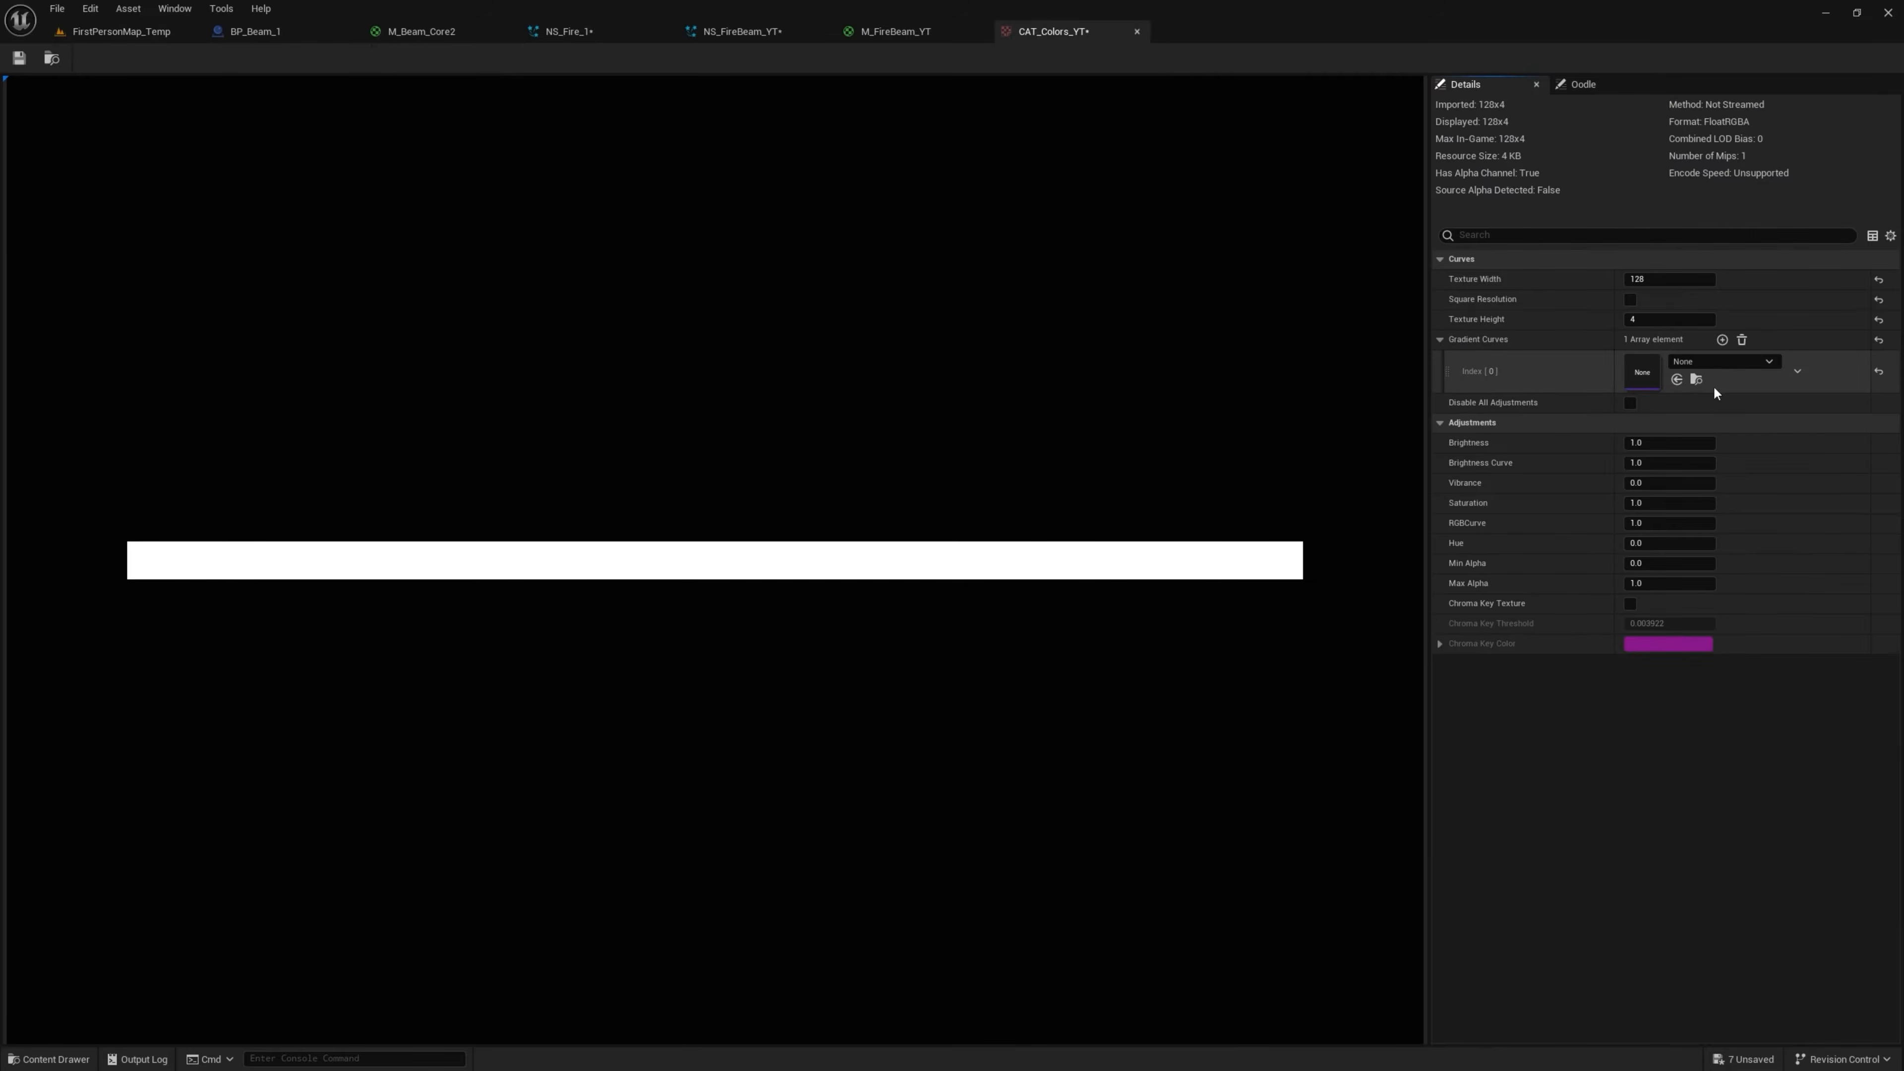
pyautogui.click(1678, 381)
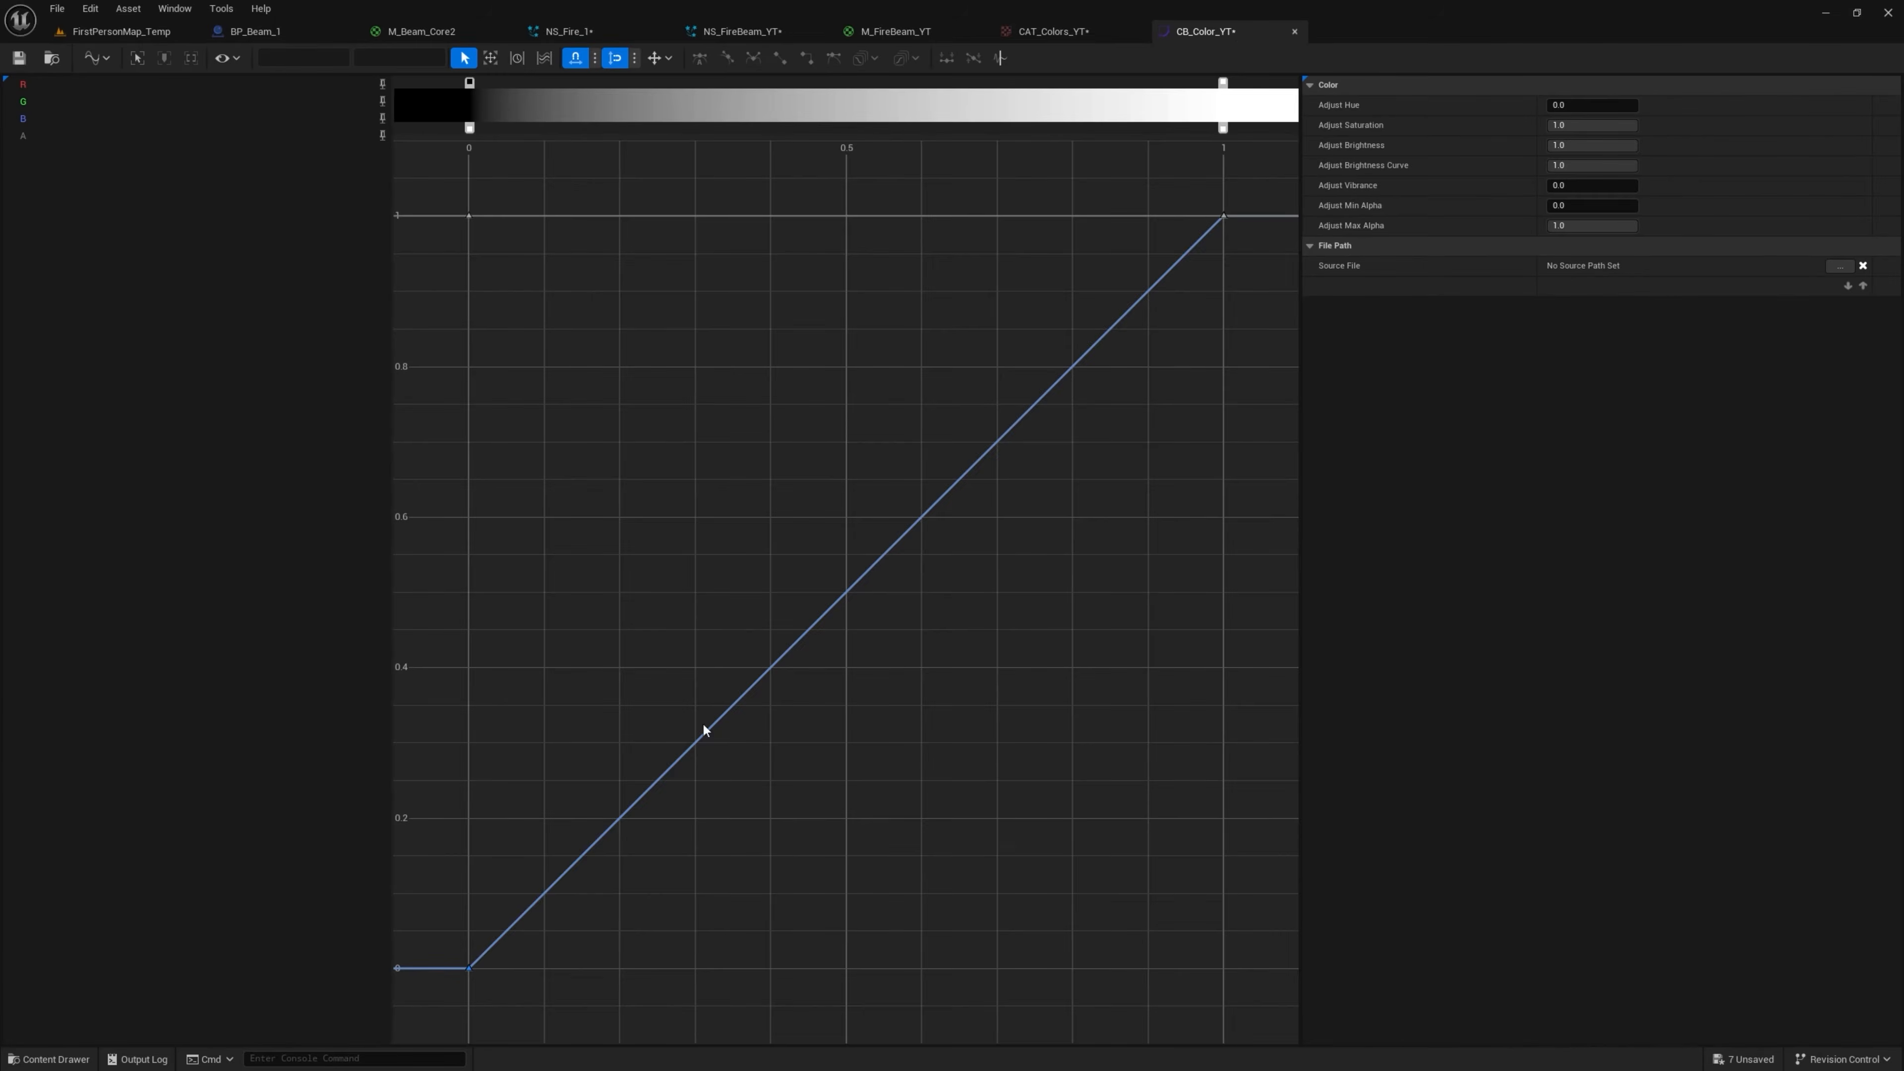
# In CB_Color_YT, make the end color key at 1 bright yellow and add a dark magenta key at about 0.84
pyautogui.doubleClick(1223, 82)
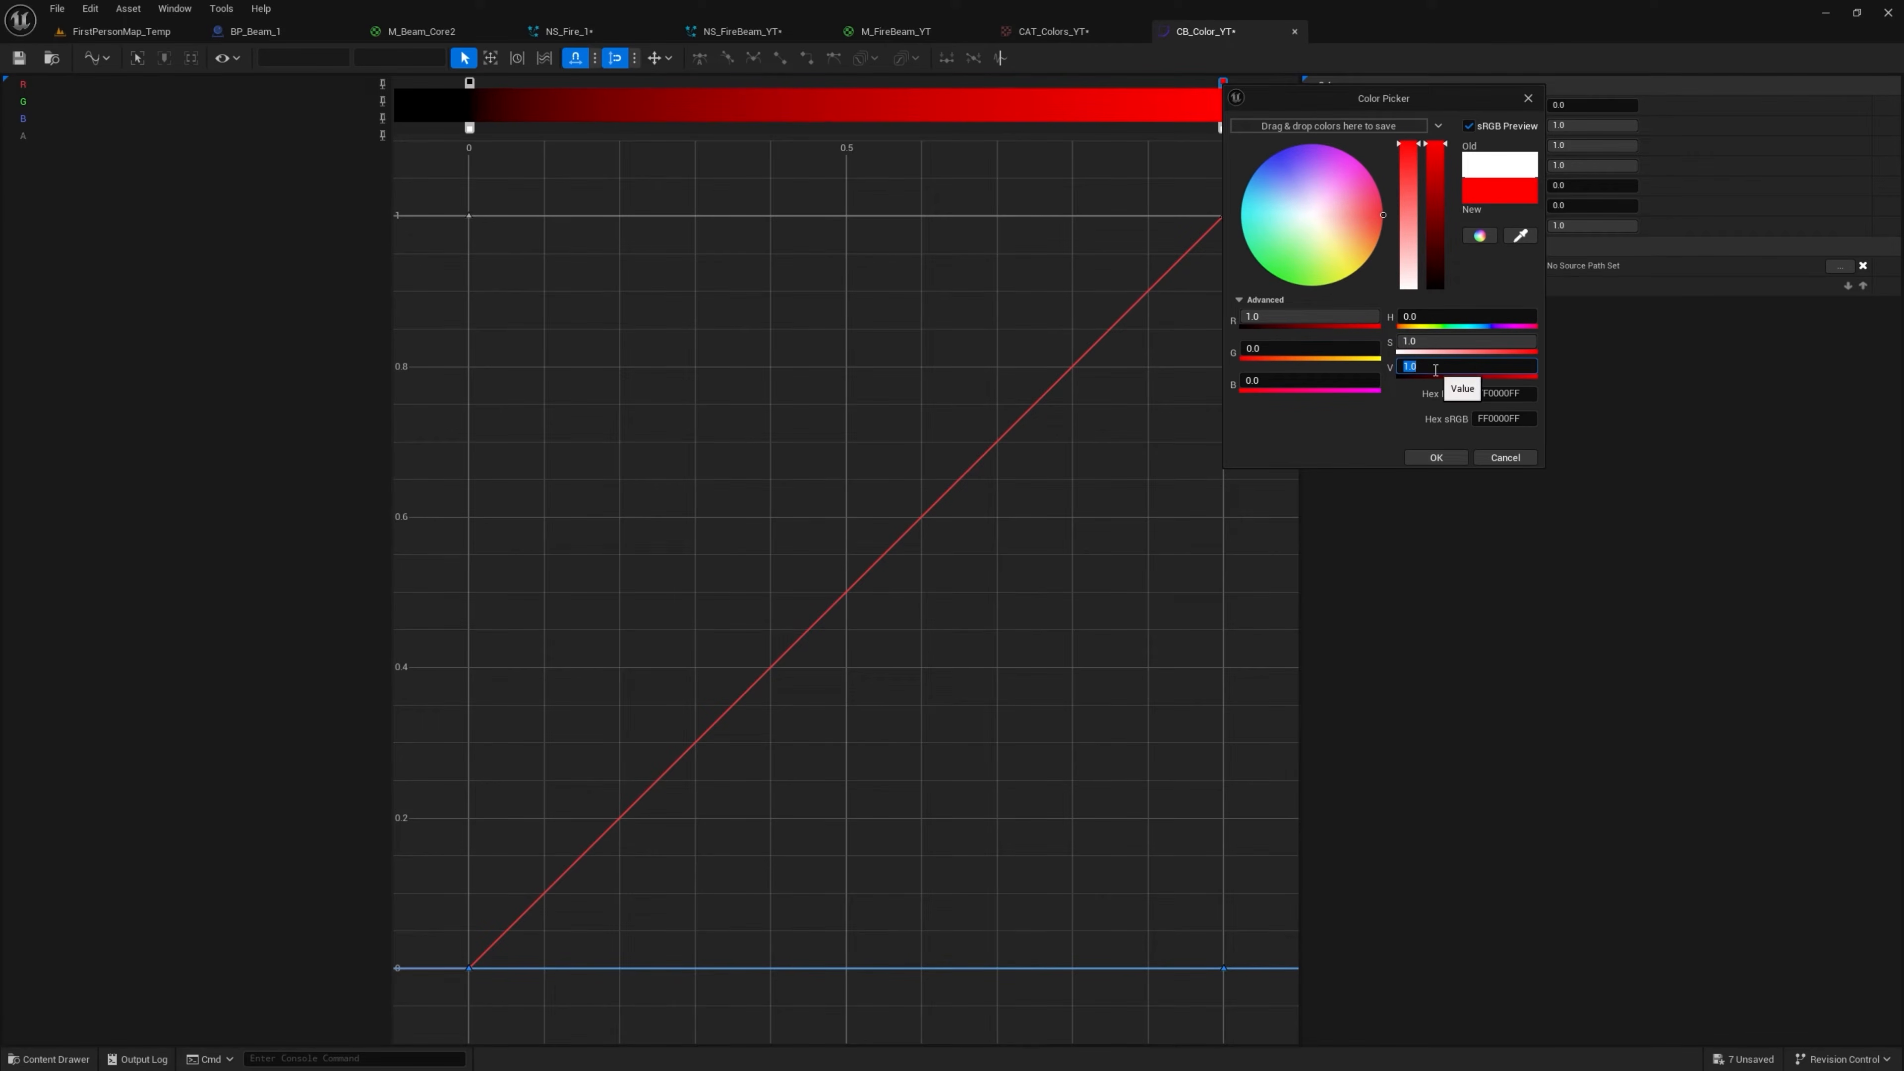
pyautogui.press('Return')
pyautogui.click(1105, 82)
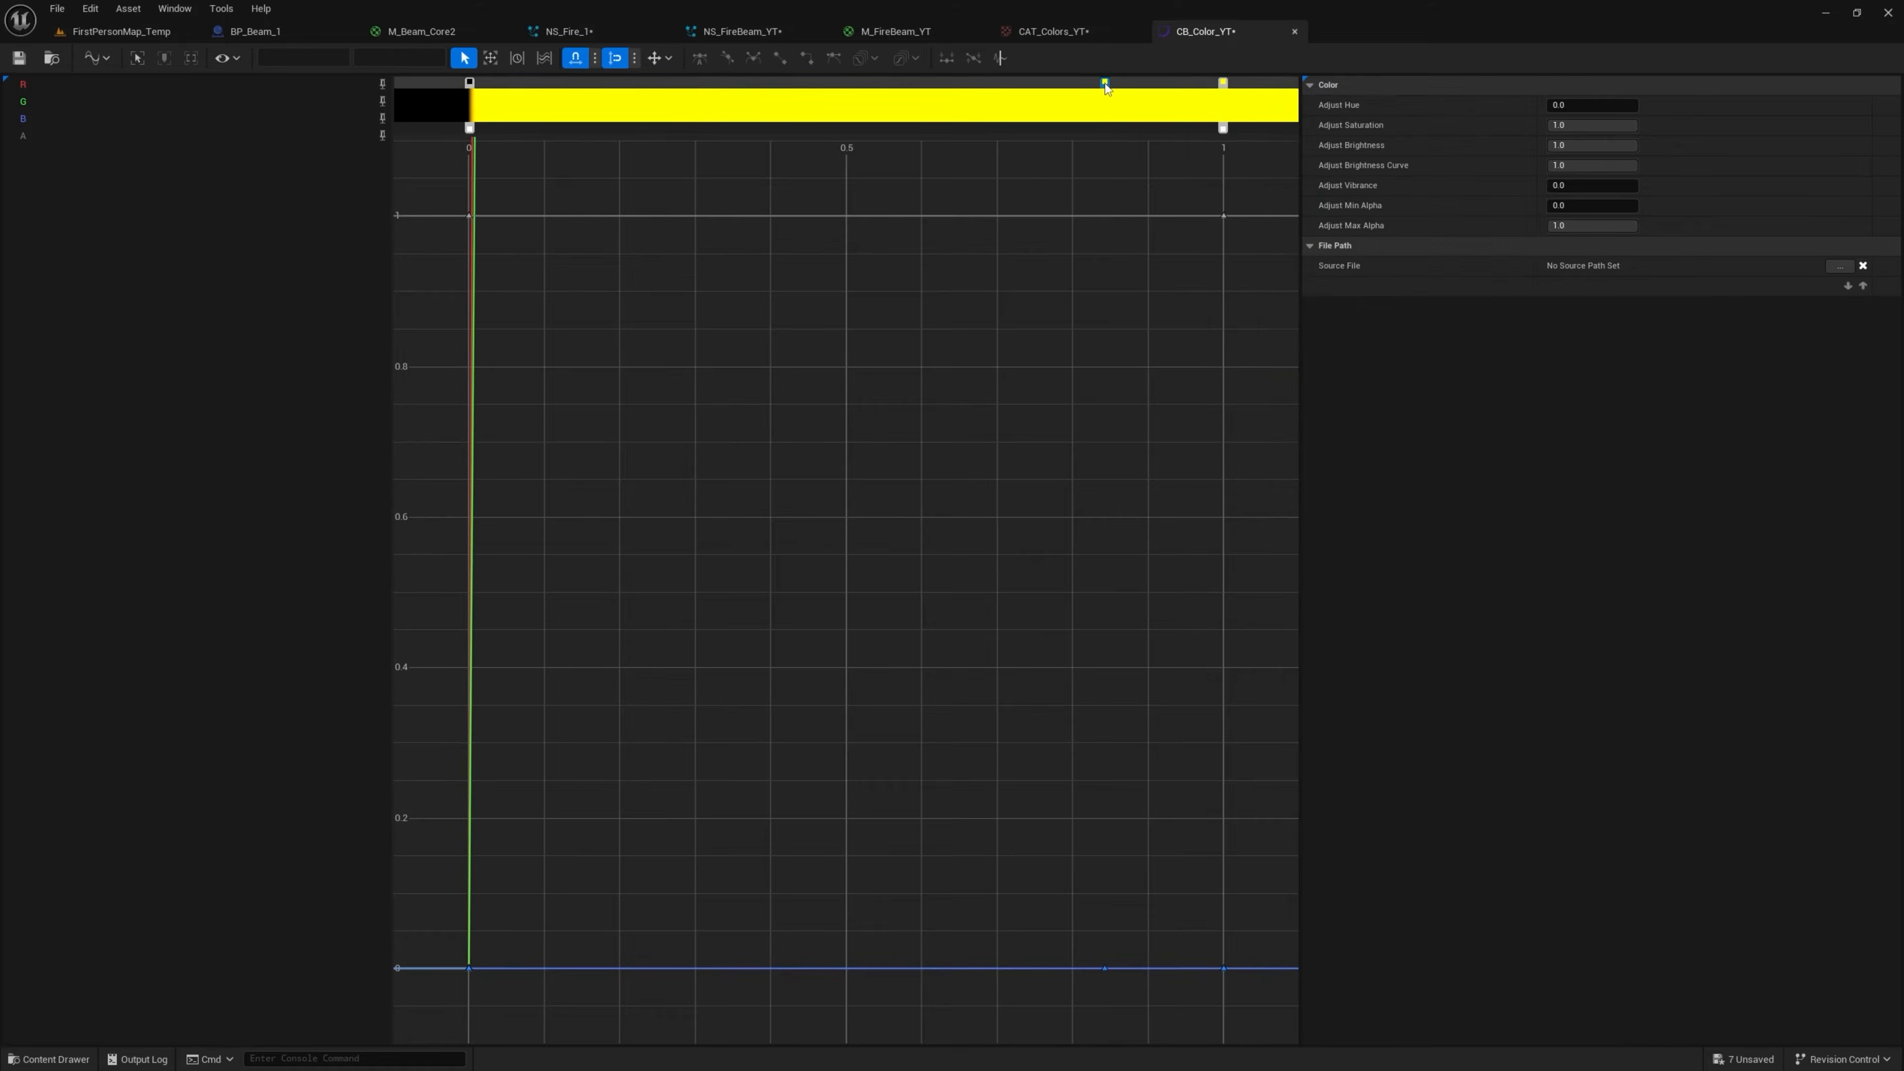
pyautogui.doubleClick(1105, 82)
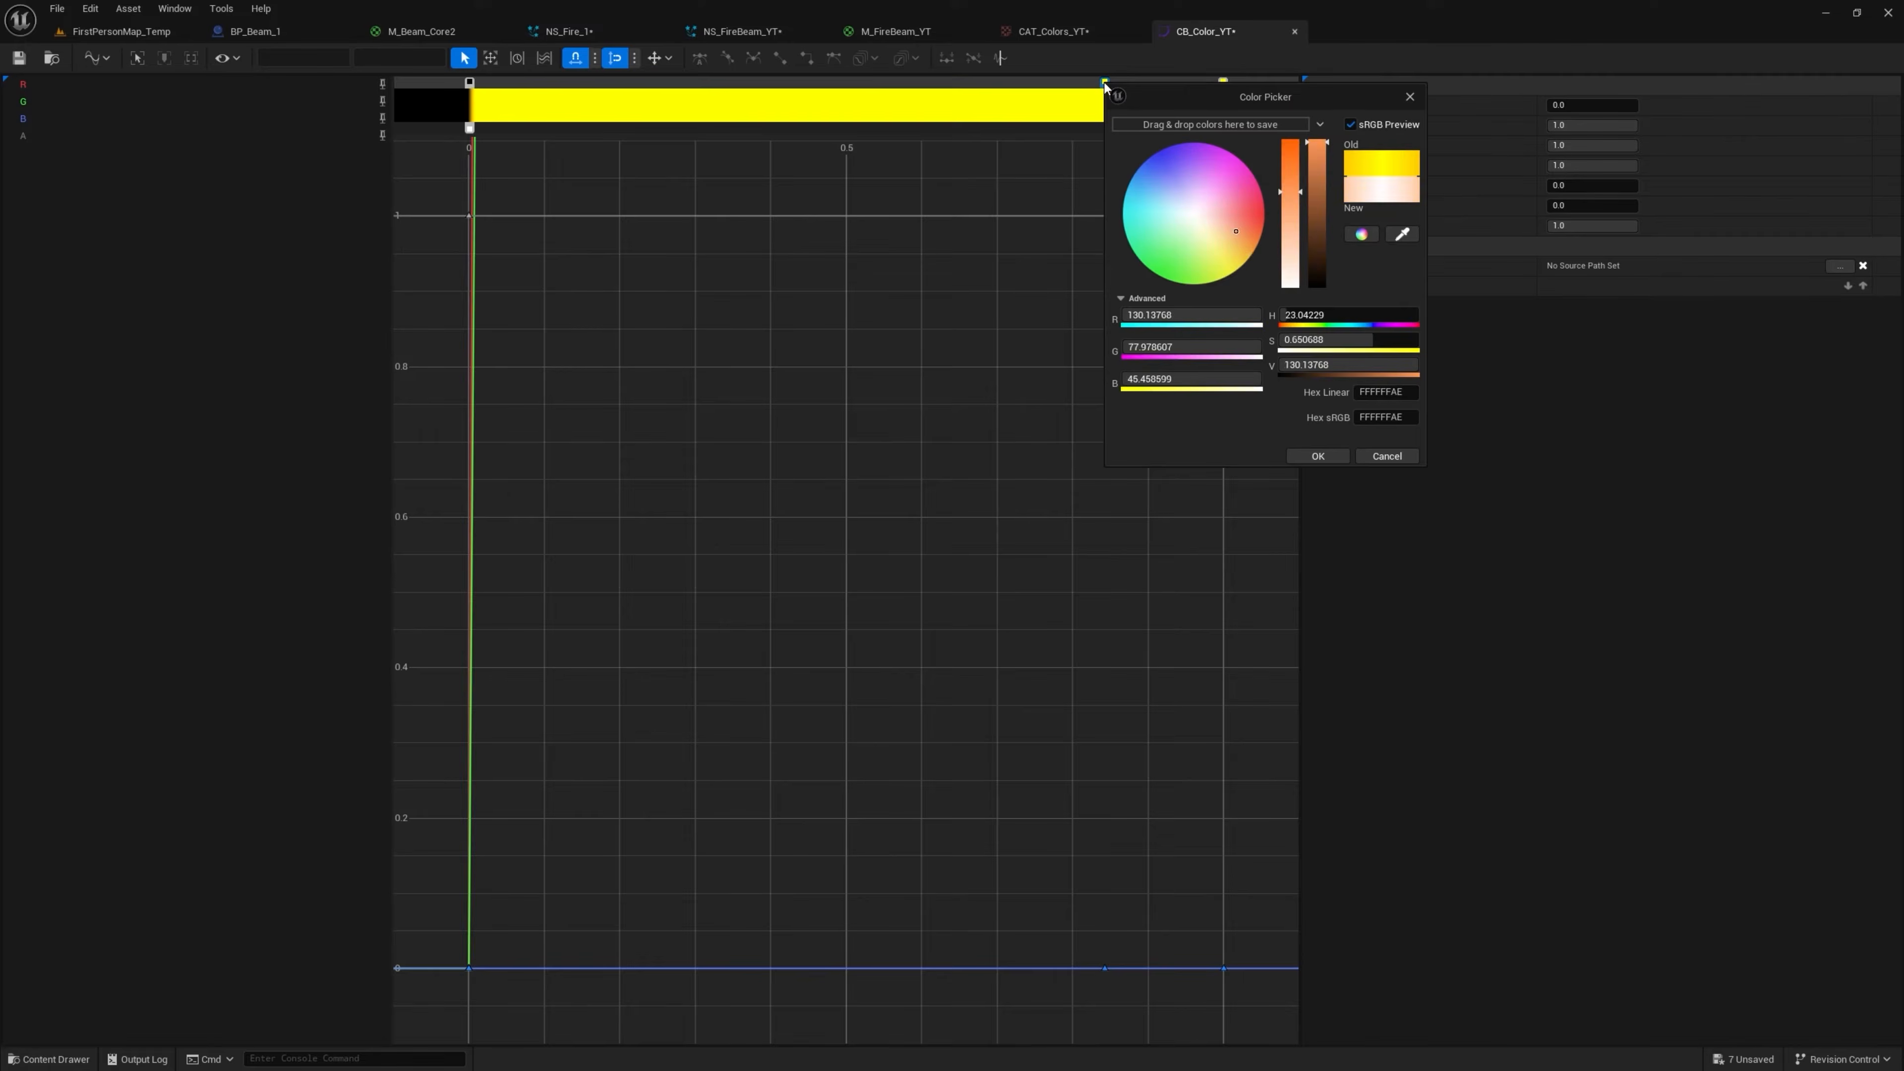
pyautogui.moveTo(1265, 194); pyautogui.dragTo(1314, 264)
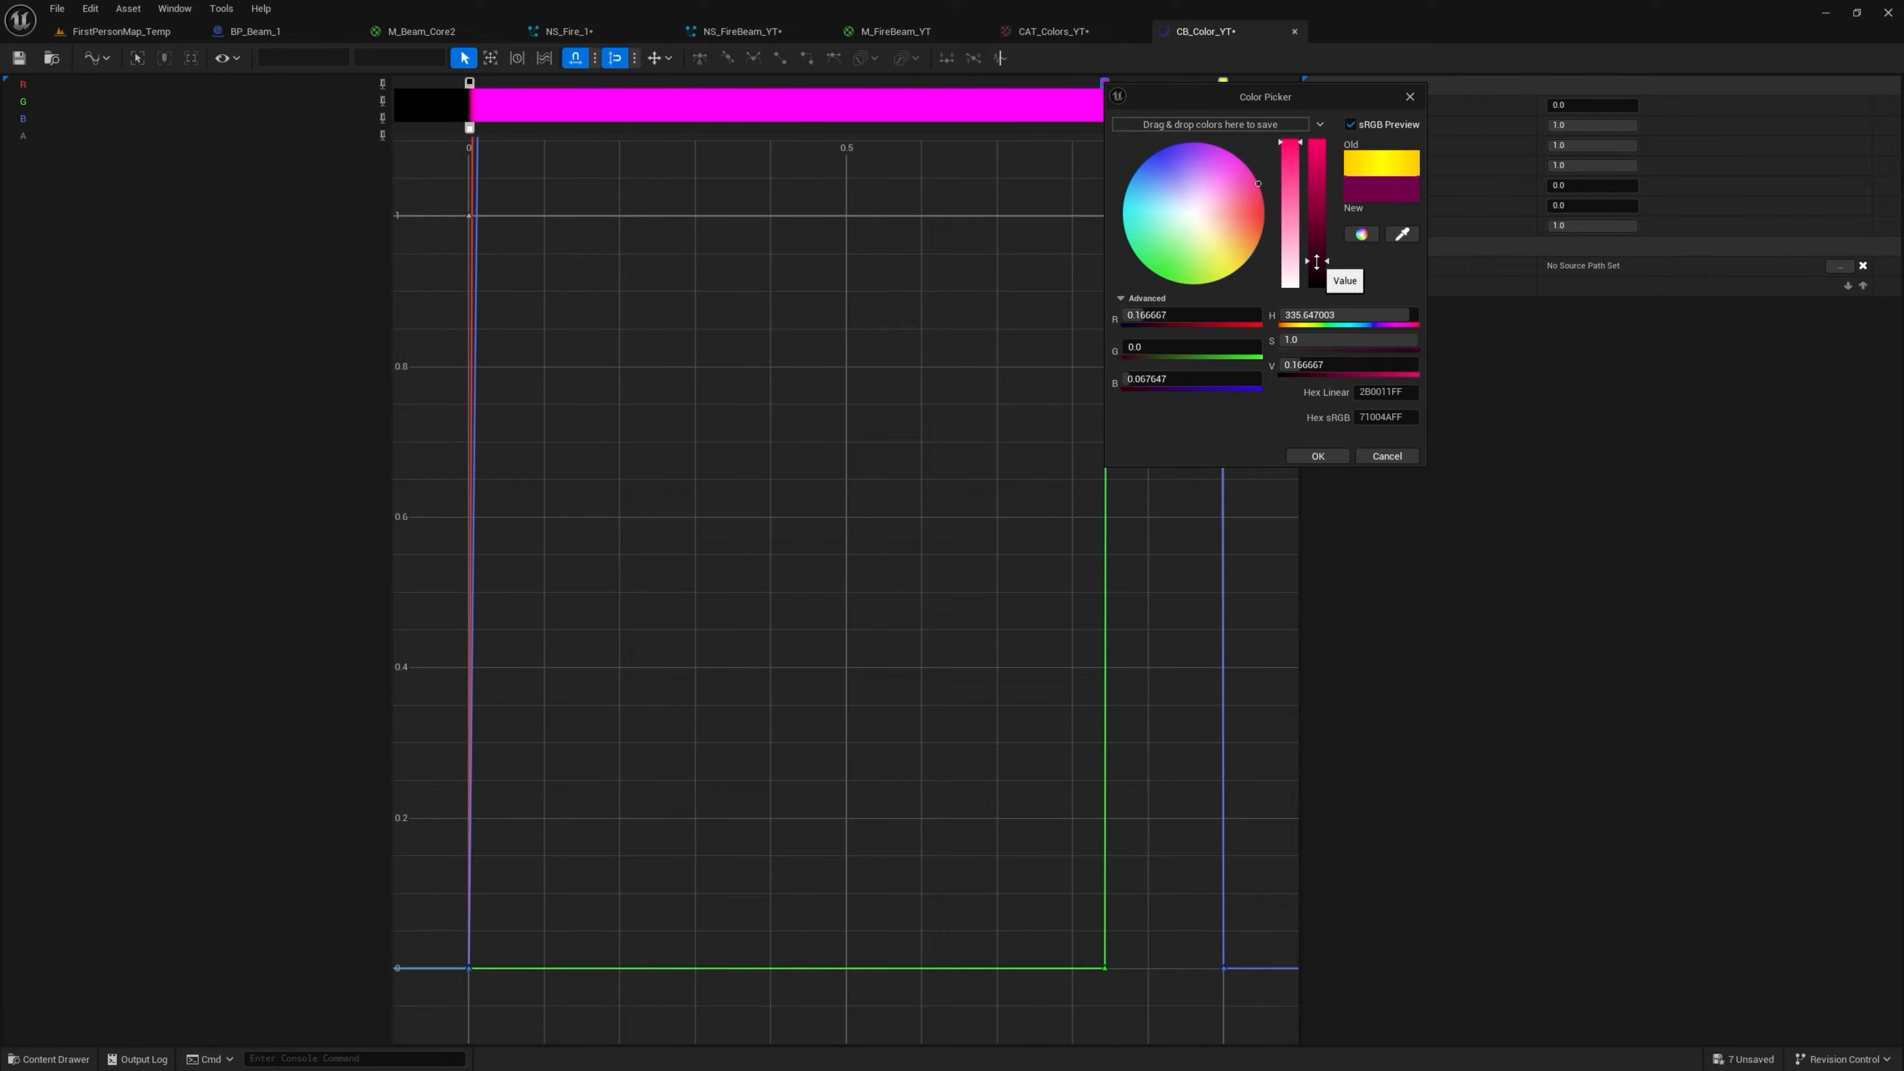
pyautogui.click(1319, 456)
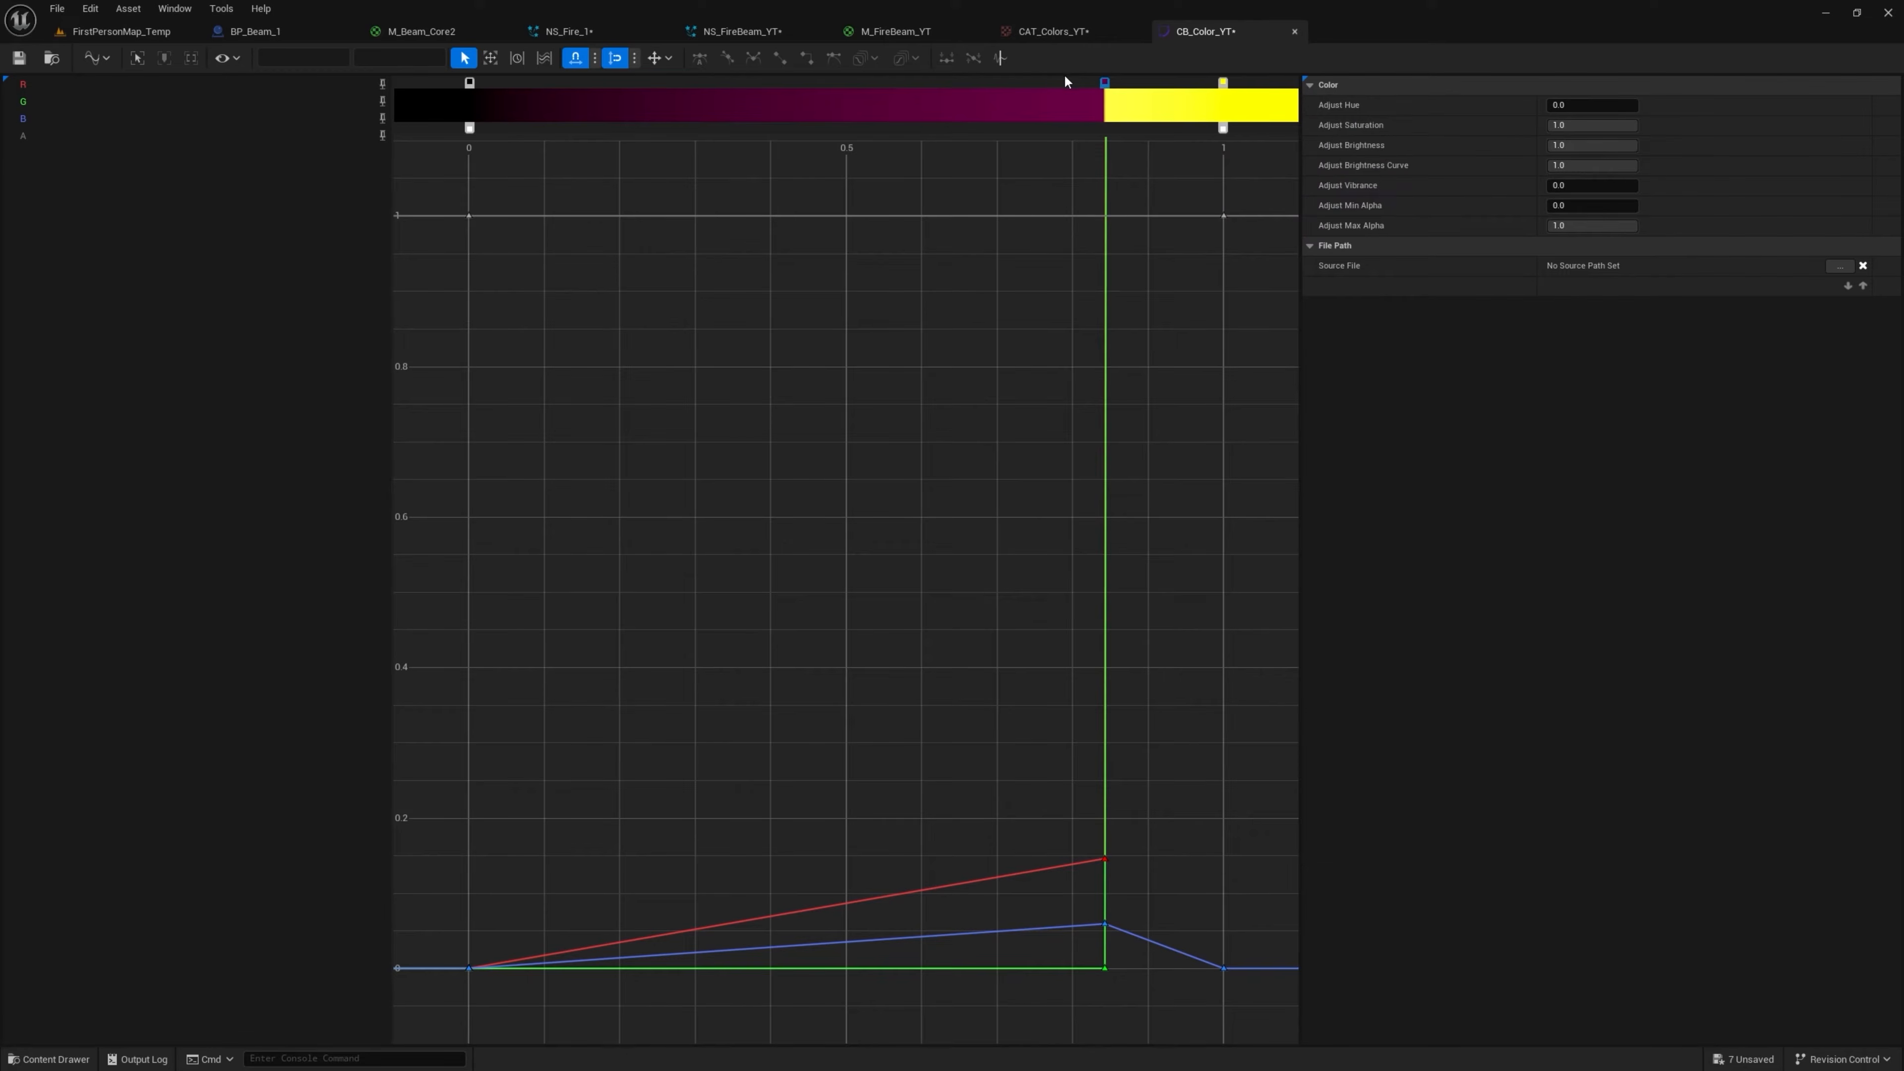
# Add a CurveAtlasRowParameter node to M_FireBeam_YT and feed the Saturate output into its CurveTime input
pyautogui.click(933, 37)
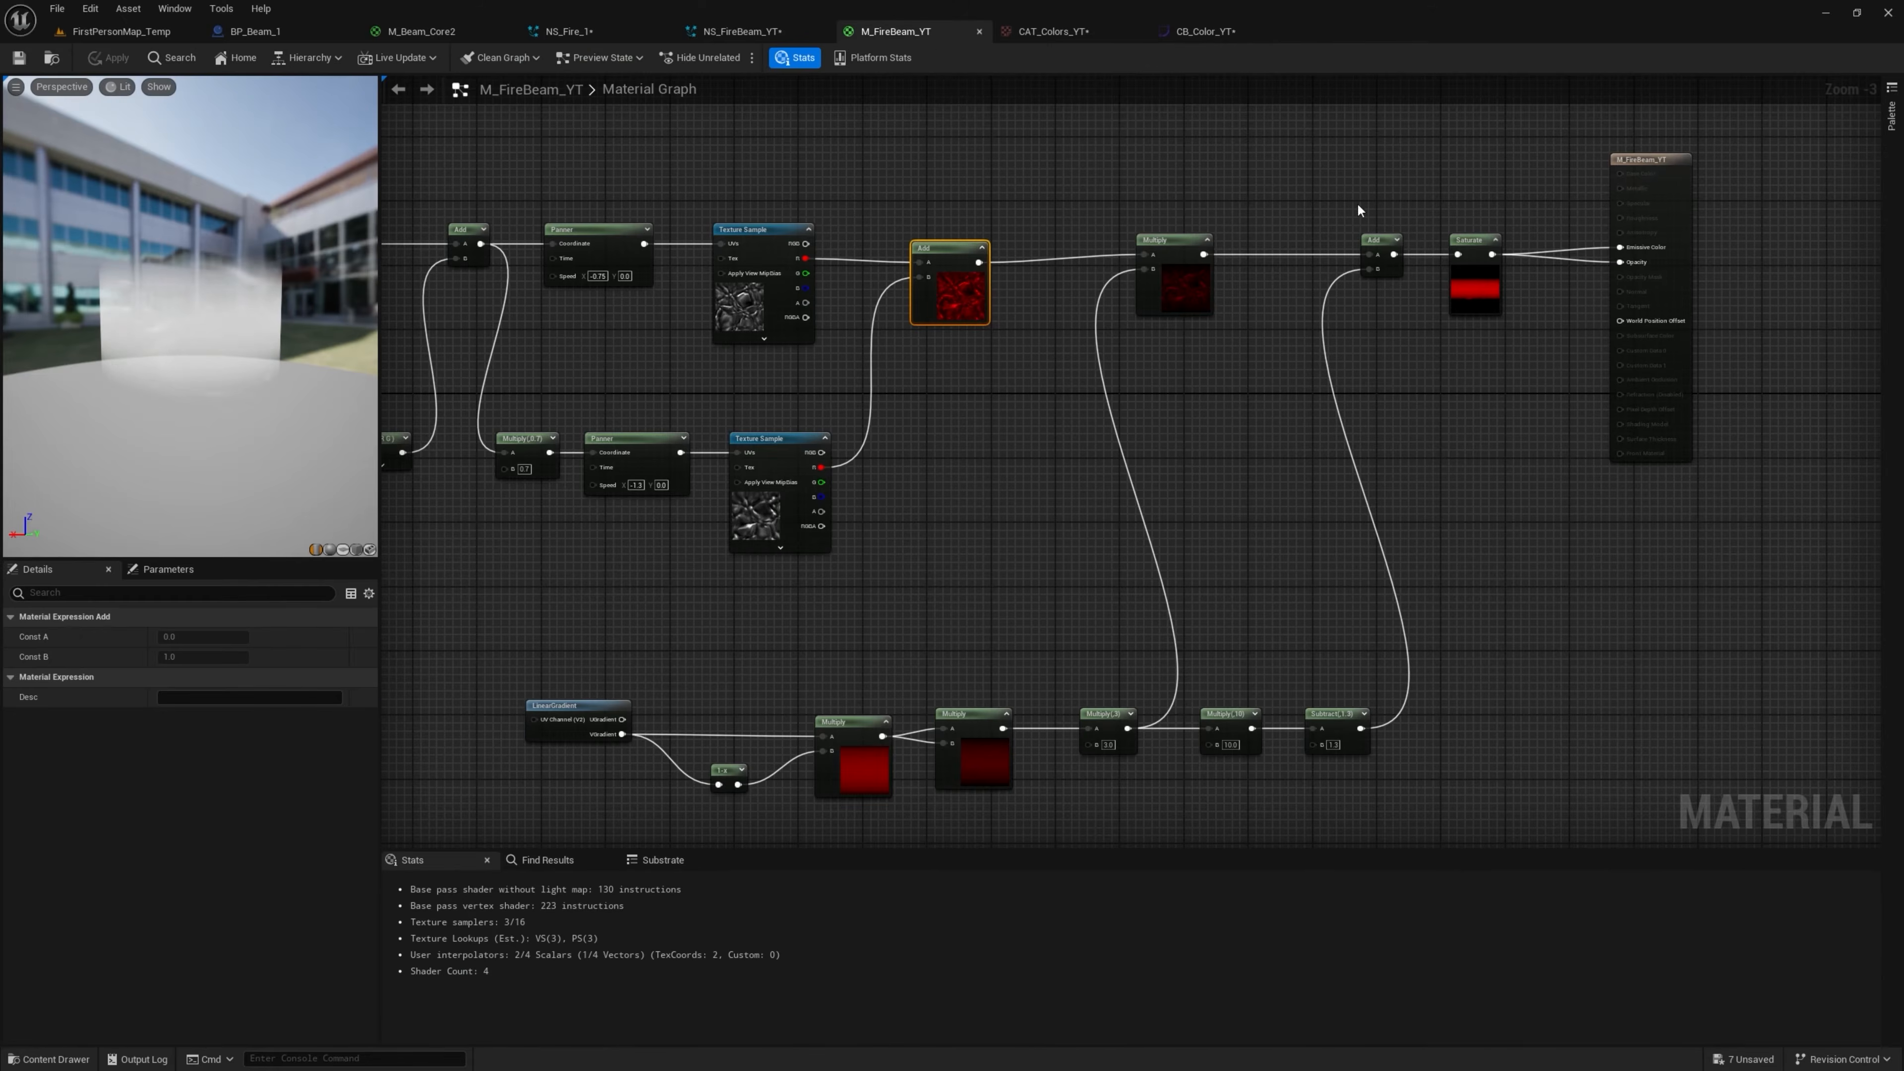
pyautogui.click(1311, 206)
pyautogui.scroll(3, 1064, 235)
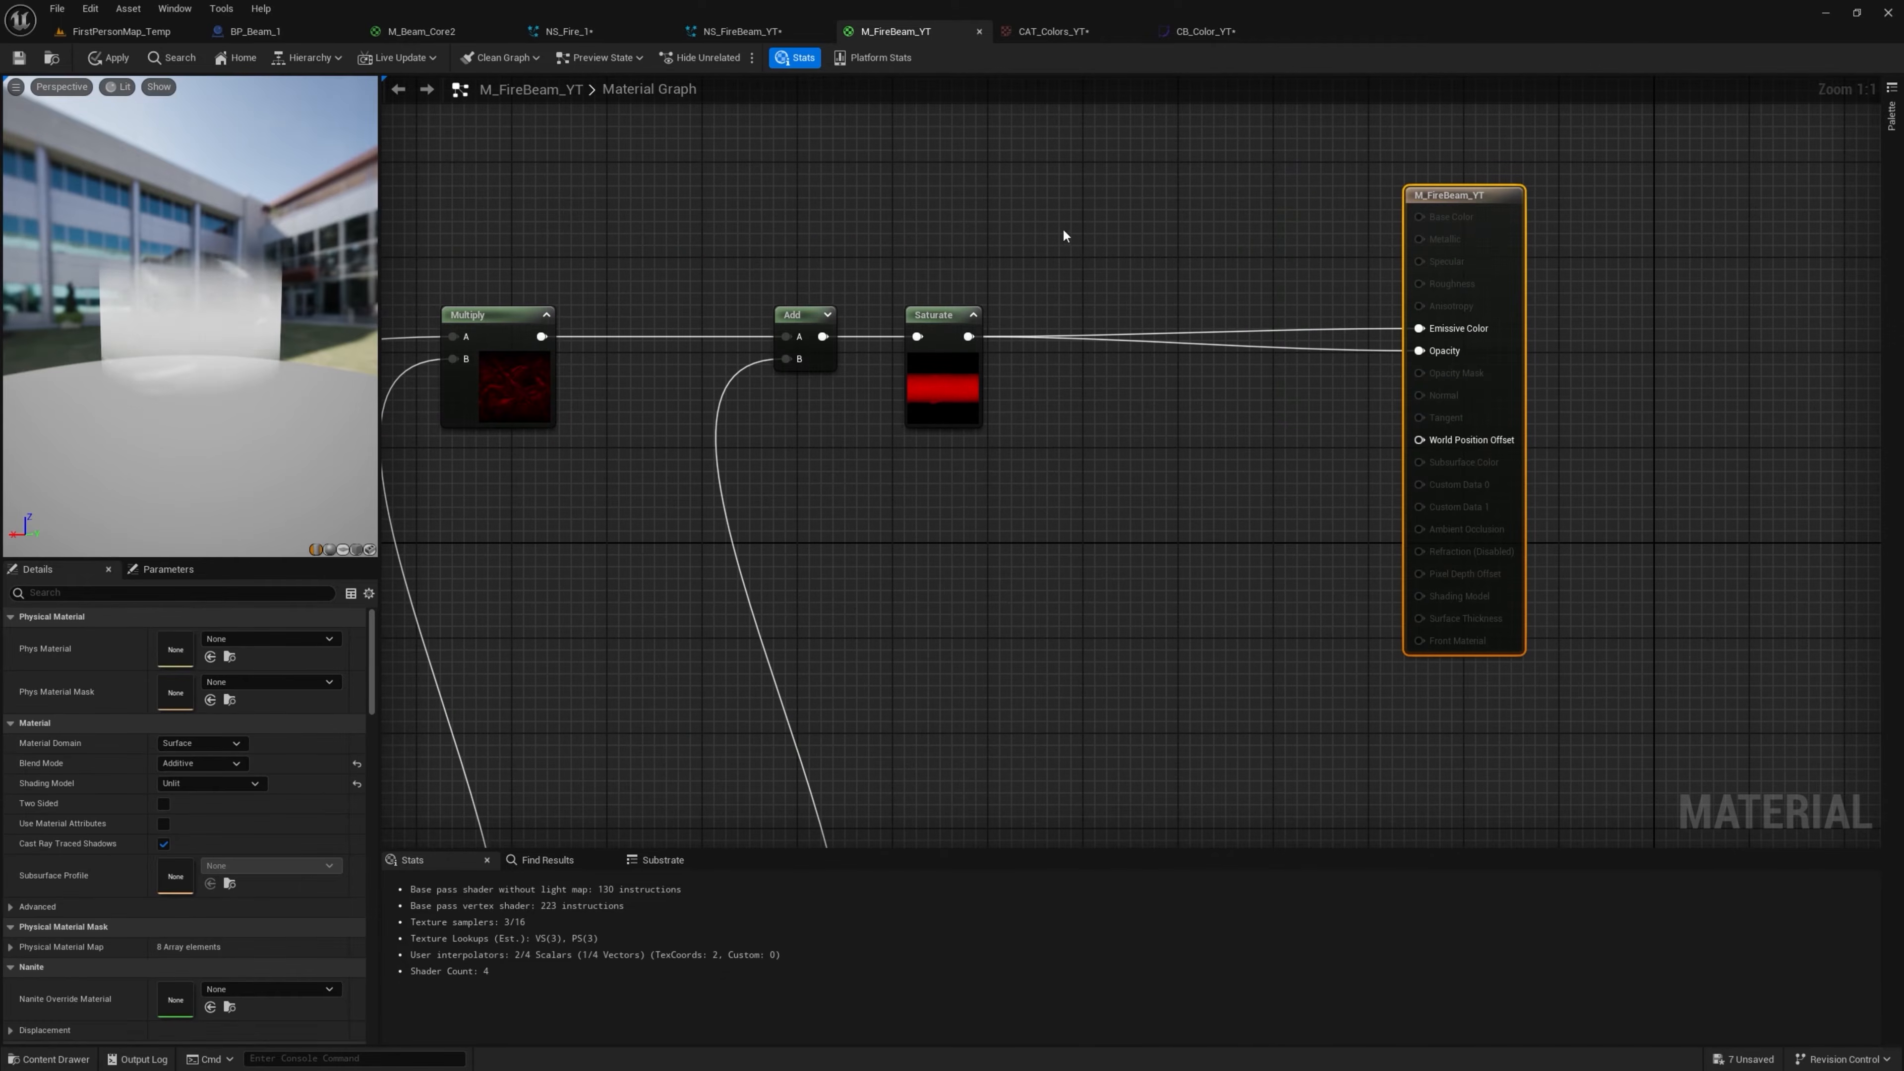
pyautogui.rightClick(1006, 180)
pyautogui.write('cur')
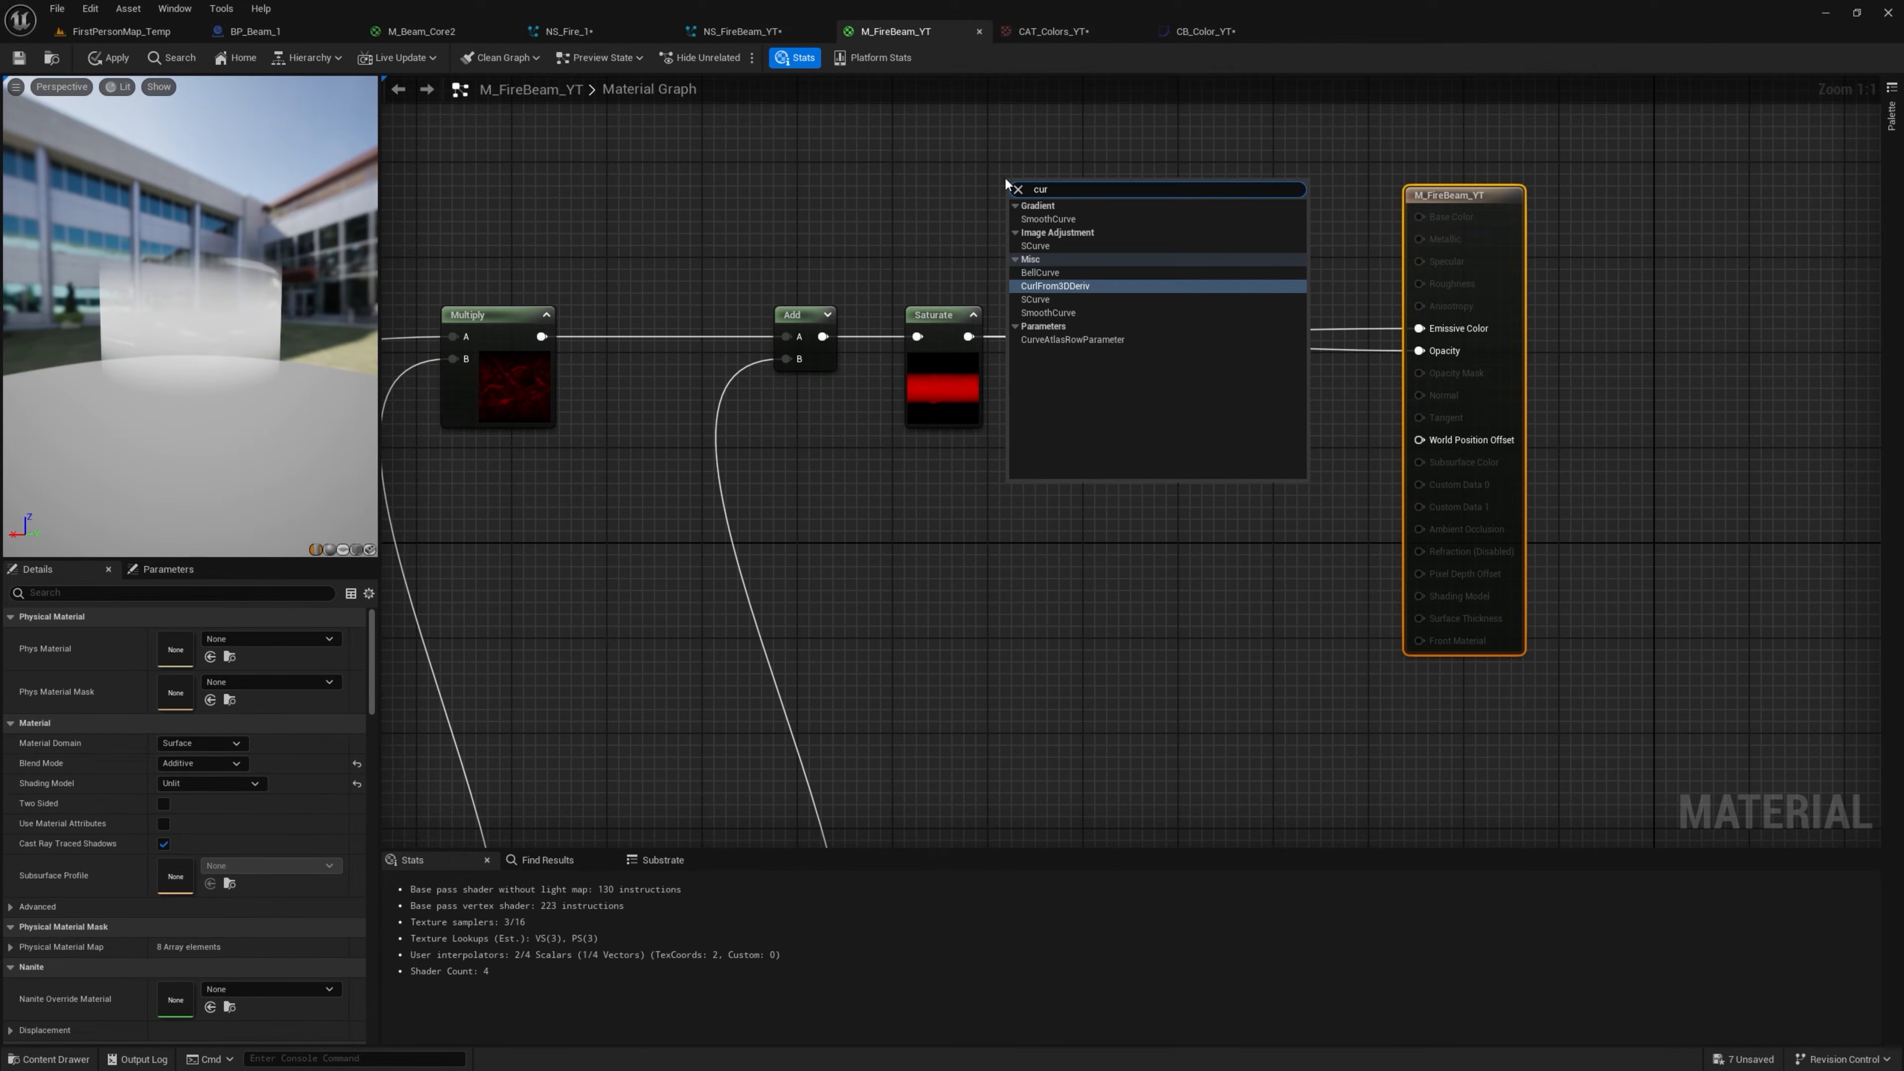
pyautogui.write('veatlas')
pyautogui.press('Return')
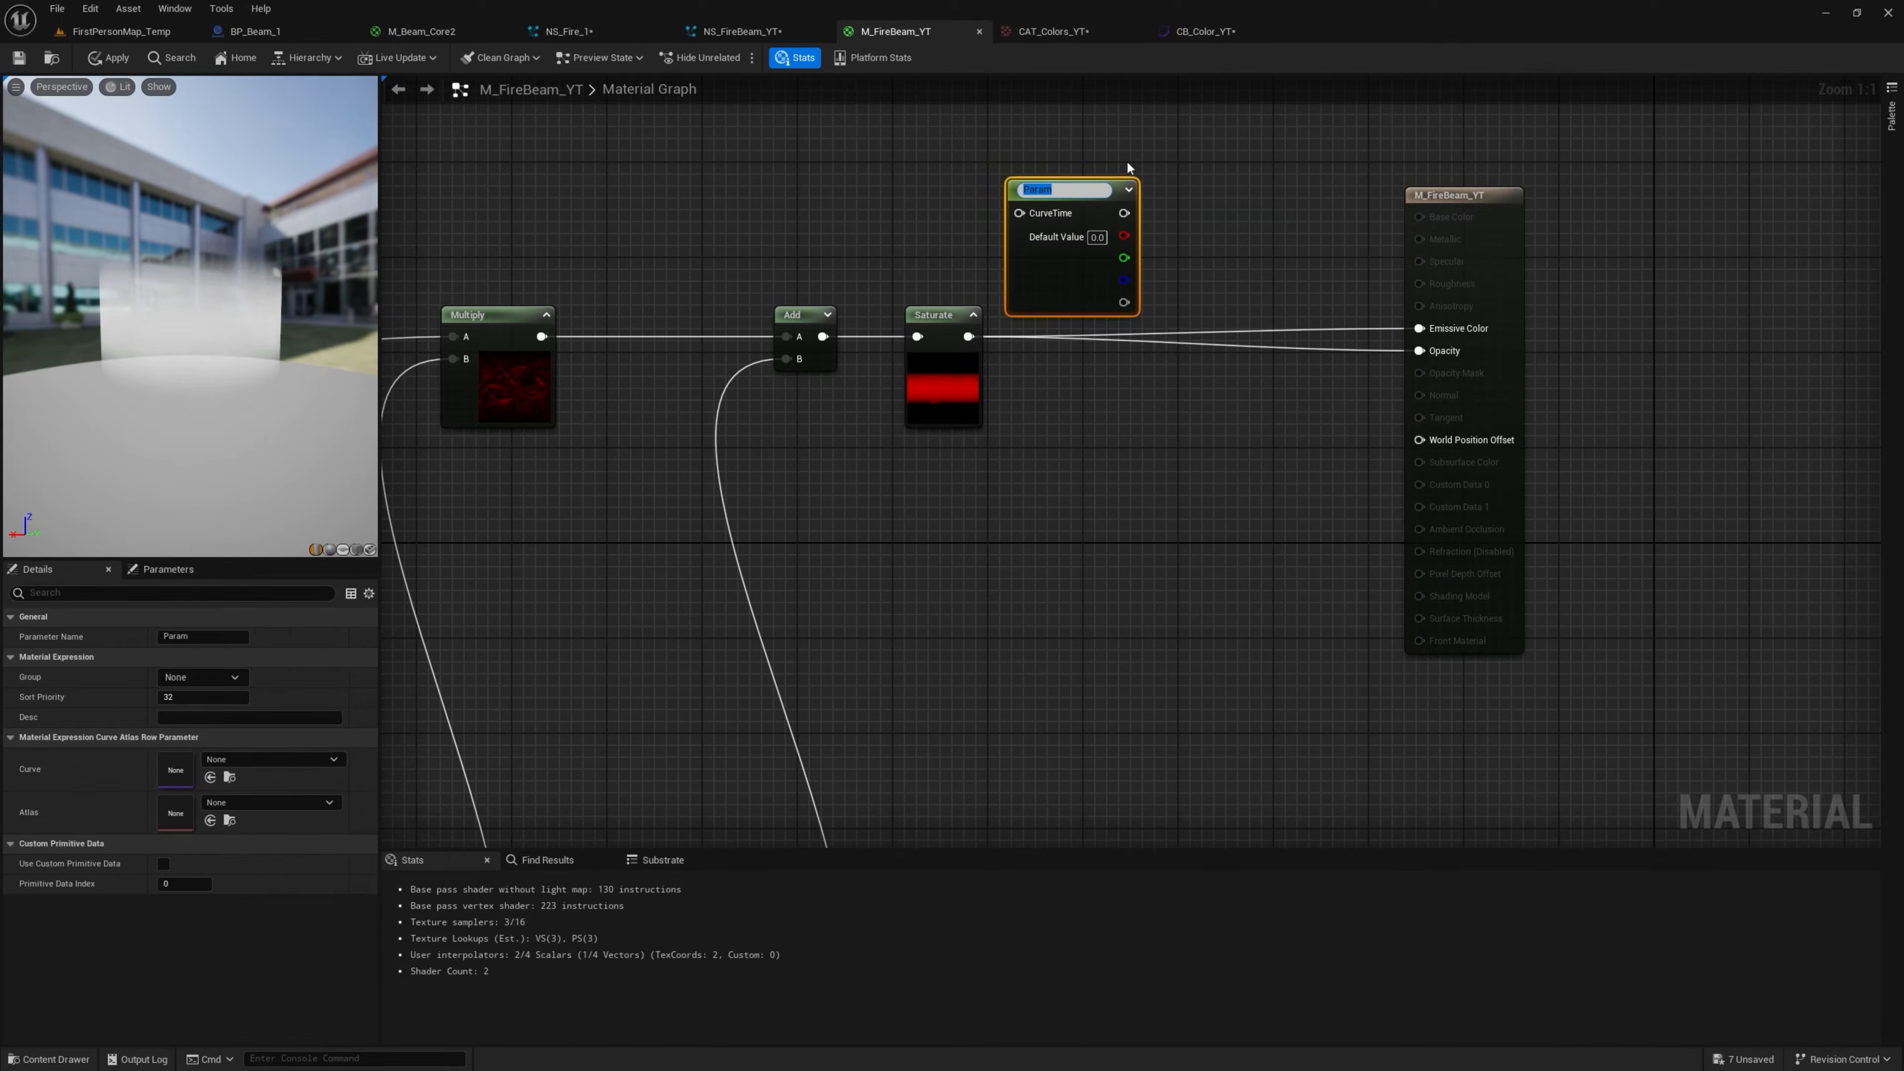
pyautogui.moveTo(1118, 207); pyautogui.dragTo(1048, 171)
# Assign atlas CAT_Colors_YT and curve CB_Color_YT to the Param node, connect it to Emissive Color, and apply the material
pyautogui.click(284, 801)
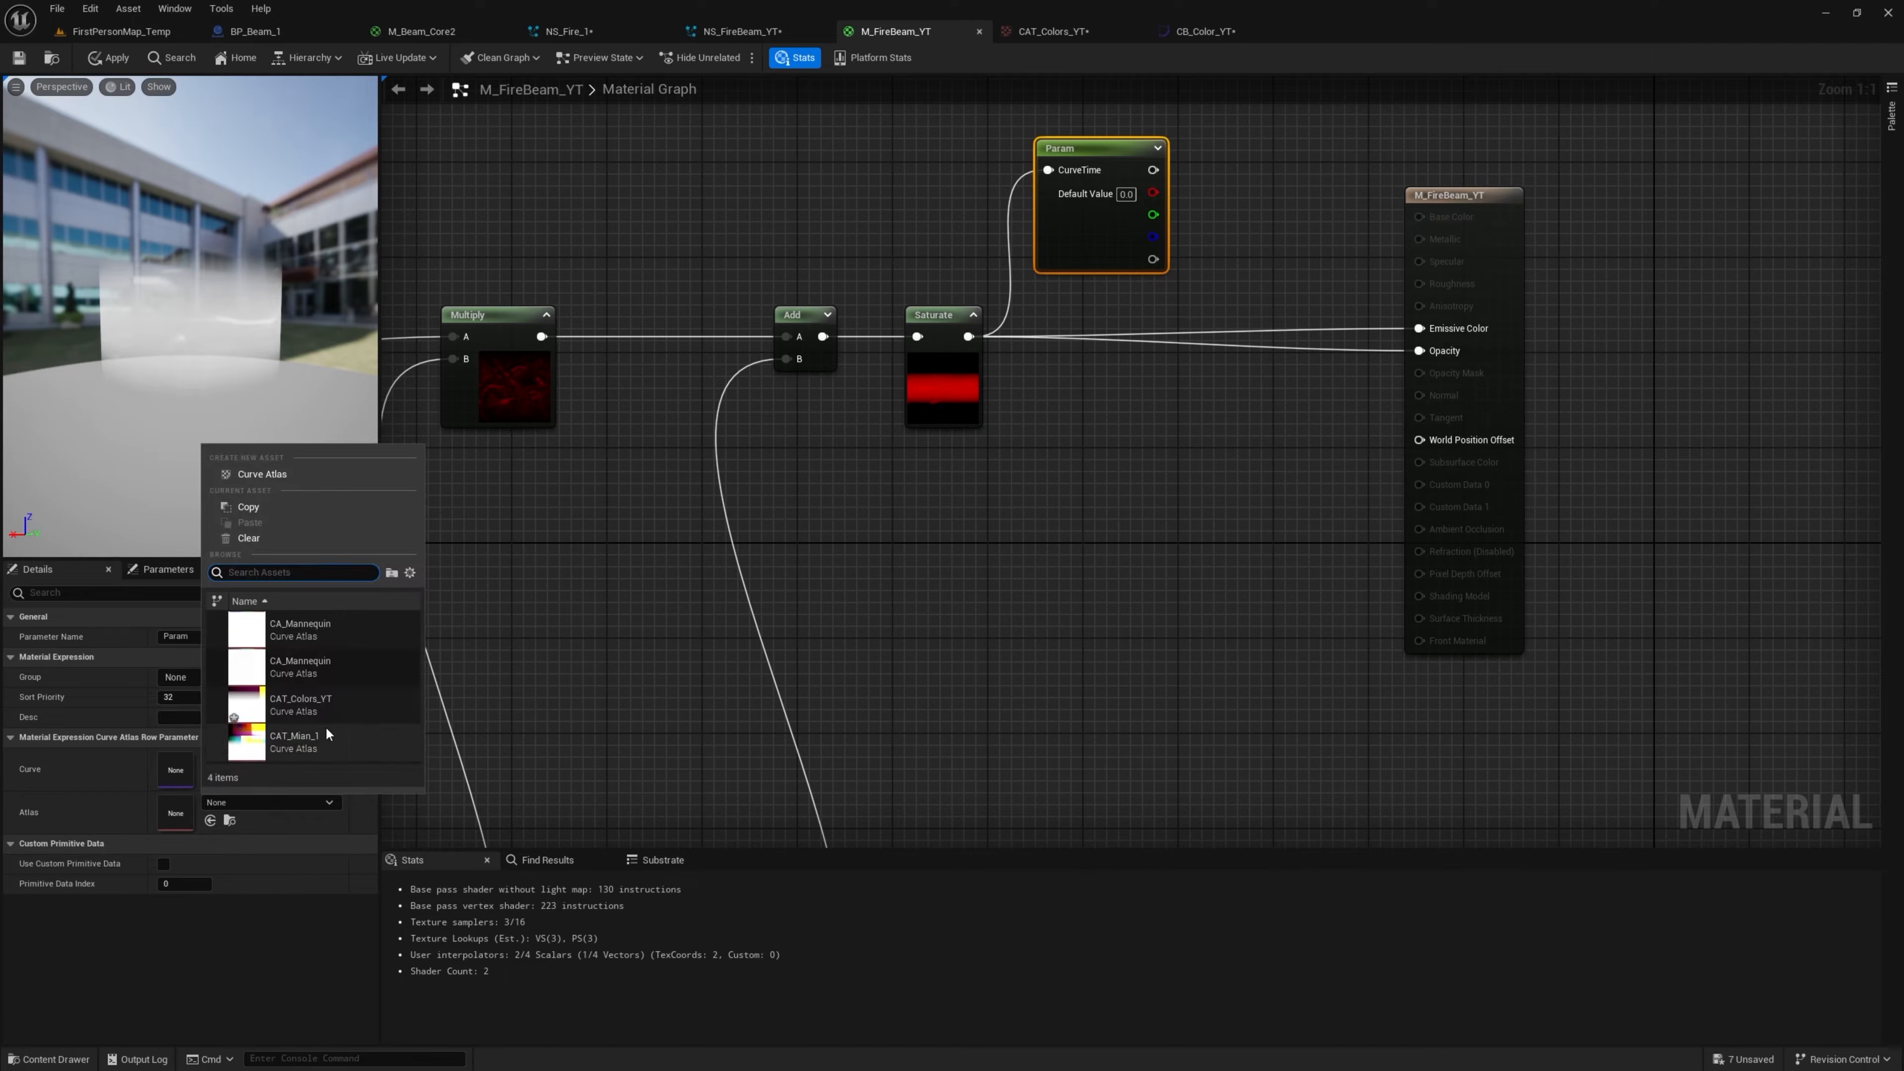
pyautogui.click(330, 707)
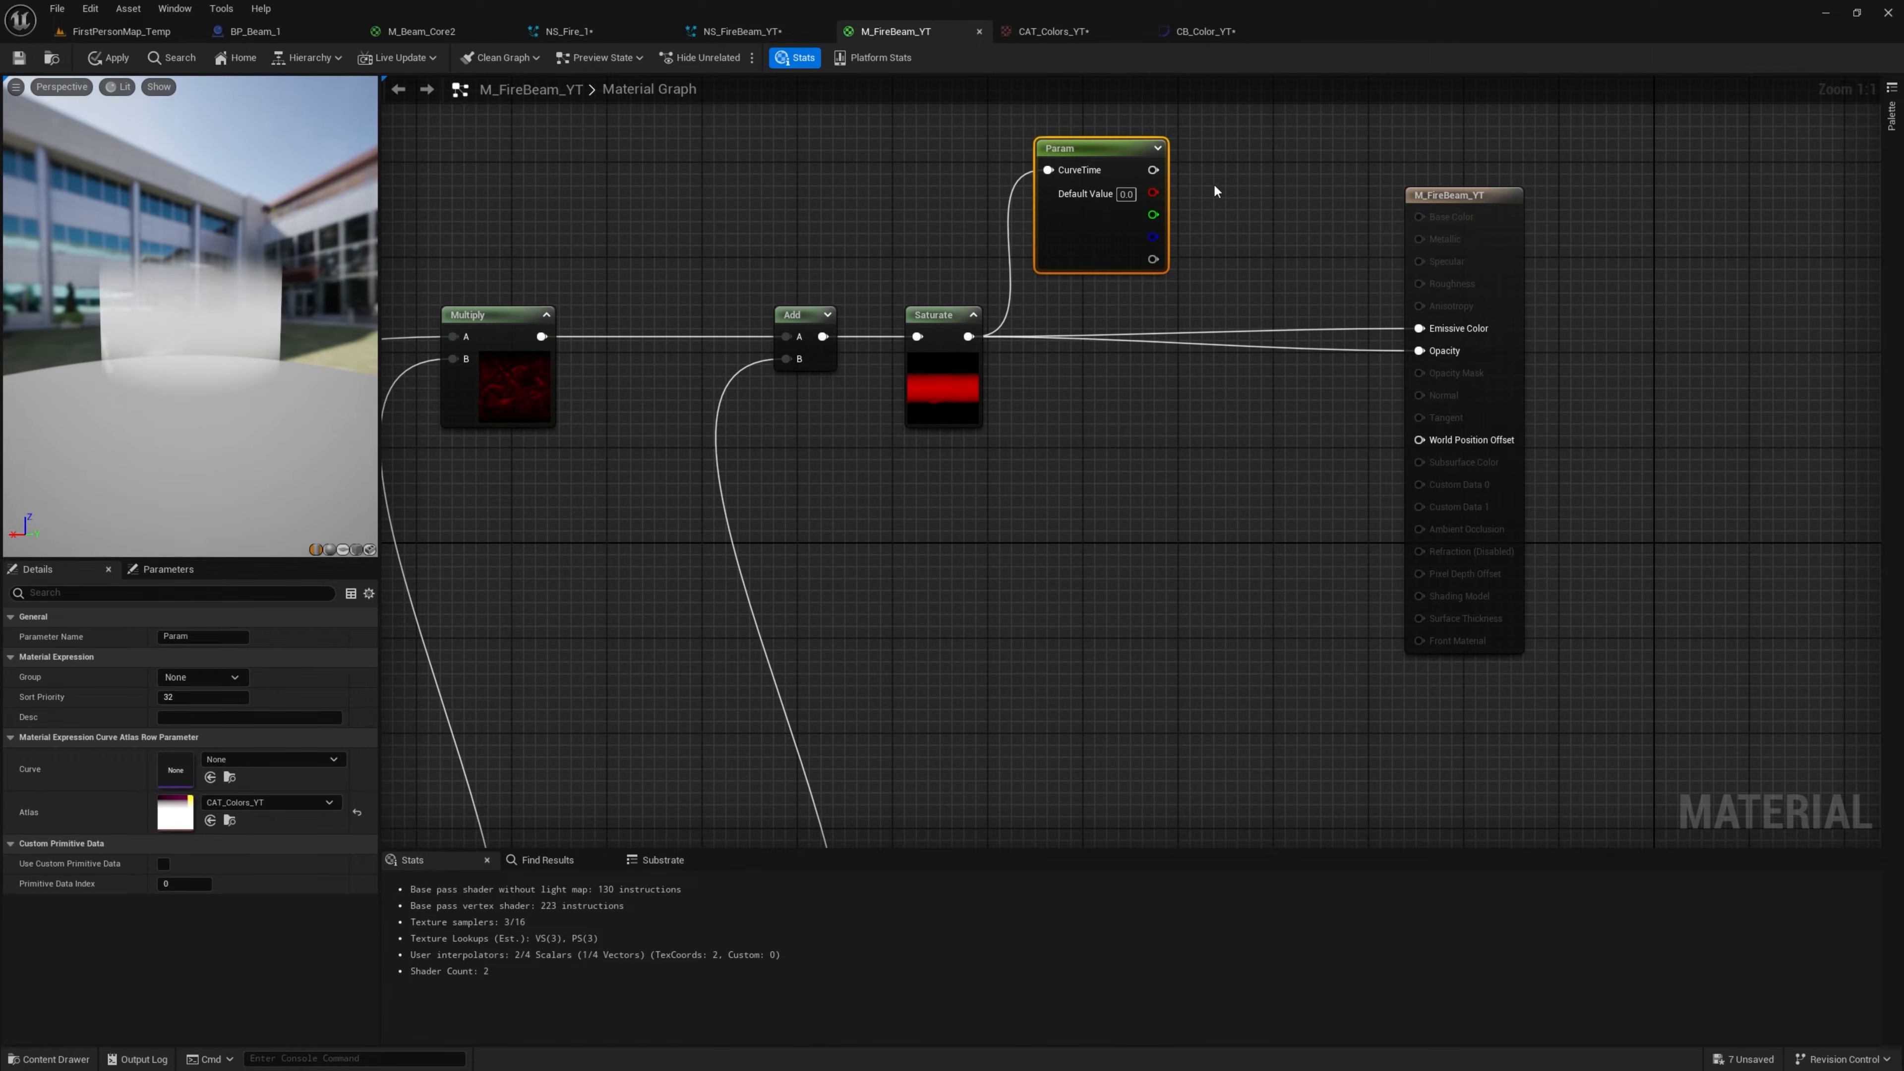
pyautogui.moveTo(1153, 170); pyautogui.dragTo(1420, 329)
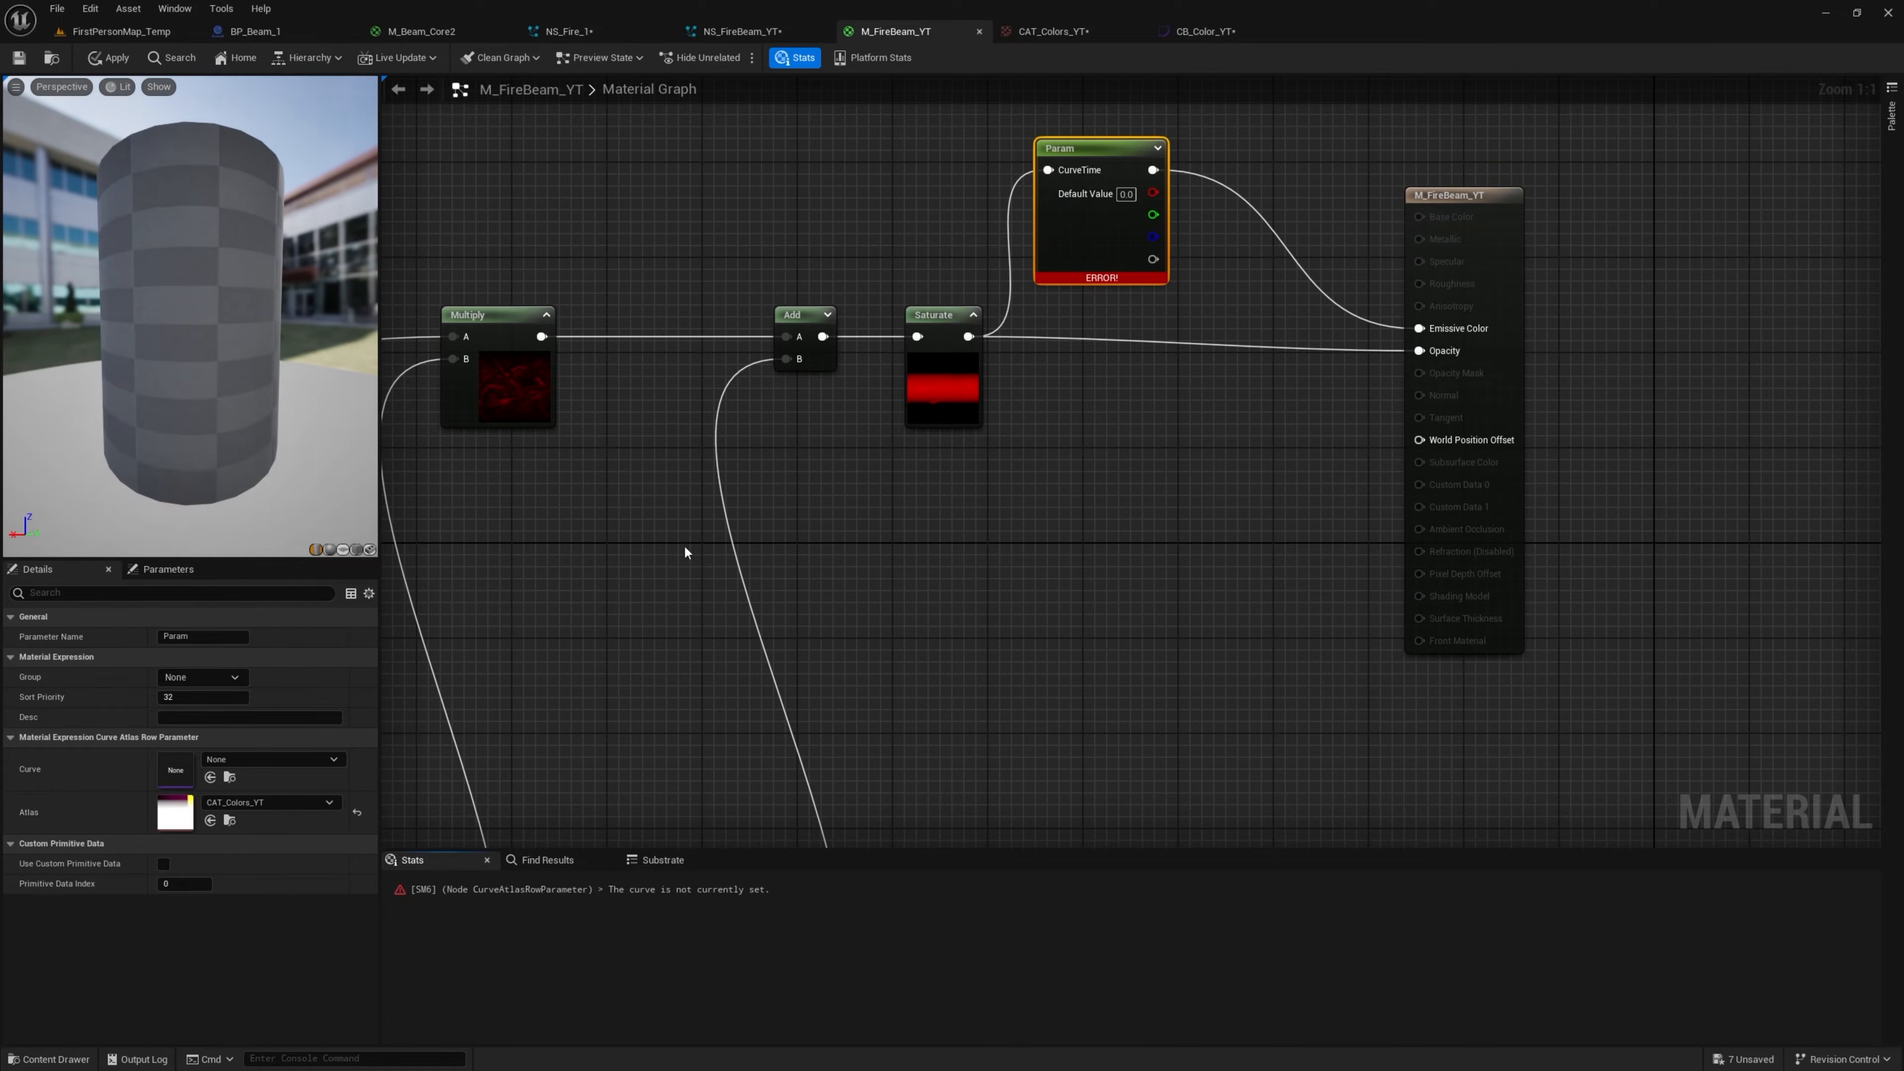
pyautogui.click(231, 764)
pyautogui.click(328, 581)
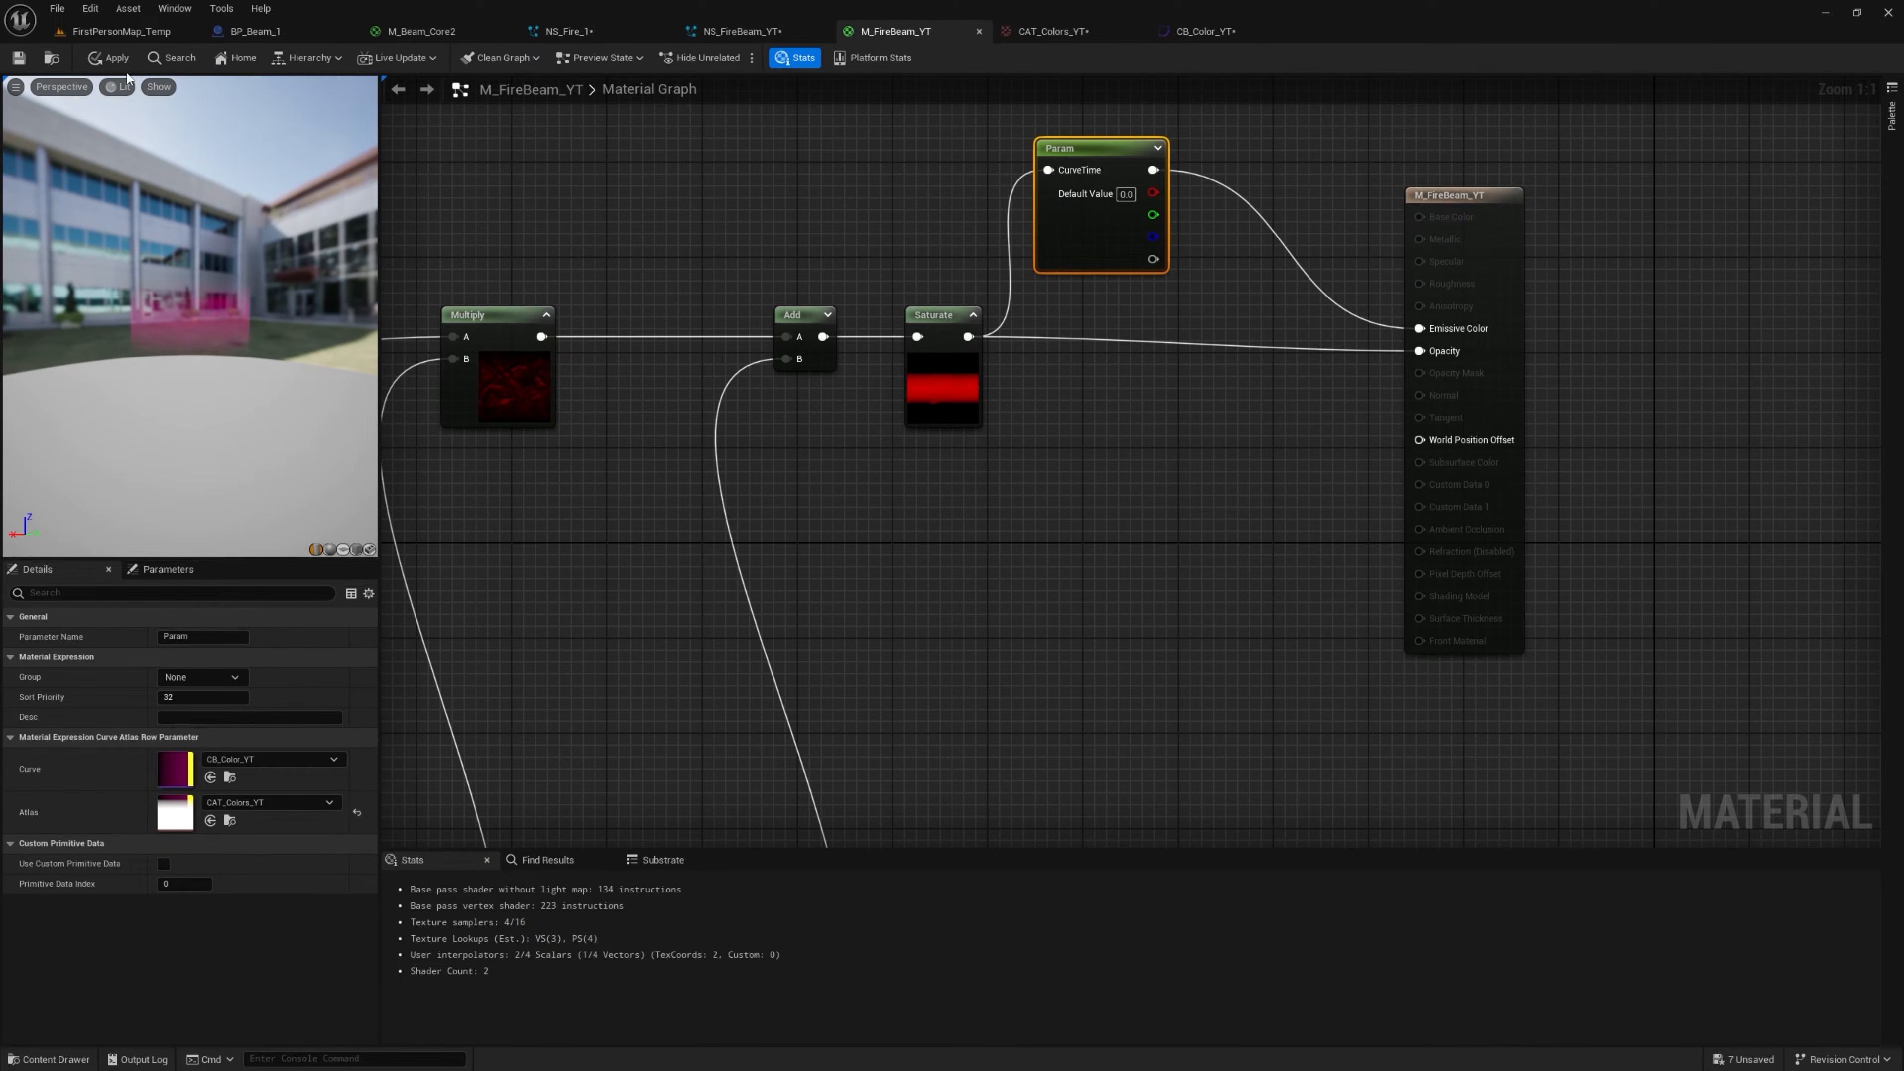
pyautogui.click(115, 63)
# Move the dark magenta key in CB_Color_YT closer to the gradient's start and reapply M_FireBeam_YT
pyautogui.click(1191, 37)
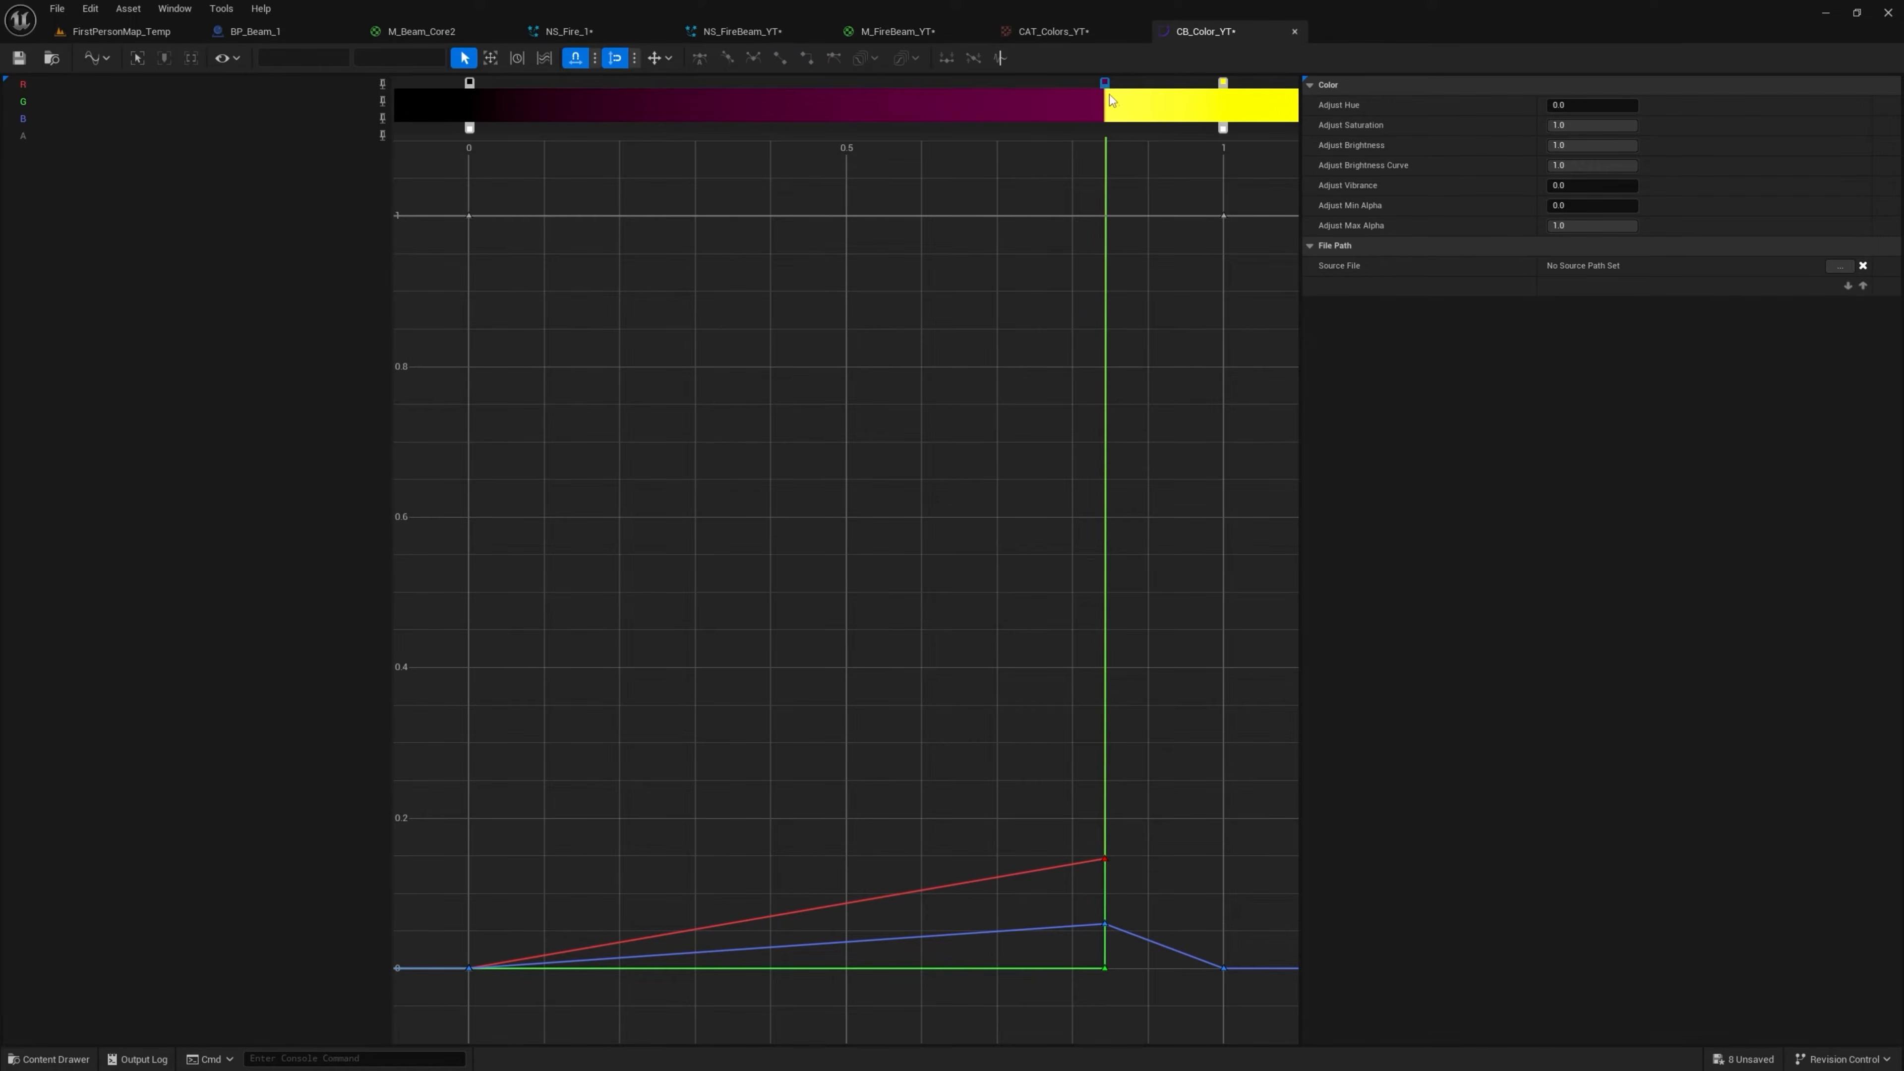
pyautogui.moveTo(1105, 83); pyautogui.dragTo(800, 95)
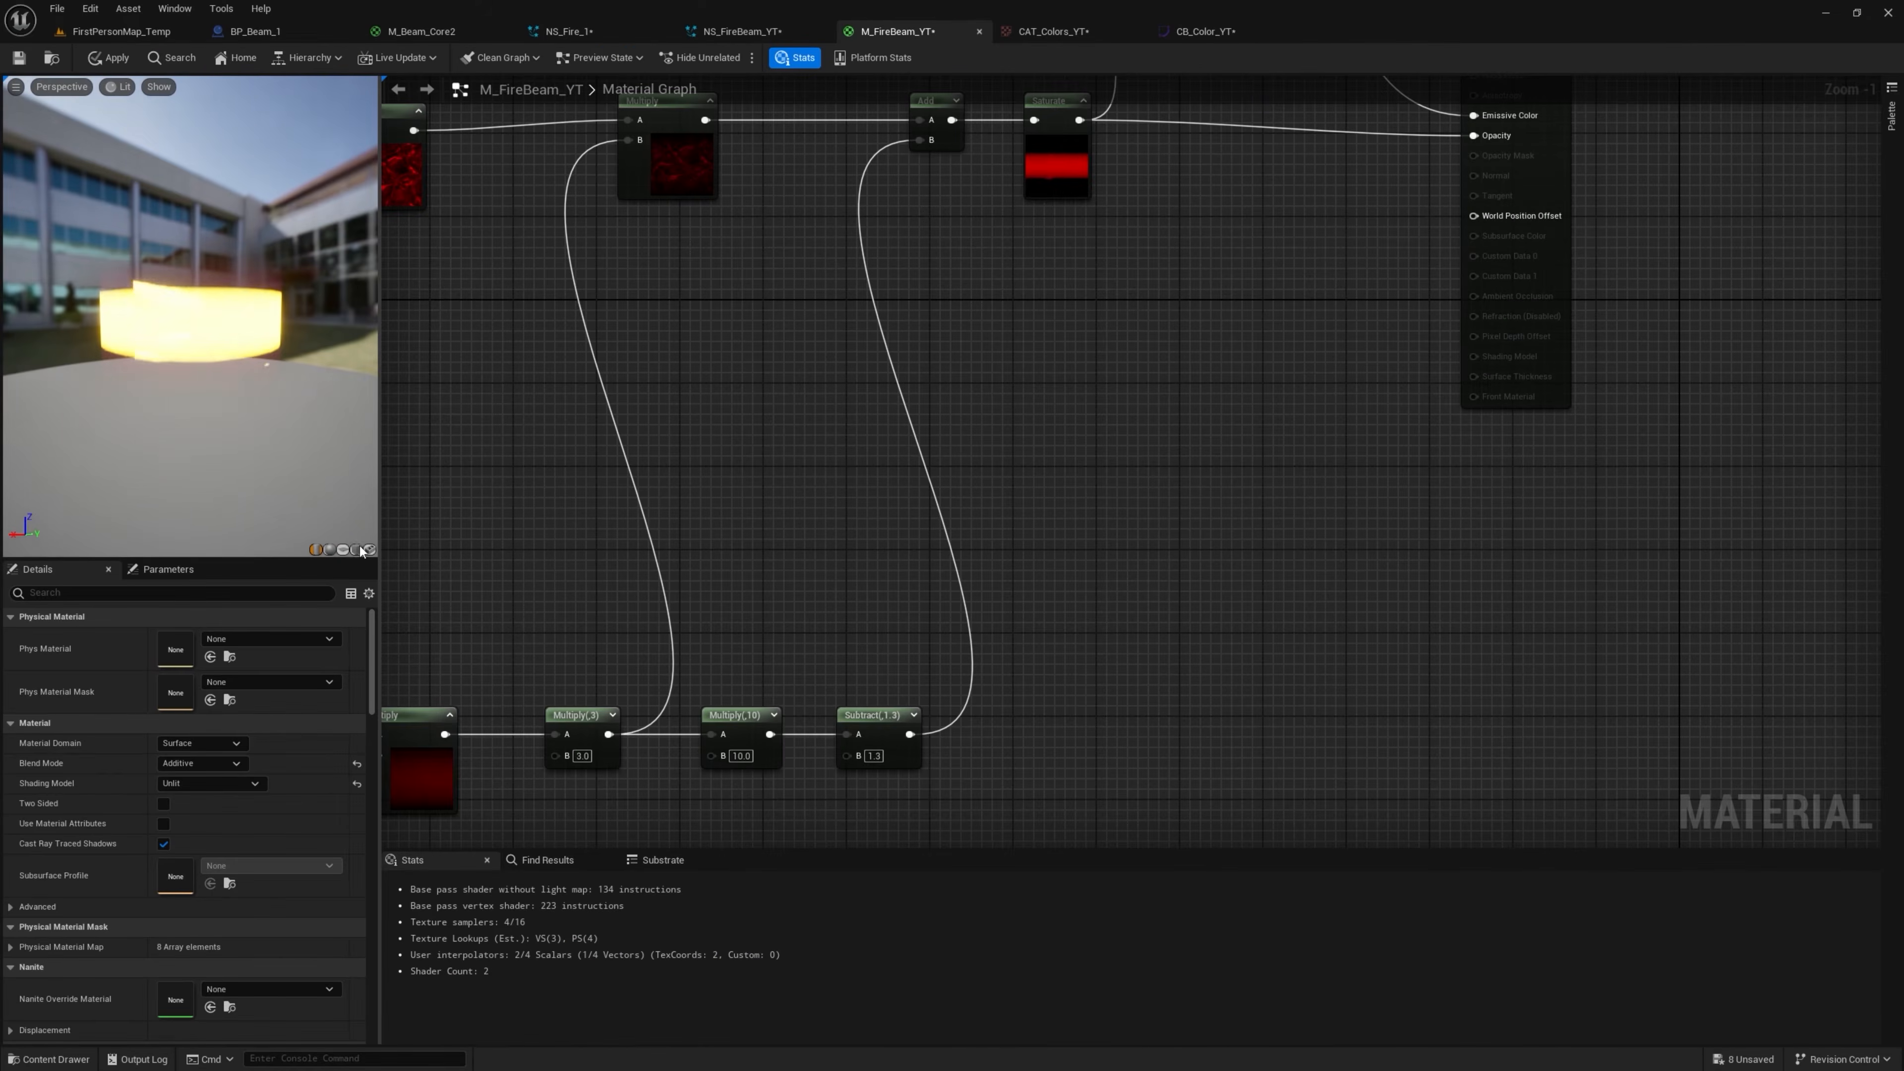
pyautogui.click(358, 549)
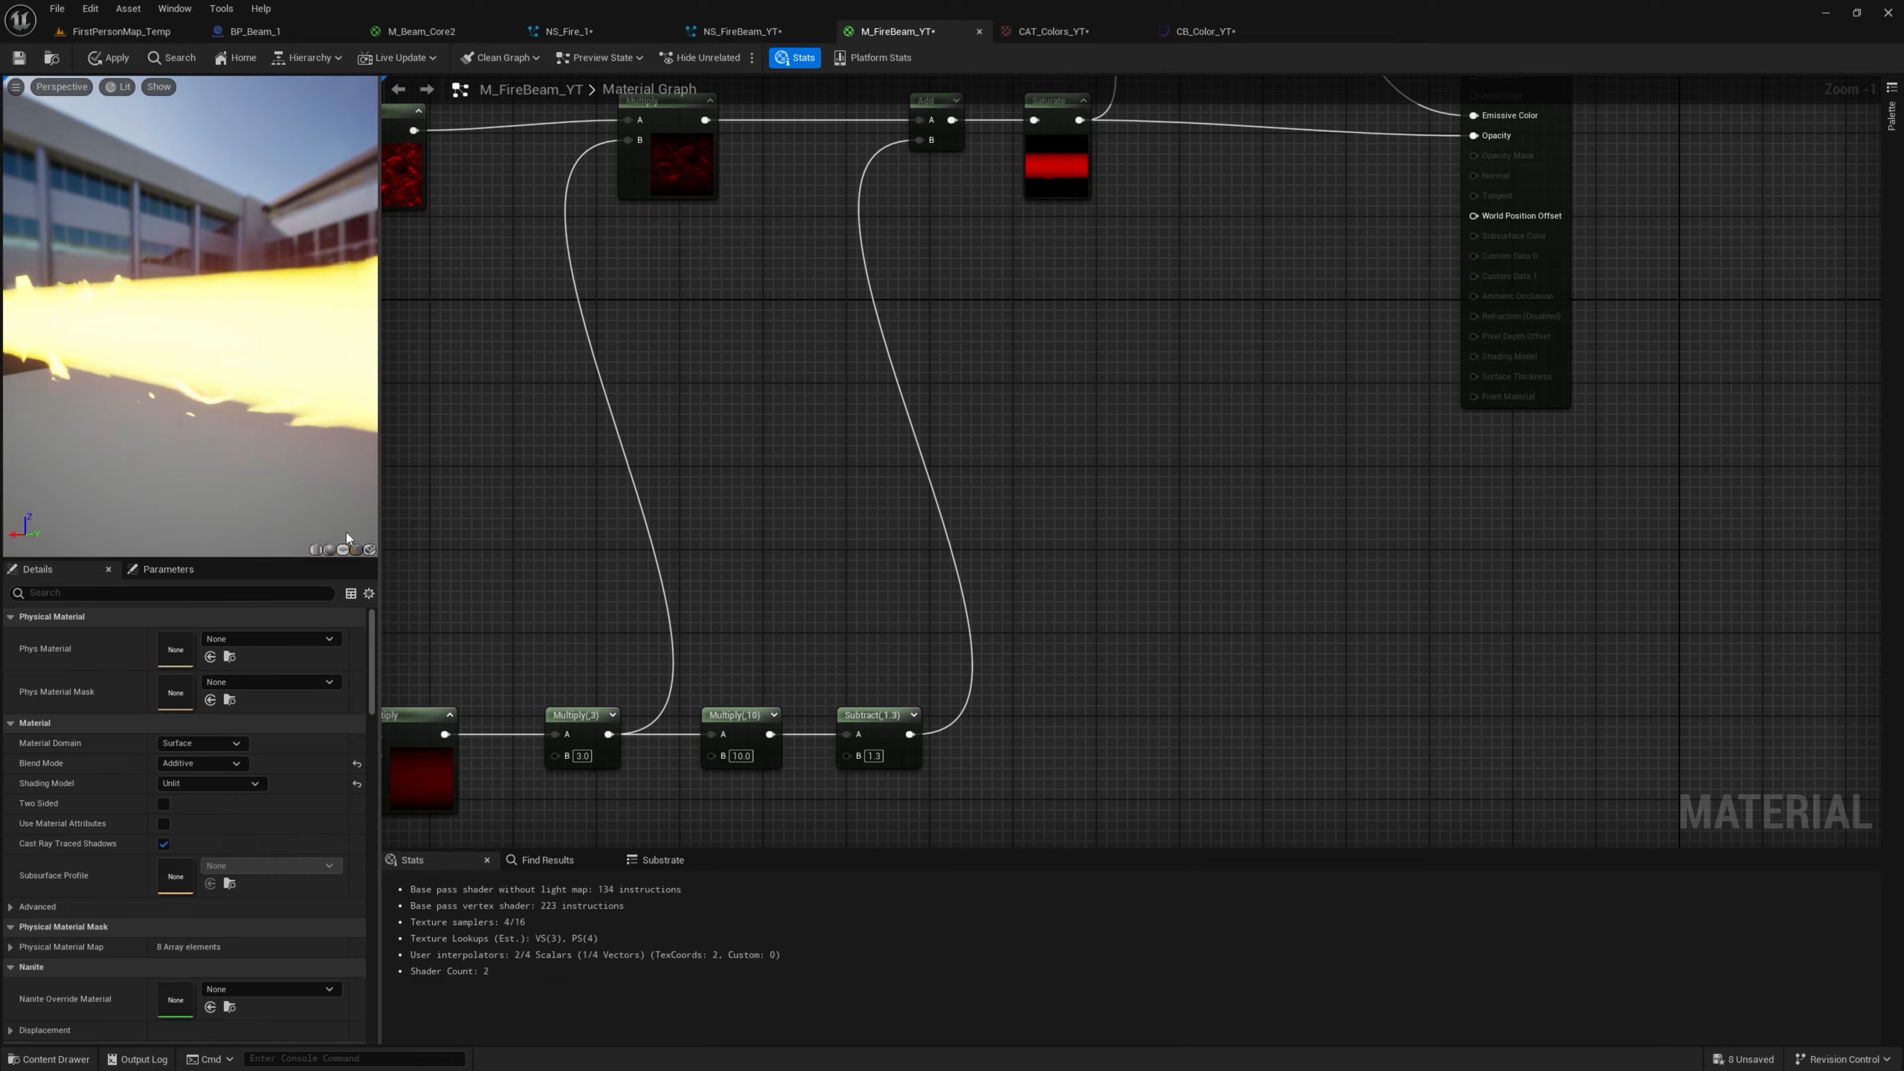
pyautogui.click(115, 59)
# Assign the M_FireBeam_YT material to the Ribbon Renderer of the DynamicBeam emitter in NS_FireBeam_YT and view the beam in the level
pyautogui.click(98, 33)
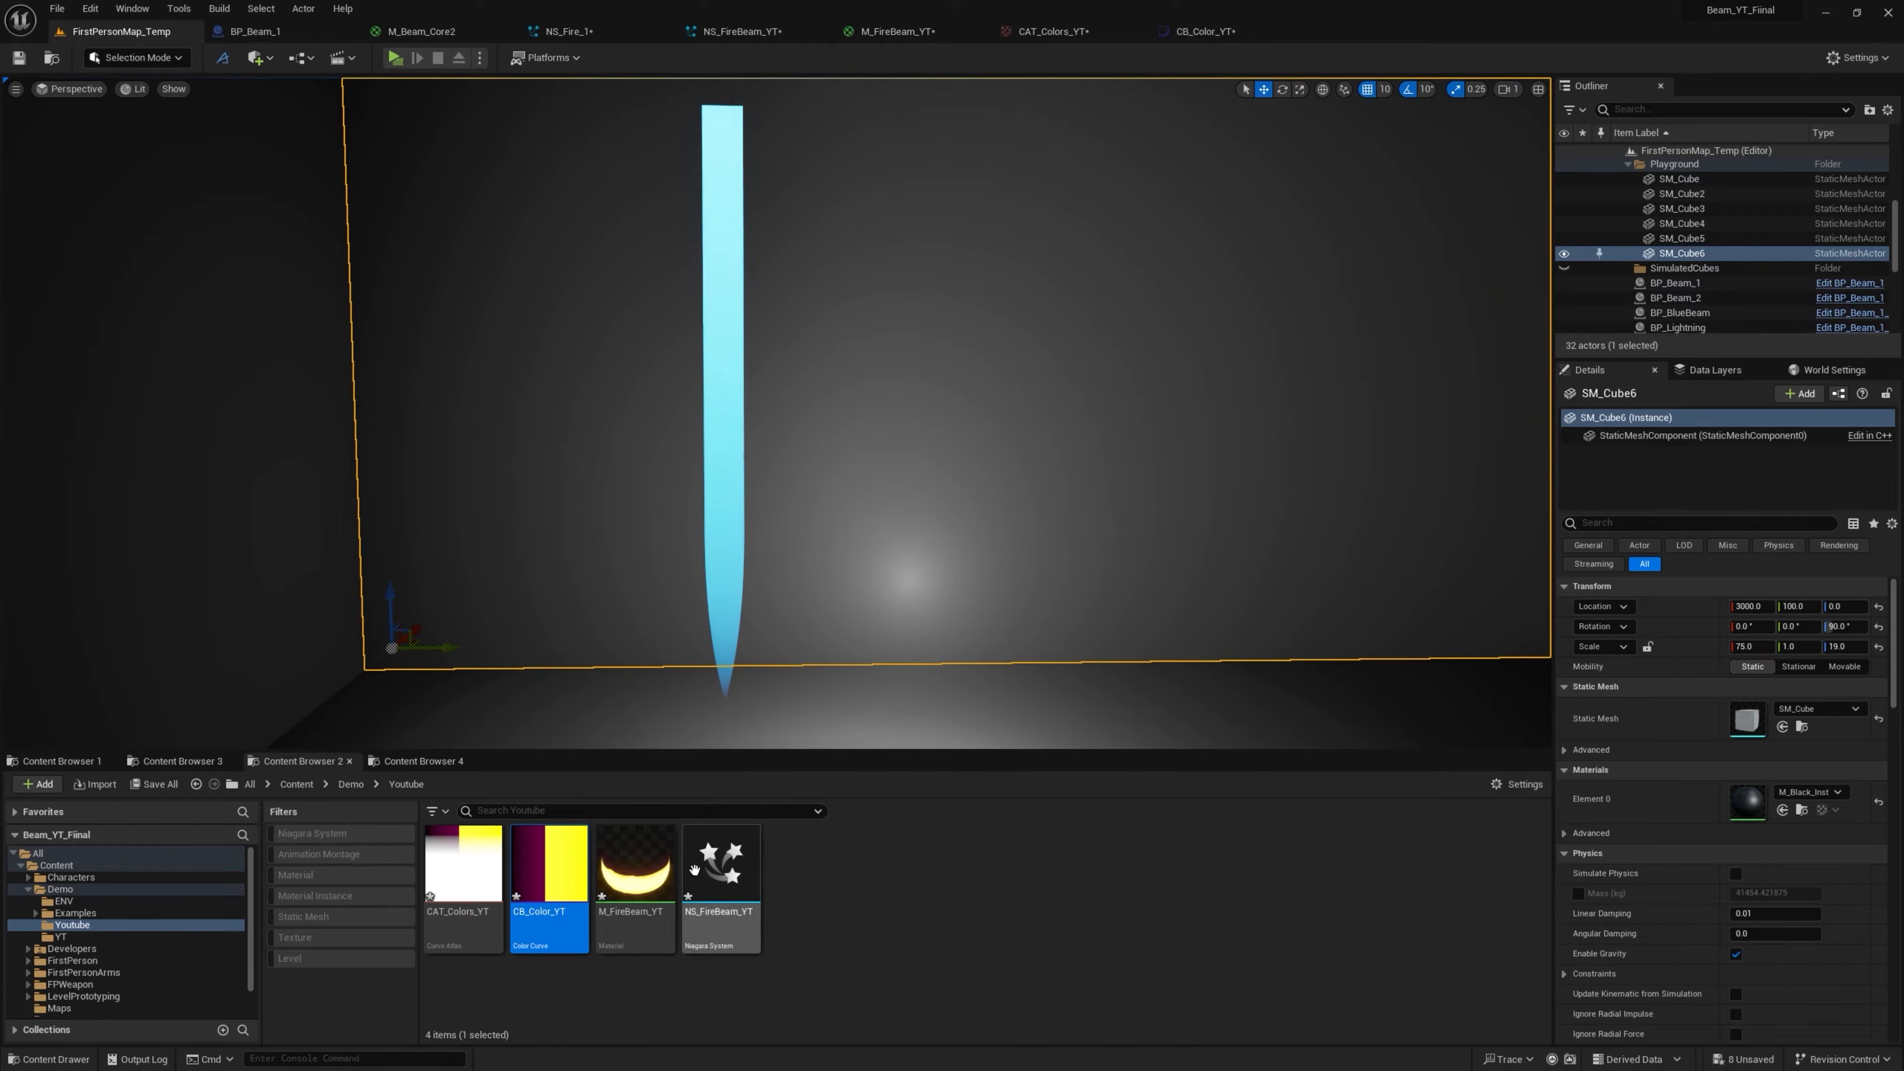
pyautogui.click(639, 877)
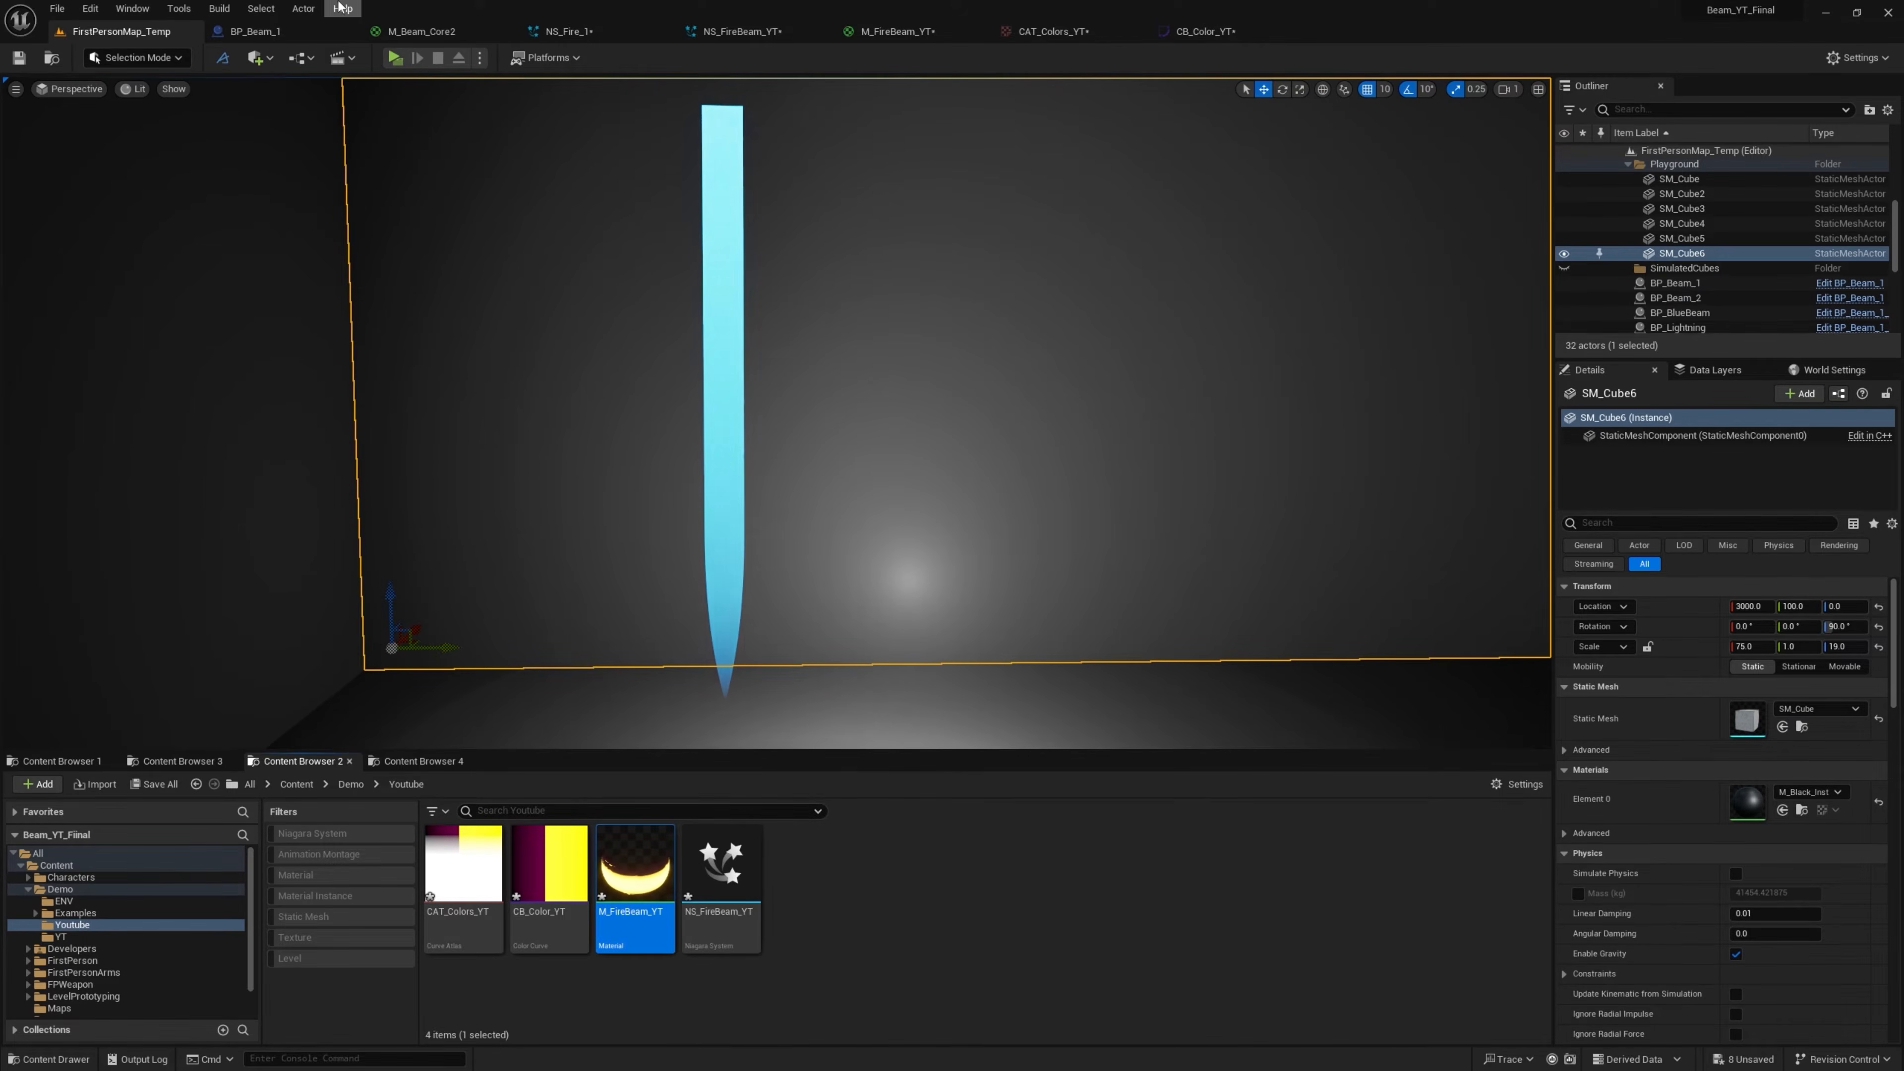
pyautogui.click(738, 30)
pyautogui.click(731, 453)
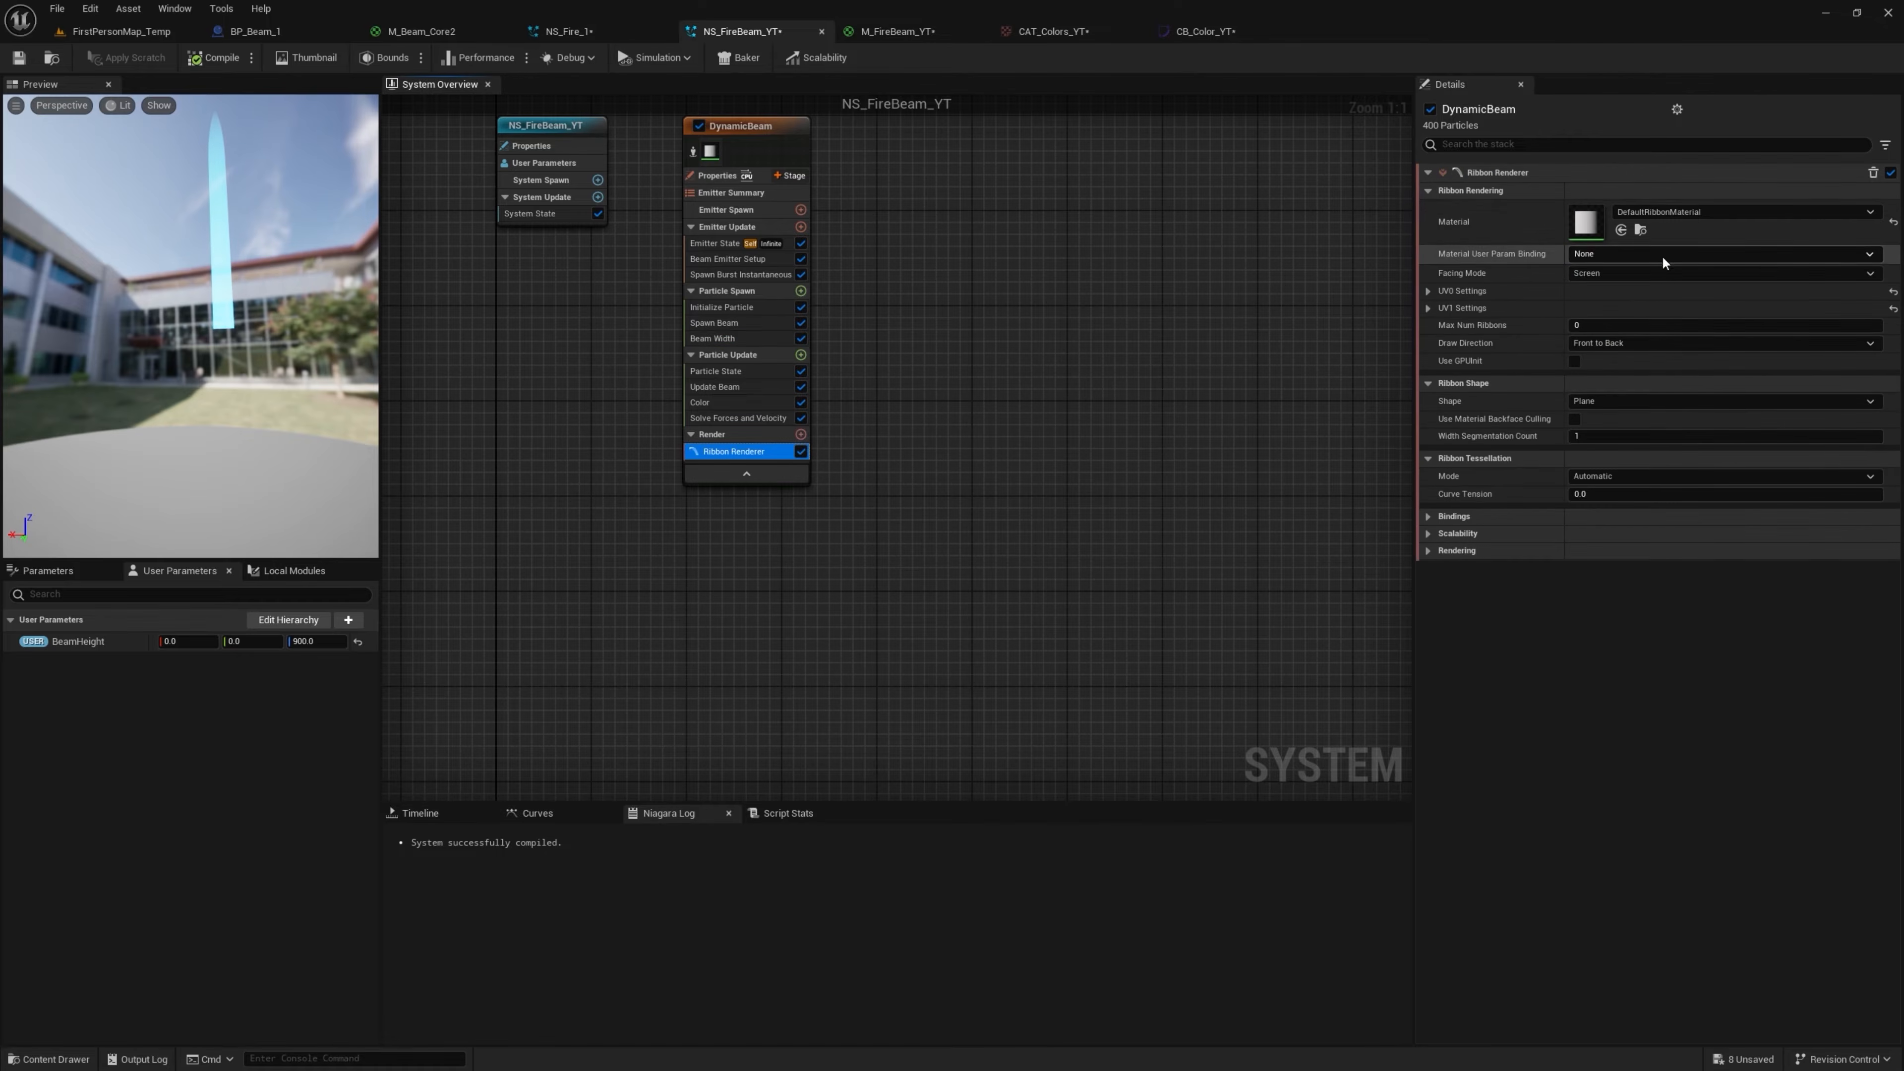
pyautogui.click(1622, 231)
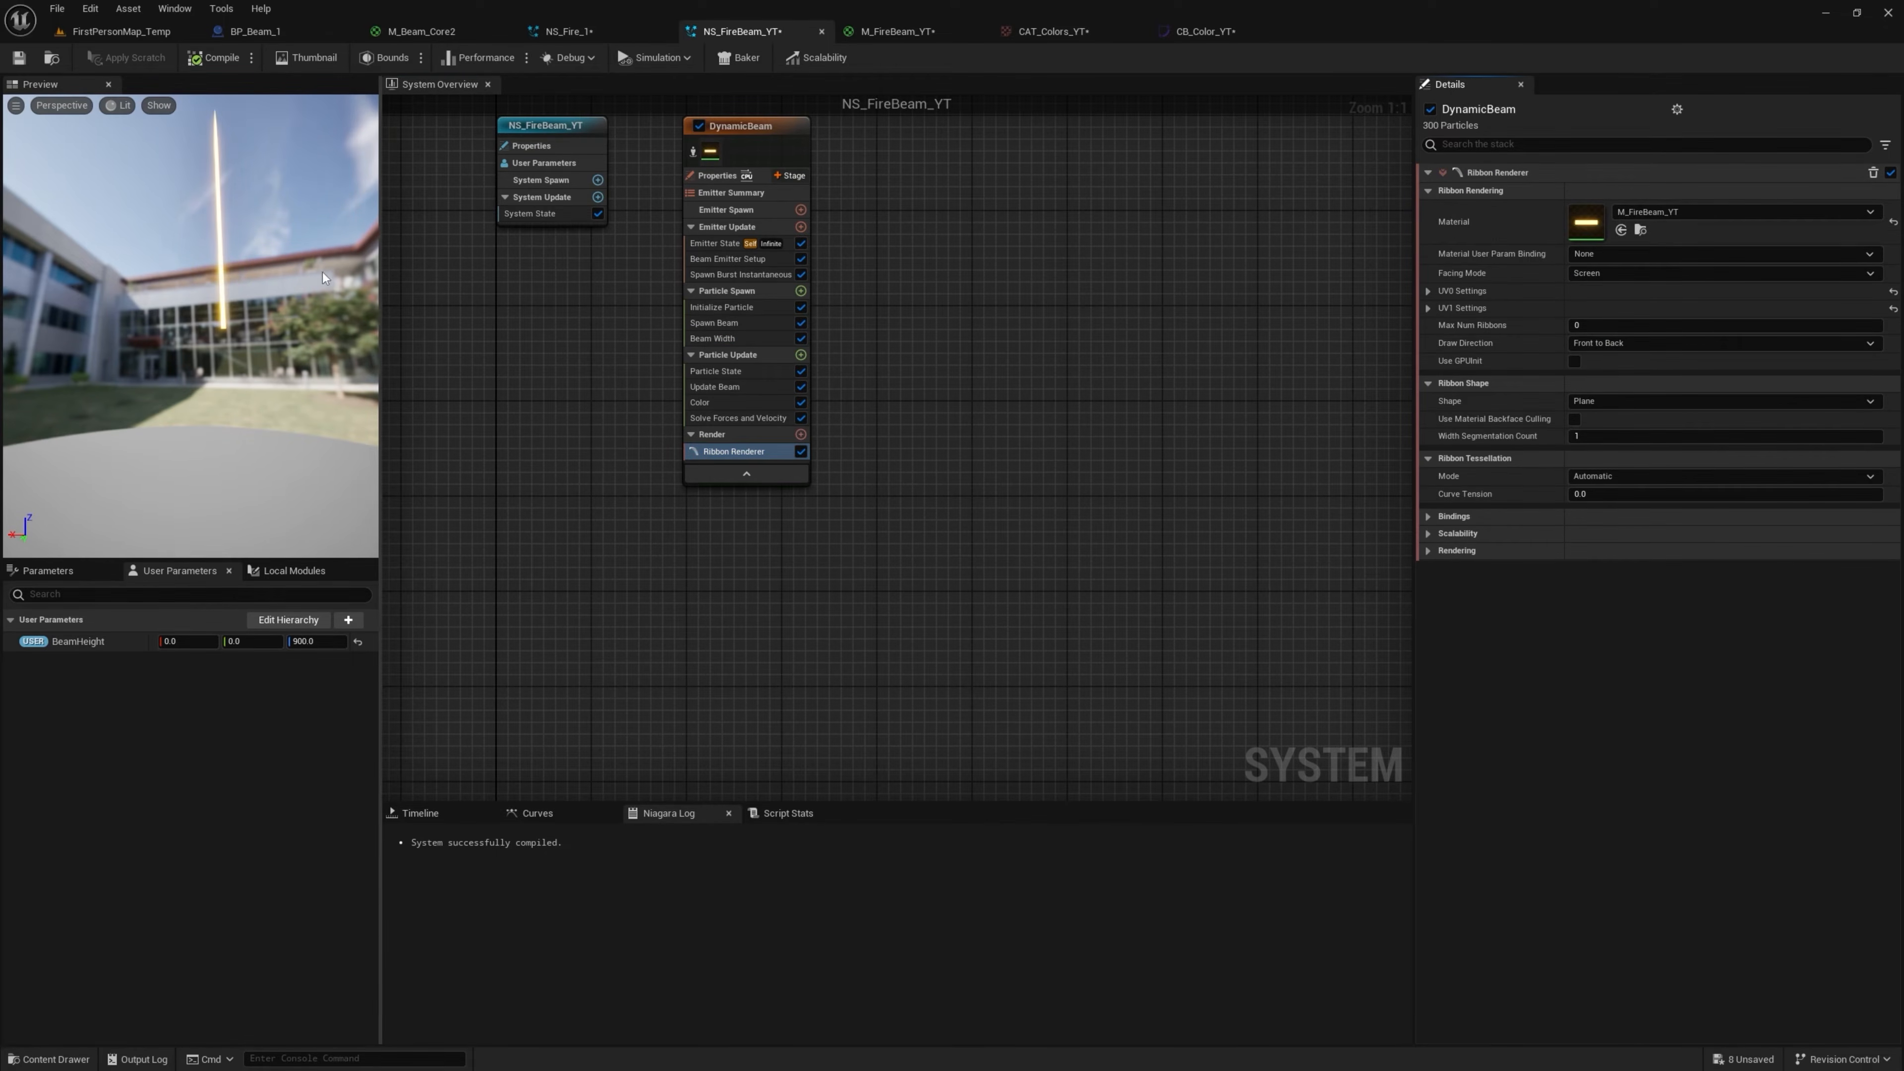
pyautogui.click(111, 31)
pyautogui.scroll(3, 701, 361)
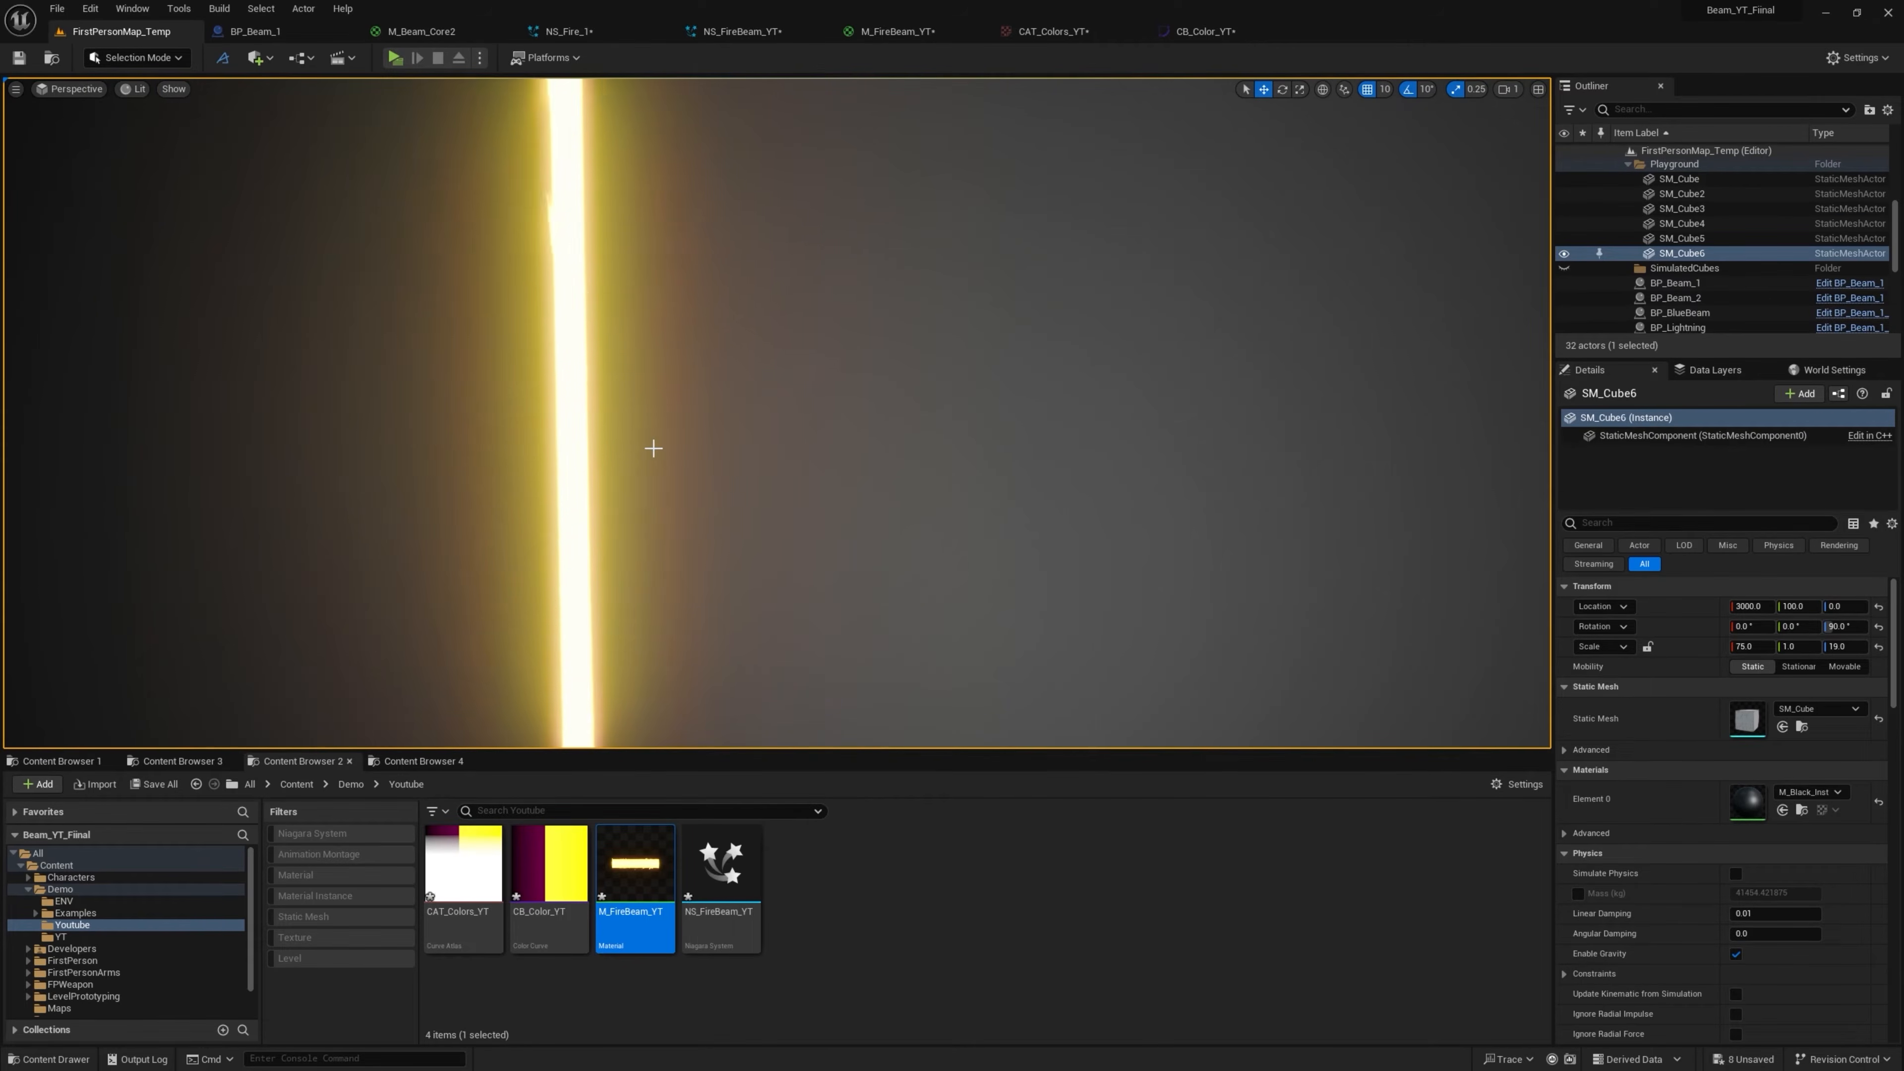
# Open CB_Color_YT in a floating window beside the level view and move its dark magenta key to about 0.58
pyautogui.click(662, 32)
pyautogui.doubleClick(546, 878)
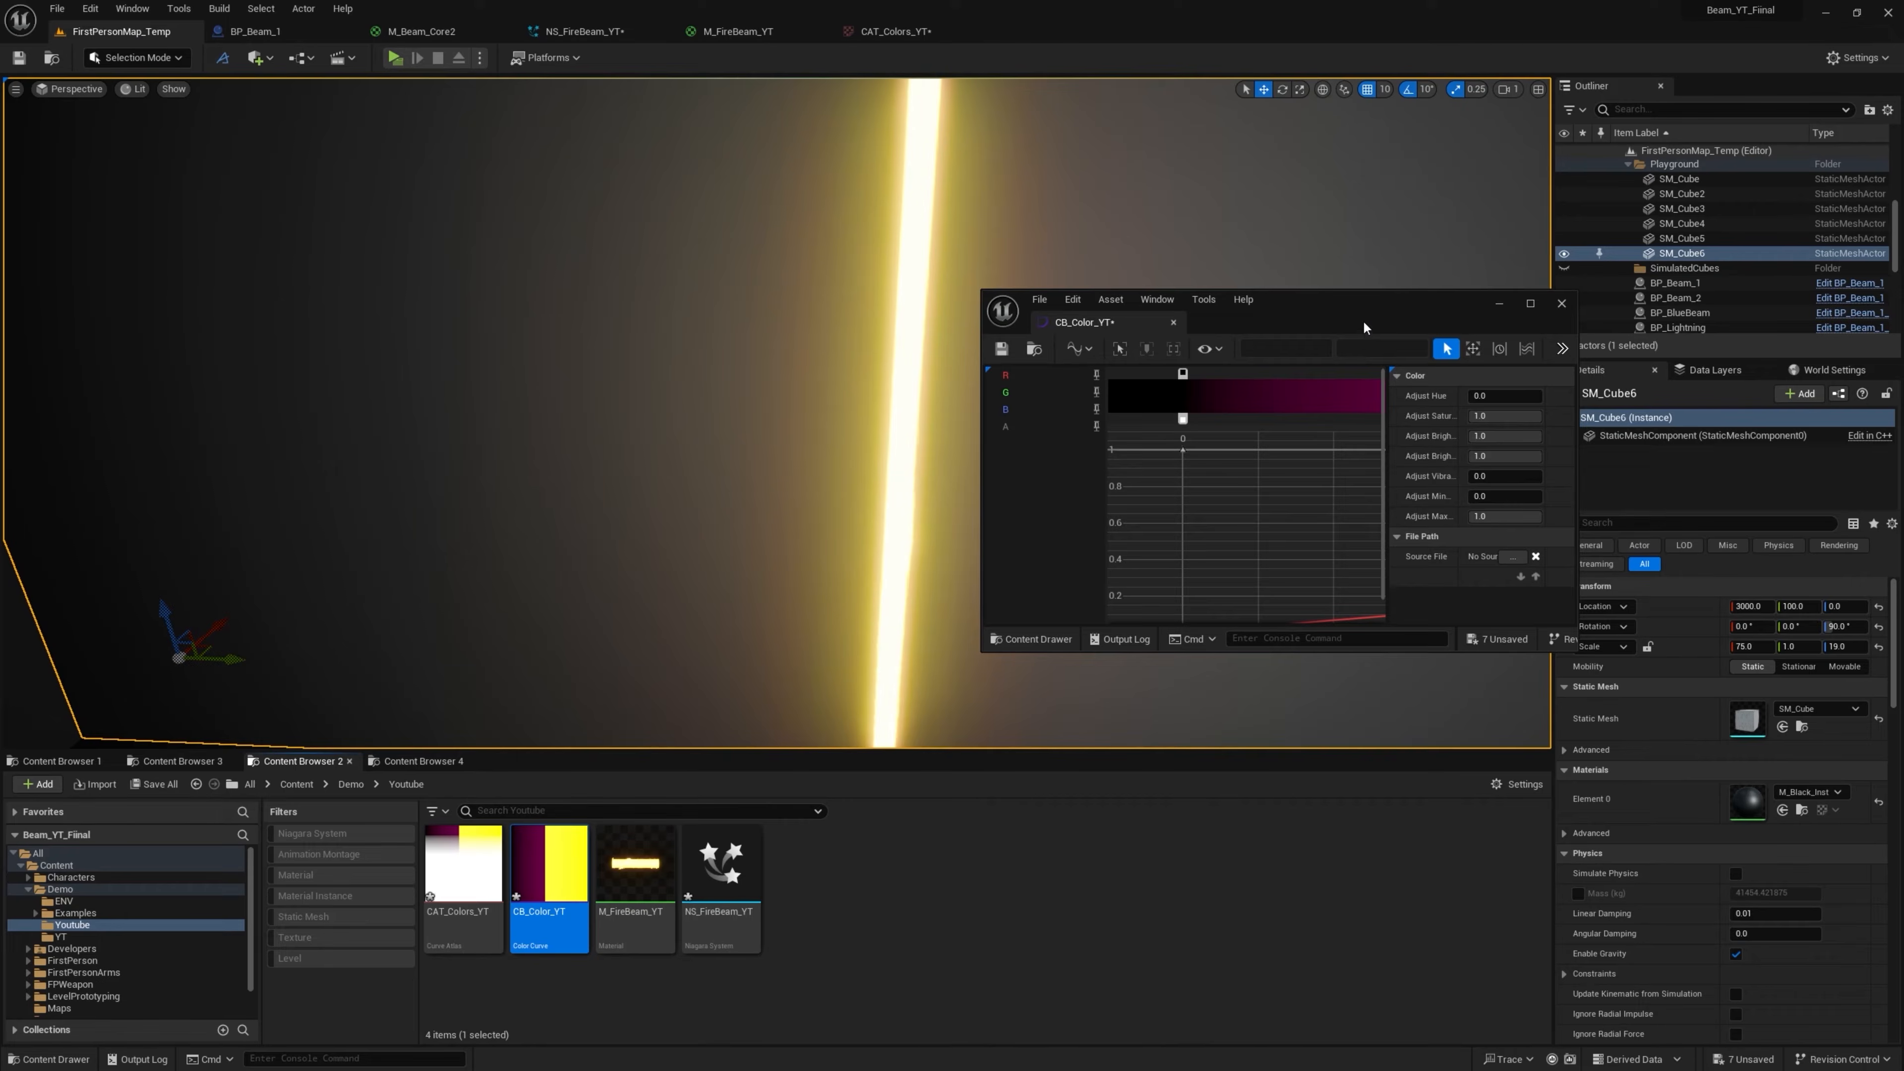
pyautogui.moveTo(1363, 320); pyautogui.dragTo(1456, 355)
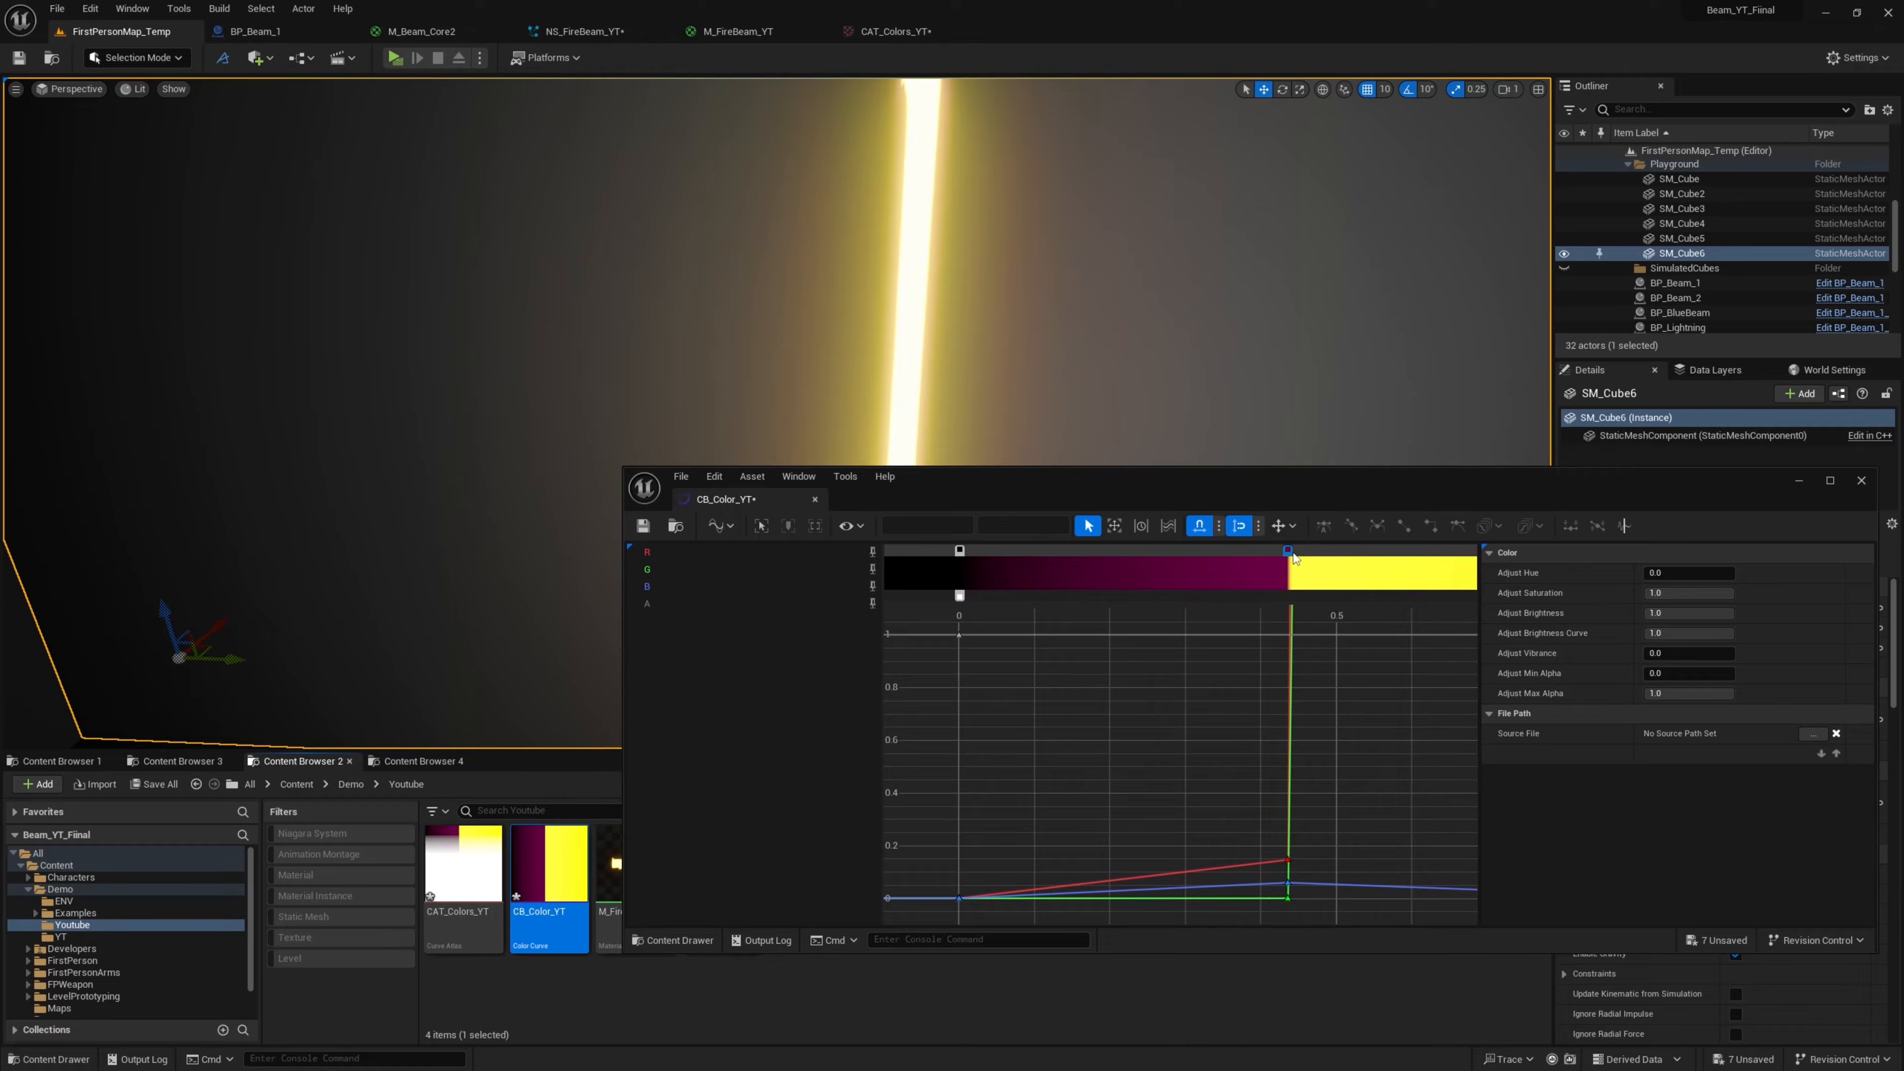
pyautogui.moveTo(1289, 550); pyautogui.dragTo(1381, 568)
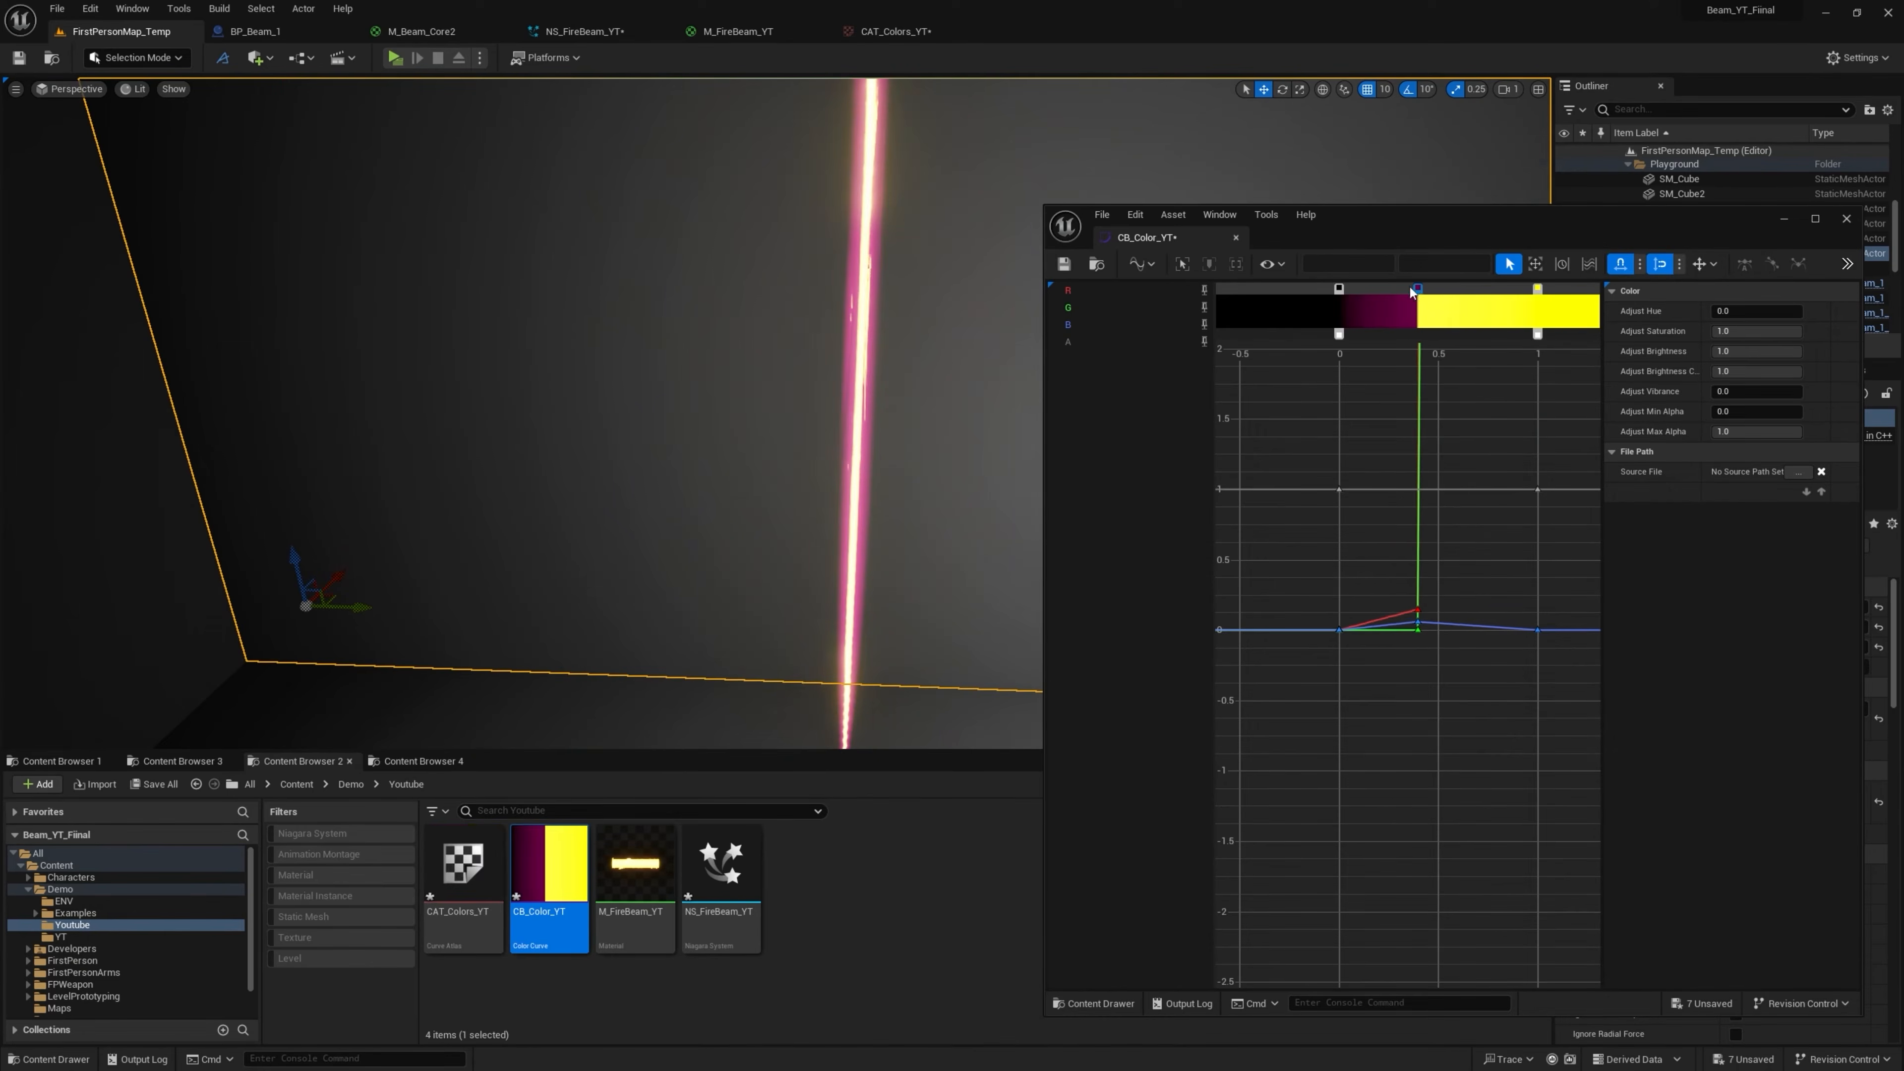
pyautogui.moveTo(1419, 288)
pyautogui.mouseDown()
pyautogui.moveTo(1370, 292)
pyautogui.moveTo(1492, 294)
pyautogui.moveTo(1455, 293)
pyautogui.mouseUp()
# Add a color key at about 0.35 in CB_Color_YT and color it dark purple
pyautogui.click(1407, 290)
pyautogui.doubleClick(1408, 290)
pyautogui.moveTo(1613, 492); pyautogui.dragTo(1617, 498)
pyautogui.click(1531, 371)
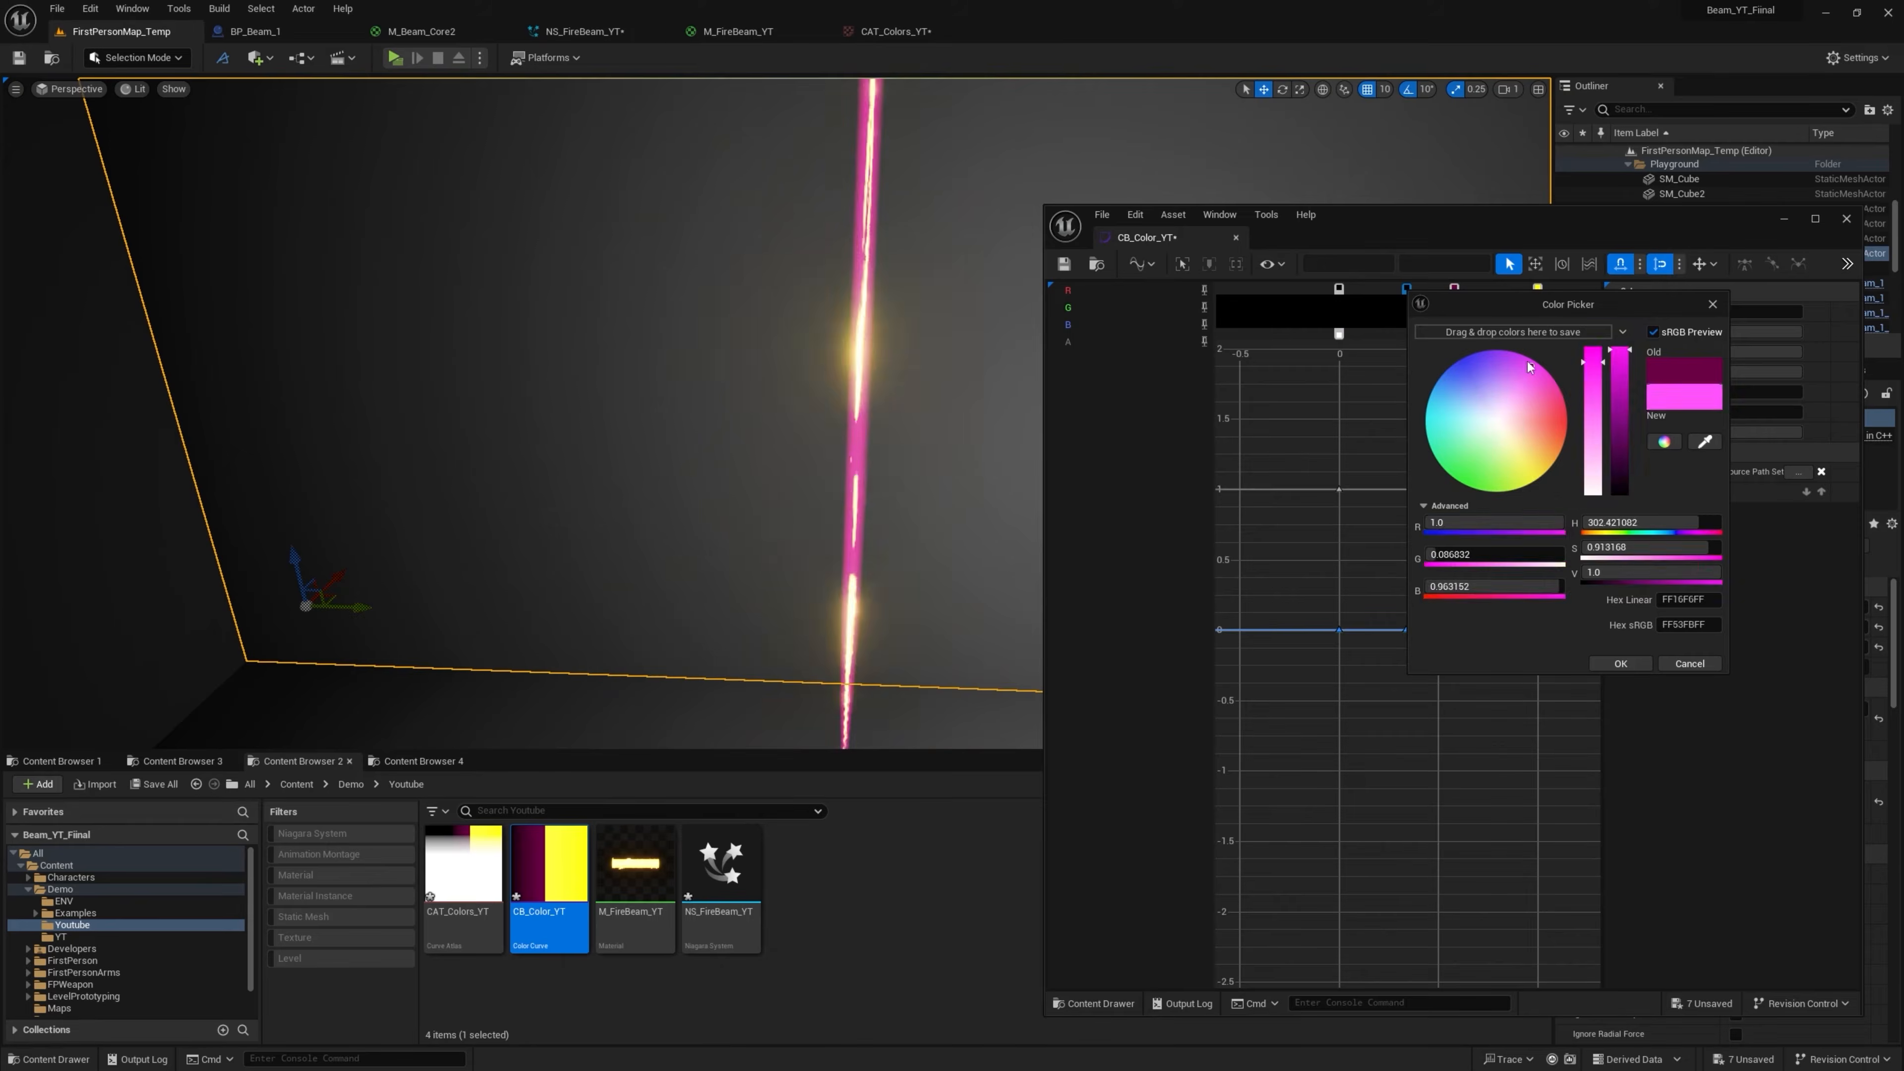
pyautogui.moveTo(1532, 371); pyautogui.dragTo(1564, 444)
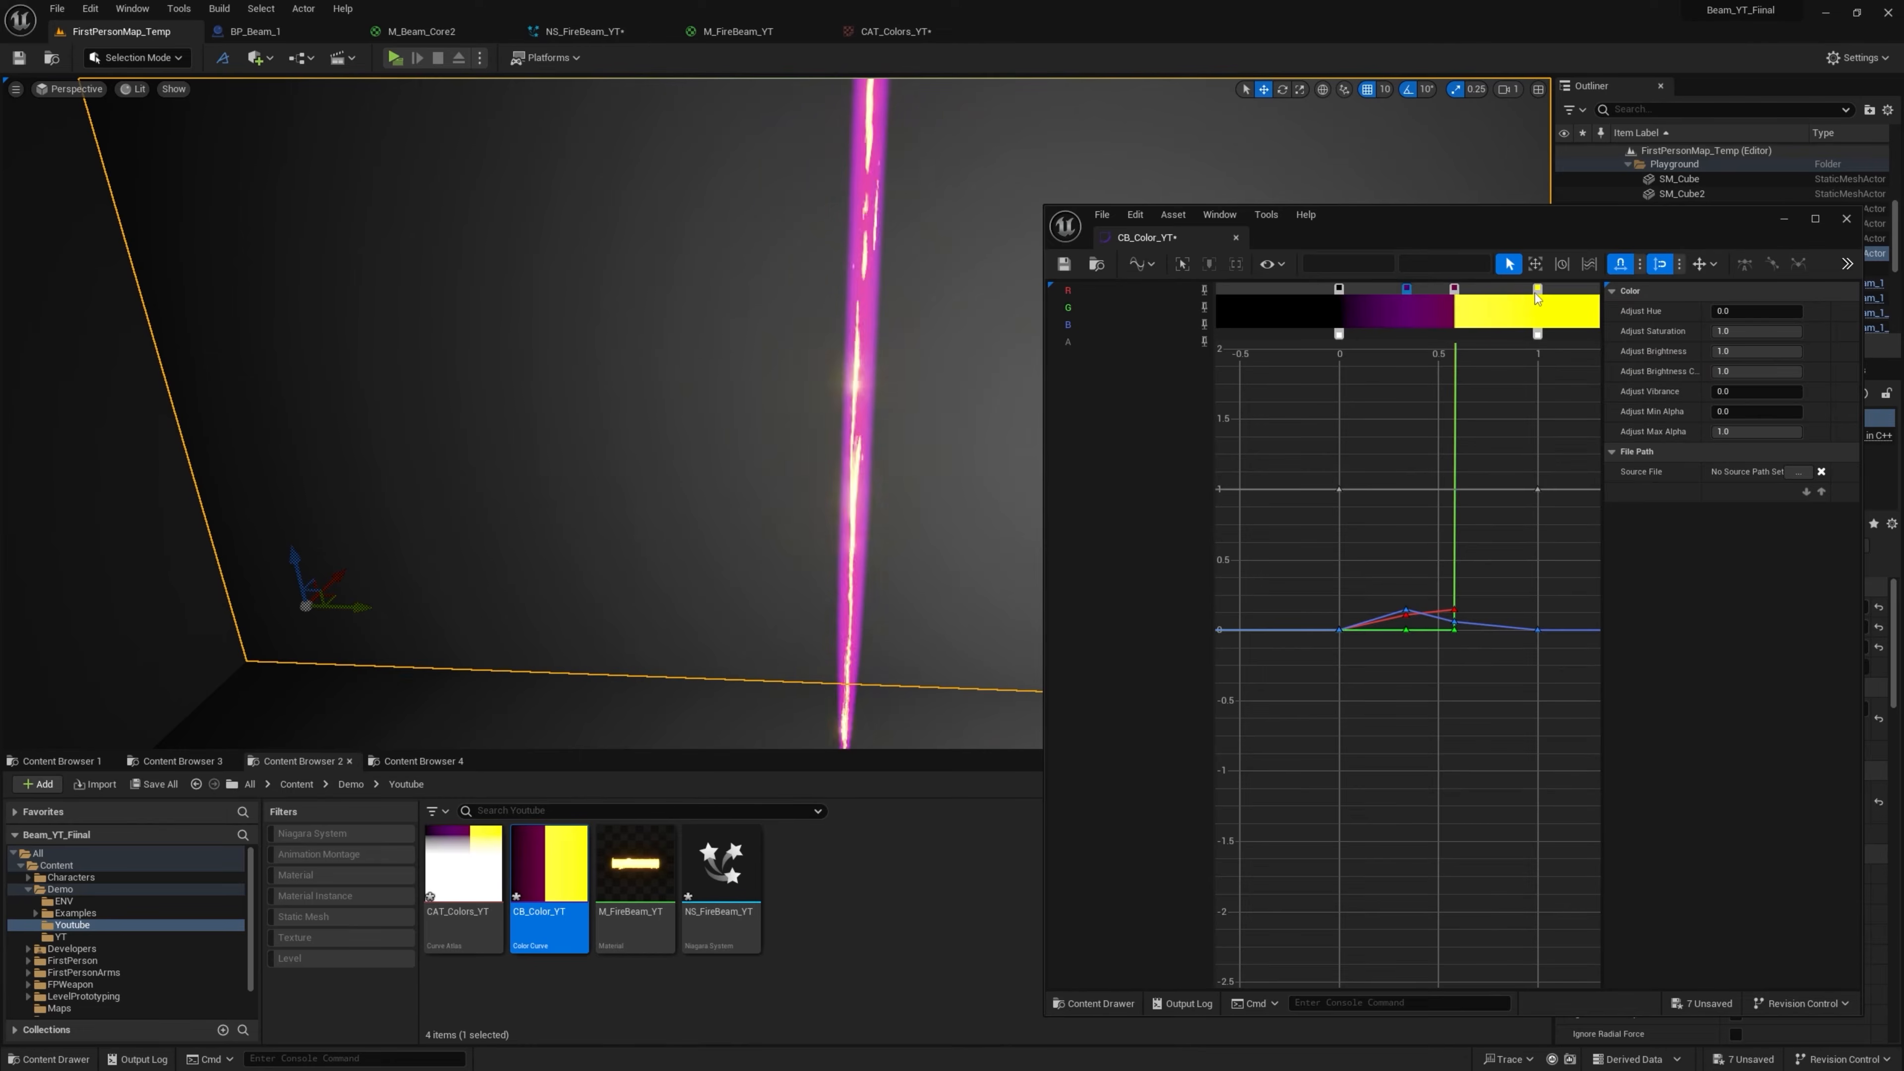
# Move the dark magenta key in CB_Color_YT to about 0.56 and darken its color to nearly black
pyautogui.moveTo(1455, 290)
pyautogui.mouseDown()
pyautogui.moveTo(1430, 291)
pyautogui.moveTo(1451, 294)
pyautogui.mouseUp()
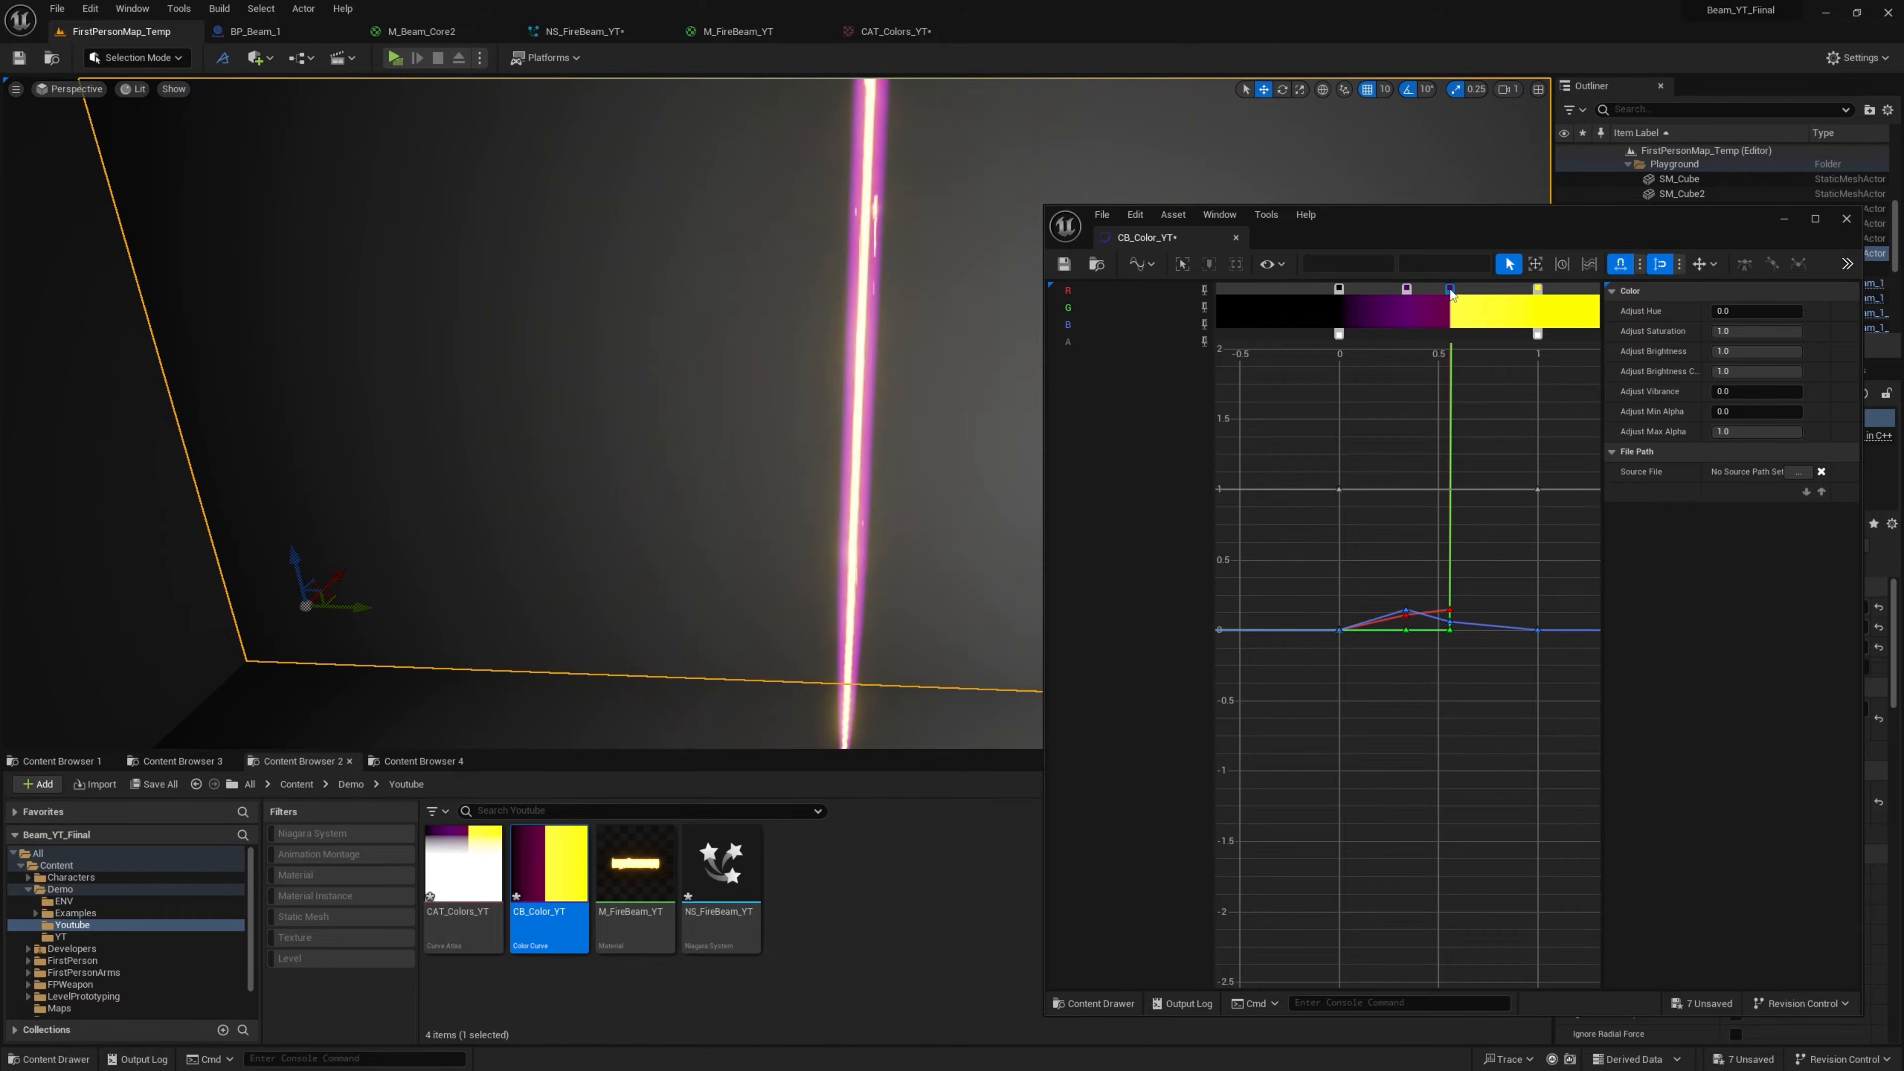
pyautogui.doubleClick(1450, 289)
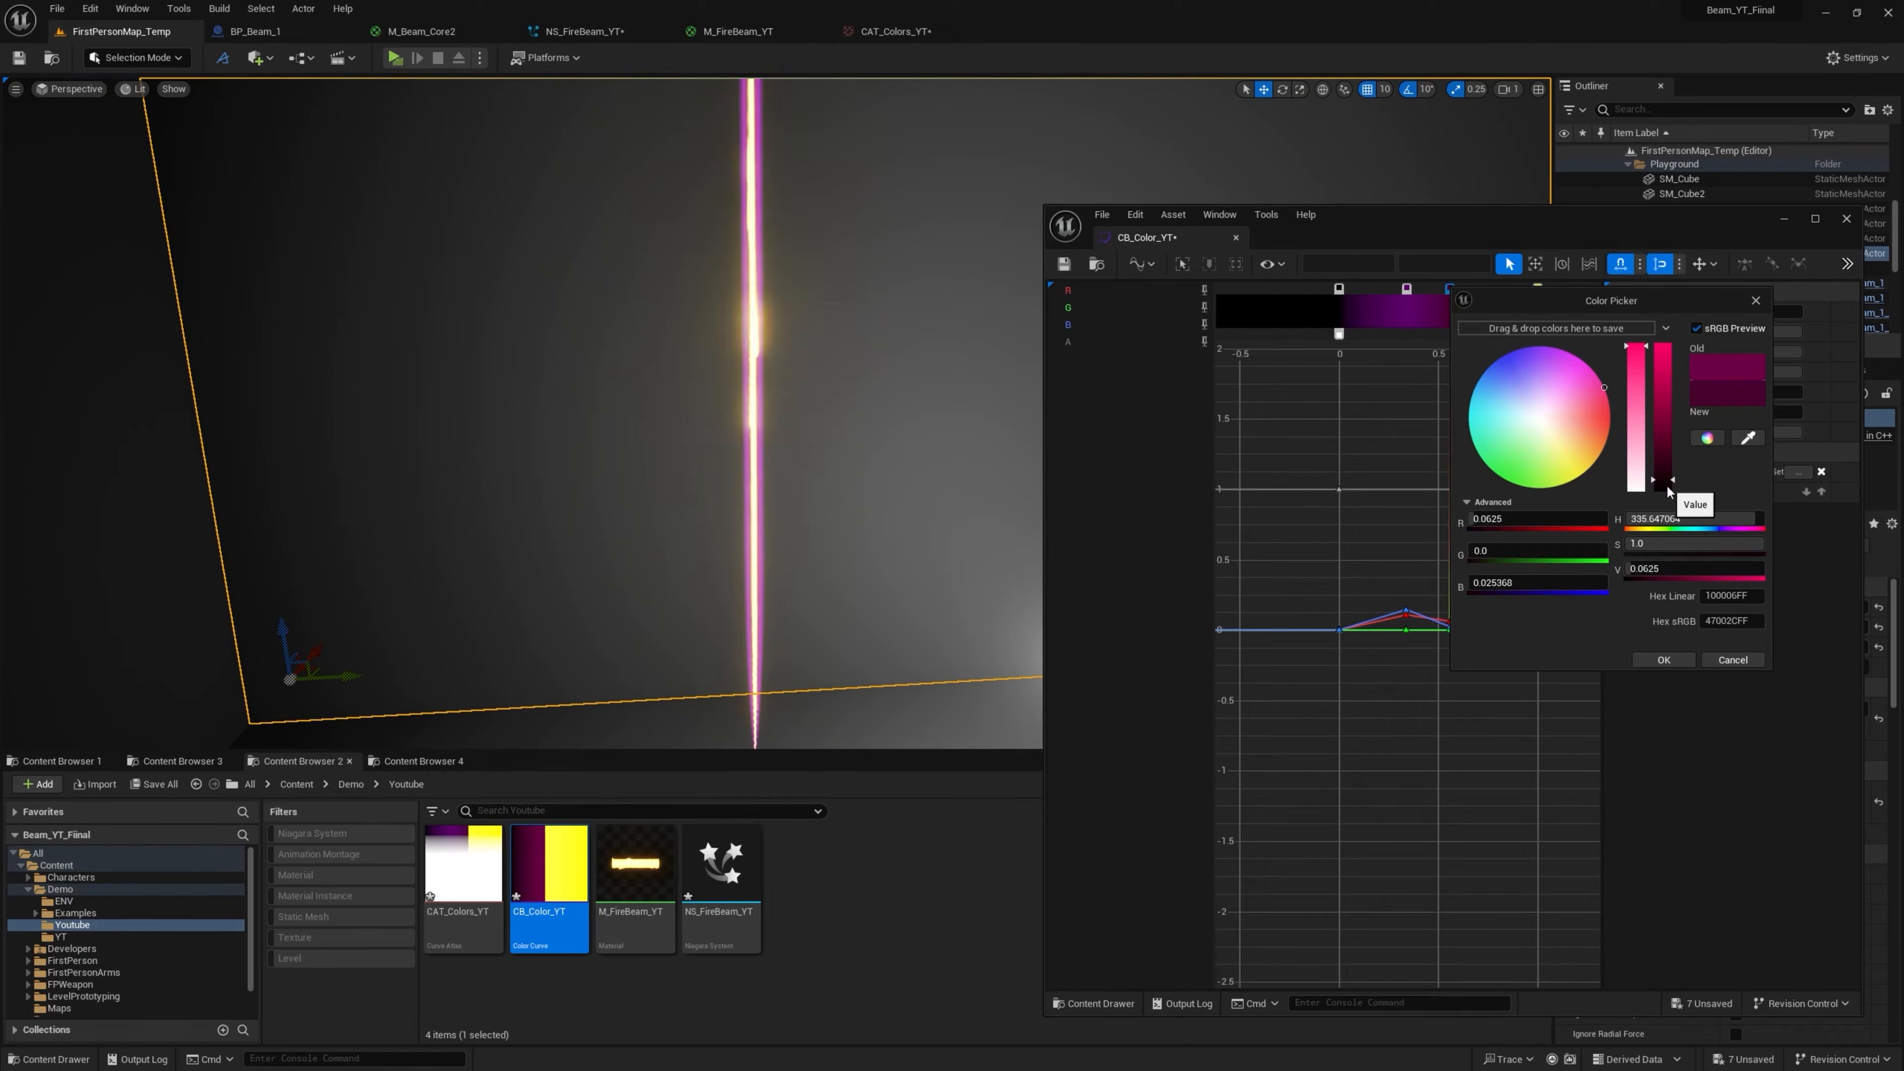
pyautogui.click(1679, 660)
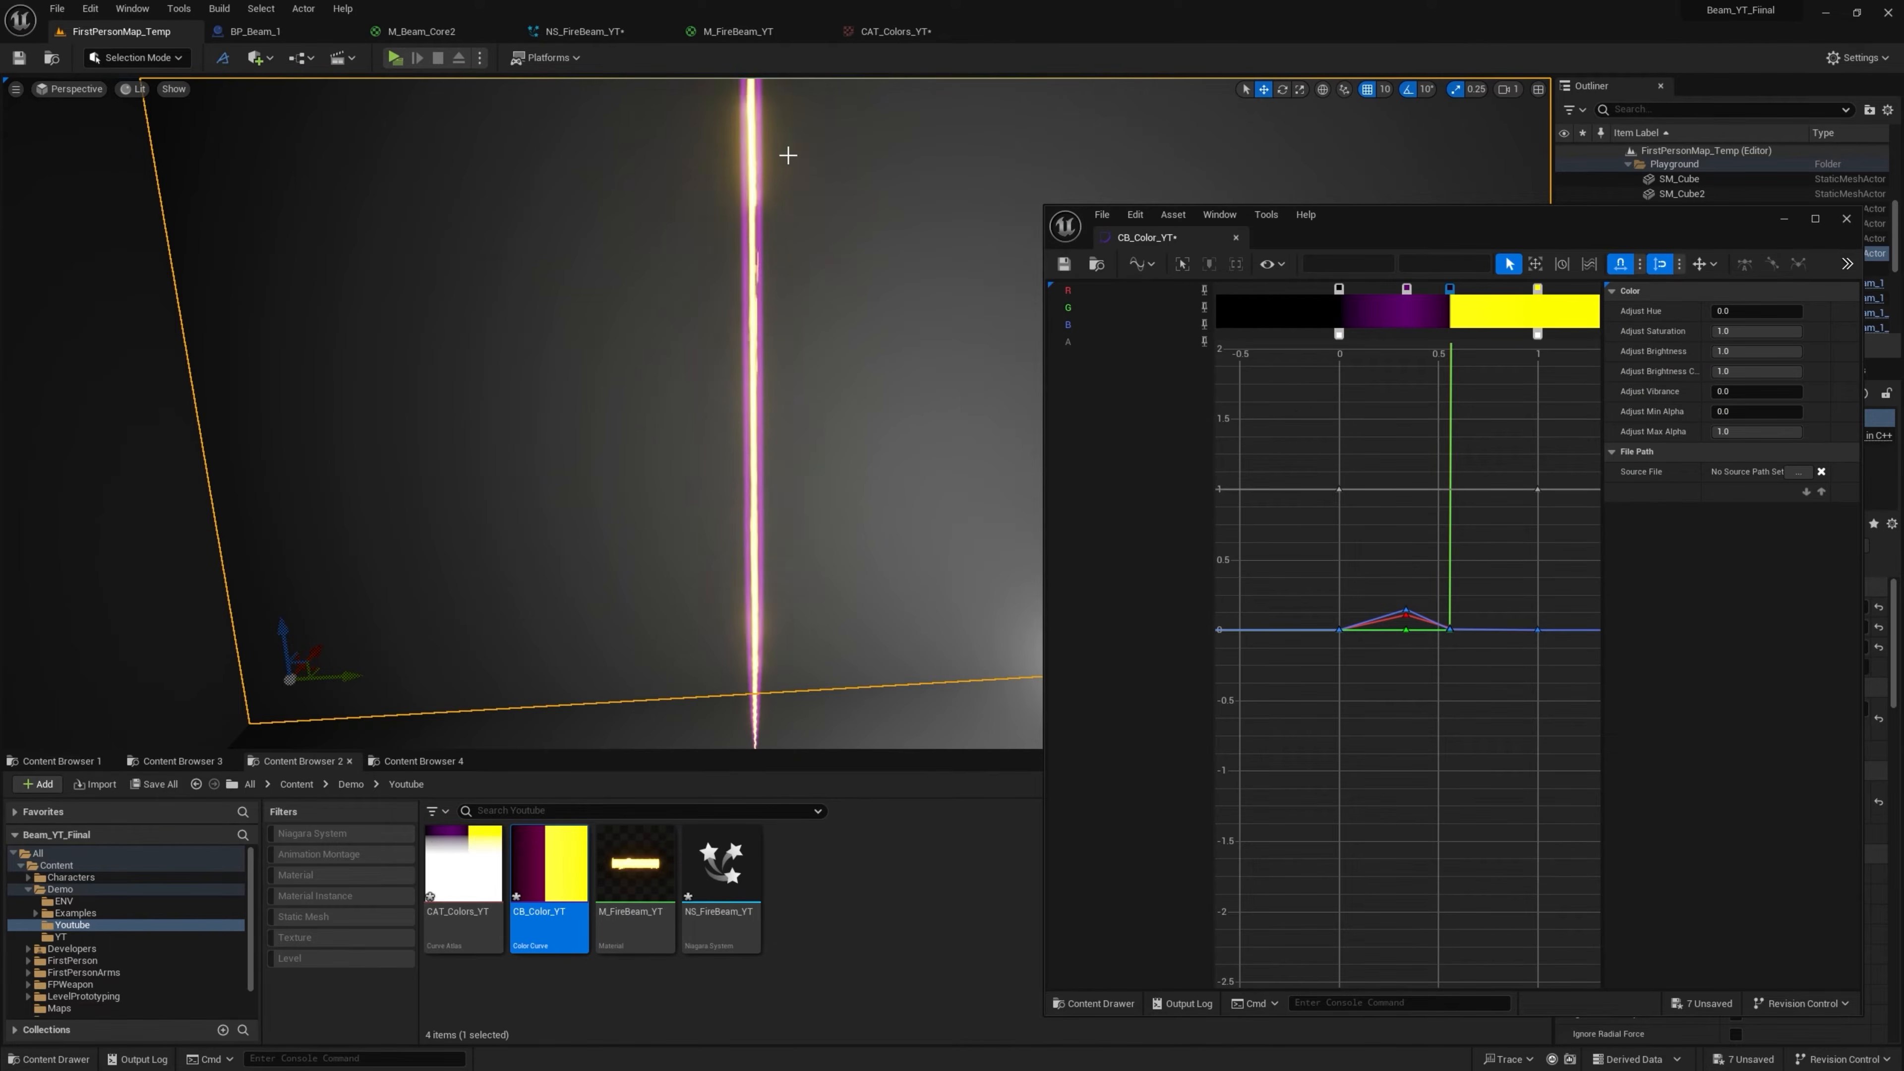
# Change the Blend Mode of M_FireBeam_YT to Translucent and apply the material
pyautogui.click(738, 31)
pyautogui.click(995, 259)
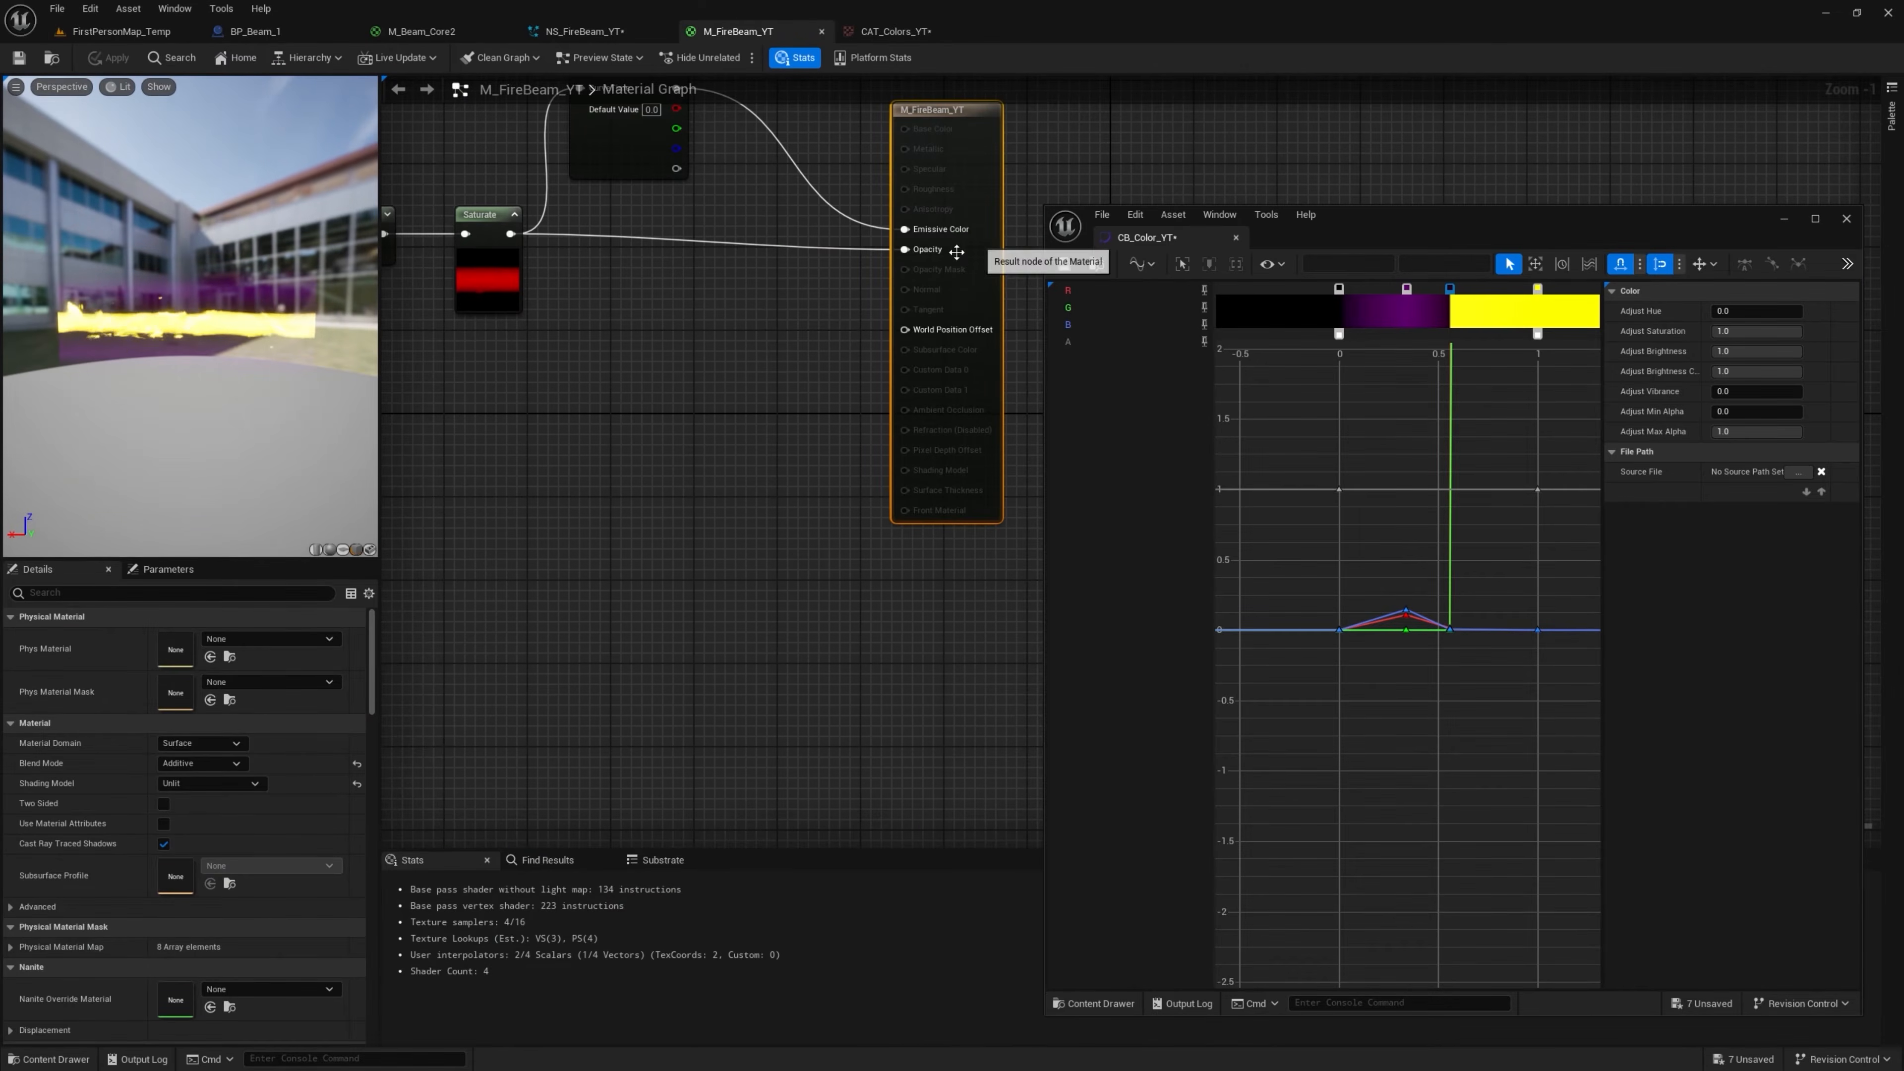
pyautogui.click(225, 763)
pyautogui.click(197, 806)
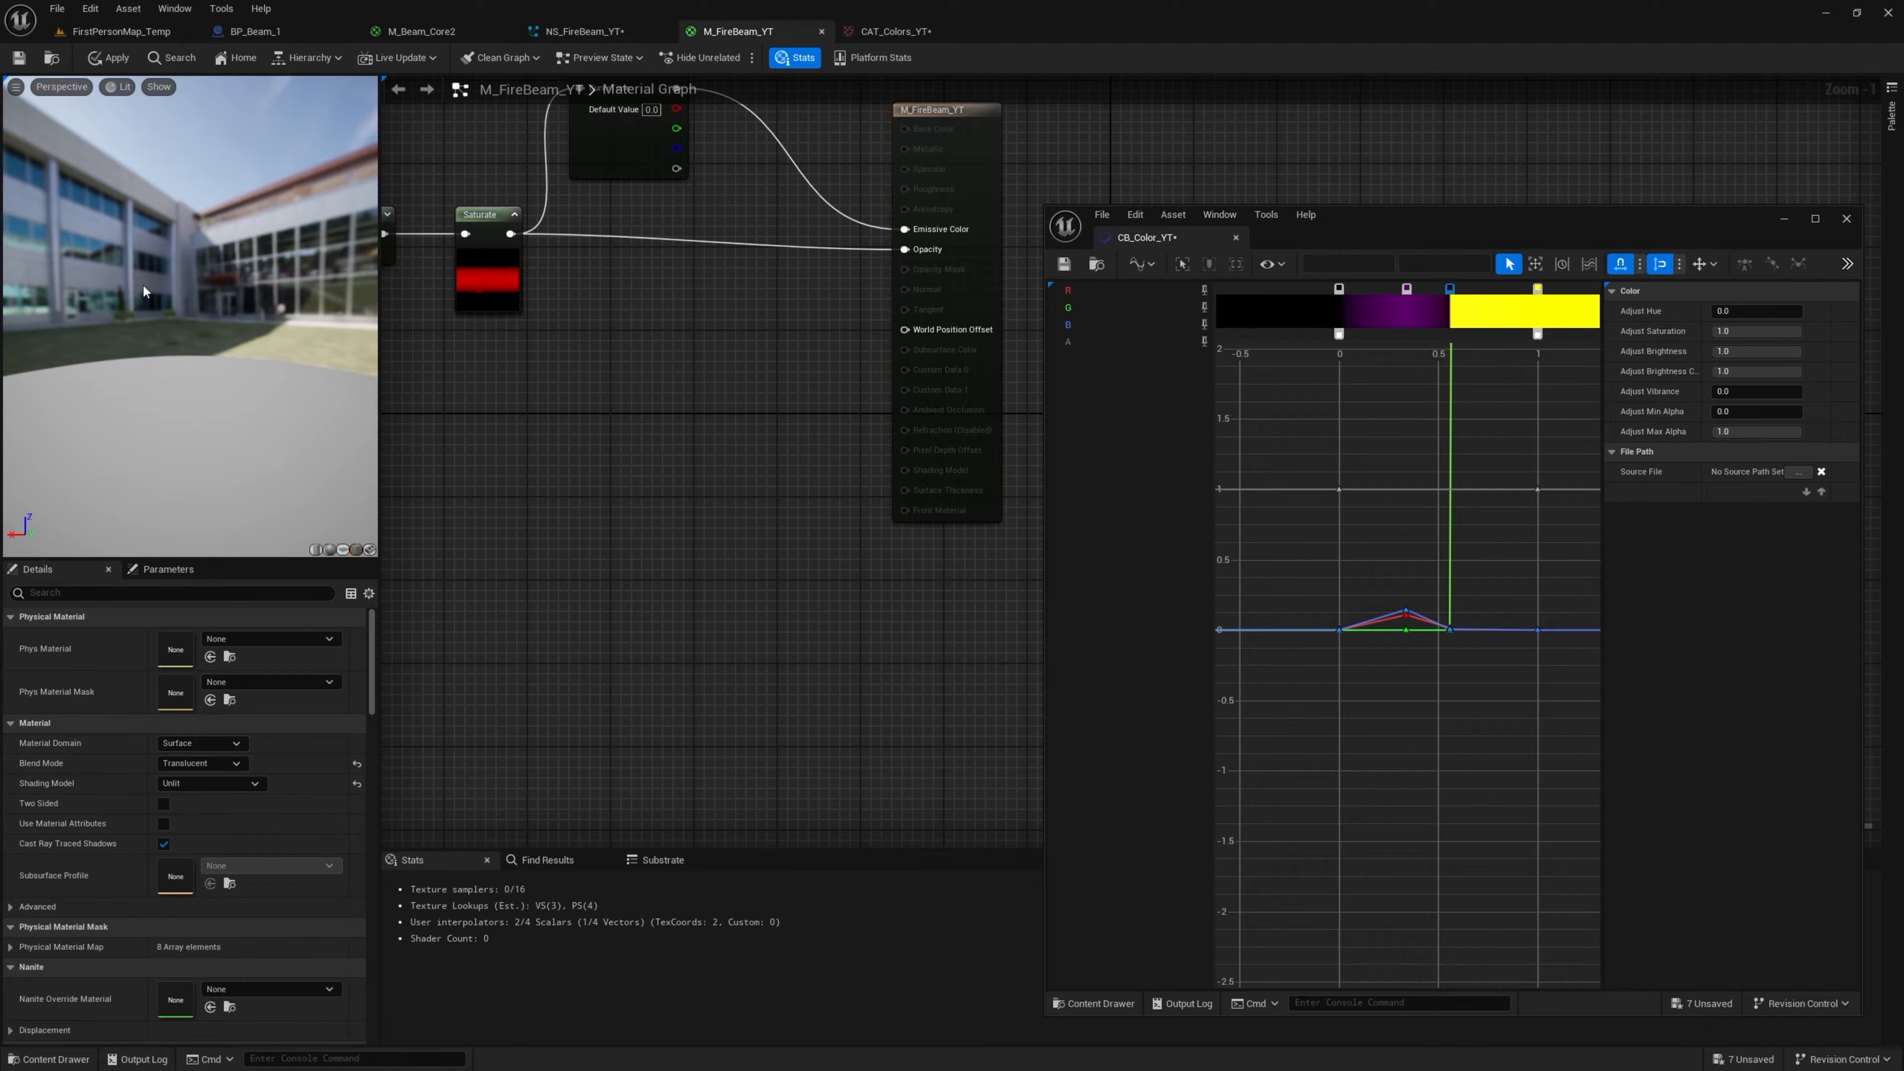
# Check the beam in the level and recolor the CB_Color_YT key at about 0.56 to a brighter magenta
pyautogui.click(141, 34)
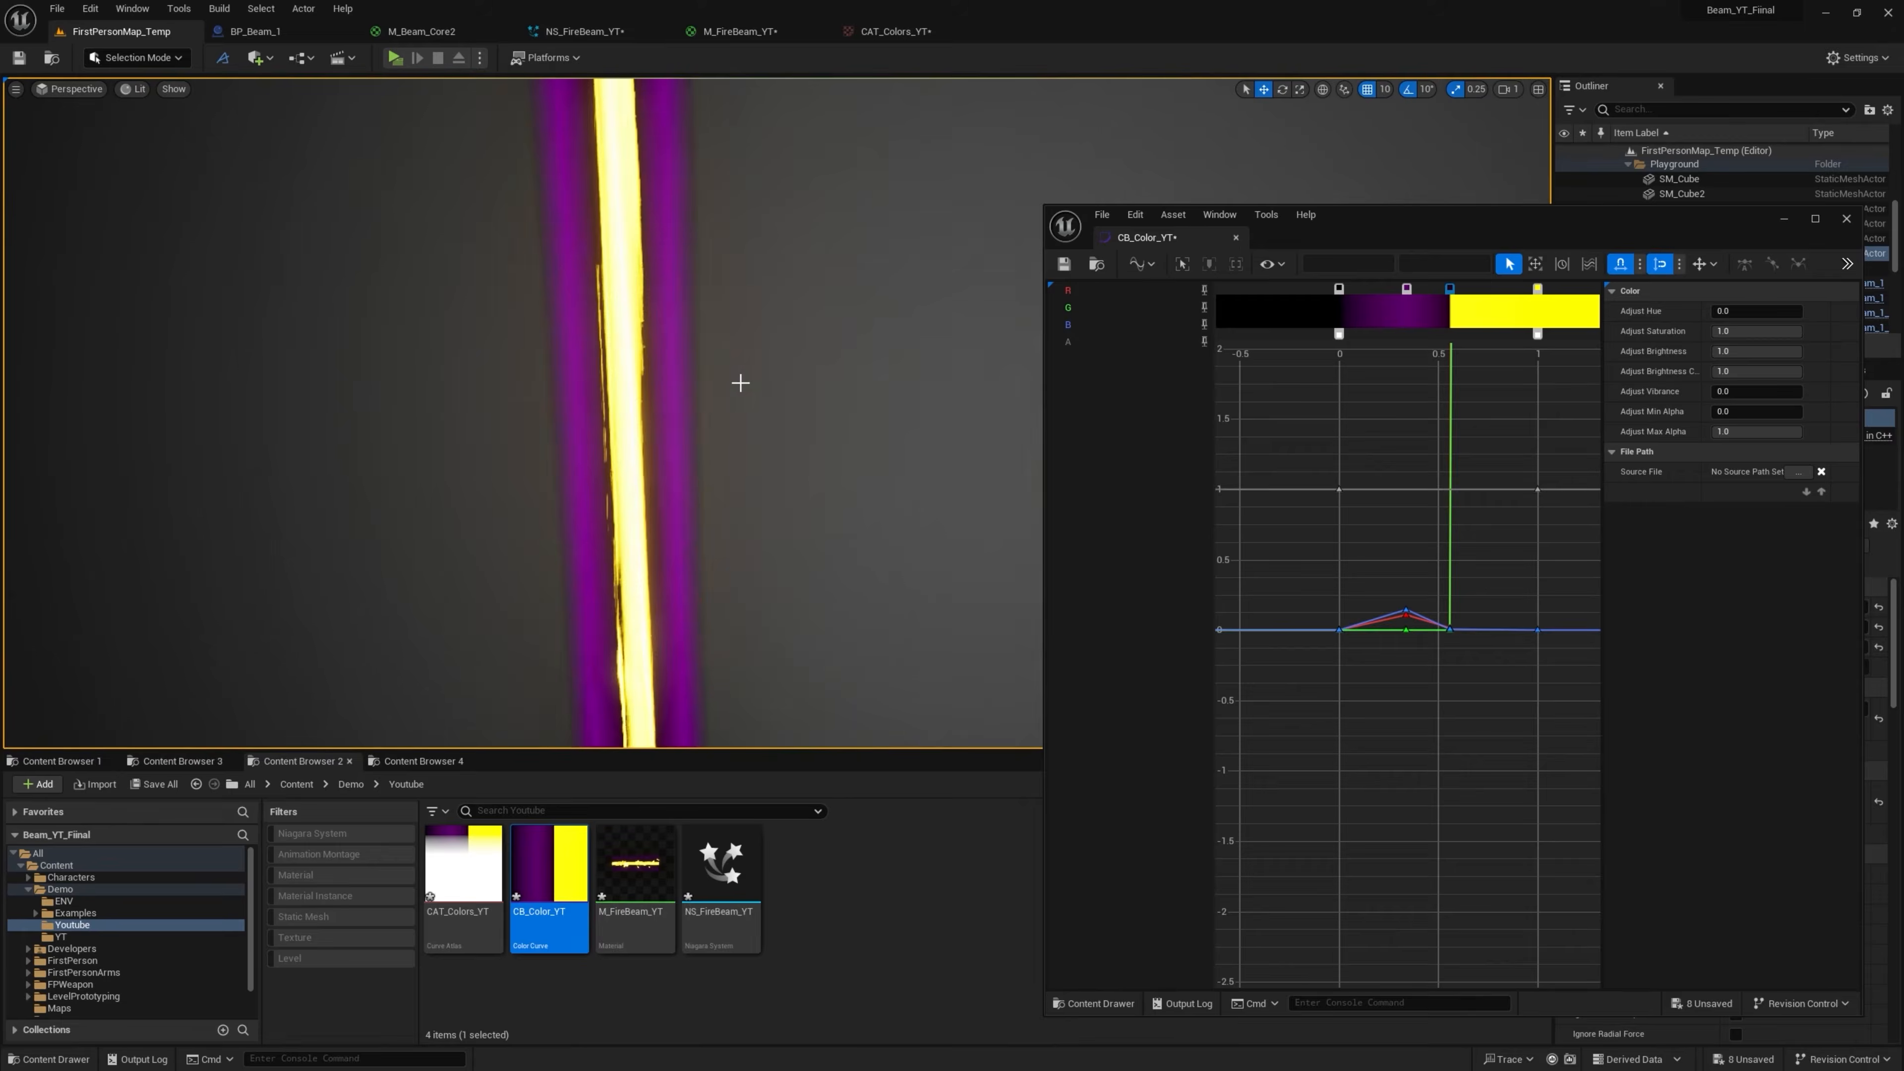
pyautogui.doubleClick(1450, 288)
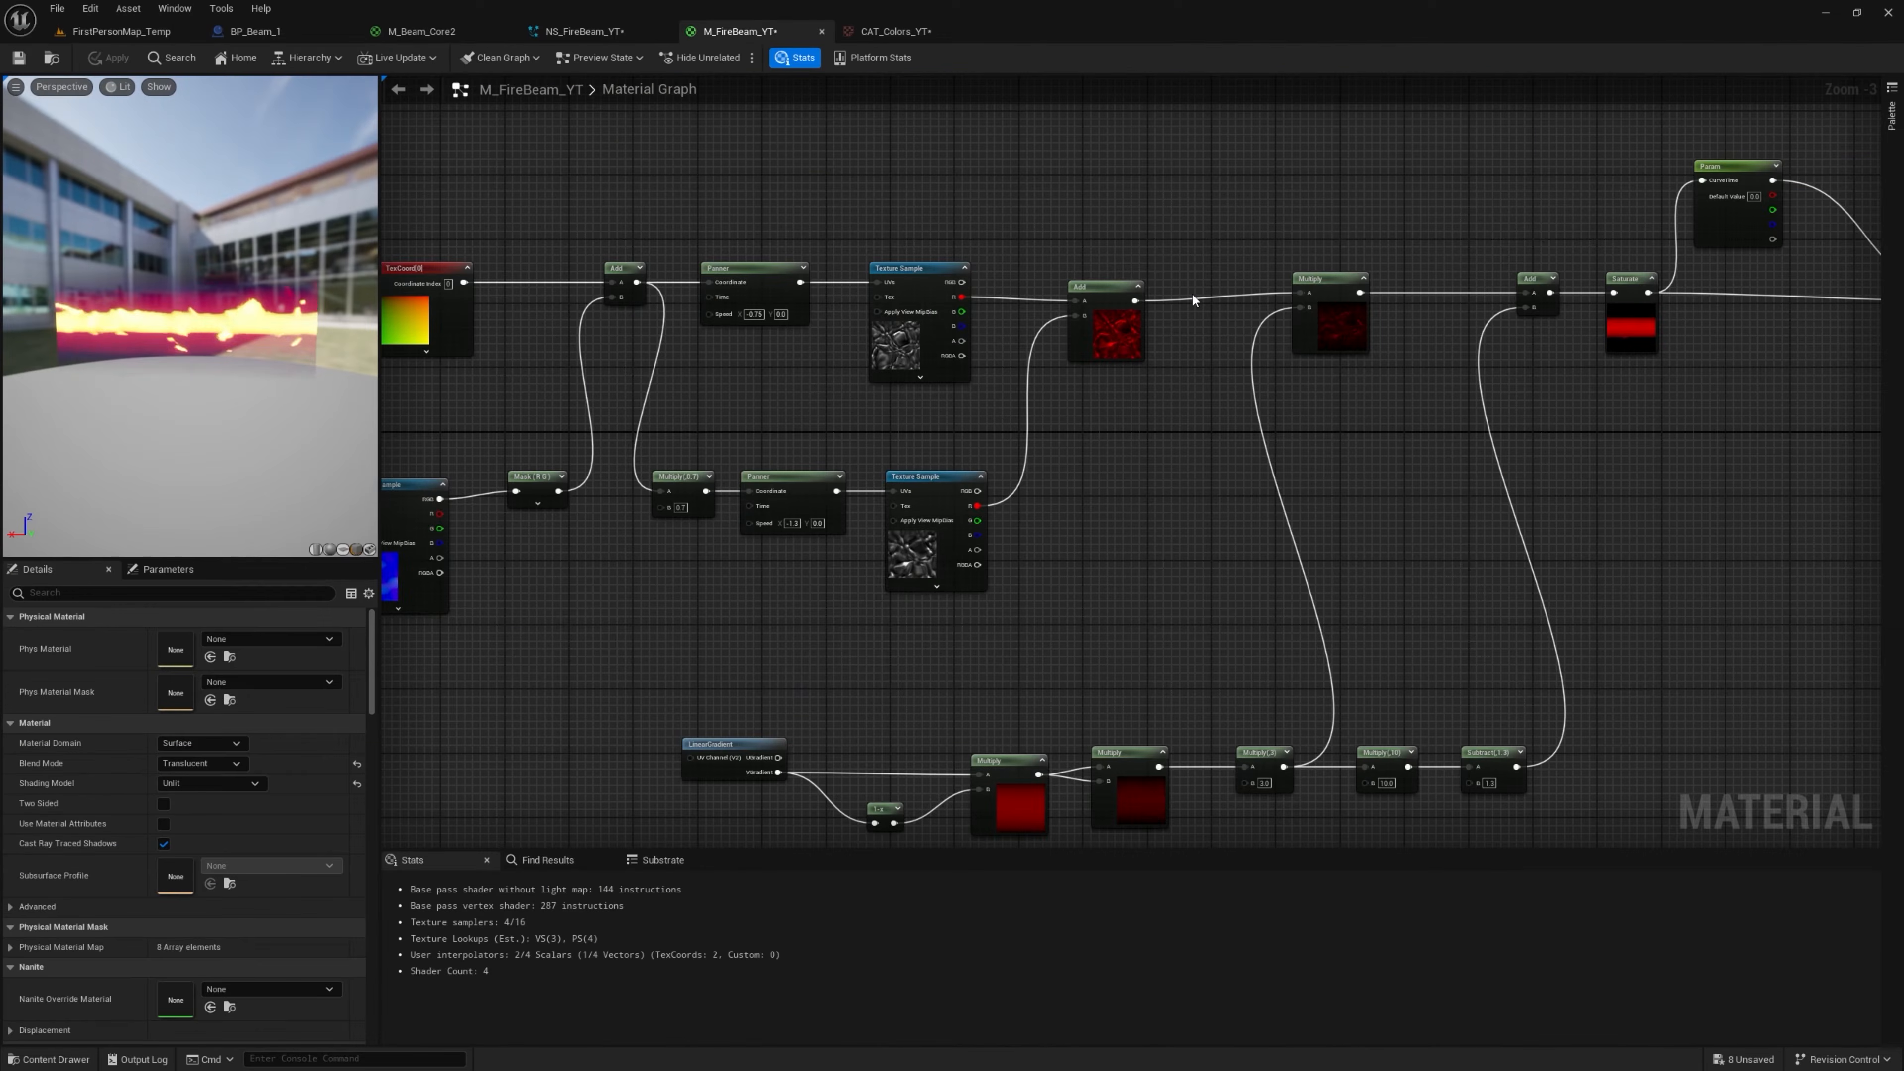
# Insert a Multiply node with B set to 20 between the texture Add and the mask Multiply in M_FireBeam_YT, and apply the material
pyautogui.scroll(5, 1191, 291)
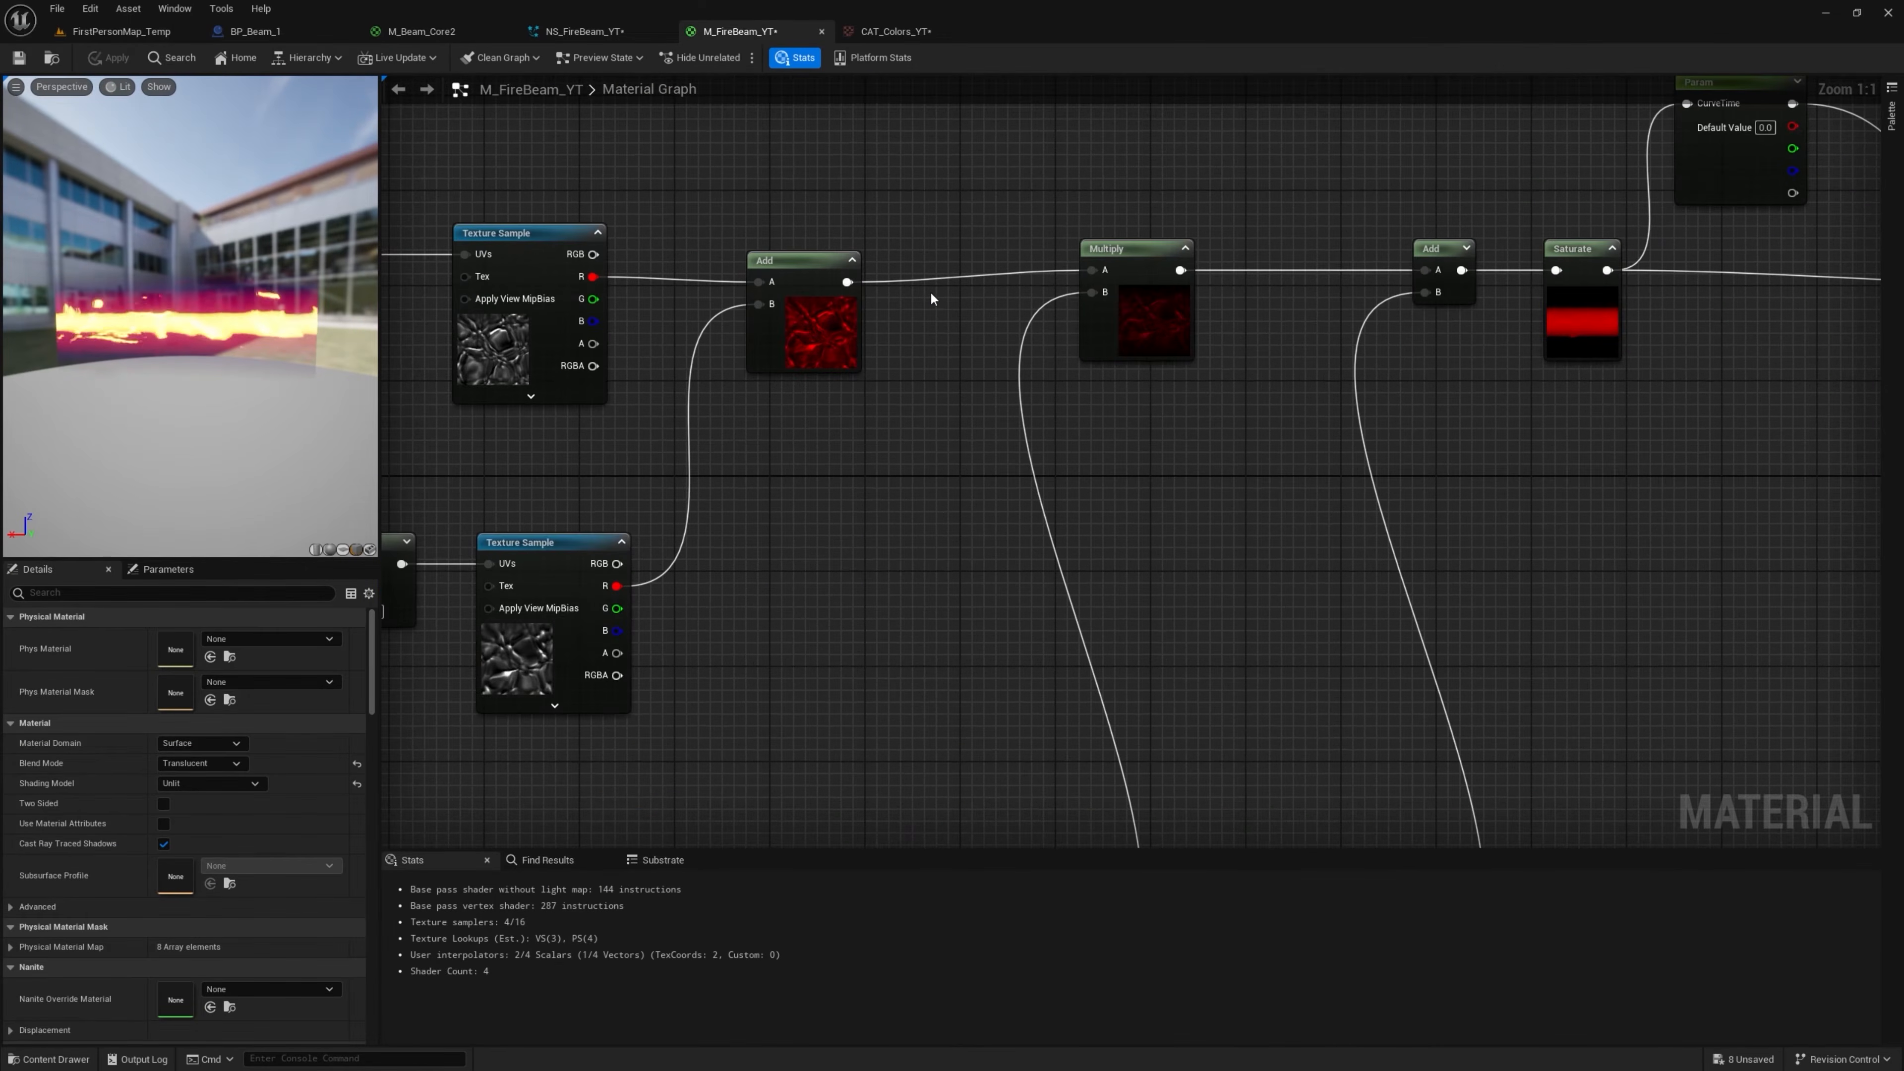
pyautogui.press('m')
pyautogui.click(936, 277)
pyautogui.moveTo(956, 289)
pyautogui.mouseDown()
pyautogui.moveTo(910, 284)
pyautogui.moveTo(925, 294)
pyautogui.mouseUp()
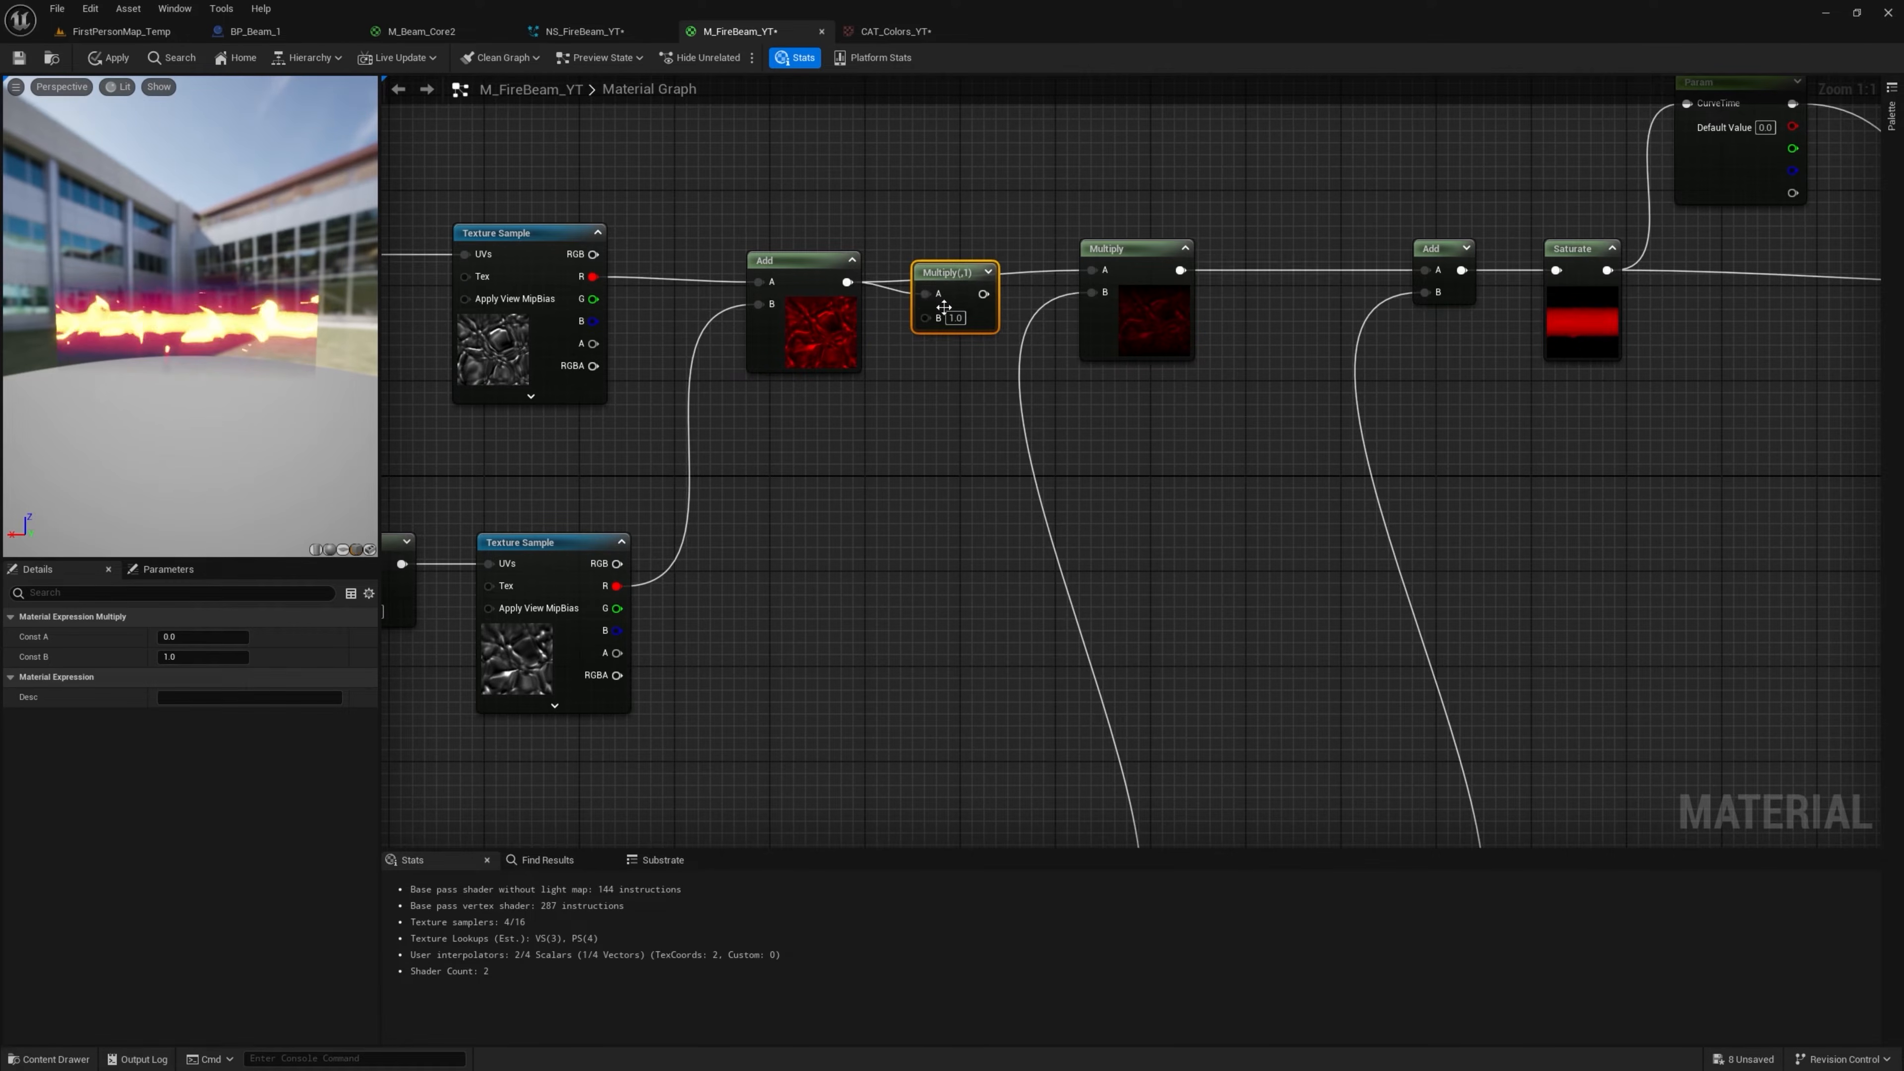
pyautogui.write('20')
pyautogui.press('Return')
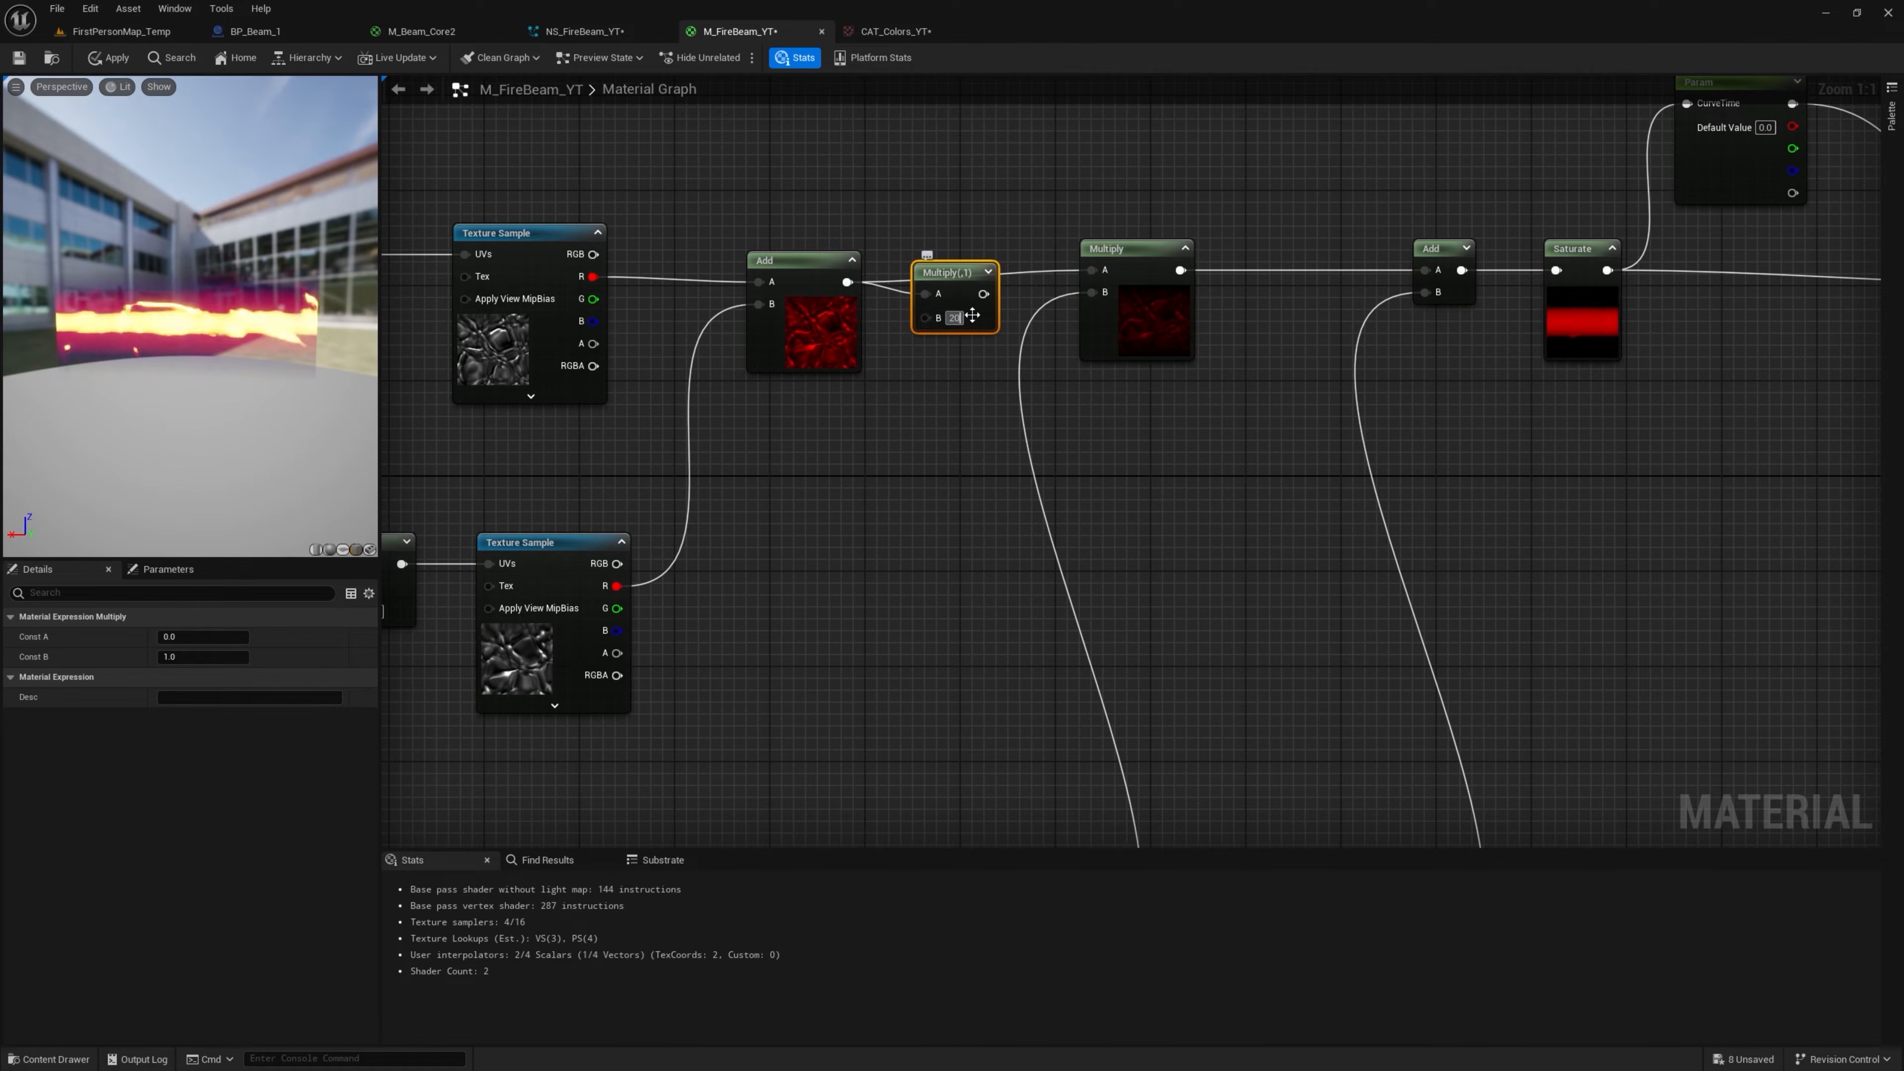
pyautogui.moveTo(989, 293); pyautogui.dragTo(1087, 271)
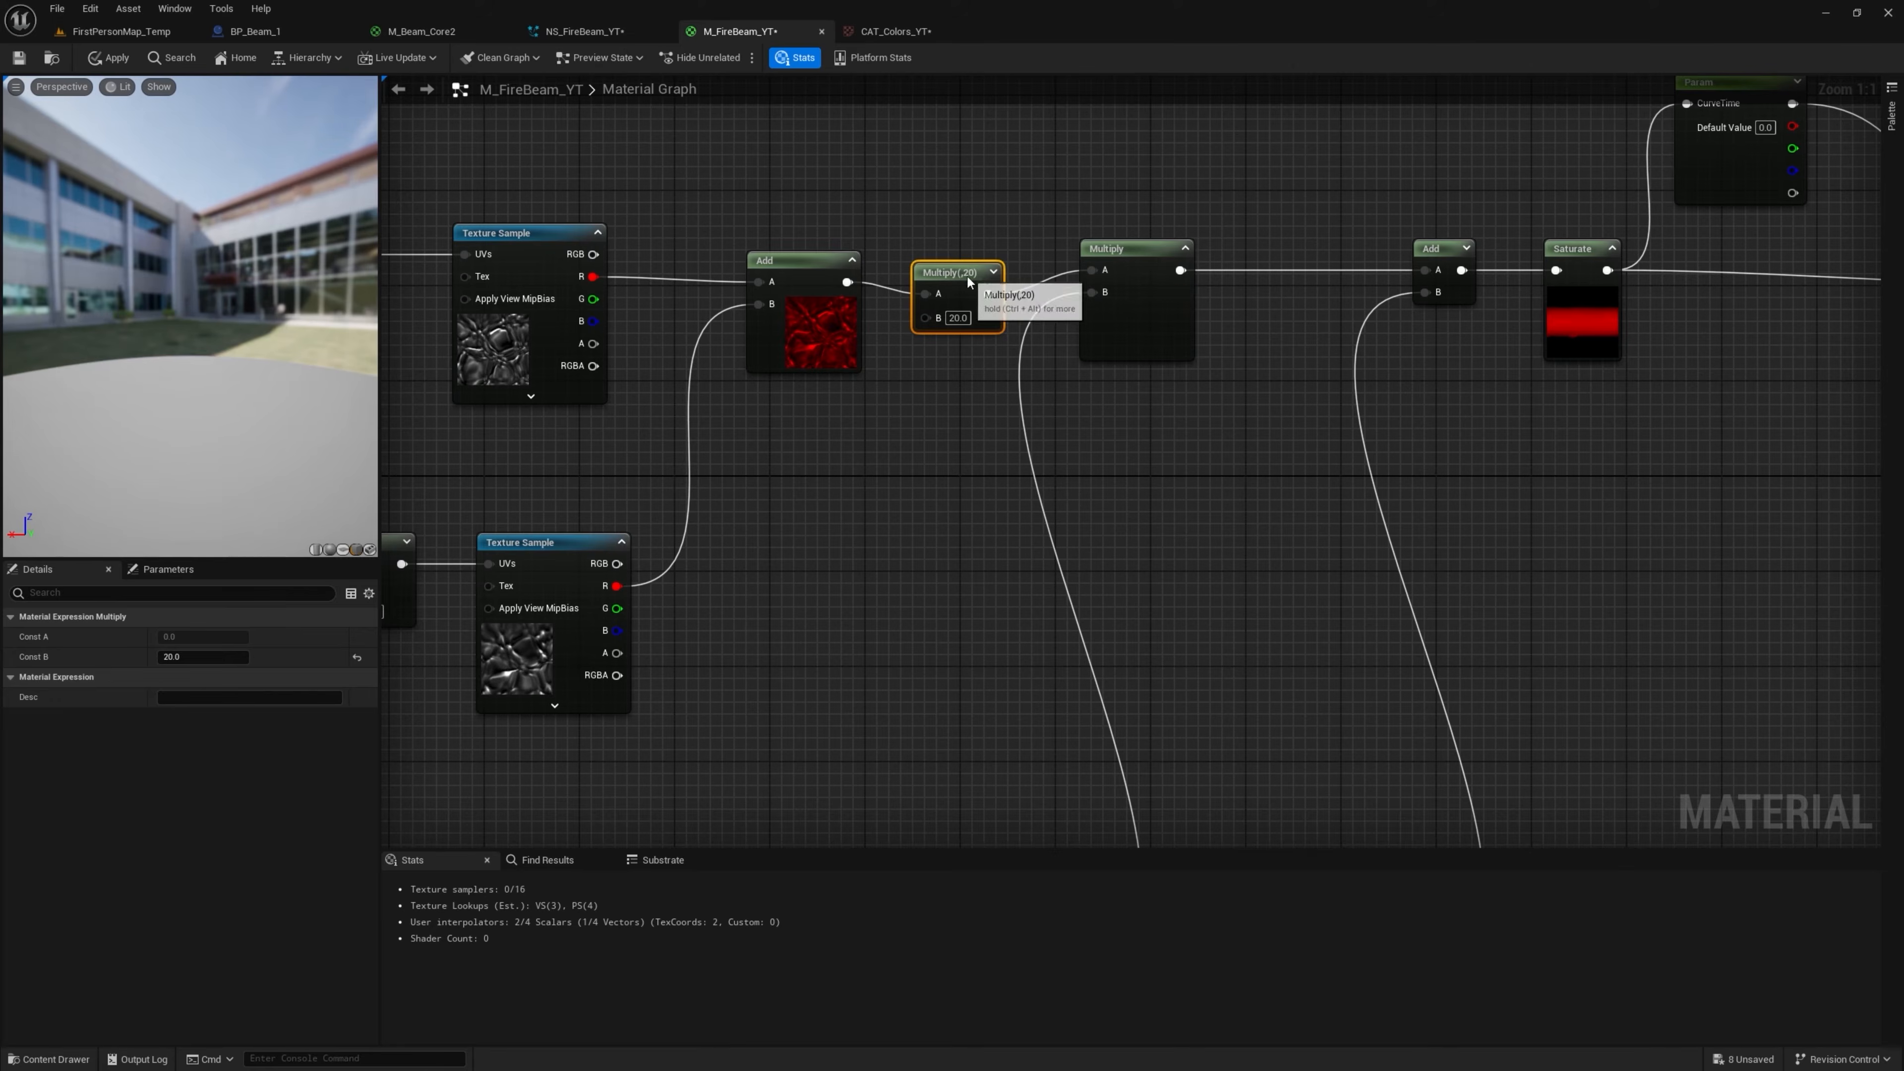
pyautogui.moveTo(967, 274); pyautogui.dragTo(967, 261)
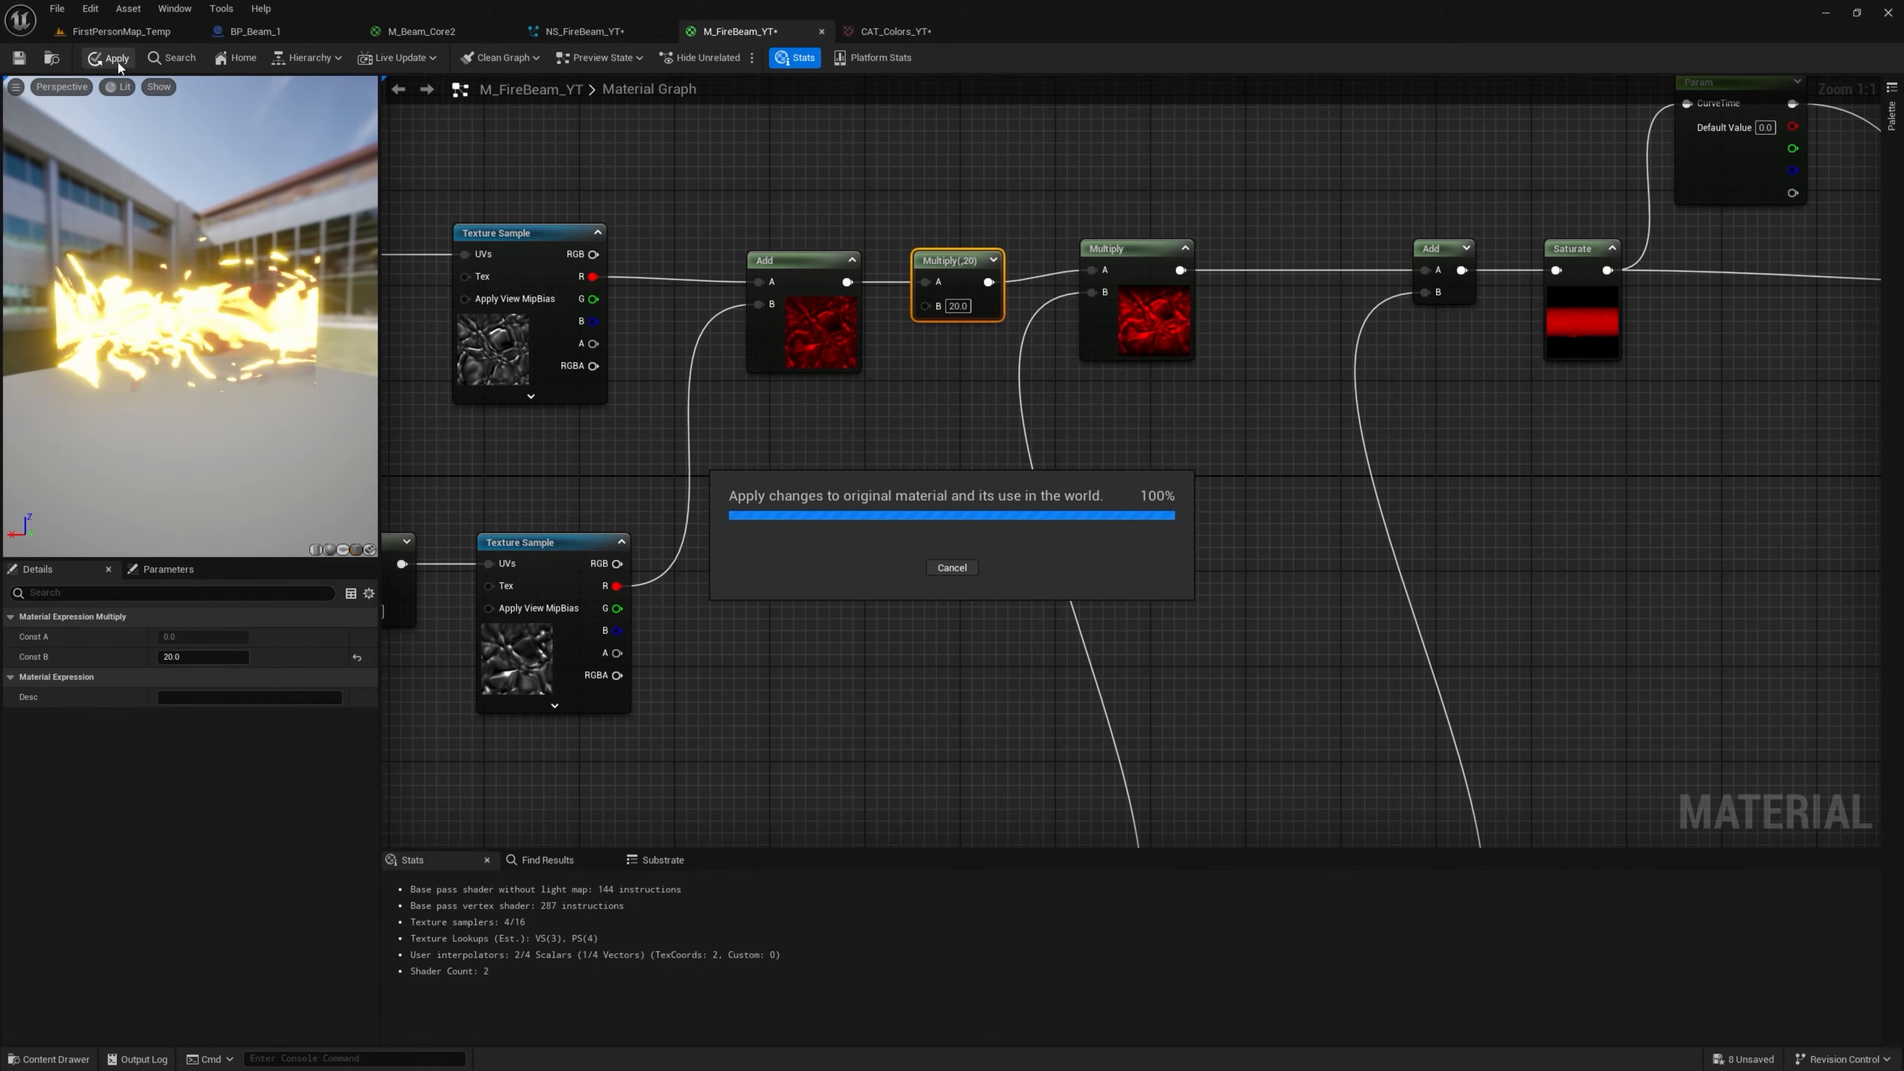
pyautogui.click(123, 34)
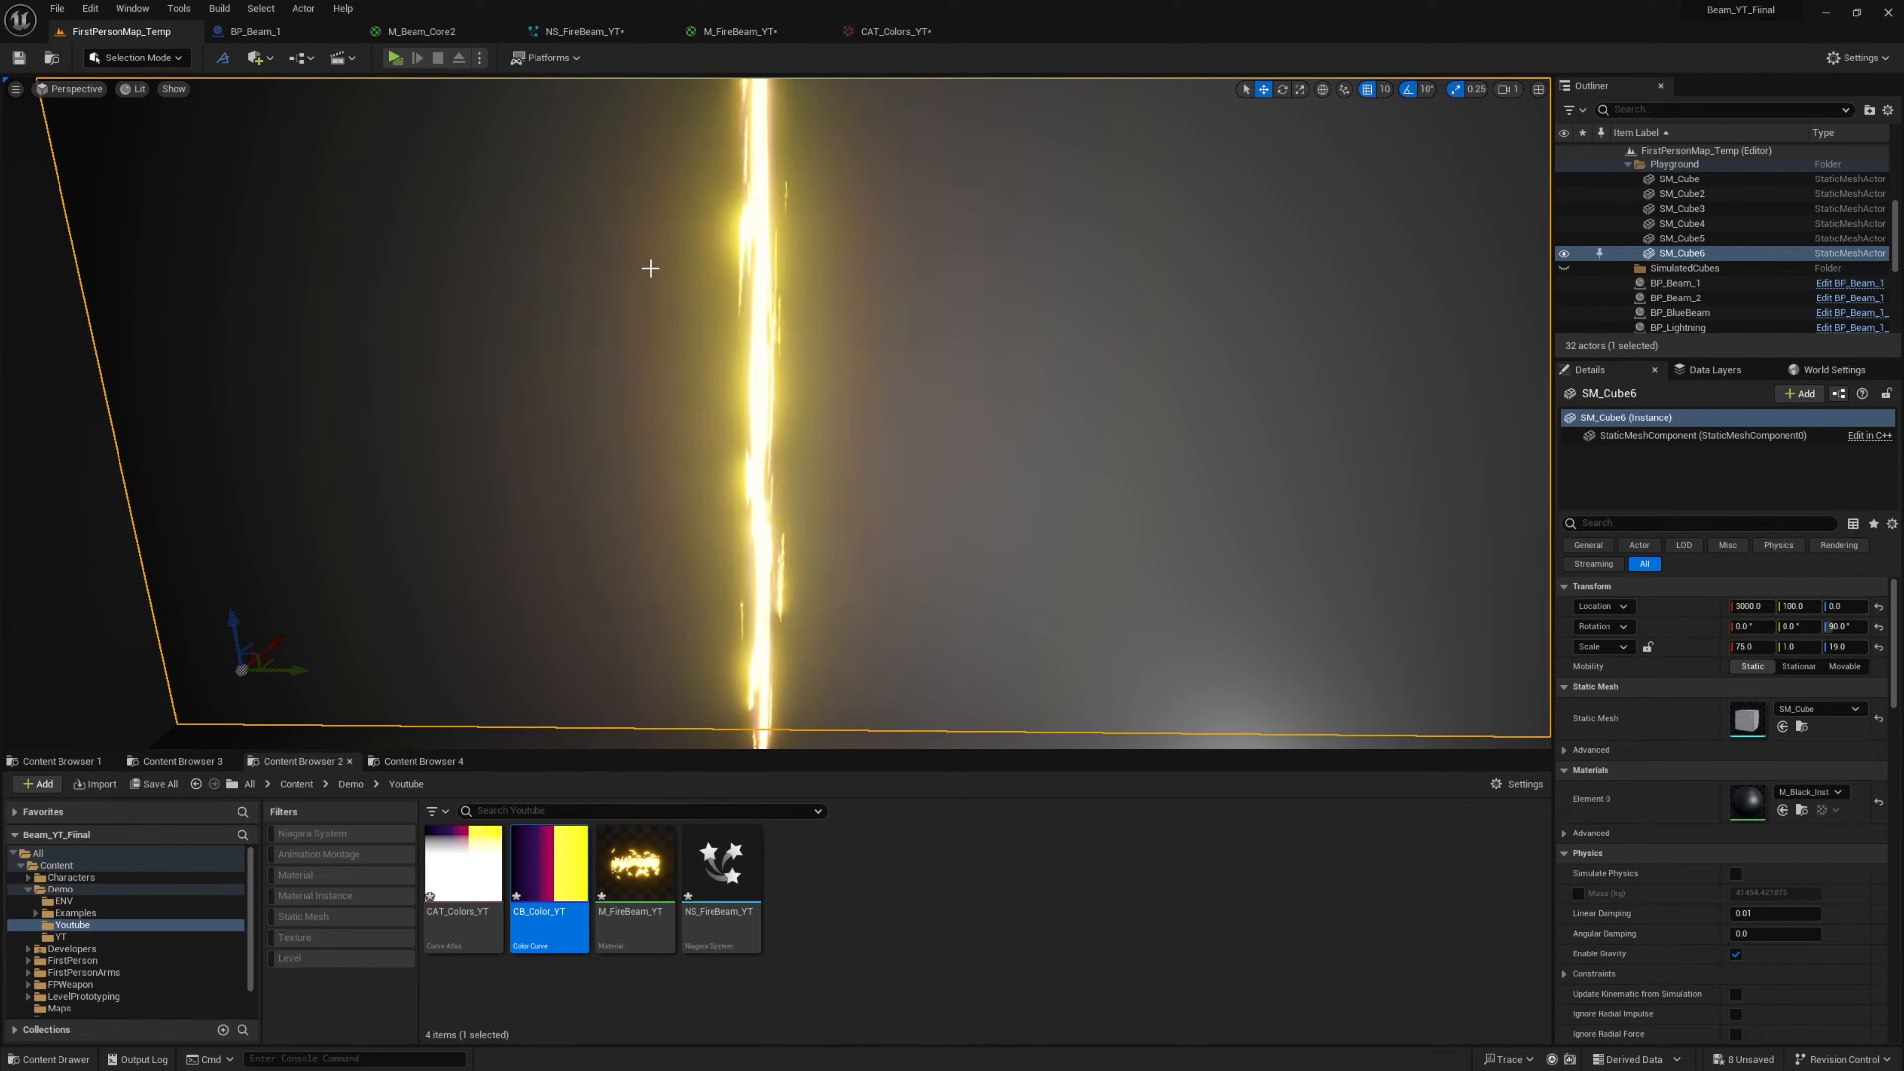
# Move the magenta key in CB_Color_YT to about 0.66, checking the beam's colors in the level
pyautogui.click(880, 33)
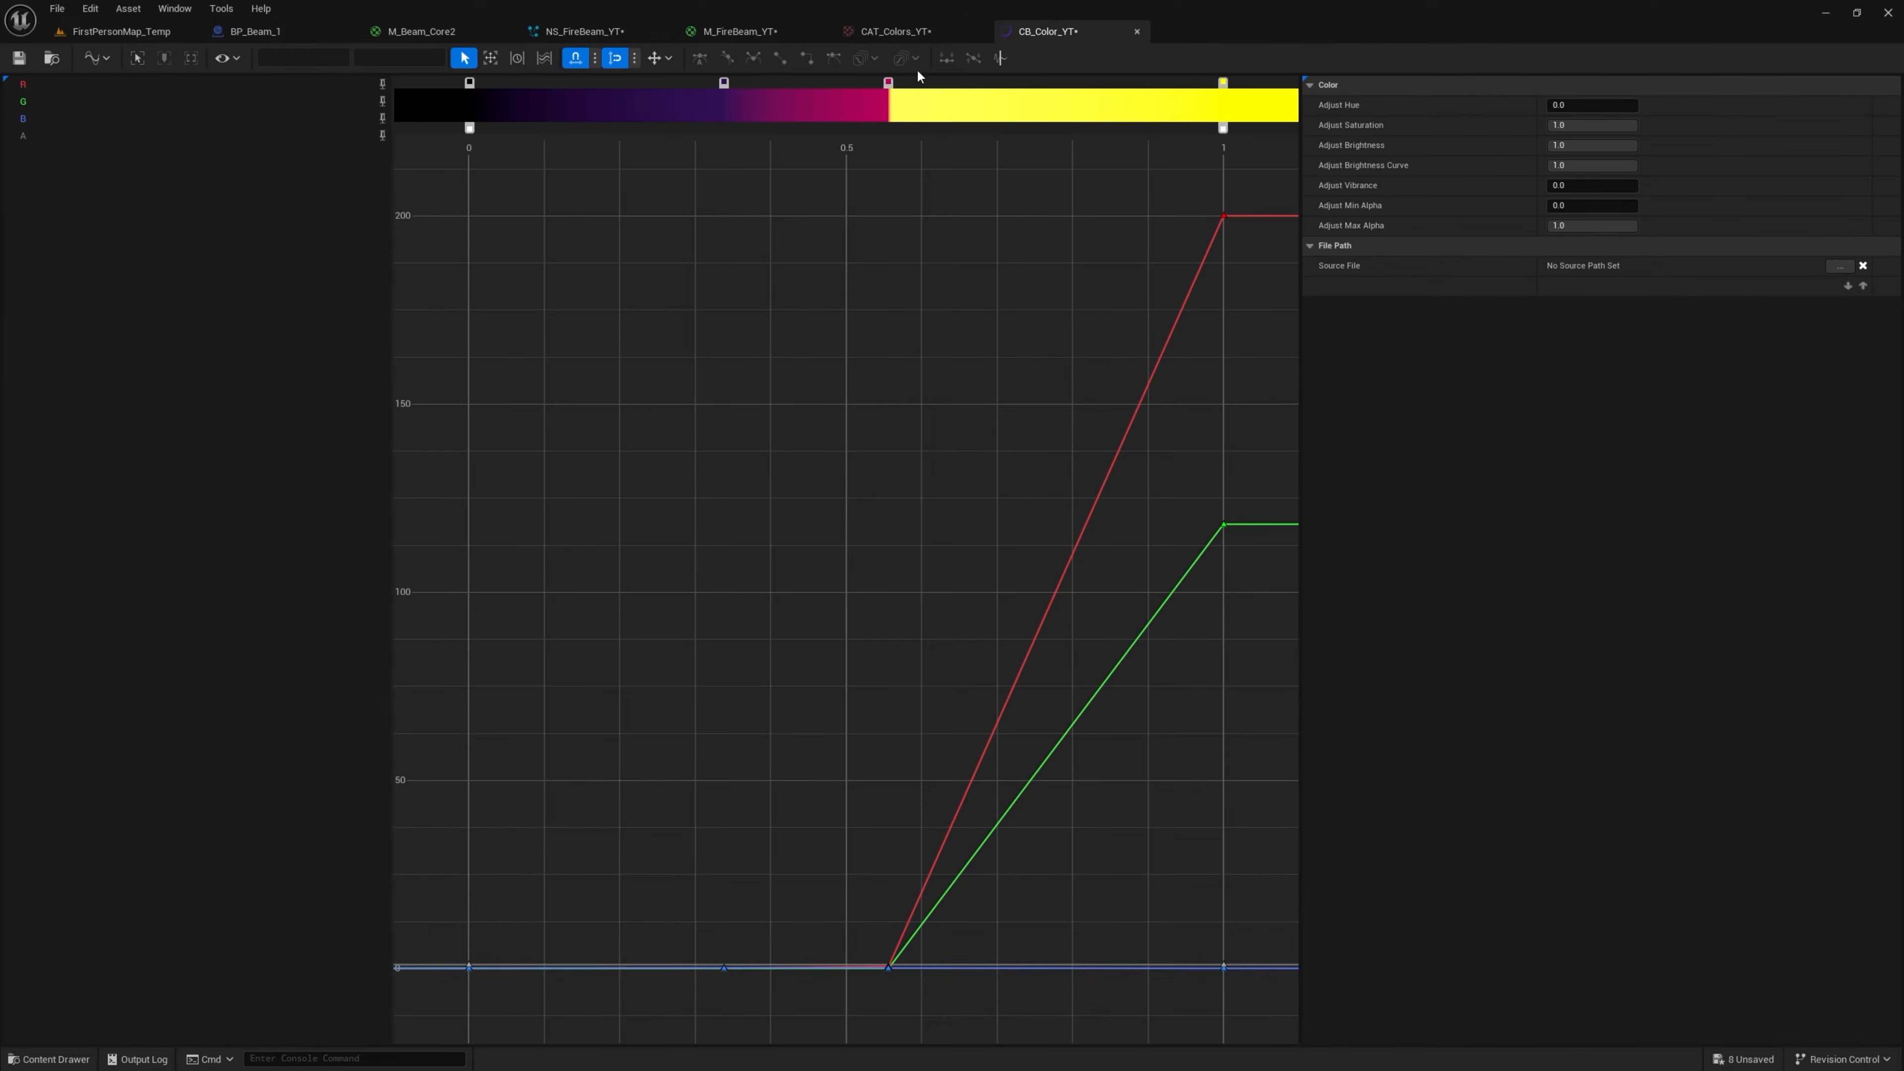
pyautogui.moveTo(890, 82); pyautogui.dragTo(1011, 82)
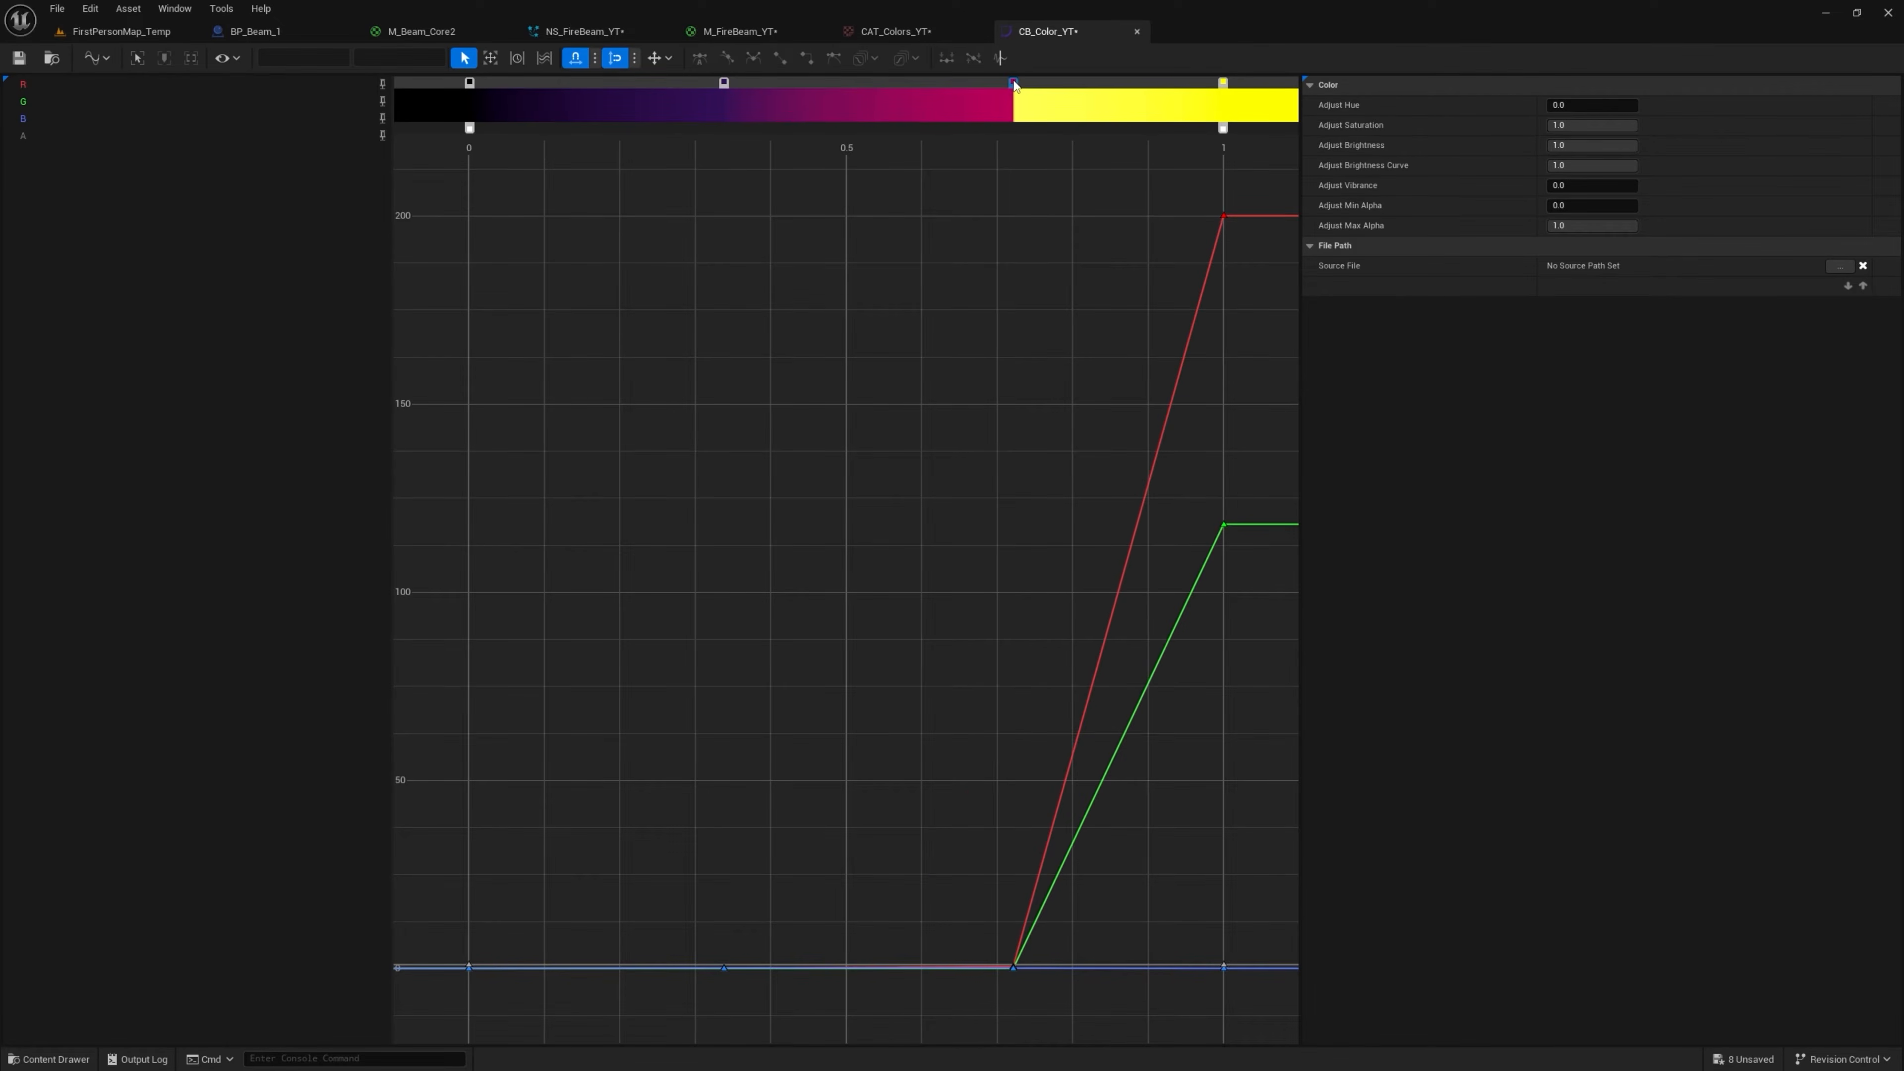
pyautogui.click(157, 38)
pyautogui.scroll(-3, 777, 280)
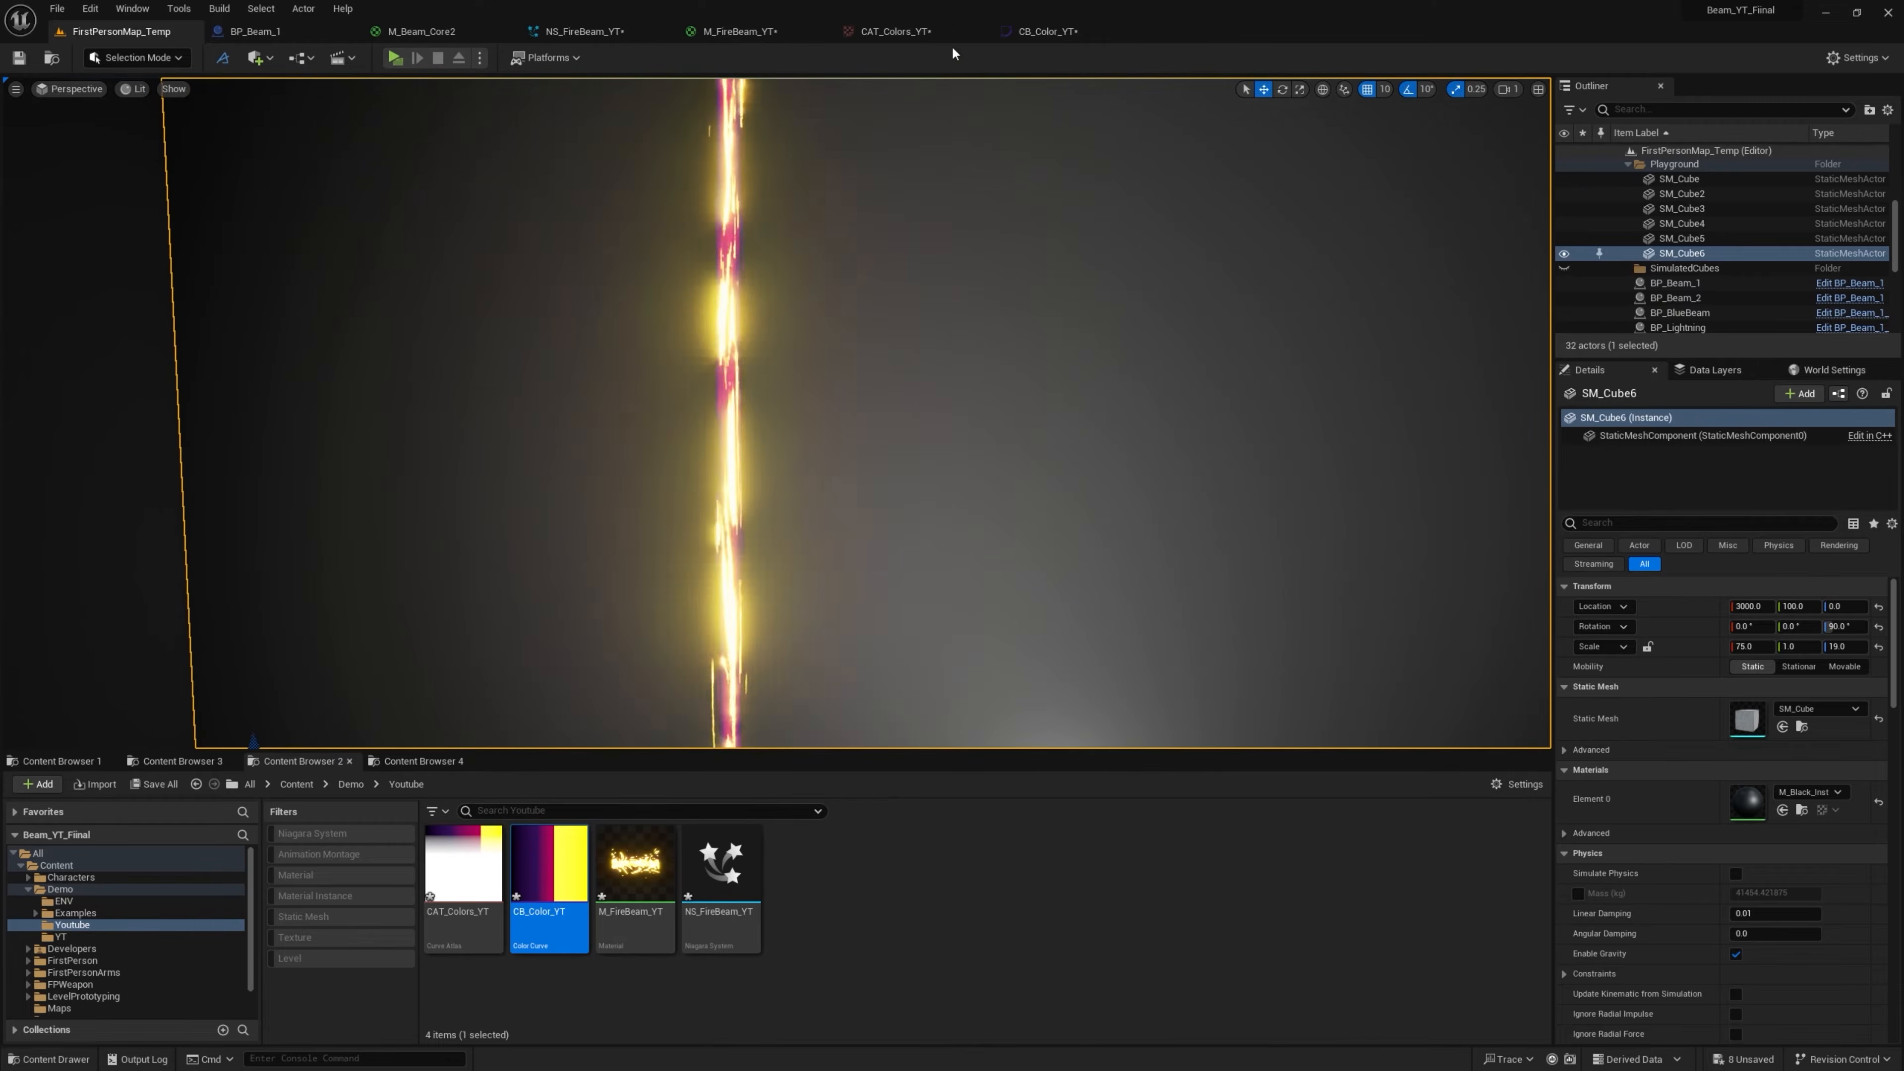
pyautogui.click(1048, 31)
pyautogui.moveTo(1013, 83); pyautogui.dragTo(968, 82)
pyautogui.click(146, 38)
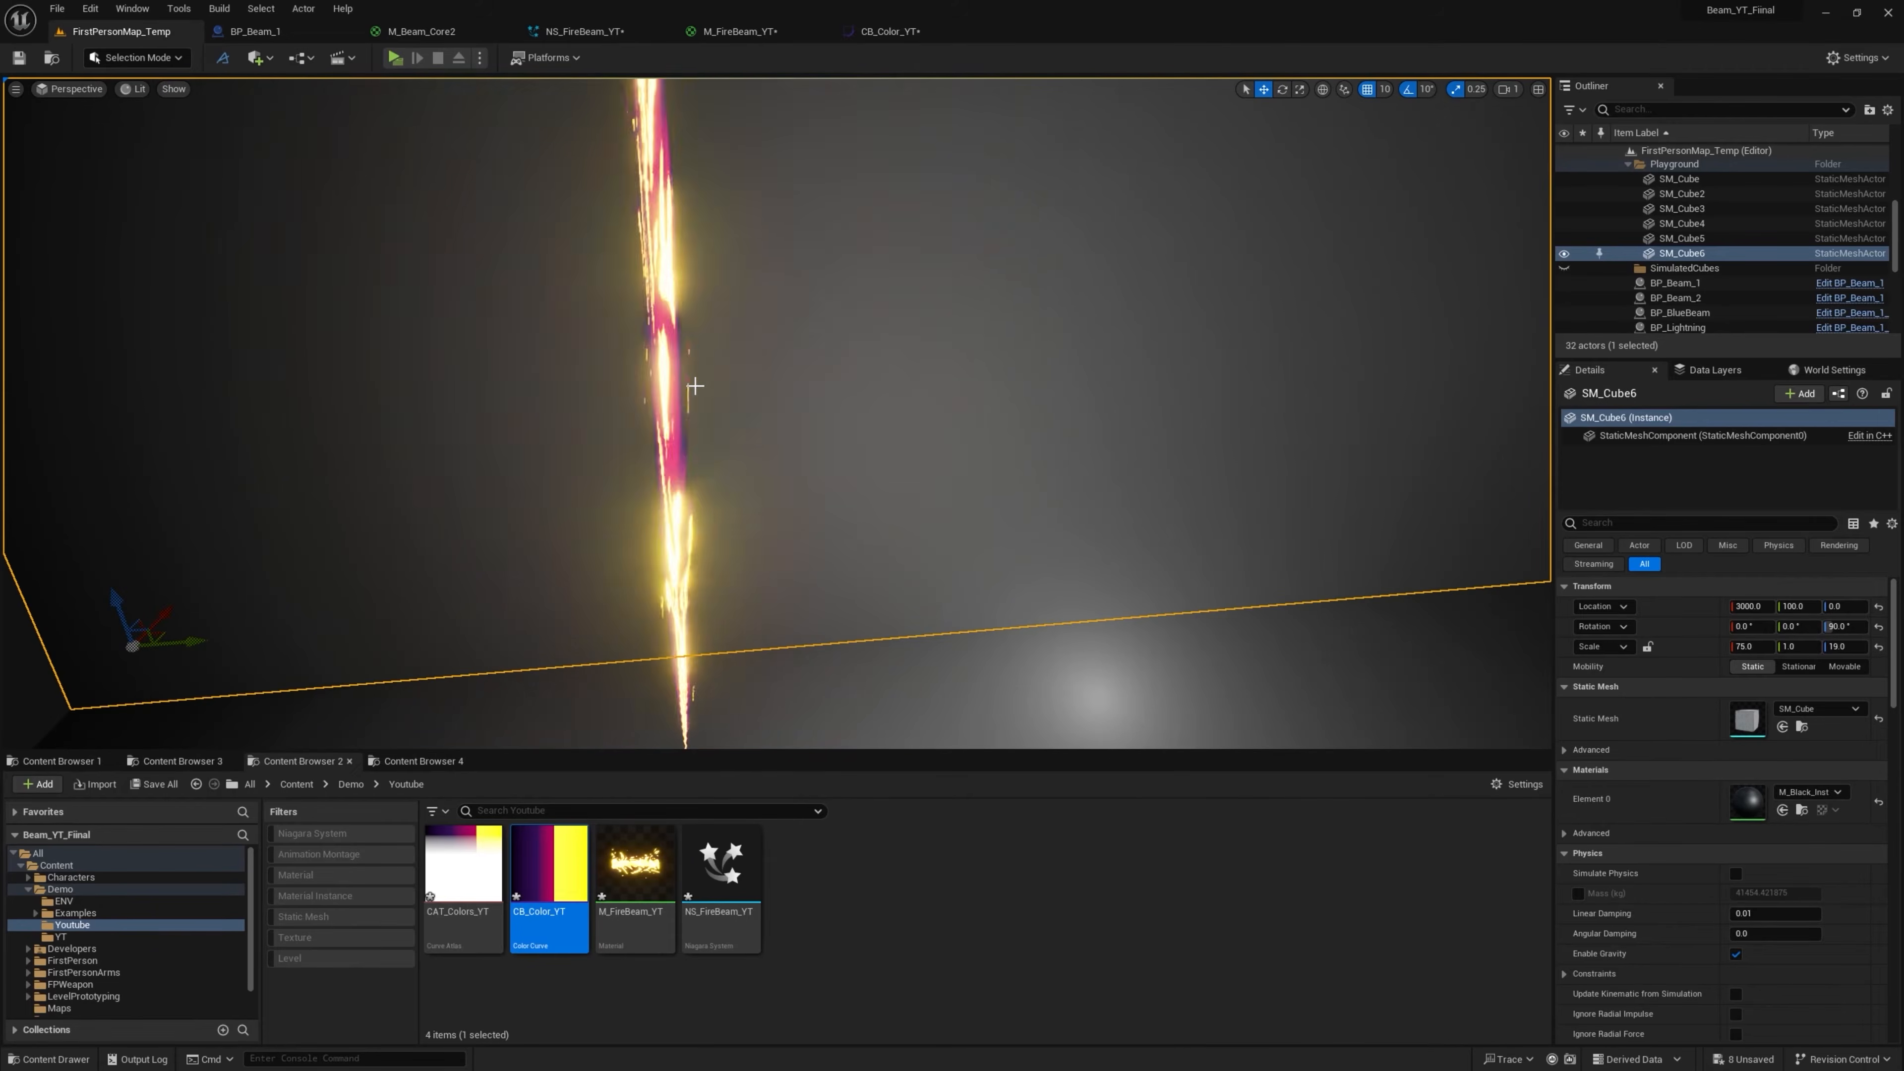
pyautogui.moveTo(693, 387); pyautogui.dragTo(667, 338, button='right')
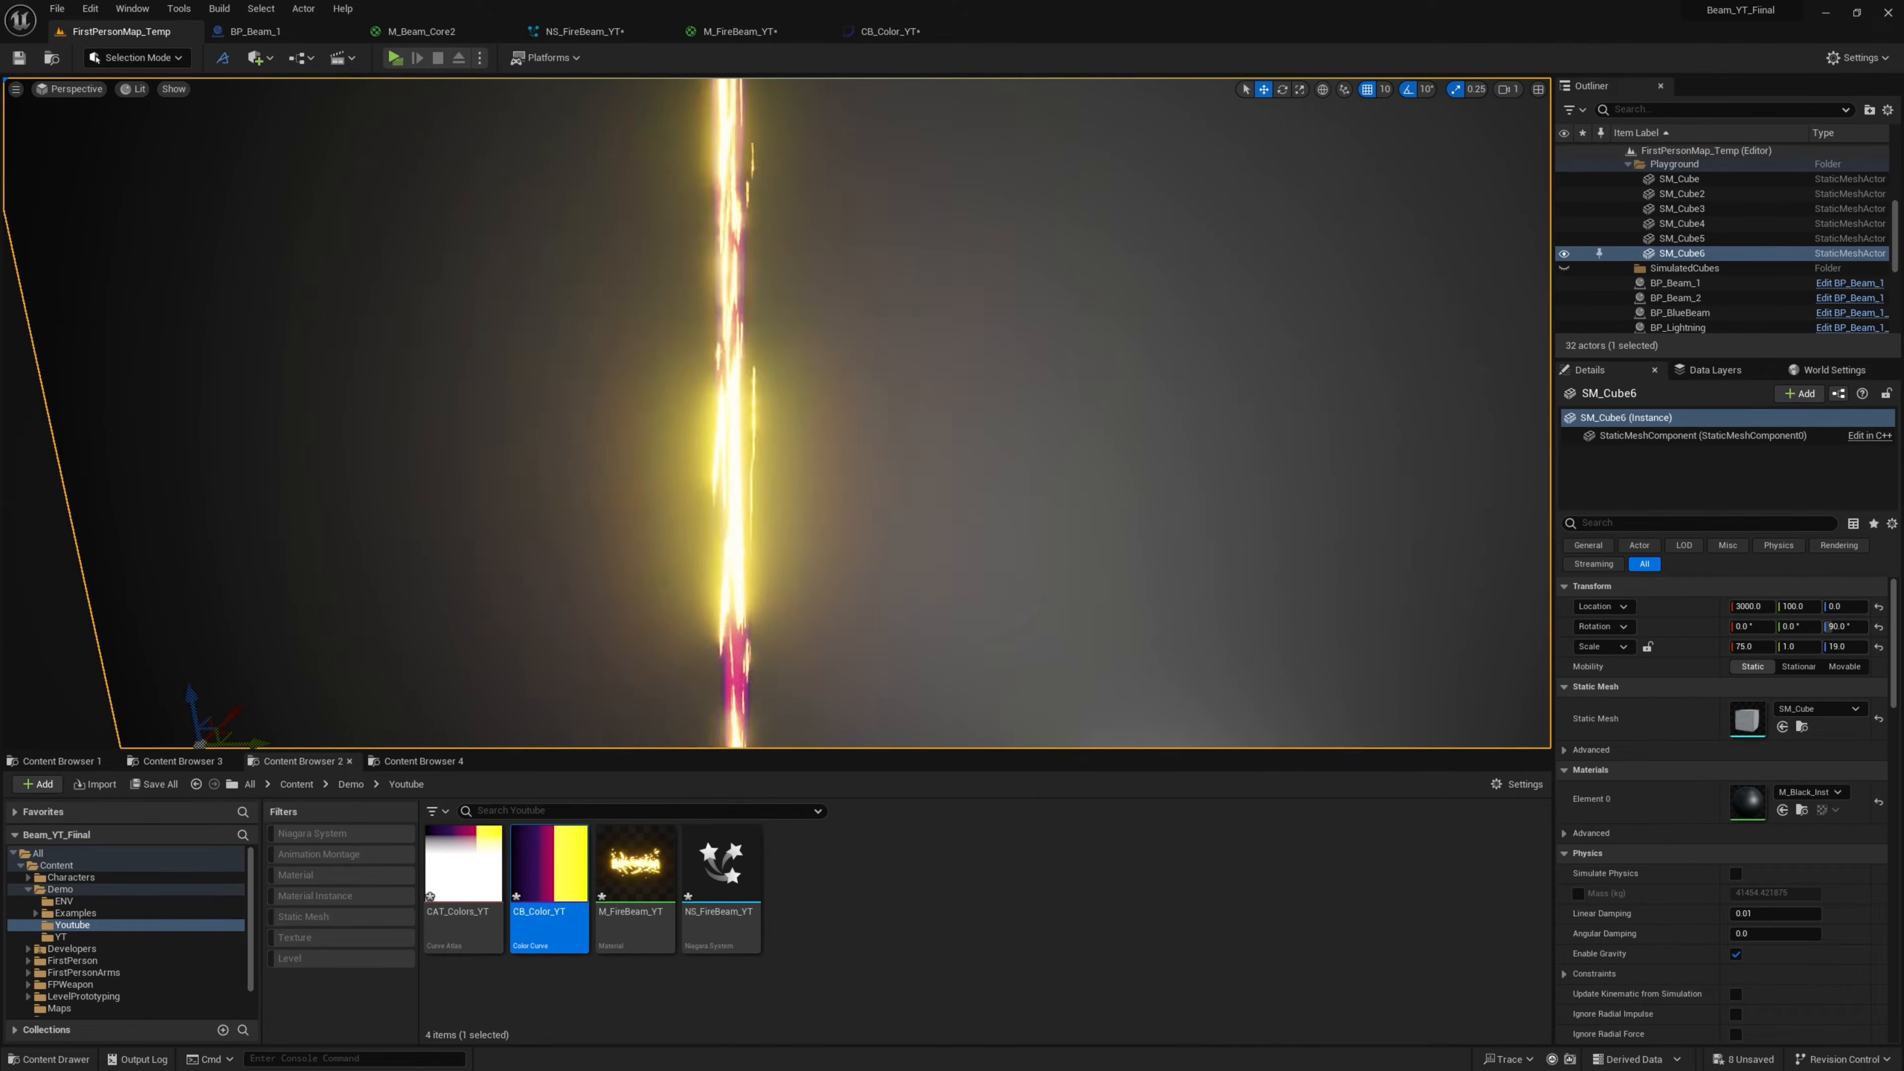
# Adjust the Scale Curve value of the Beam Width module in NS_FireBeam_YT and inspect the beam in the level
pyautogui.click(582, 33)
pyautogui.click(712, 338)
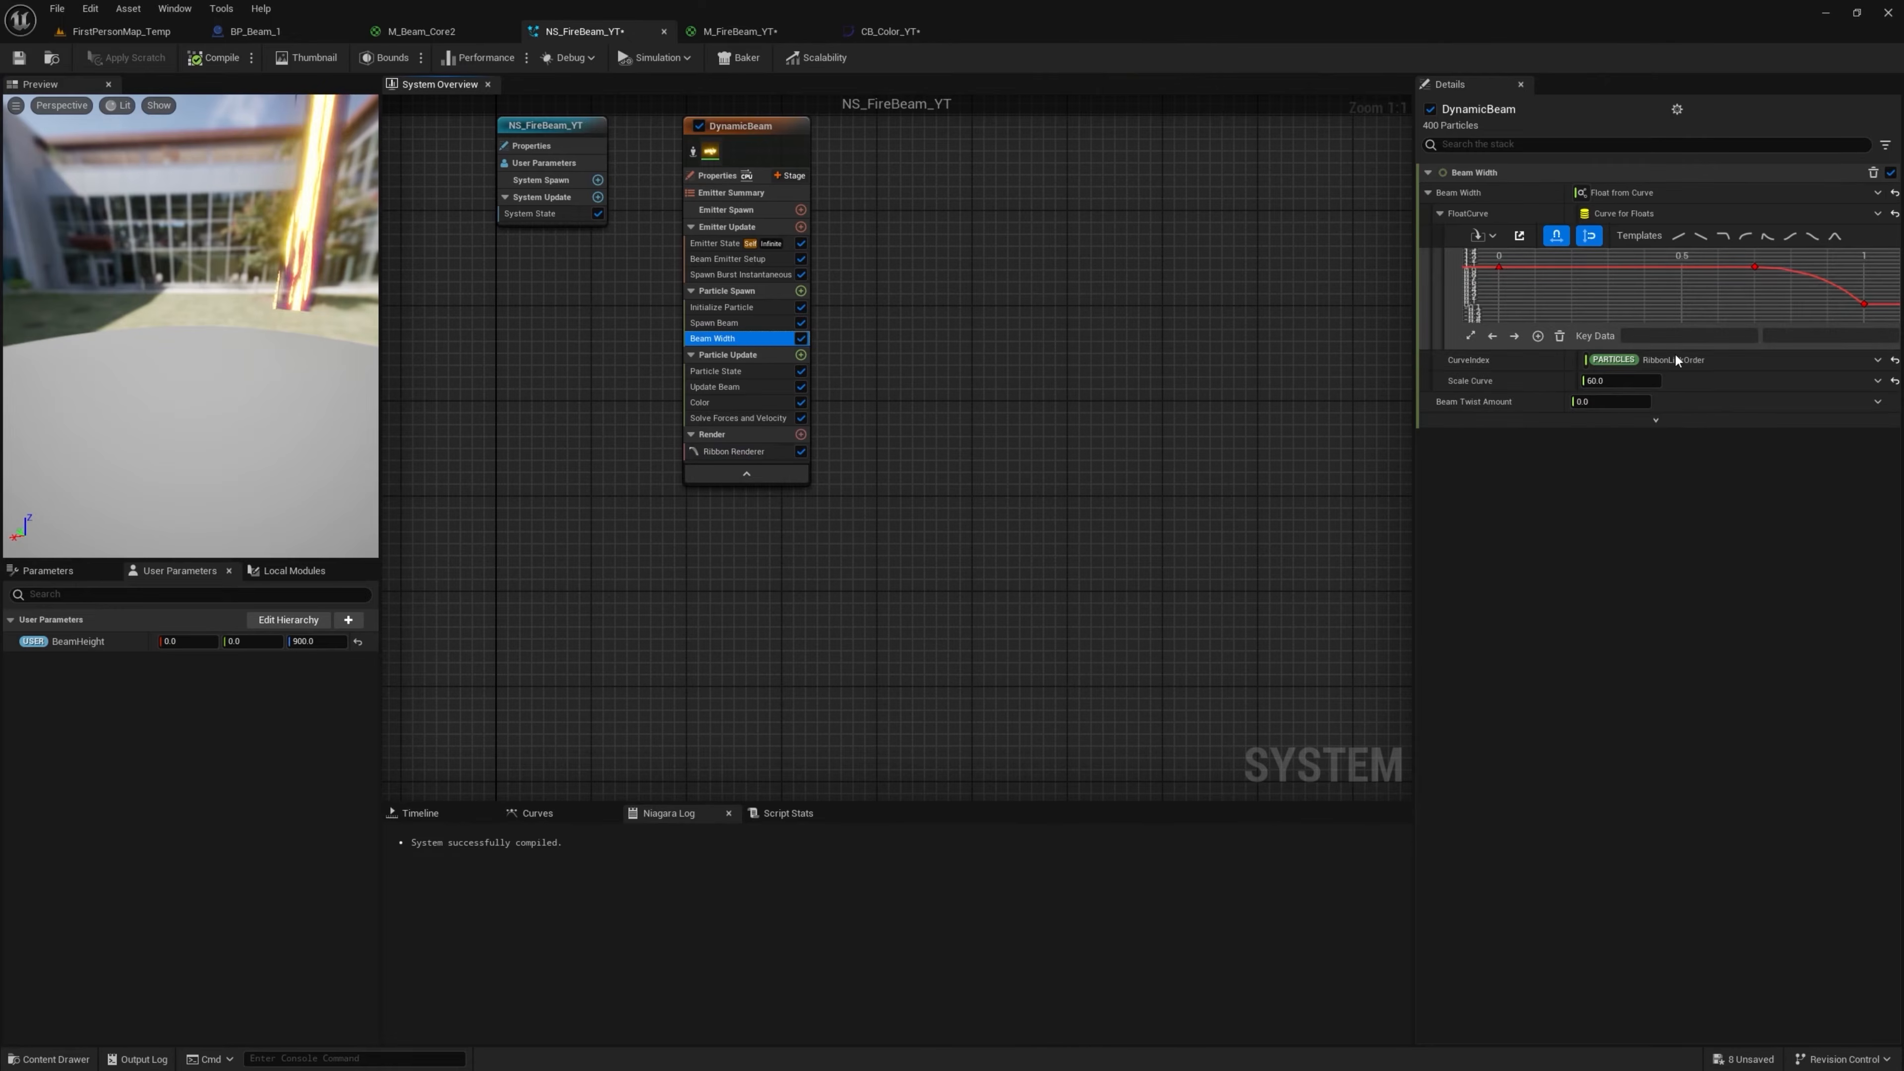
pyautogui.click(1625, 381)
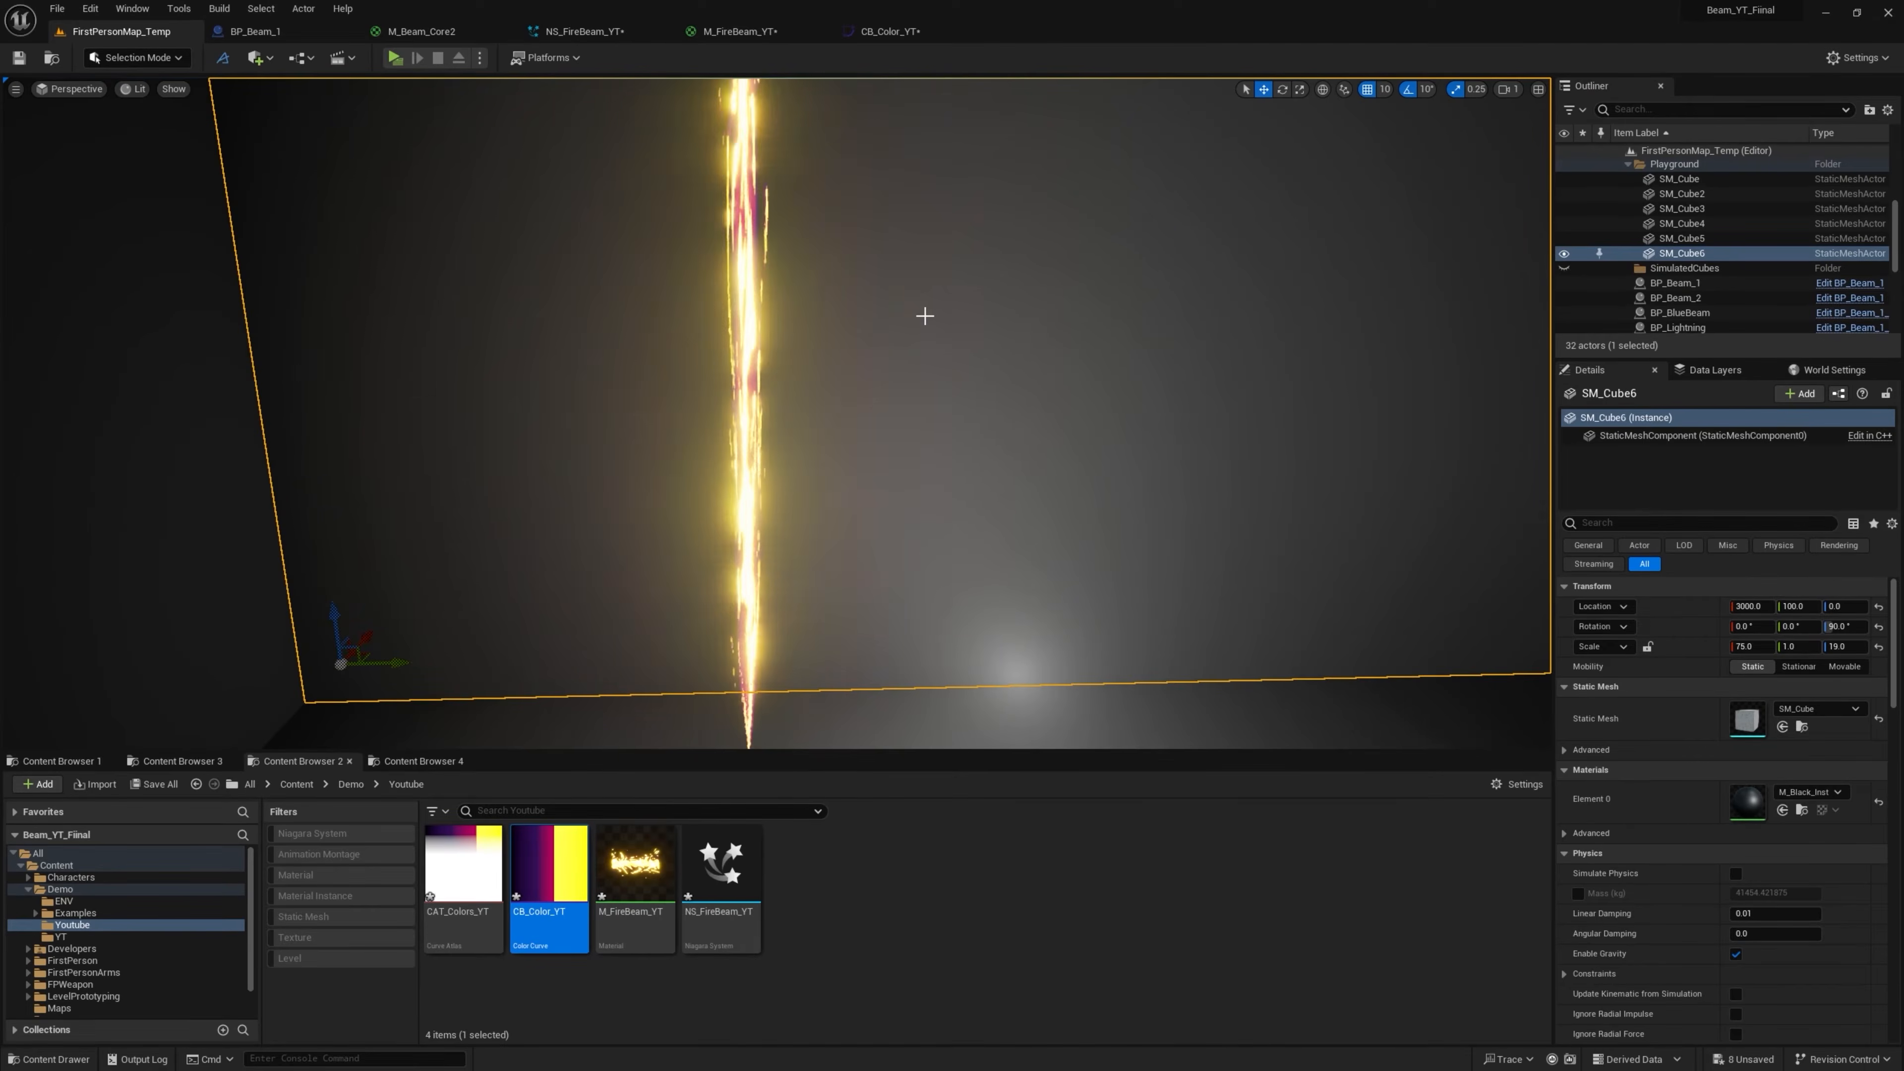
pyautogui.moveTo(925, 316); pyautogui.dragTo(911, 338, button='right')
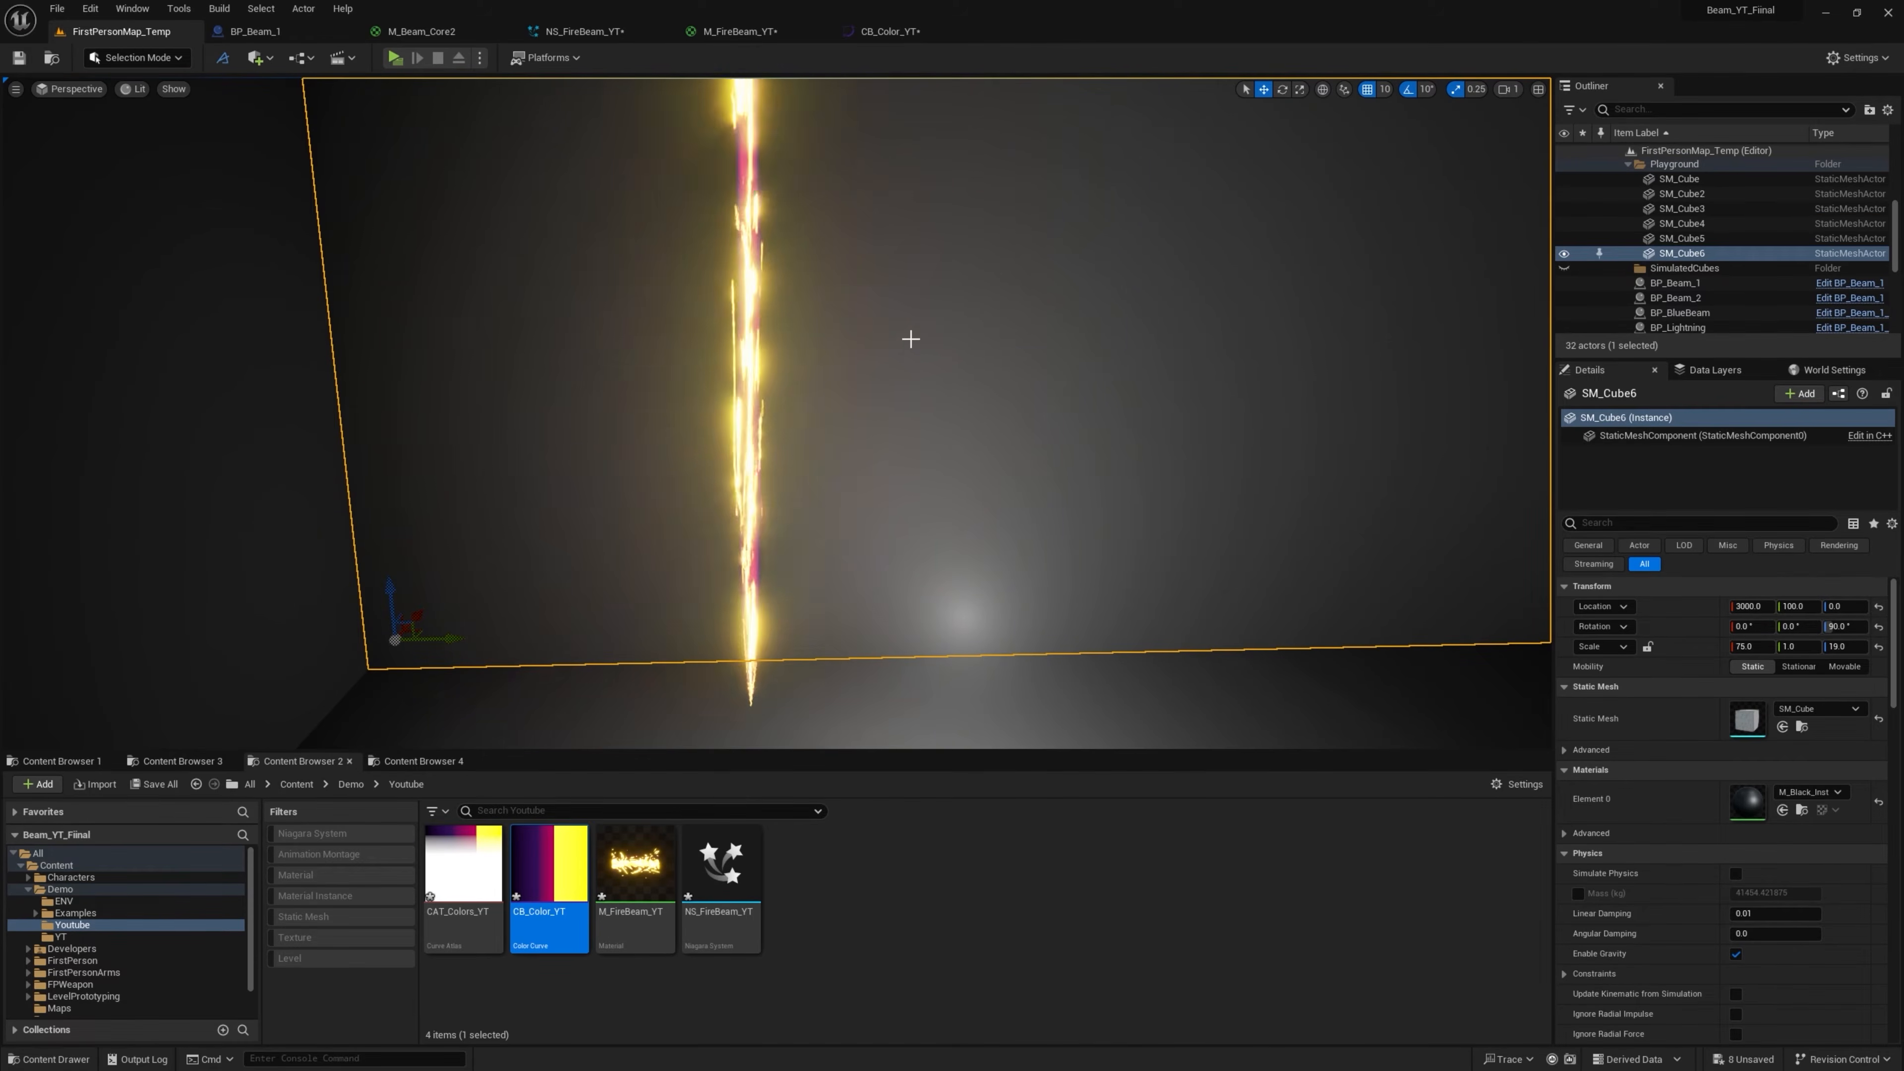
# Try a shifted Adjust Hue value on CB_Color_YT, view the beam in the level, and restore the hue to 0.0
pyautogui.click(891, 32)
pyautogui.moveTo(1555, 104); pyautogui.dragTo(1572, 104)
pyautogui.click(124, 31)
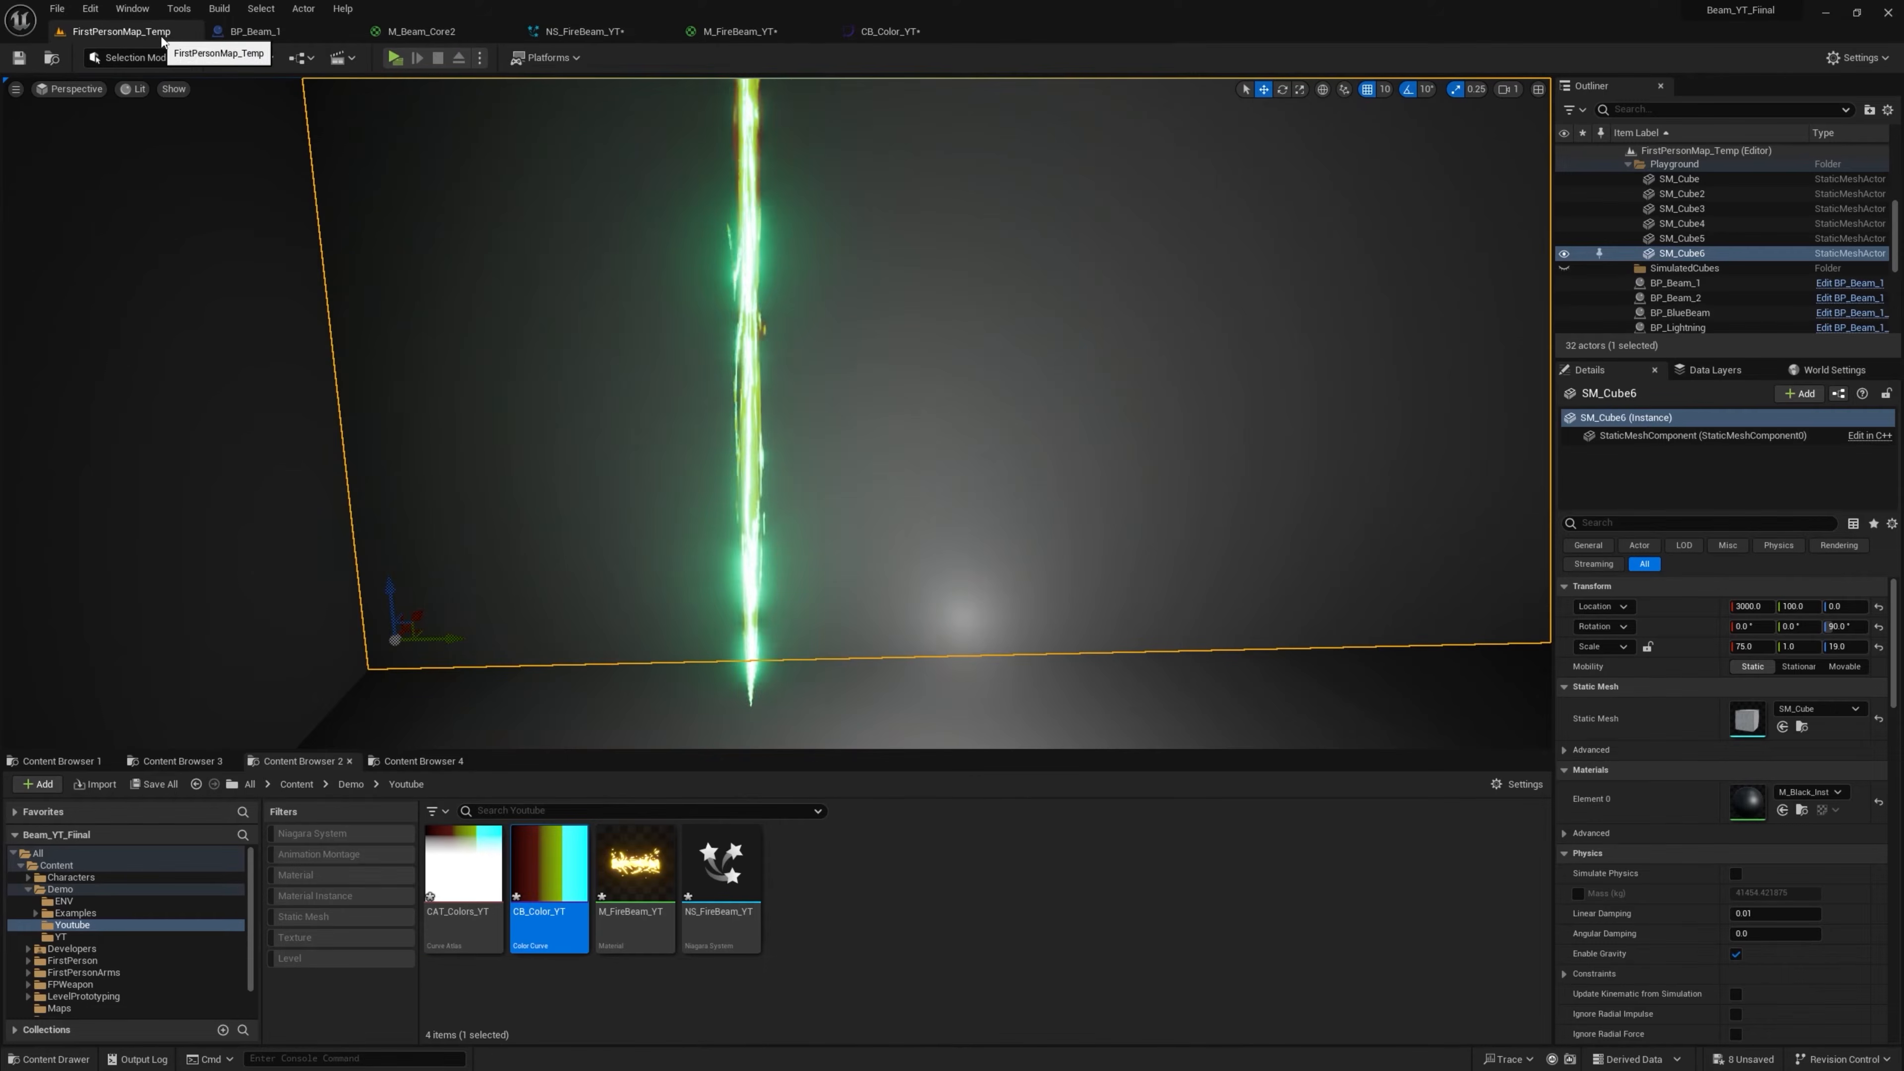
pyautogui.click(892, 32)
pyautogui.moveTo(1567, 104); pyautogui.dragTo(1577, 104)
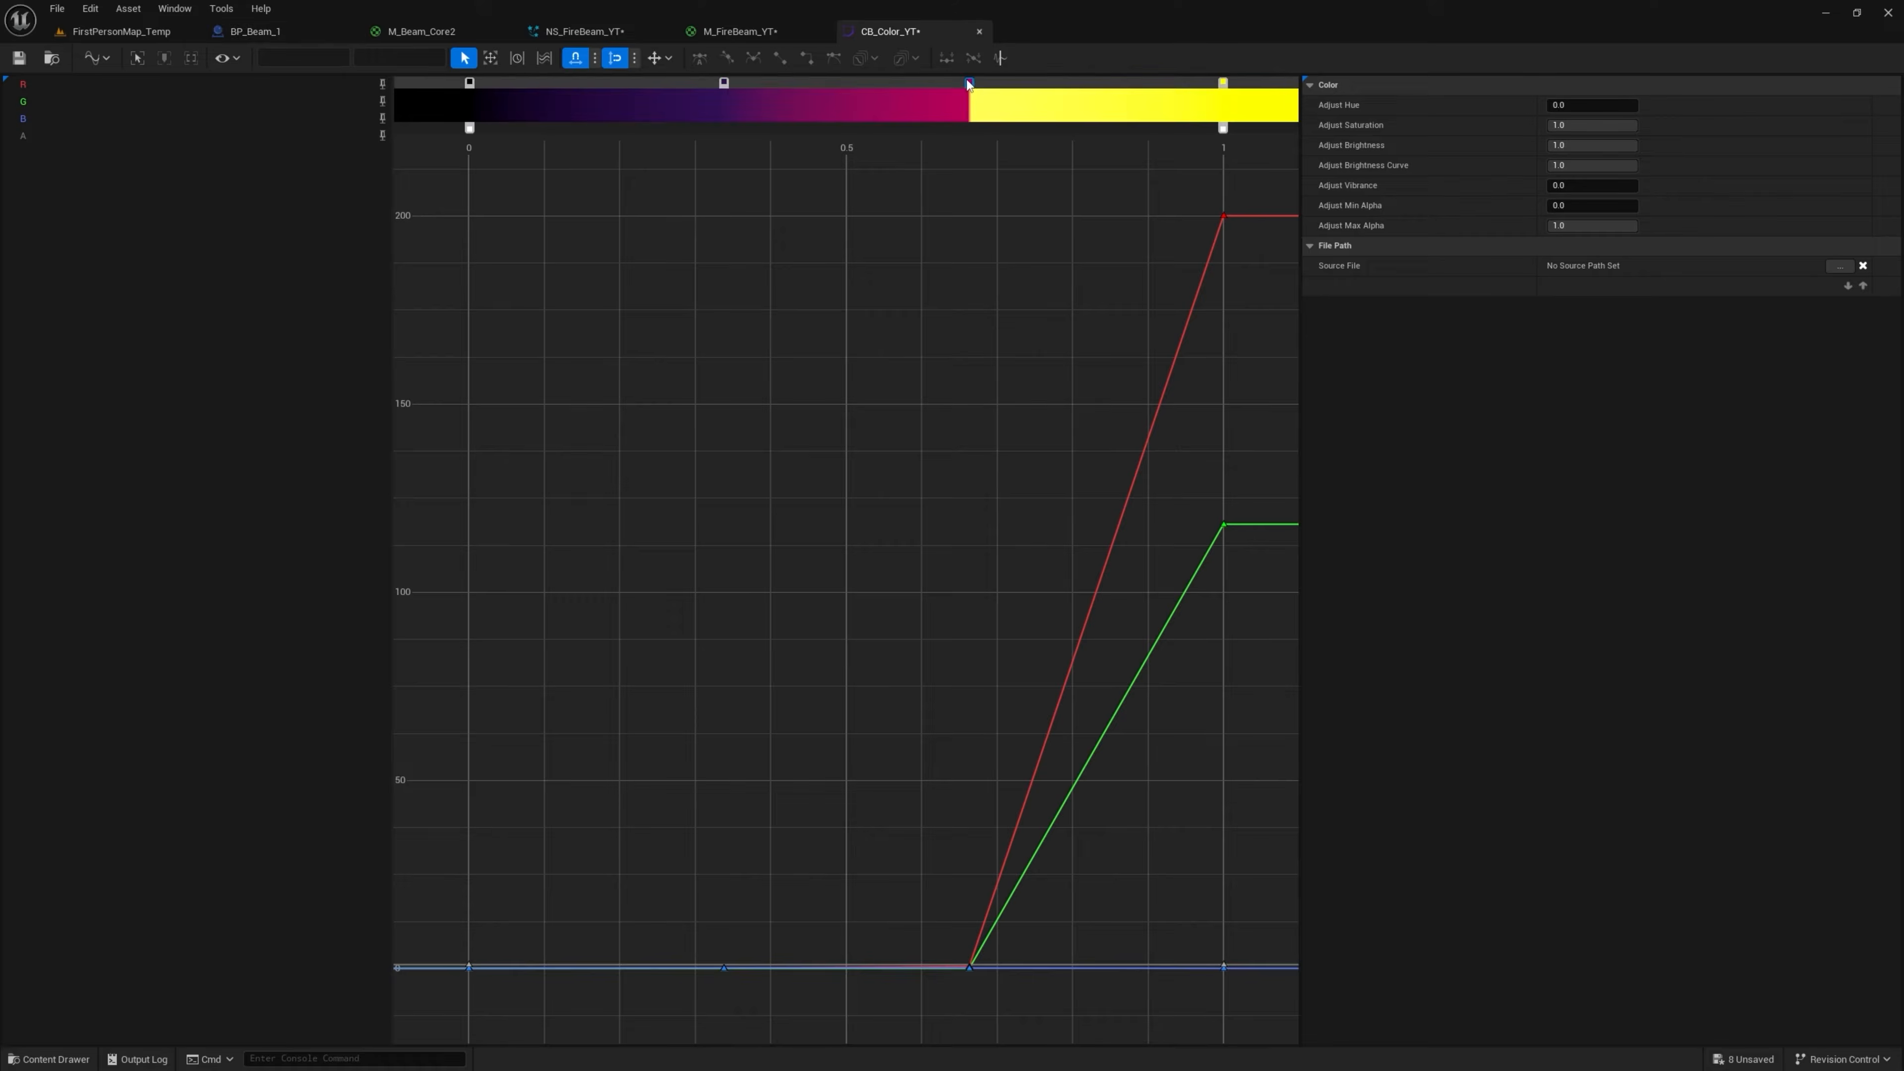
# Recolor the magenta key at about 0.66 in CB_Color_YT to crimson, about R 0.49, G 0 and B 0.03
pyautogui.doubleClick(969, 82)
pyautogui.moveTo(1123, 204); pyautogui.dragTo(1134, 206)
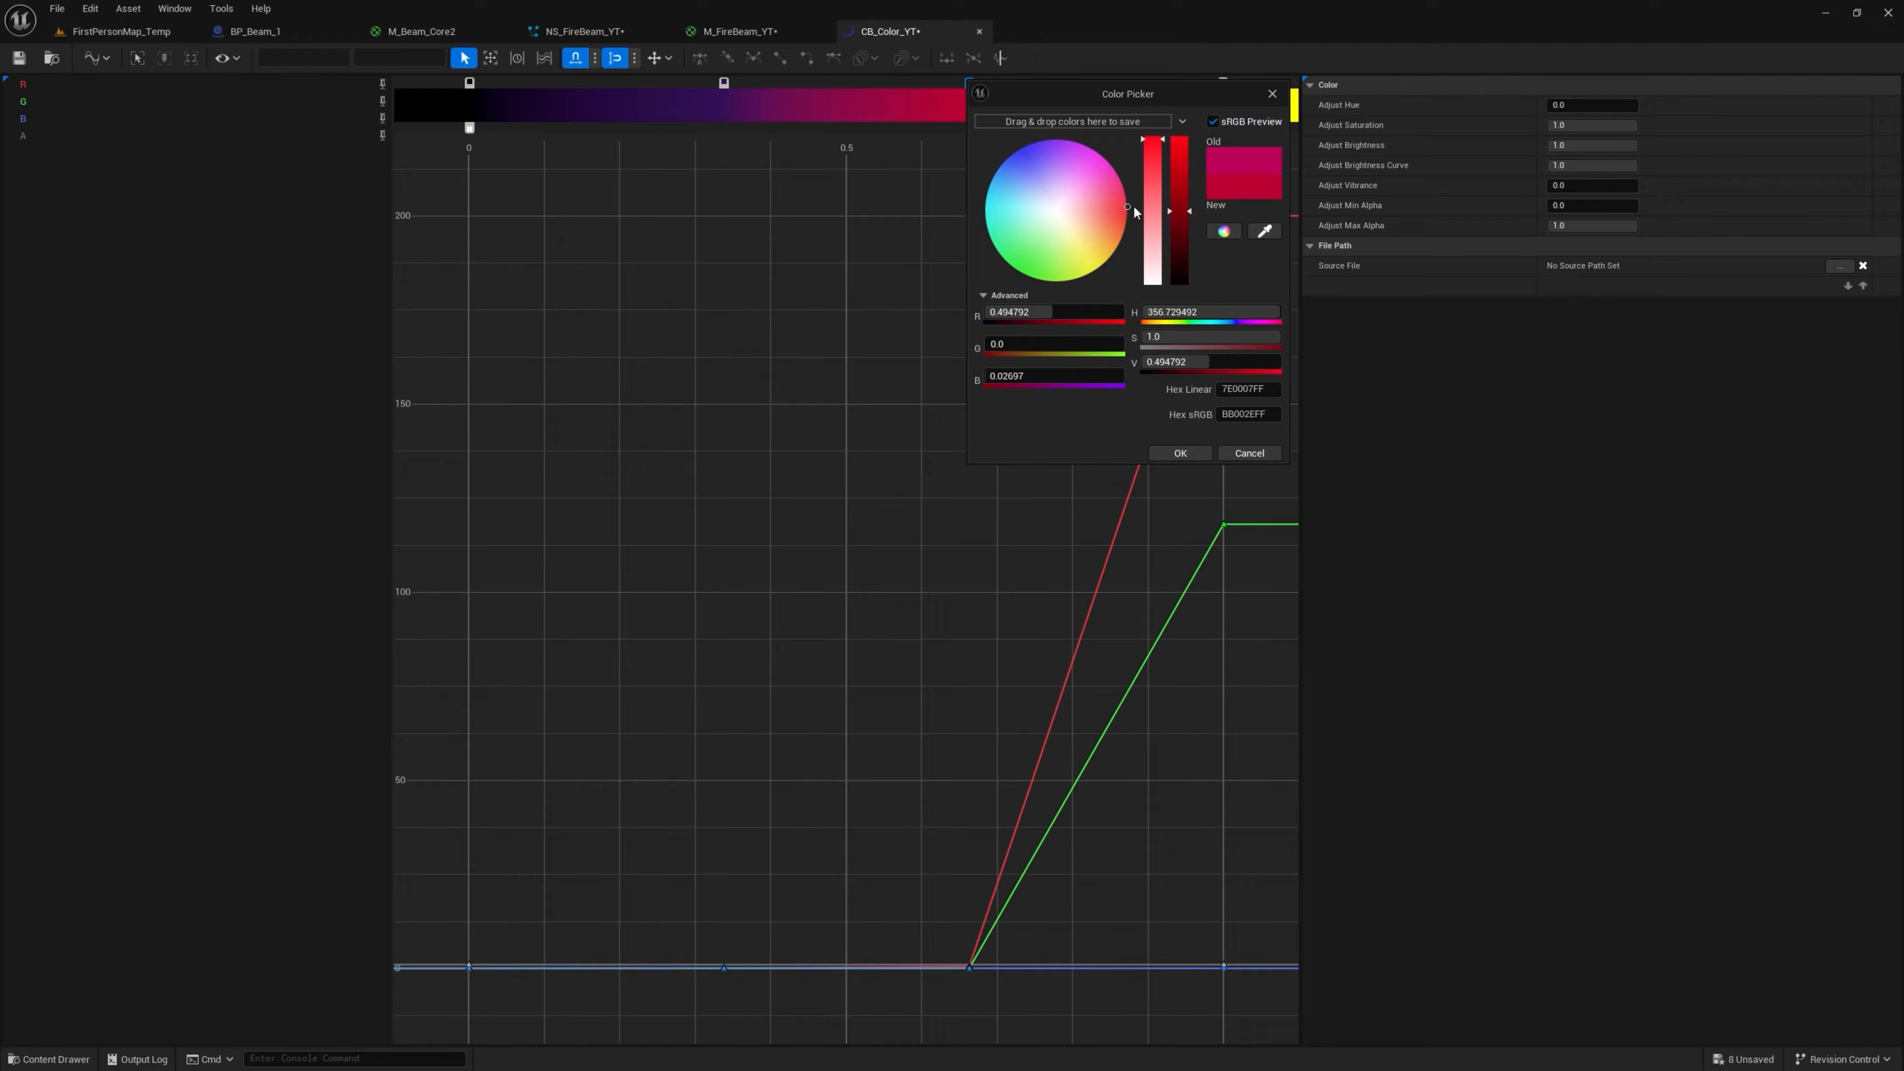
pyautogui.click(1180, 455)
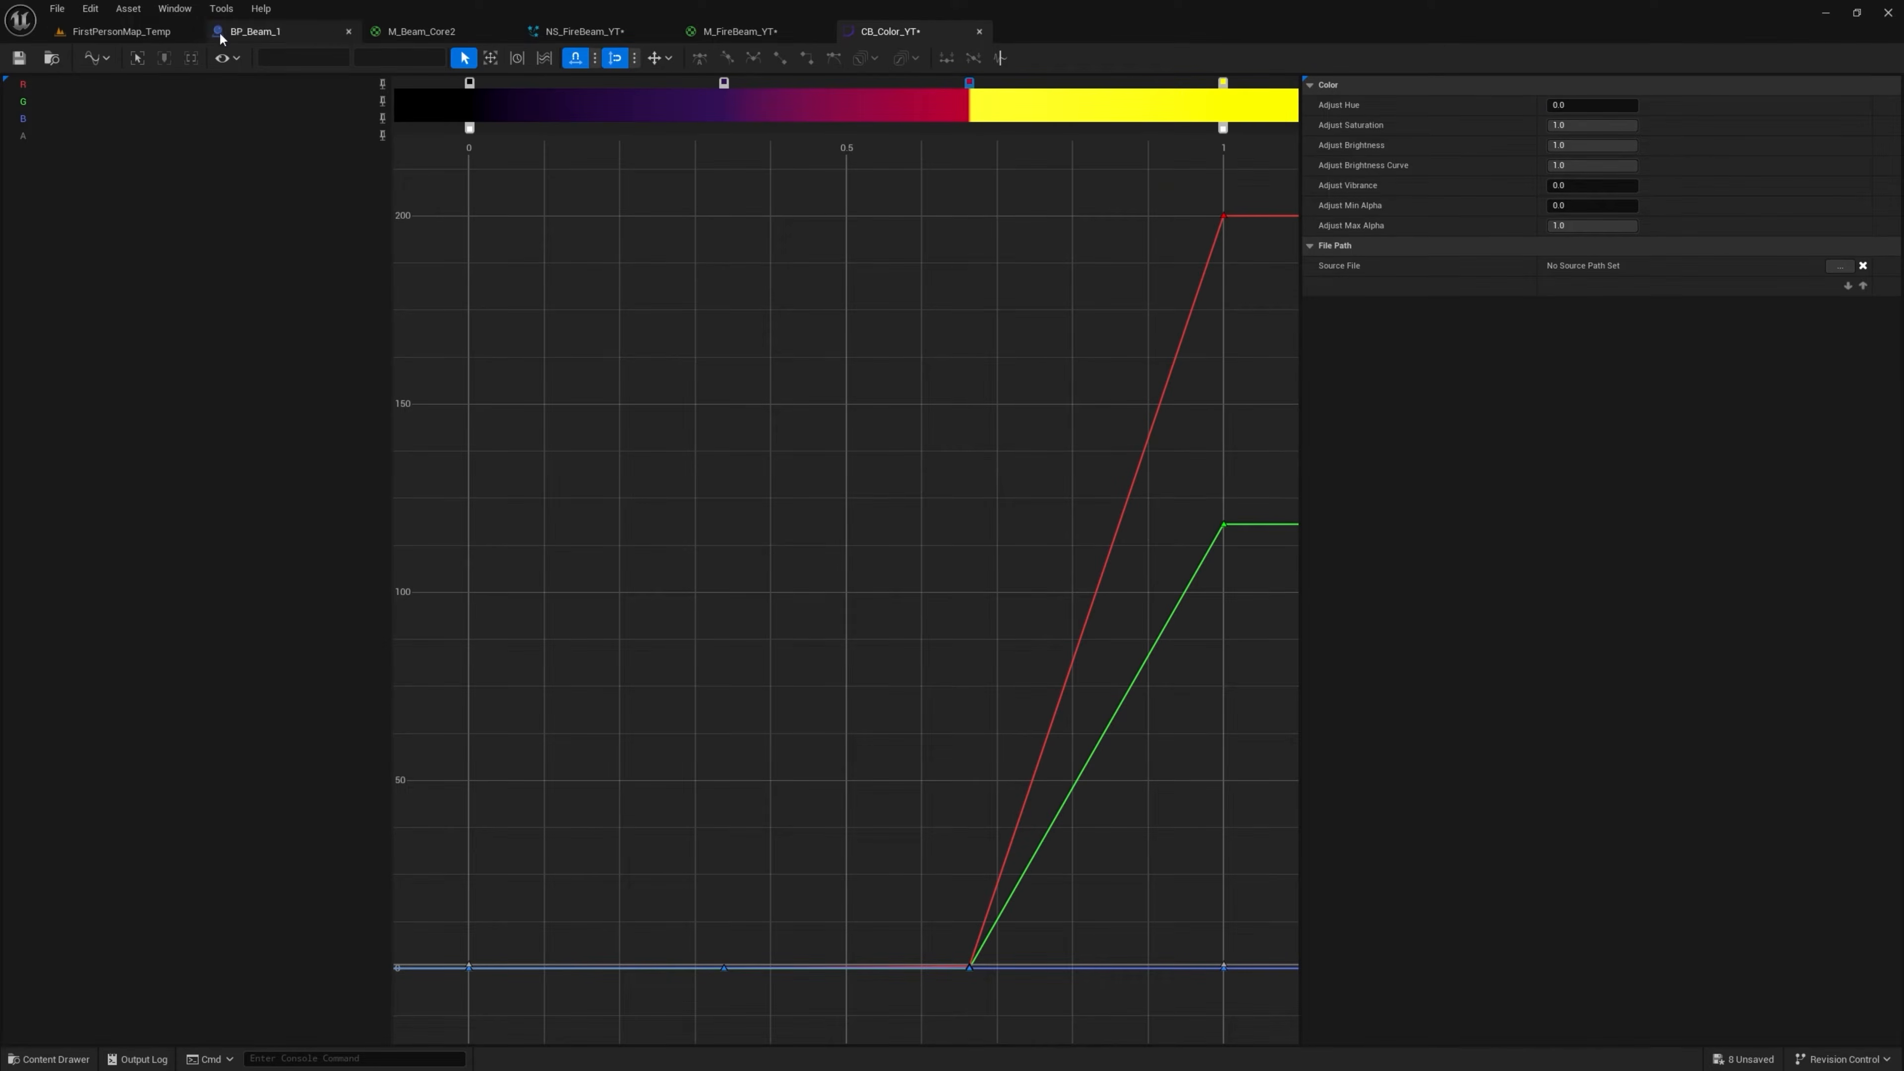
# Compare the fire beam with the finished beams in the level, and create a material named M_Smoke in the Youtube folder
pyautogui.click(197, 37)
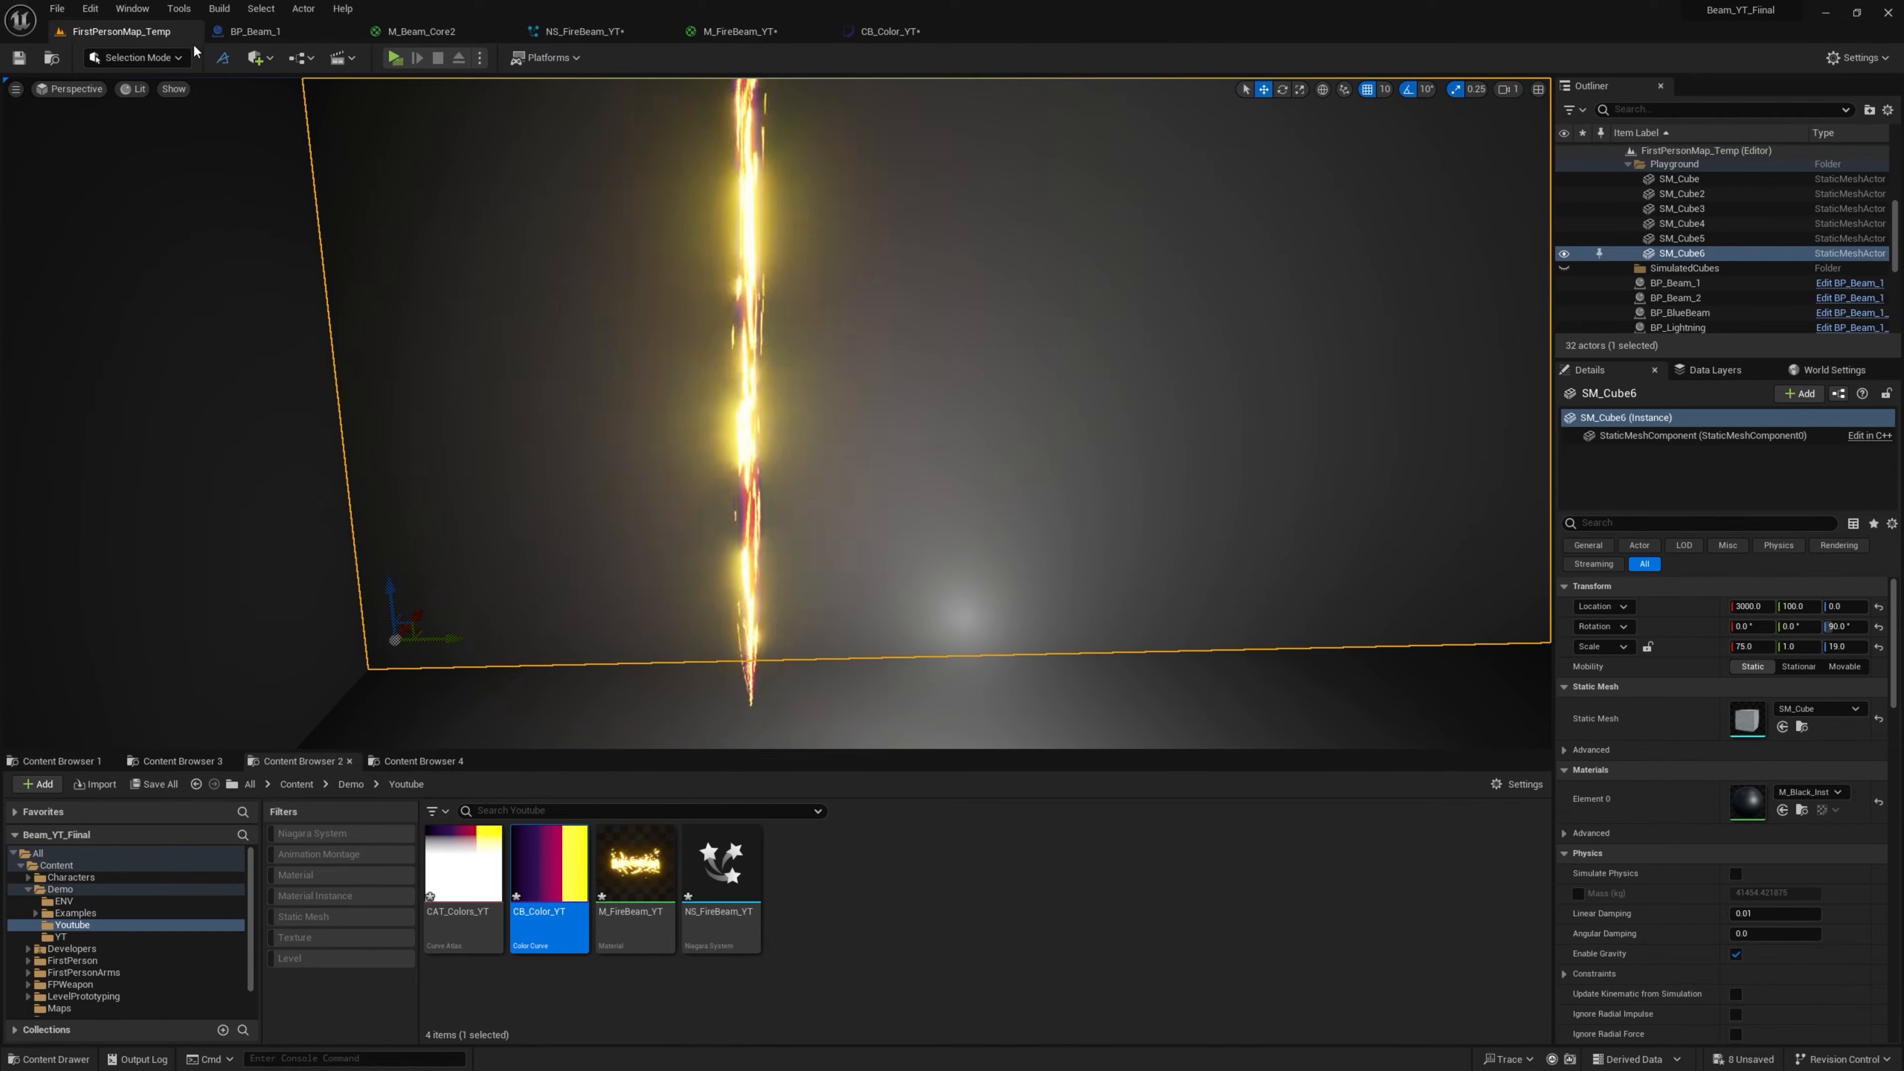
pyautogui.moveTo(680, 201)
pyautogui.mouseDown(button='right')
pyautogui.moveTo(657, 167)
pyautogui.moveTo(679, 201)
pyautogui.mouseUp(button='right')
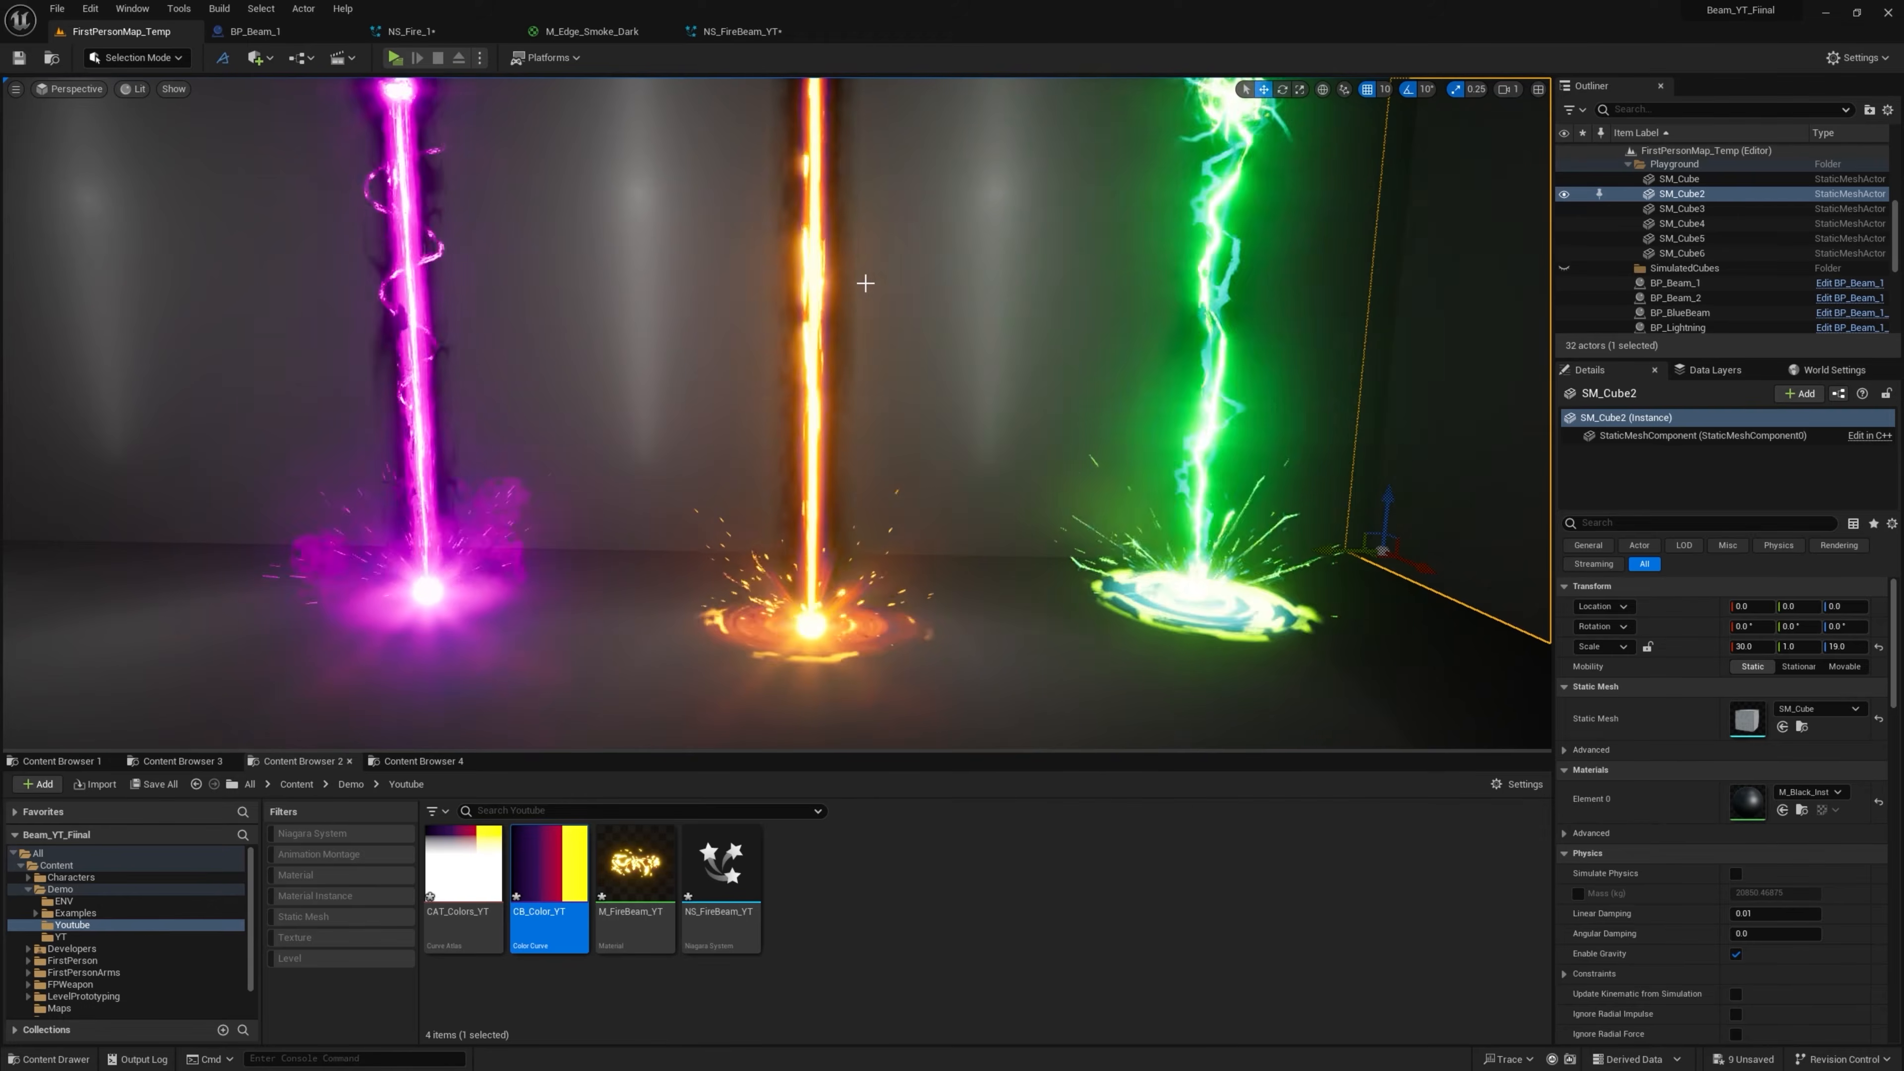
pyautogui.moveTo(863, 353); pyautogui.dragTo(1424, 353, button='right')
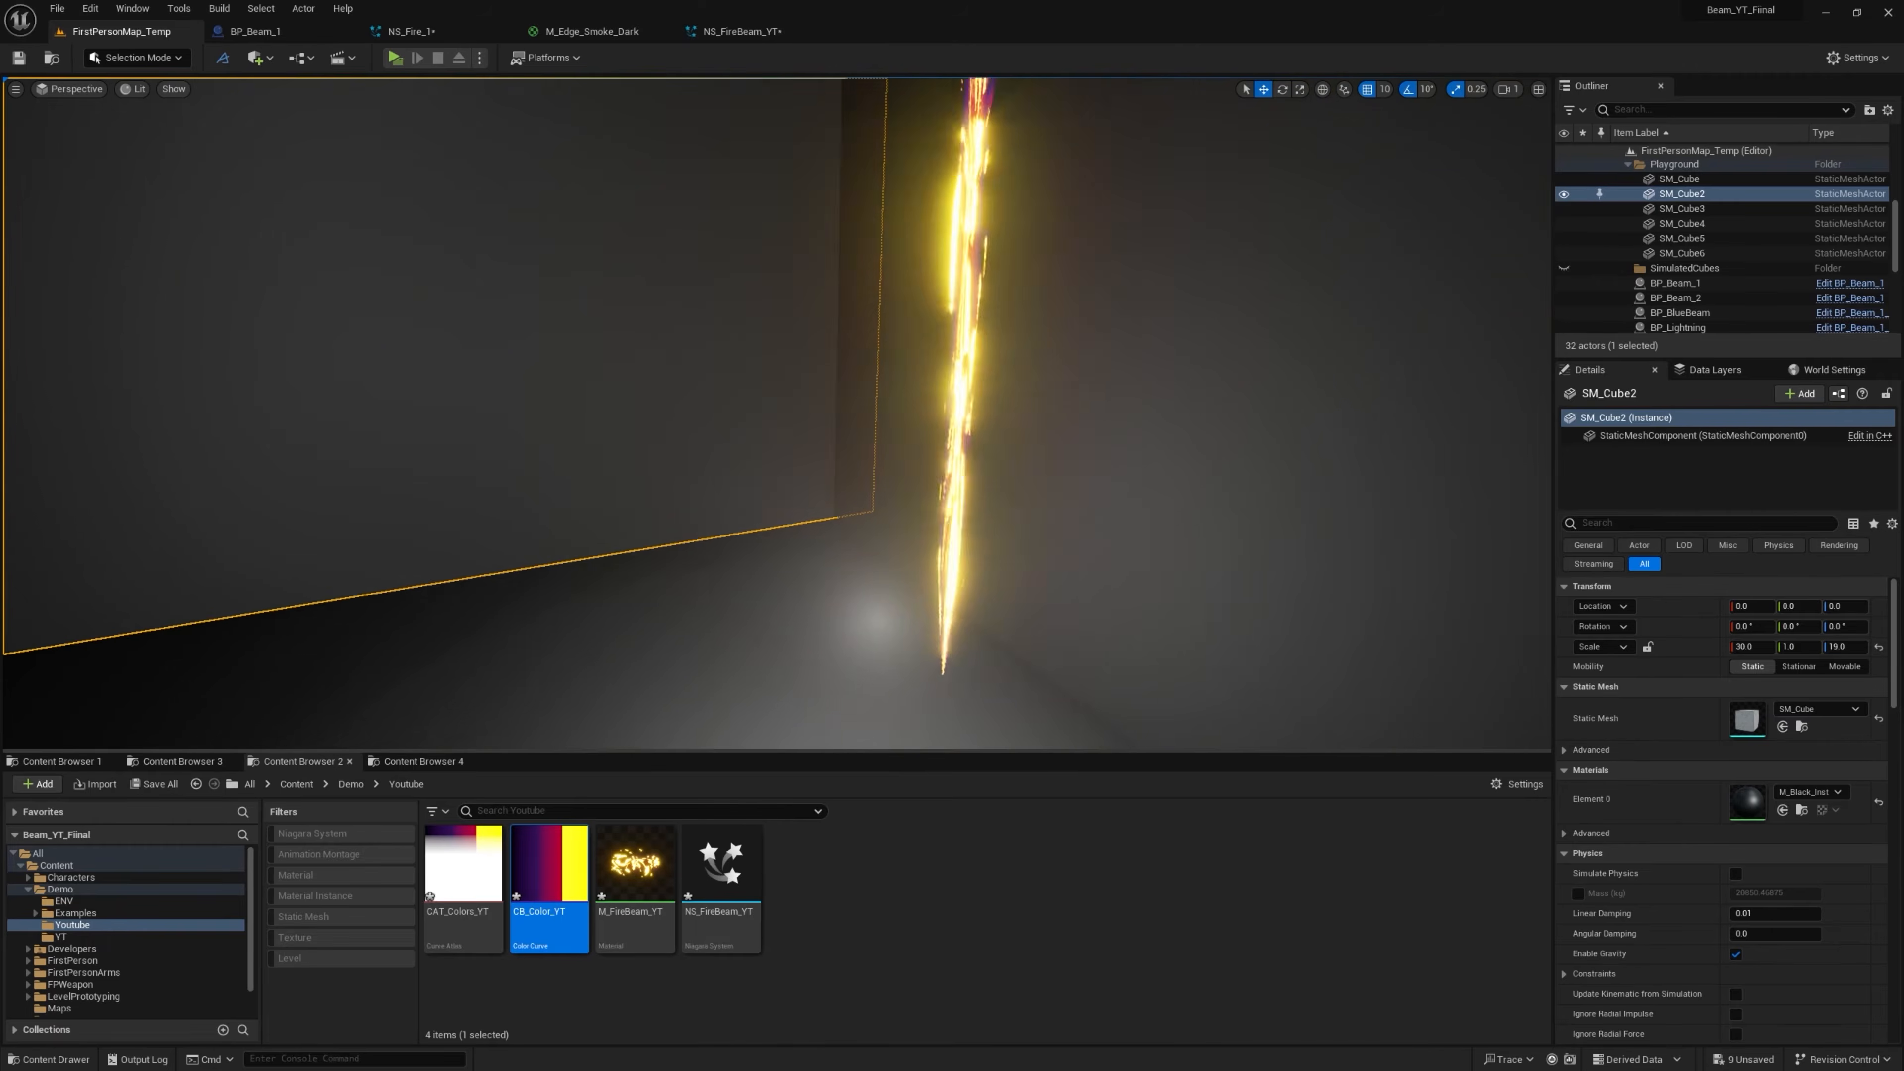
pyautogui.rightClick(833, 835)
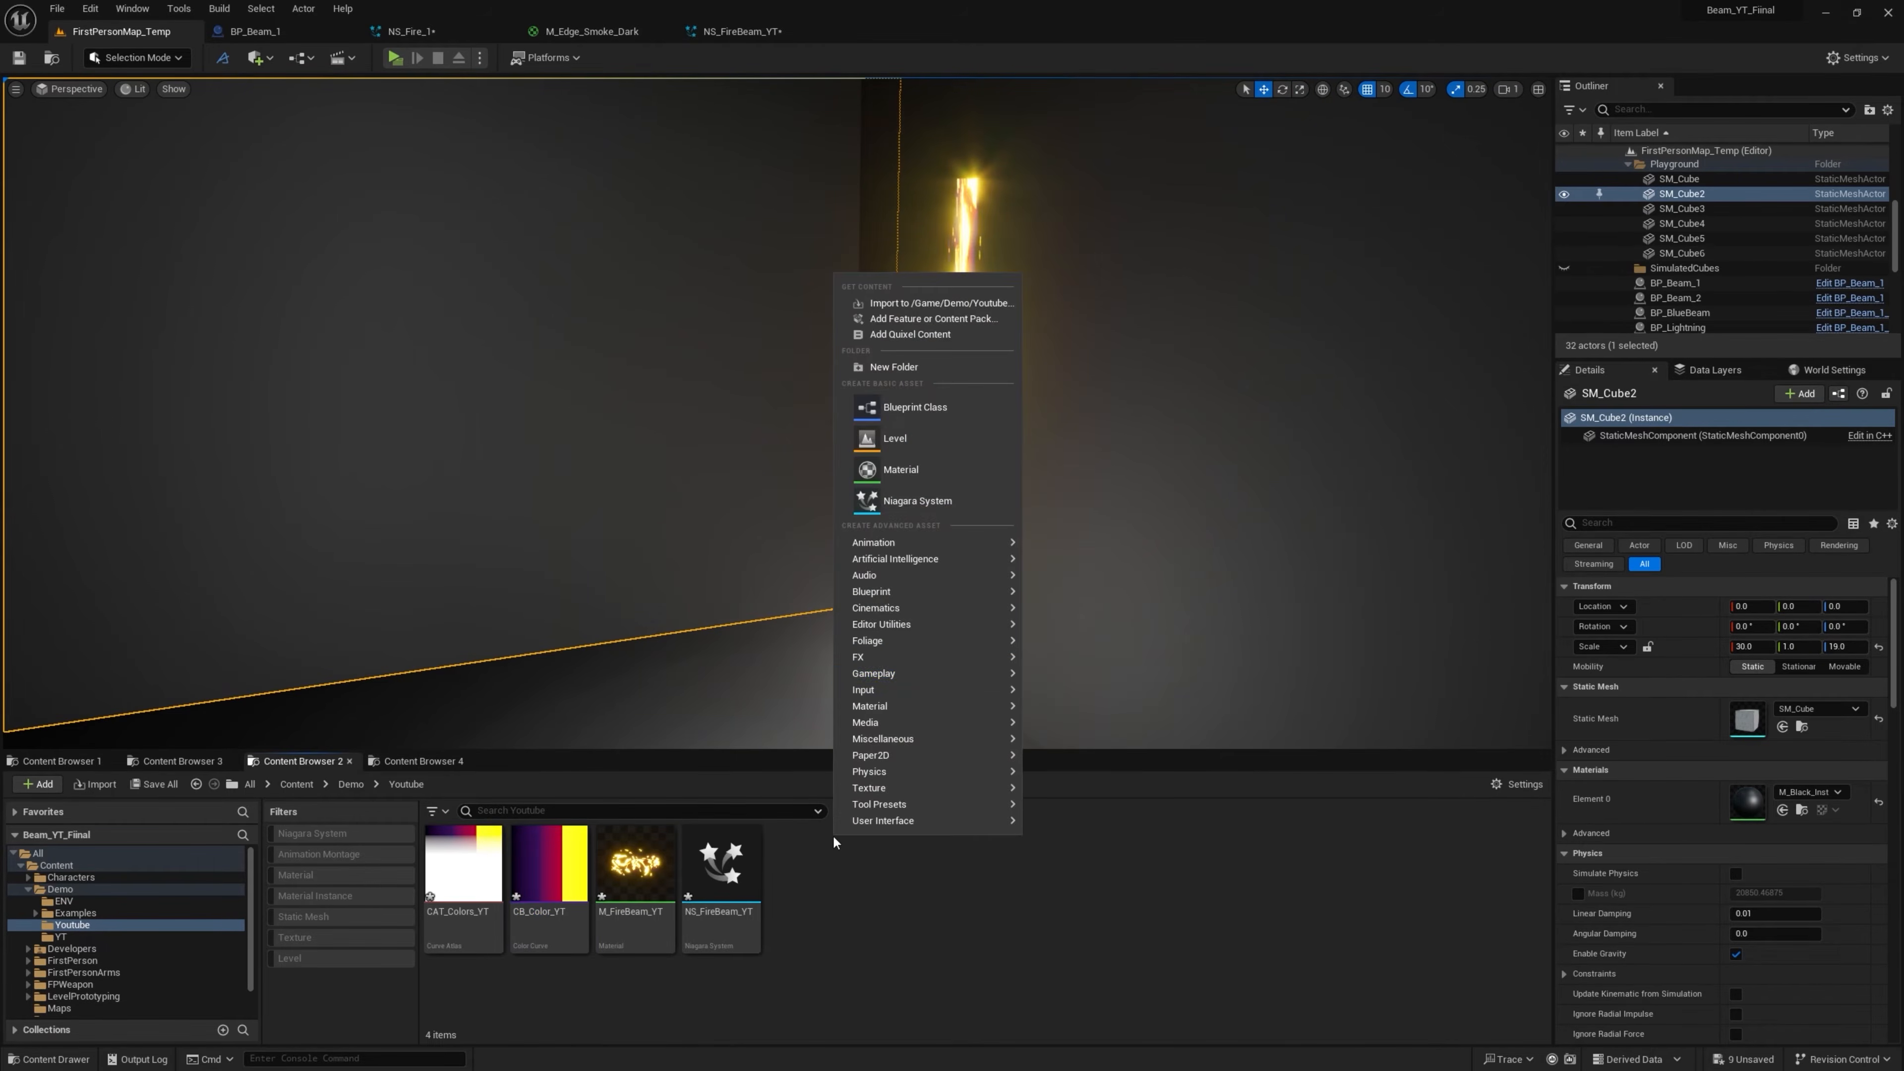
pyautogui.click(901, 470)
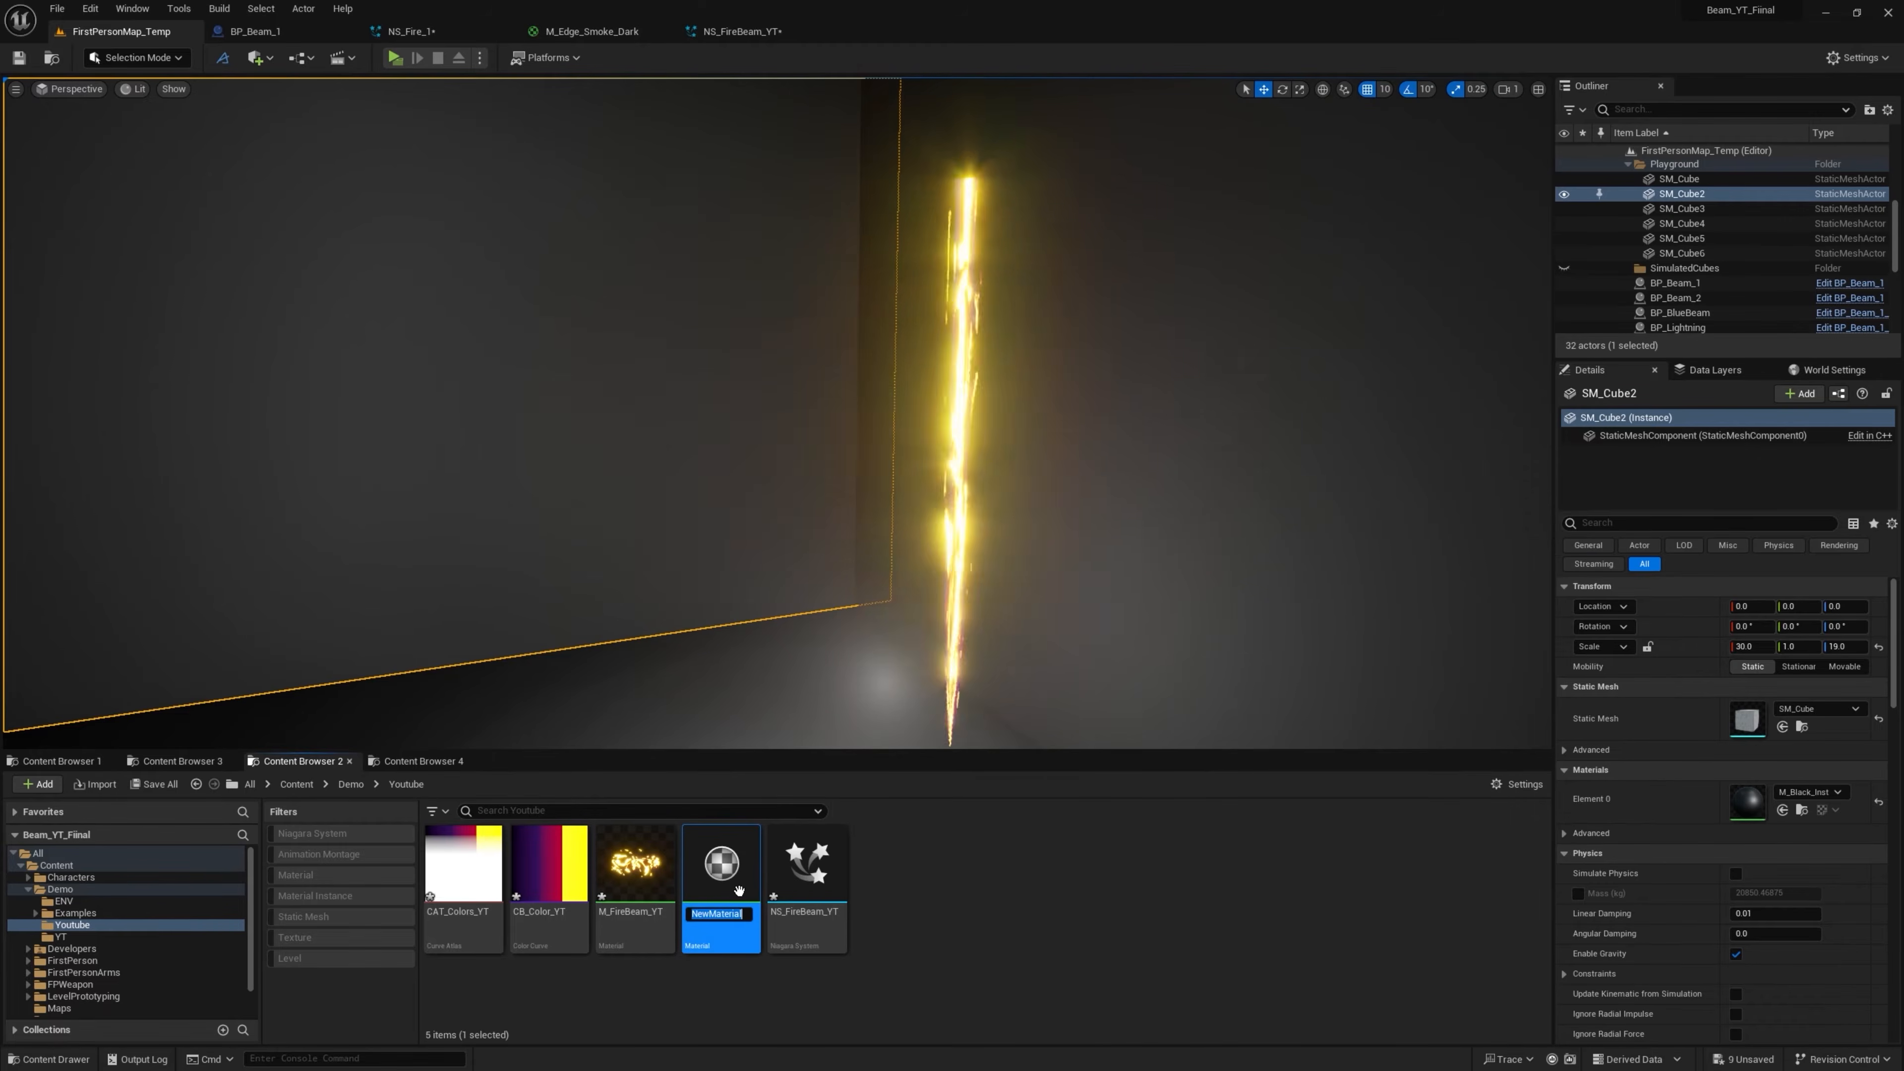
pyautogui.write('M_Smoke')
pyautogui.press('Return')
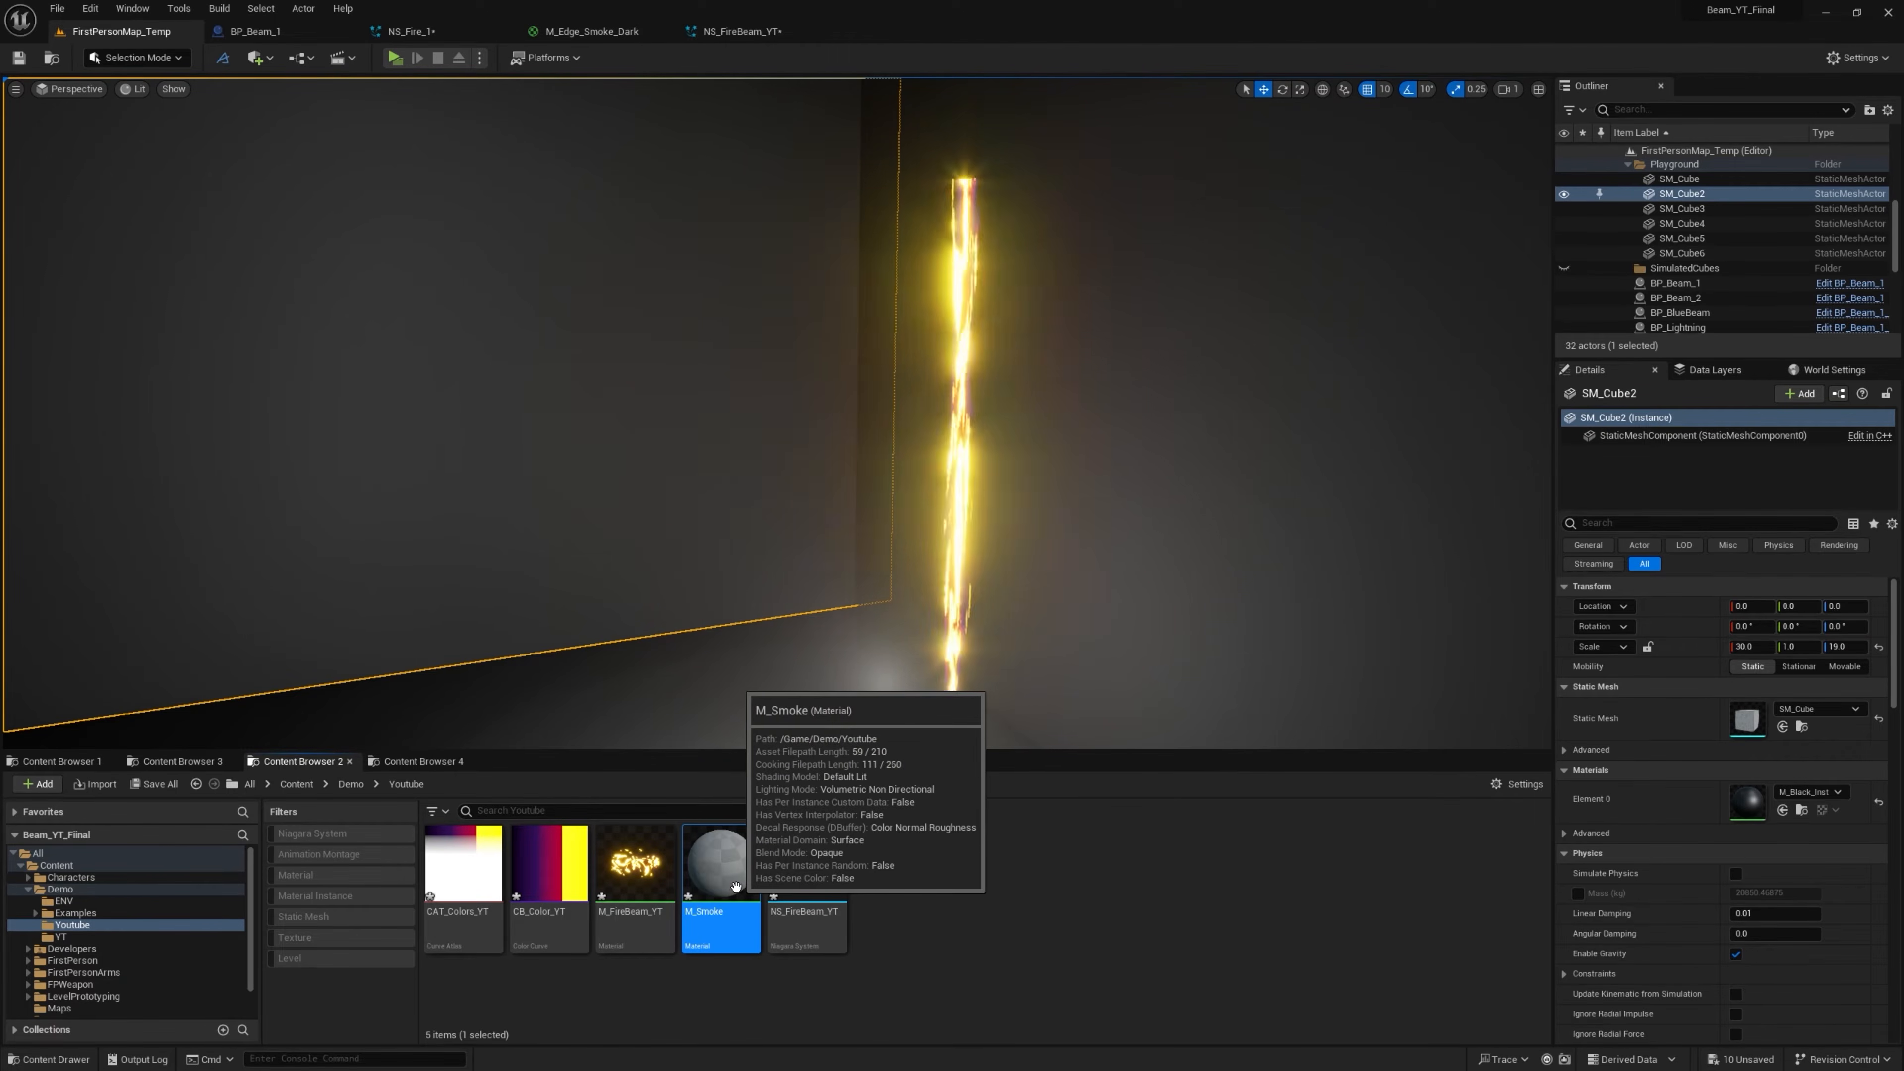
# Open M_Smoke and set its shading model to Unlit and its blend mode to Modulate
pyautogui.doubleClick(735, 887)
pyautogui.click(235, 786)
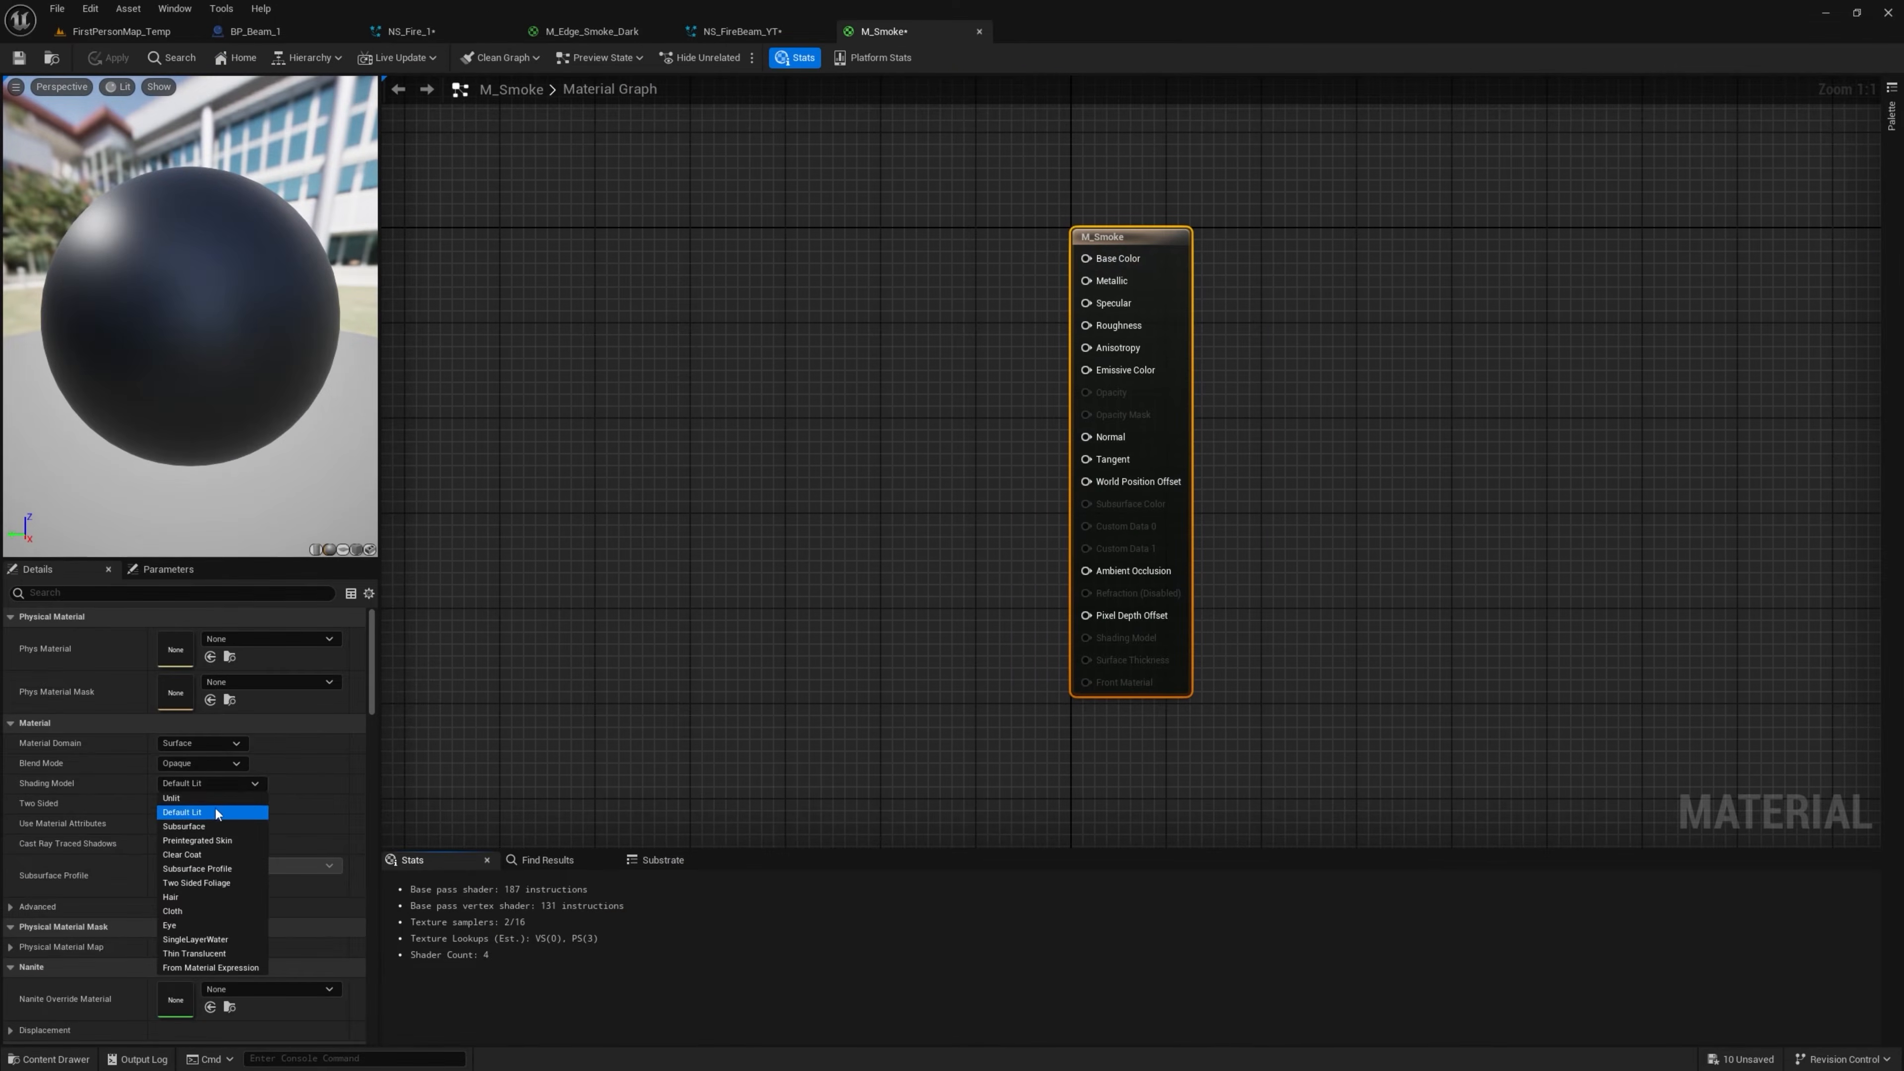
pyautogui.click(204, 798)
pyautogui.click(203, 765)
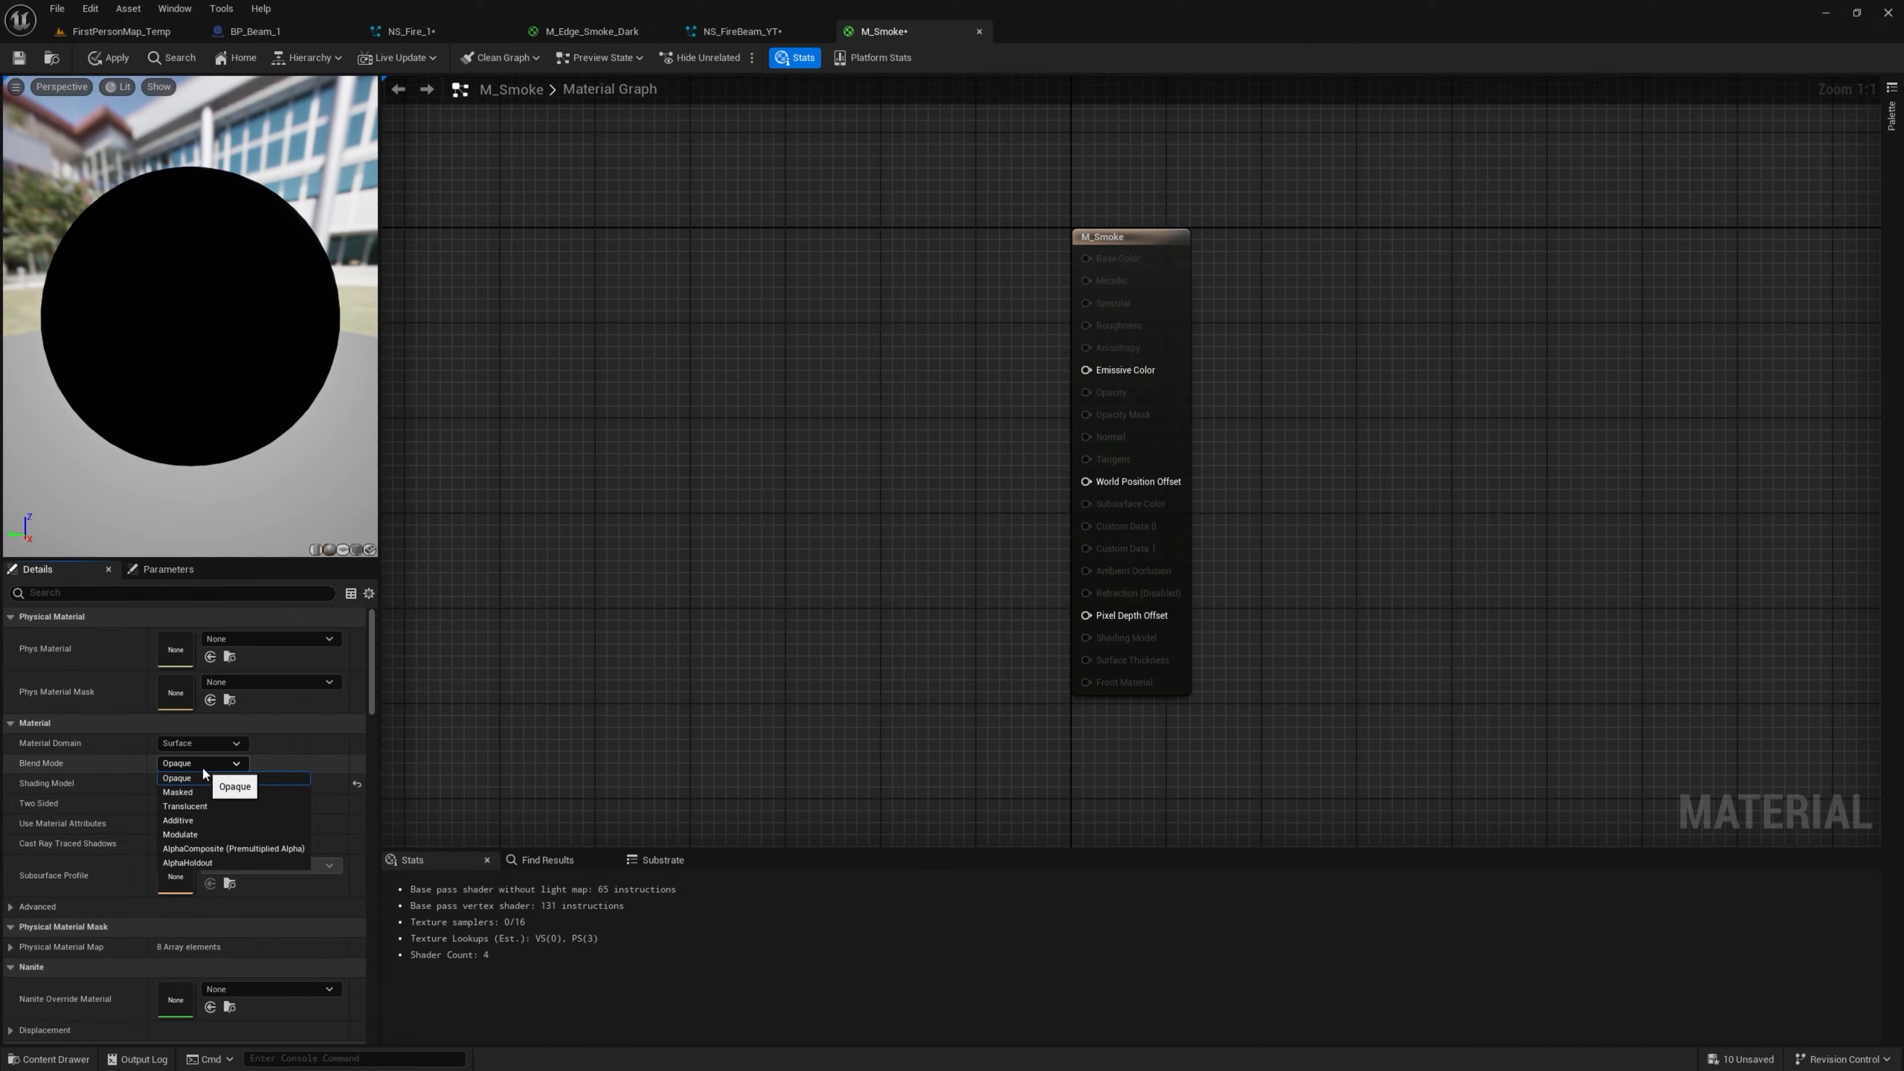
pyautogui.click(194, 835)
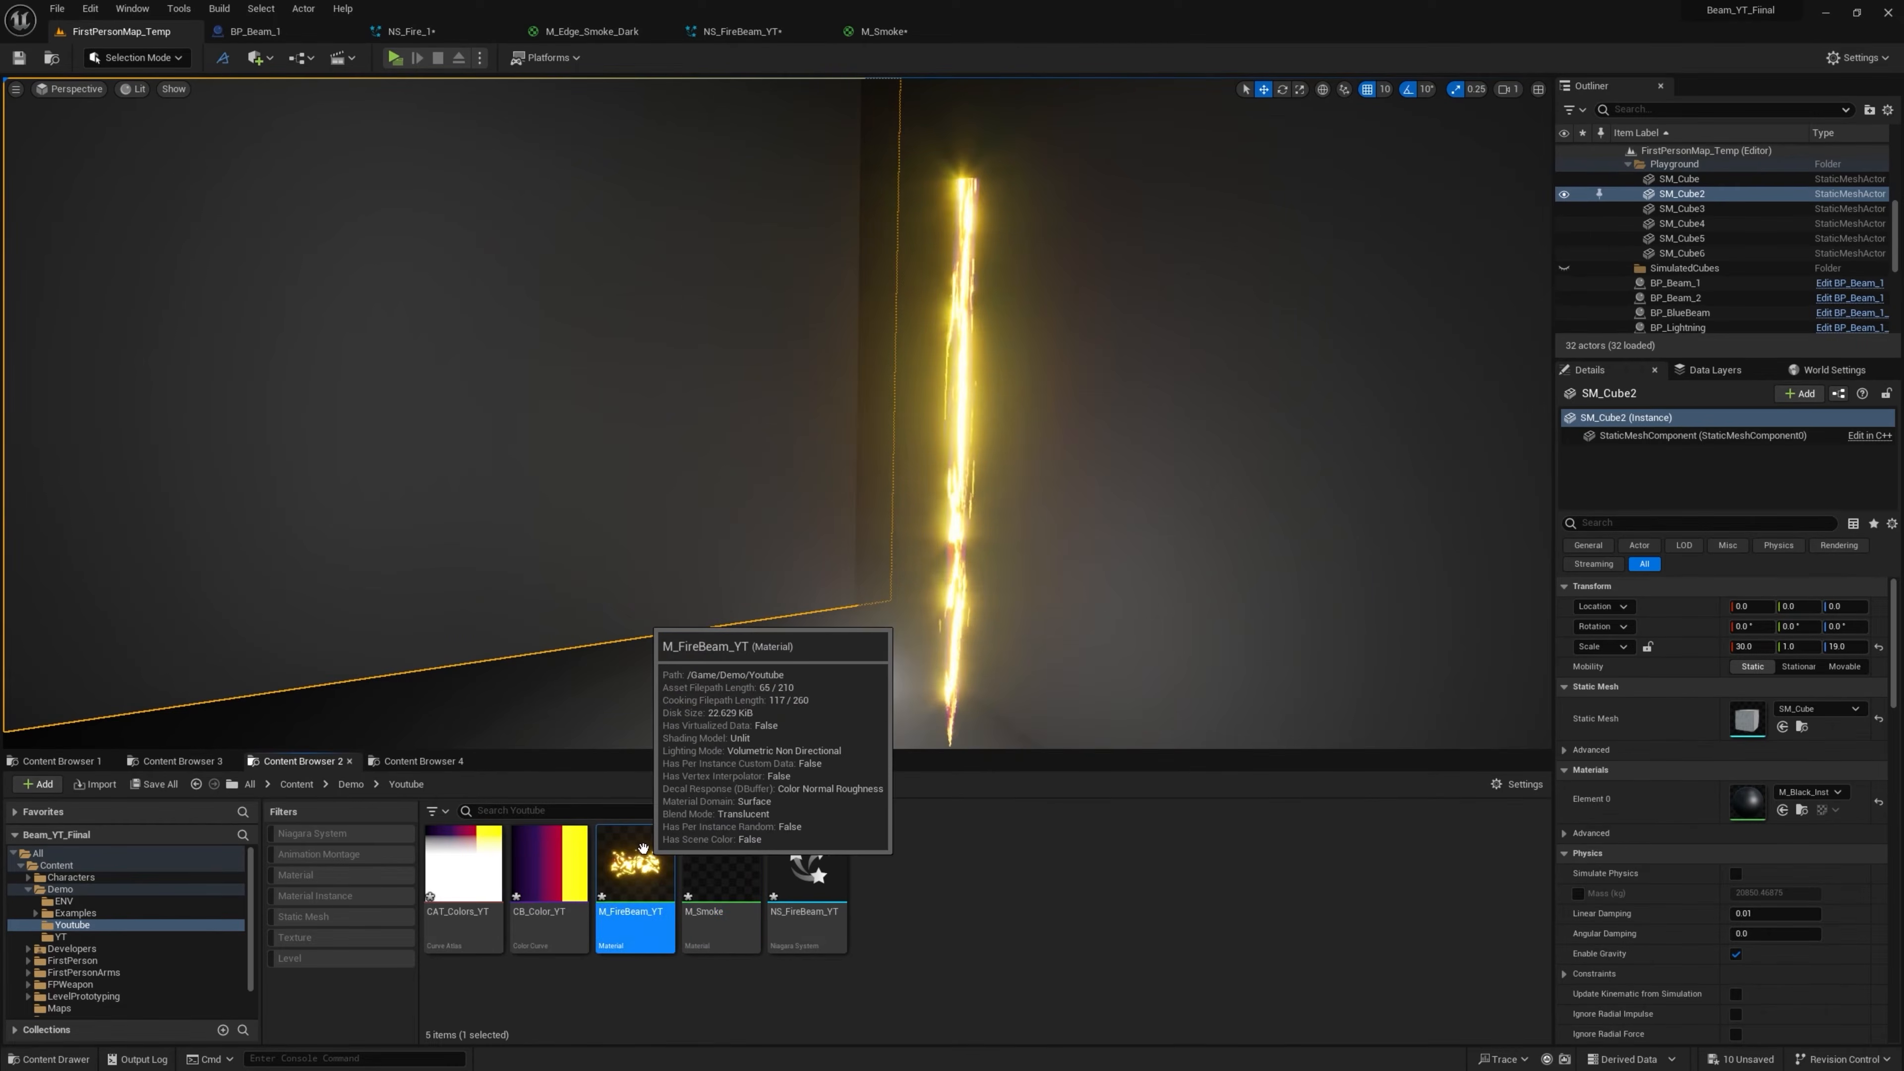
# Copy the gradient mask nodes, from LinearGradient through Subtract(1.3), out of M_FireBeam_YT and paste them into M_Smoke
pyautogui.doubleClick(634, 867)
pyautogui.scroll(-3, 675, 781)
pyautogui.moveTo(1376, 662); pyautogui.dragTo(970, 698)
pyautogui.scroll(3, 596, 568)
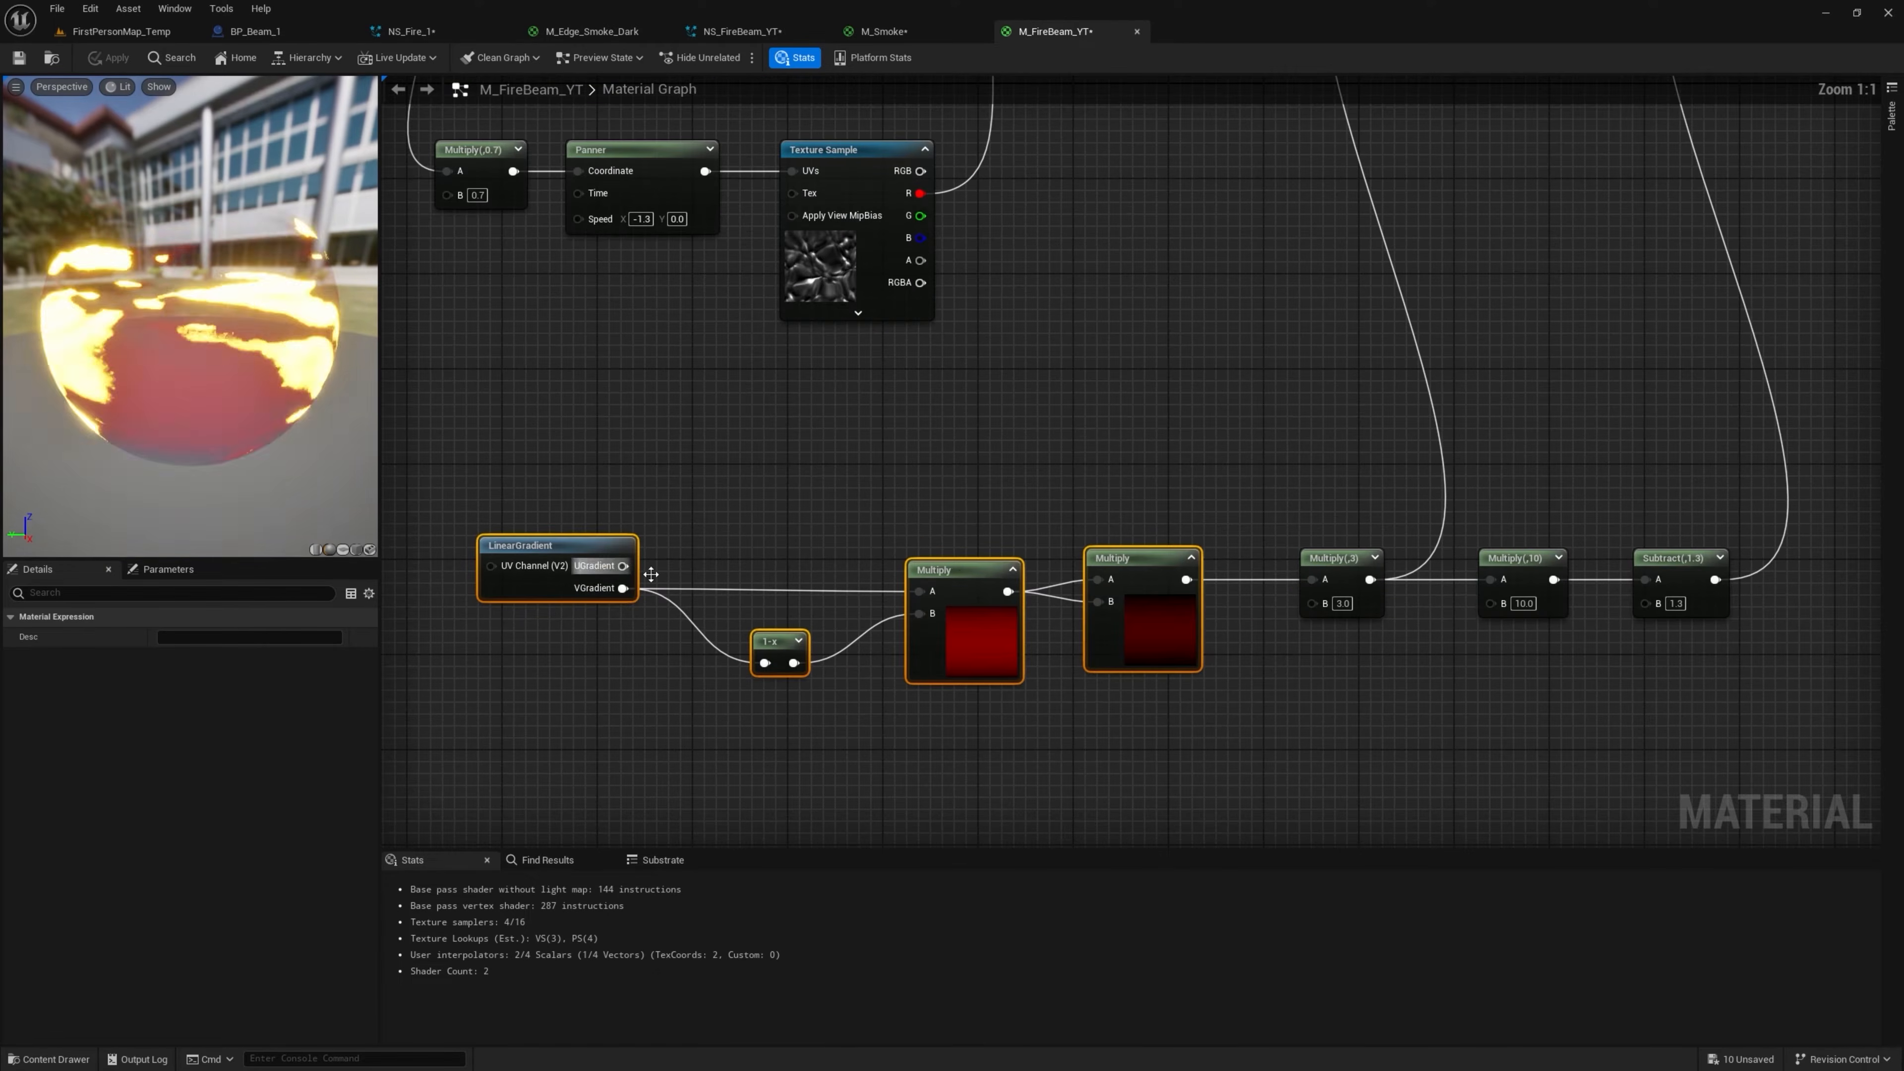
pyautogui.rightClick(954, 576)
pyautogui.moveTo(450, 502); pyautogui.dragTo(1331, 679)
pyautogui.scroll(-2, 1259, 586)
pyautogui.click(884, 31)
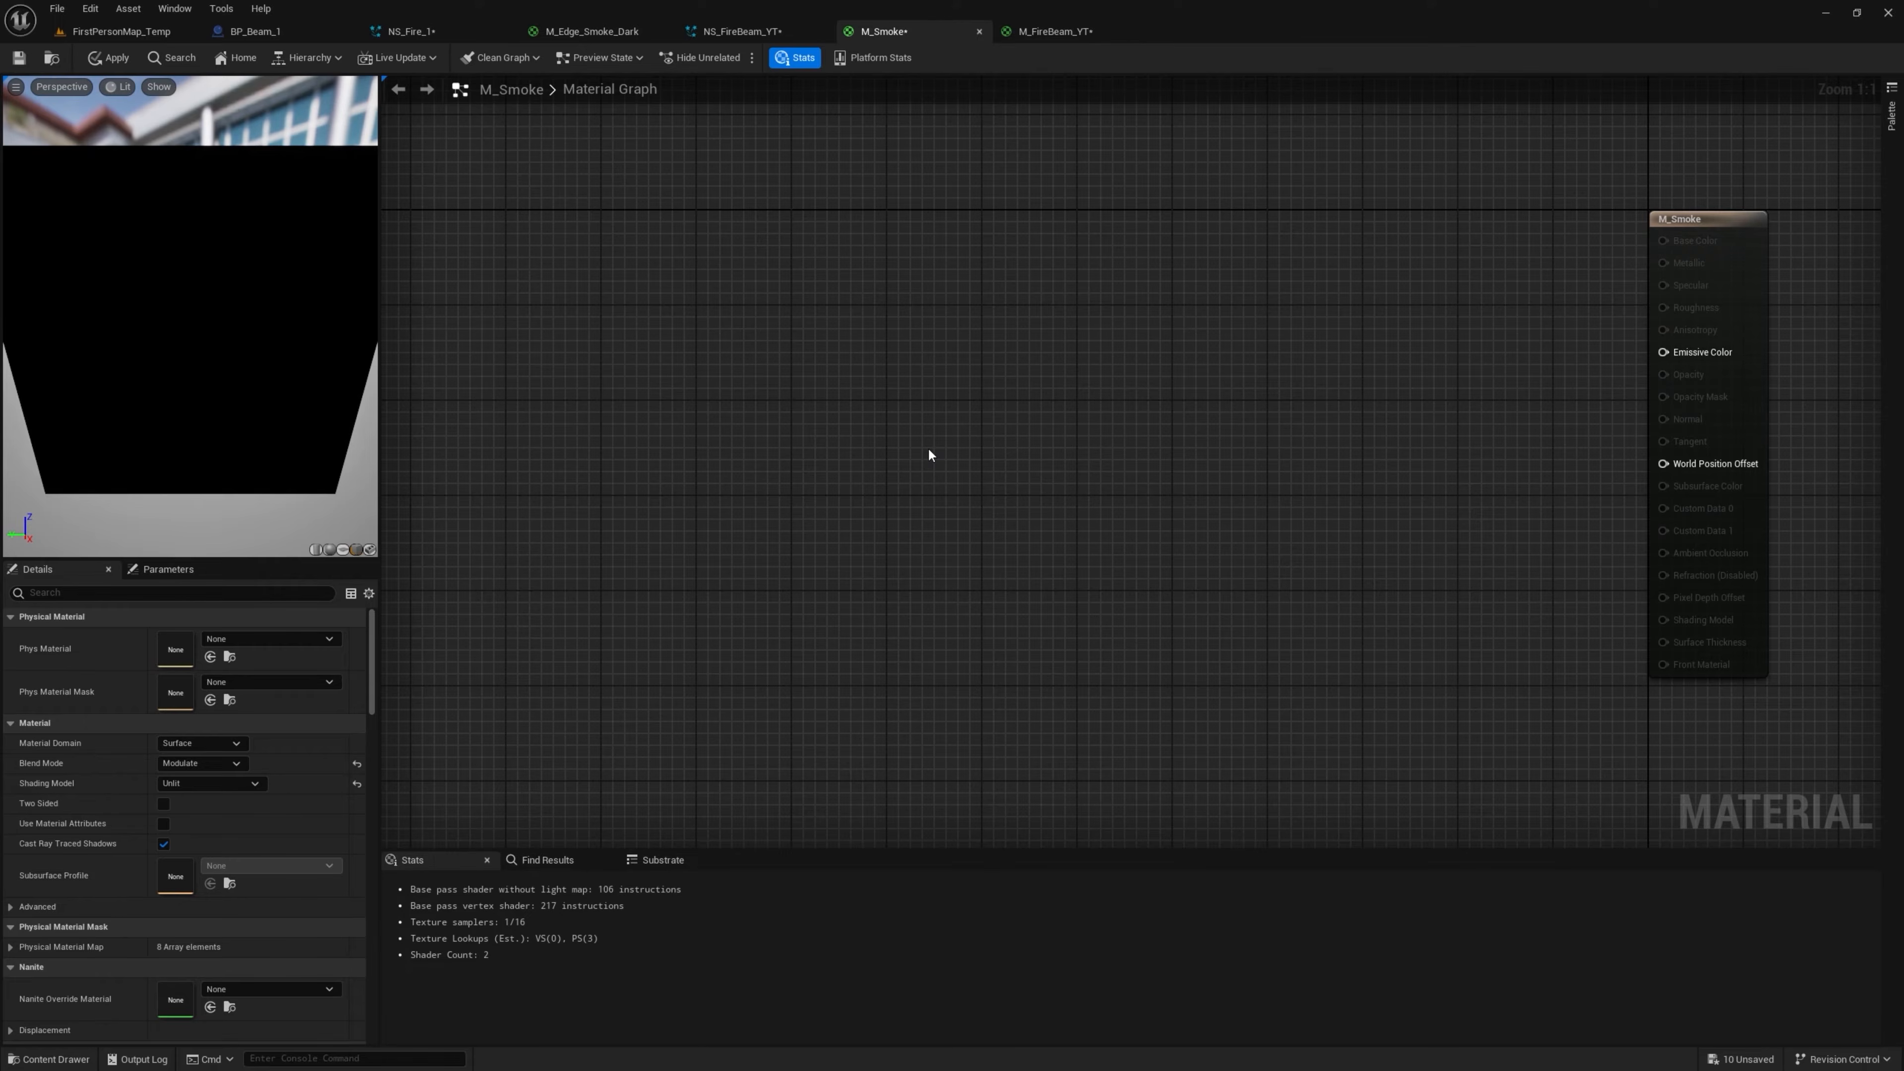
pyautogui.hotkey('ctrl', 'v')
pyautogui.scroll(-3, 1005, 420)
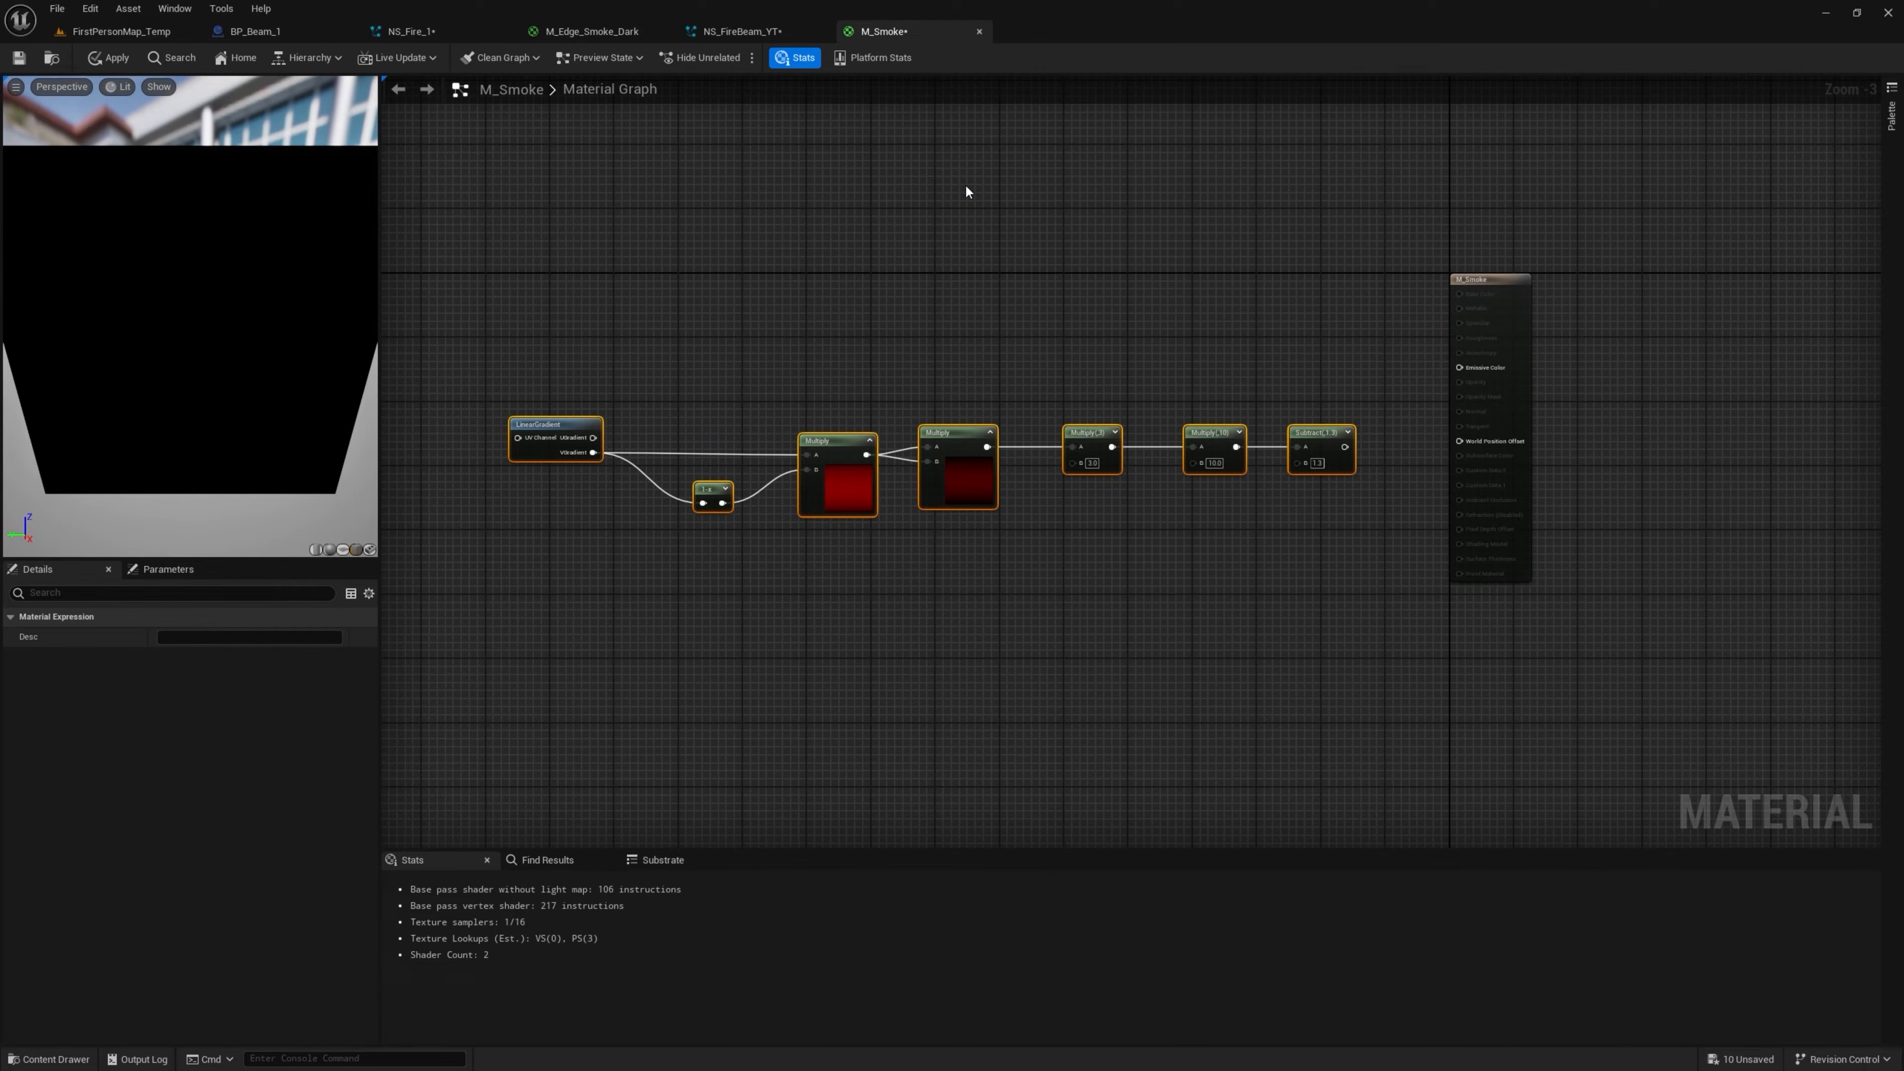
# Add the StarterContent texture T_Perlin_Noise_M to the M_Smoke graph as a Texture Sample above the gradient nodes
pyautogui.click(149, 36)
pyautogui.scroll(-3, 896, 933)
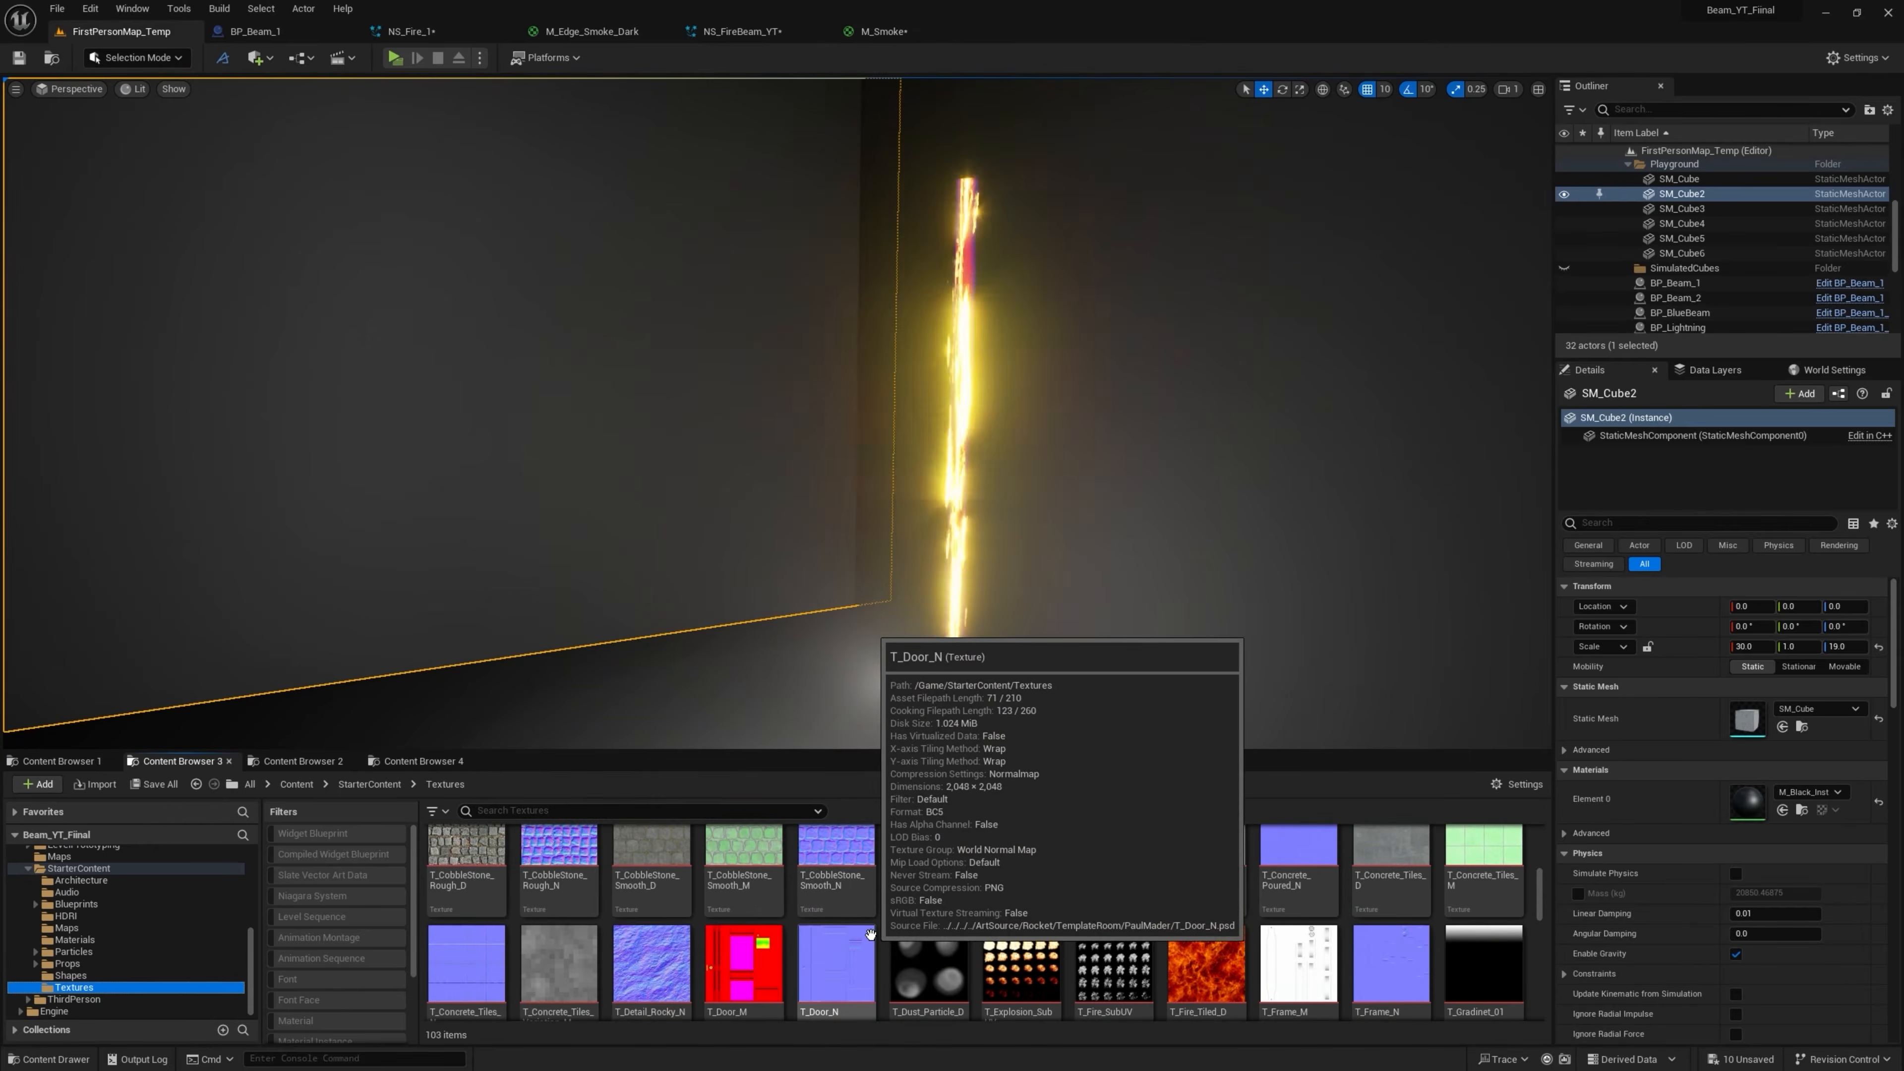
pyautogui.moveTo(896, 934); pyautogui.dragTo(807, 224)
pyautogui.scroll(1, 1055, 266)
pyautogui.moveTo(954, 255); pyautogui.dragTo(712, 231, button='right')
pyautogui.scroll(2, 711, 231)
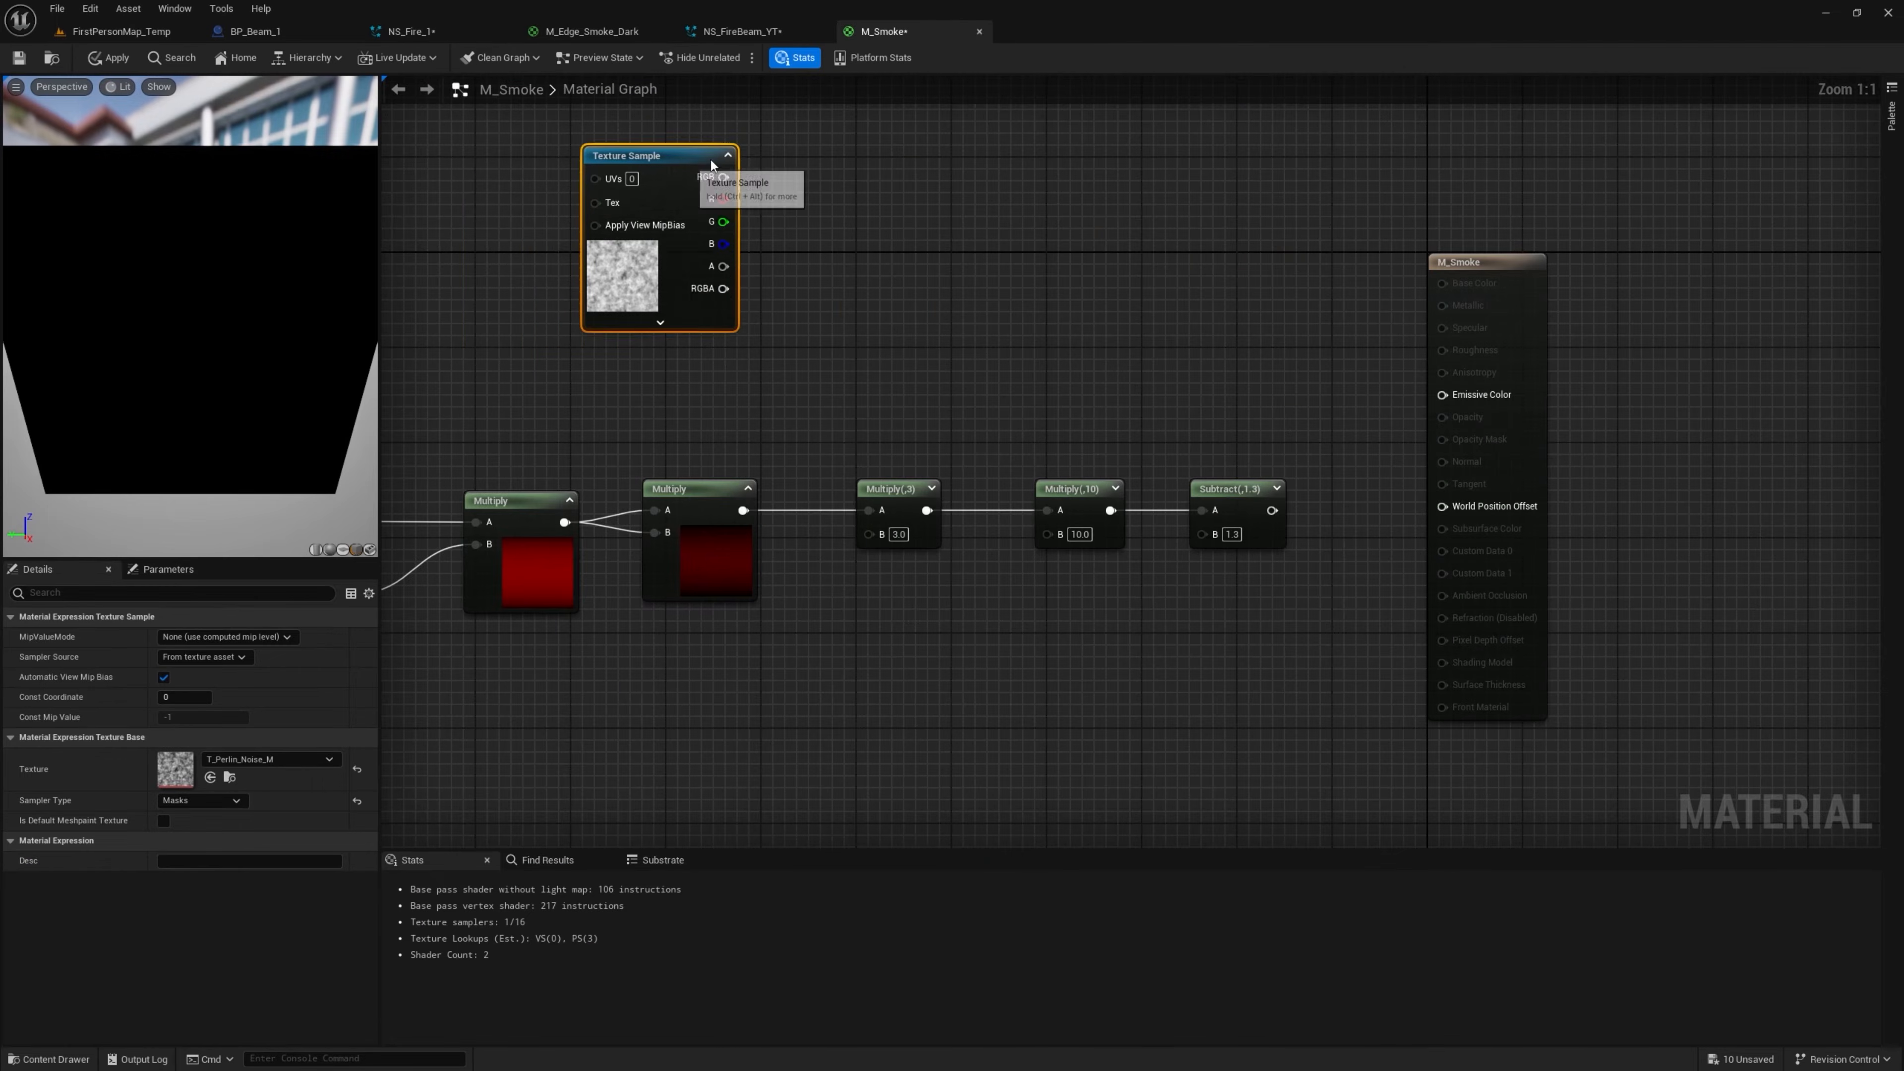
# Feed the noise texture's UVs from a Panner node with speed X -1.0 and Y 0.0
pyautogui.moveTo(584, 189); pyautogui.dragTo(759, 97)
pyautogui.moveTo(489, 166); pyautogui.dragTo(933, 312, button='right')
pyautogui.scroll(-1, 933, 312)
pyautogui.click(829, 246)
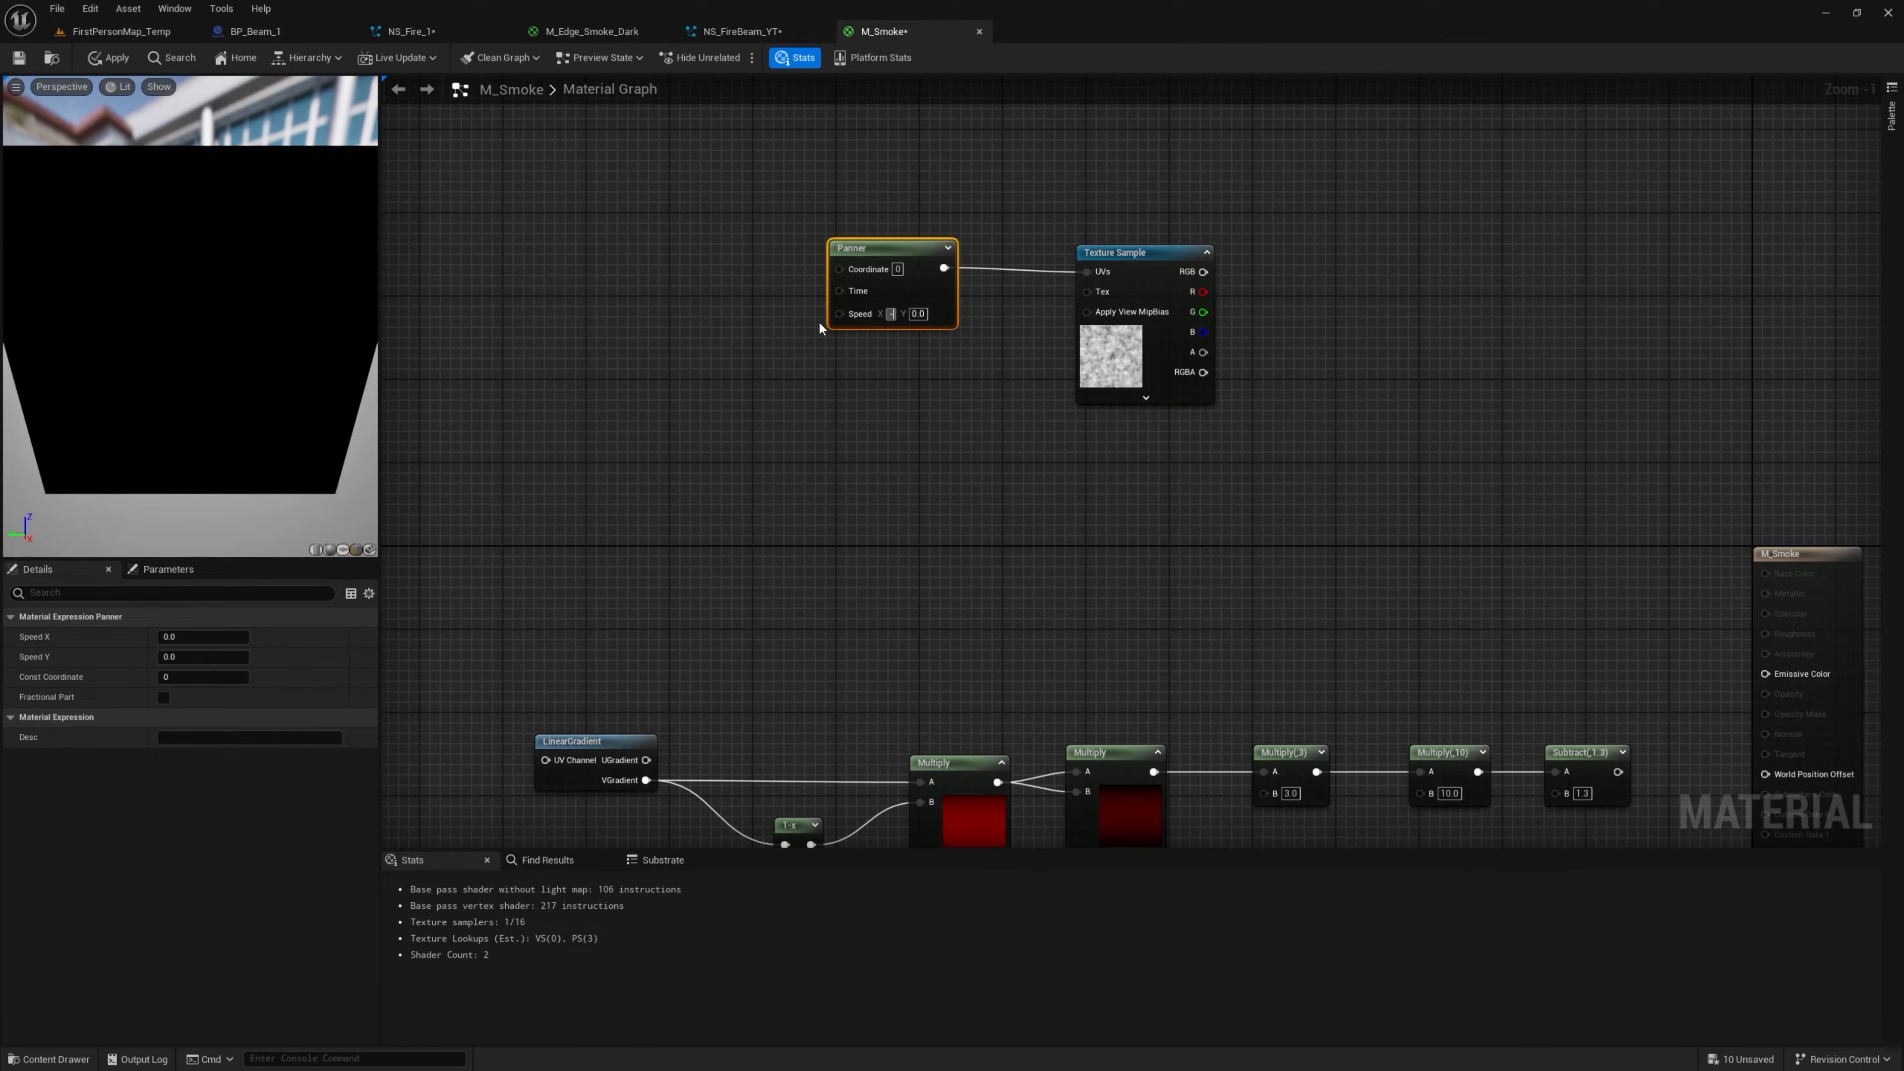
# Build a second panning chain of TexCoord, Multiply by 0.1 and Panner with speed X -0.2
pyautogui.click(648, 408)
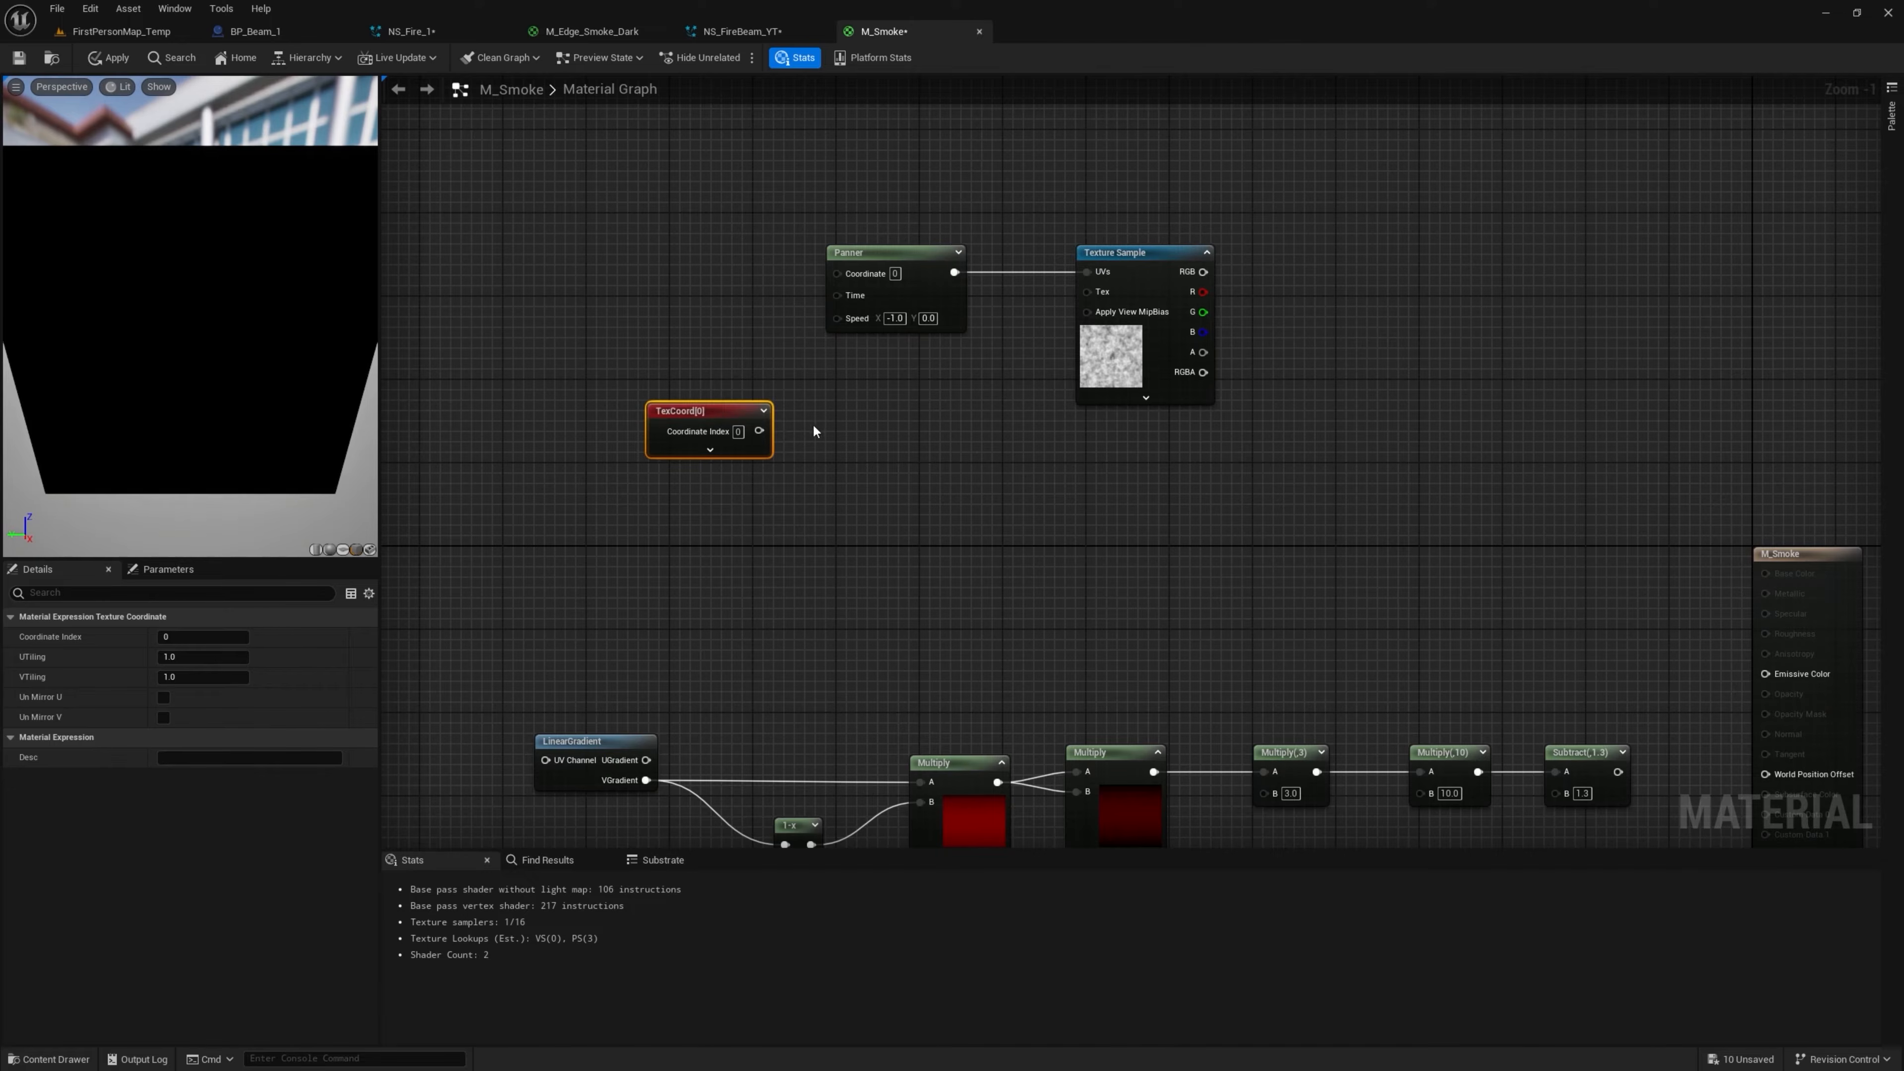
pyautogui.click(819, 412)
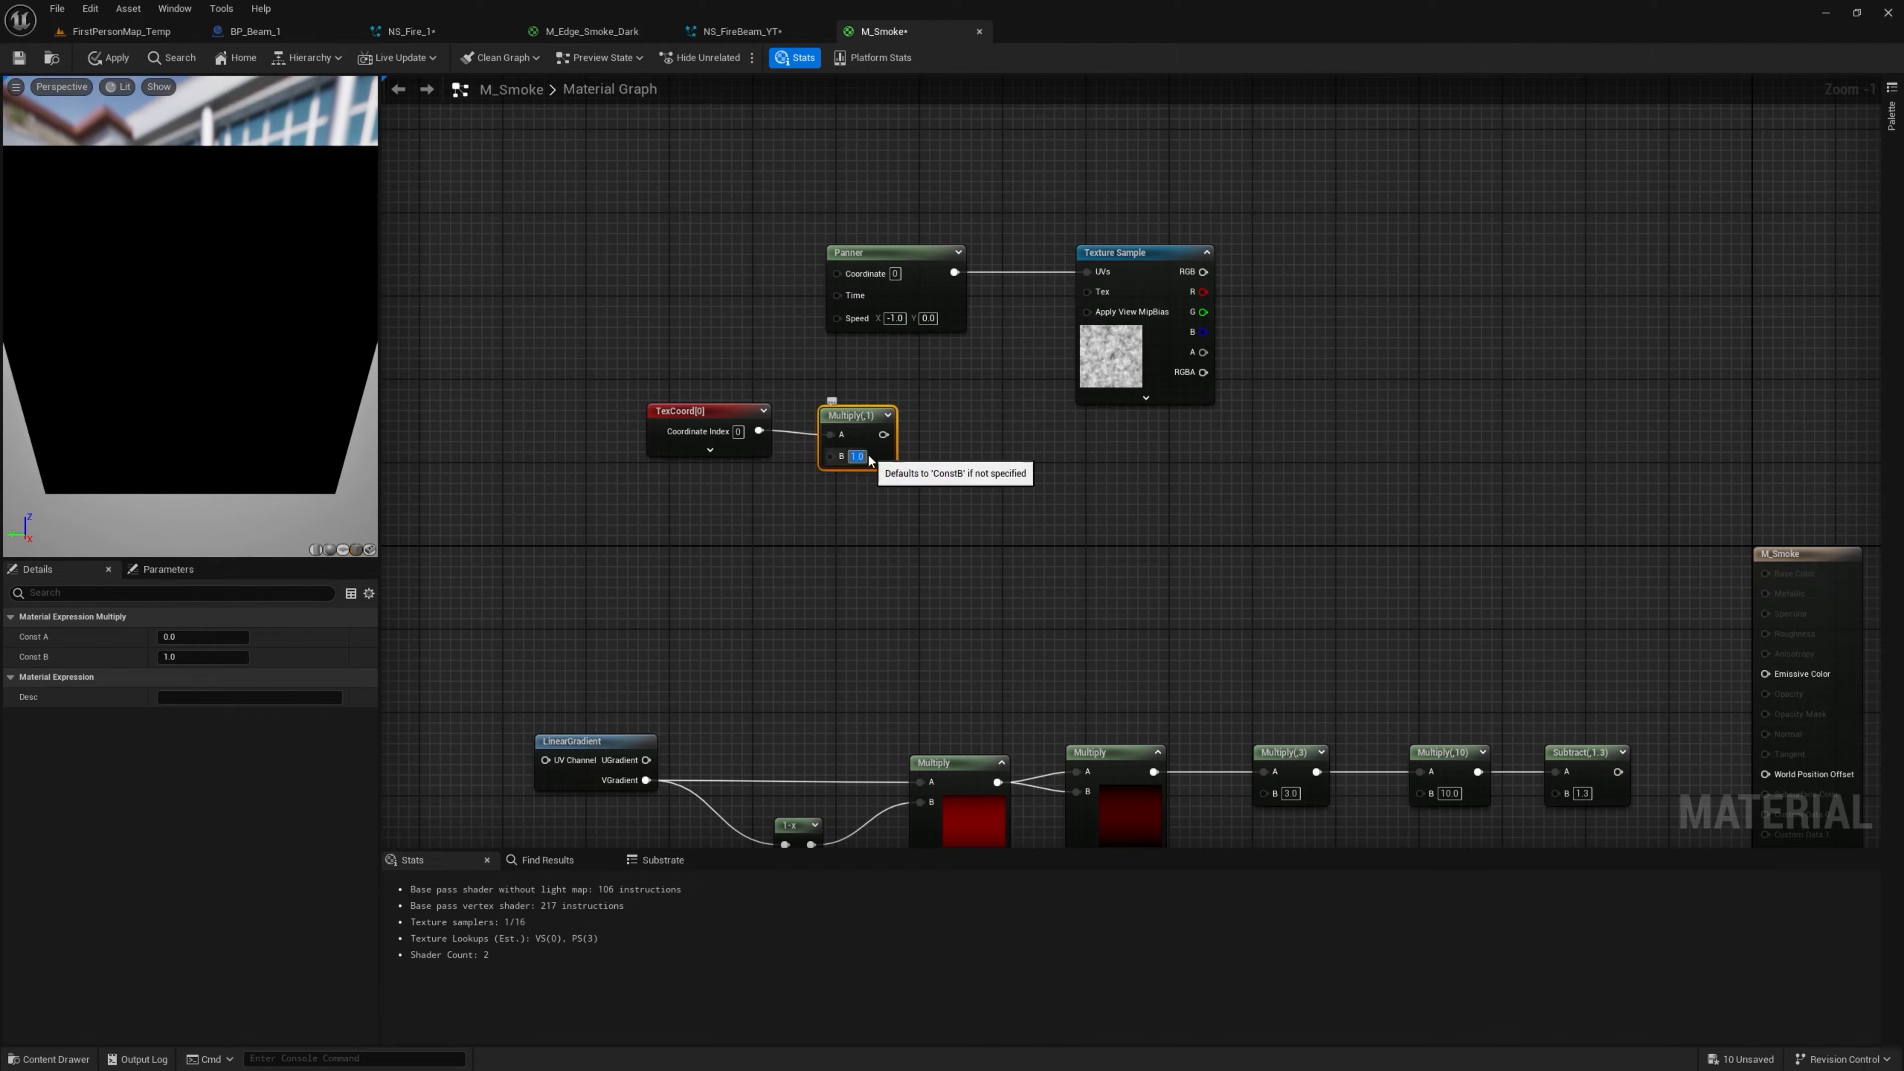
pyautogui.click(936, 406)
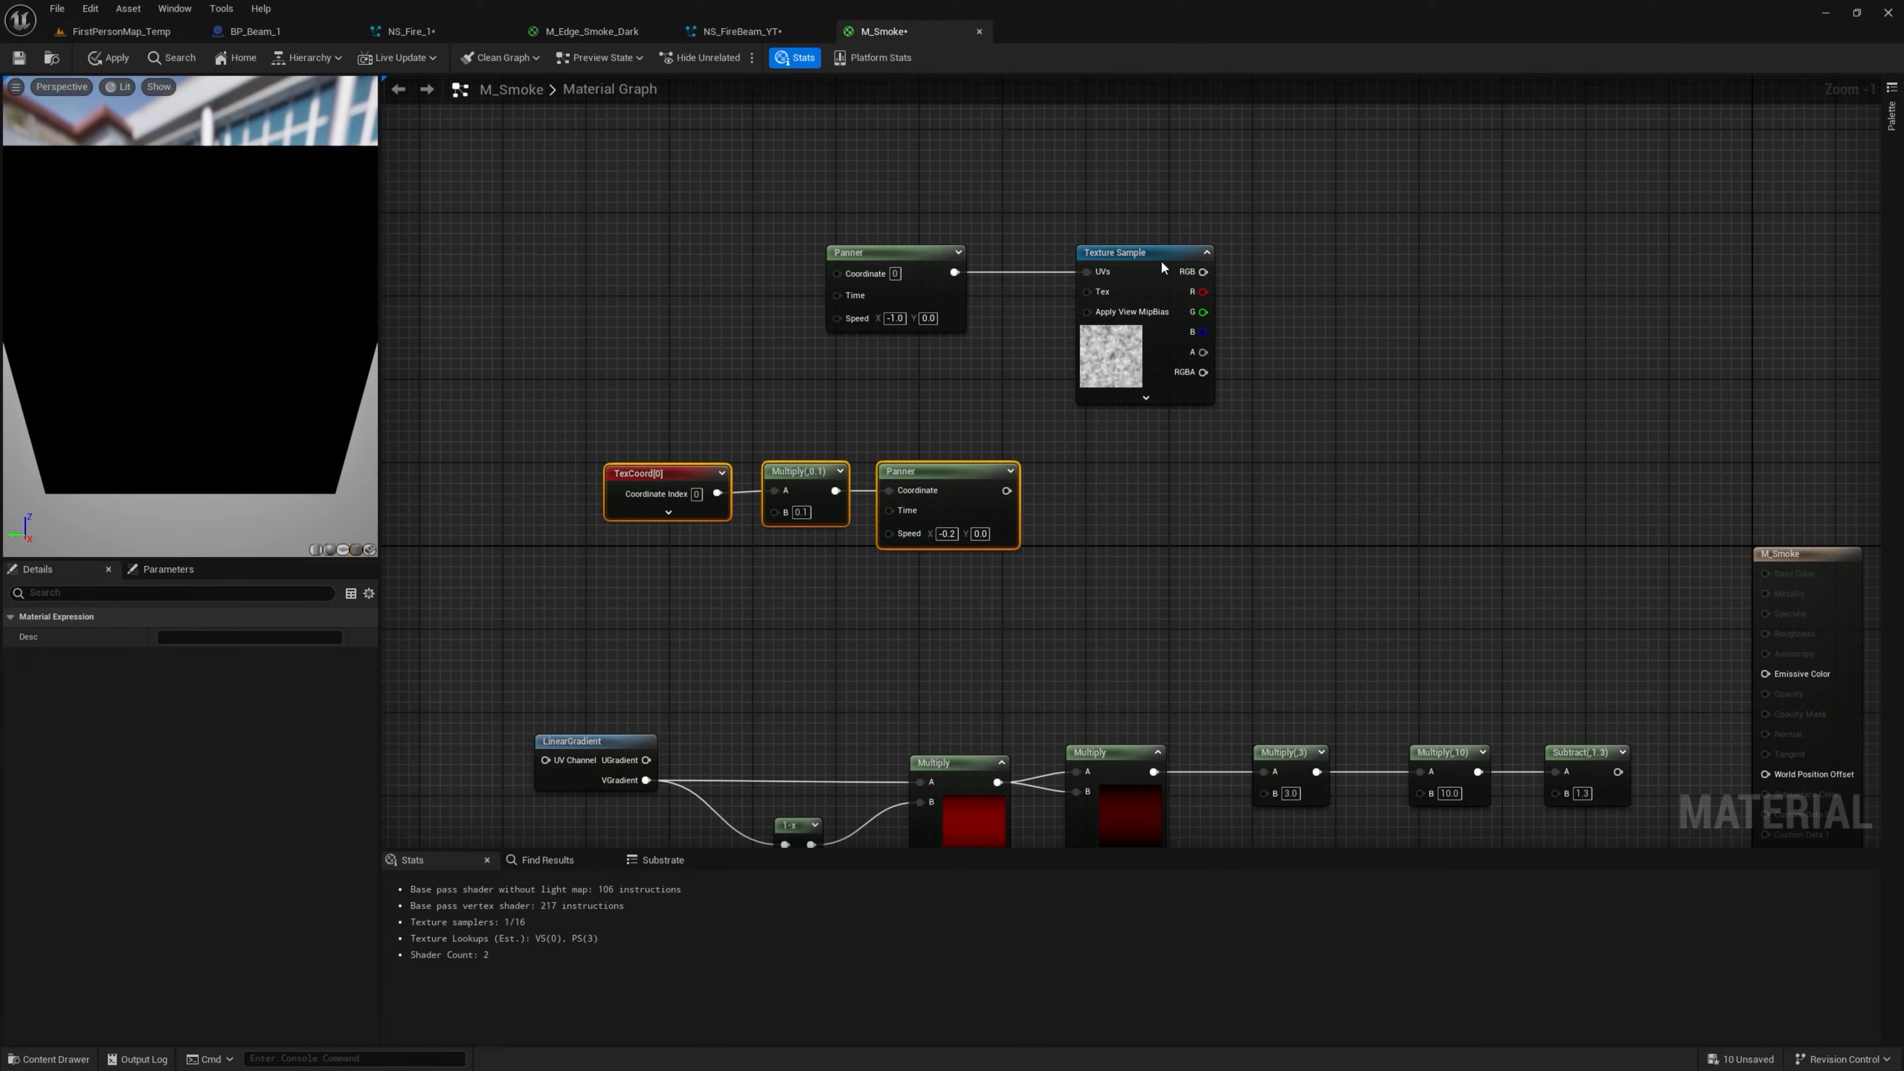
# Duplicate the T_Perlin_Noise_M texture sample and connect the second Panner to the copy's UVs
pyautogui.rightClick(1164, 267)
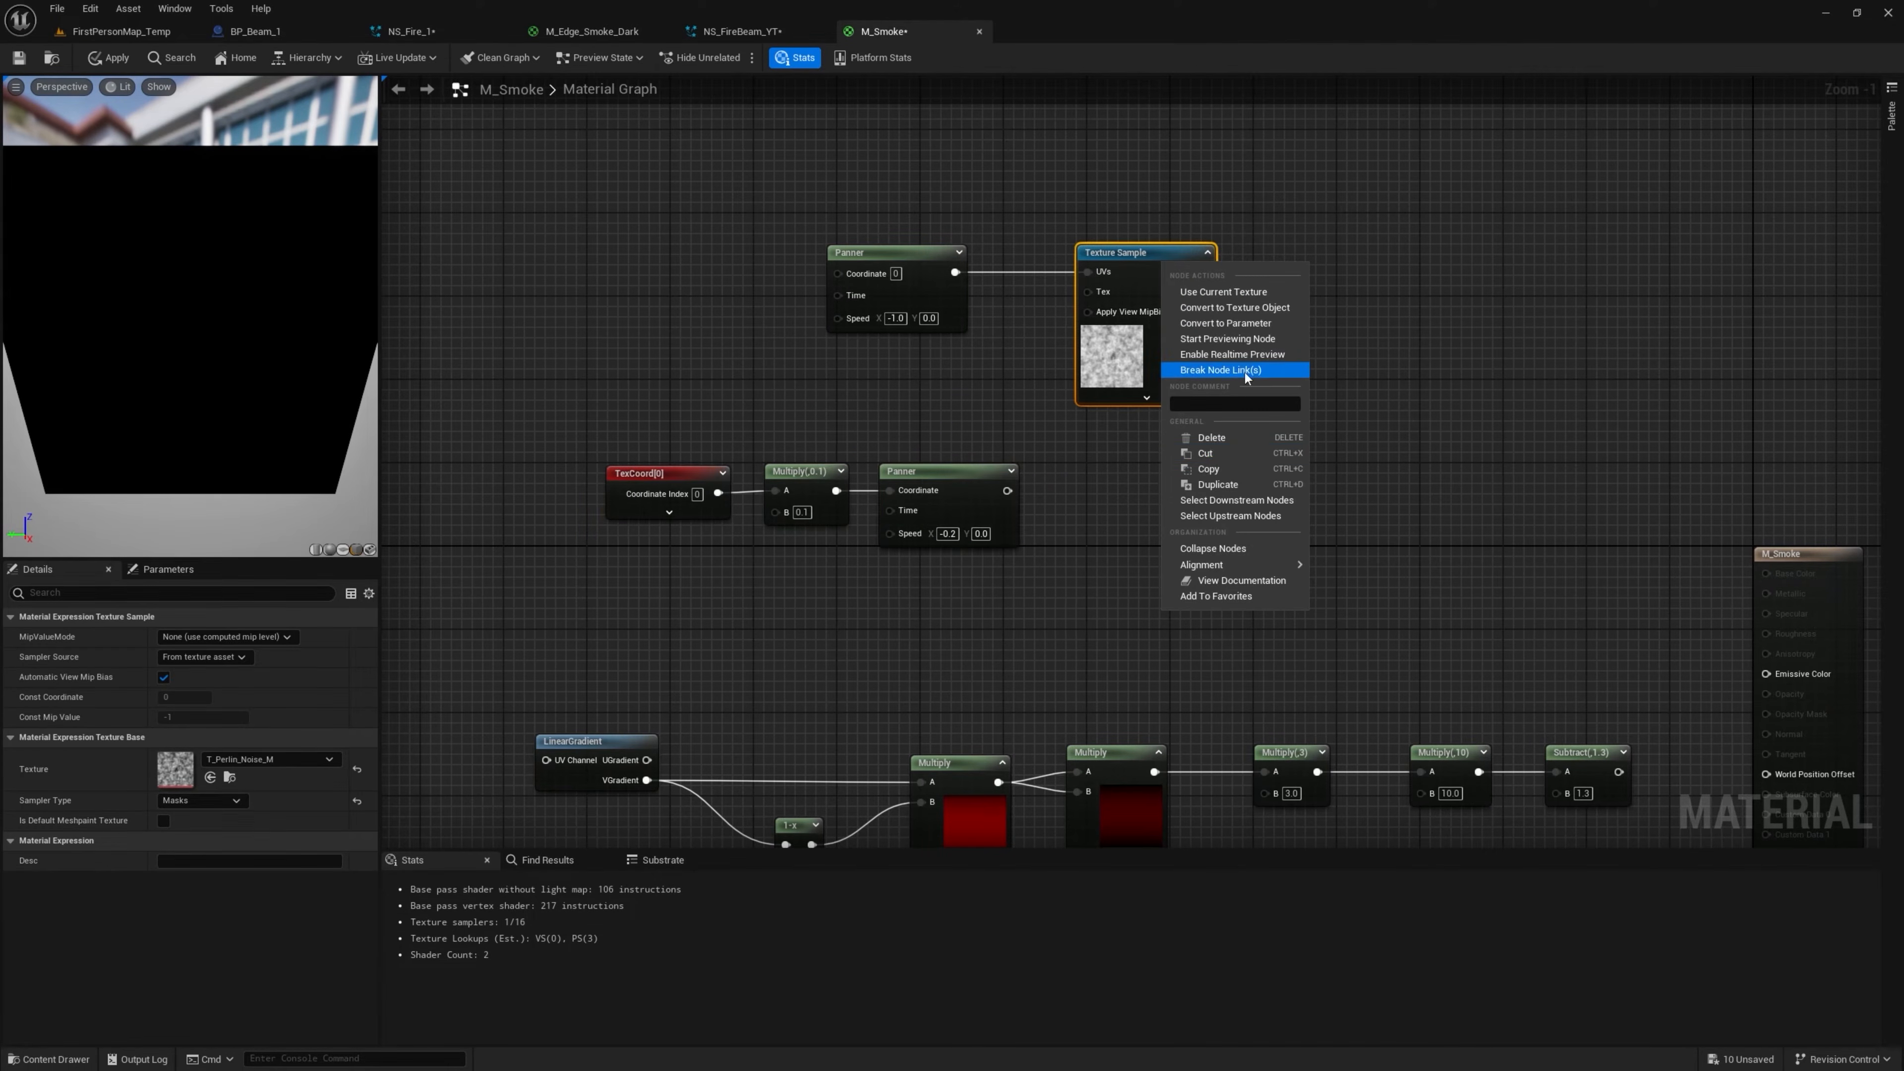
pyautogui.click(1208, 469)
pyautogui.hotkey('ctrl', 'v')
pyautogui.moveTo(1008, 491); pyautogui.dragTo(1118, 485)
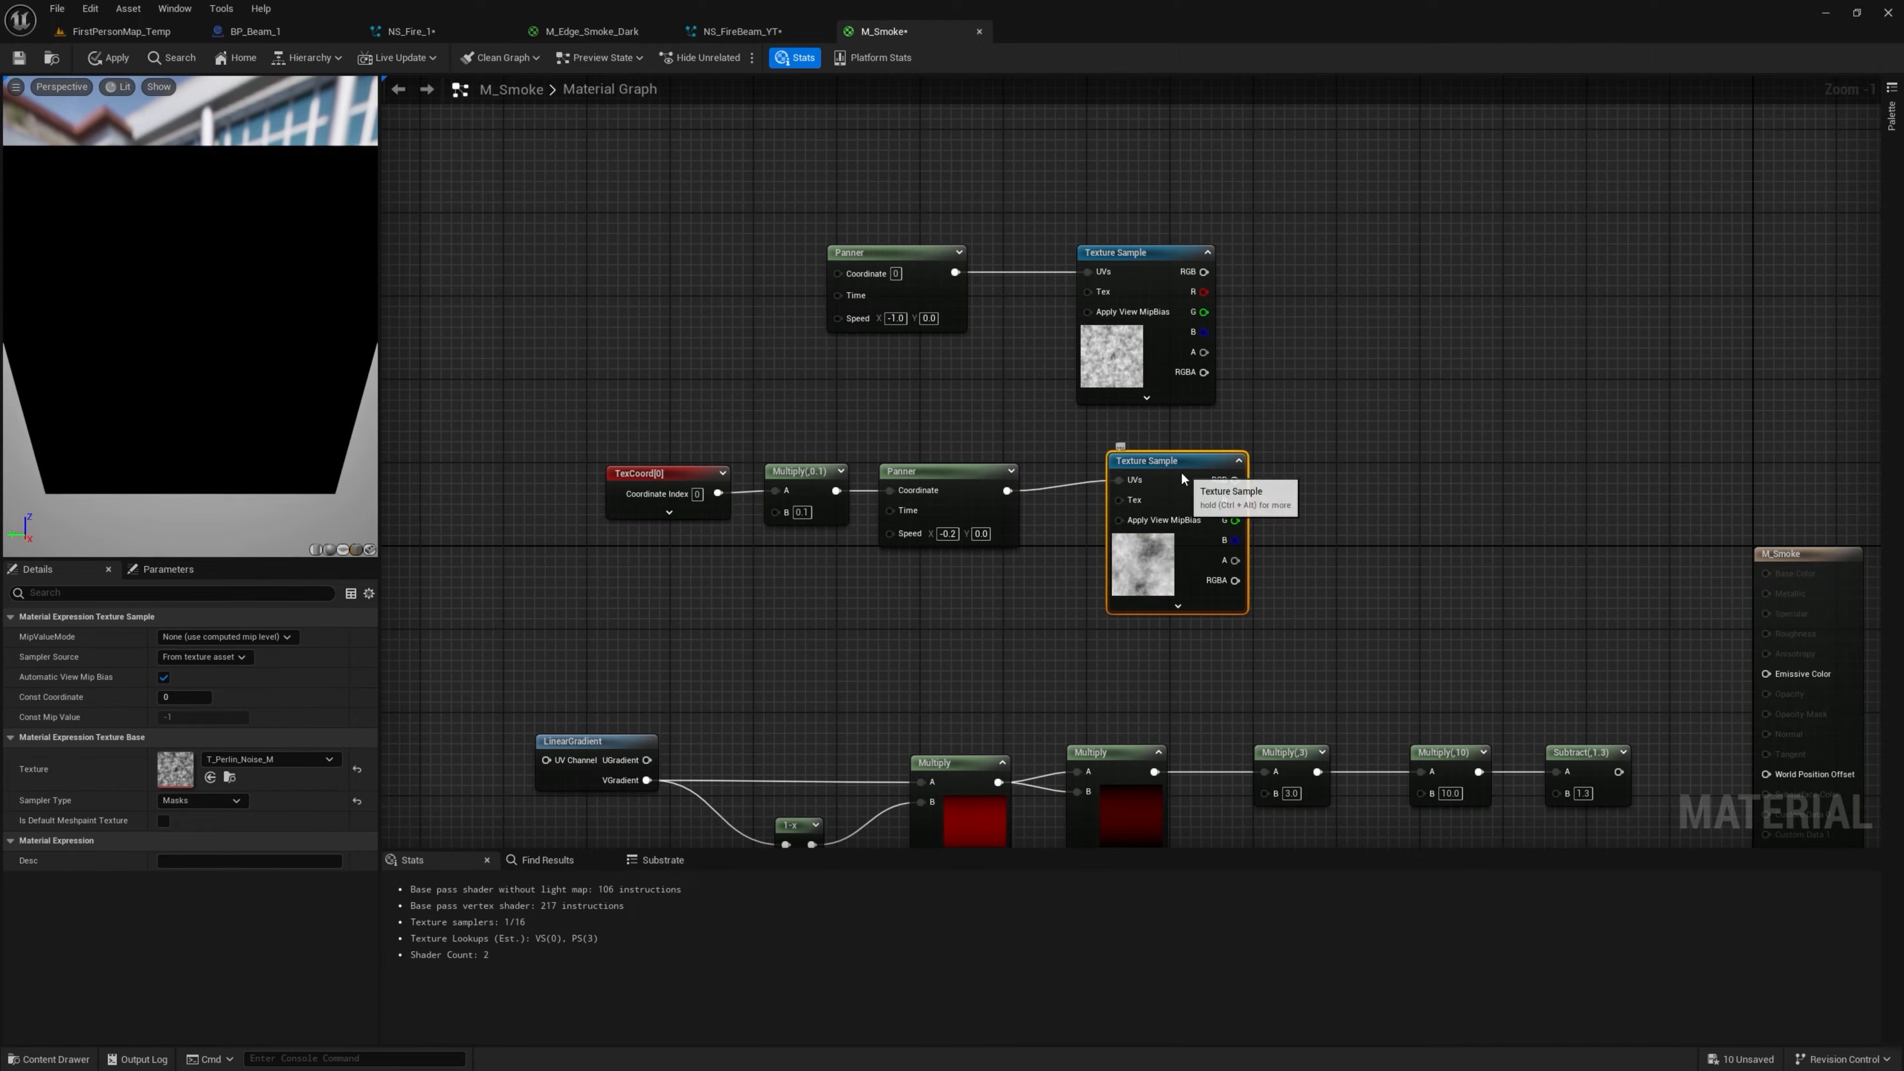
# Combine the red channels of both noise samples with an Add node and preview it
pyautogui.click(1276, 325)
pyautogui.moveTo(1204, 292); pyautogui.dragTo(1284, 375)
pyautogui.moveTo(1328, 341); pyautogui.dragTo(1203, 315, button='right')
pyautogui.rightClick(1208, 301)
pyautogui.click(1245, 328)
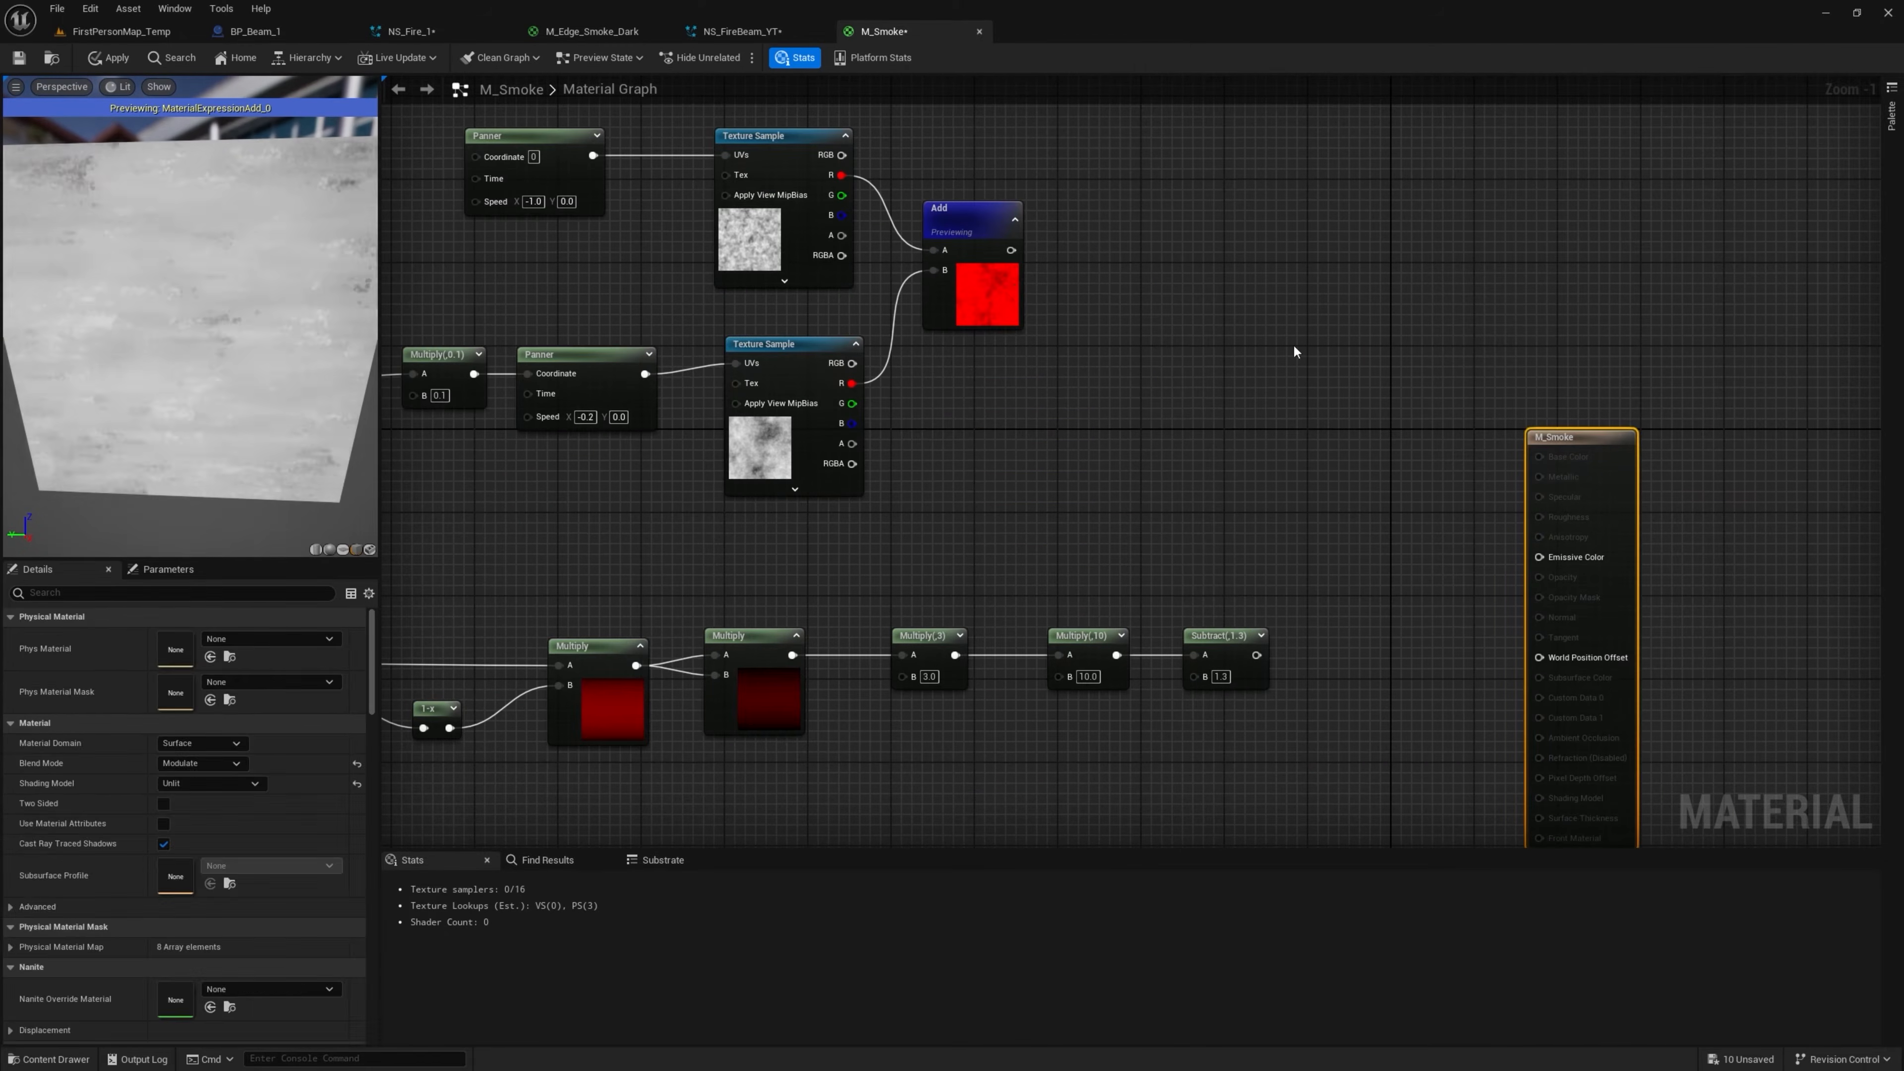
# Try to multiply the added noise by the Subtract(1.3) output of the gradient mask
pyautogui.press('m')
pyautogui.click(1284, 332)
pyautogui.moveTo(1008, 253); pyautogui.dragTo(1292, 356)
pyautogui.moveTo(1257, 655); pyautogui.dragTo(1286, 592)
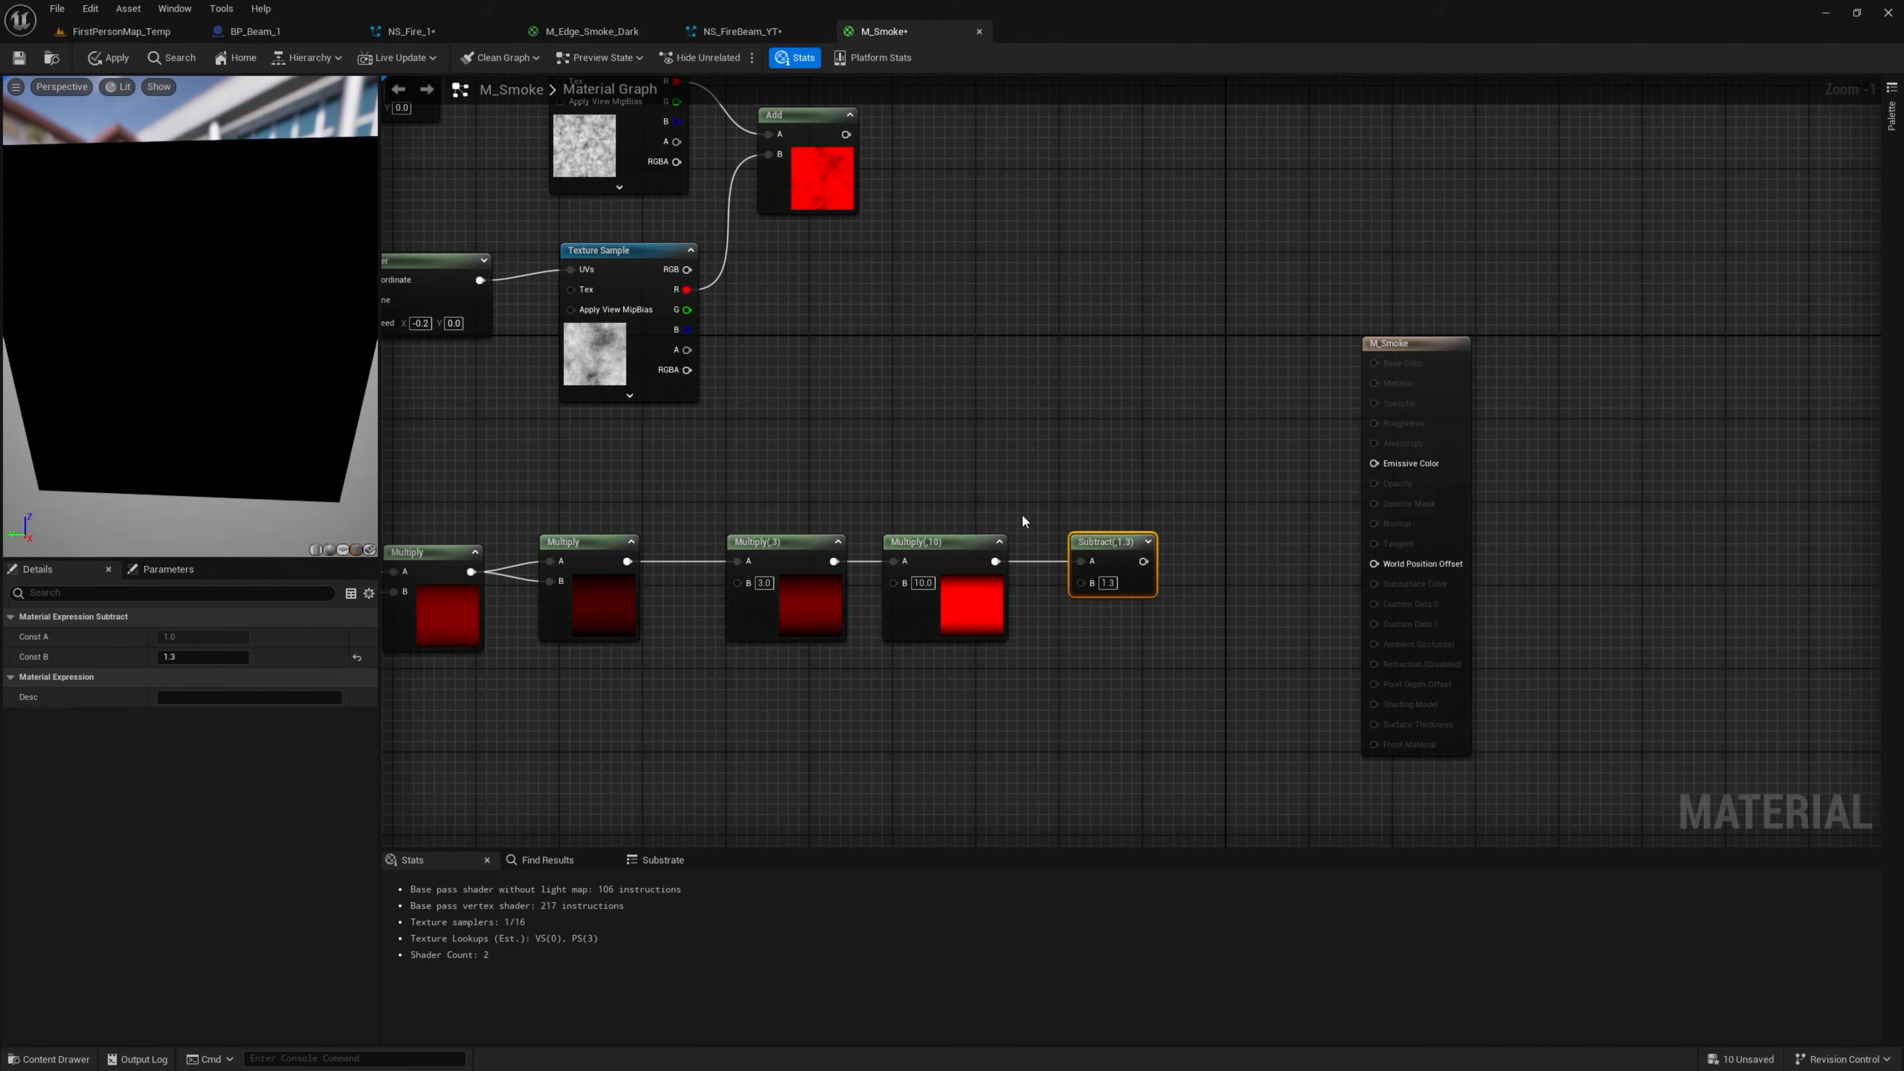
# Subtract the added noise from the Multiply(10) gradient with a new Subtract node and connect the result to Emissive Color
pyautogui.moveTo(944, 542); pyautogui.dragTo(985, 359)
pyautogui.moveTo(1024, 204); pyautogui.dragTo(1009, 280, button='right')
pyautogui.moveTo(1025, 477); pyautogui.dragTo(995, 415)
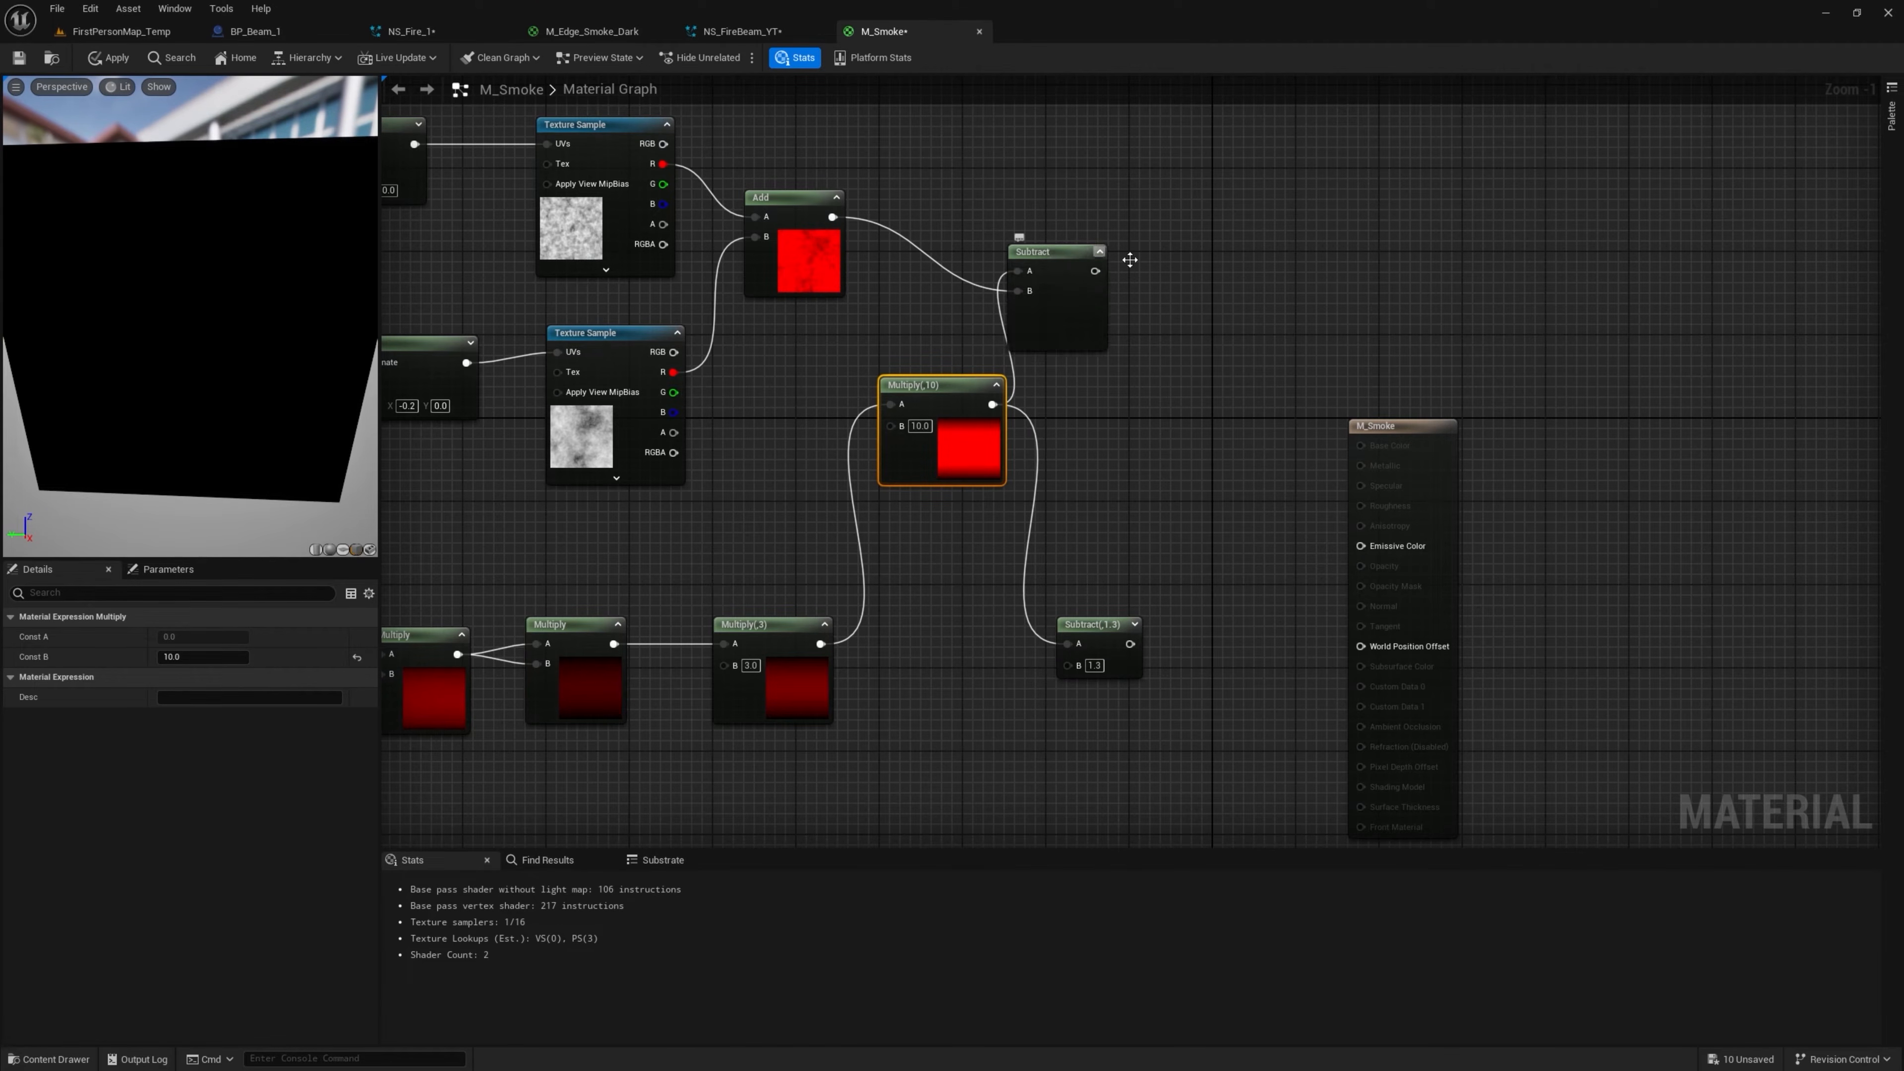
pyautogui.moveTo(1123, 281); pyautogui.dragTo(1361, 546)
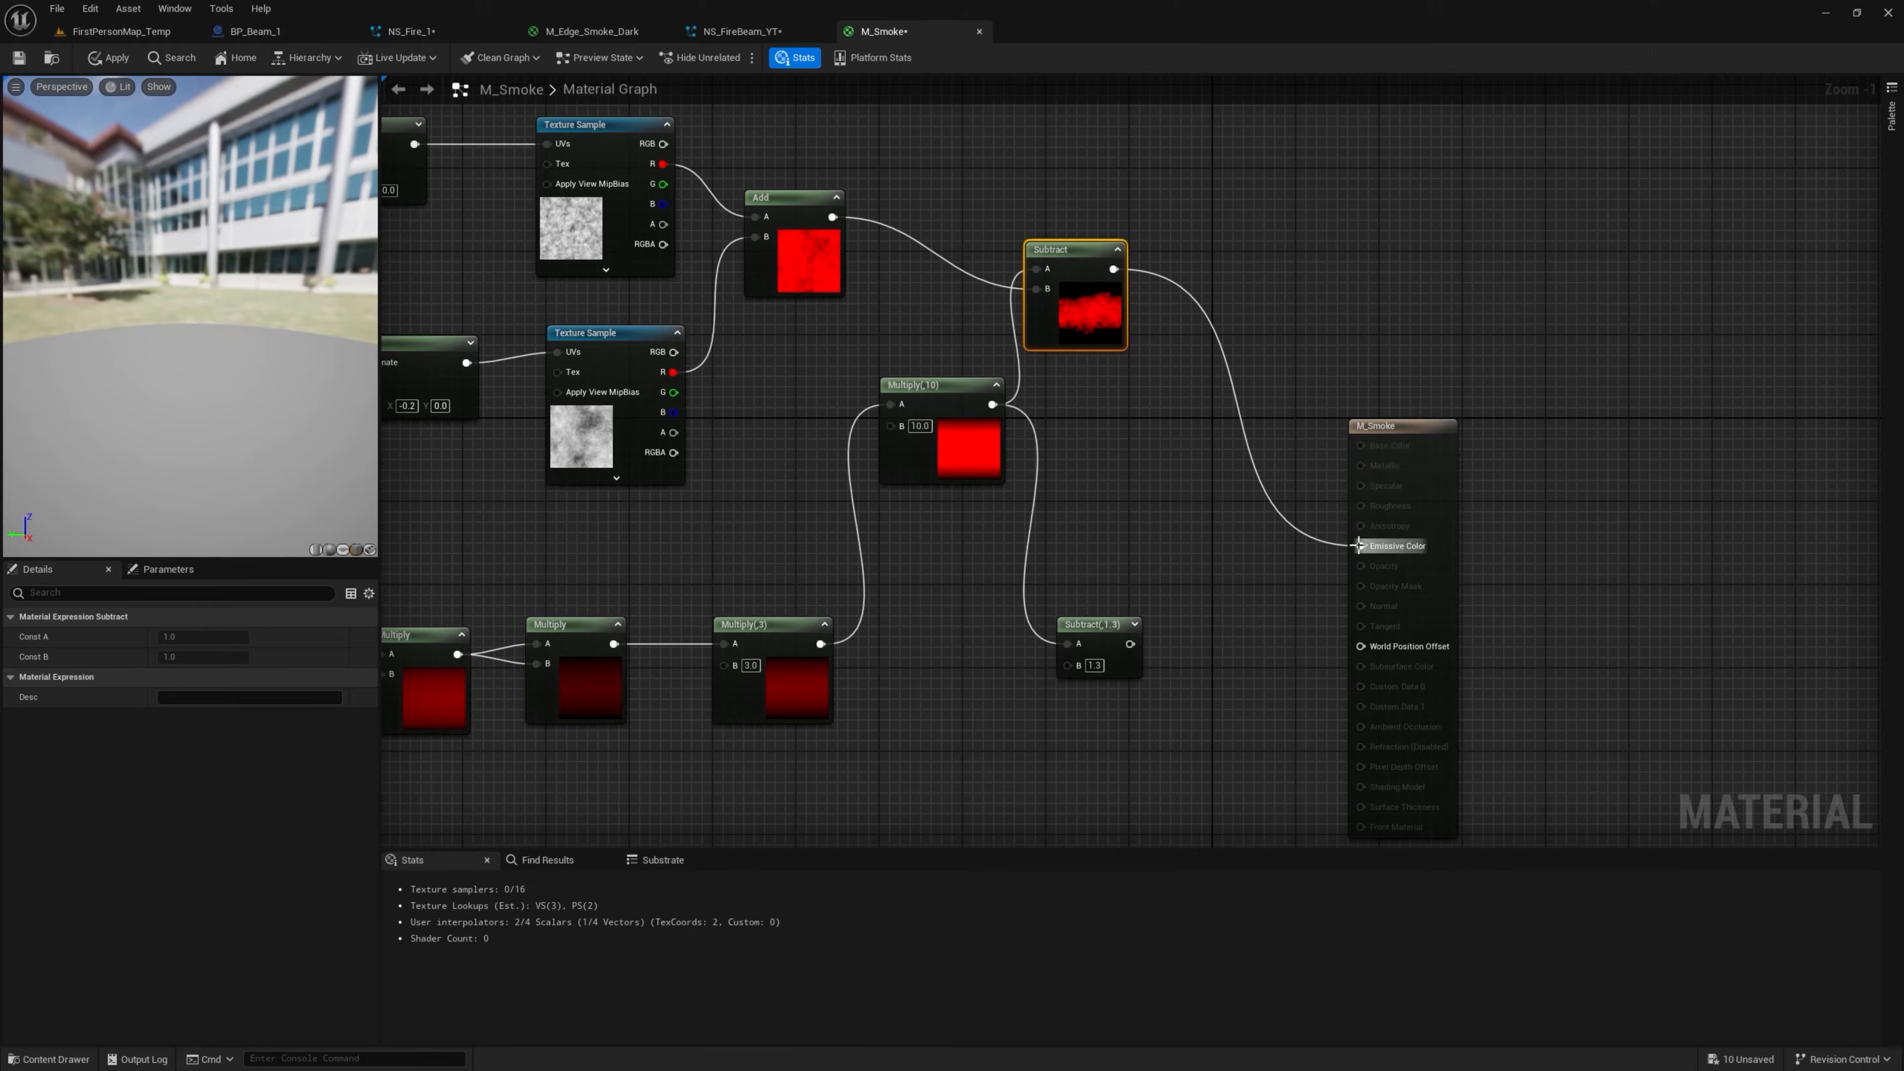
# Remove the unused Subtract(1.3) node, insert a 1-x node before Emissive Color, and inspect the material preview
pyautogui.click(978, 532)
pyautogui.moveTo(947, 399); pyautogui.dragTo(936, 461)
pyautogui.moveTo(1047, 462); pyautogui.dragTo(950, 493, button='right')
pyautogui.moveTo(1016, 301); pyautogui.dragTo(1100, 351)
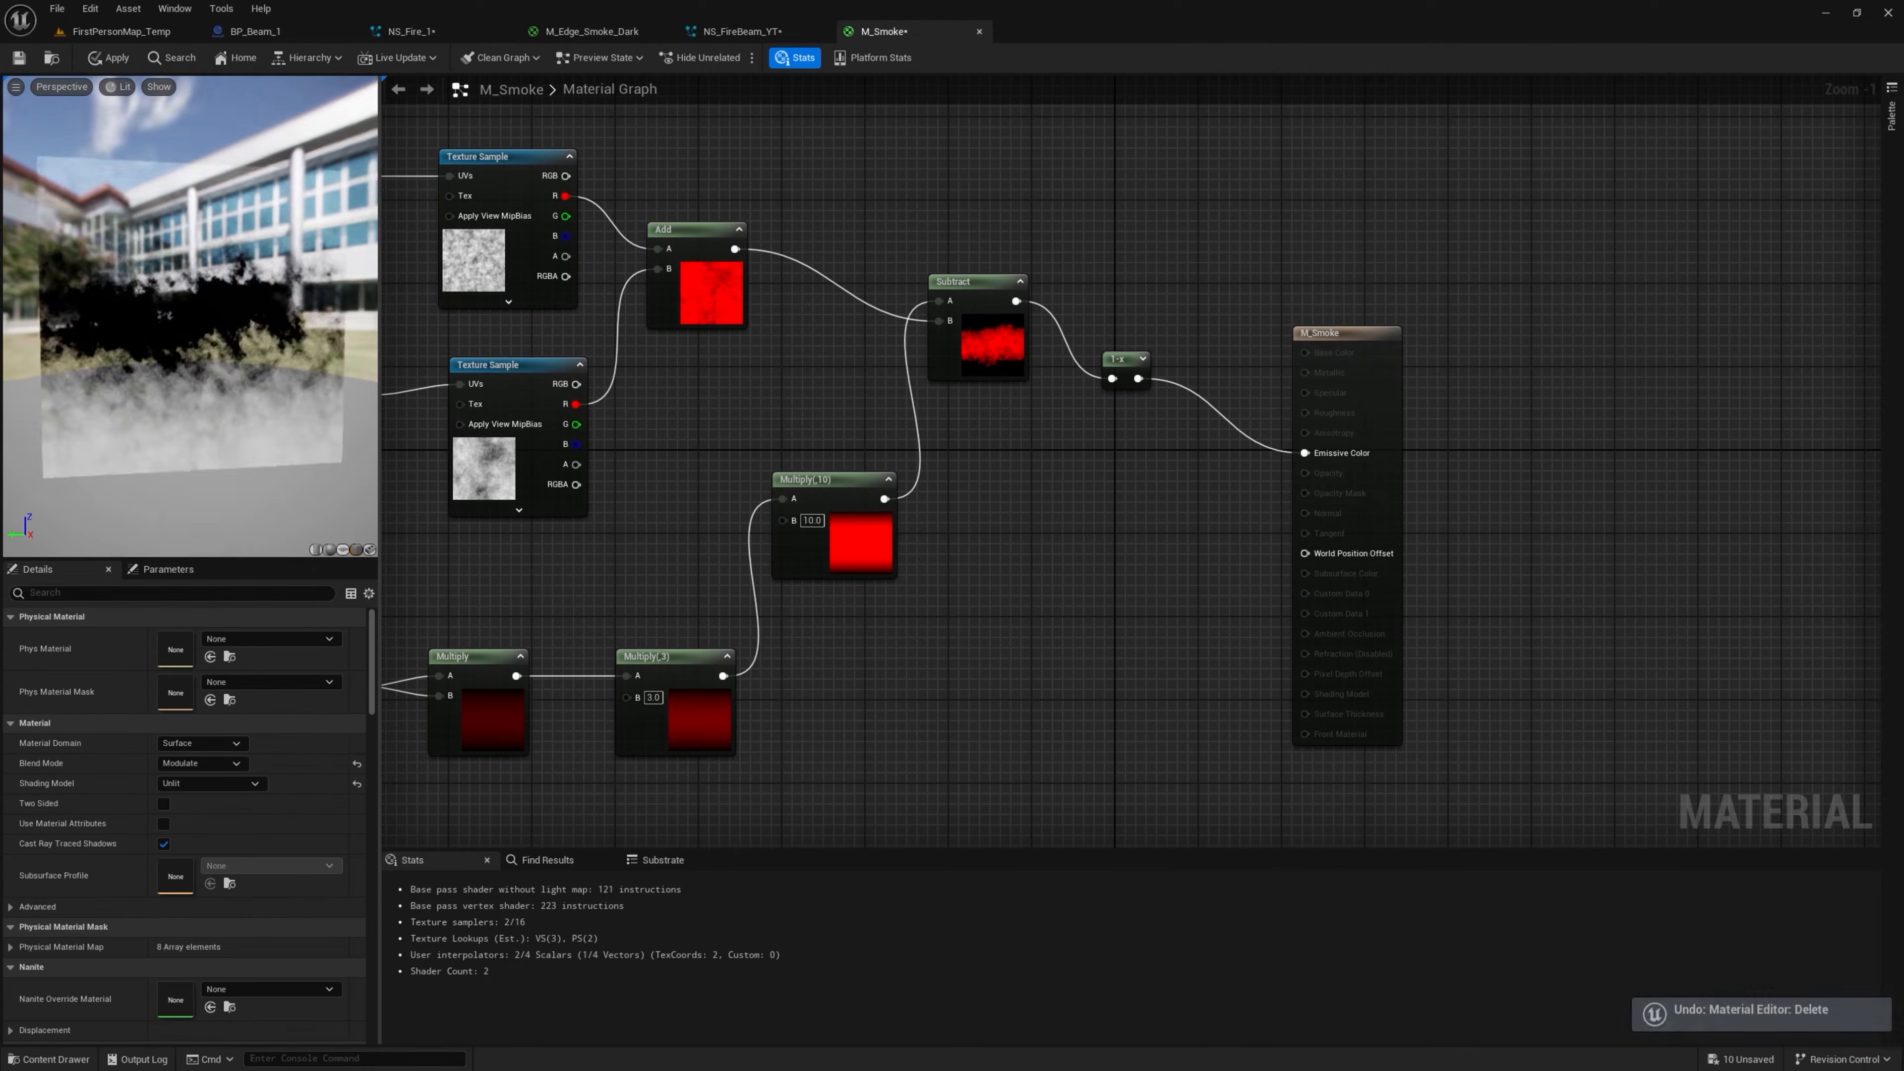
pyautogui.moveTo(283, 408); pyautogui.dragTo(284, 408)
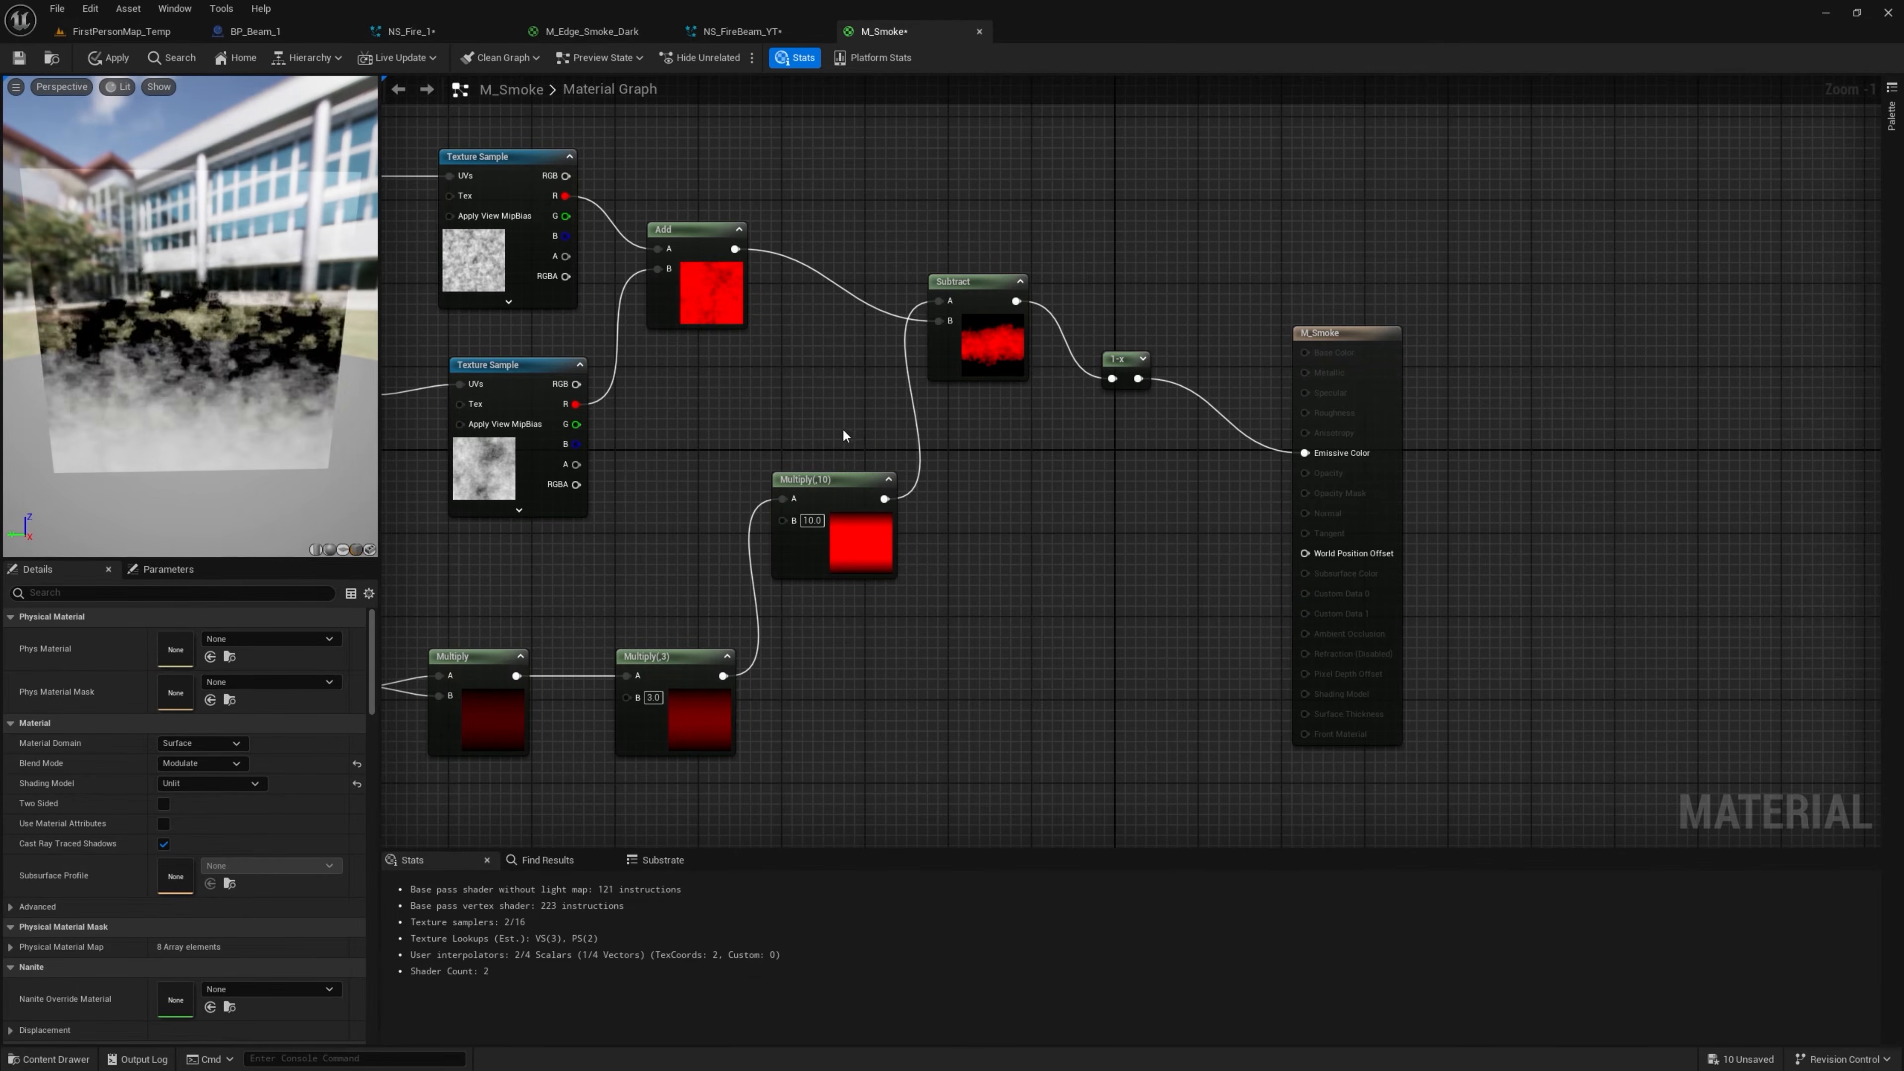
# Insert a Saturate node between the Subtract and 1-x nodes and check the smoke in the preview
pyautogui.moveTo(965, 413); pyautogui.dragTo(893, 477, button='right')
pyautogui.moveTo(944, 365); pyautogui.dragTo(1082, 408)
pyautogui.write('sat')
pyautogui.press('Return')
pyautogui.moveTo(239, 344); pyautogui.dragTo(155, 329)
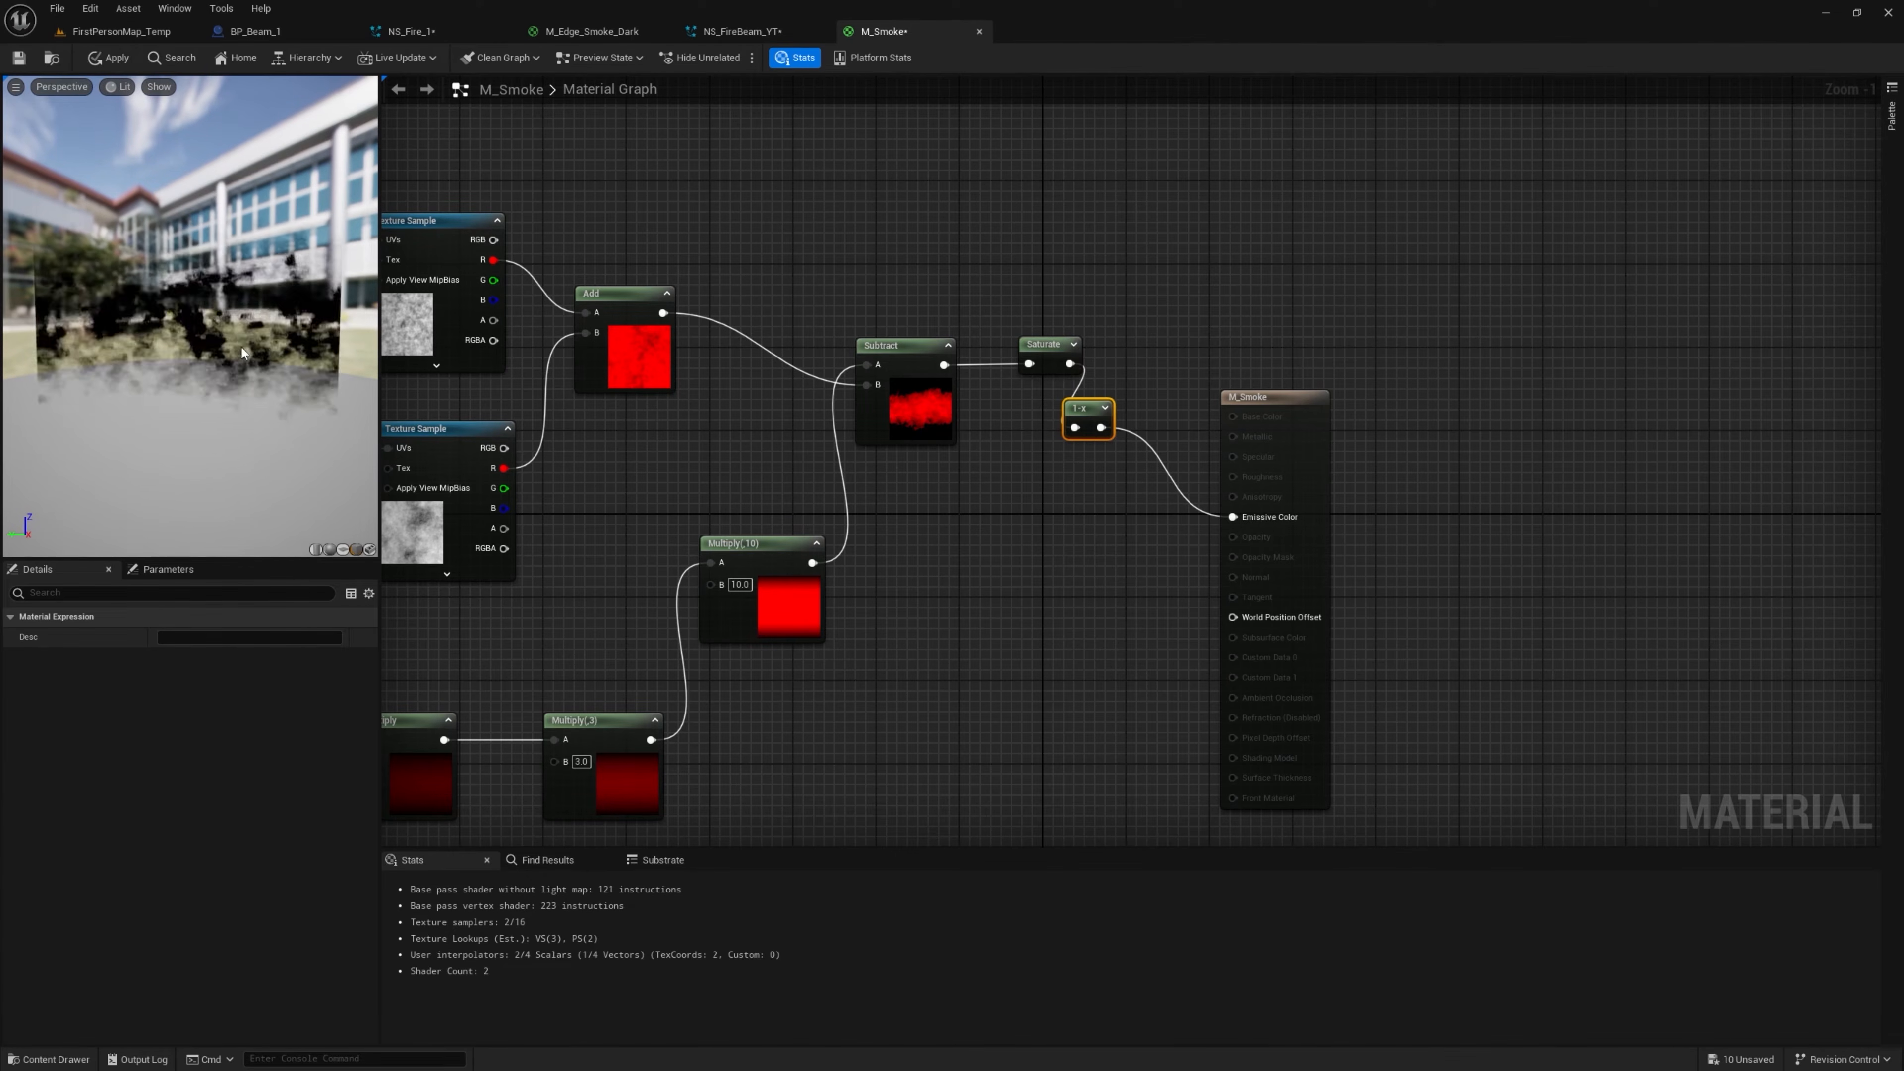
pyautogui.moveTo(1045, 344); pyautogui.dragTo(1018, 346)
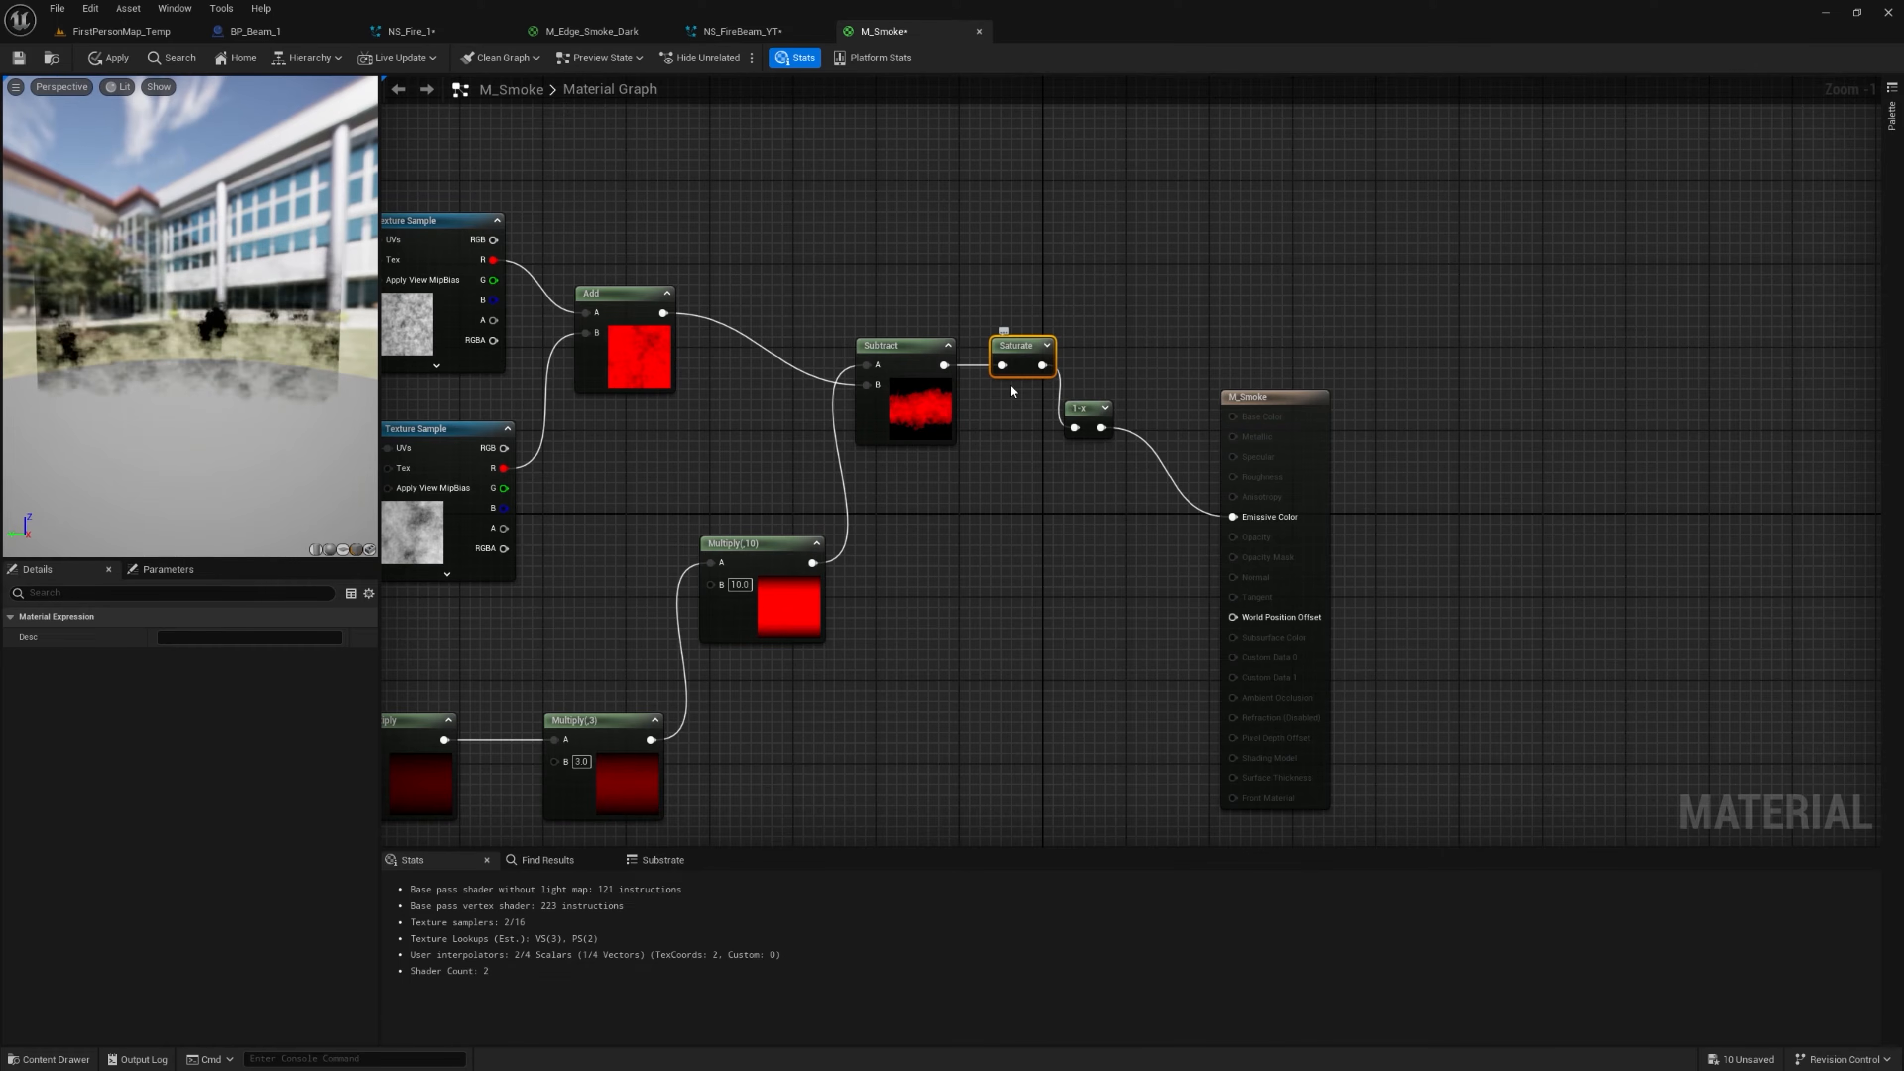
# Set the B value of the Multiply node feeding the Subtract to 30
pyautogui.moveTo(1007, 465); pyautogui.dragTo(1161, 380, button='right')
pyautogui.moveTo(1007, 466); pyautogui.dragTo(992, 507, button='right')
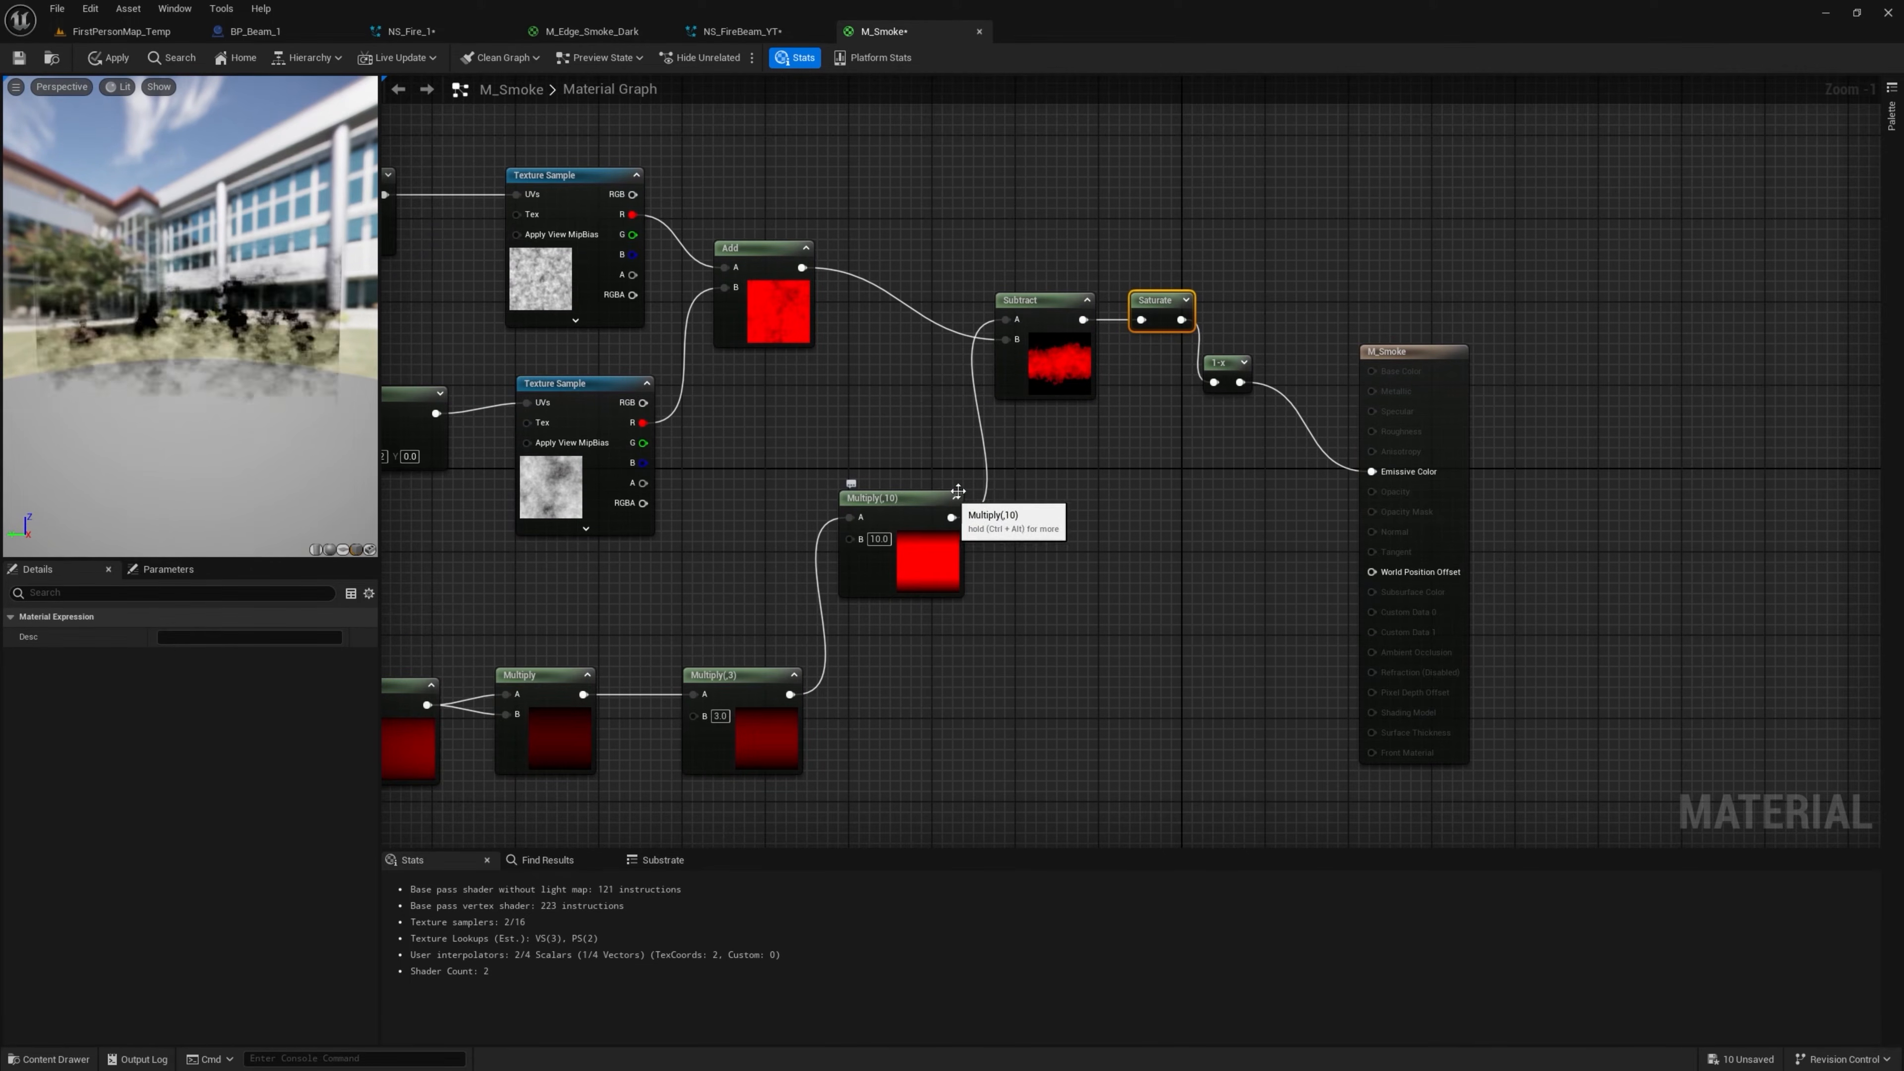
pyautogui.moveTo(733, 524); pyautogui.dragTo(784, 488, button='right')
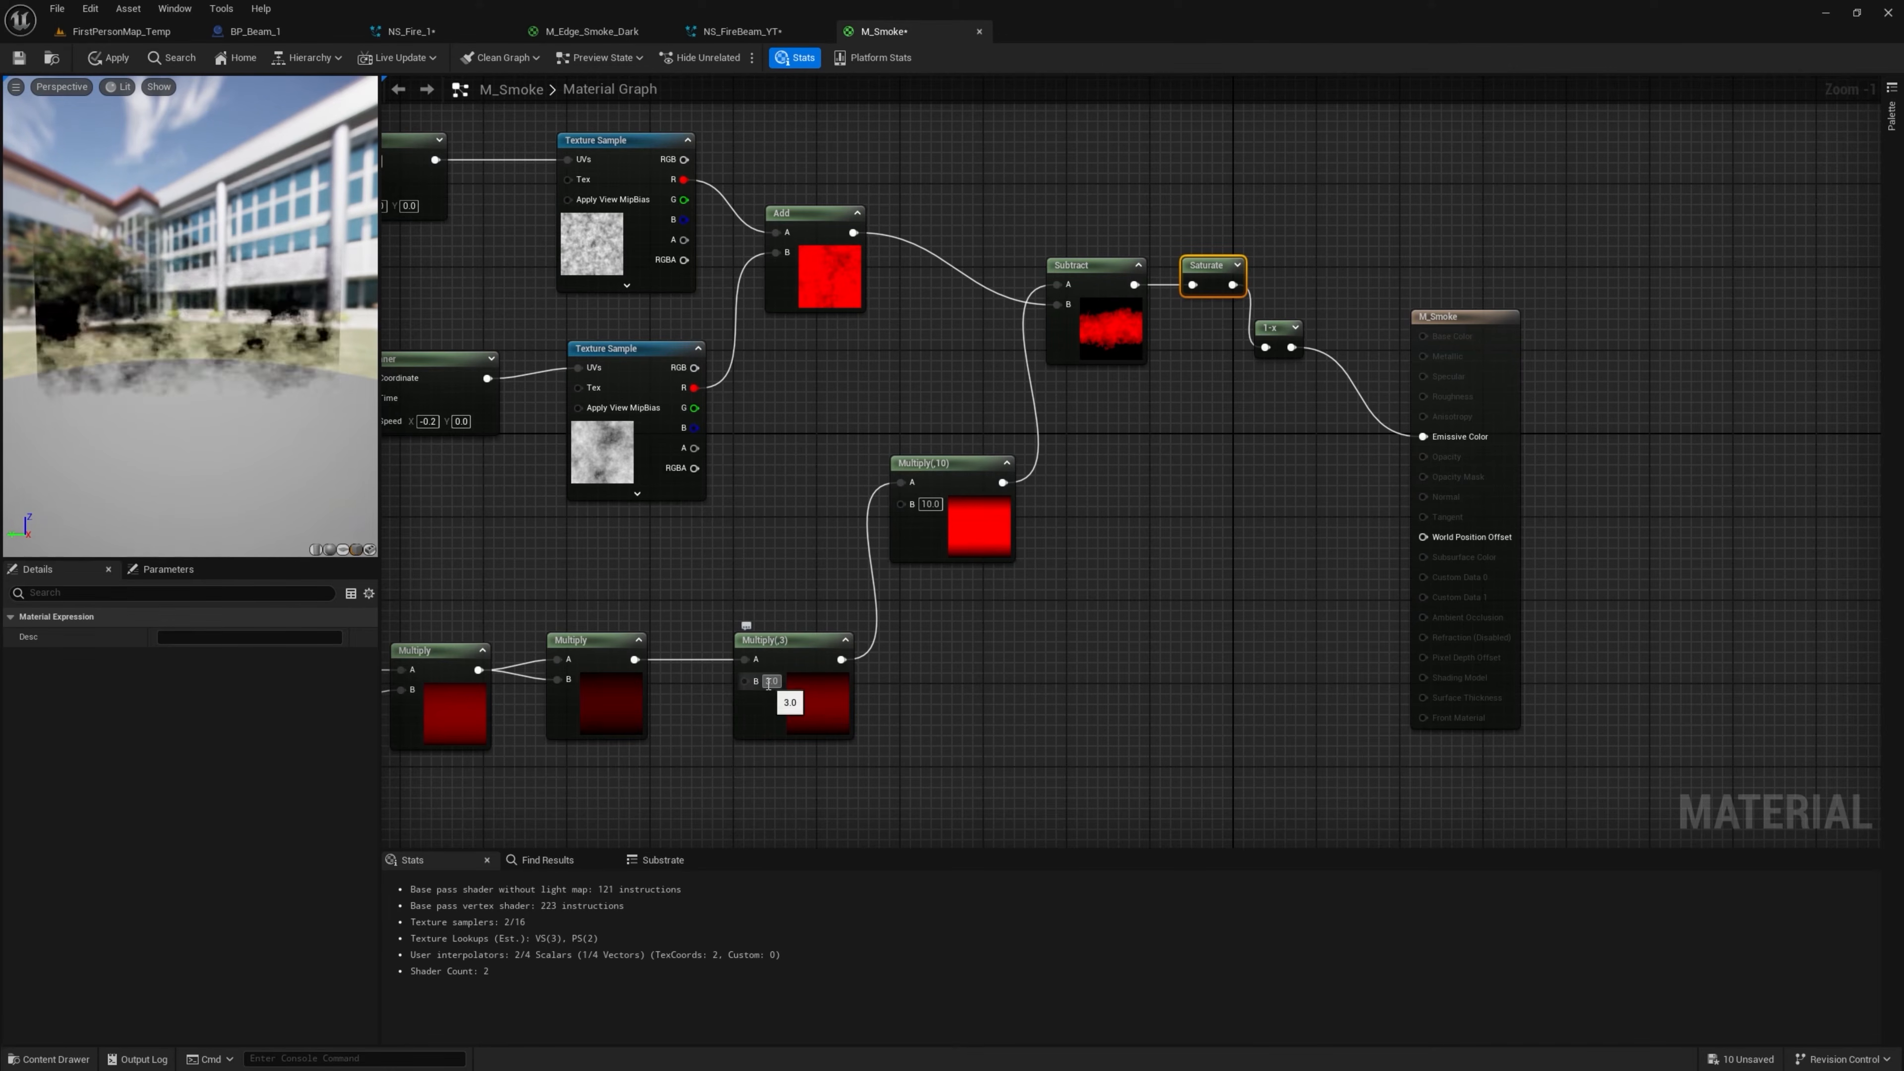
pyautogui.click(930, 503)
pyautogui.write('30')
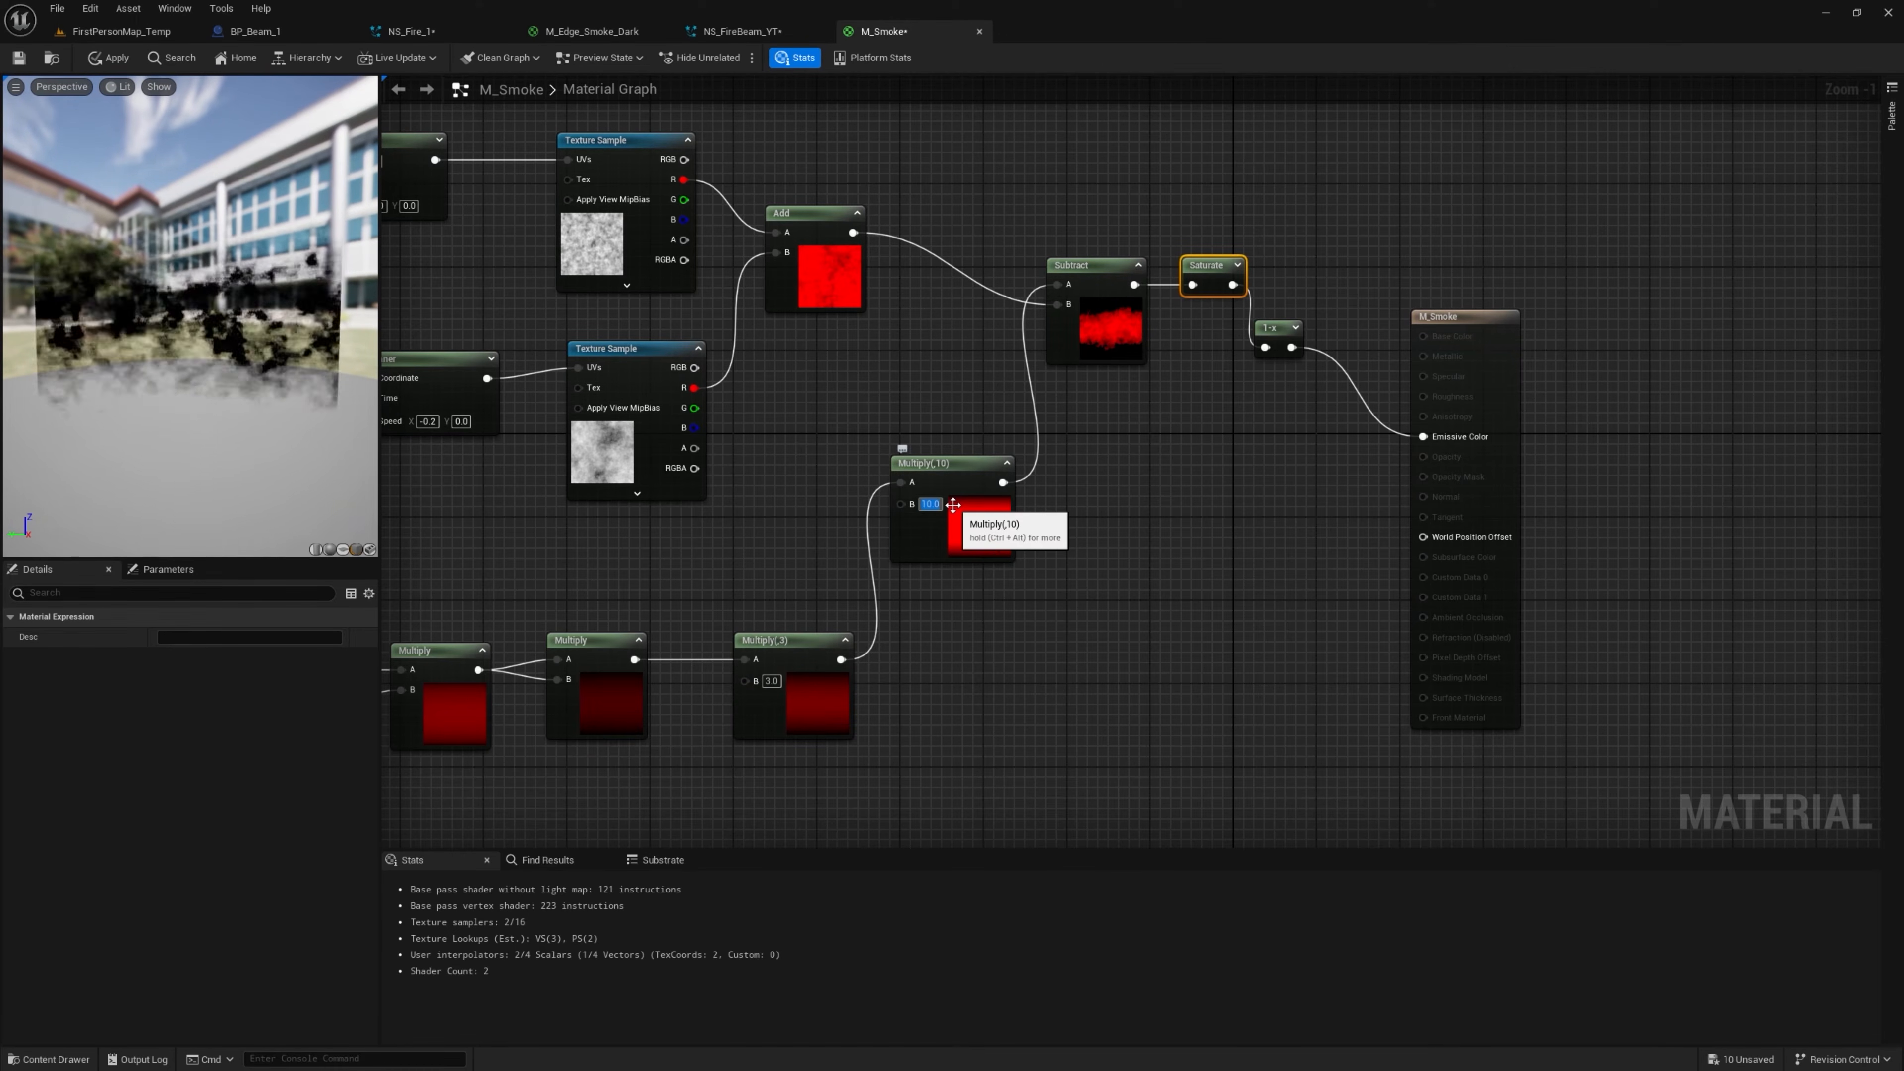
pyautogui.press('Return')
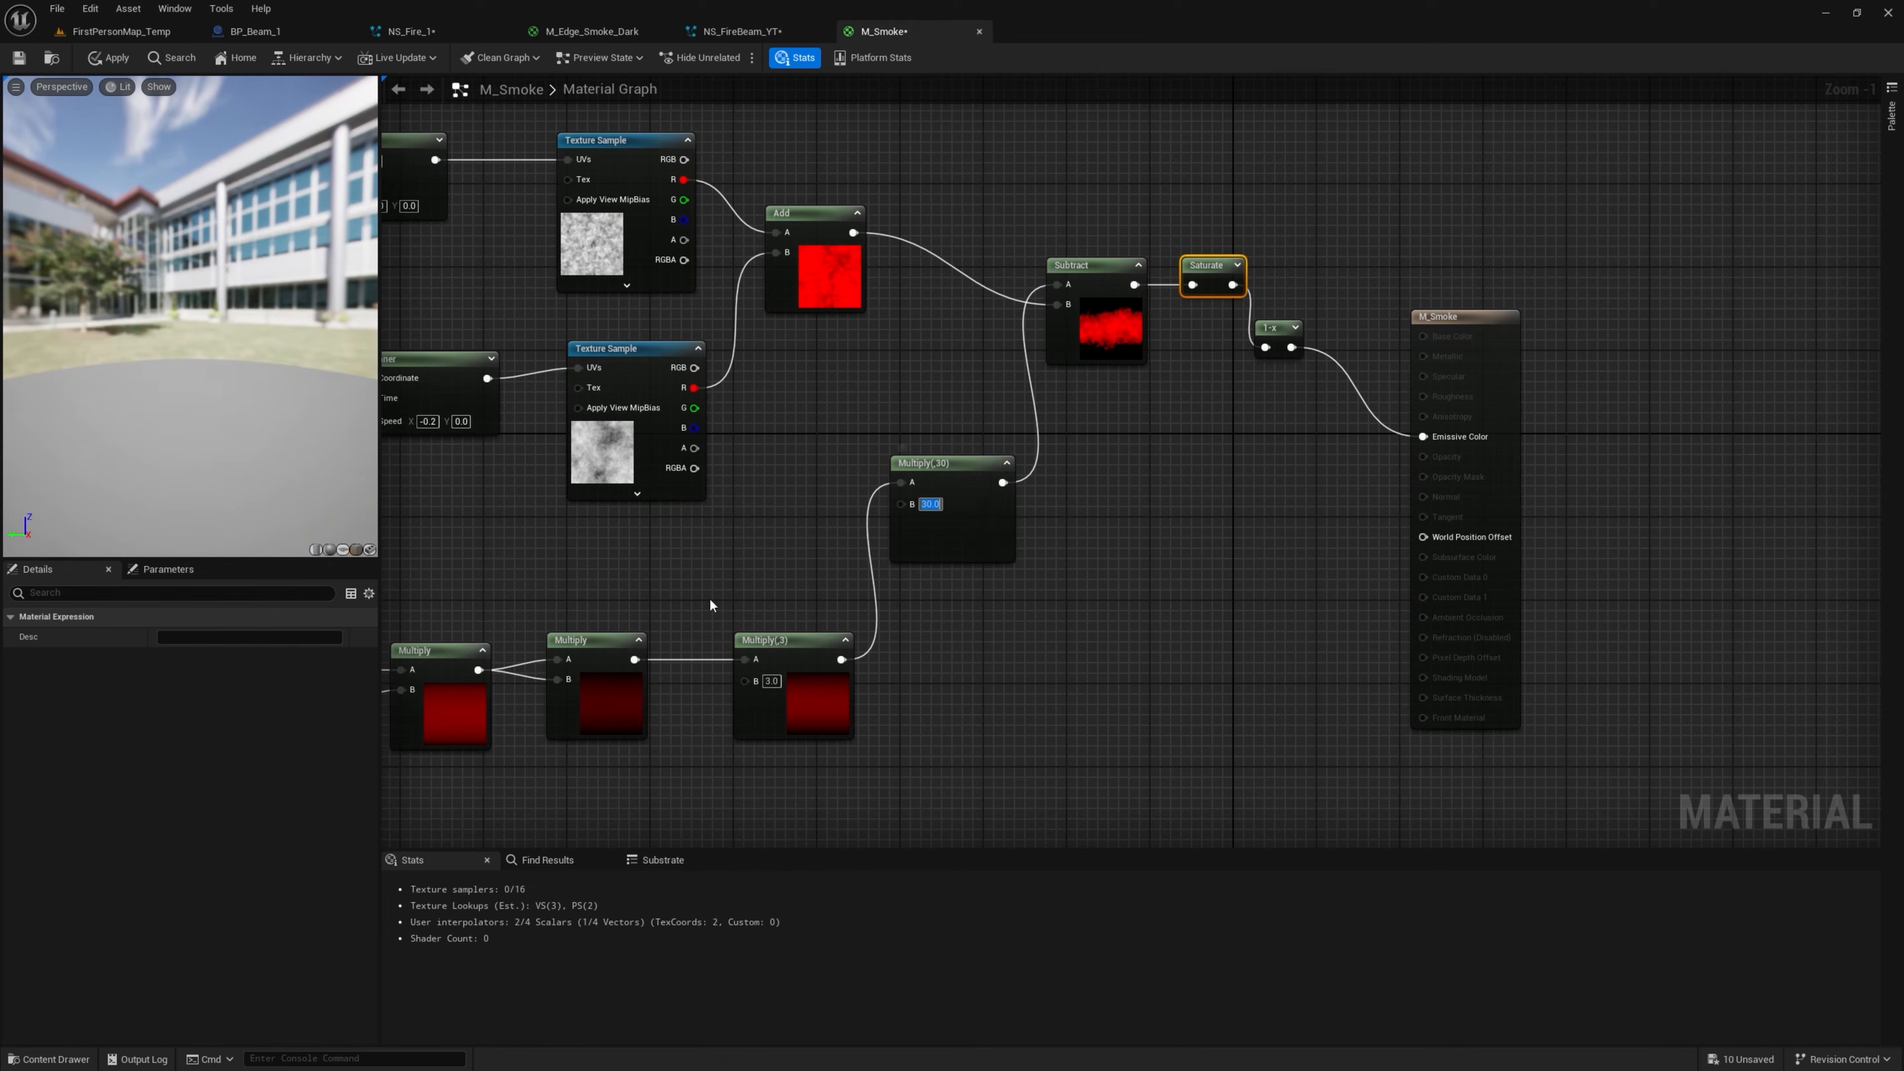
# Connect the squared gradient directly to Multiply(30), delete the Multiply(3) node, and apply the M_Smoke material
pyautogui.moveTo(634, 660); pyautogui.dragTo(902, 483)
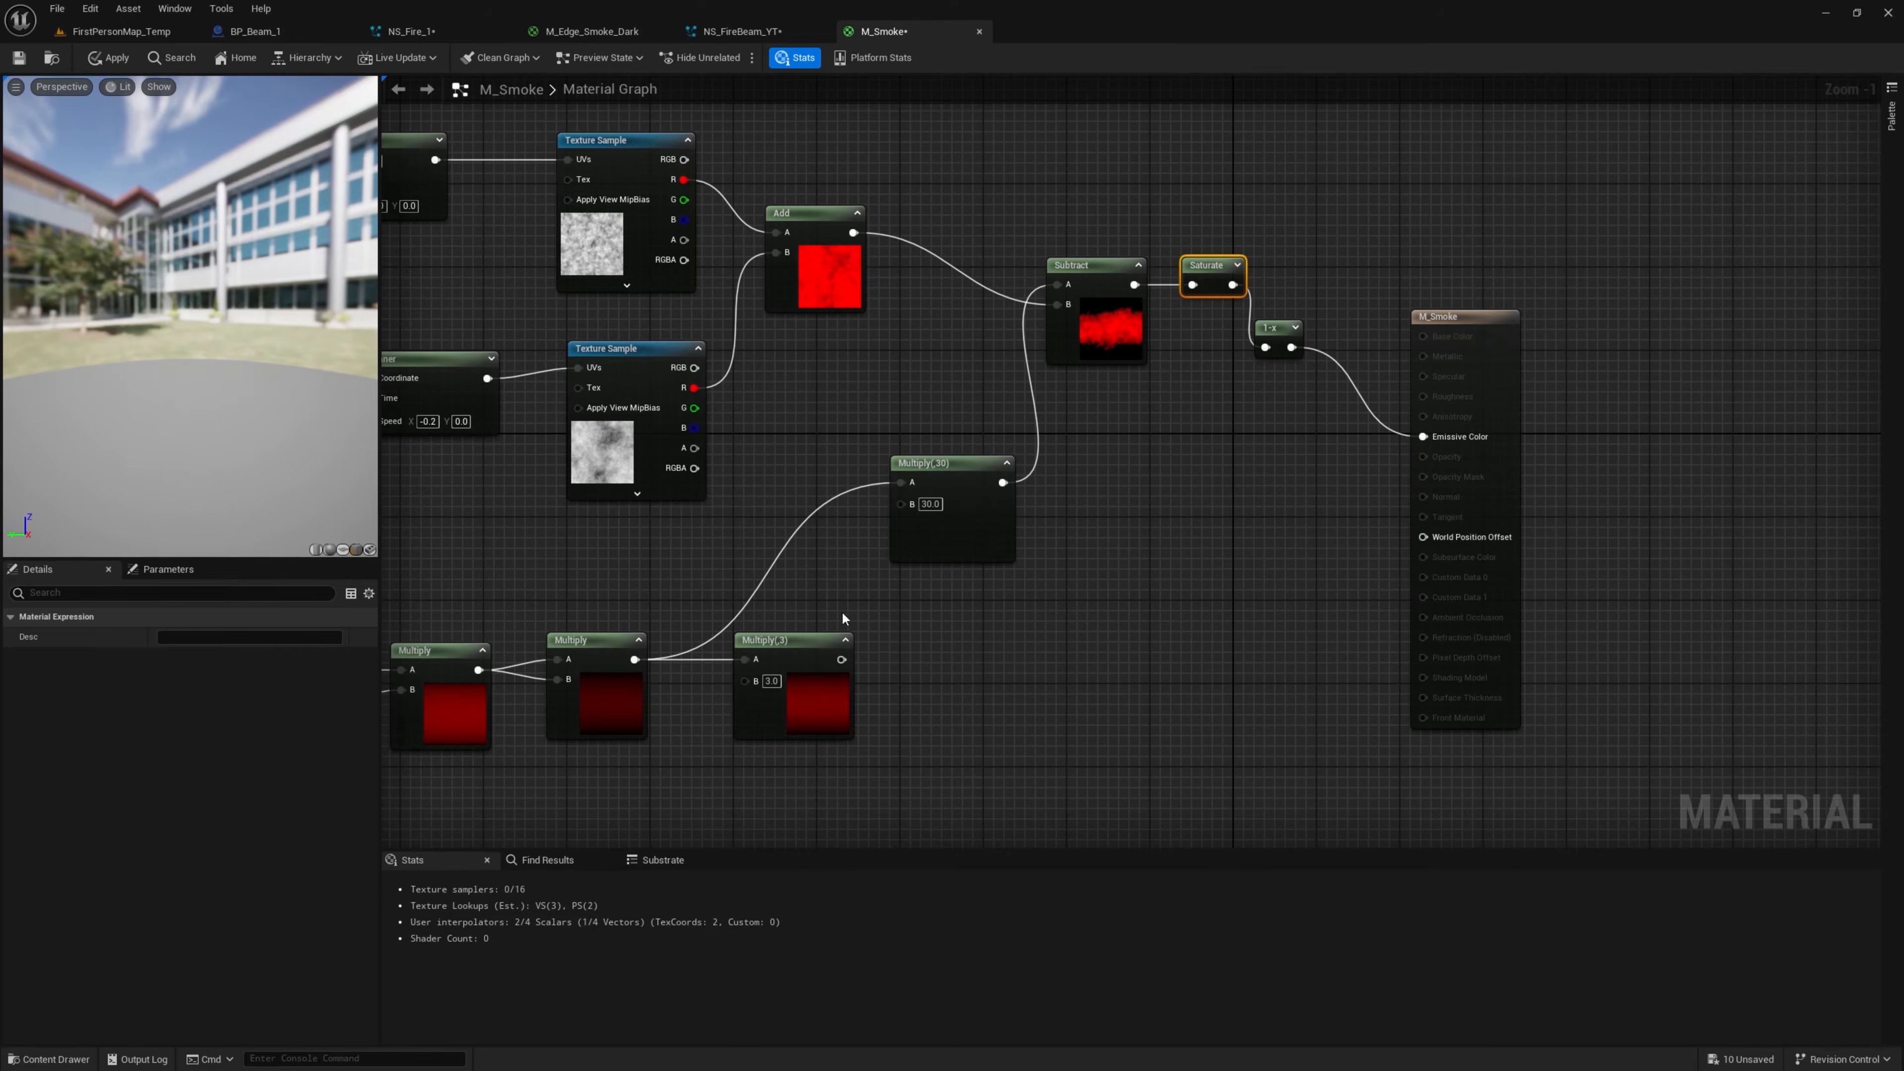
pyautogui.click(796, 641)
pyautogui.press('Delete')
pyautogui.click(959, 485)
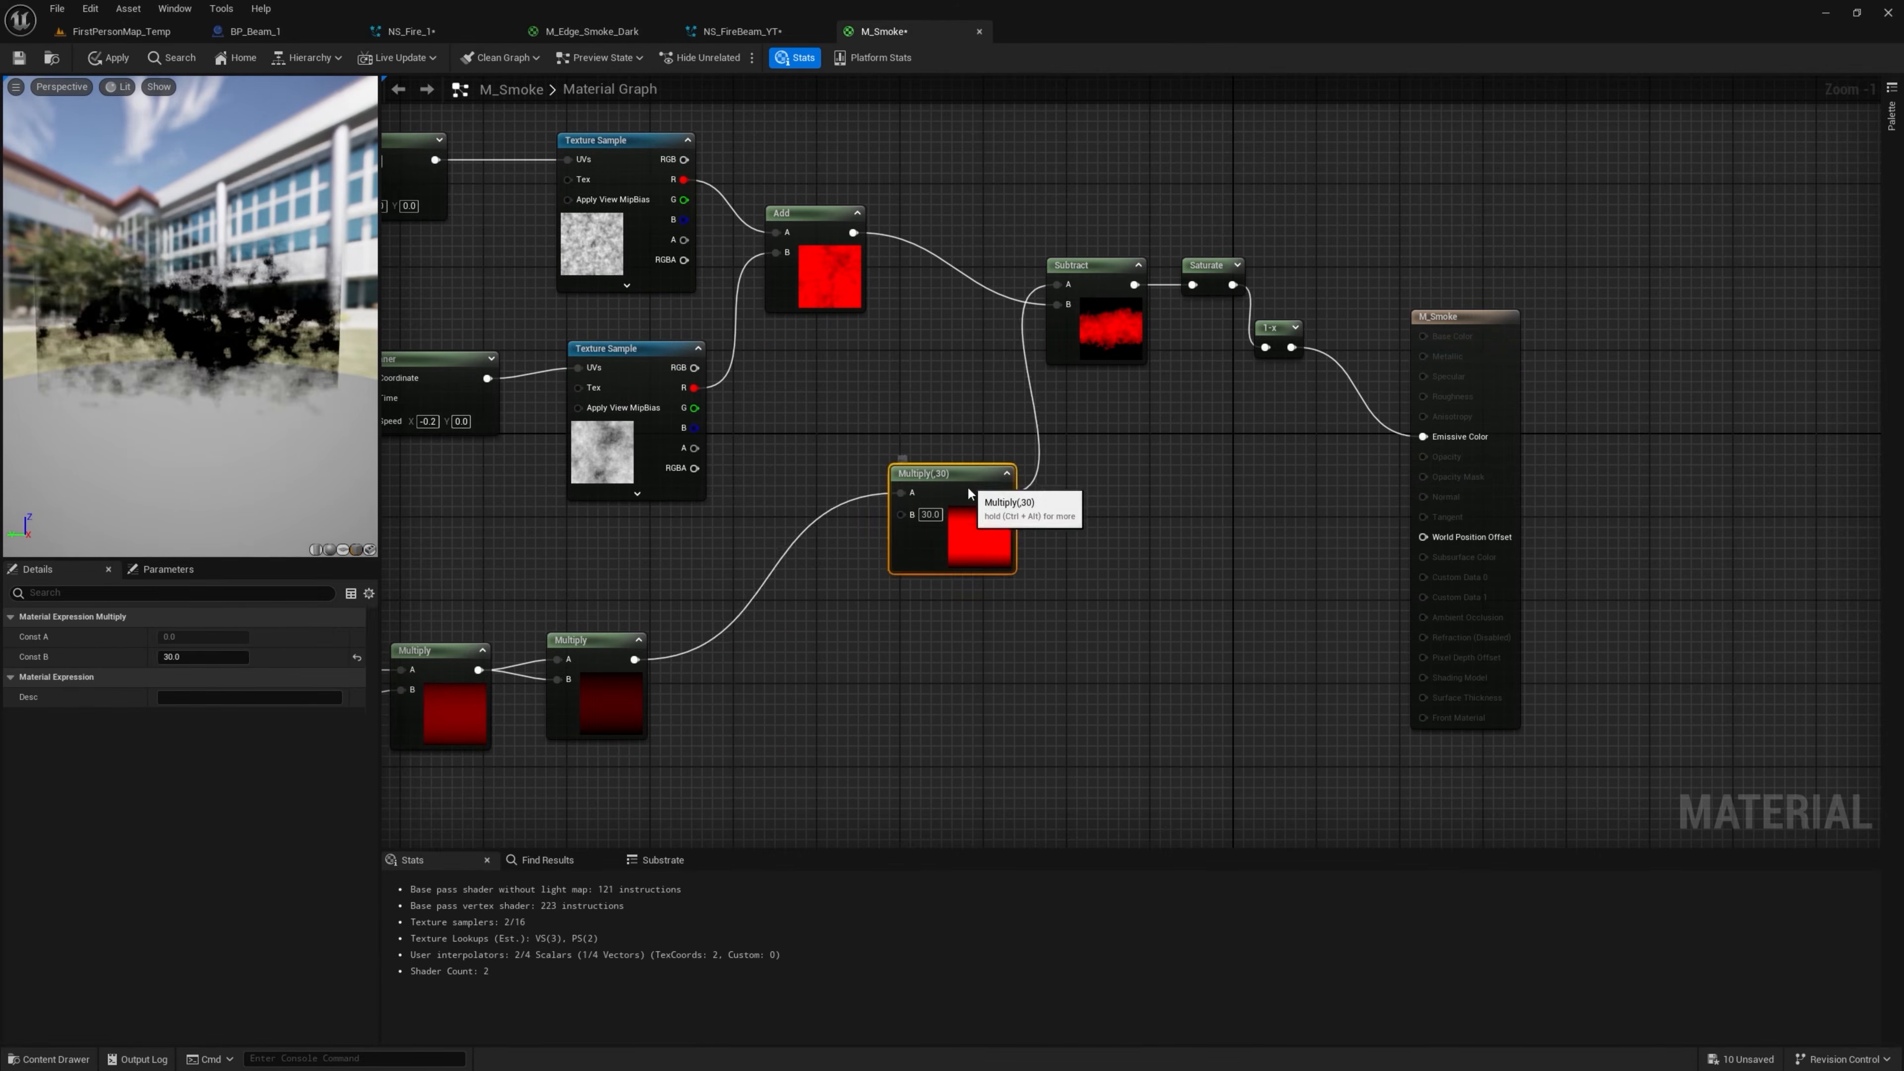
pyautogui.moveTo(959, 484); pyautogui.dragTo(929, 599)
pyautogui.click(116, 58)
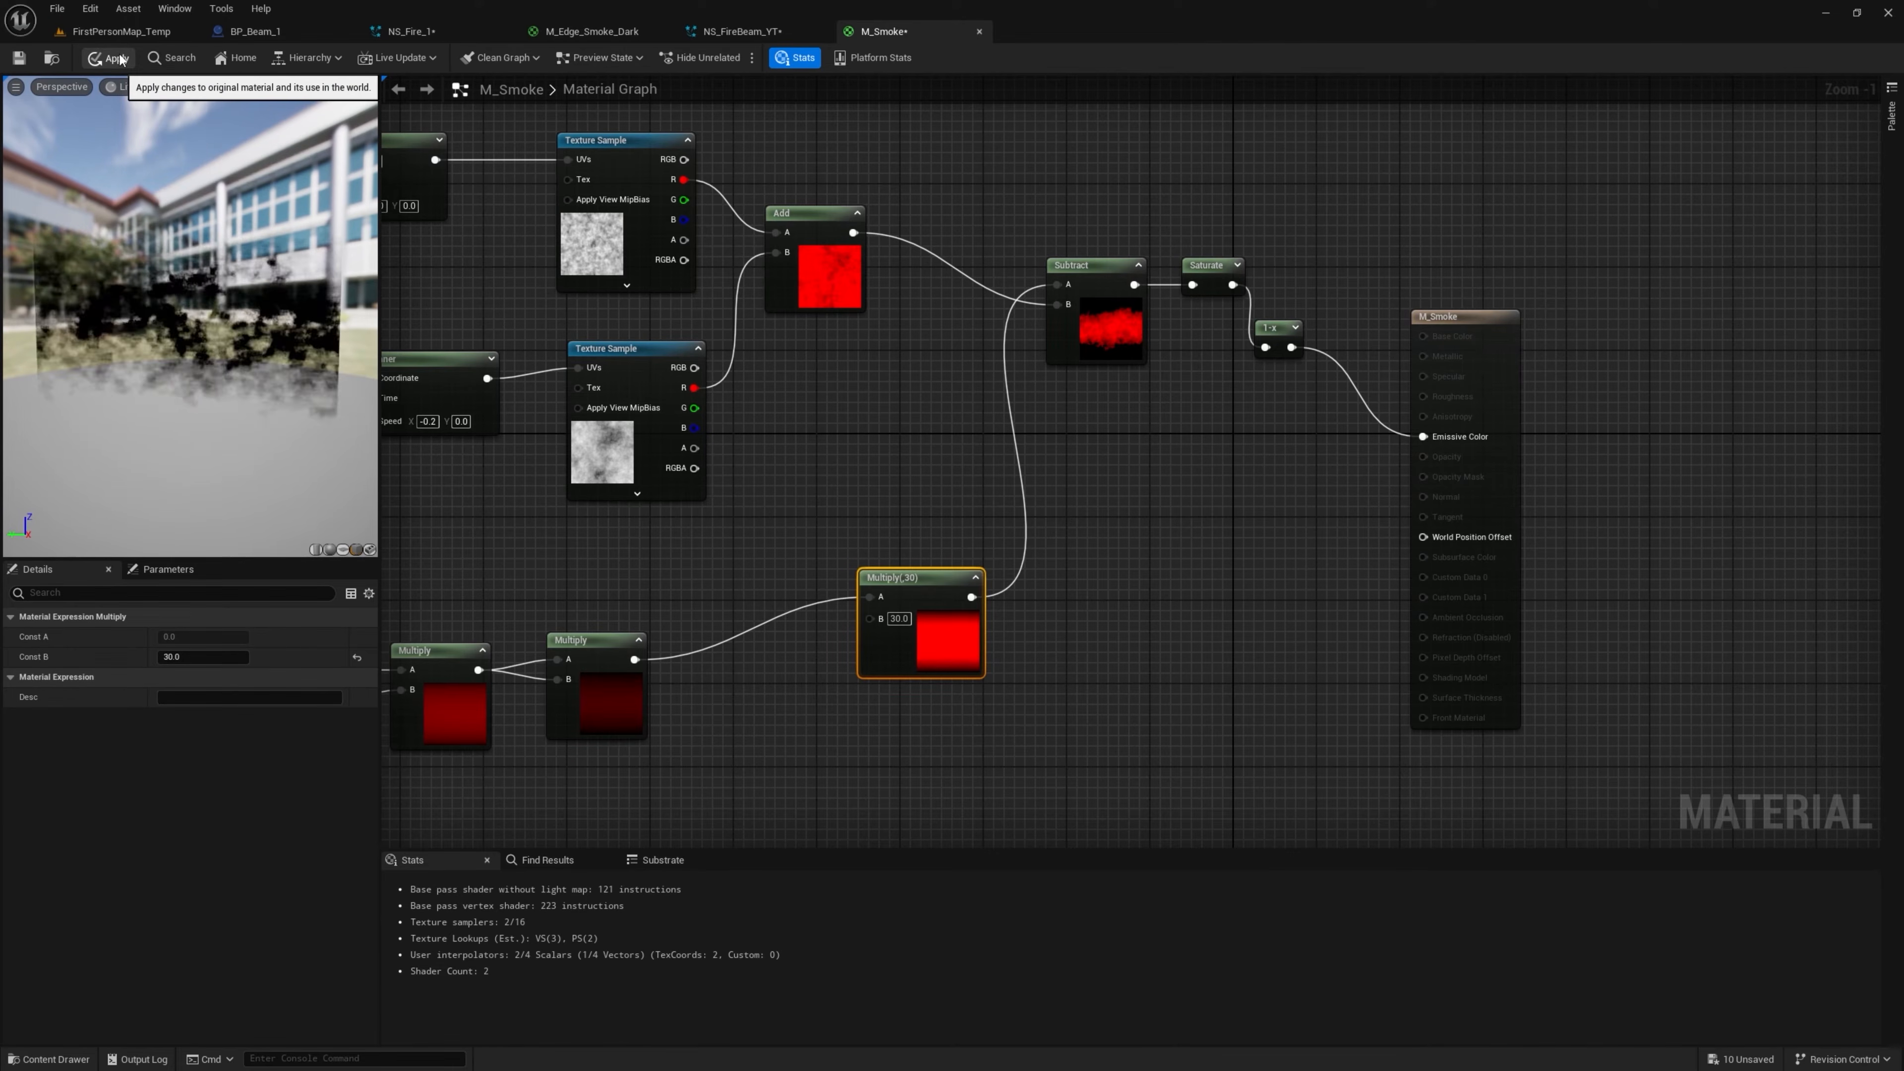
# Duplicate the DynamicBeam emitter in NS_FireBeam_YT and name the copy Beam_Dark
pyautogui.click(740, 34)
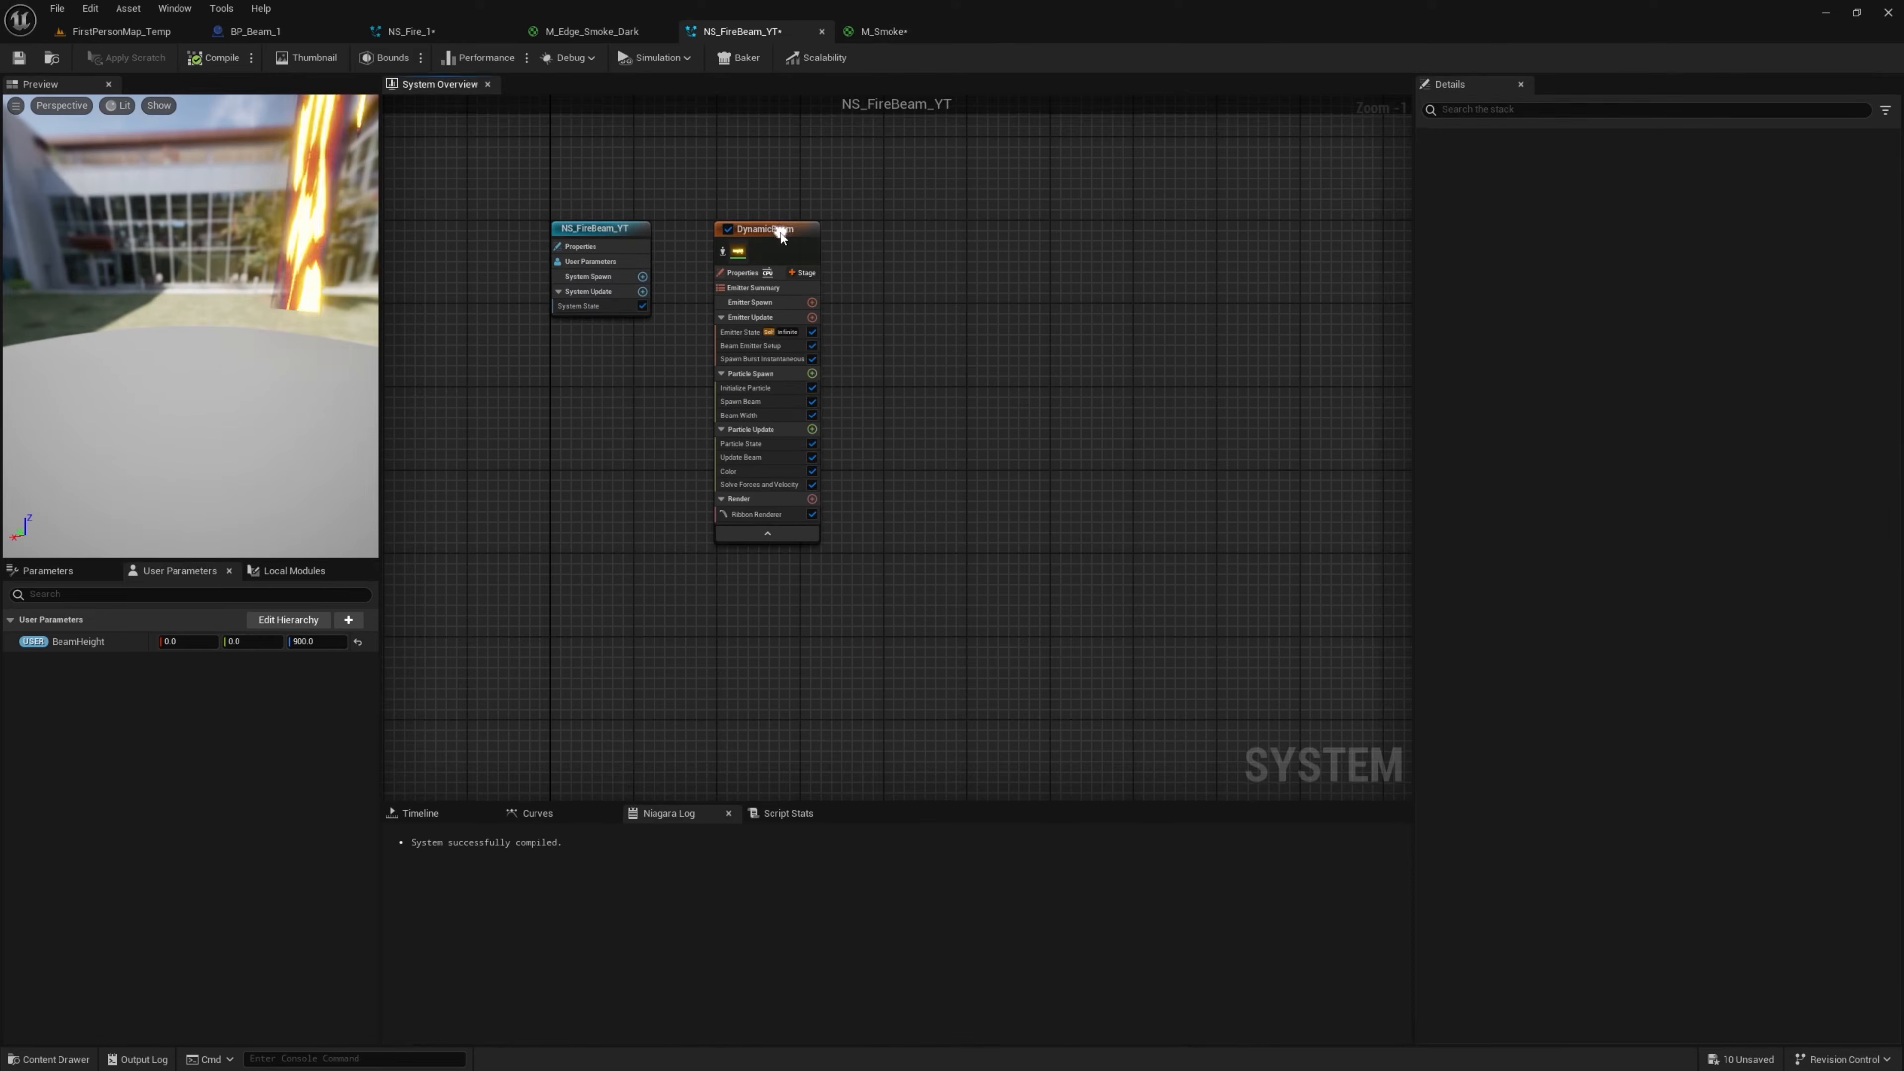
pyautogui.rightClick(782, 233)
pyautogui.click(843, 443)
pyautogui.hotkey('ctrl', 'v')
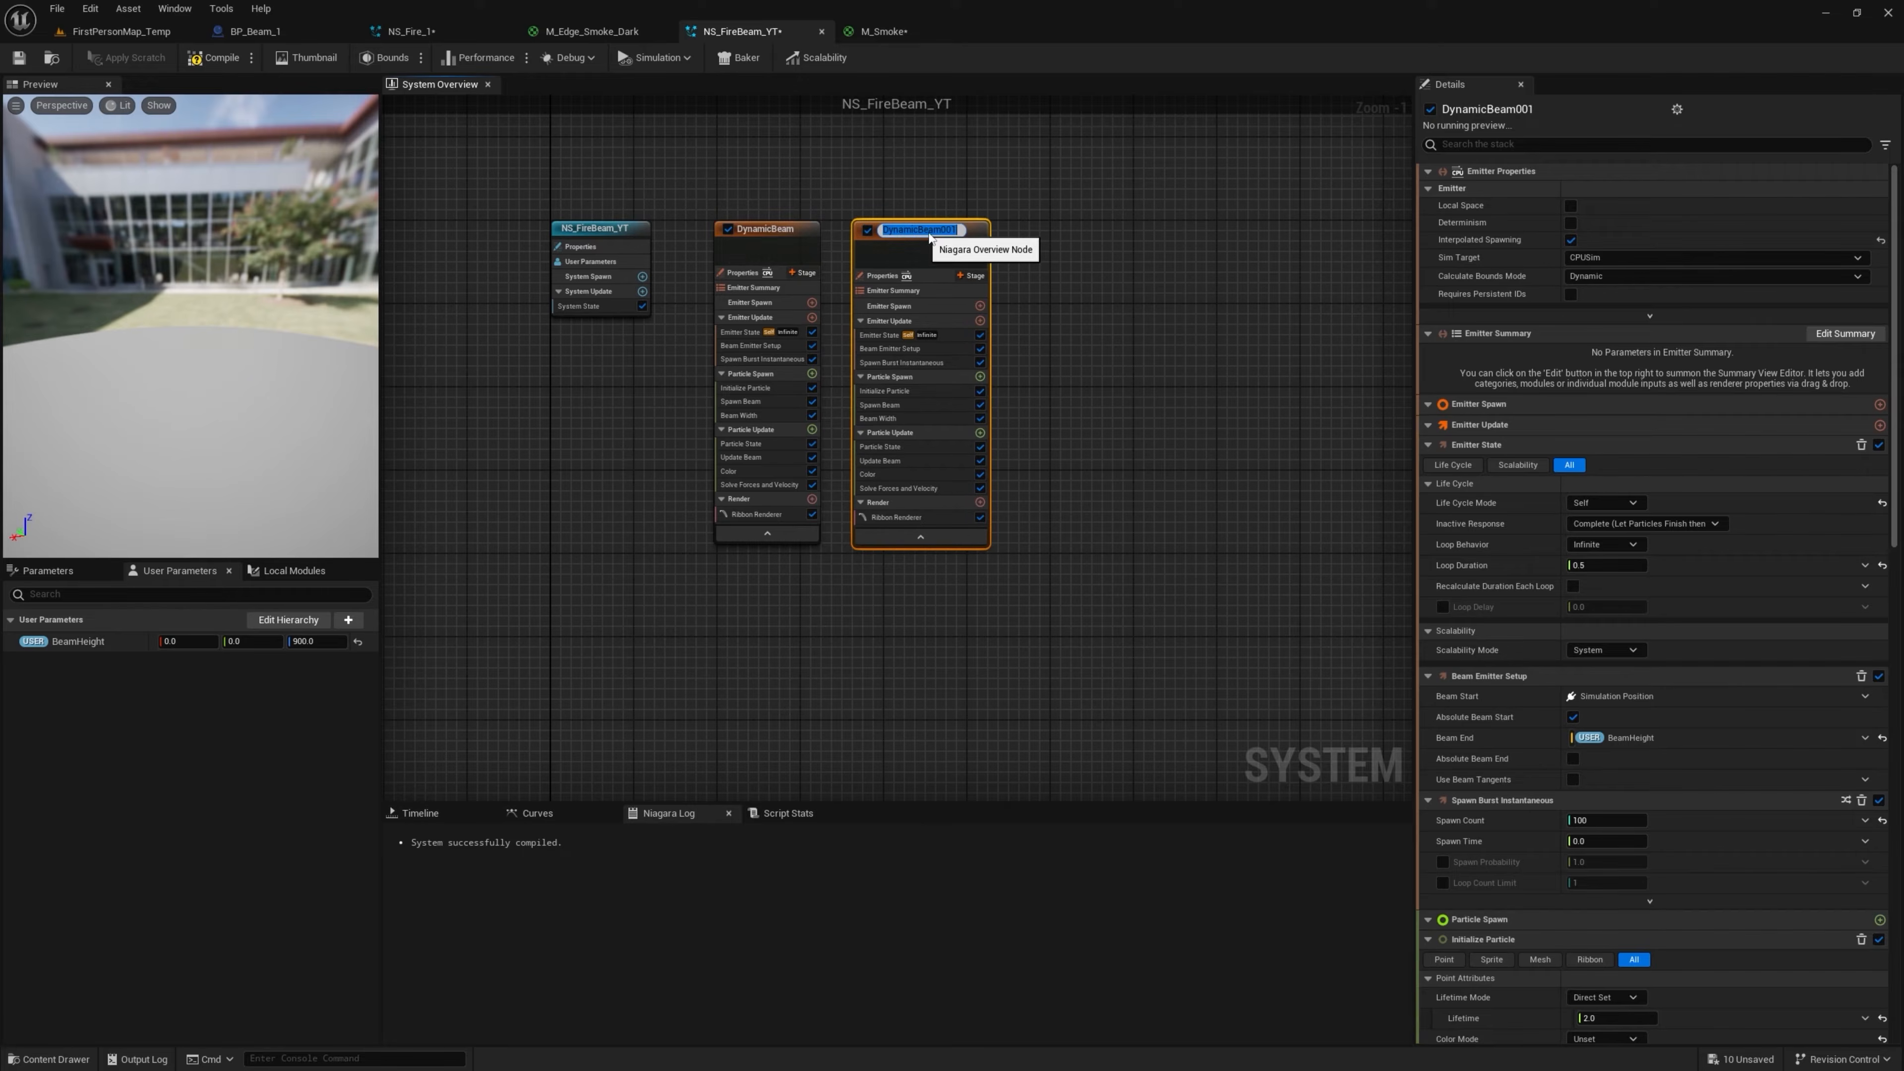
pyautogui.write('Beam_Dark')
pyautogui.press('Return')
# Assign the M_Smoke material to the Beam_Dark emitter's Ribbon Renderer
pyautogui.click(896, 514)
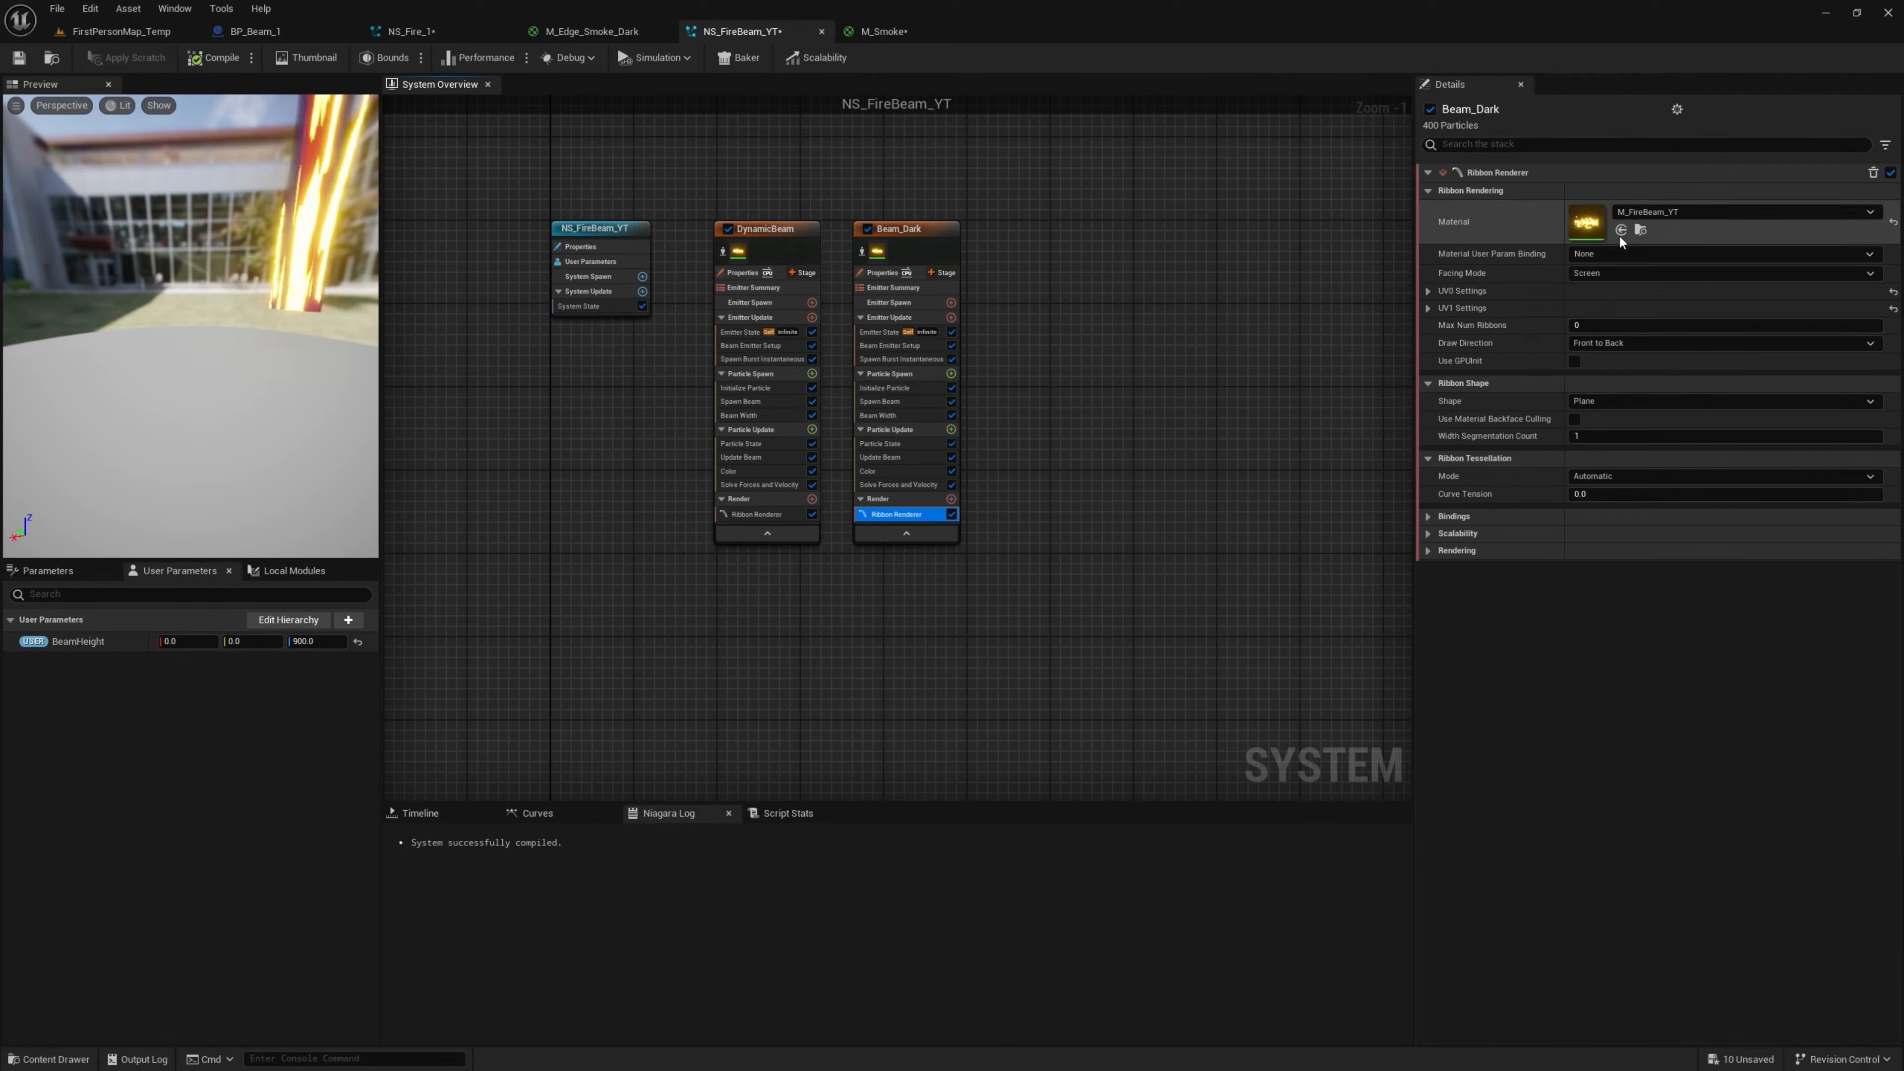
pyautogui.click(120, 32)
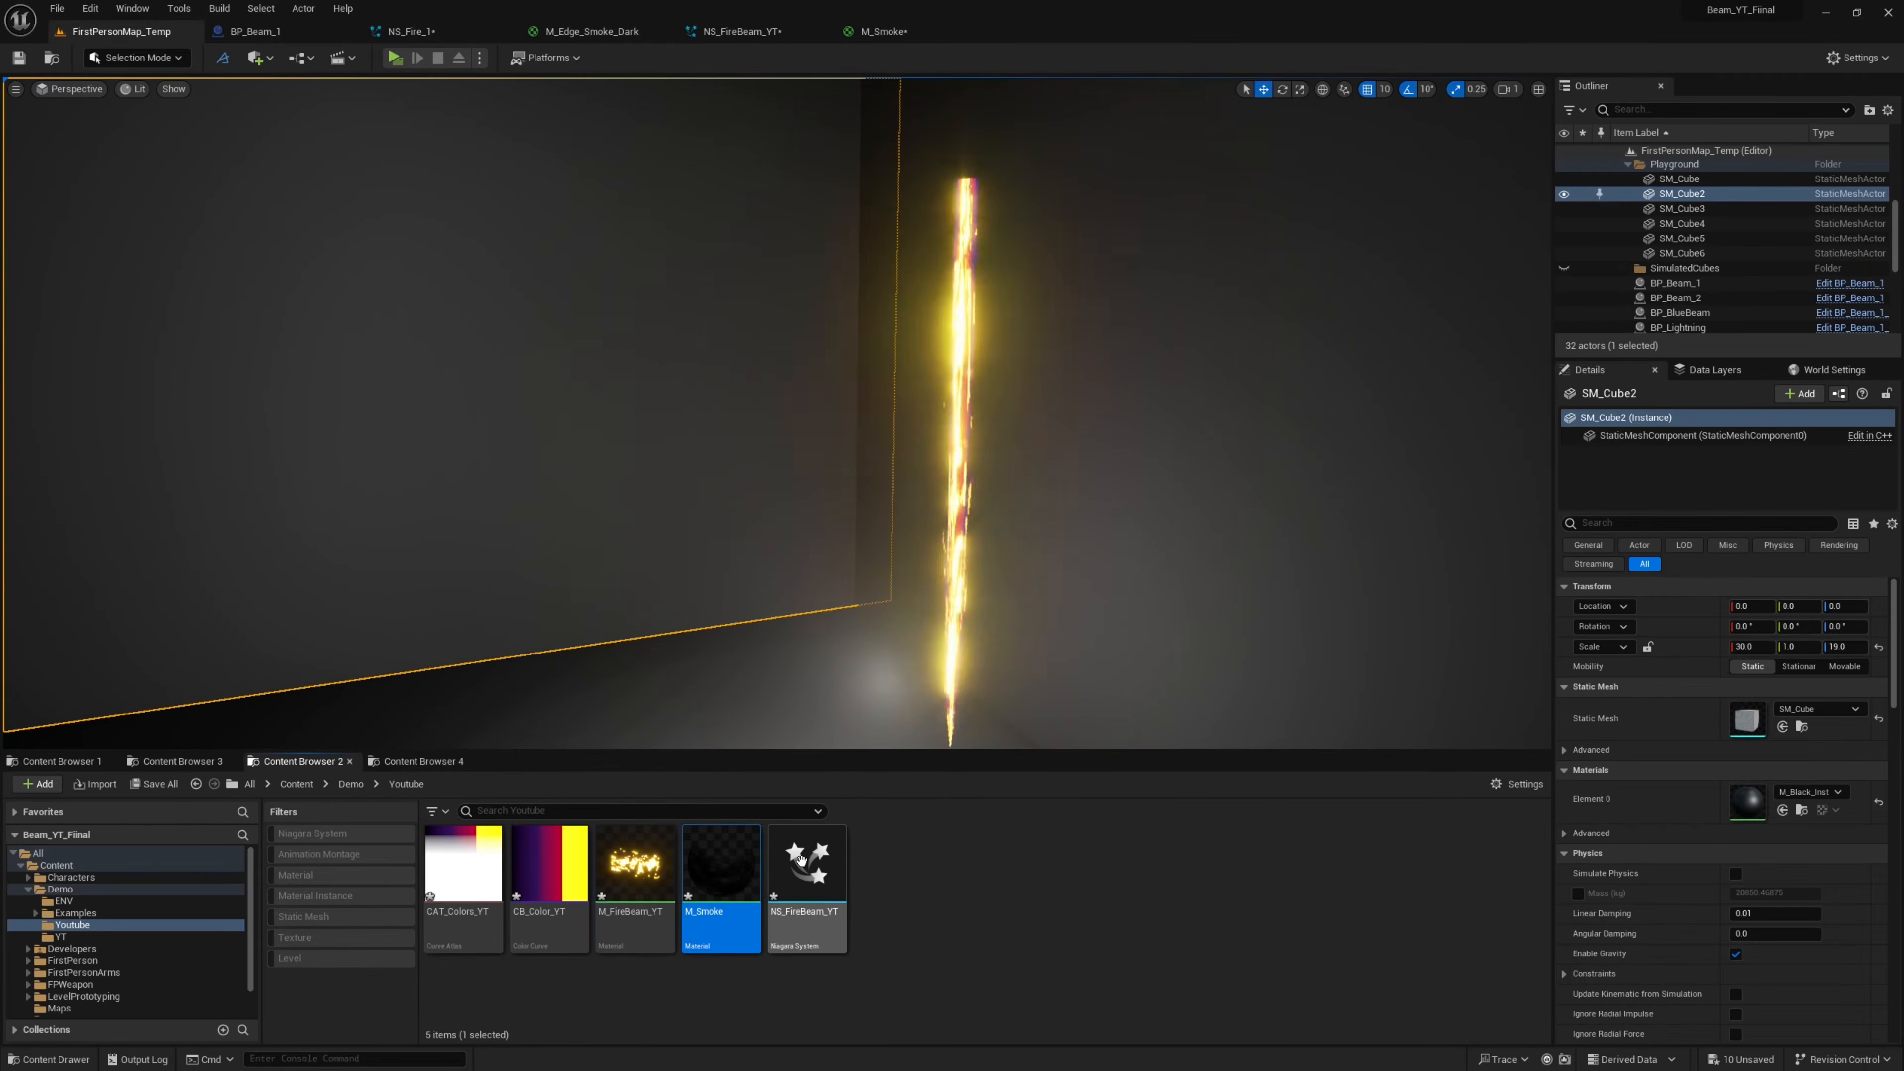
pyautogui.click(742, 31)
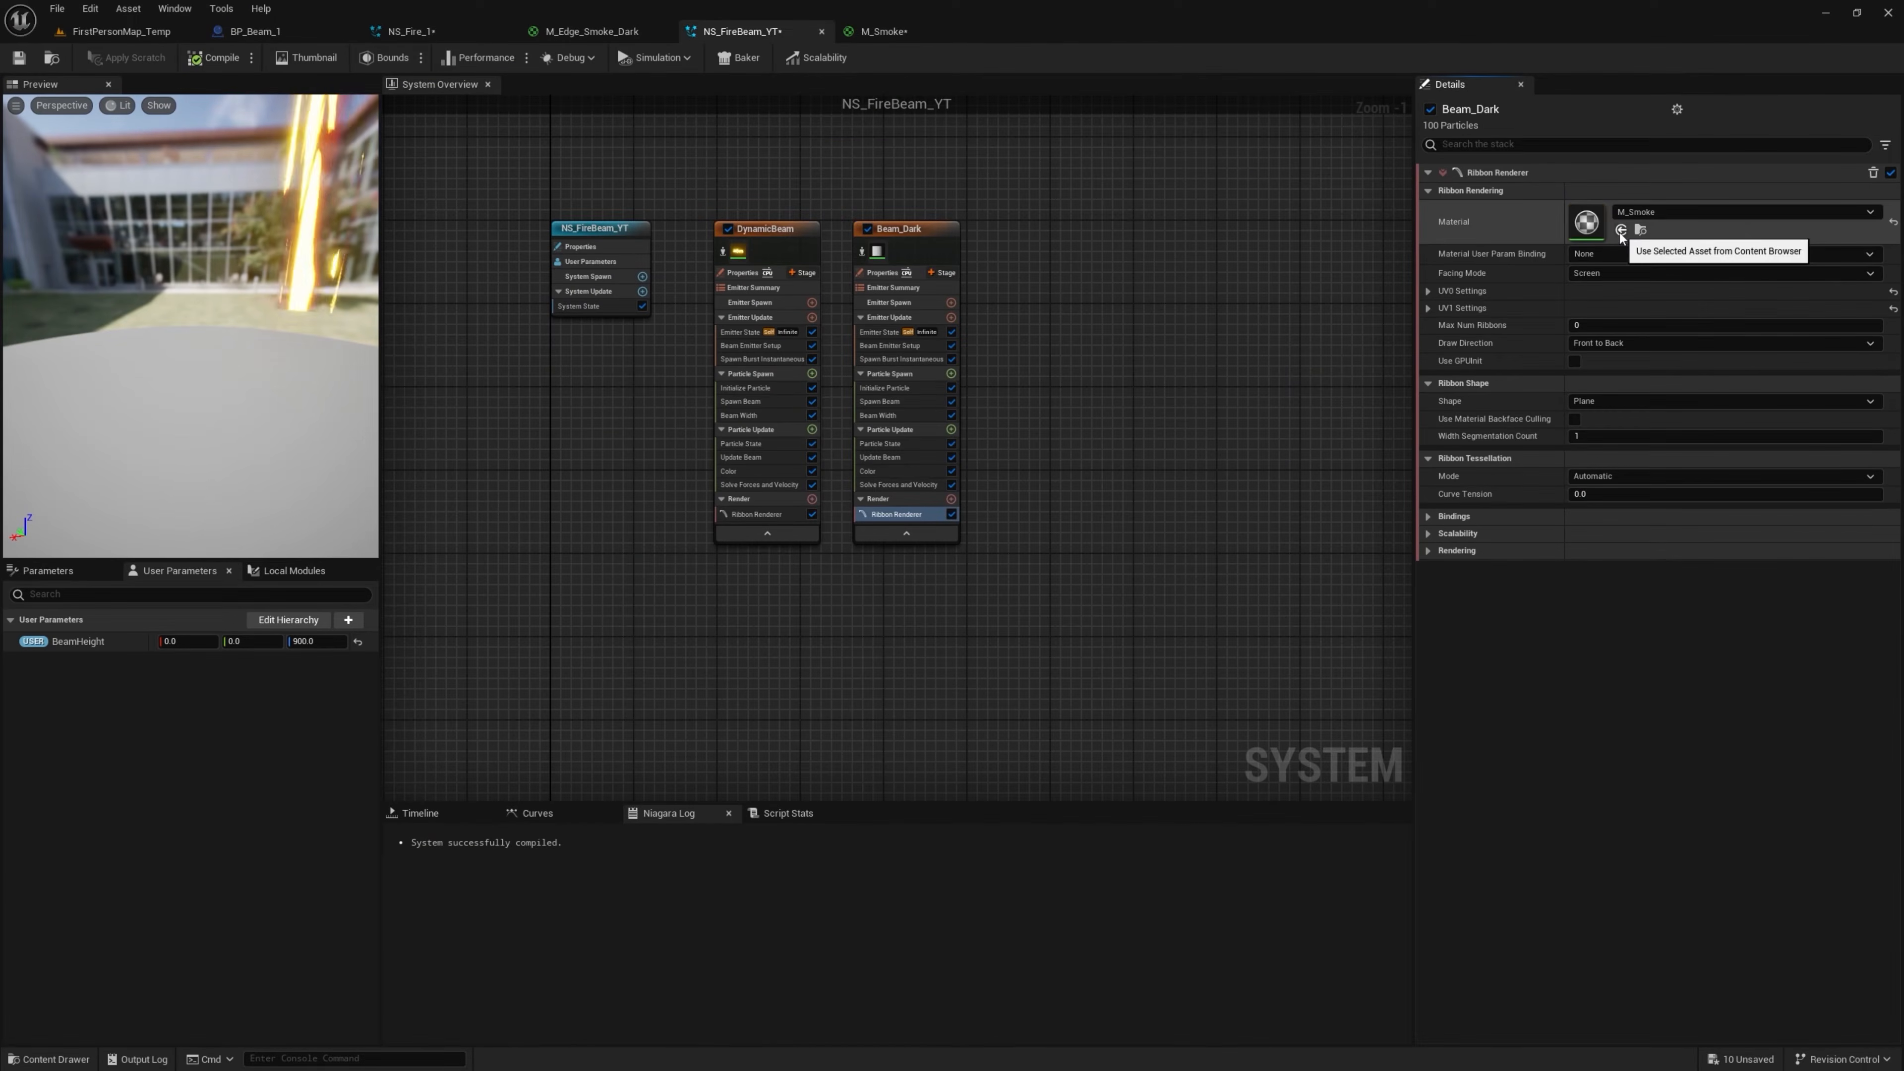
pyautogui.click(1621, 231)
# Set the Scale Curve of Beam_Dark's Beam Width to 120 and inspect the smoke around the beam in the level
pyautogui.click(878, 415)
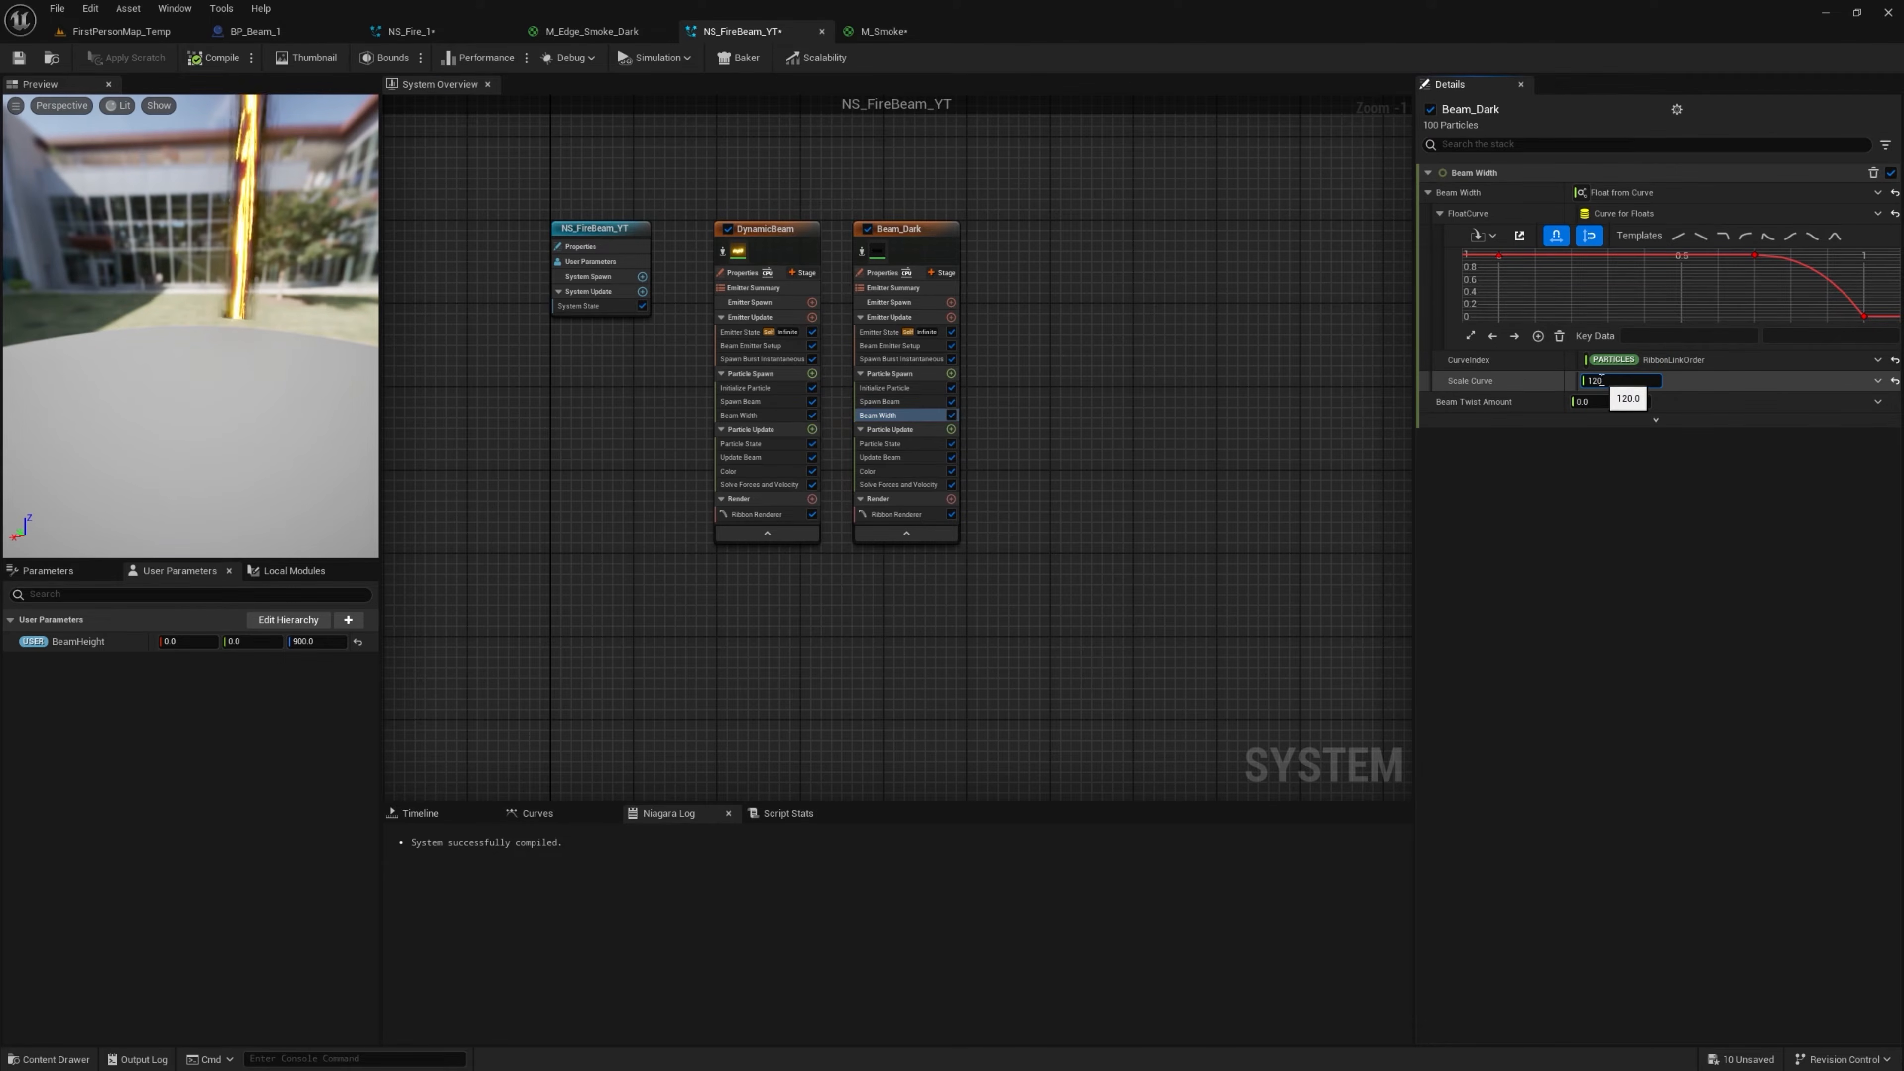
pyautogui.press('Return')
pyautogui.click(122, 32)
pyautogui.moveTo(843, 348); pyautogui.dragTo(1112, 317, button='right')
pyautogui.click(1113, 318)
pyautogui.scroll(-3, 1077, 319)
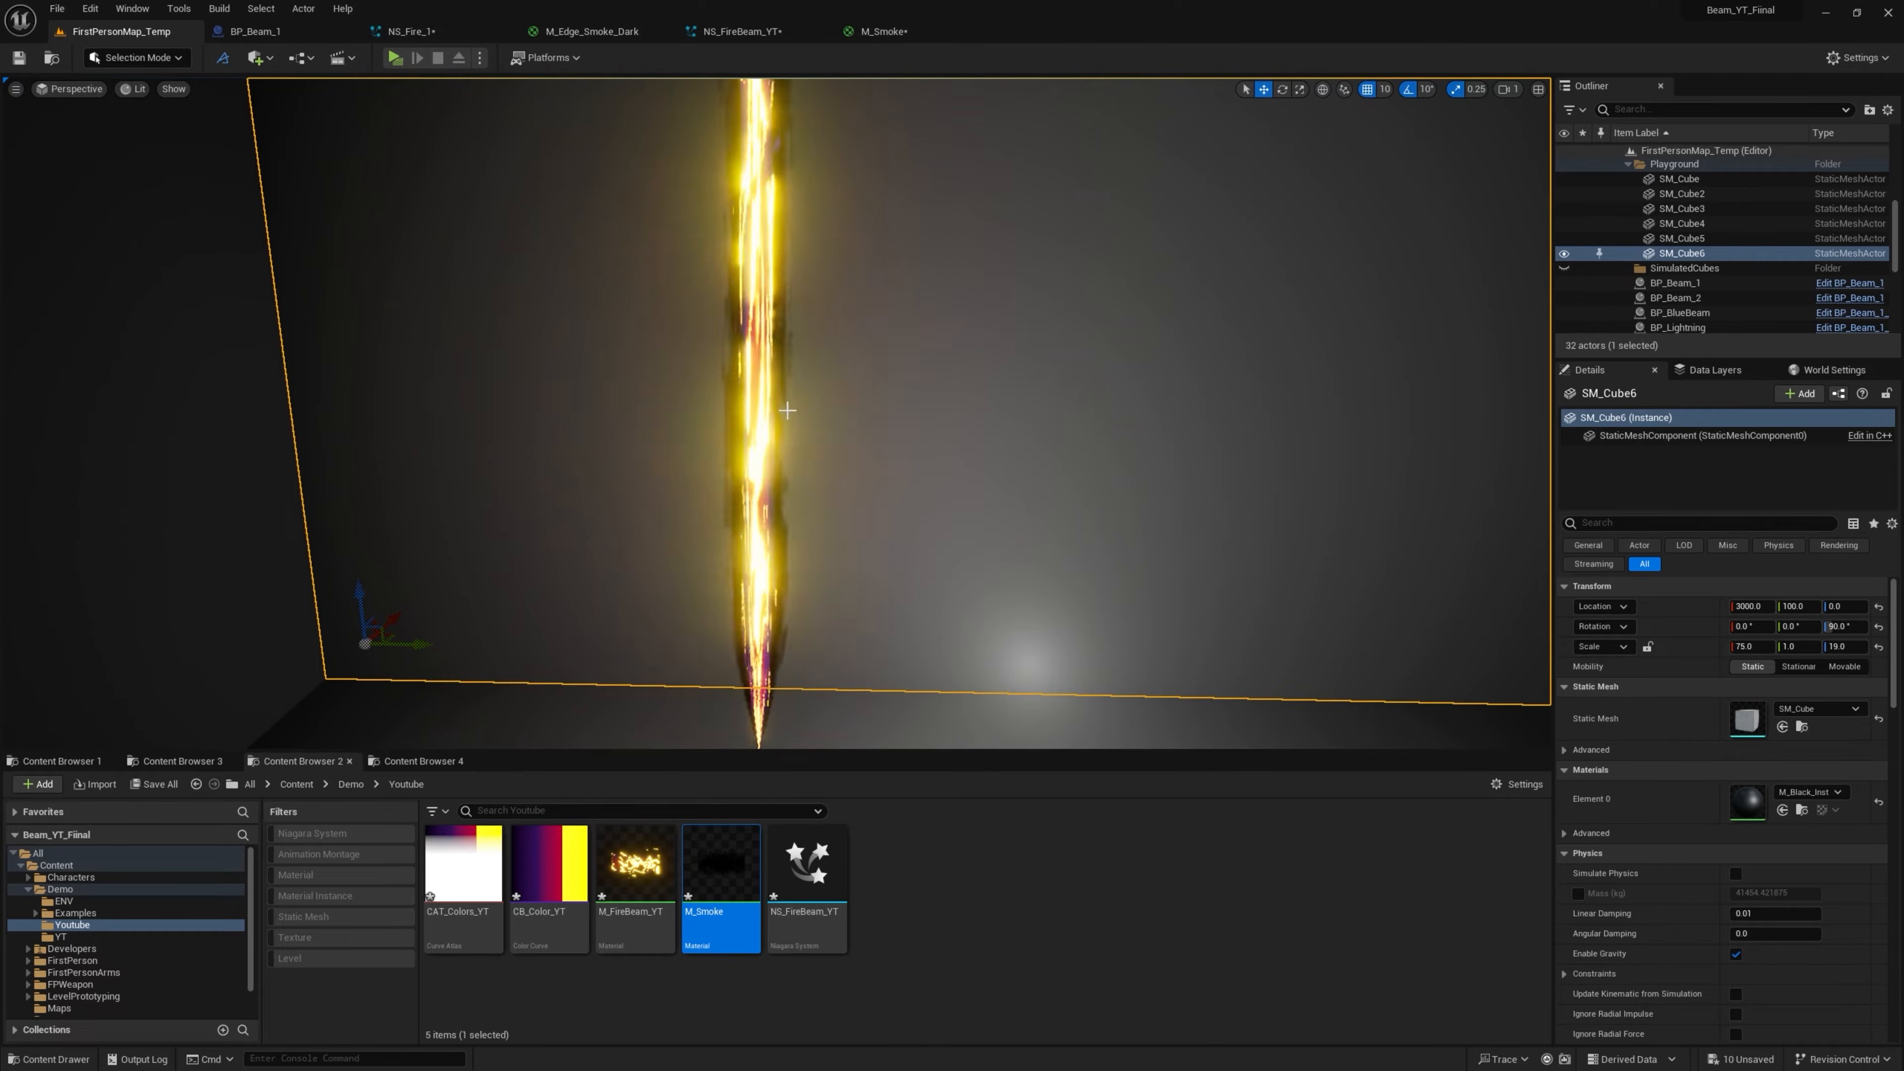
pyautogui.scroll(3, 780, 450)
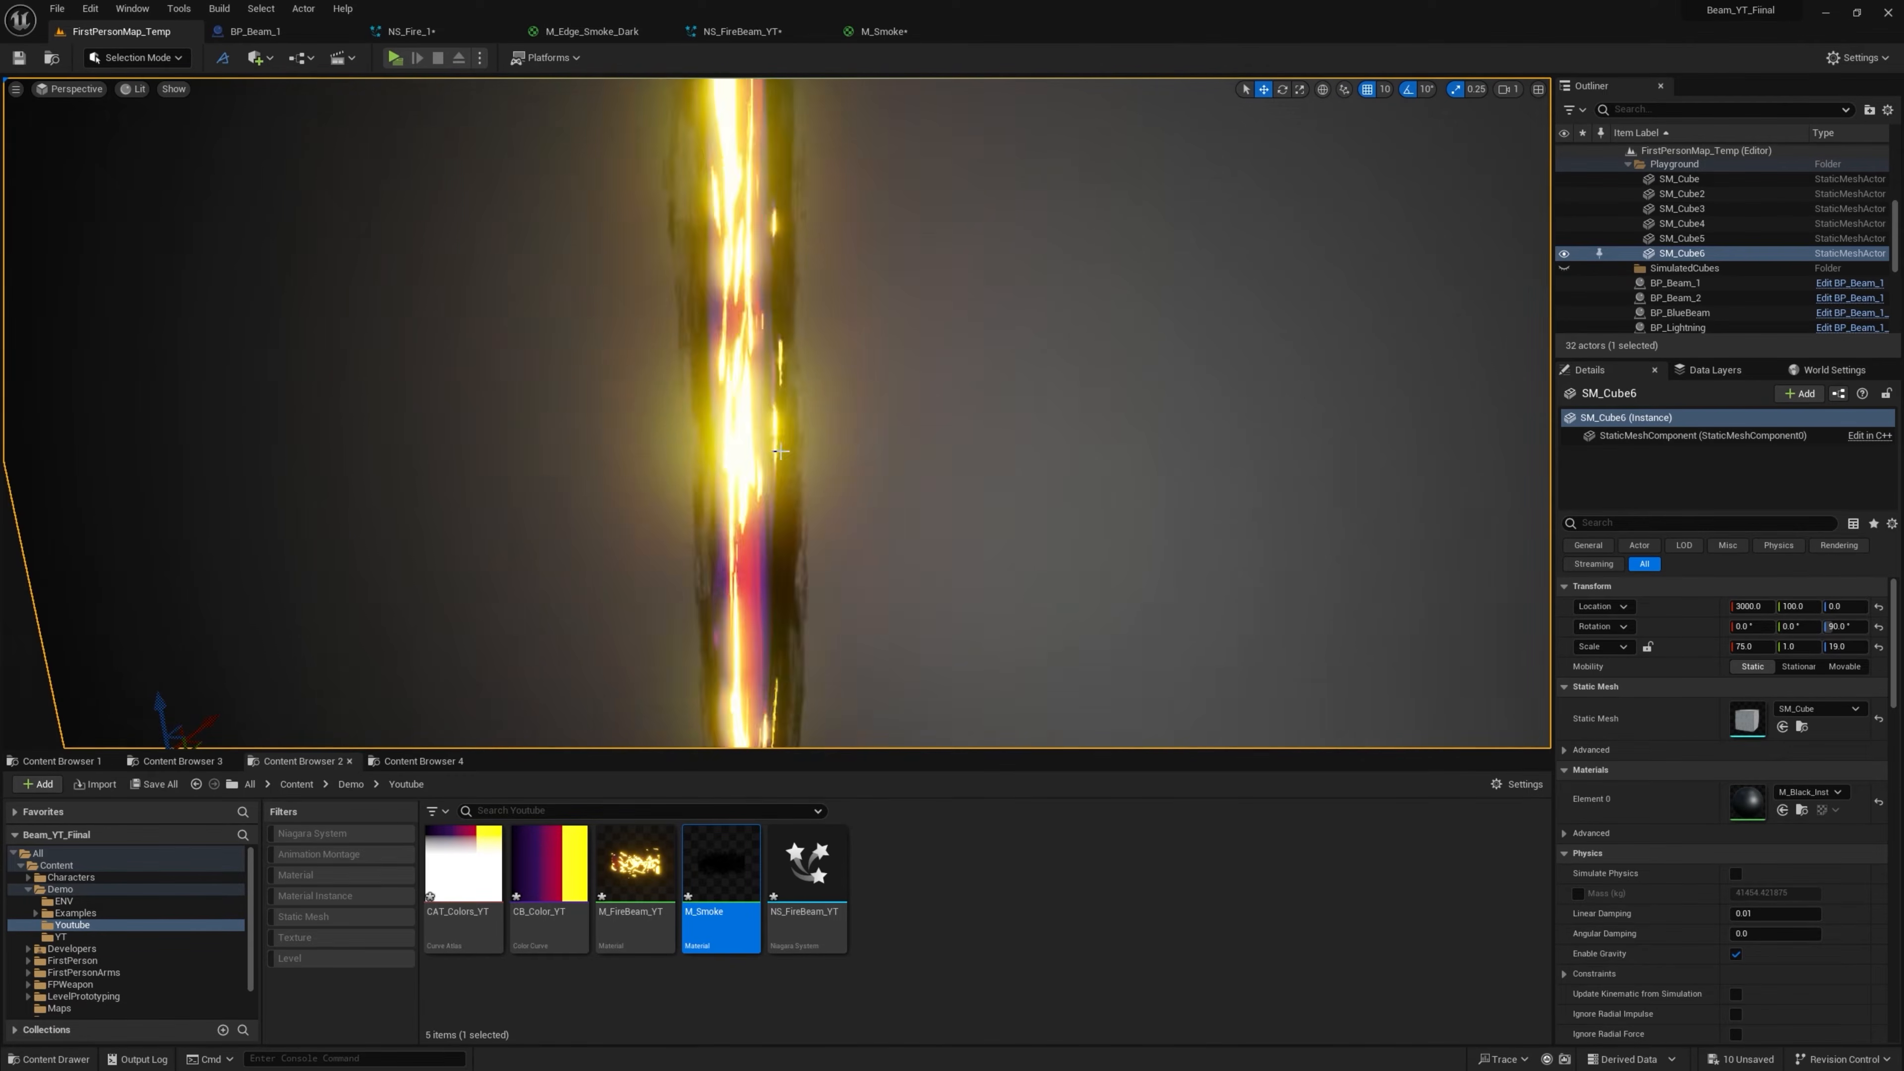
pyautogui.scroll(-3, 780, 451)
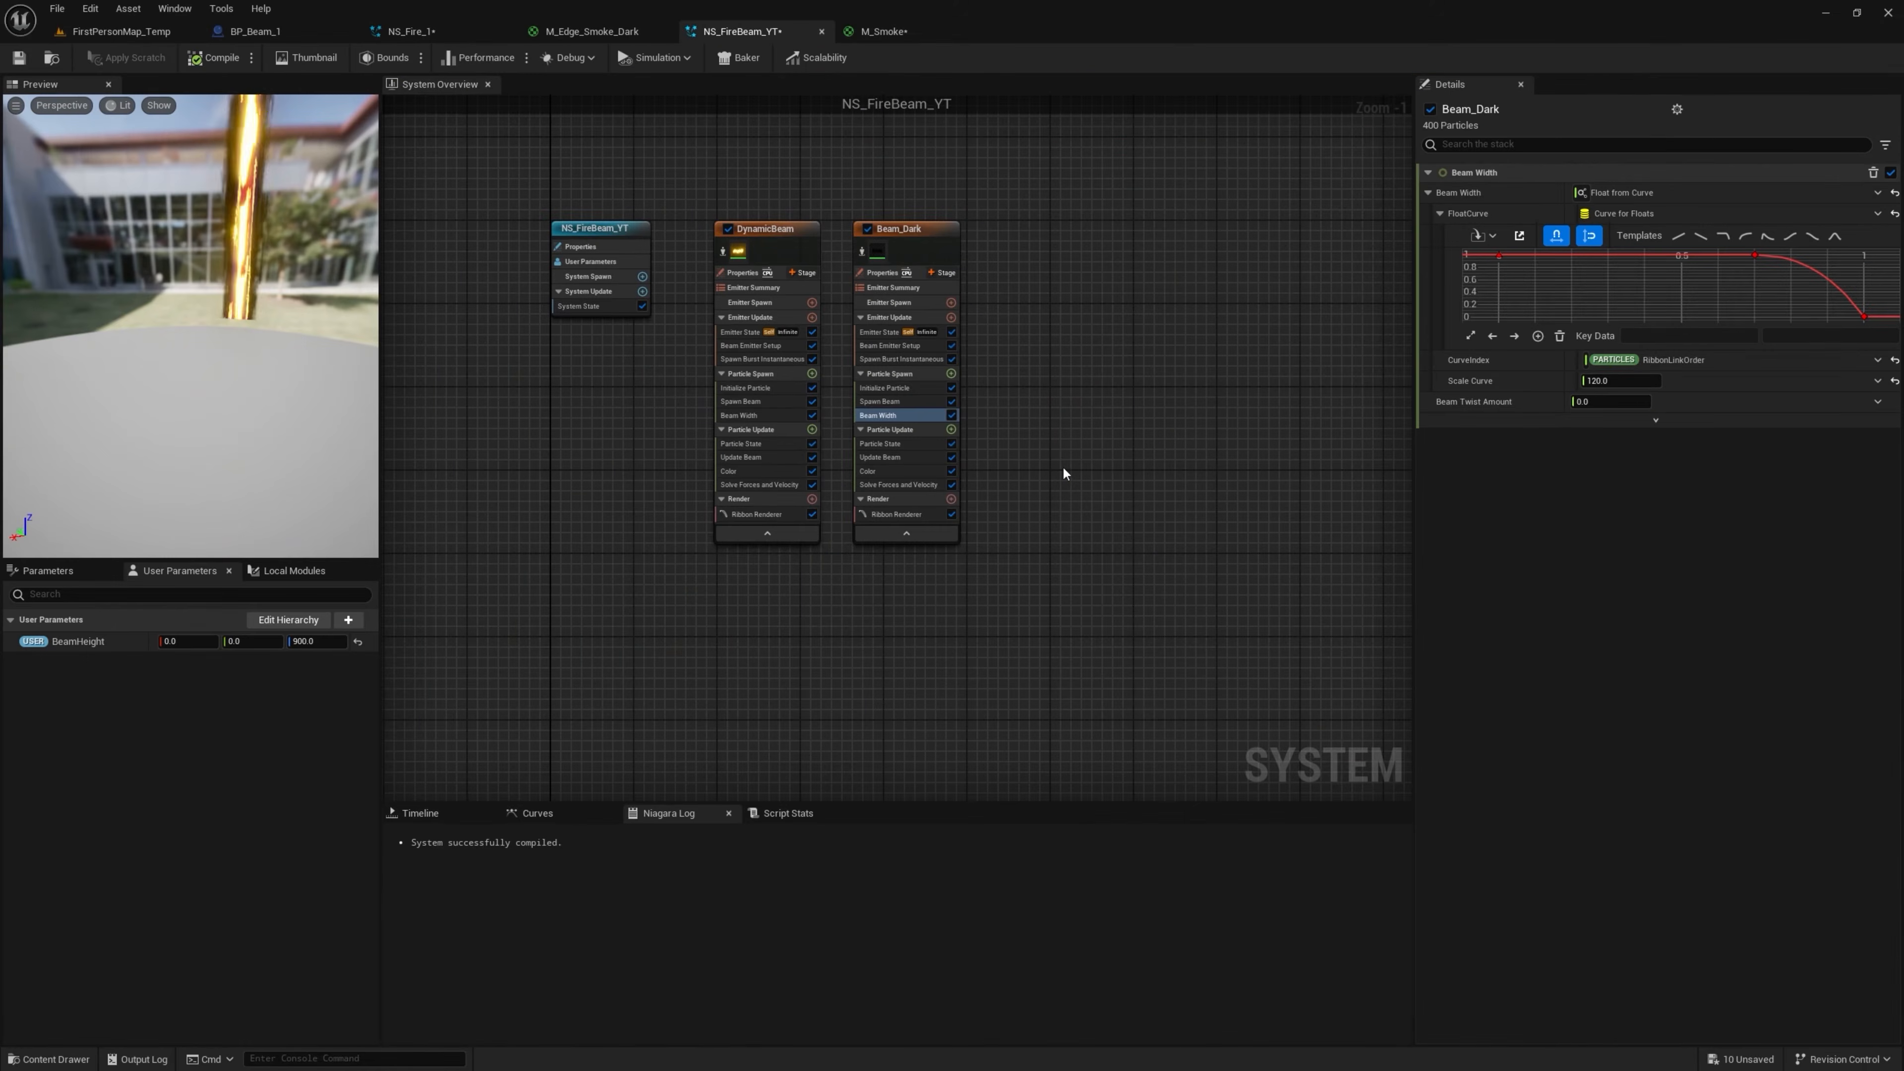
# Set the UV0 mode of Beam_Dark's Ribbon Renderer to Tiled (By Segment Length)
pyautogui.click(906, 518)
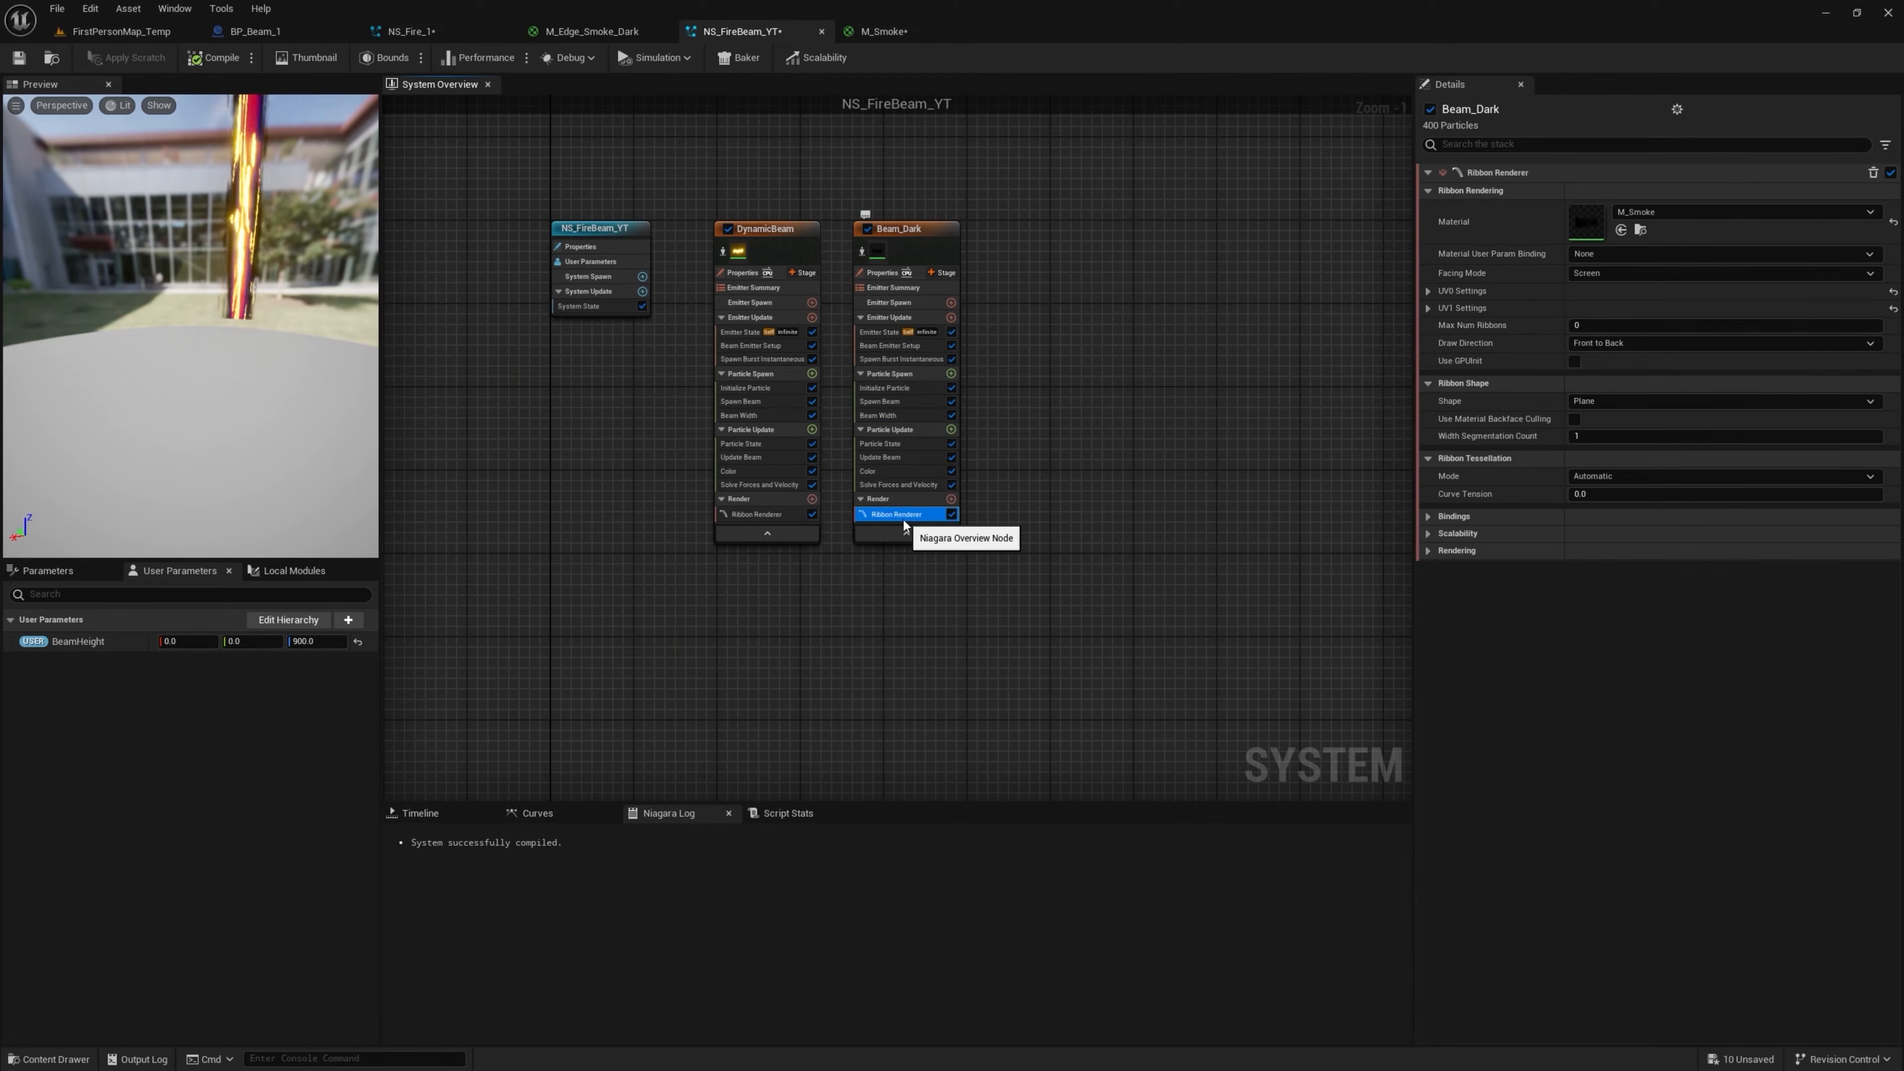
pyautogui.click(1429, 291)
pyautogui.click(1675, 309)
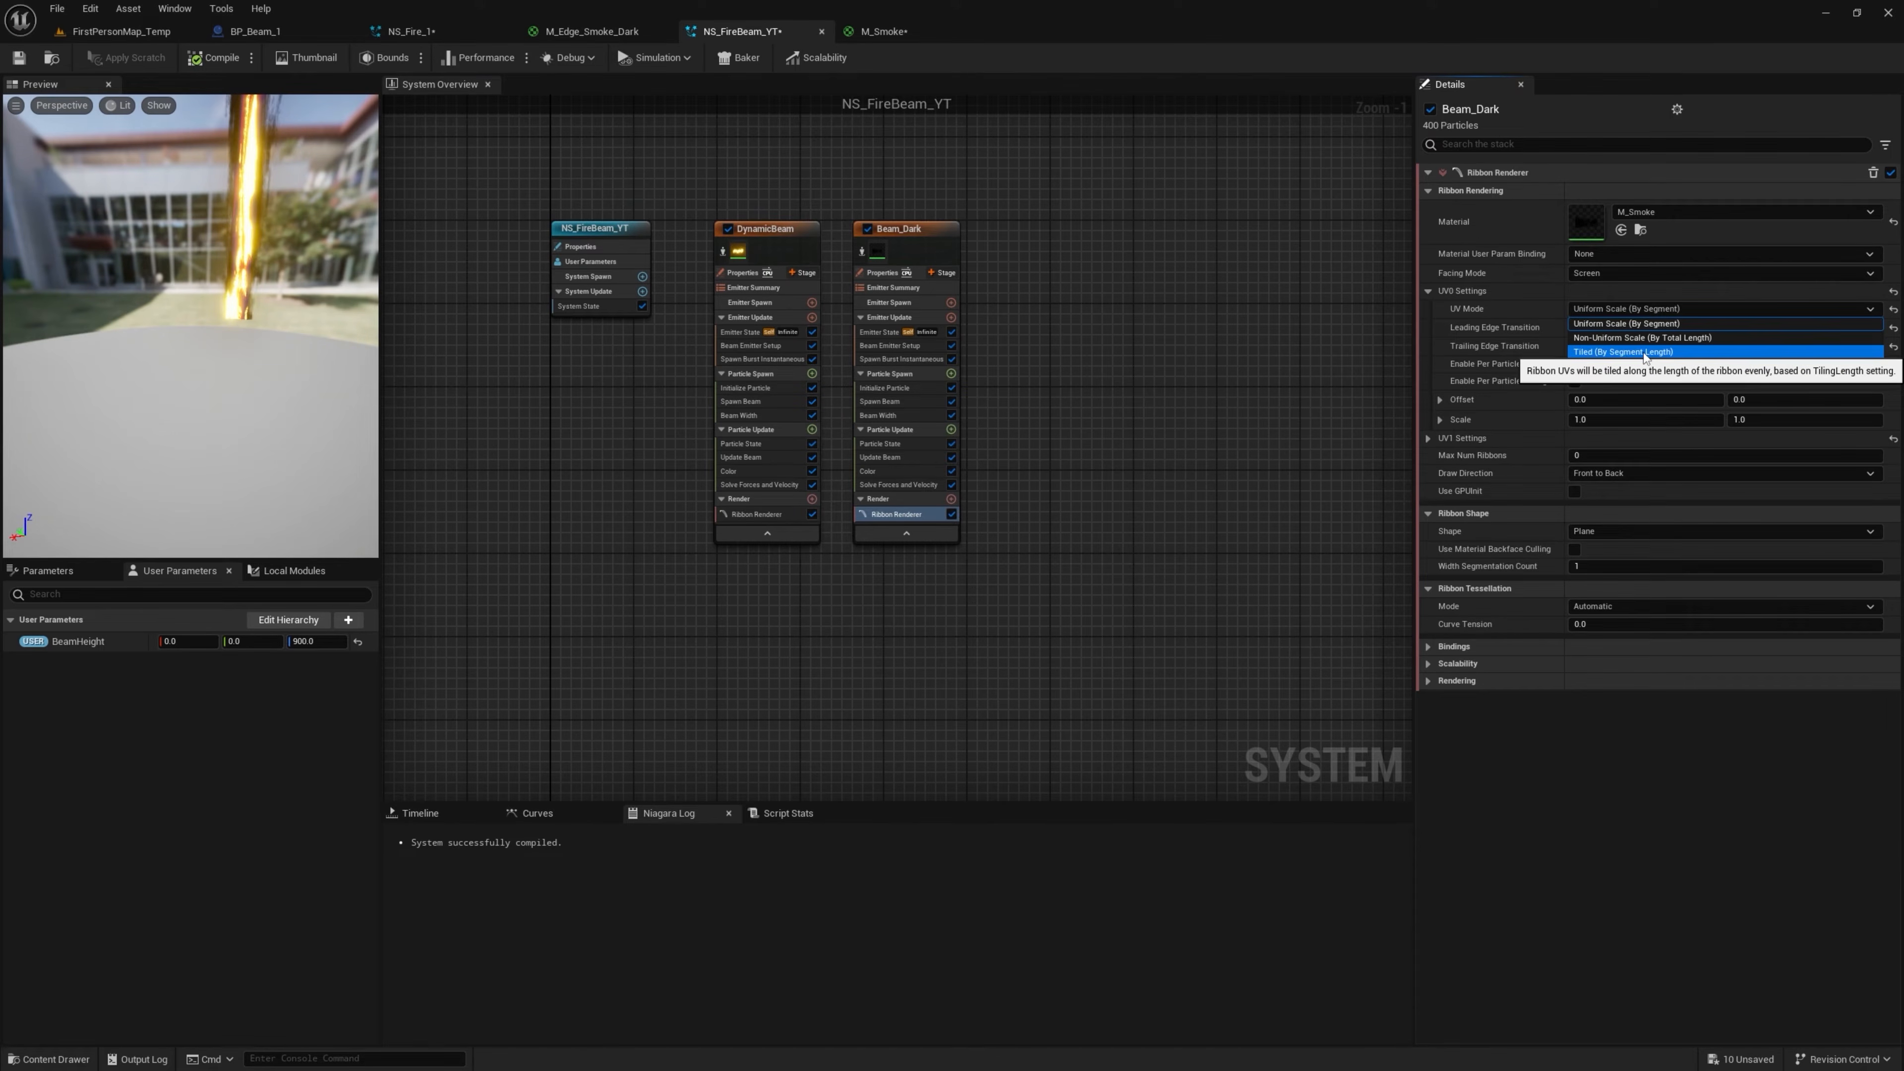
pyautogui.click(1665, 353)
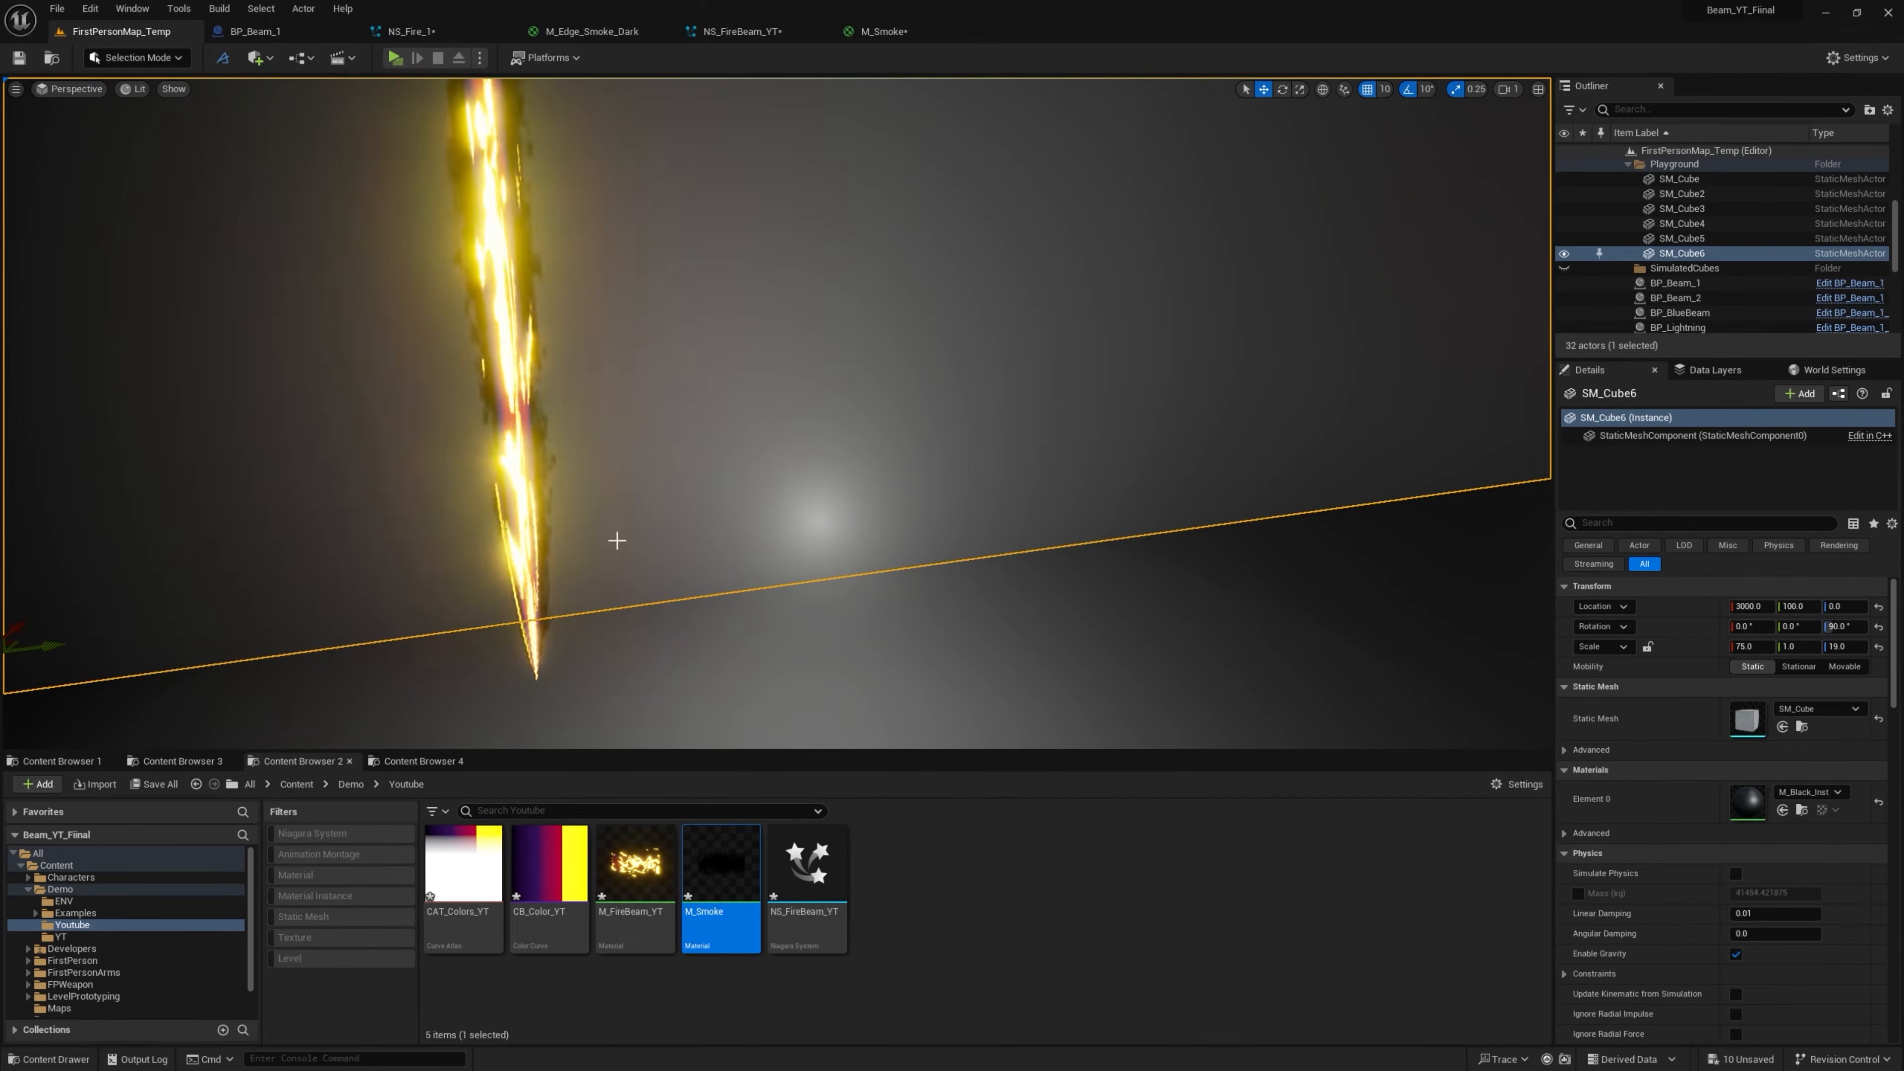
# Reset the DynamicBeam emitter's Beam Width from the float curve to a plain constant value
pyautogui.click(742, 31)
pyautogui.click(746, 416)
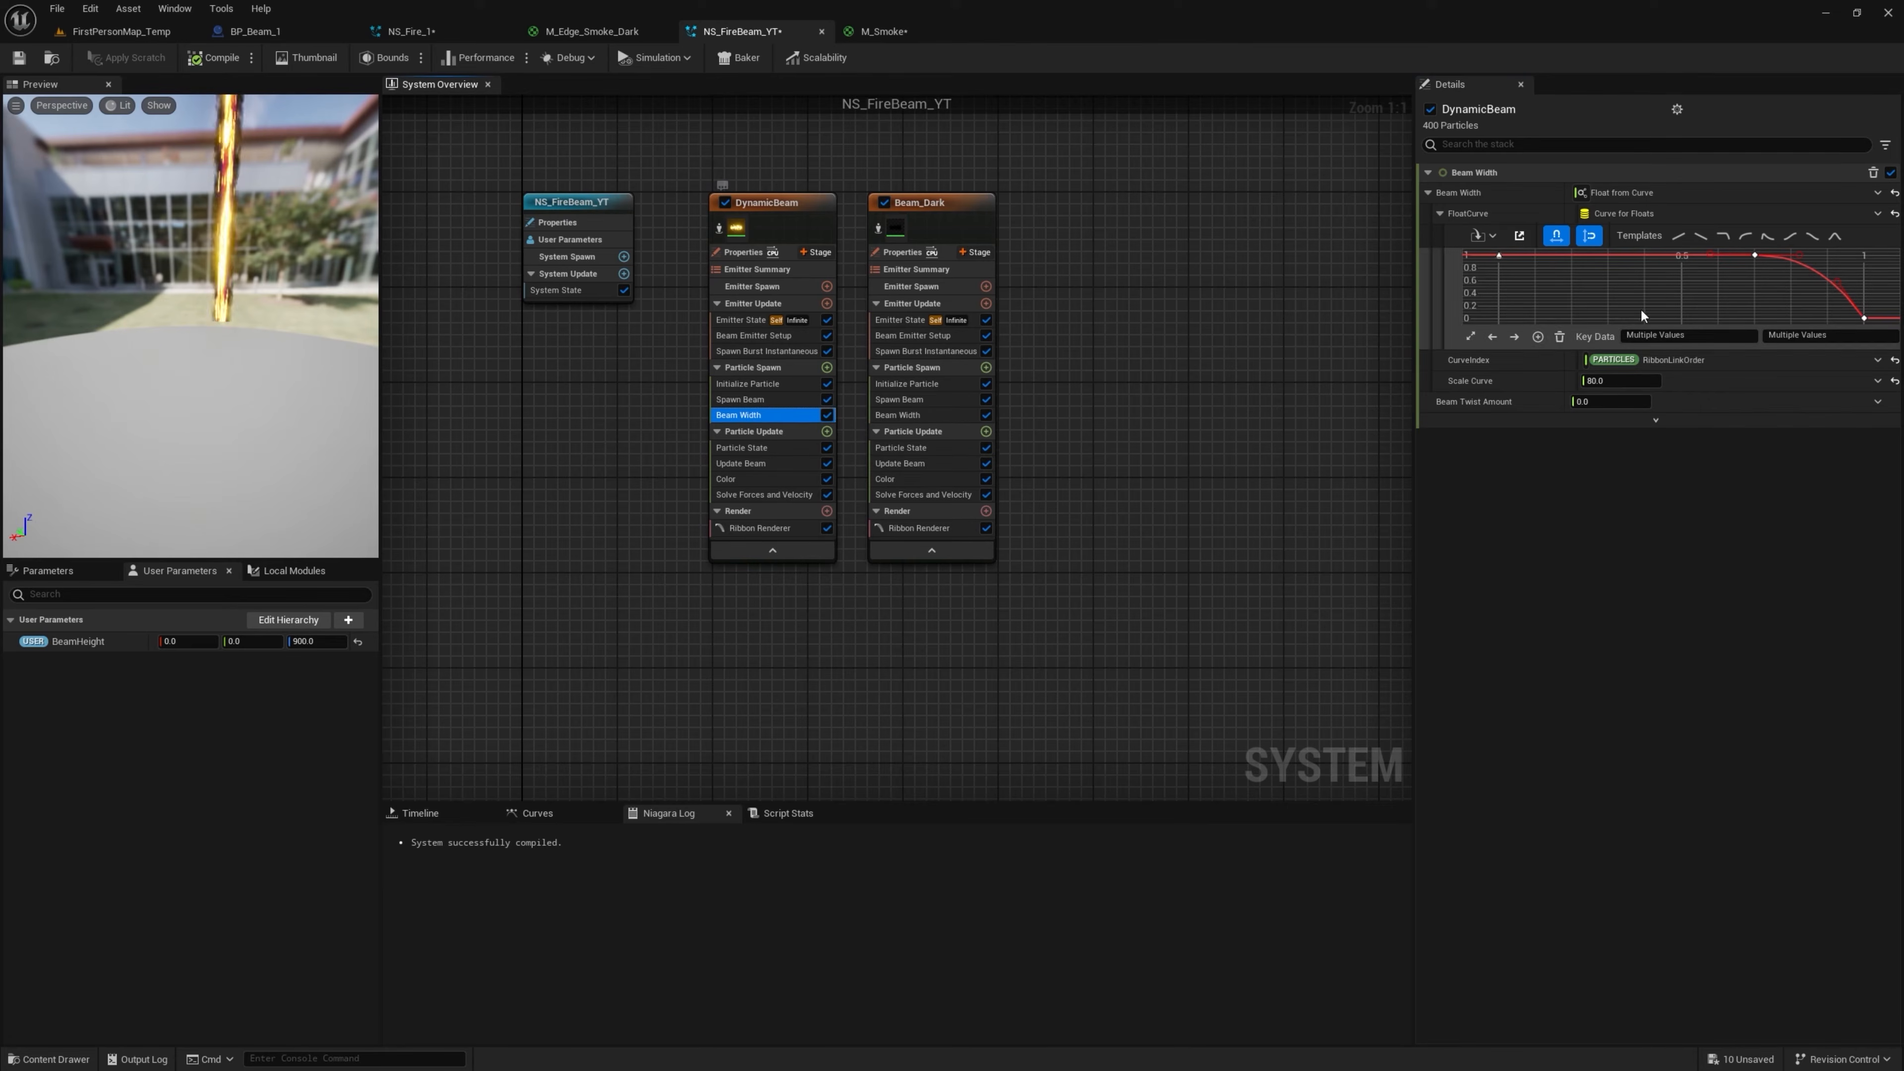
pyautogui.click(1896, 215)
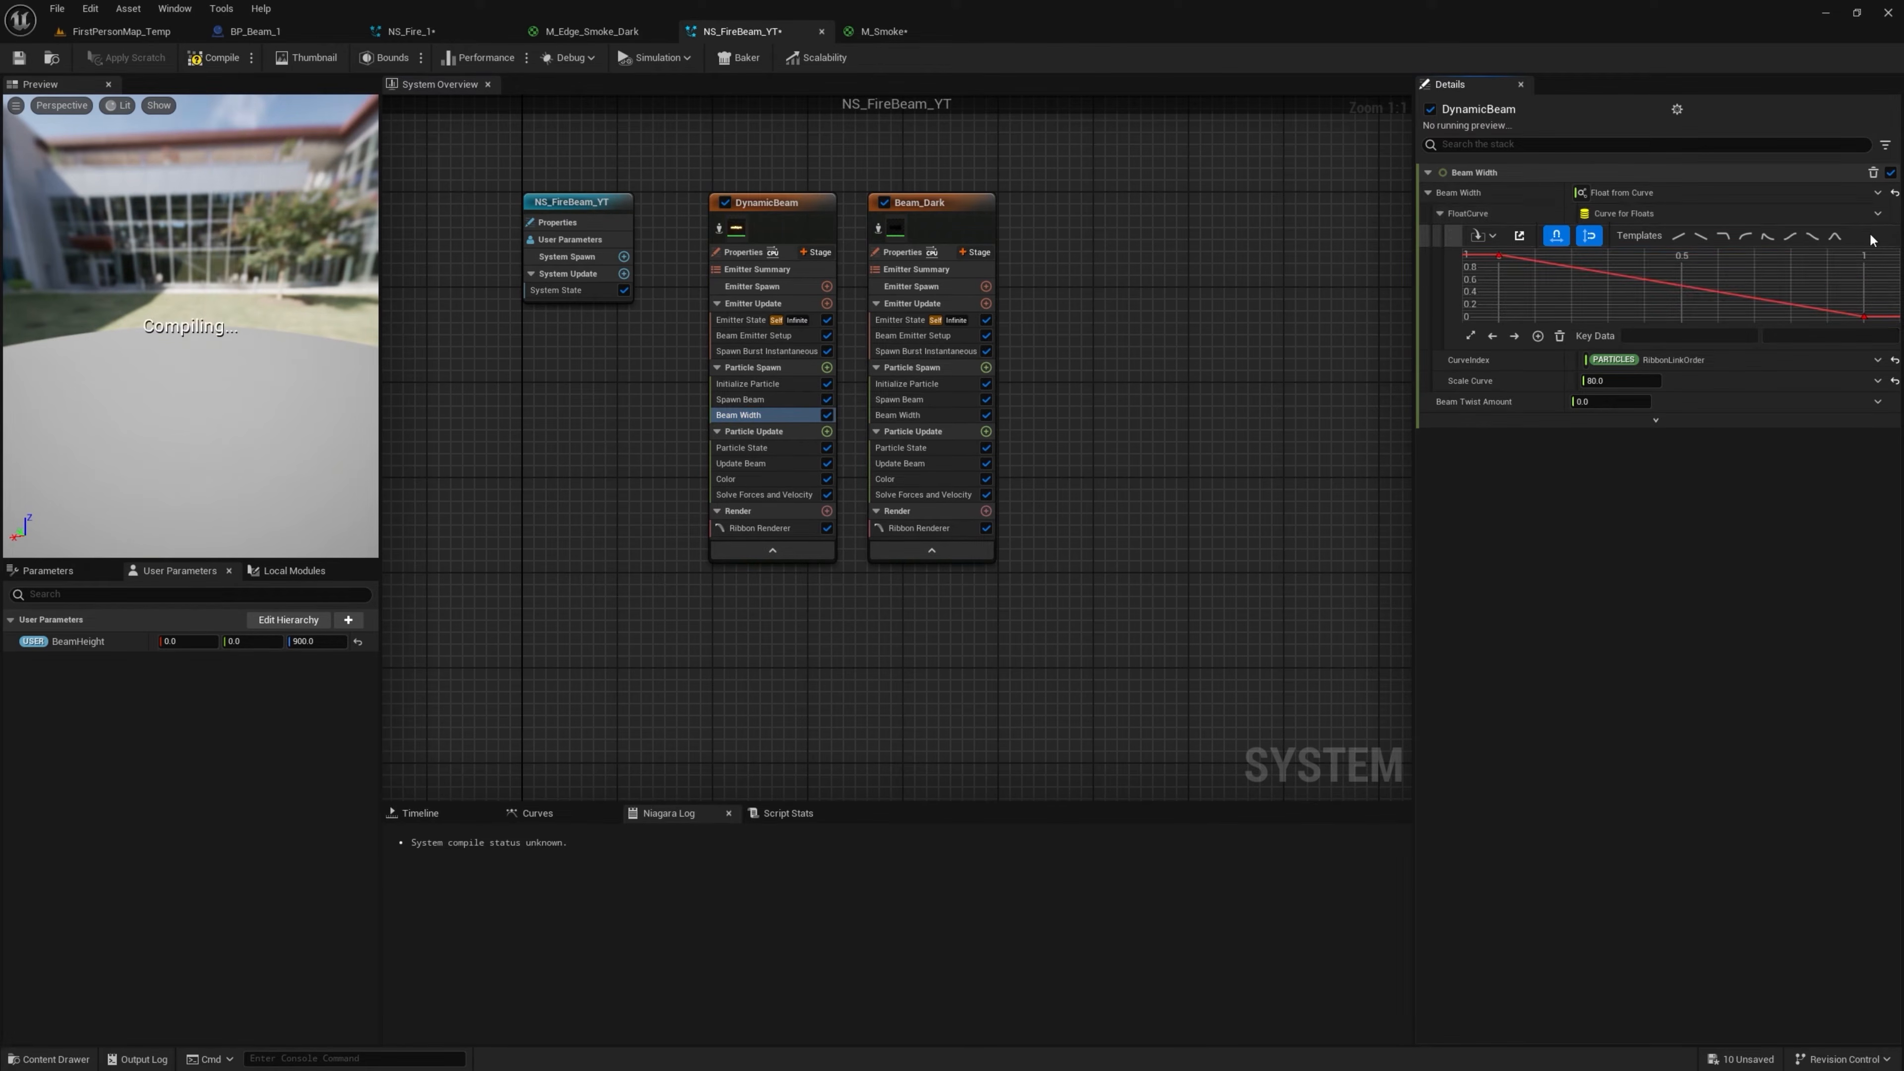
pyautogui.click(1895, 193)
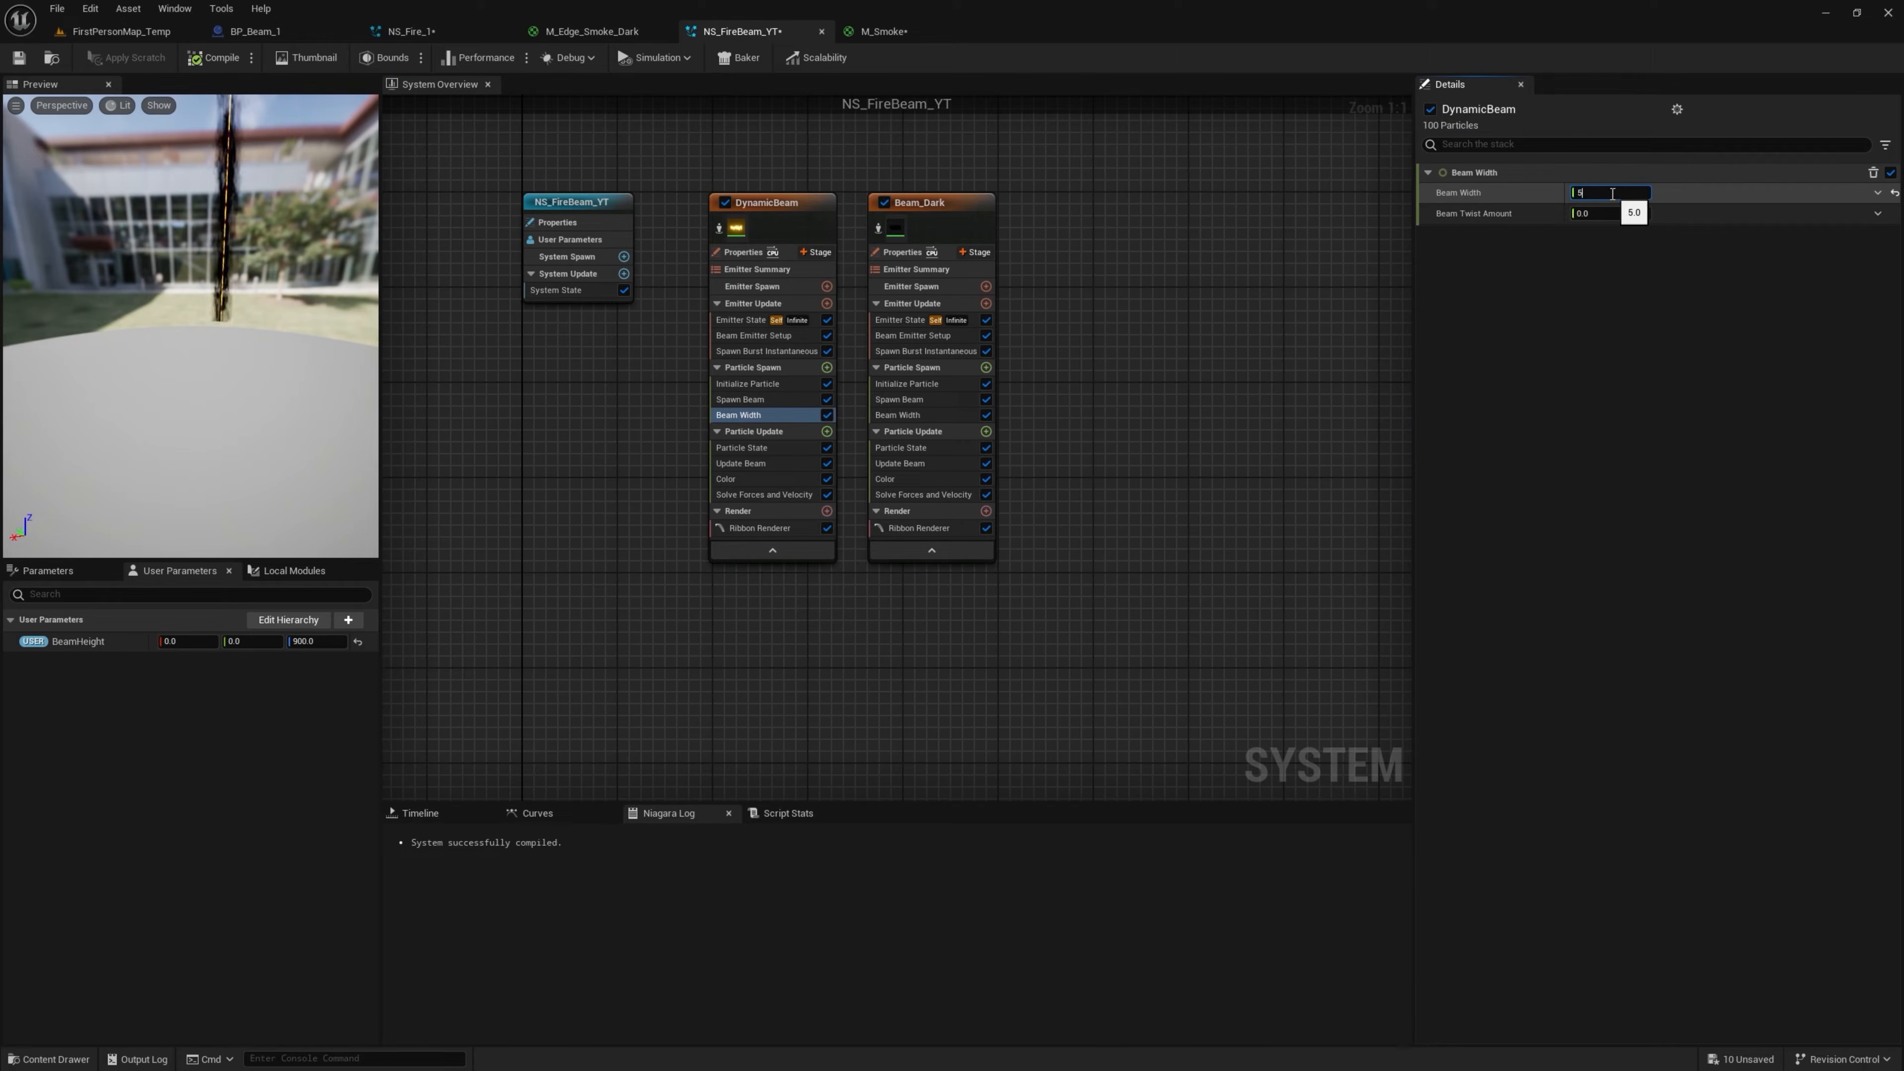
# Reset Beam_Dark's Beam Width curve to a plain constant and set the width to 100
pyautogui.click(916, 416)
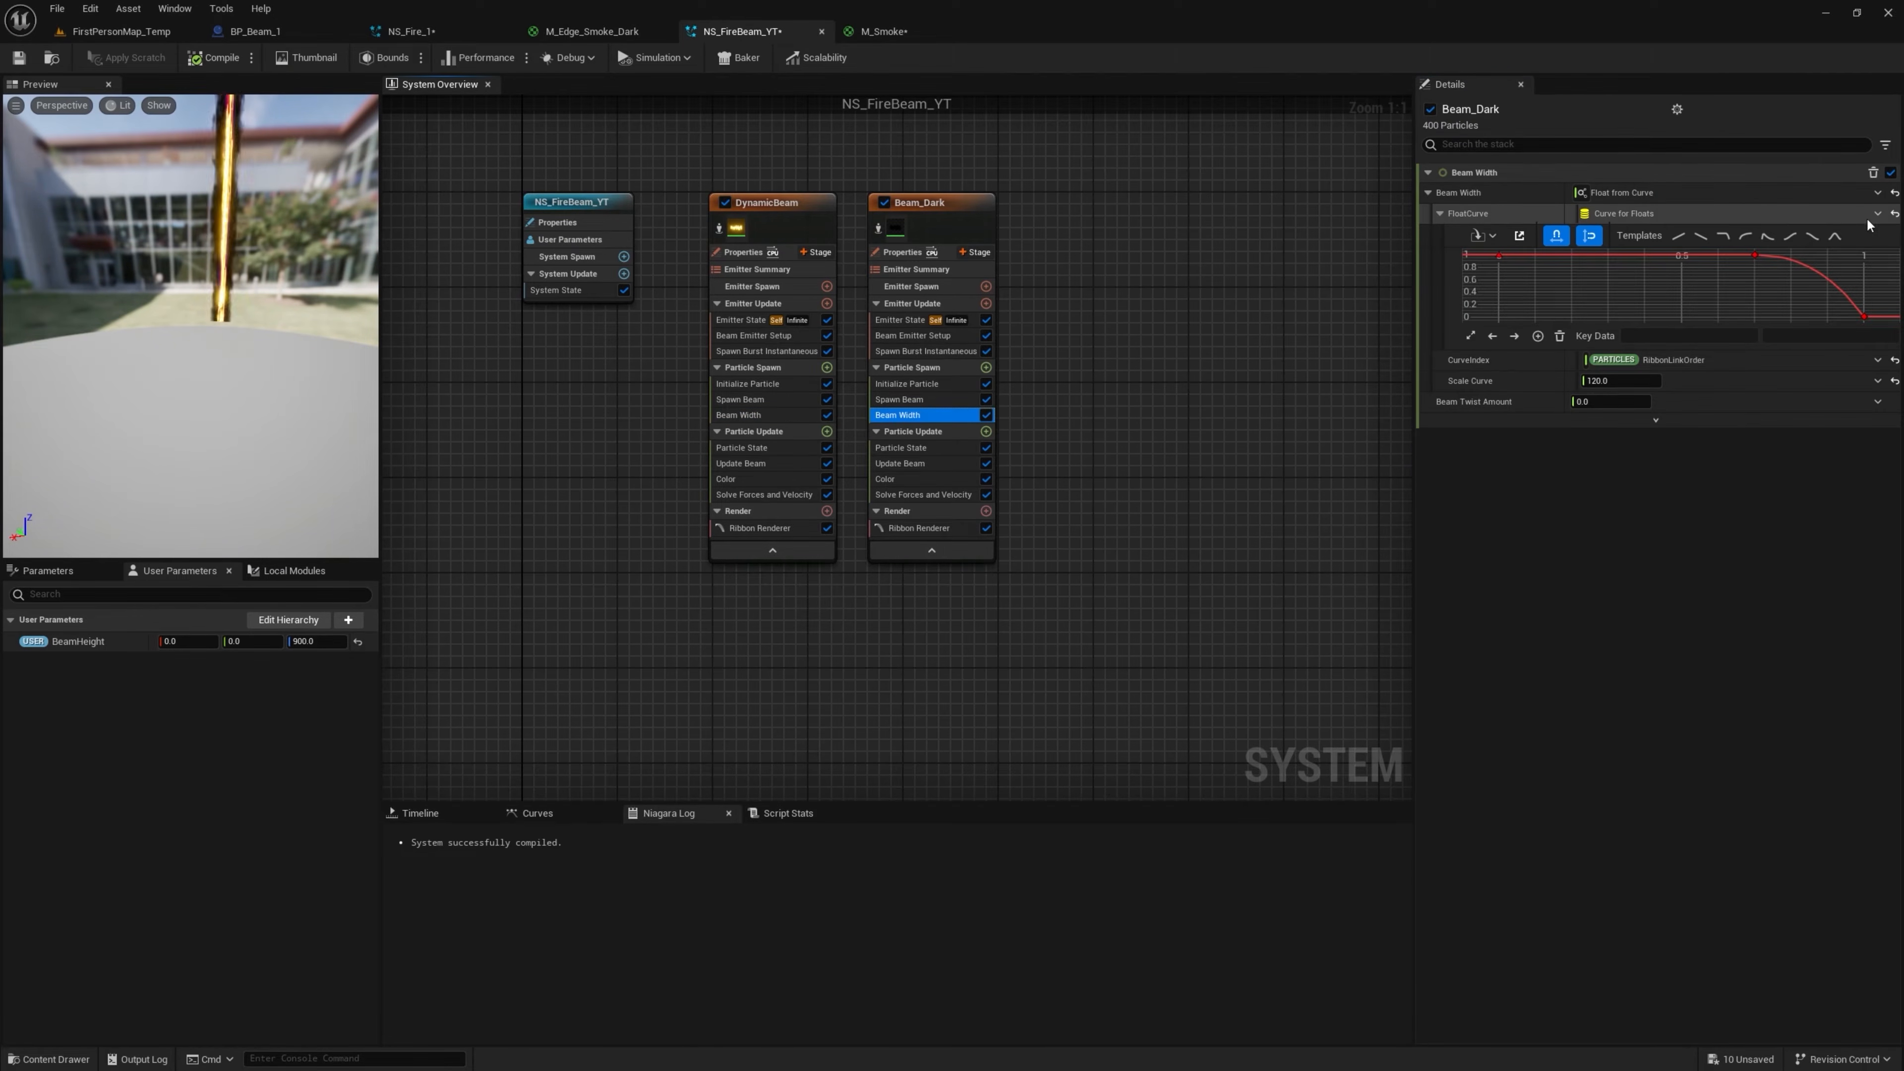
pyautogui.click(1895, 214)
pyautogui.click(1896, 193)
pyautogui.click(1618, 193)
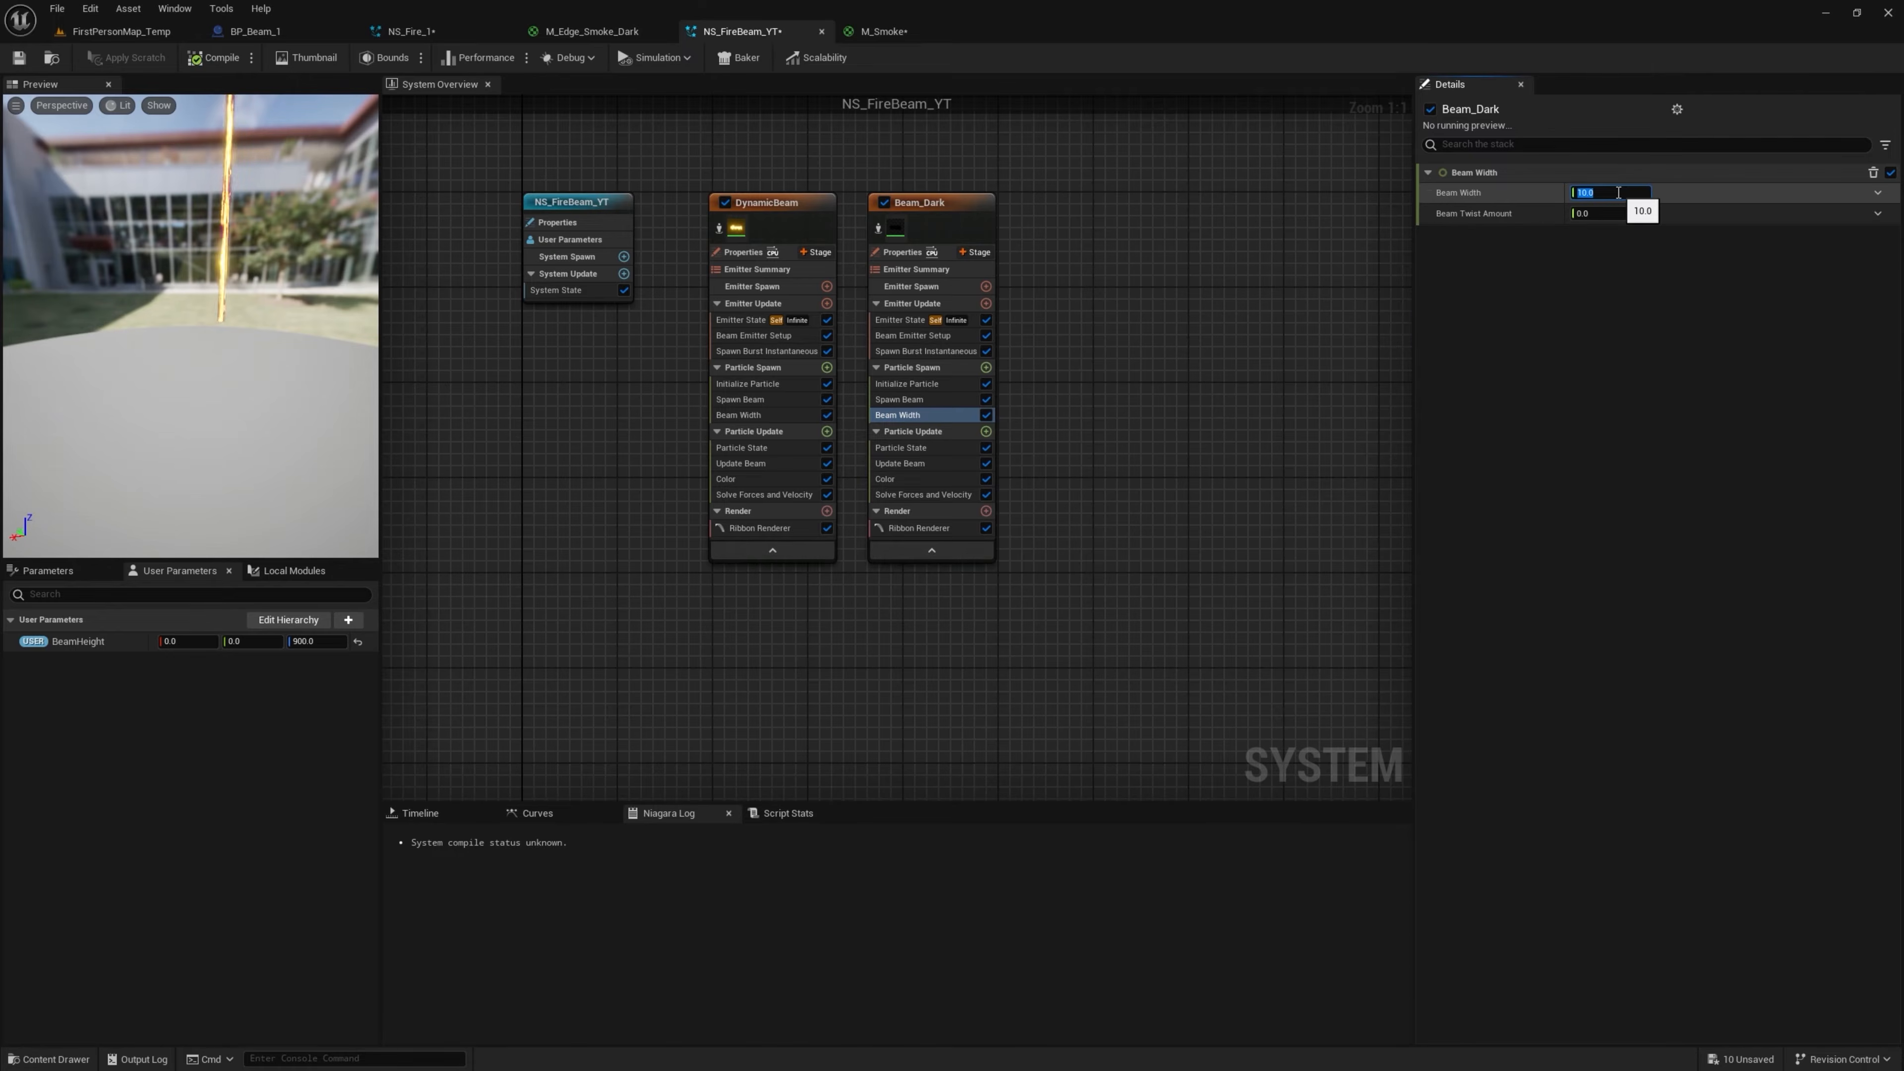
pyautogui.write('100')
pyautogui.press('Return')
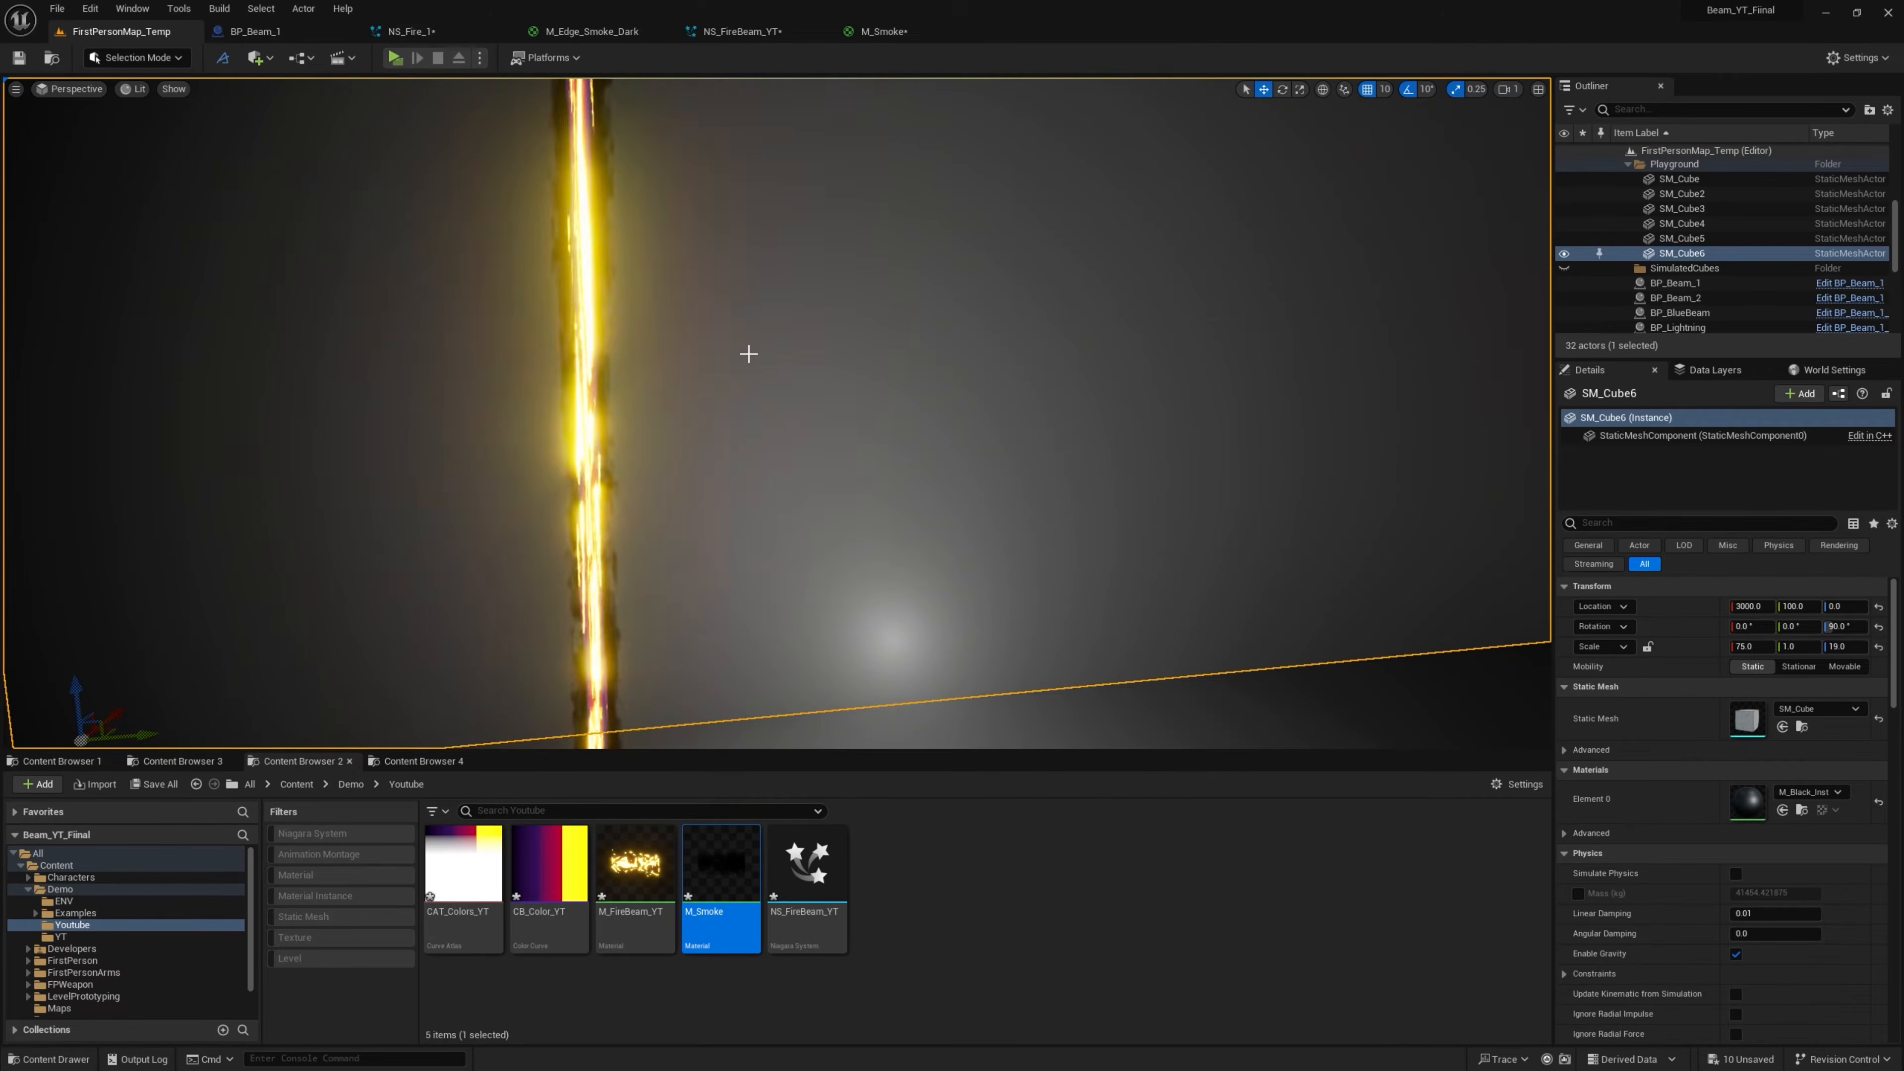
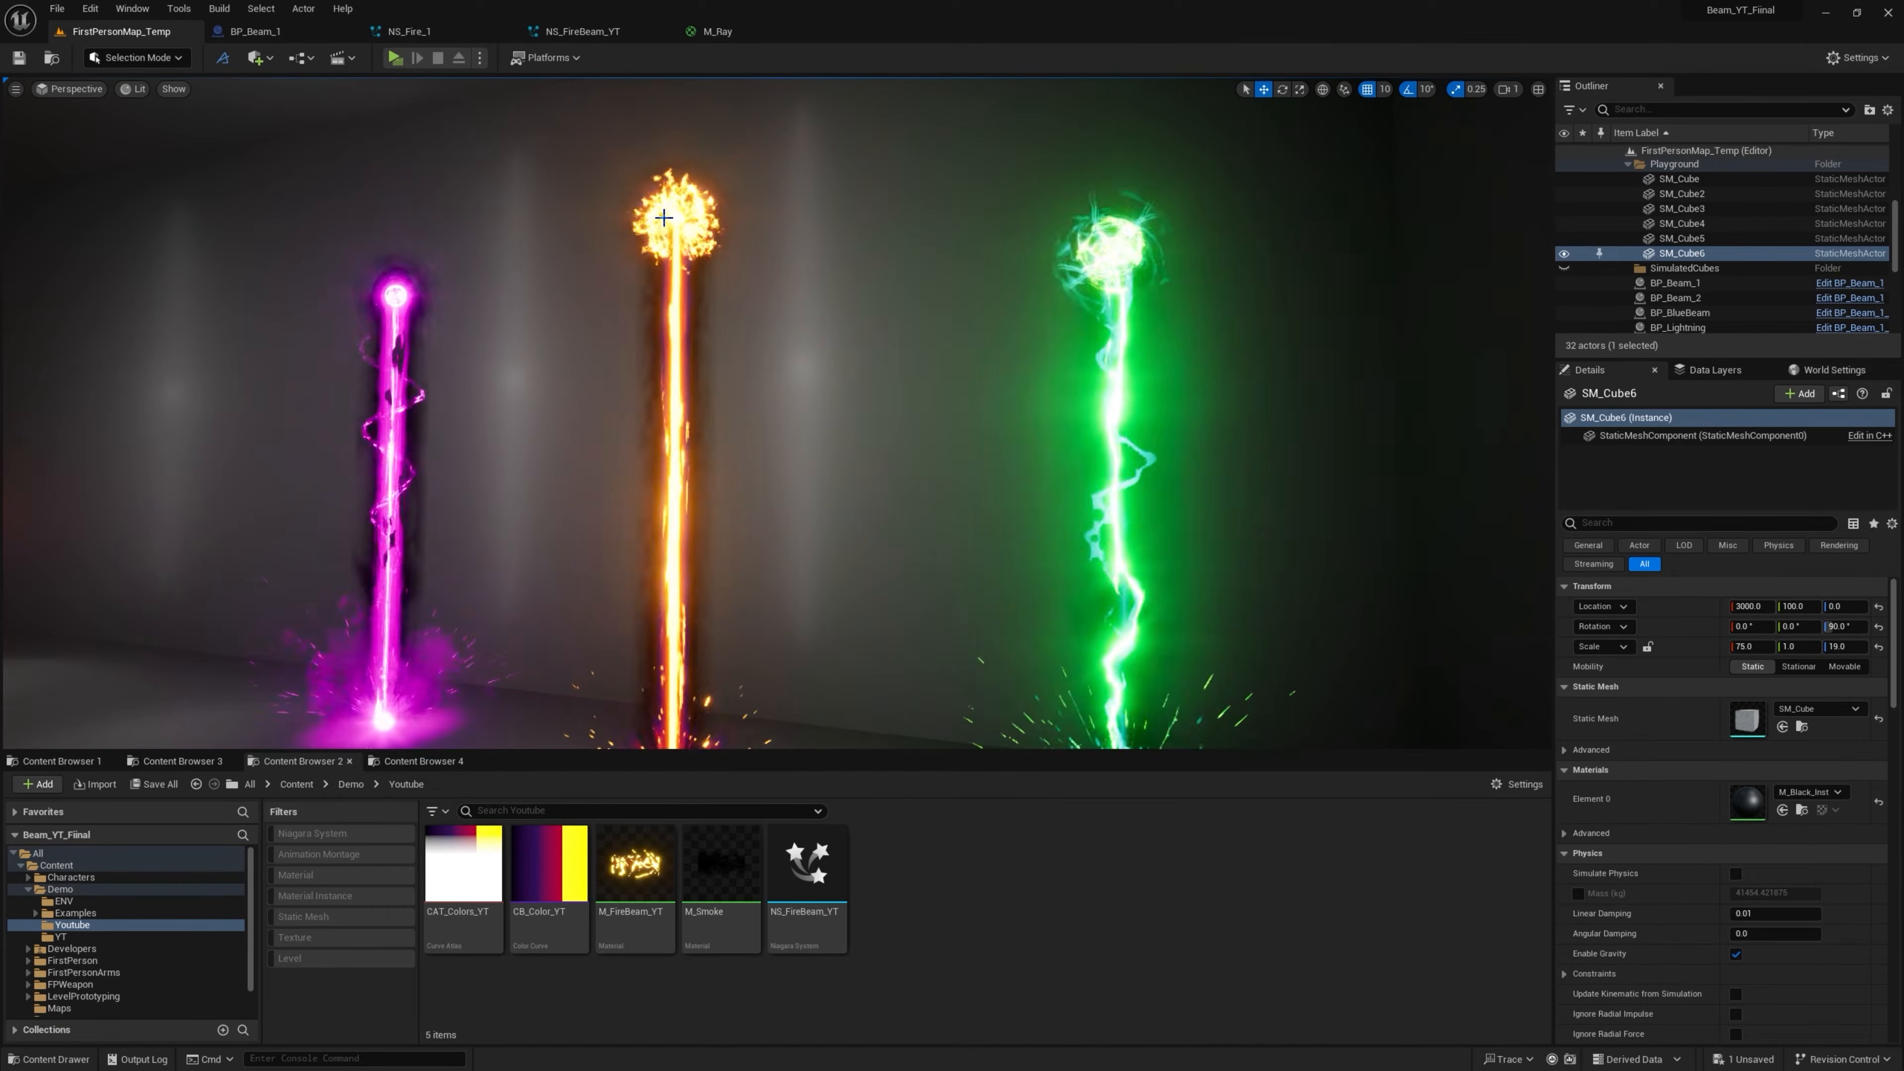
# Add a Single Looping Particle emitter to NS_FireBeam_YT beside Beam_Dark and show its Sprite Renderer settings
pyautogui.click(594, 34)
pyautogui.moveTo(1060, 270); pyautogui.dragTo(821, 242, button='right')
pyautogui.rightClick(839, 211)
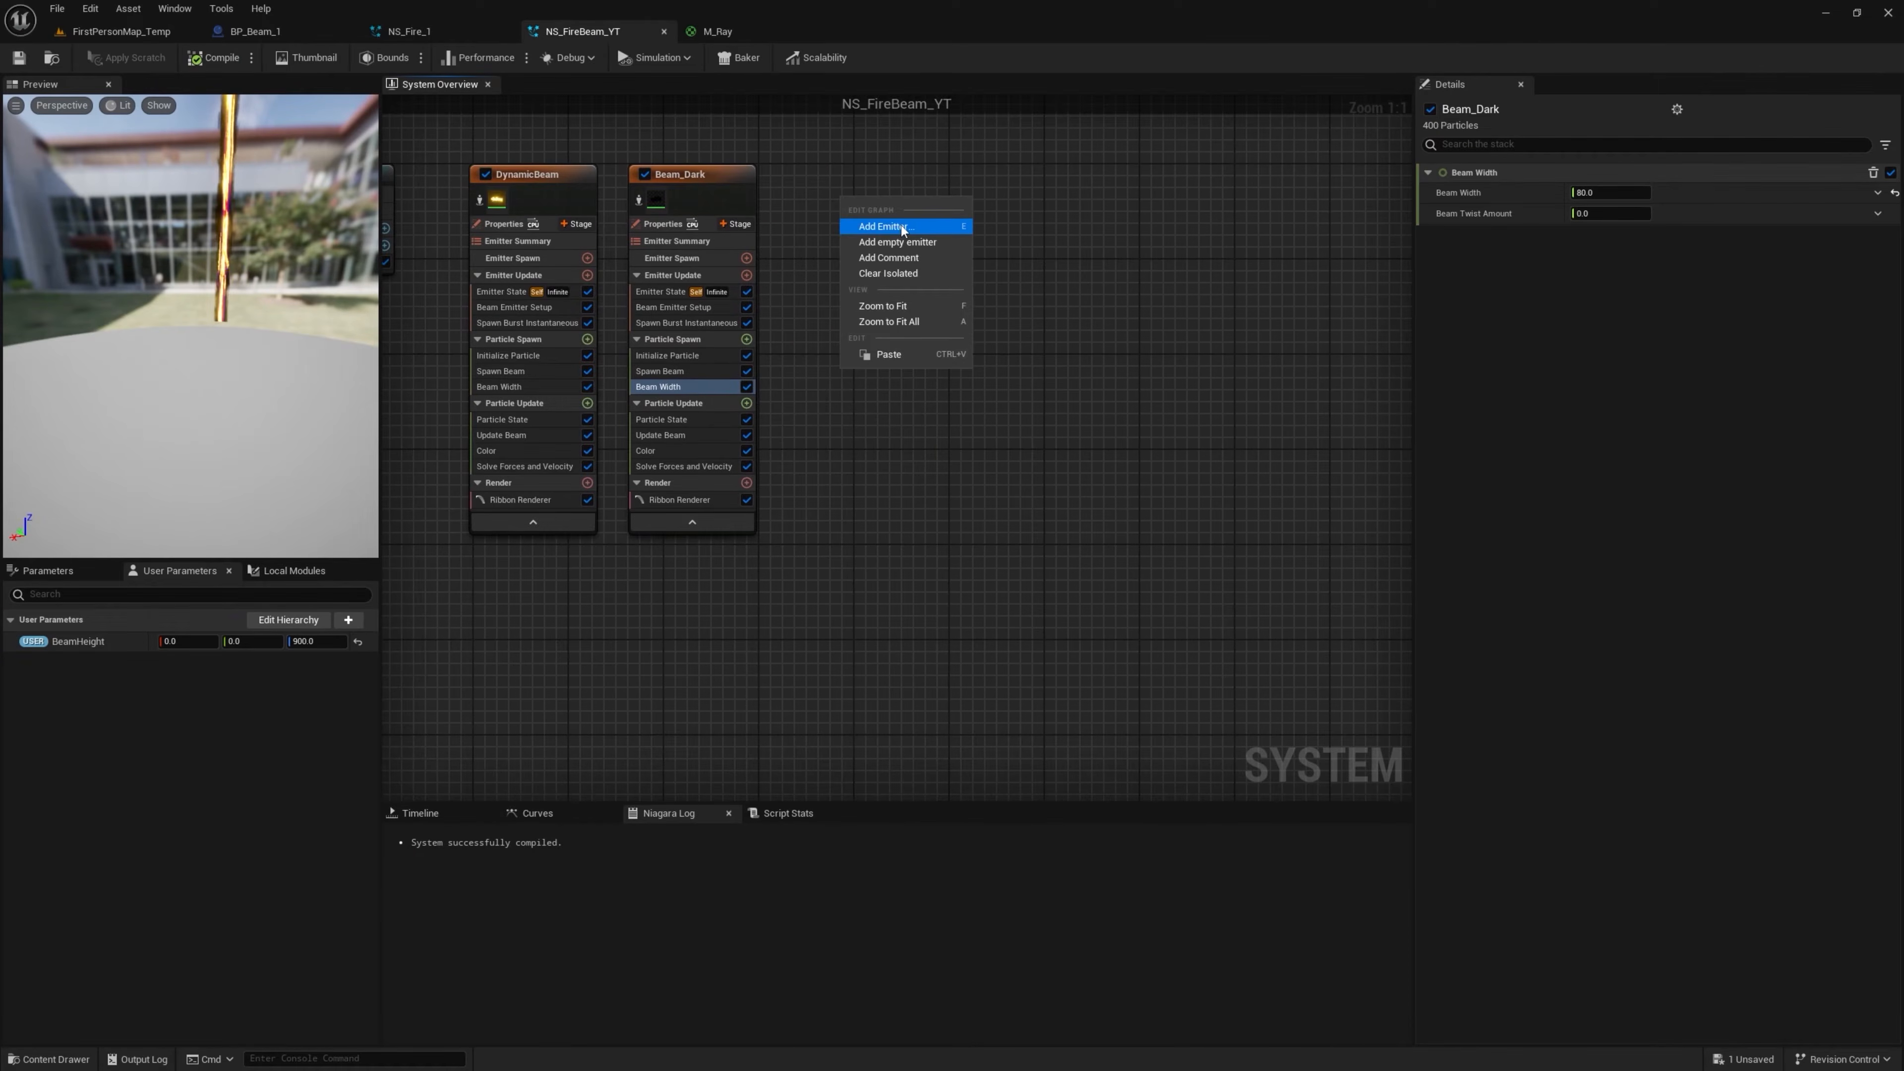
pyautogui.click(901, 225)
pyautogui.scroll(-3, 1008, 451)
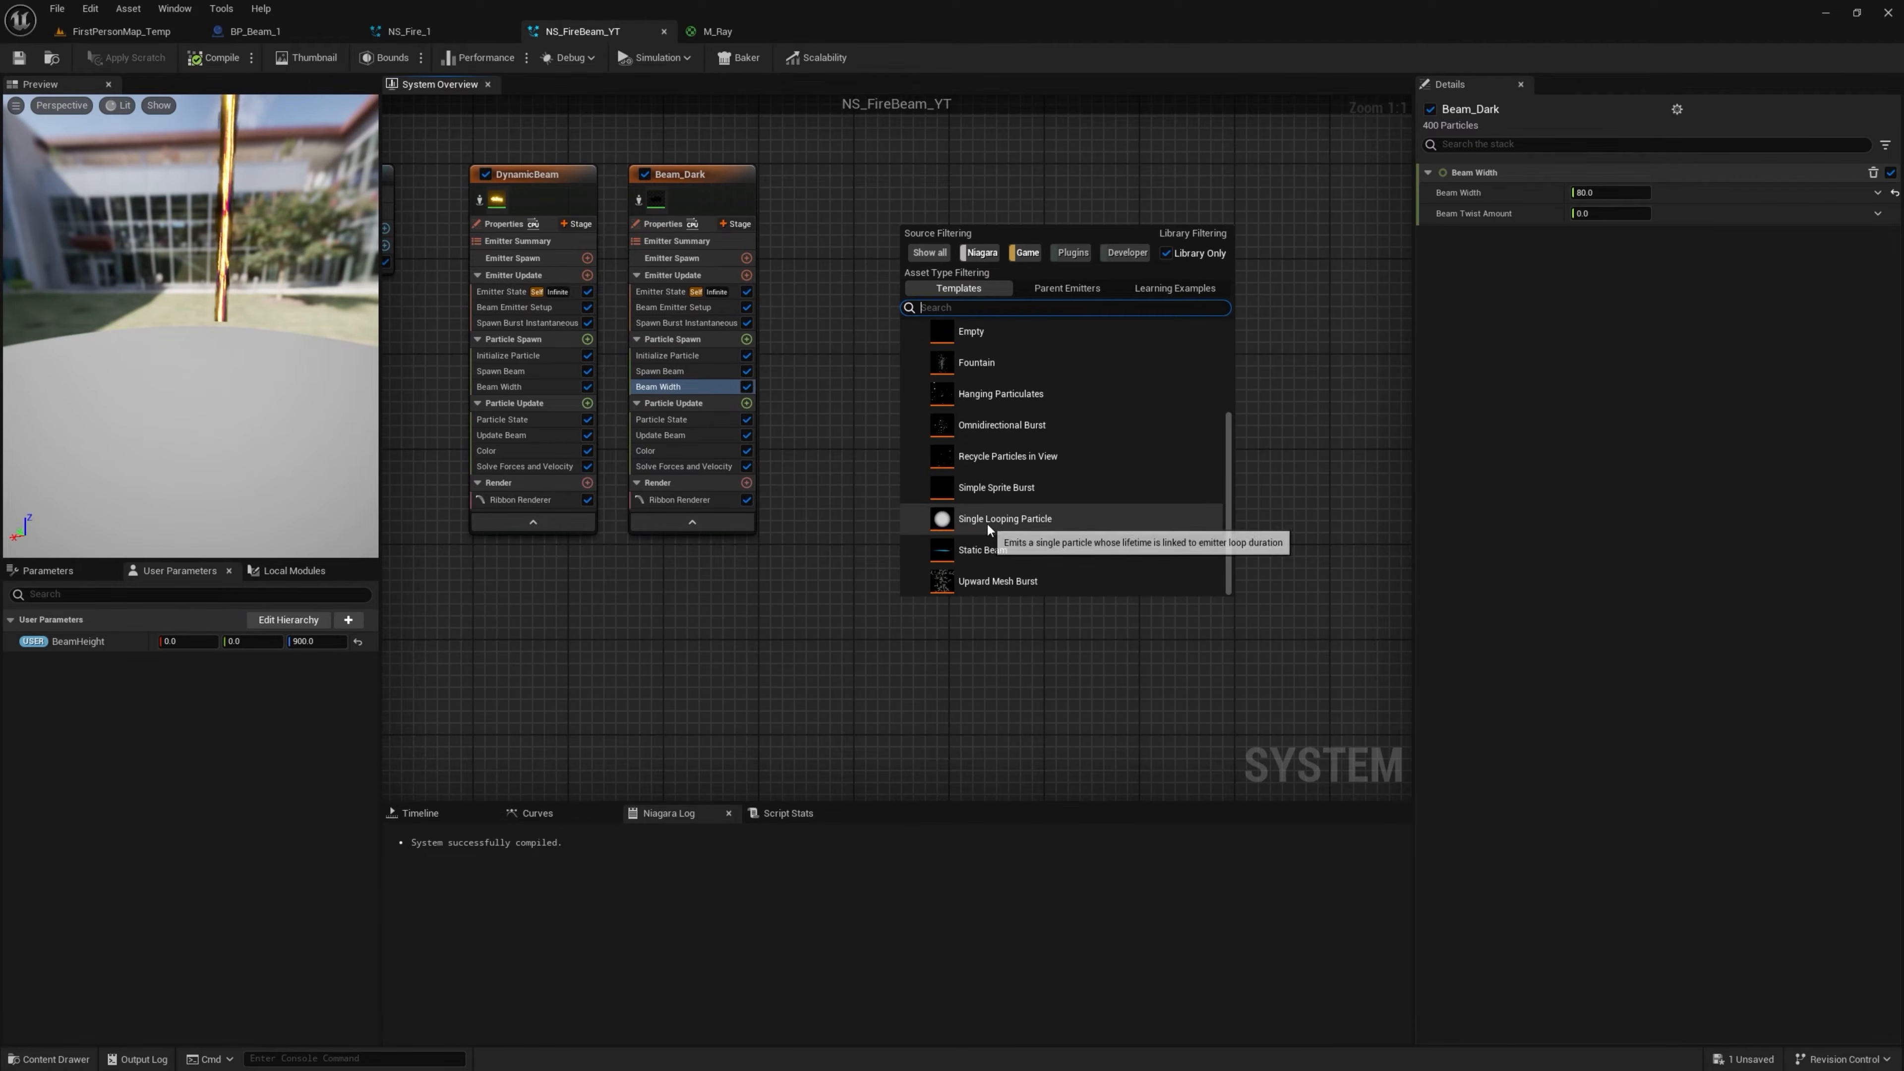
pyautogui.click(988, 522)
pyautogui.click(989, 522)
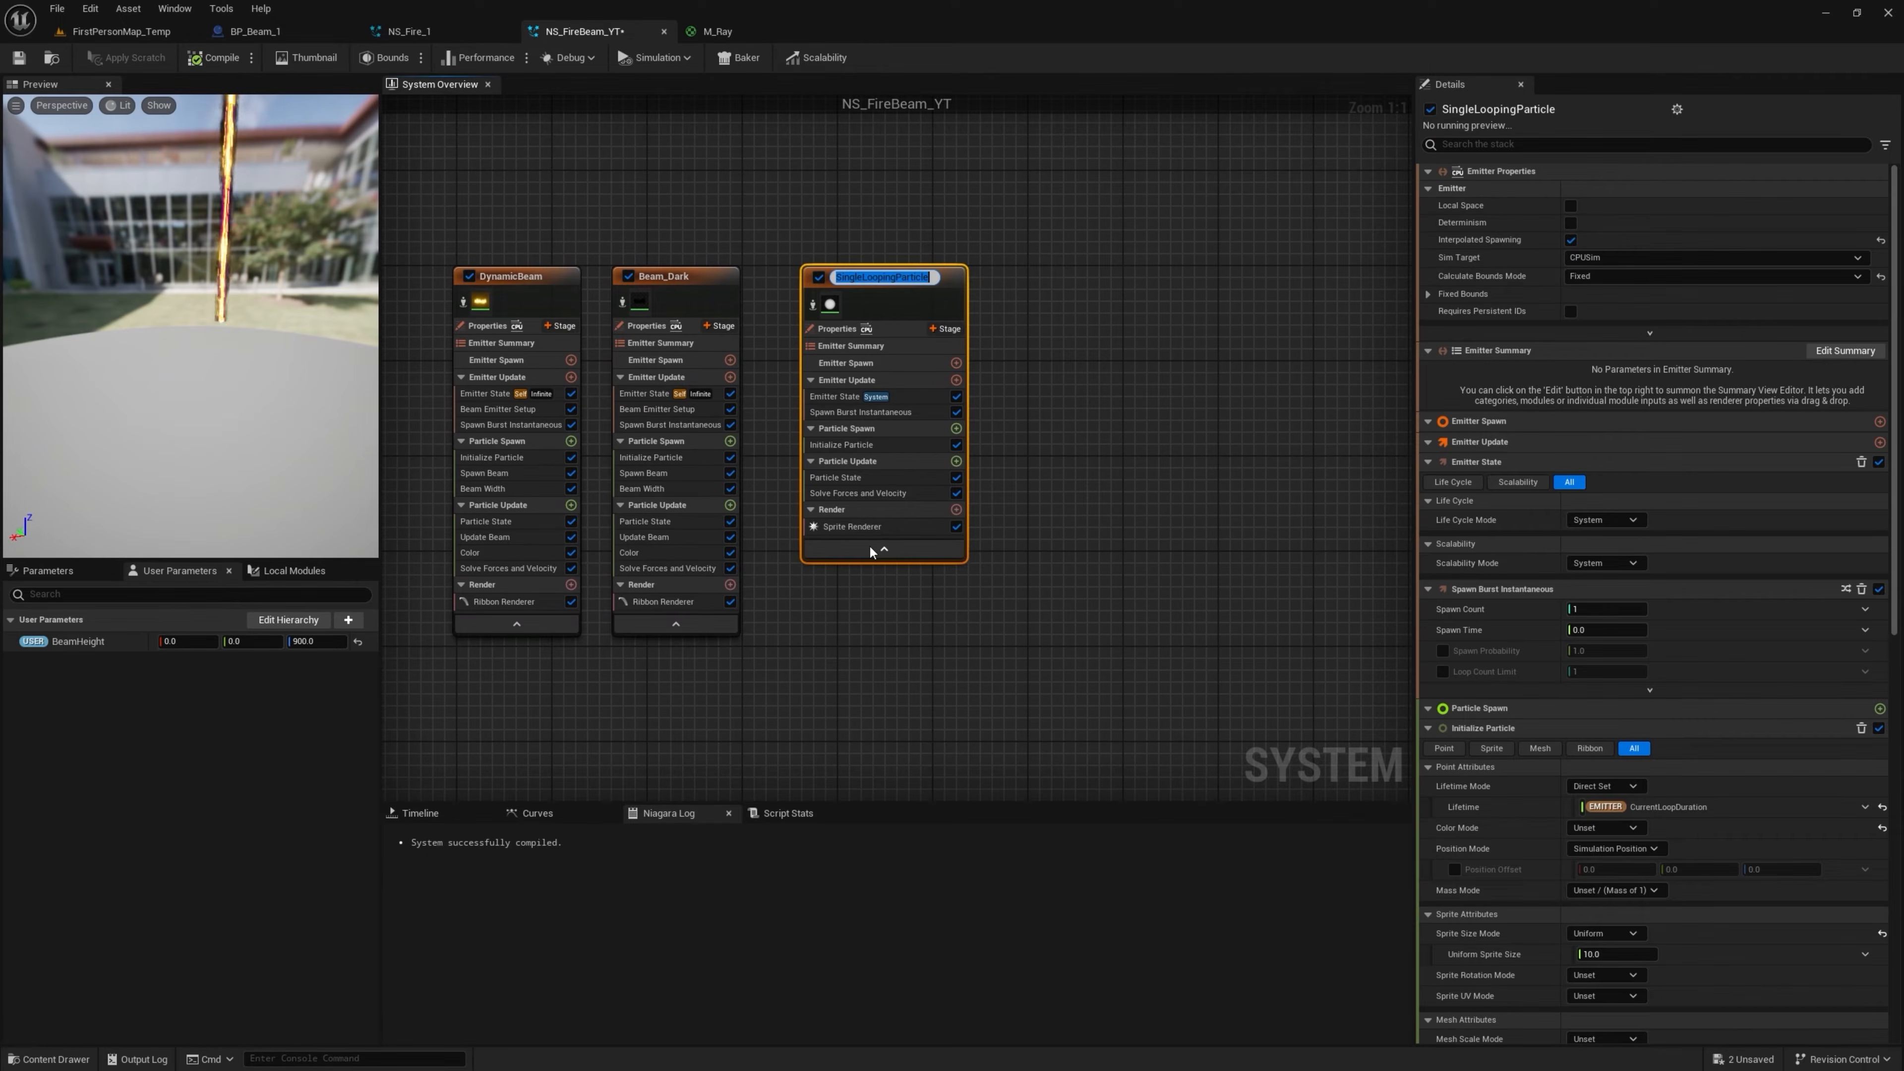
pyautogui.click(862, 524)
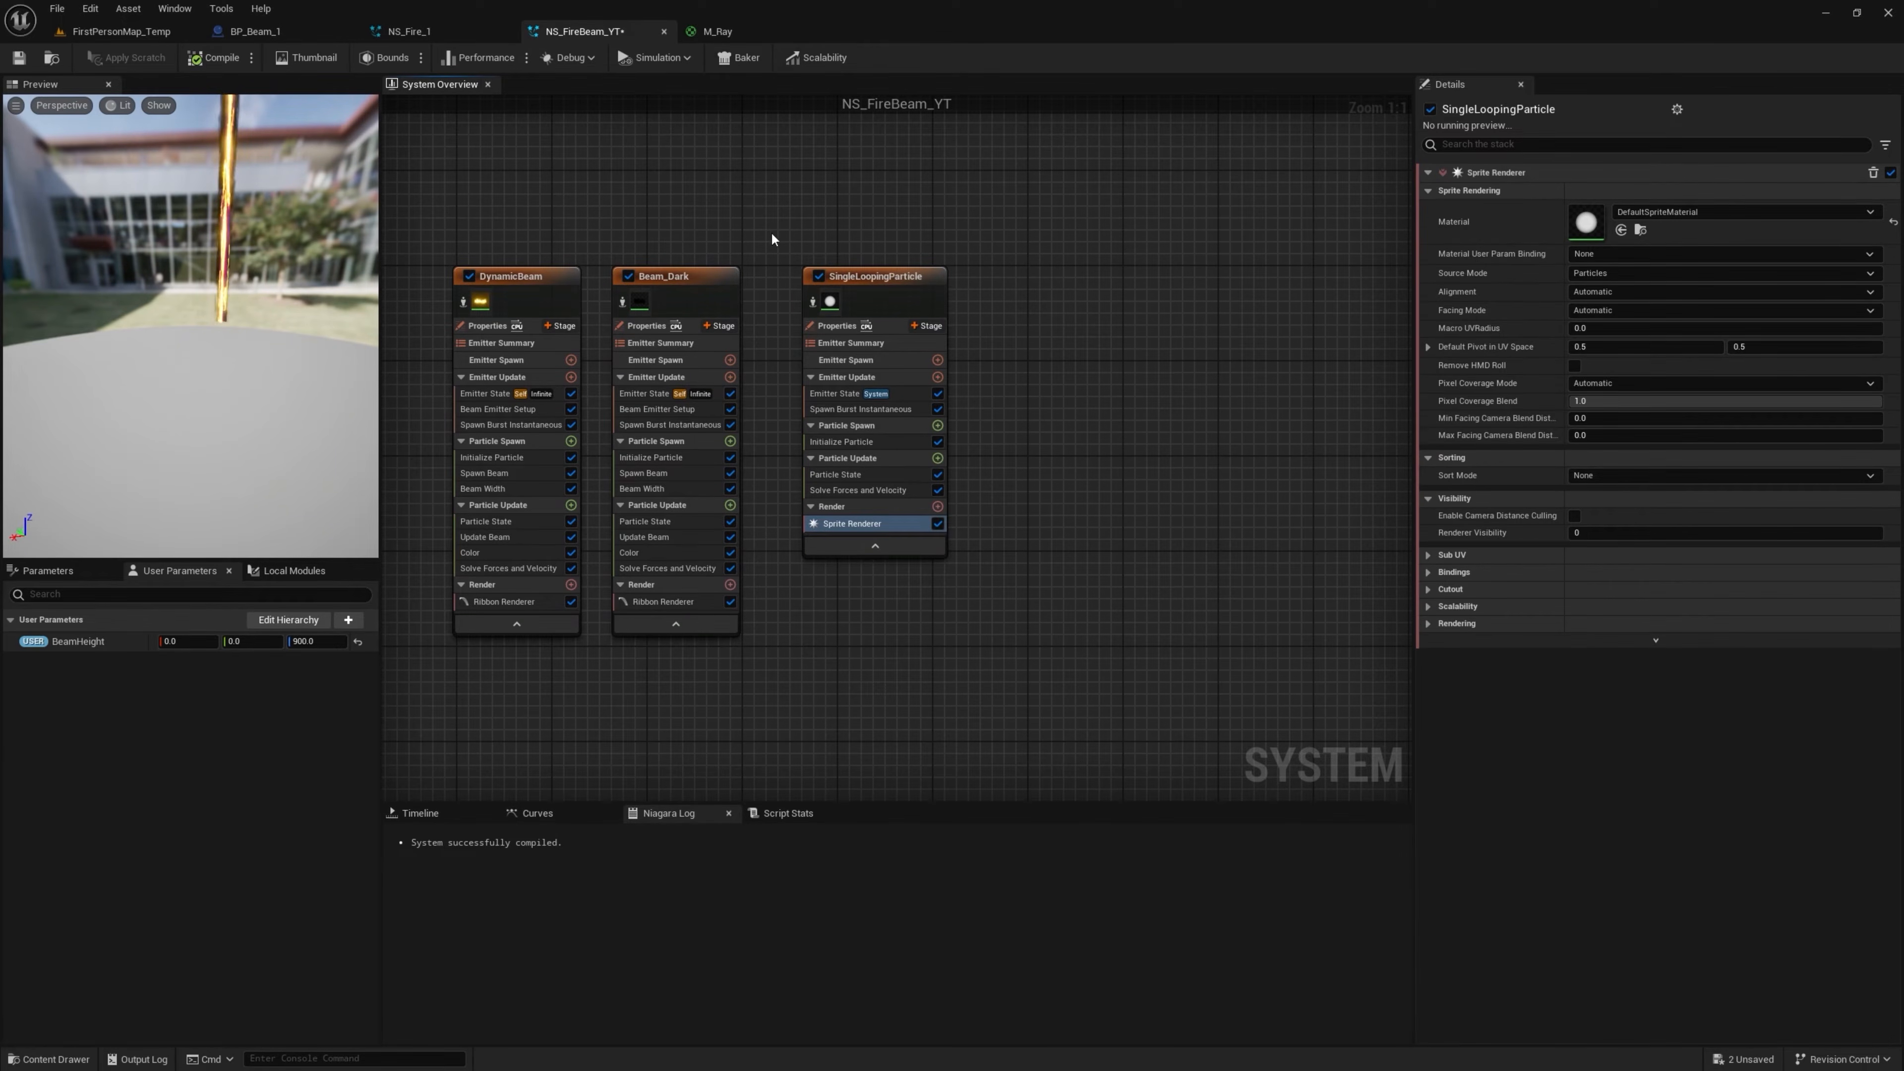
# Duplicate the M_radial_ramp material in StarterContent/Particles/Materials and open the copy for editing
pyautogui.click(120, 31)
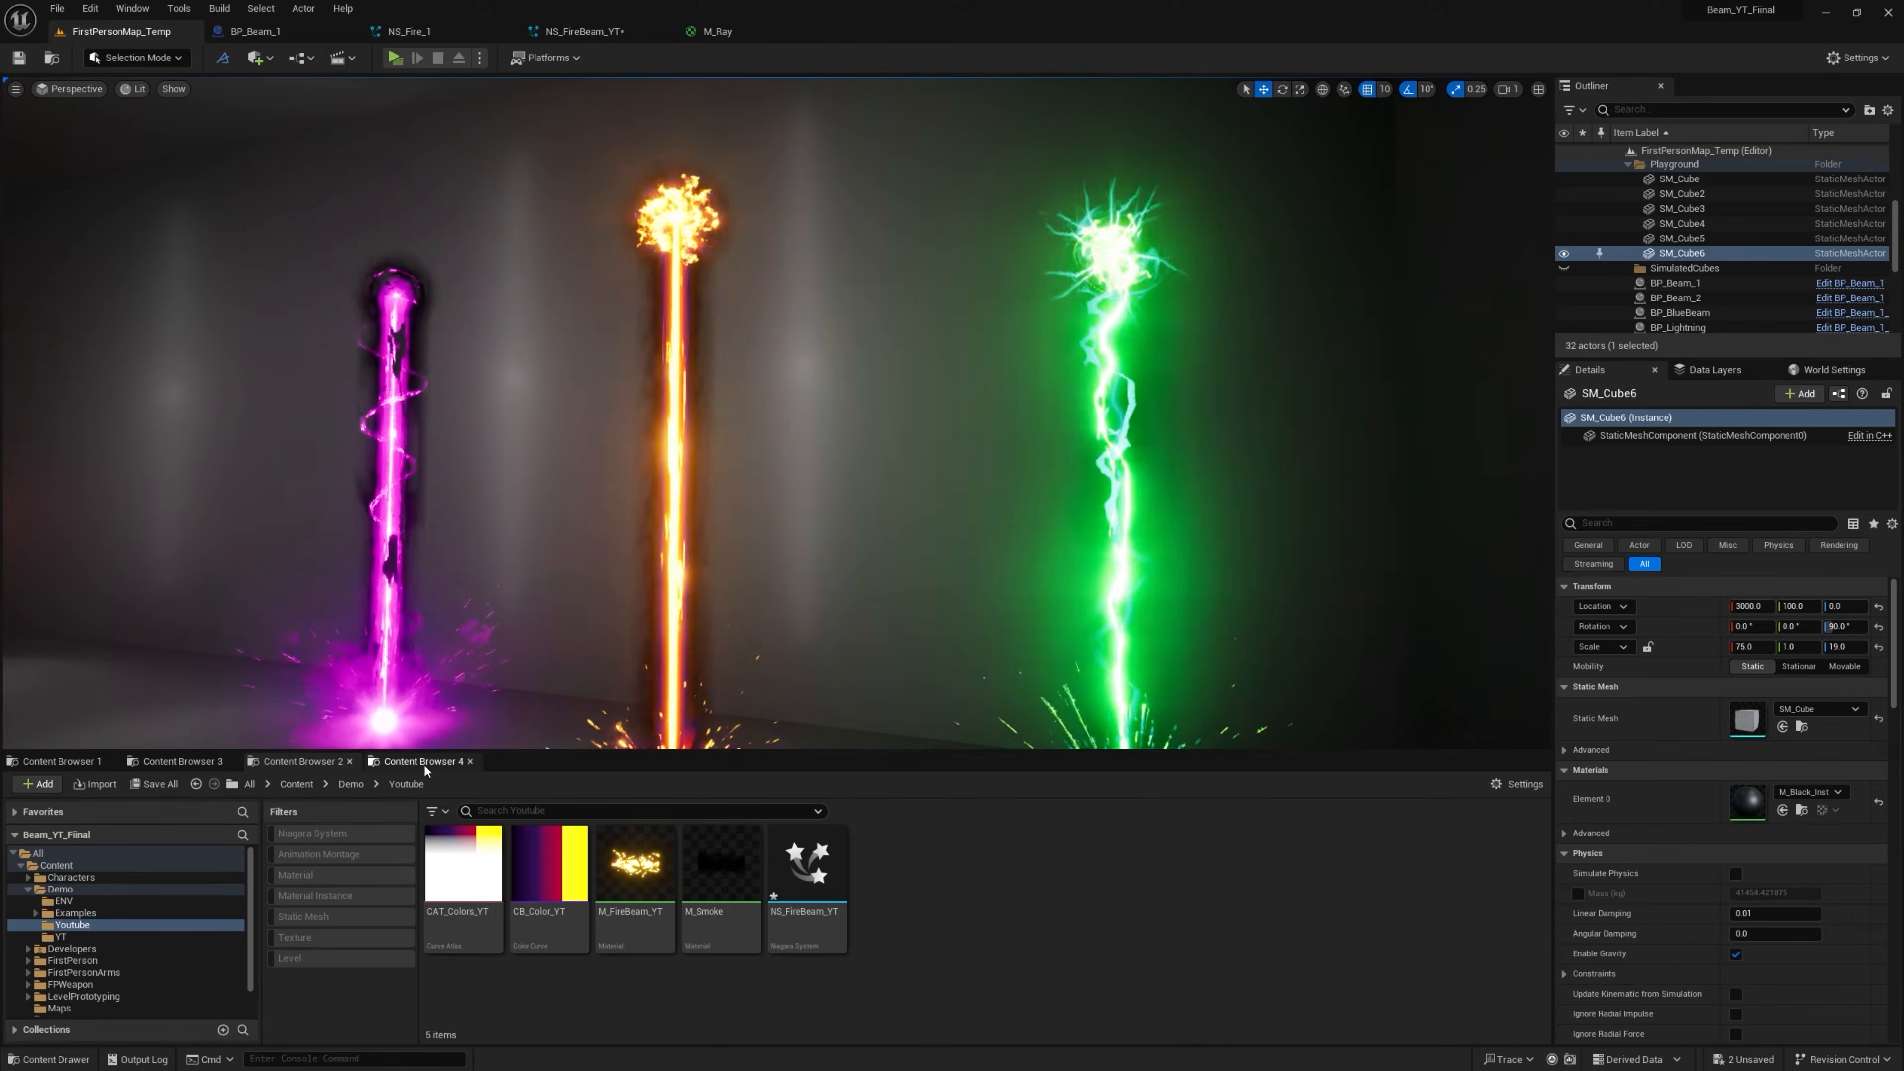
pyautogui.click(423, 761)
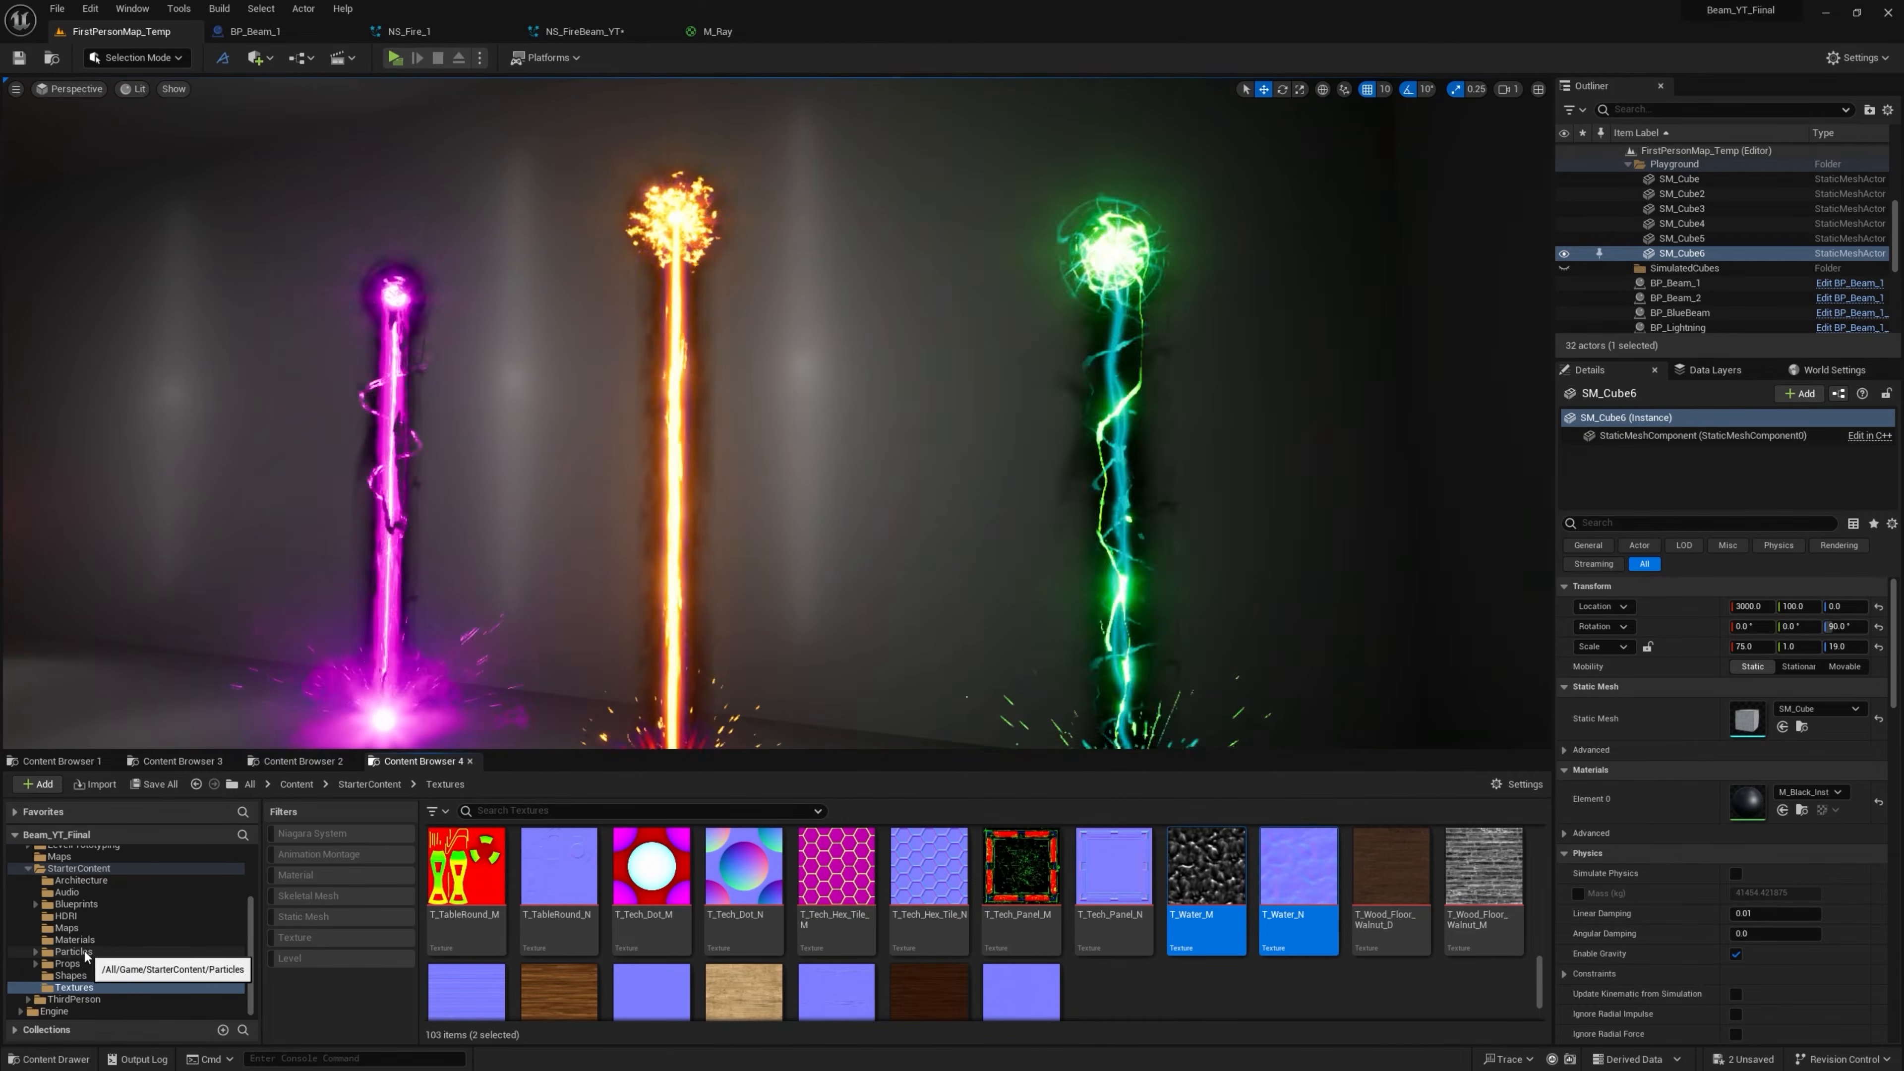
pyautogui.click(64, 954)
pyautogui.doubleClick(462, 862)
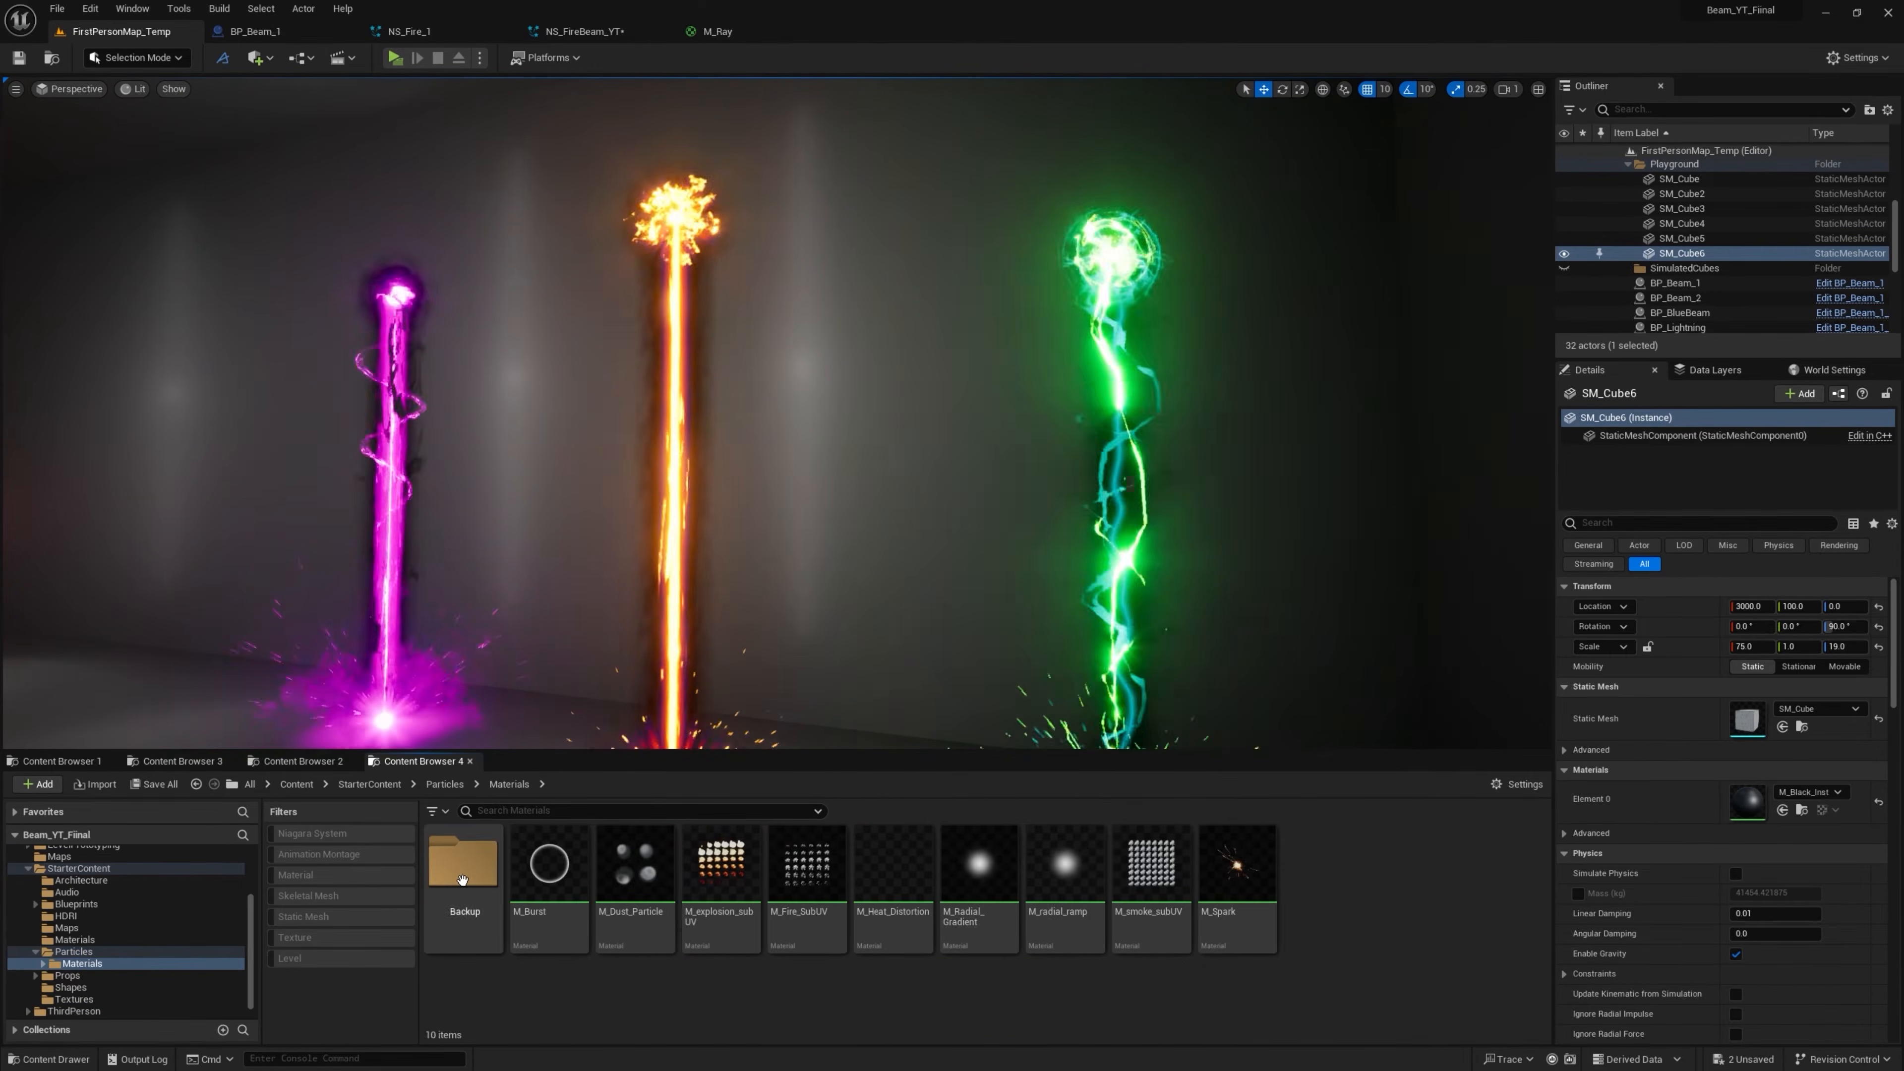
pyautogui.rightClick(1068, 892)
pyautogui.click(1147, 597)
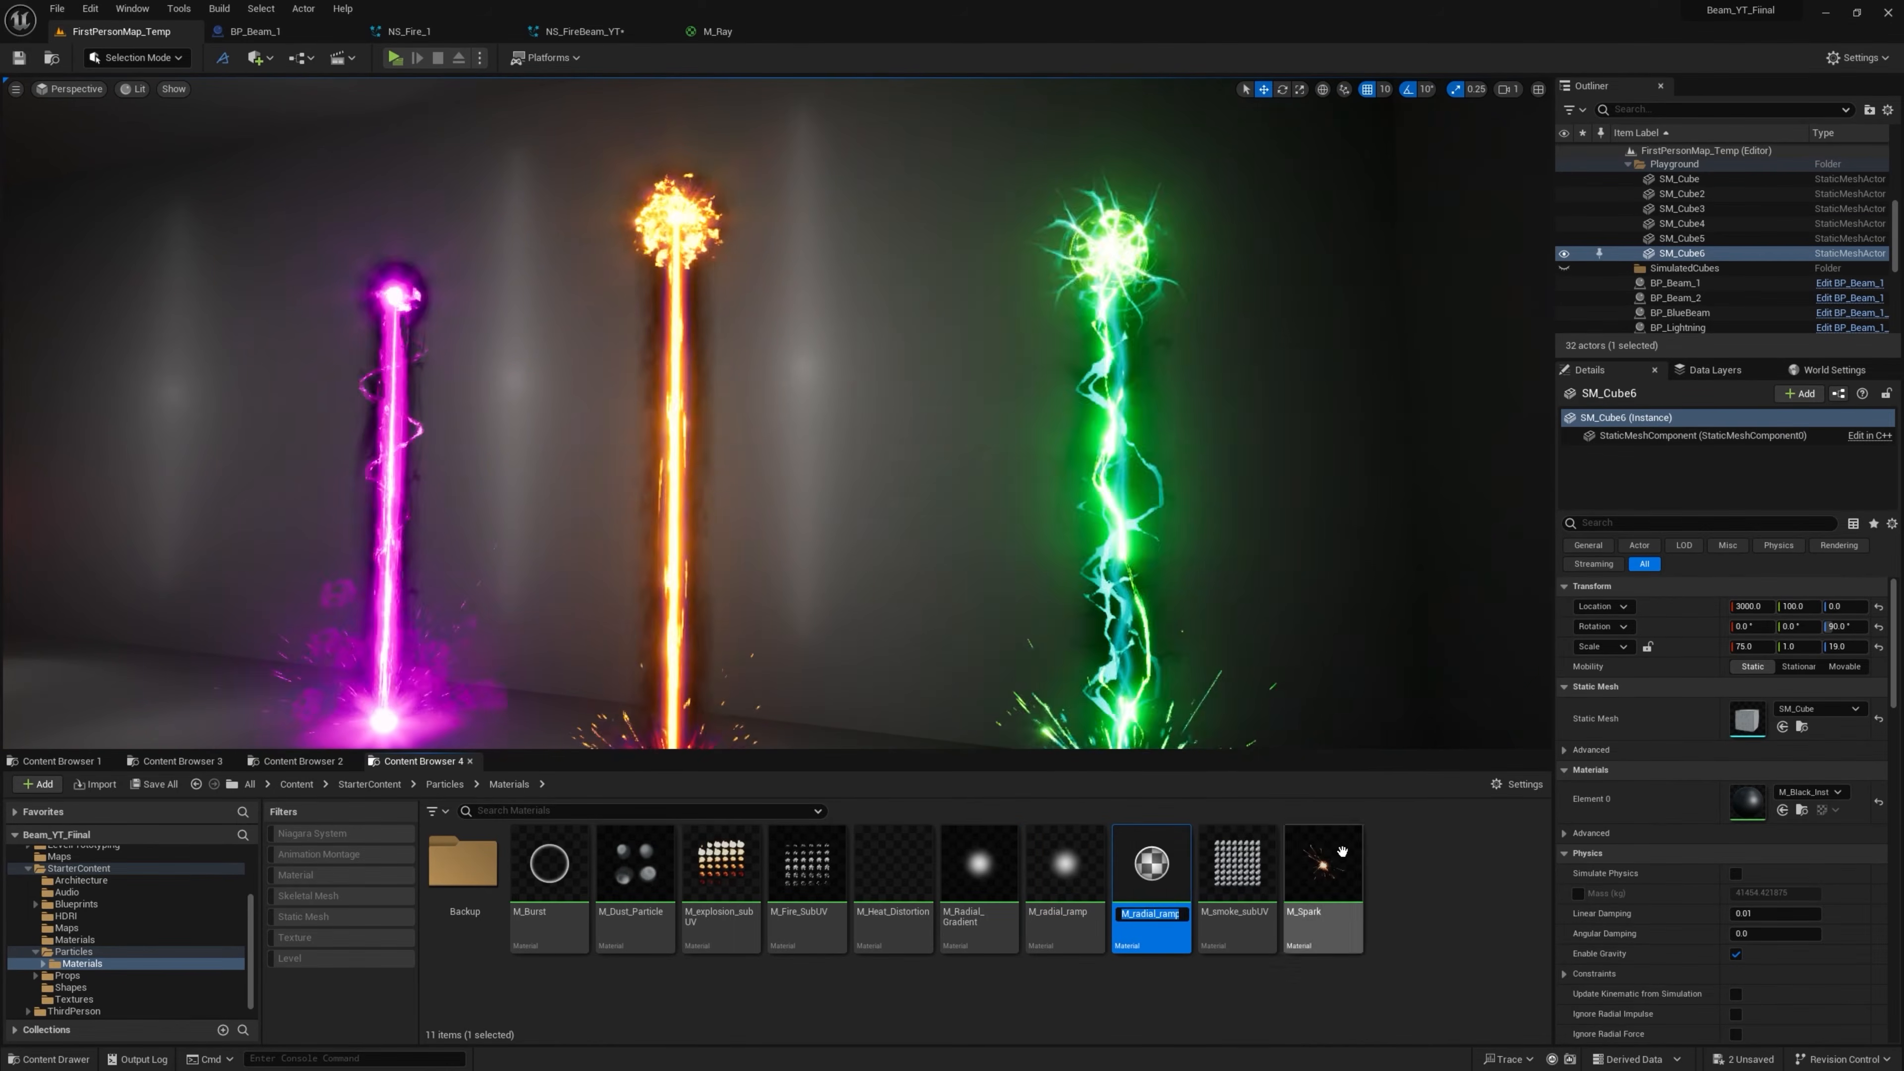
pyautogui.doubleClick(1158, 871)
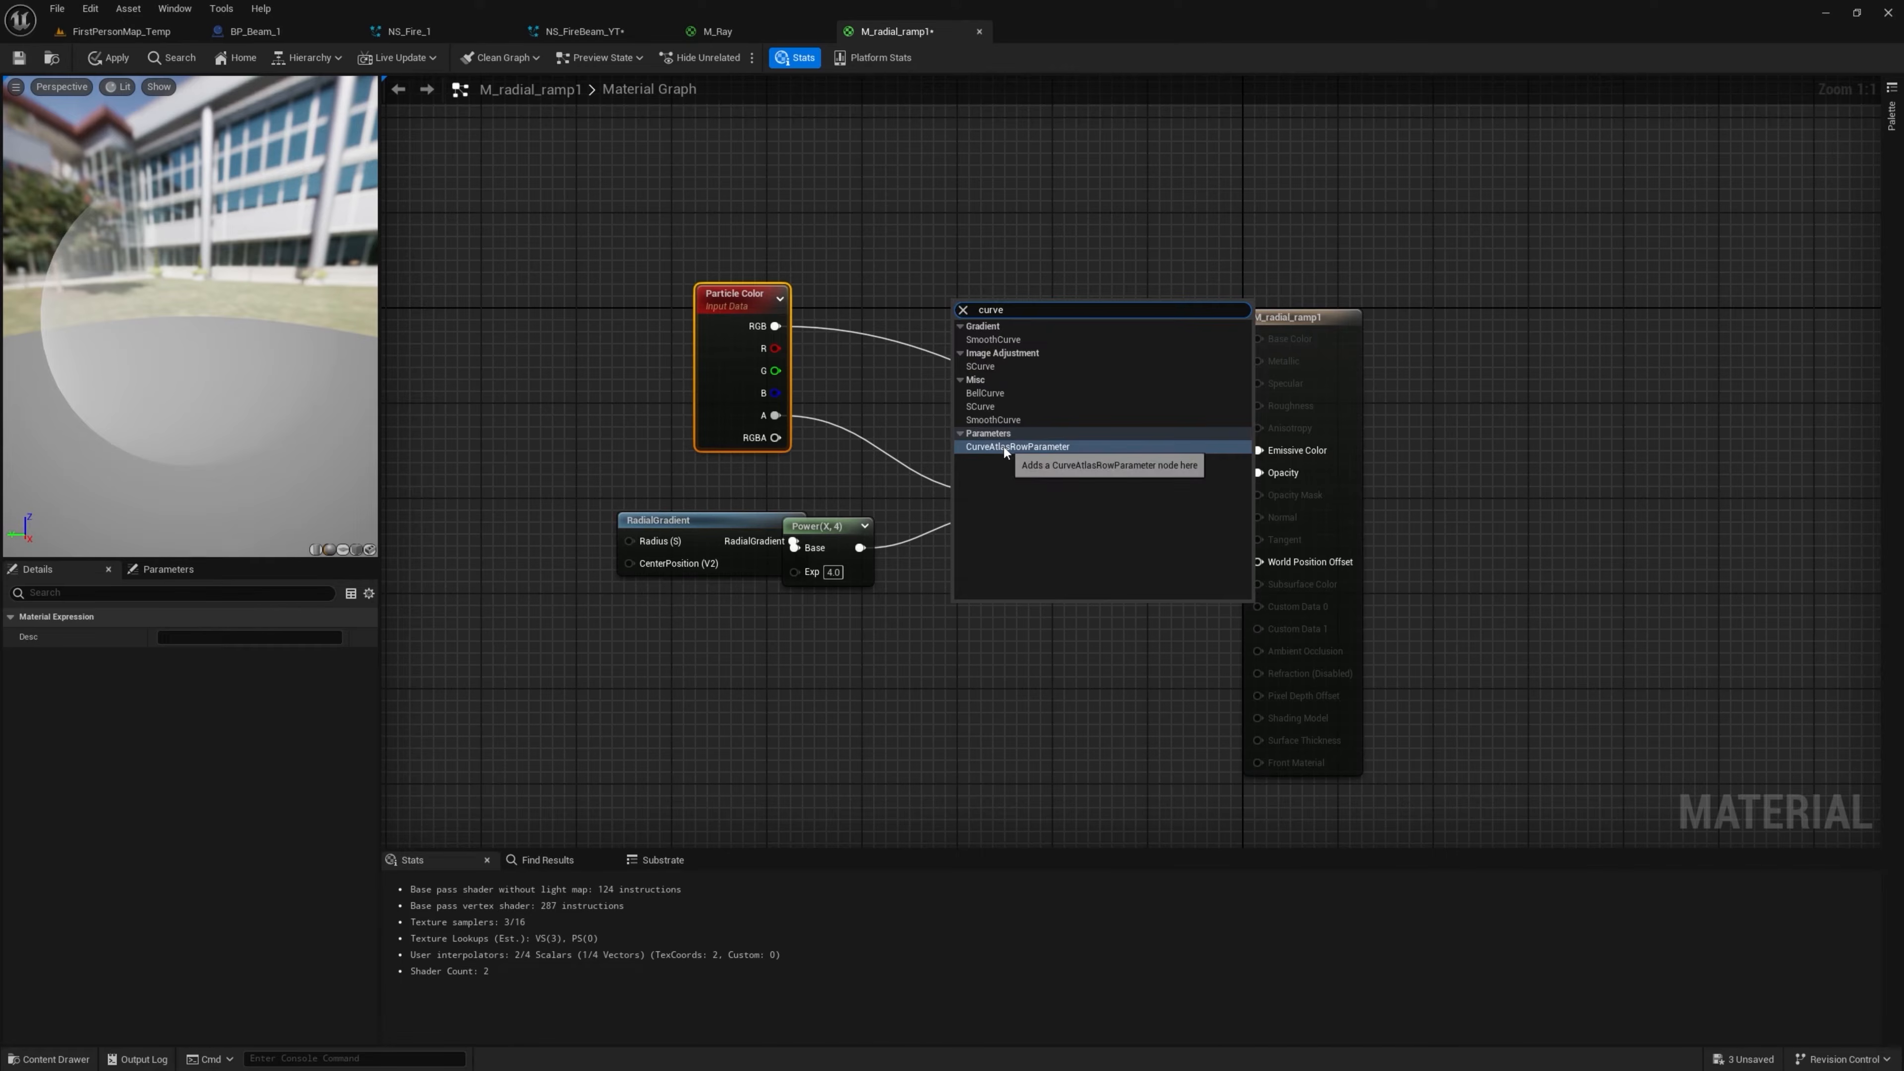
# Add a CurveAtlasRowParameter node using the CAT_Colors_YT atlas and the CB_Color_YT curve
pyautogui.click(1005, 447)
pyautogui.click(254, 803)
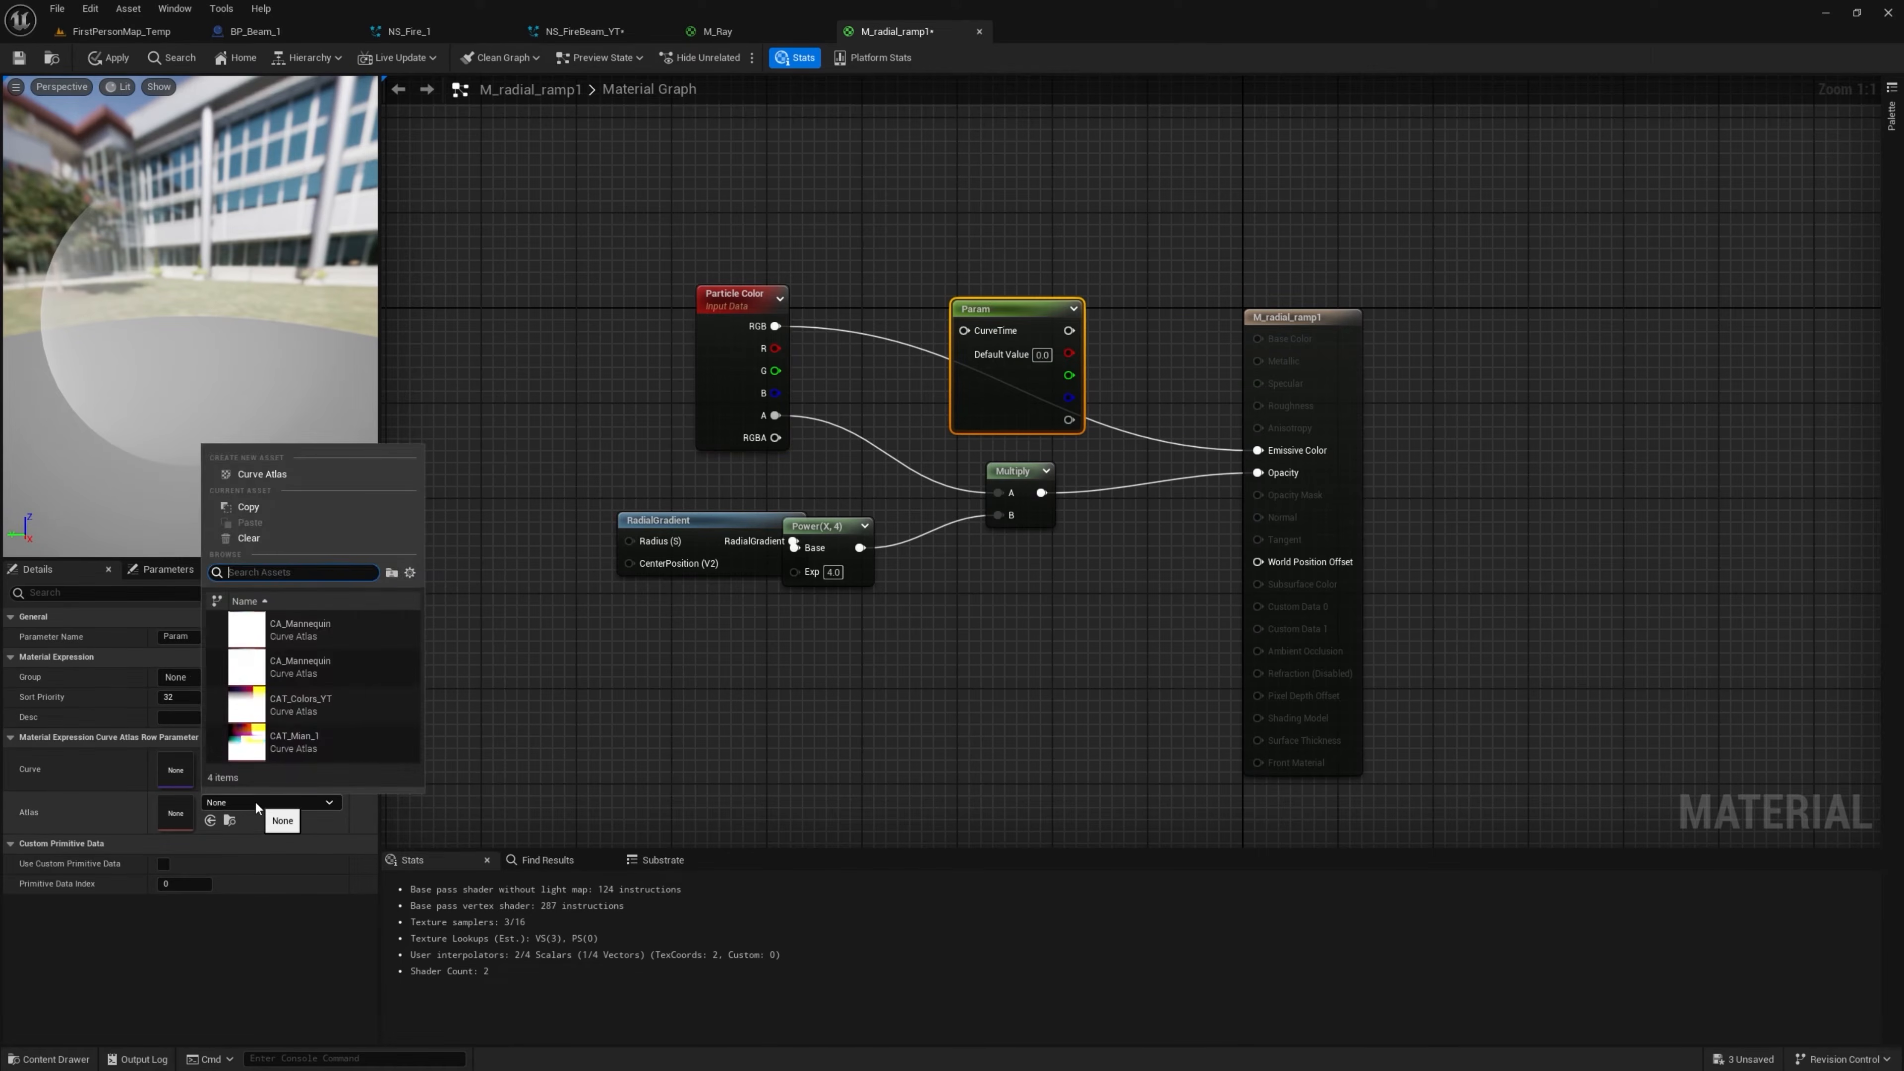
pyautogui.click(266, 743)
pyautogui.click(278, 761)
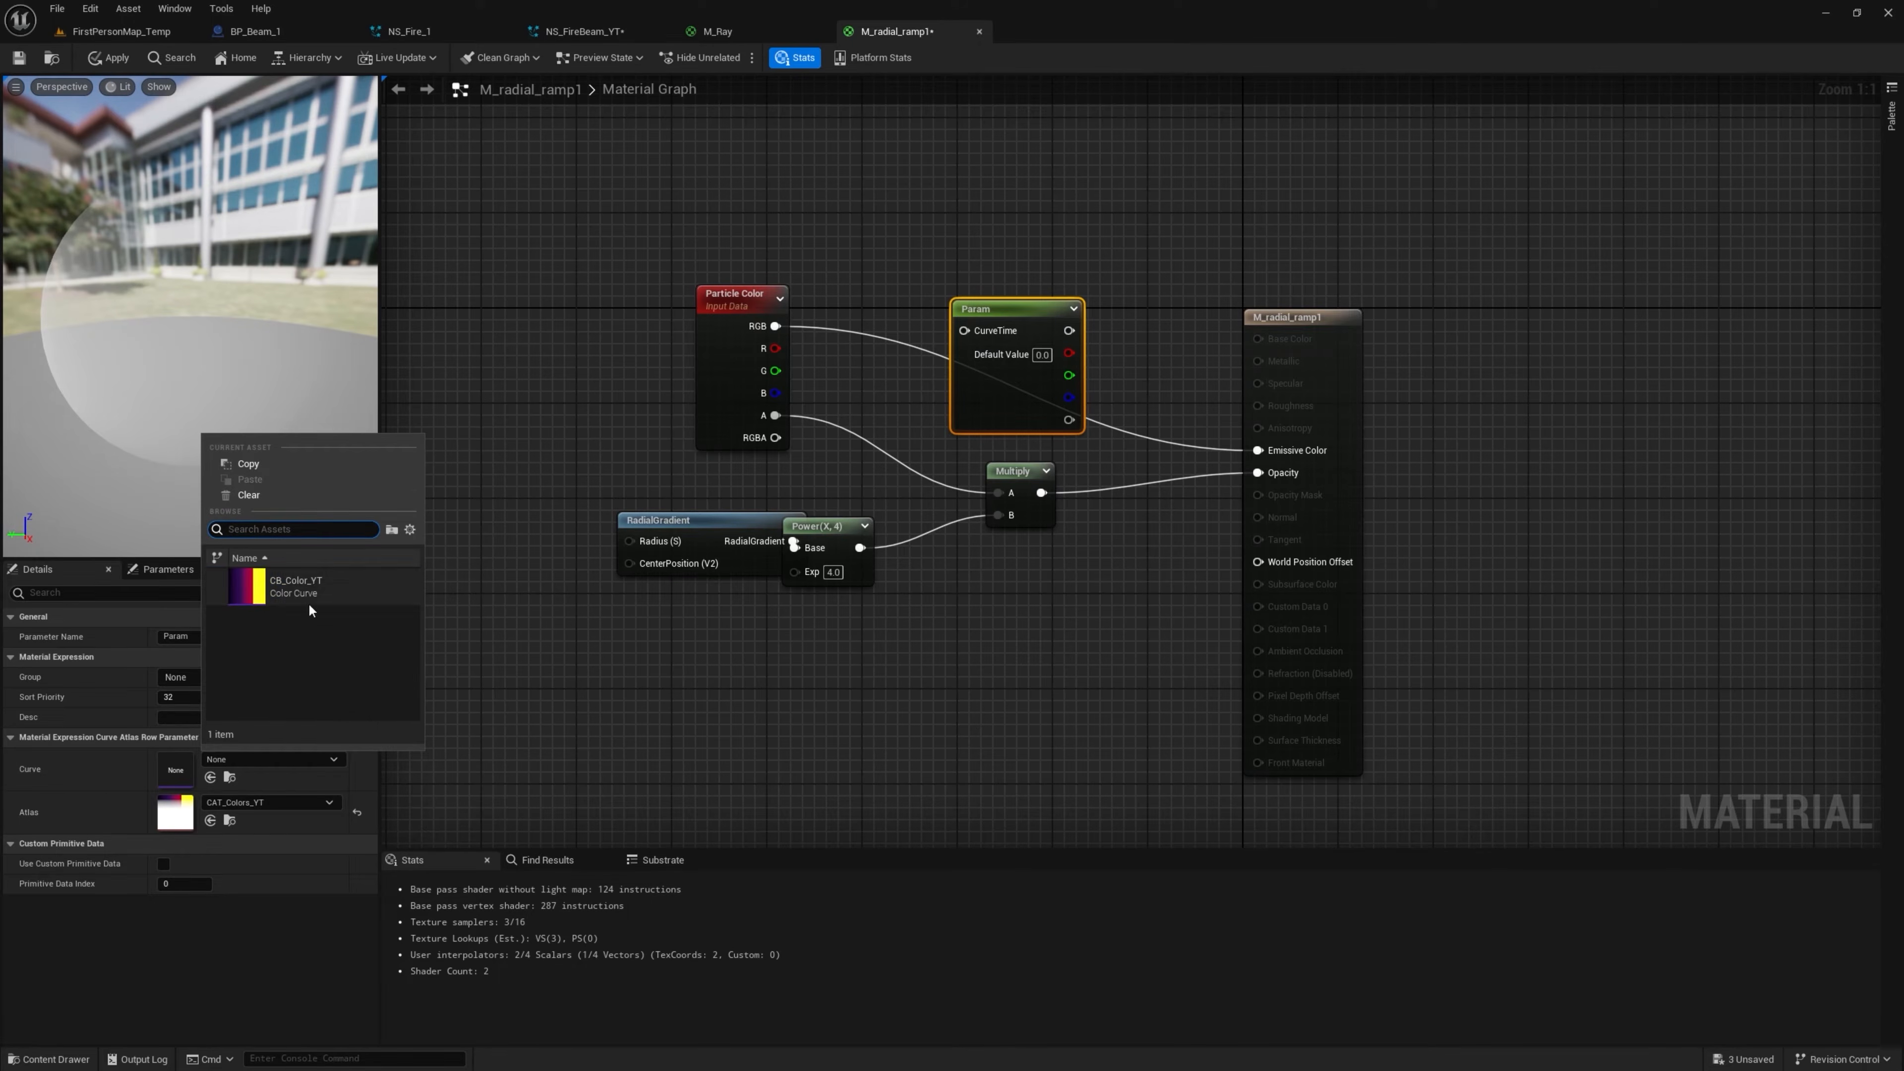
pyautogui.click(307, 593)
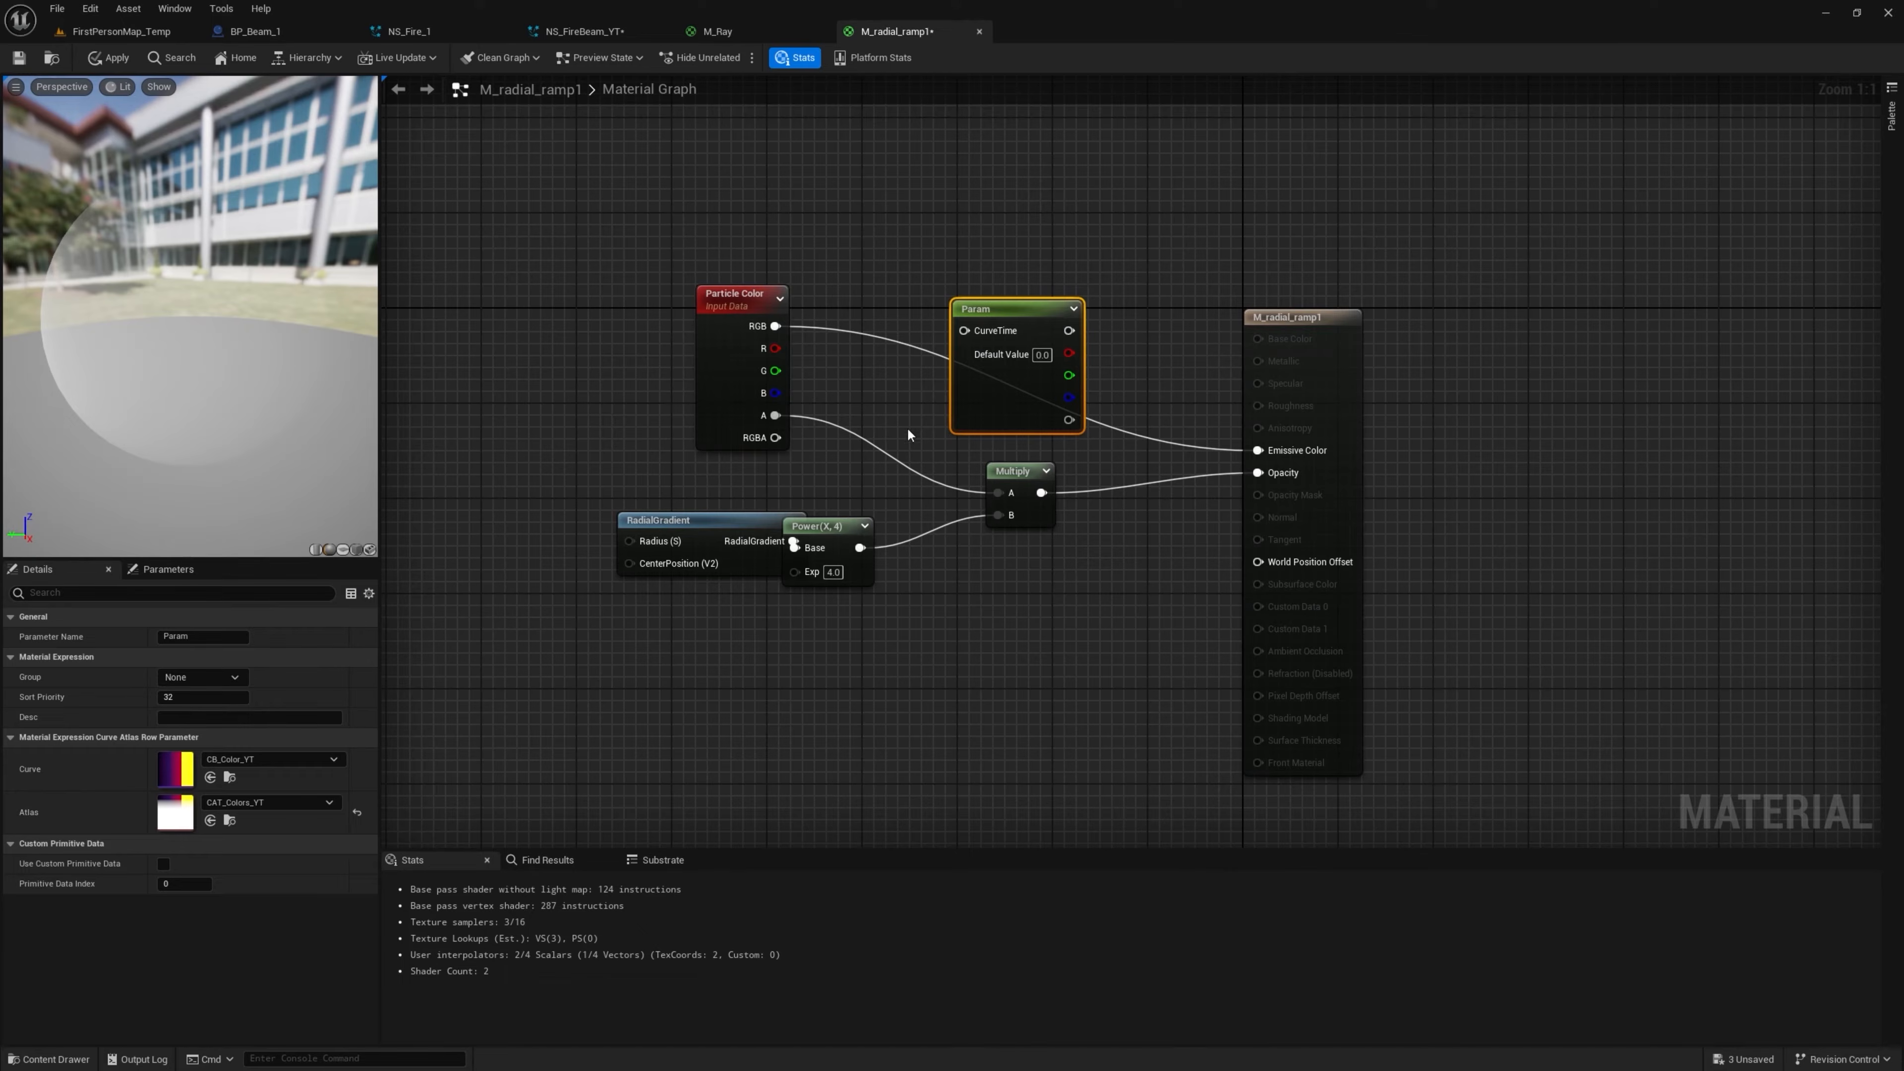
# Connect the Power node to the parameter's CurveTime and its output to Emissive Color, and check the glow in the preview
pyautogui.moveTo(737, 527); pyautogui.dragTo(661, 515)
pyautogui.moveTo(862, 536); pyautogui.dragTo(960, 346)
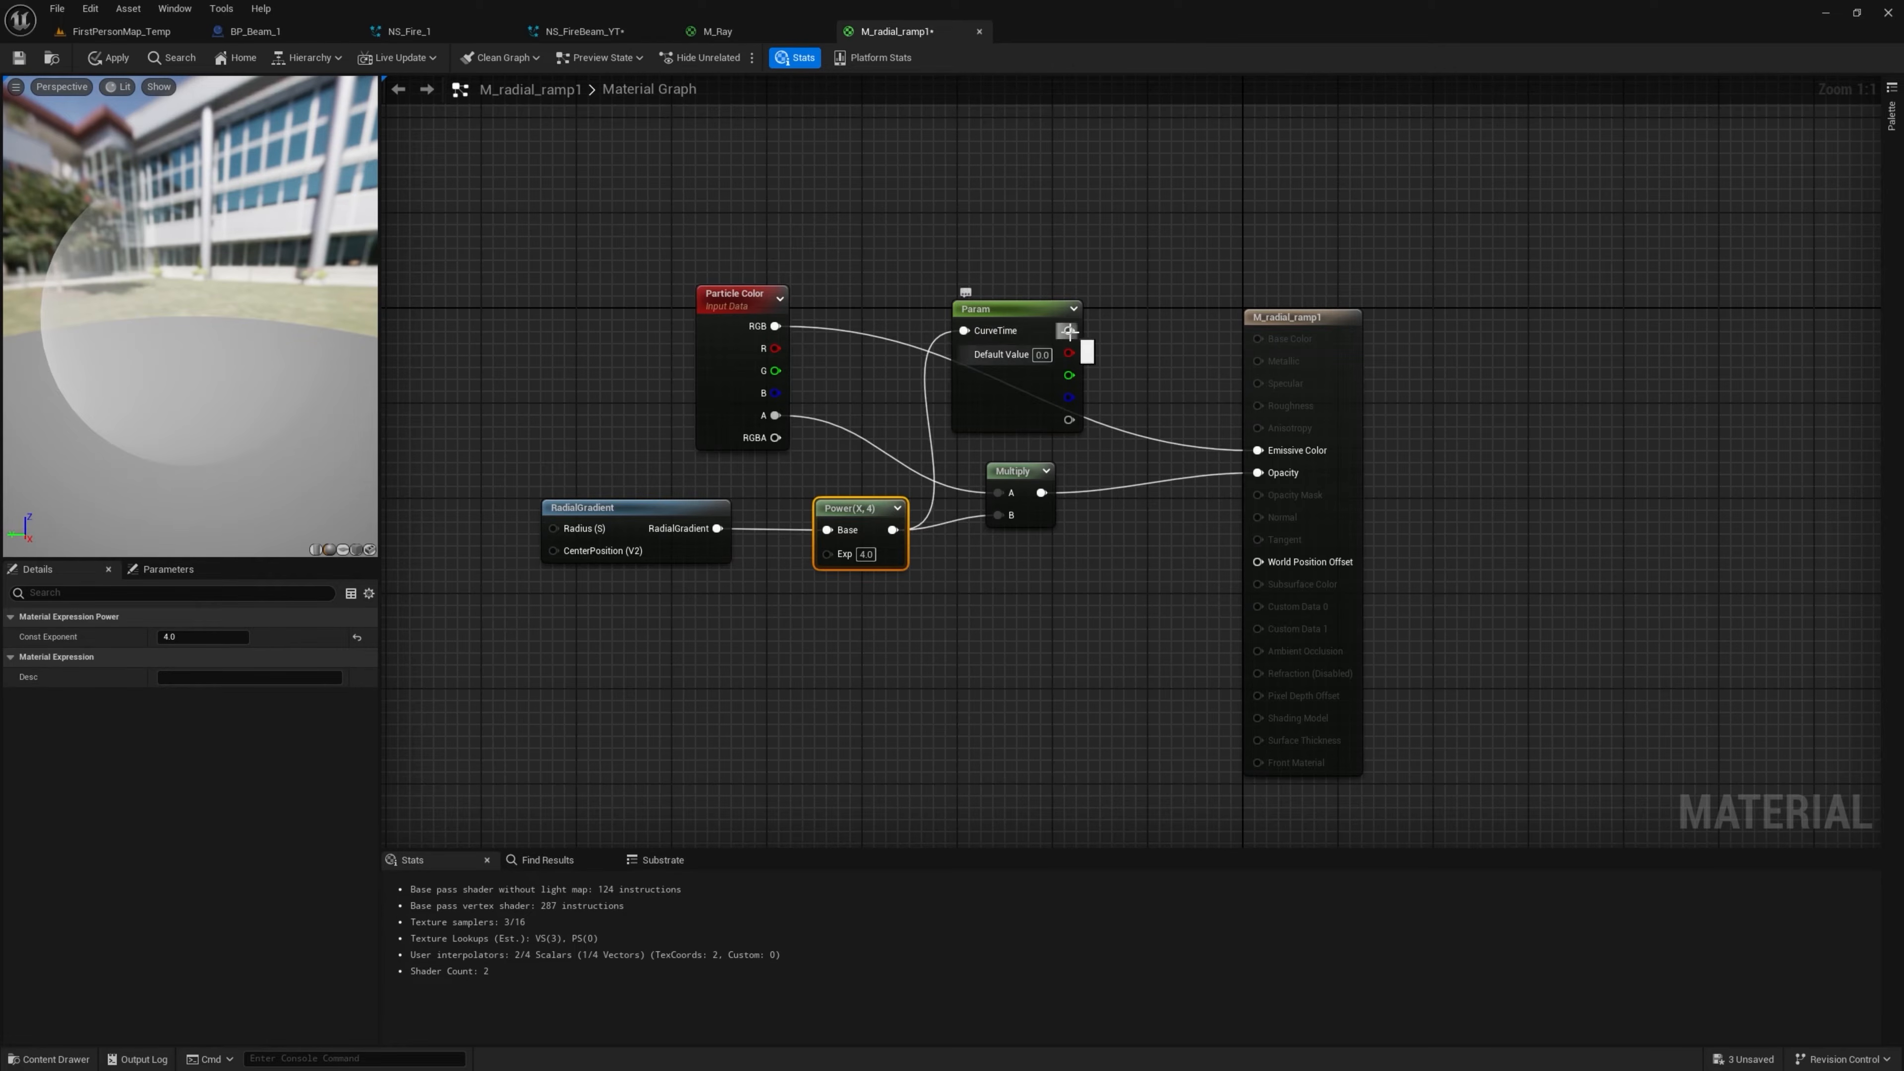
pyautogui.moveTo(1291, 455); pyautogui.dragTo(1290, 452)
pyautogui.click(356, 549)
pyautogui.moveTo(204, 359); pyautogui.dragTo(295, 256)
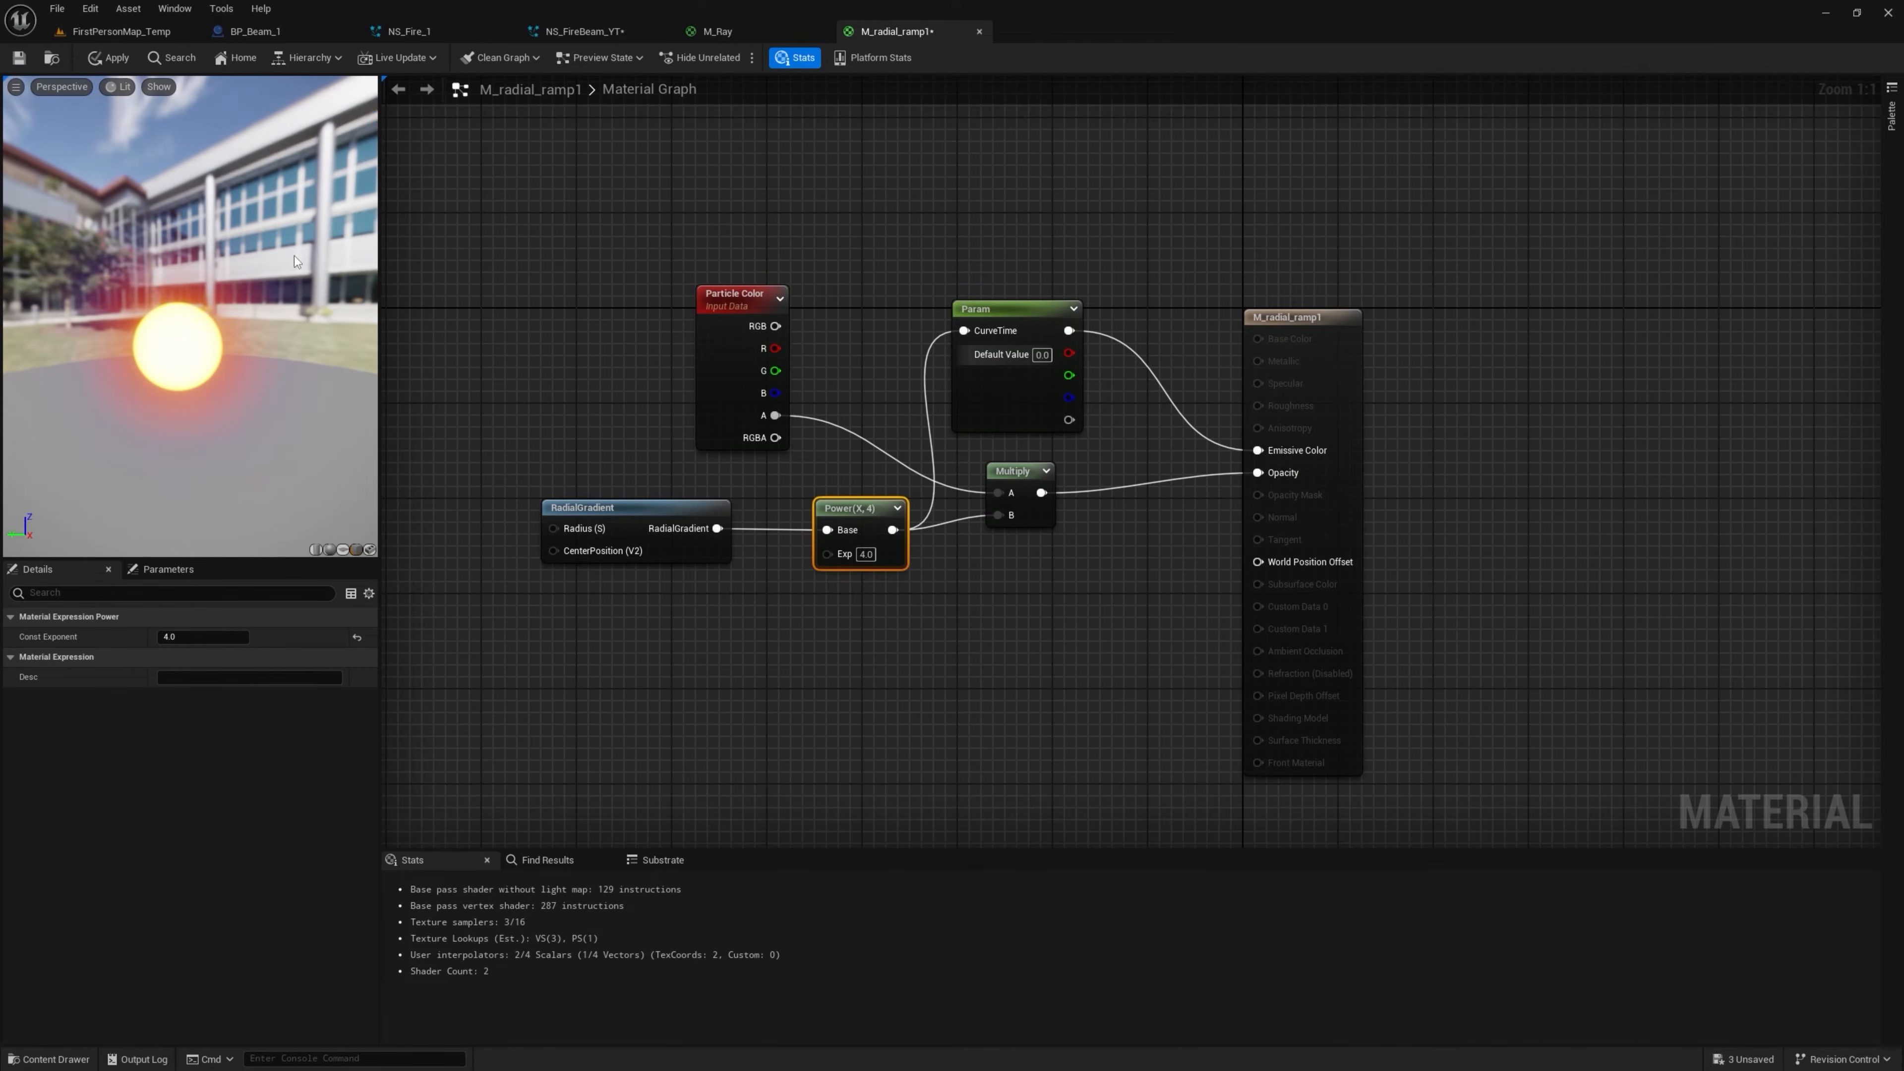
# Apply the M_radial_ramp1 material and assign it to the SingleLoopingParticle emitter's Sprite Renderer in NS_FireBeam_YT
pyautogui.click(128, 63)
pyautogui.click(618, 38)
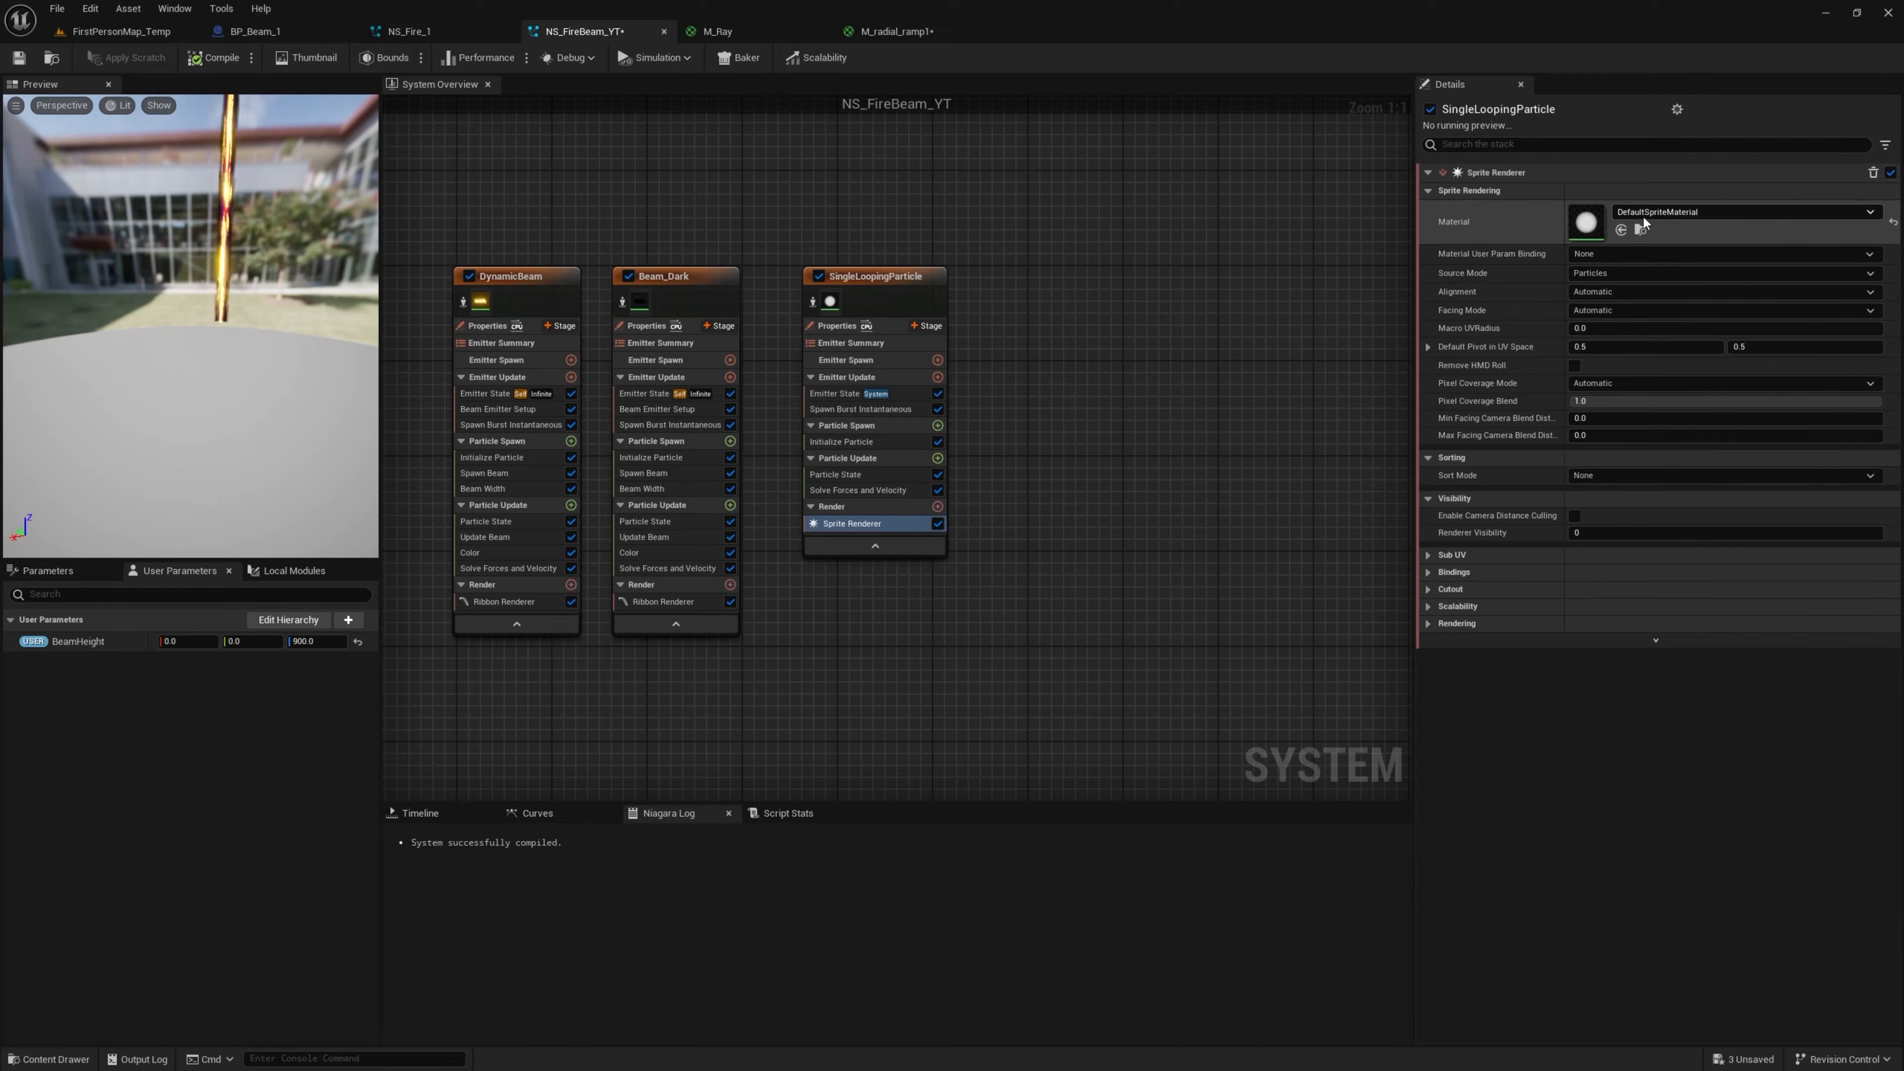
pyautogui.click(1621, 233)
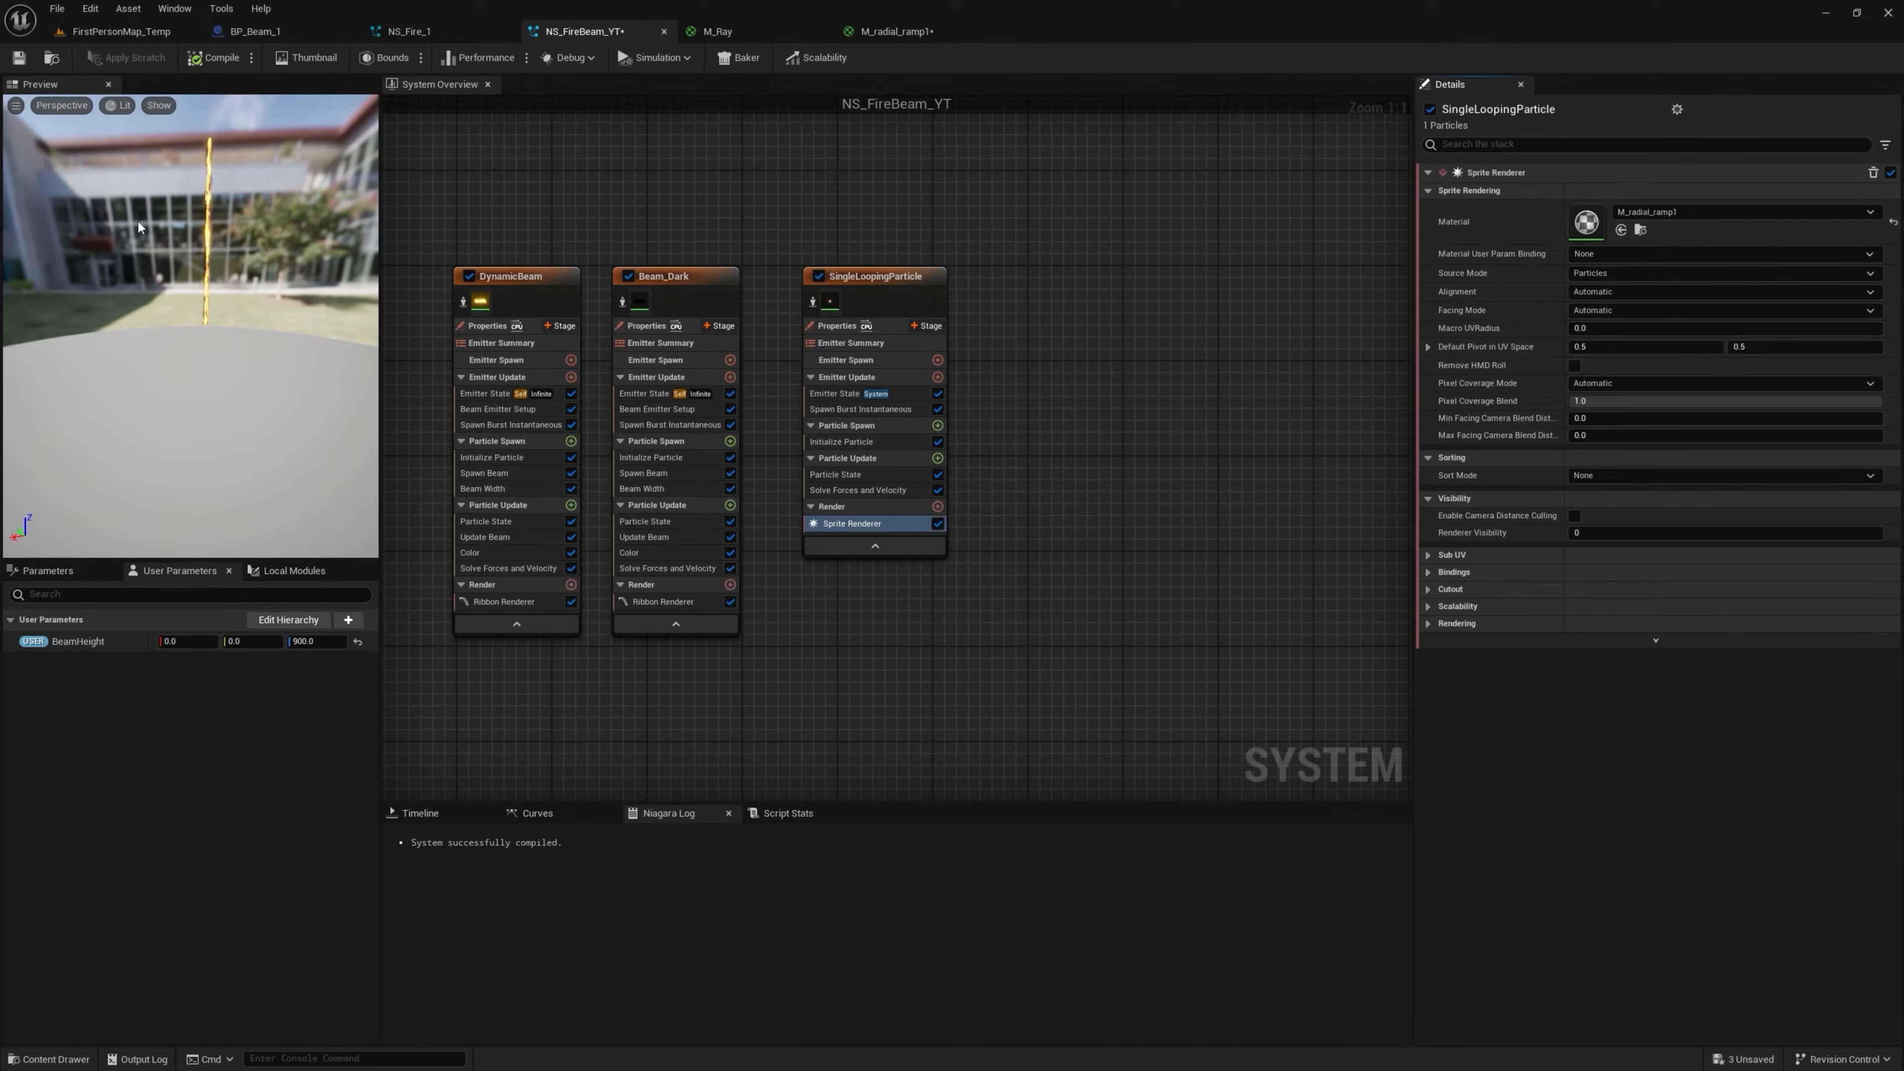
# Set the SingleLoopingParticle emitter's Uniform Sprite Size to 700 in Initialize Particle, after trying 200, and check the glow in the level
pyautogui.click(841, 442)
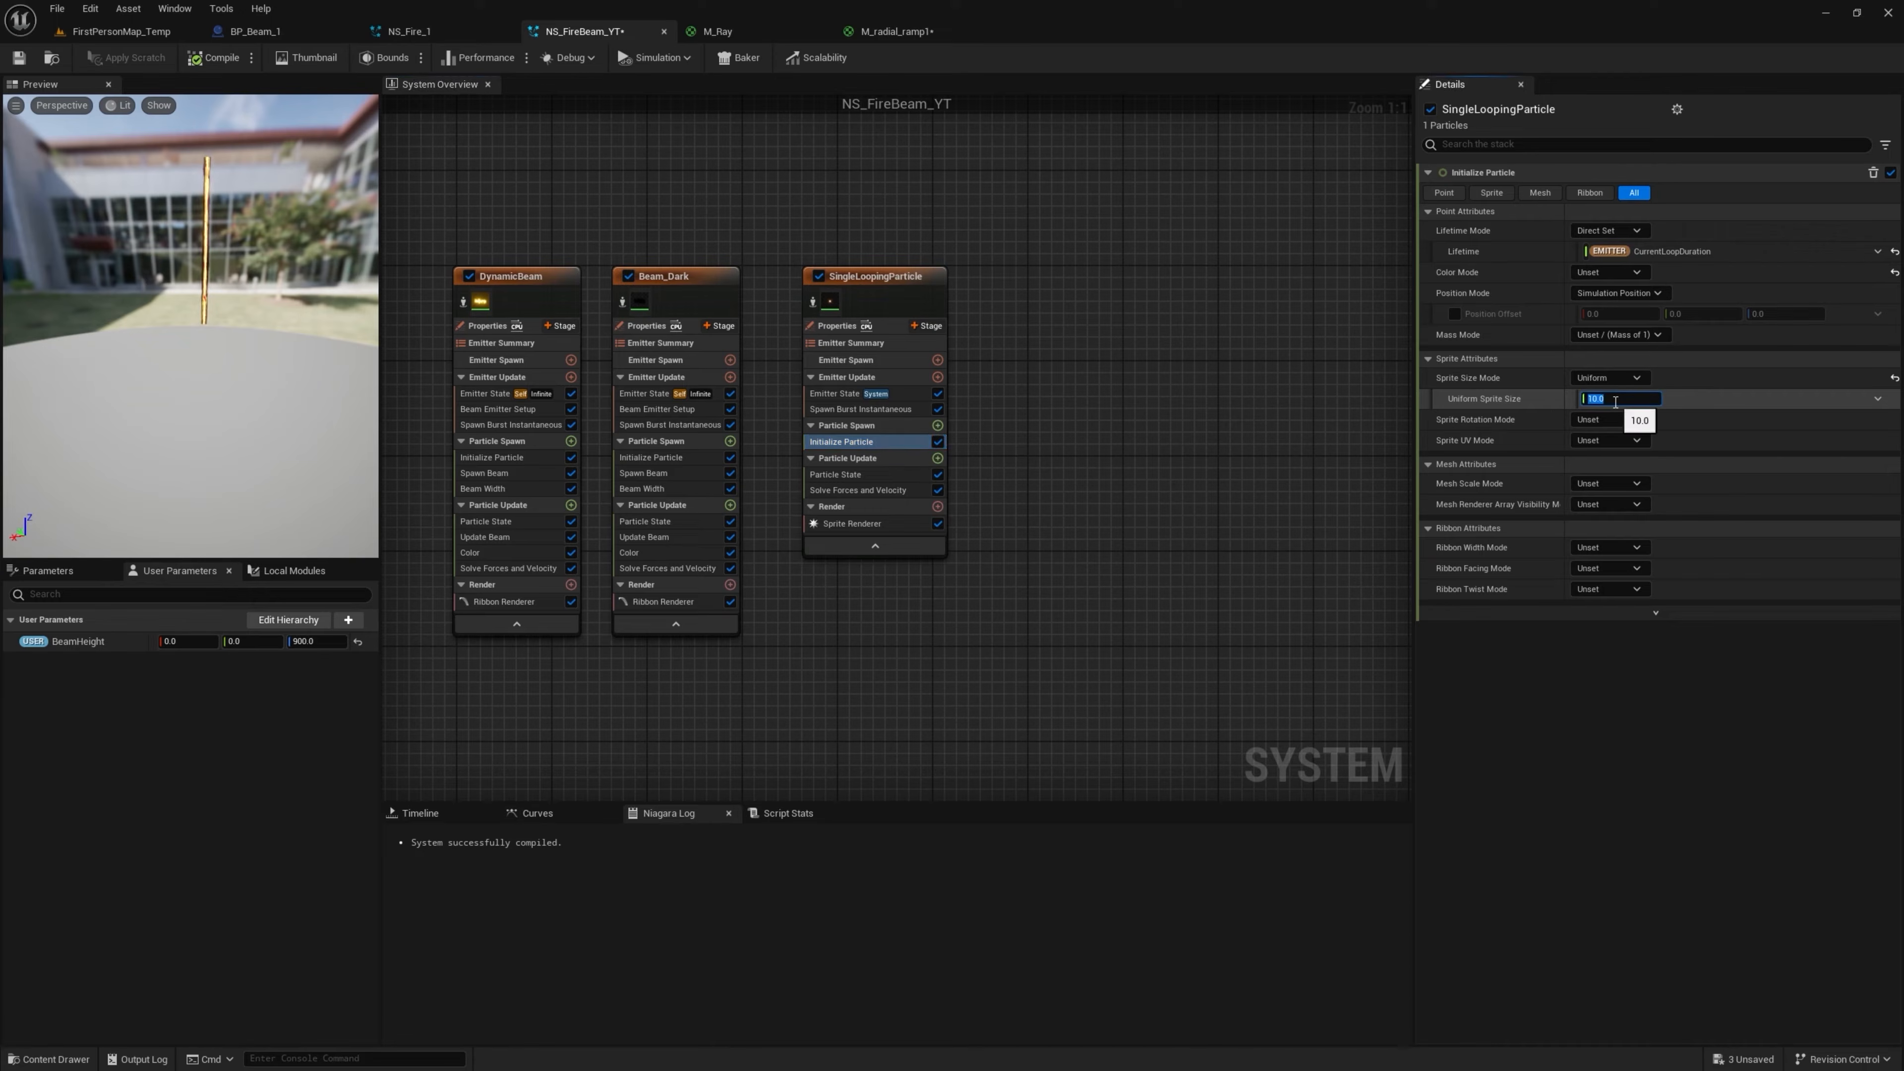
pyautogui.click(1607, 400)
pyautogui.write('200')
pyautogui.press('Return')
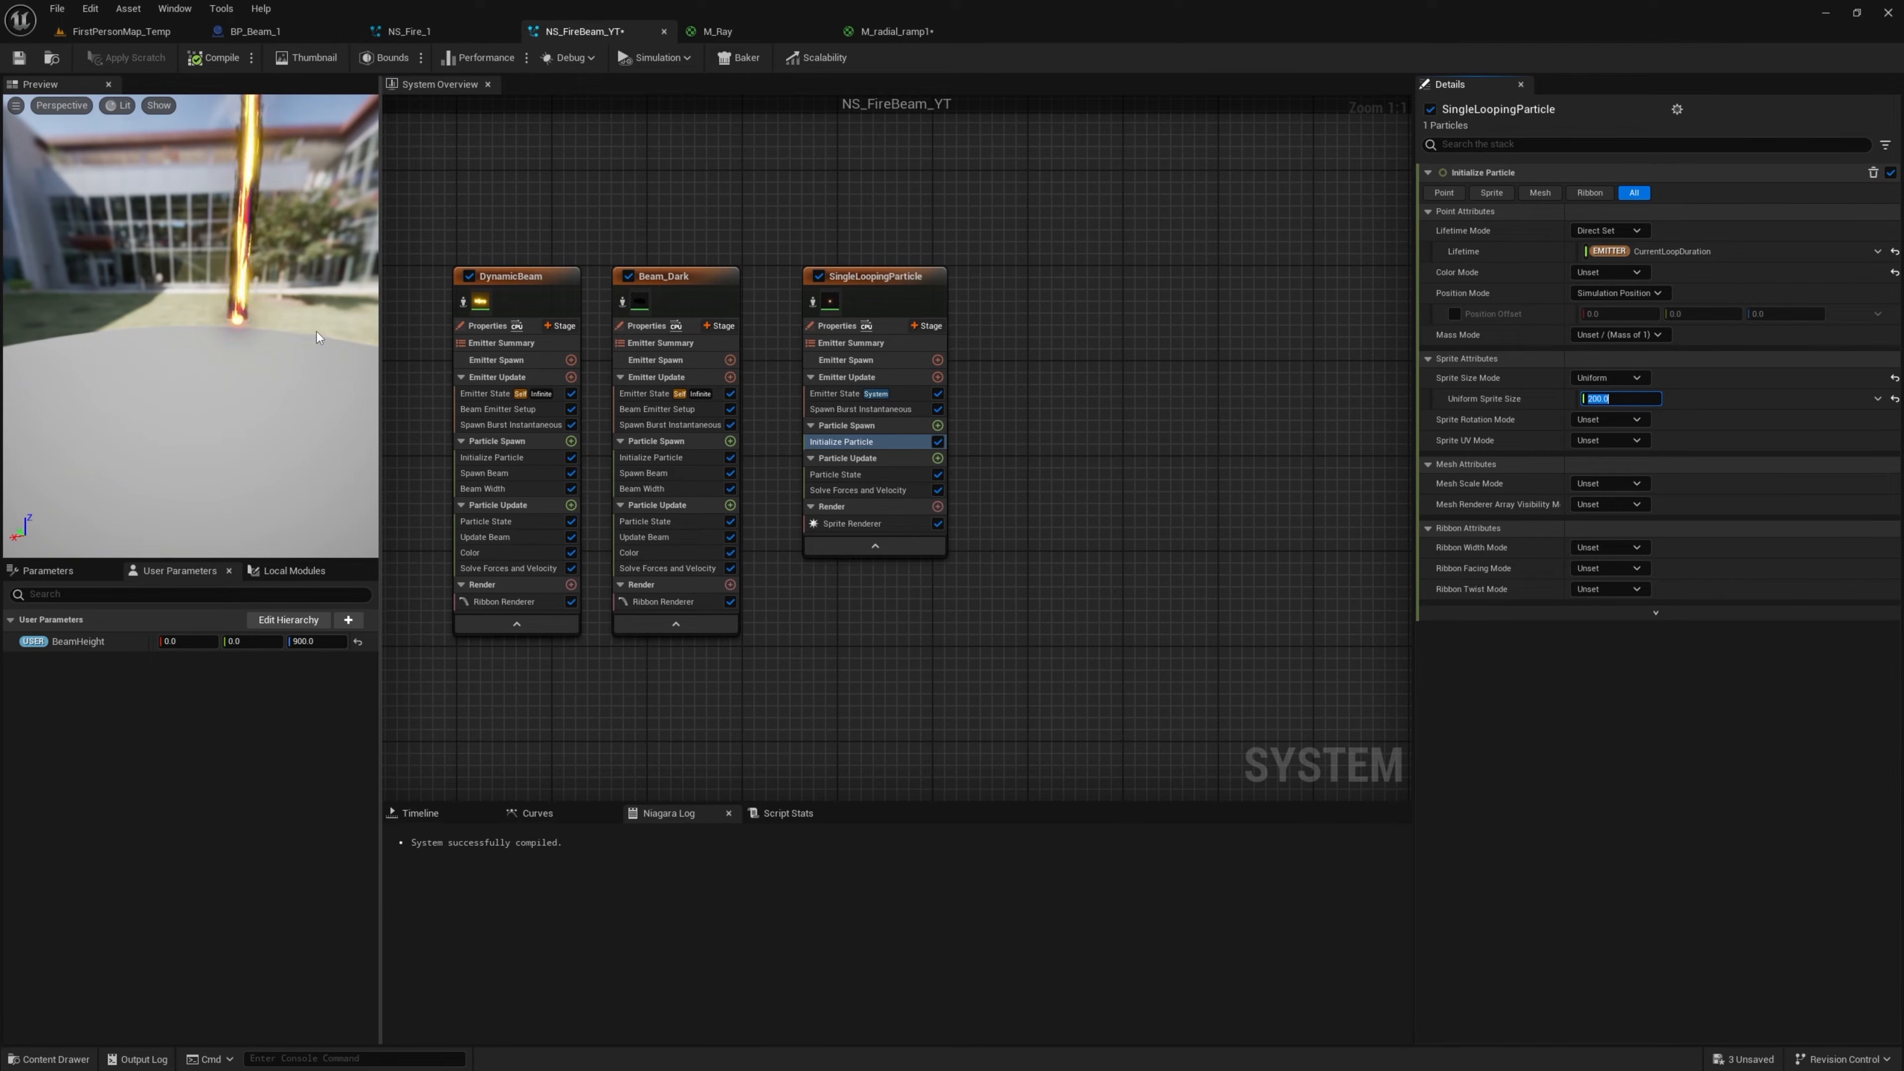
pyautogui.write('700')
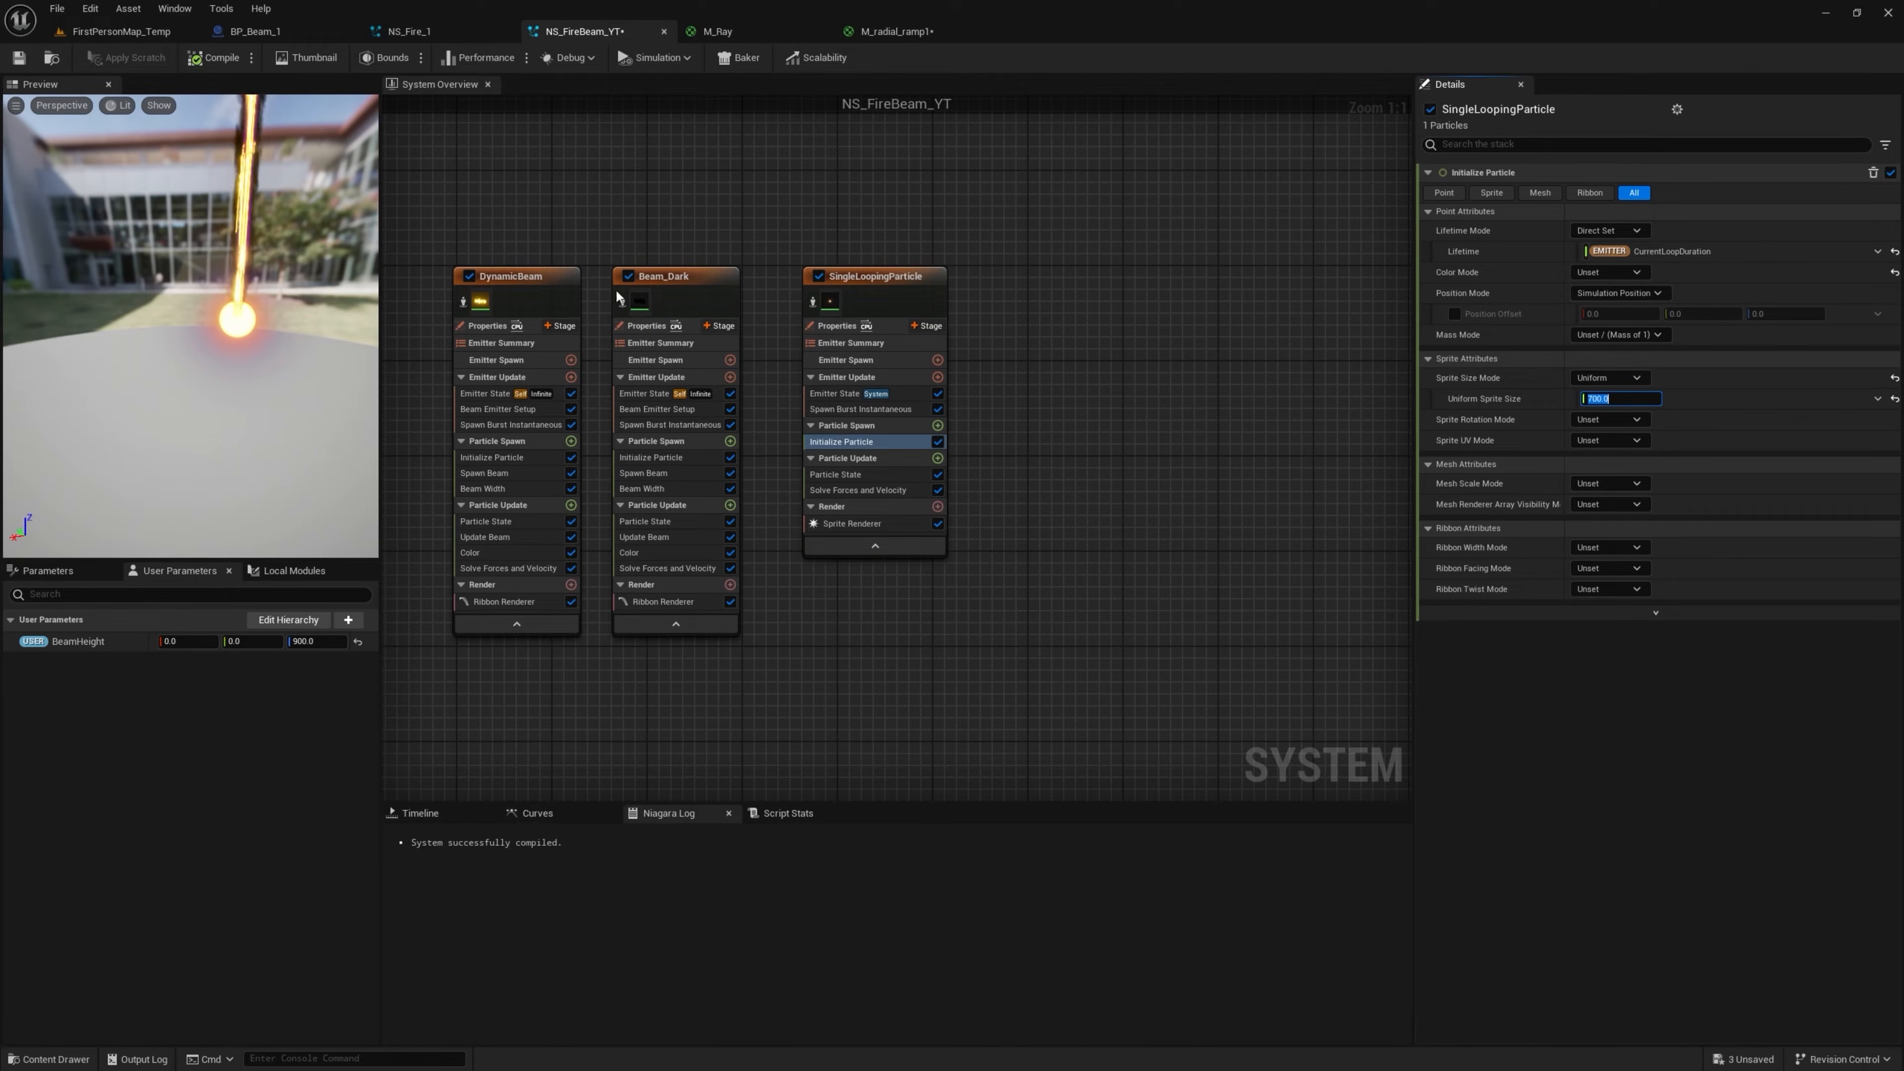
pyautogui.click(123, 30)
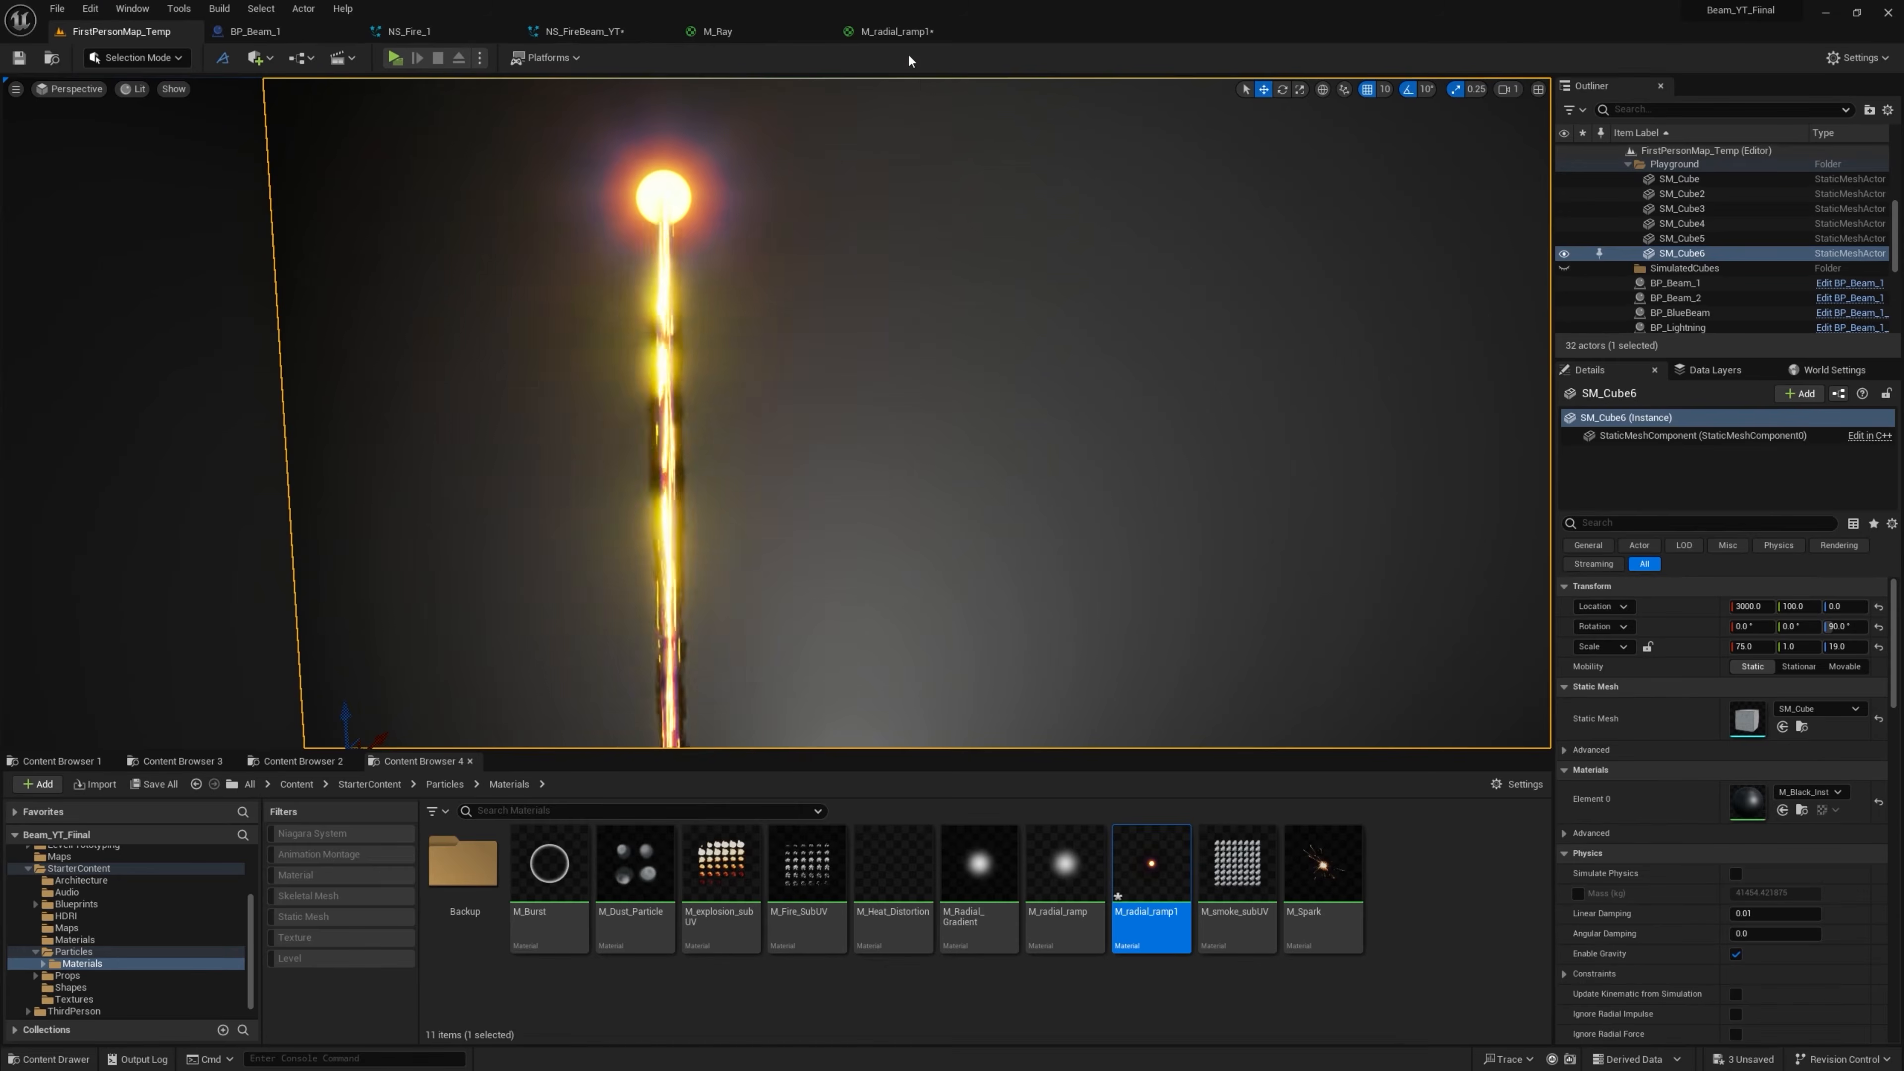
# Change the M_radial_ramp1 material's Blend Mode to Additive, apply it, and compare the glow with the example beams in the level
pyautogui.click(898, 31)
pyautogui.click(218, 764)
pyautogui.click(194, 816)
pyautogui.click(116, 58)
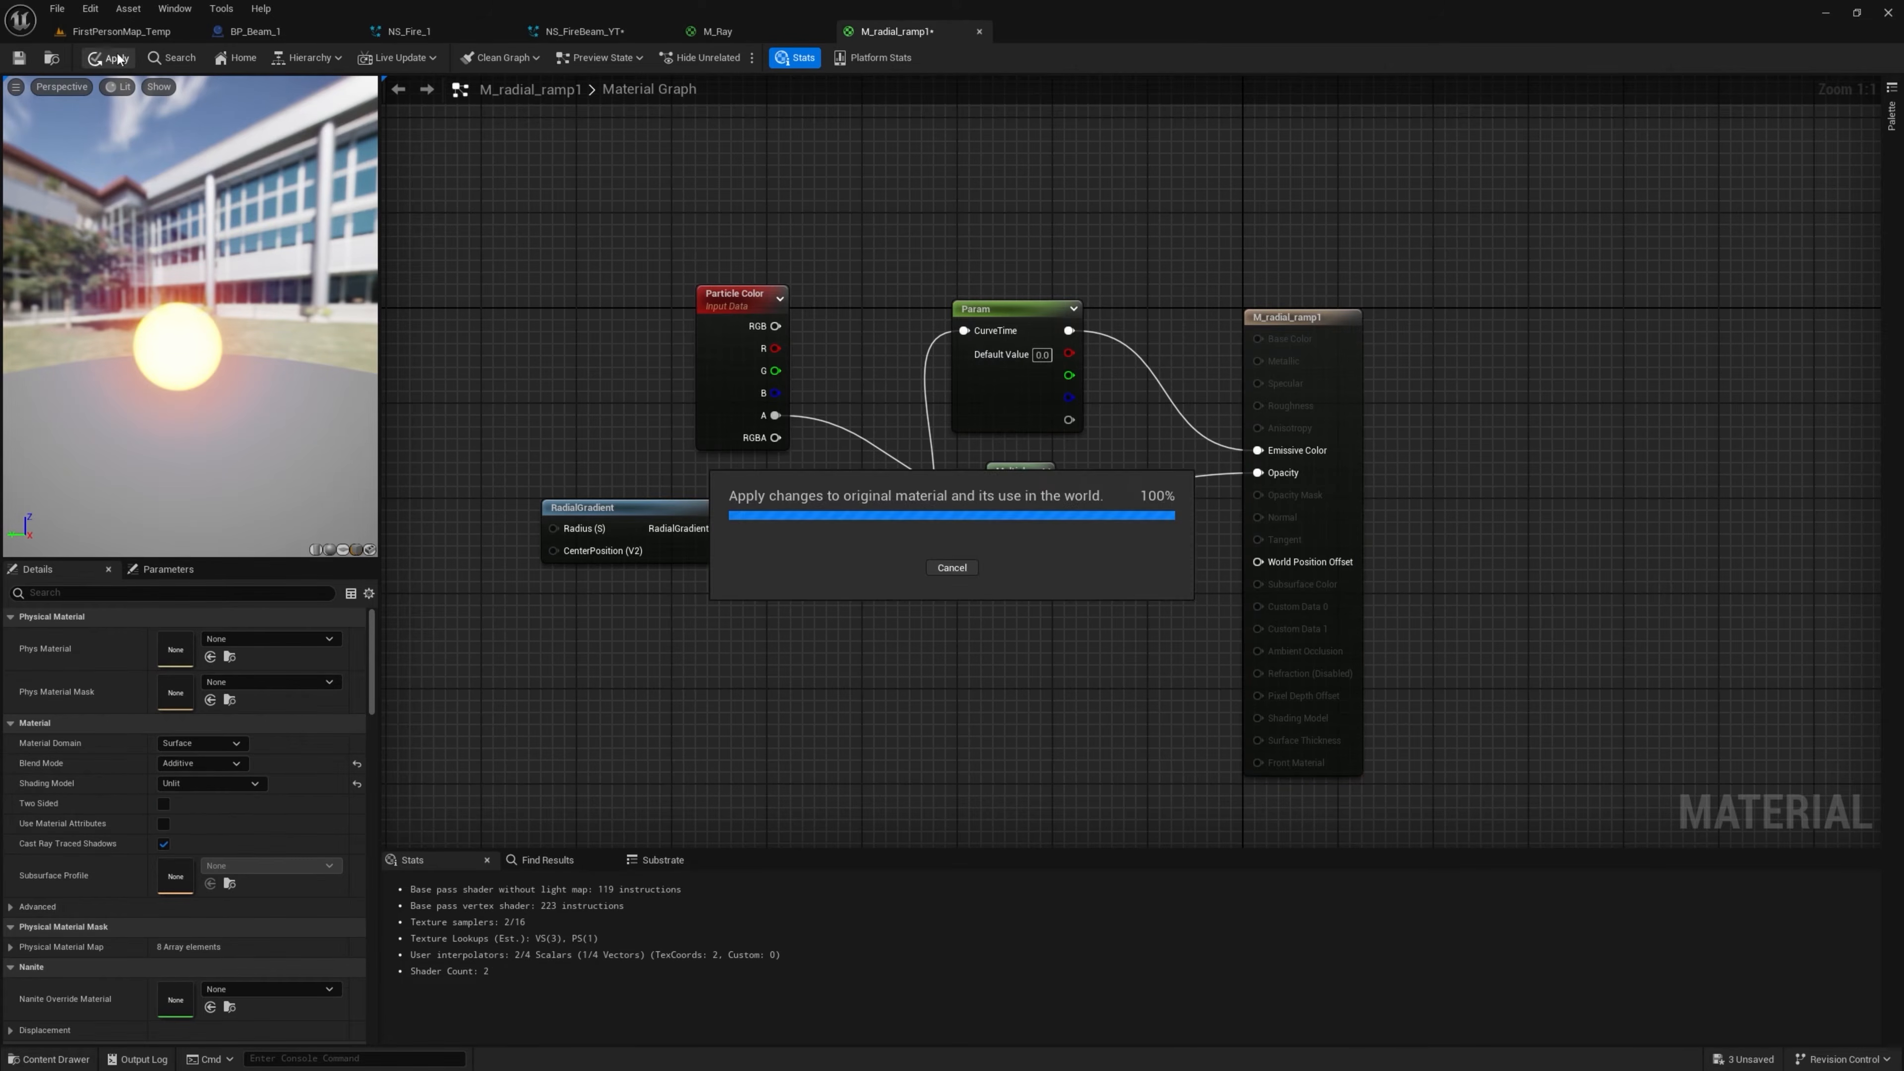
pyautogui.click(120, 32)
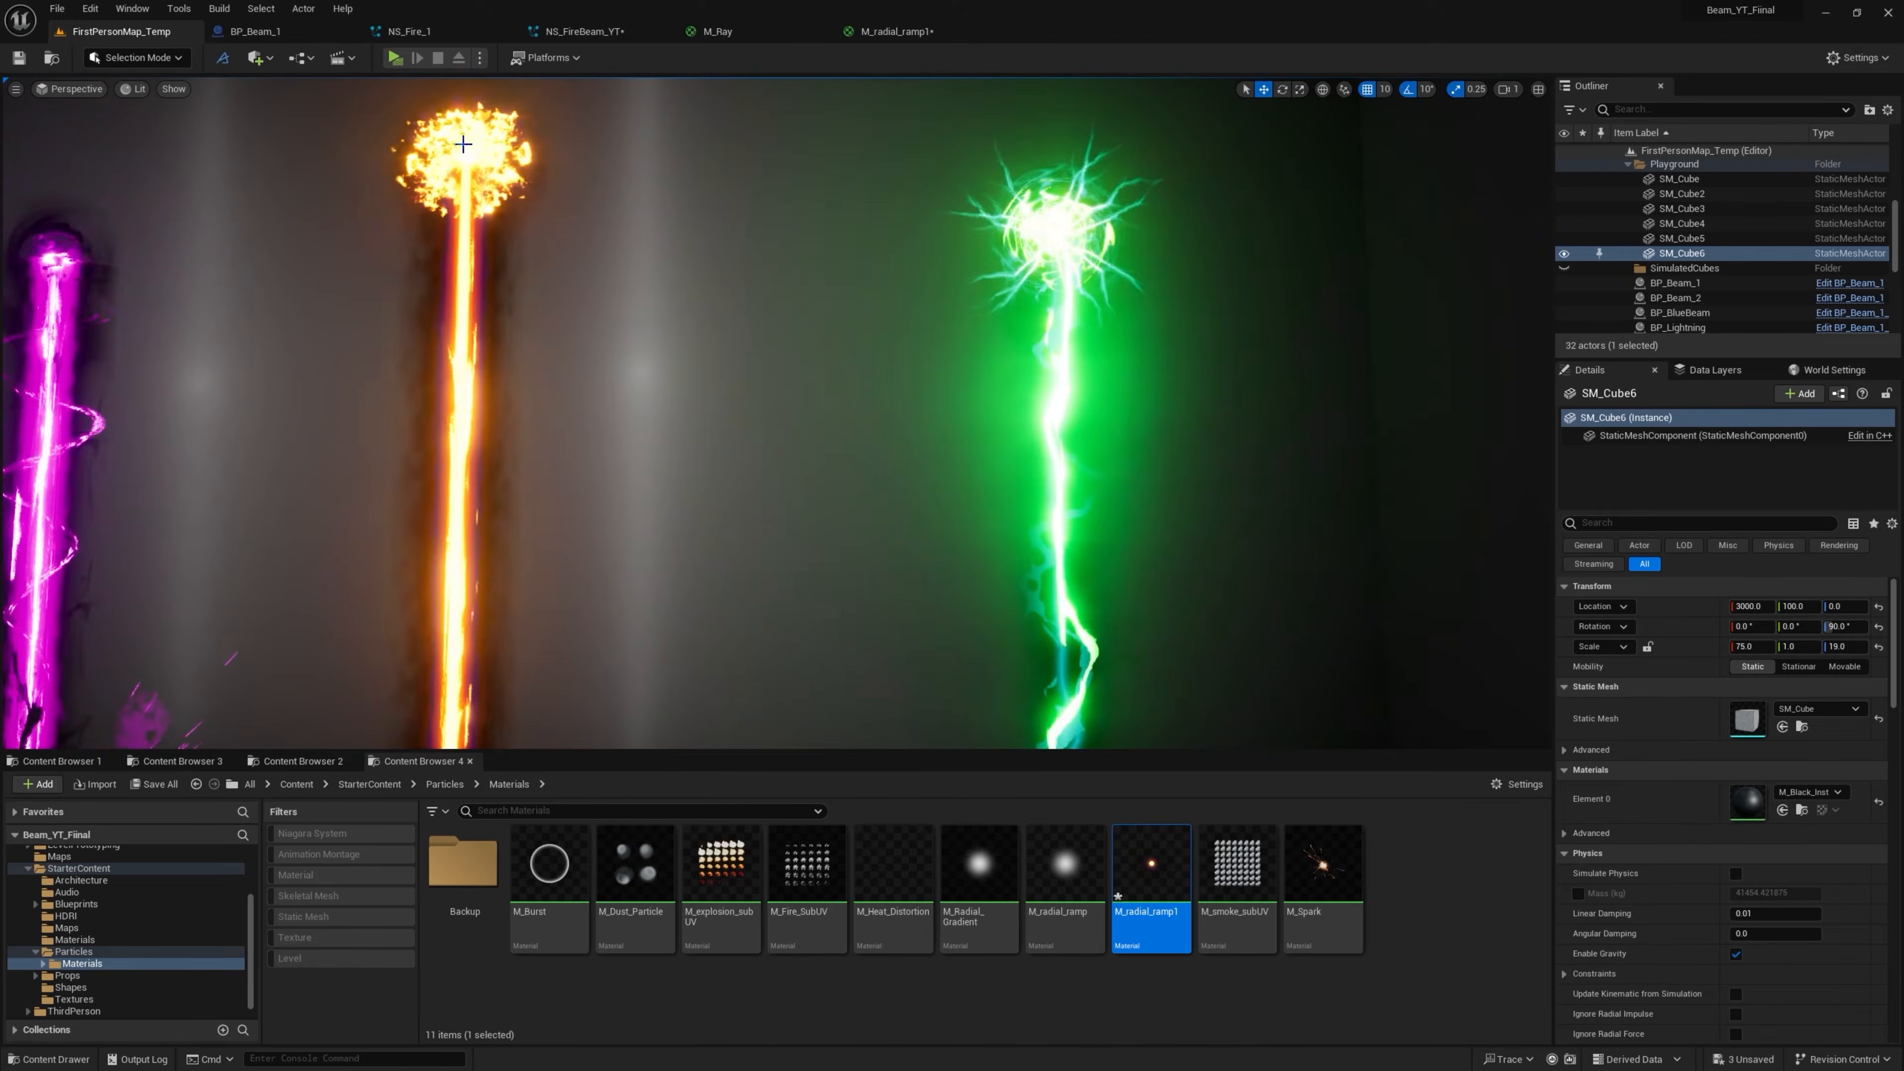
pyautogui.moveTo(489, 179); pyautogui.dragTo(937, 178, button='right')
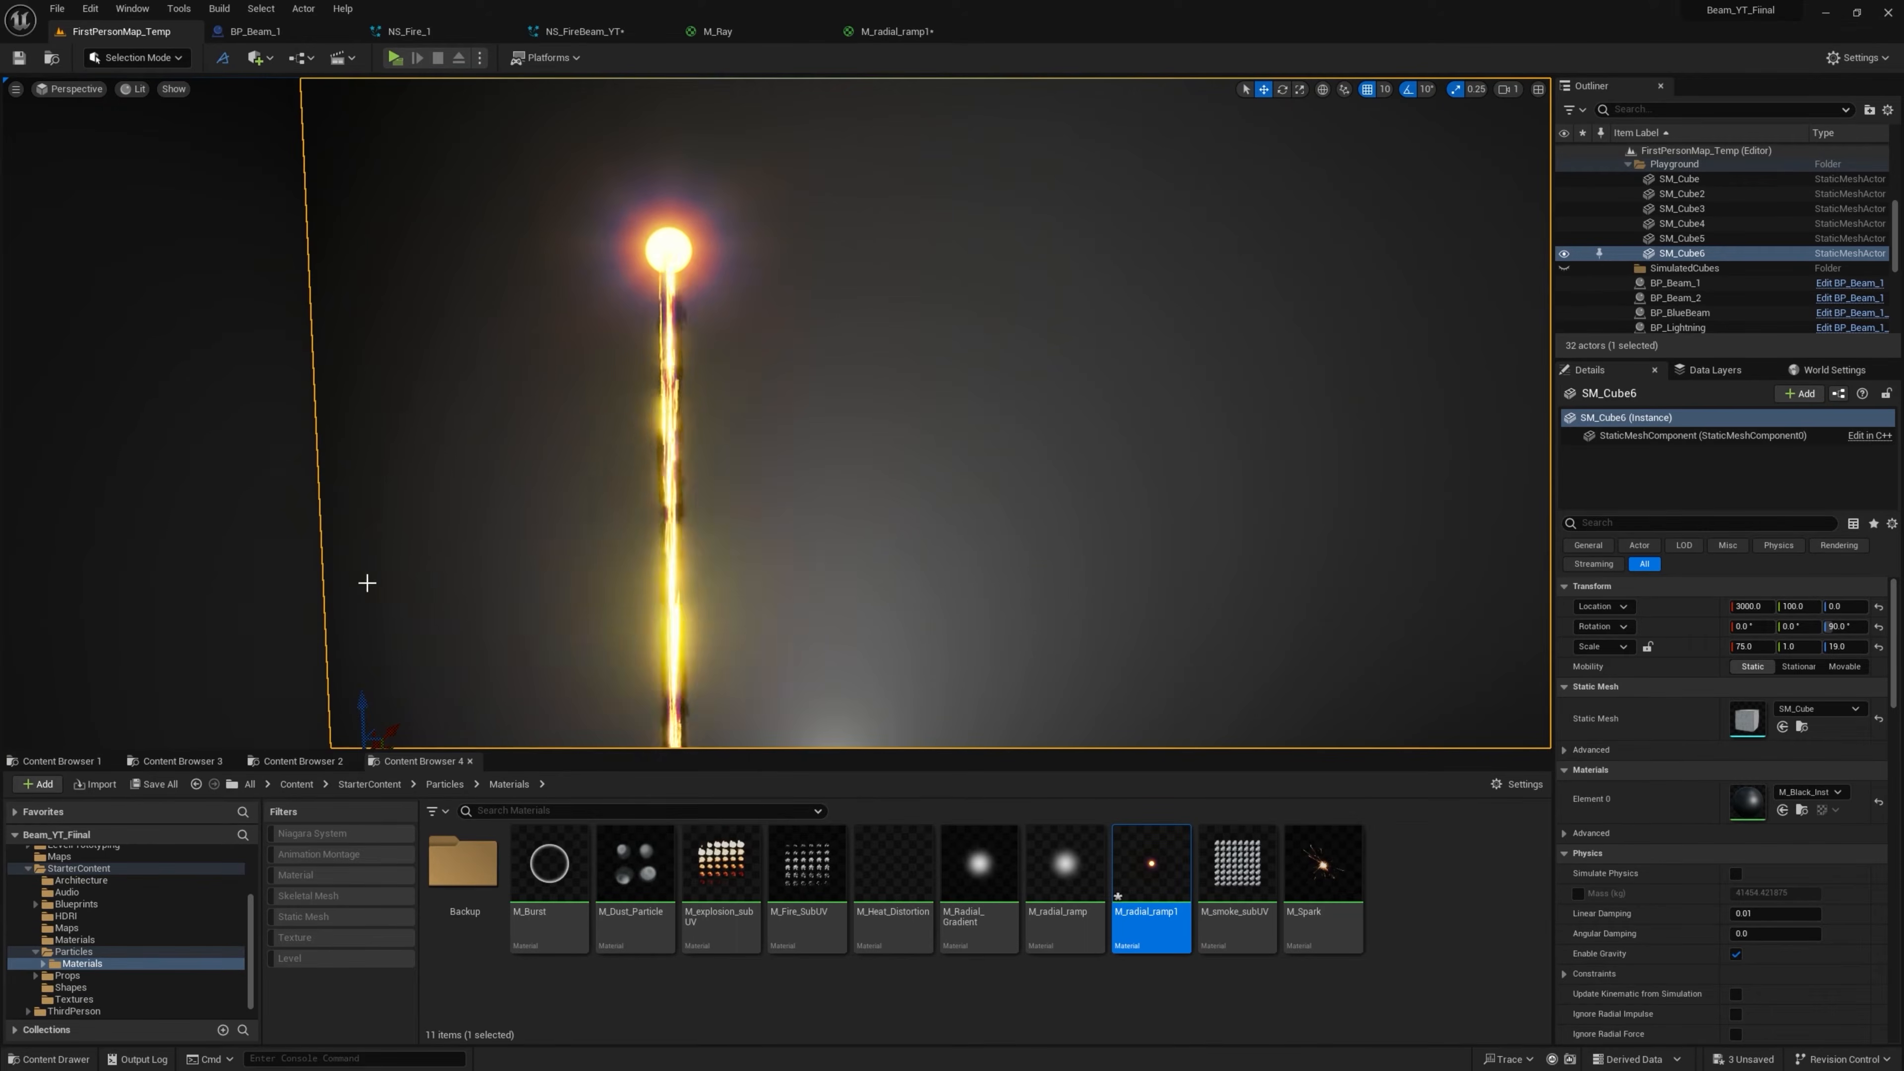
# Create a material named M_Rays_YT in the Demo/Youtube folder and open it for editing
pyautogui.click(303, 760)
pyautogui.rightClick(1031, 872)
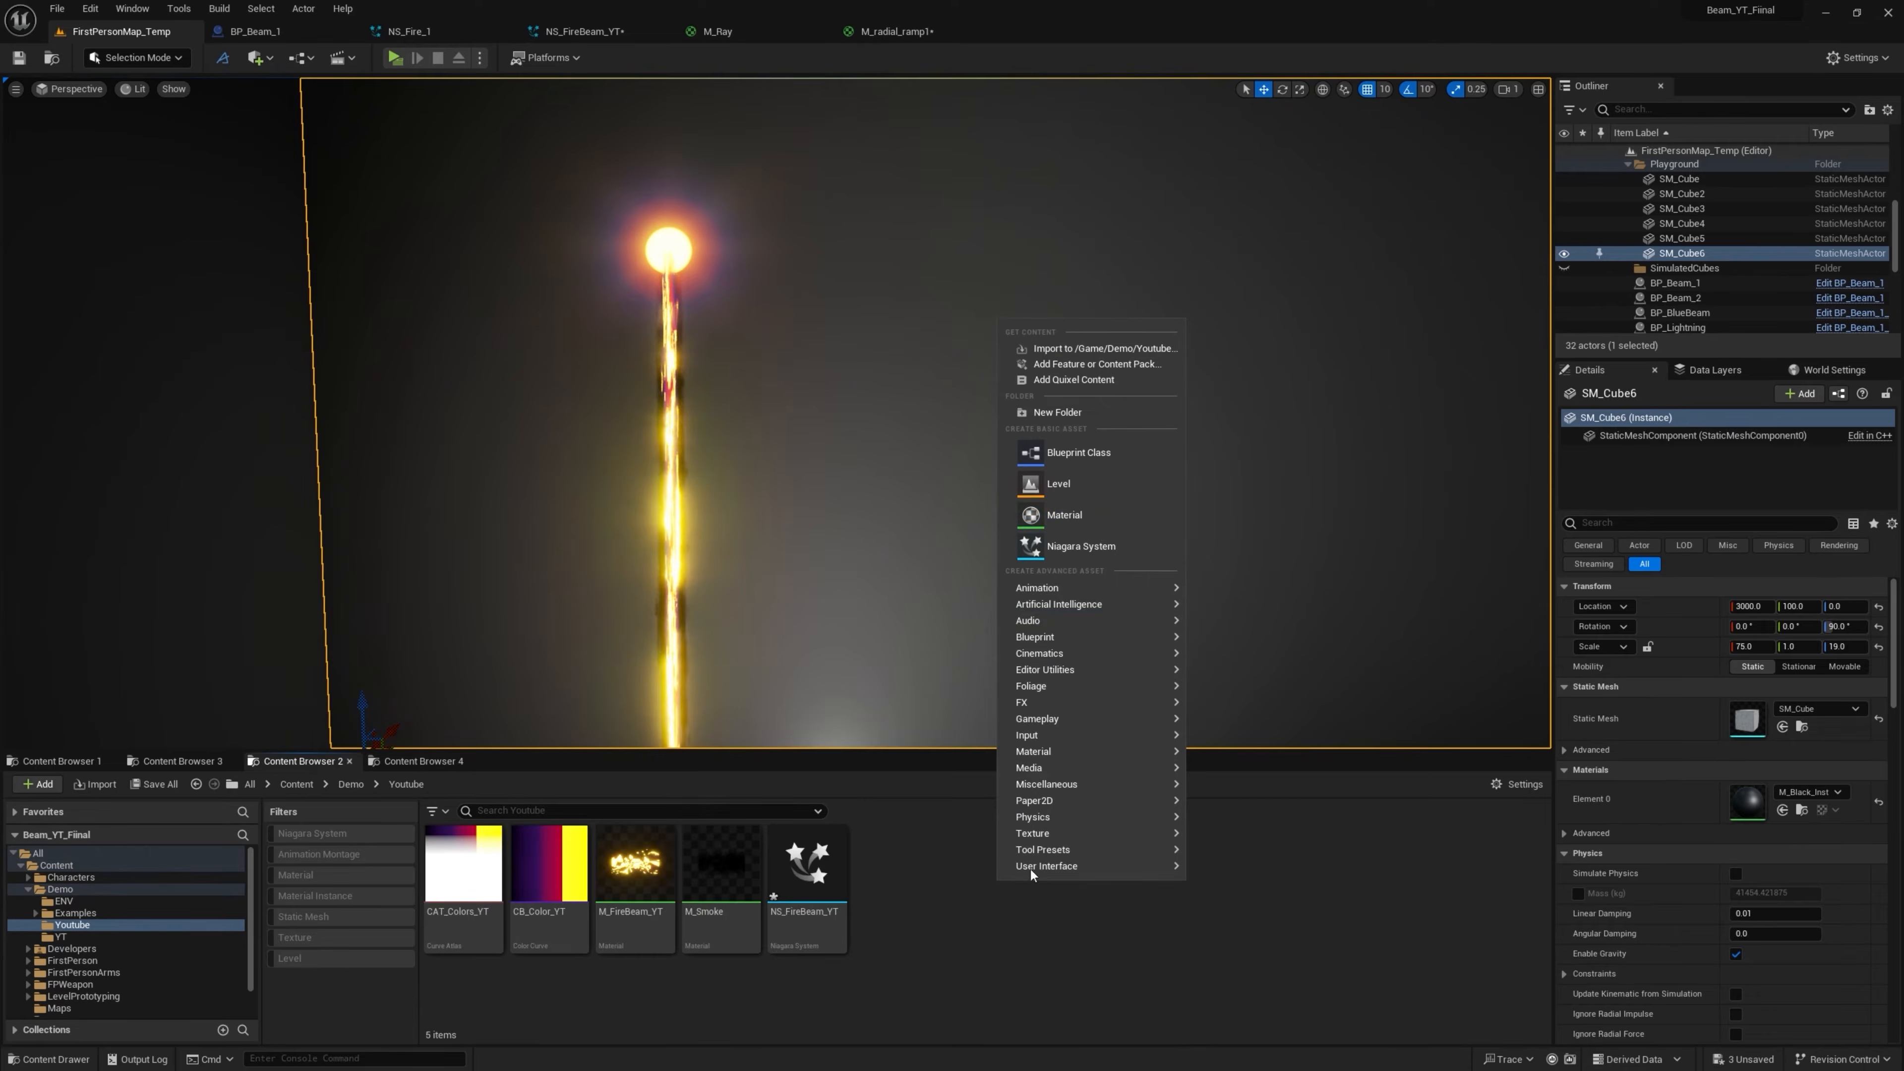
pyautogui.click(1064, 514)
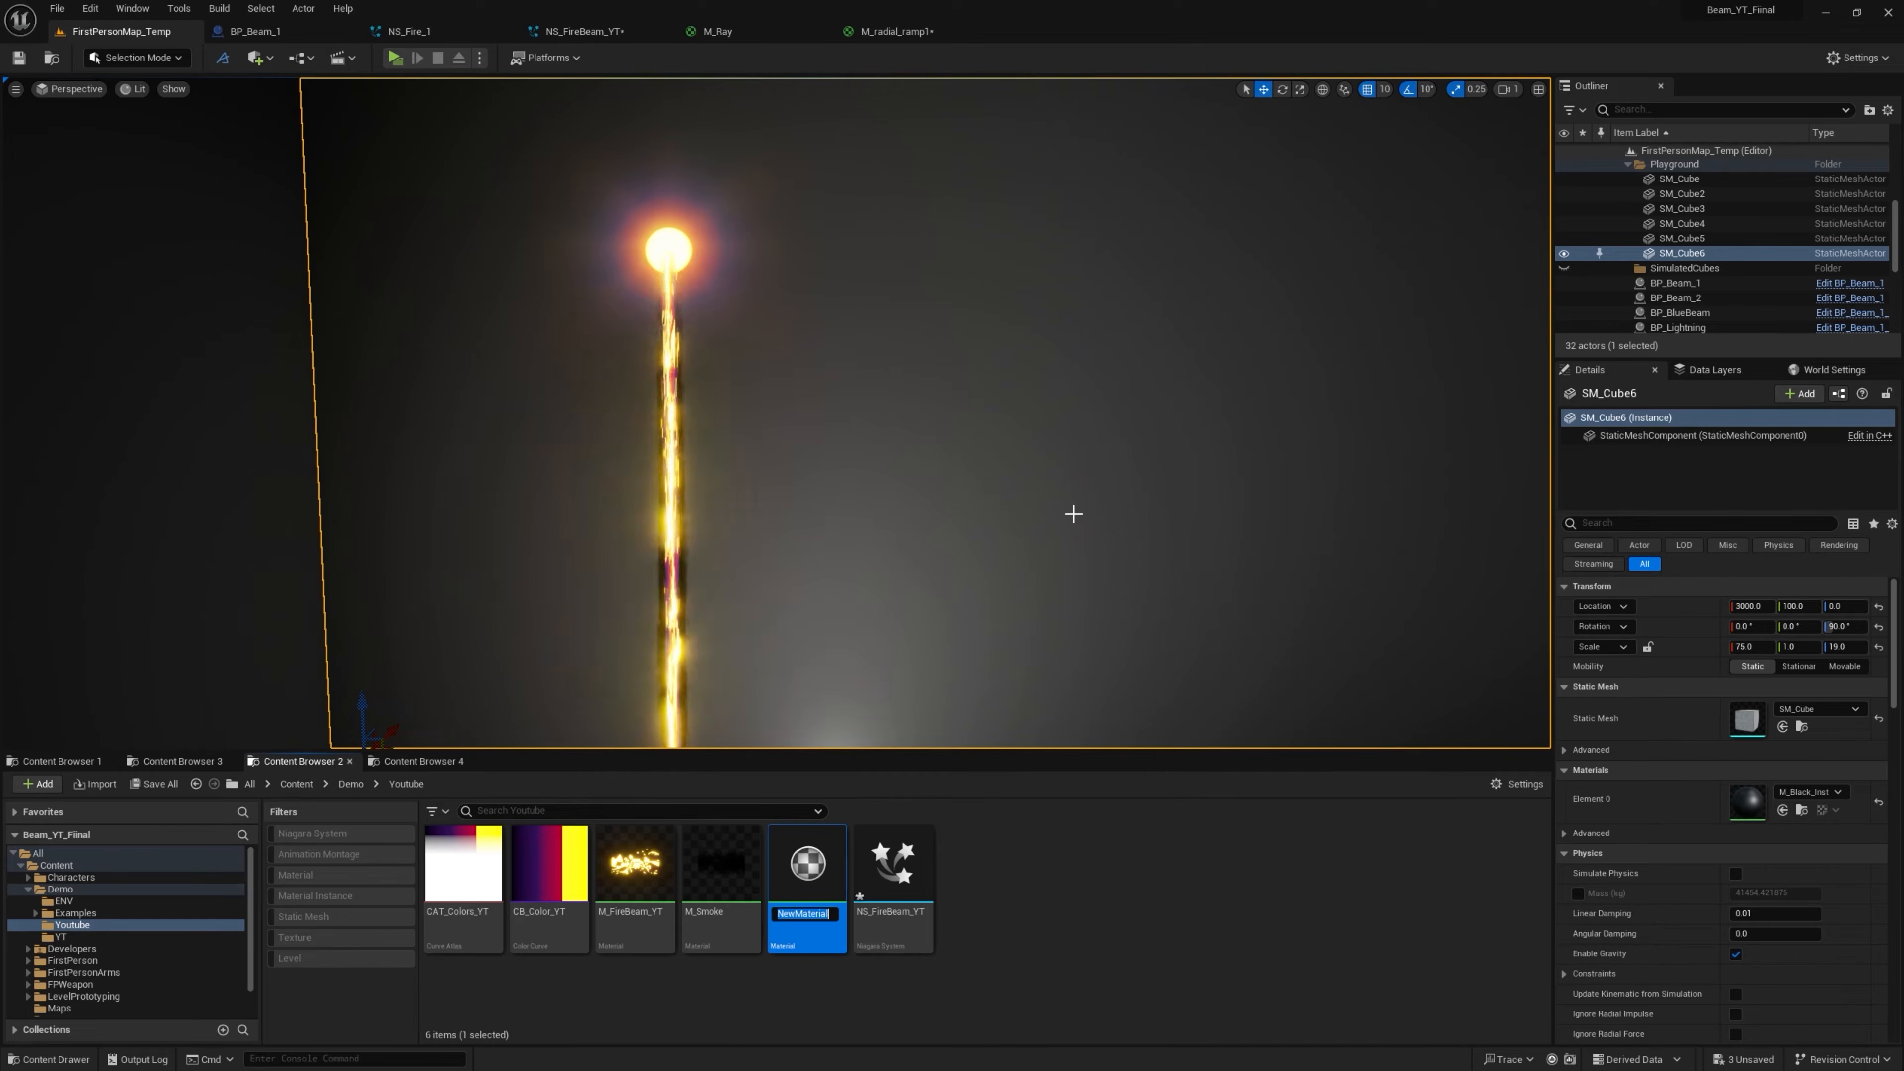
pyautogui.write('M_Rays_YT')
pyautogui.press('Return')
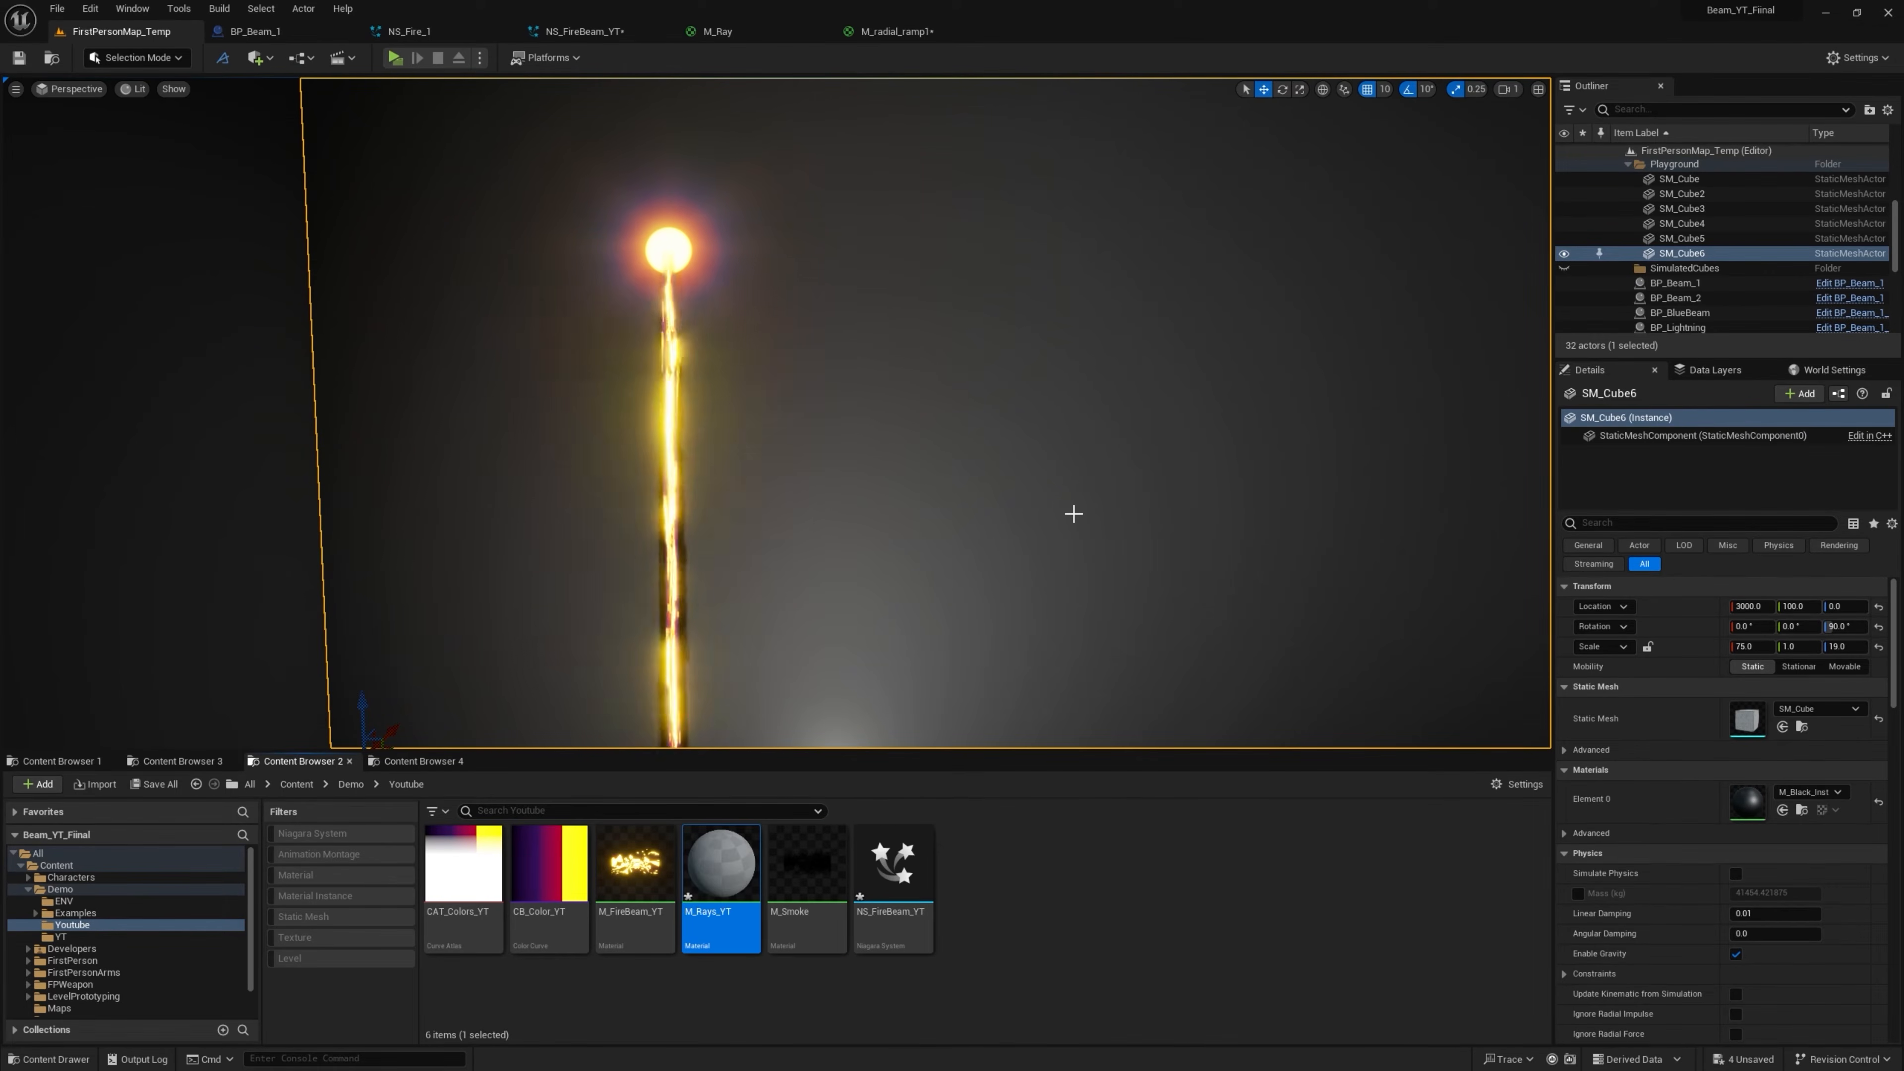
pyautogui.doubleClick(721, 862)
# Set the M_Rays_YT material's Blend Mode to Translucent and its Shading Model to Unlit
pyautogui.click(192, 760)
pyautogui.click(195, 807)
pyautogui.click(188, 783)
pyautogui.click(186, 800)
# Add a RadialGradientExponential node to the M_Rays_YT graph, well before the material output node
pyautogui.rightClick(783, 418)
pyautogui.write('radia')
pyautogui.click(878, 450)
pyautogui.moveTo(895, 422); pyautogui.dragTo(658, 423)
# Add a CurveAtlasRowParameter using the CAT_Colors_YT atlas and the CB_Color_YT curve, with the radial gradient feeding its CurveTime
pyautogui.moveTo(851, 338)
pyautogui.mouseDown(button='right')
pyautogui.moveTo(1065, 329)
pyautogui.moveTo(885, 325)
pyautogui.mouseUp(button='right')
pyautogui.rightClick(878, 335)
pyautogui.write('curve')
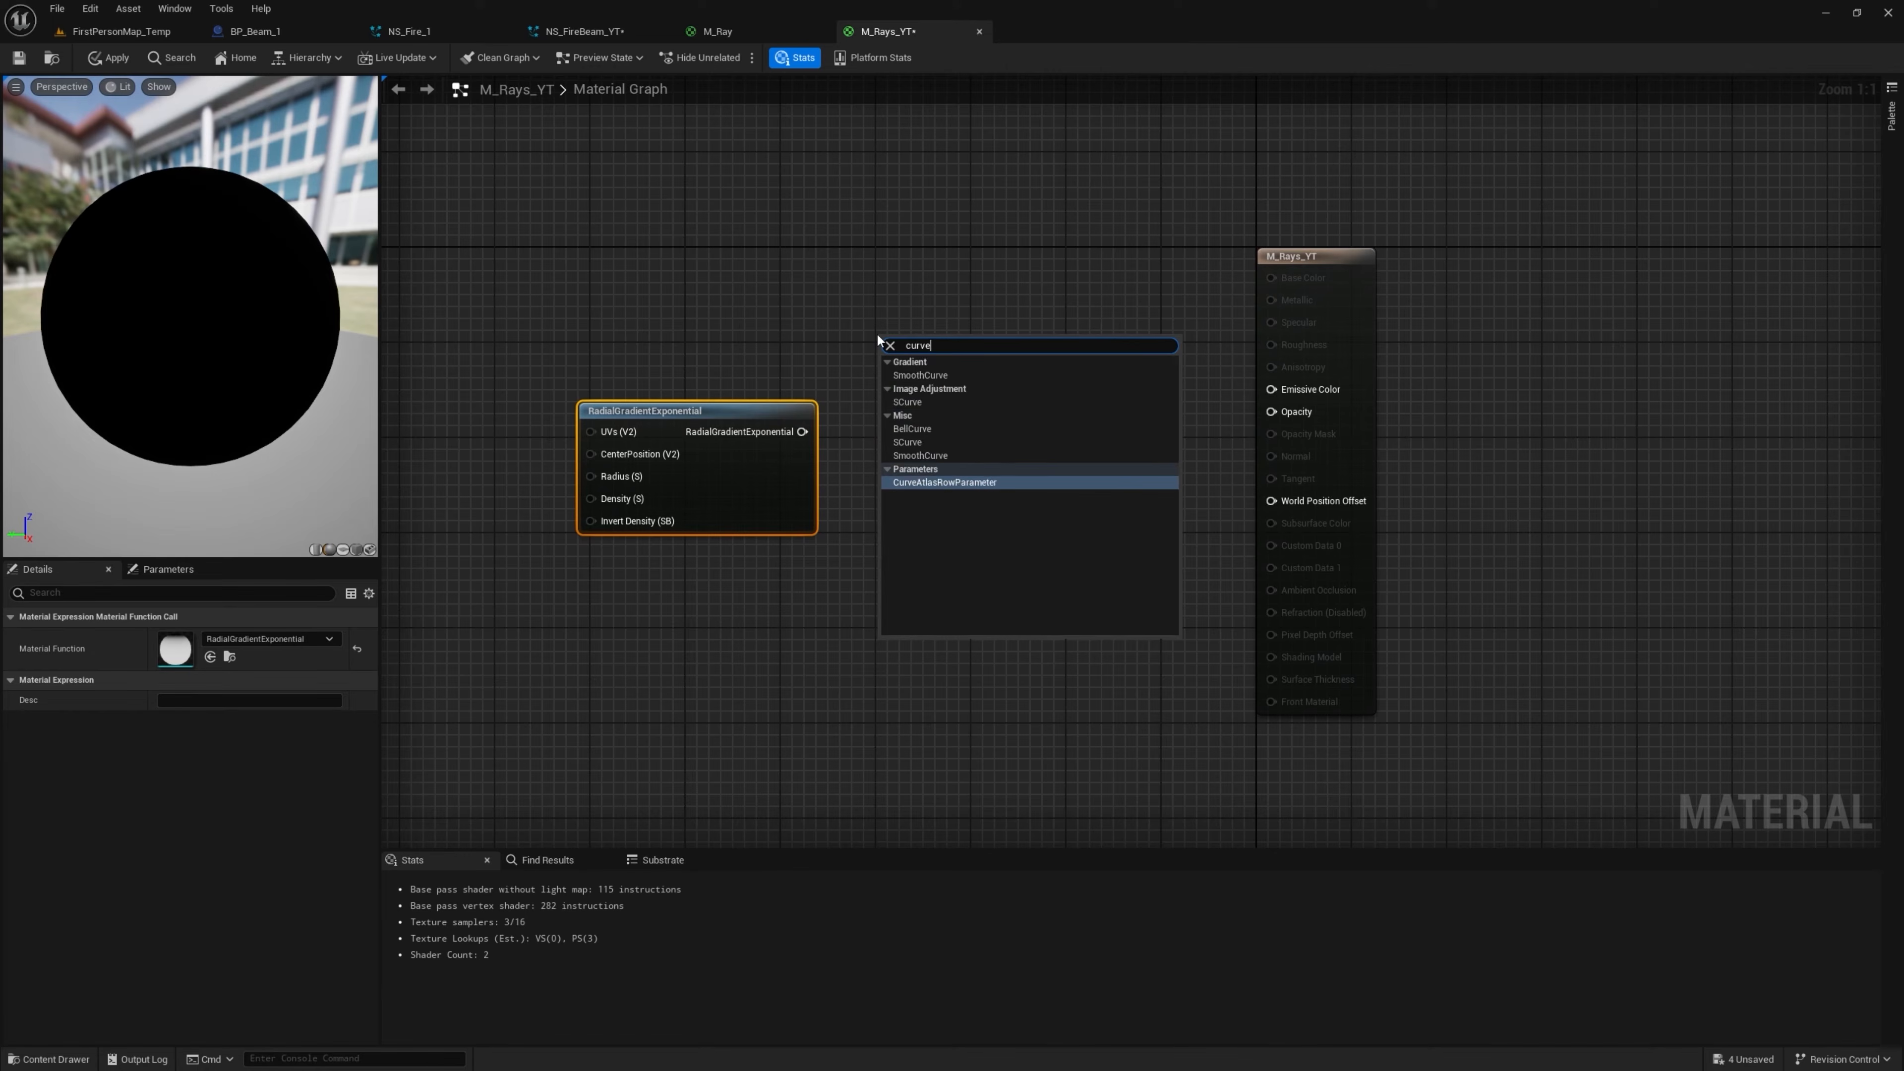
pyautogui.click(975, 483)
pyautogui.click(221, 802)
pyautogui.click(308, 704)
pyautogui.click(244, 760)
pyautogui.click(271, 582)
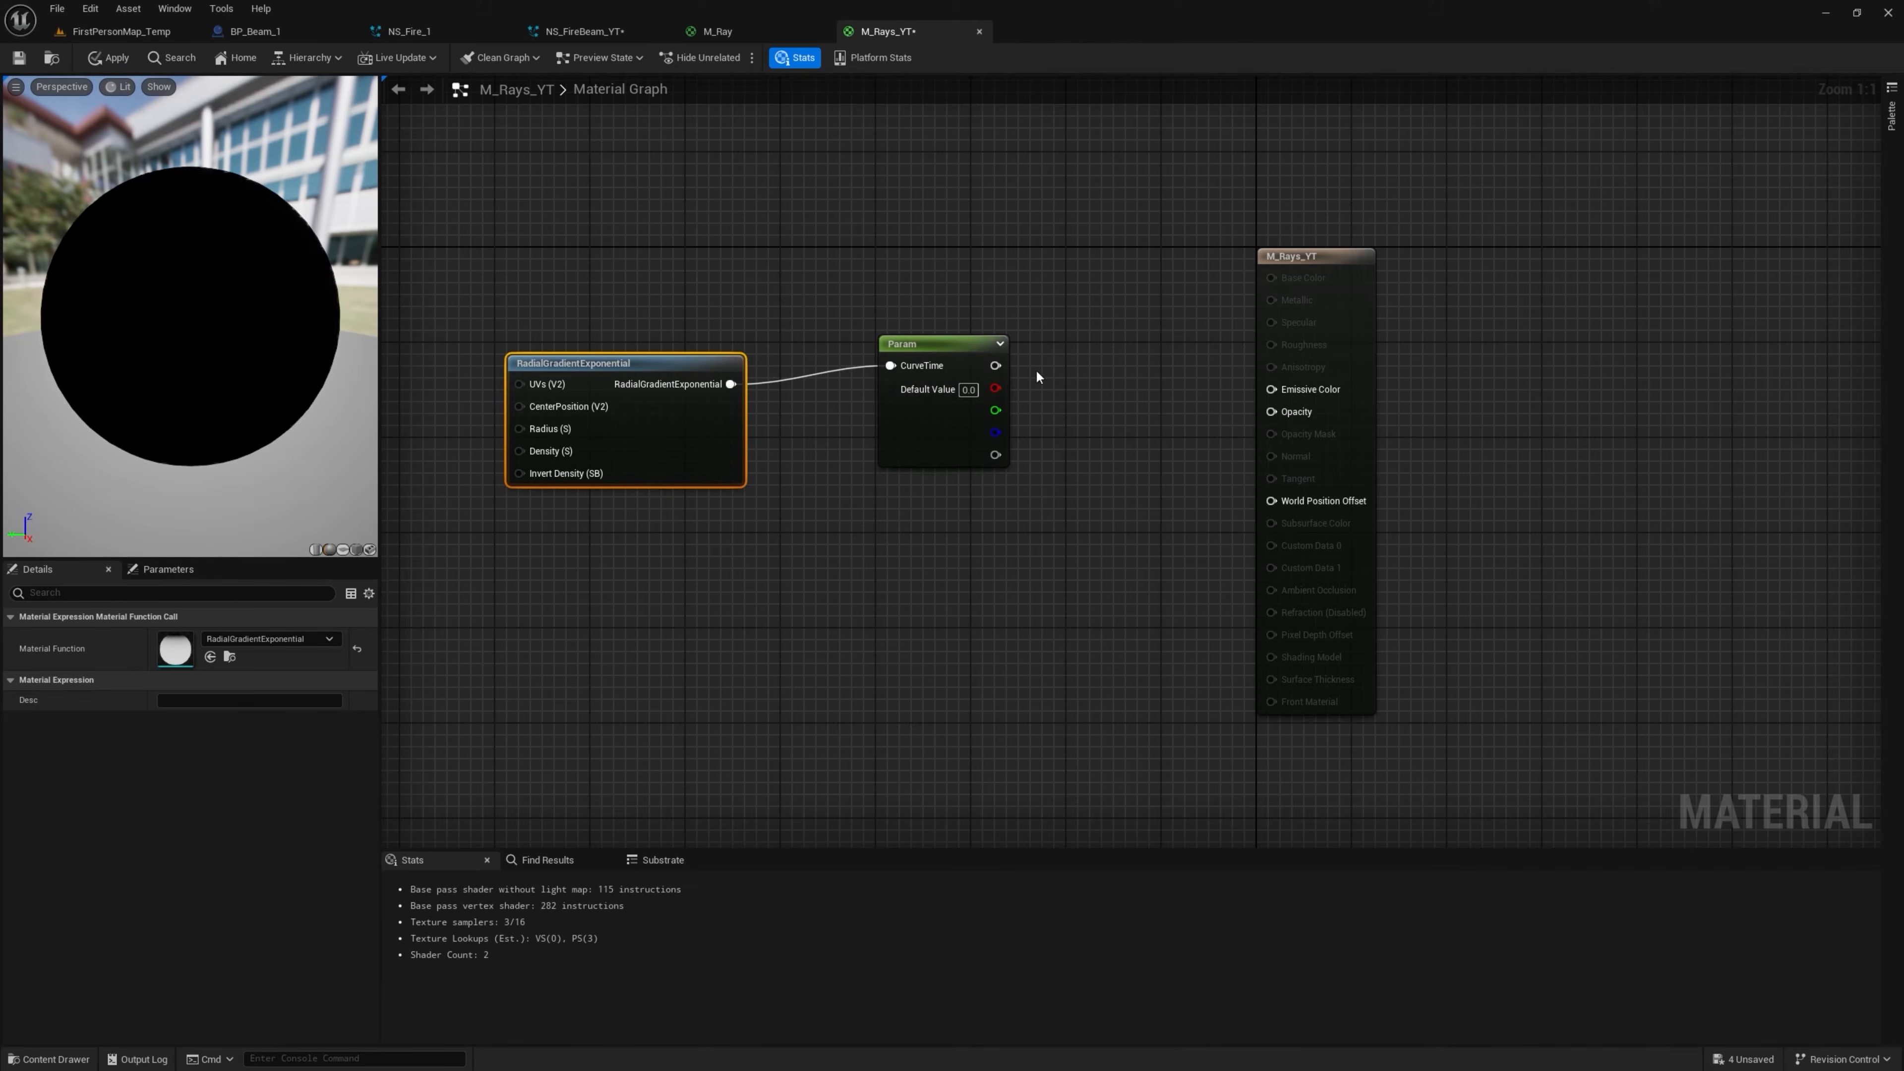
# Connect the radial gradient to Opacity and the curve parameter to Emissive Color, and check the glow on a plane preview
pyautogui.moveTo(687, 387); pyautogui.dragTo(663, 553)
pyautogui.moveTo(707, 550); pyautogui.dragTo(1291, 414)
pyautogui.moveTo(949, 353); pyautogui.dragTo(935, 277)
pyautogui.click(359, 551)
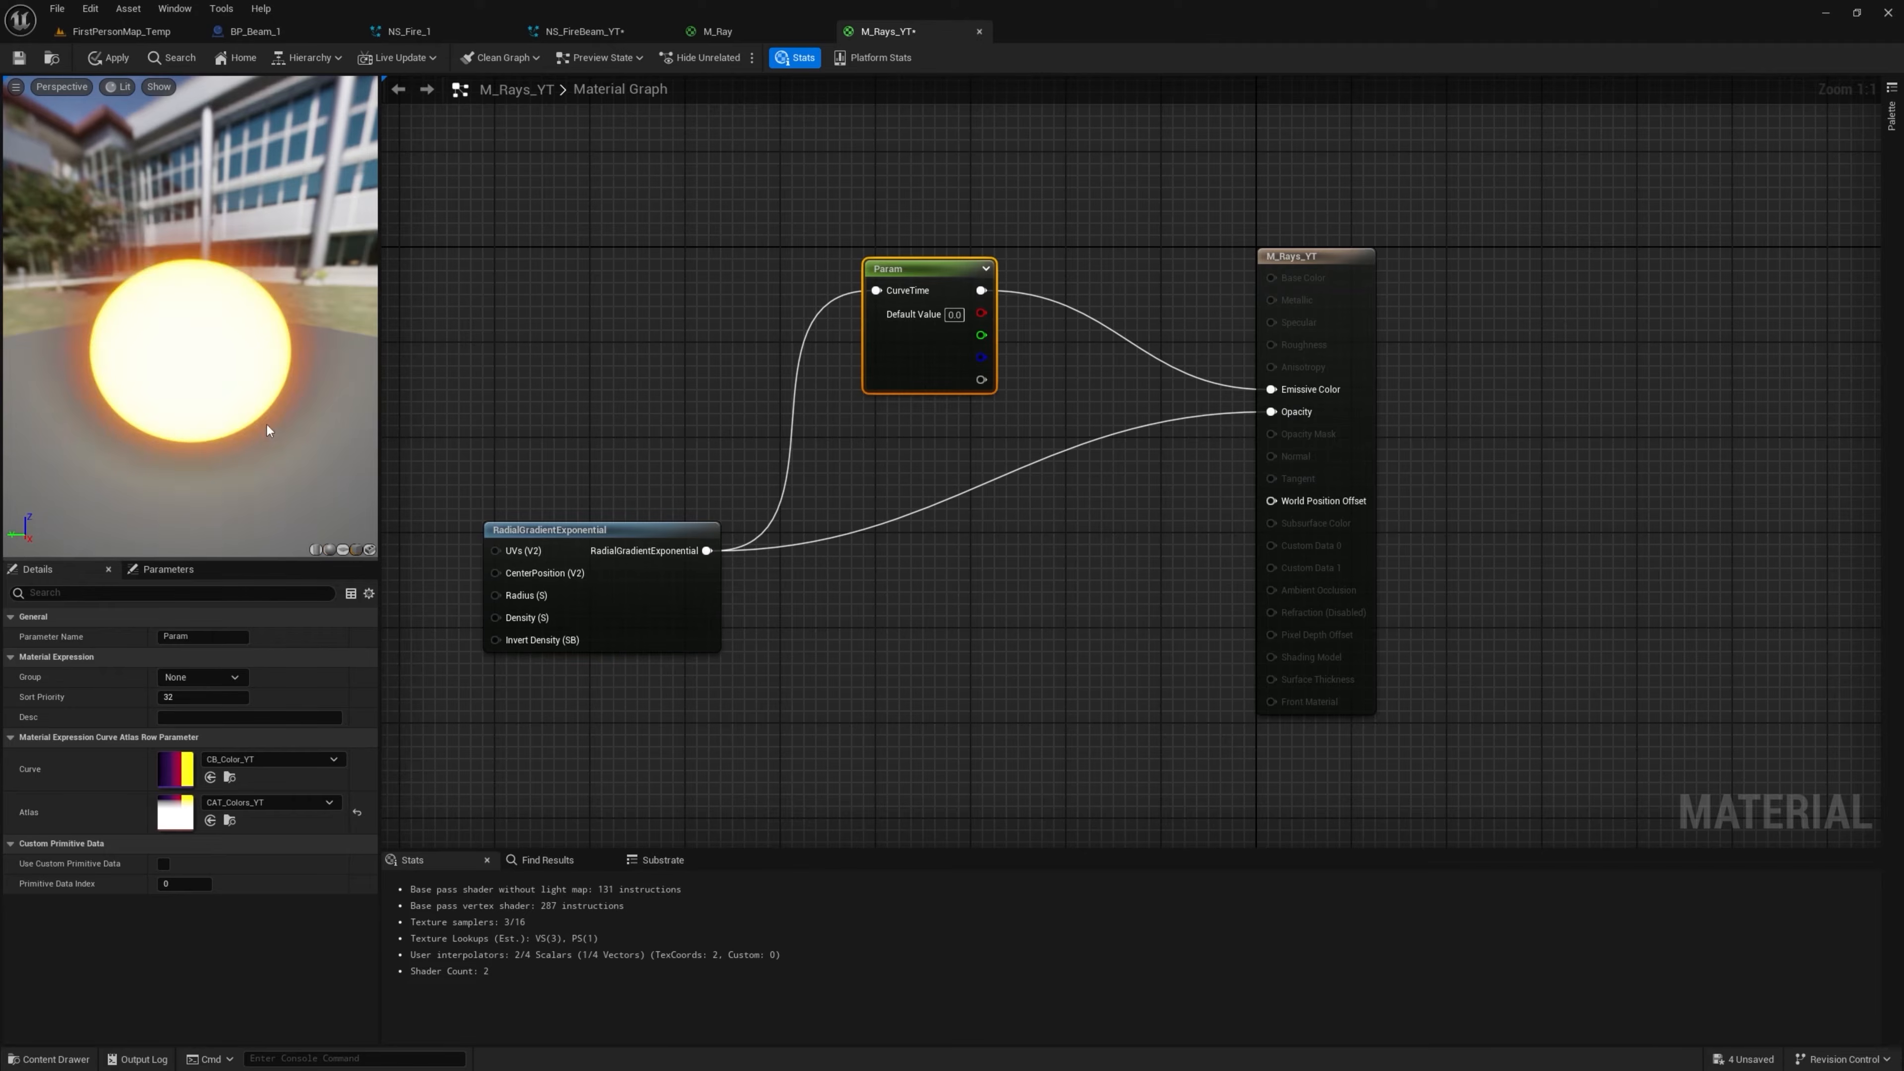
pyautogui.scroll(-3, 275, 450)
pyautogui.moveTo(229, 398); pyautogui.dragTo(229, 368)
# Bring the T_Fire_Tiled_D texture from the project's assets into the M_Rays_YT graph as a Texture Sample
pyautogui.moveTo(700, 475); pyautogui.dragTo(906, 401, button='right')
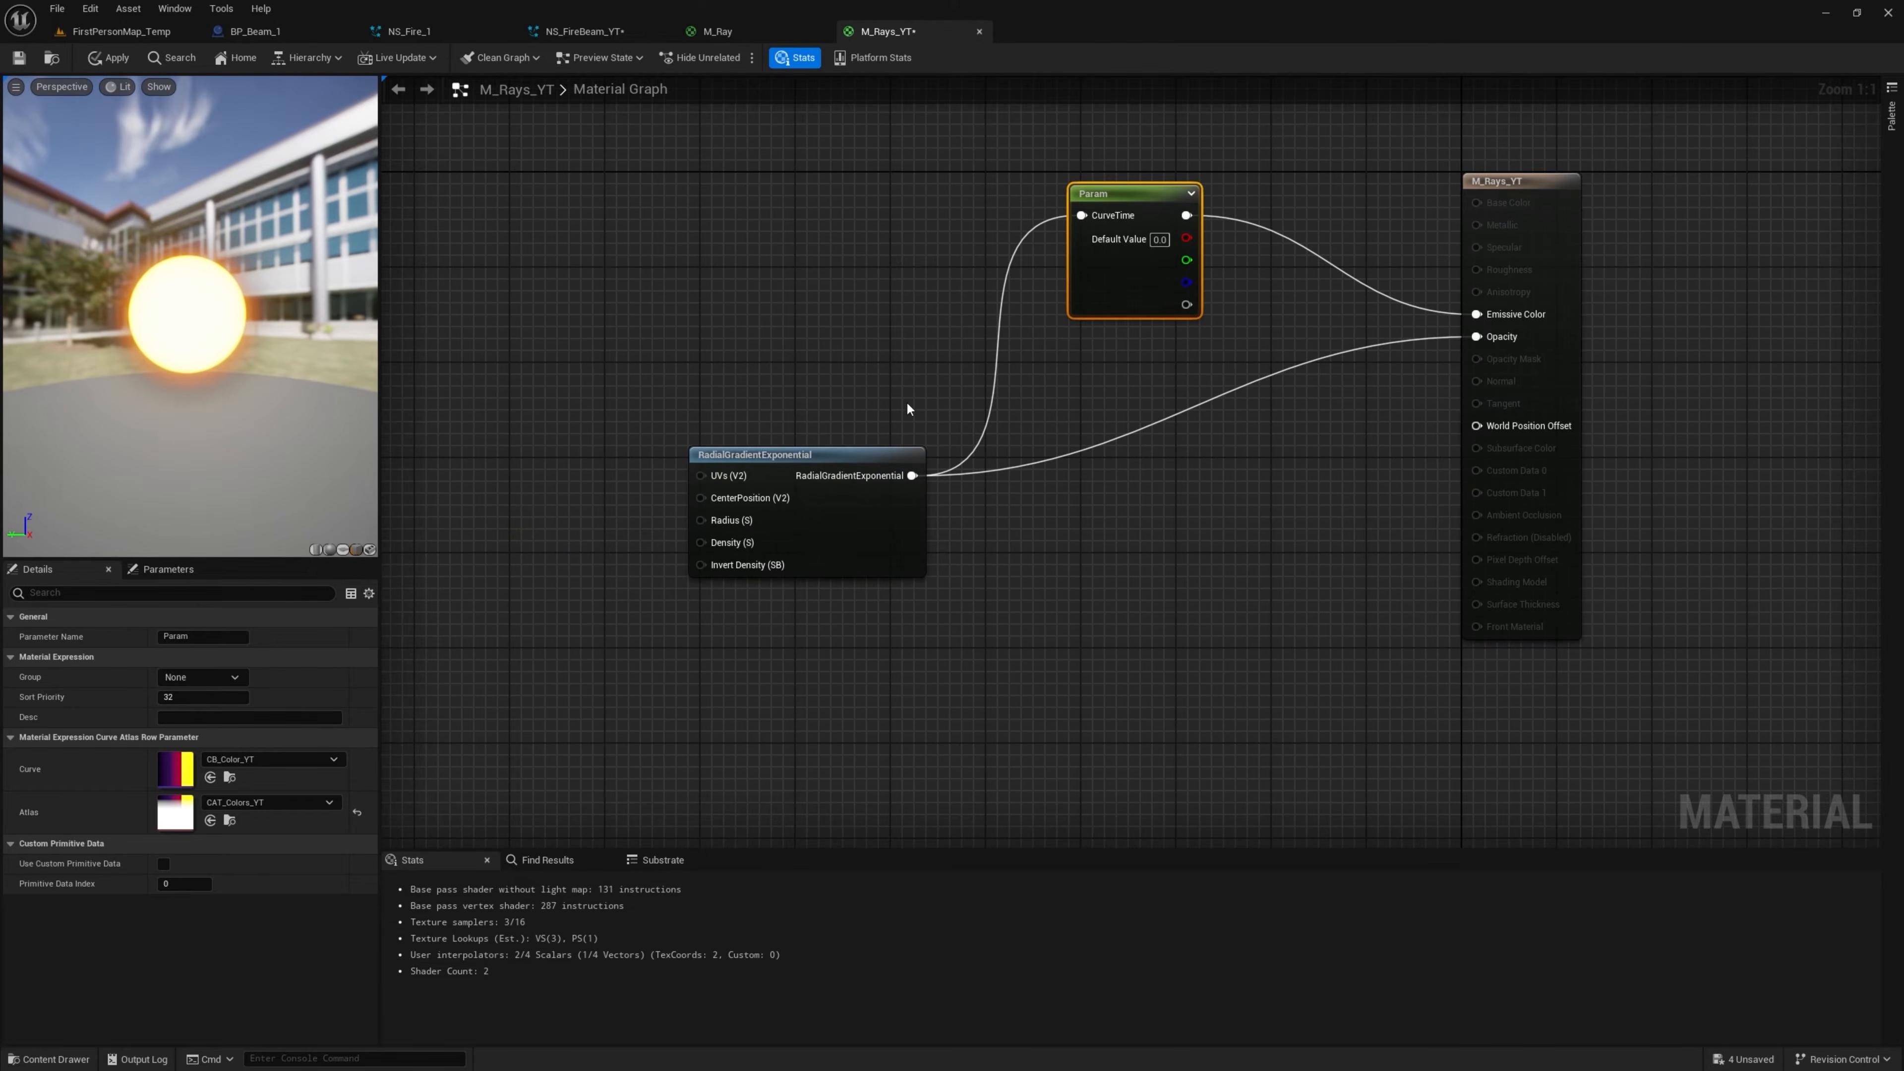
pyautogui.click(839, 465)
pyautogui.click(122, 31)
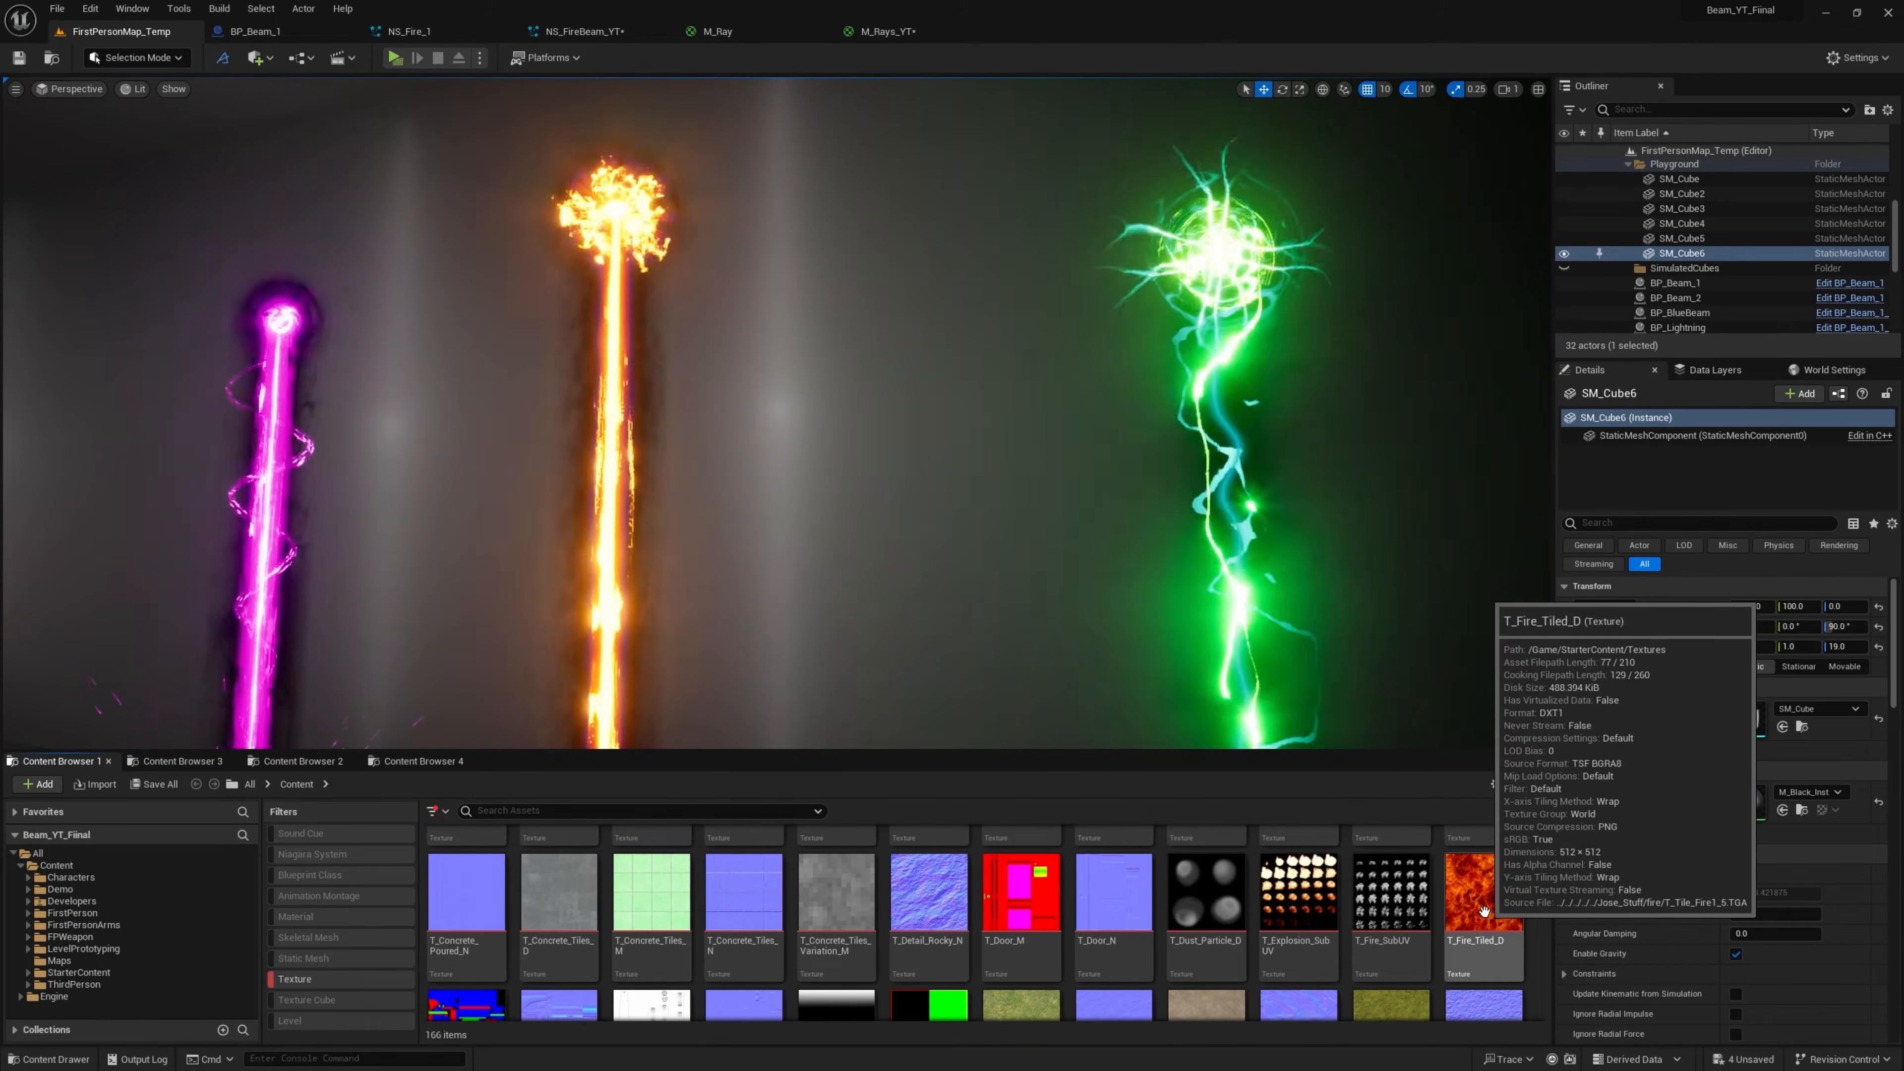
pyautogui.moveTo(1485, 911); pyautogui.dragTo(945, 129)
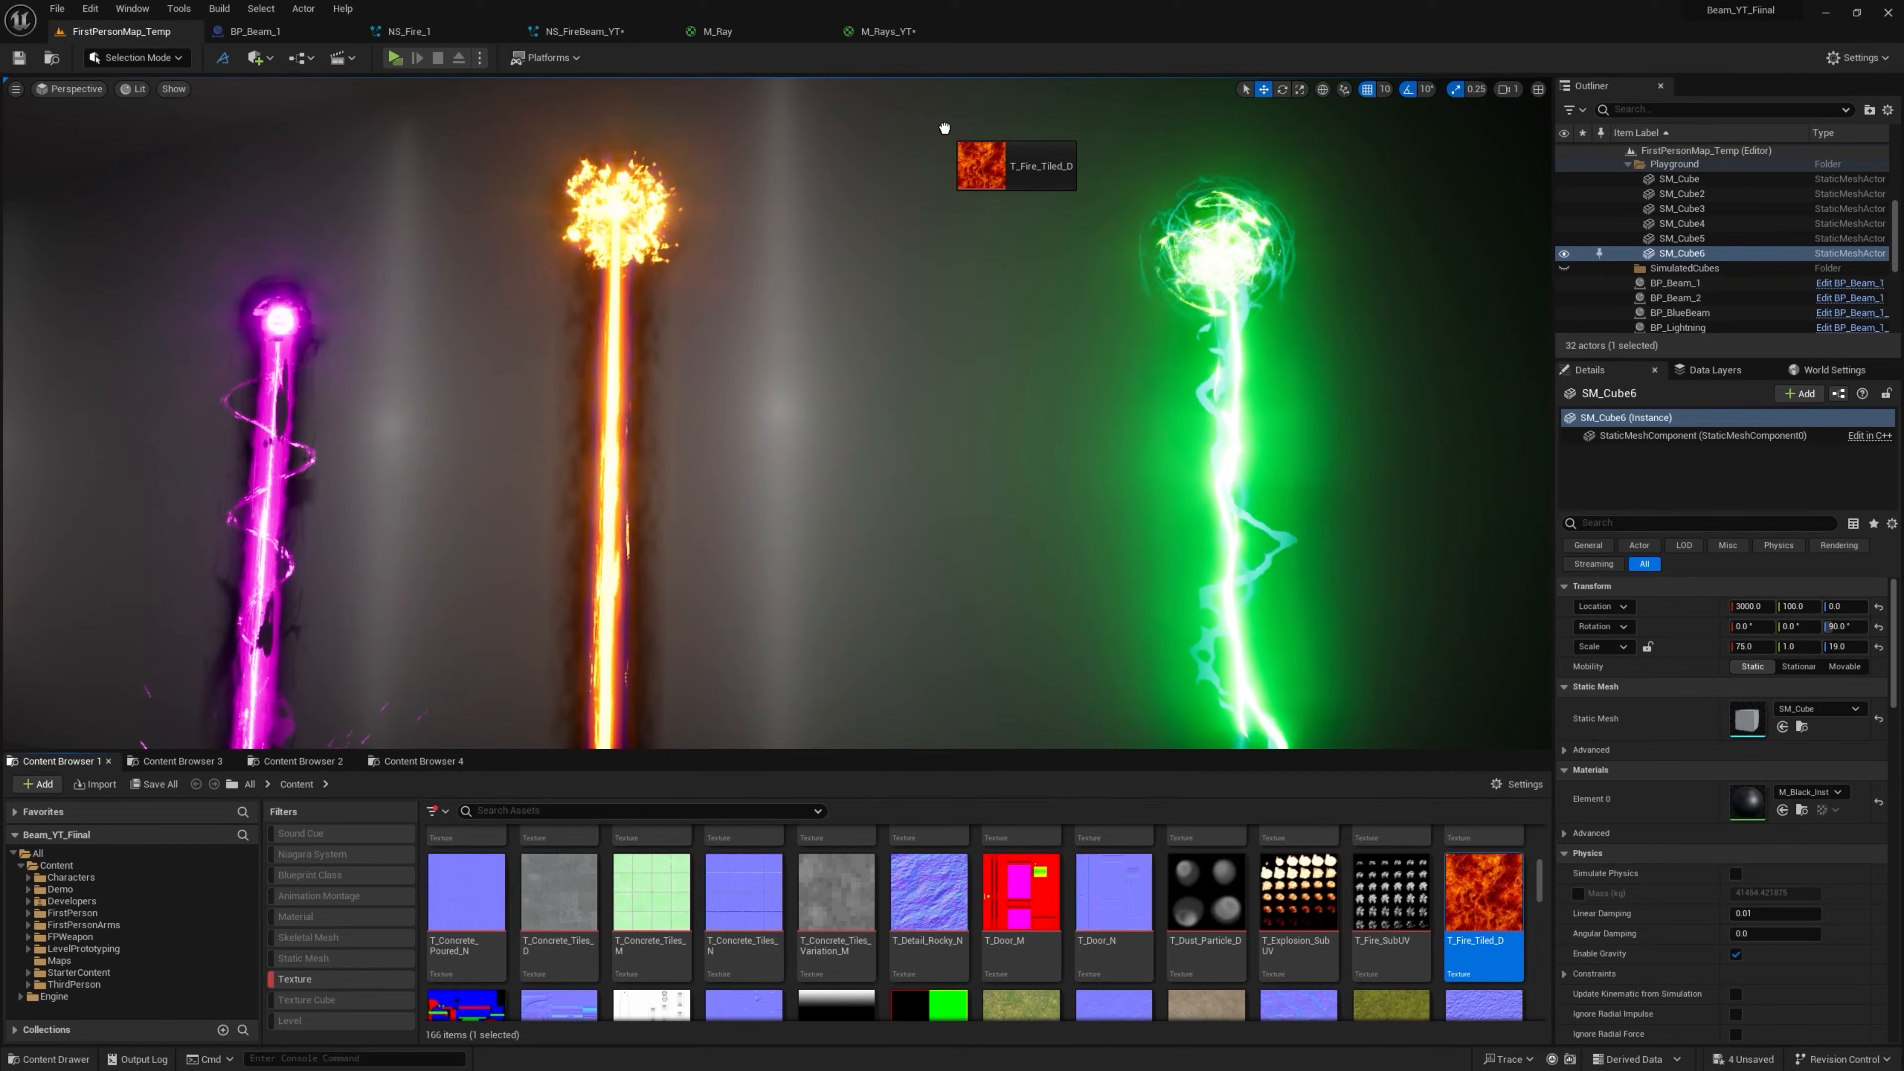
pyautogui.moveTo(894, 35); pyautogui.dragTo(884, 157)
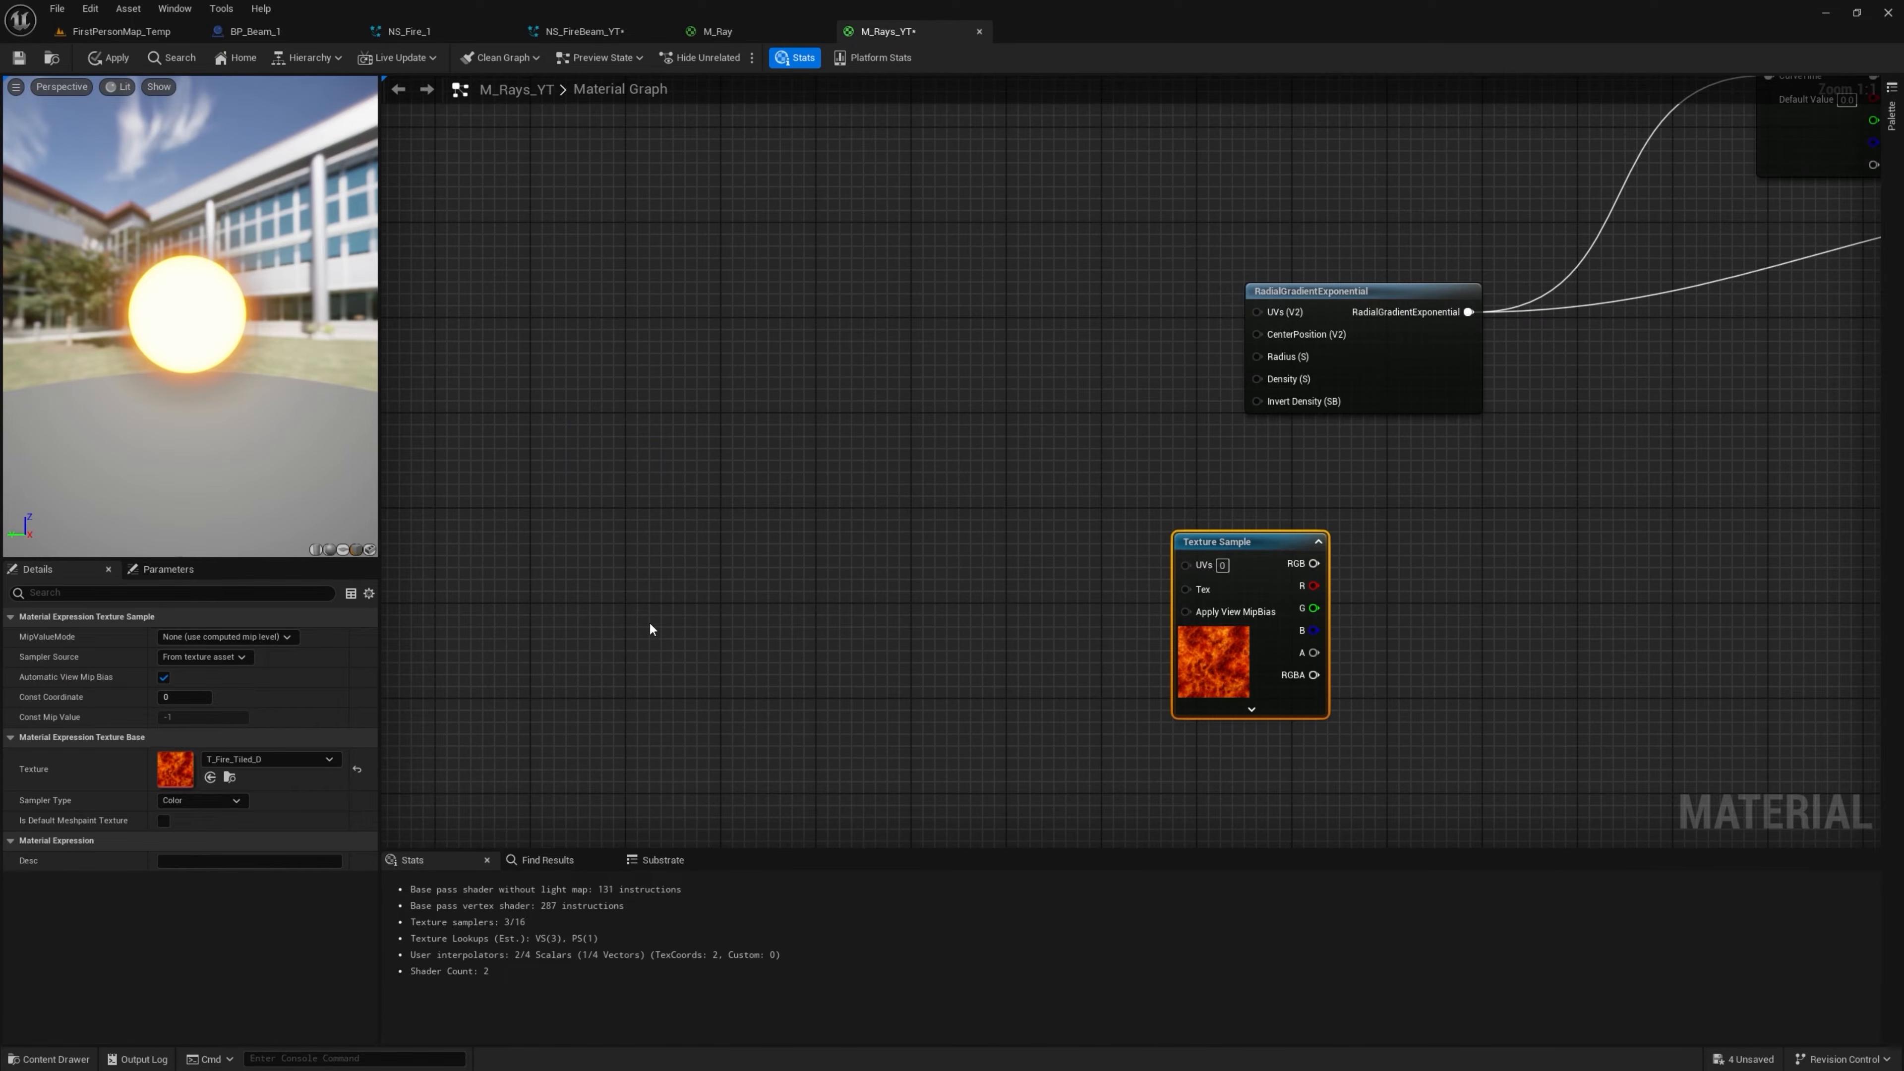
# Add a TexCoord node before the fire Texture Sample and connect it to input A of a new Add node
pyautogui.press('u')
pyautogui.click(662, 570)
pyautogui.moveTo(729, 581); pyautogui.dragTo(634, 566)
pyautogui.moveTo(734, 546); pyautogui.dragTo(828, 498, button='right')
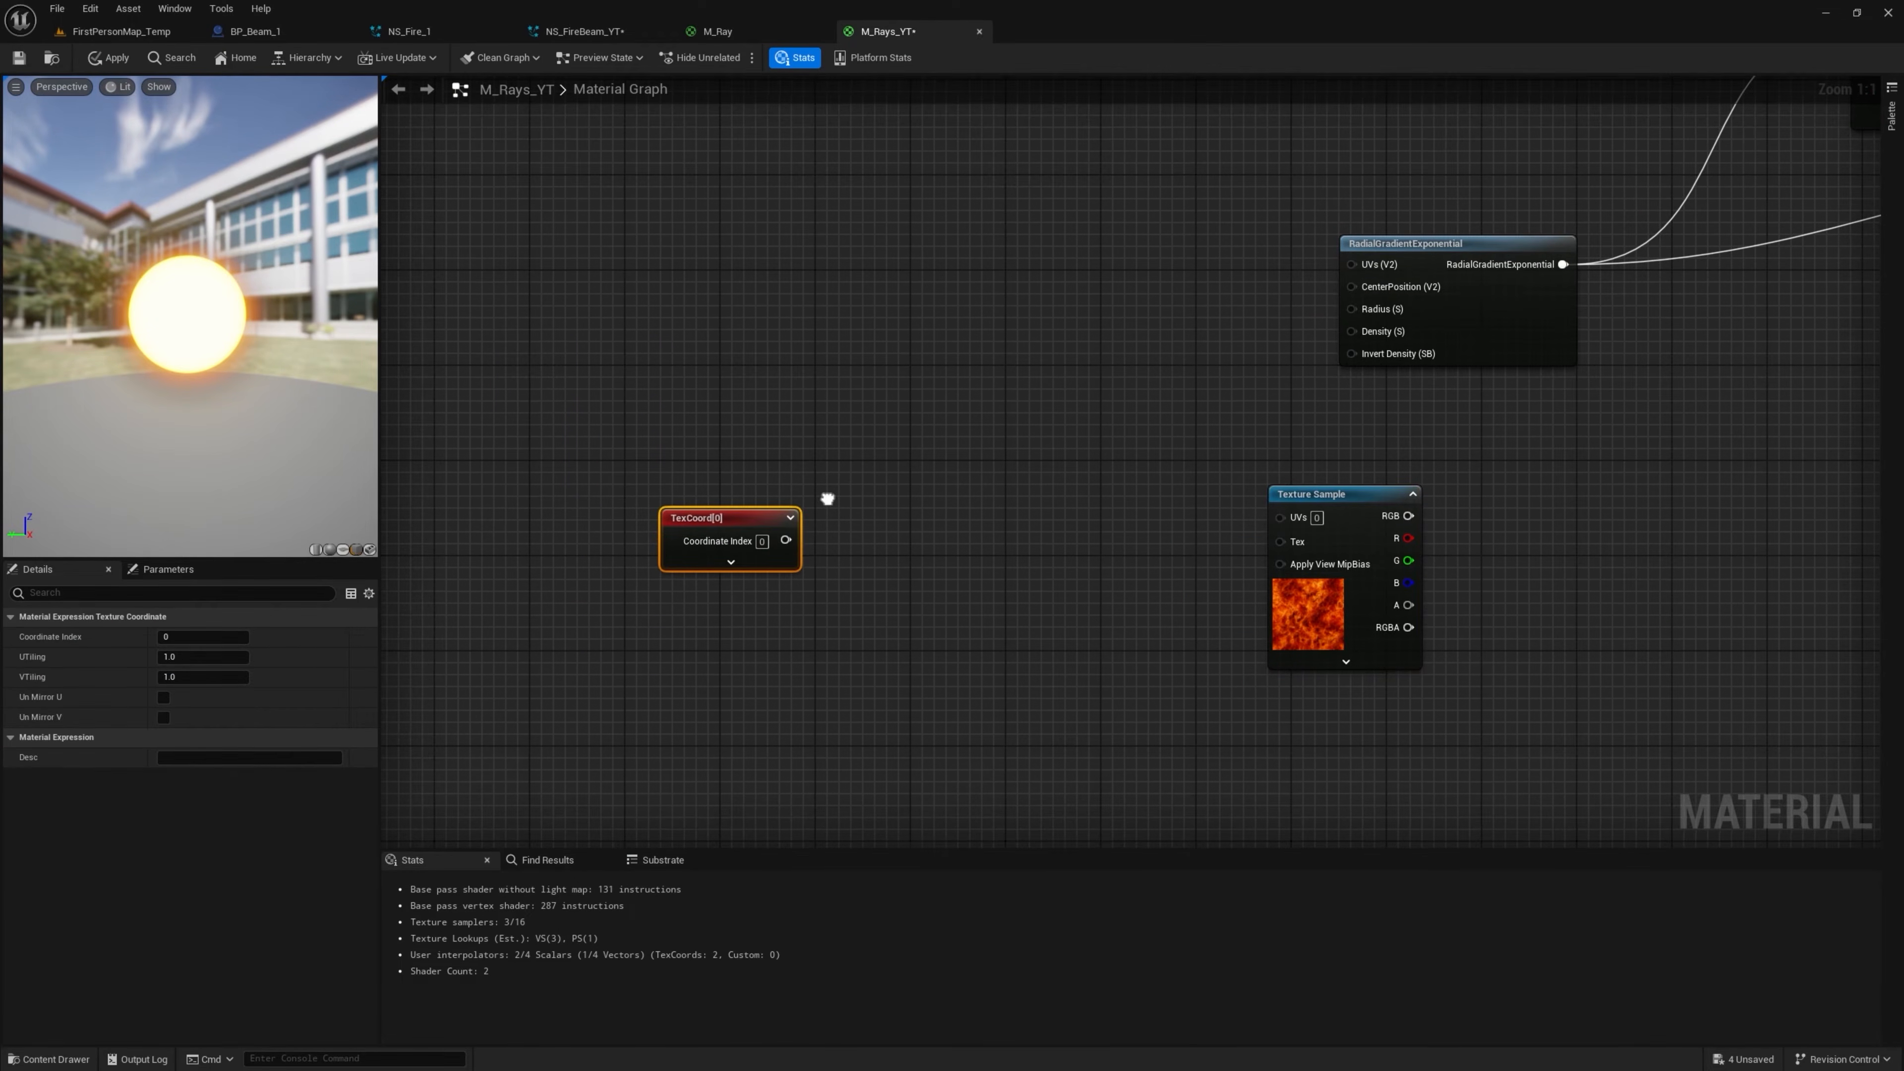
pyautogui.click(848, 528)
pyautogui.moveTo(785, 540); pyautogui.dragTo(858, 554)
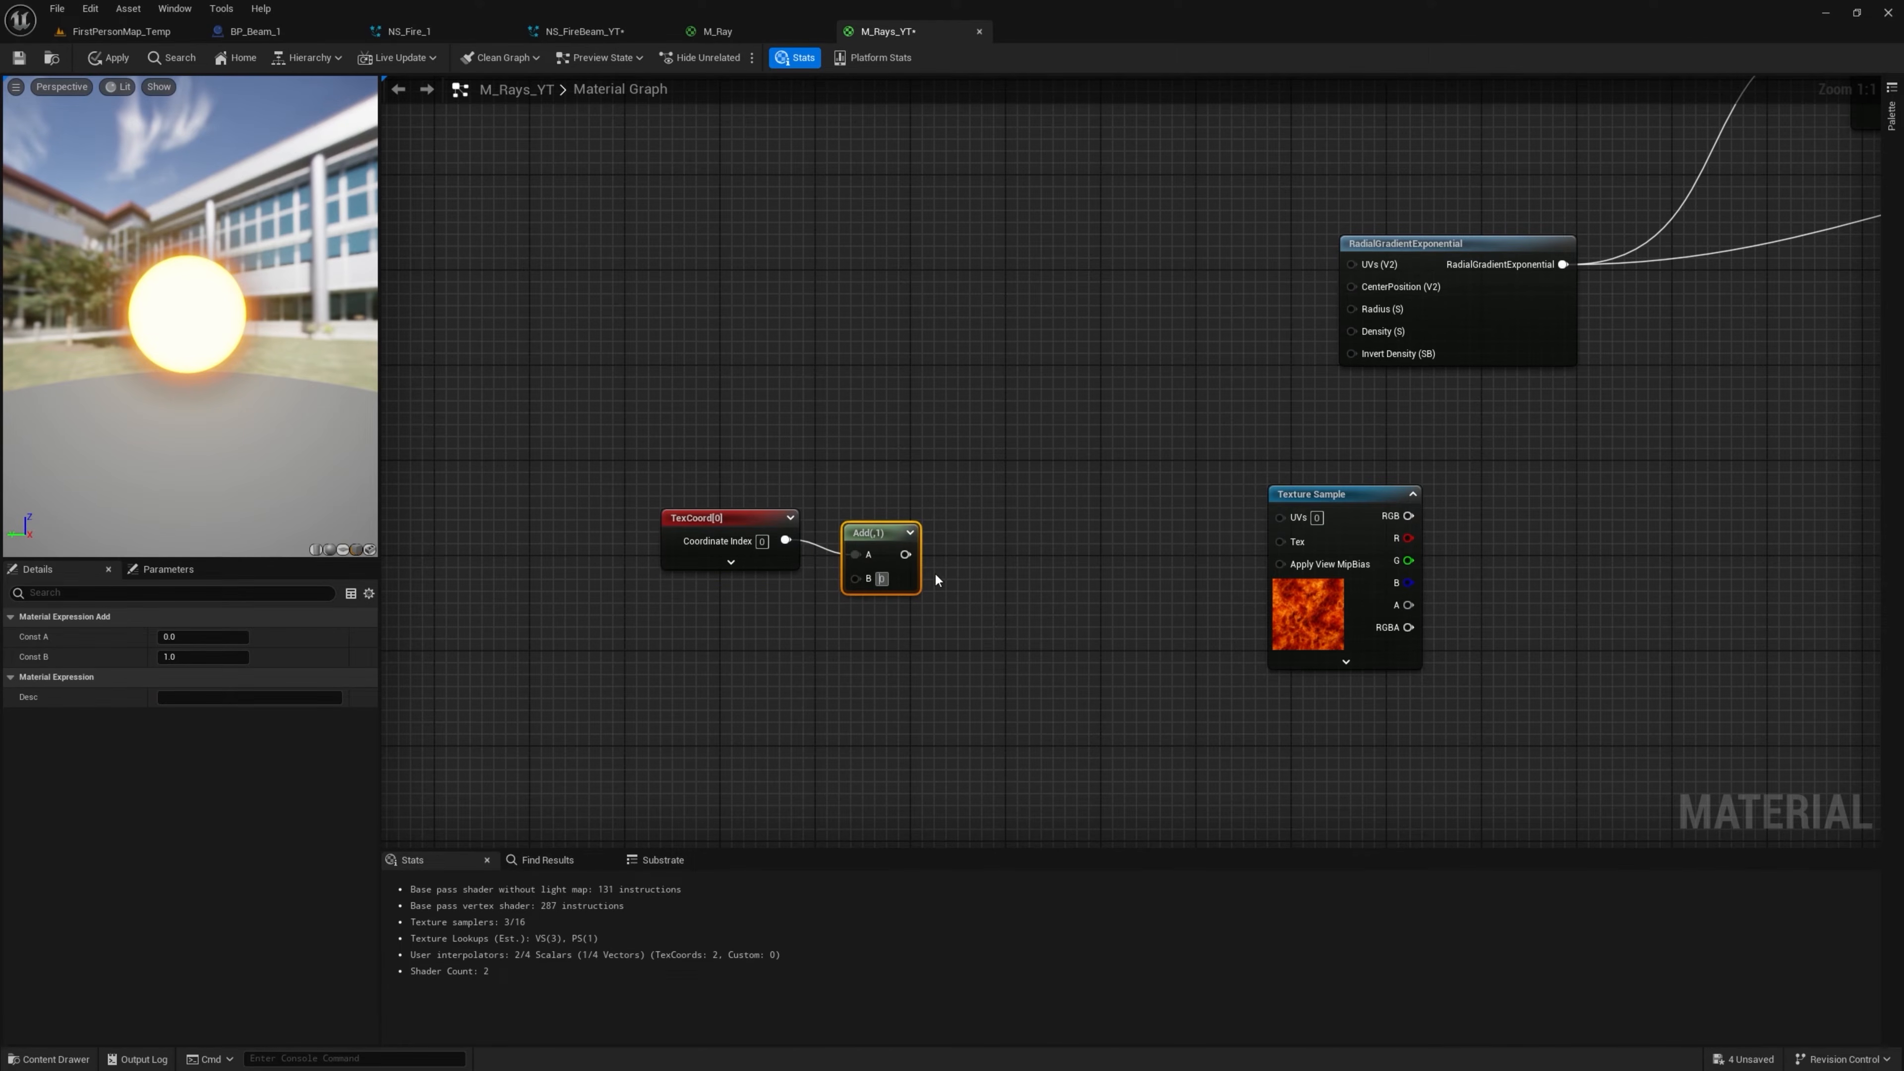
# Set the Add node's B value to -0.5 and preview that node
pyautogui.write('-0.5')
pyautogui.press('Return')
pyautogui.click(910, 532)
pyautogui.moveTo(906, 529); pyautogui.dragTo(911, 501)
pyautogui.rightClick(927, 512)
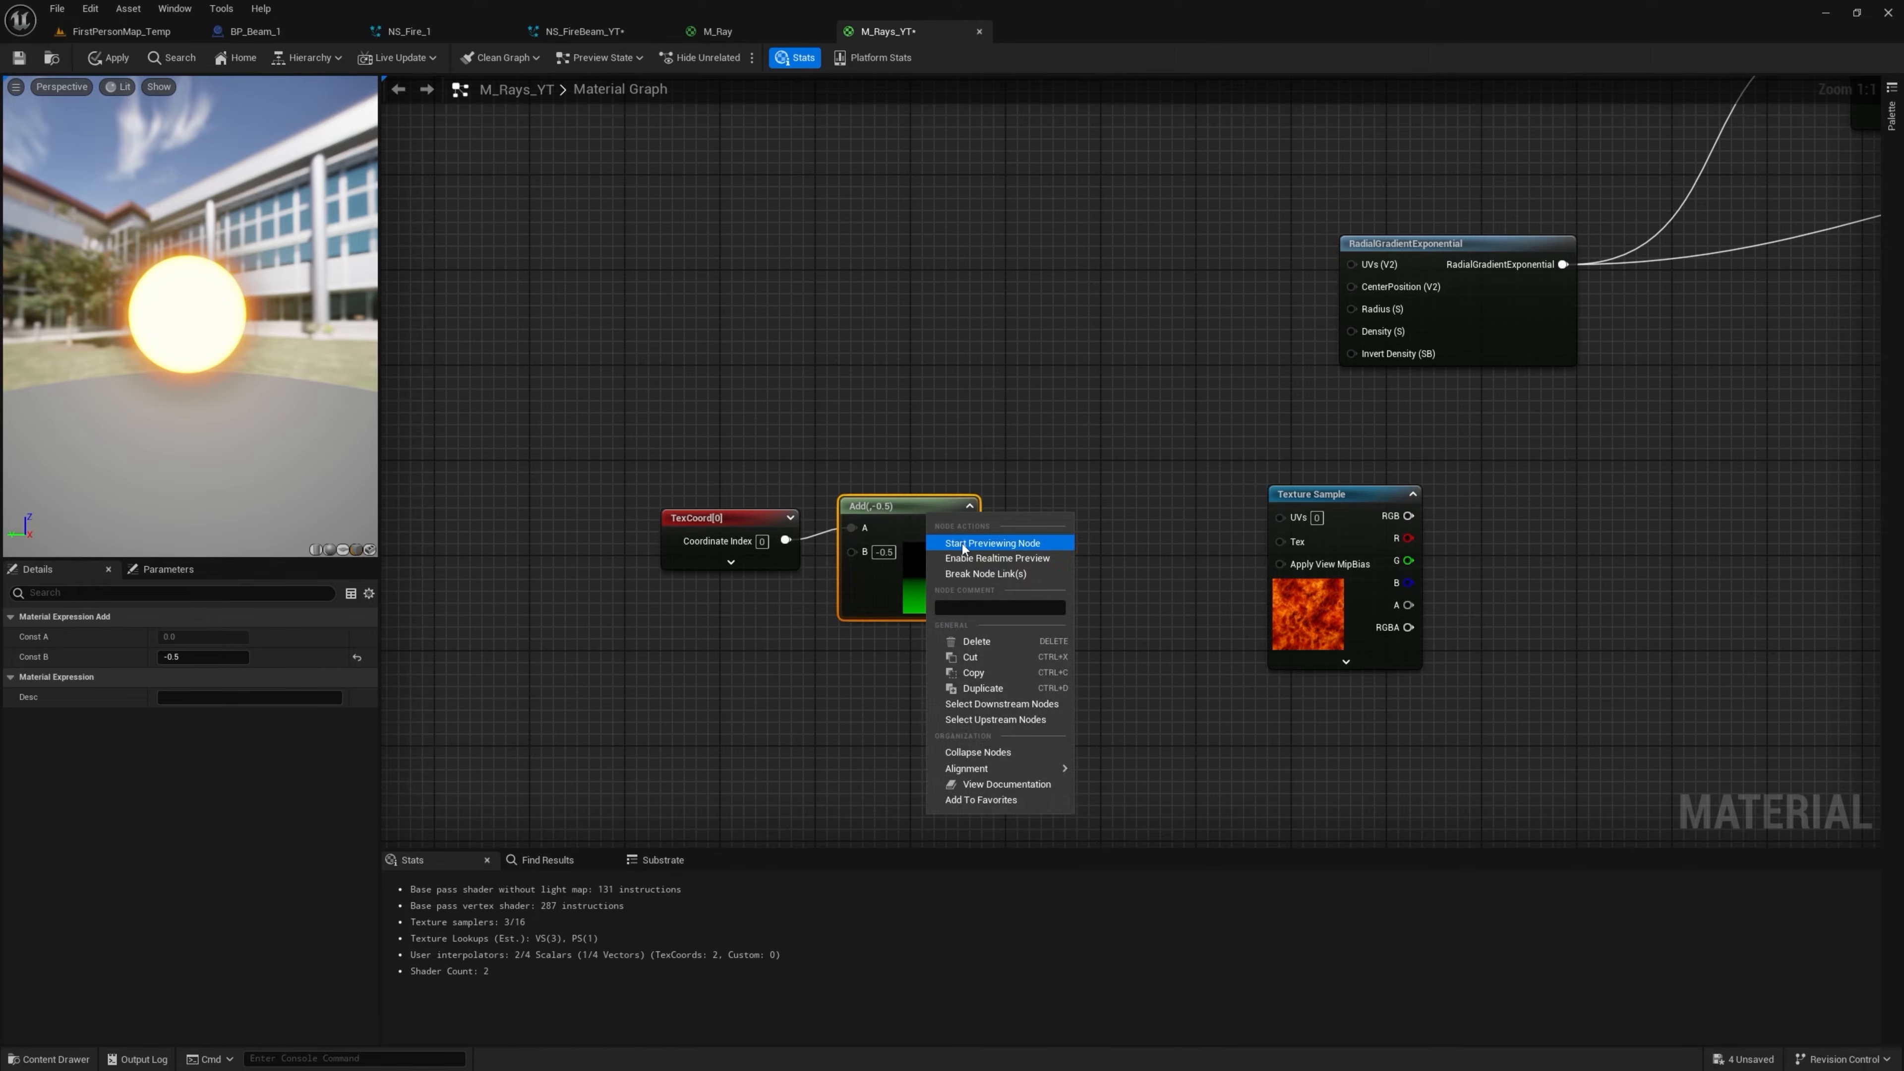
pyautogui.click(965, 543)
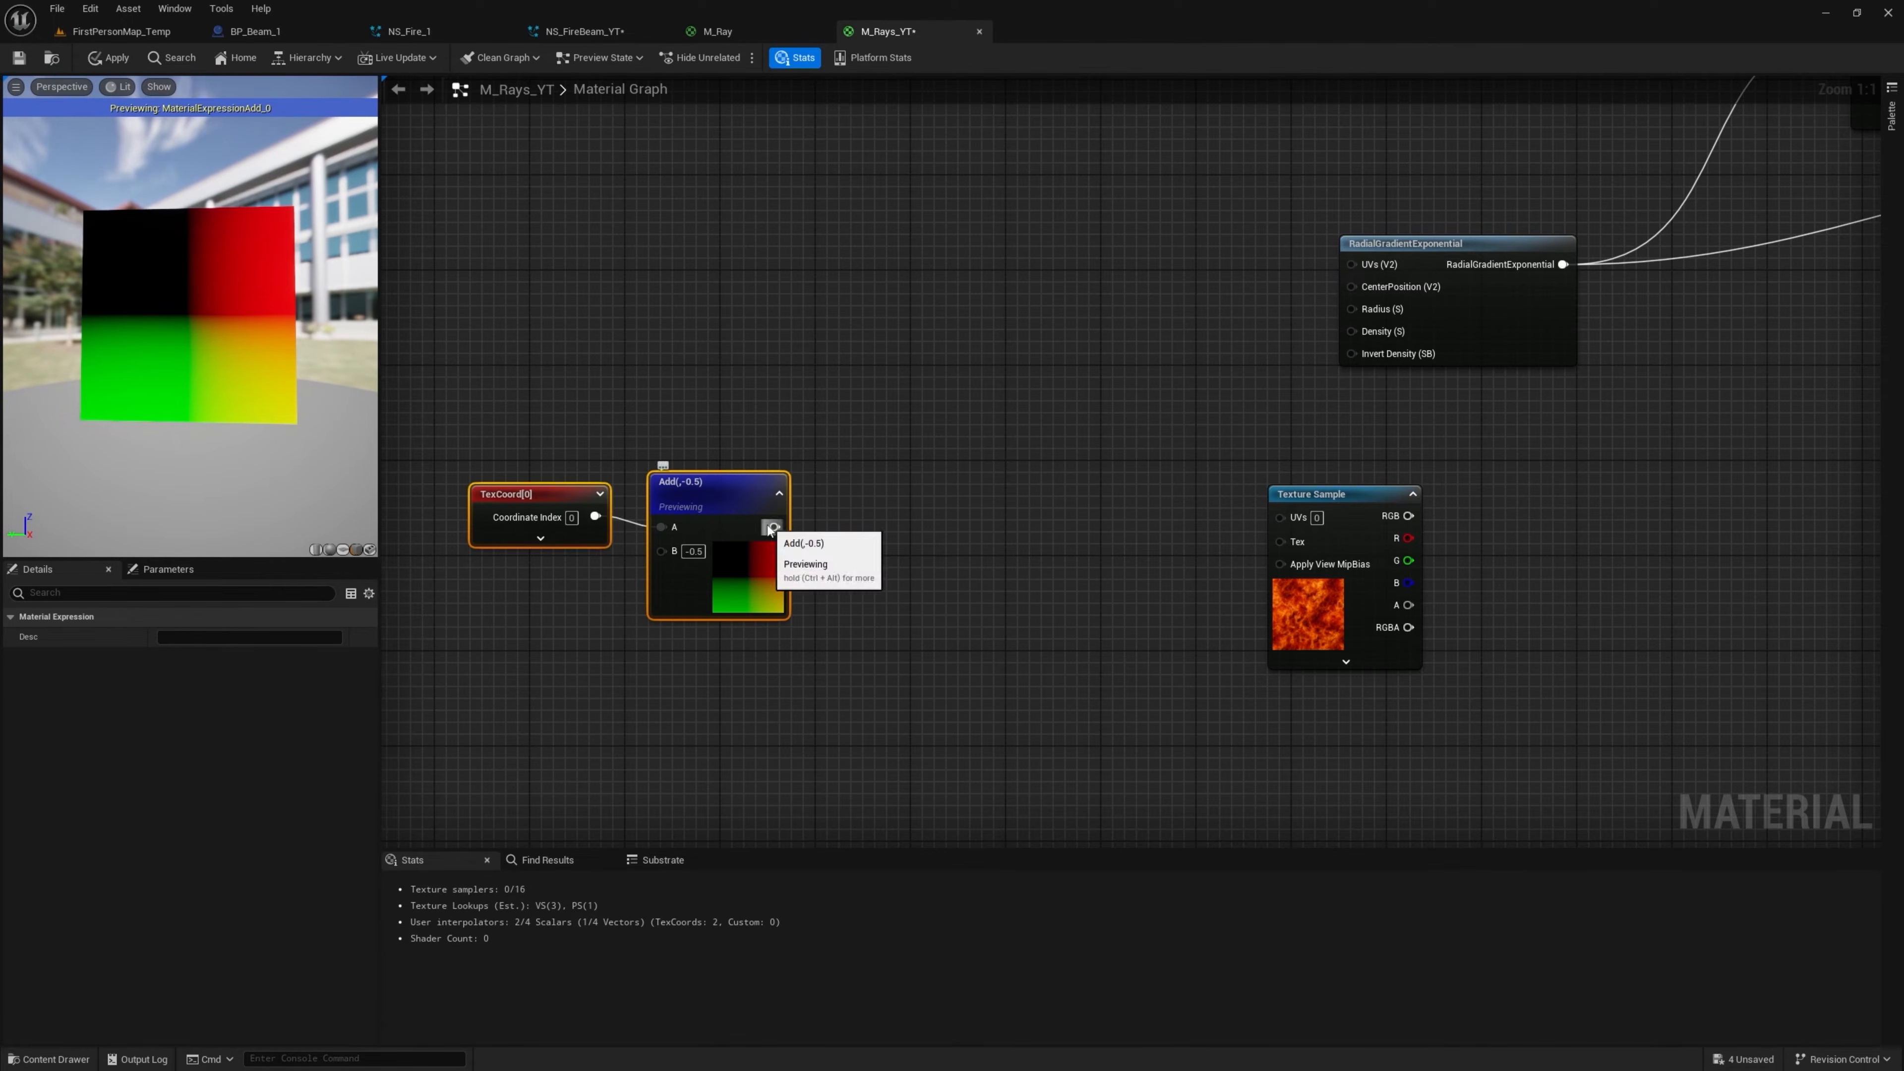
# Run the Add output through a new Normalize node into the fire Texture Sample's UVs
pyautogui.moveTo(775, 526); pyautogui.dragTo(942, 490)
pyautogui.write('nor')
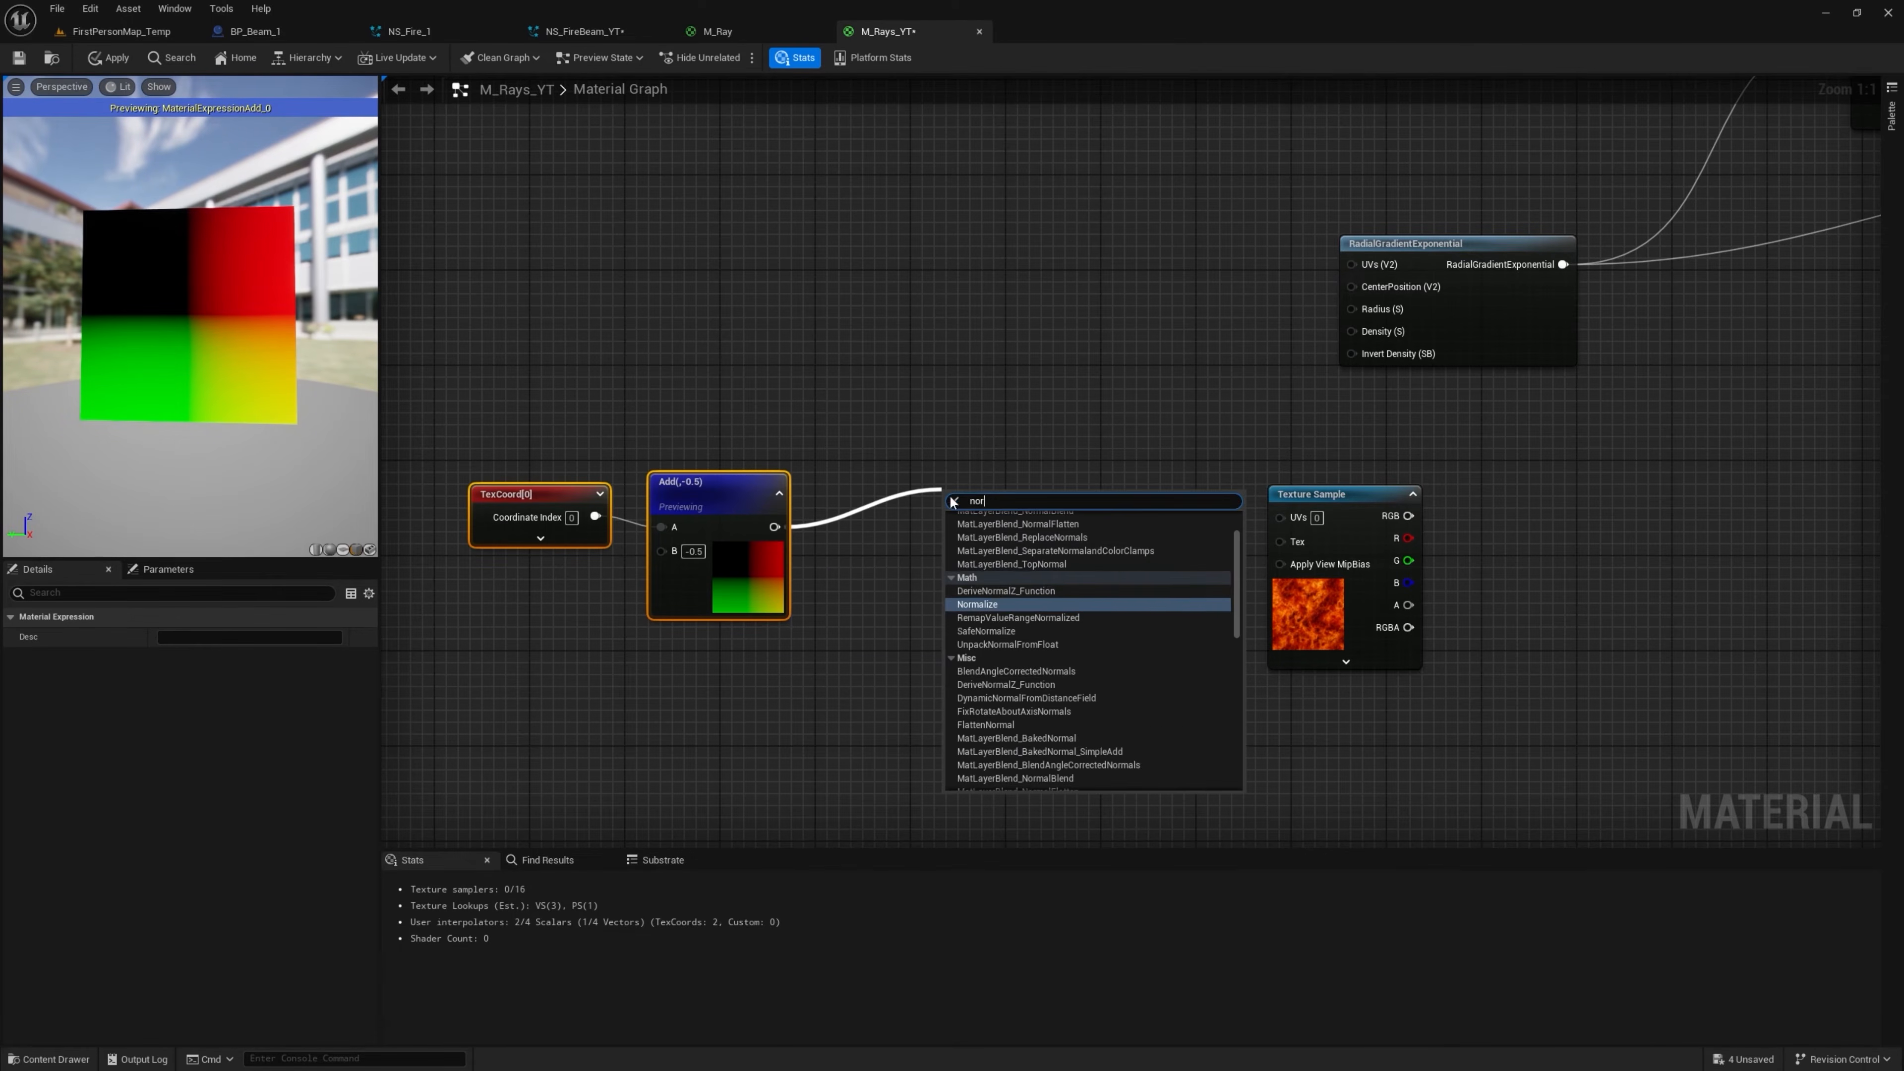
pyautogui.click(988, 605)
pyautogui.moveTo(1305, 521); pyautogui.dragTo(1303, 522)
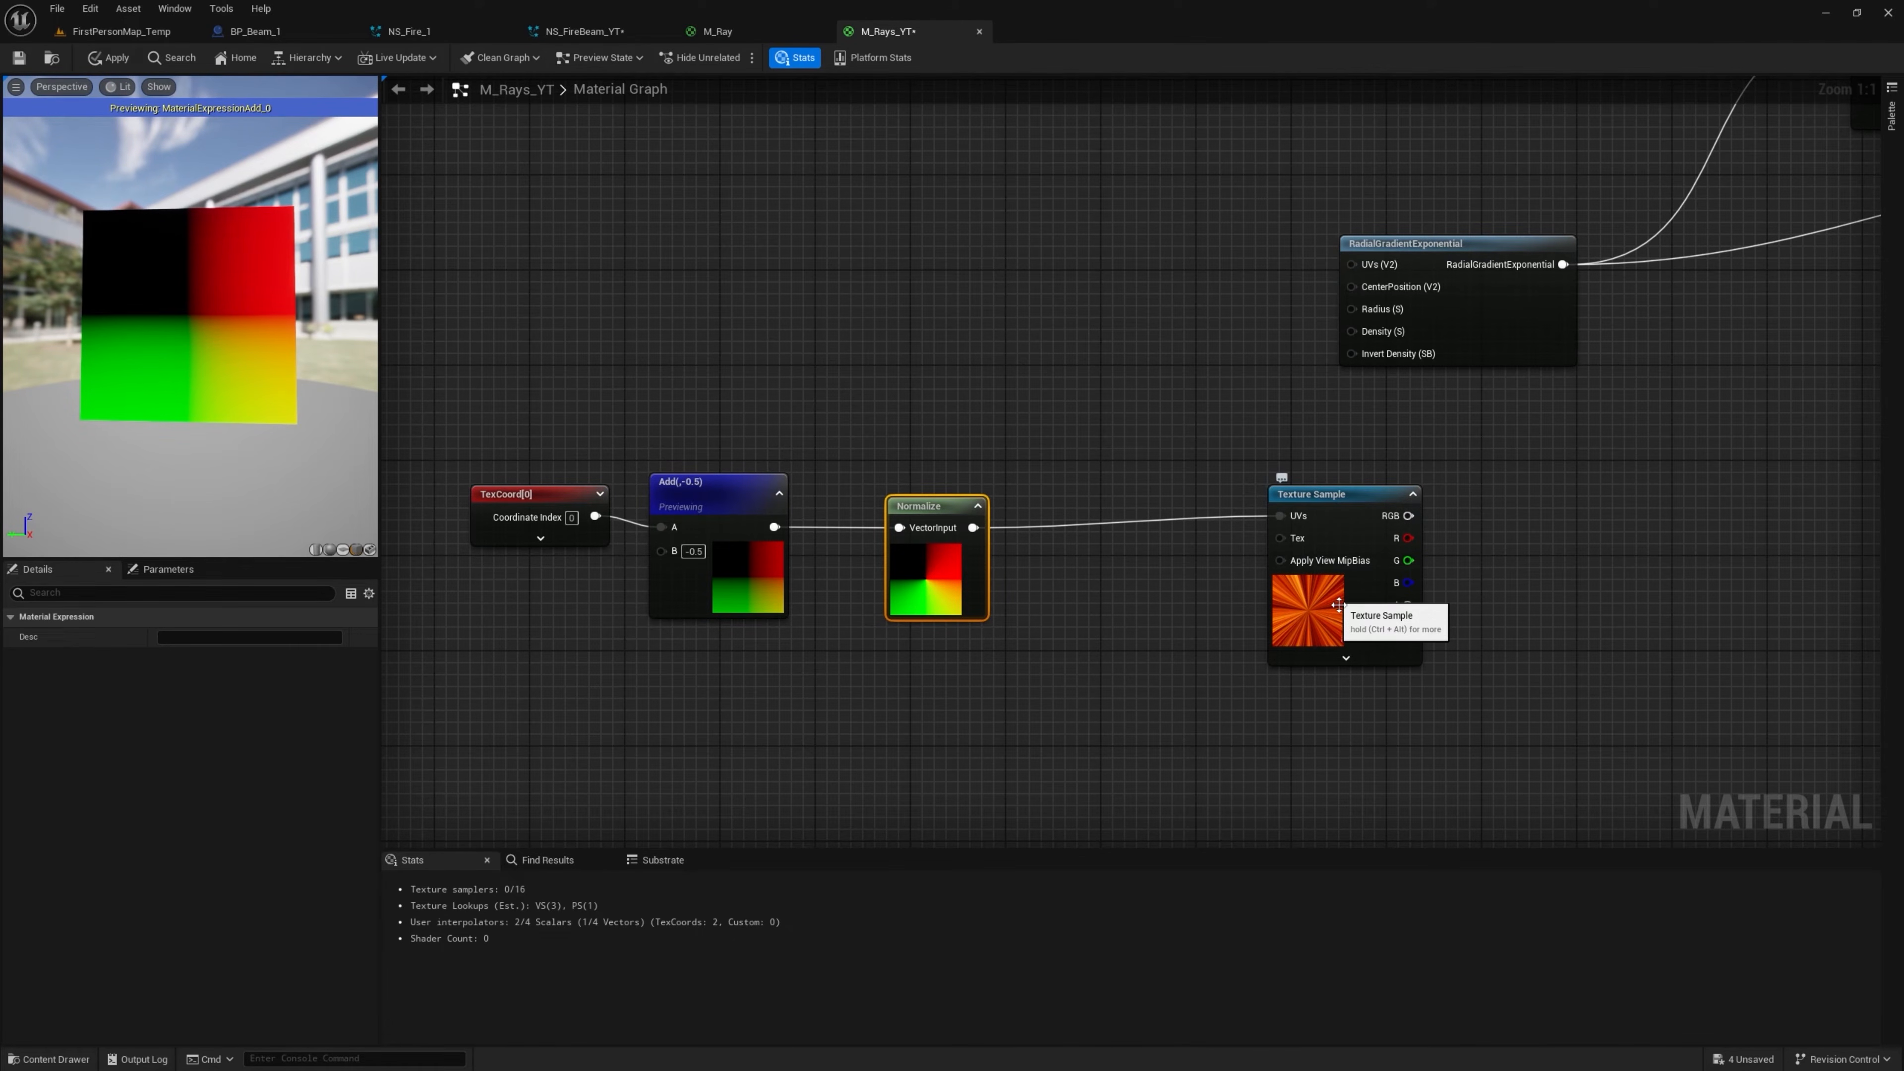
# Insert a Panner with Speed X 0 and Y 1 between the Normalize node and the Texture Sample's UVs
pyautogui.click(1080, 468)
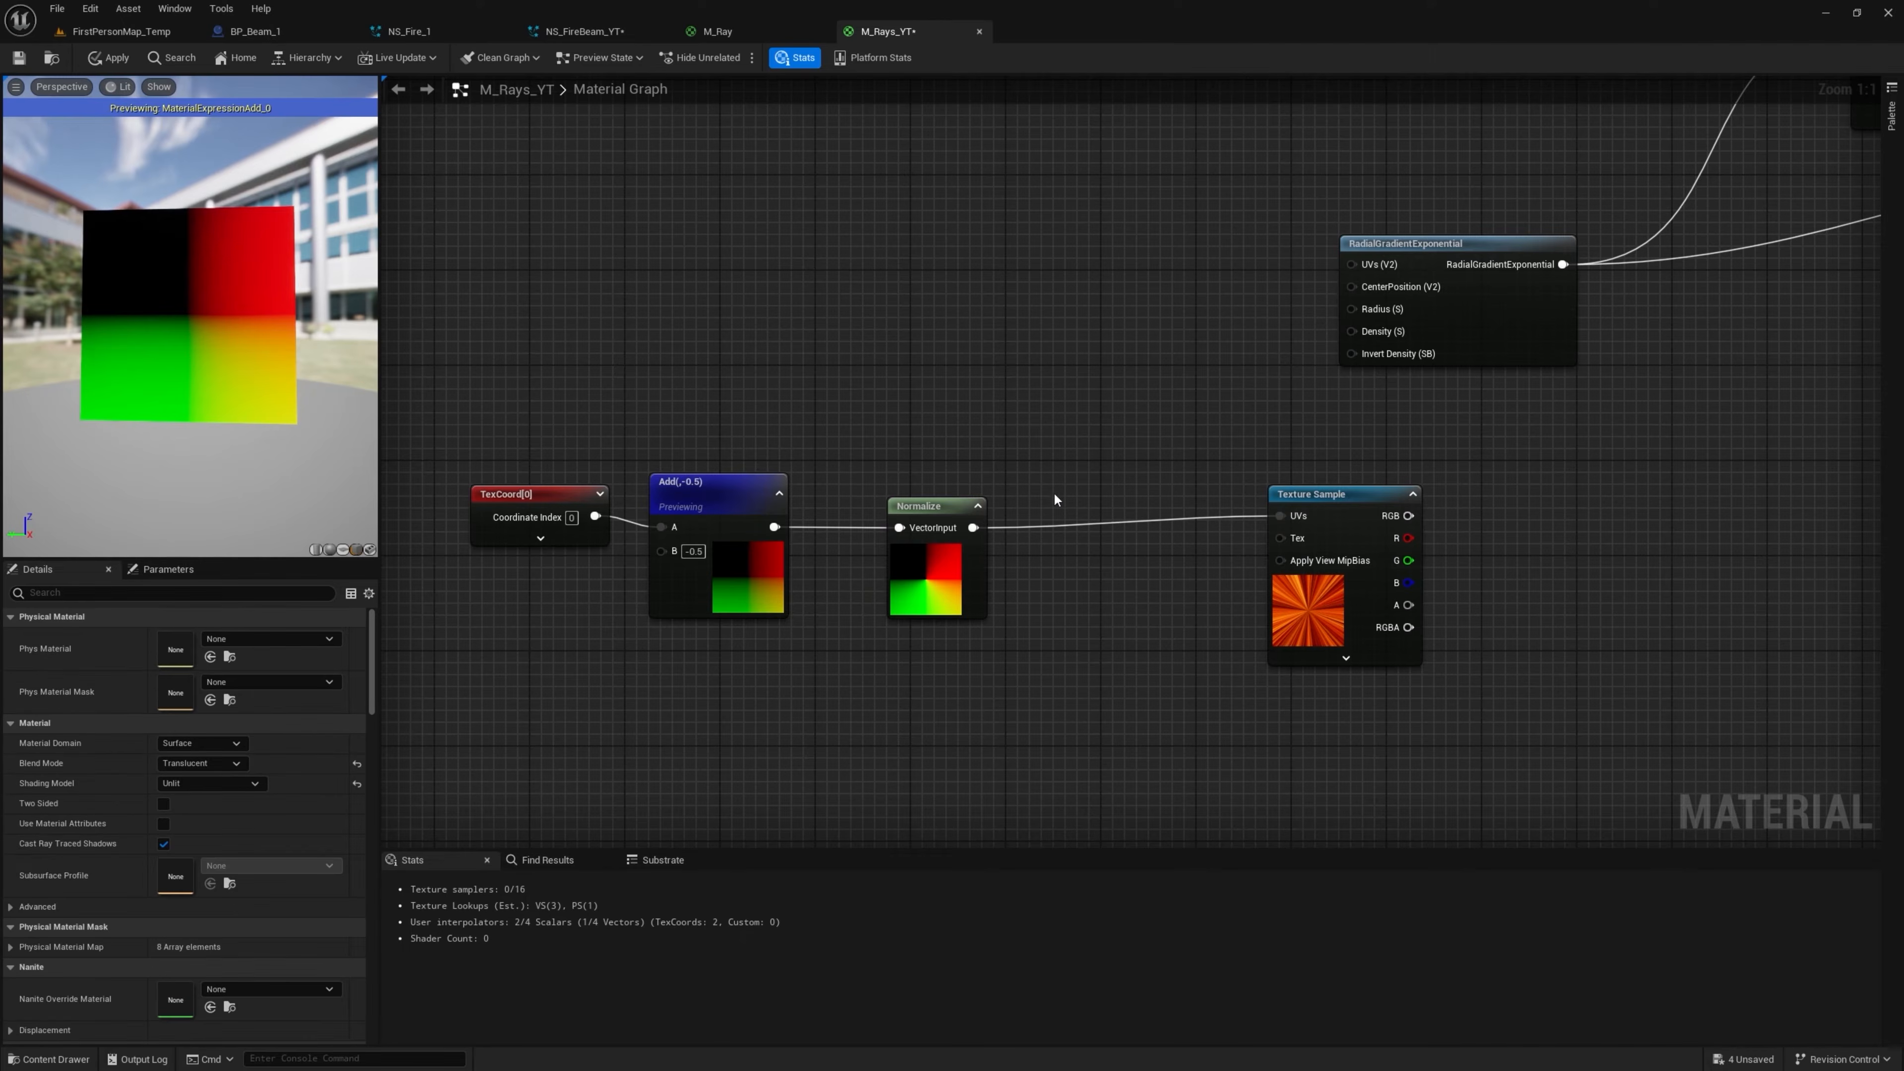
pyautogui.click(1057, 541)
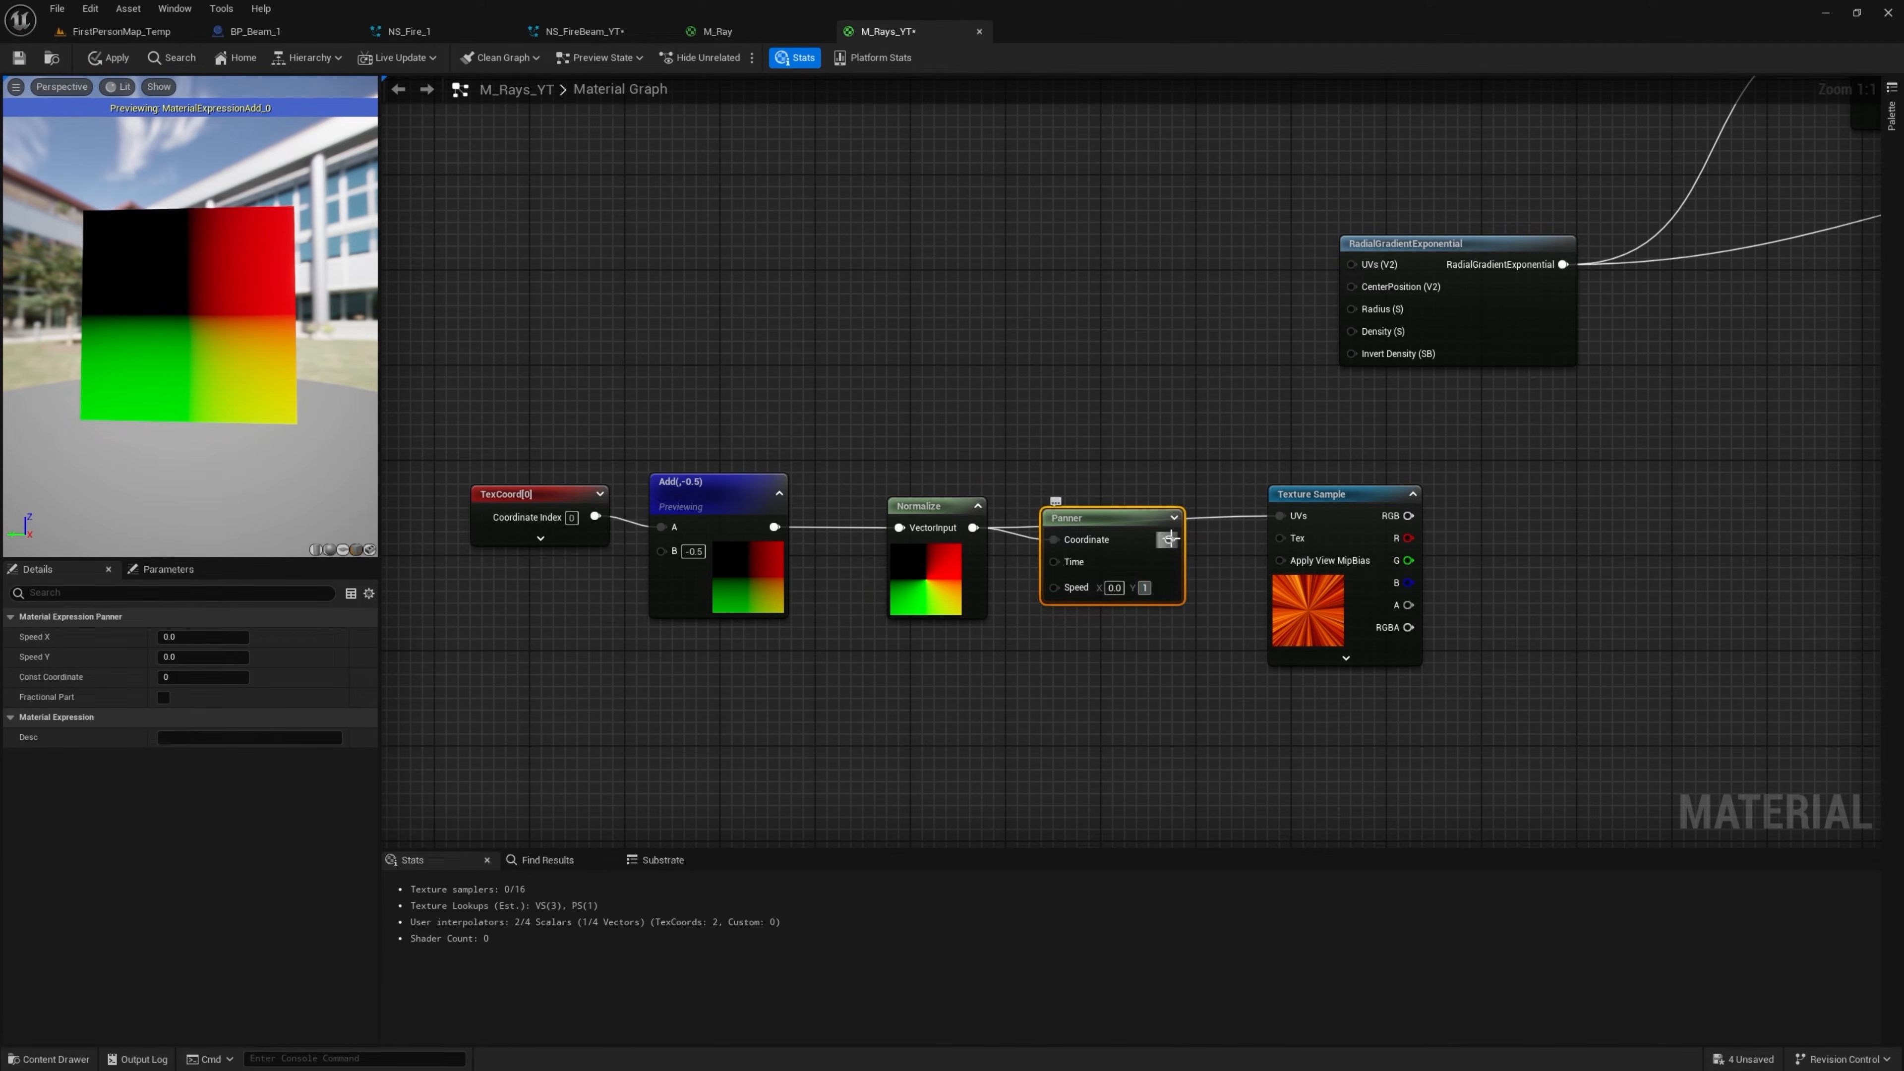
pyautogui.moveTo(1340, 498); pyautogui.dragTo(1335, 516)
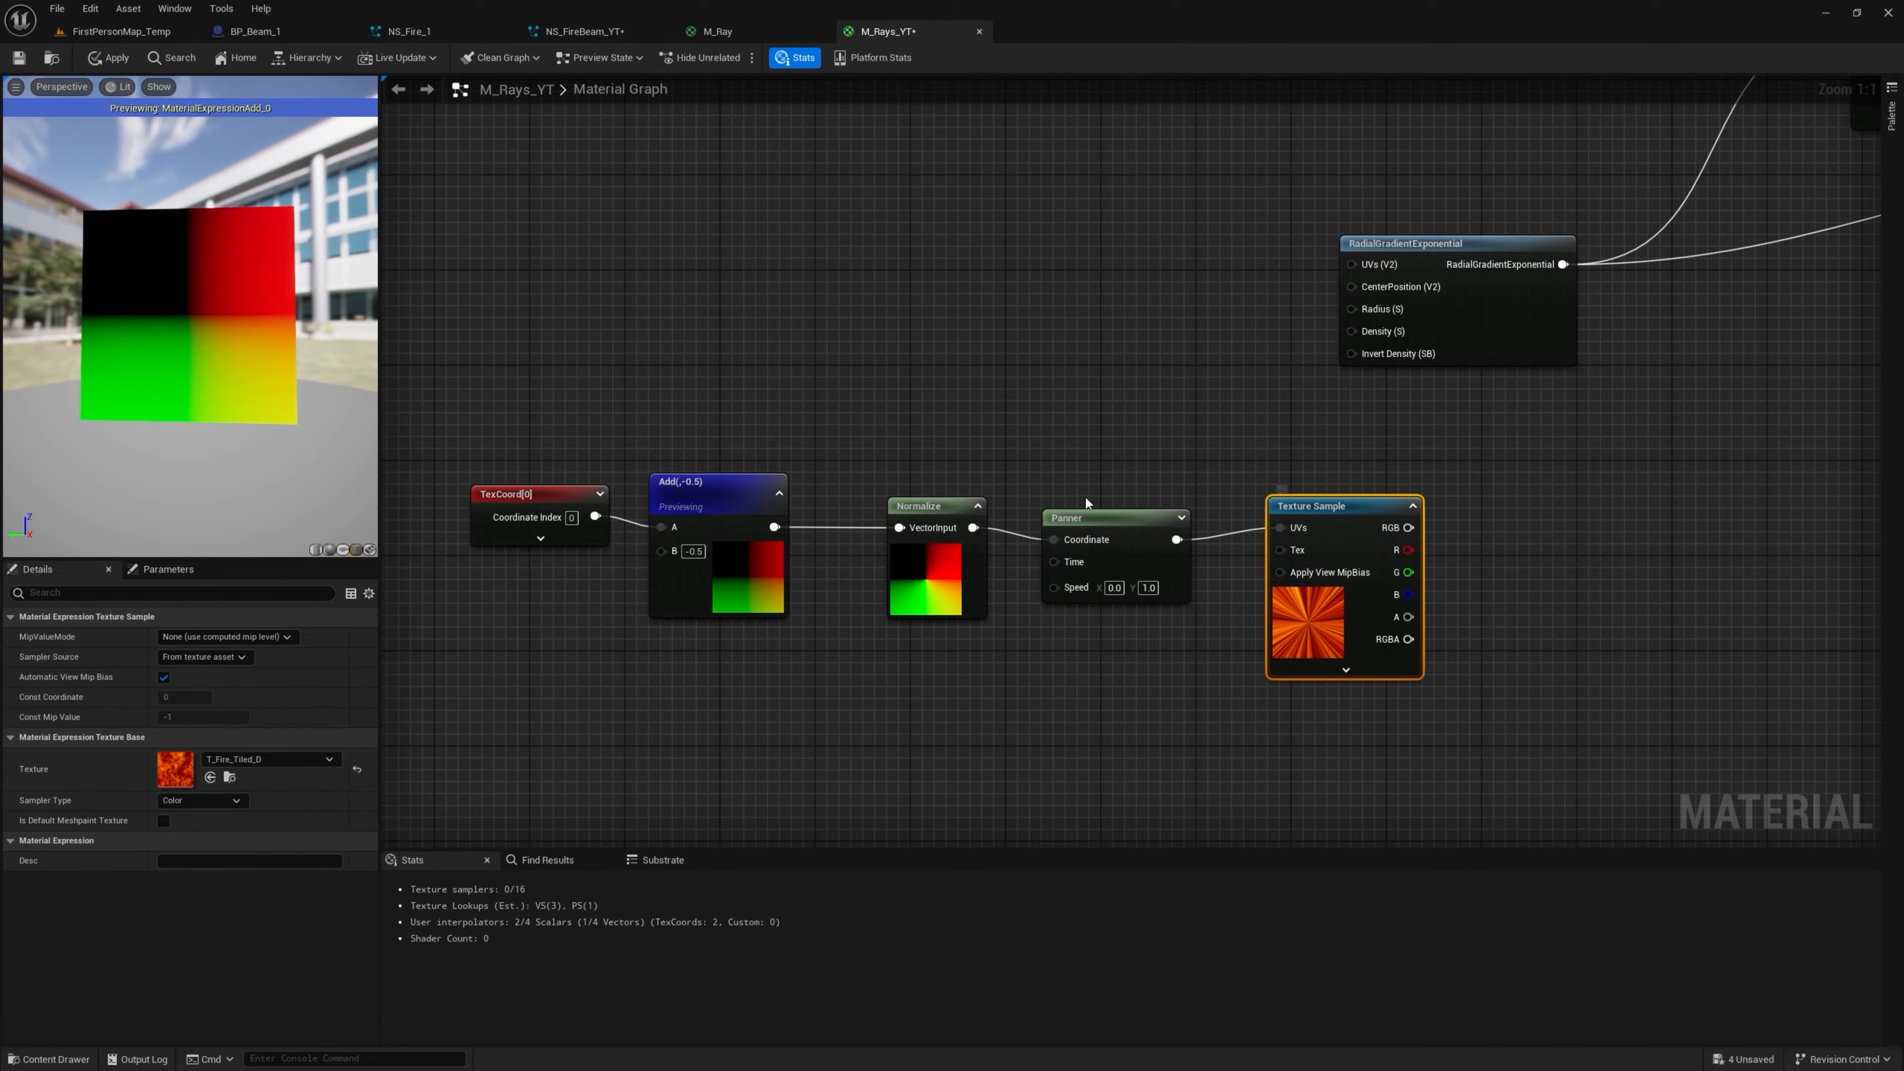
# Preview the fire Texture Sample node, then apply and save the material
pyautogui.rightClick(1333, 516)
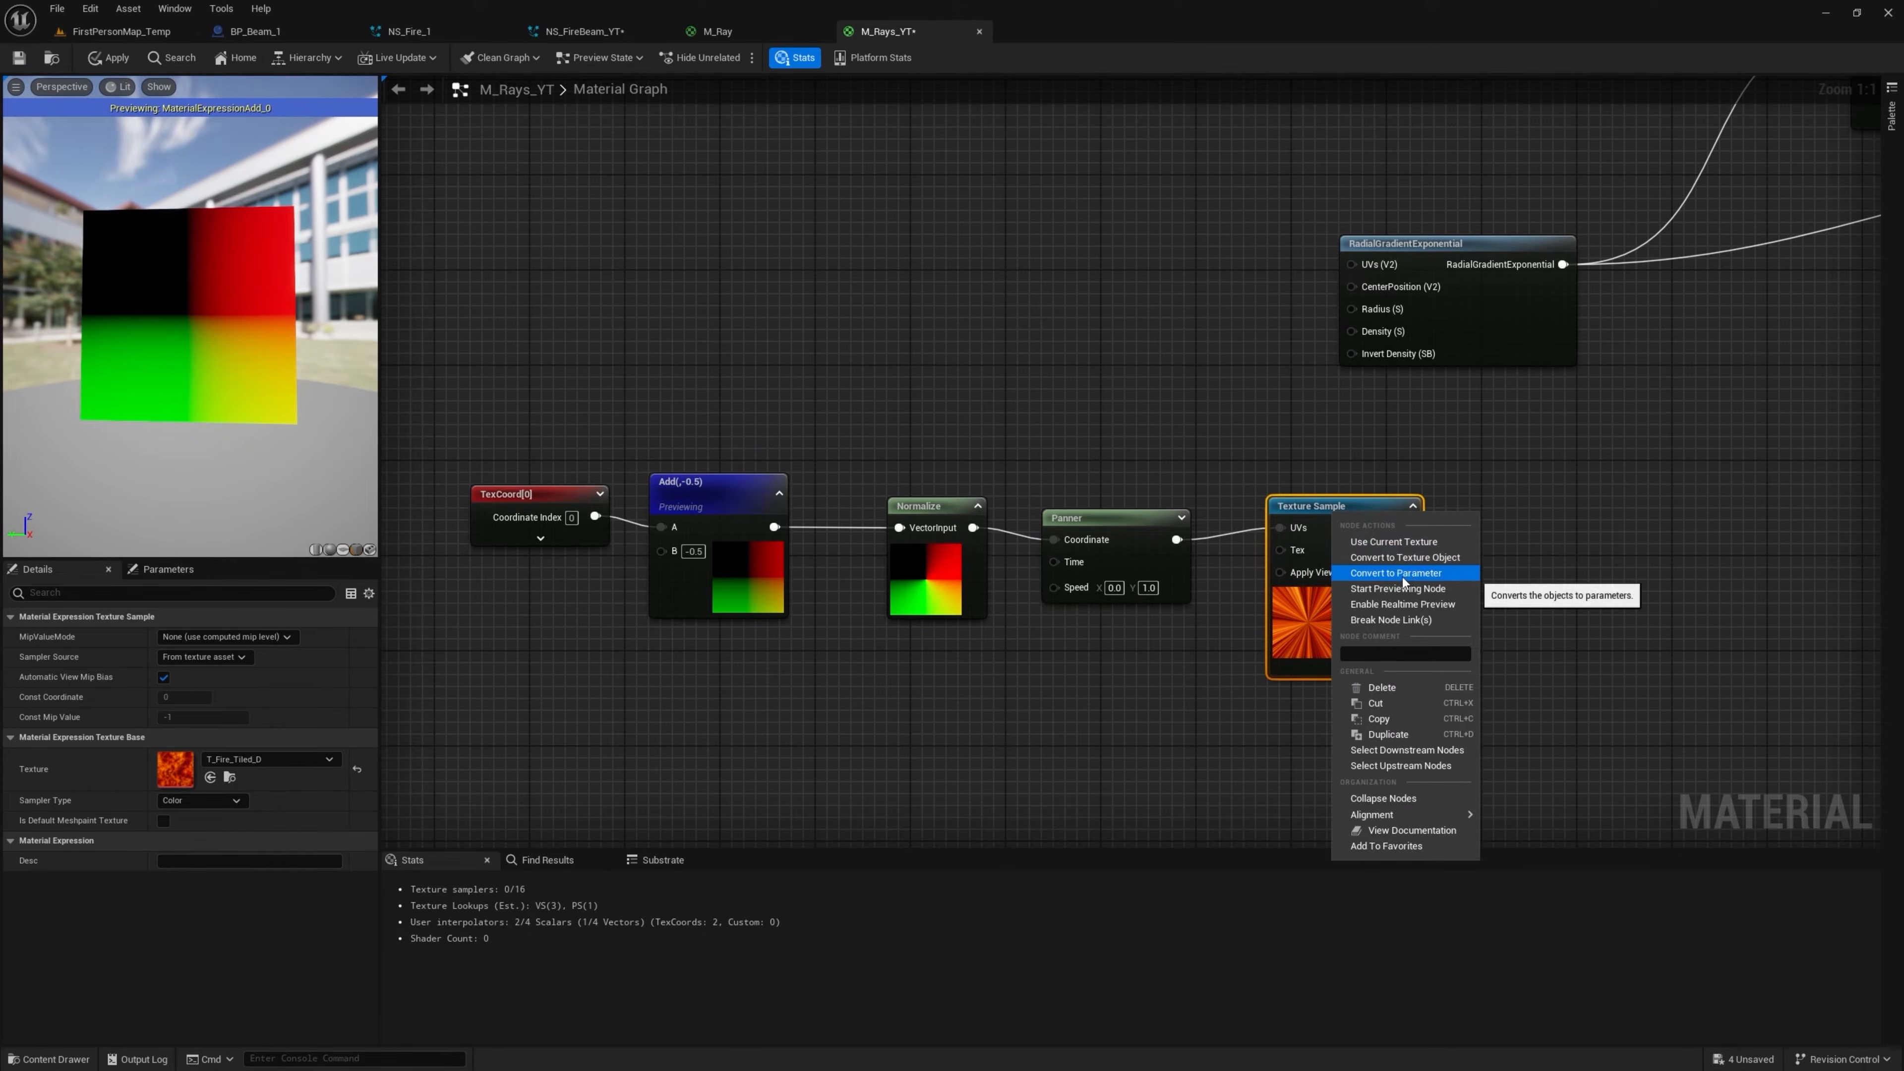
pyautogui.click(1399, 588)
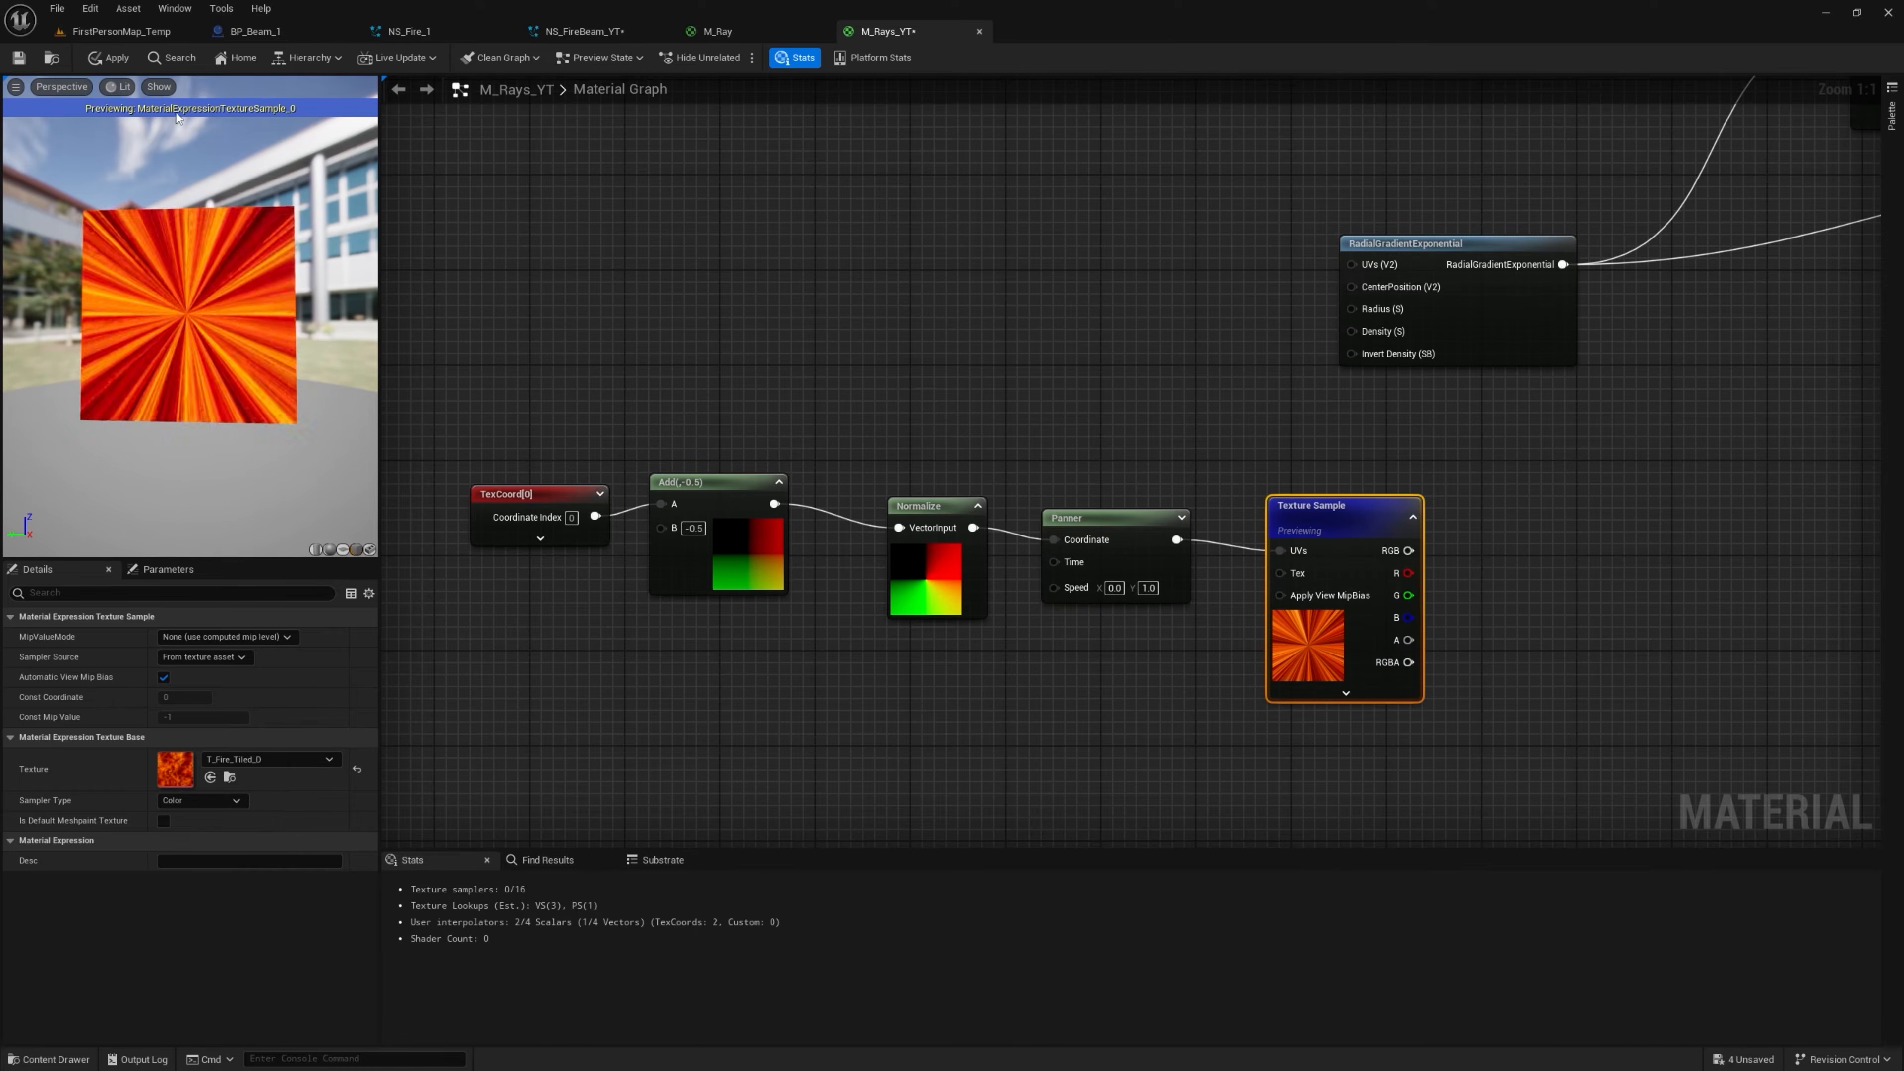
pyautogui.click(108, 64)
# Add a Multiply node and multiply the Texture Sample's R channel by itself
pyautogui.moveTo(1504, 550); pyautogui.dragTo(1193, 439, button='right')
pyautogui.click(1193, 439)
pyautogui.moveTo(1098, 462); pyautogui.dragTo(1205, 469)
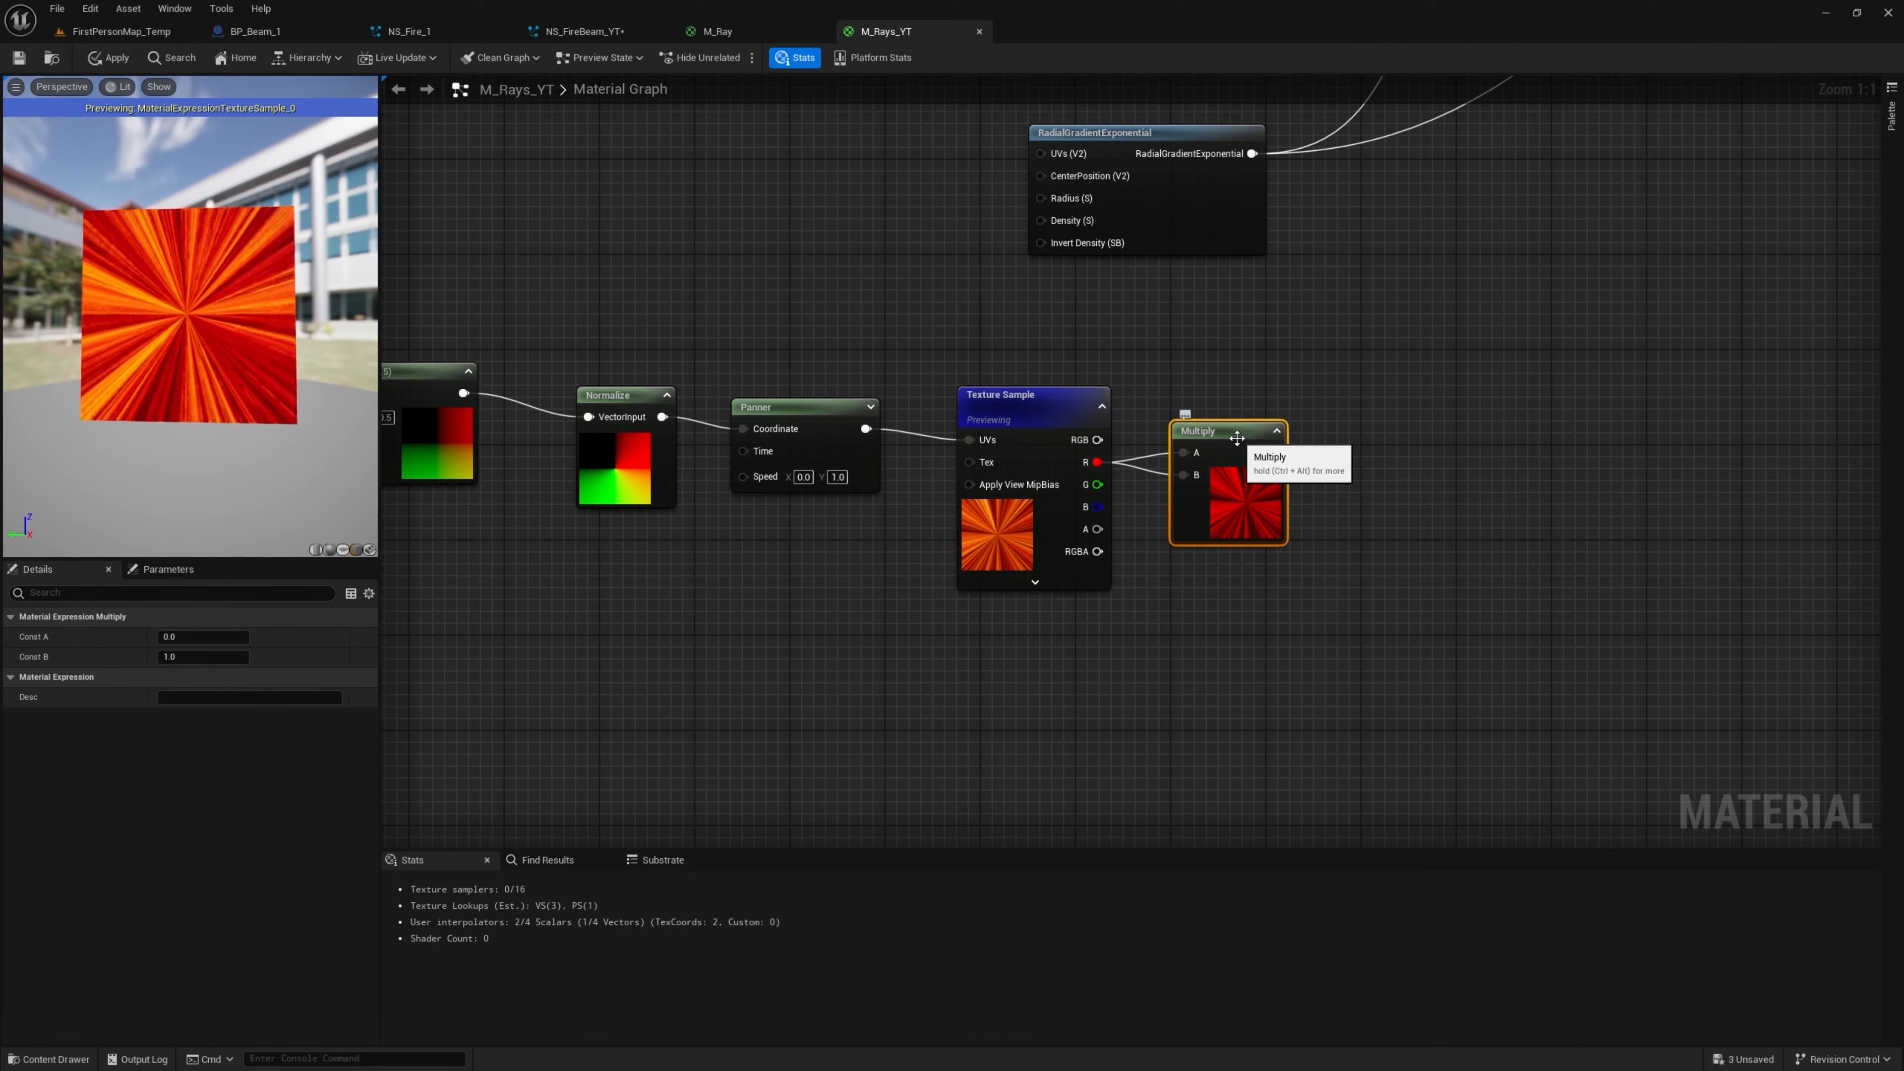
# Add a Subtract node that subtracts the Multiply output from the RadialGradientExponential output
pyautogui.moveTo(1394, 462); pyautogui.dragTo(1196, 647, button='right')
pyautogui.moveTo(1055, 338); pyautogui.dragTo(1145, 343)
pyautogui.write('-')
pyautogui.press('Return')
pyautogui.moveTo(1086, 626); pyautogui.dragTo(1086, 629)
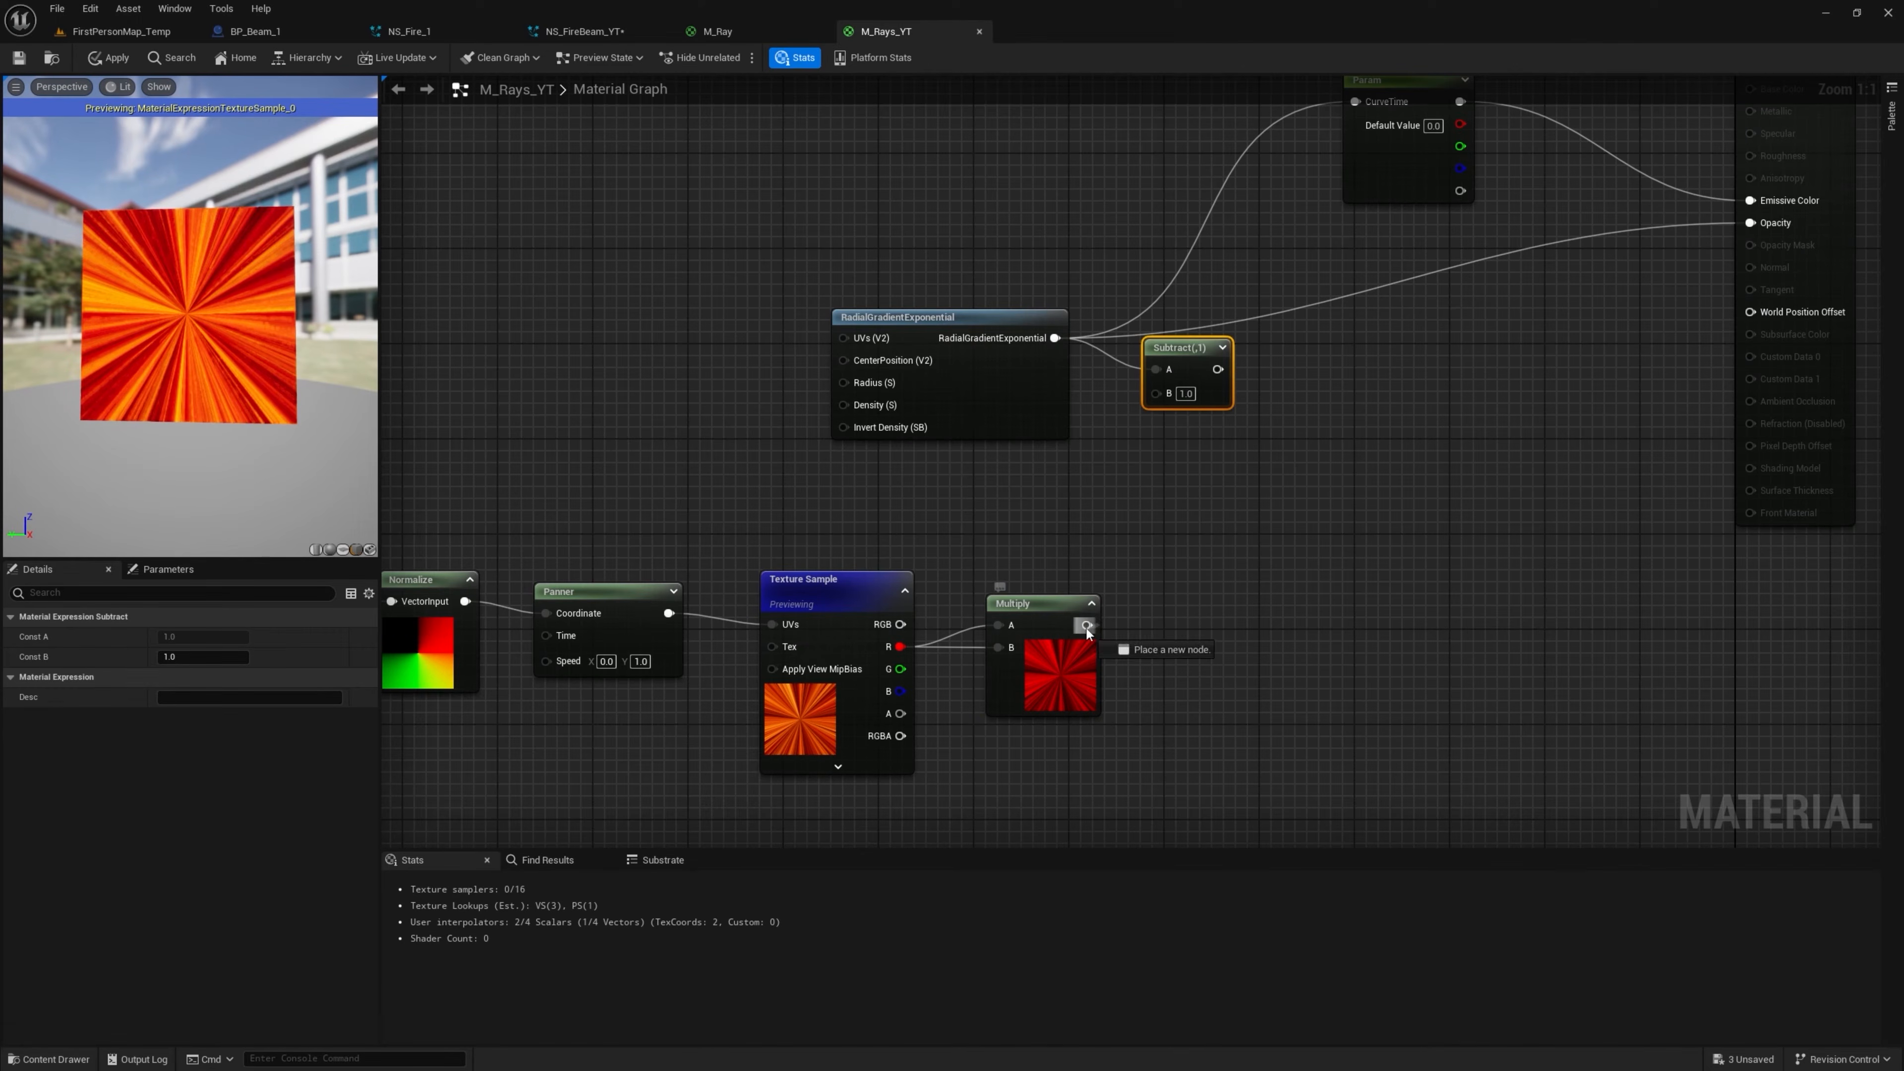
pyautogui.moveTo(1164, 401); pyautogui.dragTo(1164, 401)
# Pass the Subtract output through a Saturate node and connect it to the curve parameter's CurveTime and the material's Opacity
pyautogui.moveTo(1195, 373); pyautogui.dragTo(1050, 487, button='right')
pyautogui.moveTo(1057, 484); pyautogui.dragTo(1124, 451)
pyautogui.write('sa')
pyautogui.press('Return')
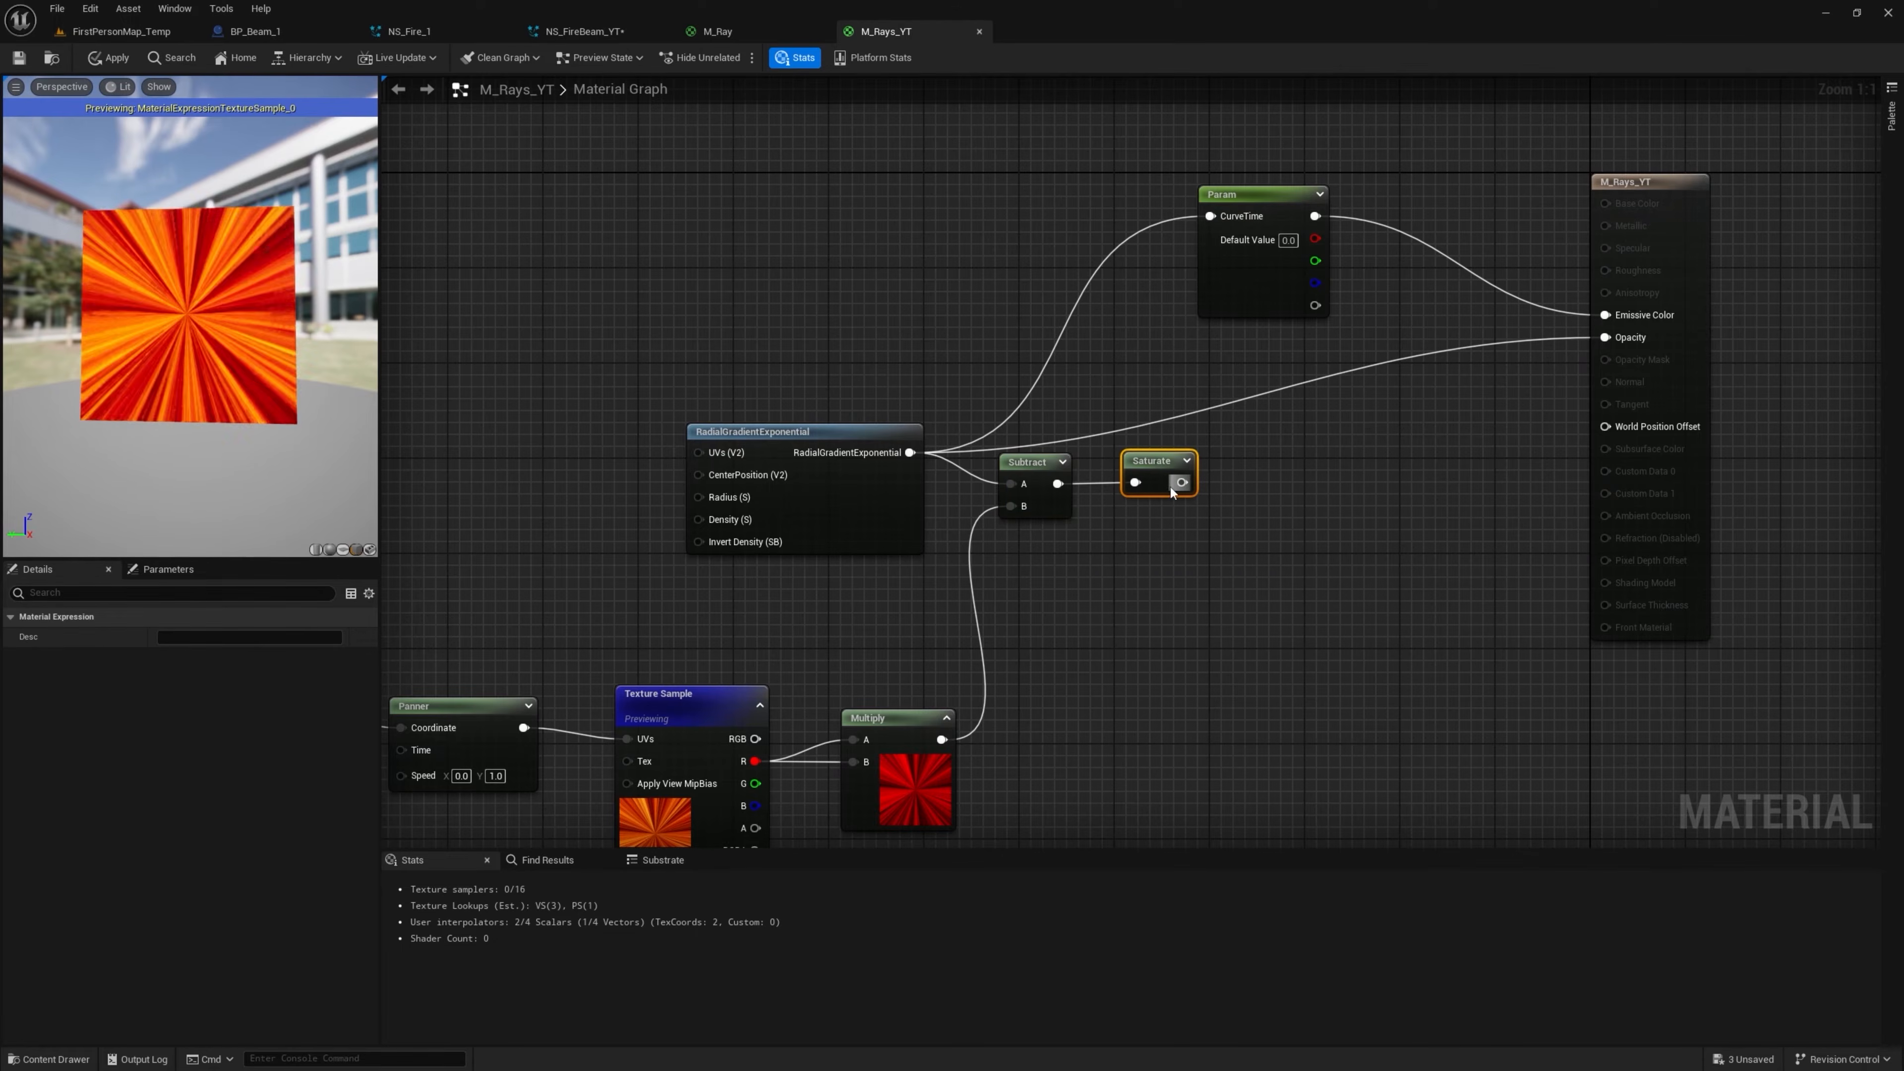
pyautogui.moveTo(1182, 483); pyautogui.dragTo(1210, 216)
pyautogui.moveTo(1181, 482); pyautogui.dragTo(1606, 338)
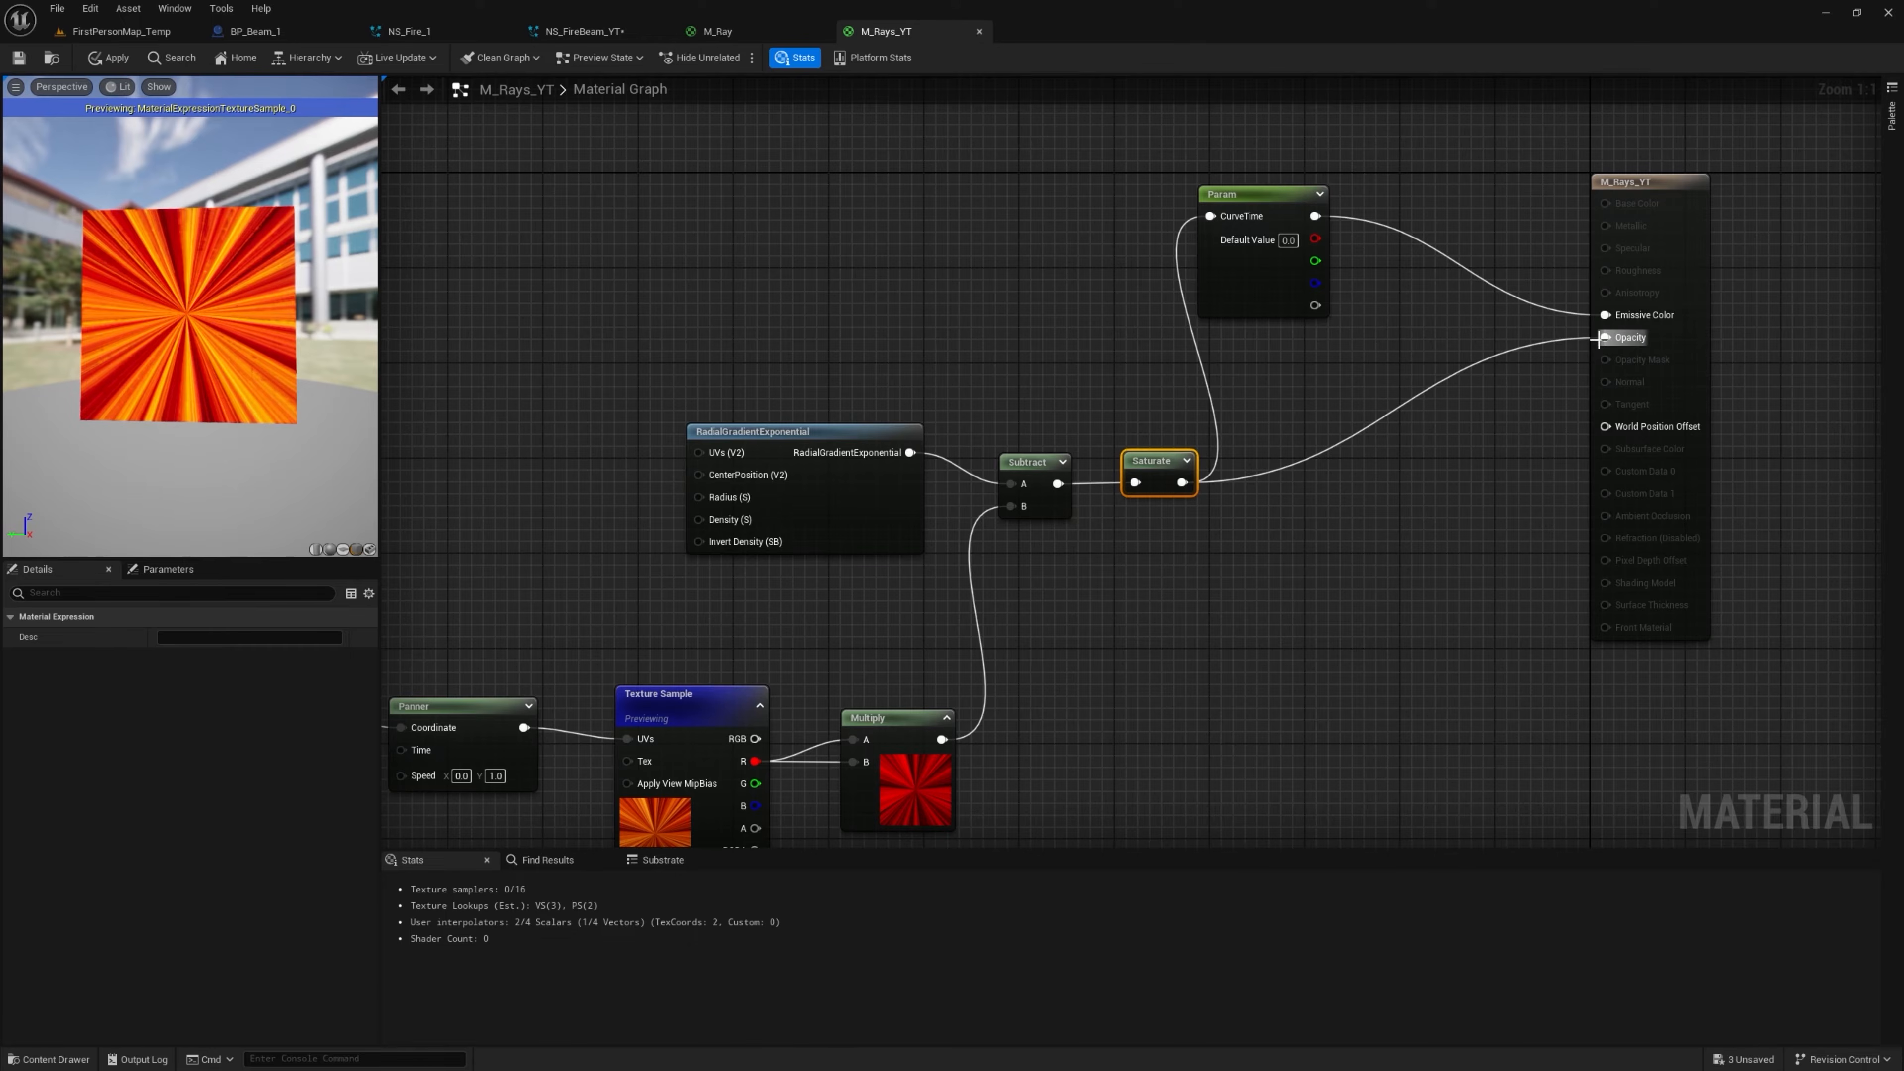
# Stop previewing the Texture Sample node, check the rays in the full material preview, and apply the material
pyautogui.rightClick(676, 709)
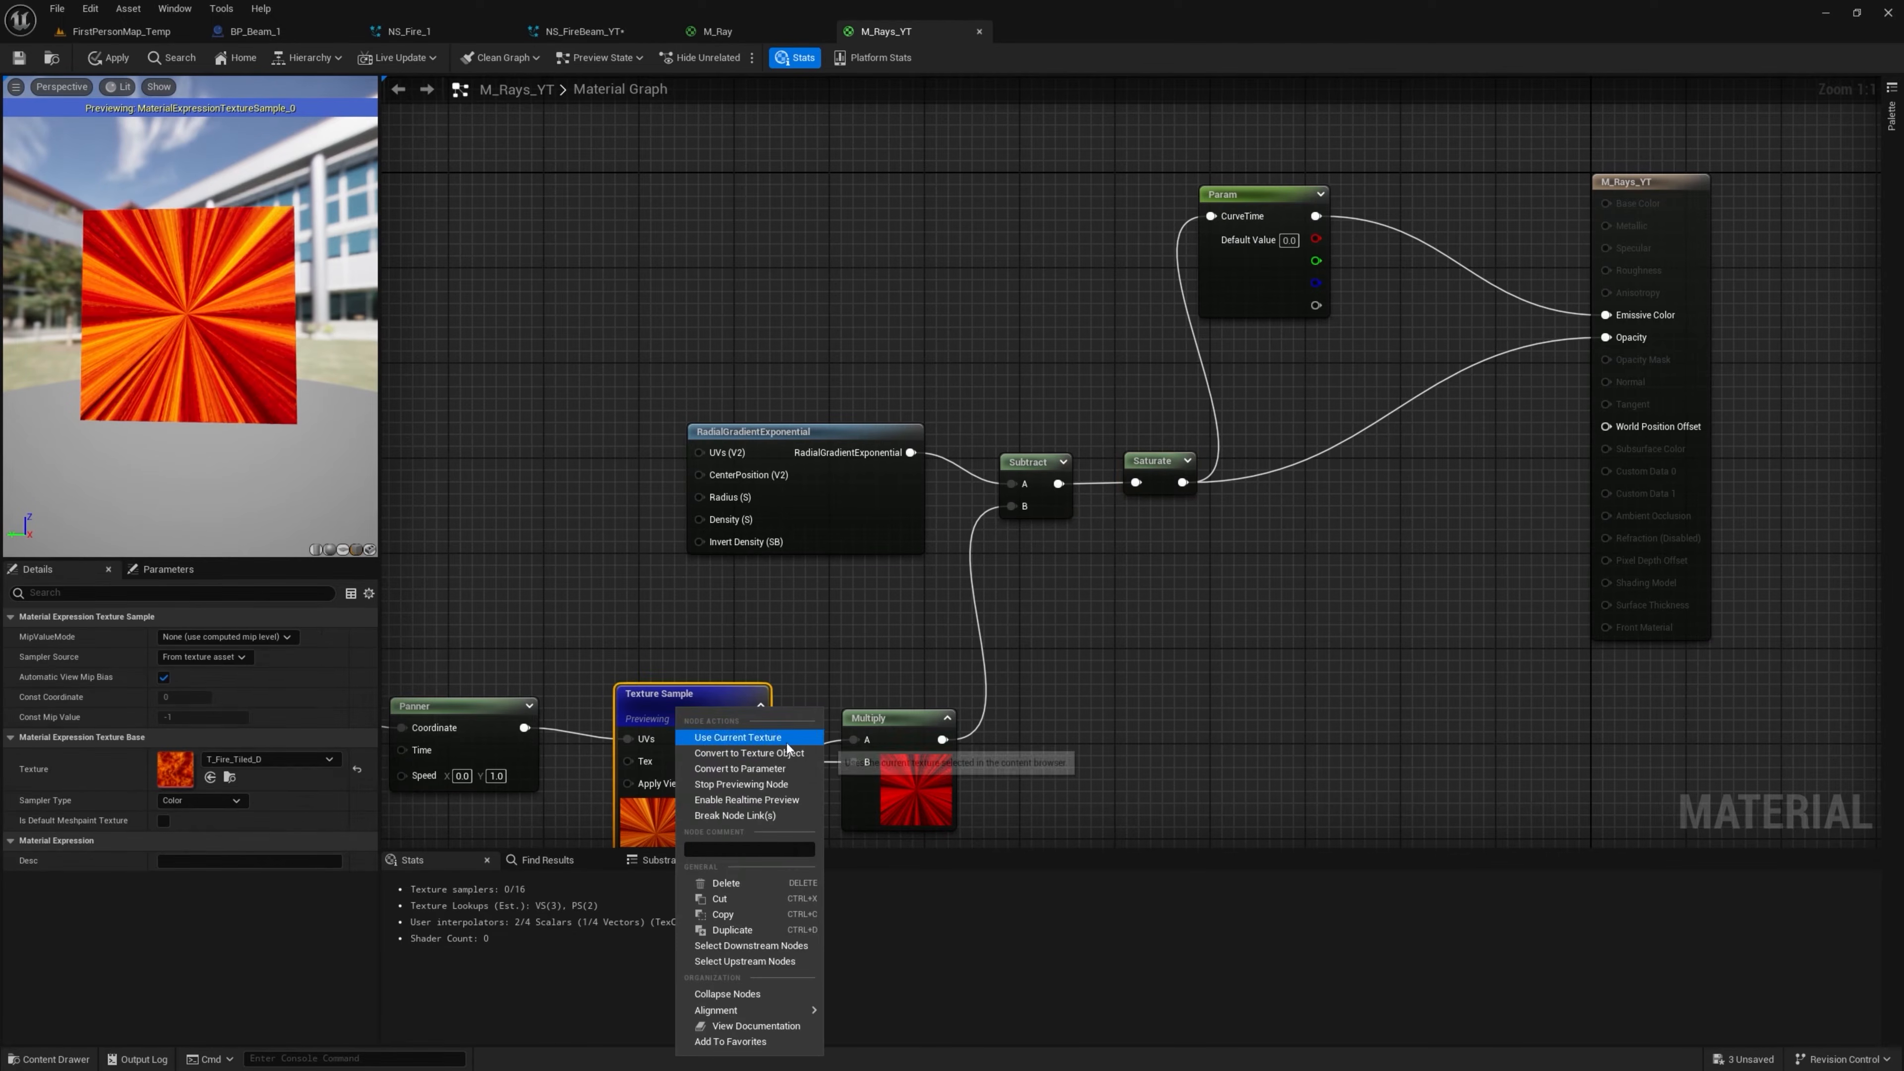
pyautogui.click(754, 785)
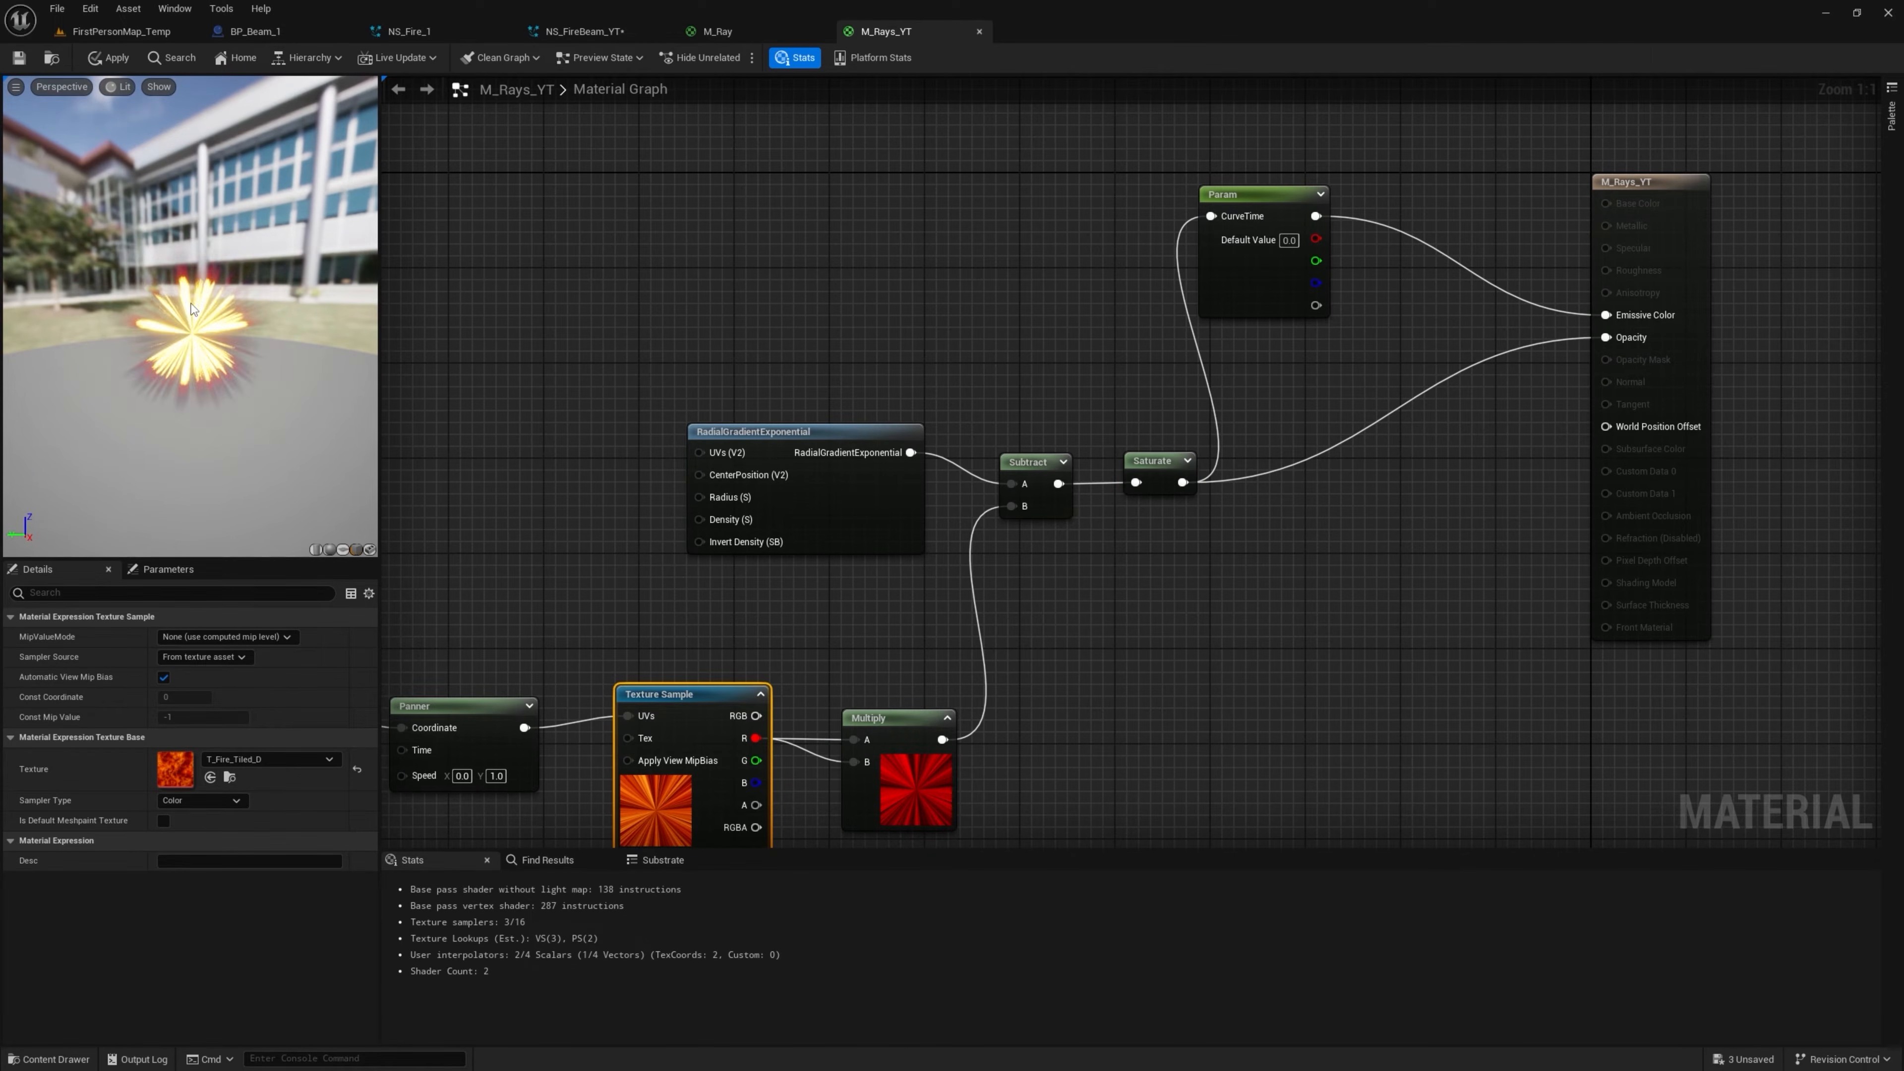
pyautogui.click(116, 57)
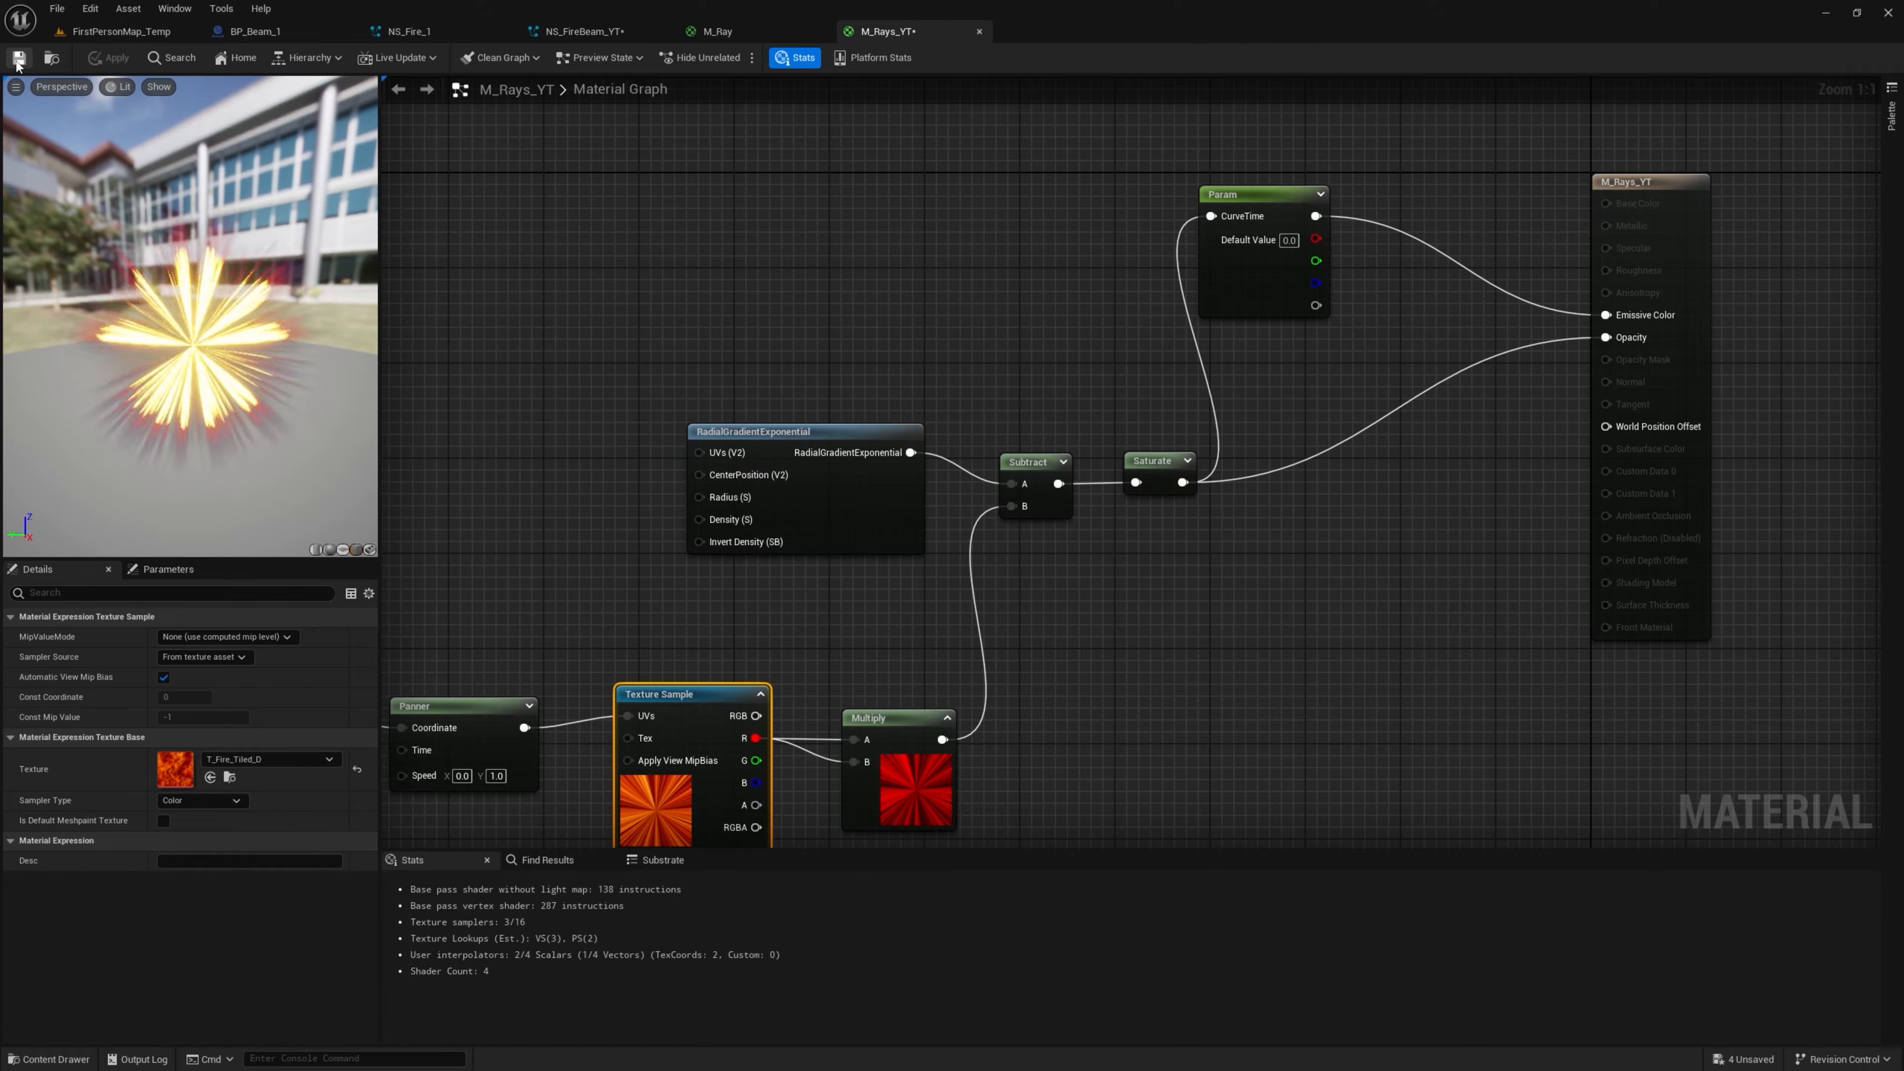
# Duplicate the SingleLoopingParticle emitter in the NS_FireBeam_YT system and name the copy Core_Rays
pyautogui.click(585, 30)
pyautogui.rightClick(883, 285)
pyautogui.click(964, 486)
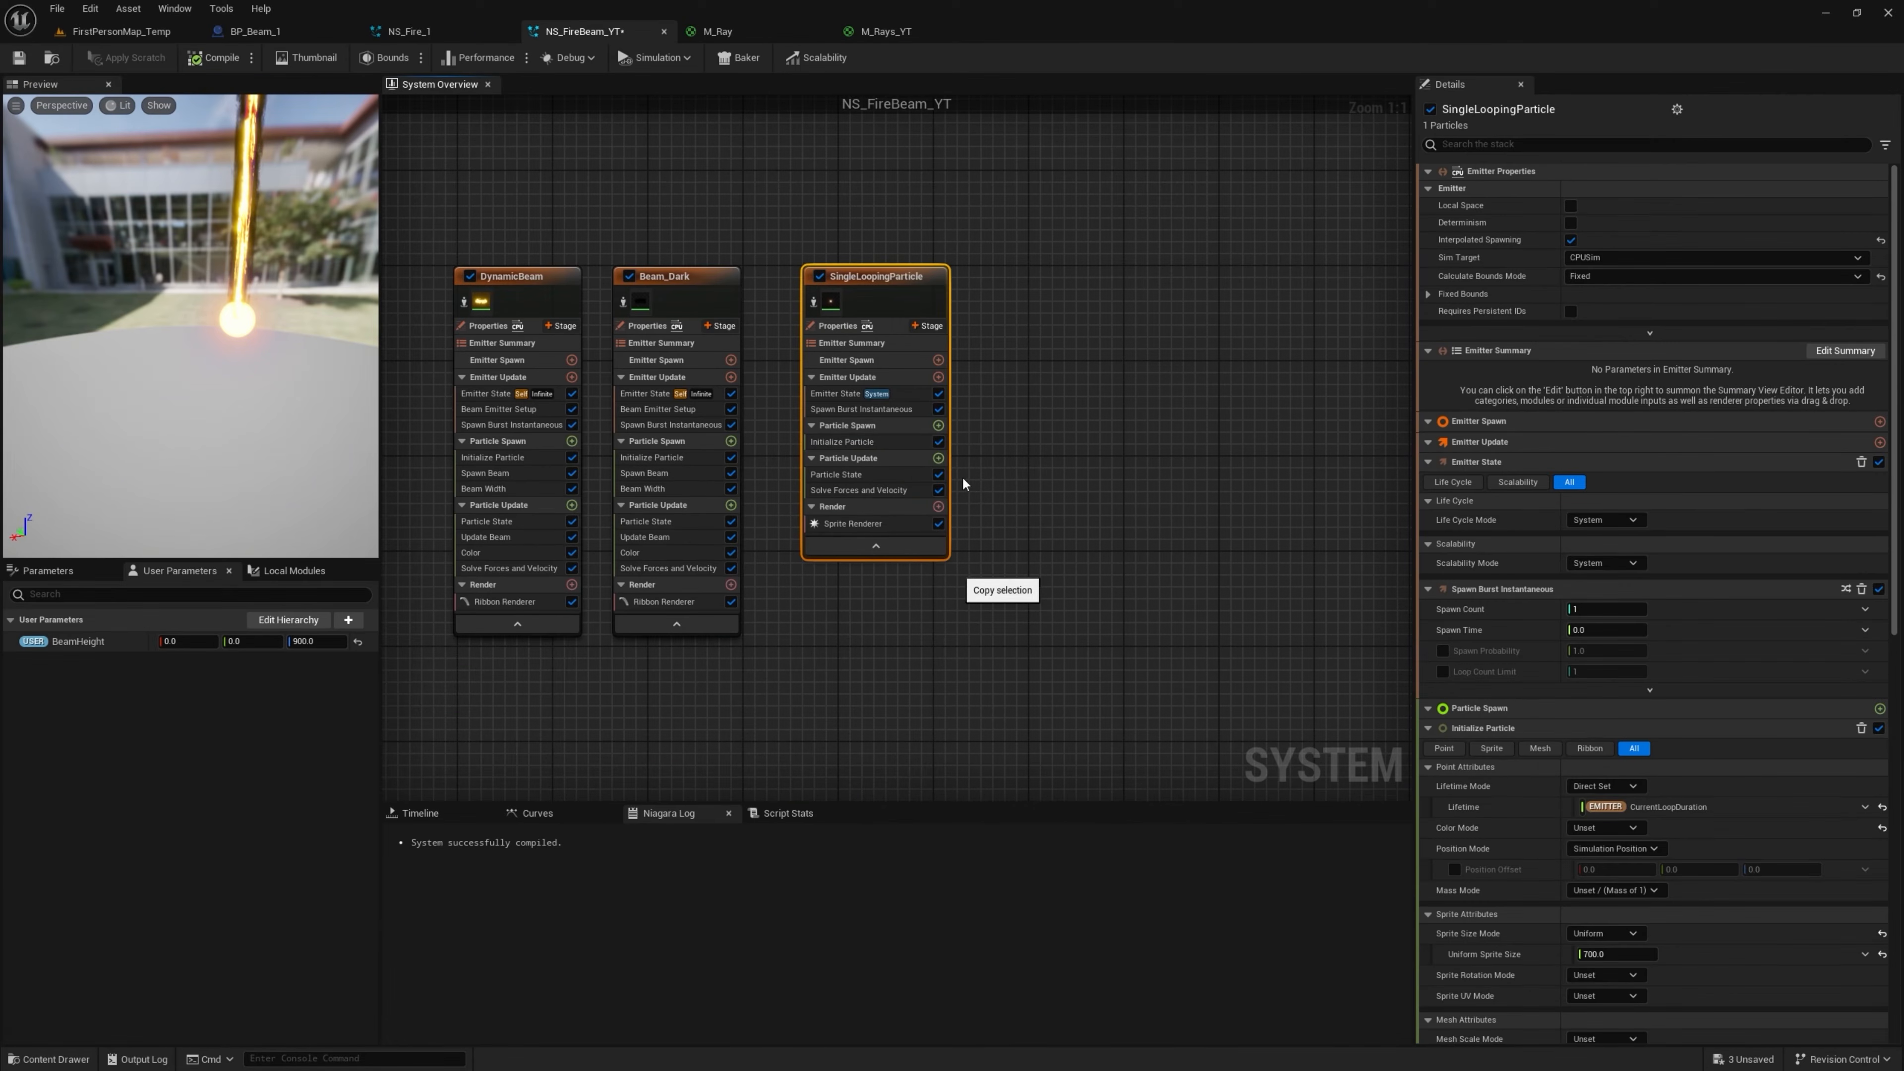
pyautogui.hotkey('ctrl', 'v')
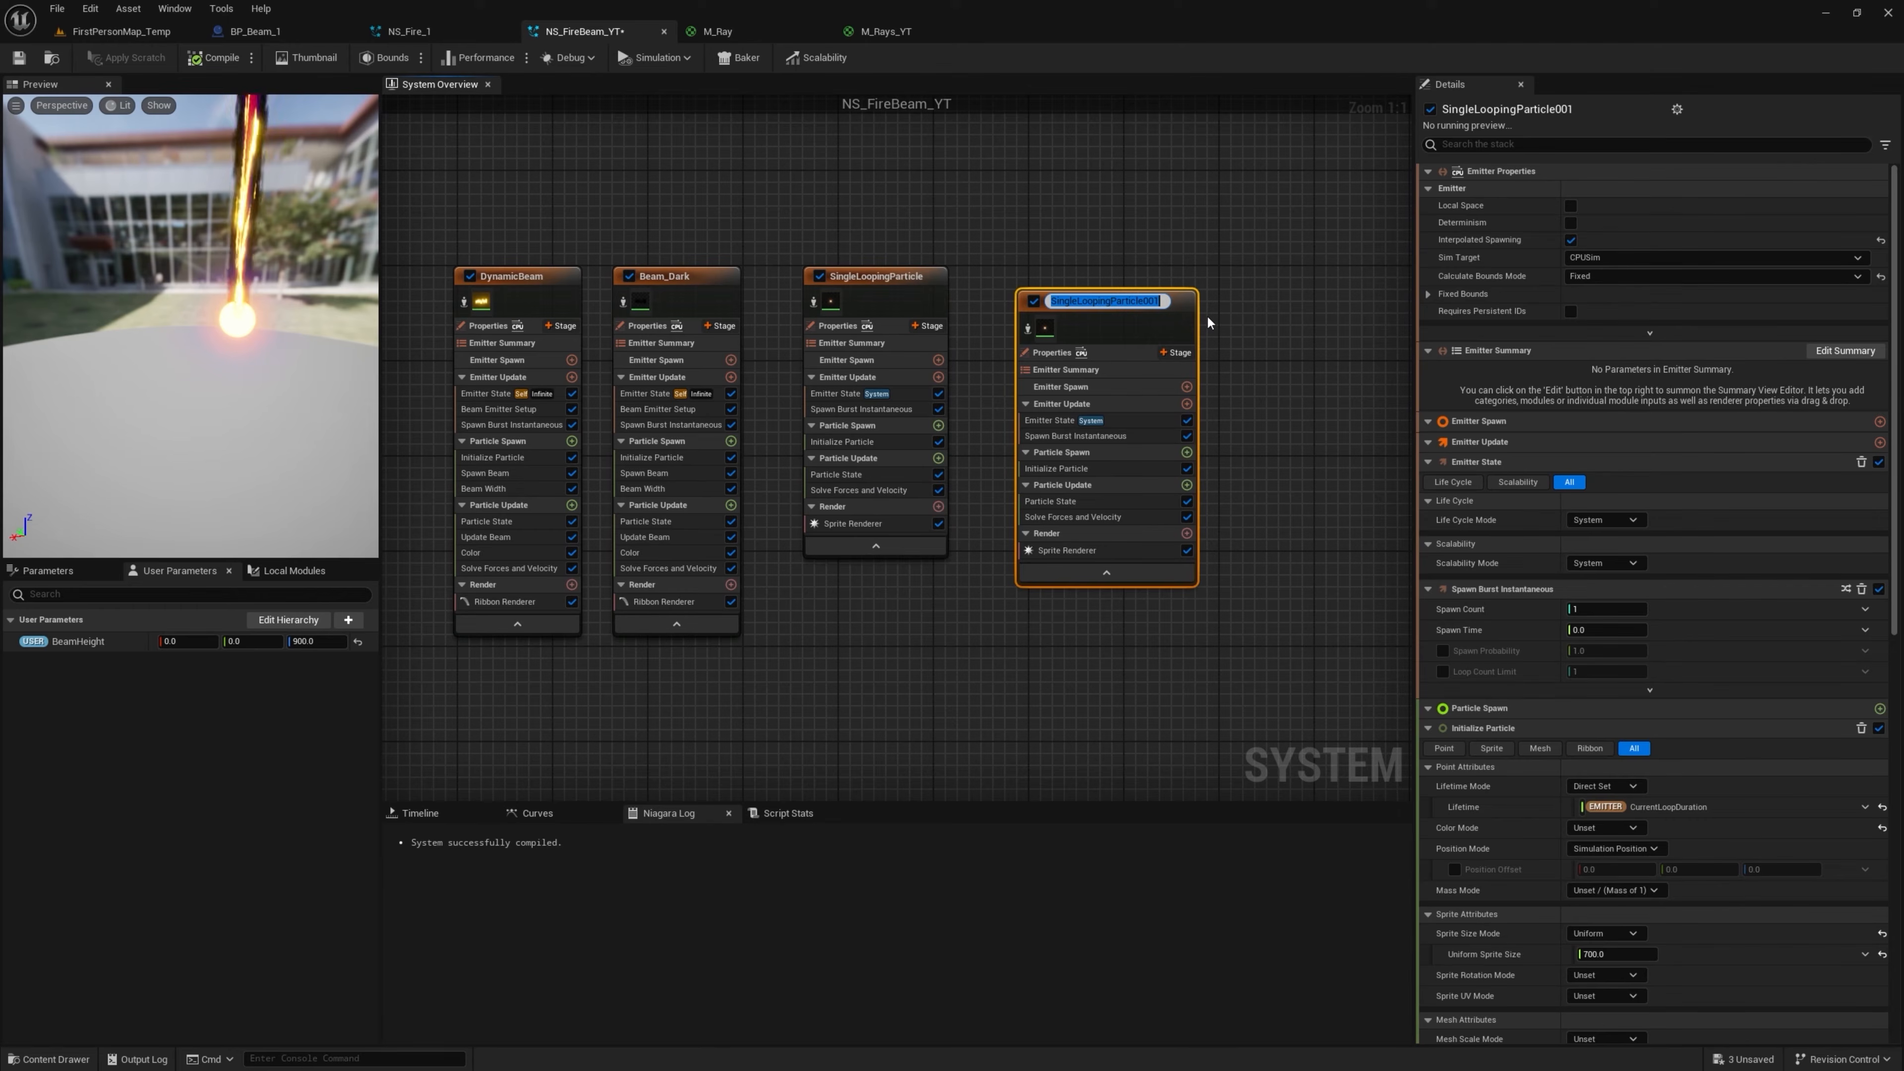
pyautogui.write('Core_Rays')
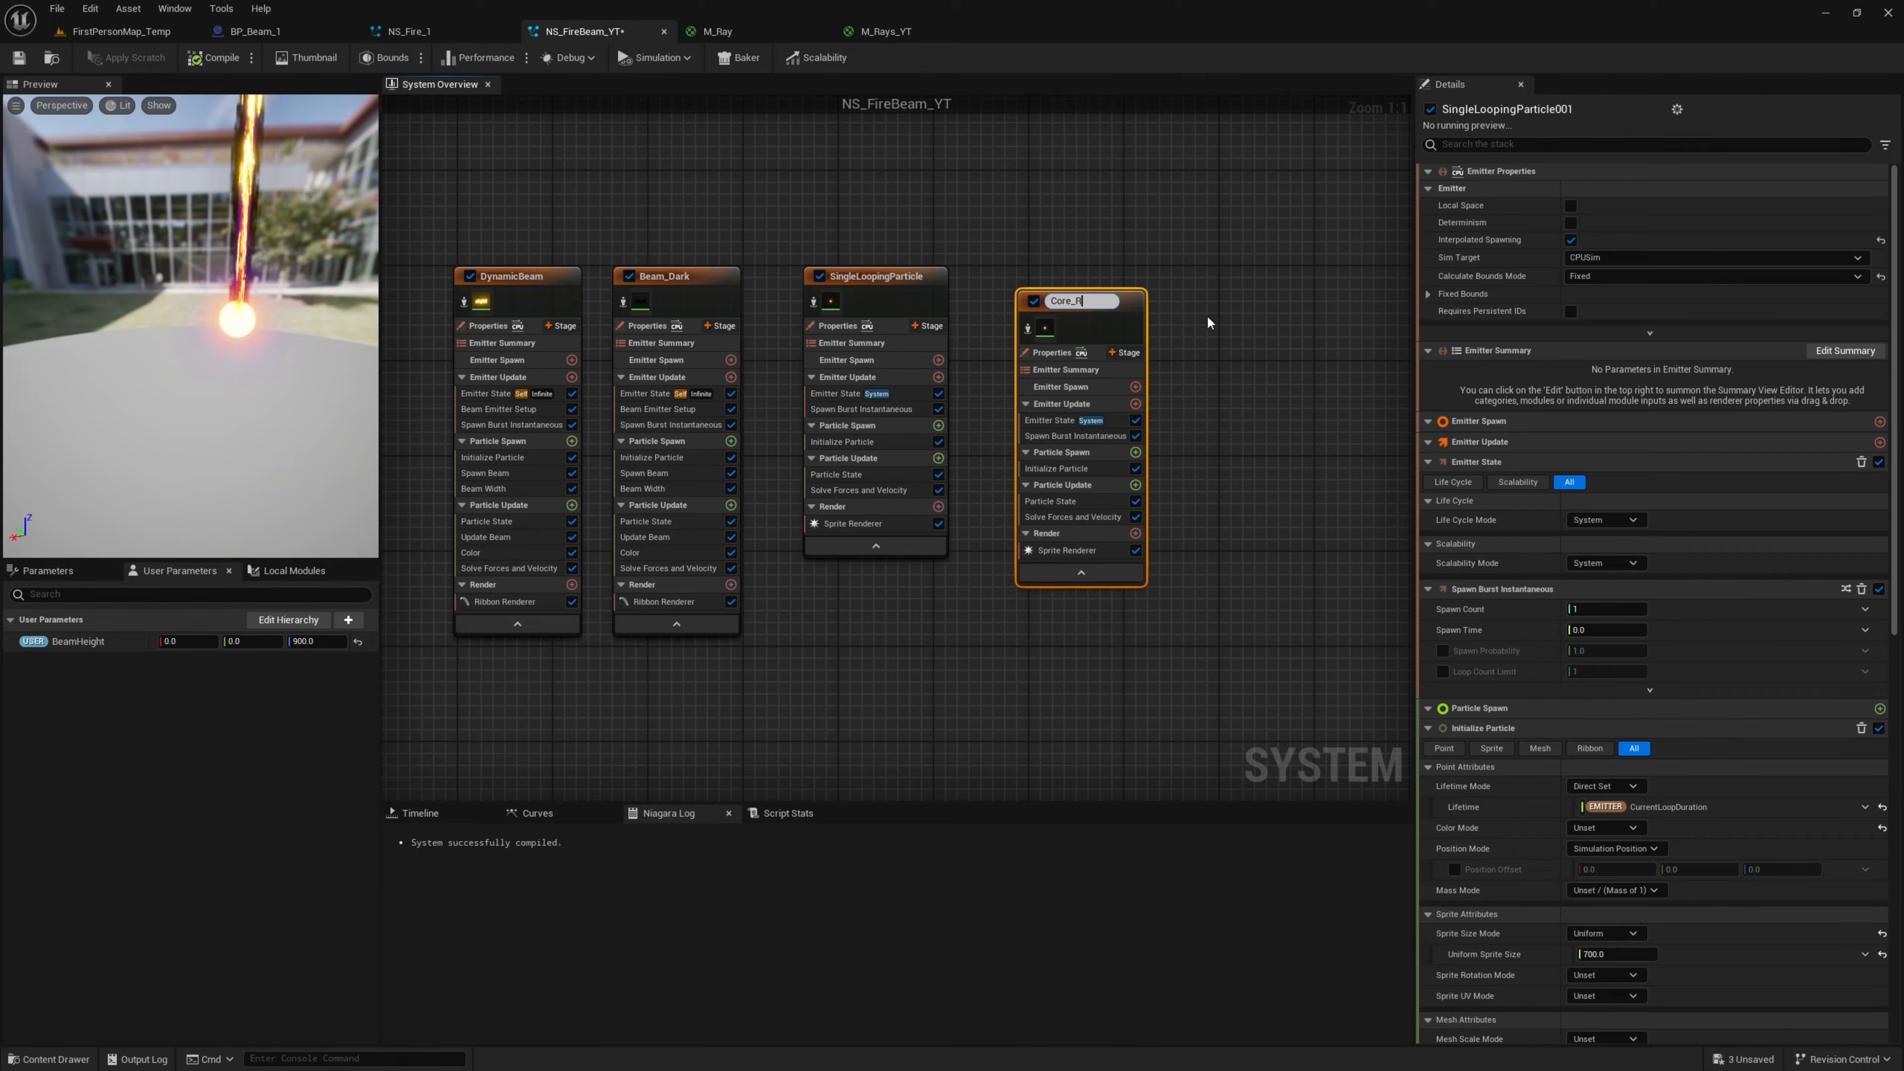
# Assign the M_Rays_YT material to the Core_Rays emitter's Sprite Renderer
pyautogui.click(1068, 550)
pyautogui.click(886, 32)
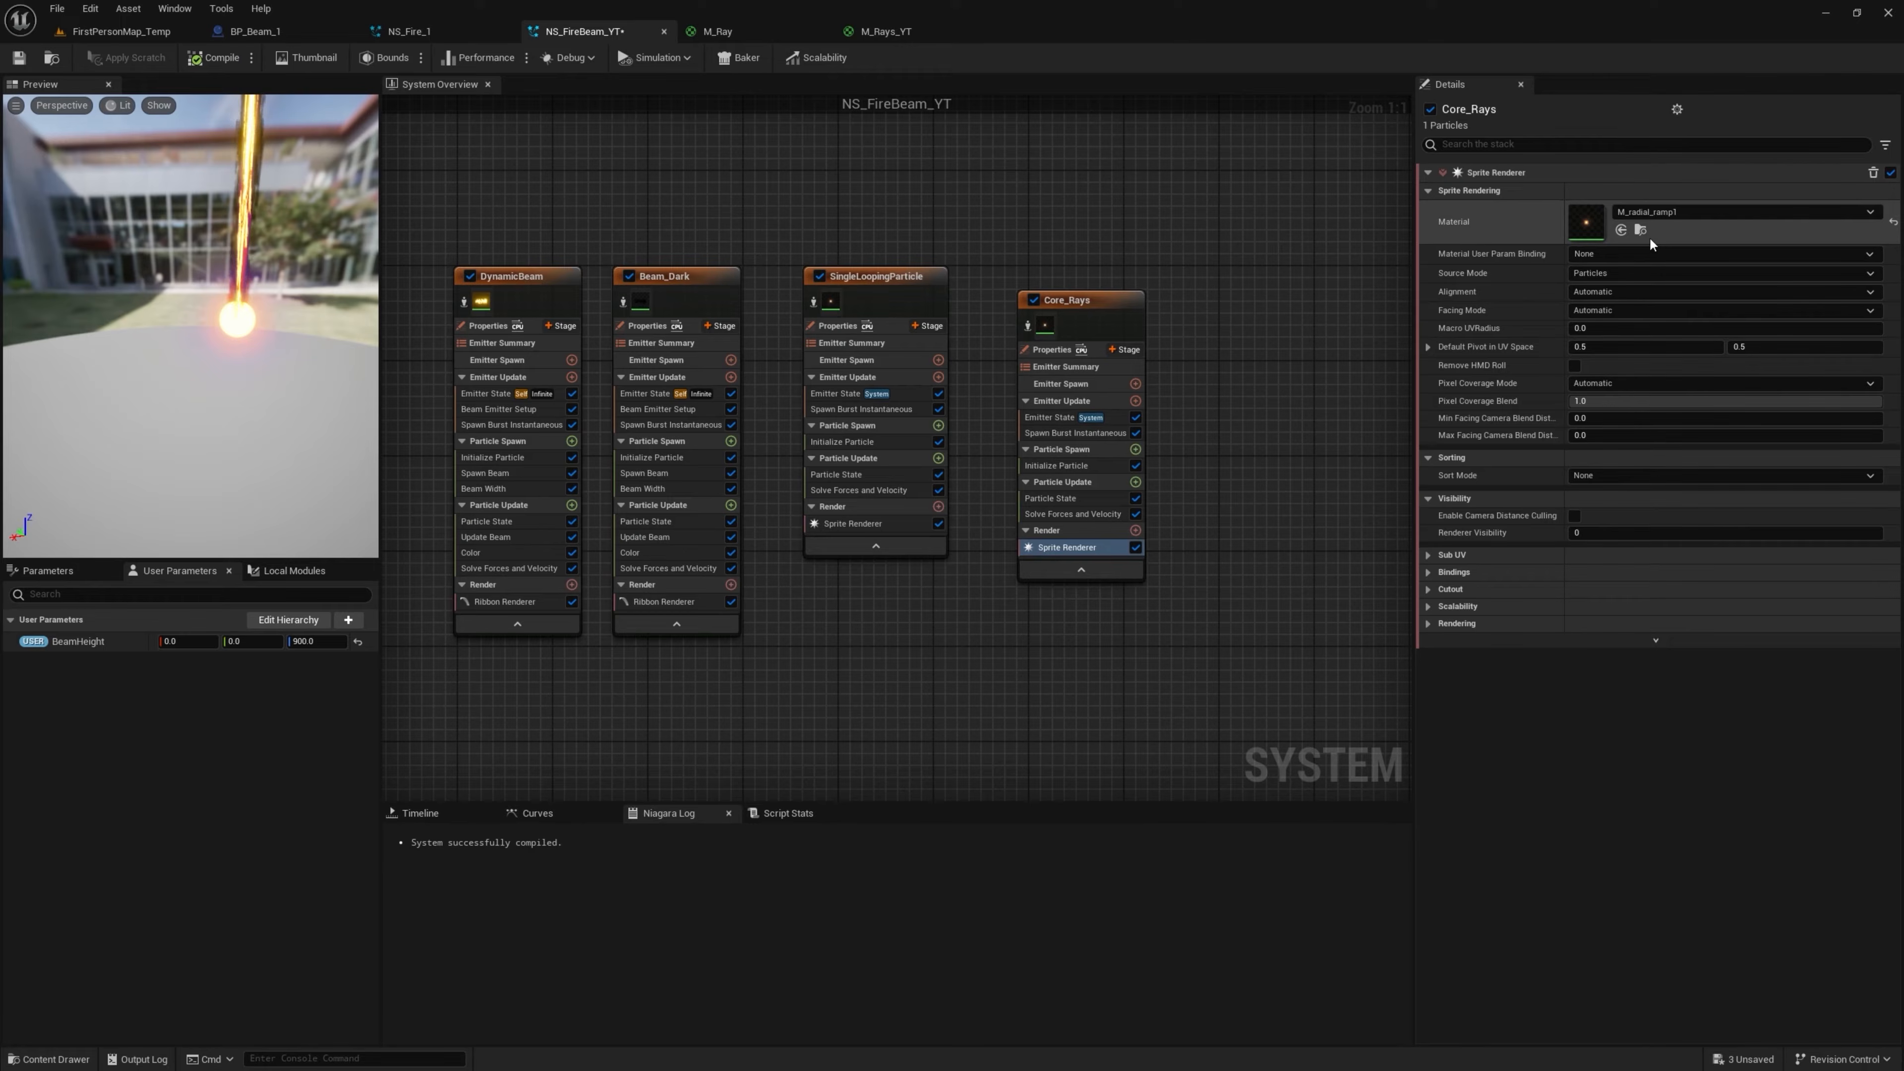
pyautogui.click(1621, 230)
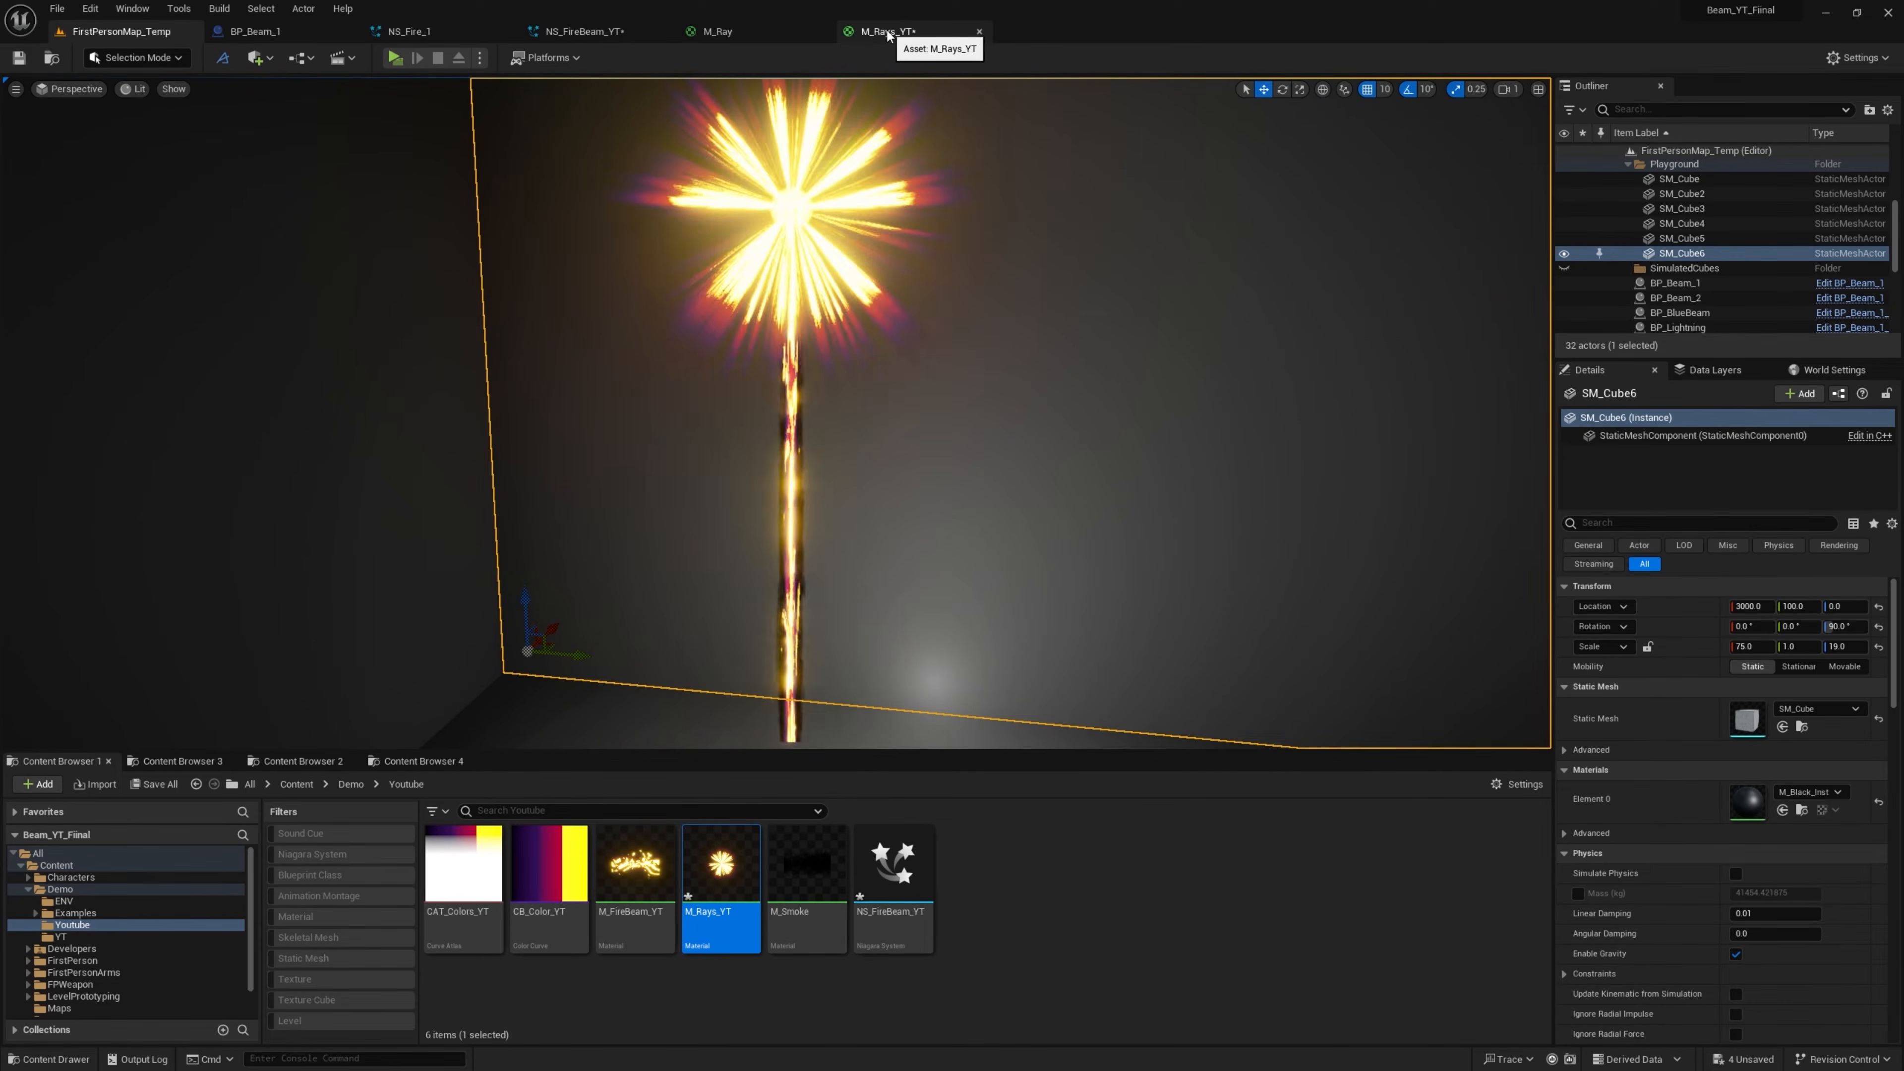
pyautogui.click(604, 32)
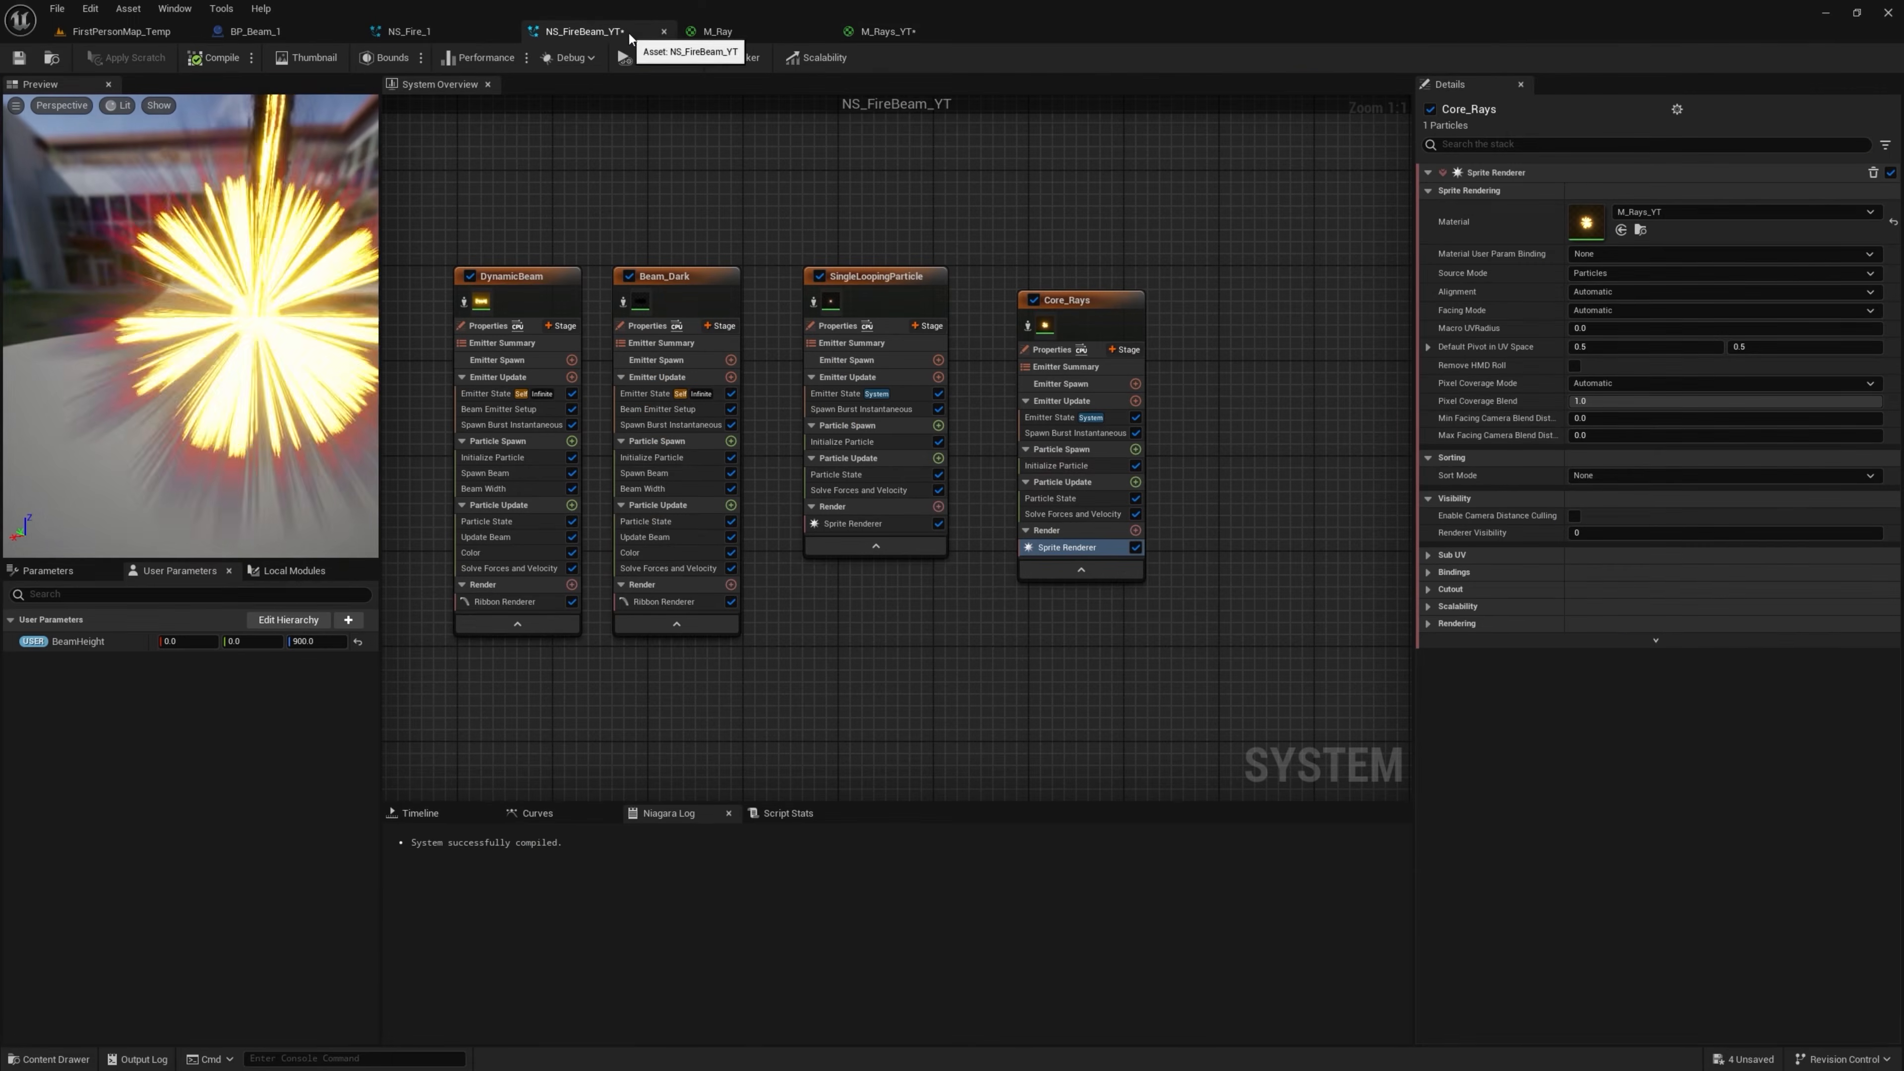
# Set the Uniform Sprite Size in the Core_Rays emitter's Initialize Particle module to 300
pyautogui.click(1056, 465)
pyautogui.click(1623, 399)
pyautogui.write('400')
pyautogui.press('Return')
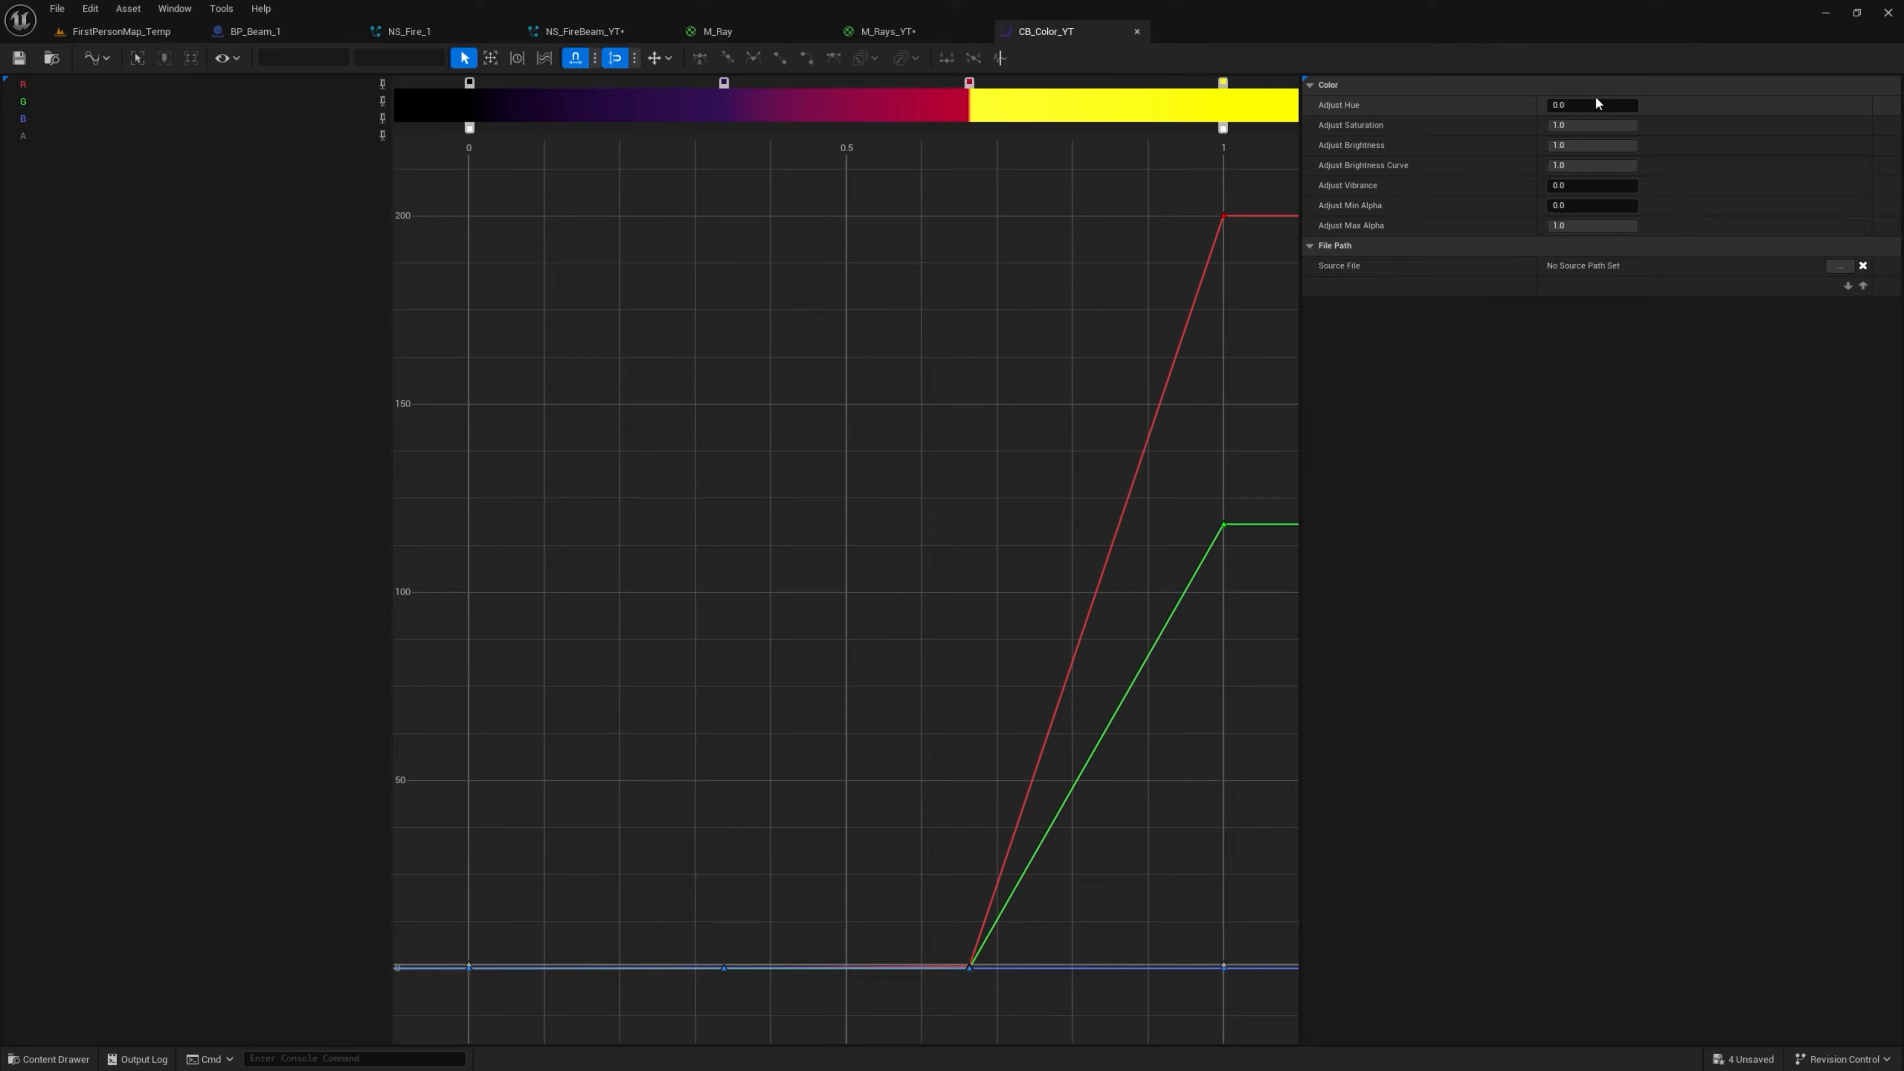
# Recolour the last key of the CB_Color_YT curve to red-orange with a hue of about 6.28, and check the beam in the level
pyautogui.doubleClick(1223, 82)
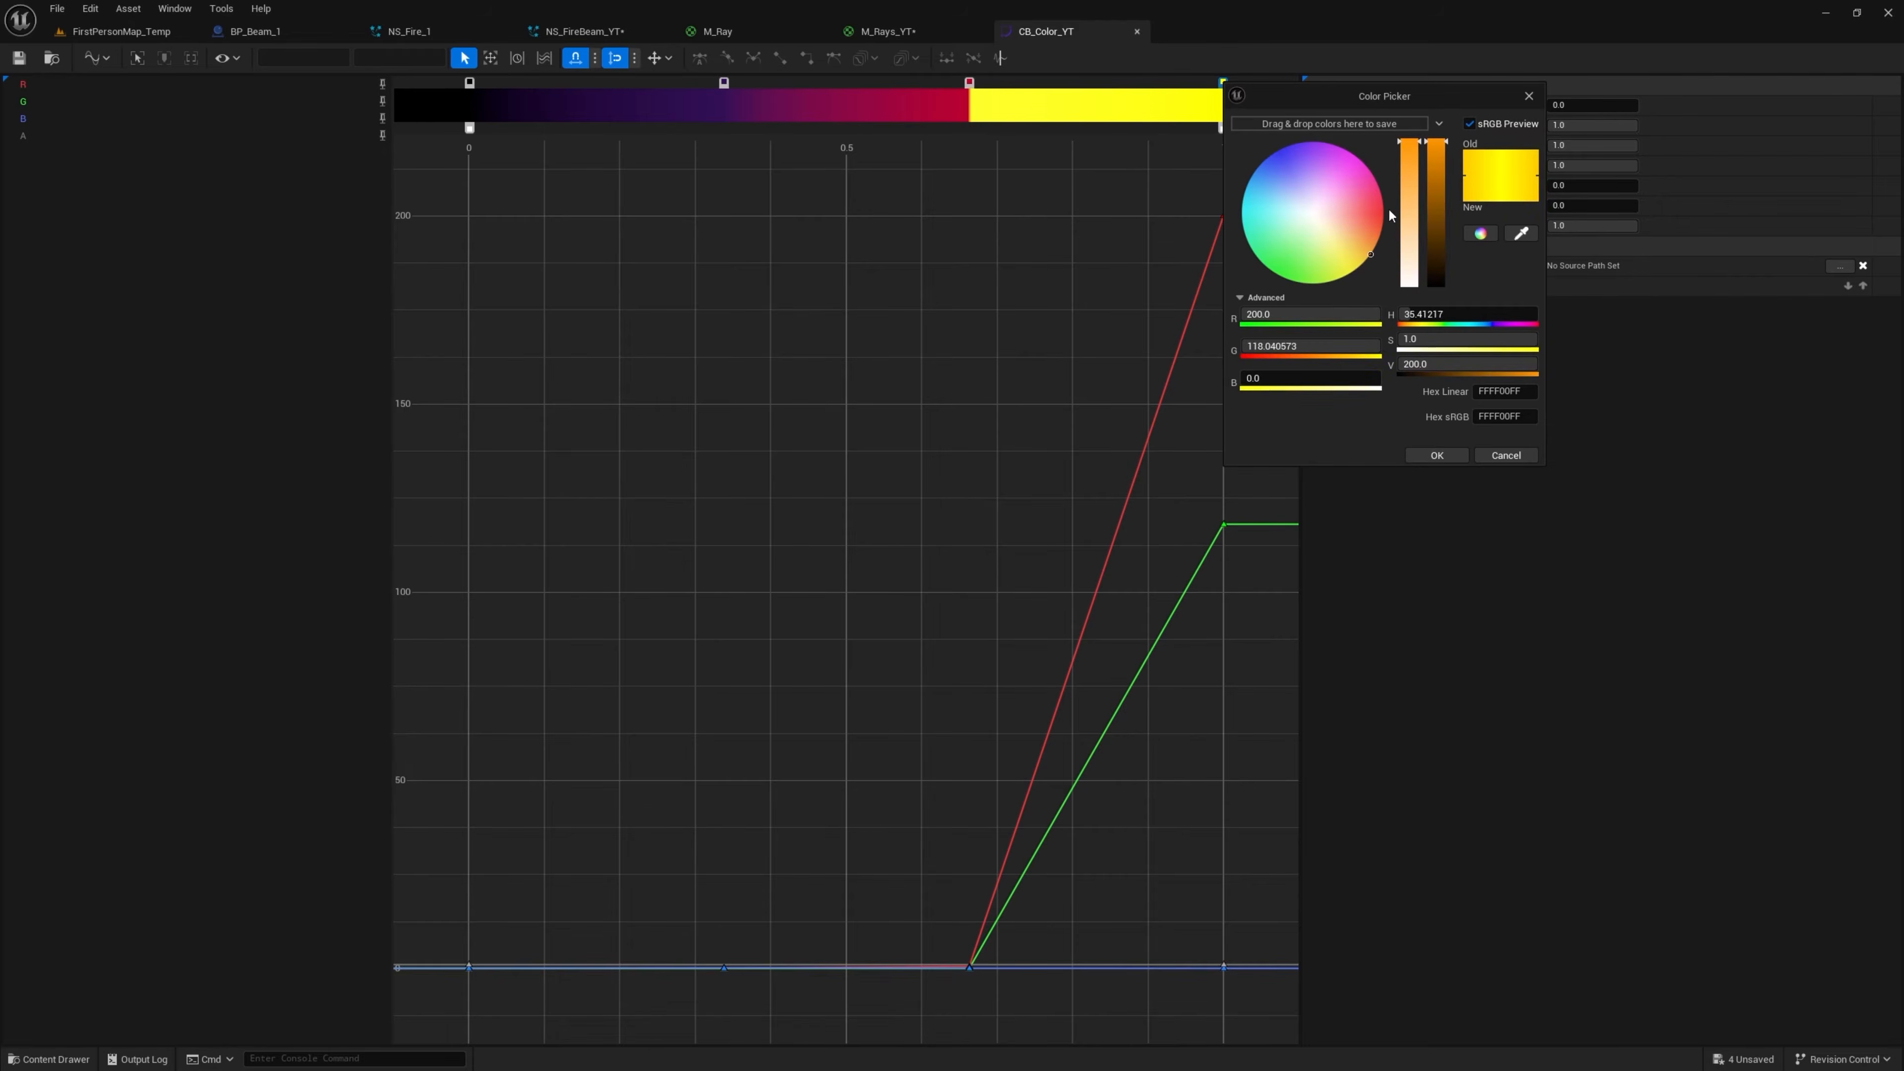
pyautogui.click(1381, 223)
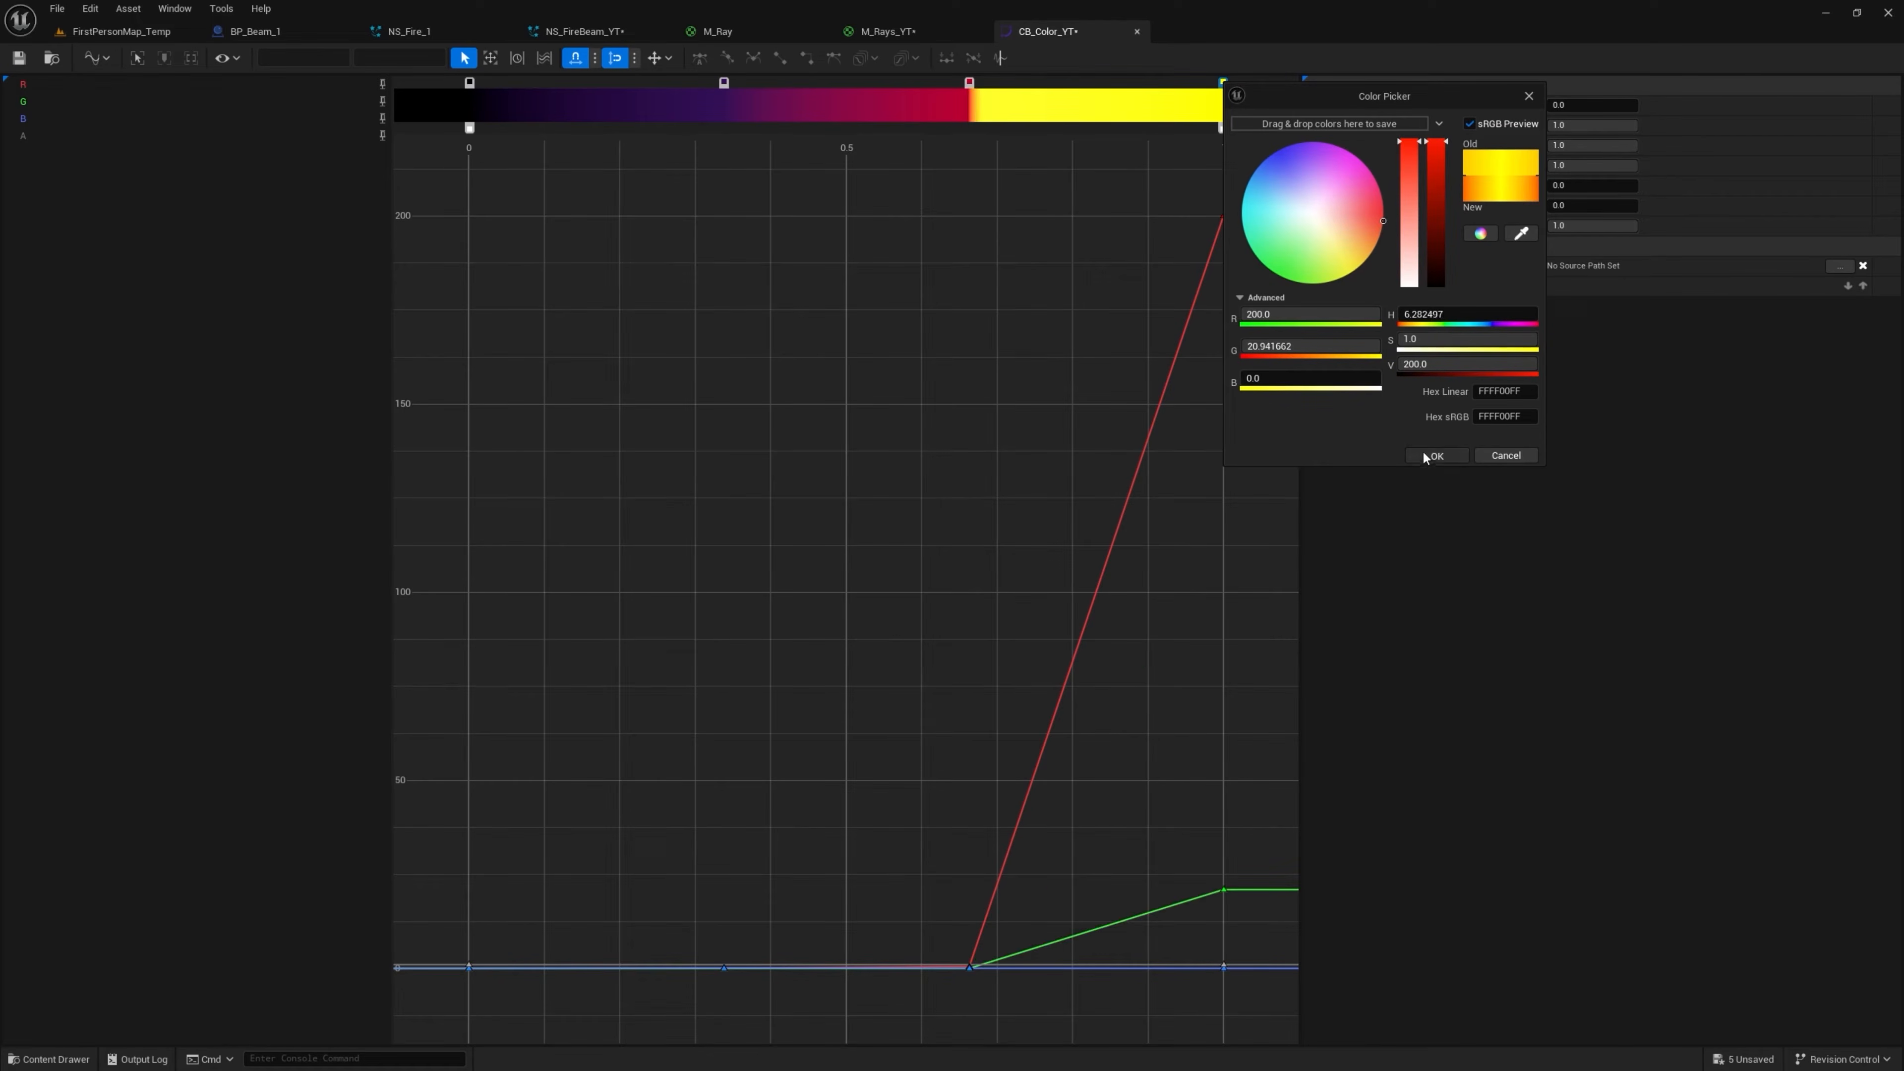
pyautogui.click(1428, 455)
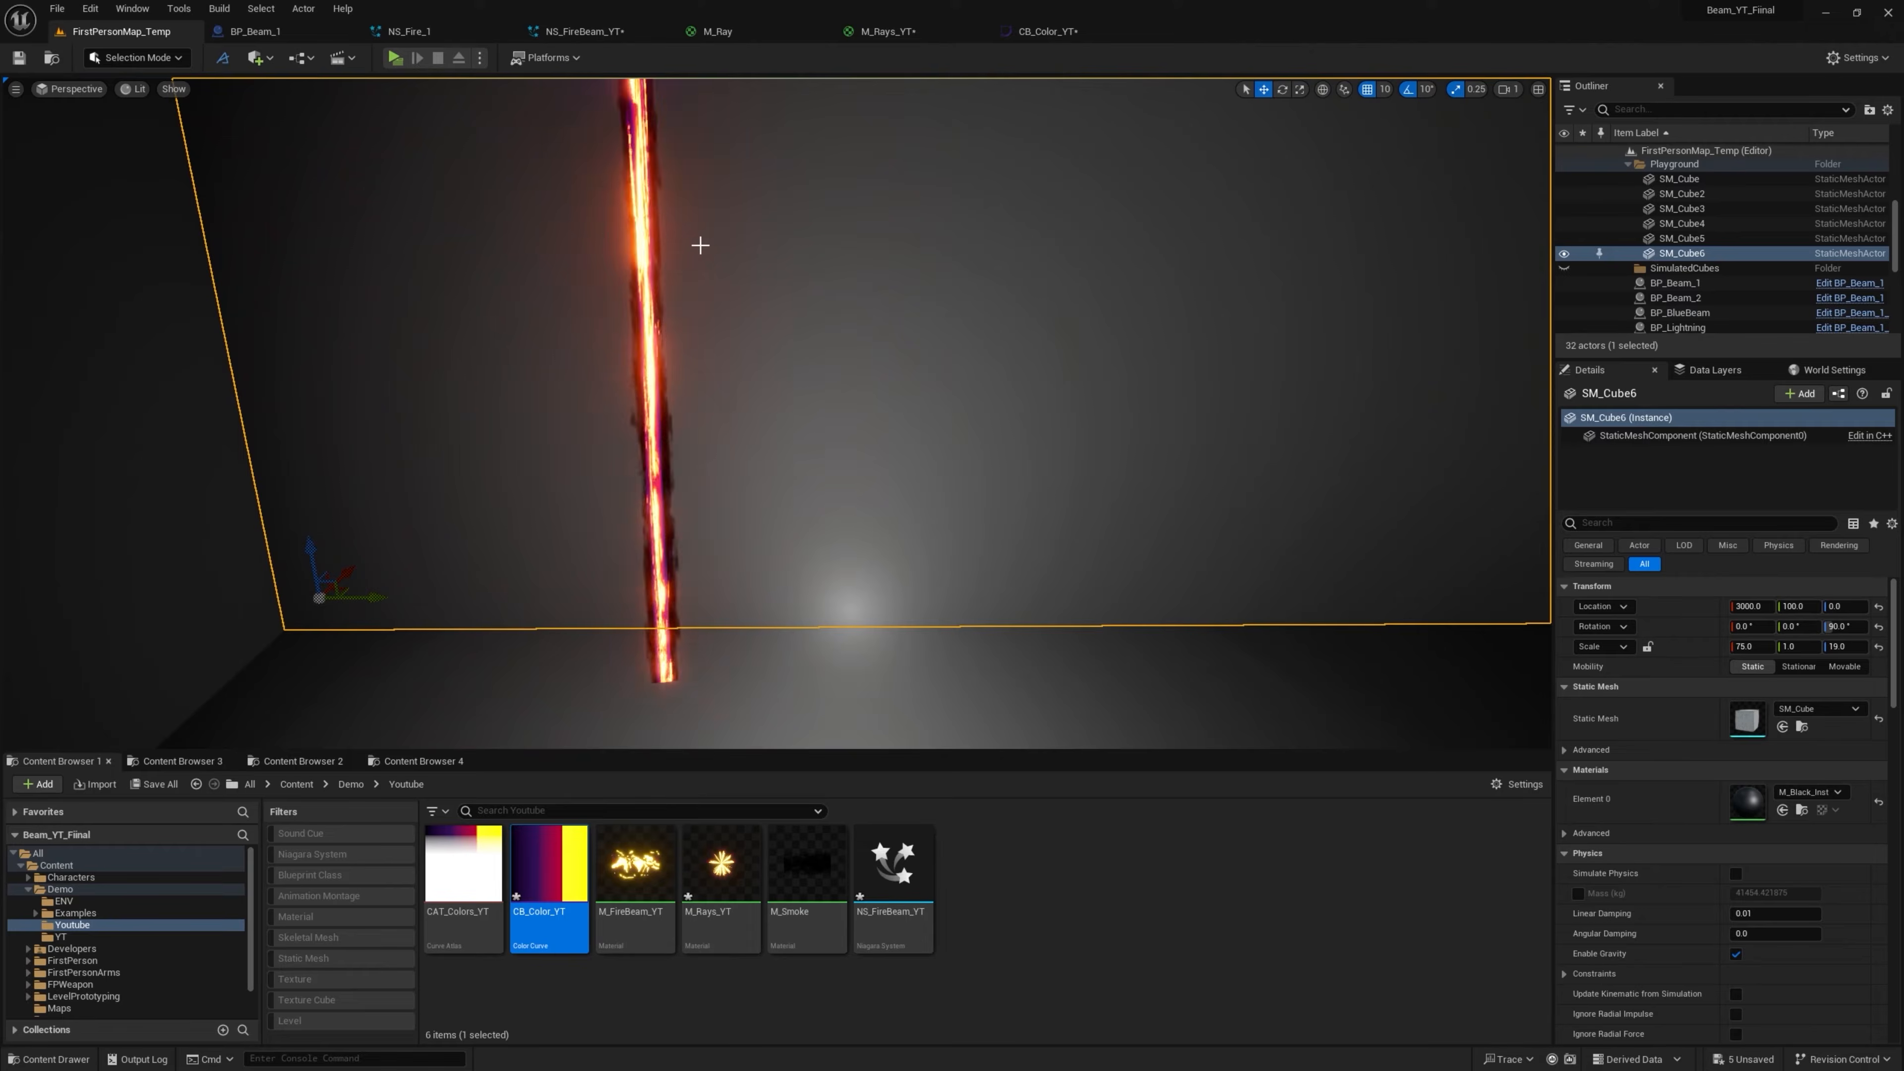
pyautogui.scroll(2, 685, 283)
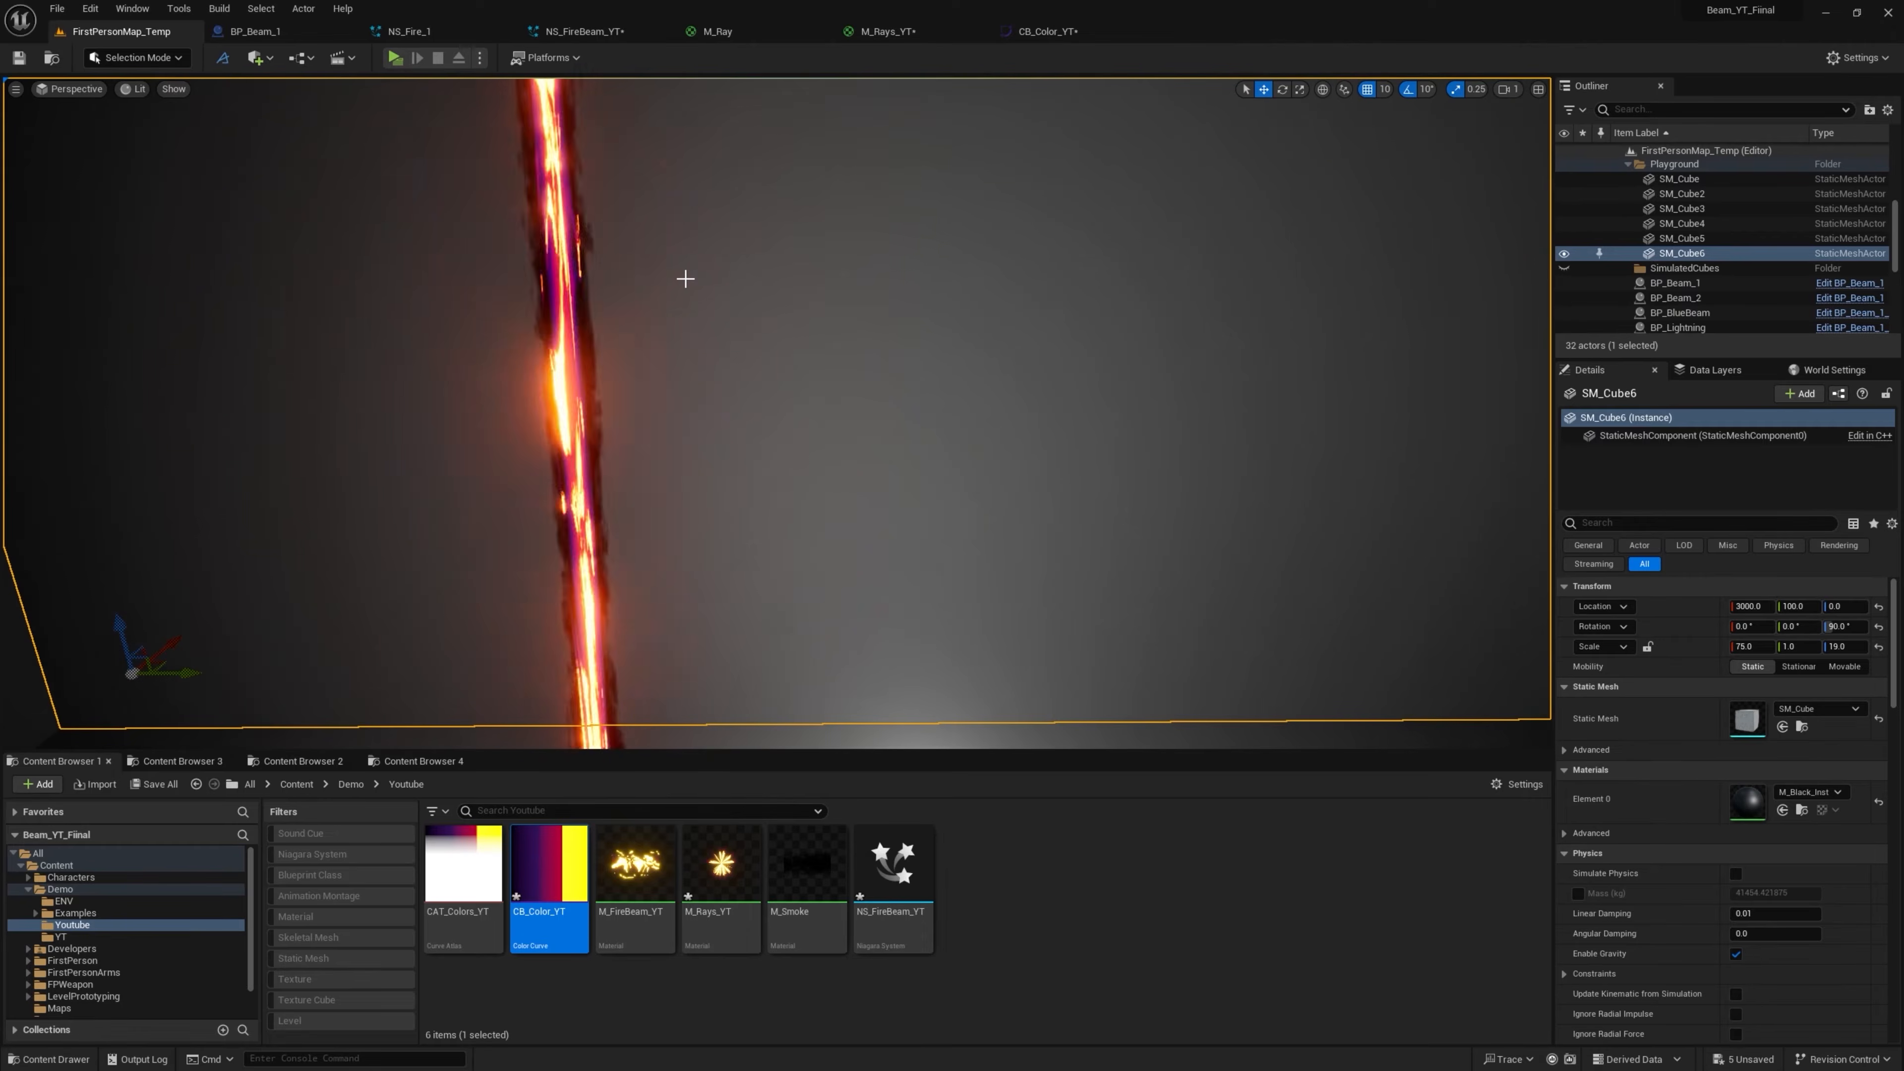
pyautogui.scroll(-4, 686, 285)
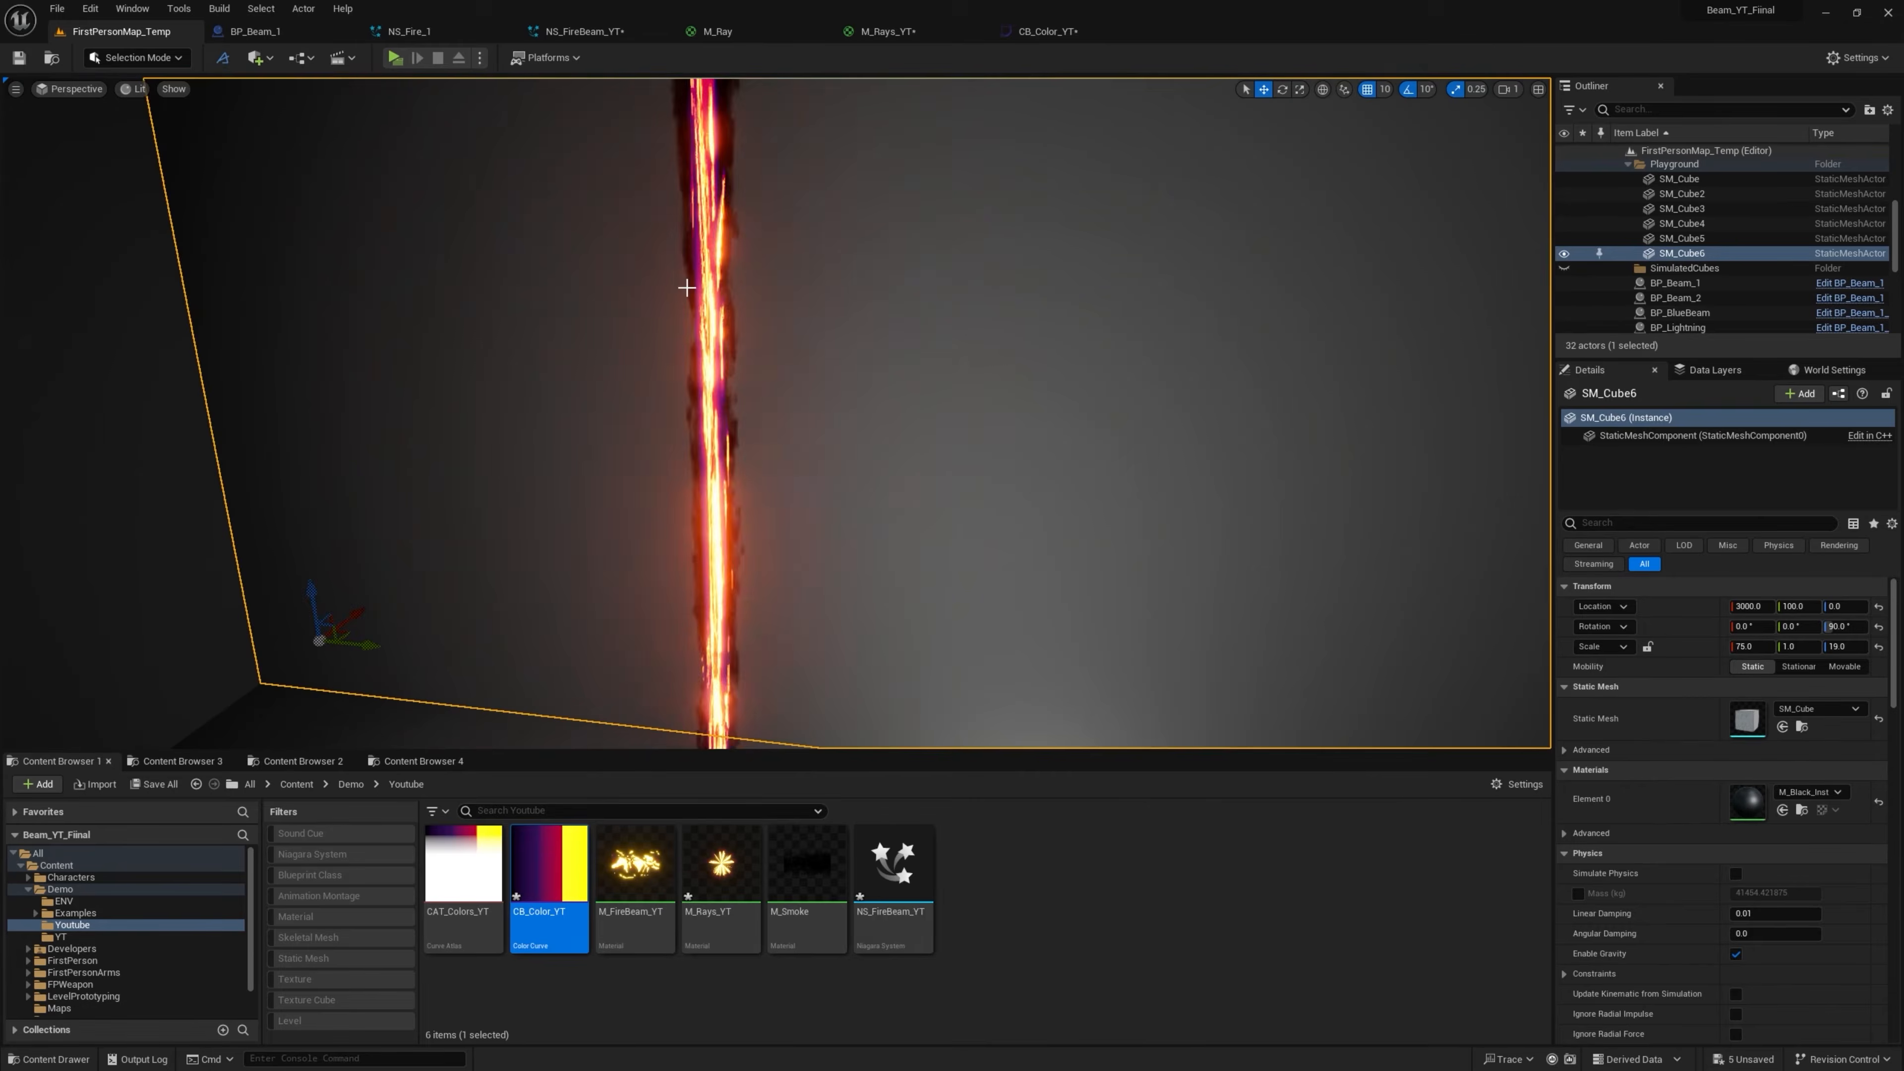
pyautogui.scroll(3, 700, 335)
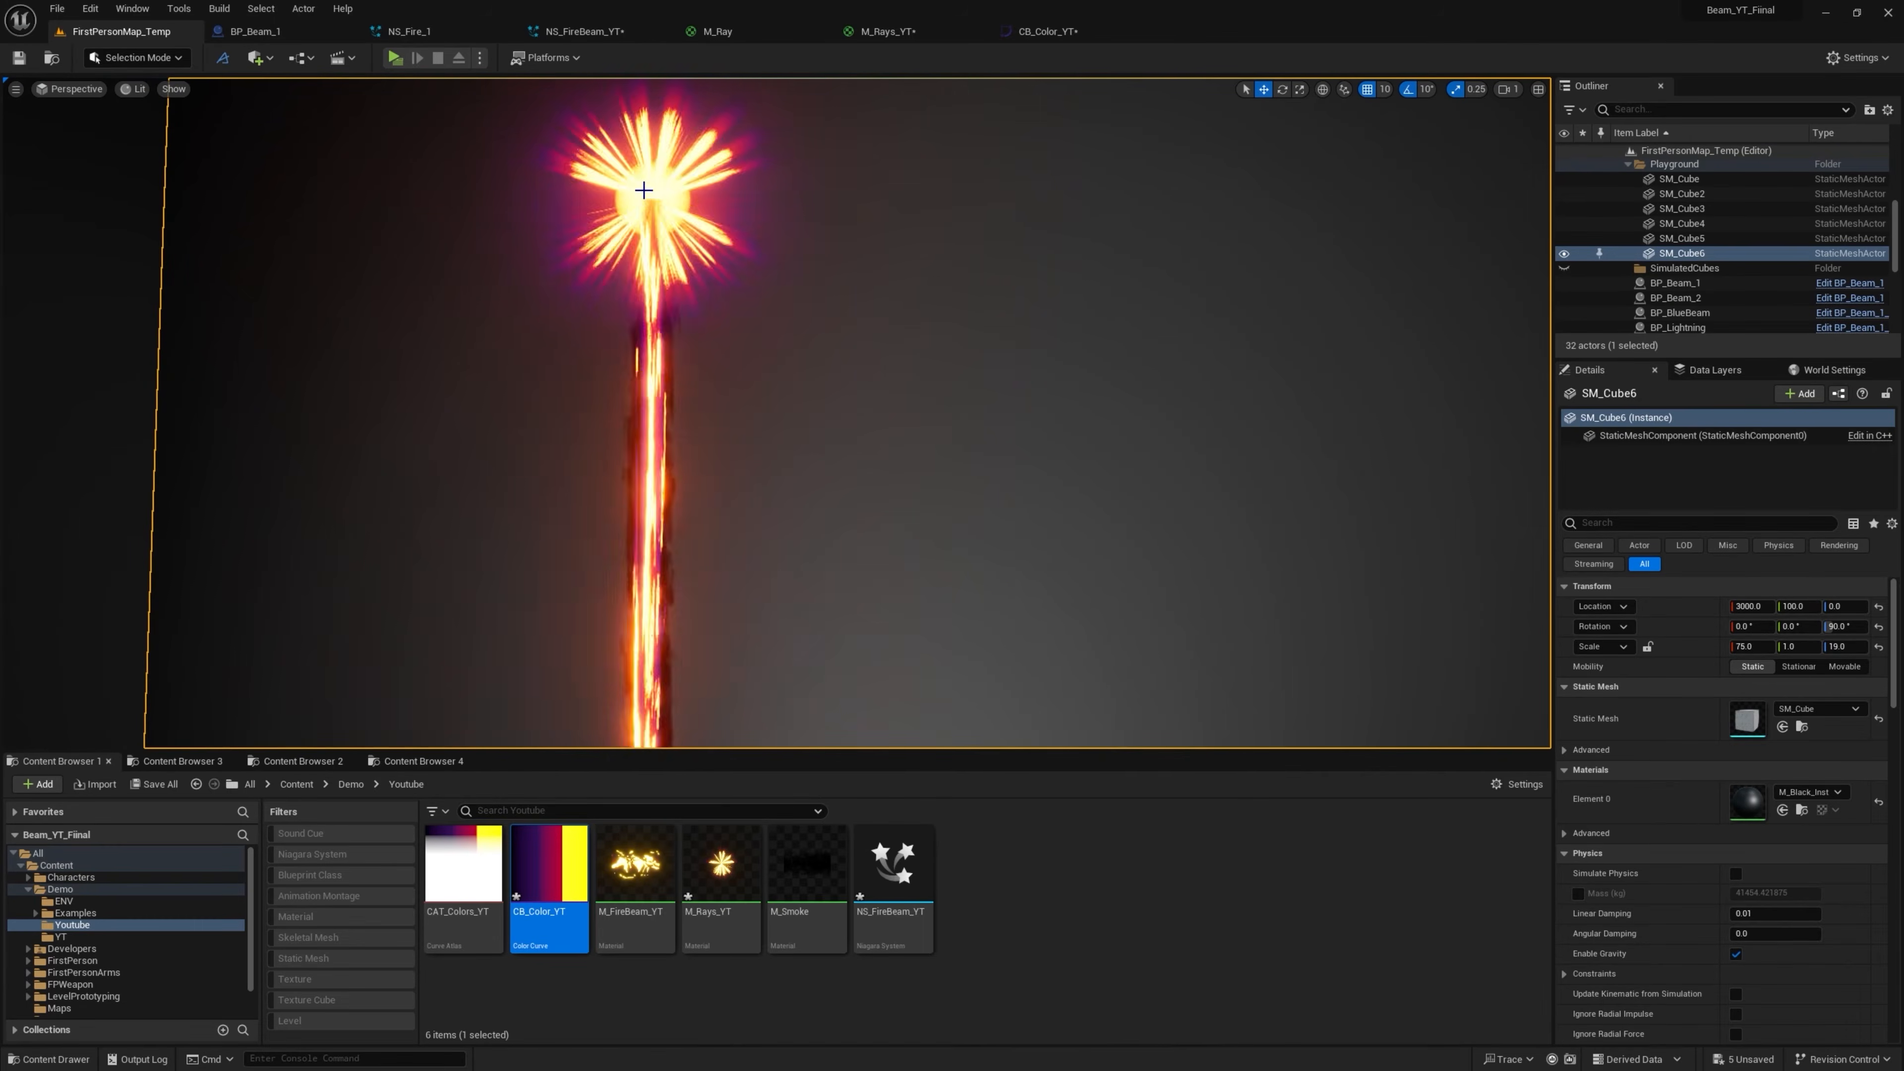
# Add a Camera Offset module with an amount of 100 to SingleLoopingParticle's Particle Update, and check the effect in the level
pyautogui.click(565, 33)
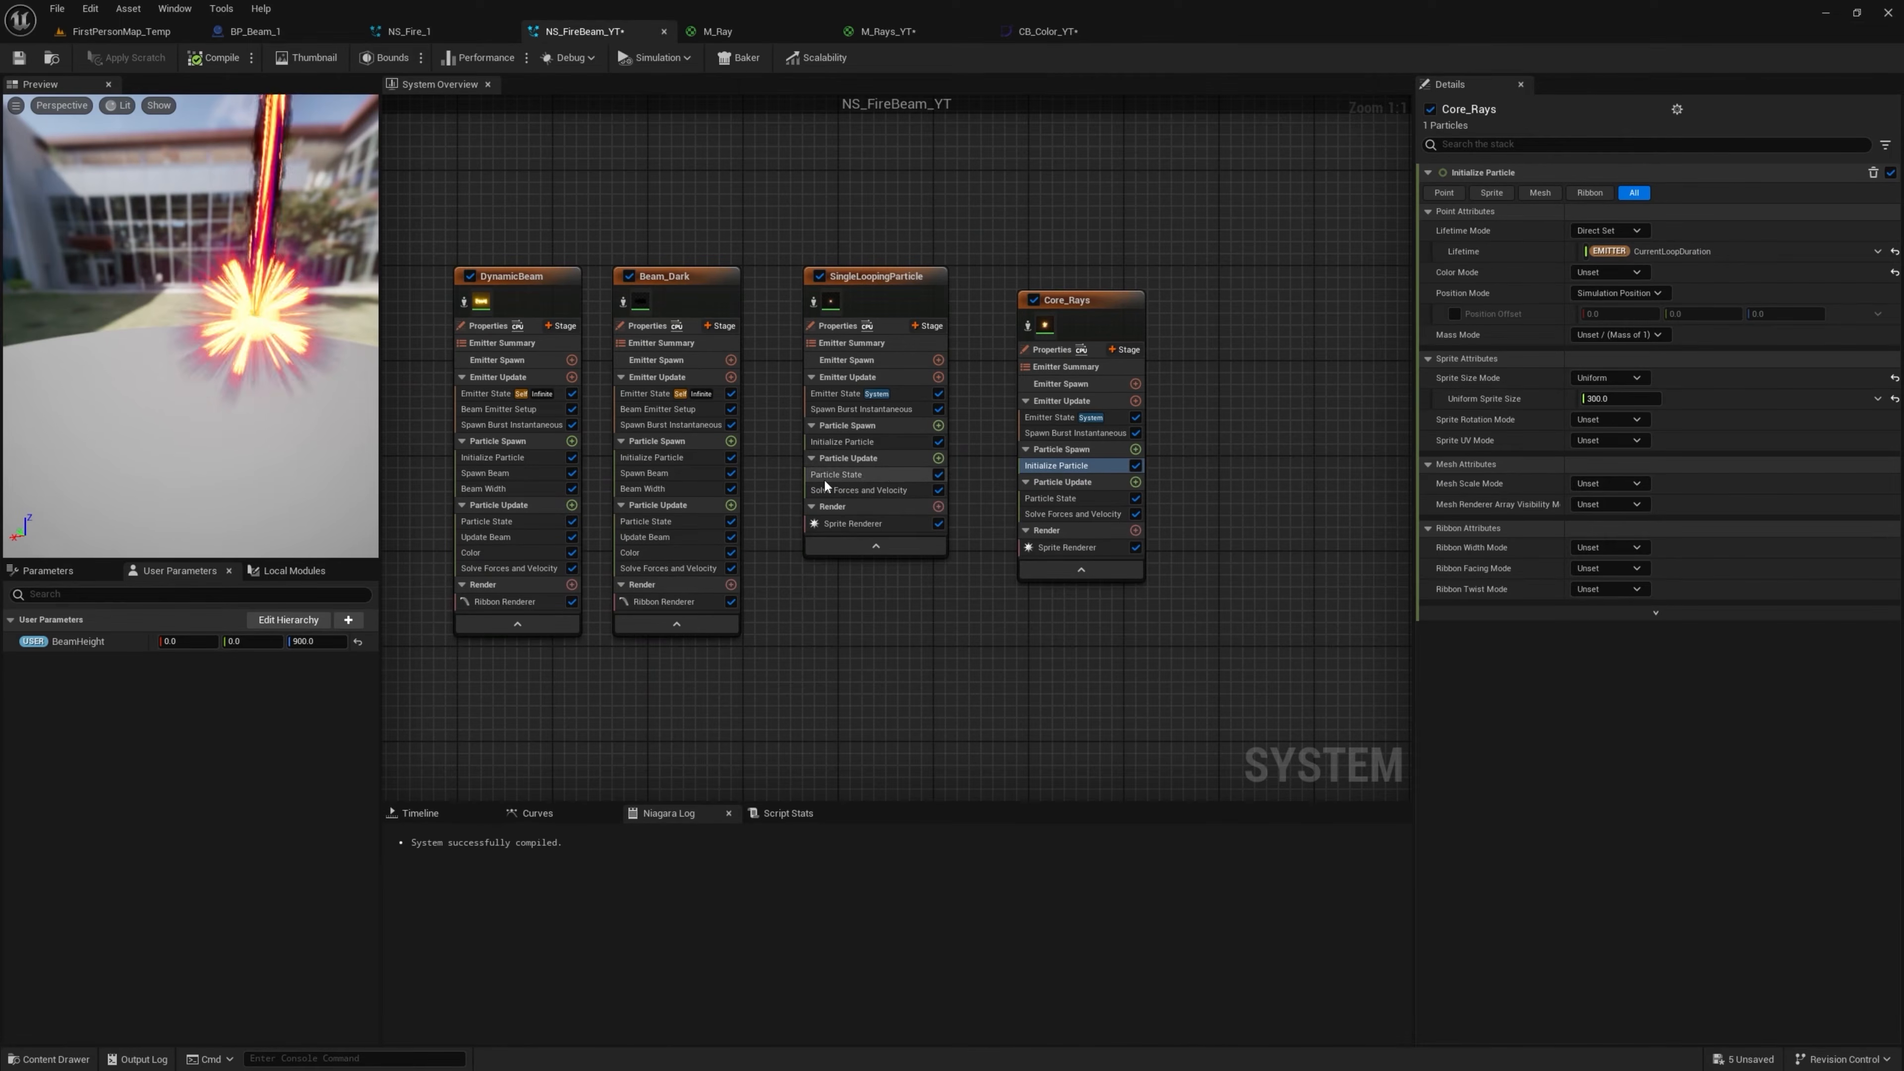
pyautogui.click(853, 457)
pyautogui.write('camera')
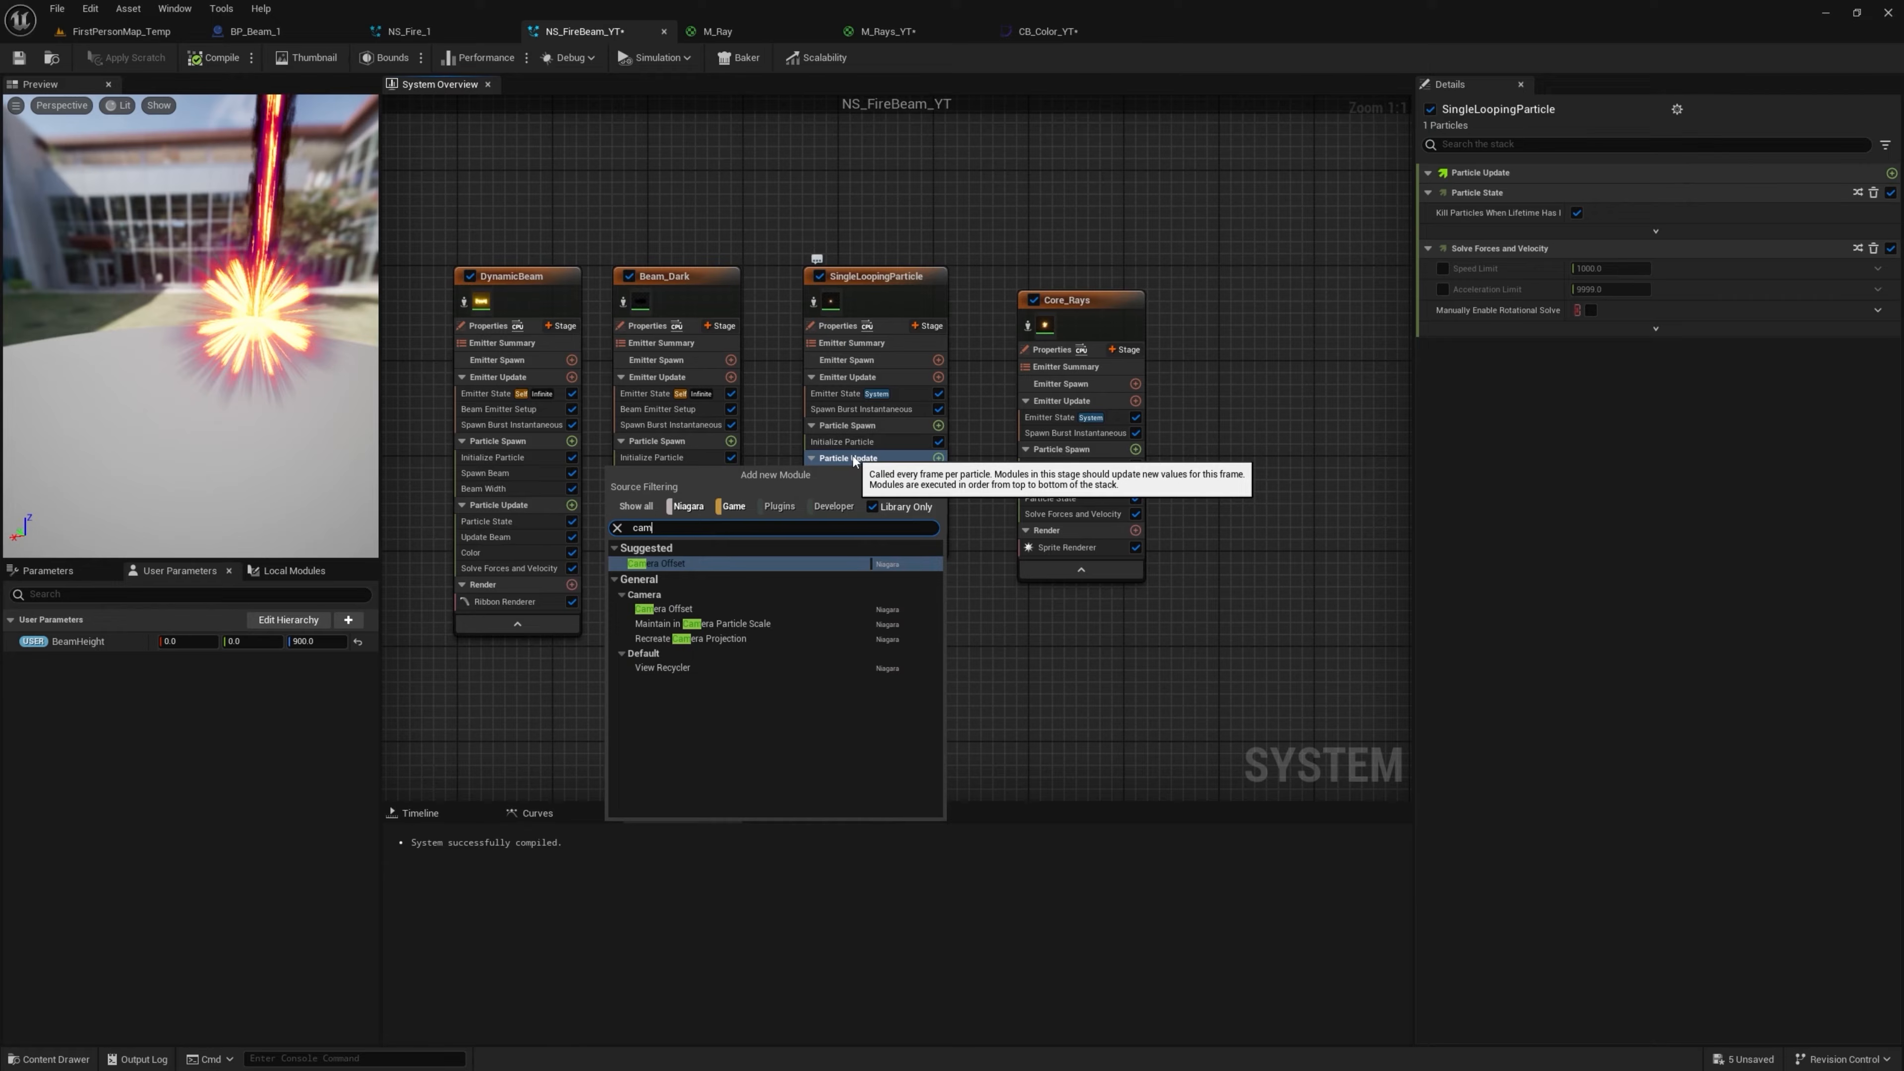
pyautogui.click(677, 566)
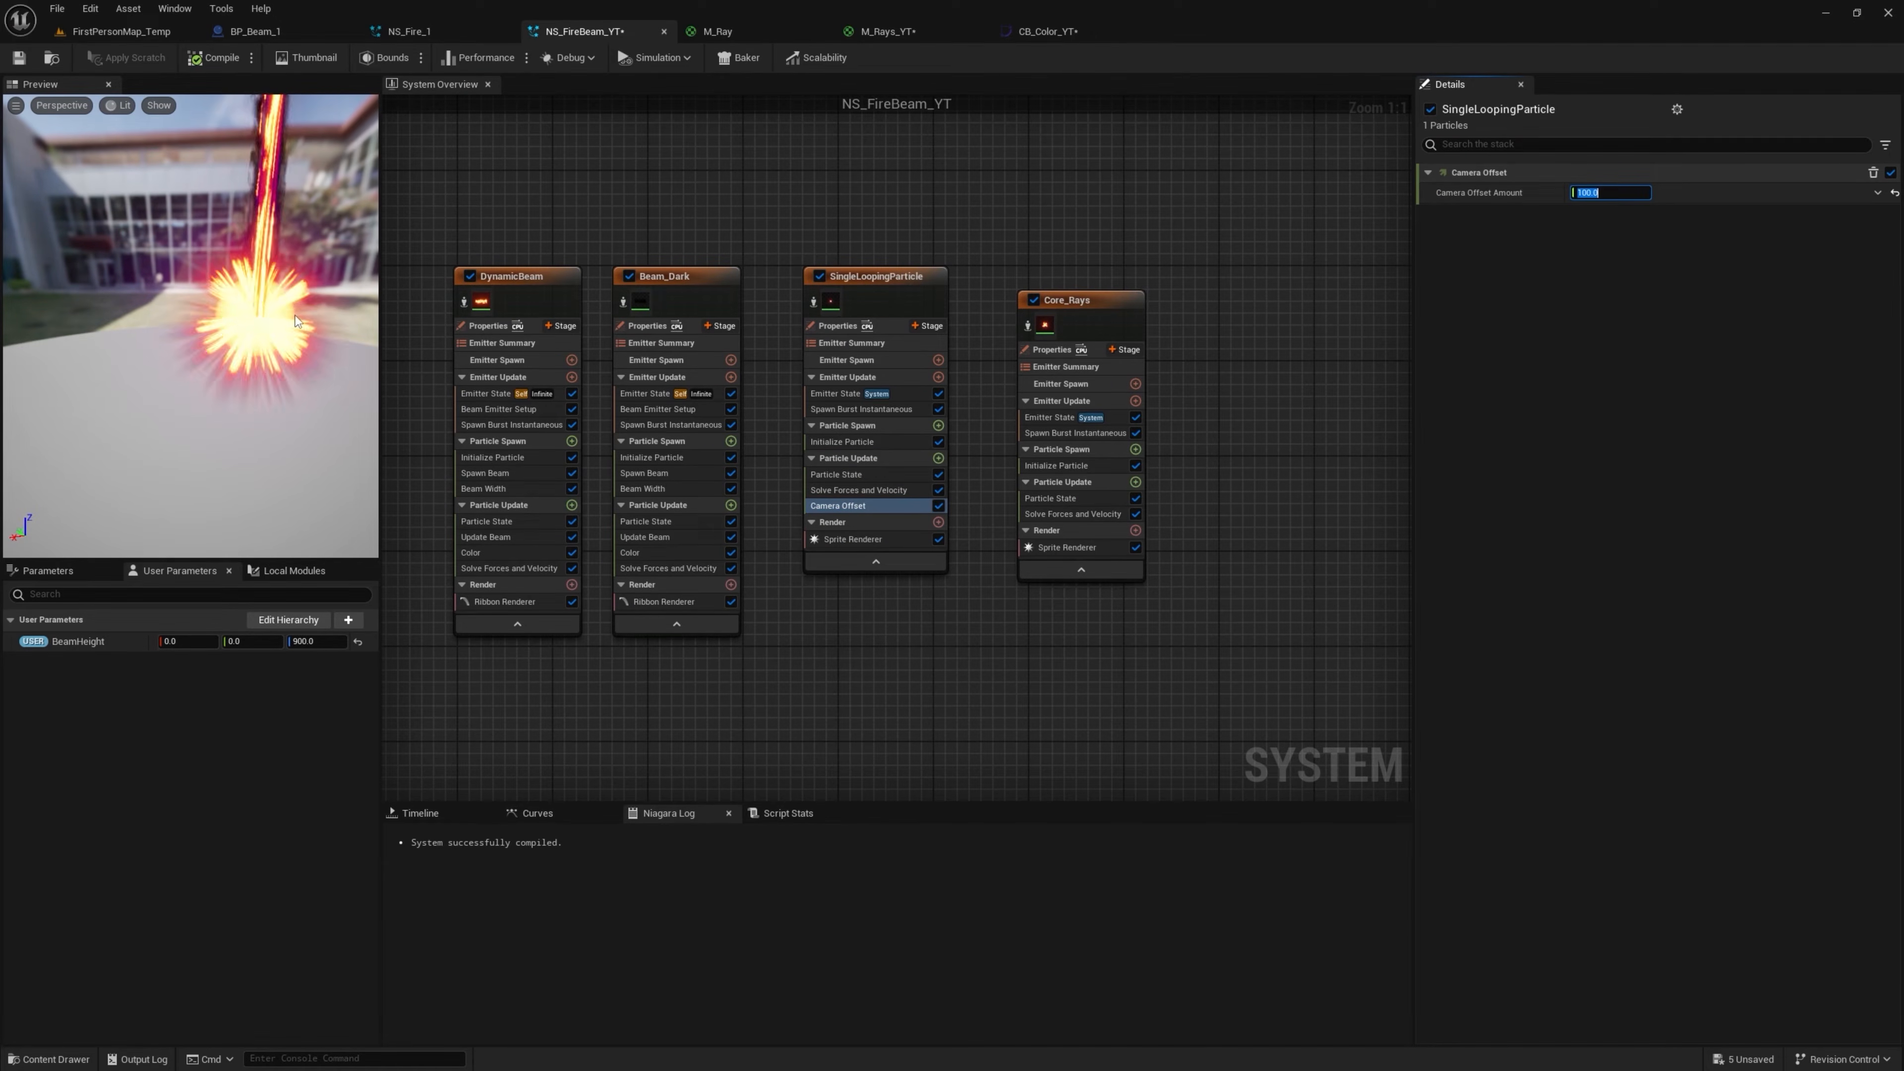
pyautogui.click(135, 32)
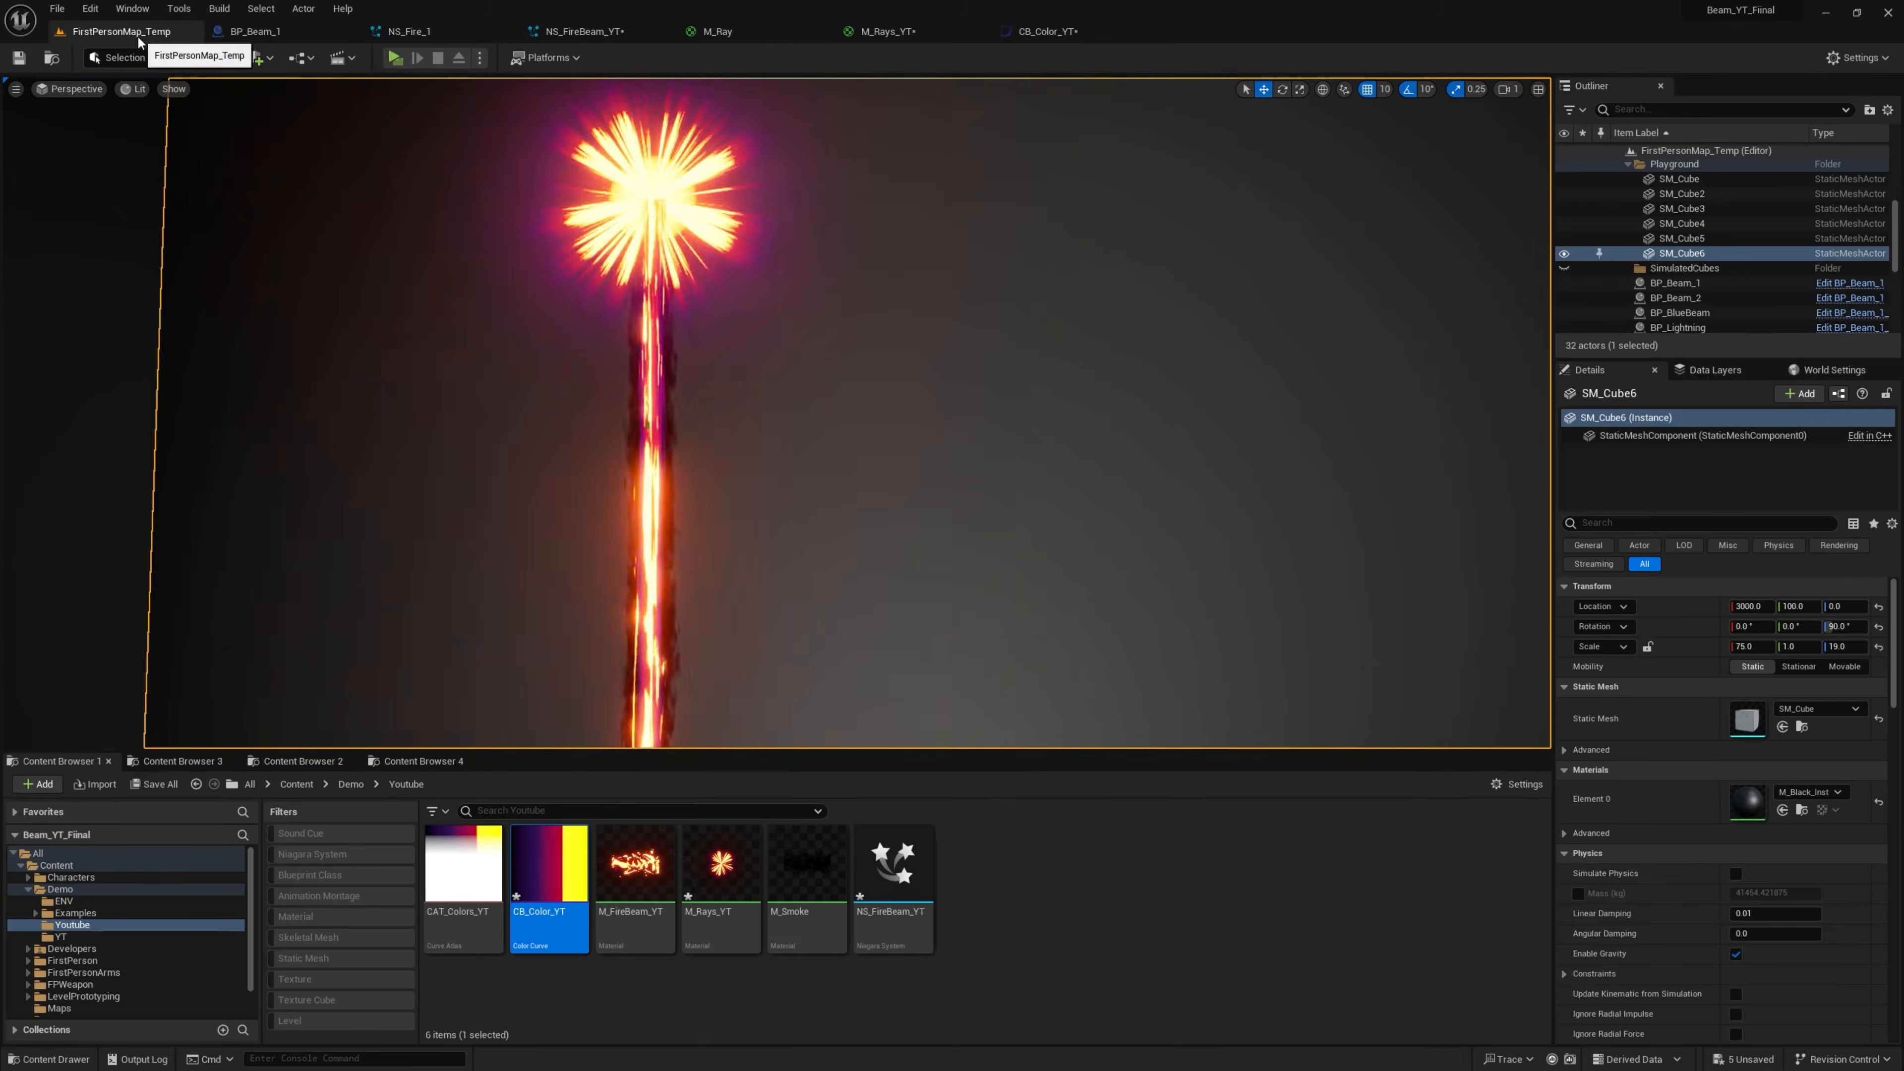
# In SingleLoopingParticle's M_radial_ramp1 material, multiply the curve parameter by 100, connect it to Emissive Color, and apply the material
pyautogui.click(551, 33)
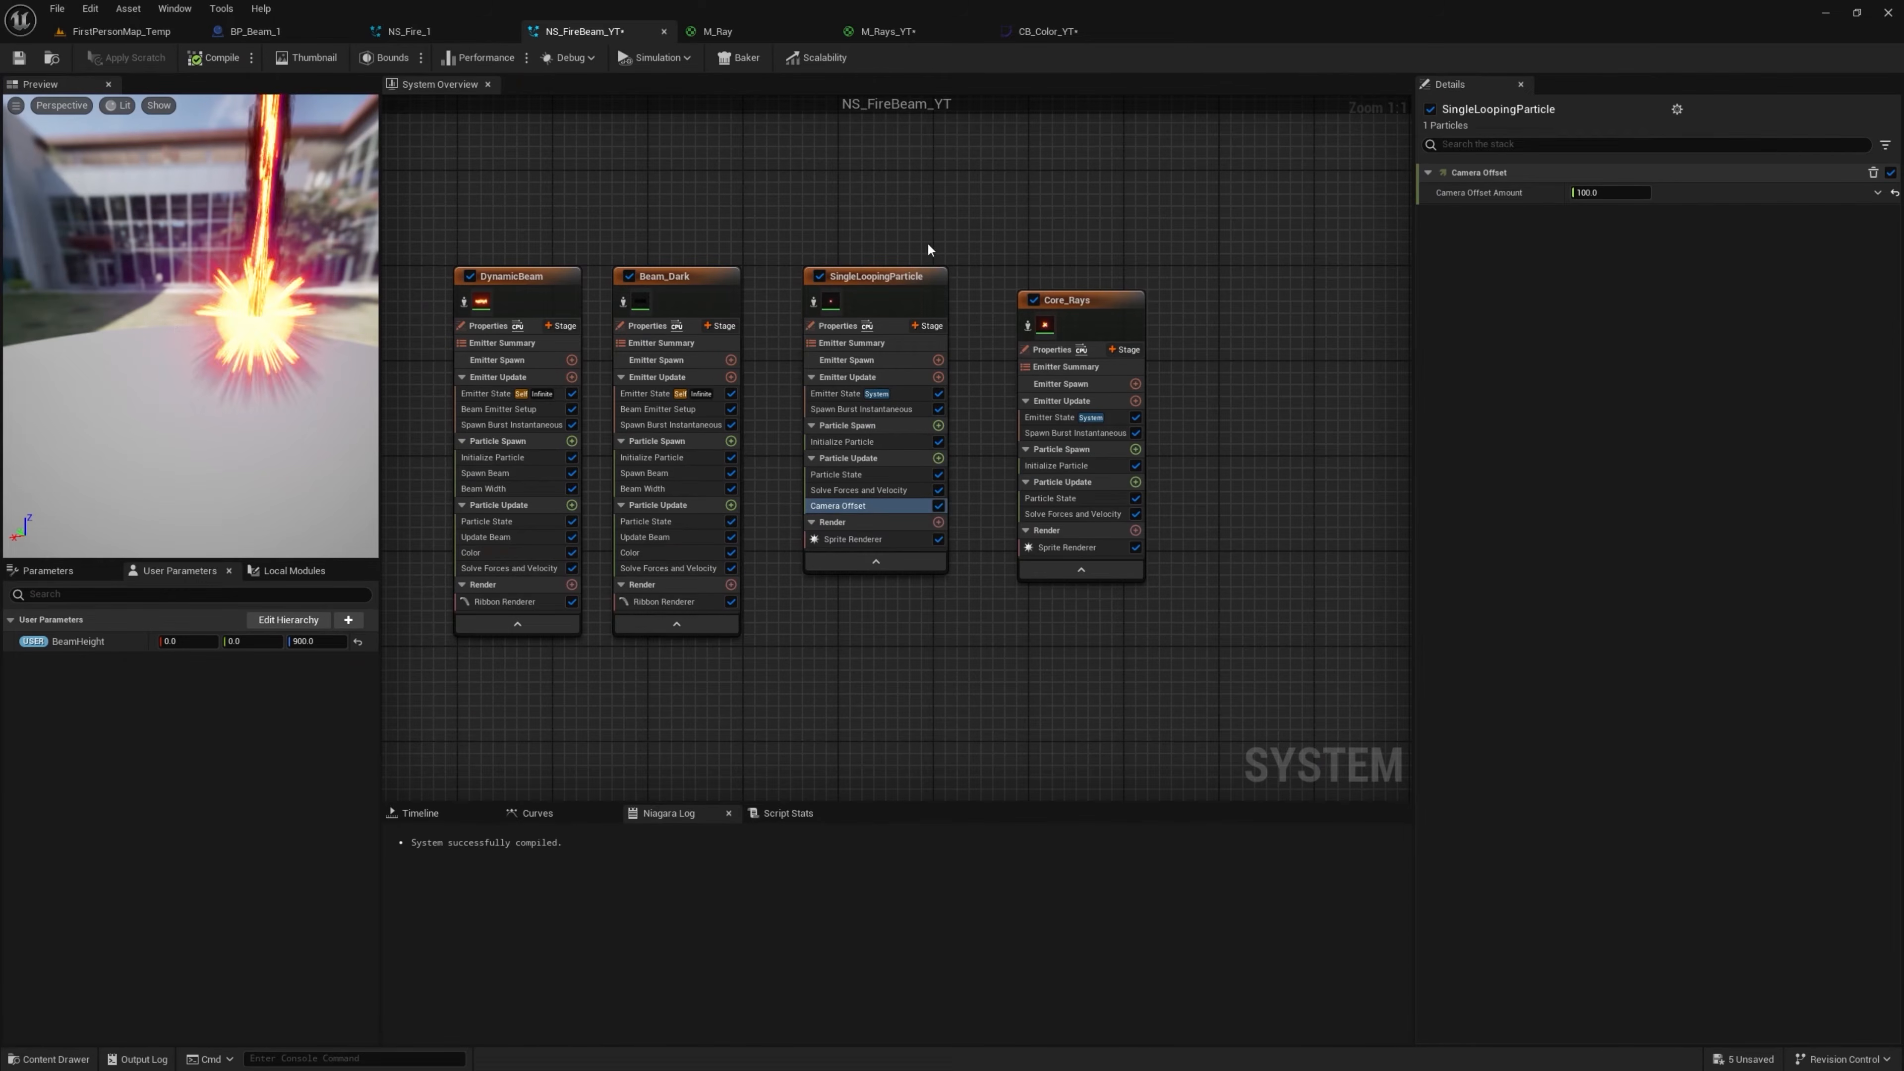
pyautogui.click(877, 540)
pyautogui.doubleClick(1598, 224)
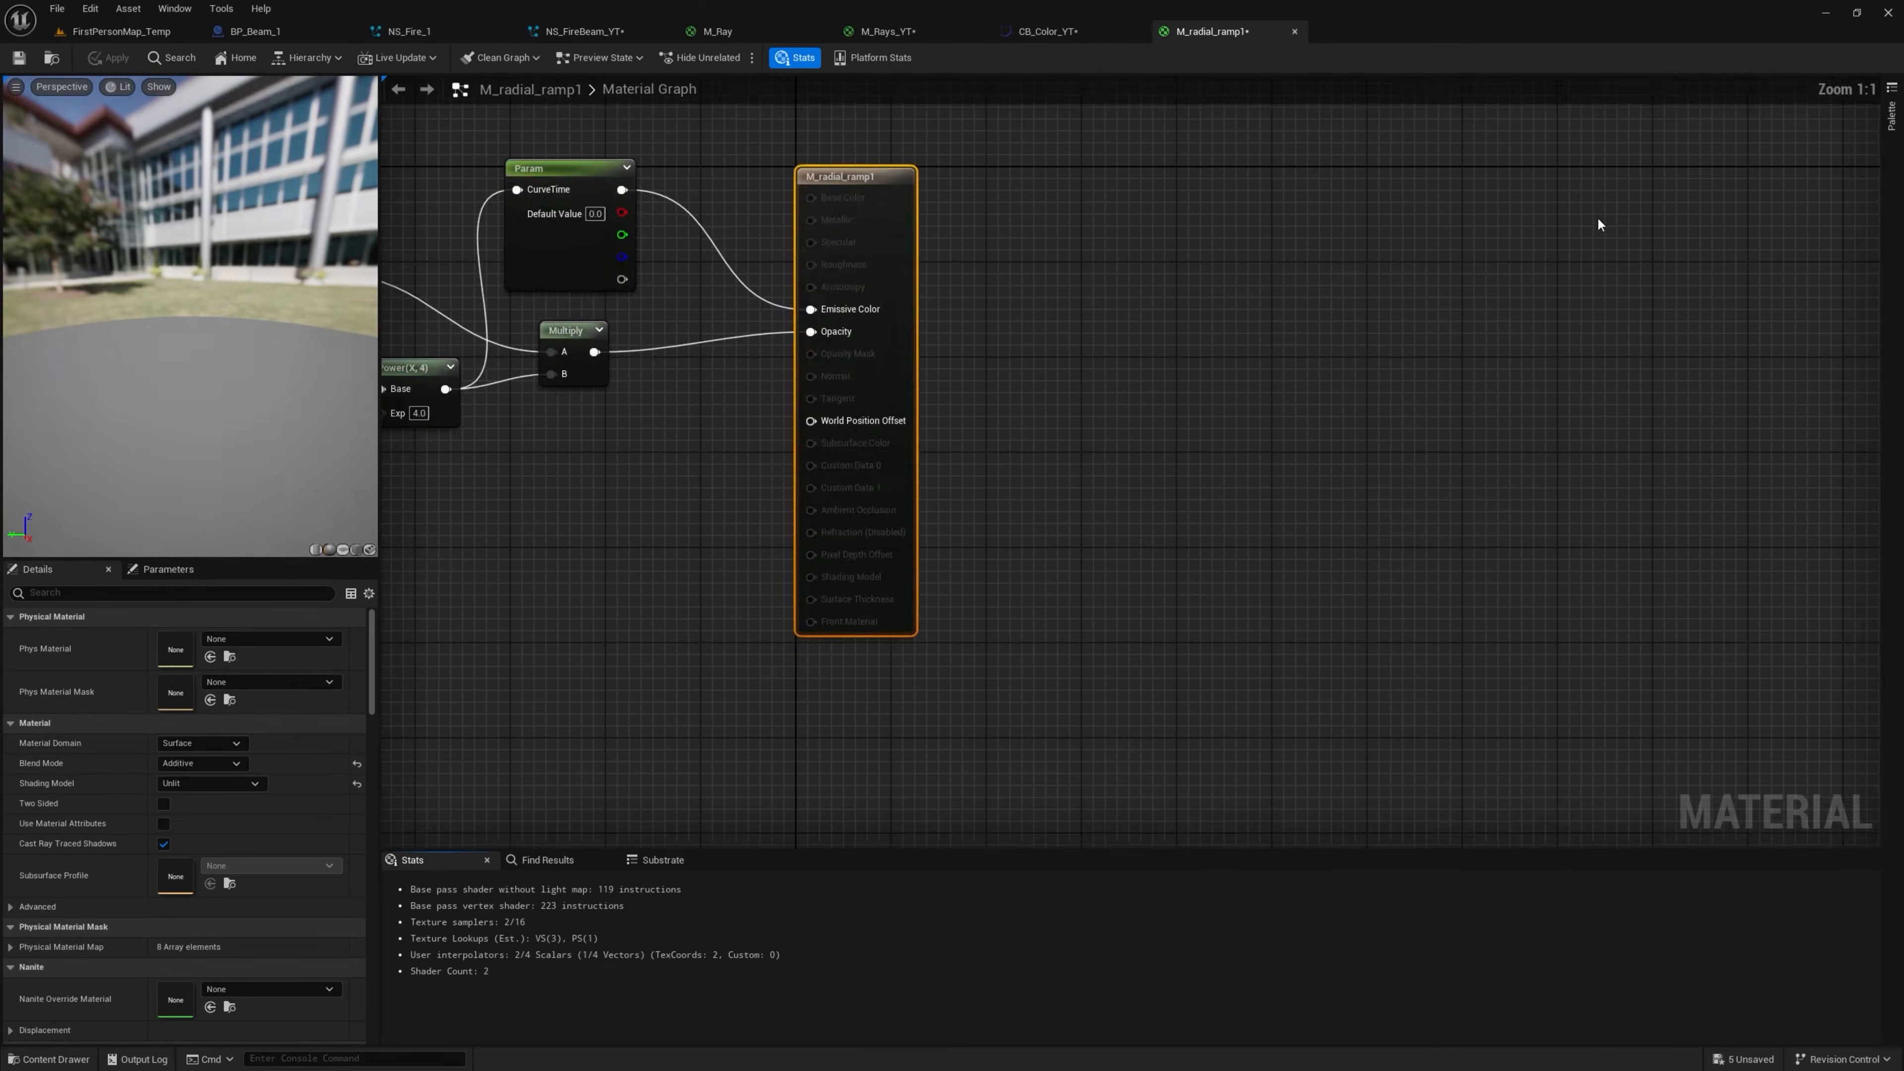
pyautogui.moveTo(1597, 222); pyautogui.dragTo(1870, 281, button='right')
pyautogui.moveTo(1125, 306); pyautogui.dragTo(1403, 293)
pyautogui.click(863, 234)
pyautogui.click(1010, 241)
pyautogui.moveTo(896, 250); pyautogui.dragTo(970, 252)
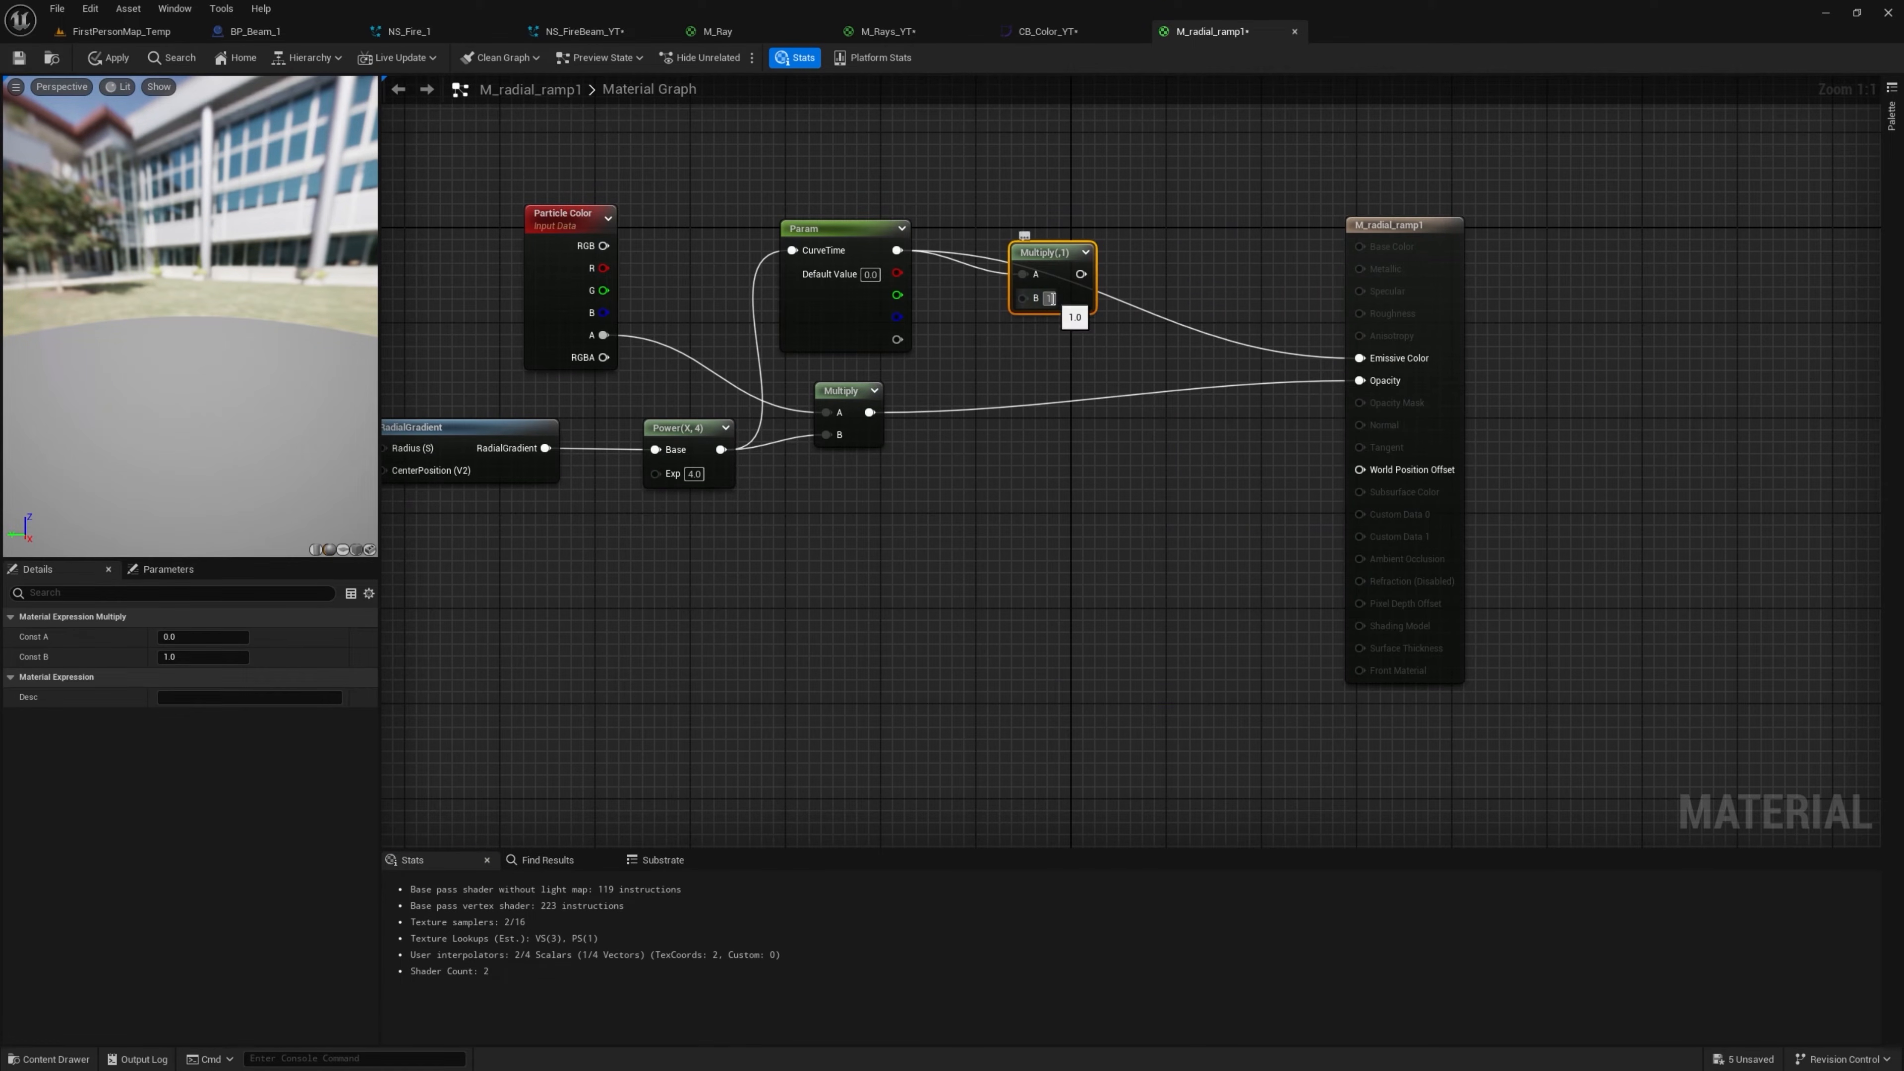
pyautogui.moveTo(1082, 274); pyautogui.dragTo(1360, 360)
pyautogui.click(117, 60)
pyautogui.click(356, 549)
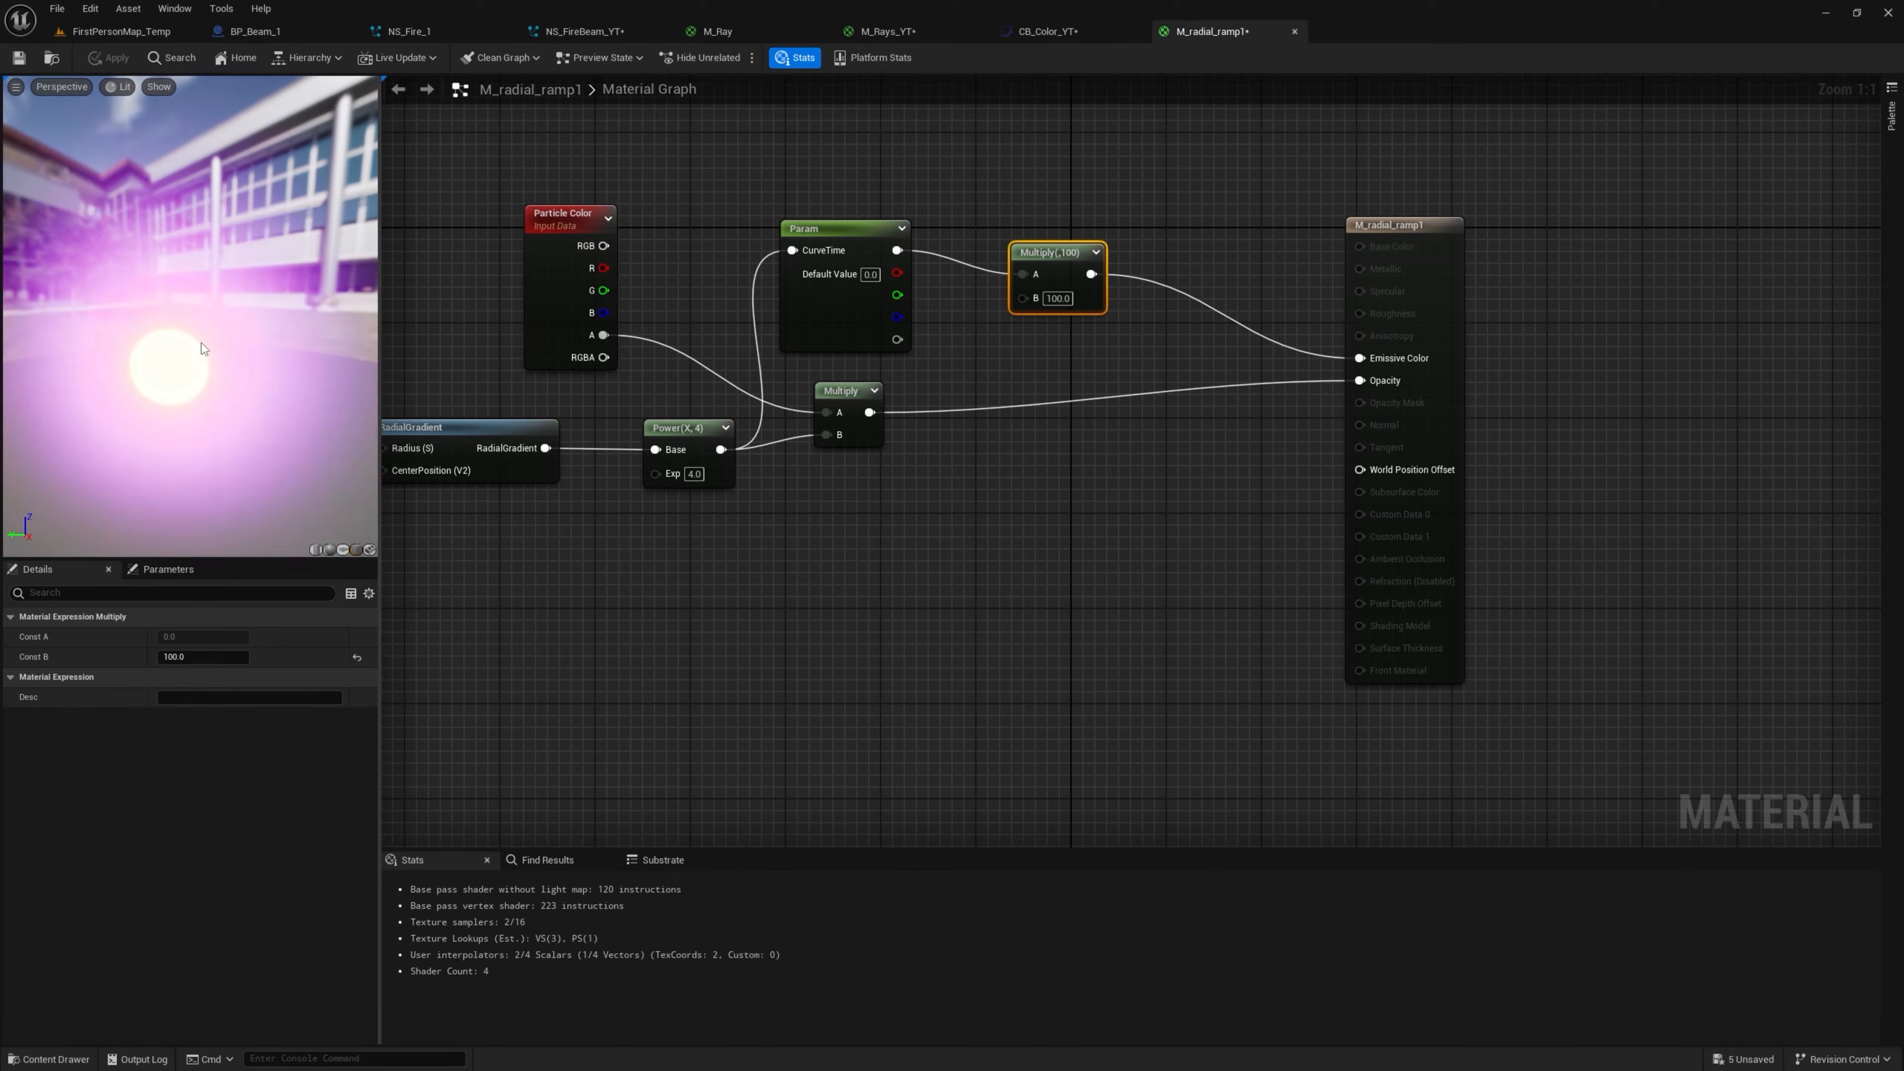
# Connect RadialGradient directly to CurveTime and the opacity Multiply's B input, bypassing the Power node, and apply the material
pyautogui.moveTo(623, 438); pyautogui.dragTo(985, 438, button='right')
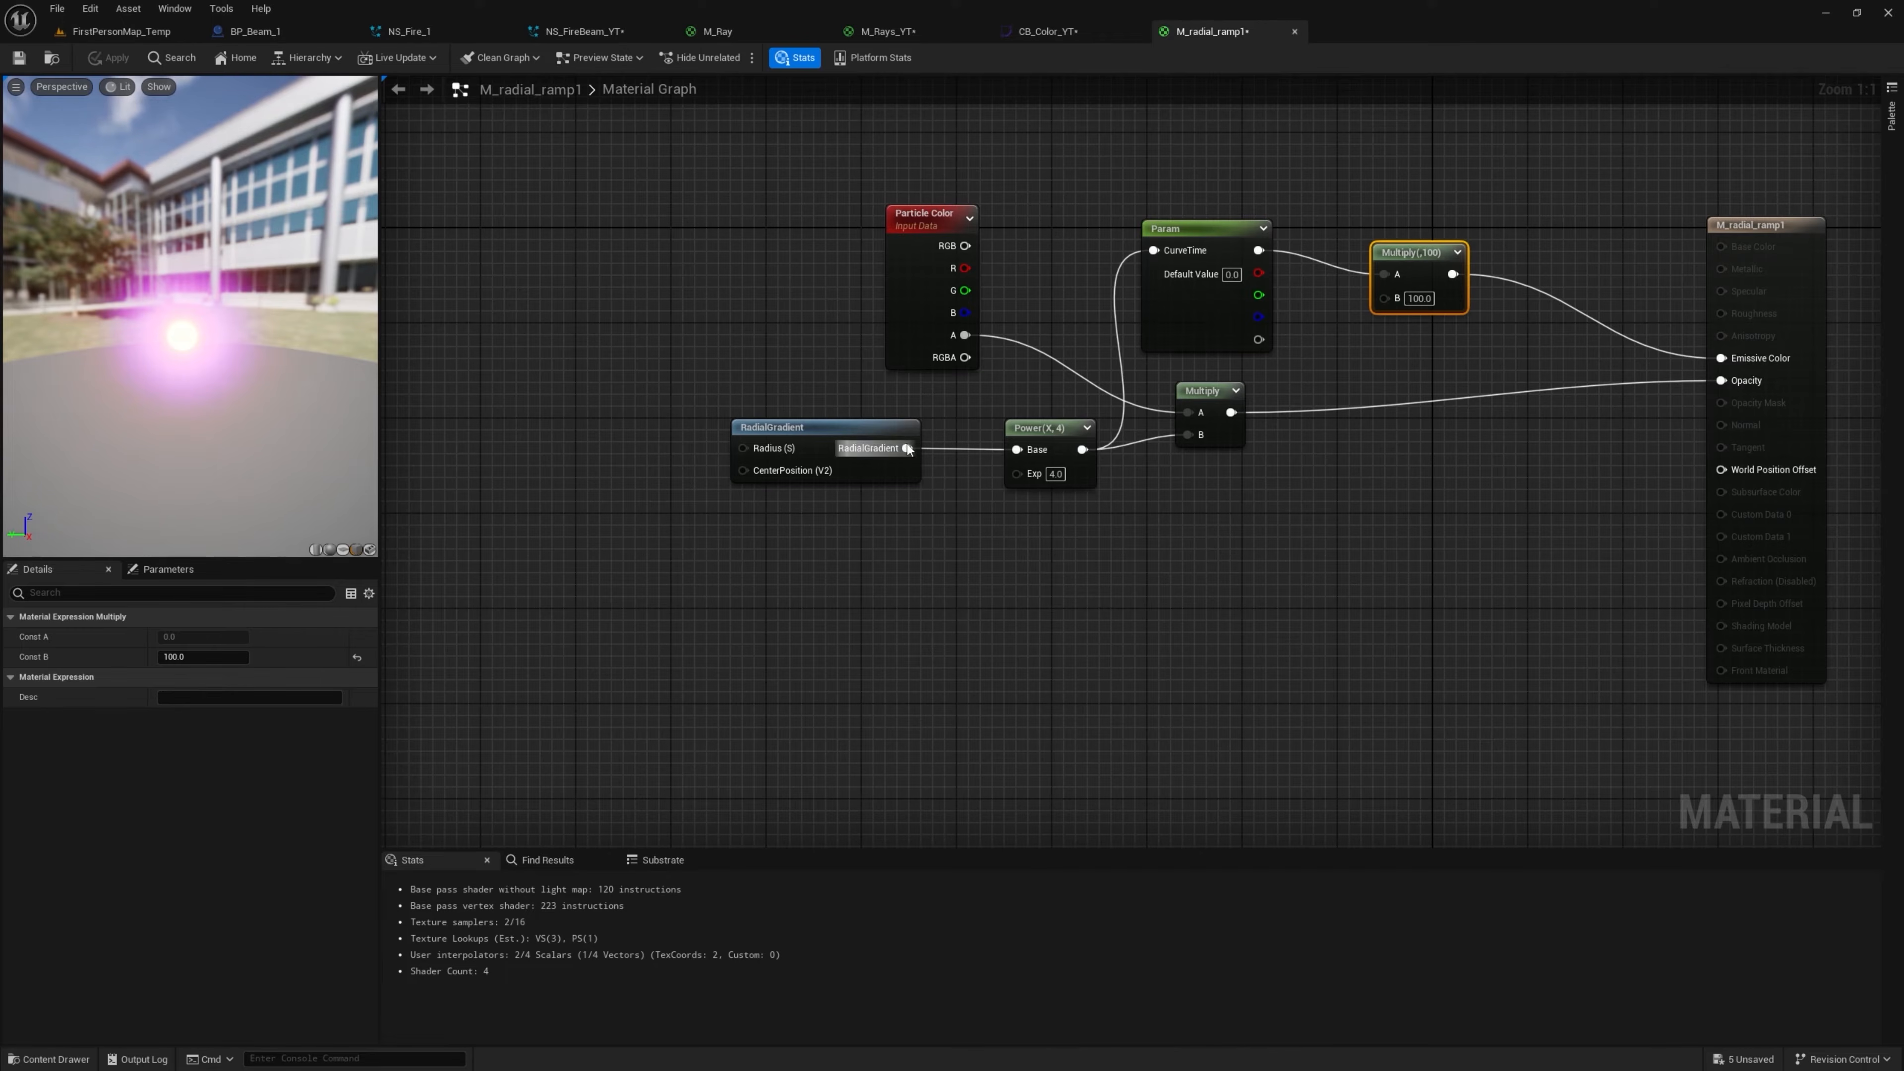
pyautogui.moveTo(1163, 254); pyautogui.dragTo(1159, 251)
pyautogui.moveTo(905, 450); pyautogui.dragTo(1089, 302)
pyautogui.click(1026, 253)
pyautogui.moveTo(1032, 449); pyautogui.dragTo(1055, 496)
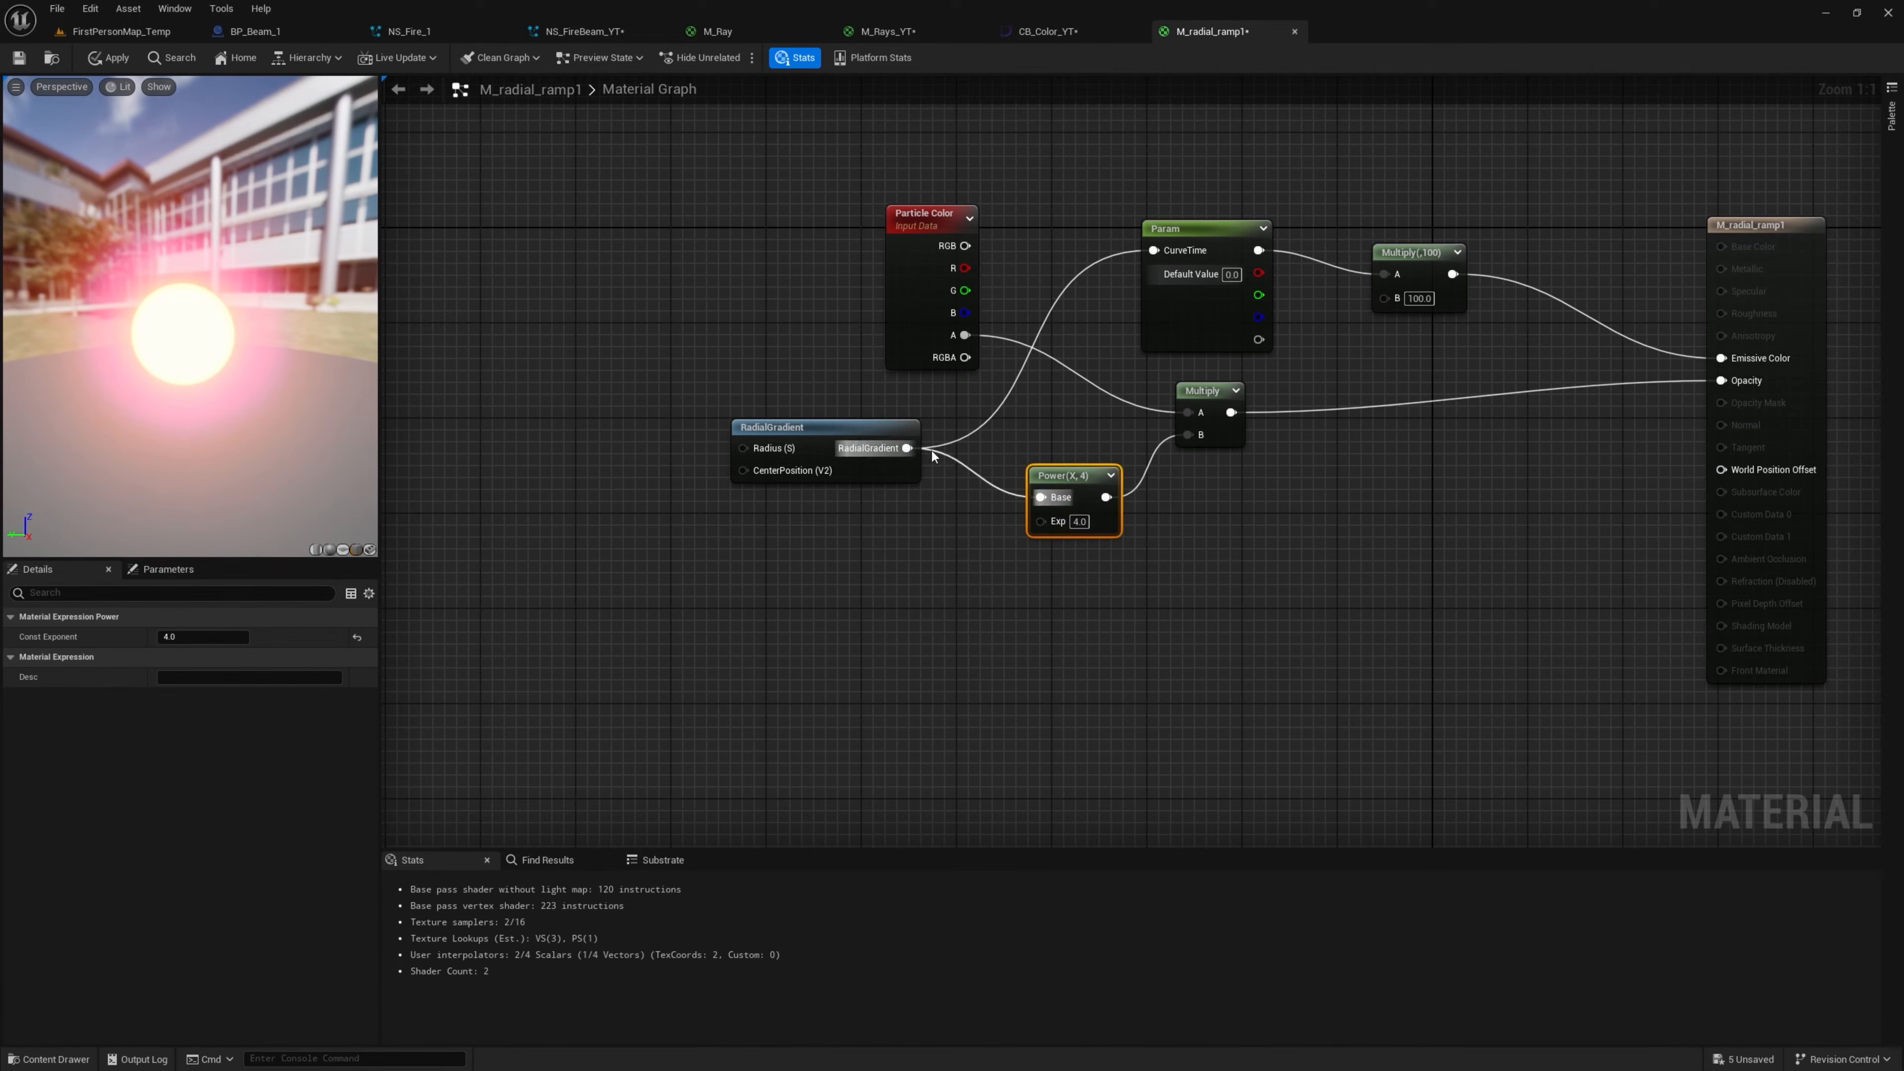
pyautogui.moveTo(907, 448); pyautogui.dragTo(1189, 434)
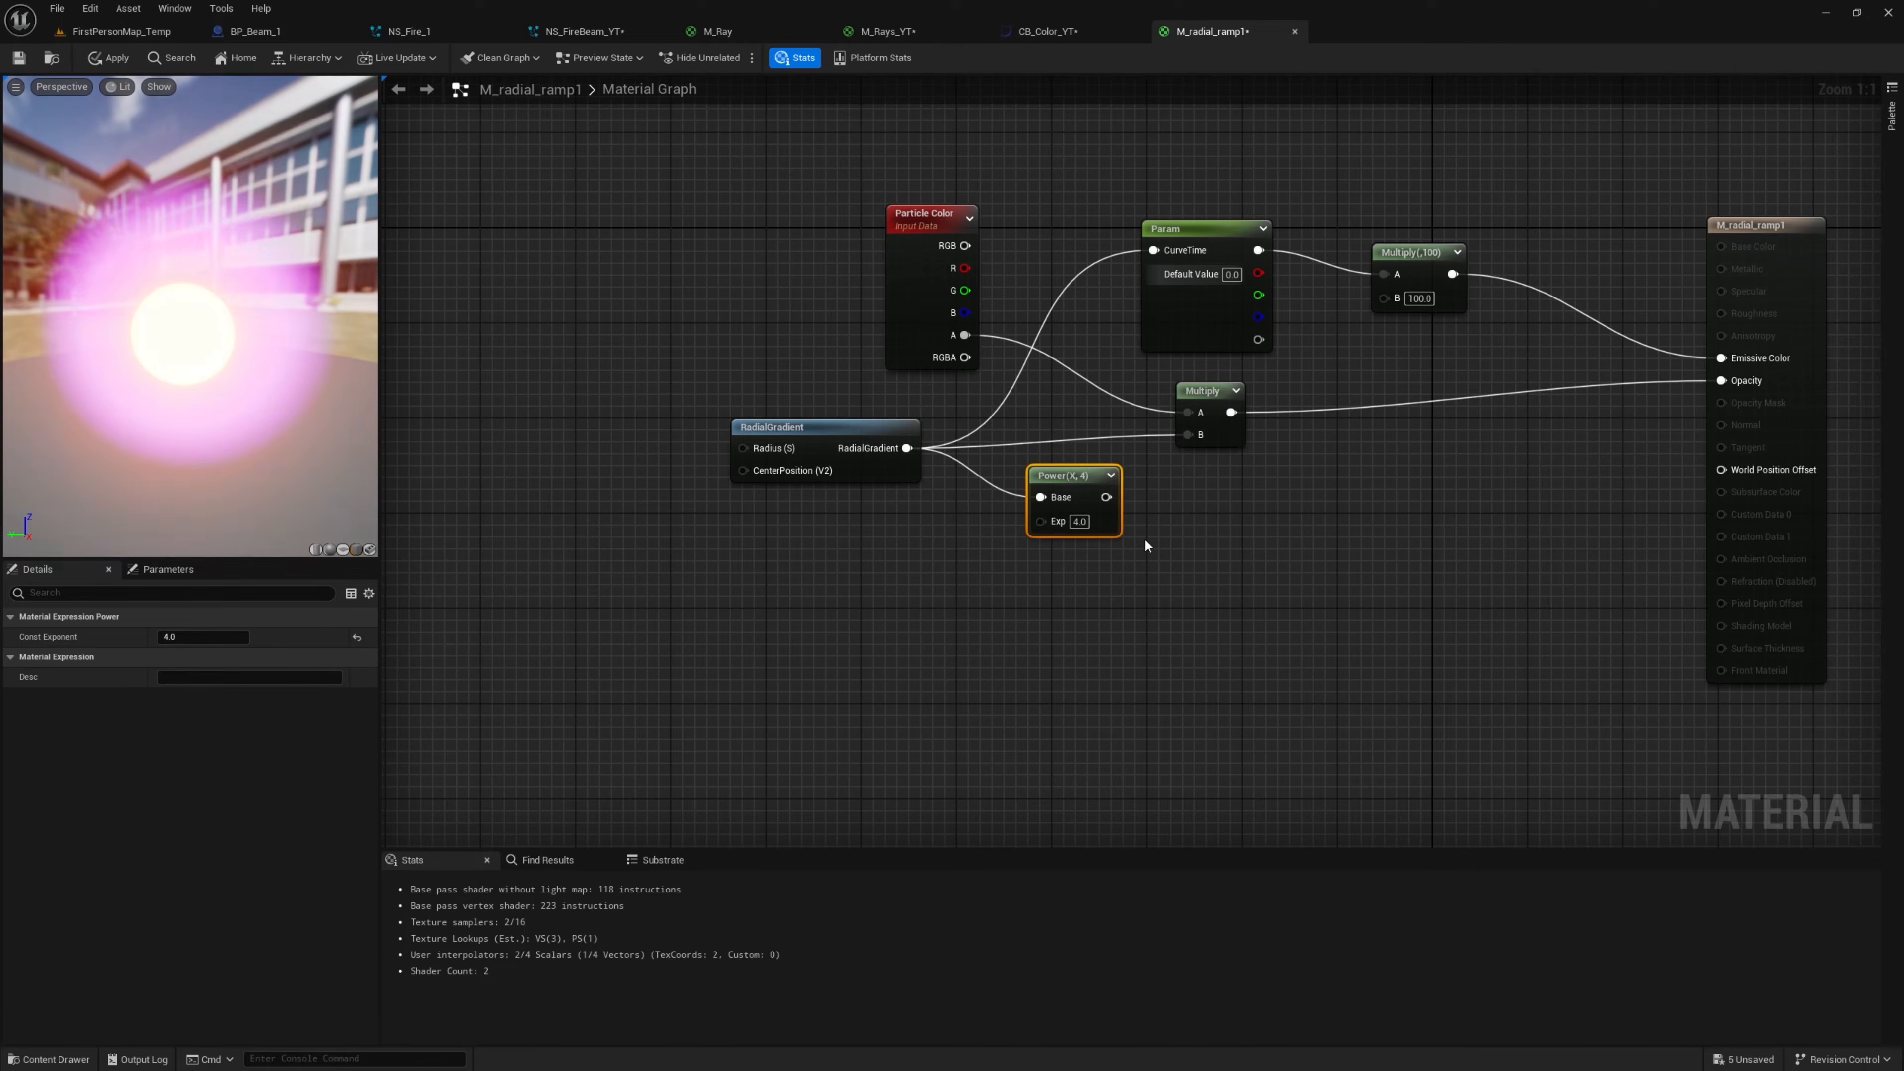
pyautogui.click(111, 58)
# Set SingleLoopingParticle's Uniform Sprite Size to 90 and check the glow at the beam's end in the level
pyautogui.click(121, 33)
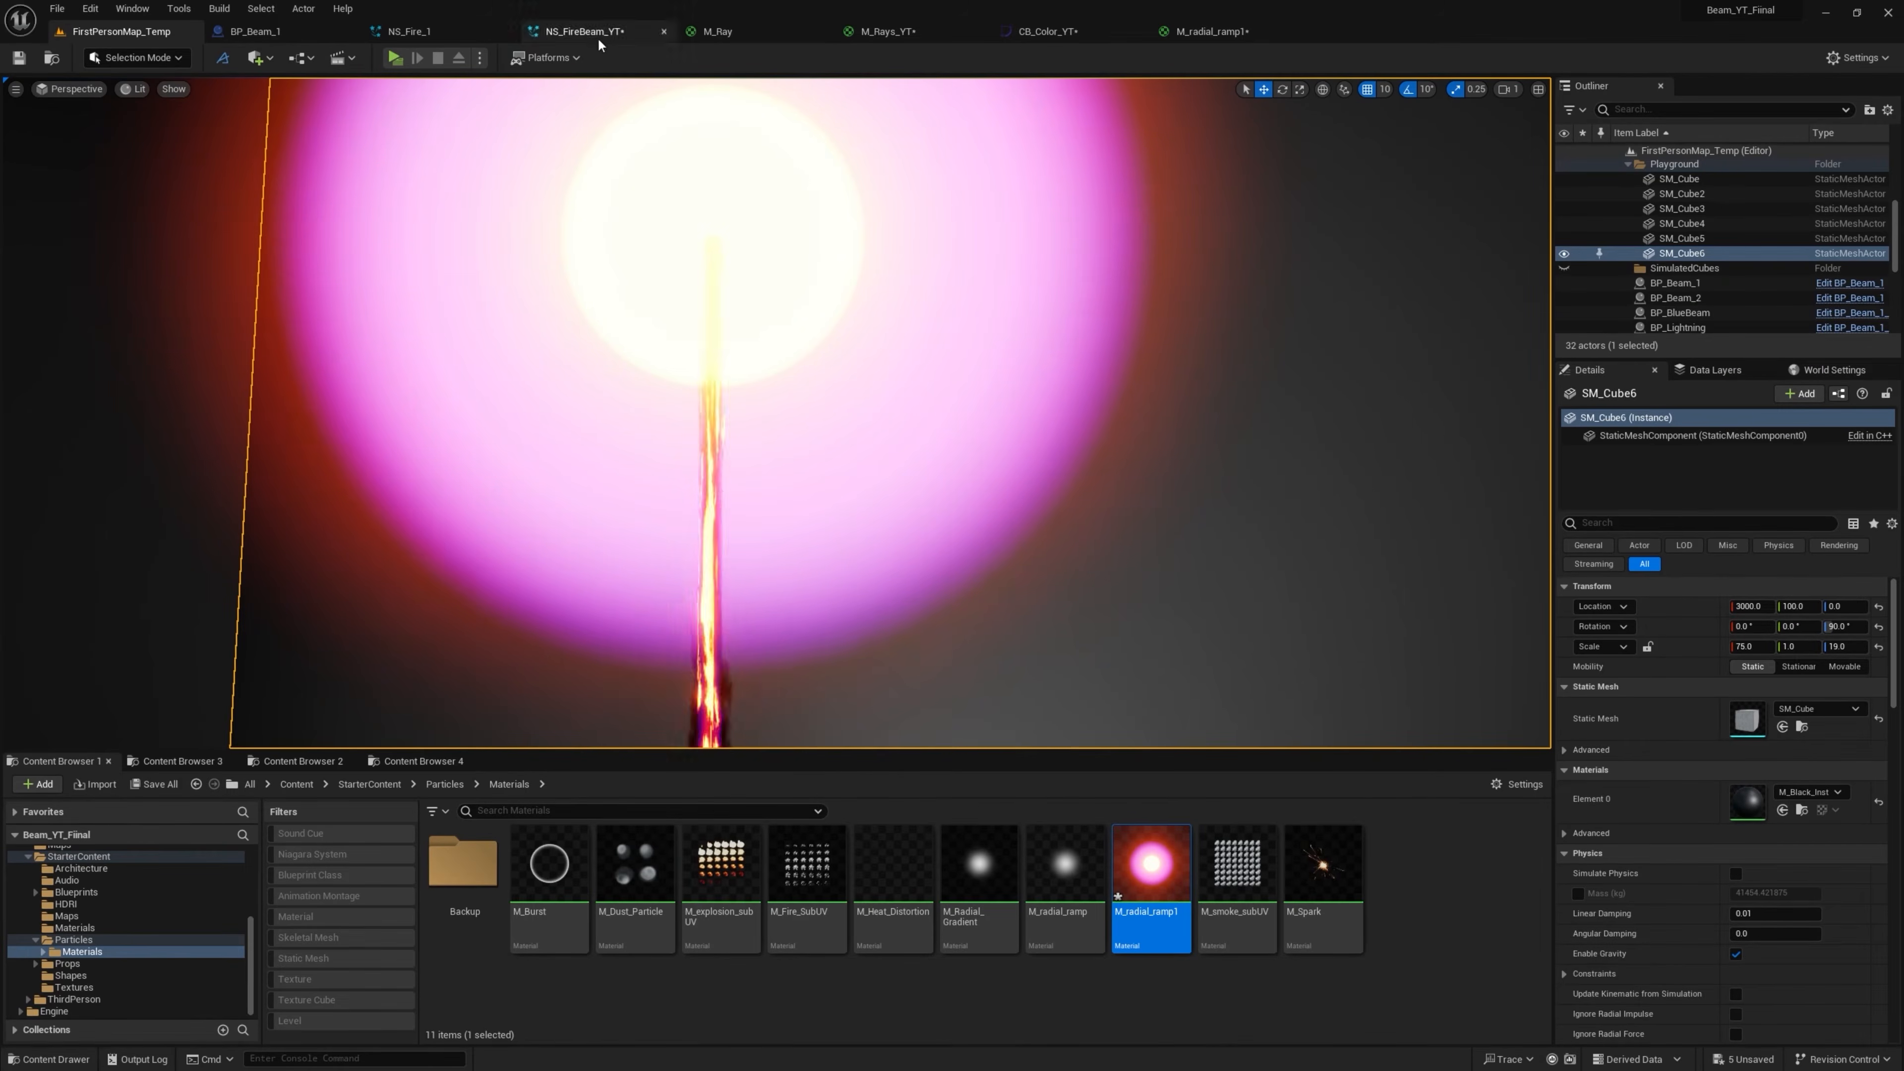
pyautogui.click(579, 31)
pyautogui.click(846, 440)
pyautogui.click(1610, 399)
pyautogui.write('90')
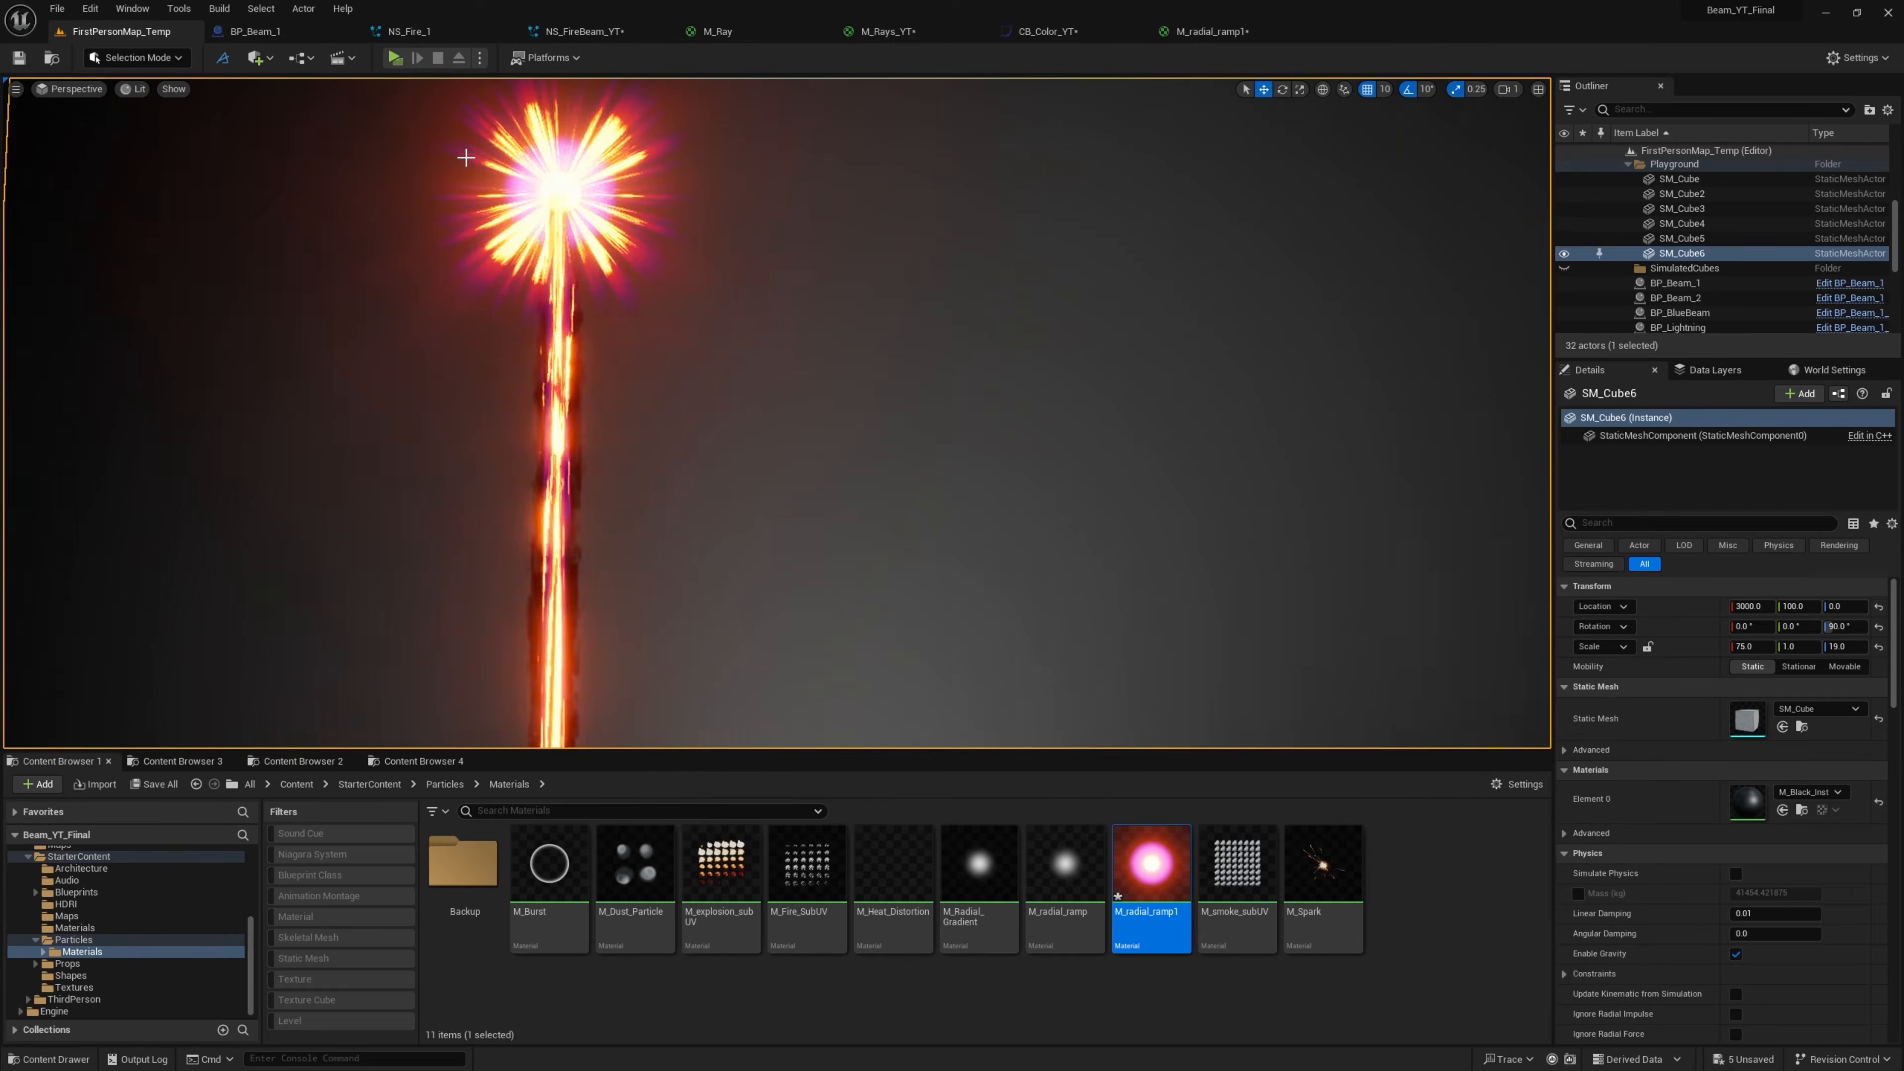
pyautogui.scroll(-2, 463, 158)
pyautogui.moveTo(483, 161); pyautogui.dragTo(275, 216, button='right')
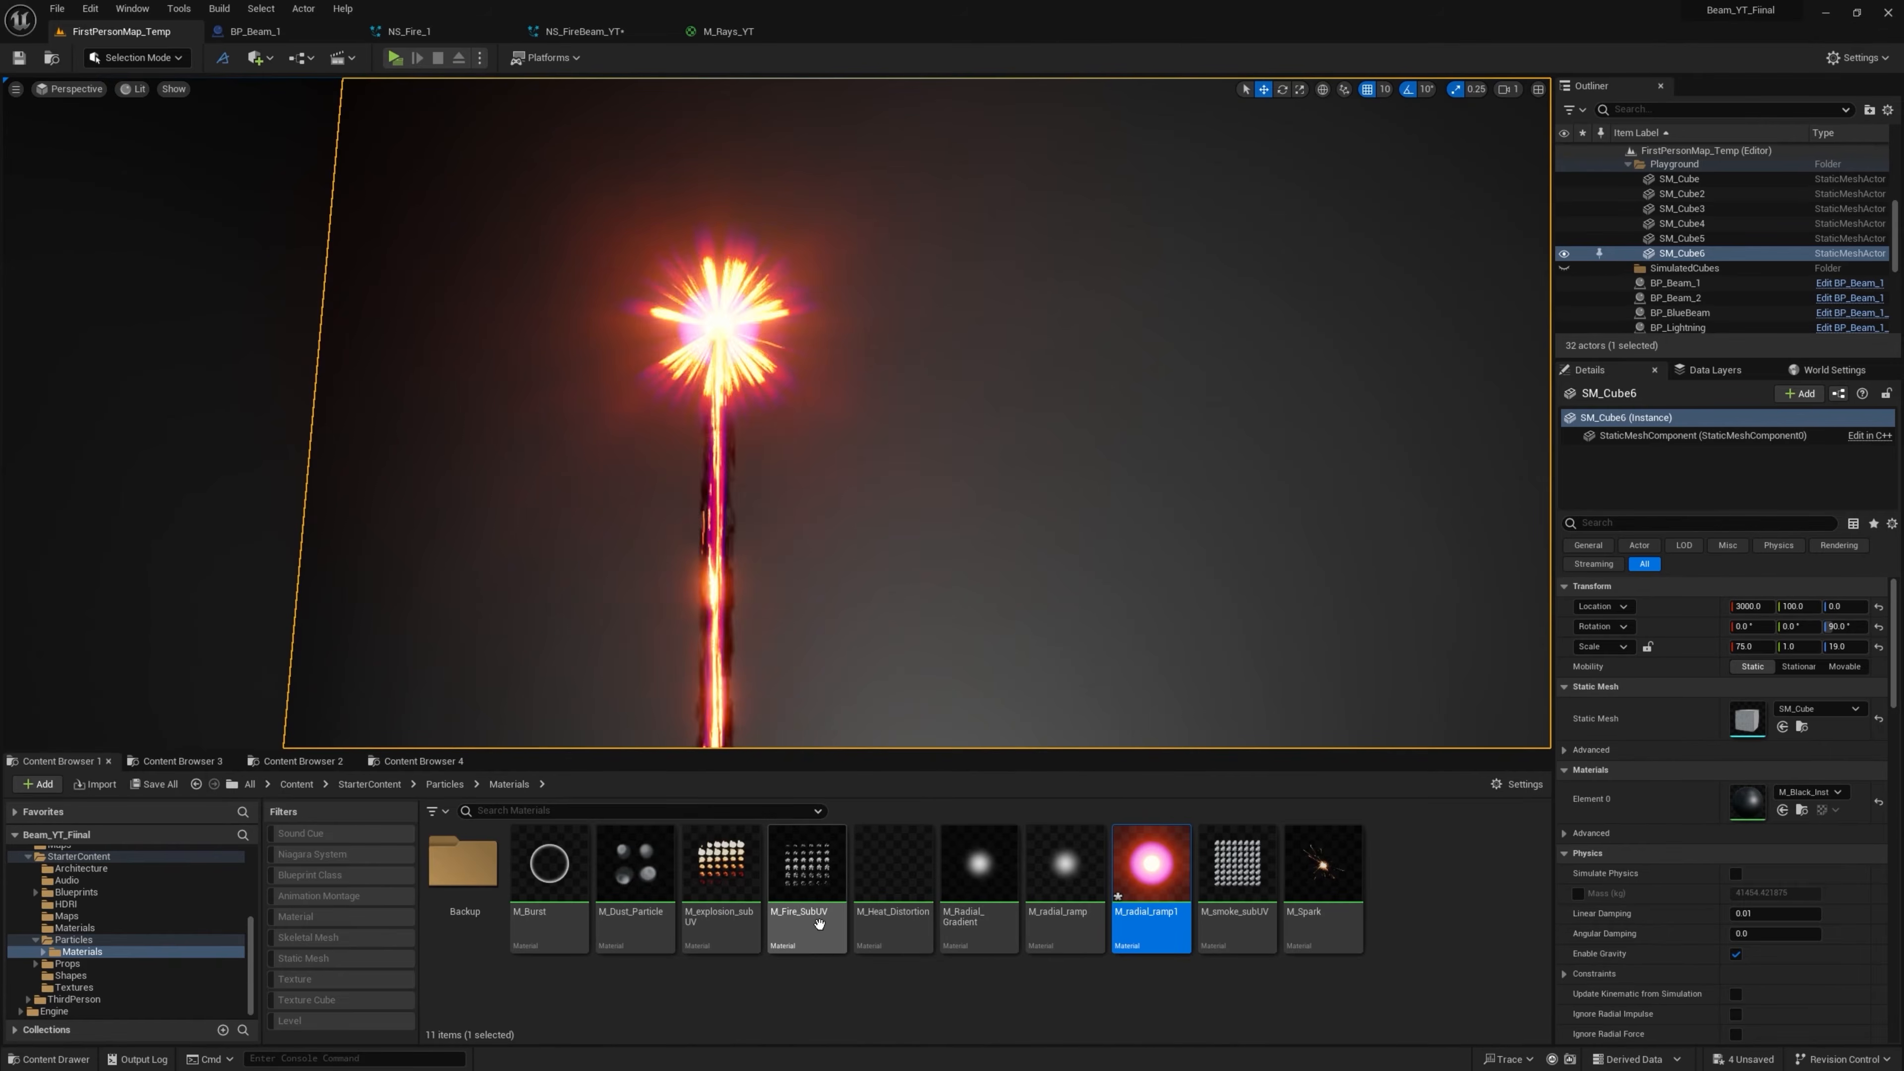
# Duplicate the M_Fire_SubUV material and name the copy M_Fire_SubUV_YT
pyautogui.rightClick(804, 876)
pyautogui.click(912, 581)
pyautogui.press('Return')
pyautogui.press('F2')
pyautogui.press('End')
pyautogui.press('BackSpace')
pyautogui.write('_YT')
pyautogui.press('Return')
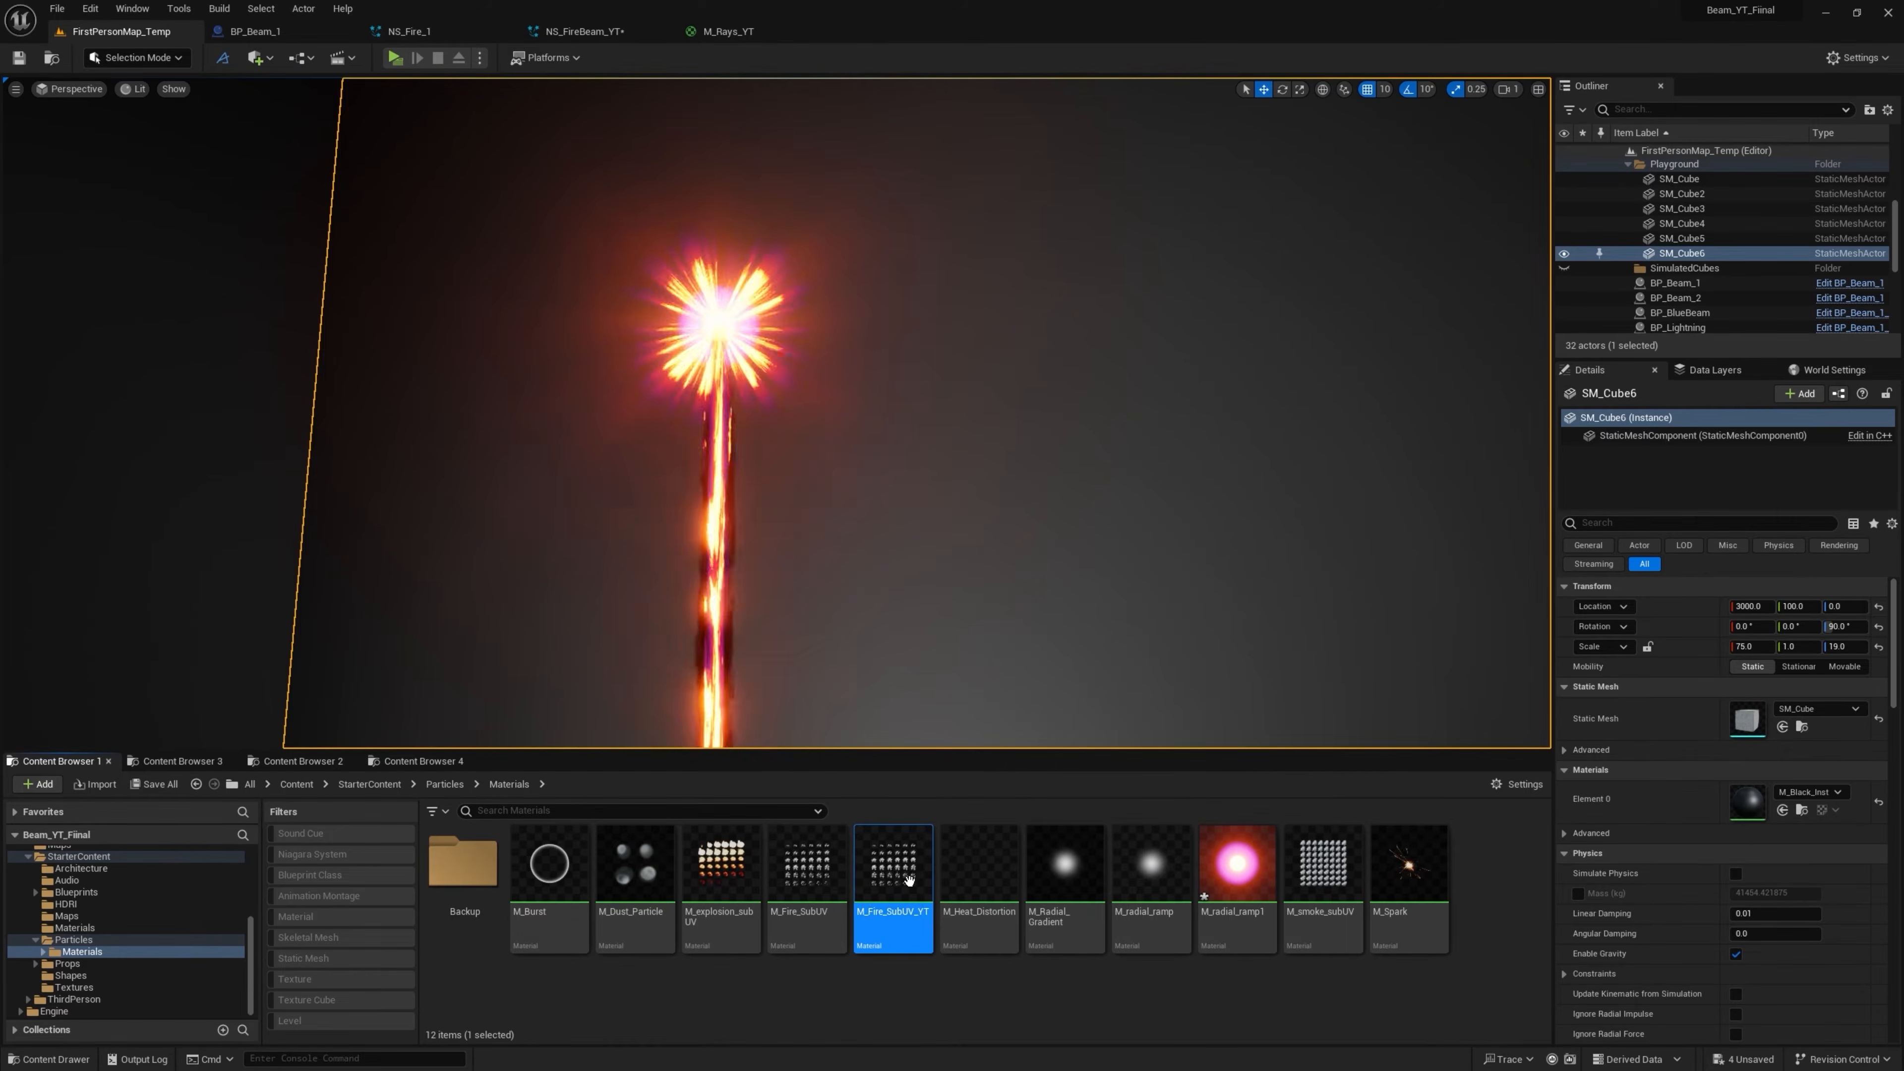
# Open M_Fire_SubUV_YT and delete the Clamp node between the opacity Multiply and the Depth Fade
pyautogui.doubleClick(892, 870)
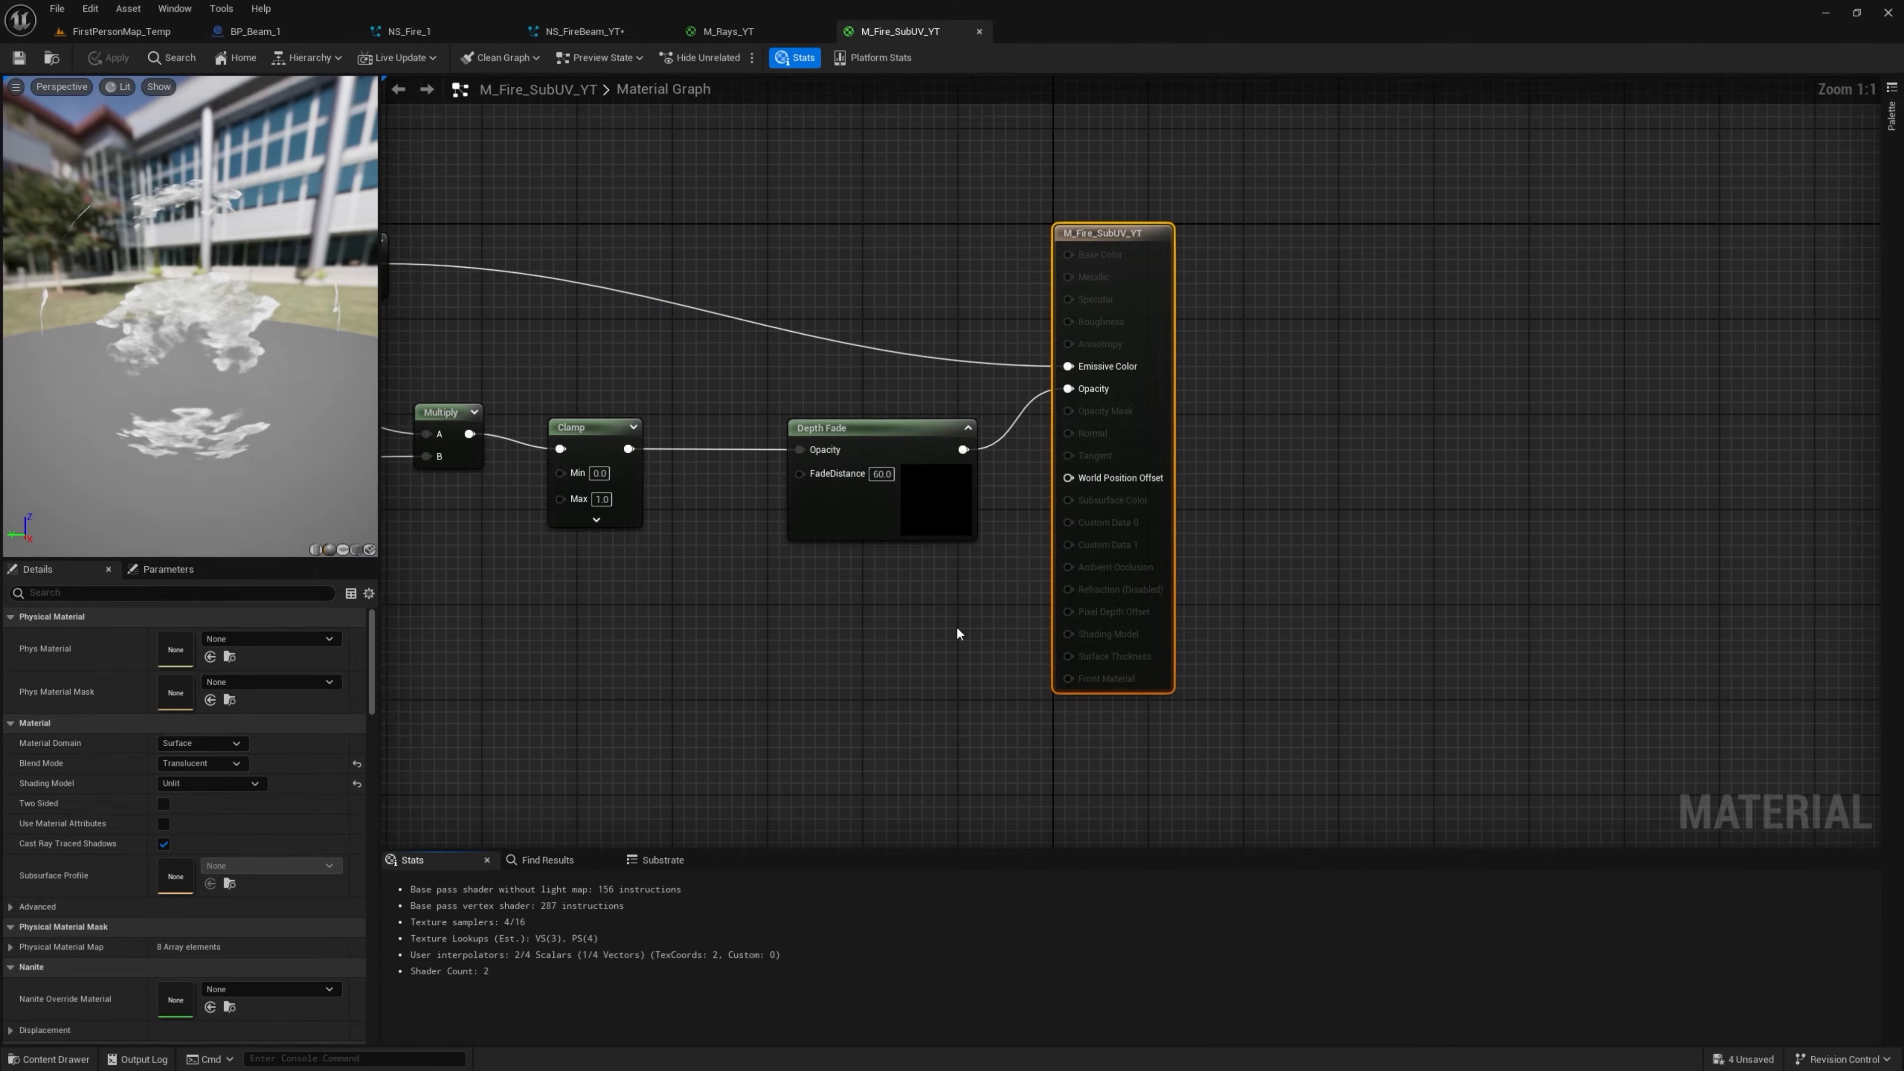
pyautogui.scroll(4, 1097, 375)
pyautogui.scroll(-1, 1002, 482)
pyautogui.moveTo(938, 495); pyautogui.dragTo(960, 439, button='right')
pyautogui.scroll(2, 1167, 506)
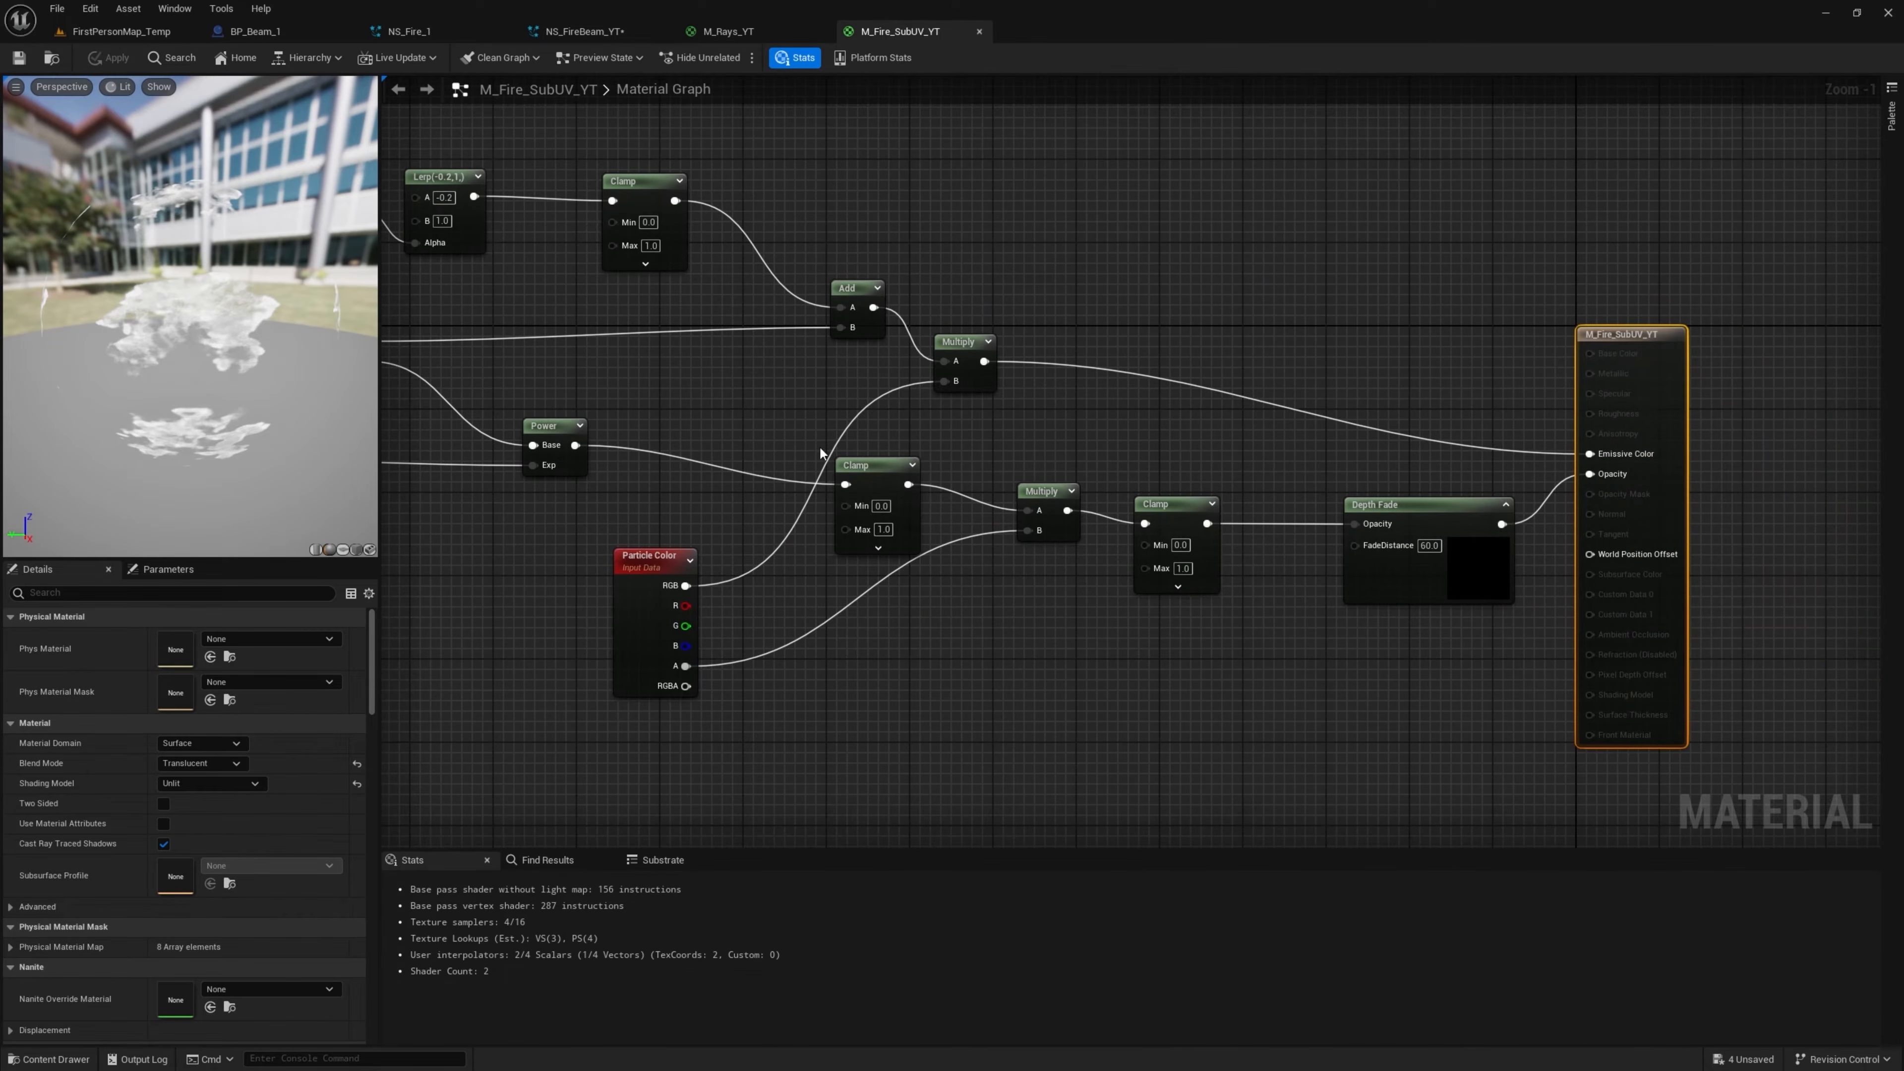
pyautogui.moveTo(1203, 641); pyautogui.dragTo(843, 469)
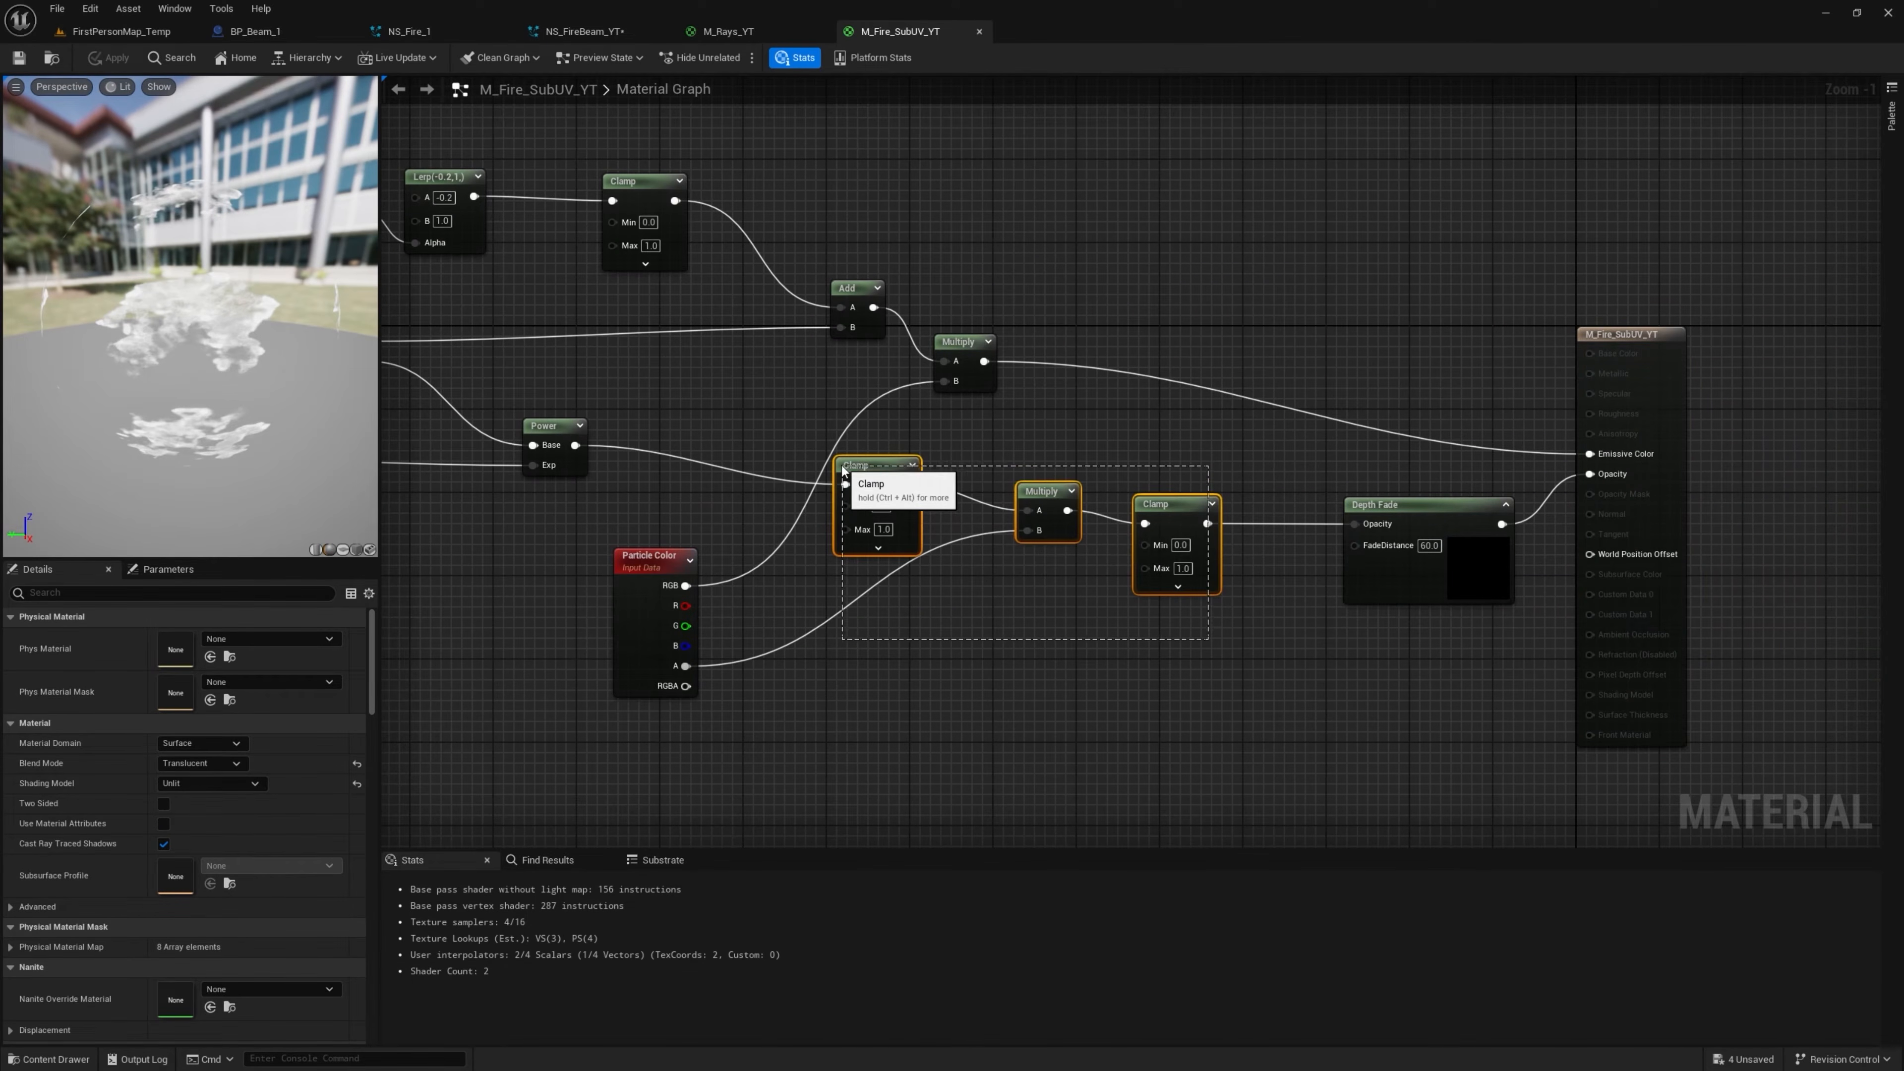
pyautogui.moveTo(1156, 480); pyautogui.dragTo(1157, 480)
pyautogui.press('Delete')
# Delete the Clamp node after Power and connect Power's output directly to the opacity Multiply's A input
pyautogui.click(893, 497)
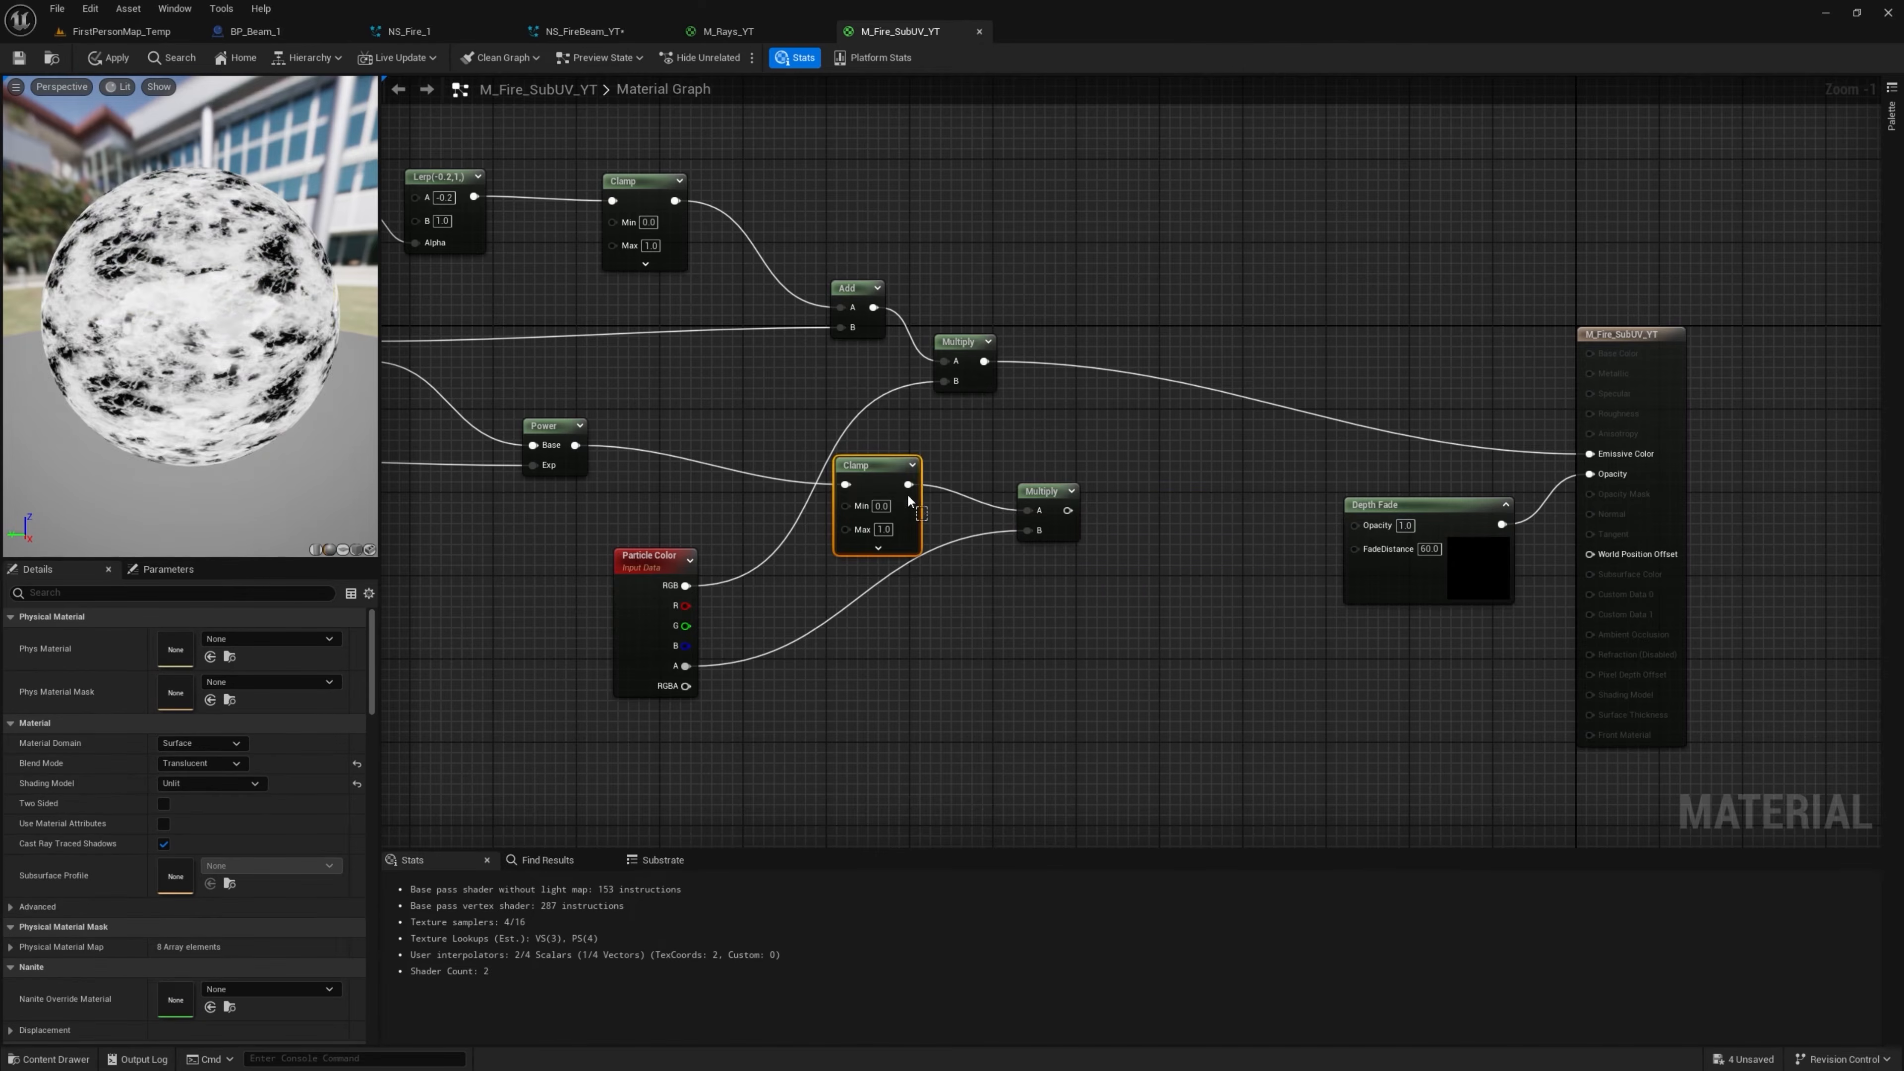
pyautogui.press('Delete')
pyautogui.moveTo(575, 445); pyautogui.dragTo(1027, 510)
# Add a Saturate node between the opacity Multiply and the Depth Fade's Opacity input
pyautogui.moveTo(1068, 511); pyautogui.dragTo(1160, 495)
pyautogui.write('sat')
pyautogui.press('Return')
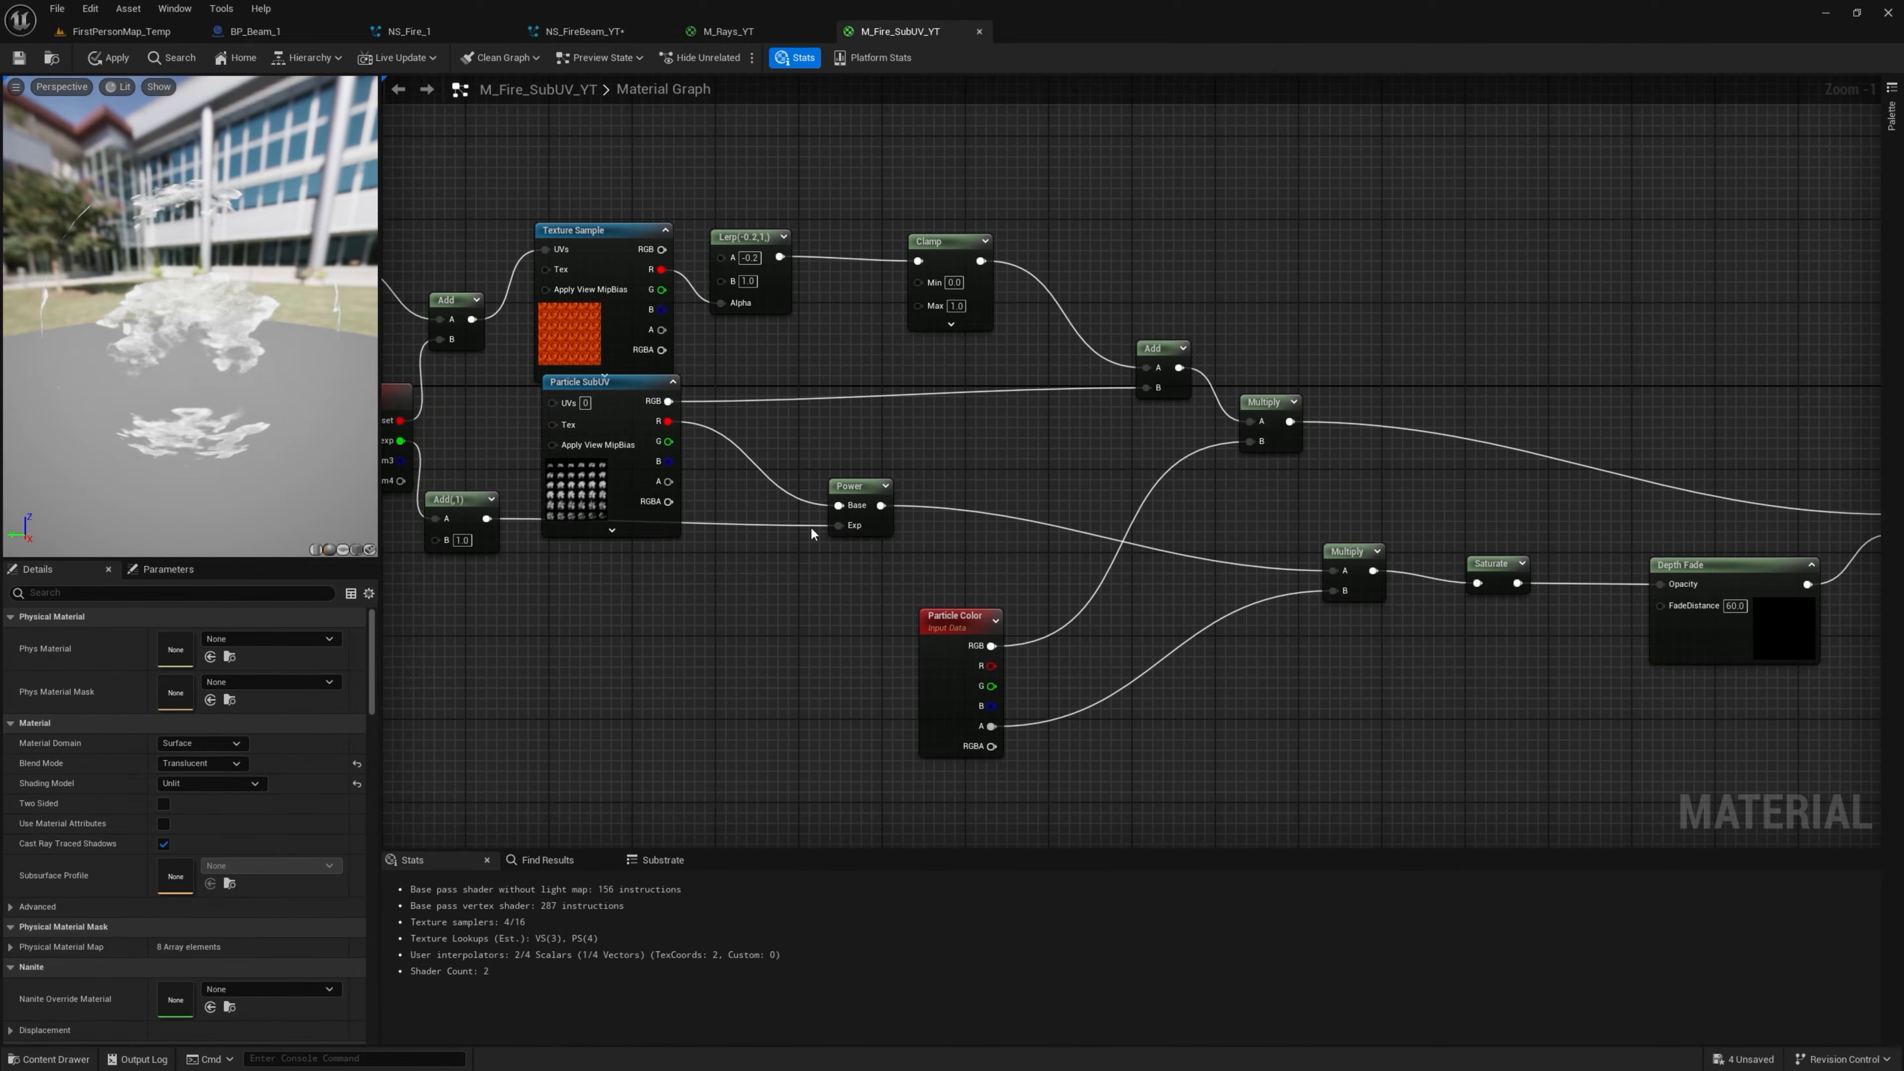
# Replace the Particle SubUV RGB connection to the Add node's B input with its R channel
pyautogui.moveTo(812, 534); pyautogui.dragTo(850, 551, button='right')
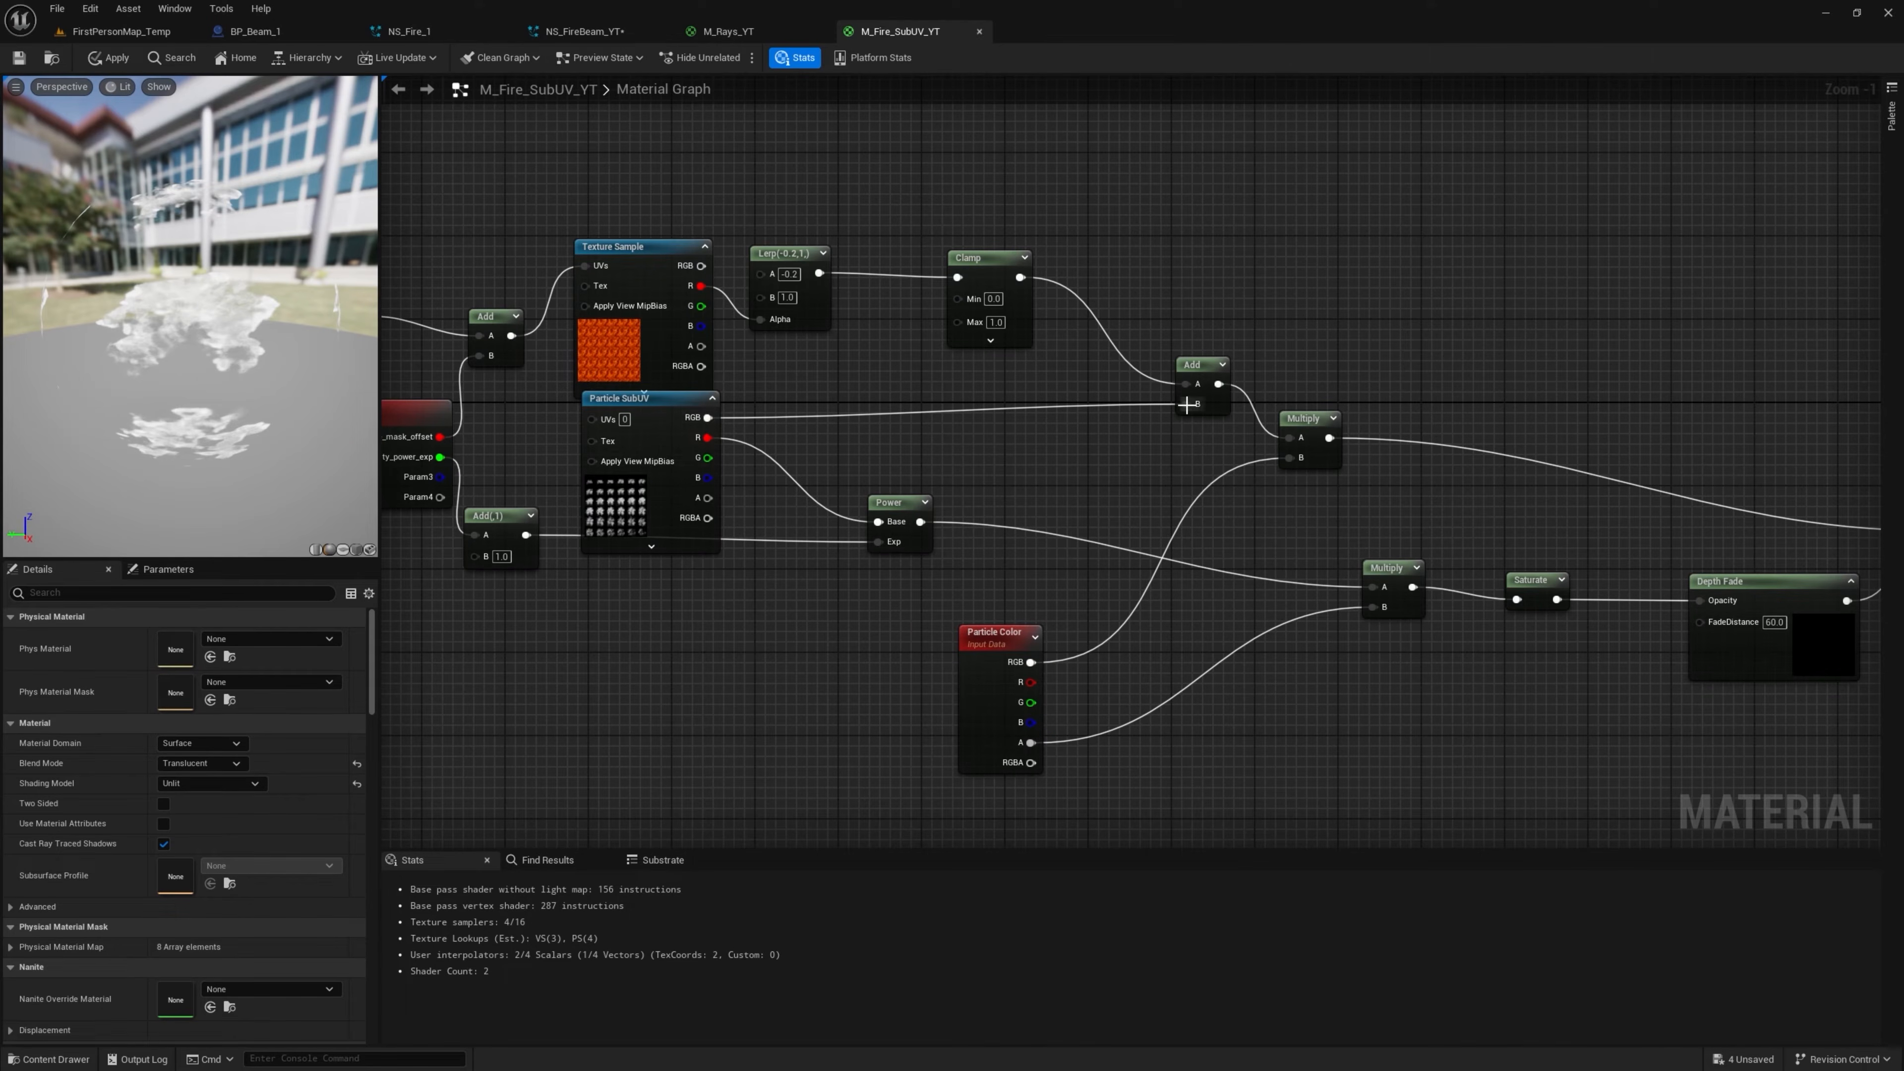
pyautogui.moveTo(708, 448); pyautogui.dragTo(1183, 407)
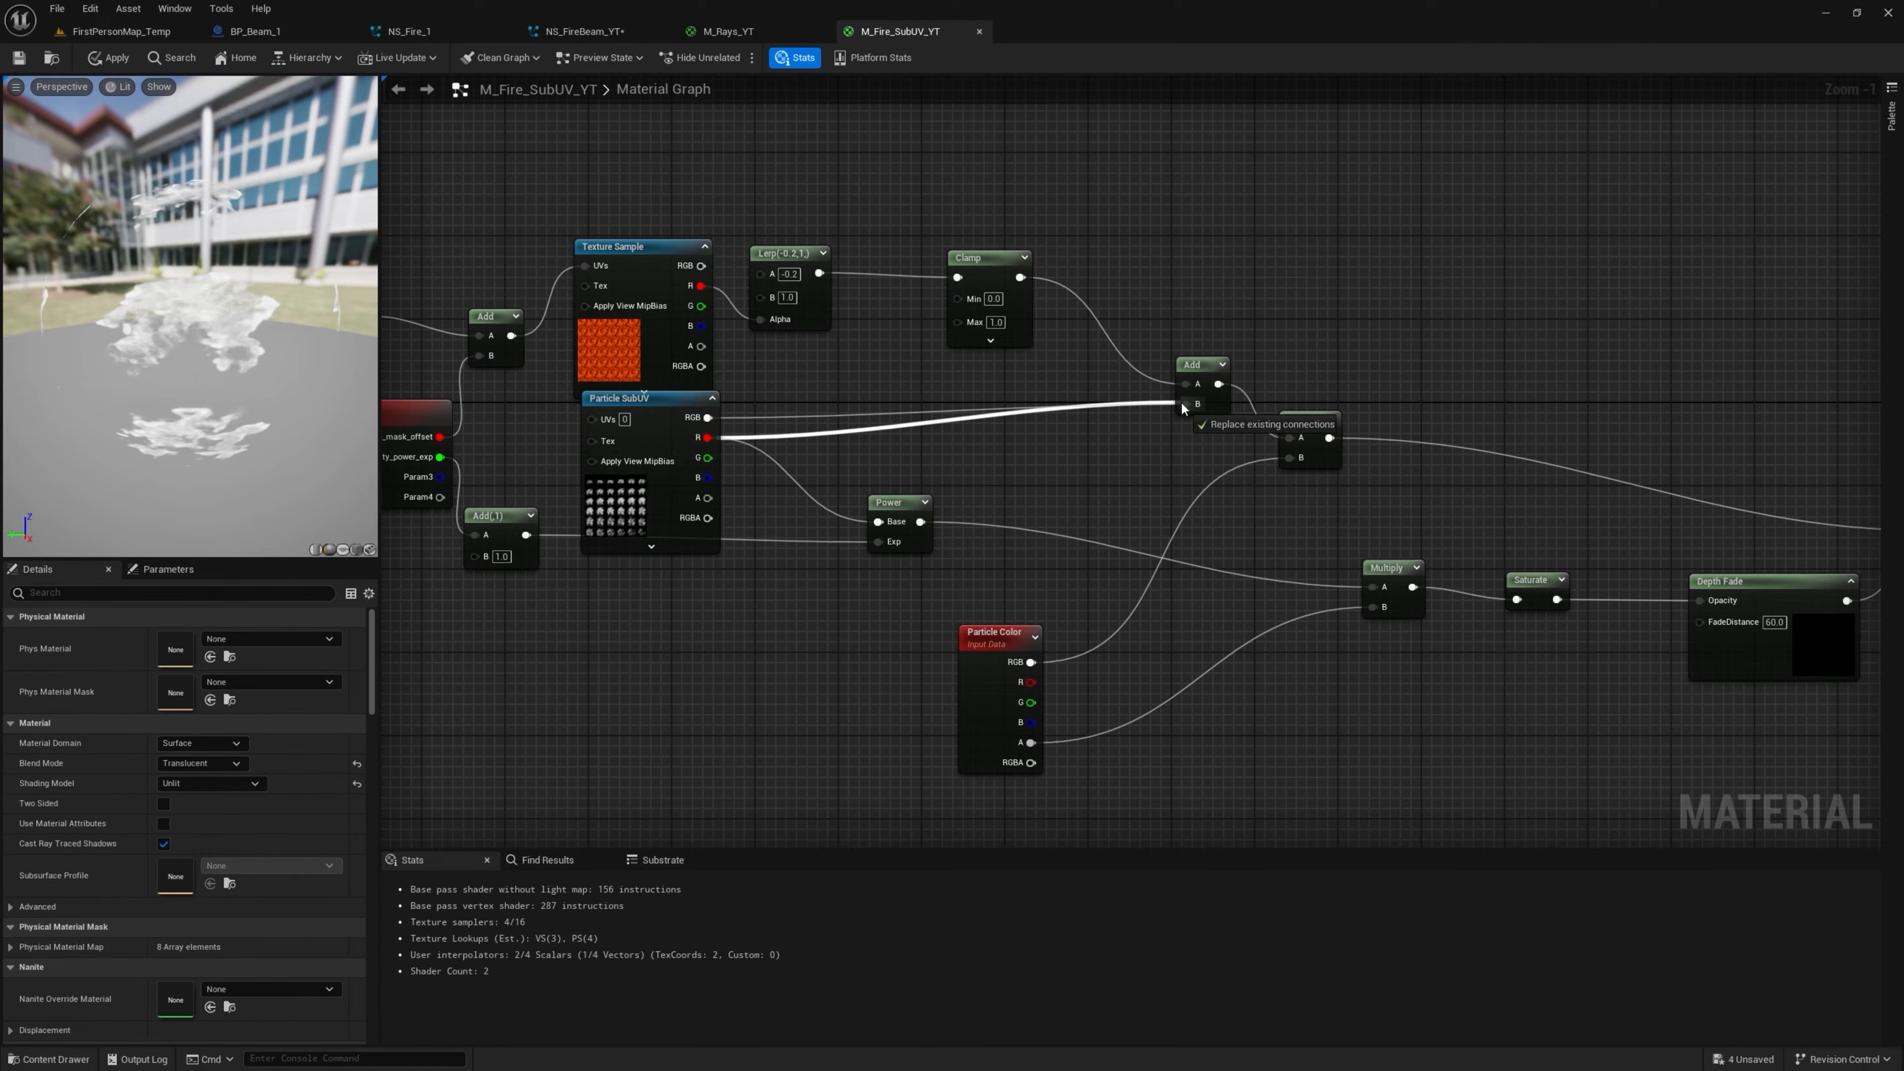
# Wire Particle SubUV's R channel into the Add node's B input, and connect Lerp directly to its A input, deleting the Clamp between them
pyautogui.moveTo(1182, 404); pyautogui.dragTo(1182, 403)
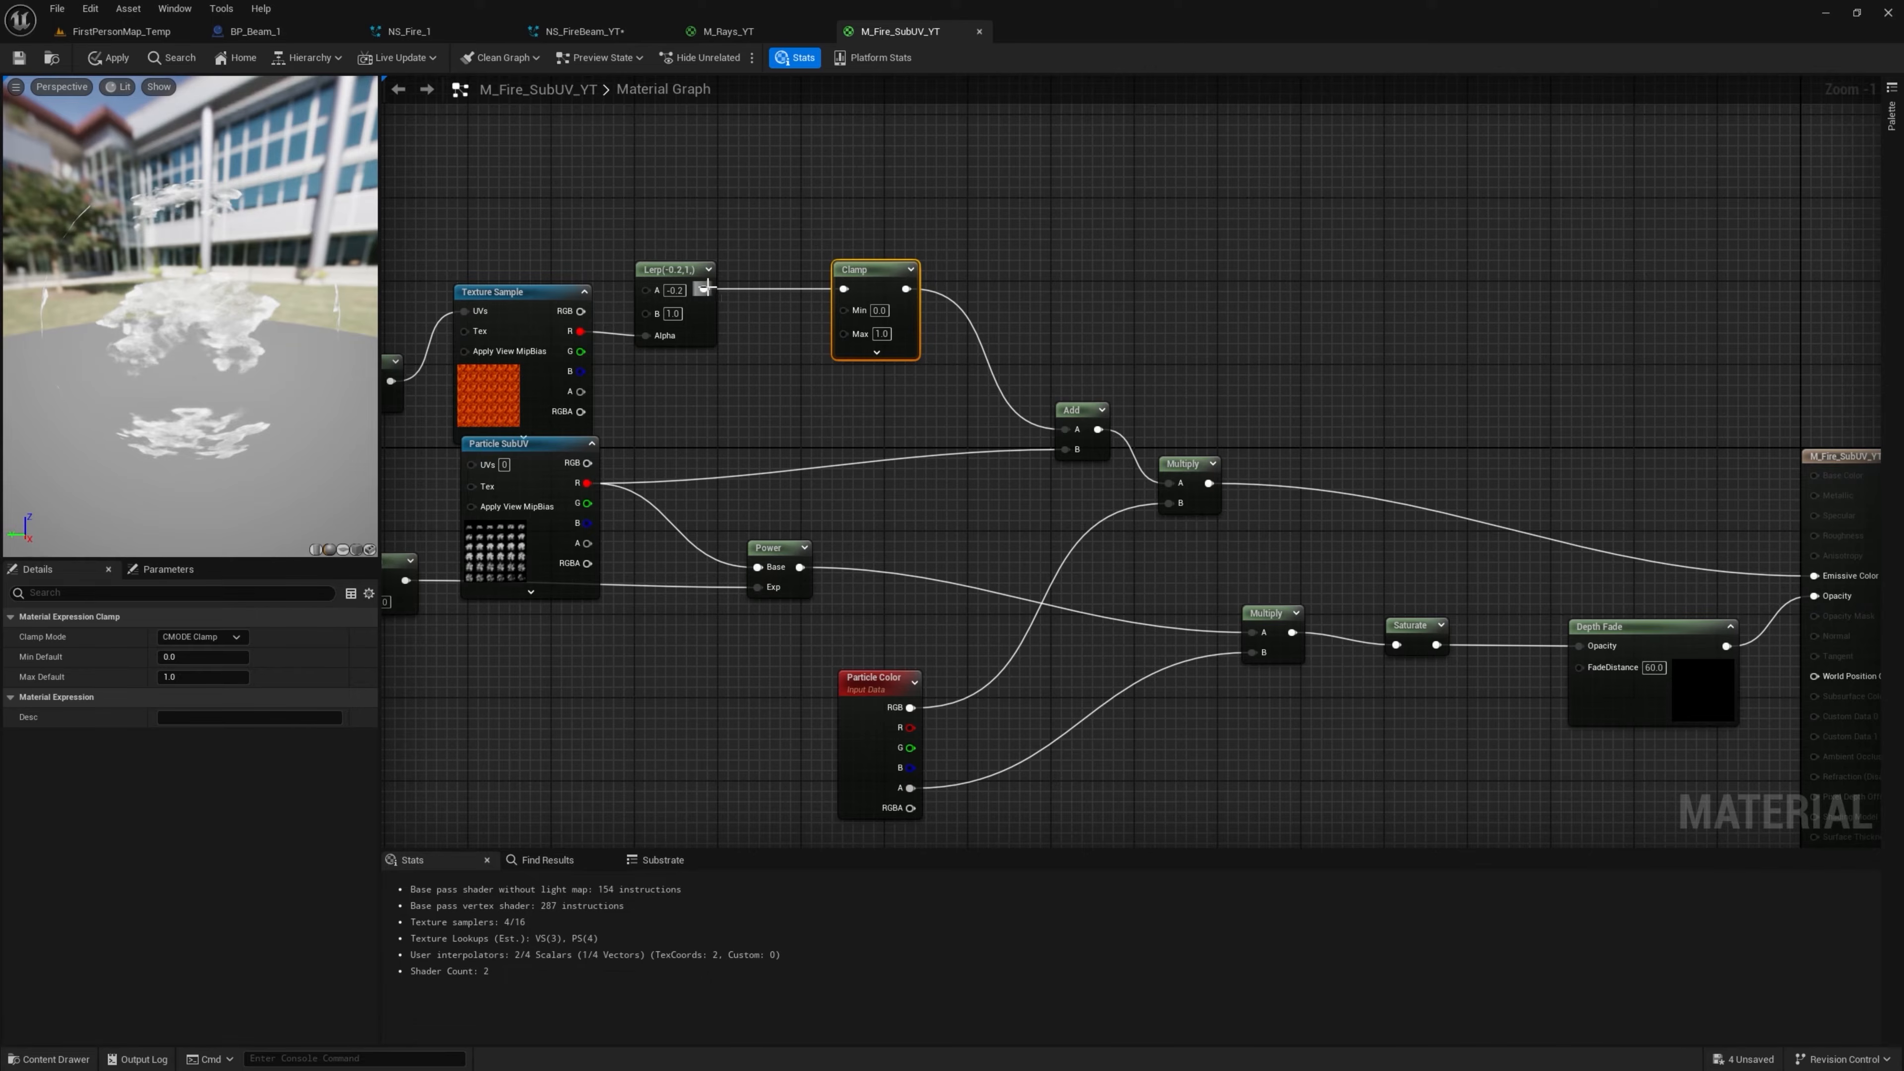
pyautogui.moveTo(705, 288); pyautogui.dragTo(1065, 429)
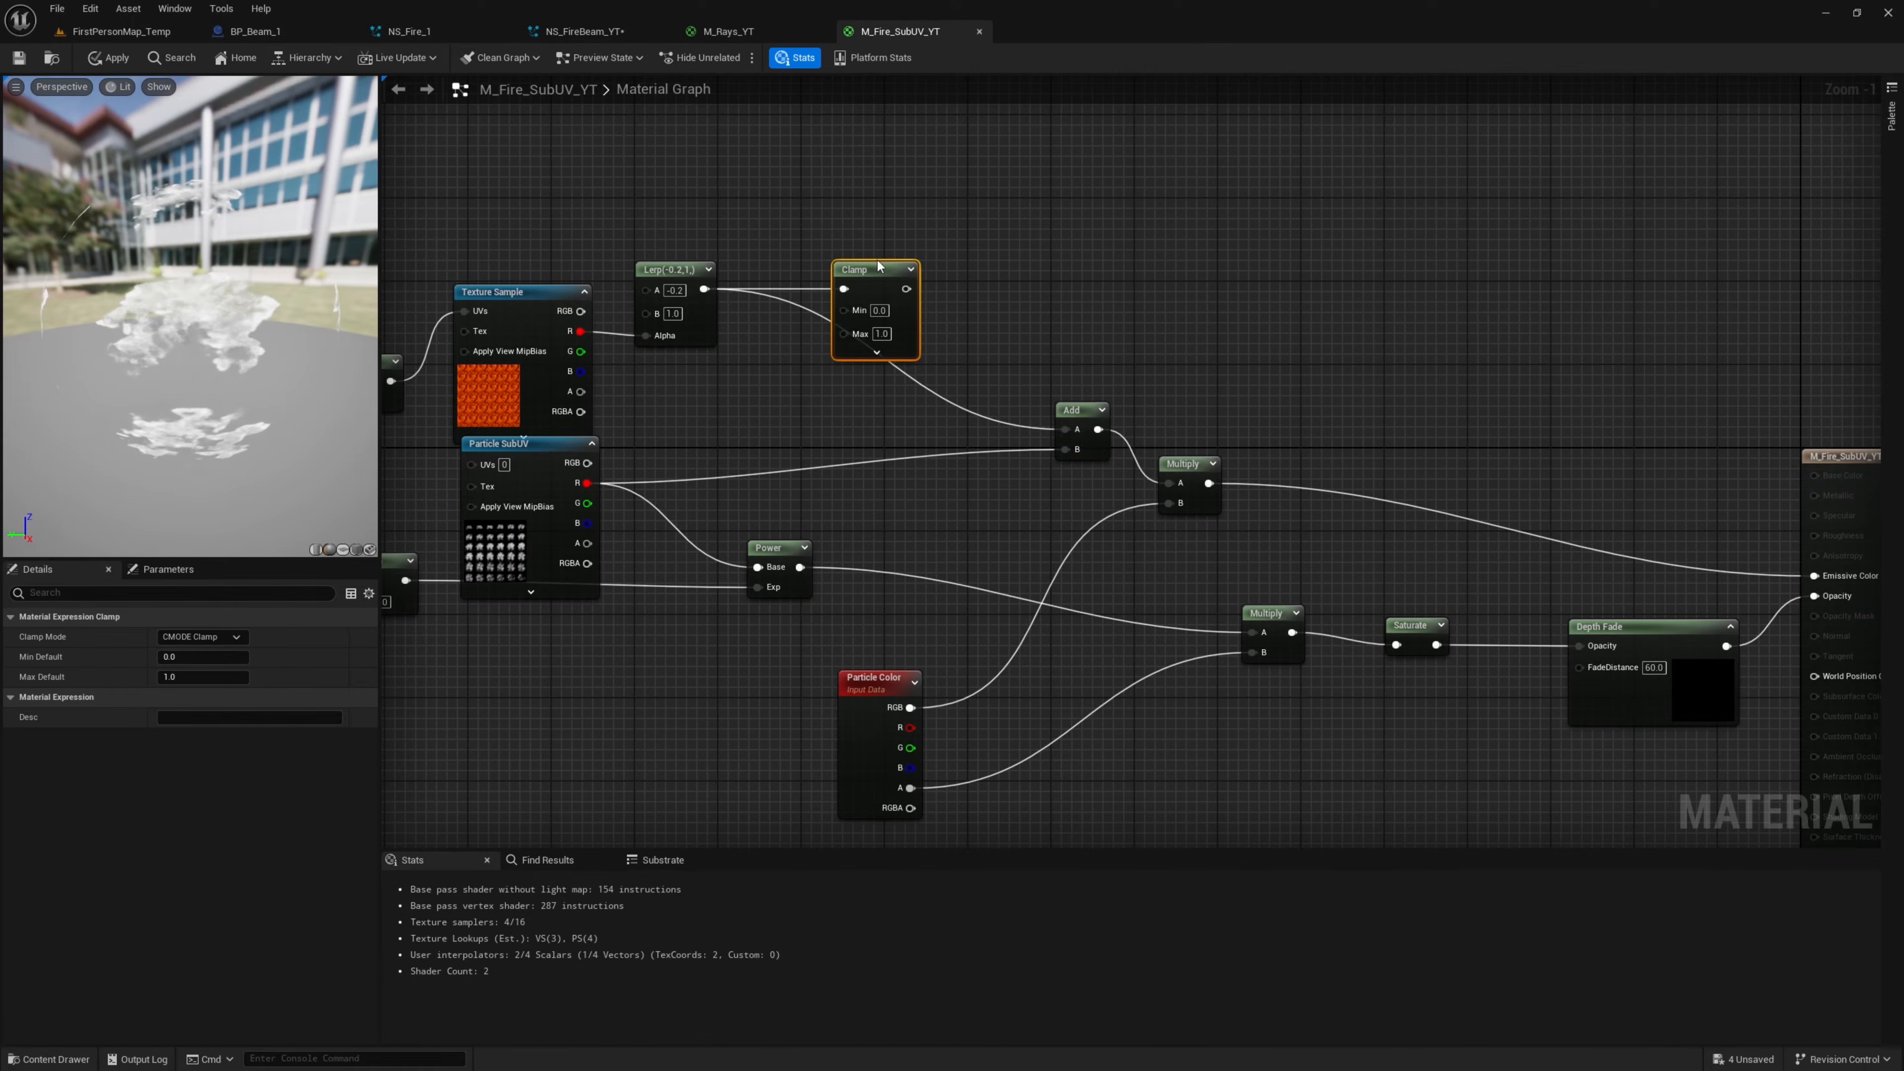
pyautogui.press('Delete')
# Delete the Dynamic Parameter, exponent Add and Power nodes, feeding Particle SubUV's R output directly into the opacity Multiply's A input
pyautogui.moveTo(869, 267); pyautogui.dragTo(1097, 268, button='right')
pyautogui.click(773, 338)
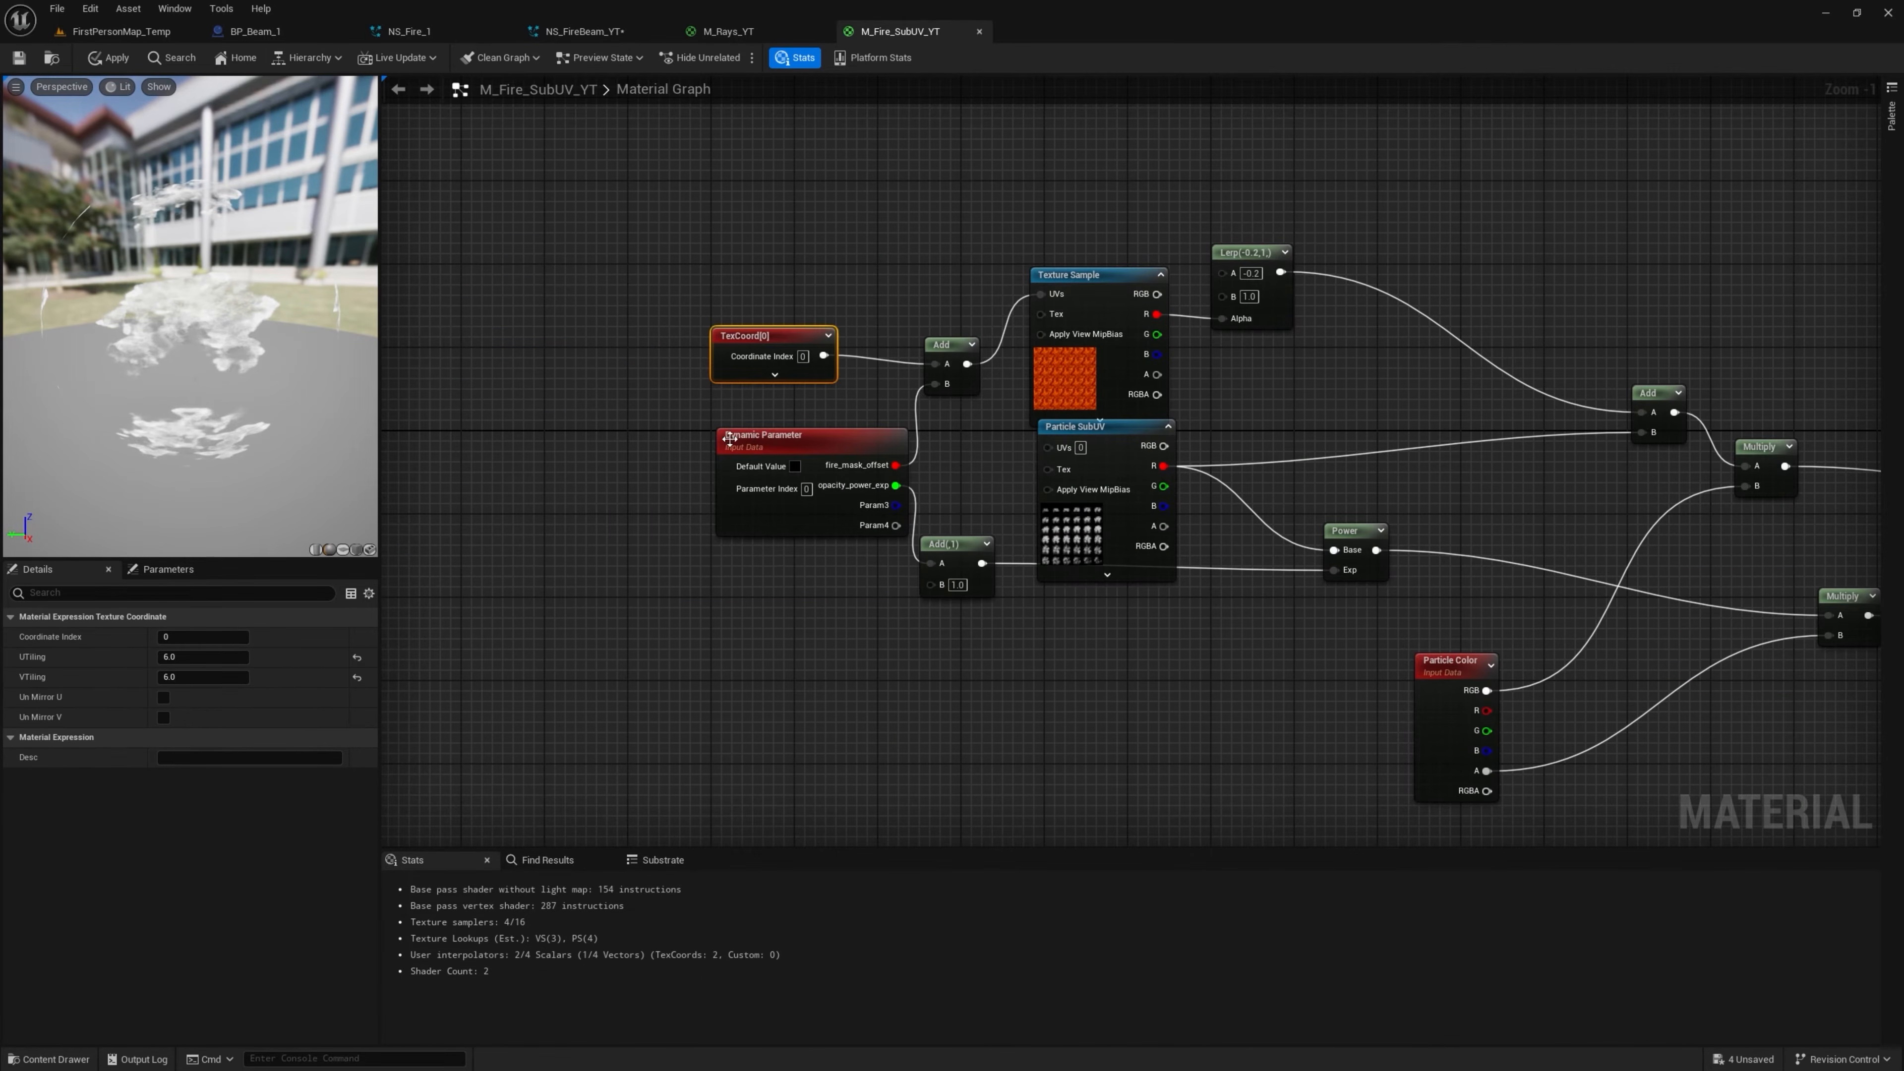
pyautogui.moveTo(729, 439); pyautogui.dragTo(651, 536)
pyautogui.moveTo(953, 634); pyautogui.dragTo(956, 636)
pyautogui.press('Delete')
pyautogui.moveTo(1357, 631); pyautogui.dragTo(1041, 530, button='right')
pyautogui.moveTo(967, 480); pyautogui.dragTo(967, 480)
pyautogui.press('Delete')
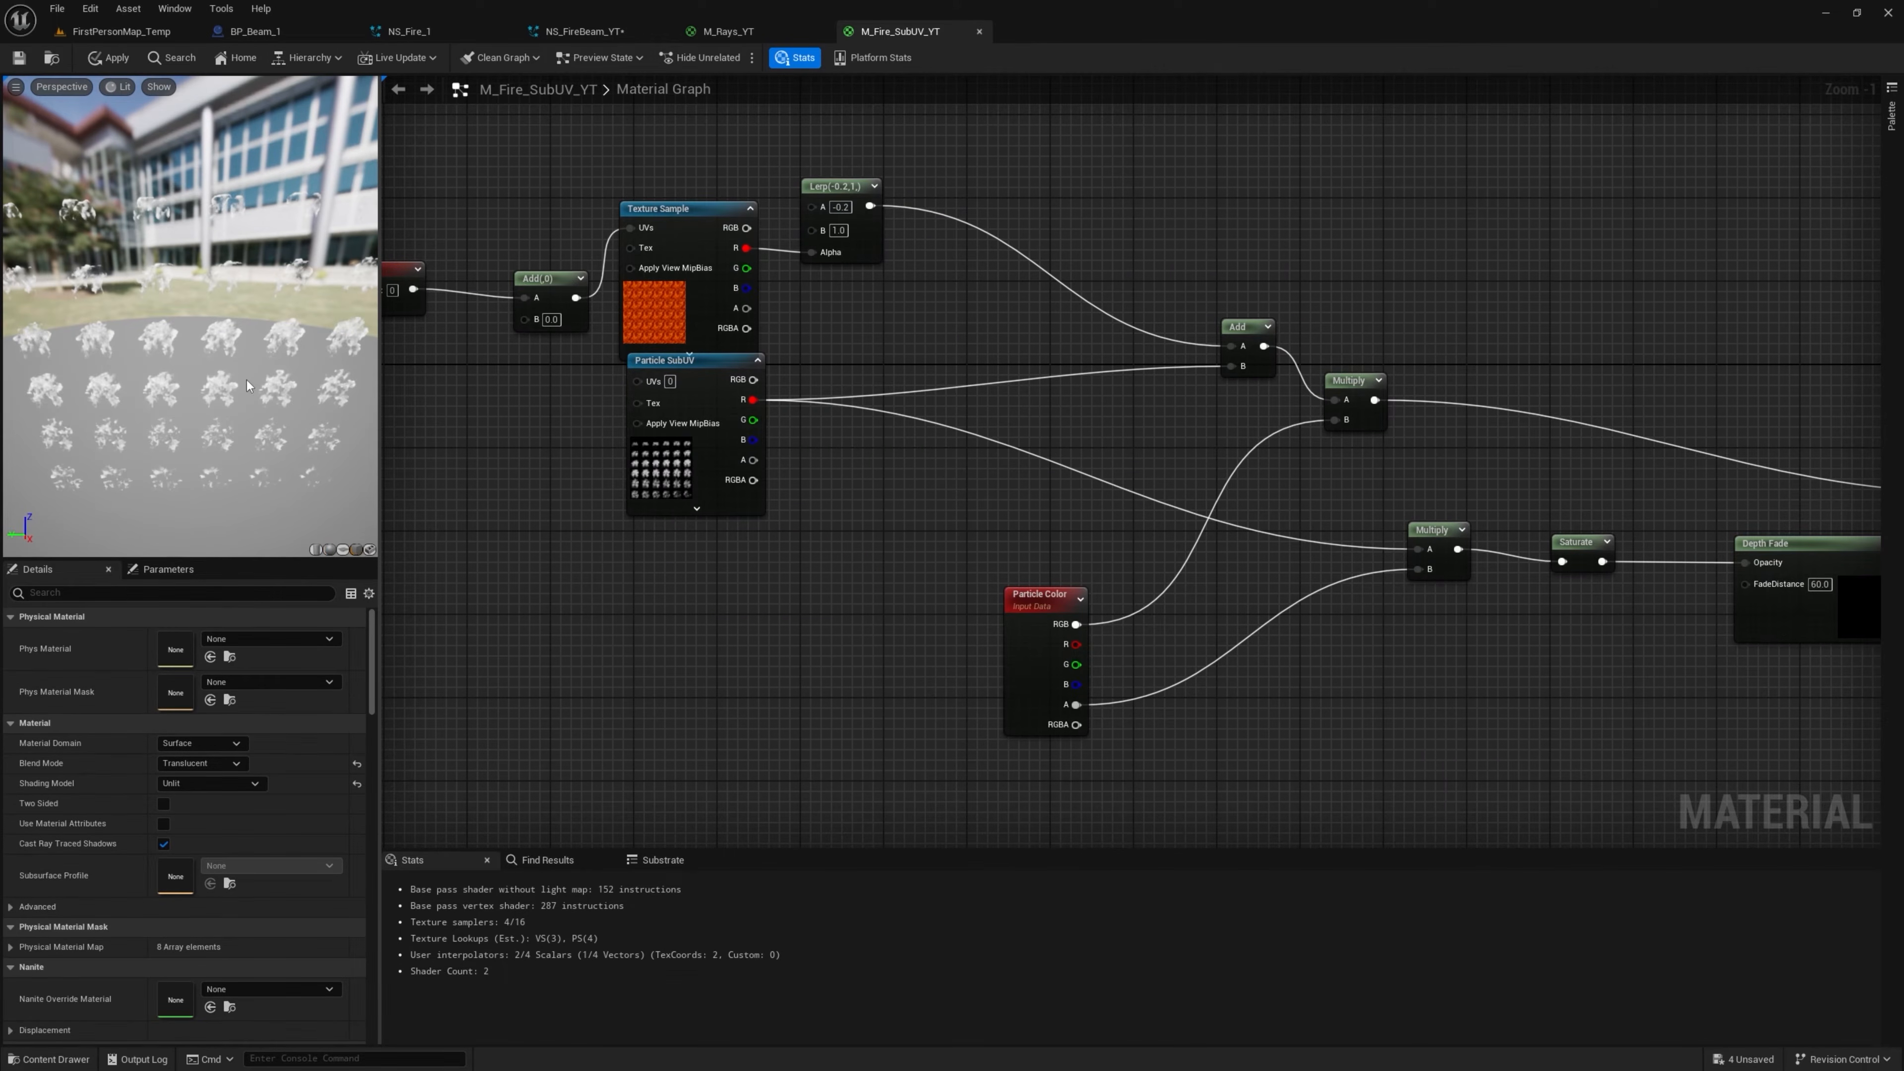
# Copy the Param curve atlas node from M_Rays_YT and paste it into the M_Fire_SubUV_YT graph
pyautogui.click(760, 37)
pyautogui.rightClick(1259, 192)
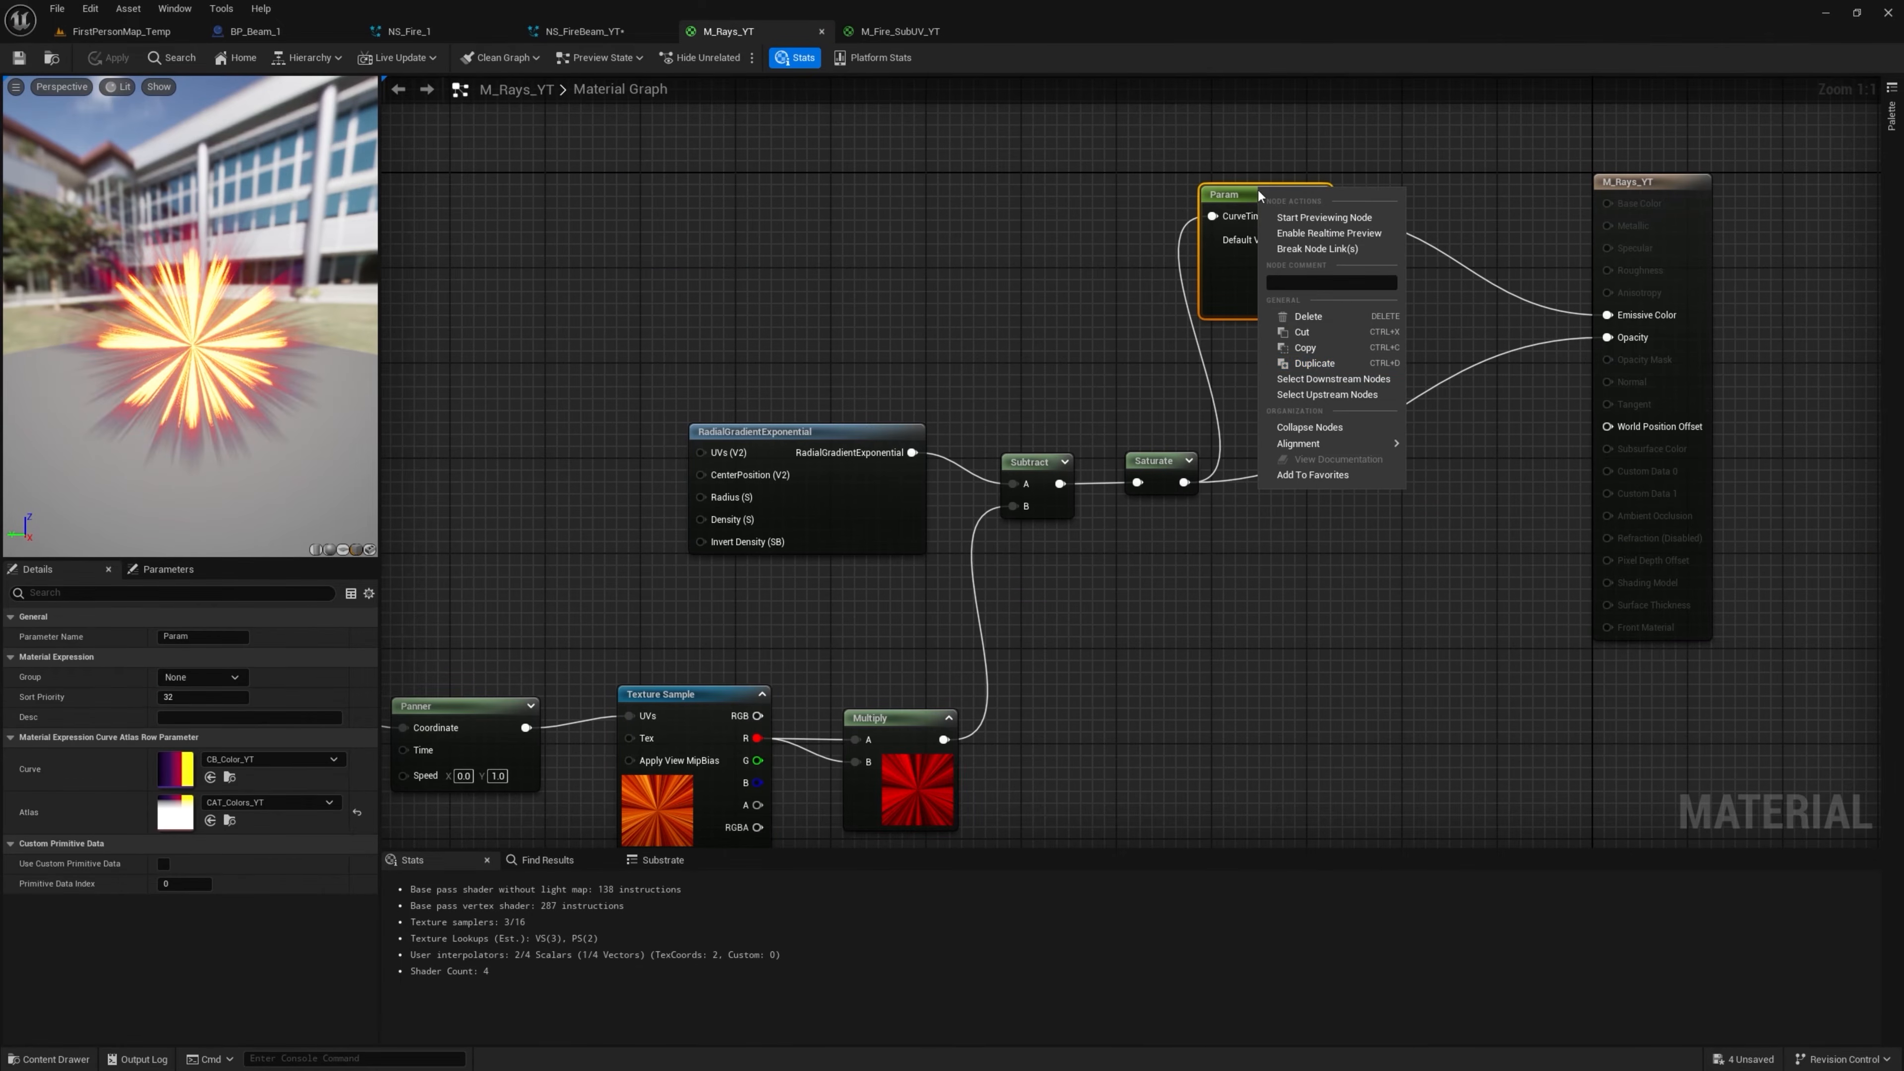
pyautogui.click(1306, 350)
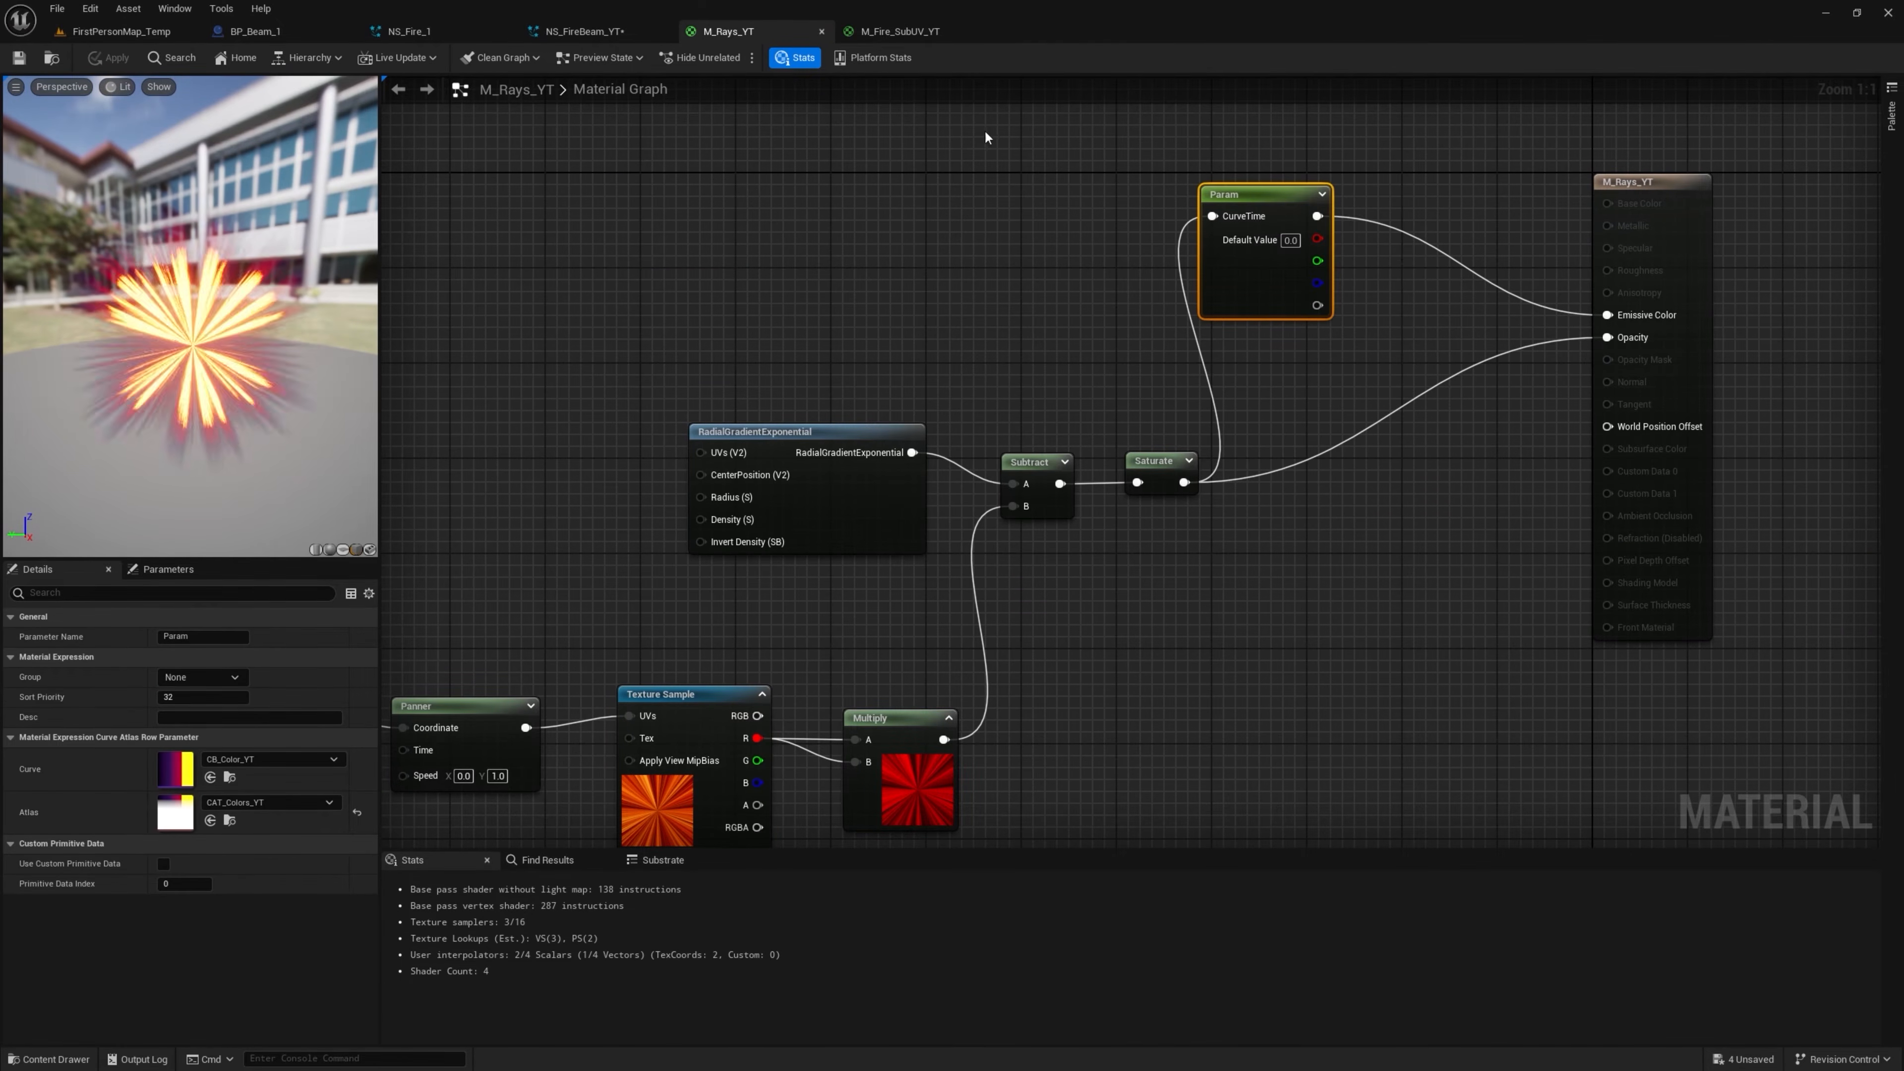
pyautogui.click(899, 37)
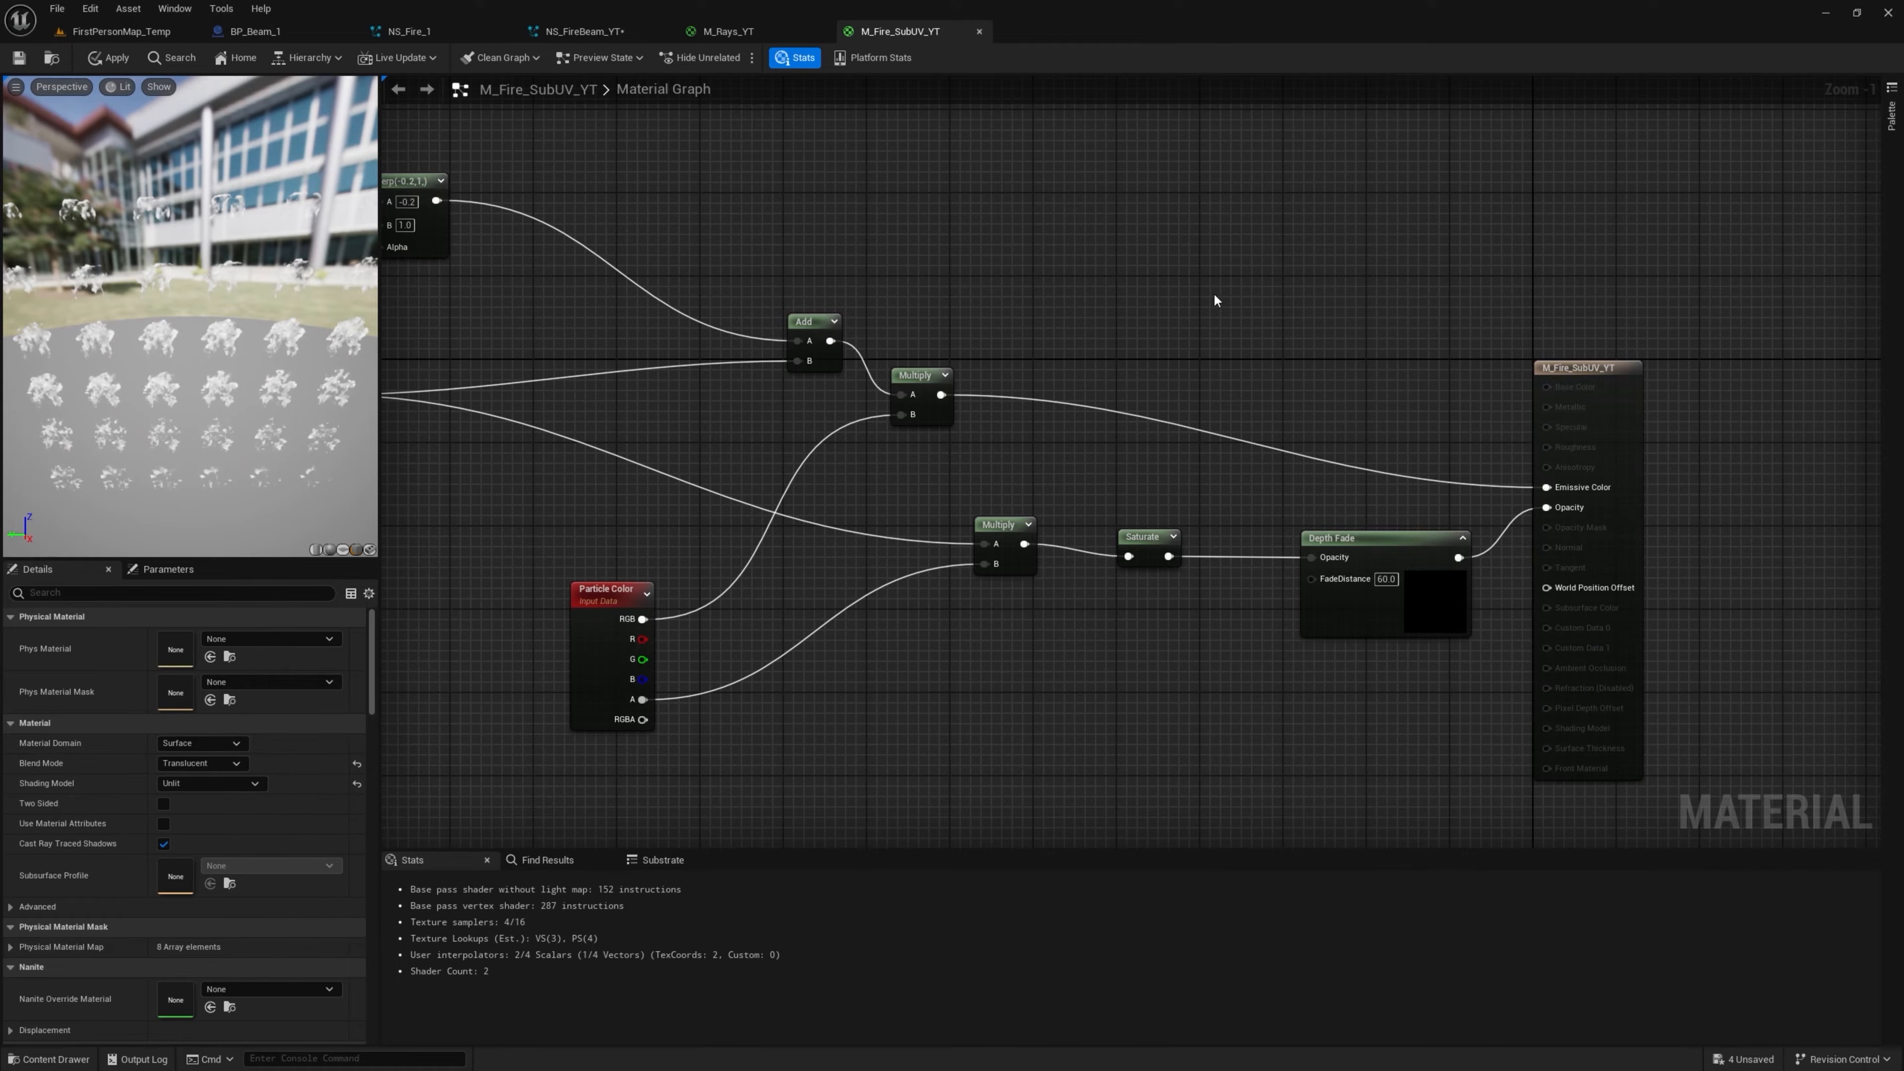
pyautogui.hotkey('ctrl', 'v')
# Connect the emissive Multiply's output to Param's CurveTime input and Param's output to Emissive Color
pyautogui.moveTo(942, 395); pyautogui.dragTo(1564, 490)
pyautogui.moveTo(958, 395); pyautogui.dragTo(1080, 306)
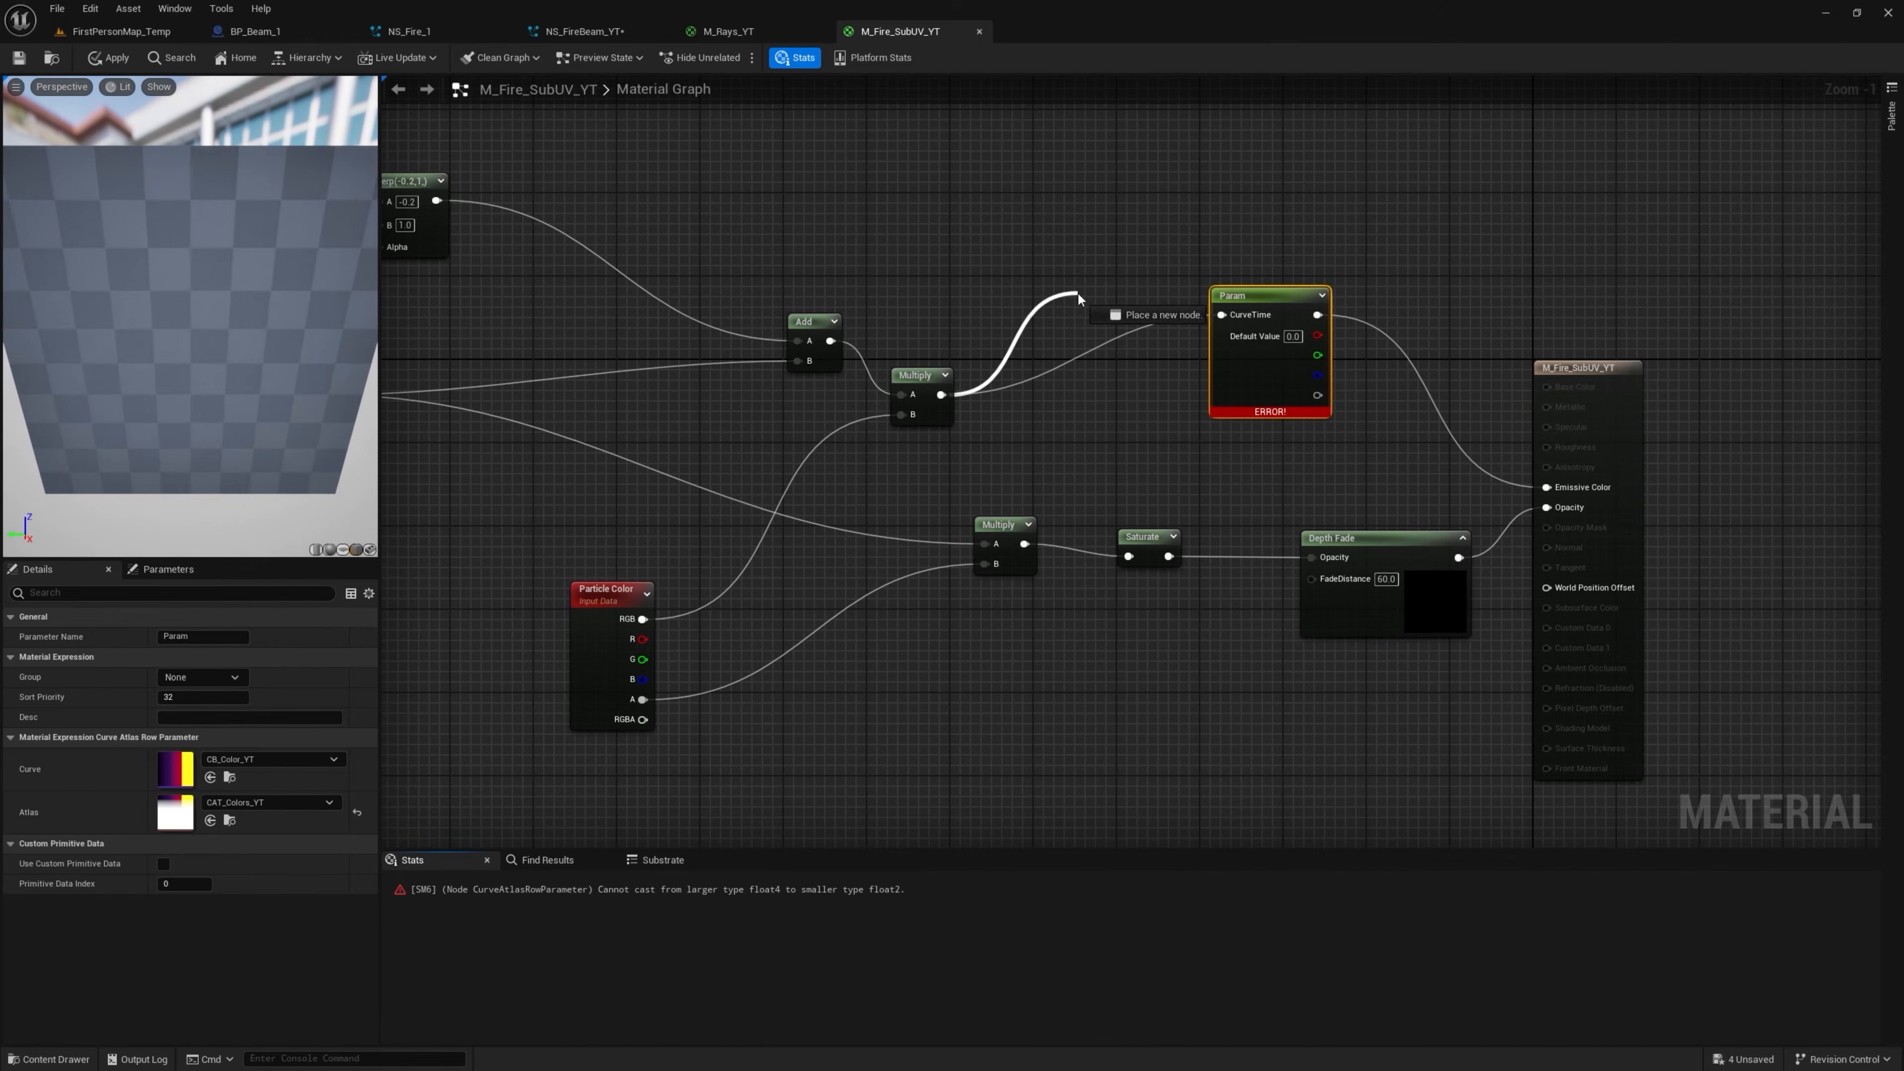
pyautogui.click(1008, 275)
pyautogui.moveTo(956, 279); pyautogui.dragTo(1145, 279, button='right')
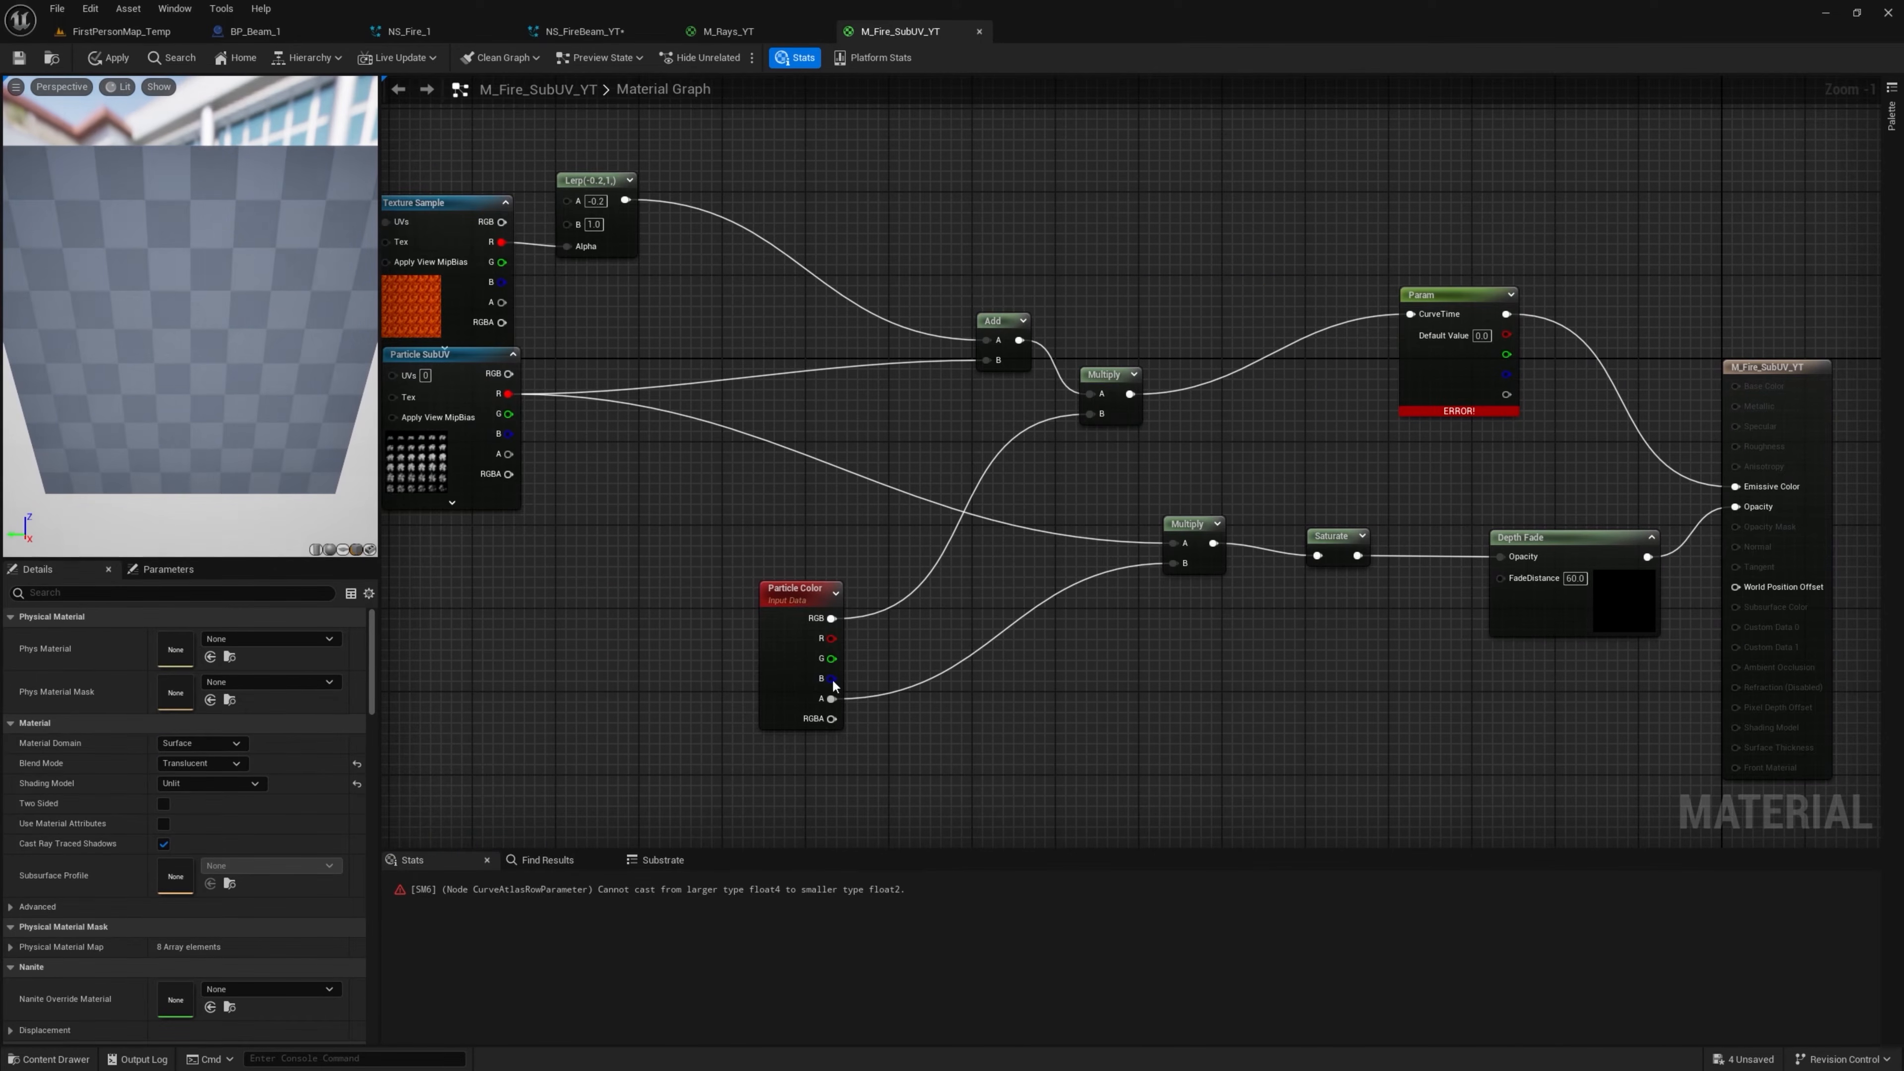
# Route the Add node's output through a new Saturate node into Param's CurveTime, and delete the emissive Multiply node
pyautogui.moveTo(1019, 340); pyautogui.dragTo(1413, 315)
pyautogui.write('sa')
pyautogui.press('Return')
pyautogui.click(1124, 381)
pyautogui.press('Delete')
pyautogui.moveTo(1318, 249); pyautogui.dragTo(1194, 312)
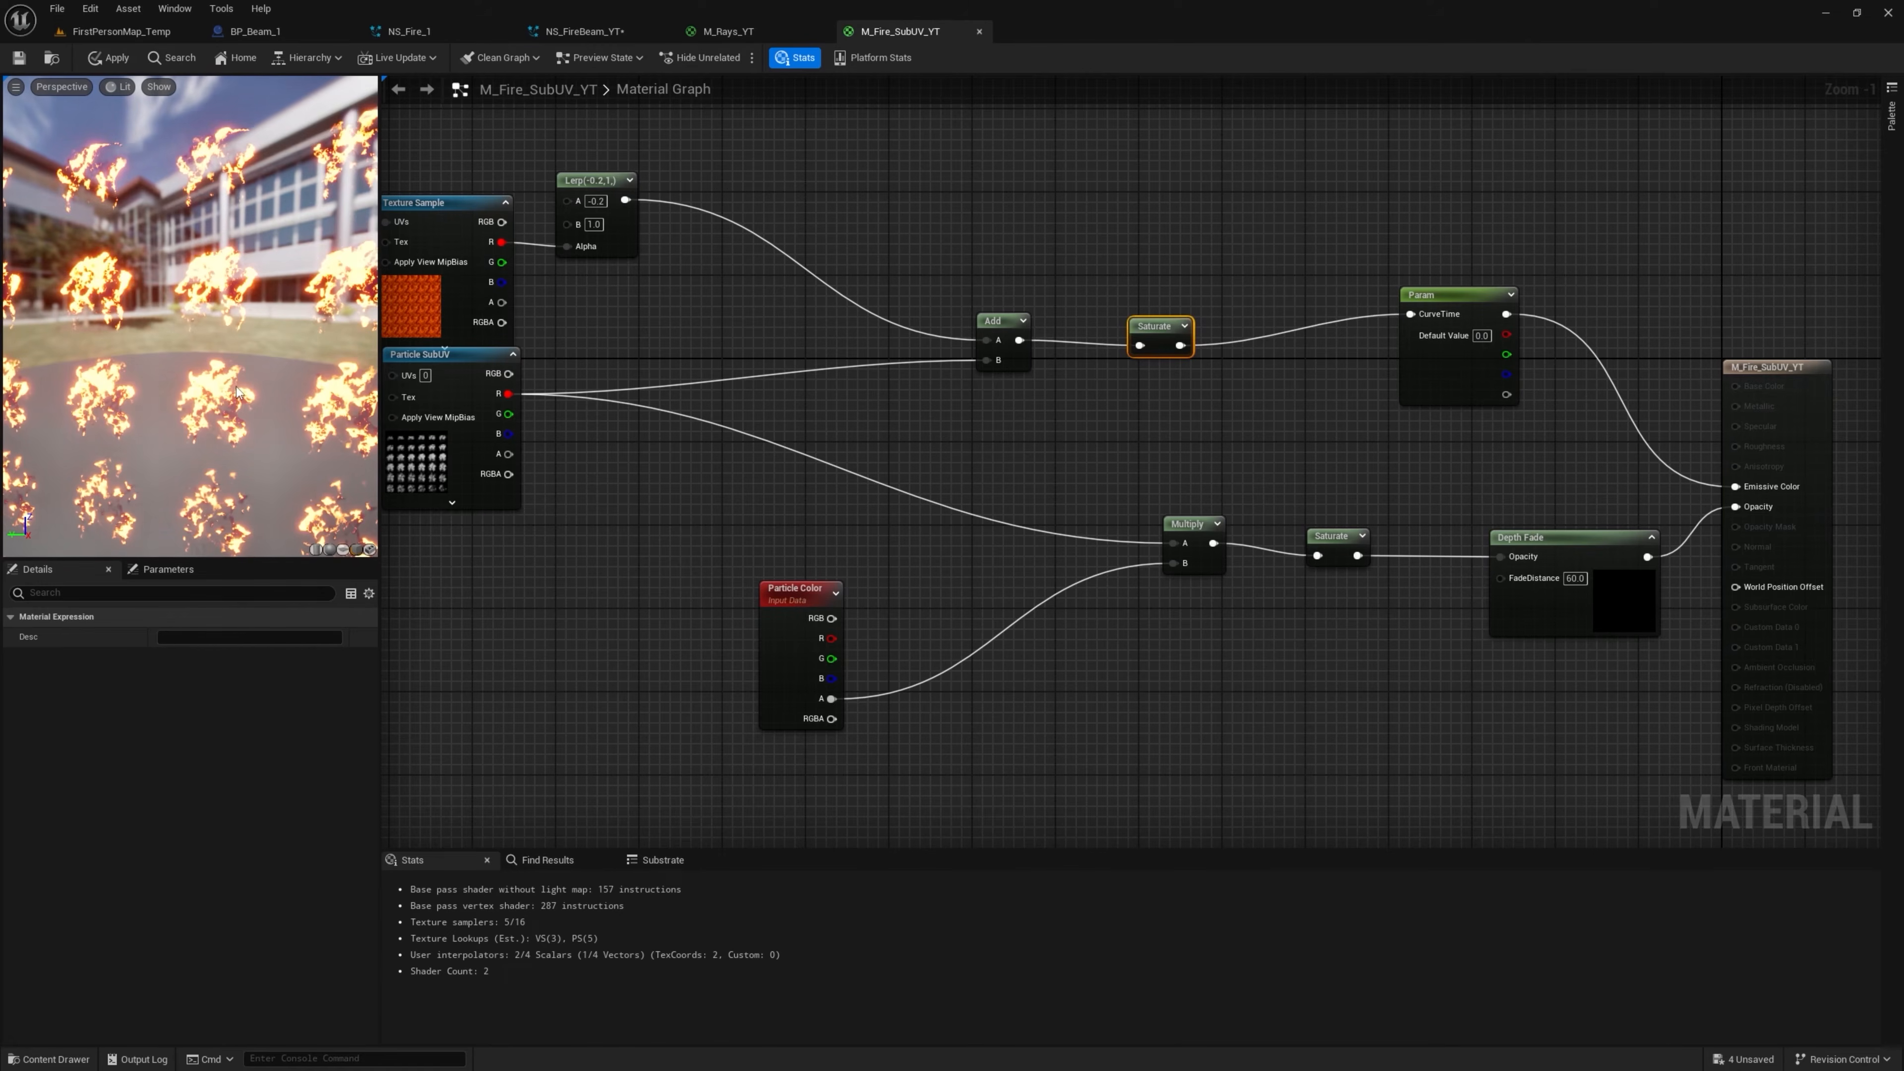
# Insert a Multiply node between Saturate and Param's CurveTime input, with its B value set to 0.7
pyautogui.scroll(3, 247, 391)
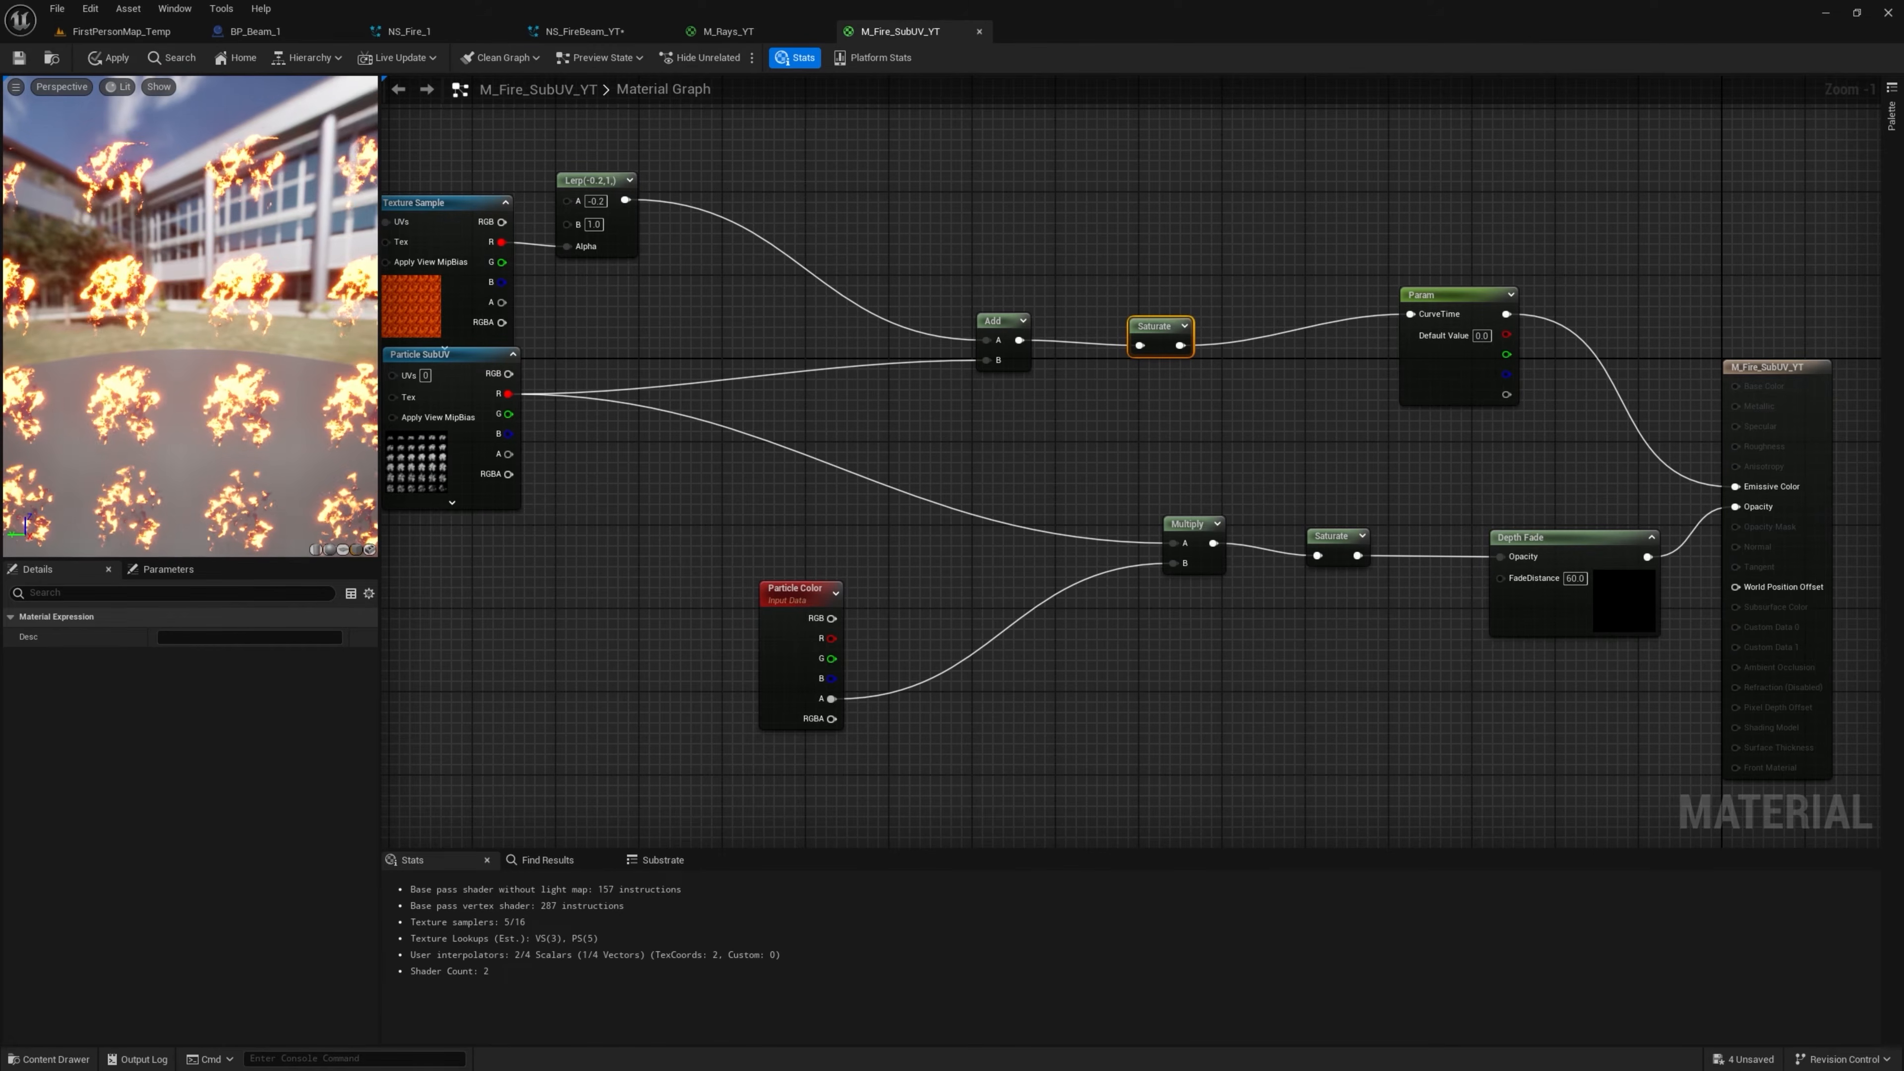
pyautogui.press('m')
pyautogui.click(1232, 323)
pyautogui.moveTo(1180, 345); pyautogui.dragTo(1411, 314)
pyautogui.moveTo(1273, 331); pyautogui.dragTo(1282, 315)
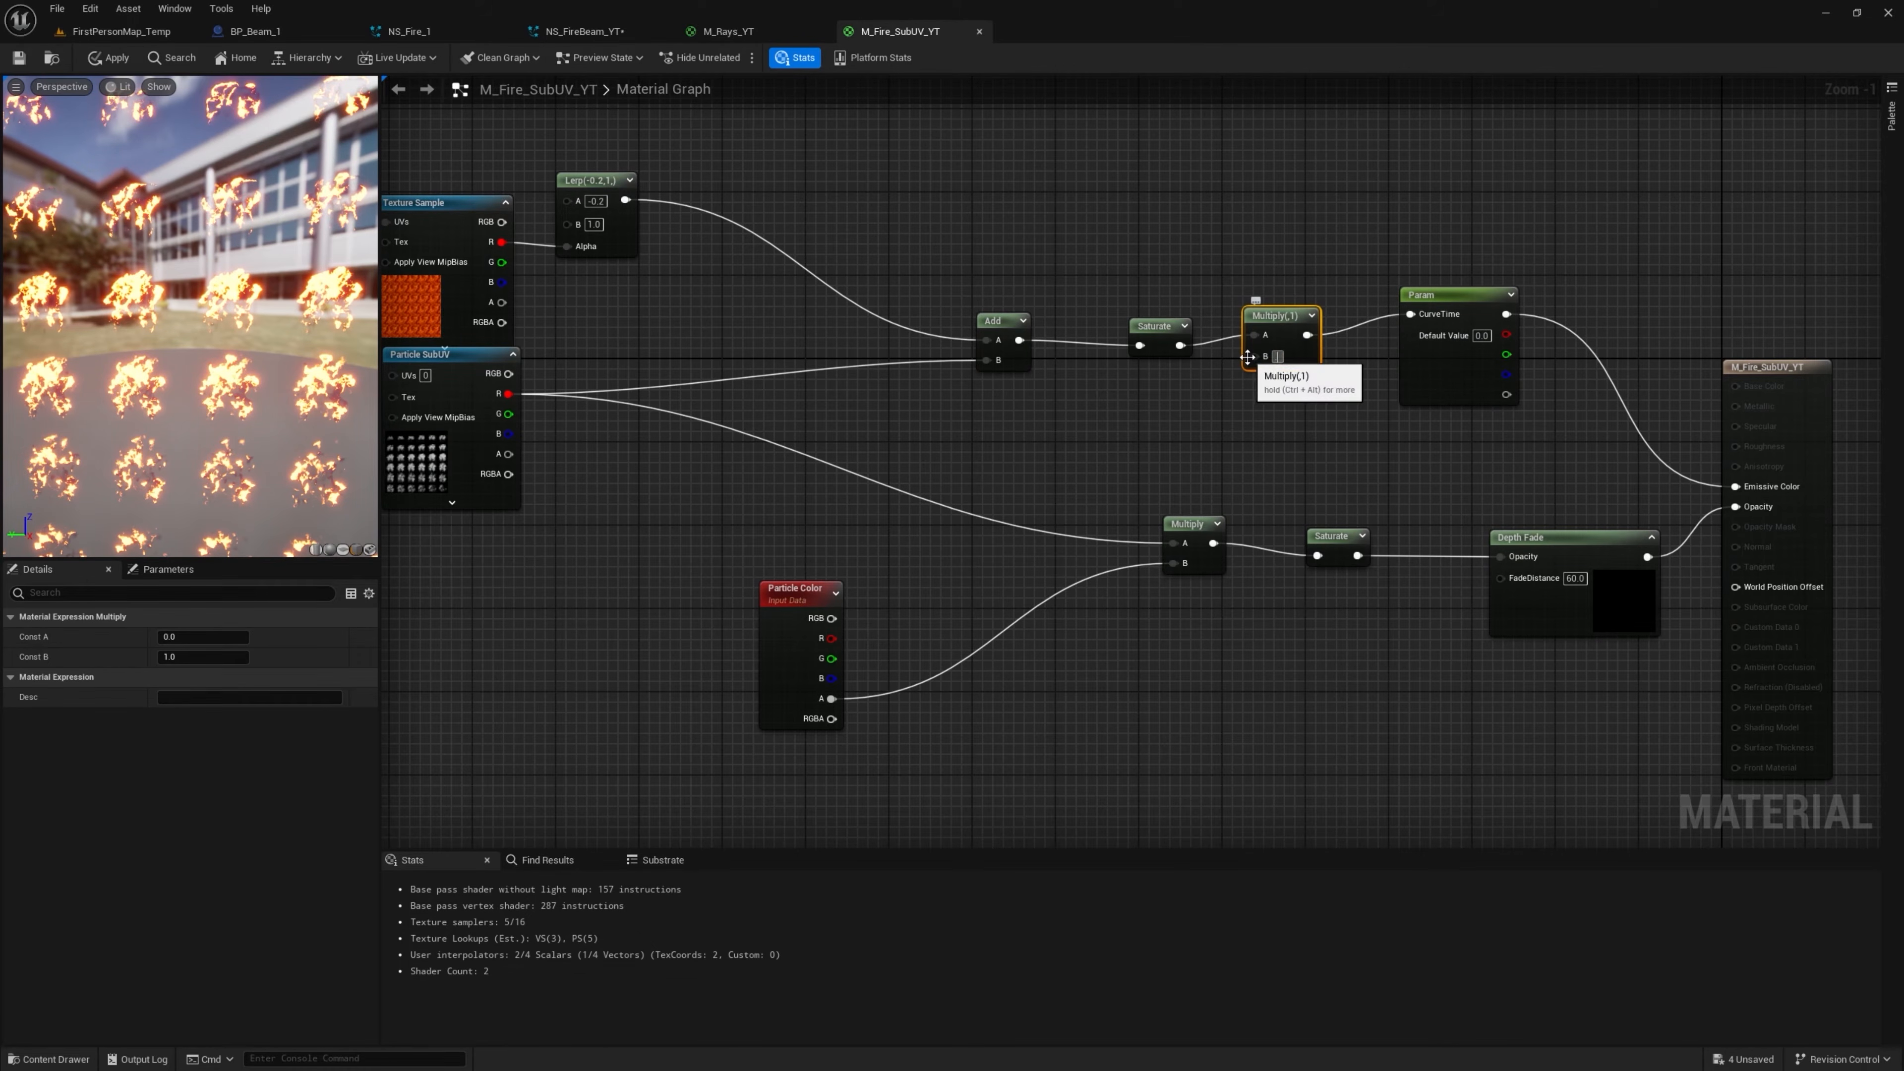
pyautogui.press('Return')
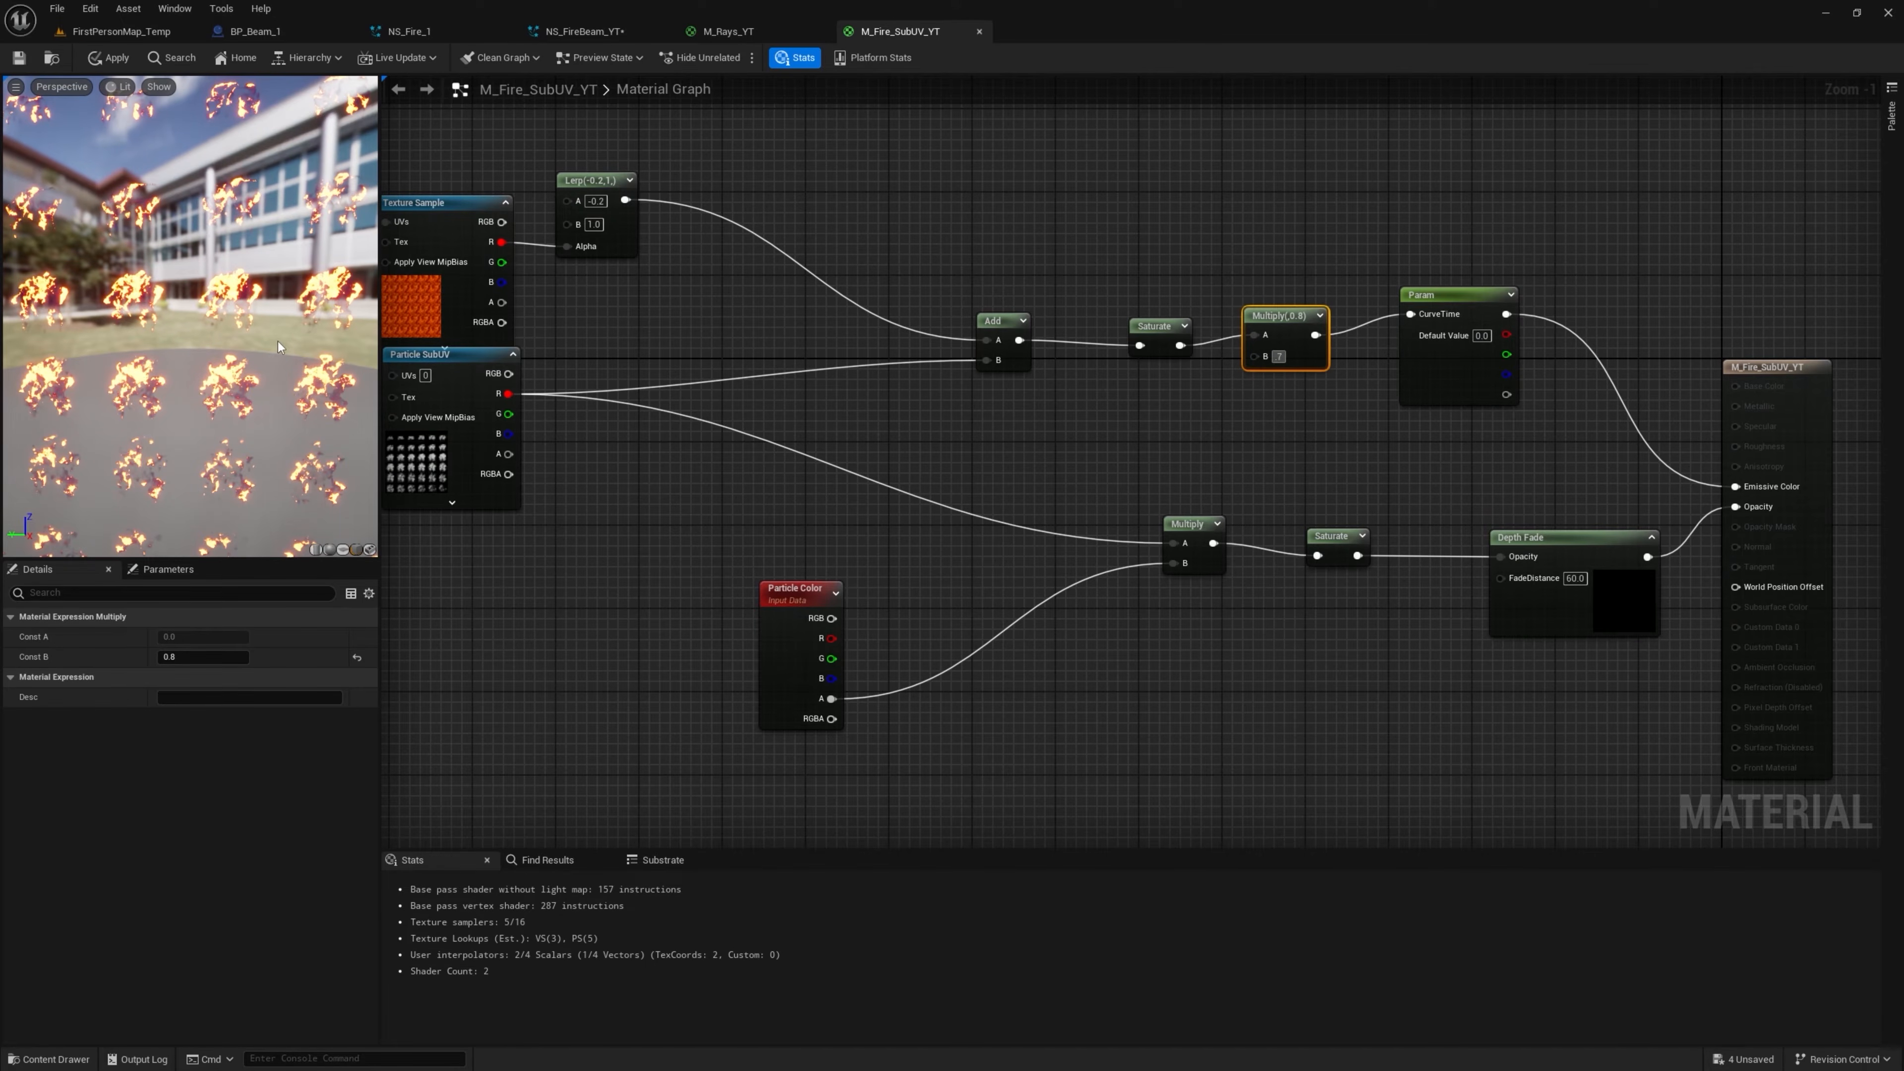
pyautogui.write('.7')
pyautogui.press('Return')
# Check the flames in the material preview, apply the material changes, and return to the NS_FireBeam_YT system
pyautogui.moveTo(211, 371); pyautogui.dragTo(322, 286)
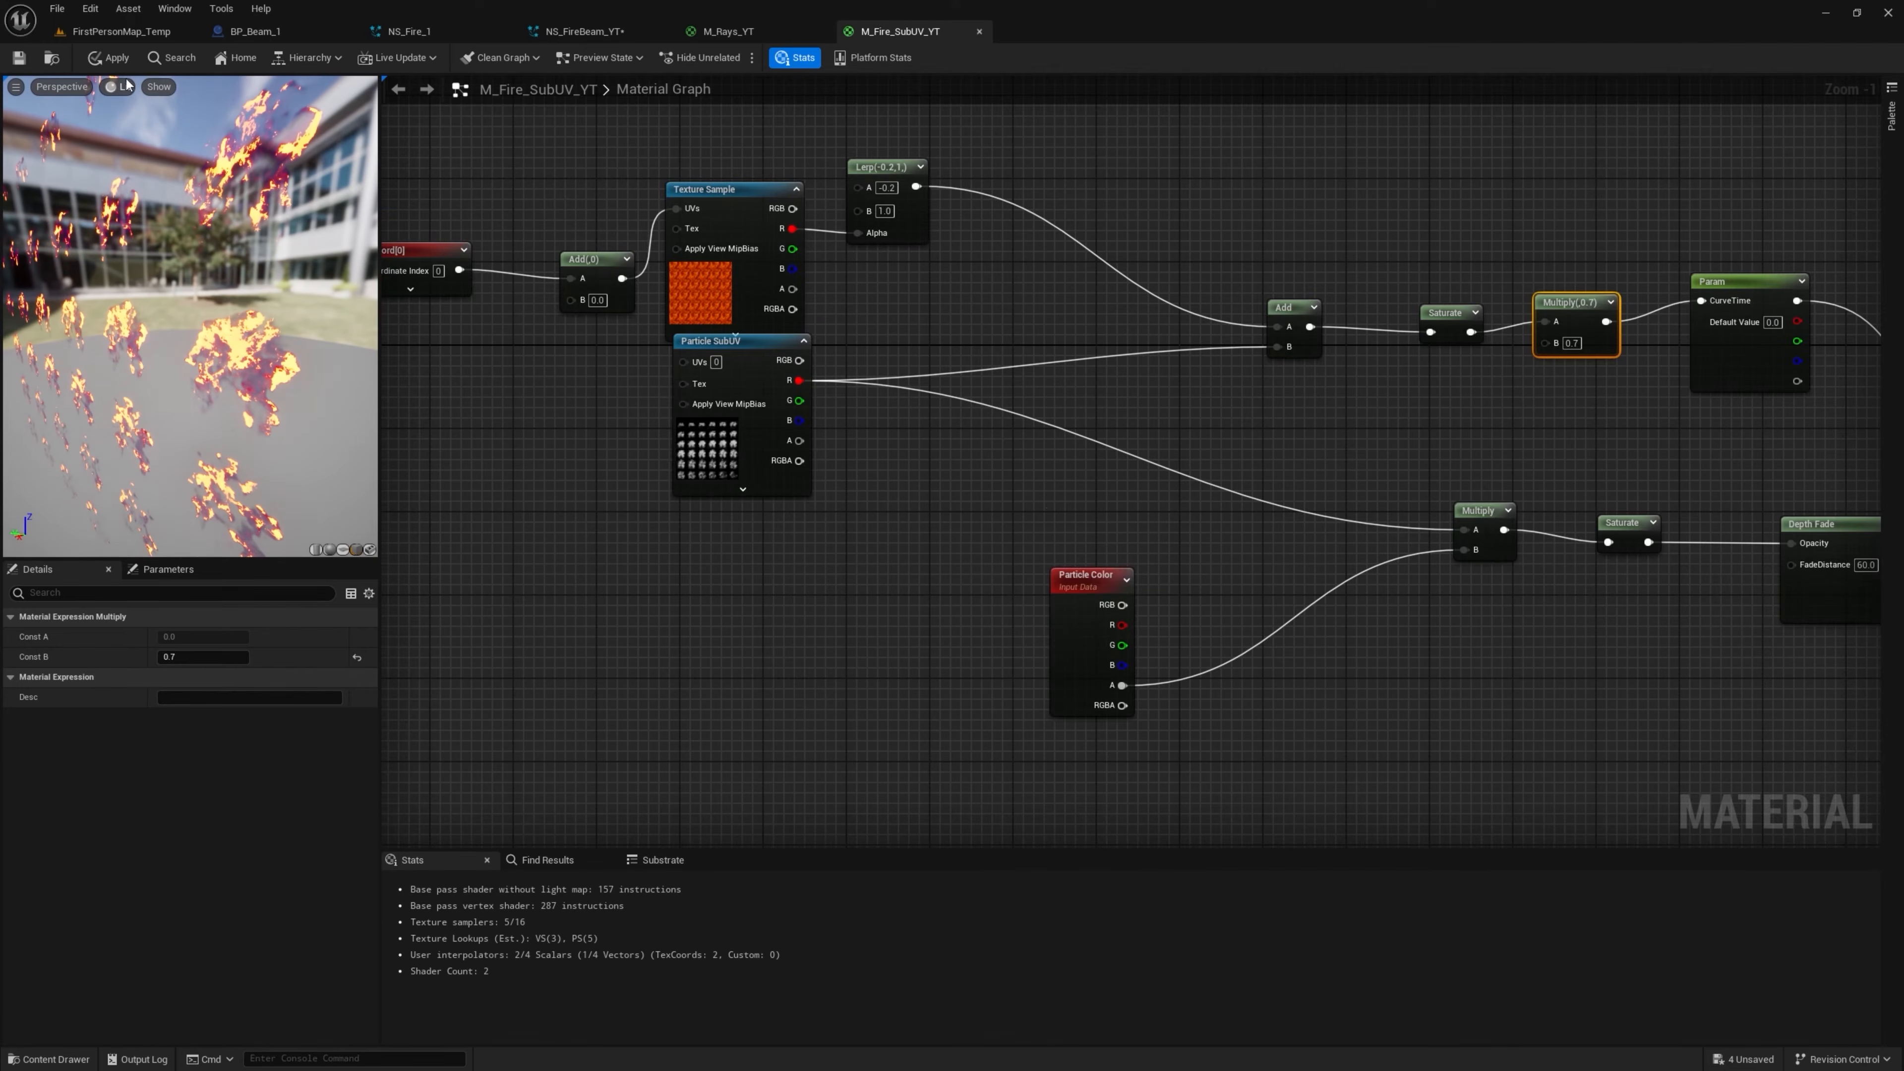
pyautogui.click(109, 58)
pyautogui.click(585, 31)
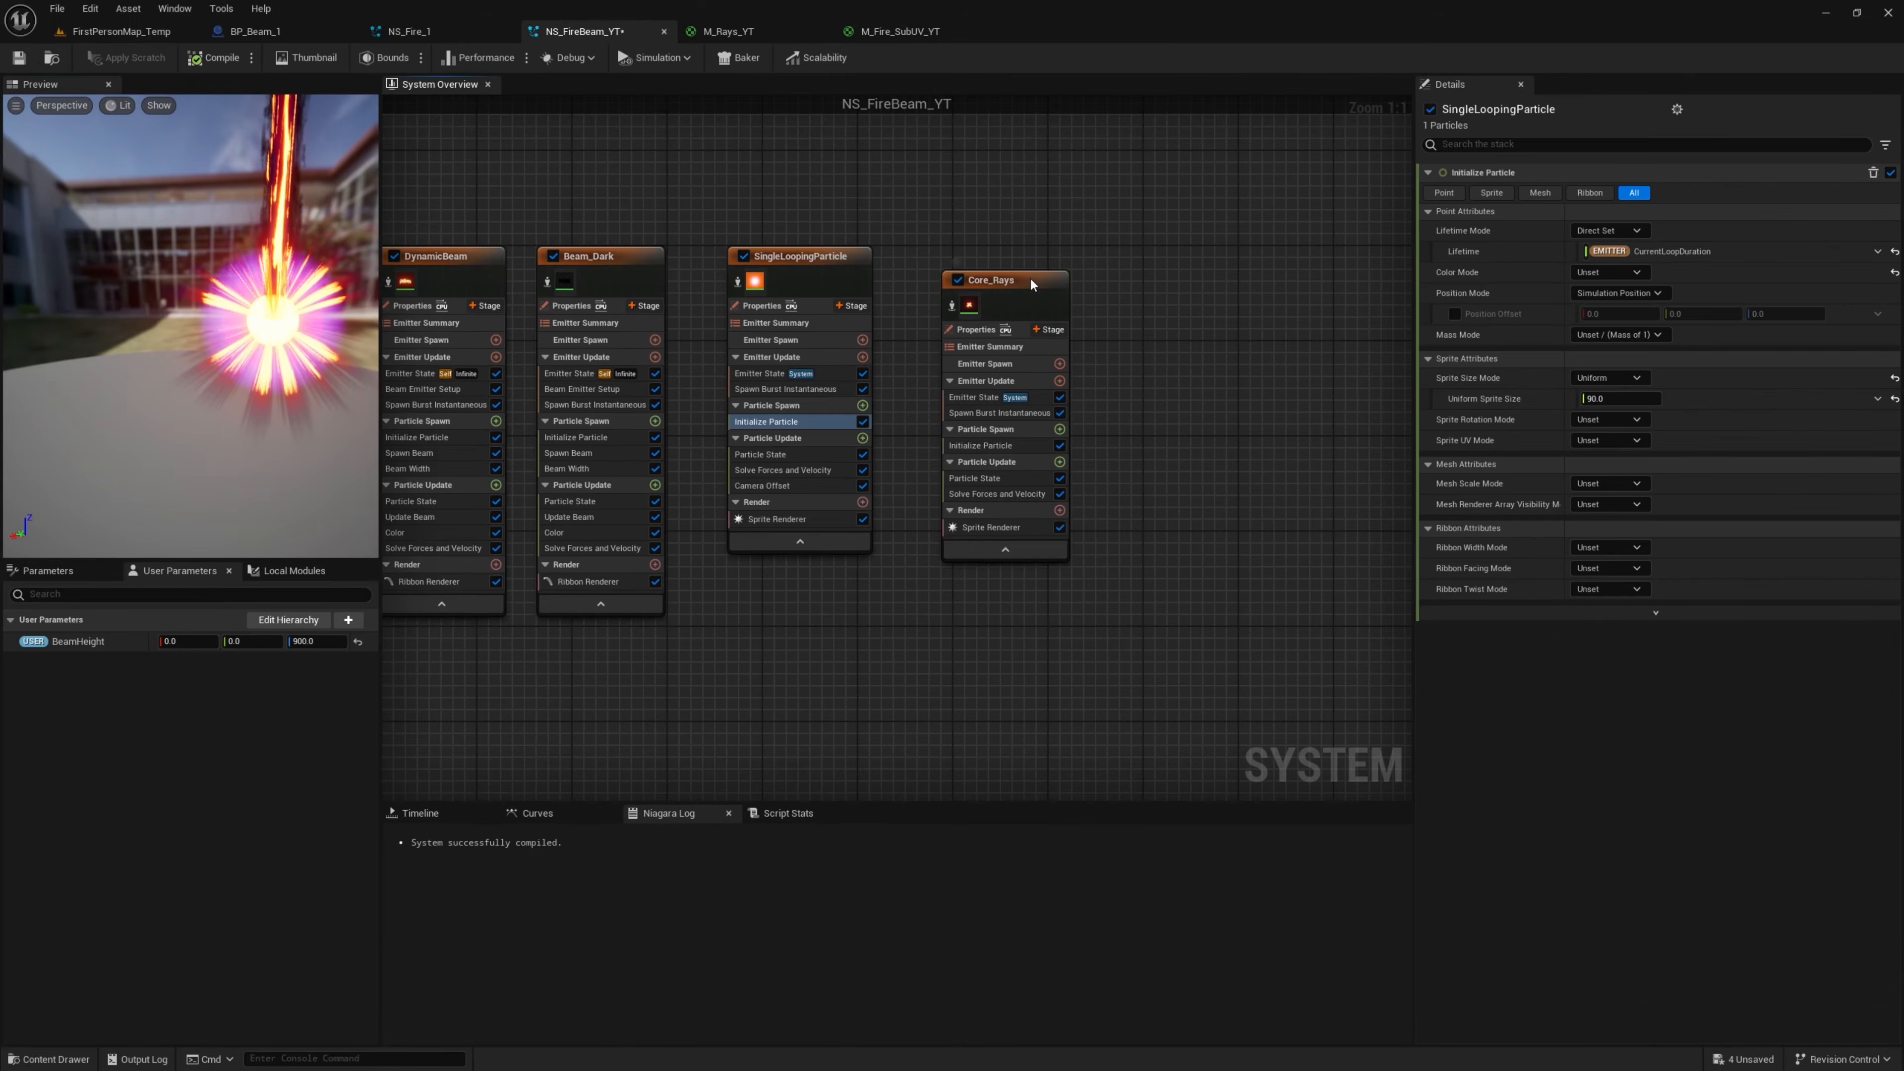
# Duplicate the Core_Rays emitter and set the copy's Emitter State Life Cycle Mode to Self
pyautogui.rightClick(1030, 277)
pyautogui.click(1091, 489)
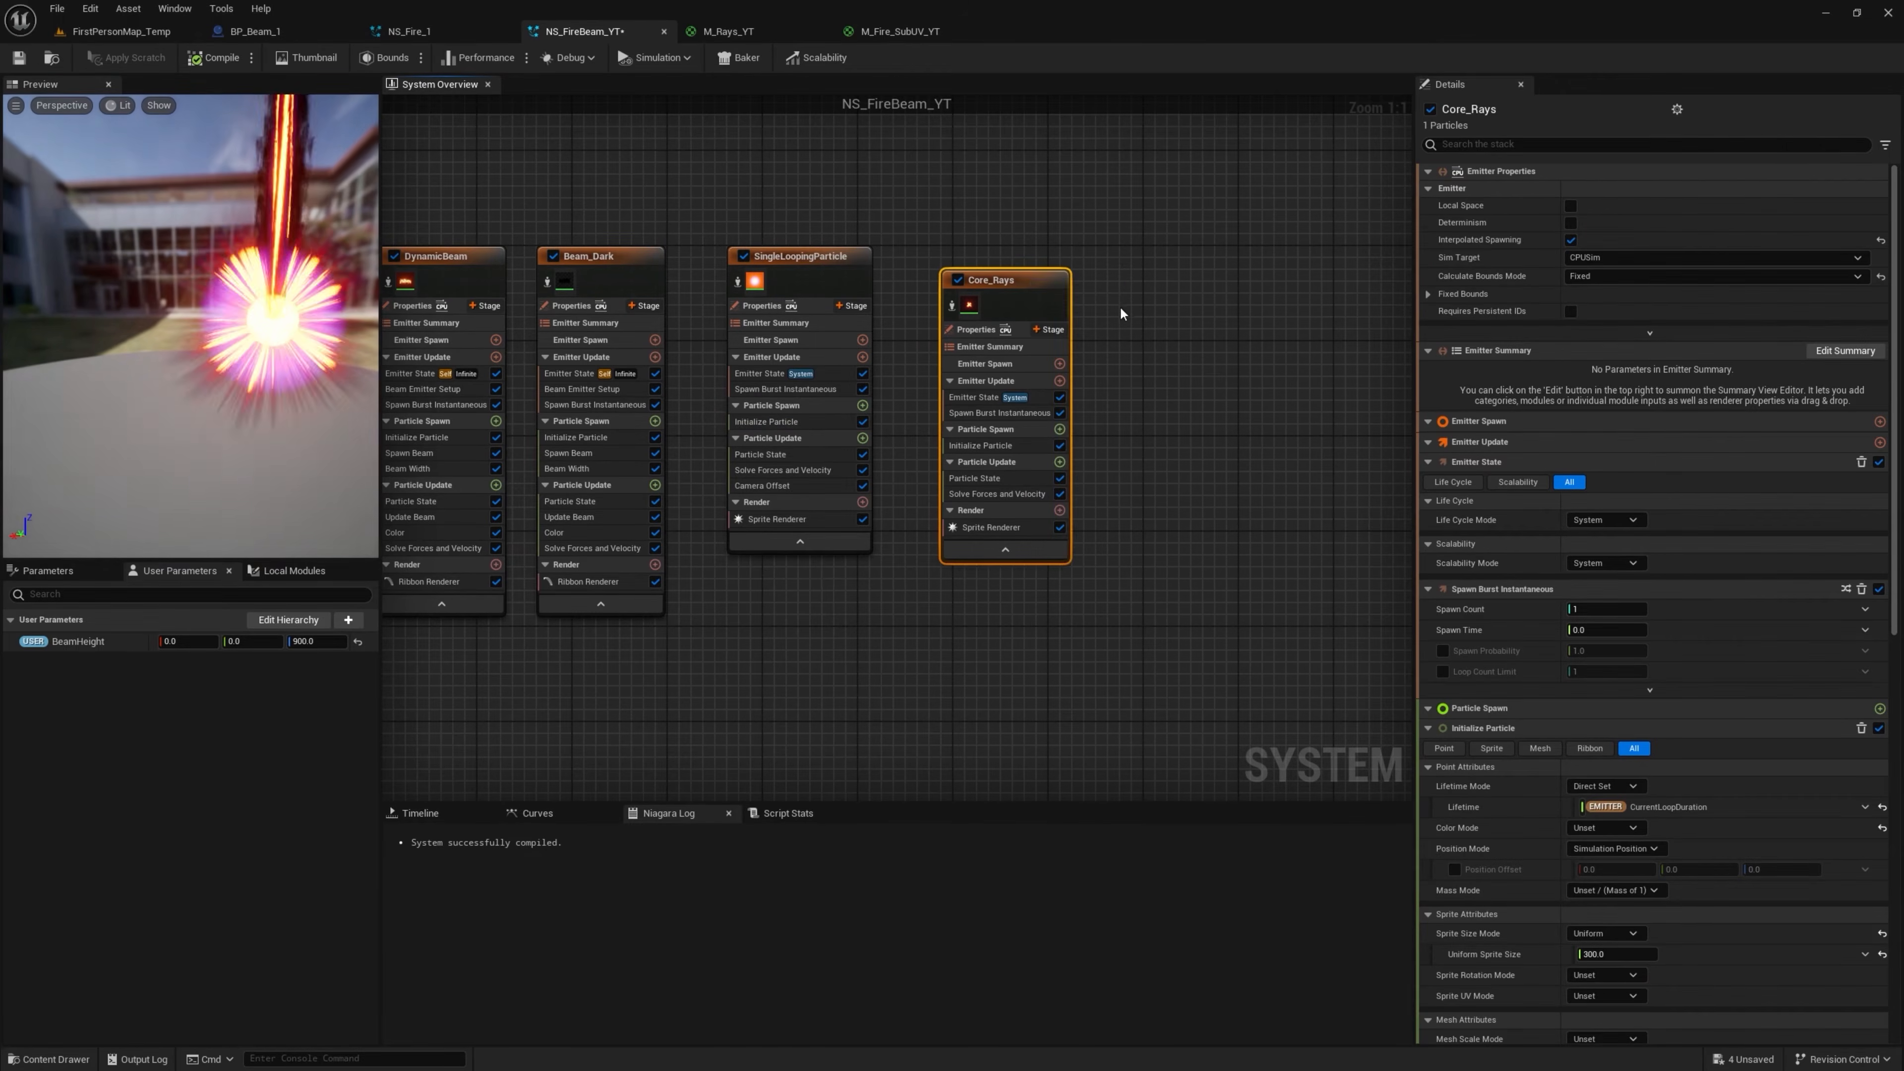
pyautogui.hotkey('ctrl', 'v')
pyautogui.click(1154, 398)
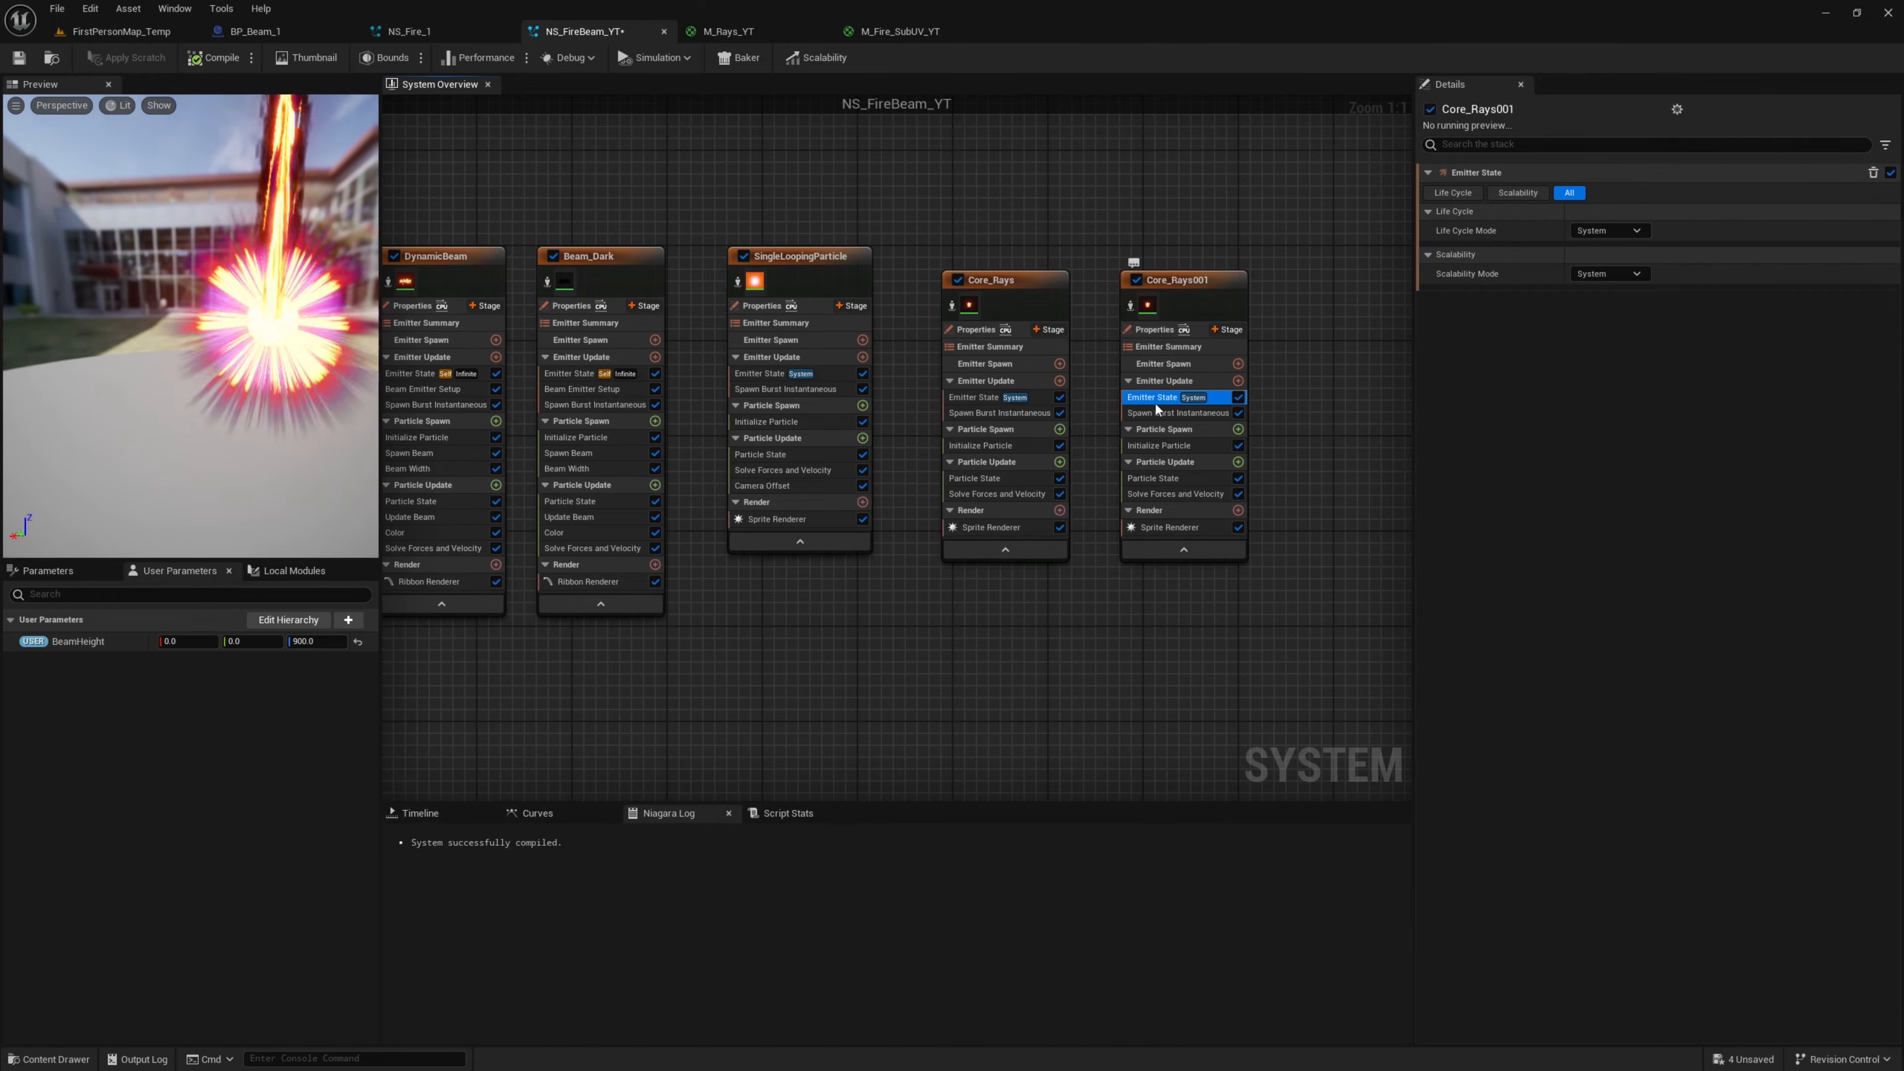
pyautogui.click(1598, 228)
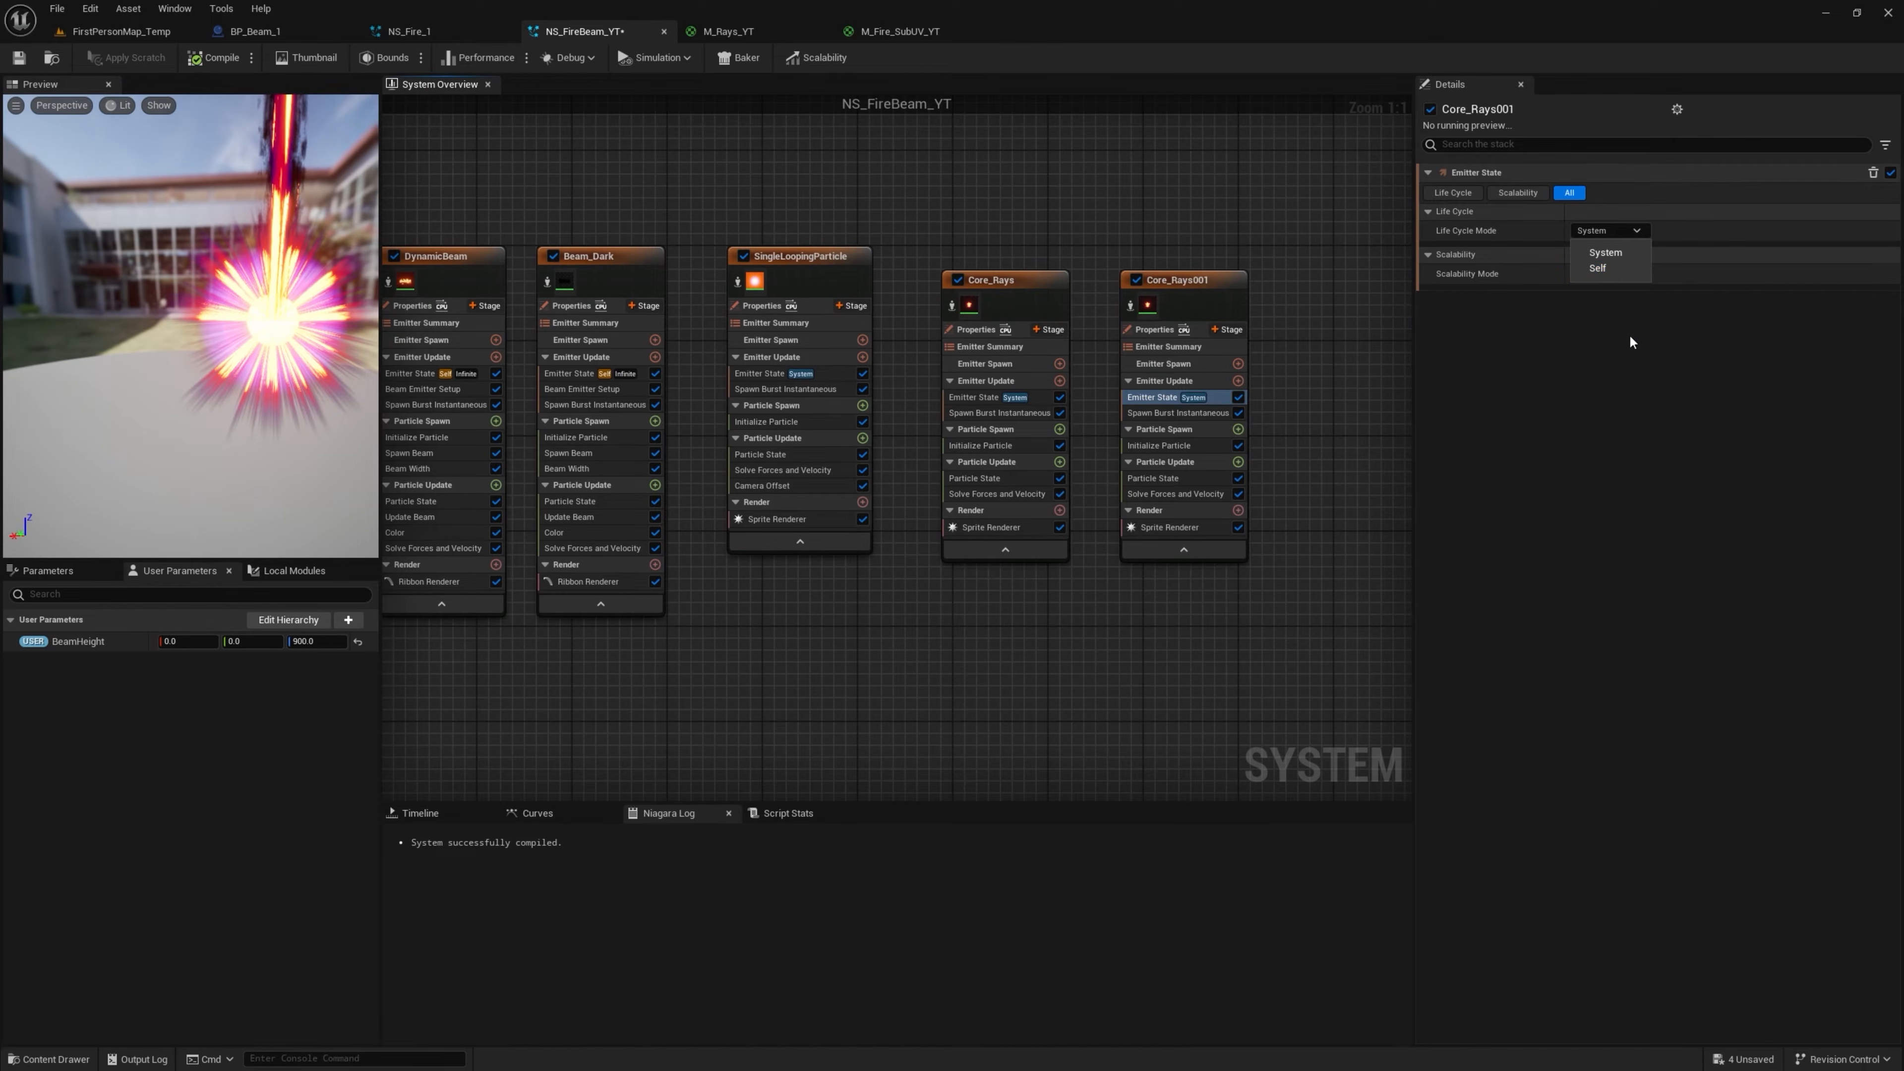
pyautogui.click(1605, 272)
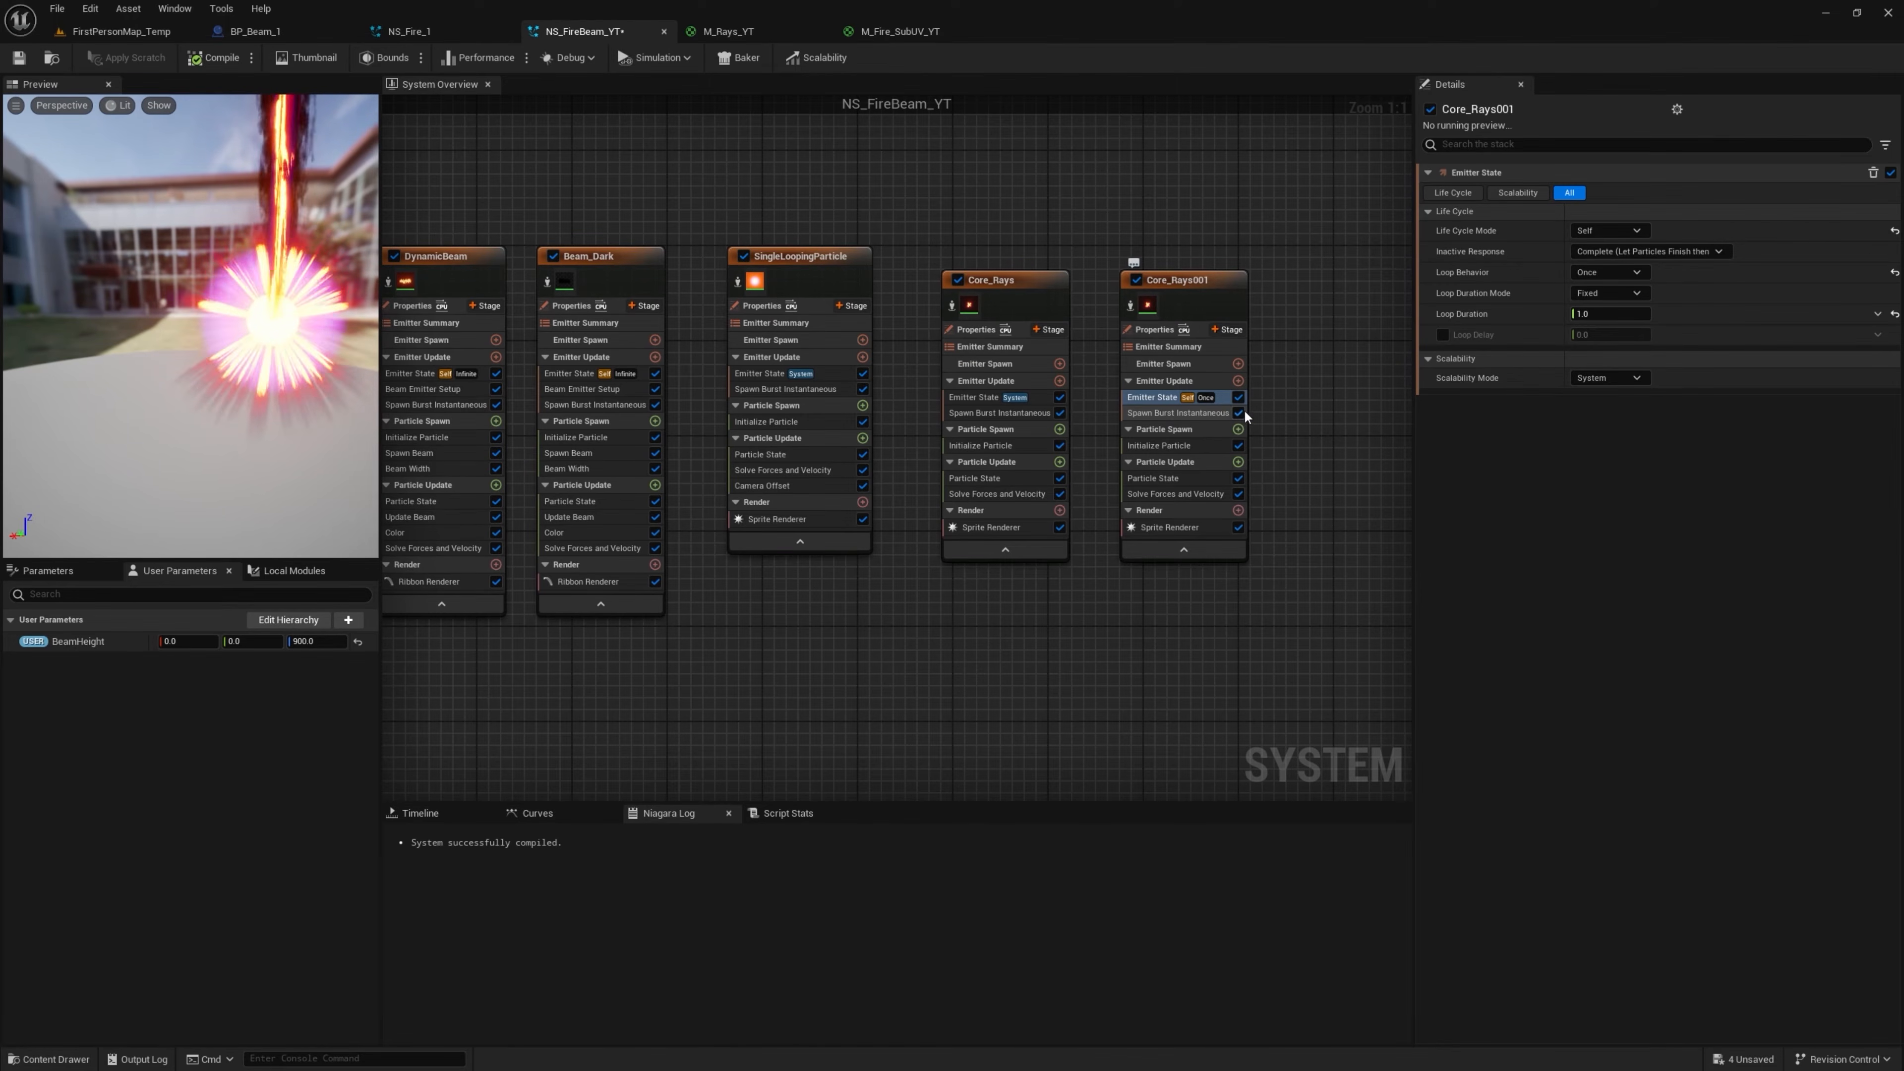
# Add a Spawn Rate module with a rate of 10 to the copied emitter's Emitter Update and disable its Spawn Burst Instantaneous
pyautogui.click(1238, 381)
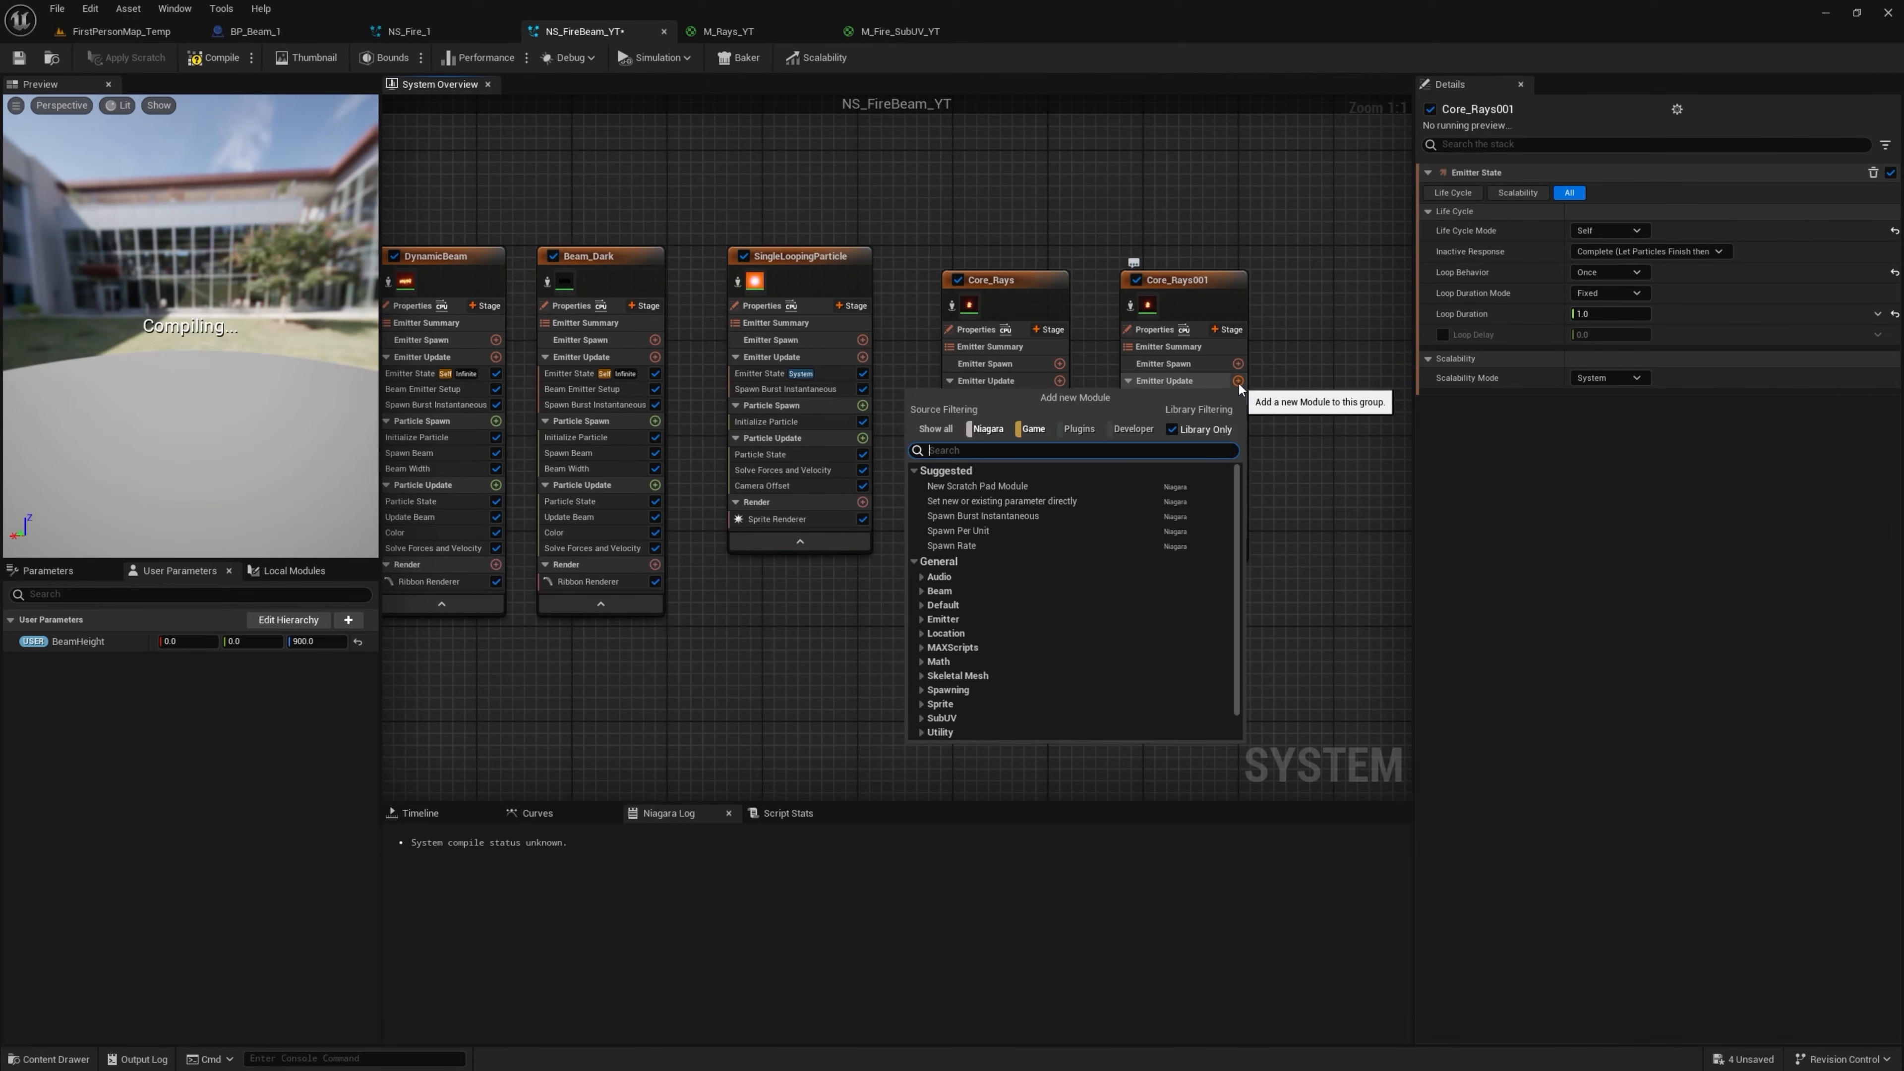
pyautogui.write('rate')
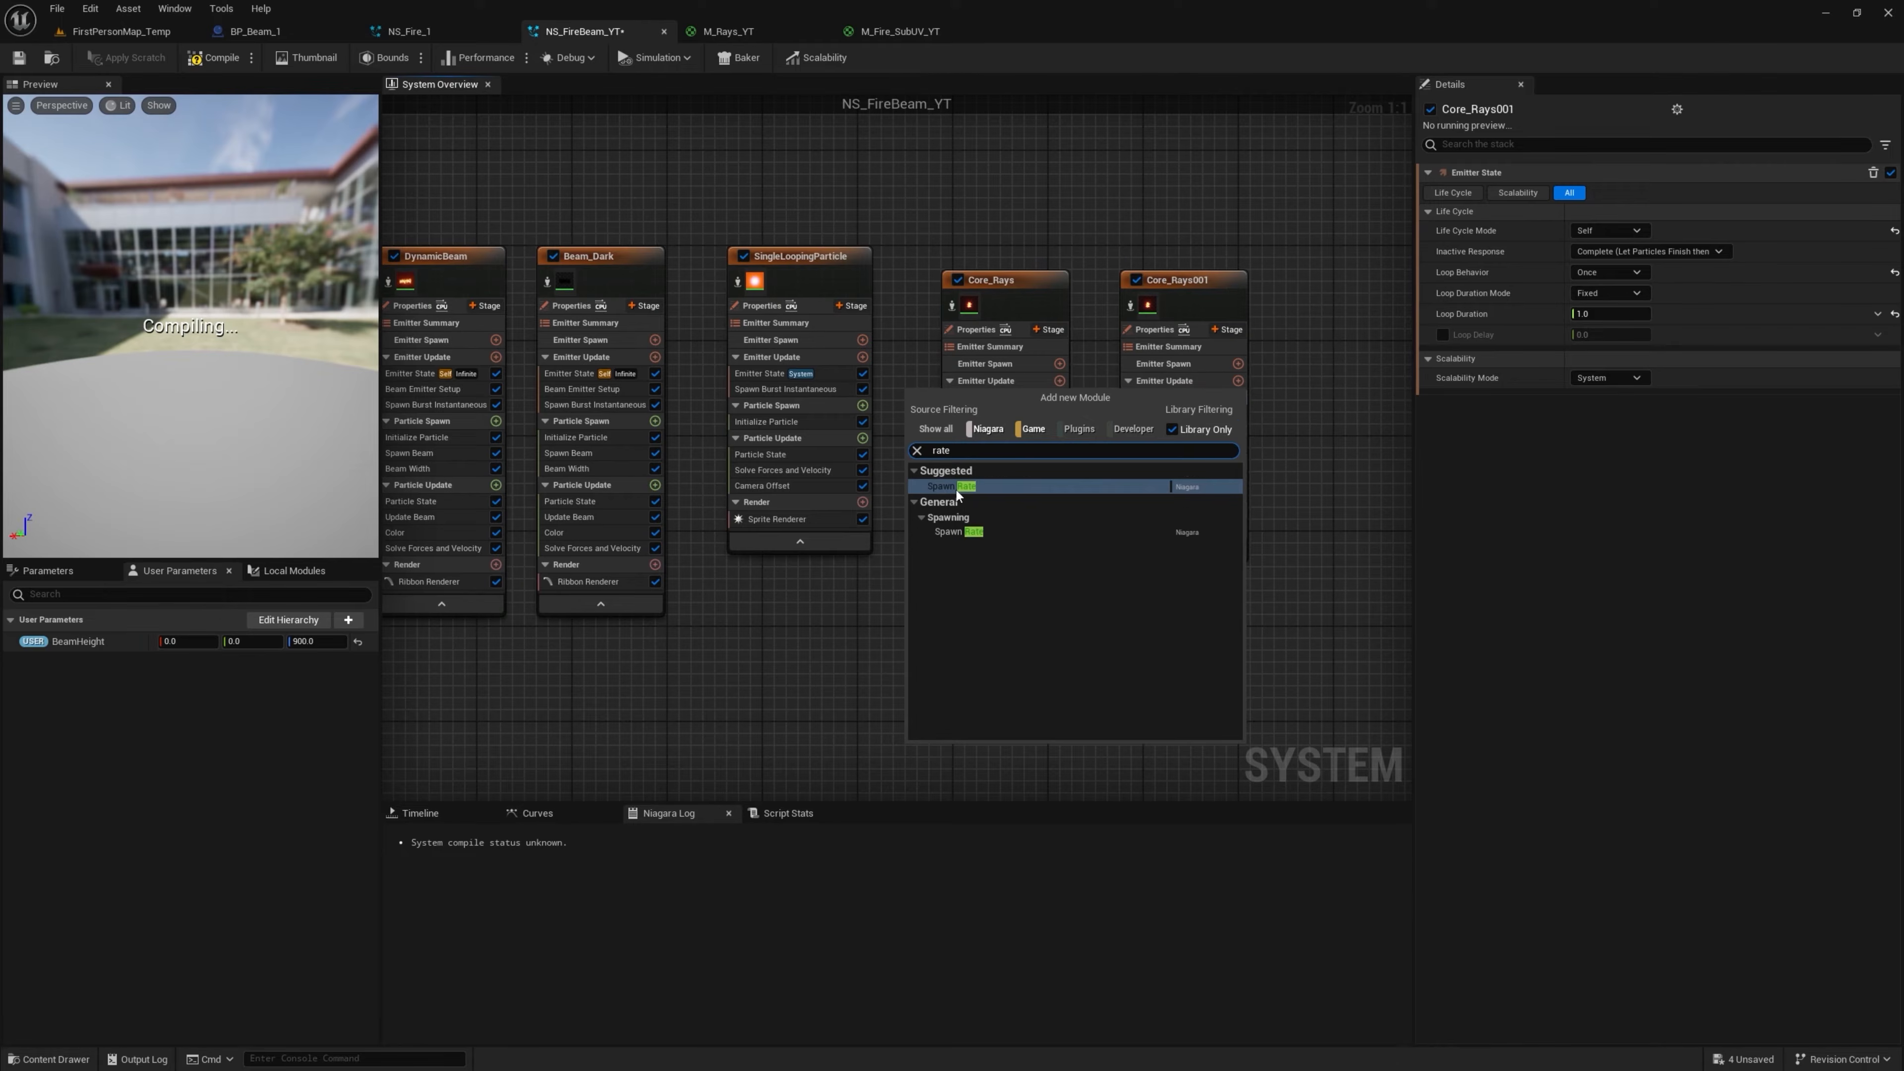
pyautogui.click(958, 488)
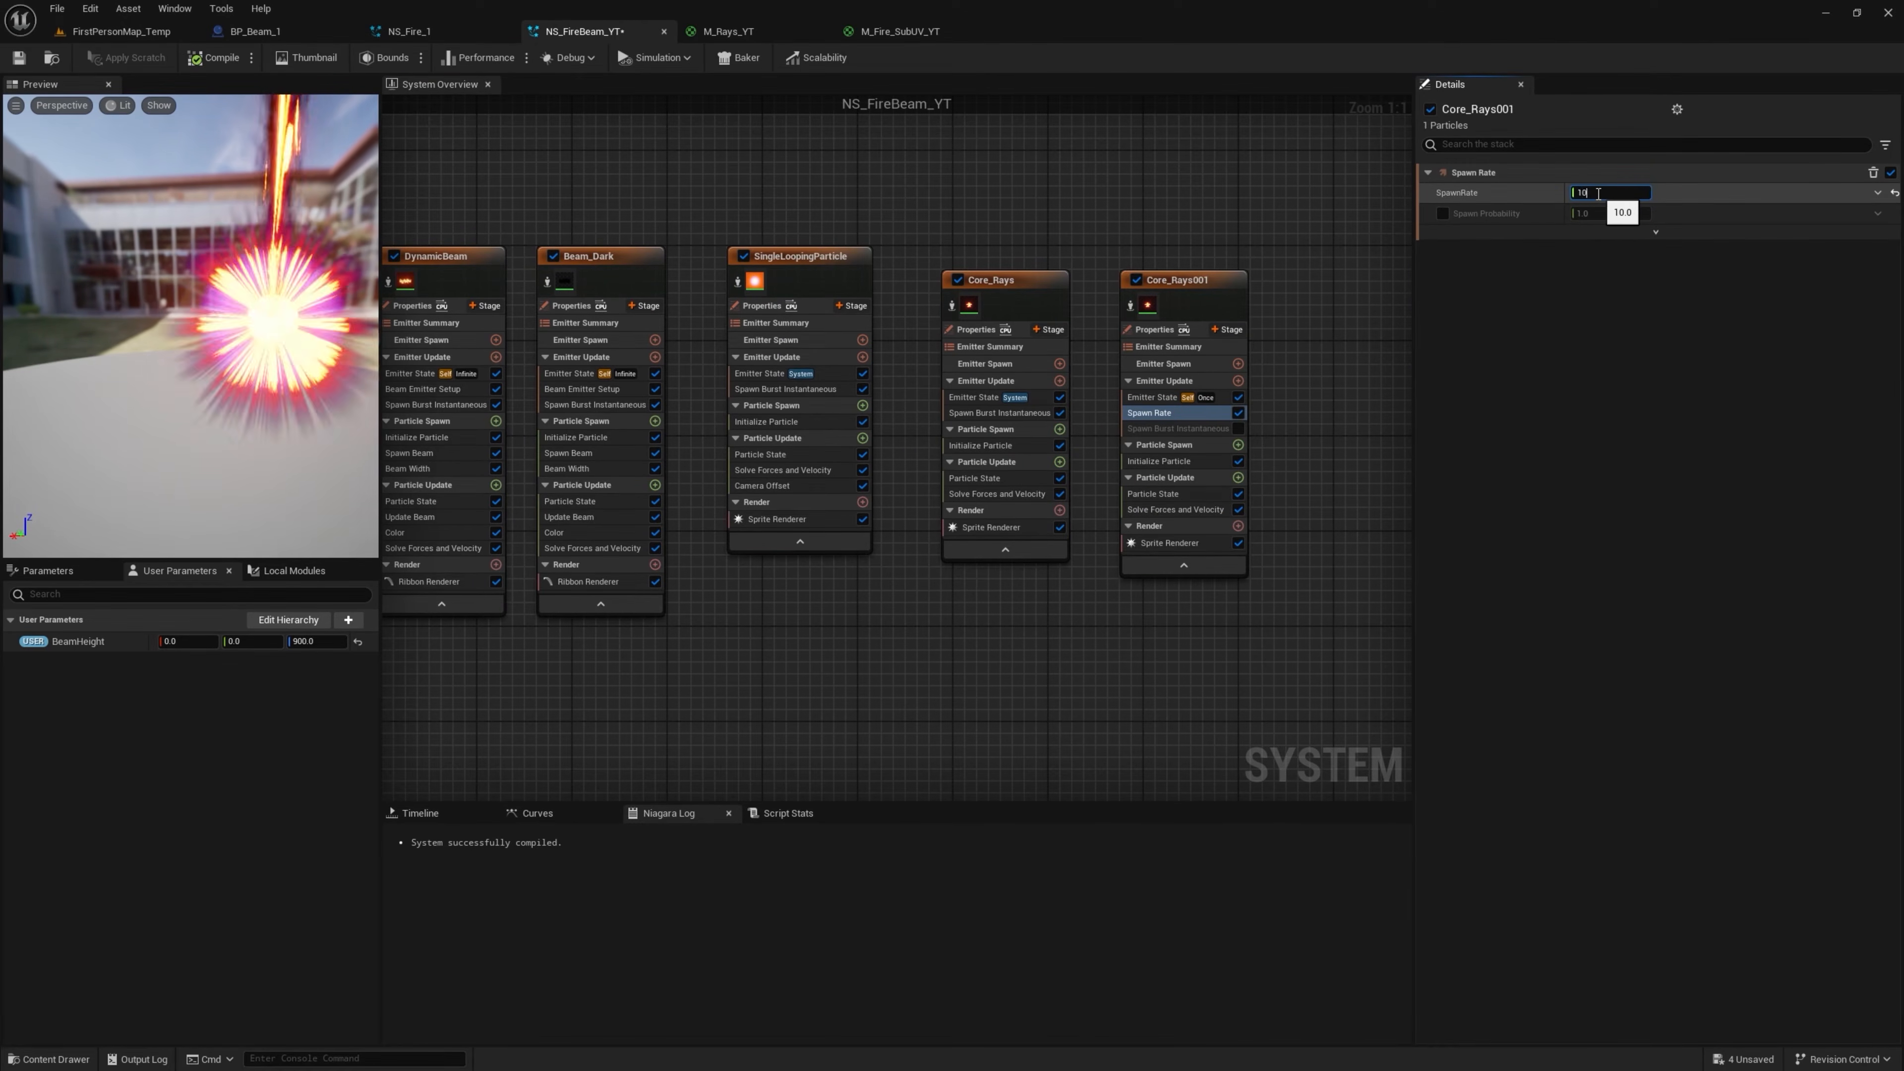
# Assign M_Fire_SubUV_YT to the copied emitter's Sprite Renderer with Sub Image Size 6 by 6, checking it against the T_Fire_SubUV texture grid
pyautogui.moveTo(1307, 407); pyautogui.dragTo(1203, 317, button='right')
pyautogui.click(1091, 469)
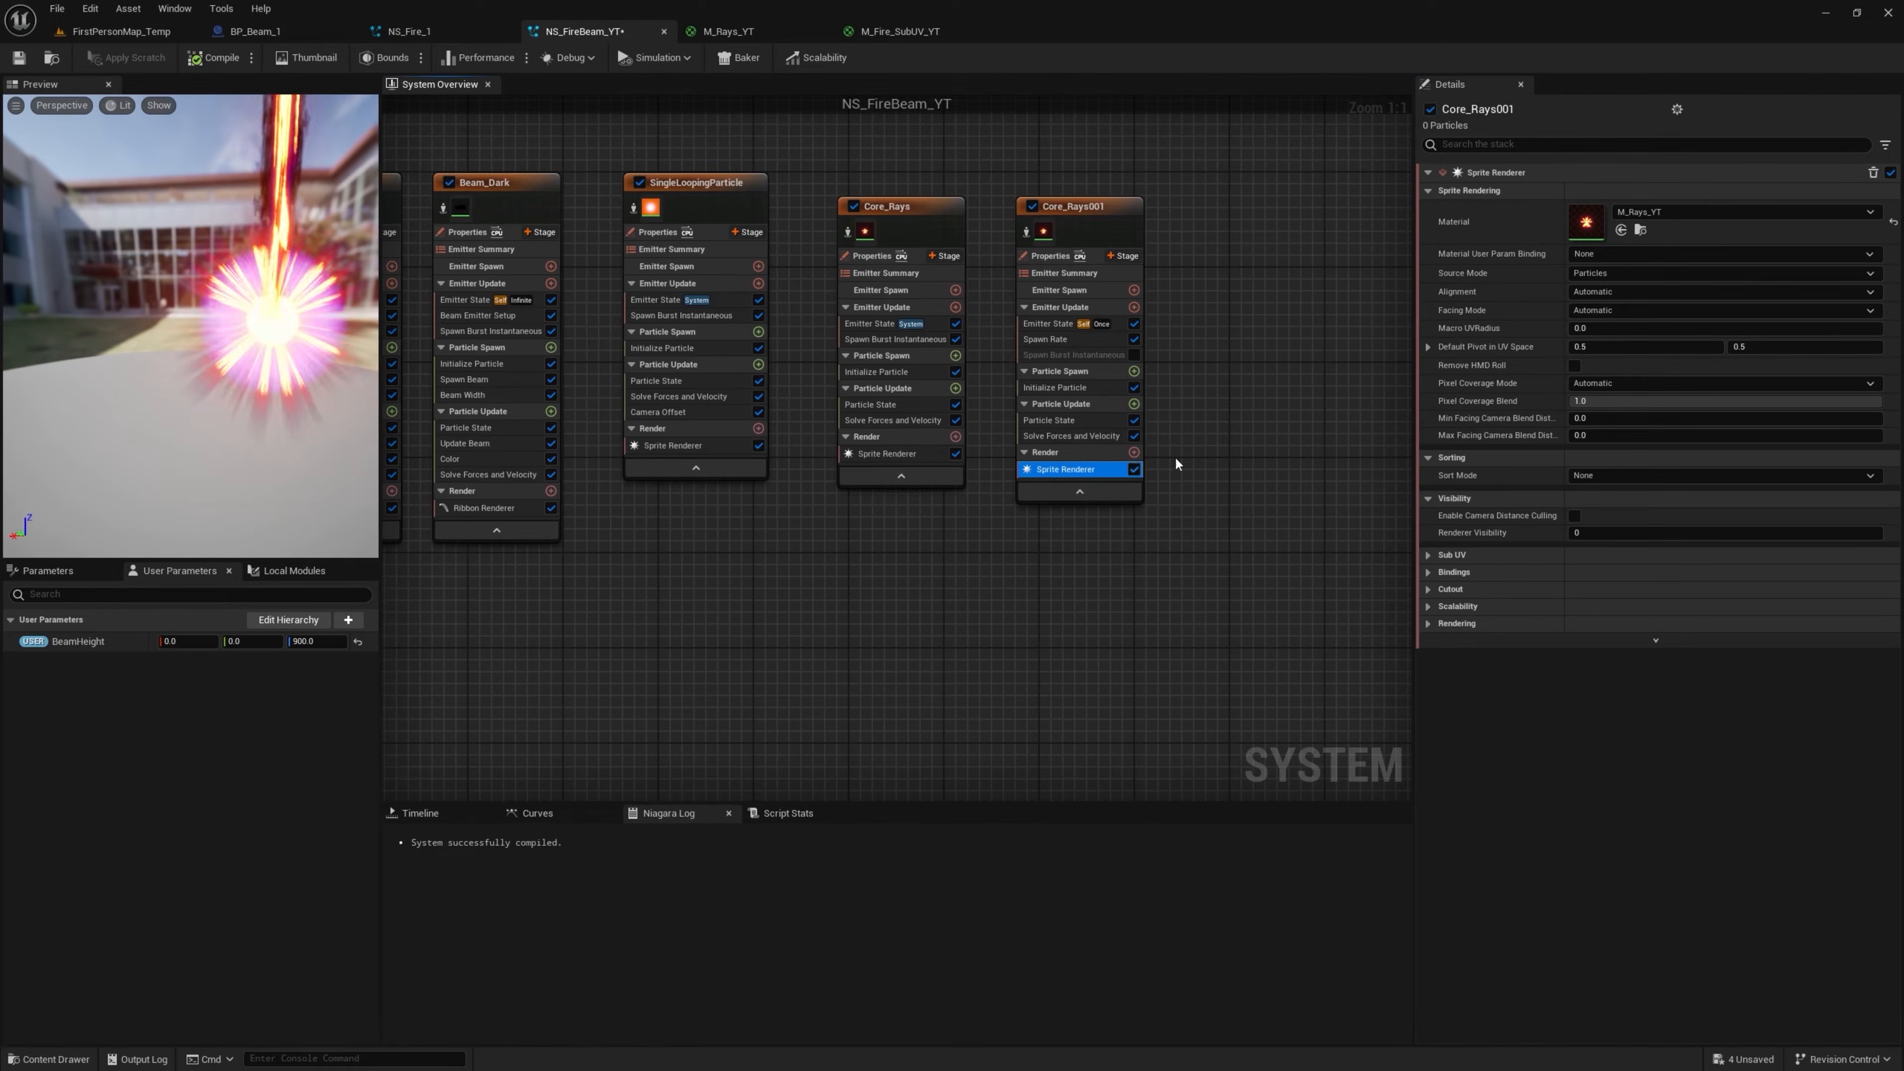
pyautogui.click(153, 32)
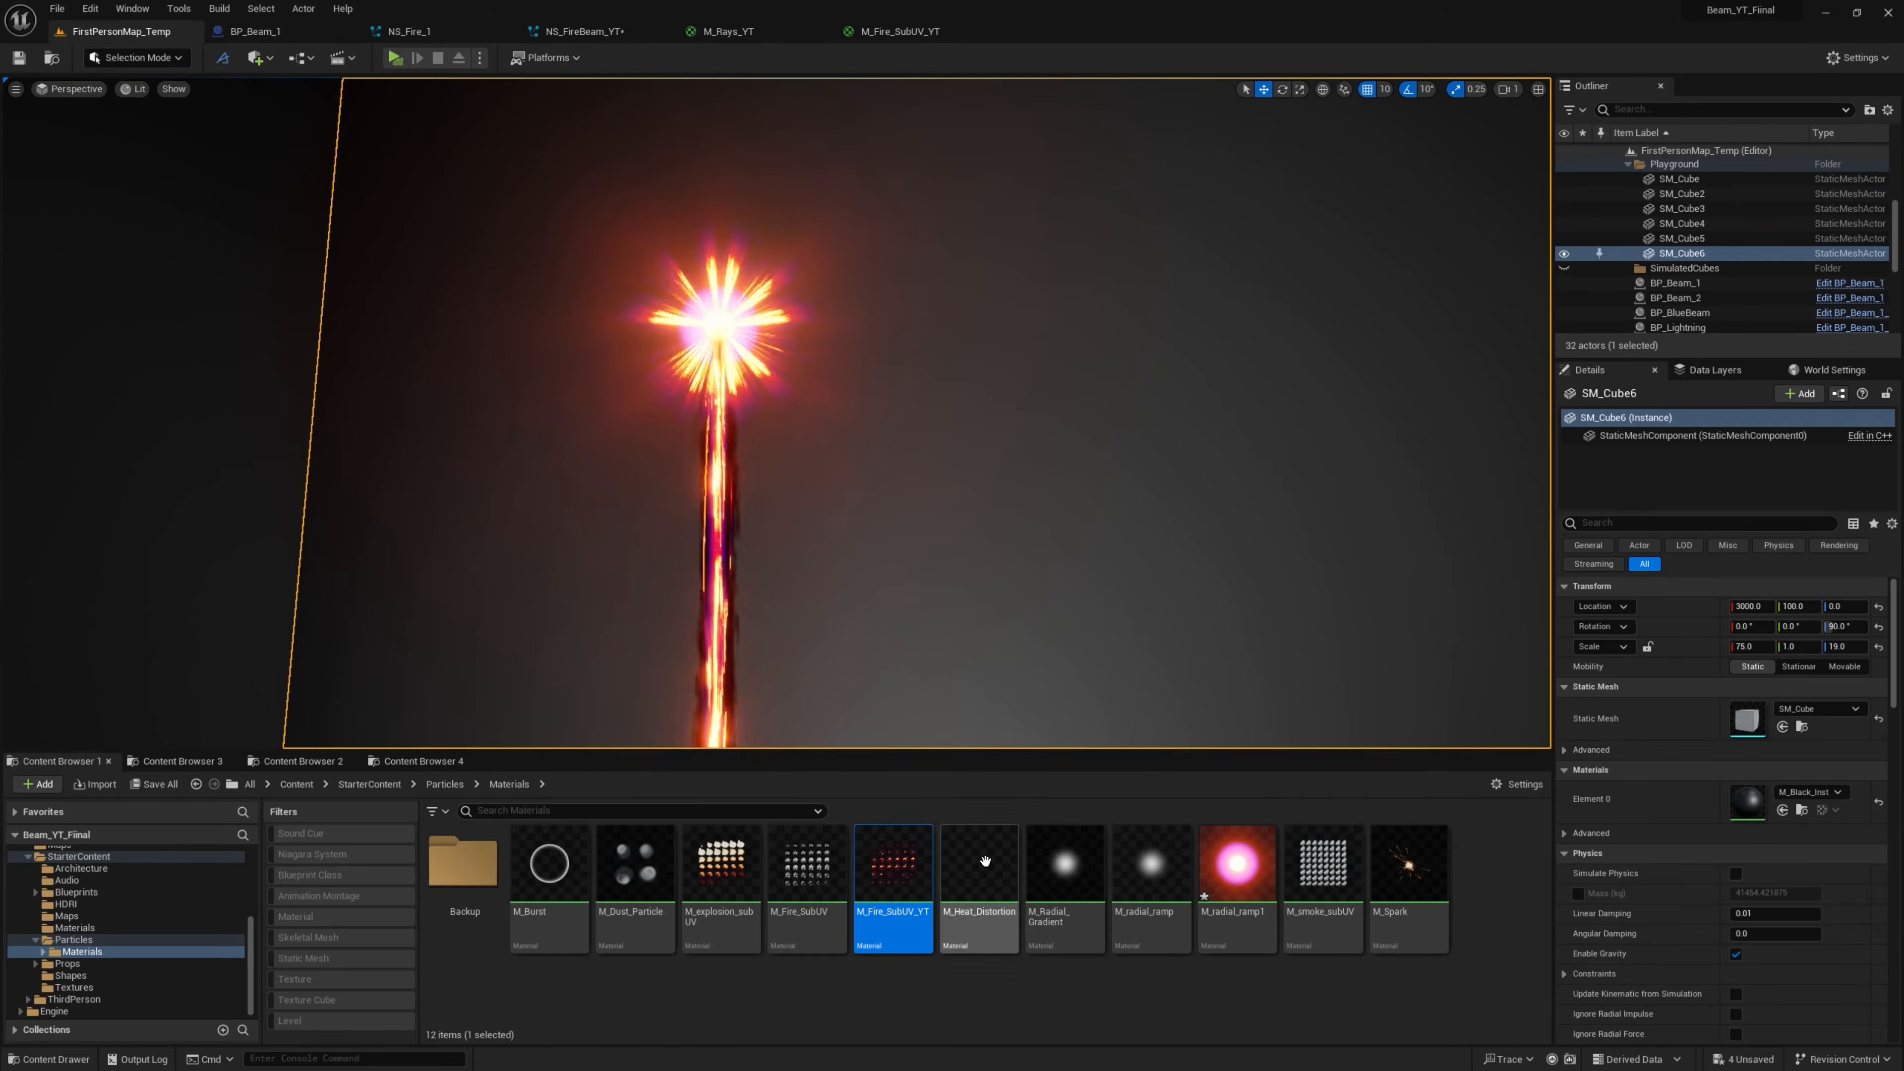
pyautogui.click(651, 31)
pyautogui.click(1621, 230)
pyautogui.click(1428, 554)
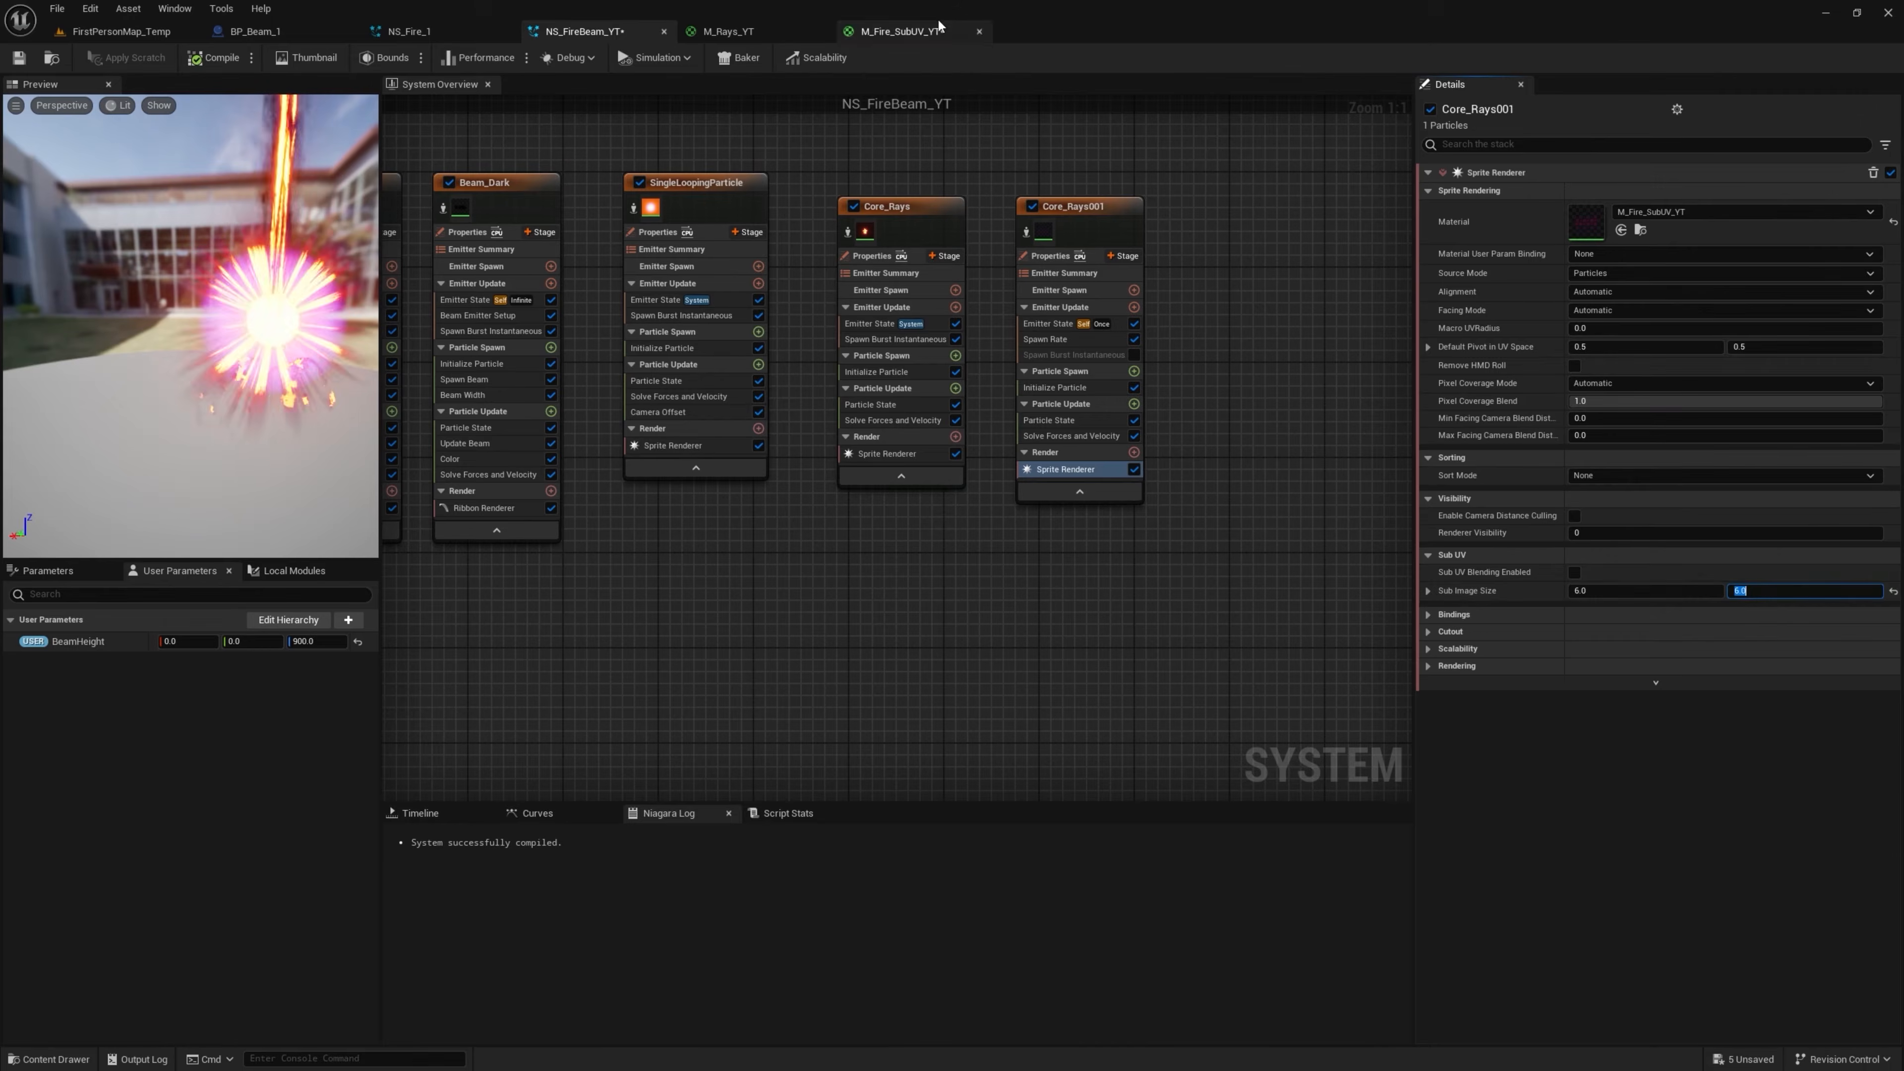
pyautogui.click(900, 31)
pyautogui.doubleClick(180, 814)
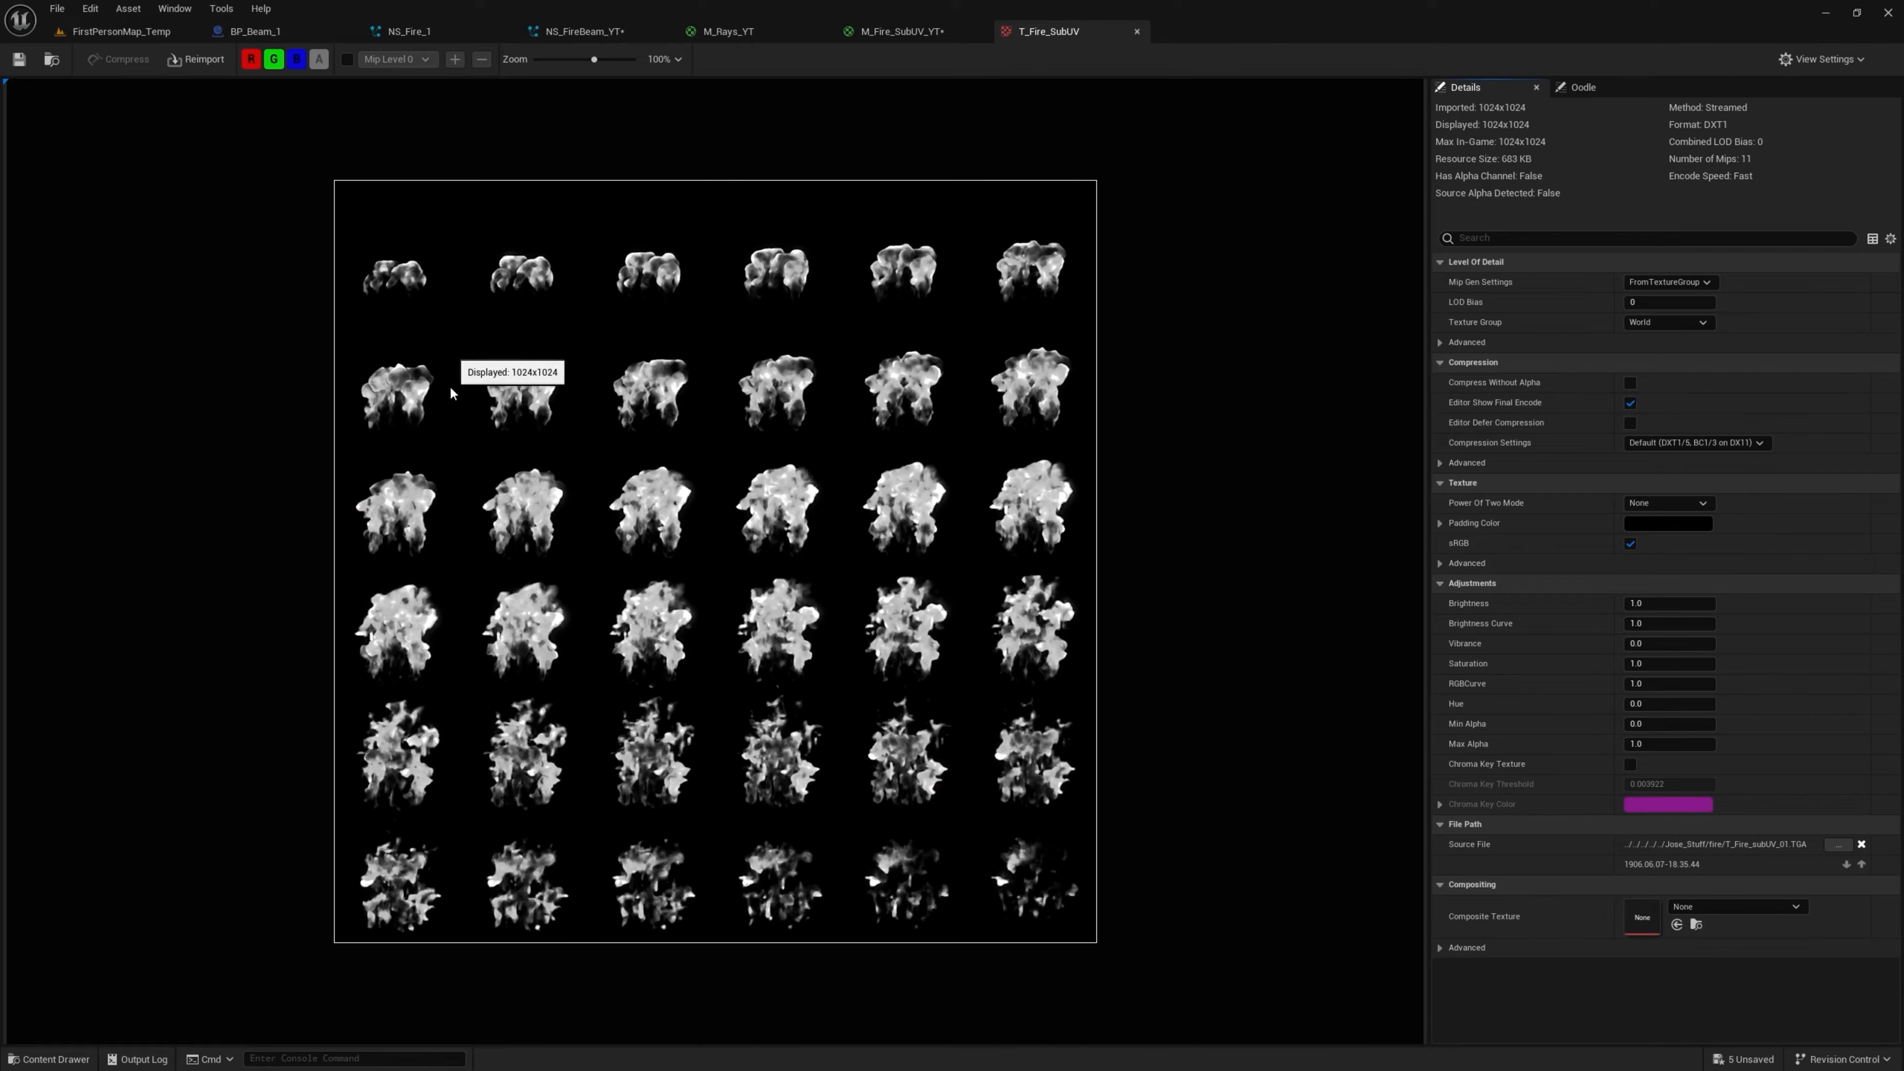
pyautogui.click(585, 31)
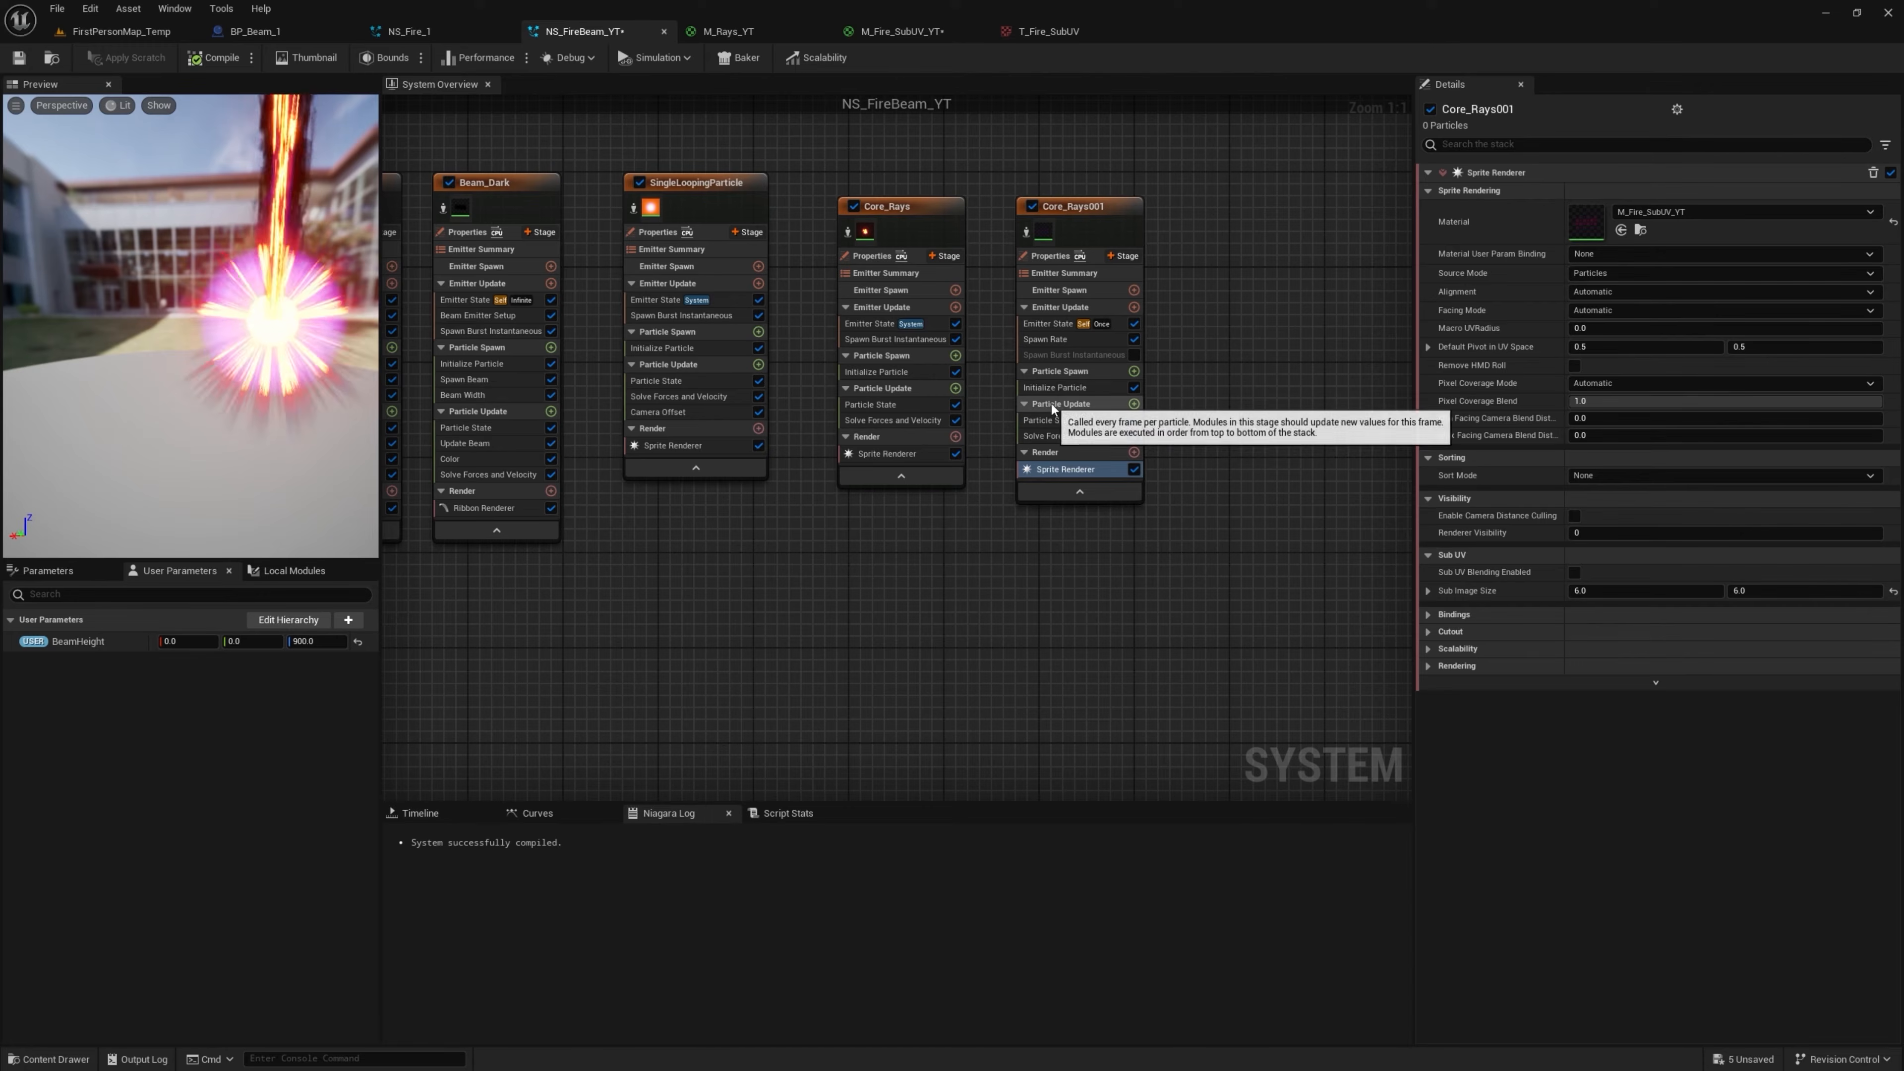
# Add a Sub UVAnimation module to the copied emitter's Particle Update and link it to the Sprite Renderer
pyautogui.click(1134, 404)
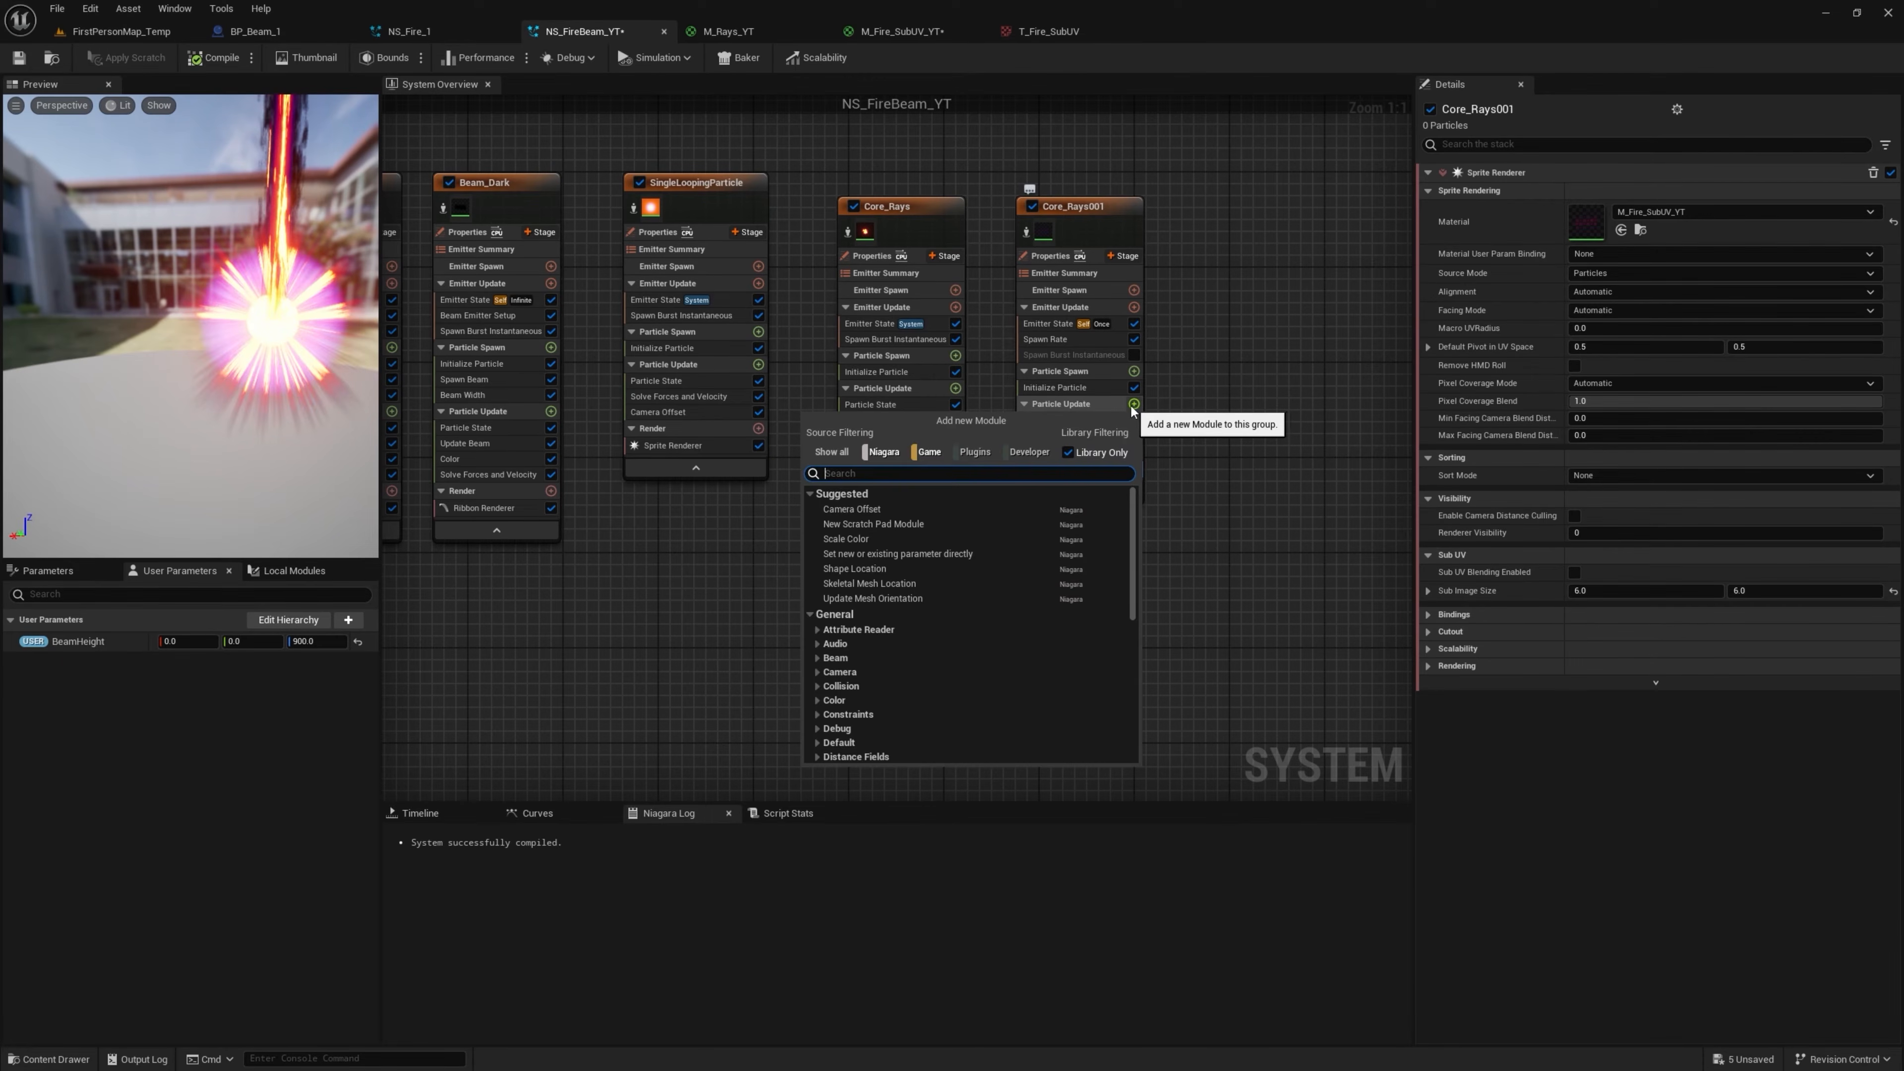
pyautogui.write('anim')
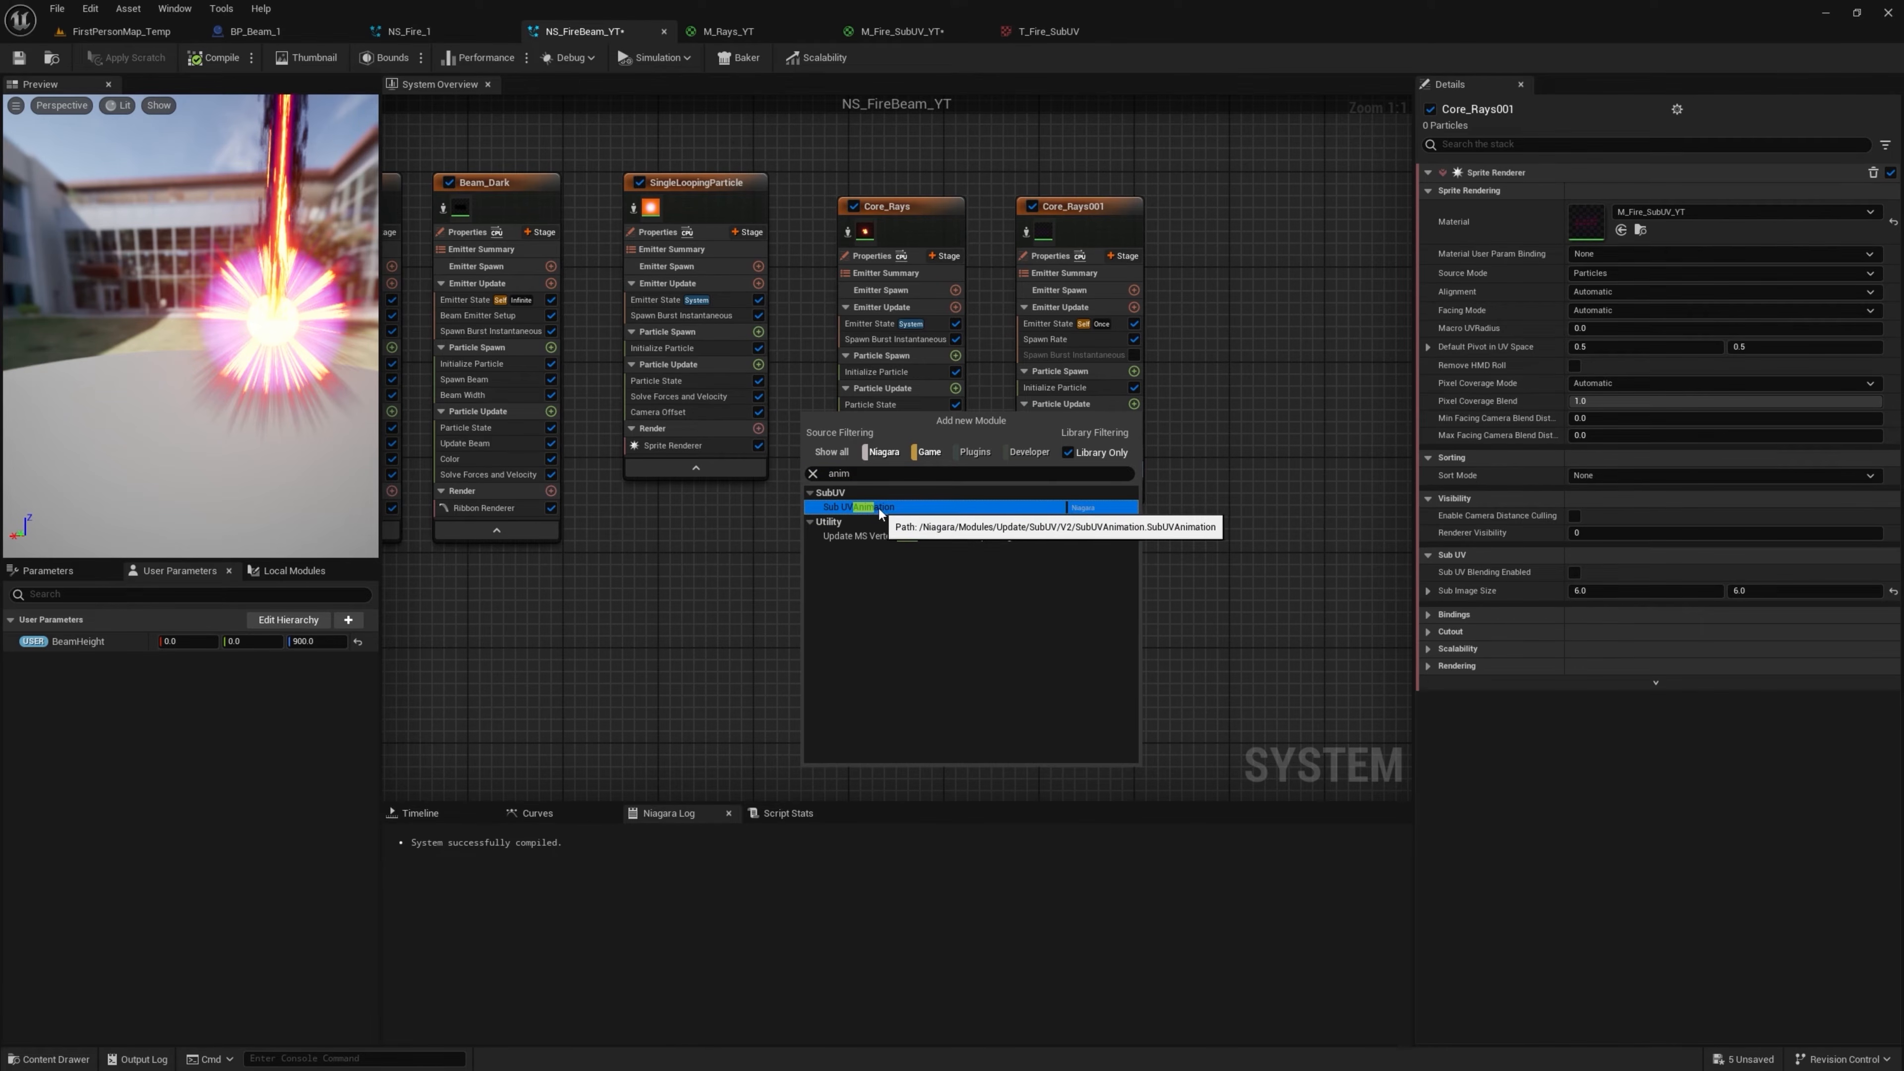
pyautogui.click(879, 507)
pyautogui.click(1605, 417)
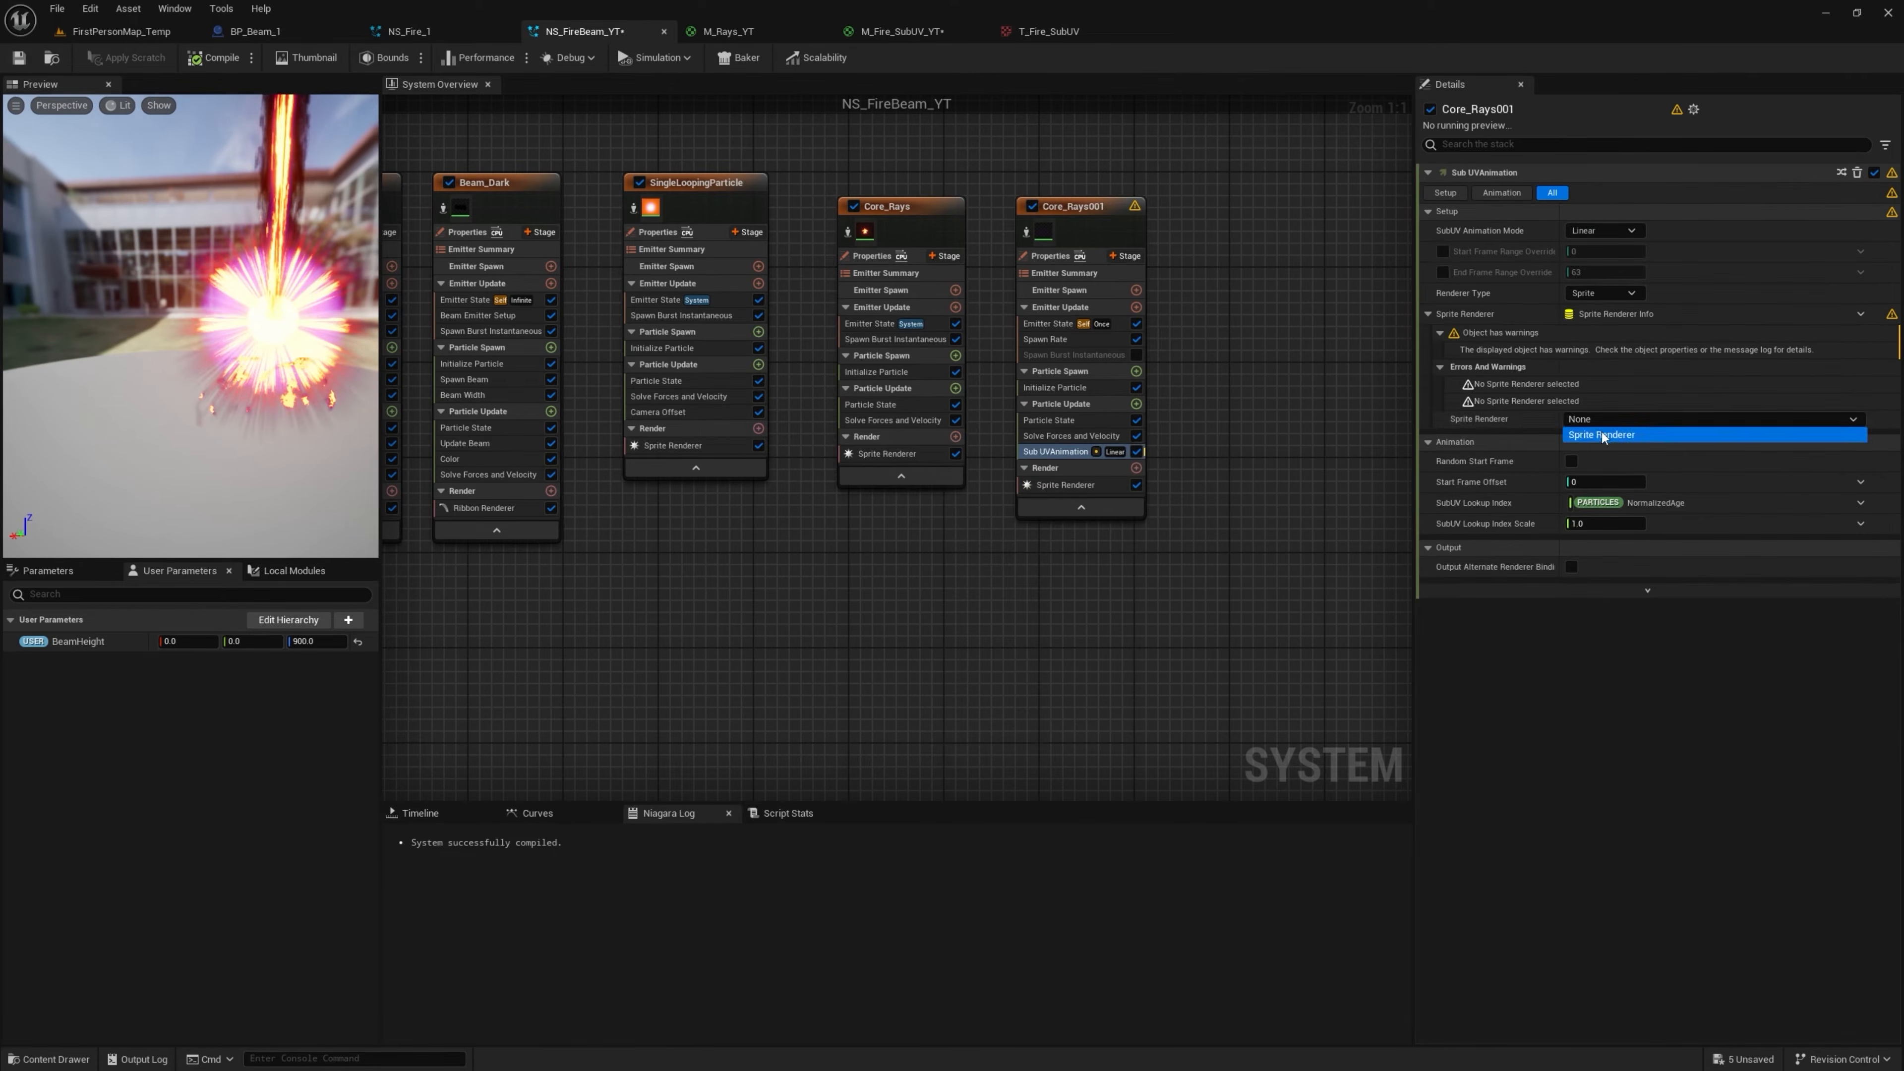
pyautogui.click(1642, 434)
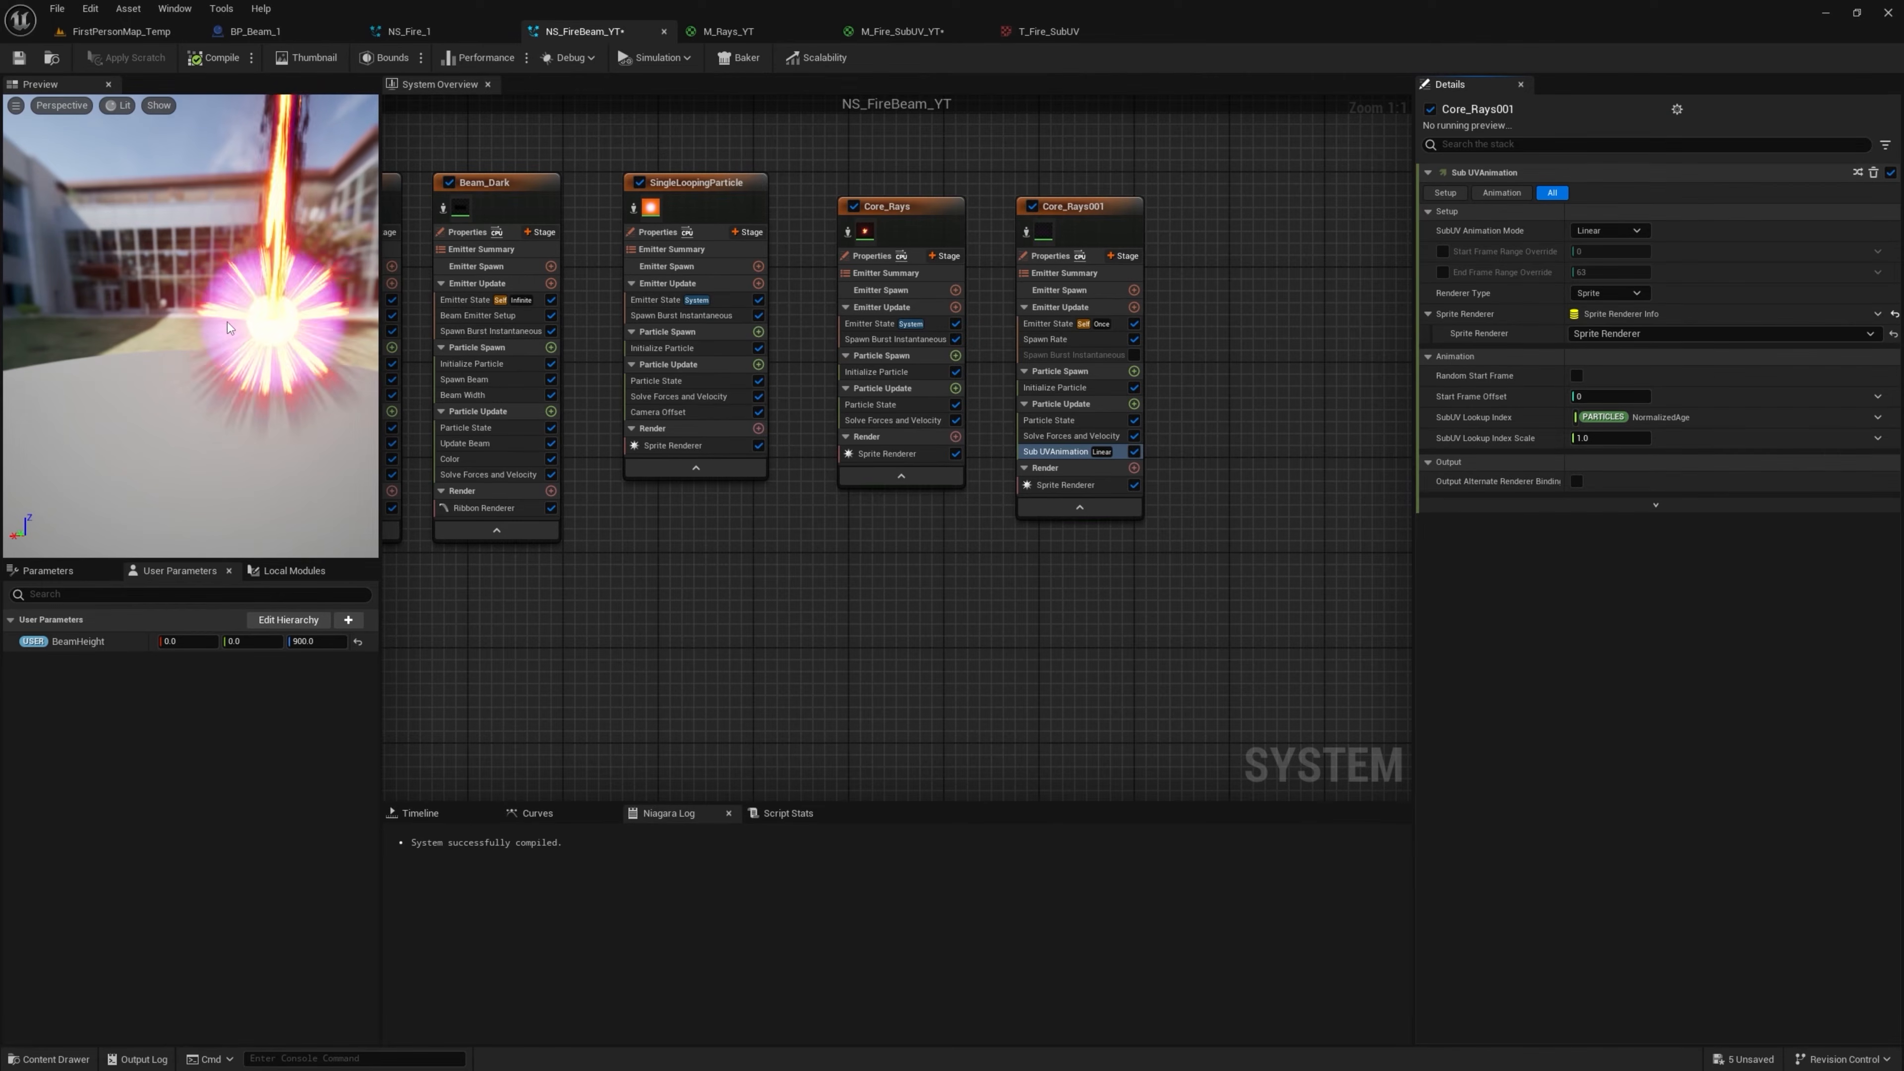
# Set the copied emitter's particle Lifetime Mode to Random, with a minimum of 0.8 and a maximum of 1.2
pyautogui.click(1072, 388)
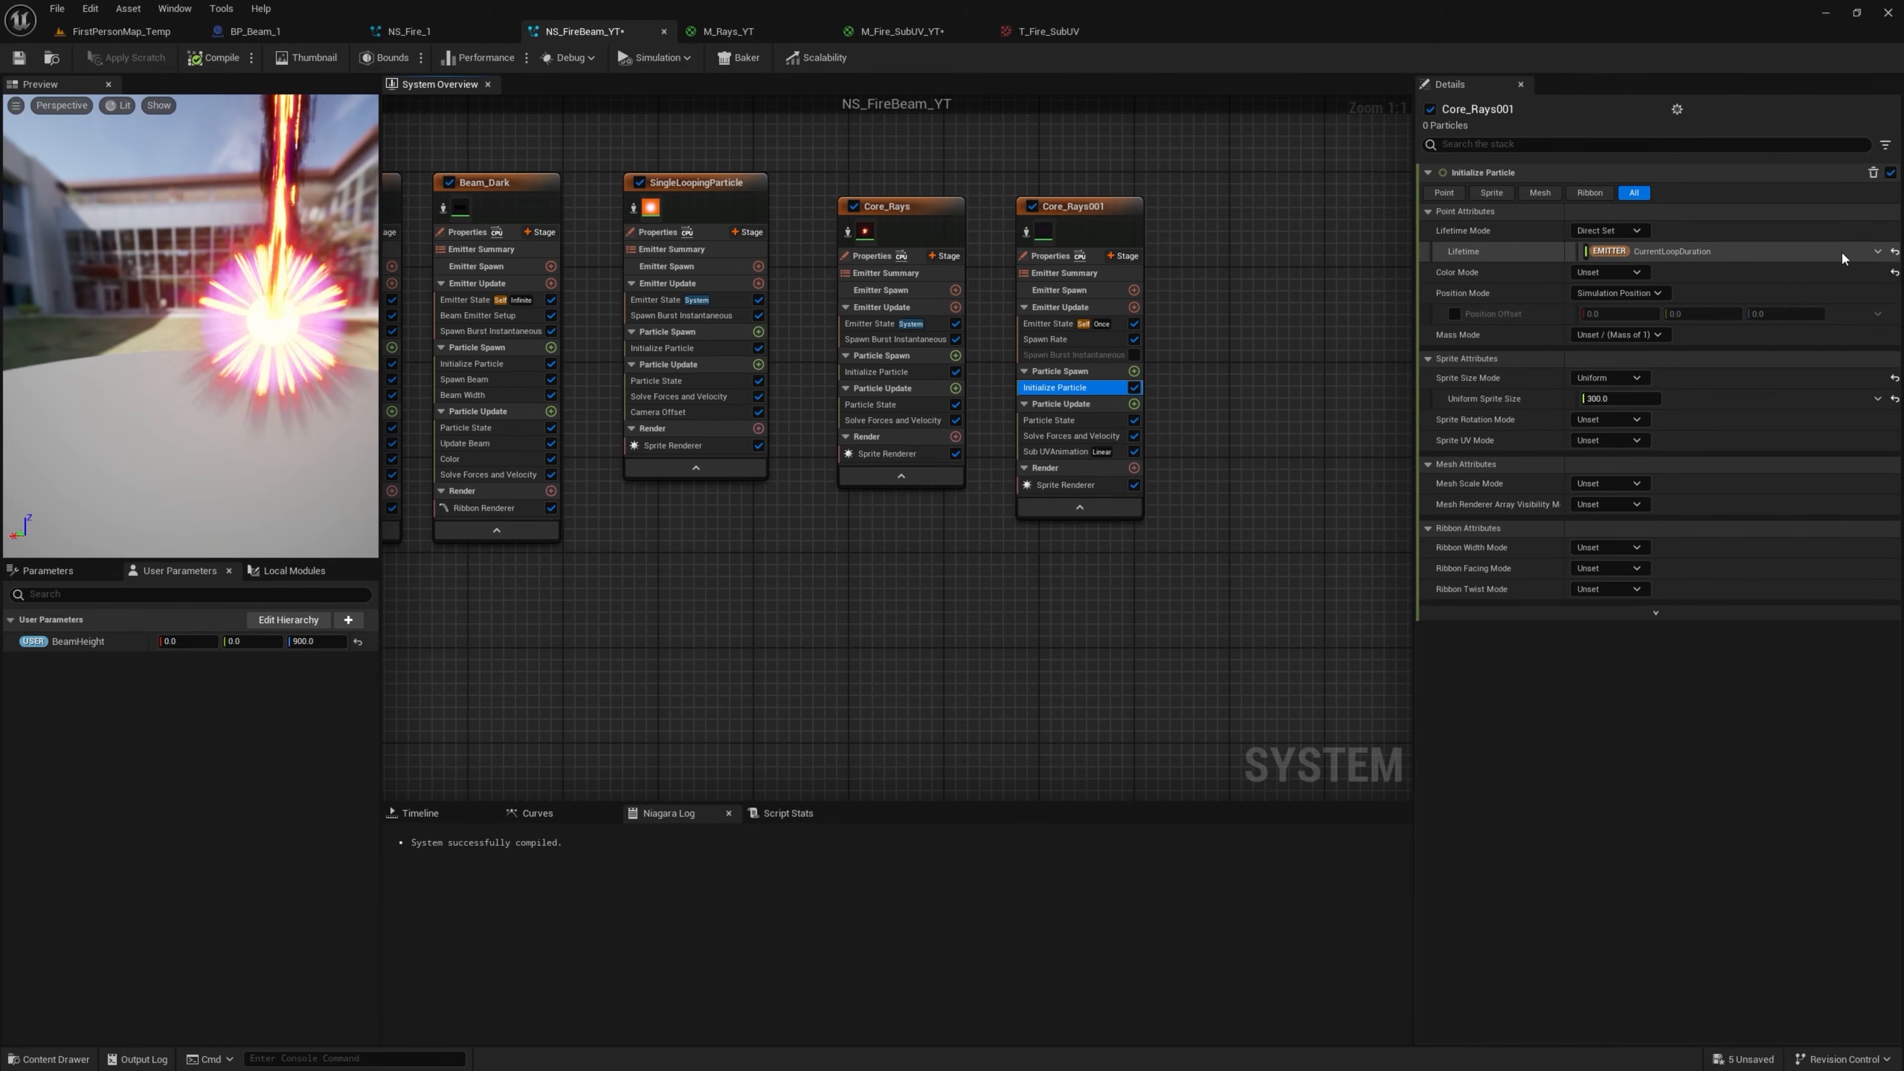
pyautogui.click(1895, 252)
pyautogui.click(1609, 230)
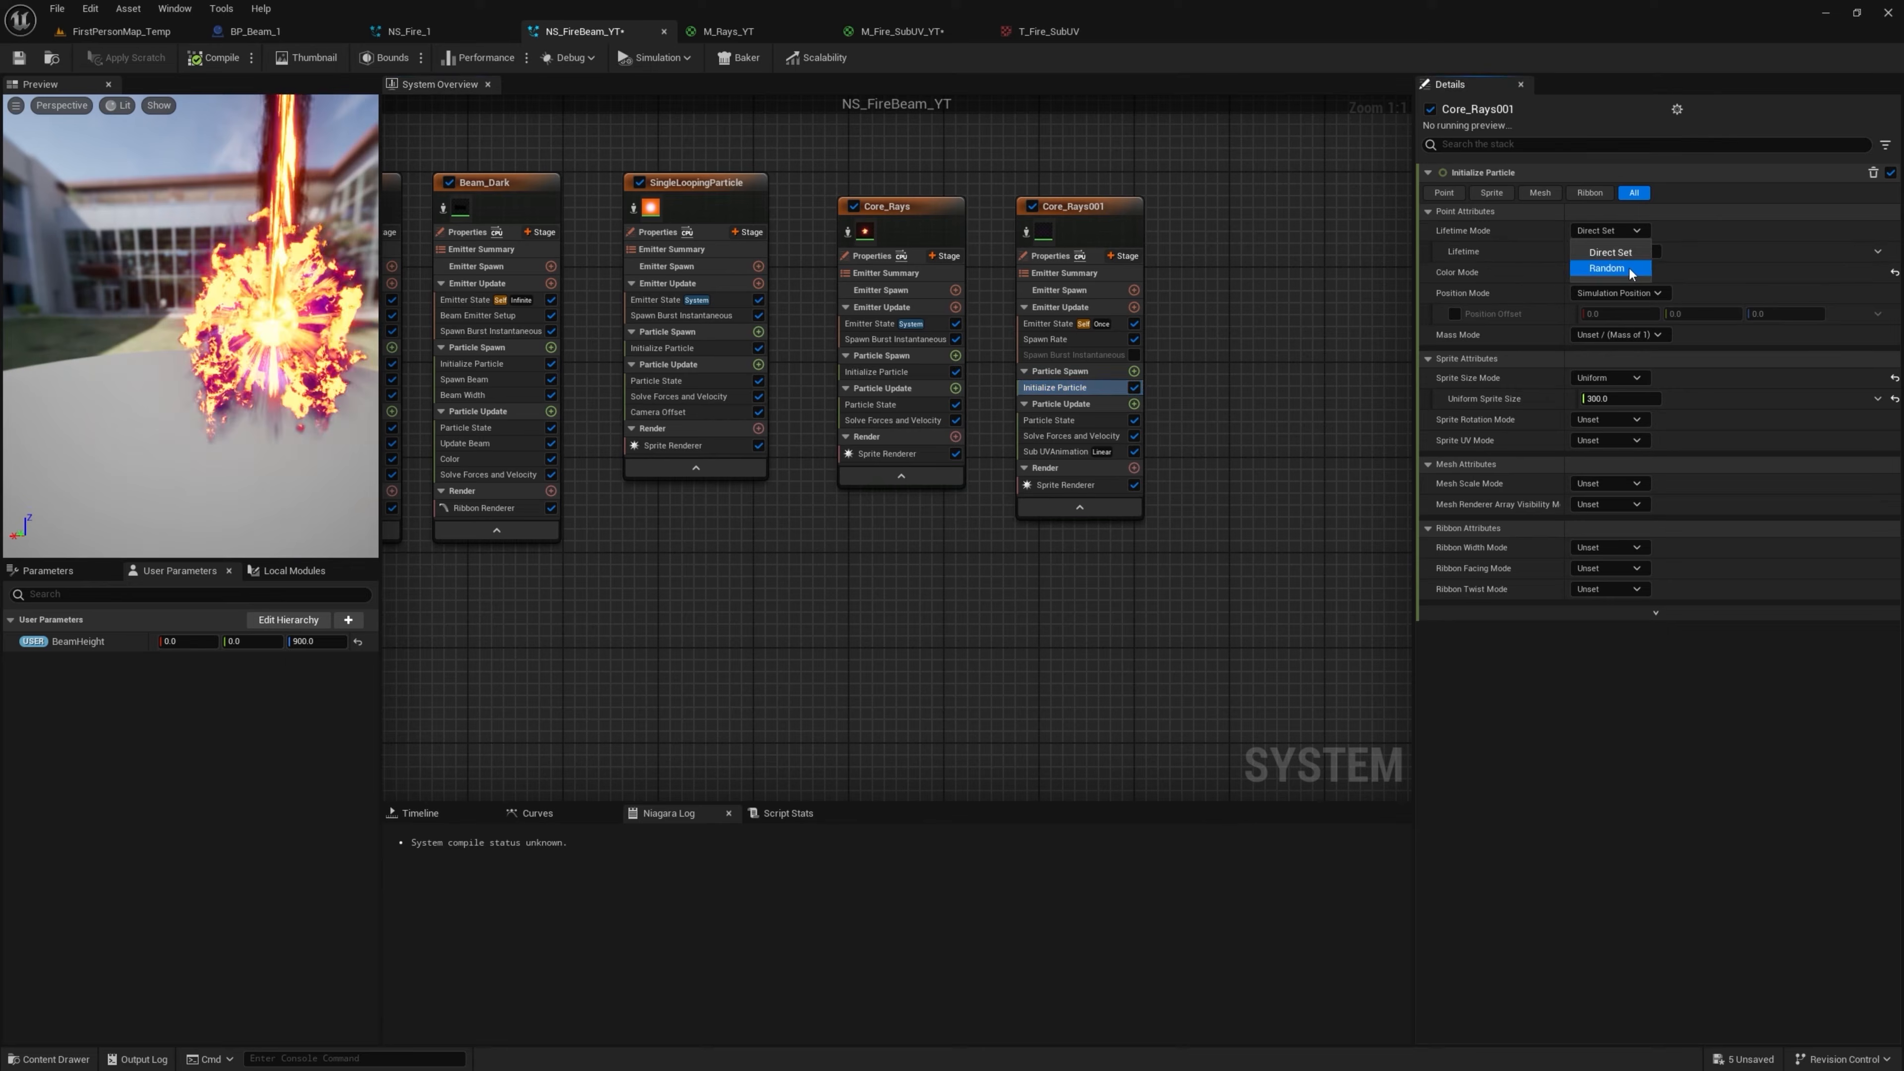
pyautogui.click(1624, 269)
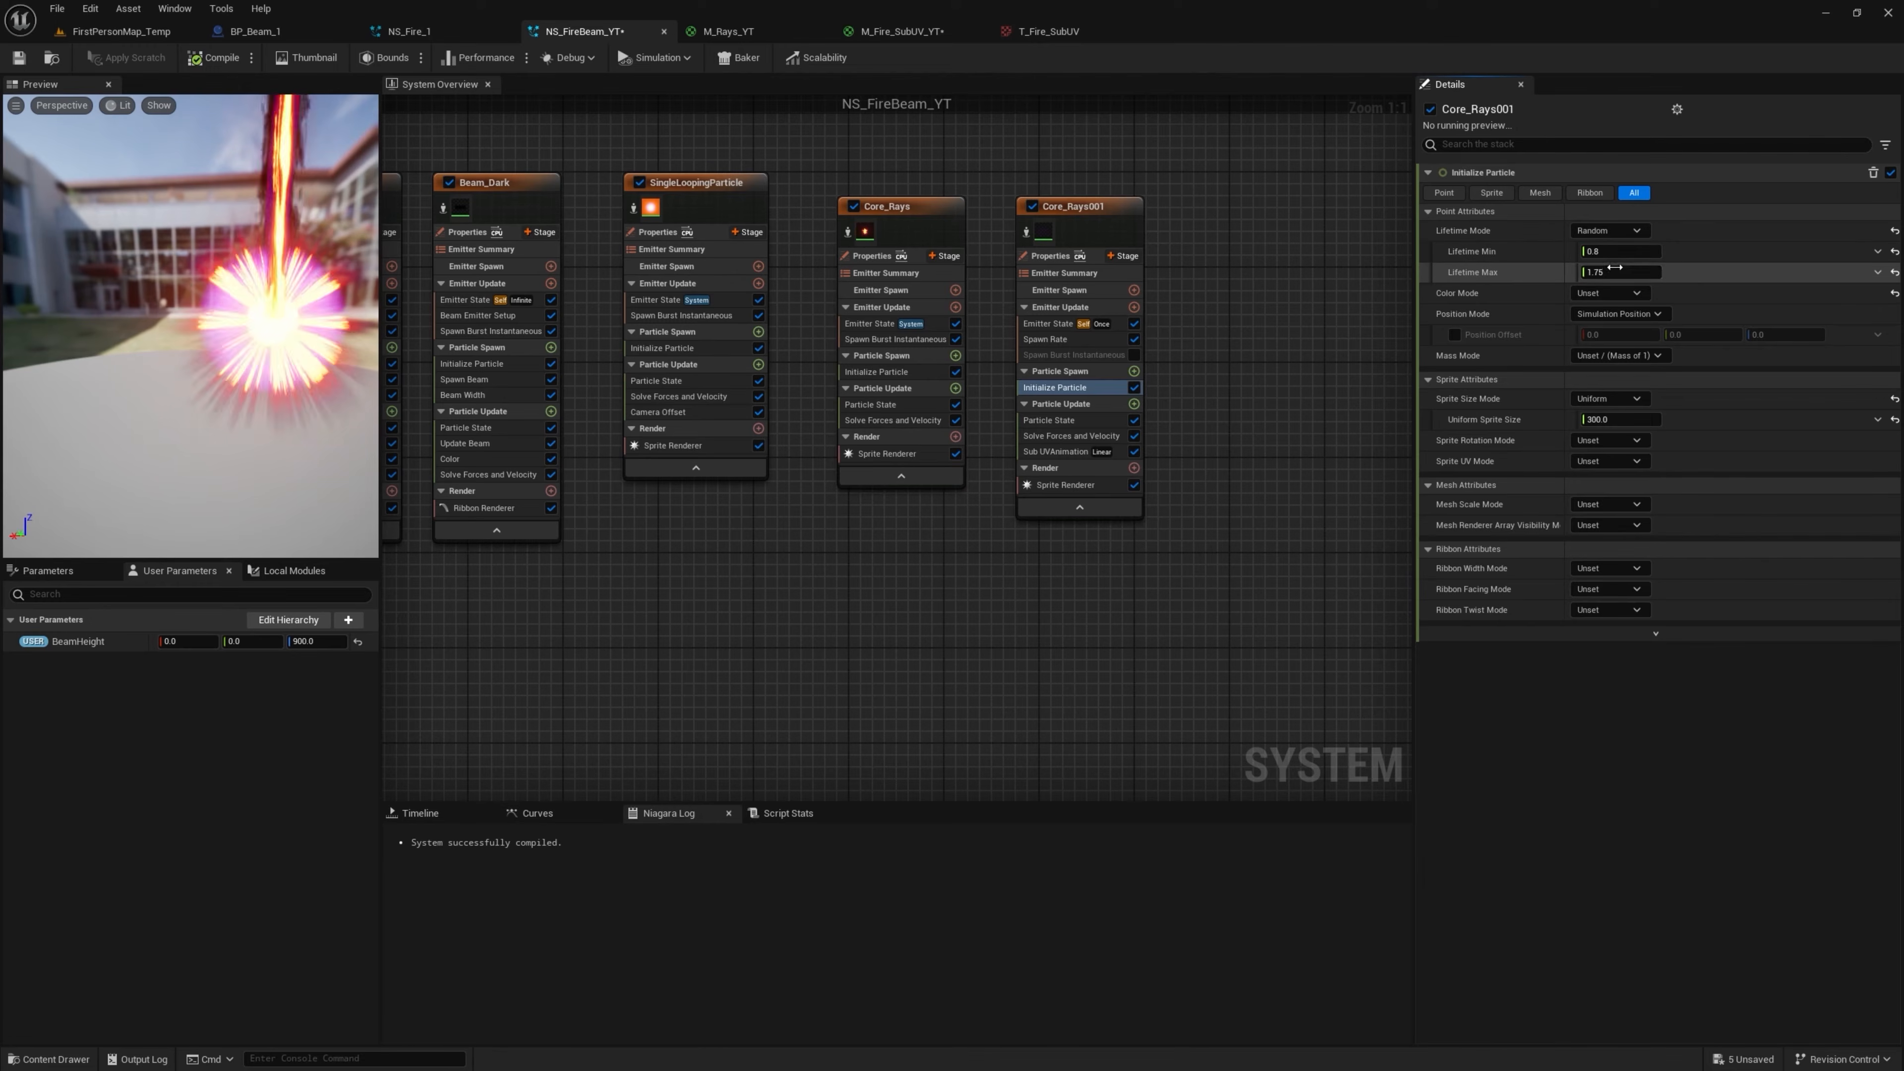
pyautogui.write('1.2')
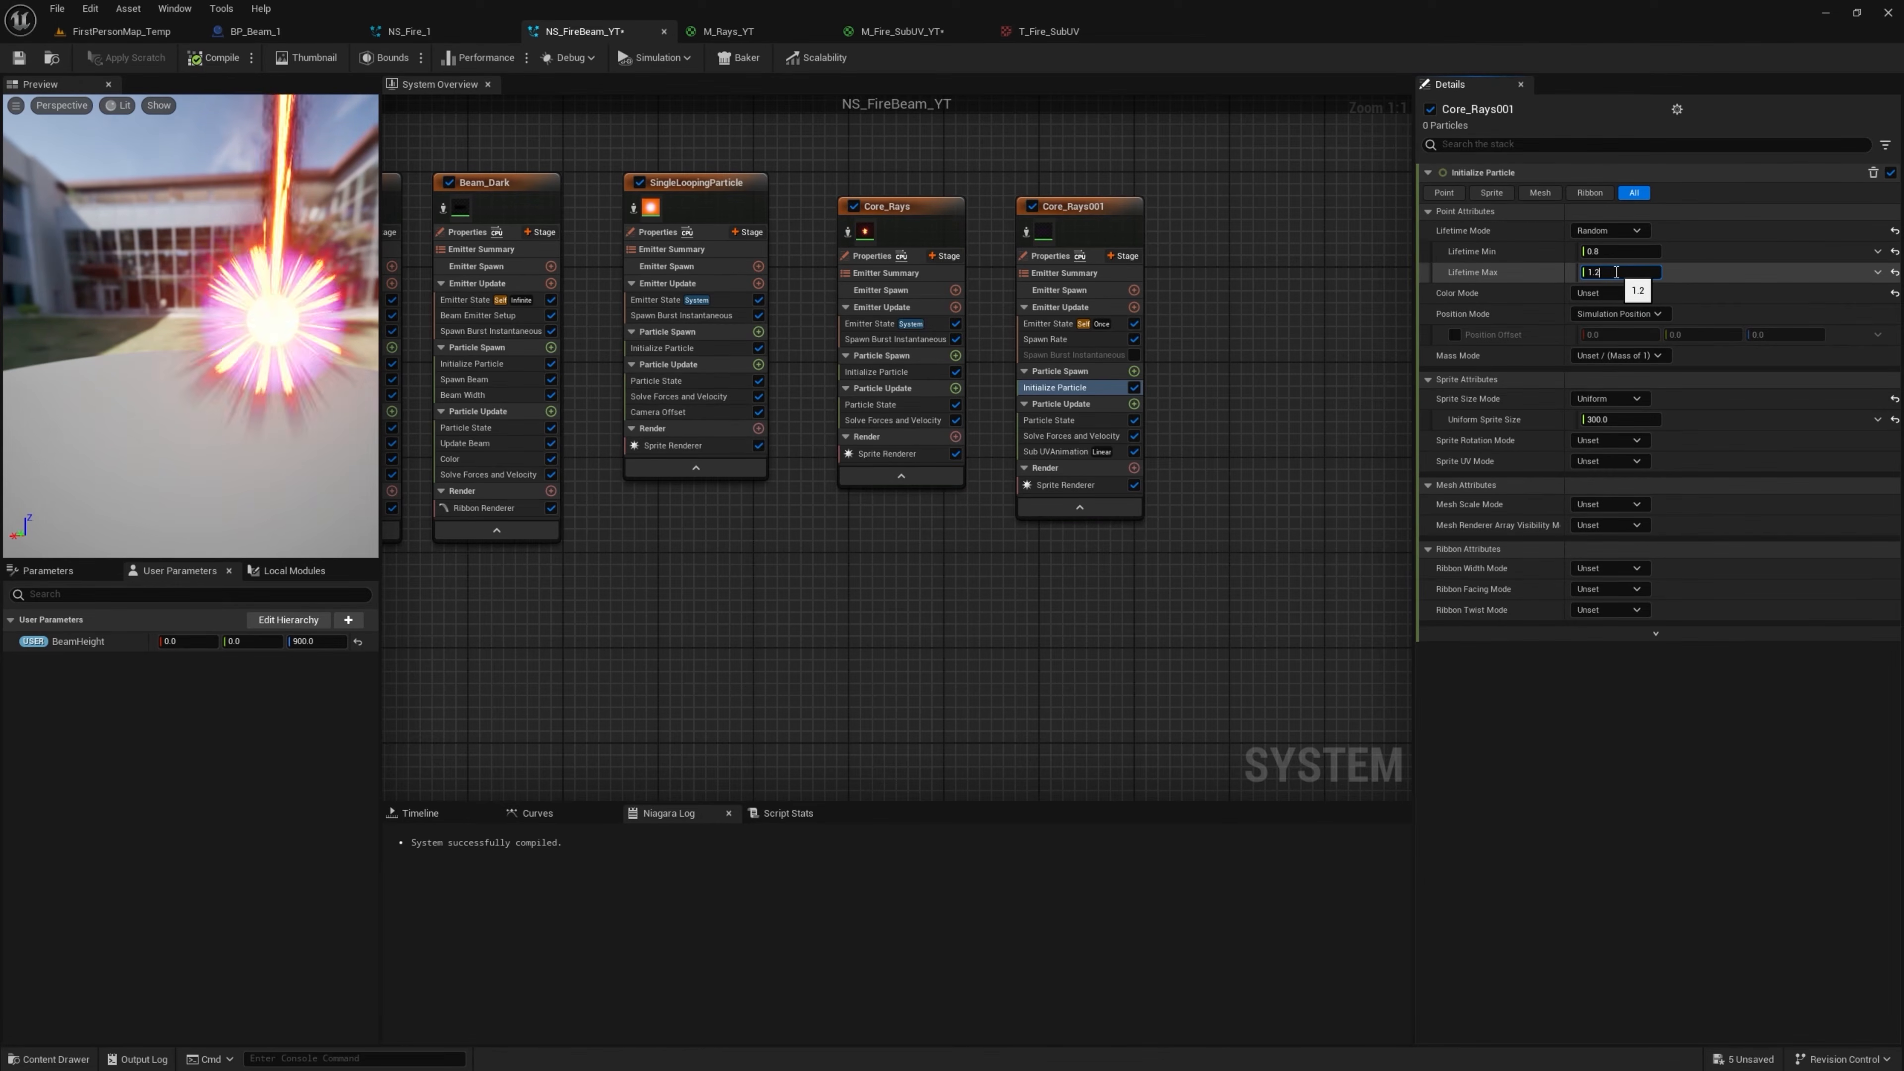
pyautogui.press('Return')
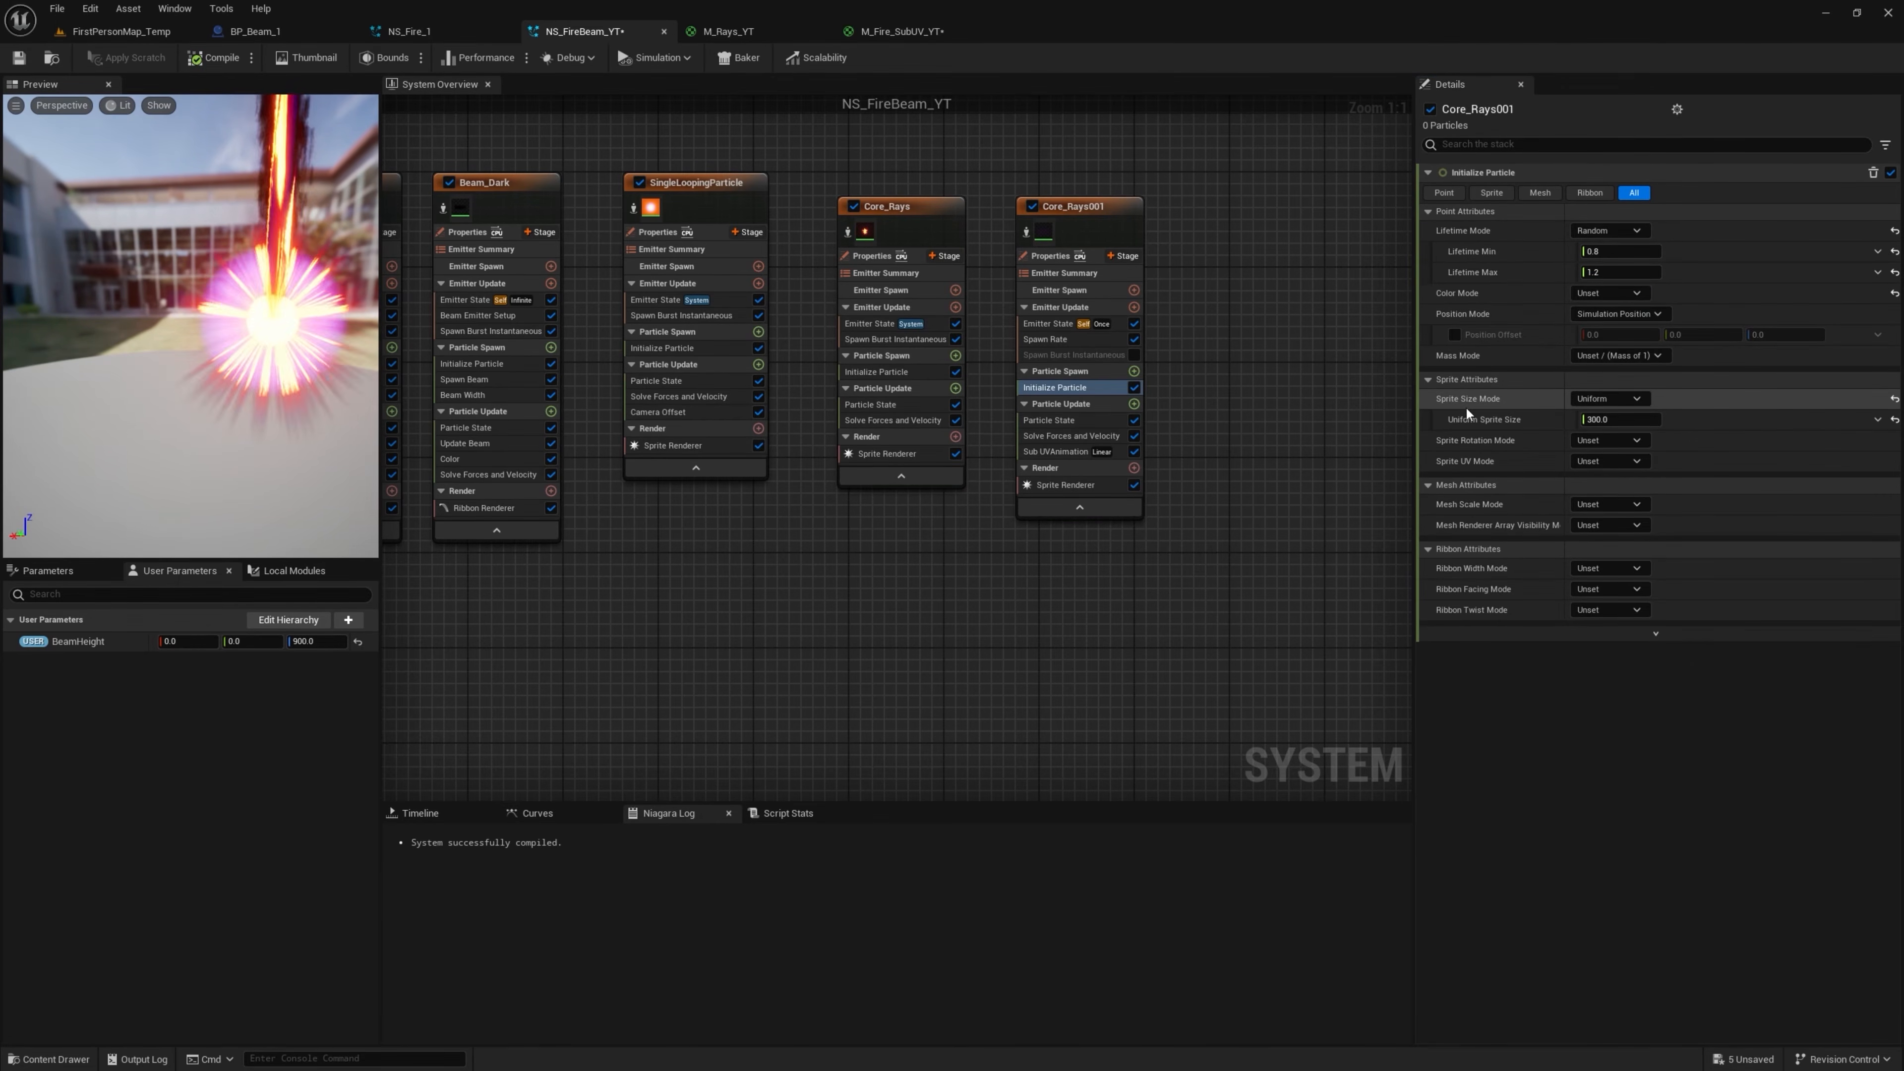
# Set the Sprite Size Mode to Random Uniform from 250 to 300 and the Sprite Rotation Mode to Random
pyautogui.click(1604, 398)
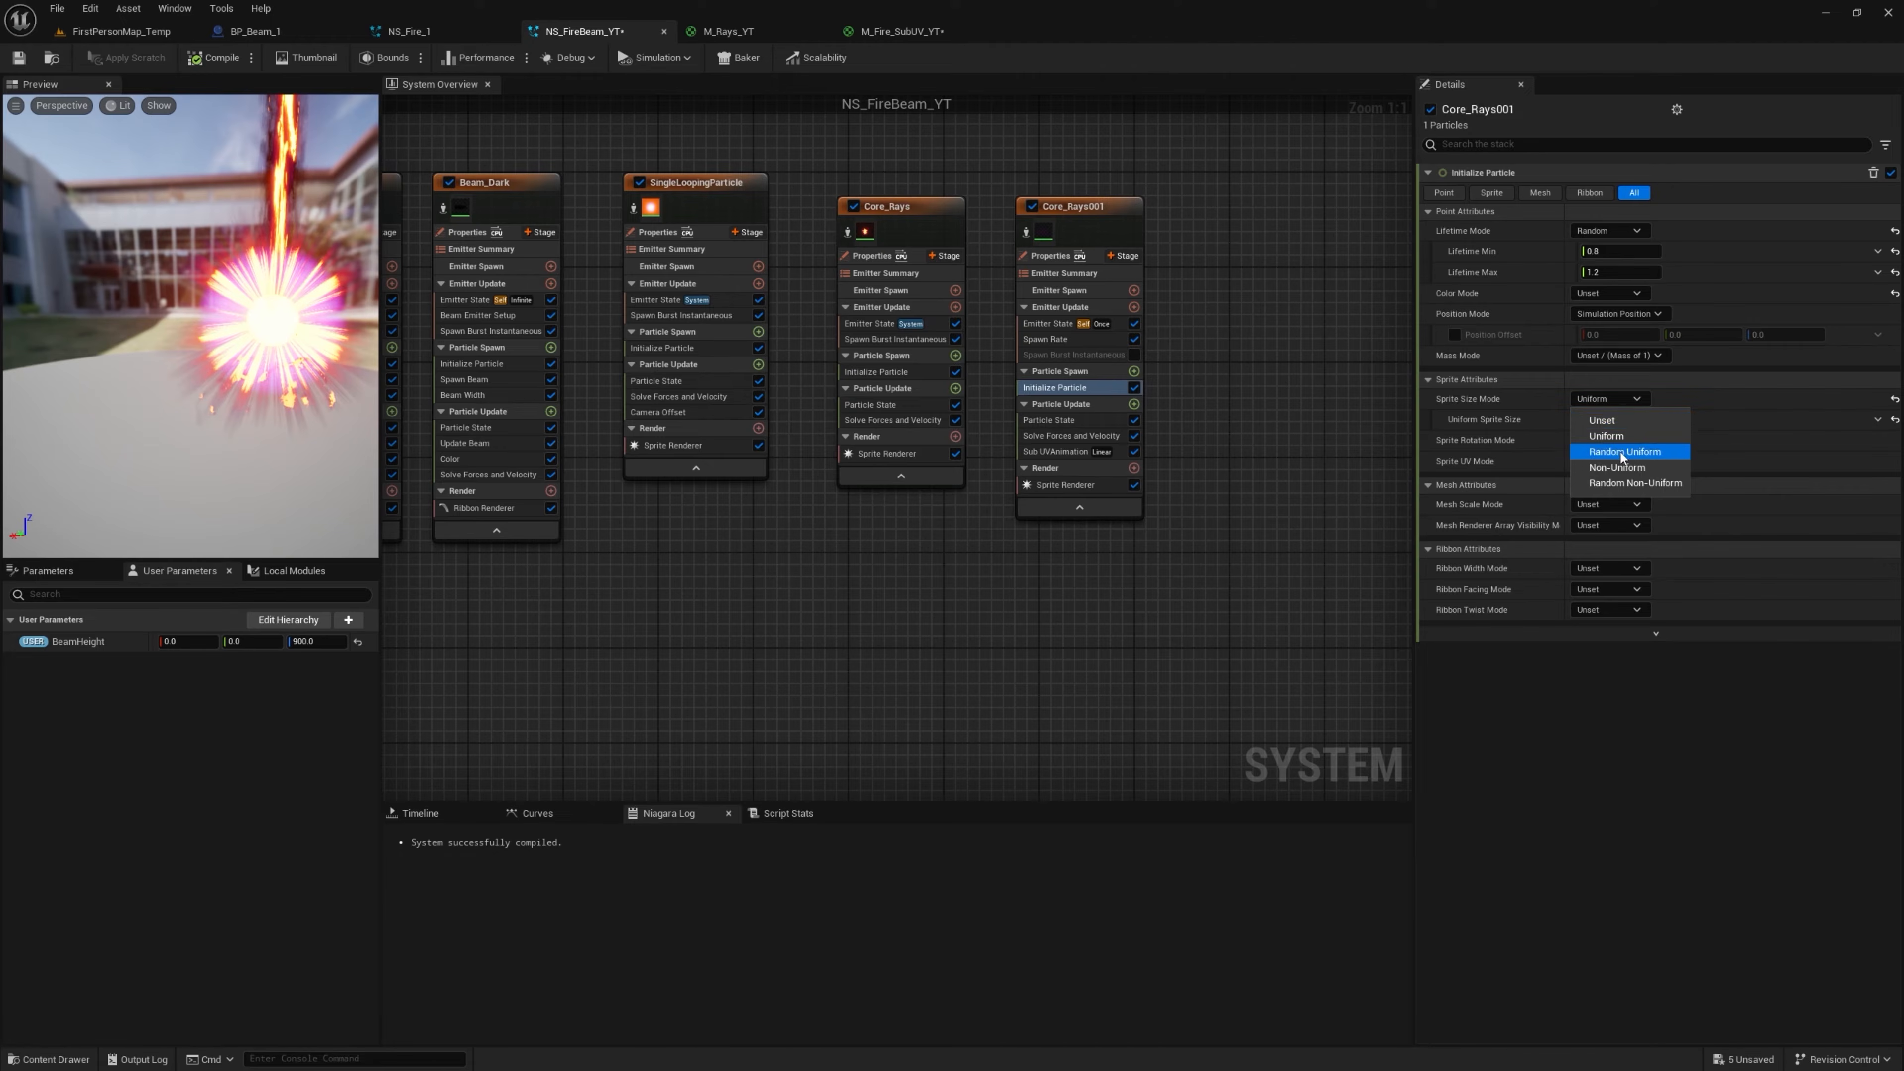
pyautogui.click(1620, 450)
pyautogui.click(1606, 420)
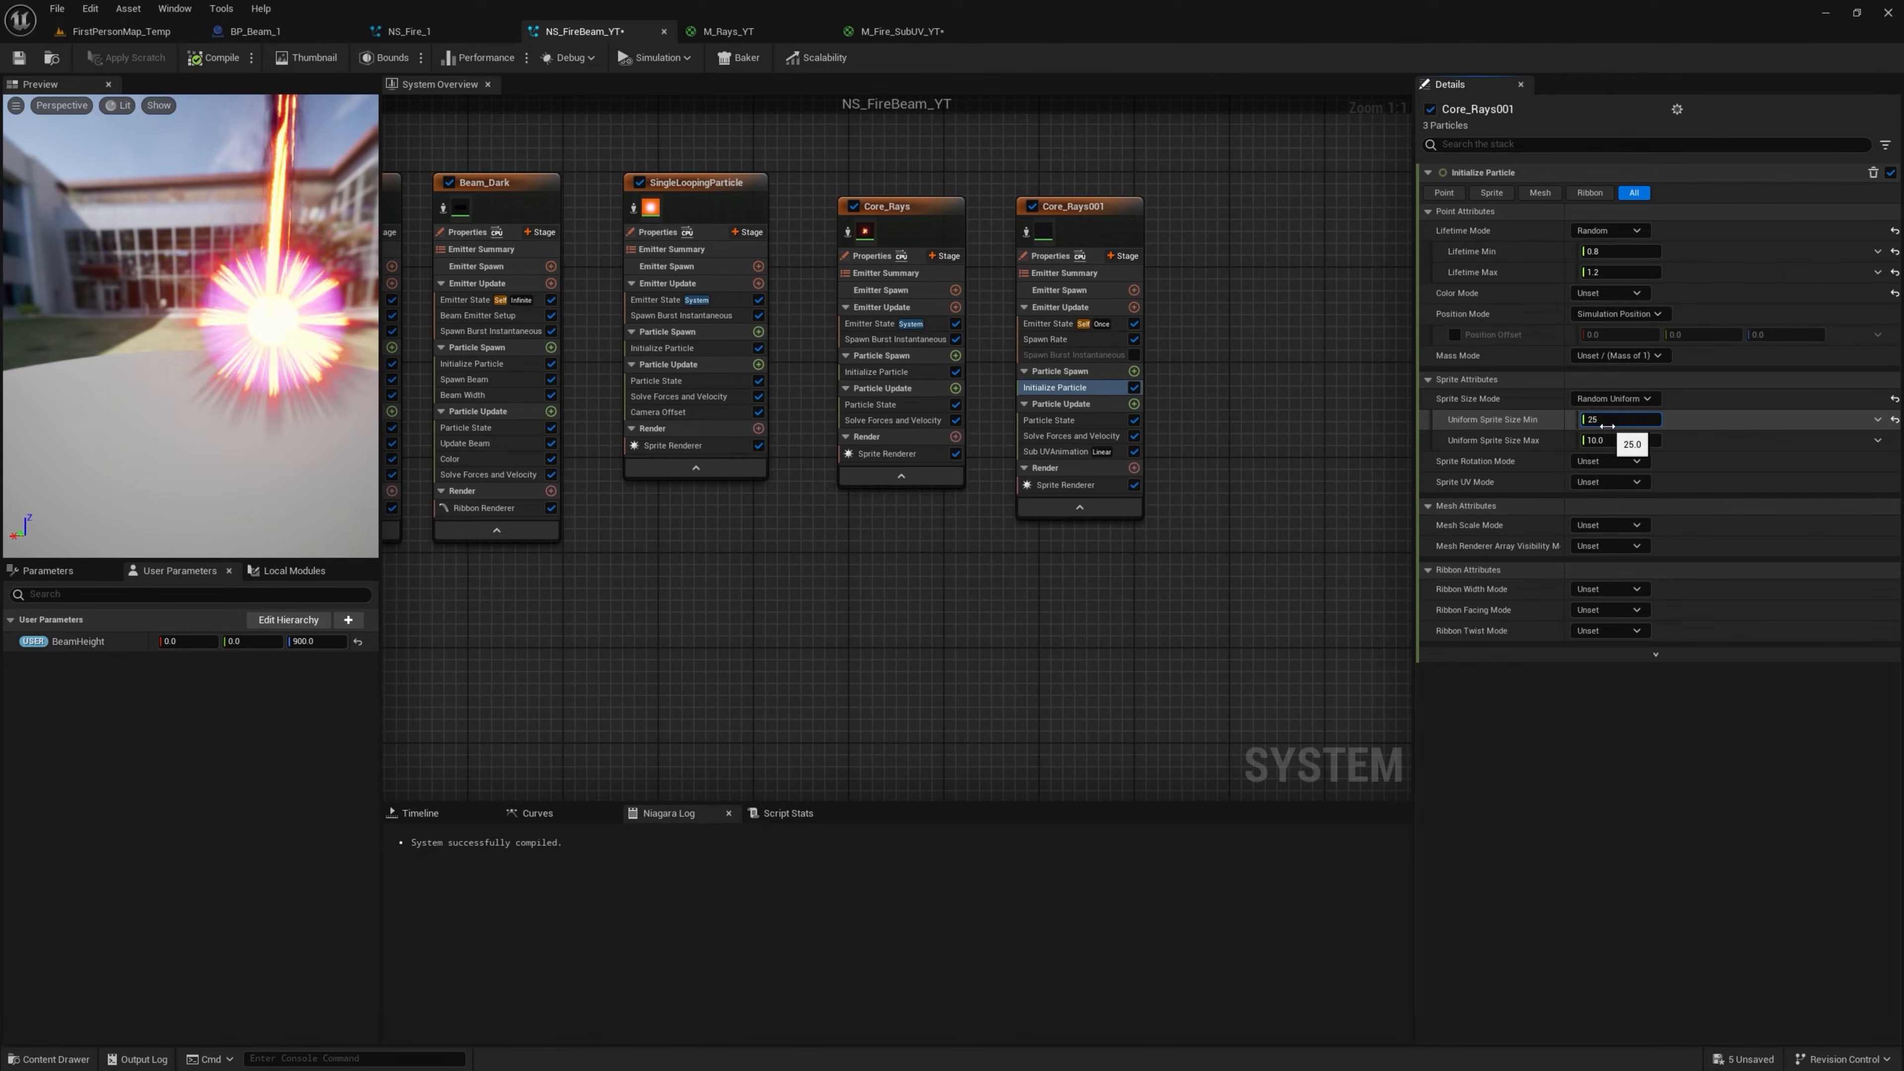
pyautogui.write('250')
pyautogui.press('Return')
pyautogui.click(1602, 441)
pyautogui.write('300')
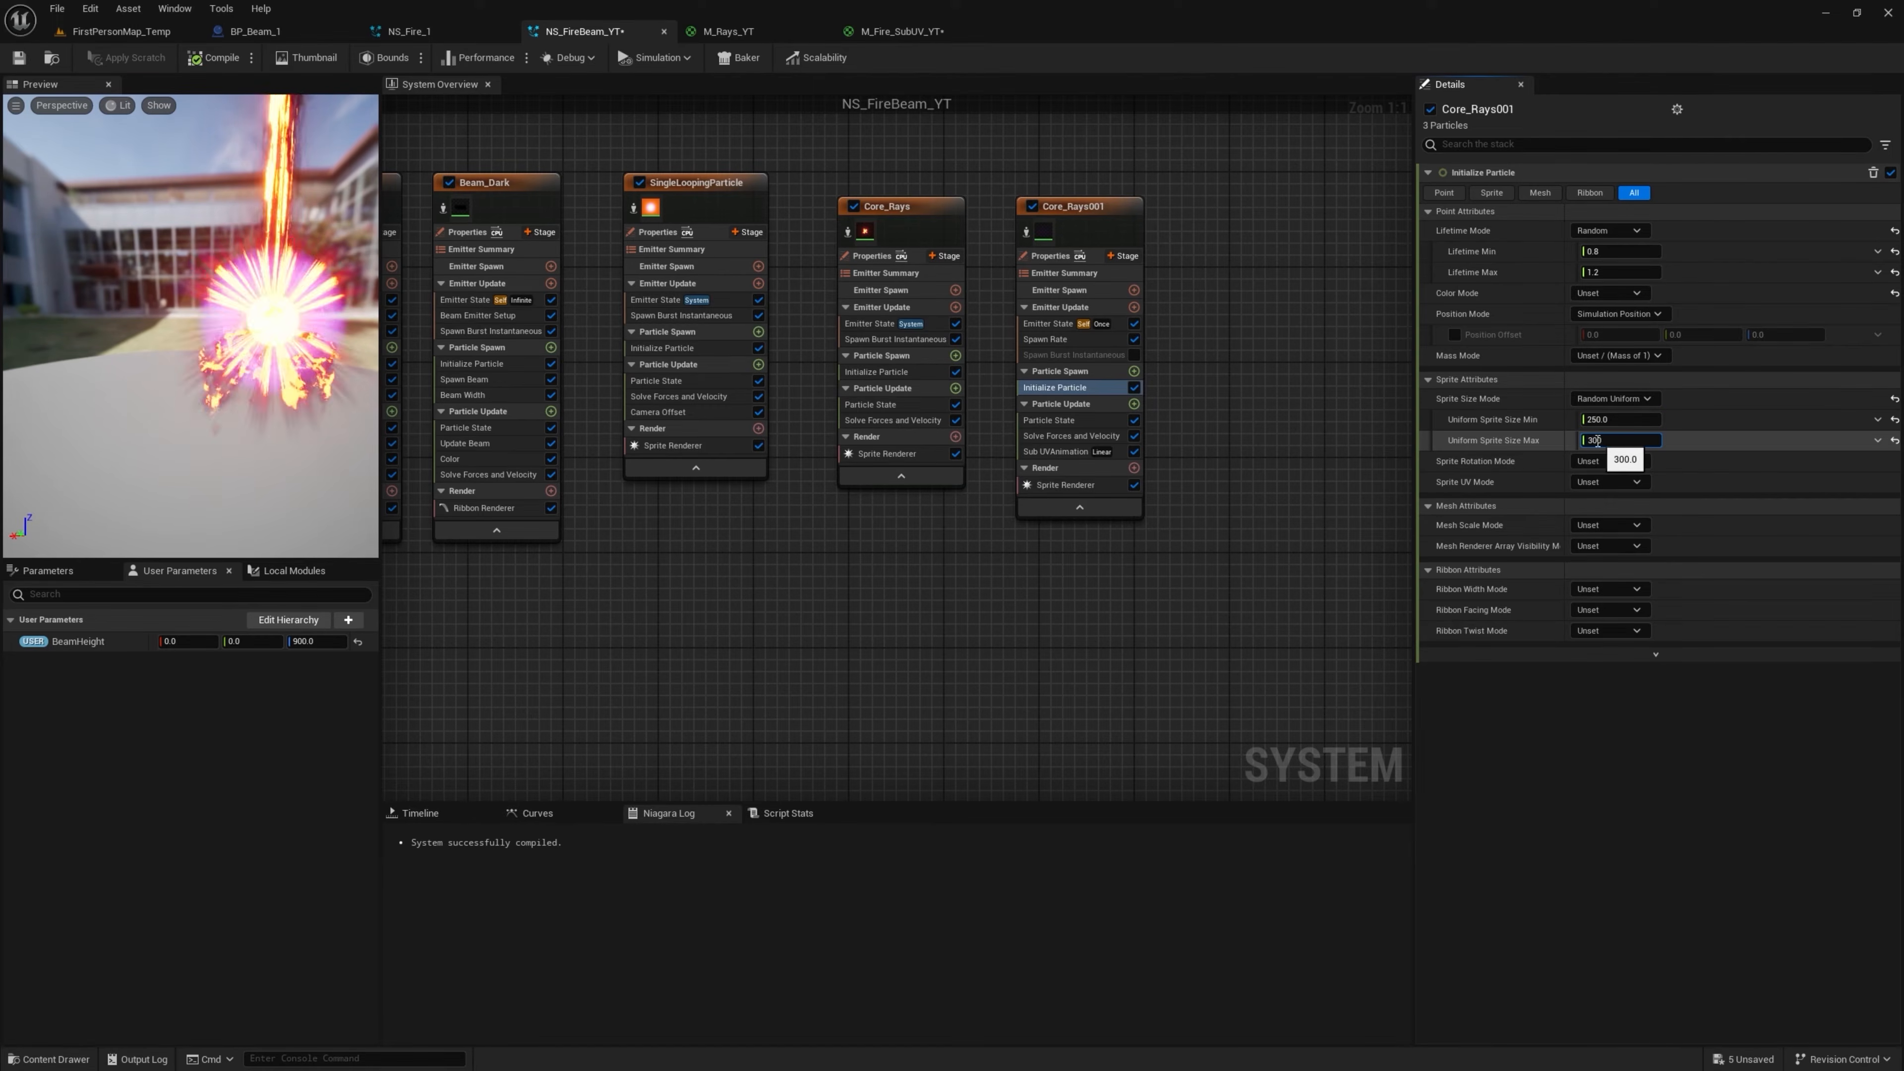
pyautogui.press('Return')
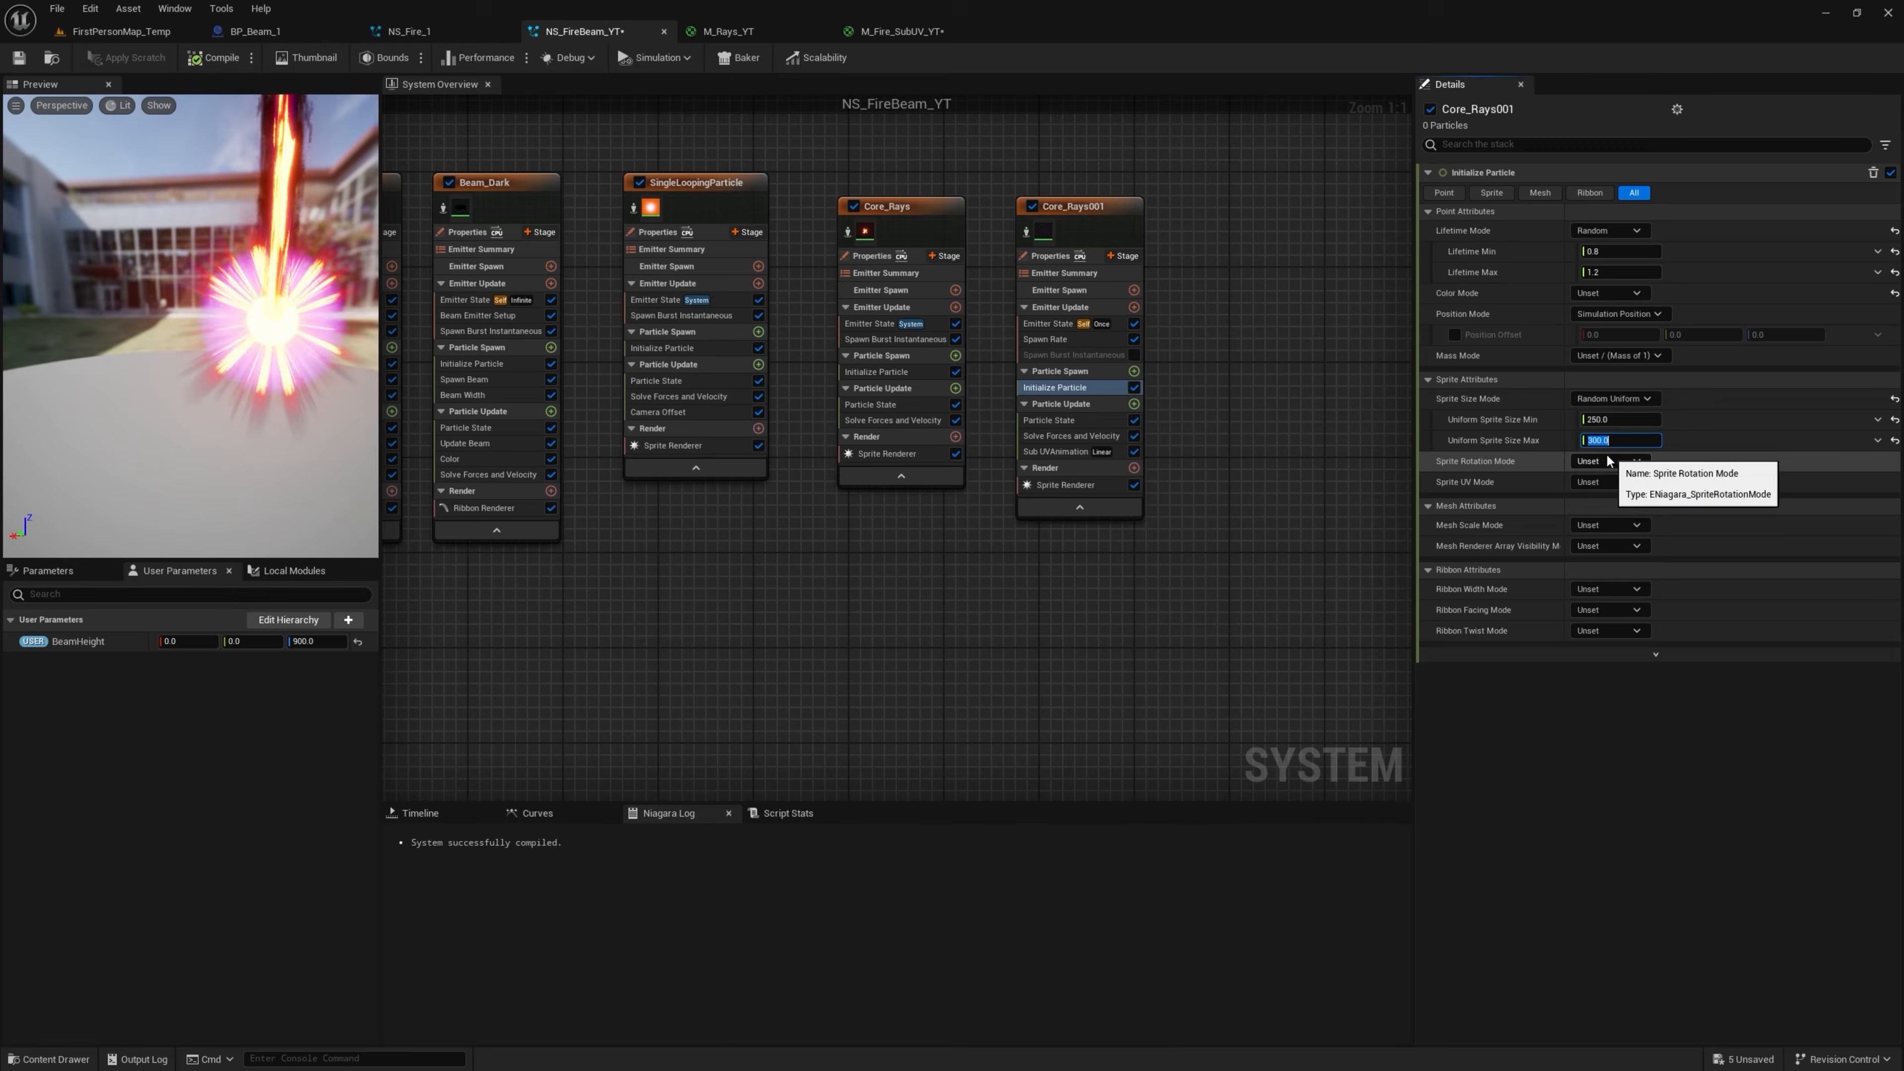
pyautogui.click(1578, 461)
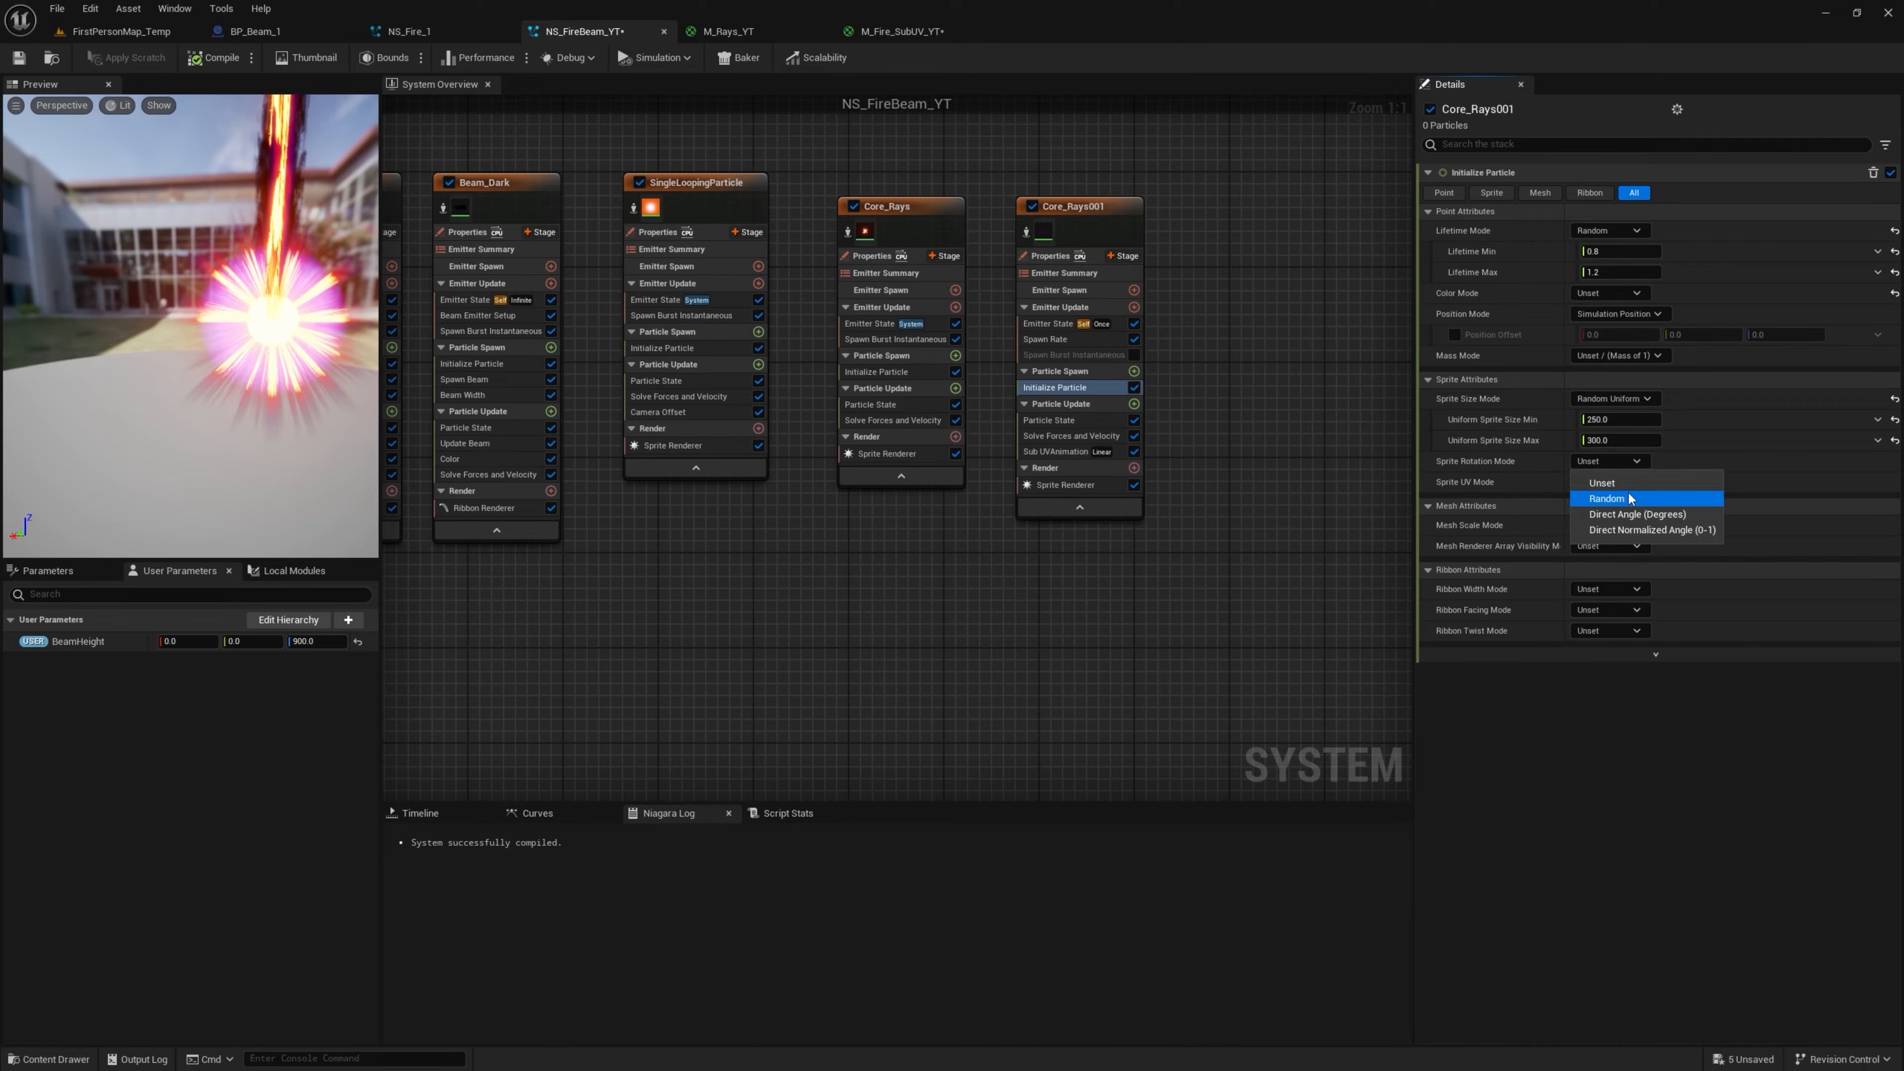
pyautogui.click(1607, 499)
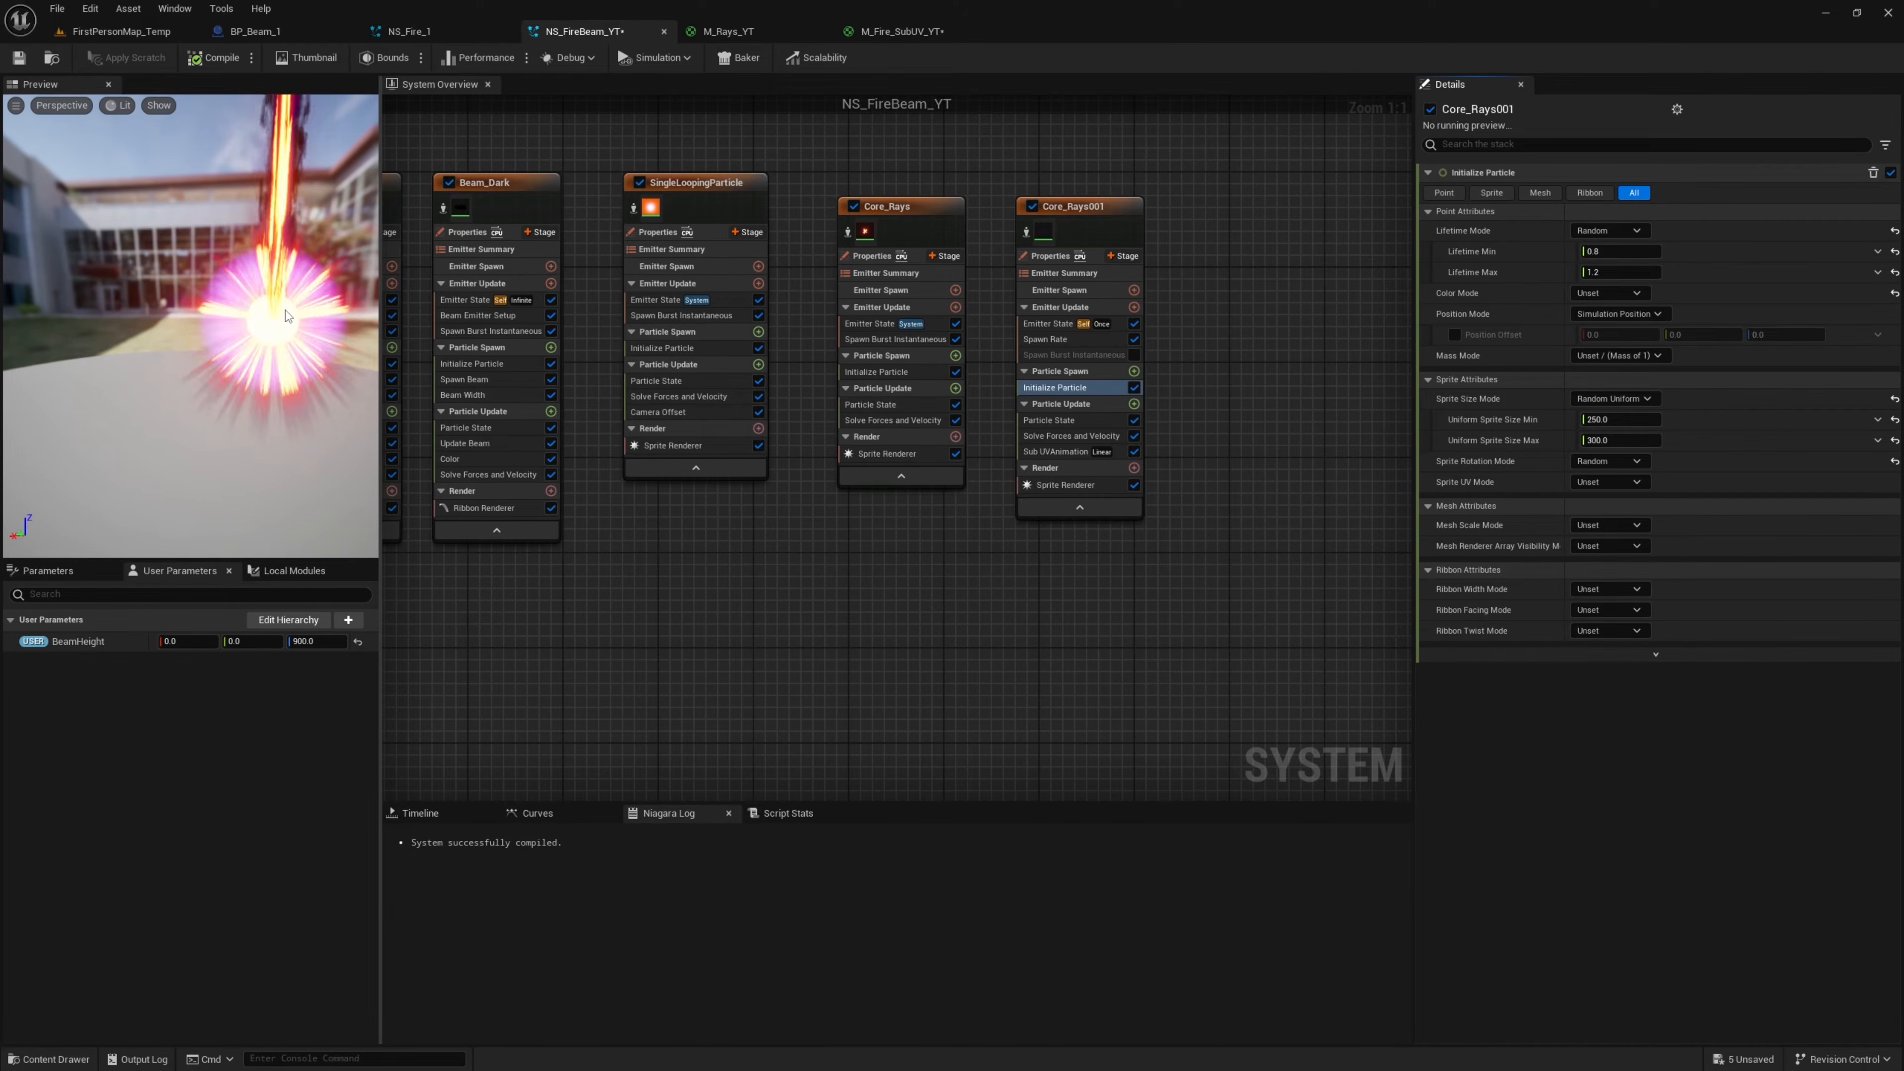
# Set the copied emitter's Loop Behavior to Infinite and view the fire effect in the FirstPersonMap_Temp level
pyautogui.click(1054, 324)
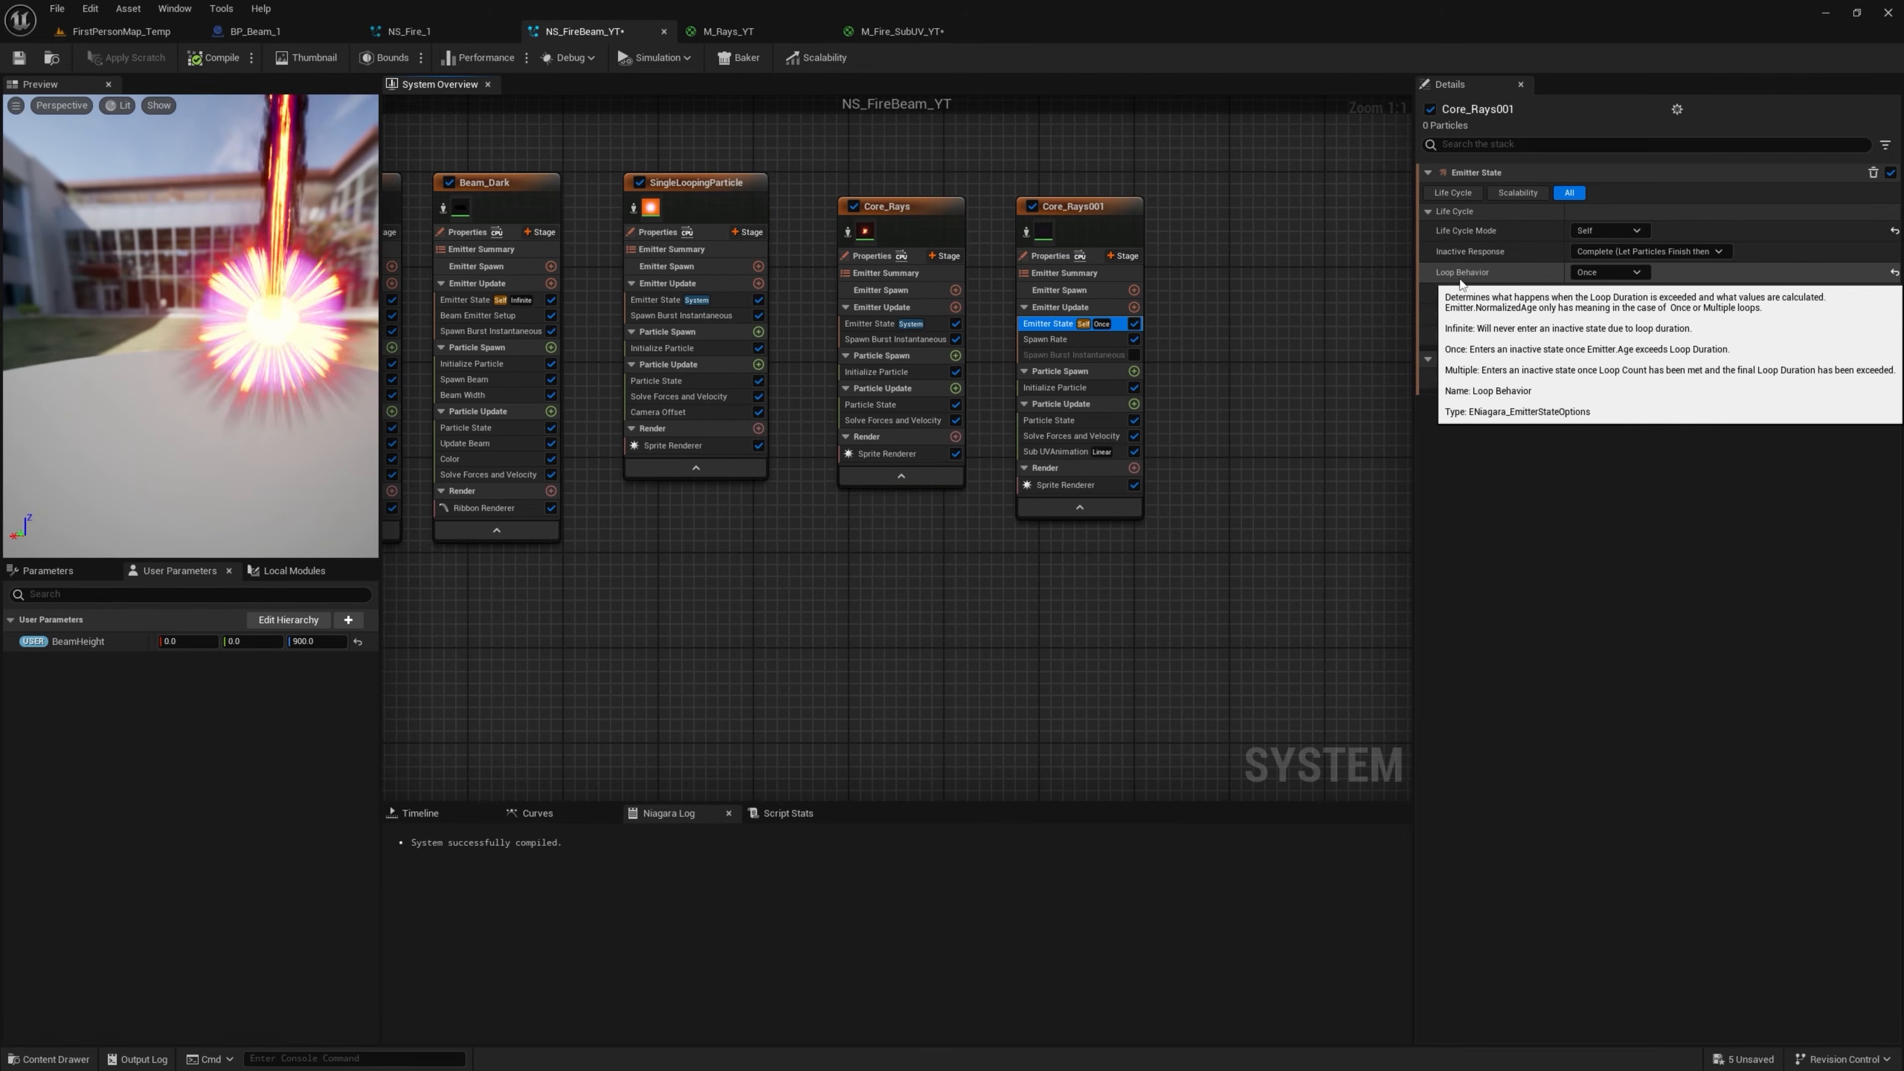
pyautogui.click(1592, 274)
pyautogui.click(1604, 294)
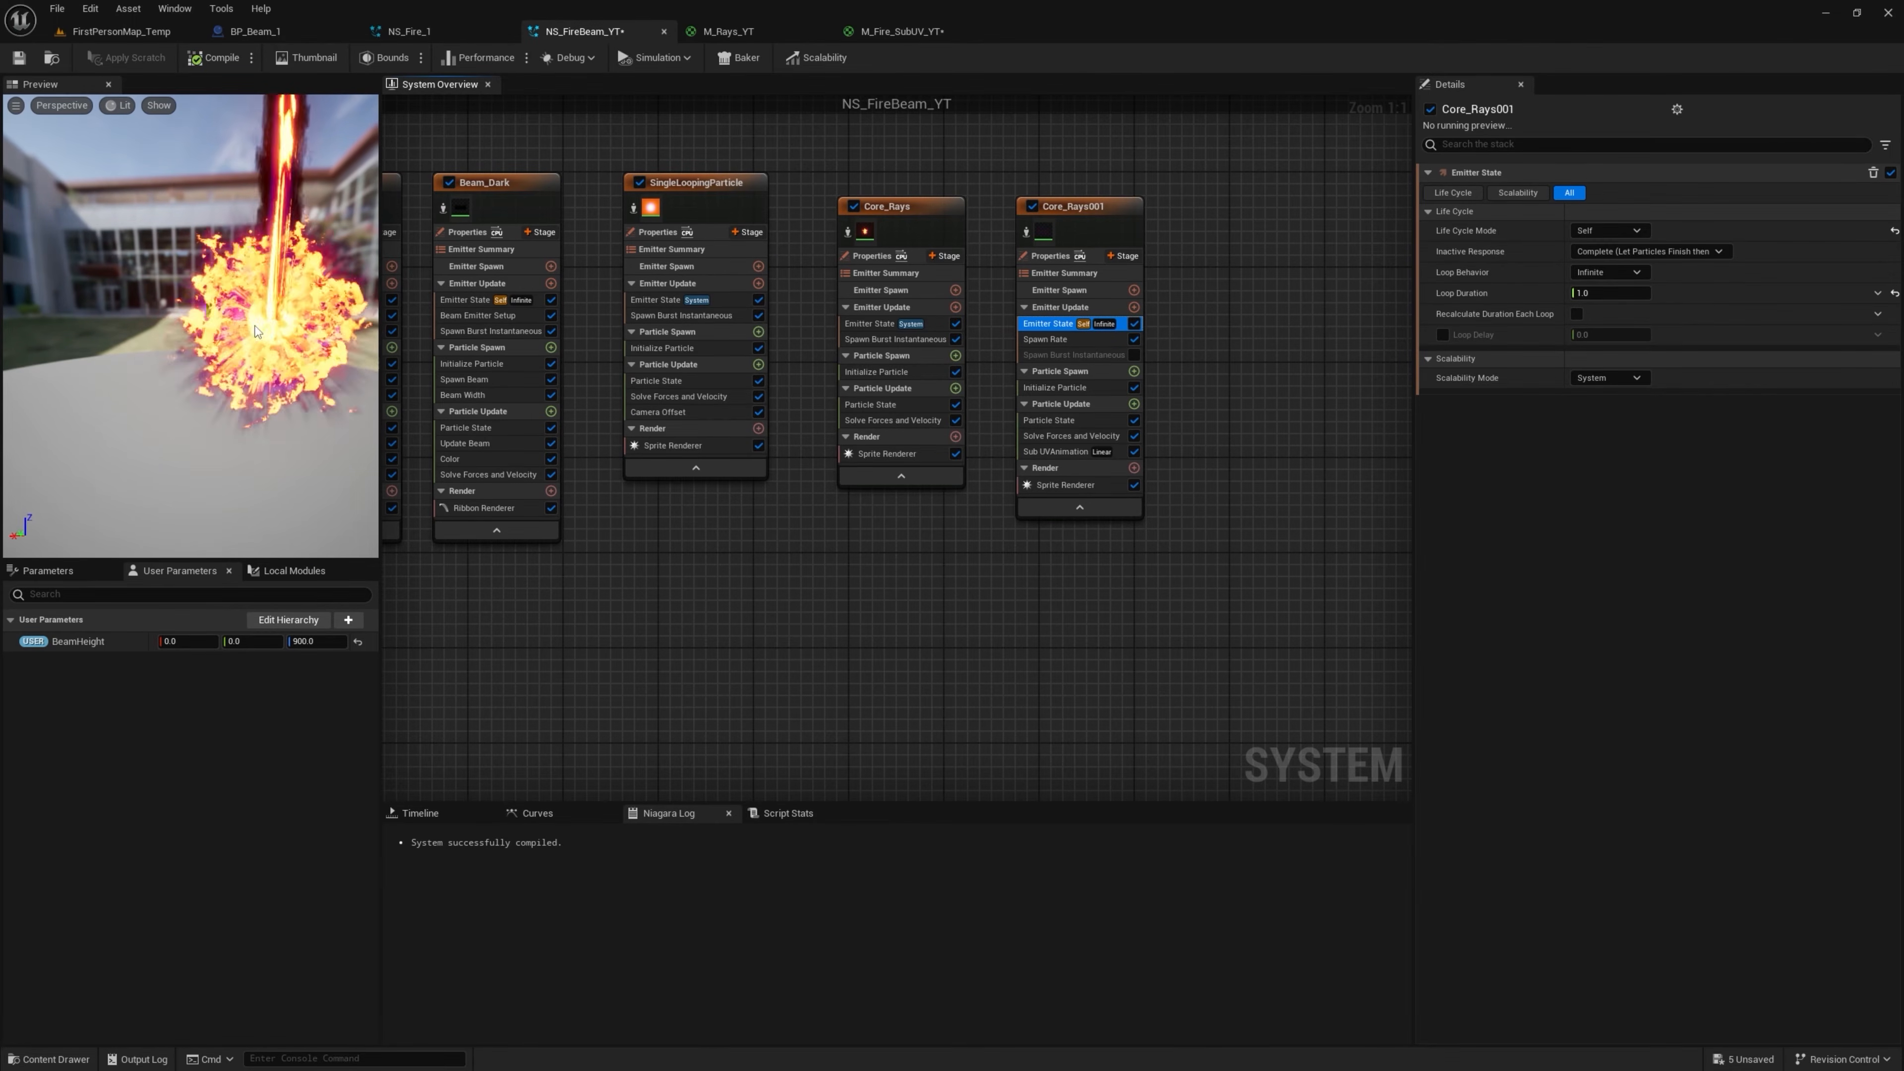
pyautogui.click(121, 32)
pyautogui.moveTo(828, 161); pyautogui.dragTo(795, 225, button='right')
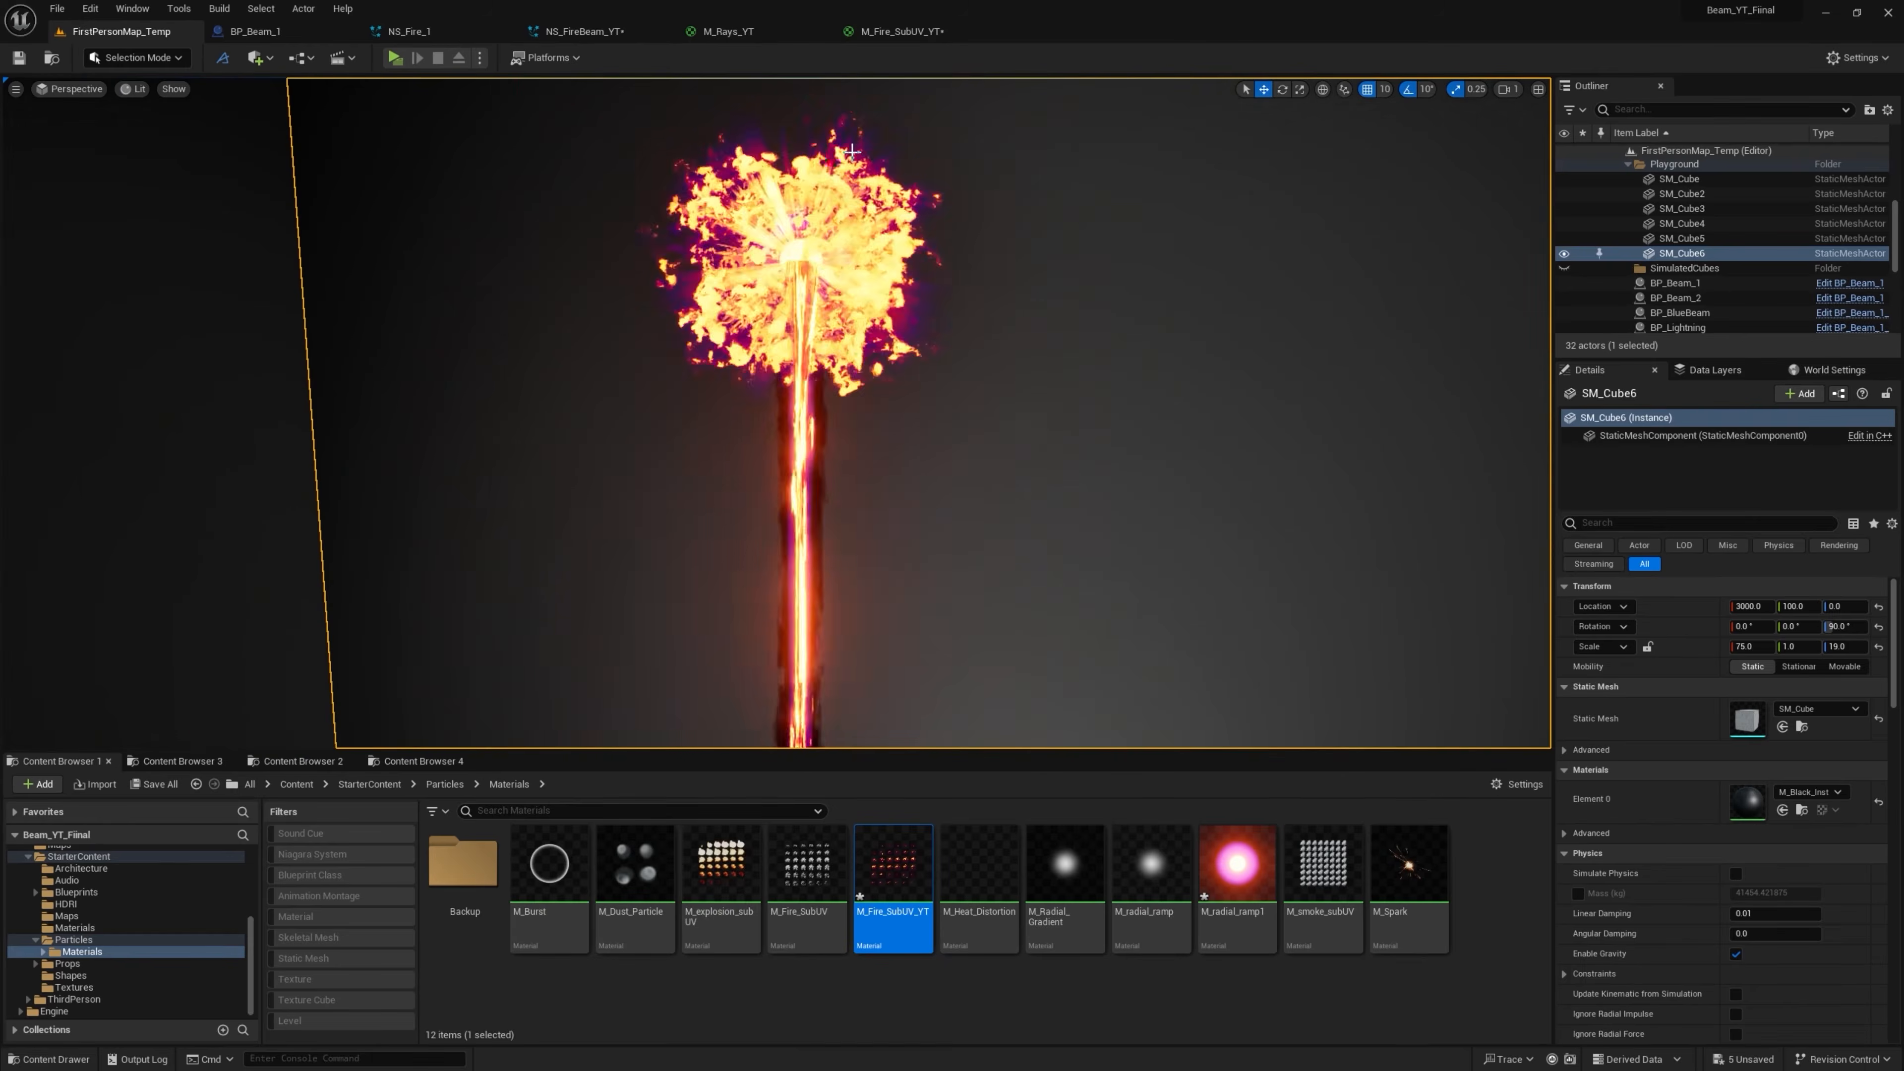
# Set the M_Fire_SubUV_YT Multiply before the curve parameter to 0.8, apply the material and check the fire in the level
pyautogui.click(913, 34)
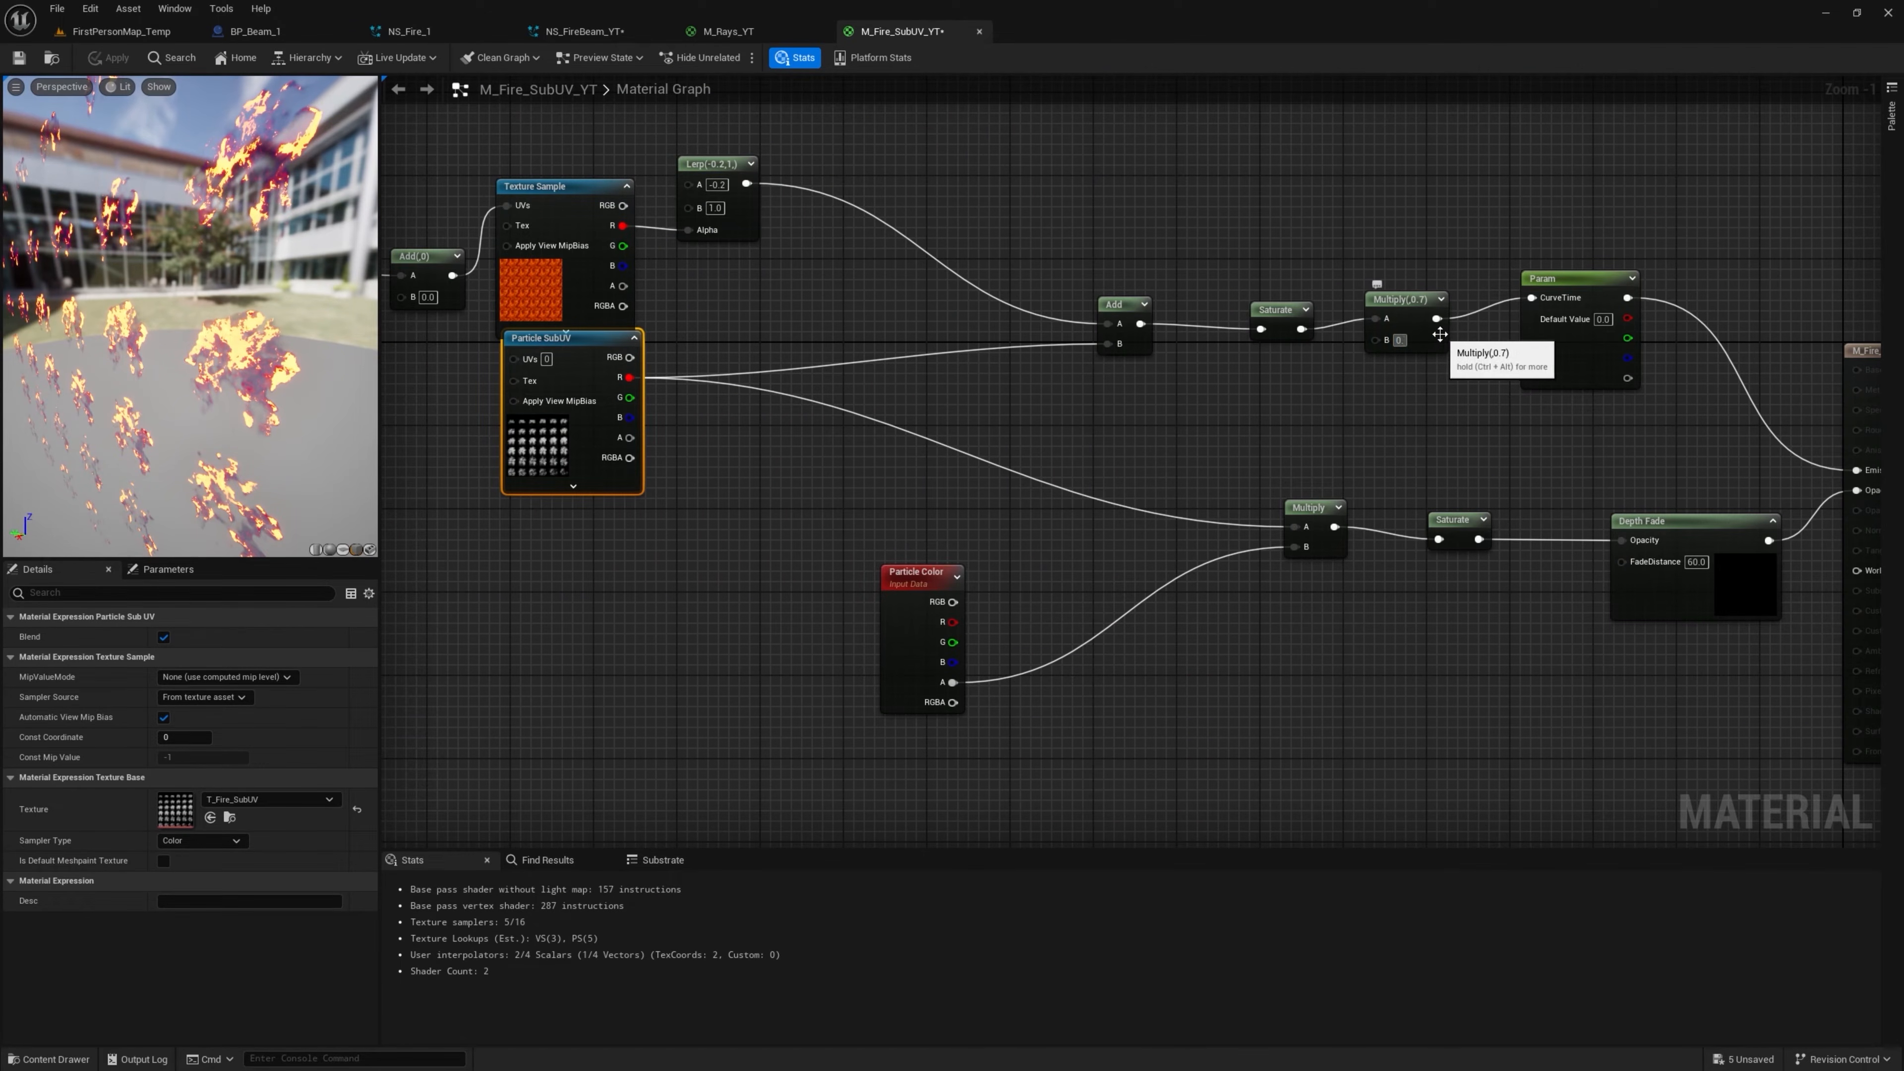
pyautogui.write('8')
pyautogui.press('Return')
pyautogui.click(126, 63)
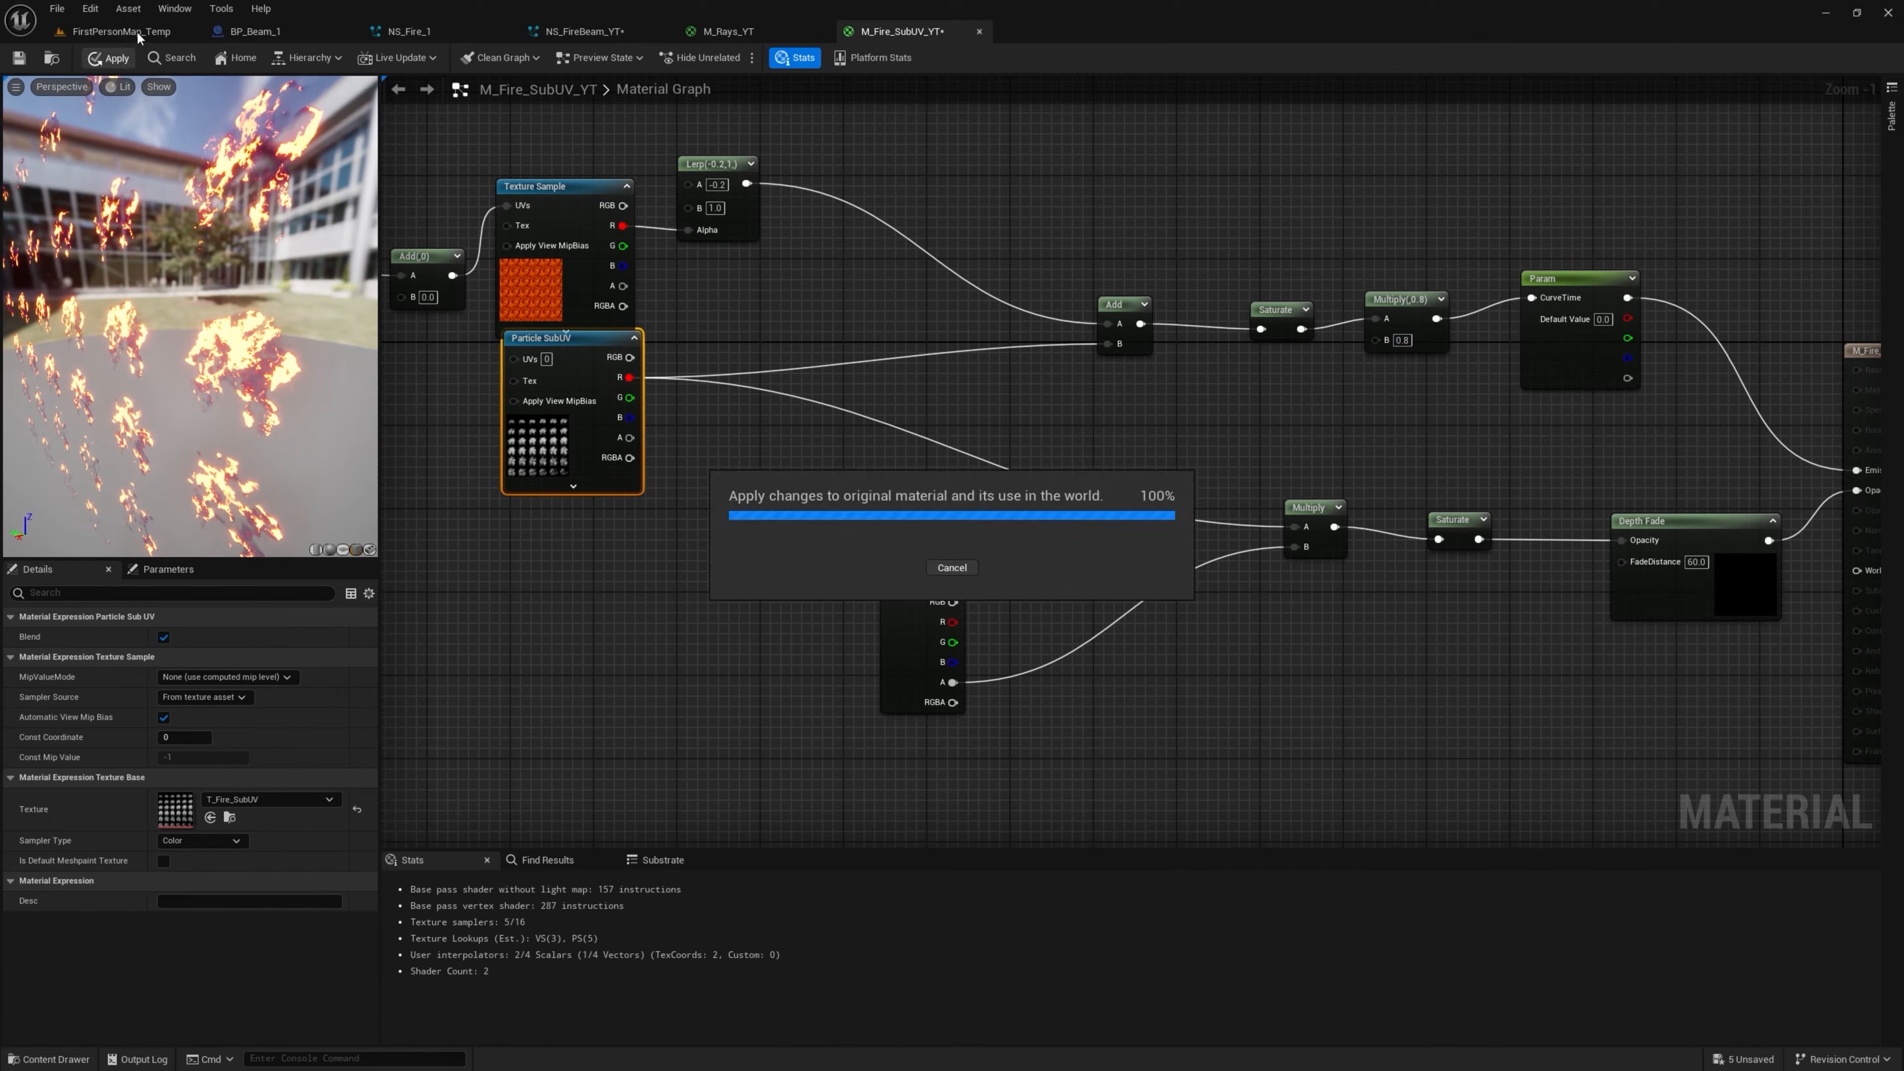
pyautogui.click(139, 32)
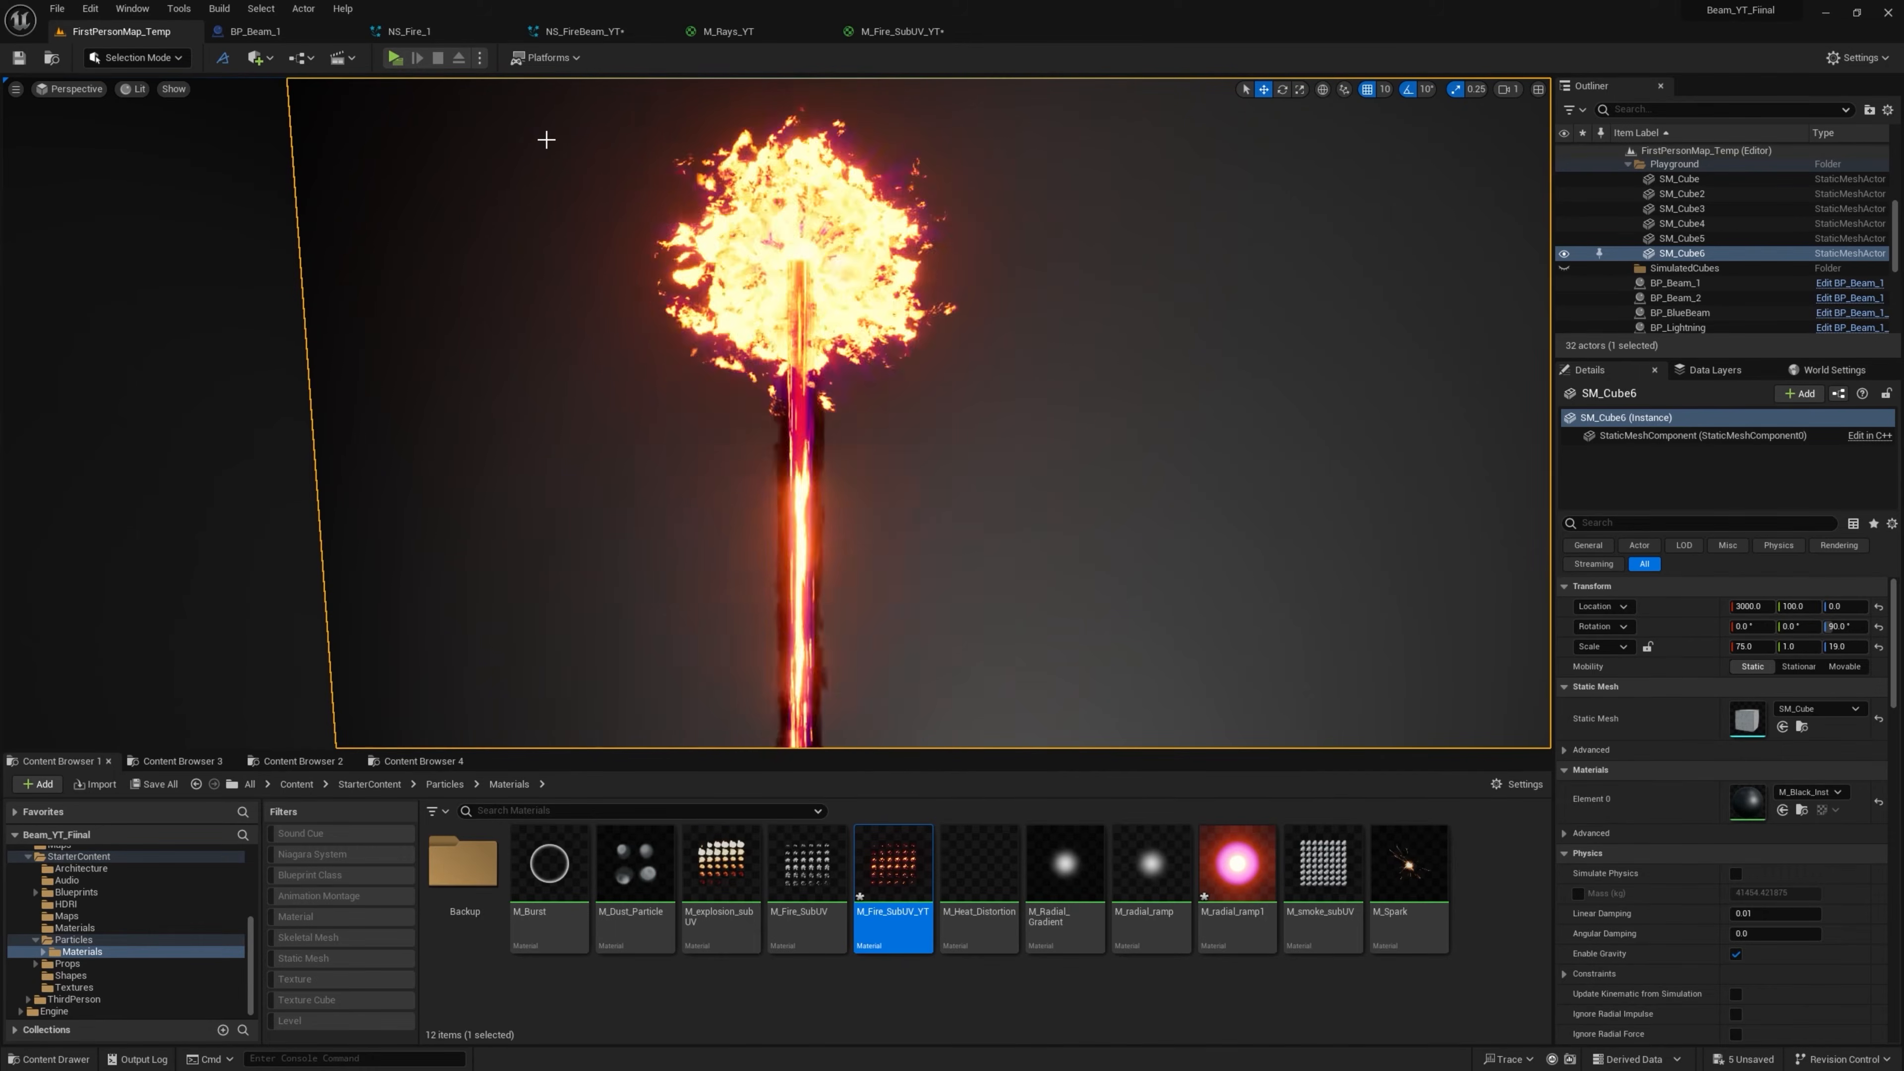
pyautogui.click(815, 210)
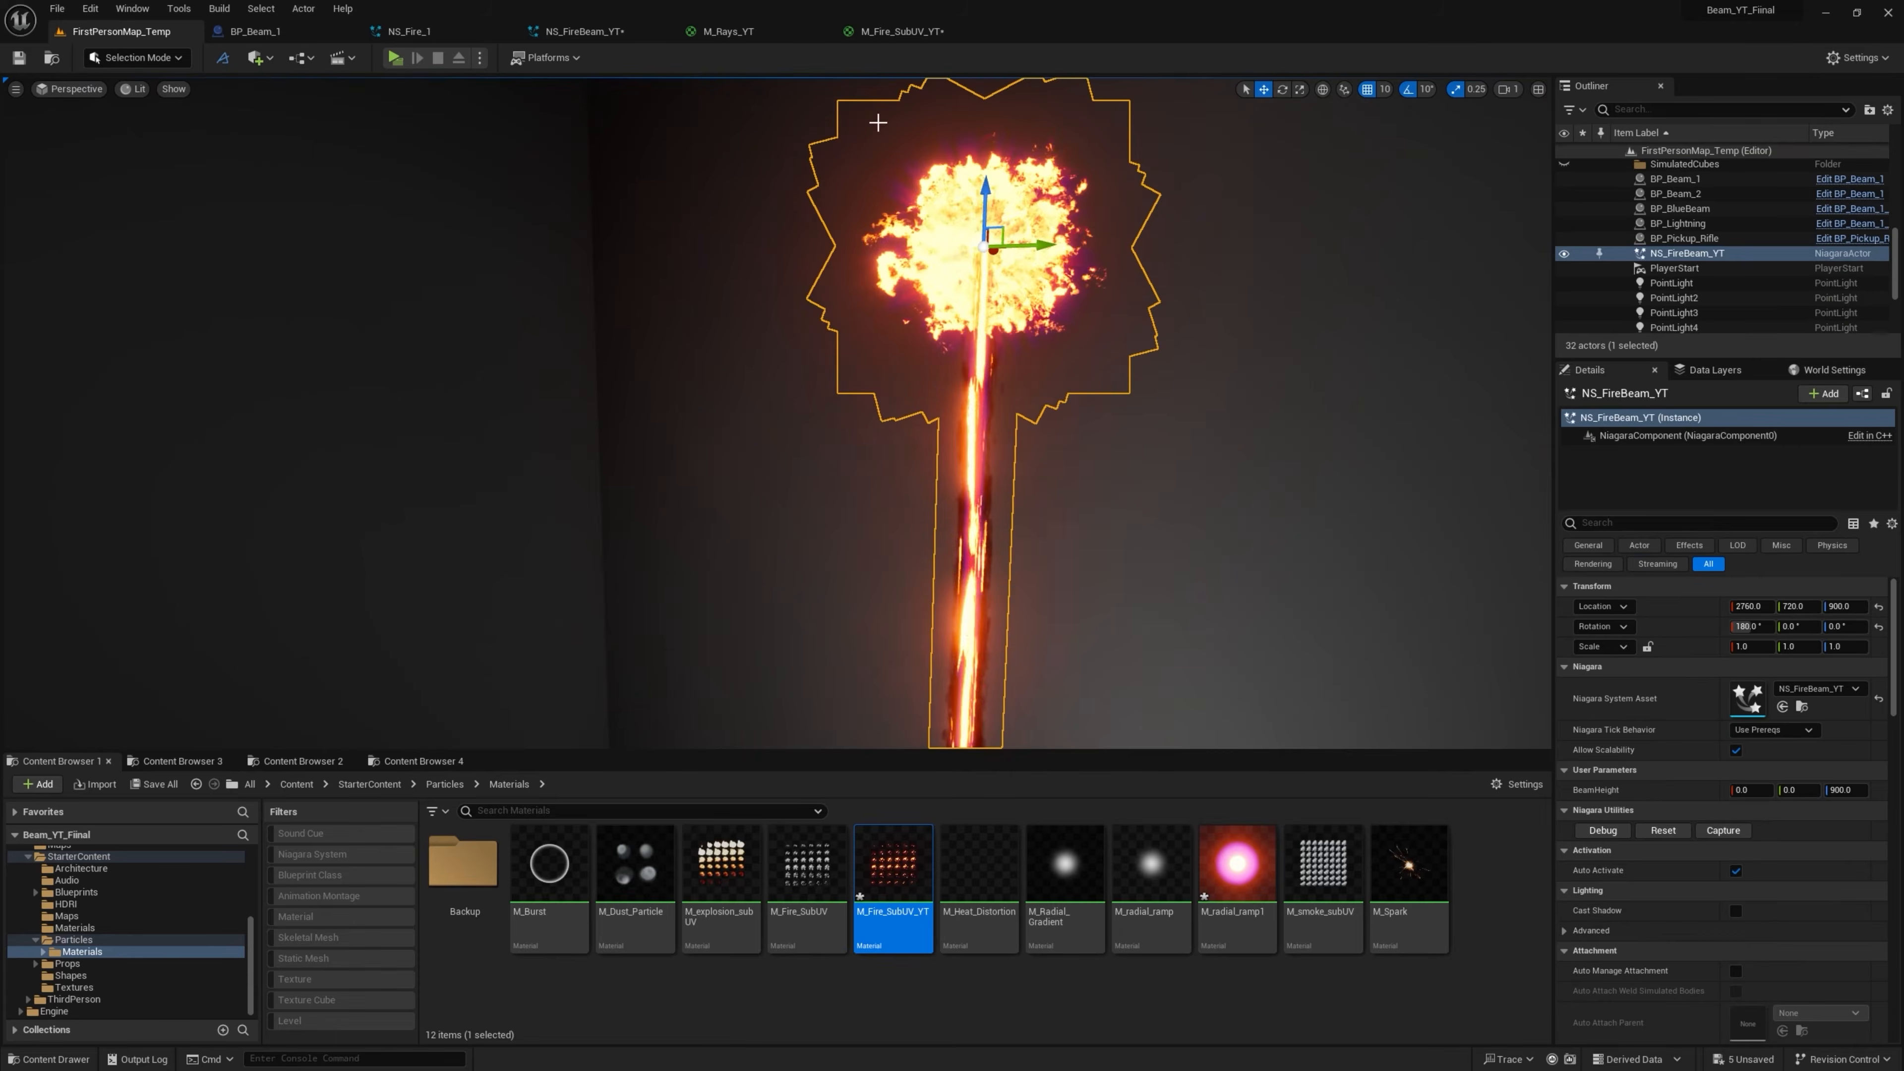
# Raise the color value of the last key in the CB_Color_YT curve and check the brighter fire beam in the level
pyautogui.click(902, 30)
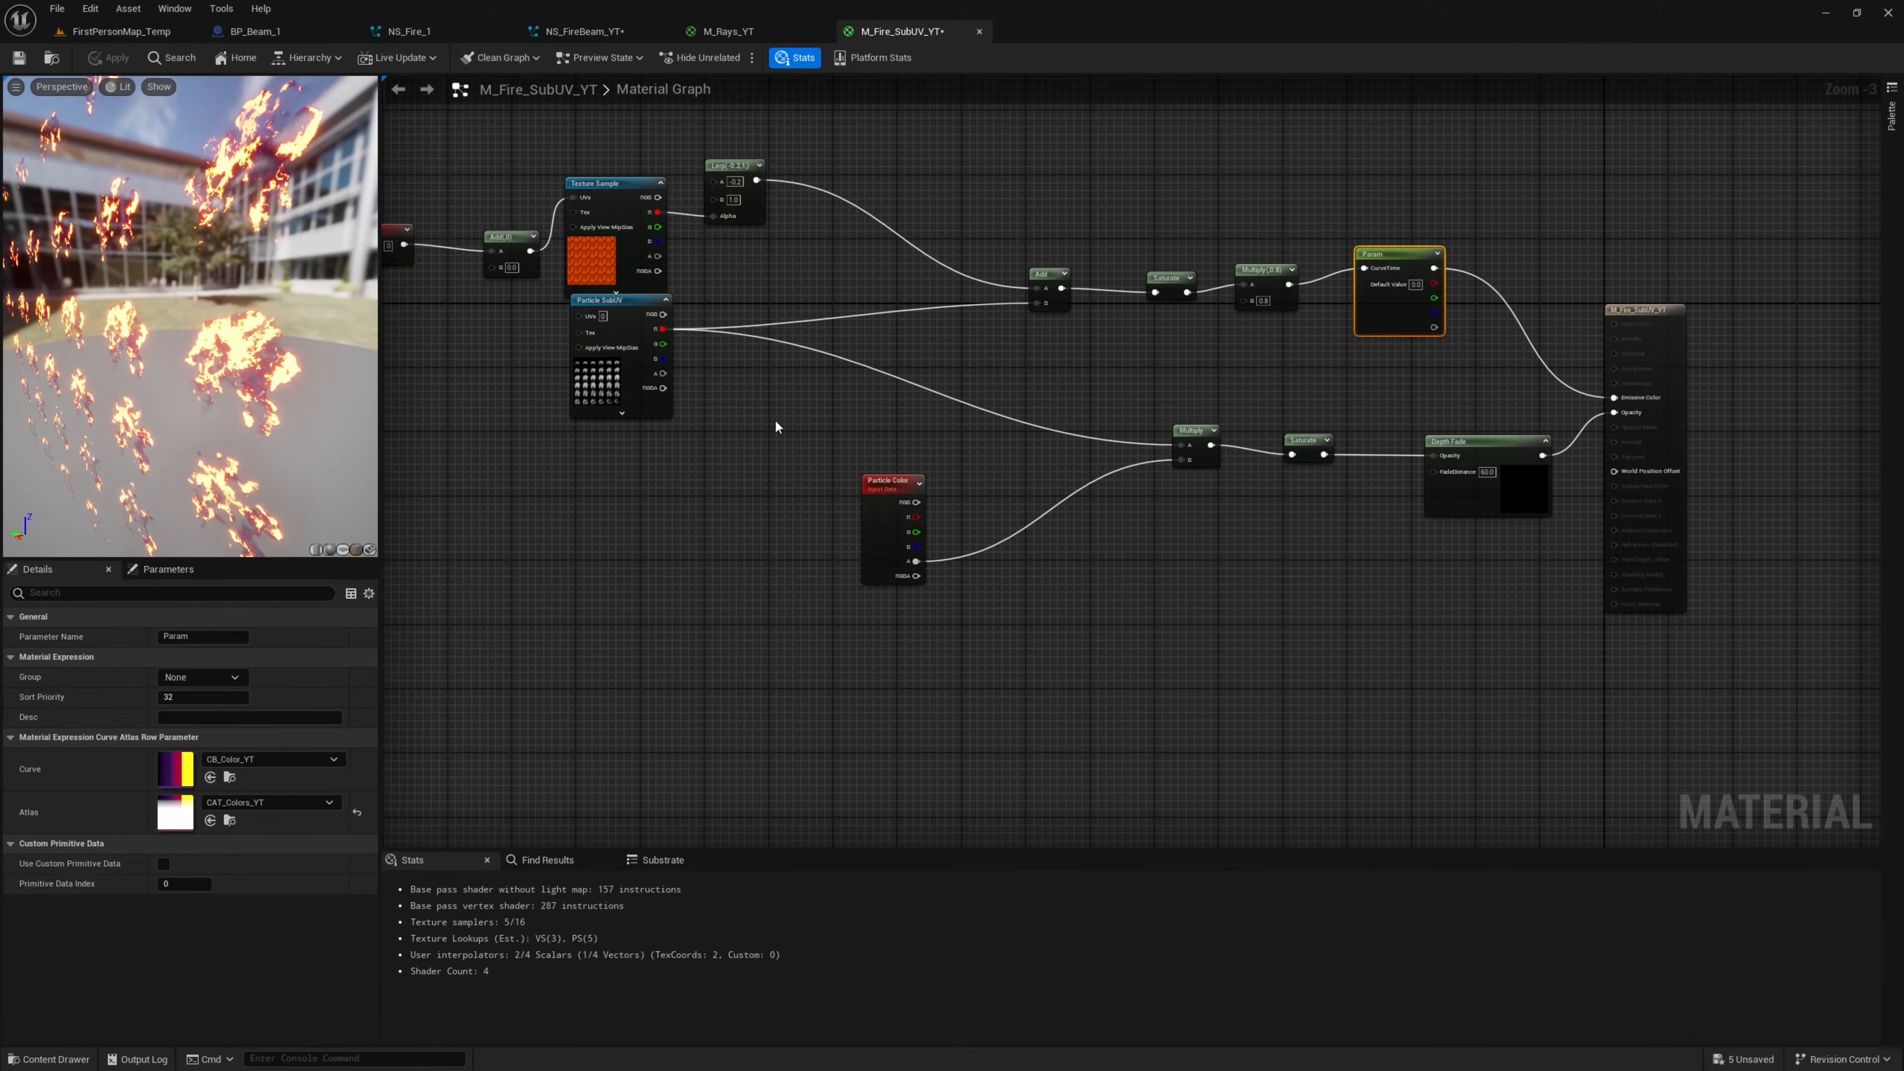
pyautogui.doubleClick(174, 767)
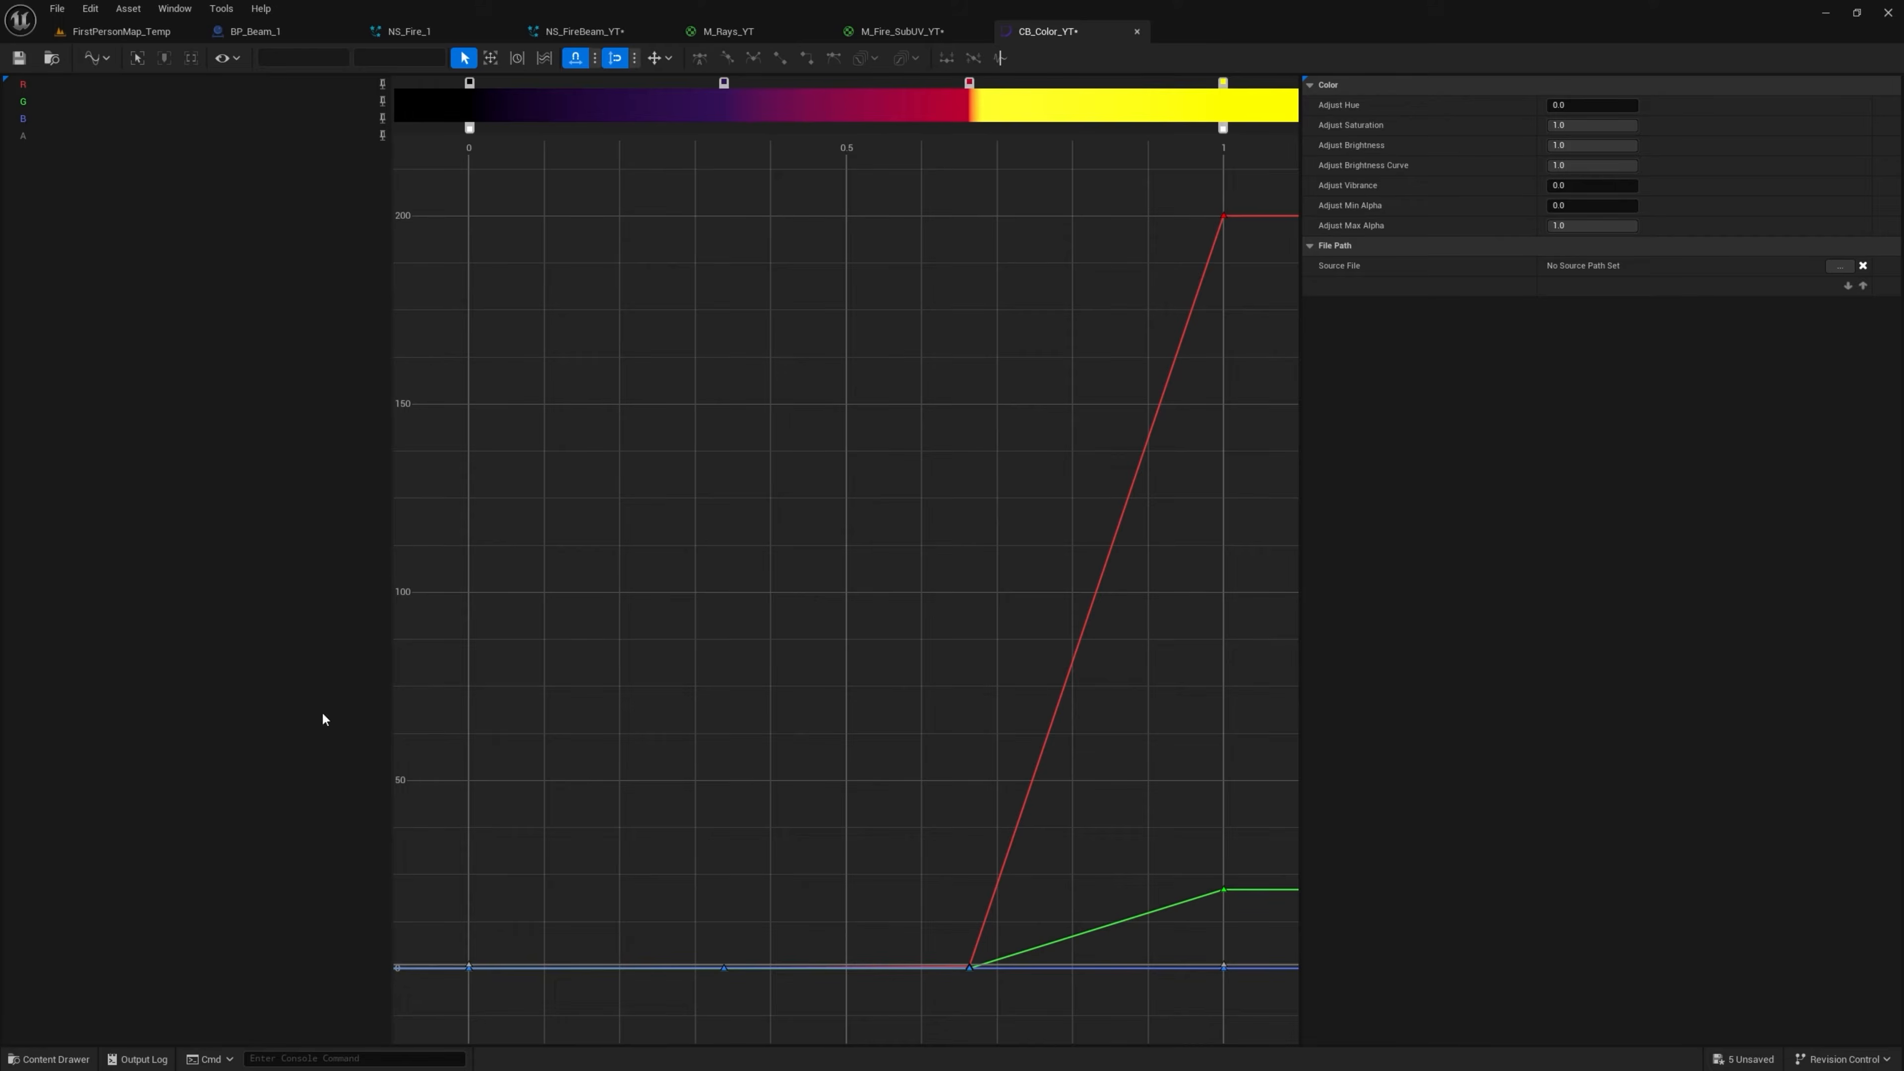
pyautogui.doubleClick(1223, 83)
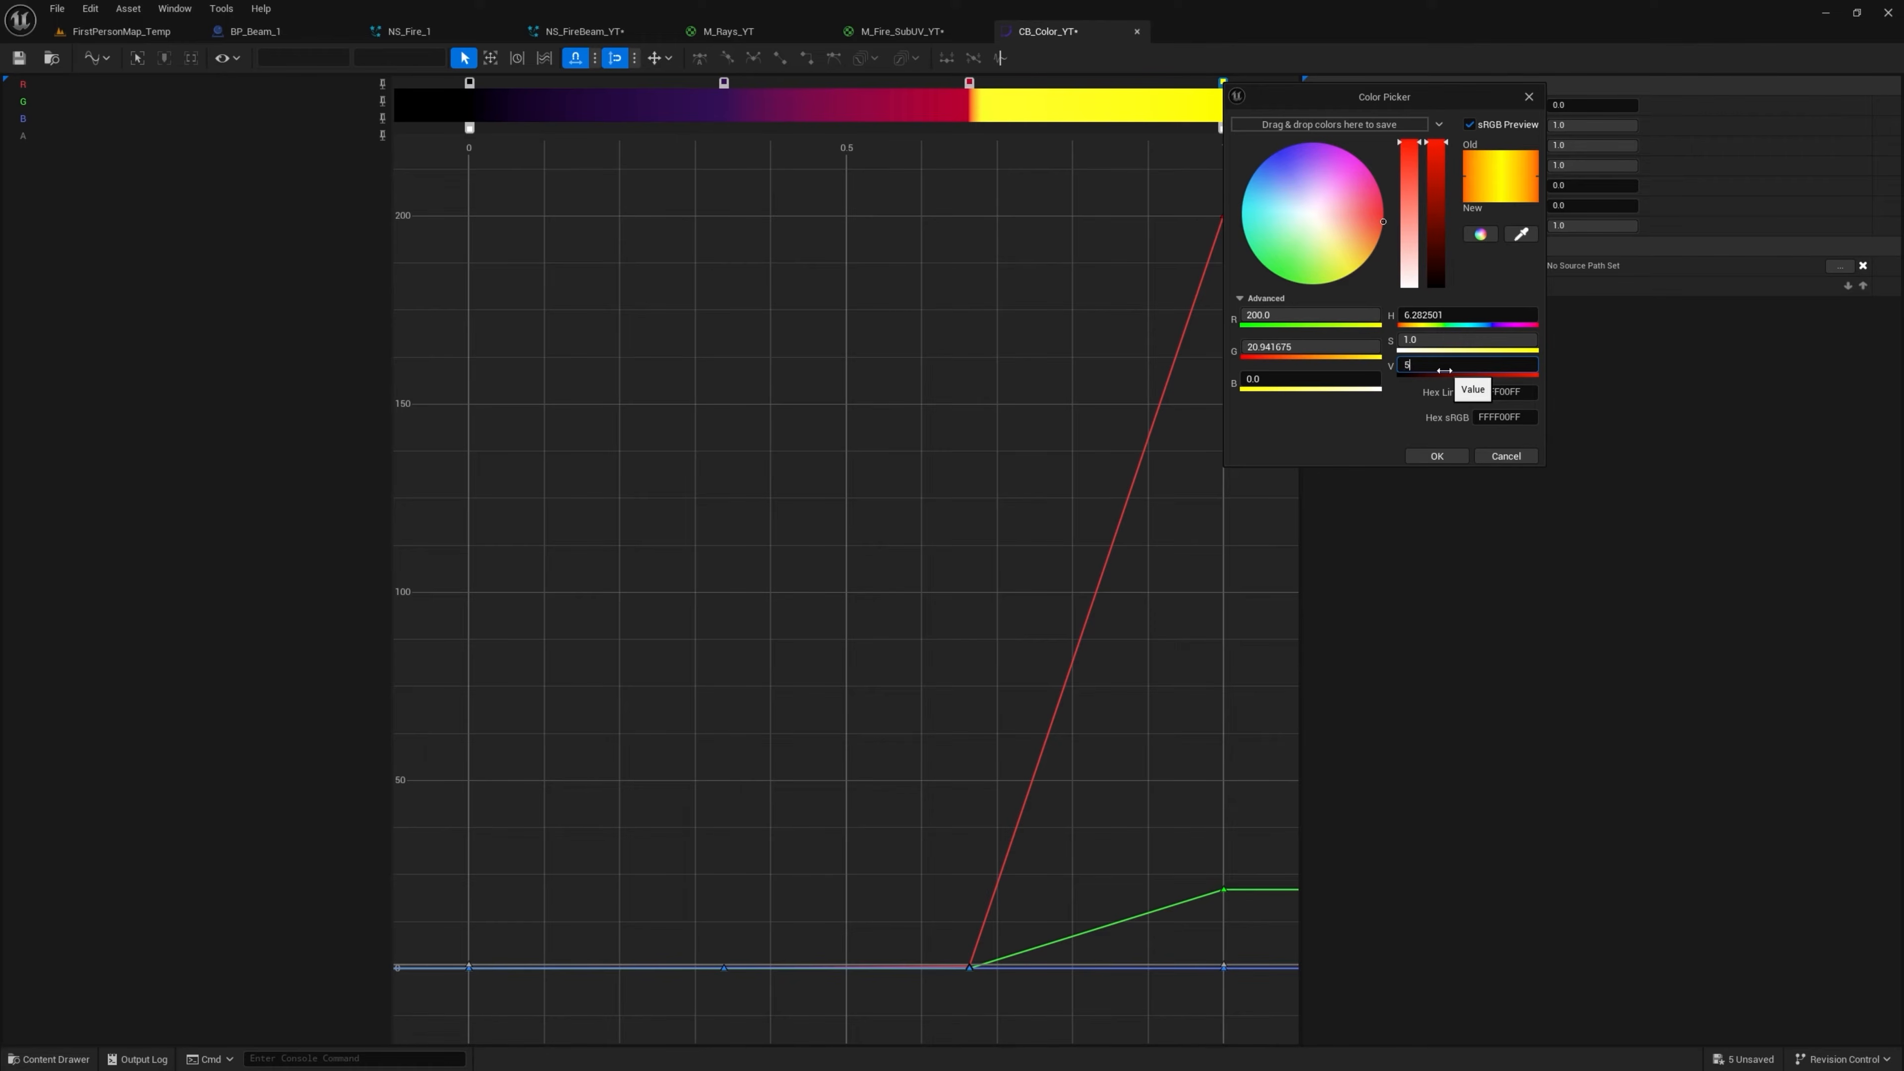
pyautogui.click(1437, 457)
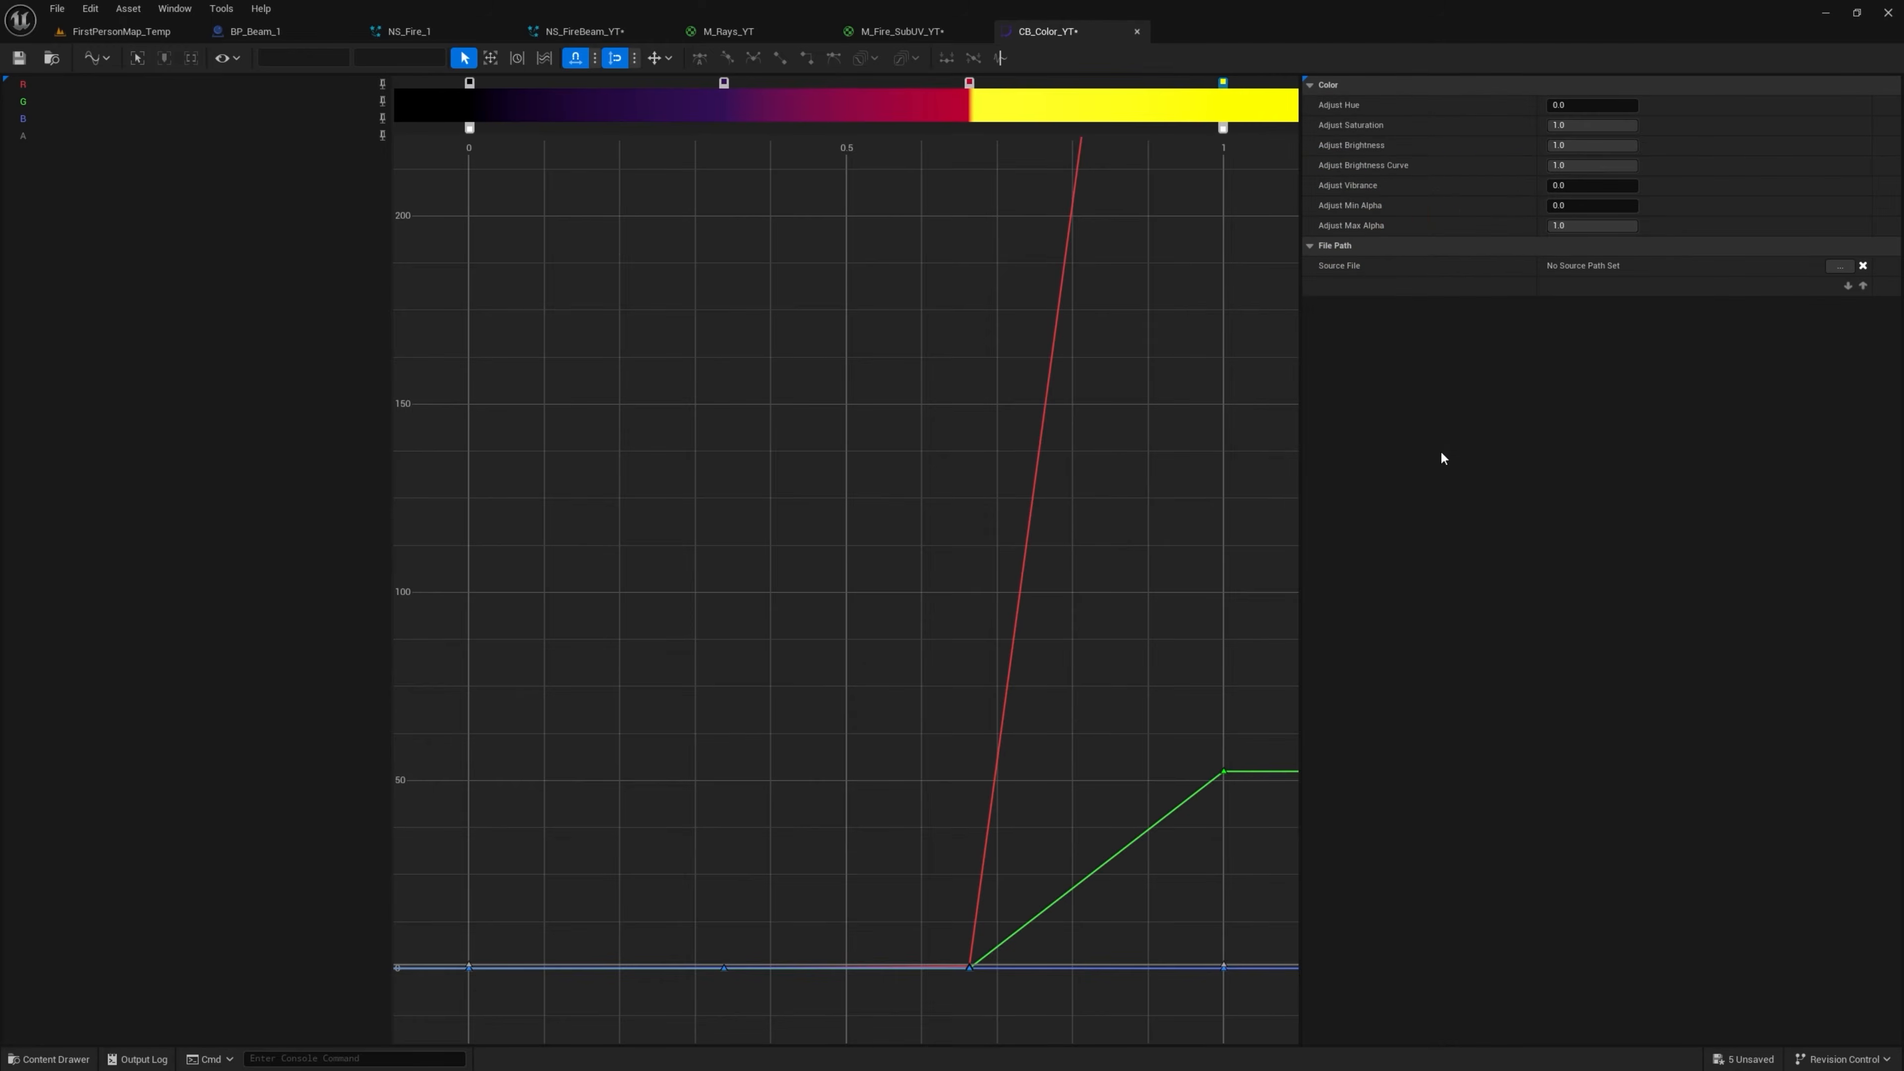
pyautogui.click(97, 30)
pyautogui.press('g')
pyautogui.moveTo(1010, 433); pyautogui.dragTo(1002, 402, button='right')
pyautogui.press('s')
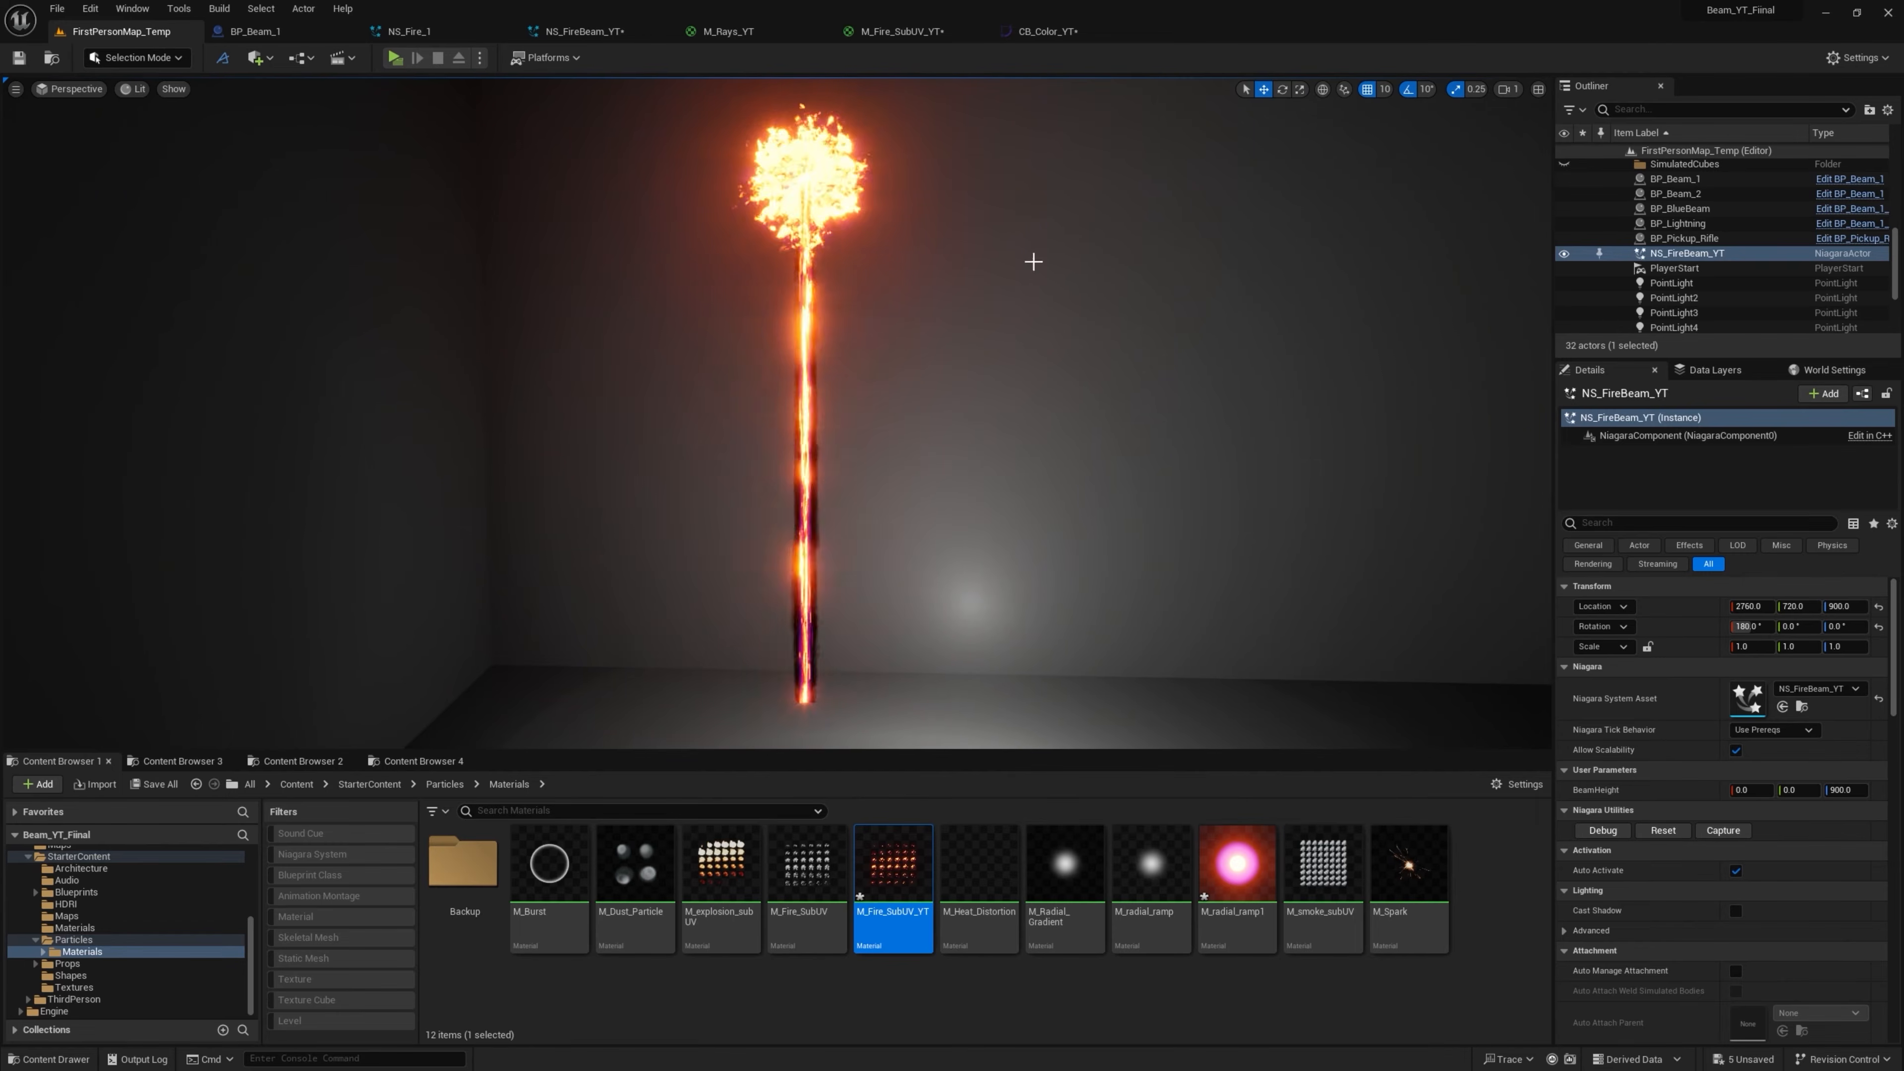
# Adjust the hue of CB_Color_YT and set its Adjust Brightness to about 0.69 while watching the fire in the level
pyautogui.click(1024, 34)
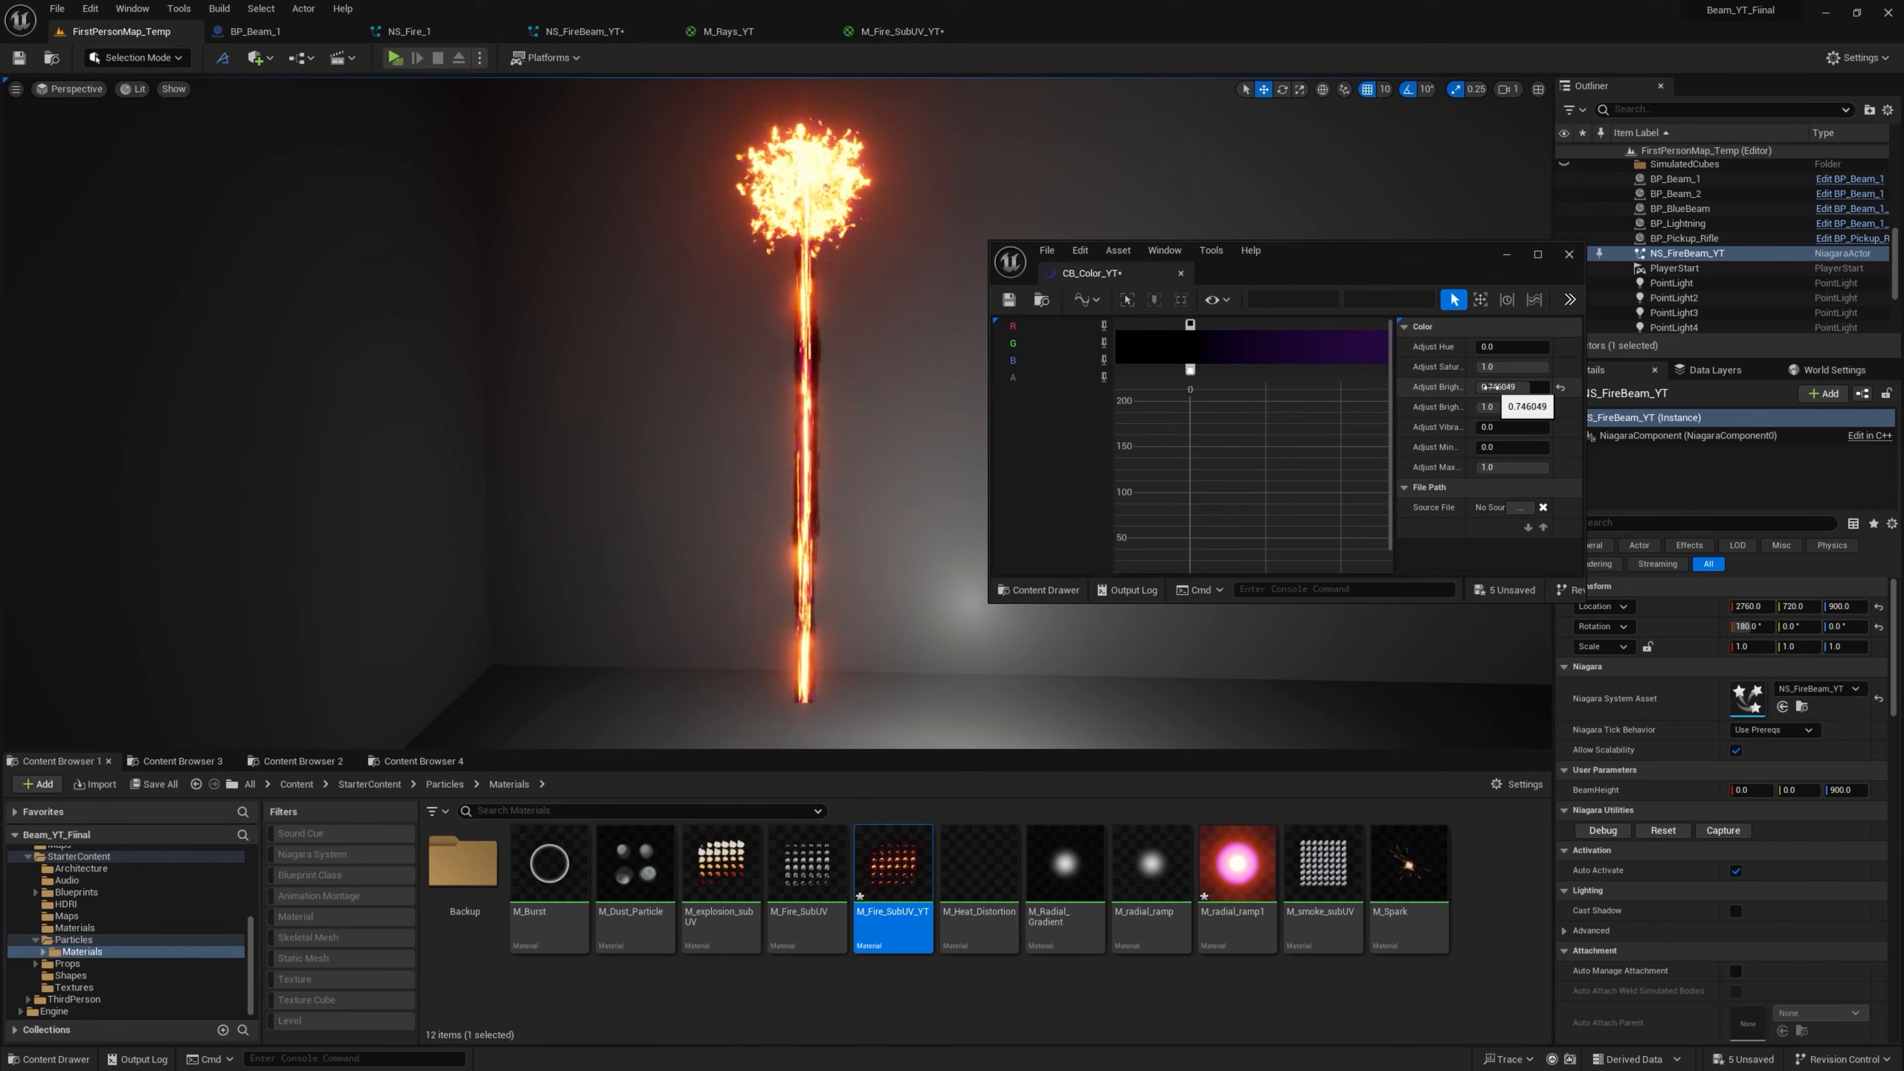
pyautogui.moveTo(1489, 350); pyautogui.dragTo(1491, 347)
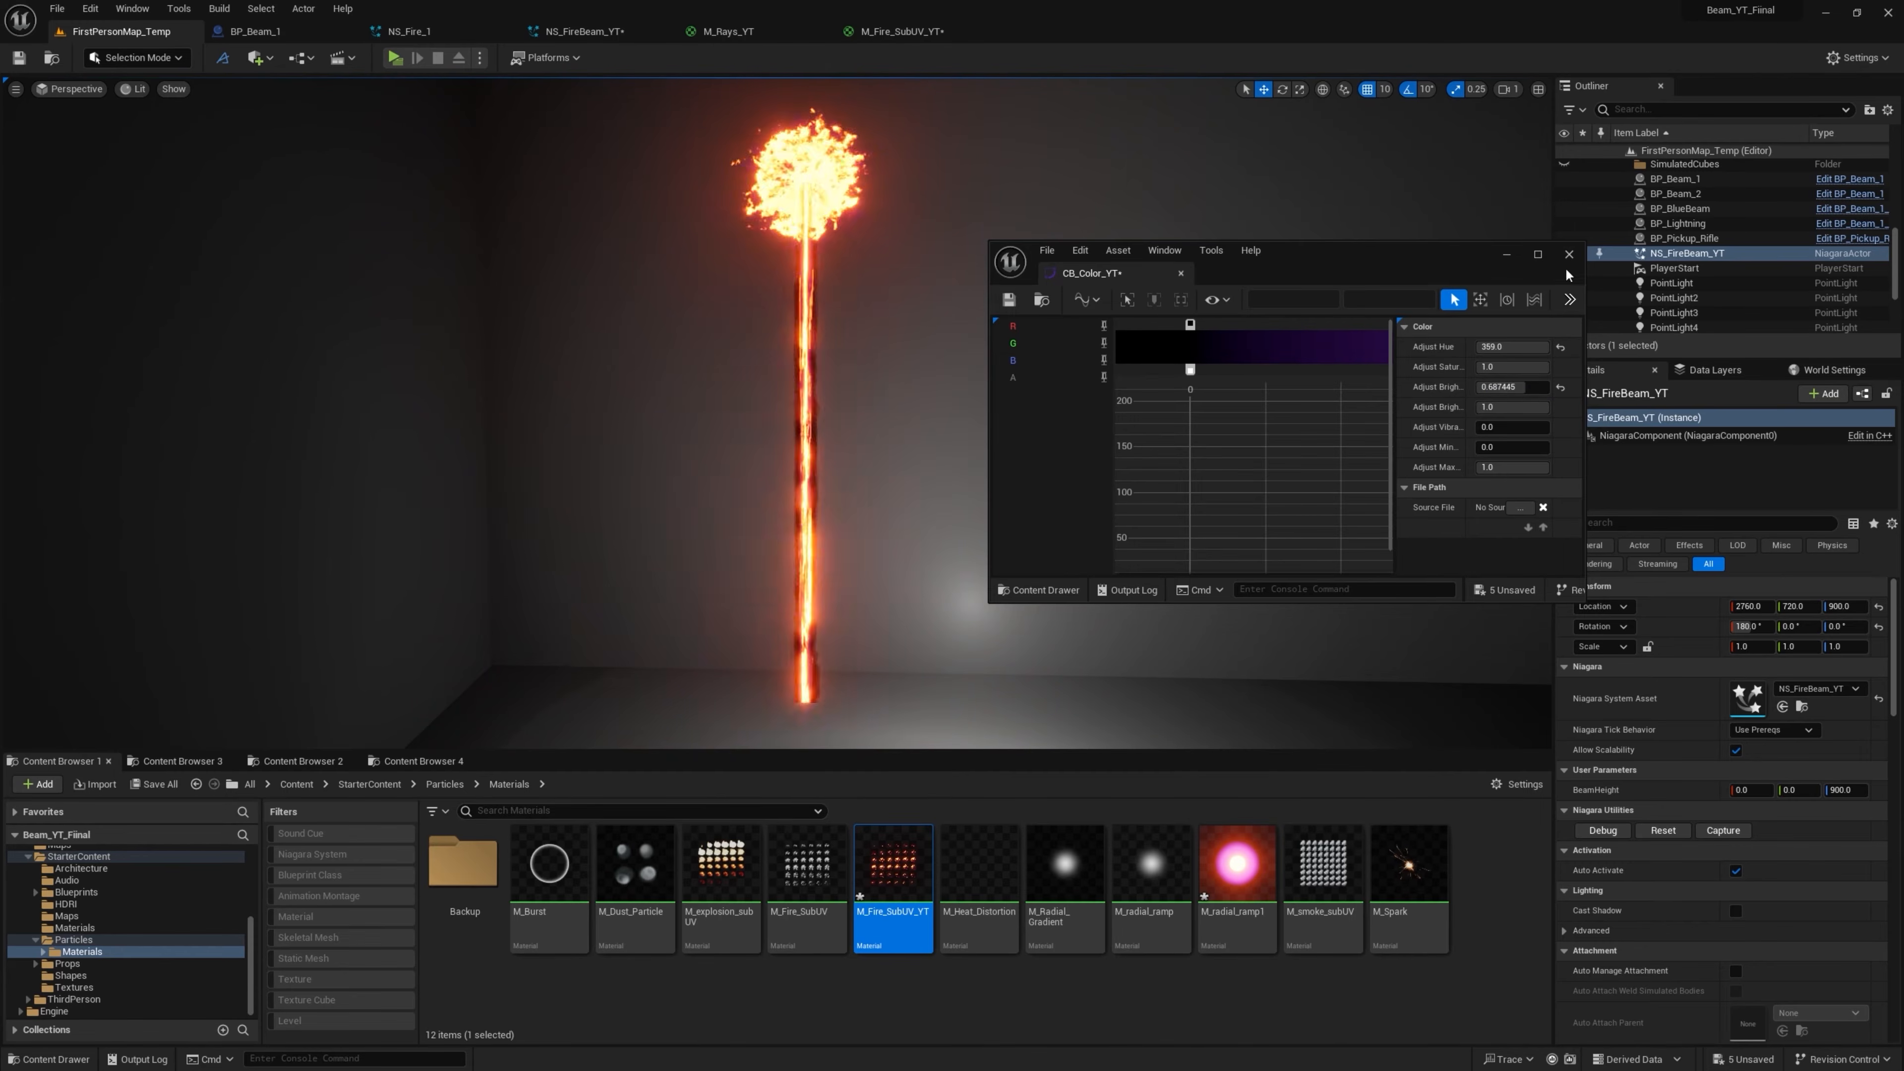
pyautogui.click(1569, 255)
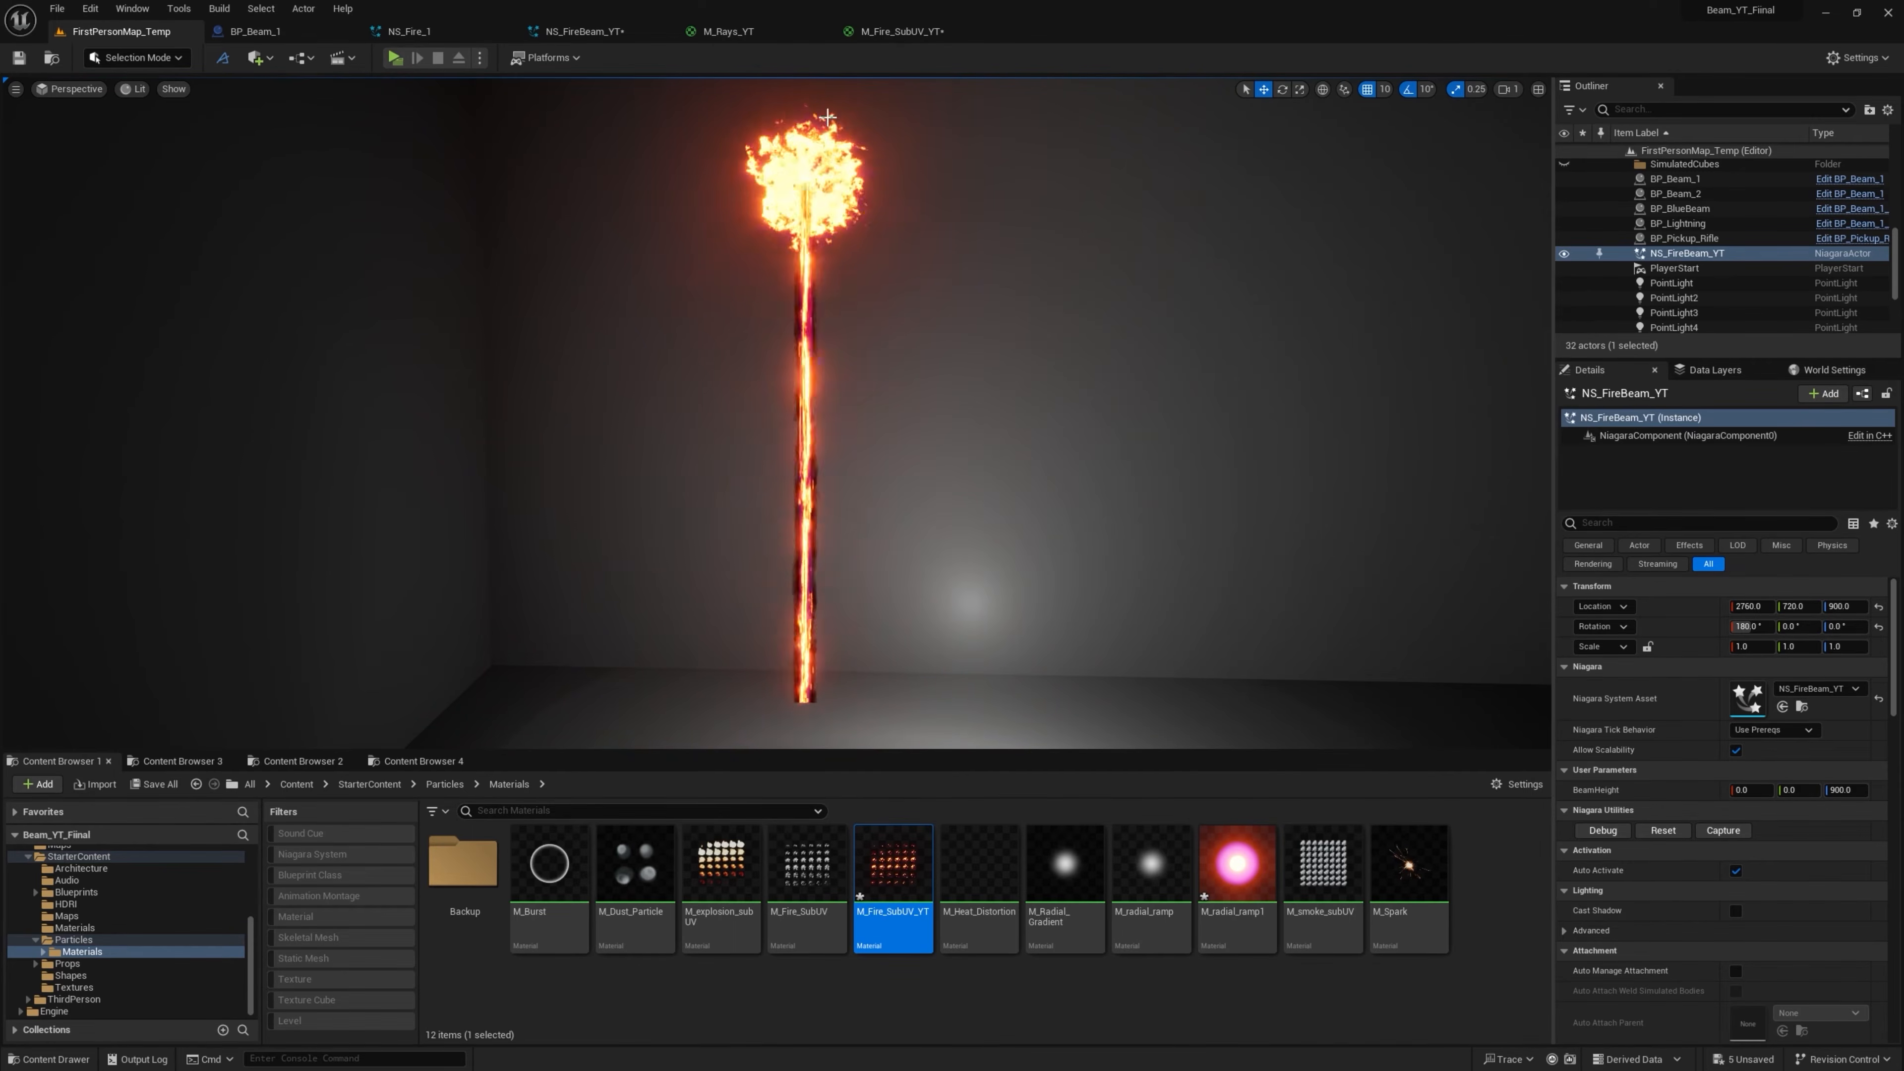
# Try the M_Fire_SubUV_YT Multiply before the curve parameter at 0.6, apply the material and check the fire in the level
pyautogui.click(899, 31)
pyautogui.scroll(1, 1253, 275)
pyautogui.scroll(1, 1275, 310)
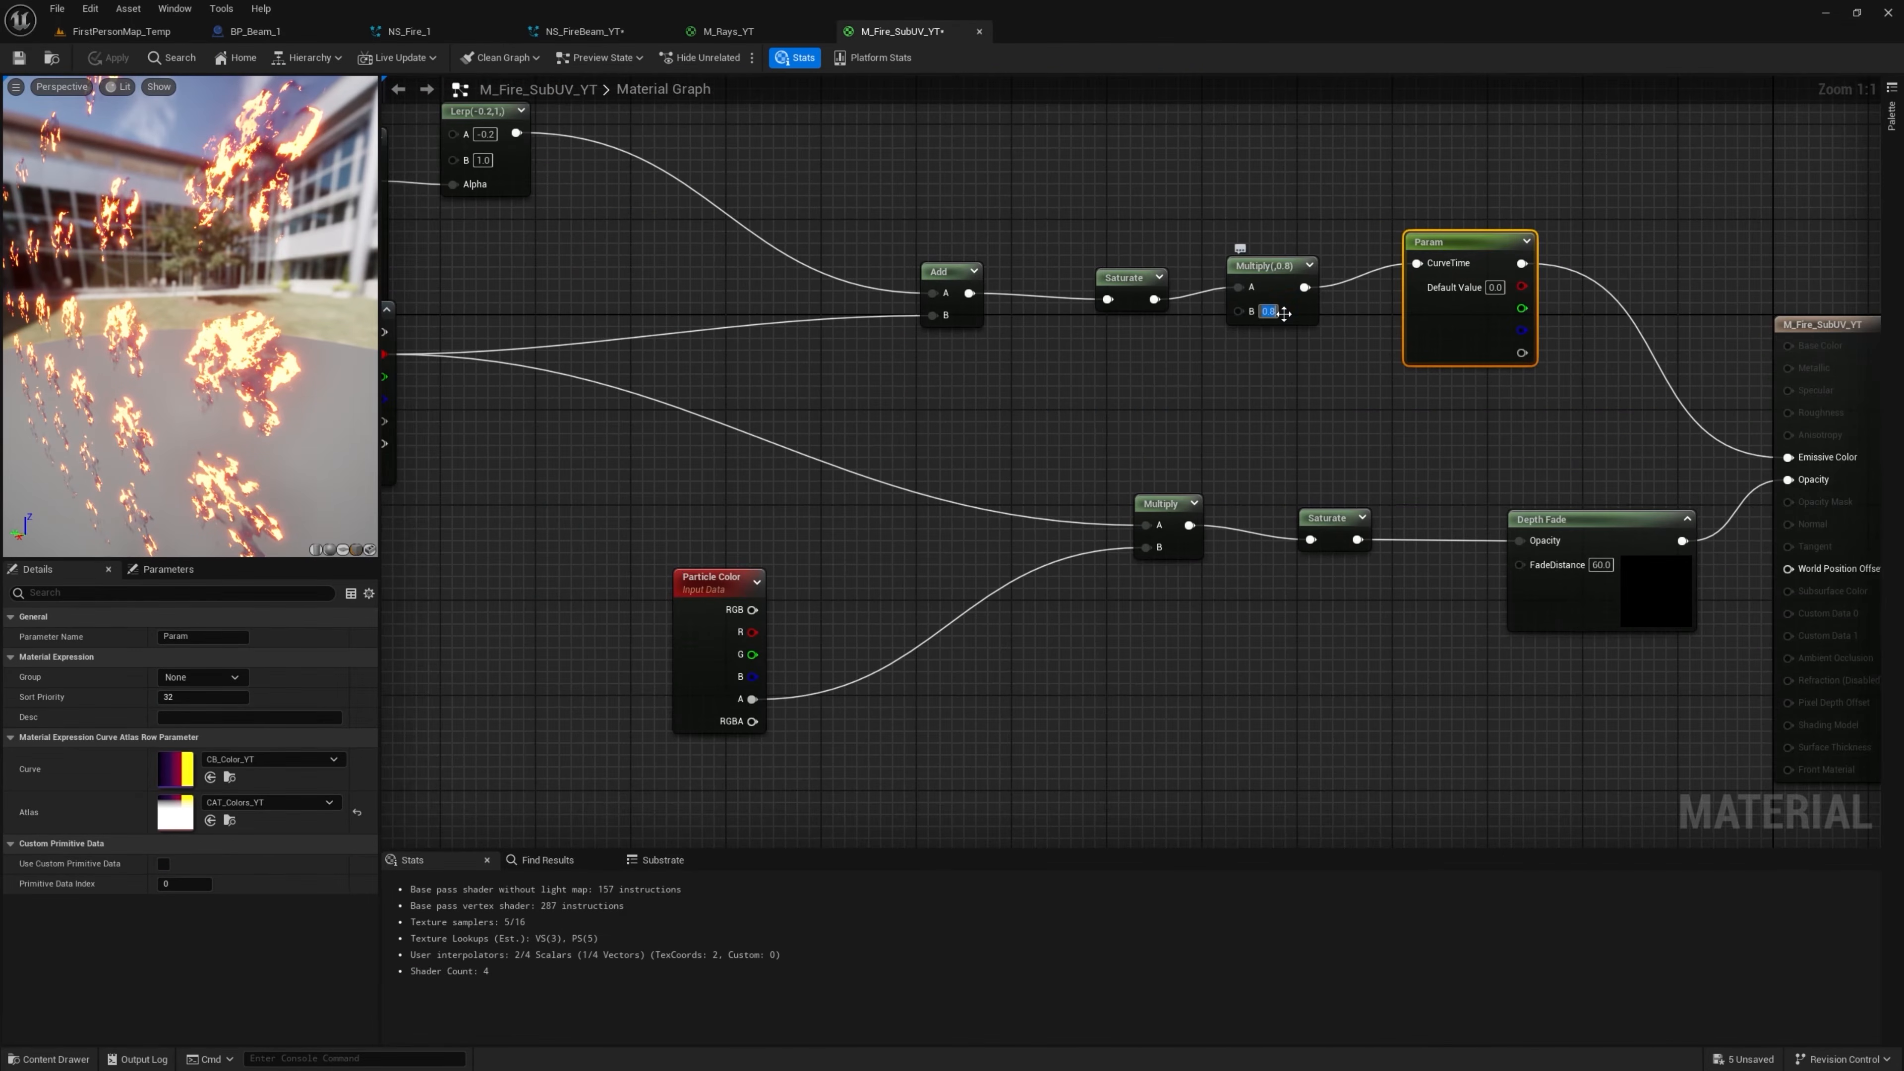
pyautogui.press('Return')
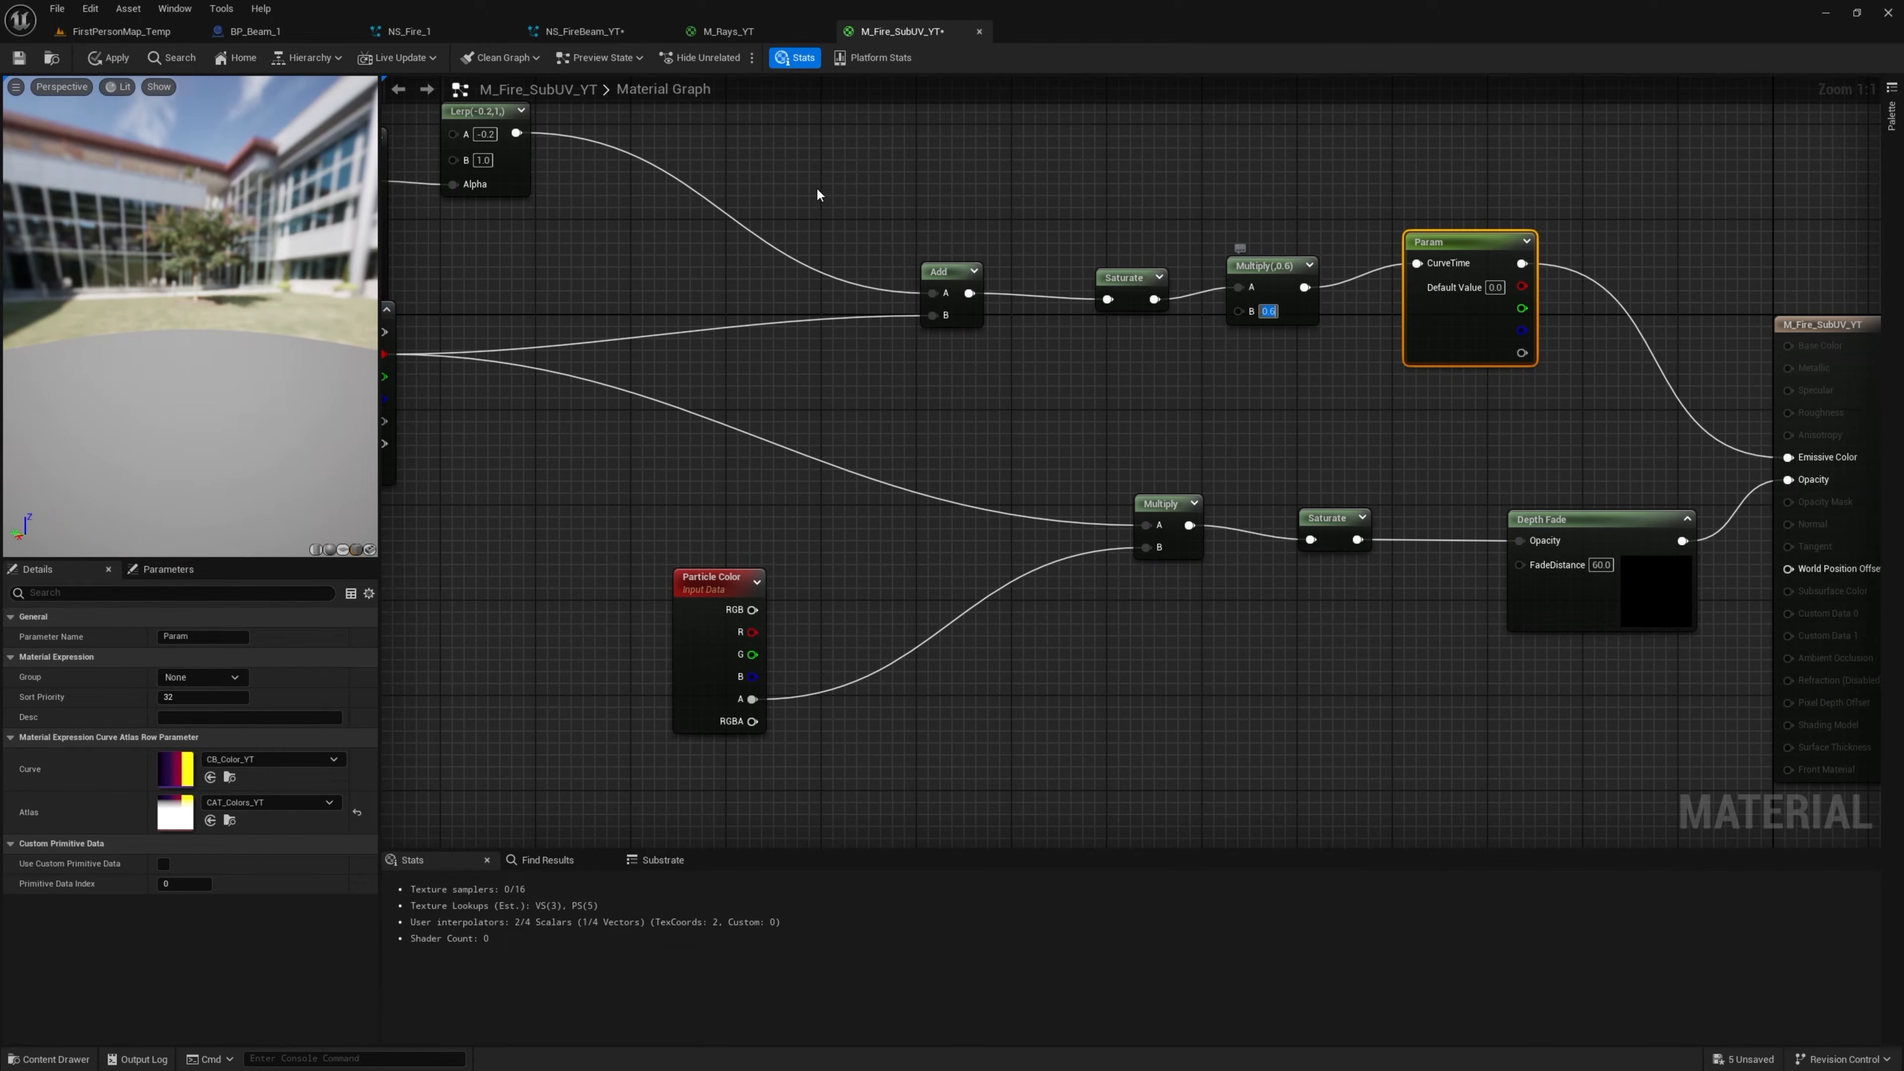
pyautogui.click(107, 58)
pyautogui.click(122, 31)
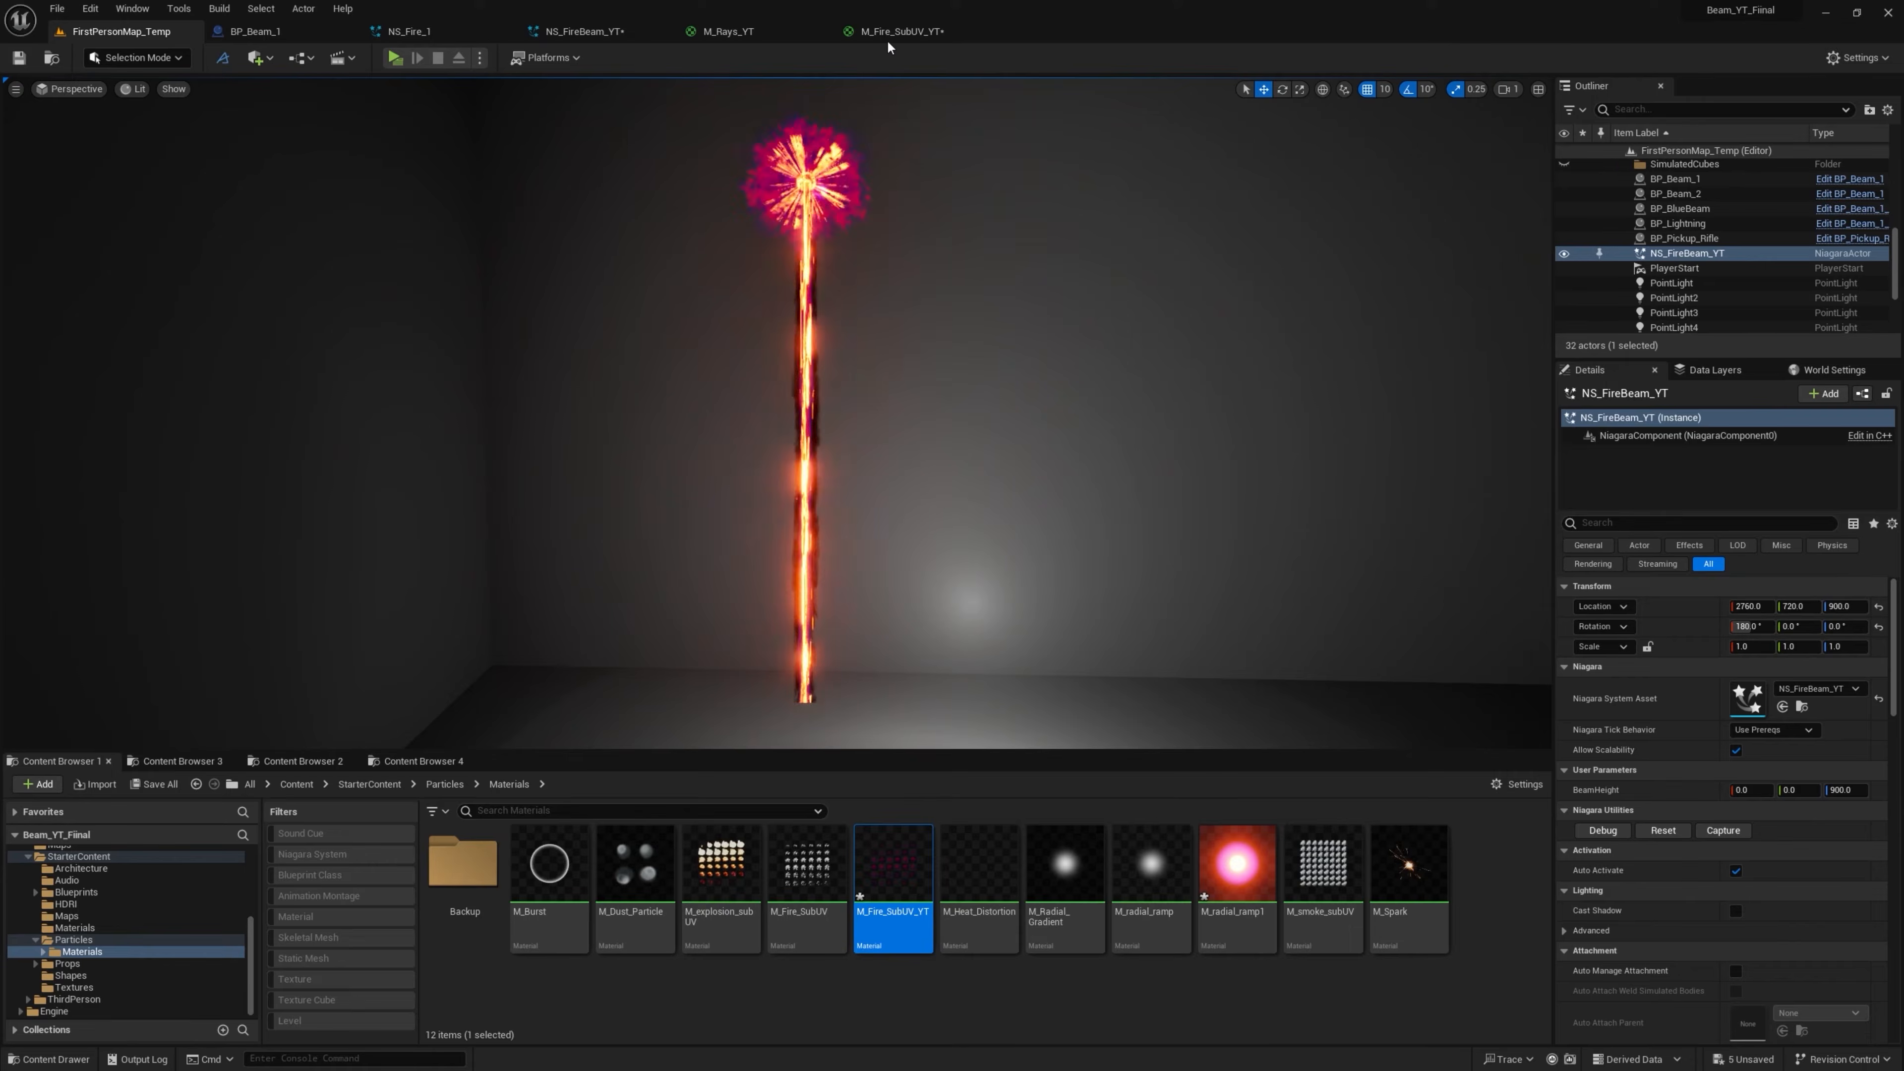
# Return the M_Fire_SubUV_YT Multiply before the curve parameter to 0.8, apply the material and view the level
pyautogui.click(900, 31)
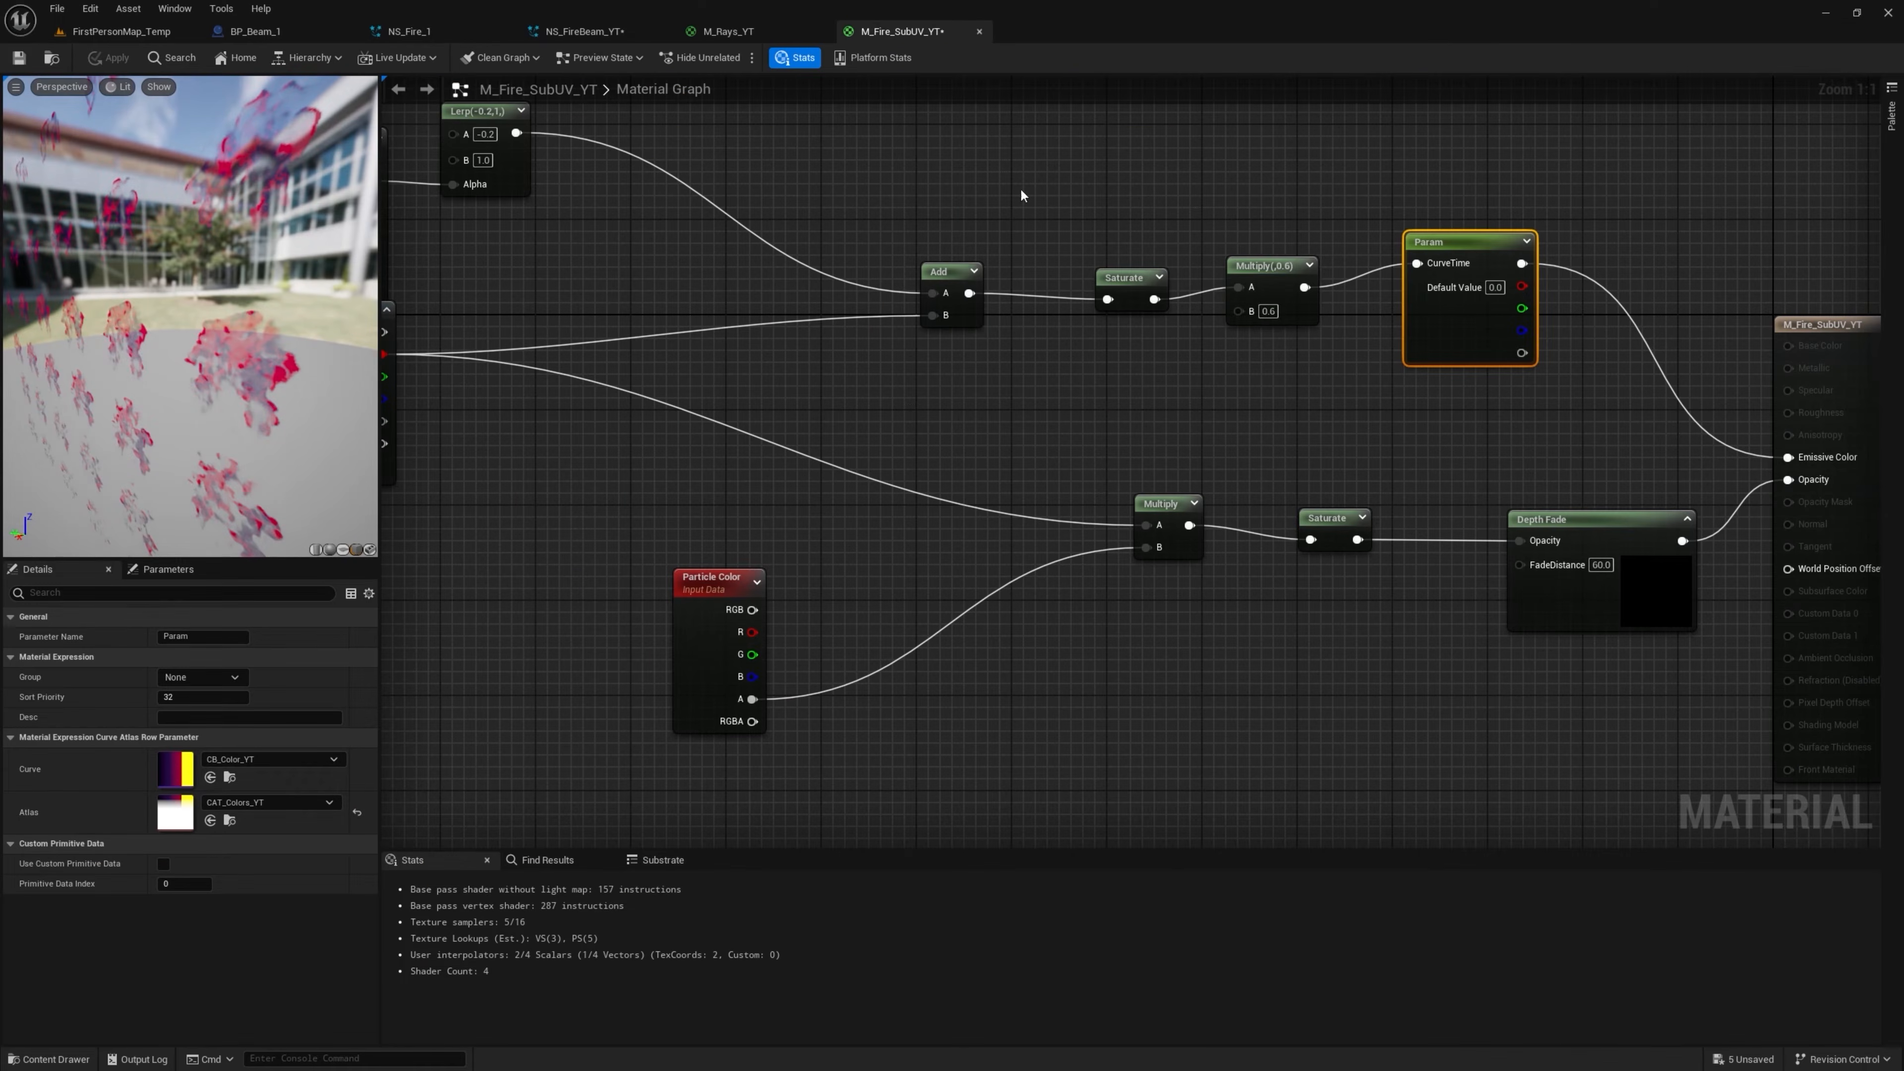
pyautogui.click(1273, 313)
pyautogui.write('0.8')
pyautogui.press('Return')
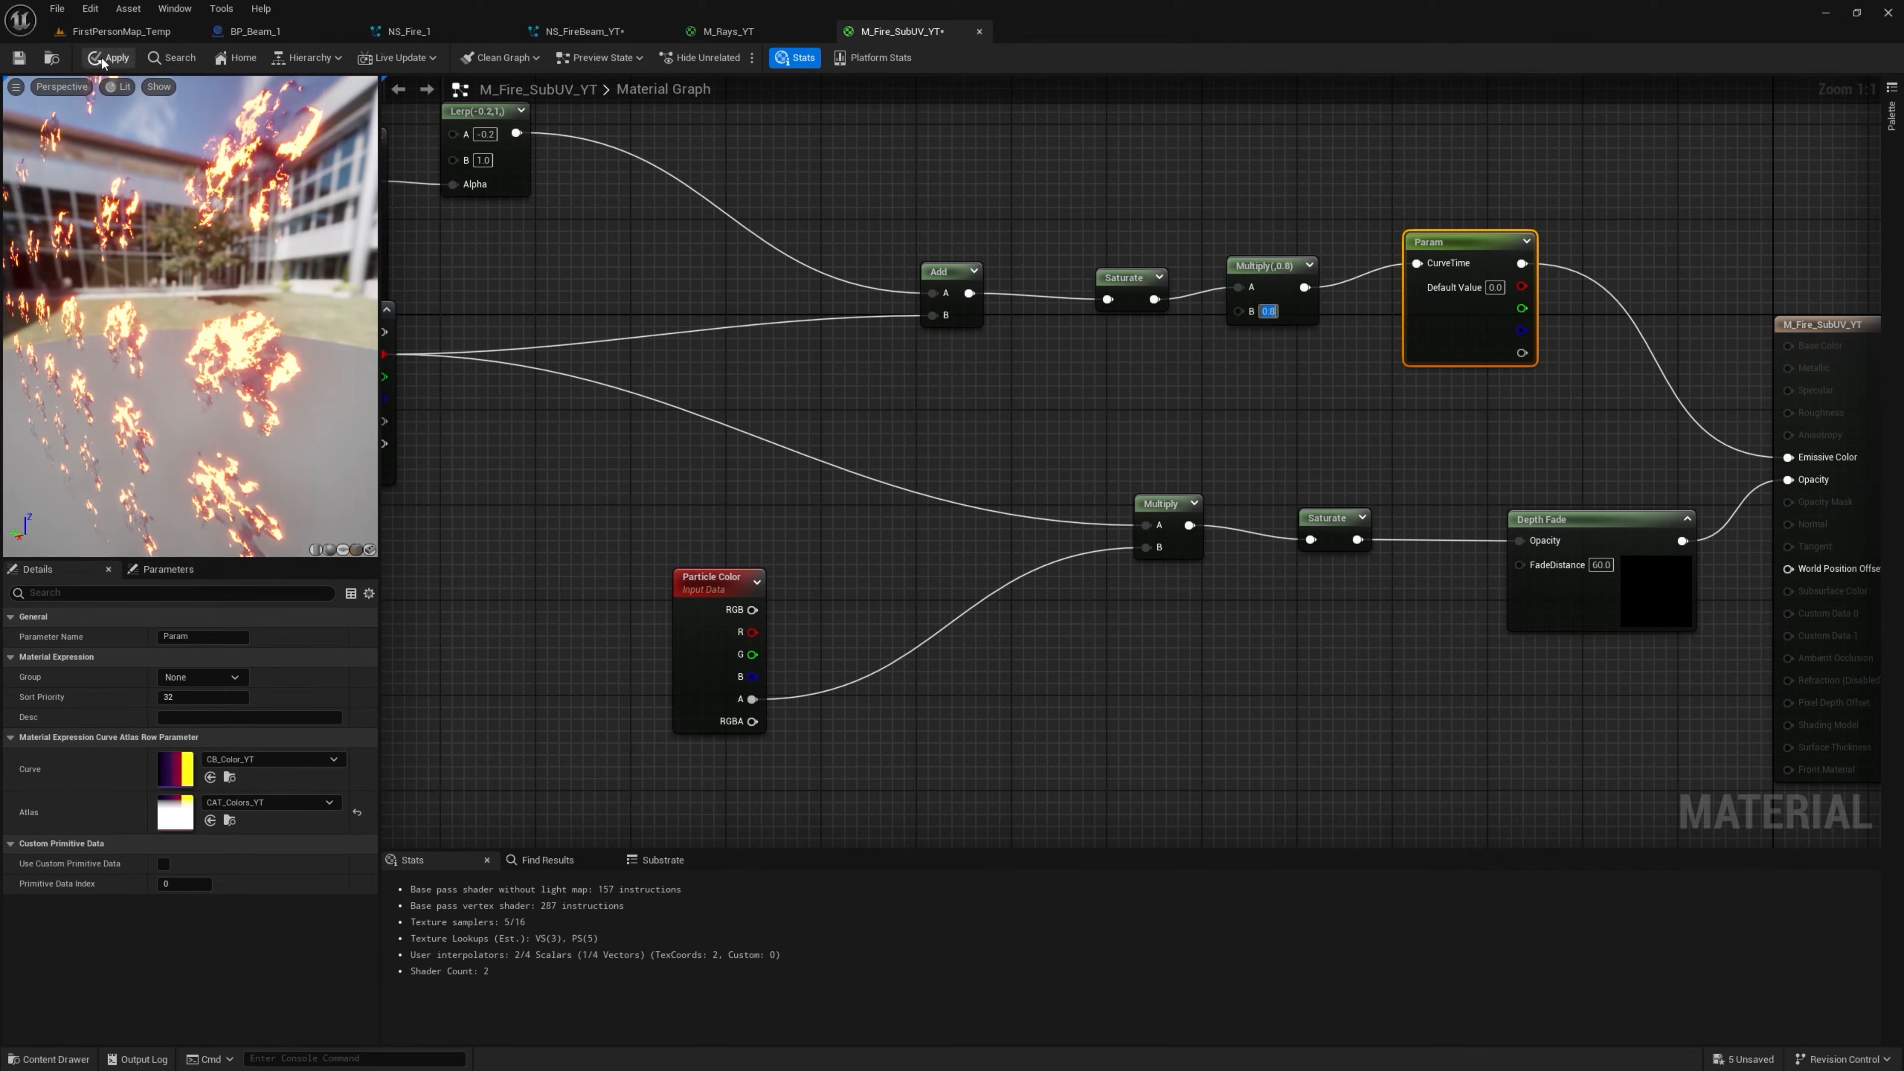
pyautogui.click(107, 59)
pyautogui.click(121, 30)
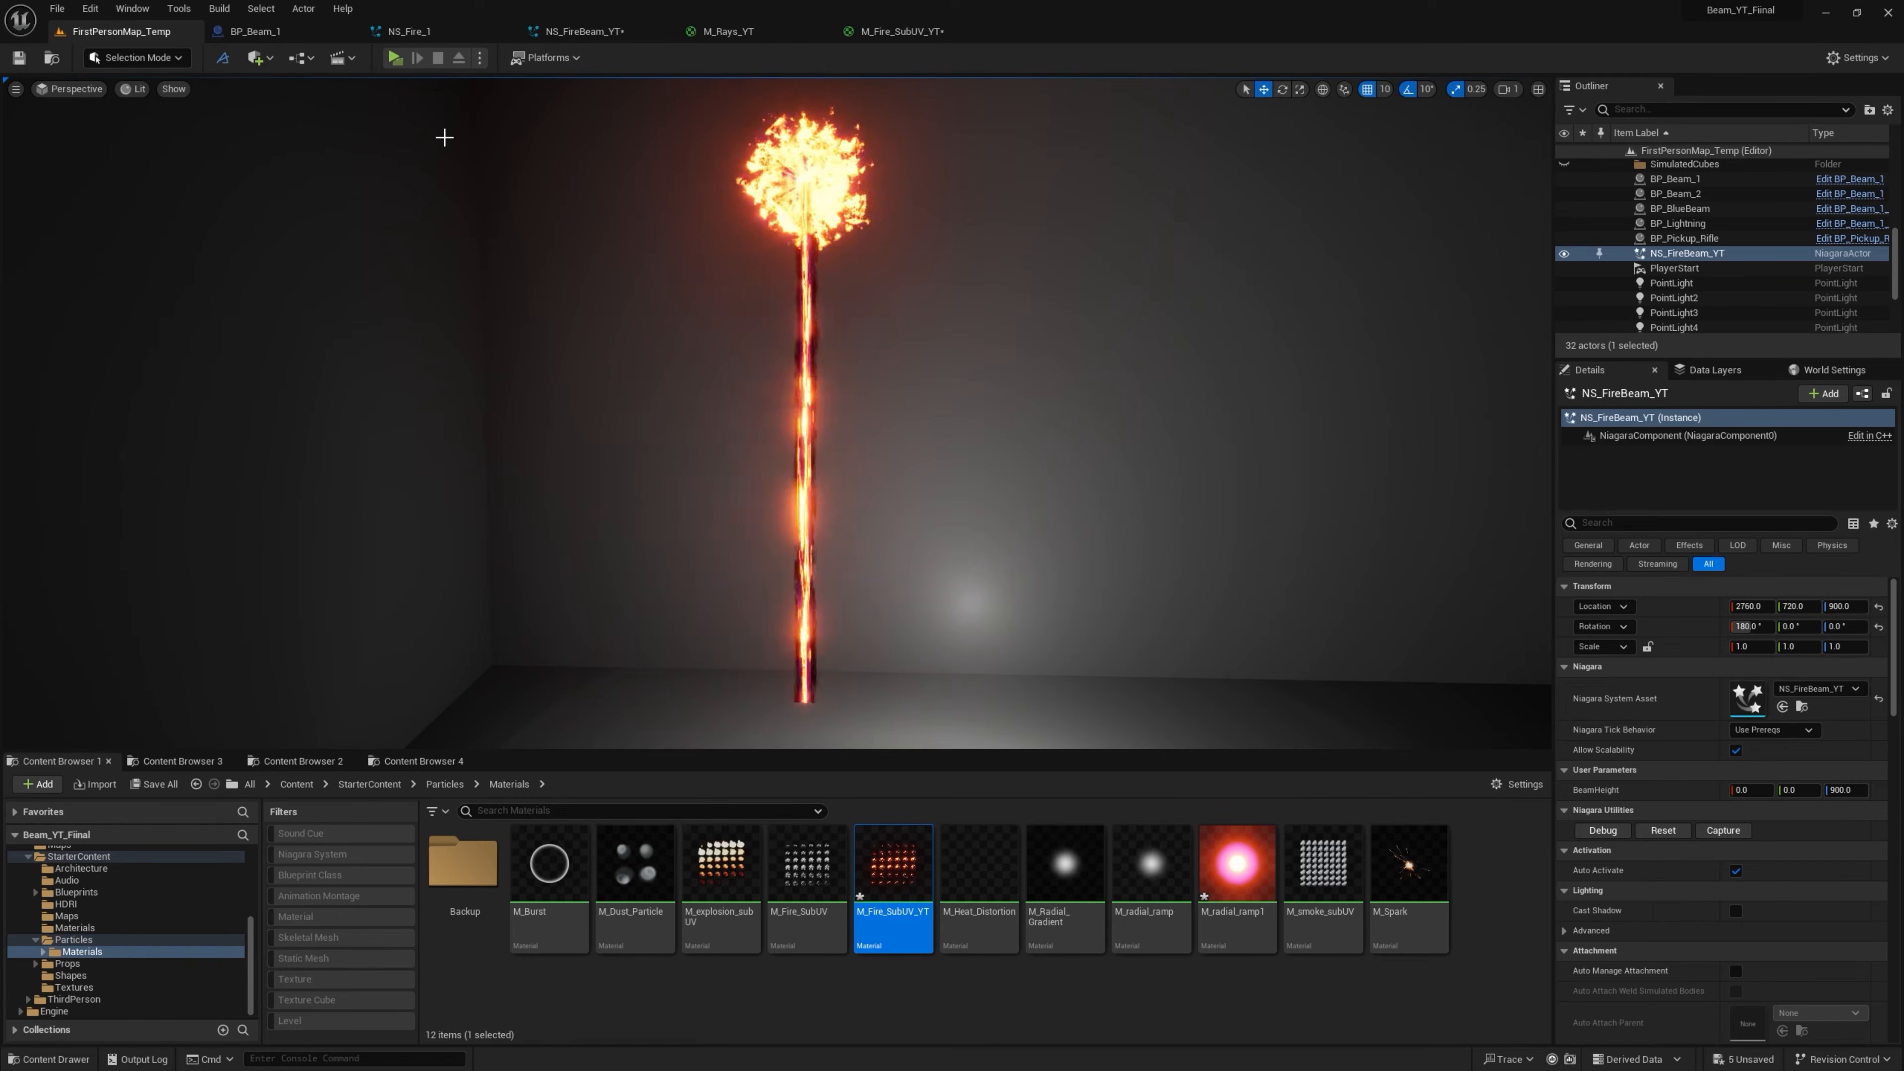
# Change the Uniform Sprite Size of the SingleLoopingParticle emitter in NS_FireBeam_YT and inspect the beam in the level
pyautogui.click(599, 34)
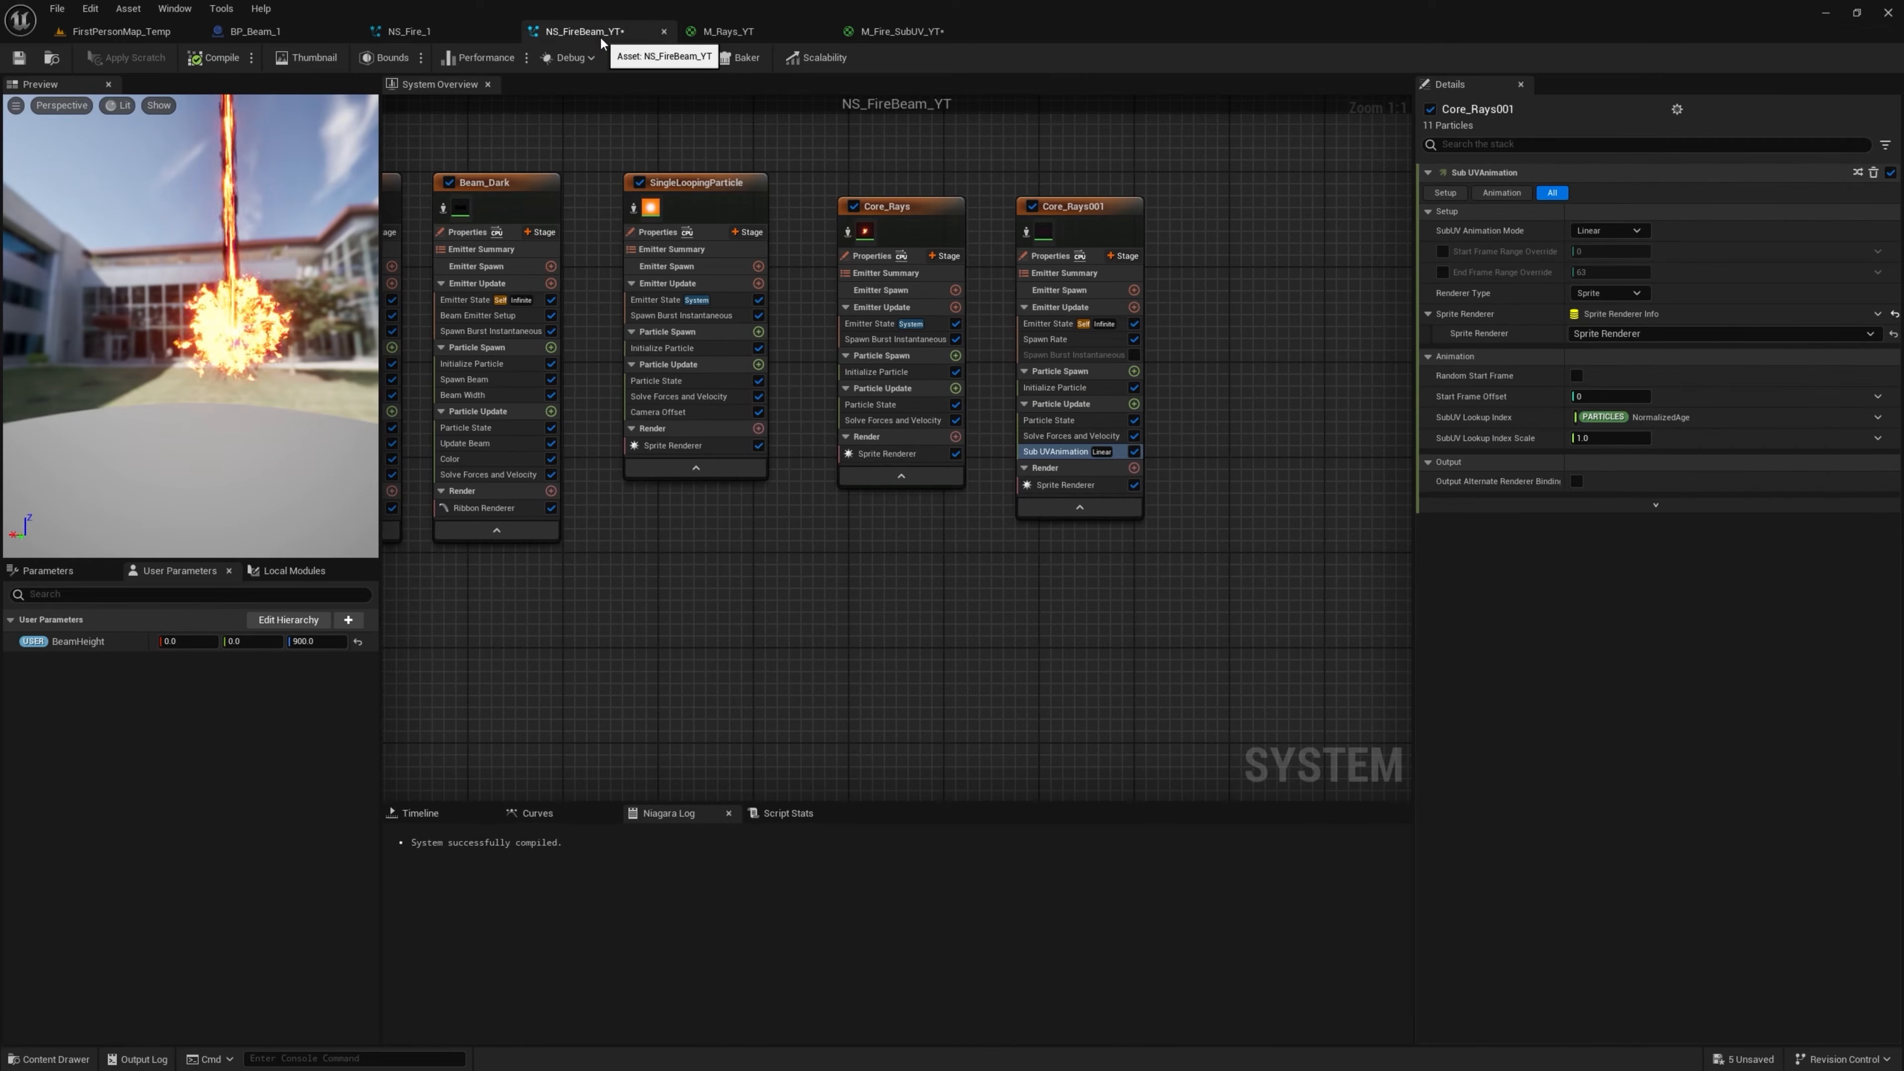
pyautogui.click(674, 349)
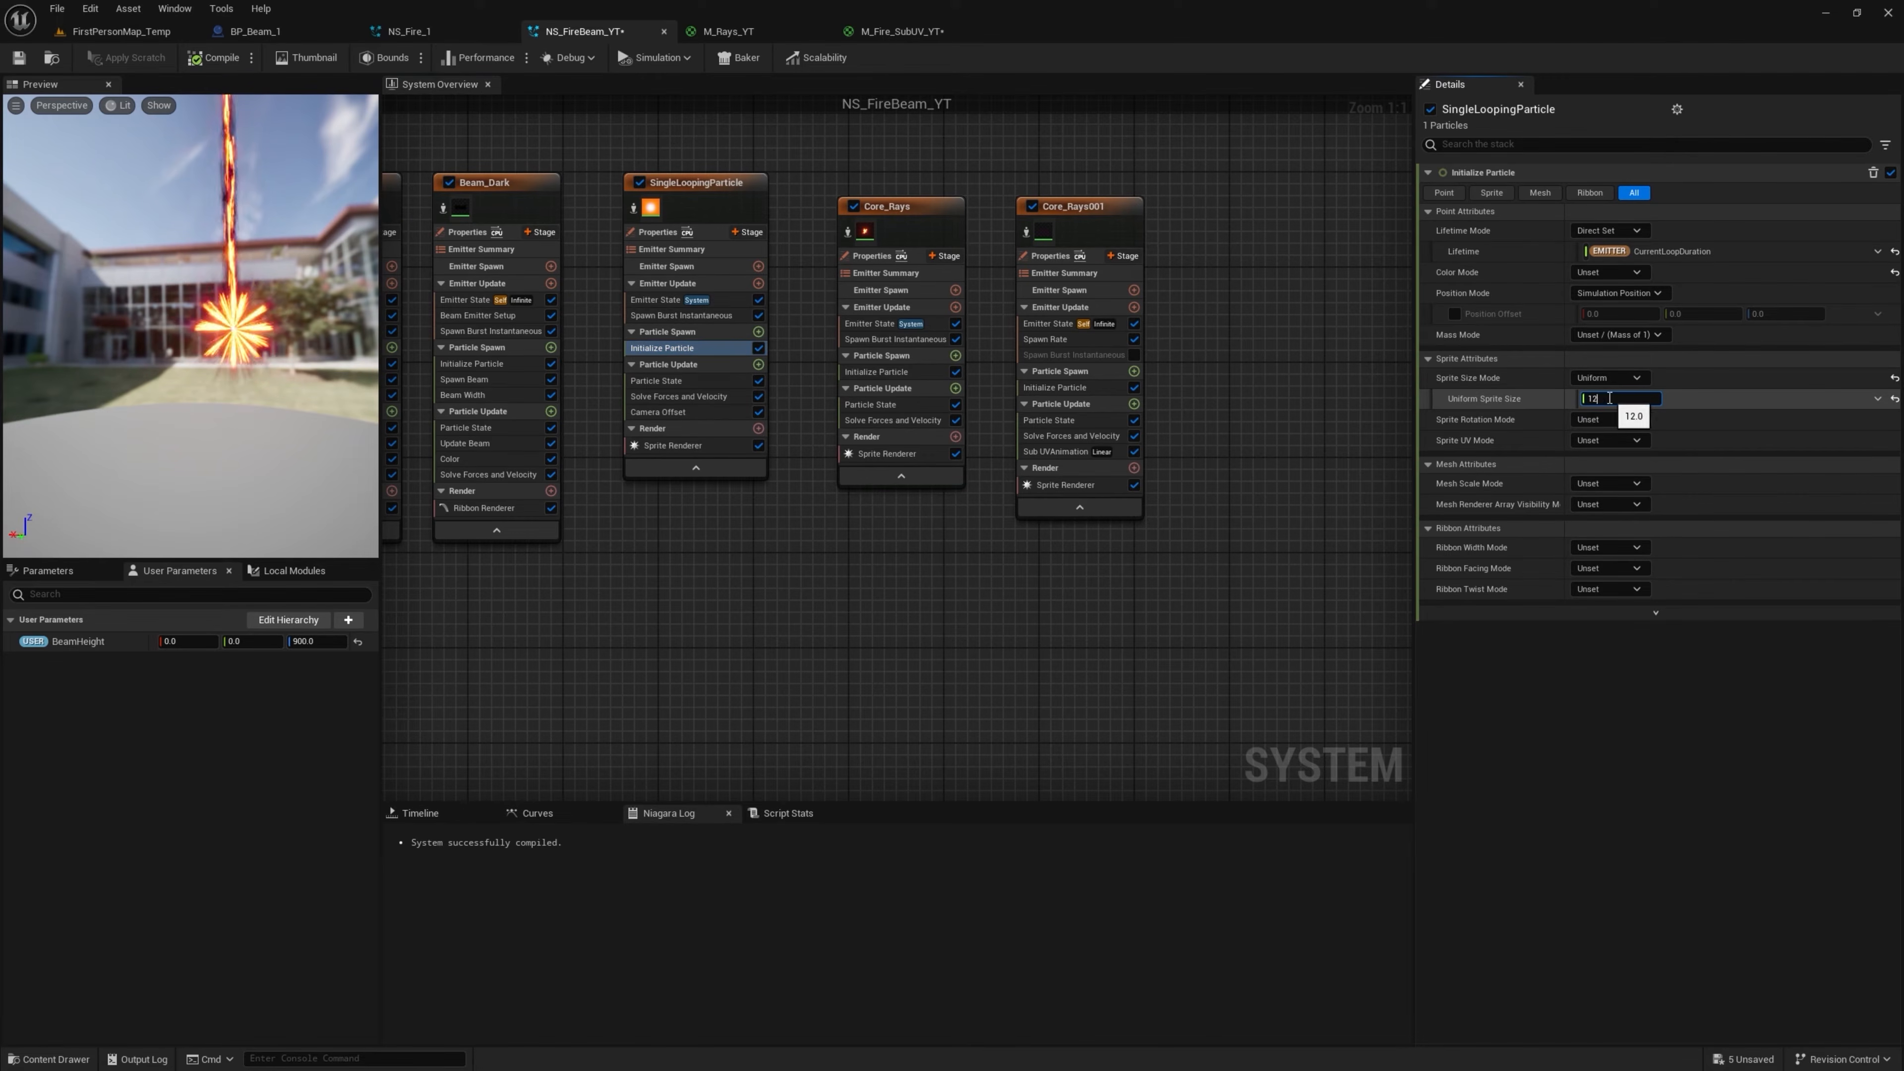
pyautogui.press('Return')
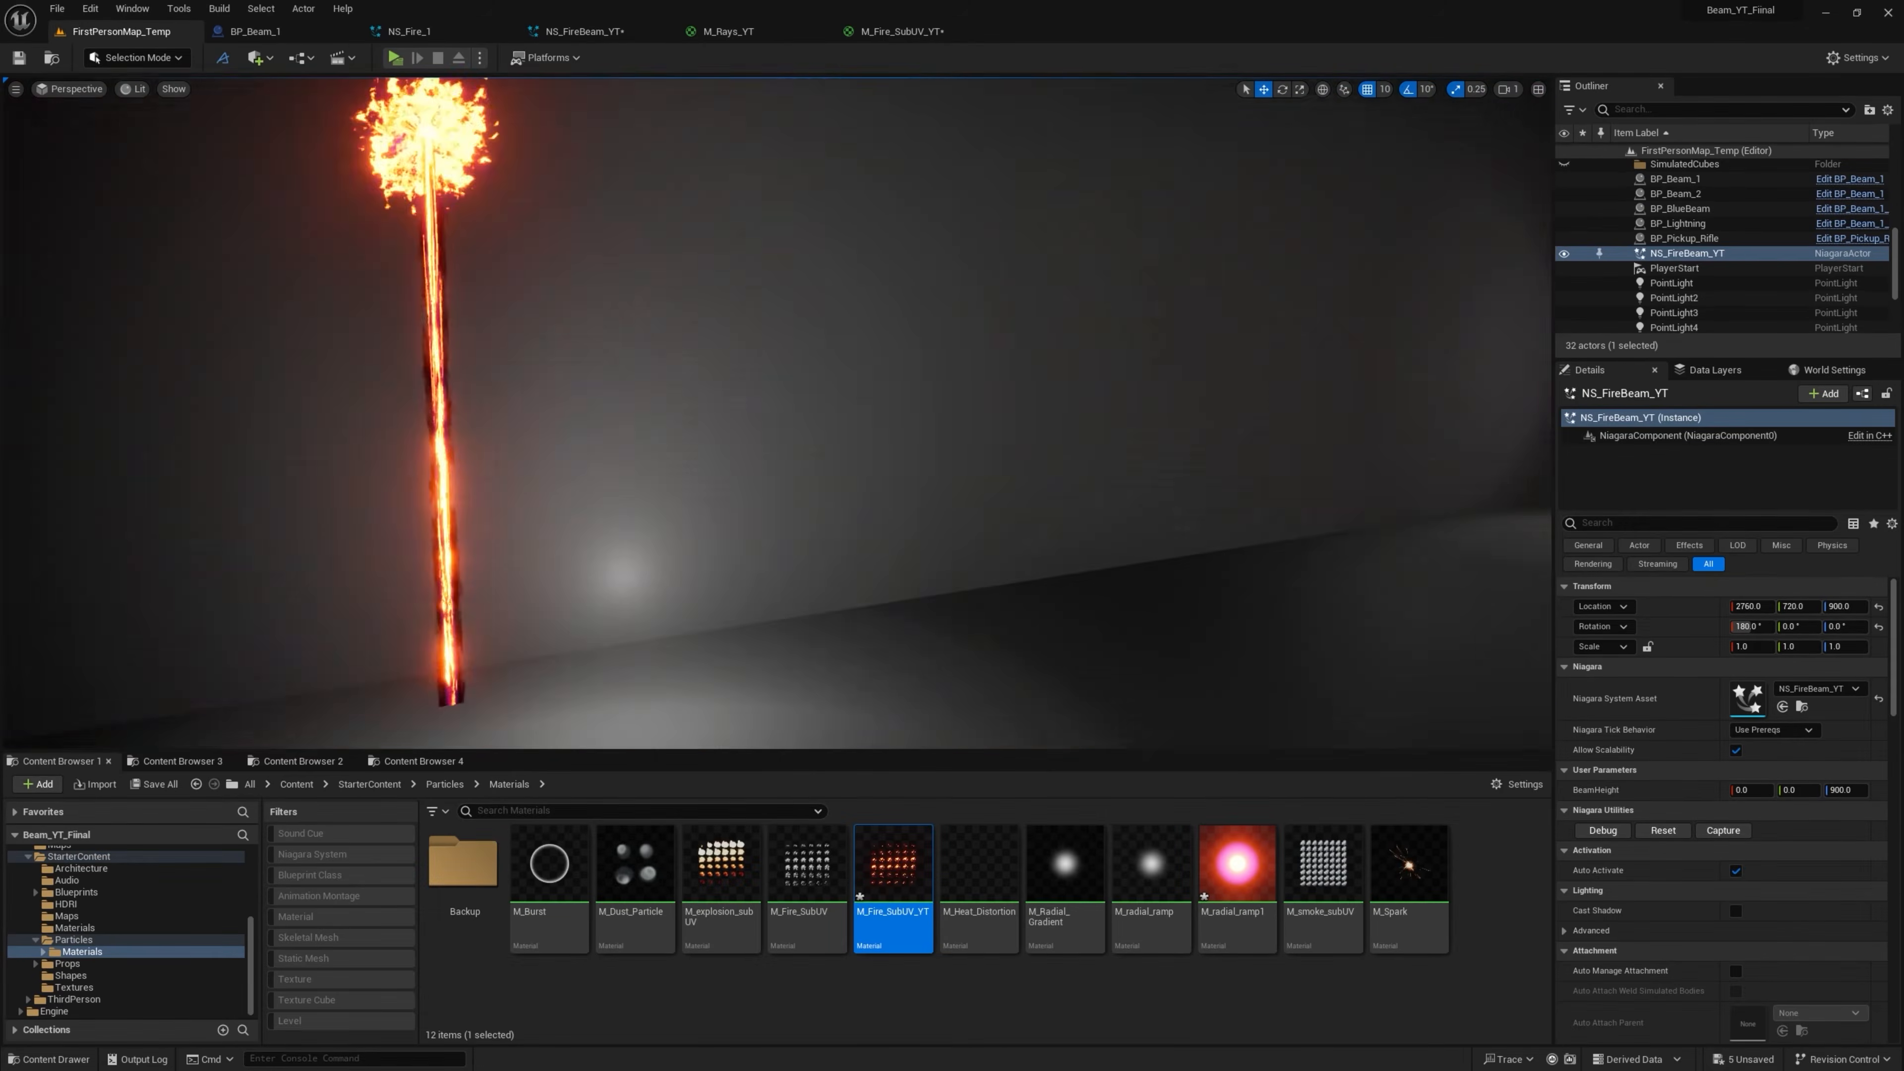
pyautogui.moveTo(485, 166); pyautogui.dragTo(227, 125, button='right')
pyautogui.scroll(4, 569, 293)
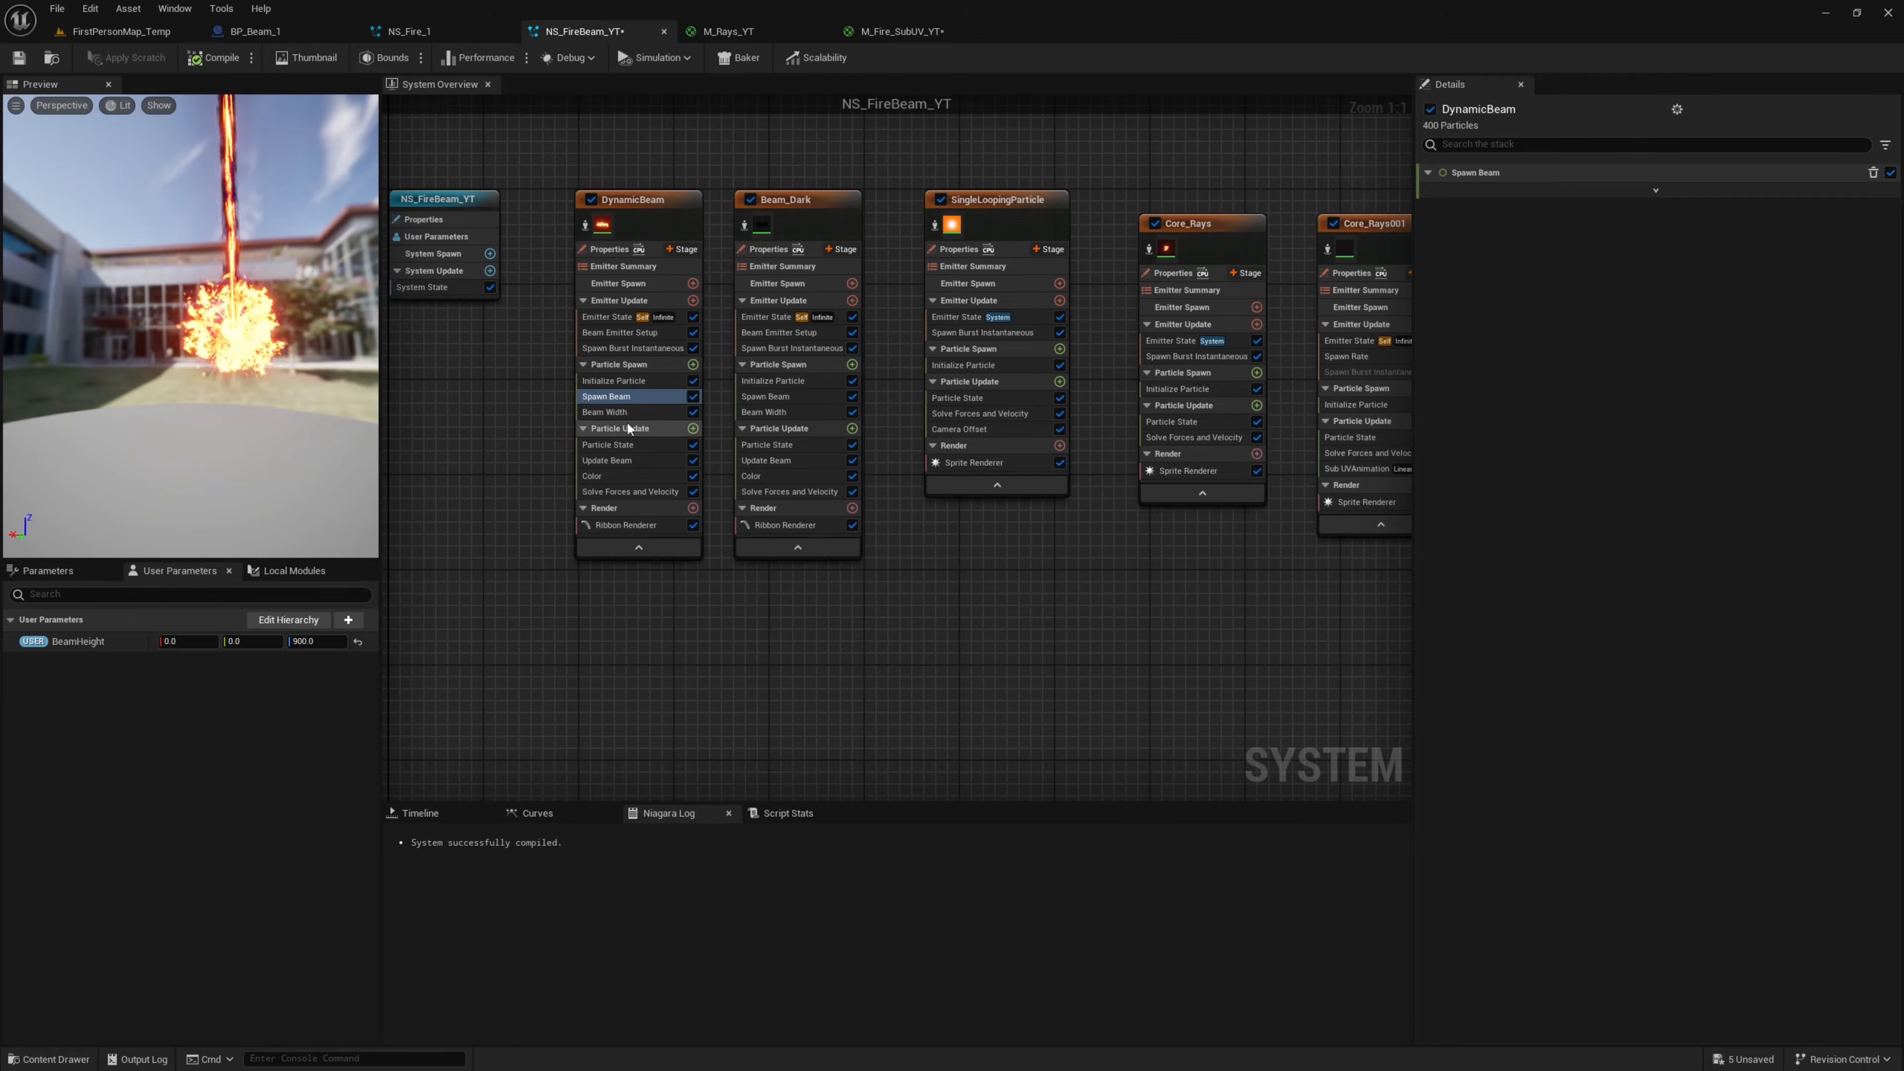
# Set the DynamicBeam emitter's Beam Width to 120, widen the Beam_Dark emitter's beam as well, and view the level
pyautogui.click(623, 412)
pyautogui.click(1583, 193)
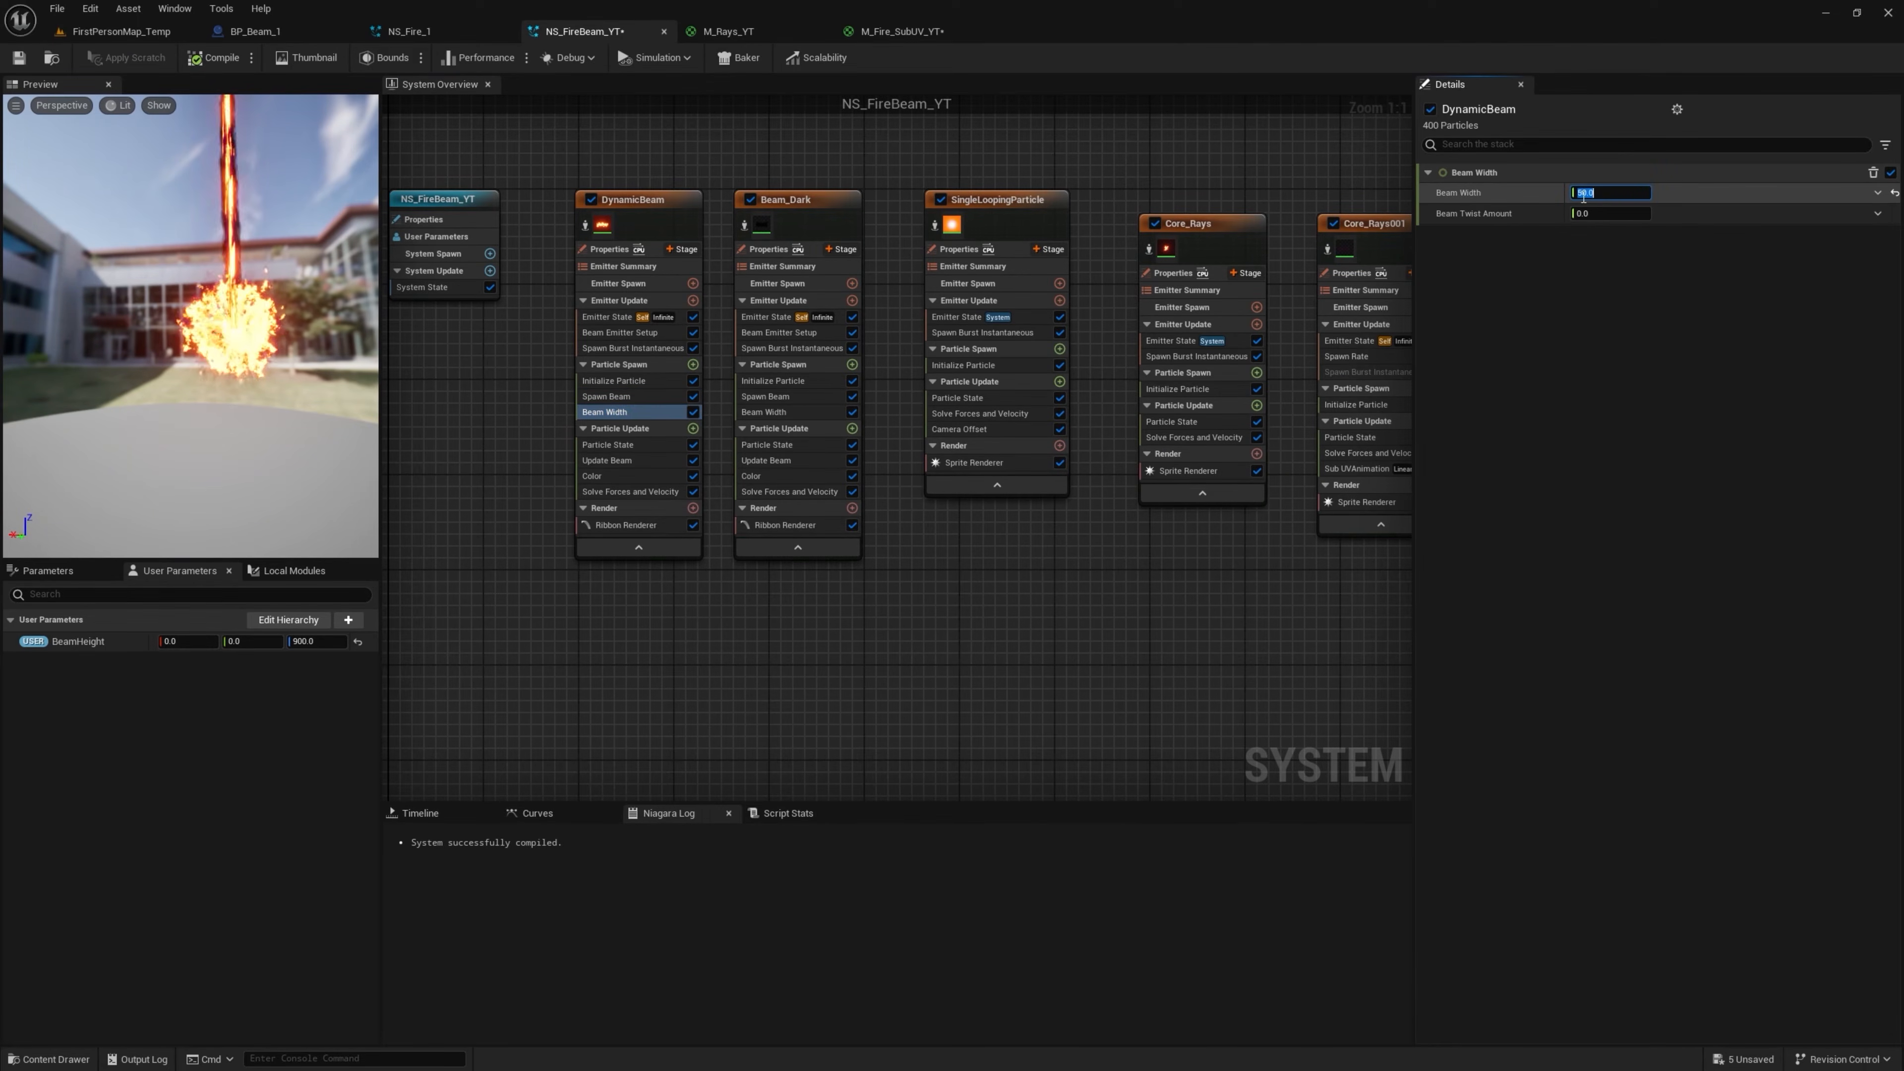
pyautogui.write('120')
pyautogui.press('Return')
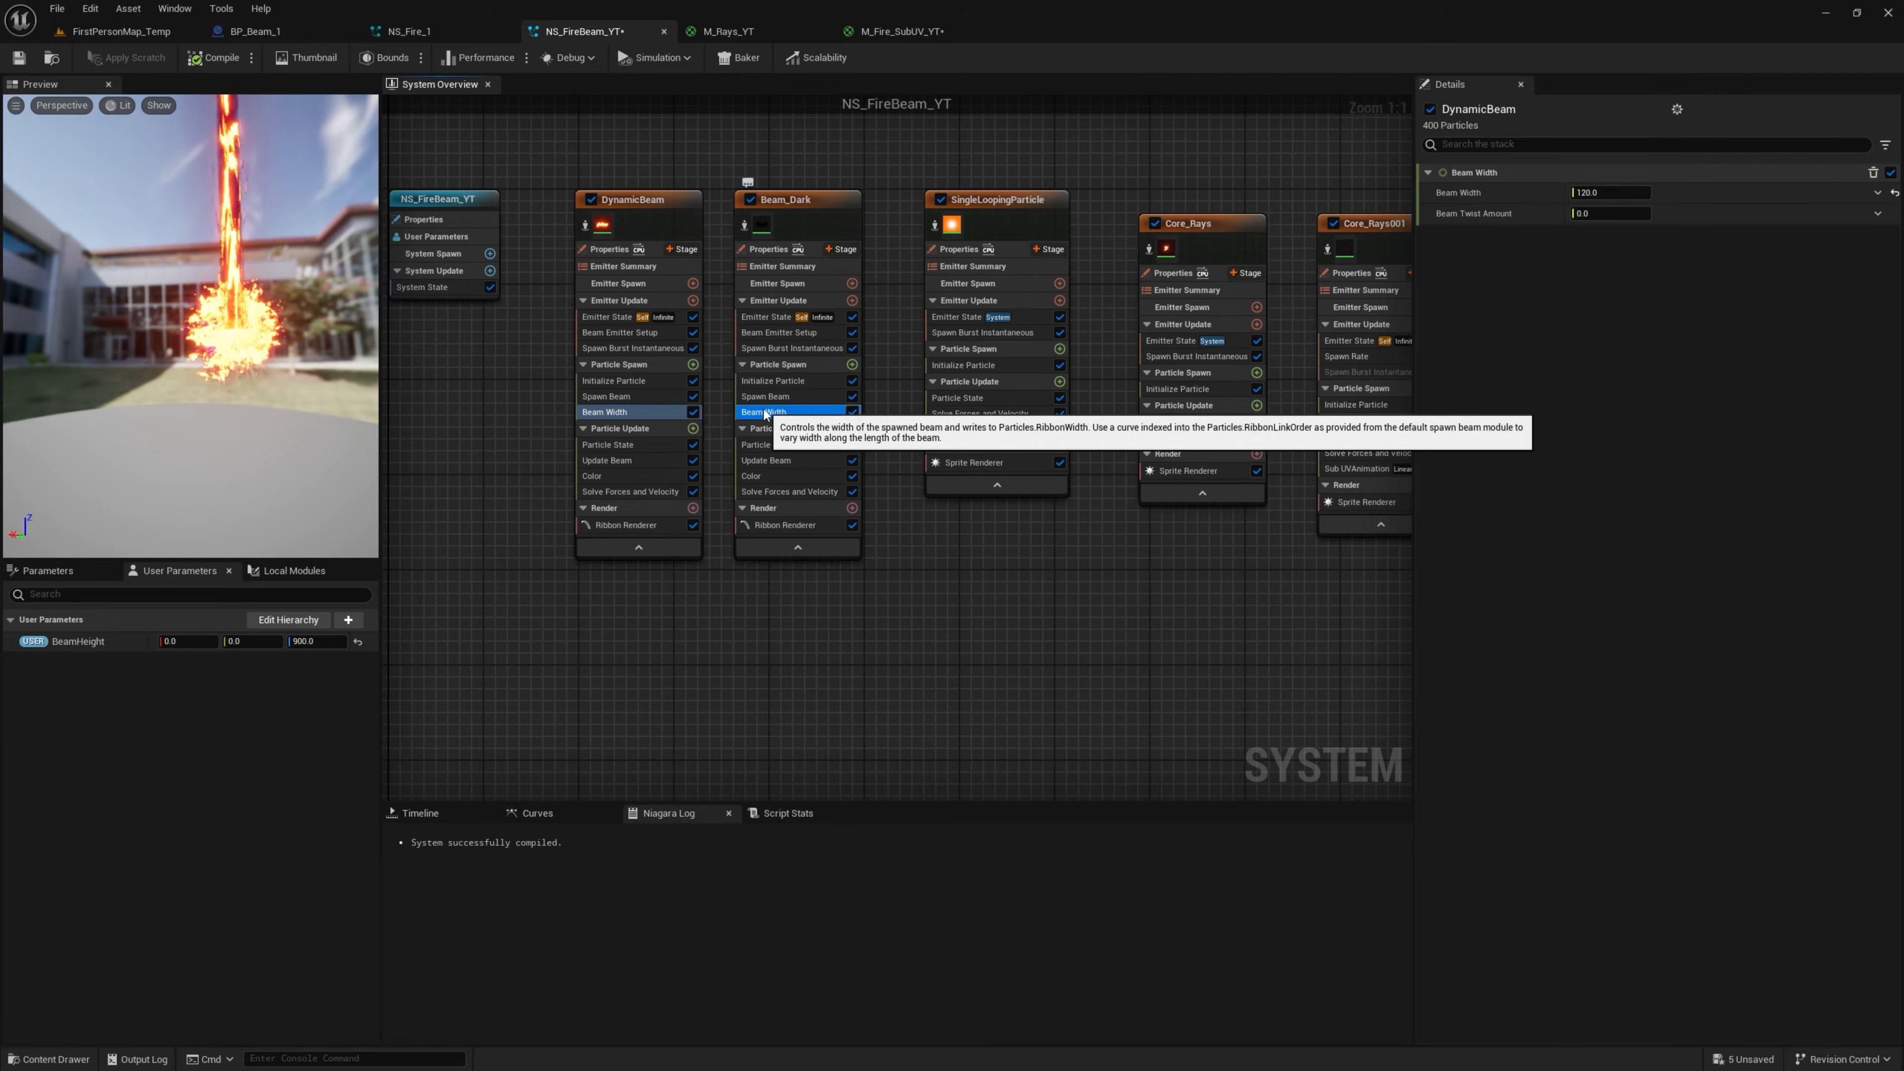
pyautogui.click(764, 412)
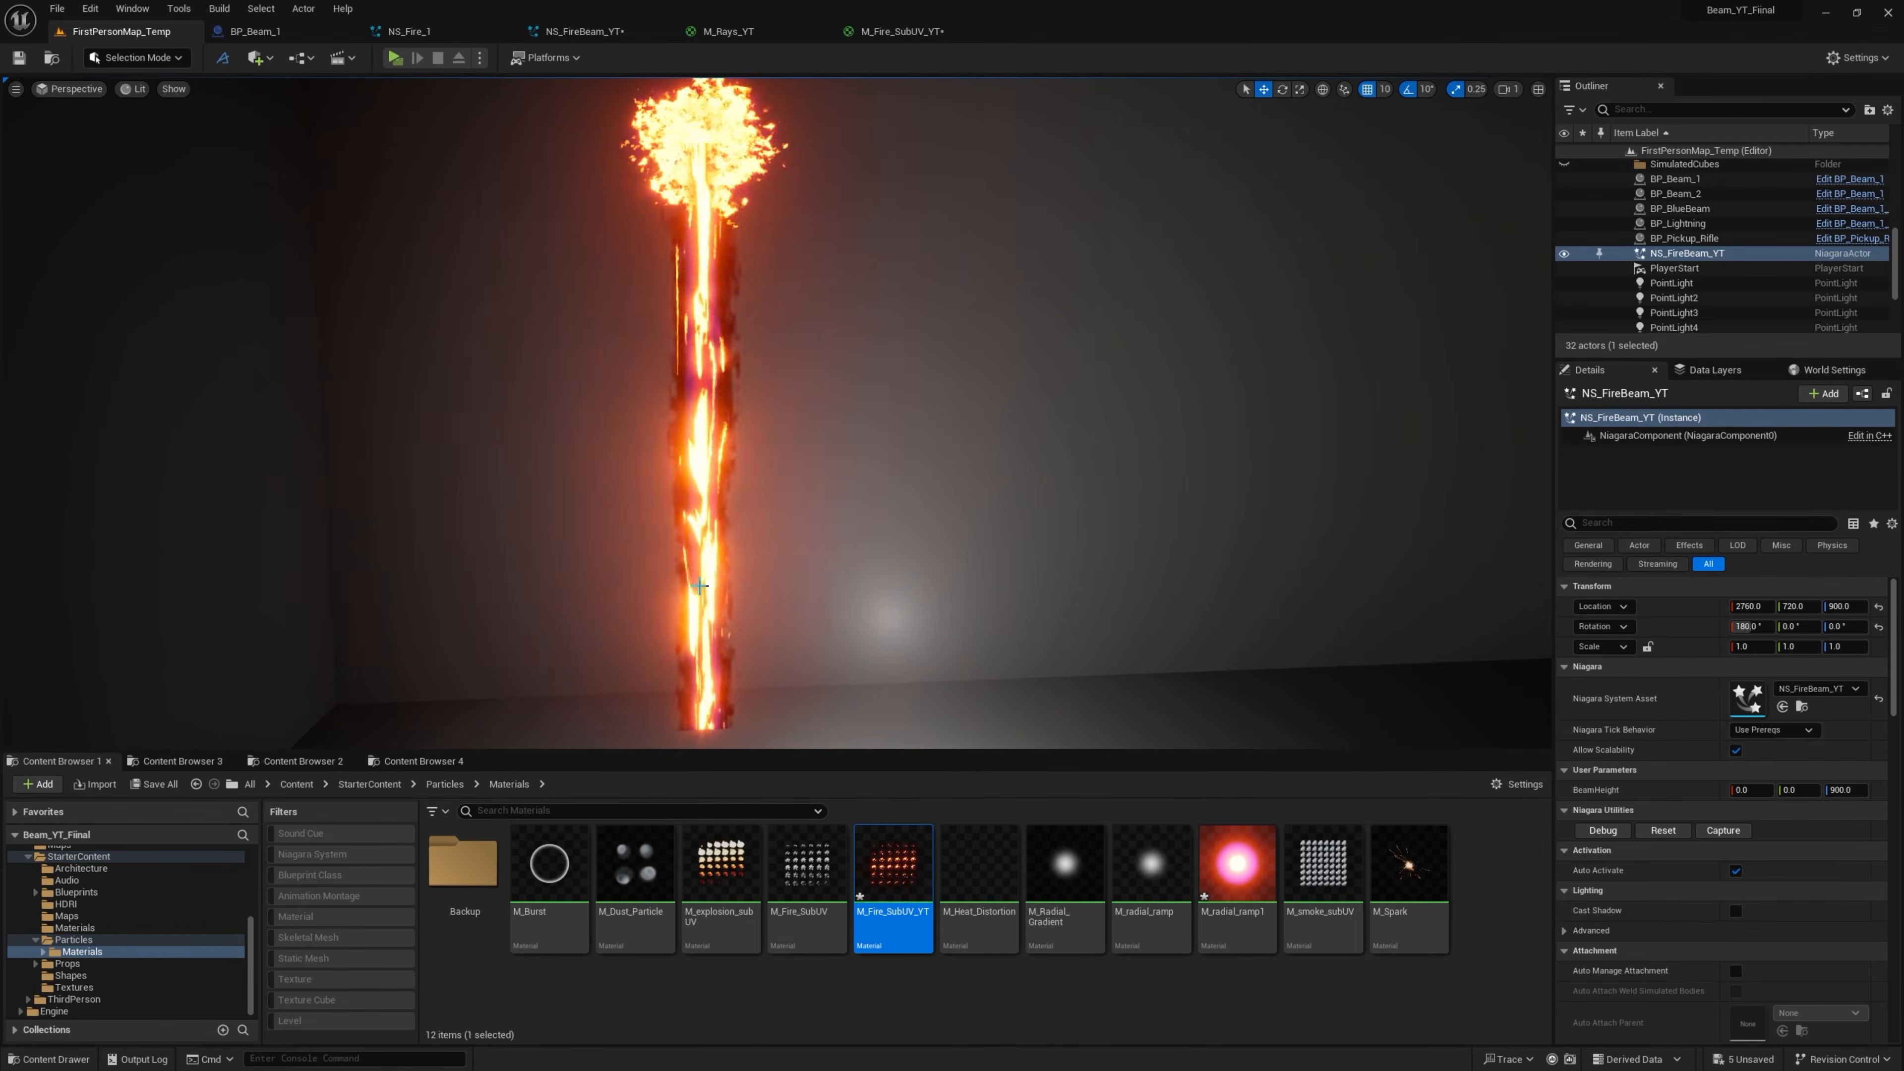
# Open DynamicBeam's M_FireBeam_YT material and duplicate the VGradient's 1-x and two Multiply nodes, placing the copies above the originals
pyautogui.click(609, 33)
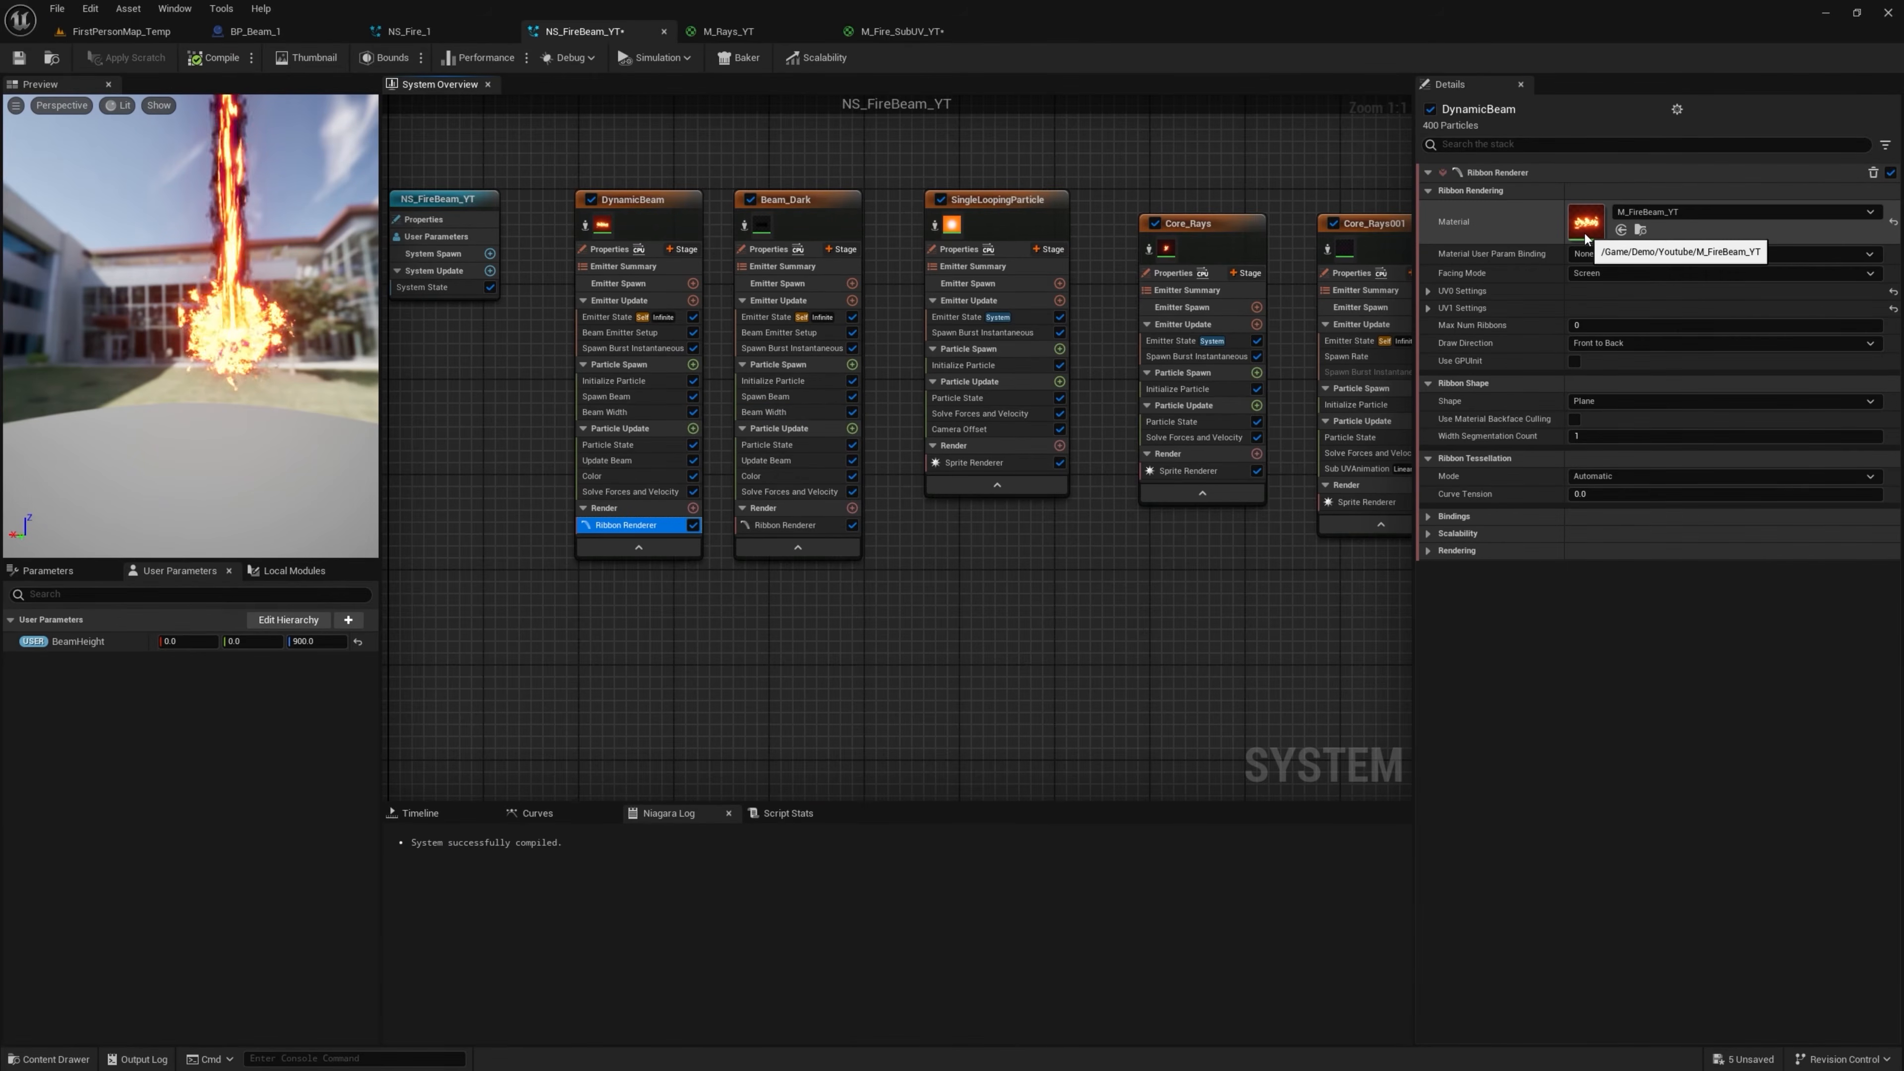
pyautogui.doubleClick(1586, 223)
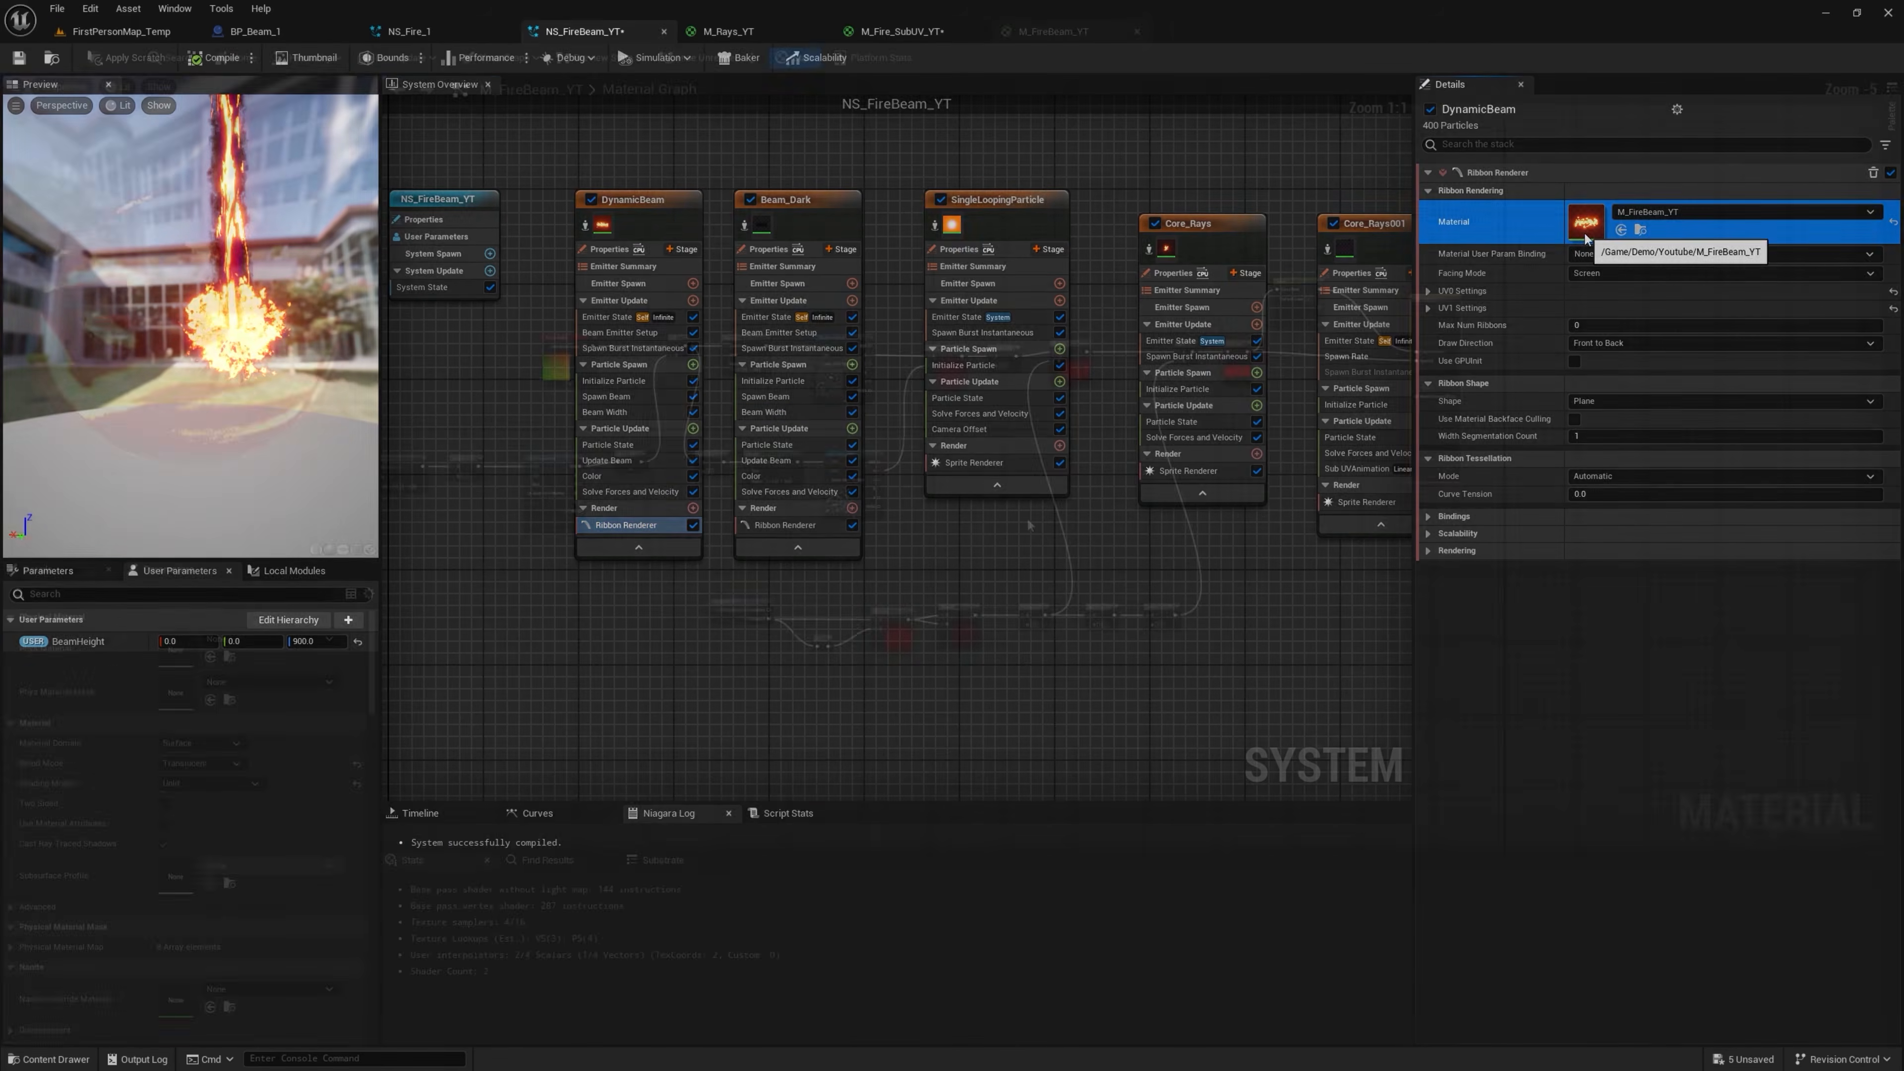
pyautogui.moveTo(684, 466); pyautogui.dragTo(1140, 667)
pyautogui.rightClick(1113, 507)
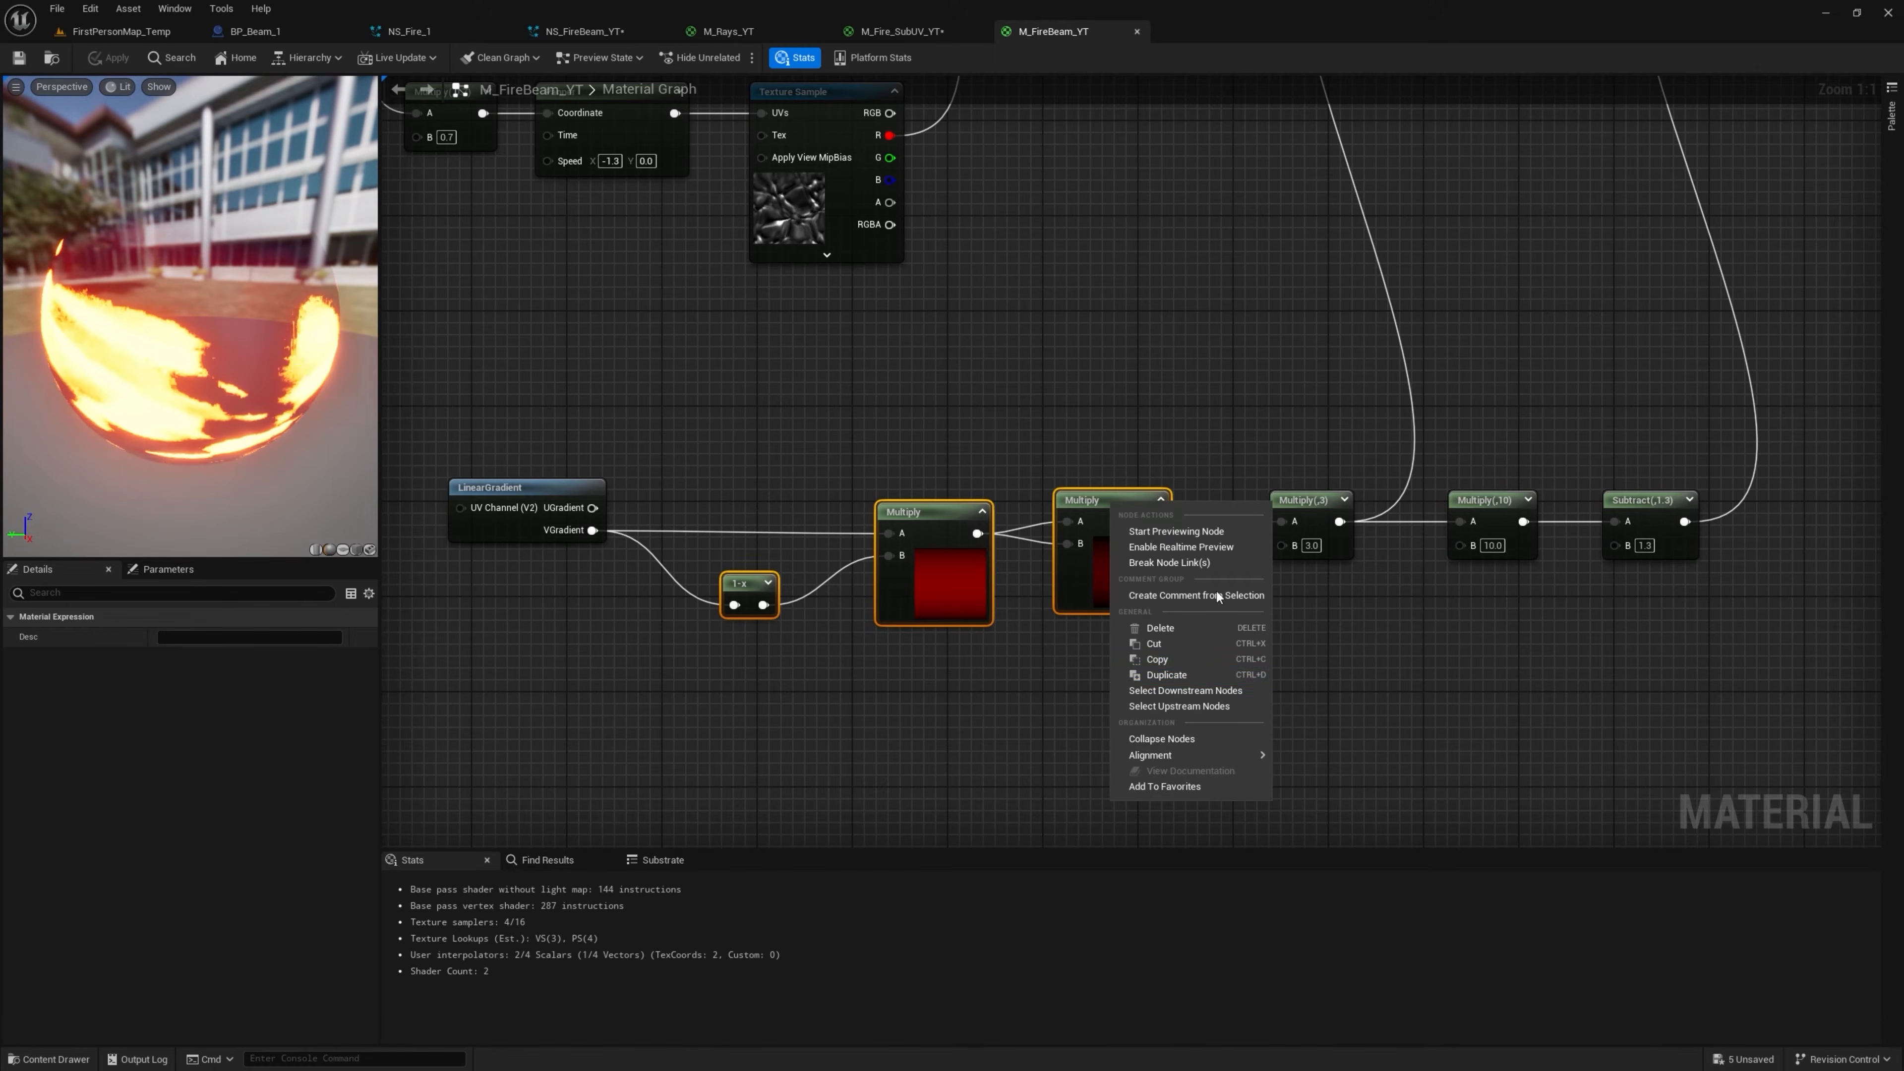
pyautogui.click(1199, 673)
pyautogui.moveTo(1124, 503); pyautogui.dragTo(917, 321)
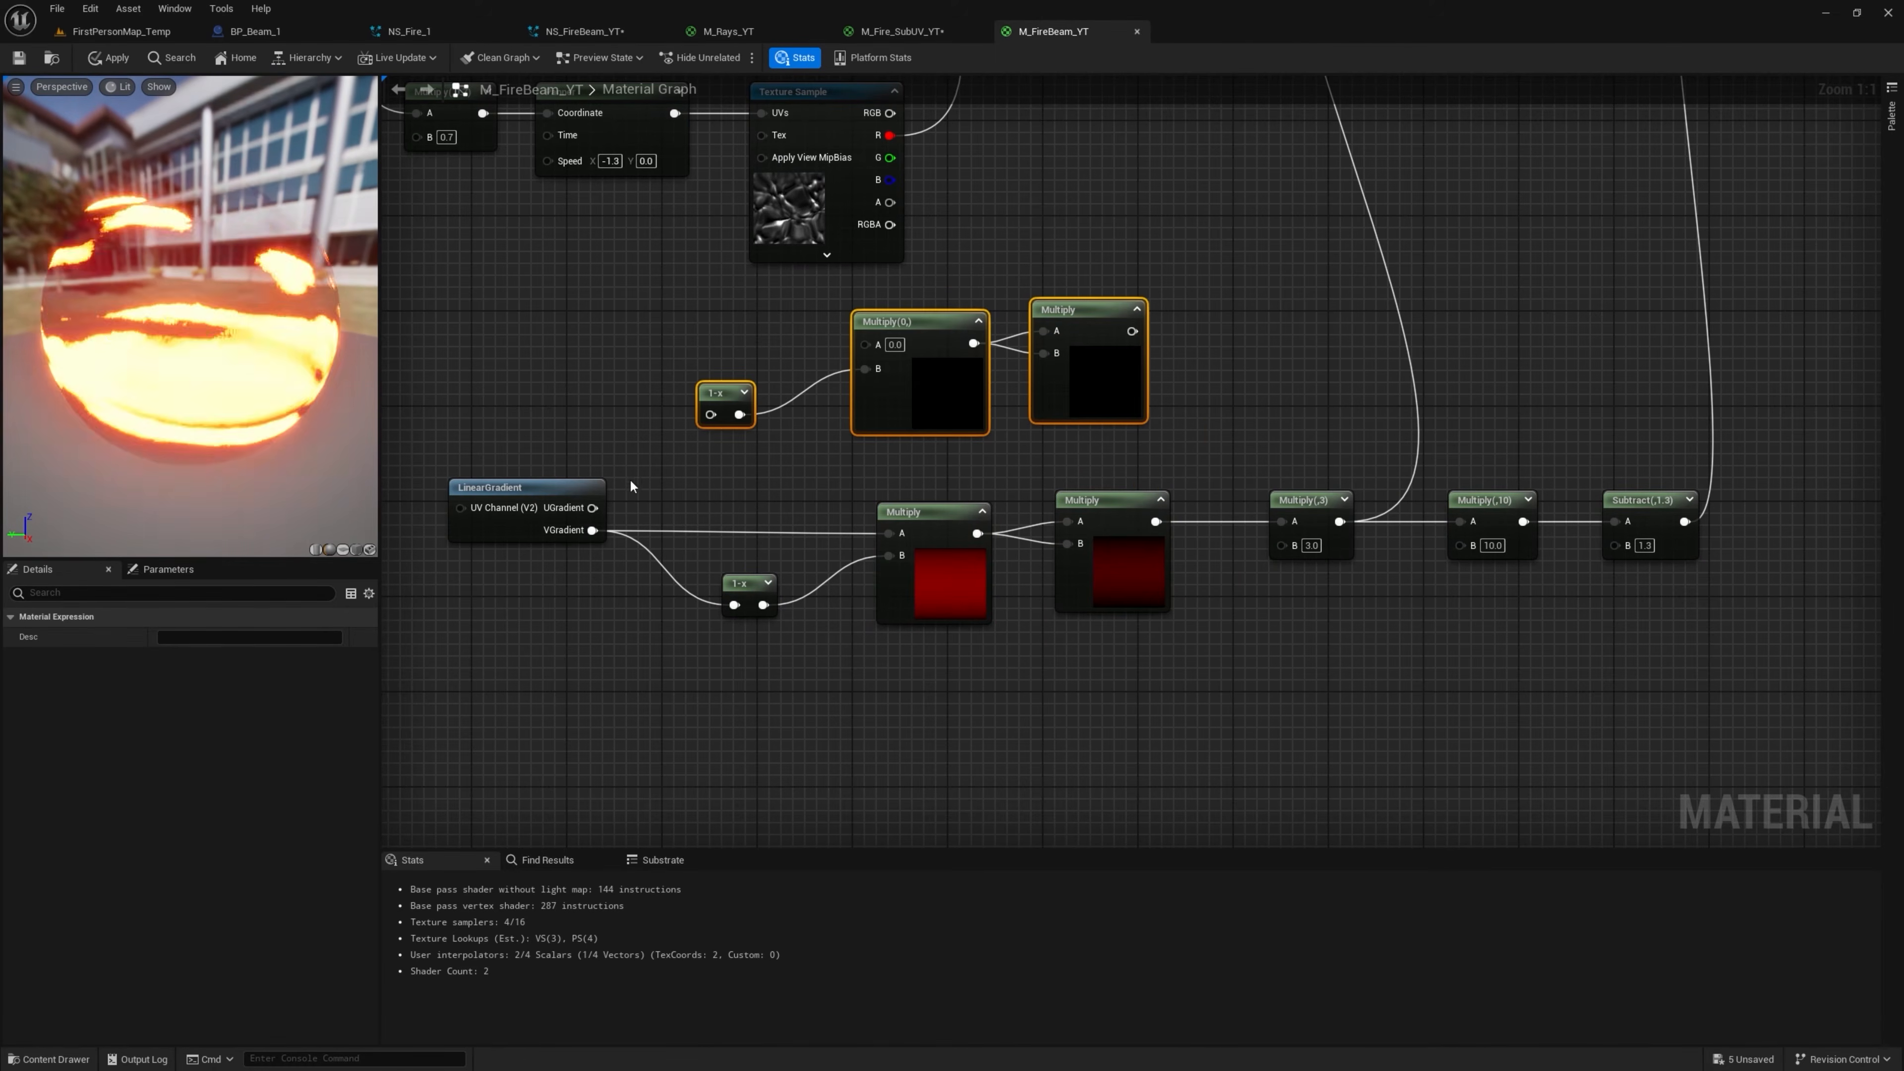
# Connect the LinearGradient's UGradient to the copied 1-x and the first copied Multiply's A input, and preview the second copied Multiply
pyautogui.moveTo(592, 507); pyautogui.dragTo(711, 417)
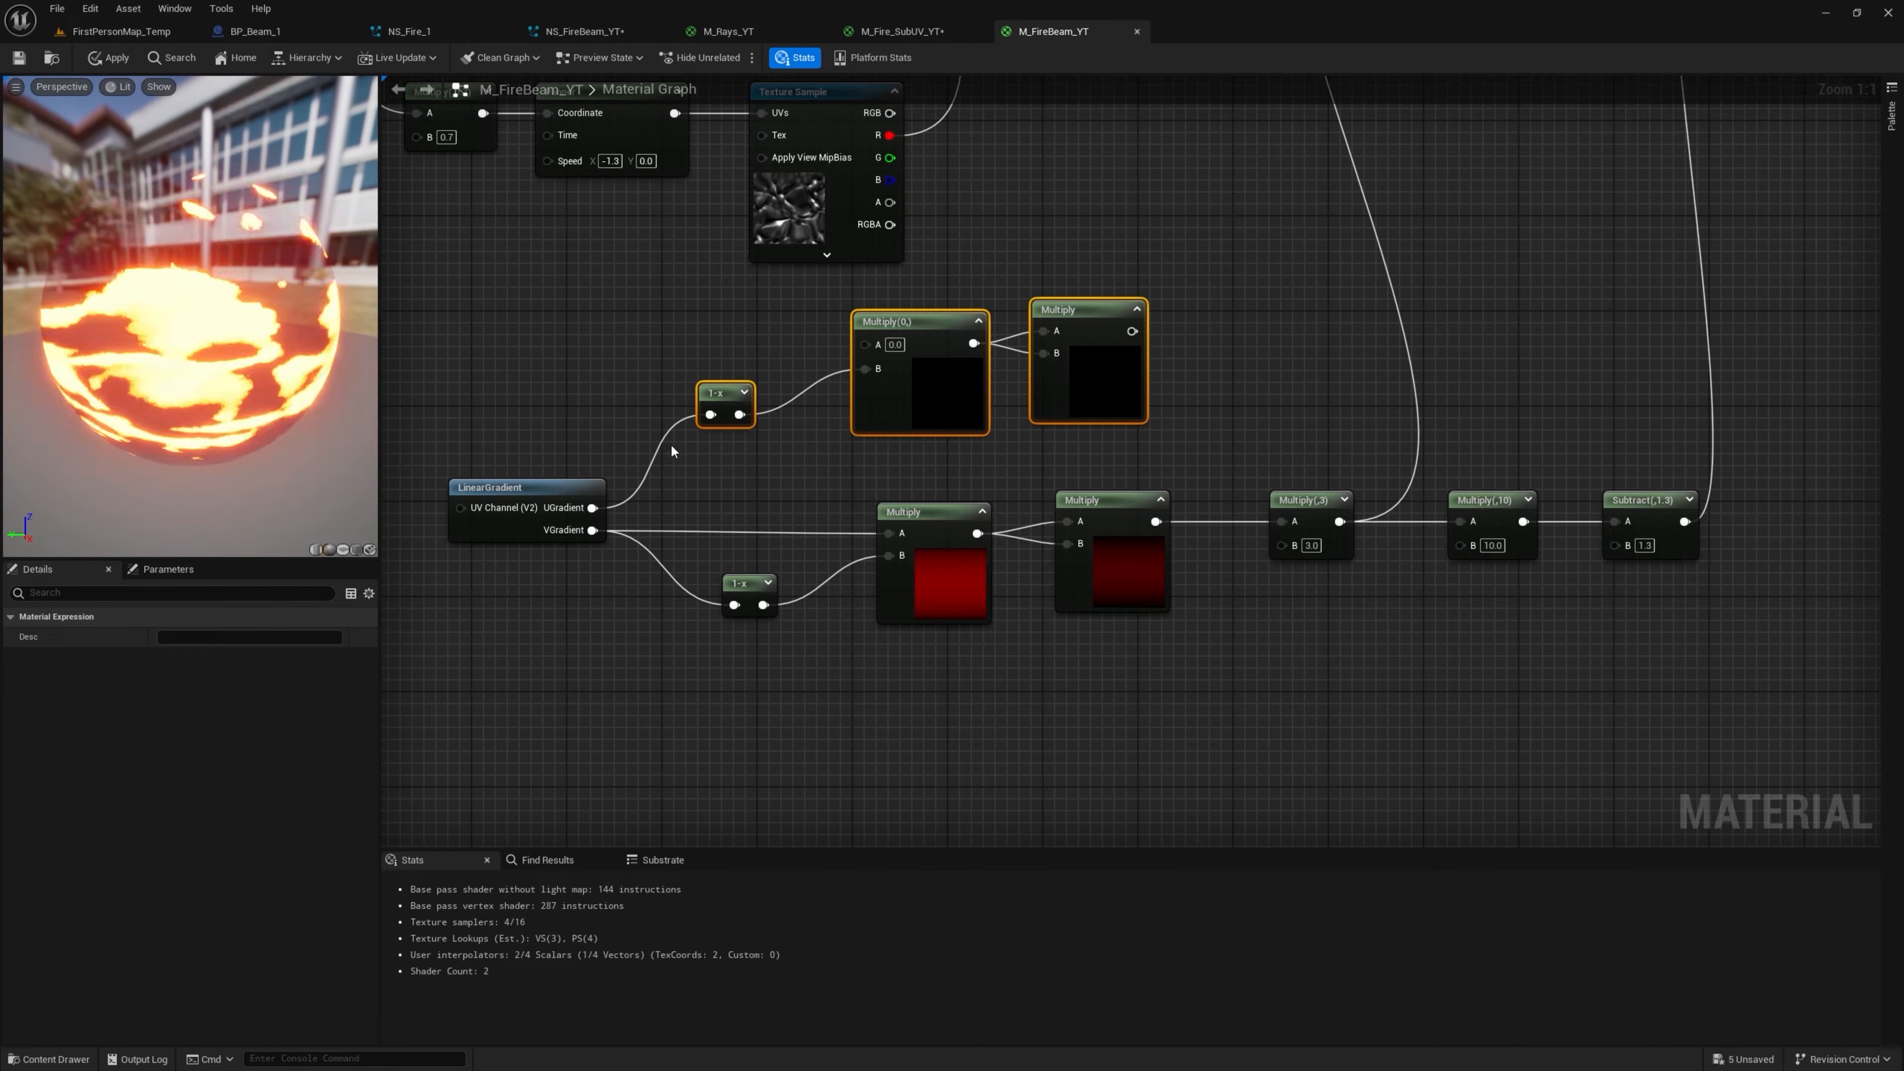
pyautogui.click(1136, 309)
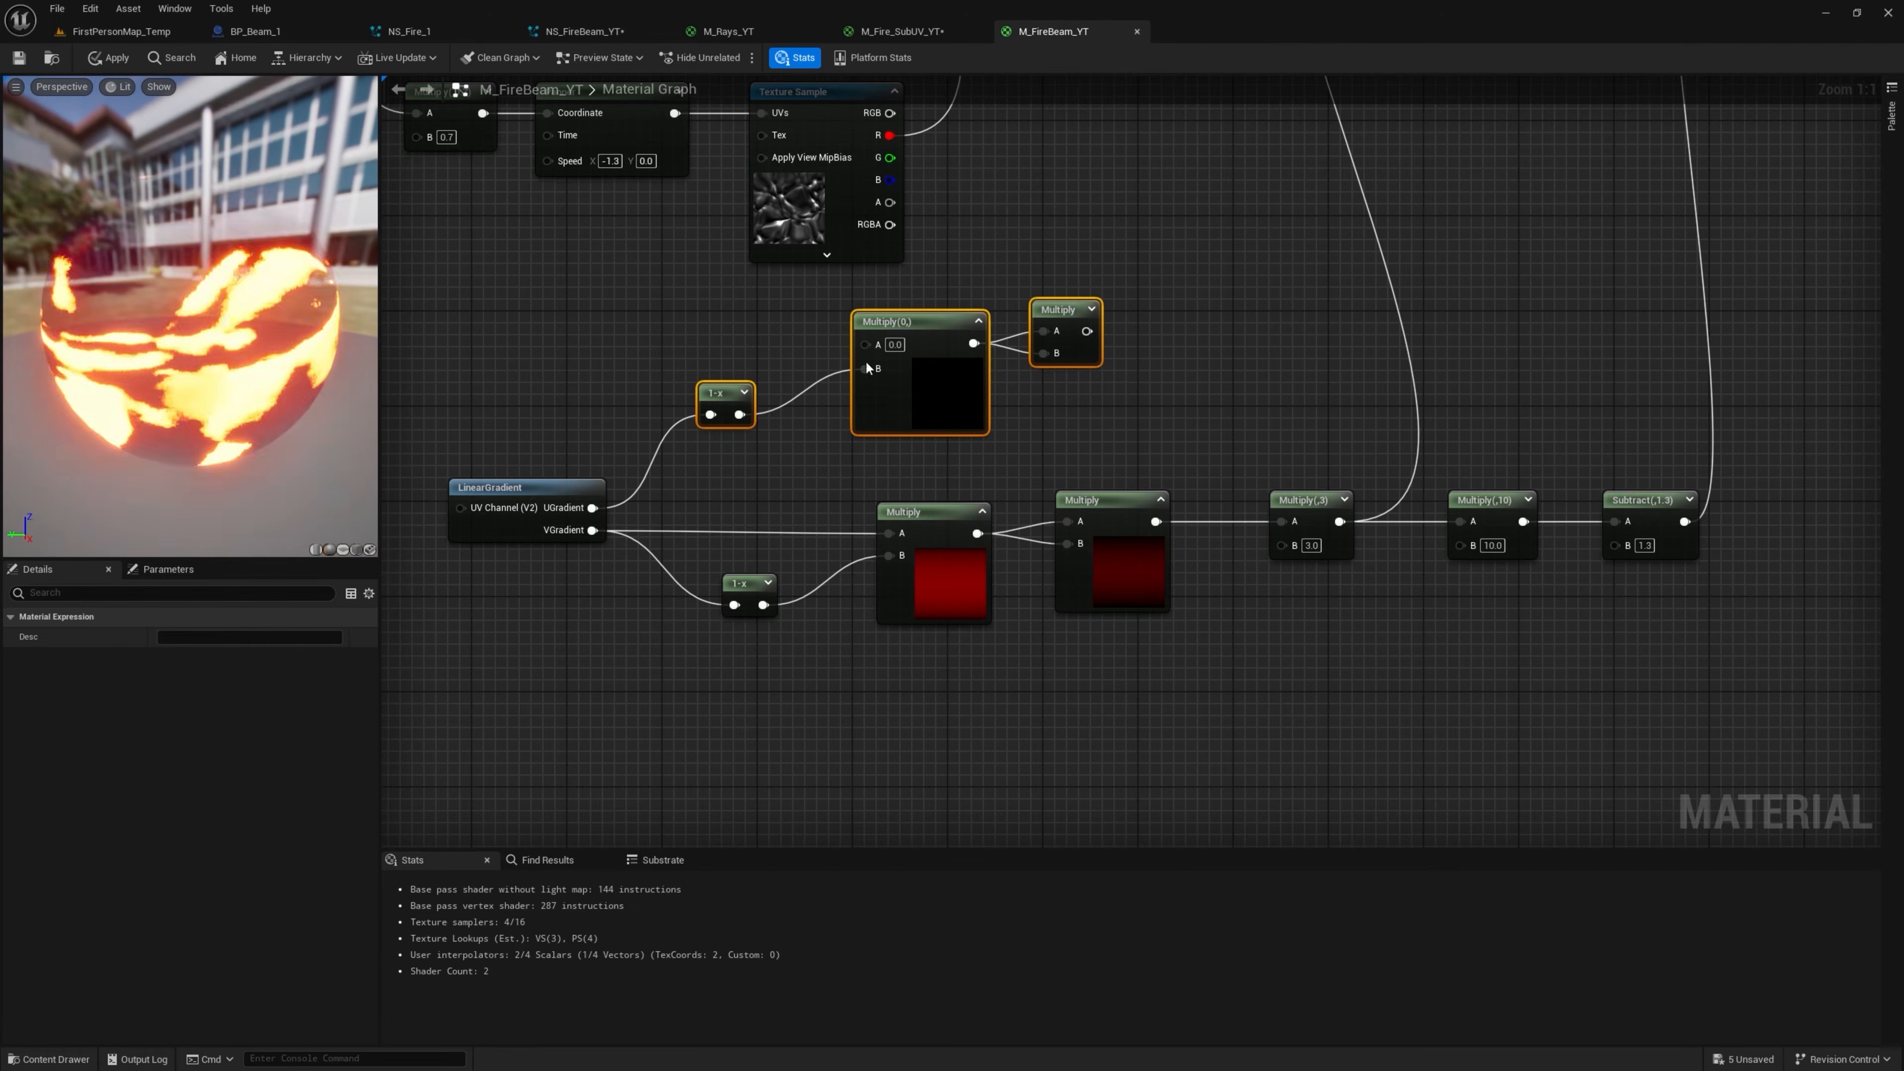
pyautogui.click(749, 450)
pyautogui.moveTo(591, 507); pyautogui.dragTo(893, 345)
pyautogui.click(1093, 309)
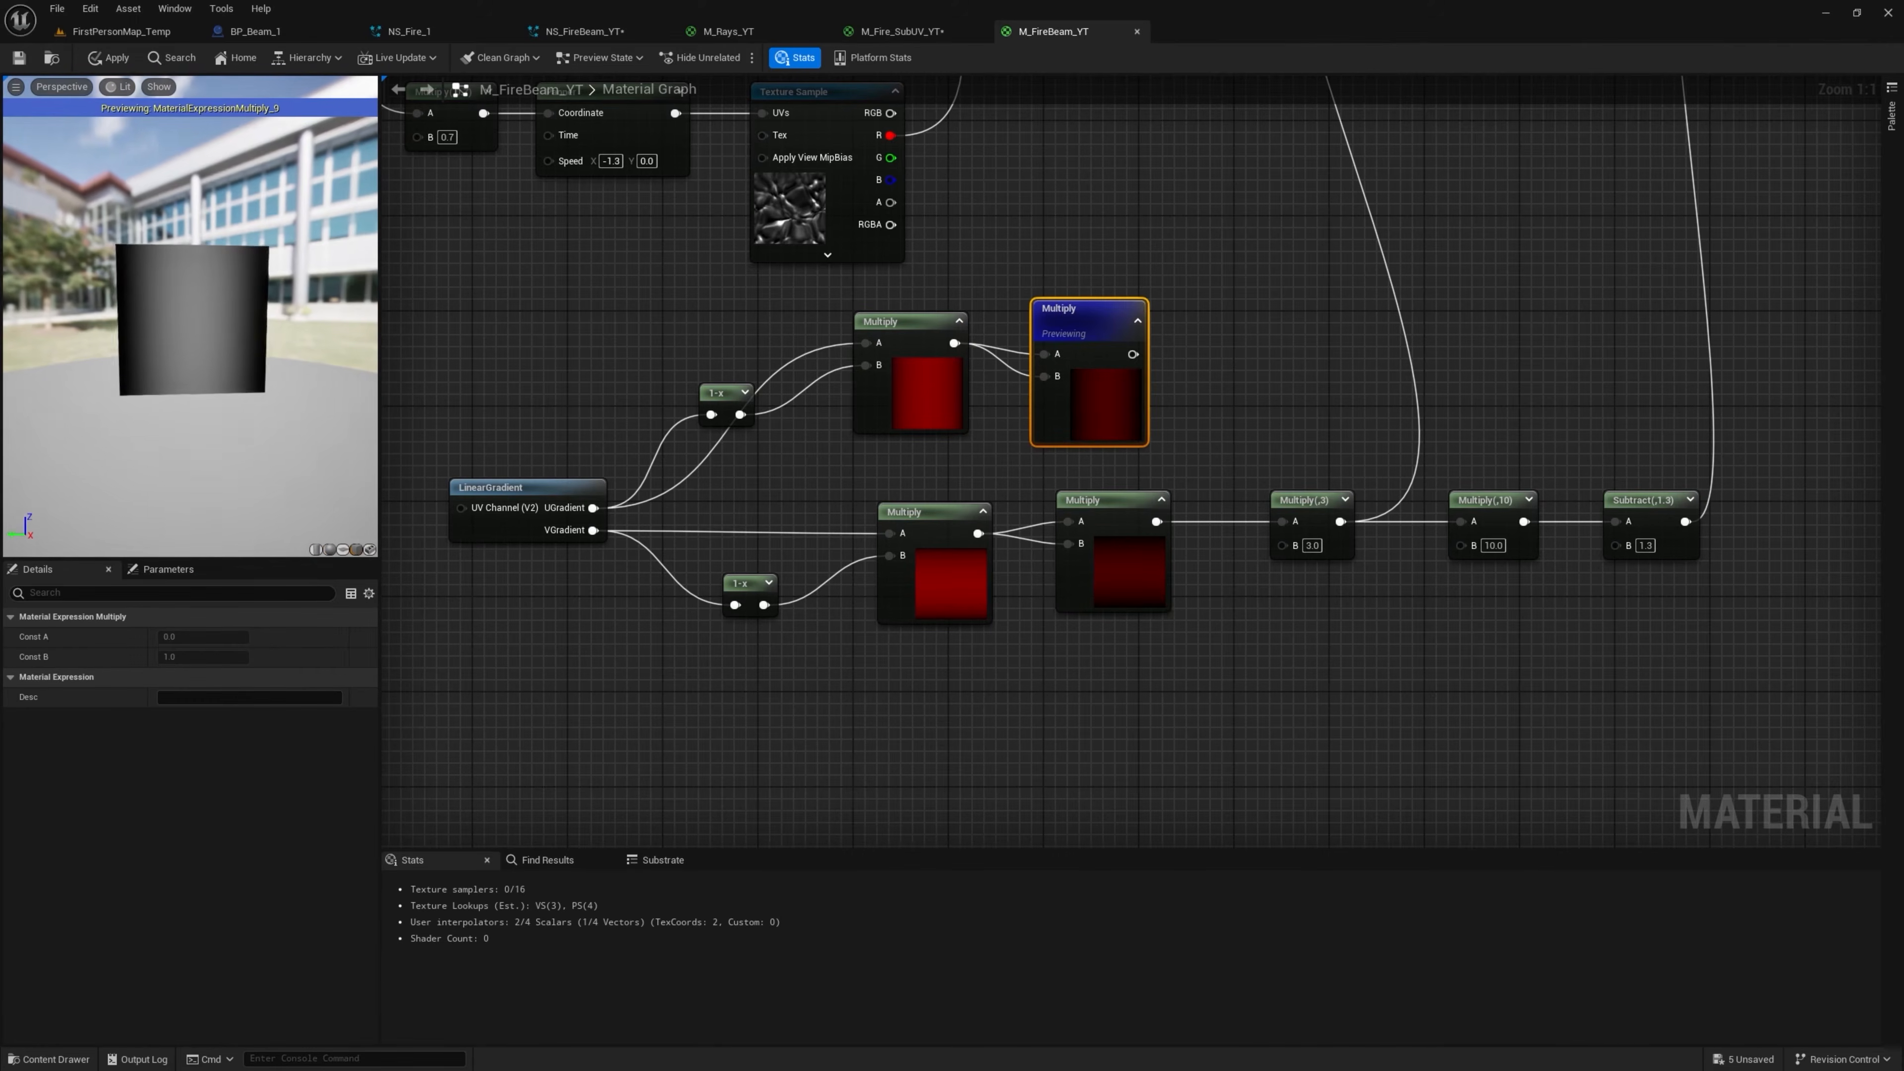
# Insert a Multiply between the Add and Saturate nodes with the UGradient mask as B, preview the Saturate and apply the material
pyautogui.scroll(-3, 1162, 341)
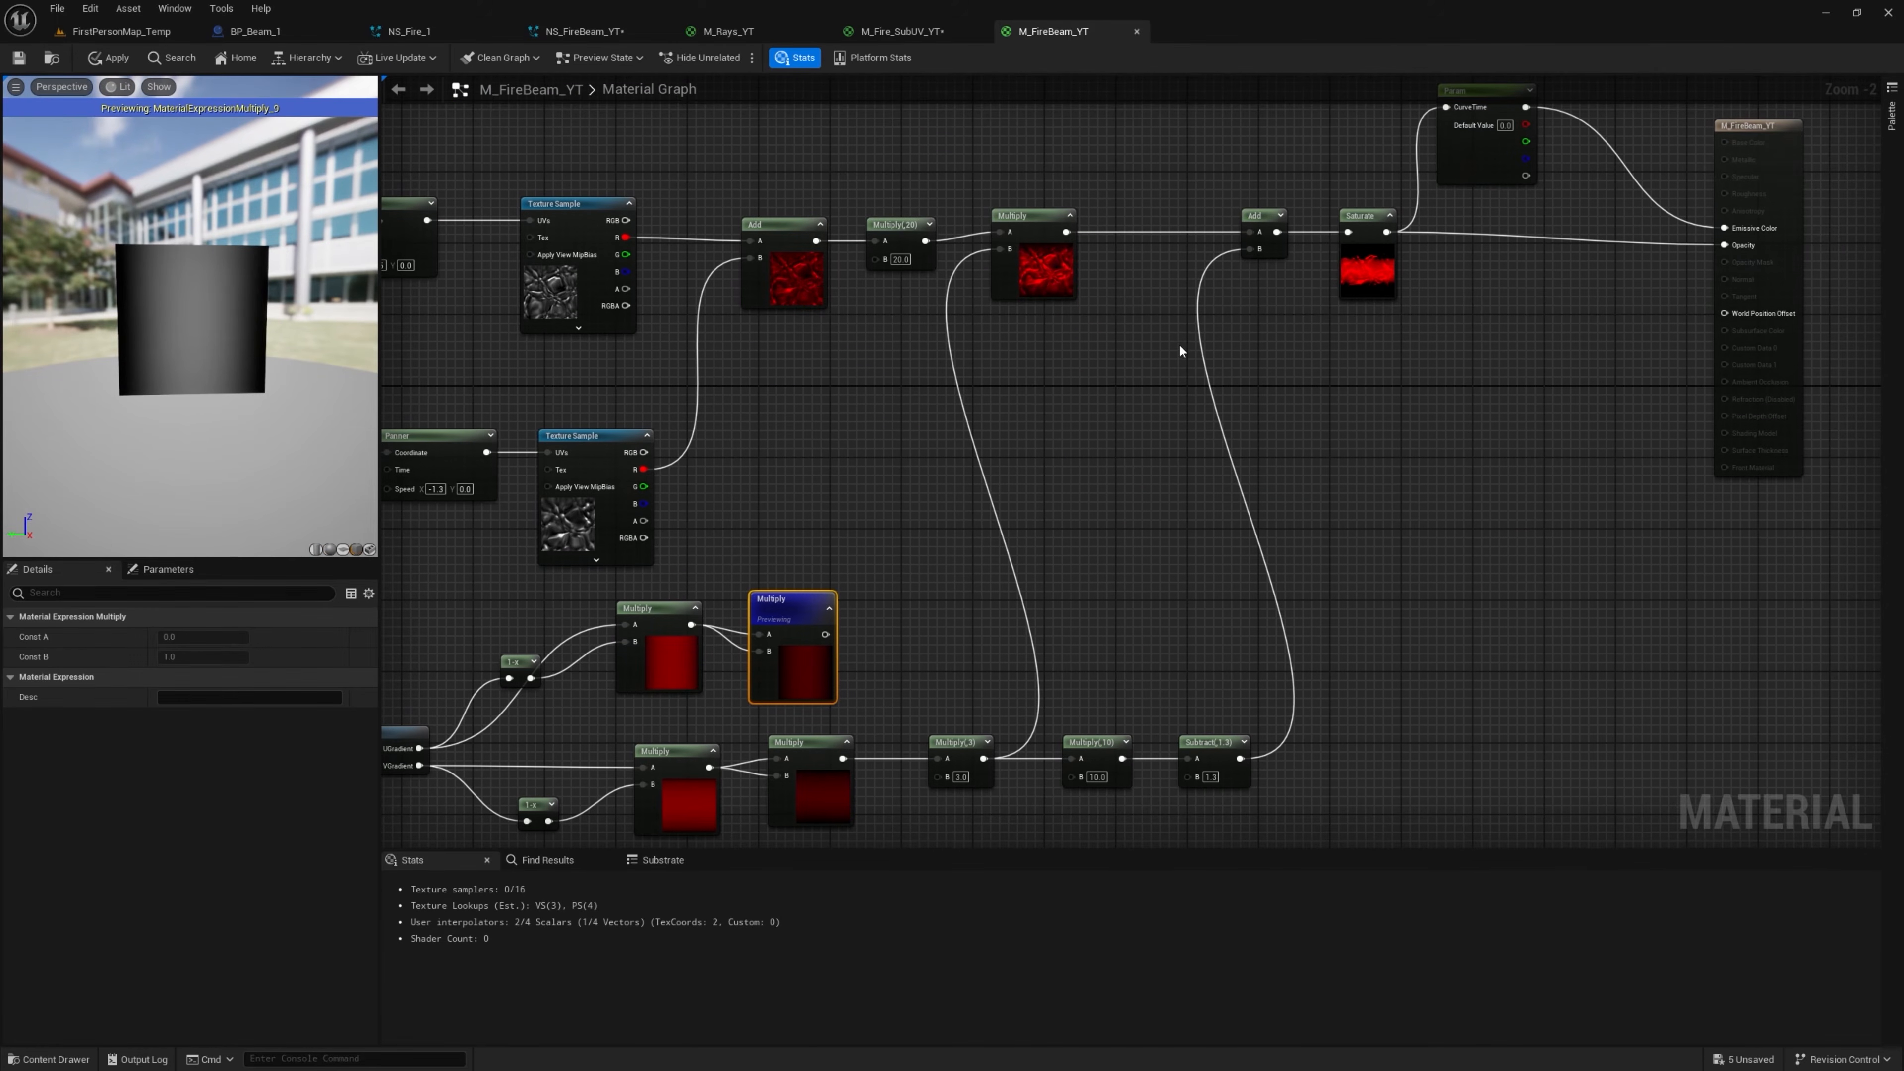
pyautogui.press('m')
pyautogui.click(1139, 236)
pyautogui.moveTo(1260, 216); pyautogui.dragTo(1179, 225)
pyautogui.moveTo(1163, 240); pyautogui.dragTo(1260, 250)
pyautogui.rightClick(1366, 229)
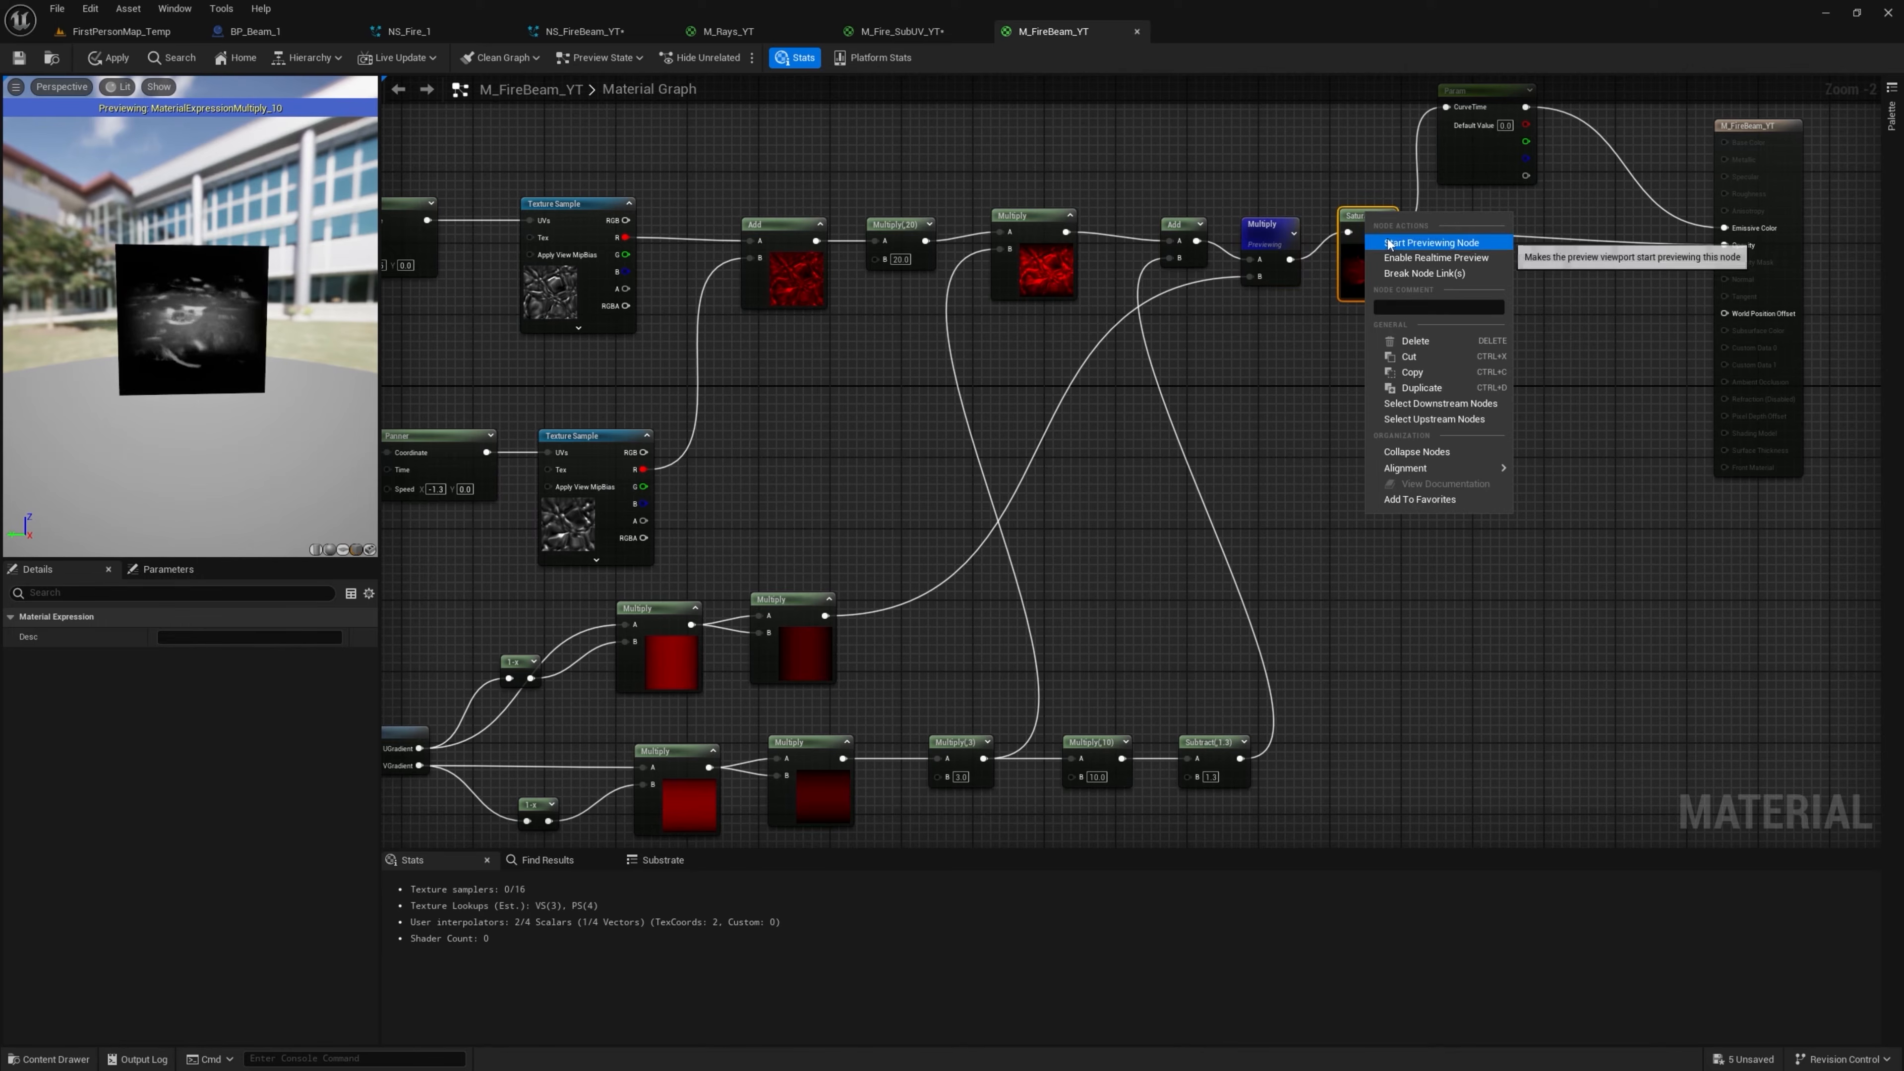
pyautogui.click(1413, 242)
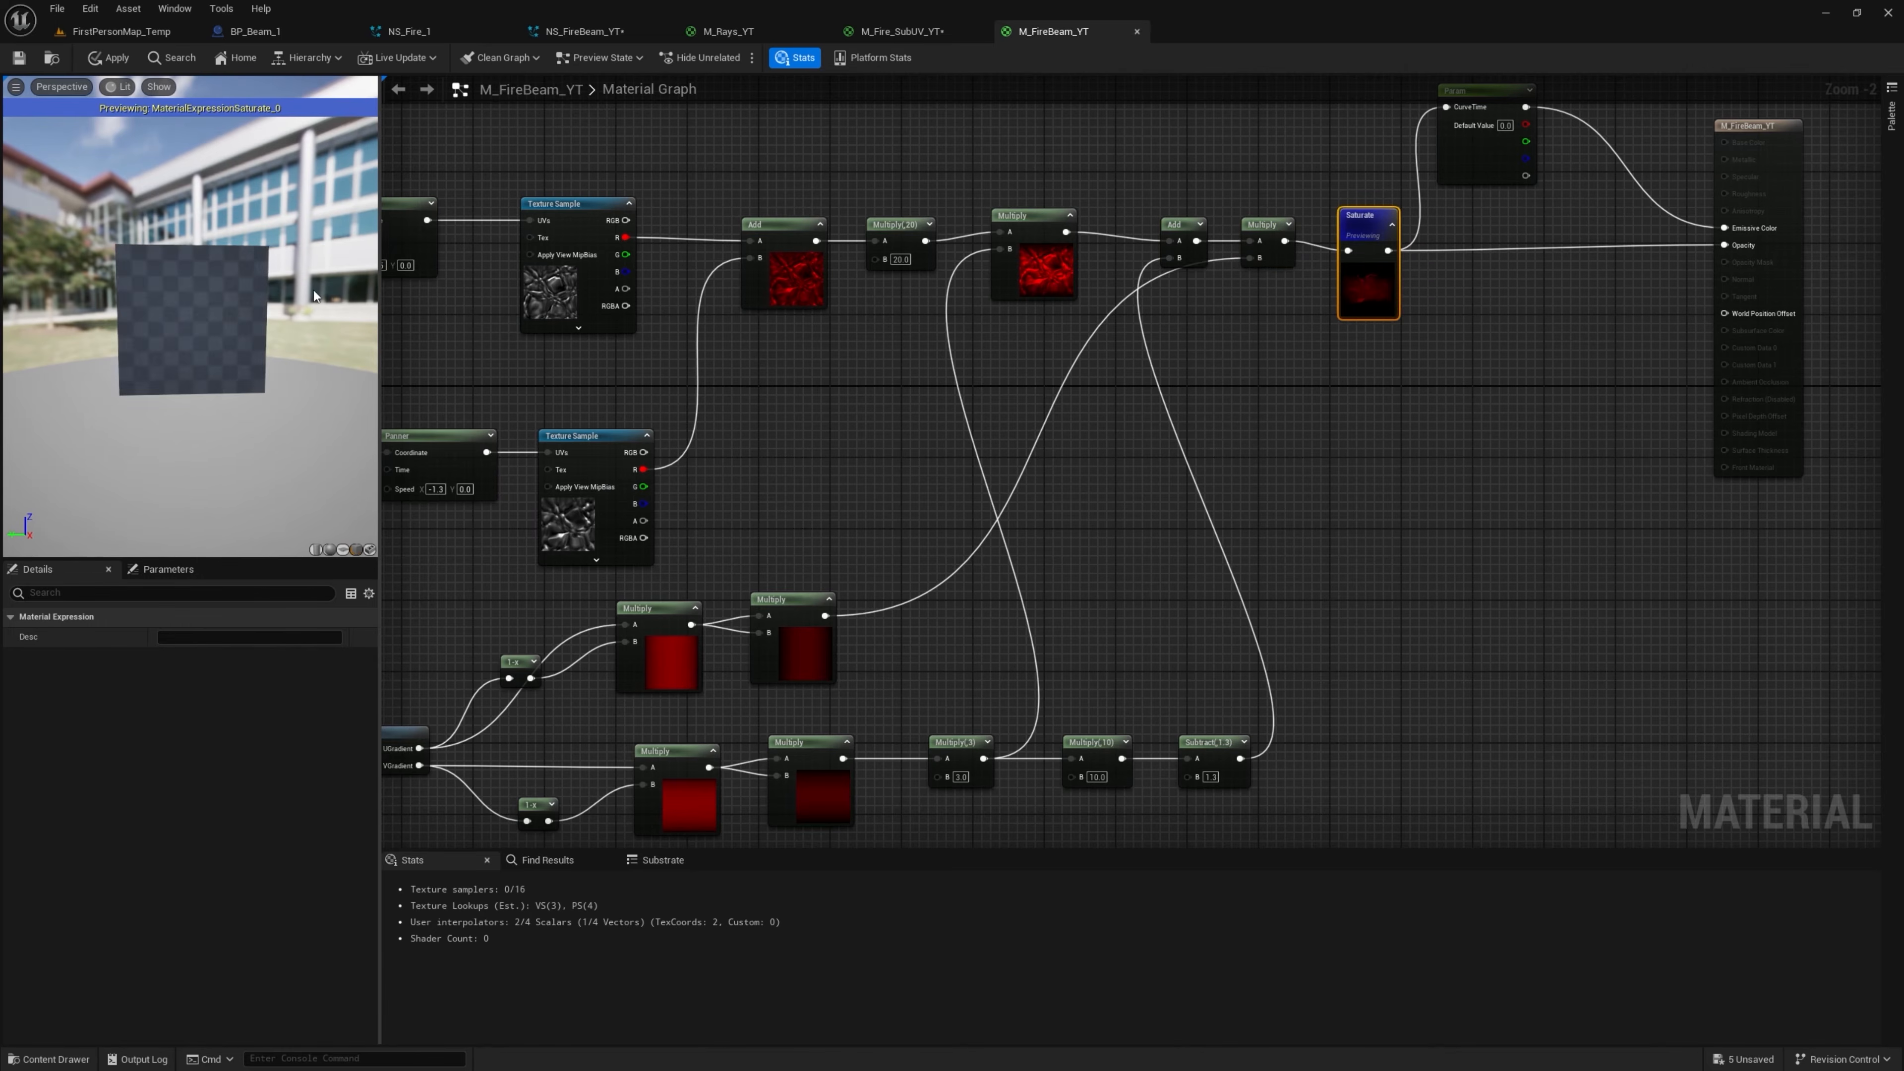
pyautogui.click(114, 57)
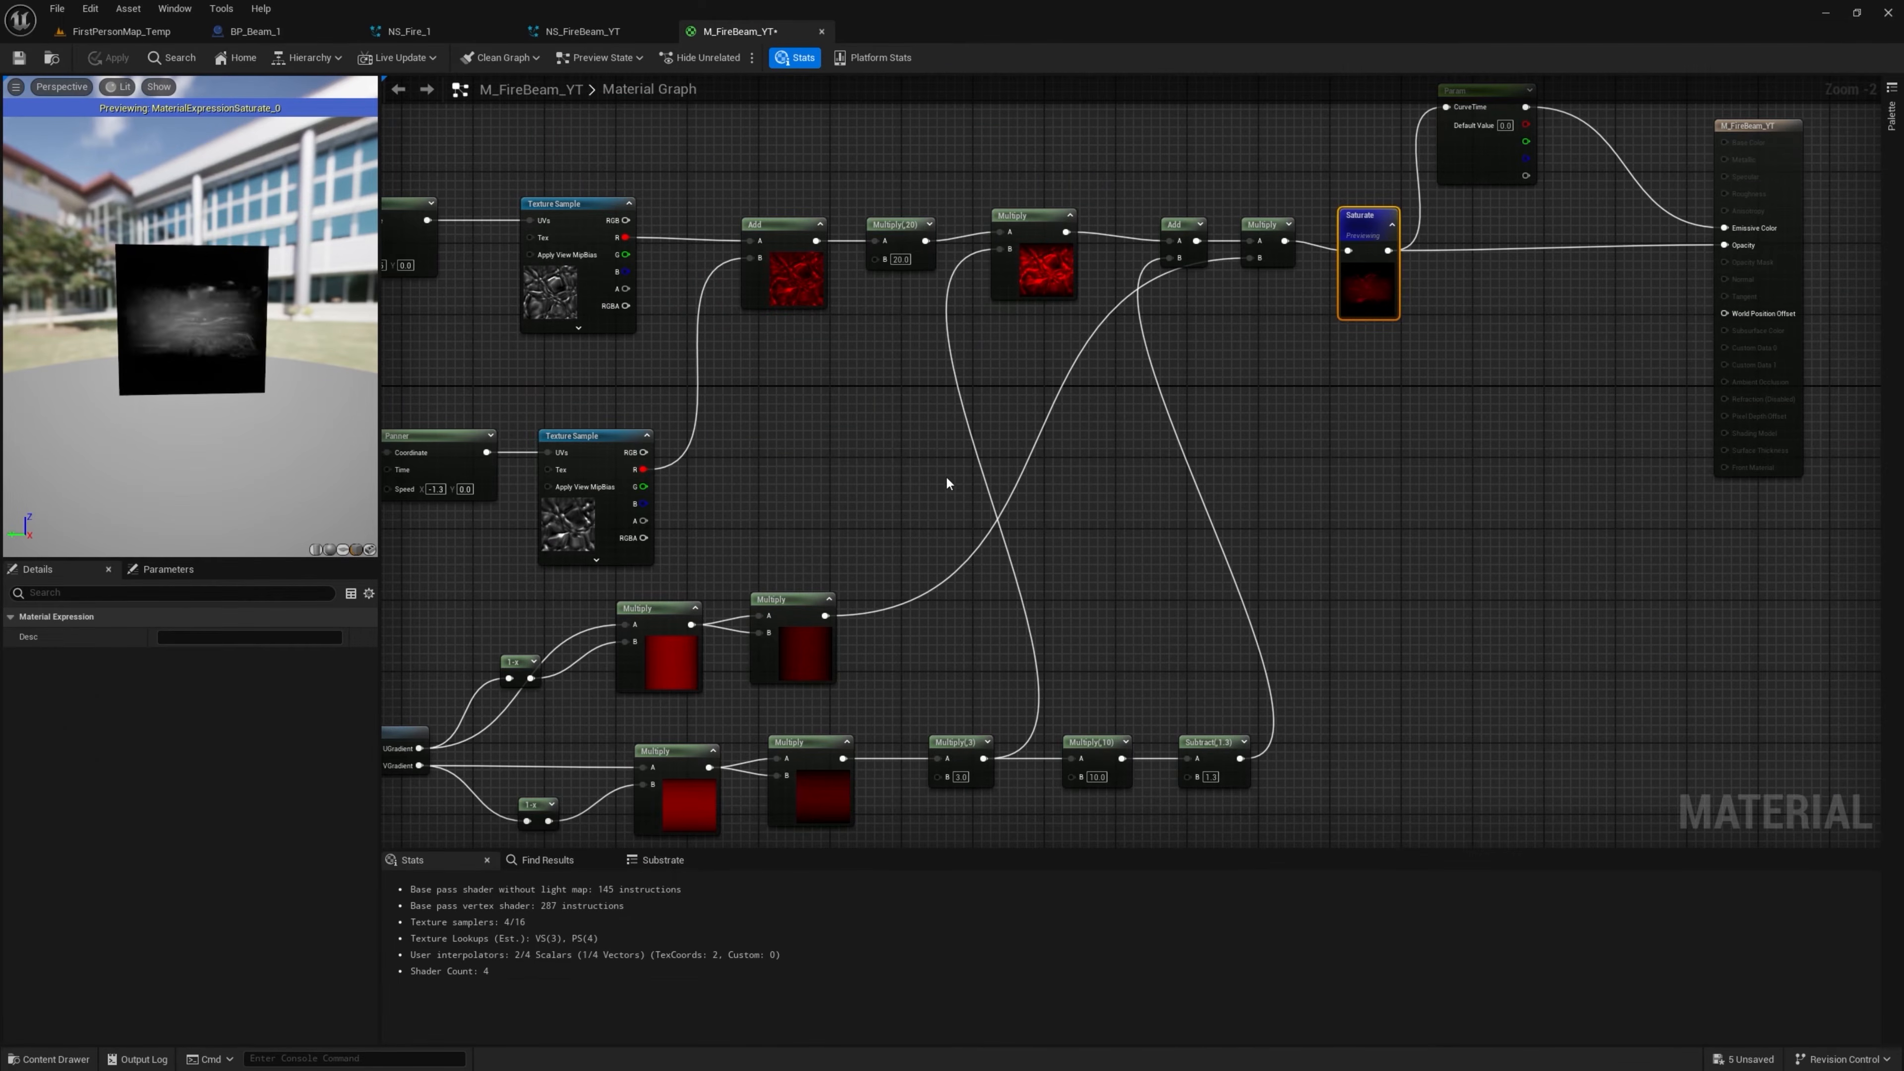
# Add a Multiply with B set to 20 between the UGradient mask and the Multiply that feeds the Saturate
pyautogui.scroll(2, 948, 495)
pyautogui.click(898, 534)
pyautogui.click(885, 550)
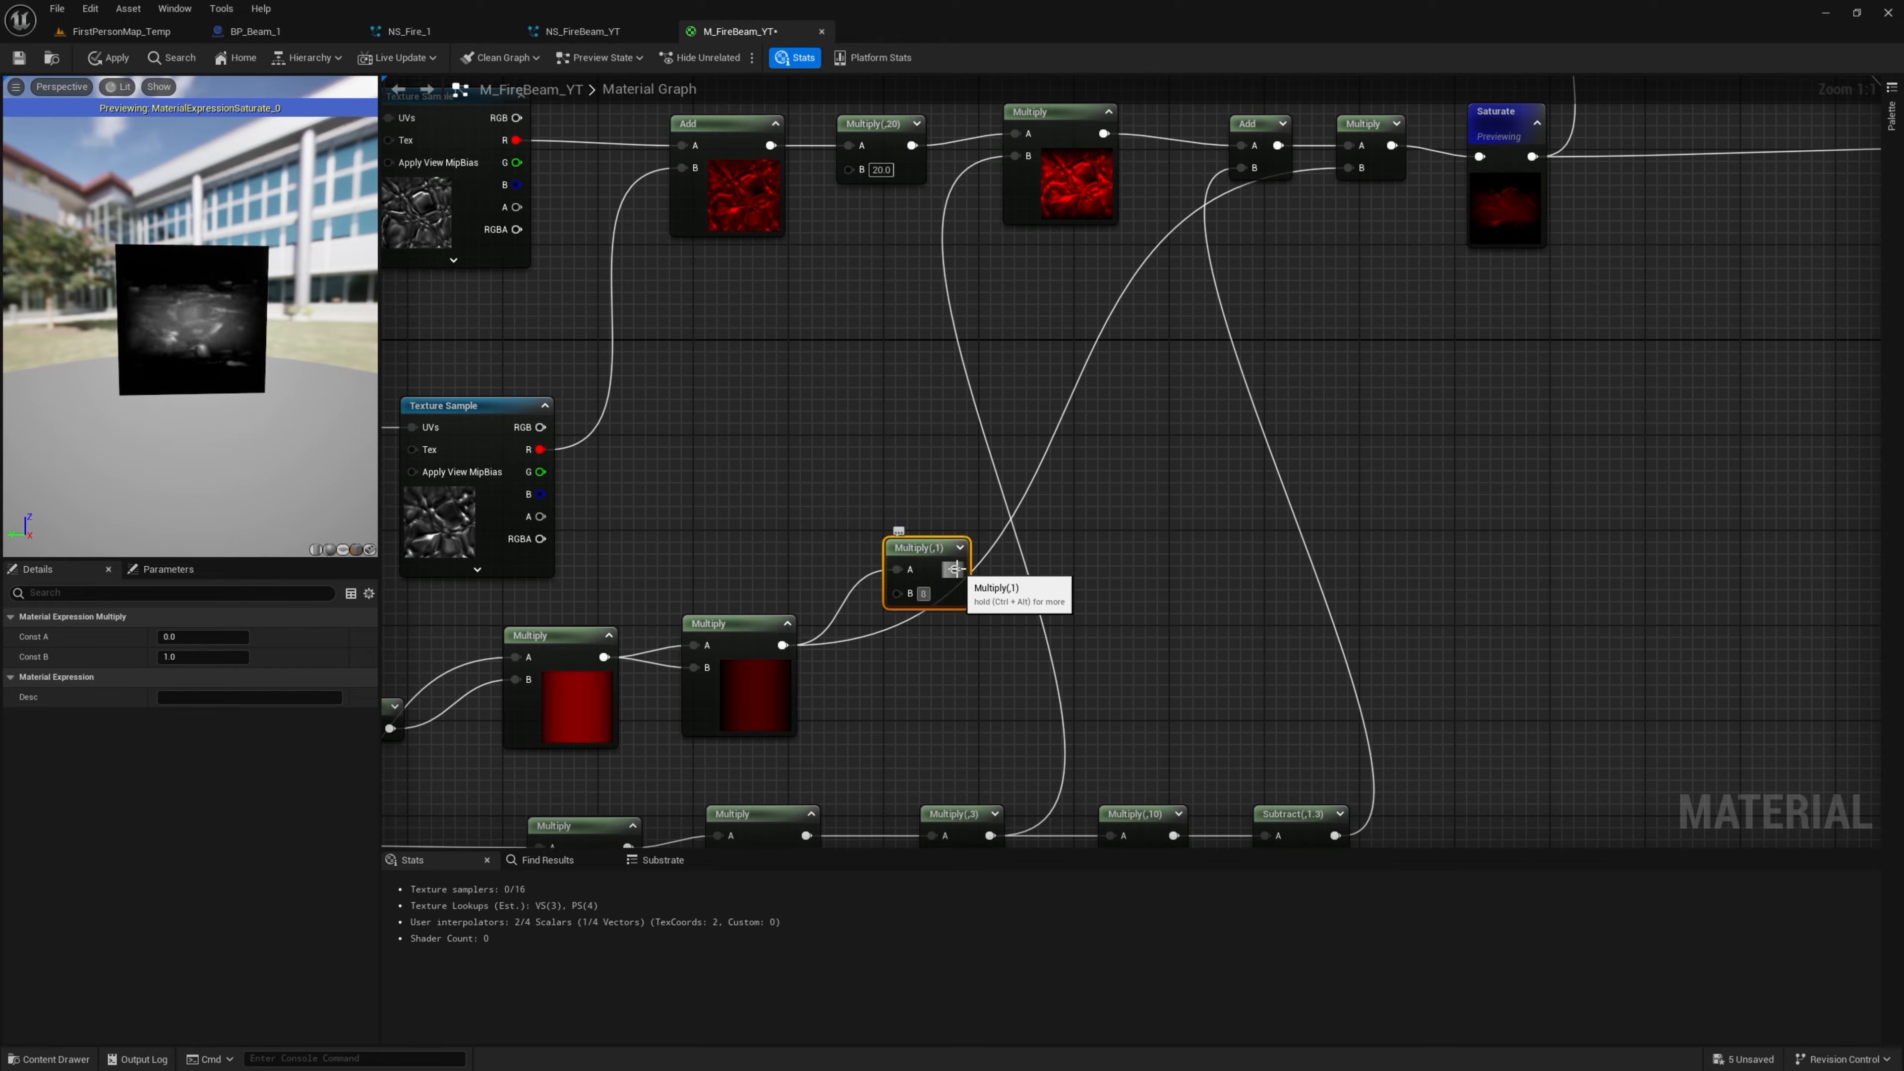
pyautogui.moveTo(955, 568); pyautogui.dragTo(1350, 167)
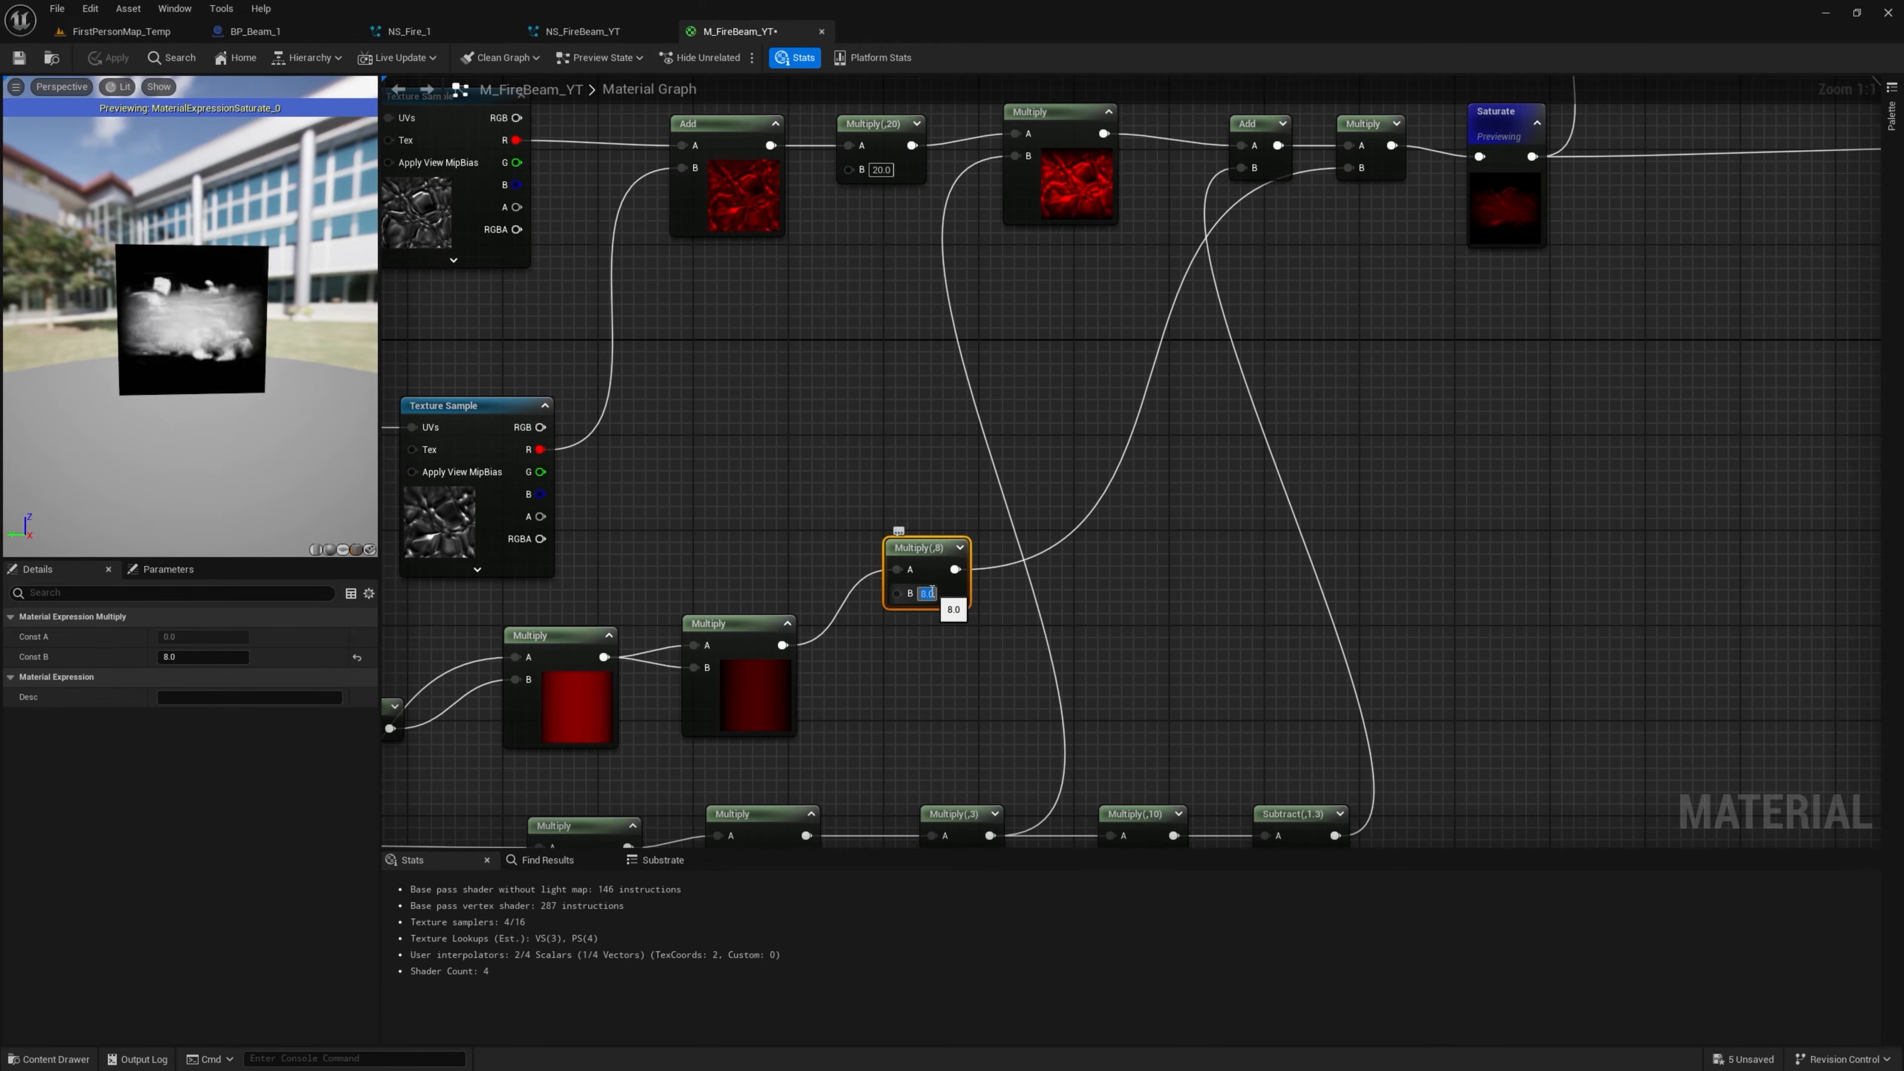
pyautogui.click(927, 593)
pyautogui.write('20')
pyautogui.press('Return')
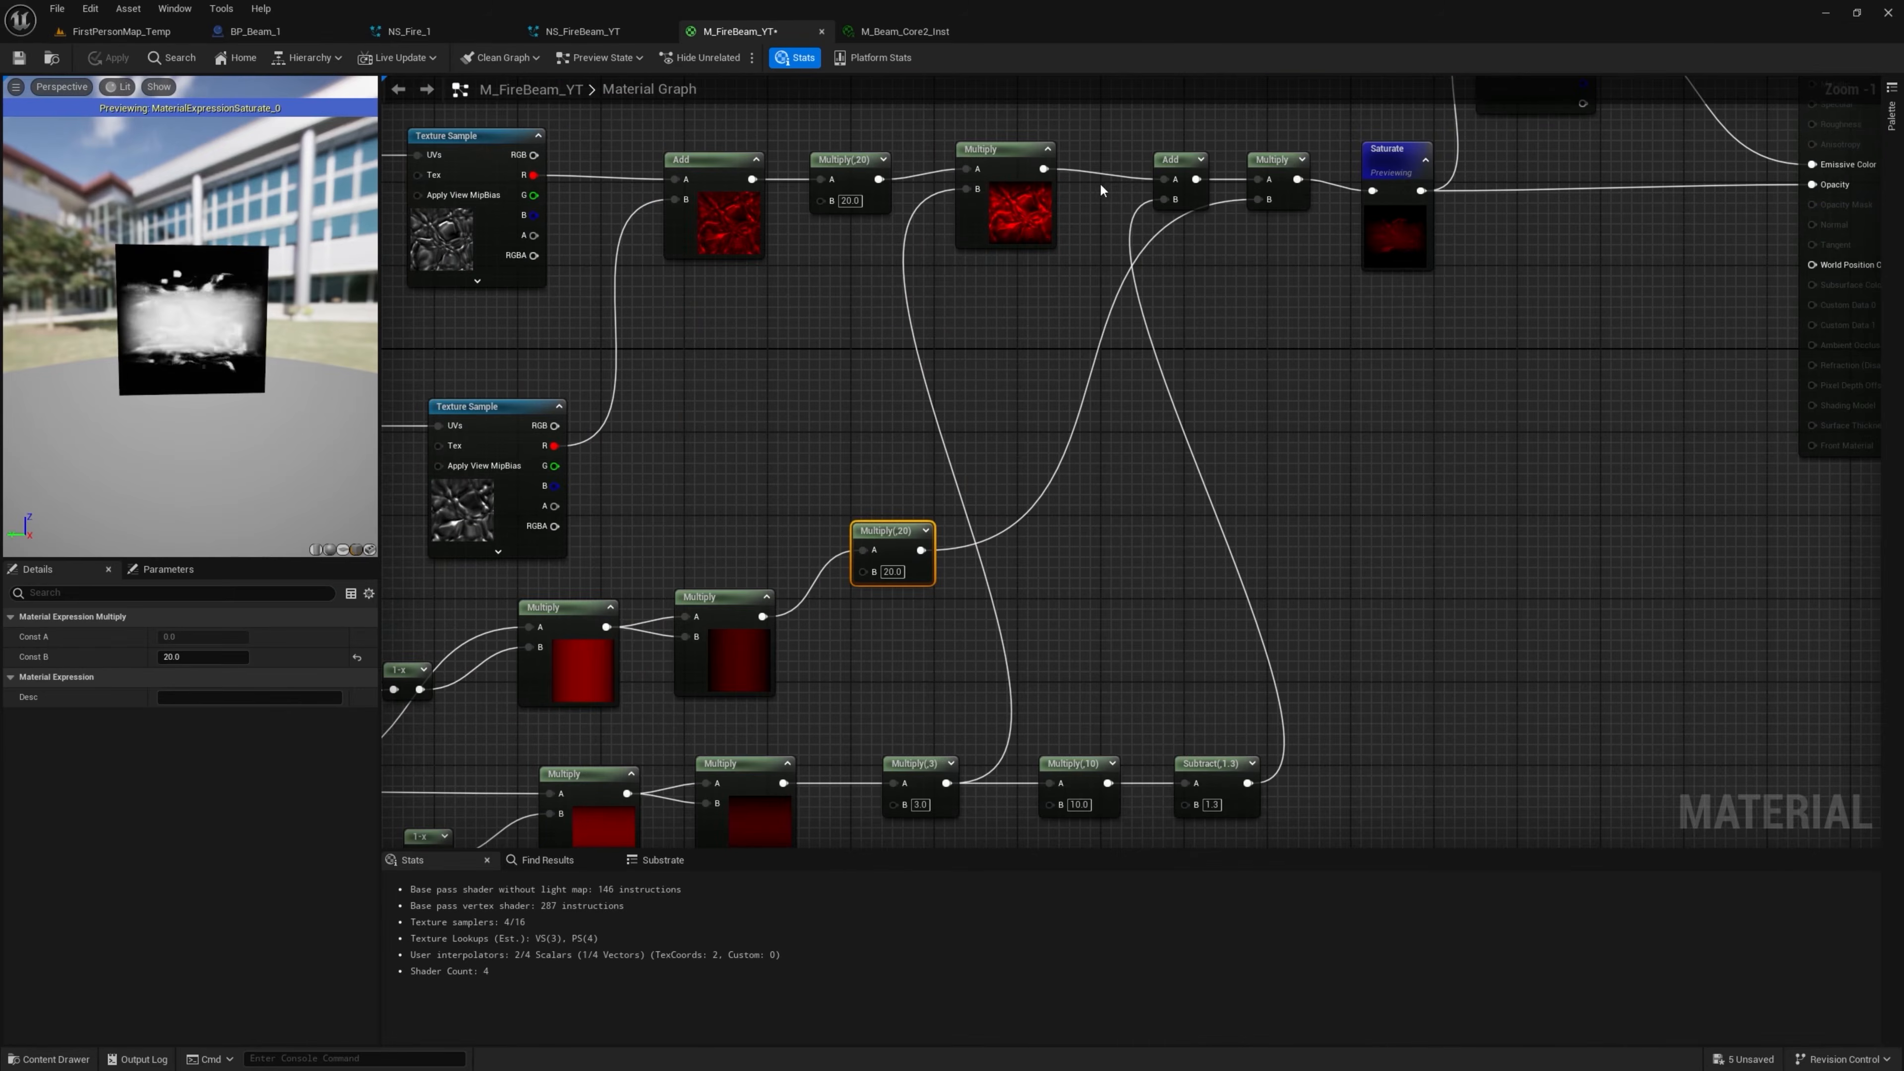
# Move the UGradient mask's Multiply ahead of the Add node and connect the noise Multiply's output to its A input
pyautogui.moveTo(1275, 159); pyautogui.dragTo(1128, 221)
pyautogui.moveTo(1043, 169); pyautogui.dragTo(1117, 241)
pyautogui.scroll(1, 1117, 233)
pyautogui.moveTo(1141, 197); pyautogui.dragTo(1029, 289, button='right')
pyautogui.moveTo(1078, 250); pyautogui.dragTo(1186, 238)
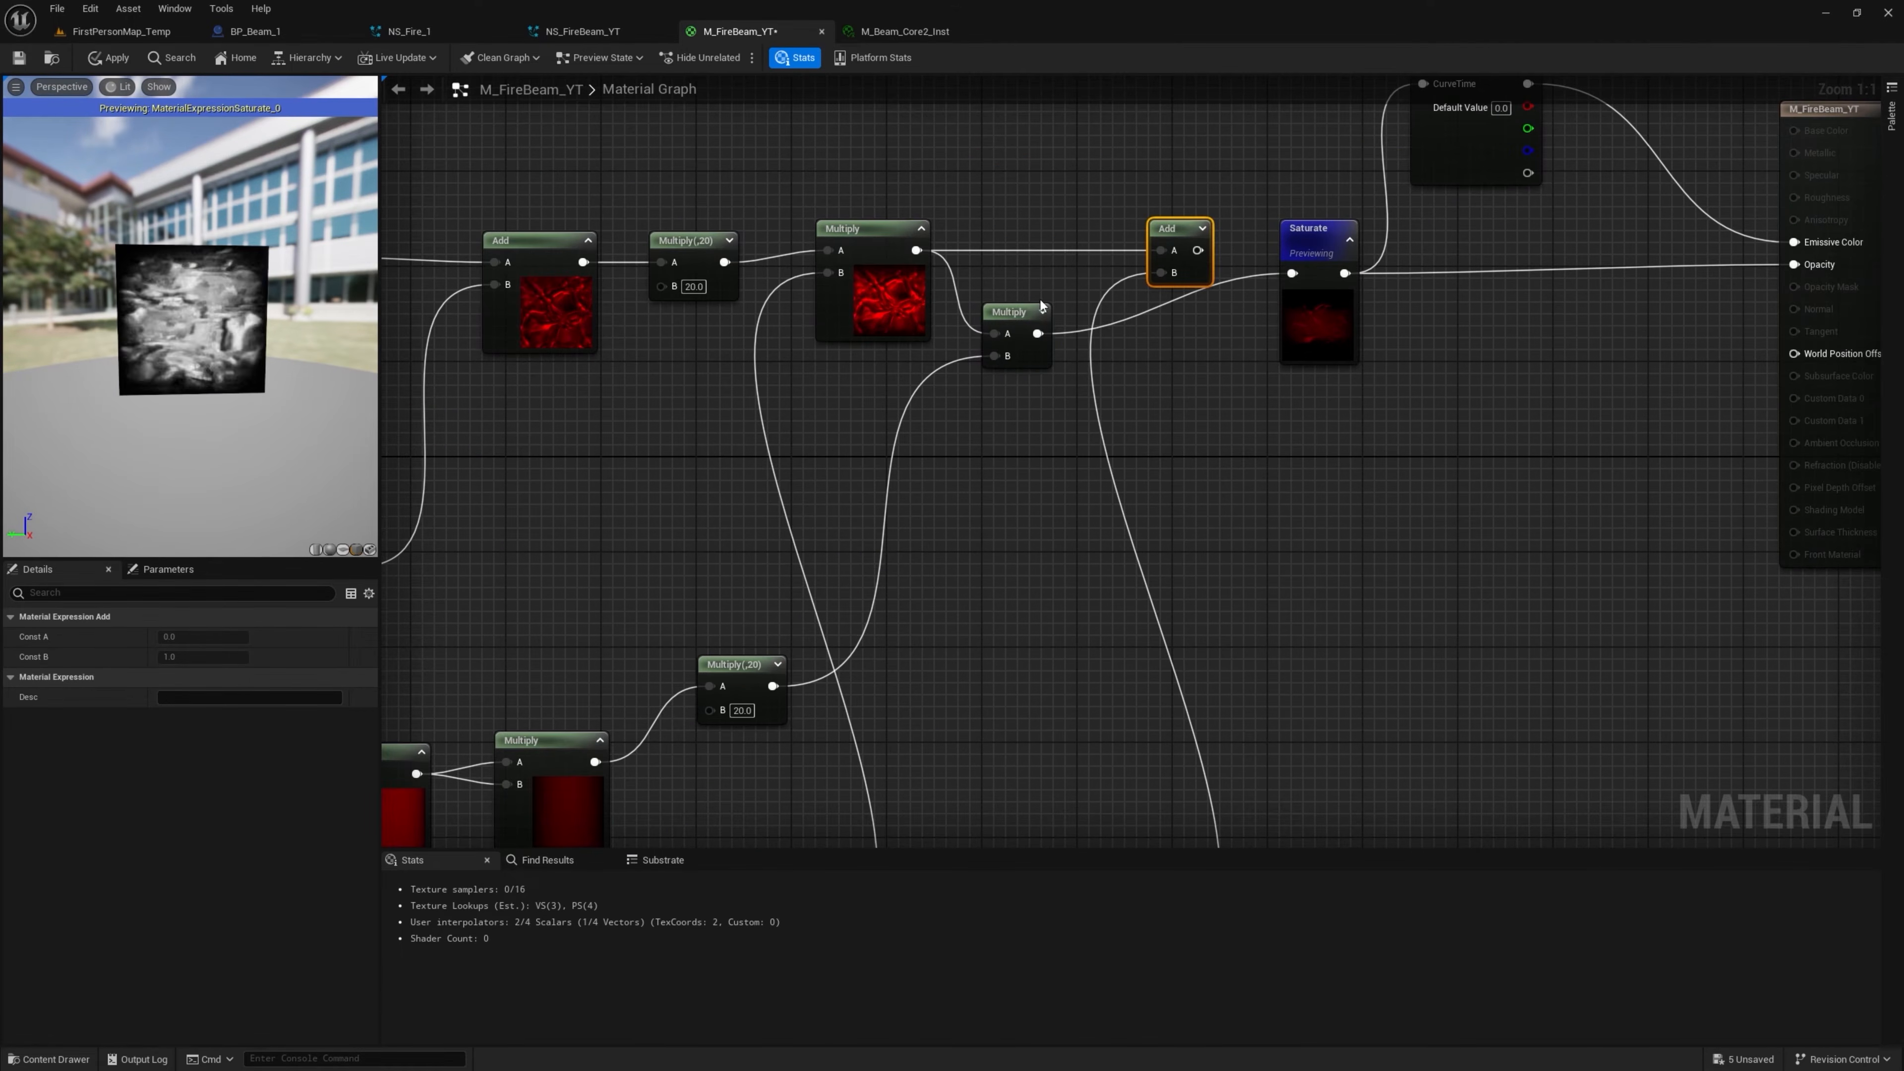
# Line up the mask Multiply before the Add node and connect the Add's output to the Saturate input
pyautogui.moveTo(1146, 439); pyautogui.dragTo(1169, 221, button='right')
pyautogui.scroll(-1, 1087, 319)
pyautogui.scroll(1, 991, 675)
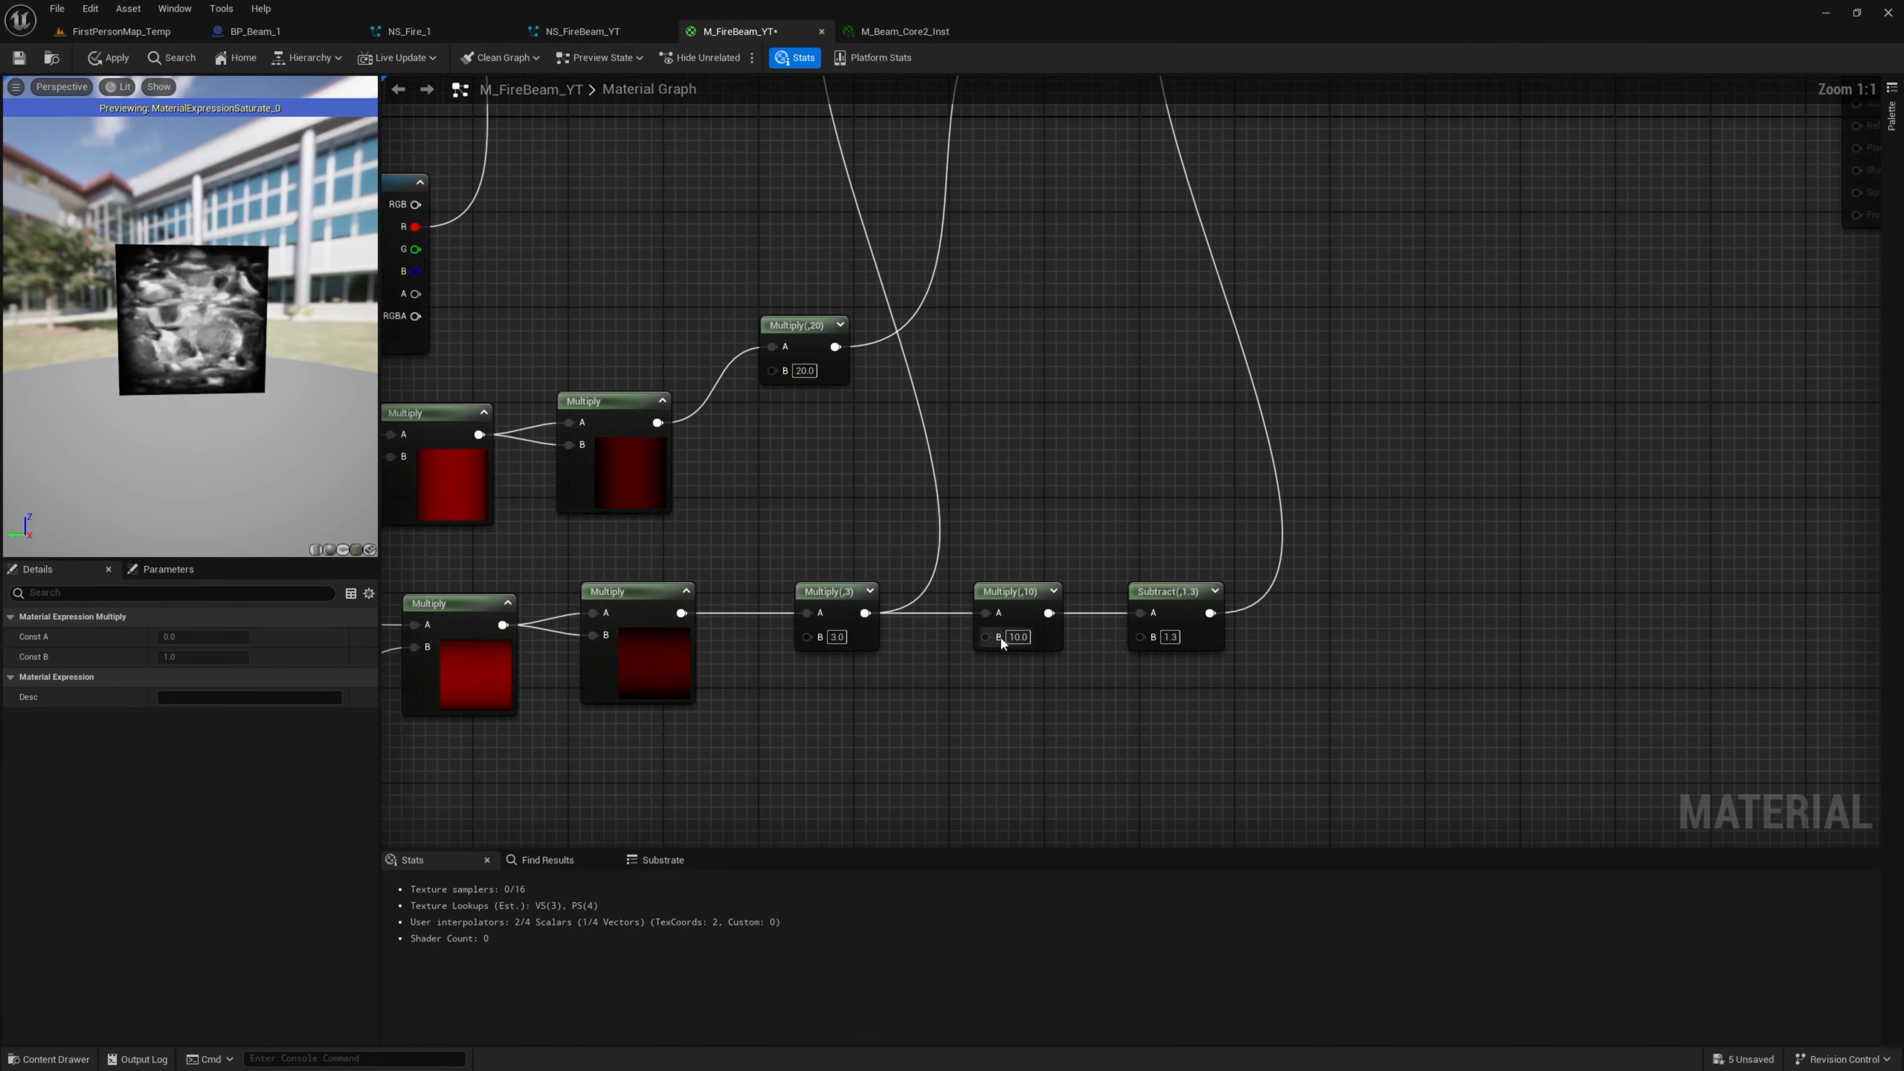
pyautogui.click(1213, 591)
pyautogui.moveTo(1228, 366); pyautogui.dragTo(1147, 727, button='right')
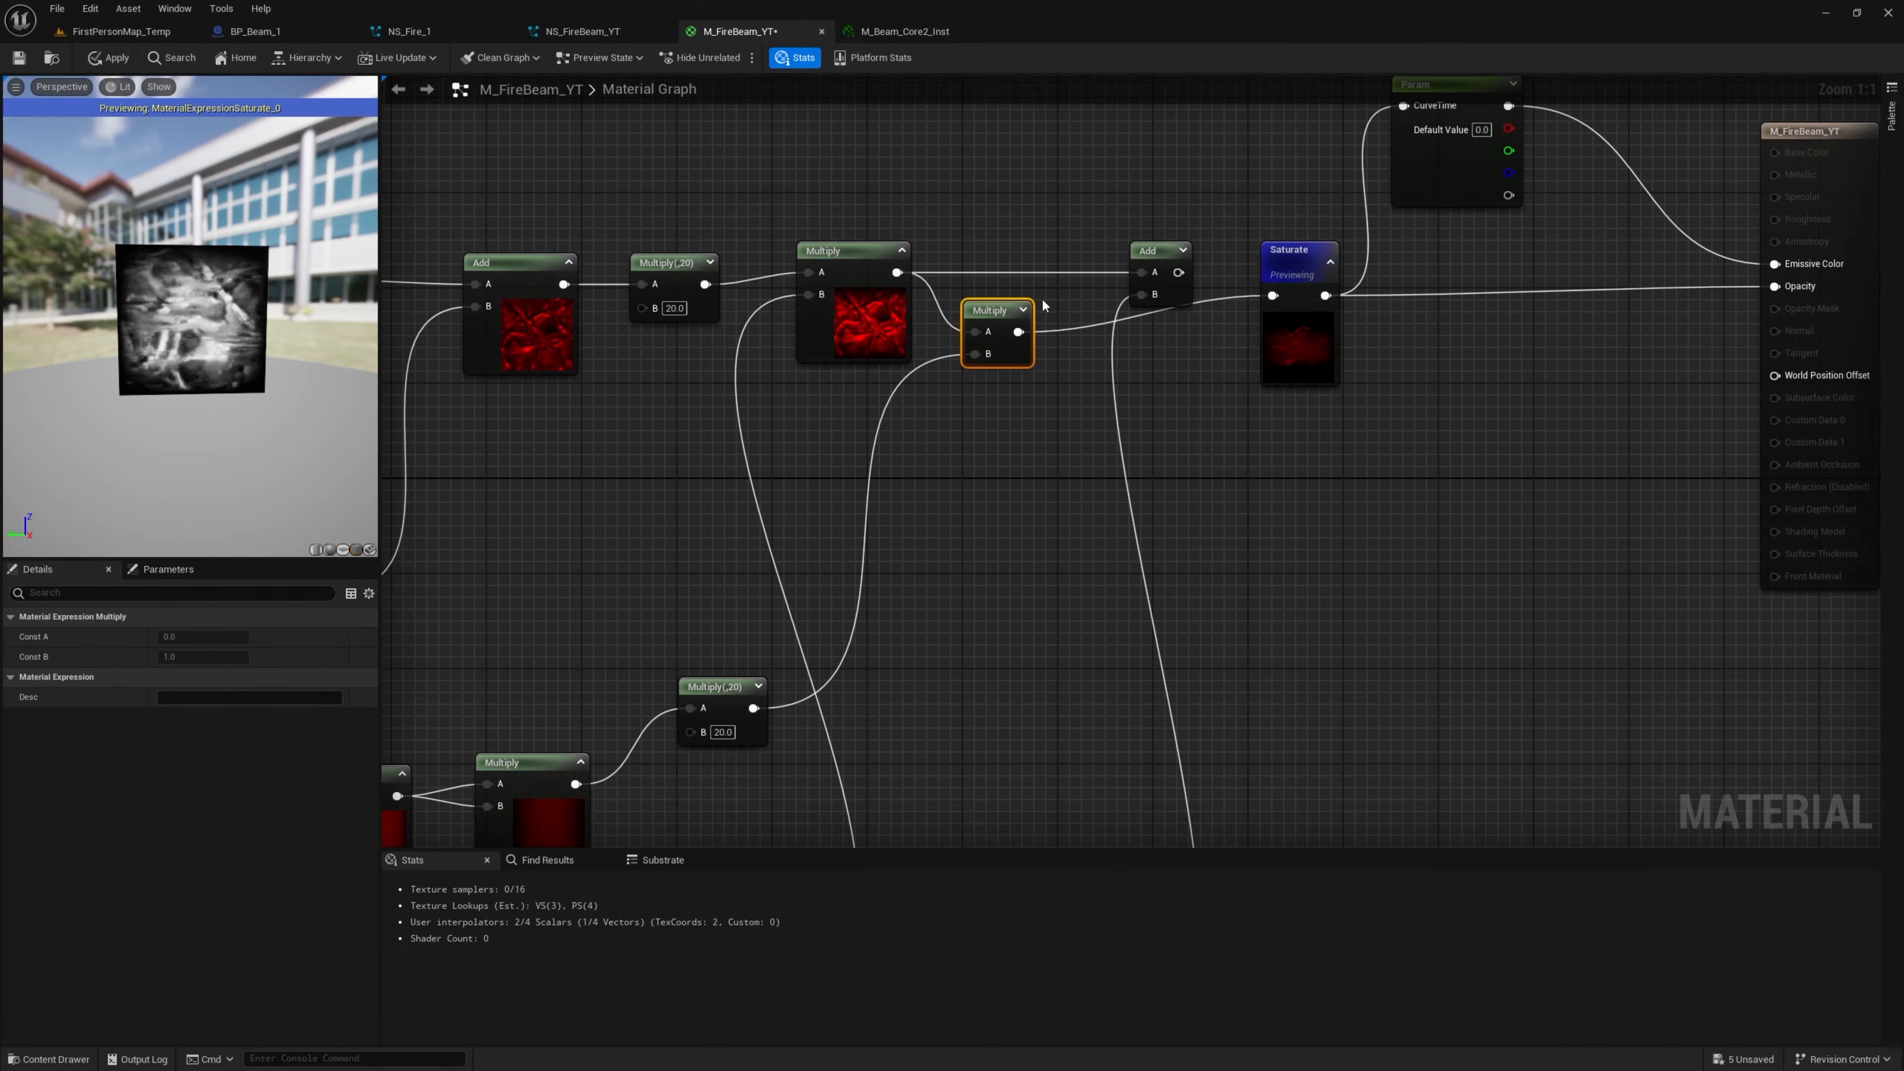
pyautogui.moveTo(1018, 331); pyautogui.dragTo(1024, 252)
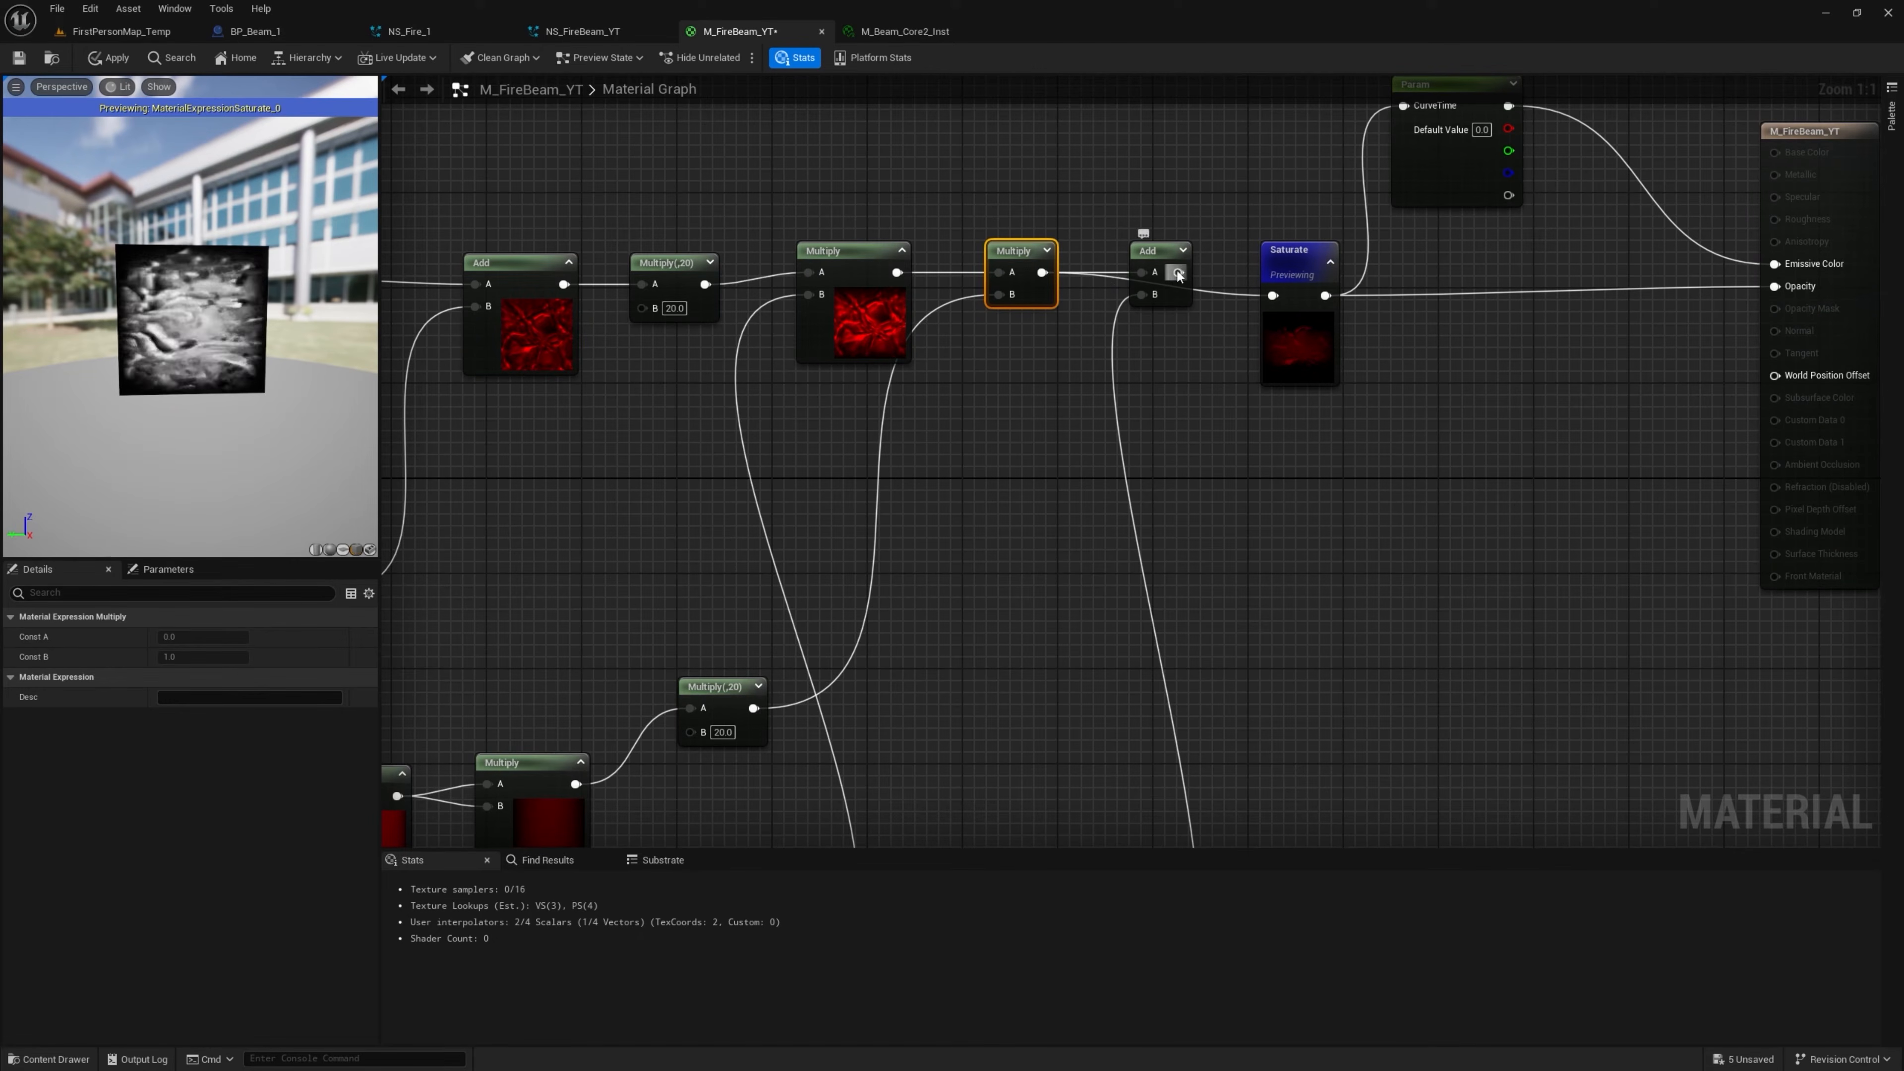
pyautogui.moveTo(1178, 273); pyautogui.dragTo(1273, 295)
# Set DynamicBeam's Beam Width to 80 in NS_FireBeam_YT and check the beam in the level
pyautogui.click(129, 32)
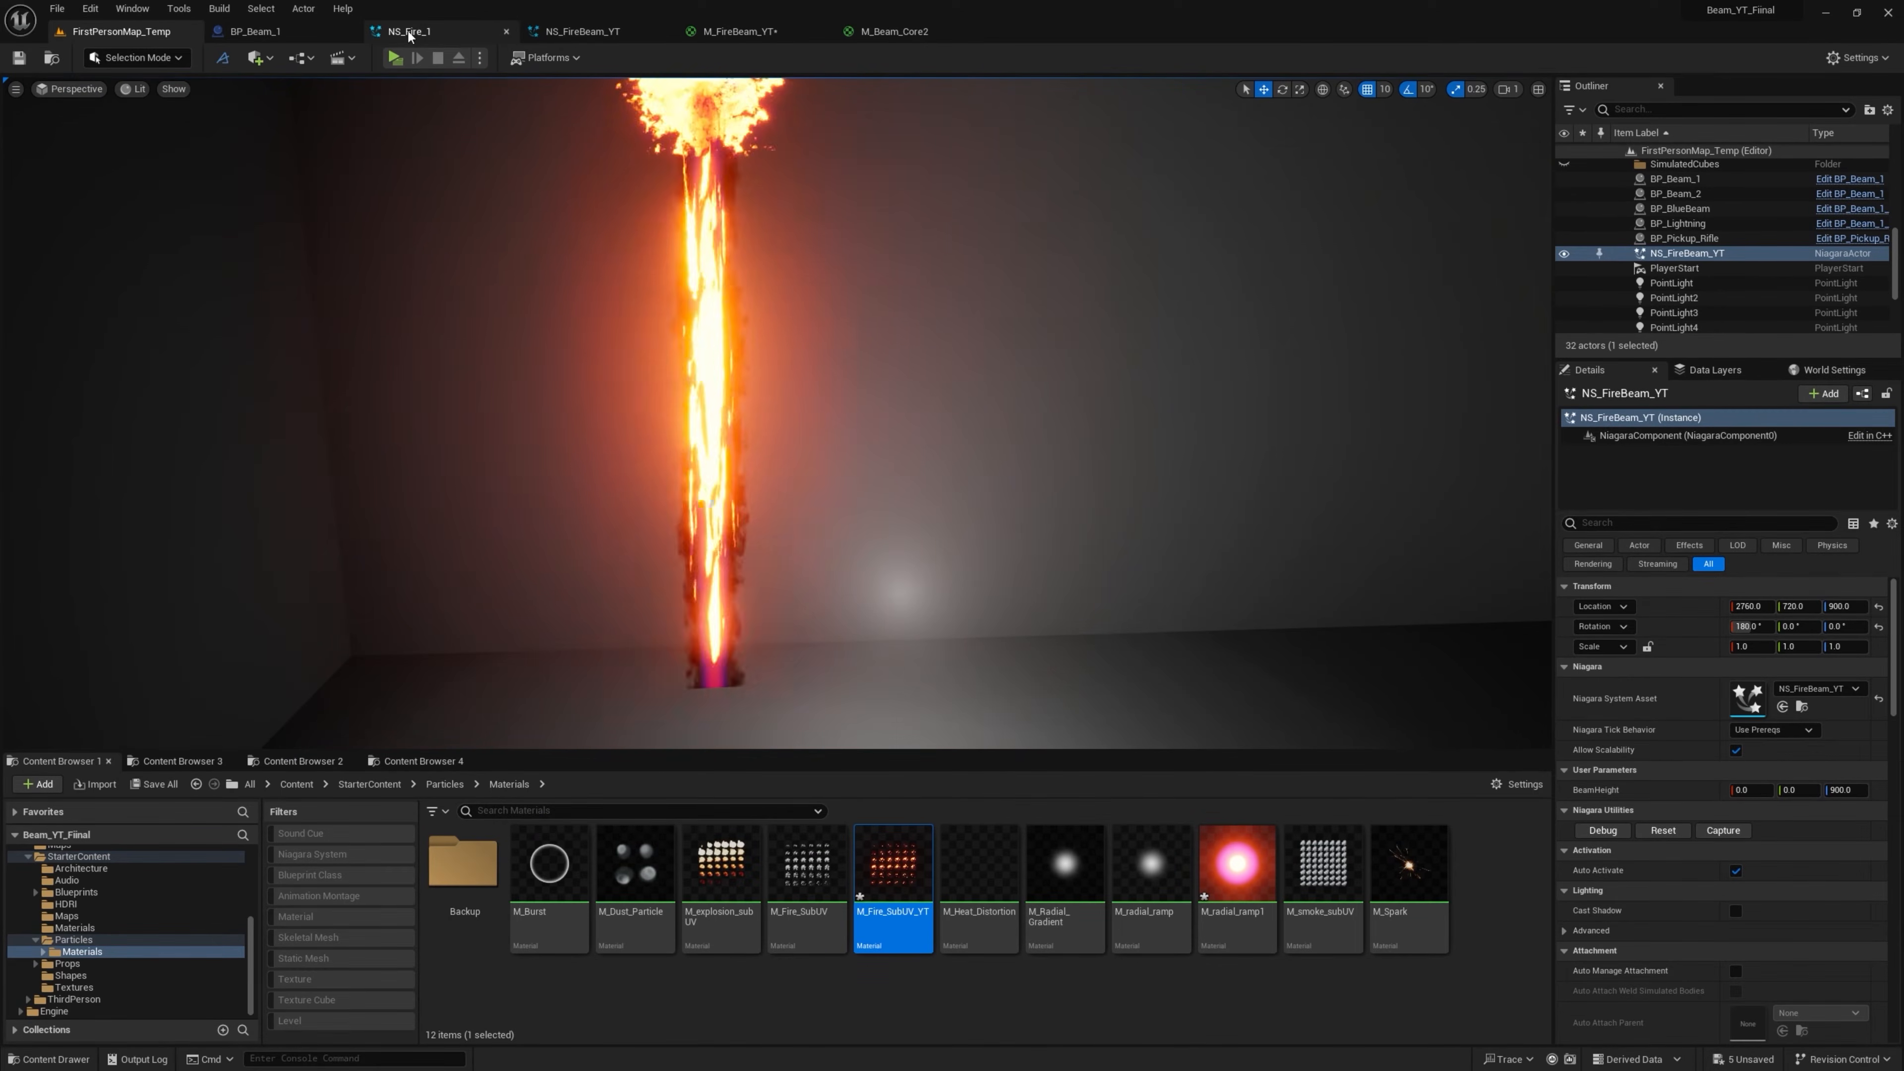
pyautogui.click(586, 32)
pyautogui.click(604, 412)
pyautogui.click(1592, 193)
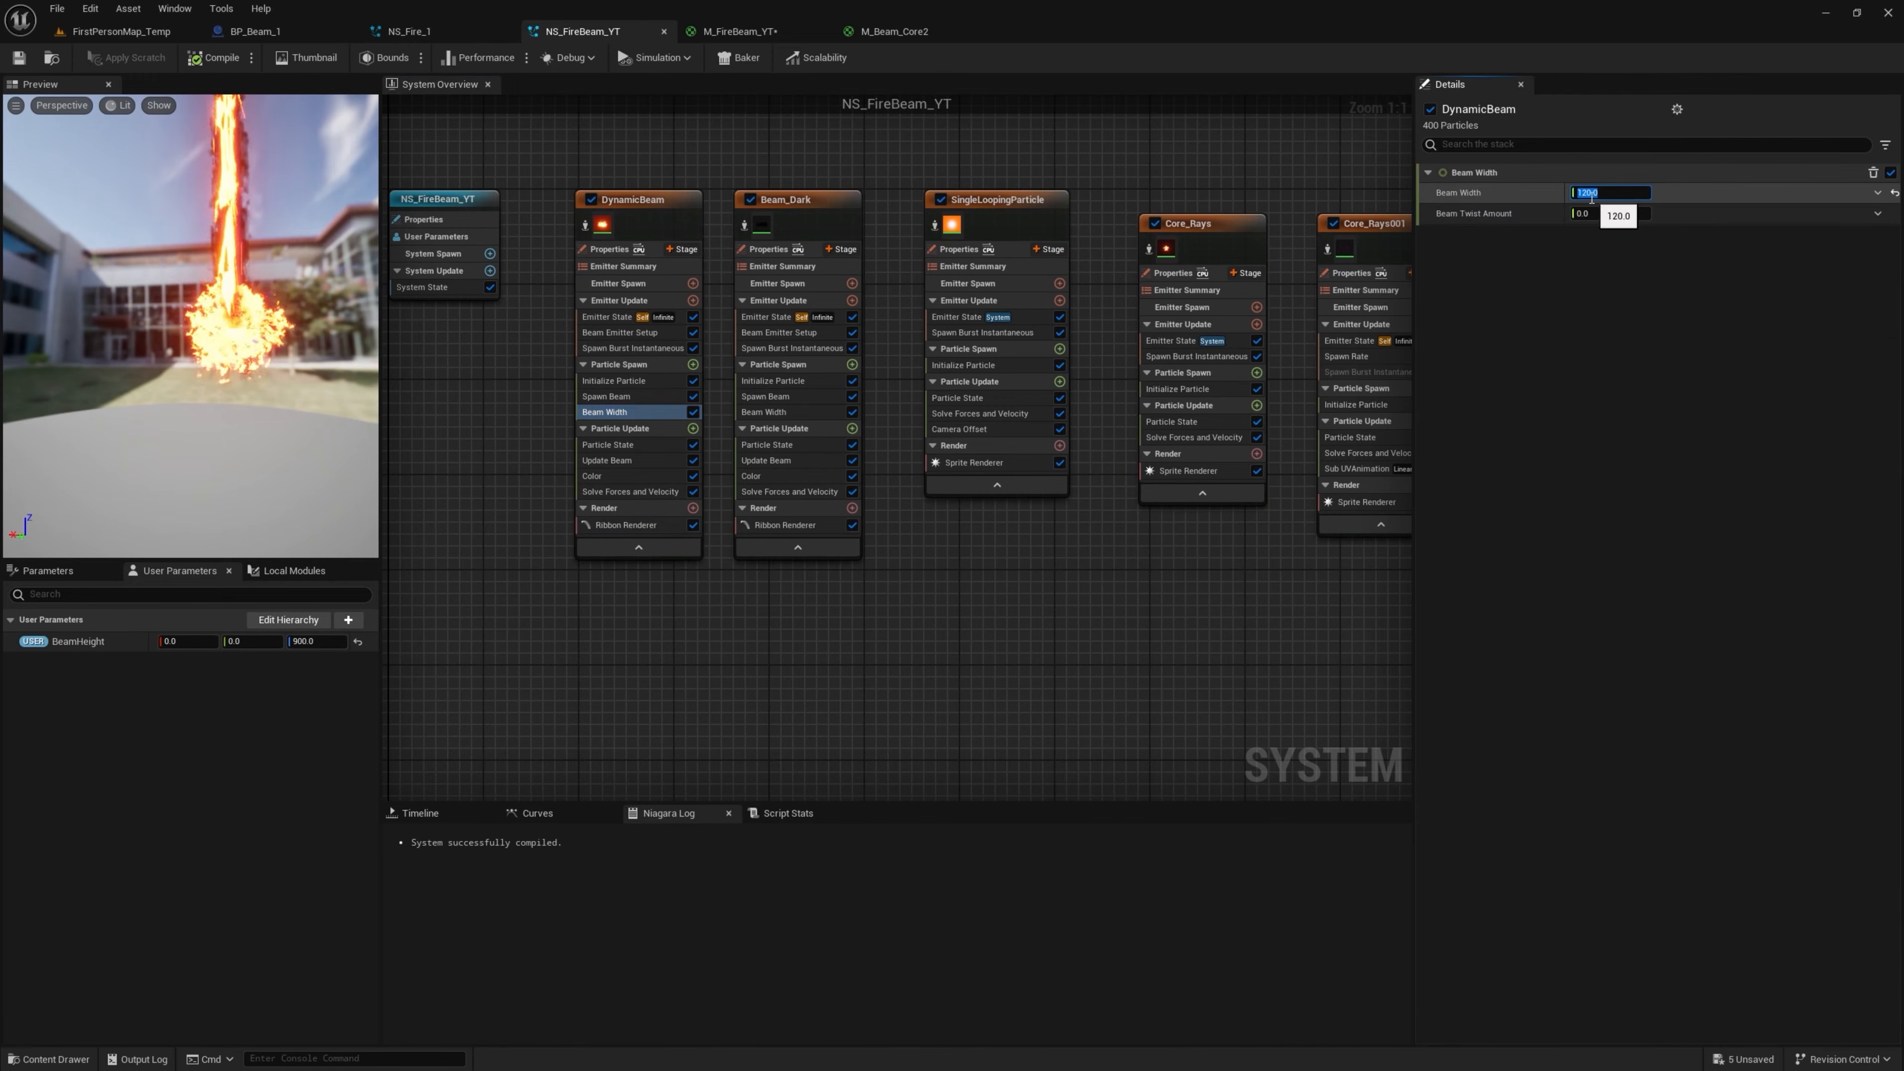
pyautogui.write('80')
pyautogui.press('Return')
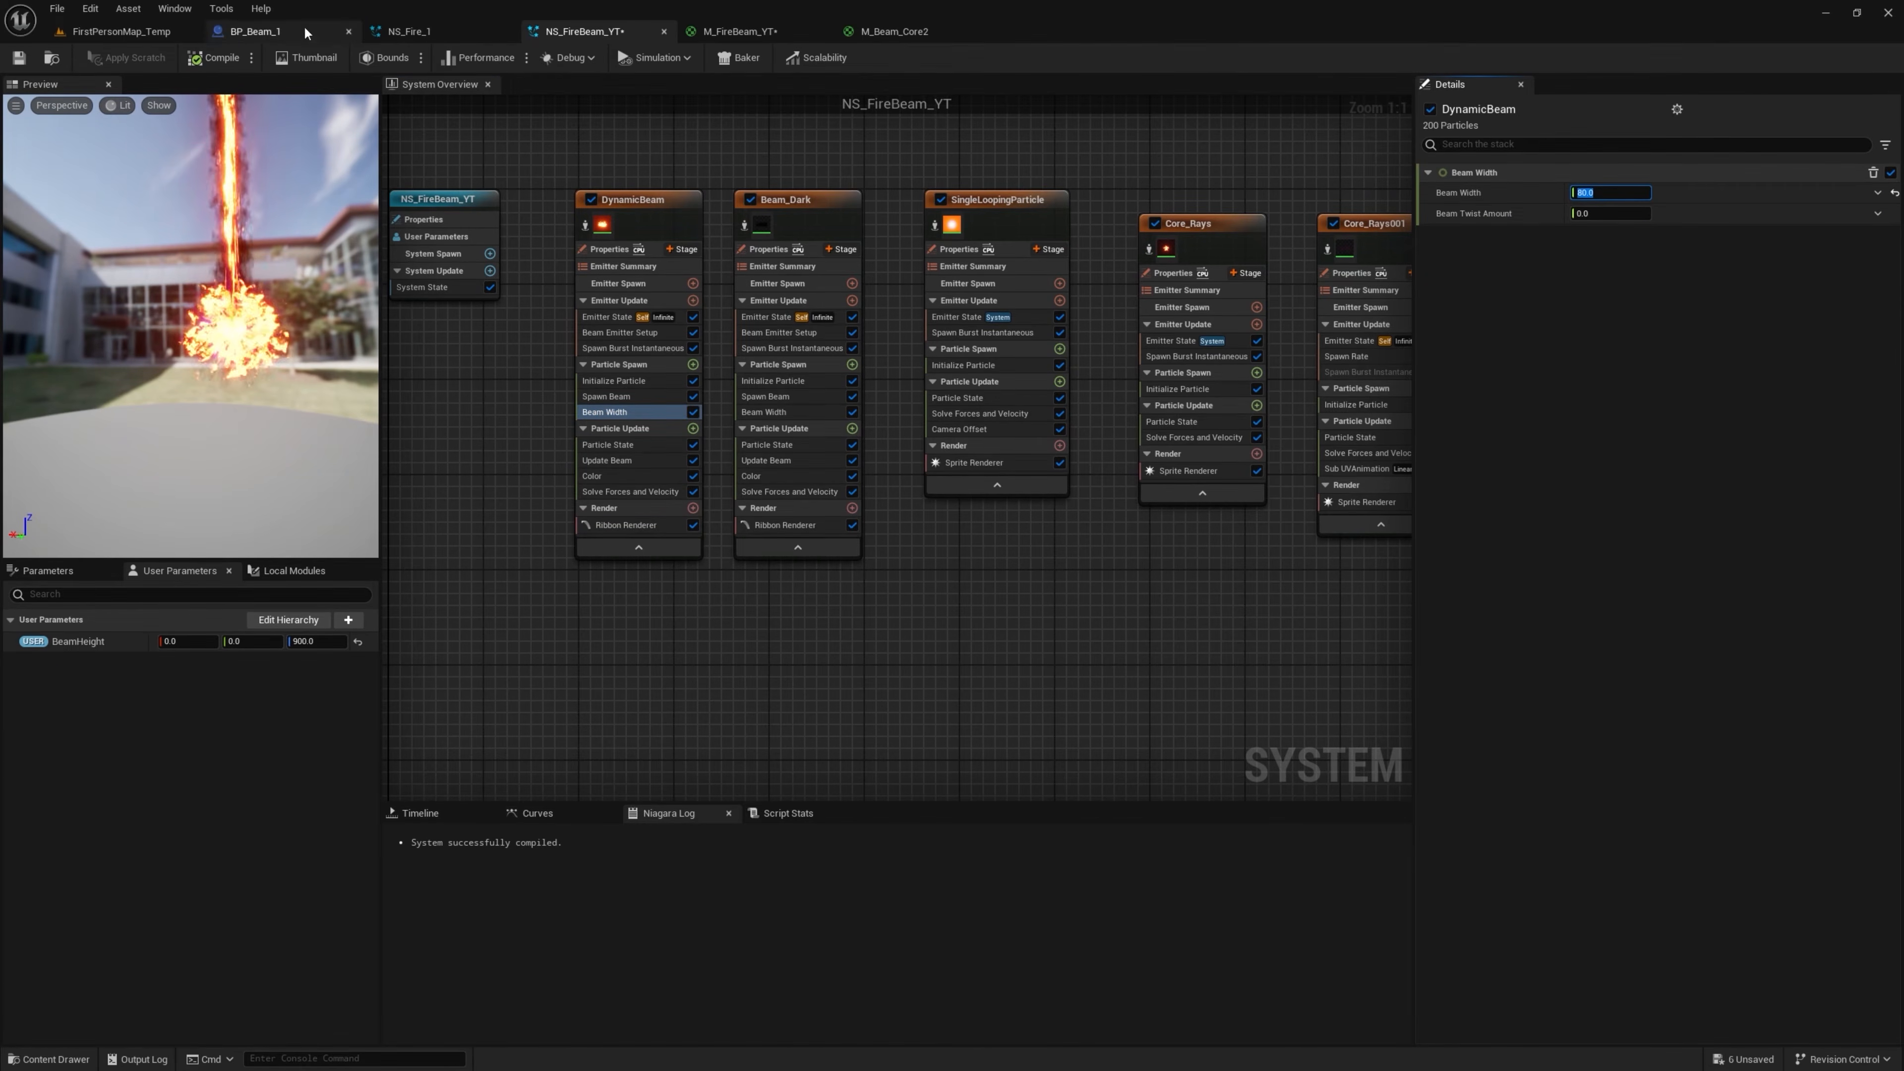
pyautogui.click(150, 32)
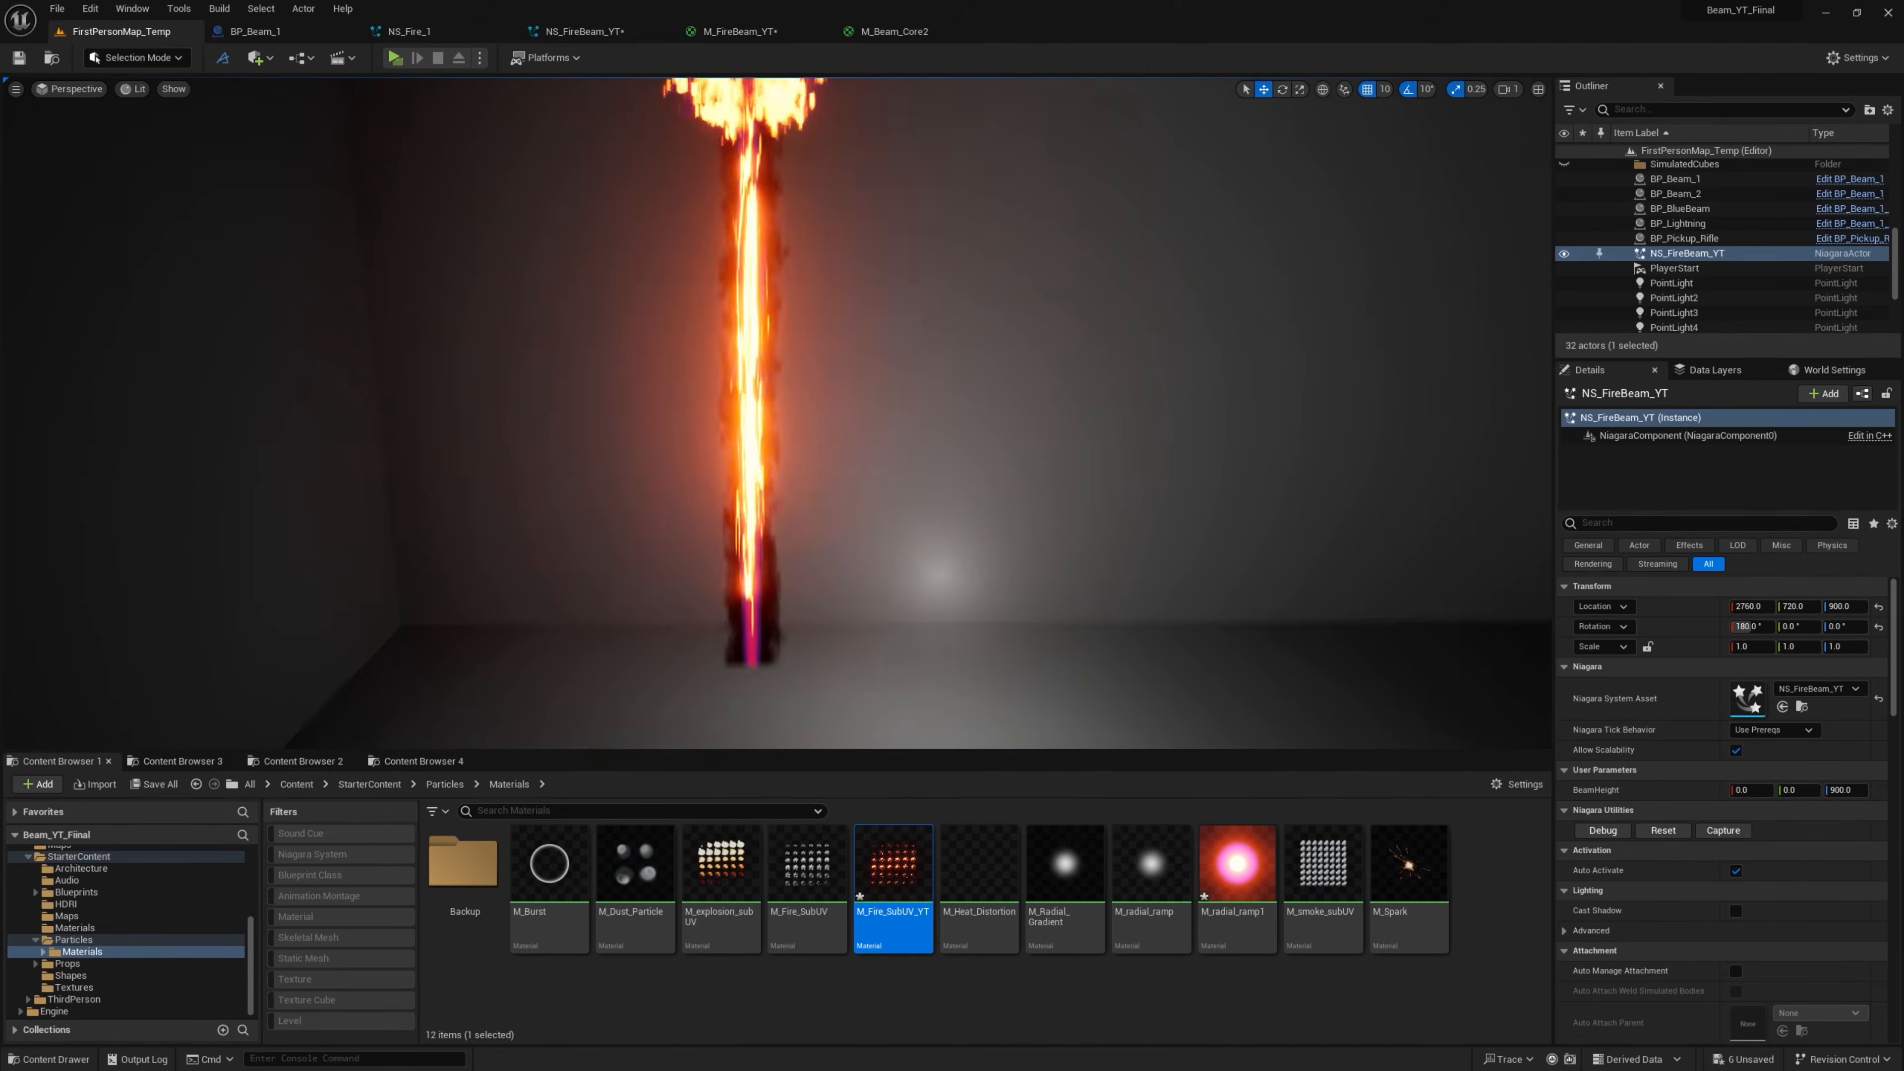
pyautogui.moveTo(749, 281); pyautogui.dragTo(751, 255, button='right')
# Open the CB_Color_YT curve used by M_FireBeam_YT's Param node and edit the color value of its last yellow key
pyautogui.click(720, 32)
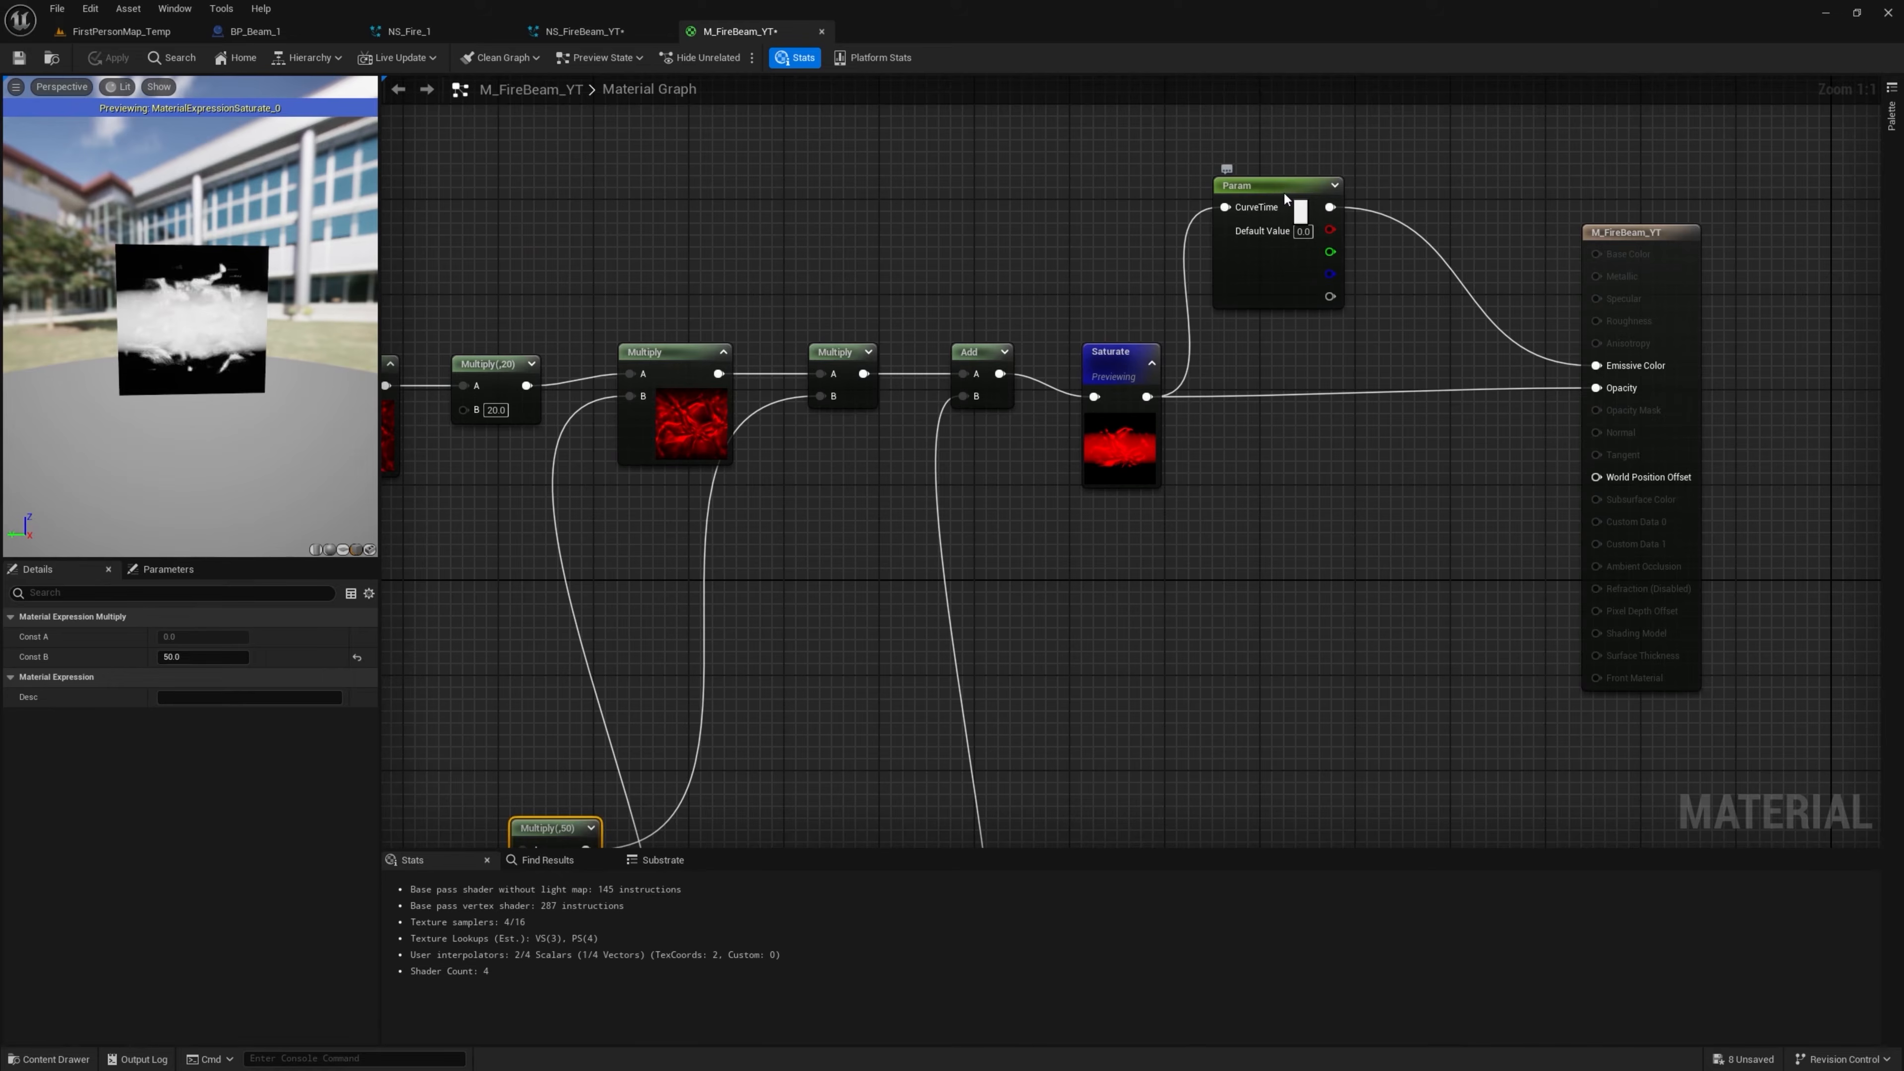
pyautogui.click(1284, 199)
pyautogui.doubleClick(178, 768)
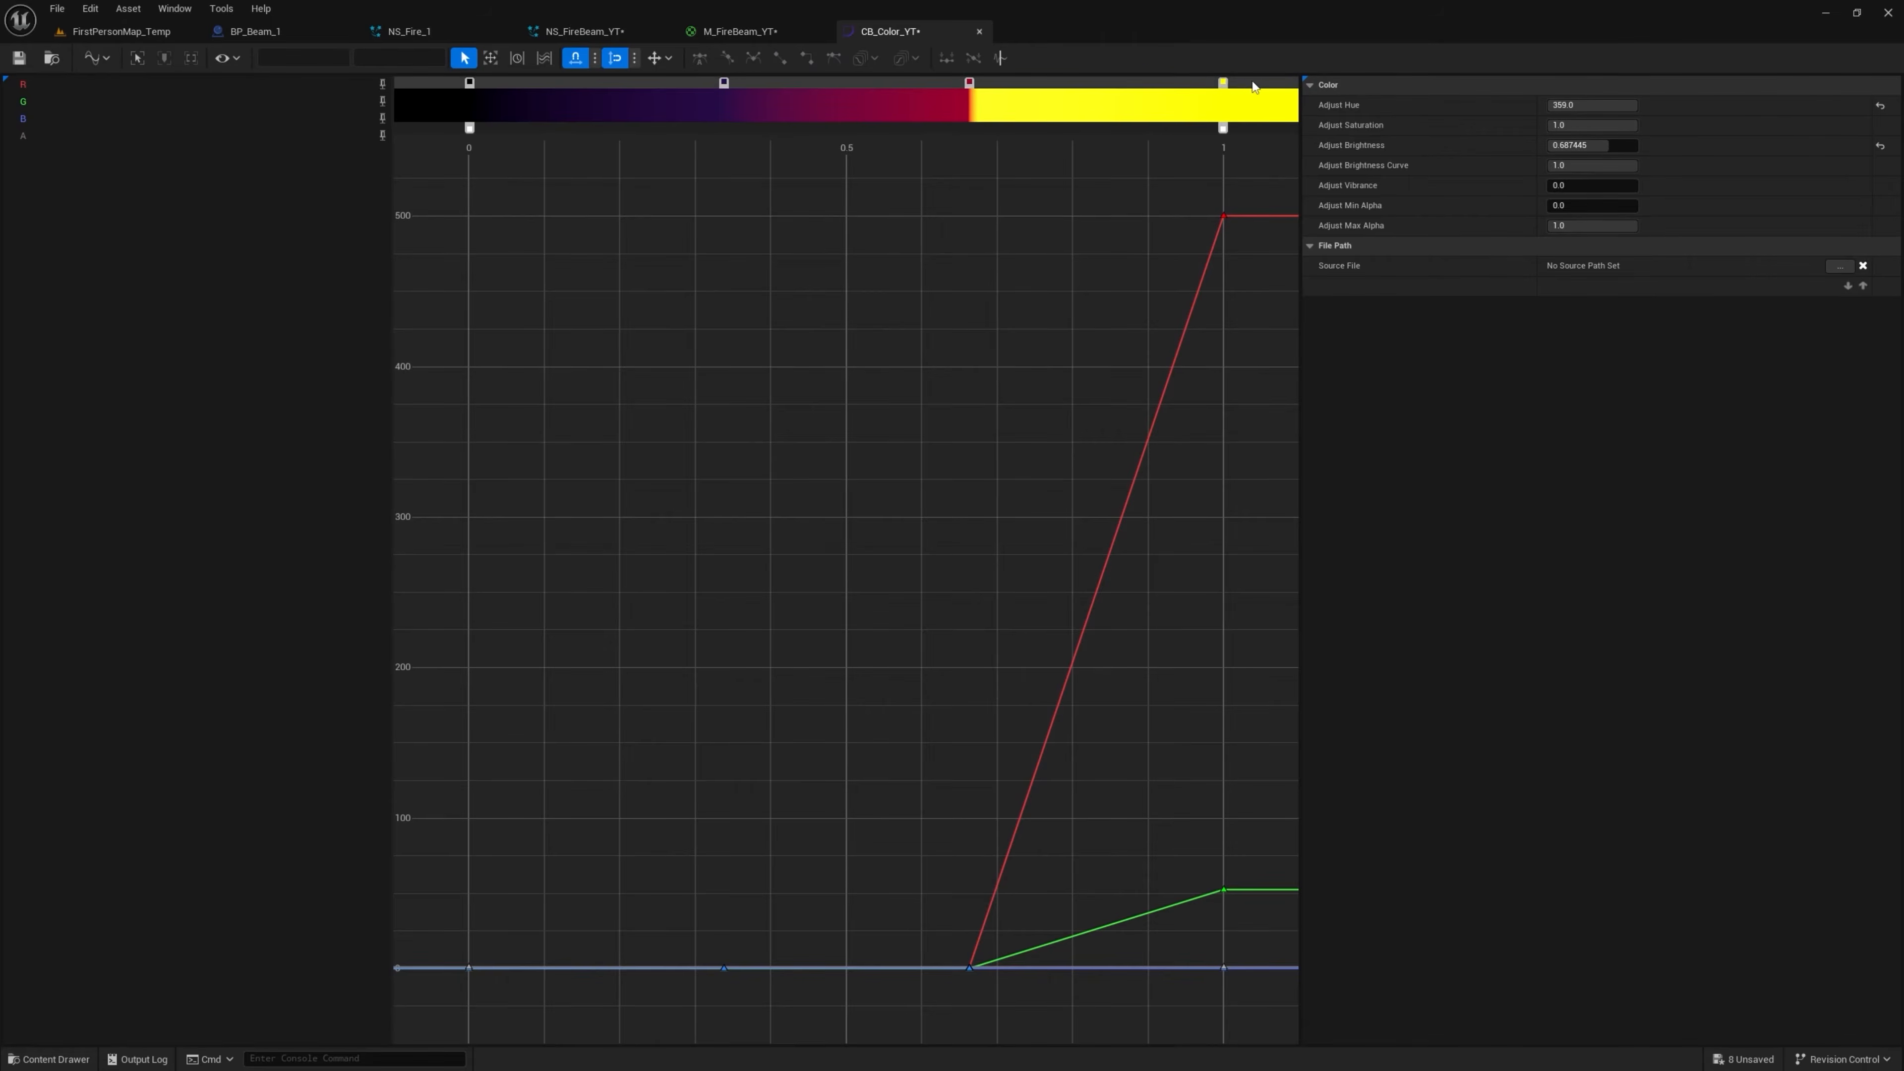
pyautogui.doubleClick(1223, 82)
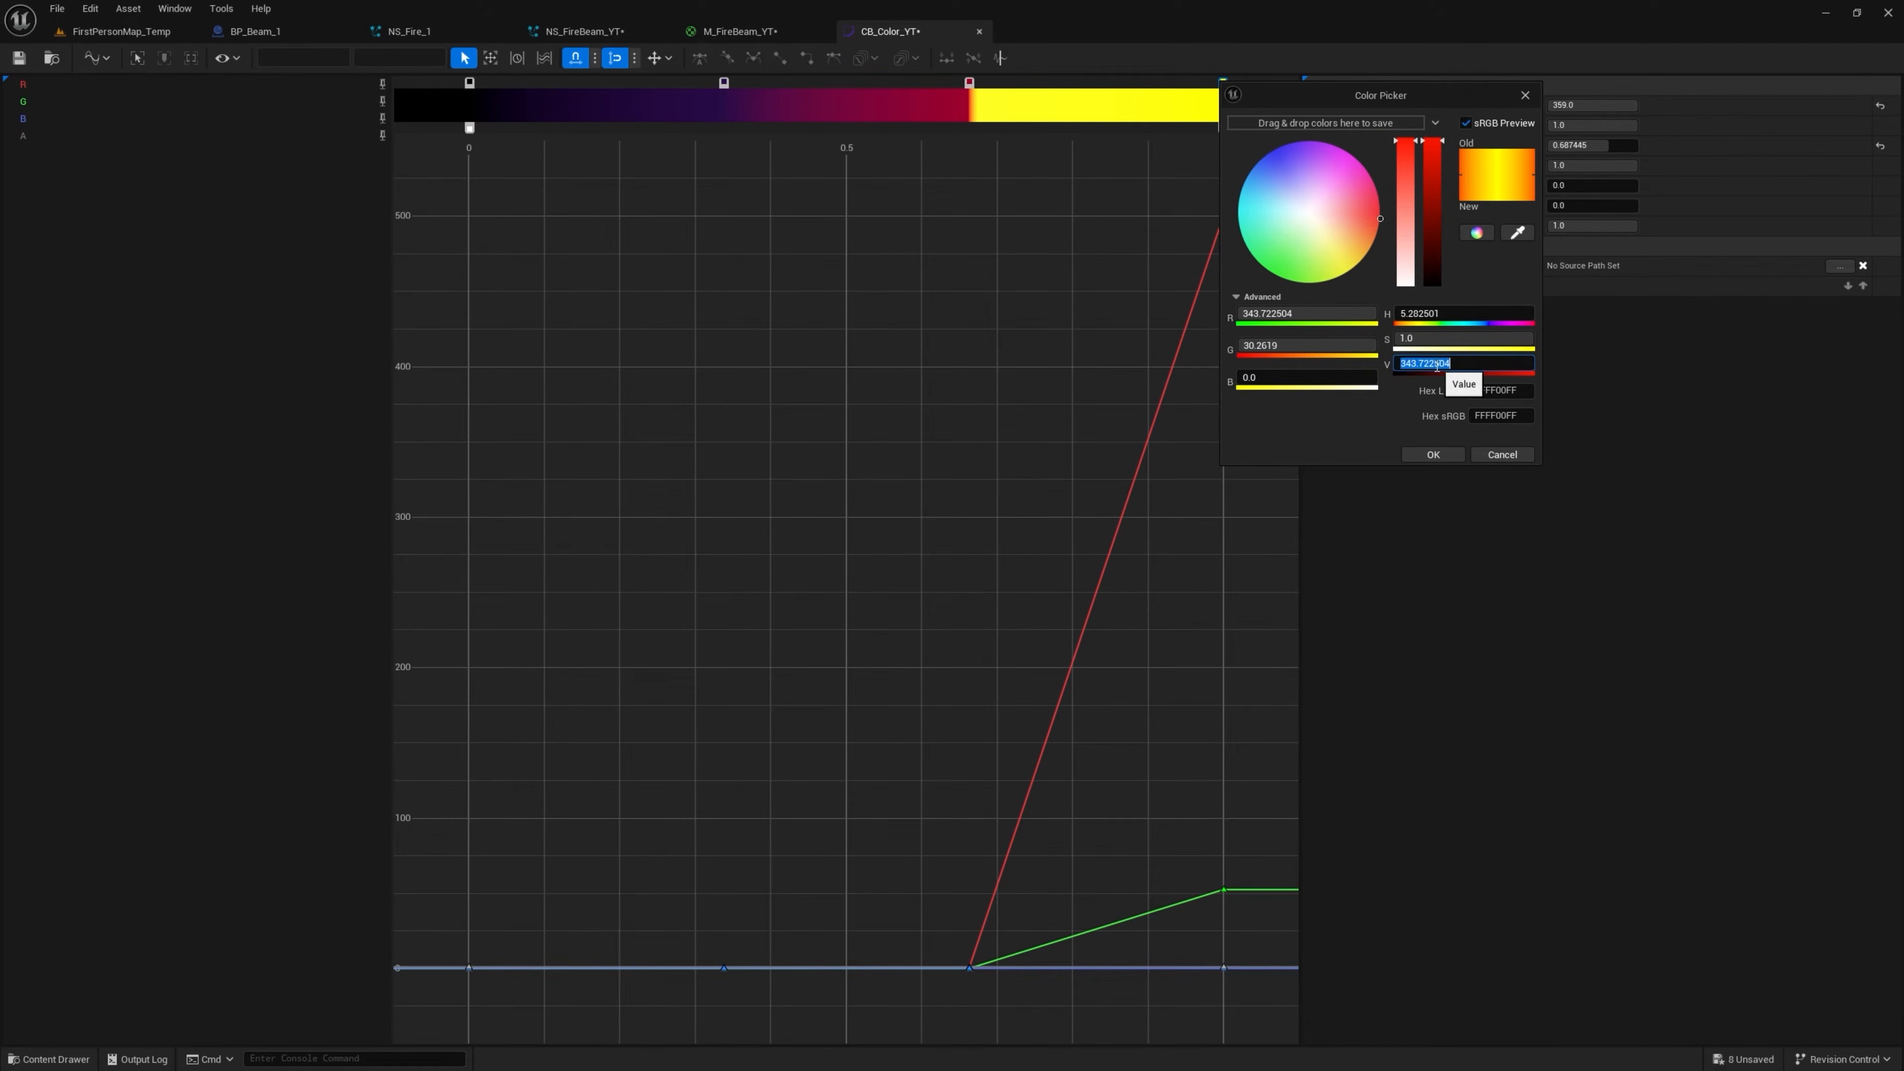
pyautogui.click(1433, 455)
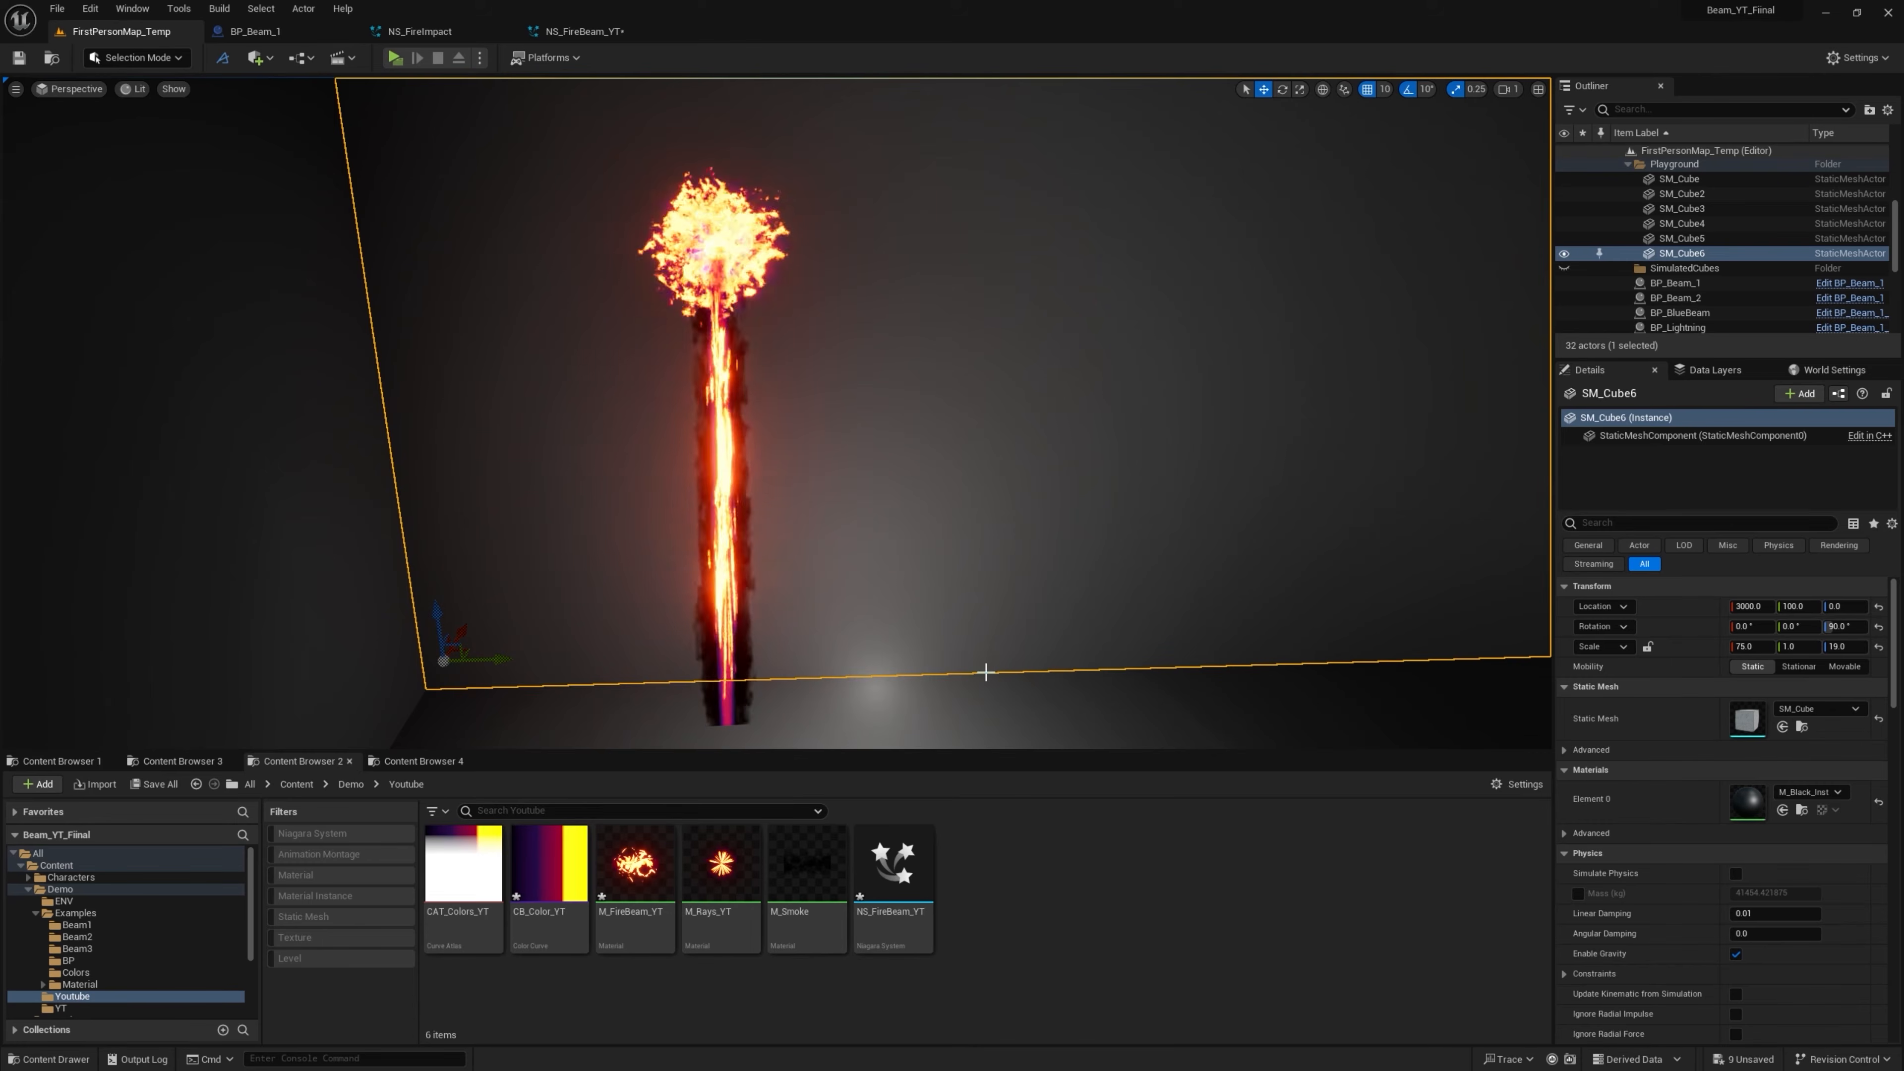
# Create an Actor Blueprint class named BP_FireBeam_YT in the Youtube folder and open it
pyautogui.rightClick(990, 846)
pyautogui.click(1080, 425)
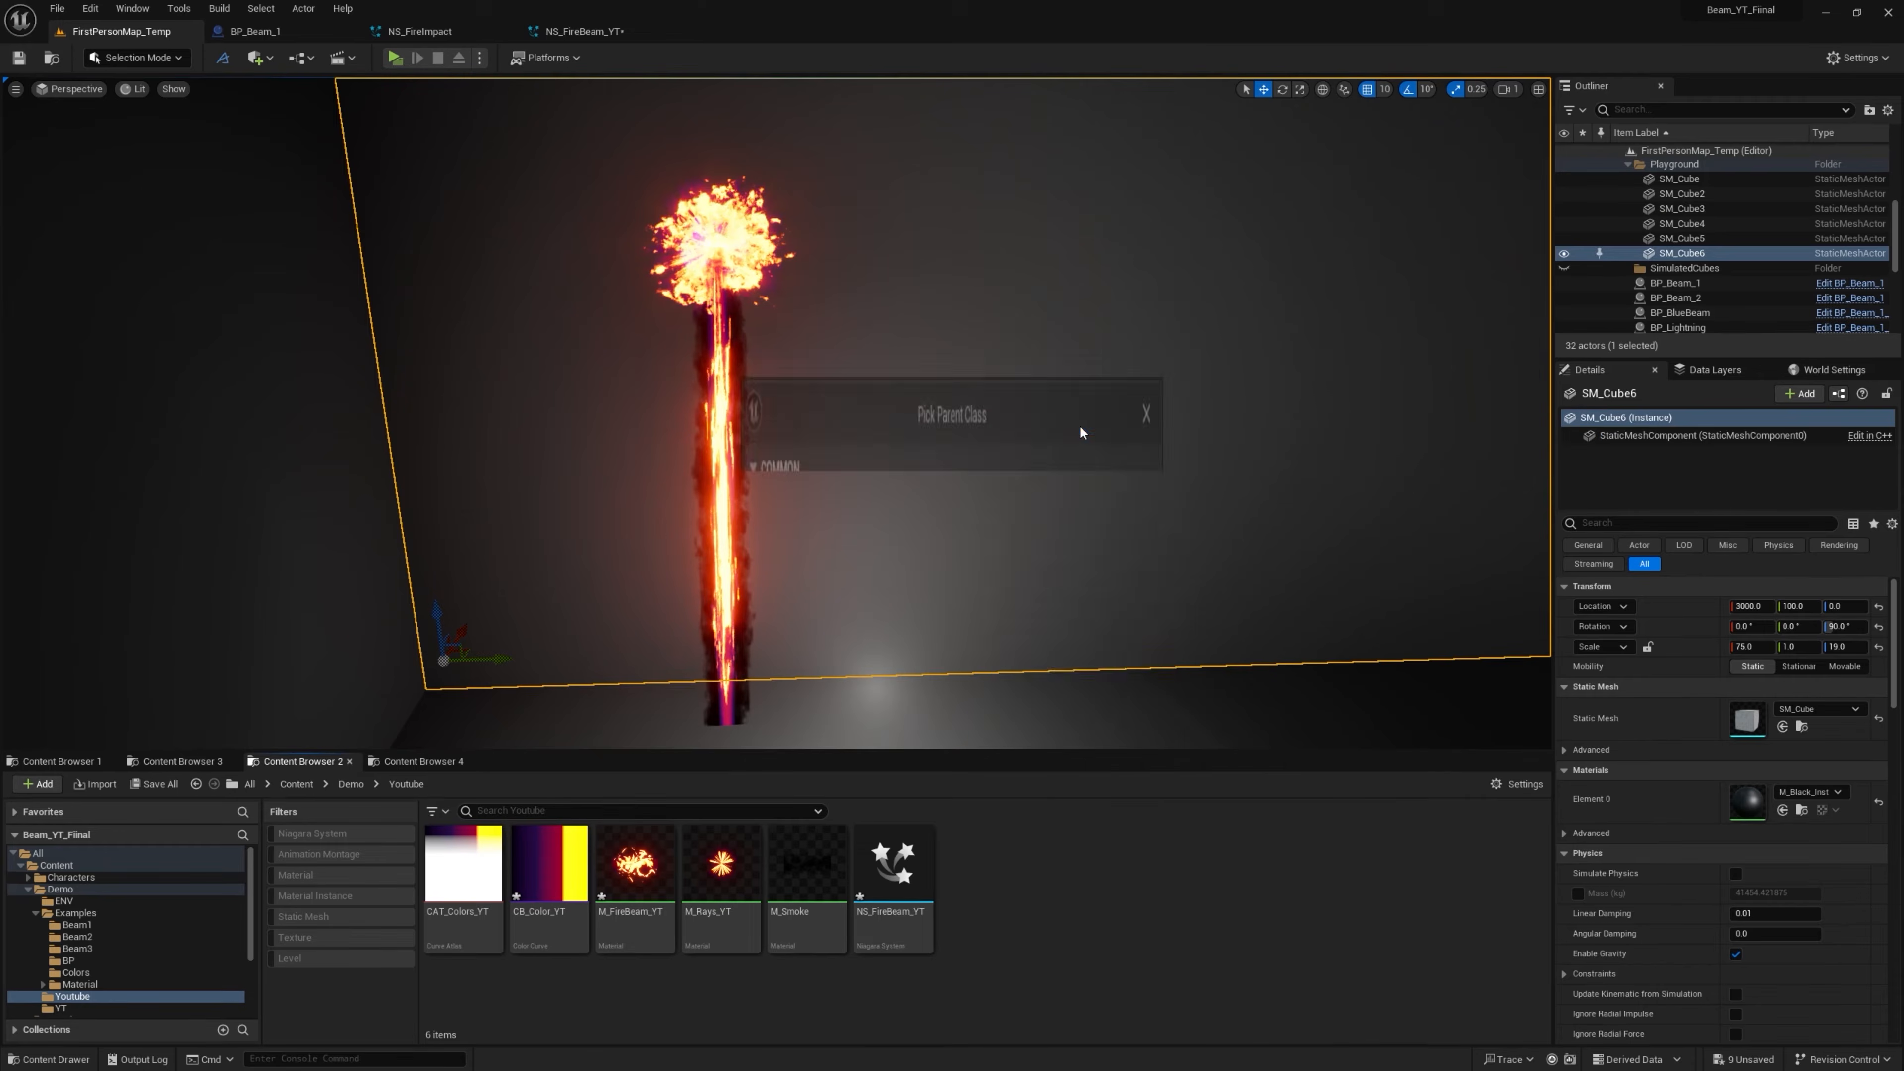
pyautogui.click(804, 430)
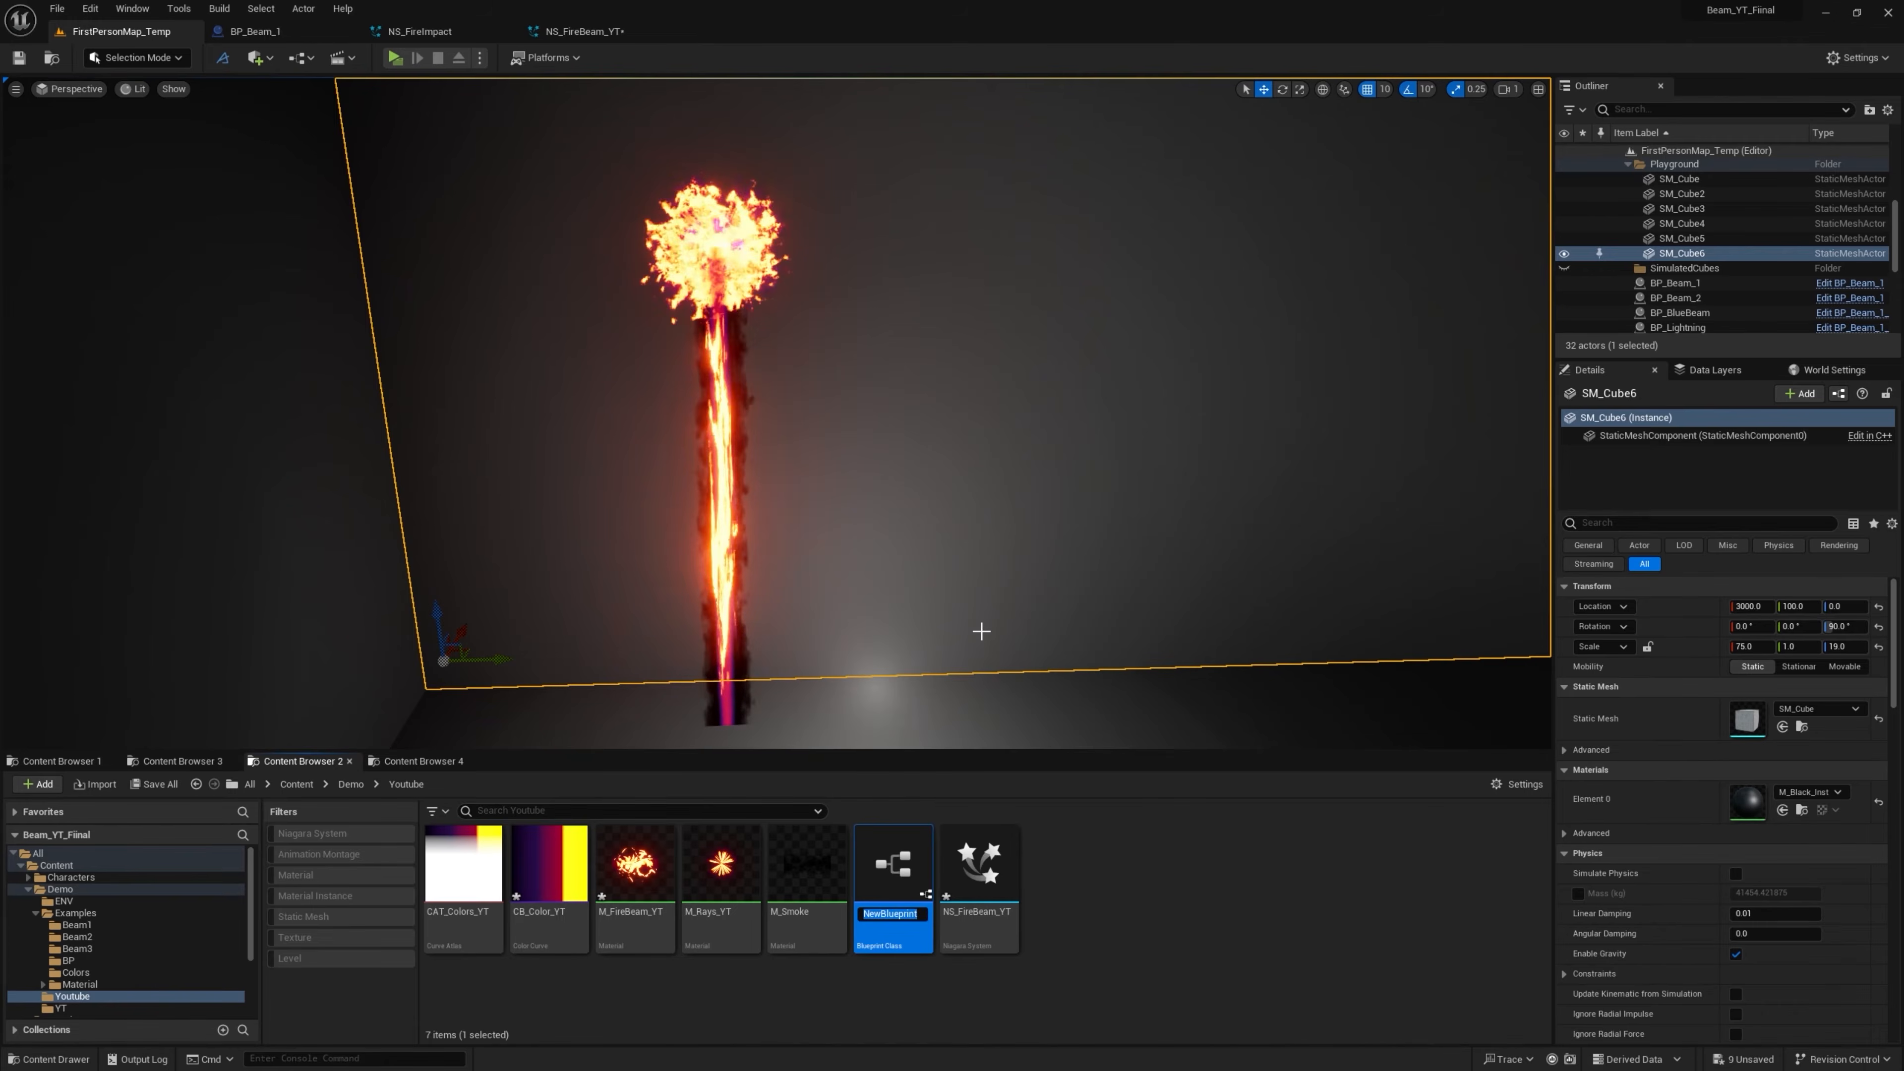
pyautogui.write('BP_')
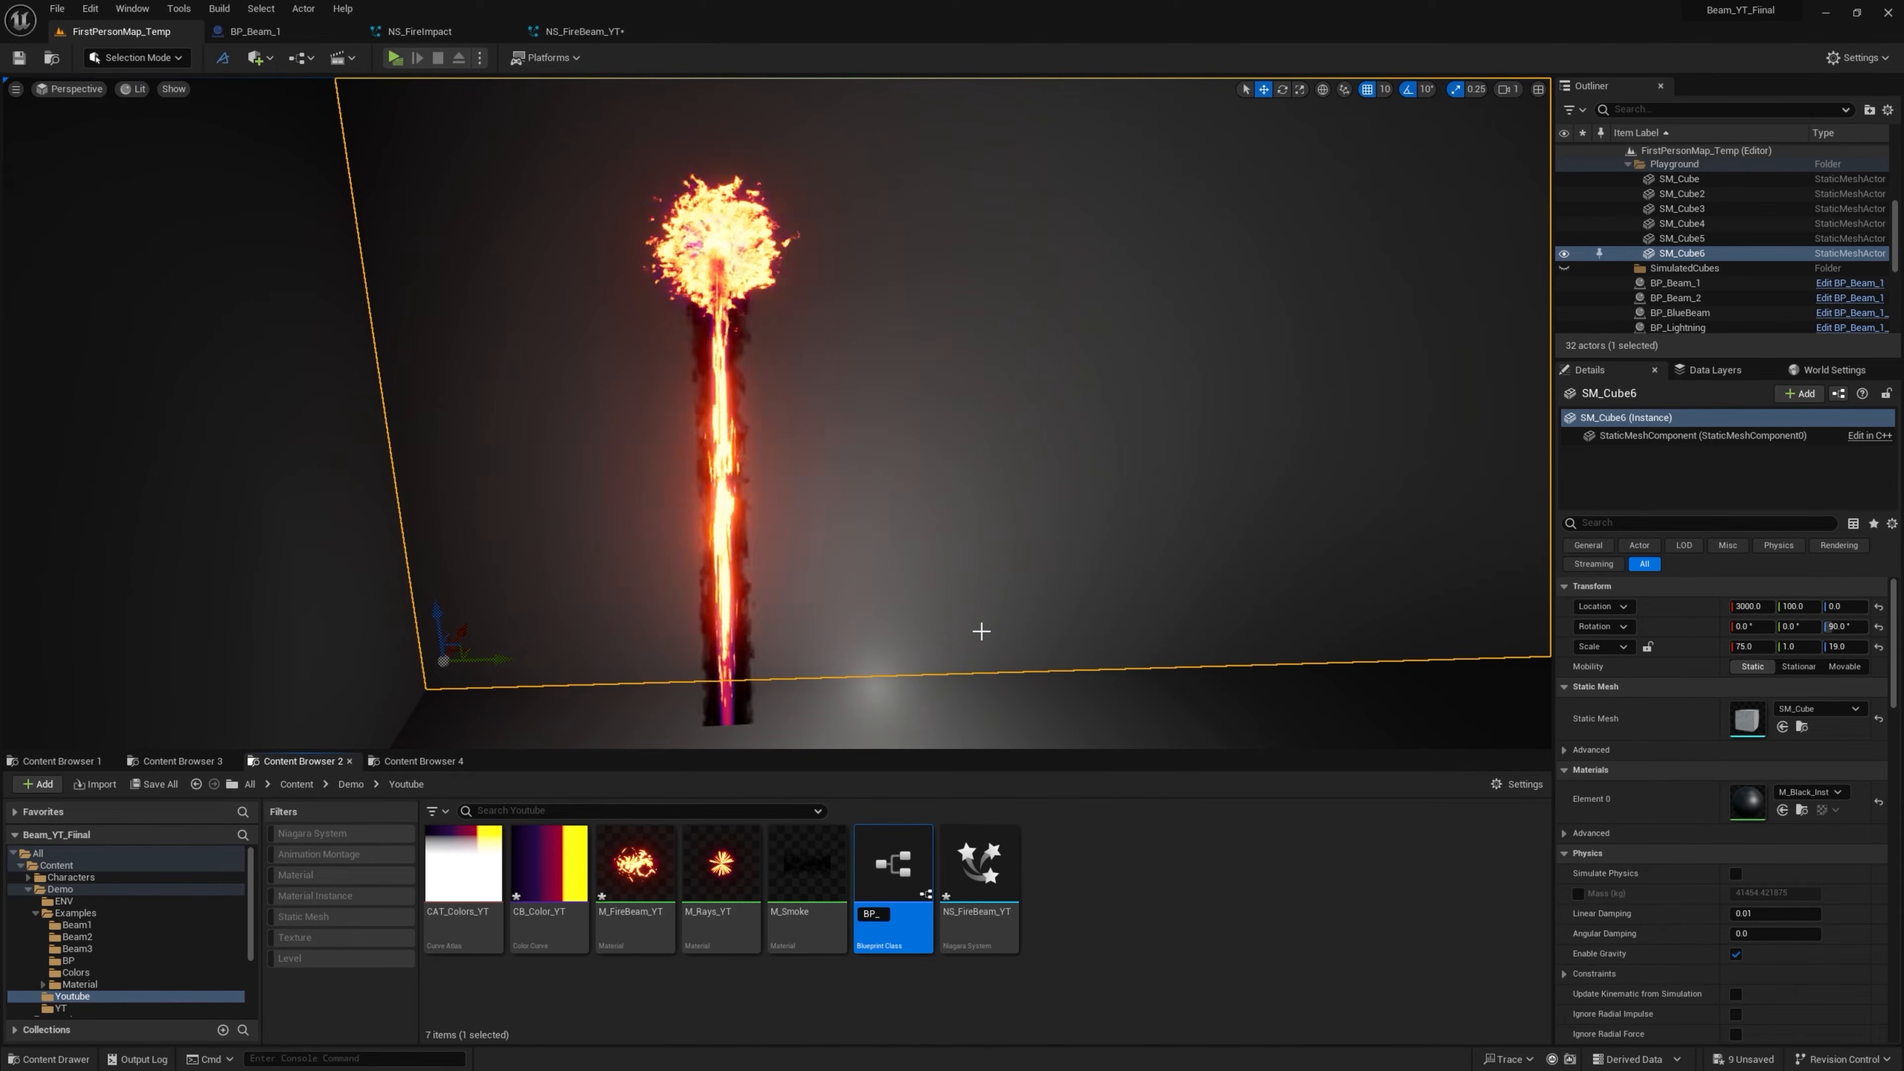
pyautogui.write('FireBeam_YT')
pyautogui.press('Return')
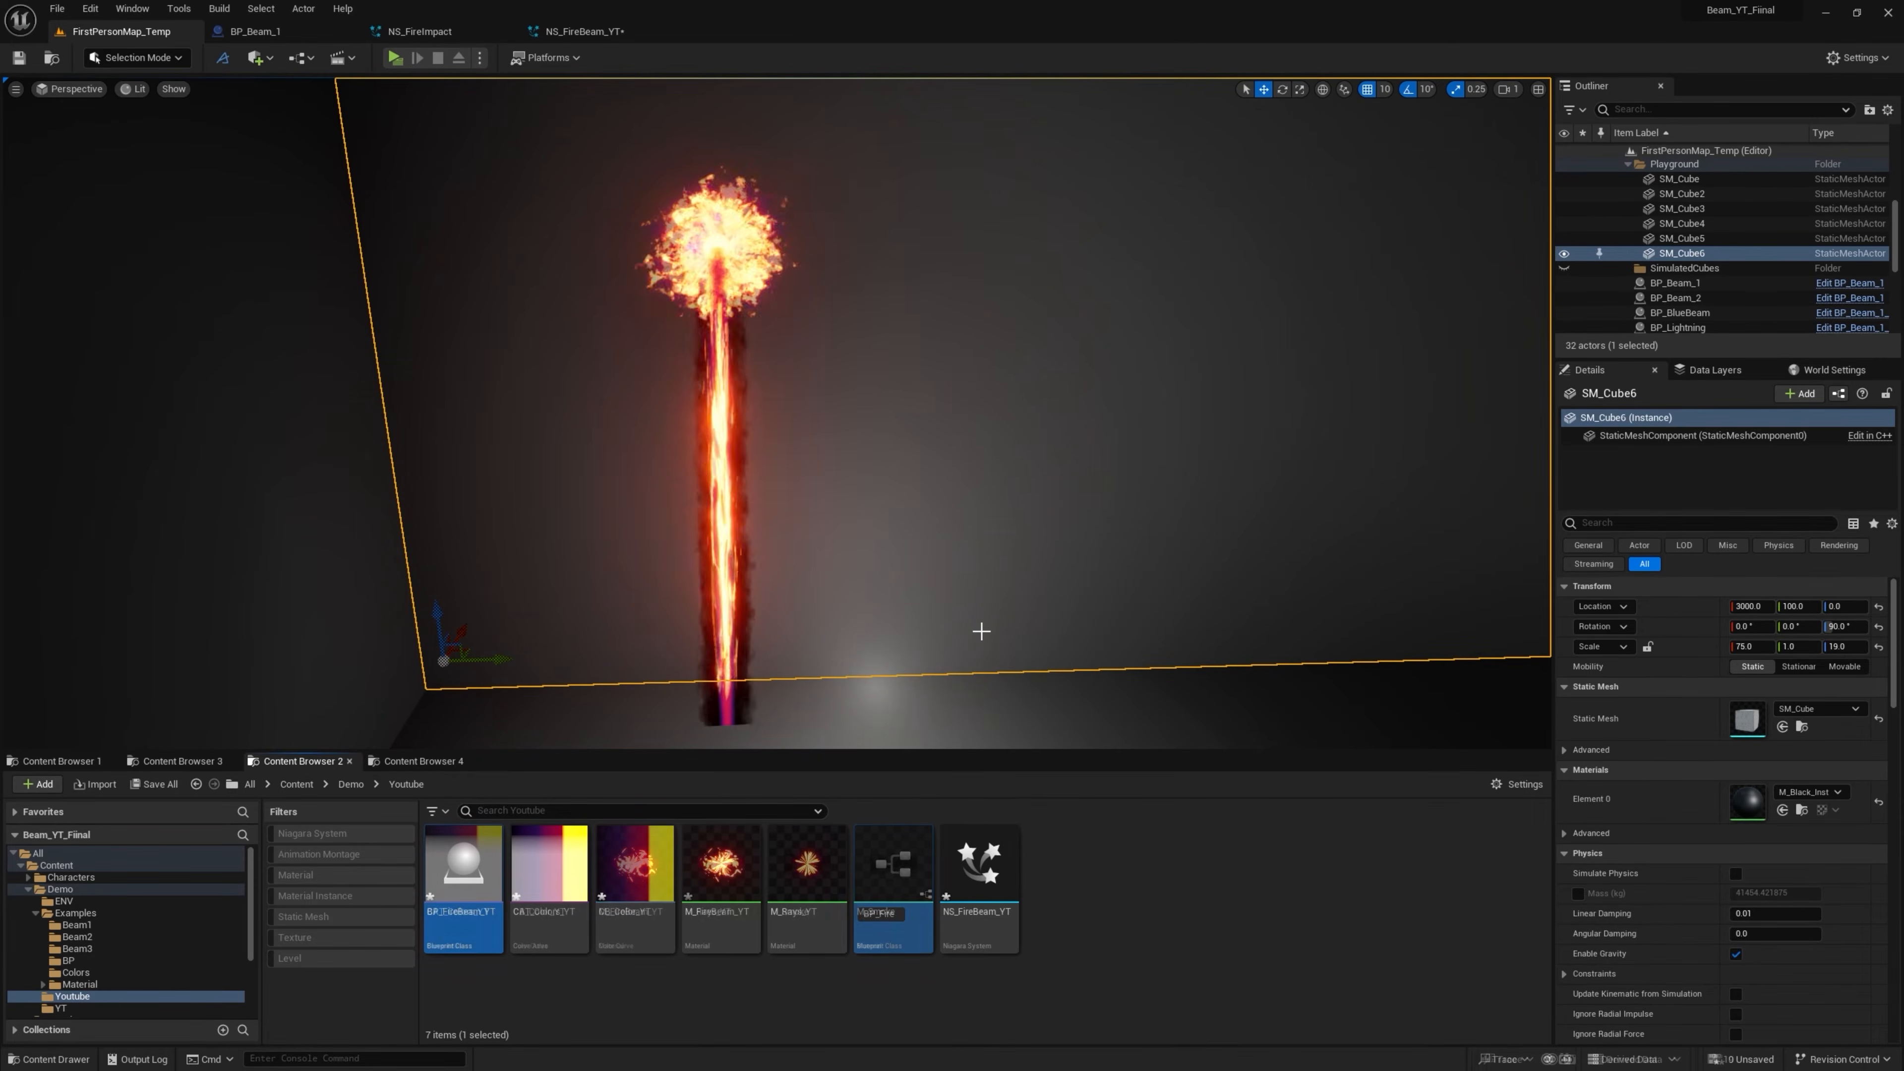
pyautogui.doubleClick(497, 865)
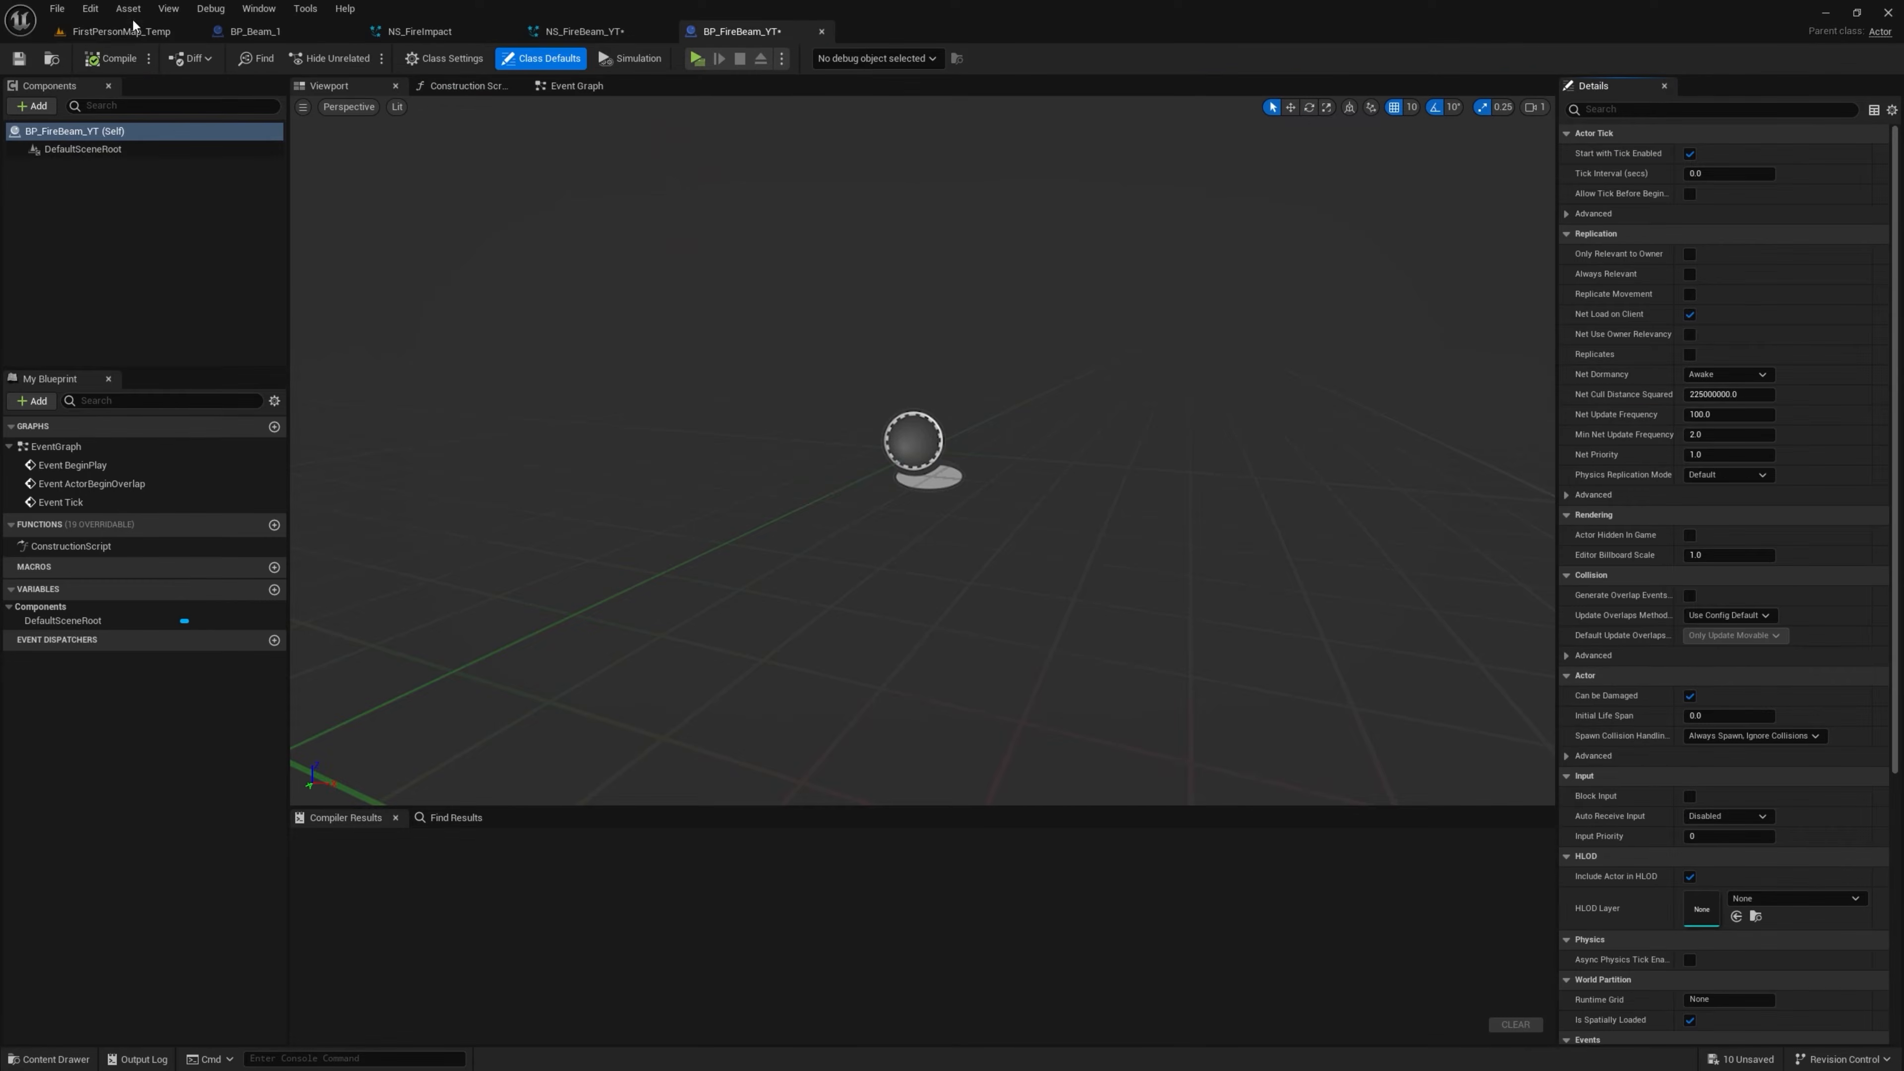
# Add NS_FireBeam_YT as a component of BP_FireBeam_YT, with its X rotation at 180° and Z location at 900
pyautogui.click(133, 30)
pyautogui.moveTo(979, 871); pyautogui.dragTo(127, 142)
pyautogui.click(1699, 274)
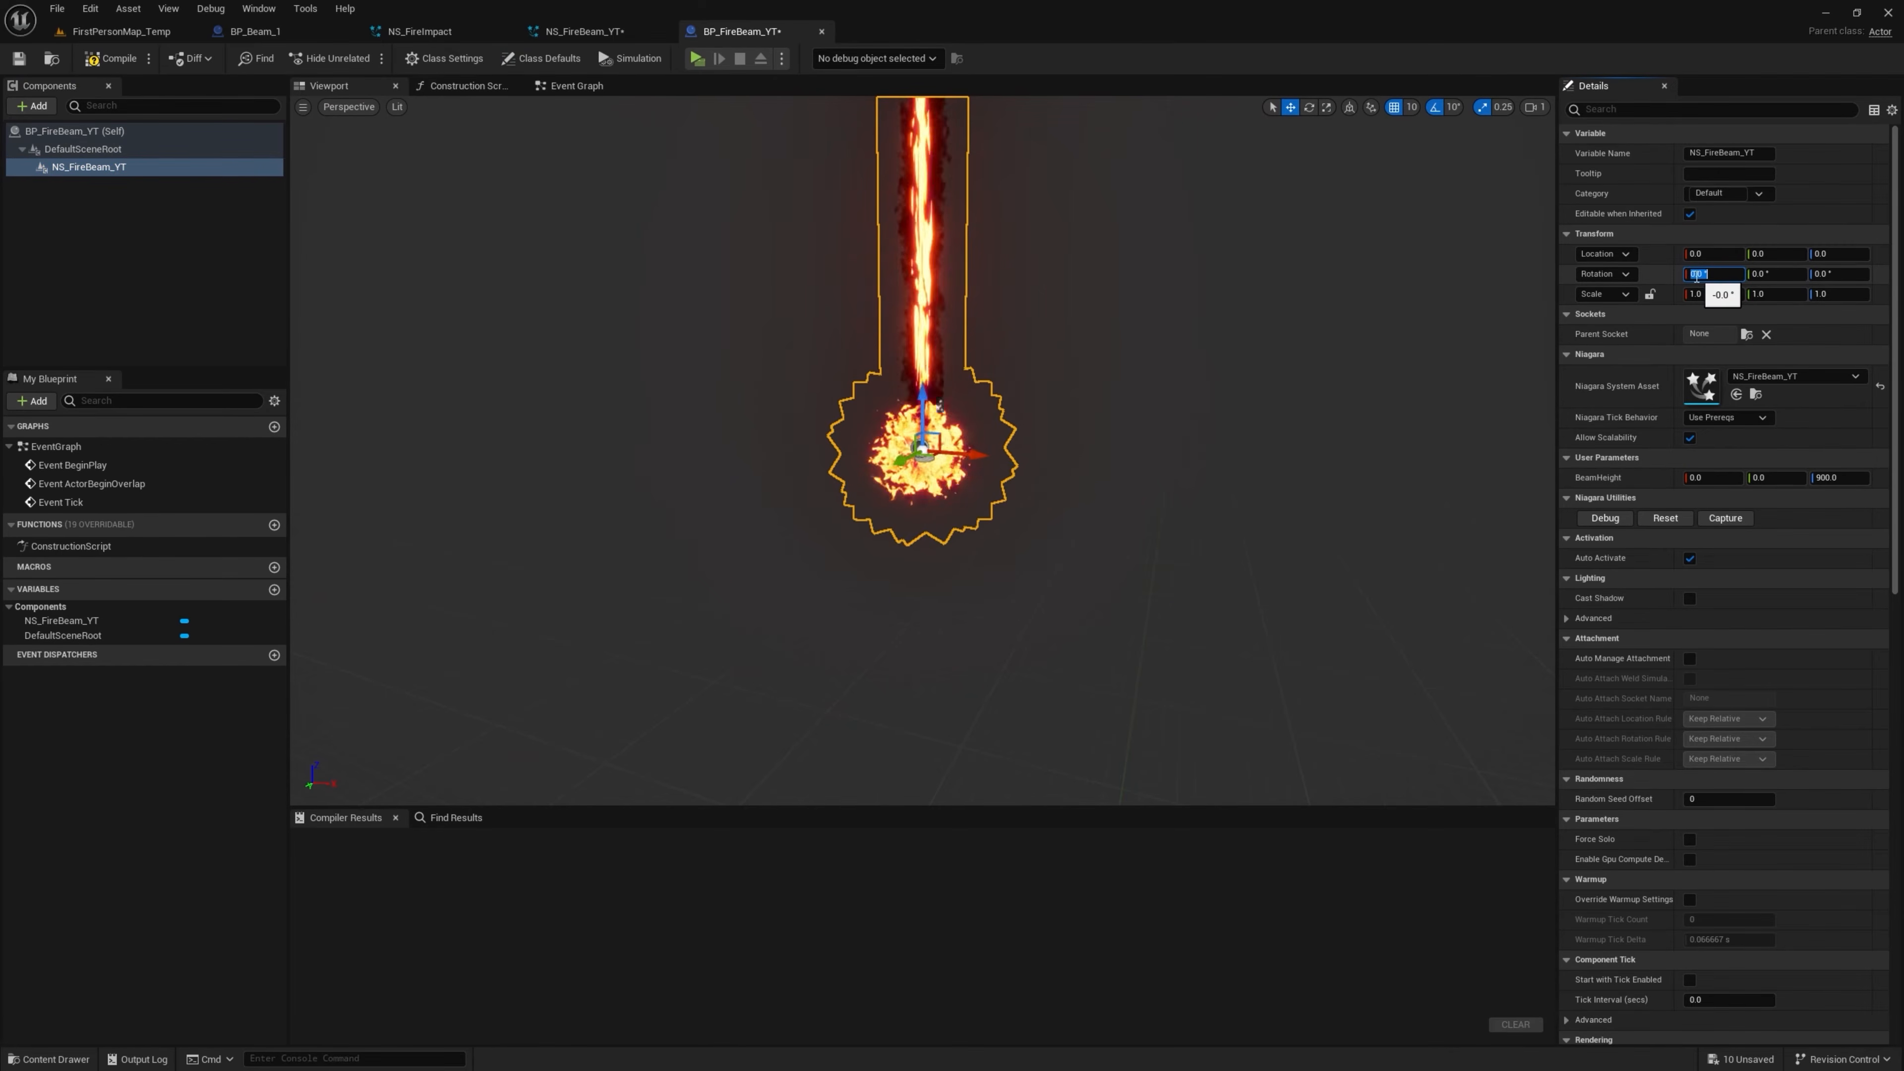
pyautogui.write('180')
pyautogui.press('Return')
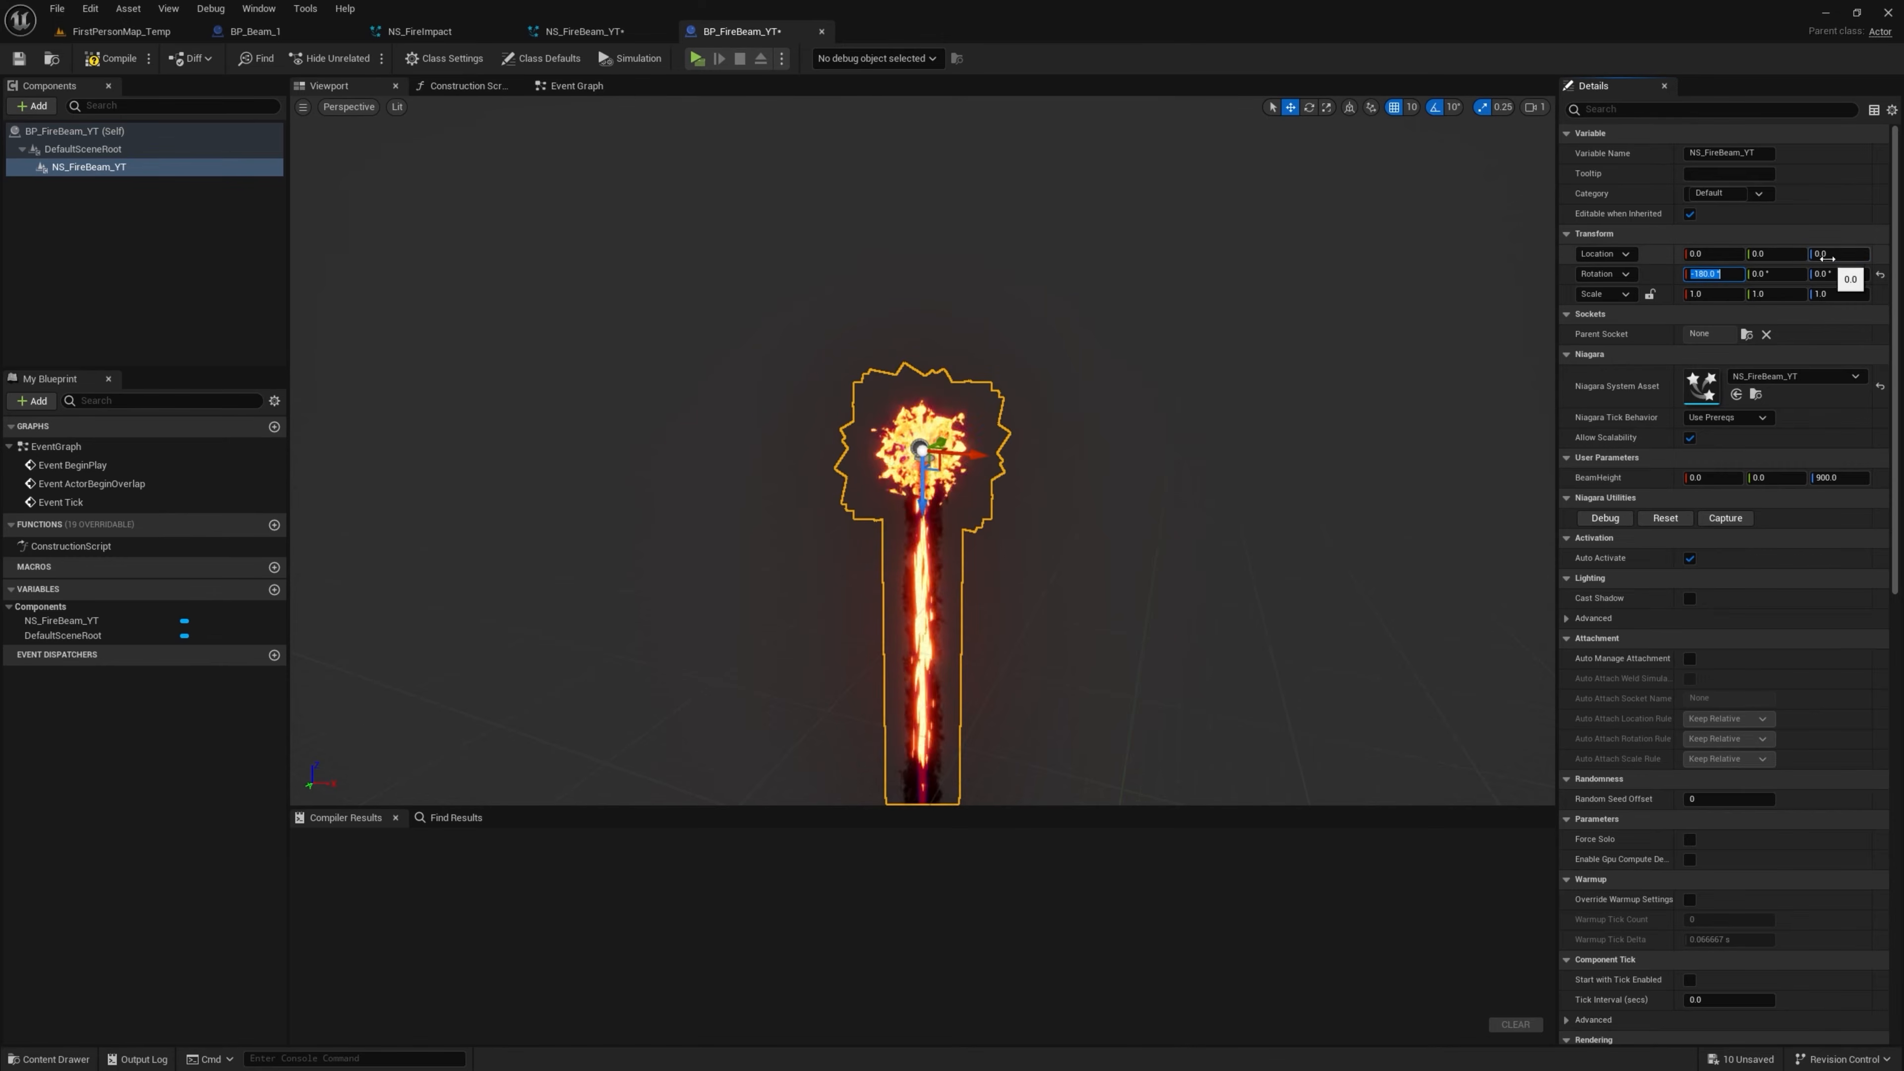
pyautogui.click(1827, 255)
pyautogui.write('900')
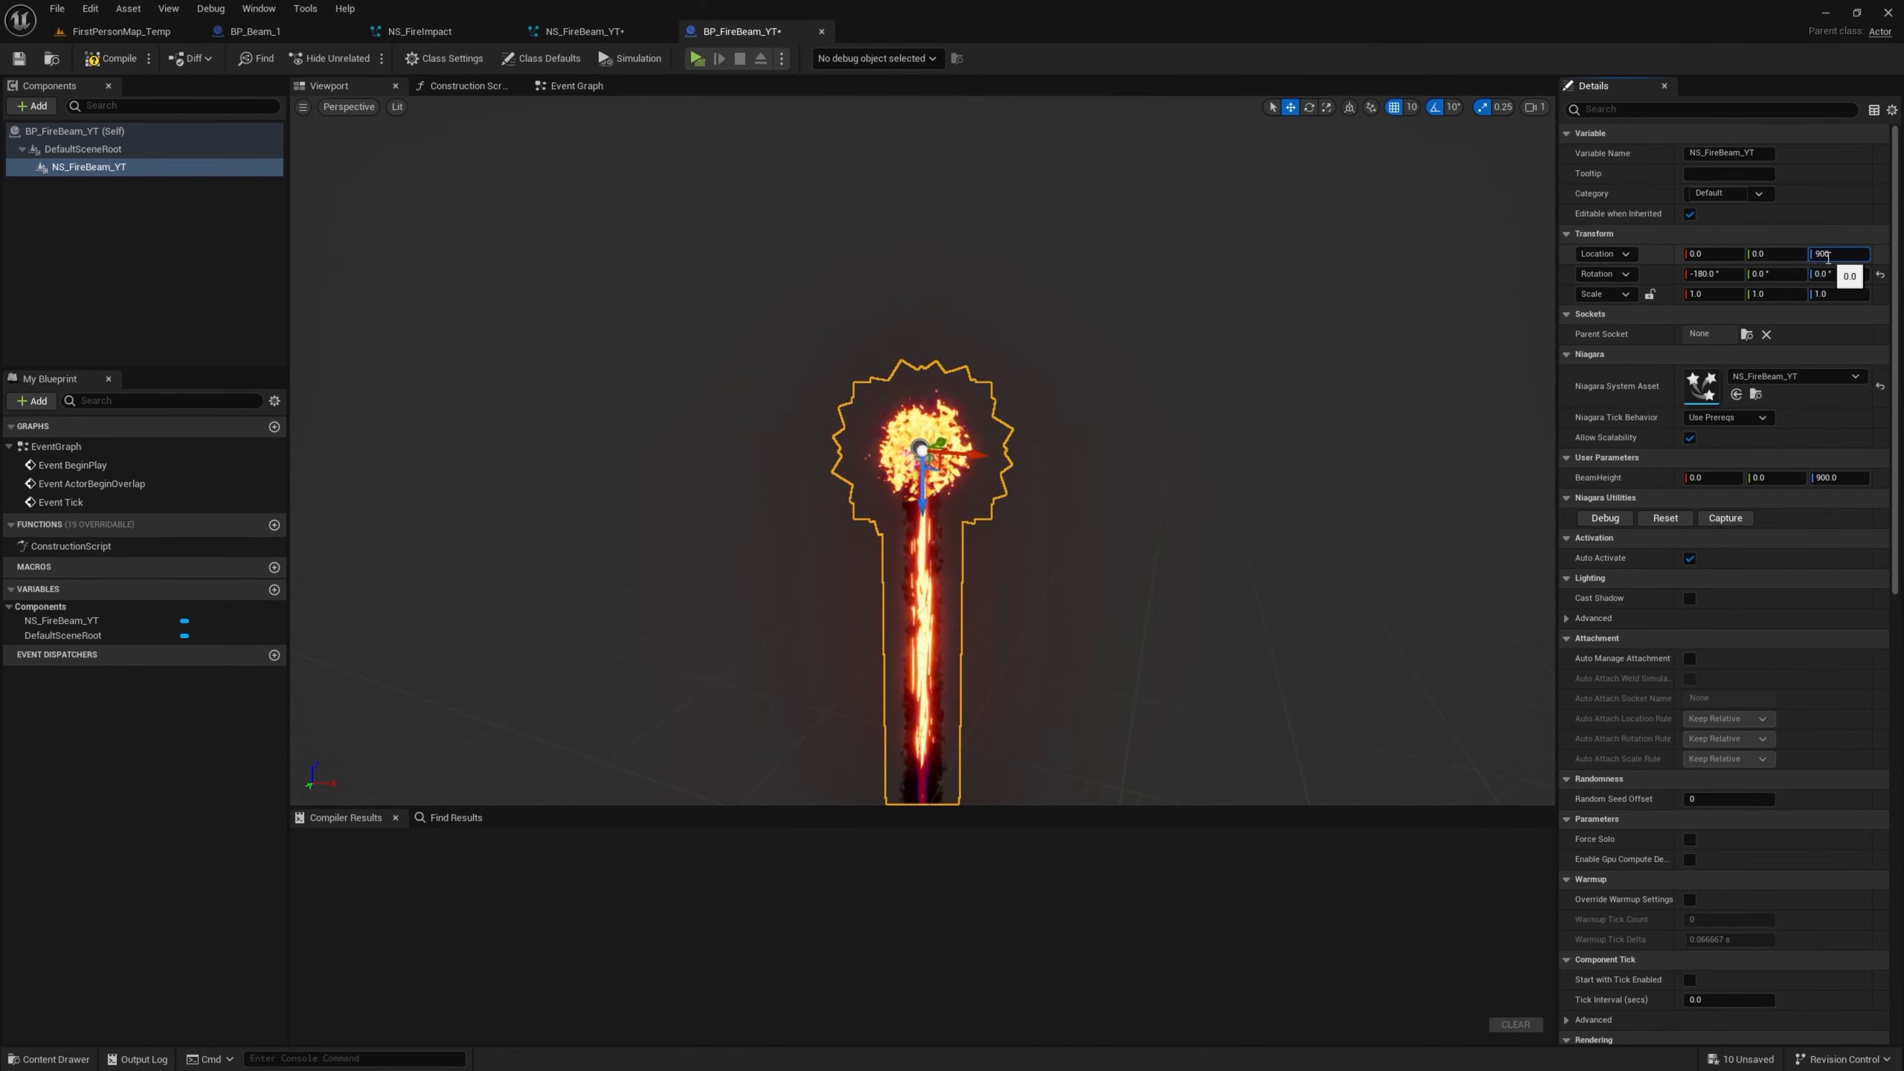
# Copy the name of the BeamHeight user parameter from NS_FireBeam_YT
pyautogui.click(584, 31)
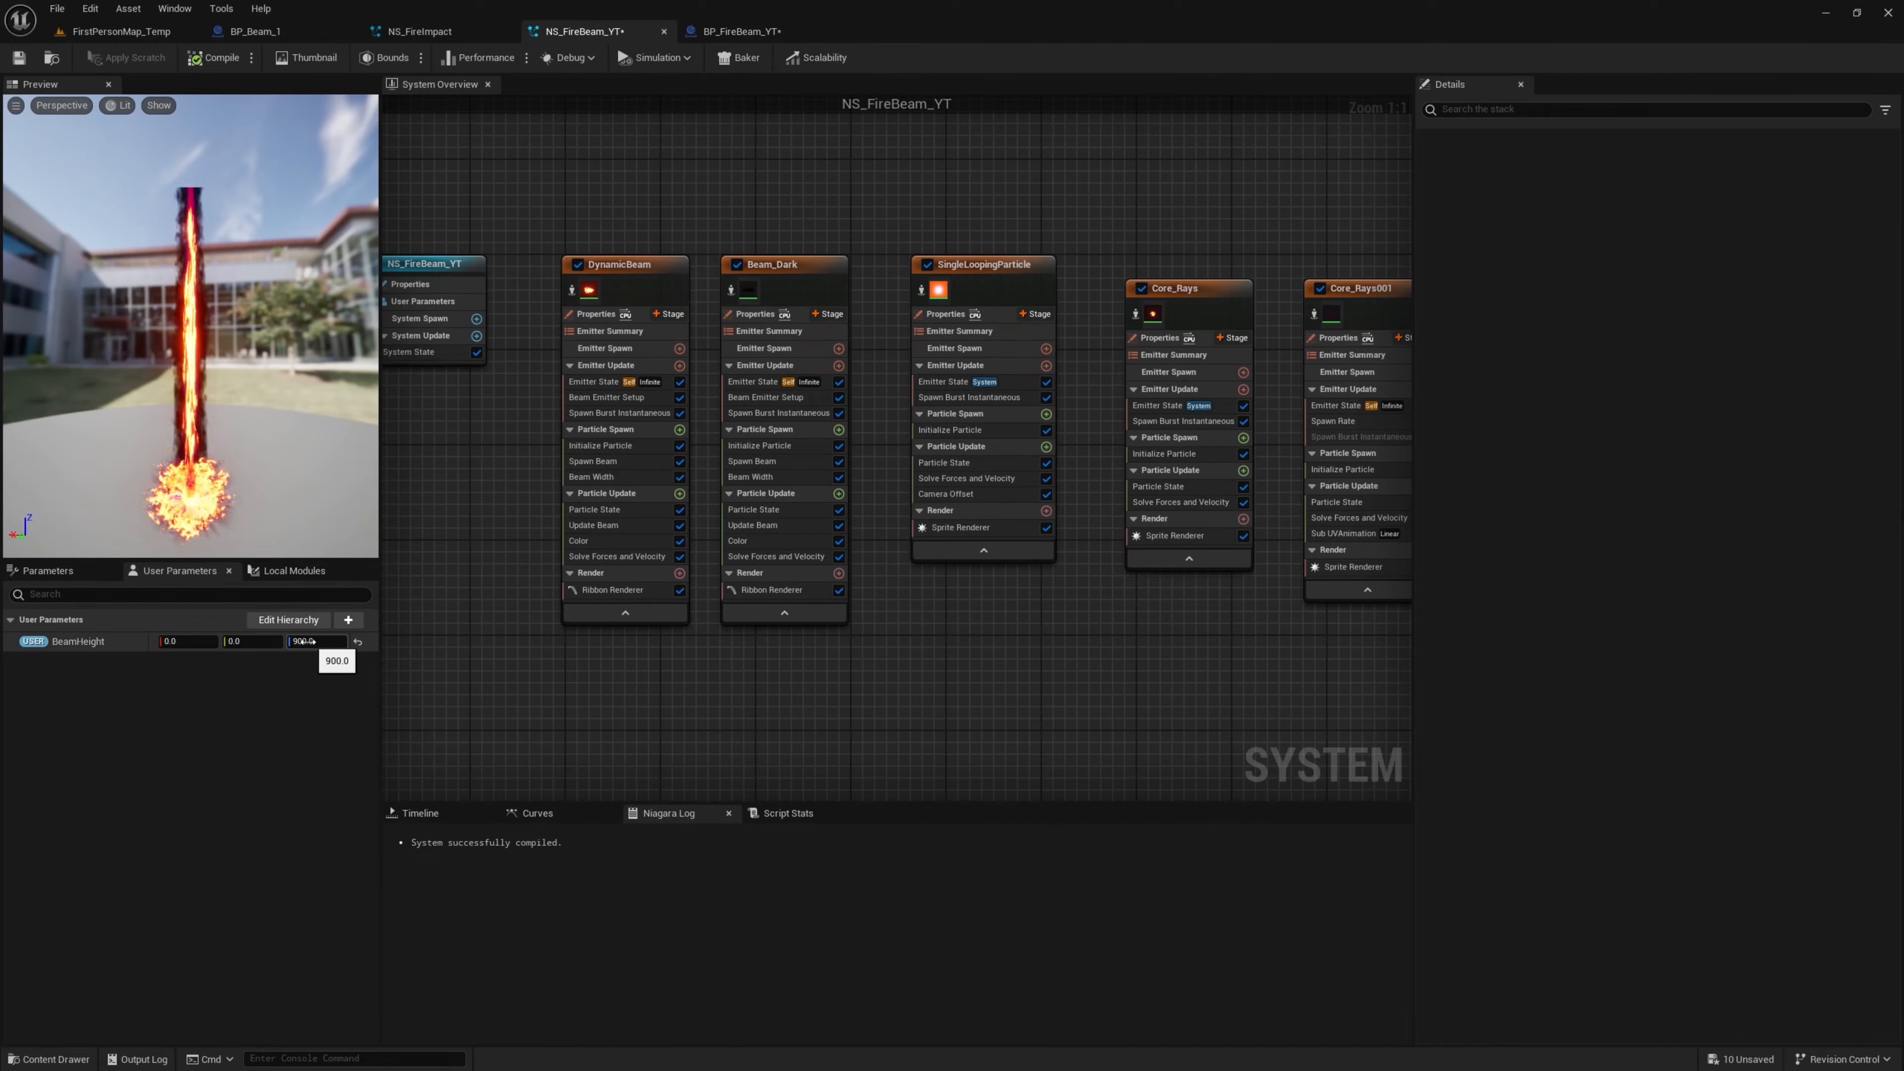
pyautogui.rightClick(77, 644)
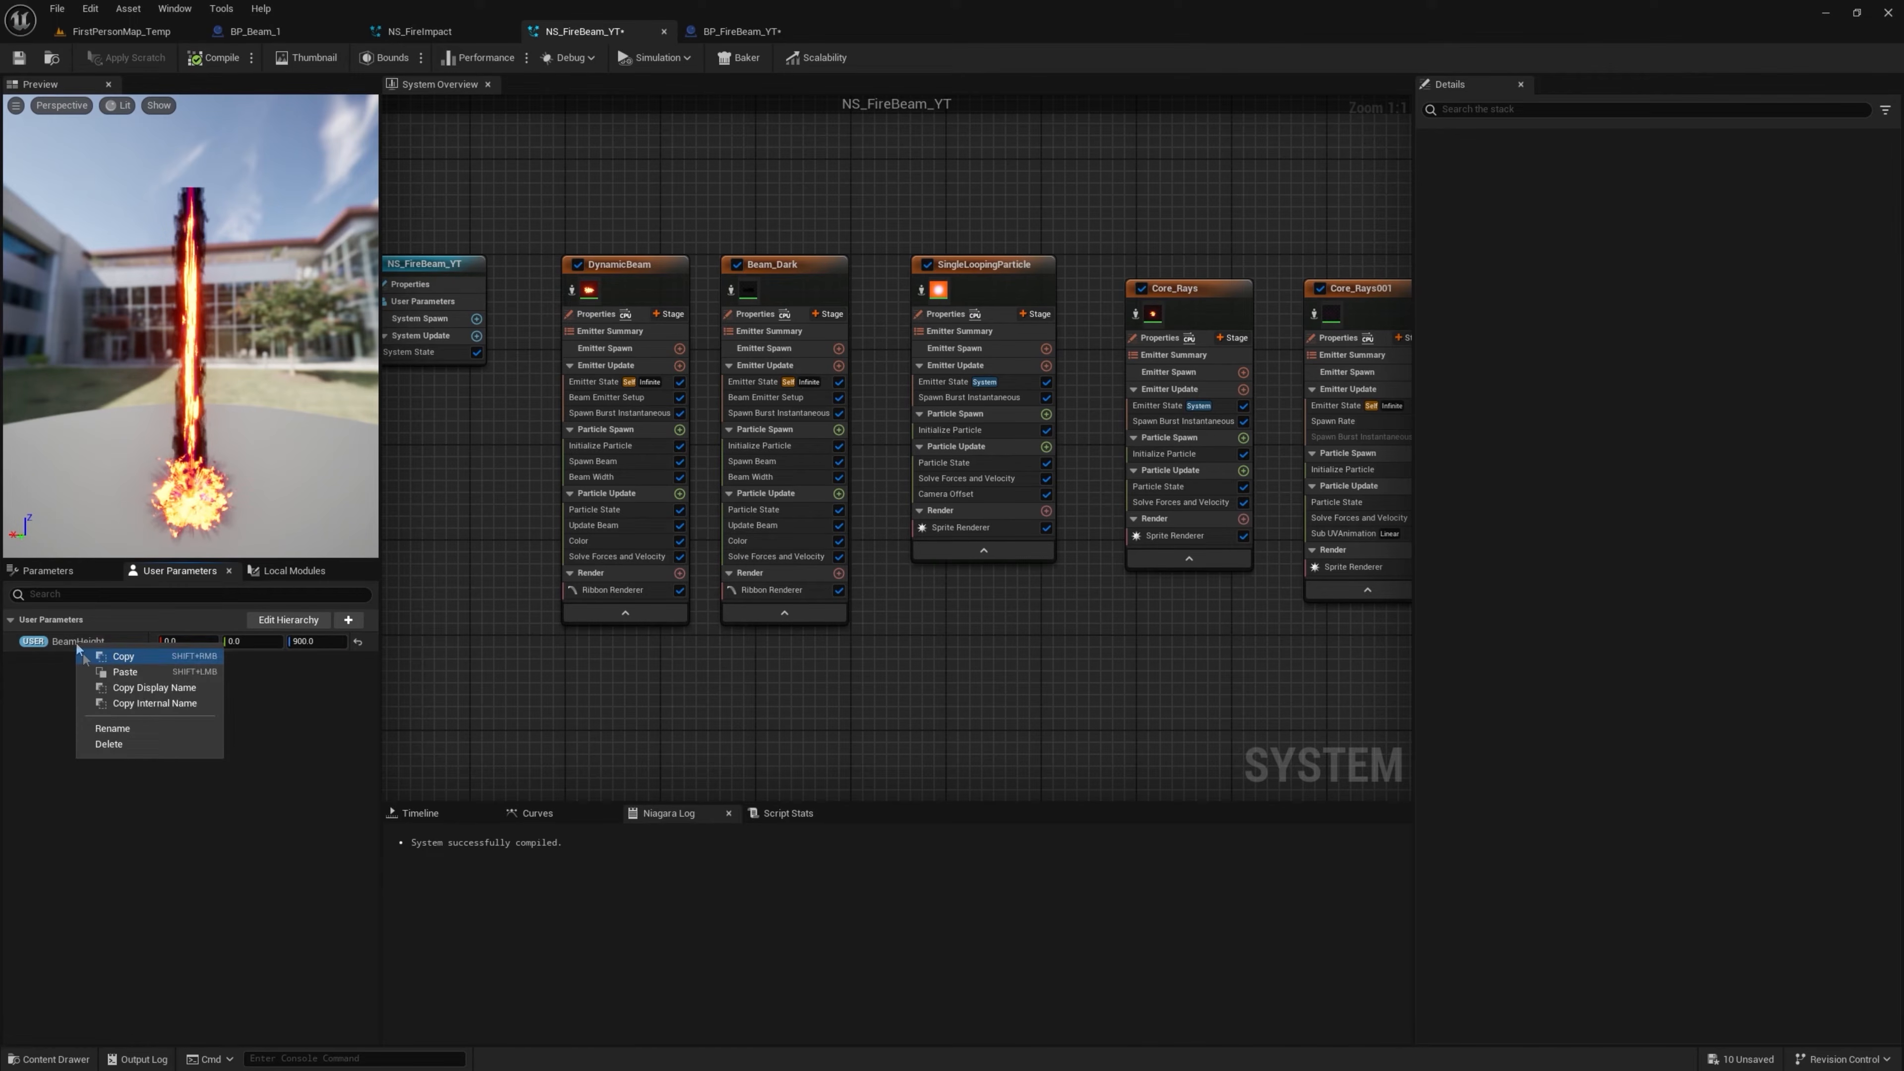
pyautogui.rightClick(95, 641)
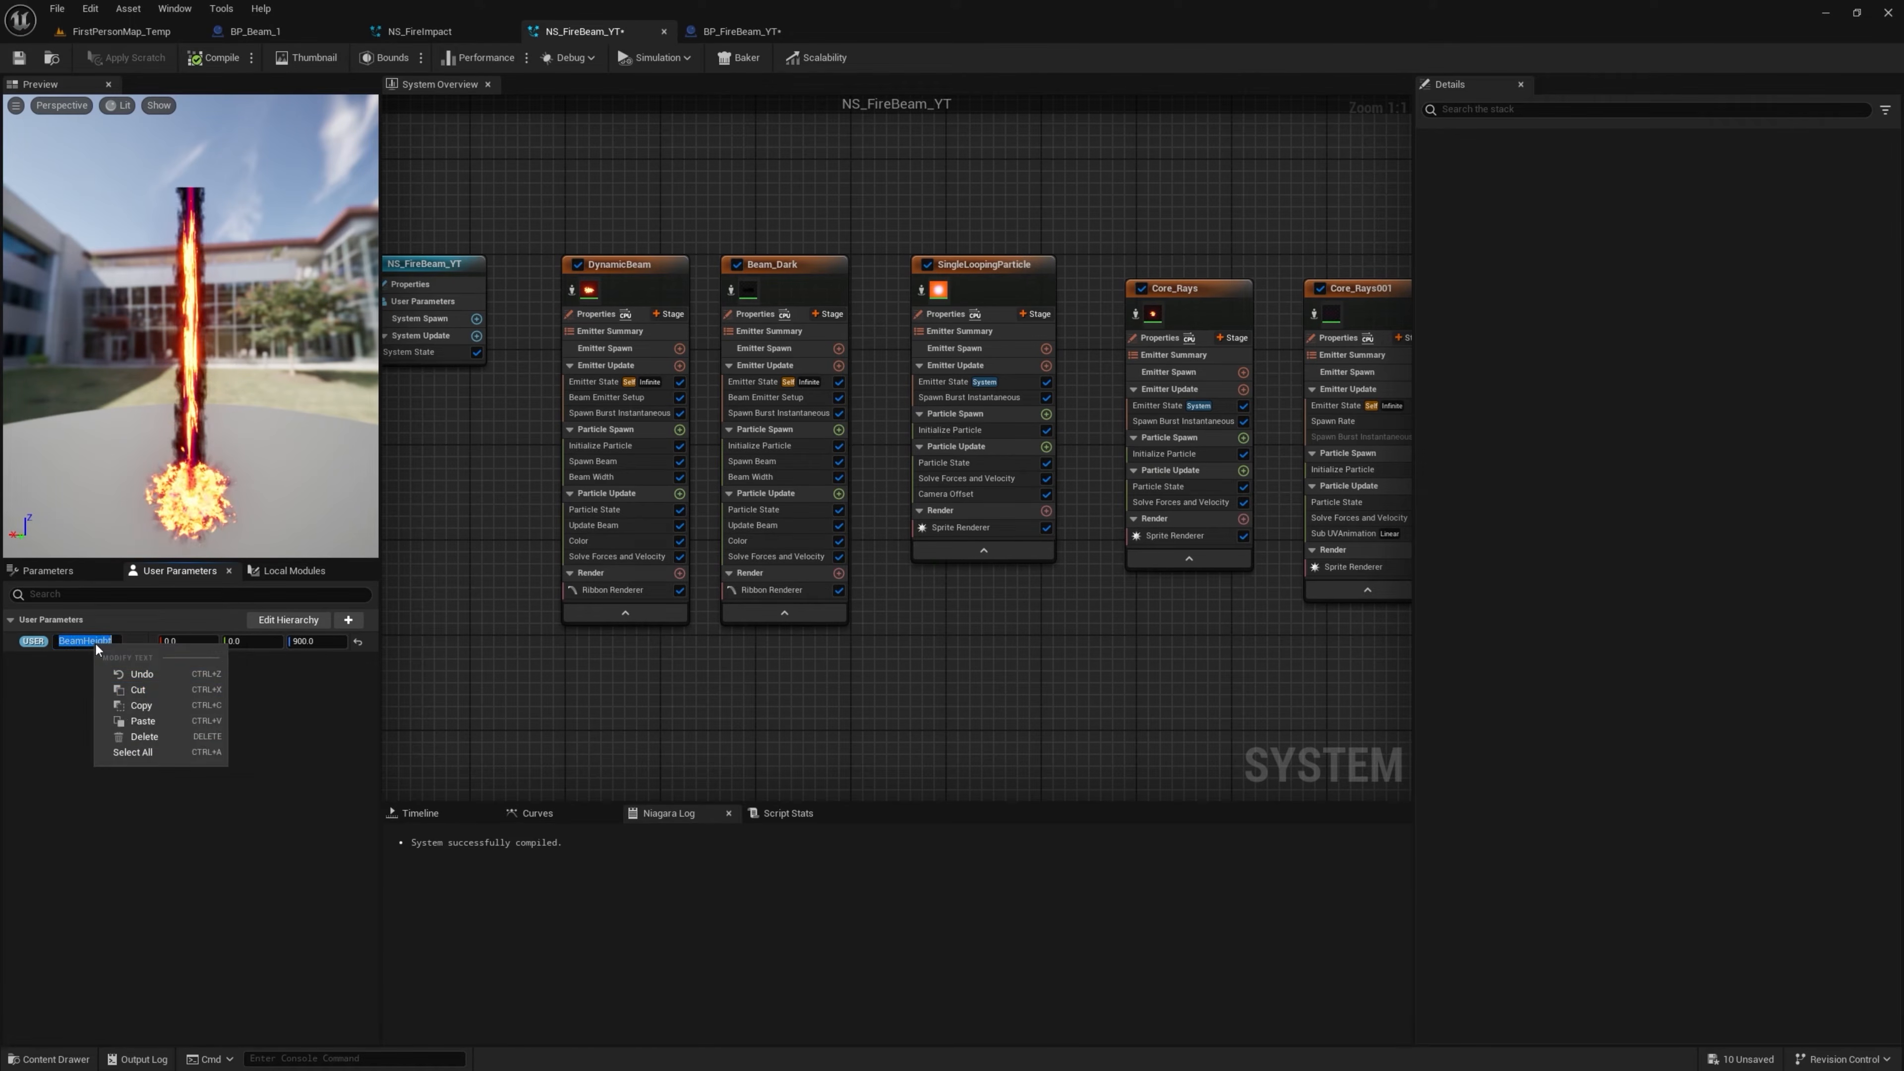
pyautogui.click(145, 710)
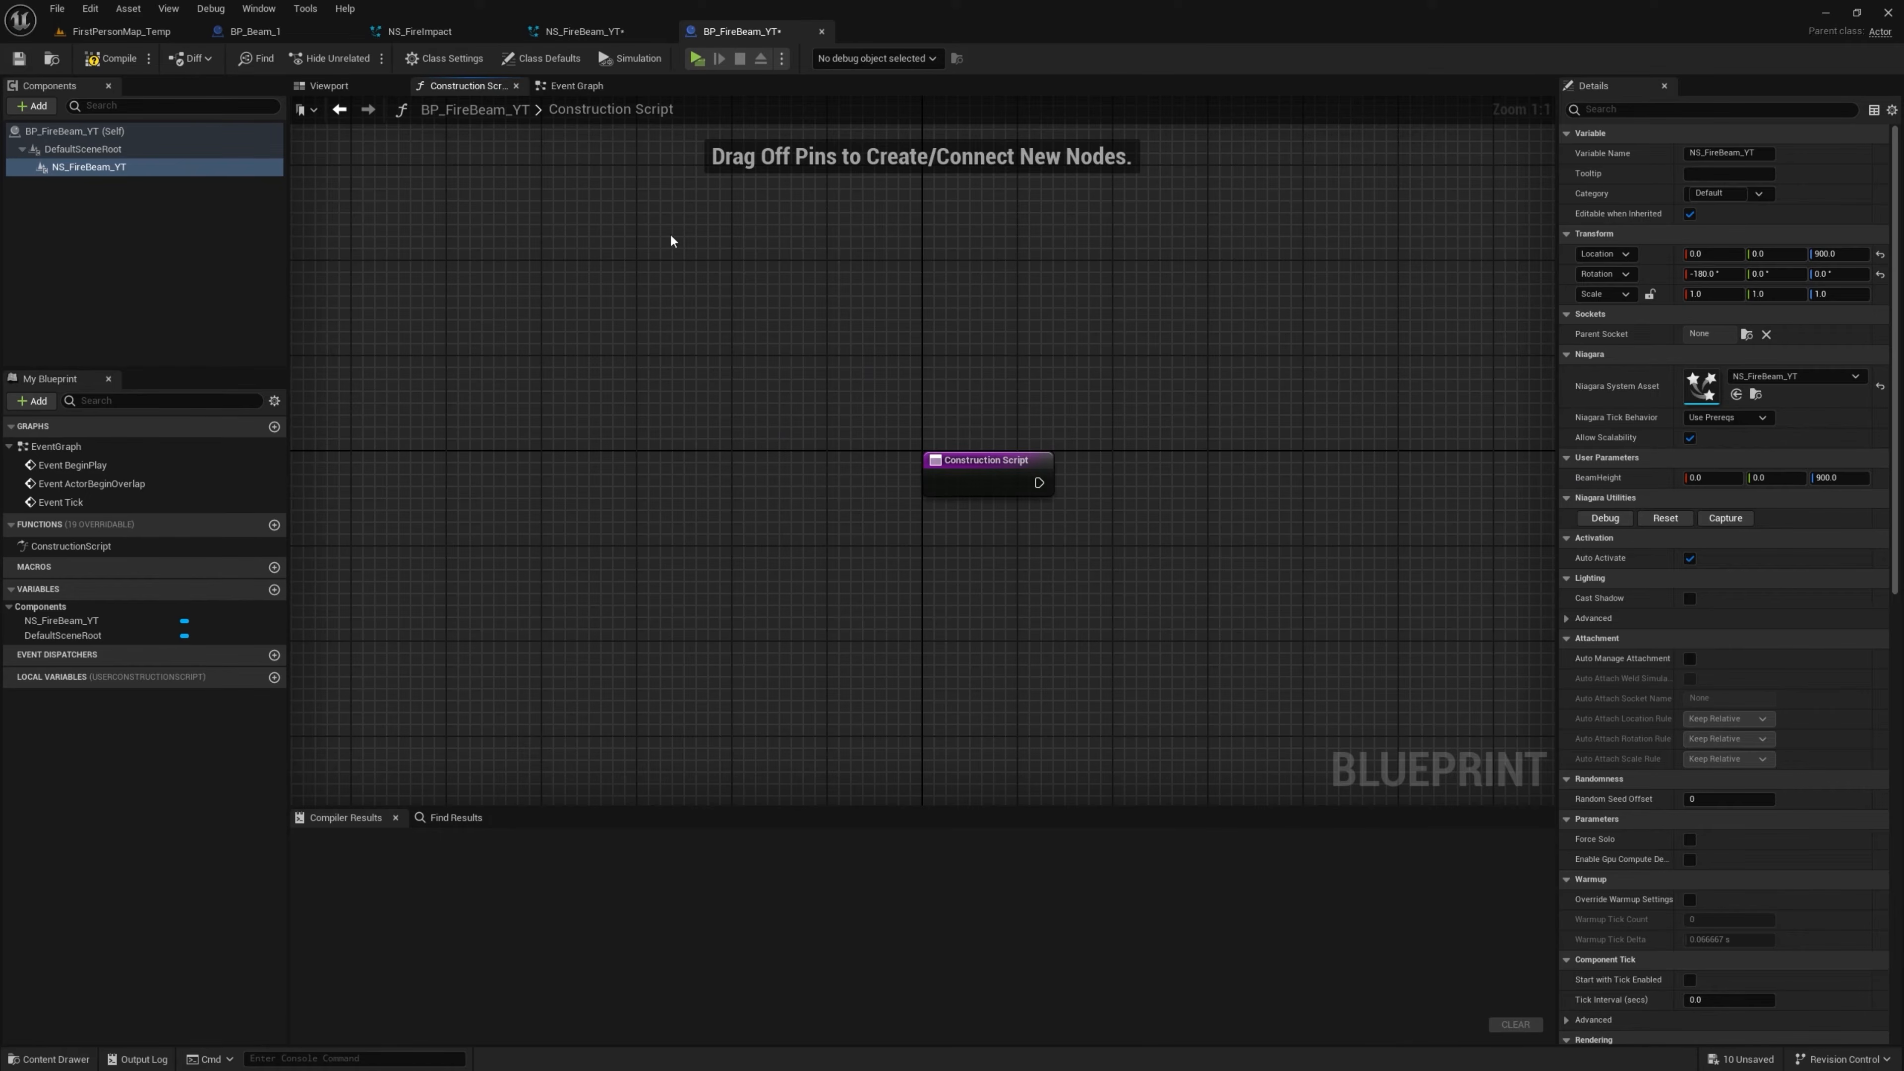
# In BP_FireBeam_YT's Construction Script, run a Set Vector Parameter node on the NS_FireBeam_YT component with BeamHeight as the parameter name
pyautogui.moveTo(1092, 490); pyautogui.dragTo(930, 414, button='right')
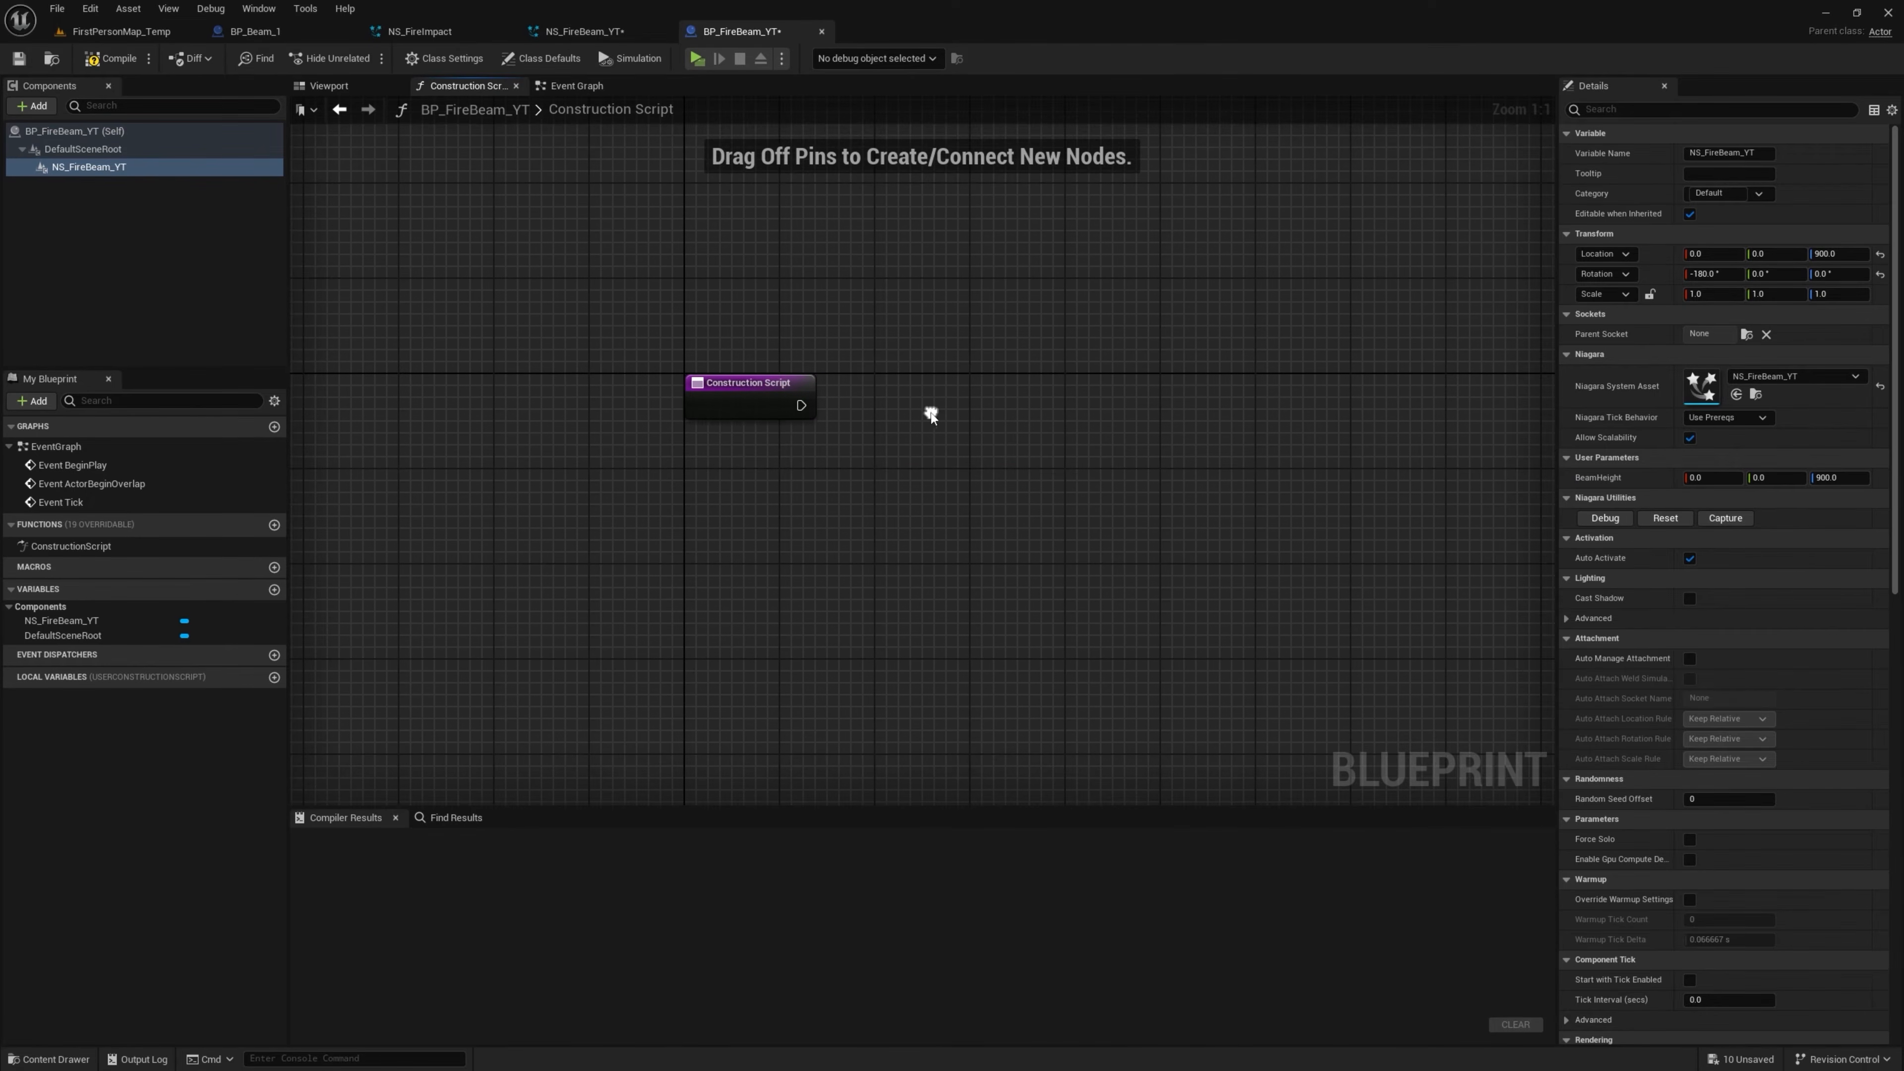
pyautogui.moveTo(632, 304); pyautogui.dragTo(962, 261)
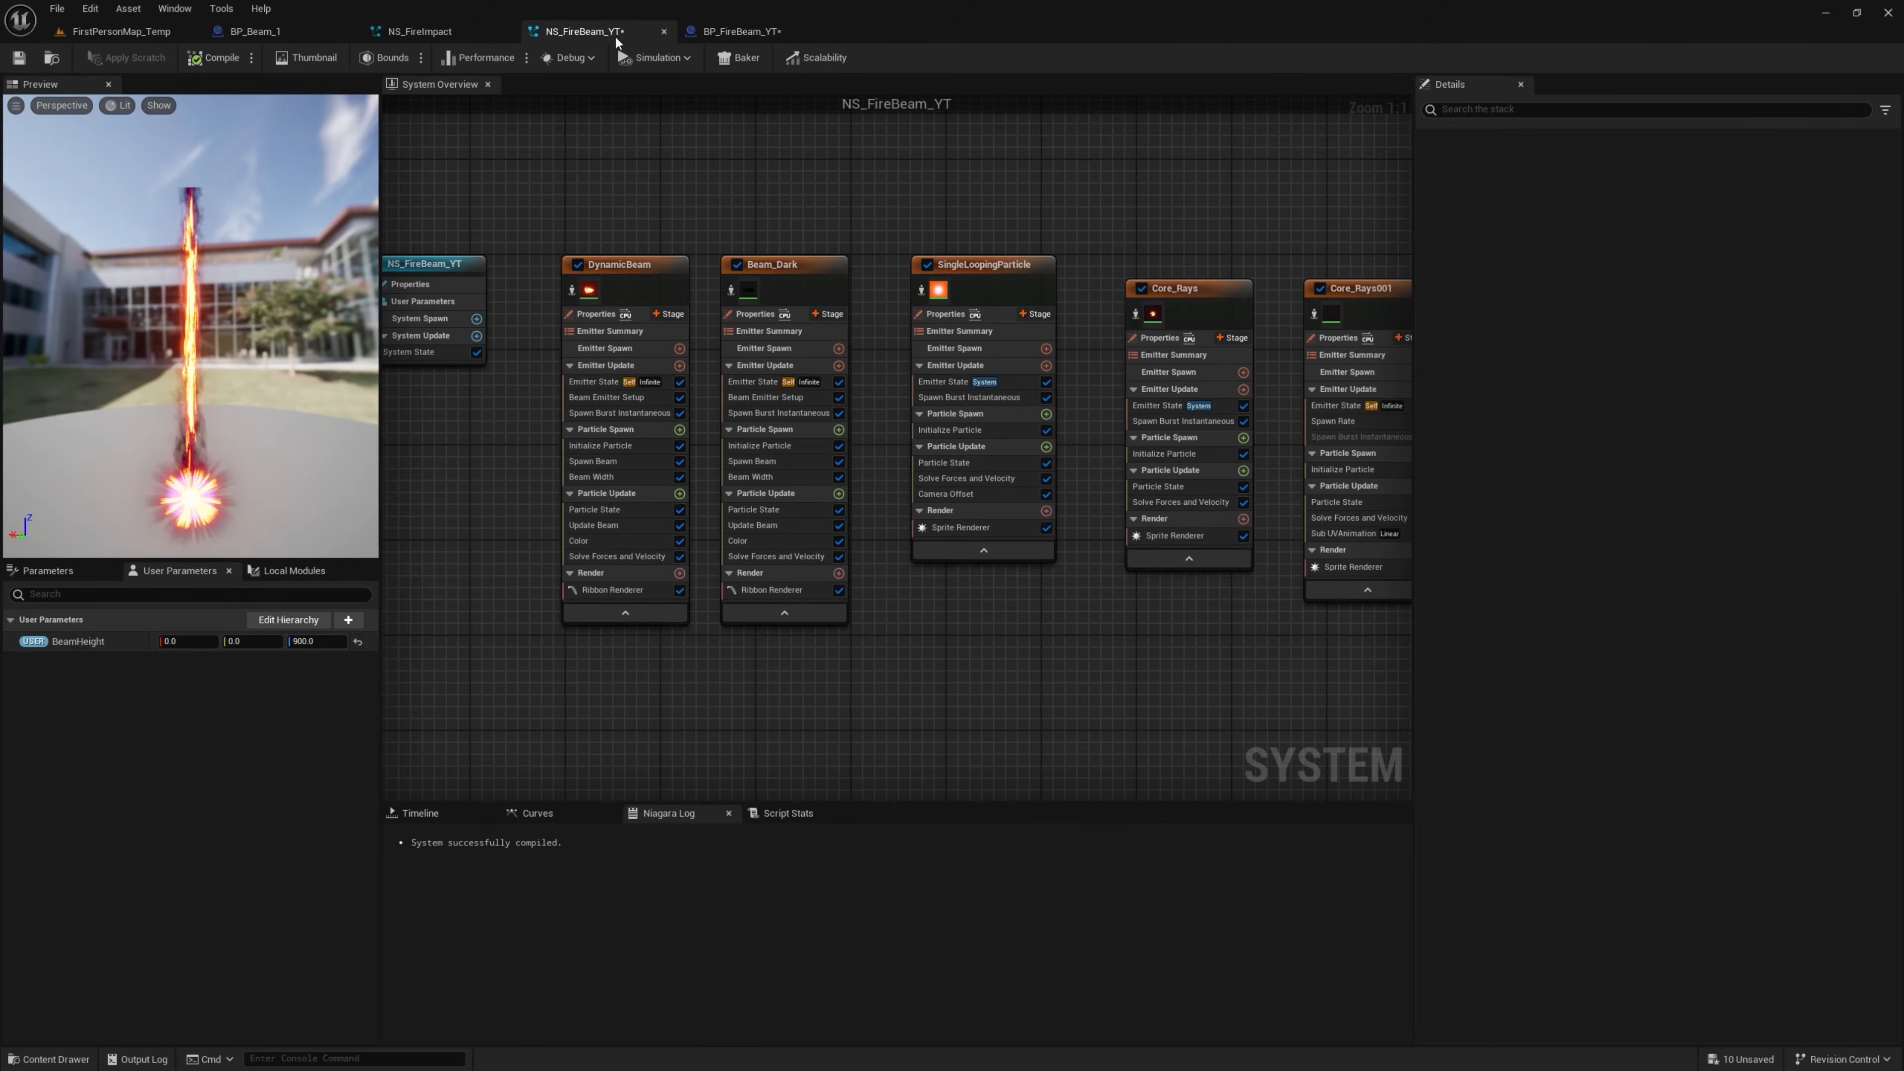
pyautogui.click(742, 31)
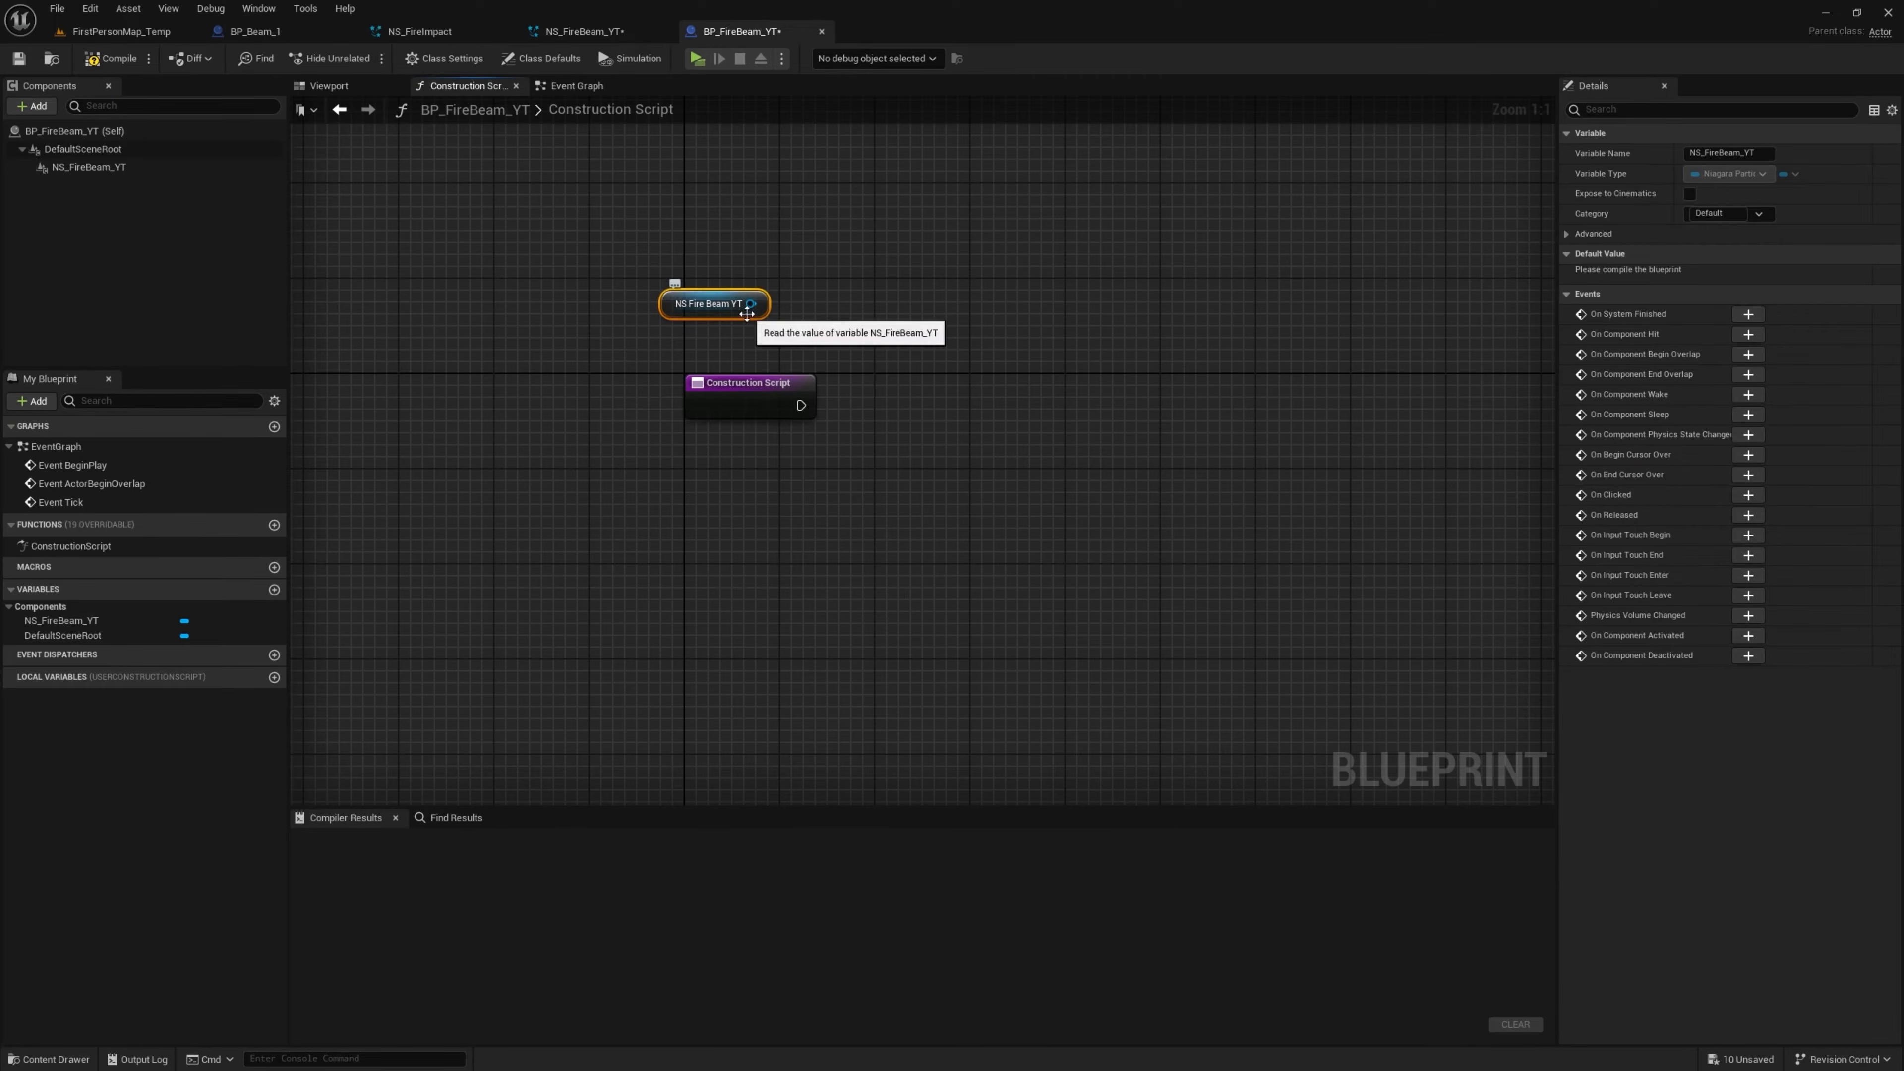
pyautogui.moveTo(750, 304); pyautogui.dragTo(1000, 226)
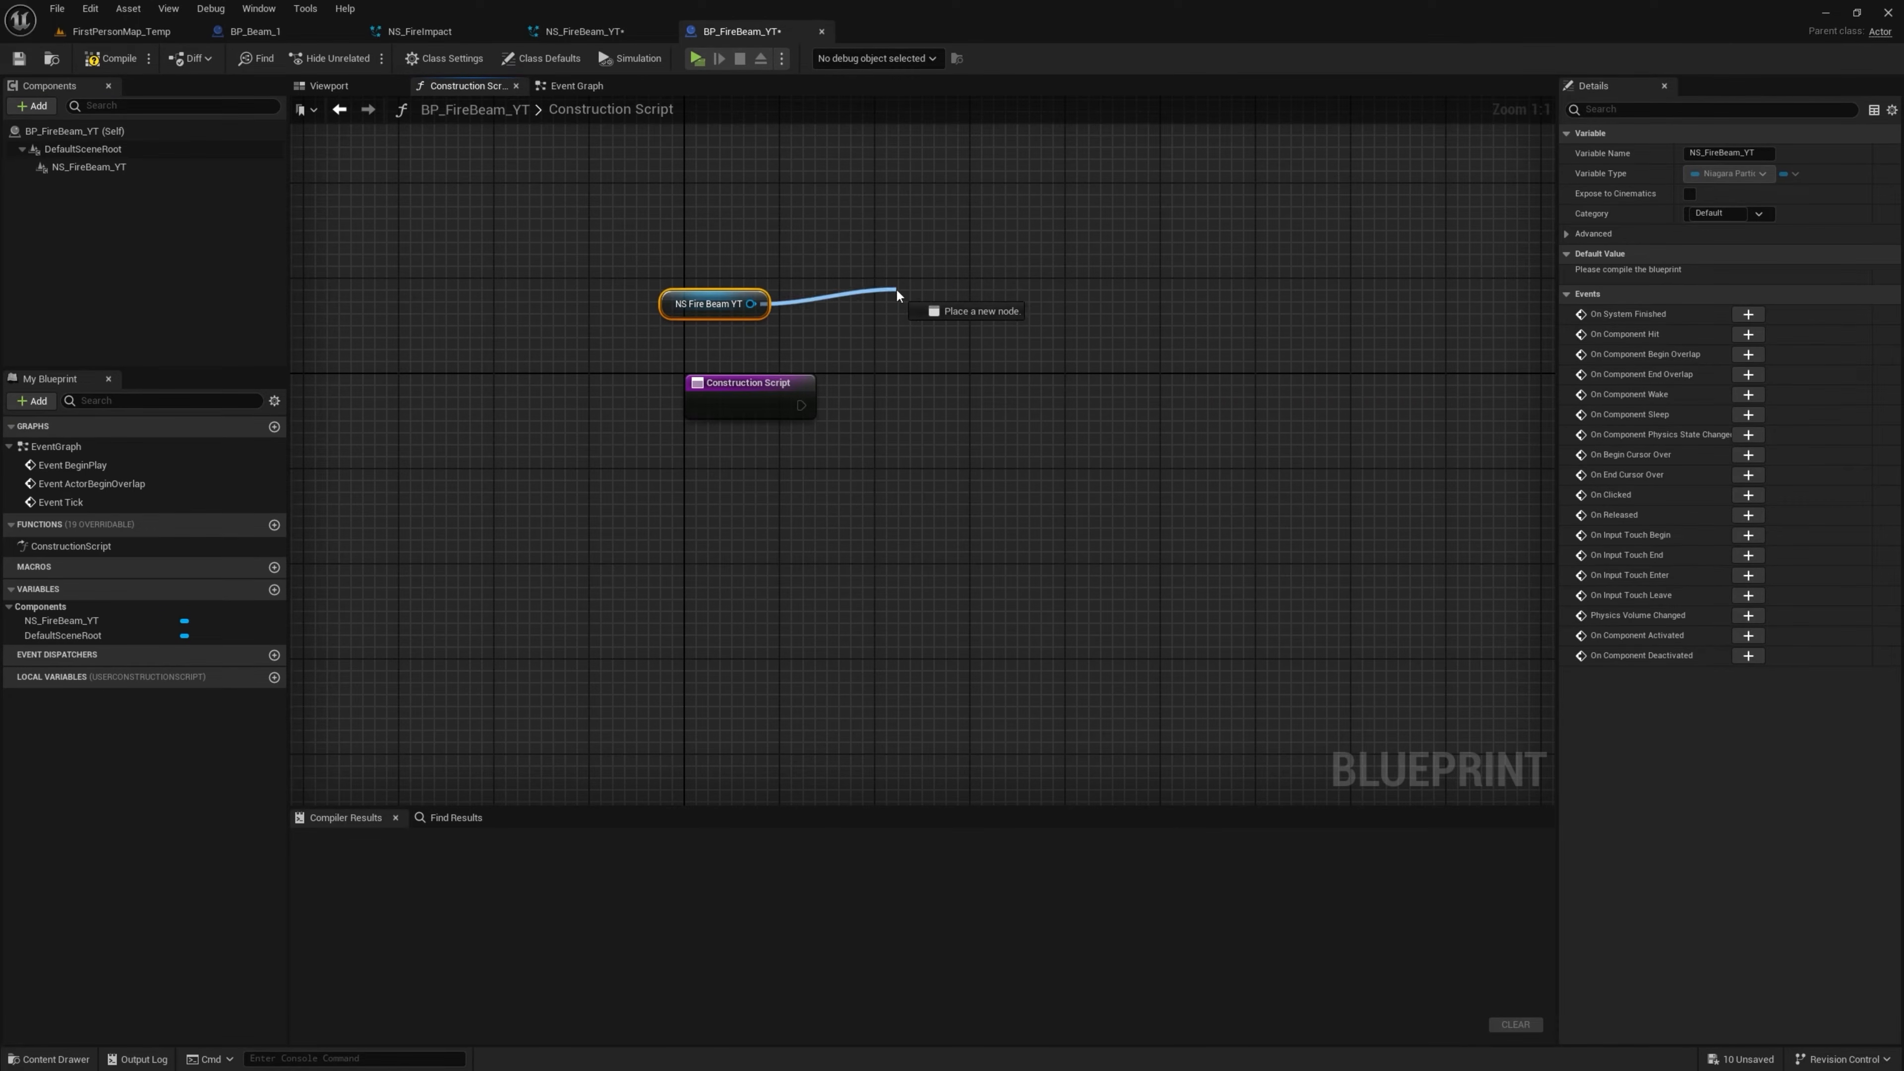
pyautogui.moveTo(940, 294); pyautogui.dragTo(939, 294)
pyautogui.write('set')
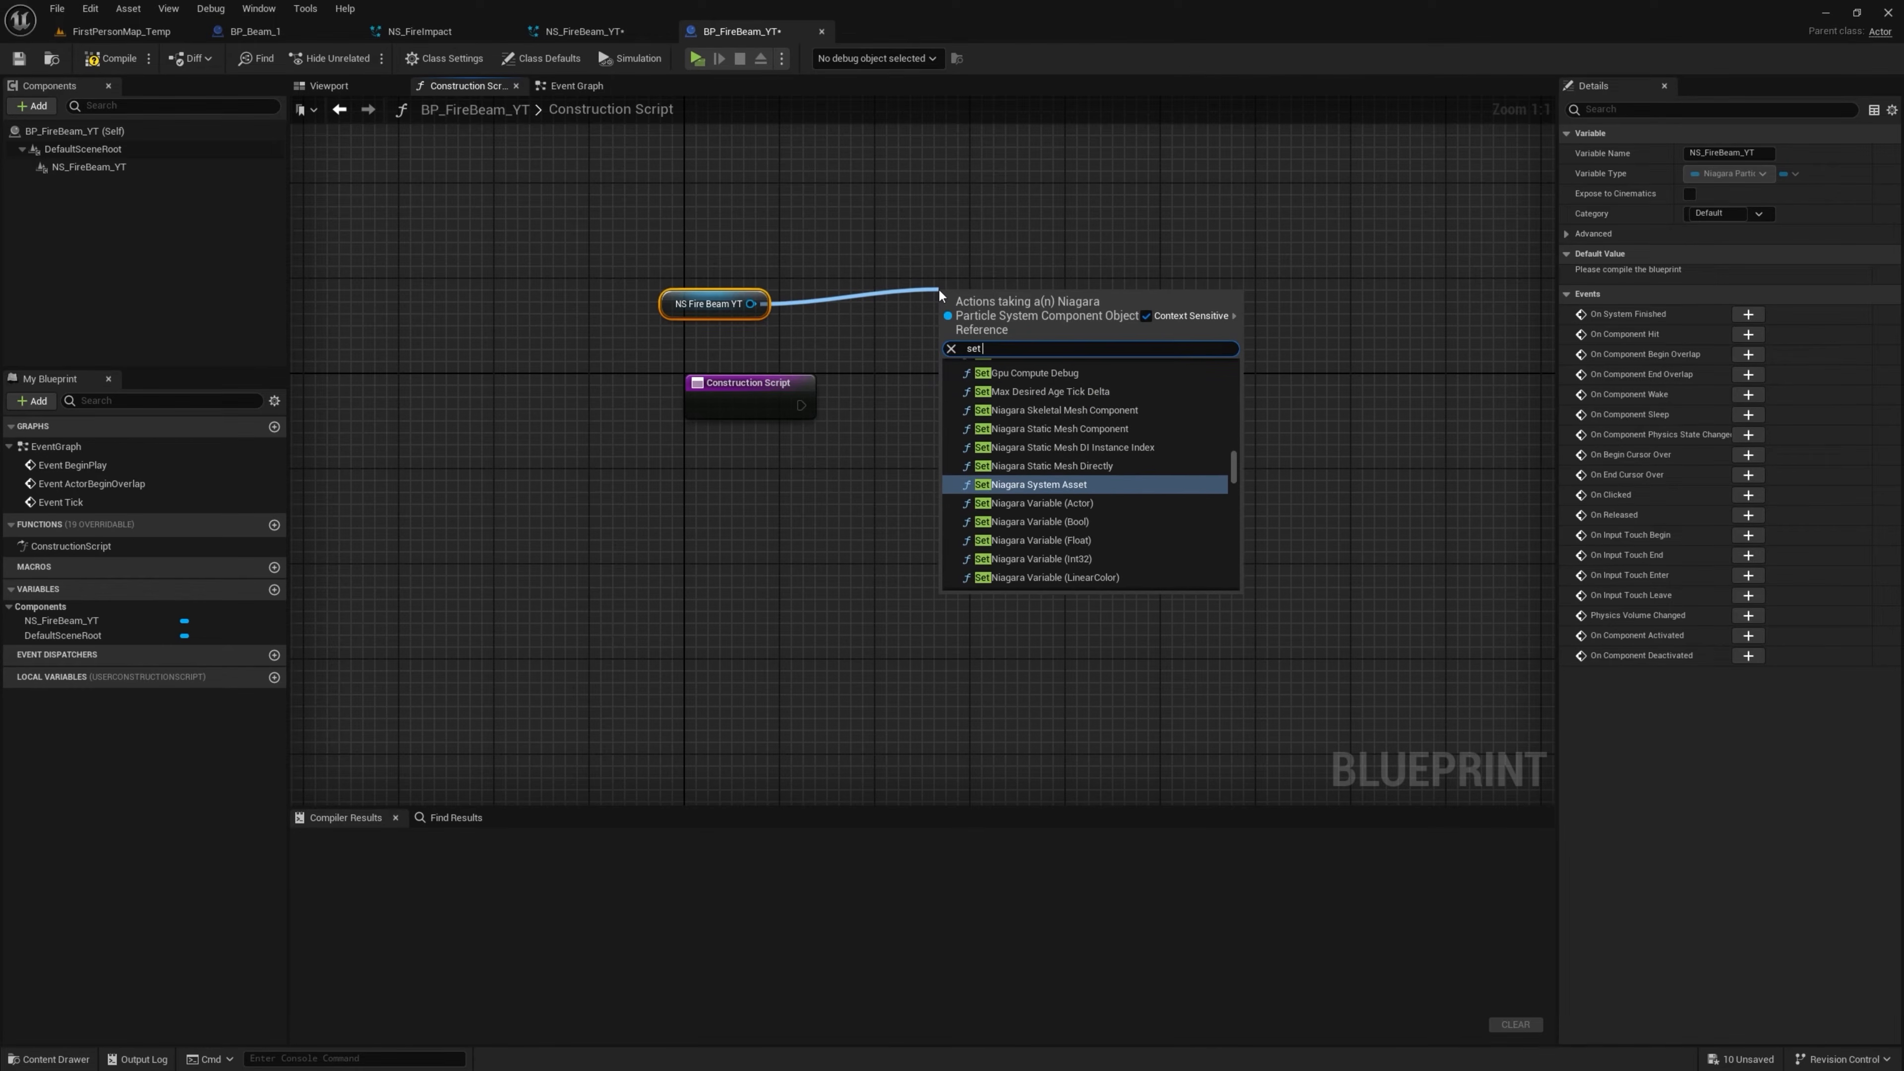
pyautogui.write(' vec para')
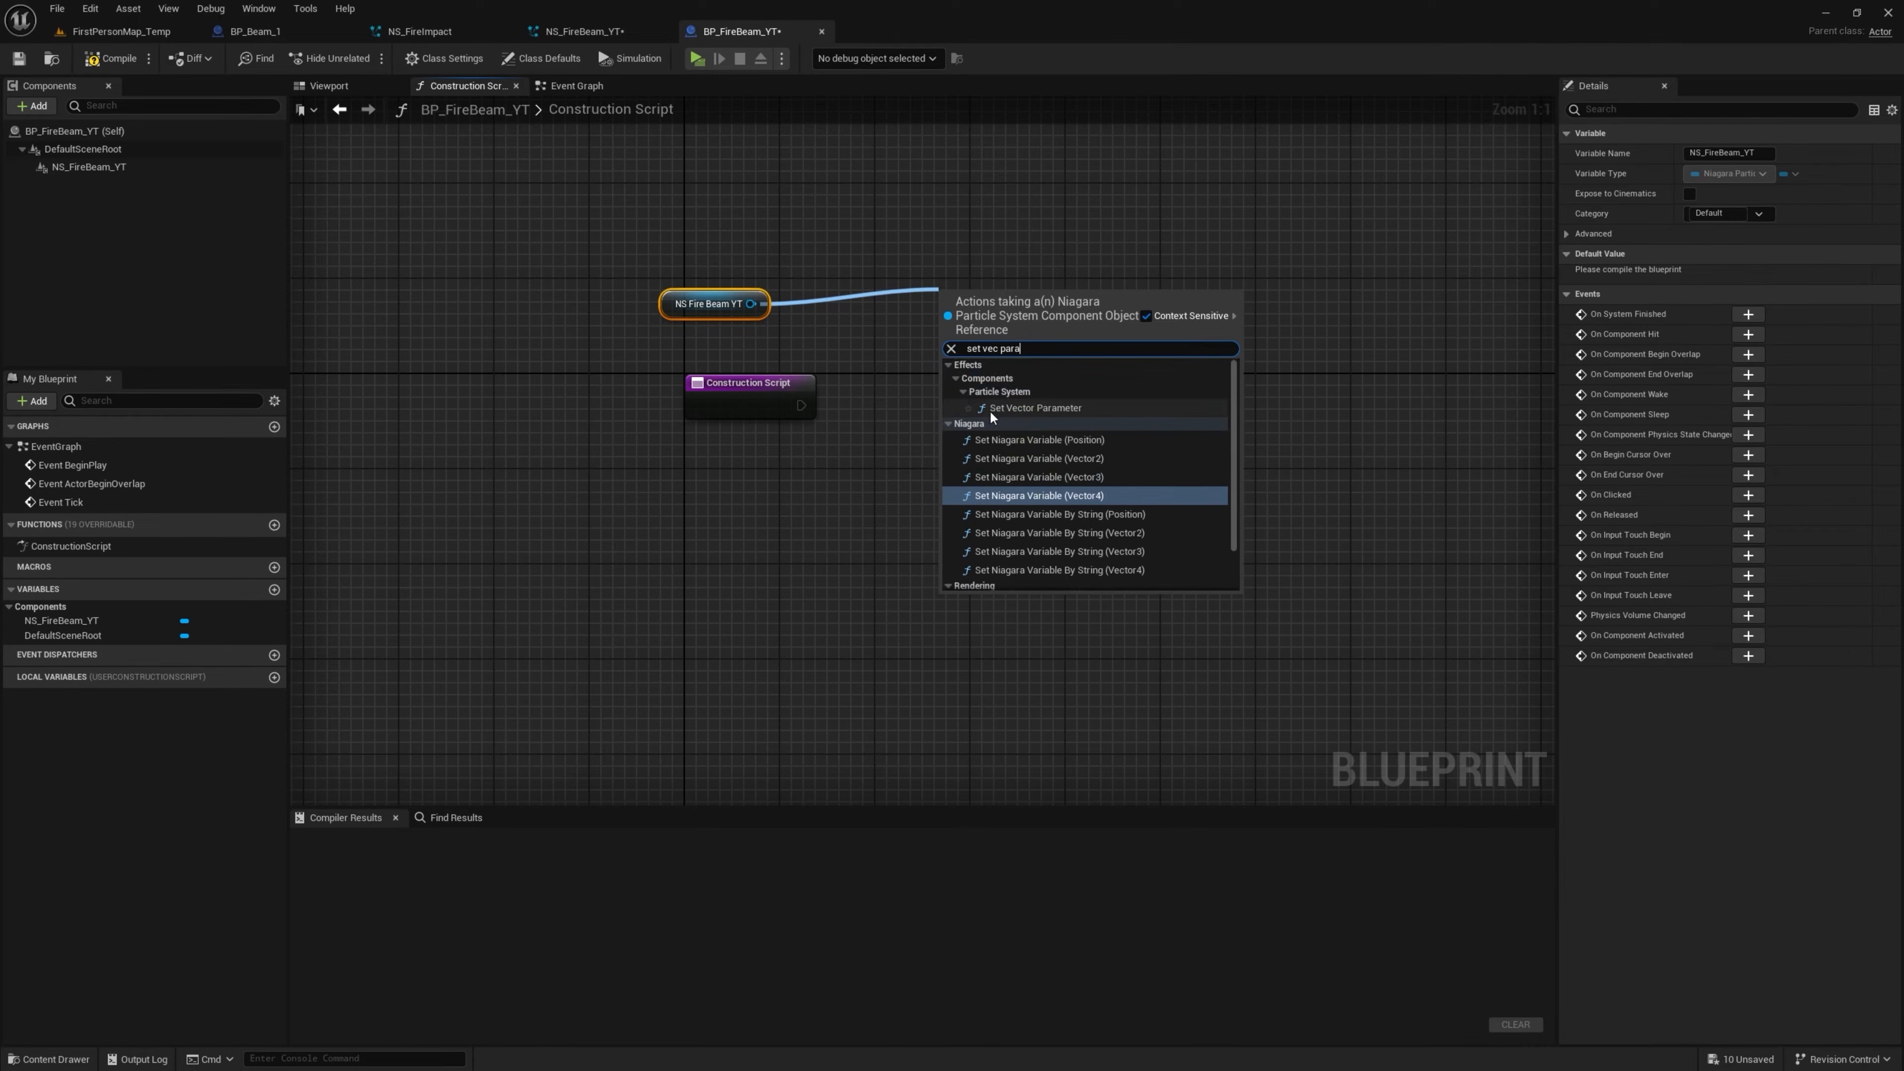
pyautogui.click(1066, 411)
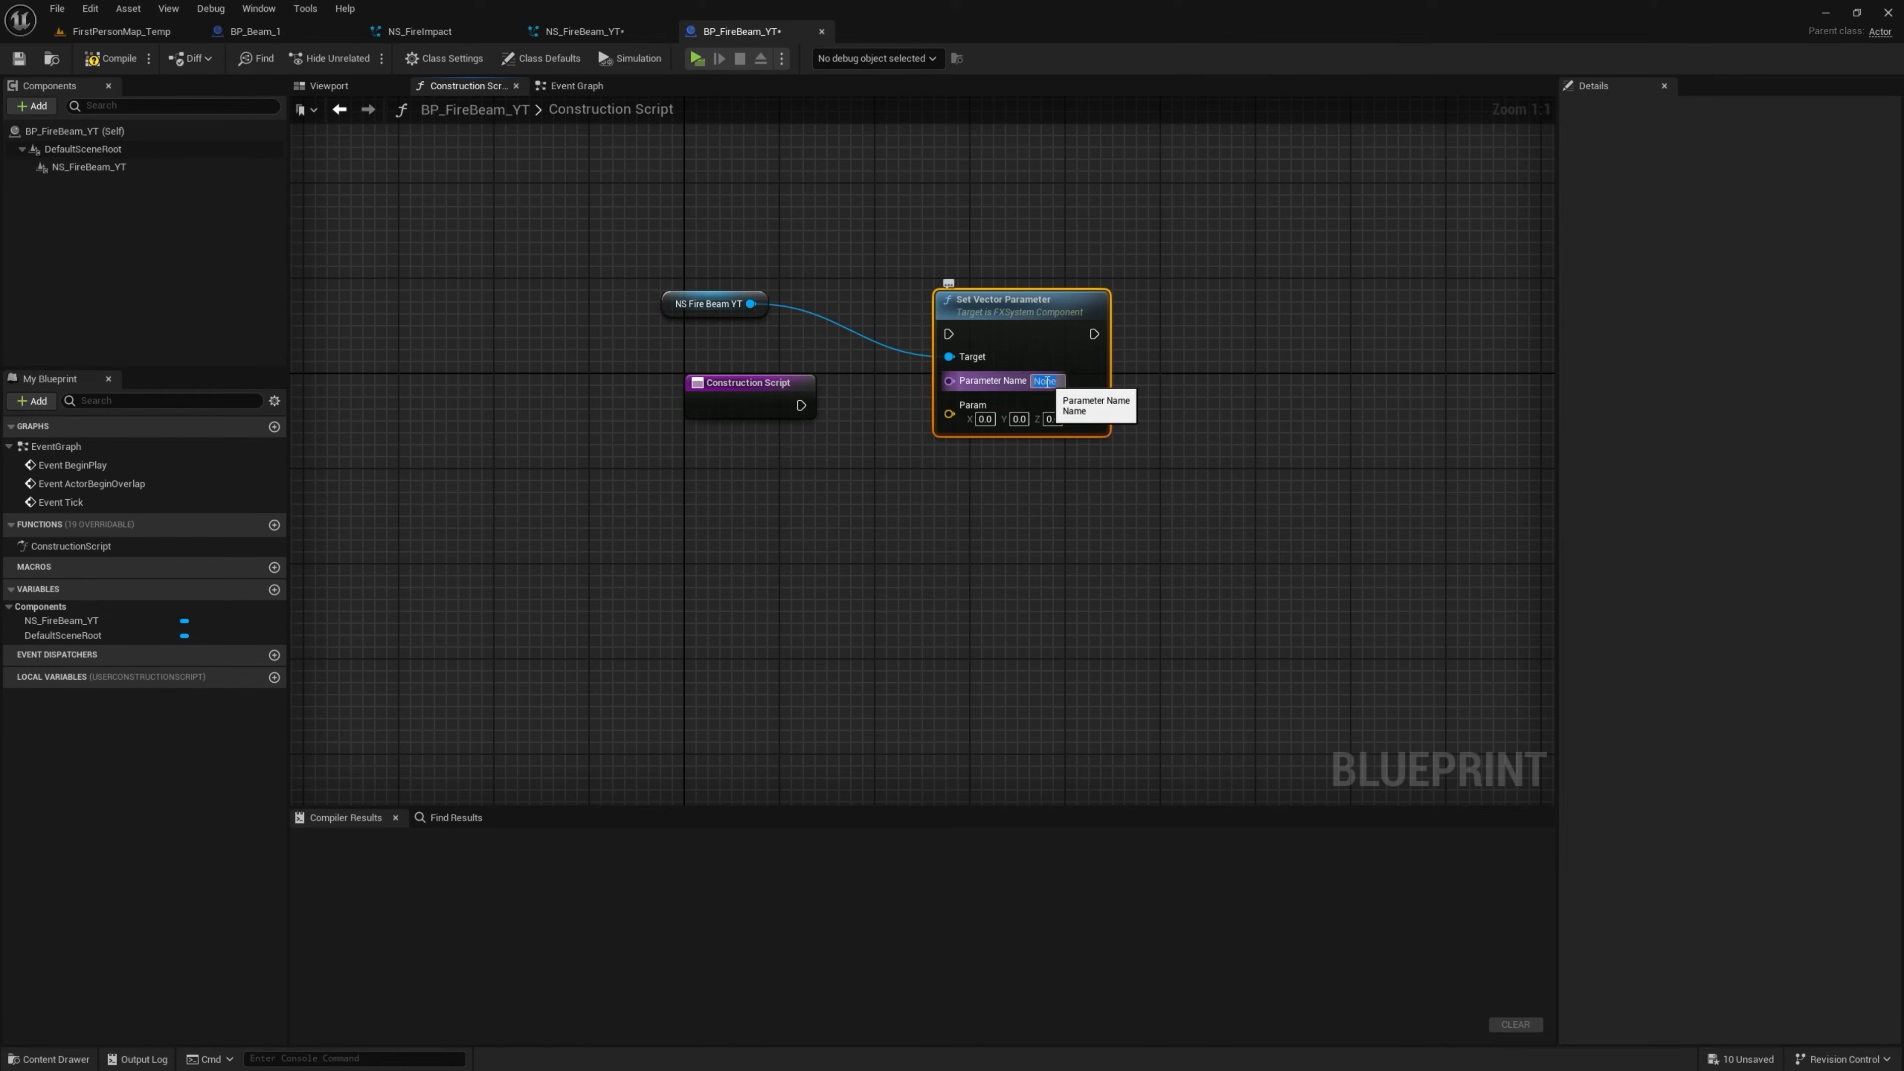
pyautogui.moveTo(1062, 422); pyautogui.dragTo(1087, 459)
pyautogui.moveTo(800, 405); pyautogui.dragTo(991, 403)
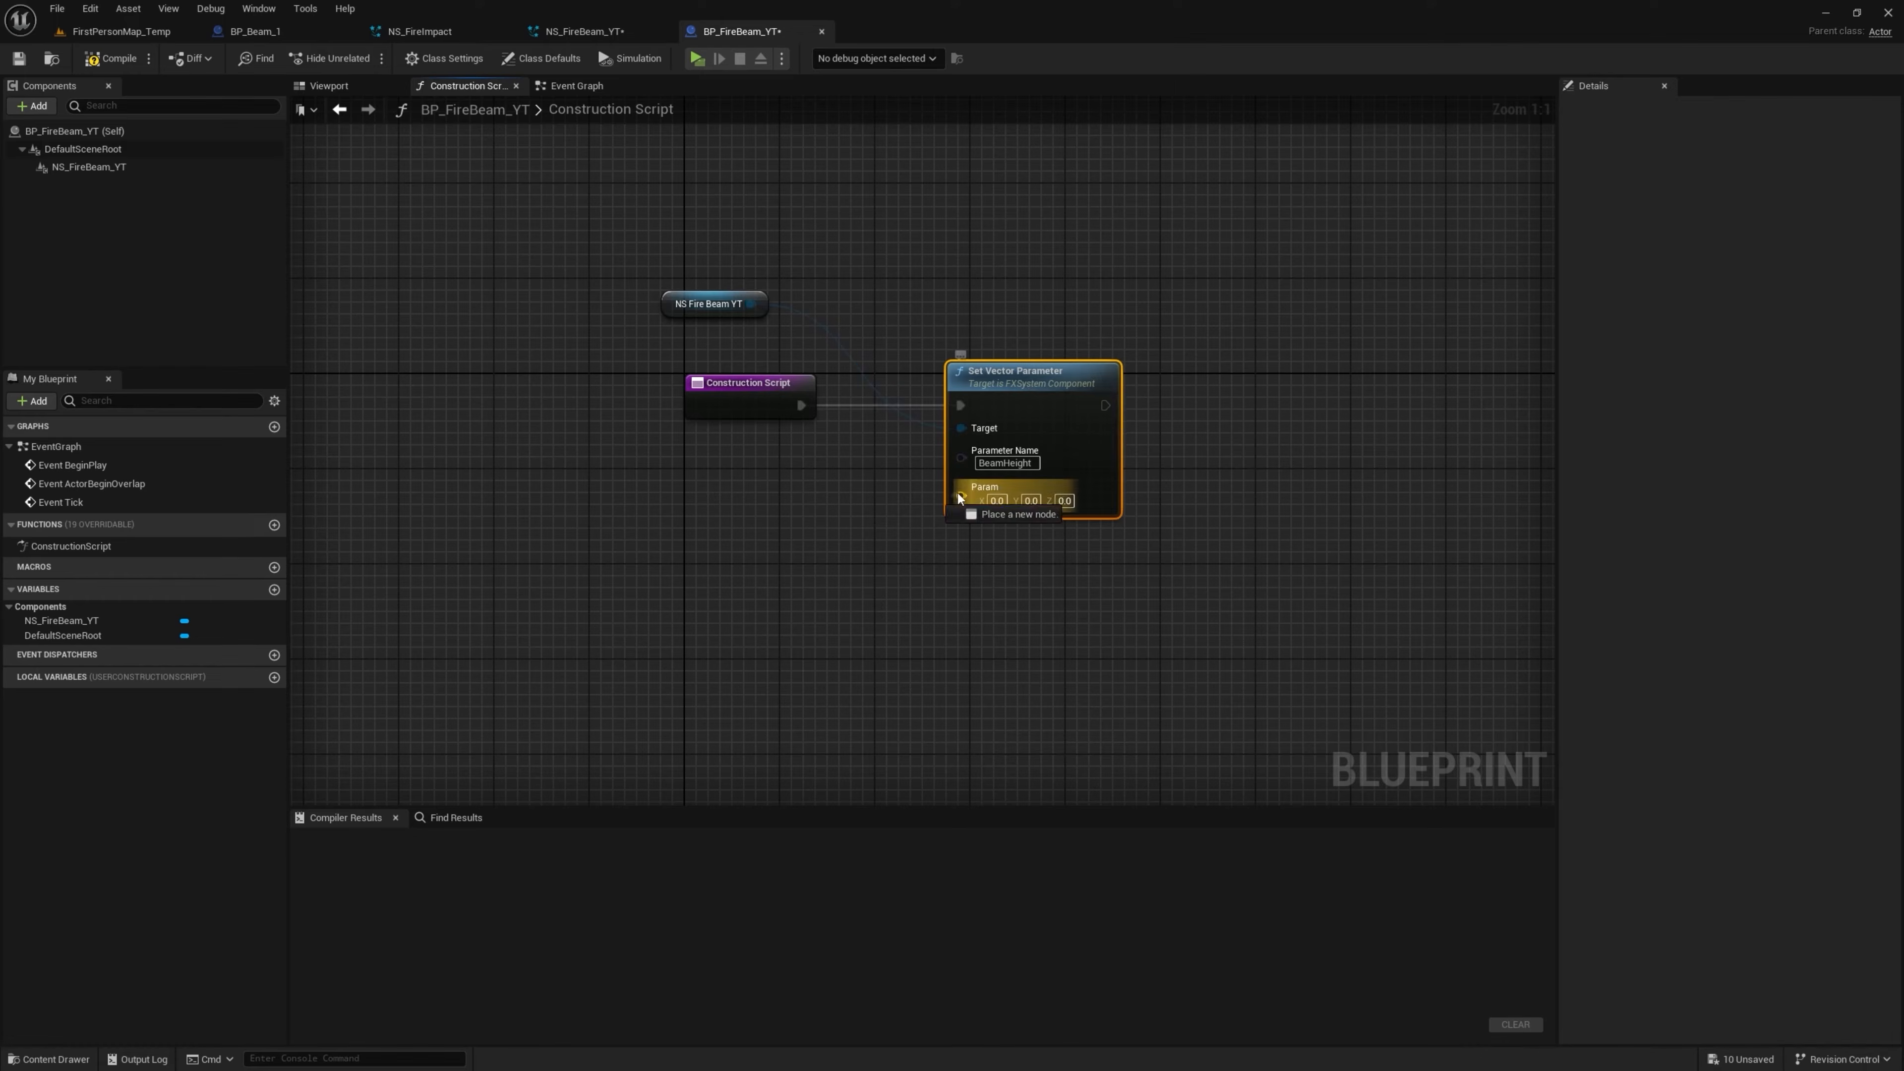
# Promote the Set Vector Parameter's Param input to an instance-editable variable named BeamHeight and compile the Blueprint
pyautogui.moveTo(742, 491); pyautogui.dragTo(745, 484)
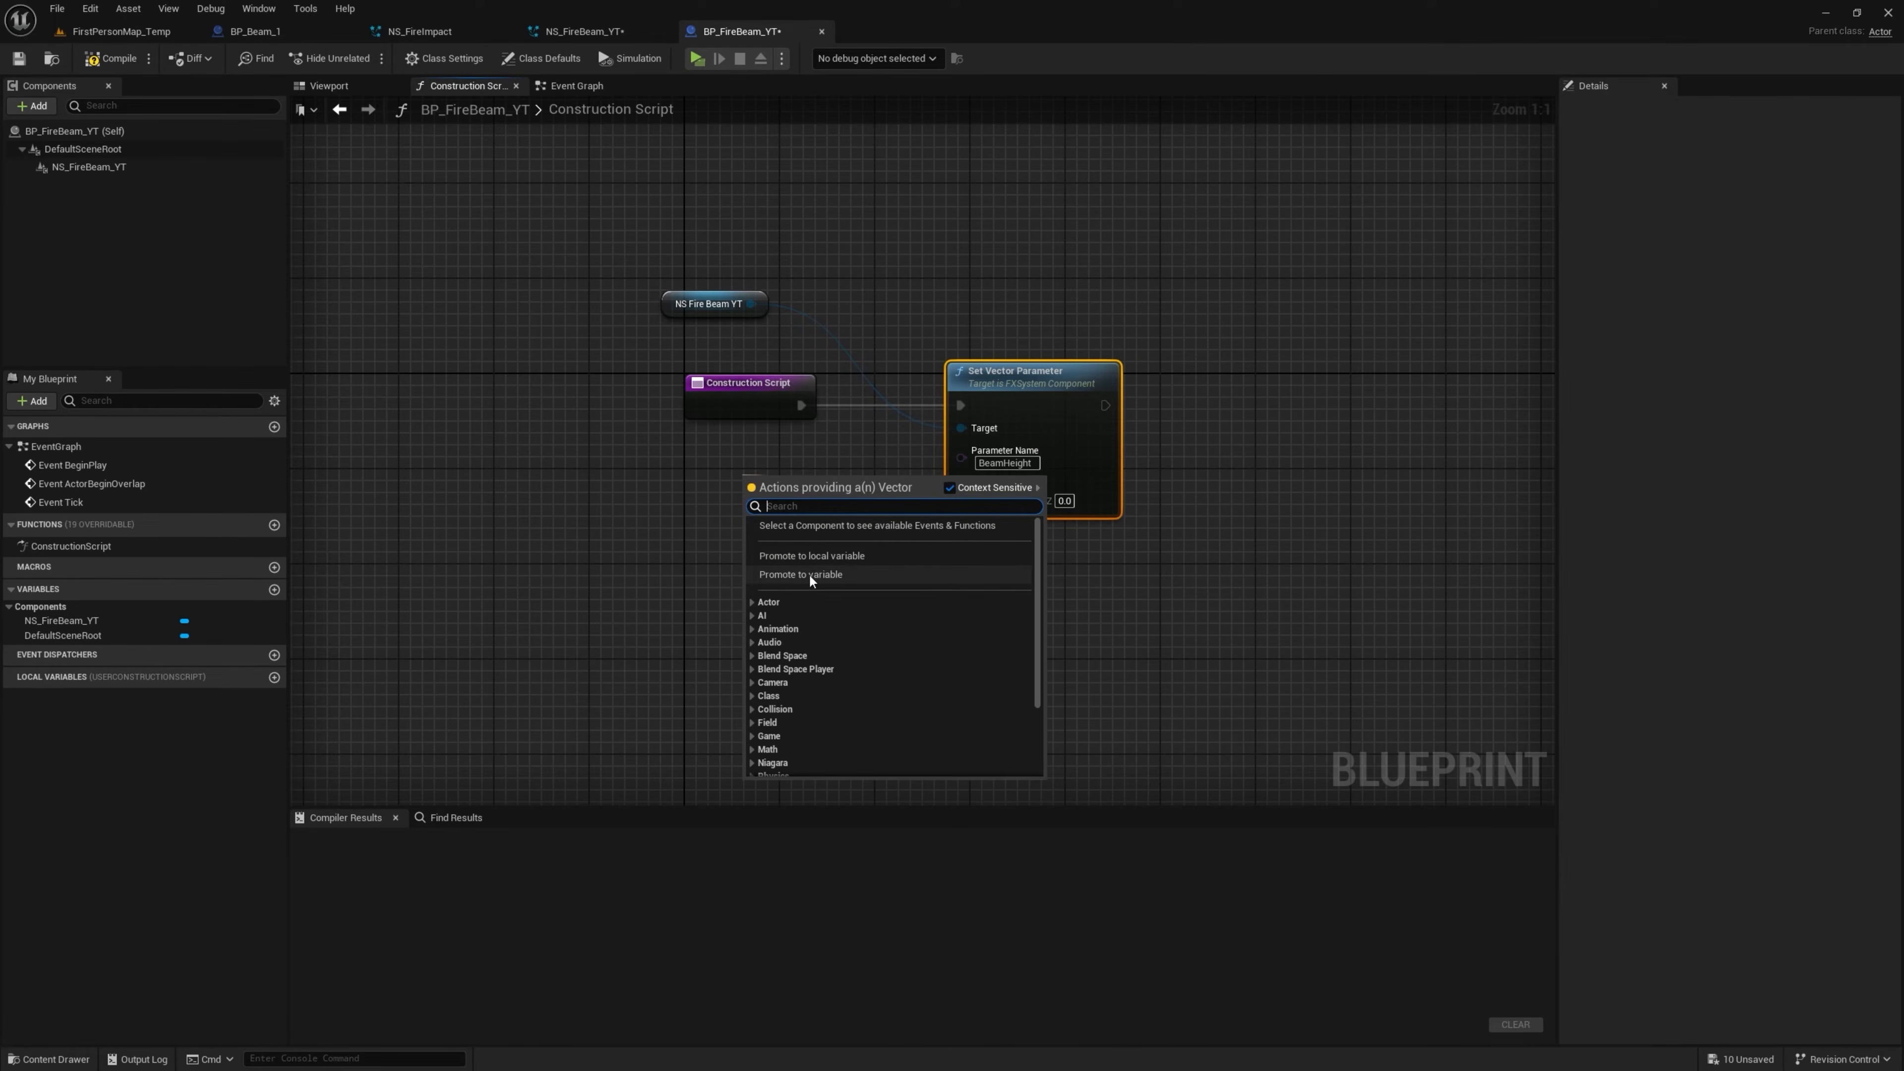
pyautogui.click(808, 577)
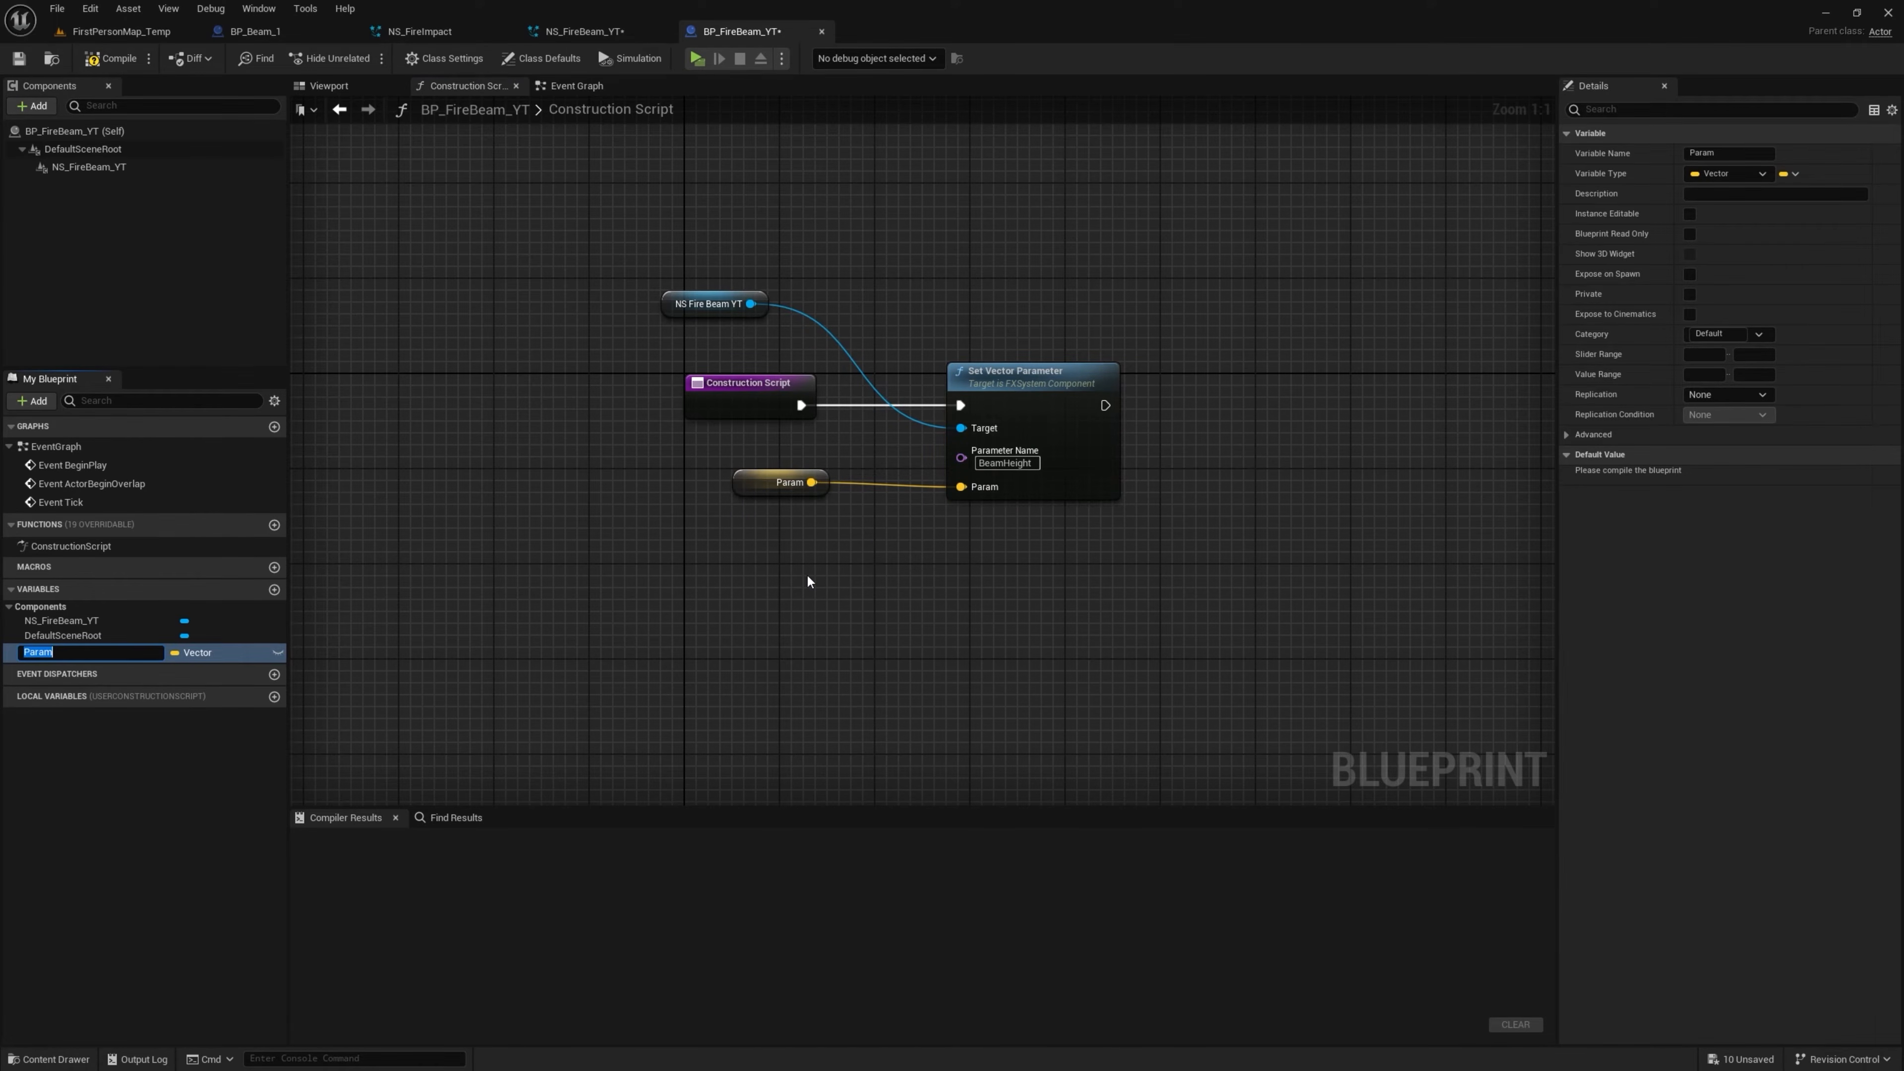
pyautogui.click(279, 653)
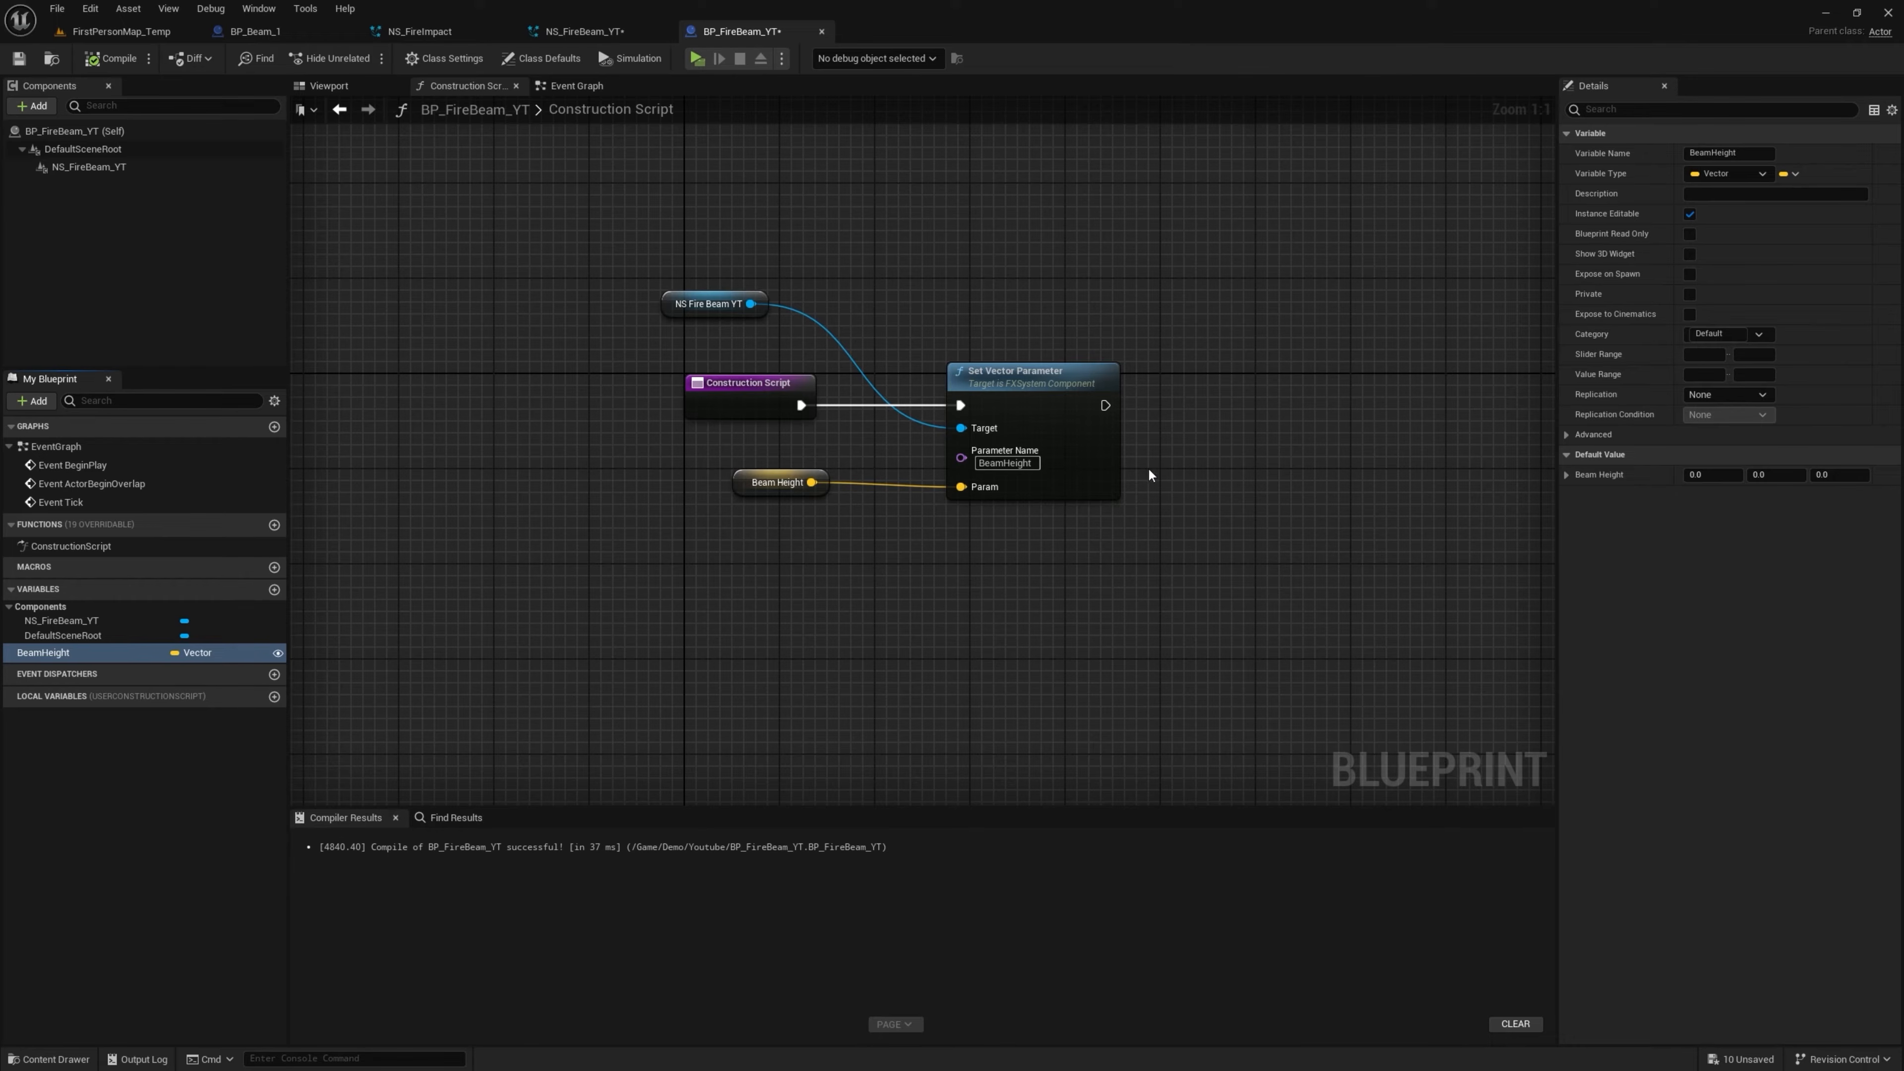
# Add a second NS_FireBeam_YT reference to the Construction Script and get its Relative Location
pyautogui.moveTo(1149, 474); pyautogui.dragTo(973, 440, button='right')
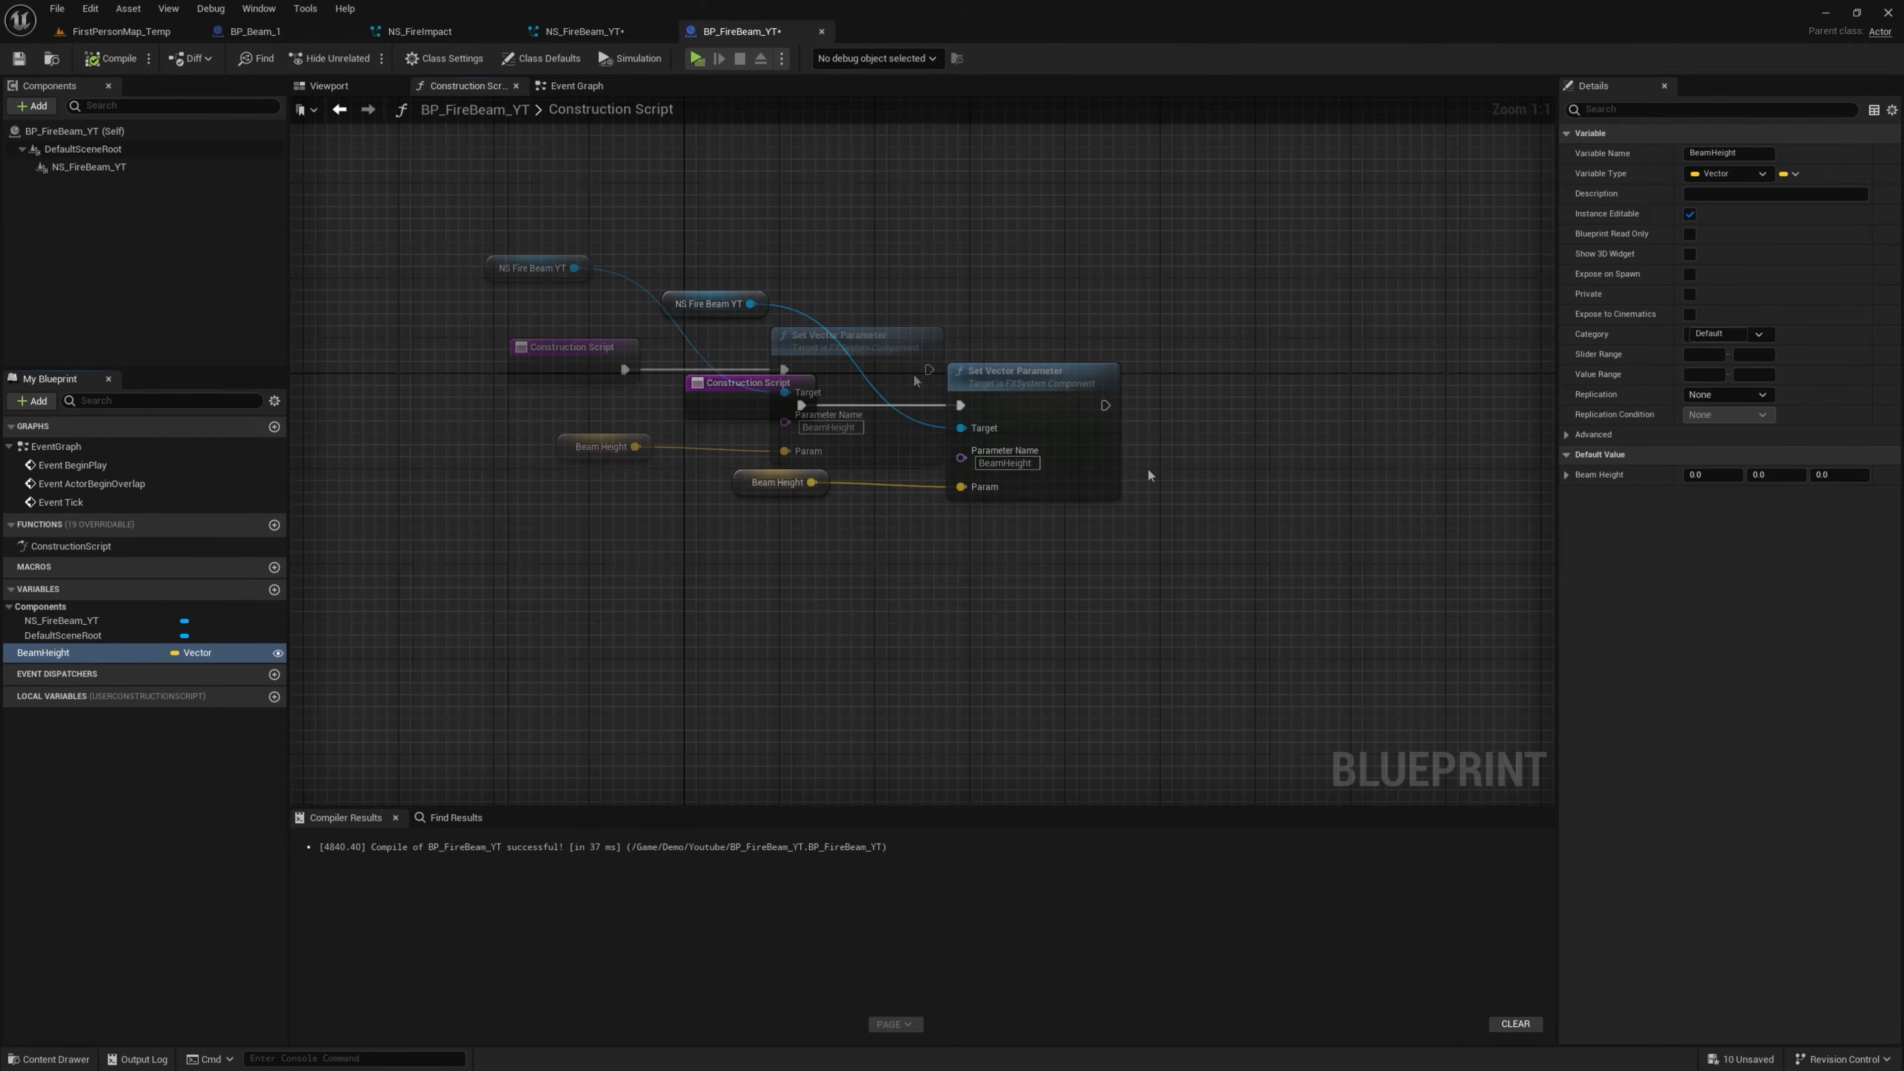
pyautogui.moveTo(88, 167); pyautogui.dragTo(888, 234)
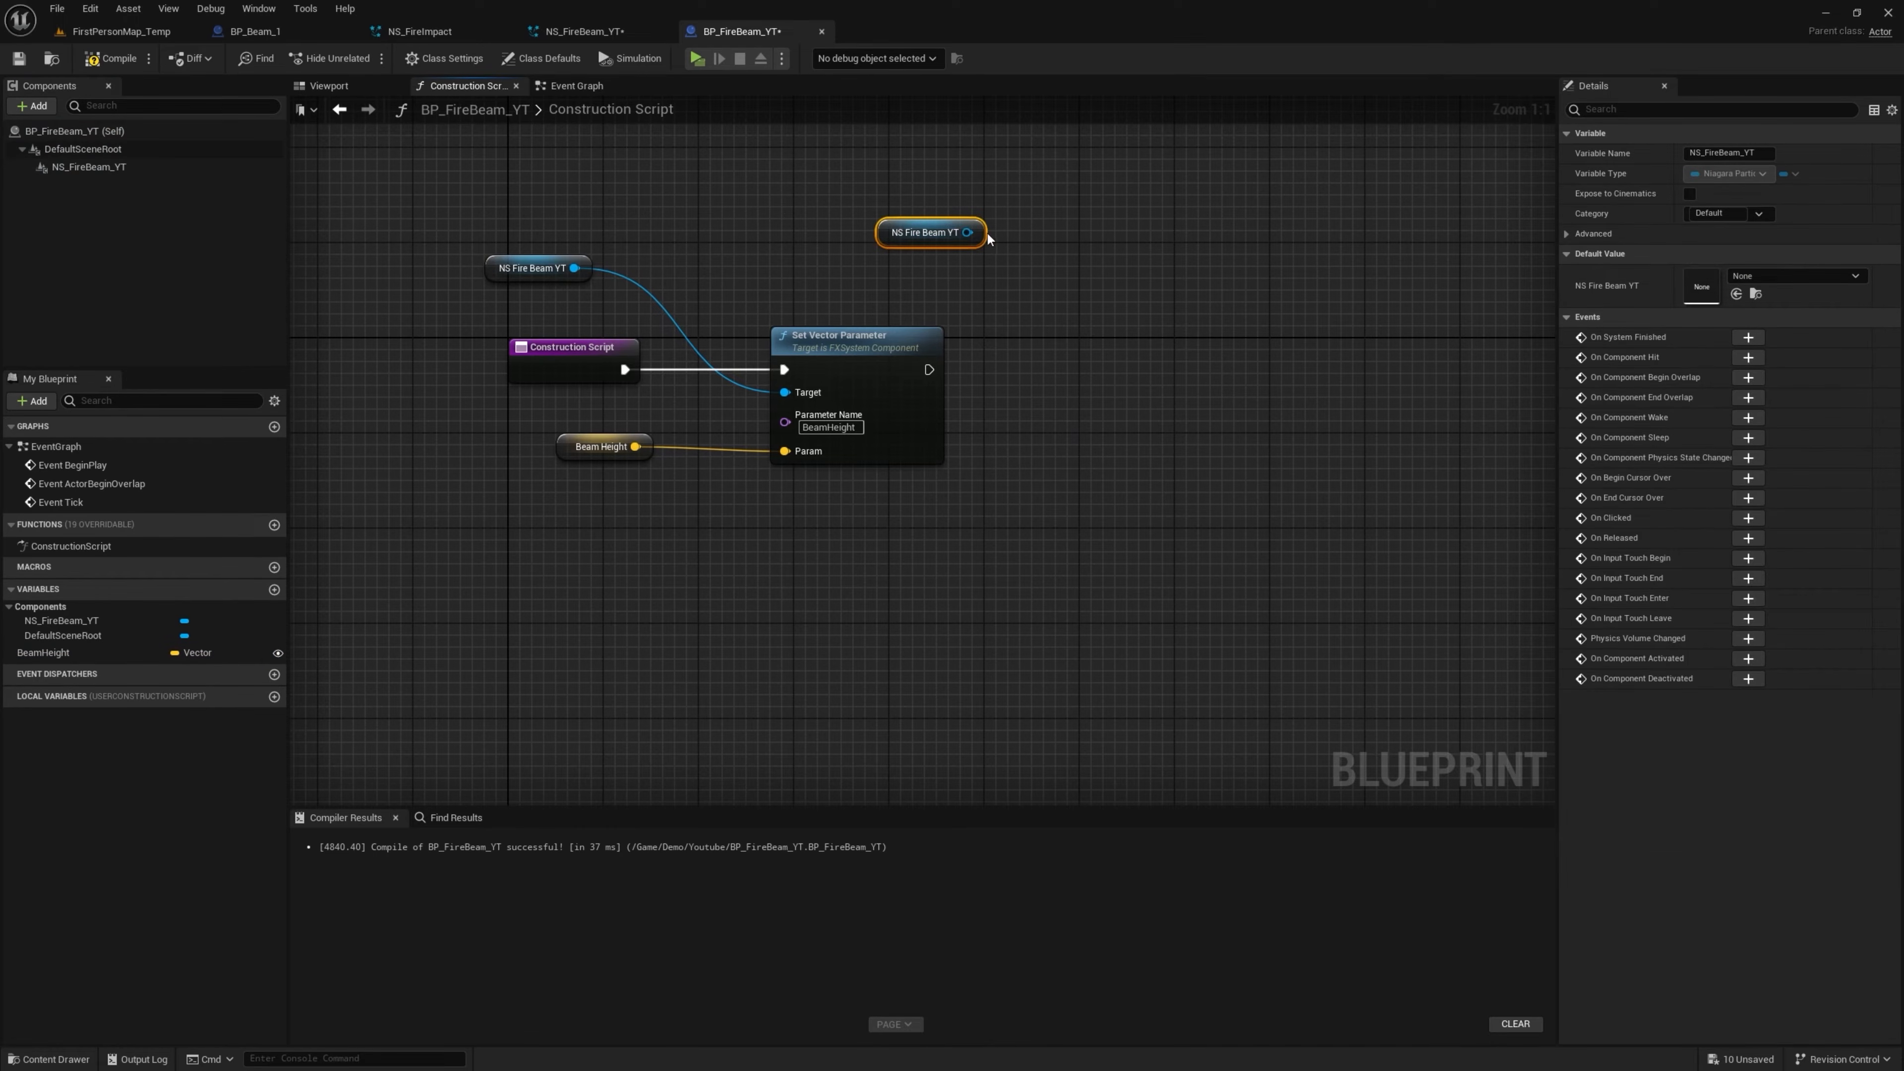
pyautogui.moveTo(1050, 209); pyautogui.dragTo(1050, 209)
pyautogui.write('get real')
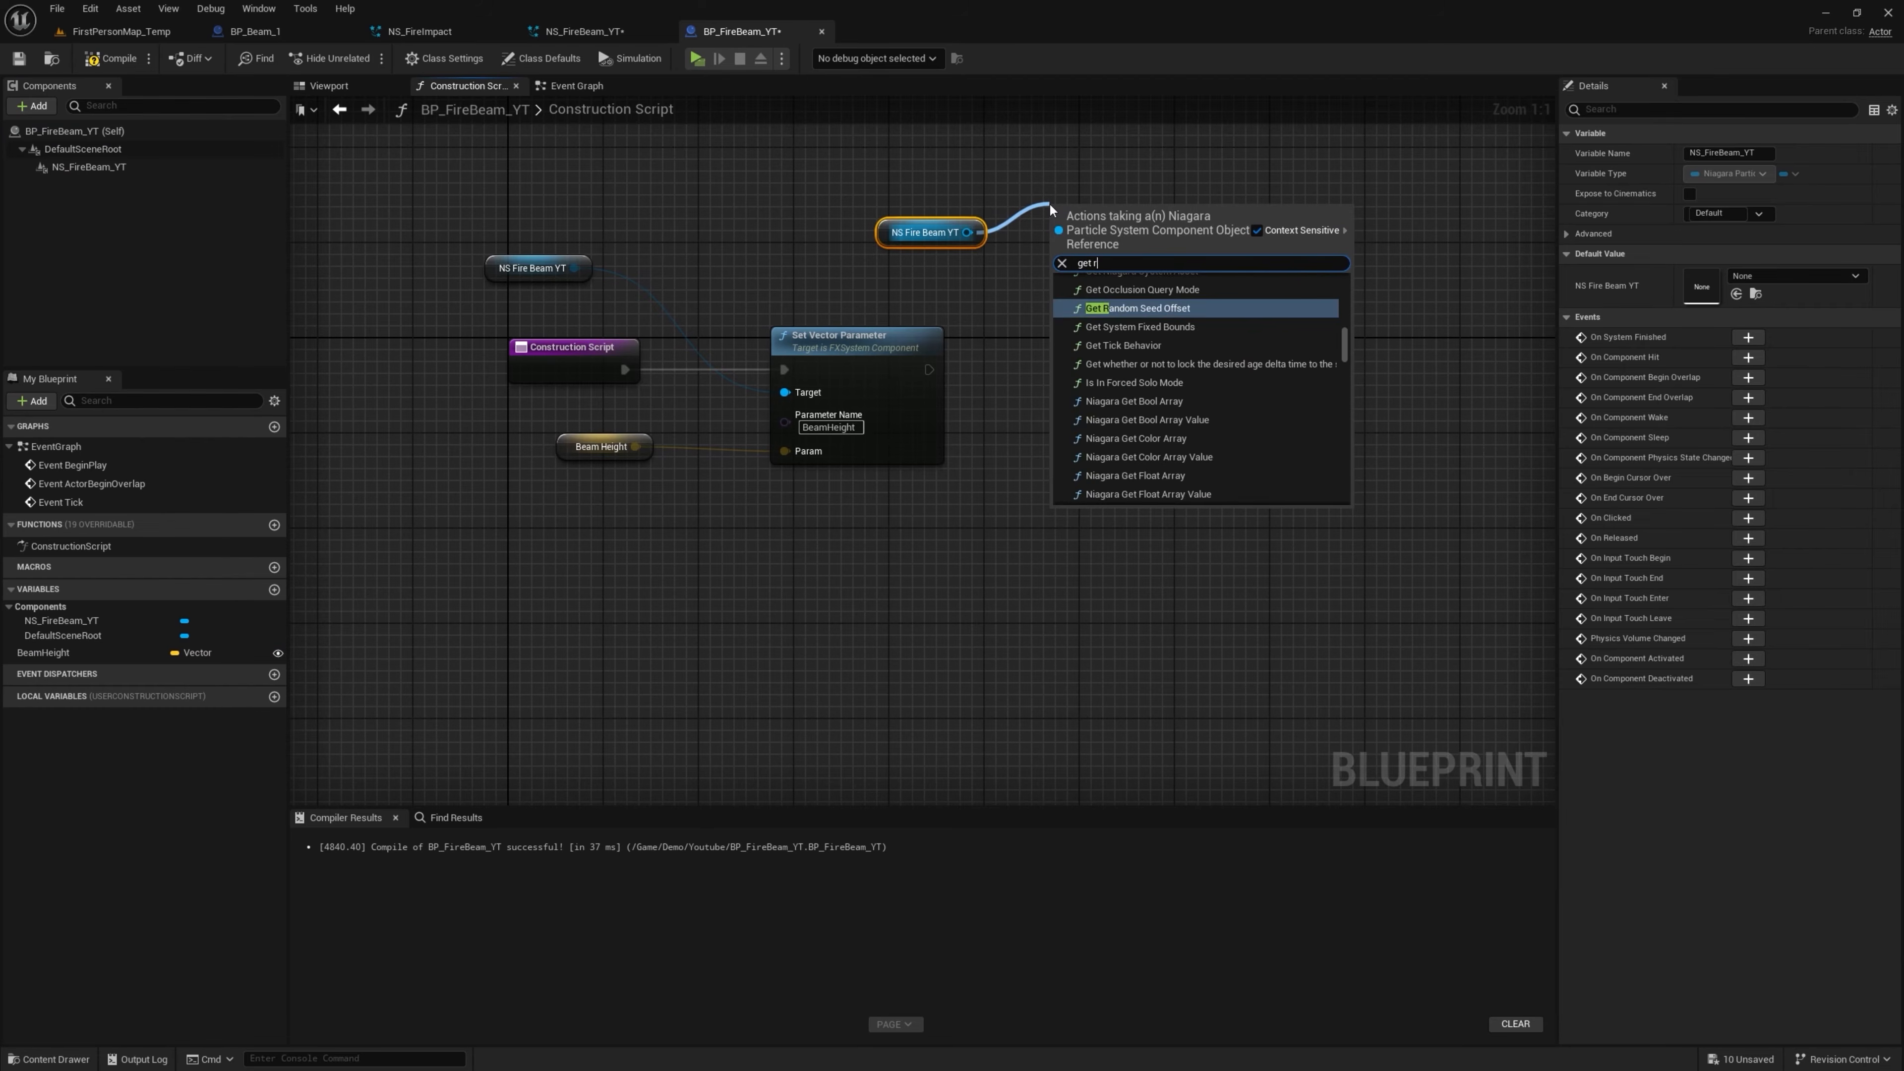
pyautogui.press('BackSpace')
pyautogui.press('BackSpace')
pyautogui.write('la')
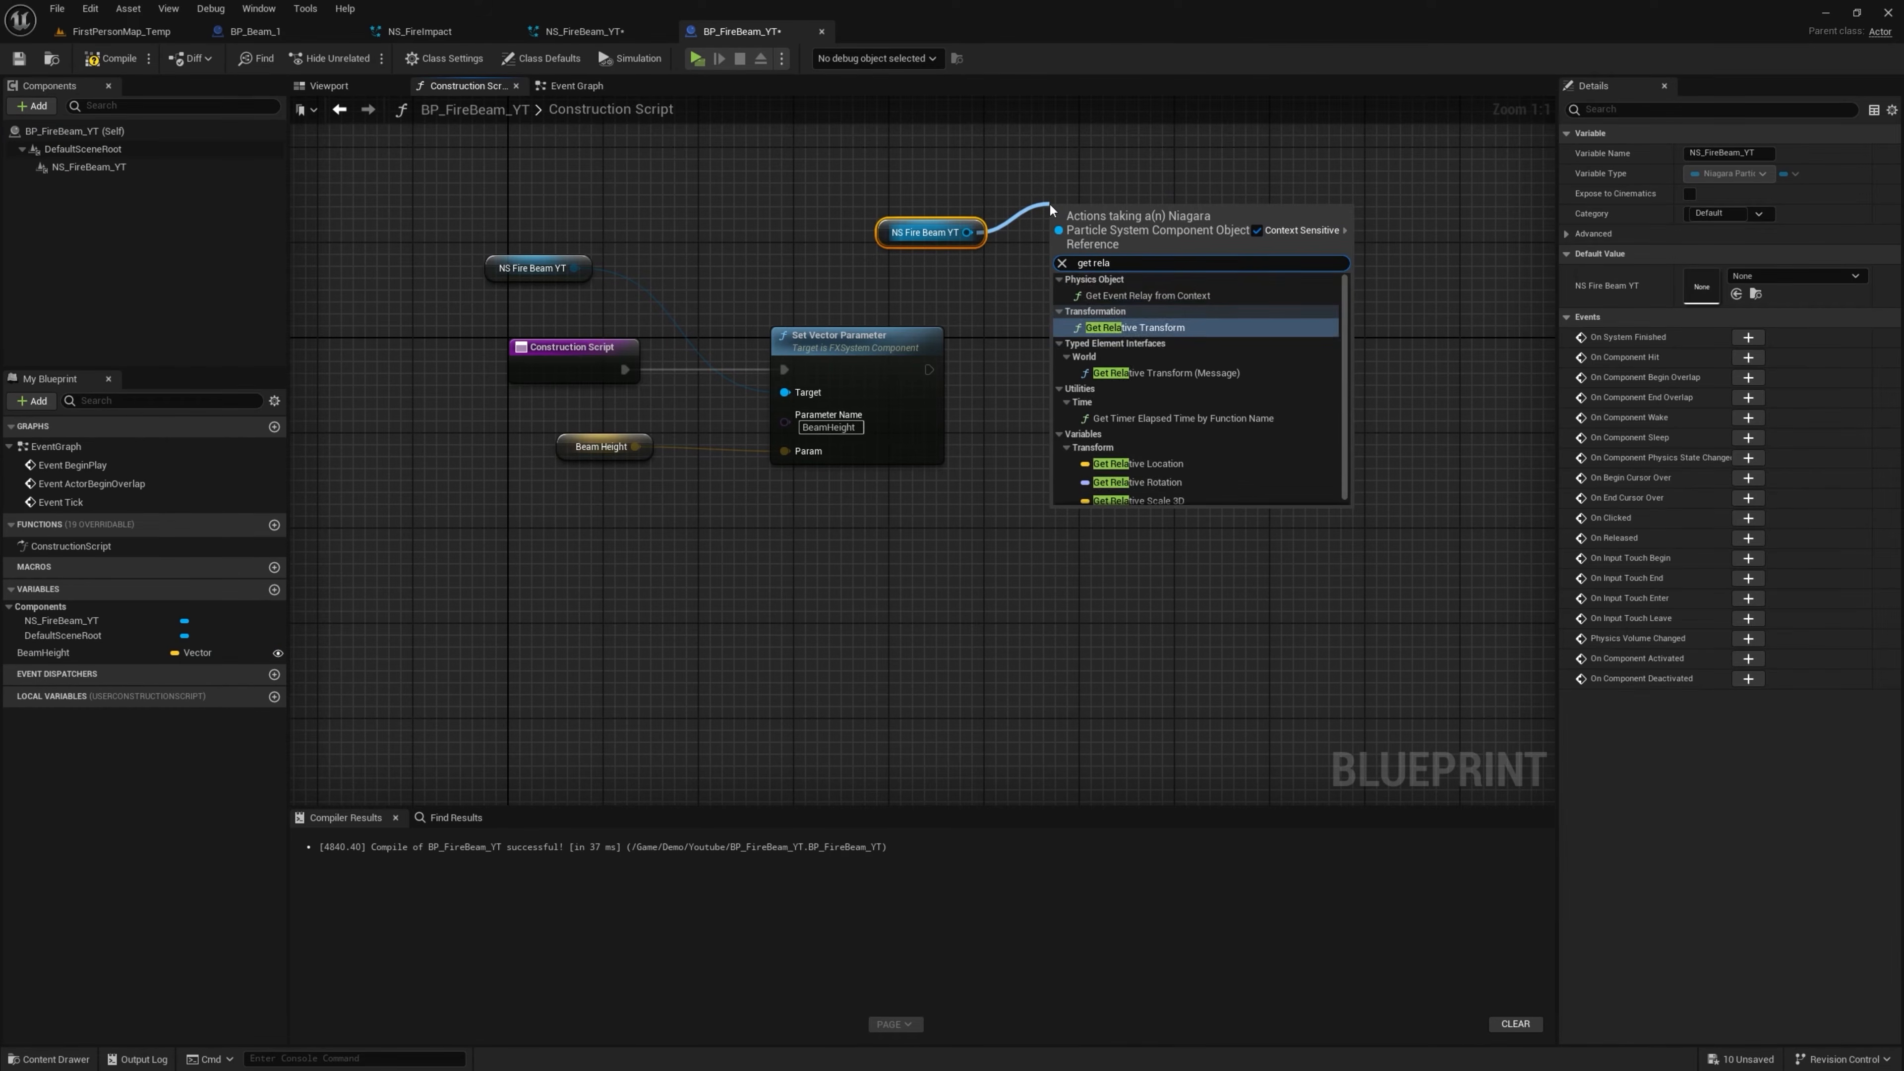
pyautogui.click(1162, 465)
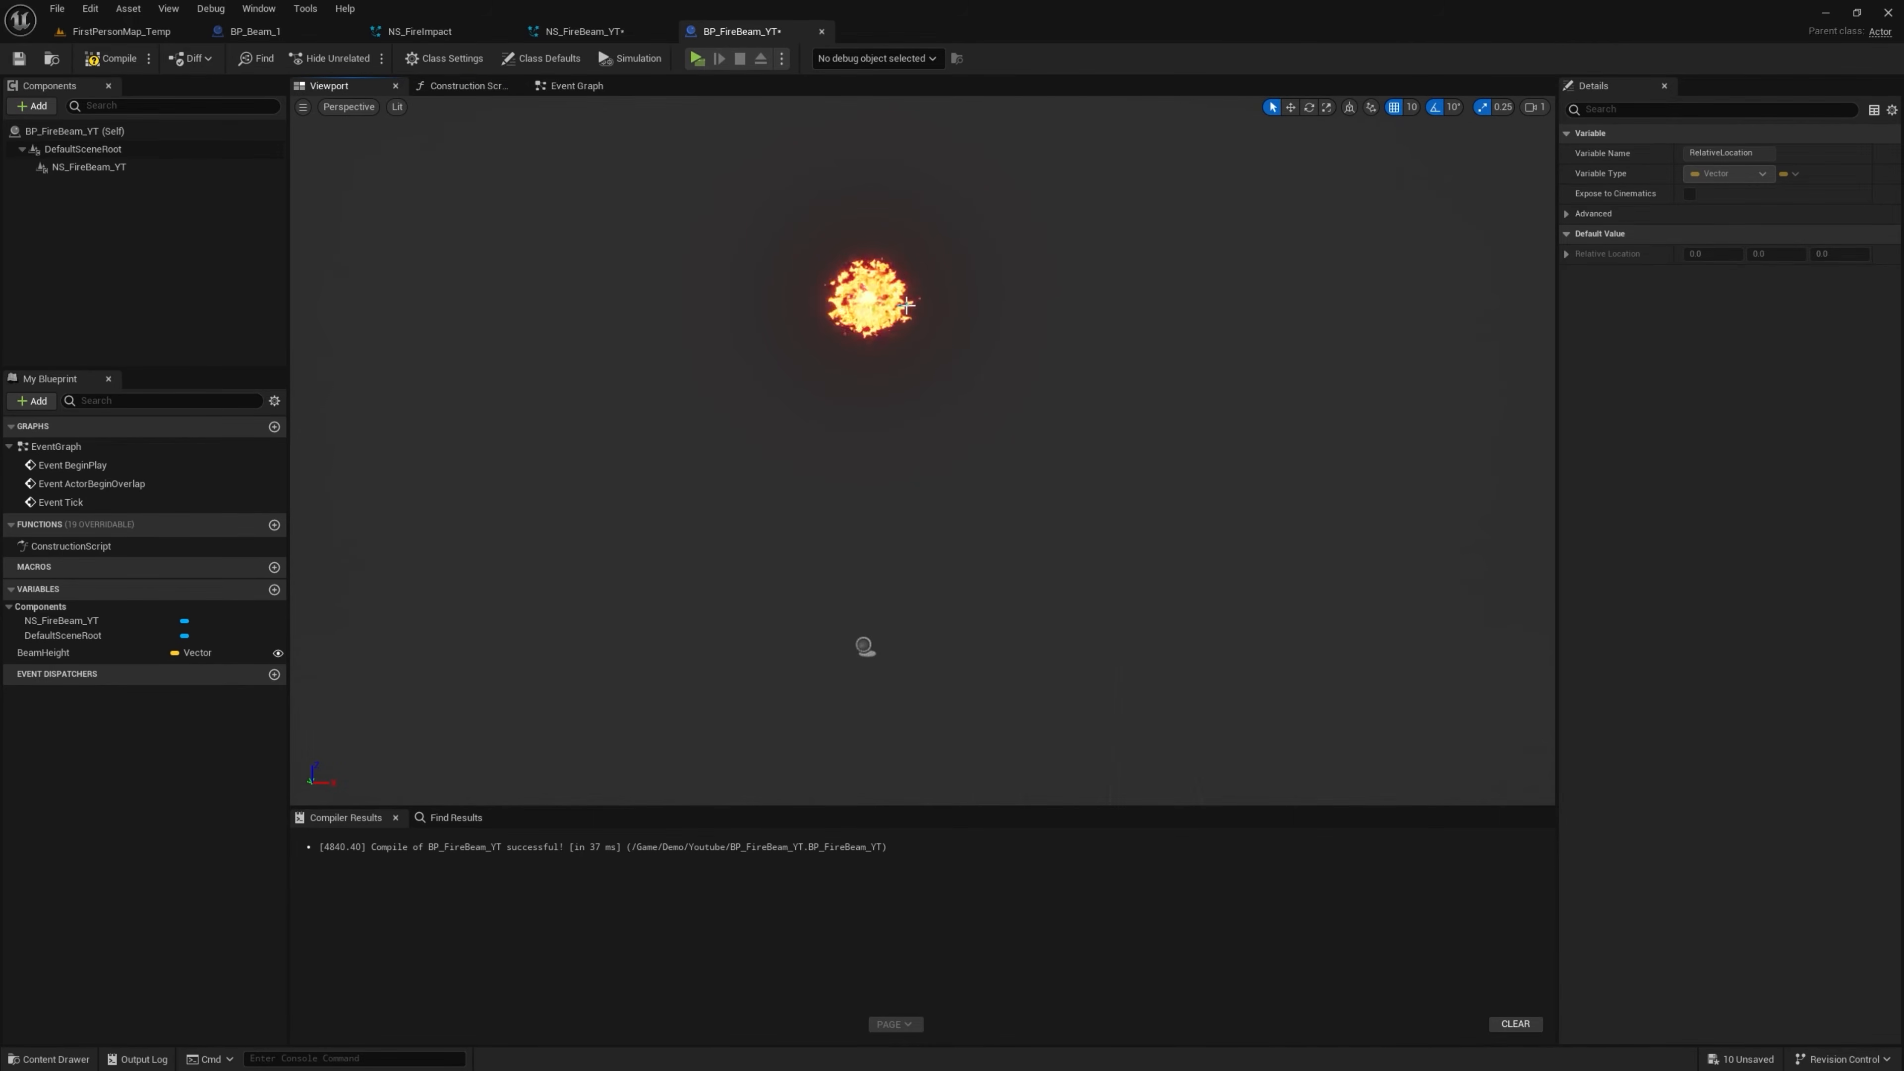
# Set the BeamHeight variable's default Z value to 900, matching the NS_FireBeam_YT component's height
pyautogui.click(84, 171)
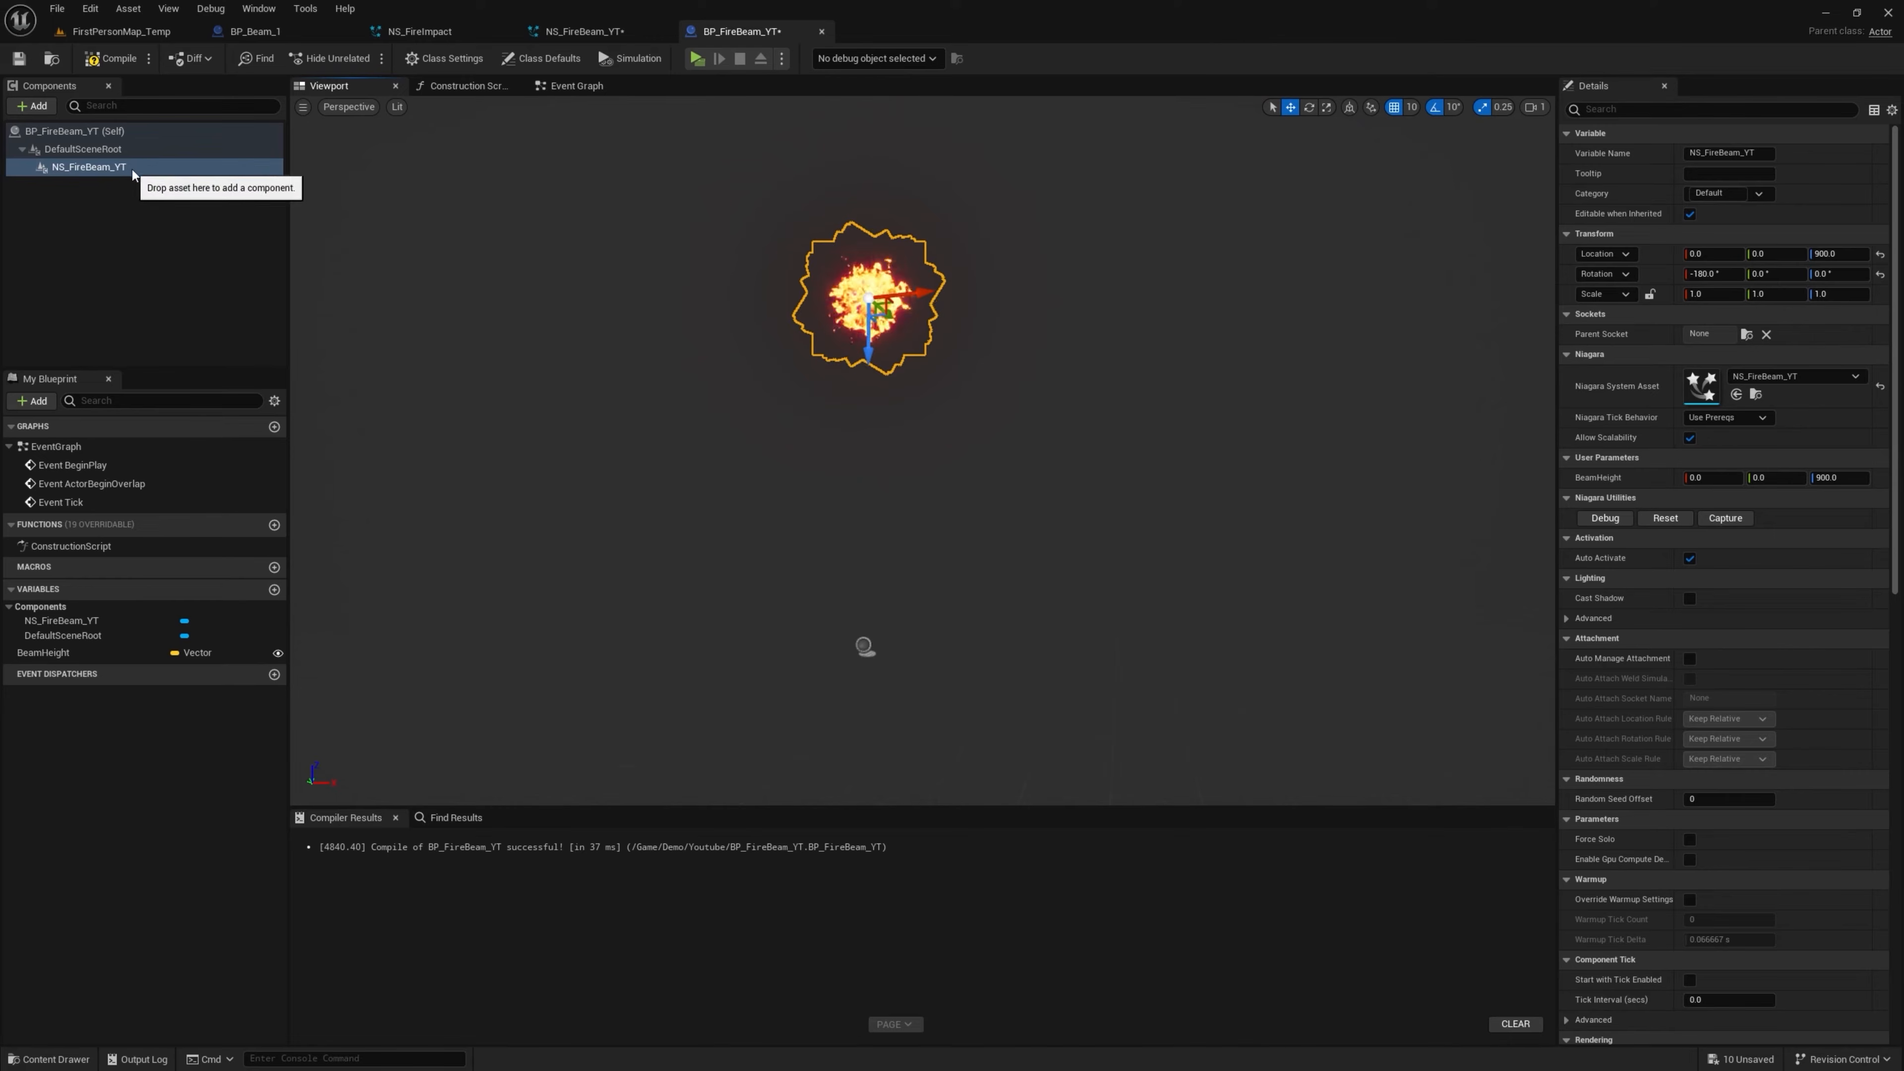
pyautogui.click(61, 651)
pyautogui.click(1837, 476)
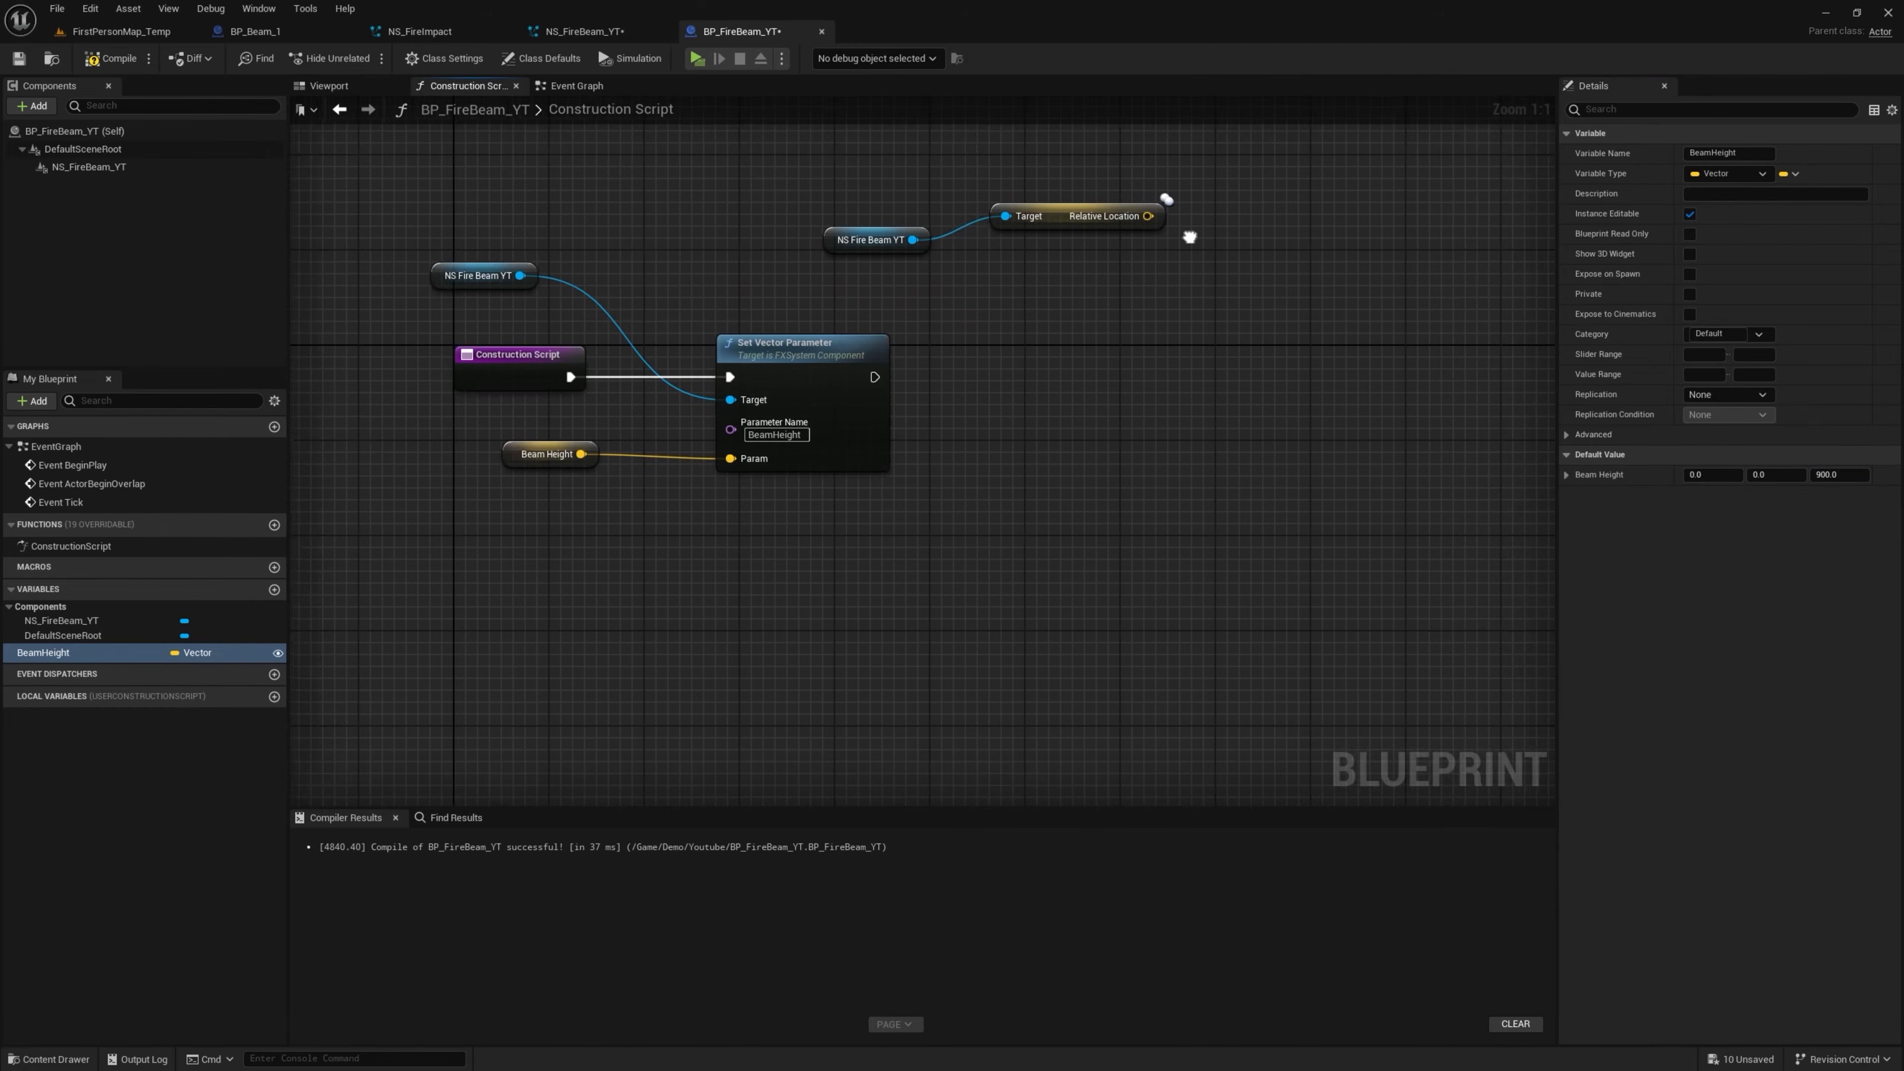
# Split the Relative Location output into separate X, Y and Z pins
pyautogui.moveTo(1161, 191); pyautogui.dragTo(1020, 204, button='right')
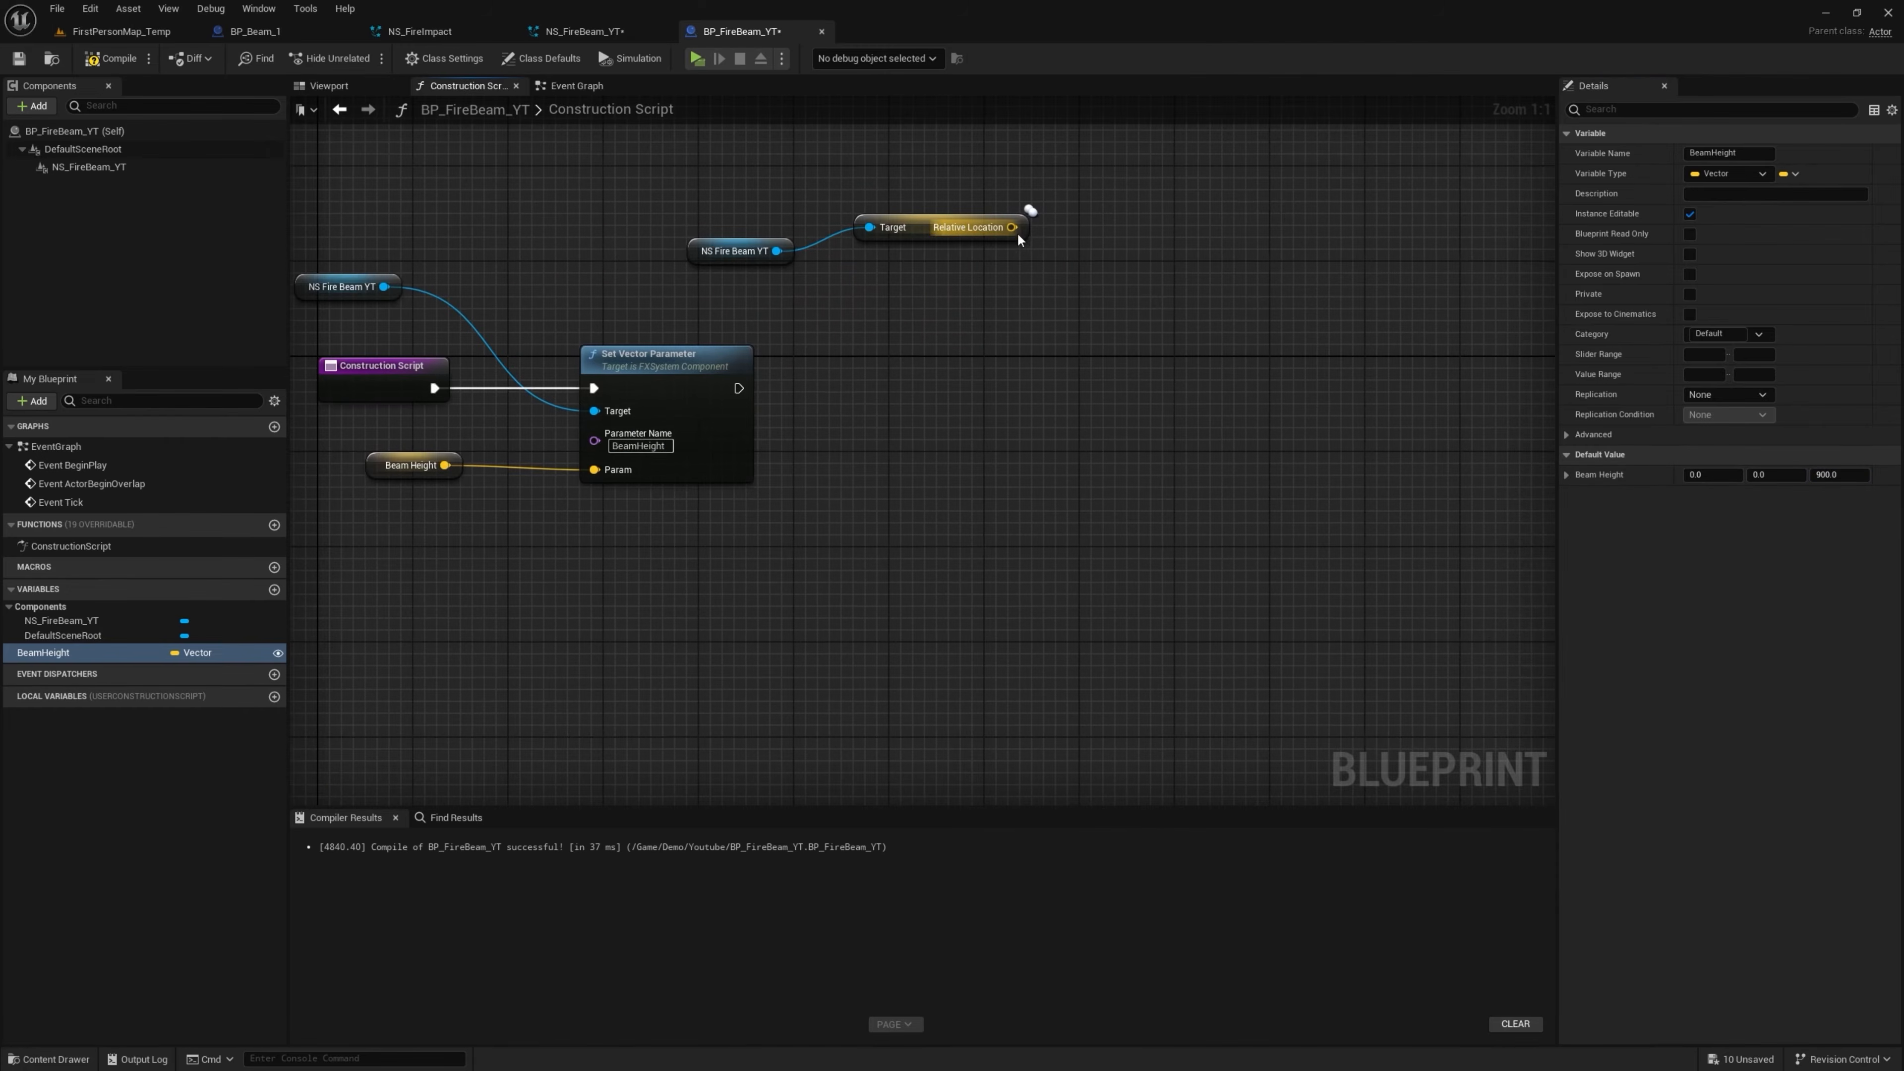
pyautogui.rightClick(1012, 228)
pyautogui.click(1071, 299)
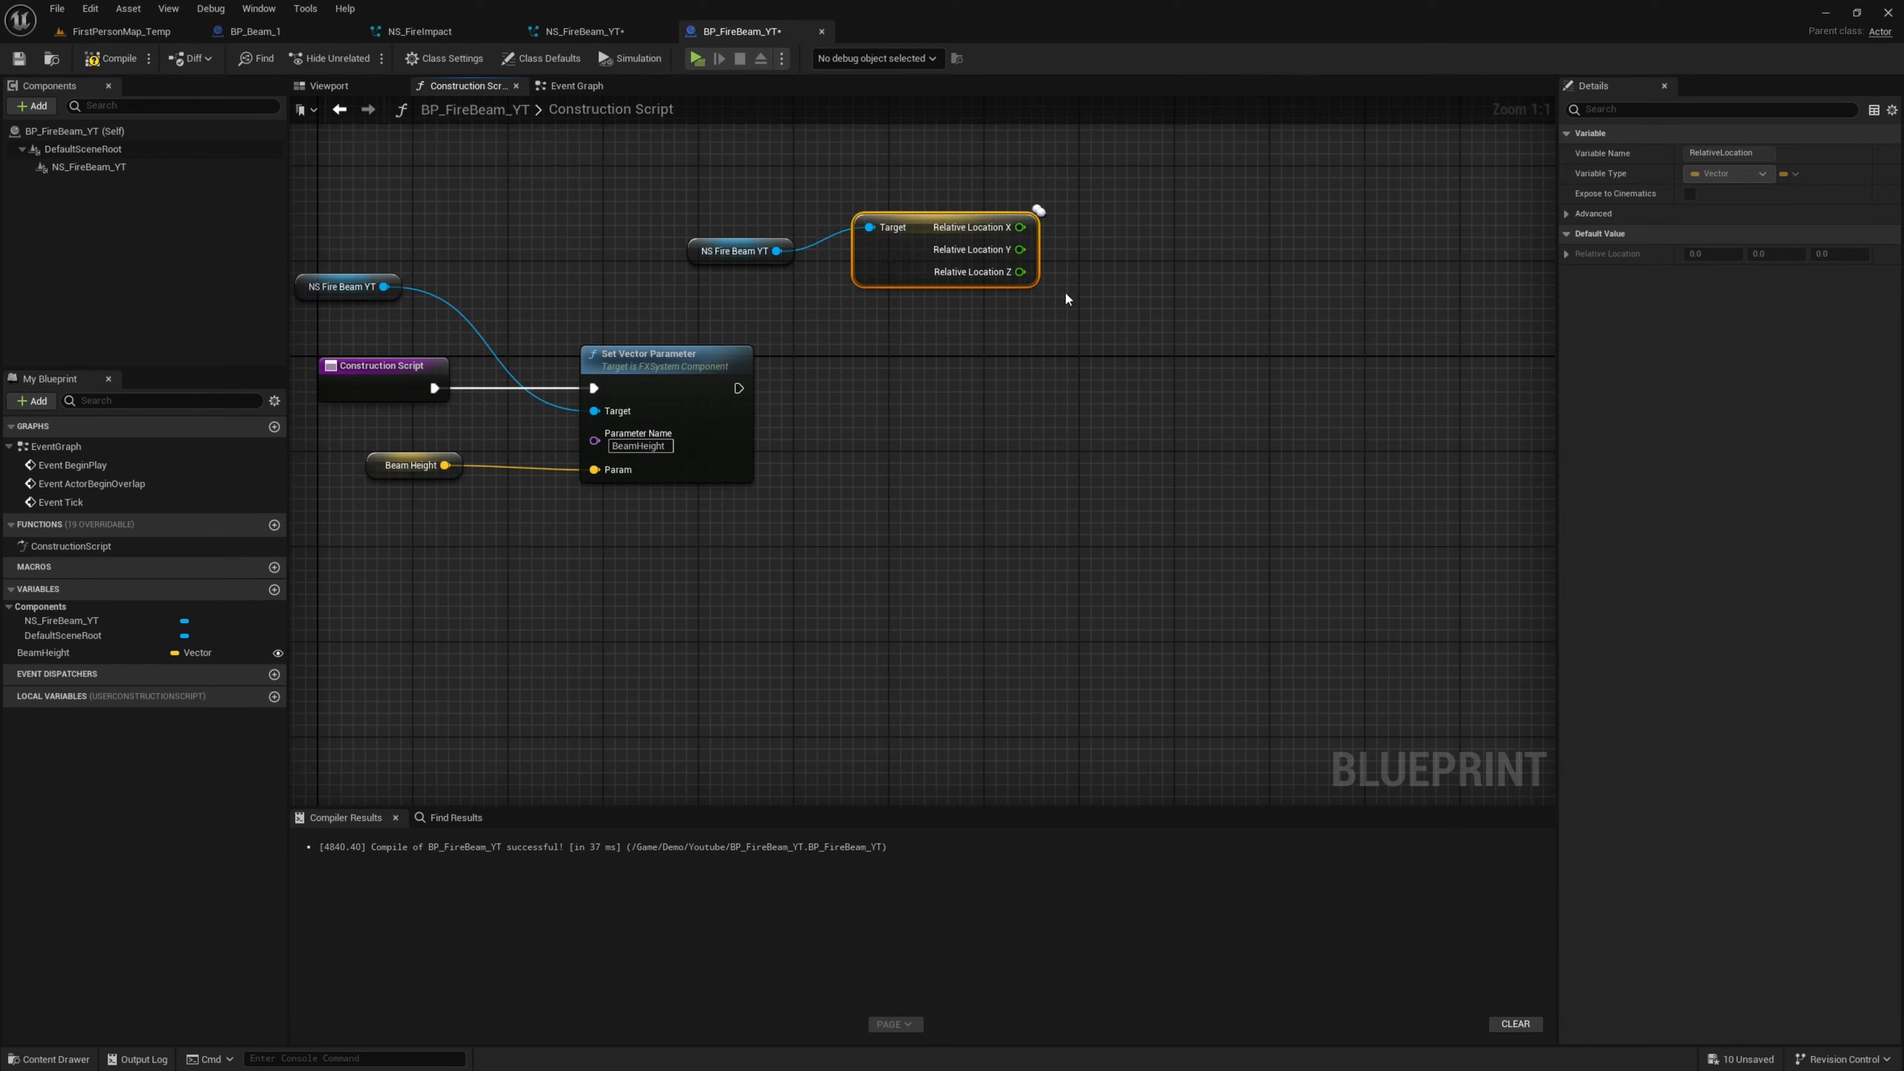
pyautogui.moveTo(1017, 322); pyautogui.dragTo(994, 356, button='right')
pyautogui.click(993, 356)
# Add a Set Relative Location node targeting NS_FireBeam_YT and split its New Location input into X, Y and Z
pyautogui.moveTo(756, 284); pyautogui.dragTo(880, 387)
pyautogui.write('set rel')
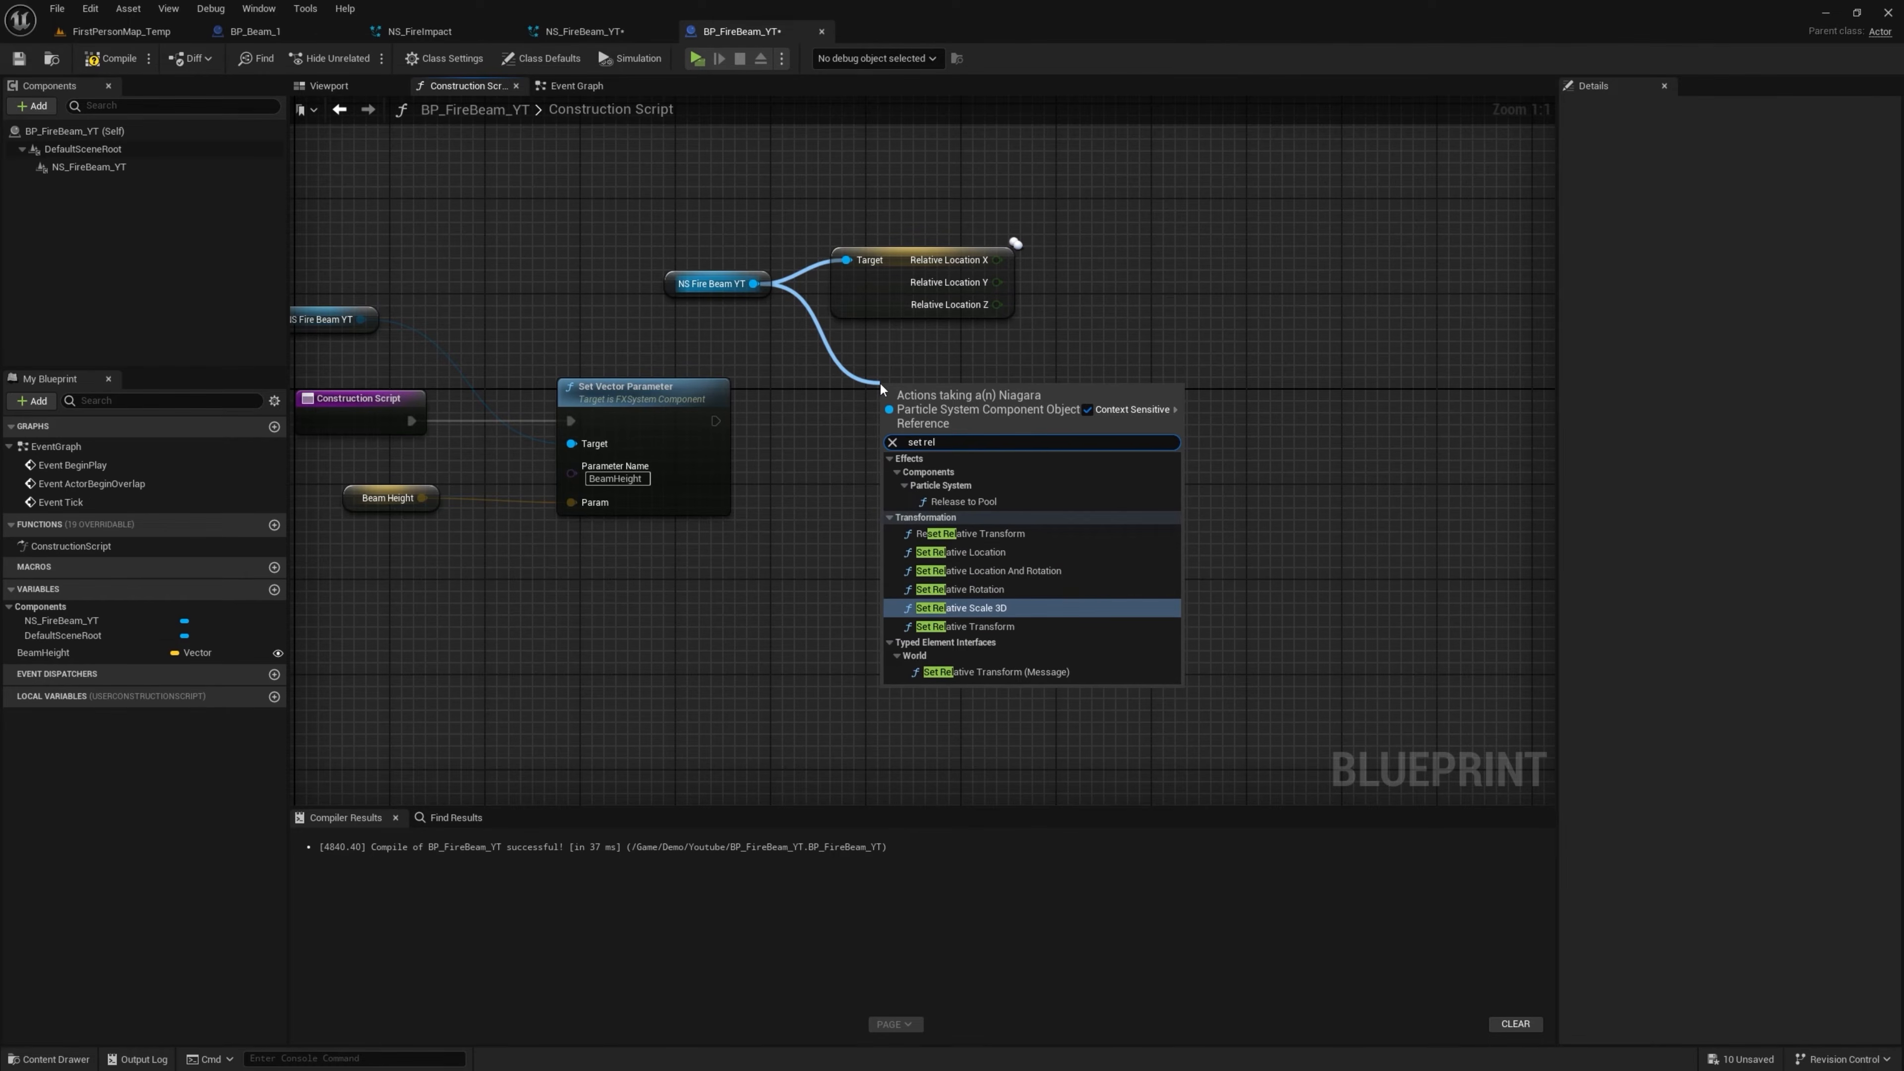
pyautogui.click(960, 552)
pyautogui.moveTo(965, 437); pyautogui.dragTo(1102, 419)
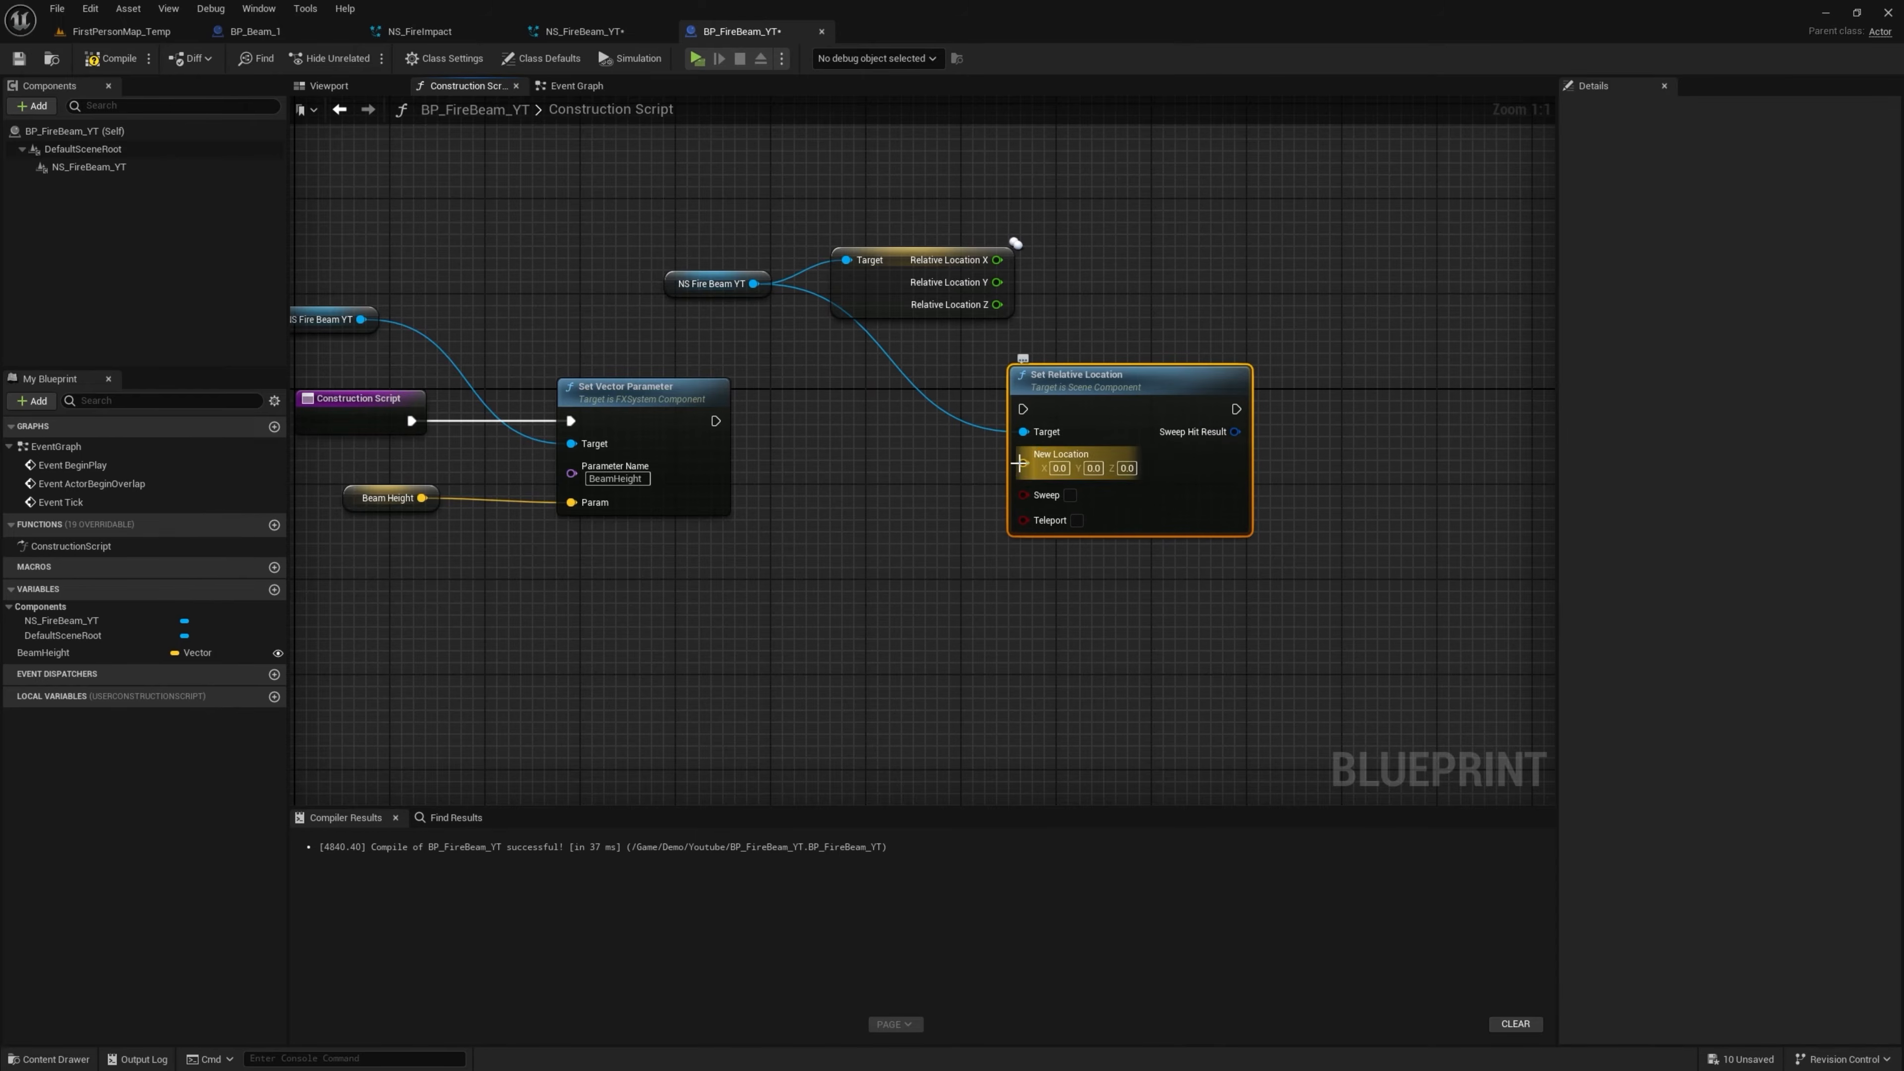
pyautogui.rightClick(1024, 463)
pyautogui.click(1076, 527)
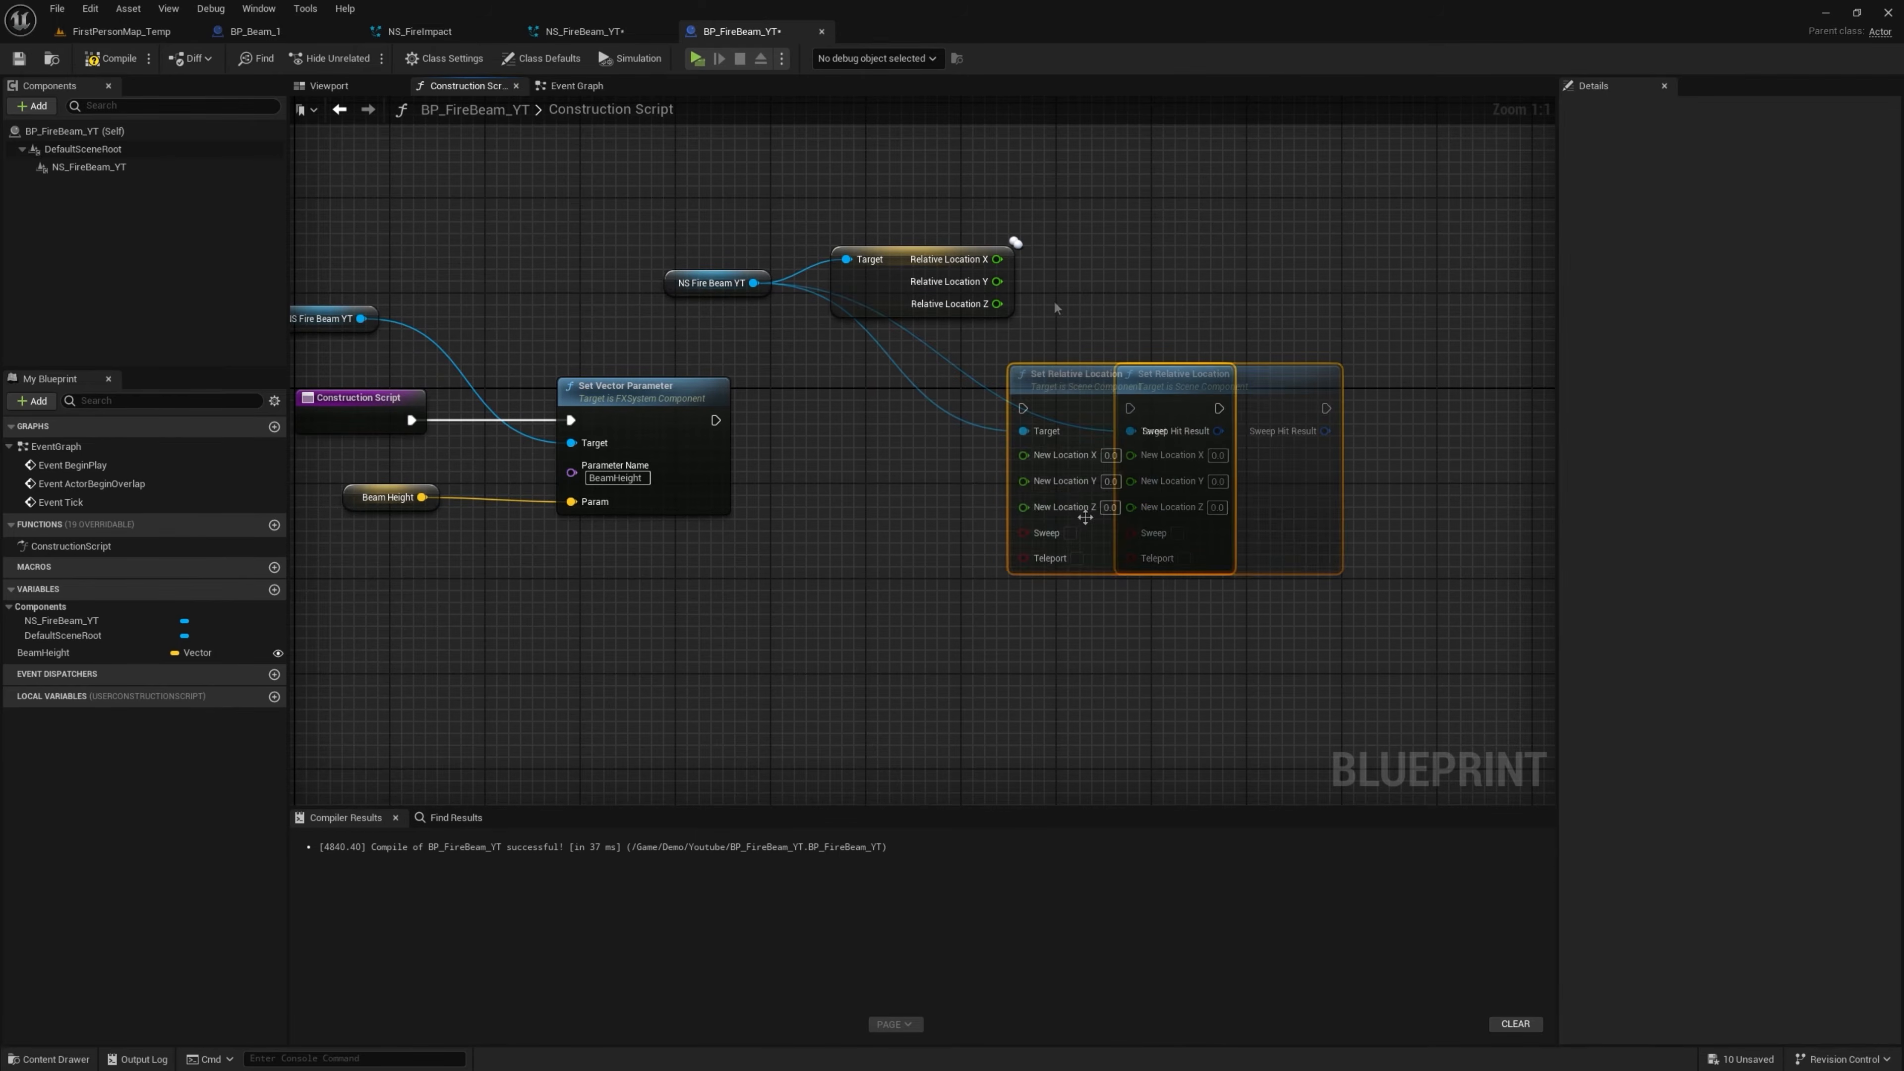
# Connect Relative Location X and Y to the matching New Location X and Y inputs of Set Relative Location
pyautogui.moveTo(997, 259); pyautogui.dragTo(995, 262)
pyautogui.moveTo(1153, 461); pyautogui.dragTo(1154, 456)
pyautogui.moveTo(997, 281); pyautogui.dragTo(1147, 477)
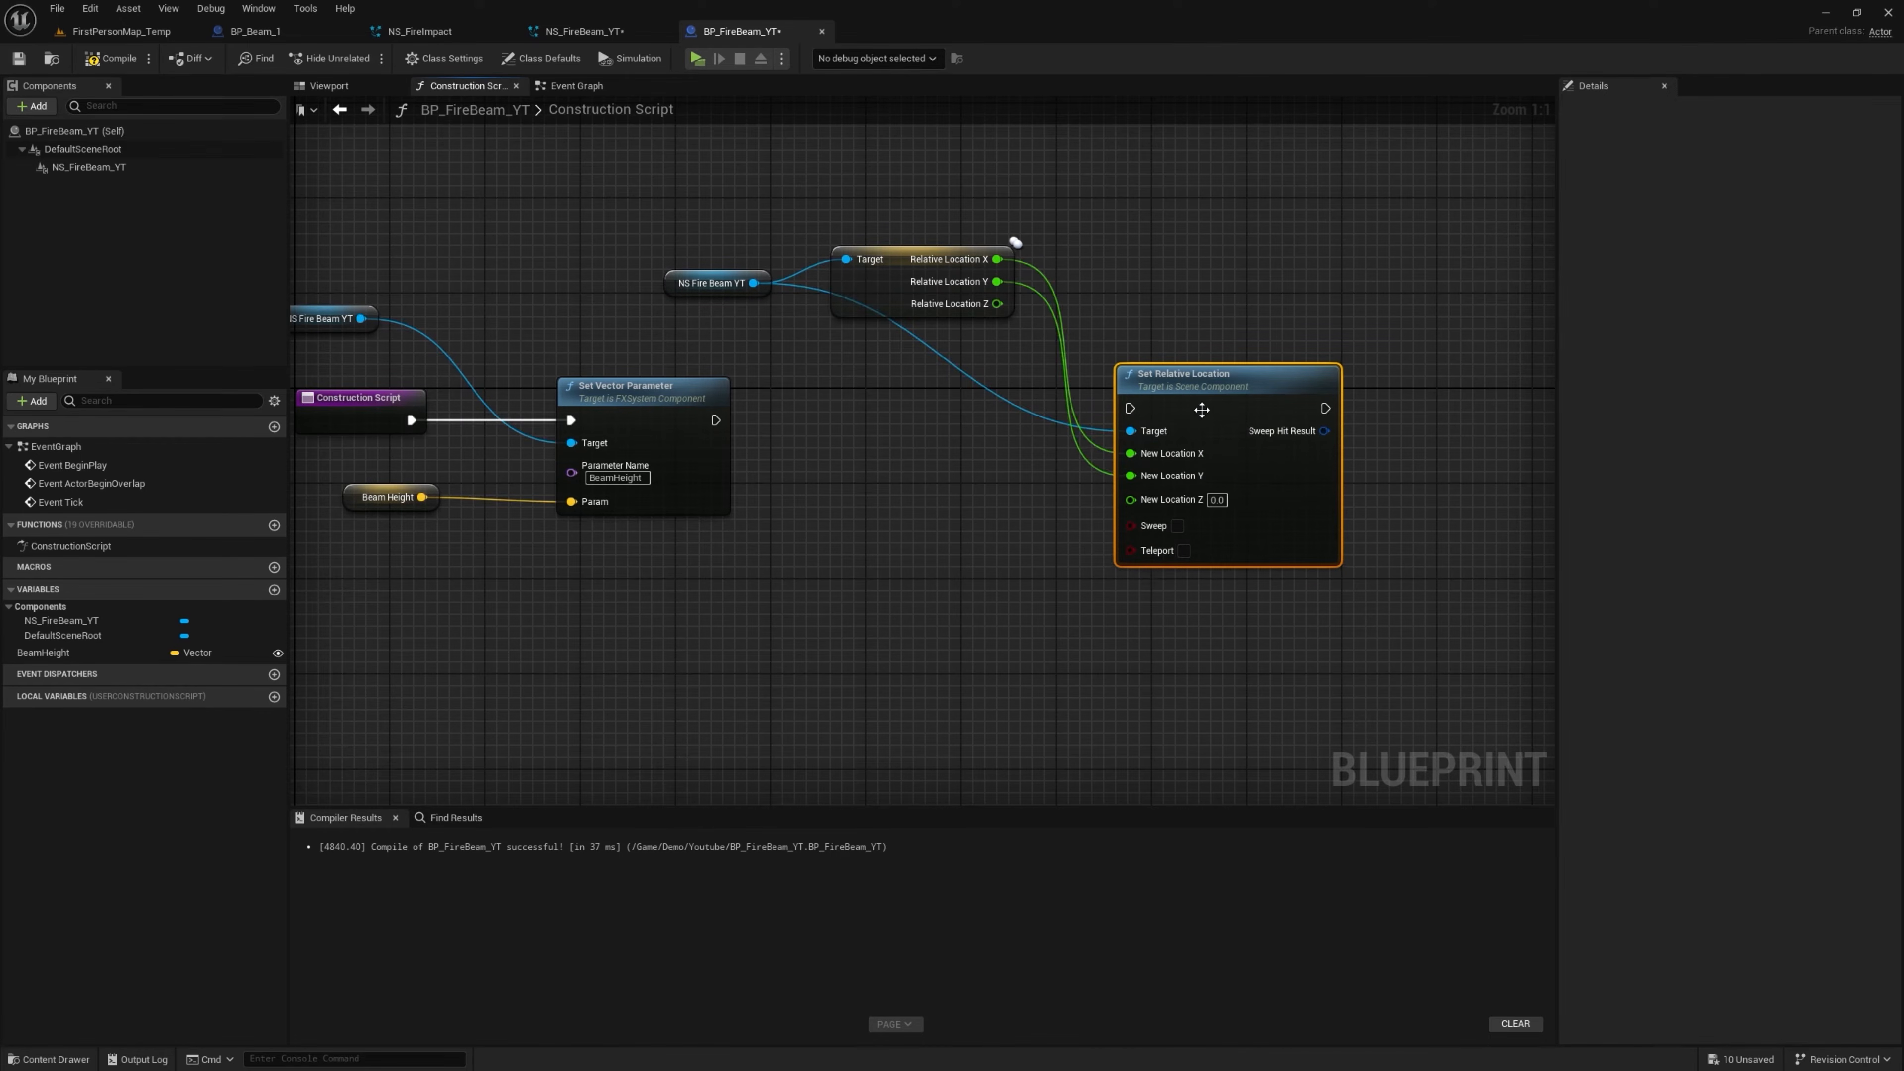
pyautogui.moveTo(1202, 410); pyautogui.dragTo(1273, 398)
# Feed BeamHeight's Z through a Break Vector into New Location Z, and run Set Relative Location after Set Vector Parameter with Teleport enabled
pyautogui.moveTo(422, 498); pyautogui.dragTo(646, 612)
pyautogui.write('br')
pyautogui.press('Return')
pyautogui.moveTo(728, 678); pyautogui.dragTo(1255, 489)
pyautogui.moveTo(716, 420); pyautogui.dragTo(1061, 426)
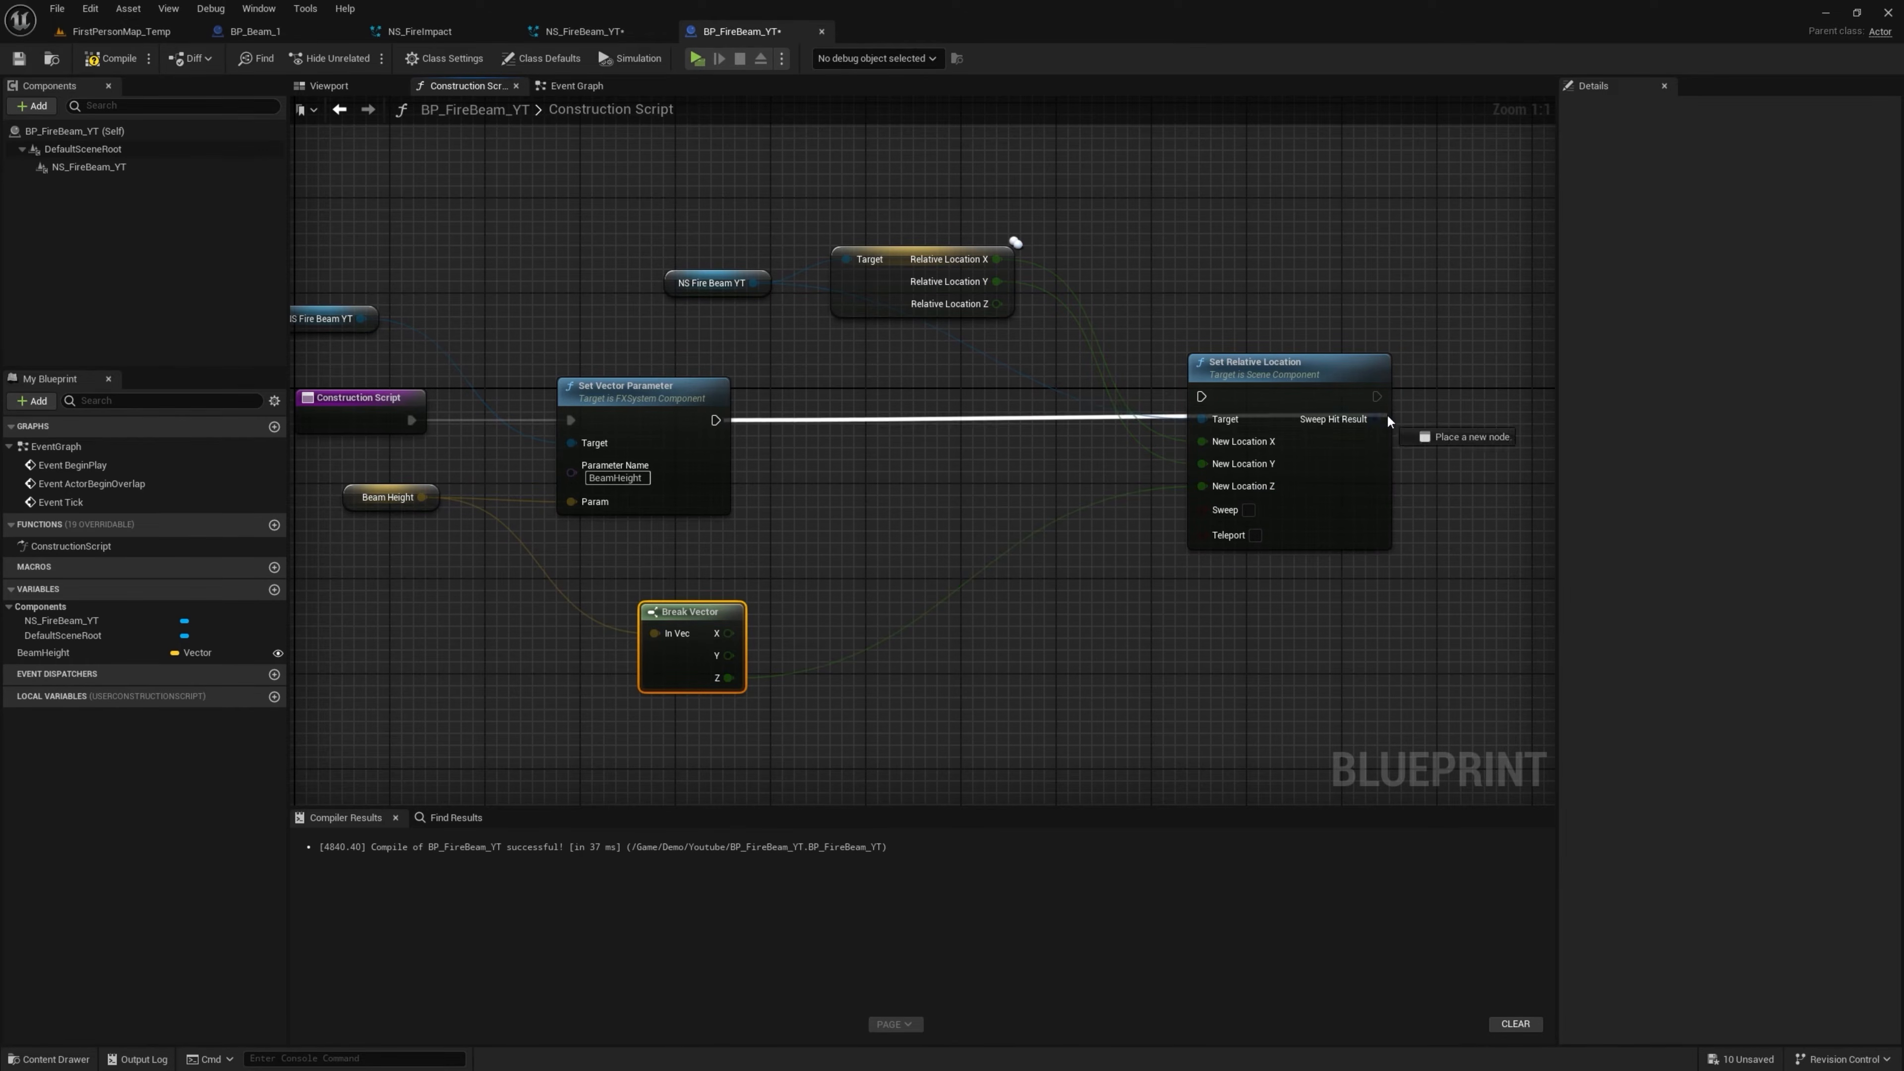
pyautogui.moveTo(1213, 396); pyautogui.dragTo(1203, 401)
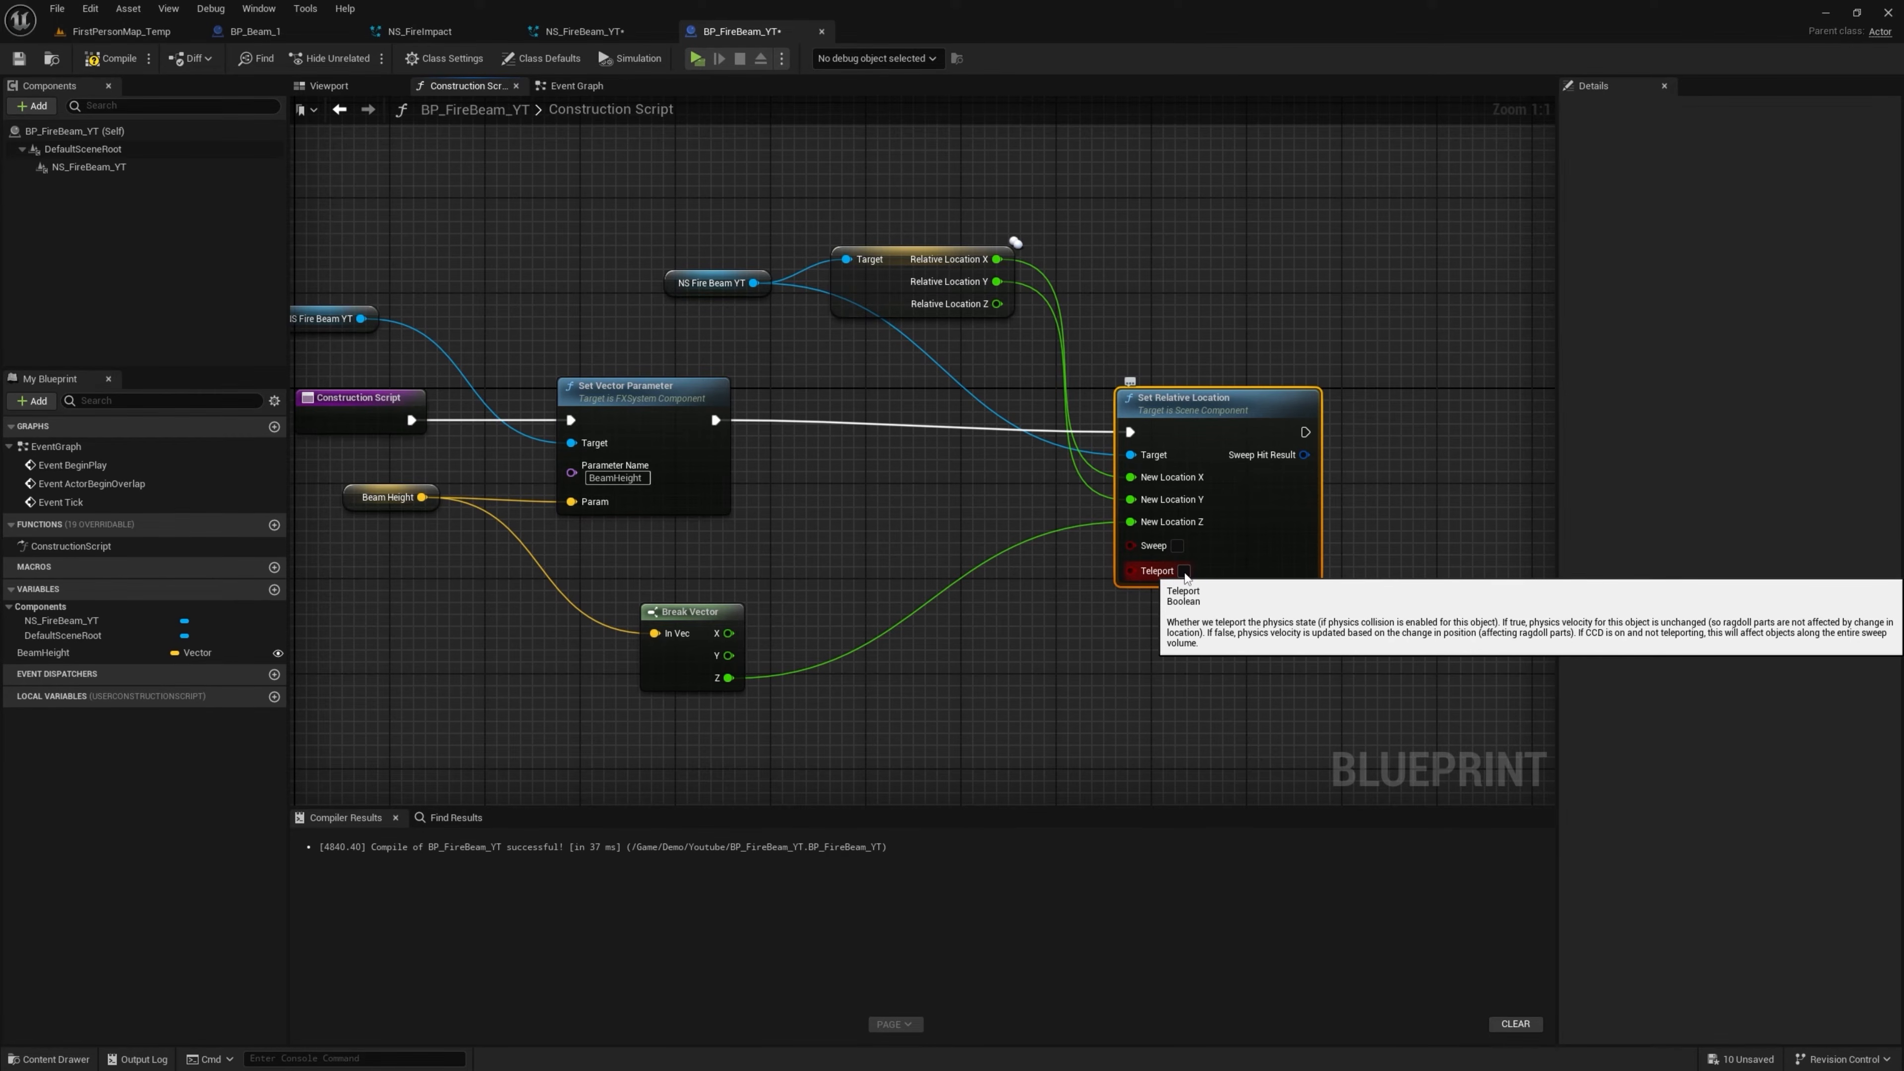
# Place BP_FireBeam_YT in the level and delete the standalone NS_FireBeam_YT actor
pyautogui.click(120, 31)
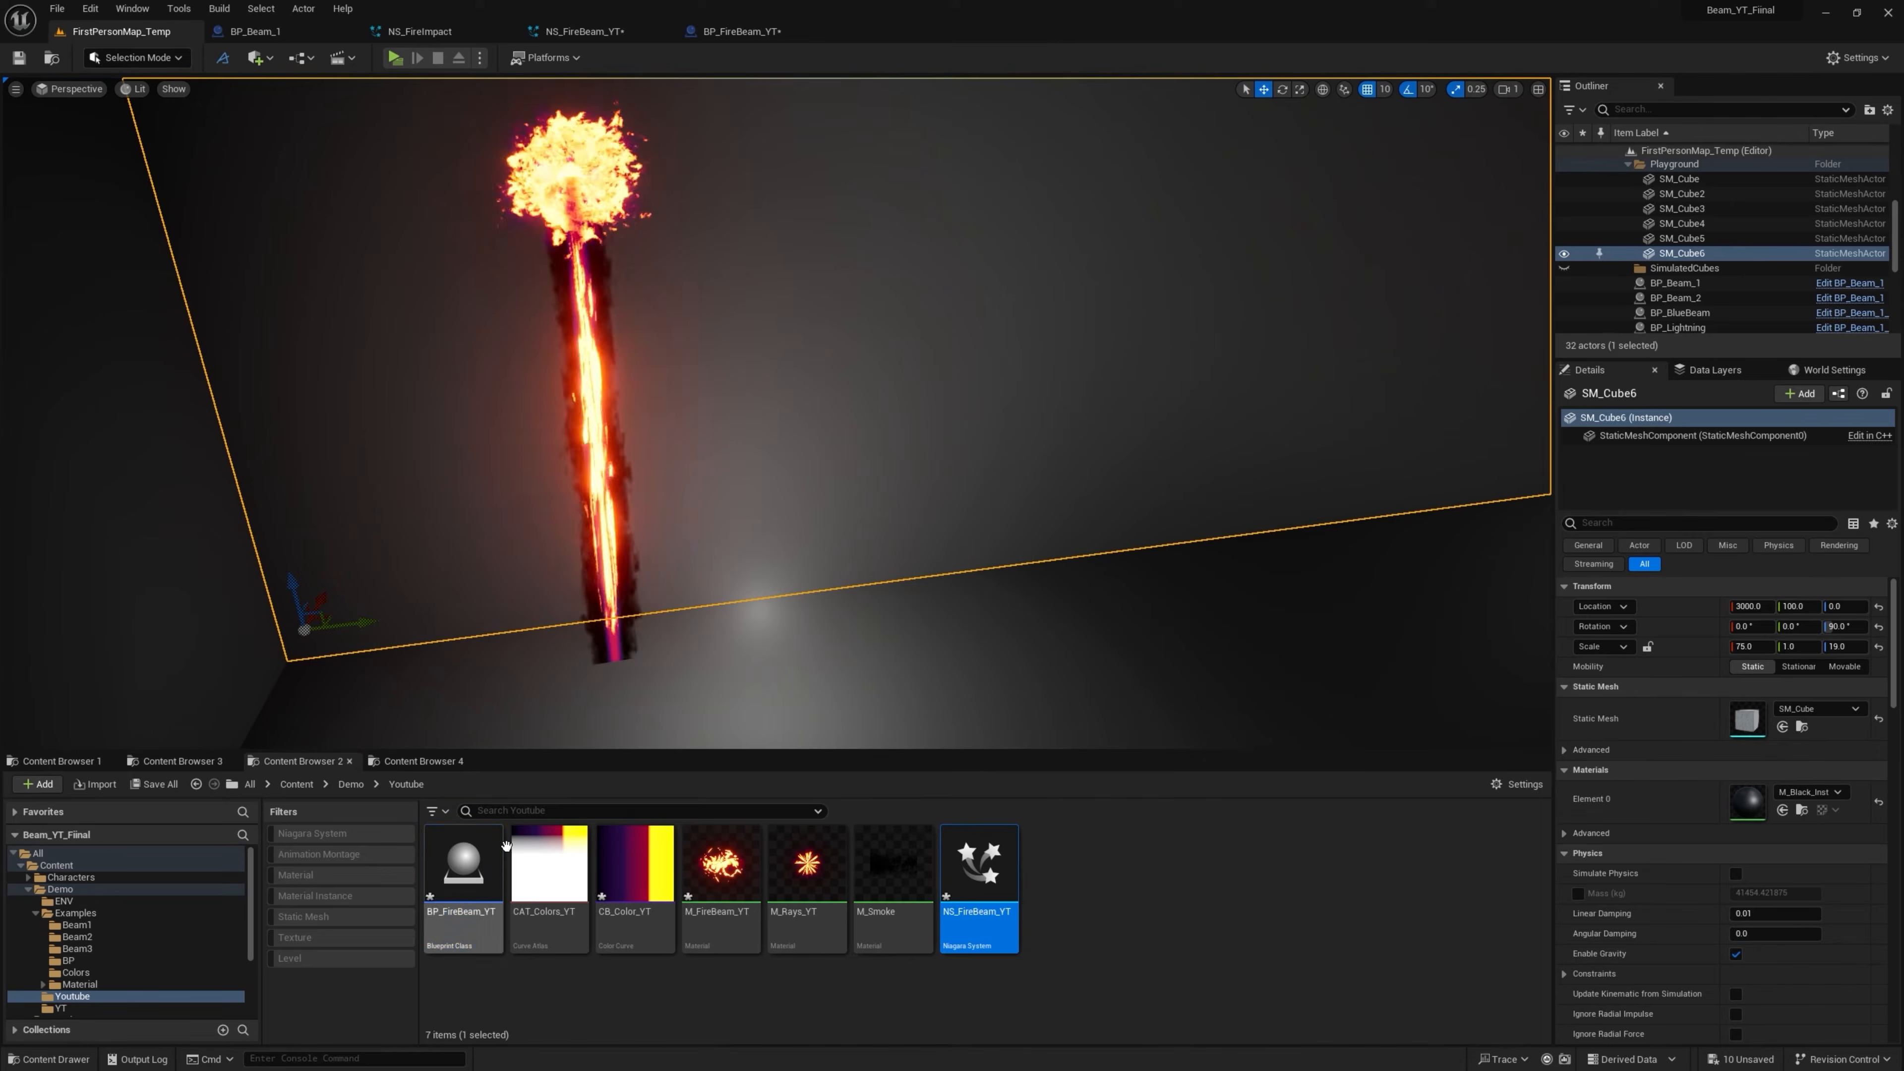
pyautogui.moveTo(915, 640); pyautogui.dragTo(971, 605)
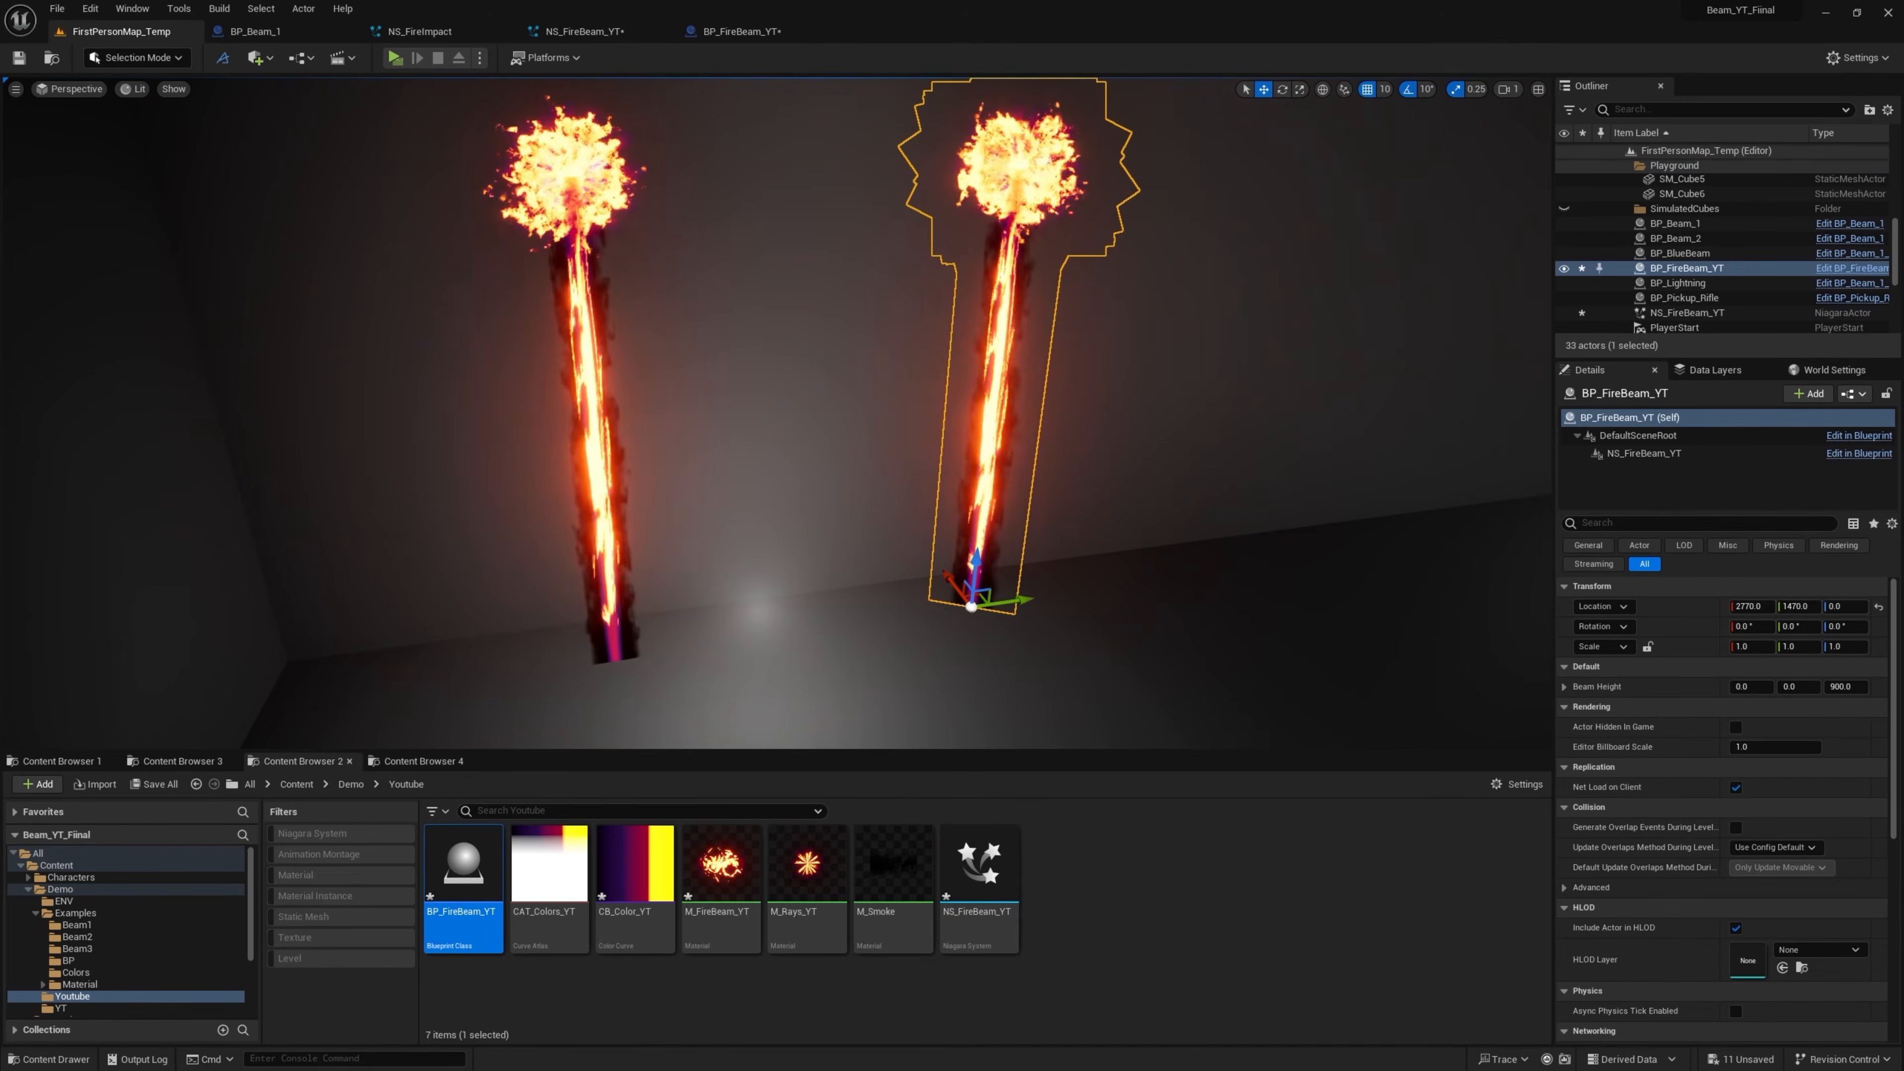
pyautogui.click(609, 217)
pyautogui.press('Delete')
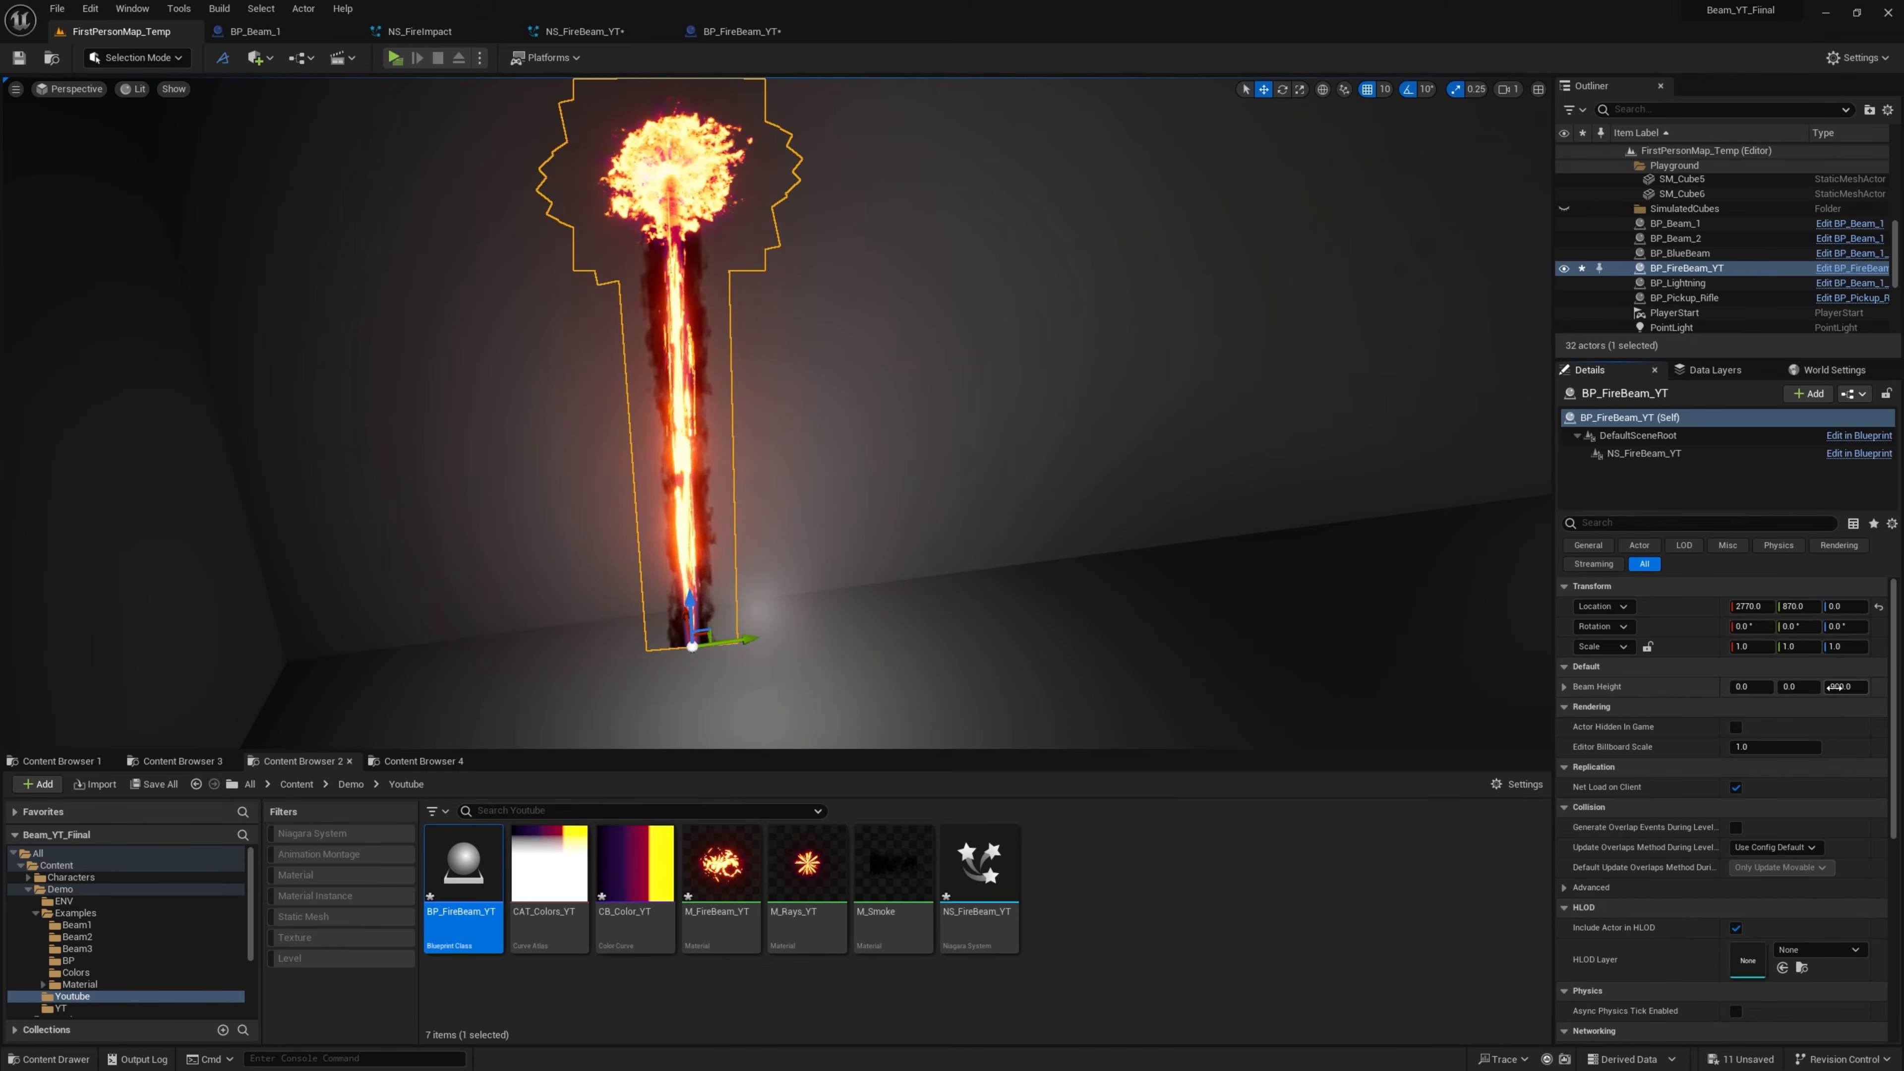
# Raise the placed beam's Beam Height Z to about 1028 to test the height control
pyautogui.moveTo(1840, 687); pyautogui.dragTo(1882, 686)
pyautogui.moveTo(777, 412); pyautogui.dragTo(718, 315, button='right')
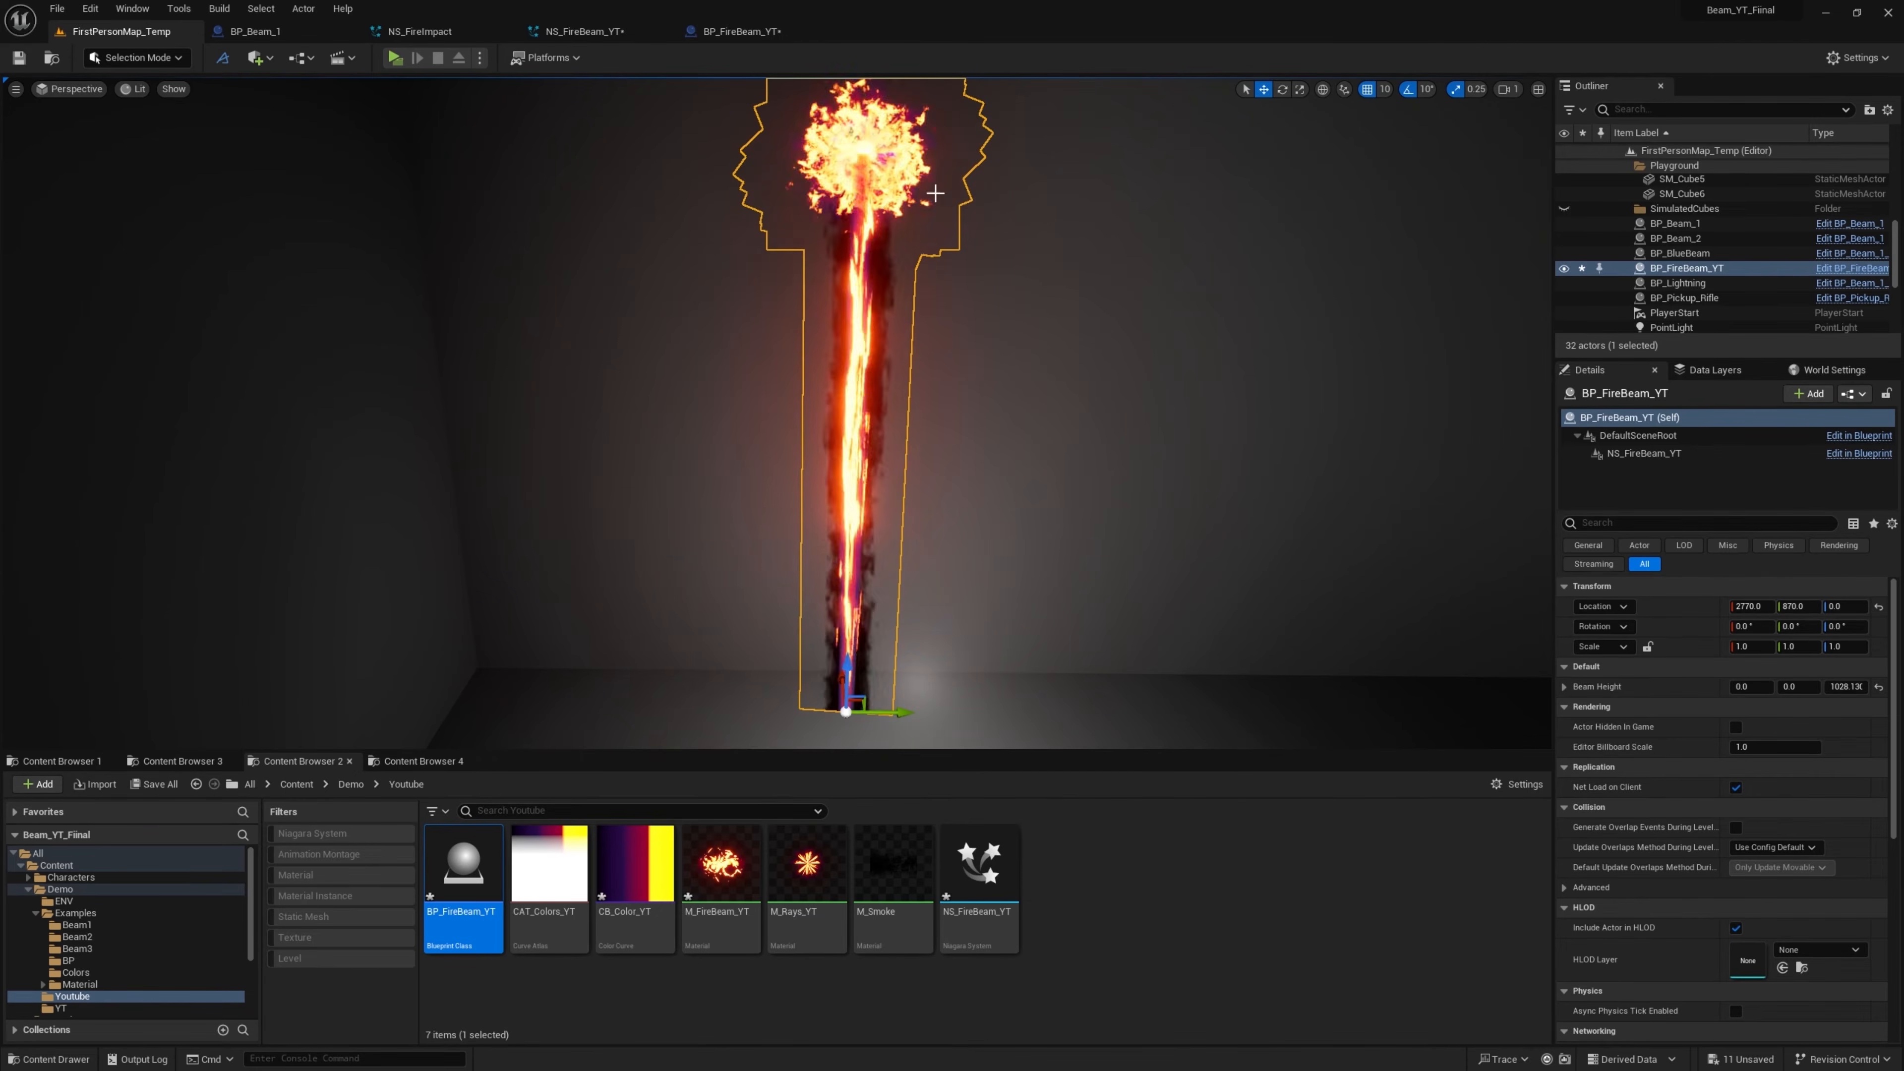
# Test Beam Height in the level with Set Relative Location disconnected from Set Vector Parameter, and reconnect the two nodes
pyautogui.click(744, 33)
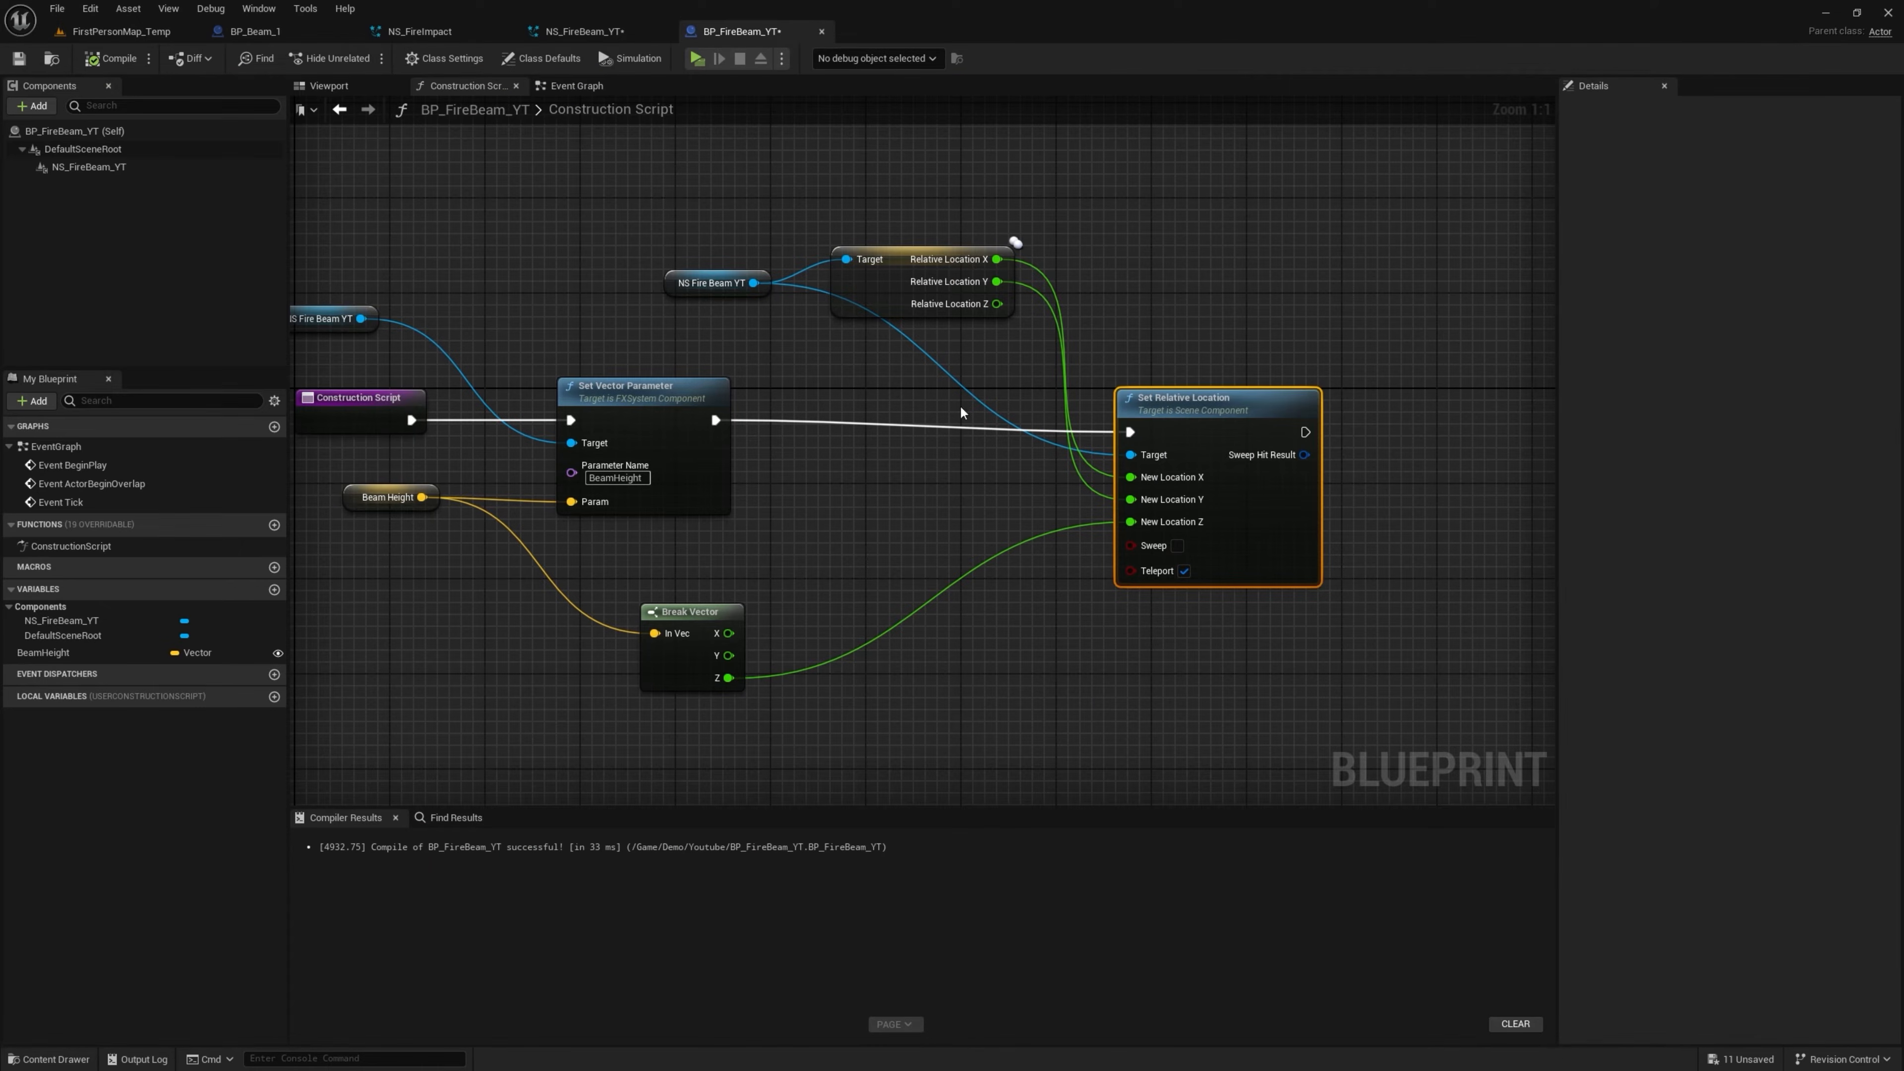
pyautogui.click(129, 33)
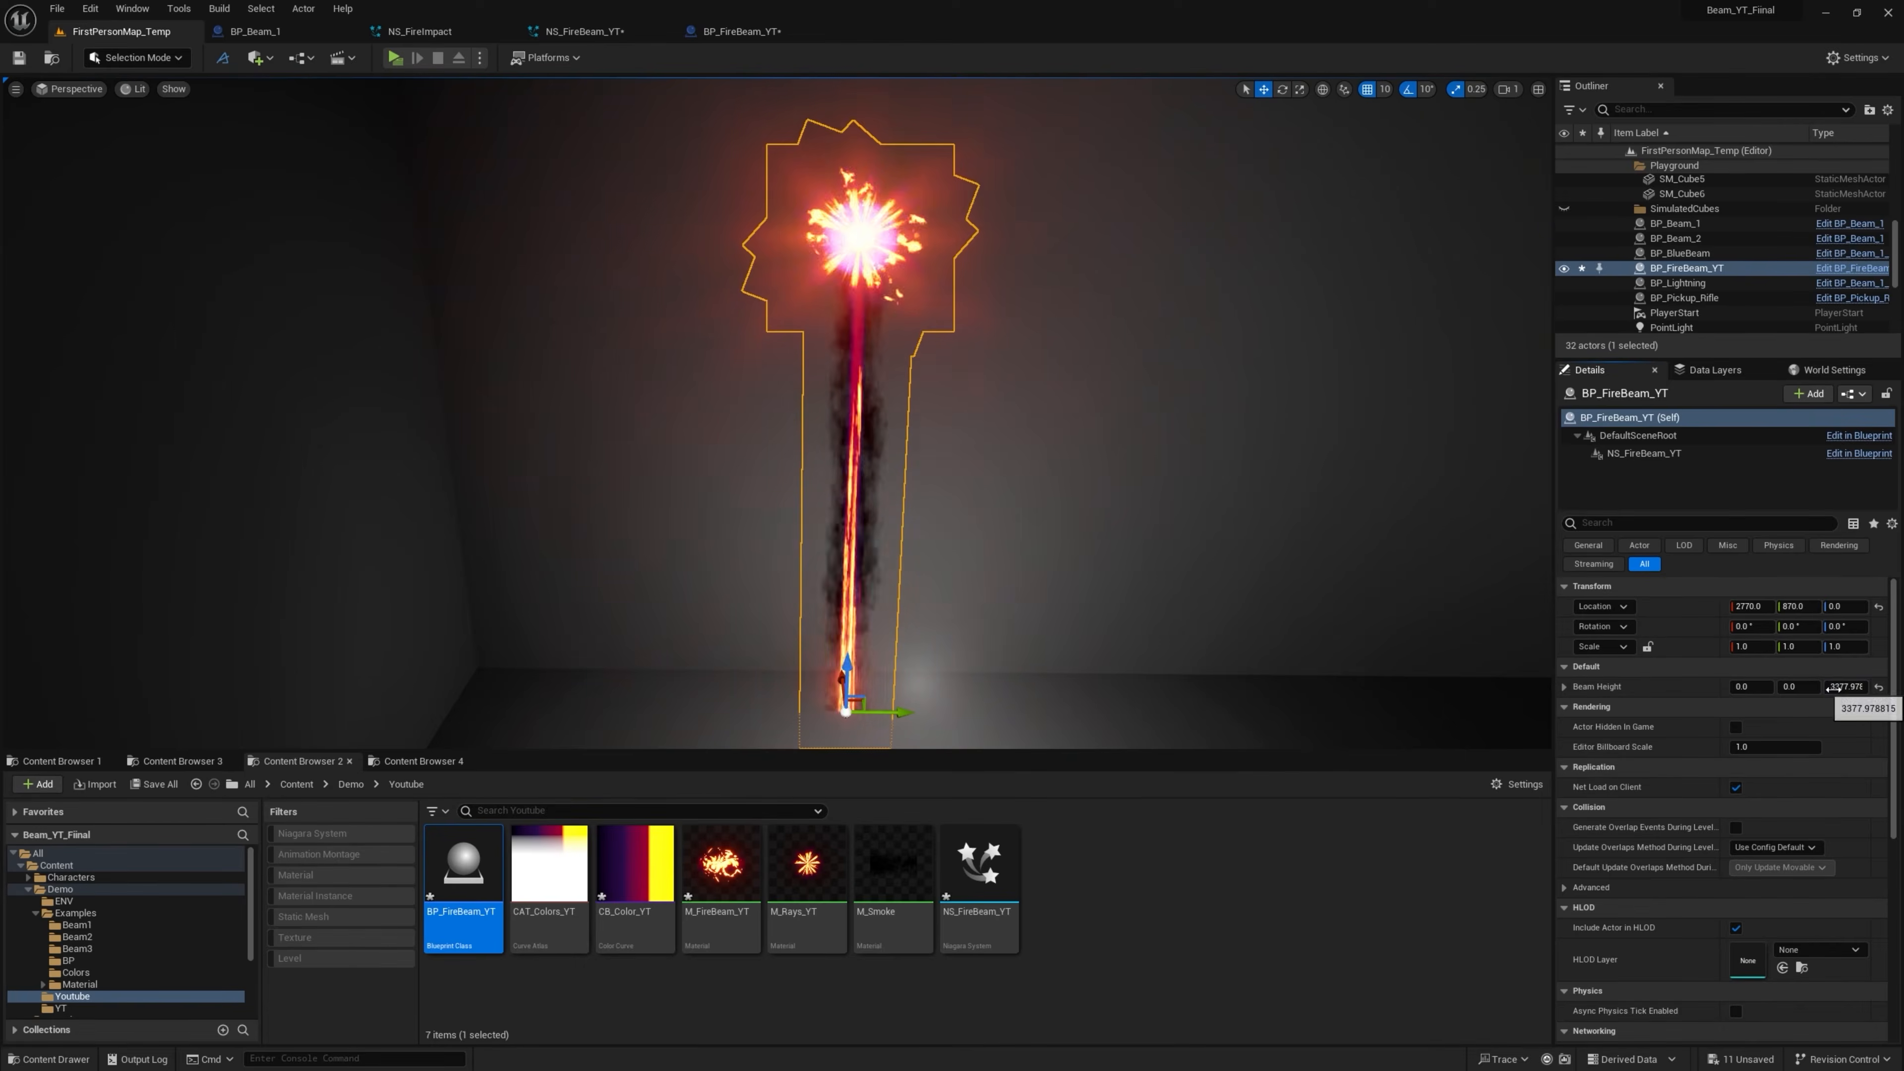
pyautogui.moveTo(1302, 569); pyautogui.dragTo(1292, 669, button='right')
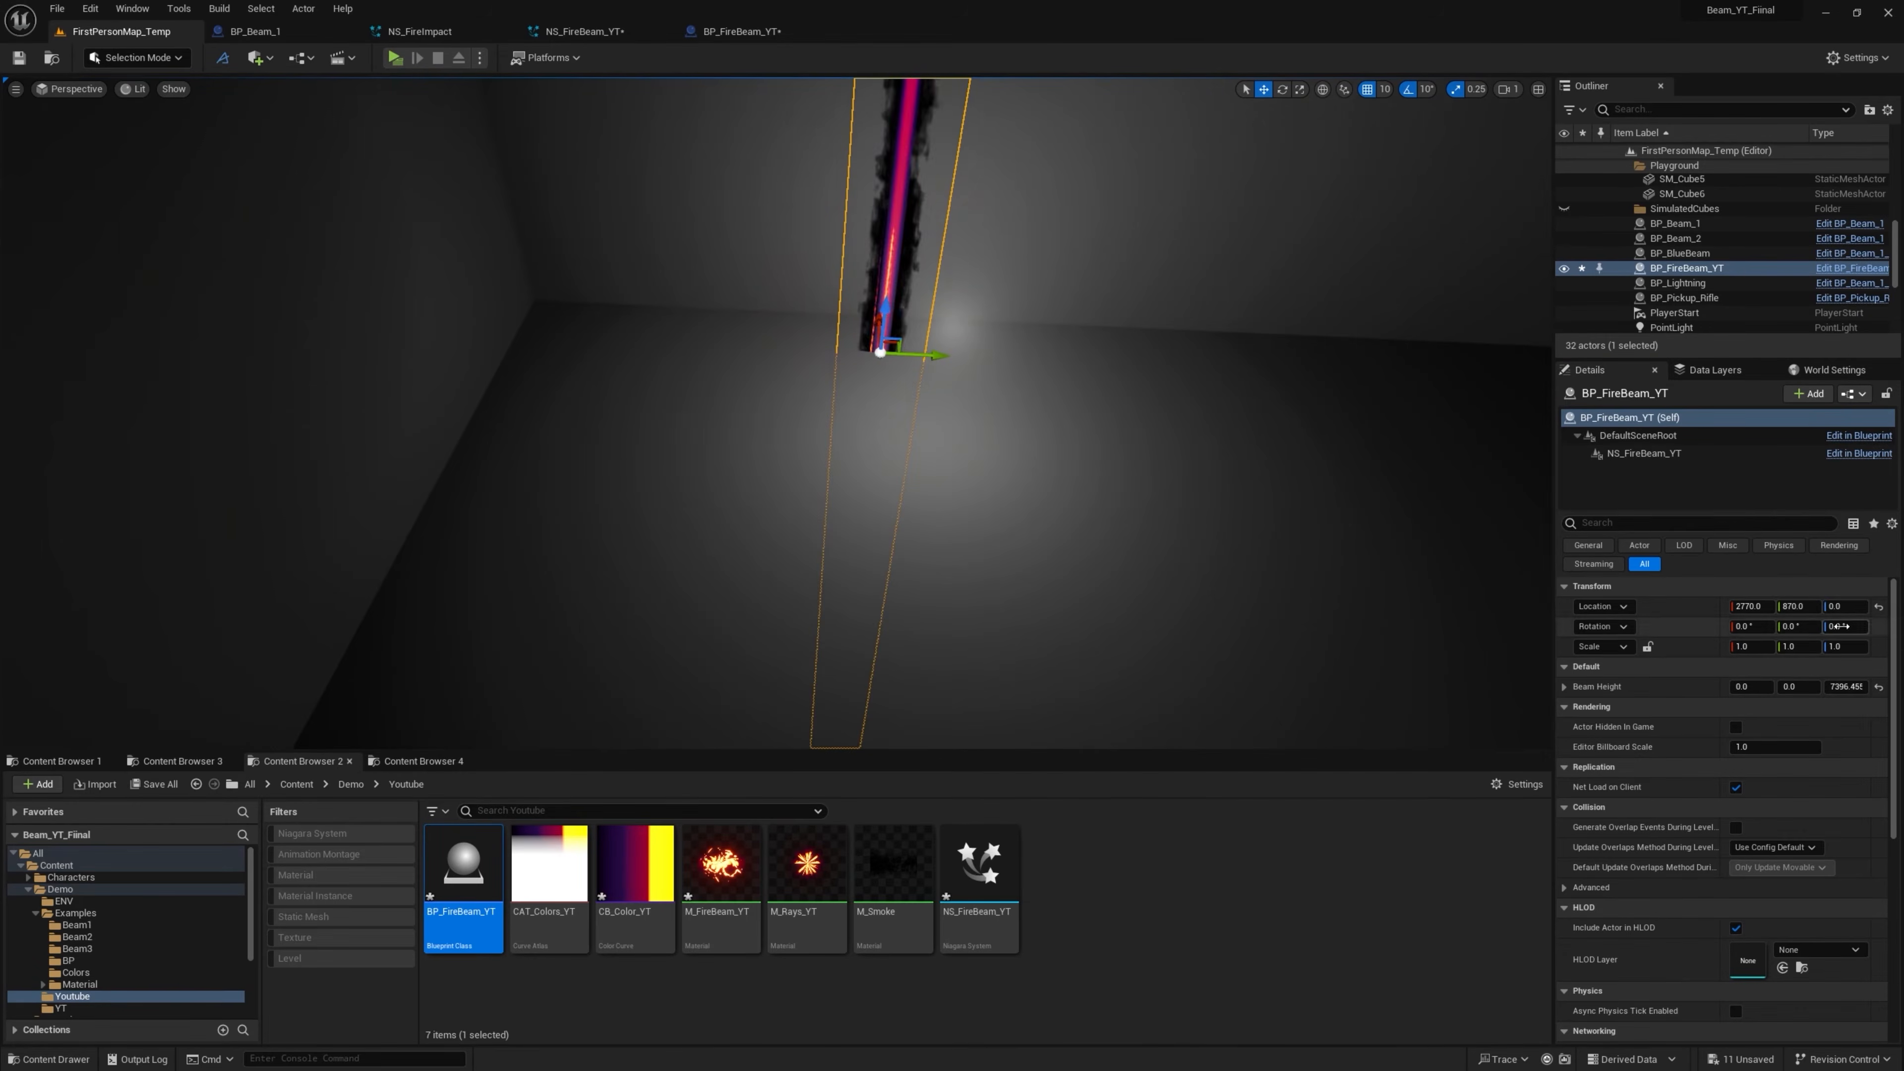
pyautogui.click(743, 33)
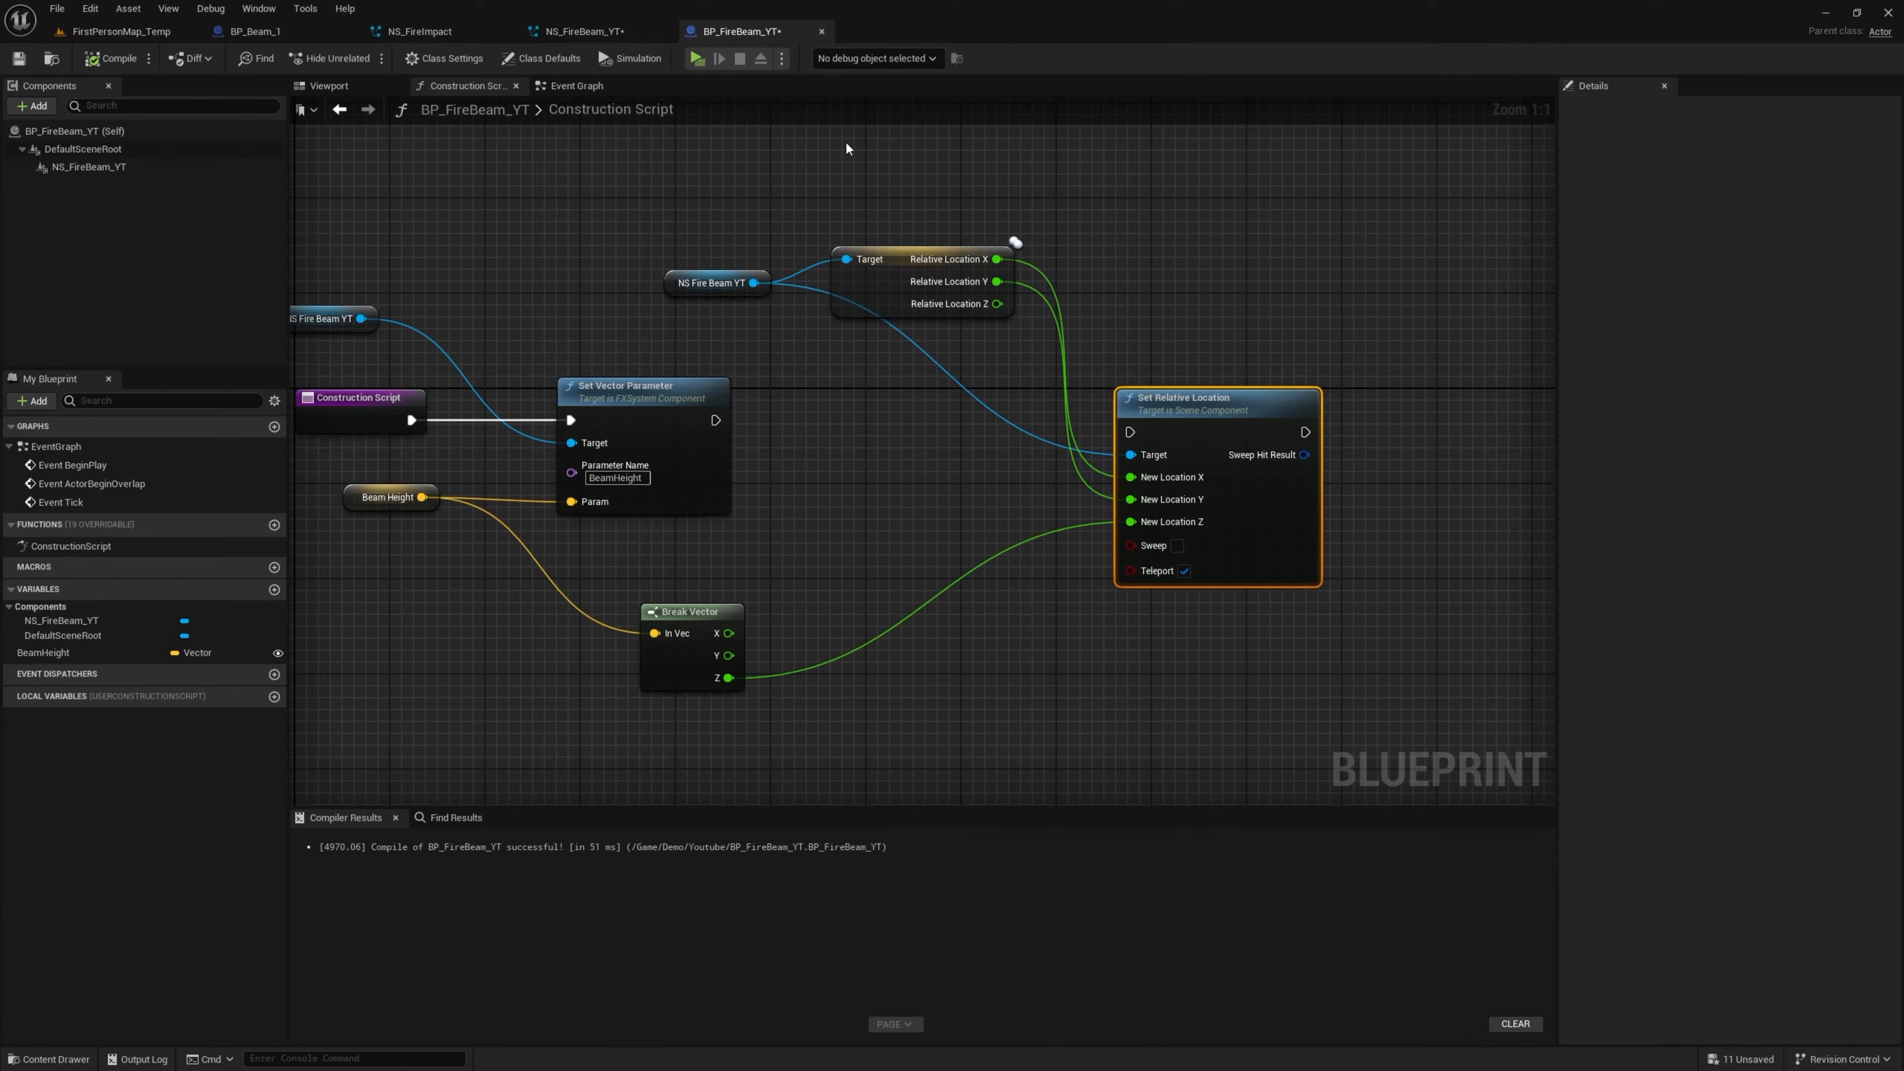
pyautogui.moveTo(715, 420); pyautogui.dragTo(1129, 432)
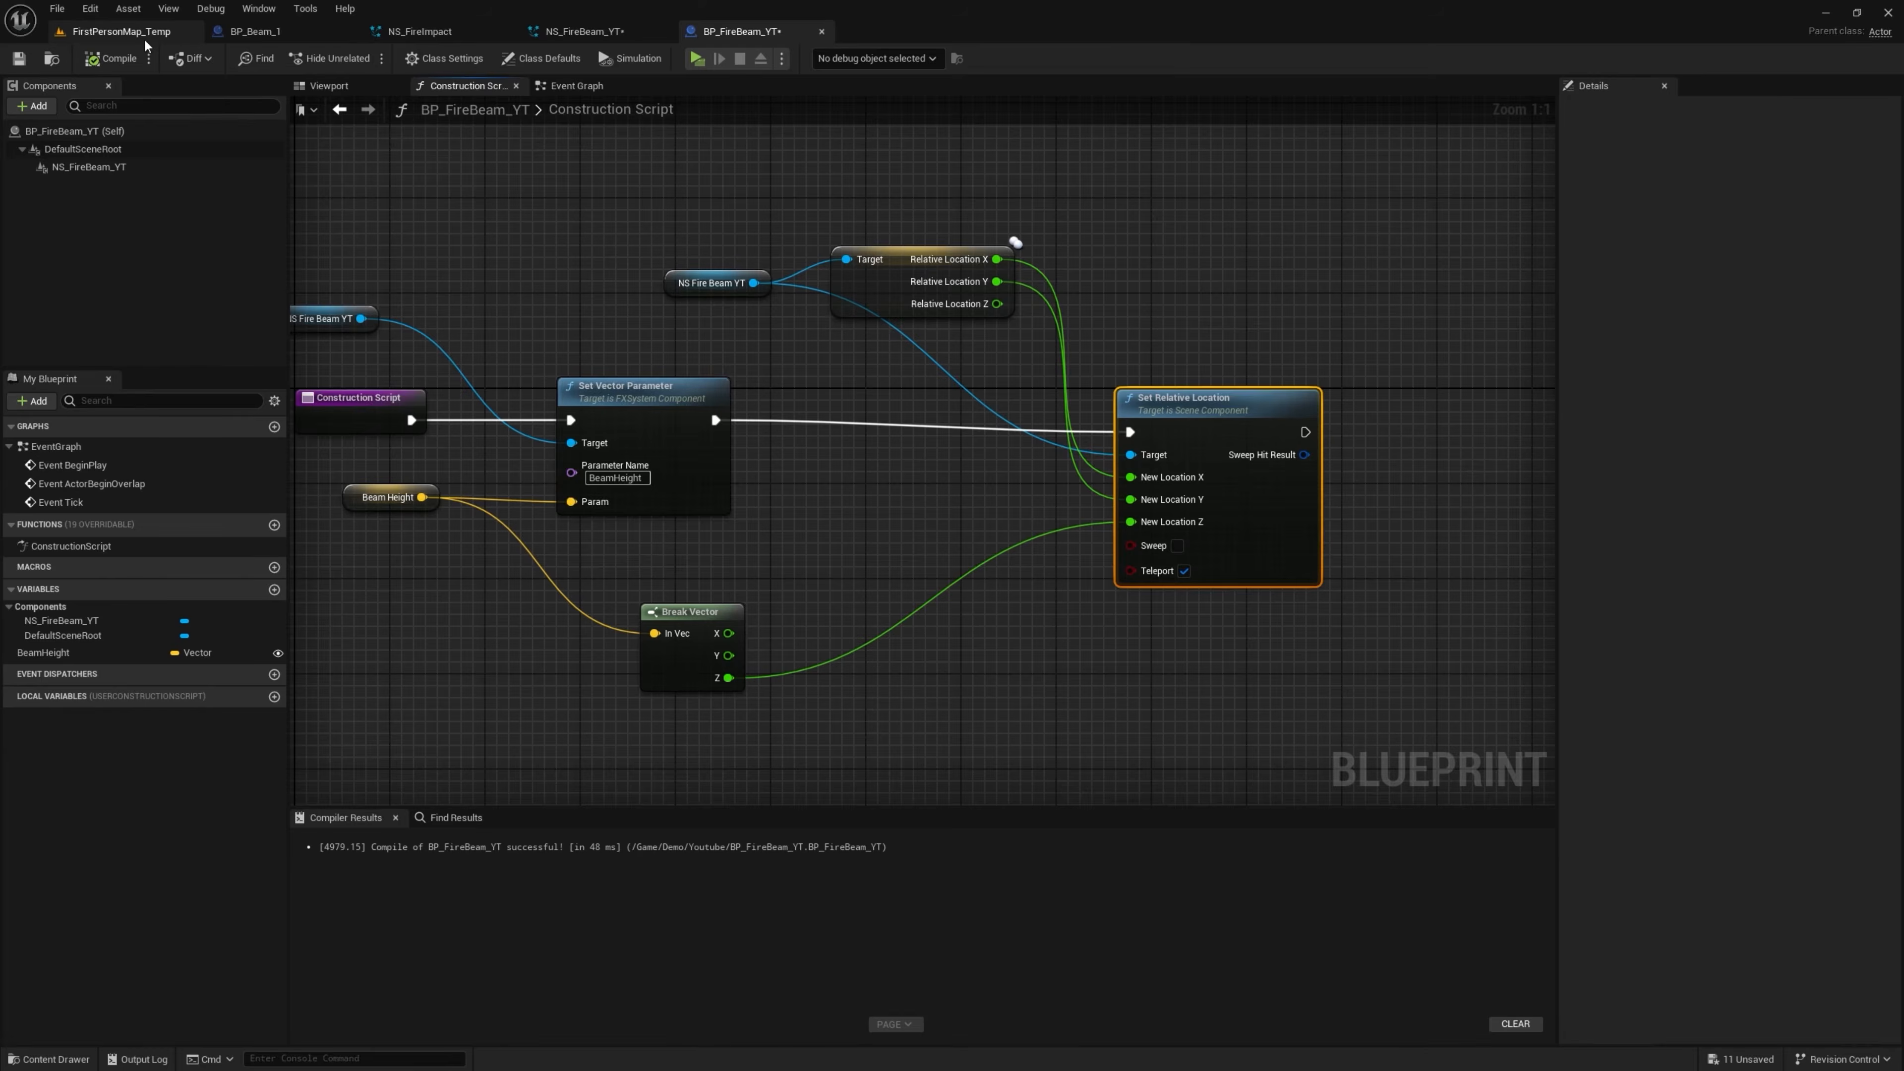
# Set the placed BP_FireBeam_YT's Beam Height Z to about 963 and check the beam in the level
pyautogui.click(120, 31)
pyautogui.moveTo(659, 266); pyautogui.dragTo(653, 177, button='right')
pyautogui.moveTo(1845, 687); pyautogui.dragTo(1795, 688)
pyautogui.moveTo(880, 630); pyautogui.dragTo(1005, 743, button='right')
pyautogui.click(897, 621)
pyautogui.moveTo(899, 620); pyautogui.dragTo(1274, 646, button='right')
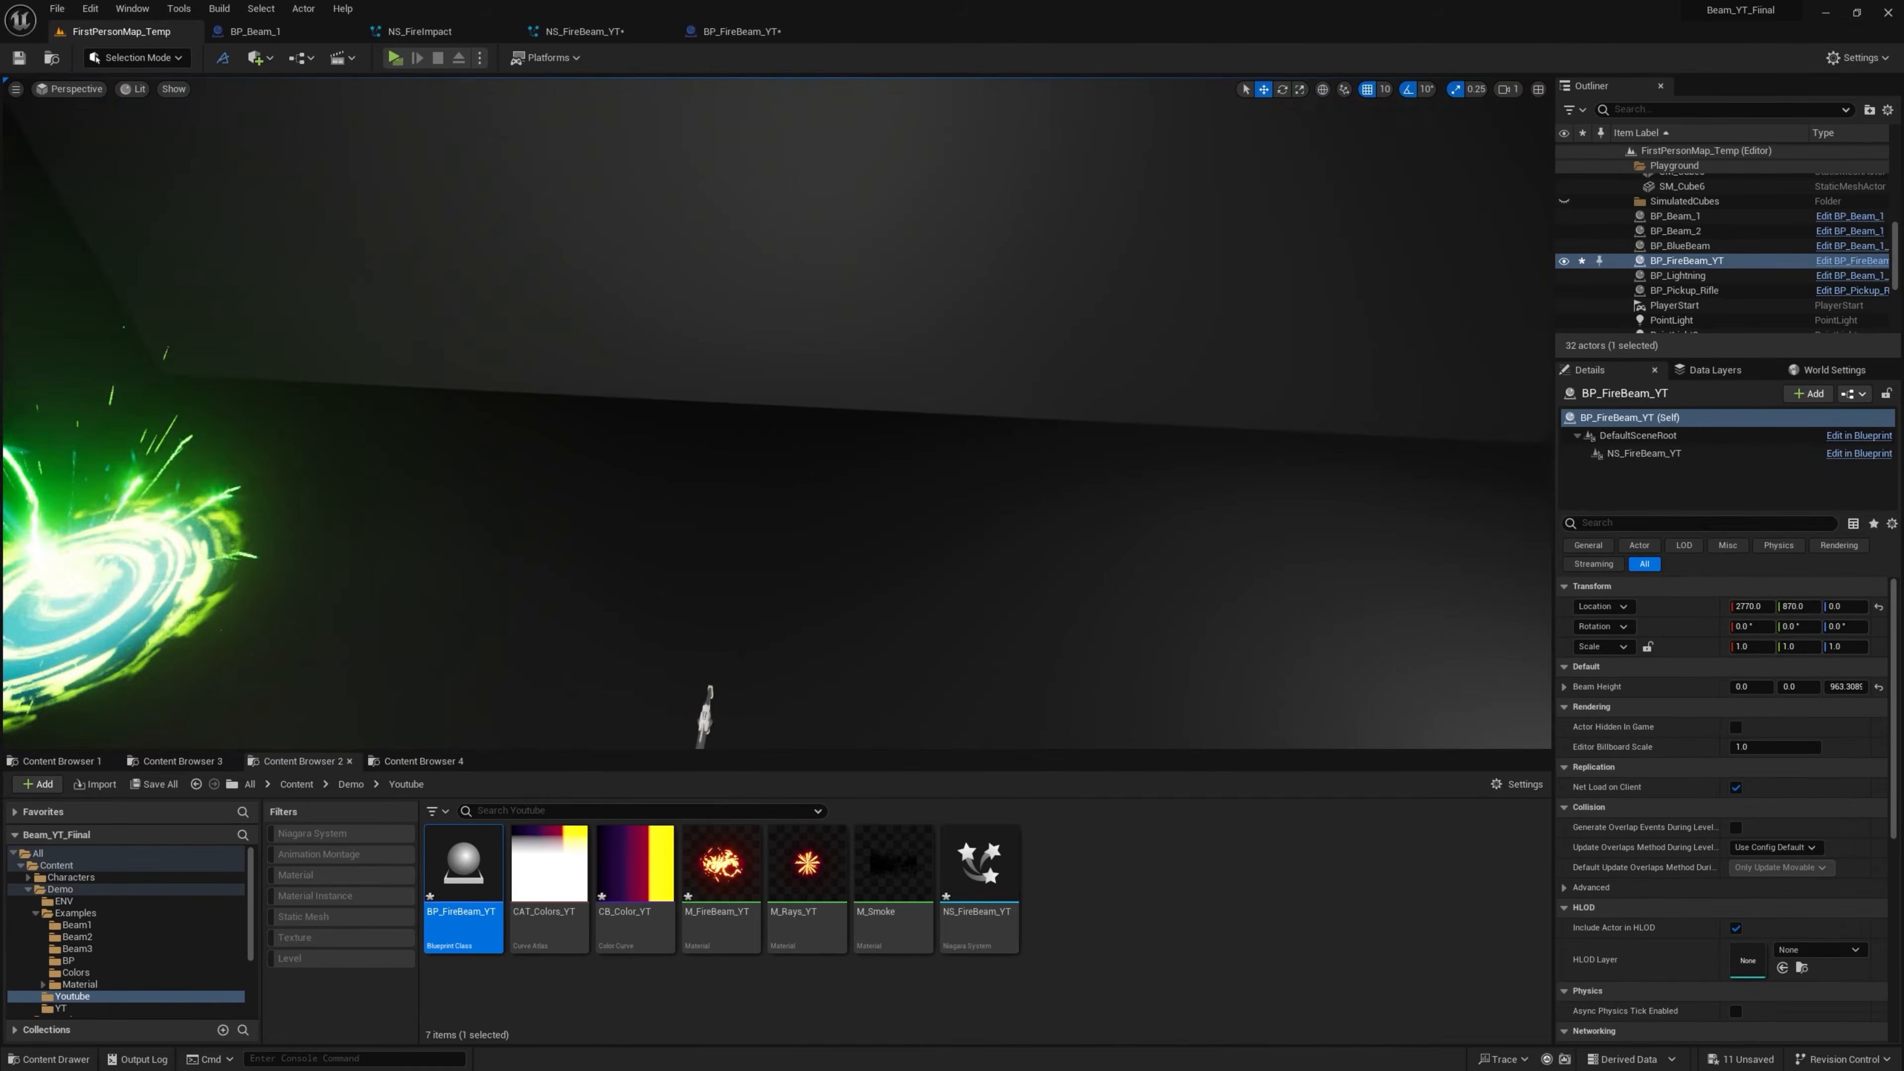
pyautogui.moveTo(1274, 646); pyautogui.dragTo(1050, 690, button='right')
# Create a Niagara system named NS_FireImpact_YT in the Youtube folder from the Single Looping Particle emitter template
pyautogui.rightClick(1106, 836)
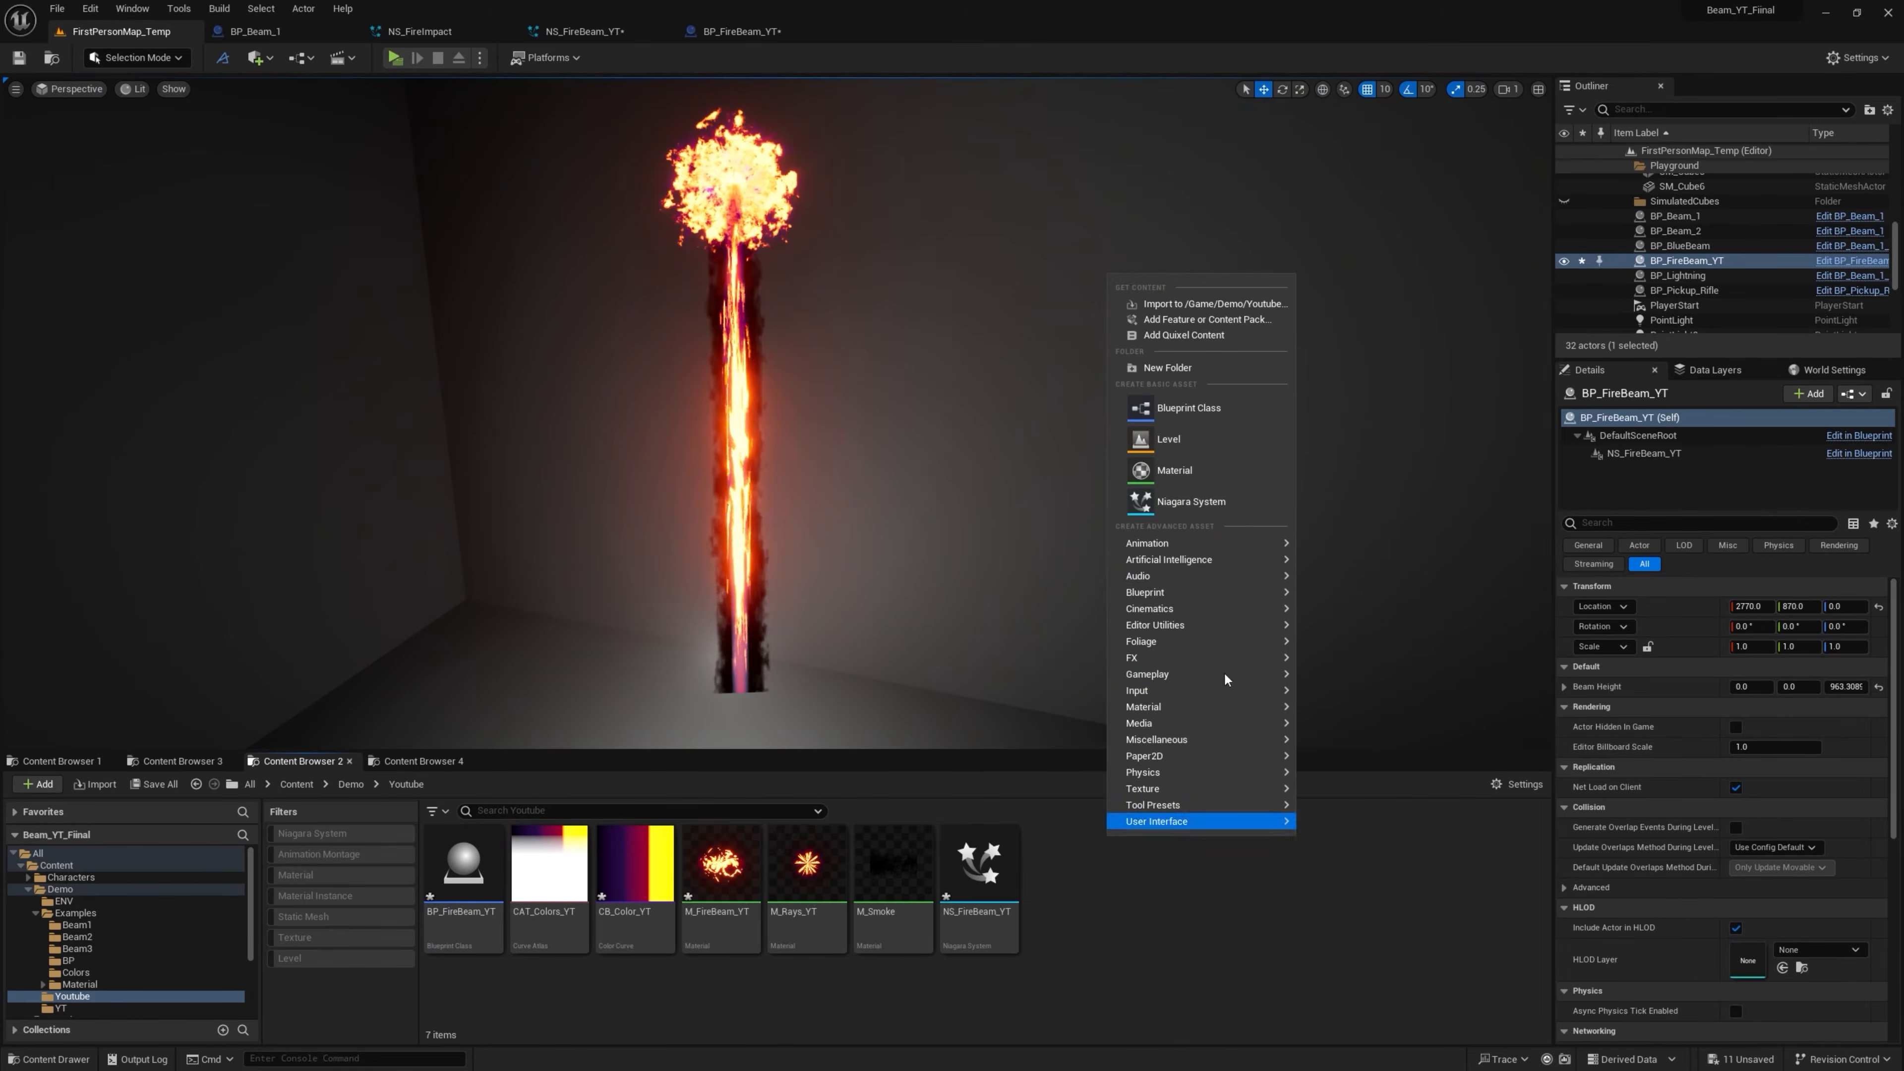
pyautogui.click(1217, 511)
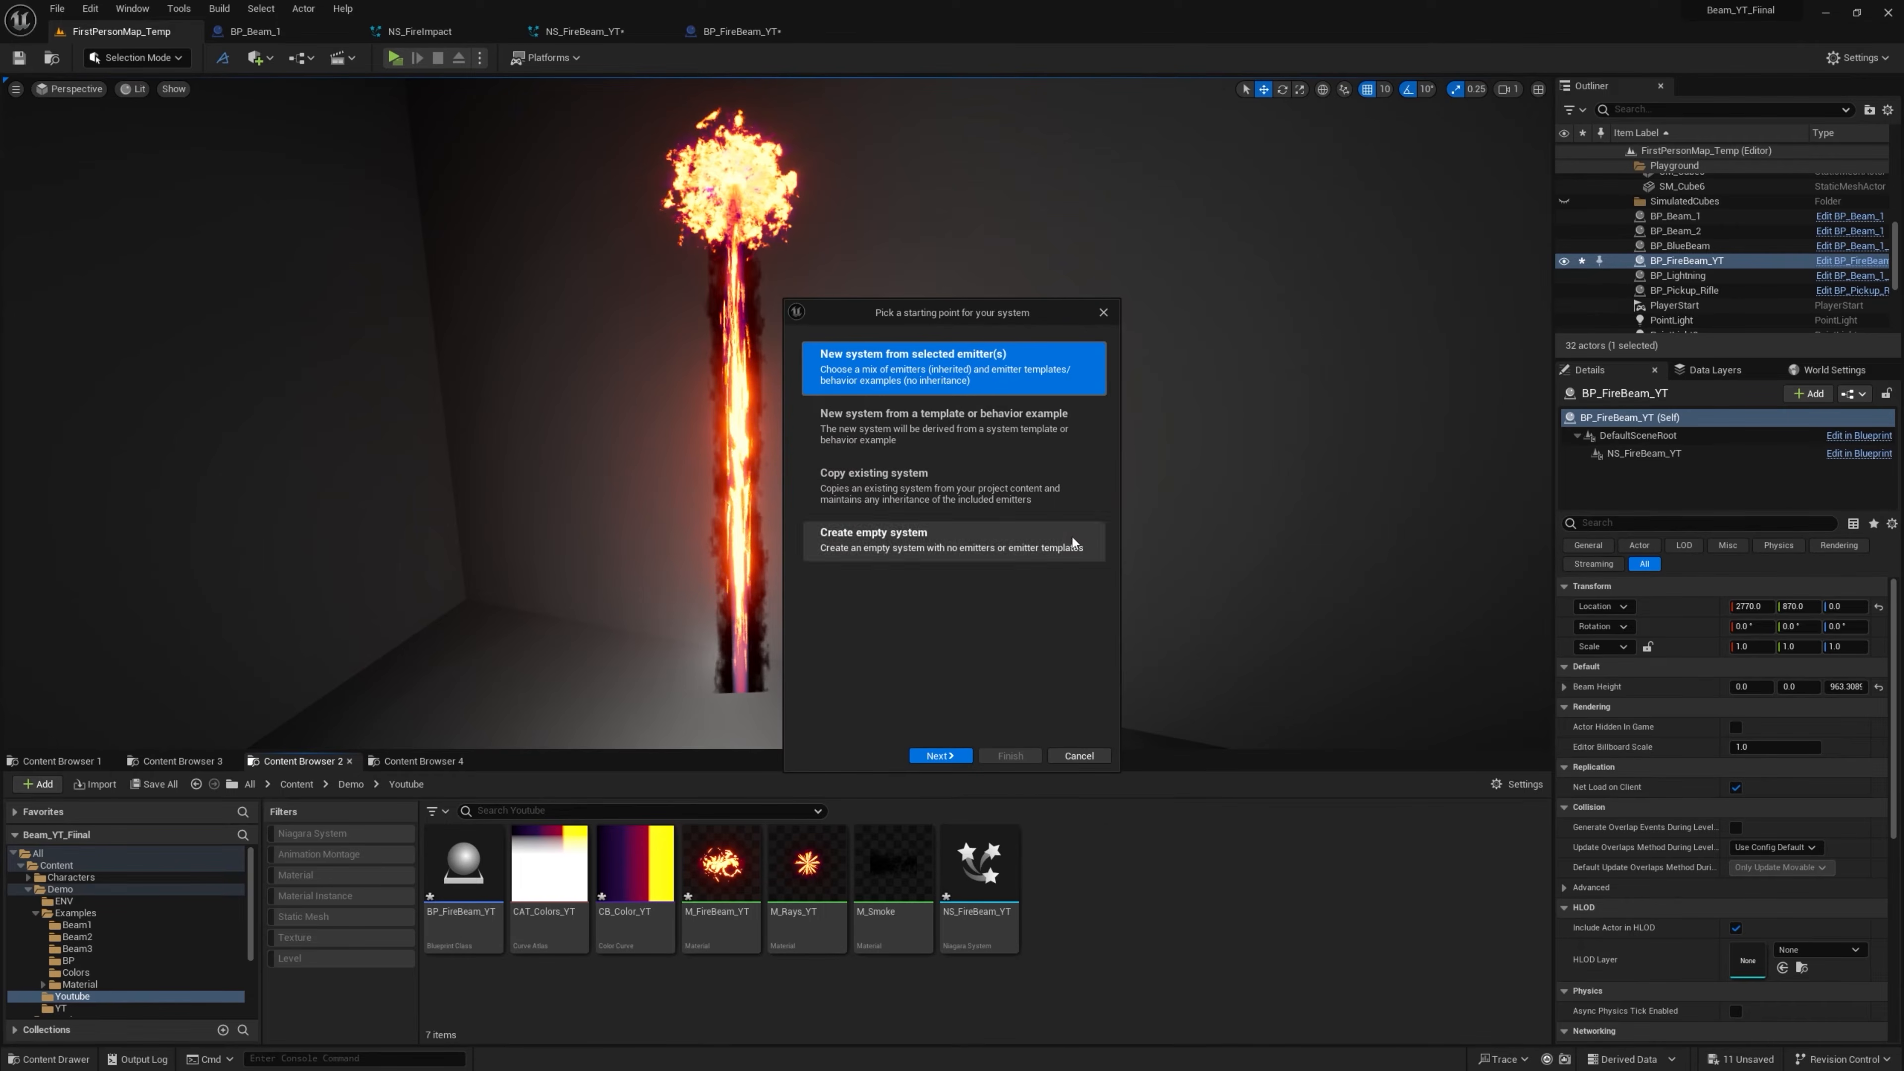
pyautogui.click(938, 756)
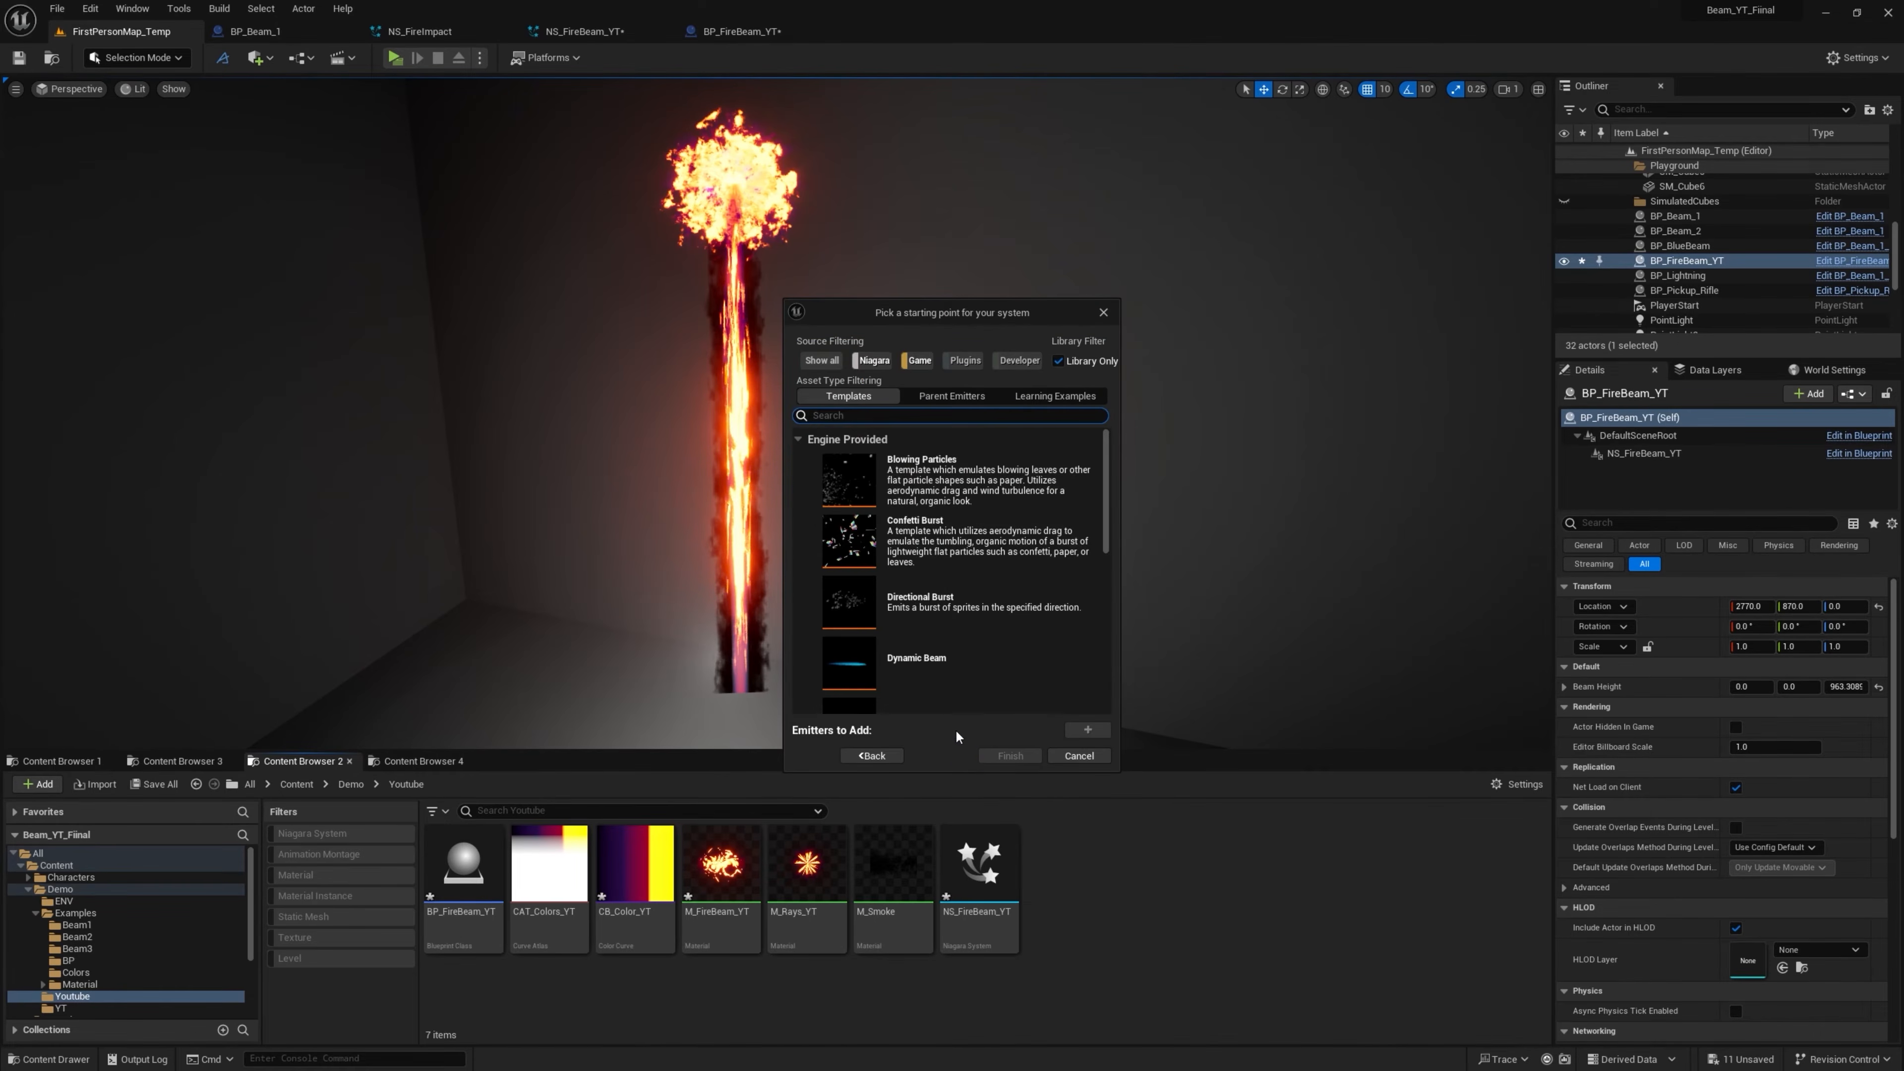
pyautogui.scroll(-5, 982, 594)
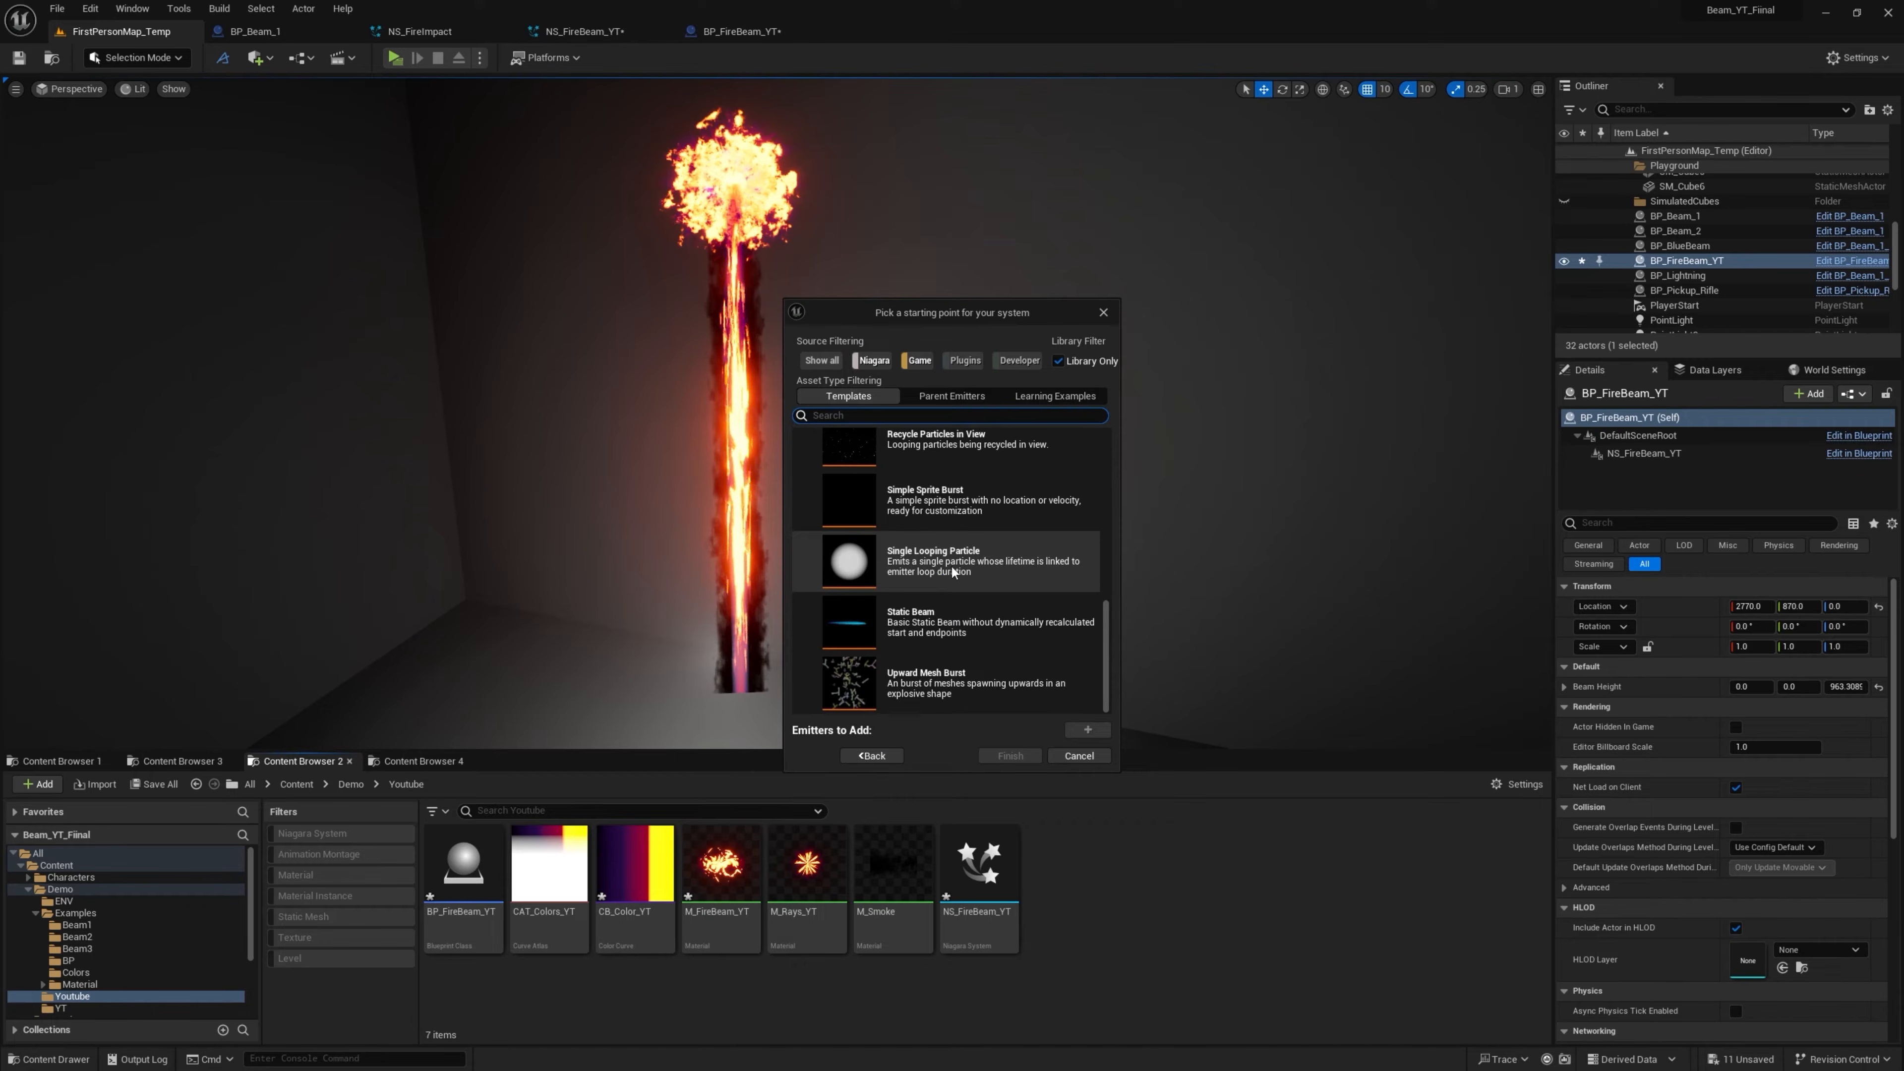
pyautogui.click(952, 567)
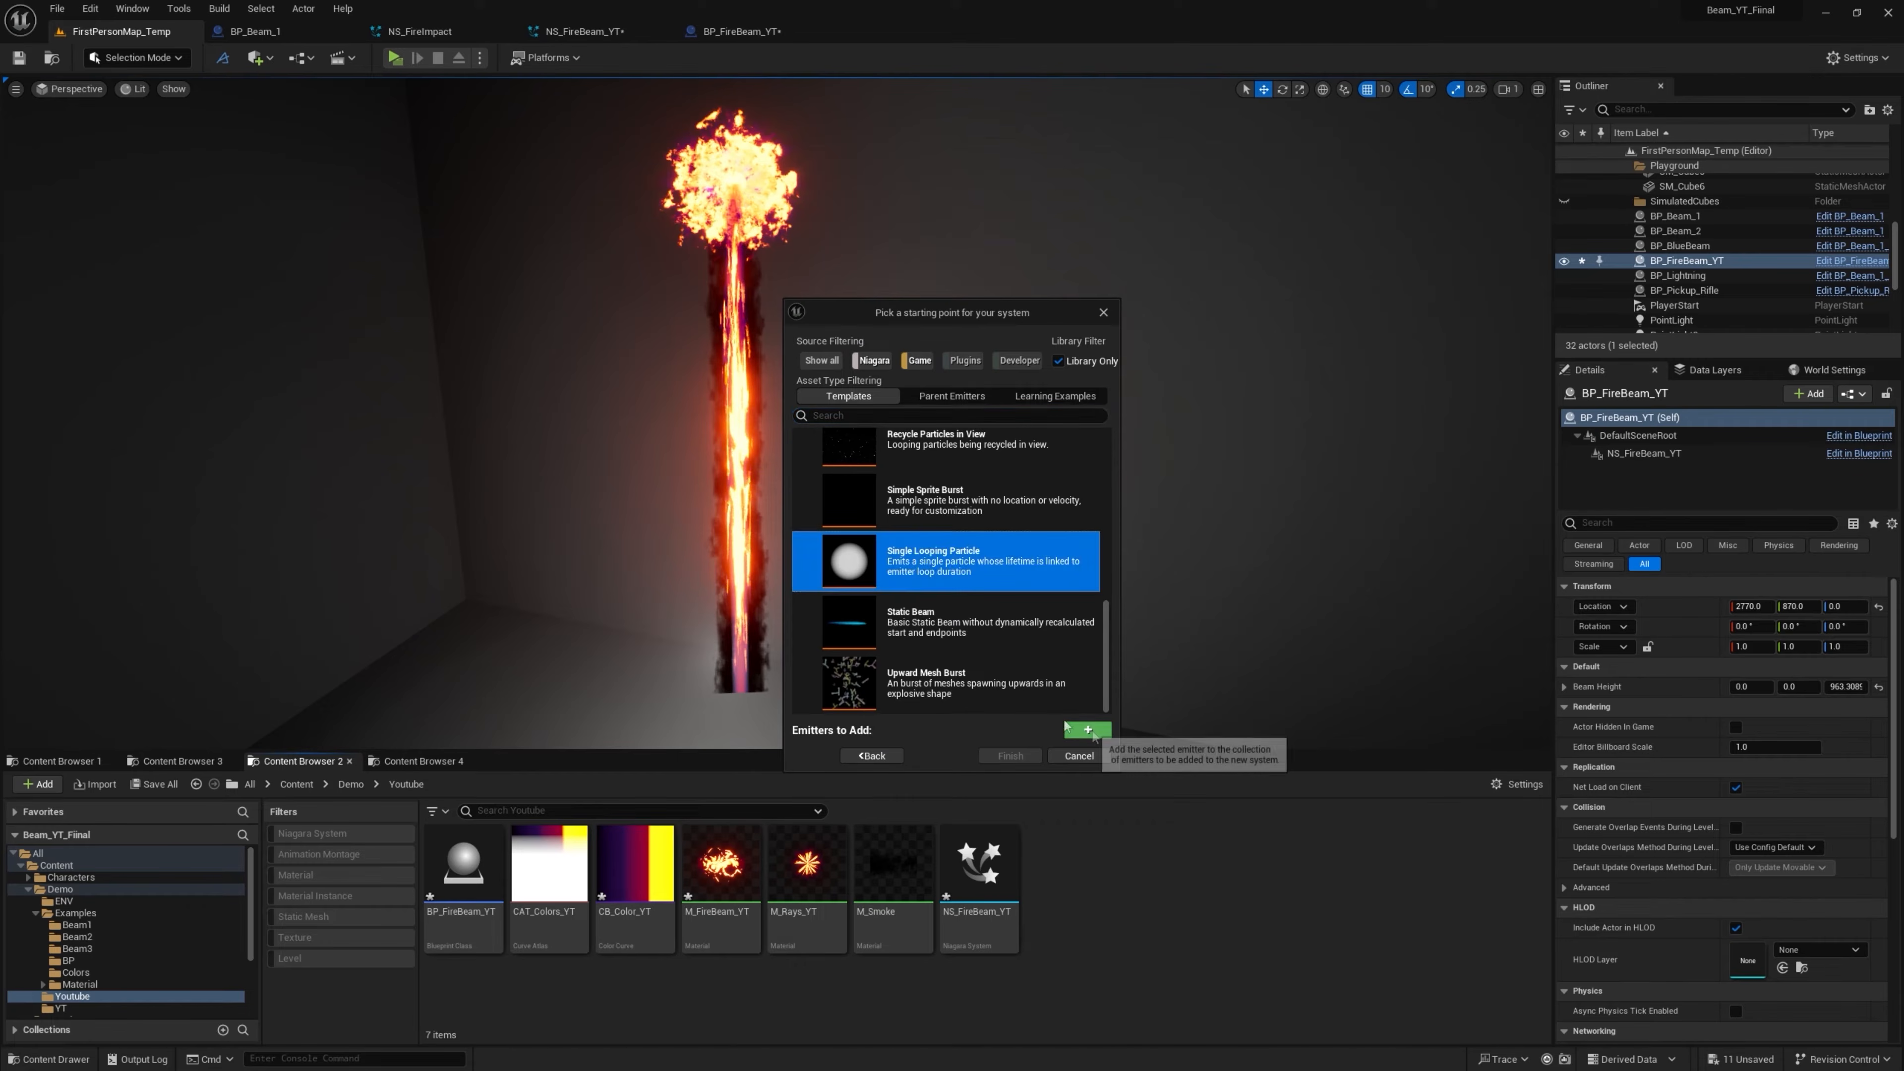
pyautogui.click(1088, 732)
pyautogui.click(1021, 757)
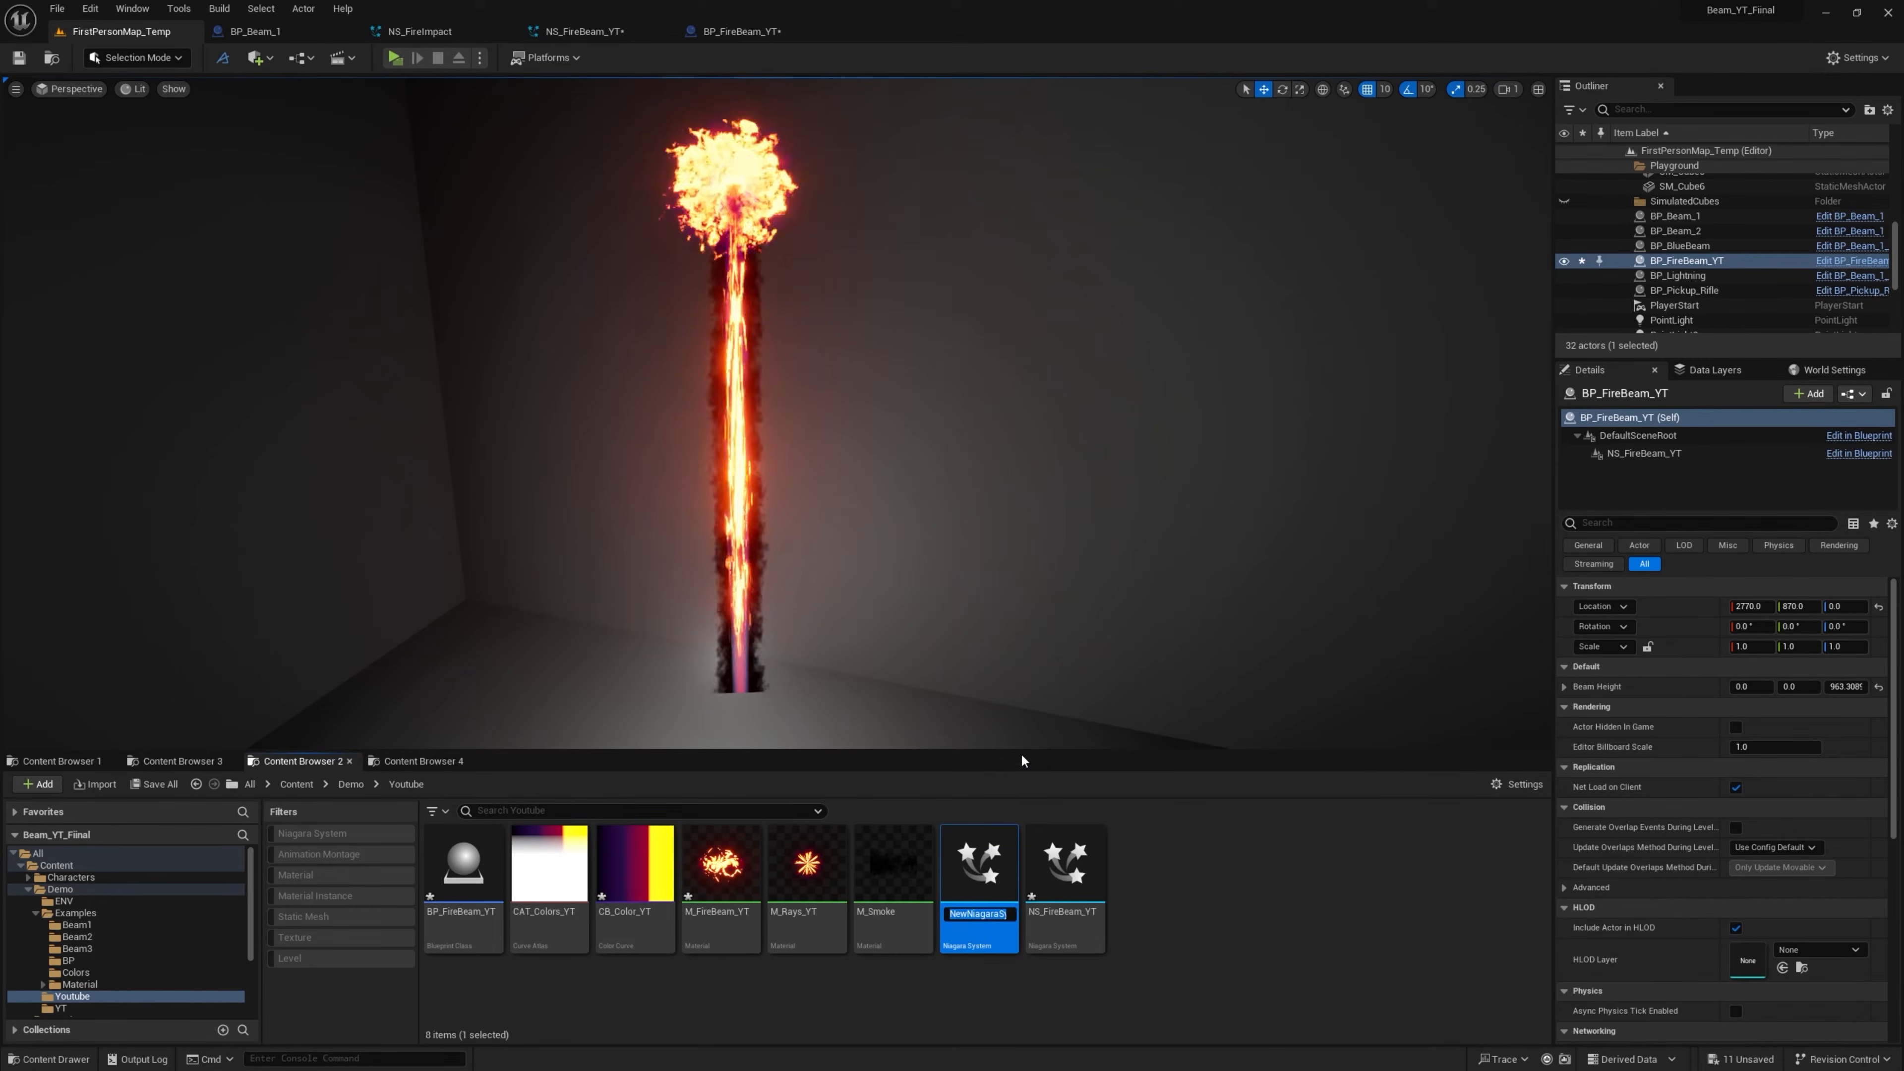
pyautogui.write('NS_')
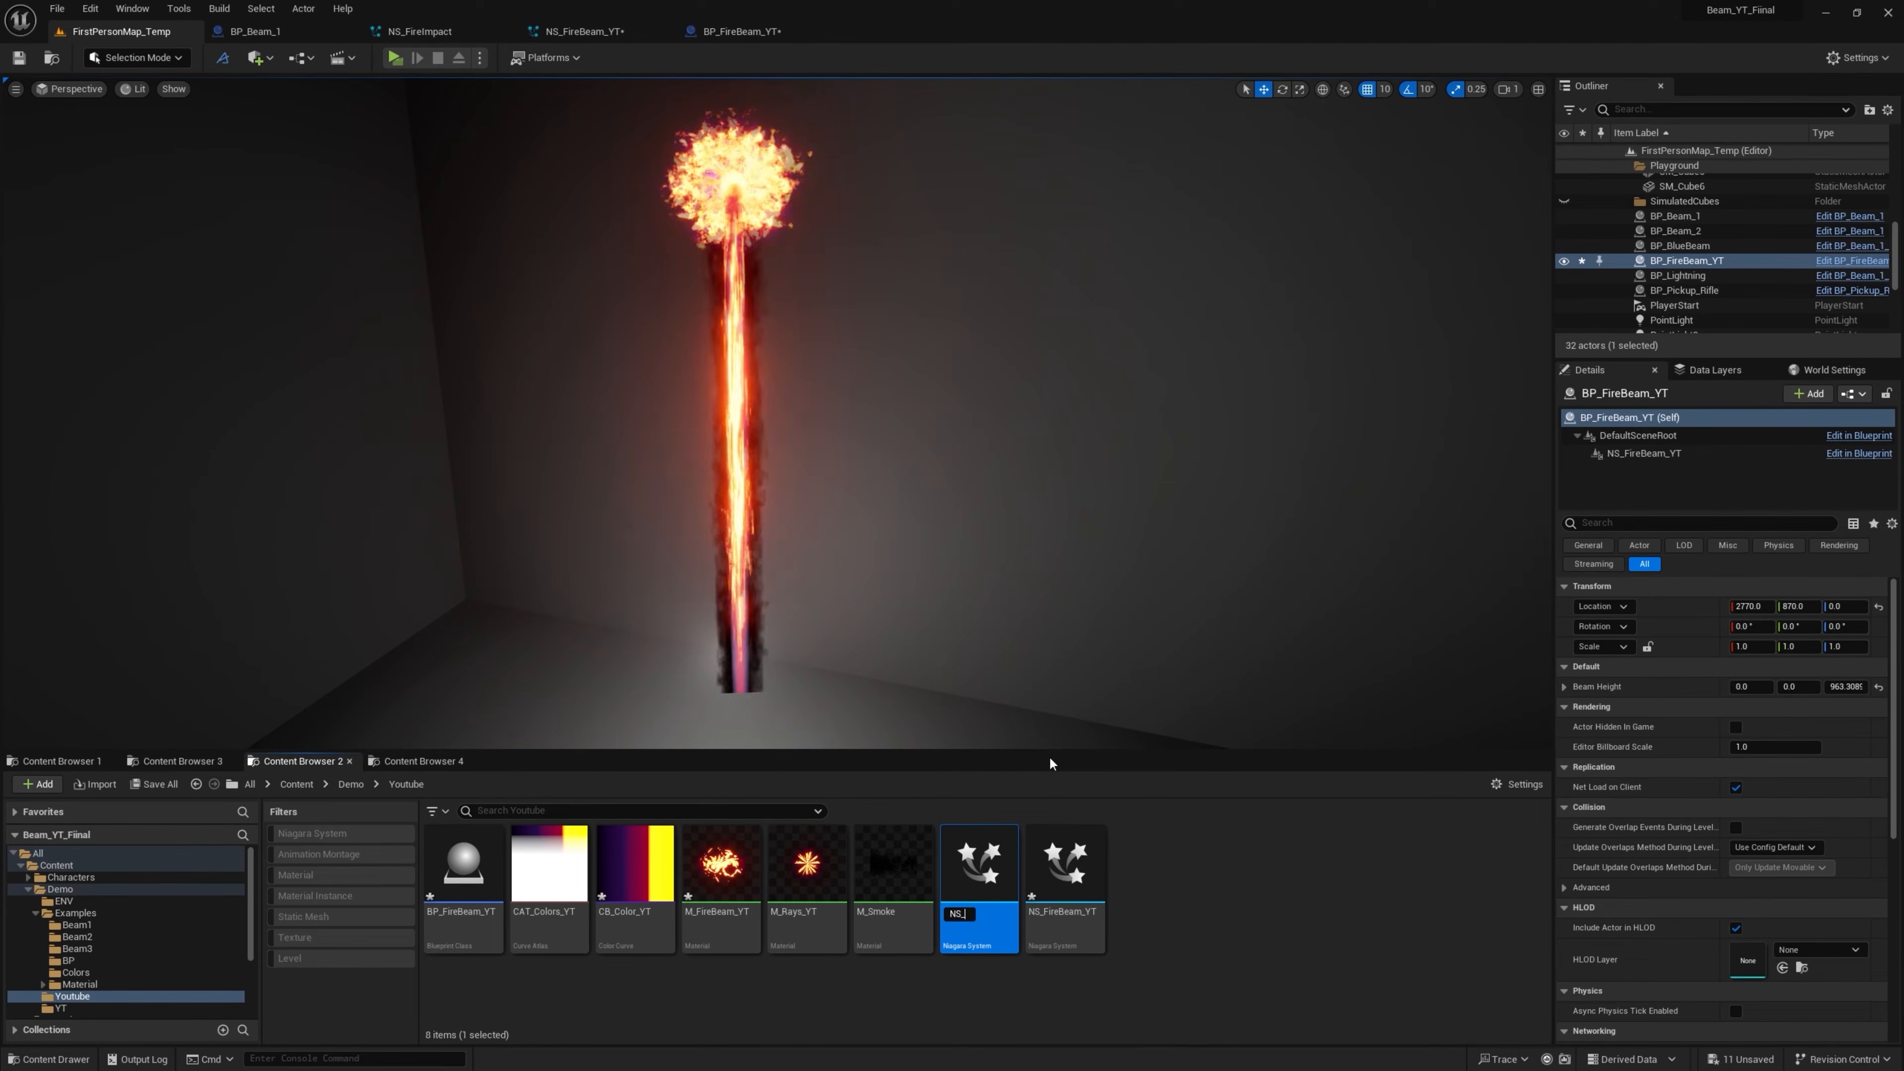
pyautogui.write('FireImpact_YT')
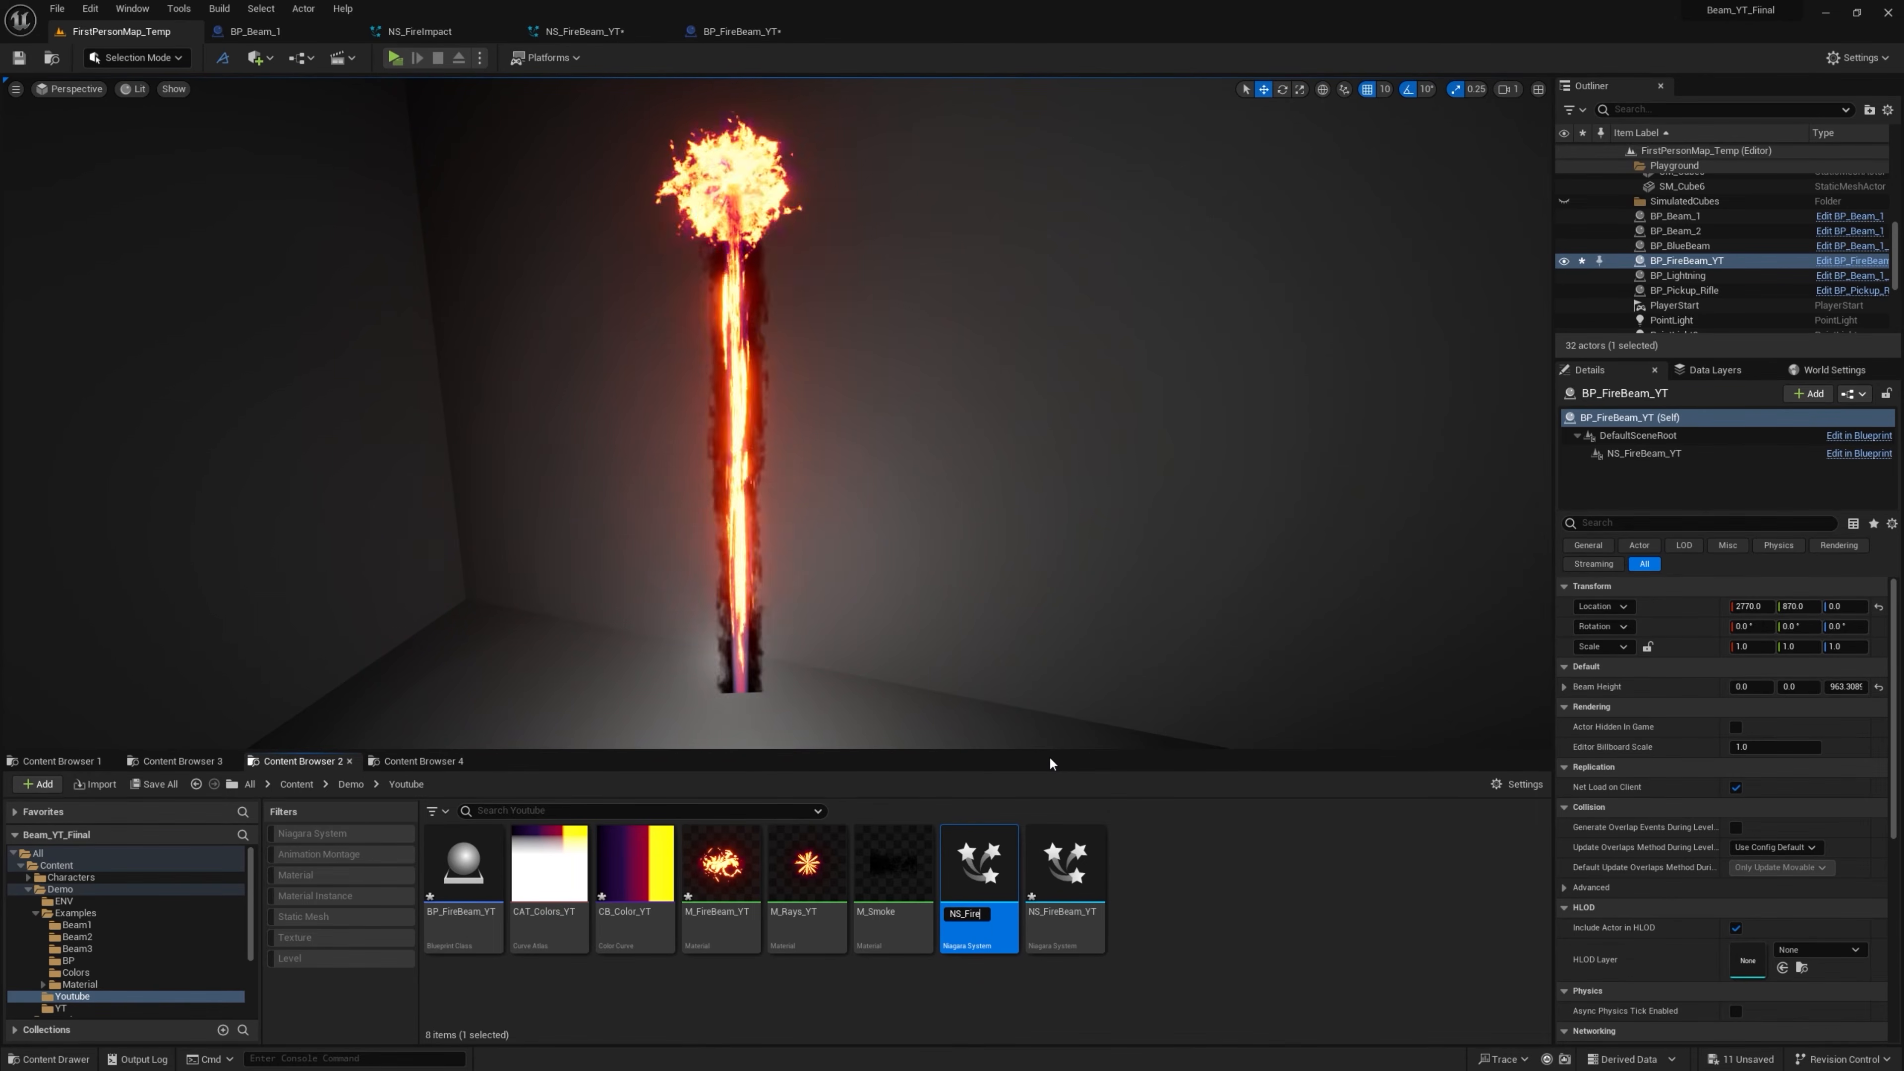
pyautogui.press('Return')
# Open NS_FireImpact_YT and assign the M_Rays_YT material to the SingleLoopingParticle emitter's Sprite Renderer
pyautogui.doubleClick(1065, 871)
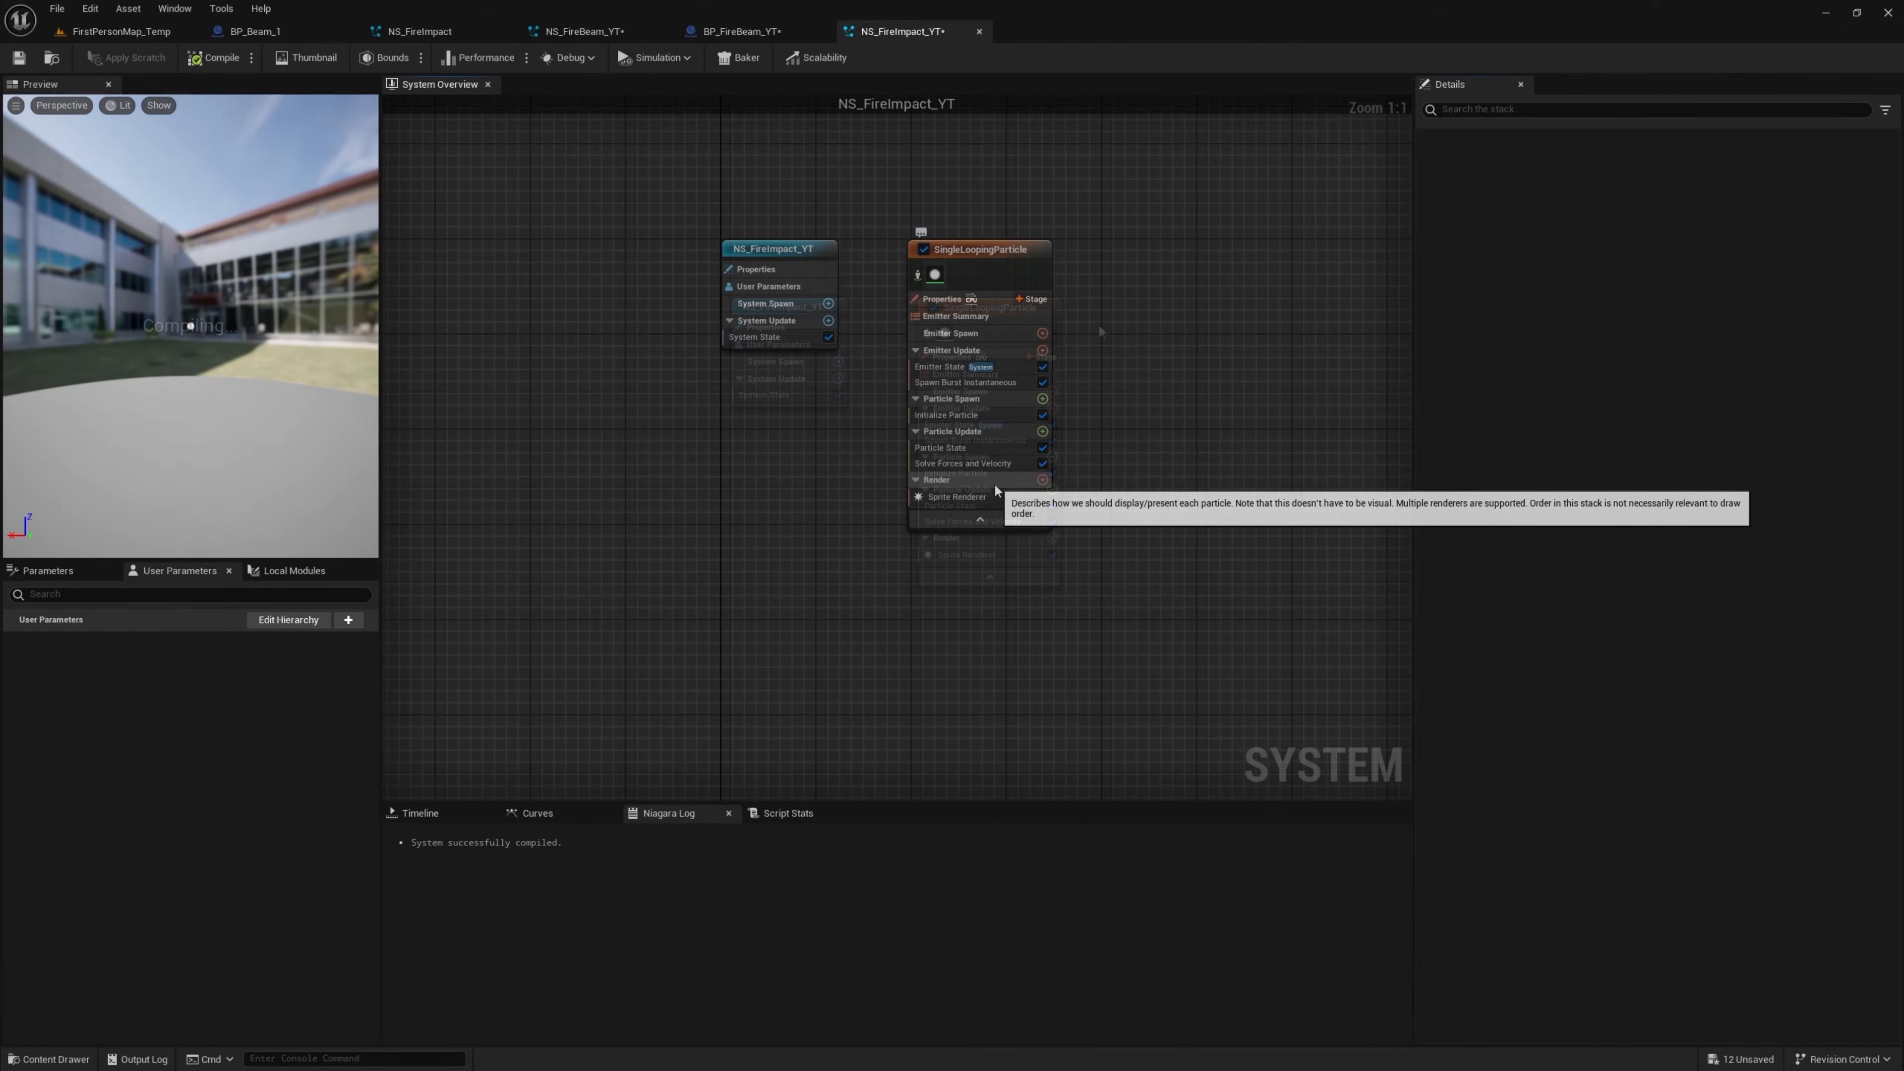
pyautogui.click(967, 498)
pyautogui.click(143, 35)
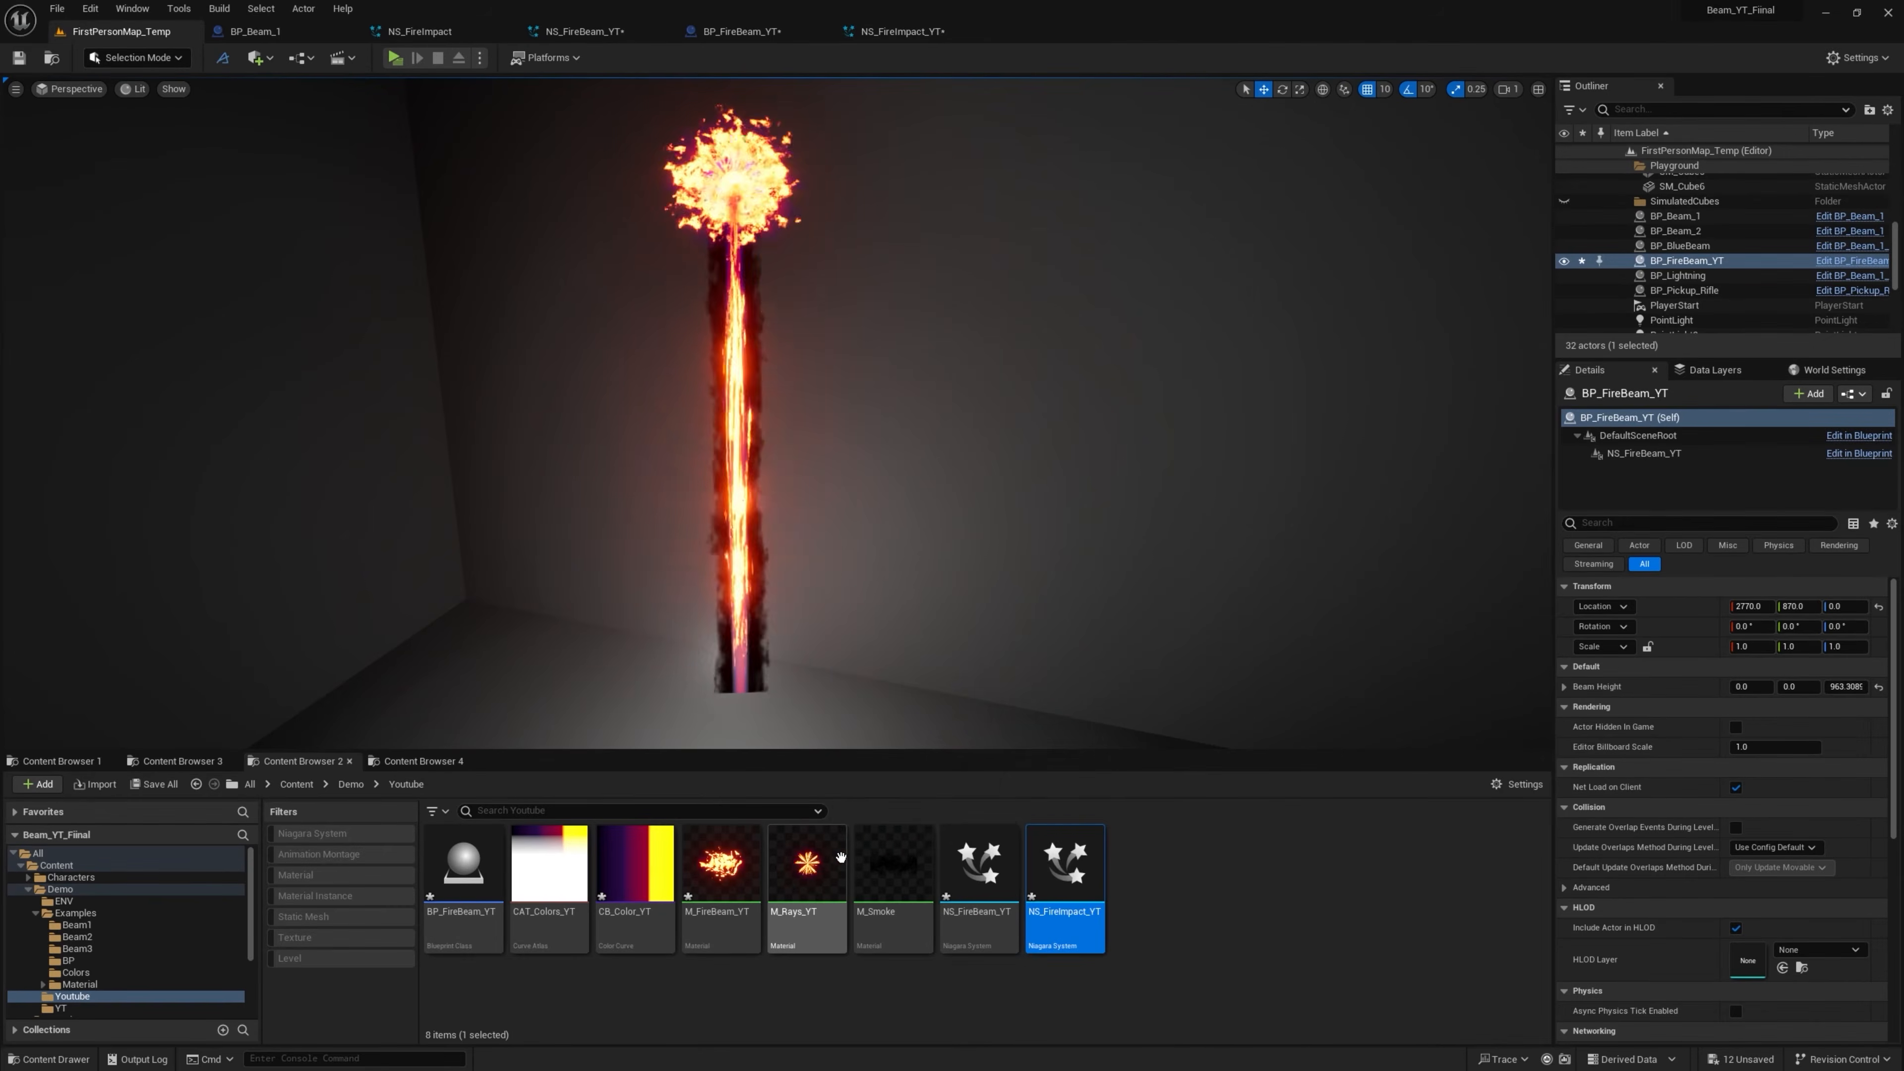
pyautogui.click(806, 863)
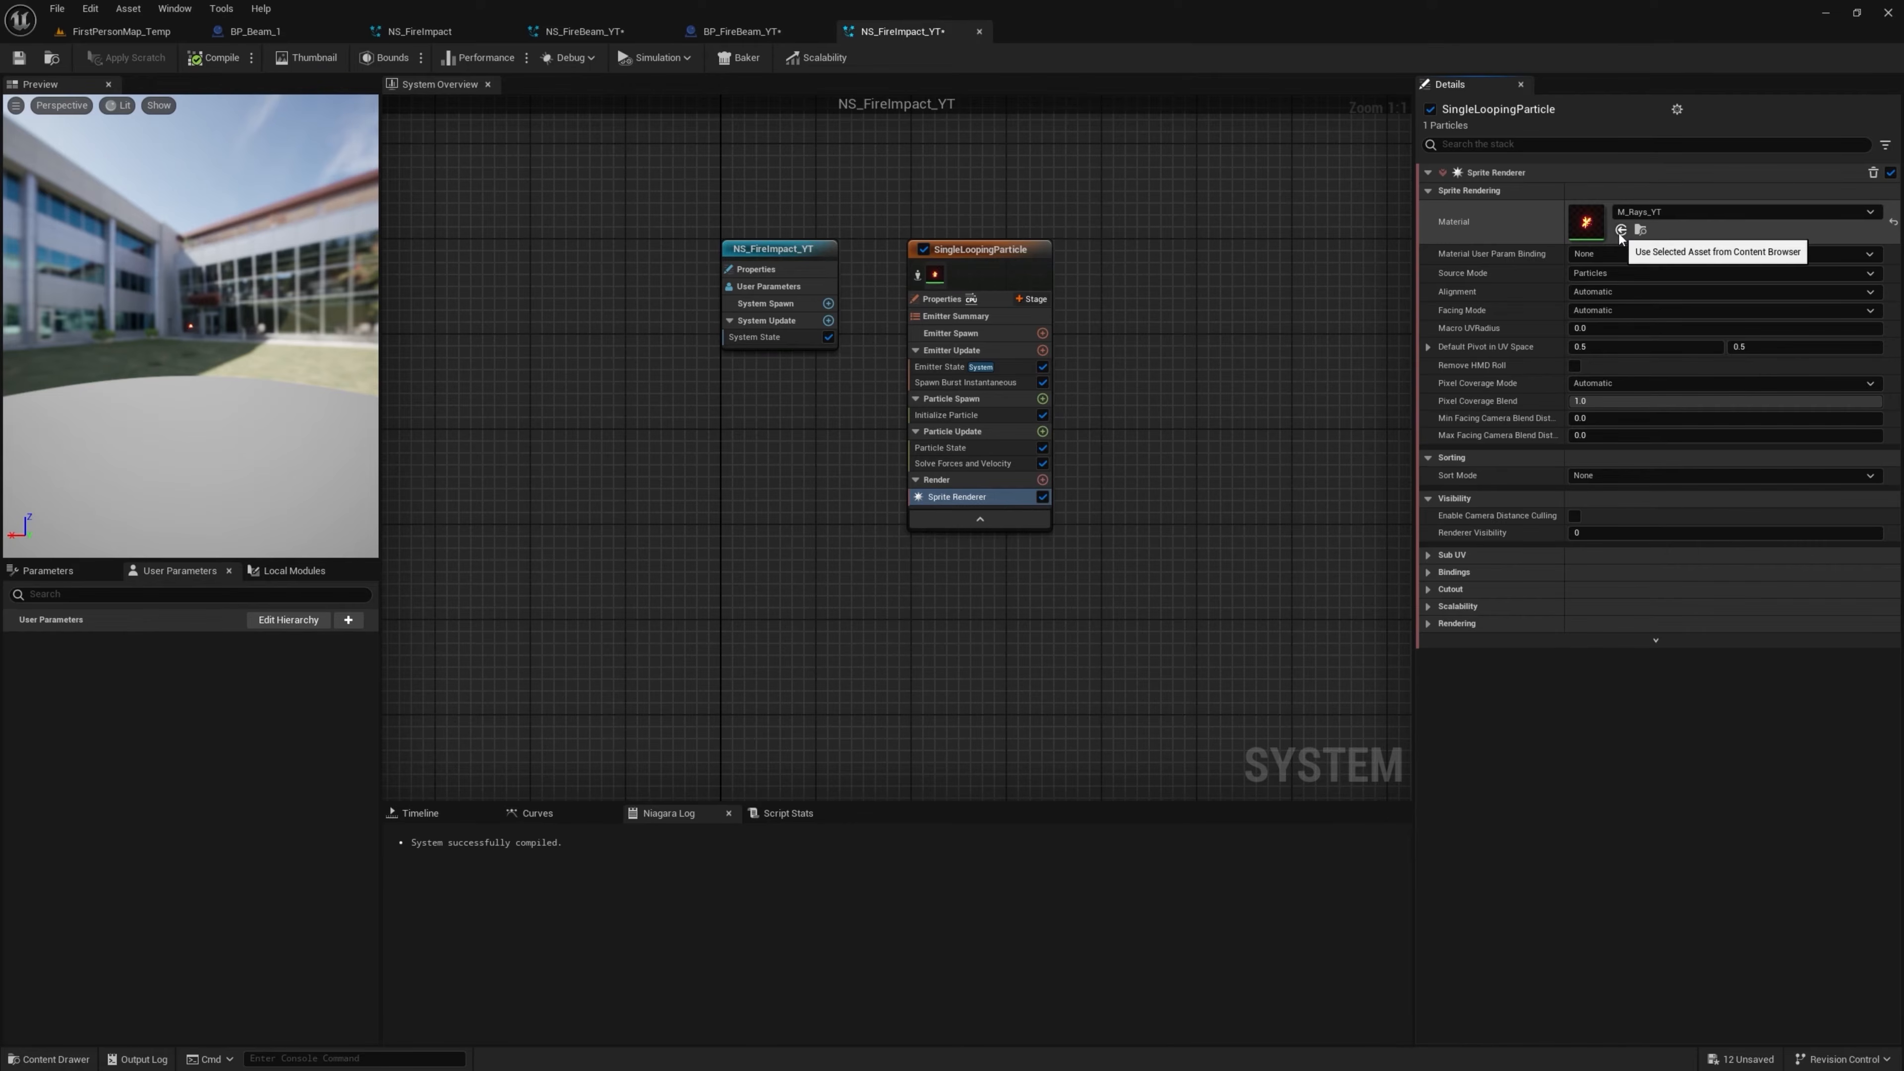
pyautogui.click(1621, 230)
# Copy the SingleLoopingParticle emitter and paste a duplicate beside it in NS_FireImpact_YT
pyautogui.rightClick(994, 259)
pyautogui.click(1077, 463)
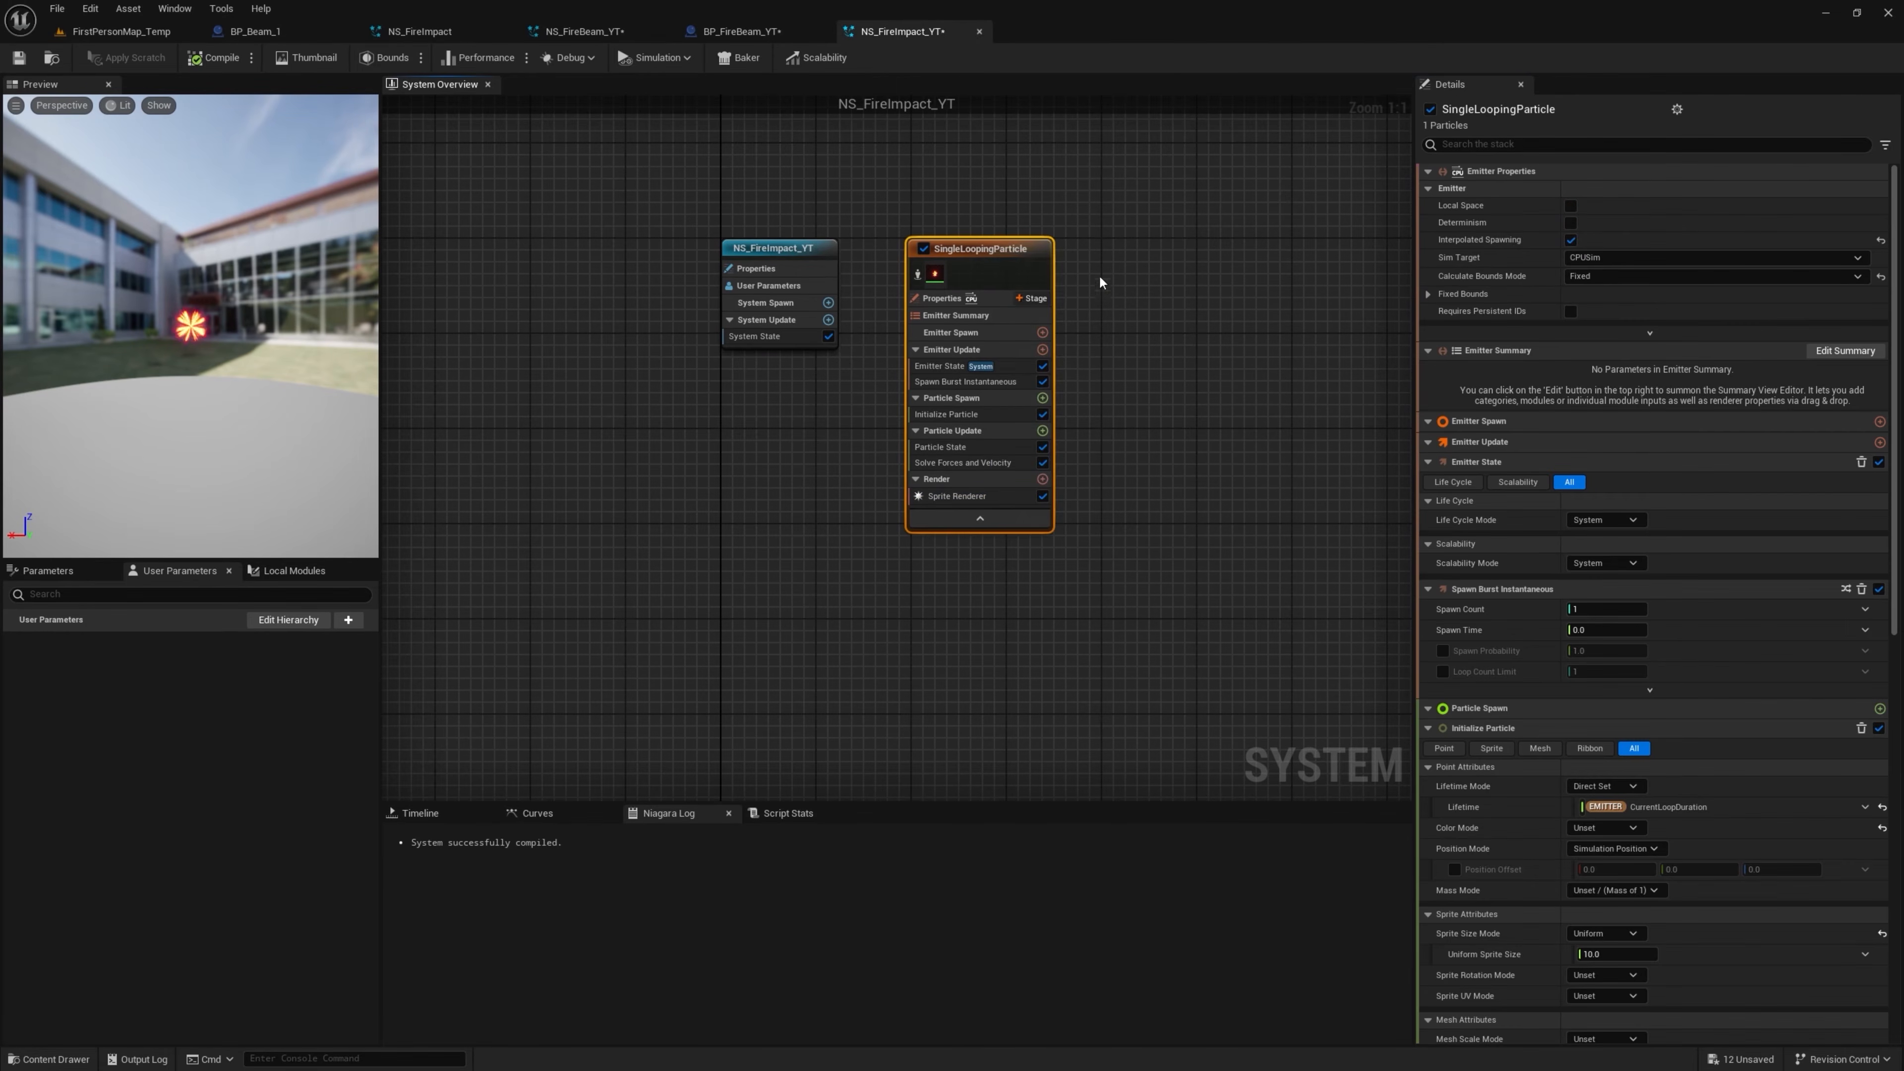
pyautogui.click(1104, 265)
pyautogui.hotkey('ctrl', 'v')
# Set the Uniform Sprite Size in the original SingleLoopingParticle emitter's Initialize Particle module to 200
pyautogui.click(1608, 401)
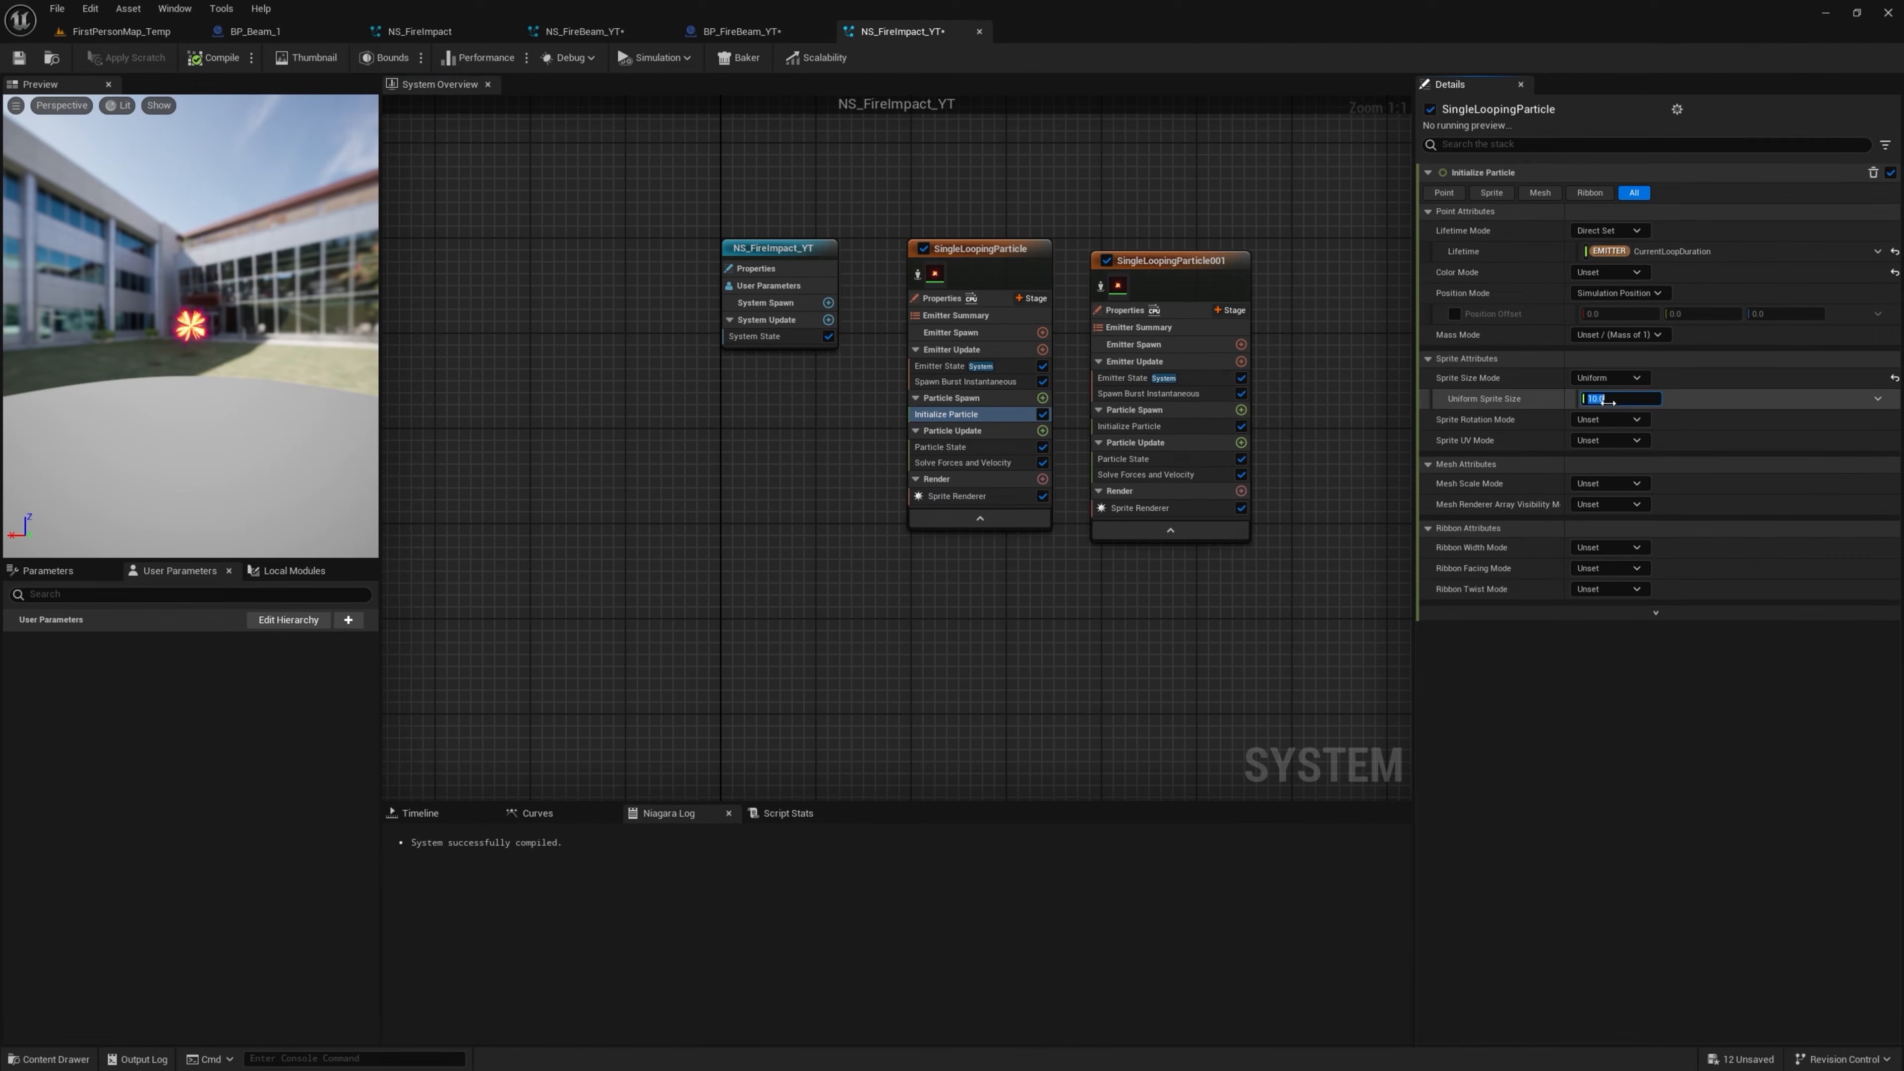
pyautogui.write('2')
pyautogui.press('Return')
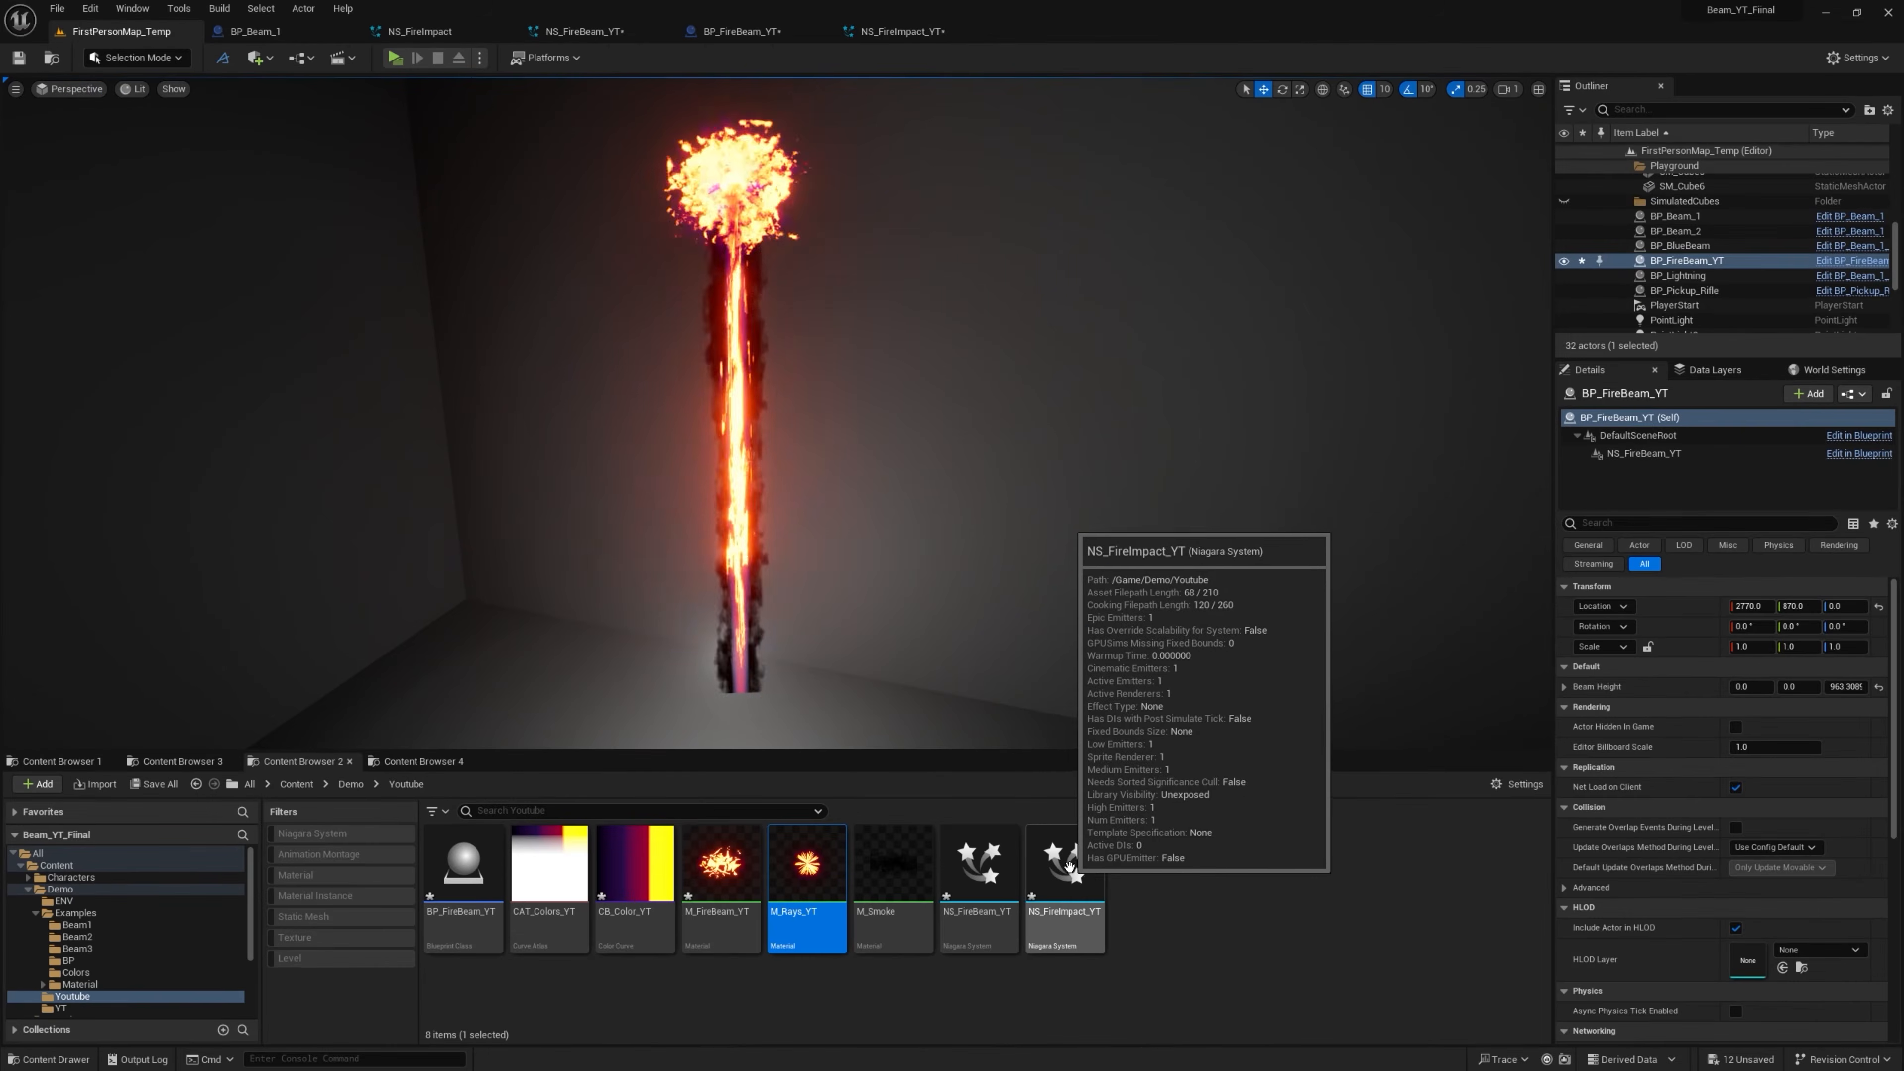
# Add NS_FireImpact_YT as a component of BP_FireBeam_YT and check the impact at the beam's base in the level
pyautogui.moveTo(1050, 874); pyautogui.dragTo(116, 161)
pyautogui.click(328, 85)
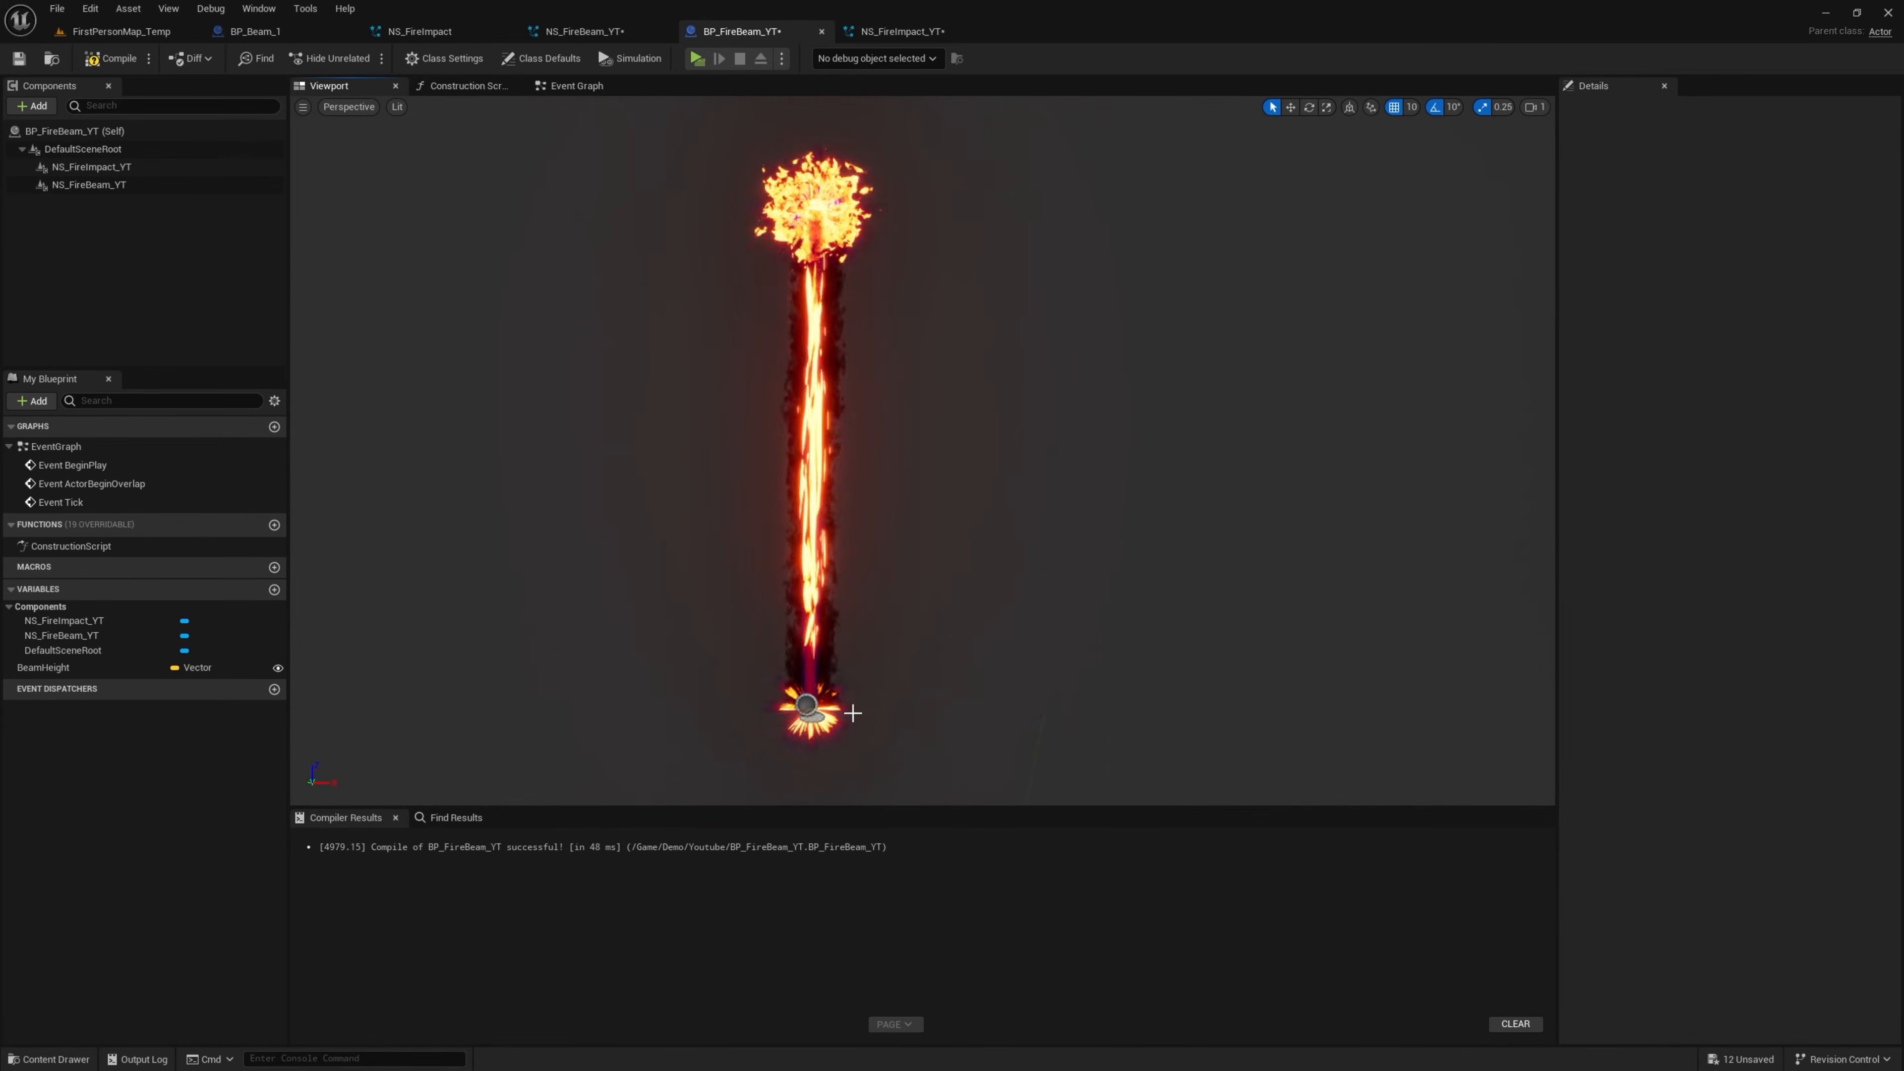
pyautogui.click(120, 31)
pyautogui.moveTo(932, 538); pyautogui.dragTo(906, 145, button='right')
# Set the rays emitter's Uniform Sprite Size to 500 in NS_FireImpact_YT and check it in the level
pyautogui.click(905, 32)
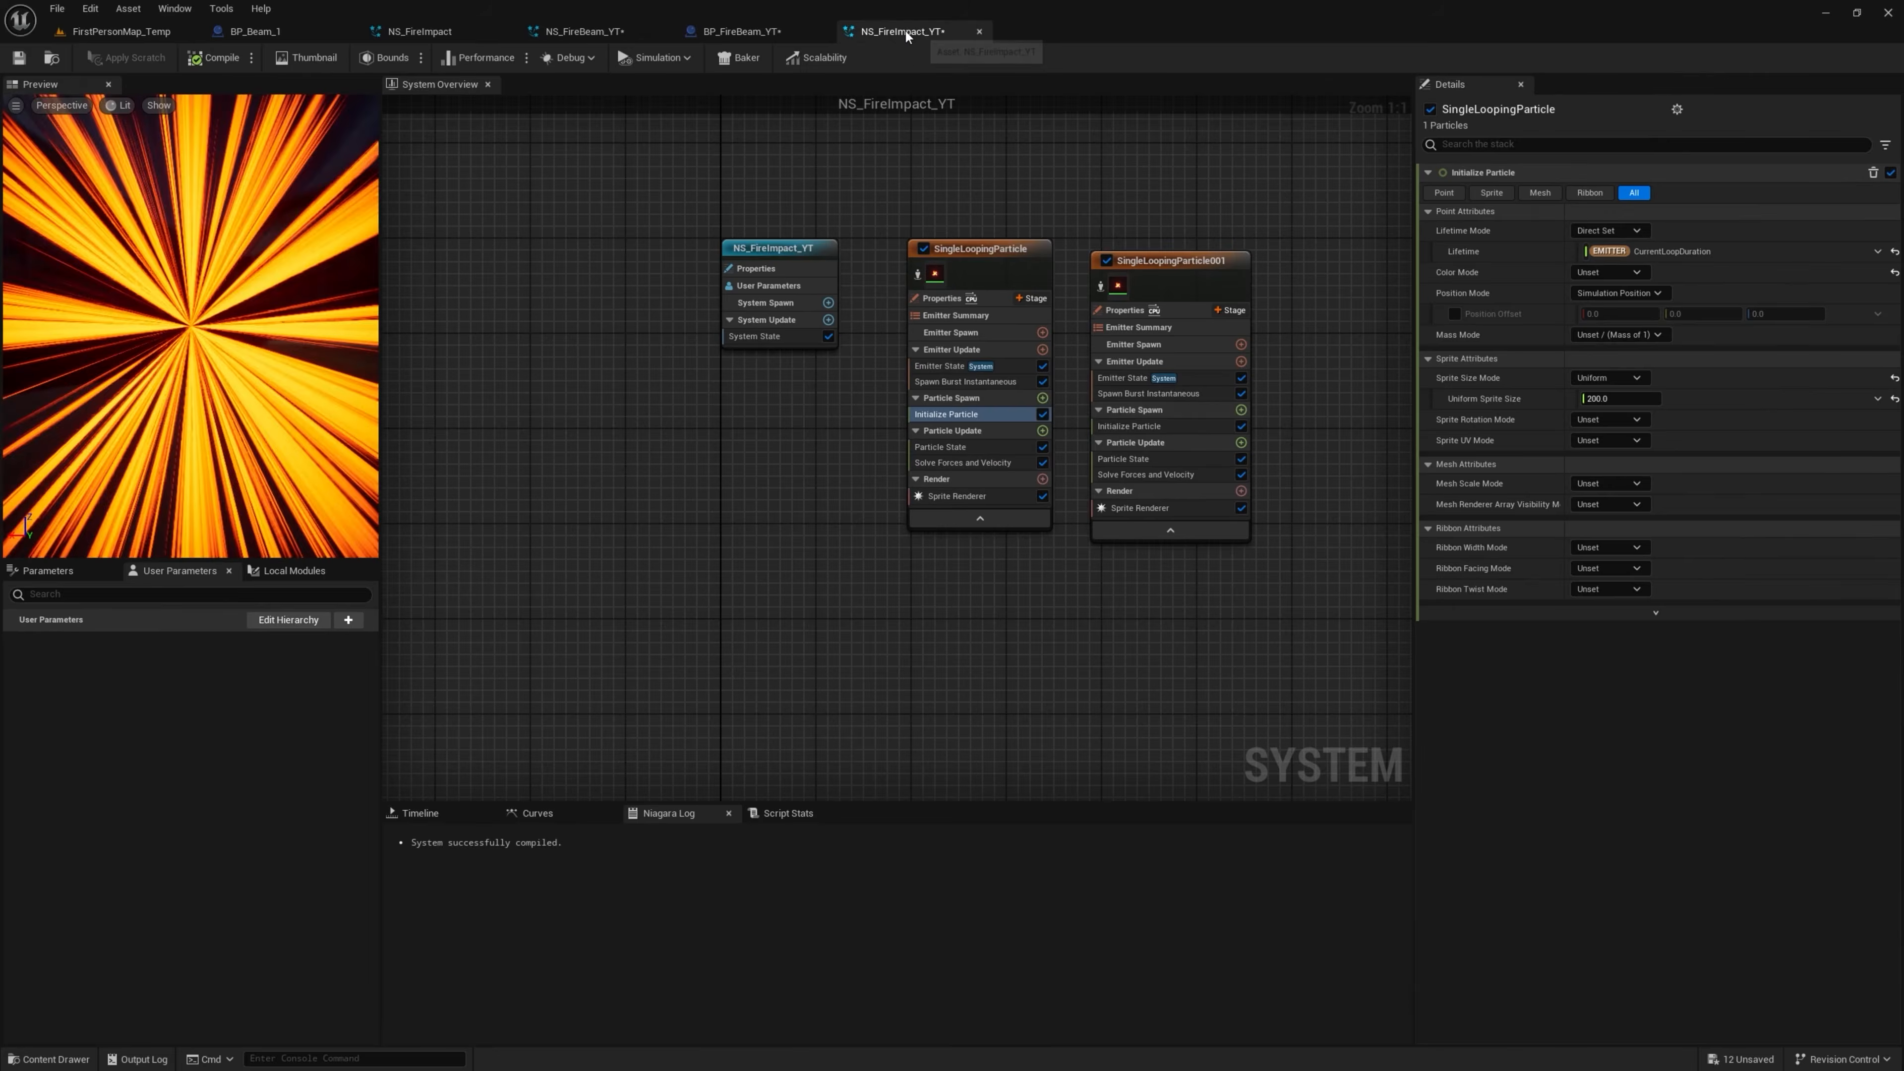
pyautogui.click(1599, 398)
pyautogui.write('50')
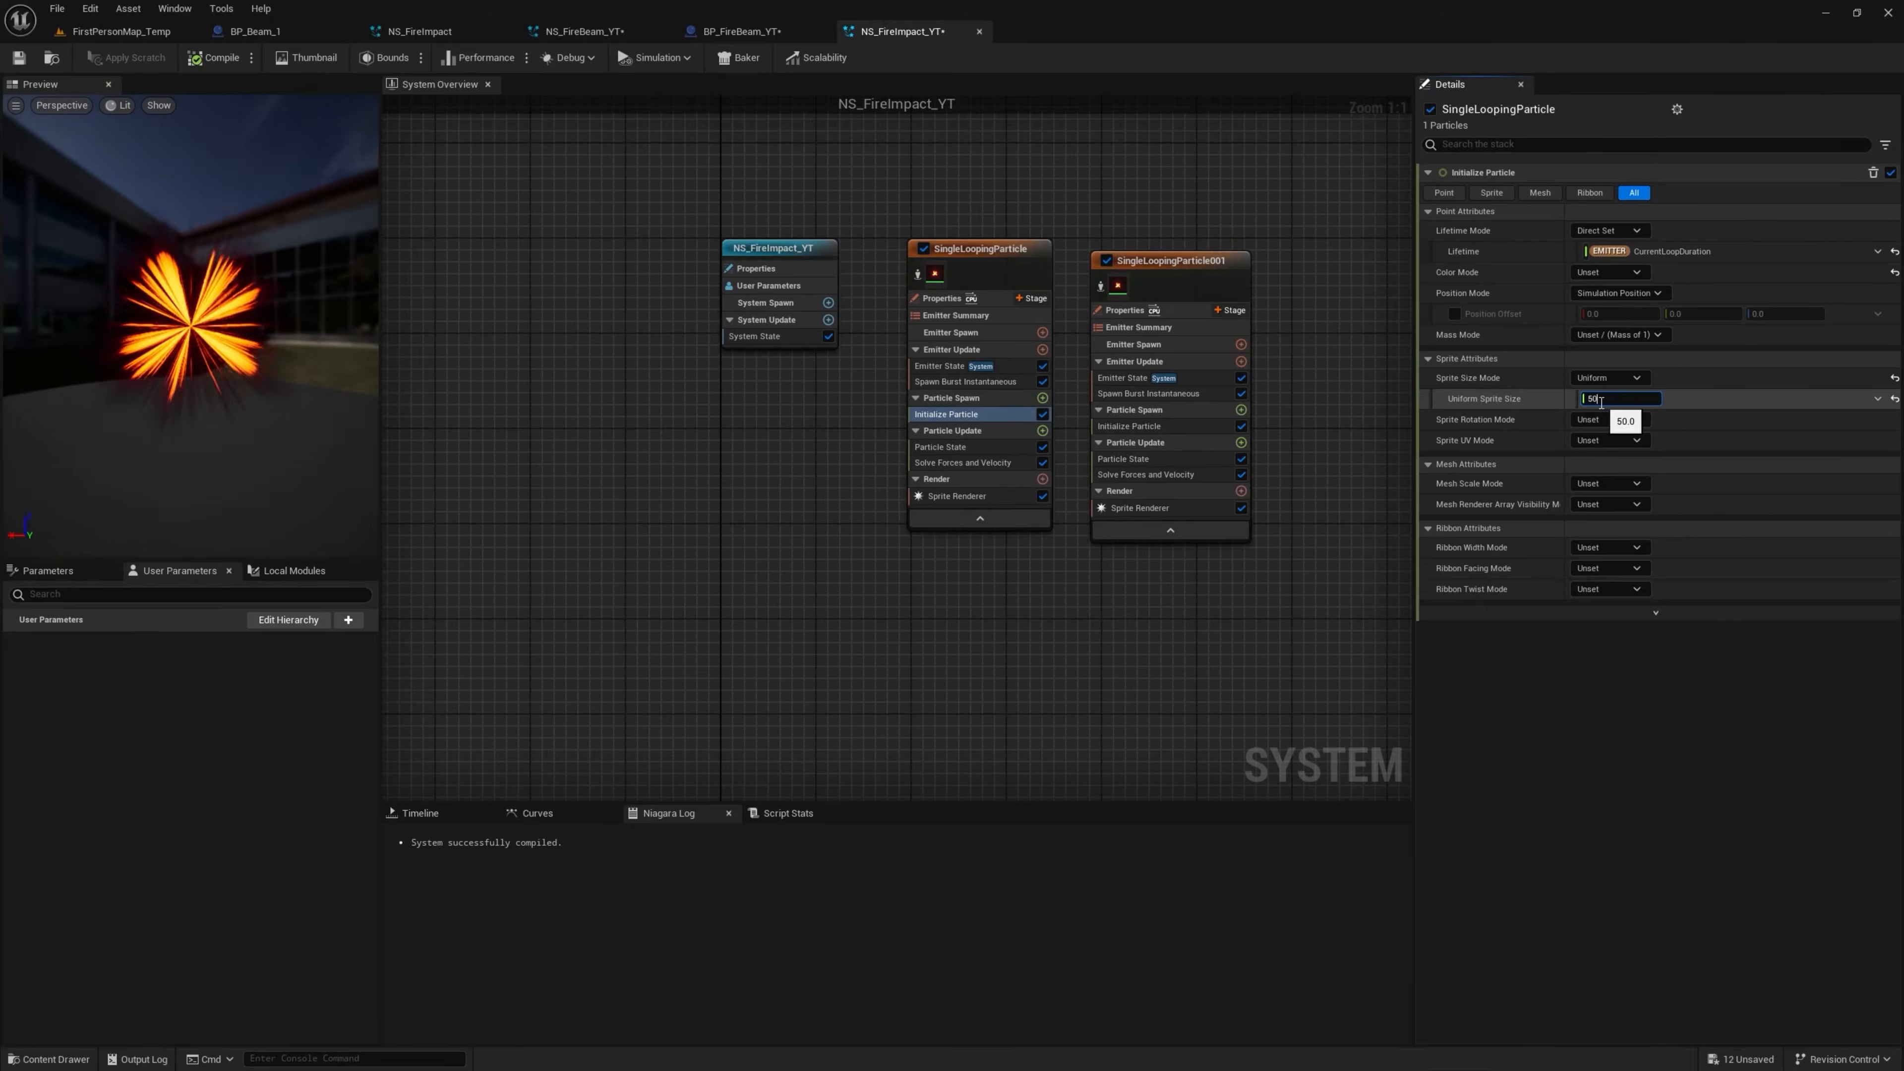
pyautogui.click(122, 32)
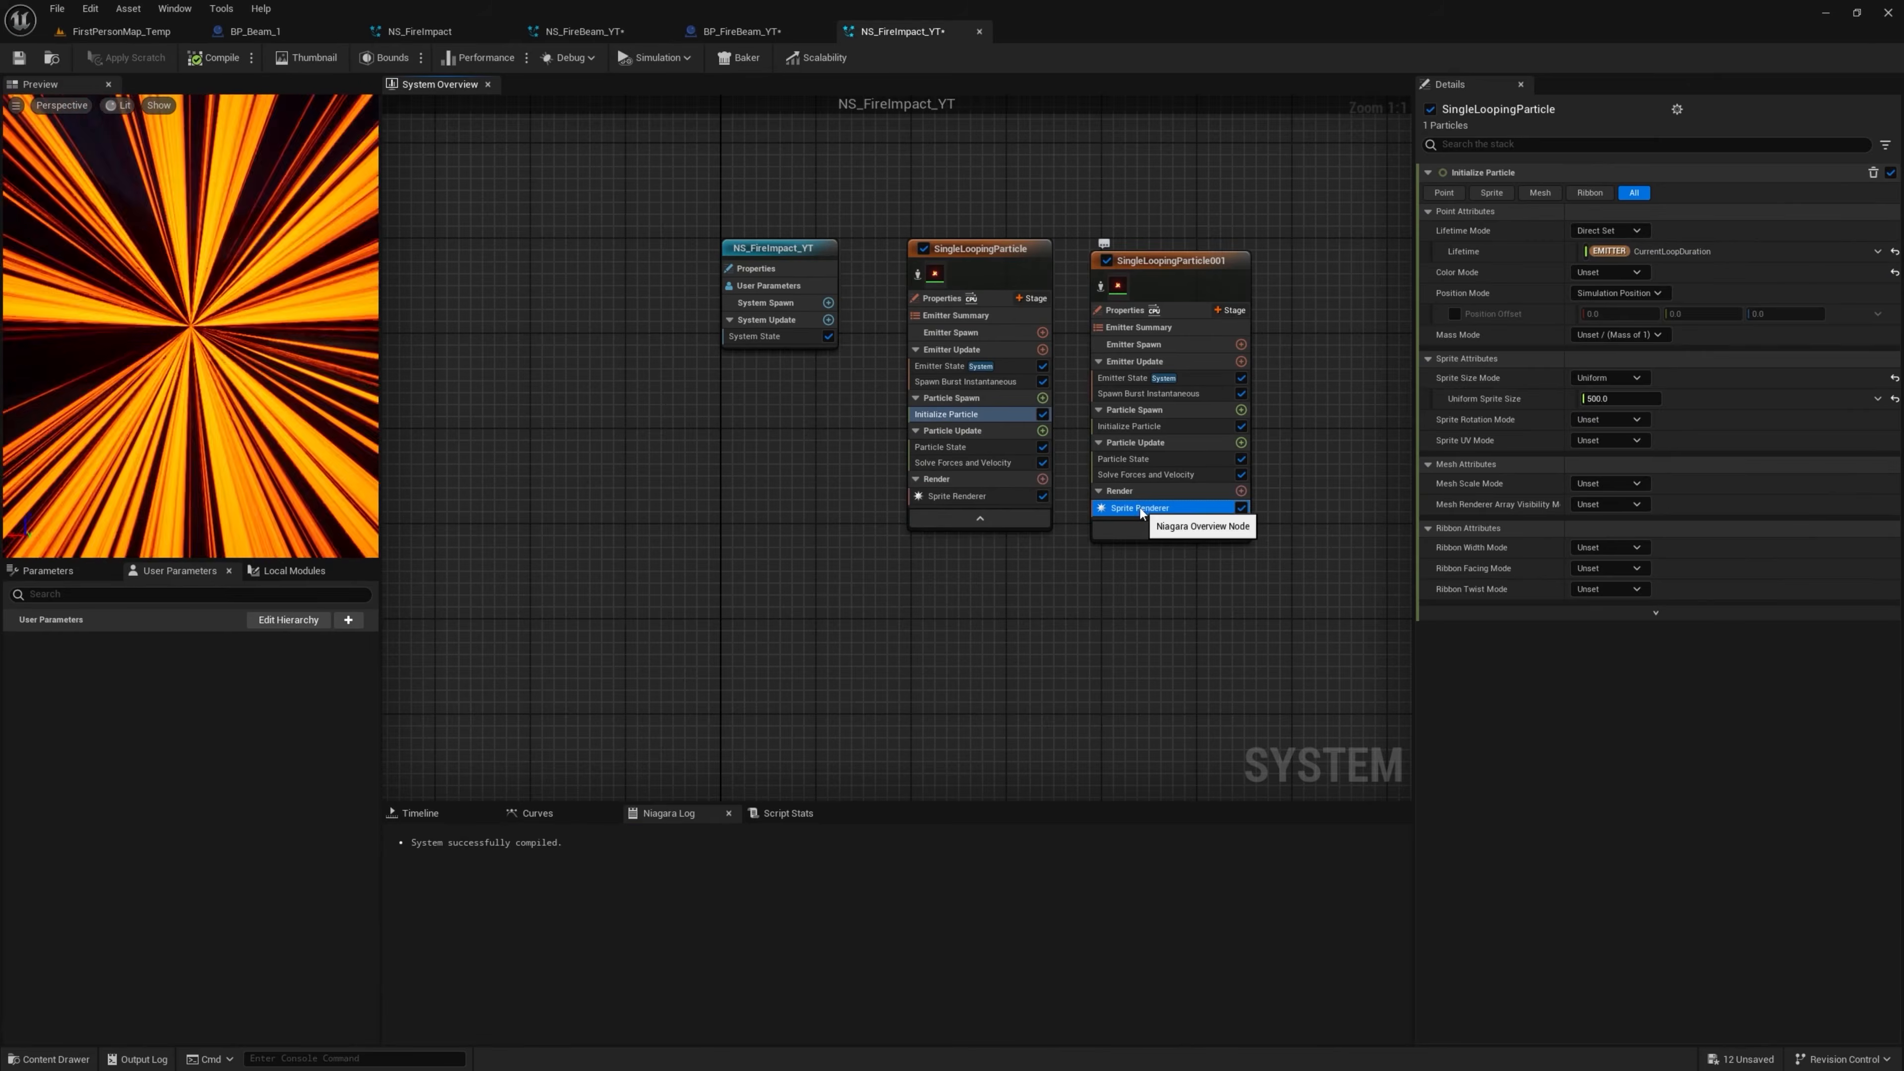
# Assign the StarterContent M_radial_ramp1 material to the Sprite Renderer of the SingleLoopingParticle001 emitter
pyautogui.click(1140, 507)
pyautogui.moveTo(1266, 304); pyautogui.dragTo(1024, 294, button='right')
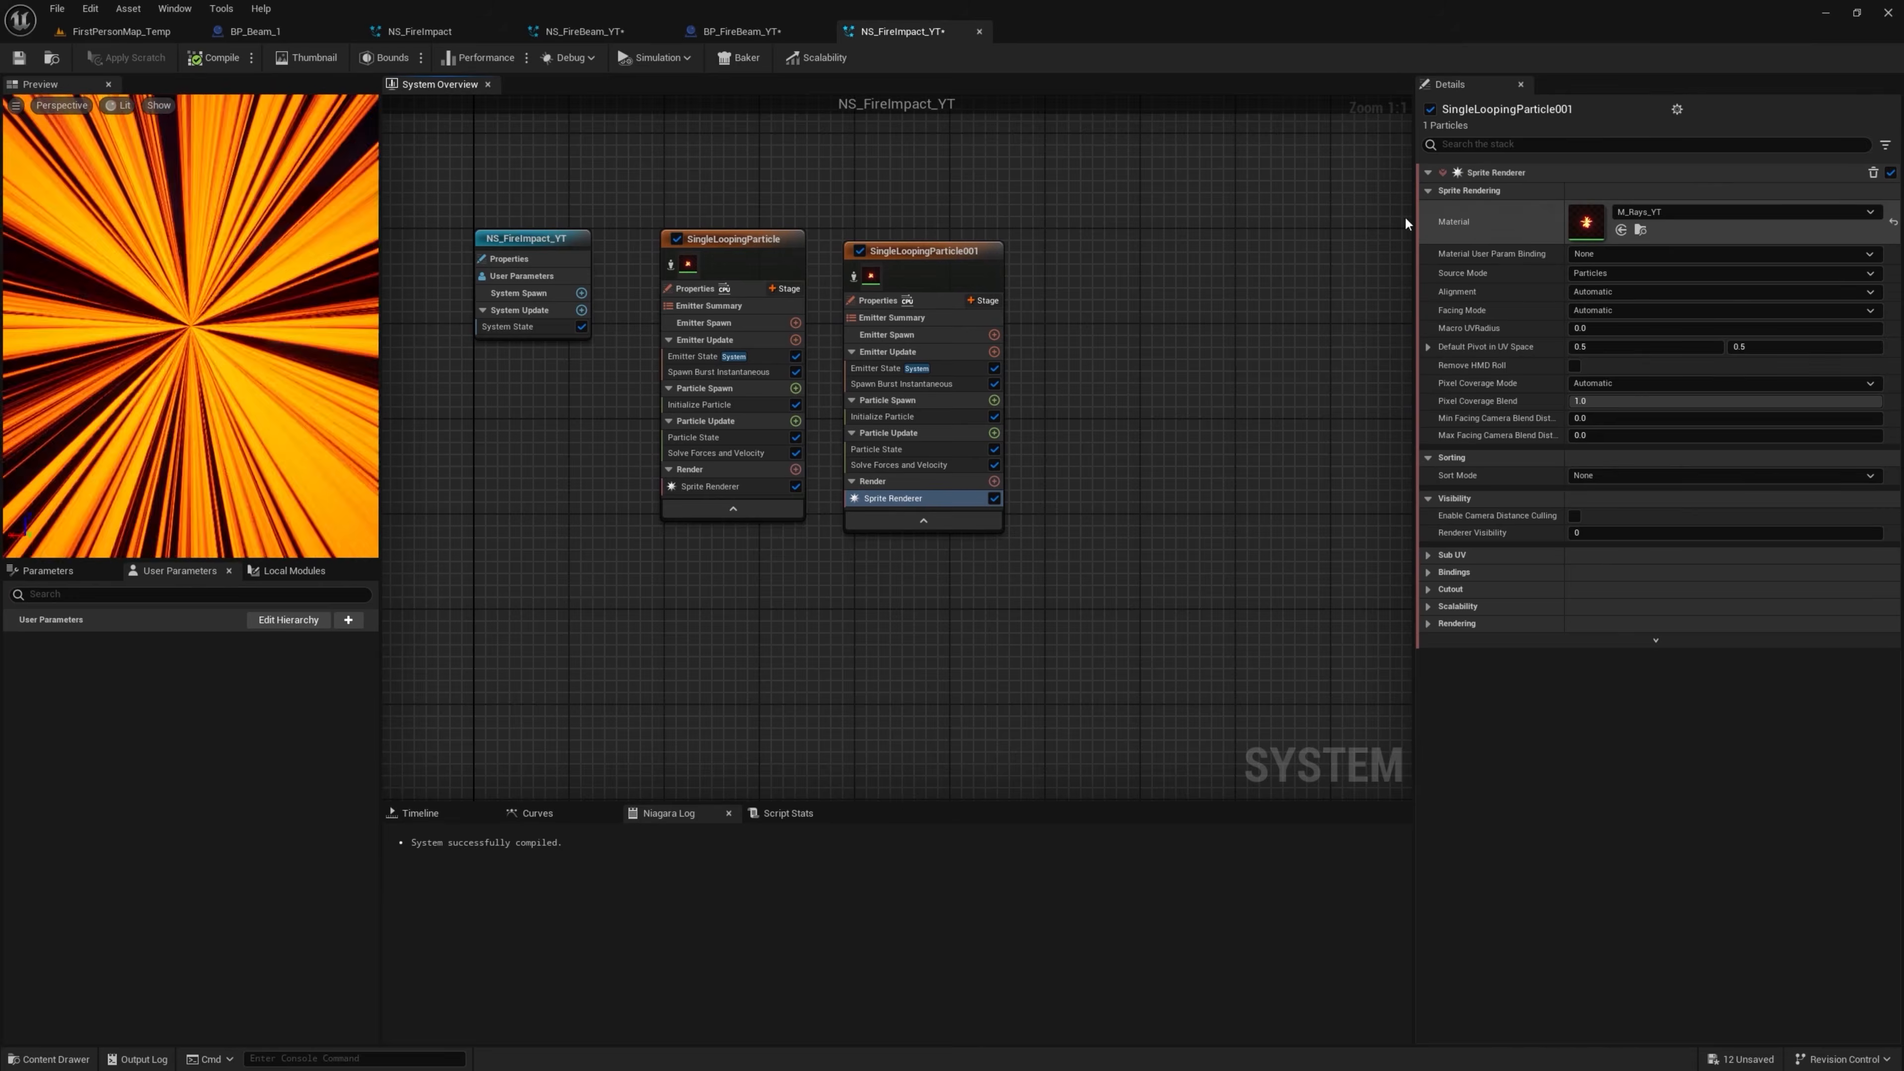
pyautogui.click(120, 31)
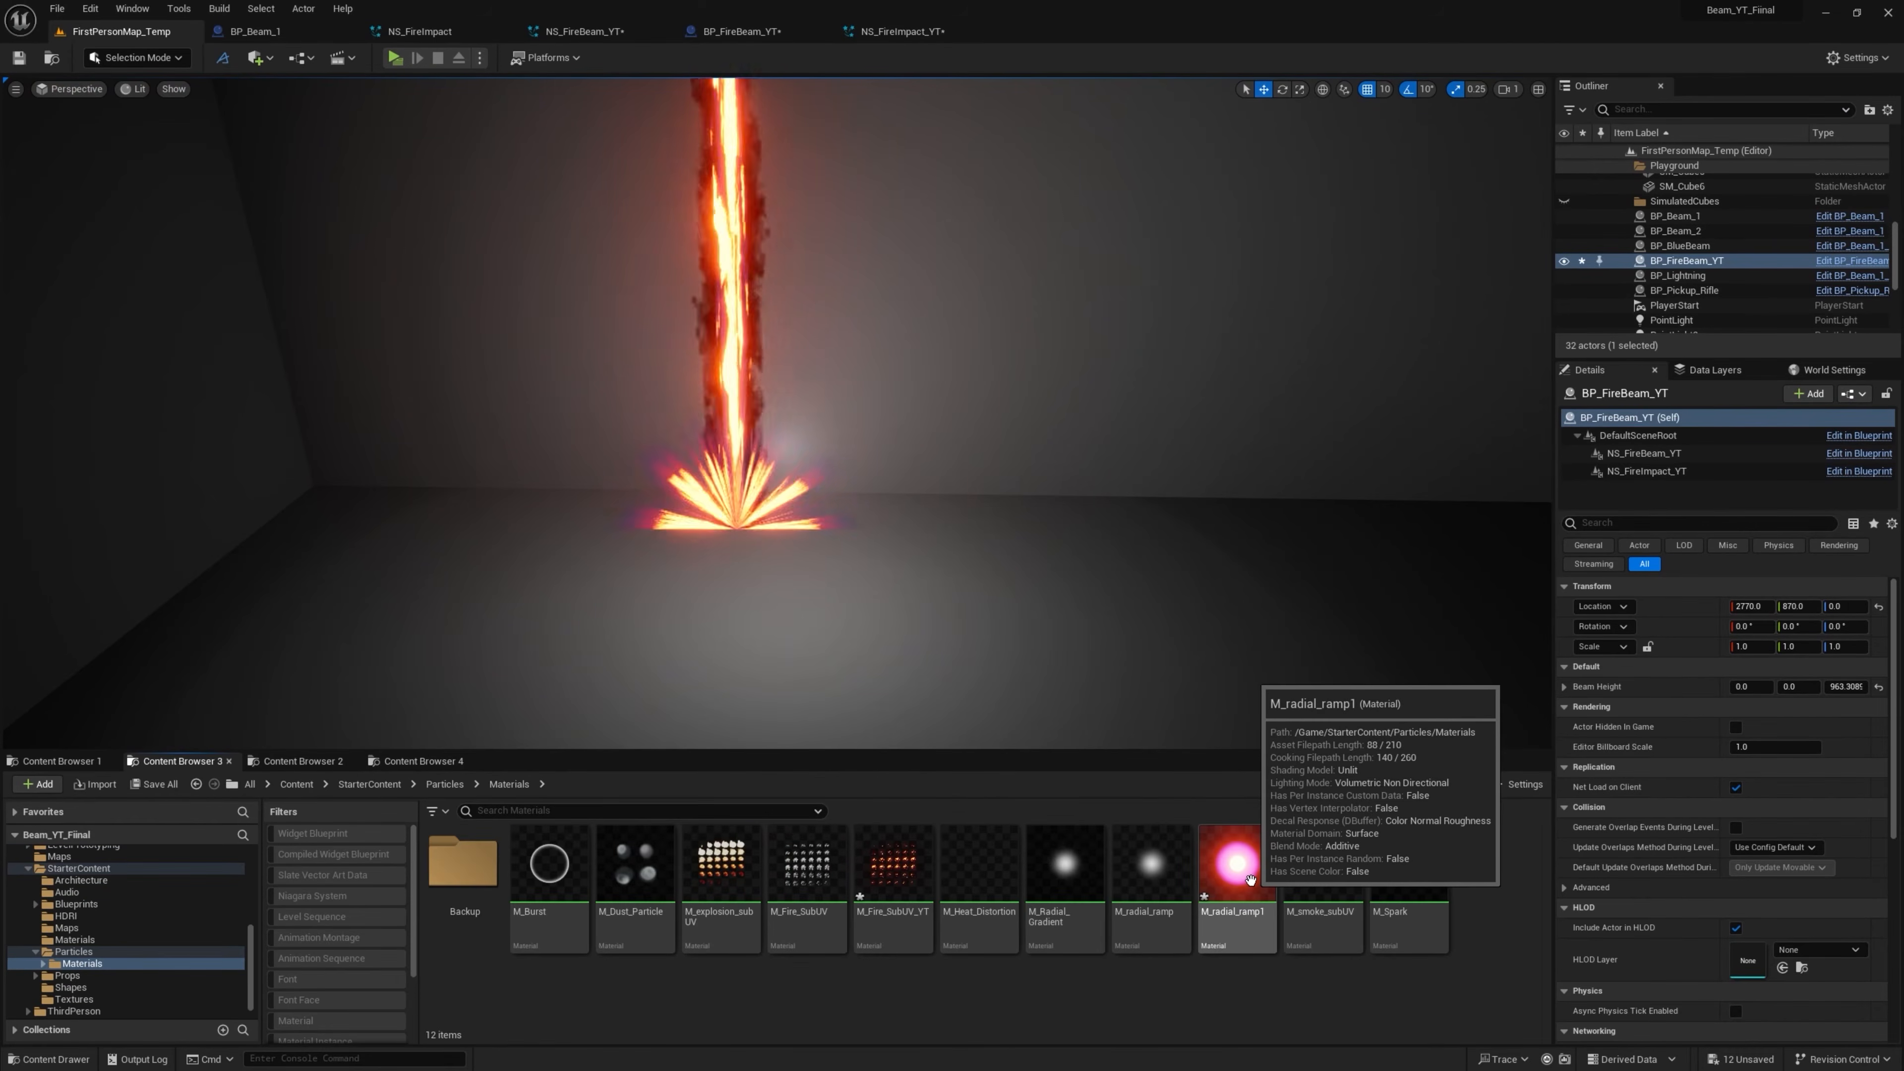
pyautogui.click(1250, 879)
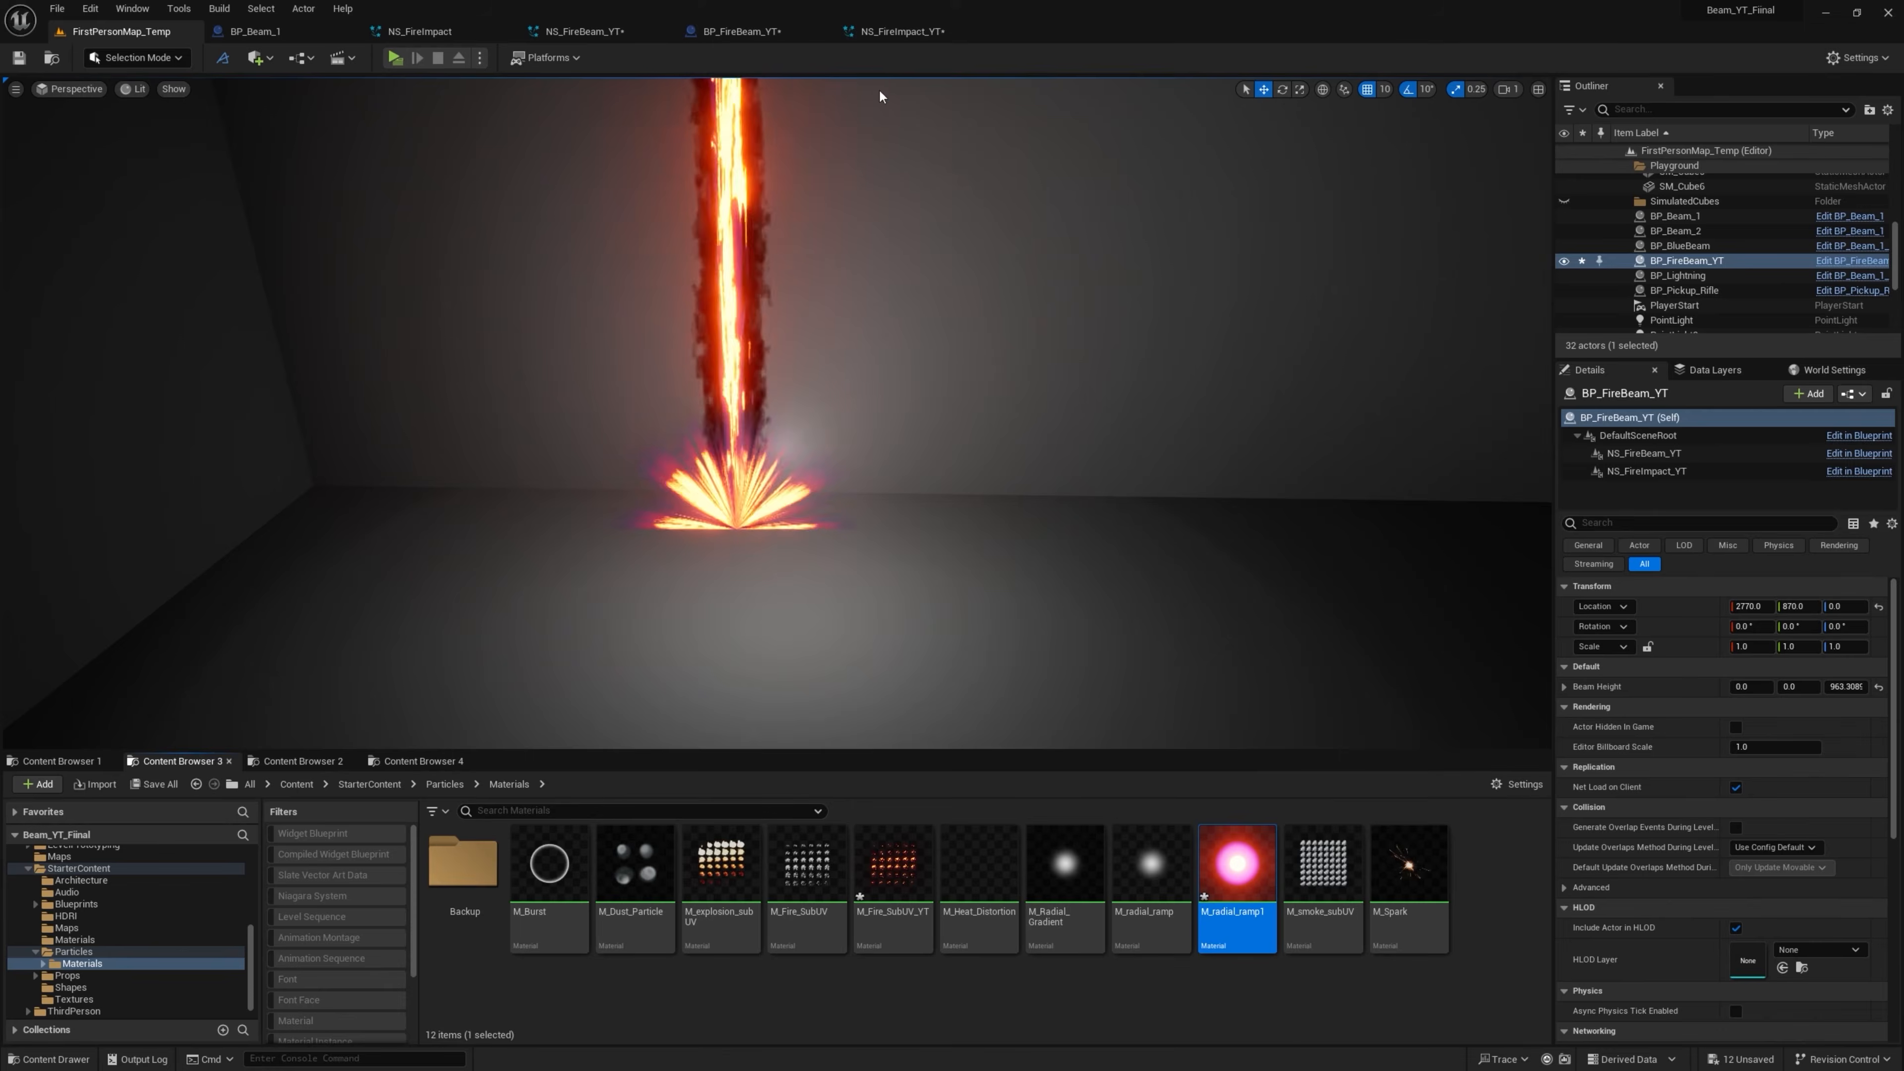
pyautogui.click(885, 41)
pyautogui.click(1621, 230)
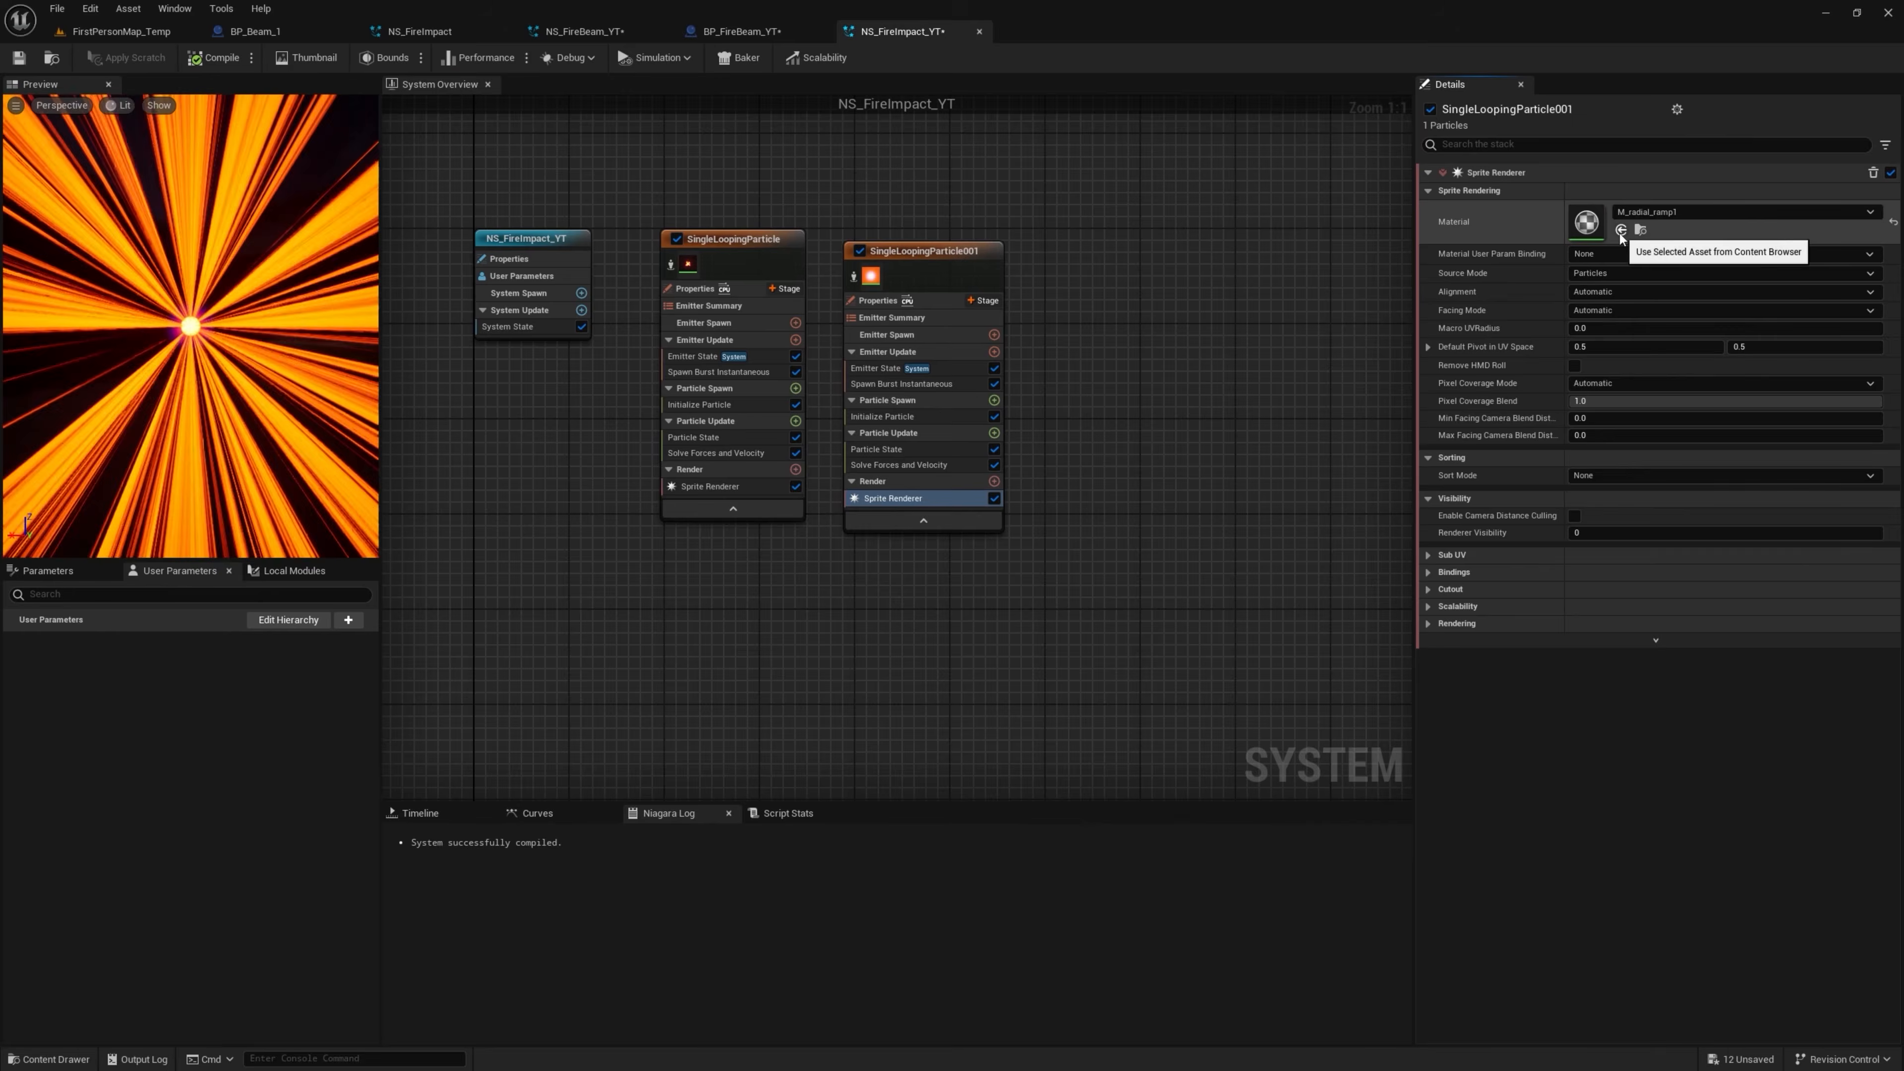
# Set the SingleLoopingParticle001 emitter's Uniform Sprite Size to 299 in Initialize Particle
pyautogui.click(955, 416)
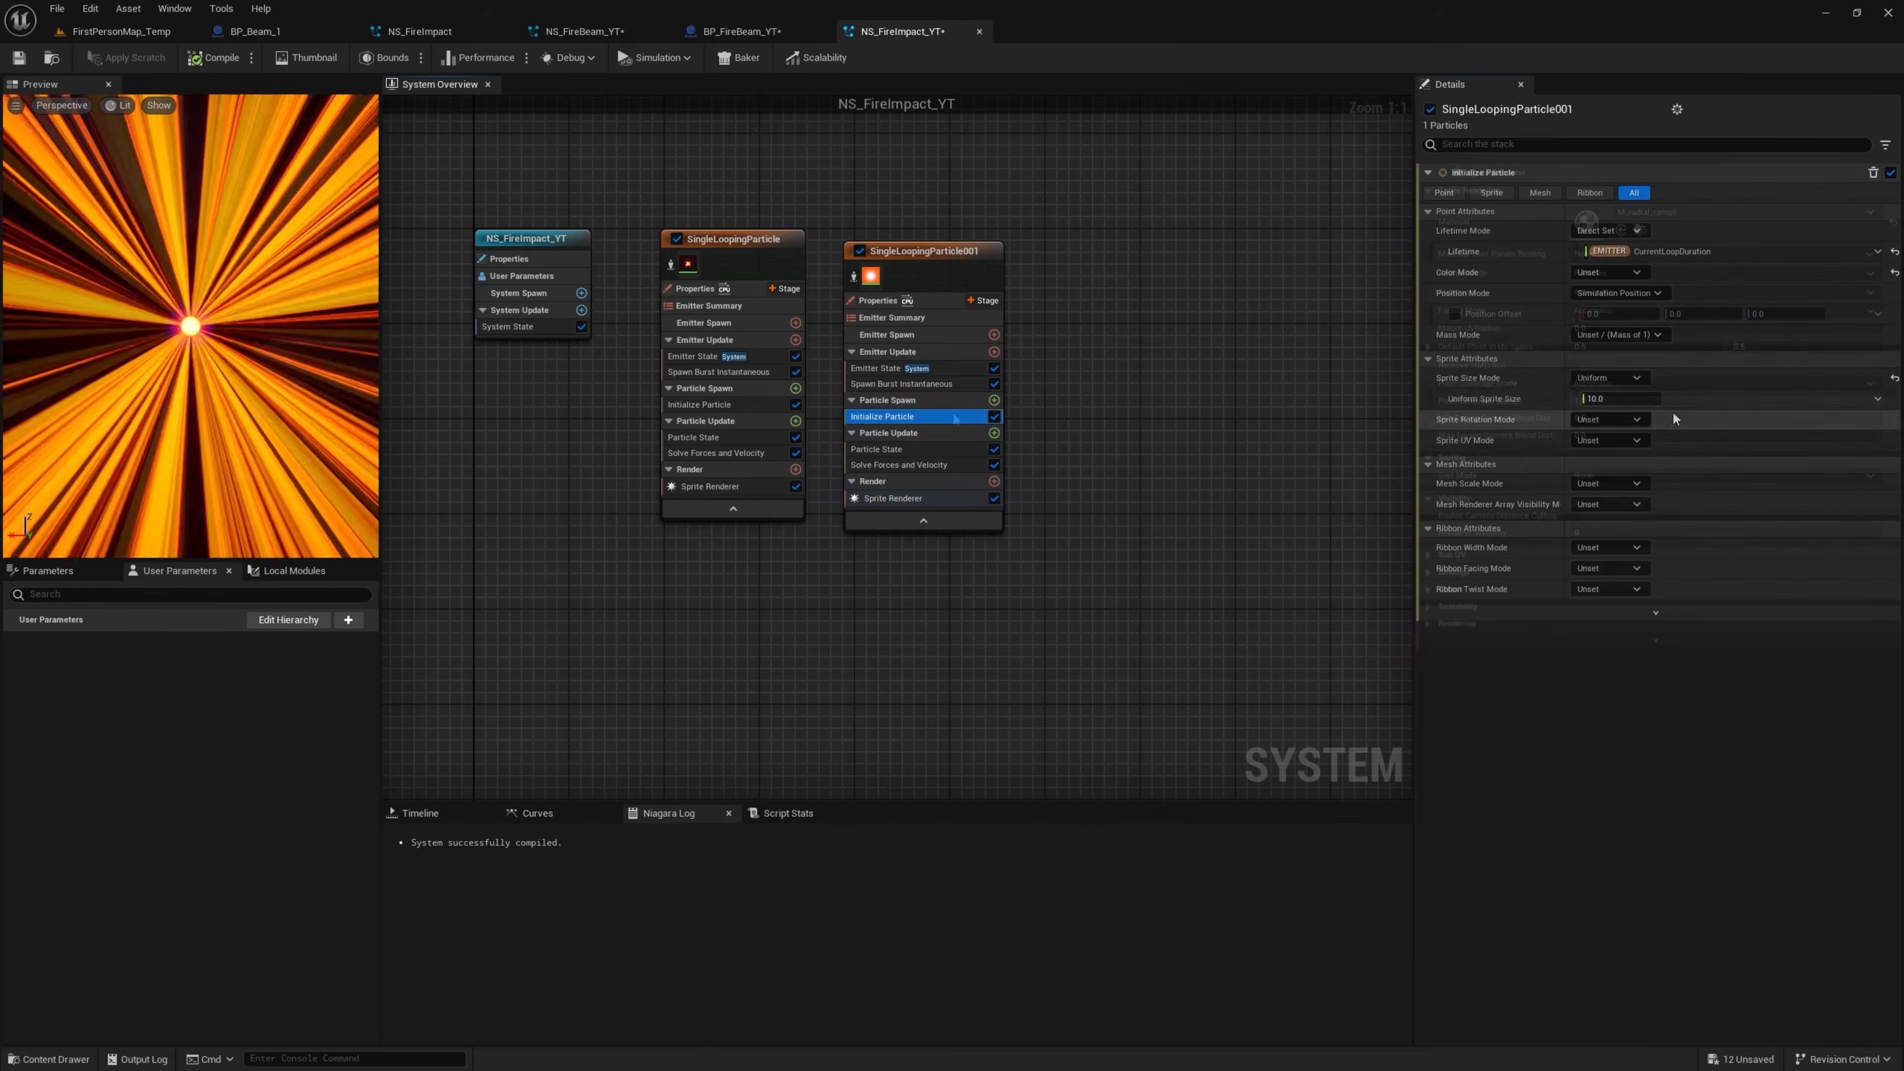
pyautogui.click(1619, 398)
pyautogui.write('2')
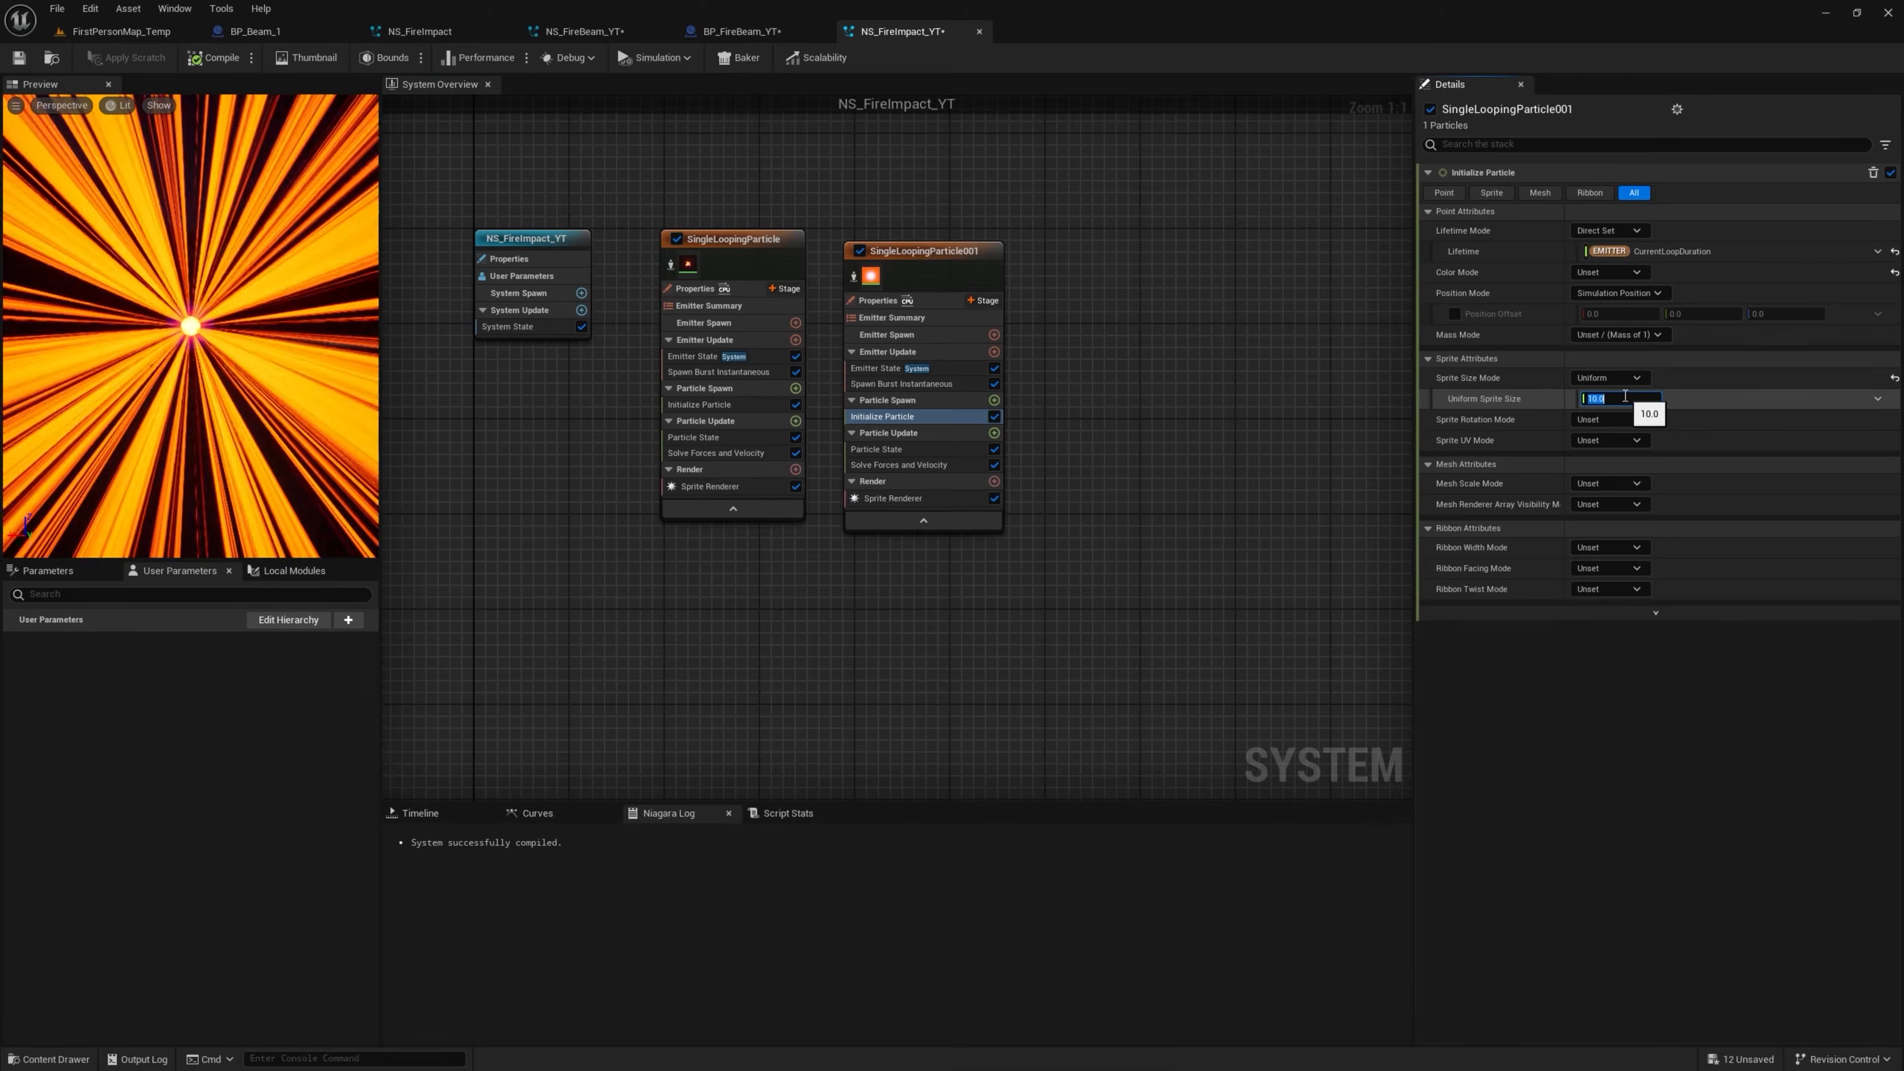
pyautogui.press('Return')
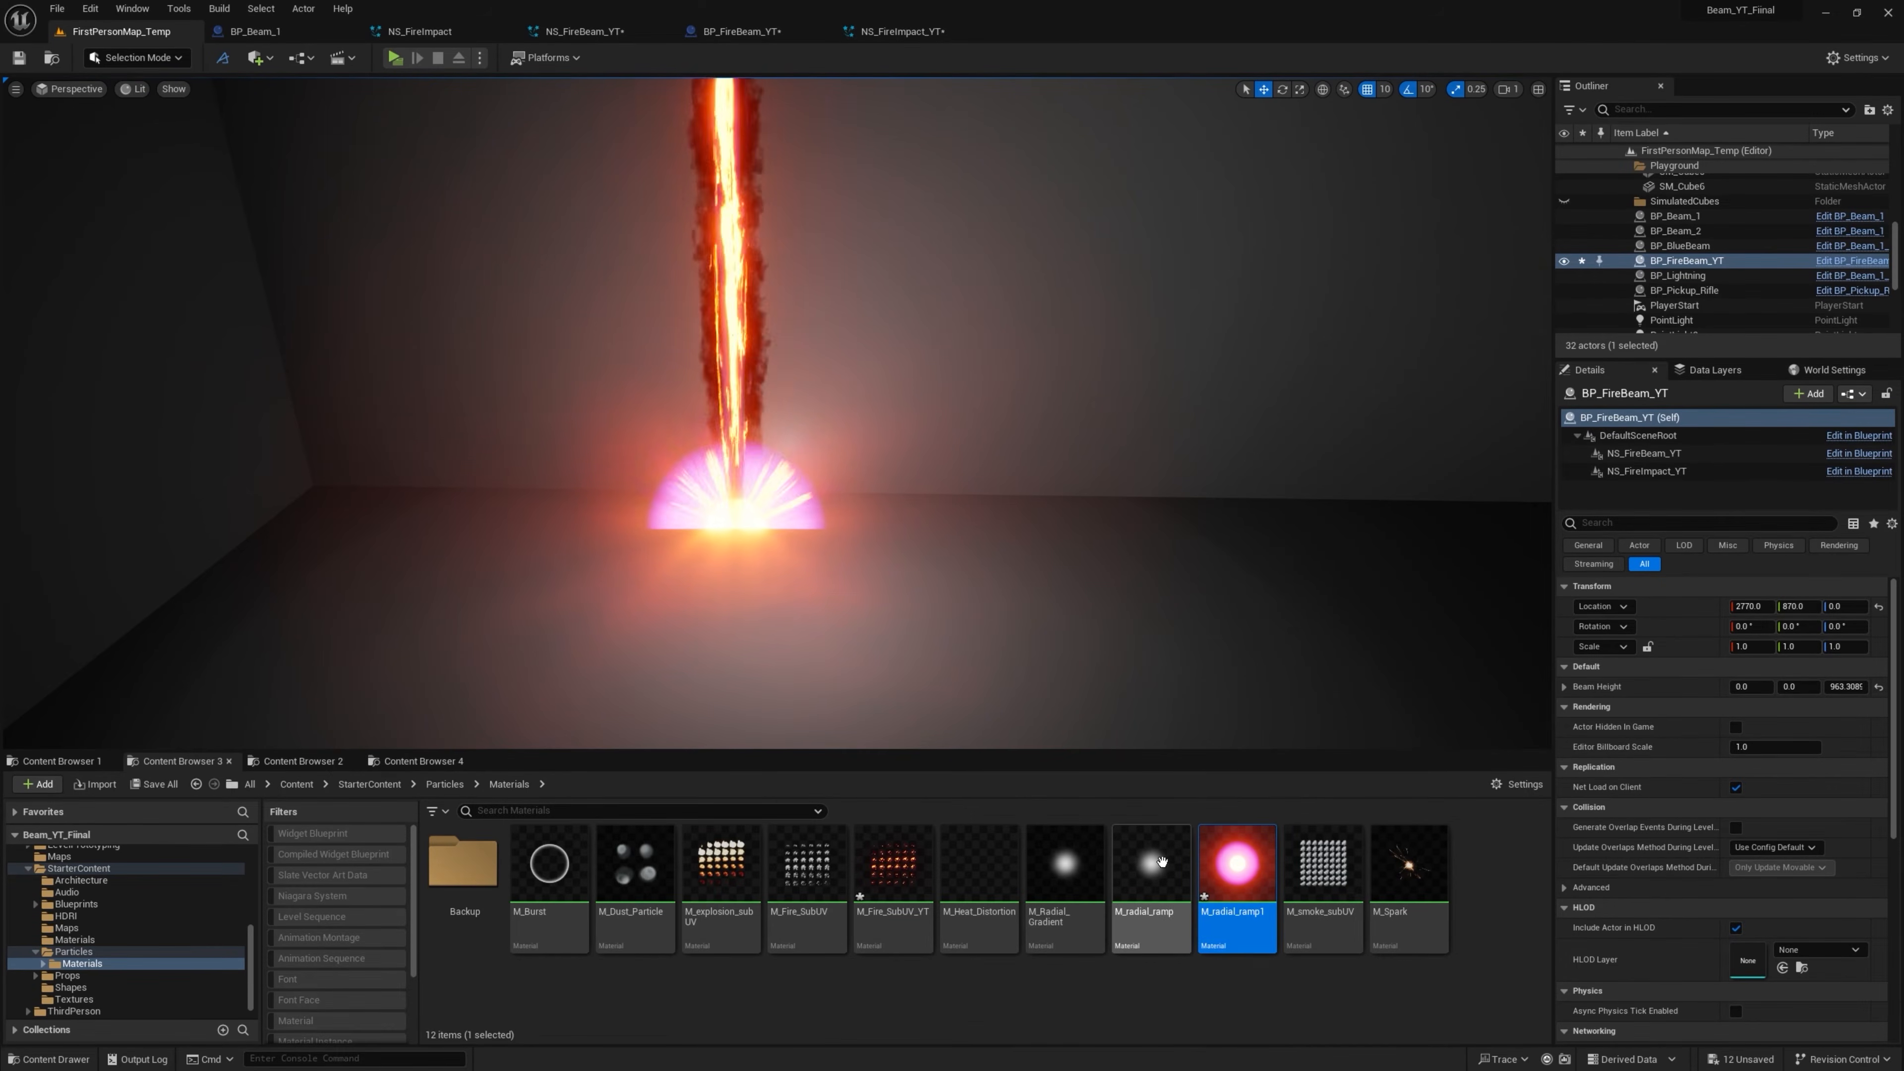
# Open M_radial_ramp1 and connect the Power node's output to Param's CurveTime and to the opacity Multiply's B input
pyautogui.doubleClick(1254, 855)
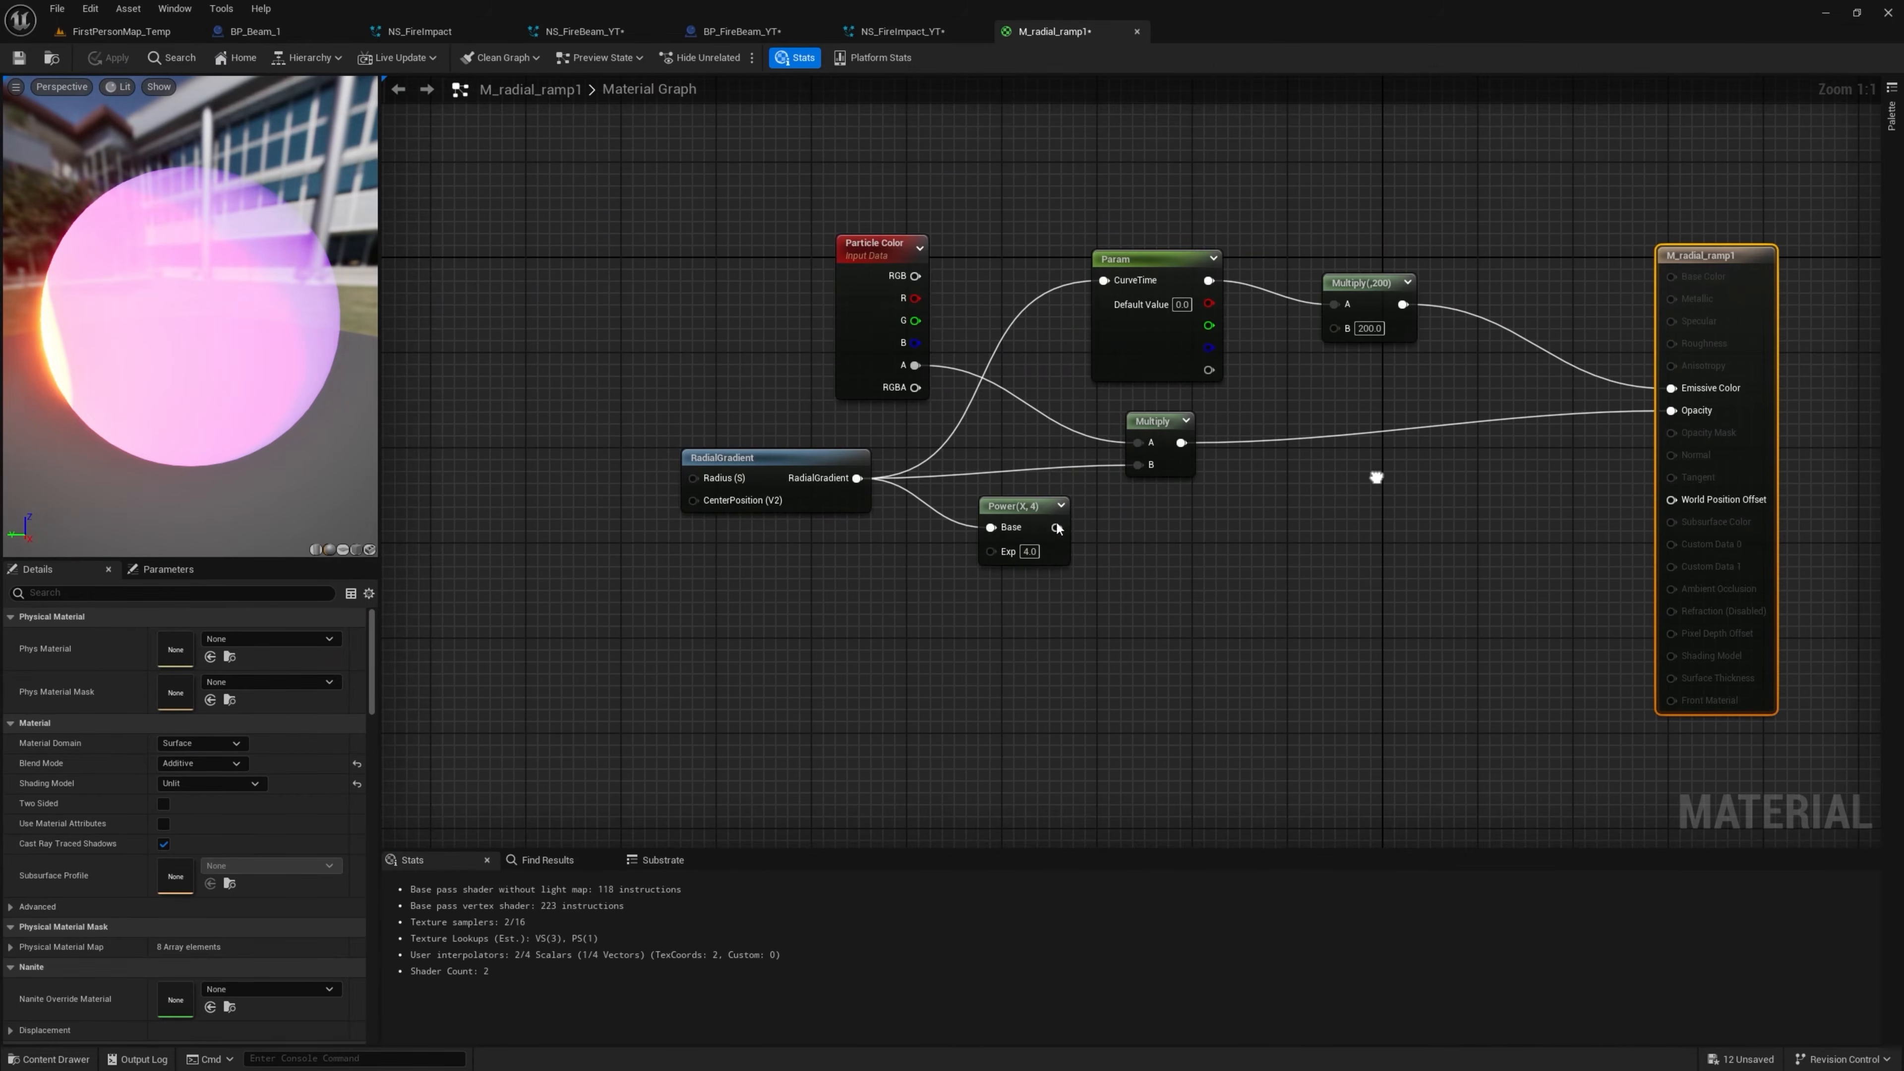
pyautogui.moveTo(1057, 527); pyautogui.dragTo(1103, 280)
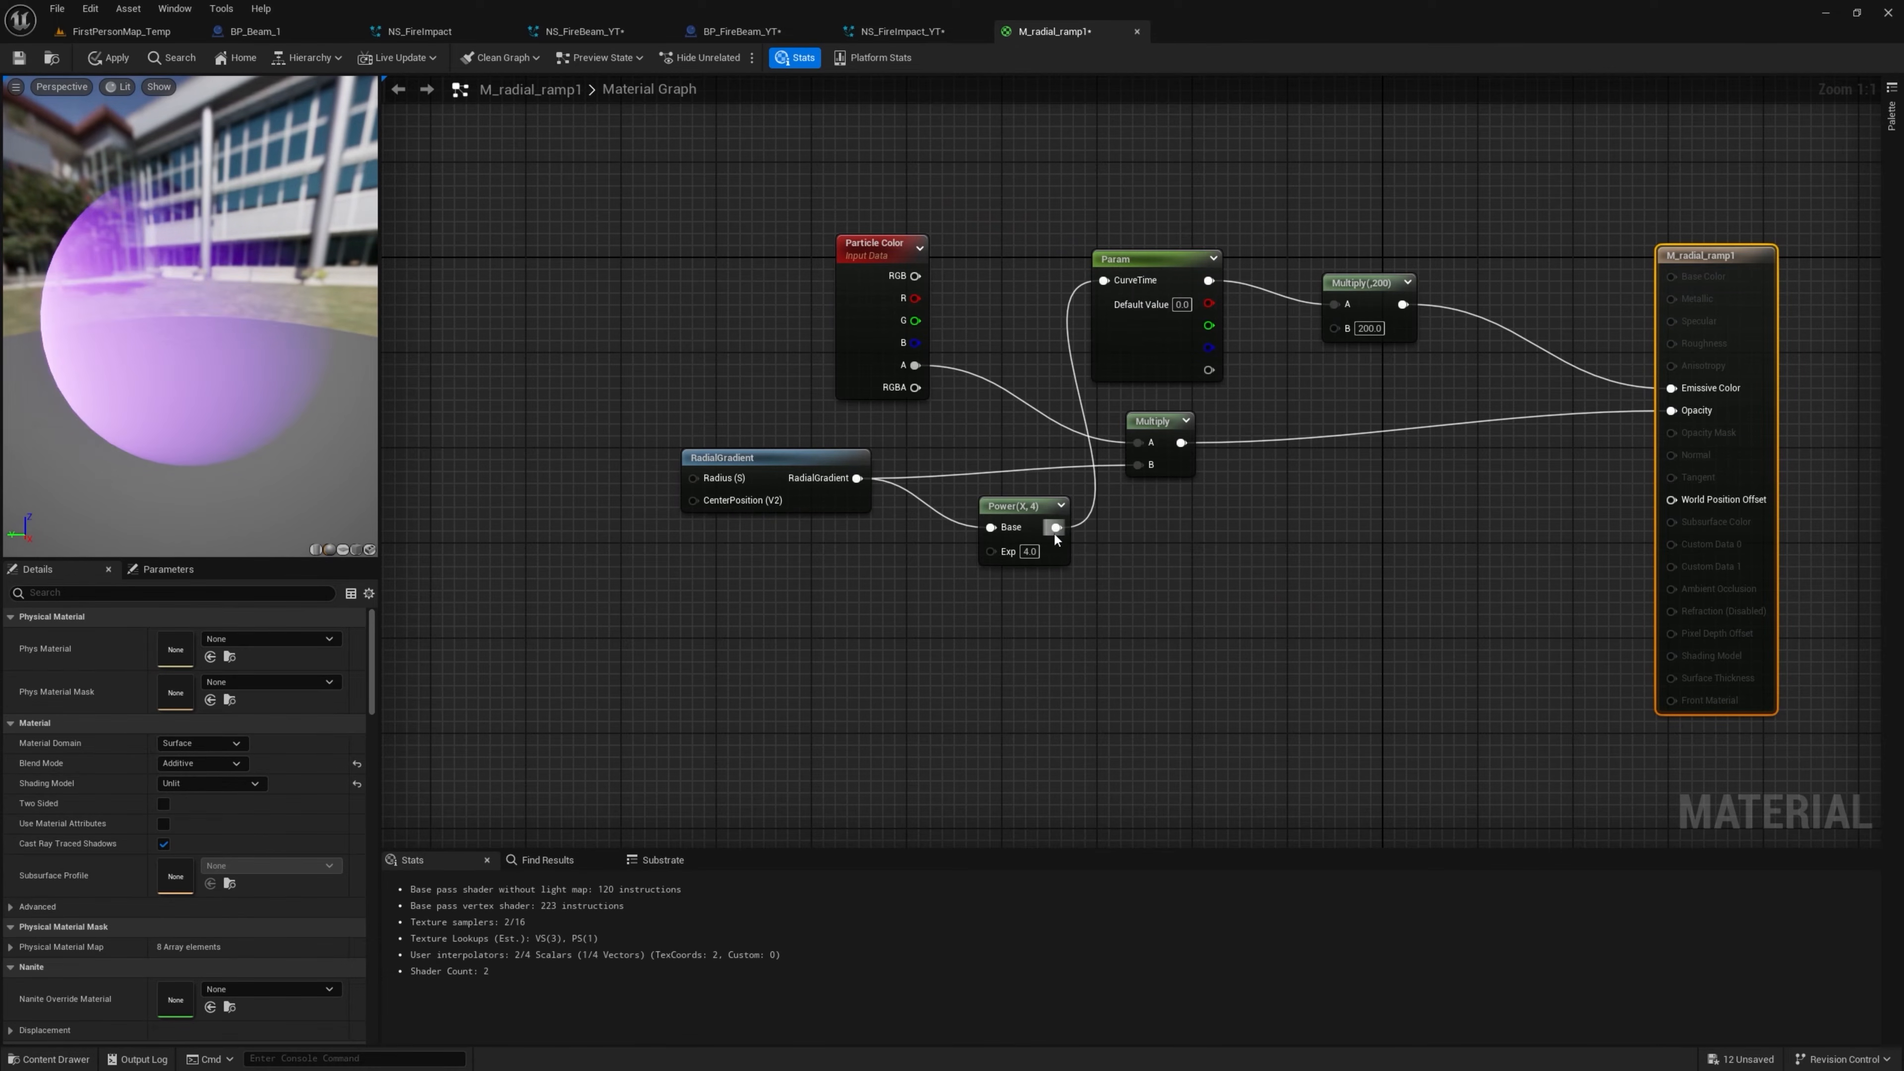
pyautogui.moveTo(1127, 443); pyautogui.dragTo(1129, 443)
# Try Param directly on Emissive Color, set the color Multiply's B to 10, and reconnect that Multiply to Emissive Color
pyautogui.moveTo(1209, 280); pyautogui.dragTo(1696, 395)
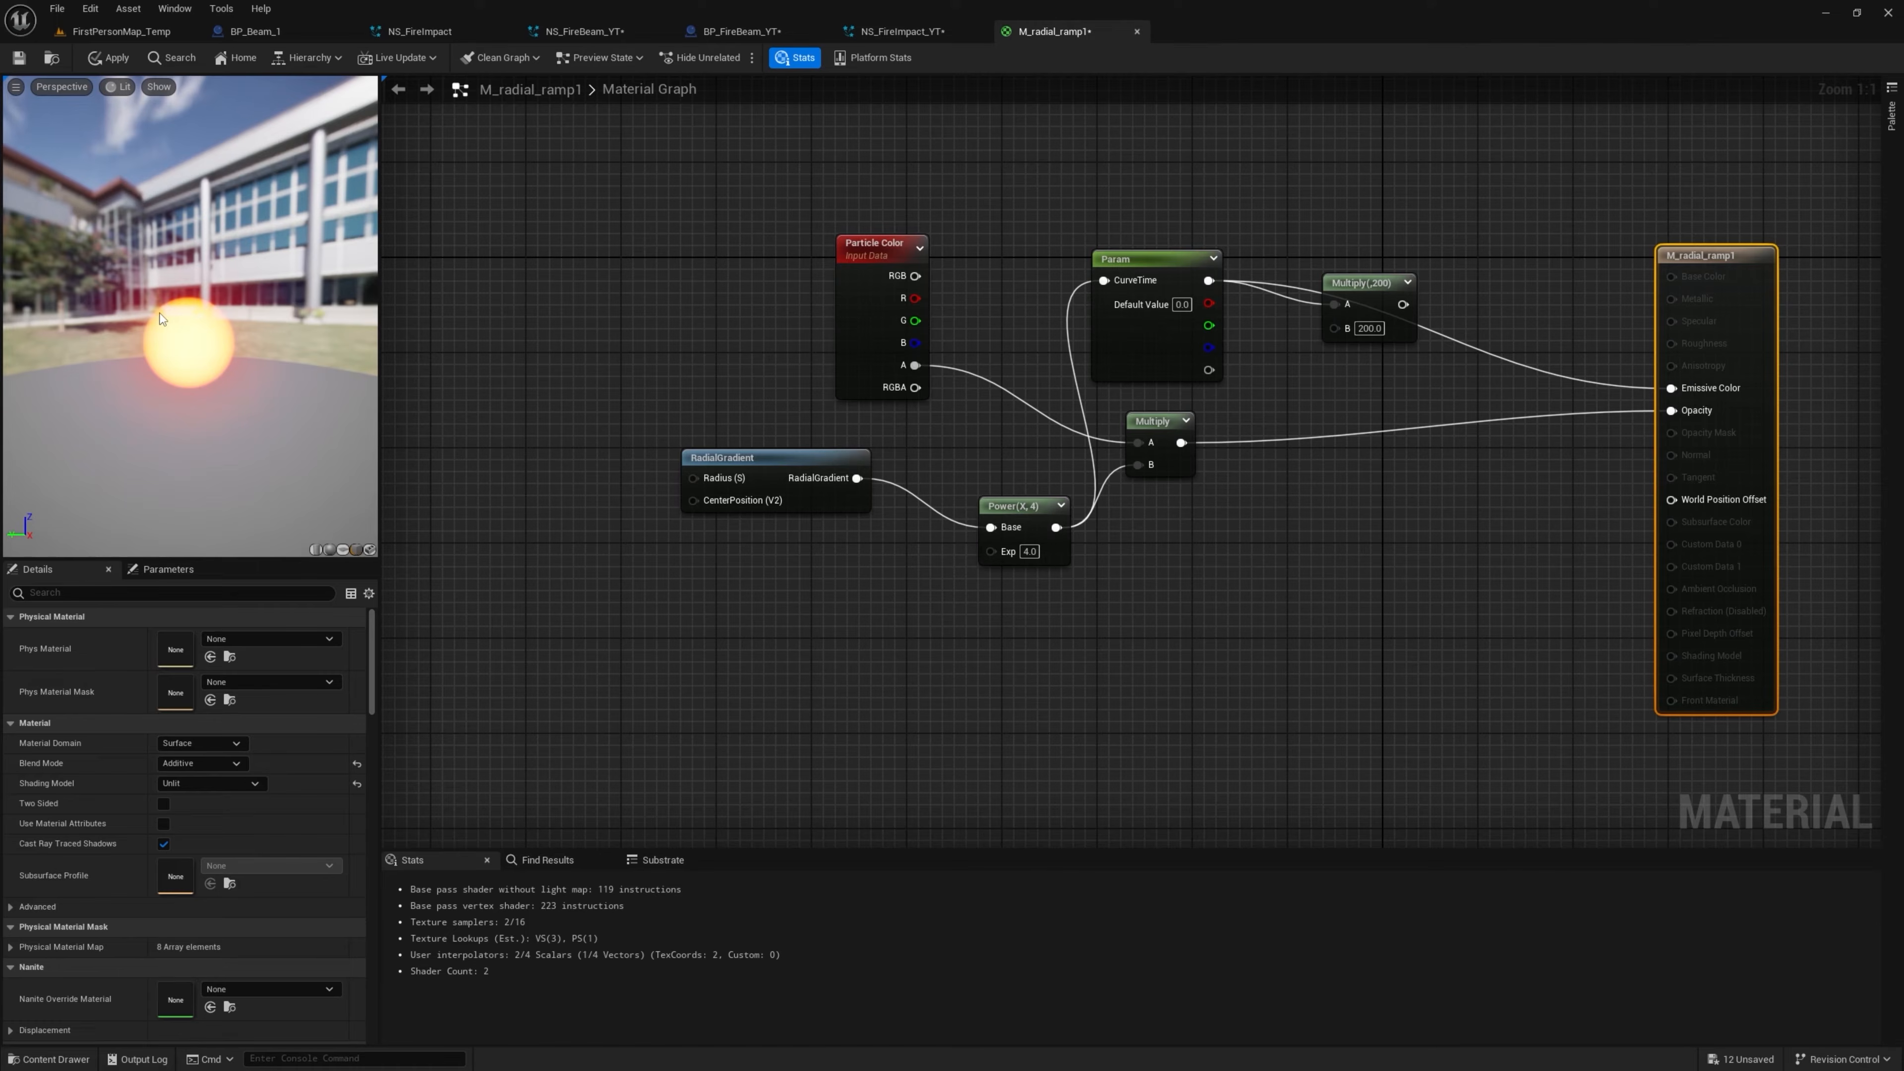
pyautogui.click(1363, 328)
pyautogui.write('10')
pyautogui.moveTo(1397, 306); pyautogui.dragTo(1671, 388)
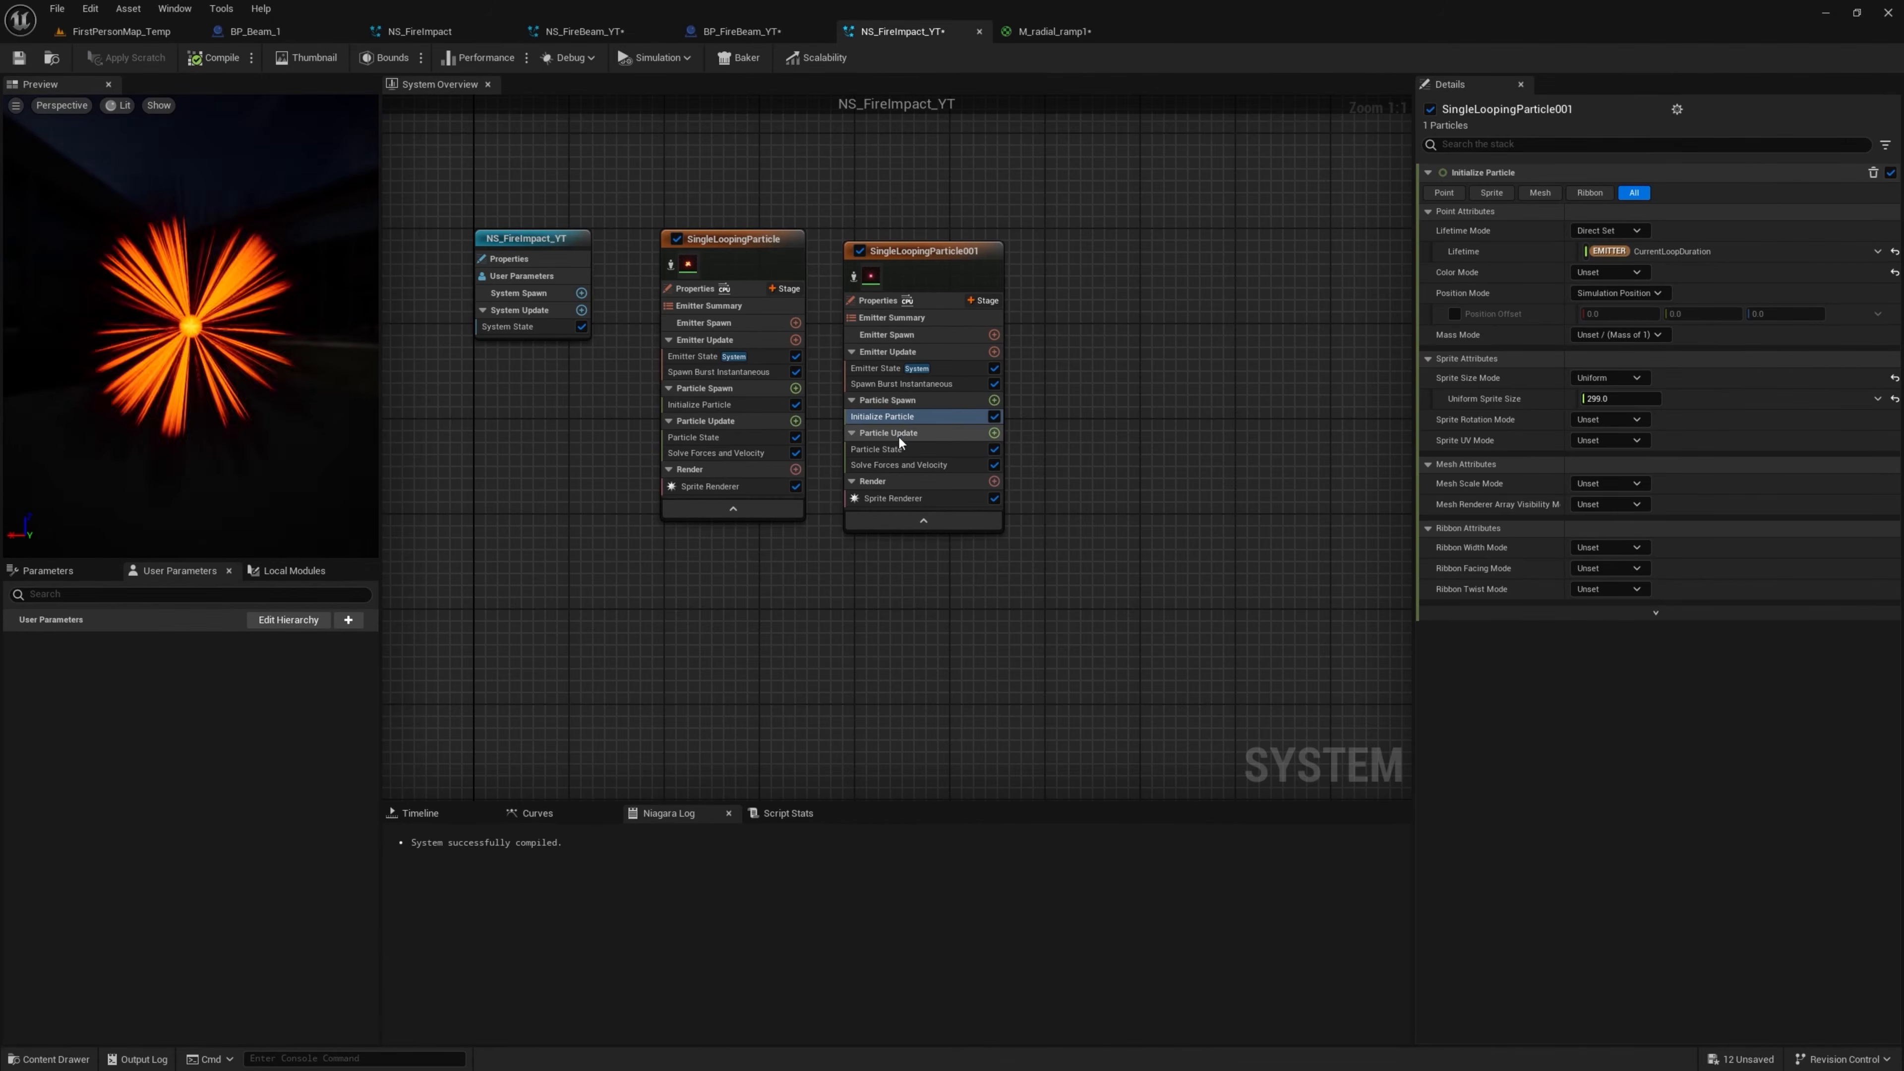
# Set the SingleLoopingParticle001 emitter's Uniform Sprite Size to 400 in NS_FireImpact_YT
pyautogui.click(1618, 396)
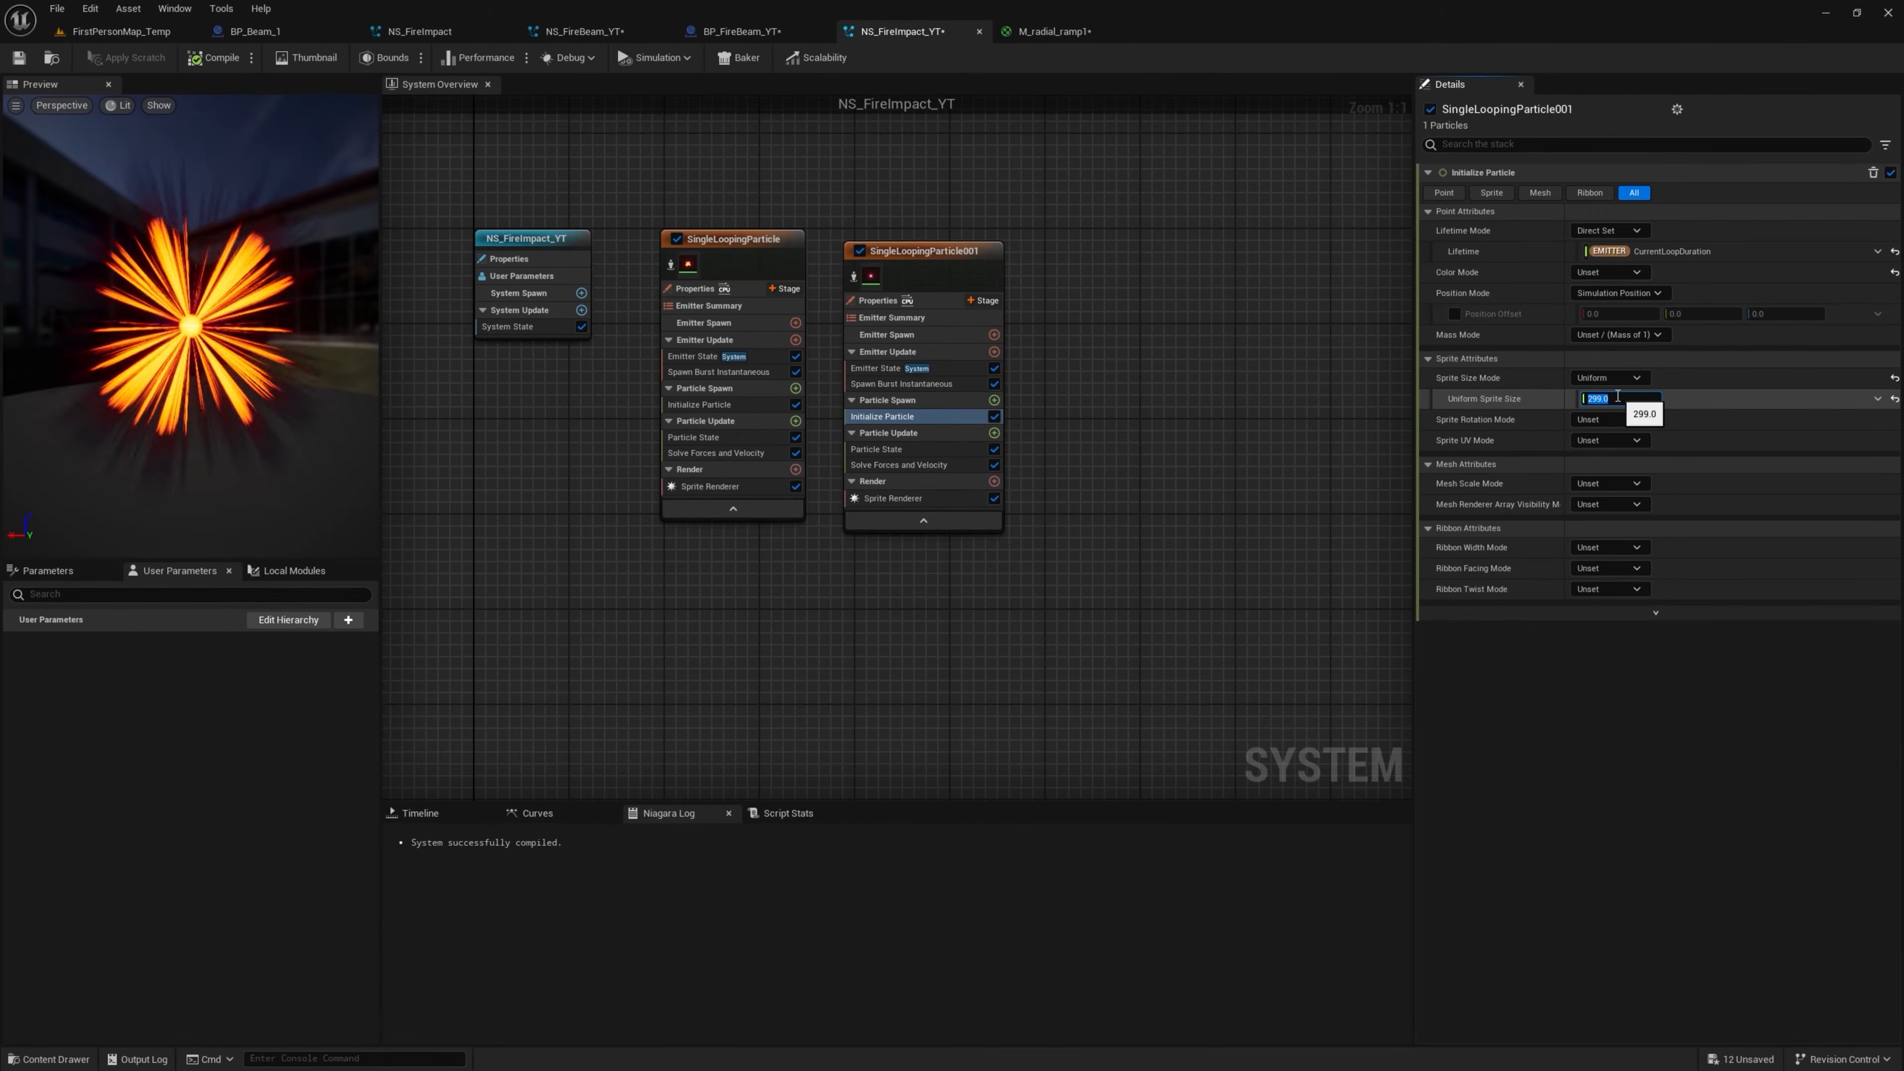
pyautogui.write('400')
pyautogui.press('Return')
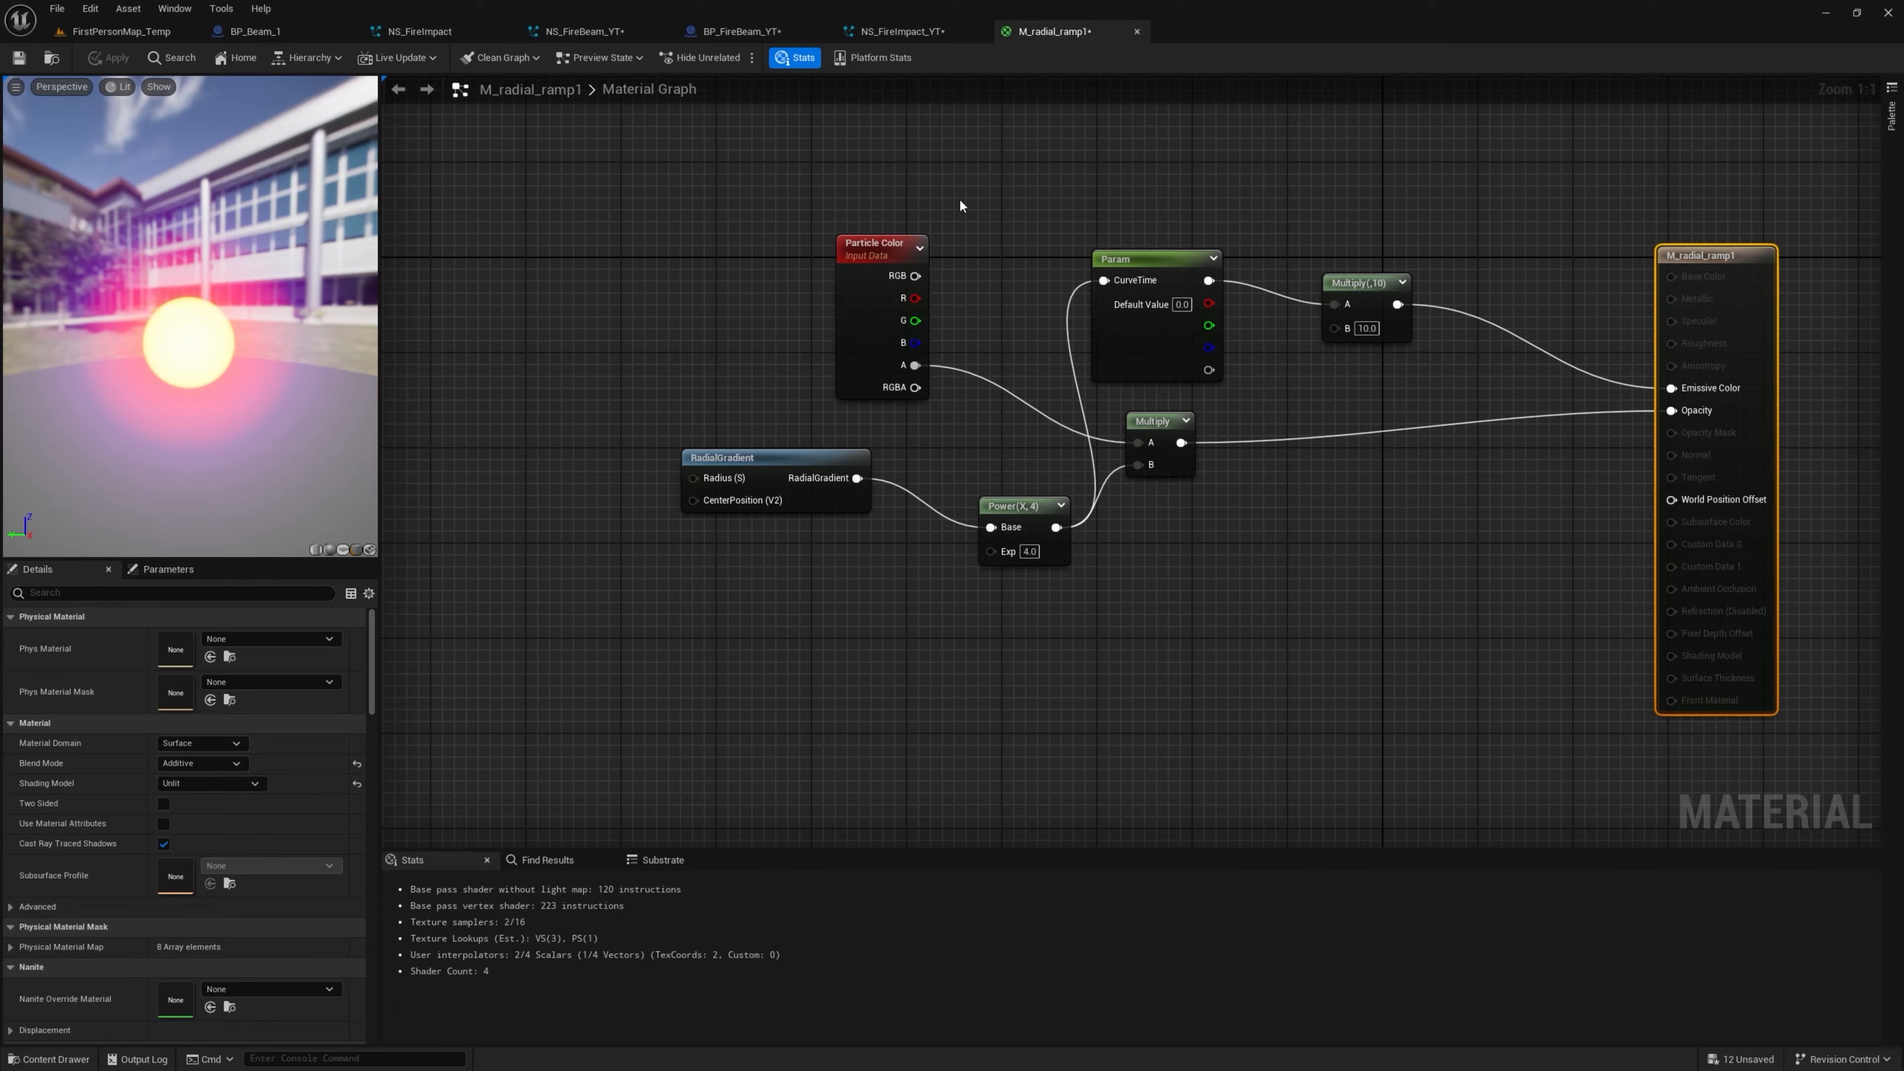
# In M_radial_ramp1, feed Param's CurveTime from a Constant of 1, set the color Multiply's B to 100, and apply the material
pyautogui.click(946, 183)
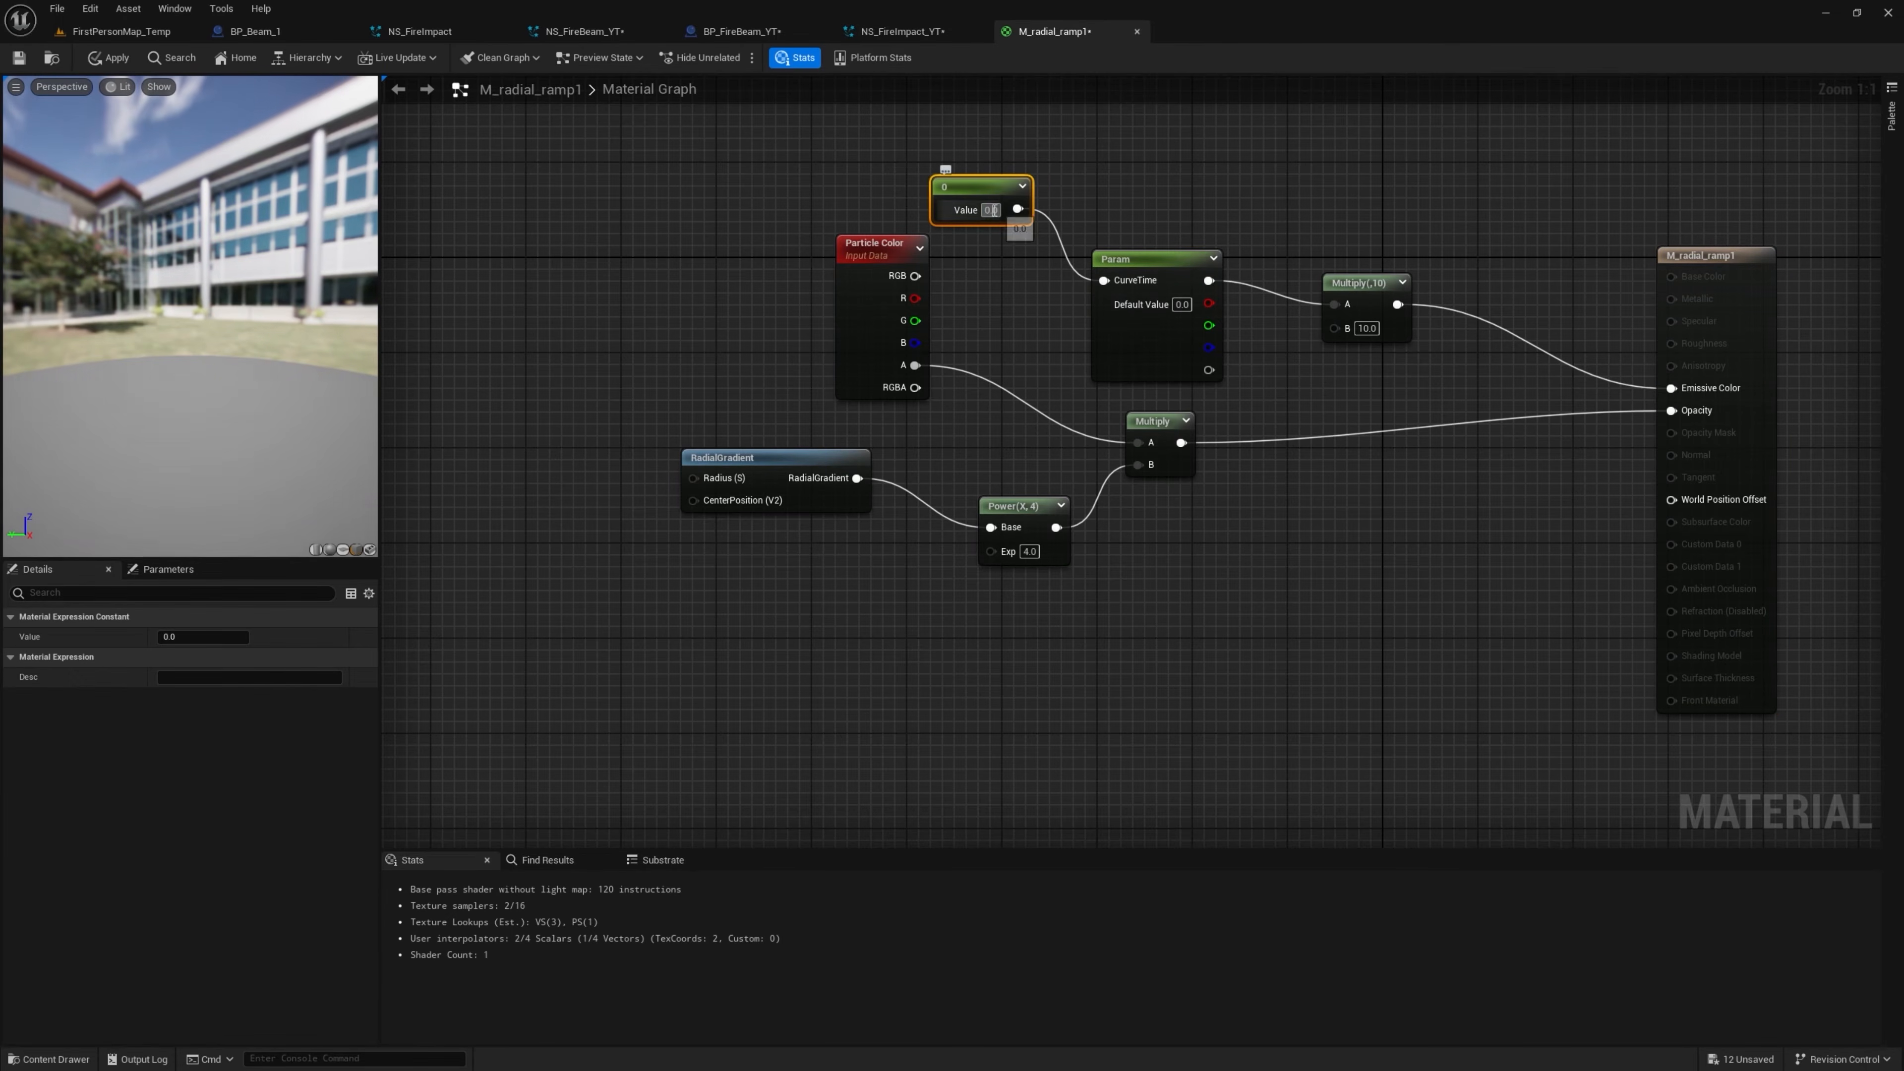
pyautogui.press('Return')
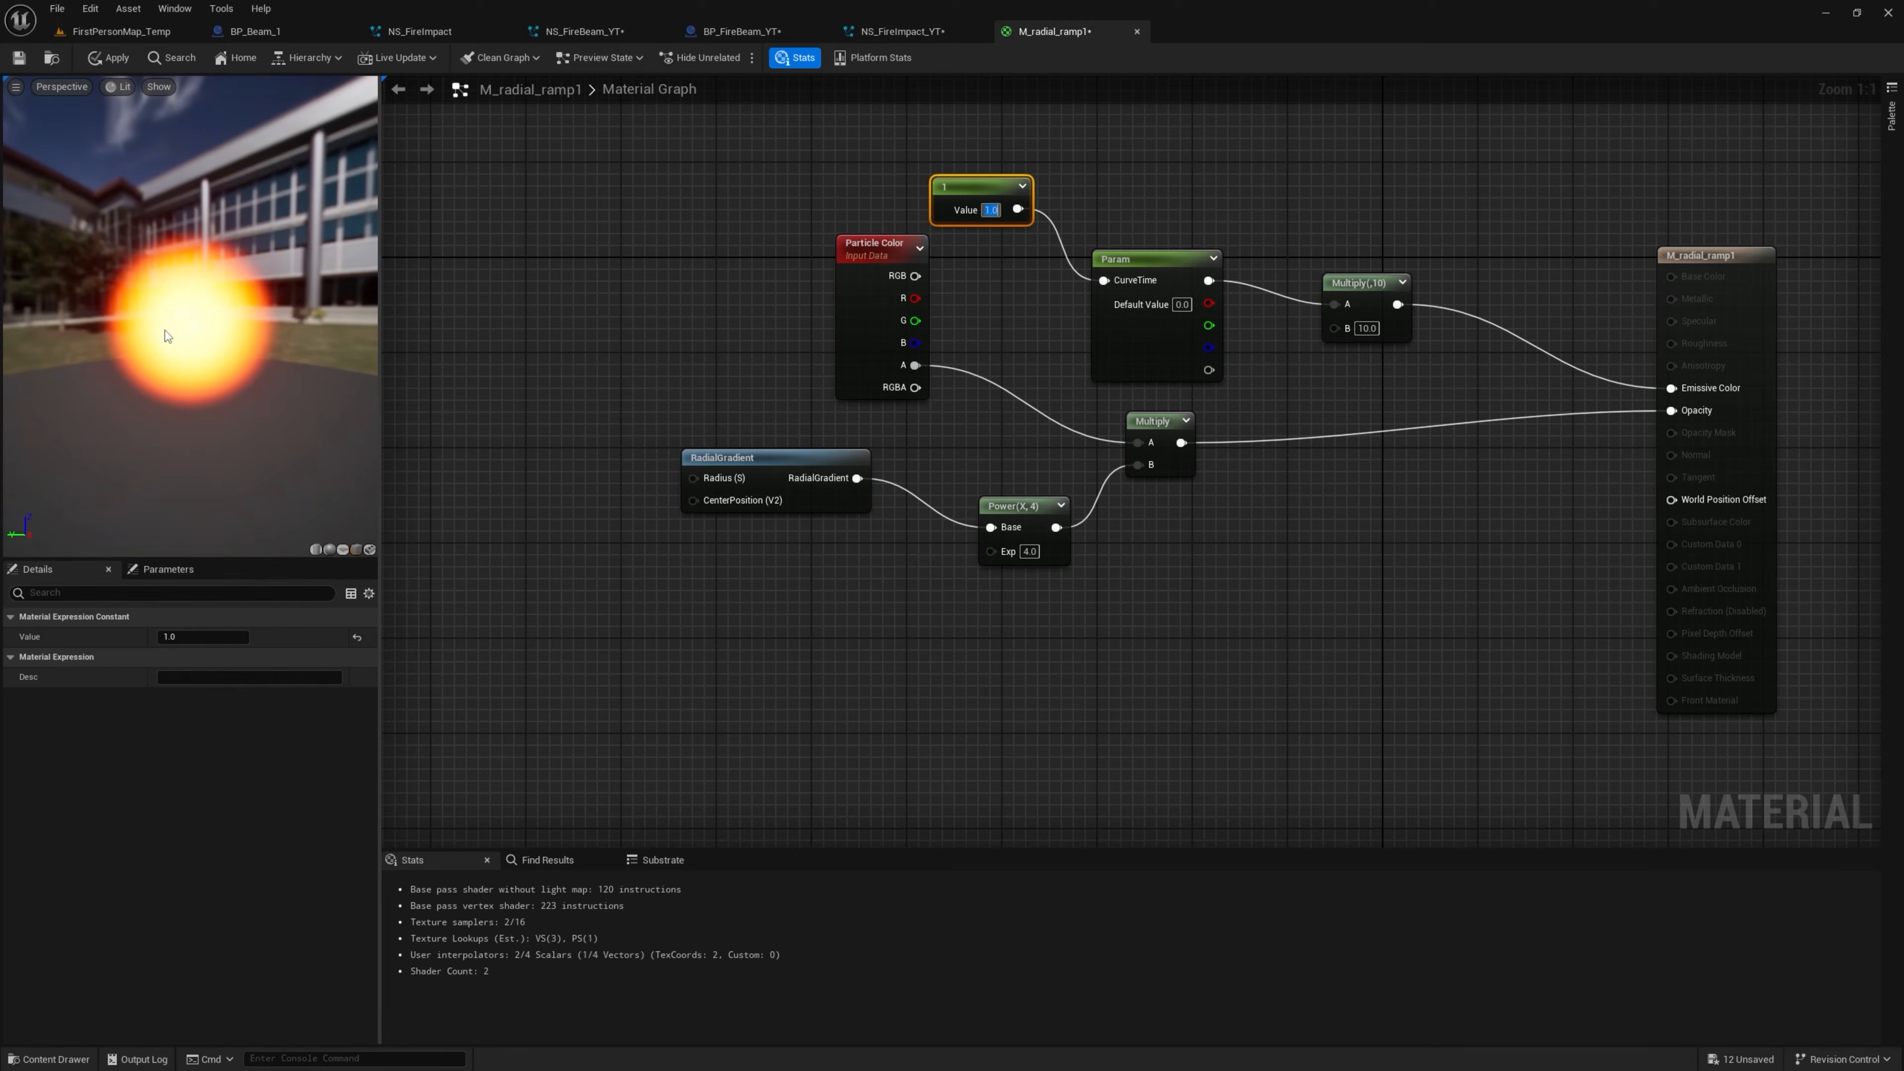
pyautogui.click(1366, 329)
pyautogui.write('100')
pyautogui.press('Return')
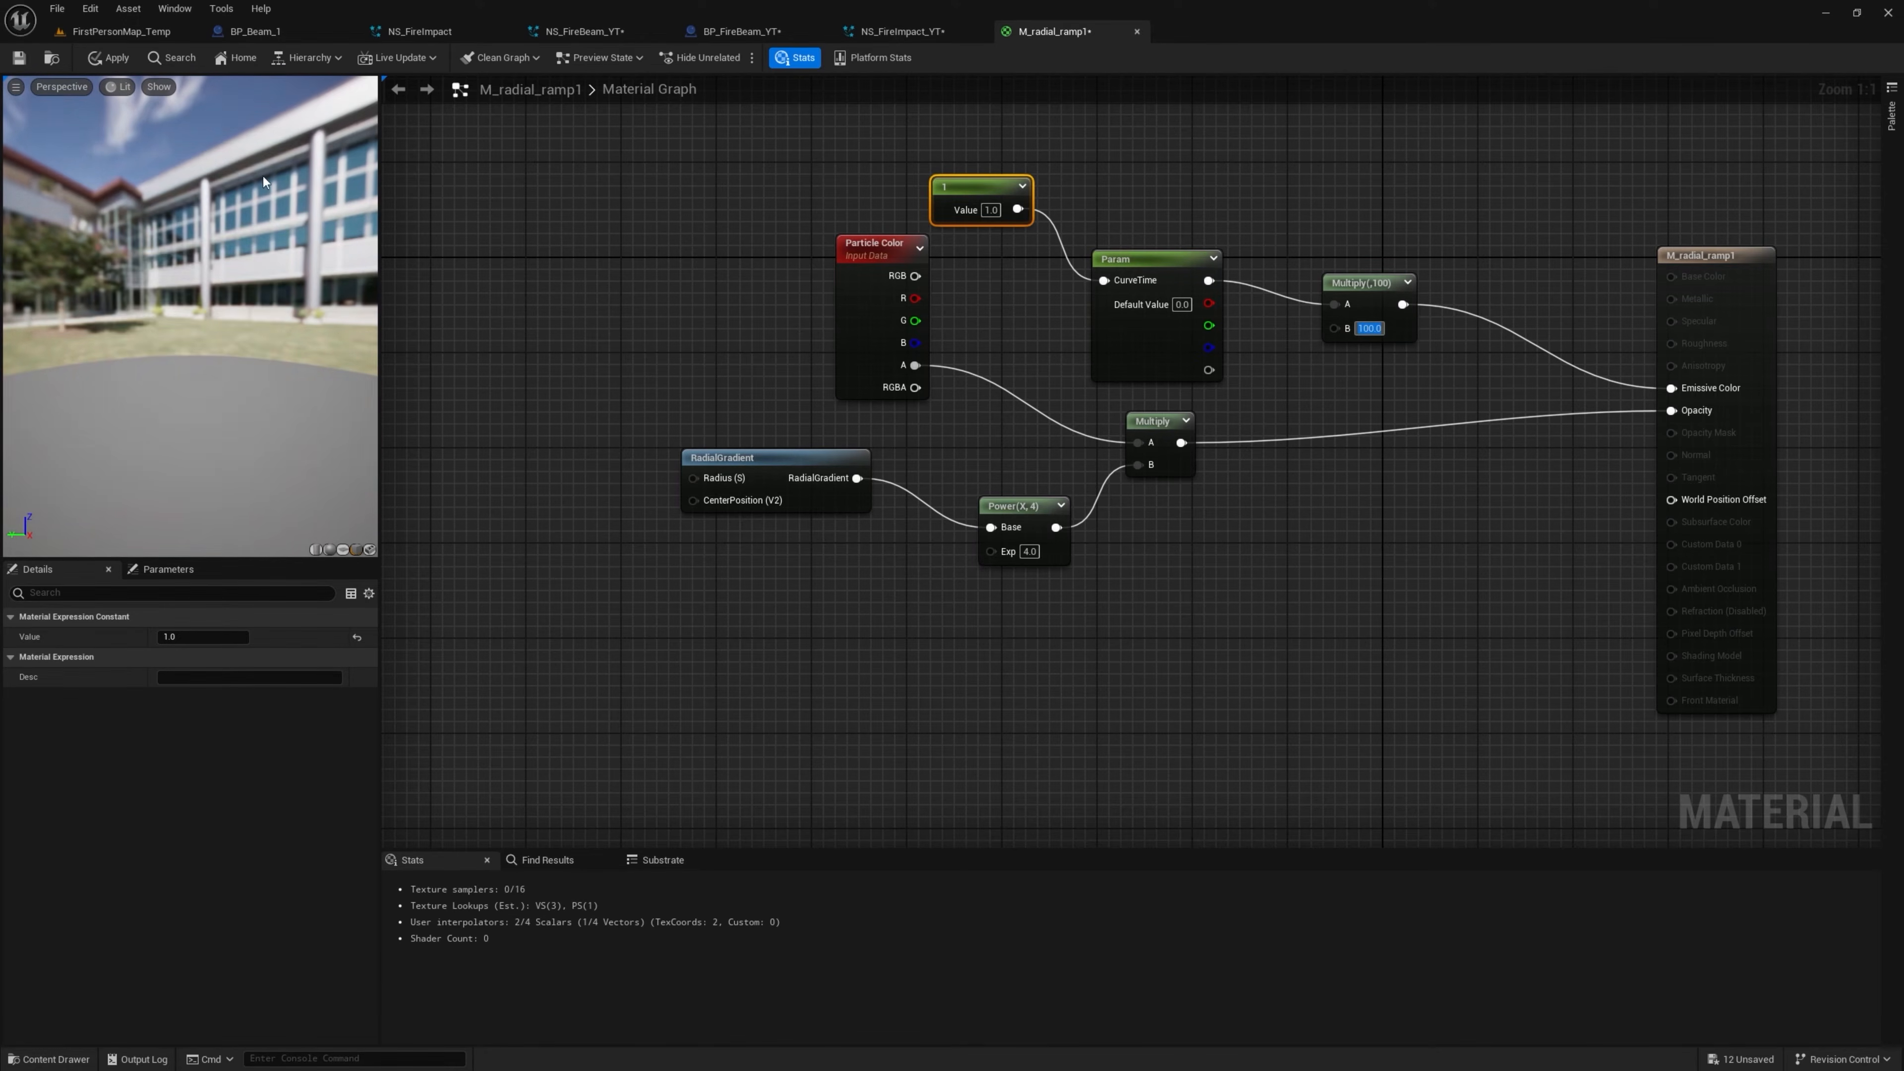
pyautogui.click(116, 58)
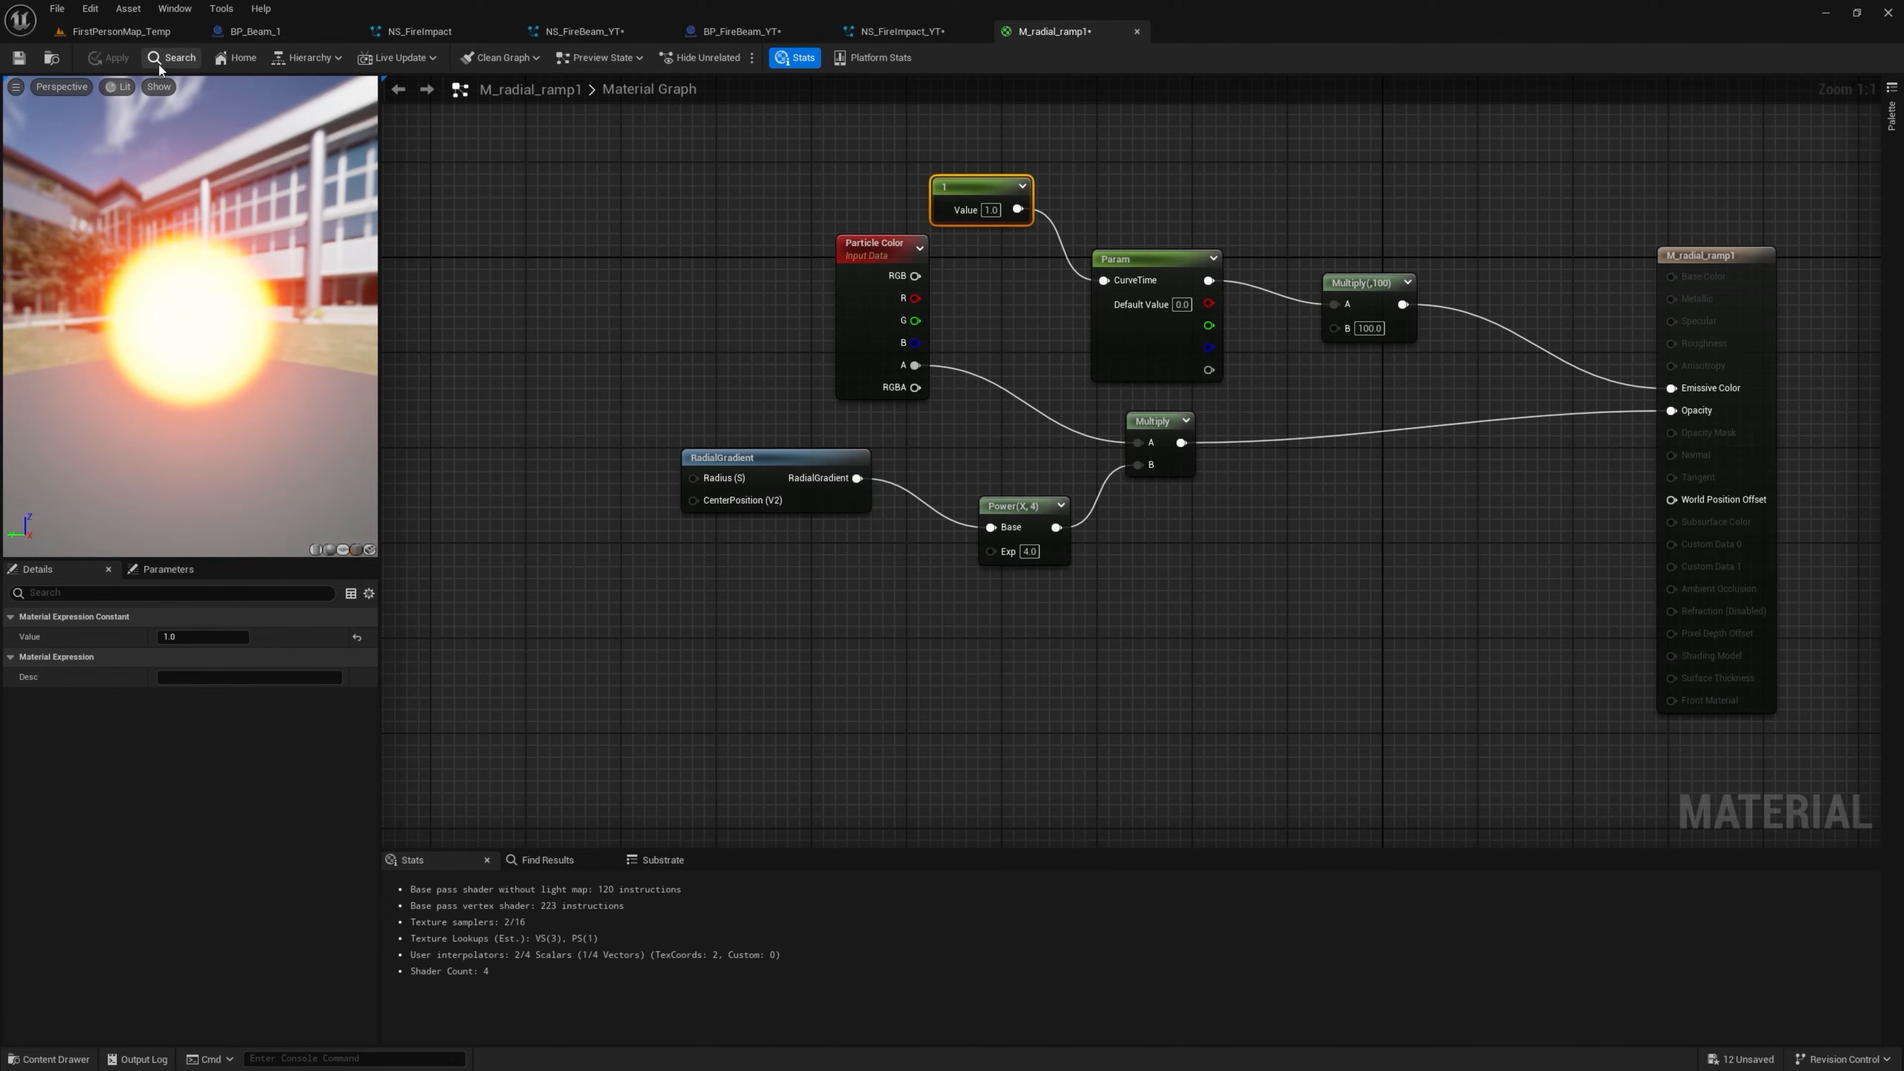
# Set the SingleLoopingParticle001 emitter's Uniform Sprite Size to 150 and inspect the impact in the level
pyautogui.click(907, 31)
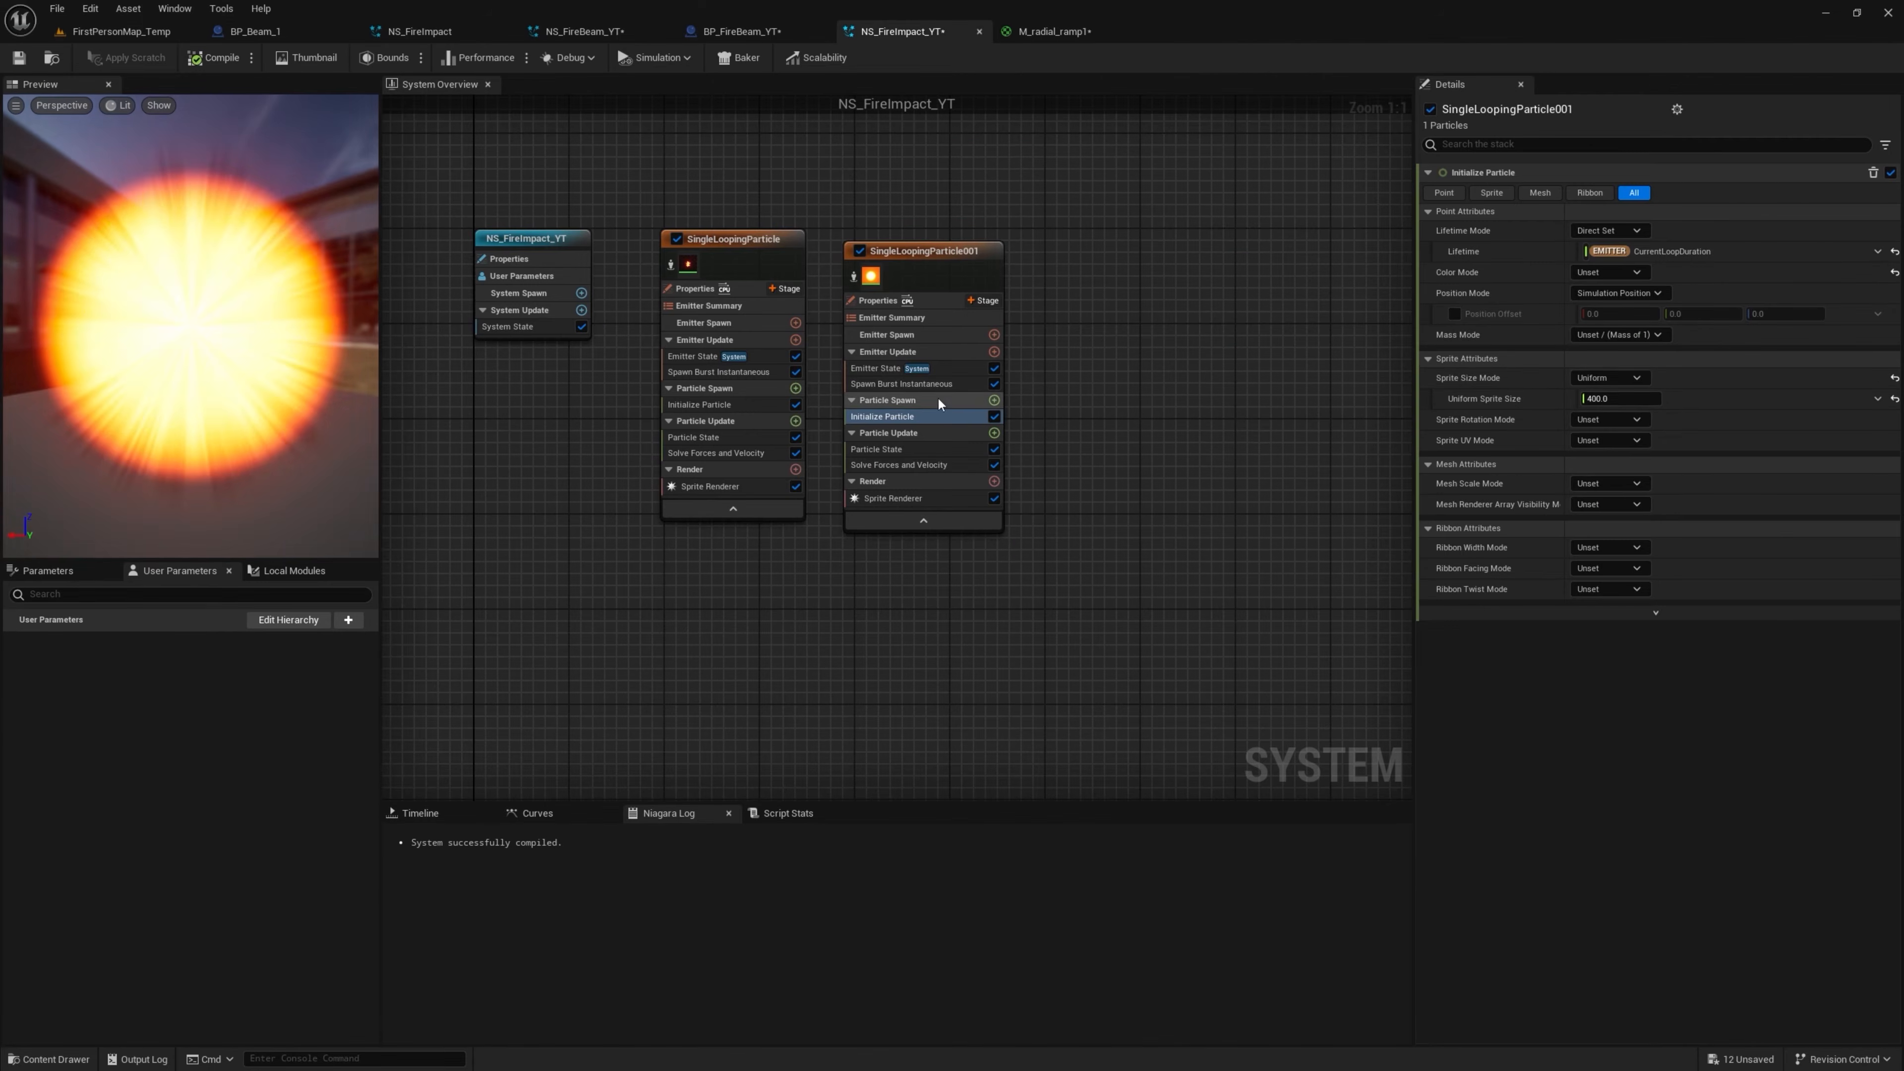
pyautogui.write('150')
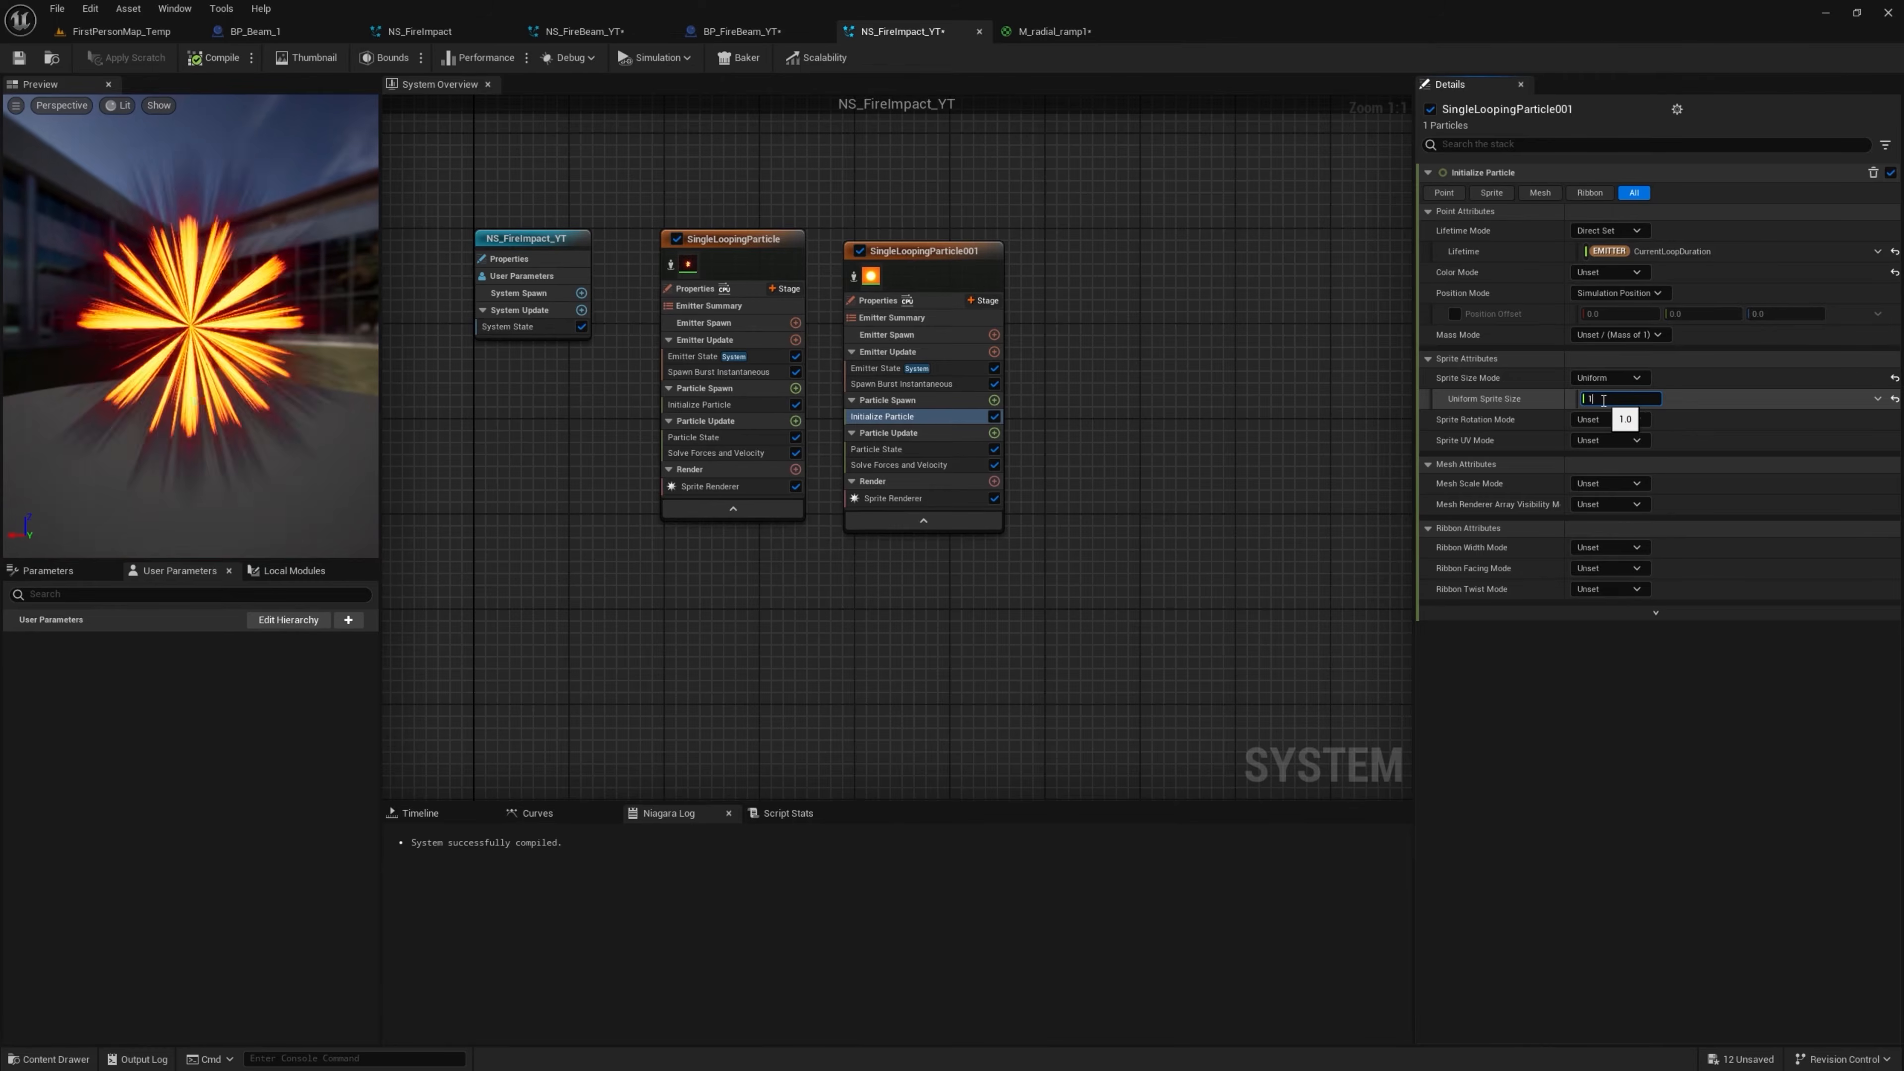
pyautogui.press('Return')
pyautogui.click(121, 32)
pyautogui.moveTo(1011, 147); pyautogui.dragTo(1044, 248, button='right')
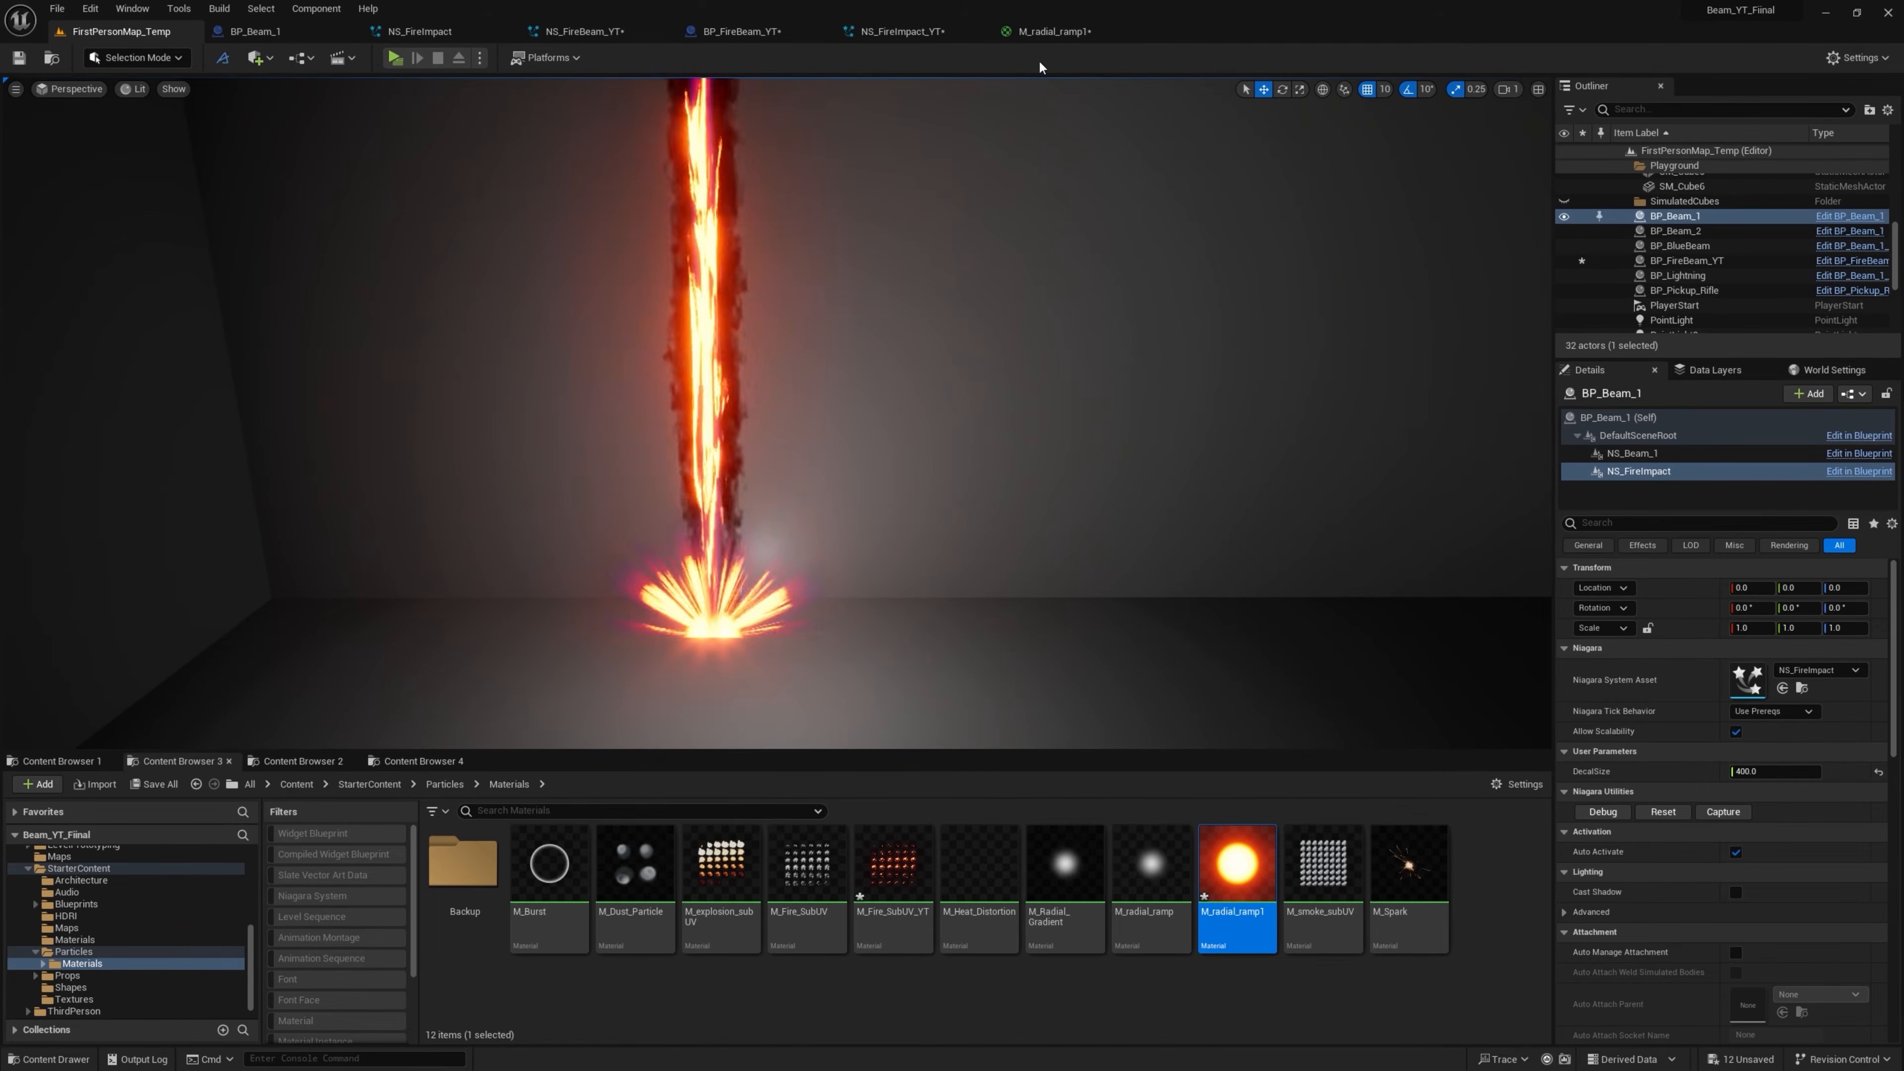
# Insert a Depth Fade node between the opacity Multiply and the Opacity input of M_radial_ramp1
pyautogui.click(1040, 32)
pyautogui.moveTo(1174, 441); pyautogui.dragTo(973, 462, button='right')
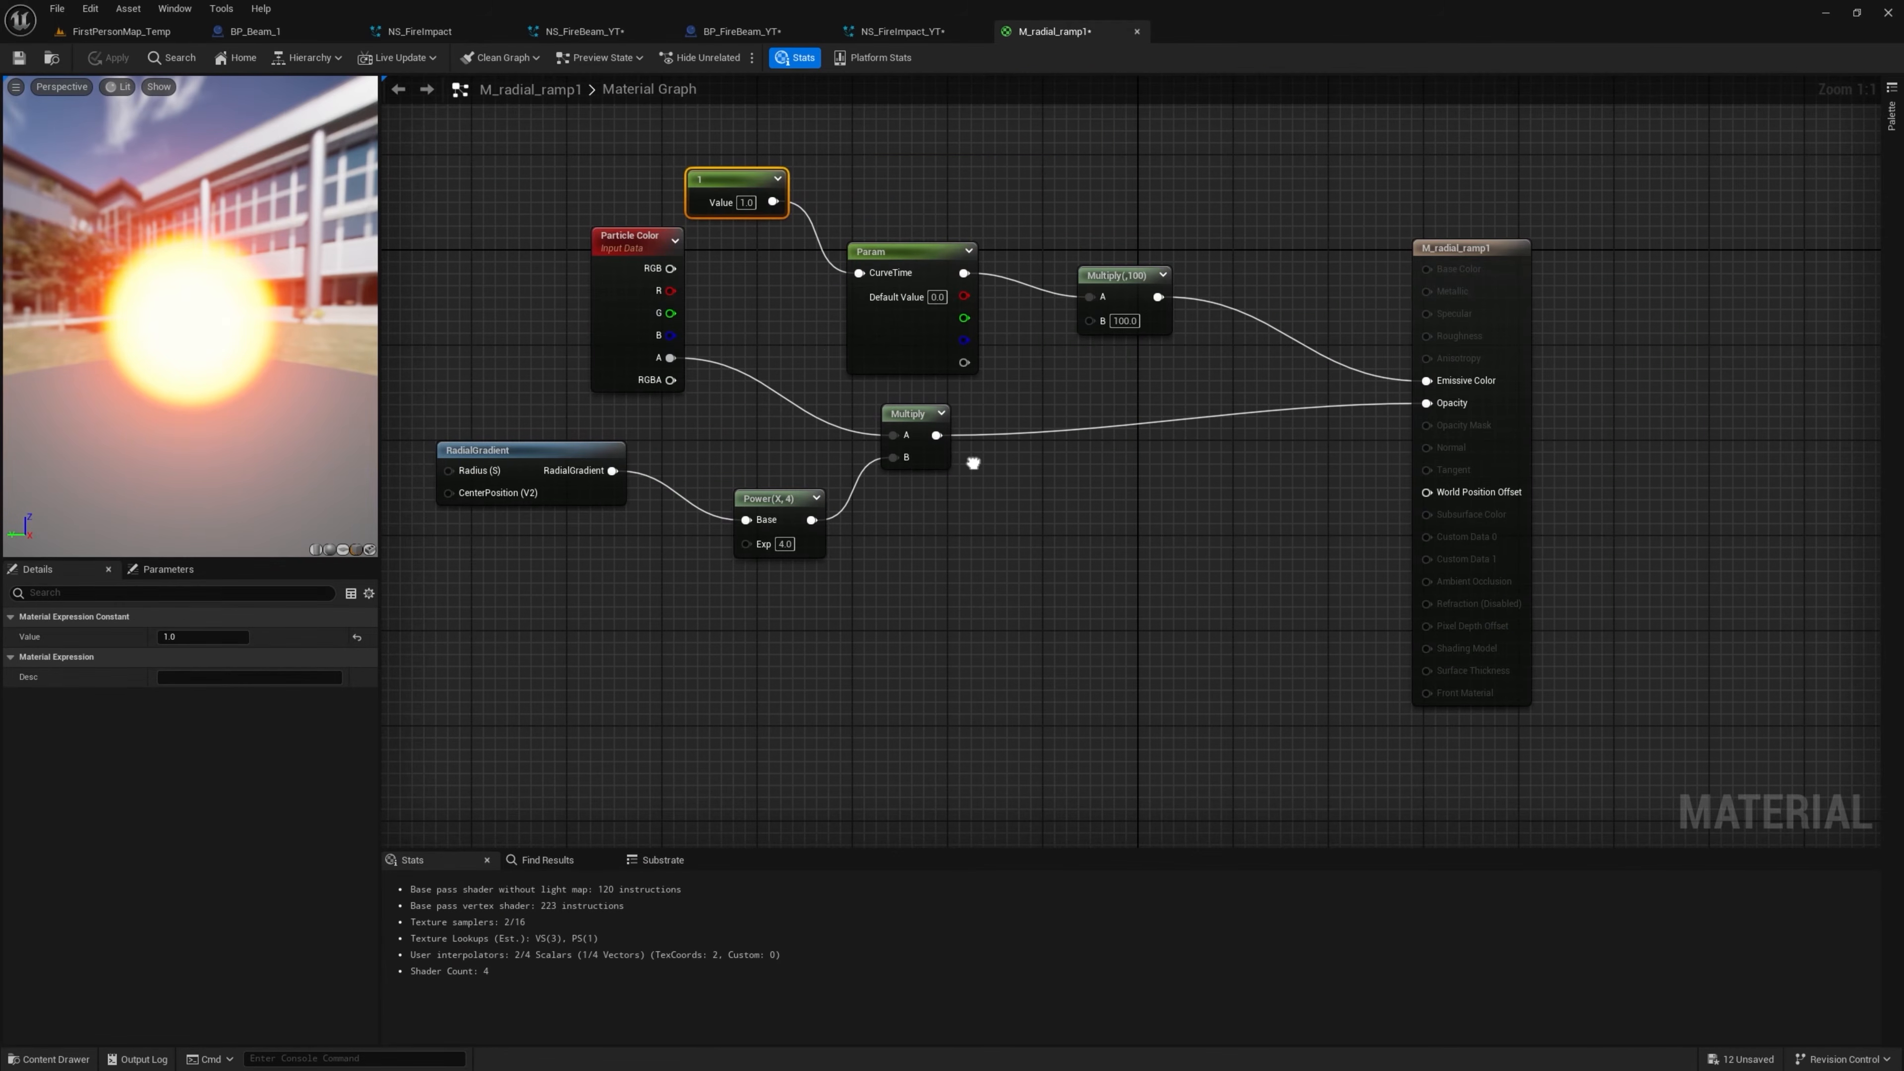
pyautogui.rightClick(1024, 473)
pyautogui.write('depth')
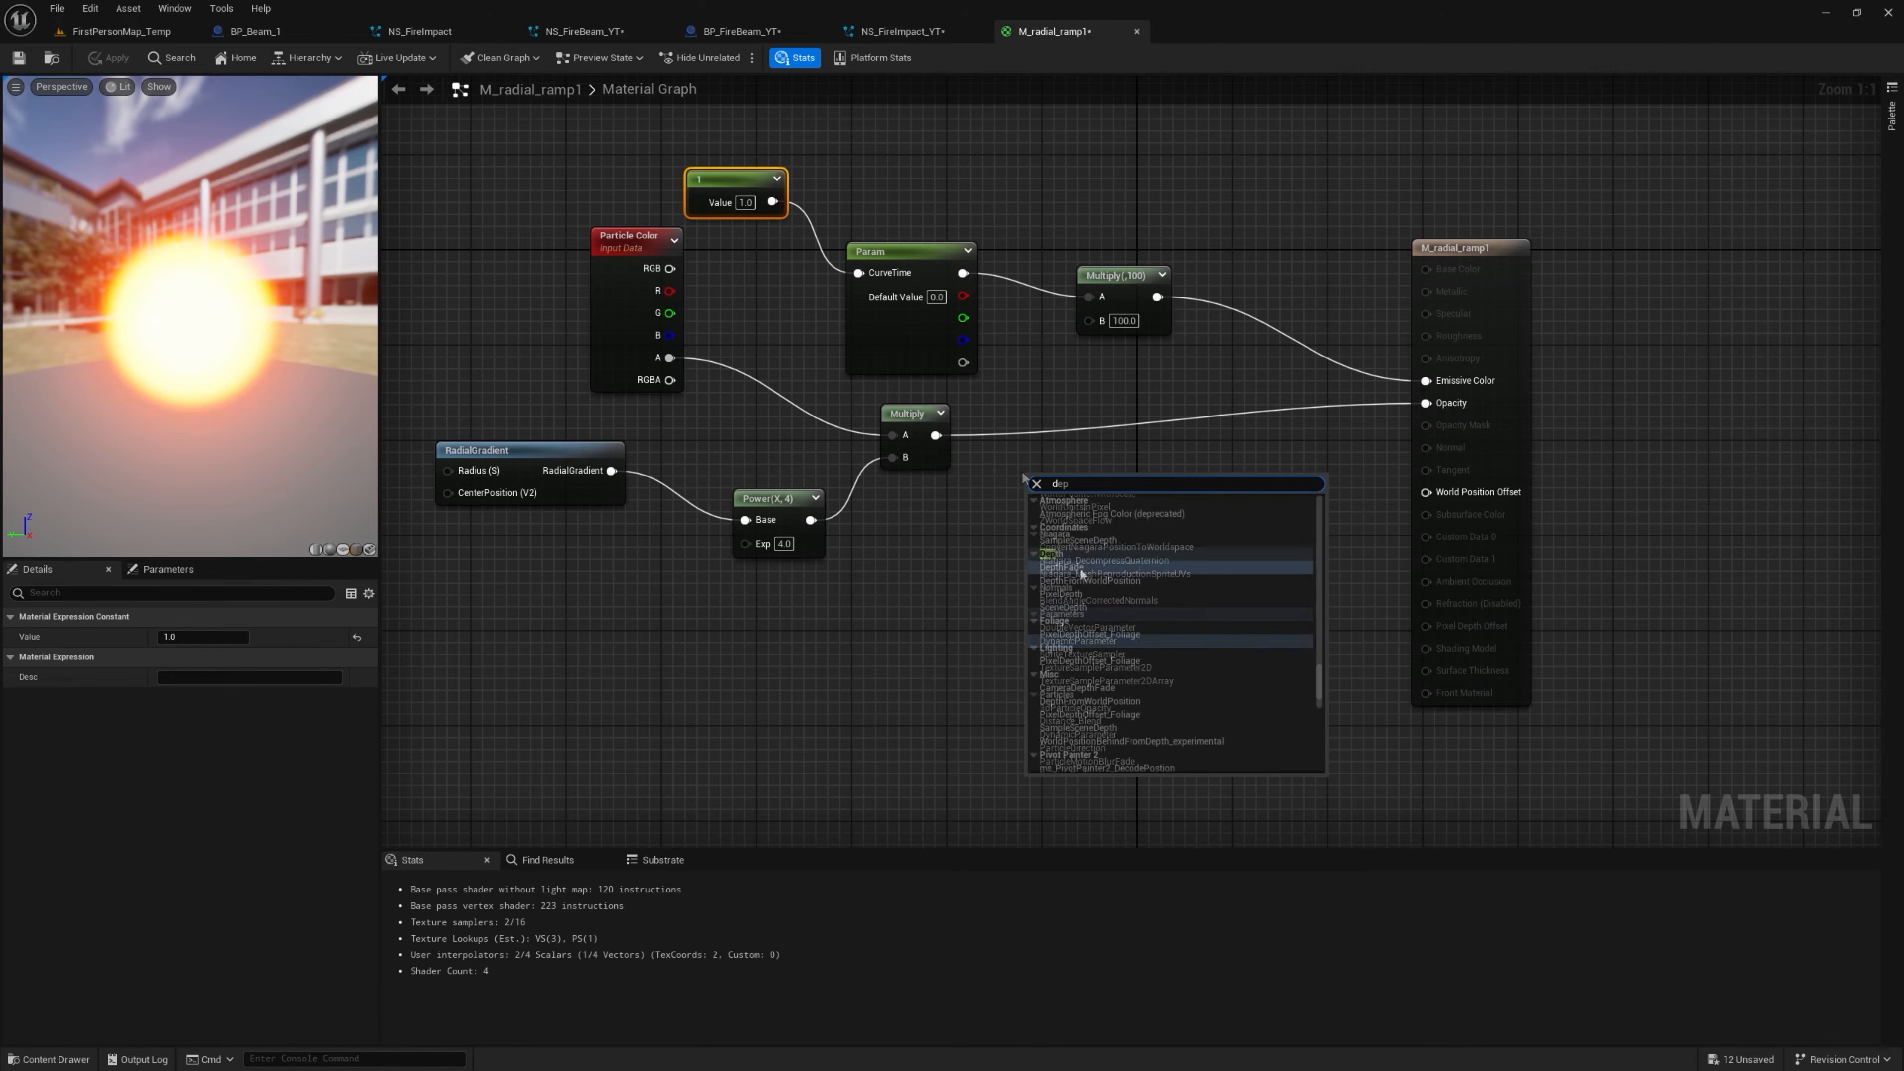
pyautogui.click(1090, 550)
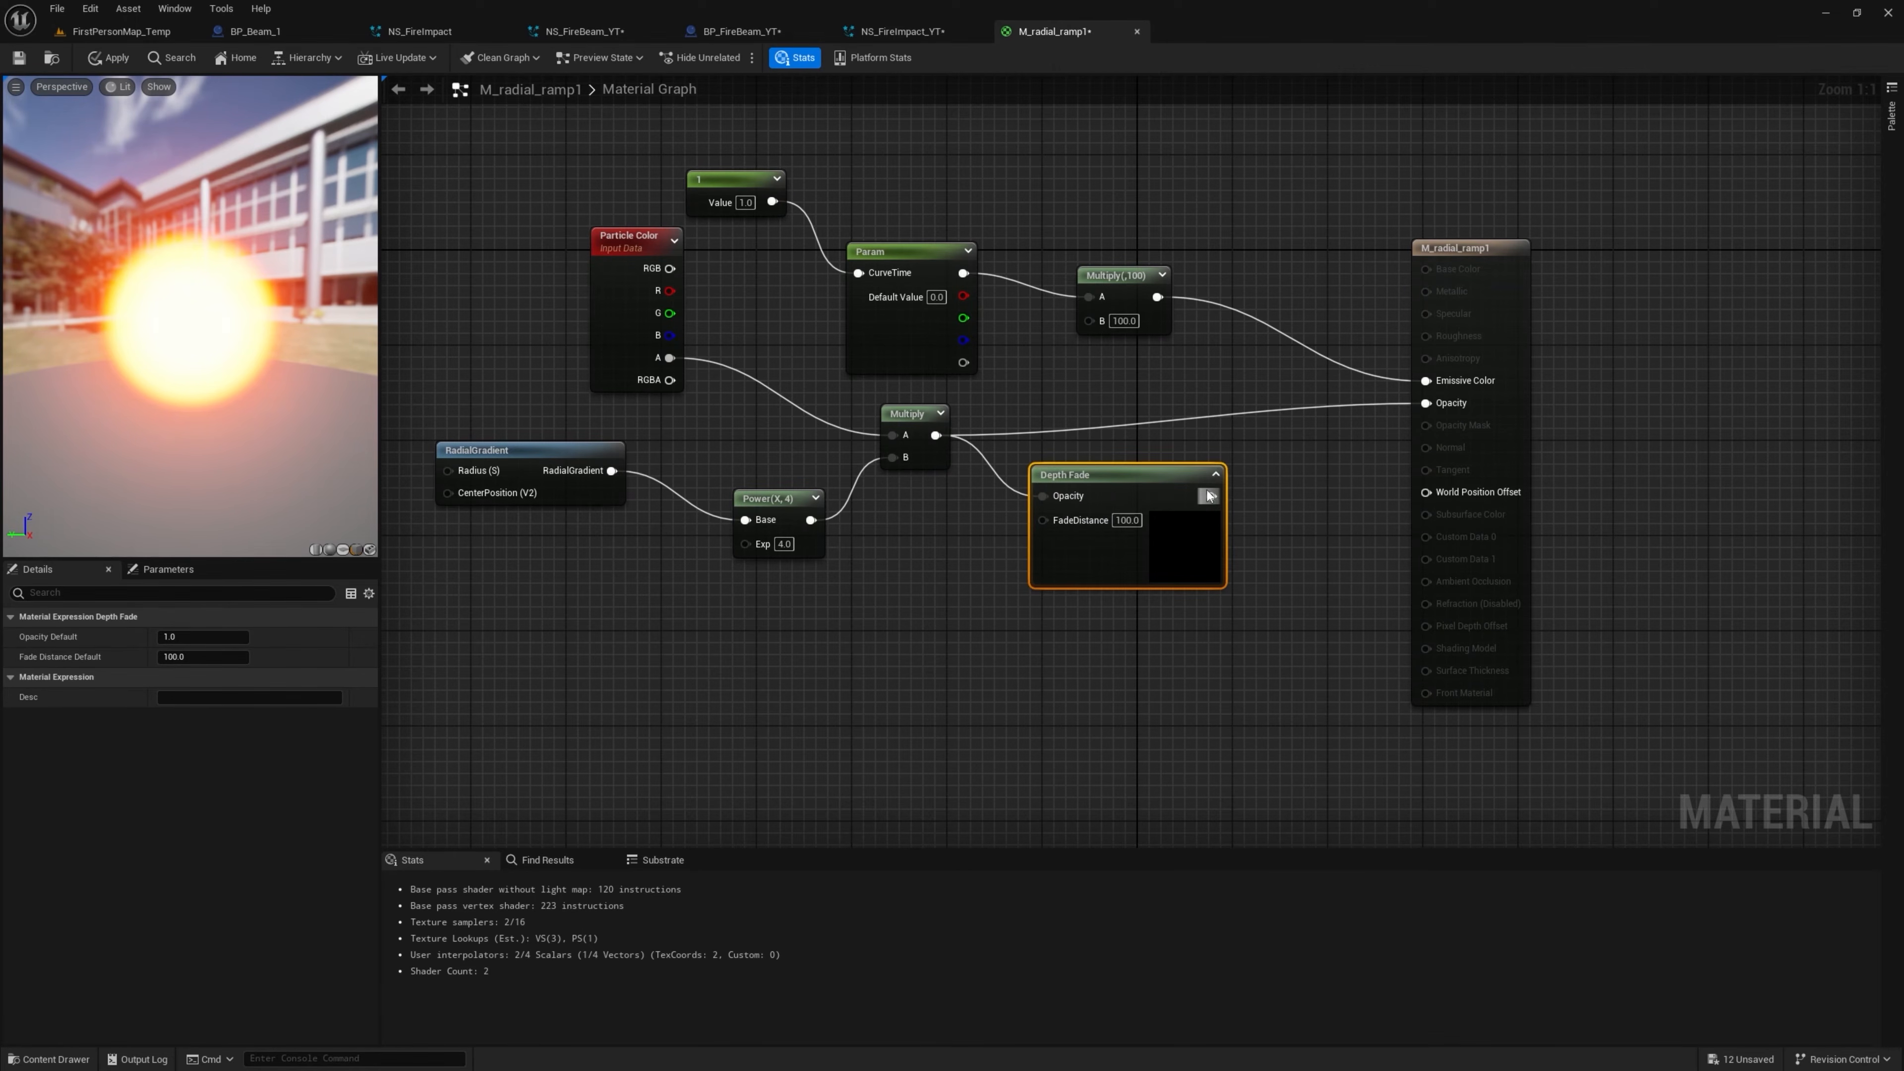
pyautogui.moveTo(1455, 409); pyautogui.dragTo(1455, 409)
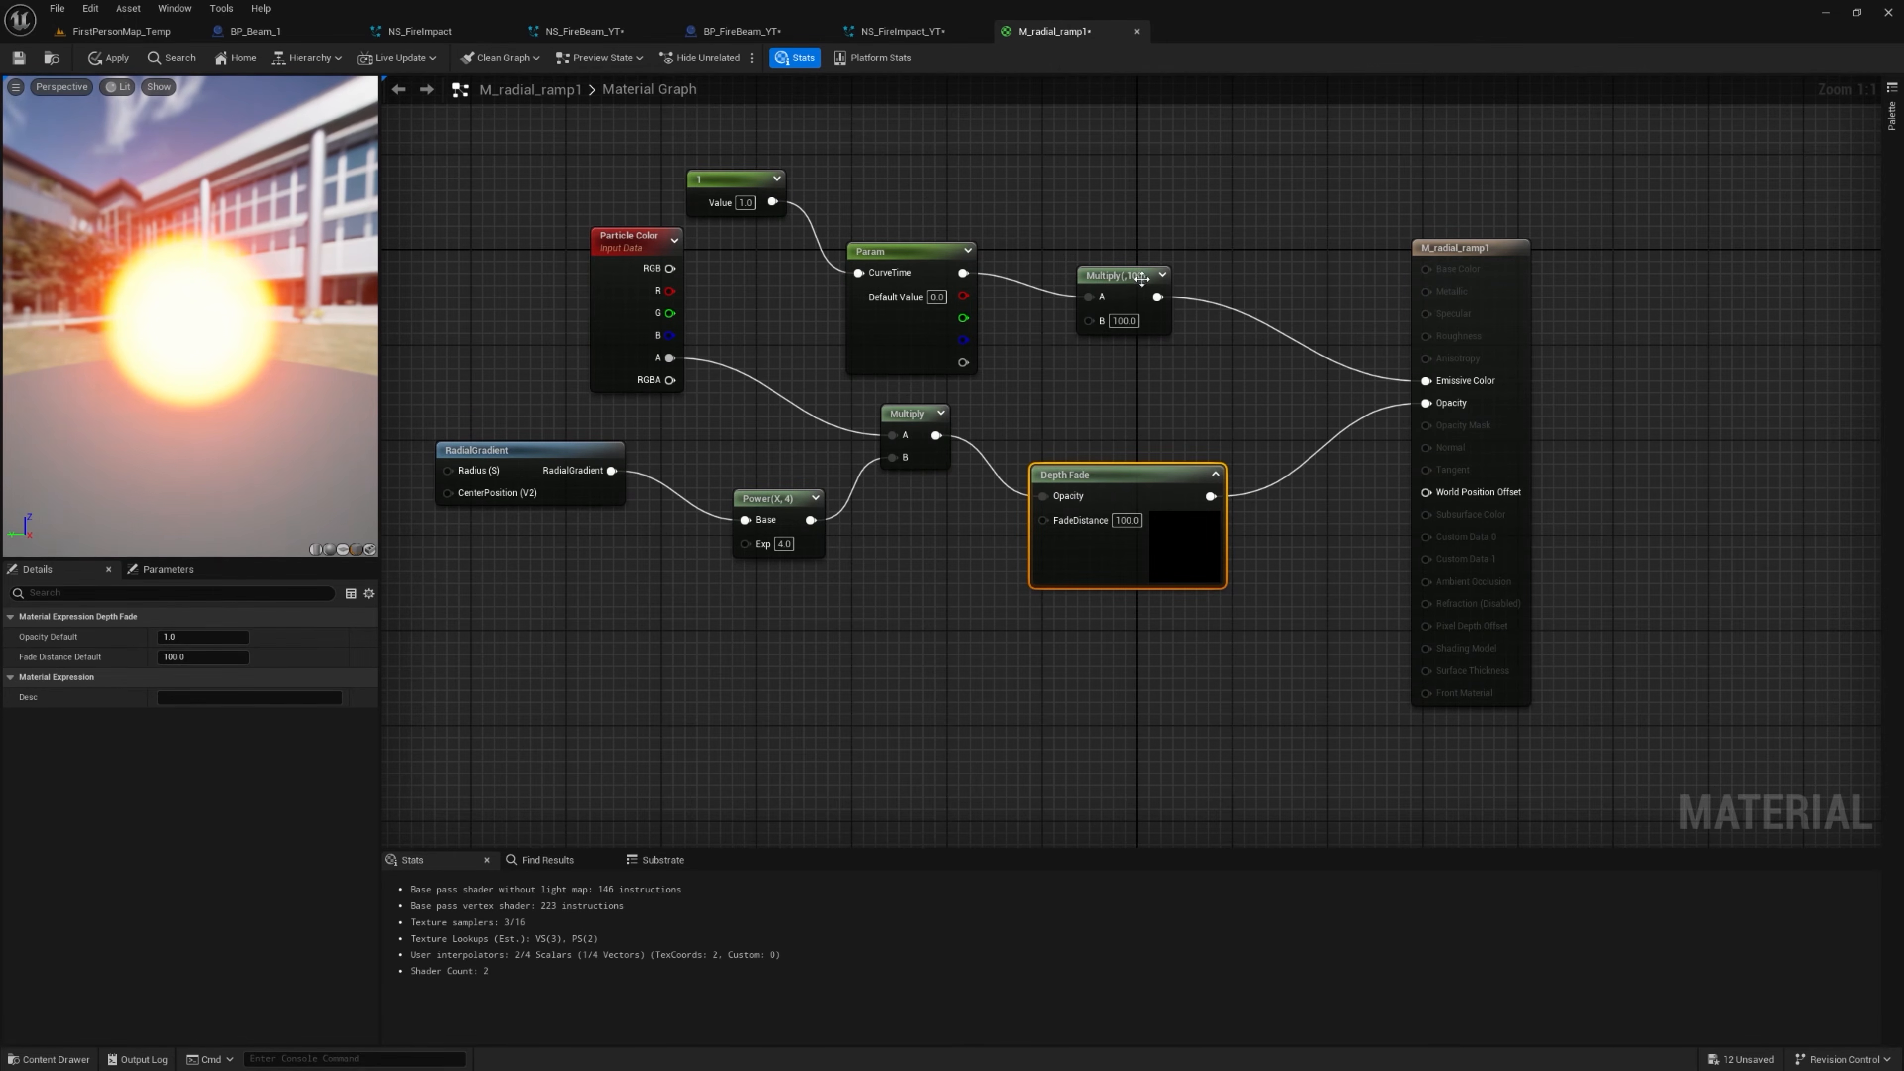
# Multiply the color by the Depth Fade output into Emissive Color in M_radial_ramp1, apply the material, and set FadeDistance to 10
pyautogui.click(1199, 301)
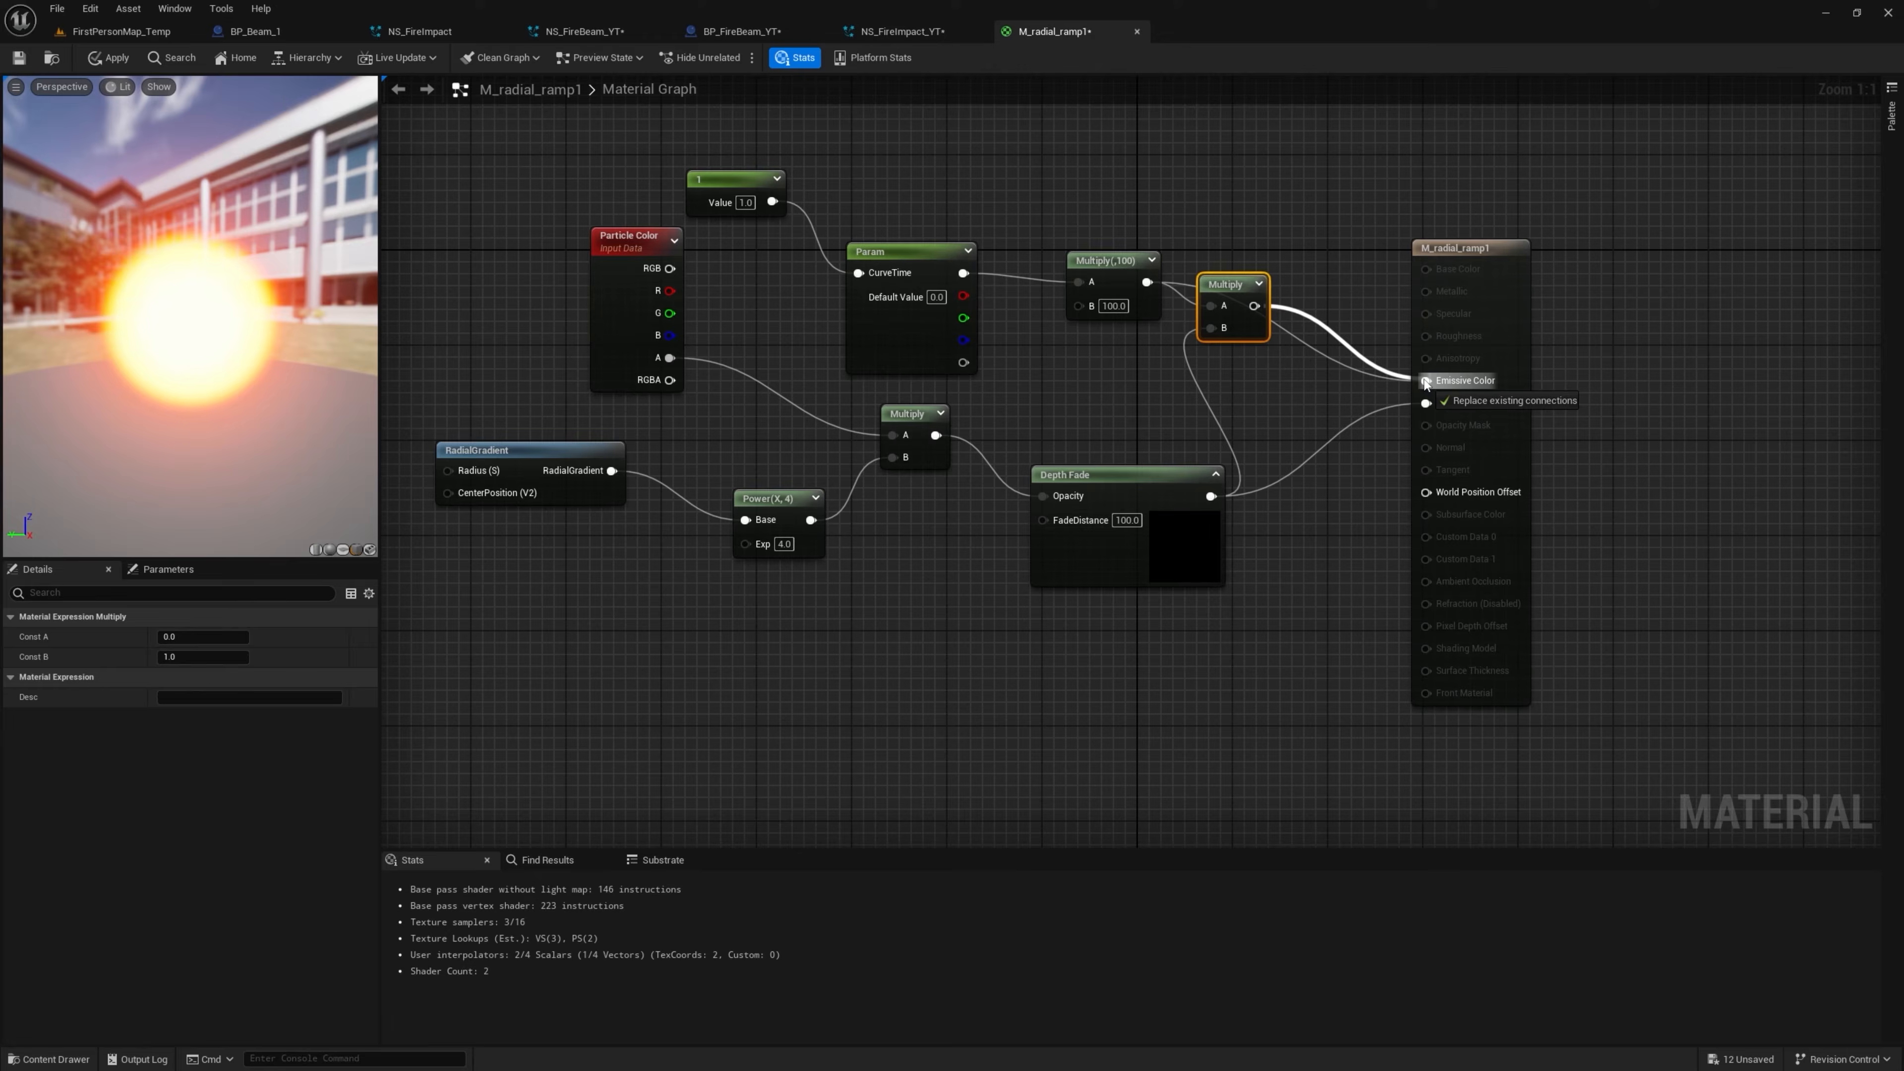
pyautogui.moveTo(1425, 383); pyautogui.dragTo(1426, 380)
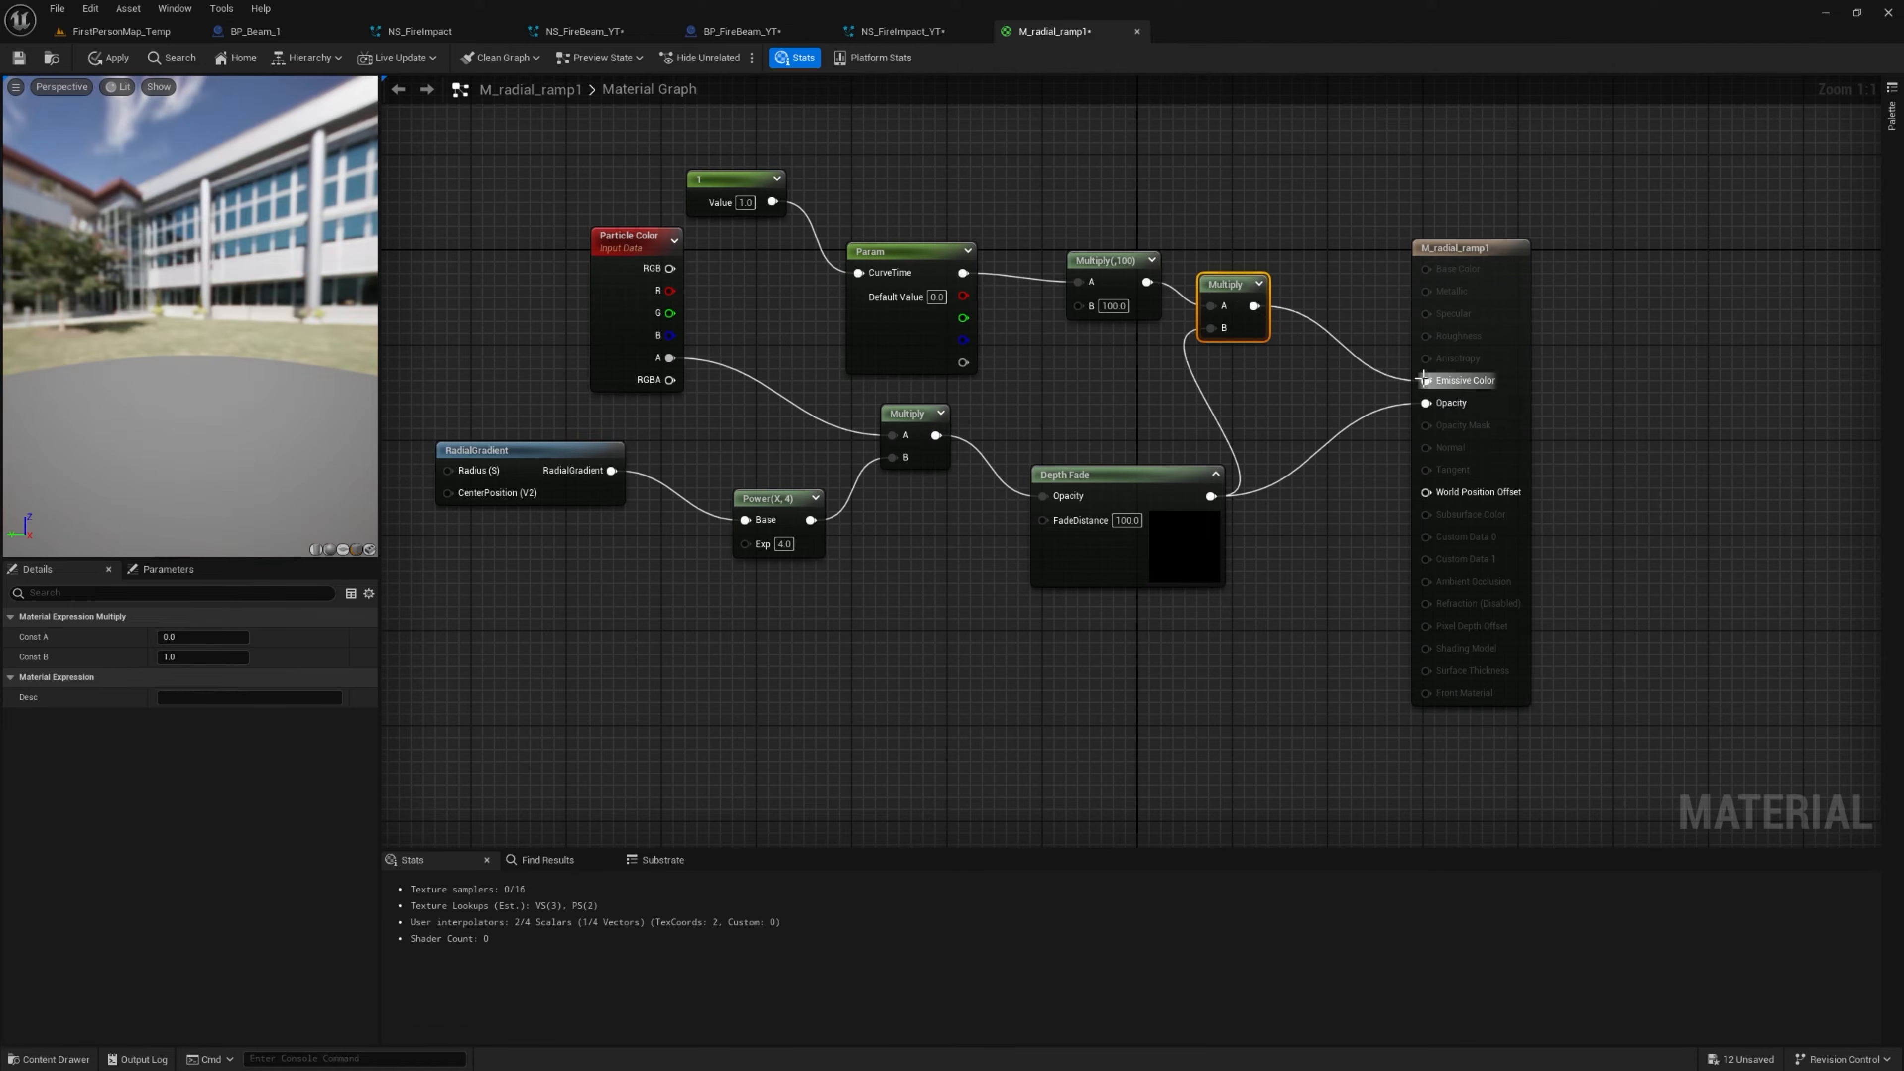
pyautogui.click(110, 61)
pyautogui.click(126, 36)
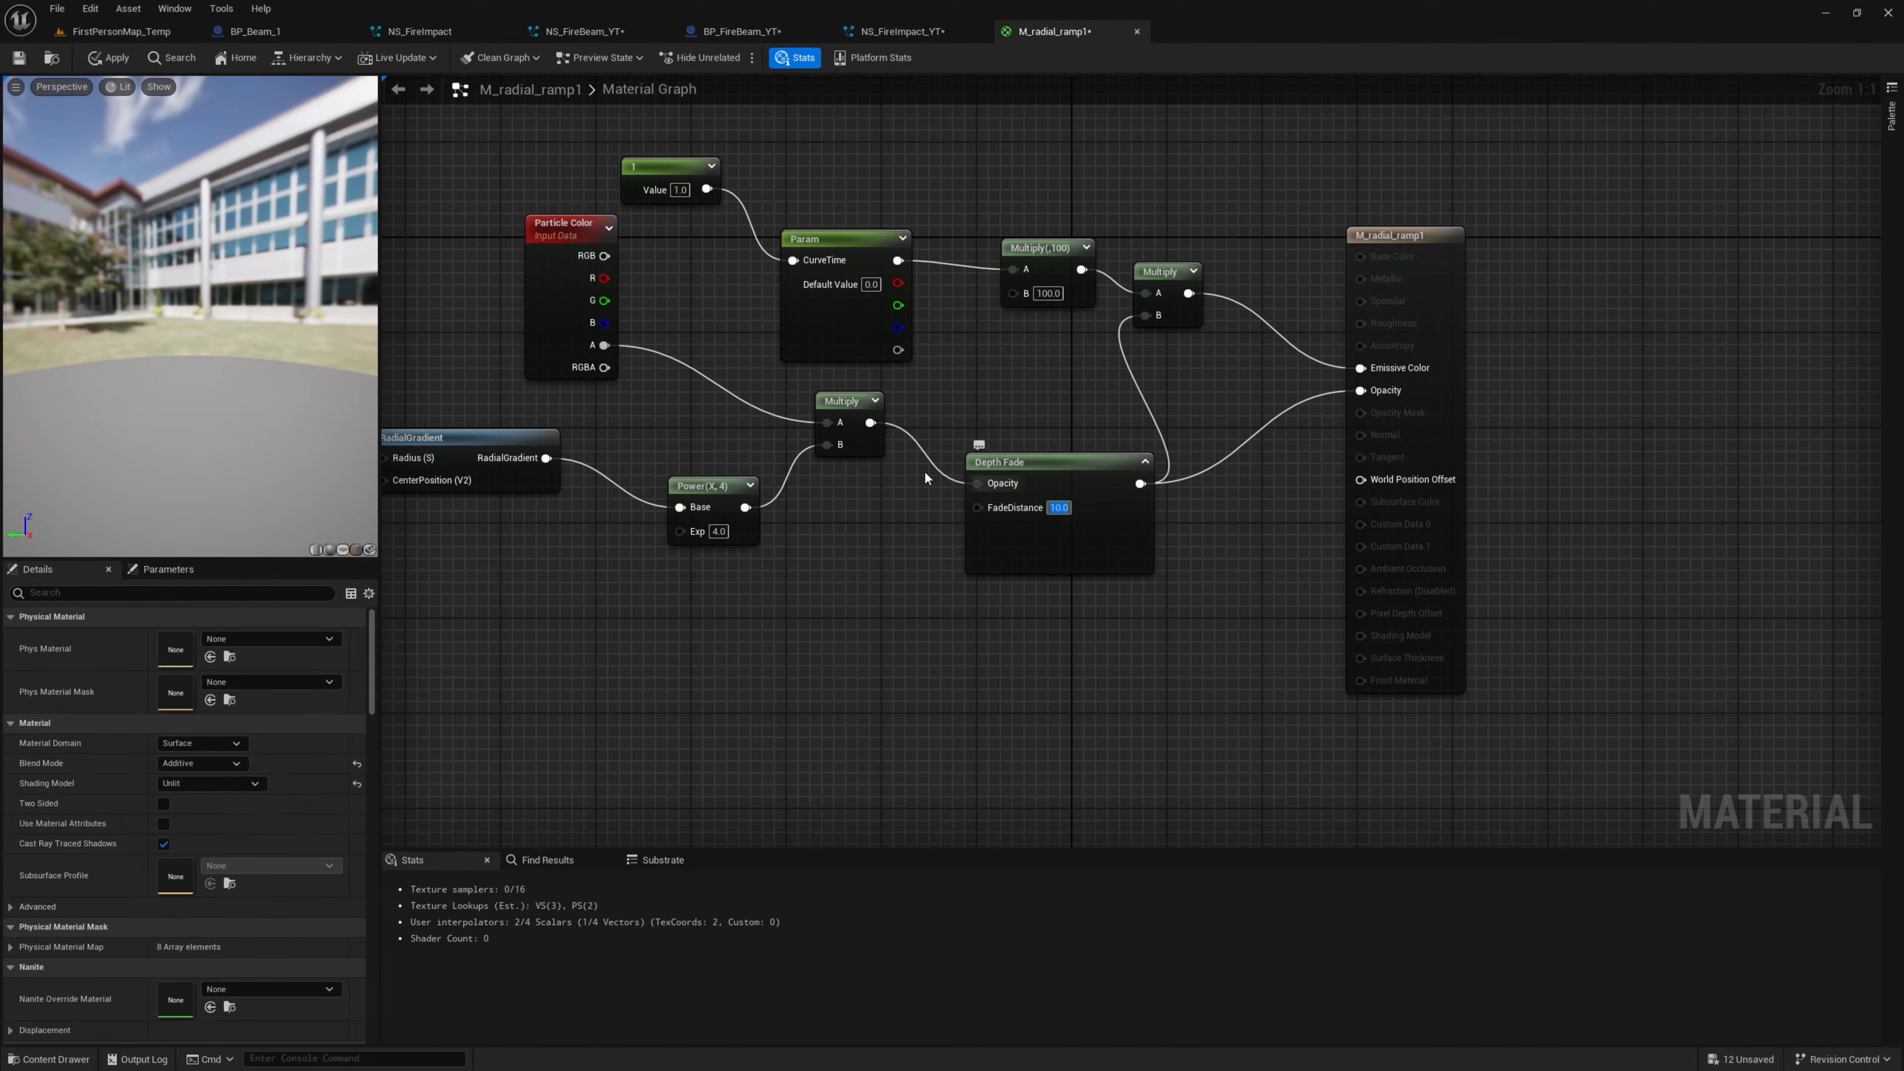
pyautogui.click(133, 32)
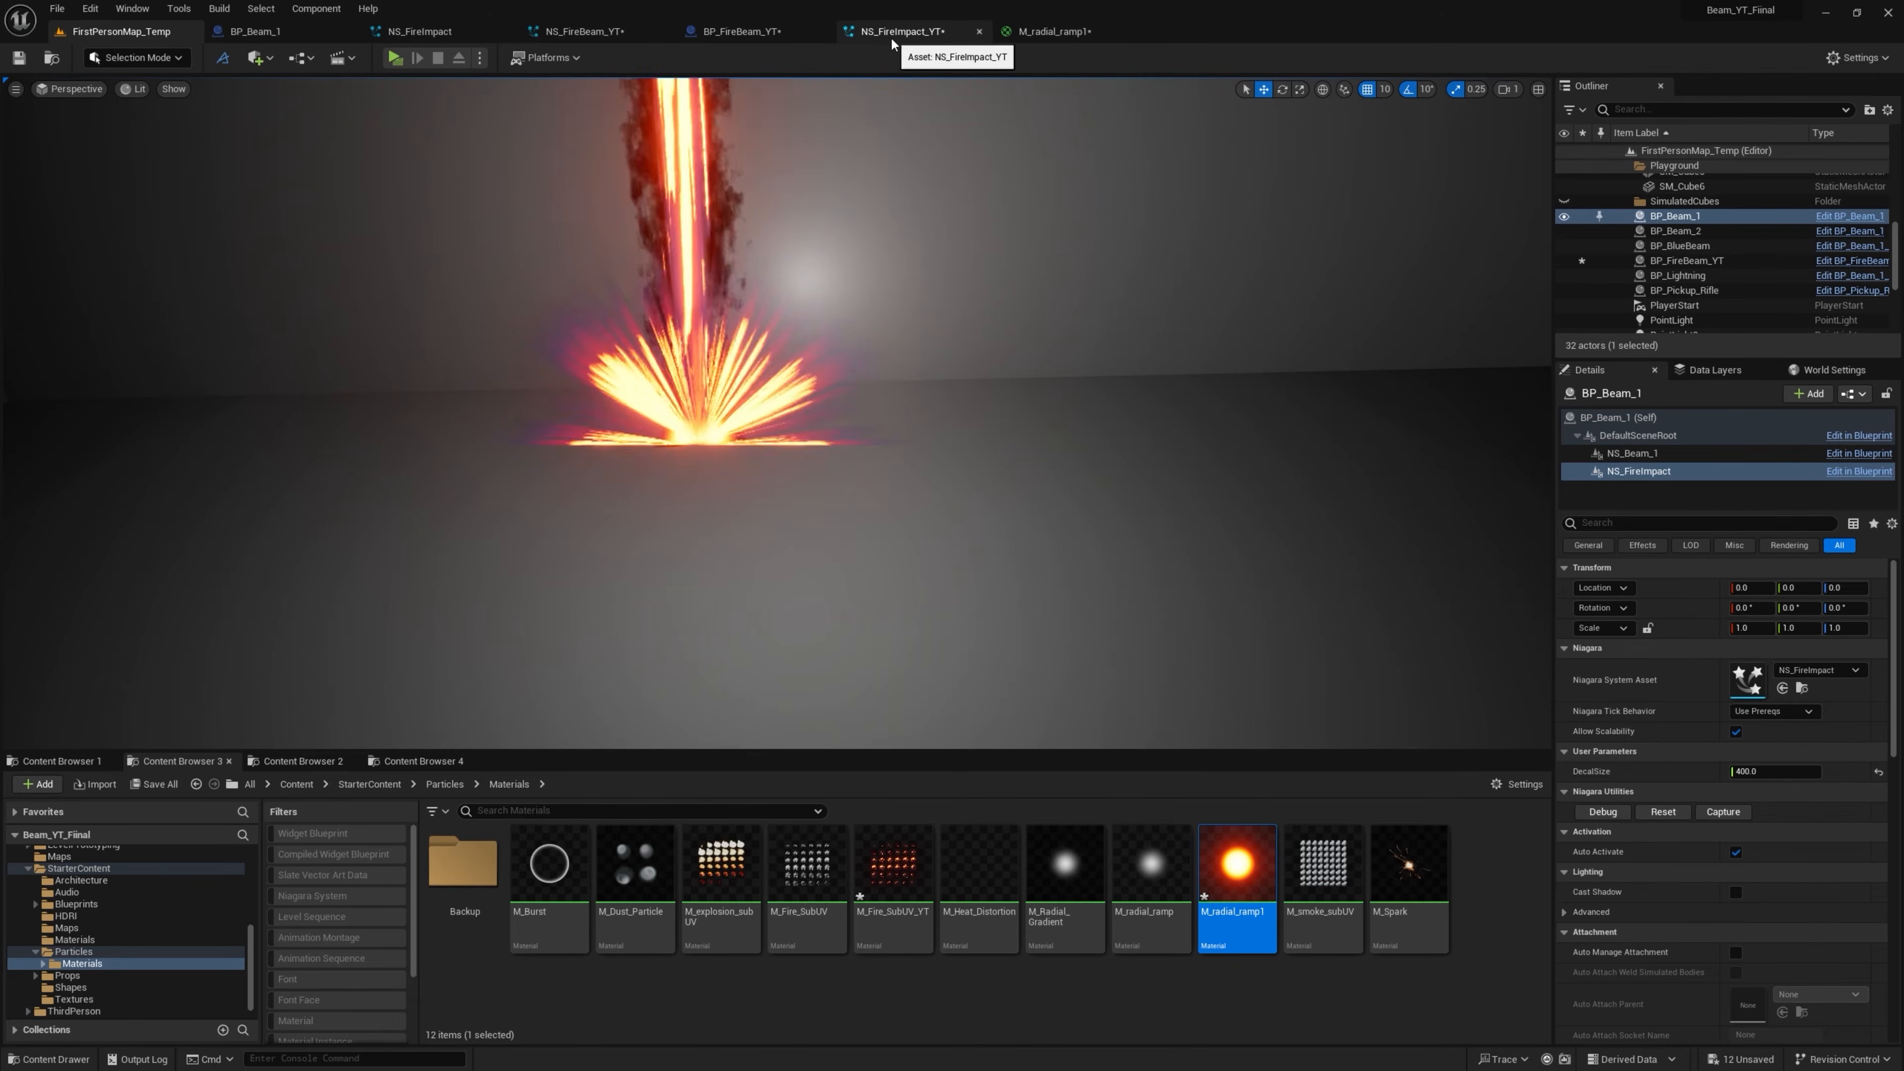
# Set the Uniform Sprite Size of the SingleLoopingParticle emitter in NS_FireBeam_YT to 150
pyautogui.click(892, 36)
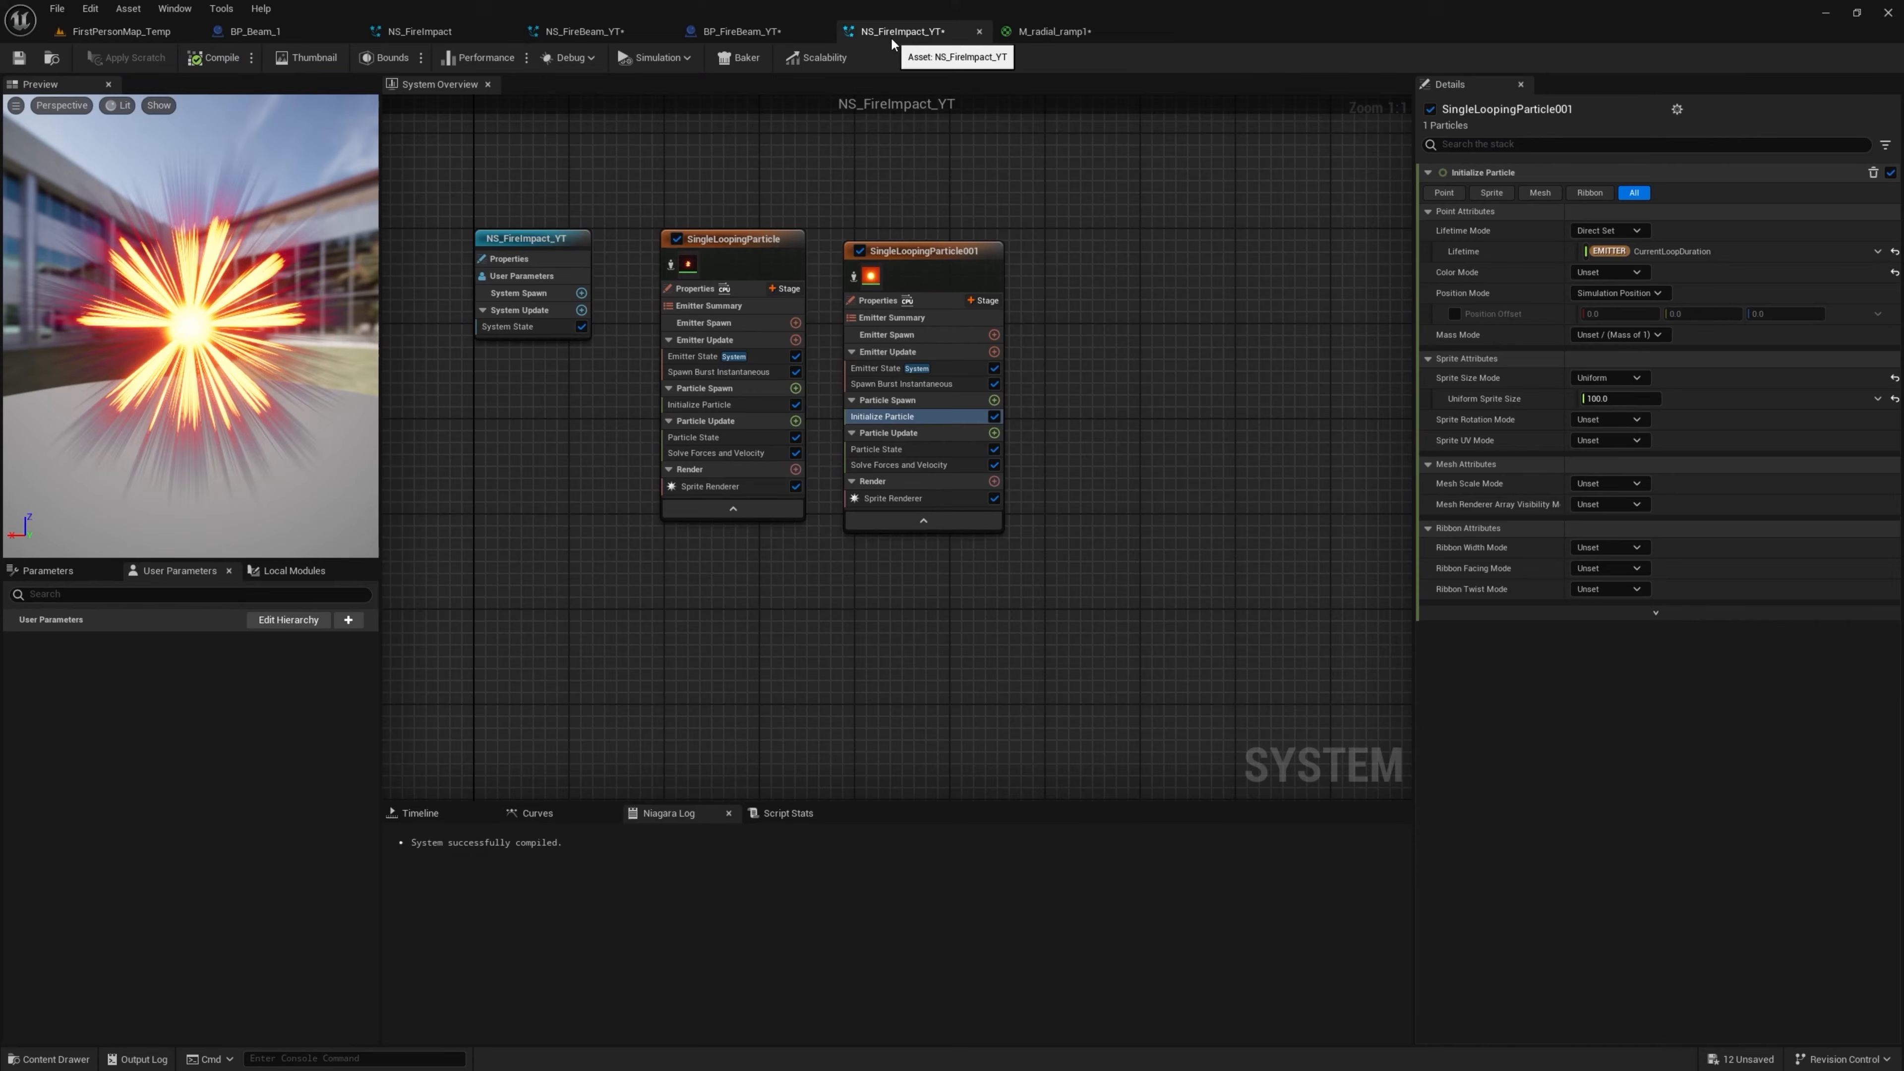
pyautogui.click(1625, 392)
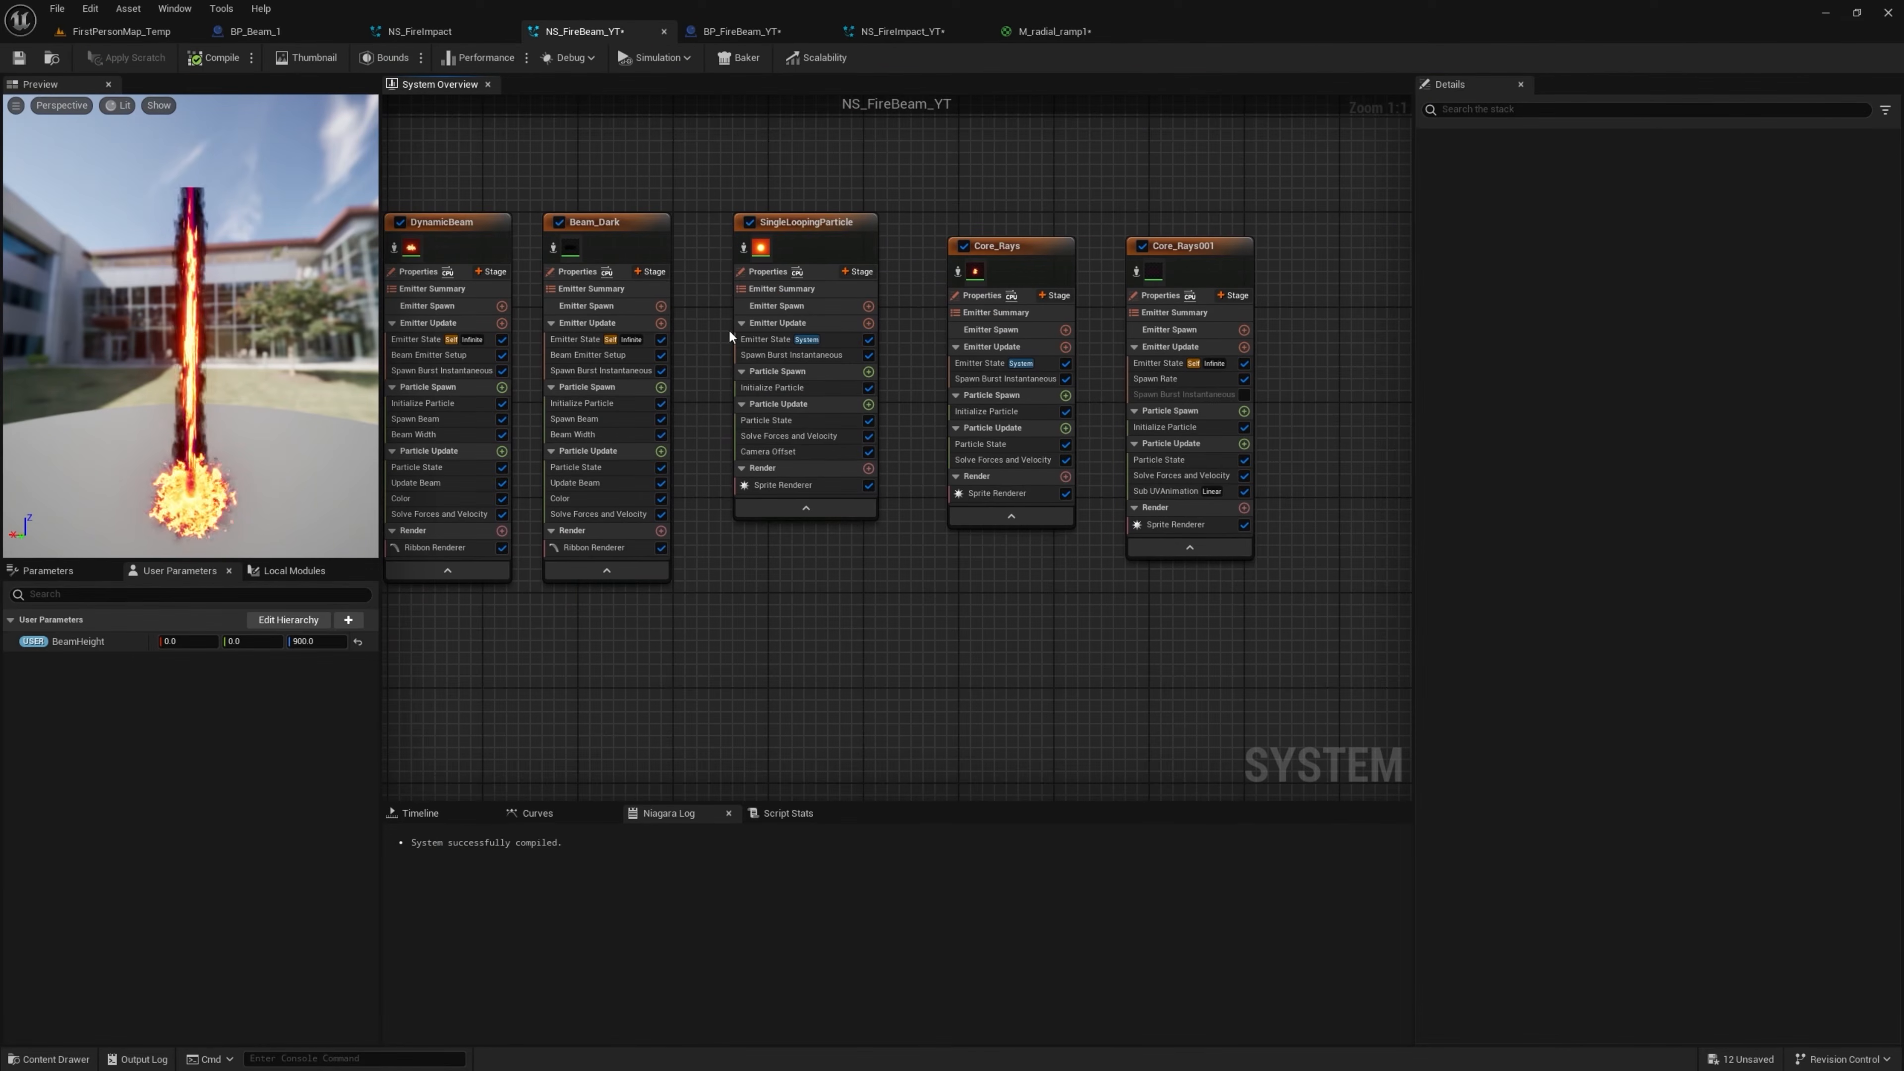
pyautogui.click(772, 389)
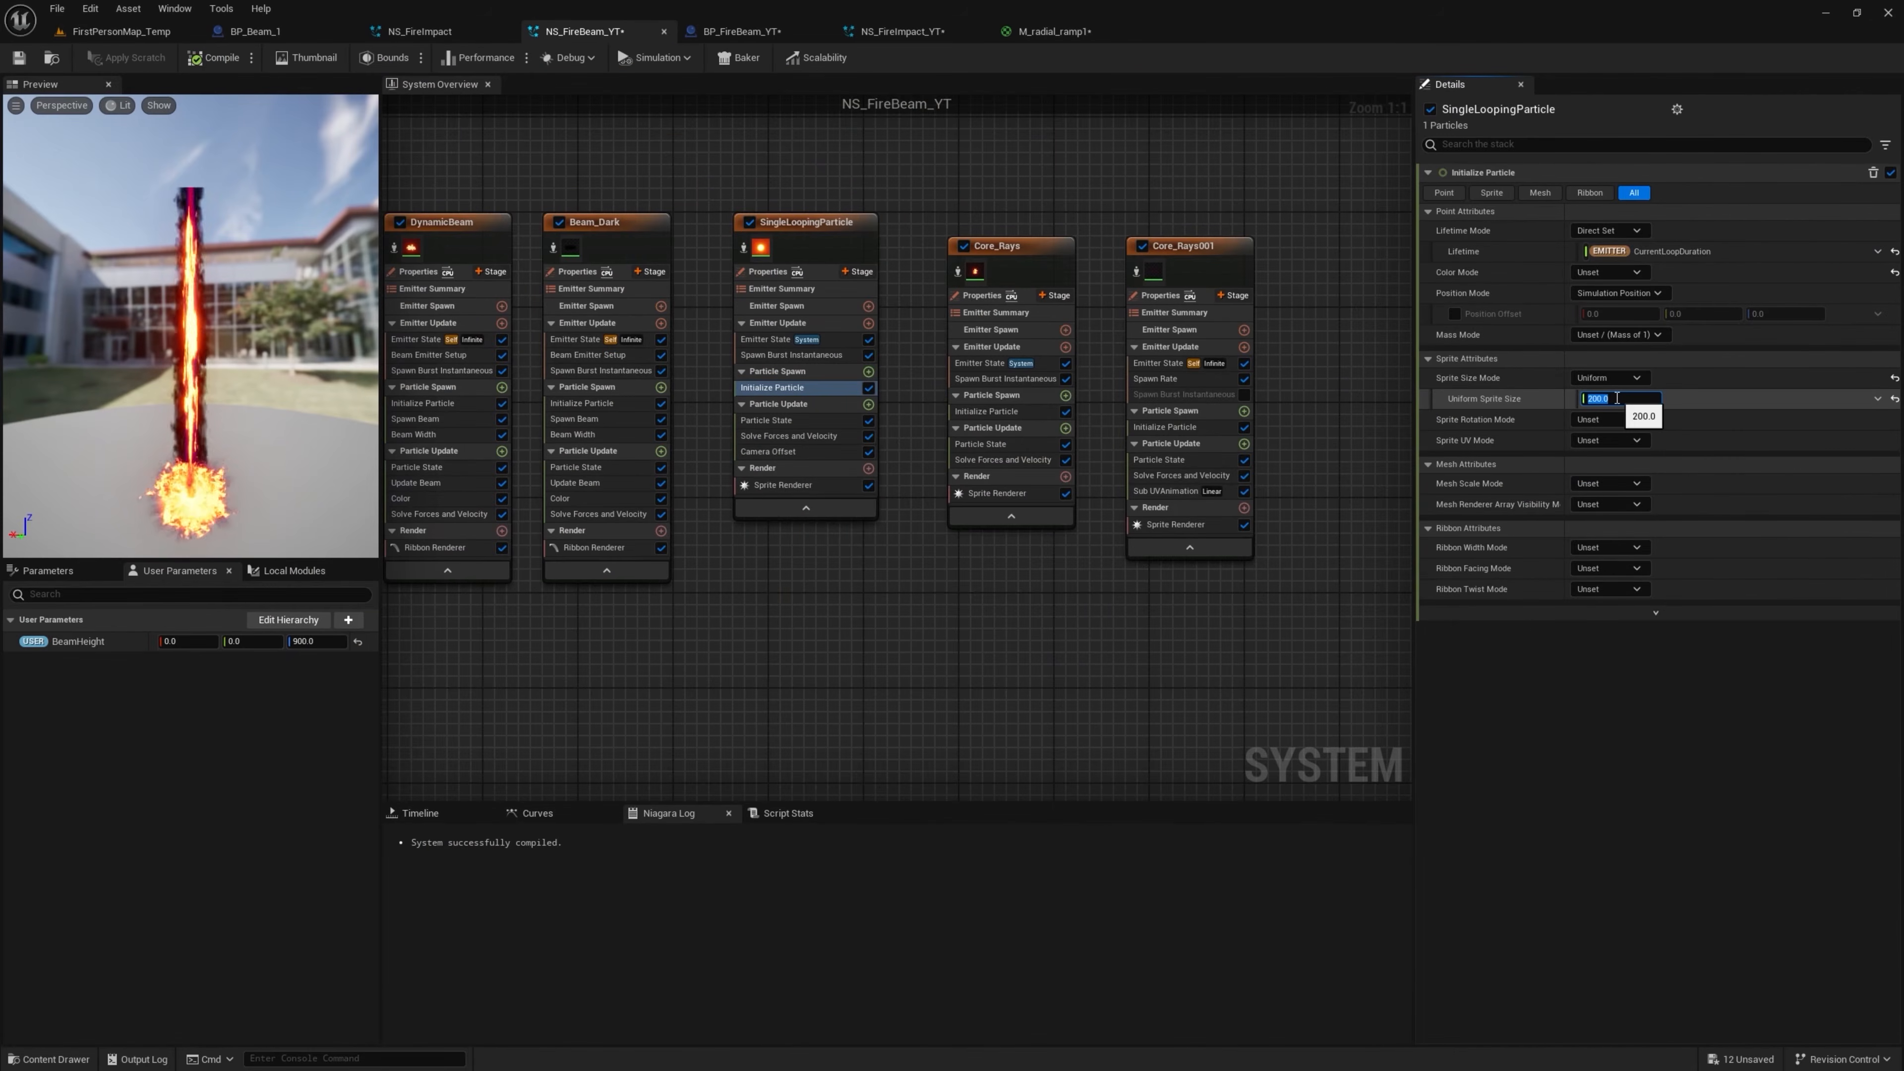
pyautogui.click(1613, 398)
pyautogui.write('150')
pyautogui.press('Return')
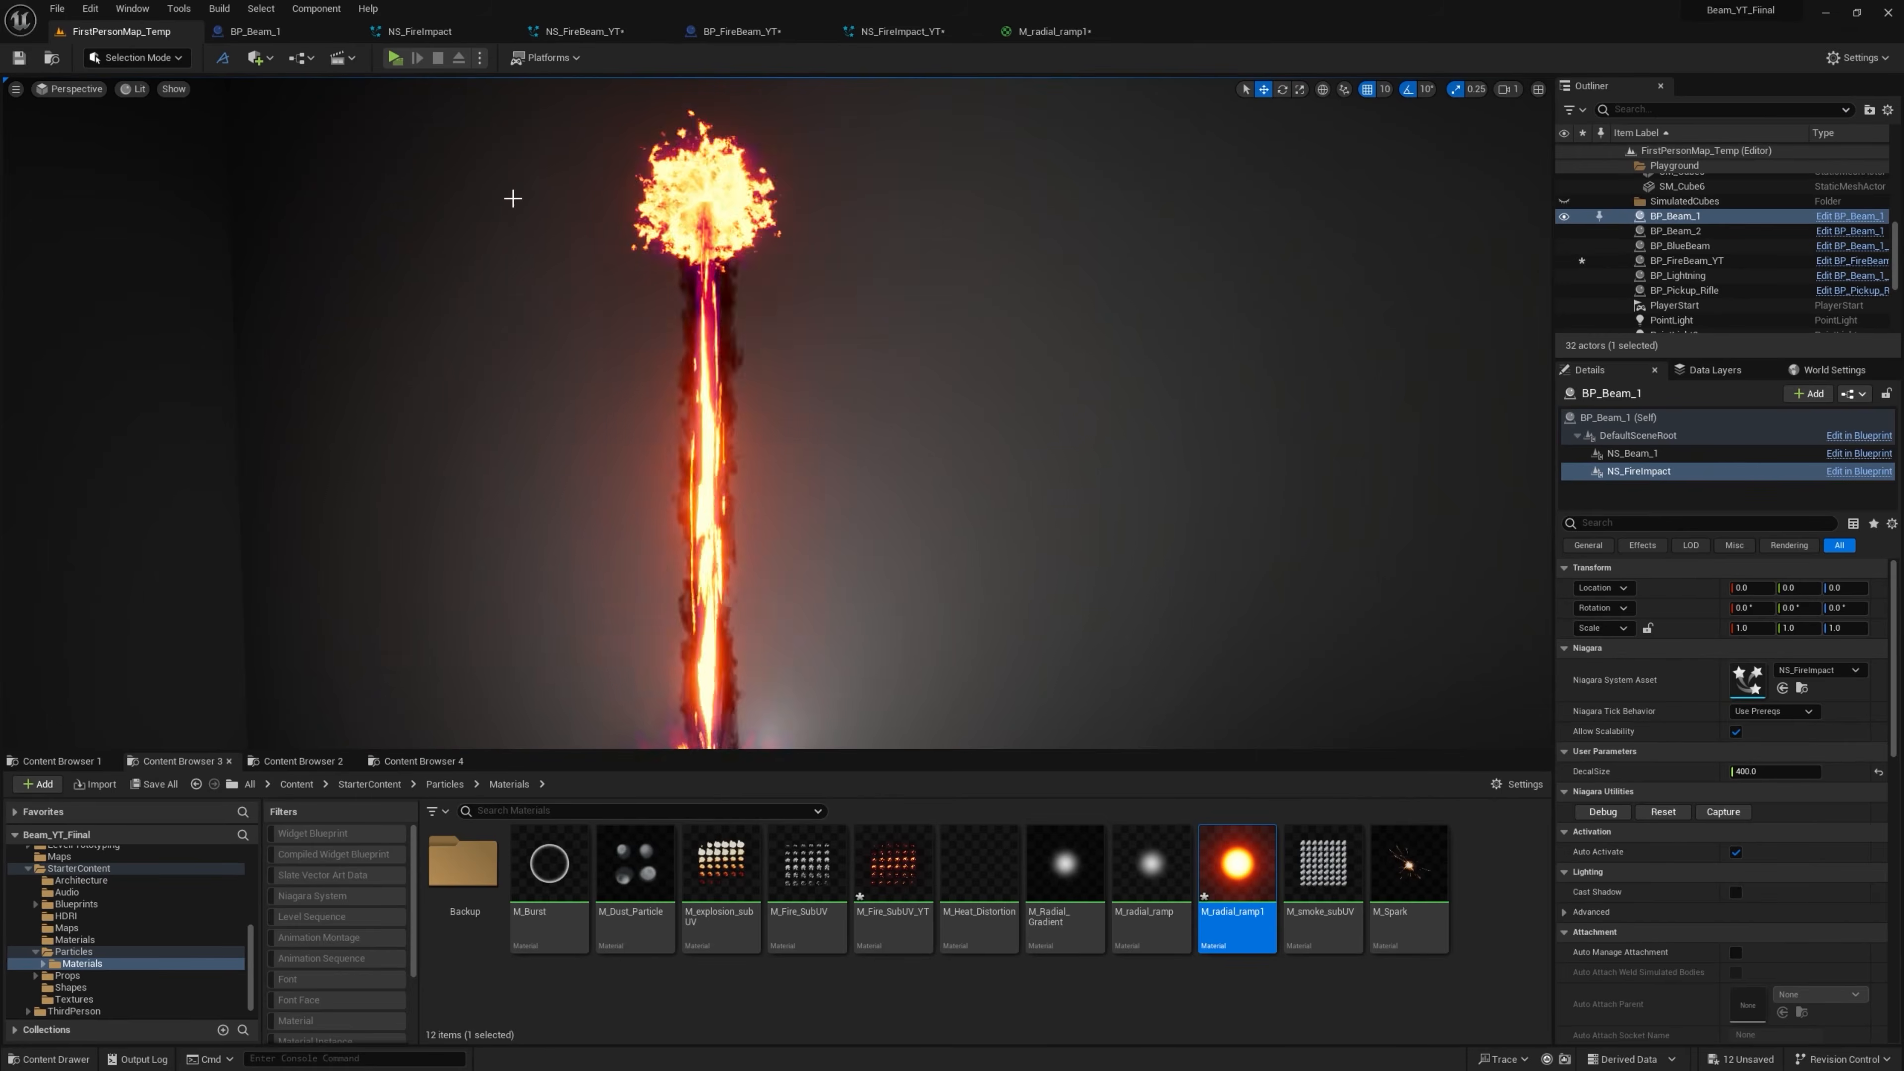
# Inspect the fire beam in the level, and create a material named M_FireDecal_YT in the Youtube folder
pyautogui.moveTo(1042, 514); pyautogui.dragTo(1242, 698, button='right')
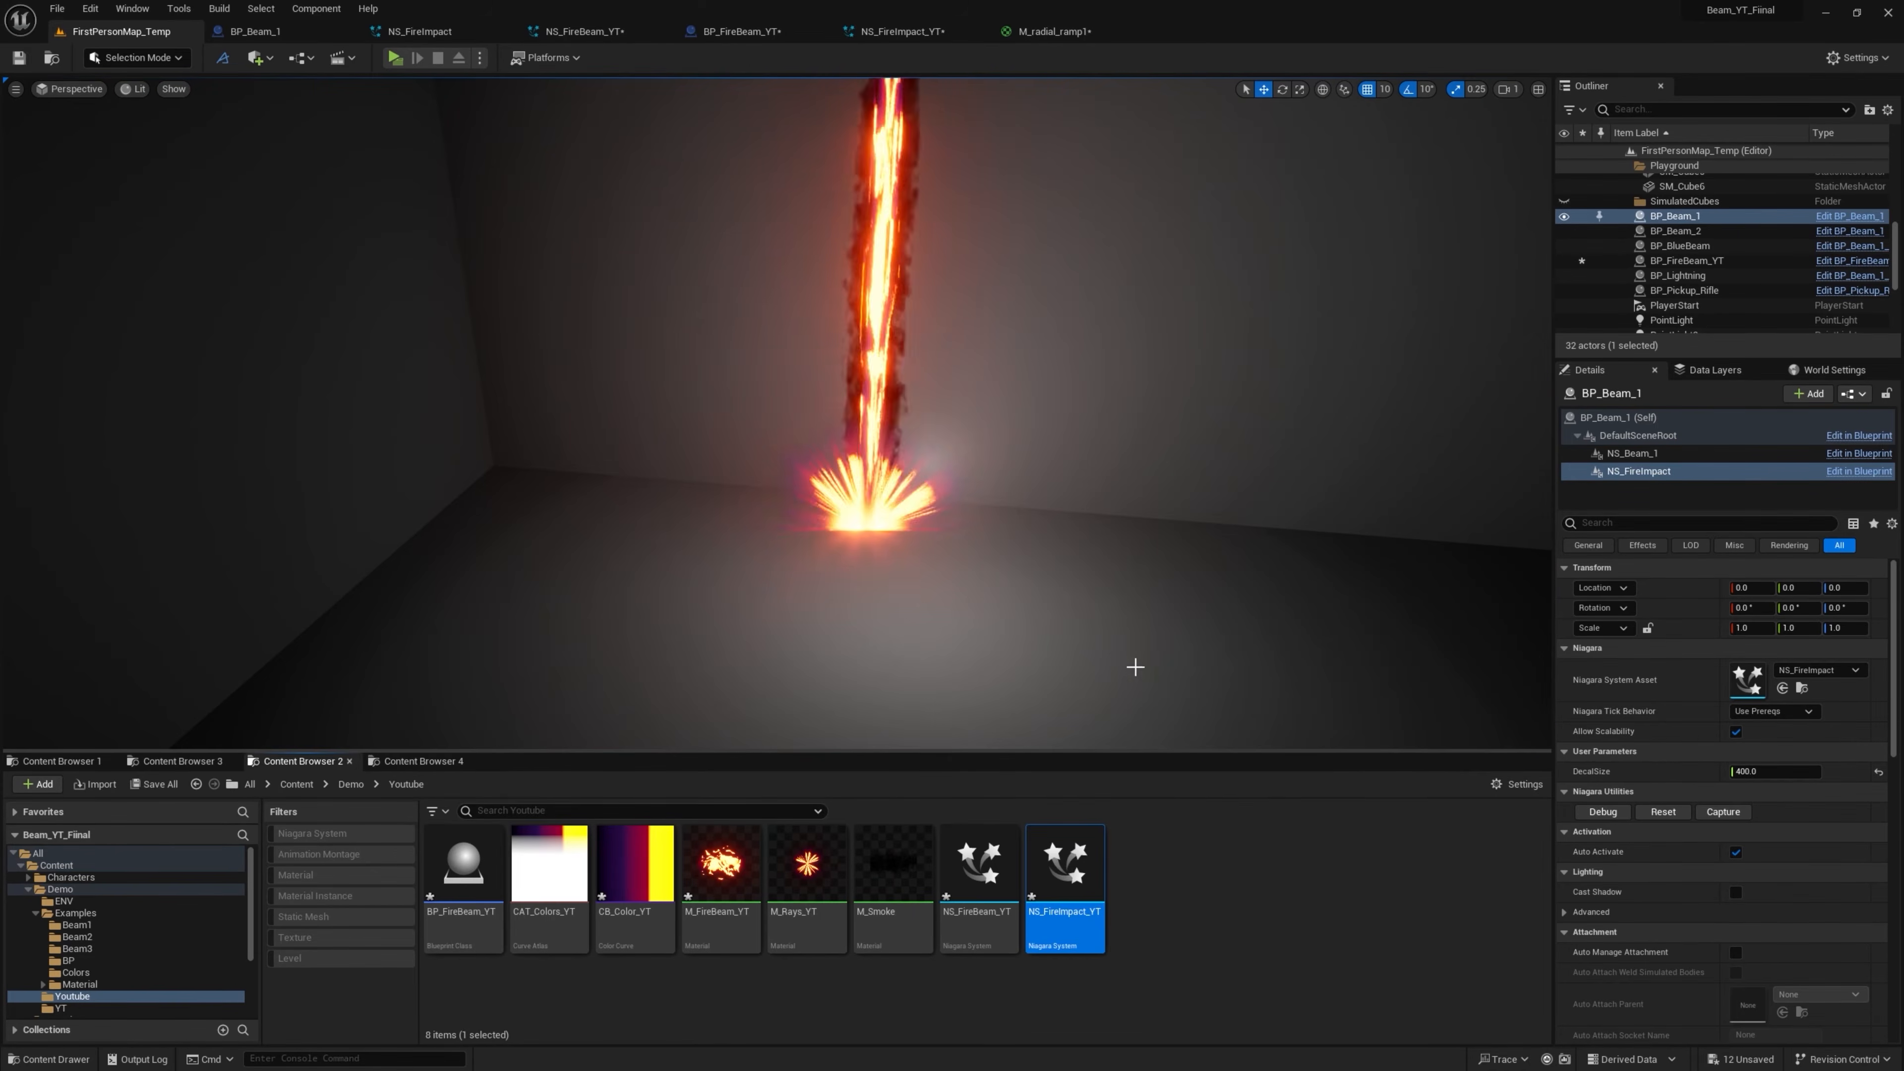
pyautogui.moveTo(1115, 654); pyautogui.dragTo(1243, 541, button='right')
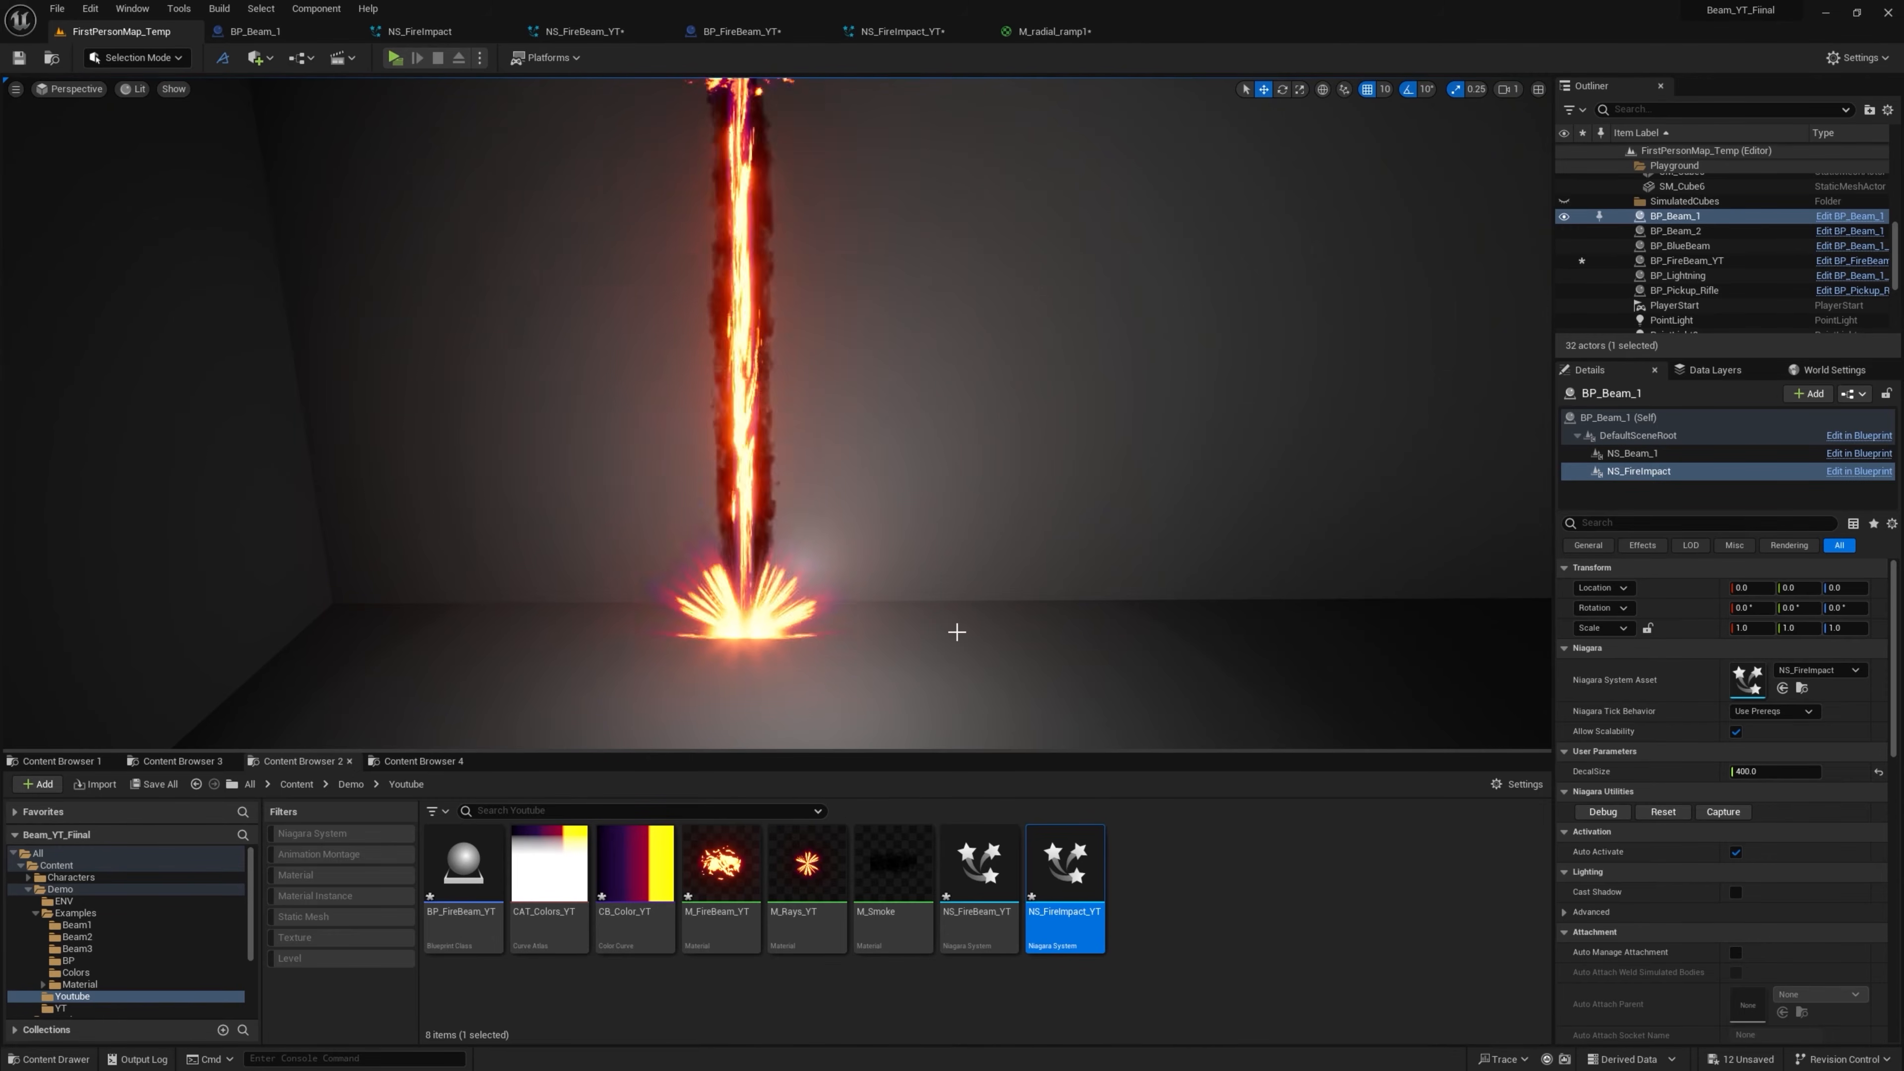
pyautogui.moveTo(1045, 643); pyautogui.dragTo(1045, 530, button='right')
pyautogui.click(1113, 799)
pyautogui.moveTo(1134, 617); pyautogui.dragTo(1110, 675, button='right')
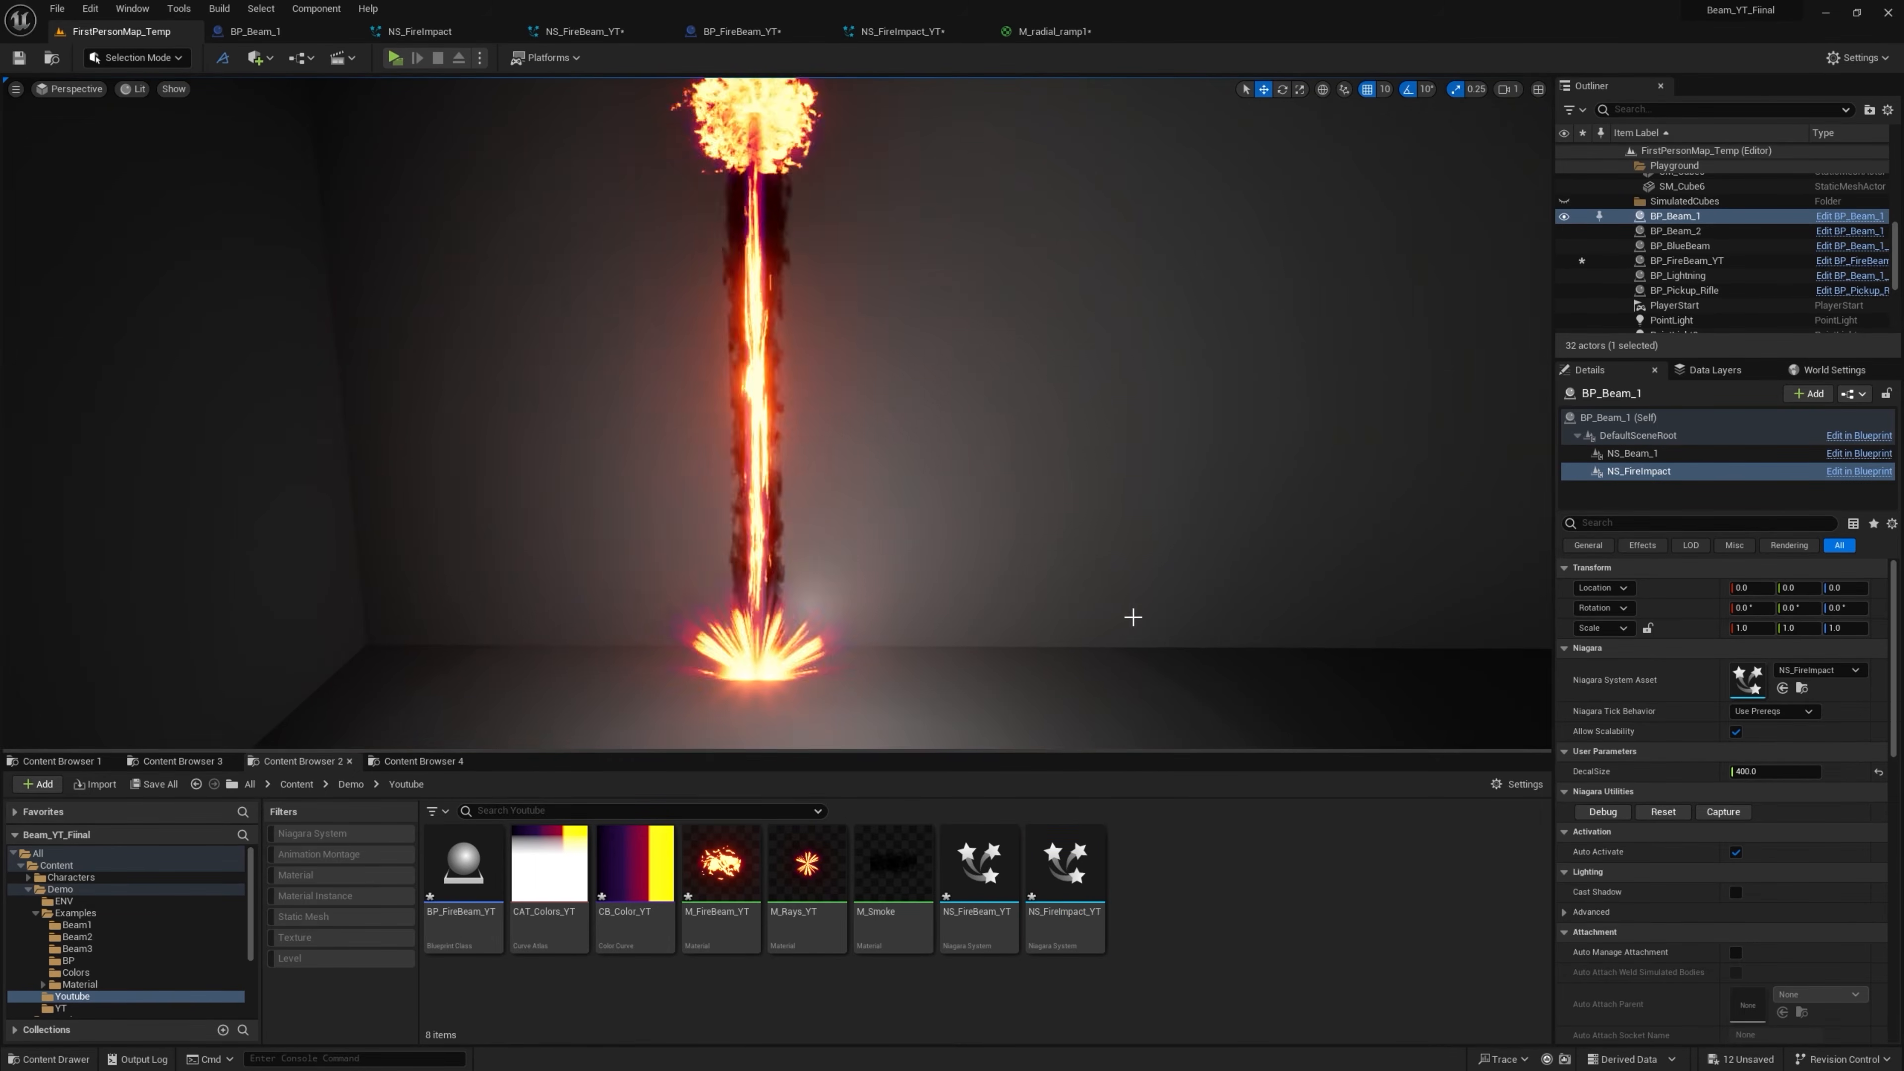
pyautogui.rightClick(1197, 855)
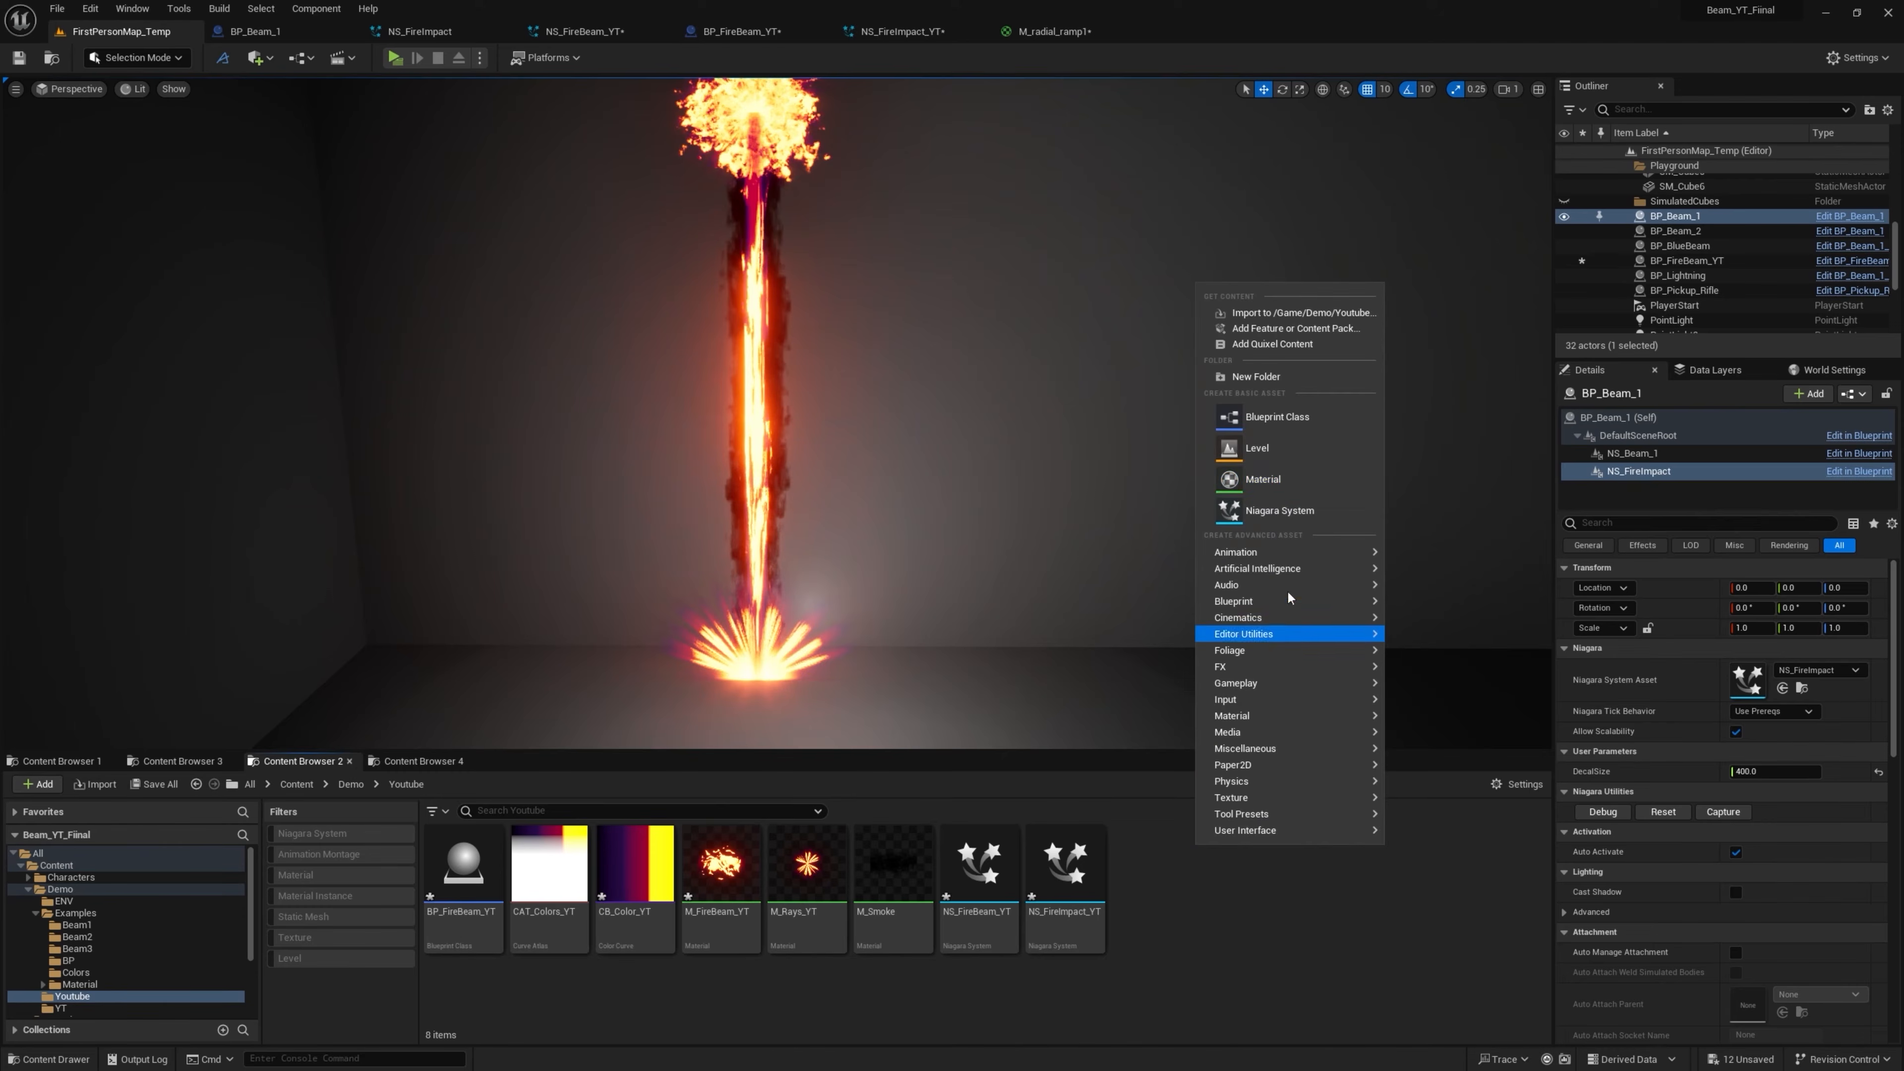
pyautogui.click(1269, 494)
pyautogui.write('M_Fire')
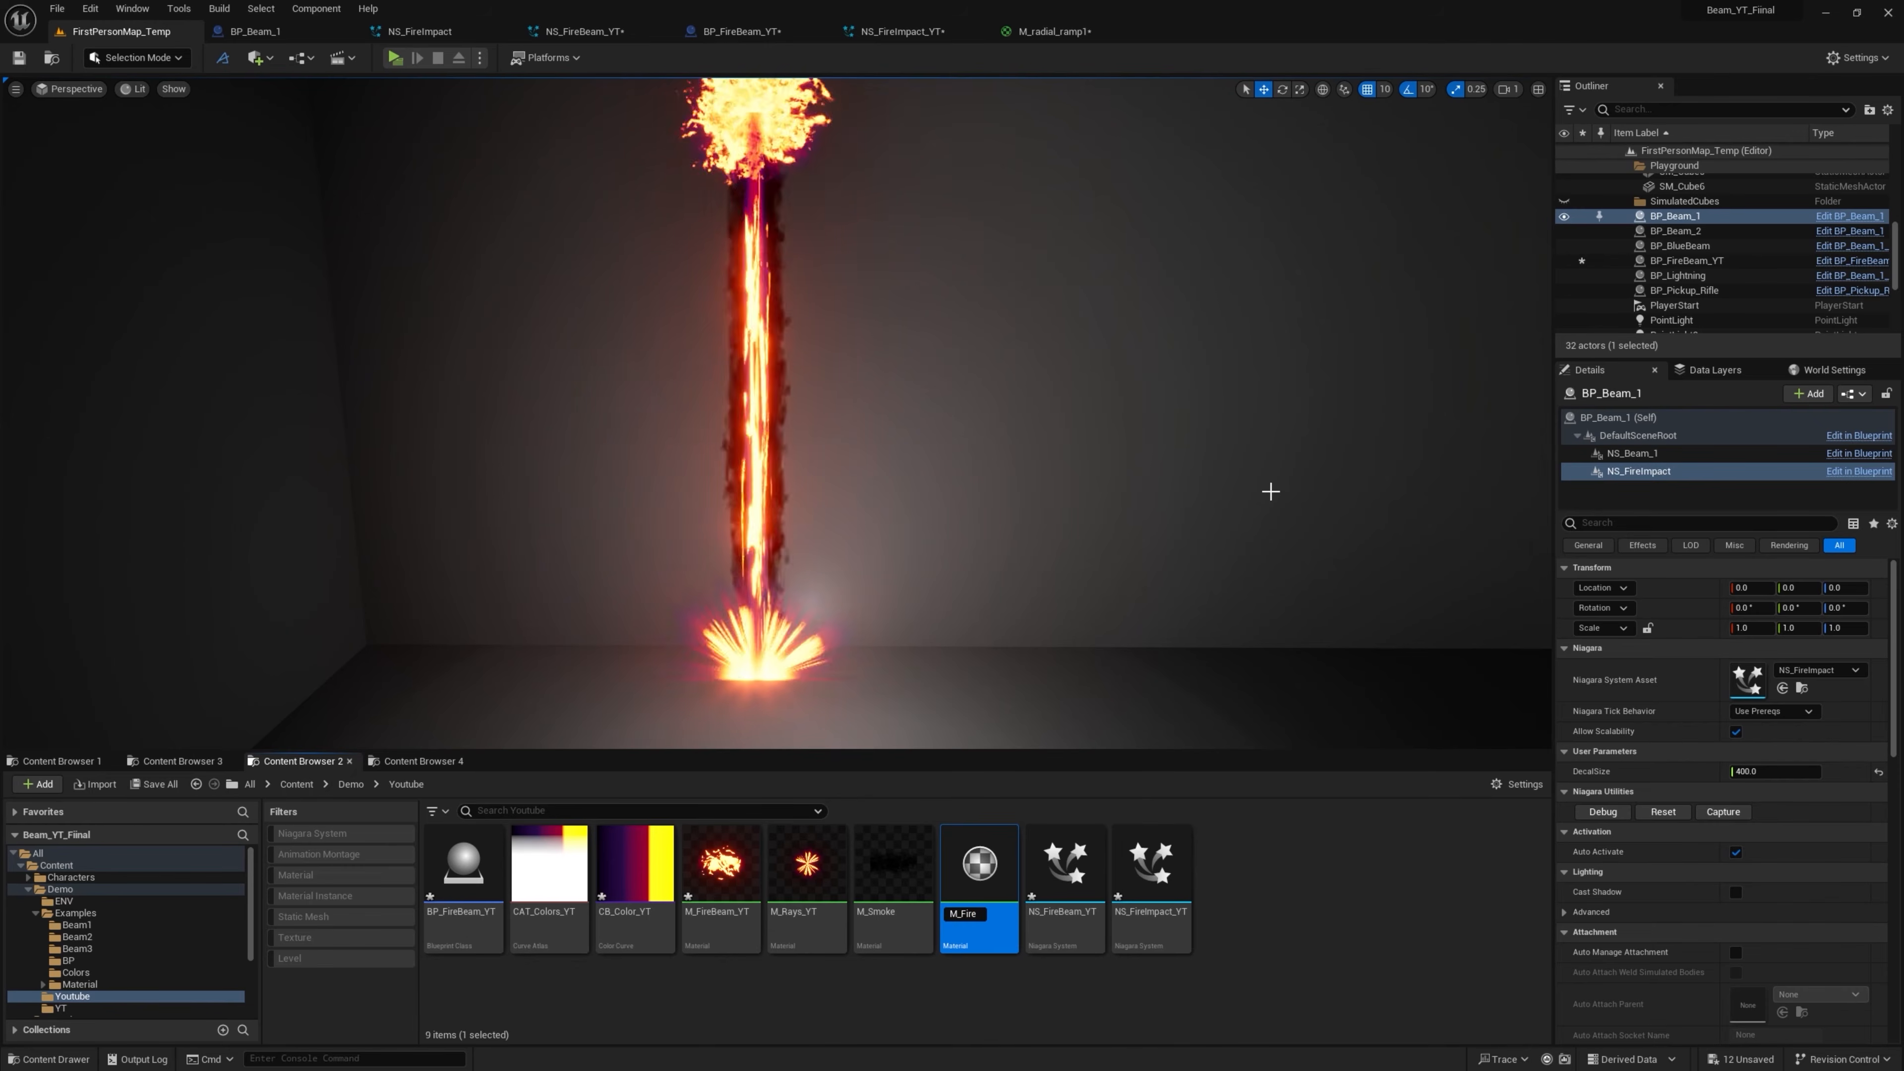
pyautogui.write('Decal_YT')
pyautogui.press('Return')
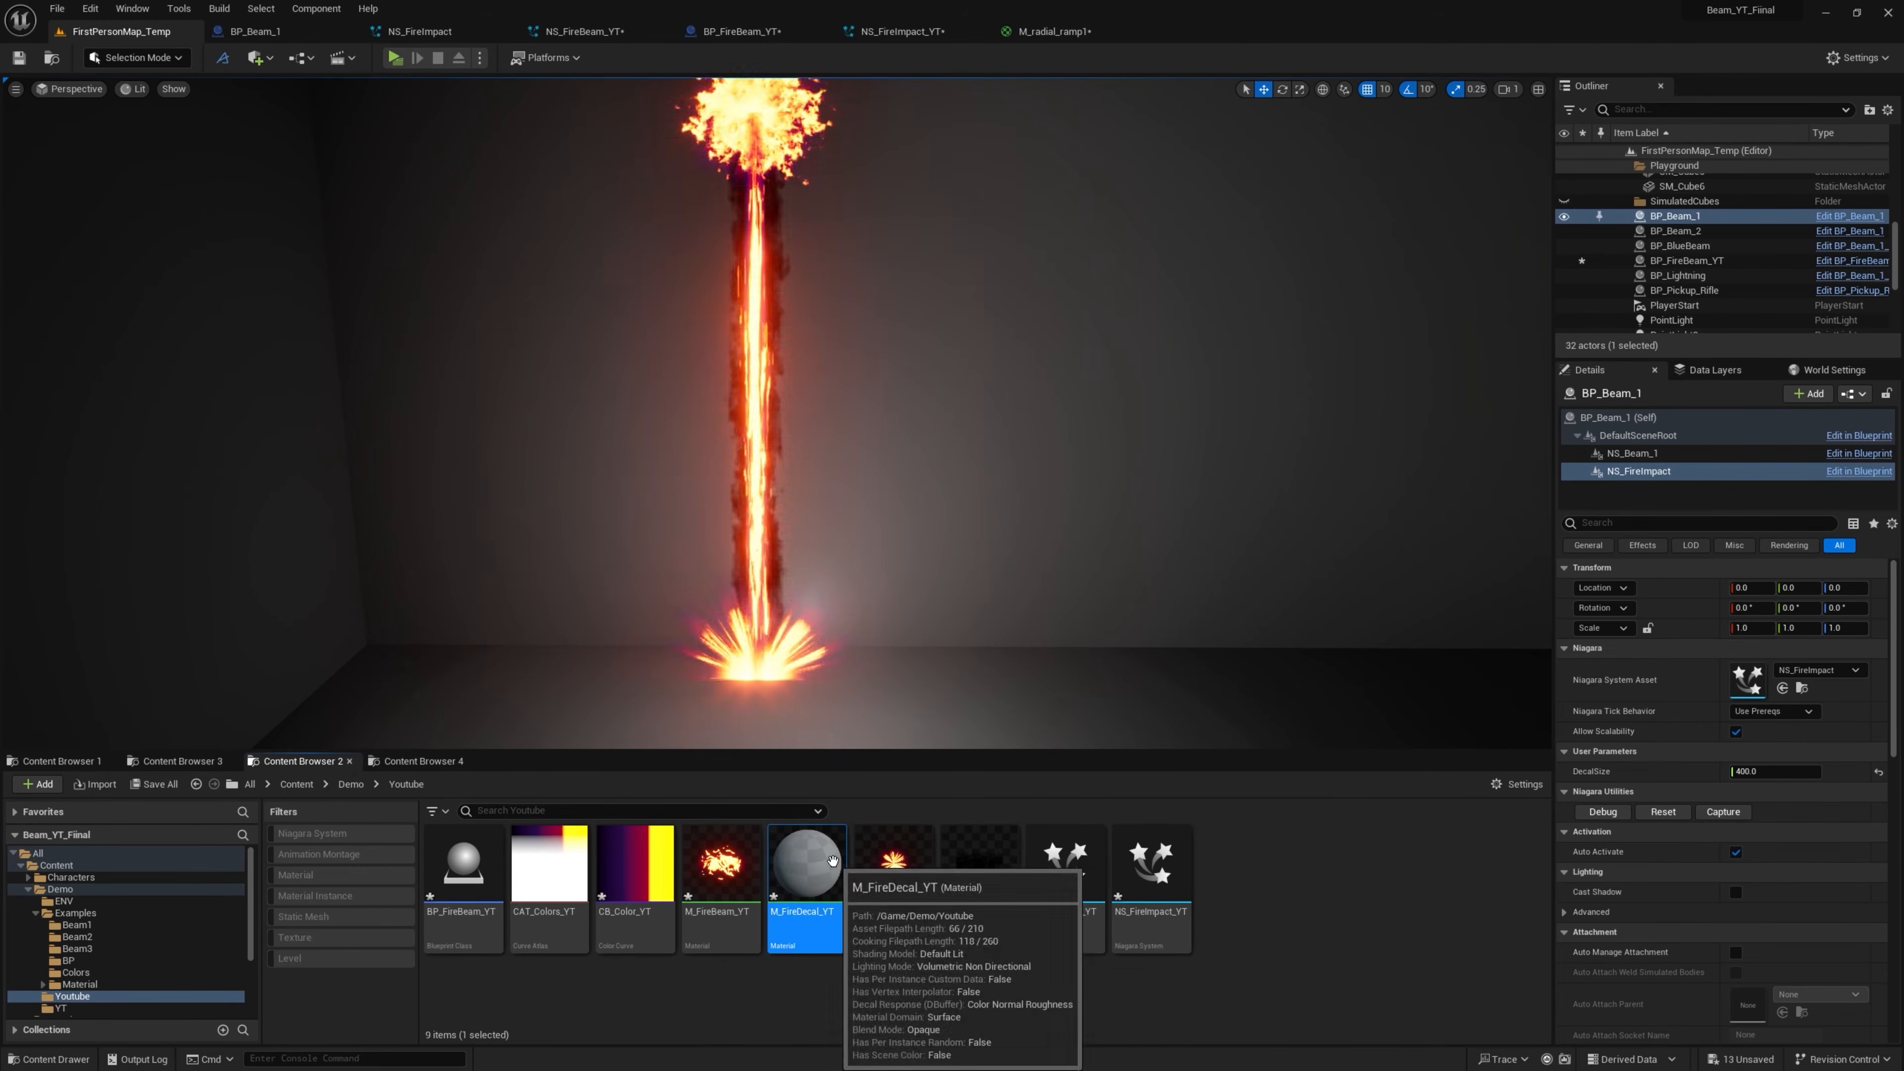
# Open M_FireDecal_YT and set its Material Domain to Deferred Decal and its Blend Mode to Translucent
pyautogui.doubleClick(808, 871)
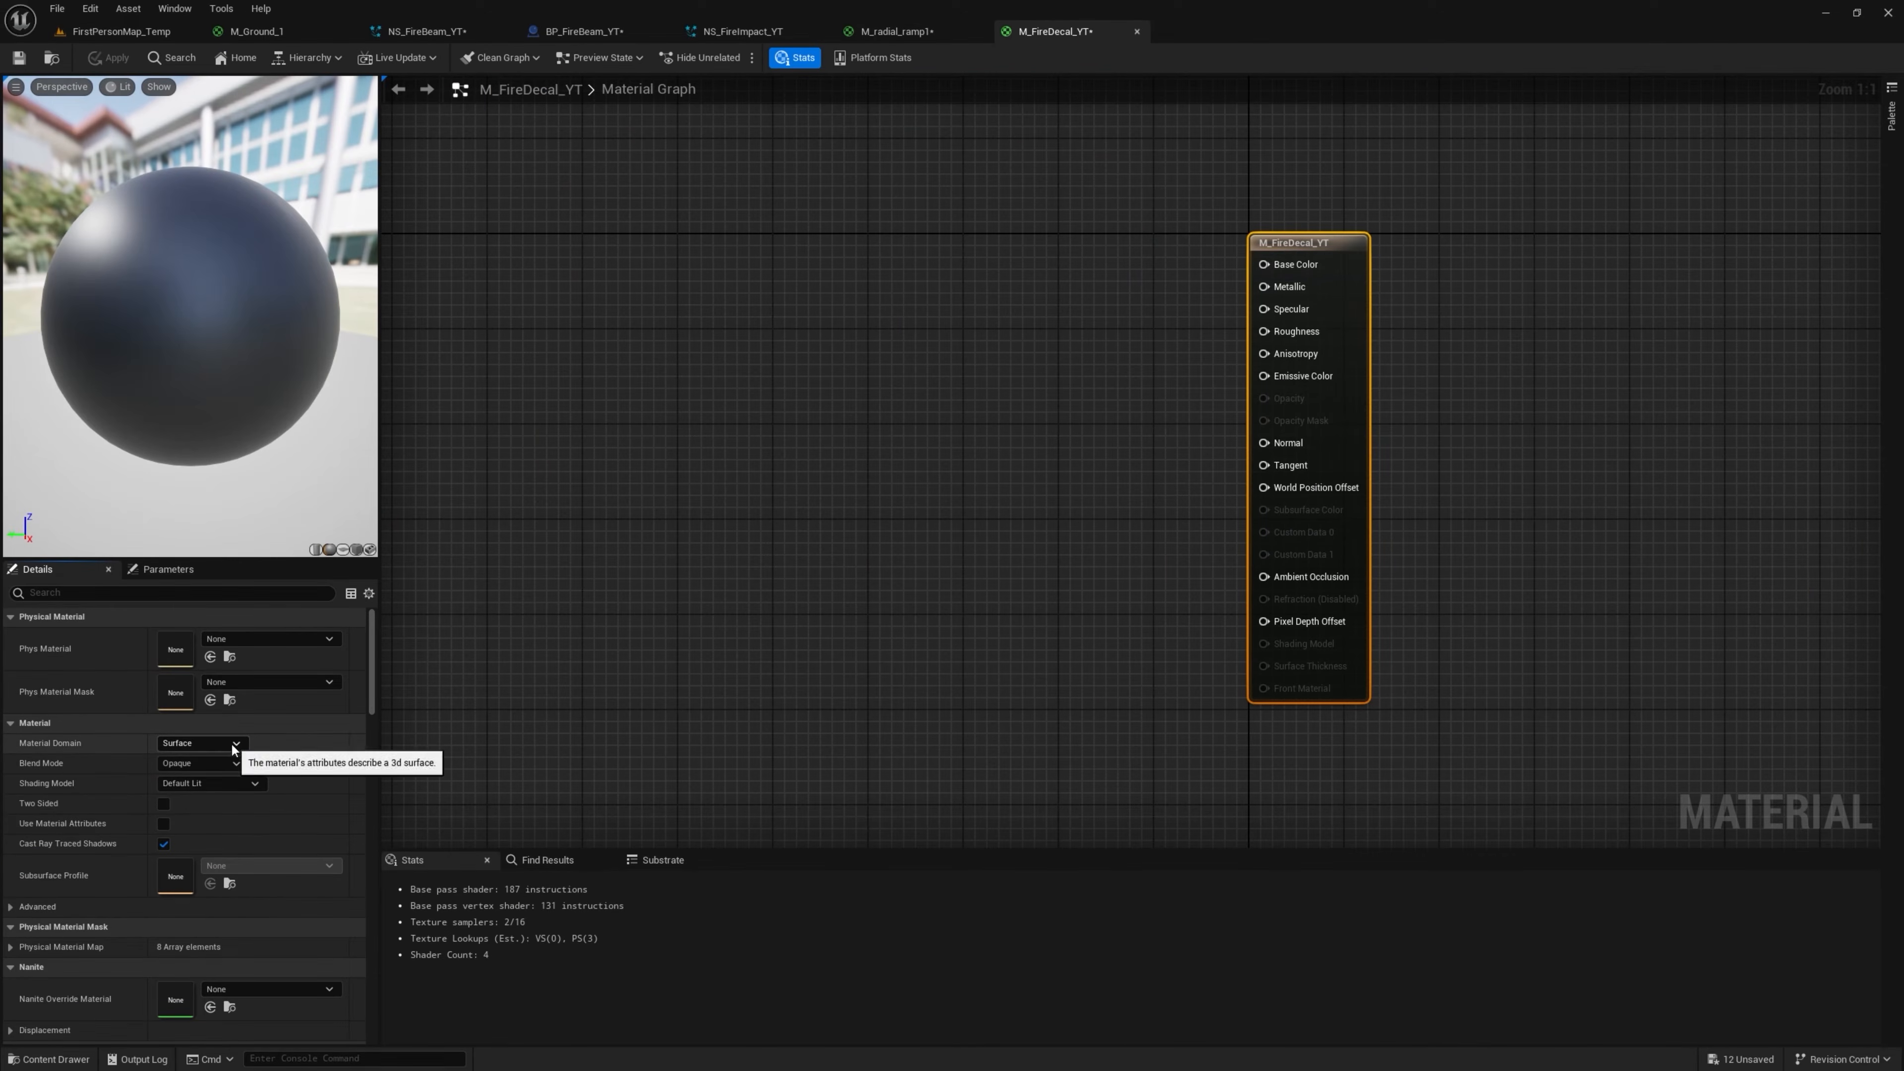
pyautogui.click(214, 771)
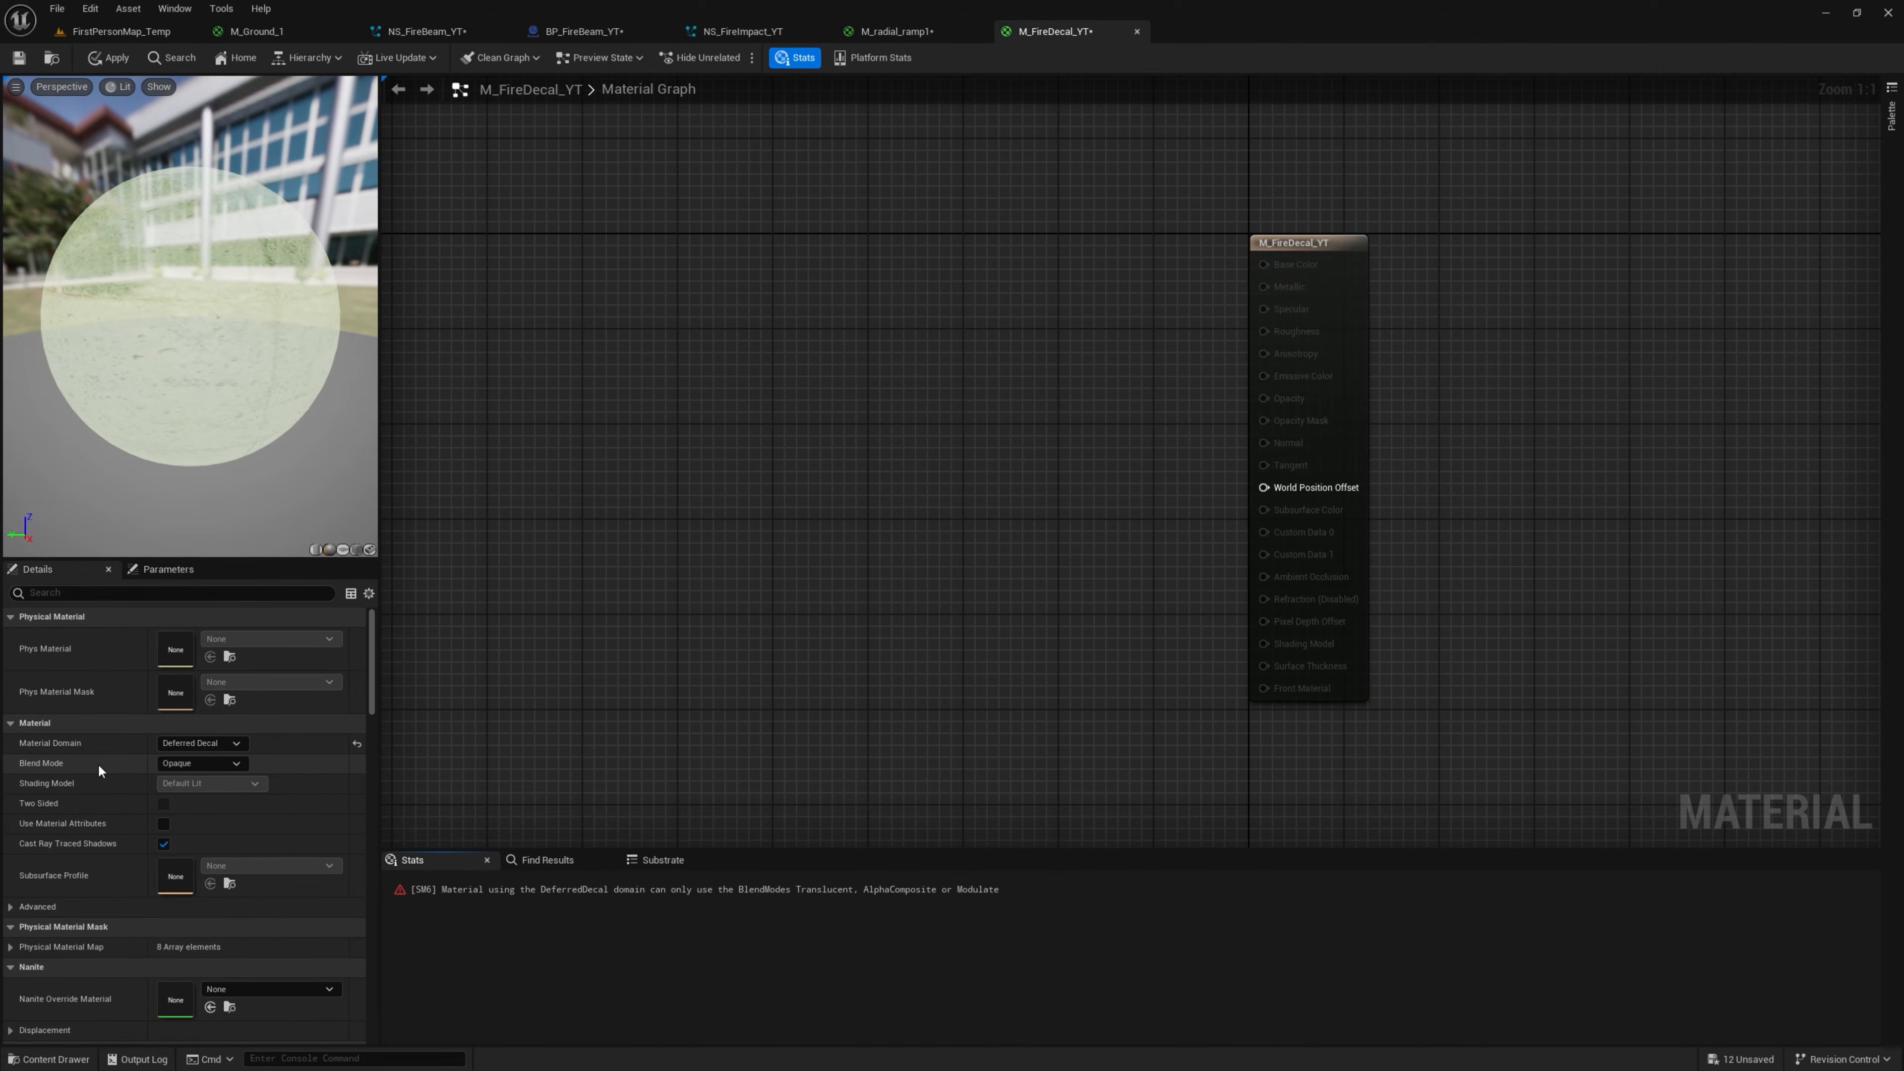
pyautogui.click(196, 762)
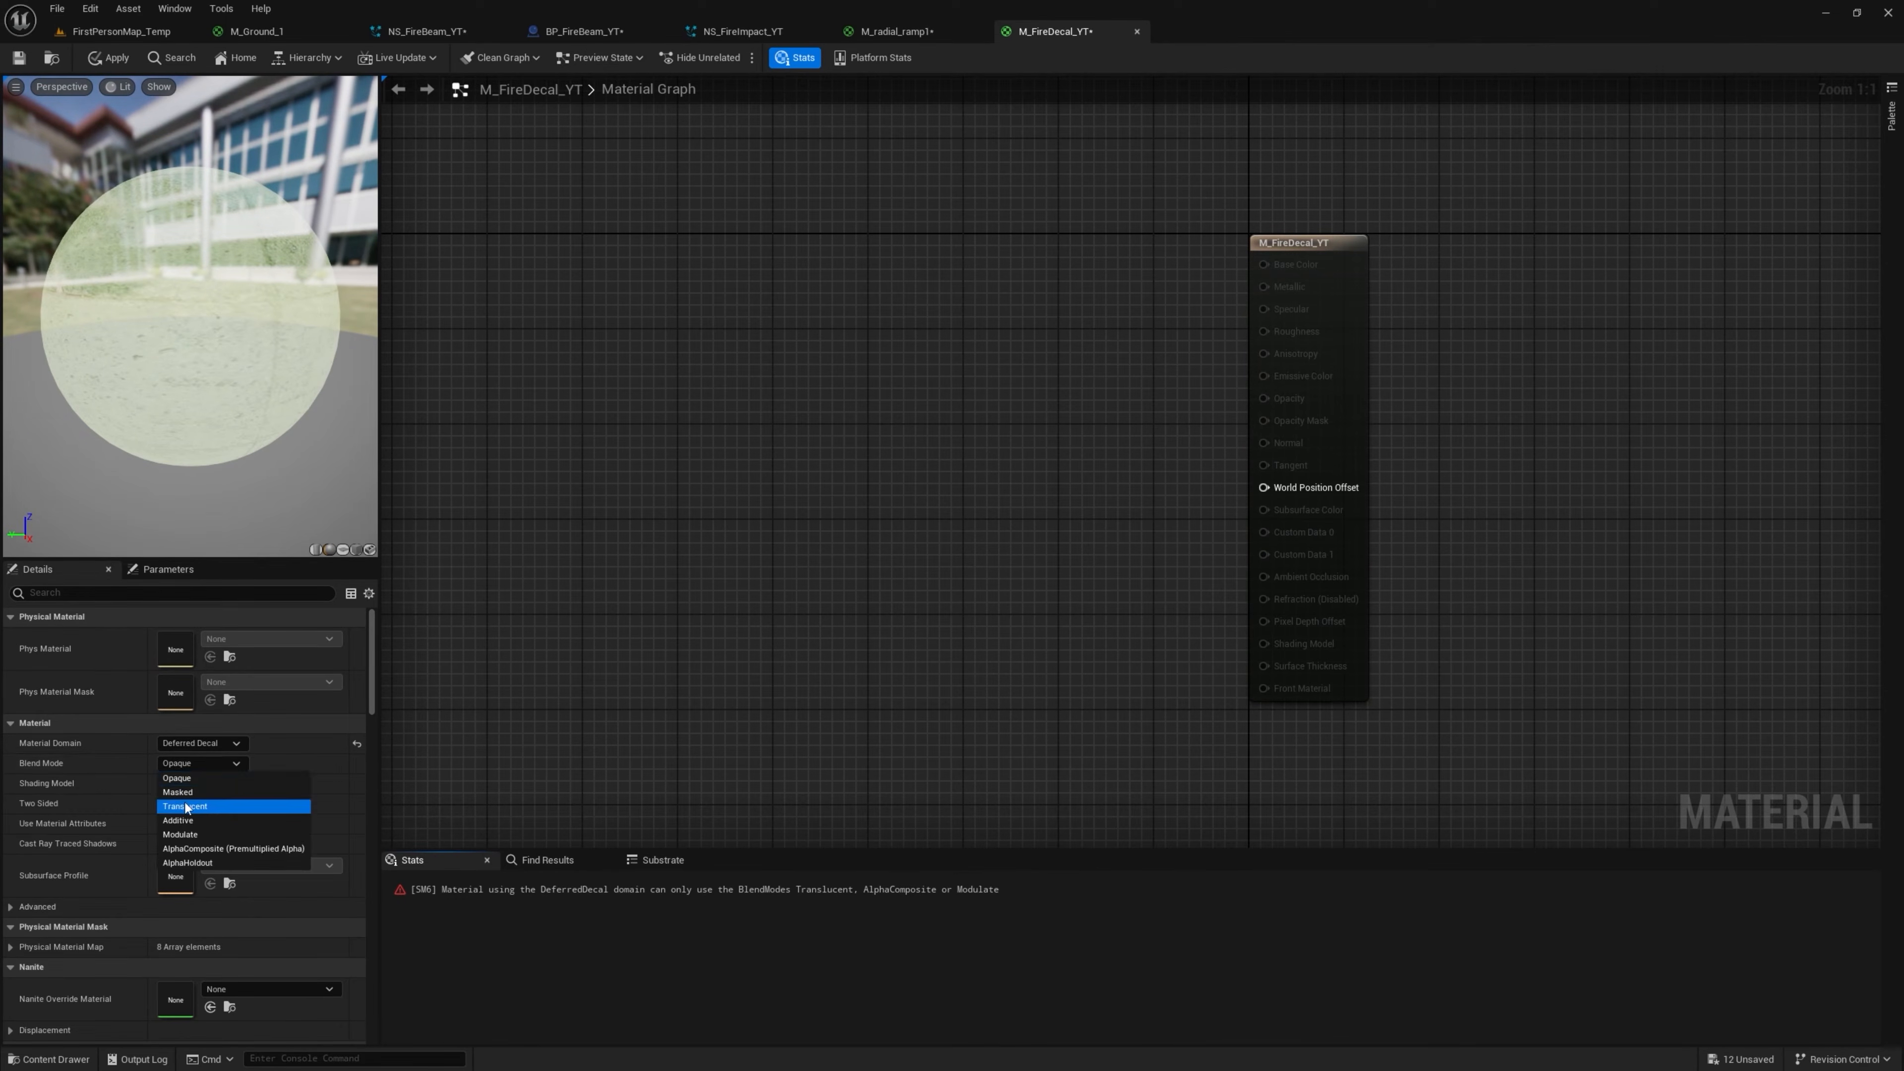
pyautogui.click(189, 819)
pyautogui.click(205, 766)
pyautogui.click(206, 806)
pyautogui.moveTo(1074, 385); pyautogui.dragTo(1165, 373, button='right')
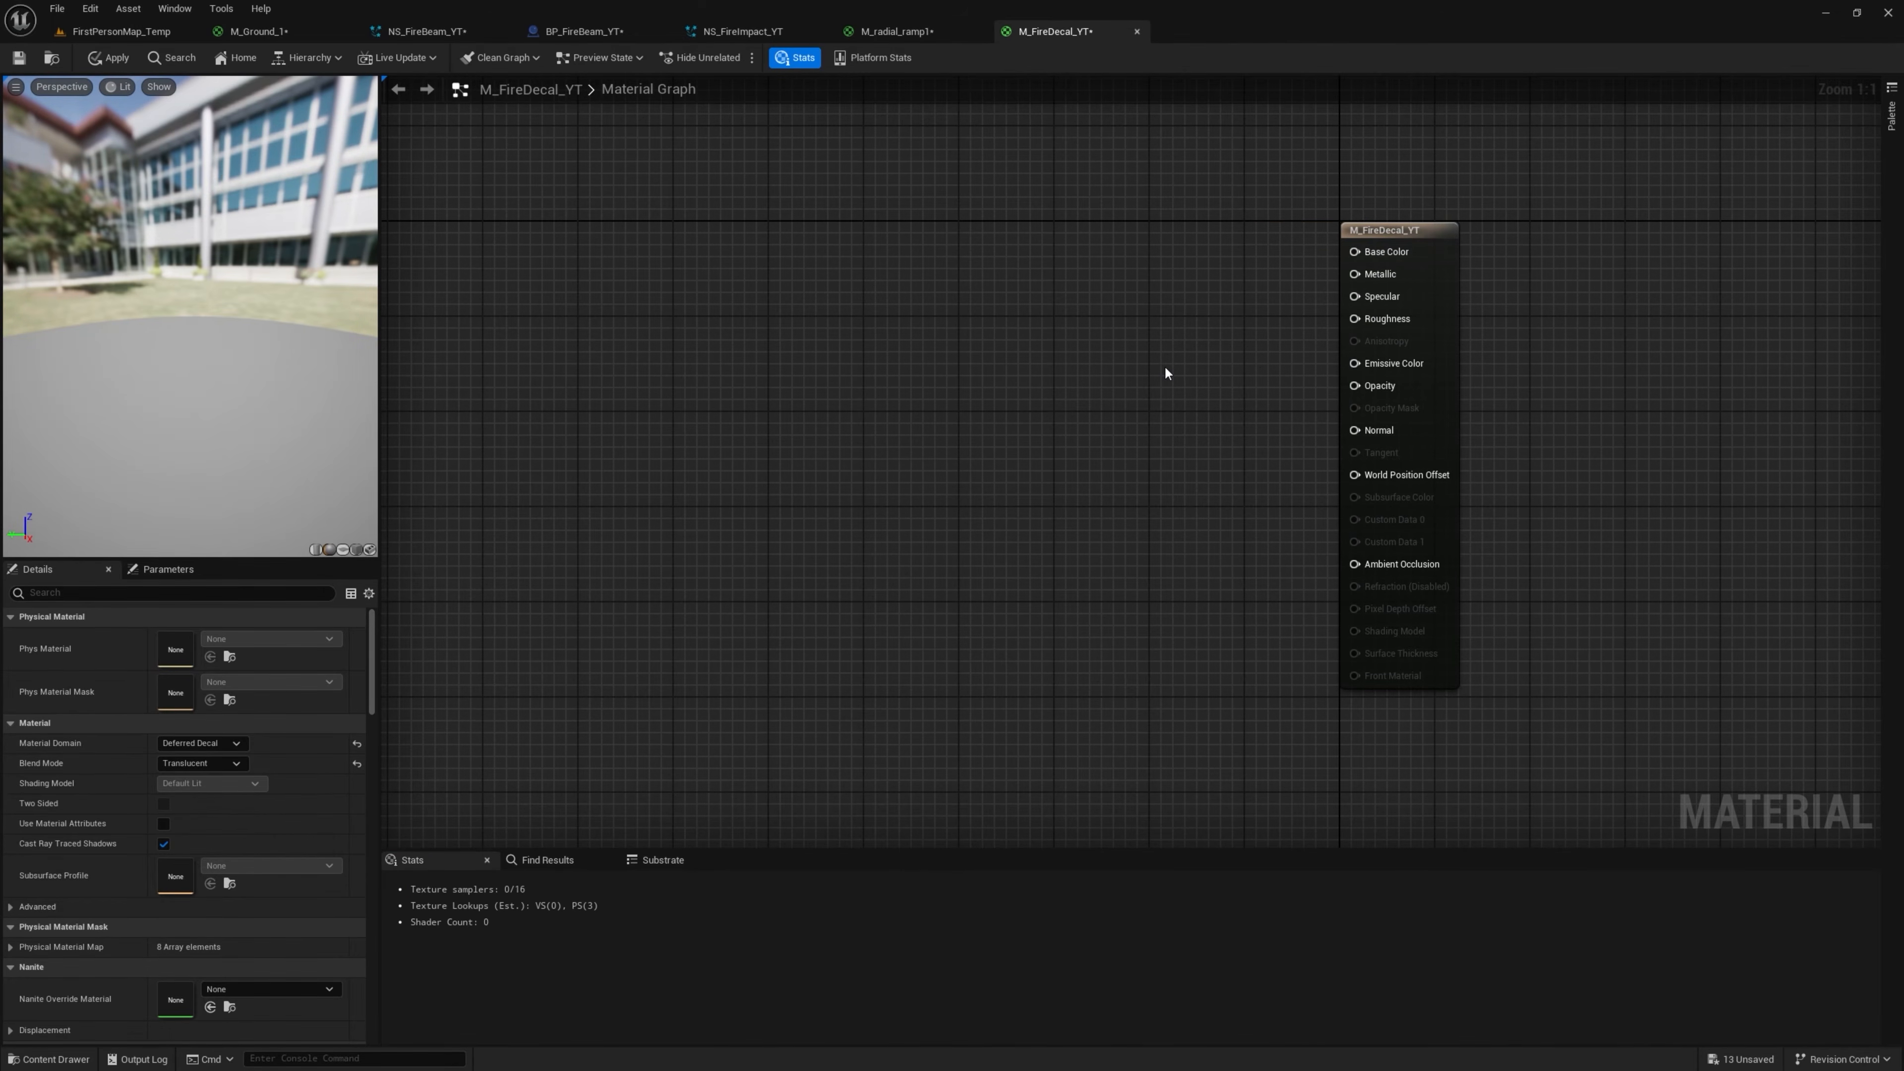
# Bring the StarterContent texture T_Fire_Tiled_D into the M_FireDecal_YT graph as a Texture Sample
pyautogui.click(145, 34)
pyautogui.click(153, 761)
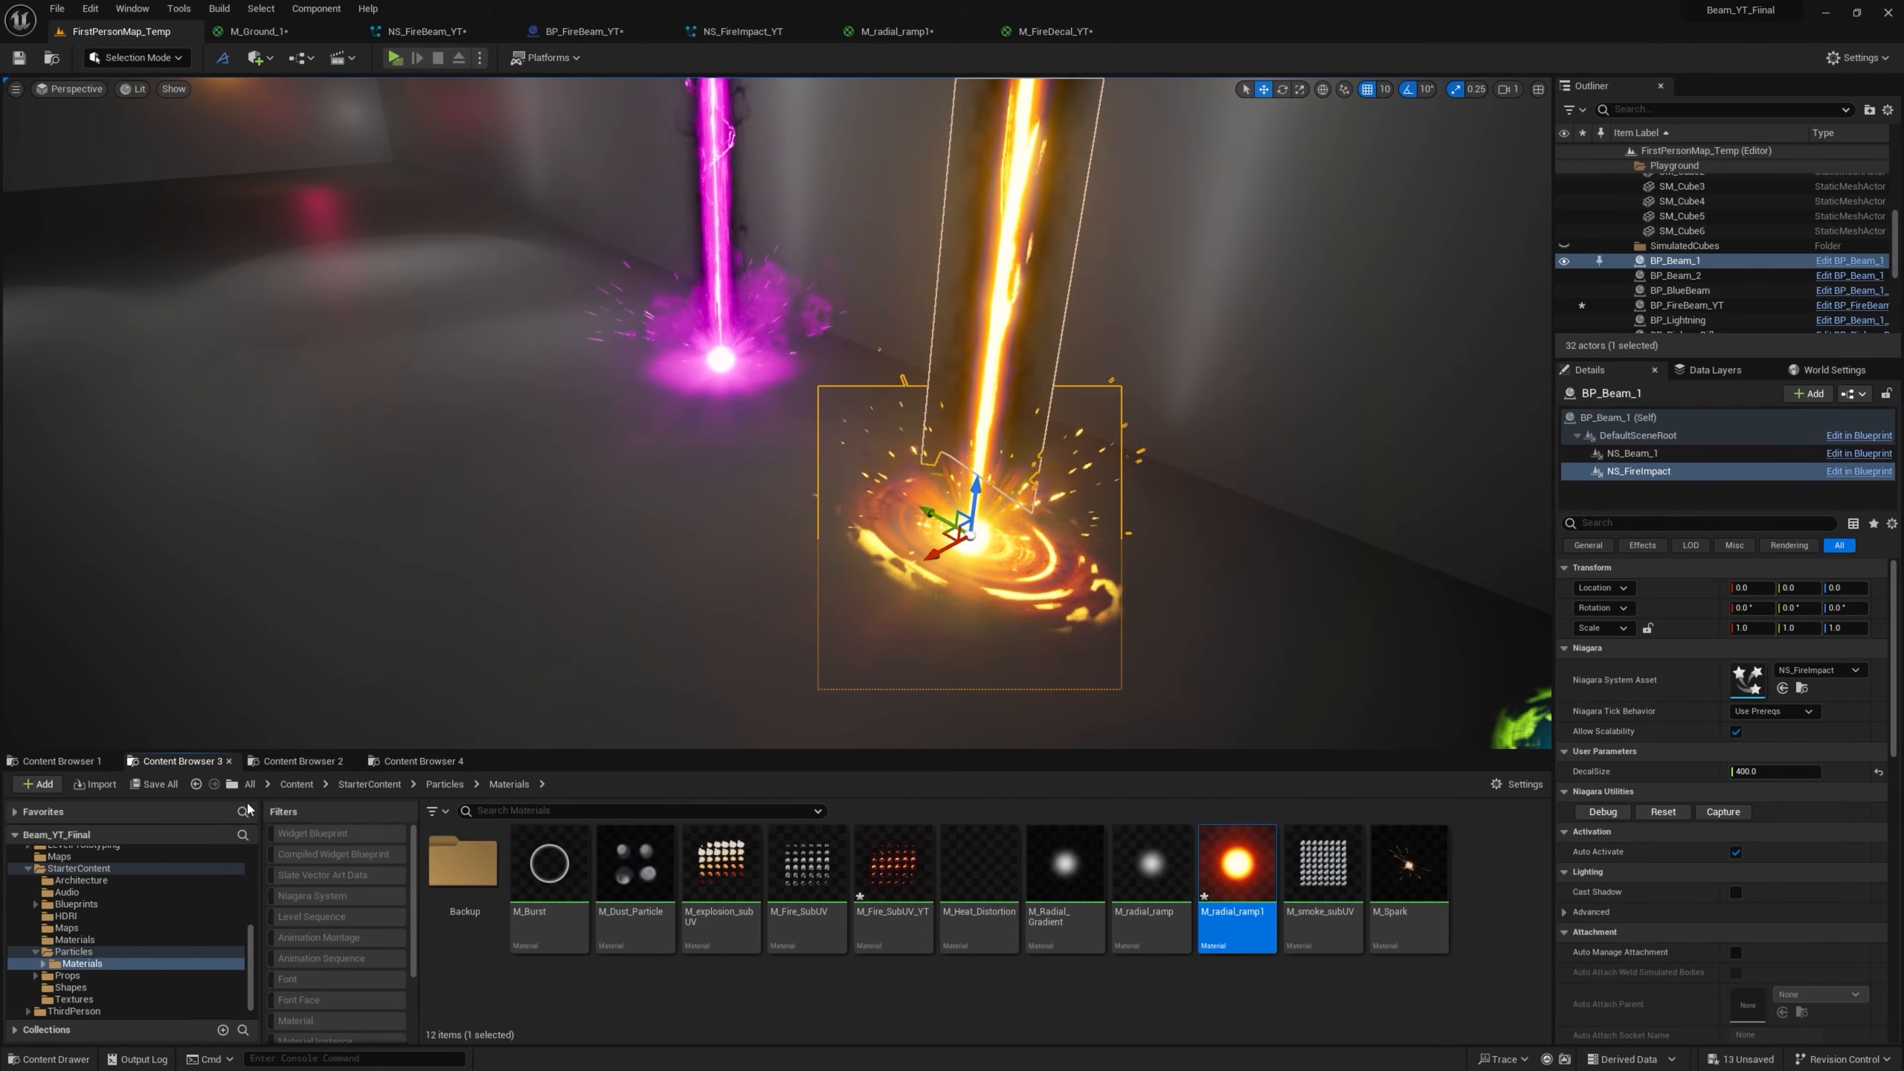
pyautogui.click(88, 1000)
pyautogui.scroll(-5, 974, 915)
pyautogui.moveTo(1207, 915); pyautogui.dragTo(1034, 327)
# Add a Rotator node and connect its output to the Texture Sample's UVs input
pyautogui.rightClick(910, 340)
pyautogui.write('ro')
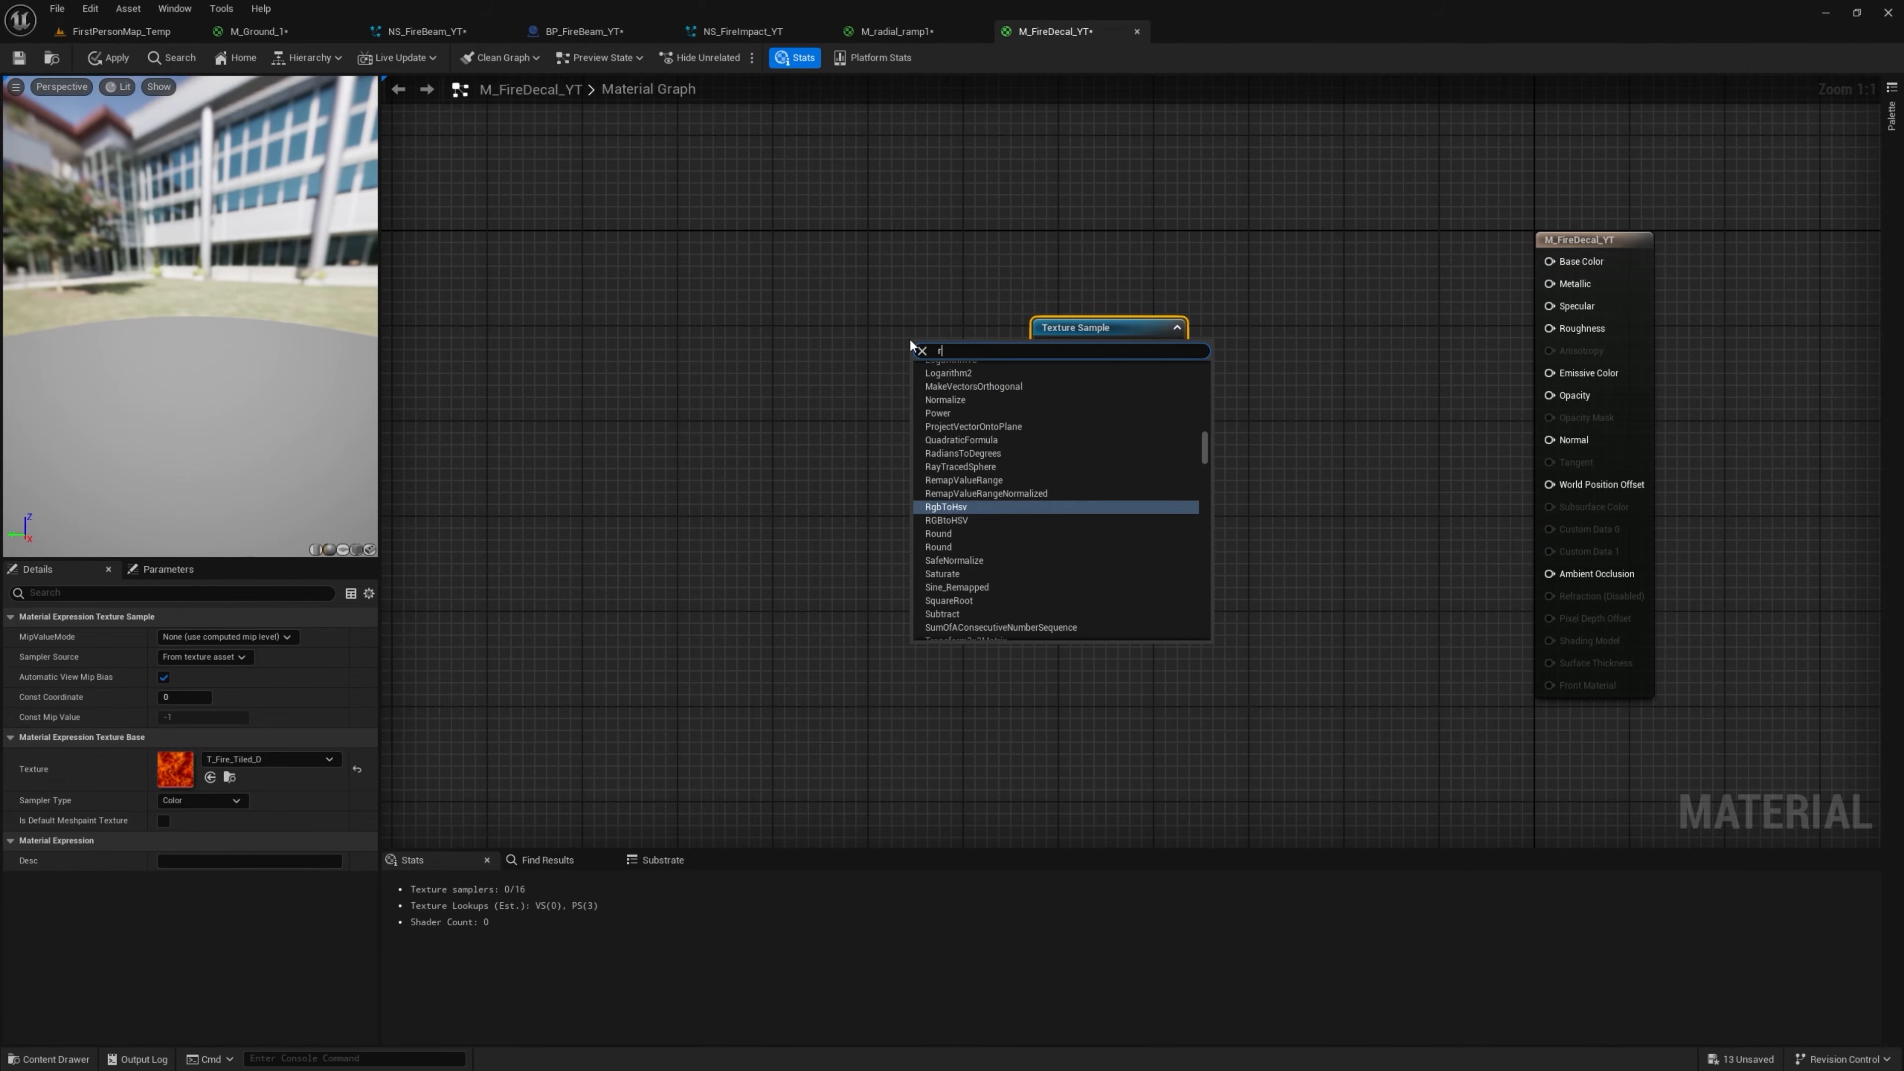
pyautogui.moveTo(963, 358); pyautogui.dragTo(886, 330)
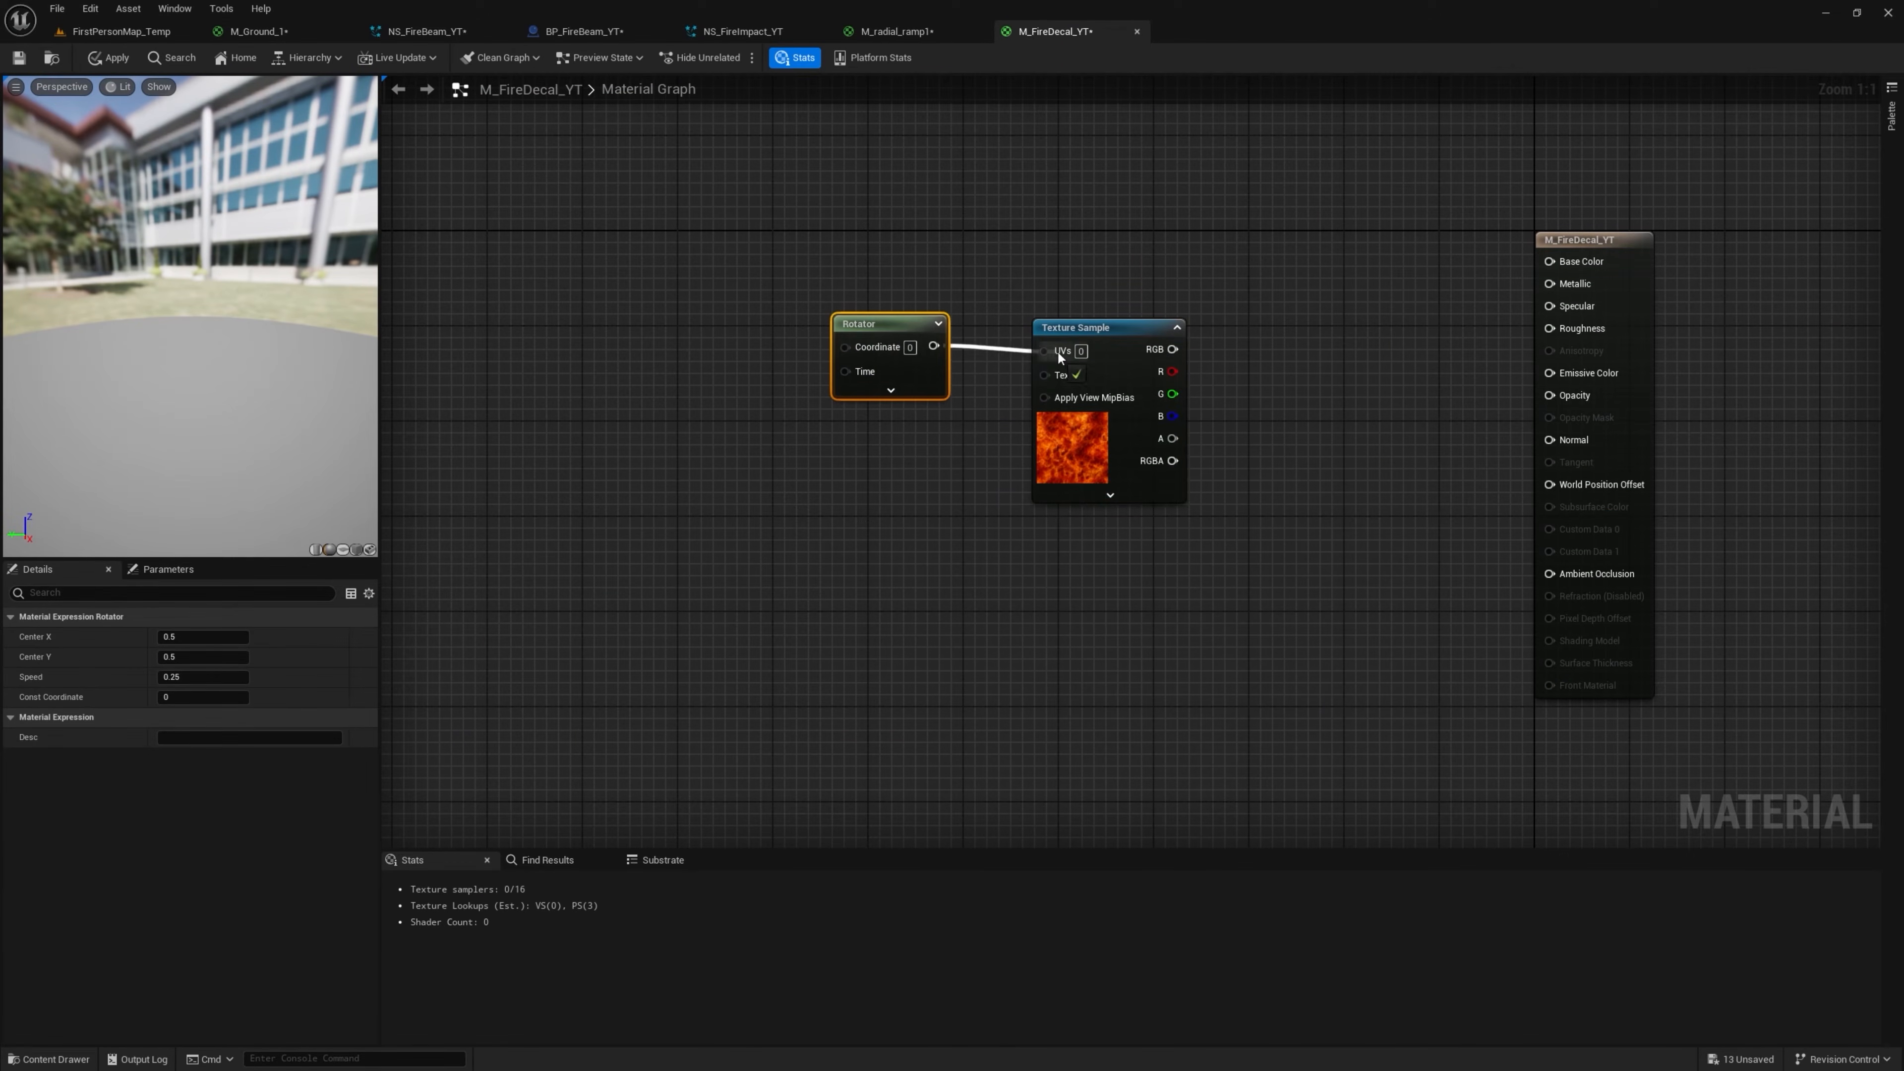
pyautogui.moveTo(1060, 356); pyautogui.dragTo(1062, 352)
# Preview the Texture Sample node on a flat plane in the material preview
pyautogui.rightClick(1138, 344)
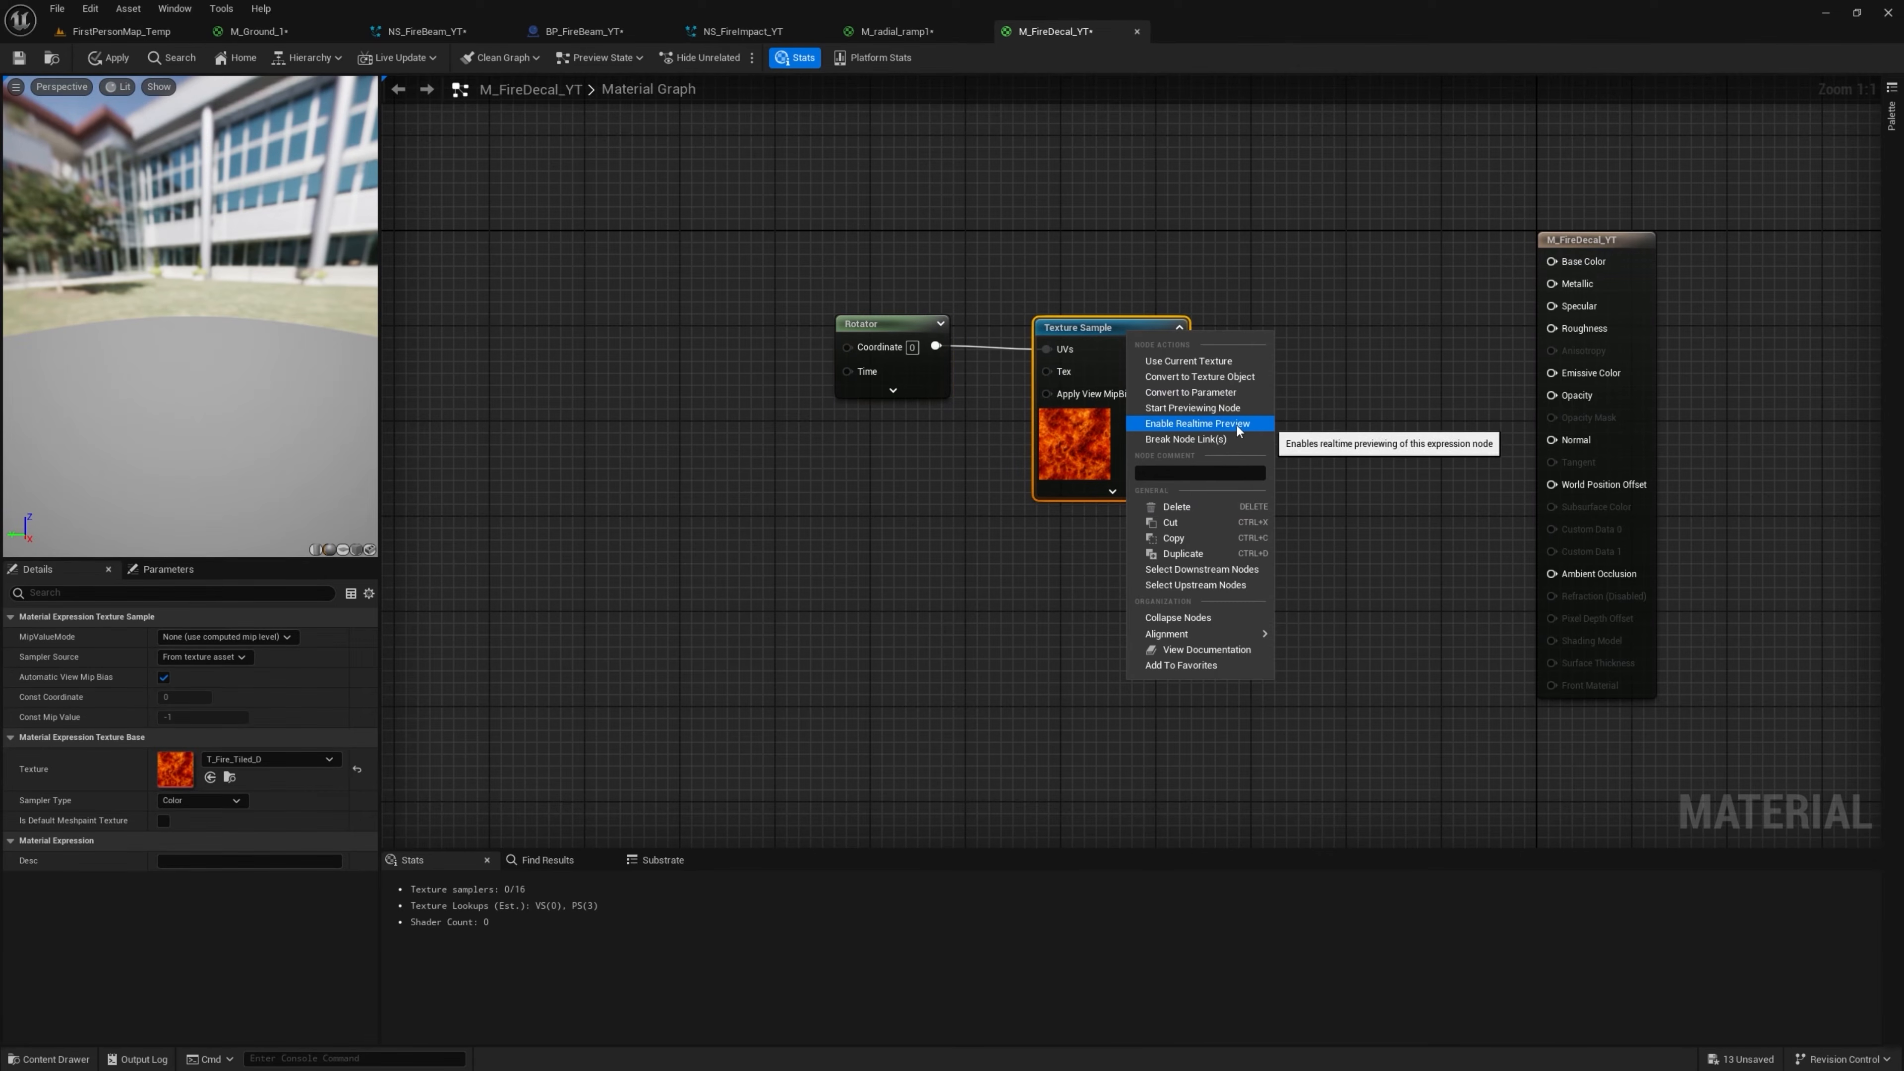
pyautogui.click(1235, 408)
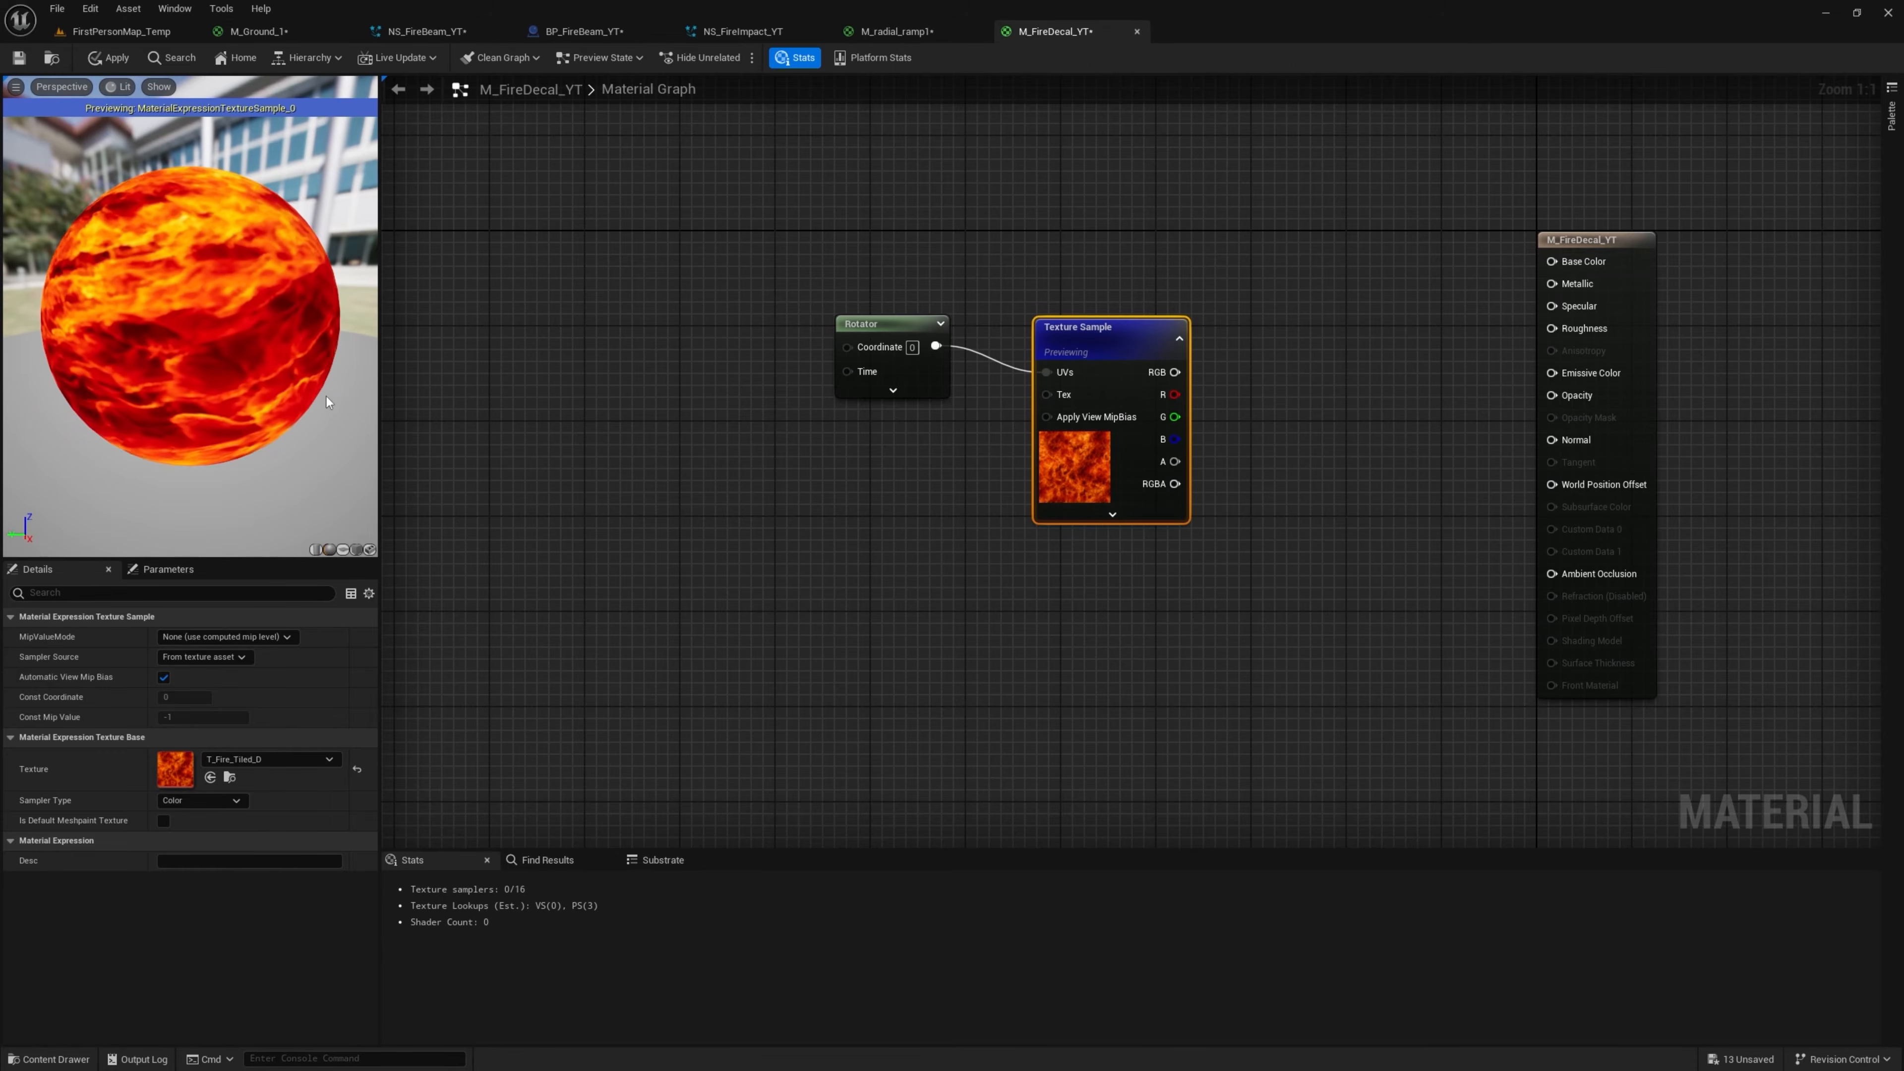
pyautogui.click(356, 549)
pyautogui.moveTo(300, 456); pyautogui.dragTo(187, 450)
# Set the Rotator node's Speed to 1
pyautogui.click(894, 390)
pyautogui.click(903, 448)
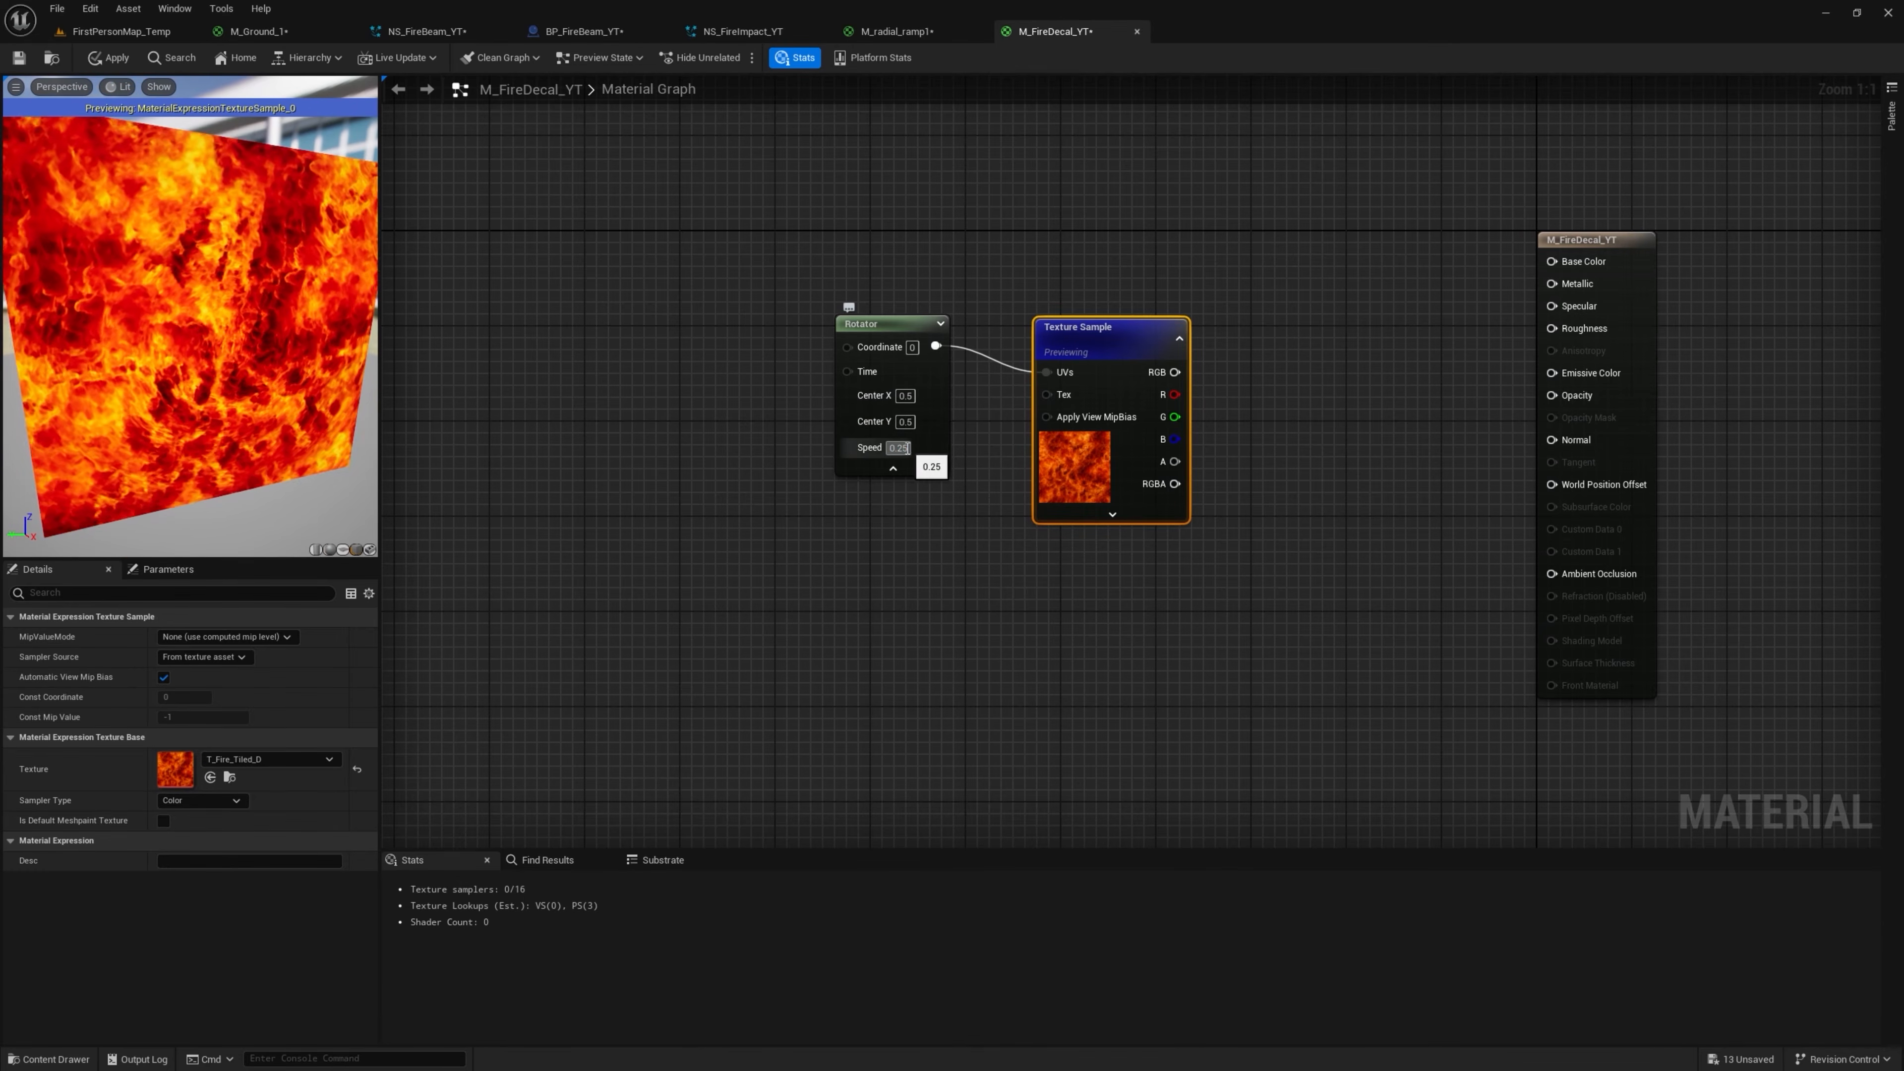
pyautogui.write('1')
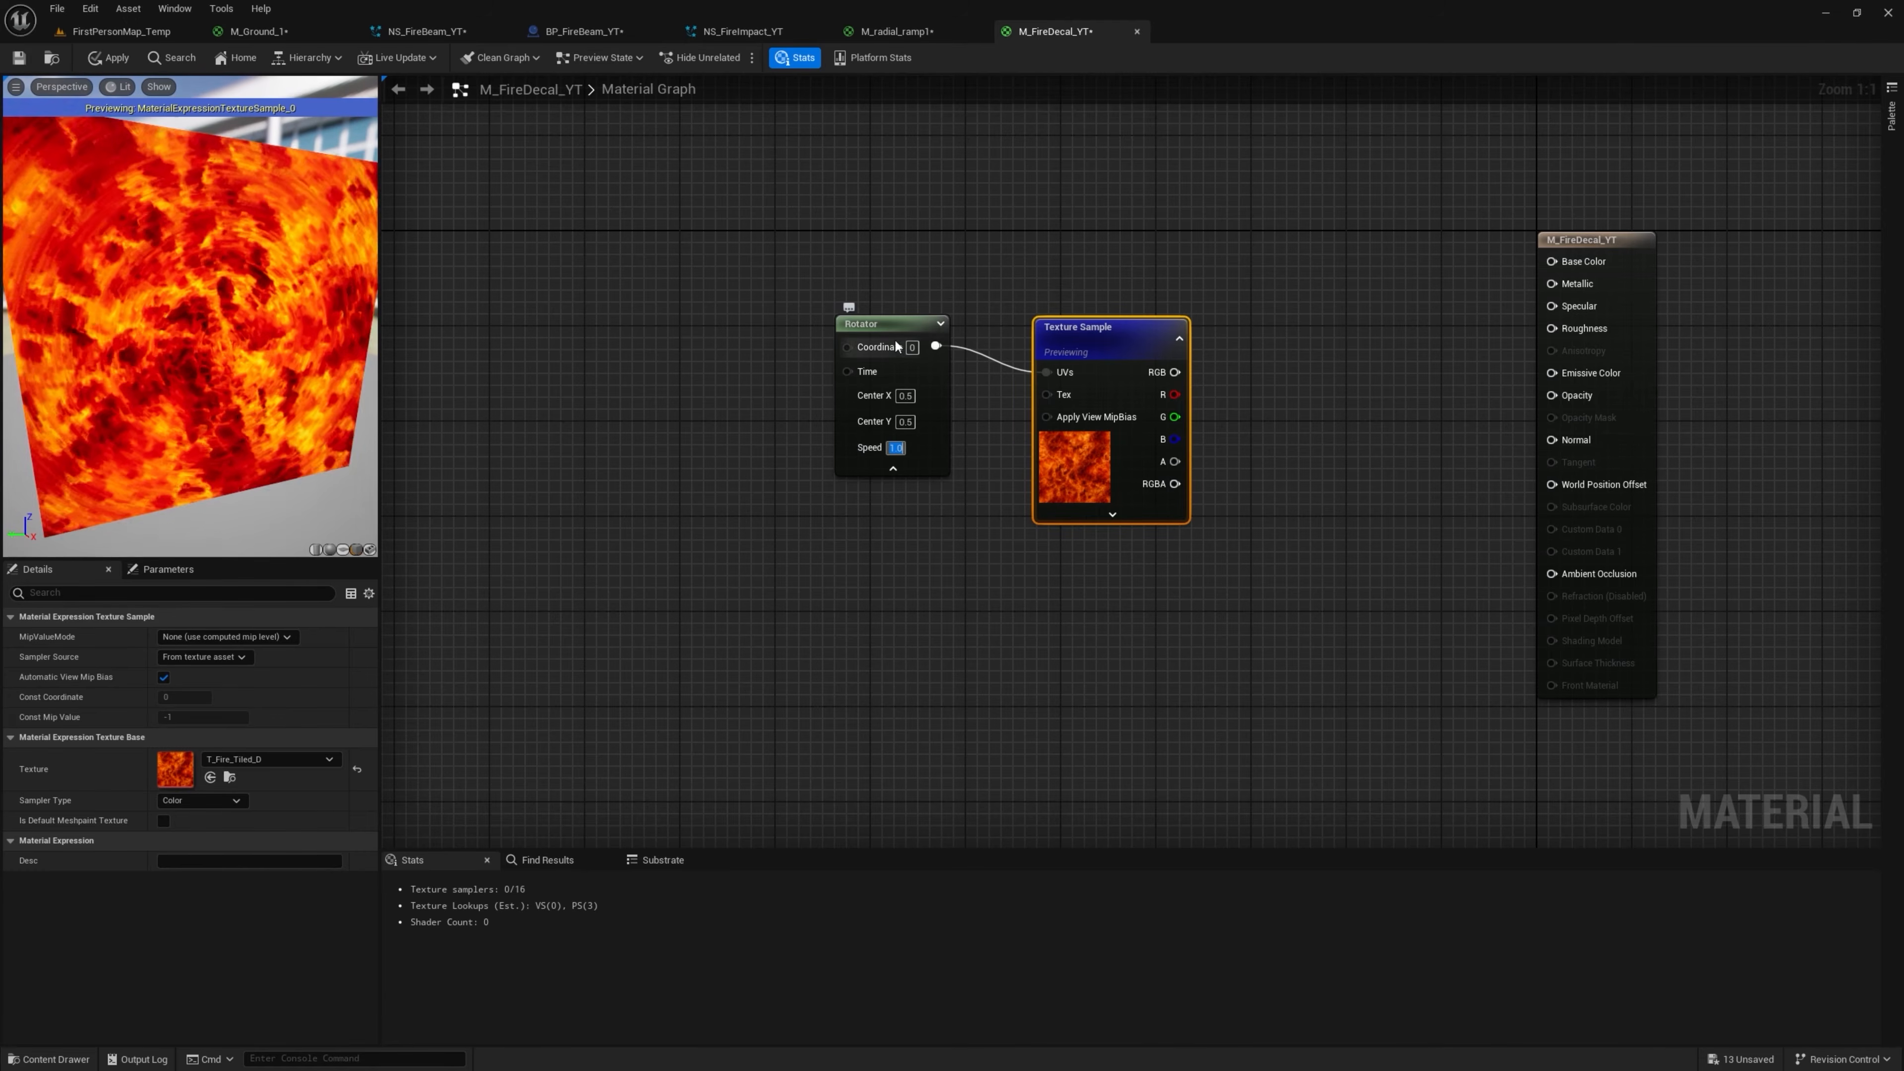
pyautogui.click(716, 703)
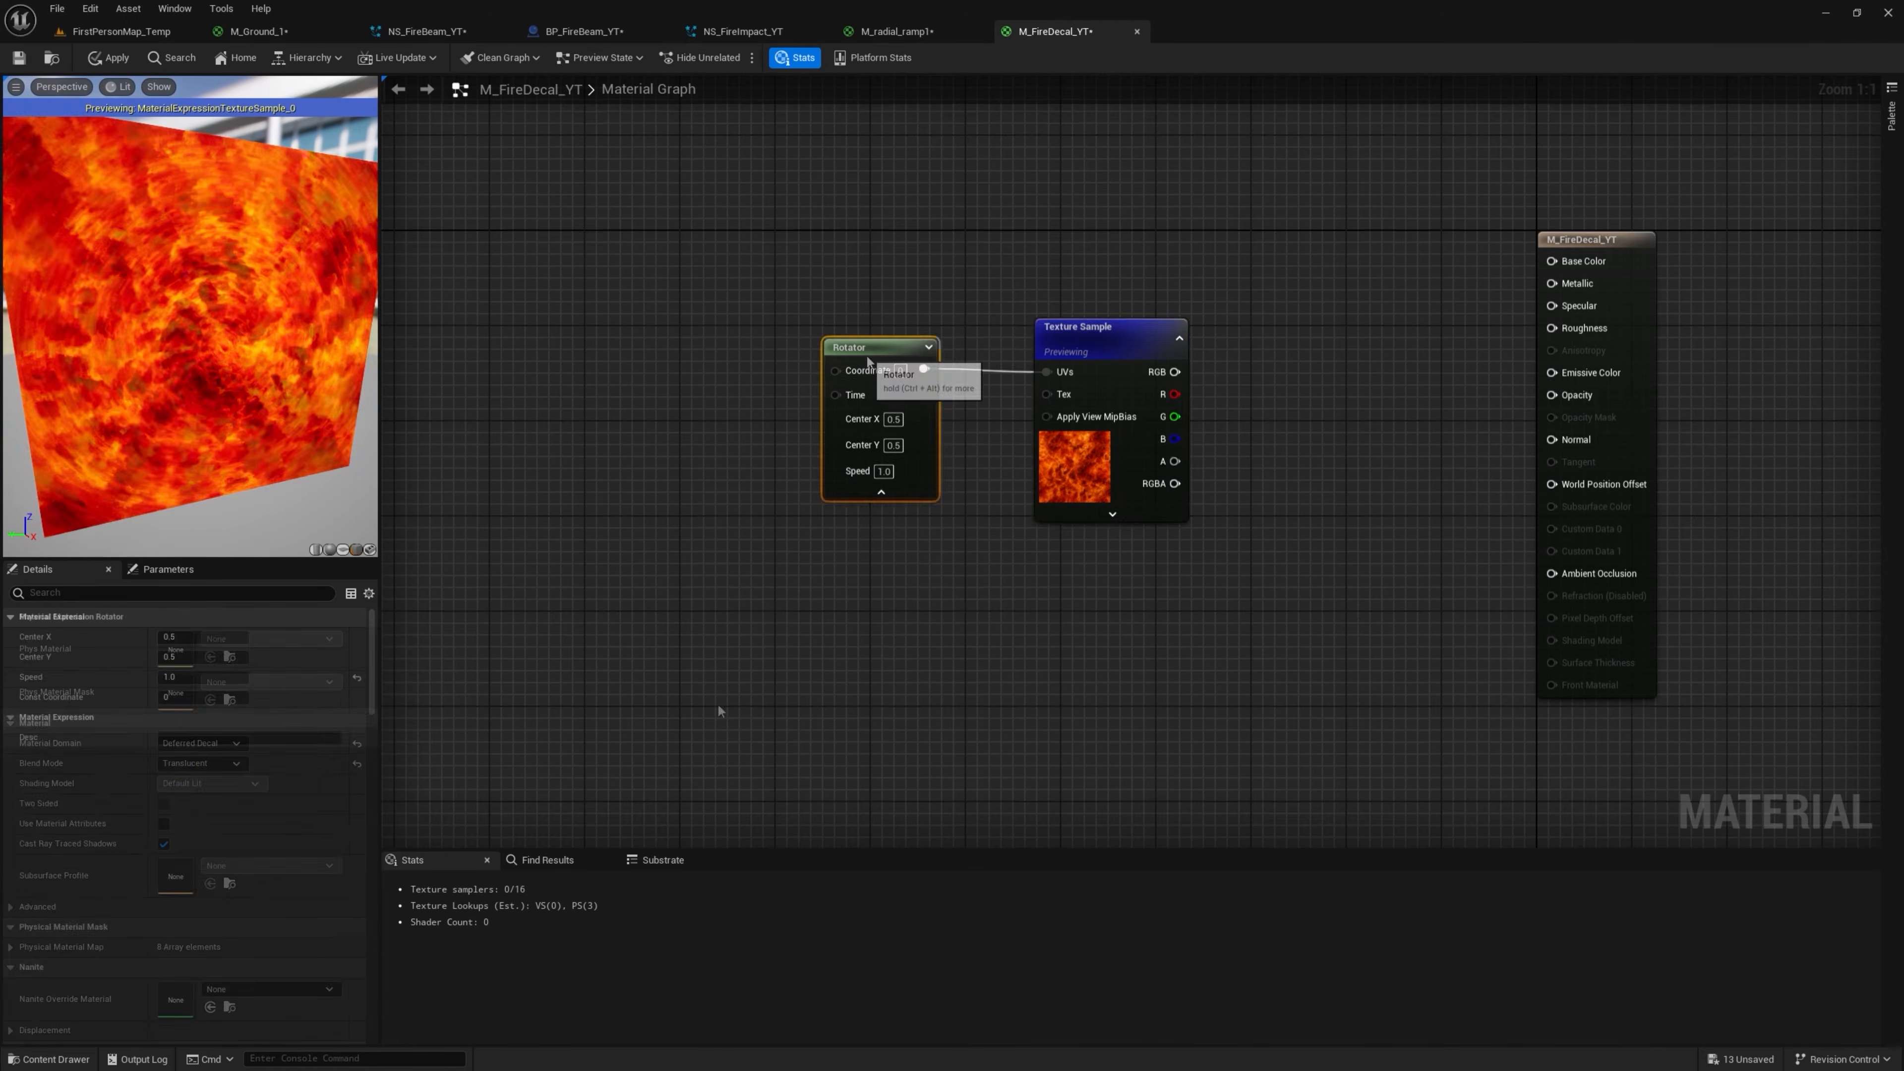
# Add a RadialGradientExponential node below and to the left of the Rotator node
pyautogui.moveTo(717, 702); pyautogui.dragTo(928, 687, button='right')
pyautogui.rightClick(796, 579)
pyautogui.write('radial')
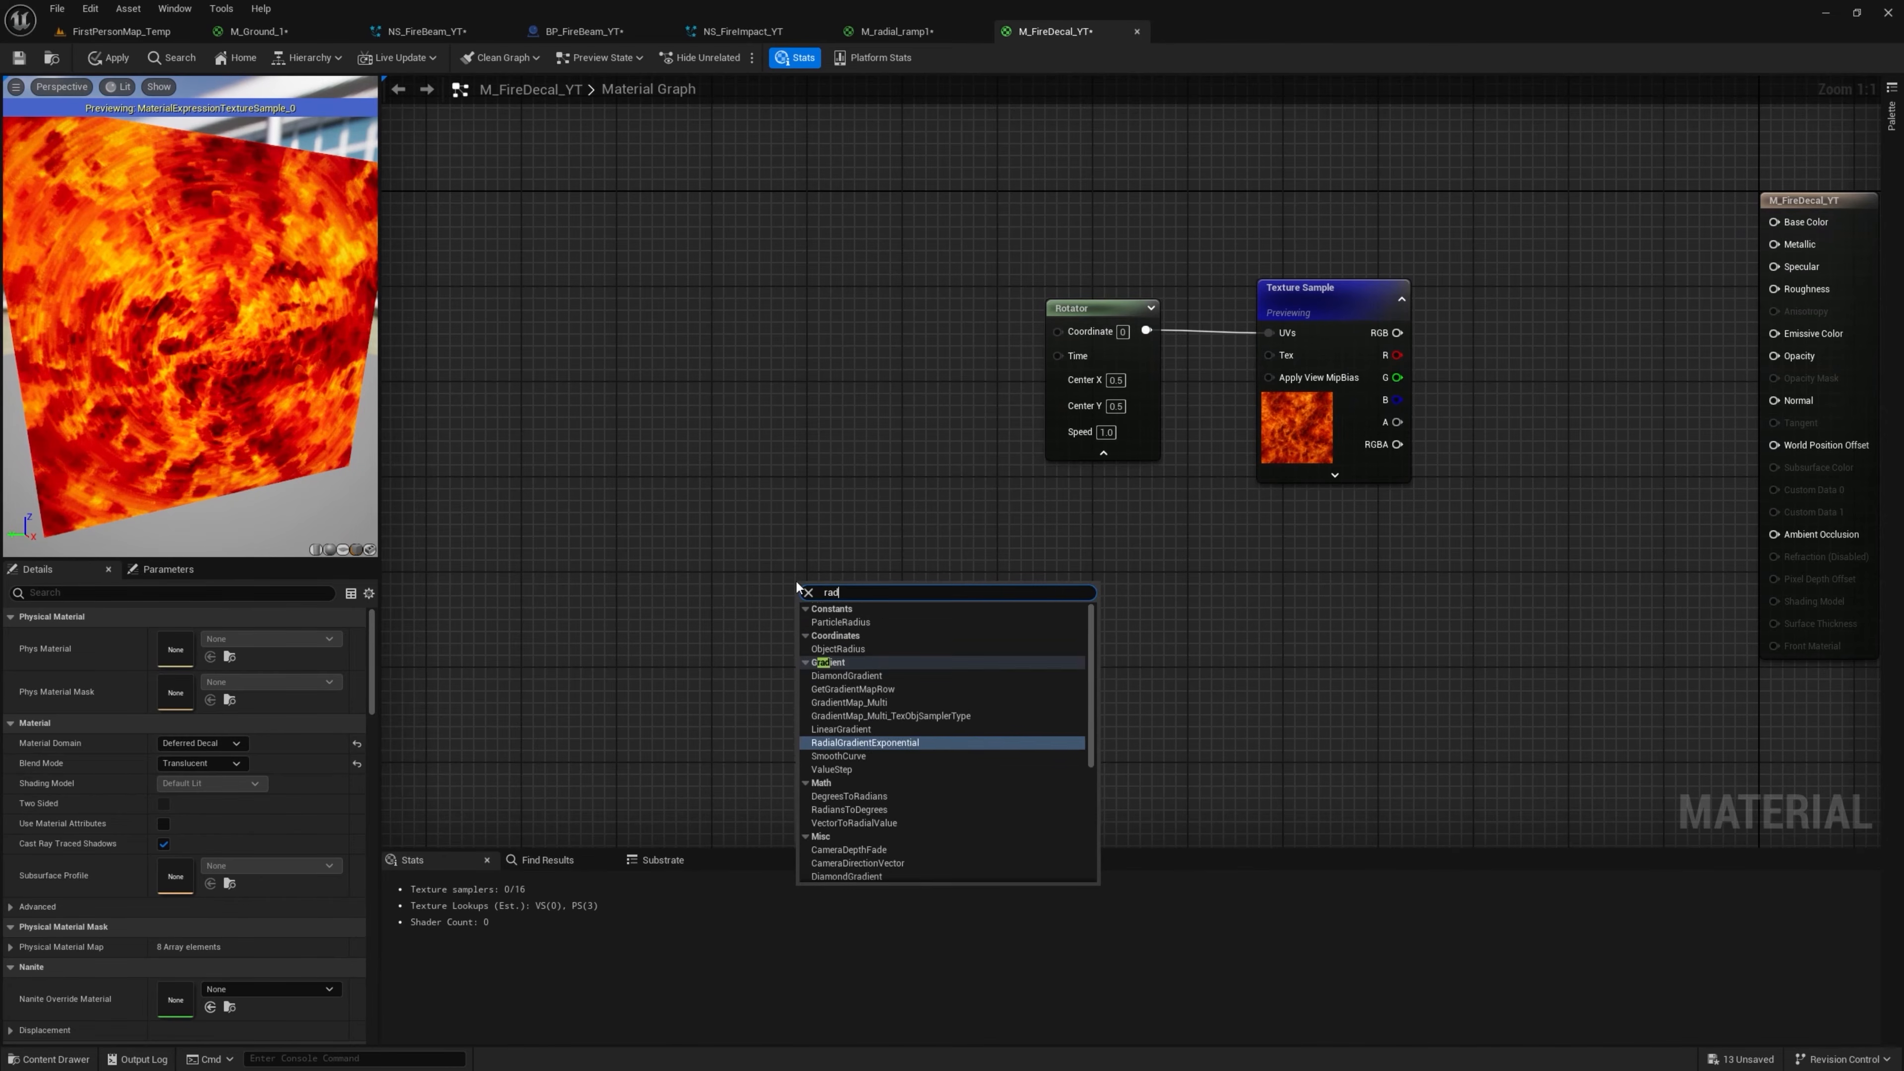
pyautogui.click(837, 624)
pyautogui.moveTo(891, 597); pyautogui.dragTo(685, 601)
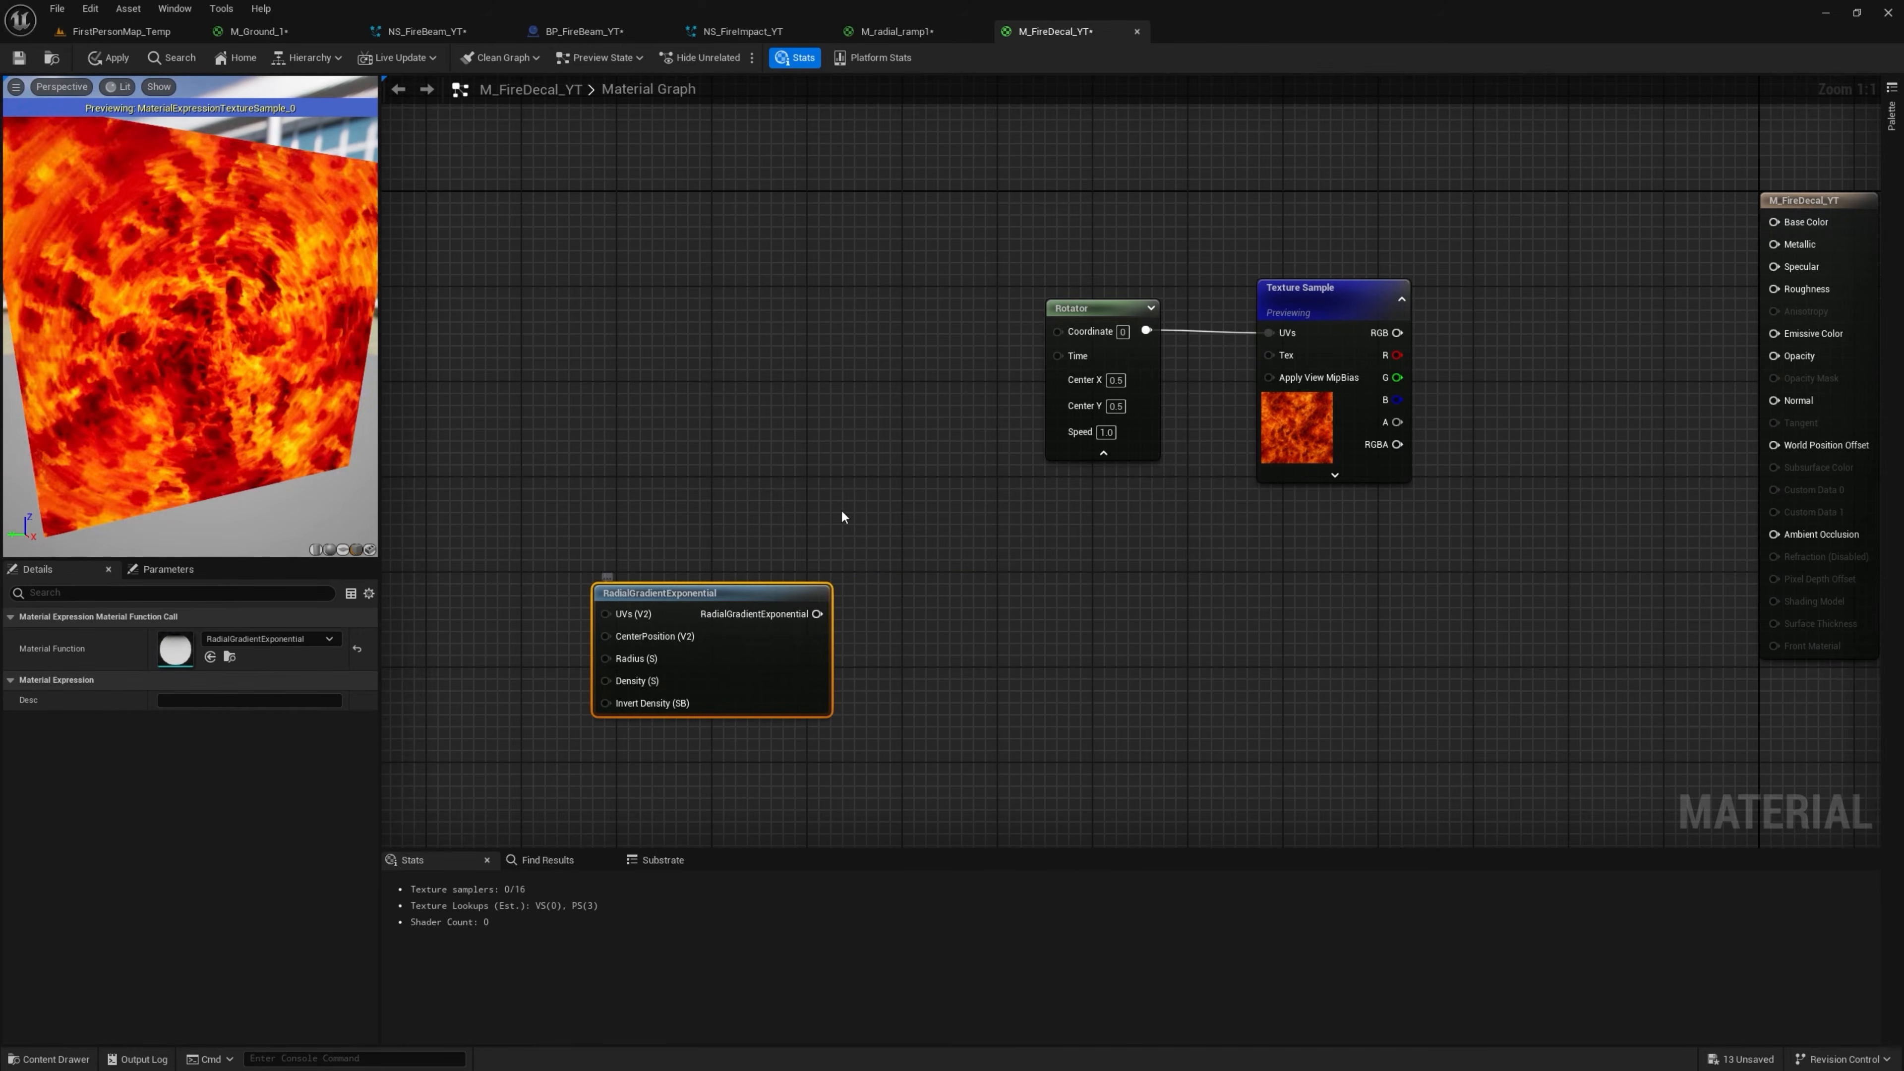
# Add a Lerp node before the Rotator and feed its A input from a new TexCoord node
pyautogui.moveTo(847, 495); pyautogui.dragTo(886, 556, button='right')
pyautogui.press('l')
pyautogui.click(921, 382)
pyautogui.moveTo(798, 412); pyautogui.dragTo(873, 448, button='right')
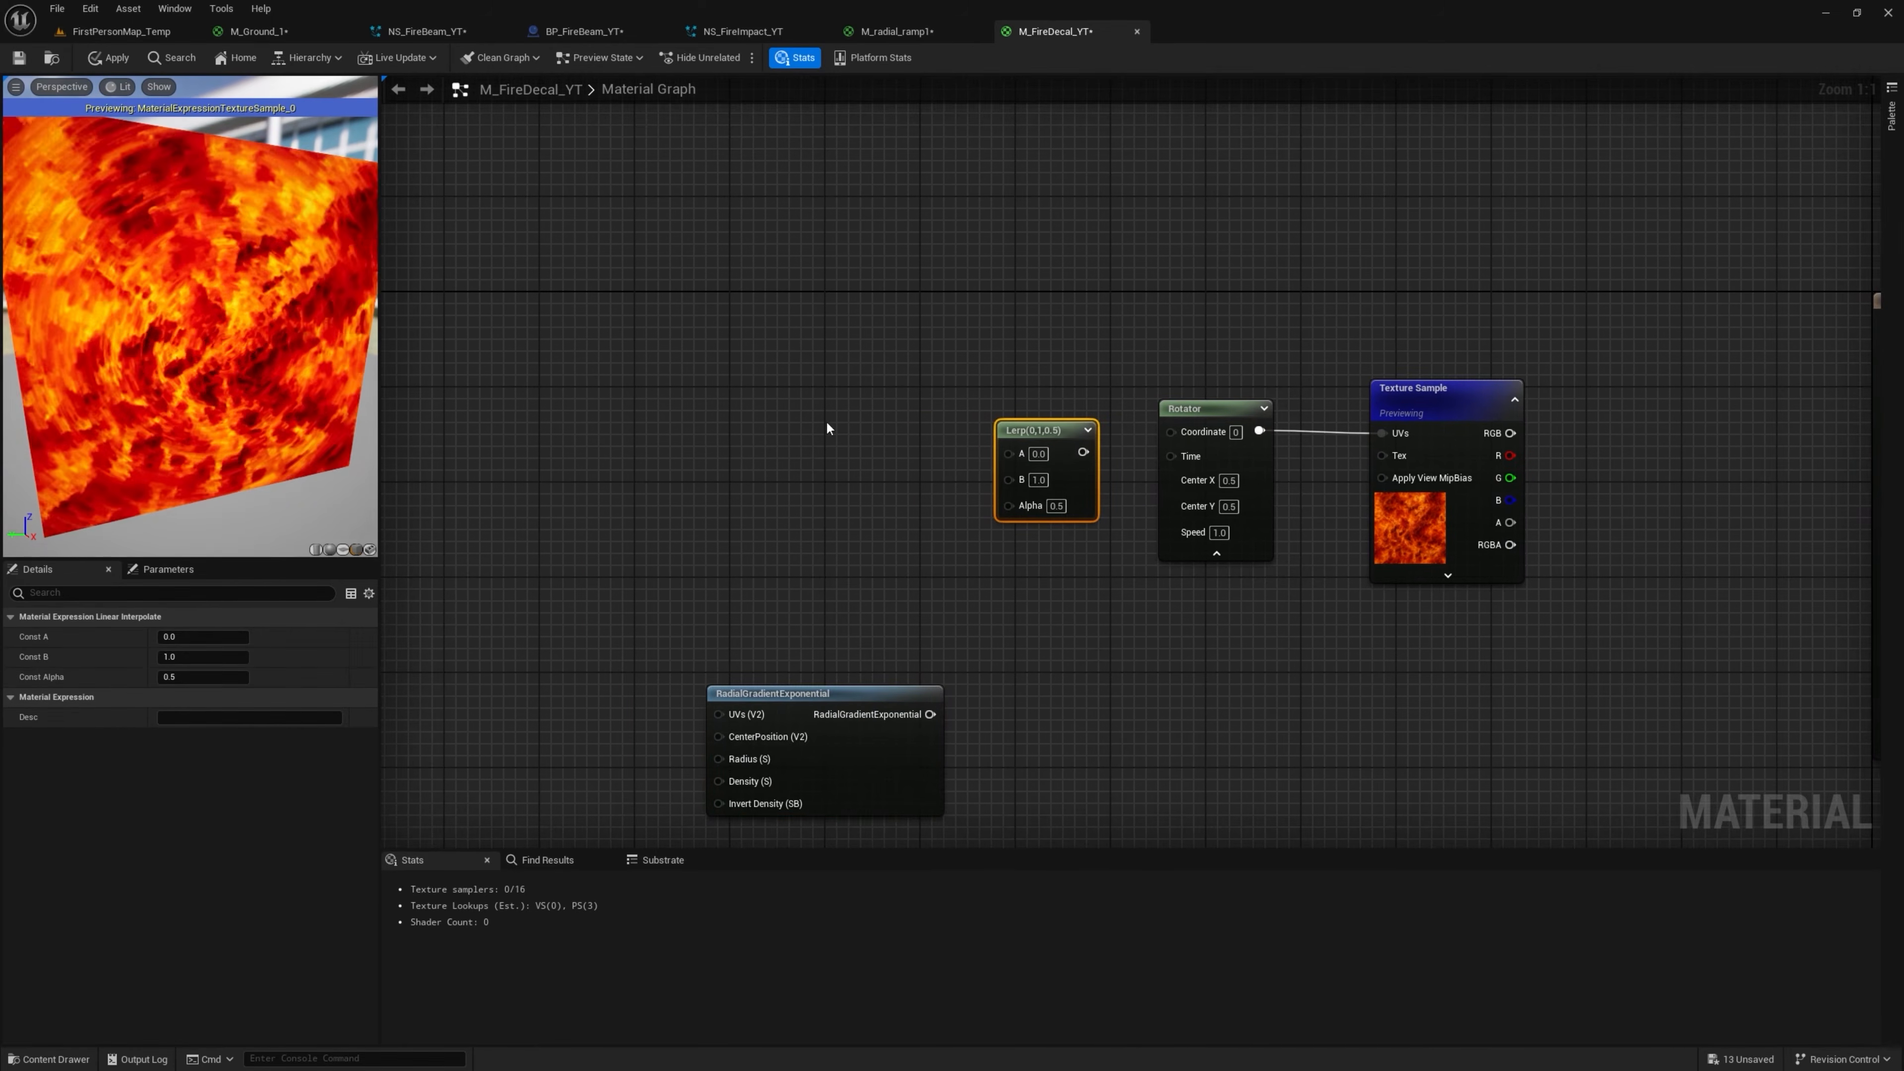
pyautogui.press('u')
pyautogui.click(769, 406)
pyautogui.moveTo(895, 438); pyautogui.dragTo(1020, 453)
# Connect RadialGradientExponential to the Lerp's B and Alpha inputs, and feed the Lerp's output into the Rotator's Coordinate
pyautogui.moveTo(825, 693); pyautogui.dragTo(944, 615)
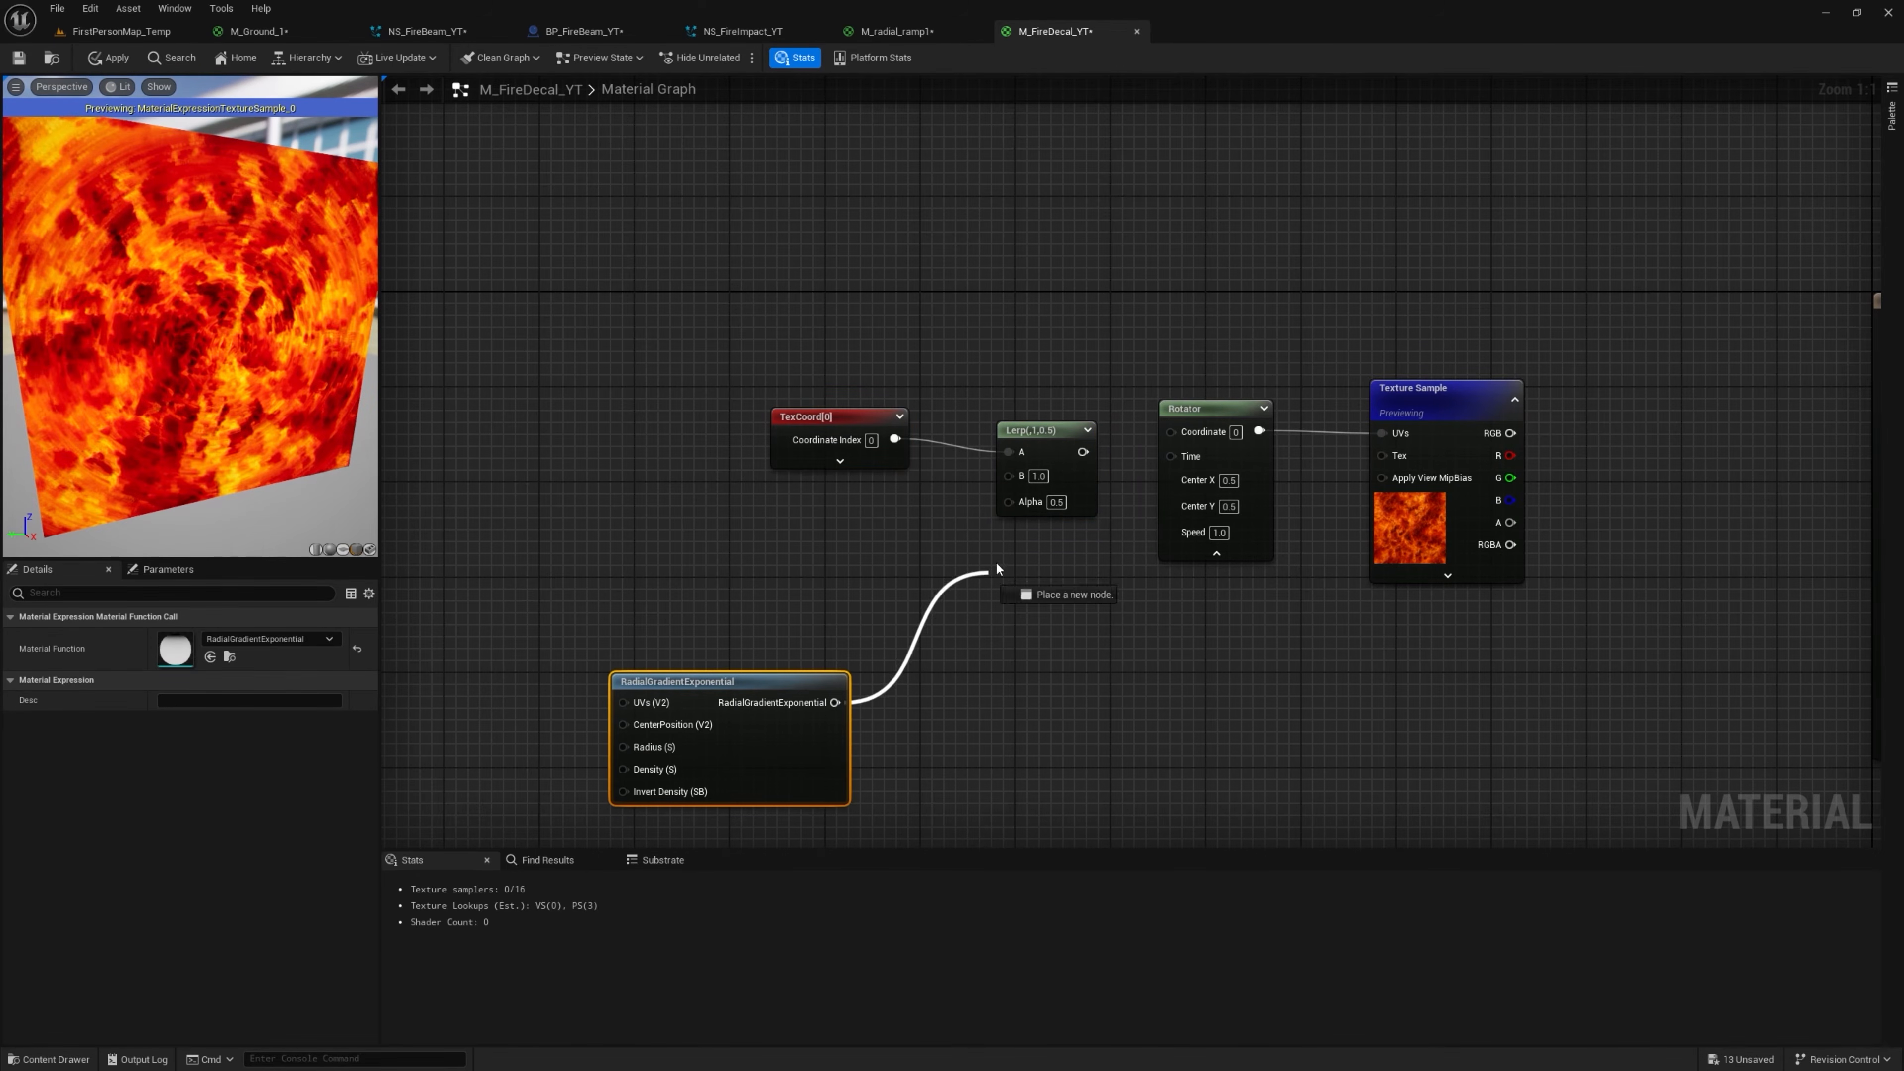
pyautogui.moveTo(1021, 480); pyautogui.dragTo(1019, 478)
pyautogui.hotkey('ctrl', 'z')
pyautogui.moveTo(835, 702); pyautogui.dragTo(1067, 452)
pyautogui.moveTo(1188, 433); pyautogui.dragTo(1187, 433)
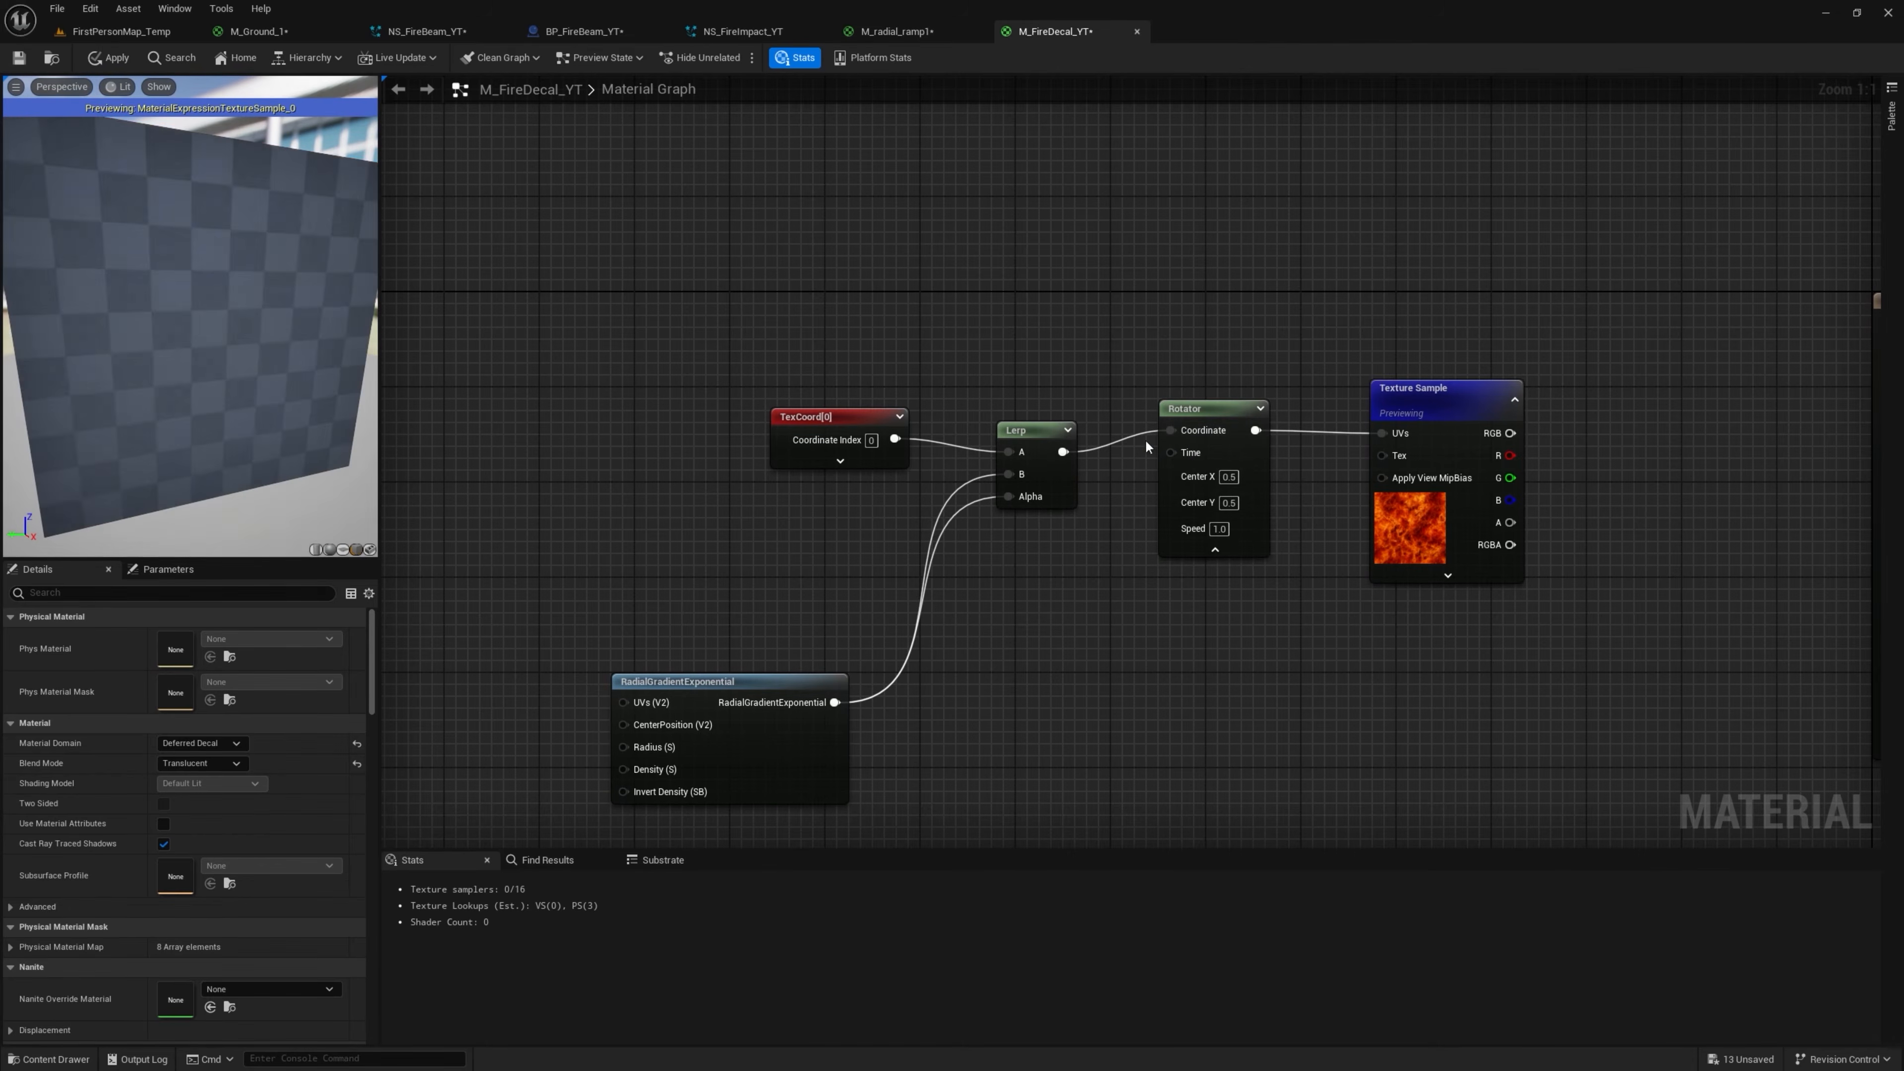
pyautogui.moveTo(336, 403); pyautogui.dragTo(268, 363)
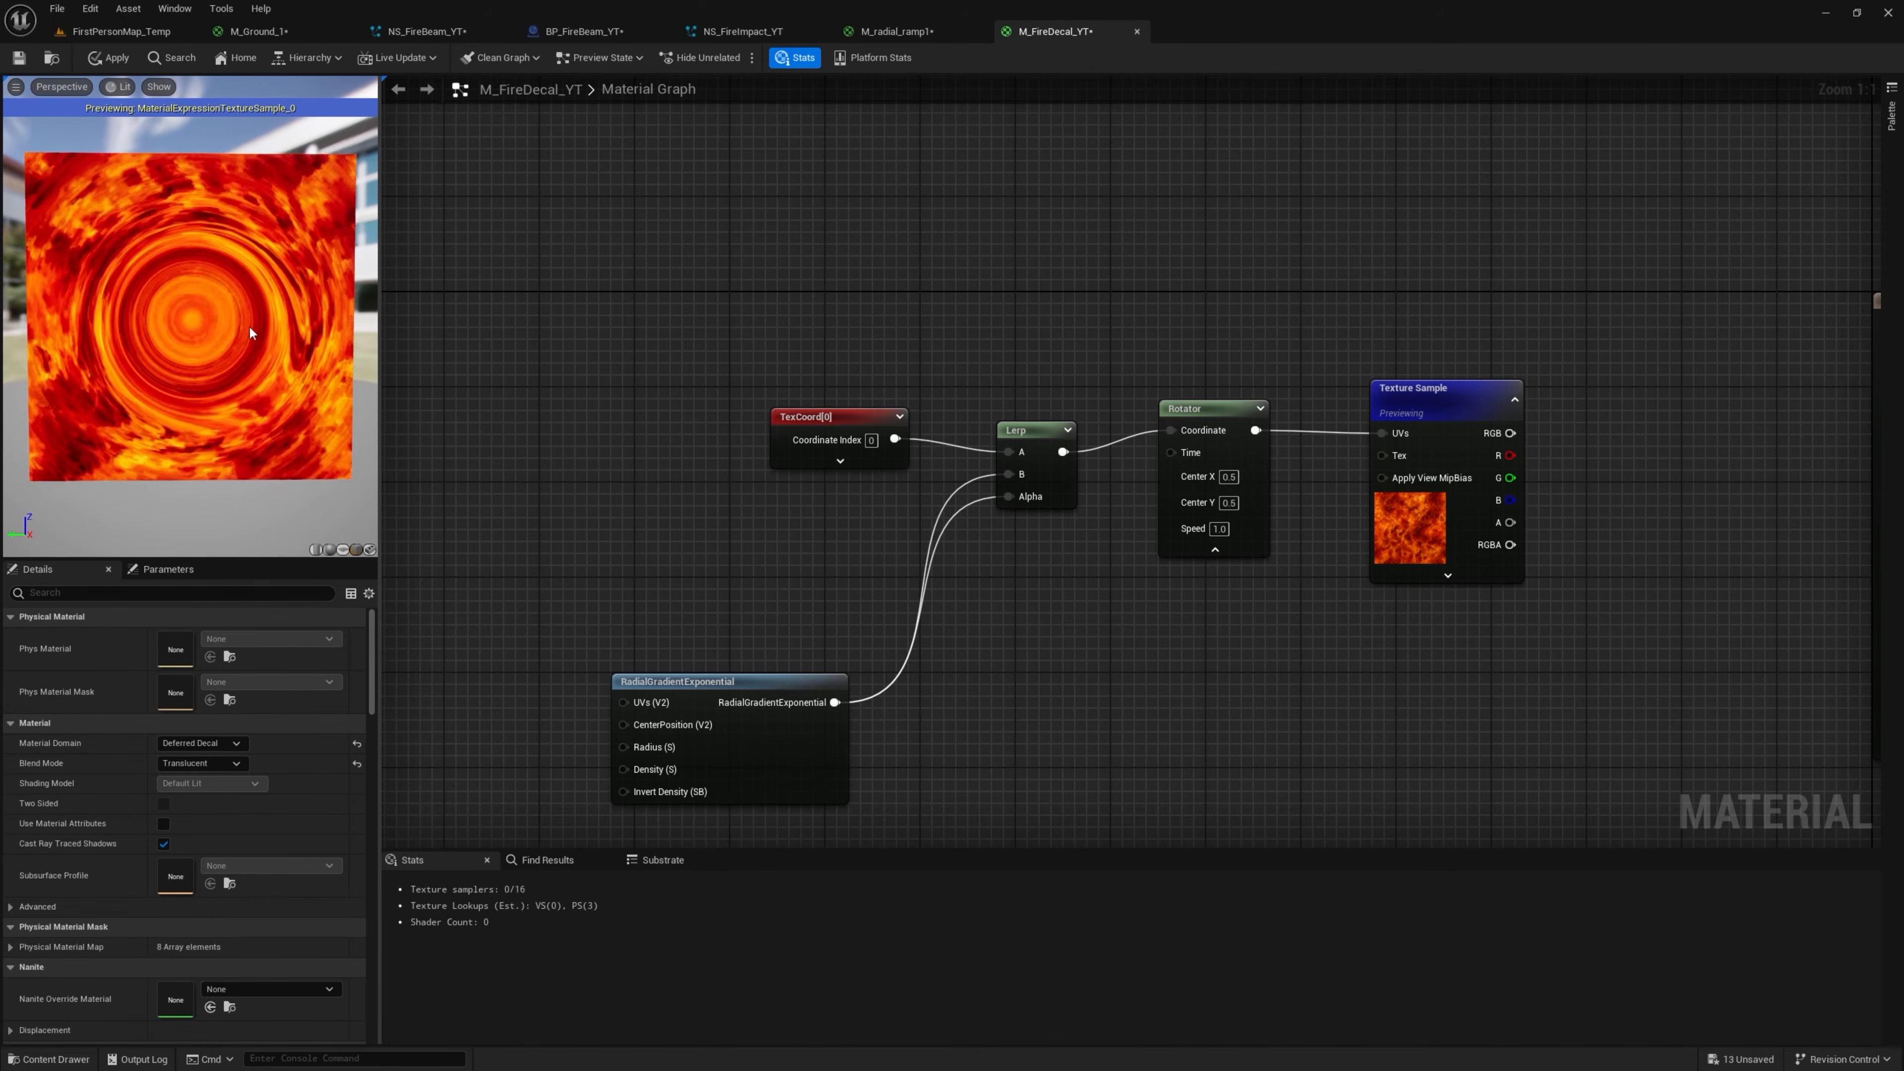
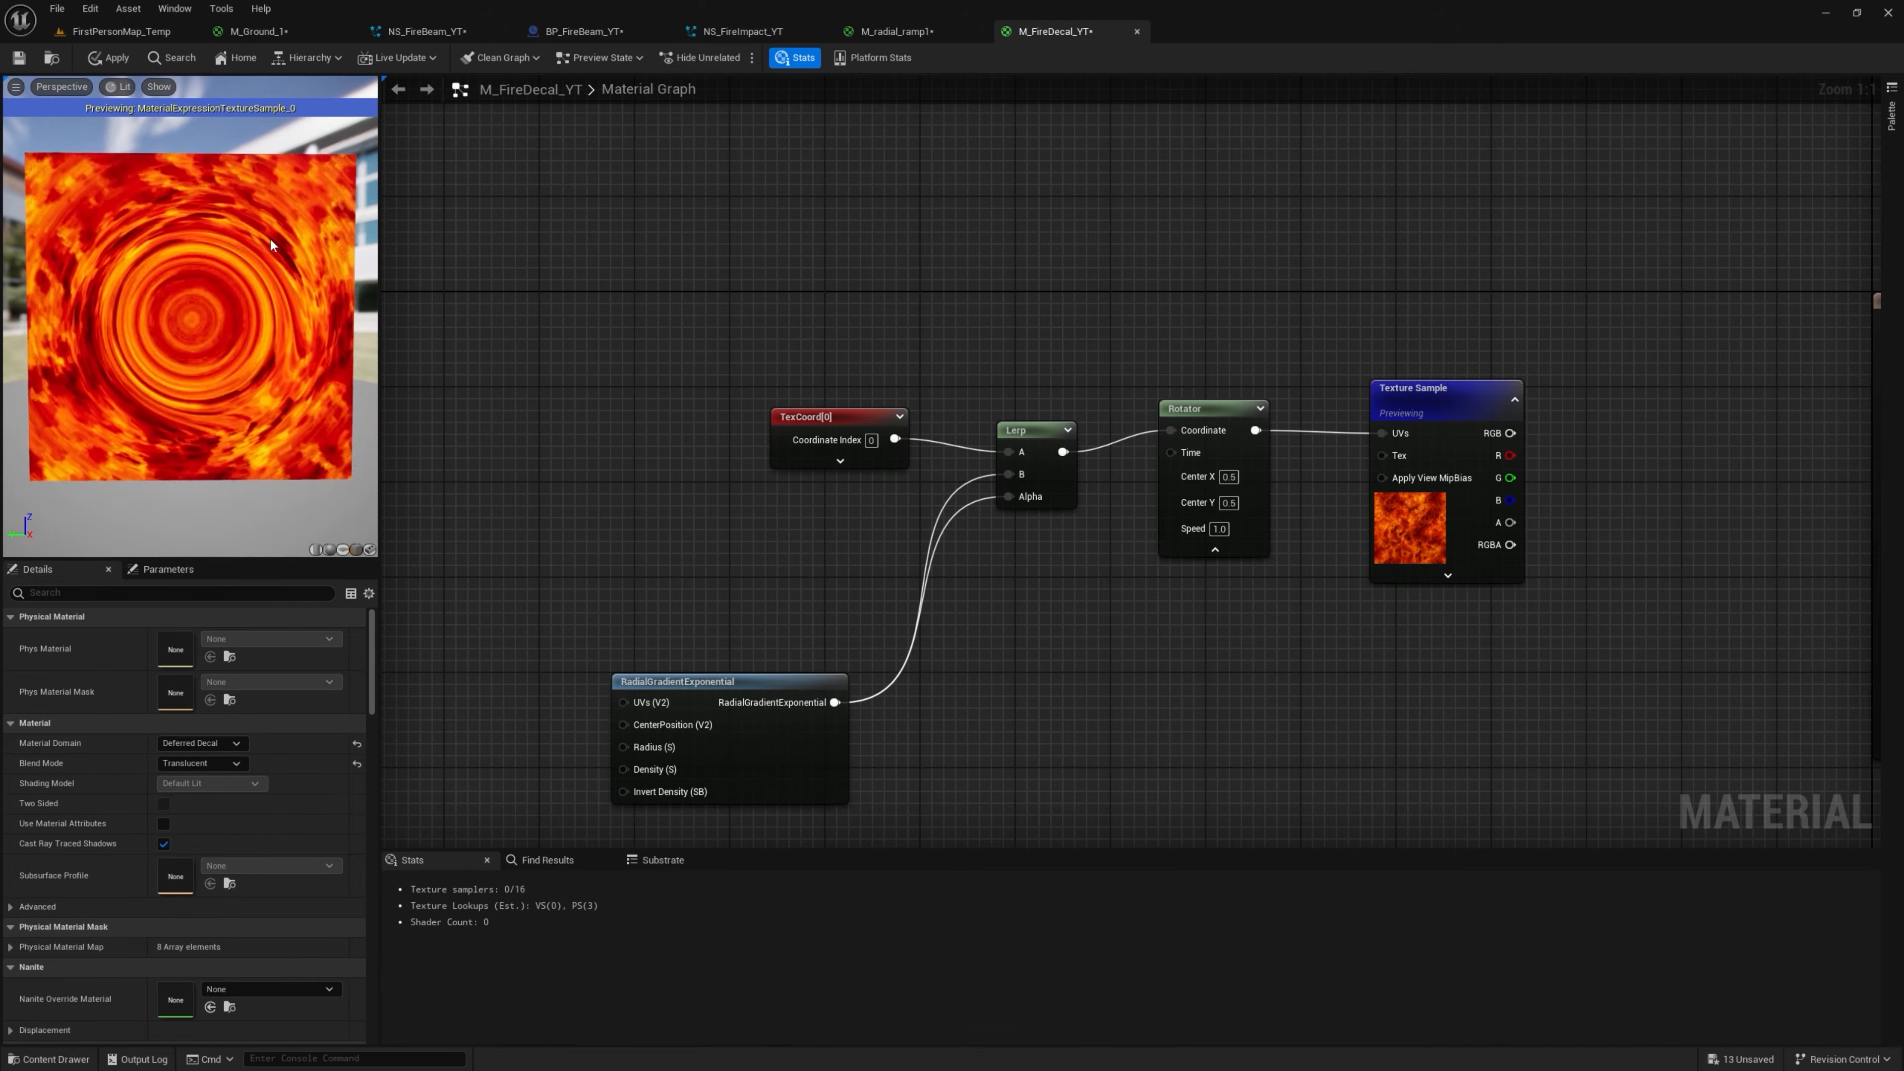
# Copy the Param curve node from M_radial_ramp1 into M_FireDecal_YT and connect it between the Texture Sample's R output and Emissive Color
pyautogui.click(897, 31)
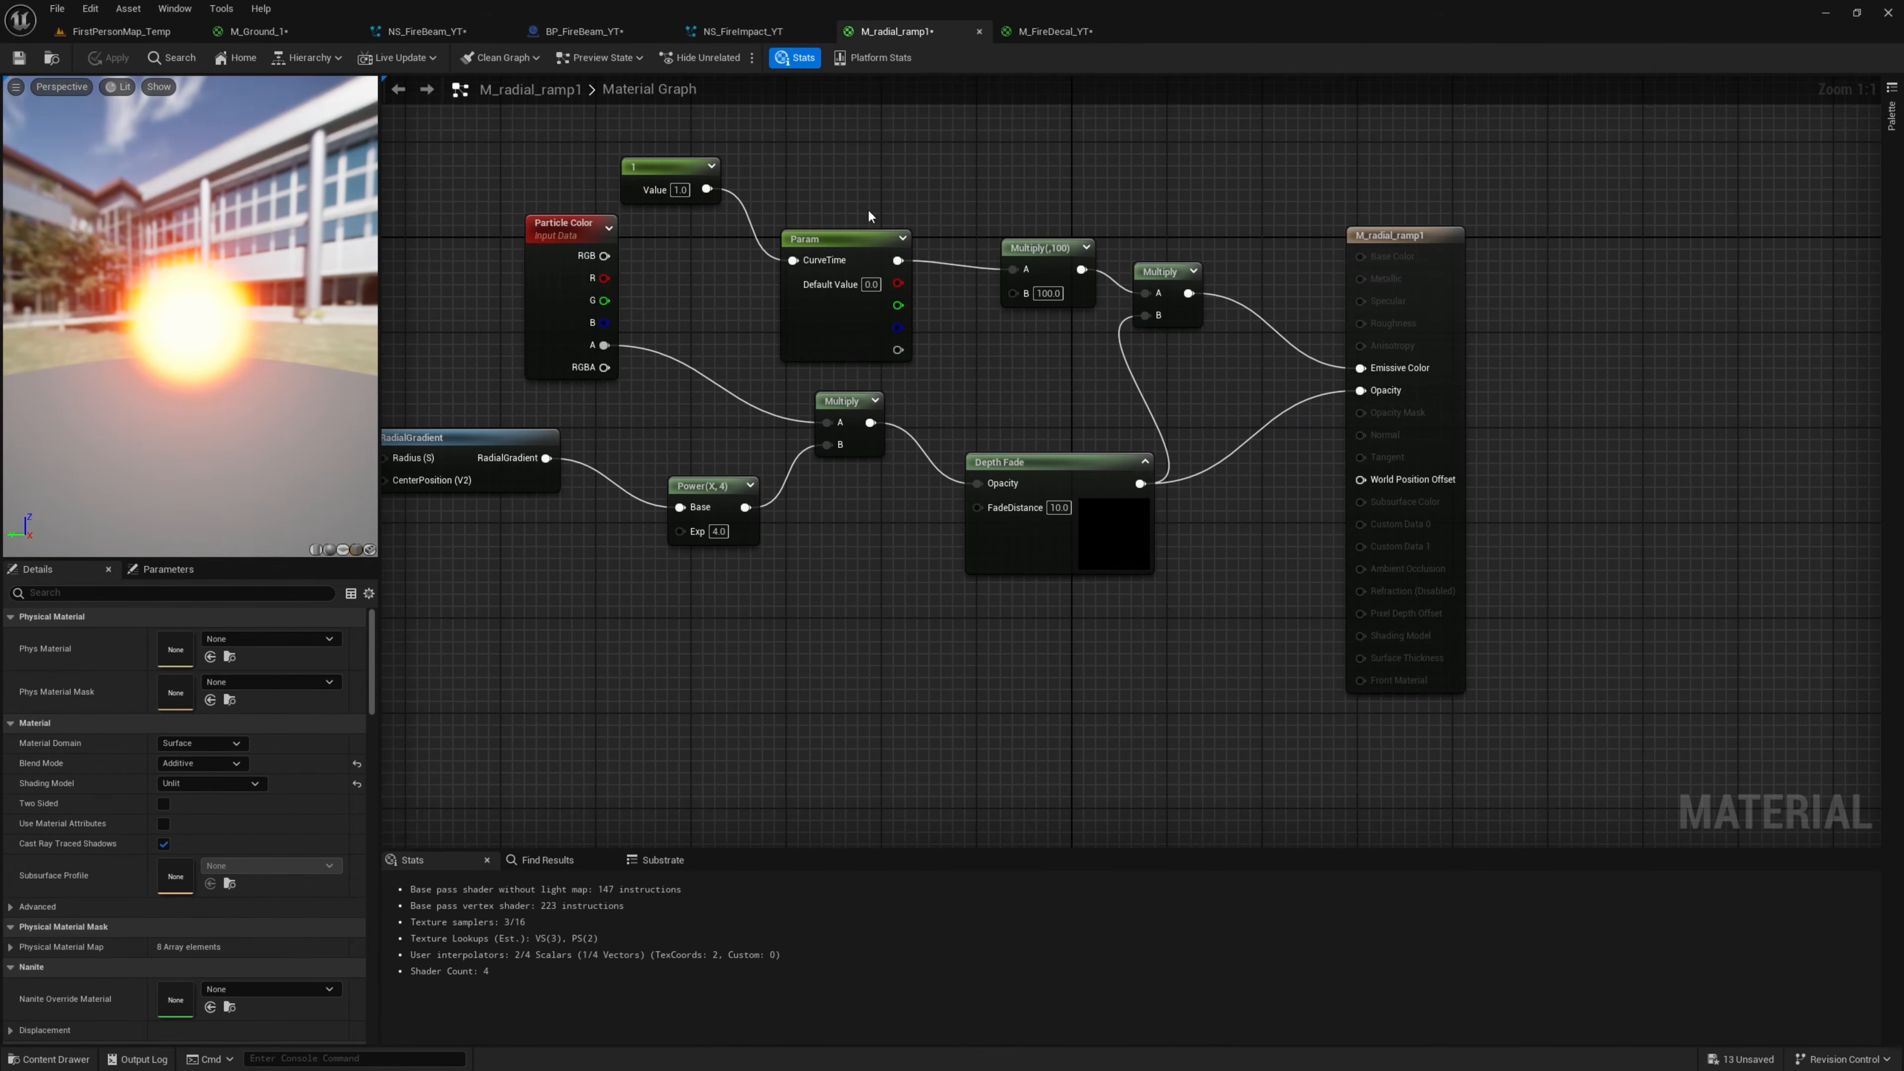
pyautogui.rightClick(862, 356)
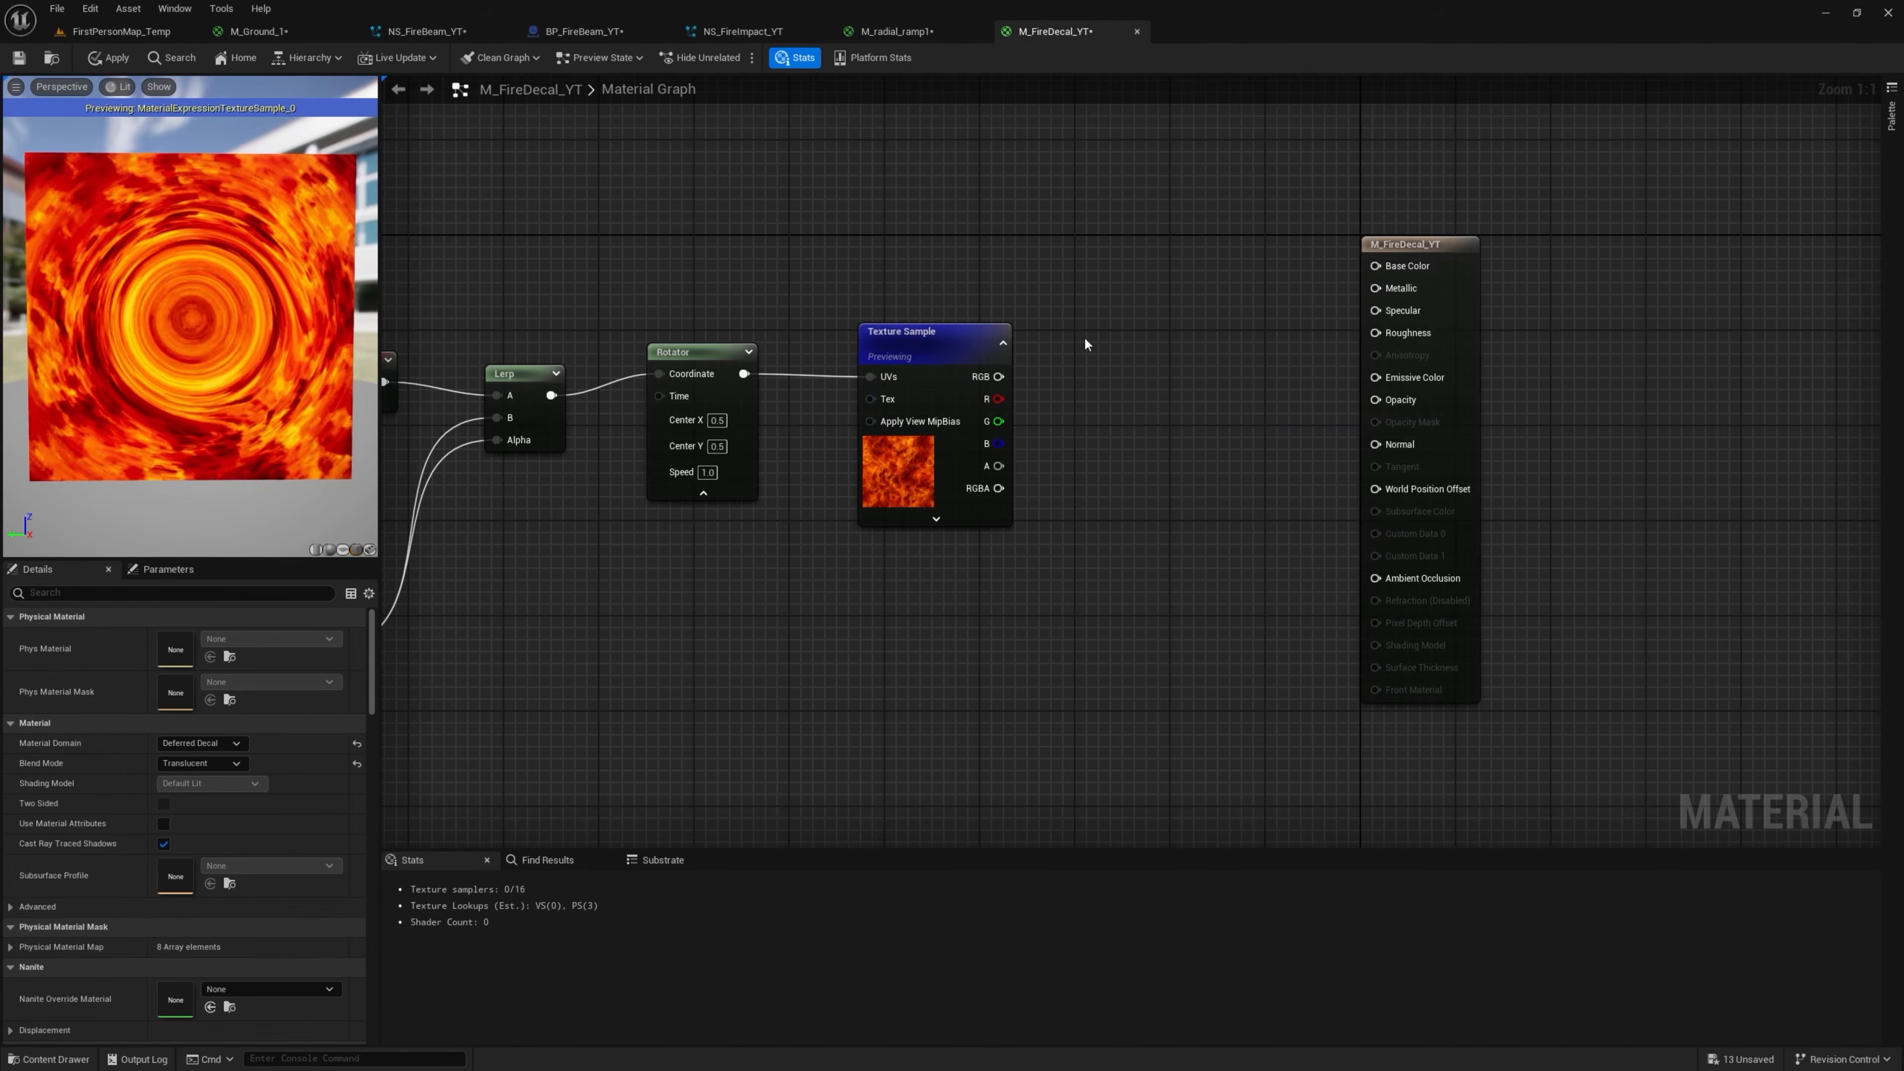
pyautogui.hotkey('ctrl', 'v')
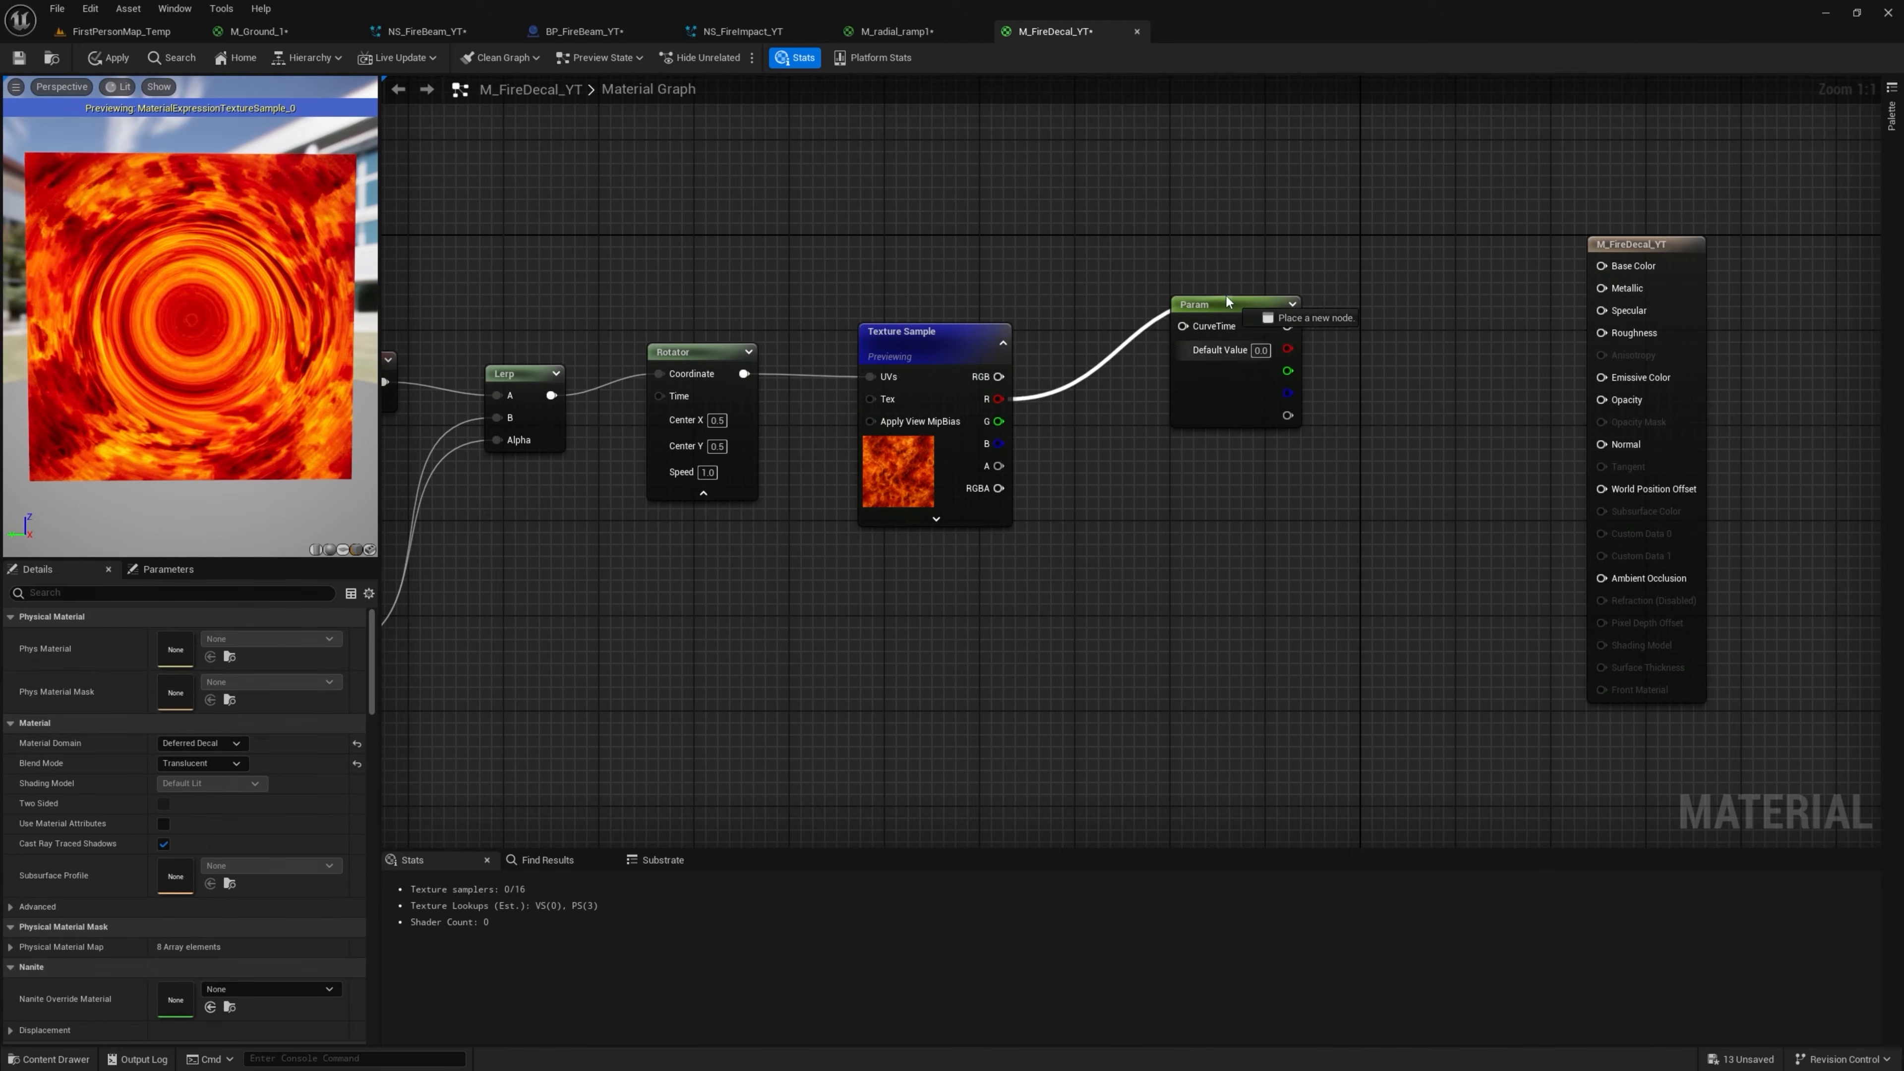
pyautogui.moveTo(1187, 333); pyautogui.dragTo(1642, 382)
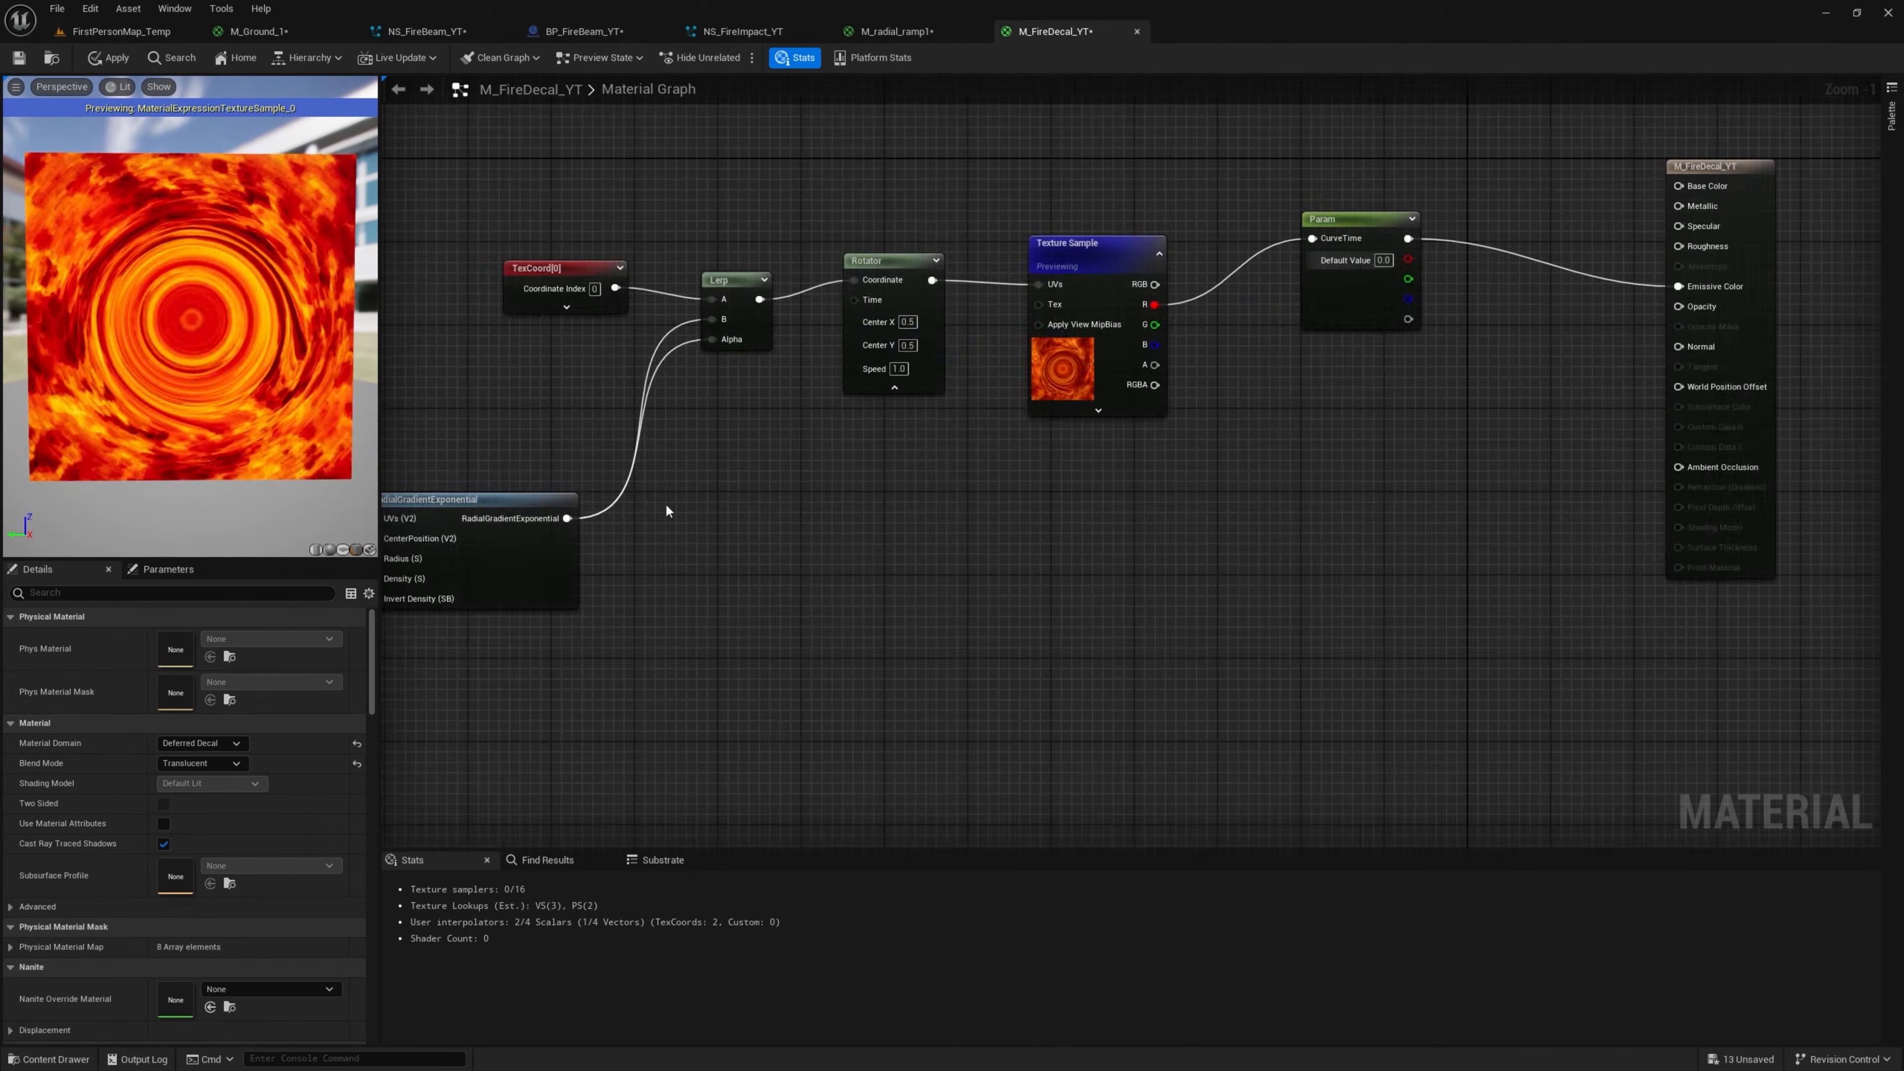
# Connect RadialGradientExponential to the material's Opacity through a reroute point and stop previewing the Texture Sample
pyautogui.scroll(-2, 665, 504)
pyautogui.moveTo(582, 516); pyautogui.dragTo(1446, 347)
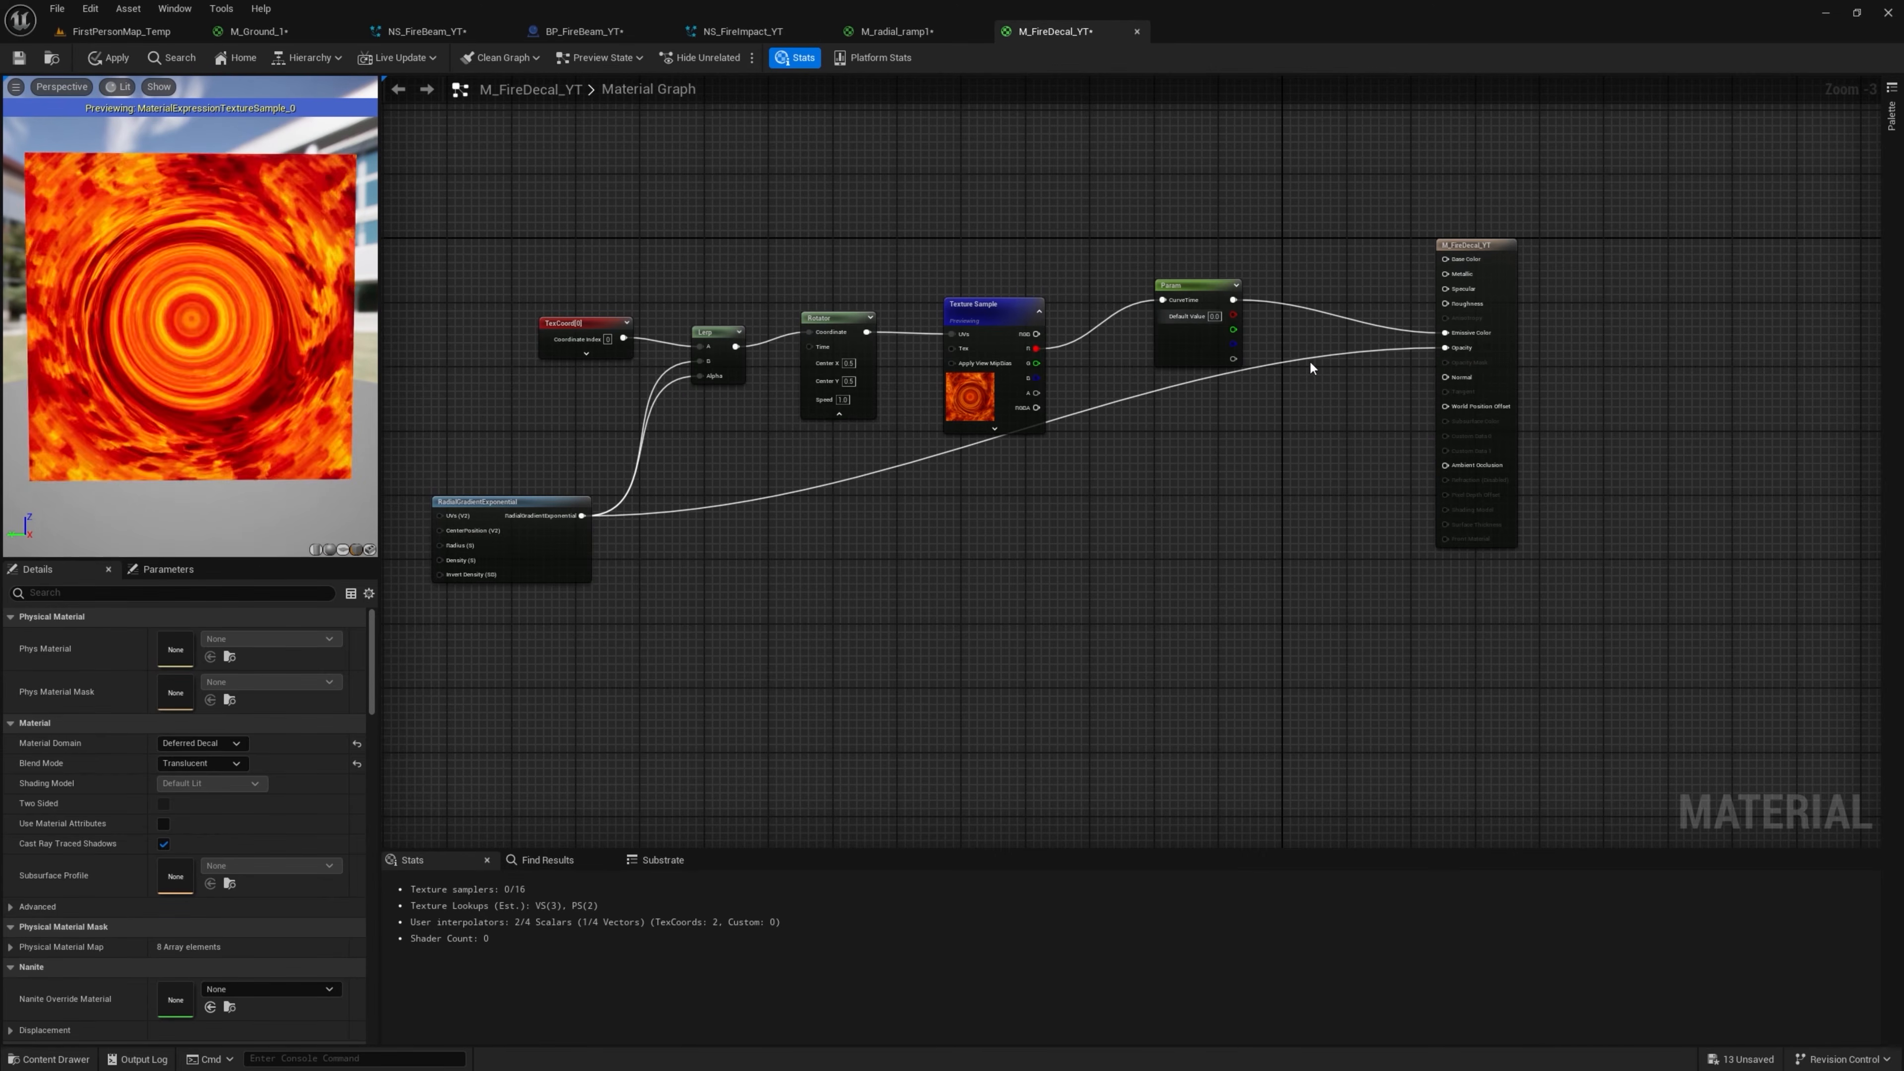
pyautogui.rightClick(1002, 311)
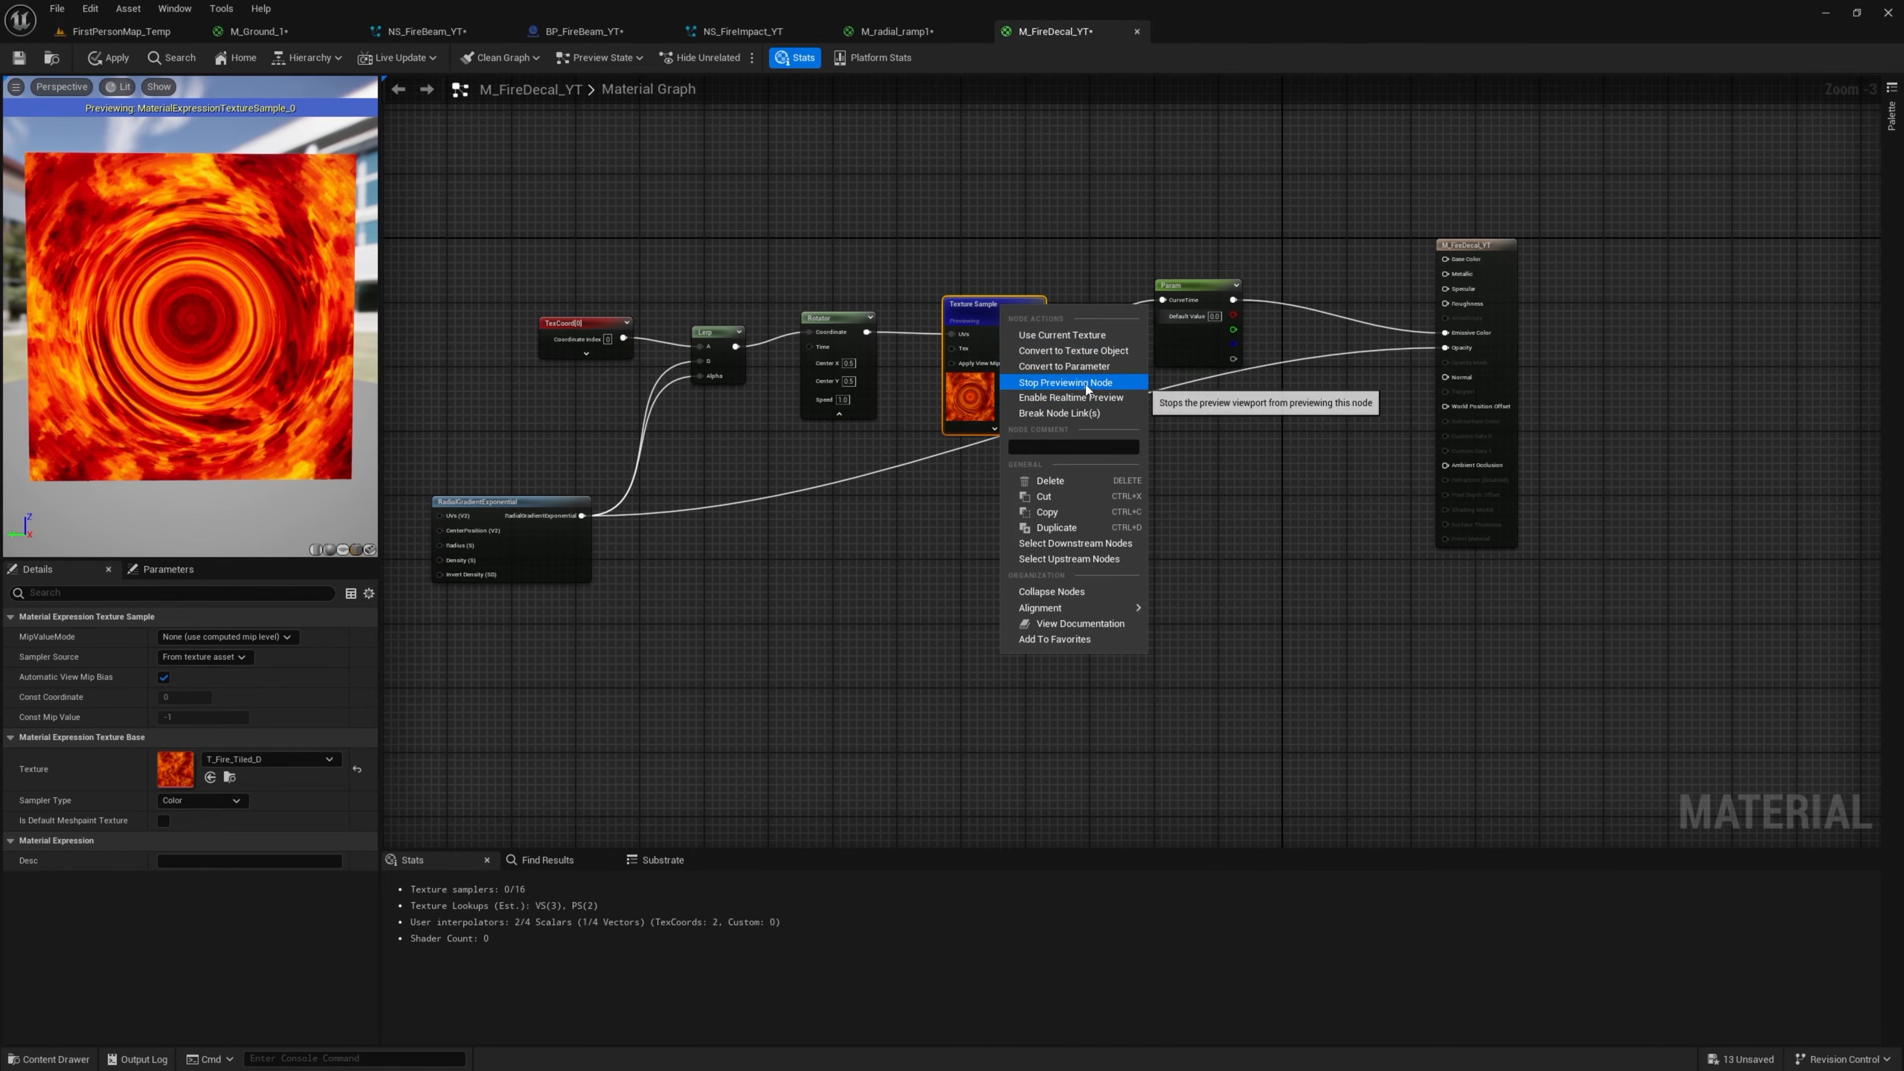
pyautogui.click(1087, 383)
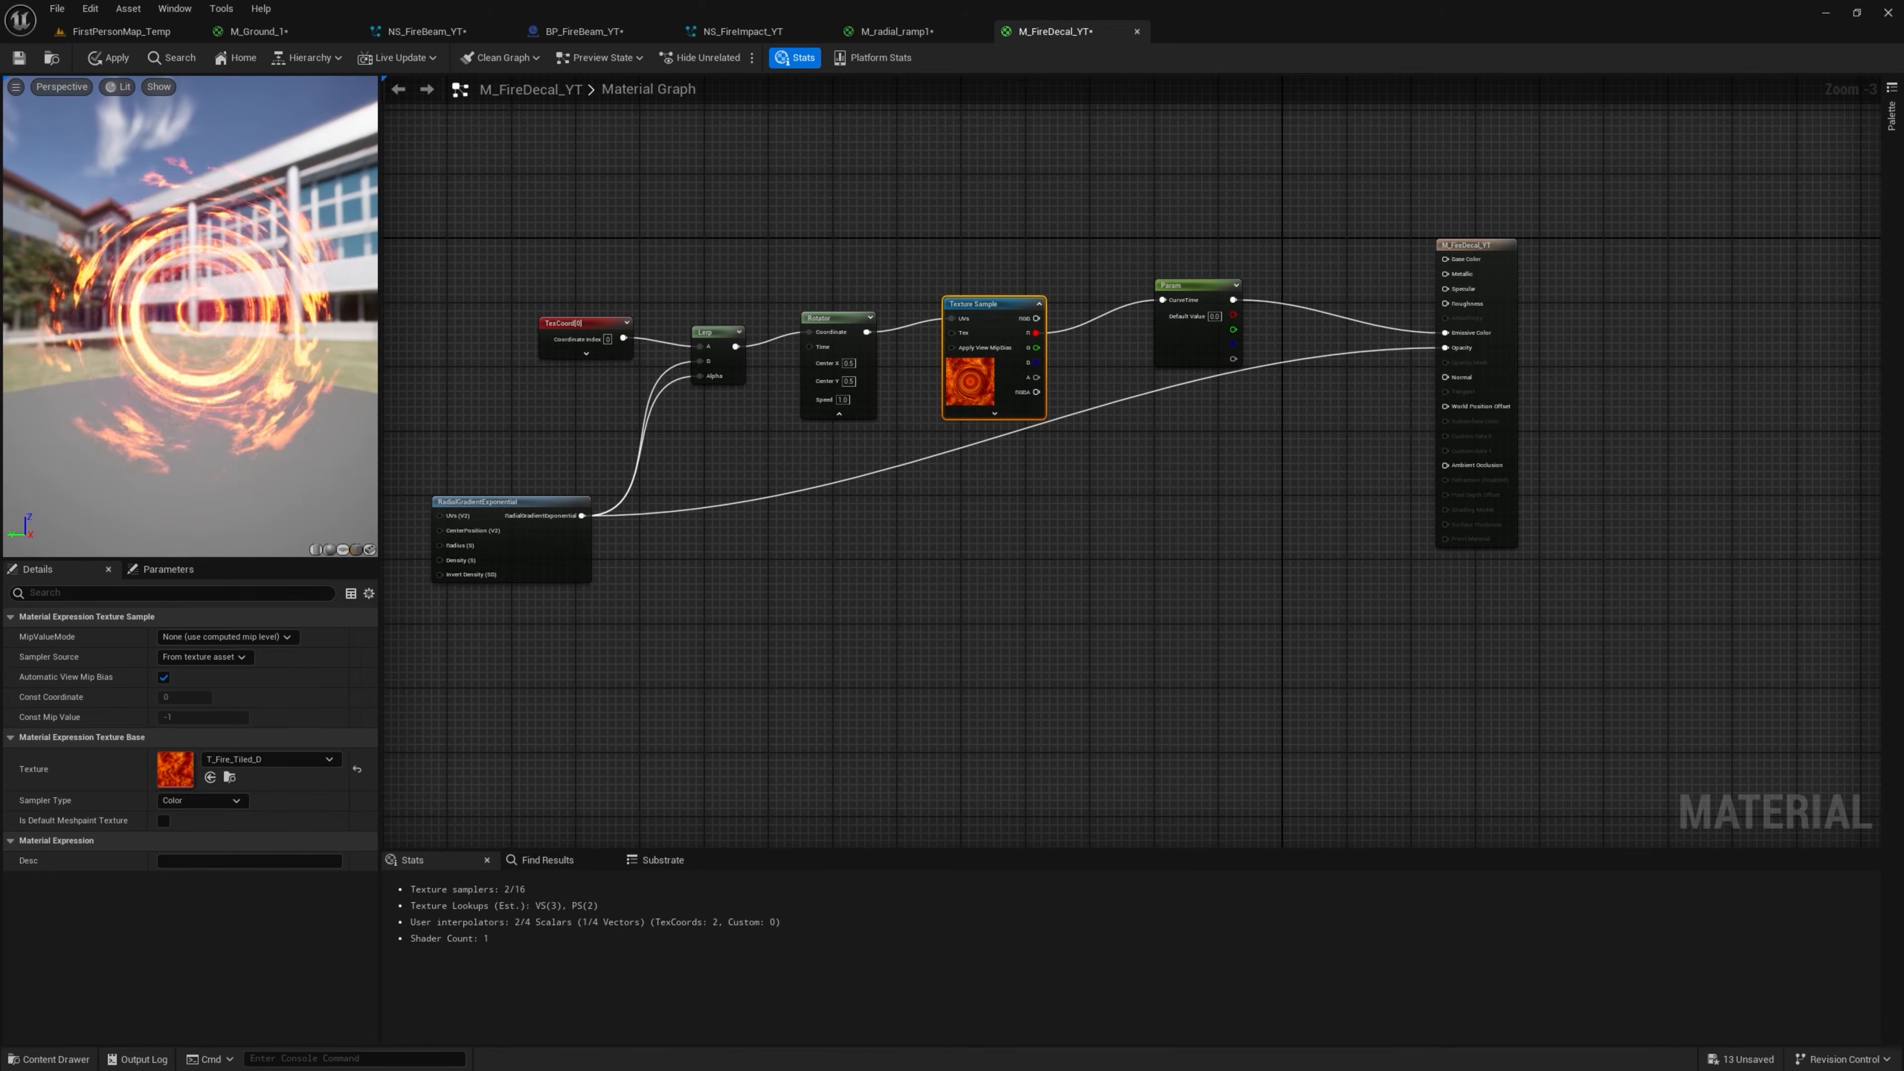
pyautogui.doubleClick(1297, 361)
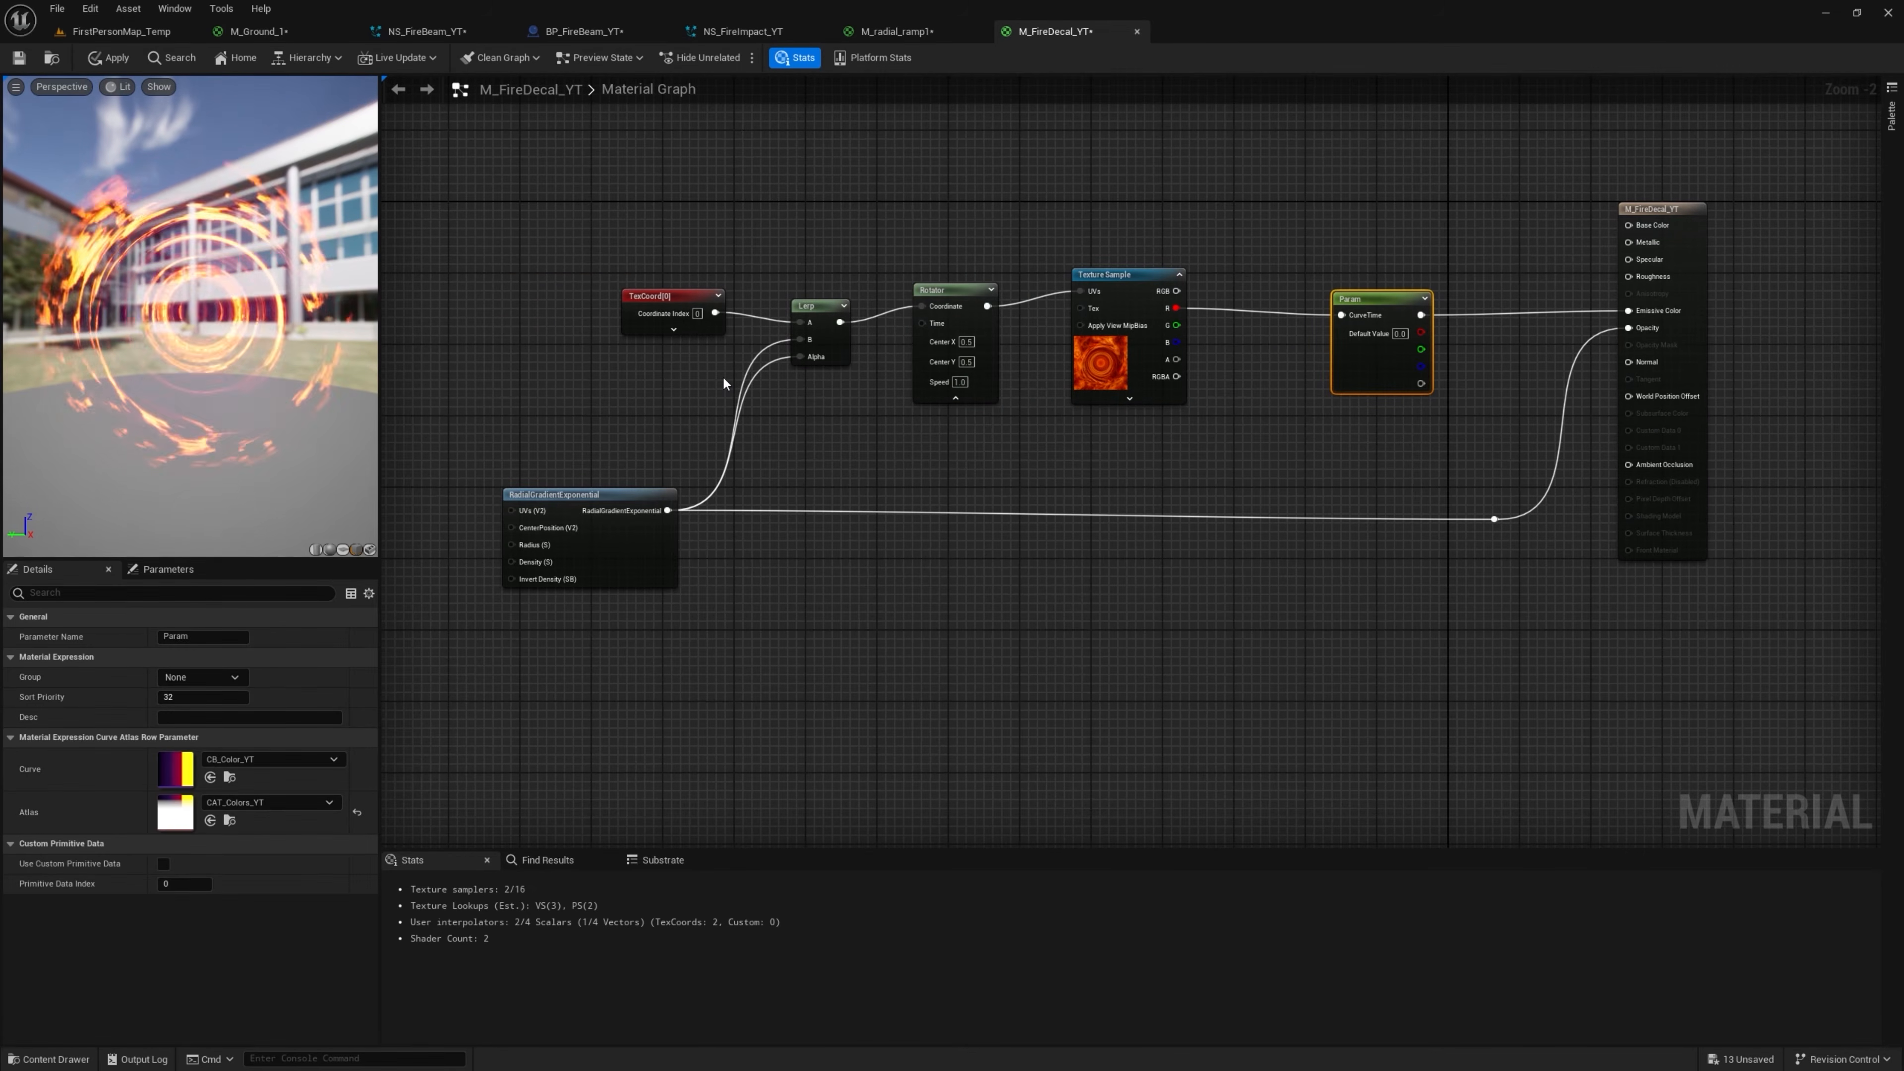
# Save M_FireDecal_YT and review the Material Domain options on its output node
pyautogui.click(19, 57)
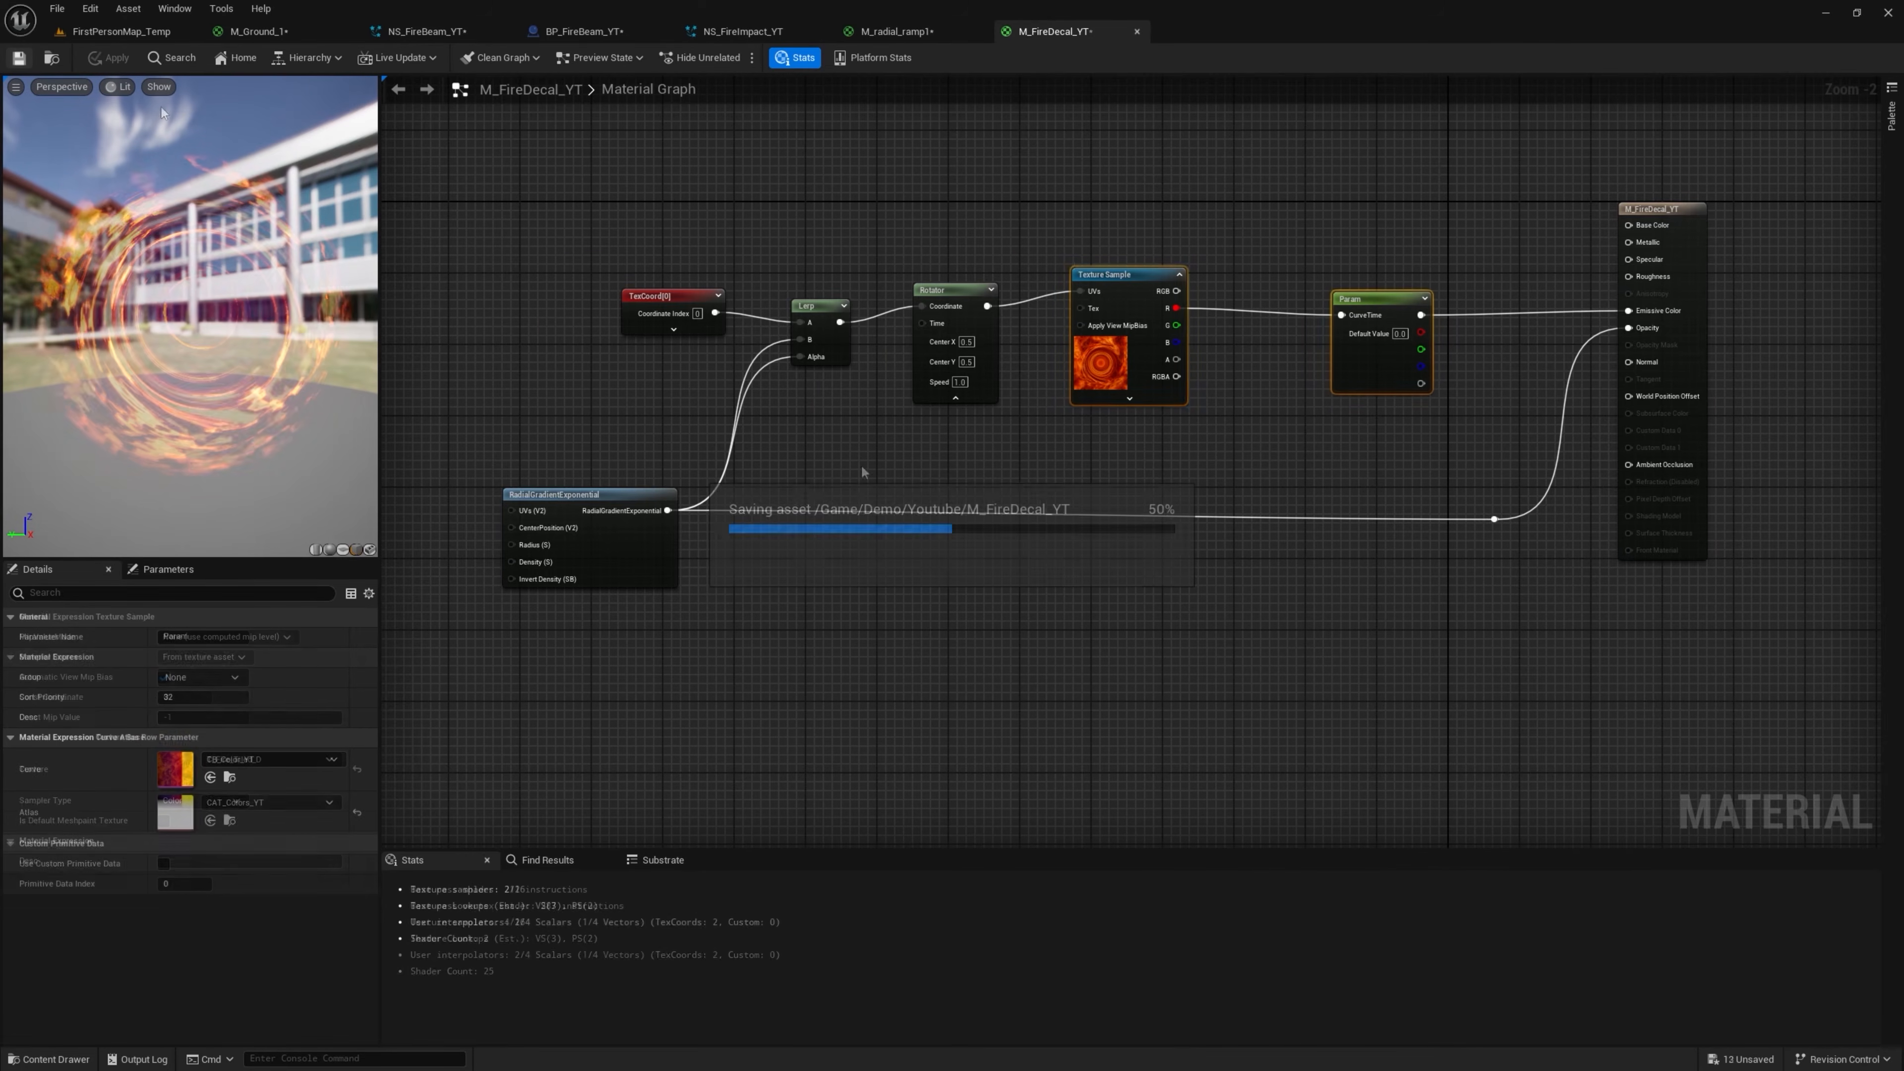
pyautogui.moveTo(481, 238); pyautogui.dragTo(1604, 700)
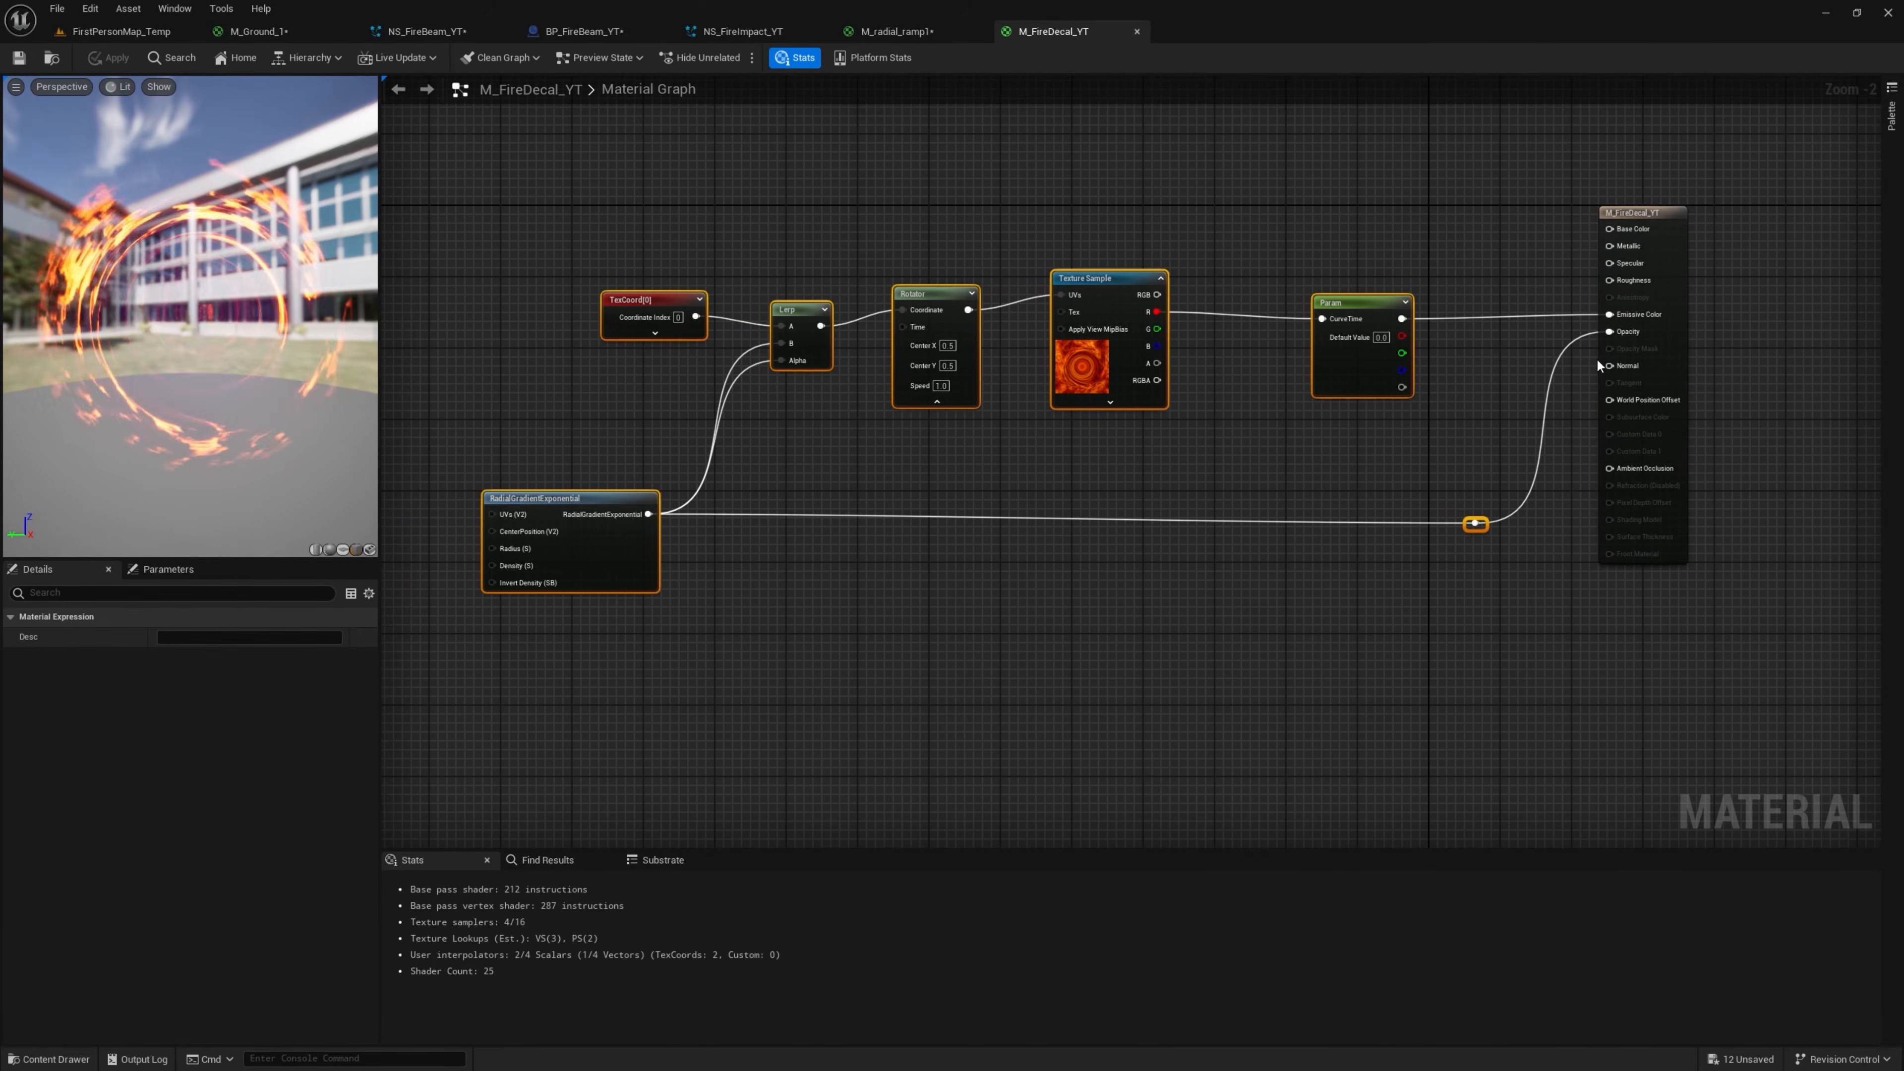
pyautogui.click(1642, 213)
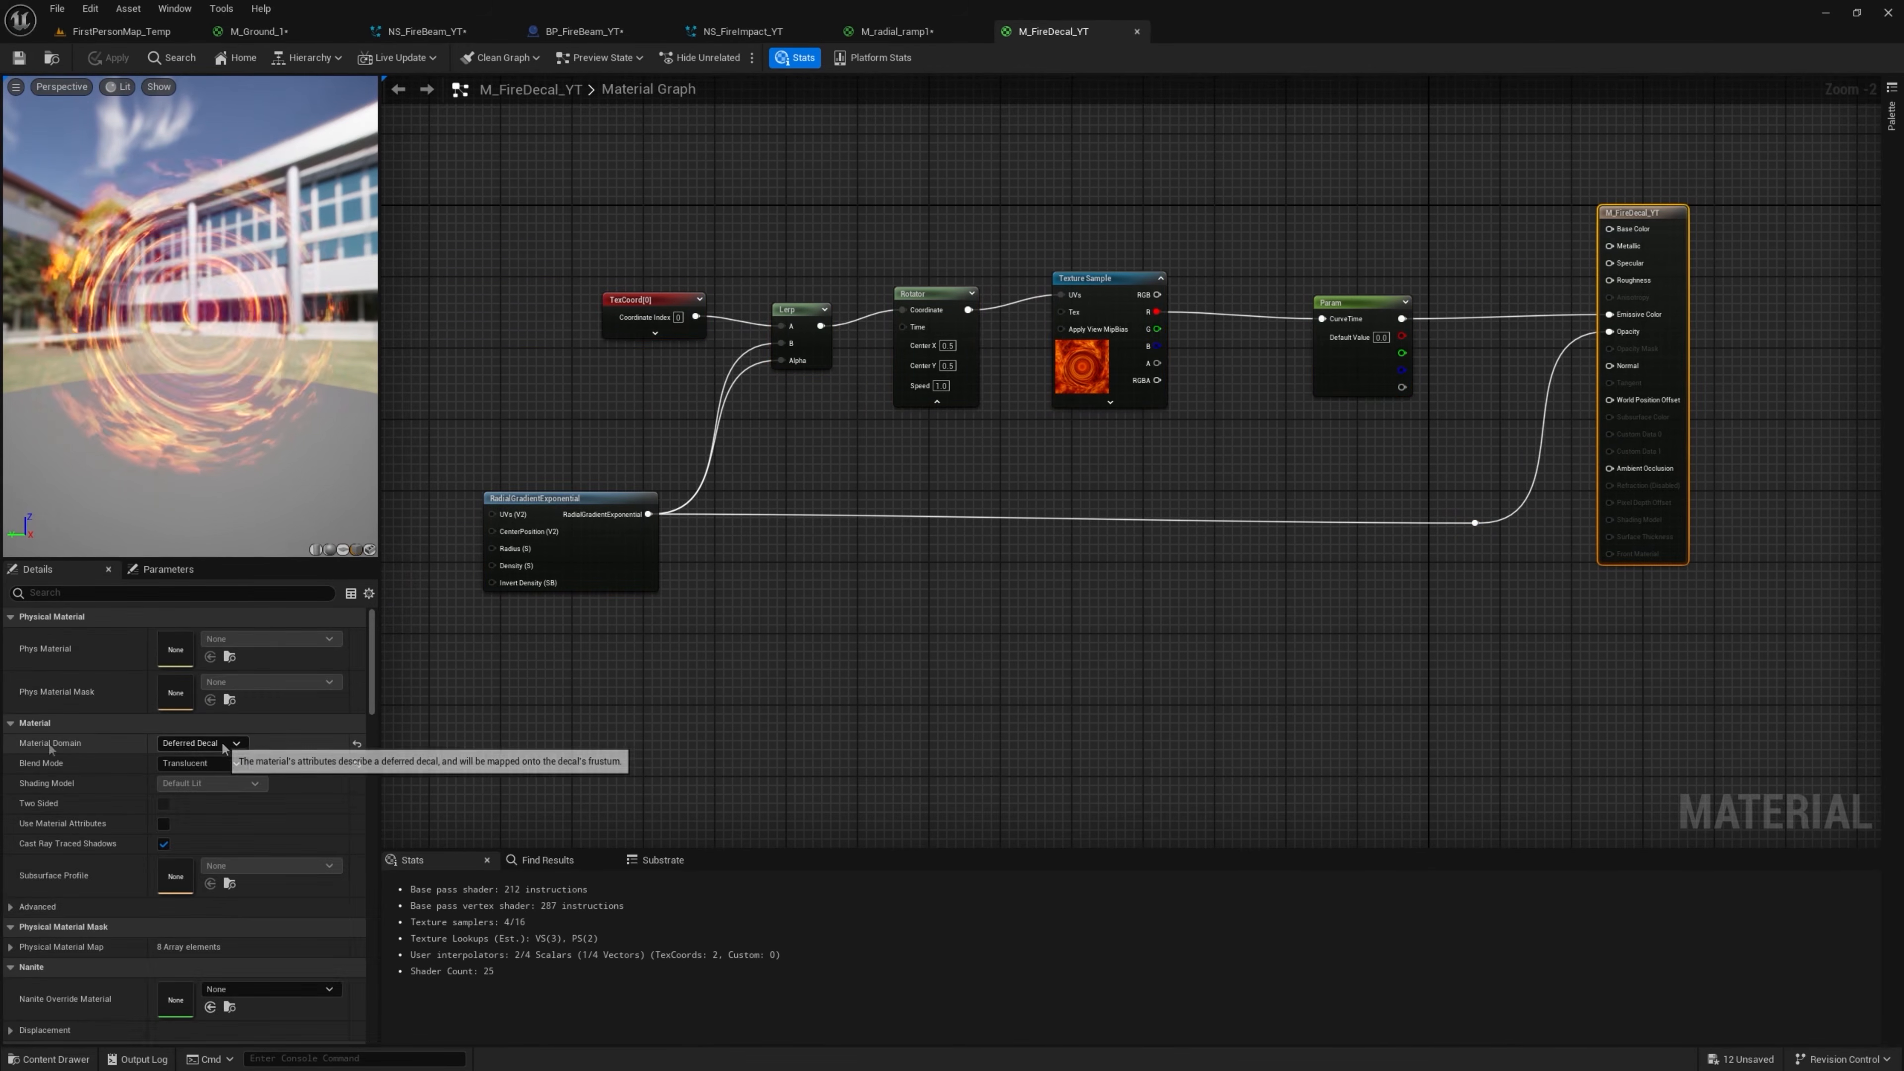
pyautogui.click(204, 744)
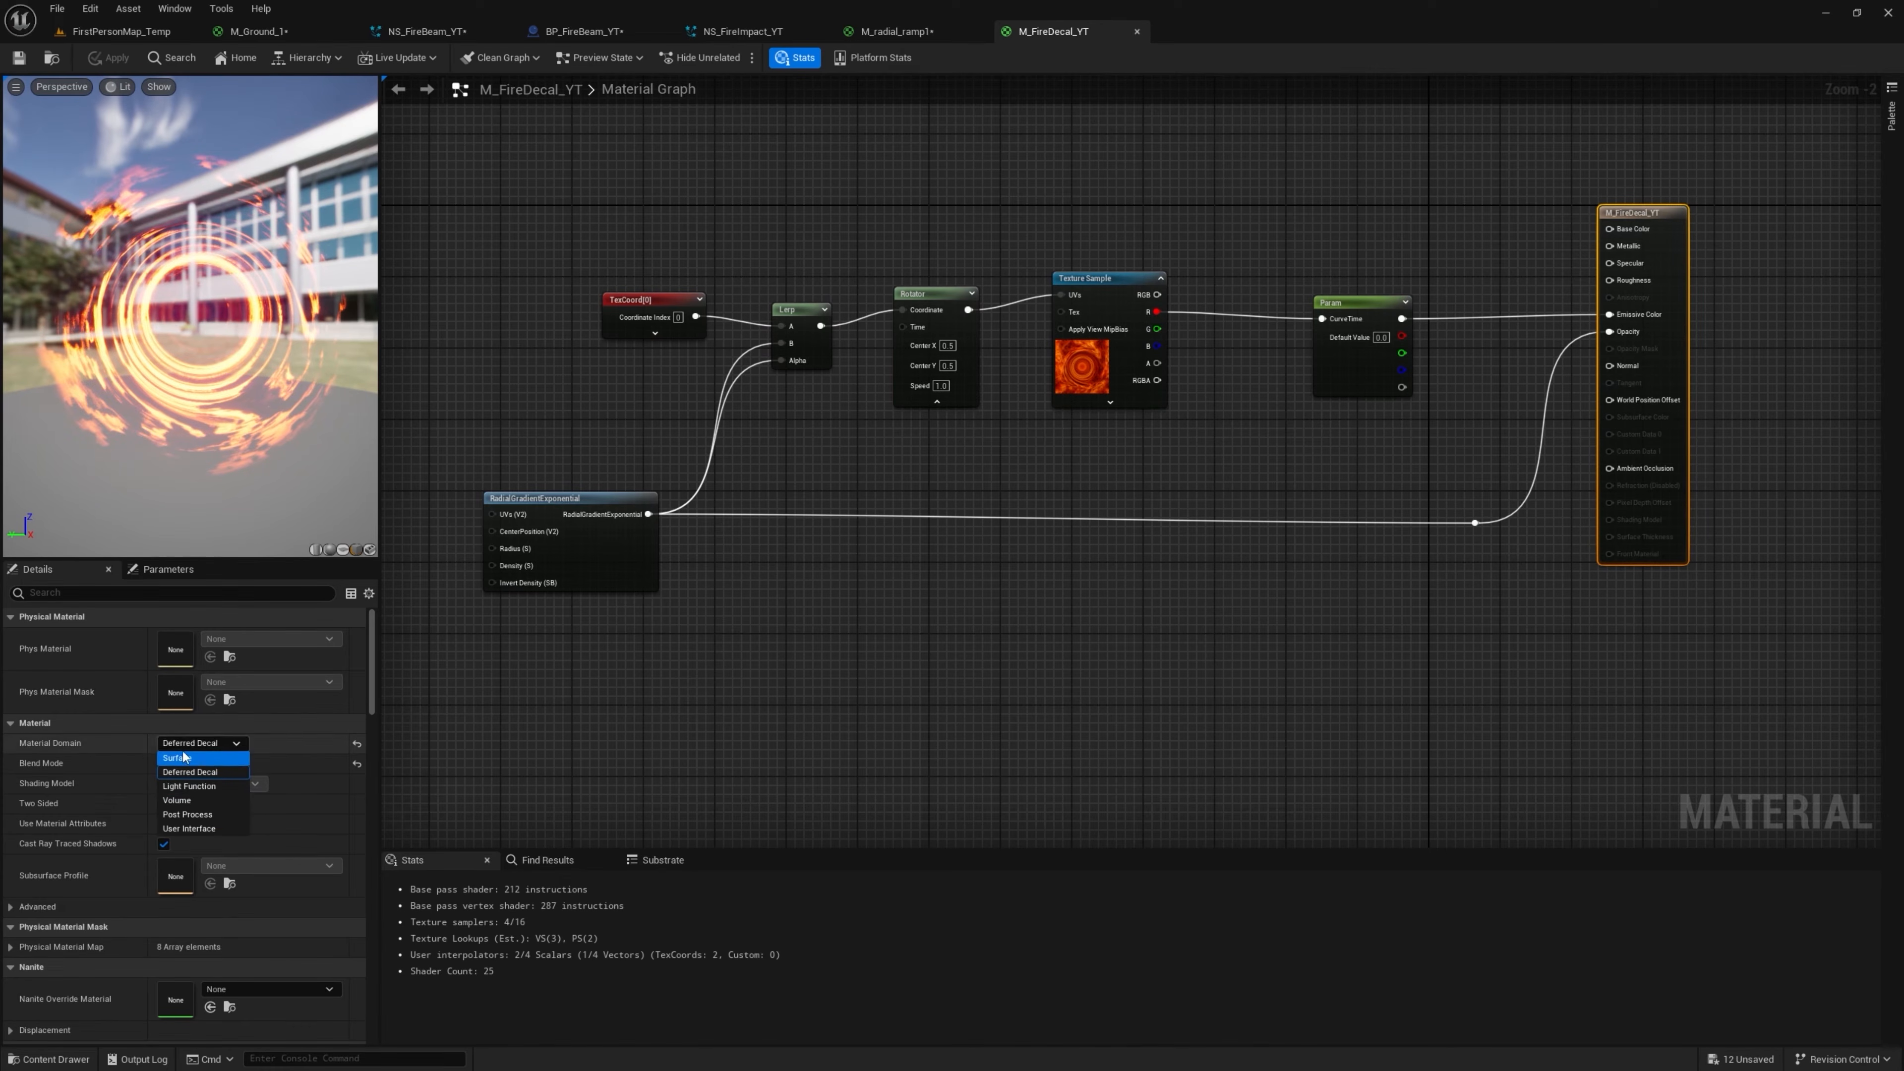
pyautogui.click(116, 741)
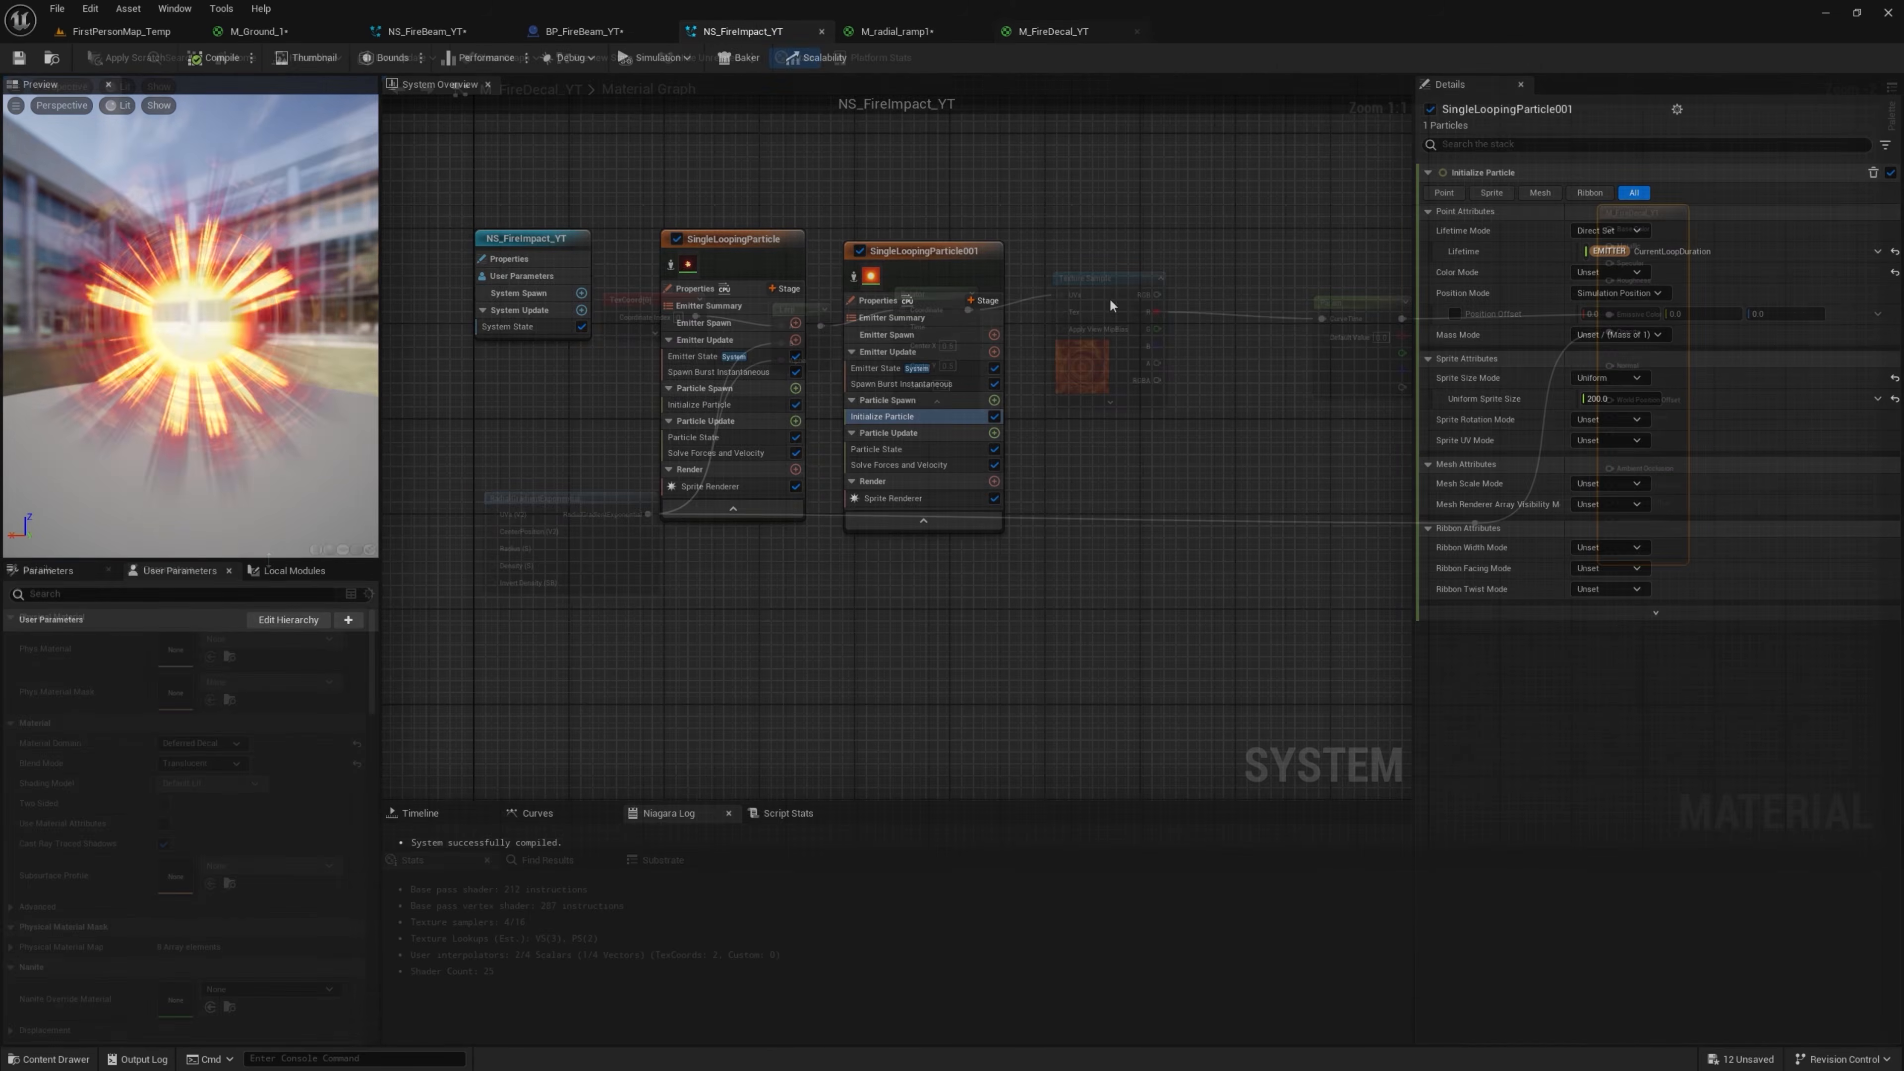
# Duplicate the SingleLoopingParticle001 emitter in NS_FireImpact_YT and name the copy Decal
pyautogui.rightClick(951, 257)
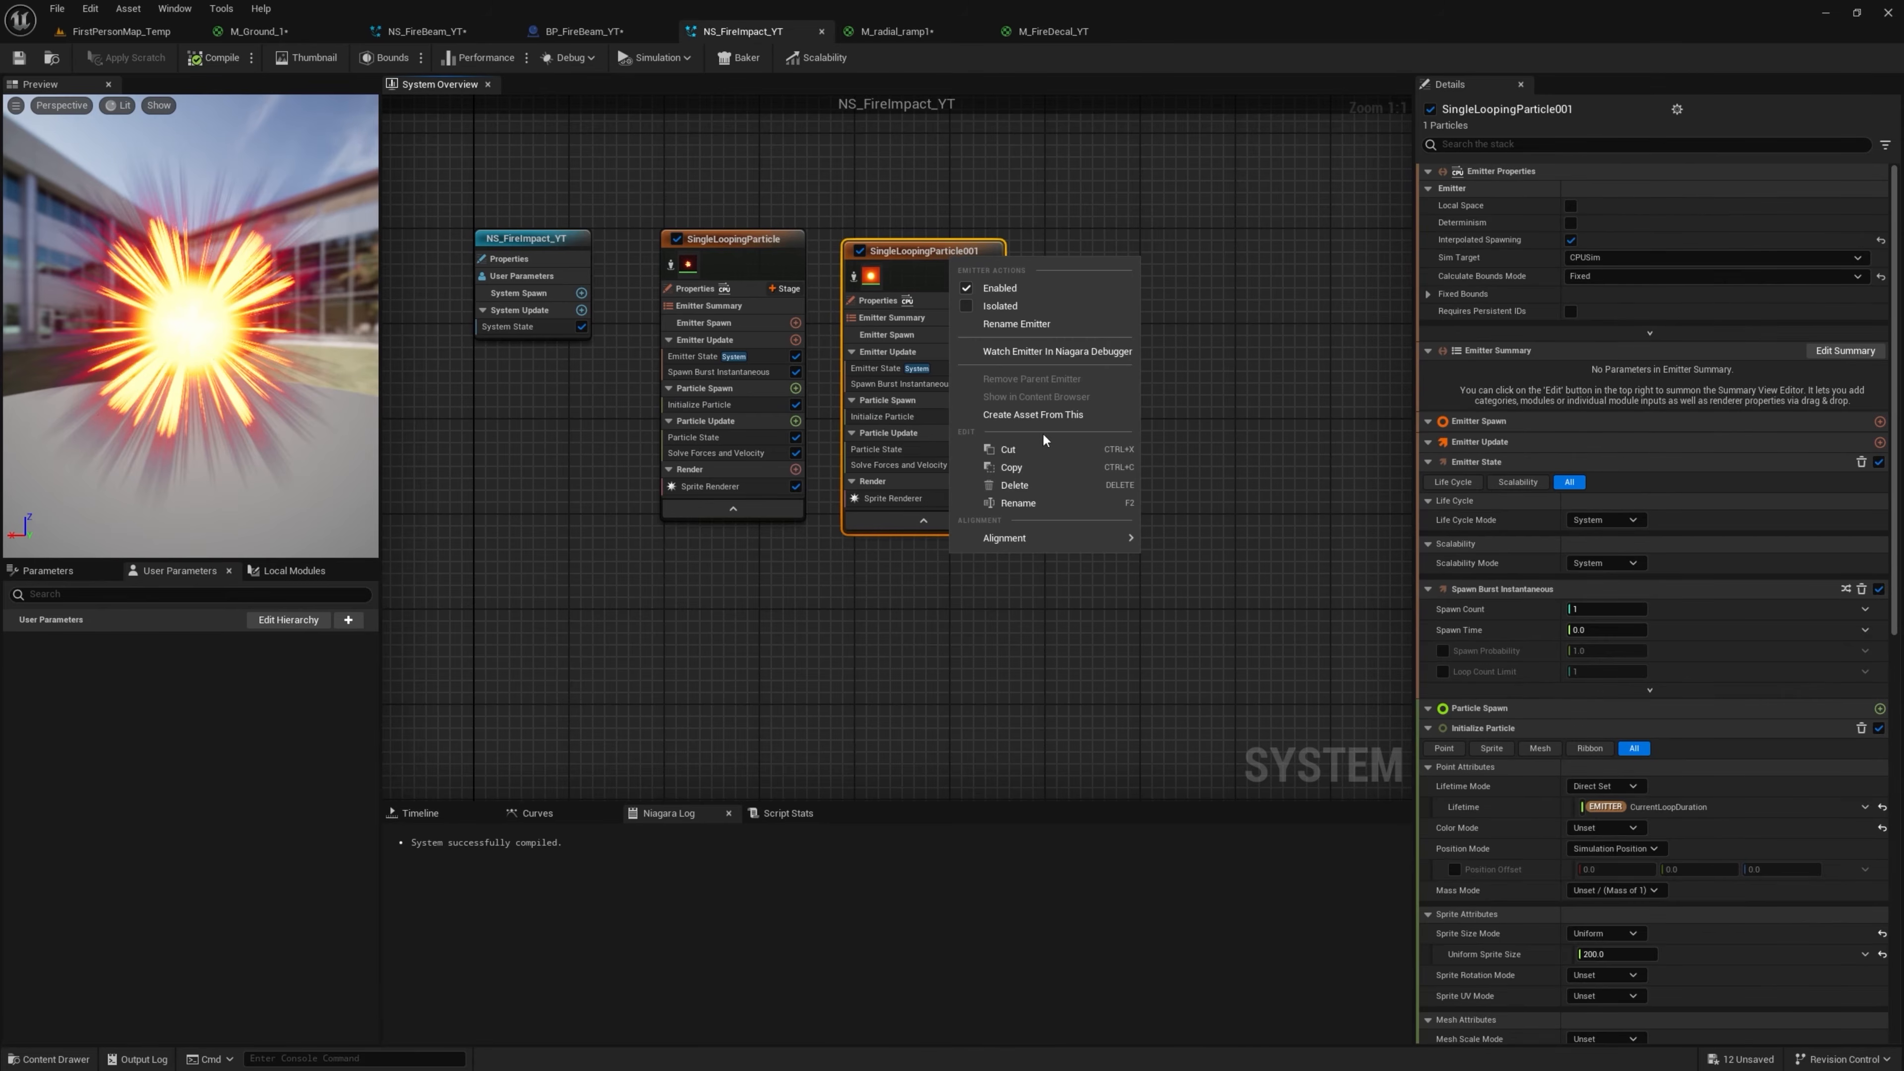
pyautogui.click(1043, 466)
pyautogui.click(1093, 268)
pyautogui.hotkey('ctrl', 'v')
pyautogui.doubleClick(1168, 275)
pyautogui.write('Decal')
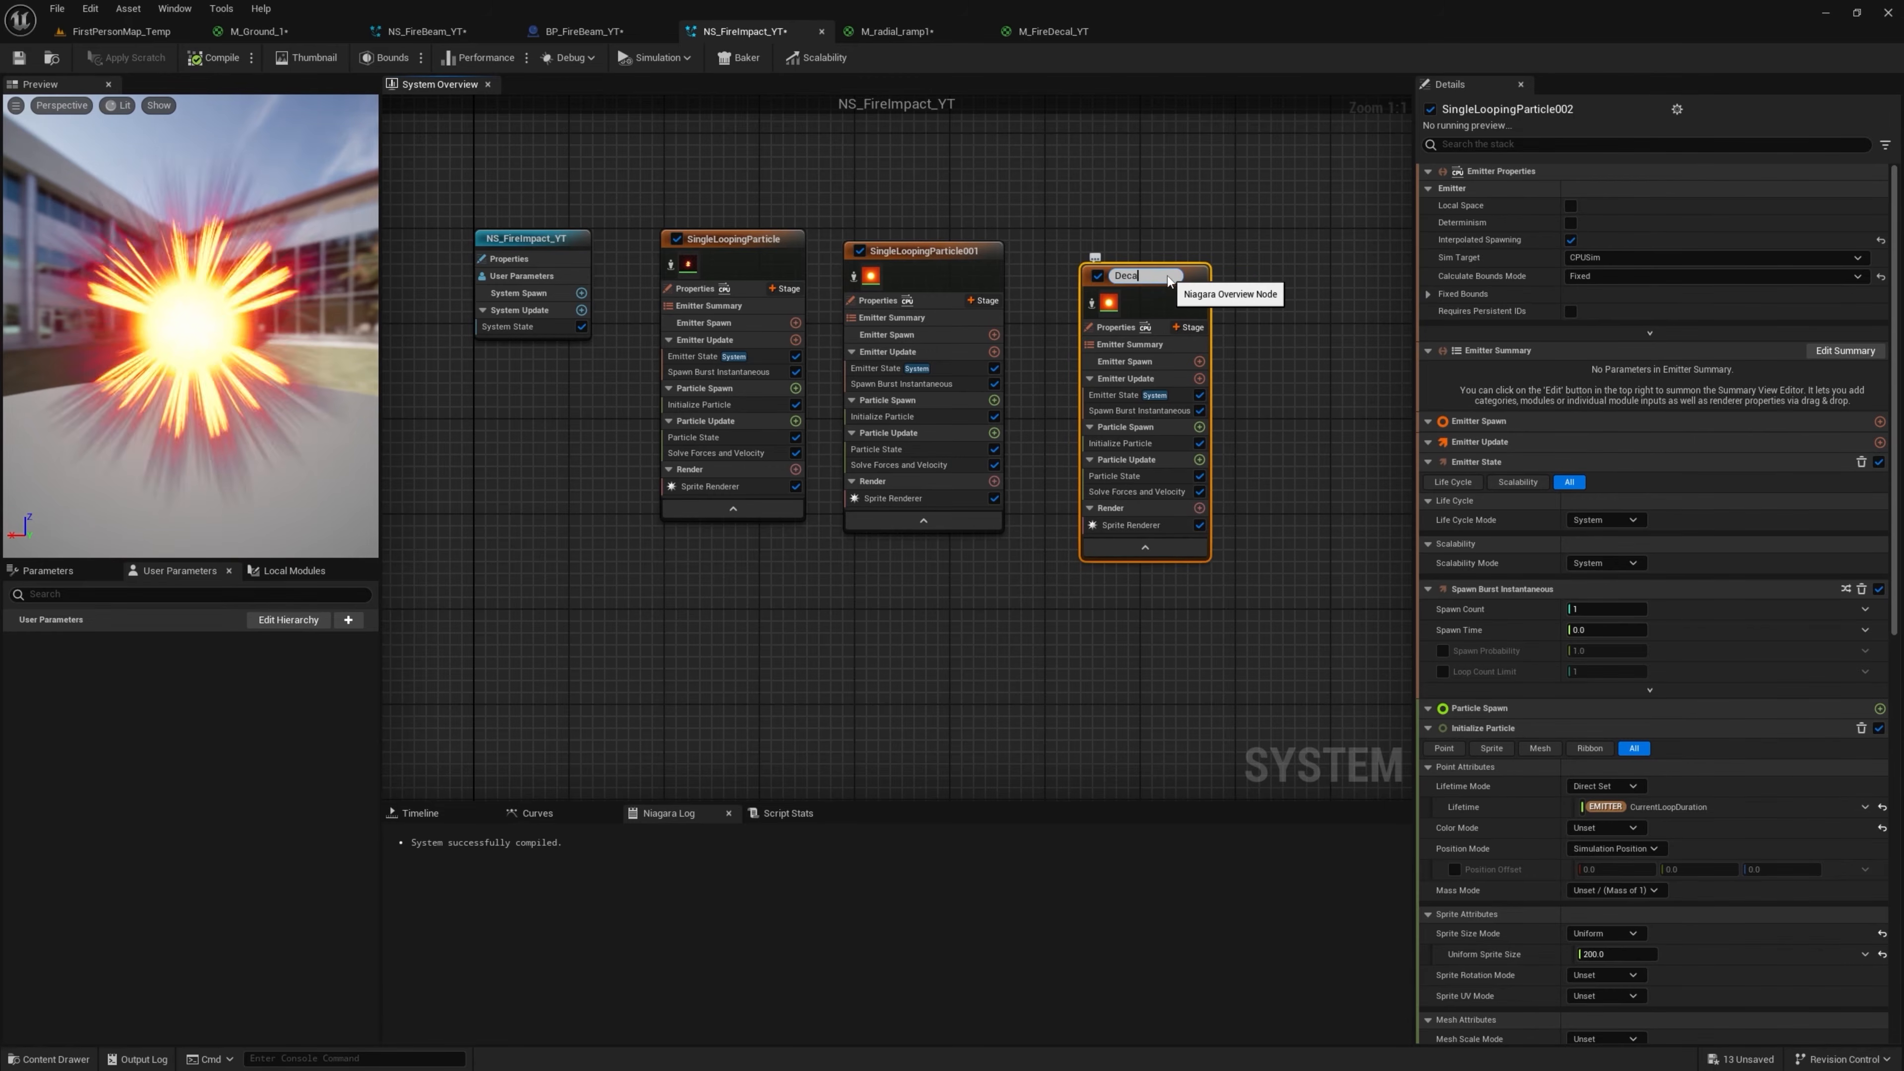
pyautogui.press('Return')
# Disable the Decal emitter's Sprite Renderer and add a Decal Renderer that uses the M_FireDecal_YT material
pyautogui.click(1105, 509)
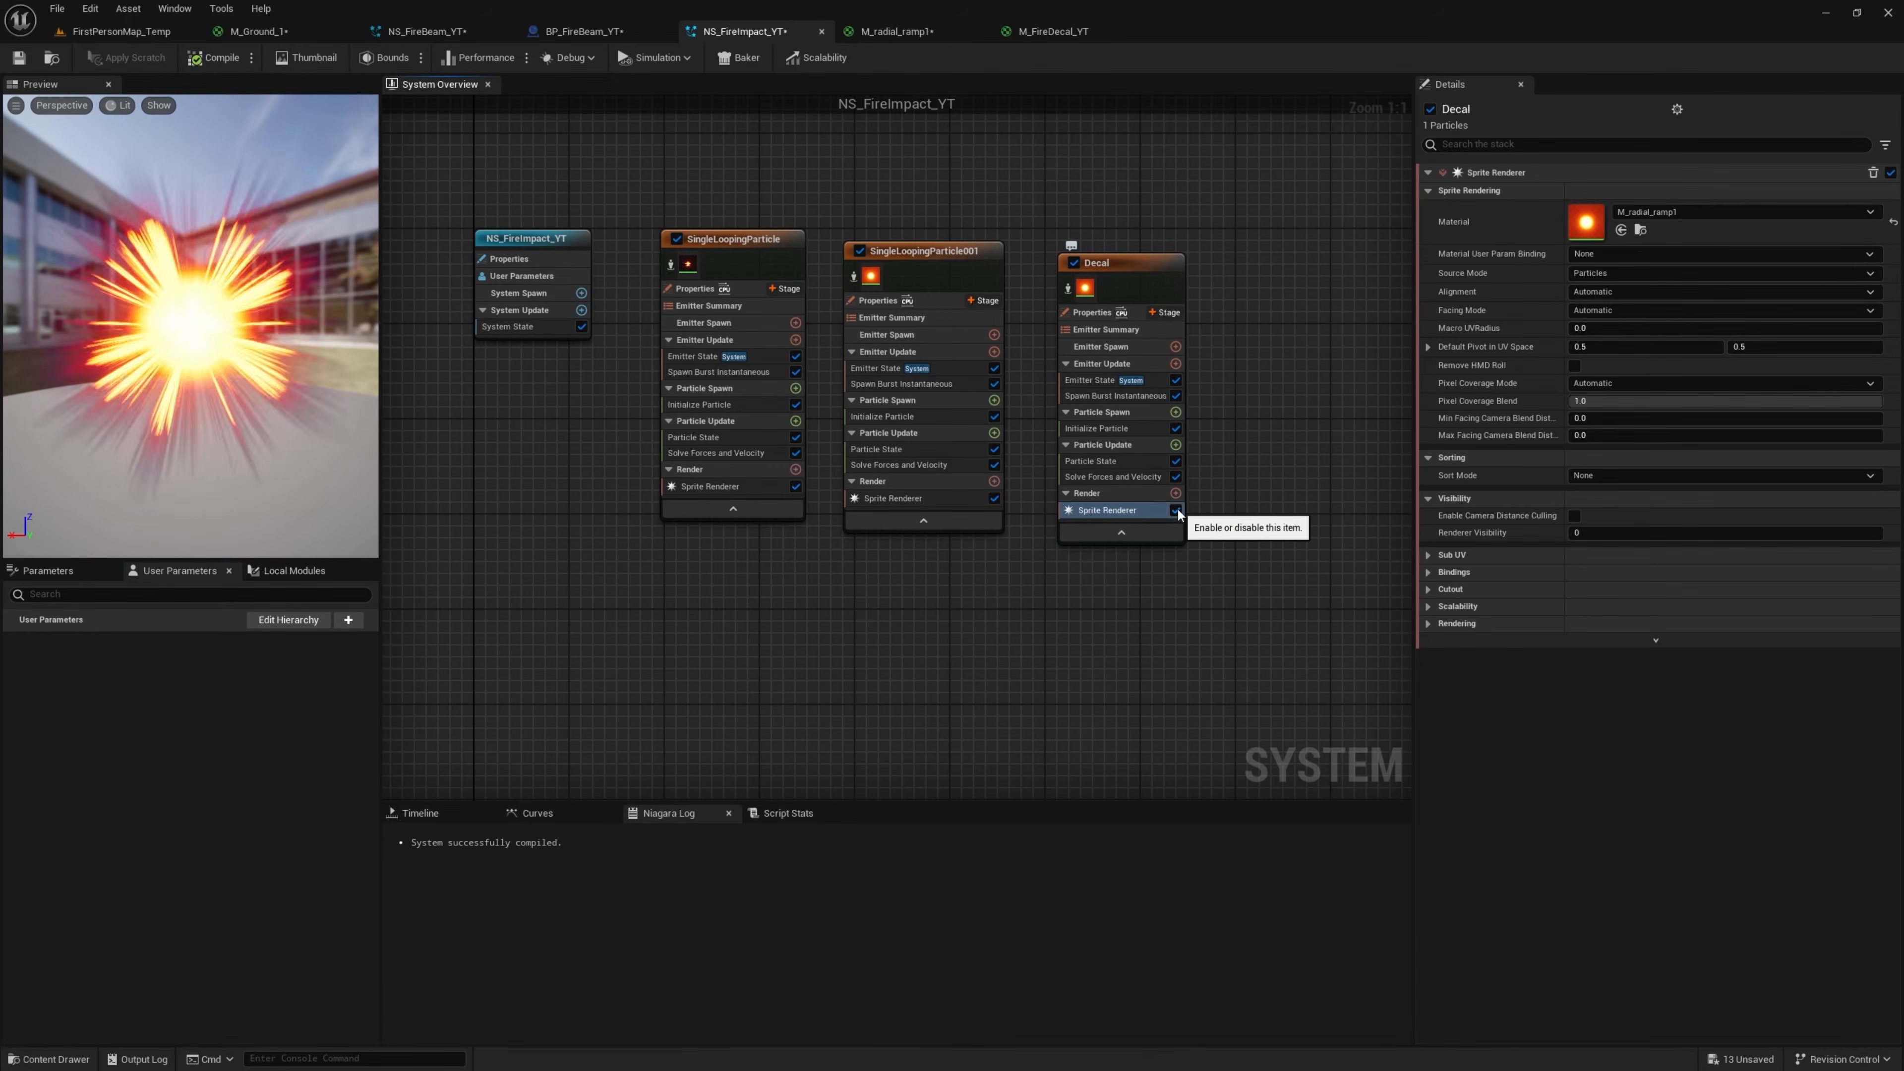
pyautogui.click(1176, 511)
pyautogui.click(1175, 492)
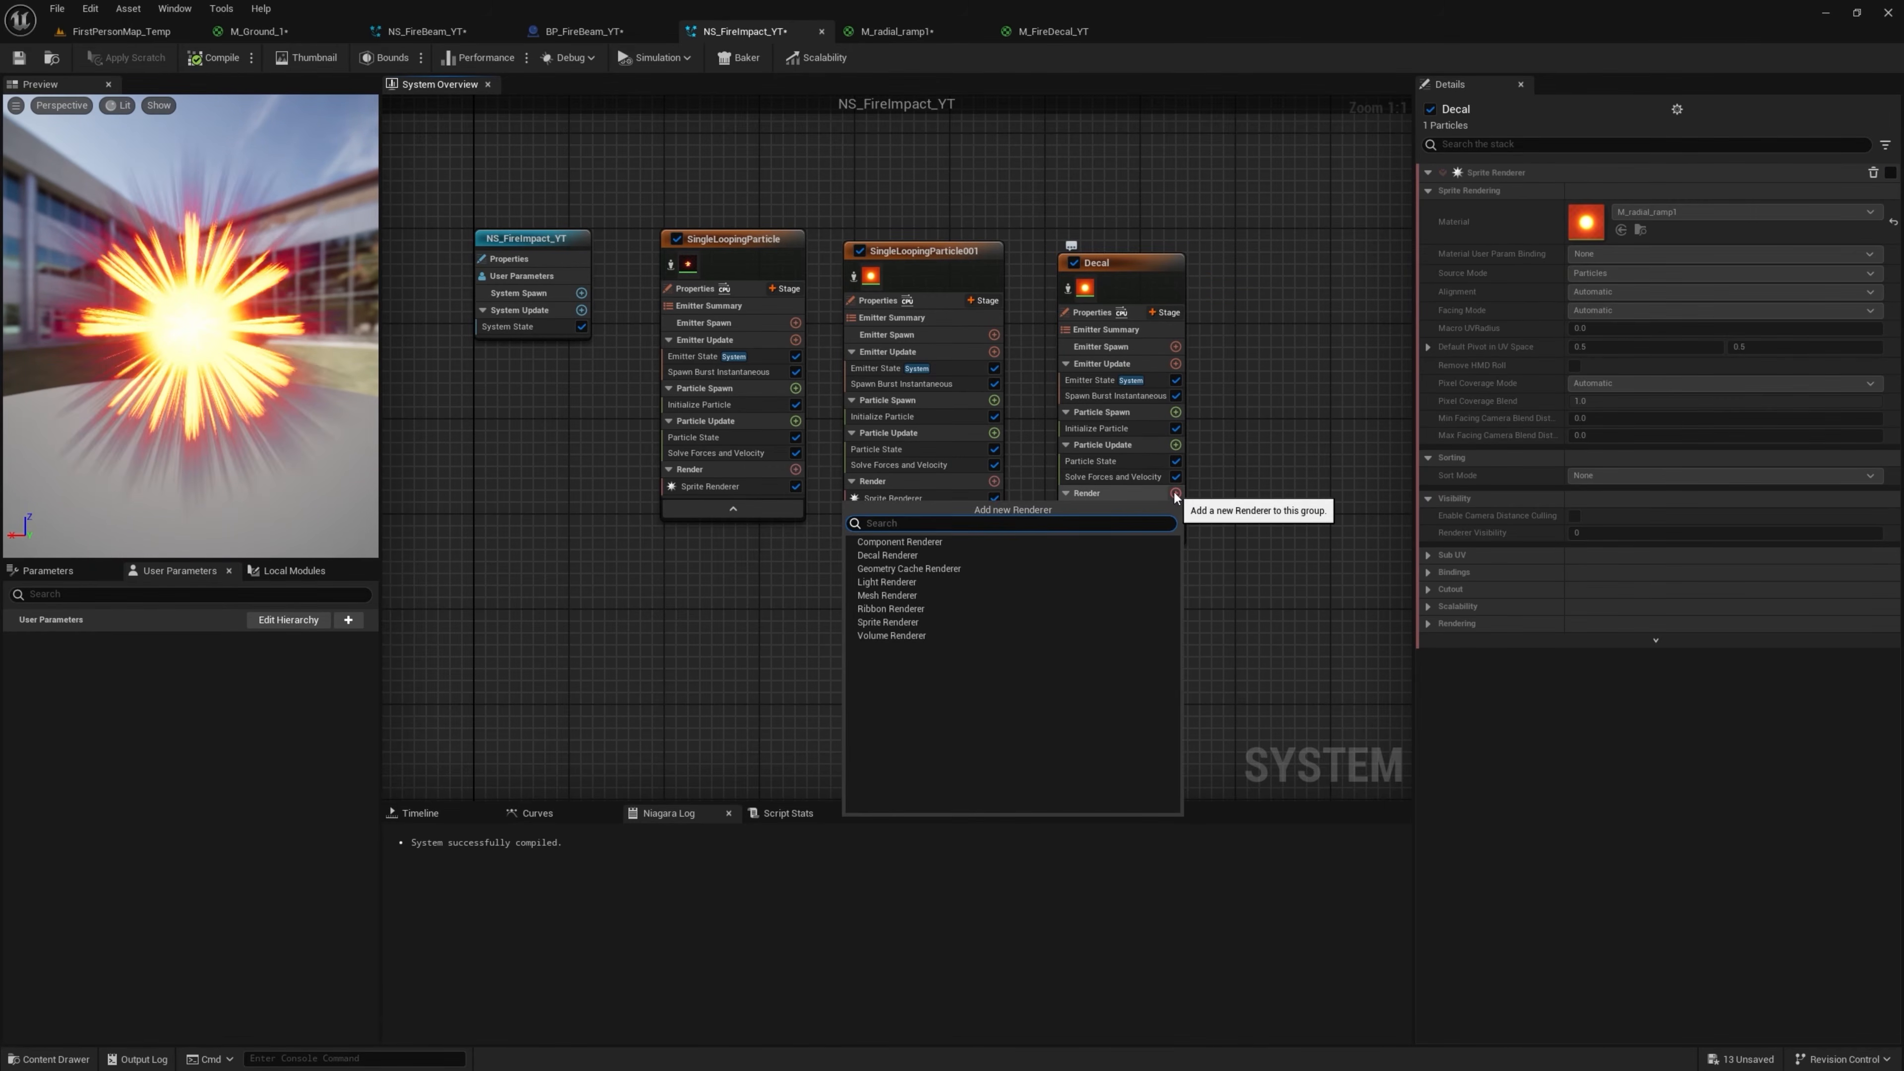
pyautogui.write('dec')
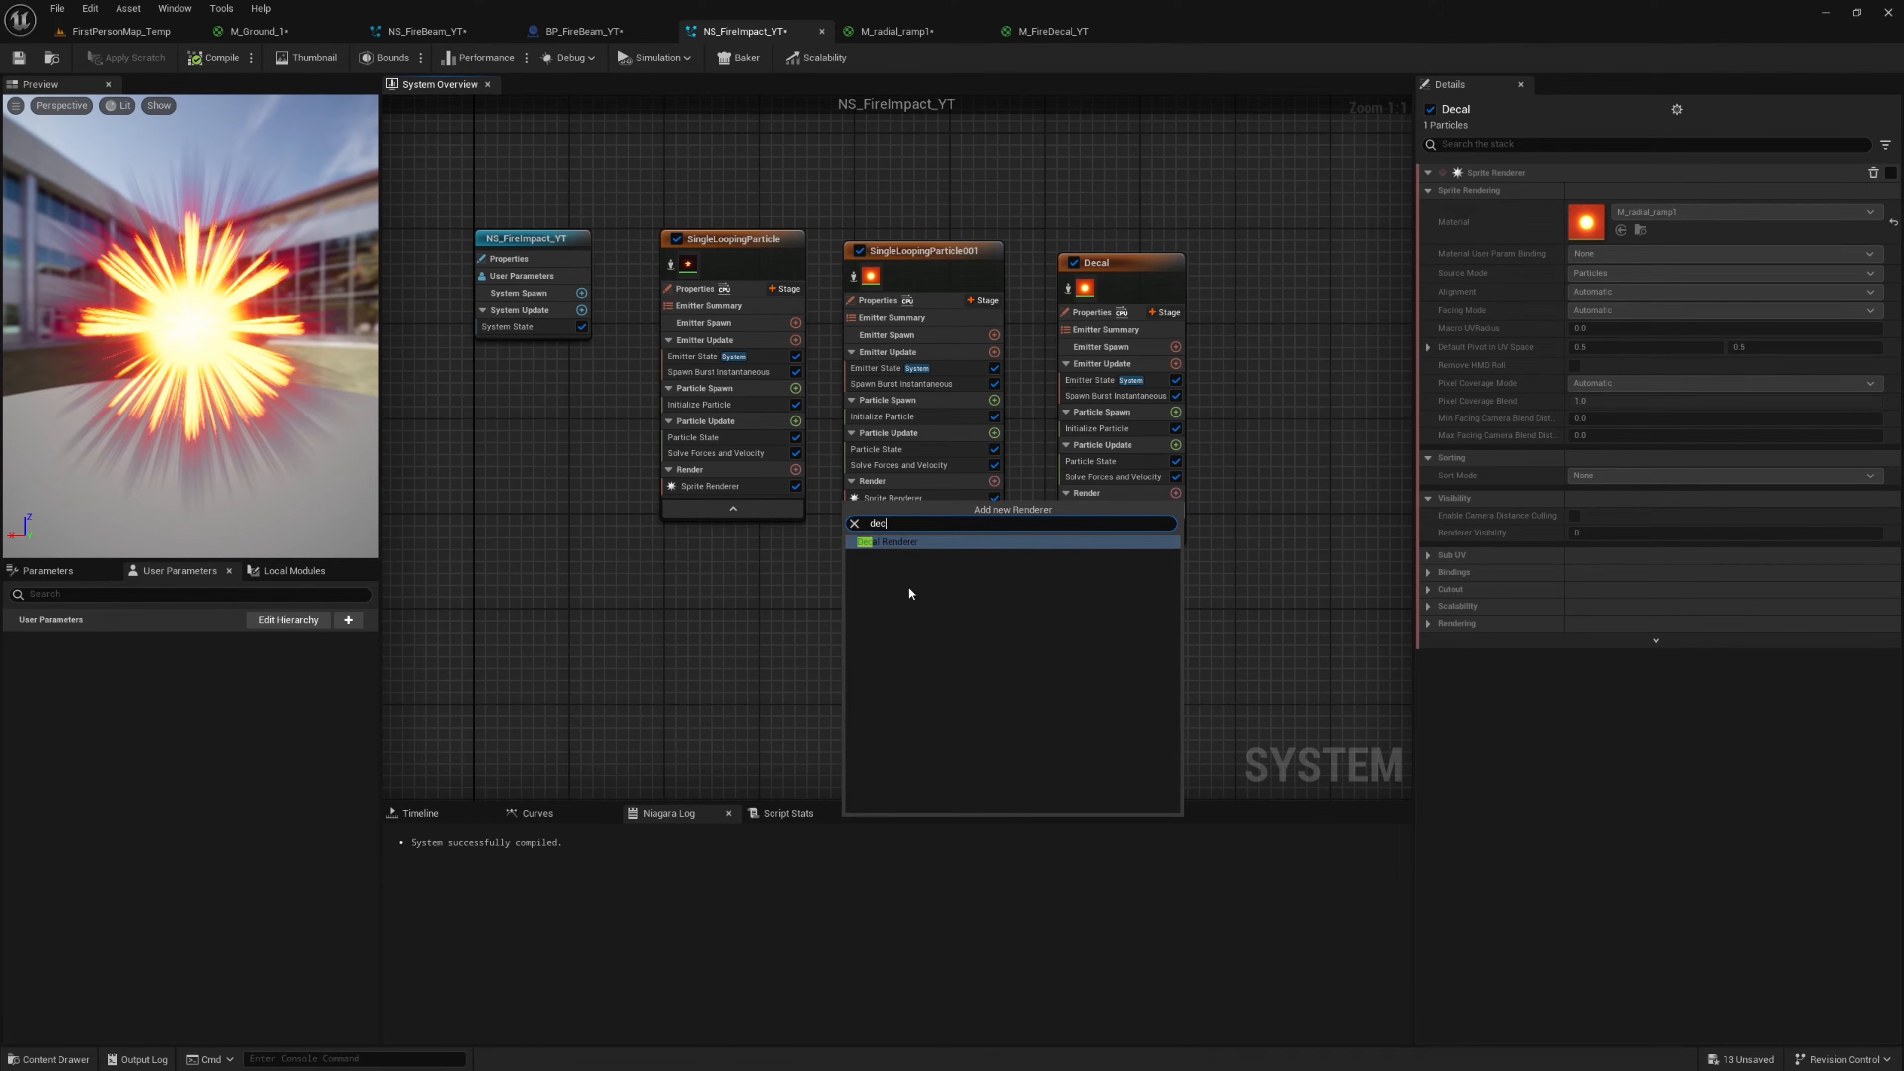
pyautogui.write('a')
pyautogui.click(922, 545)
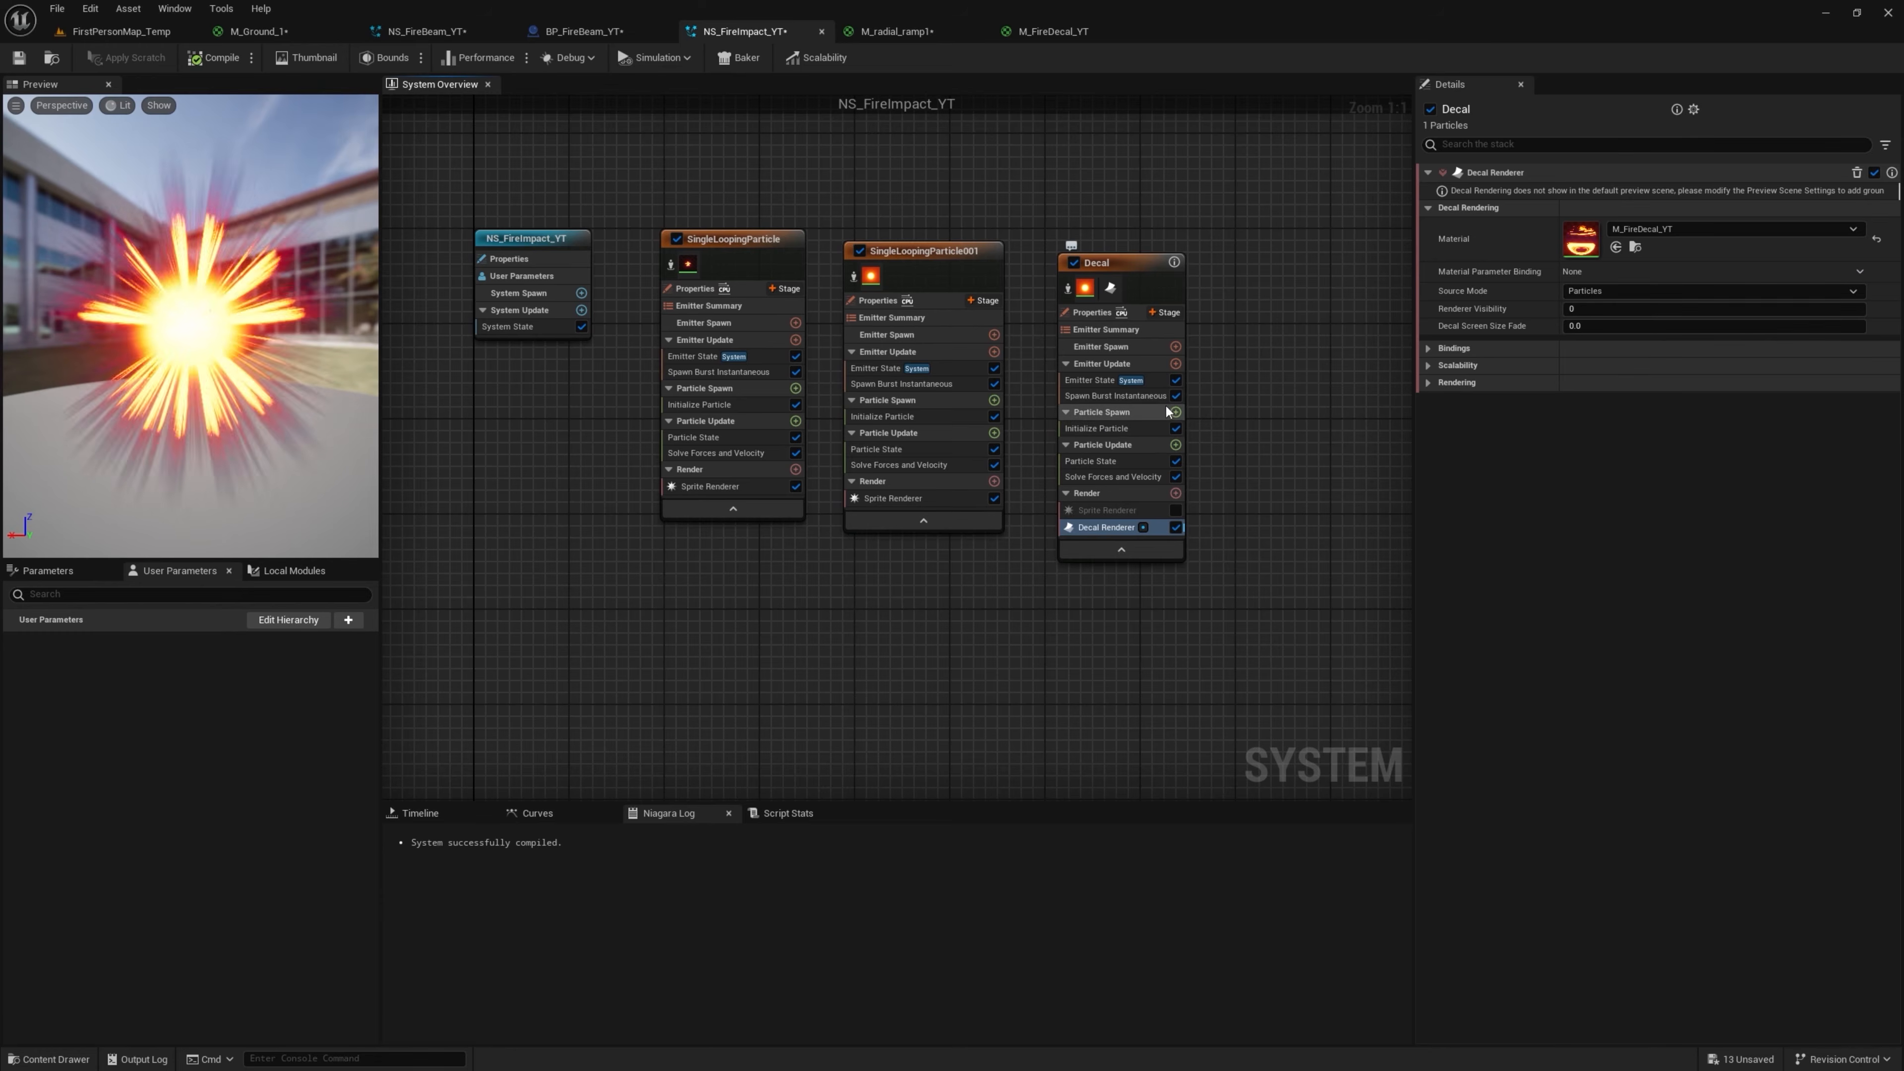
# Add the DecalSize particle attribute and place it as a Set module in the Decal emitter's Particle Spawn stage
pyautogui.click(1174, 411)
pyautogui.write('deca')
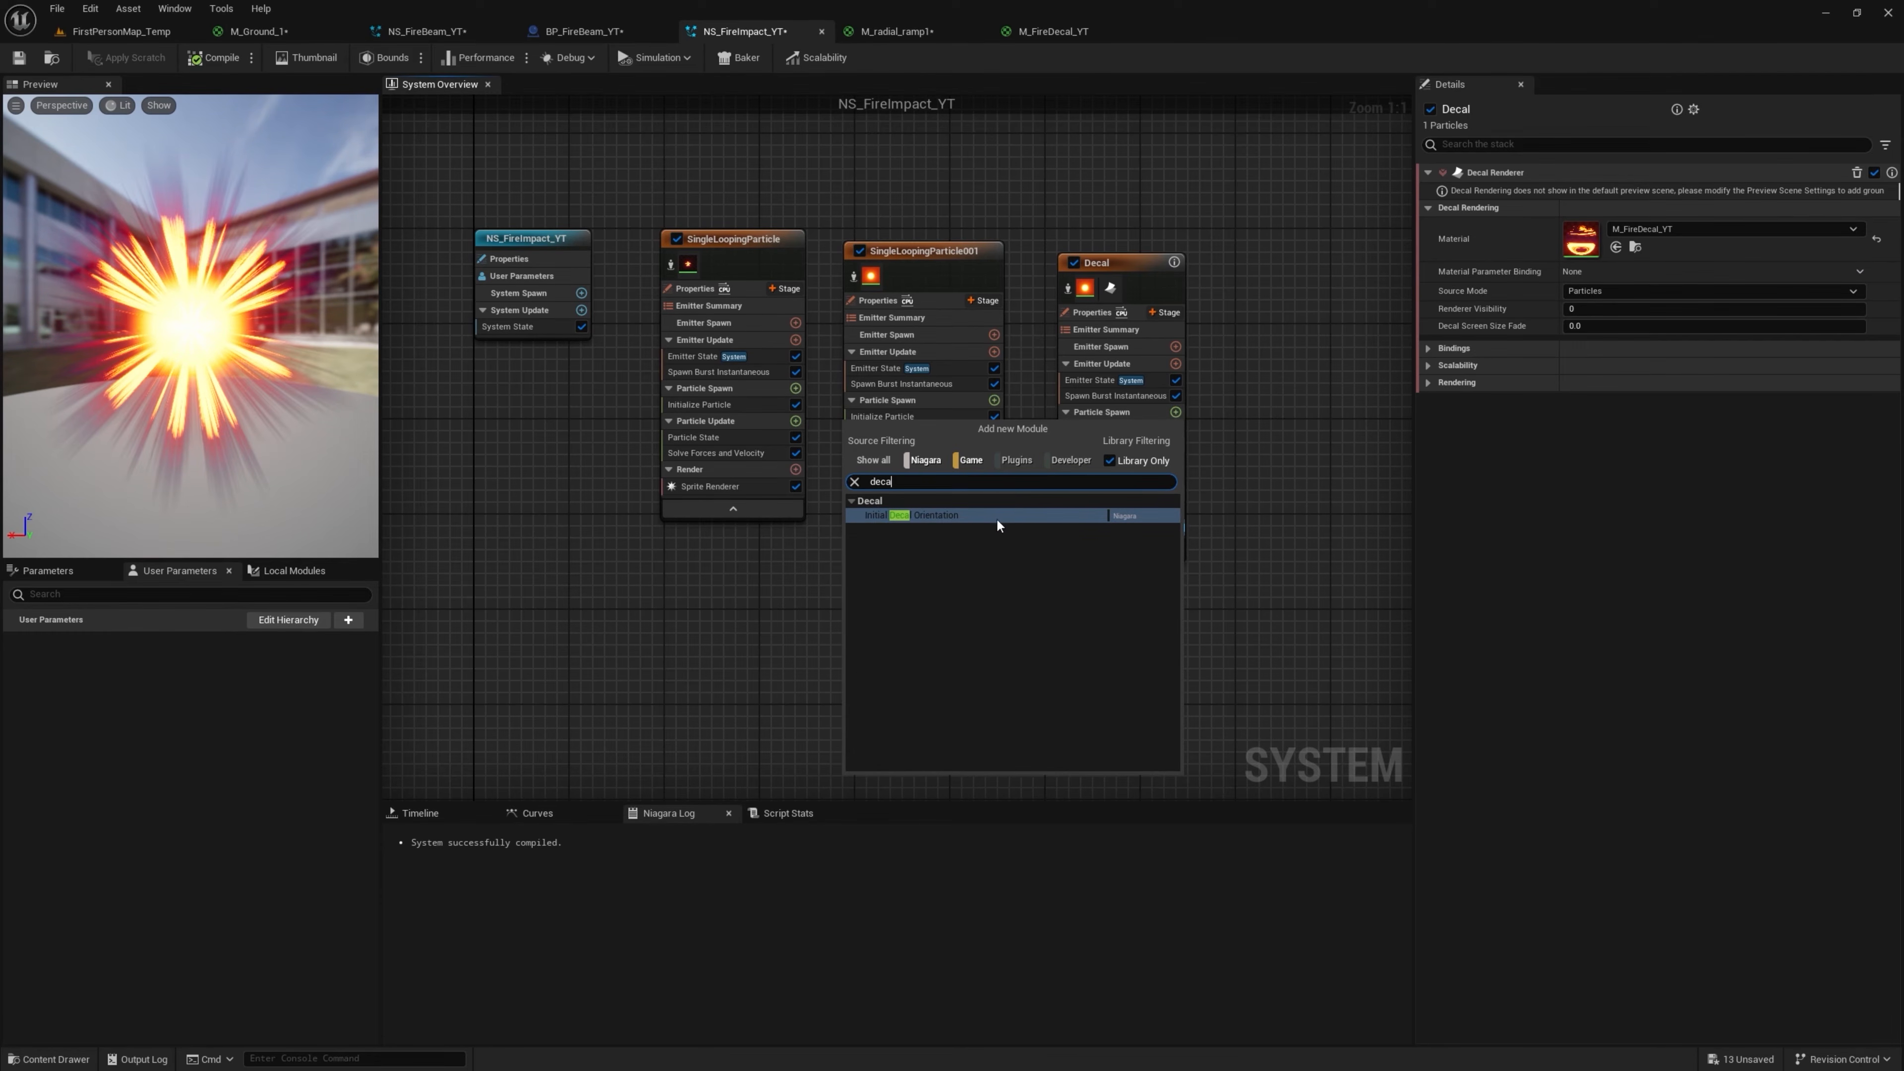
pyautogui.click(47, 570)
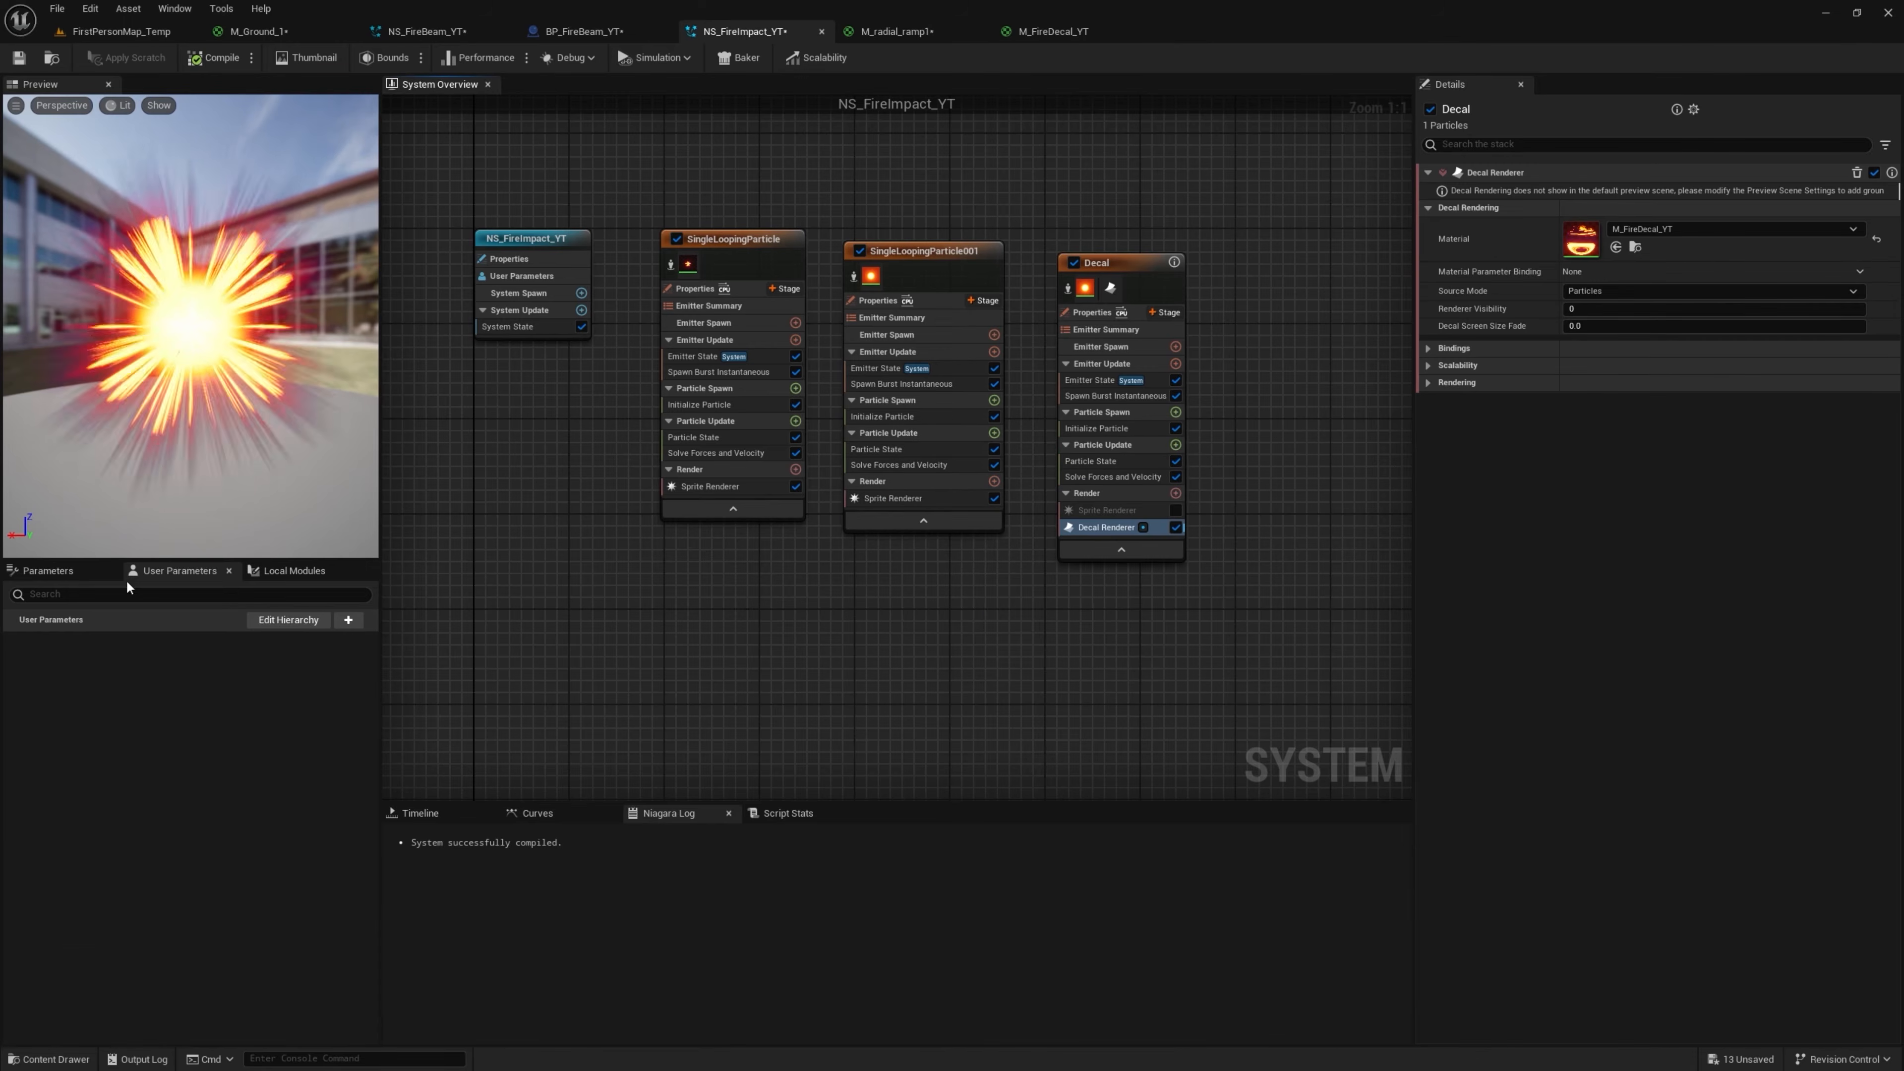
pyautogui.click(353, 885)
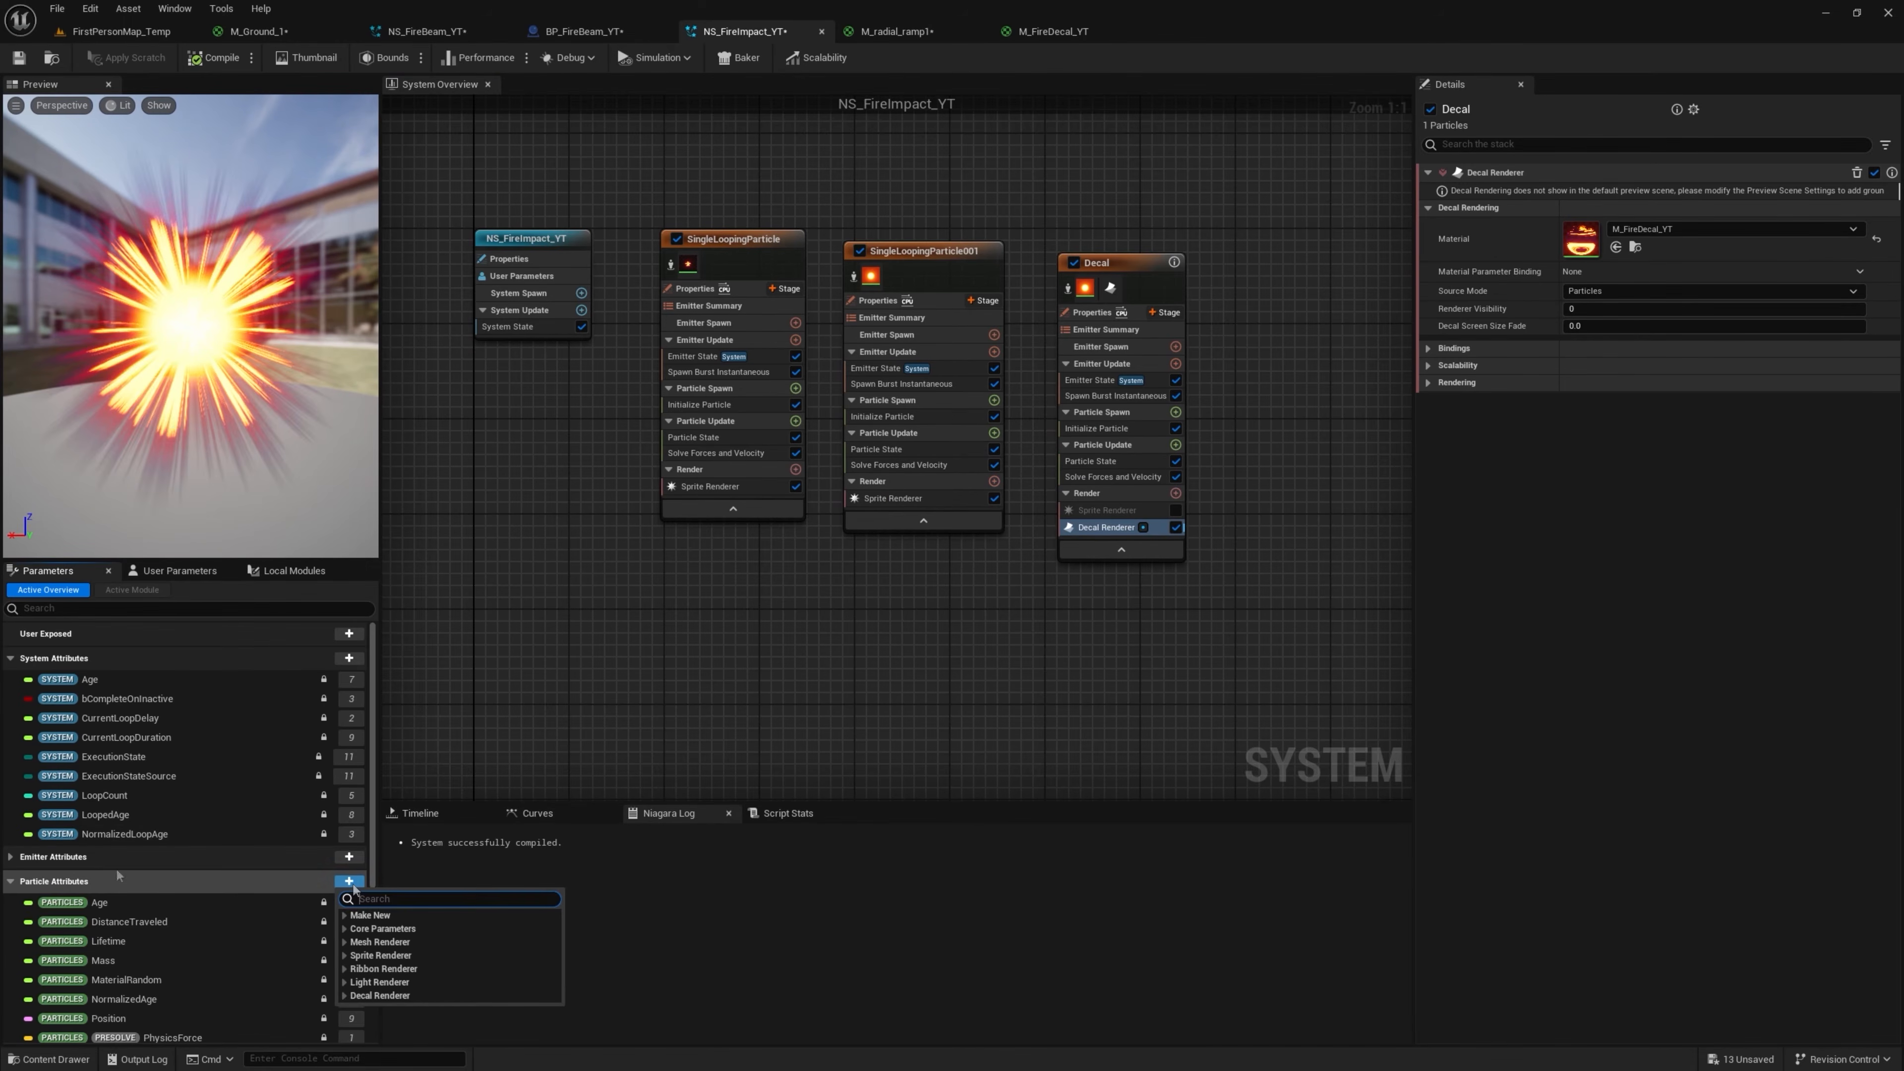
pyautogui.click(25, 884)
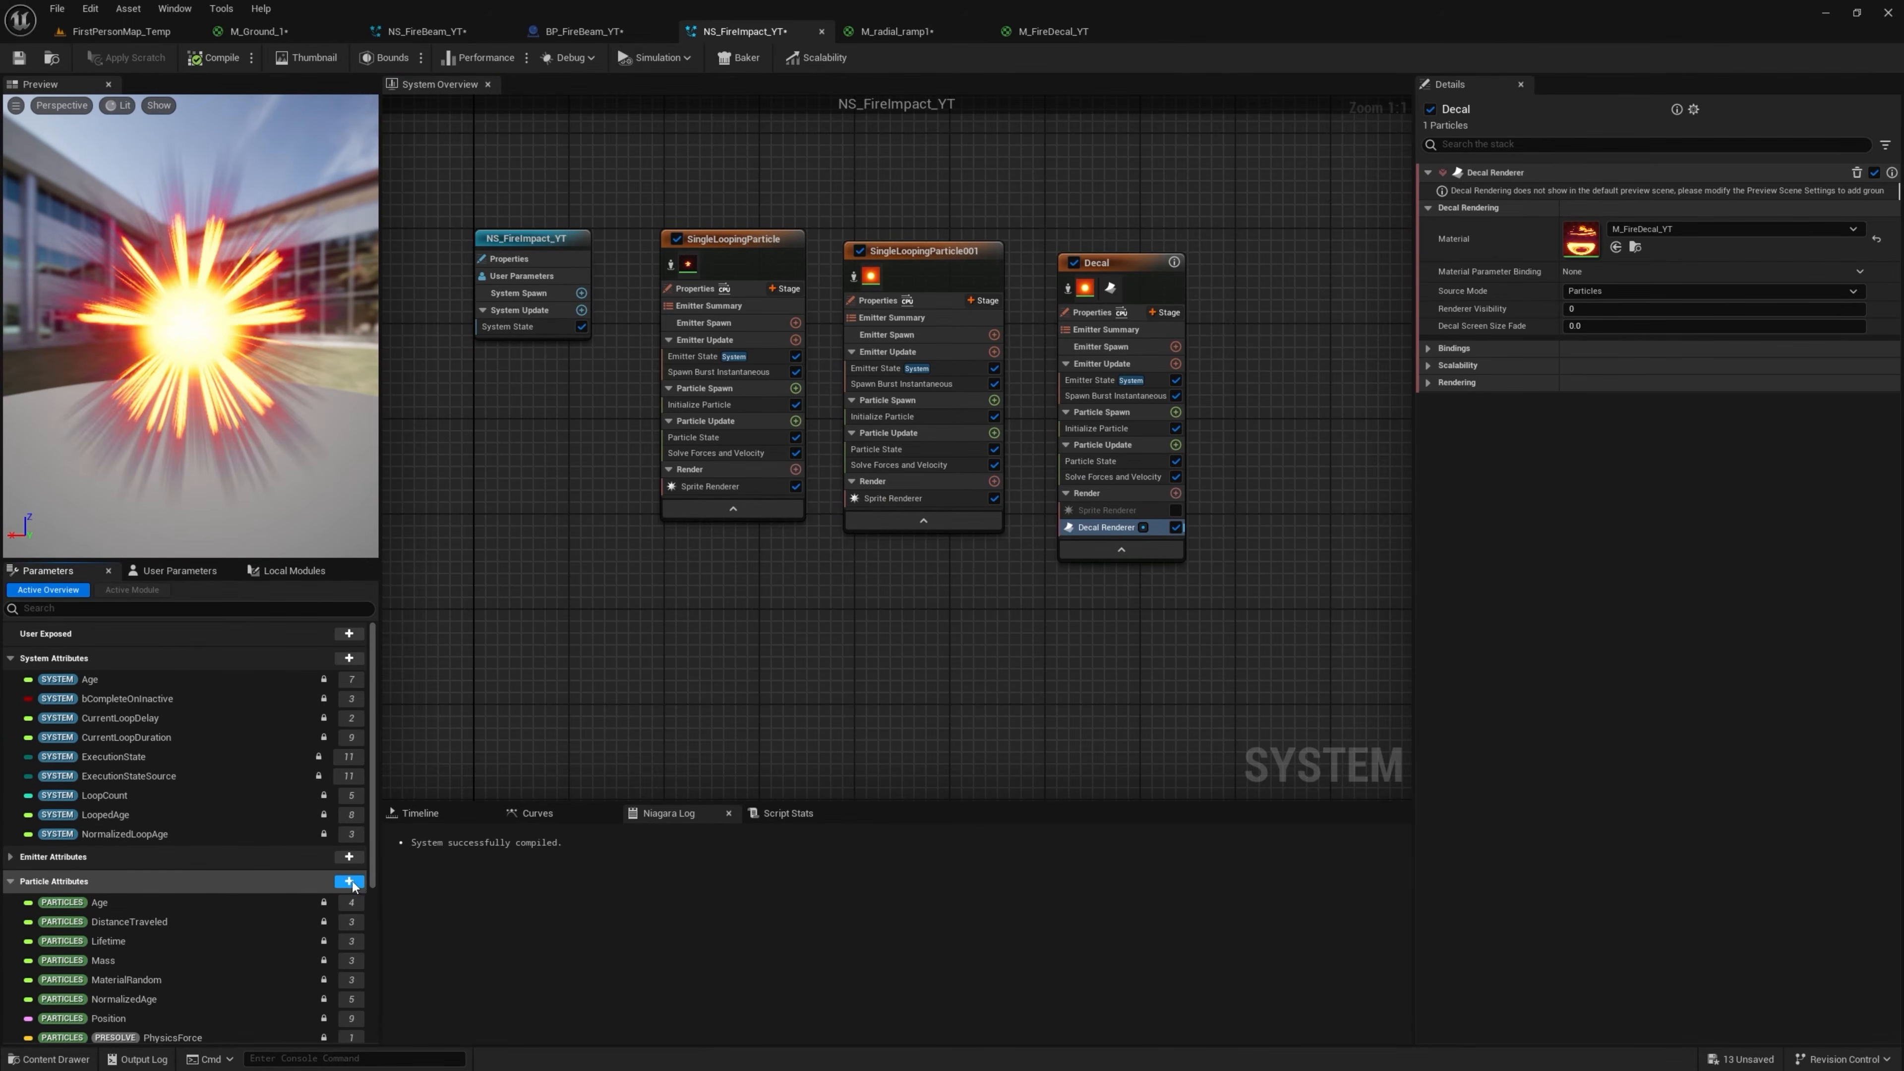
pyautogui.write('eca')
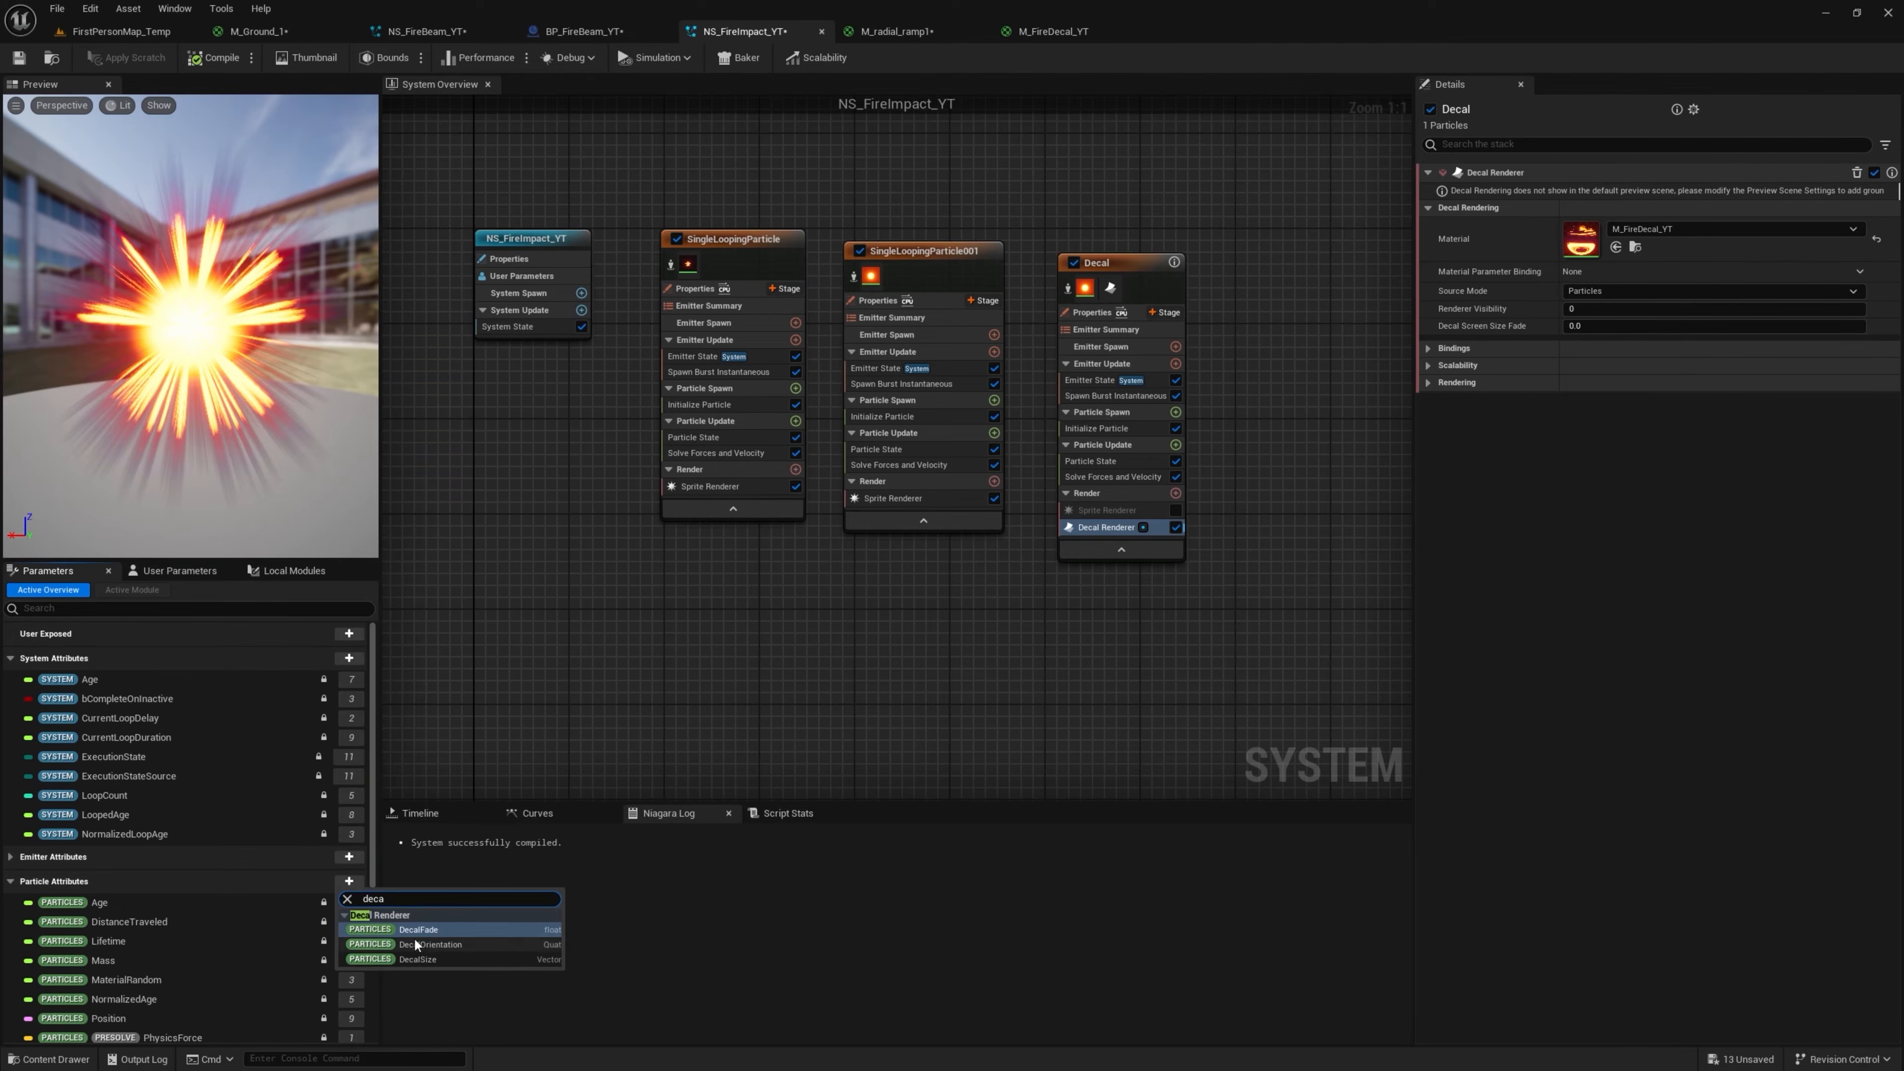
pyautogui.click(406, 957)
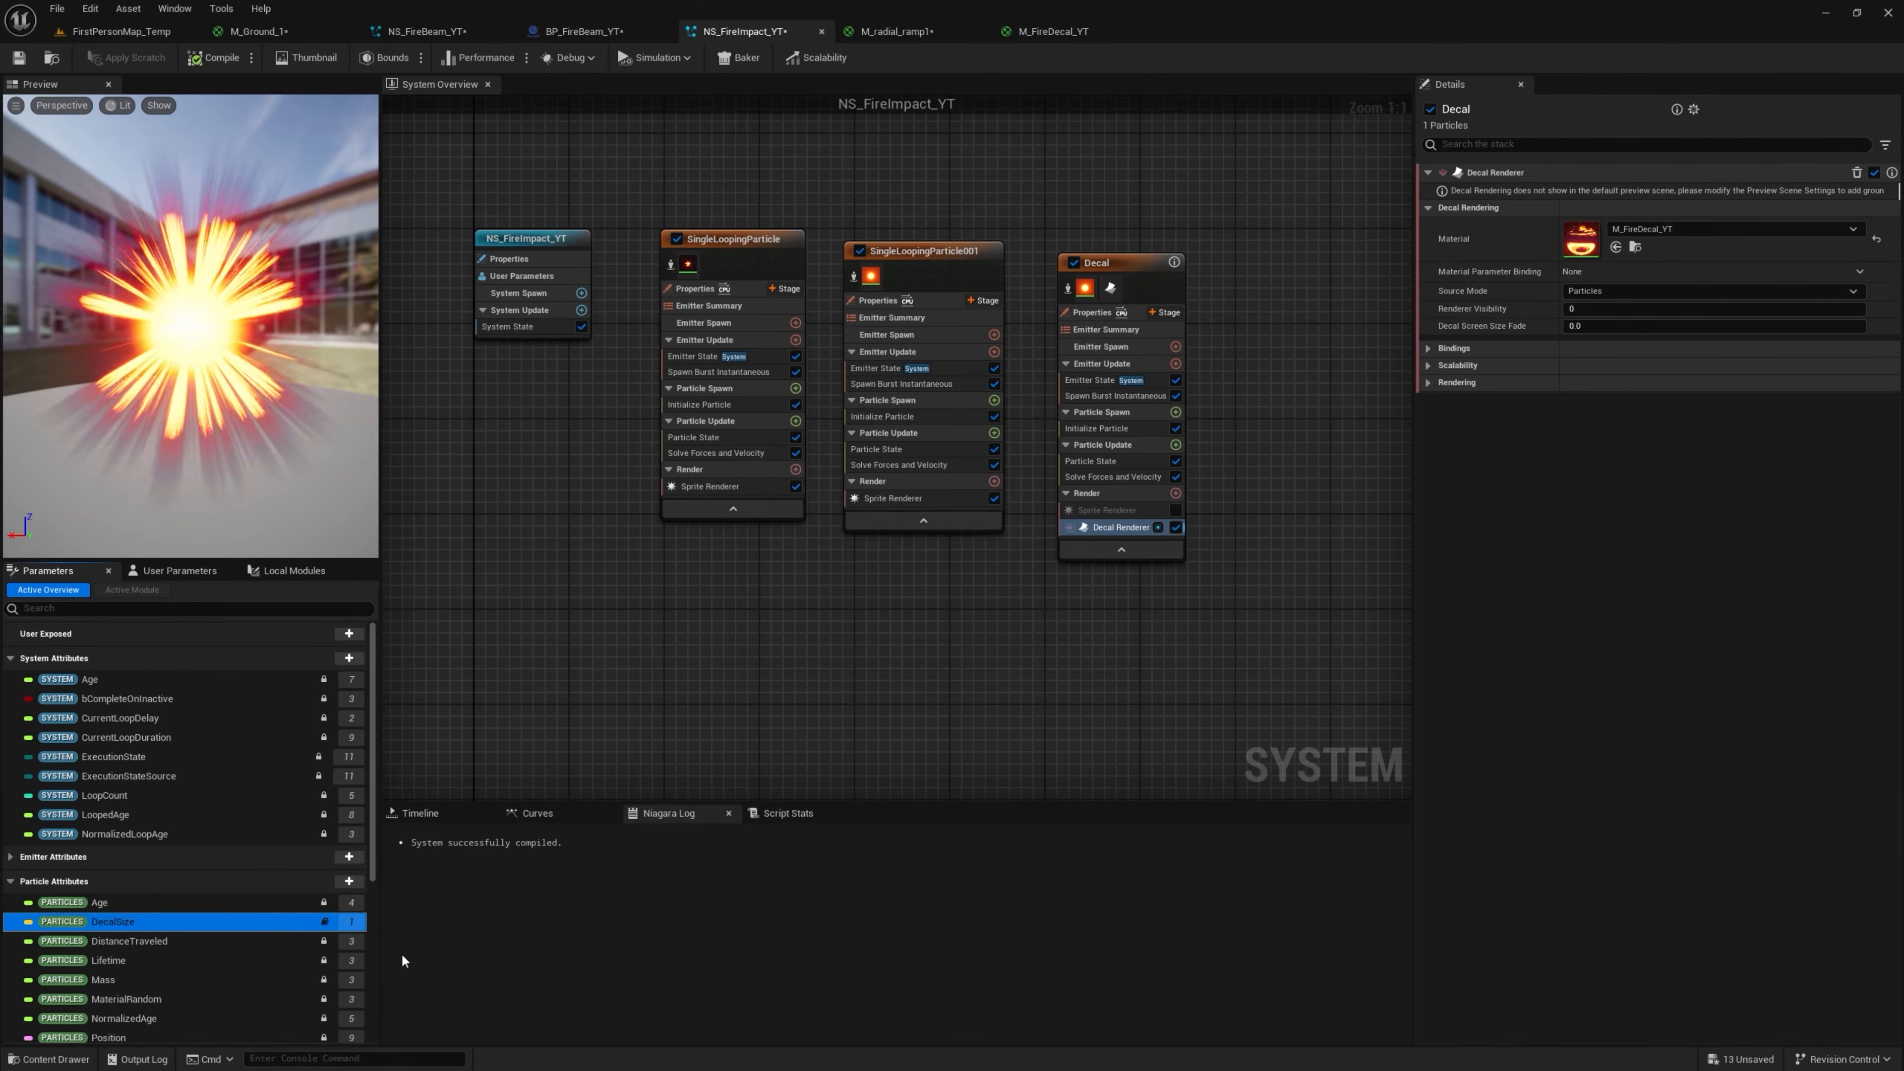
pyautogui.moveTo(120, 921); pyautogui.dragTo(1260, 458)
pyautogui.moveTo(1119, 426); pyautogui.dragTo(1117, 436)
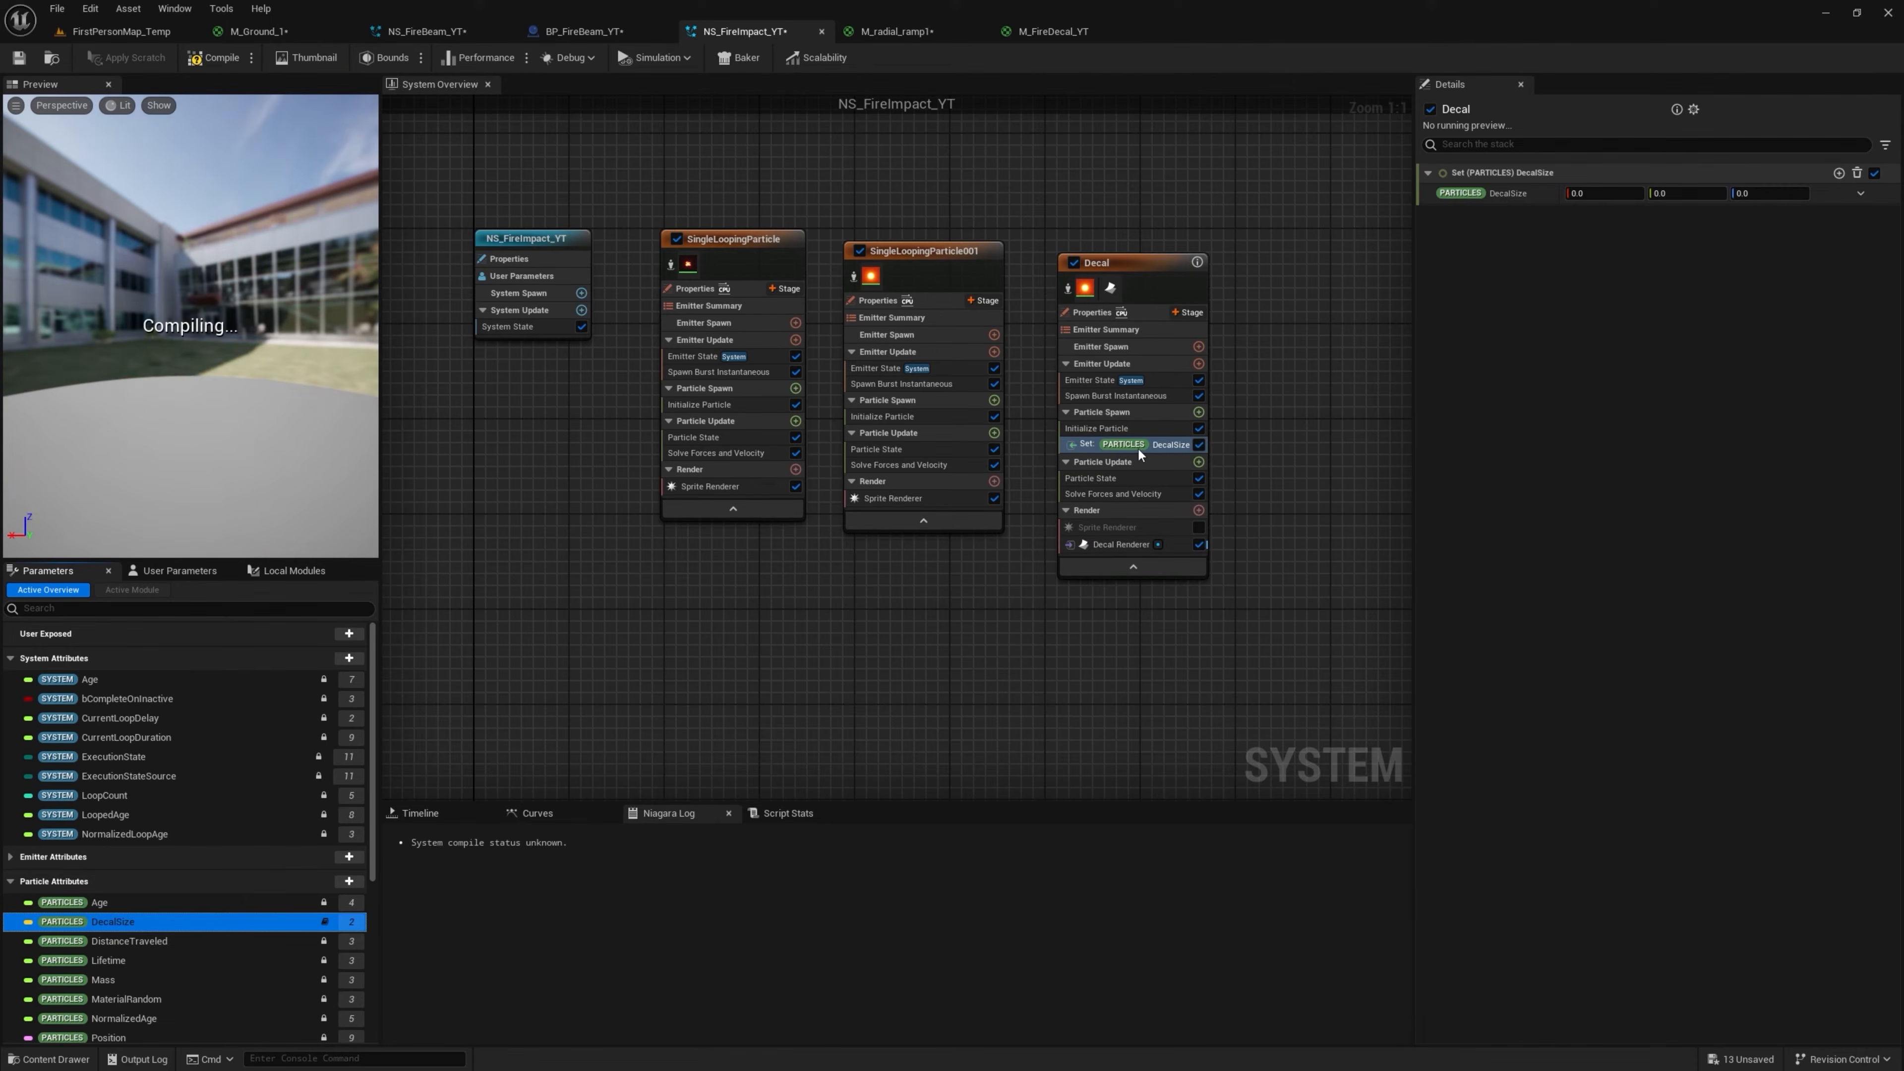
# Drive the Decal emitter's DecalSize with a Vector from Float input
pyautogui.click(1860, 194)
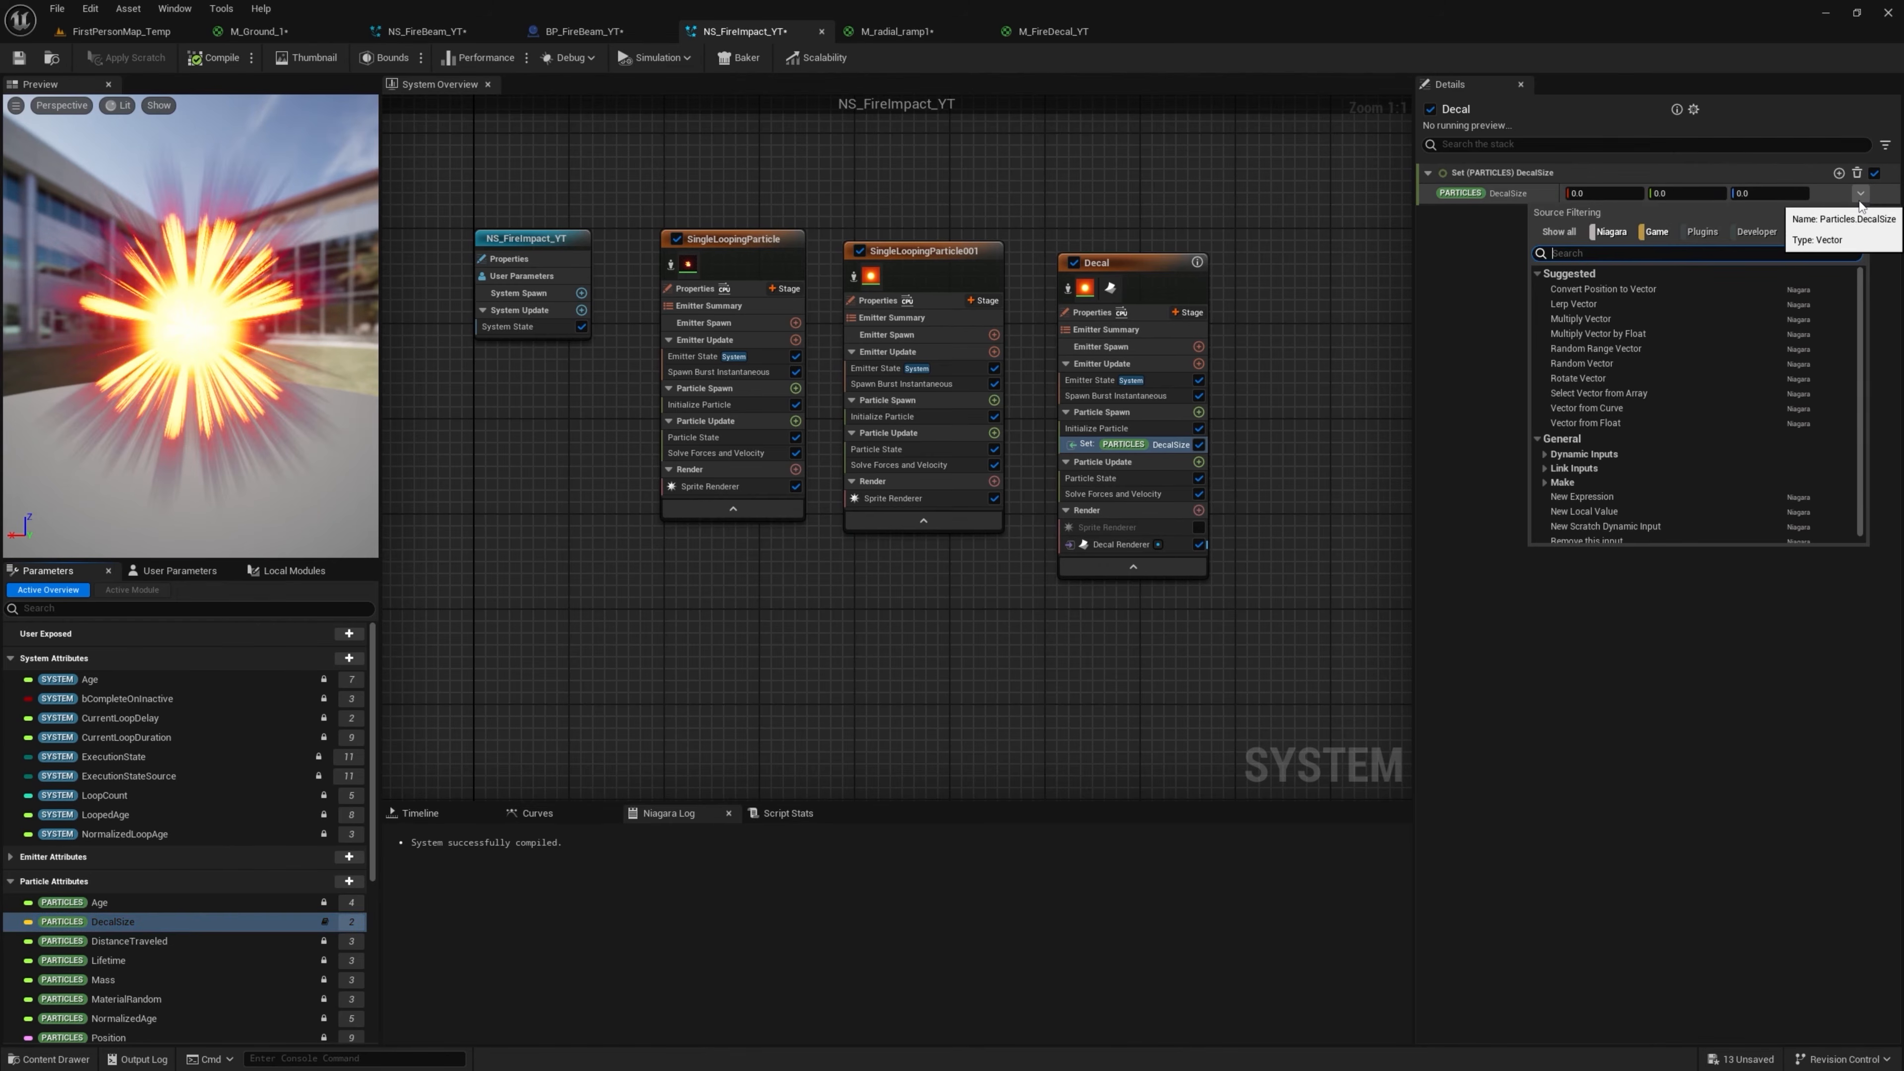
pyautogui.write('flo')
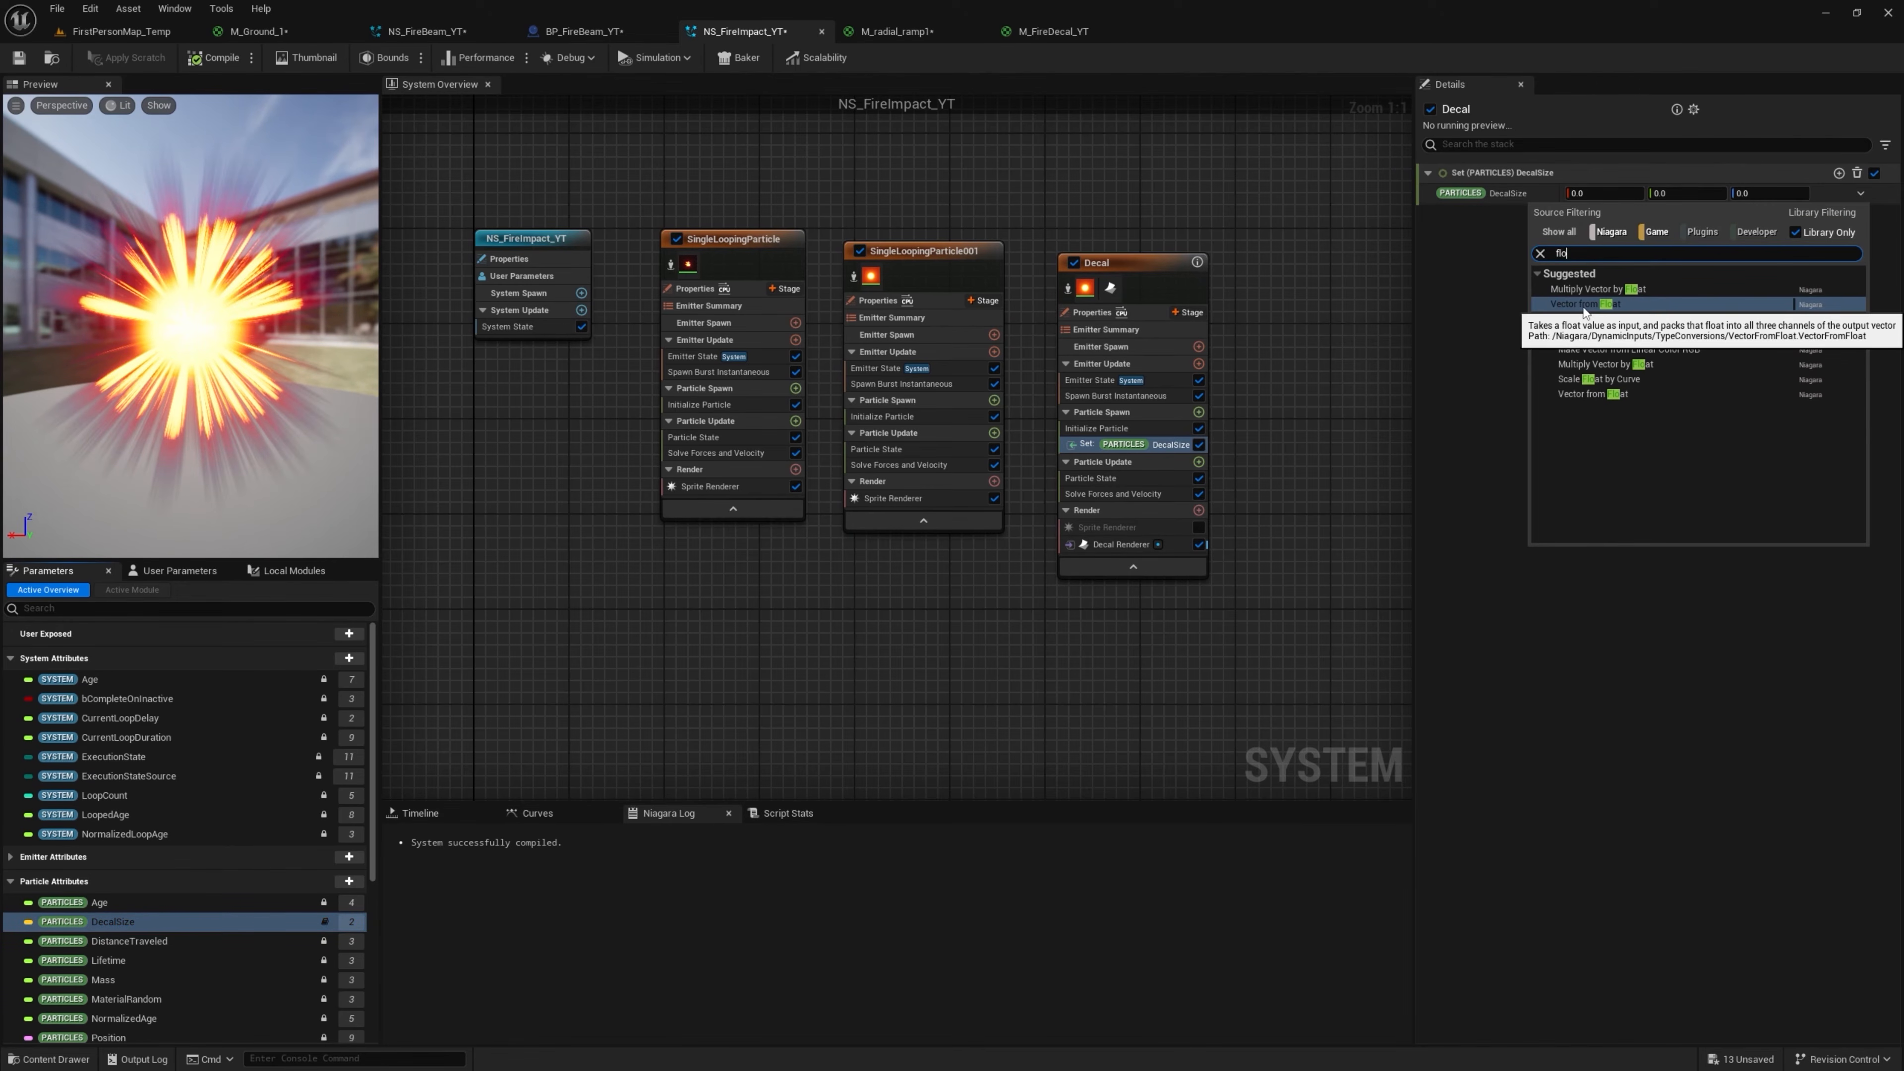
pyautogui.click(1586, 304)
pyautogui.click(1627, 216)
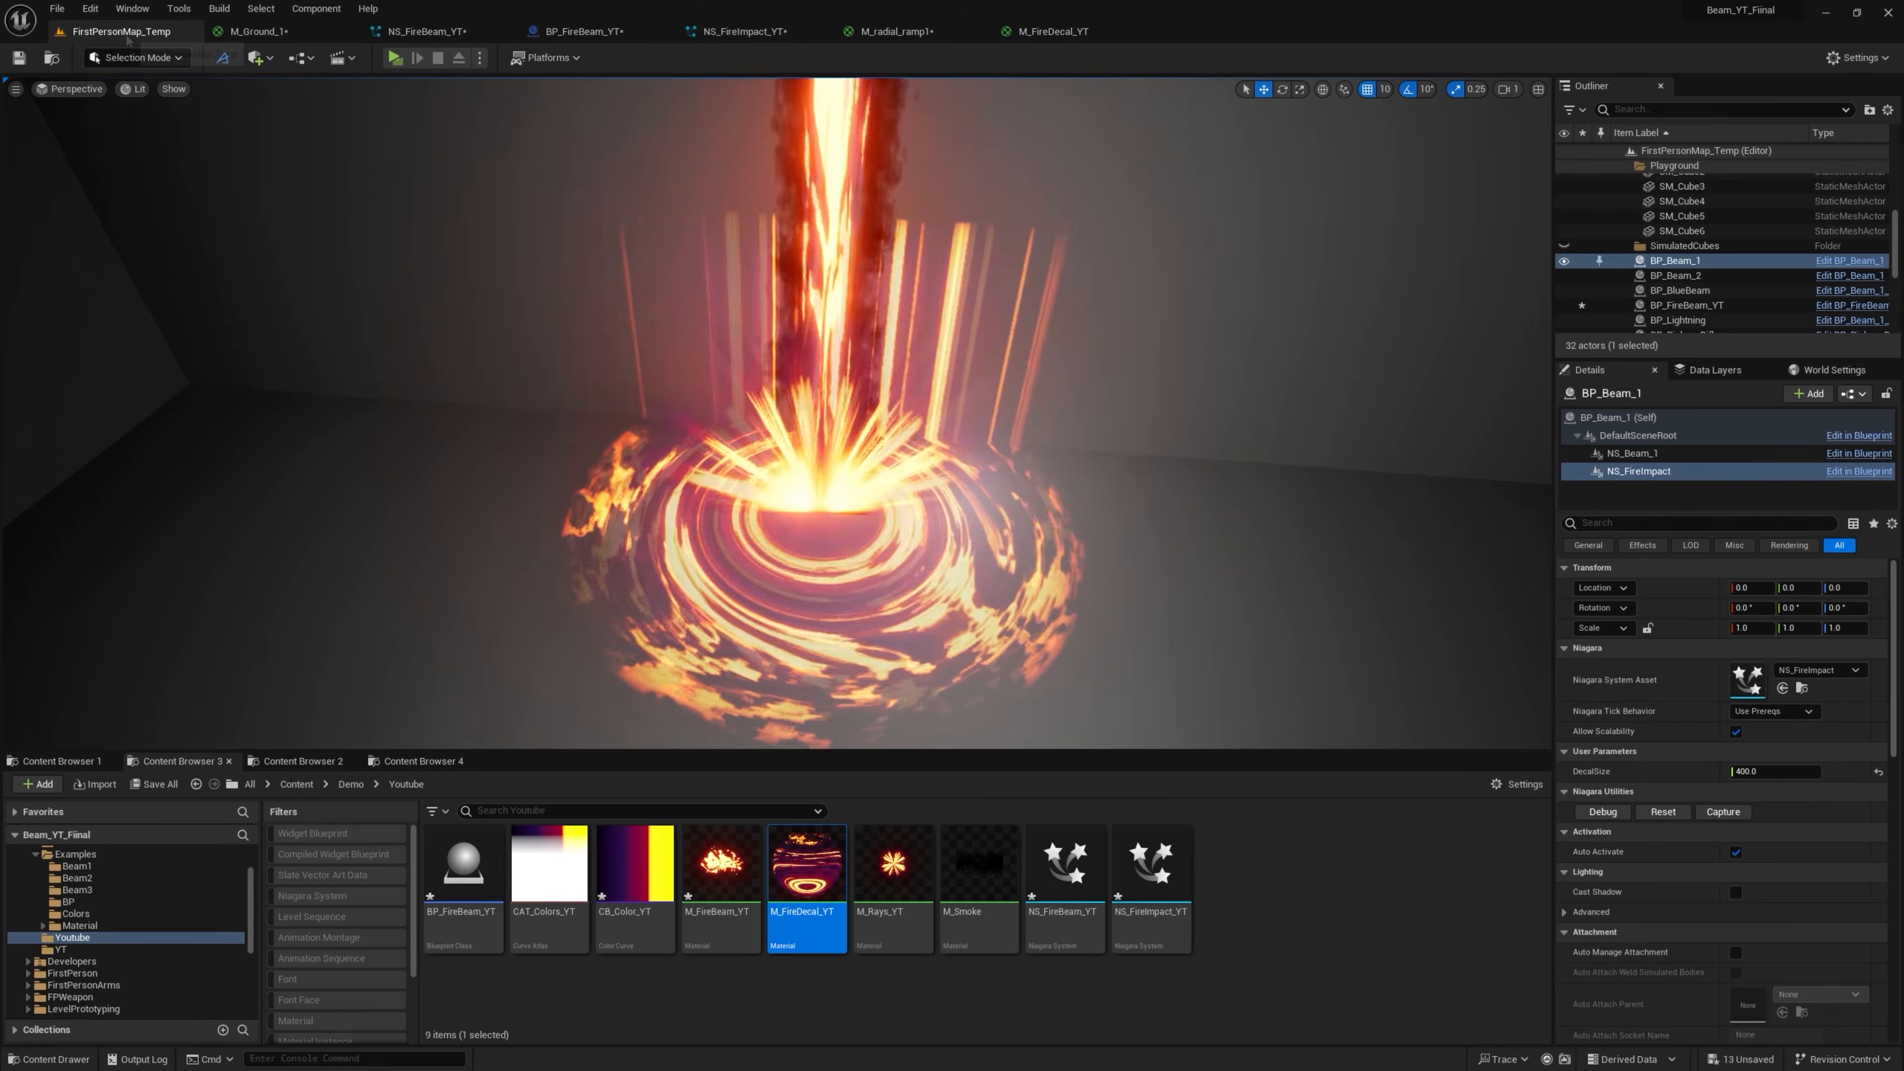
# Check the reference beam's decal in the level, and add a SceneTexture node set to WorldNormal in M_FireDecal_YT
pyautogui.moveTo(768, 402); pyautogui.dragTo(660, 375)
pyautogui.moveTo(739, 324); pyautogui.dragTo(764, 438)
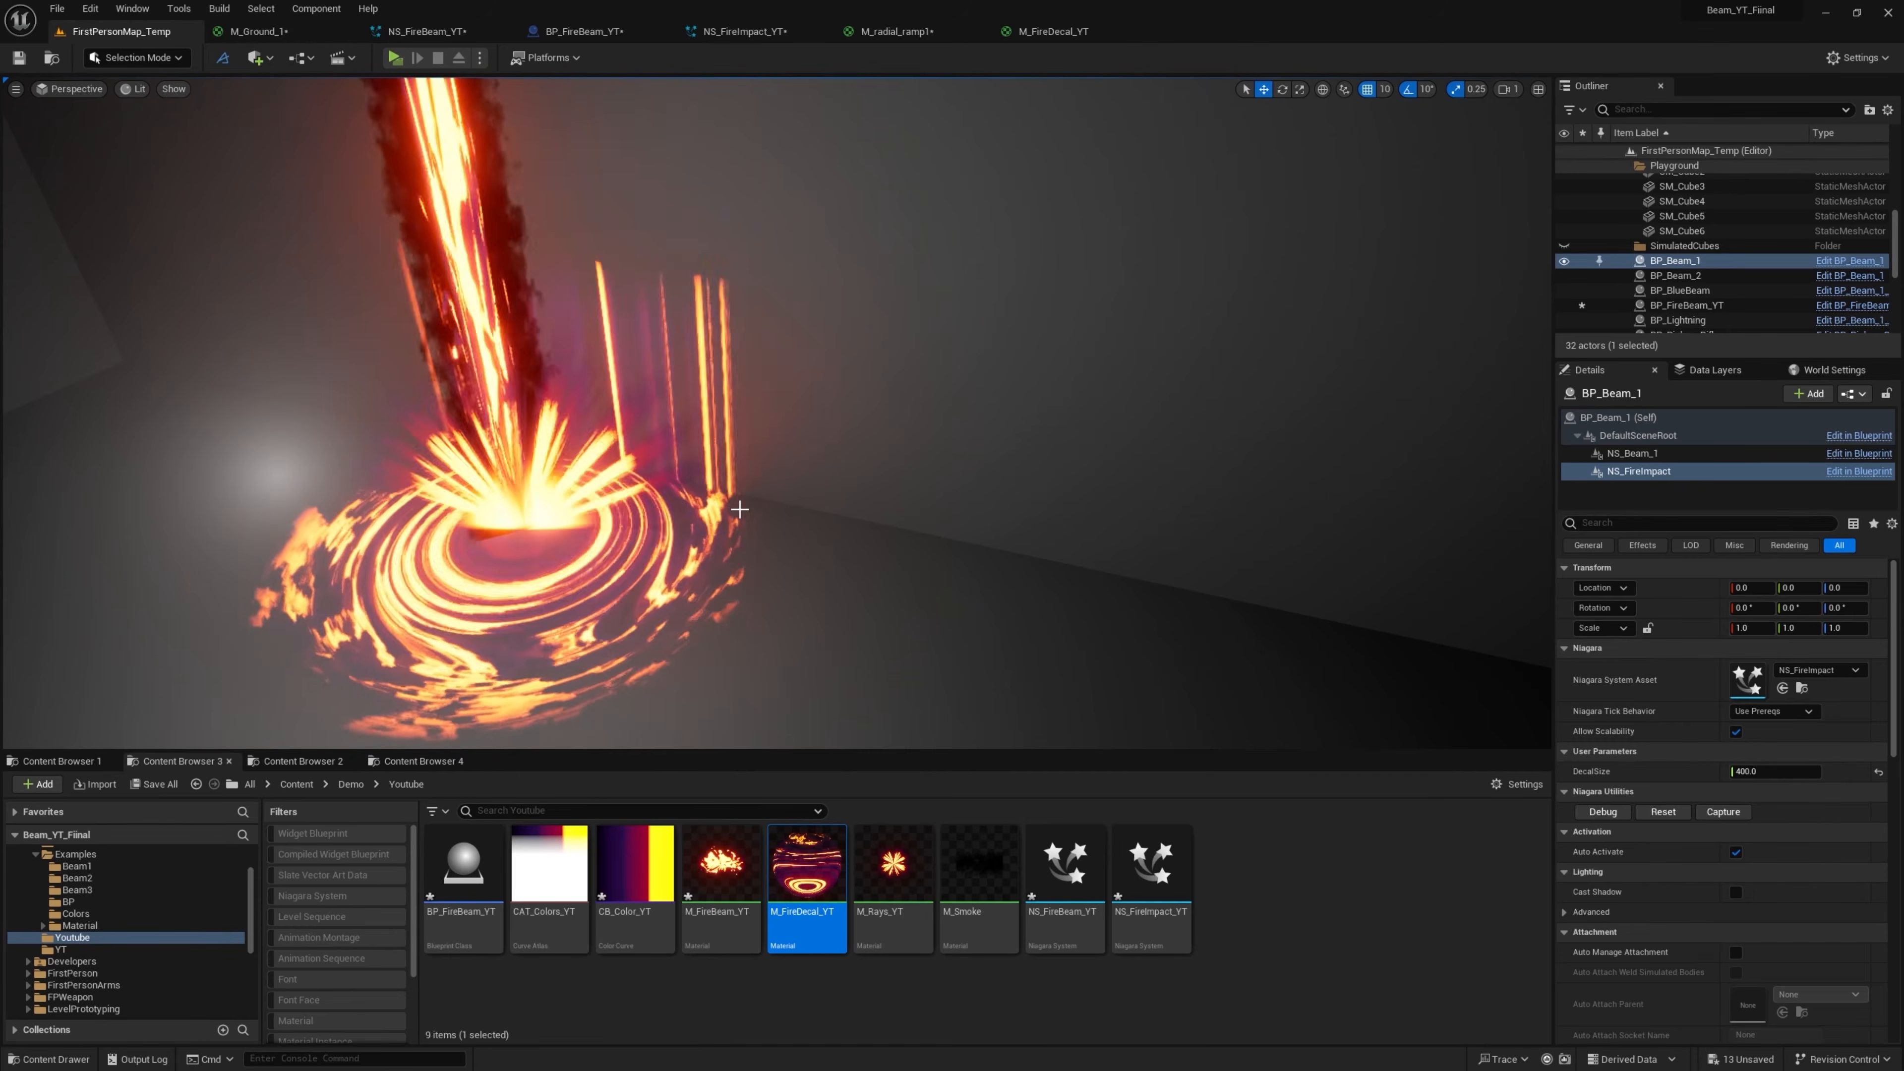
pyautogui.click(1057, 33)
pyautogui.moveTo(1181, 441); pyautogui.dragTo(1027, 389, button='right')
pyautogui.moveTo(709, 526); pyautogui.dragTo(940, 463, button='right')
pyautogui.rightClick(940, 463)
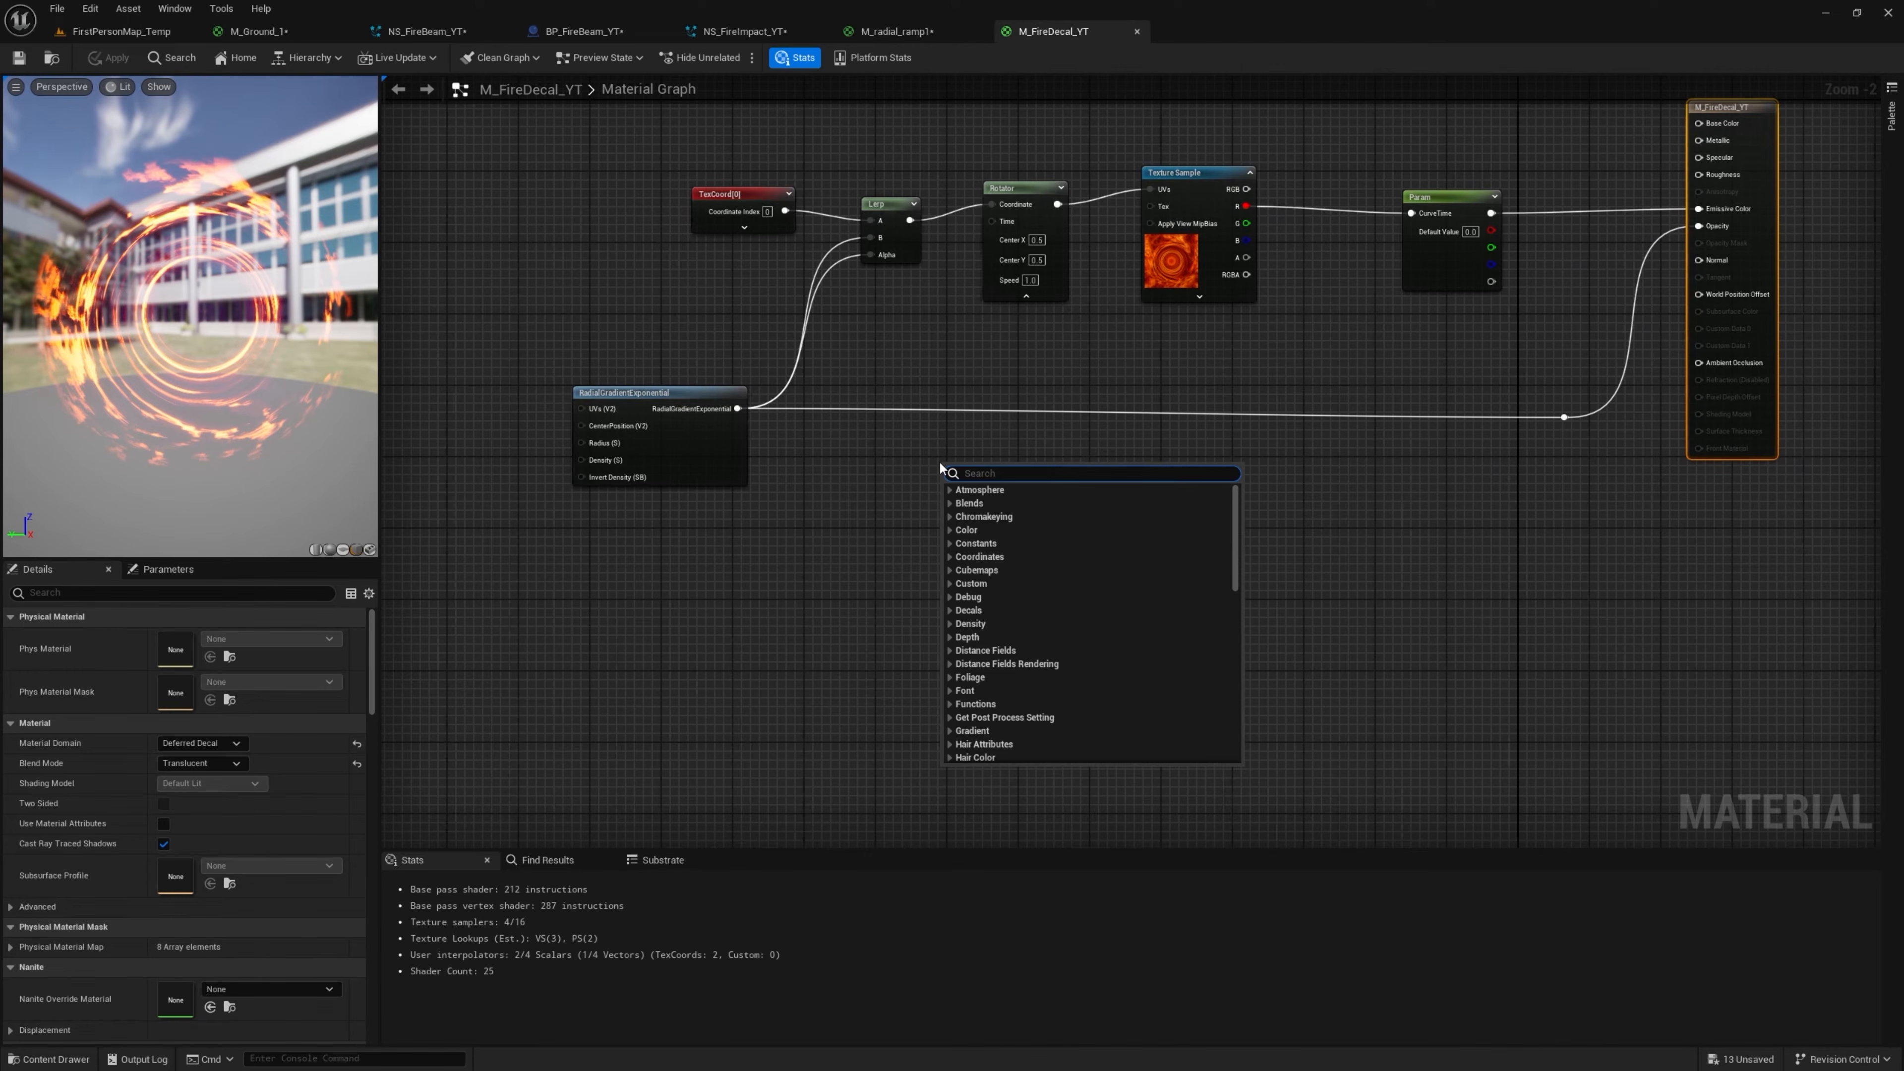
pyautogui.write('sce tex')
pyautogui.press('Return')
pyautogui.click(217, 637)
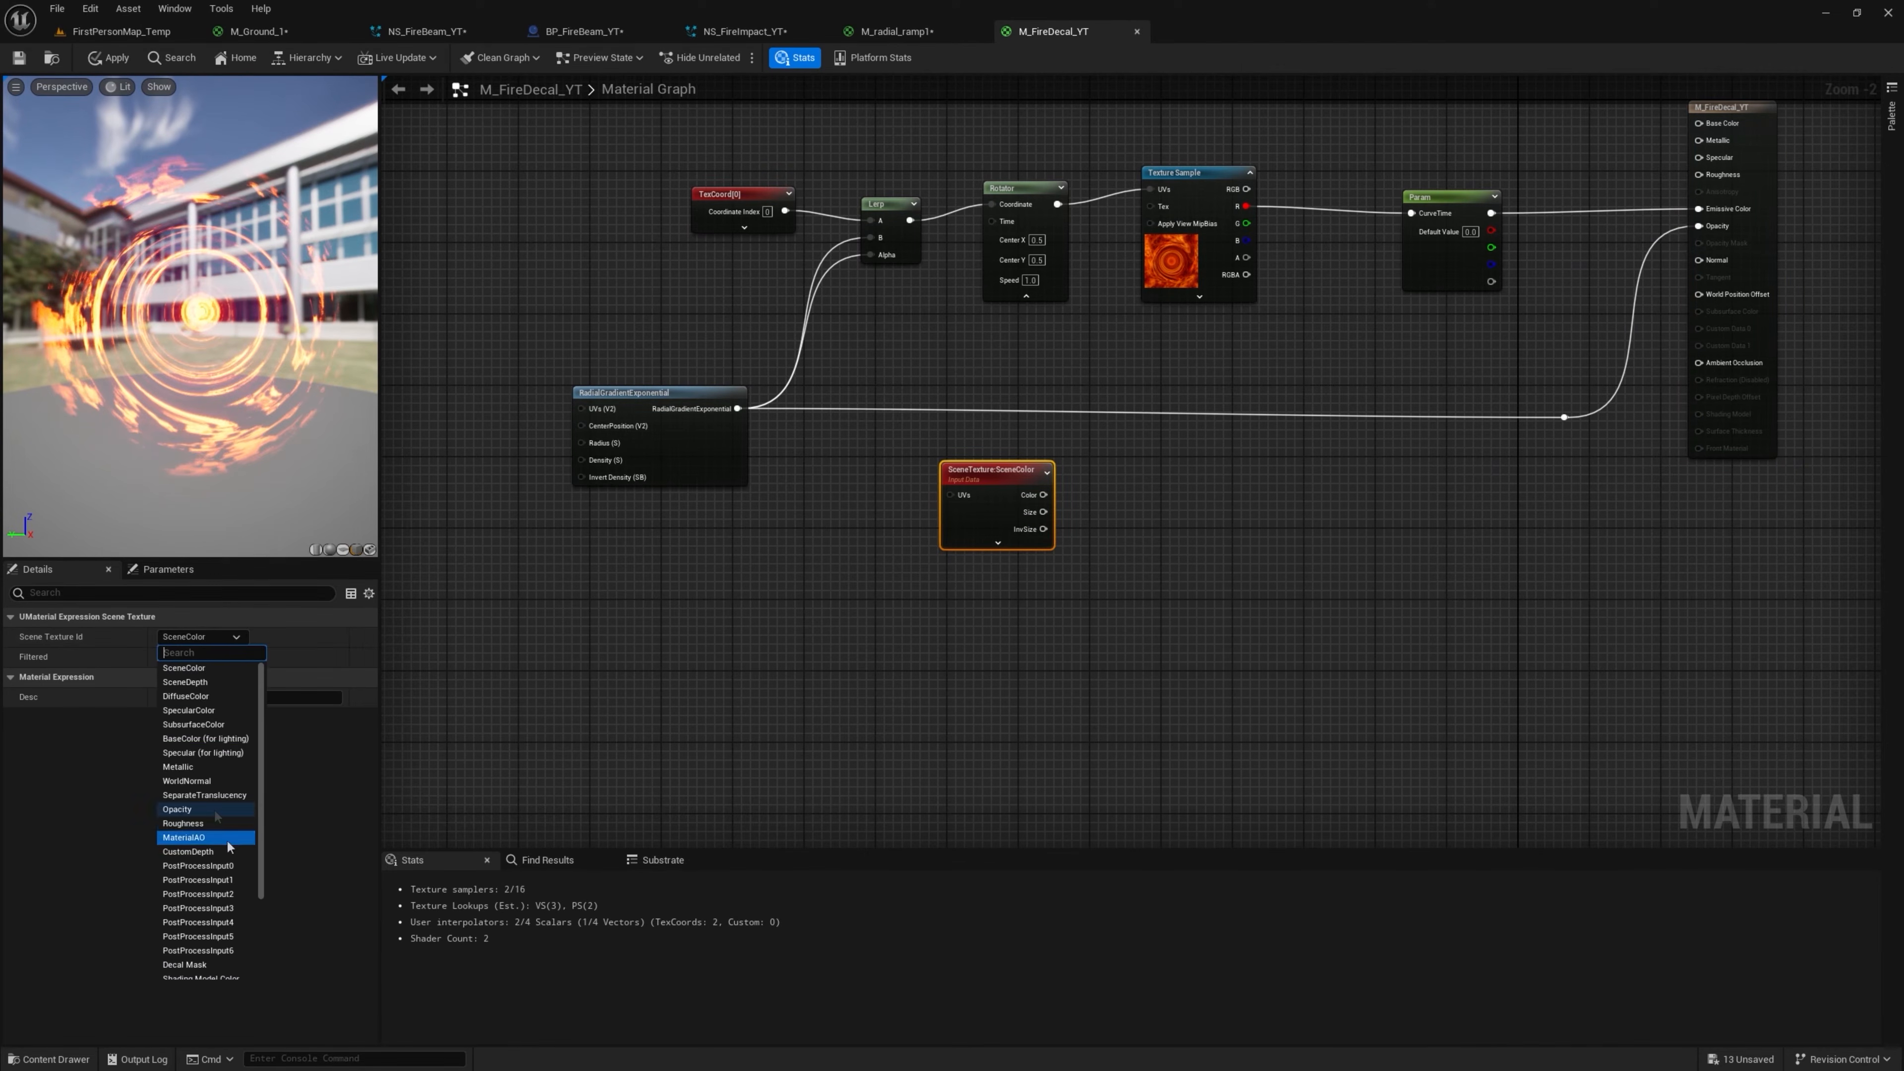
pyautogui.click(214, 782)
# Feed the WorldNormal Color into a component mask passing only B, and connect RadialGradientExponential to the opacity reroute point
pyautogui.moveTo(990, 470); pyautogui.dragTo(822, 537)
pyautogui.write('mask')
pyautogui.press('Return')
pyautogui.click(164, 677)
pyautogui.click(163, 657)
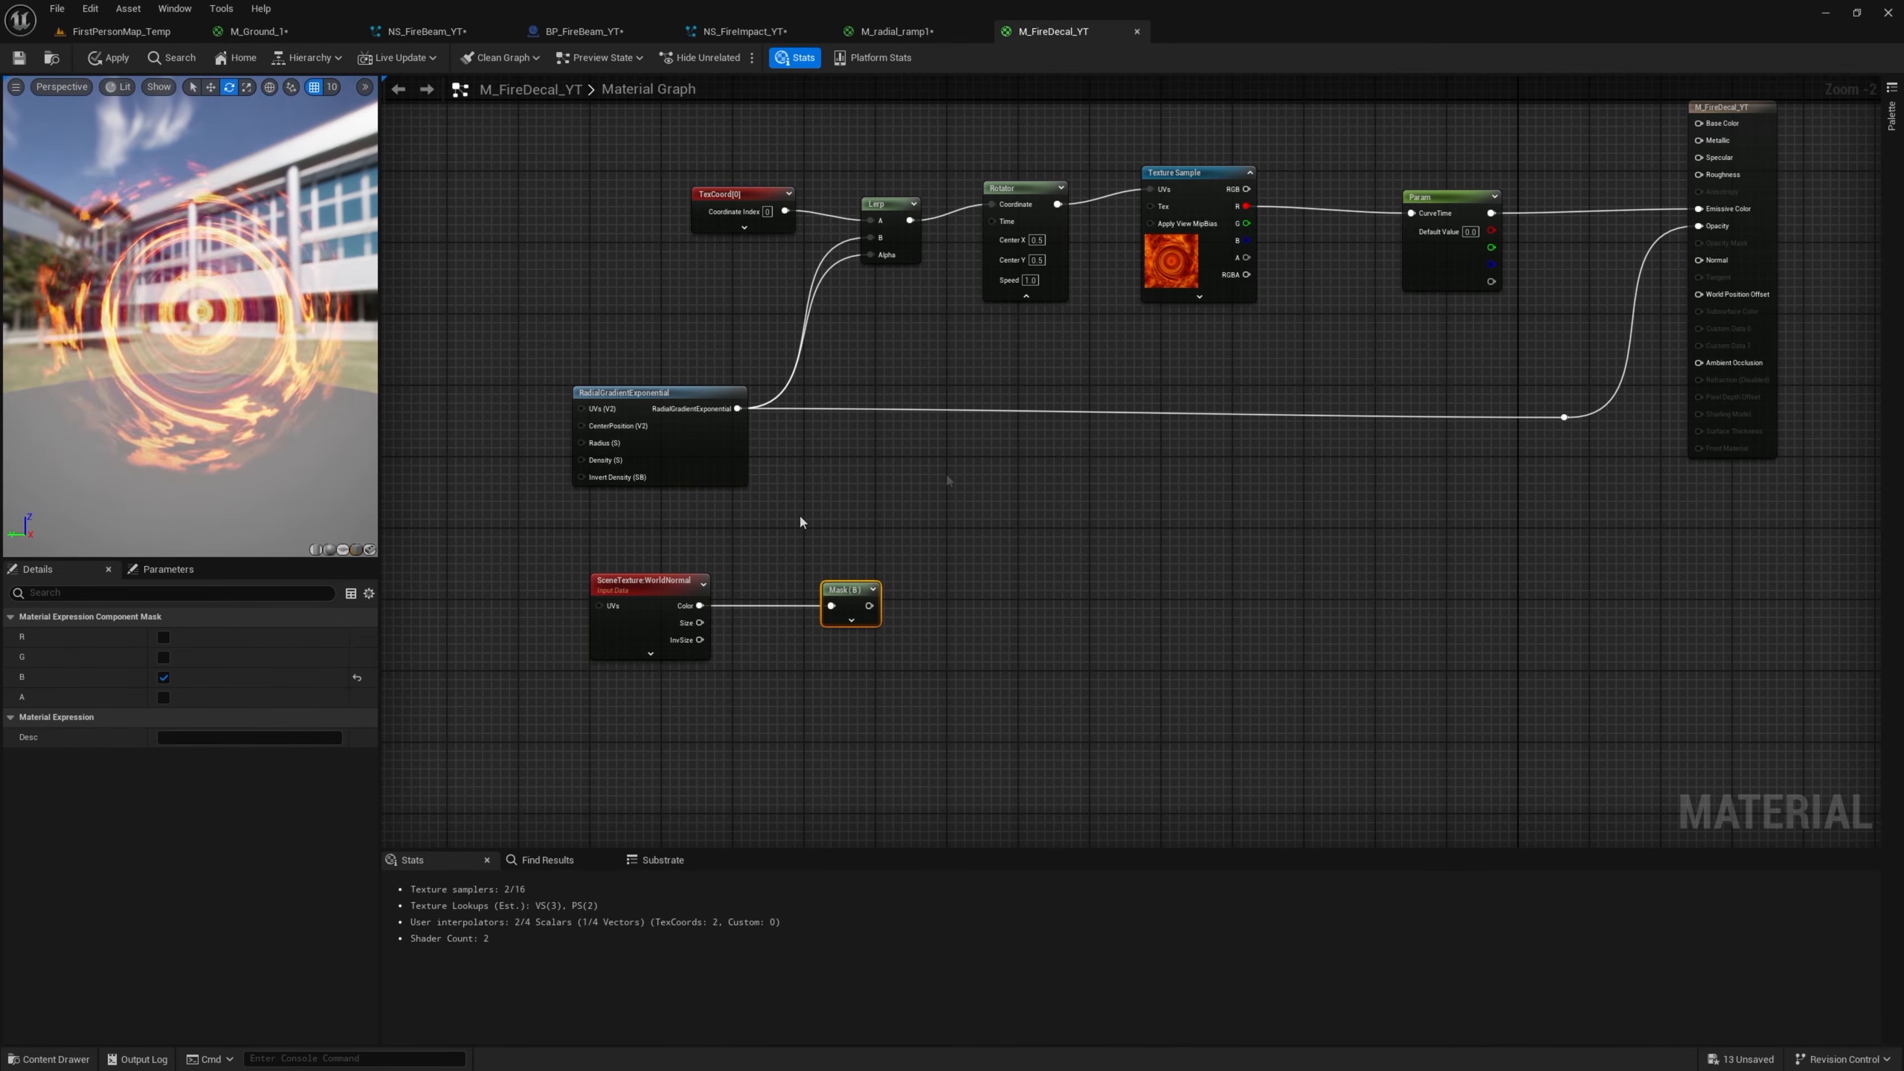
pyautogui.click(955, 405)
pyautogui.moveTo(738, 408); pyautogui.dragTo(1564, 417)
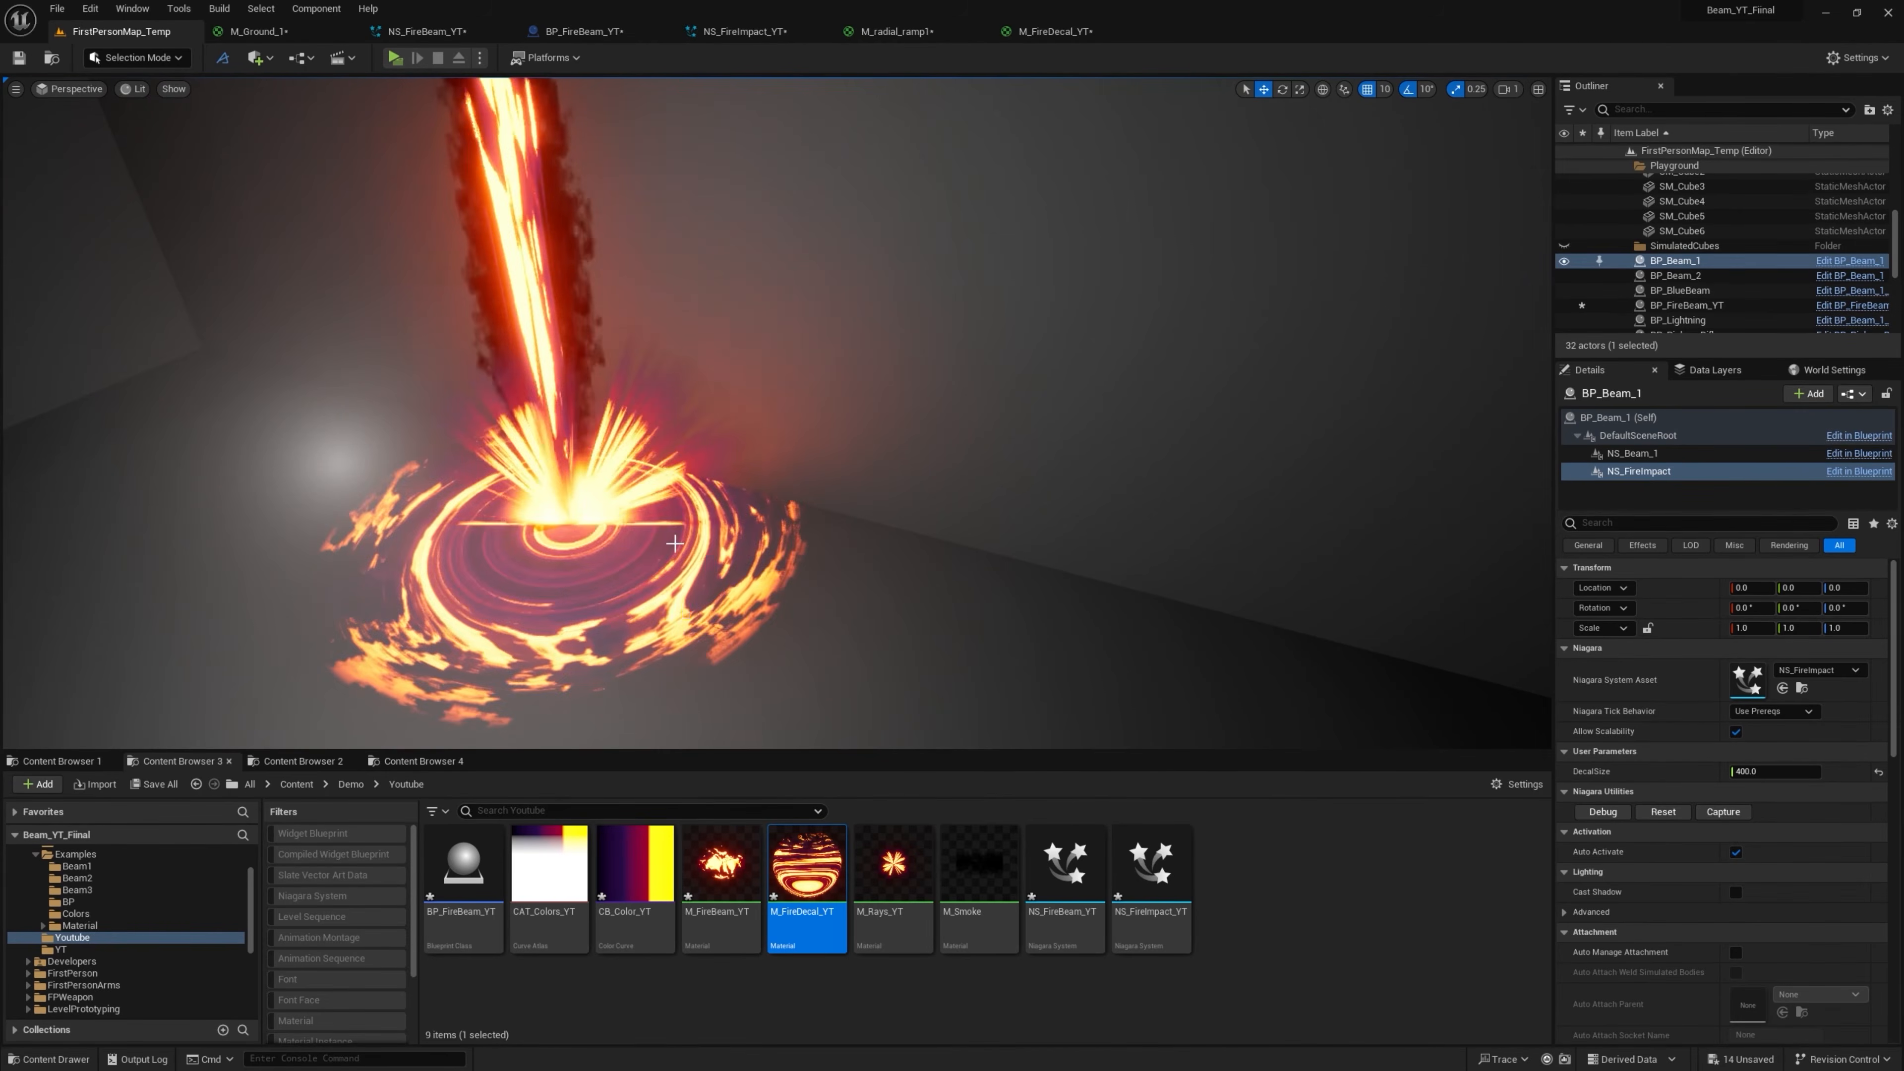
# Add a Sphere to FirstPersonMap_Temp and place it partly sunk in the floor inside the fire decal
pyautogui.click(274, 60)
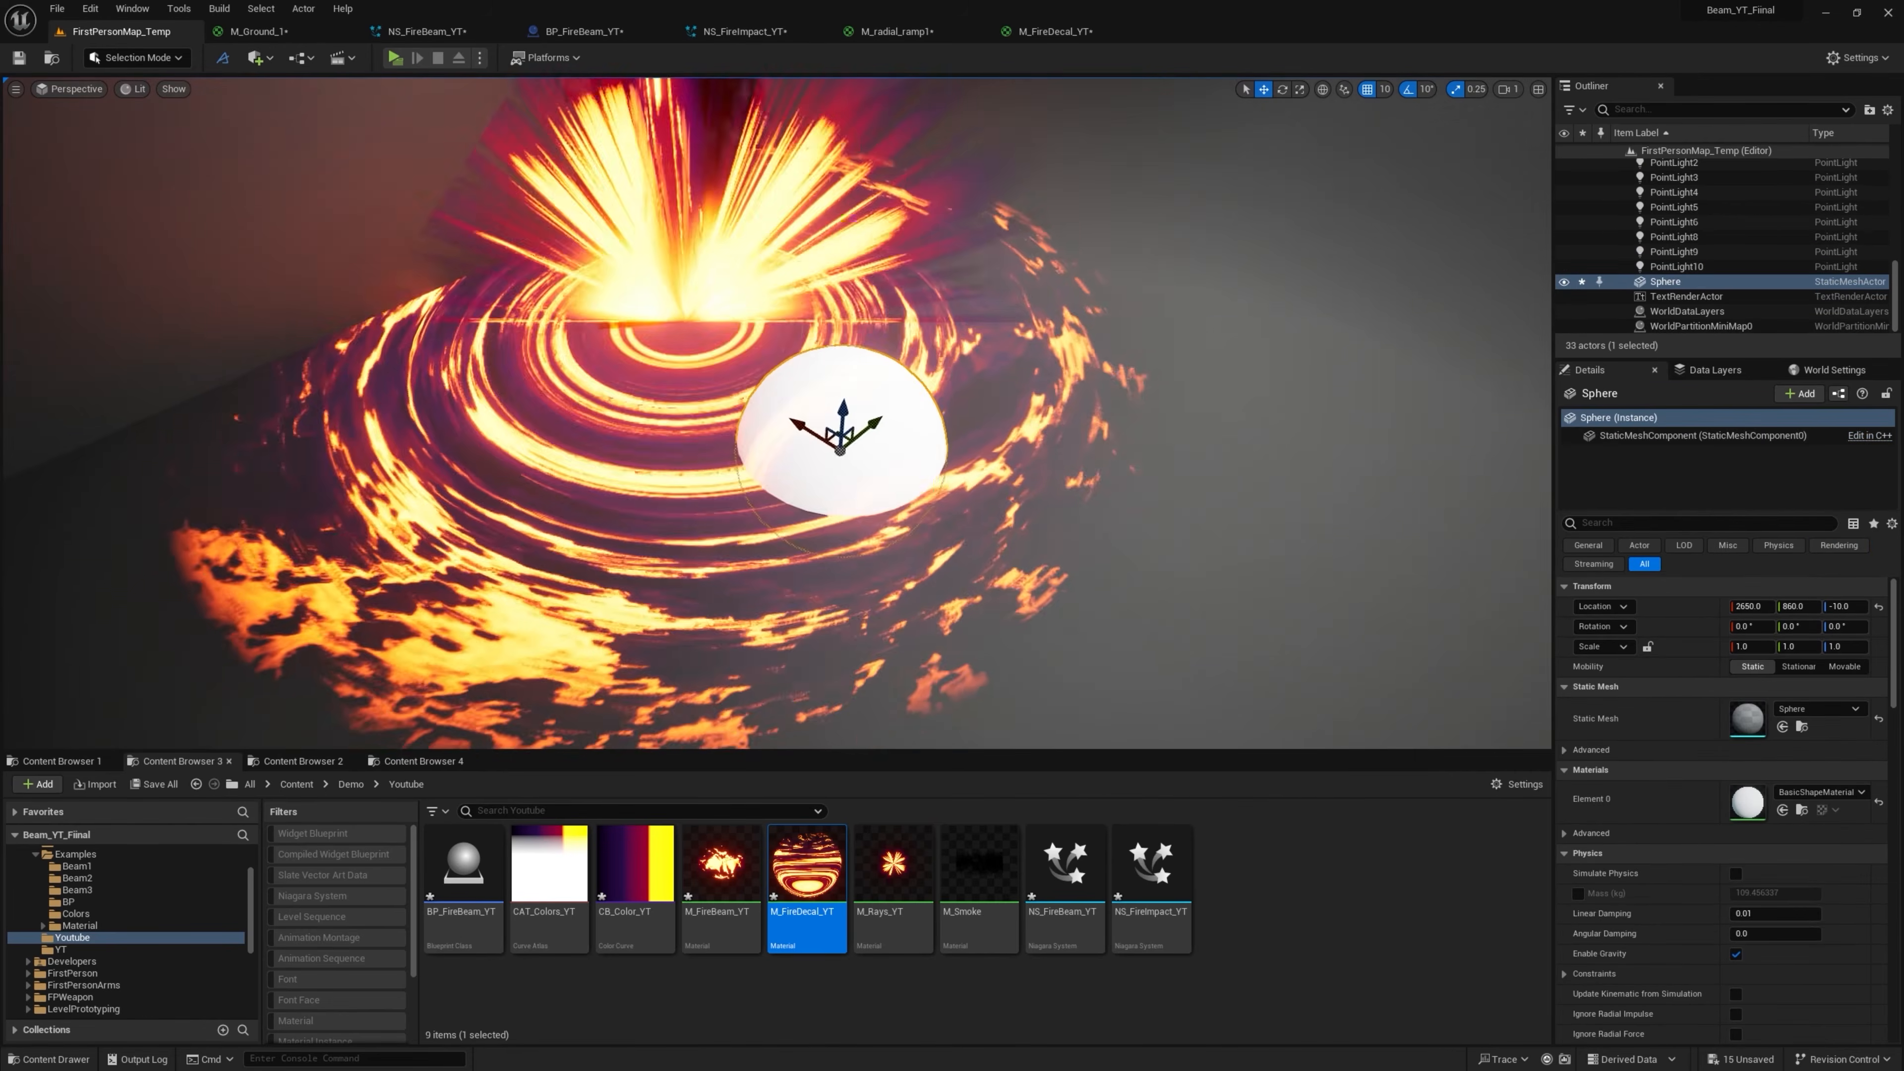
# Remove the test sphere and move BP_FireBeam_YT across the floor away from the wall
pyautogui.scroll(5, 776, 413)
pyautogui.scroll(-3, 862, 488)
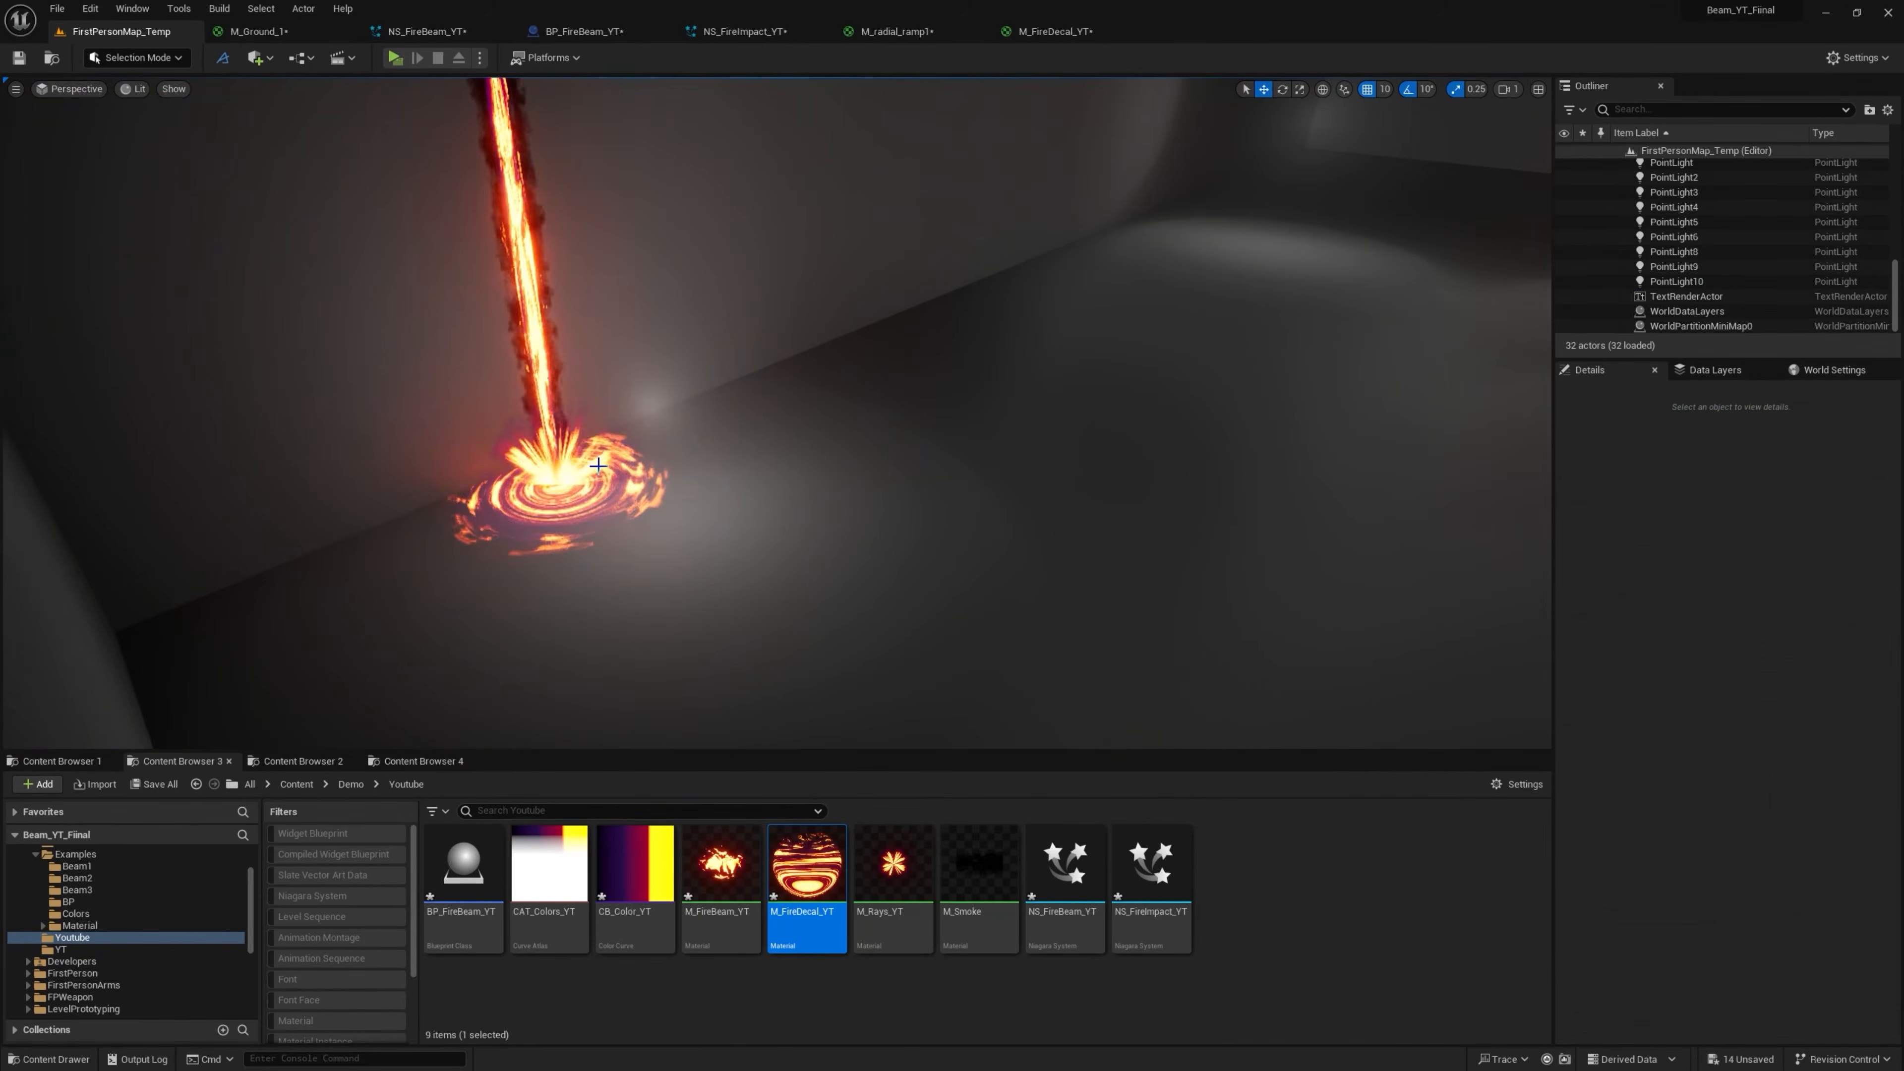
pyautogui.click(572, 484)
pyautogui.moveTo(620, 446); pyautogui.dragTo(679, 487)
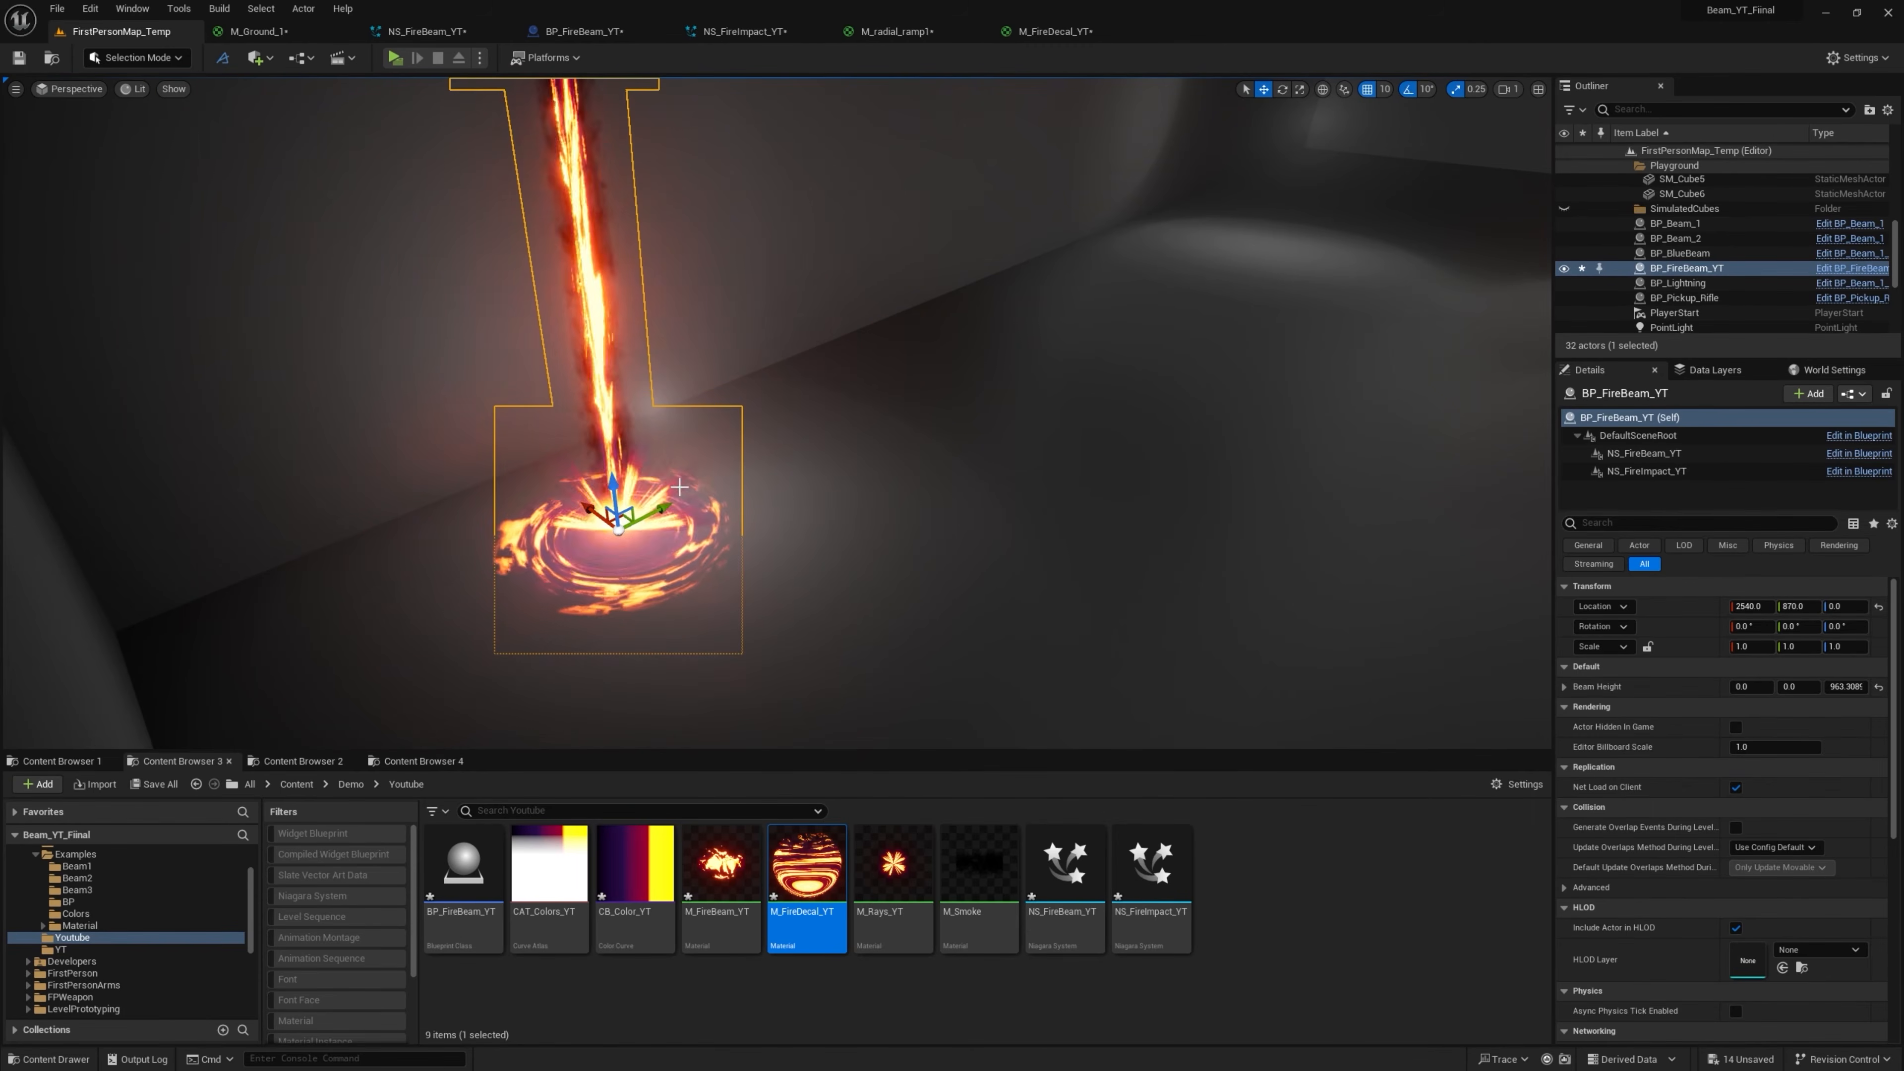
pyautogui.moveTo(834, 504); pyautogui.dragTo(637, 504, button='right')
pyautogui.click(986, 515)
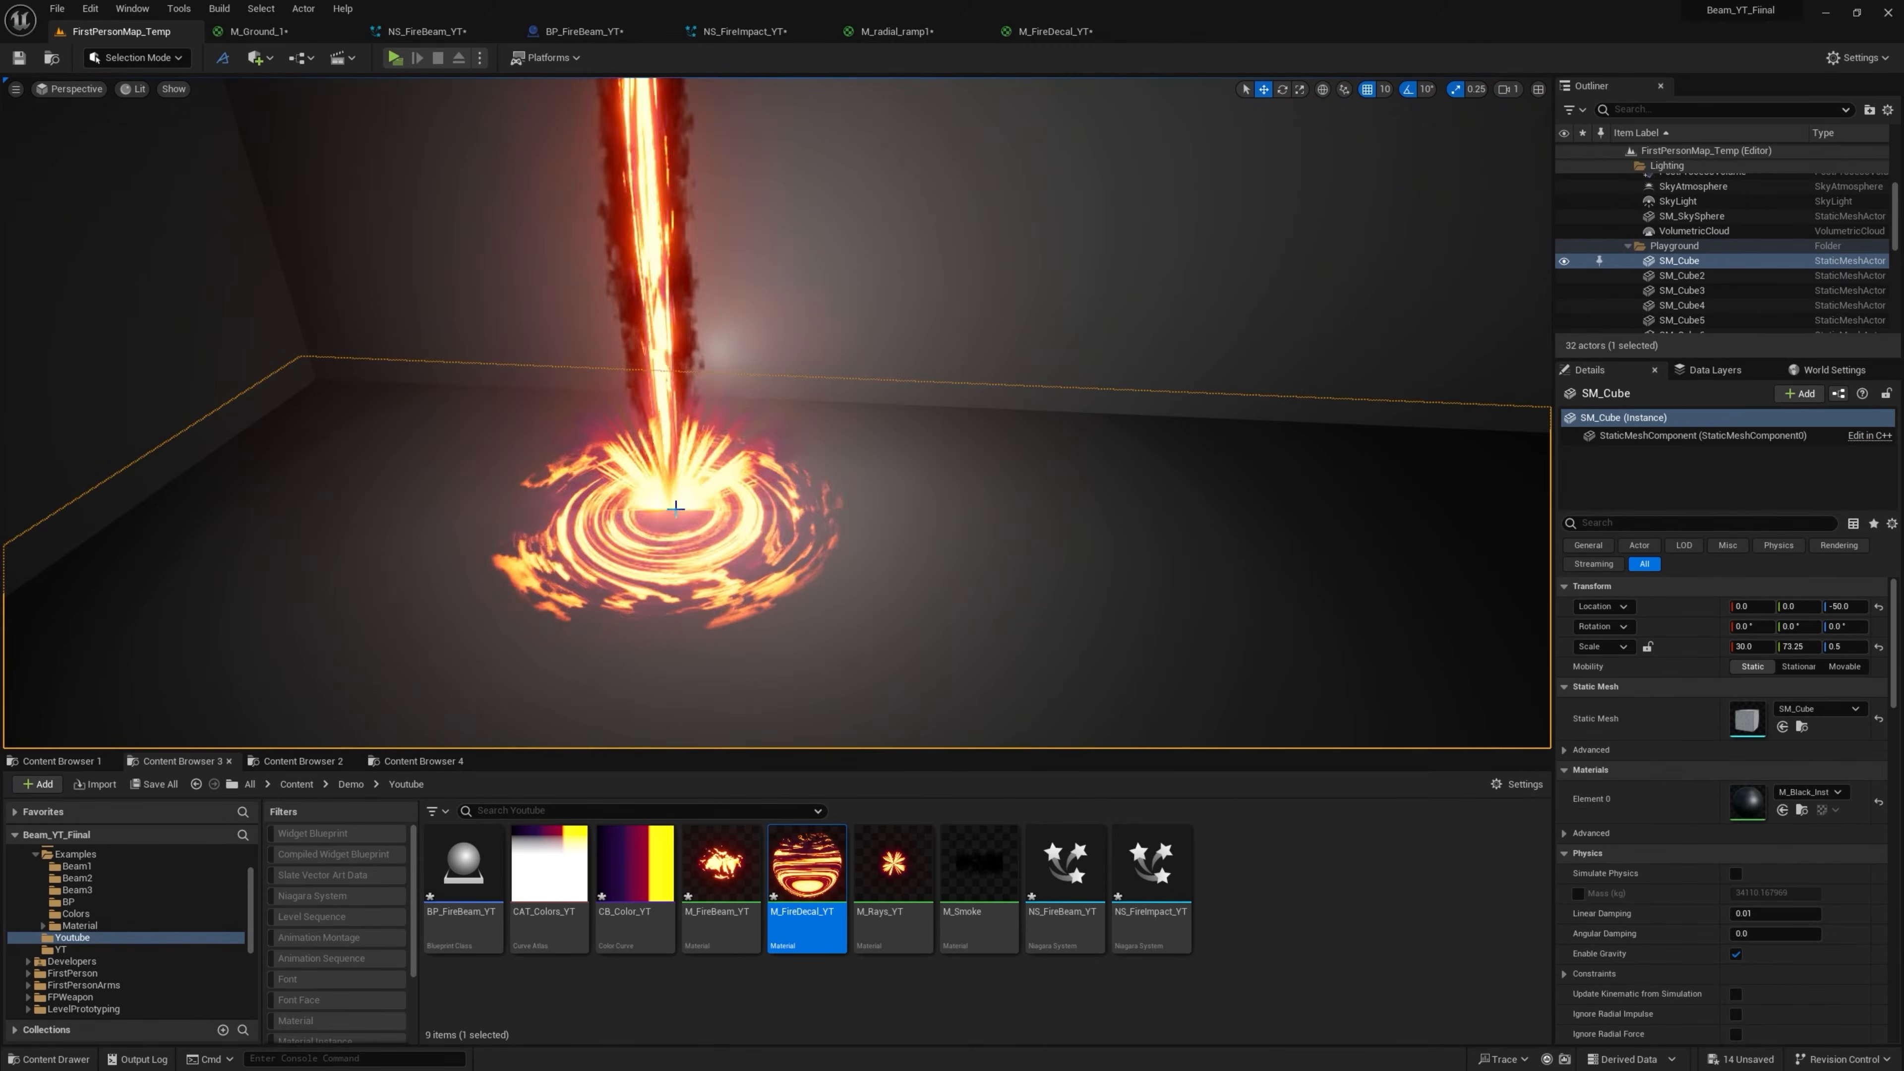
# In NS_FireImpact_YT, rename the SingleLoopingParticle001 emitter to BrightSpot
pyautogui.click(760, 37)
pyautogui.click(913, 252)
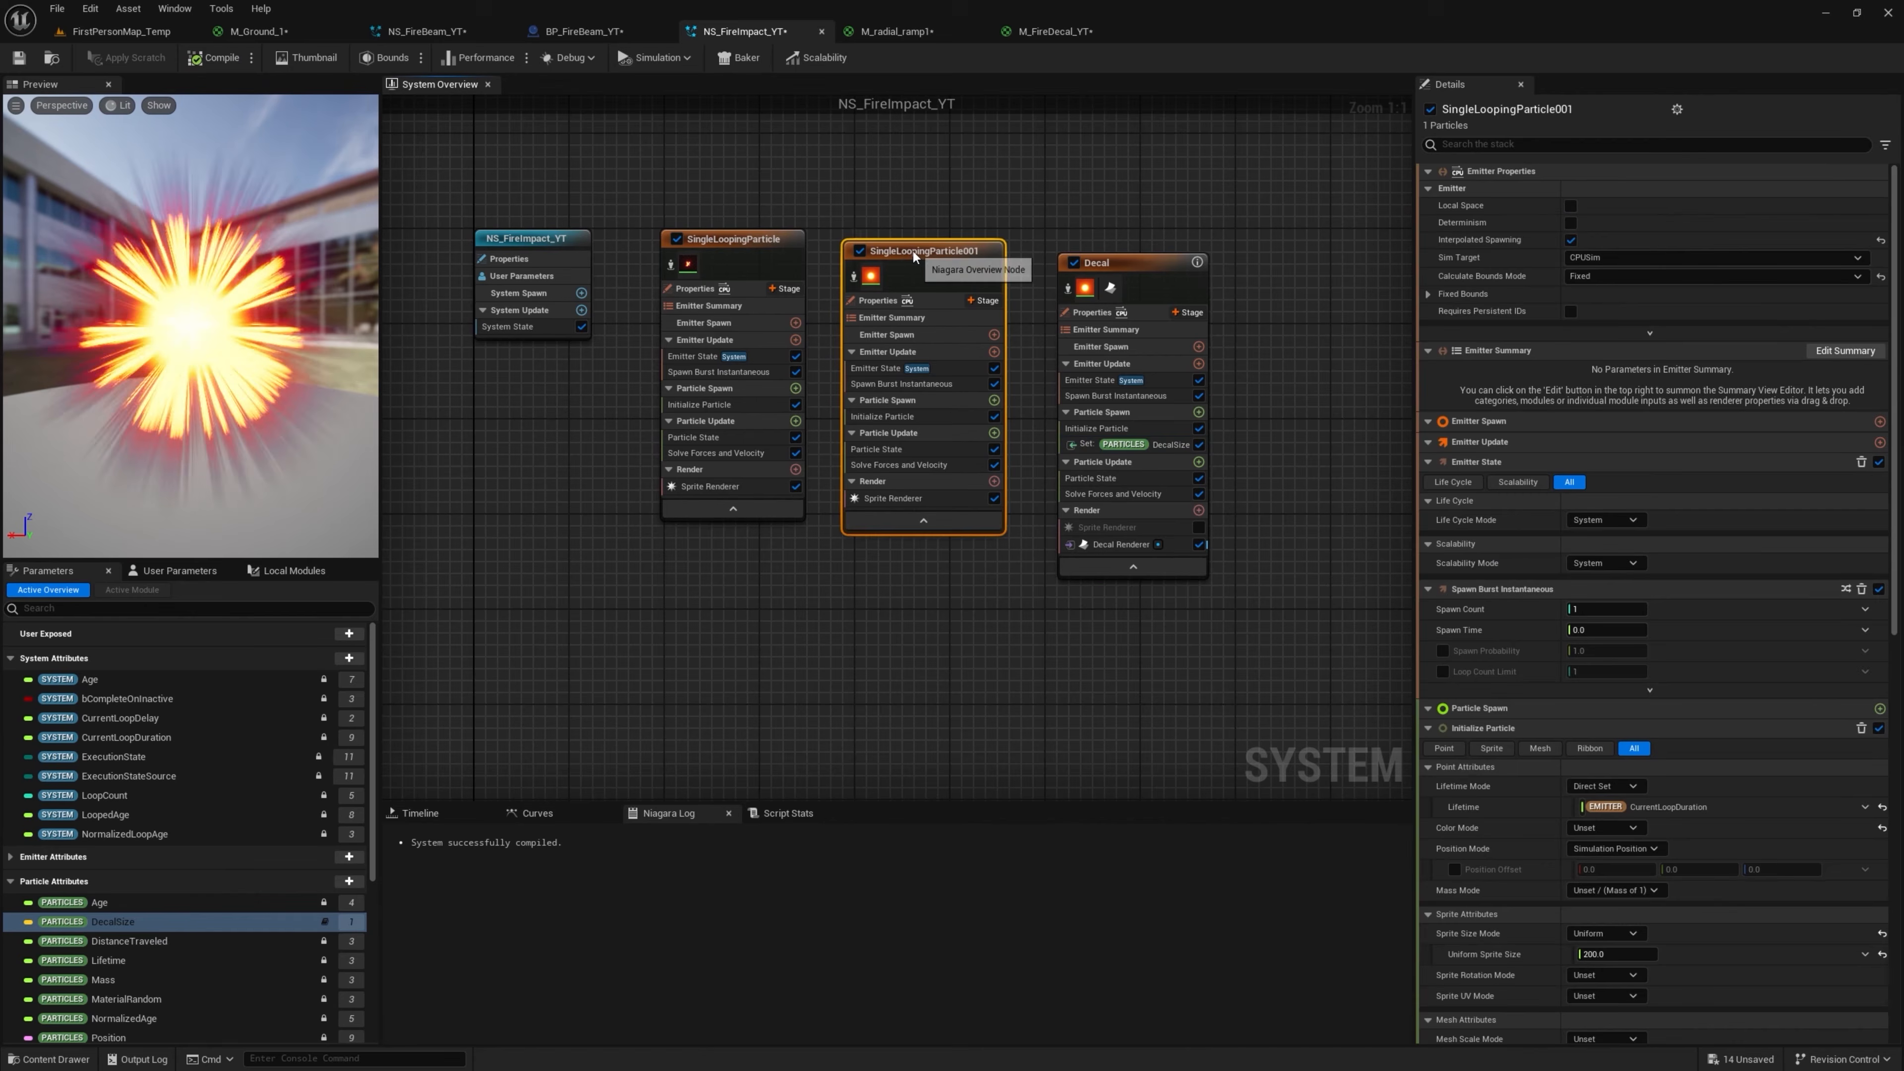
pyautogui.click(915, 252)
pyautogui.write('BrightSpot')
pyautogui.press('Return')
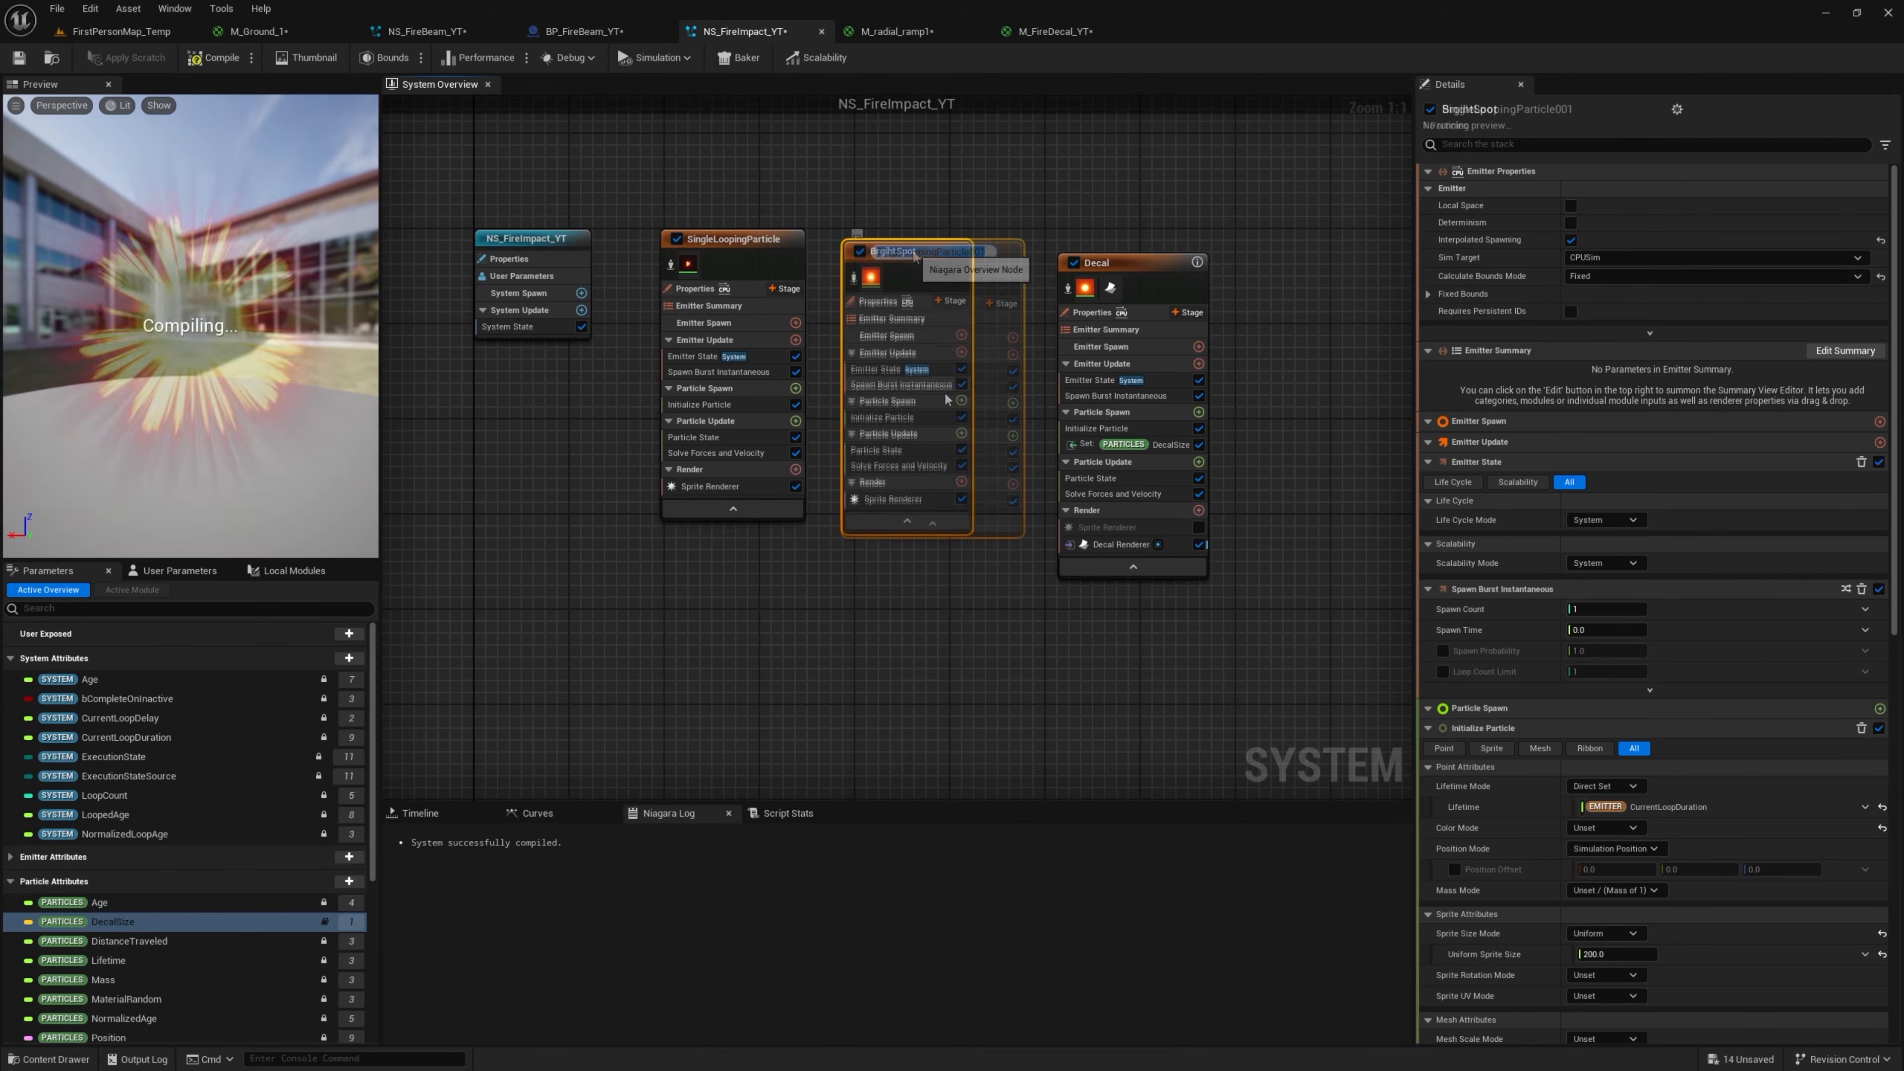
# Add a Camera Offset module to the bright spot emitter's Particle Update and set its Camera Offset Amount to 100
pyautogui.click(961, 434)
pyautogui.write('camer')
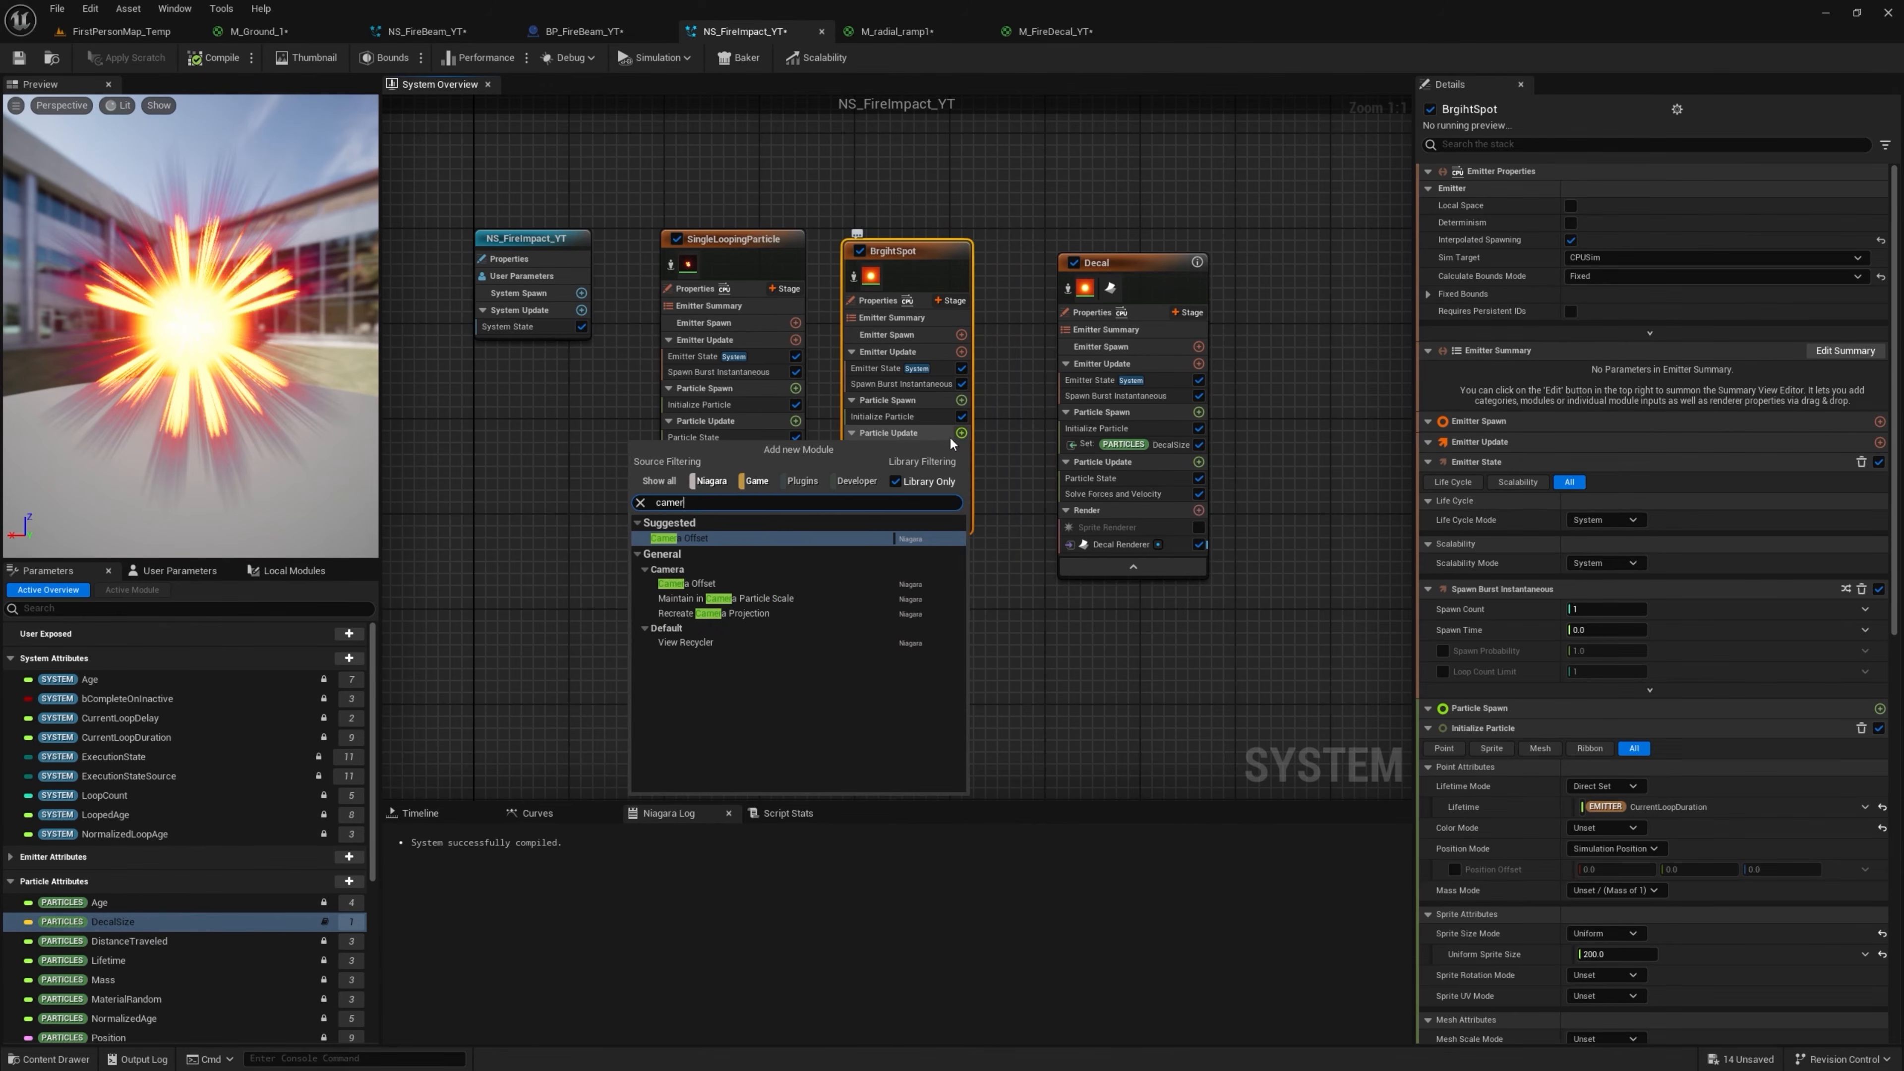
pyautogui.click(690, 539)
pyautogui.click(1603, 192)
pyautogui.write('20')
pyautogui.press('Return')
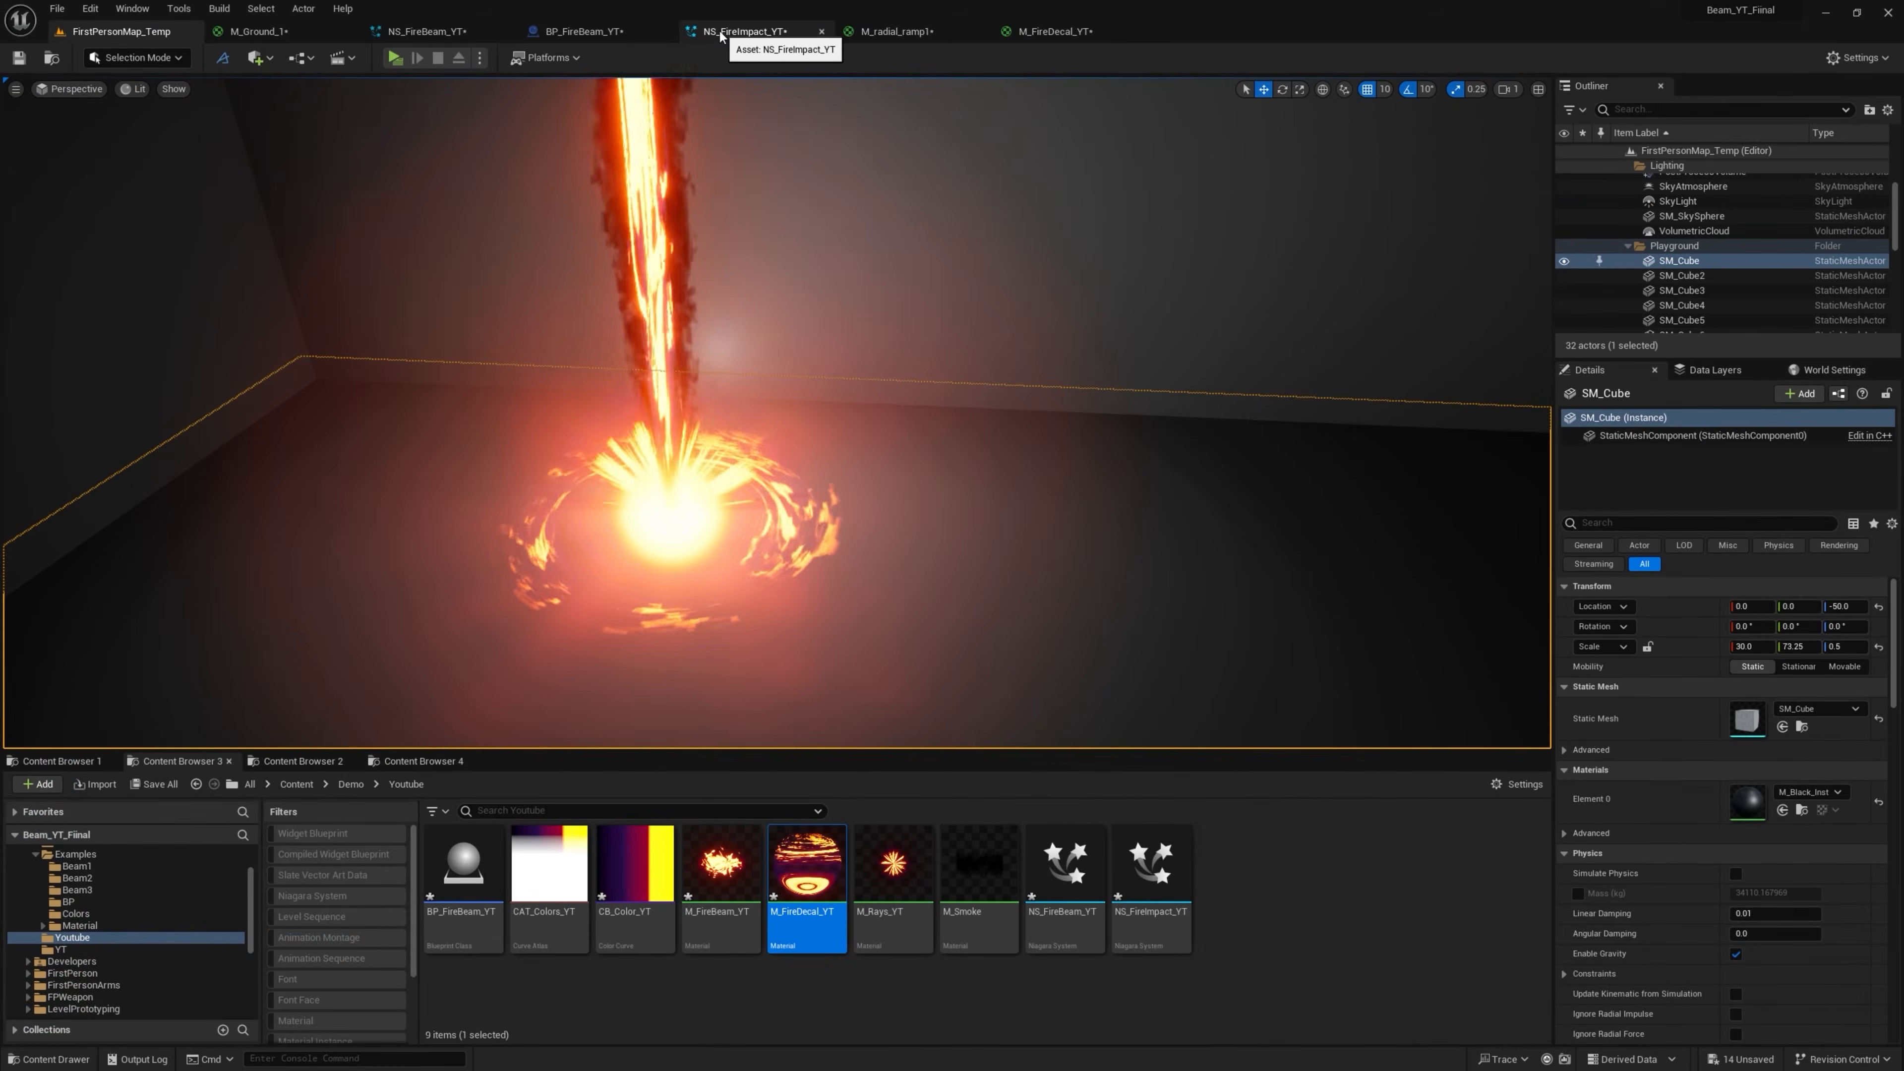
pyautogui.click(720, 36)
pyautogui.click(1610, 193)
pyautogui.write('100.0')
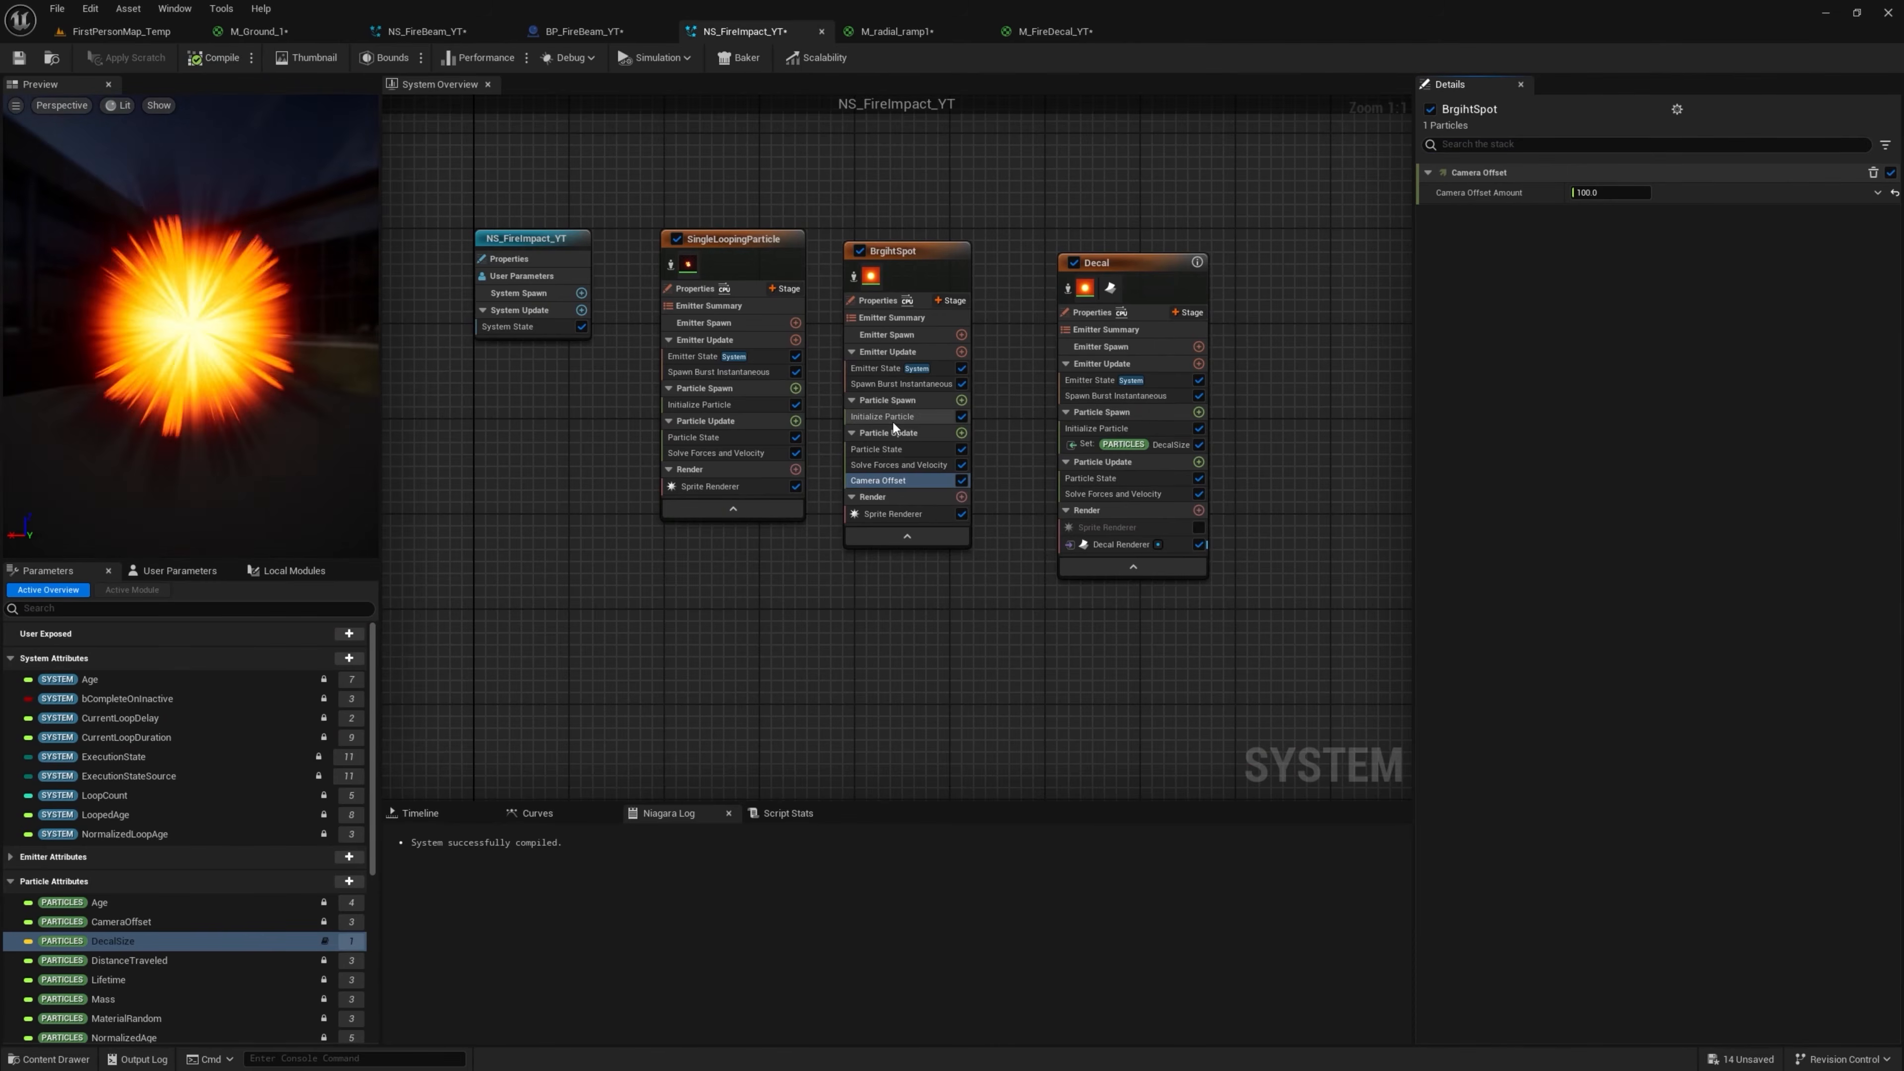
# Set the bright spot emitter's Uniform Sprite Size to 100 and the Decal emitter's DecalSize value to 400
pyautogui.click(896, 416)
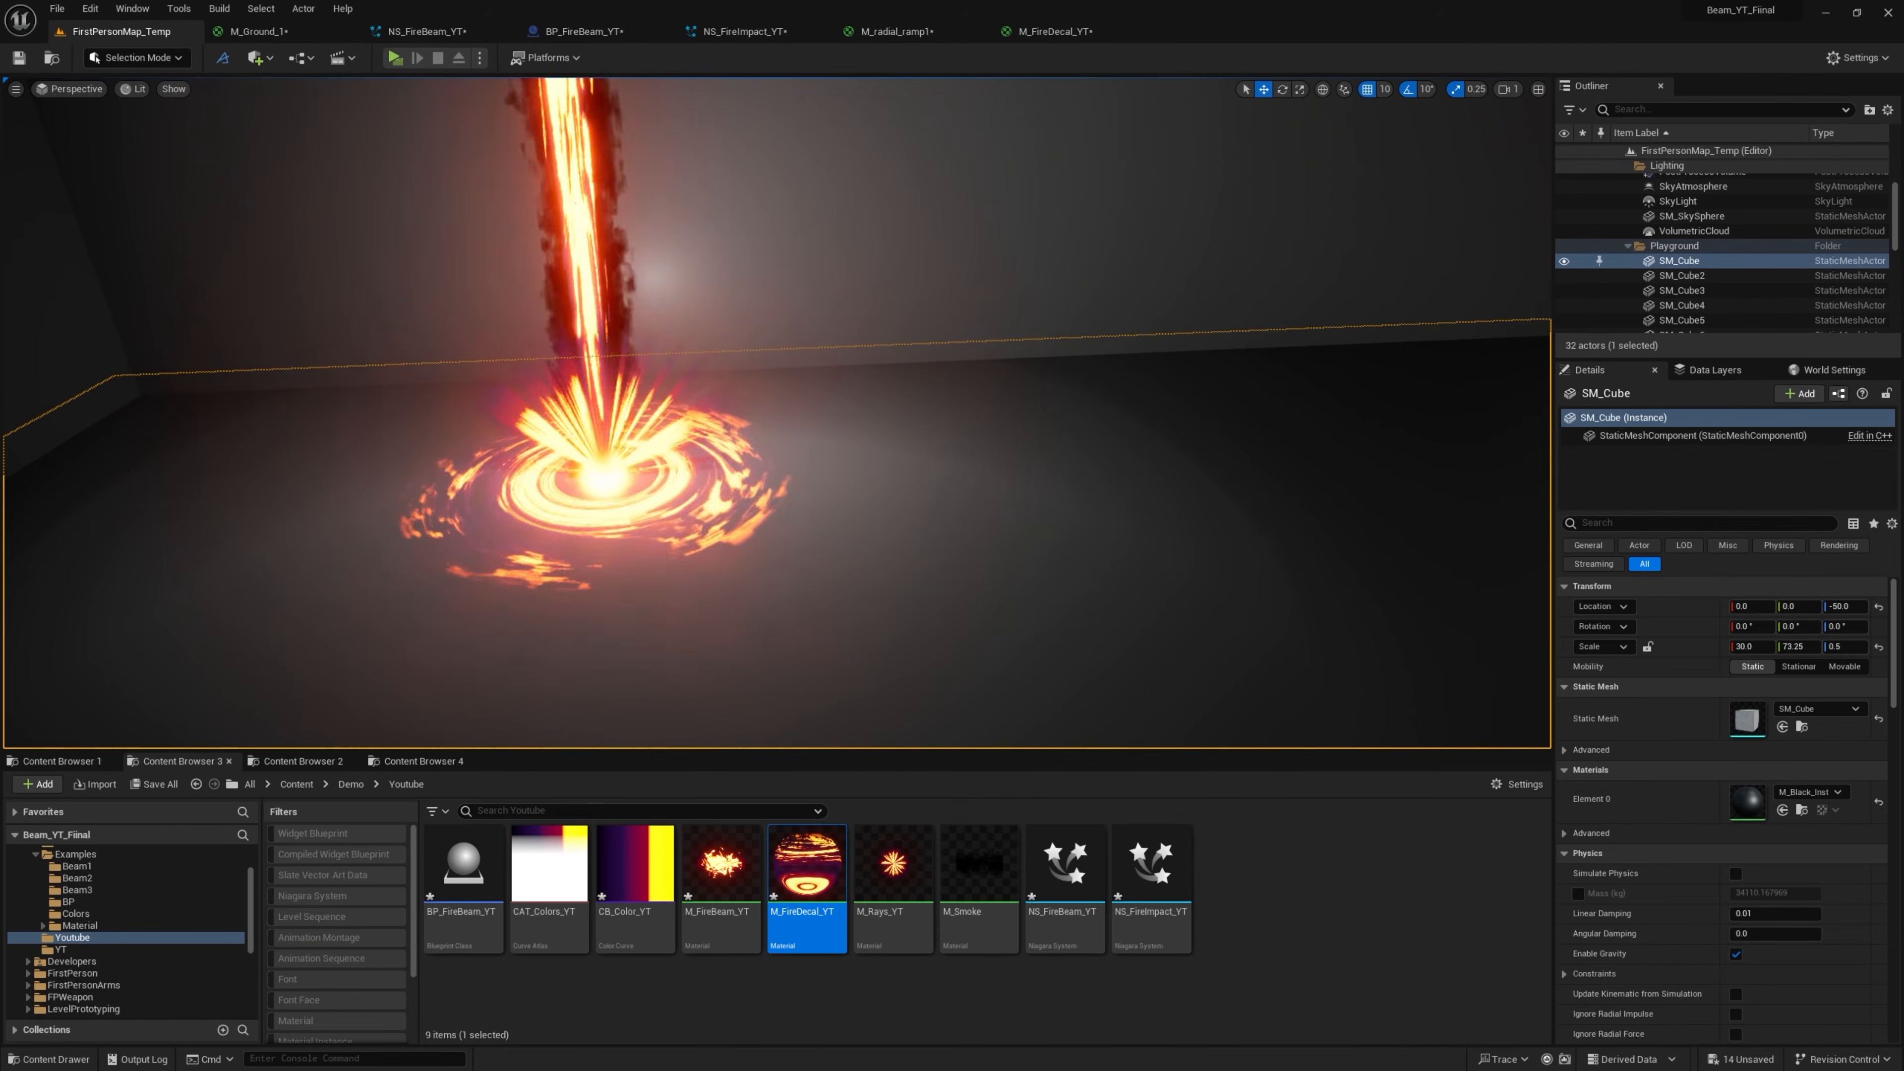
pyautogui.click(750, 31)
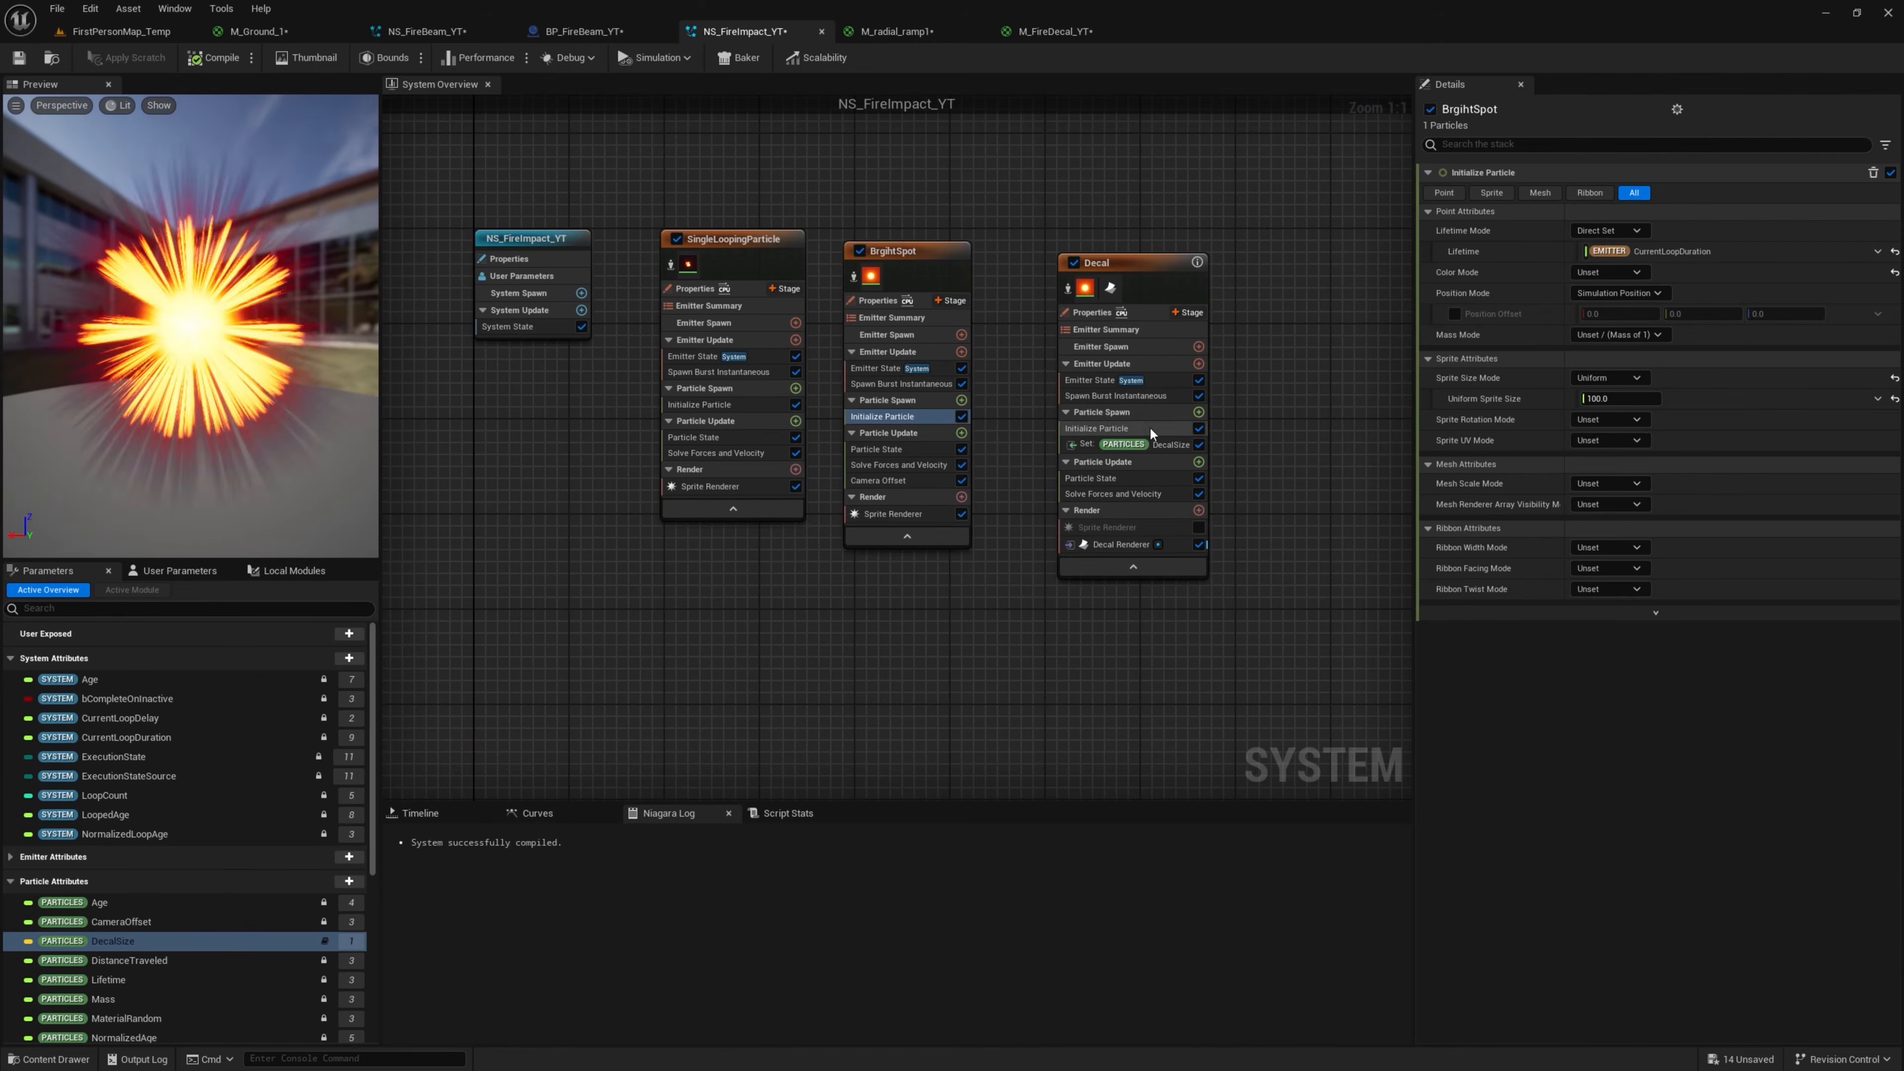
pyautogui.click(1109, 445)
pyautogui.click(1605, 214)
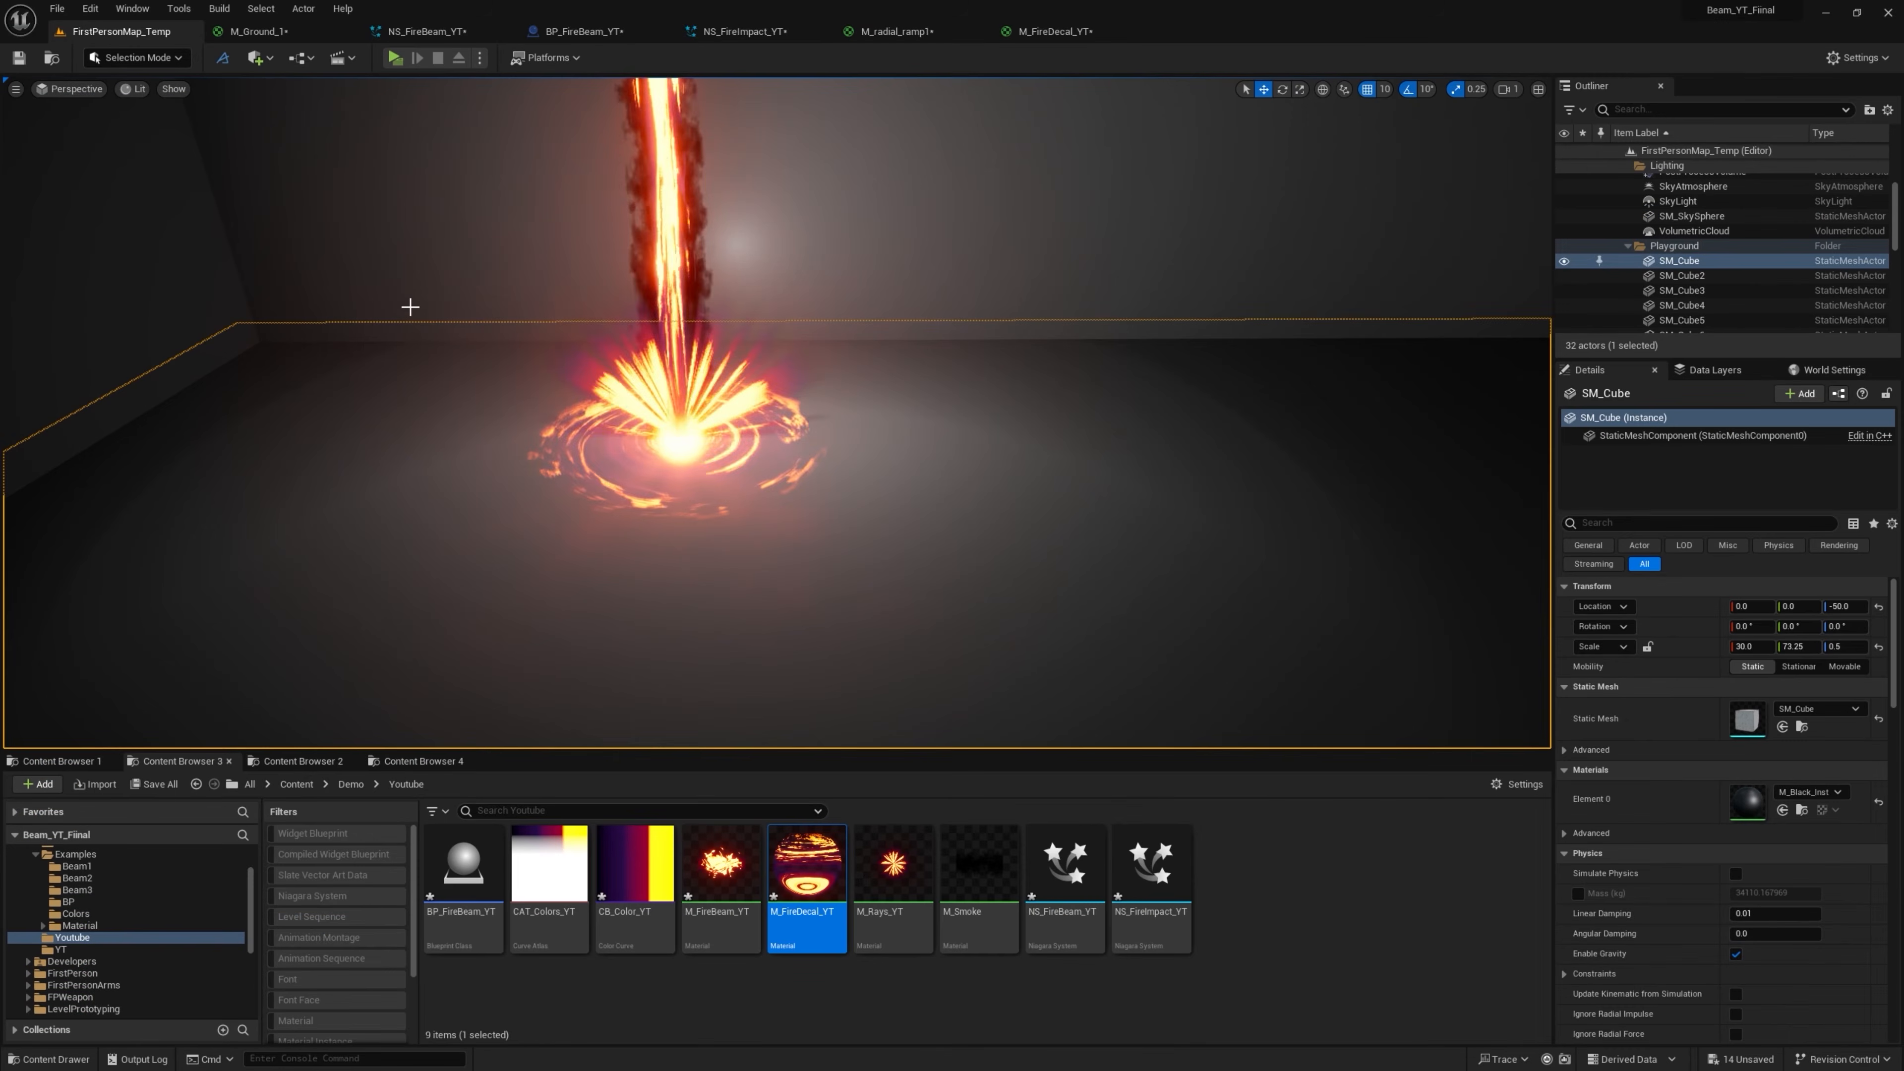
# Route the Saturate output in M_Rays_YT through a new Depth Fade node into Opacity, apply the material and check the impact in the level
pyautogui.doubleClick(893, 864)
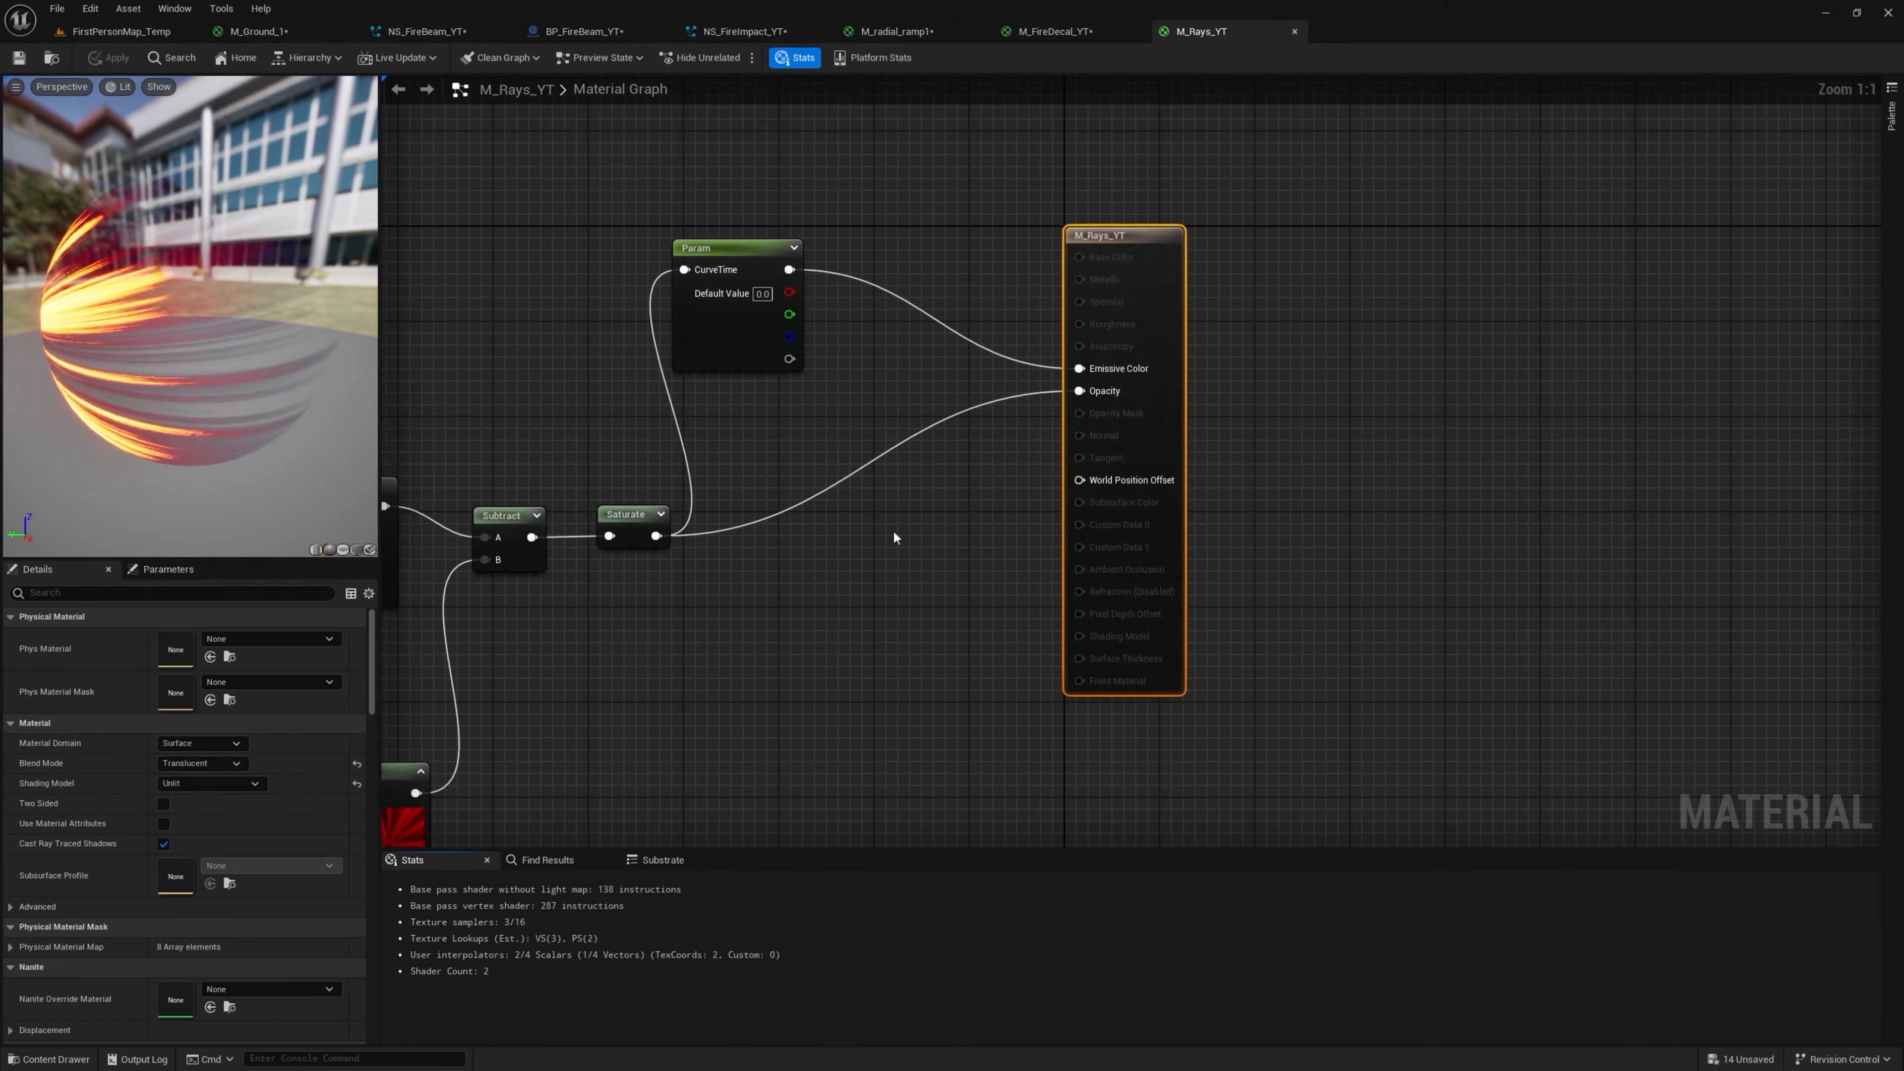
pyautogui.rightClick(1024, 540)
pyautogui.write('depth')
pyautogui.press('Return')
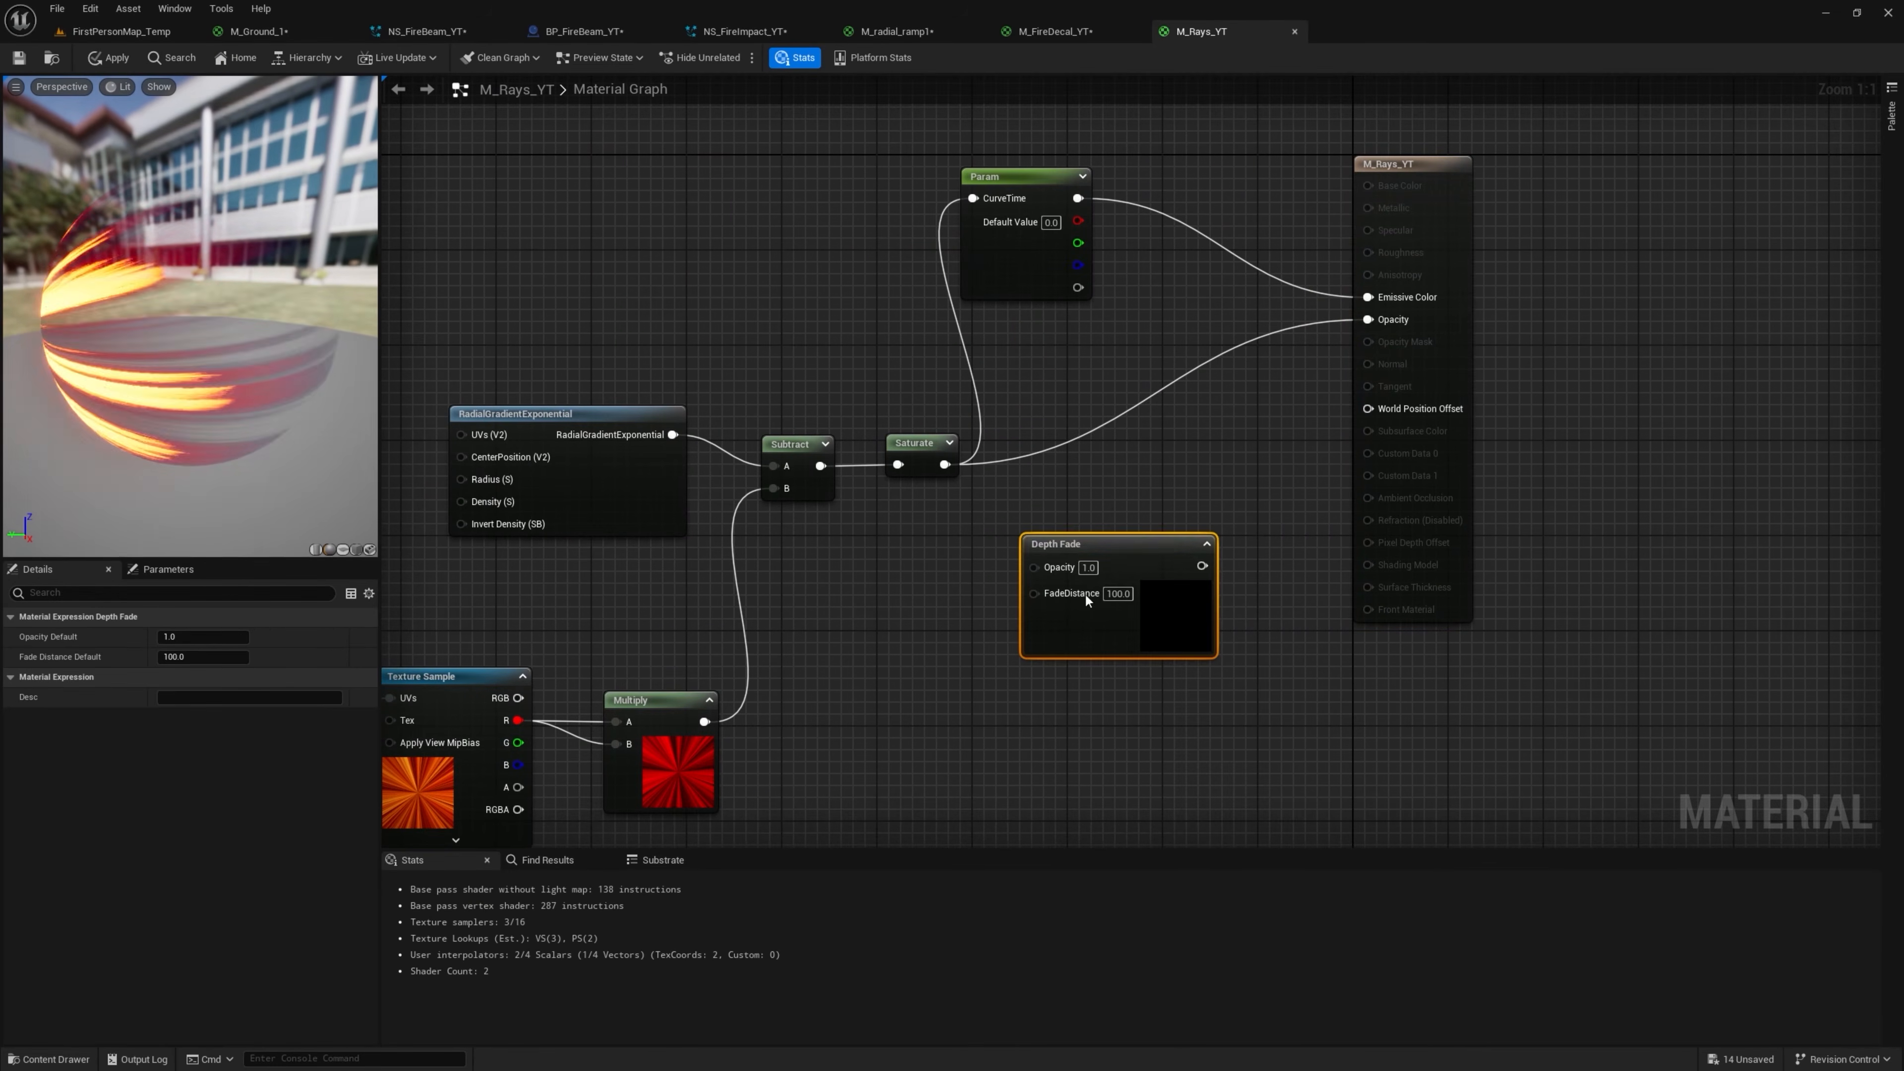
pyautogui.moveTo(1047, 571); pyautogui.dragTo(1047, 567)
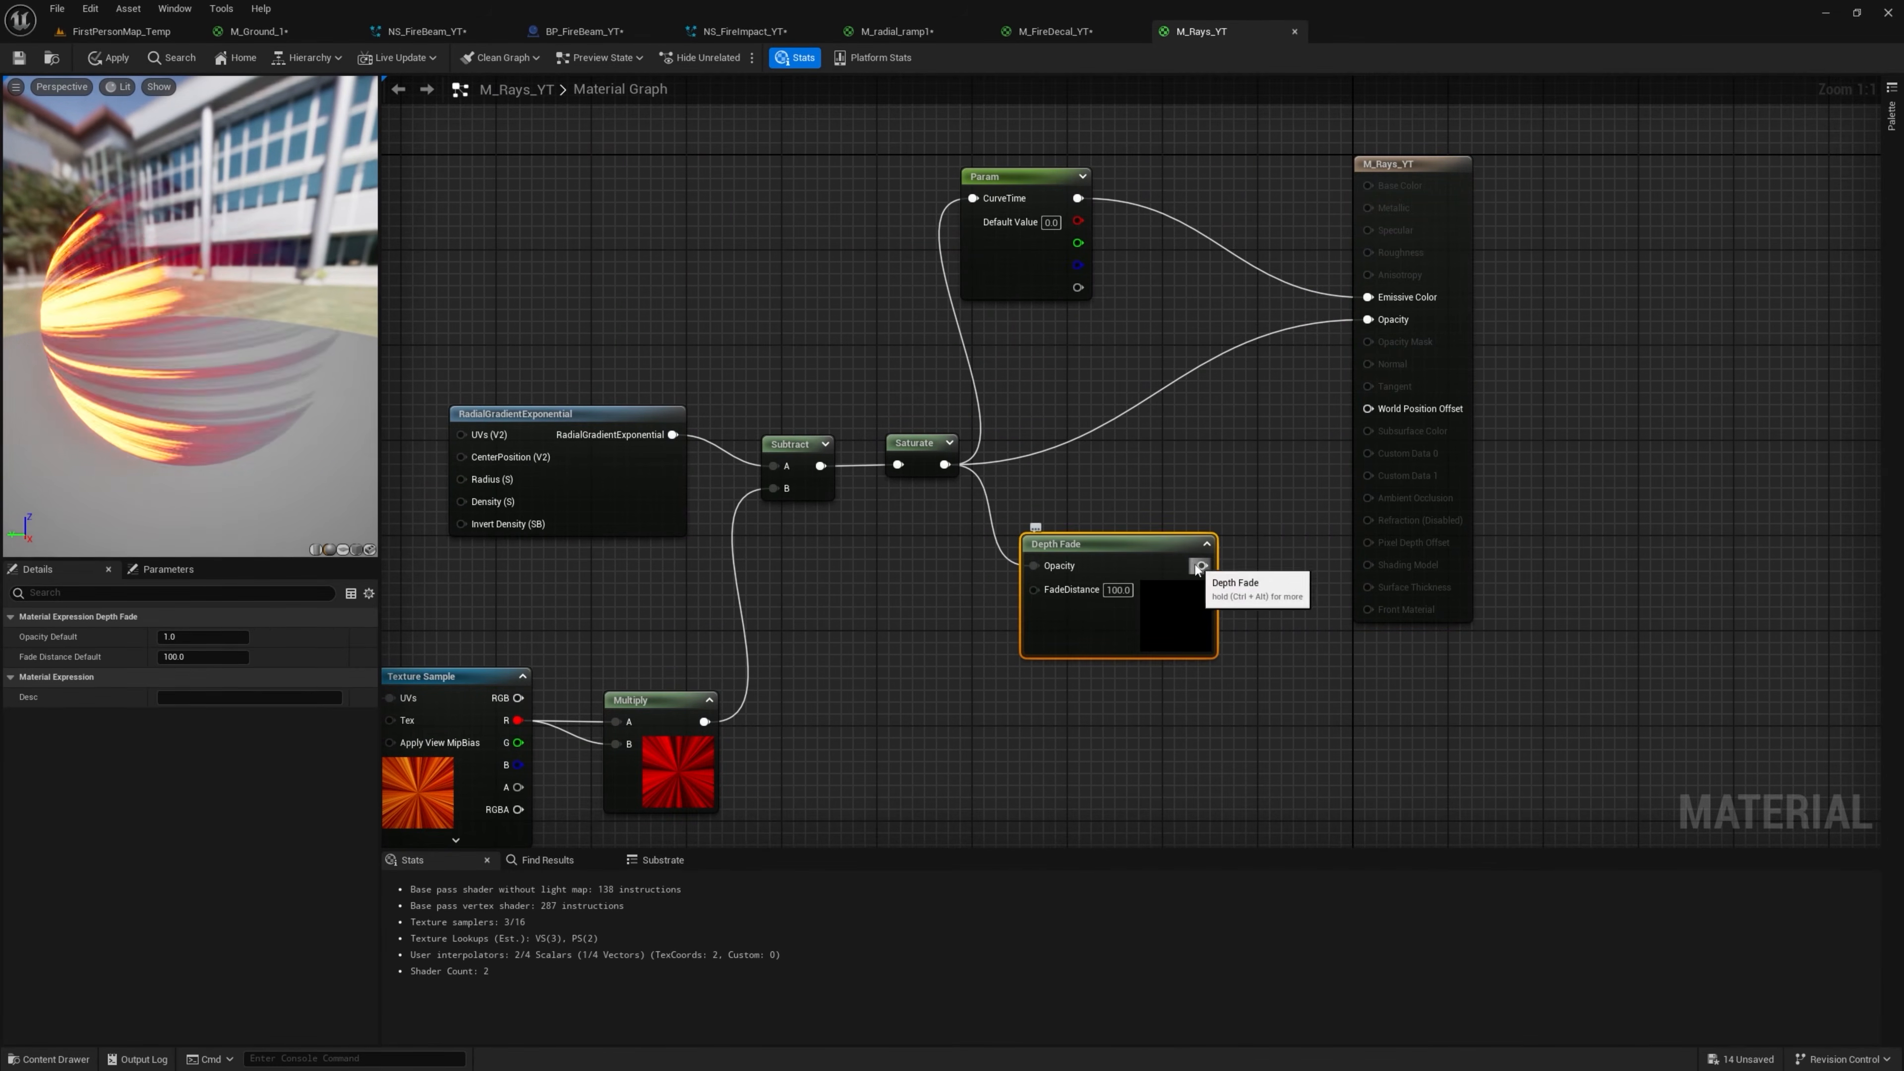
pyautogui.moveTo(1201, 566); pyautogui.dragTo(1369, 319)
pyautogui.click(116, 59)
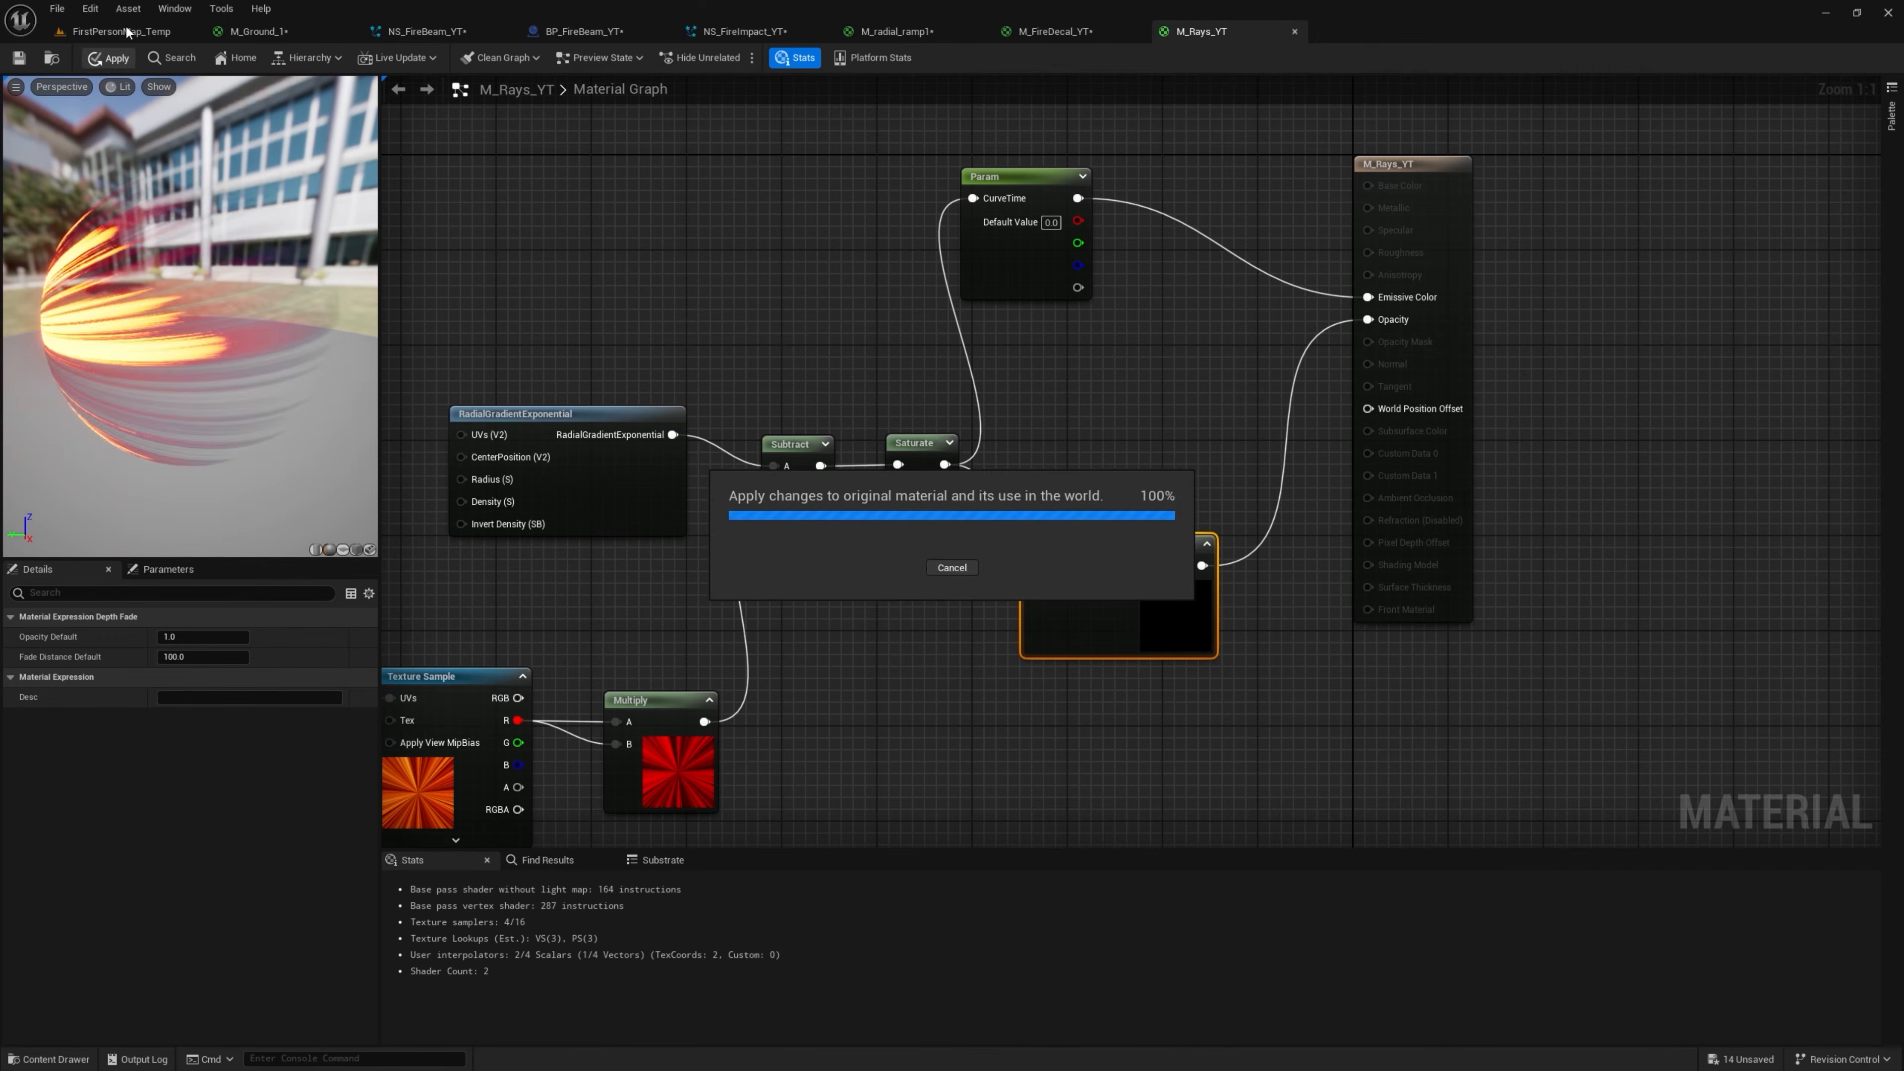
pyautogui.click(123, 31)
pyautogui.moveTo(562, 199); pyautogui.dragTo(568, 297, button='right')
pyautogui.moveTo(1007, 288); pyautogui.dragTo(1007, 364, button='right')
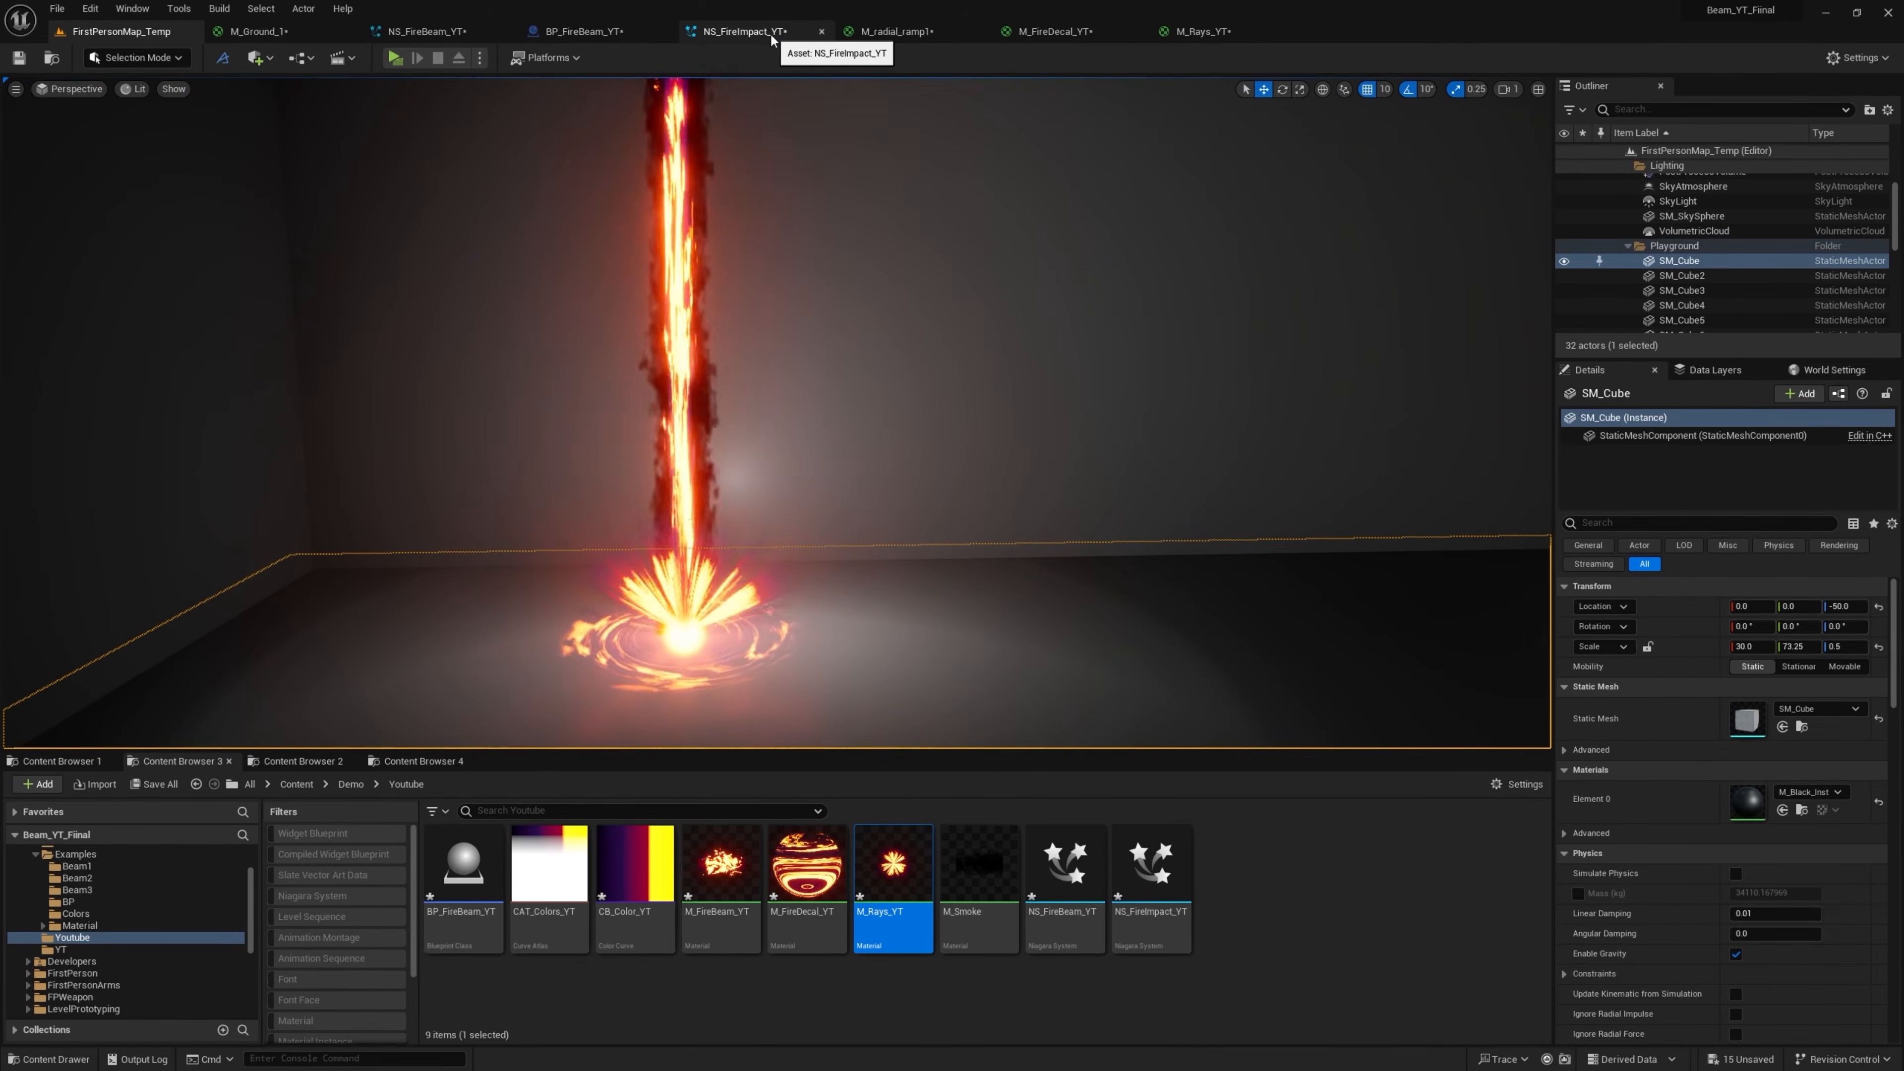
# Add a Fountain template emitter to NS_FireImpact_YT beside the Decal emitter
pyautogui.click(739, 31)
pyautogui.moveTo(1271, 261); pyautogui.dragTo(964, 224, button='right')
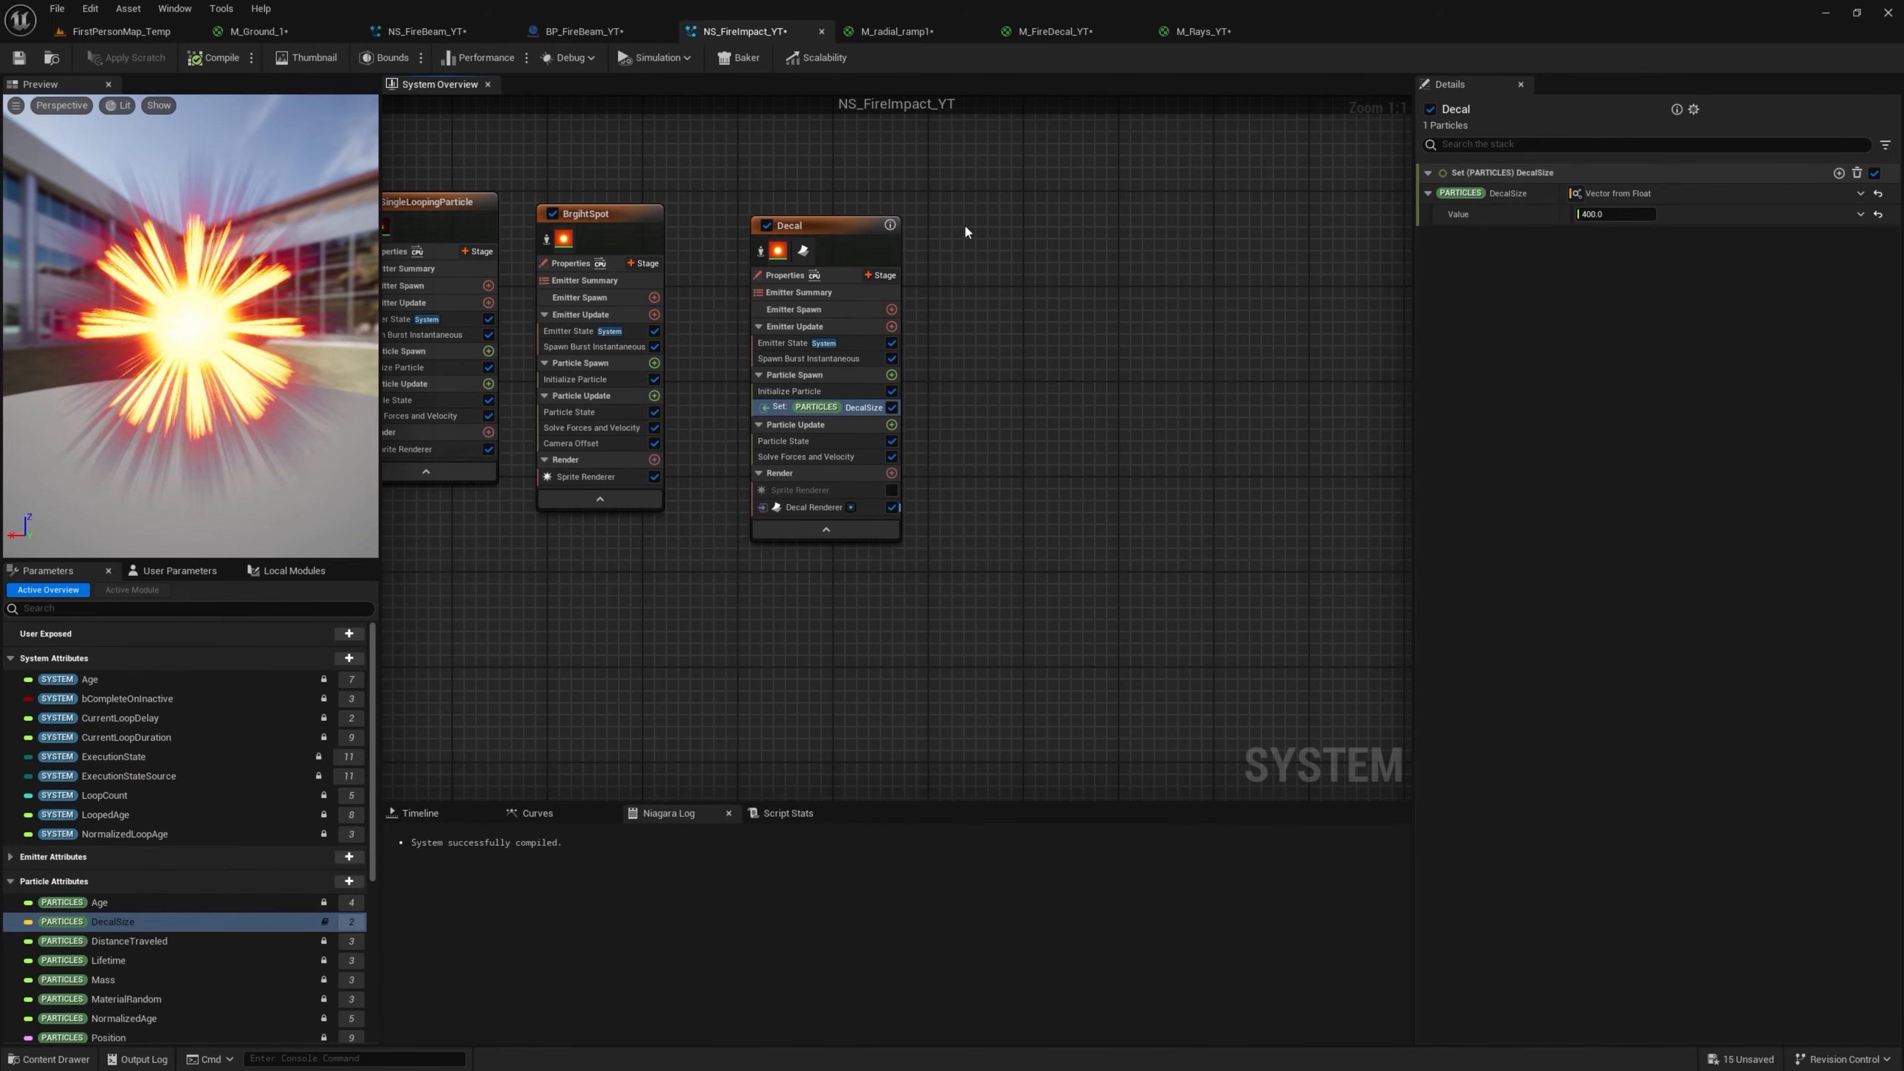
pyautogui.rightClick(964, 225)
pyautogui.click(1008, 256)
pyautogui.scroll(-1, 1169, 472)
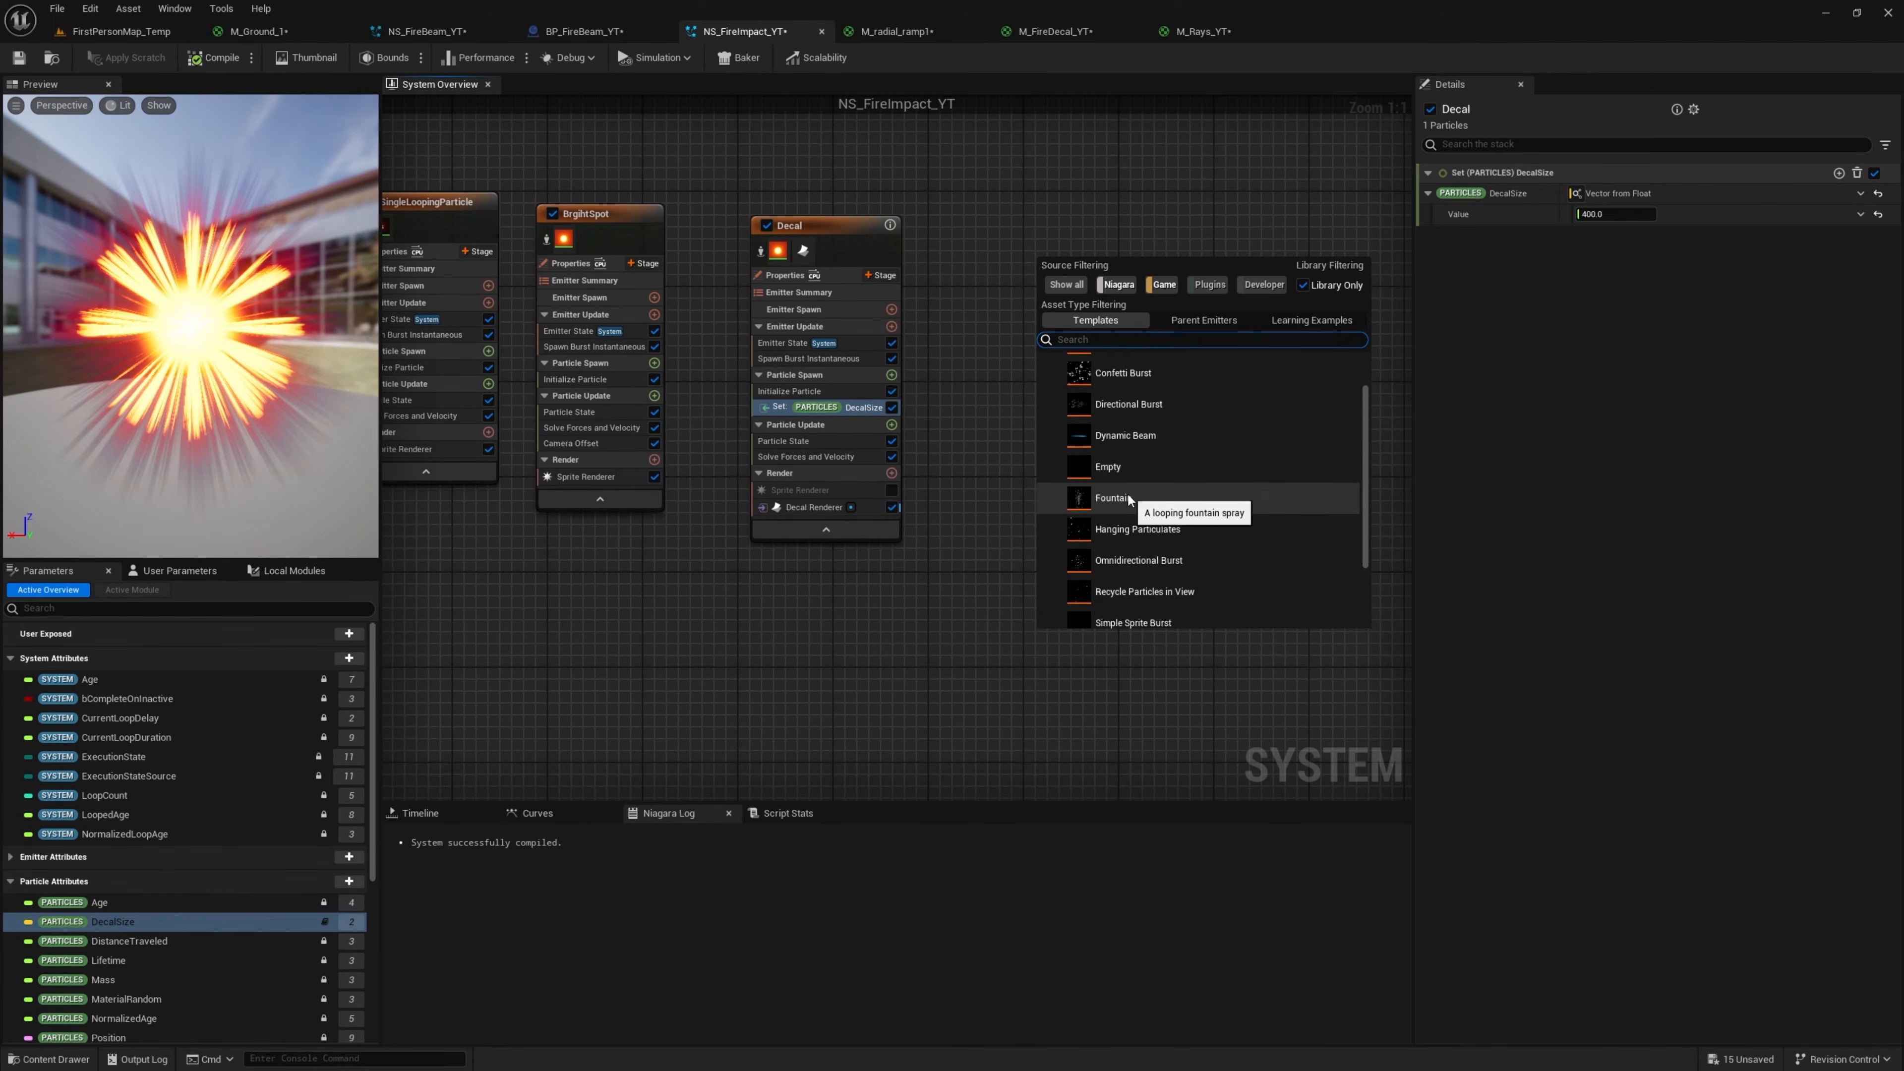
pyautogui.click(1131, 498)
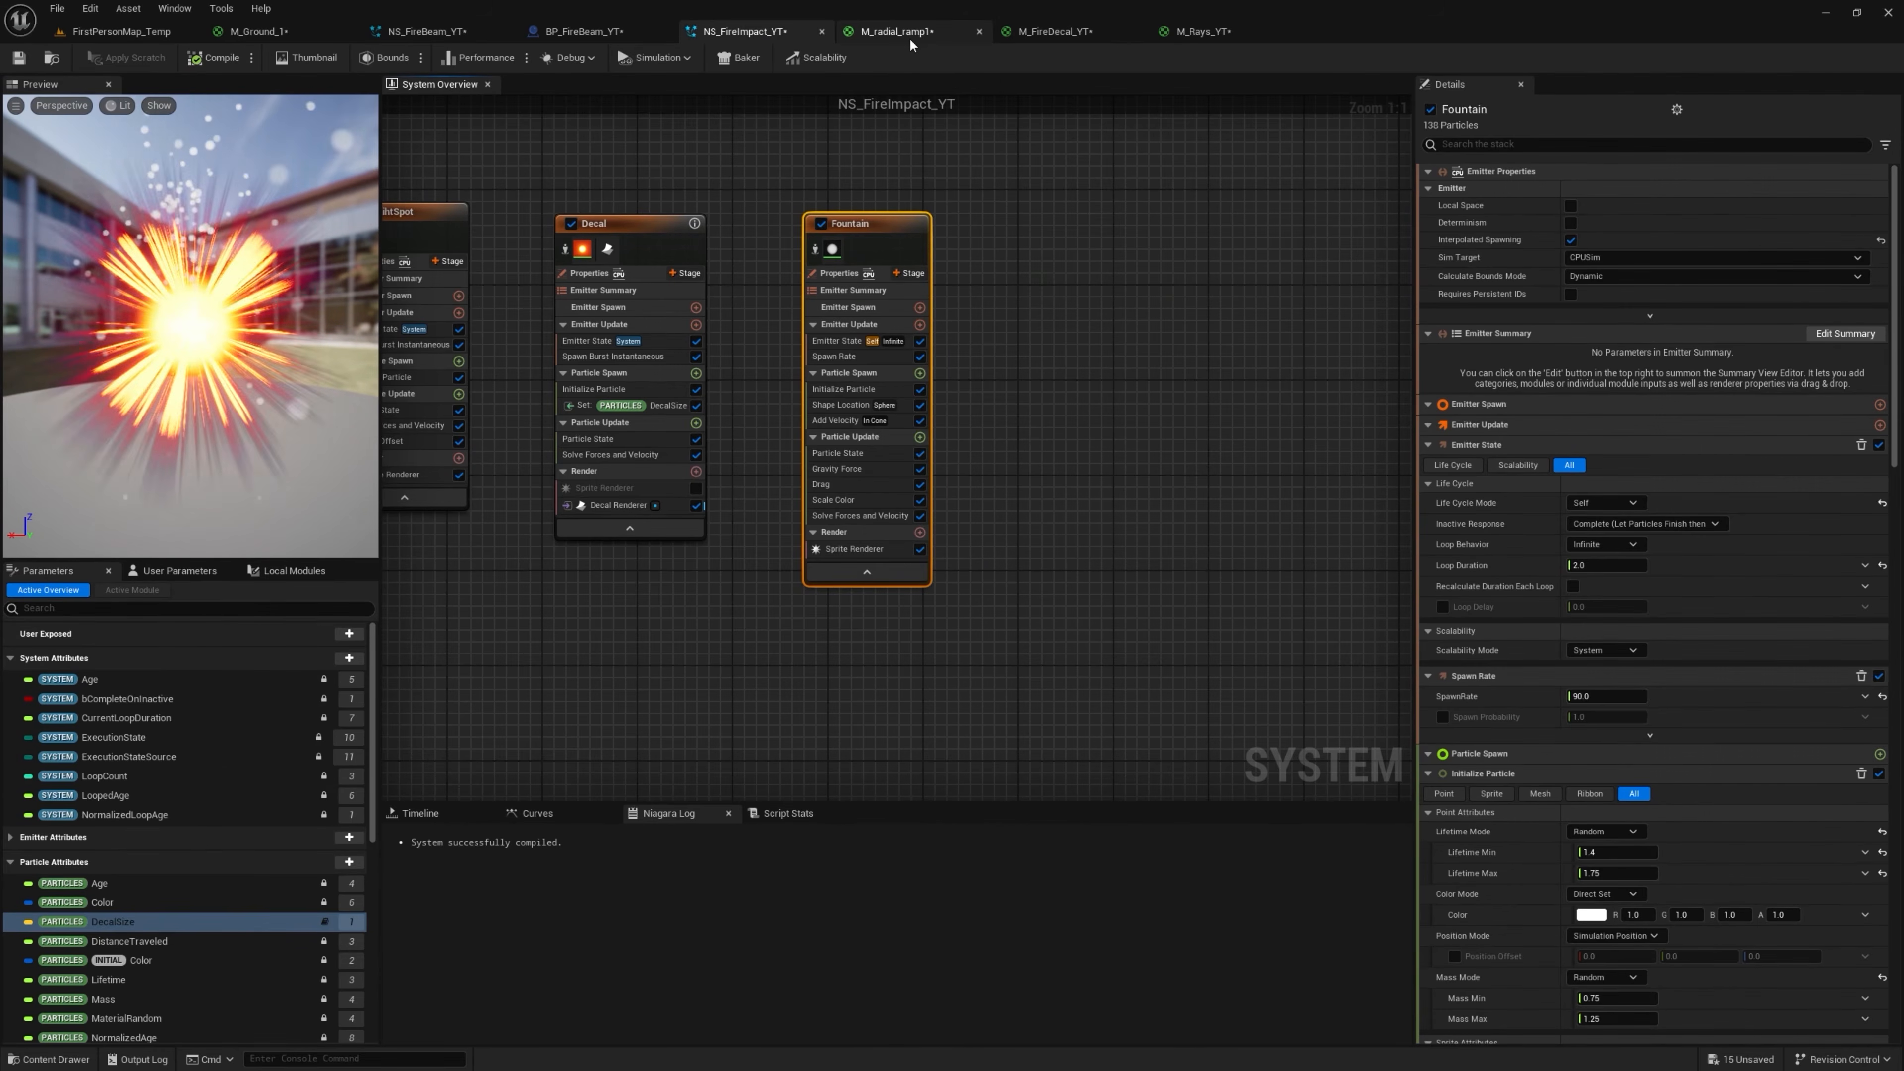
# Assign M_radial_ramp1 to the Fountain emitter's Sprite Renderer and disable its Gravity Force module
pyautogui.click(894, 30)
pyautogui.click(59, 59)
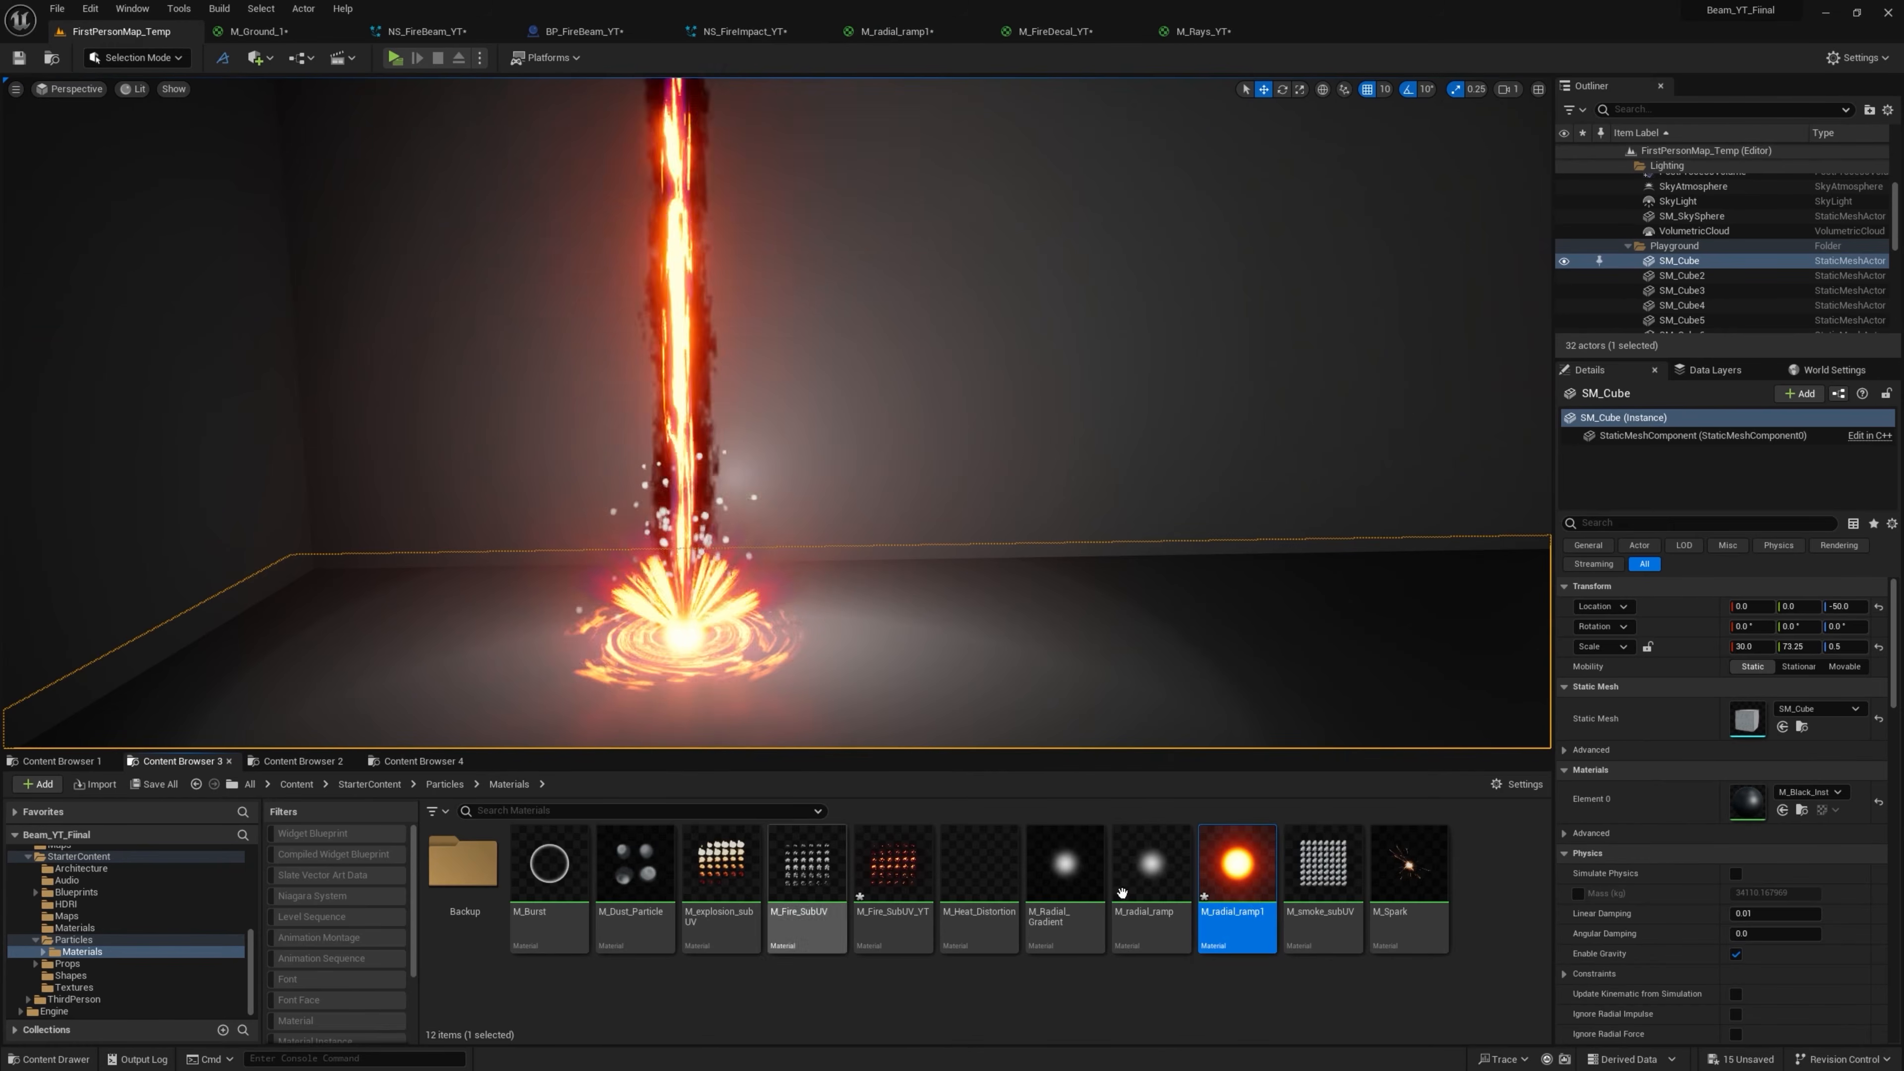
pyautogui.click(742, 31)
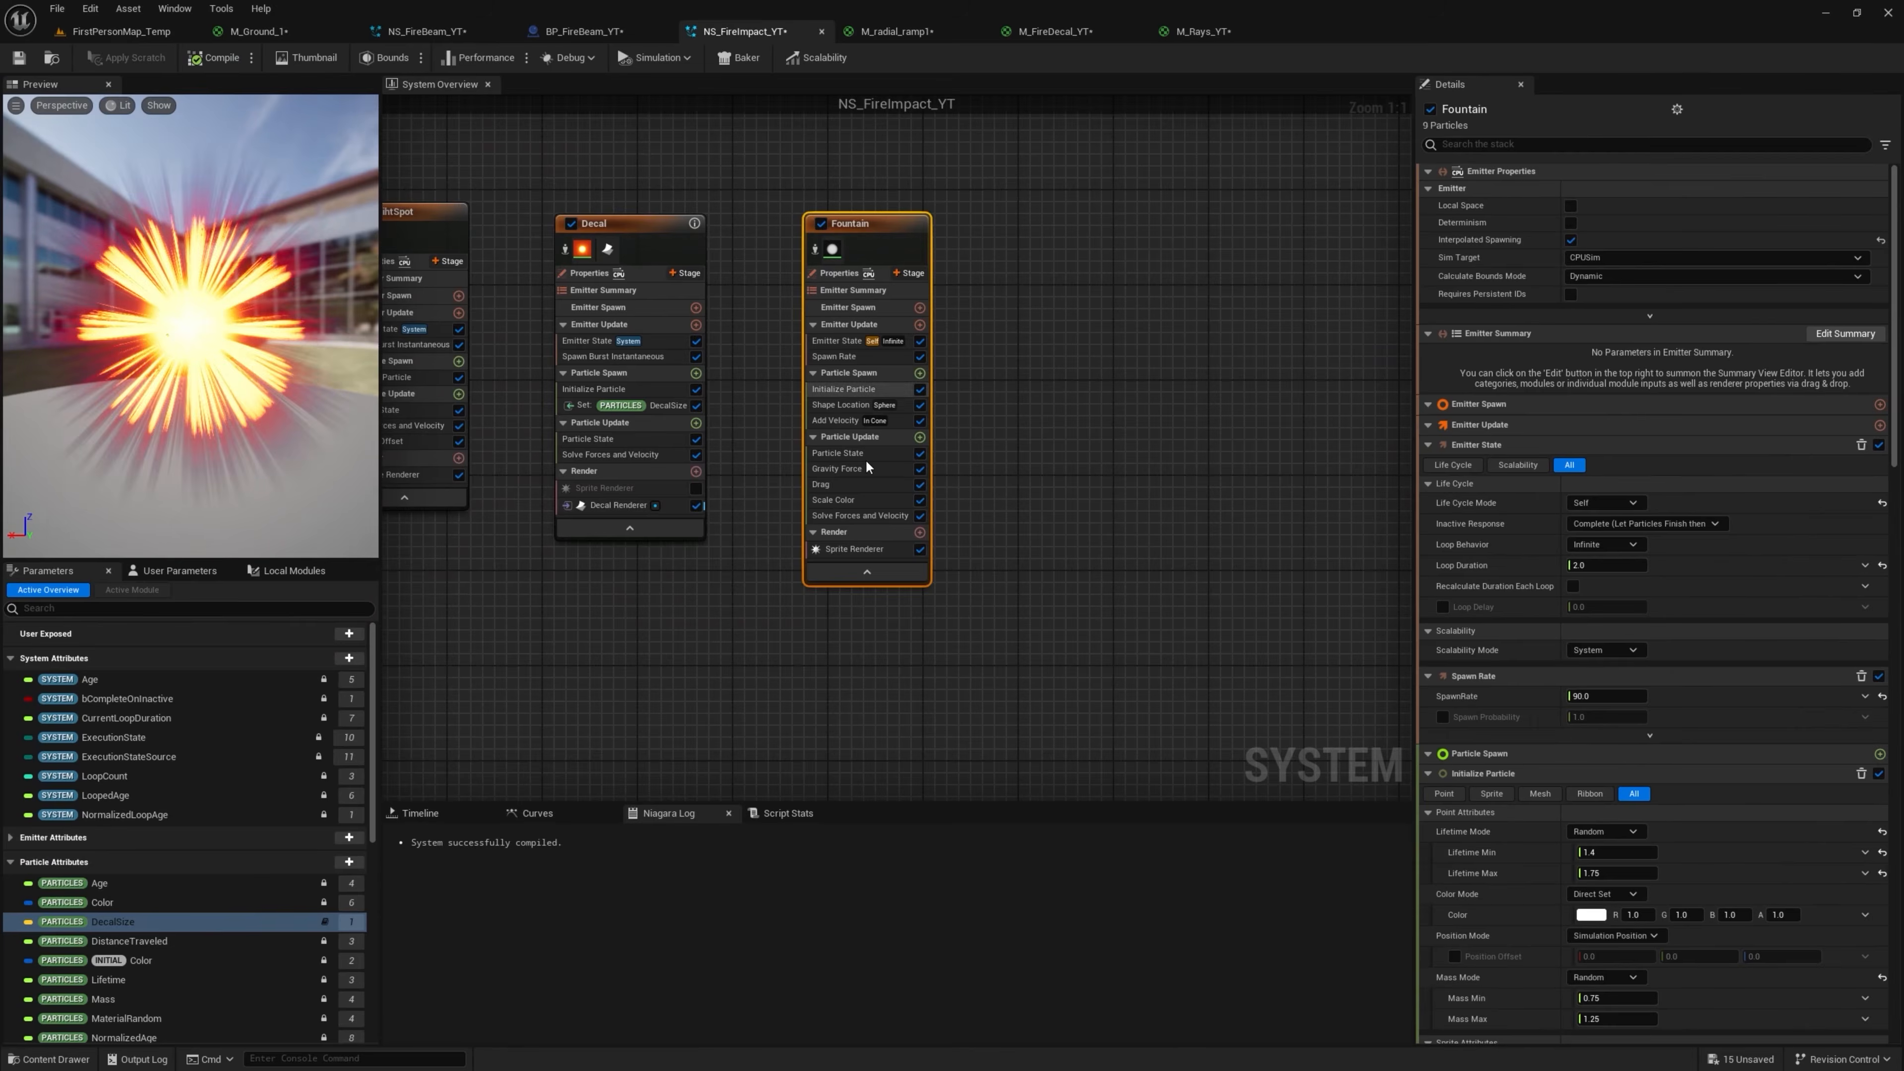
pyautogui.click(858, 548)
pyautogui.click(1621, 229)
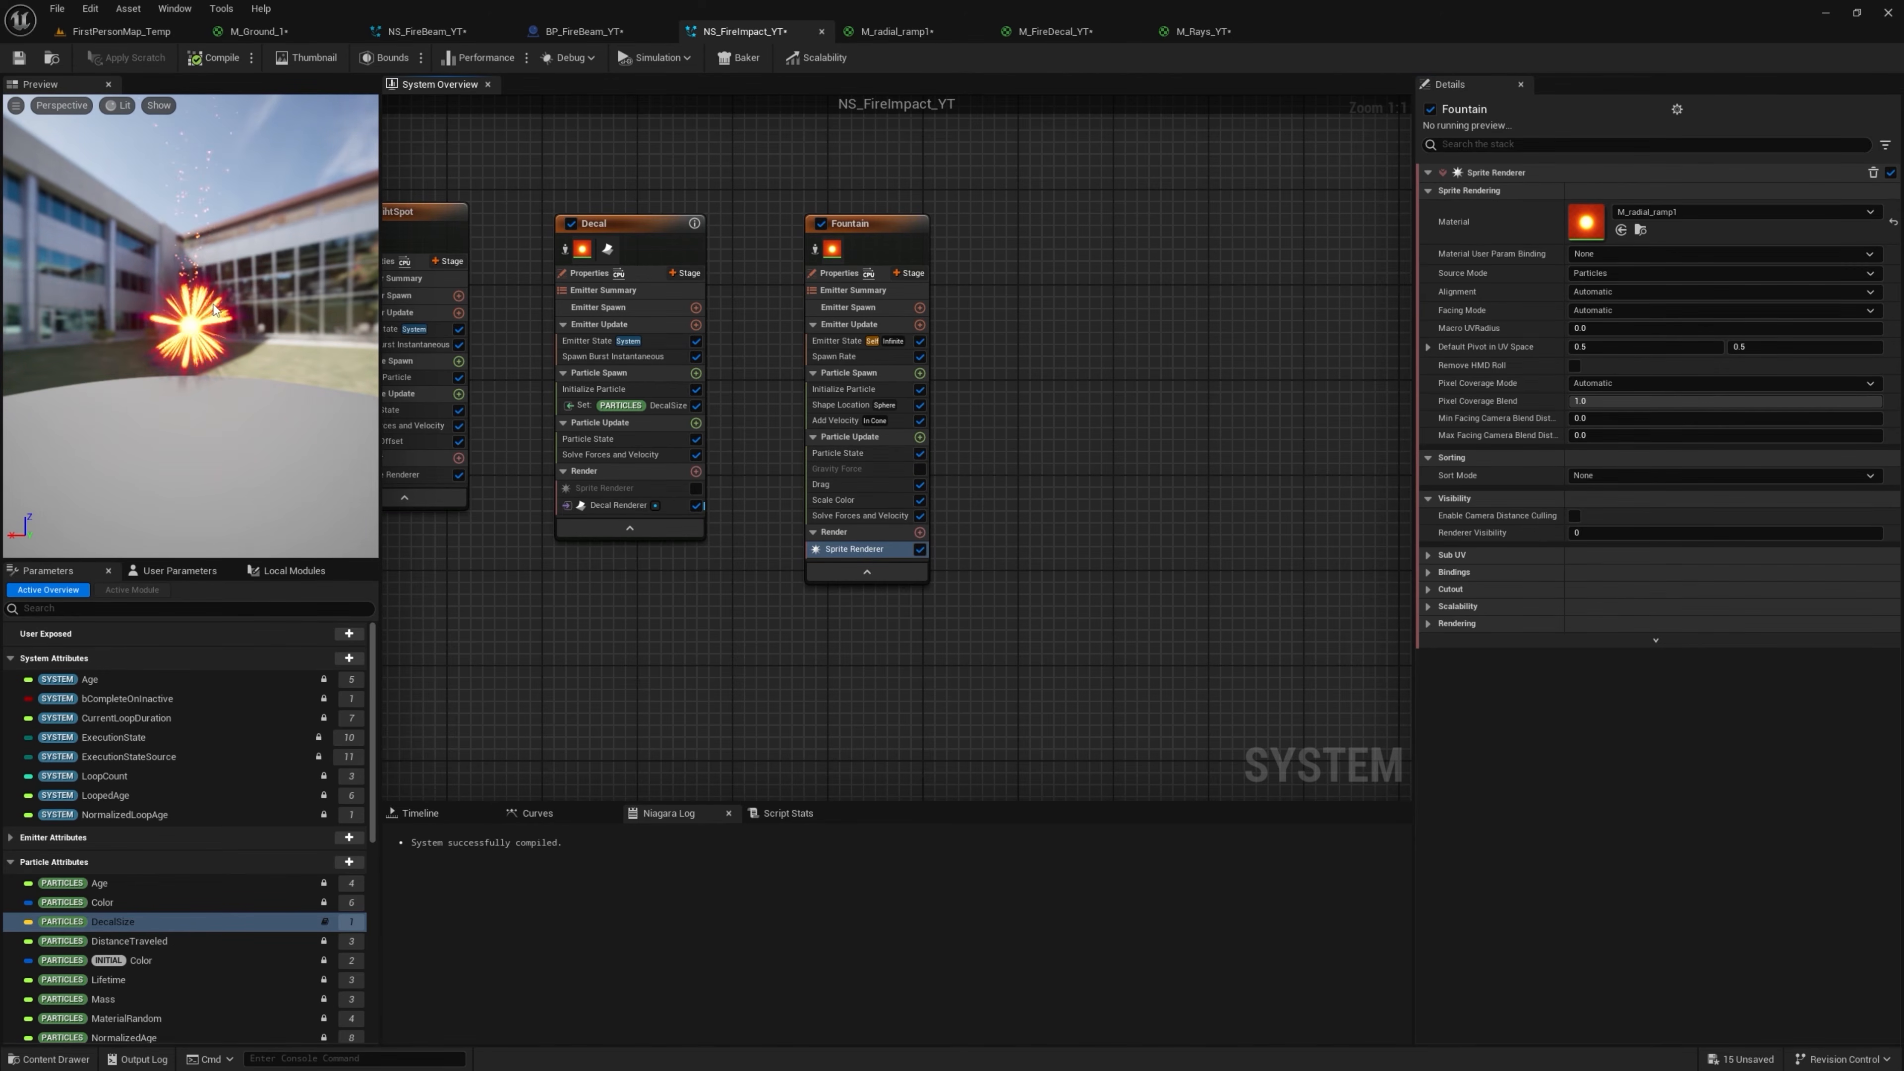
pyautogui.moveTo(214, 309); pyautogui.dragTo(188, 315)
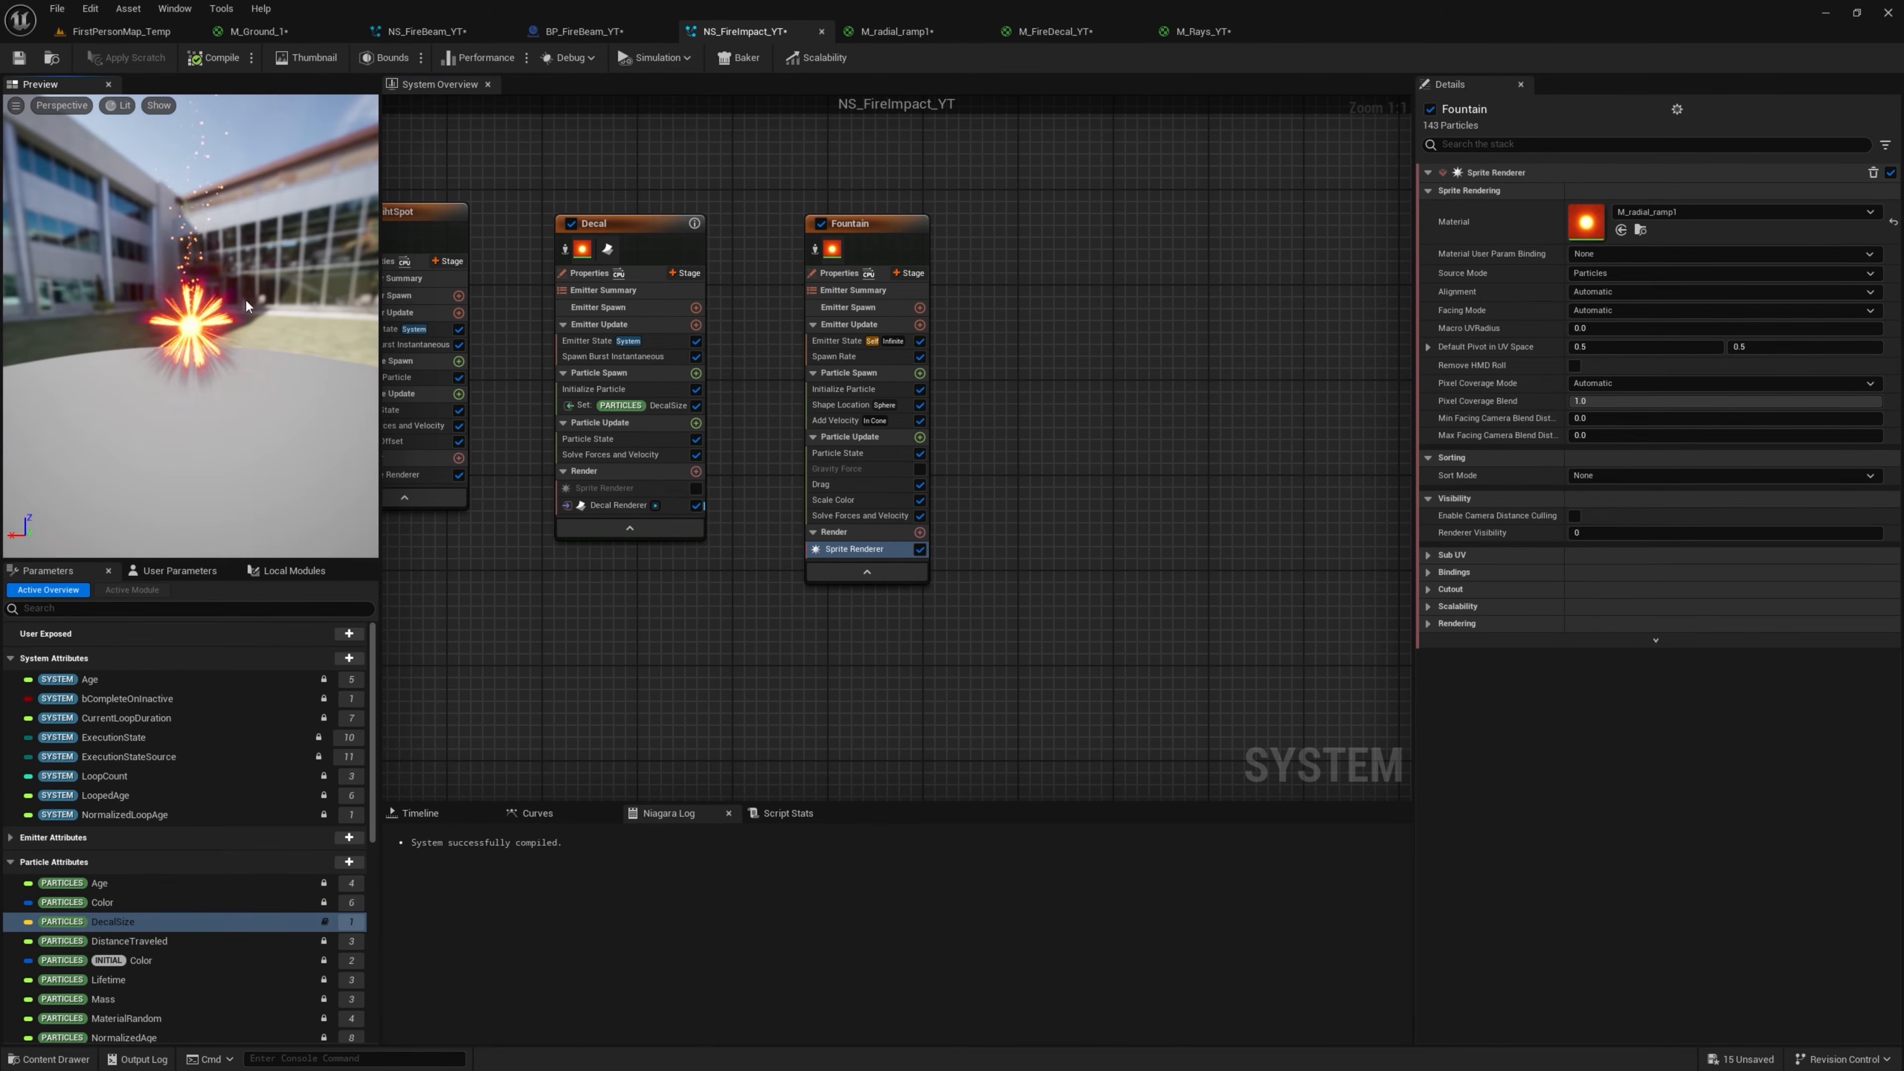
# Set both the Cone Angle and Inner Cone Angle of the Fountain's Add Velocity module to 90
pyautogui.click(836, 421)
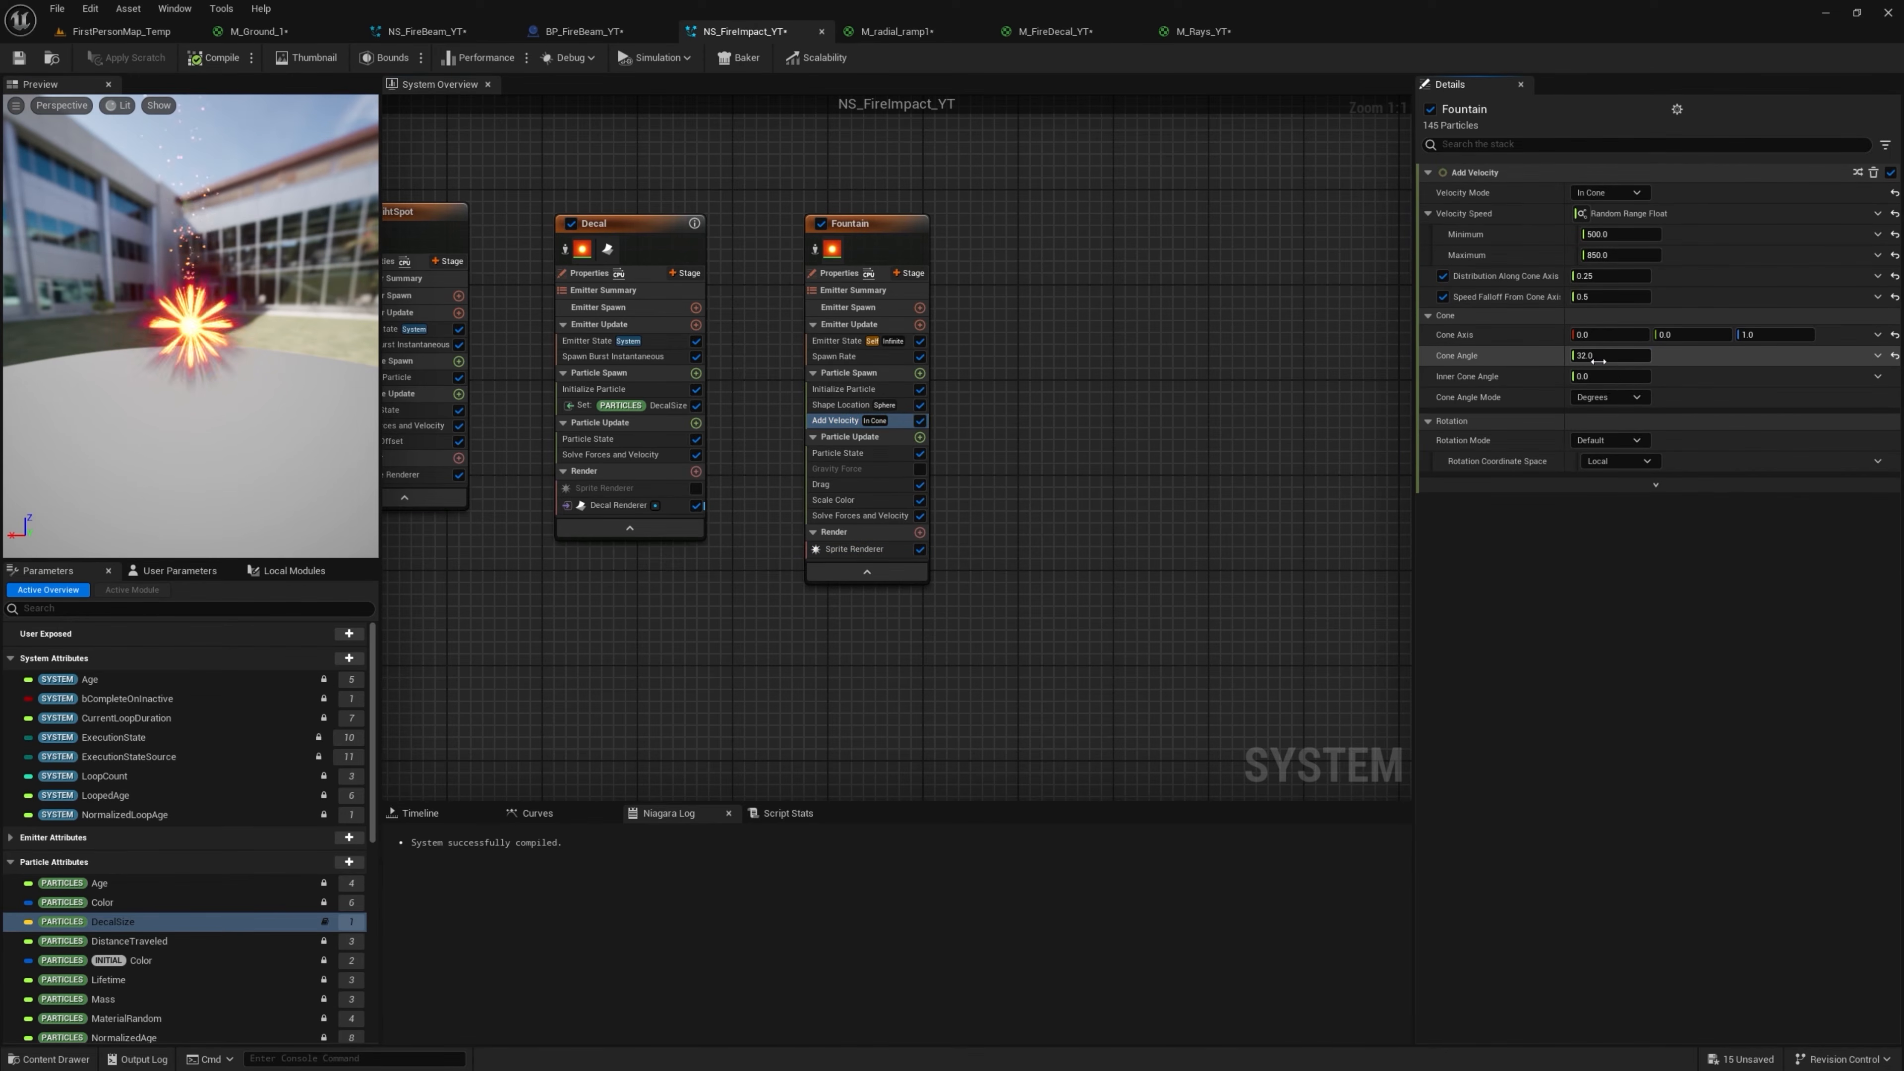
pyautogui.write('90')
pyautogui.click(1606, 376)
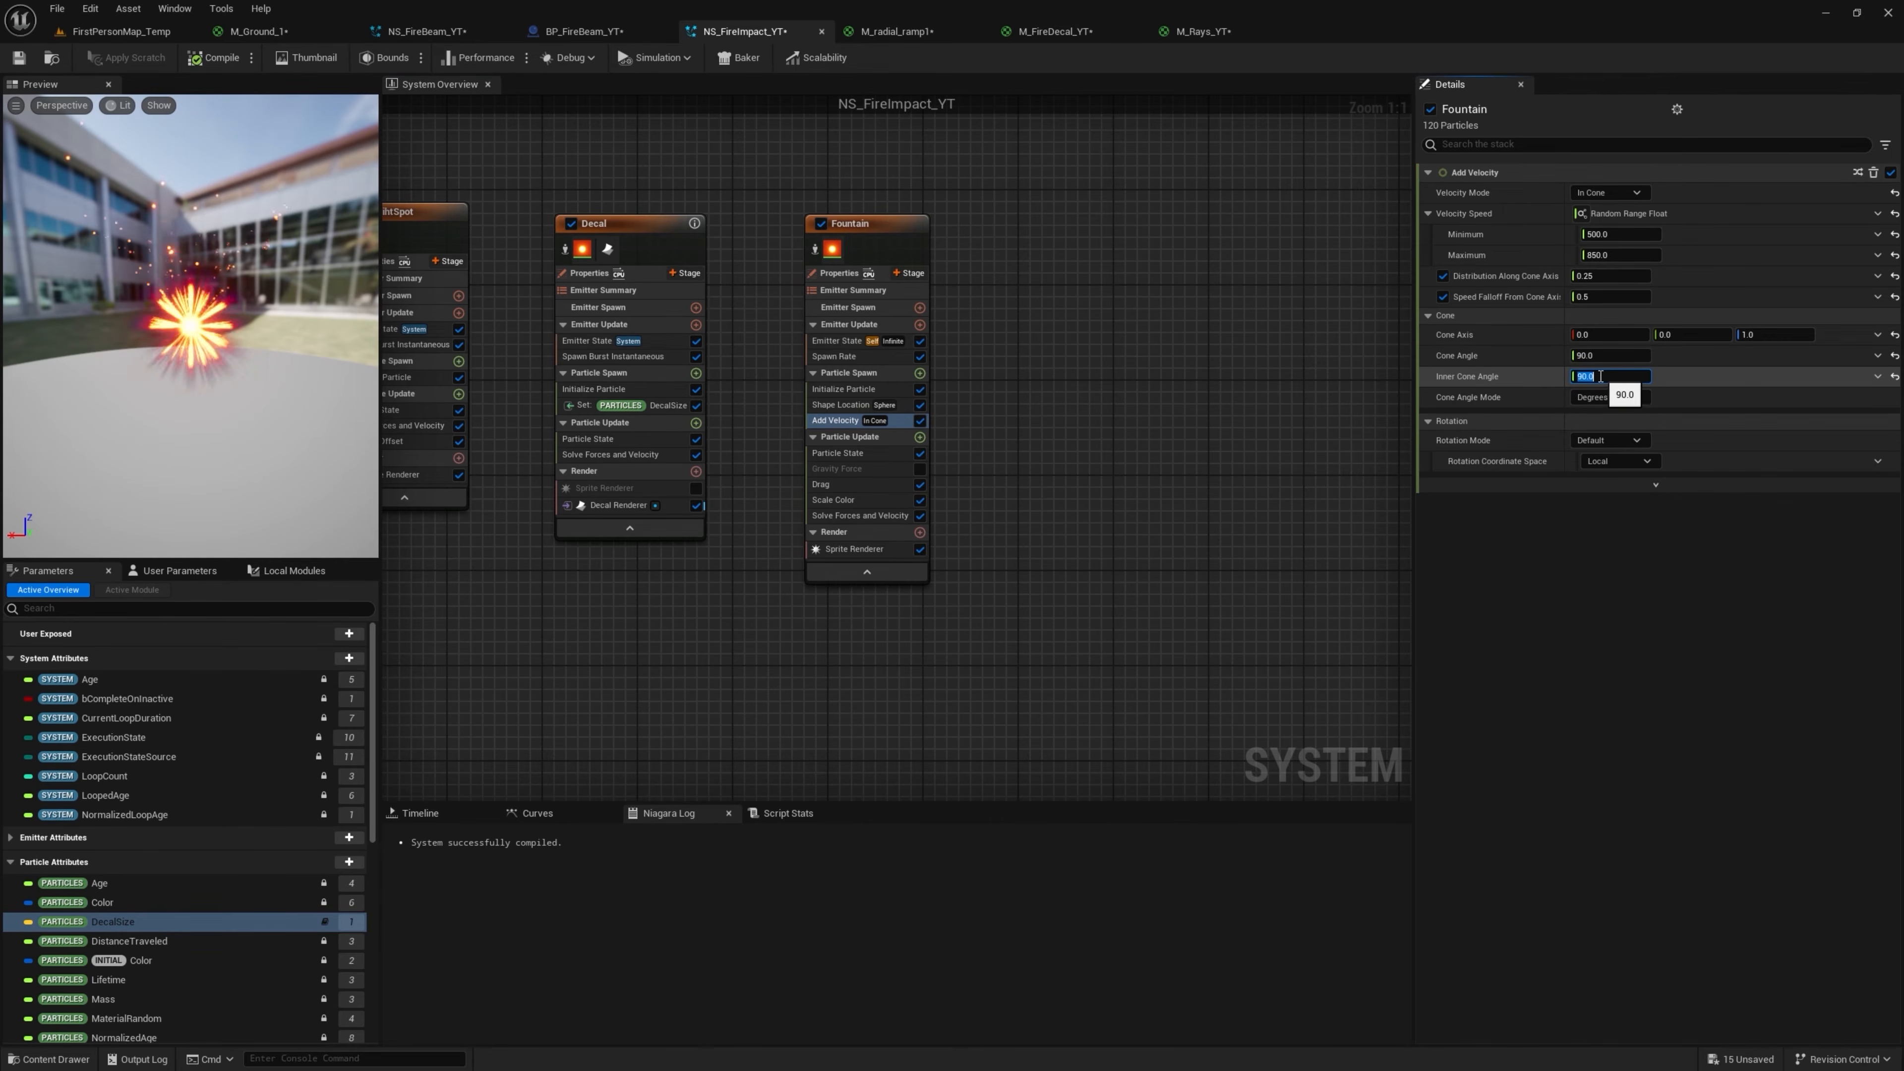
# Set the Fountain particles' Lifetime Min to 0.5 and Lifetime Max to 1.0
pyautogui.click(861, 390)
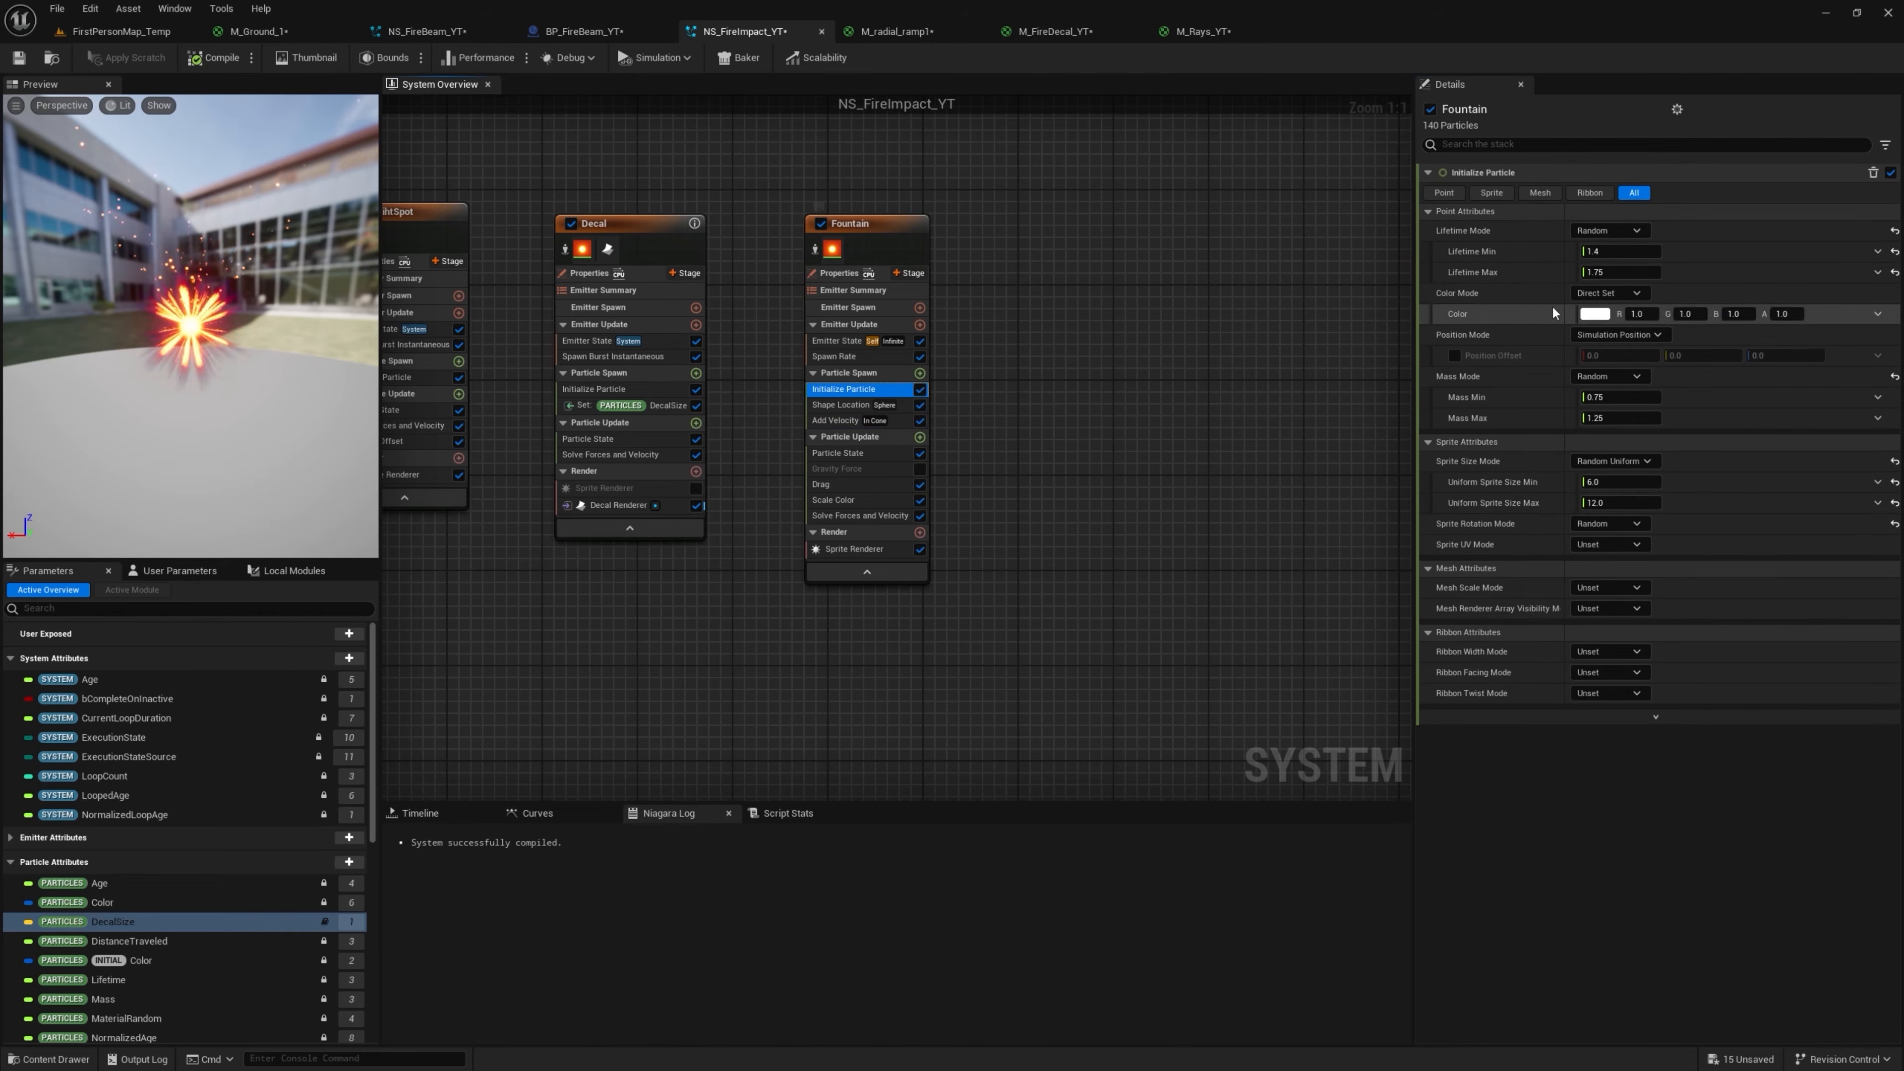
pyautogui.click(1601, 253)
pyautogui.write('.5')
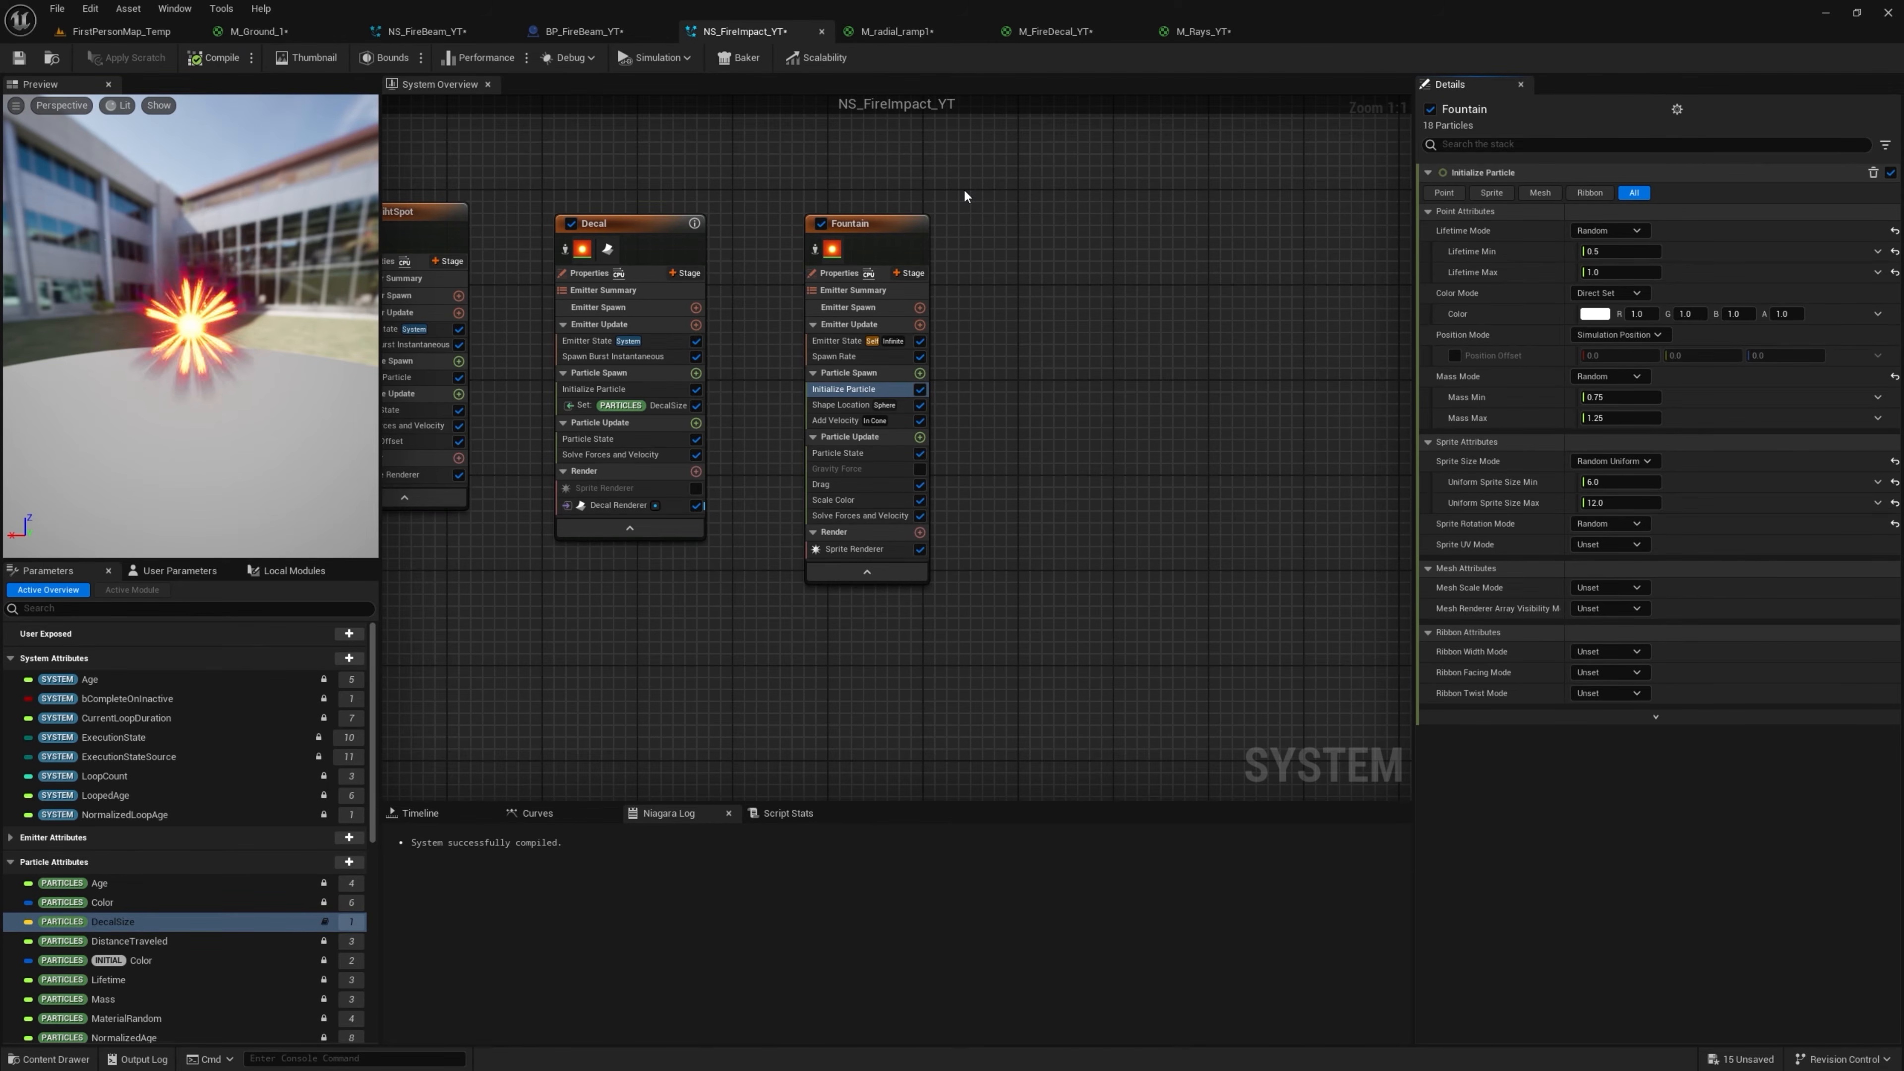
# Switch the Fountain emitter to GPUCompute Sim with Local Space enabled, and set its SpawnRate to 300
pyautogui.click(831, 276)
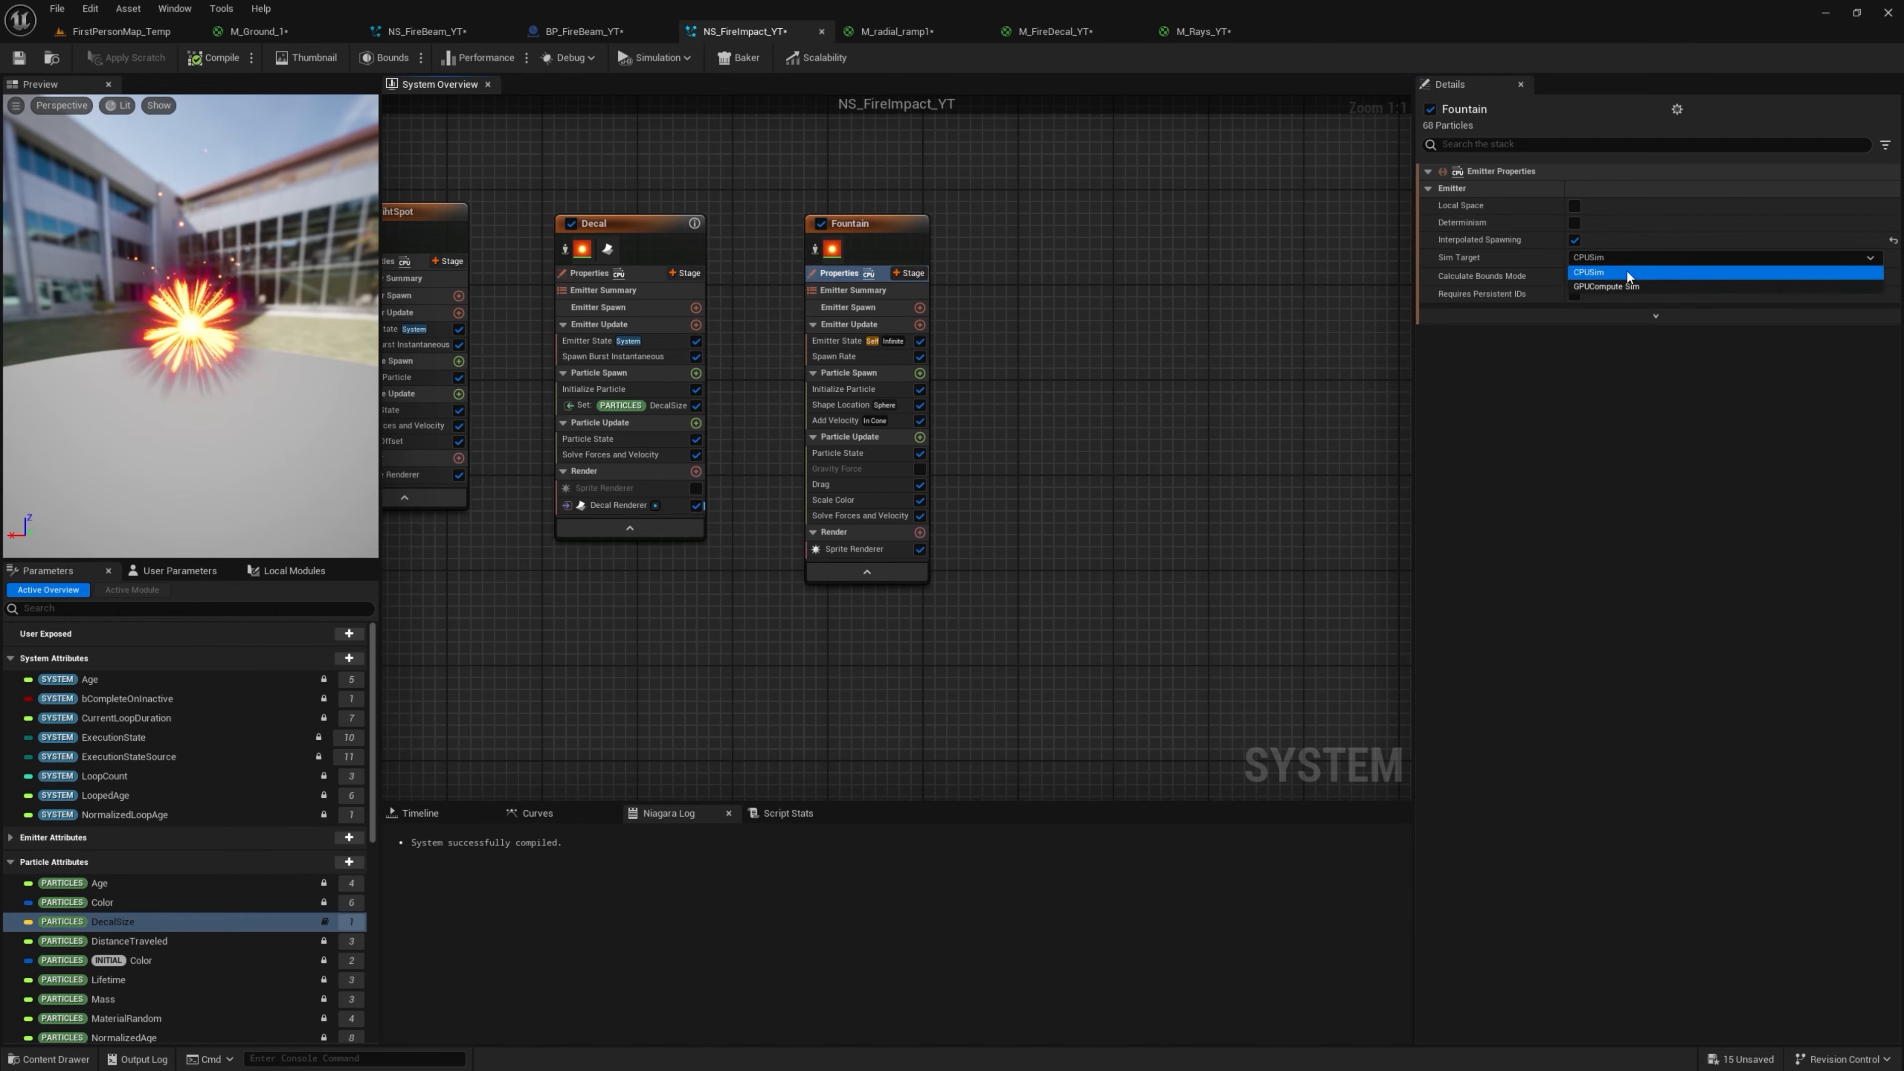
pyautogui.click(1621, 288)
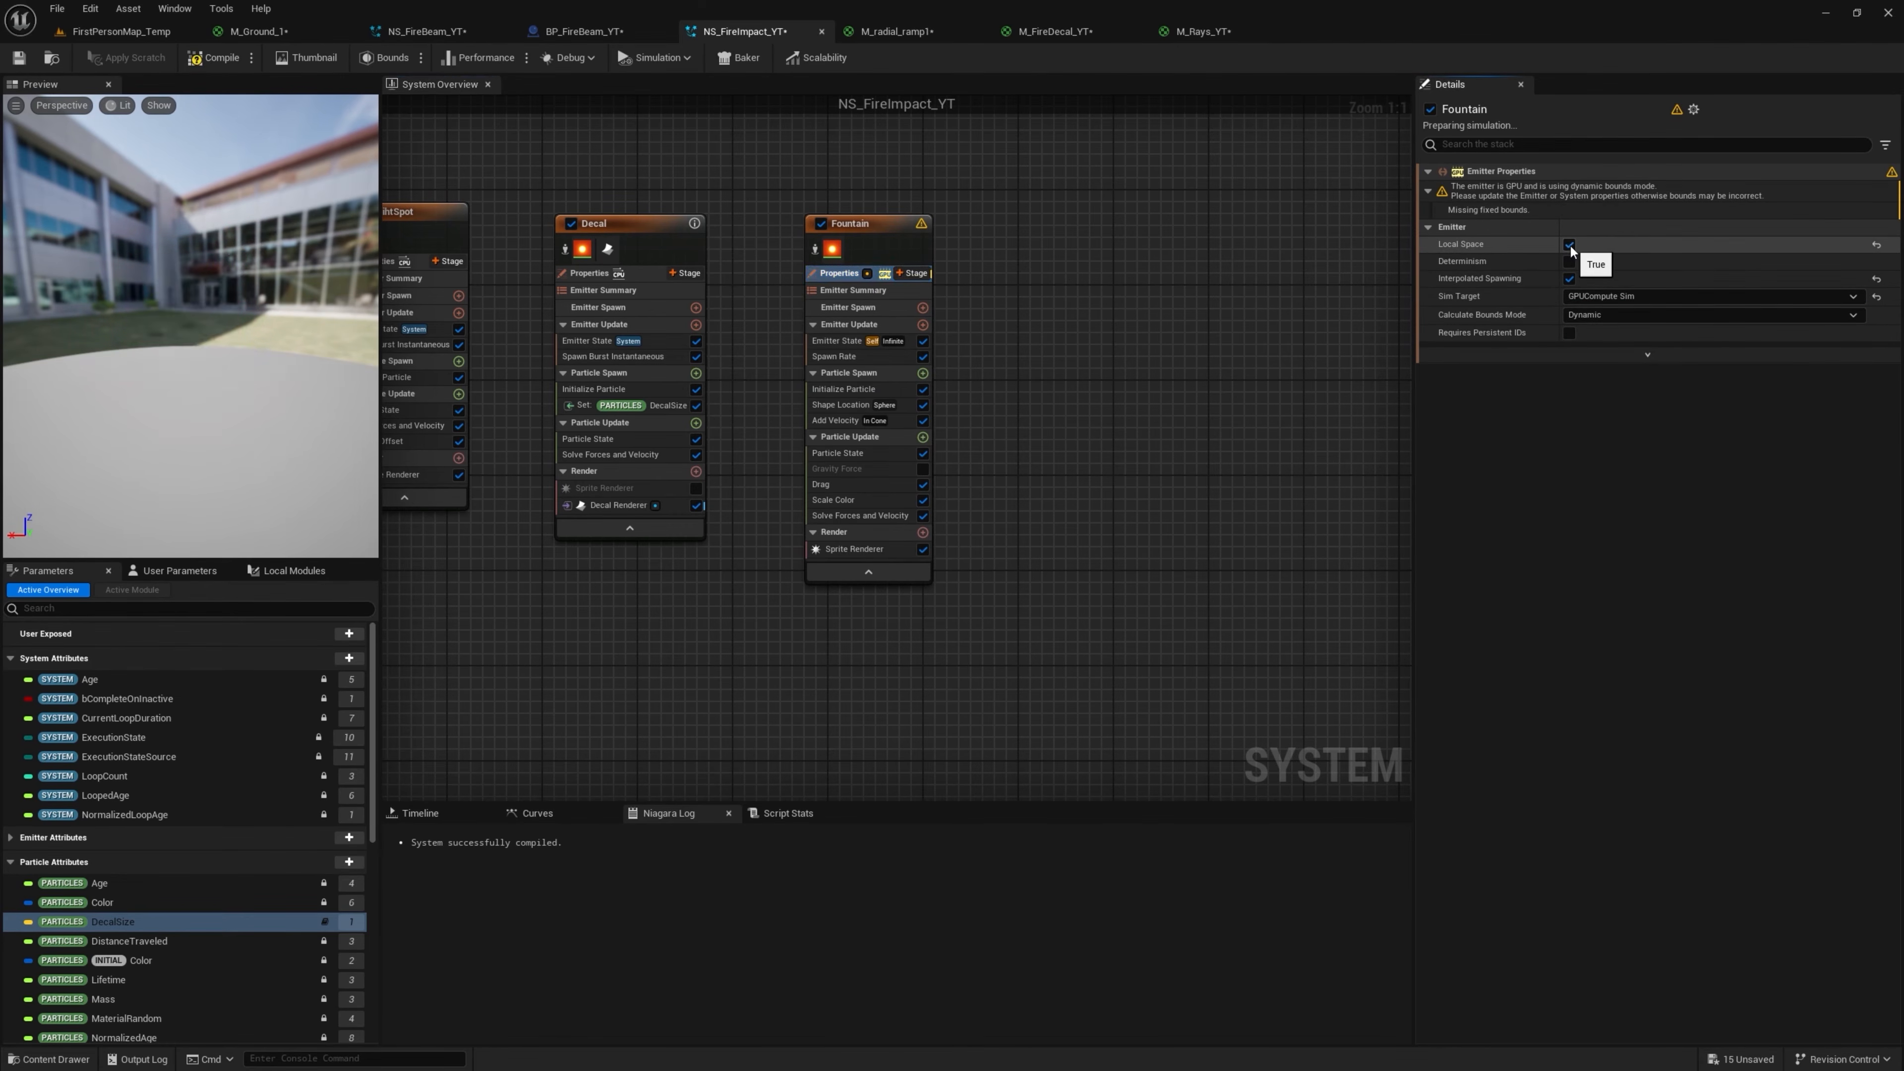
pyautogui.click(892, 356)
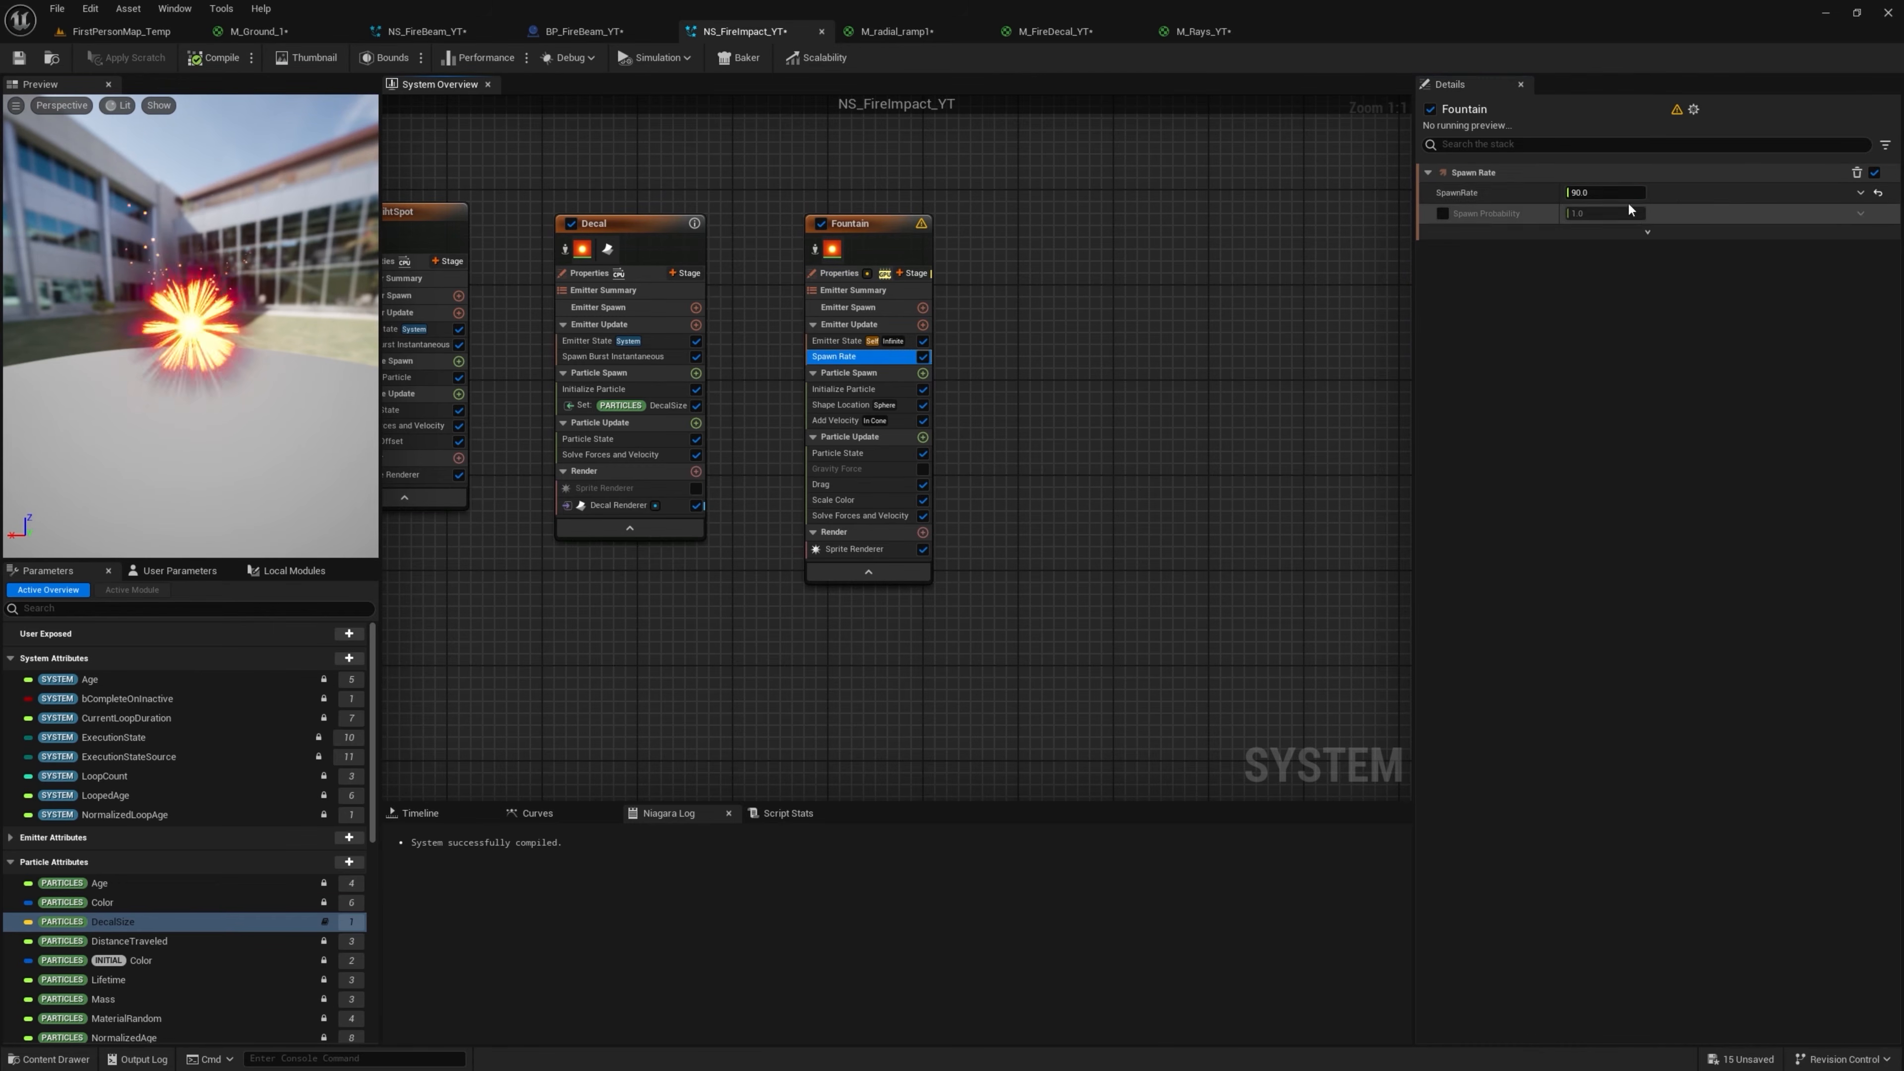
pyautogui.click(1601, 193)
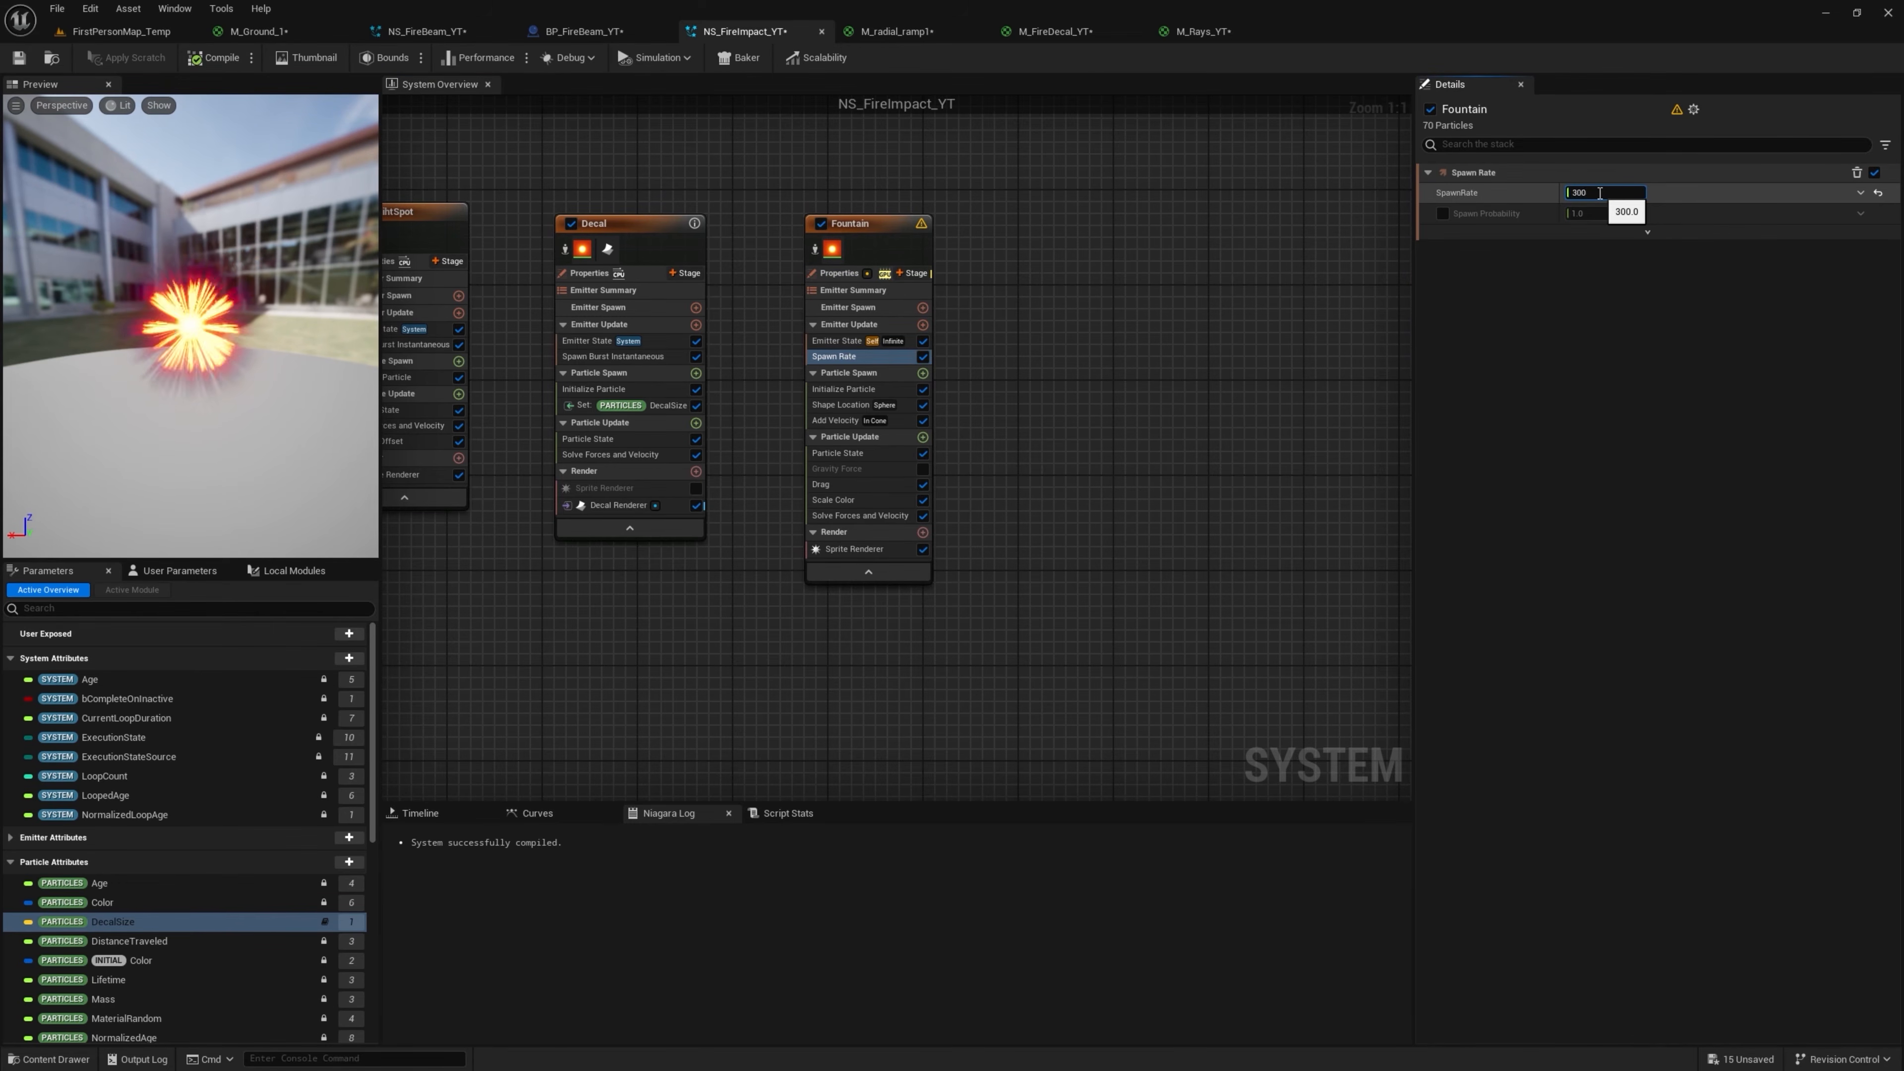
pyautogui.press('Return')
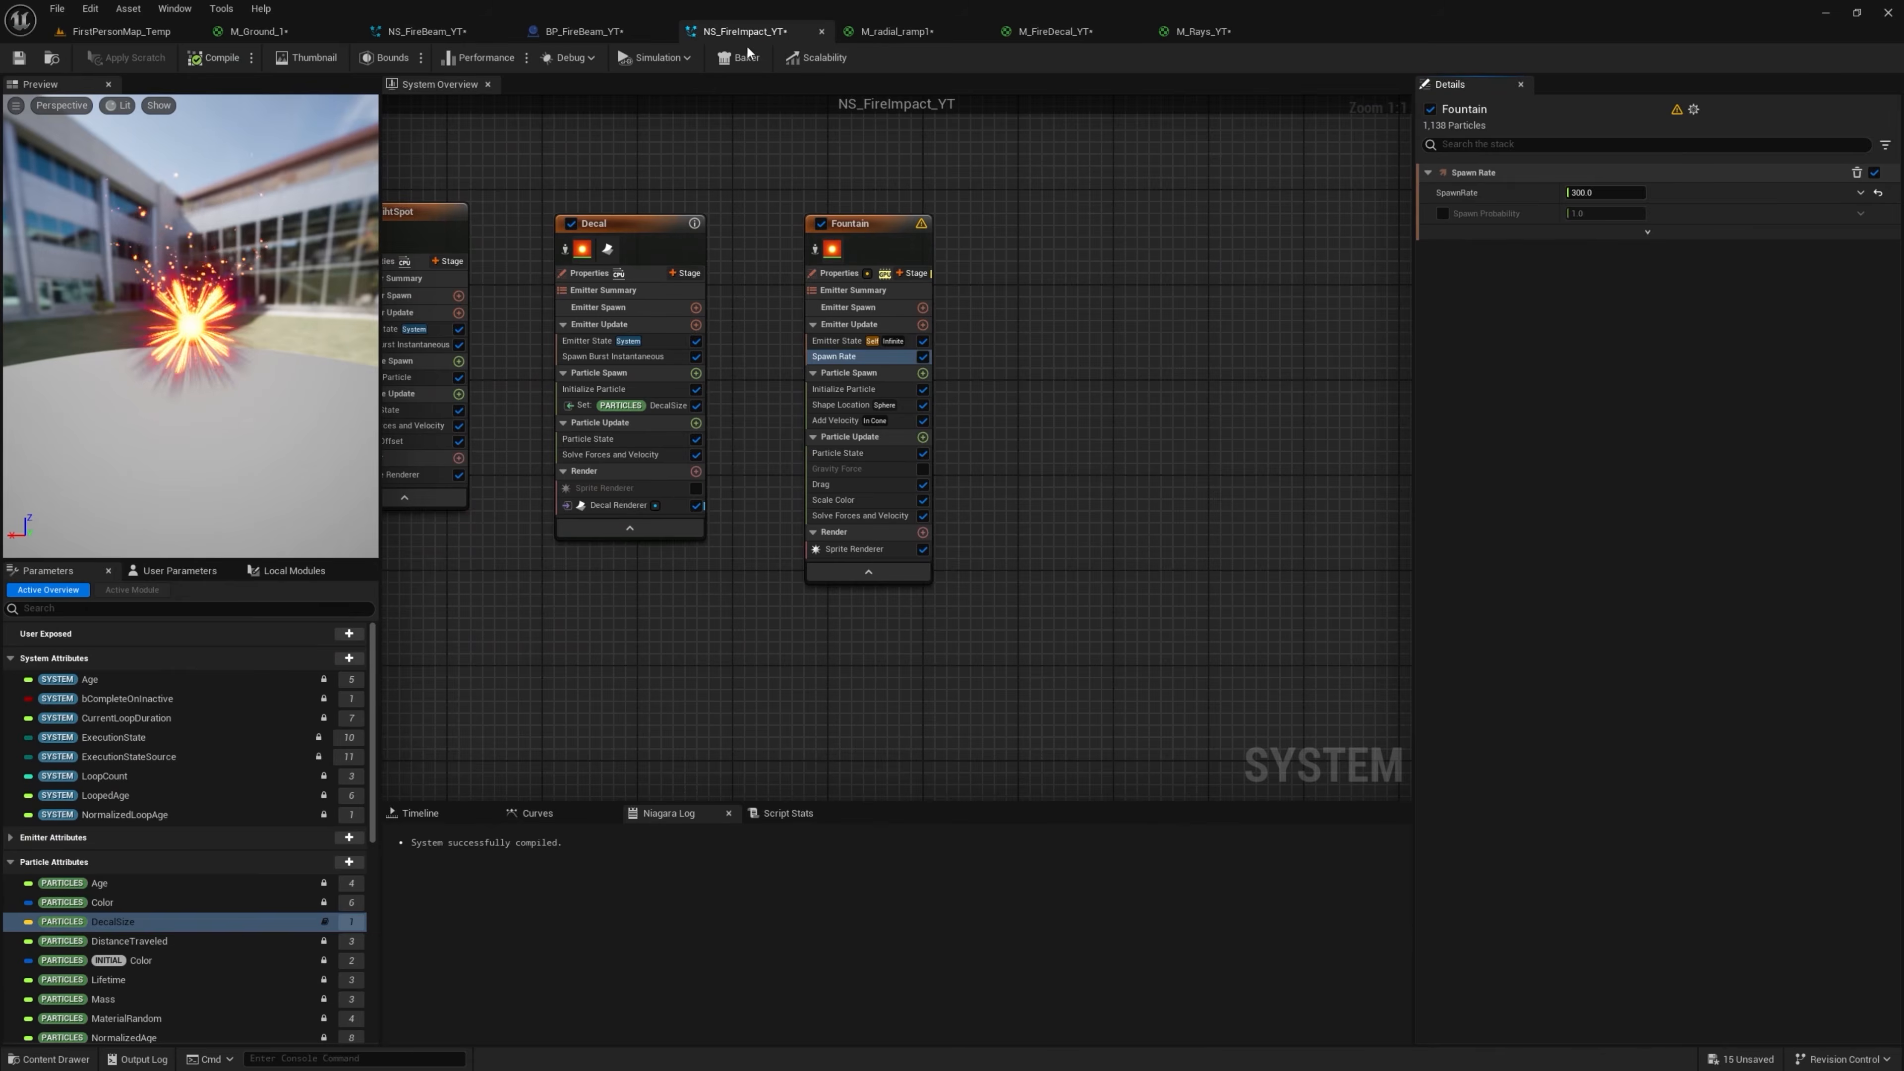
# Set the Fountain's velocity Cone Angle to 120 and Inner Cone Angle to 180, and check the sparks in the level
pyautogui.click(854, 422)
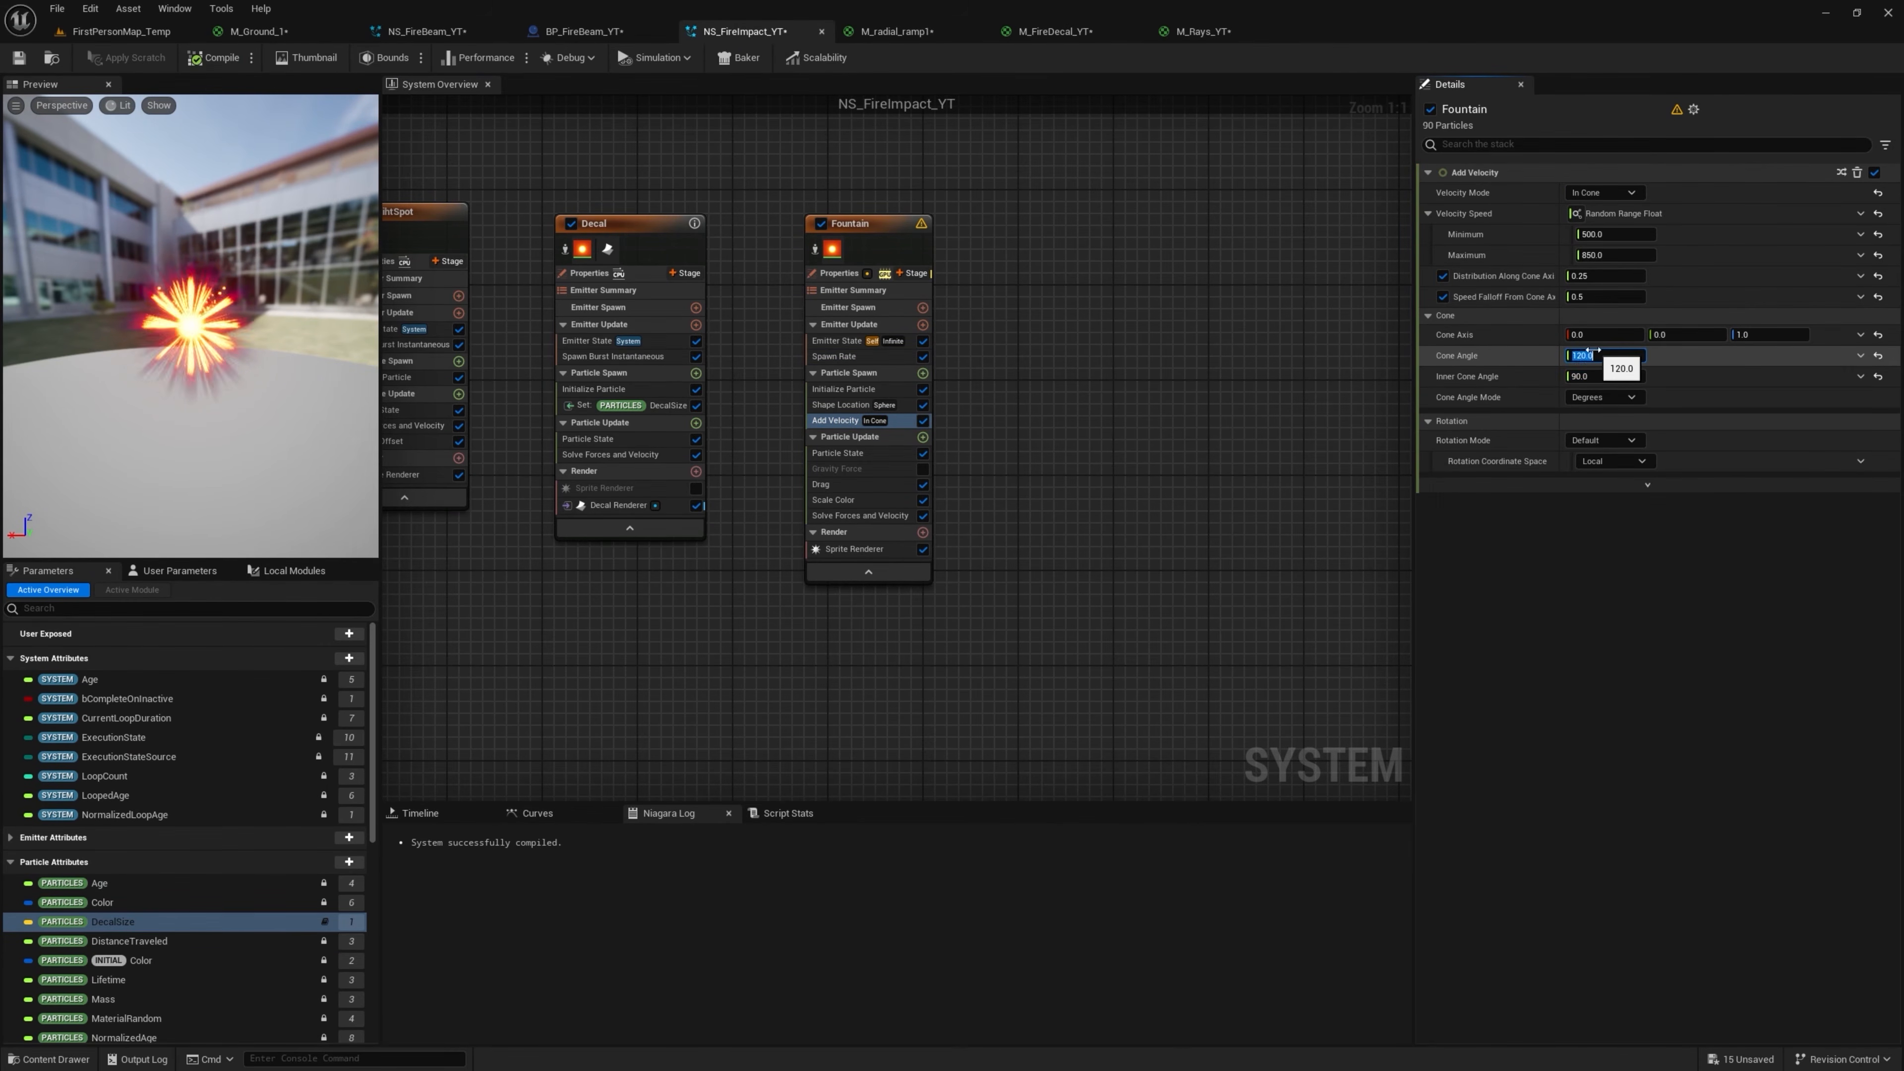
pyautogui.click(1596, 377)
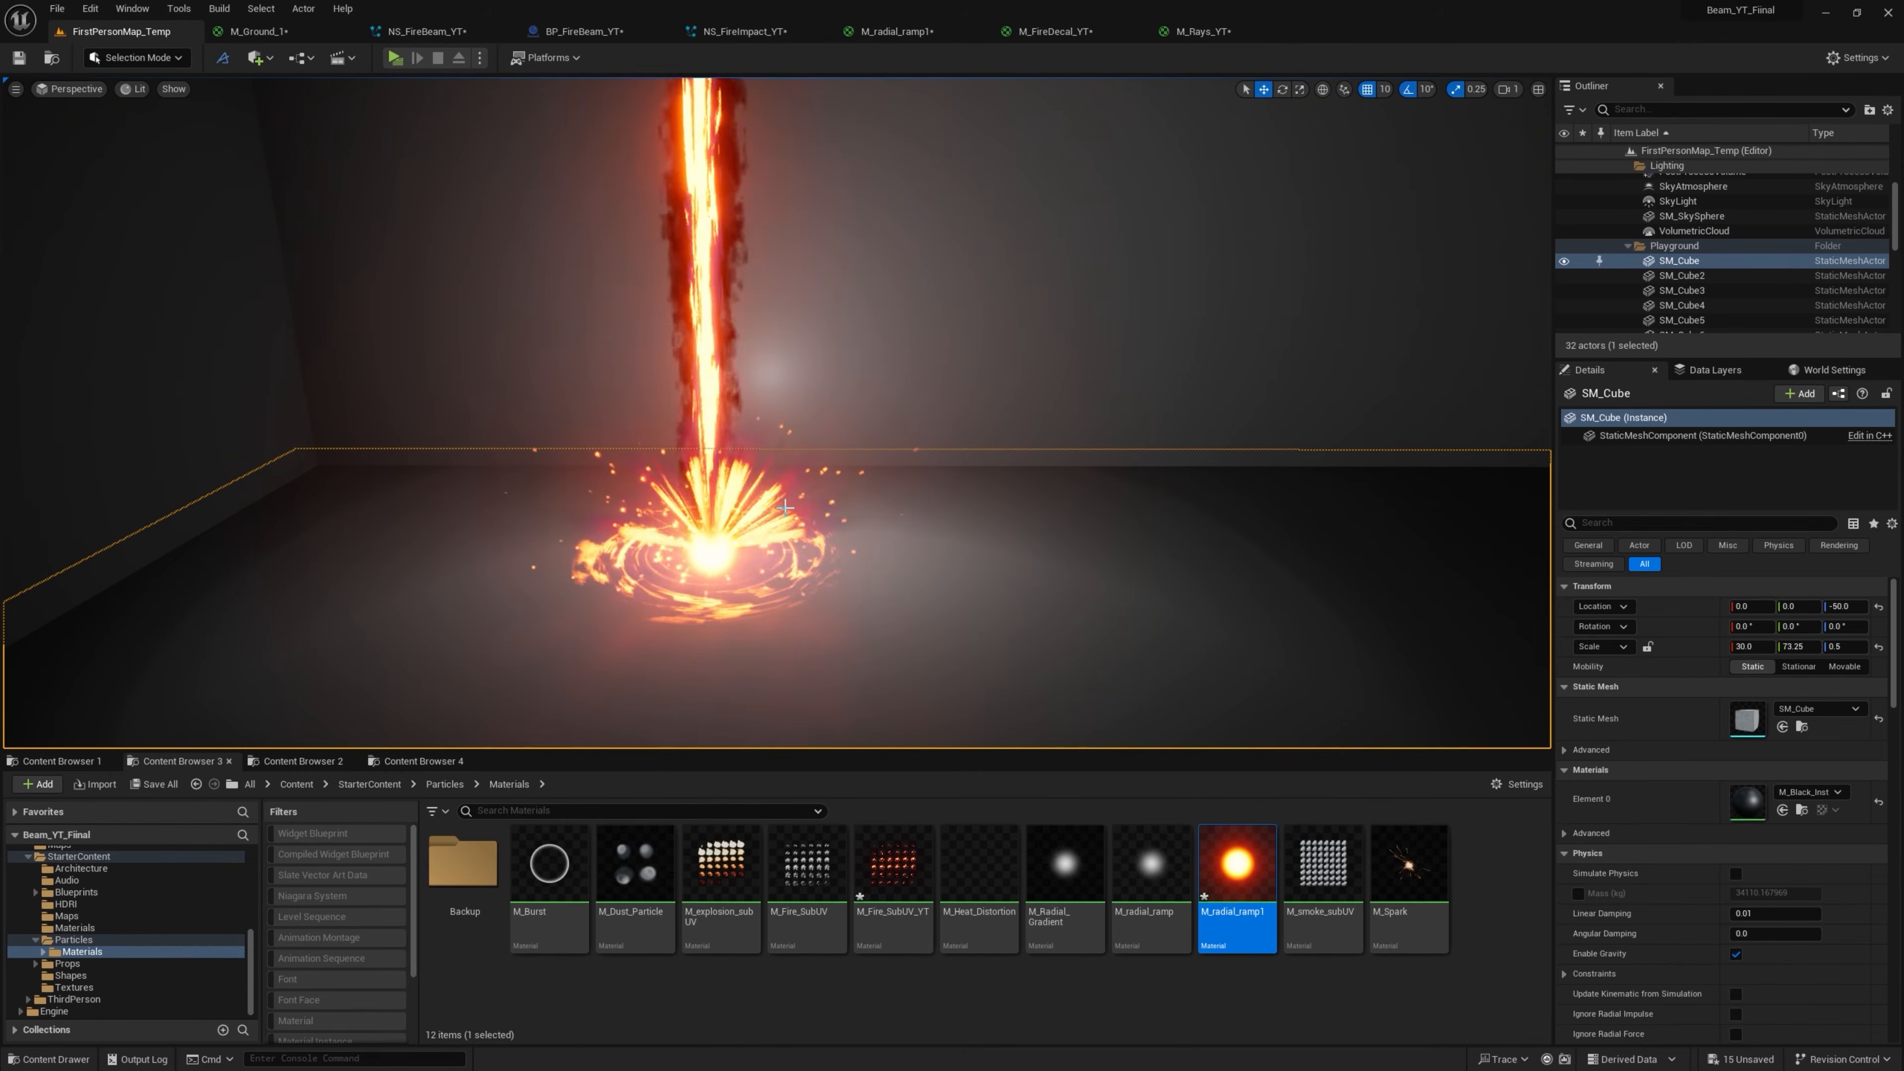
pyautogui.click(745, 31)
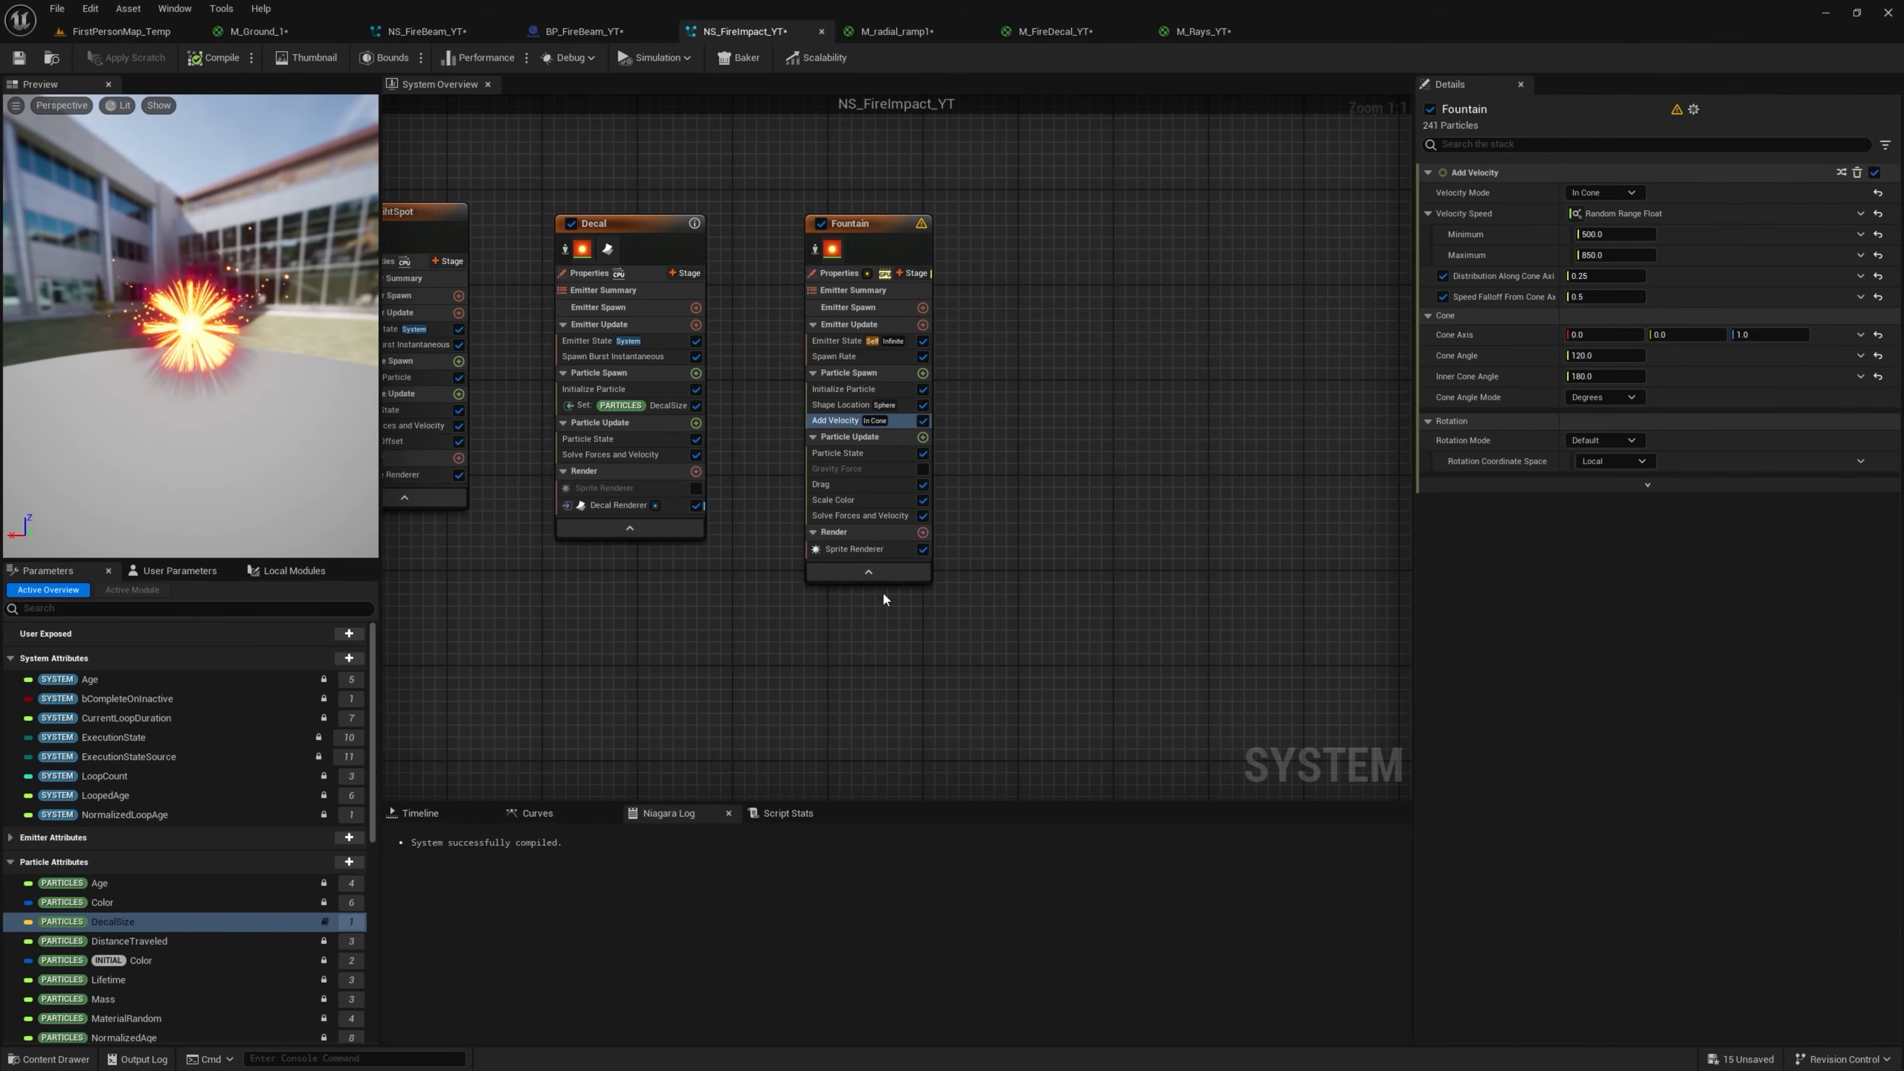
# Set the Fountain emitter's Sprite Renderer alignment to Velocity Aligned
pyautogui.click(862, 550)
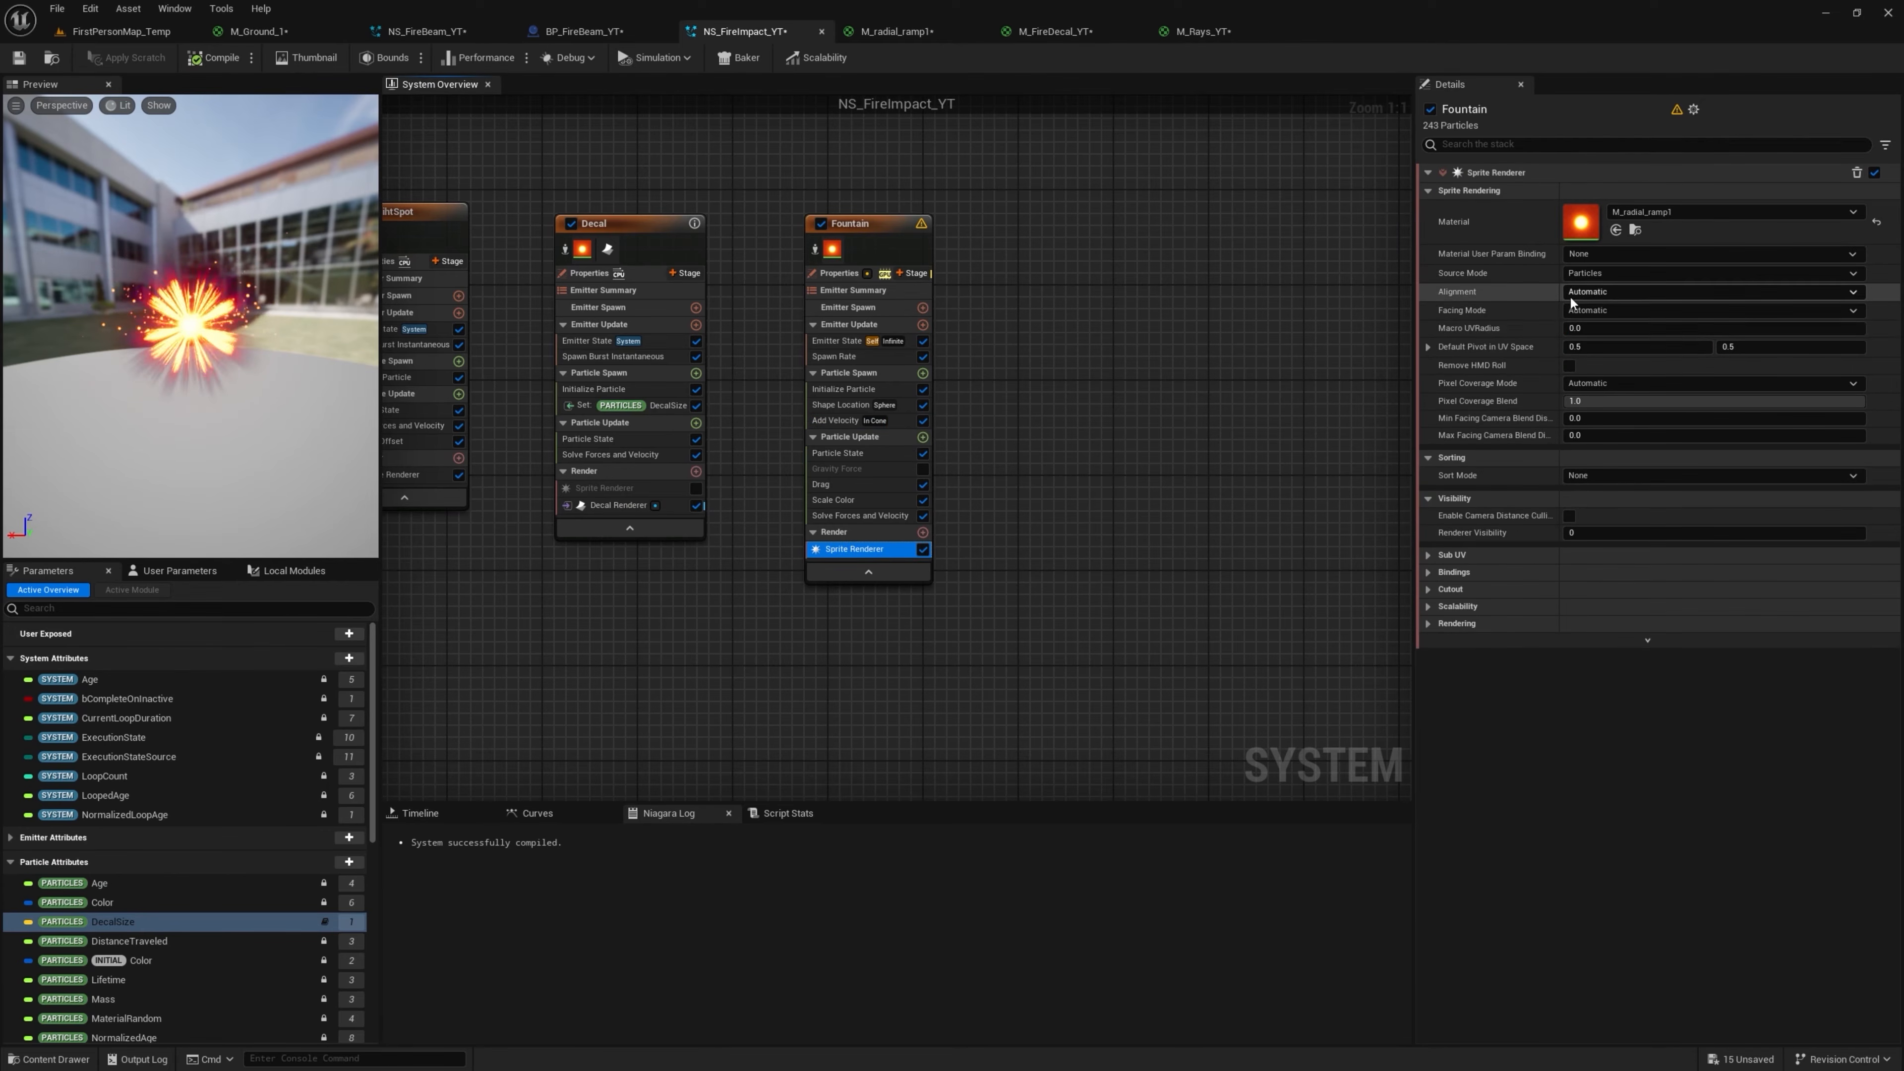
pyautogui.click(1593, 292)
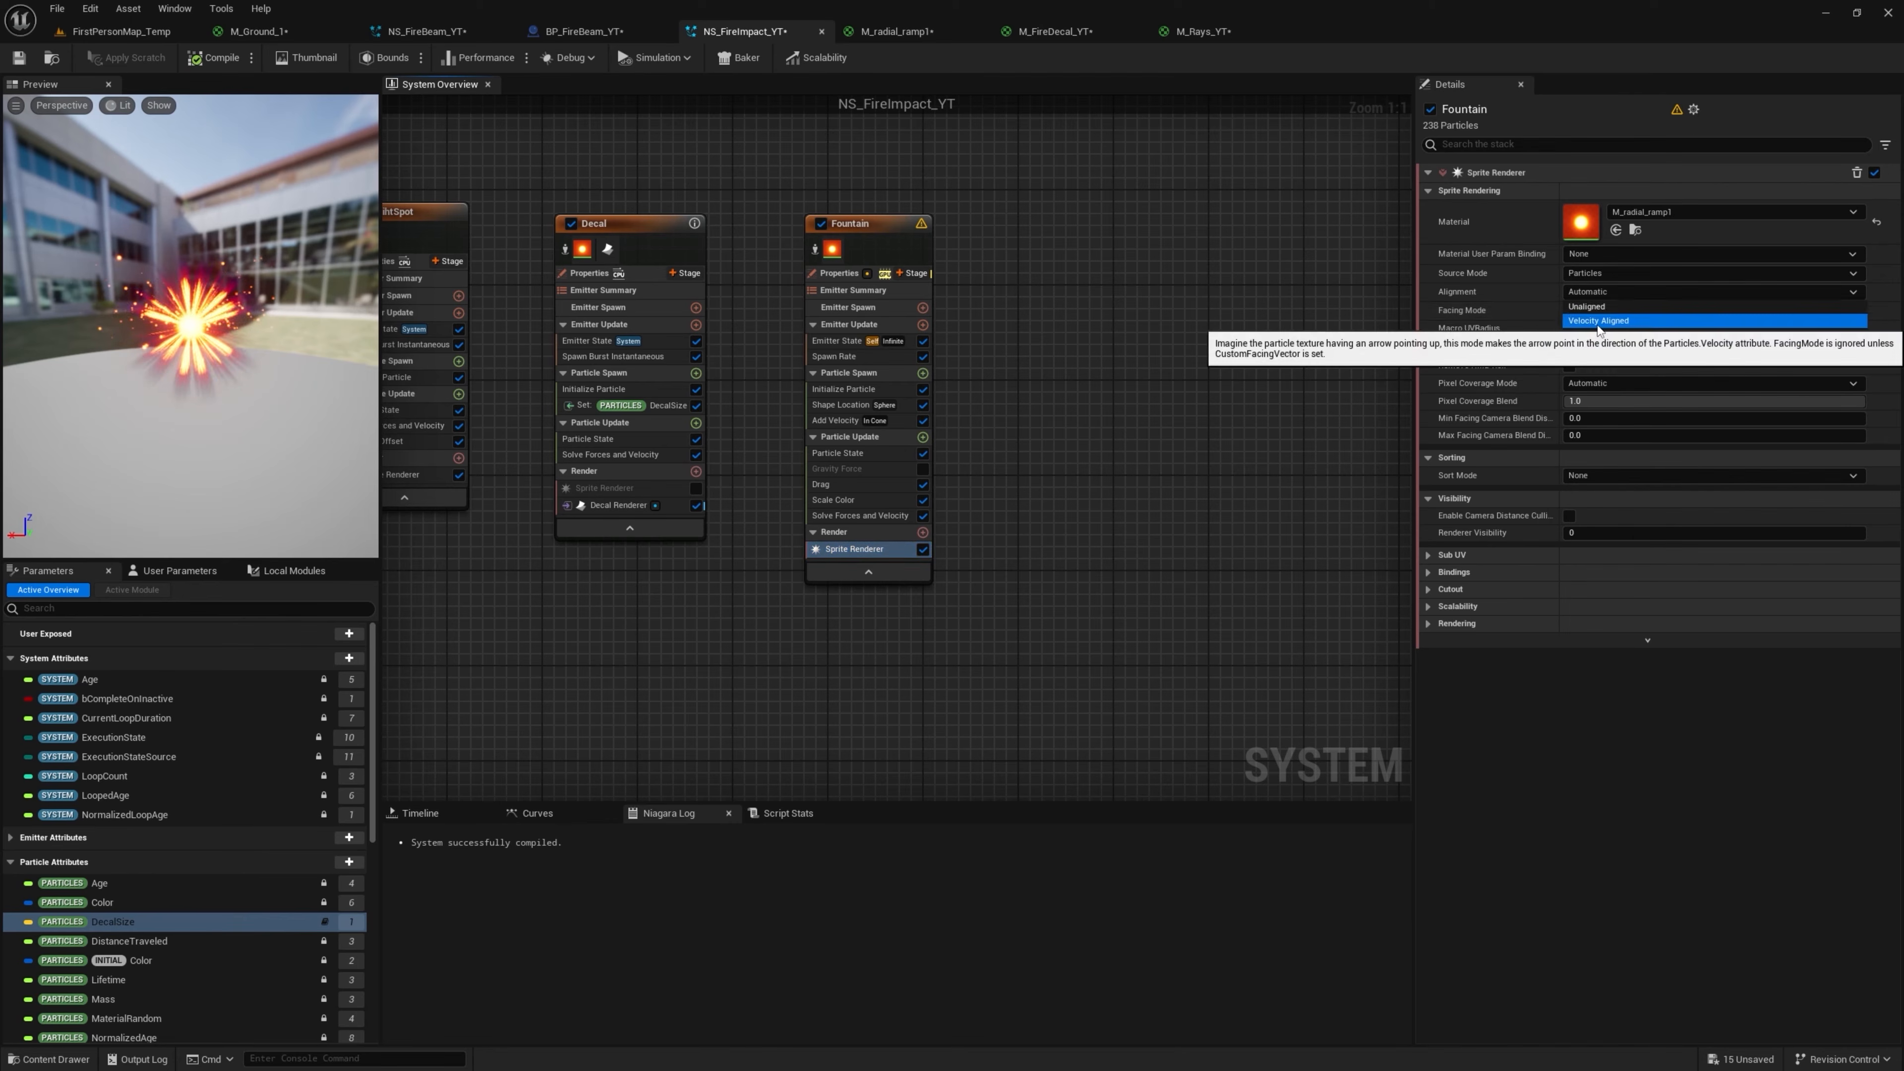
pyautogui.click(1599, 321)
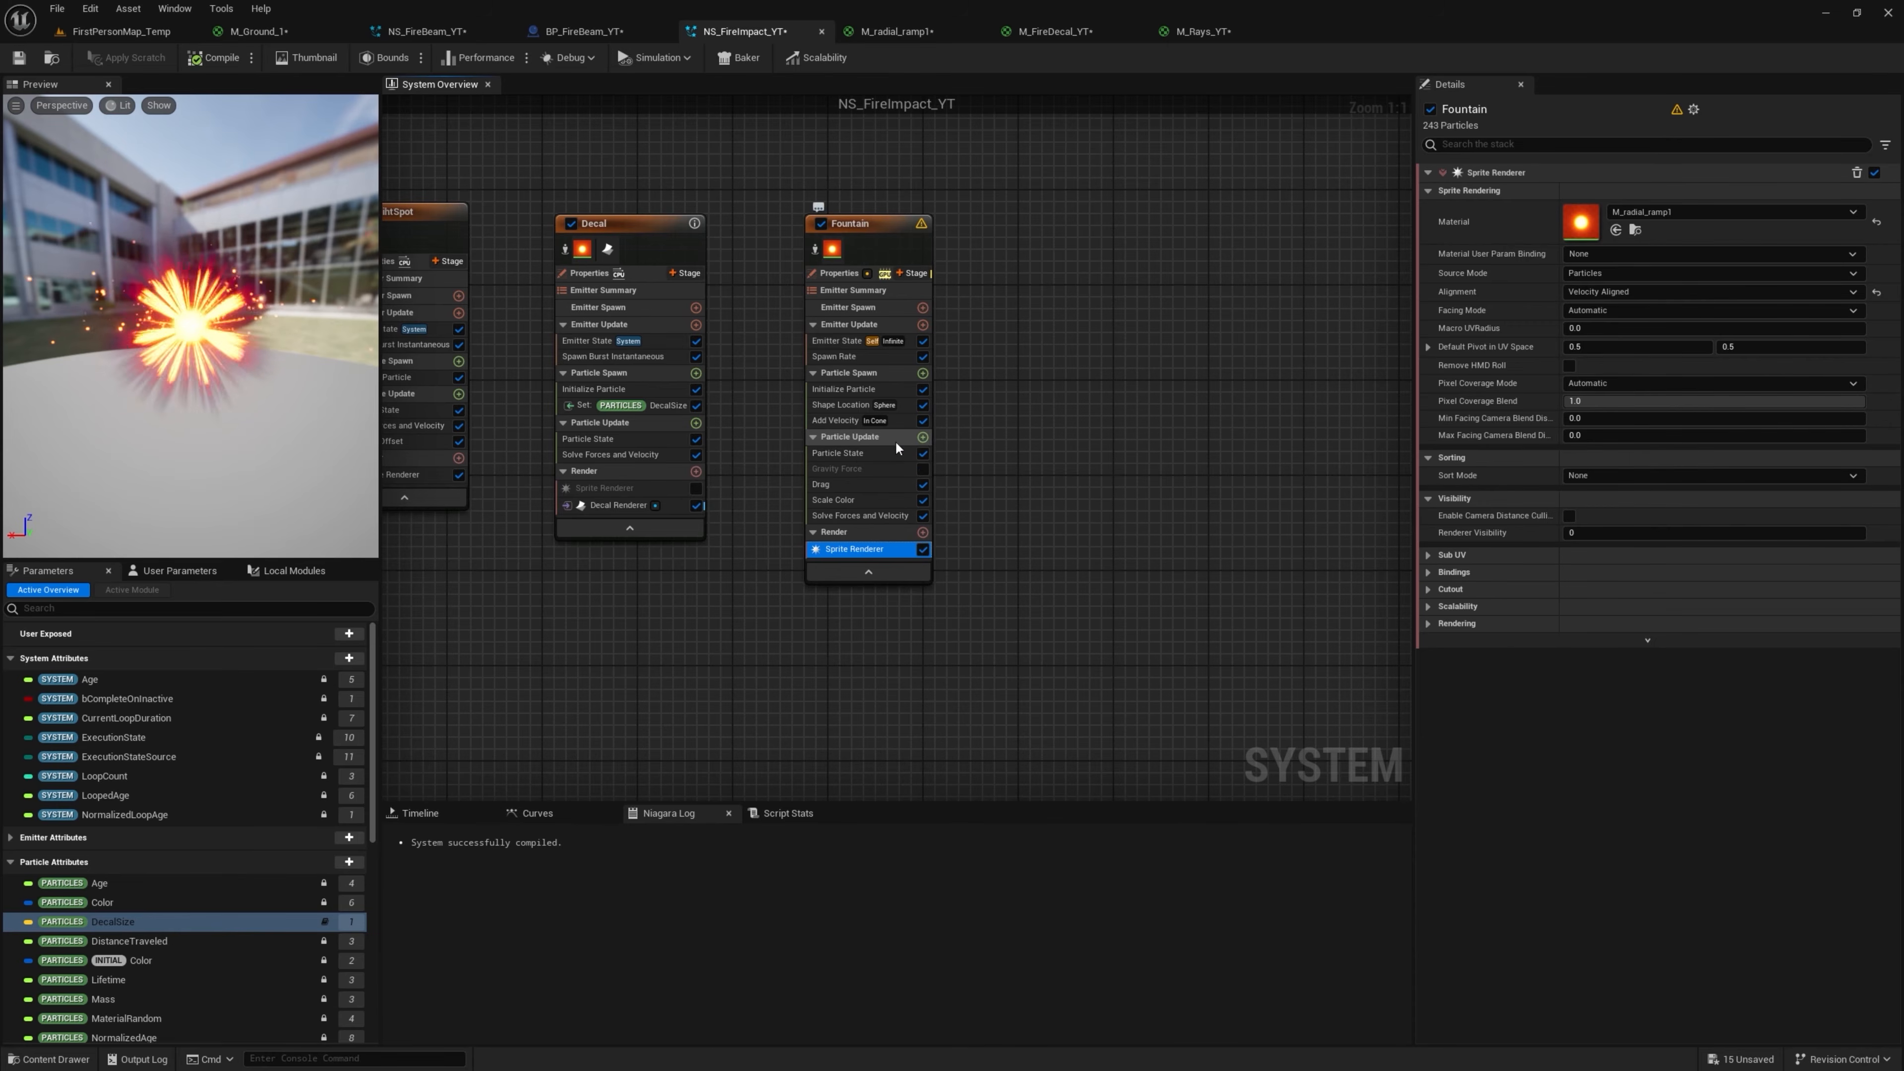
# Add a Scale Sprite Size by Speed module to the Fountain's Particle Update, with Min Scale Factor 1, 5 and Max Scale Factor 1, 8
pyautogui.click(923, 438)
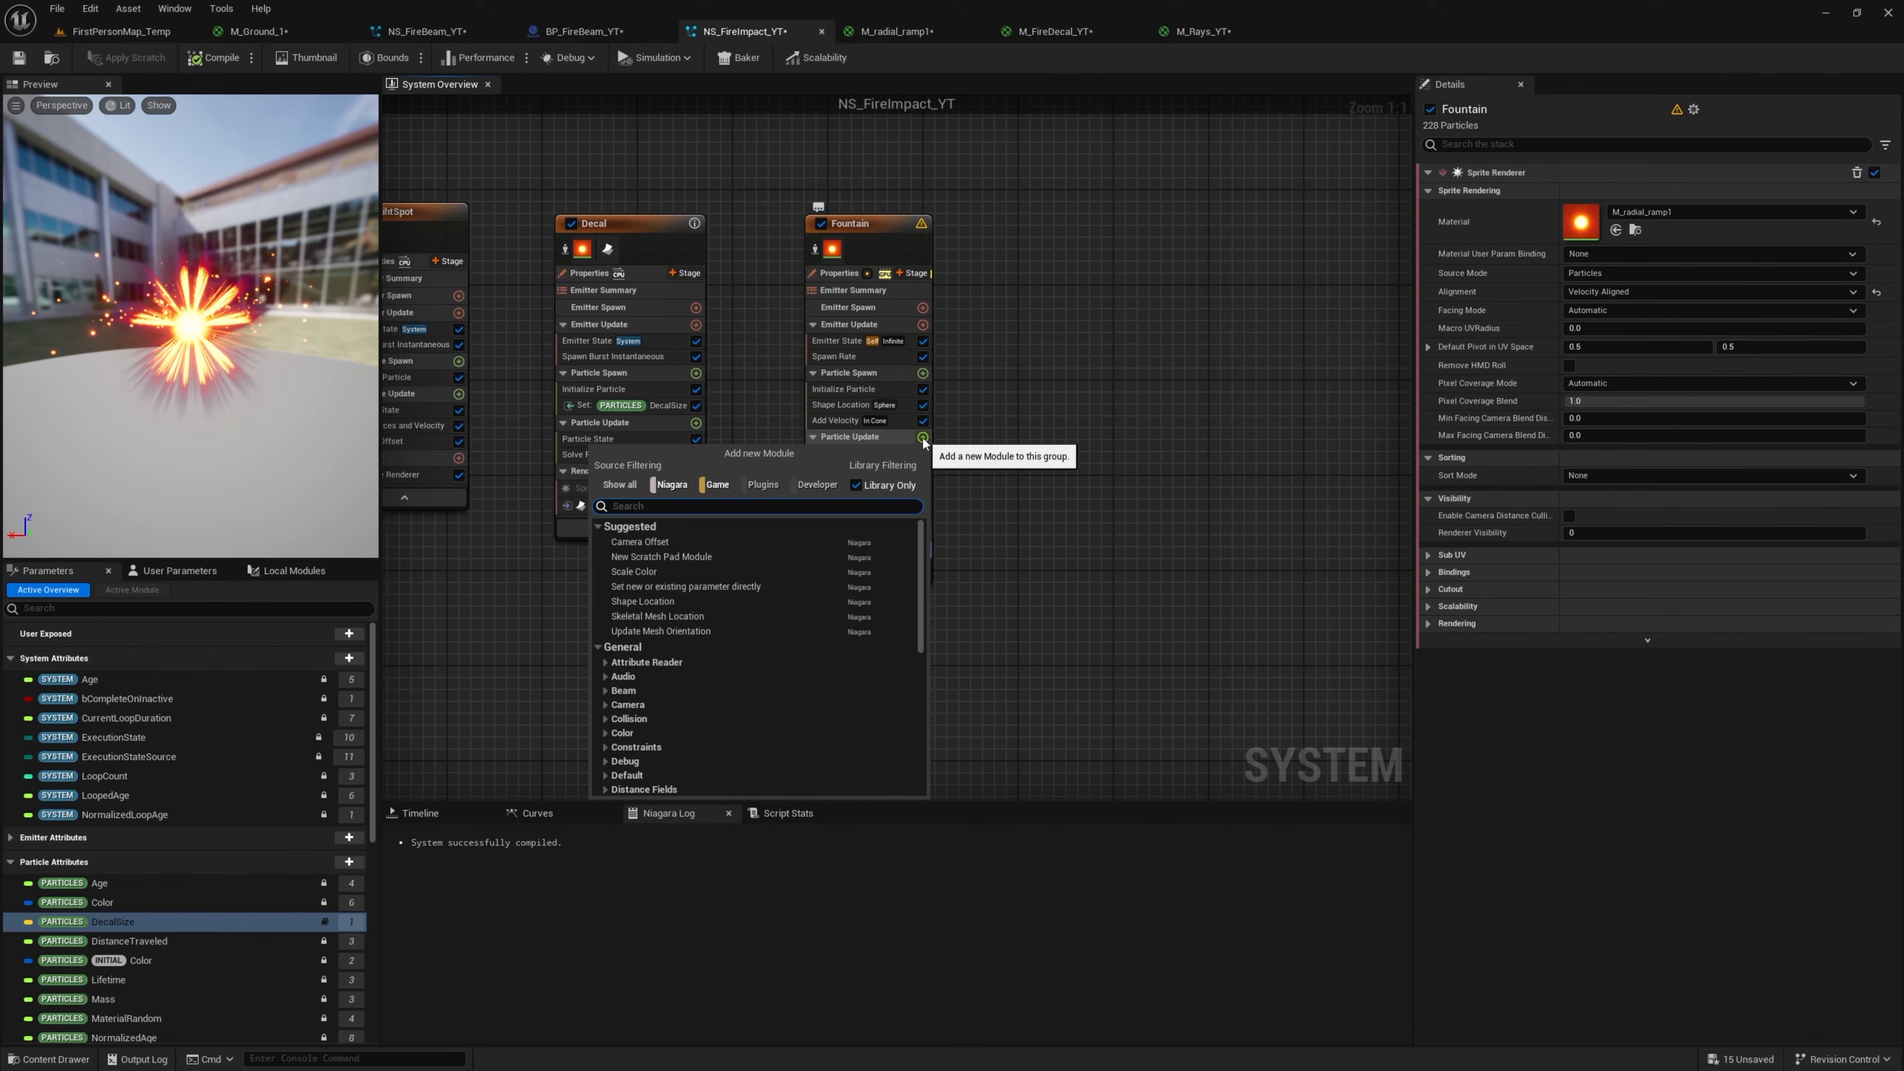
pyautogui.write('size b')
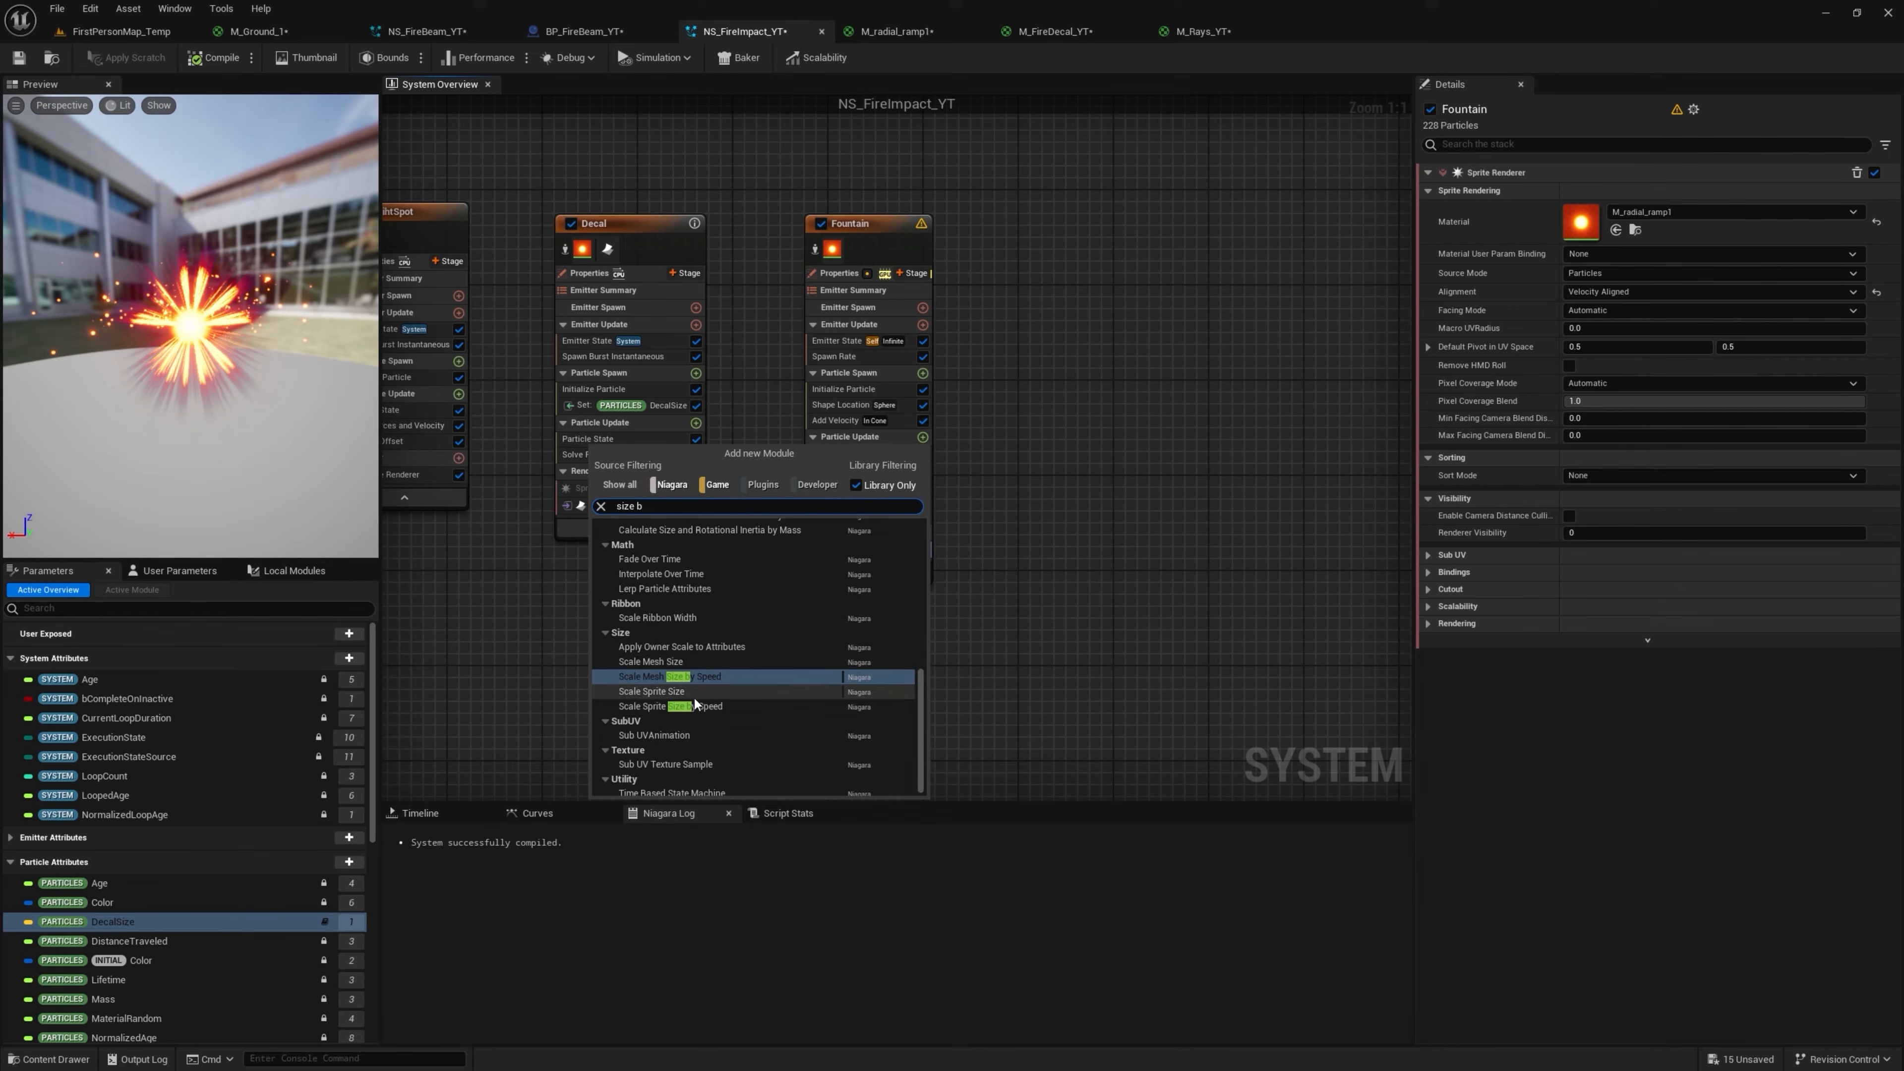
pyautogui.click(695, 706)
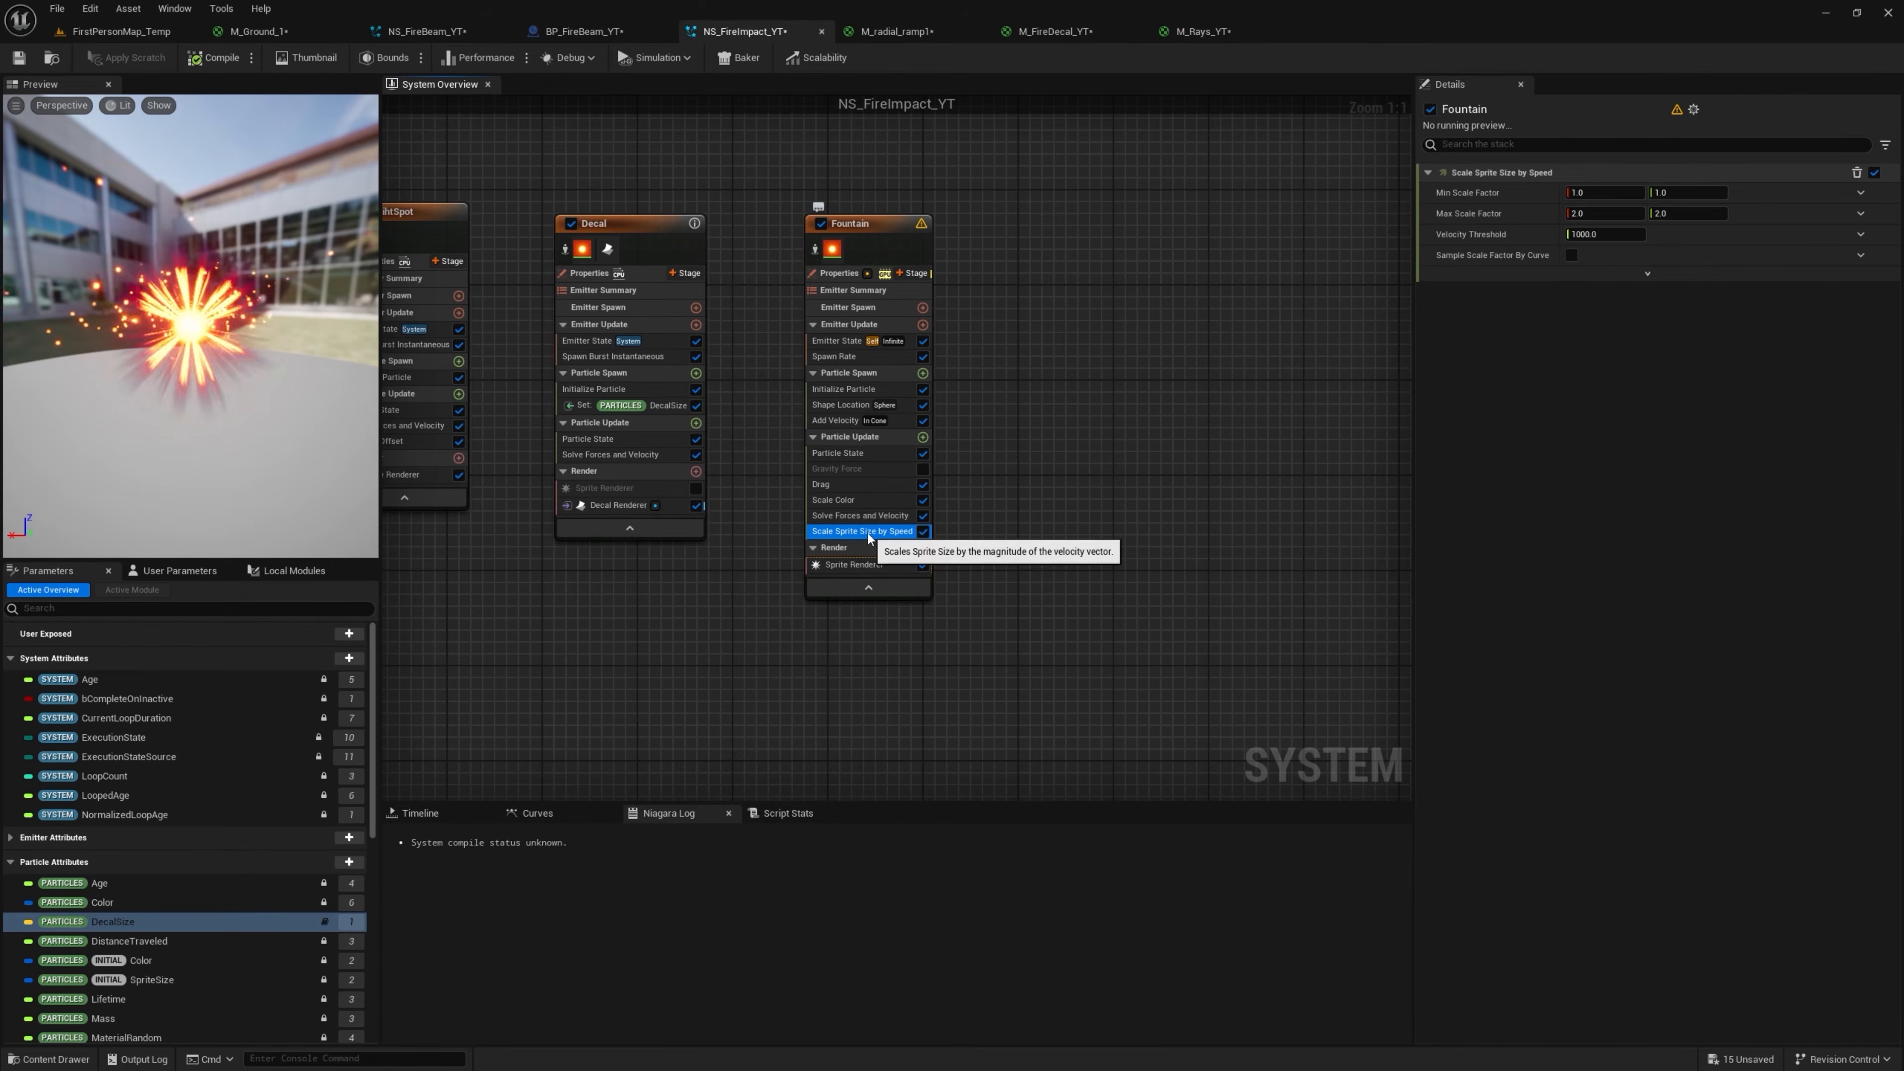
pyautogui.click(843, 499)
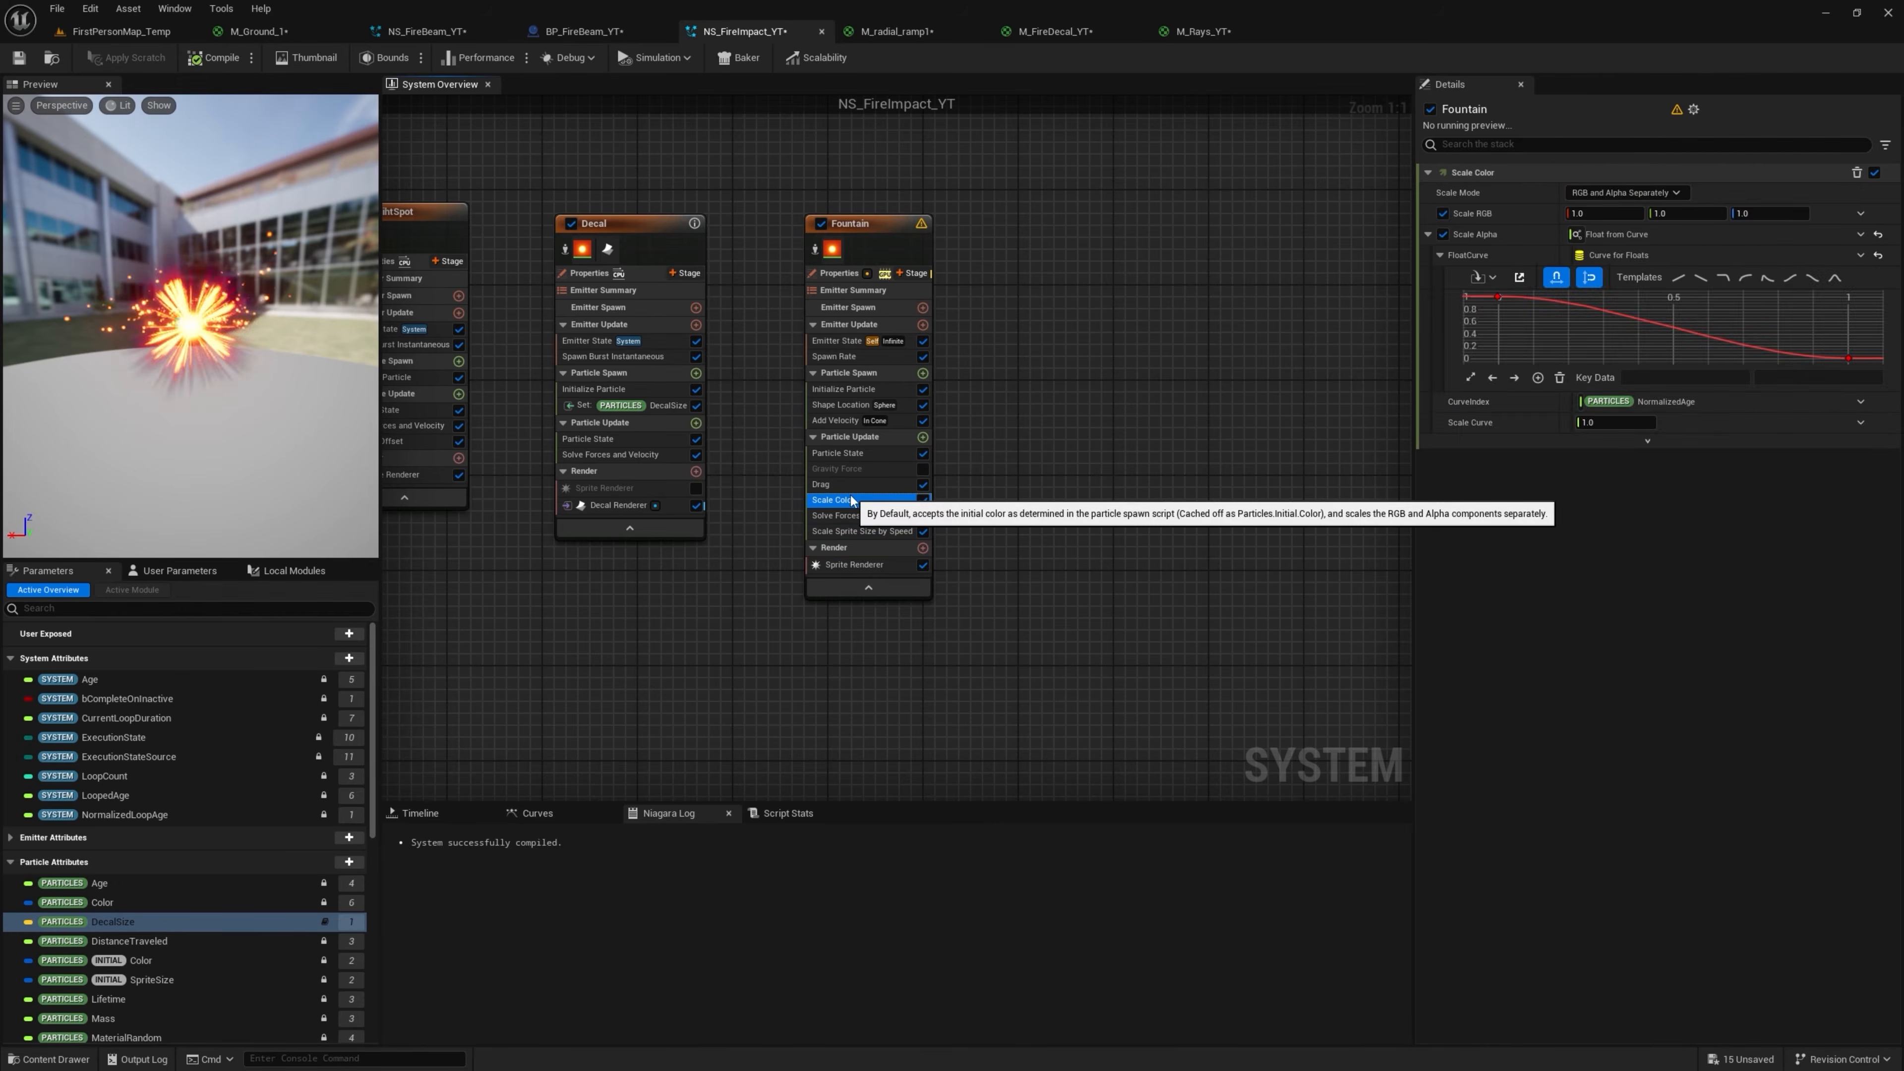
pyautogui.click(862, 531)
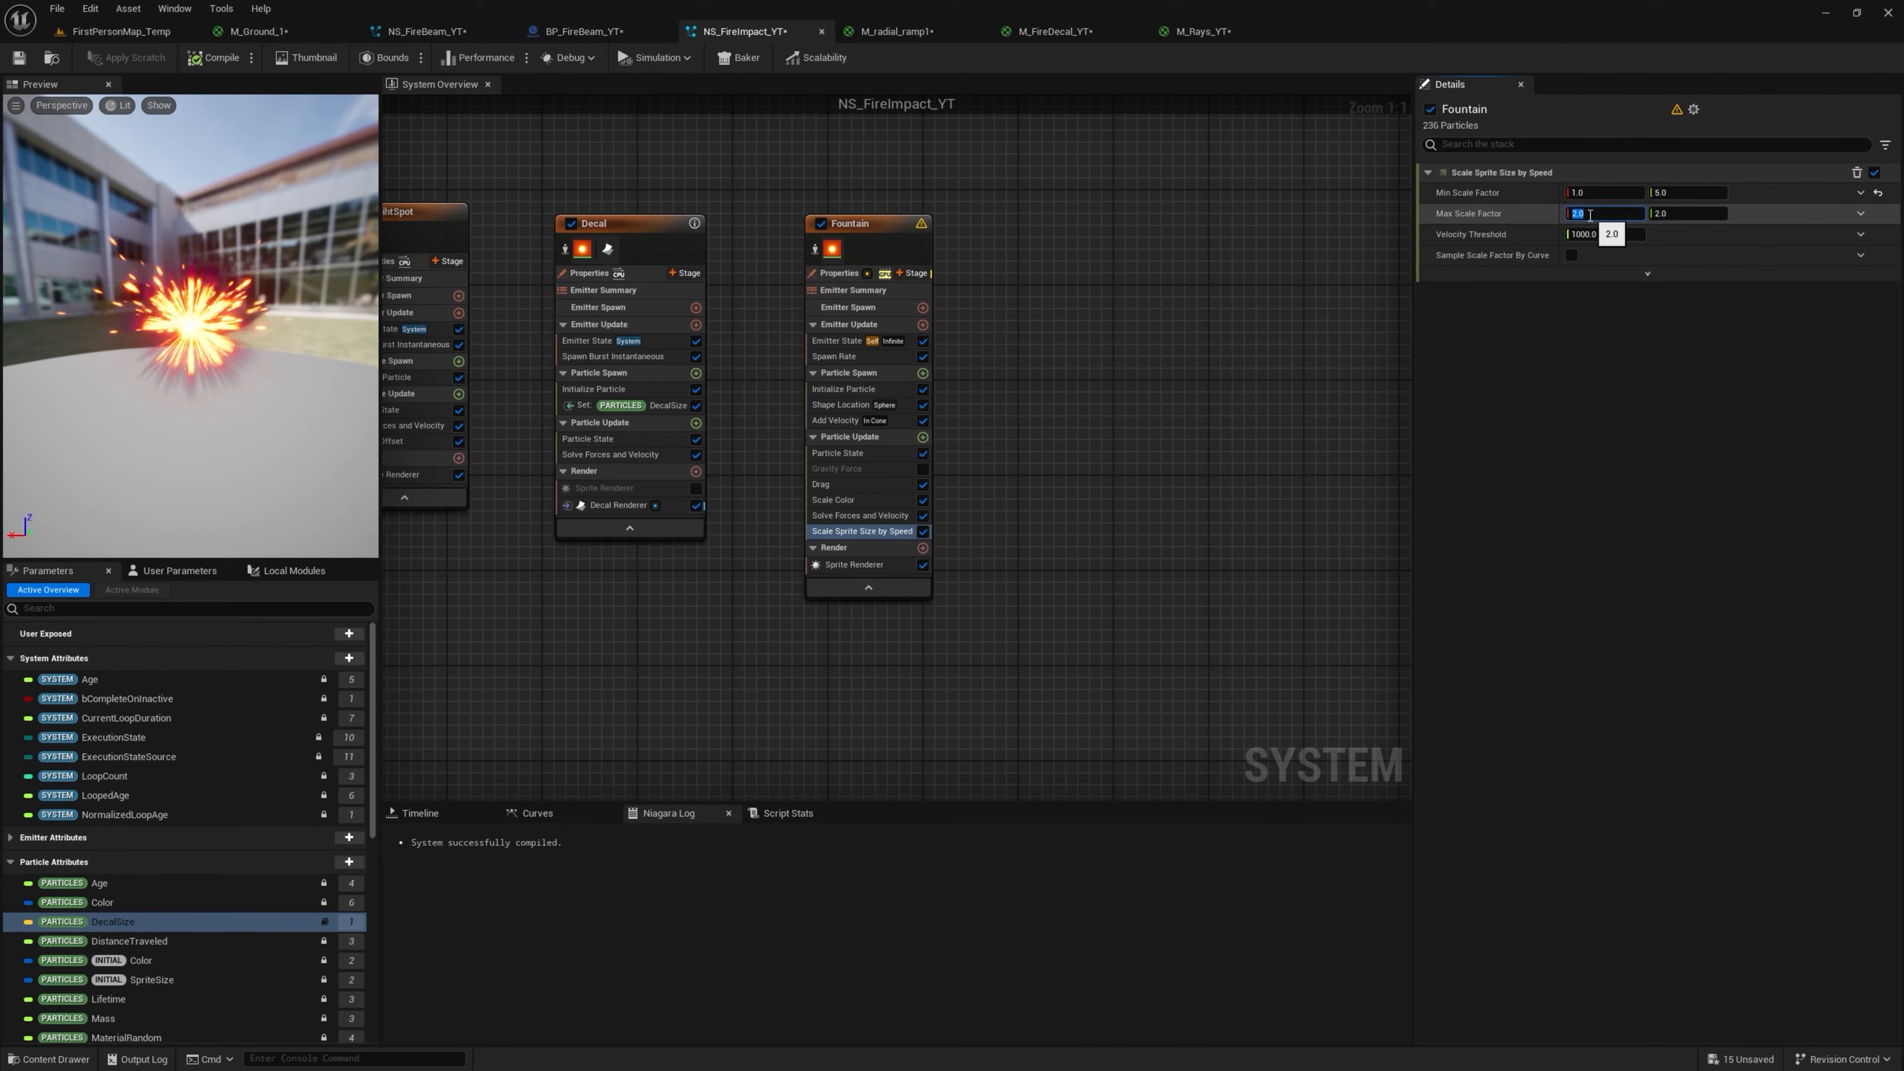
pyautogui.write('1')
pyautogui.press('Tab')
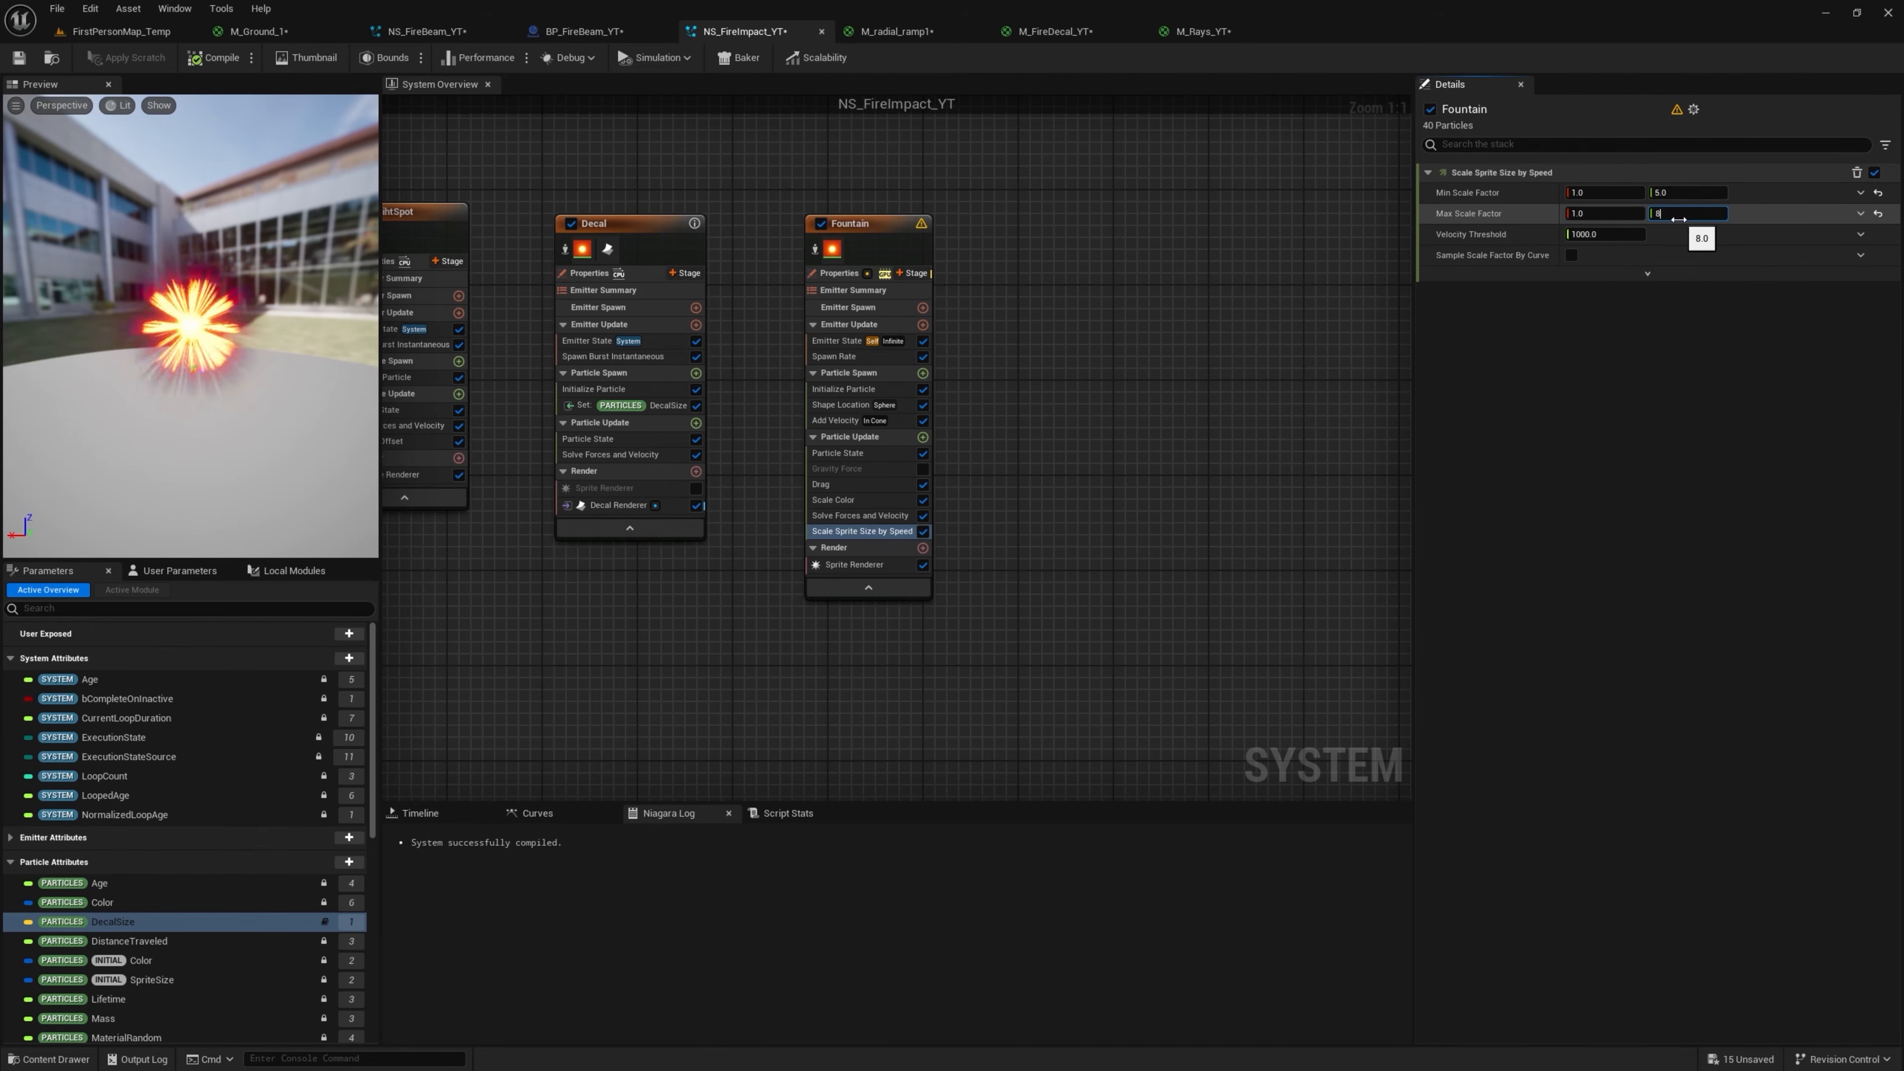
pyautogui.write('8')
pyautogui.press('Return')
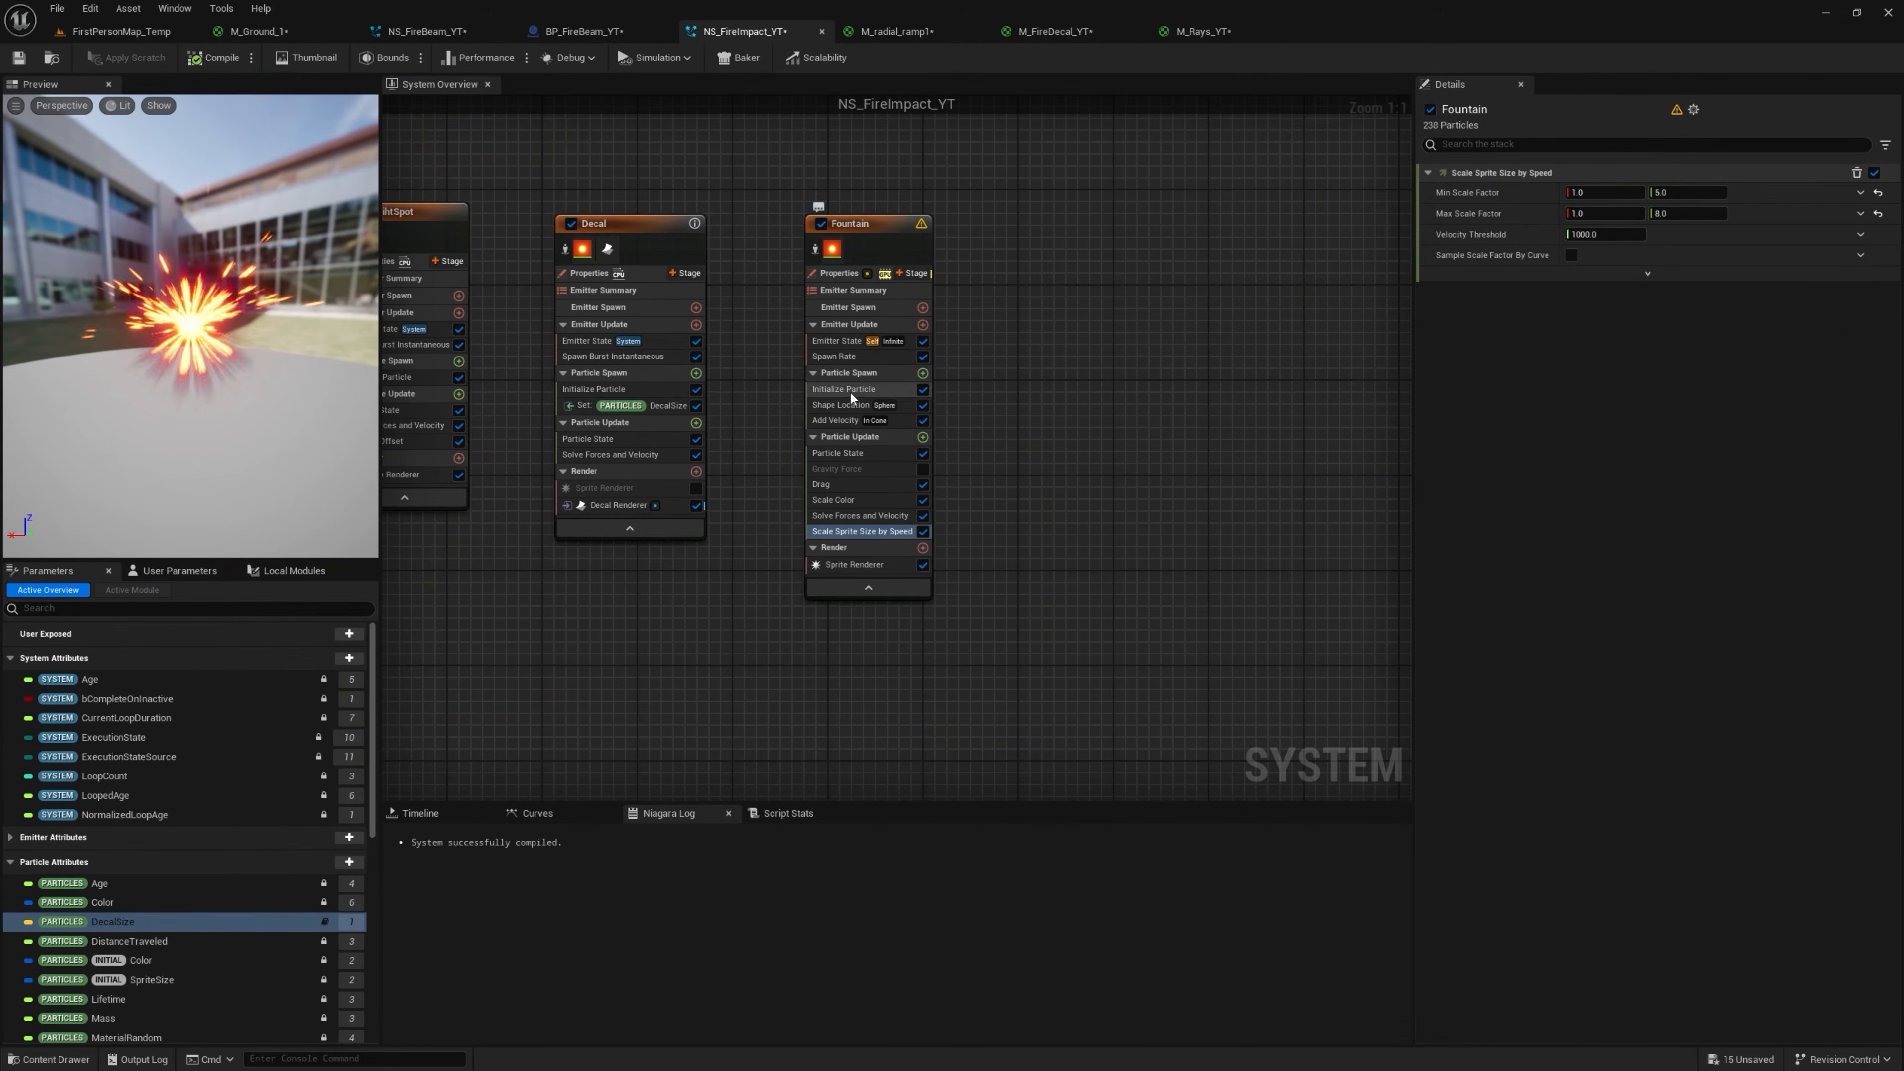
# Set the Fountain's Uniform Sprite Size to 3 minimum and 8 maximum, and its Velocity Speed to 1500 minimum and 1850 maximum
pyautogui.click(851, 391)
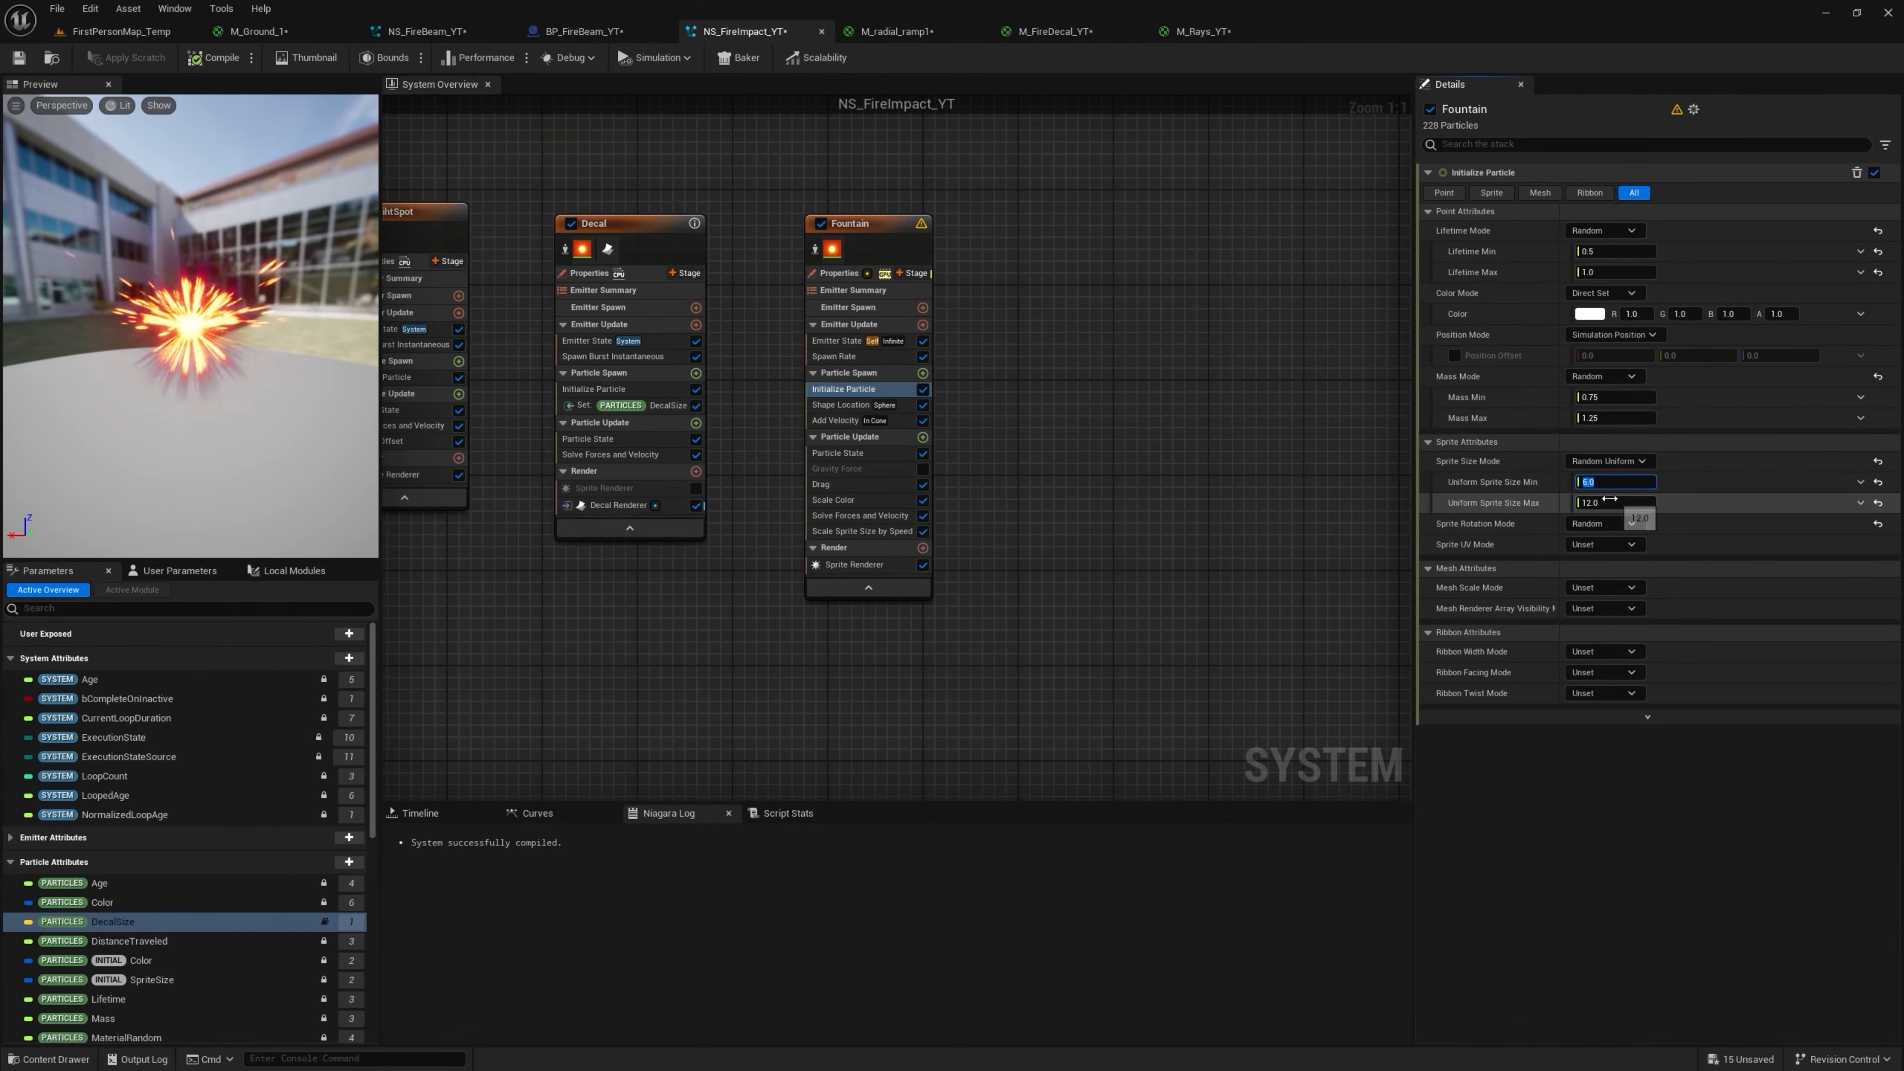
pyautogui.click(840, 421)
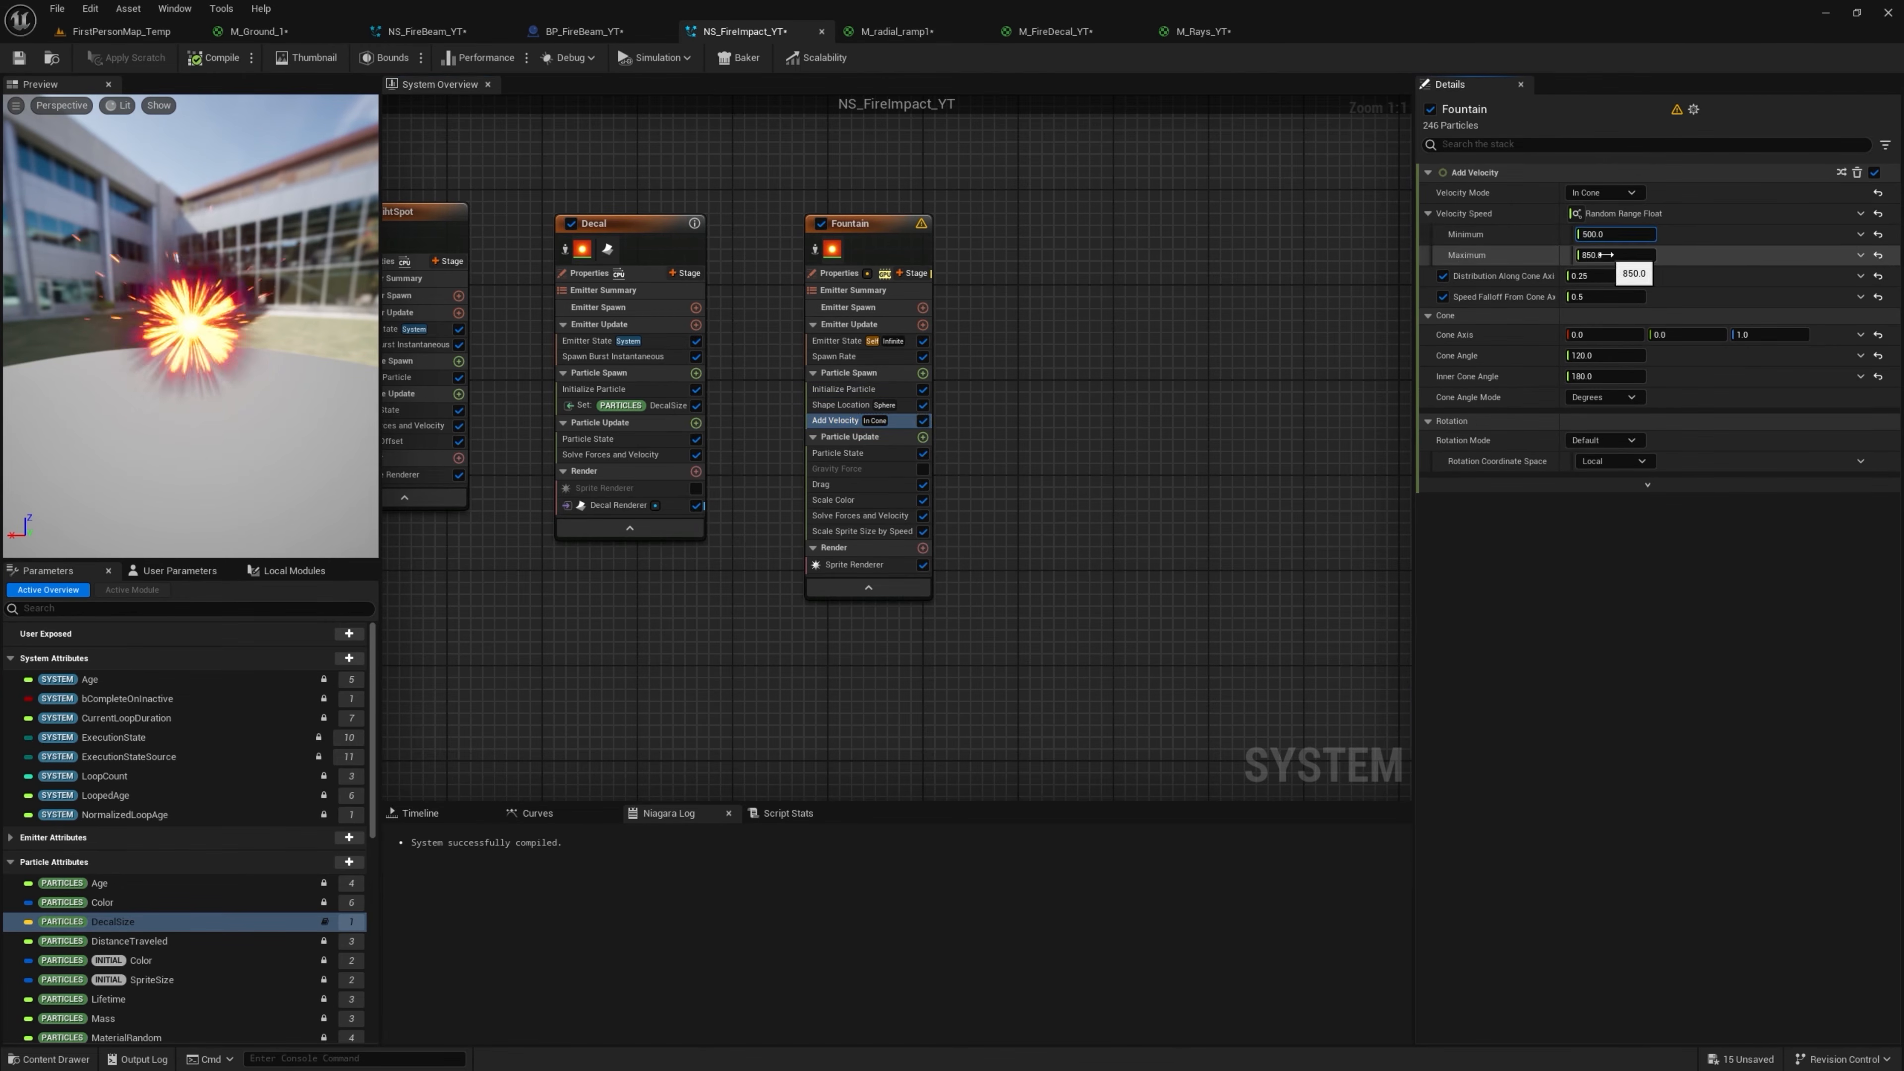
pyautogui.write('1')
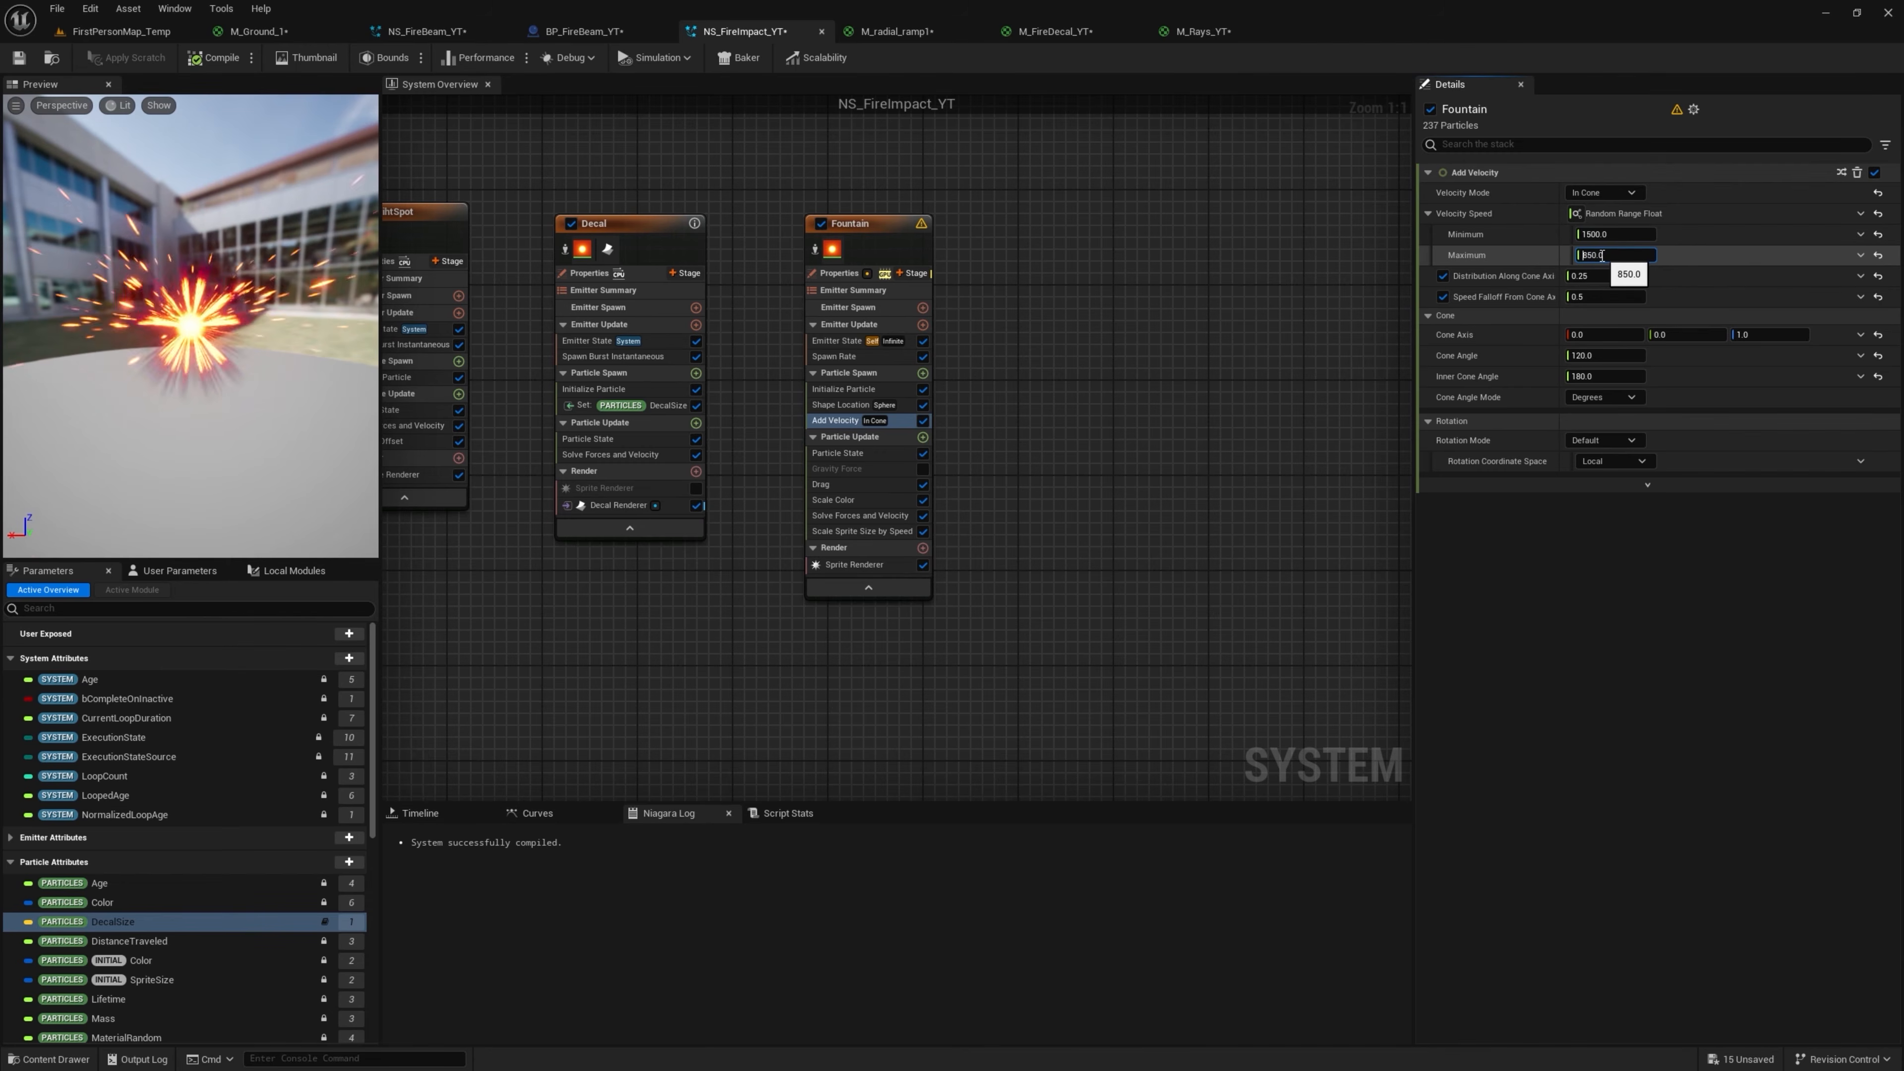
pyautogui.click(141, 35)
pyautogui.moveTo(777, 412)
pyautogui.mouseDown(button='right')
pyautogui.moveTo(747, 458)
pyautogui.moveTo(803, 405)
pyautogui.mouseUp(button='right')
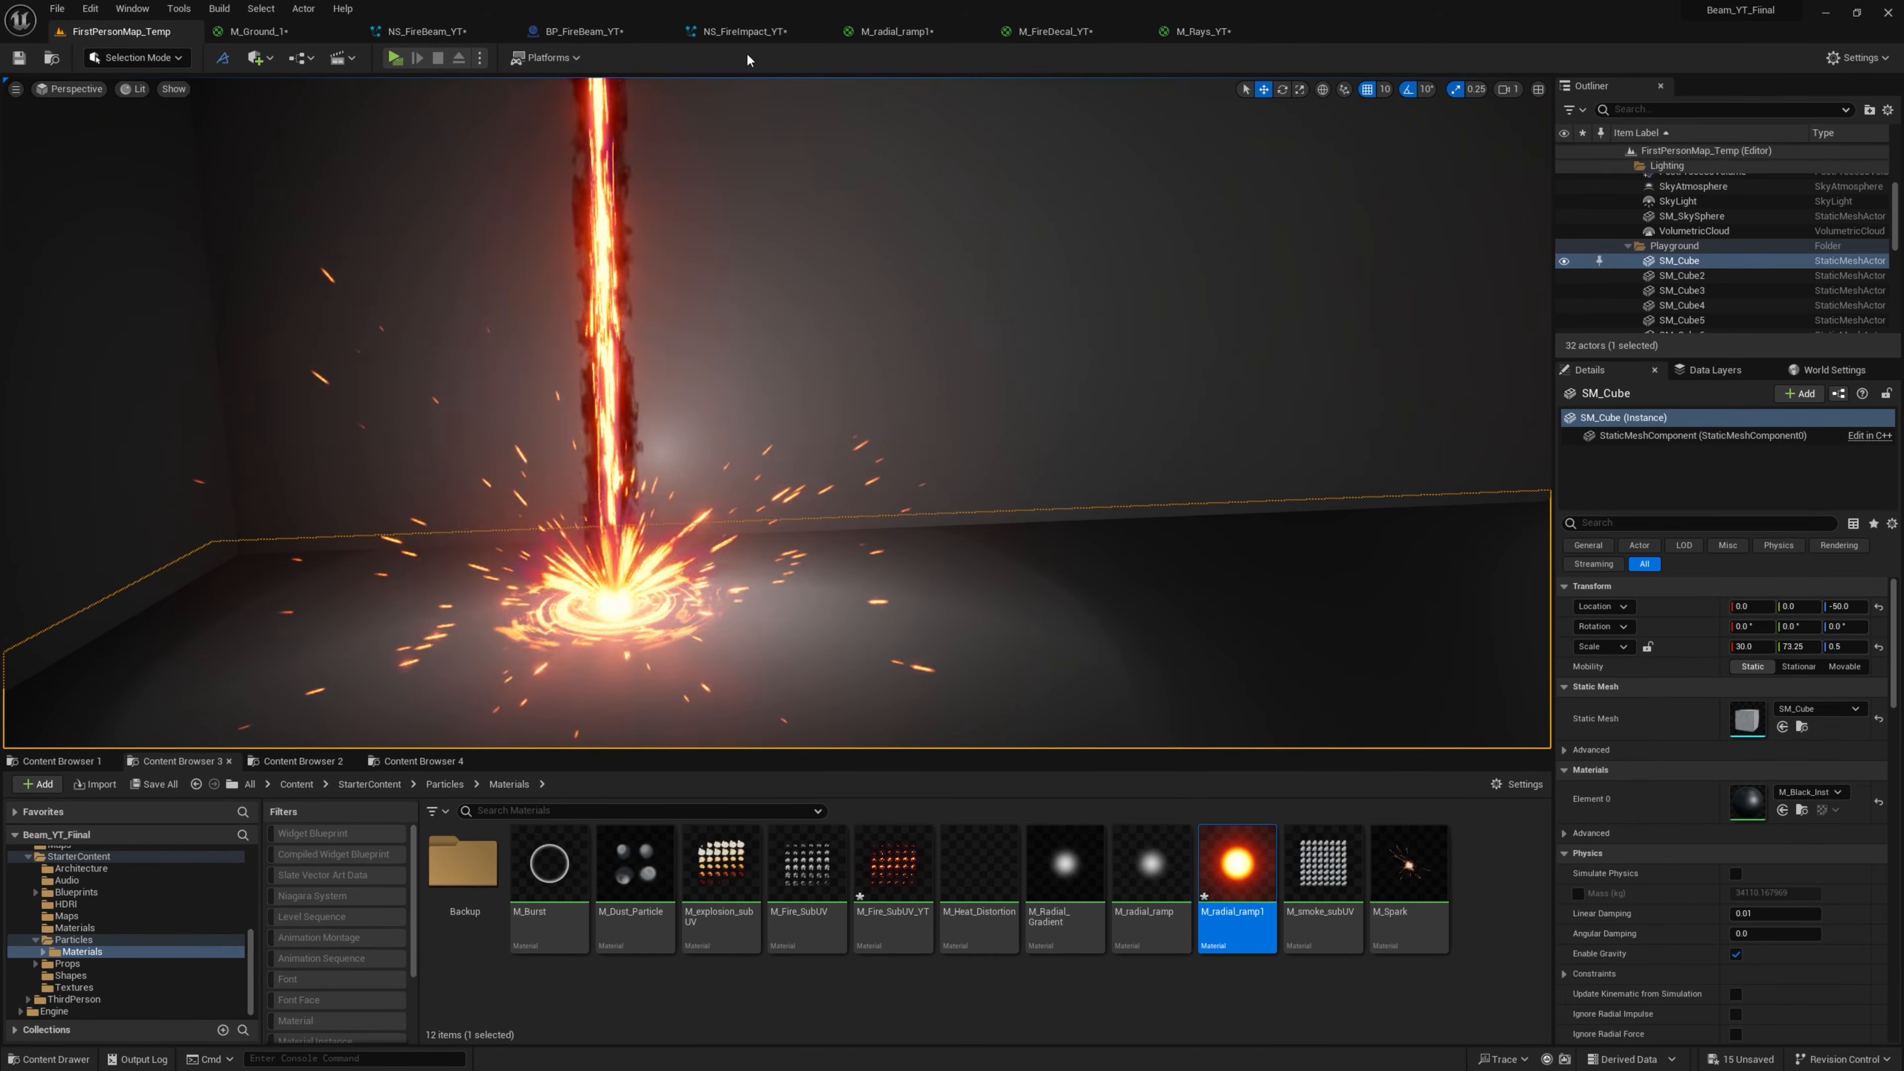
# Review the Fountain's Drag value and examine the sparks around the beam impact in the level
pyautogui.click(745, 31)
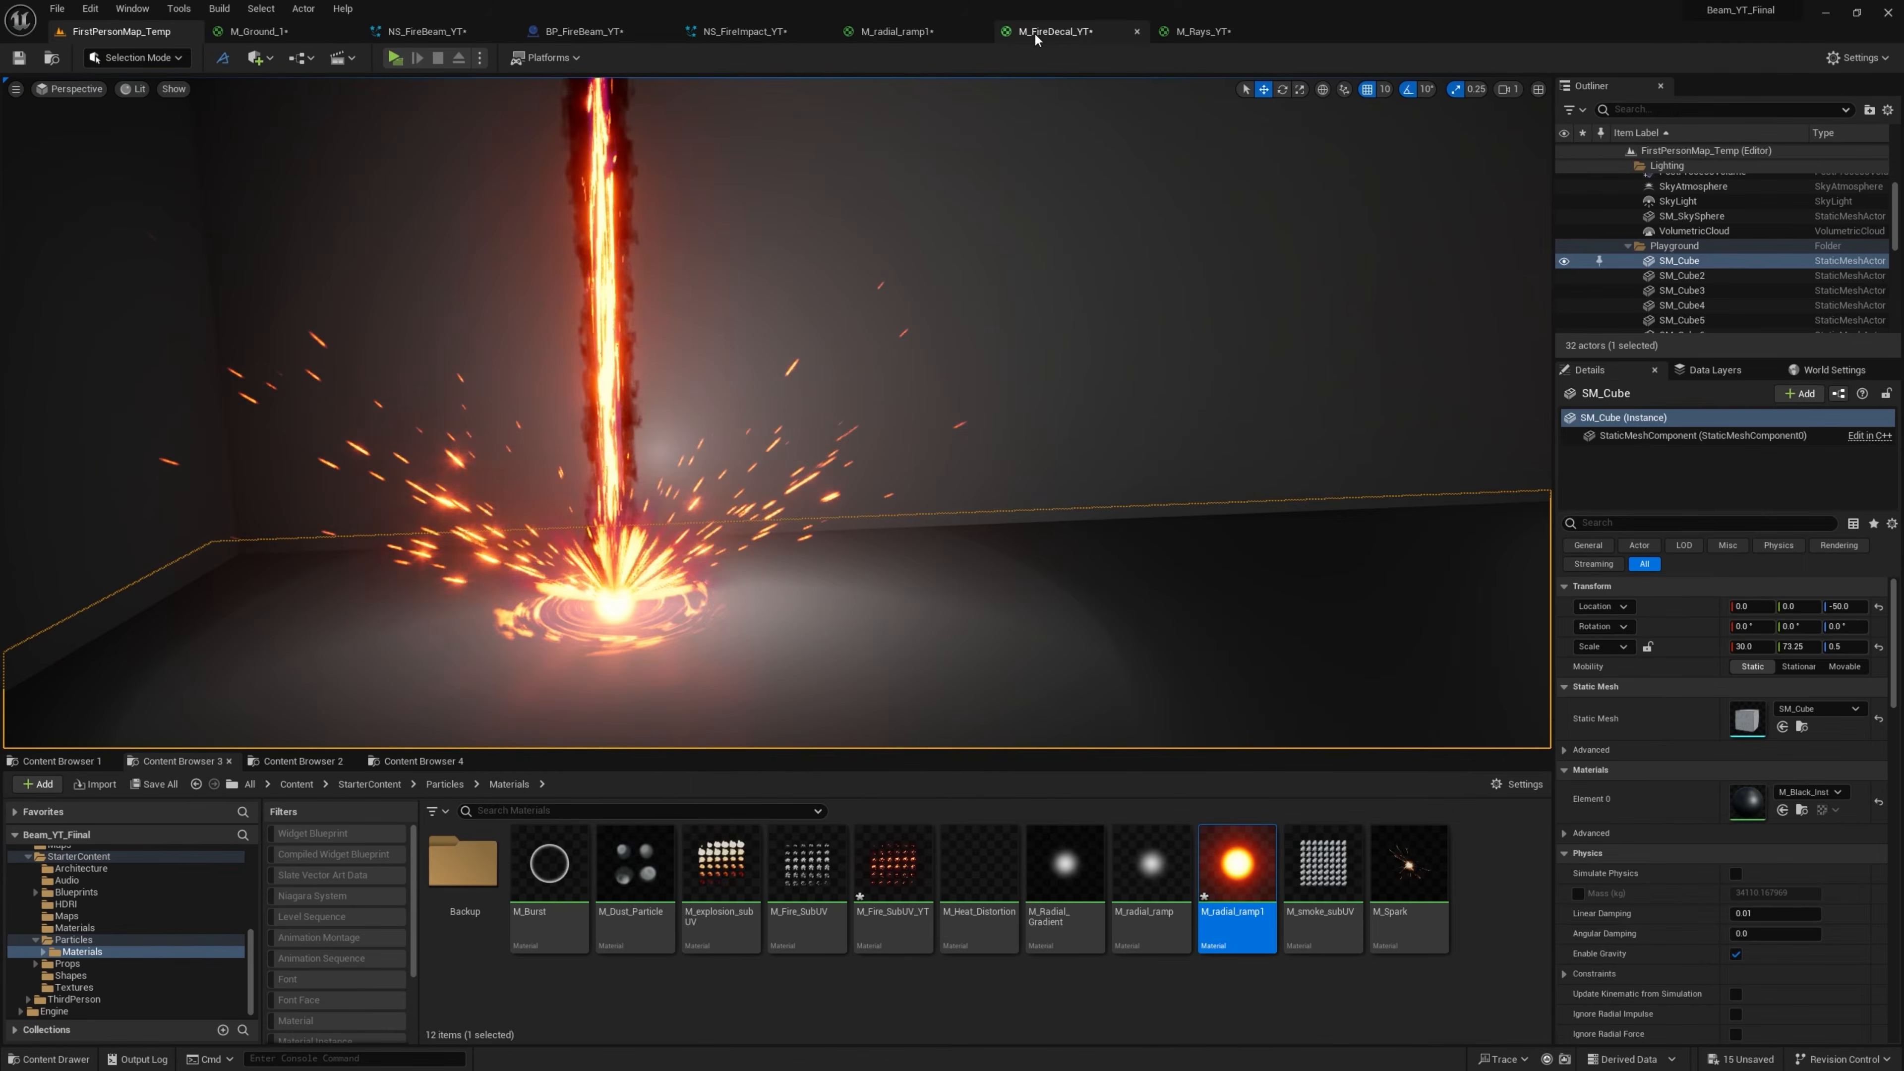
pyautogui.click(746, 33)
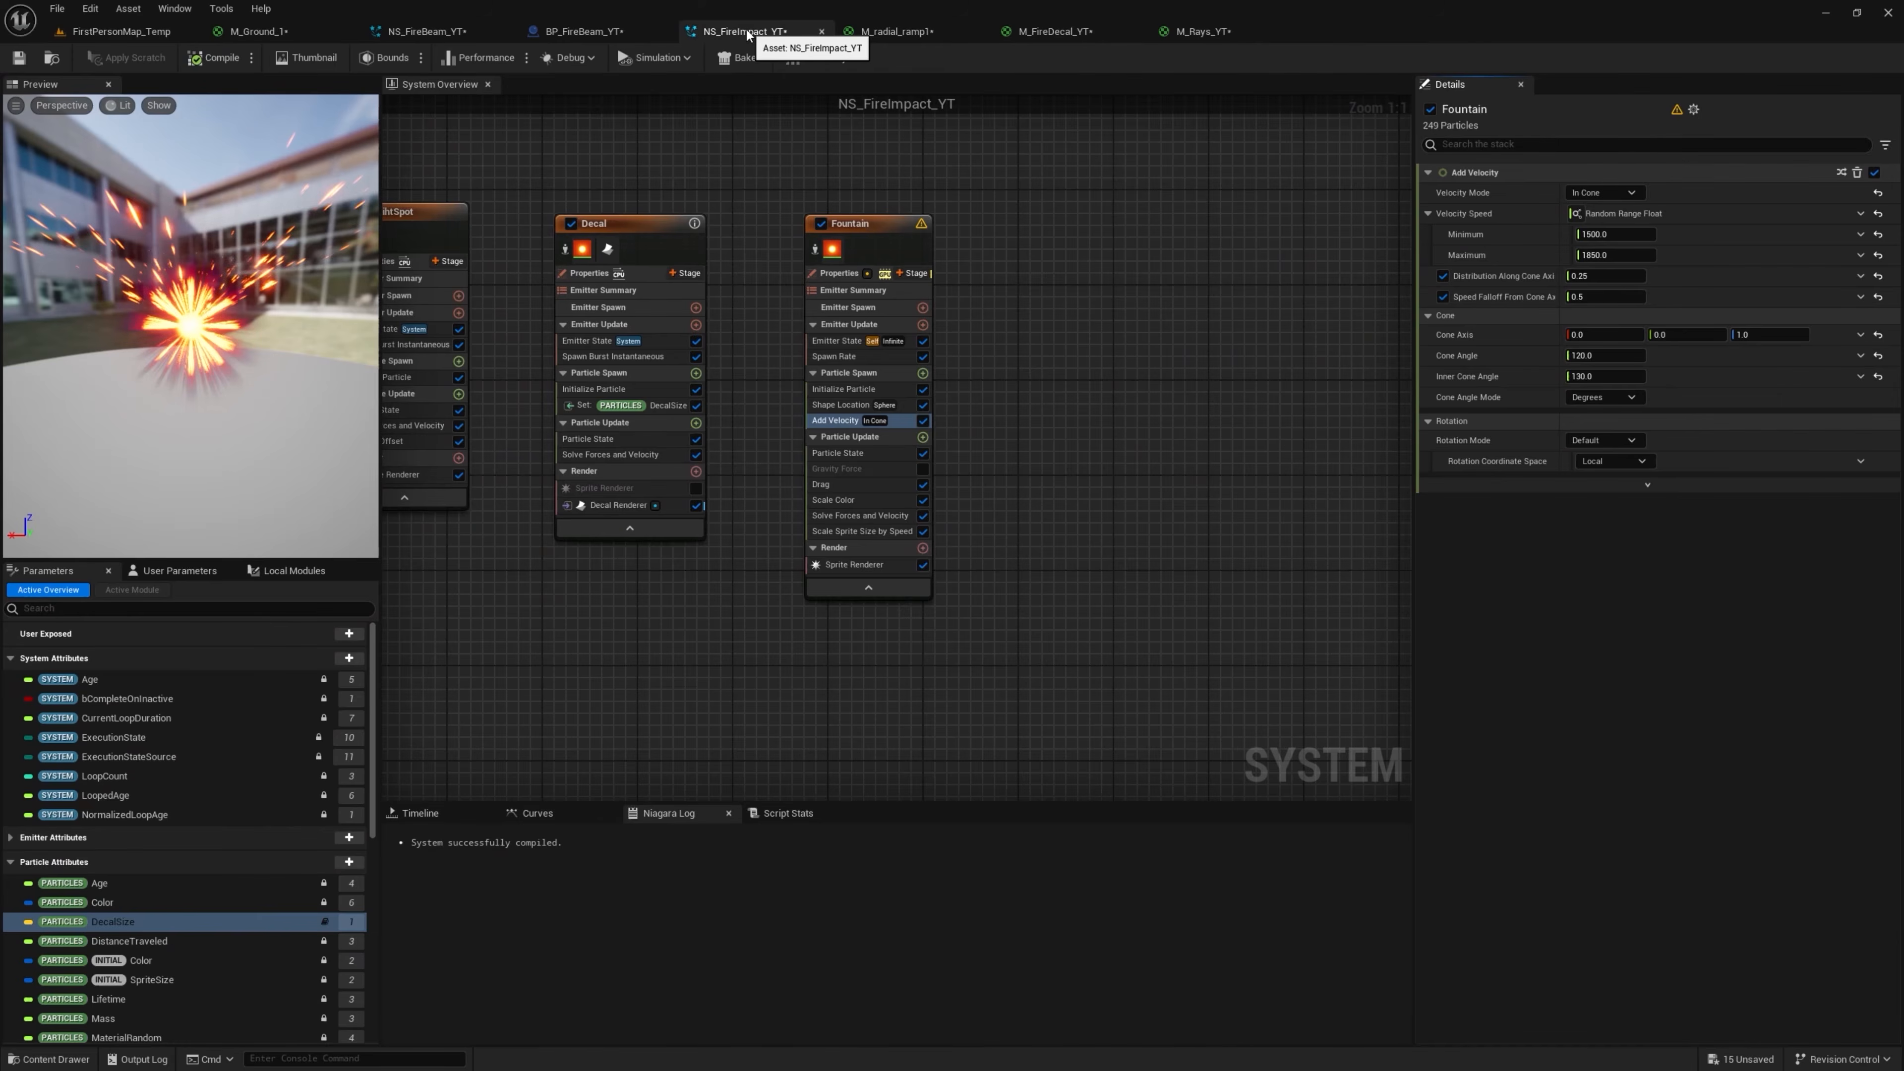
pyautogui.click(835, 482)
pyautogui.click(1599, 193)
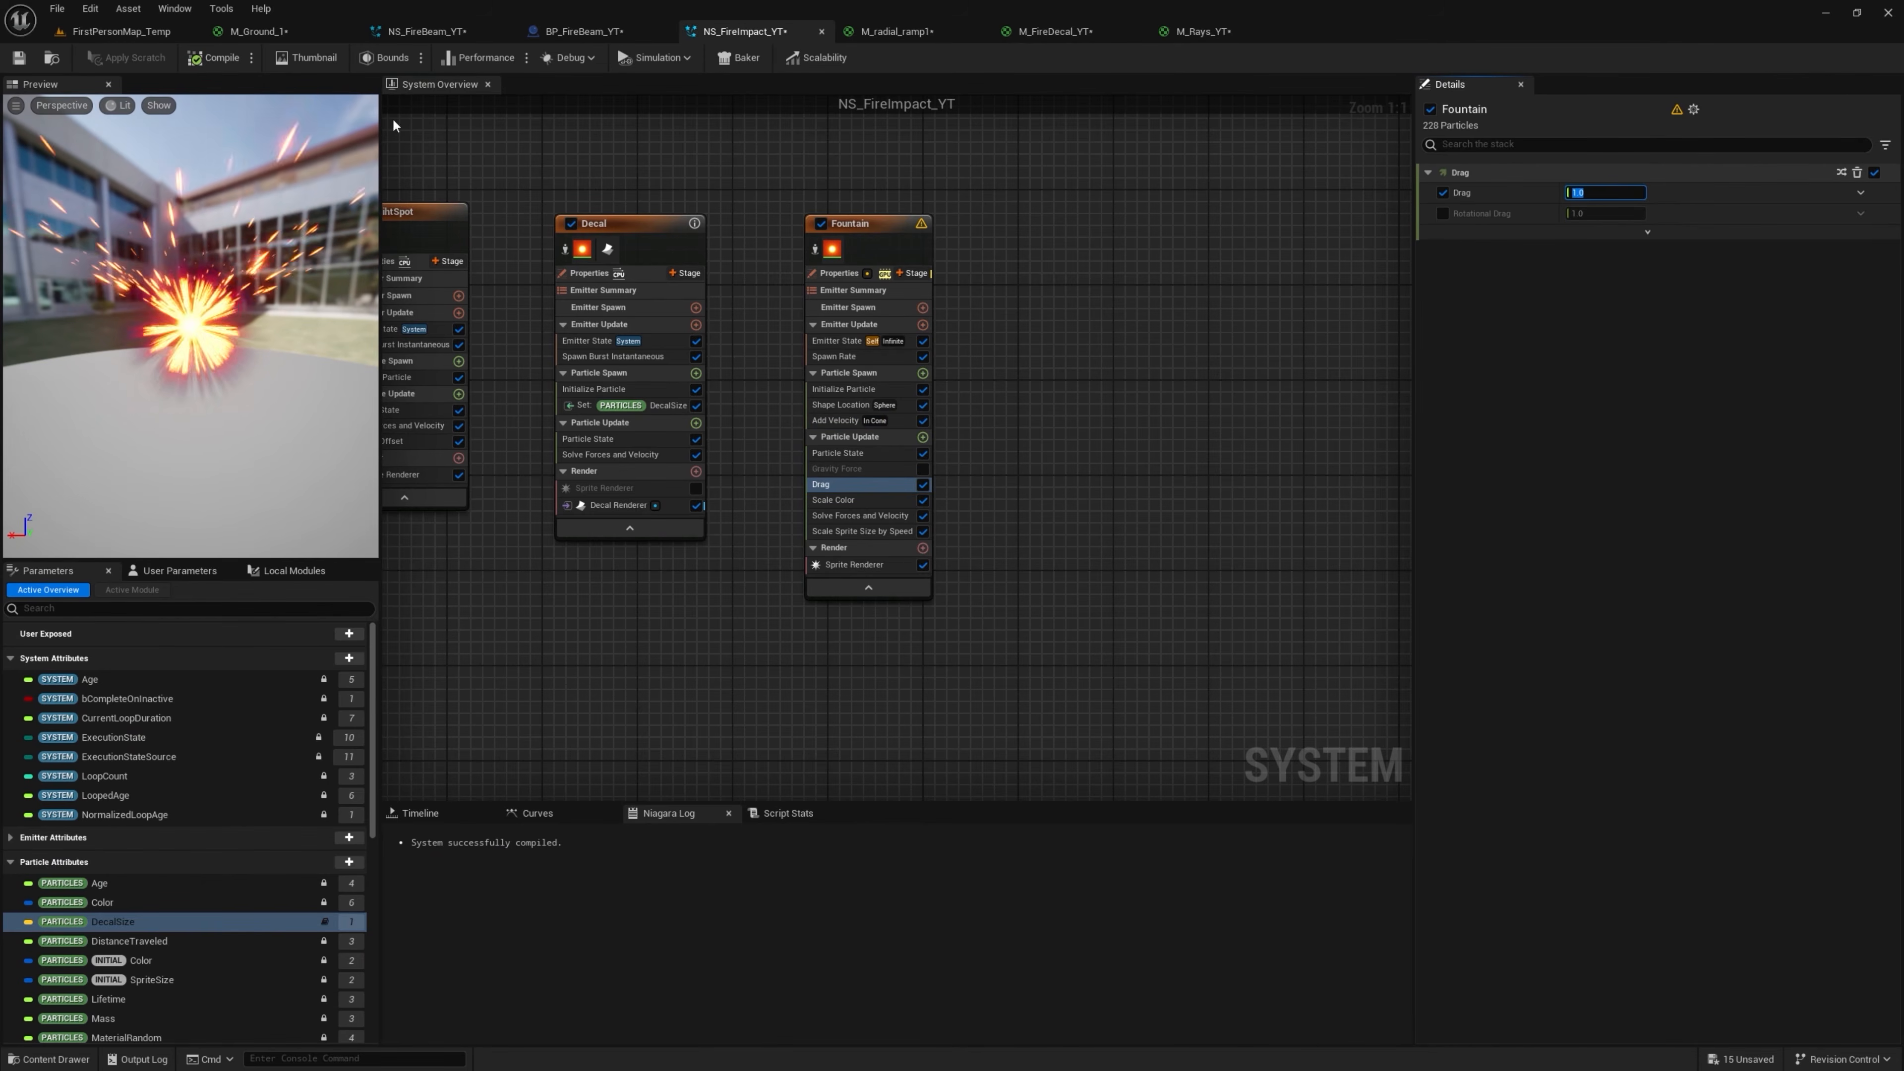
pyautogui.click(120, 30)
pyautogui.moveTo(919, 523)
pyautogui.mouseDown(button='right')
pyautogui.moveTo(919, 480)
pyautogui.moveTo(919, 523)
pyautogui.mouseUp(button='right')
pyautogui.click(919, 523)
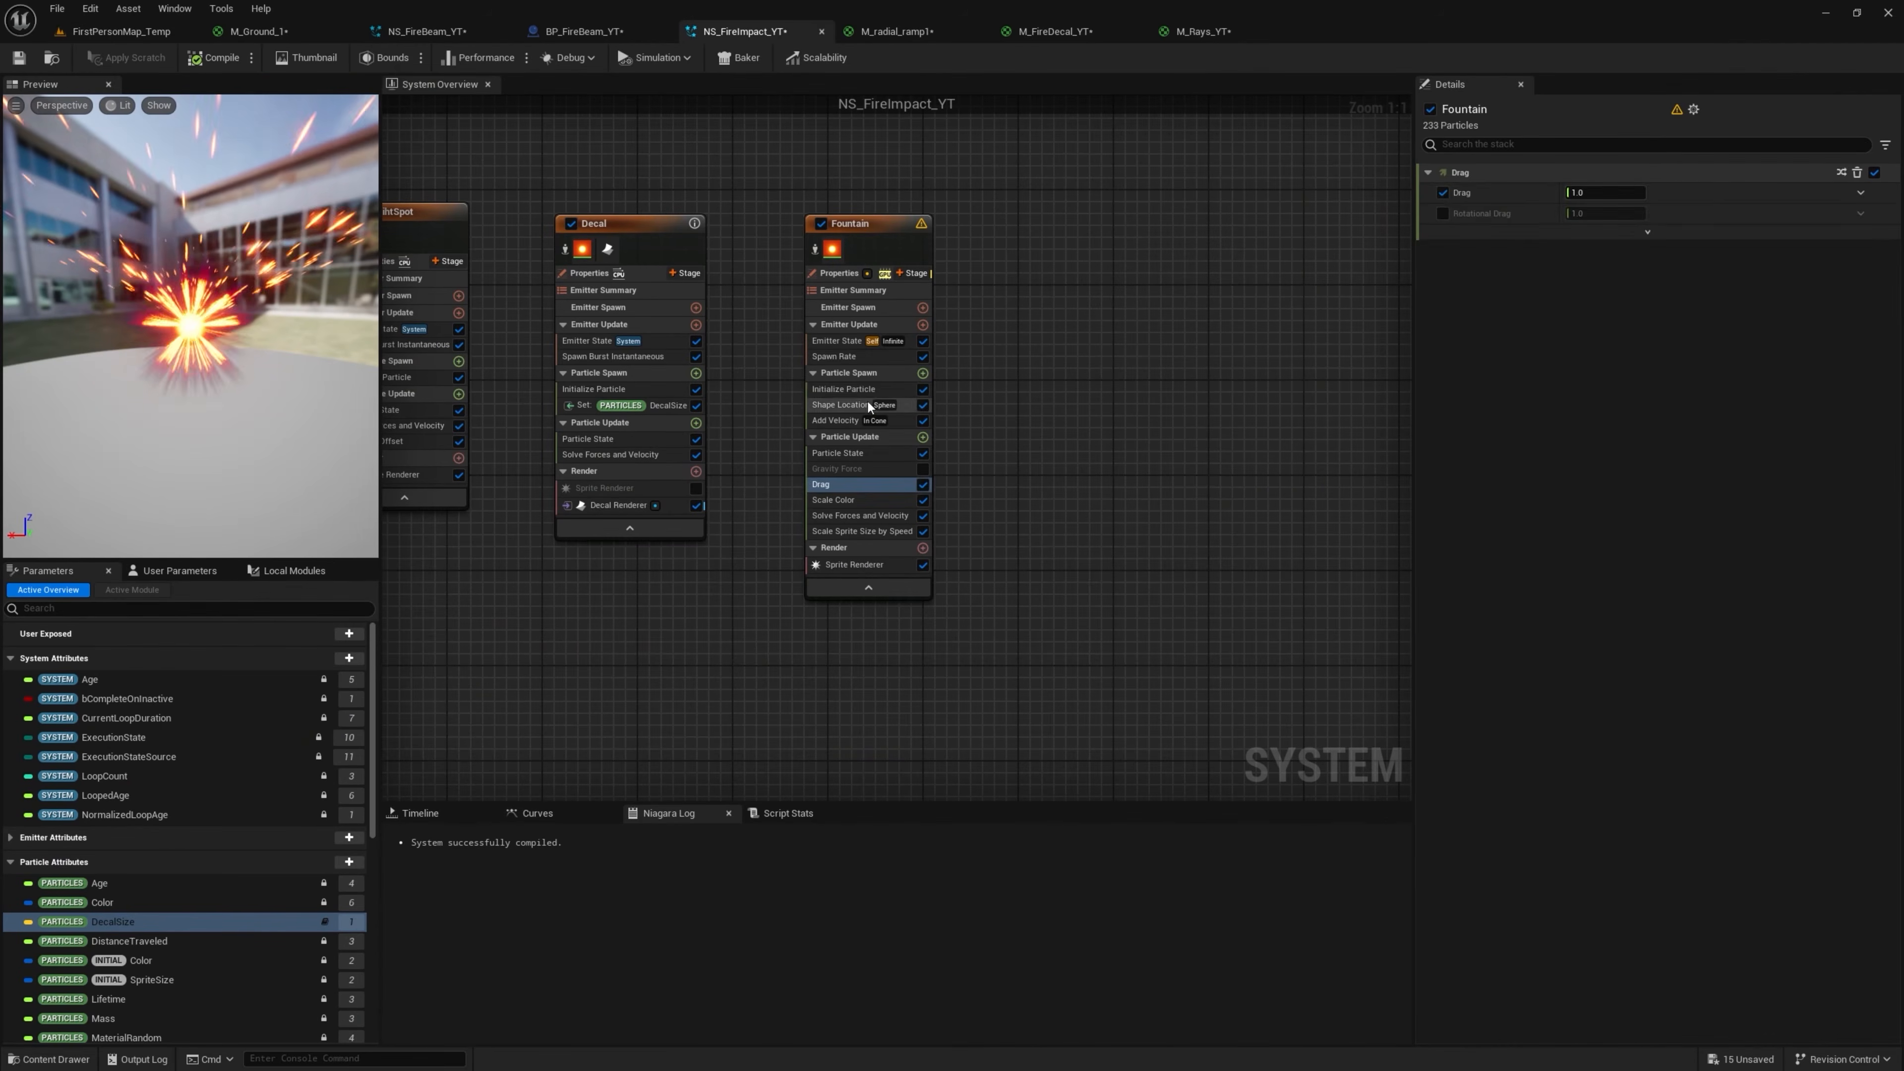
# Set the Fountain particles' Lifetime Min to 0.3 and Lifetime Max to 0.7
pyautogui.click(855, 389)
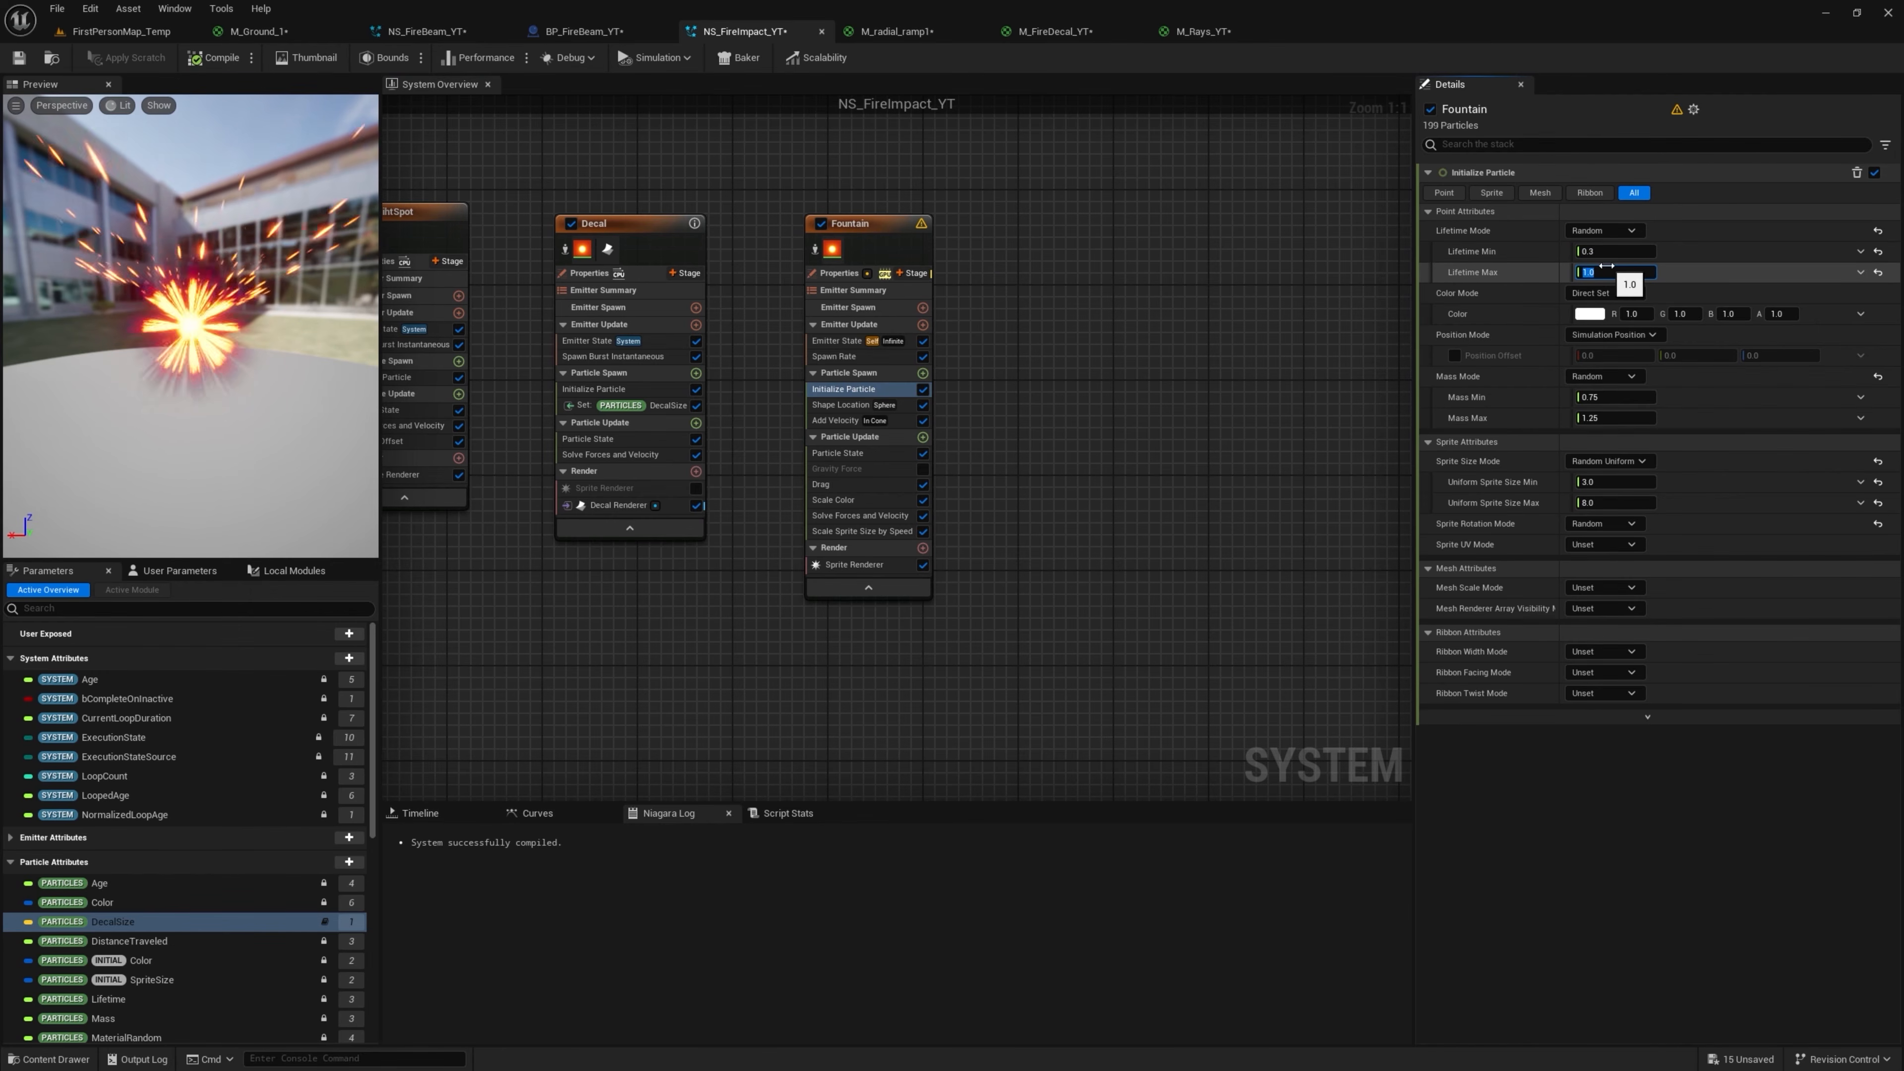
pyautogui.write('.7')
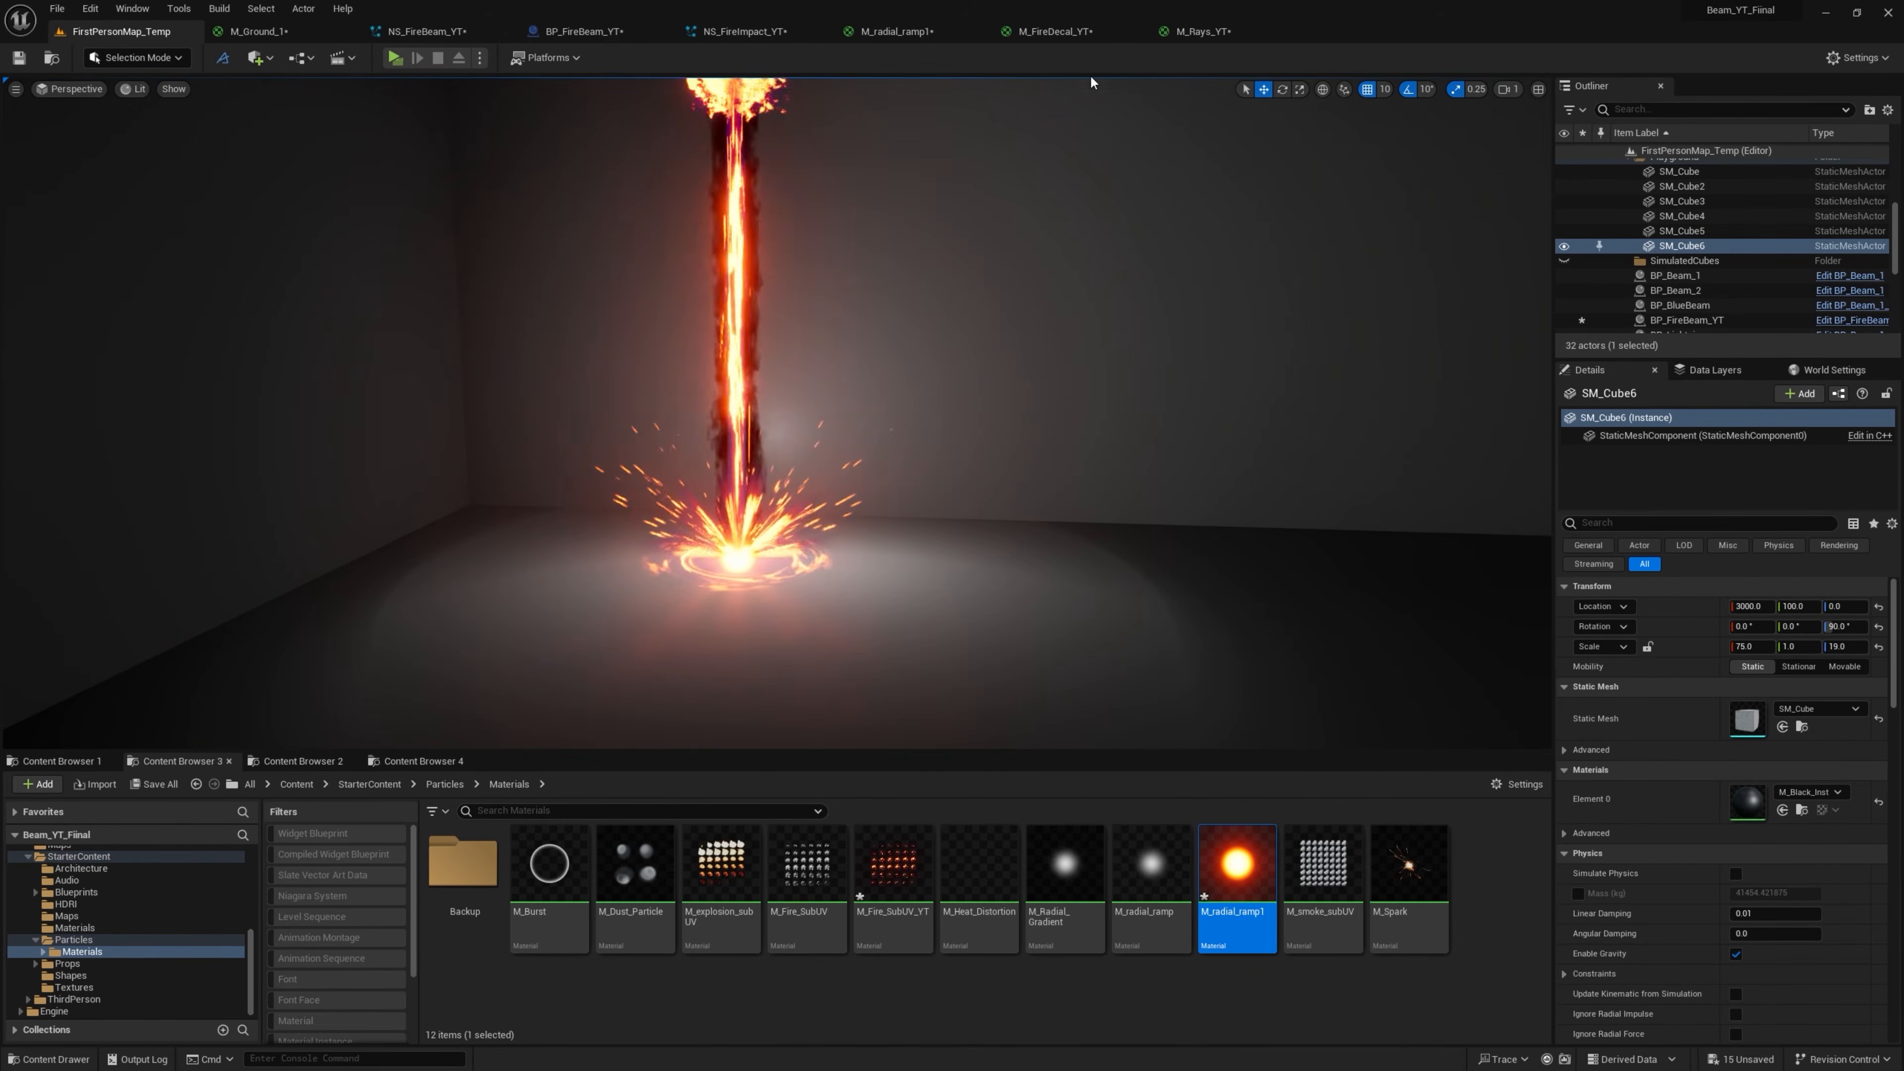
# In M_FireDecal_YT, insert a Multiply by 0.9 between the Rotator and the Texture Sample's UVs
pyautogui.click(1058, 36)
pyautogui.moveTo(1125, 213); pyautogui.dragTo(851, 319, button='right')
pyautogui.scroll(2, 870, 285)
pyautogui.moveTo(888, 276); pyautogui.dragTo(985, 288)
pyautogui.moveTo(791, 315); pyautogui.dragTo(873, 334, button='right')
pyautogui.click(915, 327)
pyautogui.moveTo(816, 328); pyautogui.dragTo(887, 341)
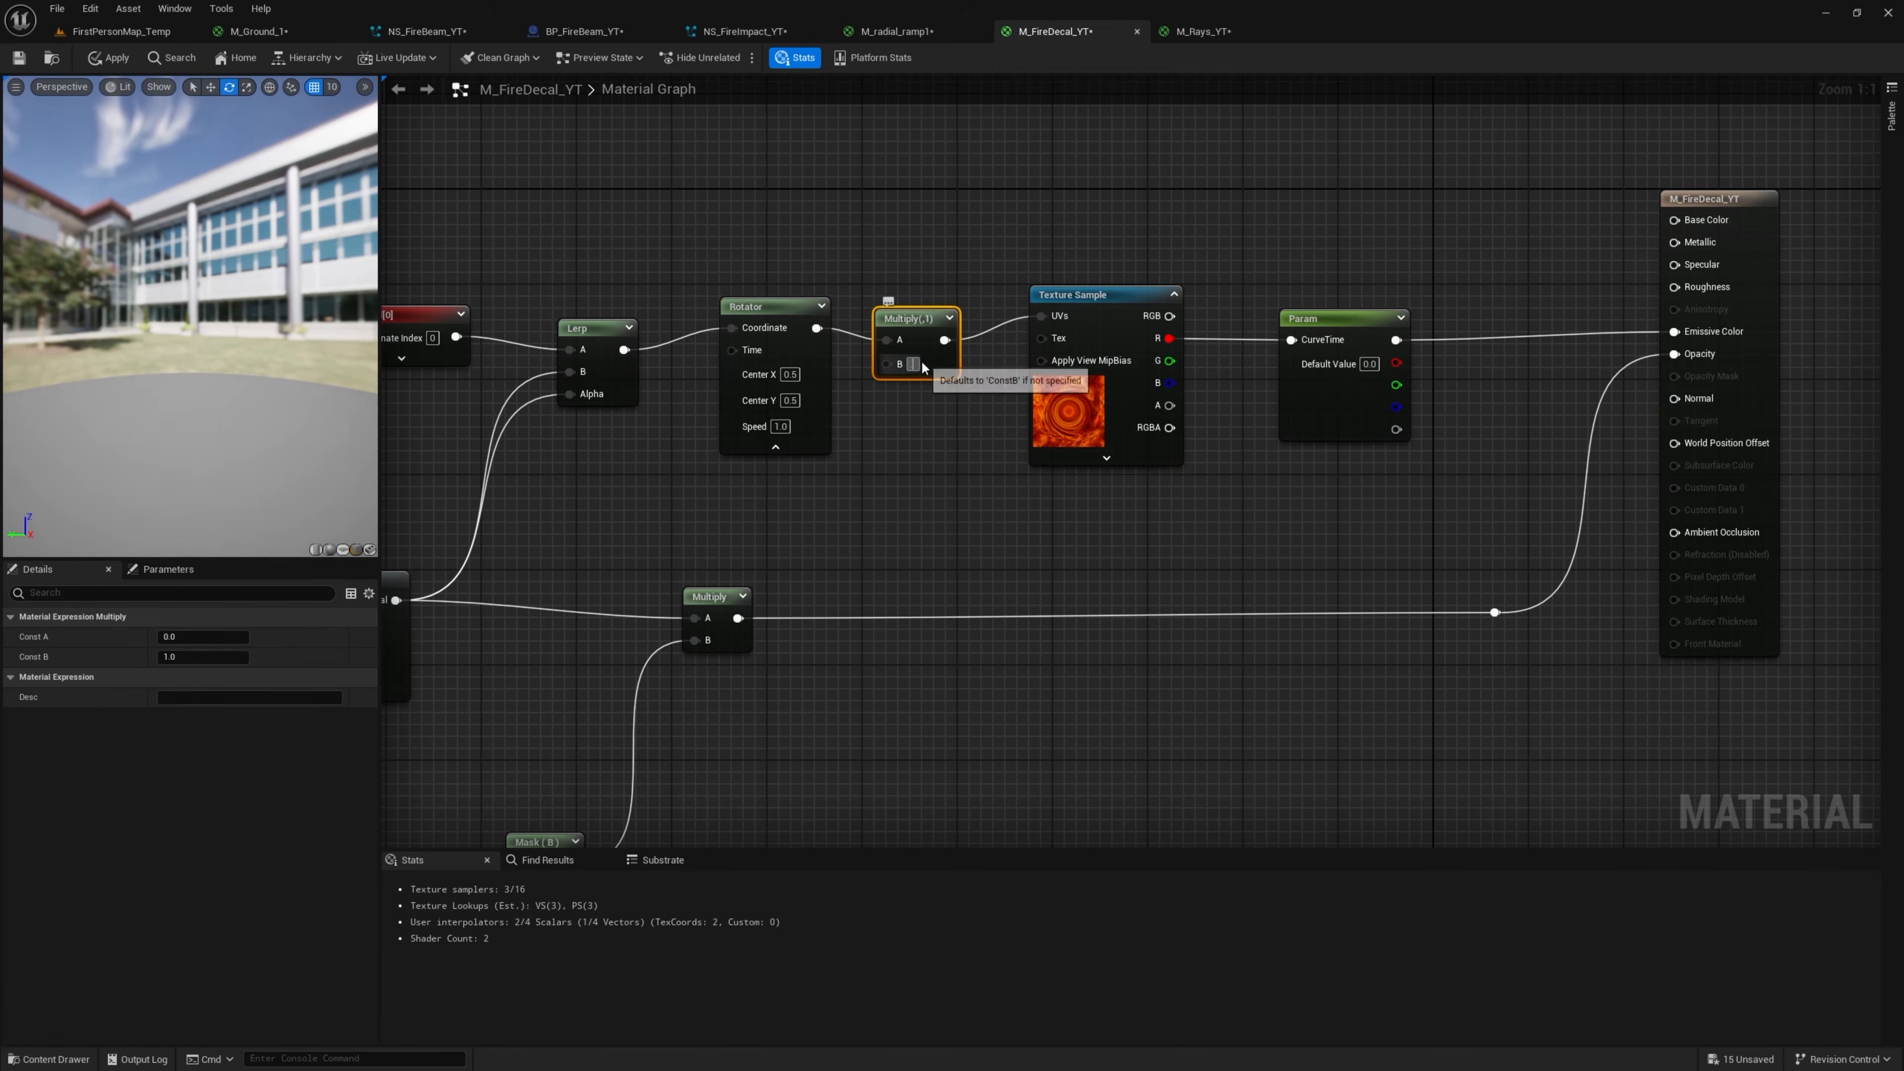
pyautogui.press('BackSpace')
pyautogui.write('9')
pyautogui.press('Return')
pyautogui.scroll(-3, 1106, 251)
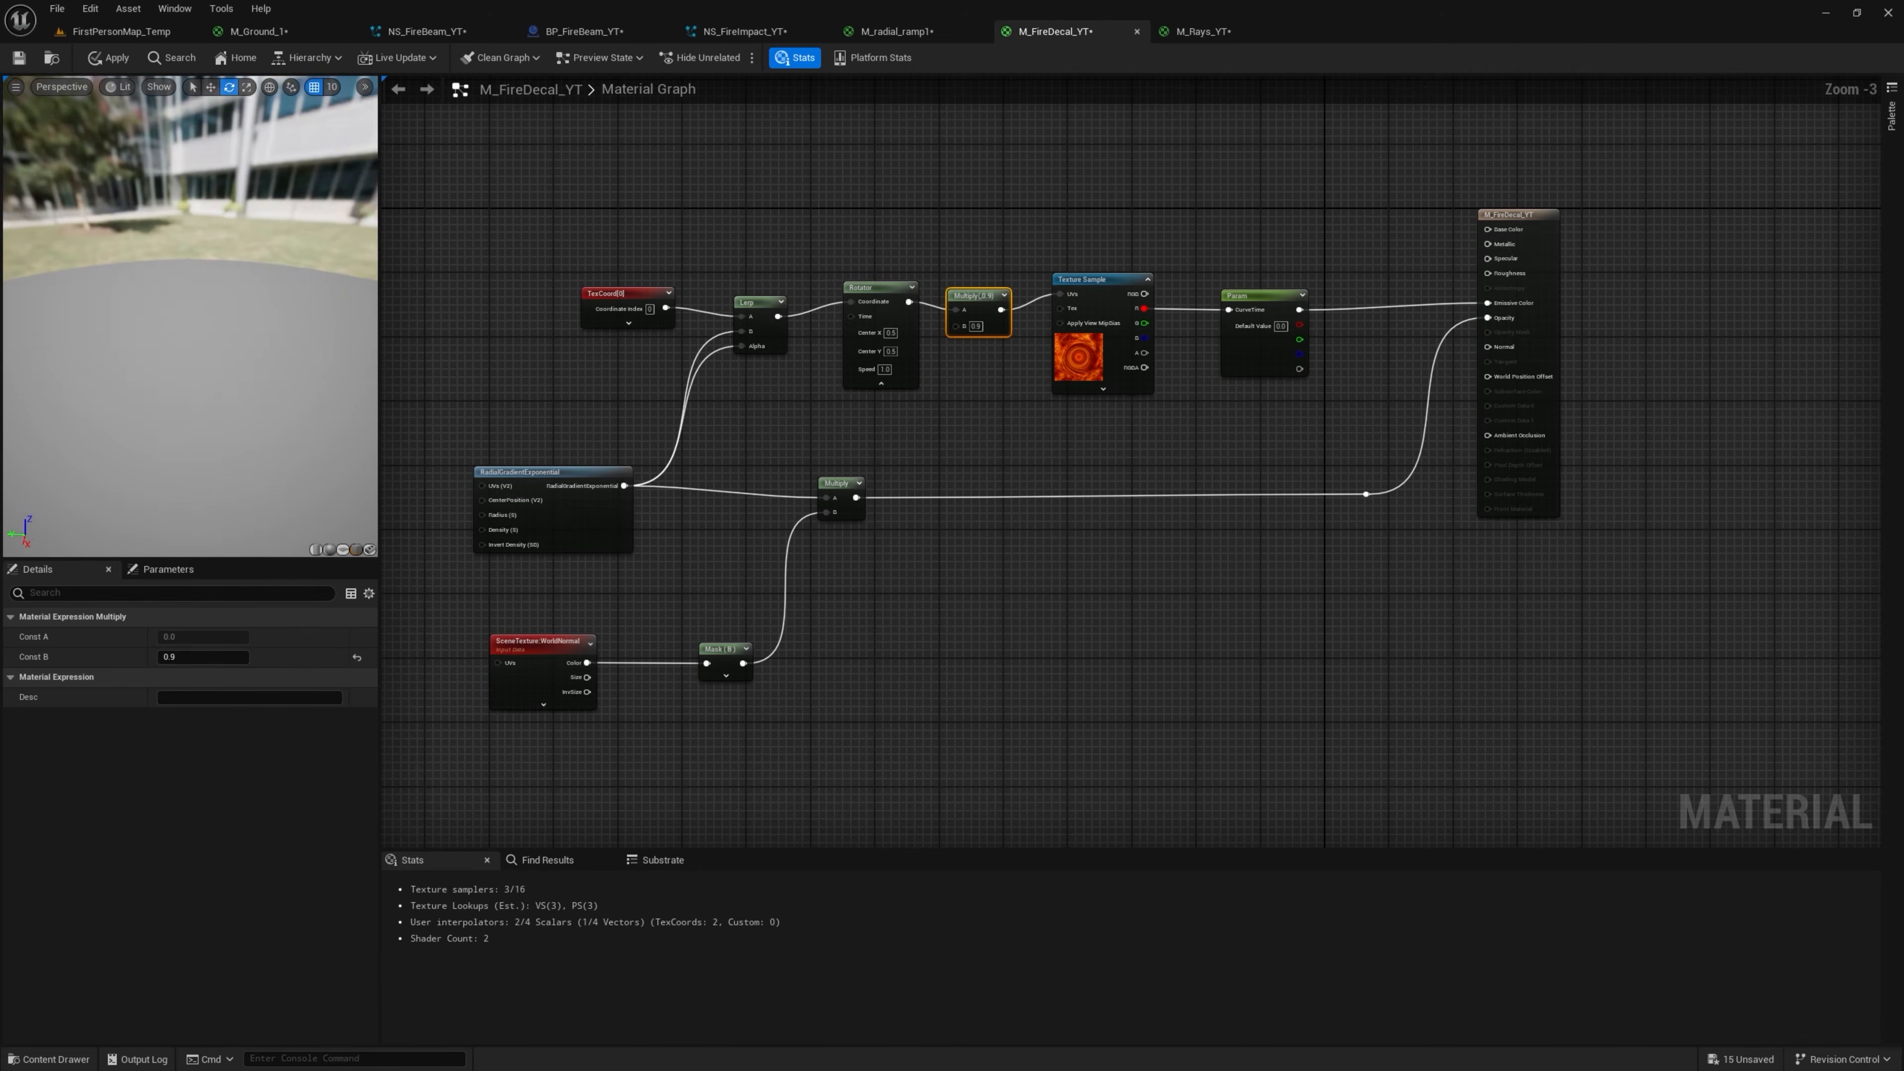
# Connect a constant of 0 to the decal material's Base Color and check the decal in the level
pyautogui.moveTo(1375, 175); pyautogui.dragTo(1159, 195, button='right')
pyautogui.scroll(3, 1158, 194)
pyautogui.click(959, 251)
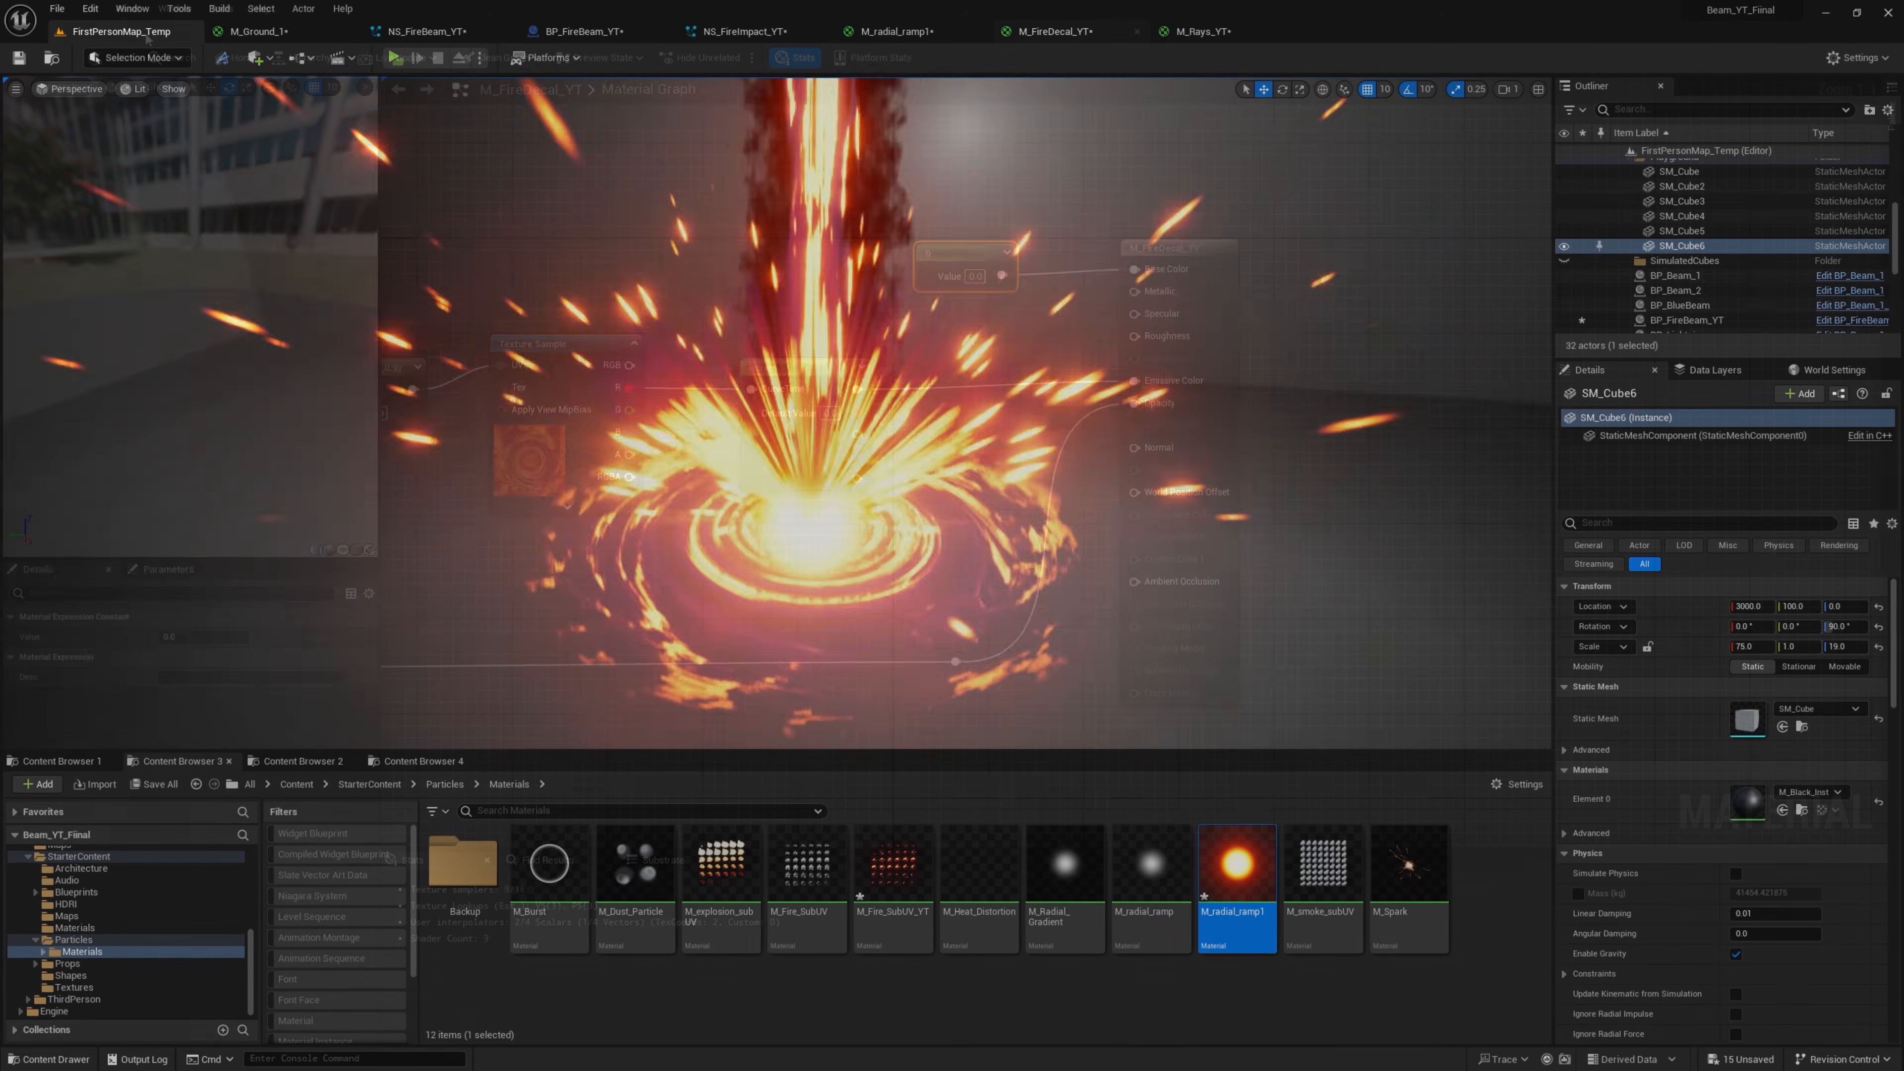
pyautogui.click(122, 30)
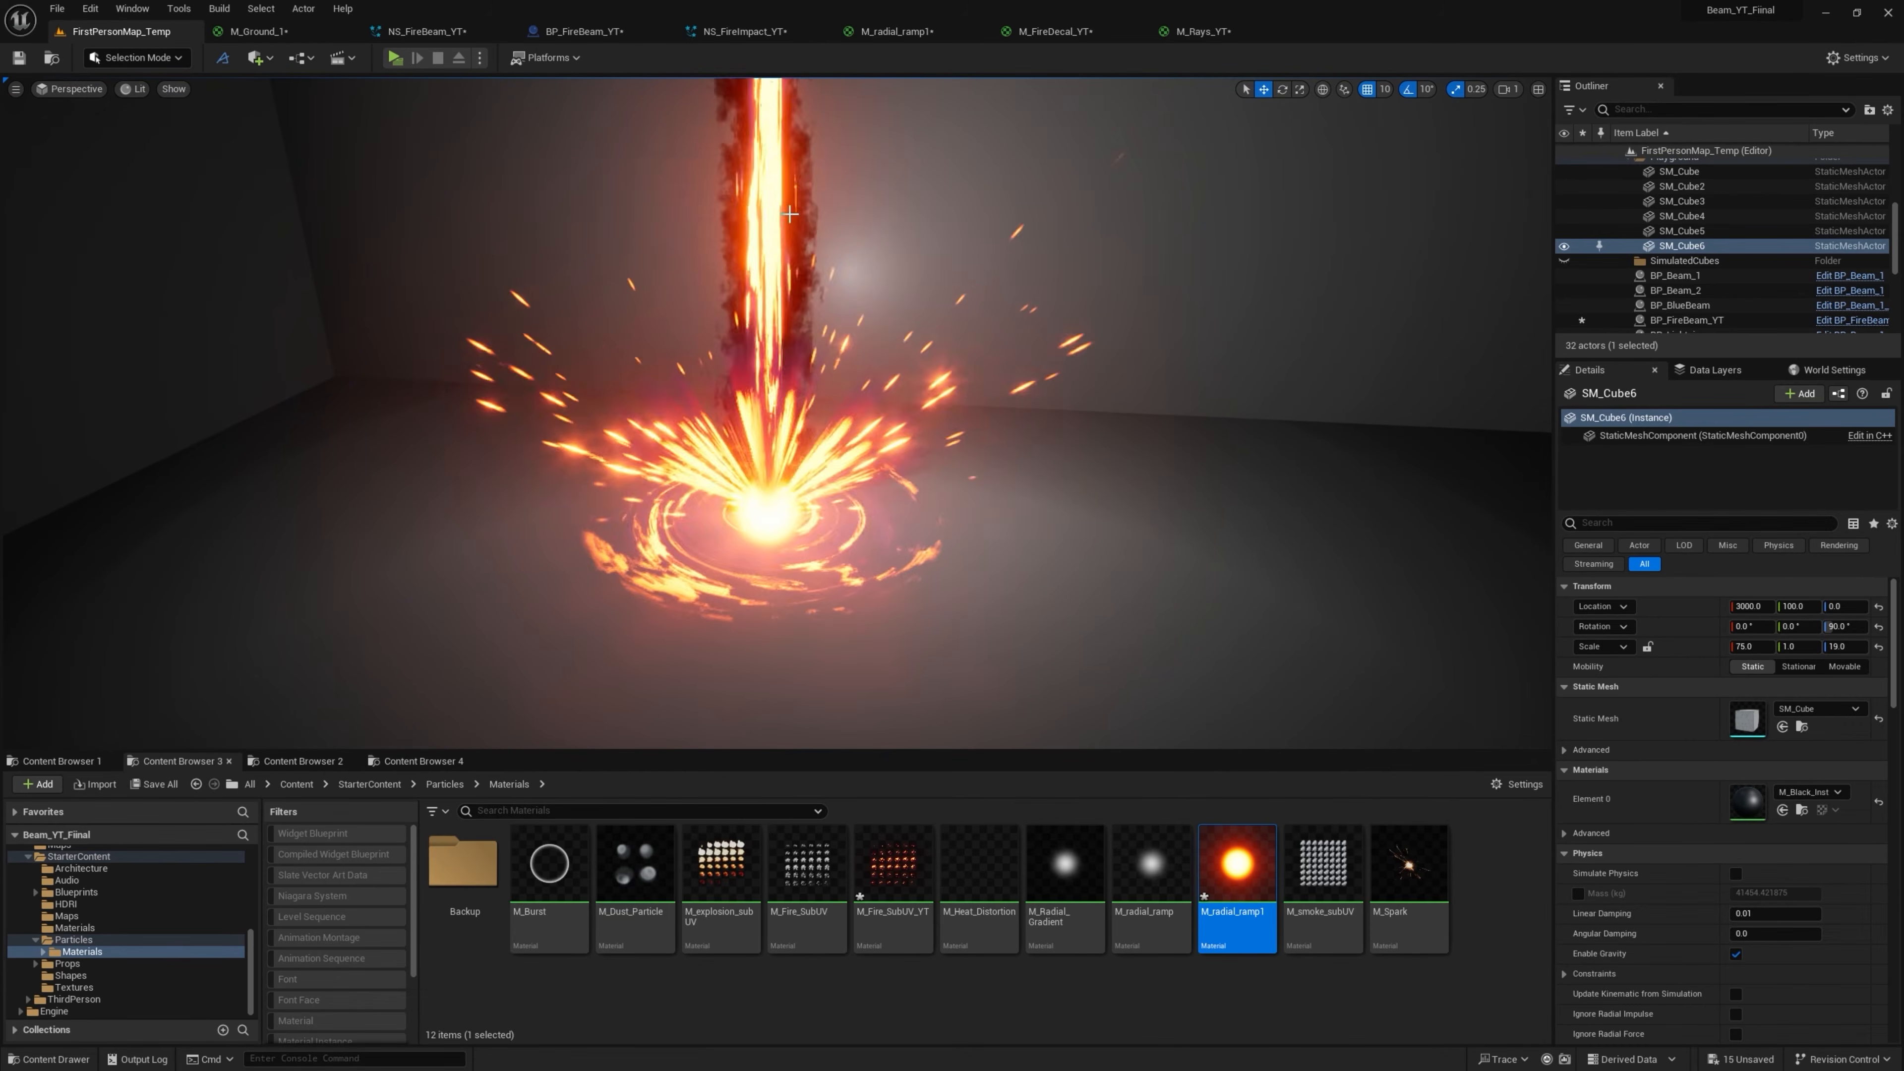
# Multiply the color curve output by RadialGradientExponential, feed it into the decal's Emissive Color, and check the result in the level
pyautogui.click(1056, 31)
pyautogui.moveTo(1141, 457); pyautogui.dragTo(1248, 406, button='right')
pyautogui.click(1362, 395)
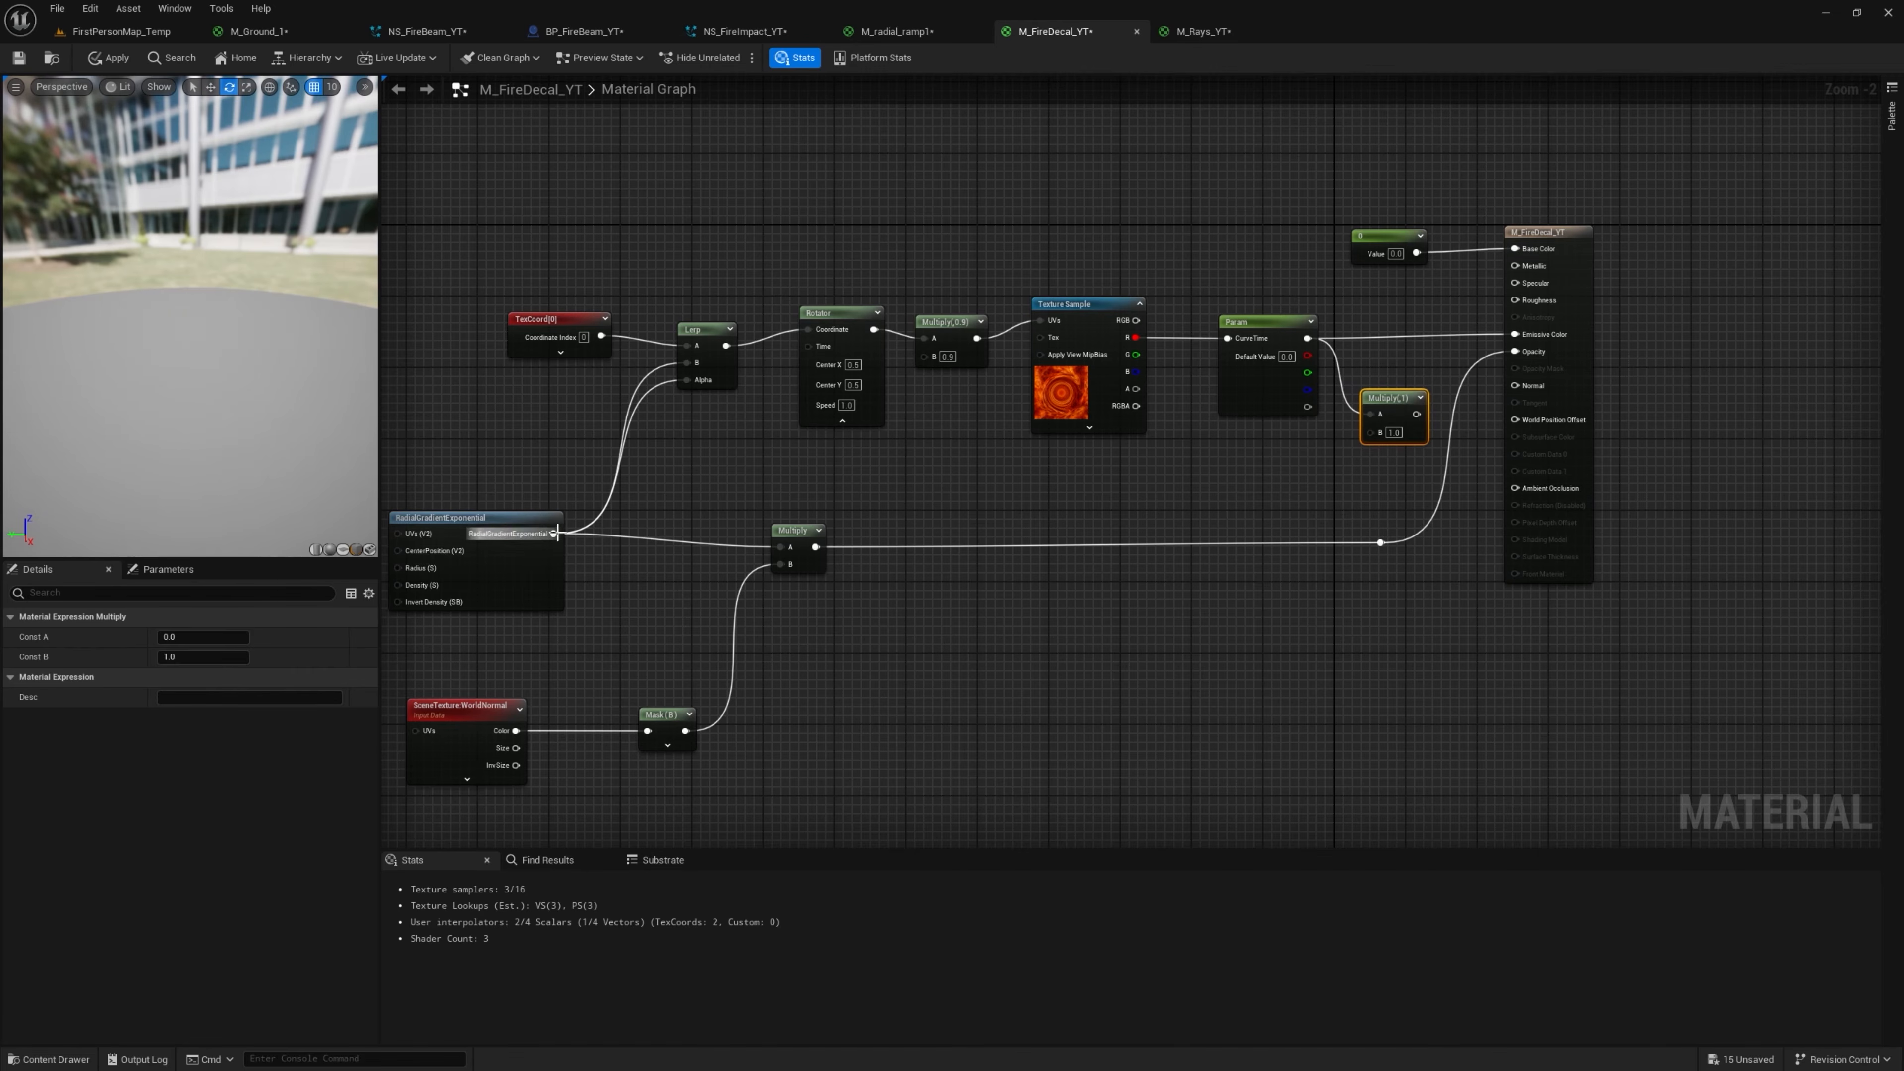
pyautogui.moveTo(1386, 439); pyautogui.dragTo(1387, 435)
pyautogui.moveTo(1529, 338); pyautogui.dragTo(1527, 335)
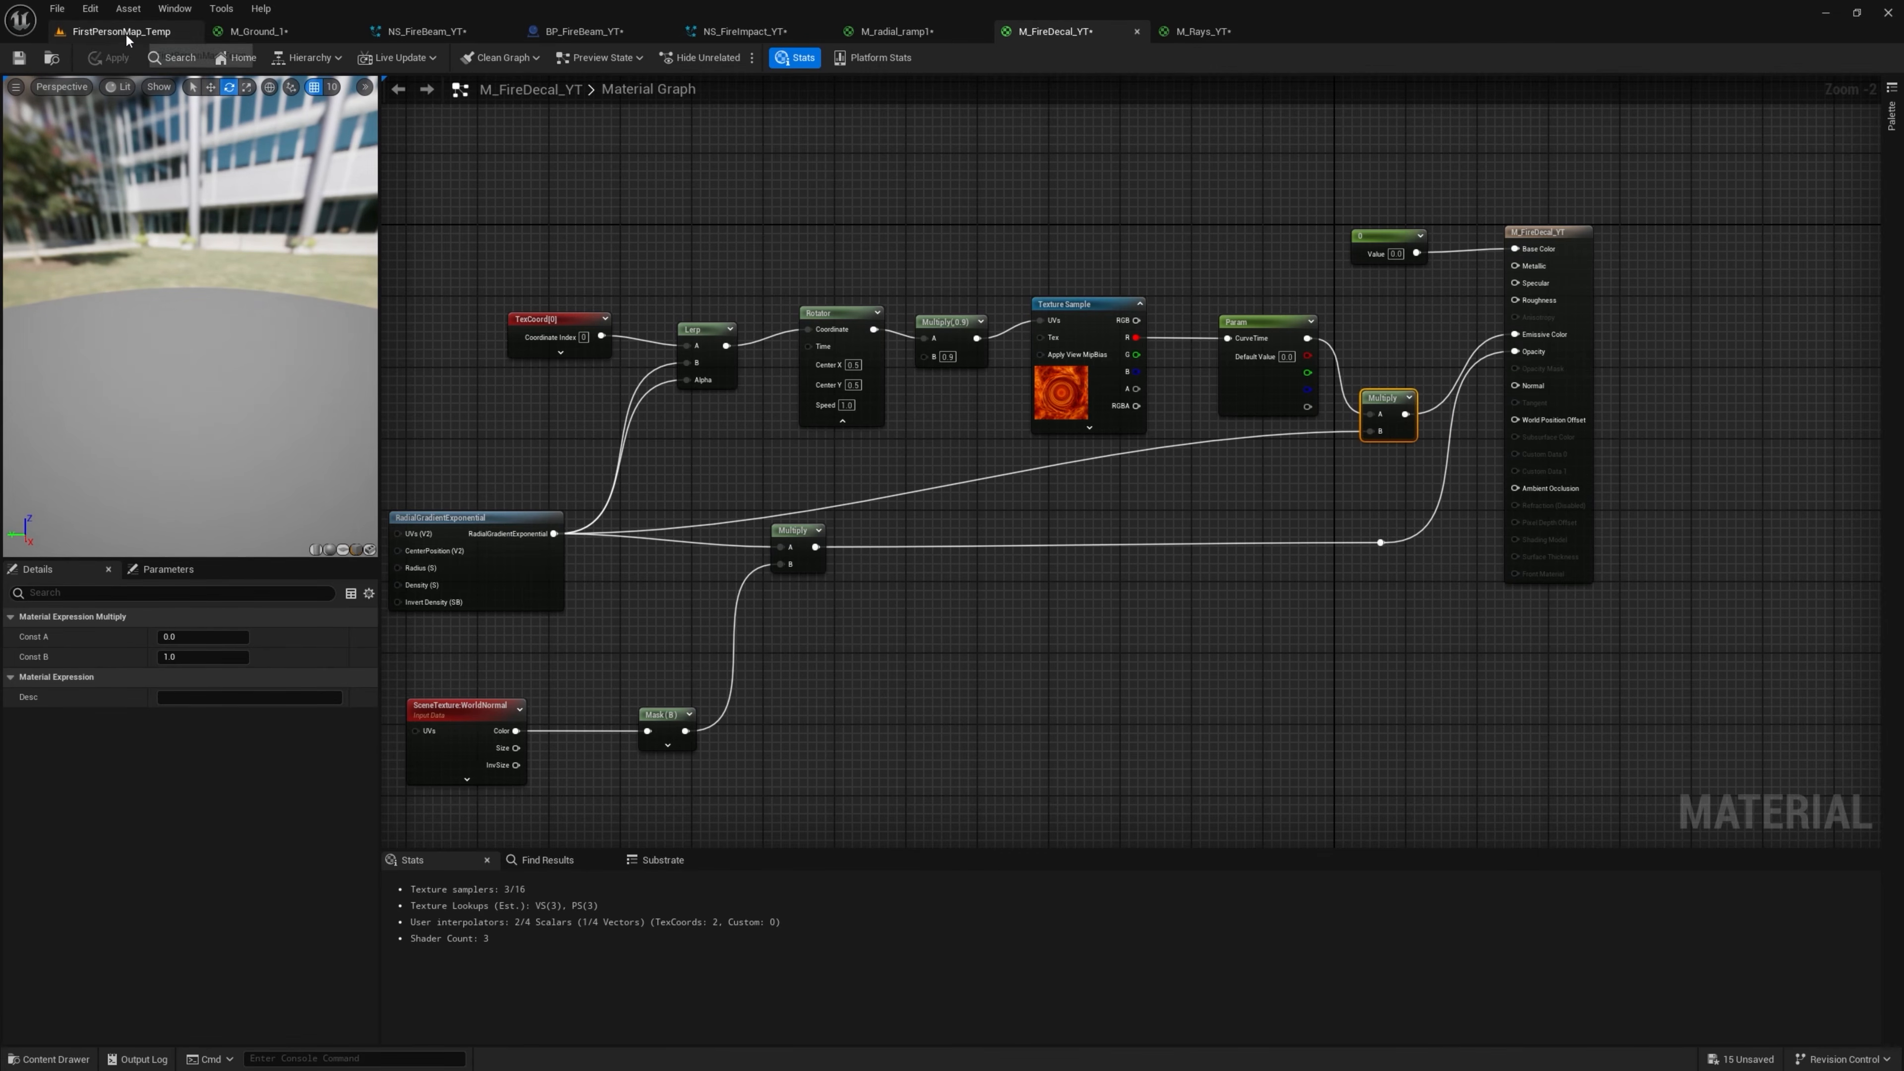
pyautogui.click(124, 32)
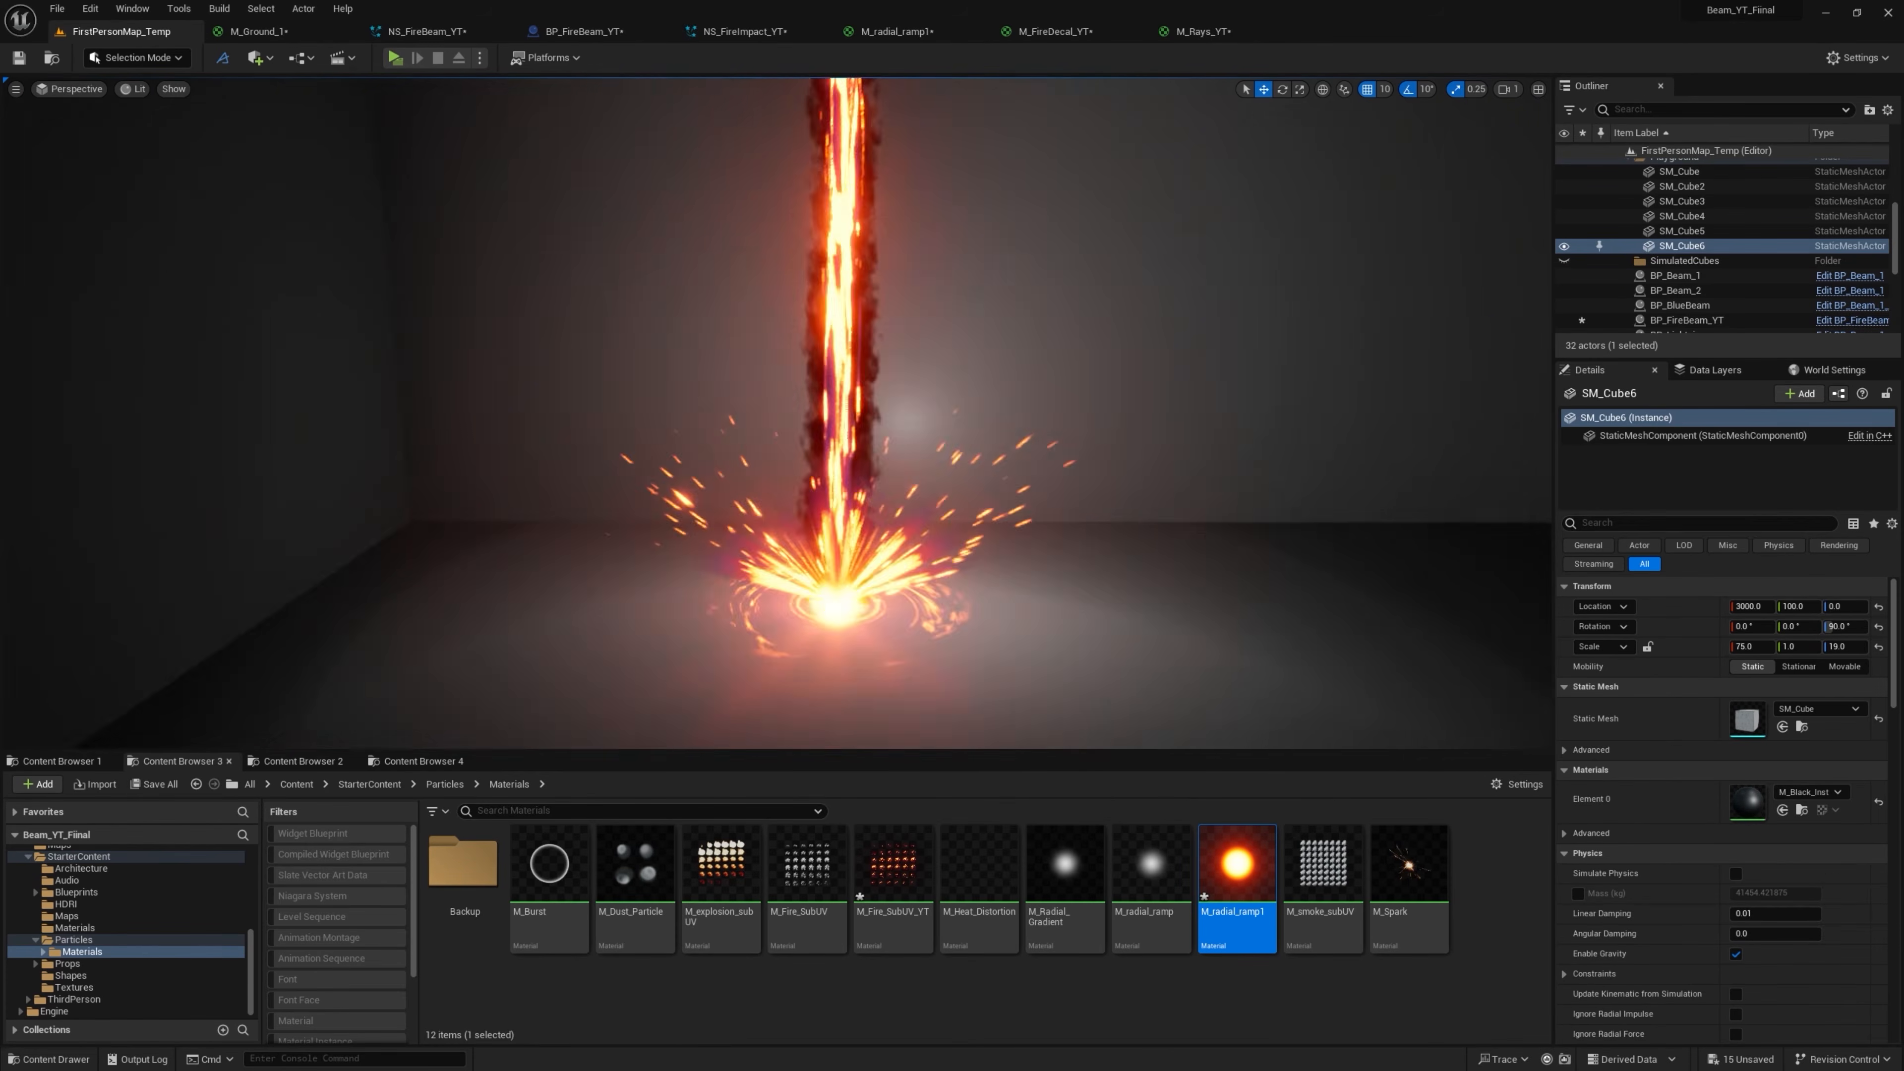
pyautogui.moveTo(889, 525); pyautogui.dragTo(899, 478, button='right')
pyautogui.press('s')
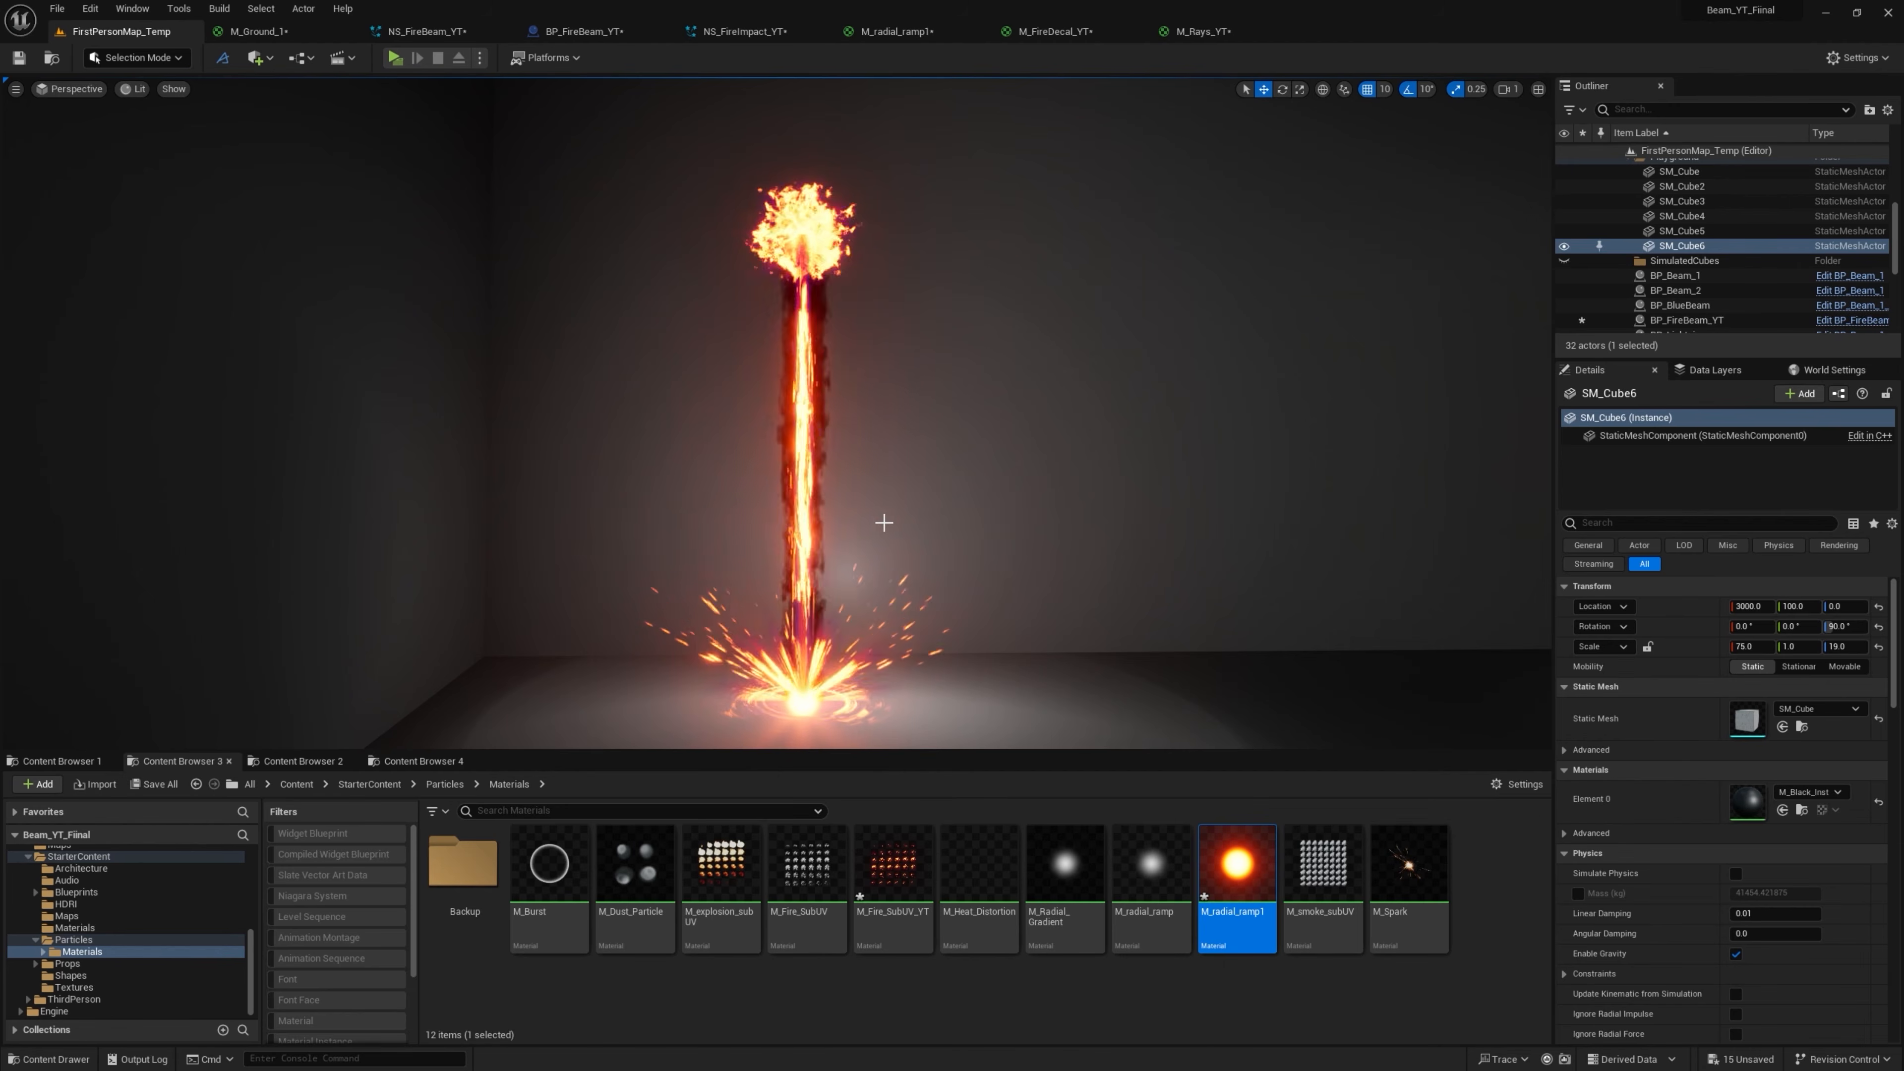
# In NS_FireBeam_YT, set the SingleLoopingParticle emitter's Camera Offset Amount to 20 and check the beam source in the level
pyautogui.moveTo(850, 444); pyautogui.dragTo(866, 451, button='right')
pyautogui.click(849, 443)
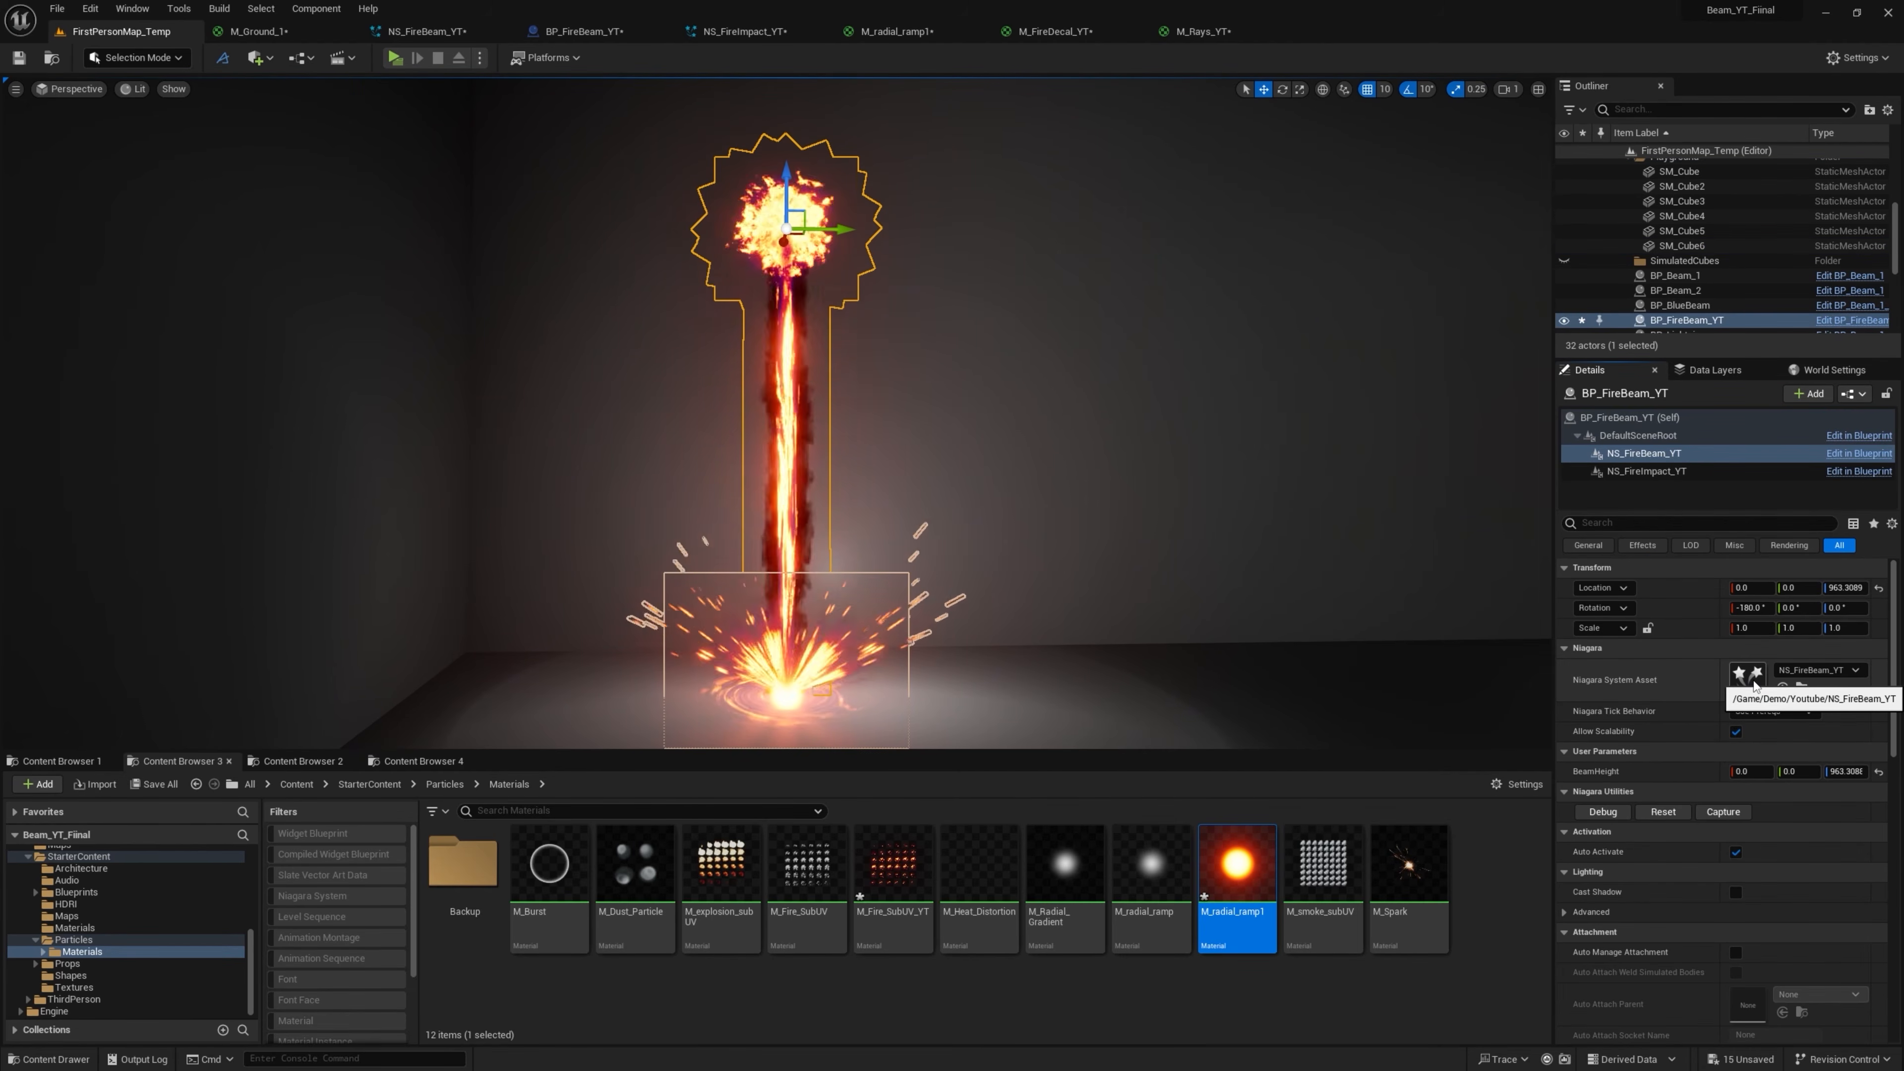
pyautogui.doubleClick(1747, 675)
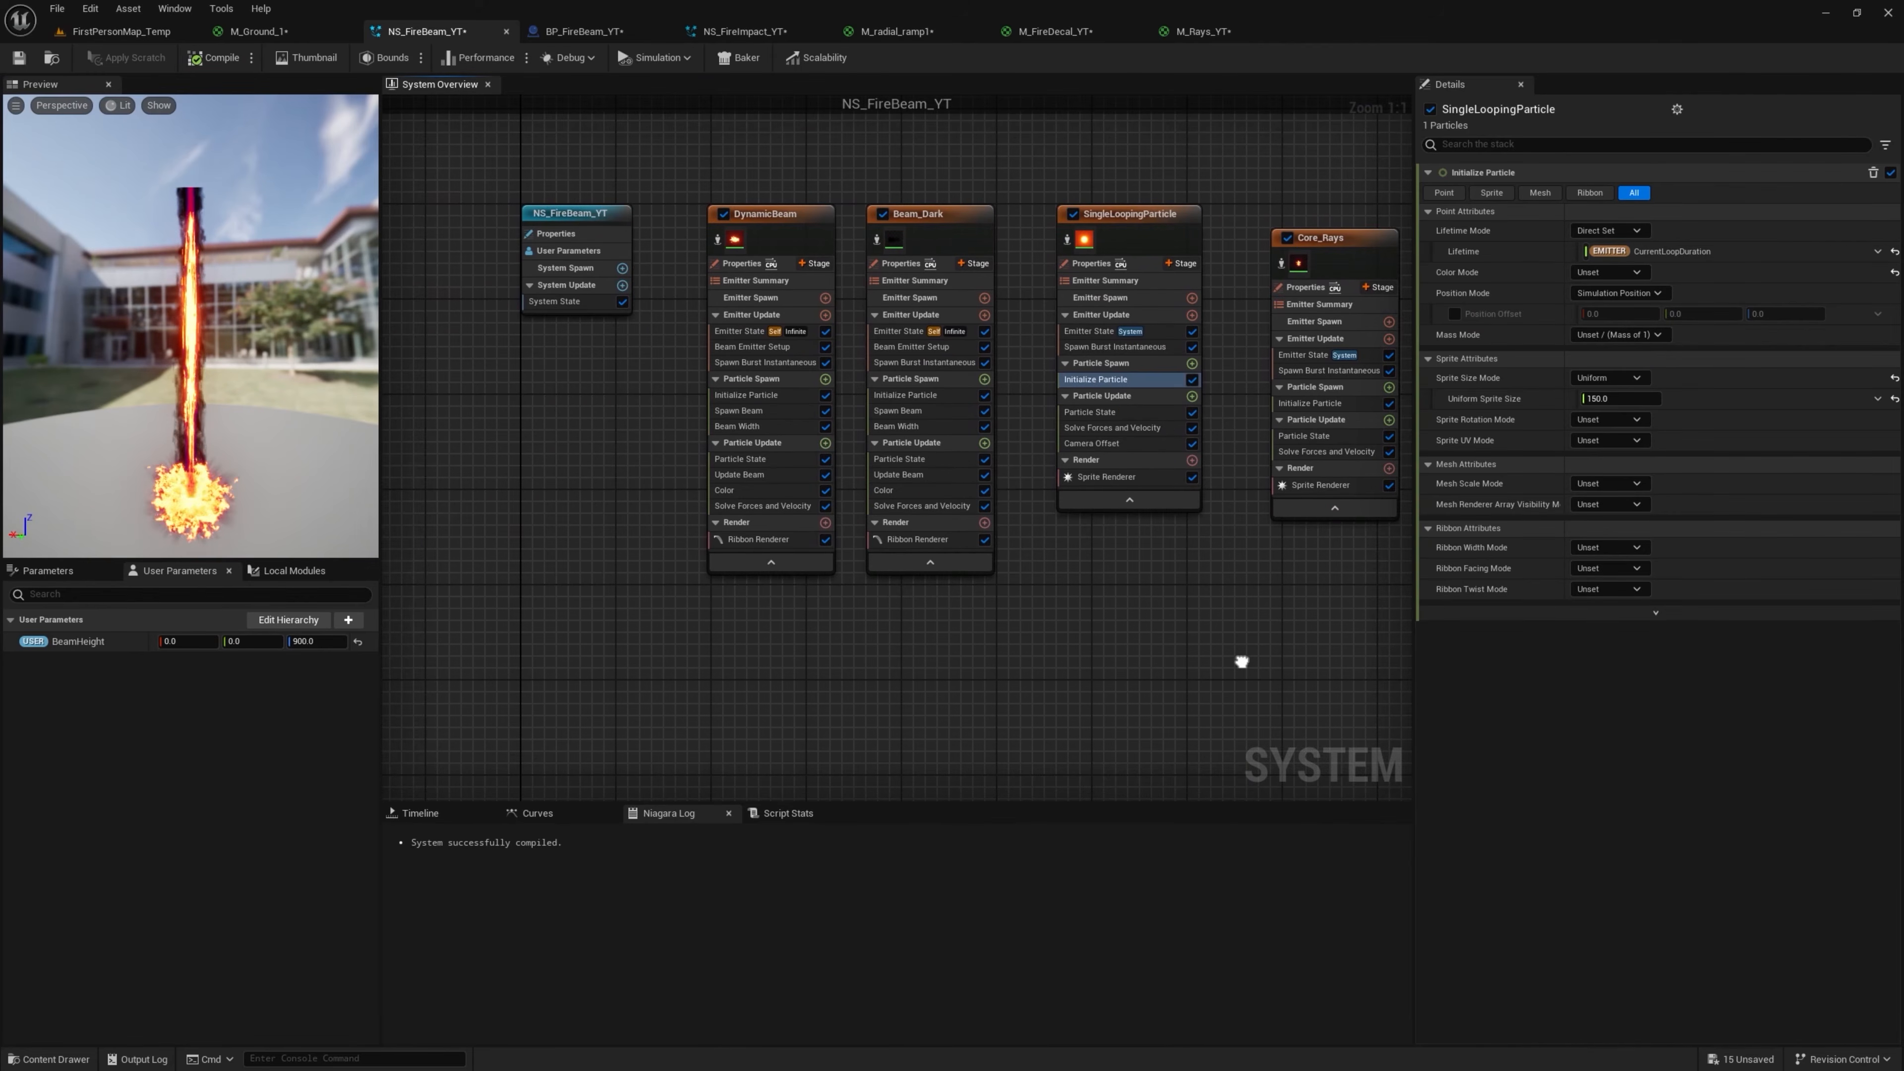
pyautogui.moveTo(1116, 571); pyautogui.dragTo(780, 574, button='right')
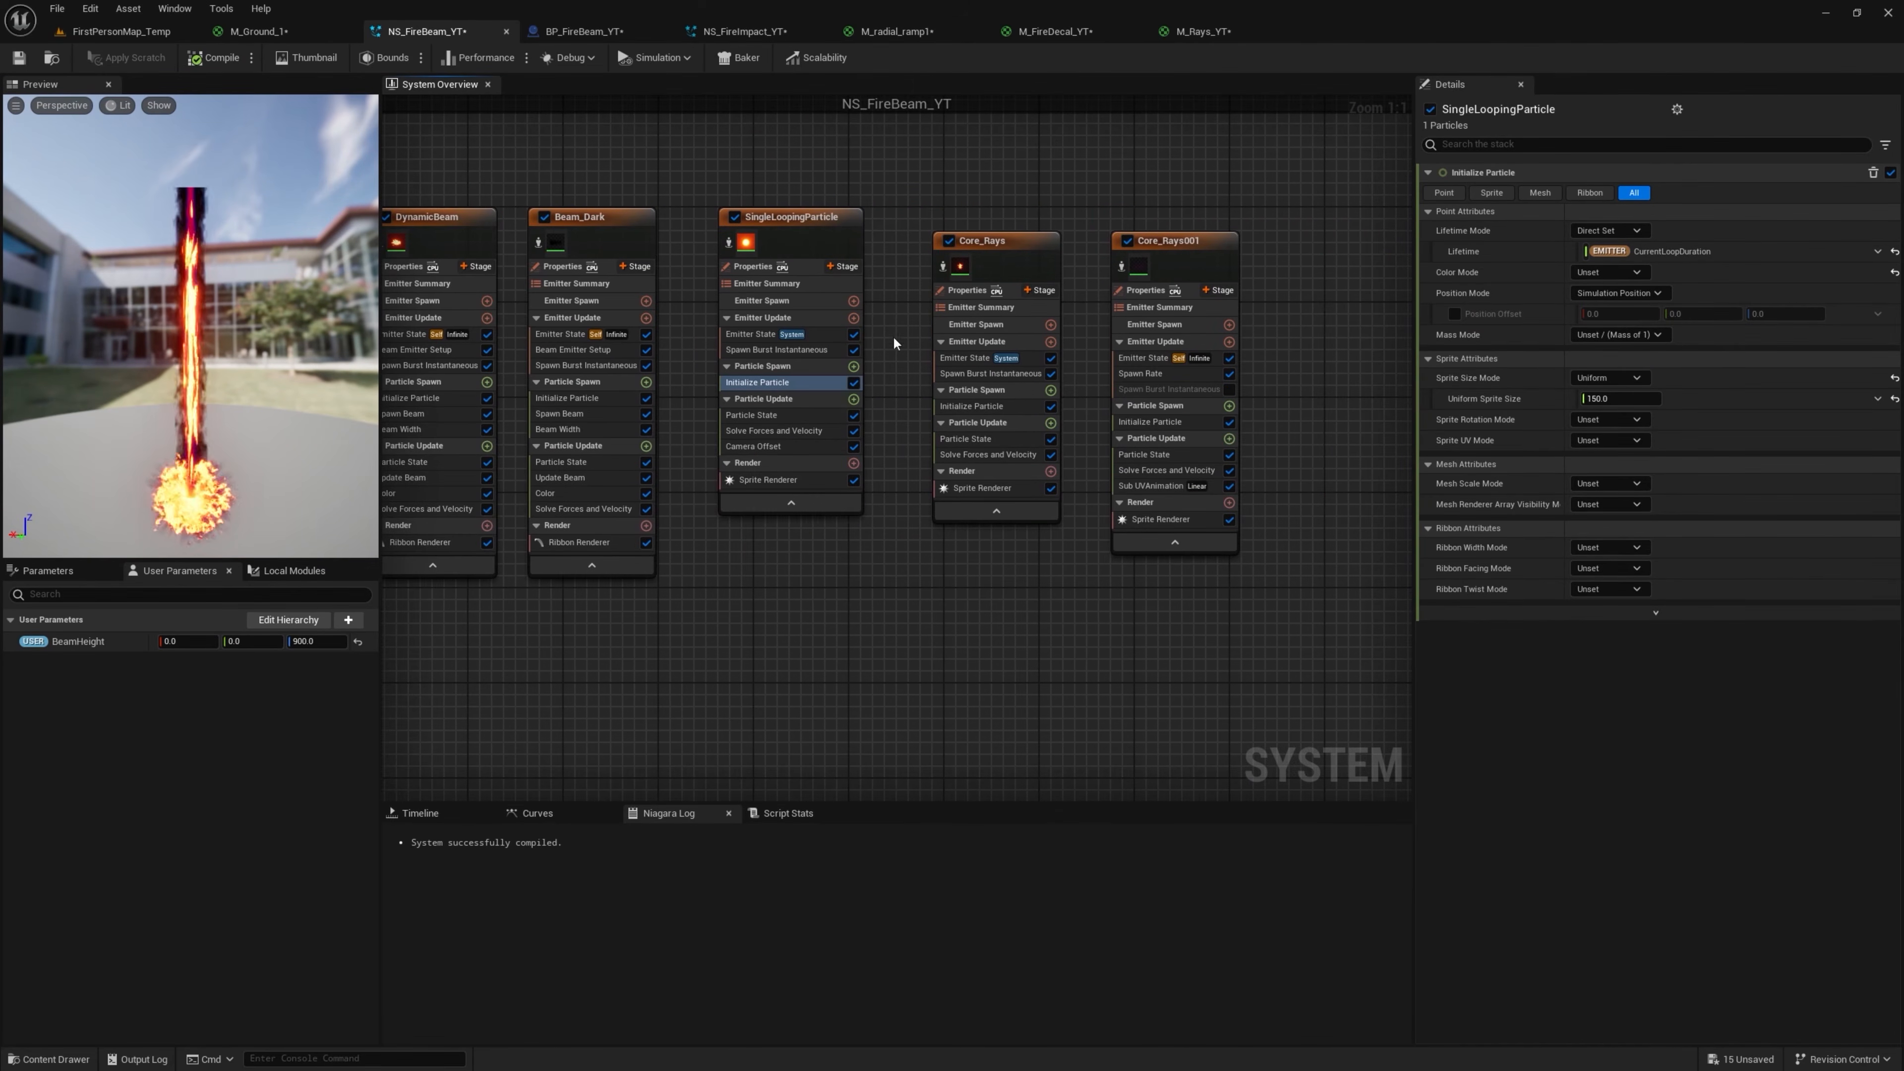
pyautogui.click(798, 216)
pyautogui.click(779, 446)
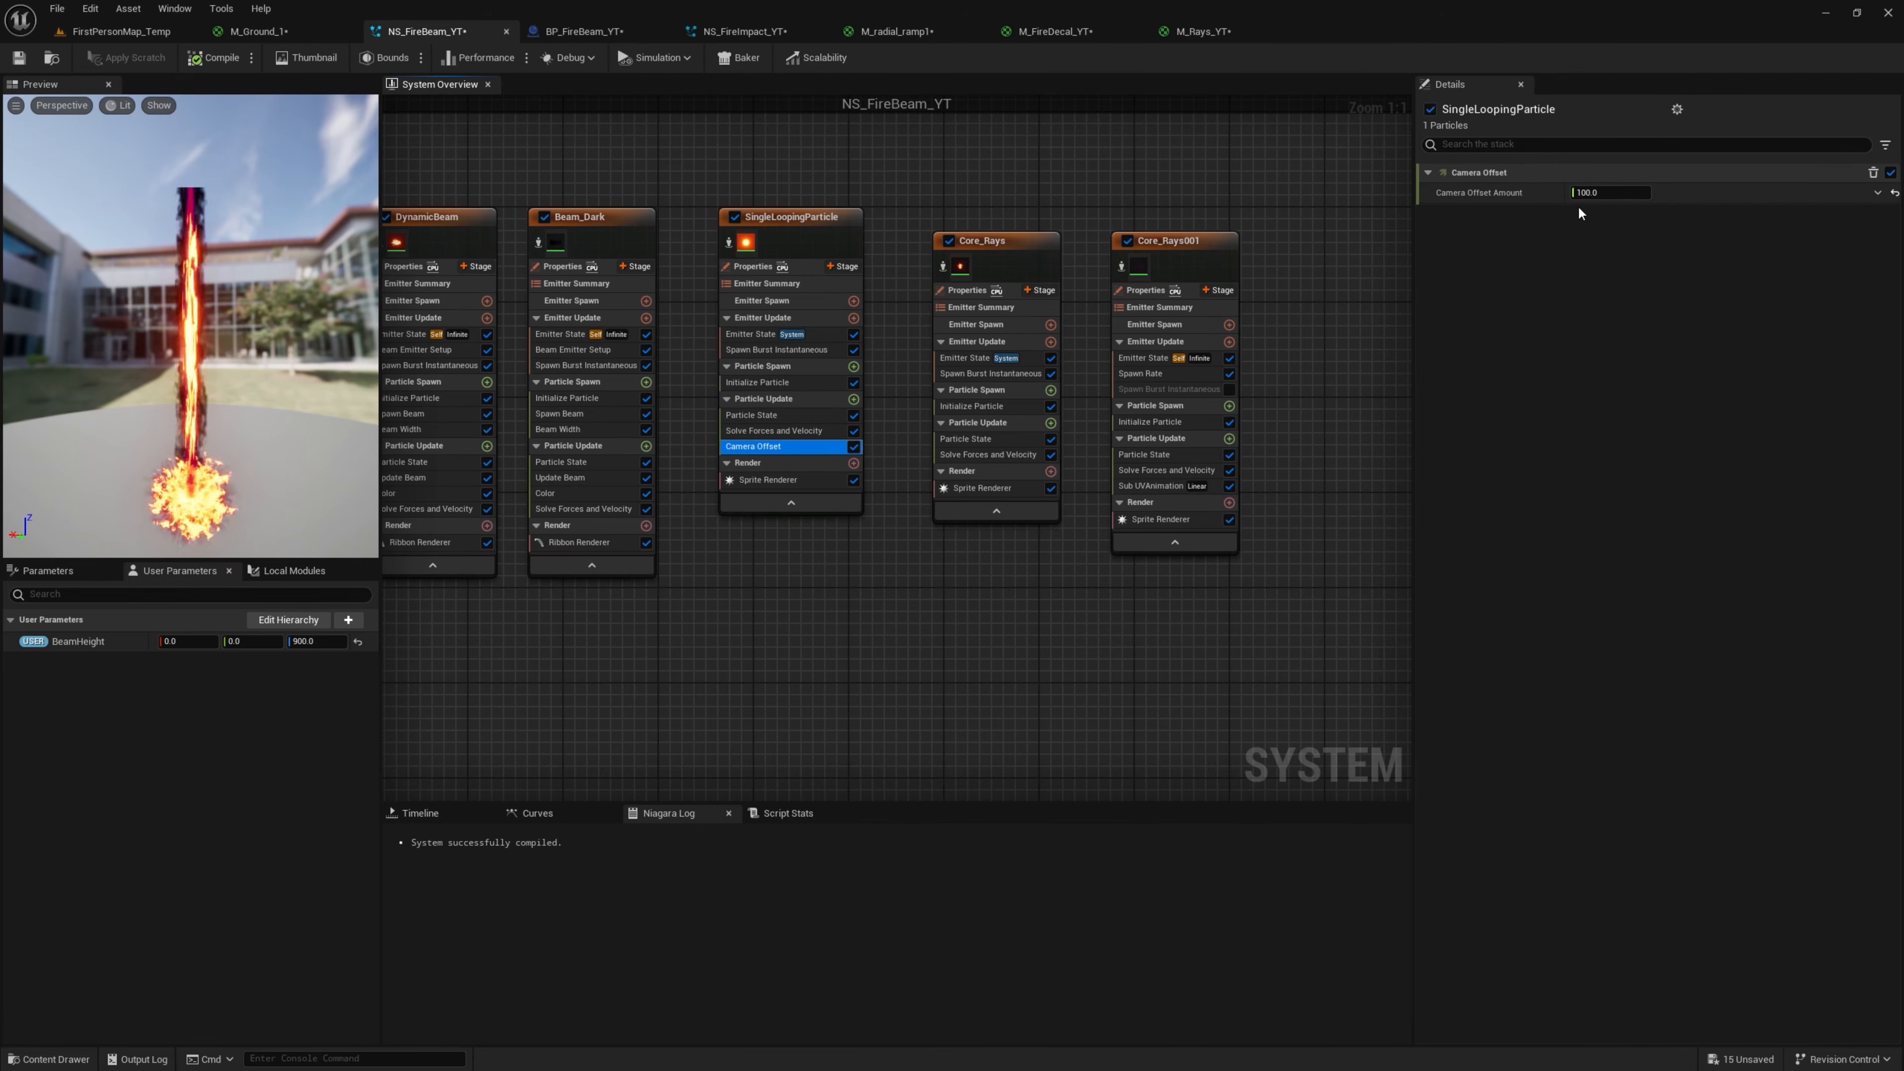
pyautogui.click(1608, 193)
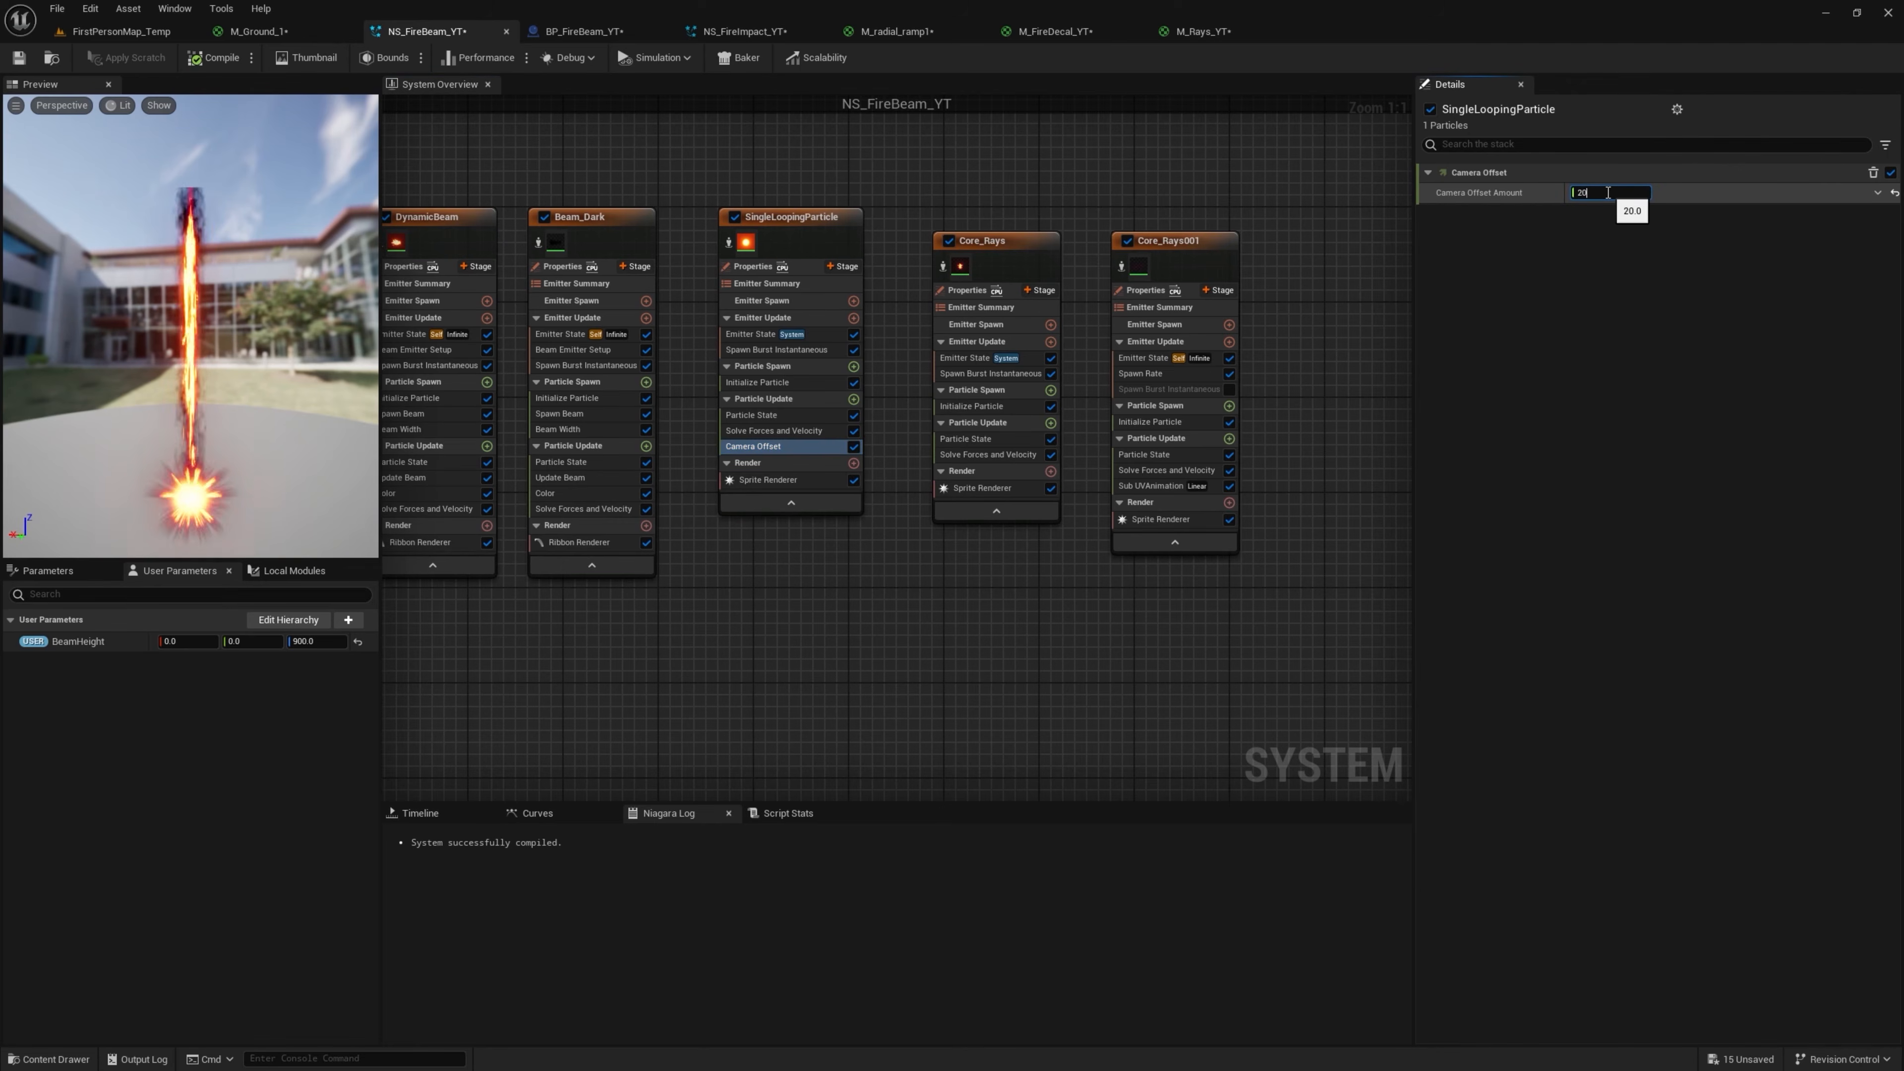
pyautogui.write('20')
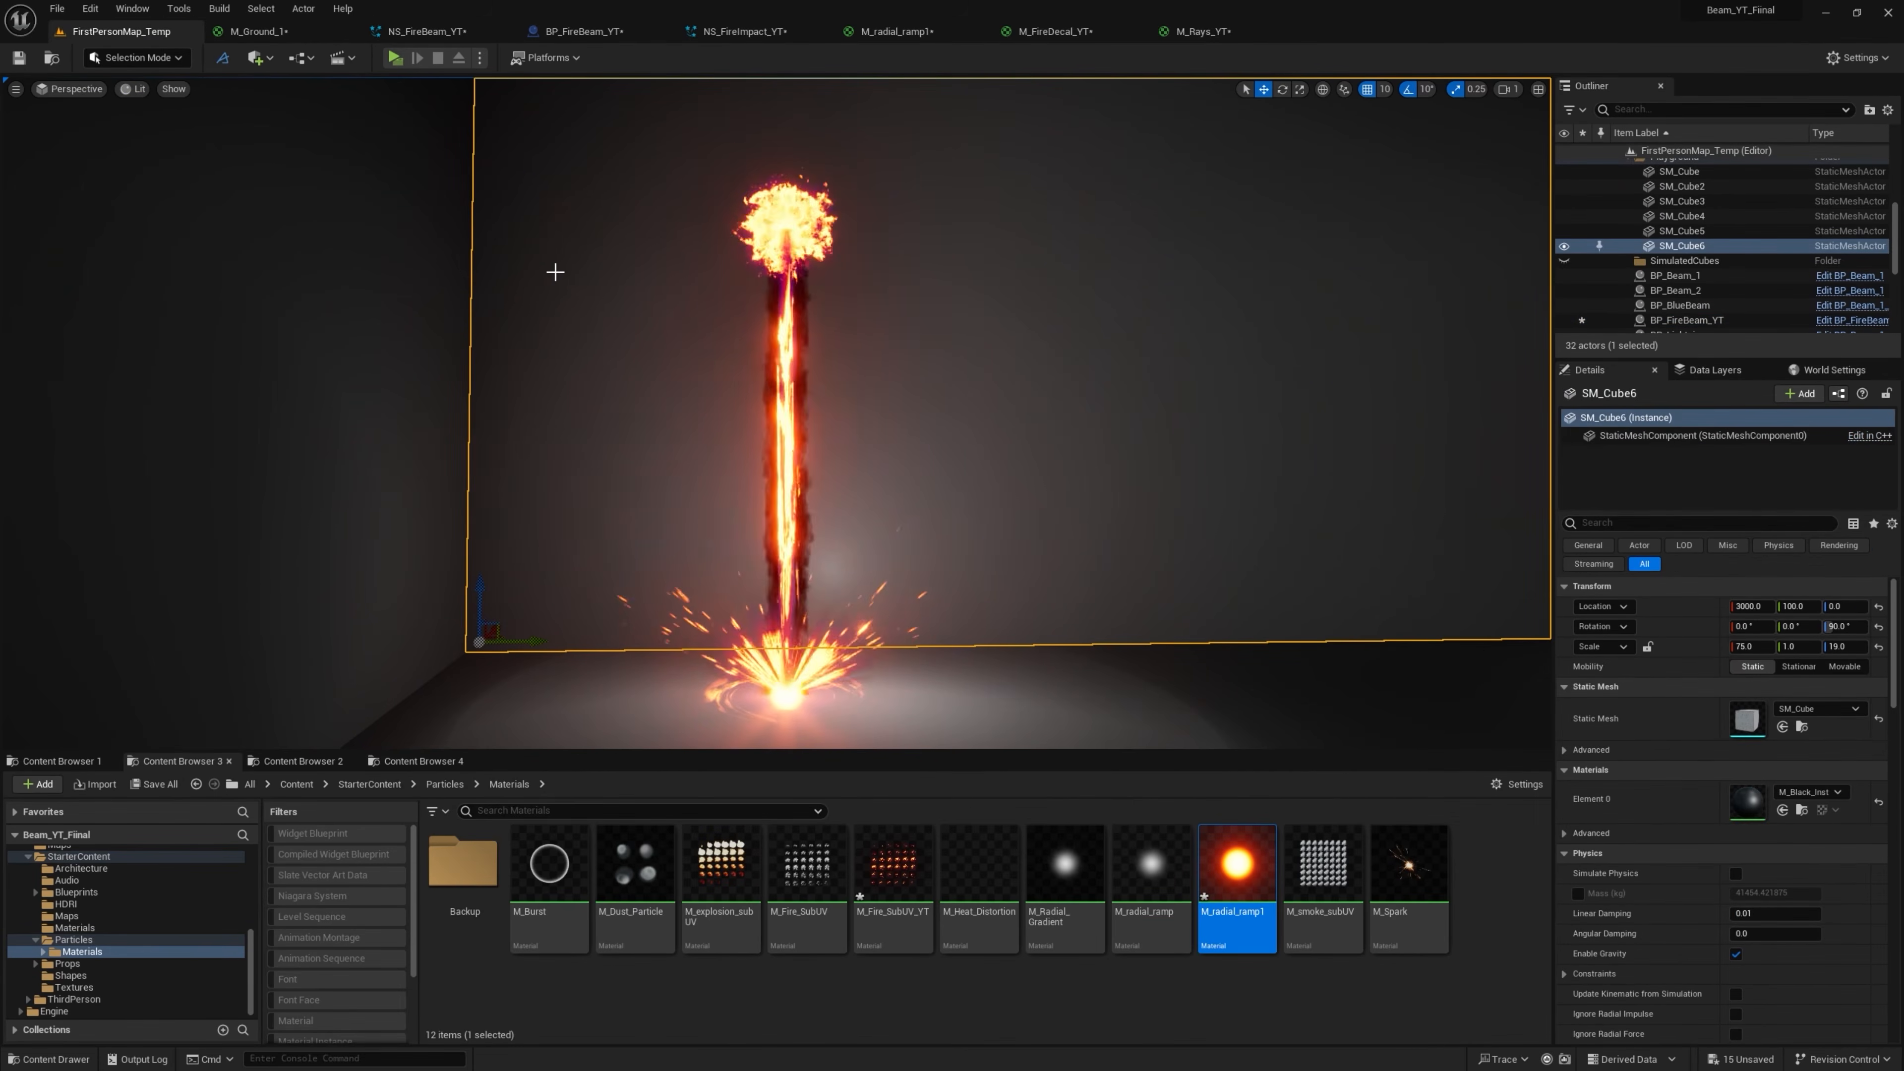
pyautogui.moveTo(586, 306)
pyautogui.mouseDown(button='right')
pyautogui.moveTo(629, 262)
pyautogui.moveTo(615, 277)
pyautogui.moveTo(644, 360)
pyautogui.moveTo(623, 300)
pyautogui.mouseUp(button='right')
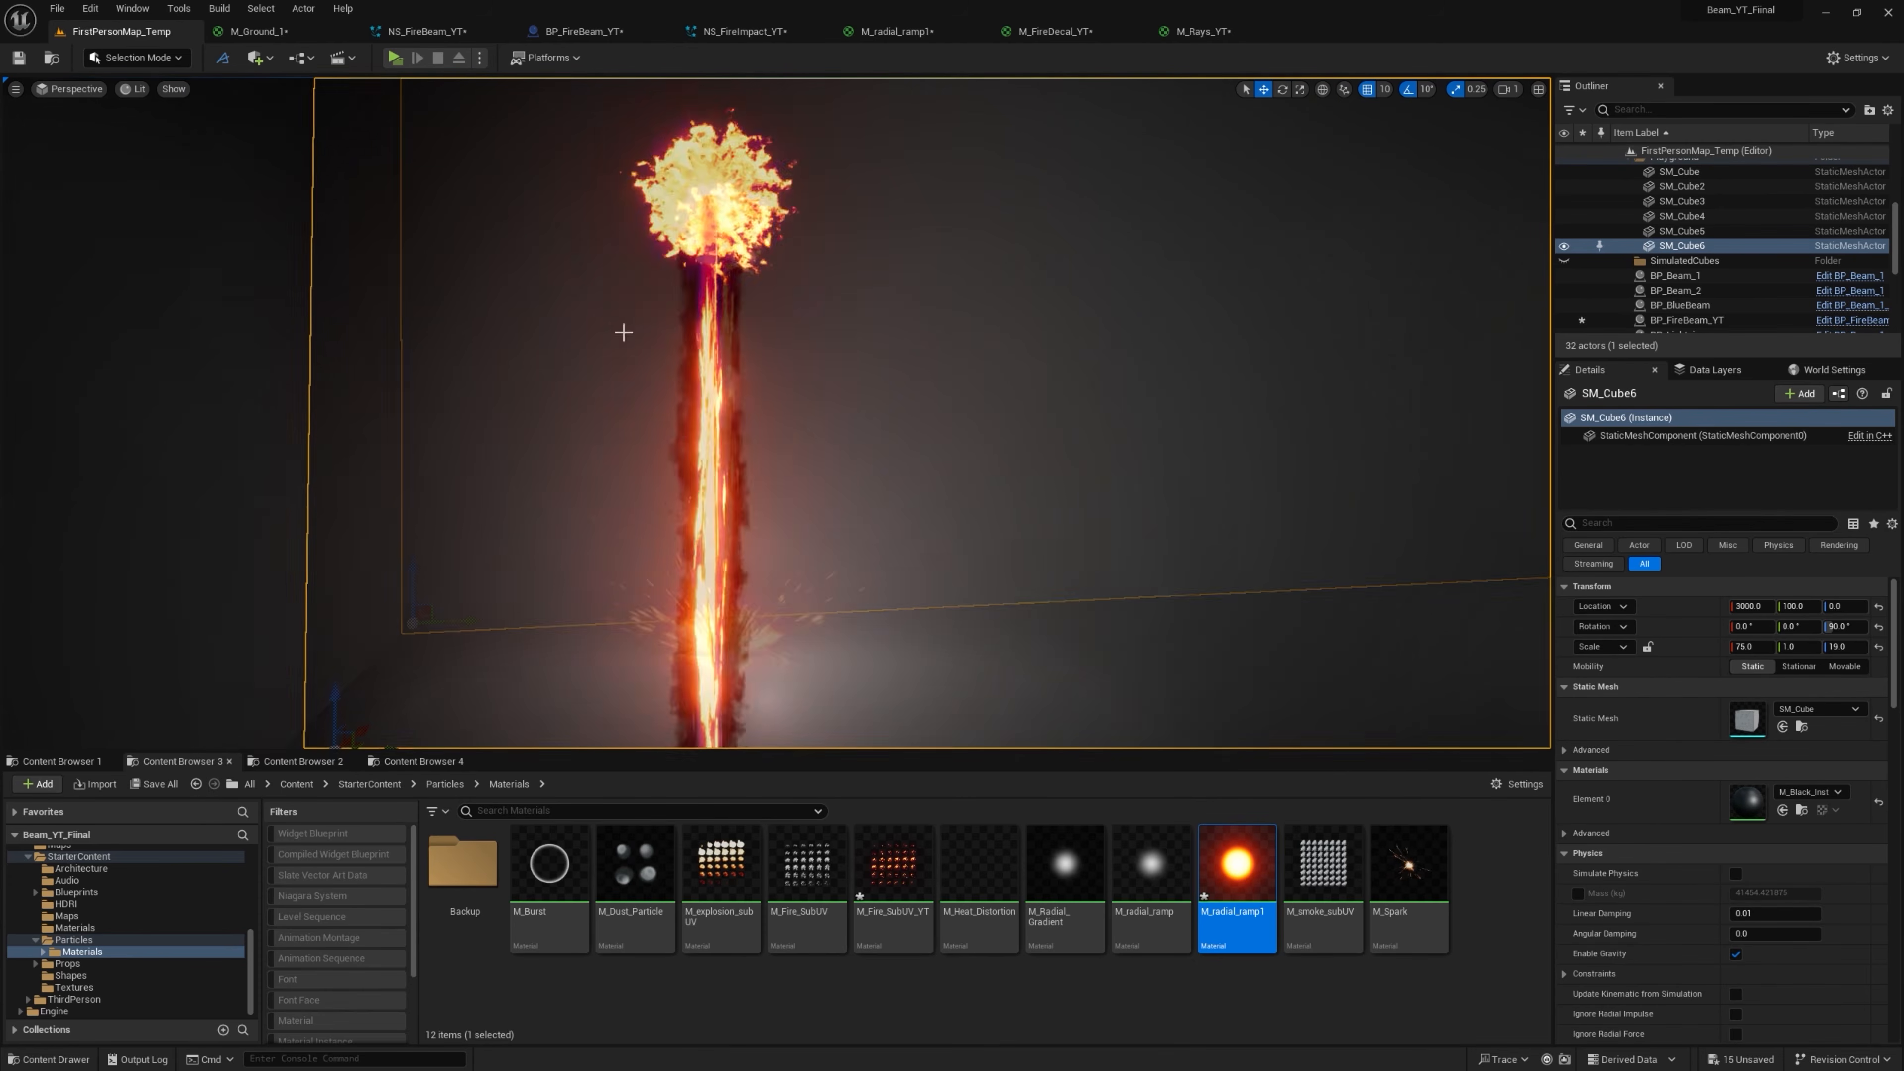
# In M_FireBeam_YT, the DynamicBeam ribbon's material, set the B value of the Multiply by 50 to 100 and check the beam in the level
pyautogui.click(457, 35)
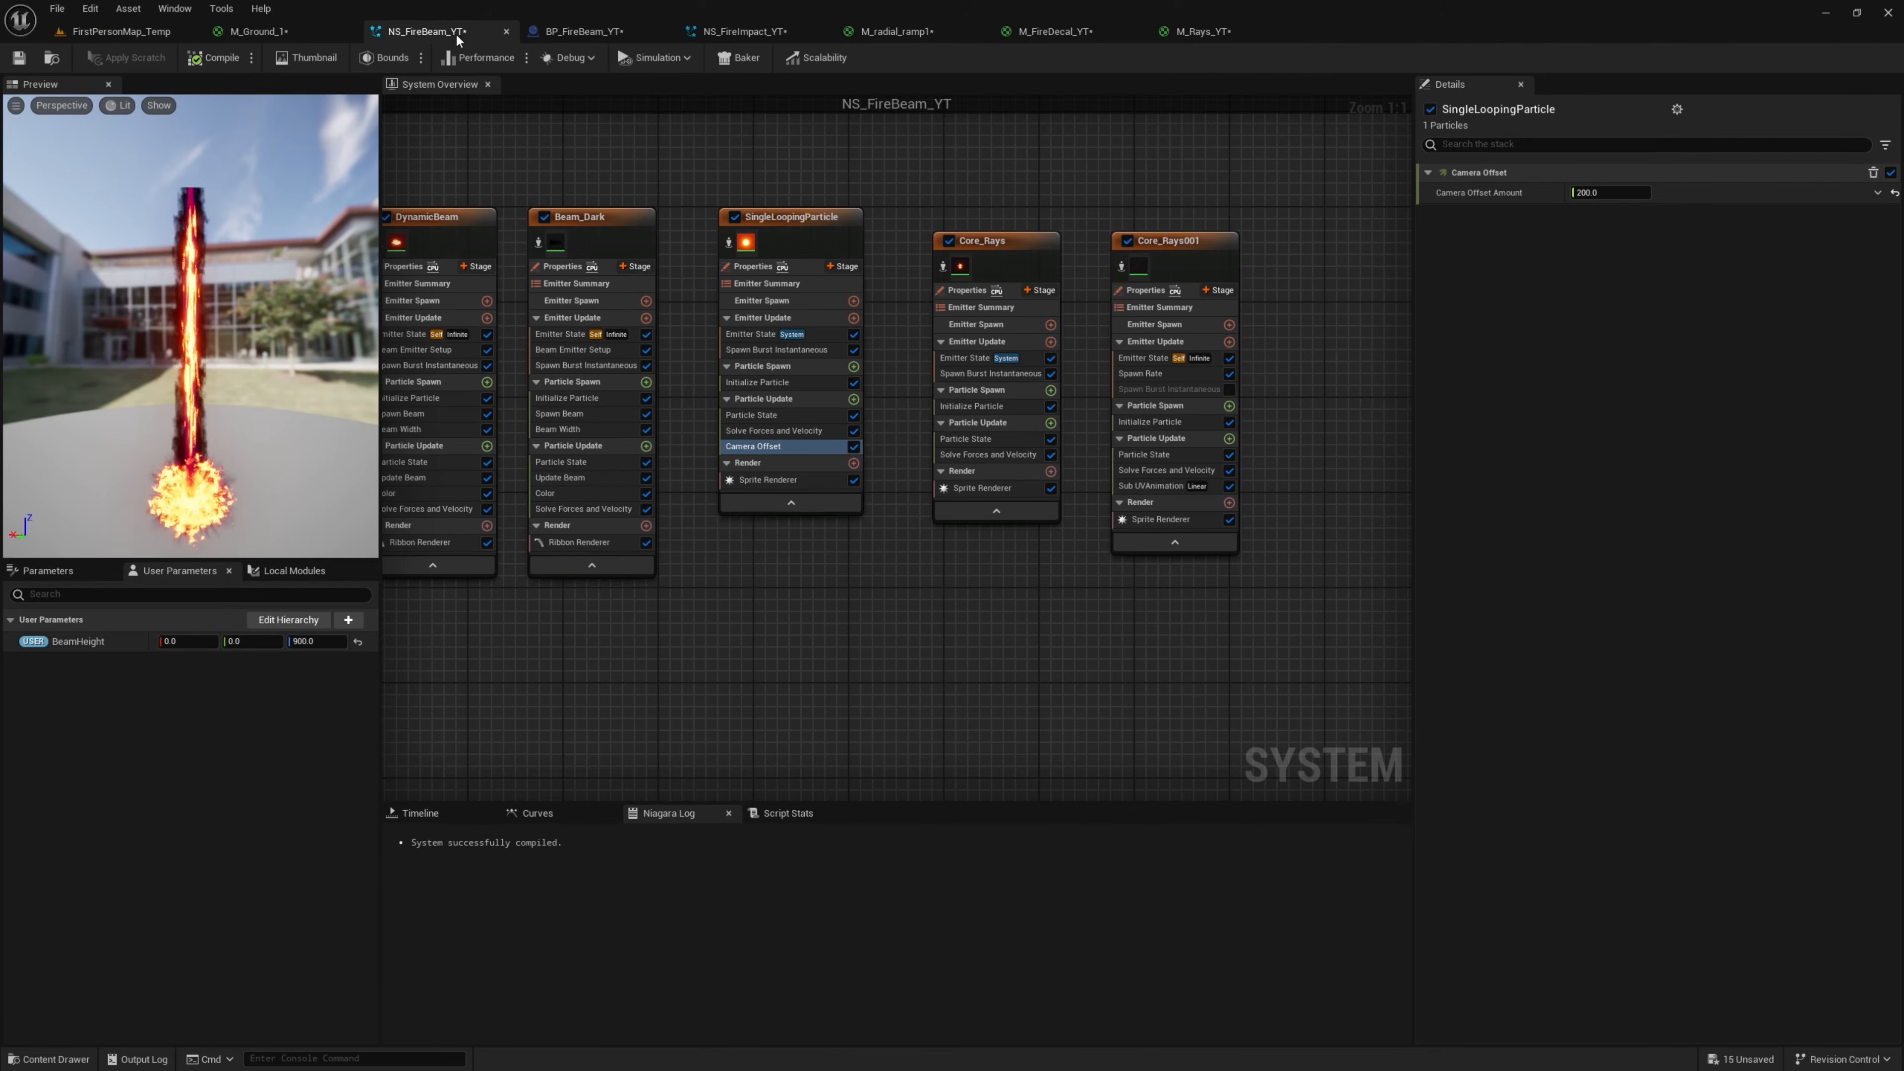
pyautogui.moveTo(557, 647); pyautogui.dragTo(744, 527, button='right')
pyautogui.click(827, 515)
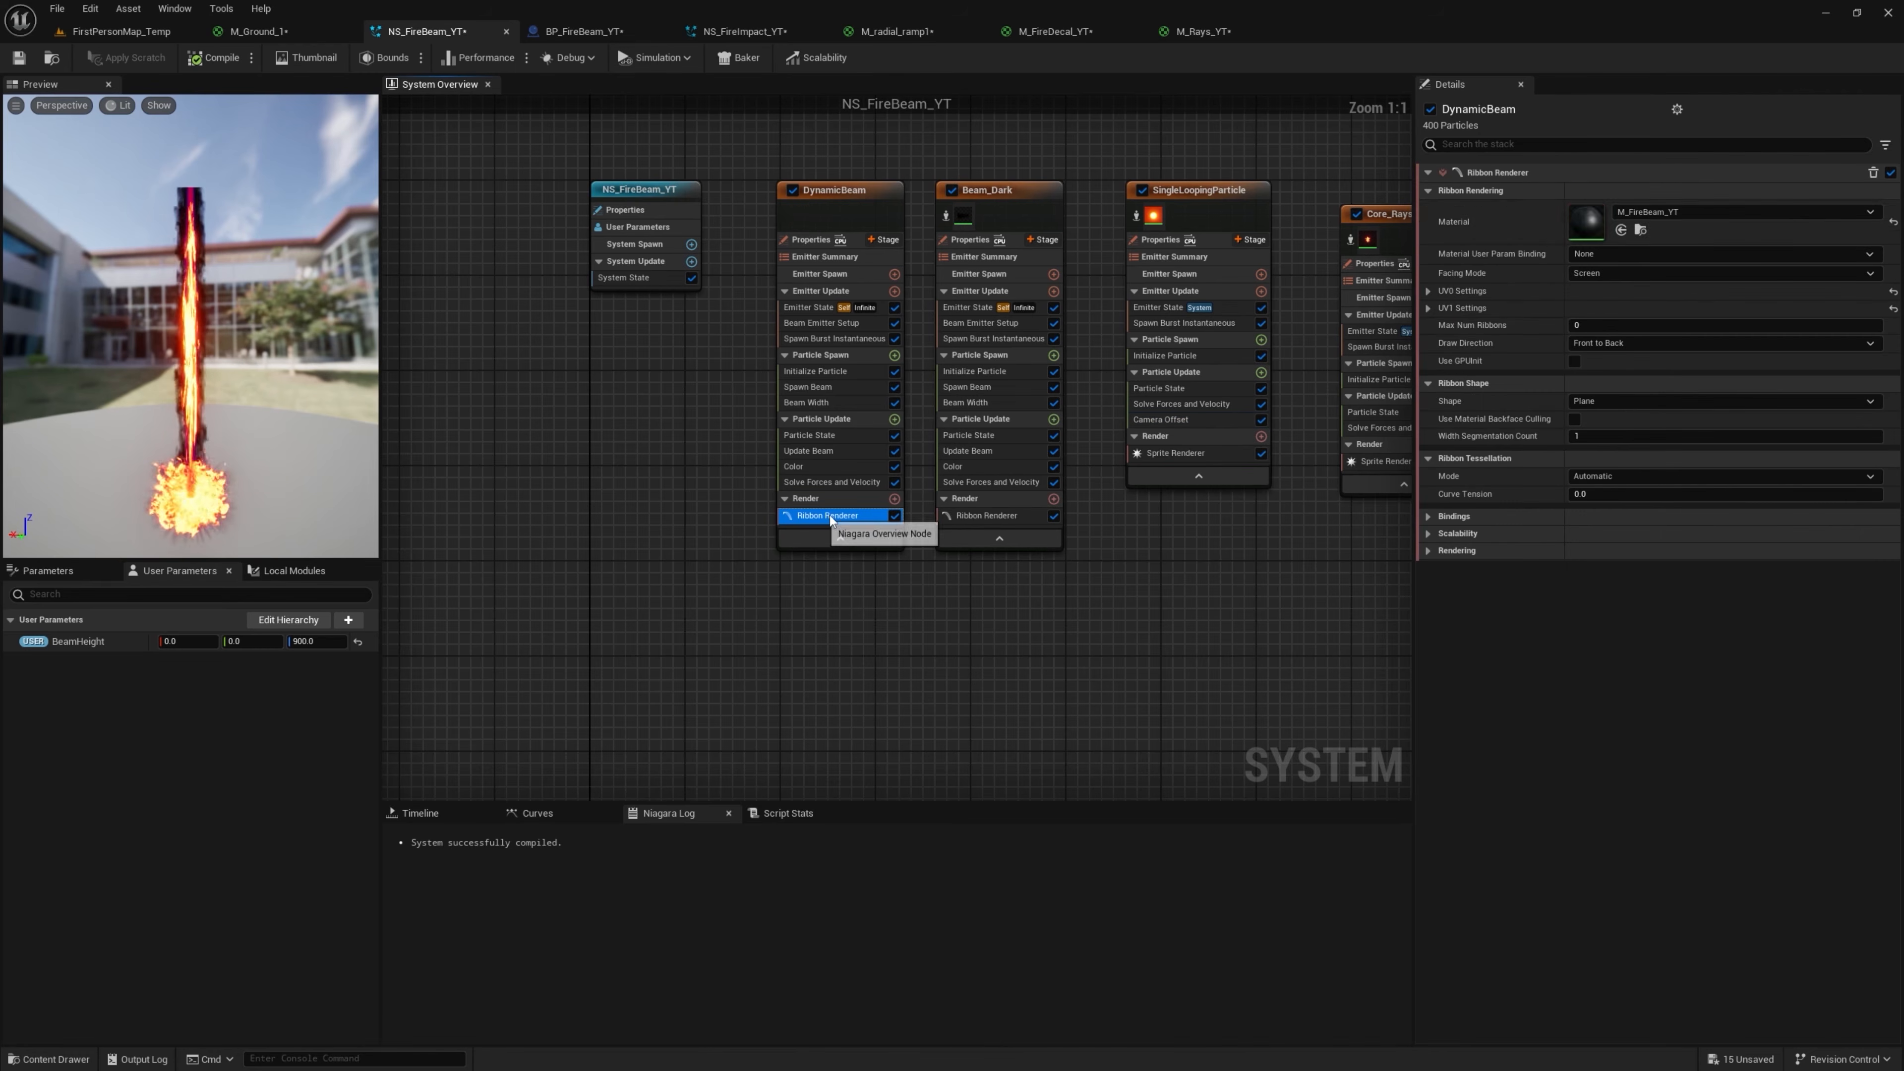
pyautogui.doubleClick(1586, 222)
pyautogui.scroll(6, 1037, 498)
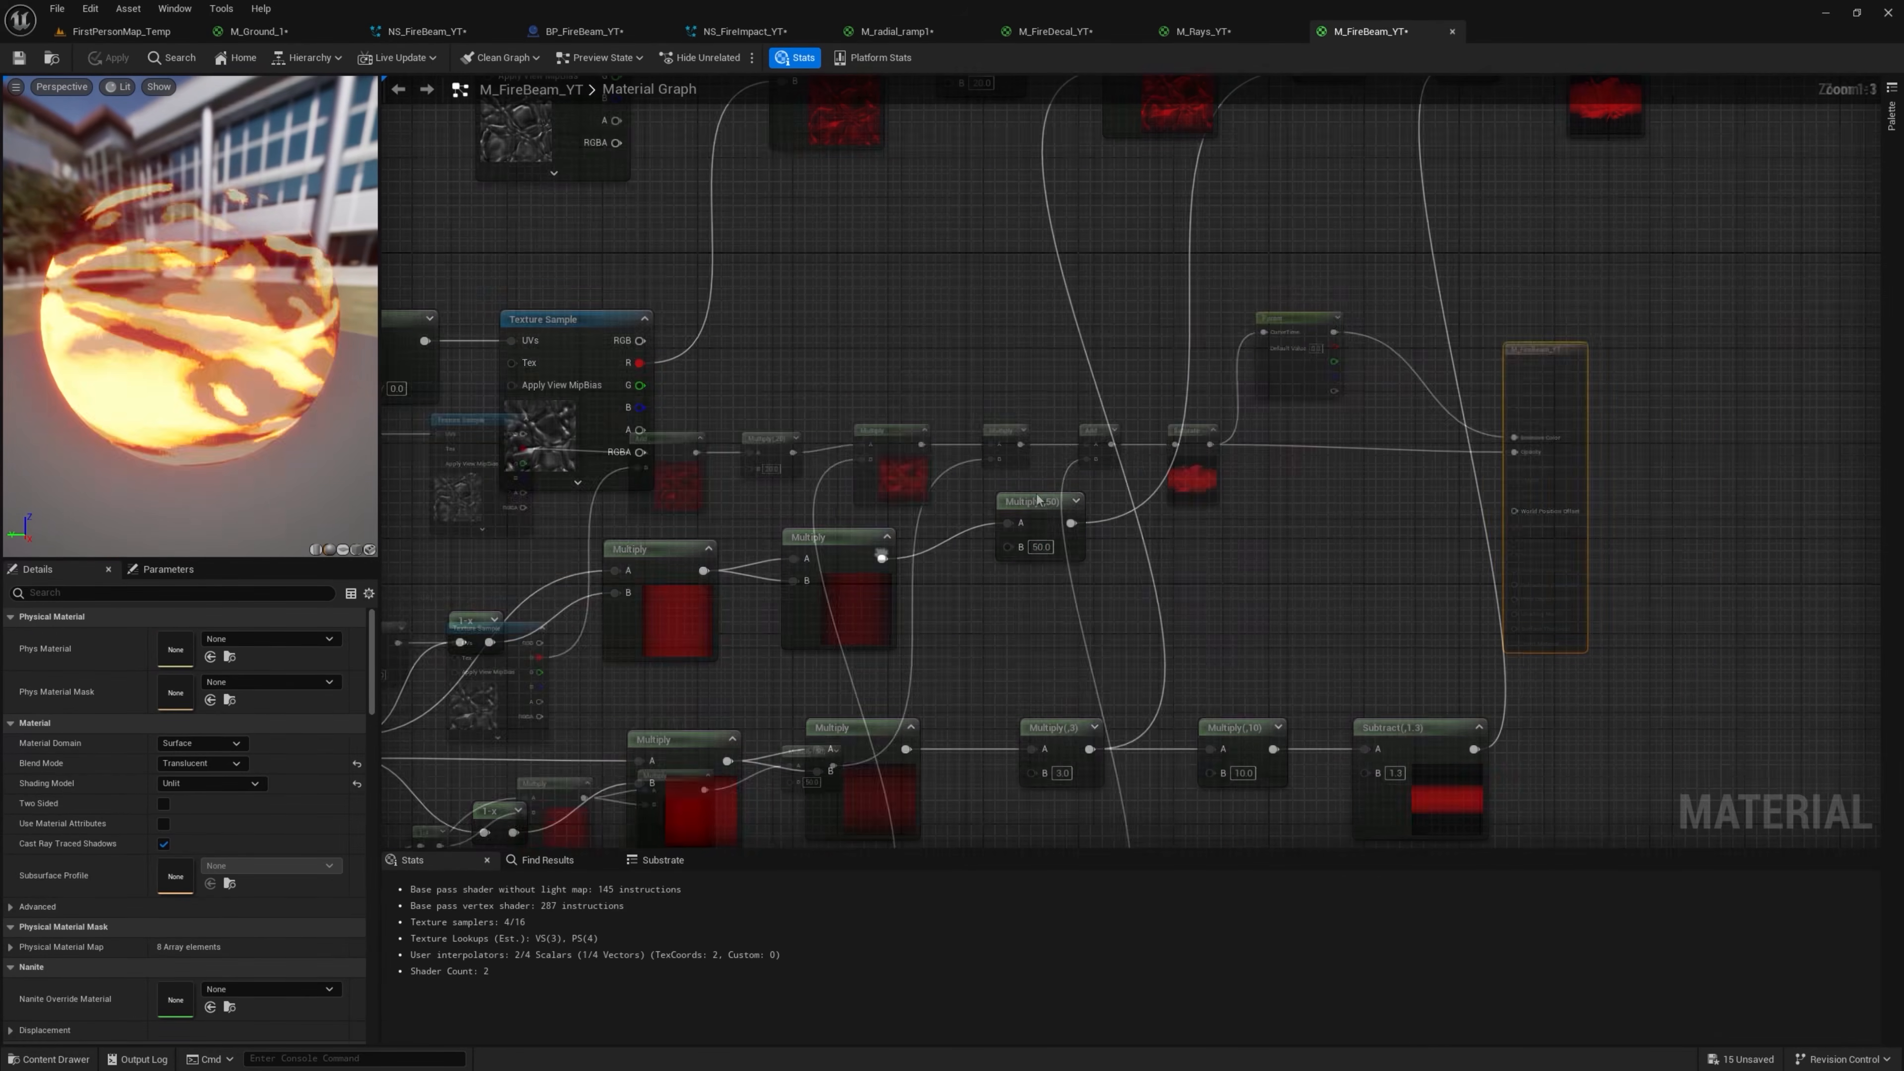
pyautogui.click(1040, 547)
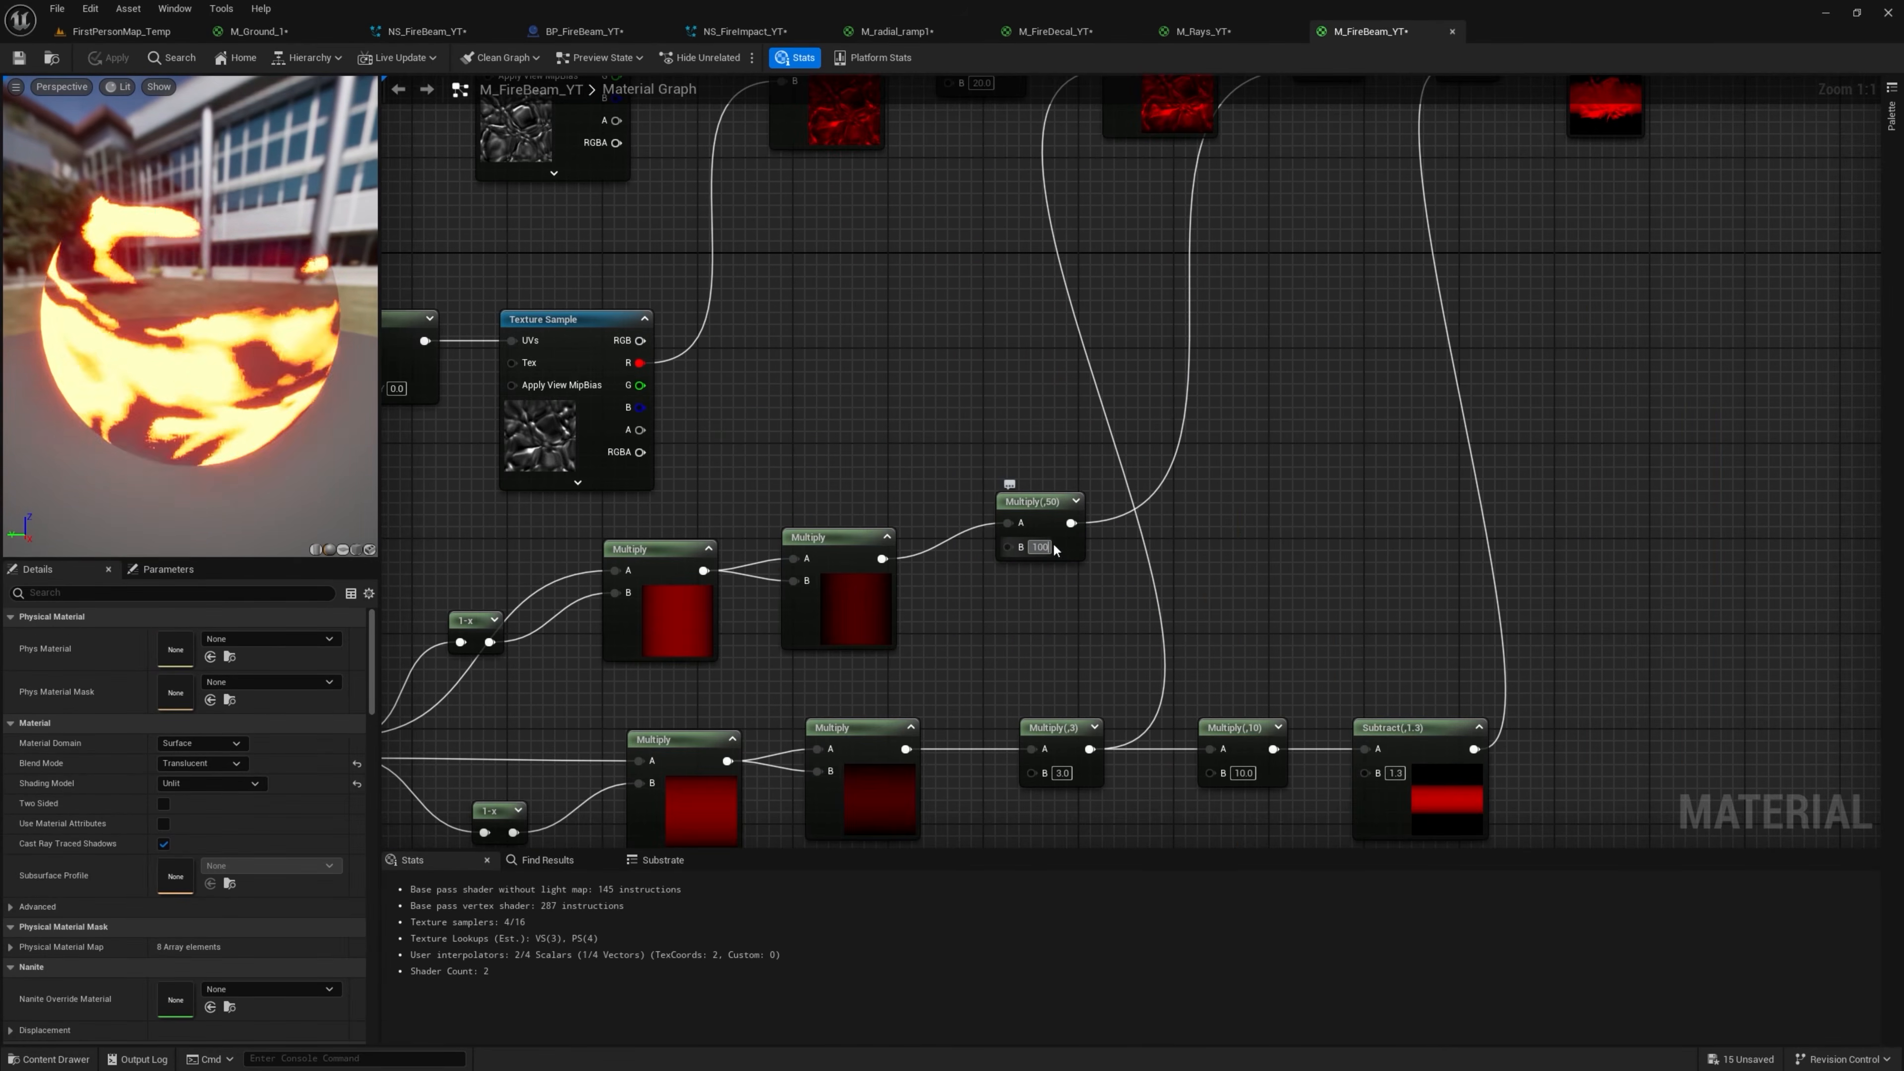
pyautogui.click(153, 39)
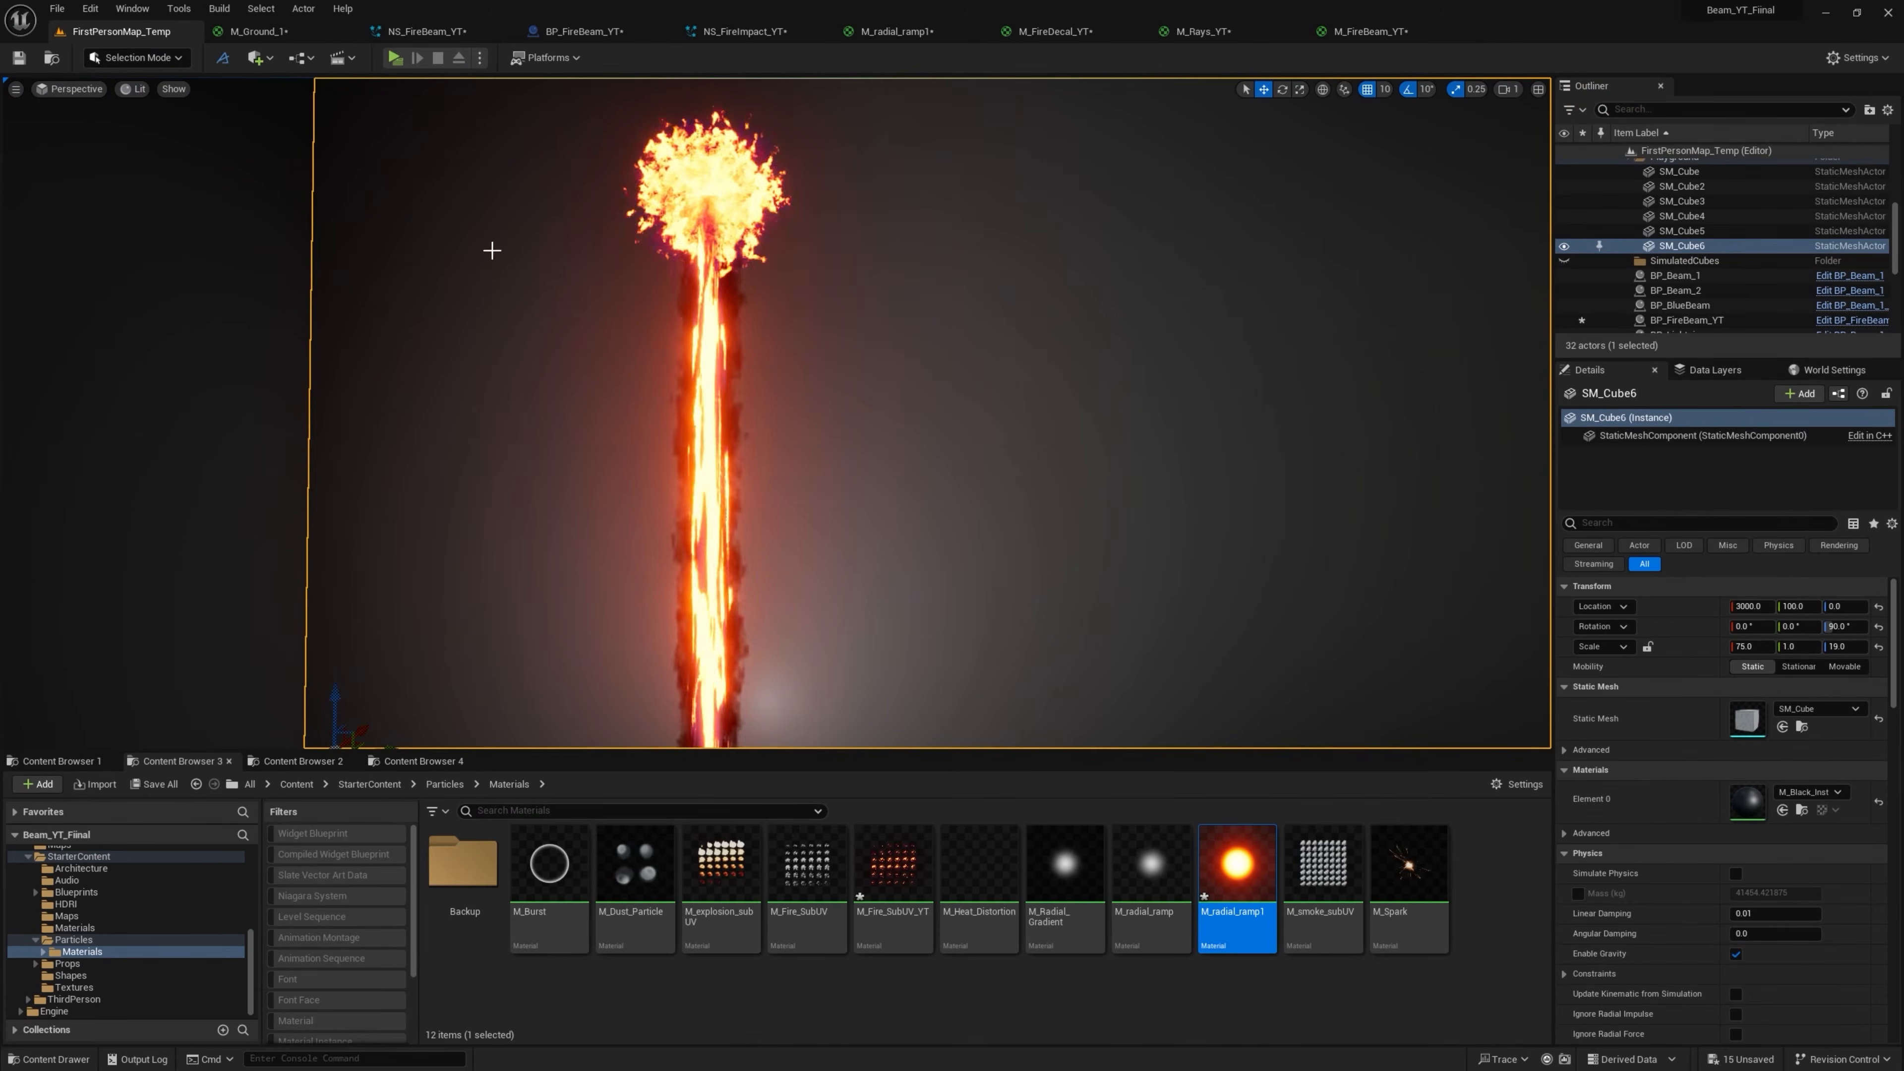
pyautogui.scroll(-2, 574, 301)
pyautogui.moveTo(592, 317); pyautogui.dragTo(663, 326, button='right')
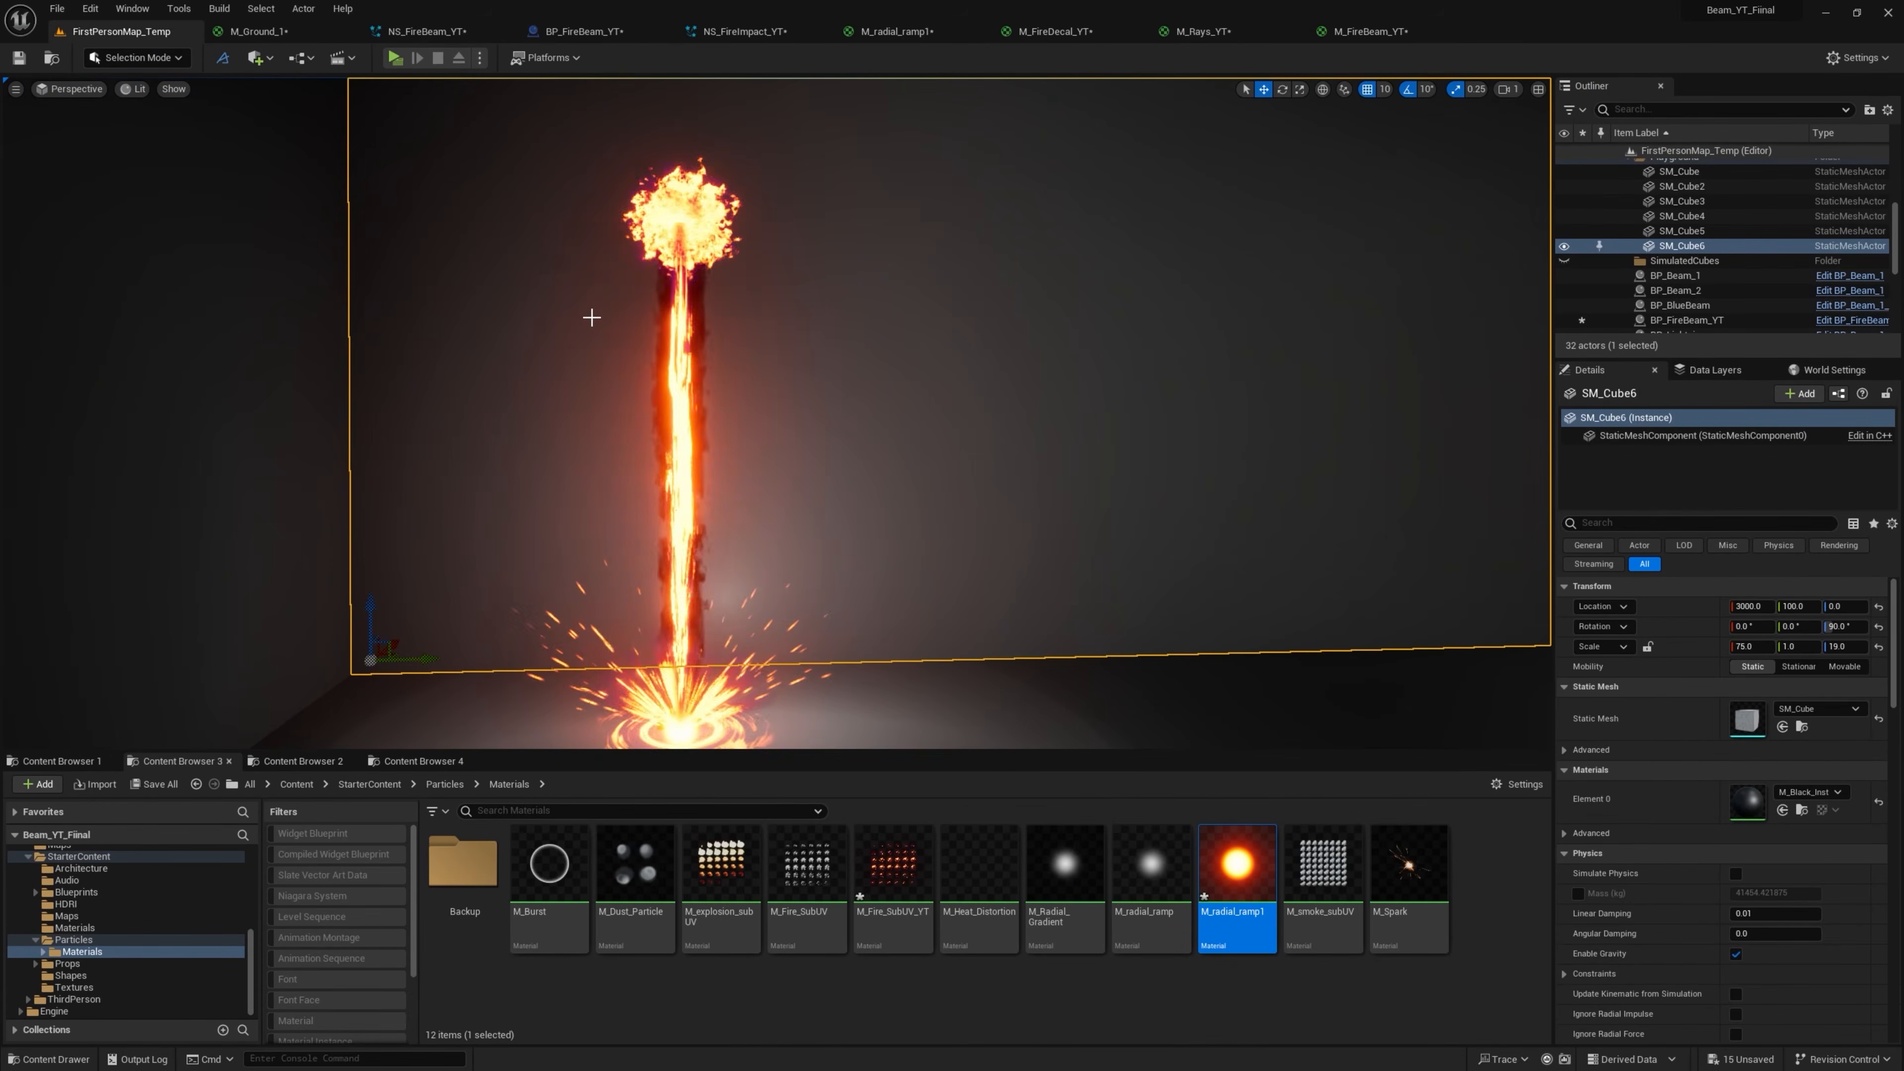
# Disconnect the Multiply by 100 from the Multiply just before the final Add and check the beam in the level
pyautogui.click(1350, 32)
pyautogui.moveTo(902, 275); pyautogui.dragTo(735, 383, button='right')
pyautogui.scroll(-1, 736, 383)
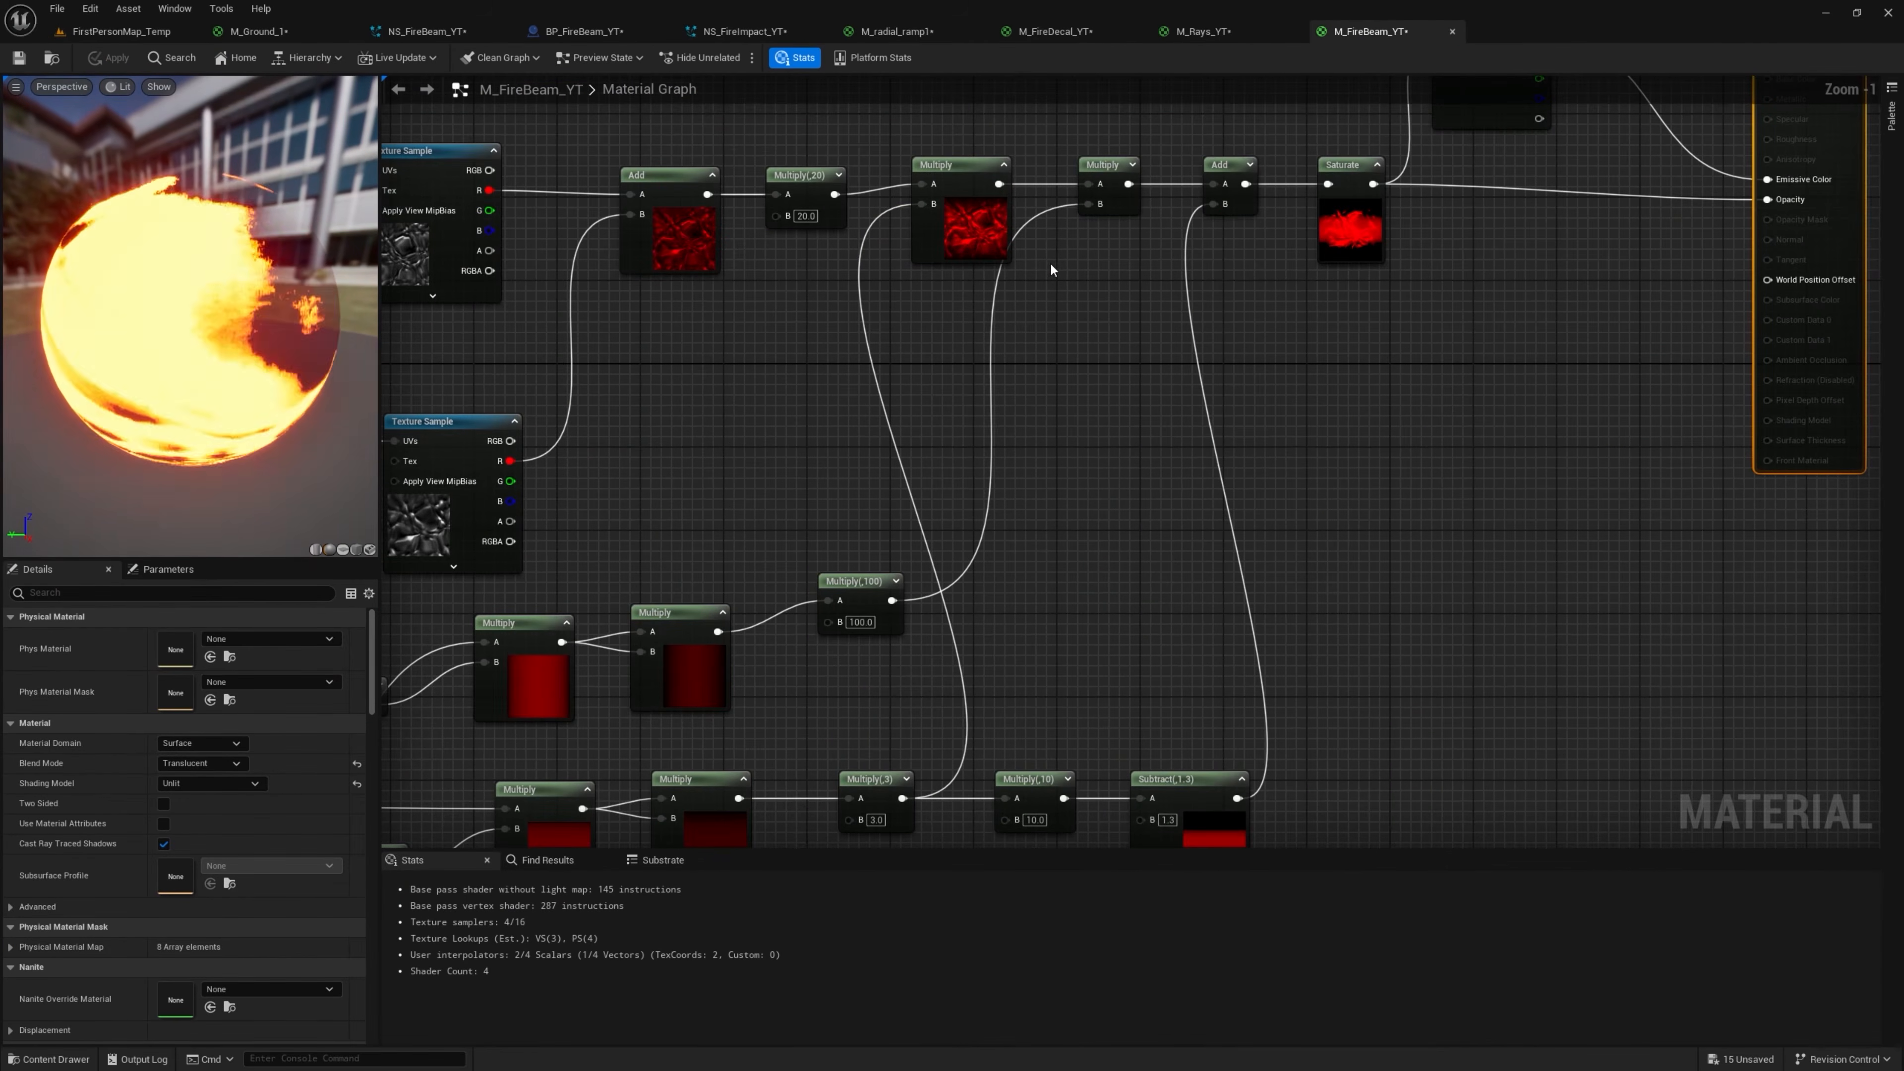
pyautogui.keyDown('alt'); pyautogui.click(1099, 204); pyautogui.keyUp('alt')
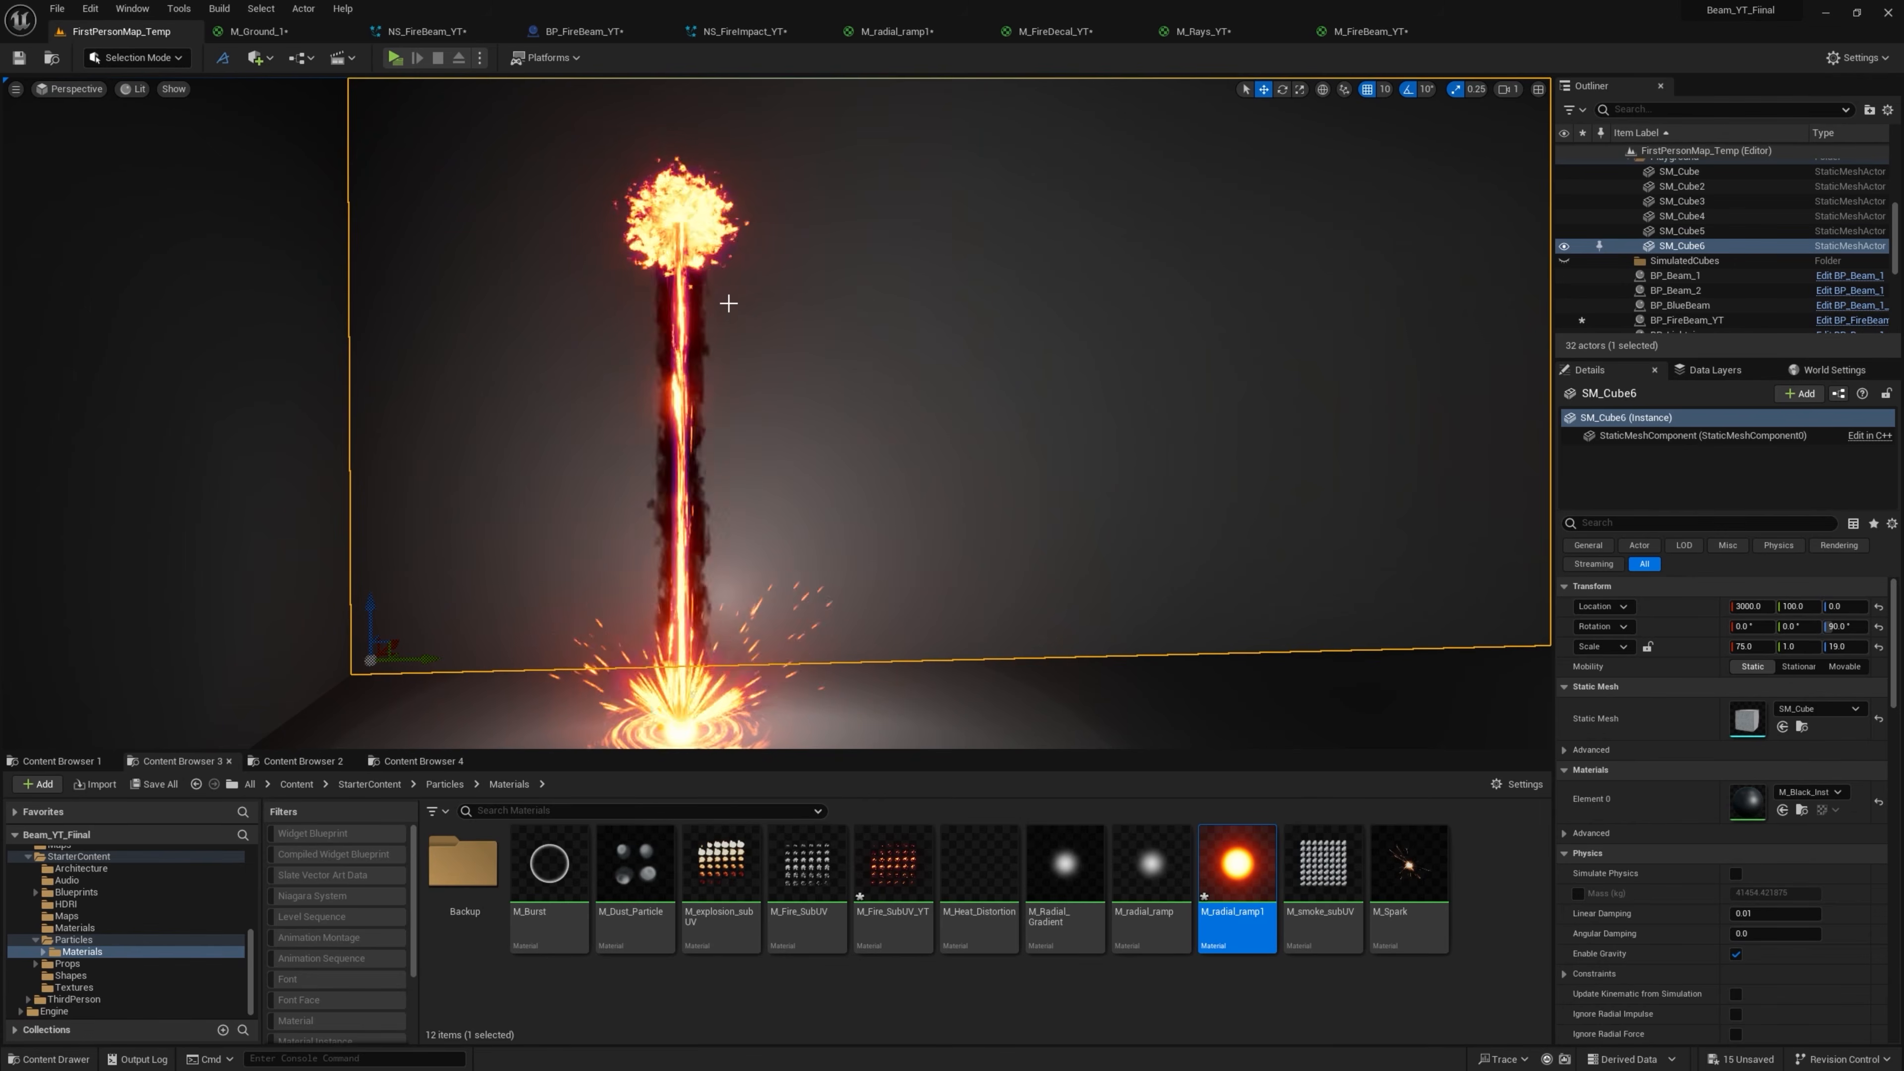
pyautogui.click(1409, 32)
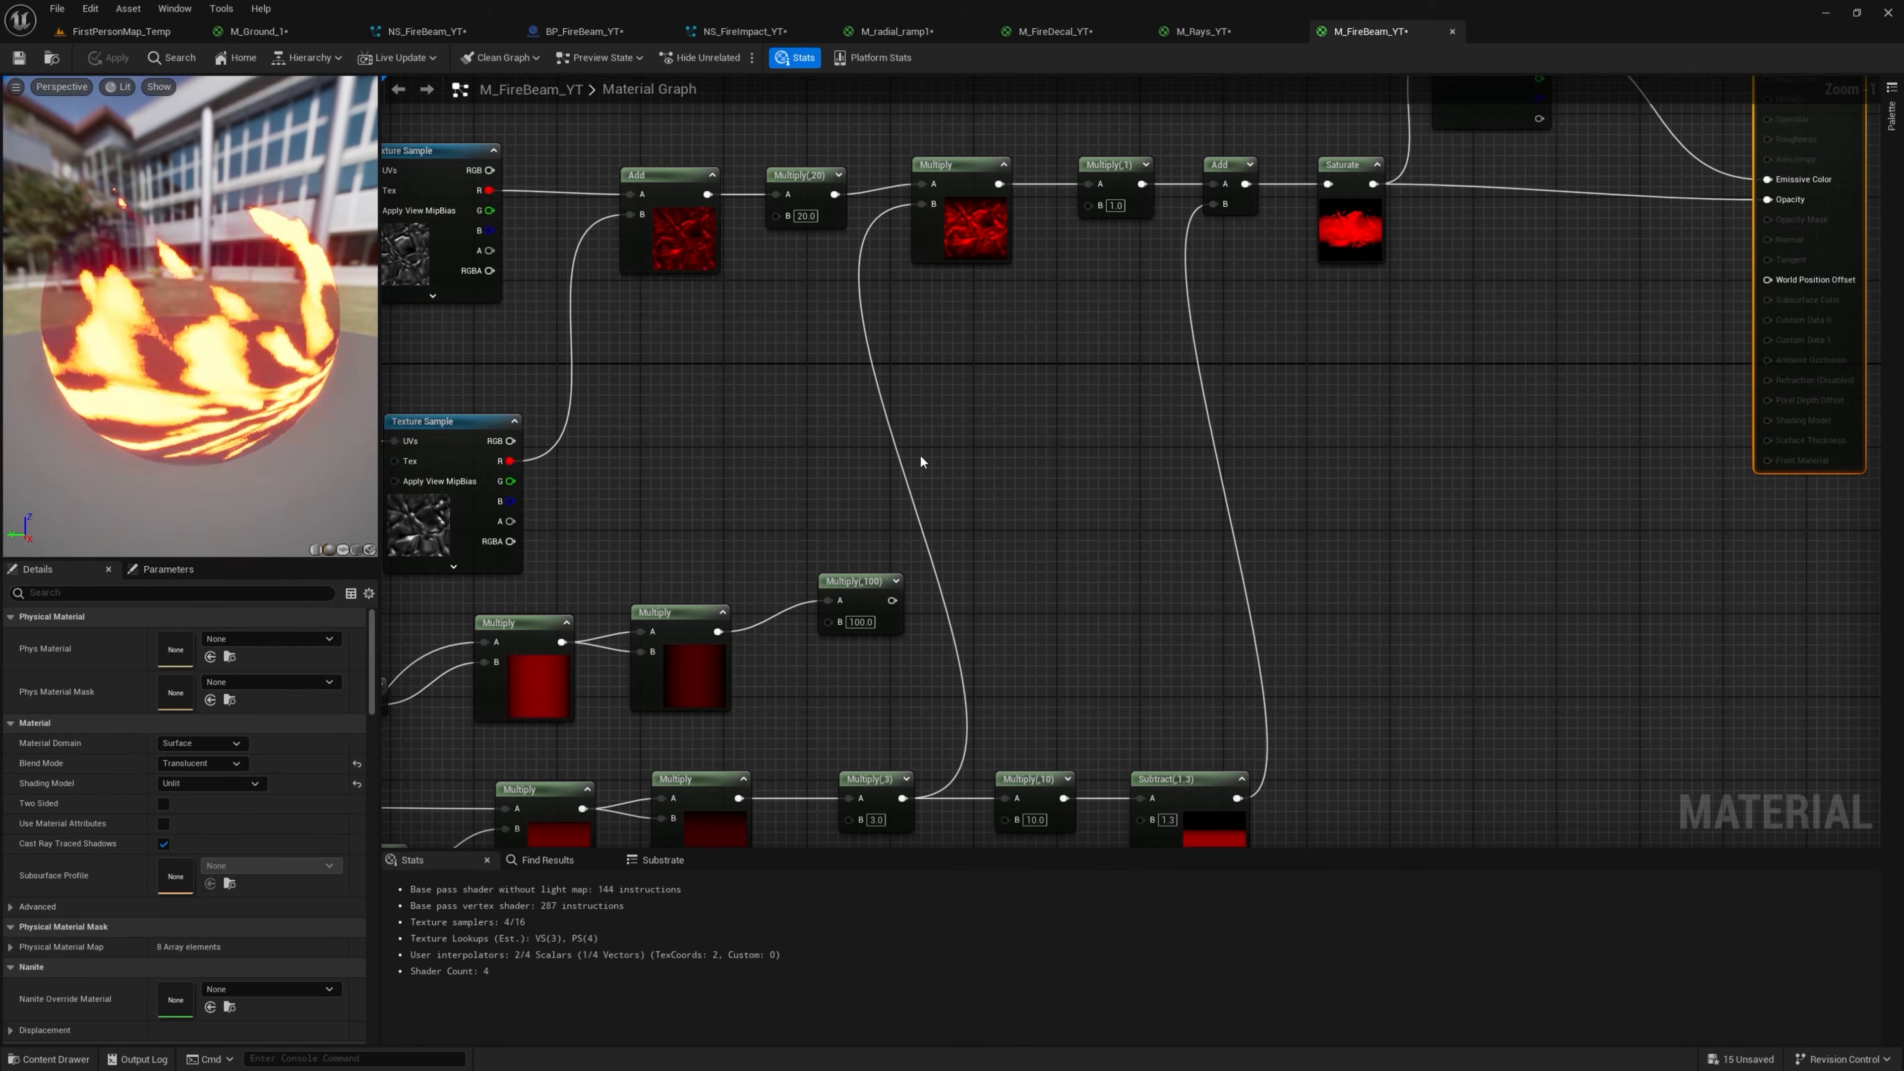
# Connect the loose Multiply by 100 to the B input of the Multiply after the Multiply by 20, and set its factor to 20
pyautogui.moveTo(892, 600); pyautogui.dragTo(938, 300)
pyautogui.moveTo(930, 215); pyautogui.dragTo(924, 204)
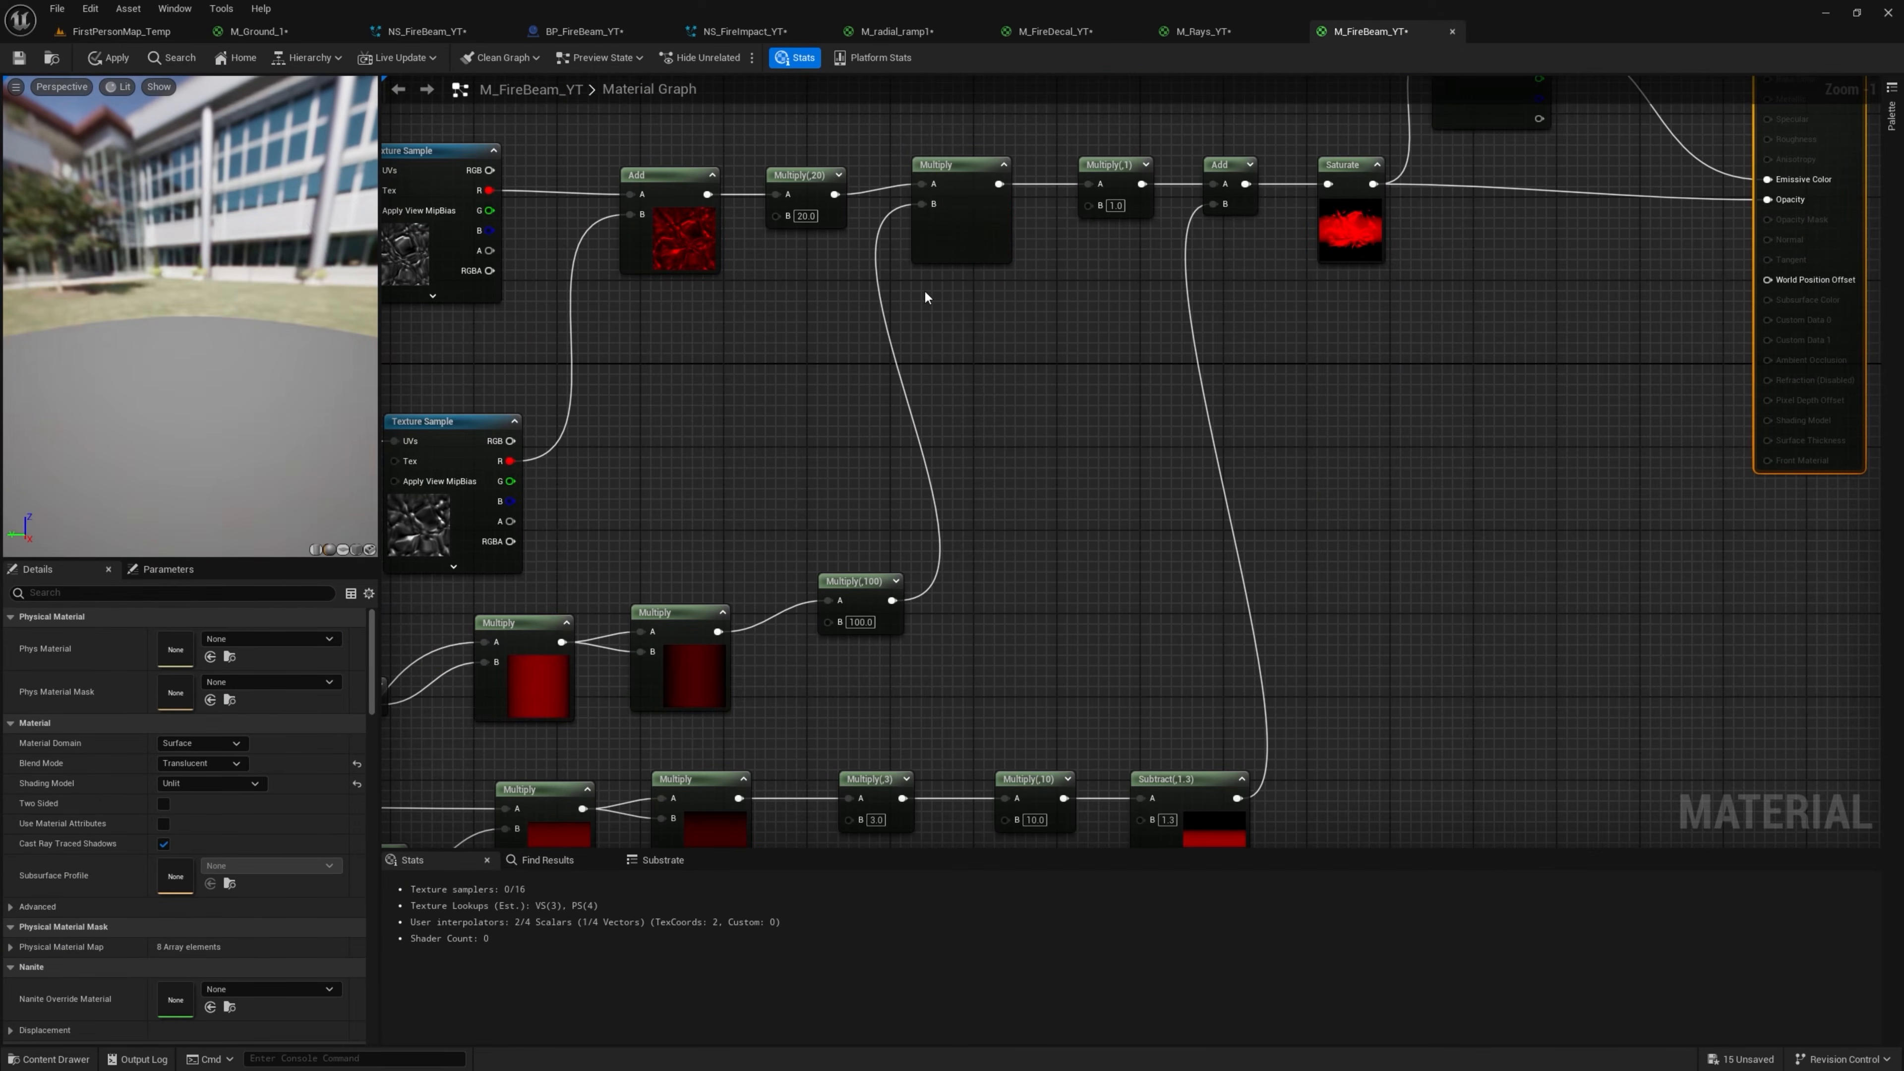
pyautogui.click(861, 622)
pyautogui.click(861, 622)
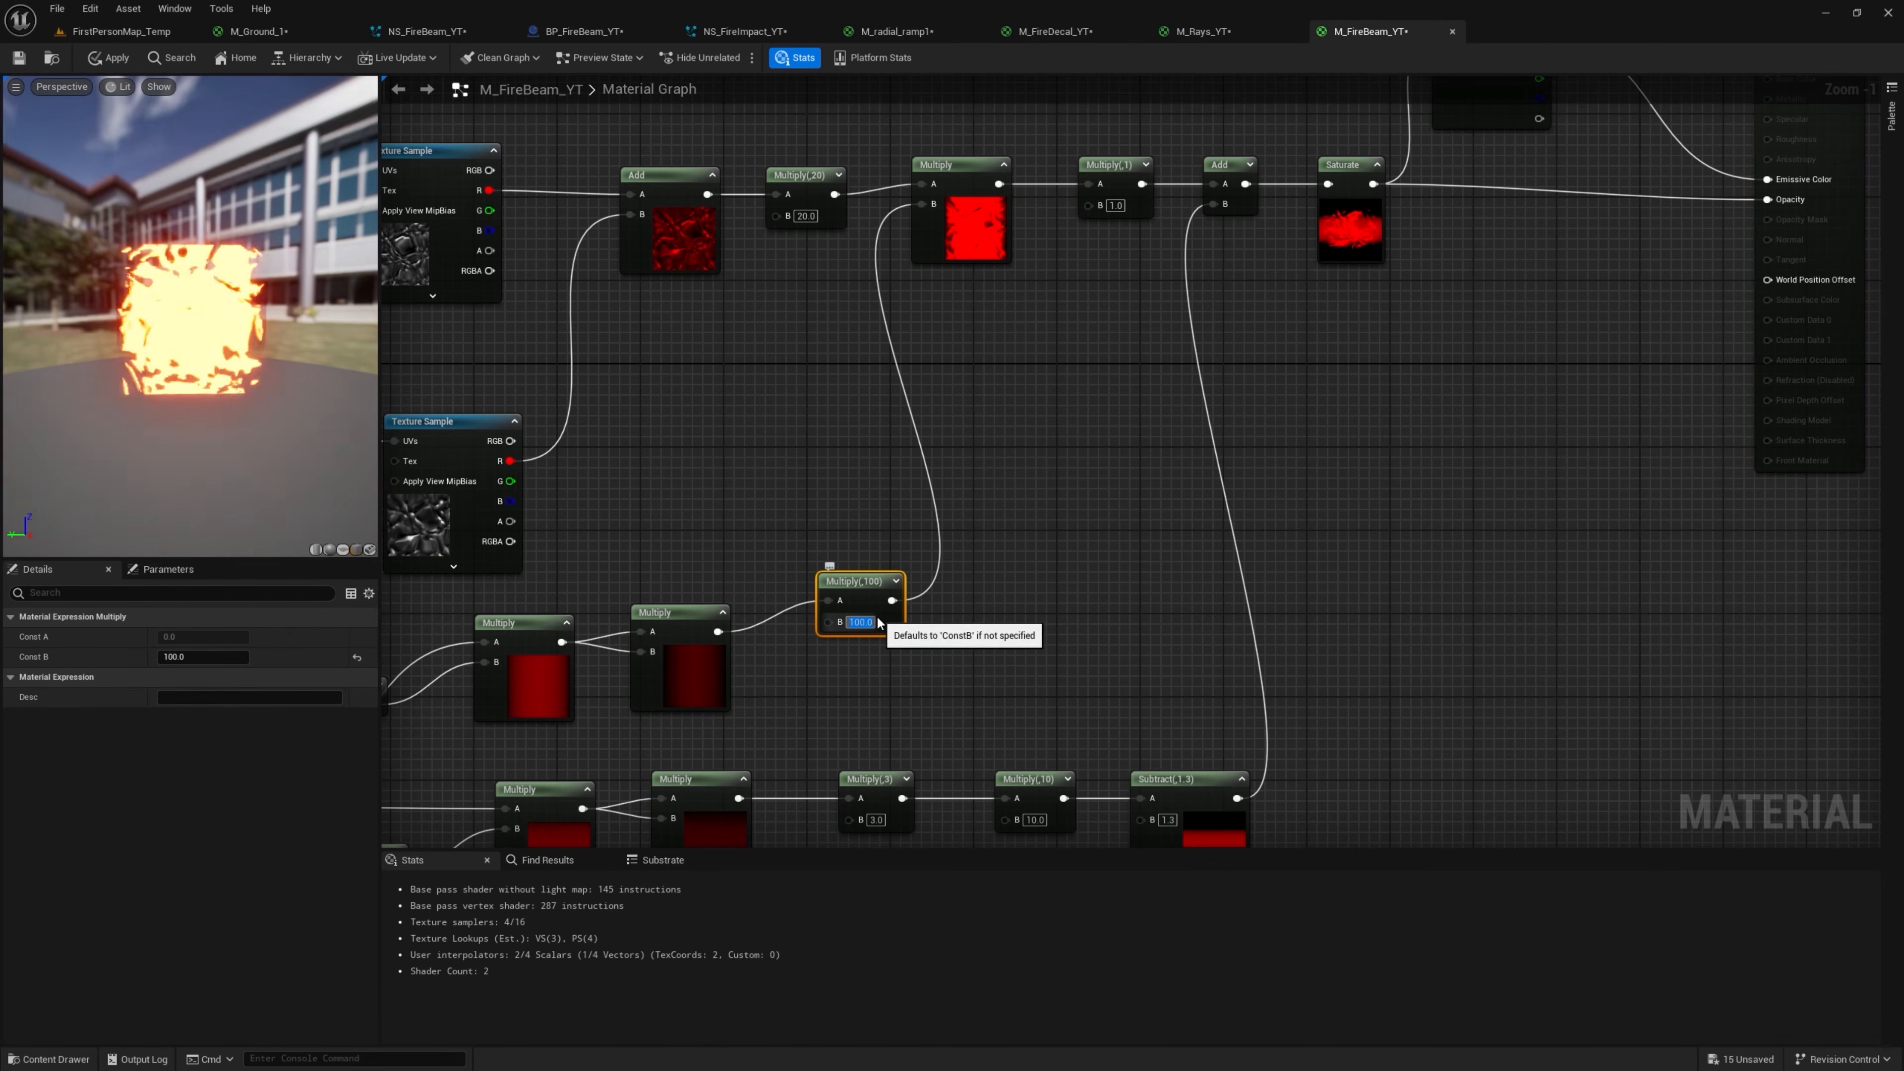
pyautogui.write('20')
pyautogui.press('Return')
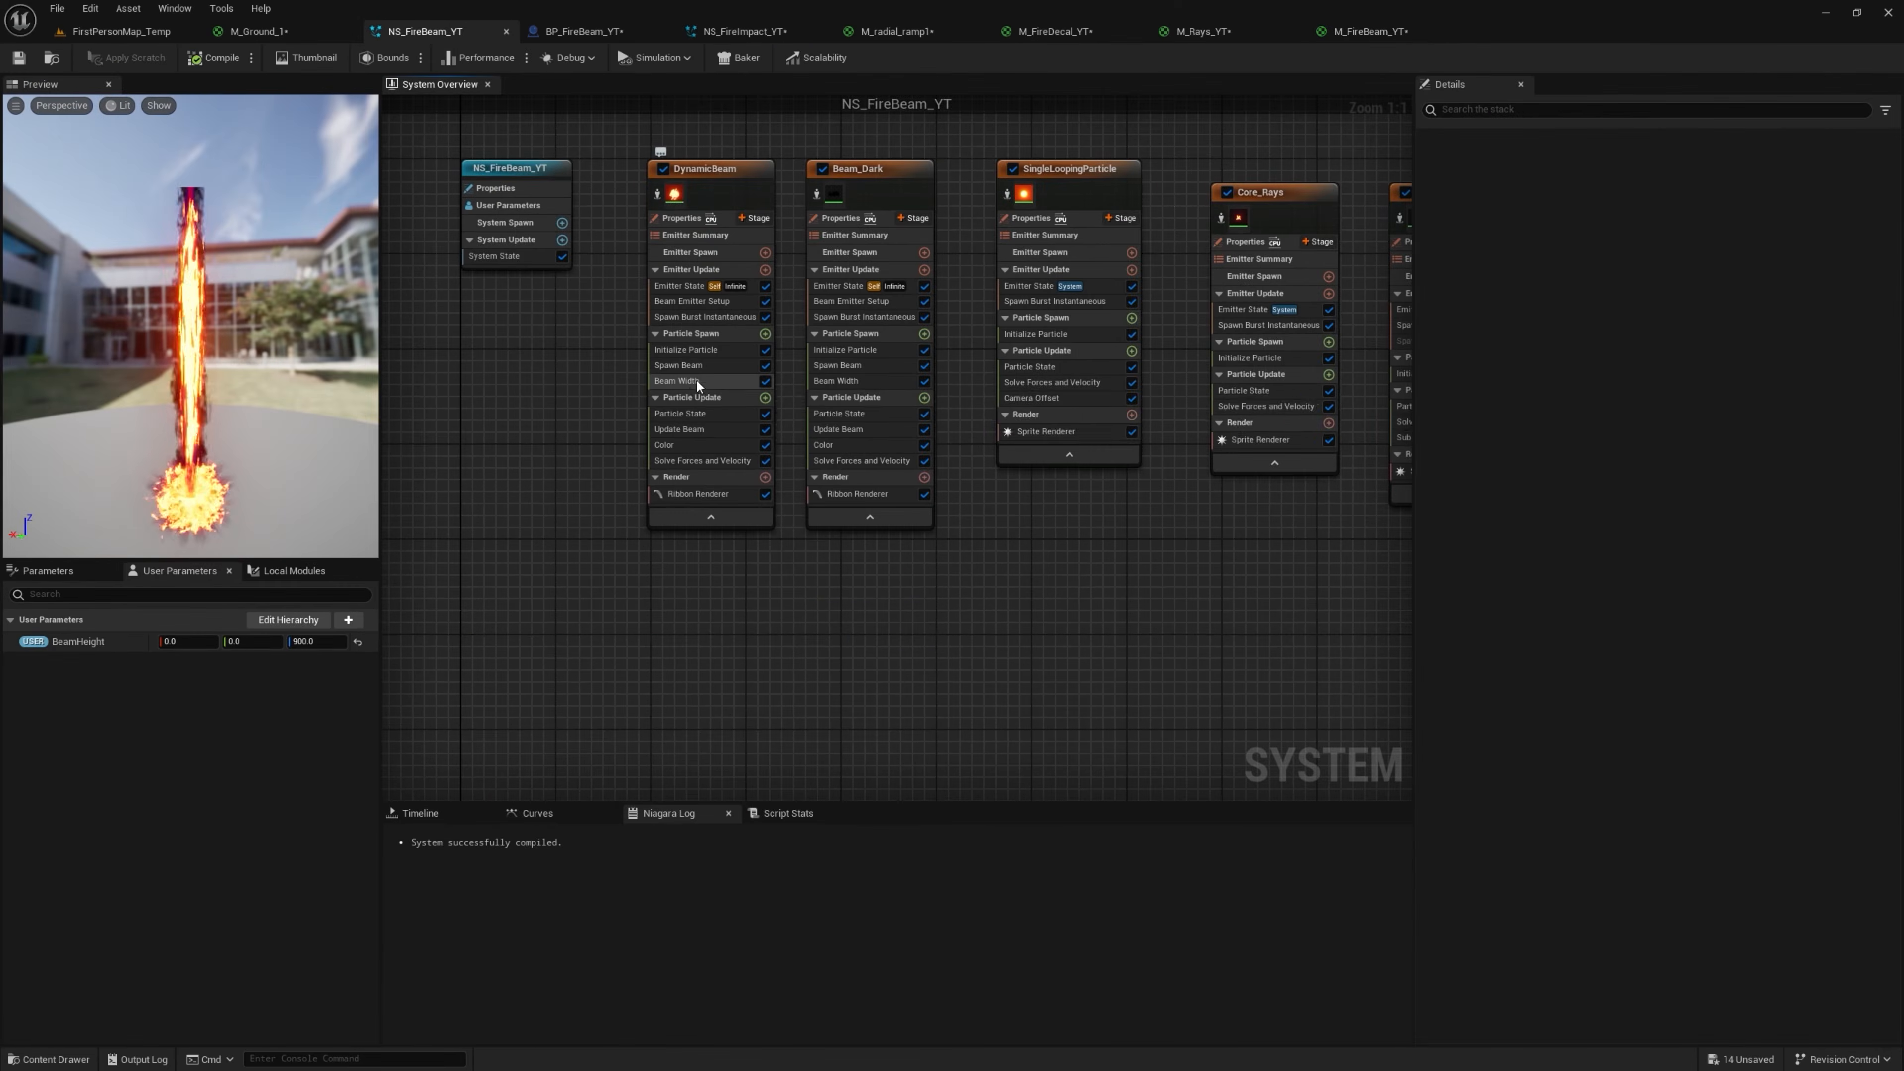
# In NS_FireBeam_YT, adjust the Beam Width of the DynamicBeam and Beam_Dark emitters, and inspect the beam and its impact in the level
pyautogui.click(696, 378)
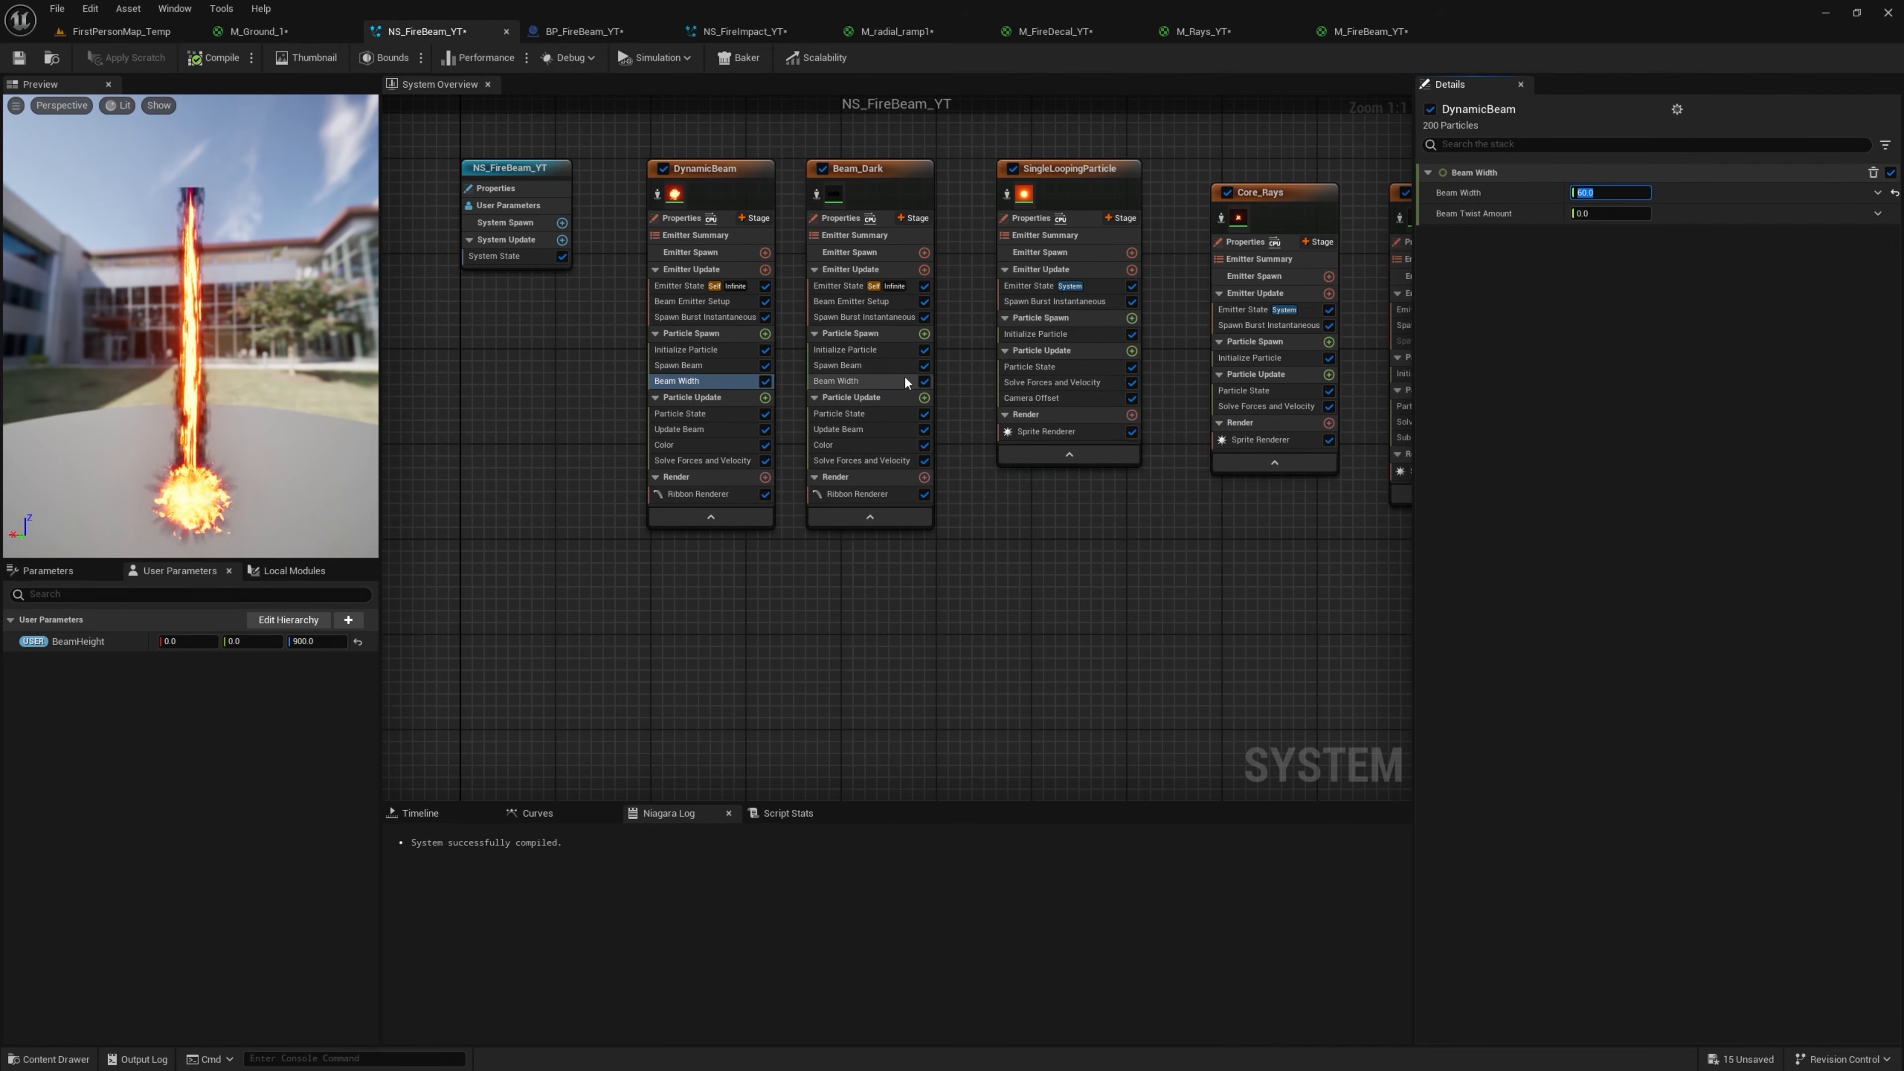
pyautogui.click(1605, 190)
pyautogui.write('15')
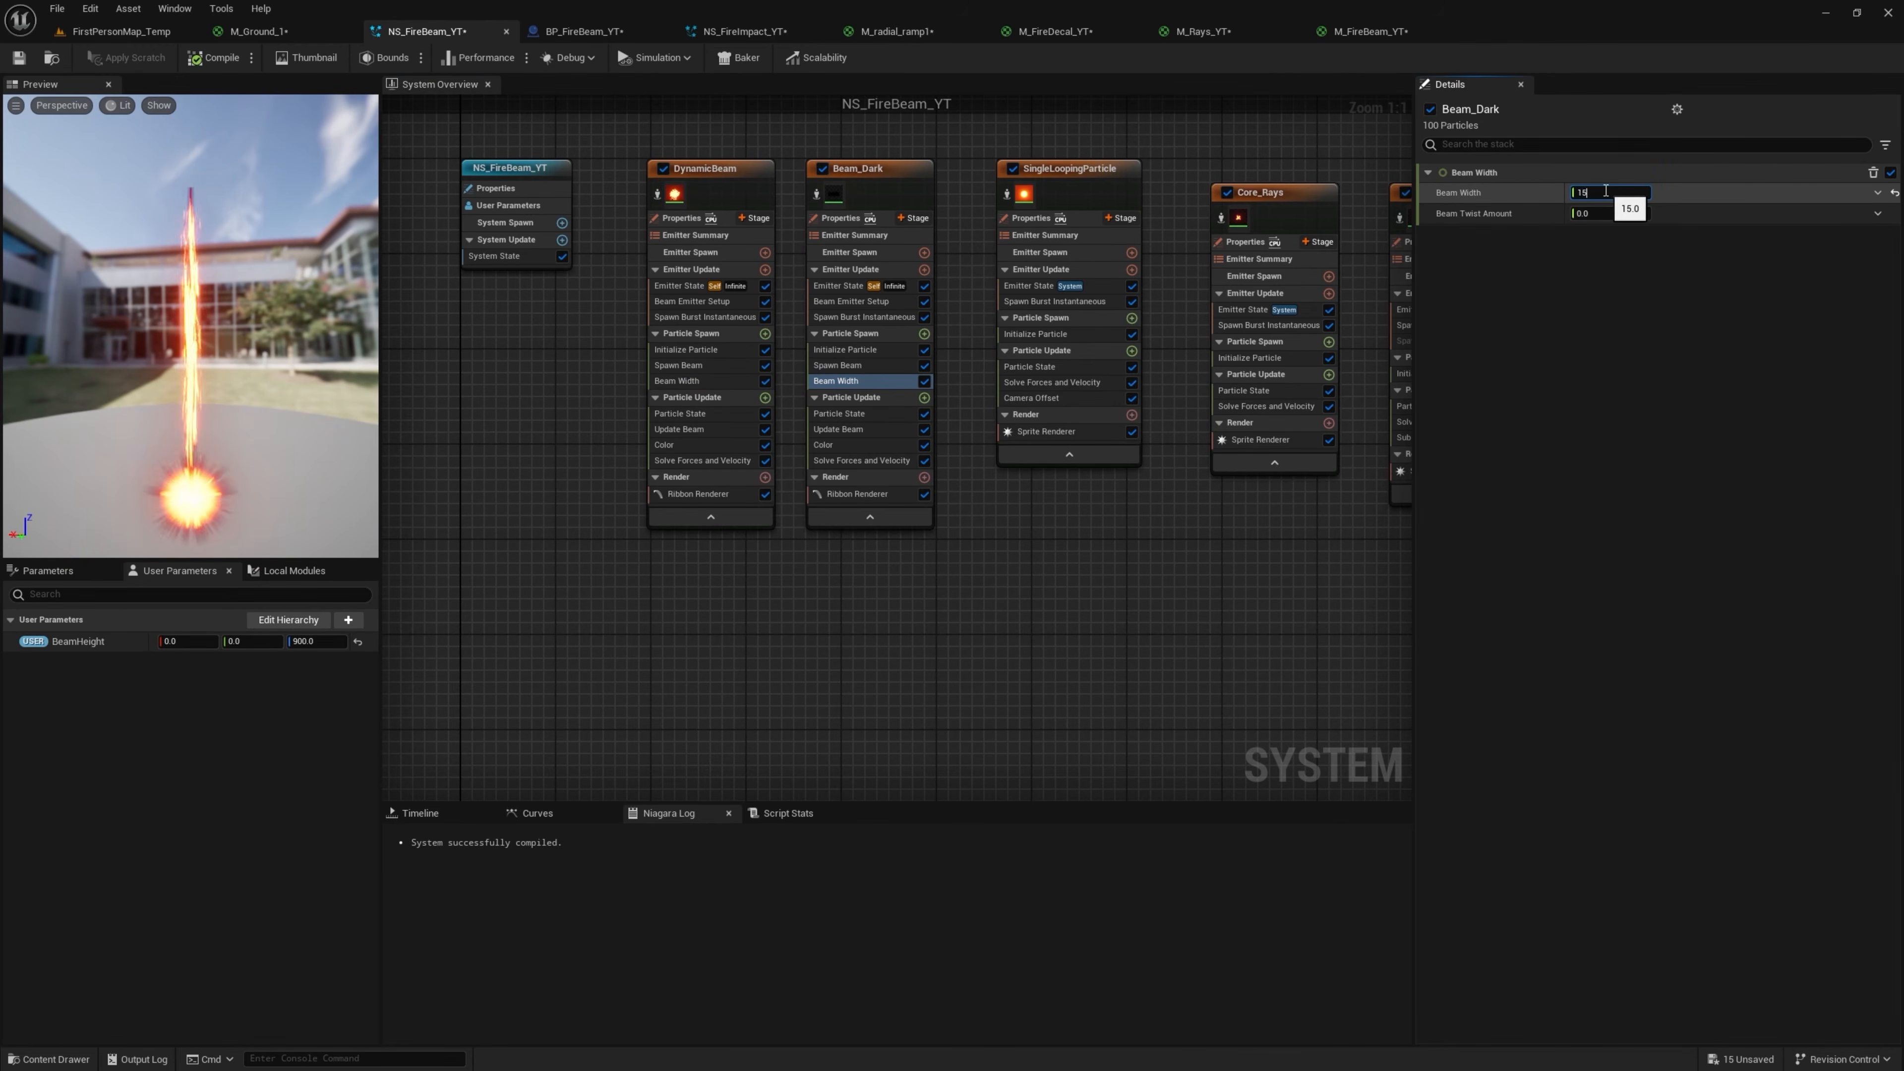
pyautogui.write('9')
pyautogui.press('Return')
pyautogui.click(177, 38)
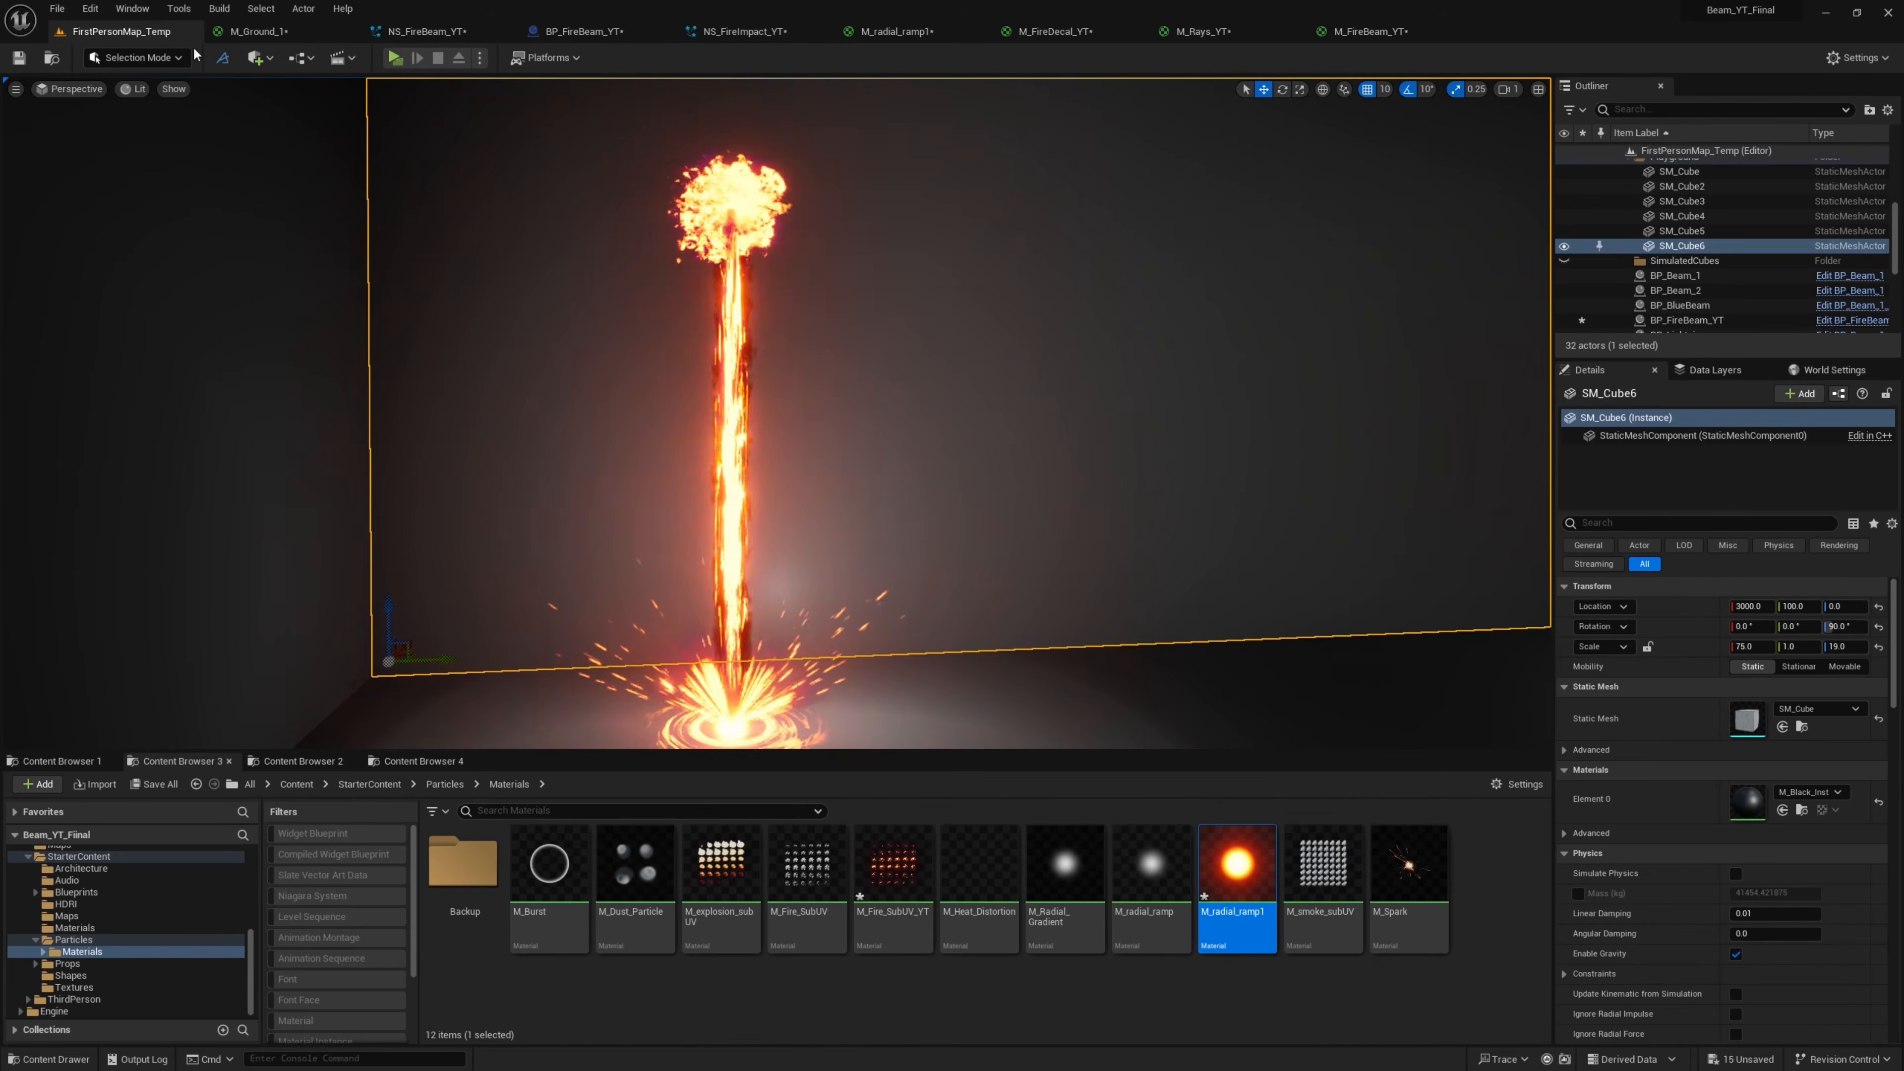
pyautogui.moveTo(777, 412); pyautogui.dragTo(722, 492, button='right')
pyautogui.press('w')
pyautogui.press('s')
pyautogui.moveTo(1015, 622); pyautogui.dragTo(1015, 563, button='right')
pyautogui.press('w')
pyautogui.press('s')
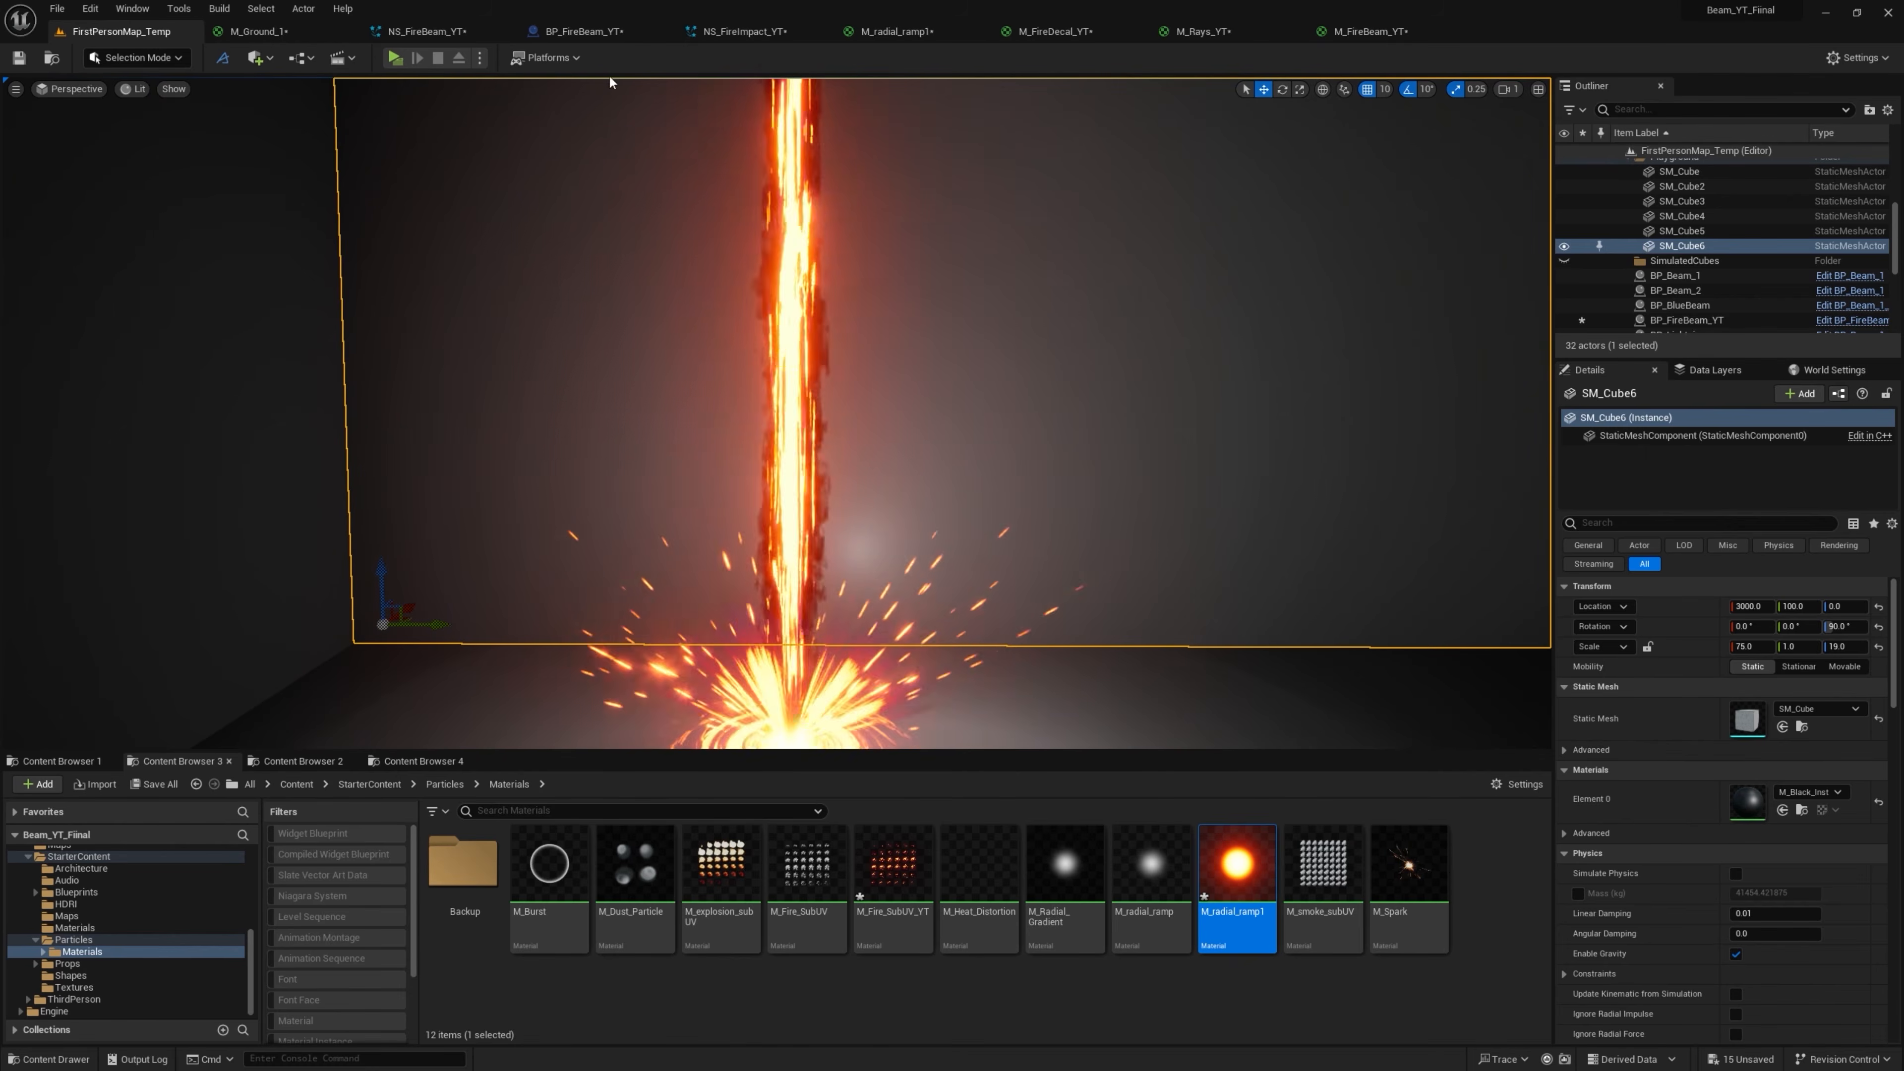
# Try the Tiled (By Segment Length) UV0 mode with a Tiling Length of 900 on the DynamicBeam emitter's Ribbon Renderer
pyautogui.click(426, 30)
pyautogui.click(685, 495)
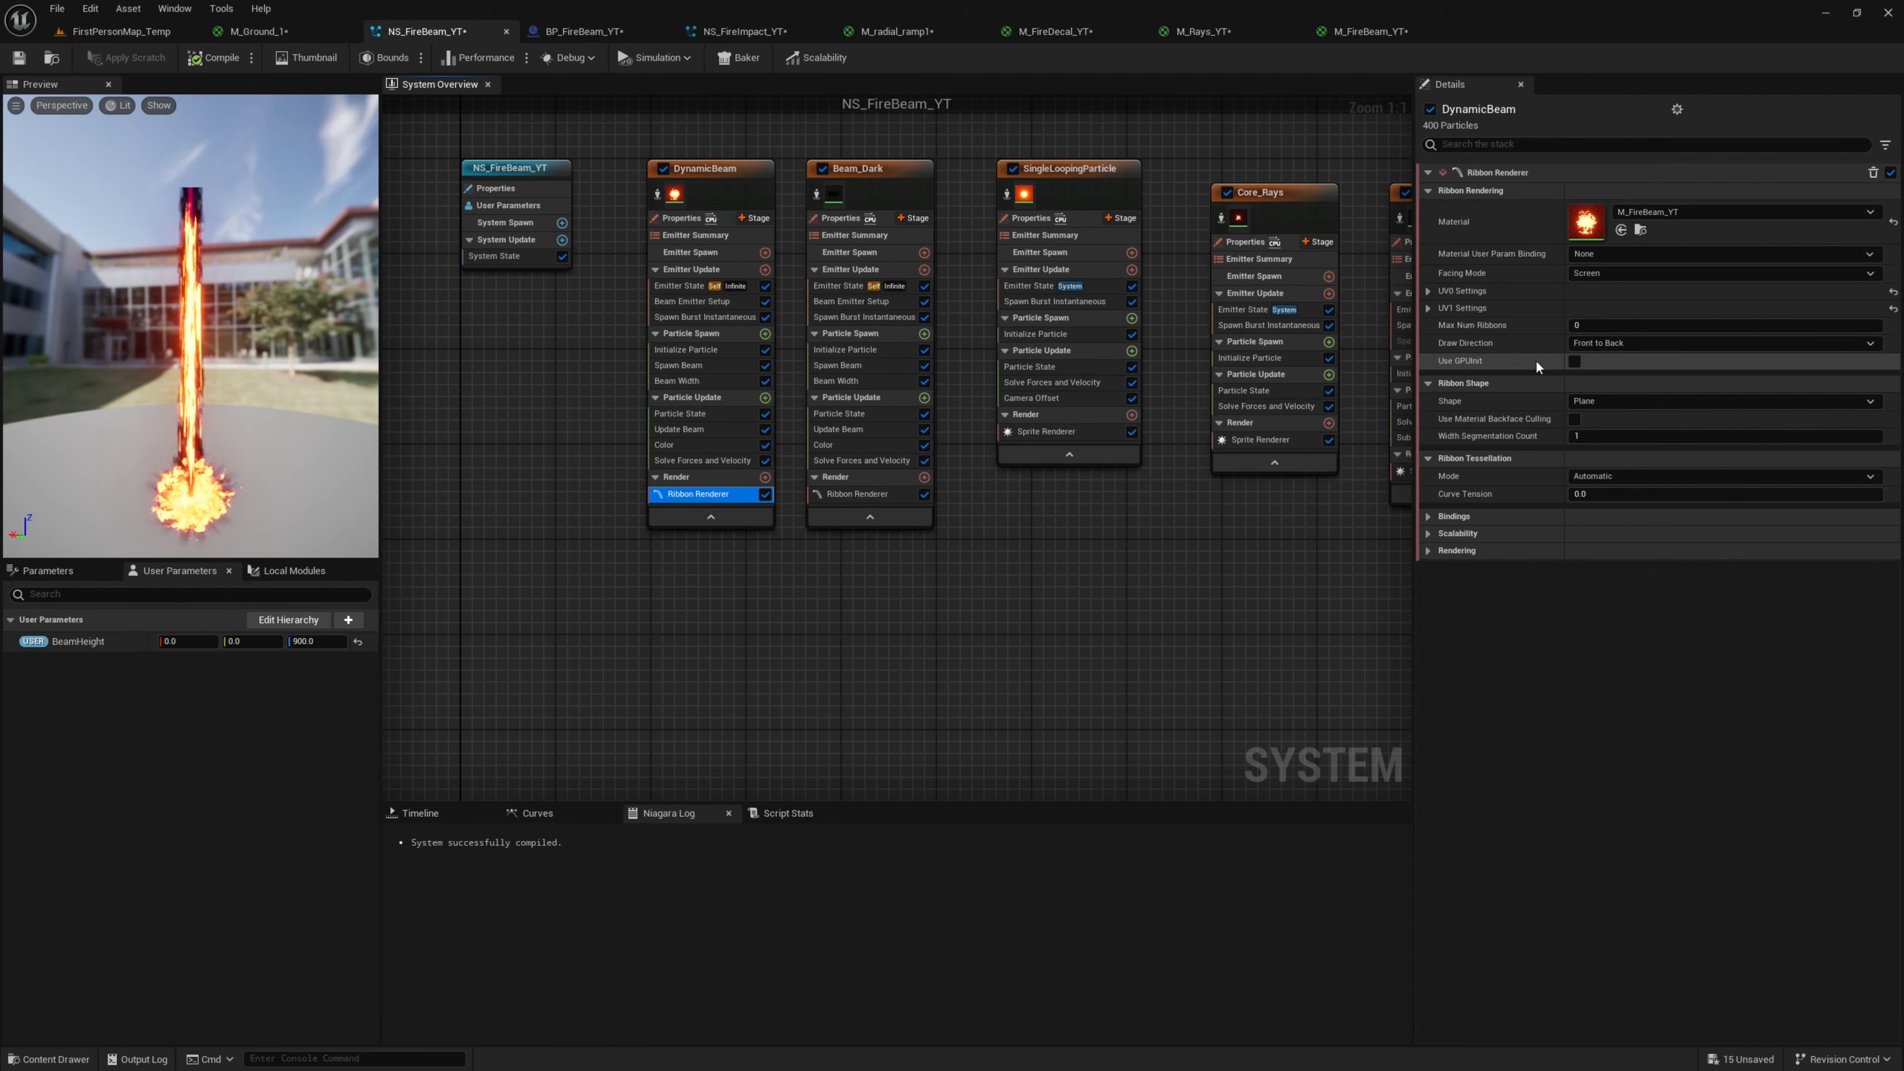
pyautogui.click(1423, 291)
pyautogui.click(1667, 311)
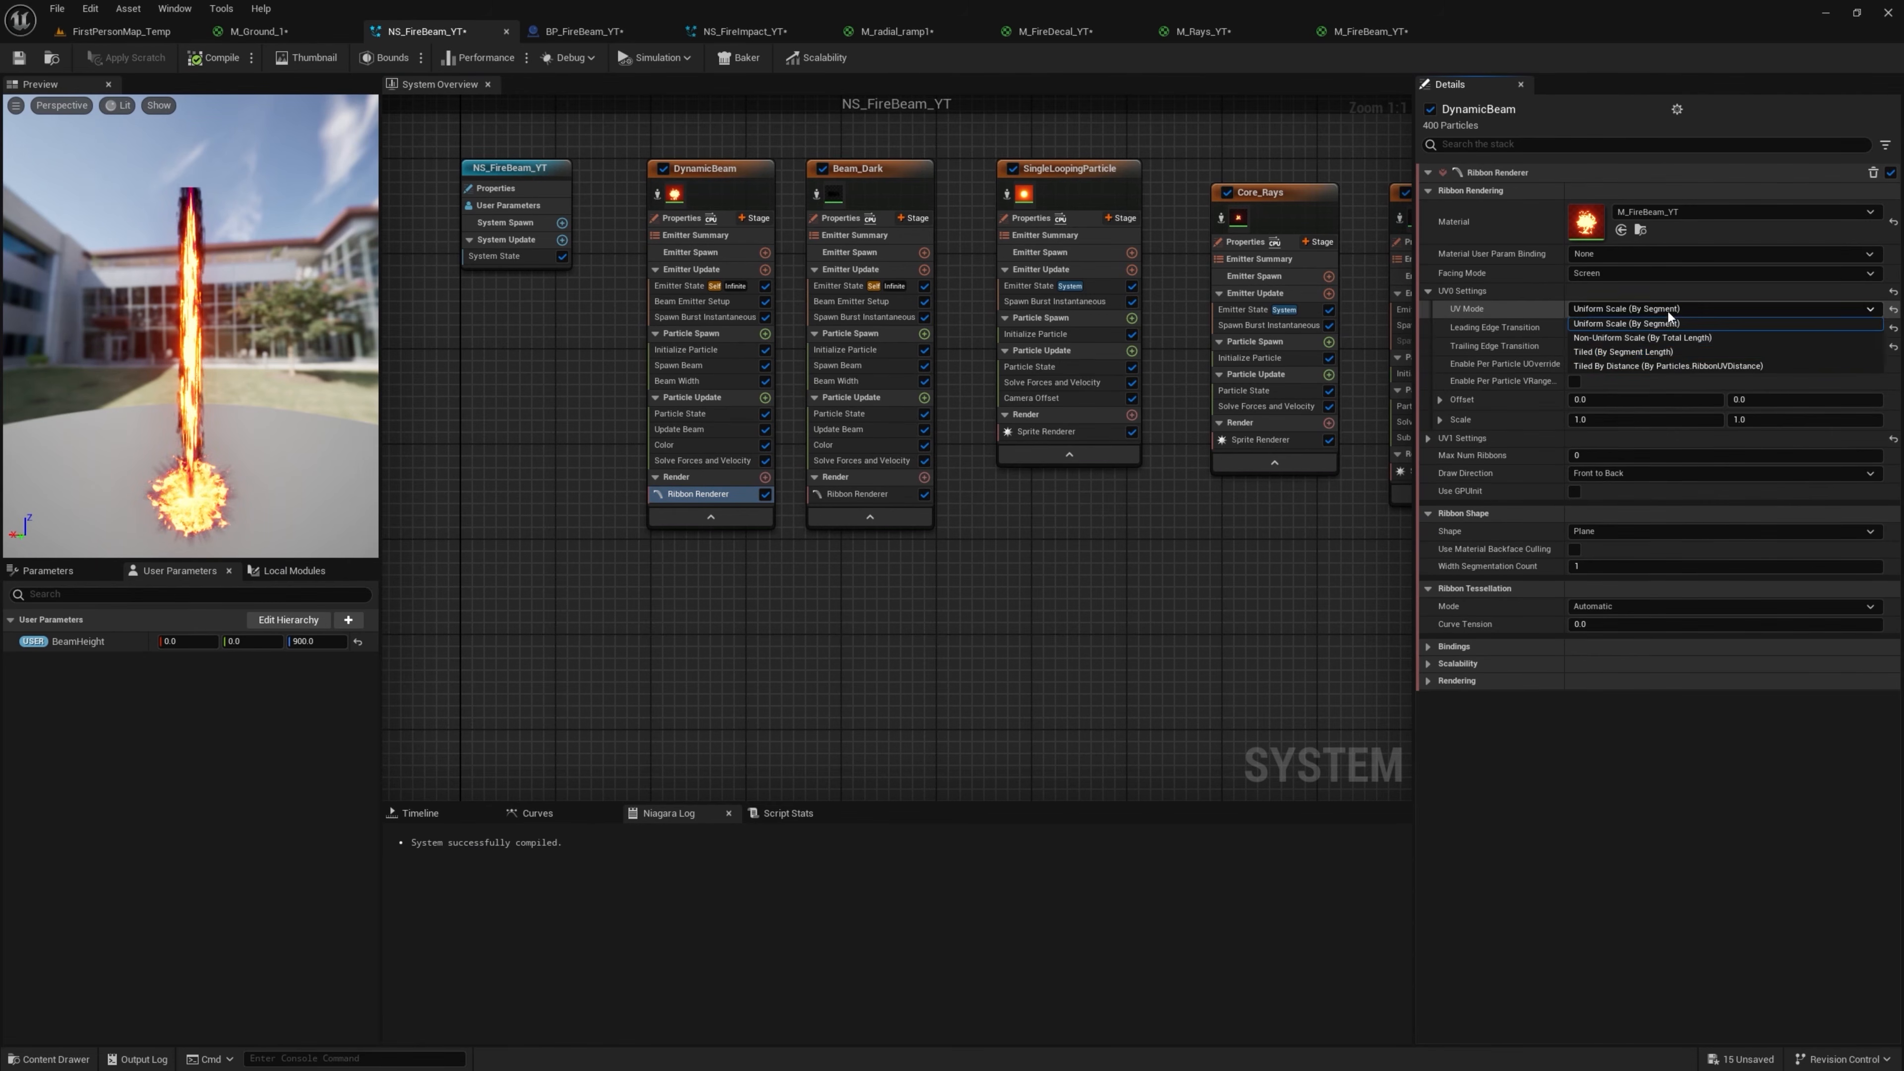
pyautogui.click(1642, 351)
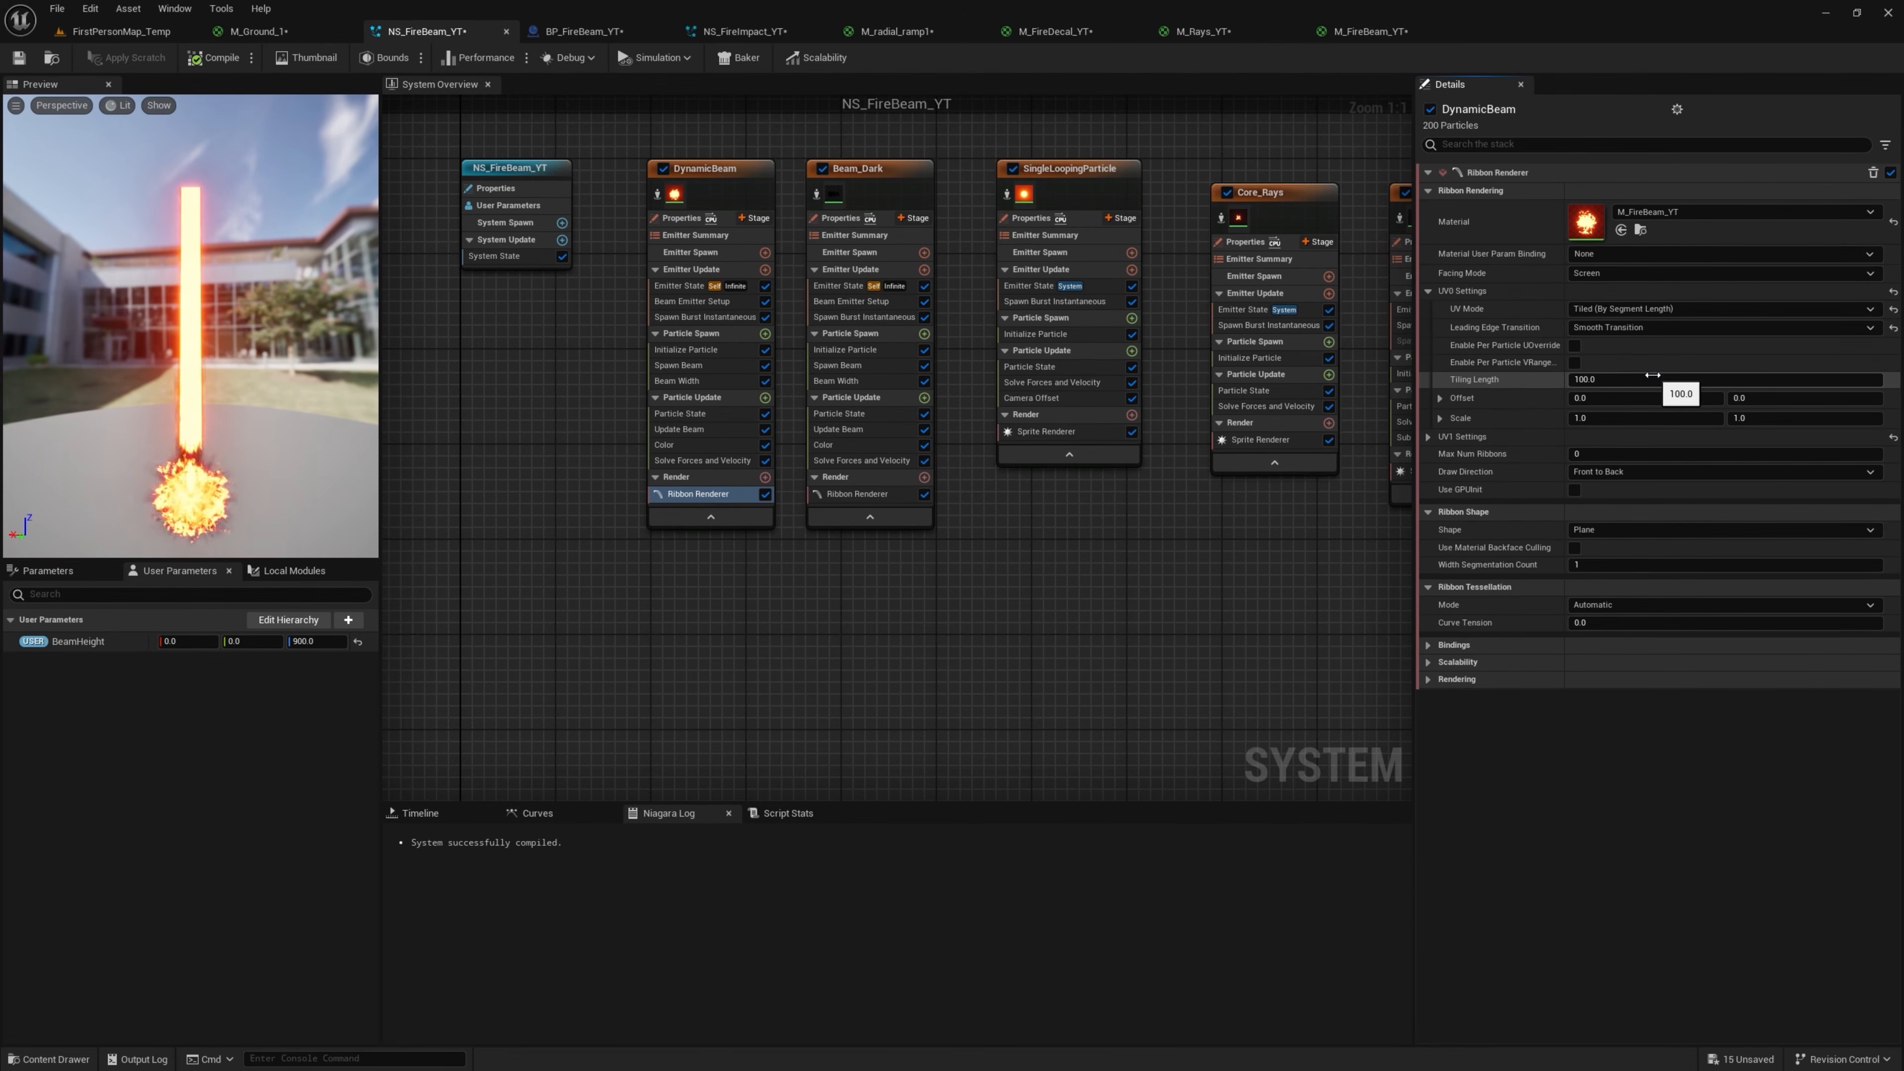
pyautogui.click(1621, 380)
pyautogui.write('1000')
pyautogui.press('Return')
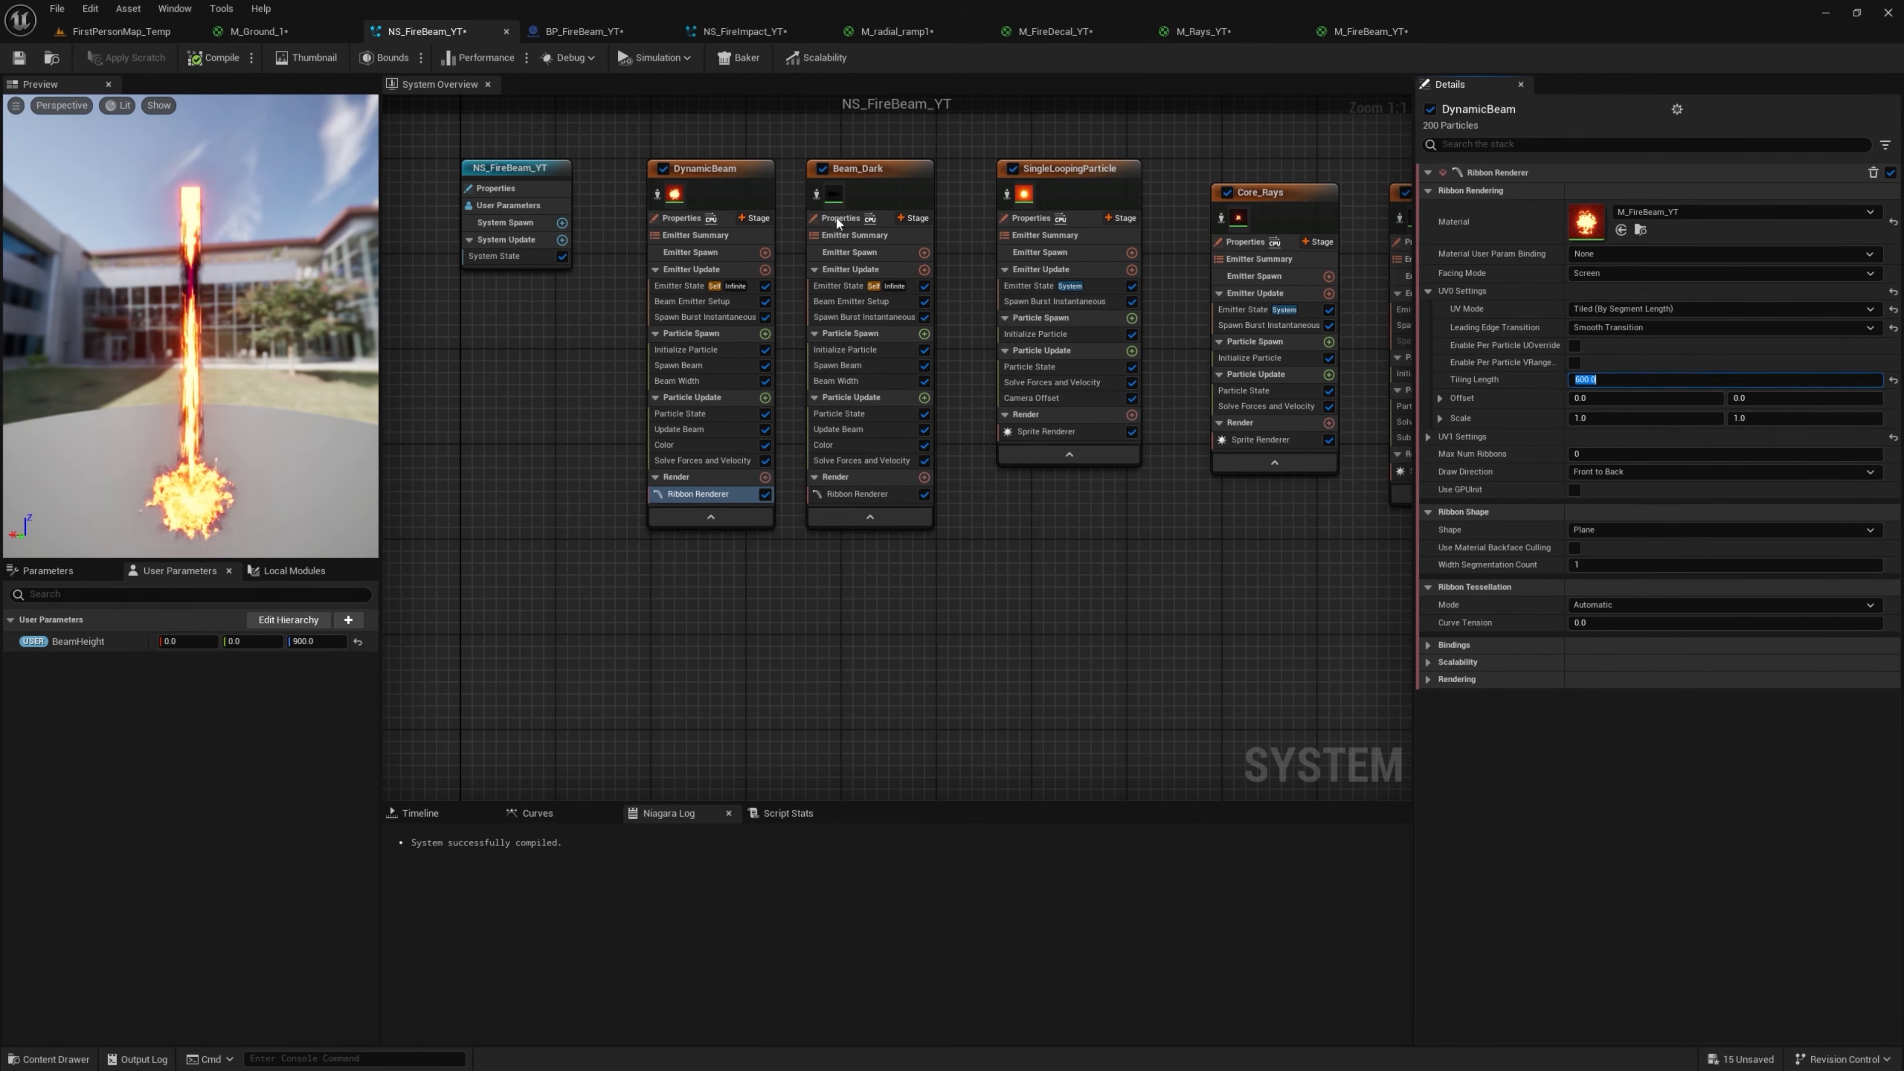
# Check the tiled beam in the level, select BP_FireBeam_YT and set its Beam Height Z to about 806.5
pyautogui.click(120, 31)
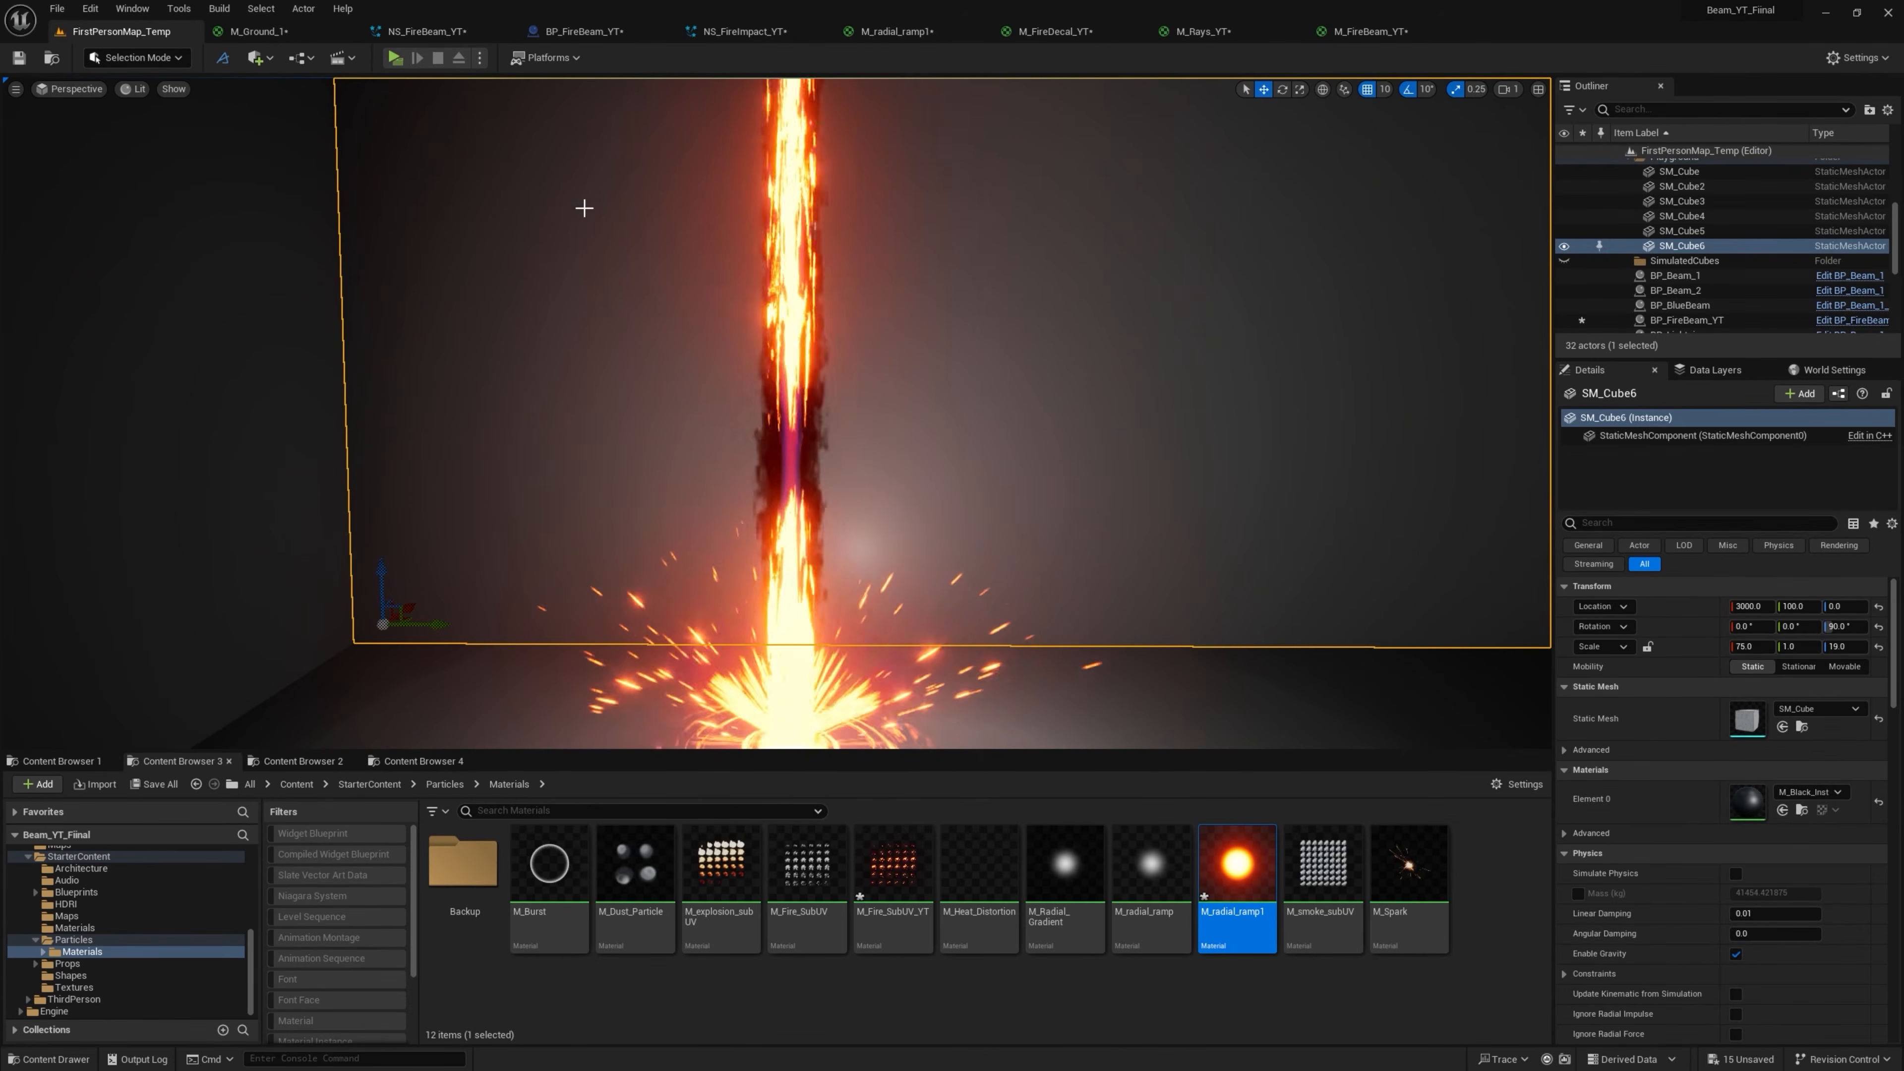
pyautogui.scroll(-2, 574, 183)
pyautogui.moveTo(574, 183); pyautogui.dragTo(615, 184, button='right')
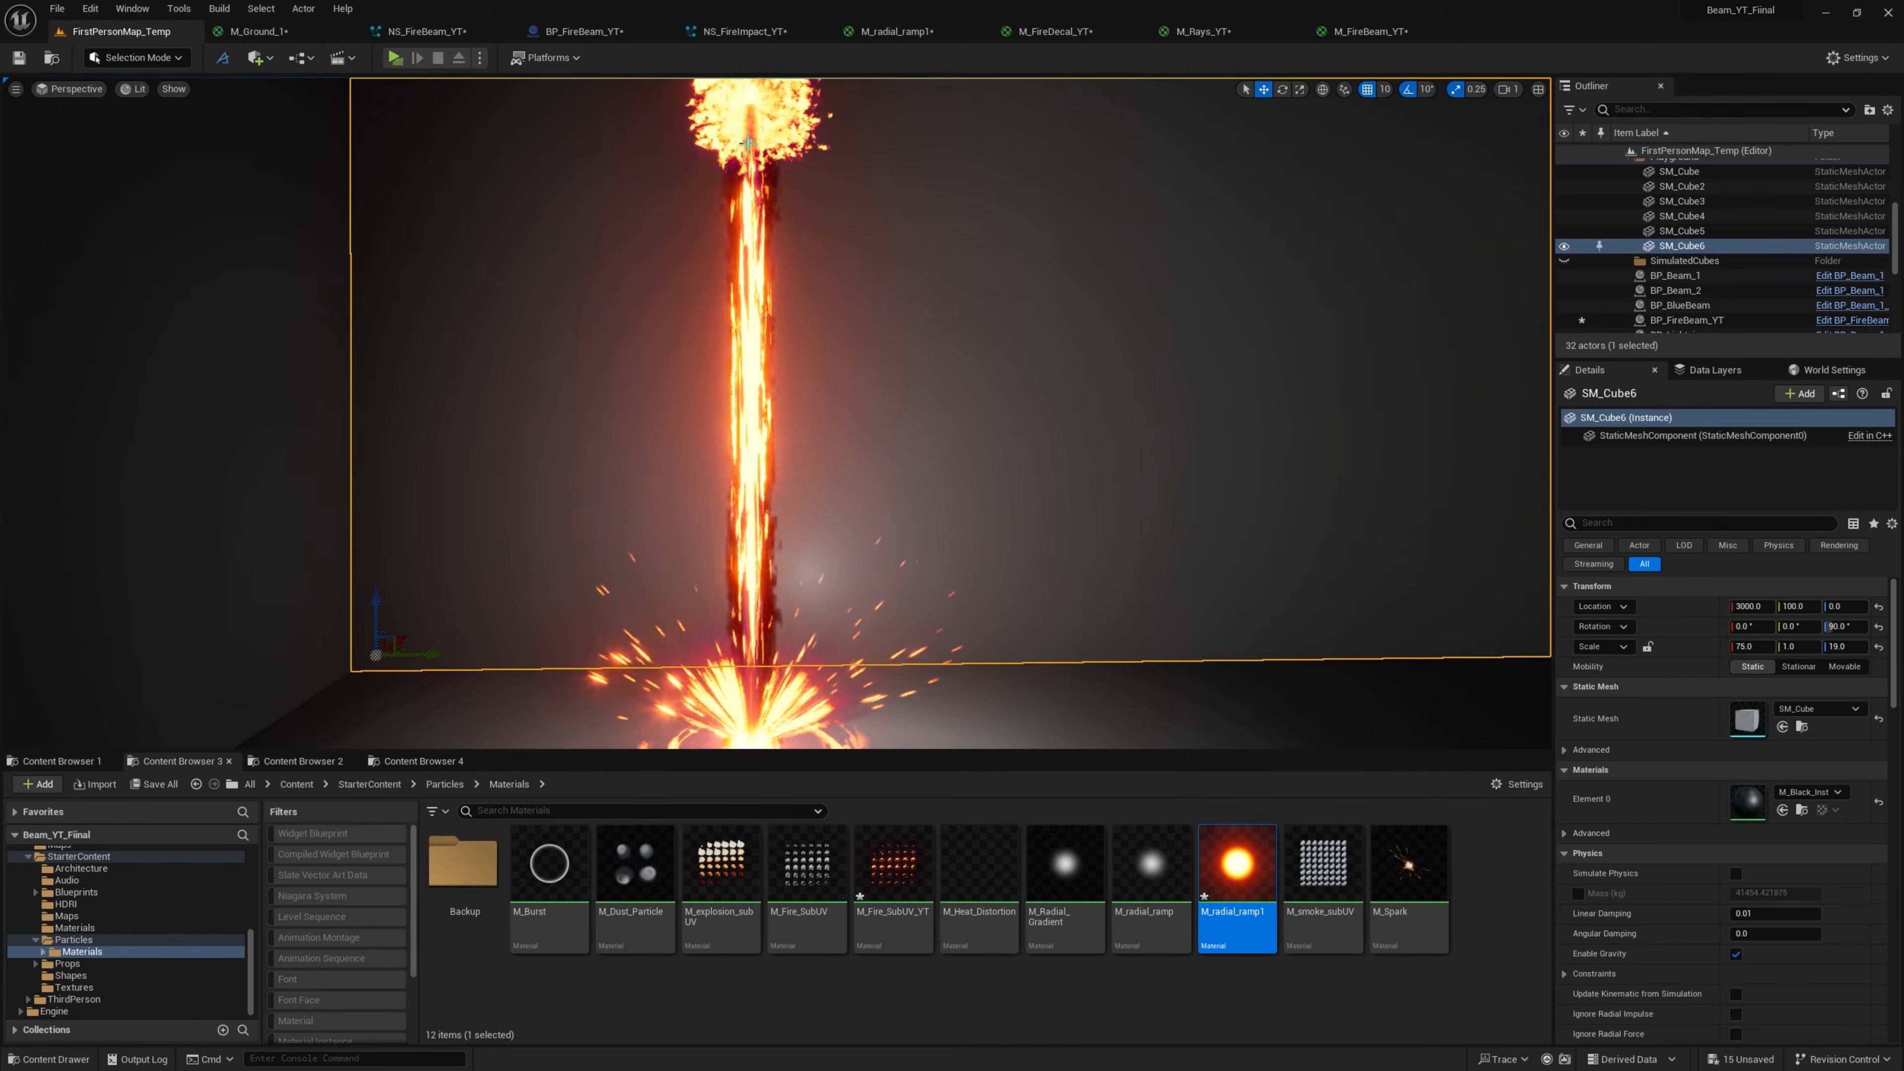
pyautogui.click(771, 209)
pyautogui.scroll(-2, 770, 209)
pyautogui.moveTo(1844, 686)
pyautogui.mouseDown()
pyautogui.moveTo(1878, 686)
pyautogui.moveTo(1807, 686)
pyautogui.mouseUp()
# Return the DynamicBeam ribbon's UV0 mode to Uniform Scale (By Segment) and check the beam in the level
pyautogui.click(429, 34)
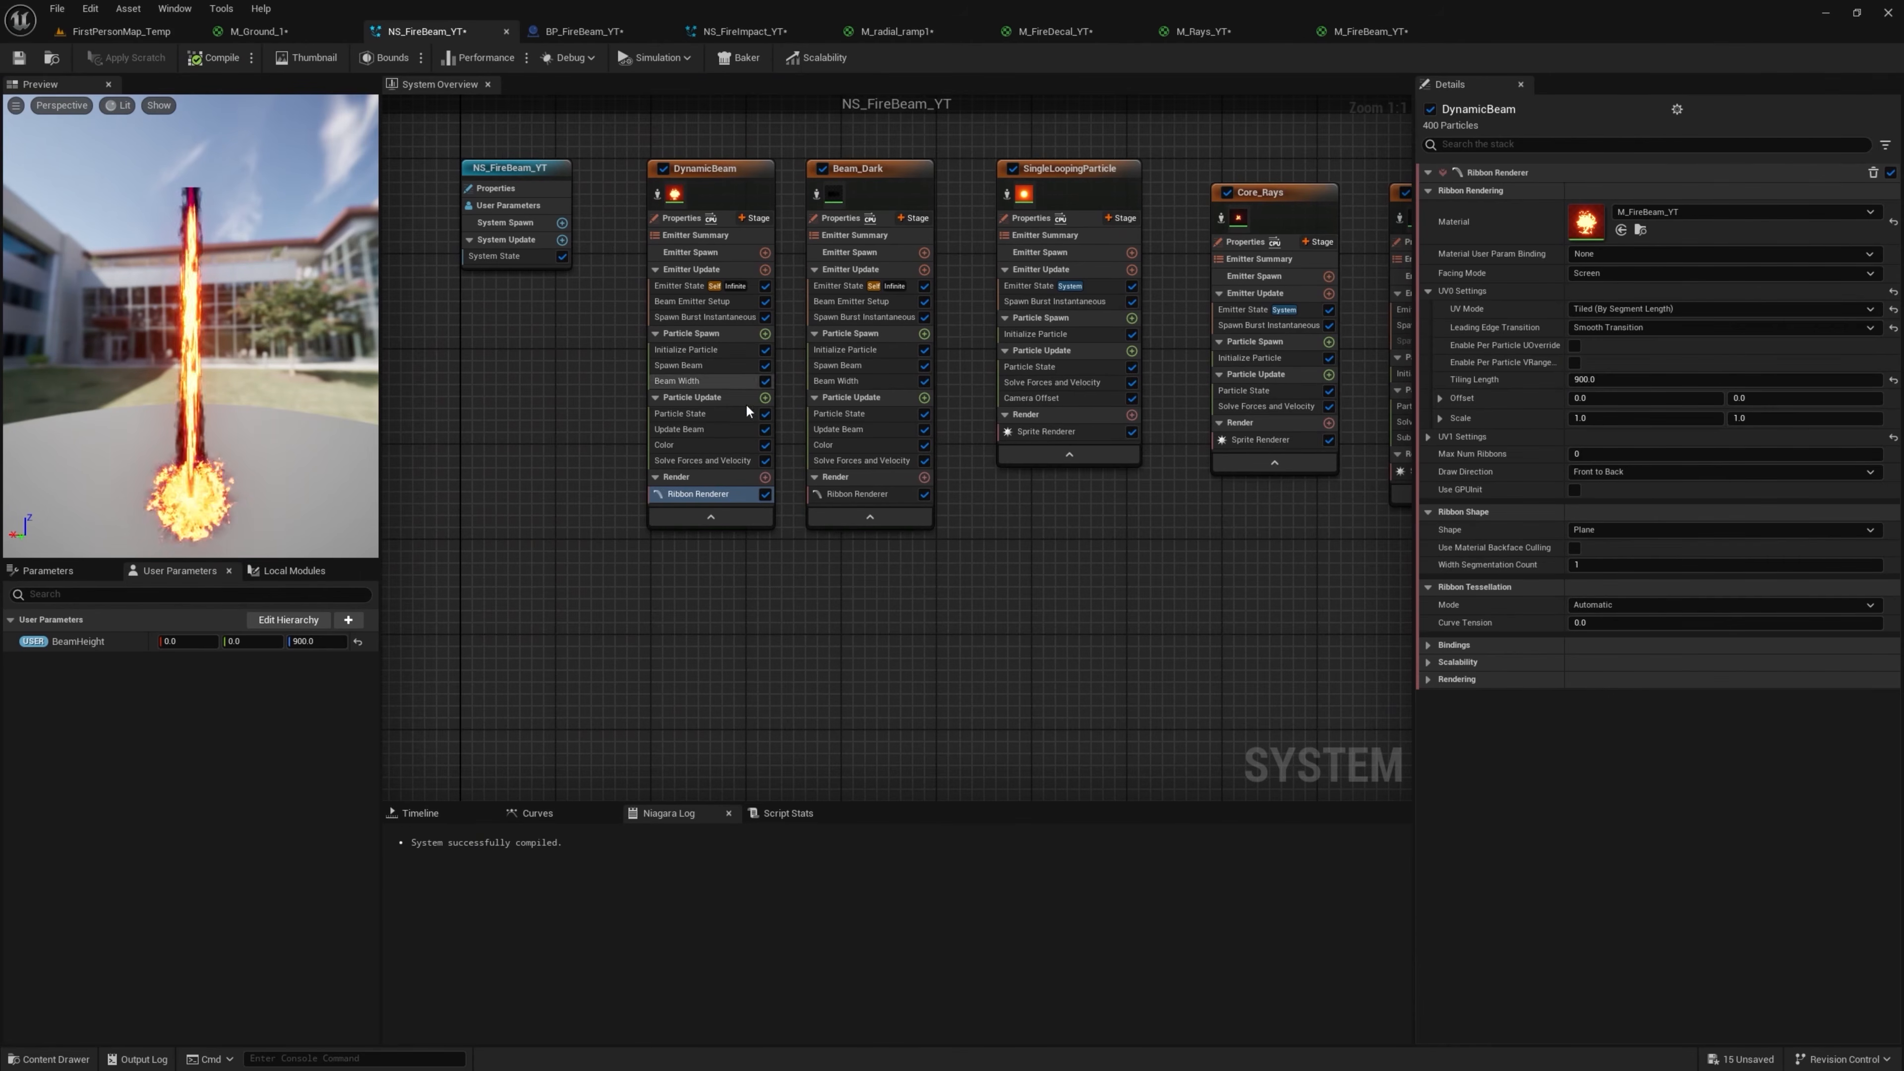
pyautogui.click(1649, 308)
pyautogui.click(1631, 324)
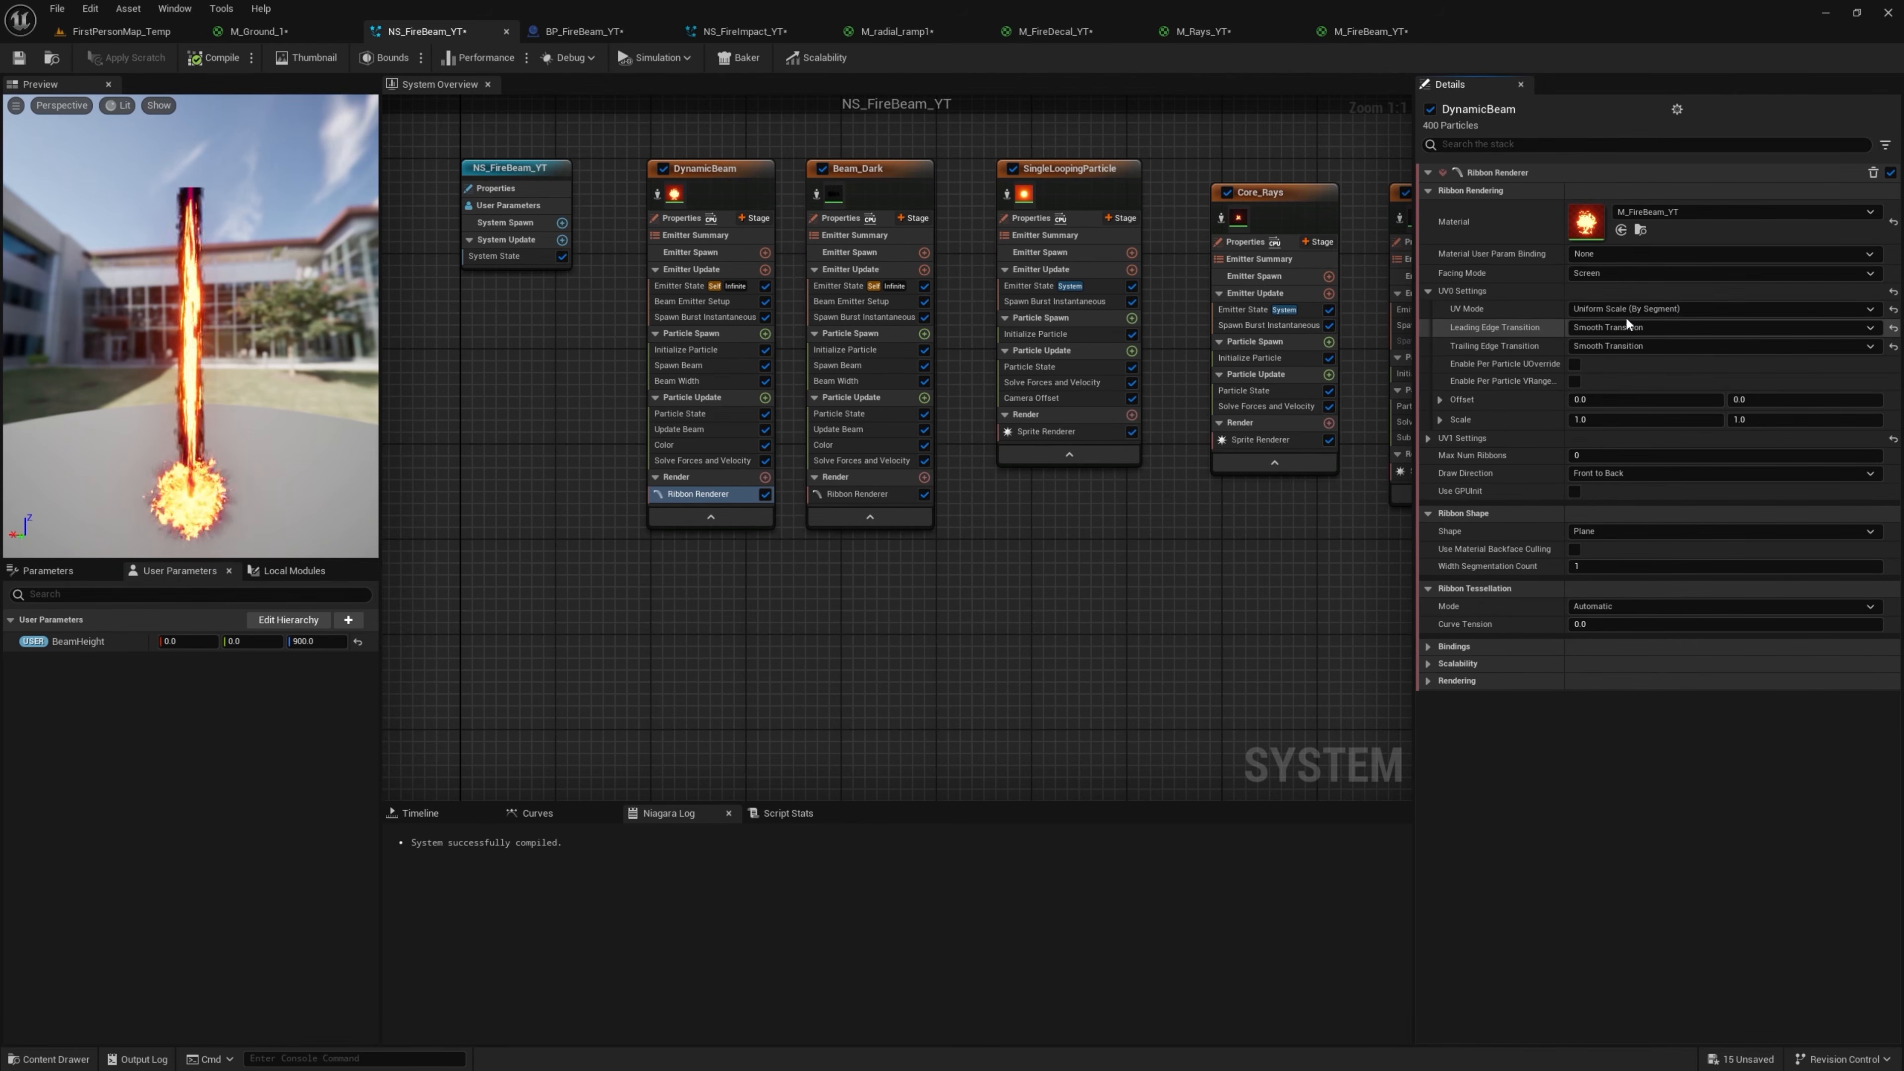
pyautogui.click(132, 35)
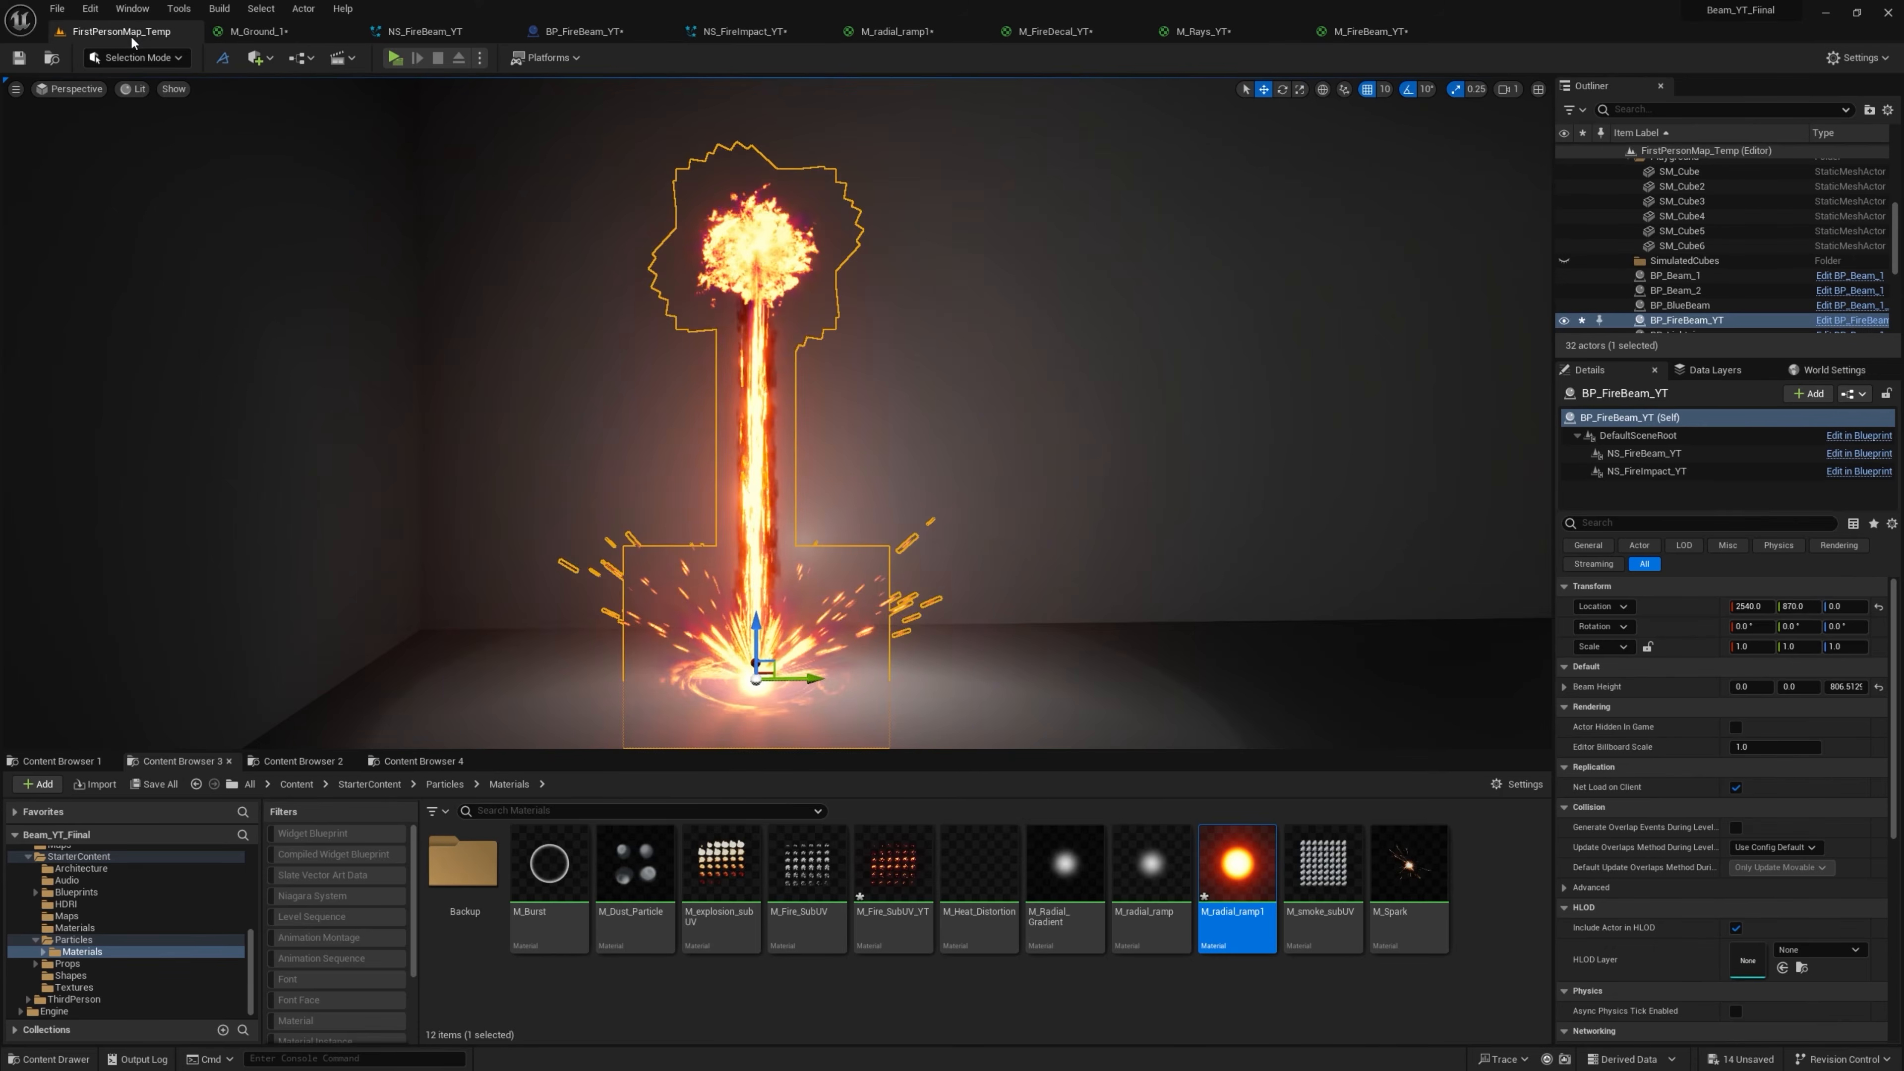
pyautogui.click(954, 345)
pyautogui.moveTo(875, 451); pyautogui.dragTo(863, 439, button='right')
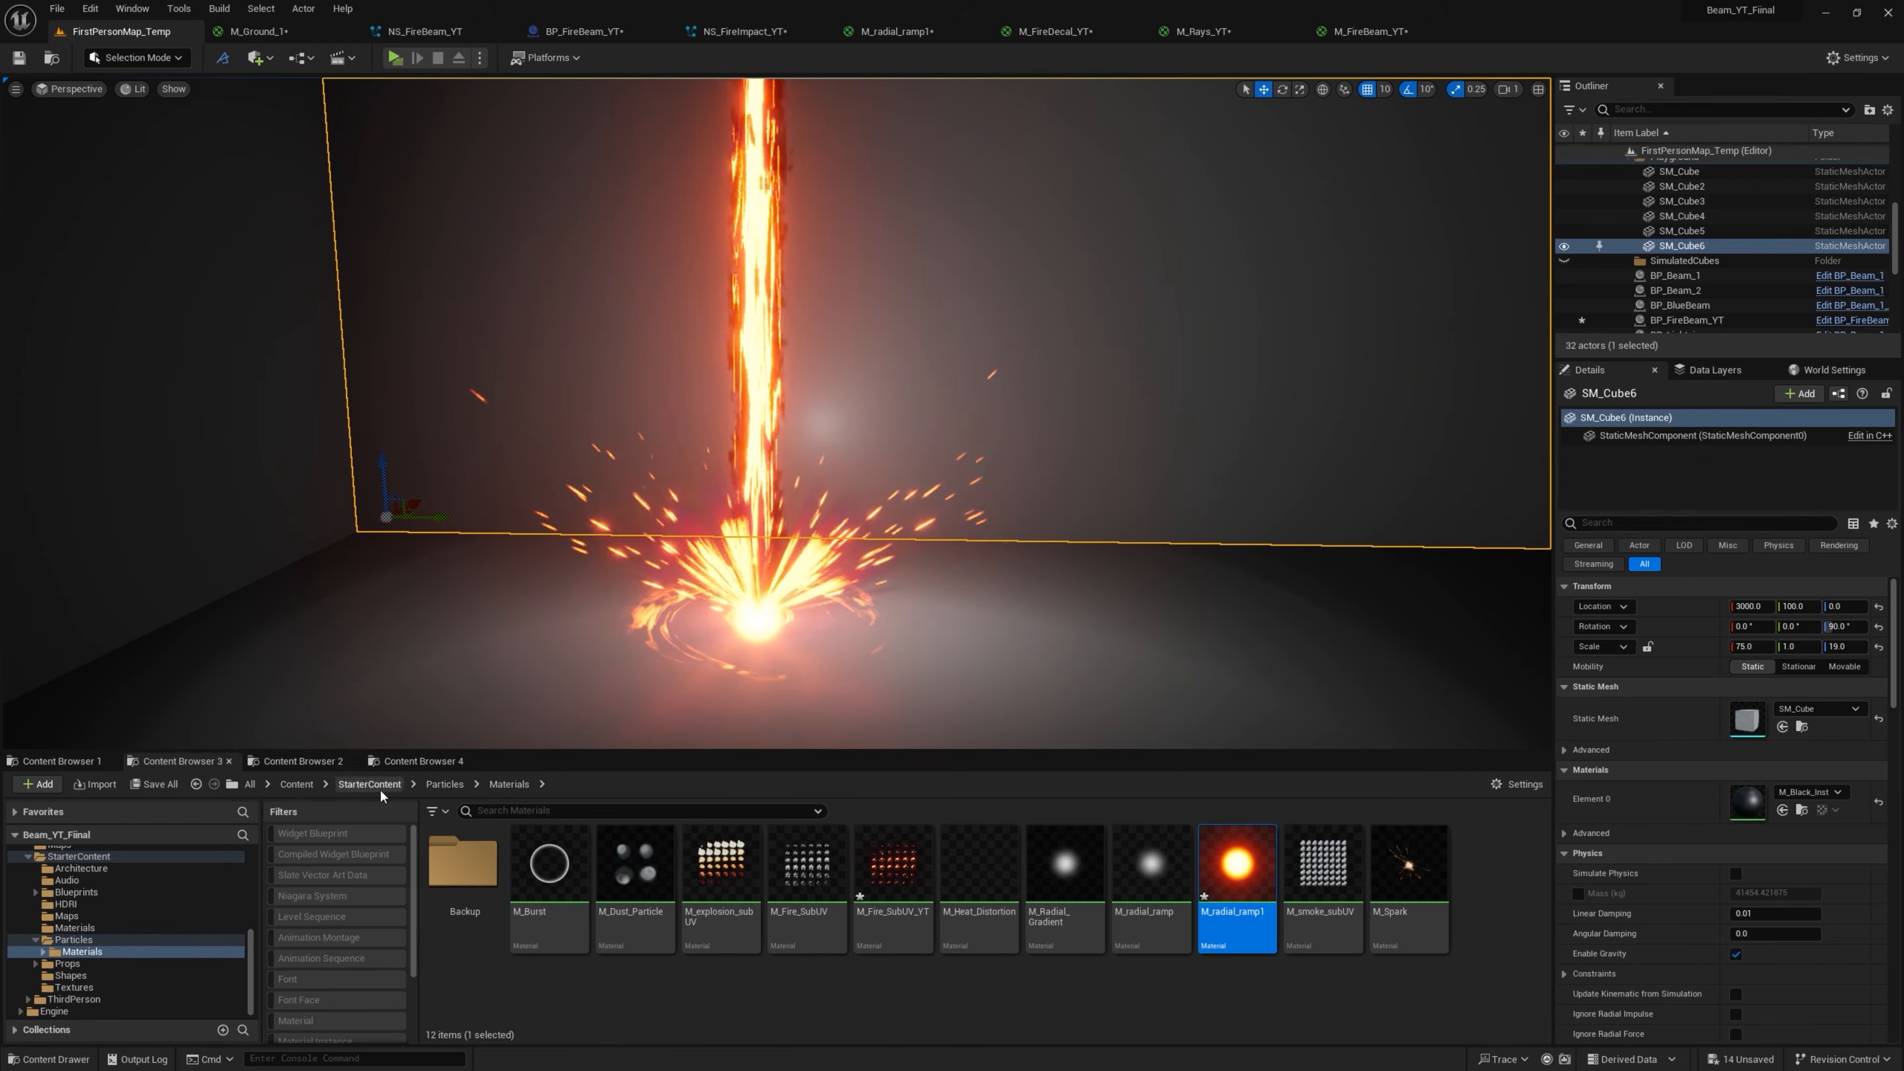
# Open the CB_Color_YT curve, set Adjust Brightness to 1.0 and Adjust Hue to about 232.6, and move its window clear of the beam
pyautogui.click(299, 761)
pyautogui.doubleClick(650, 859)
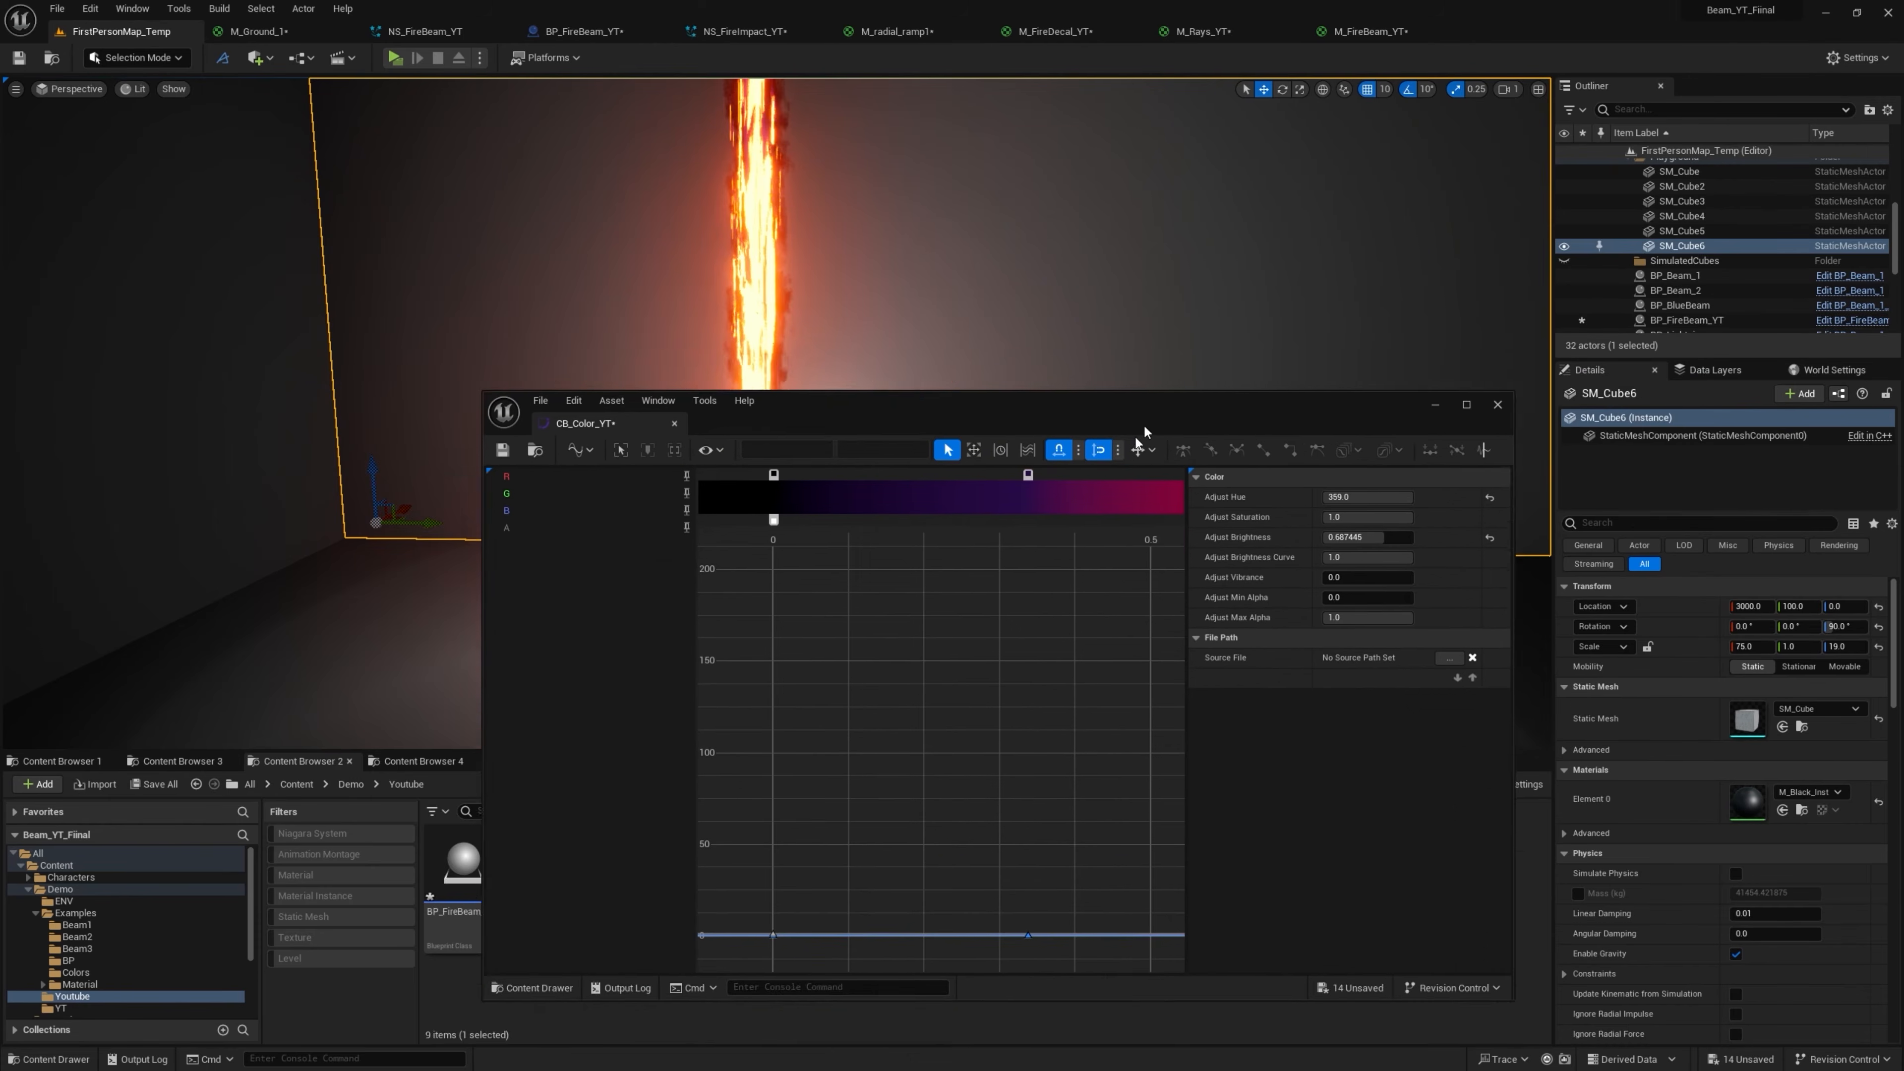
pyautogui.moveTo(1145, 432); pyautogui.dragTo(1063, 514)
pyautogui.moveTo(1290, 620); pyautogui.dragTo(1334, 620)
pyautogui.moveTo(1206, 511); pyautogui.dragTo(1203, 616)
pyautogui.moveTo(1326, 683); pyautogui.dragTo(1295, 683)
pyautogui.scroll(-15, 877, 774)
pyautogui.moveTo(1085, 606); pyautogui.dragTo(1226, 707)
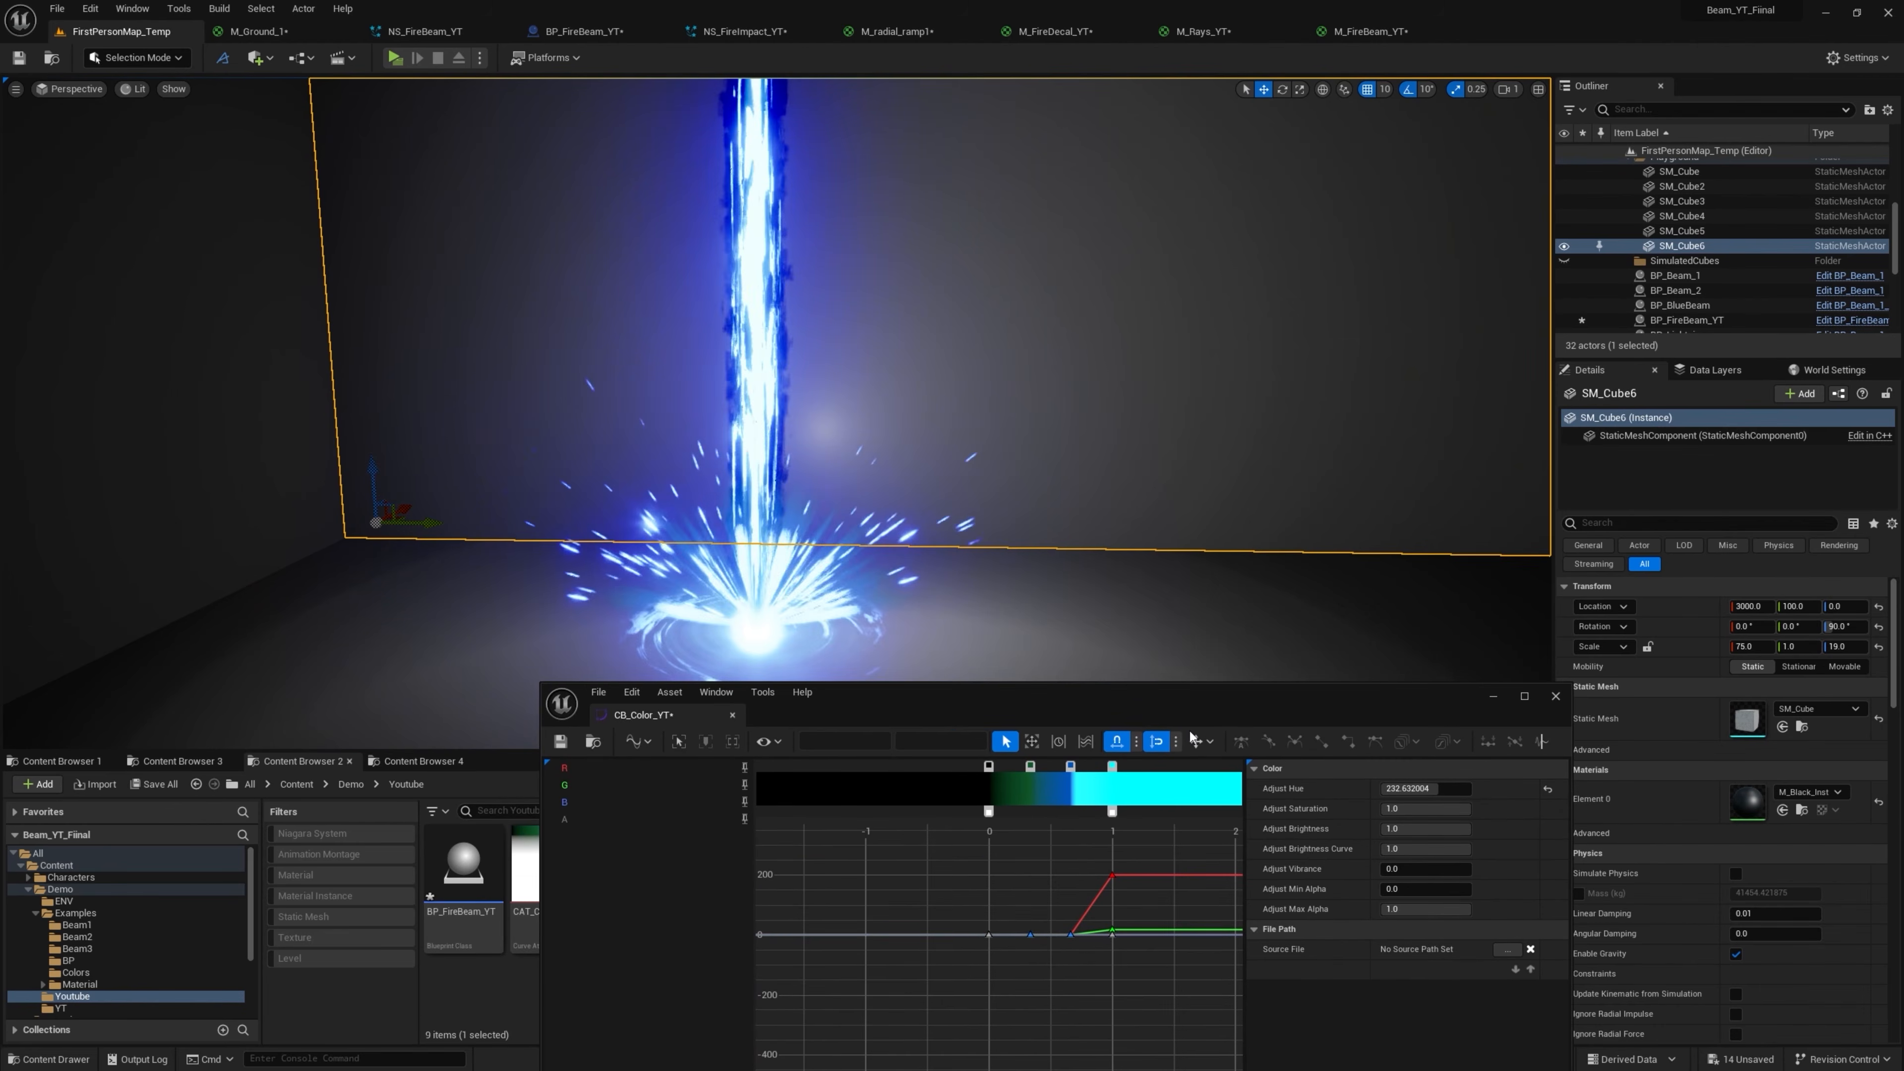
# Add a color key between the blue and cyan keys and darken it to a value of about 0.0104
pyautogui.click(1094, 773)
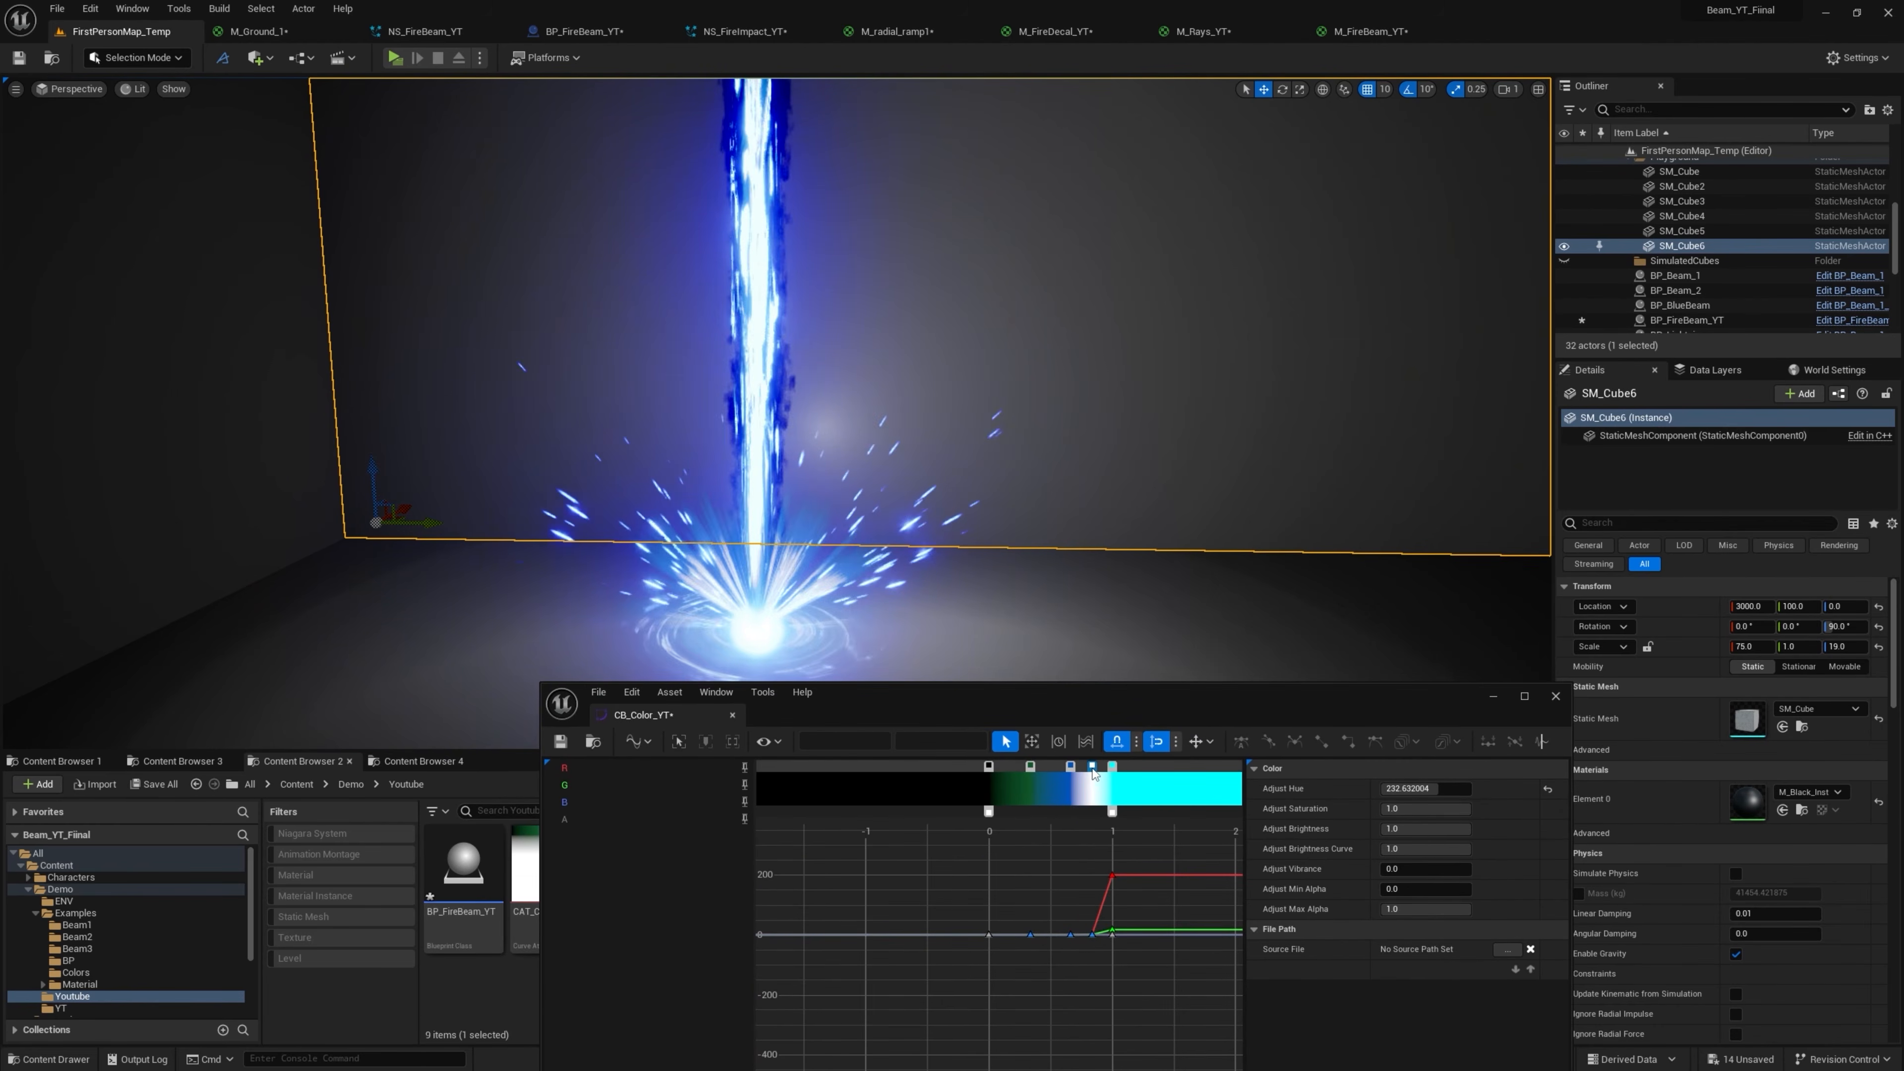
pyautogui.doubleClick(1092, 766)
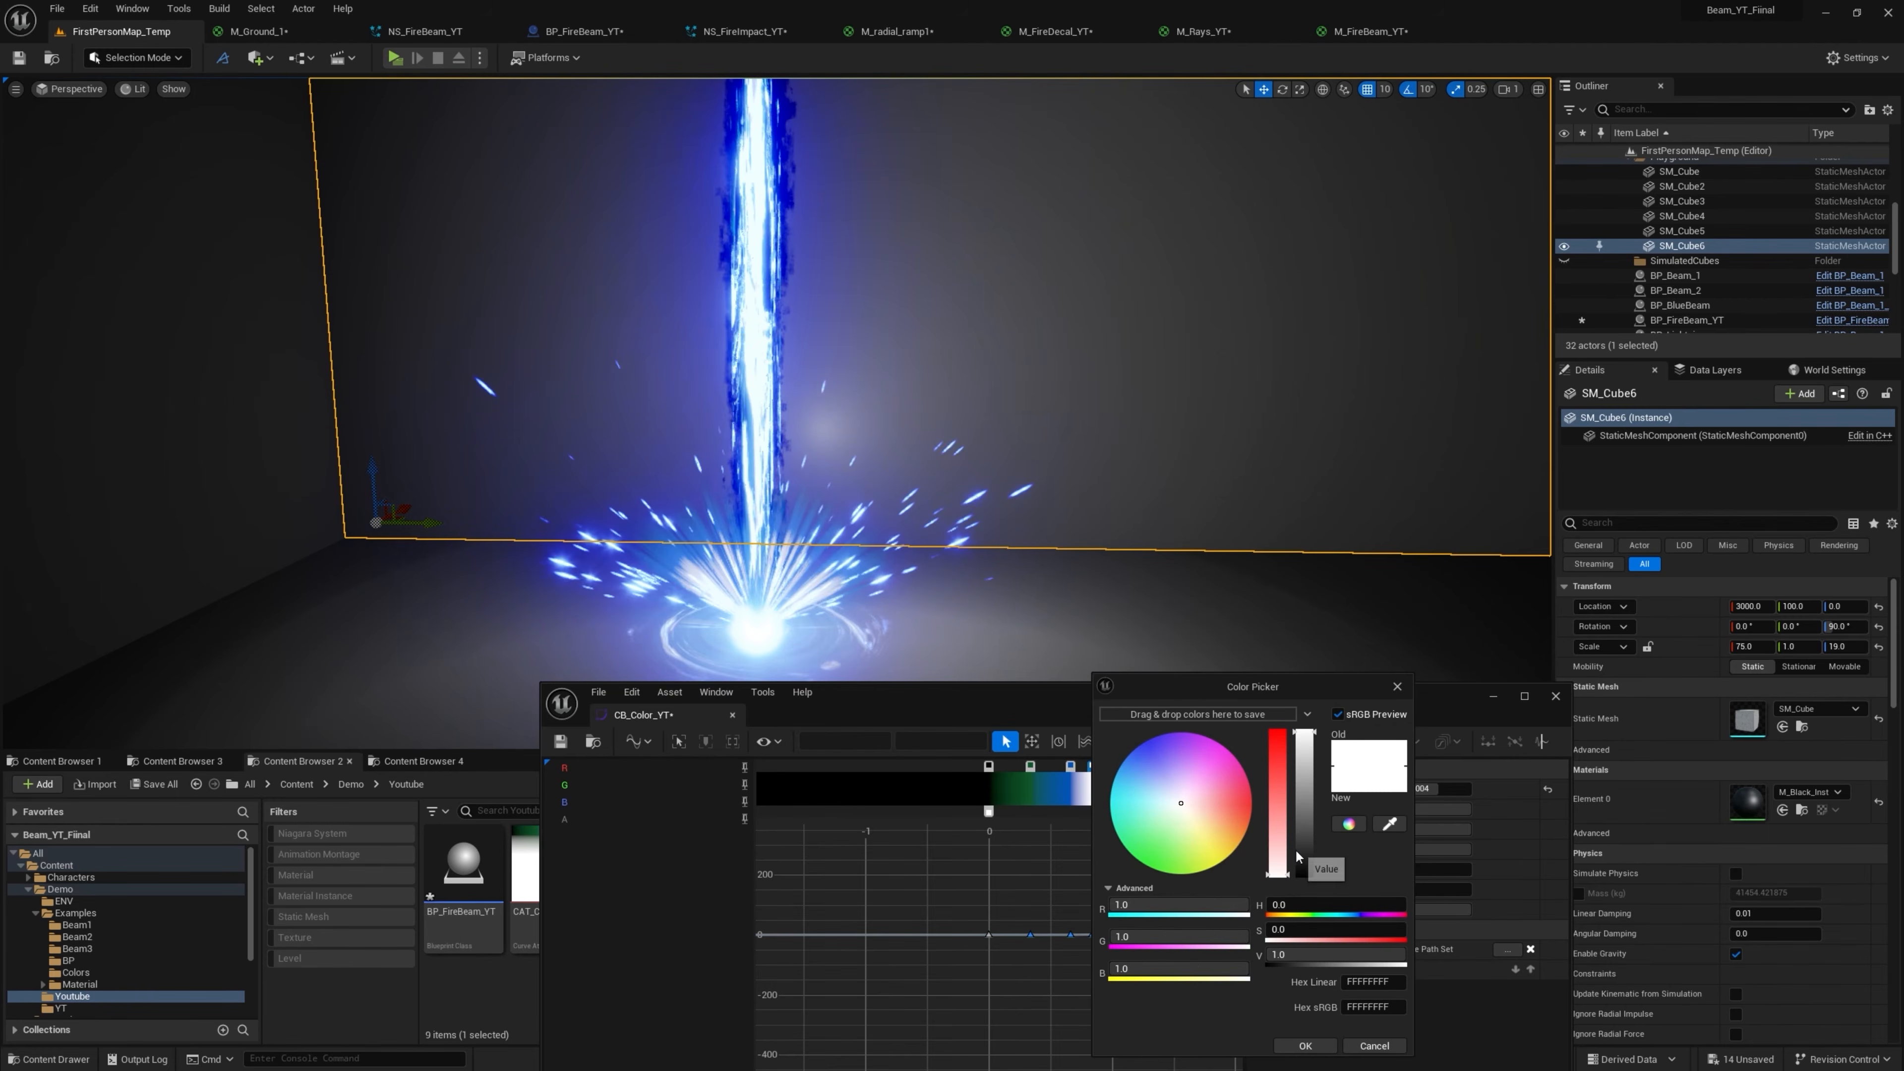
pyautogui.moveTo(1302, 856); pyautogui.dragTo(1315, 919)
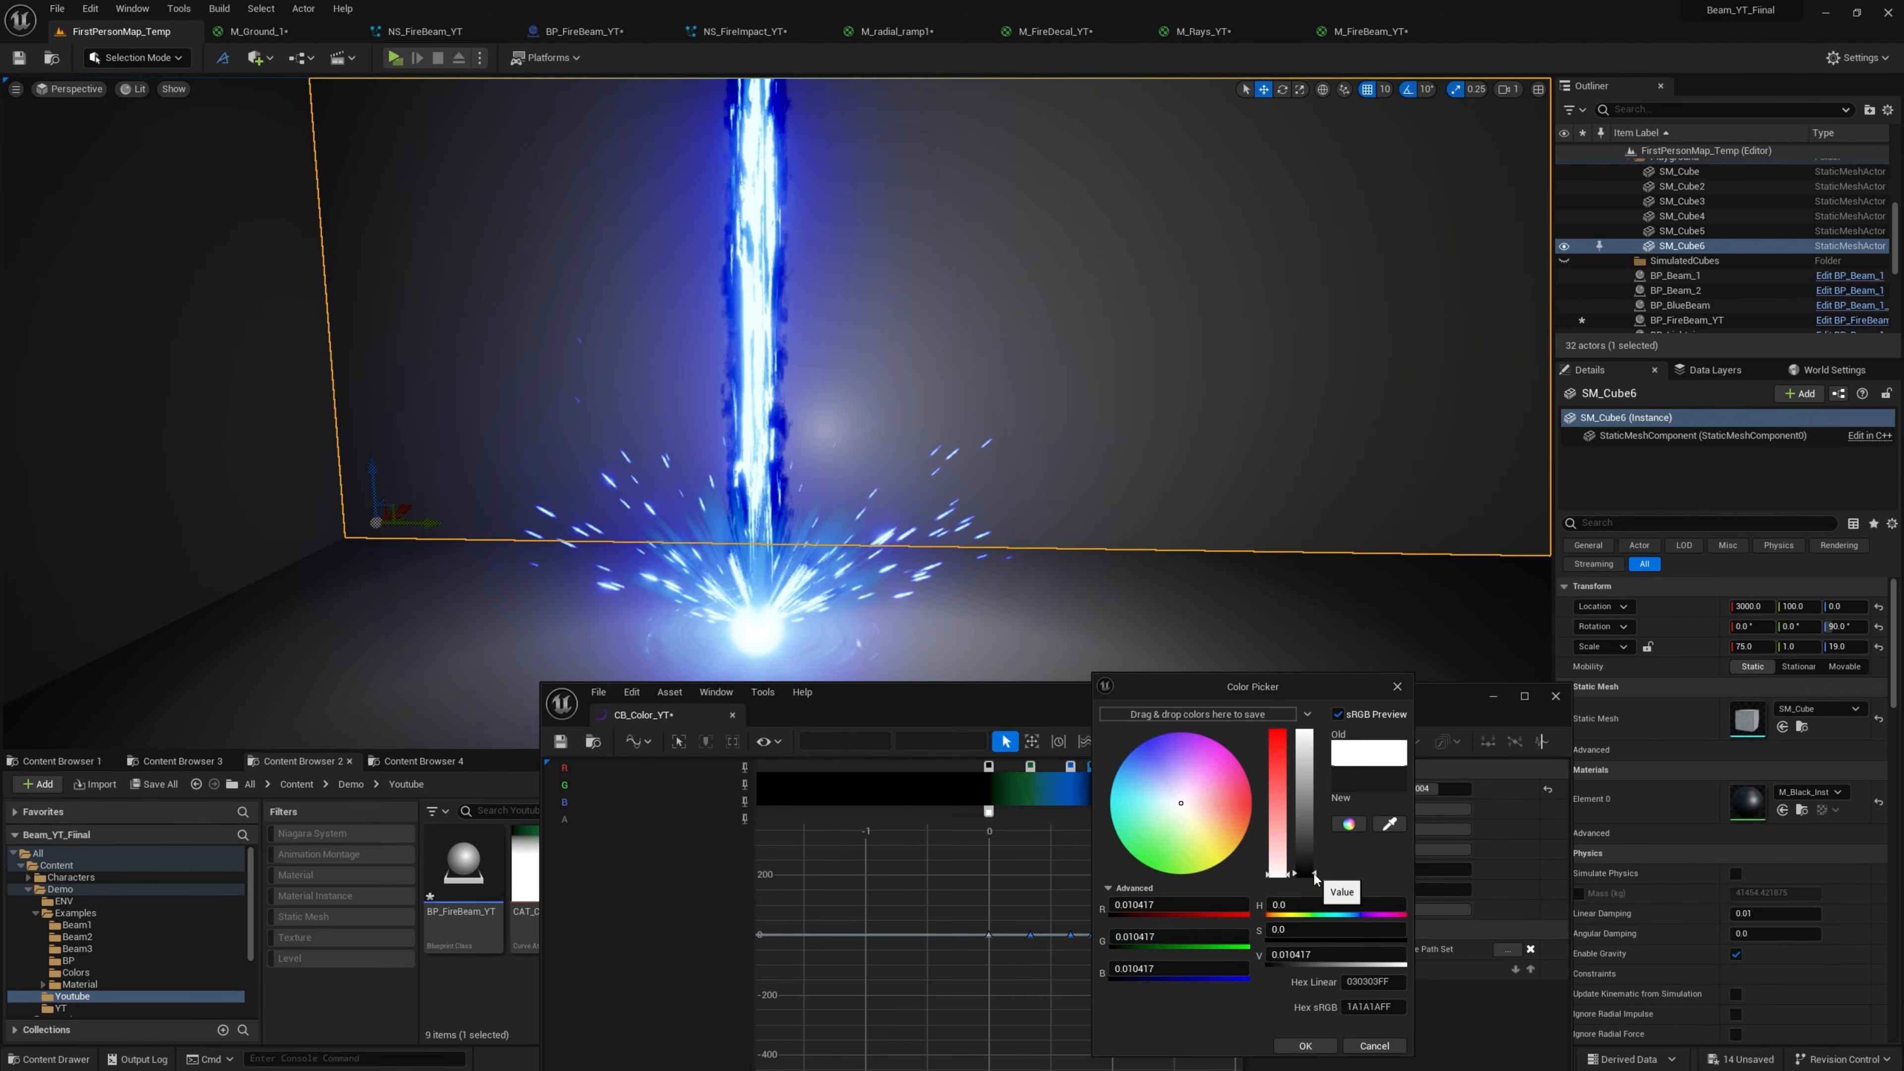
pyautogui.click(1305, 1047)
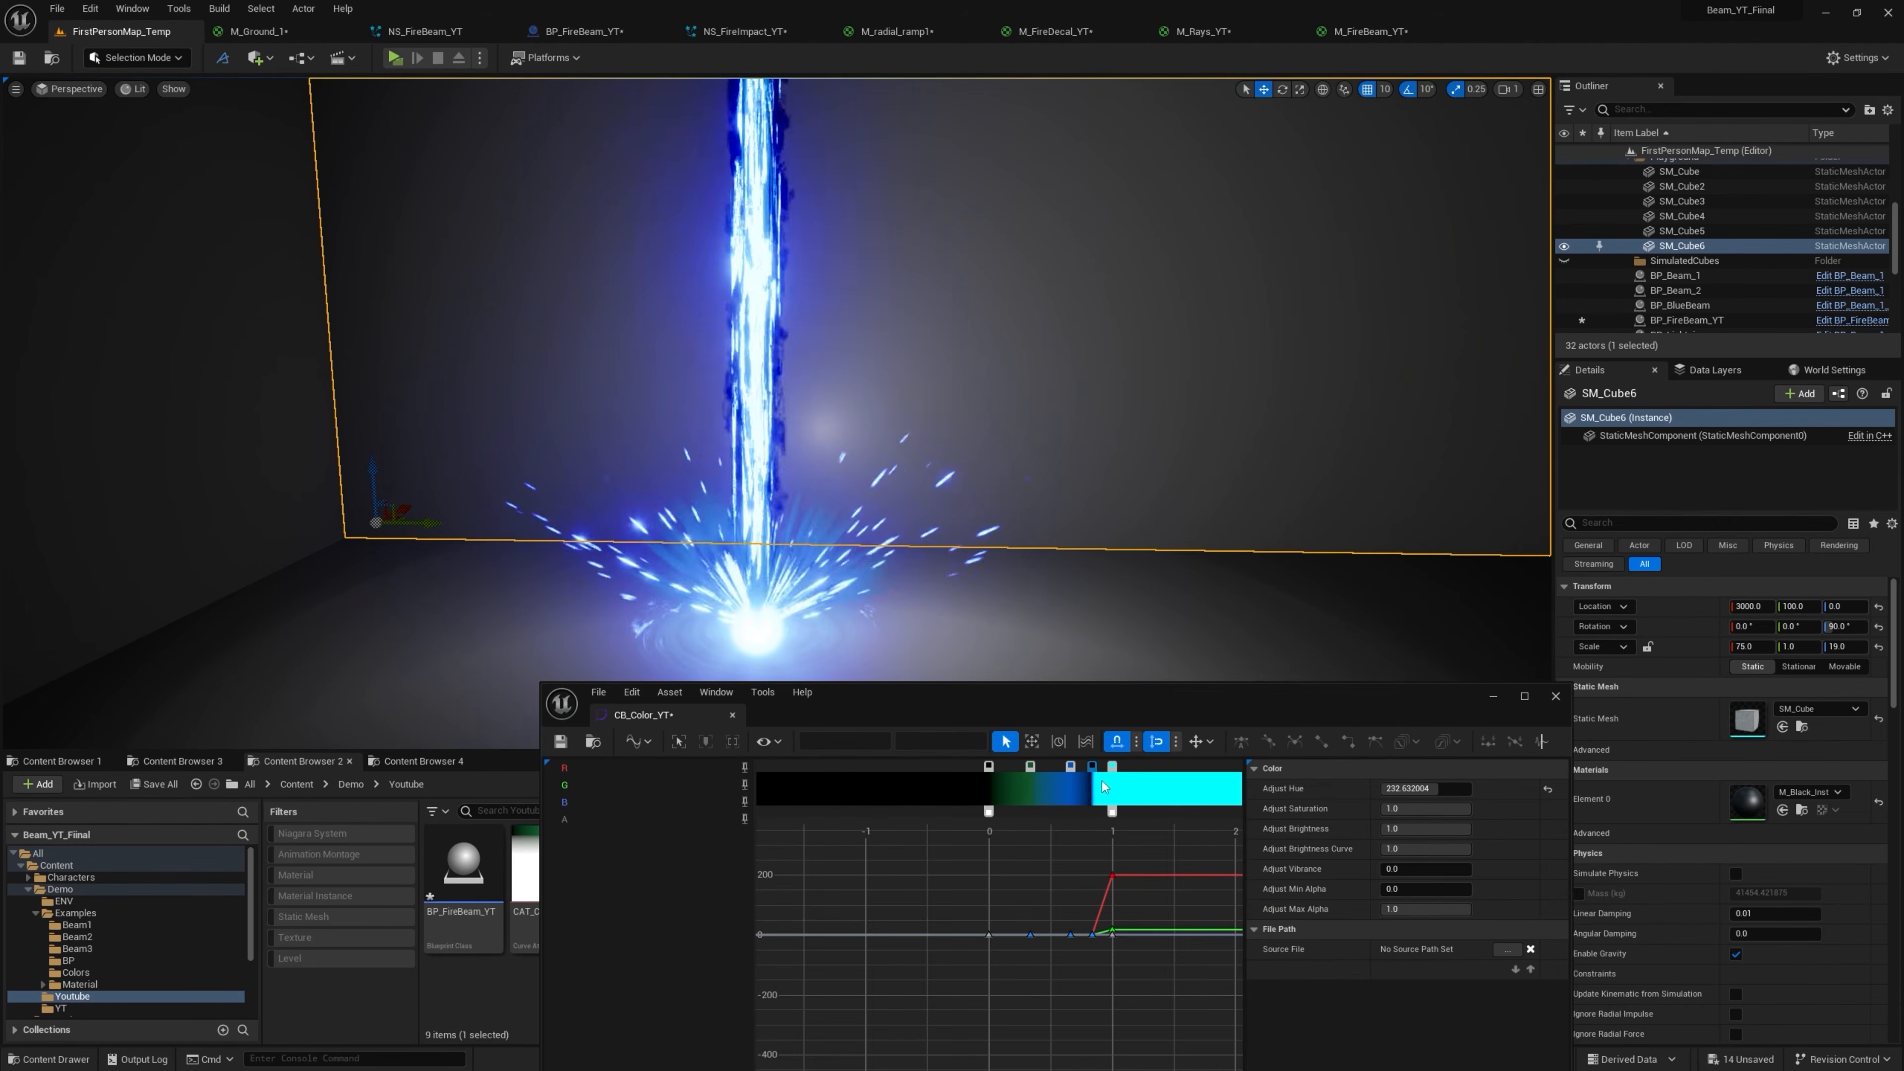
# Recolor the blue gradient key magenta with a hue of about 297.6, reset Adjust Hue to 0, and reposition the color keys
pyautogui.doubleClick(1072, 767)
pyautogui.moveTo(1167, 772); pyautogui.dragTo(1196, 696)
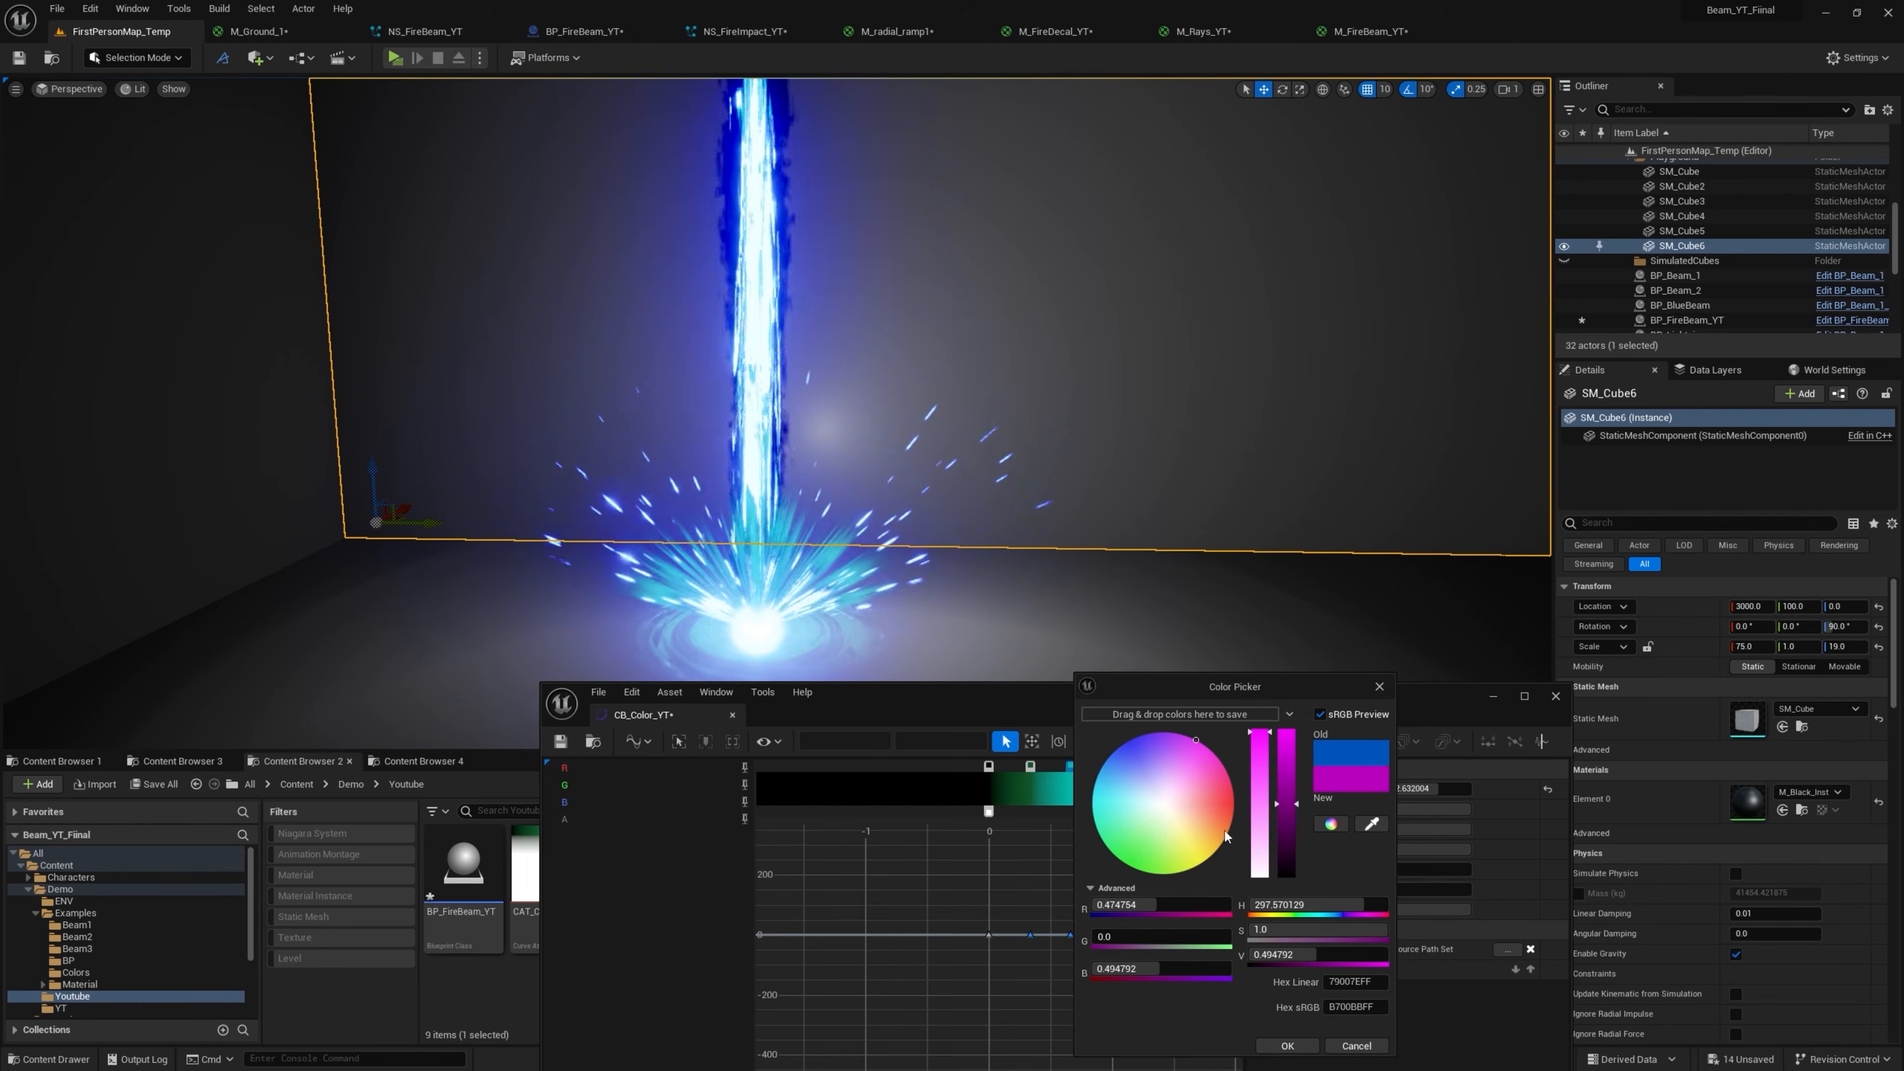
pyautogui.click(1288, 1046)
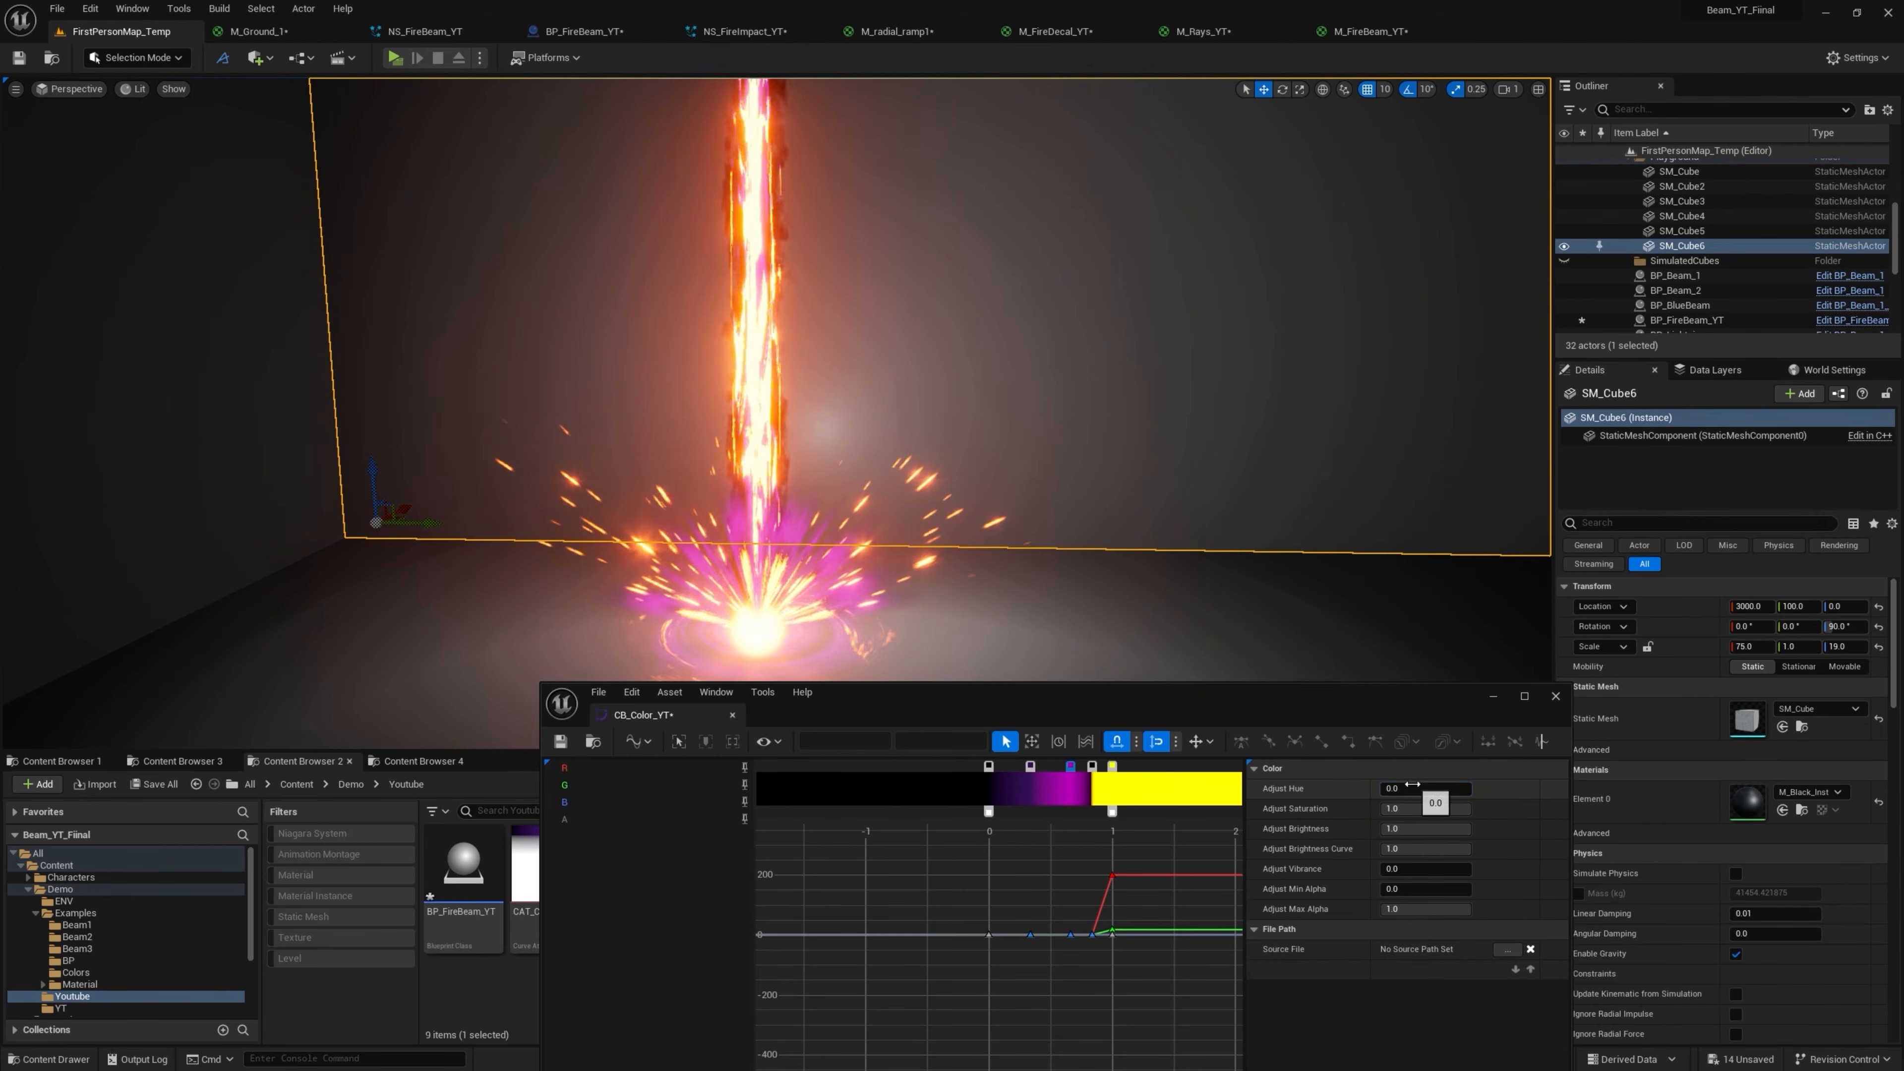
pyautogui.moveTo(1071, 766); pyautogui.dragTo(1116, 767)
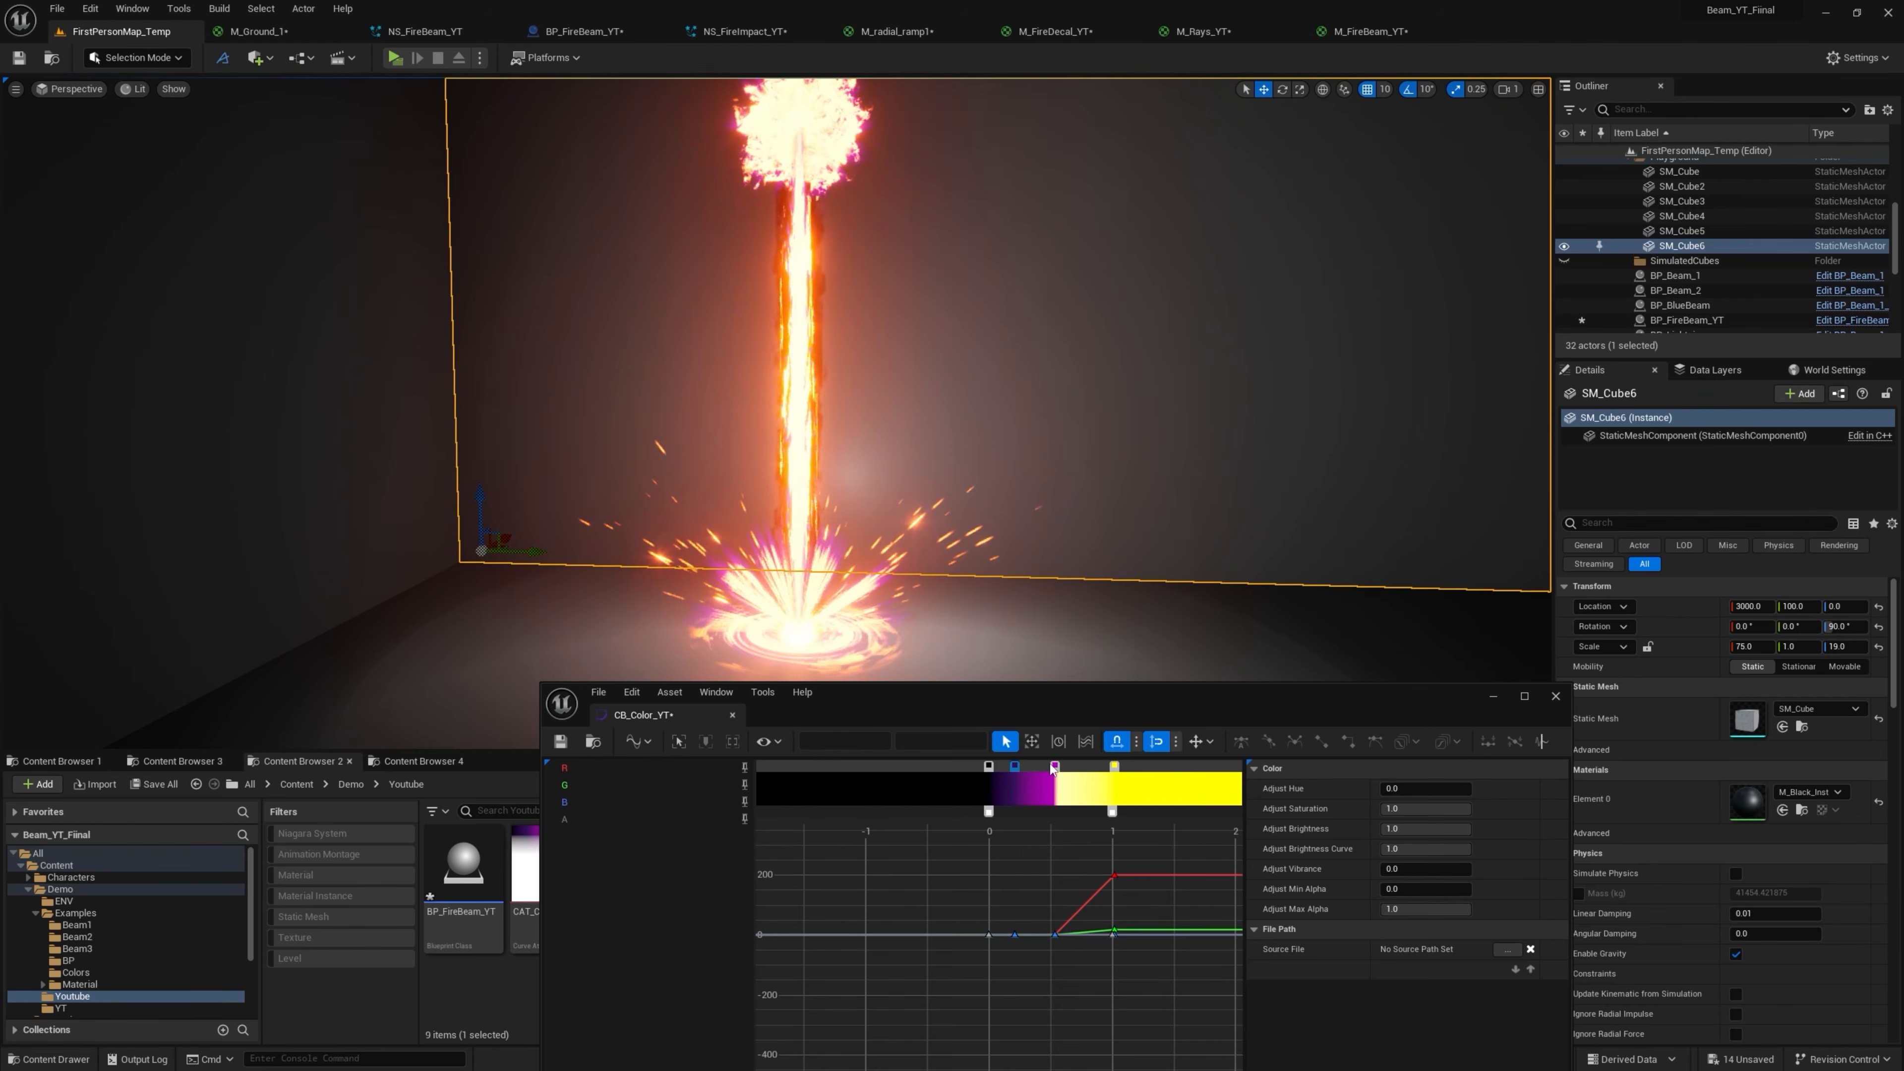
# Shift the magenta gradient key closer to yellow, recolor it orange-red with a hue of about 10.12, and move the dark key up beside it
pyautogui.moveTo(1049, 767); pyautogui.dragTo(1068, 767)
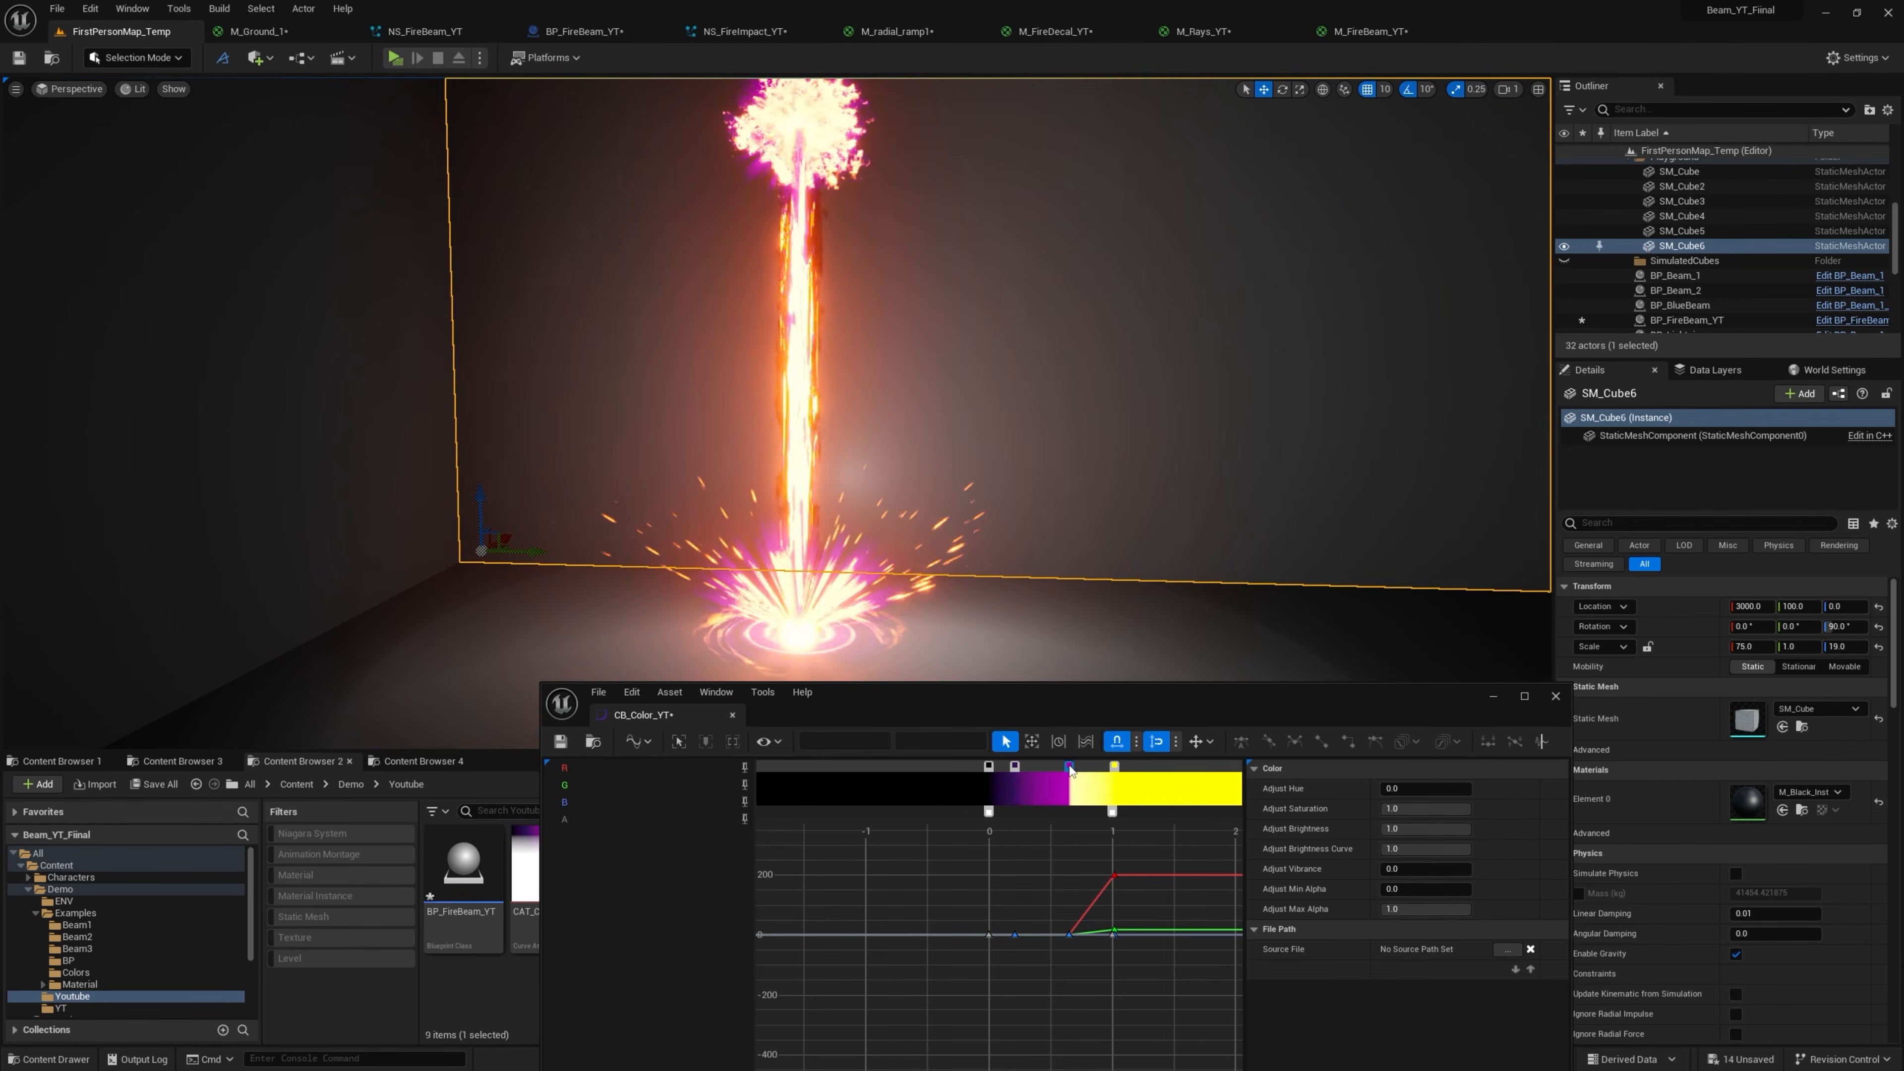
pyautogui.doubleClick(1067, 767)
pyautogui.moveTo(1284, 762); pyautogui.dragTo(1284, 729)
pyautogui.moveTo(1222, 815); pyautogui.dragTo(1250, 821)
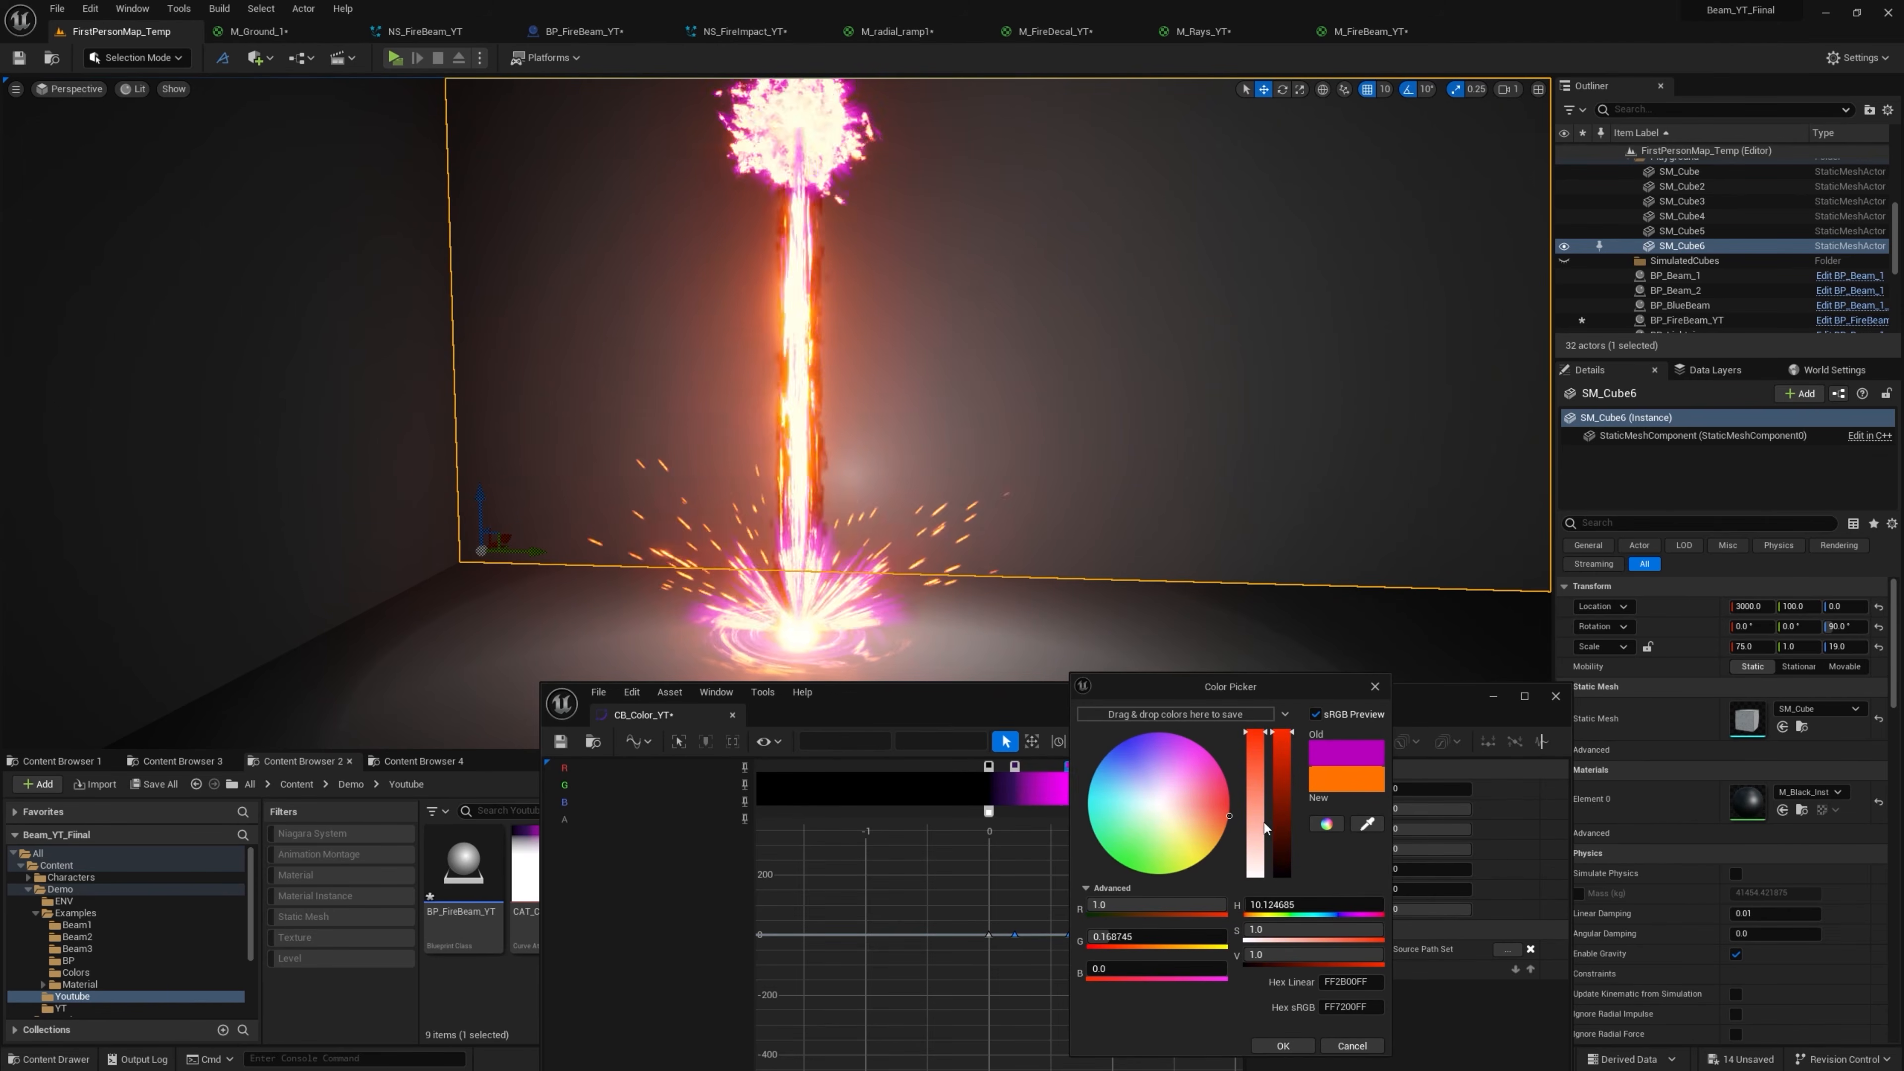
pyautogui.click(1283, 1046)
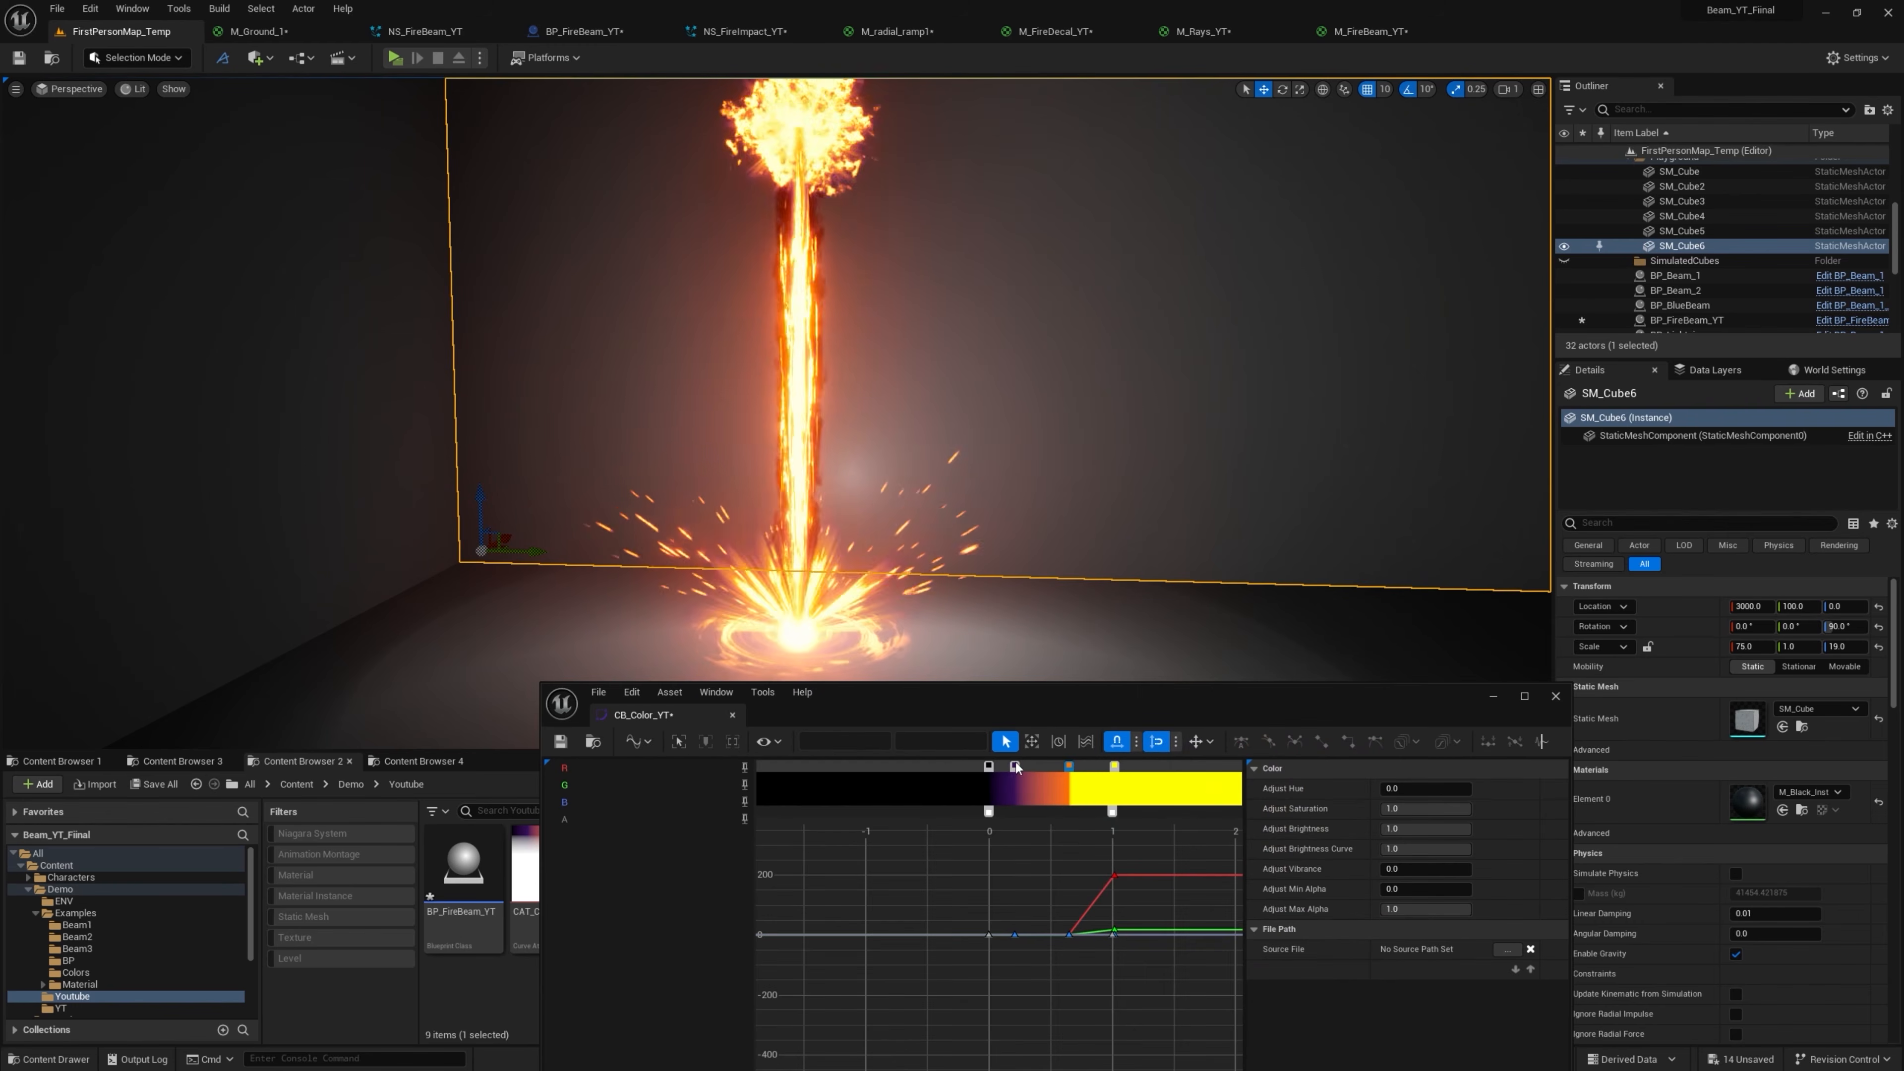
pyautogui.moveTo(1015, 767); pyautogui.dragTo(1046, 768)
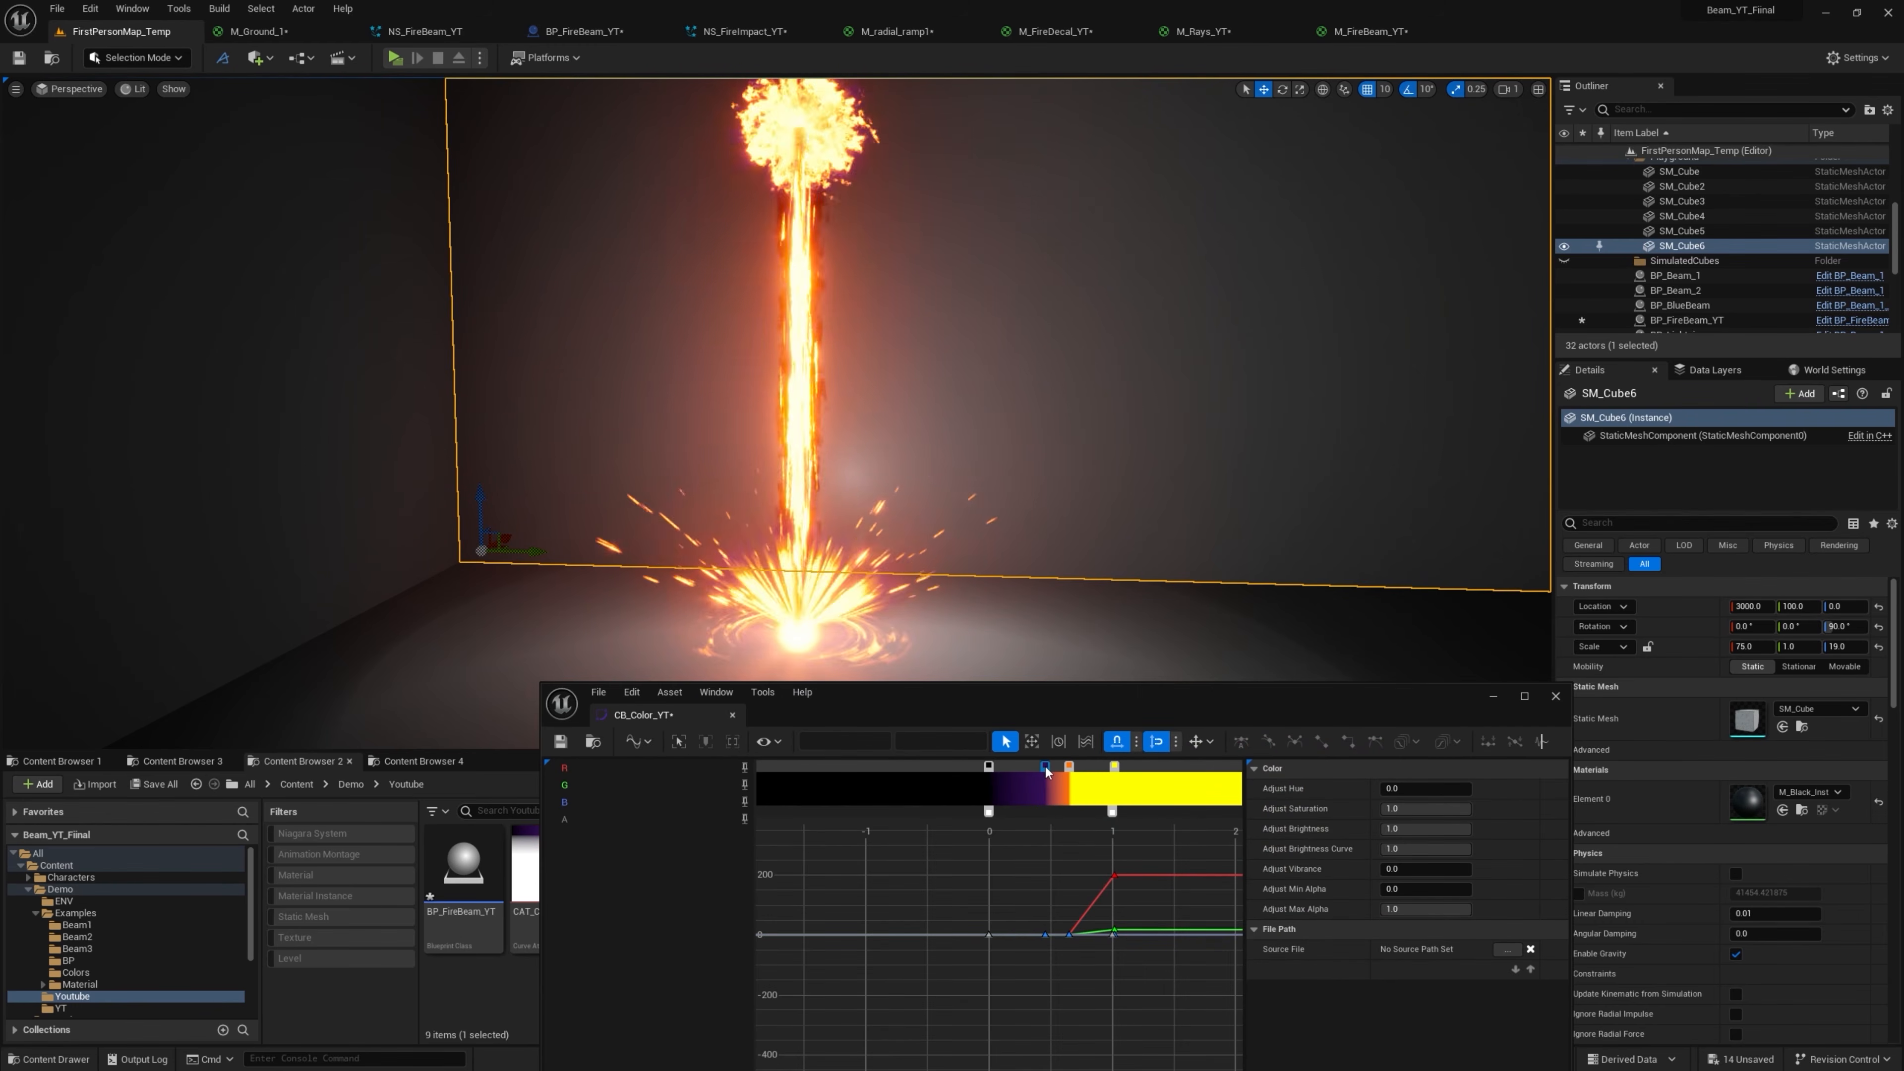
# Try Adjust Hue at about 186.7 with Adjust Saturation at 0.0, restore the saturation to 1.0, and set Adjust Hue to 359.0
pyautogui.scroll(-2, 908, 468)
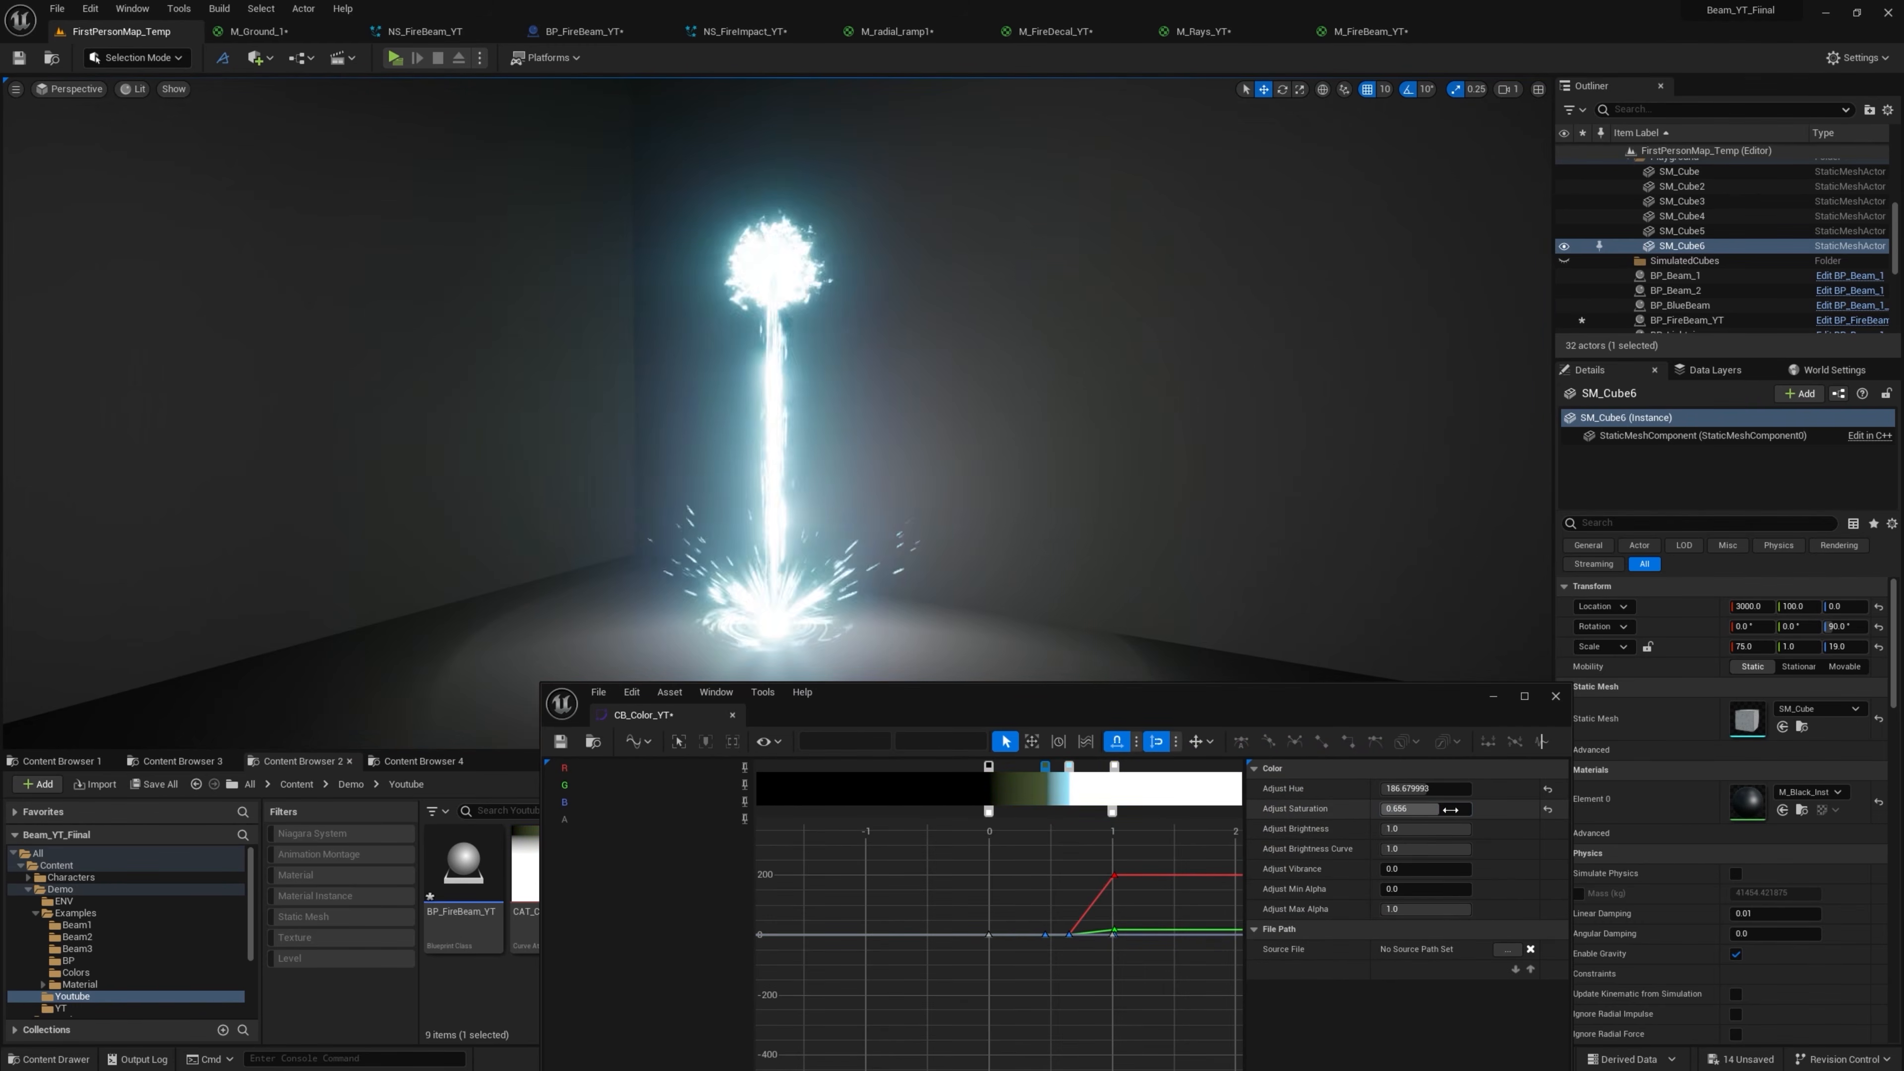
pyautogui.moveTo(1429, 809); pyautogui.dragTo(1381, 809)
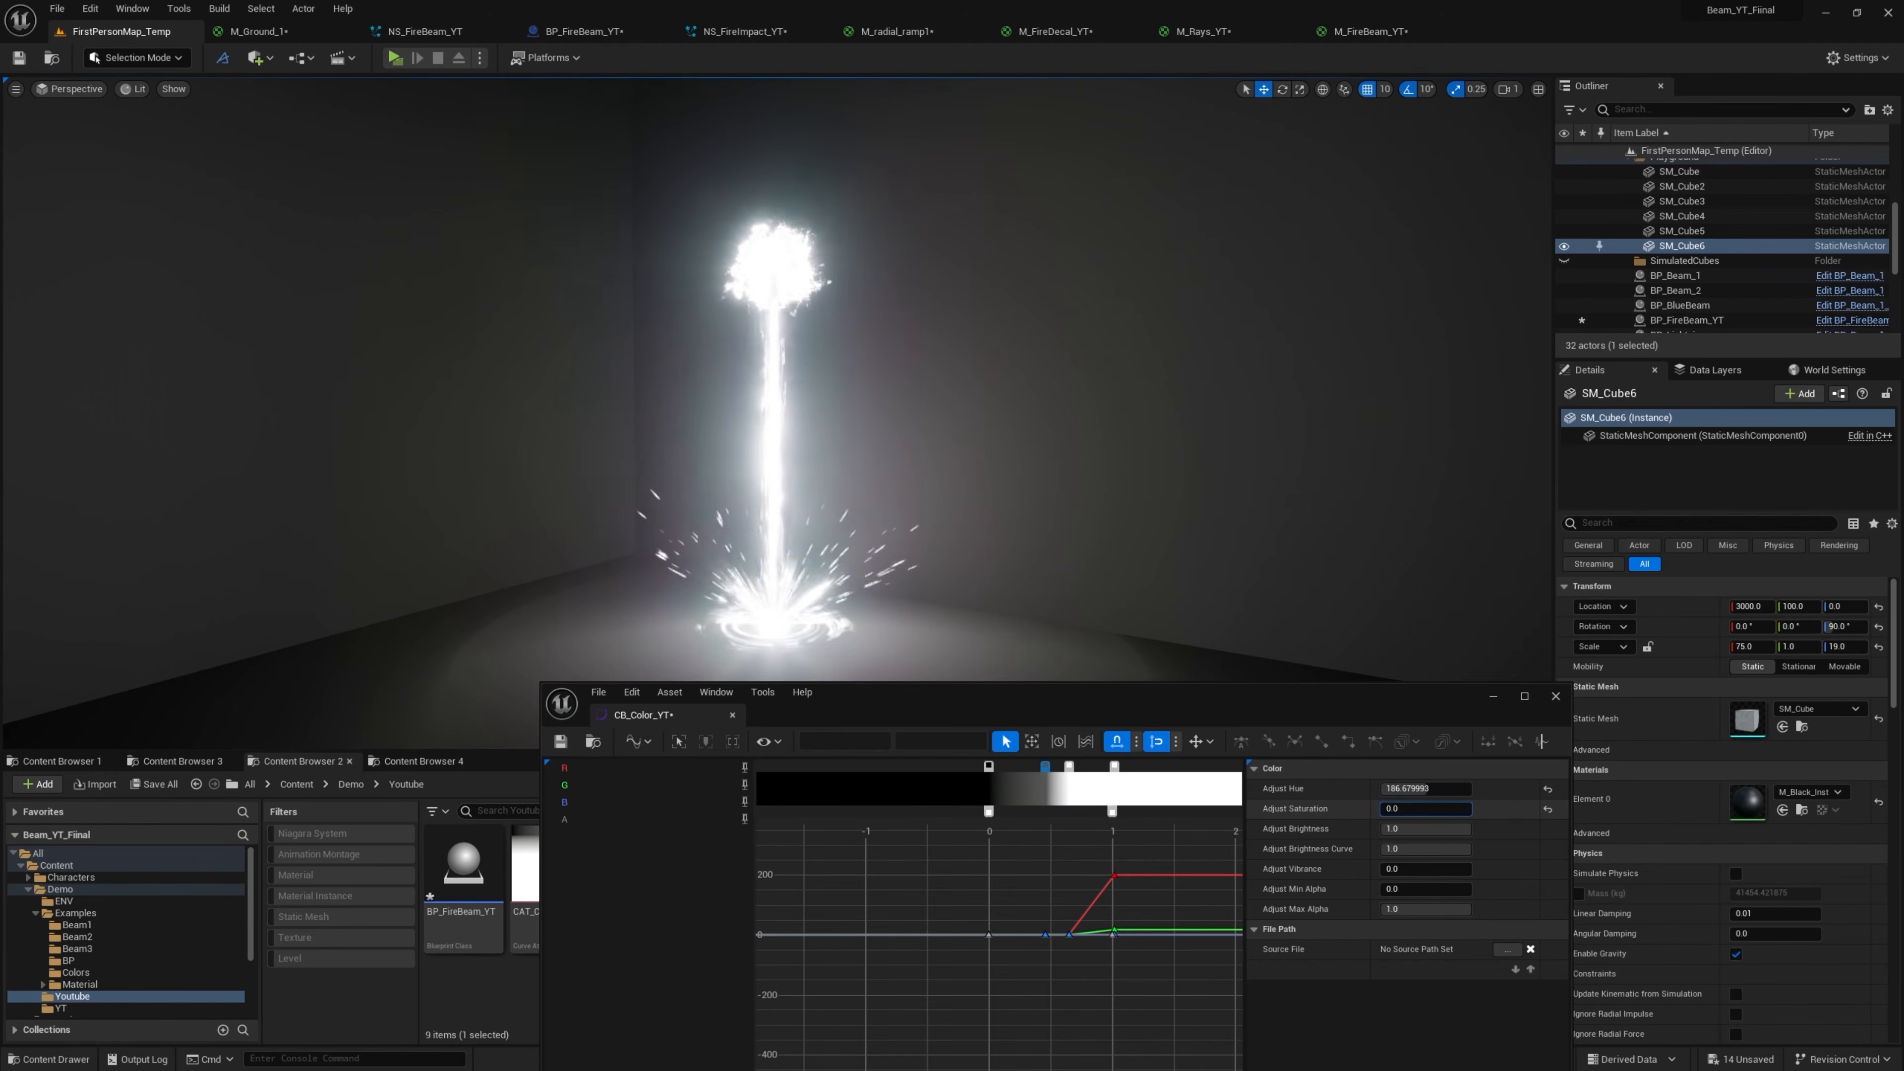
pyautogui.moveTo(1402, 811); pyautogui.dragTo(1424, 850)
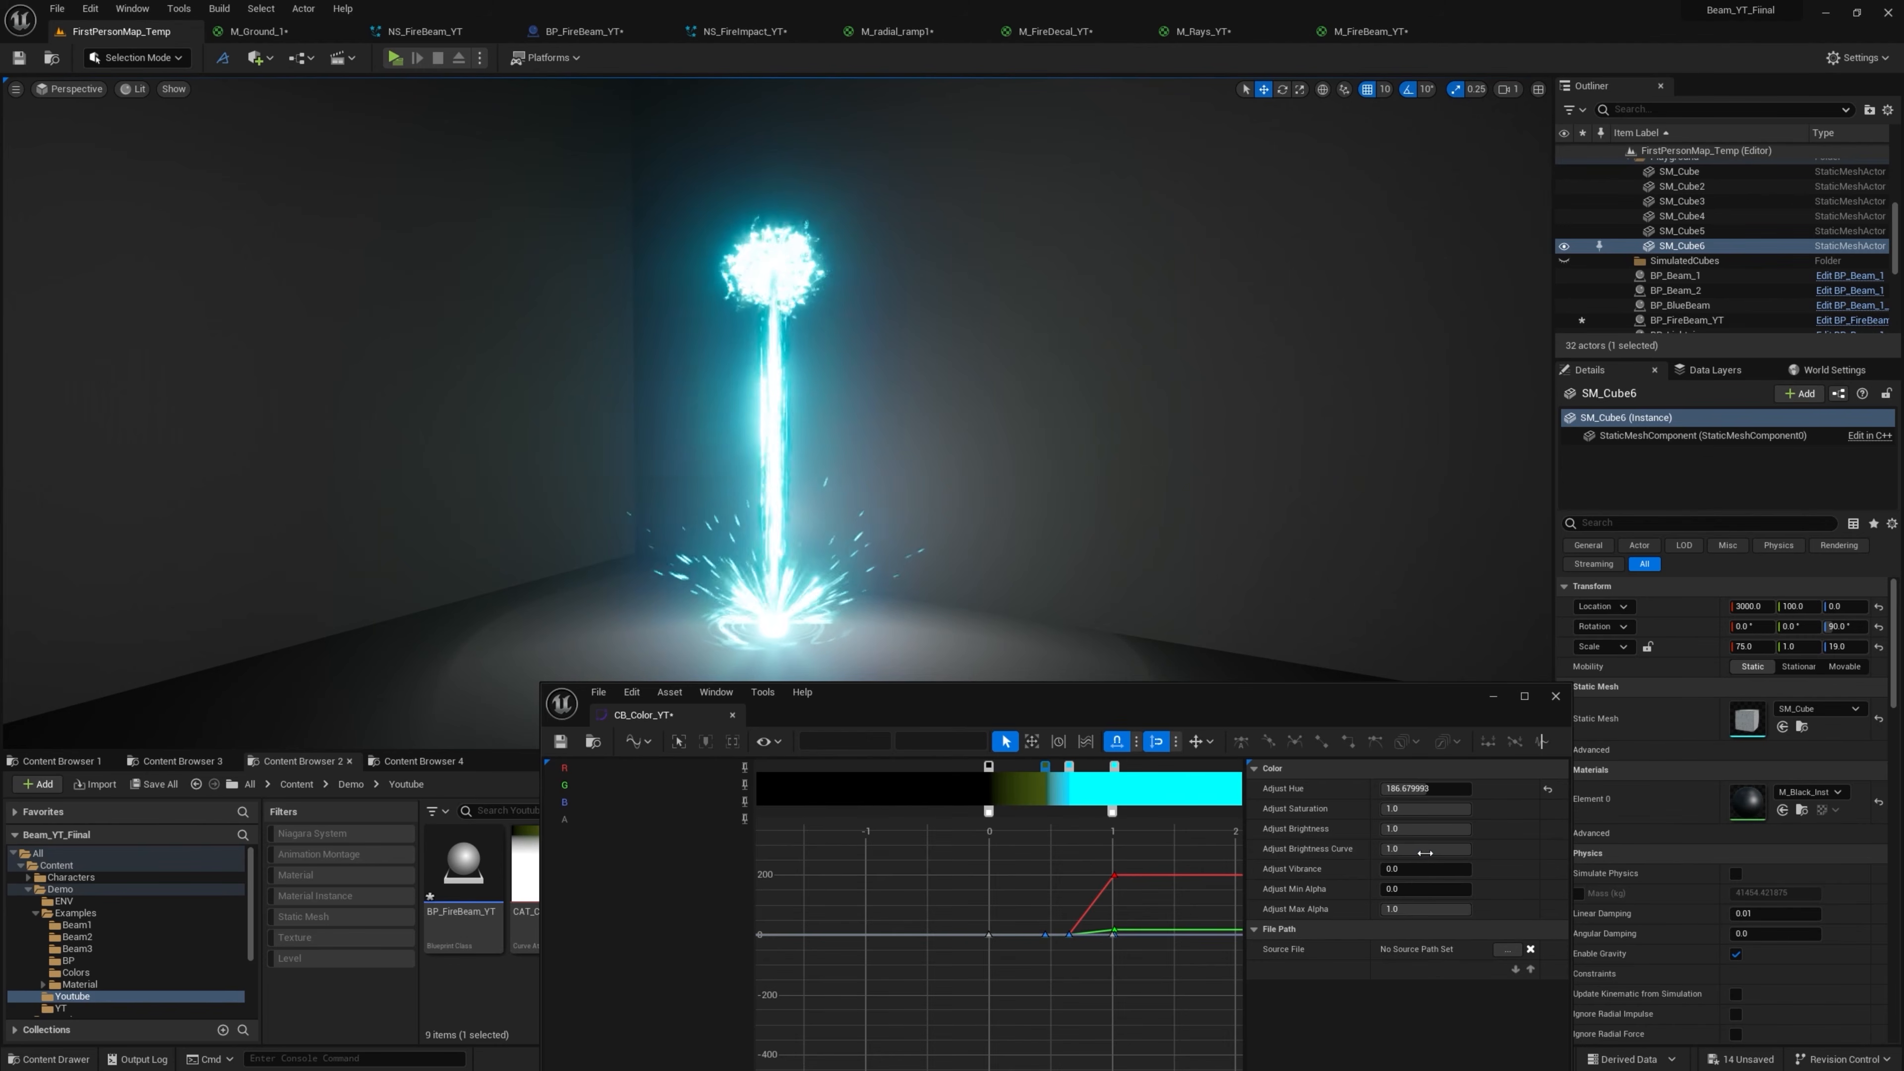
pyautogui.moveTo(1424, 789); pyautogui.dragTo(1394, 788)
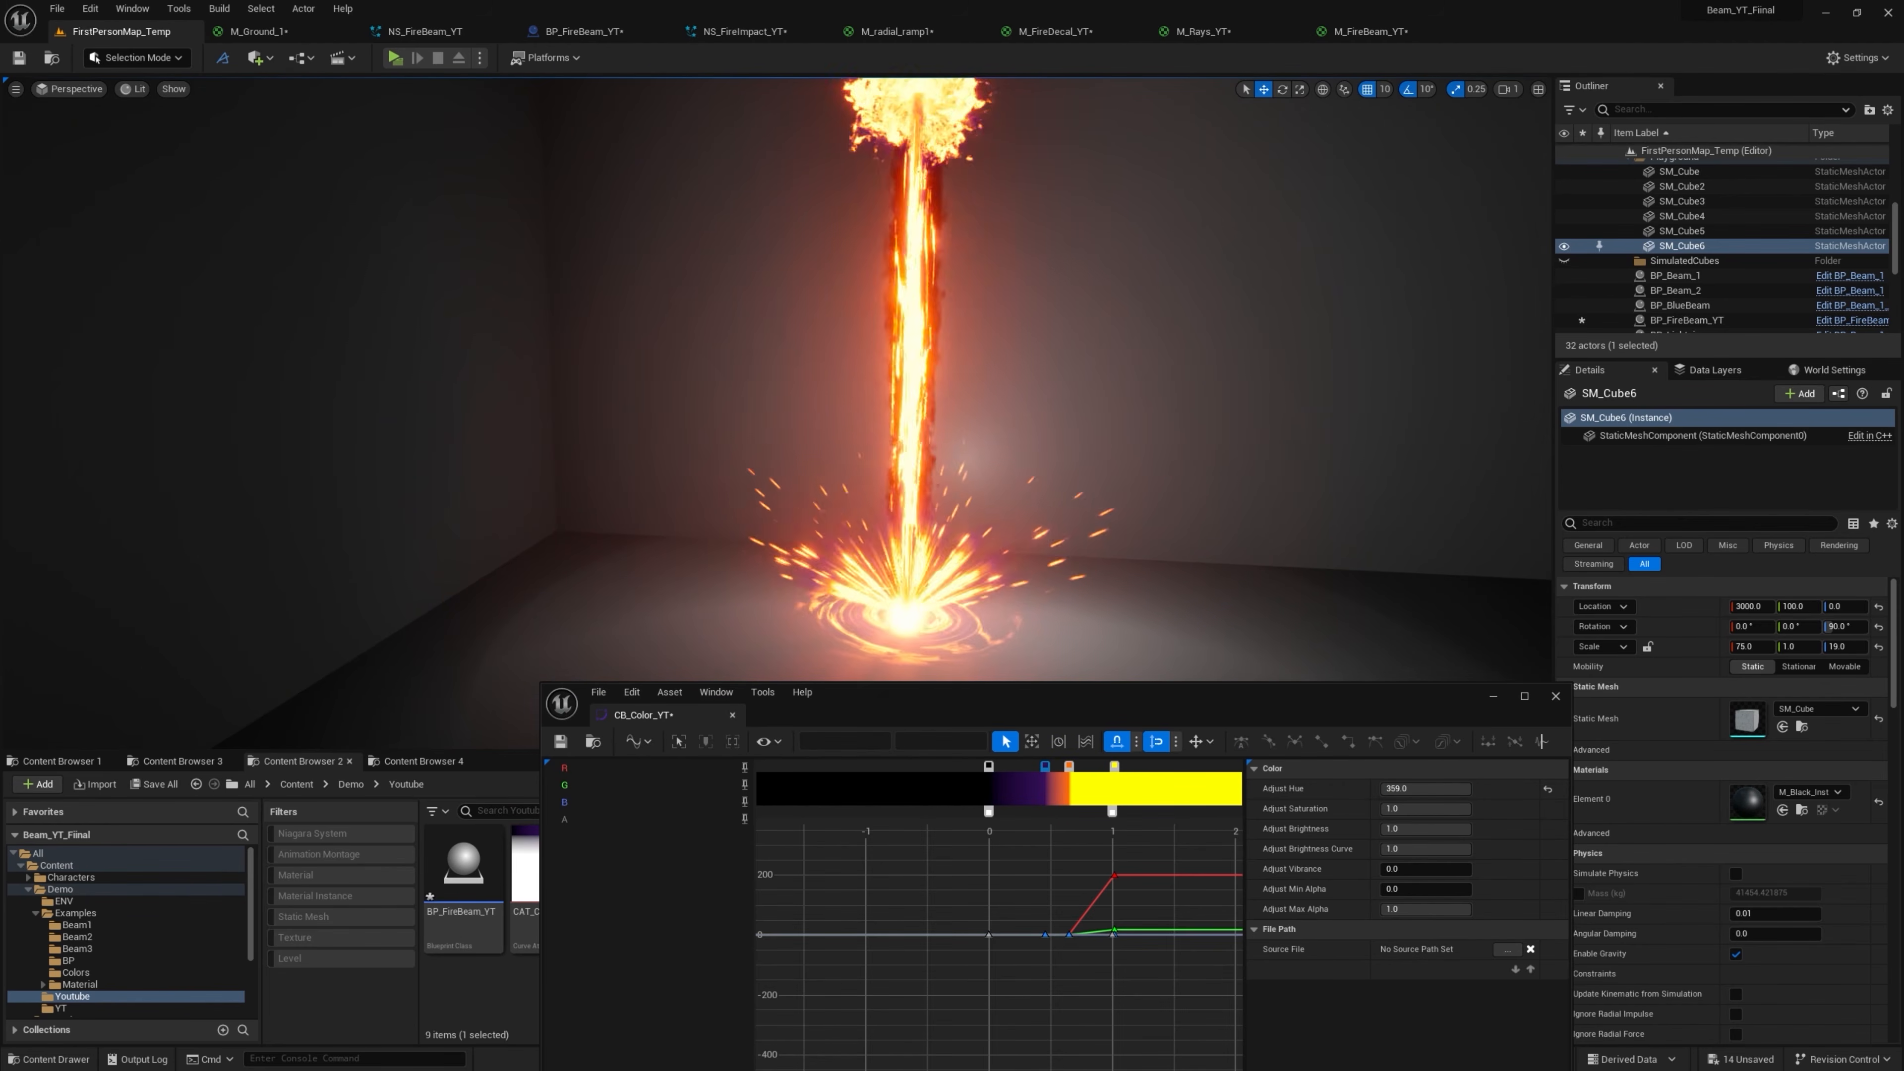
# Shift the bright yellow gradient key toward red with a hue of about 3.2, keeping its value at 200.0
pyautogui.doubleClick(1116, 768)
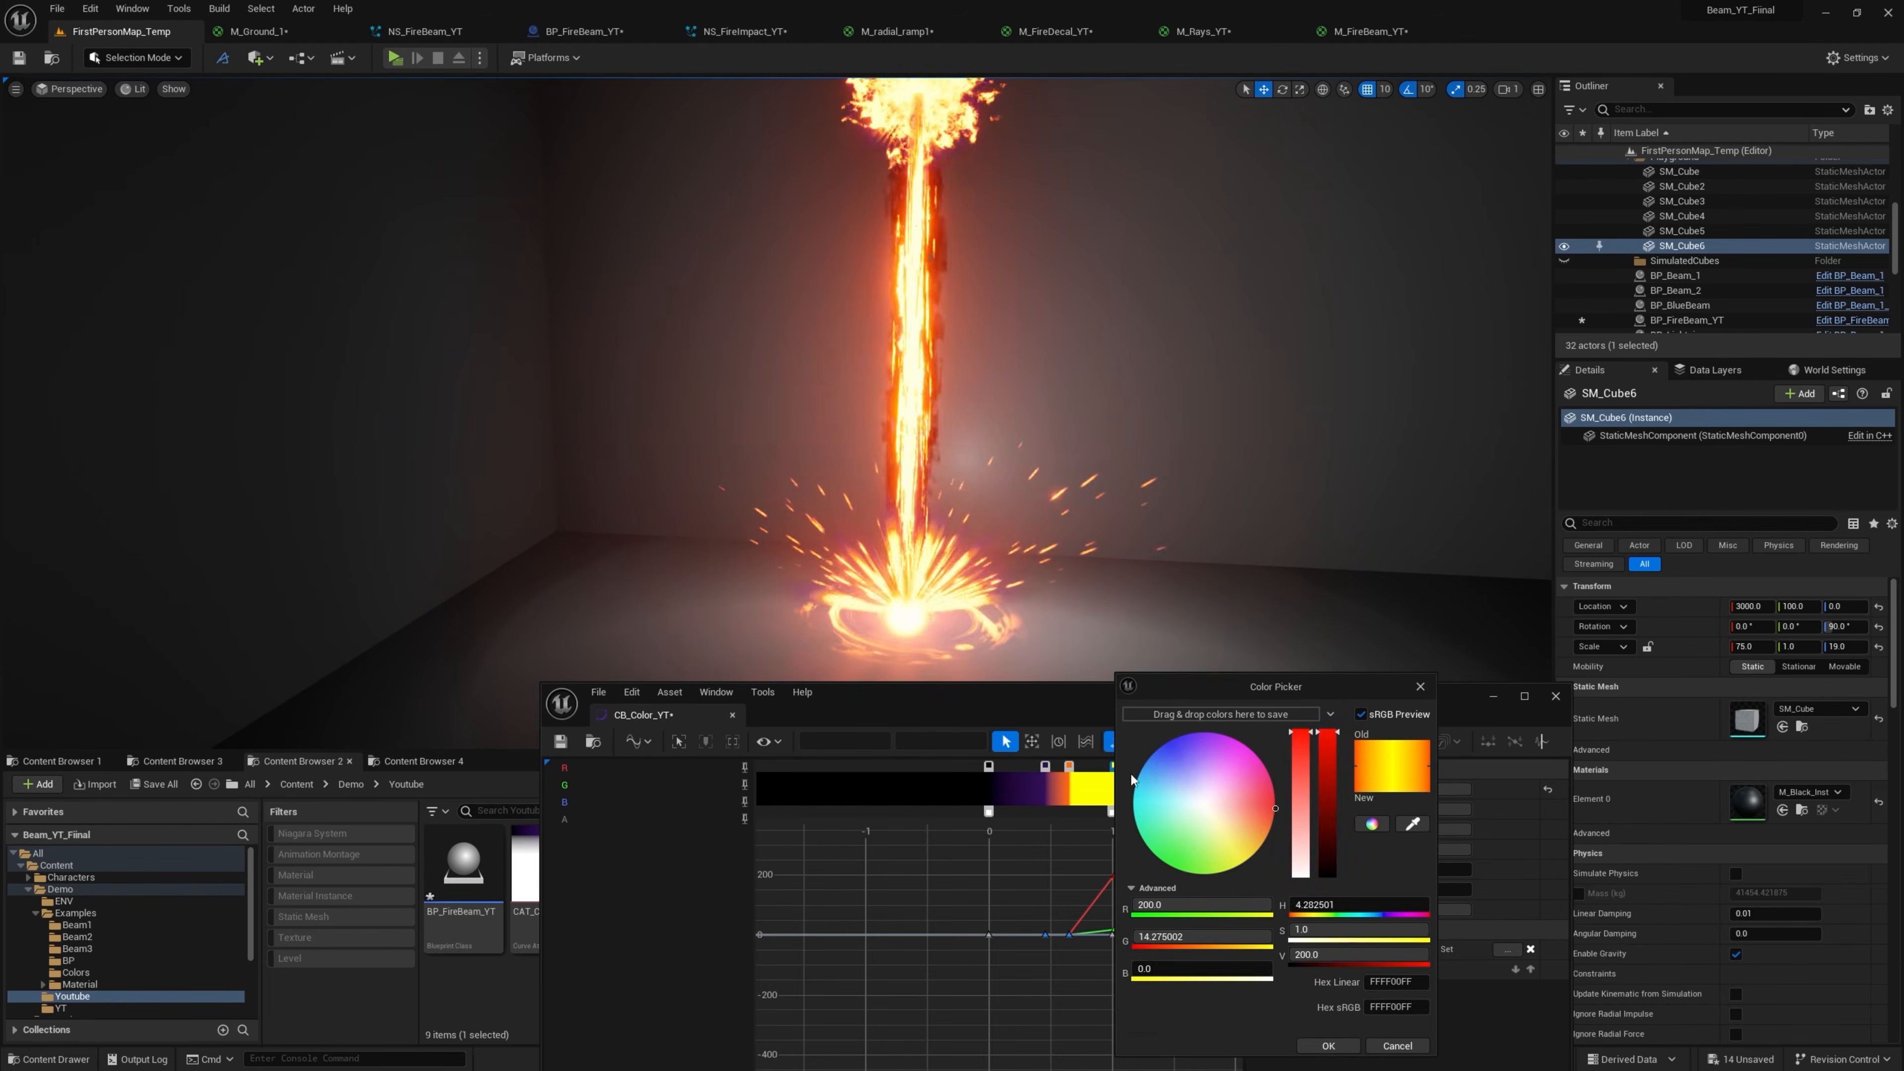
pyautogui.click(1182, 778)
pyautogui.moveTo(1180, 783); pyautogui.dragTo(1273, 807)
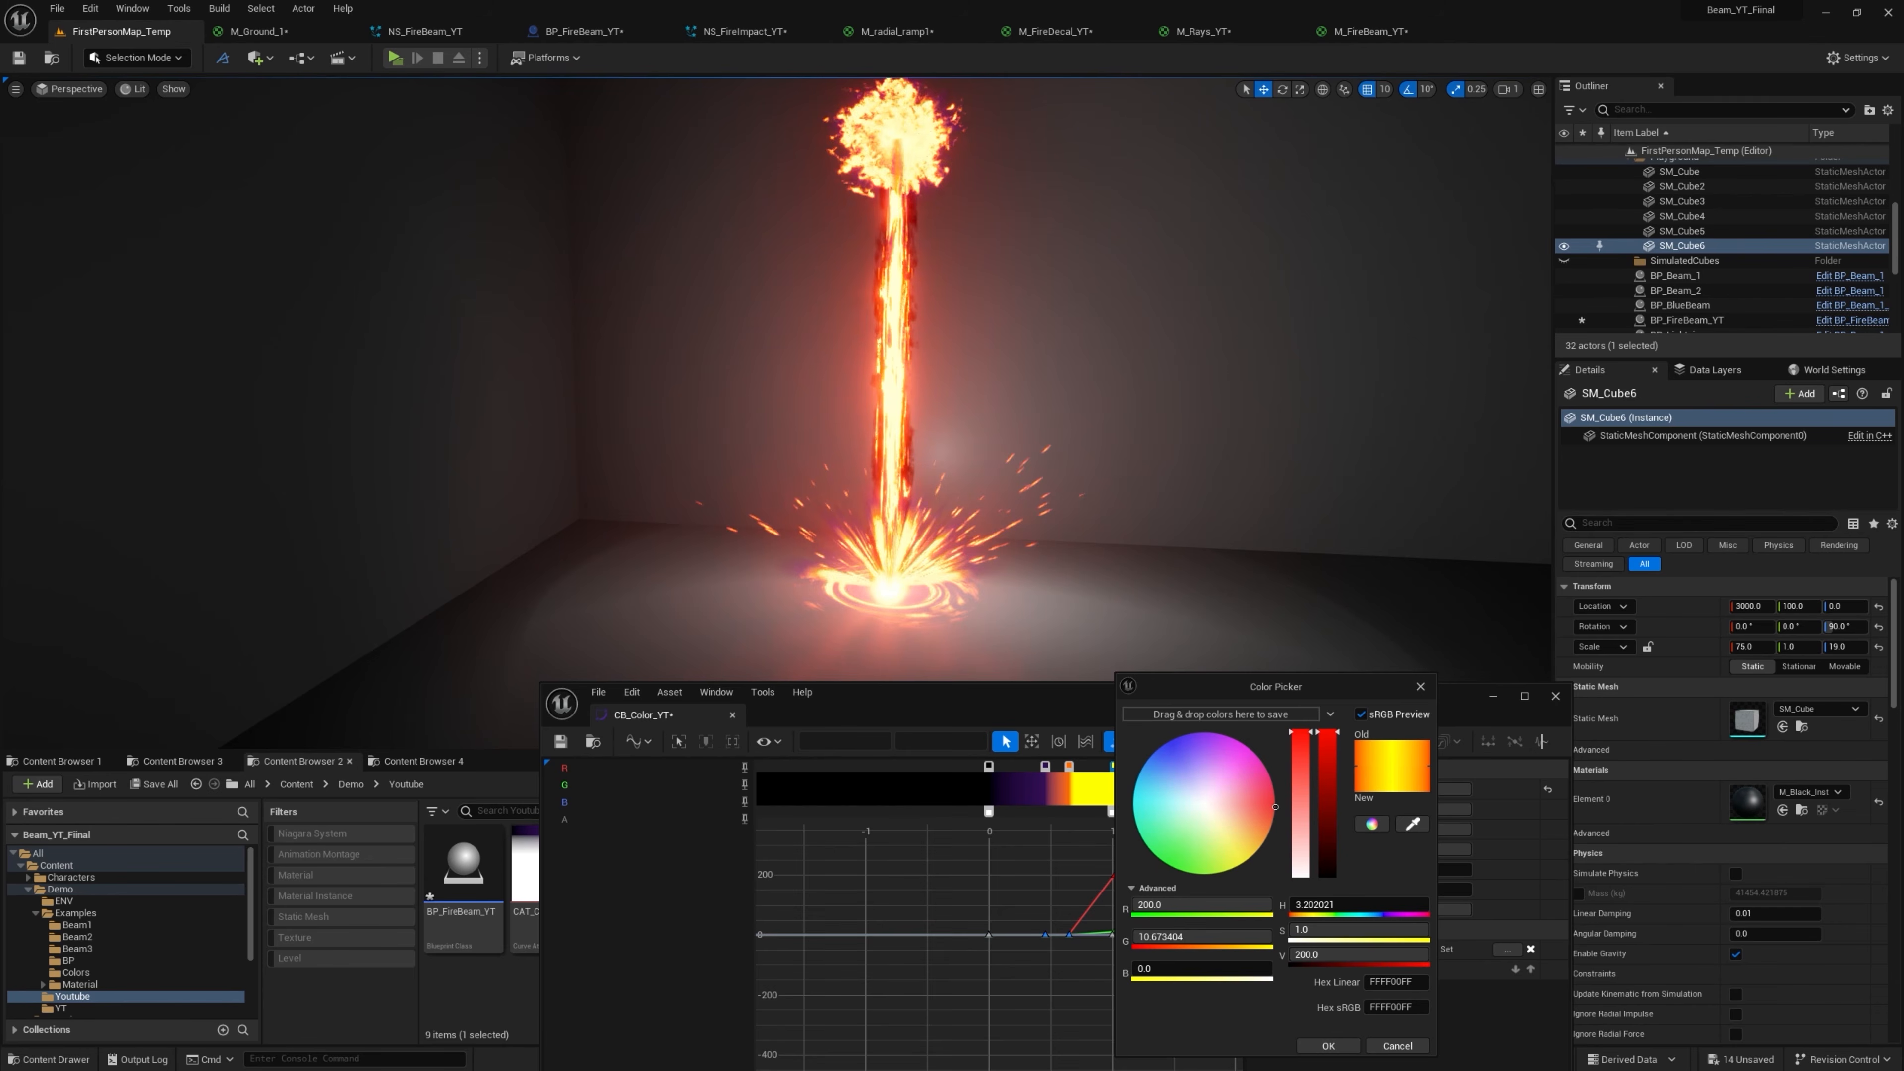
pyautogui.rightClick(1034, 540)
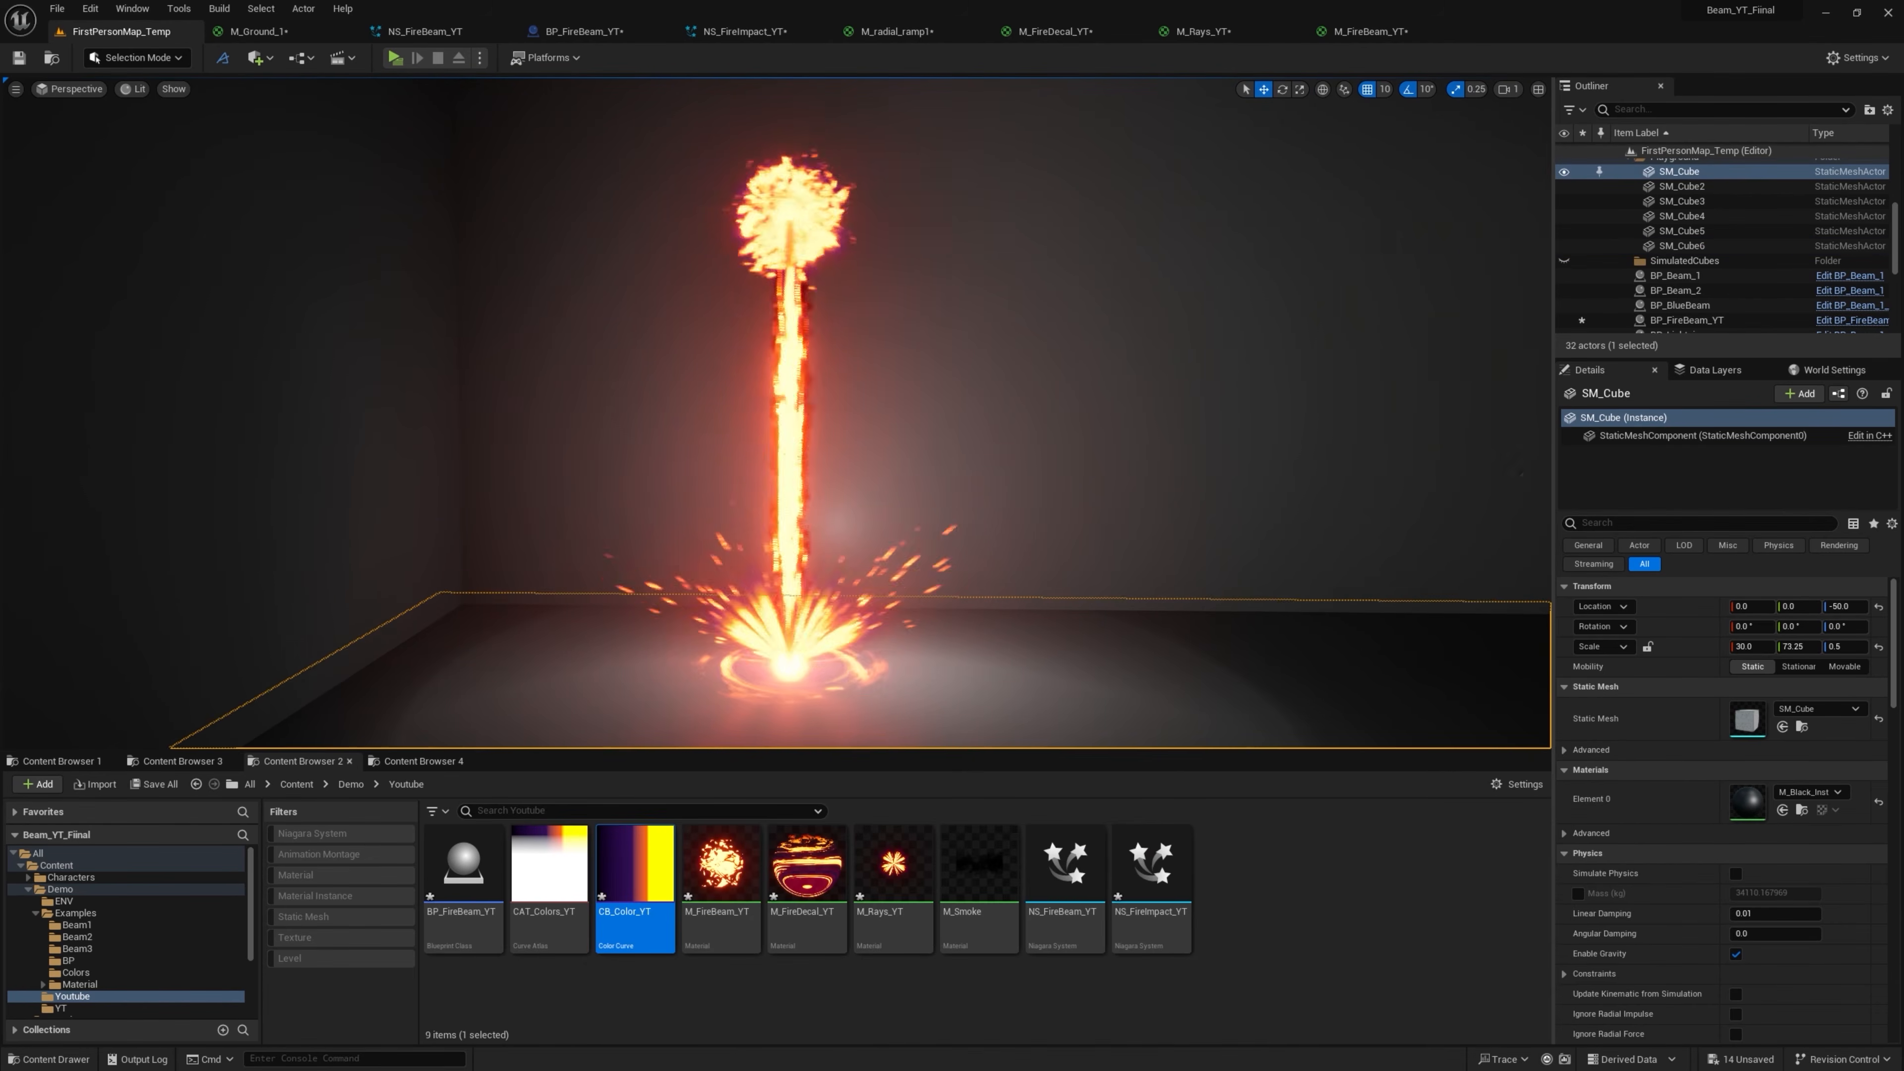
# Raise the vertical Beam Height of BP_FireBeam_YT to about 1366.6, check the stretched beam, and shorten it again
pyautogui.click(789, 664)
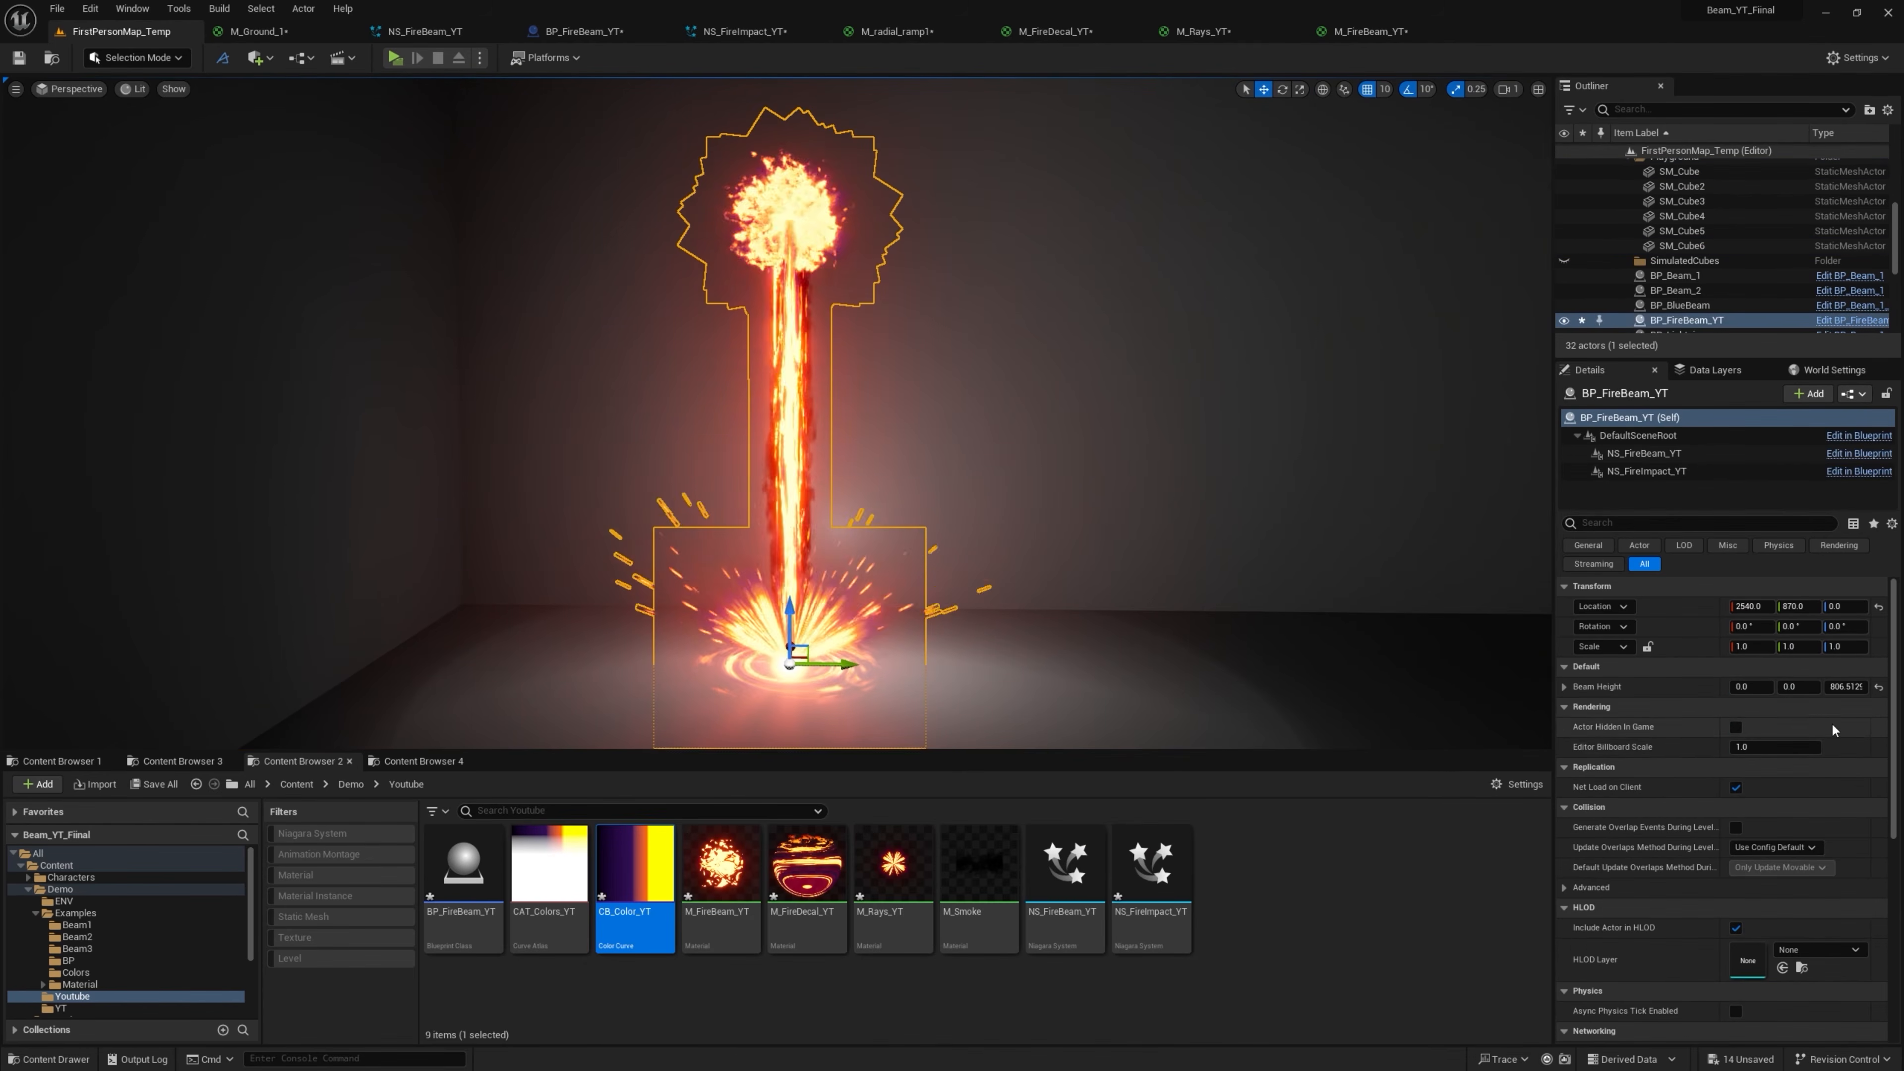
pyautogui.moveTo(1830, 689); pyautogui.dragTo(1848, 688)
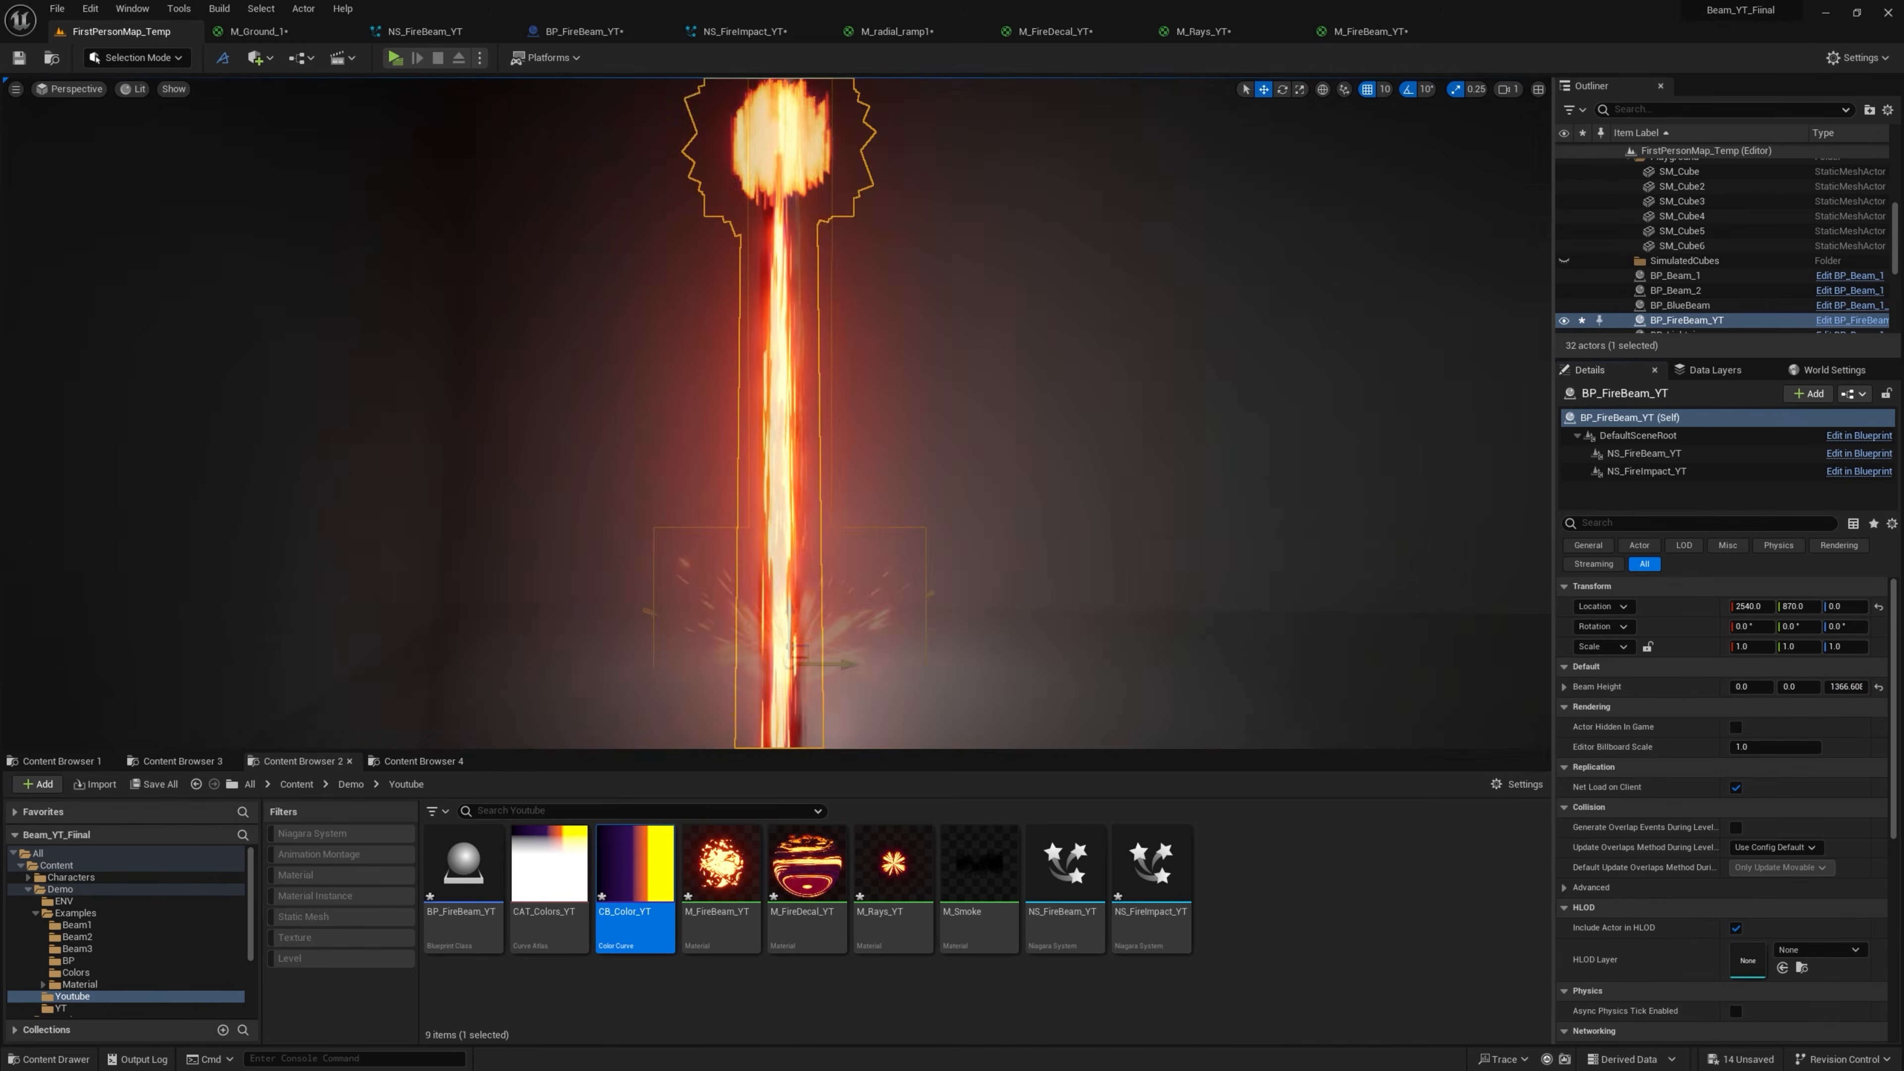
pyautogui.moveTo(1135, 621); pyautogui.dragTo(1193, 730, button='right')
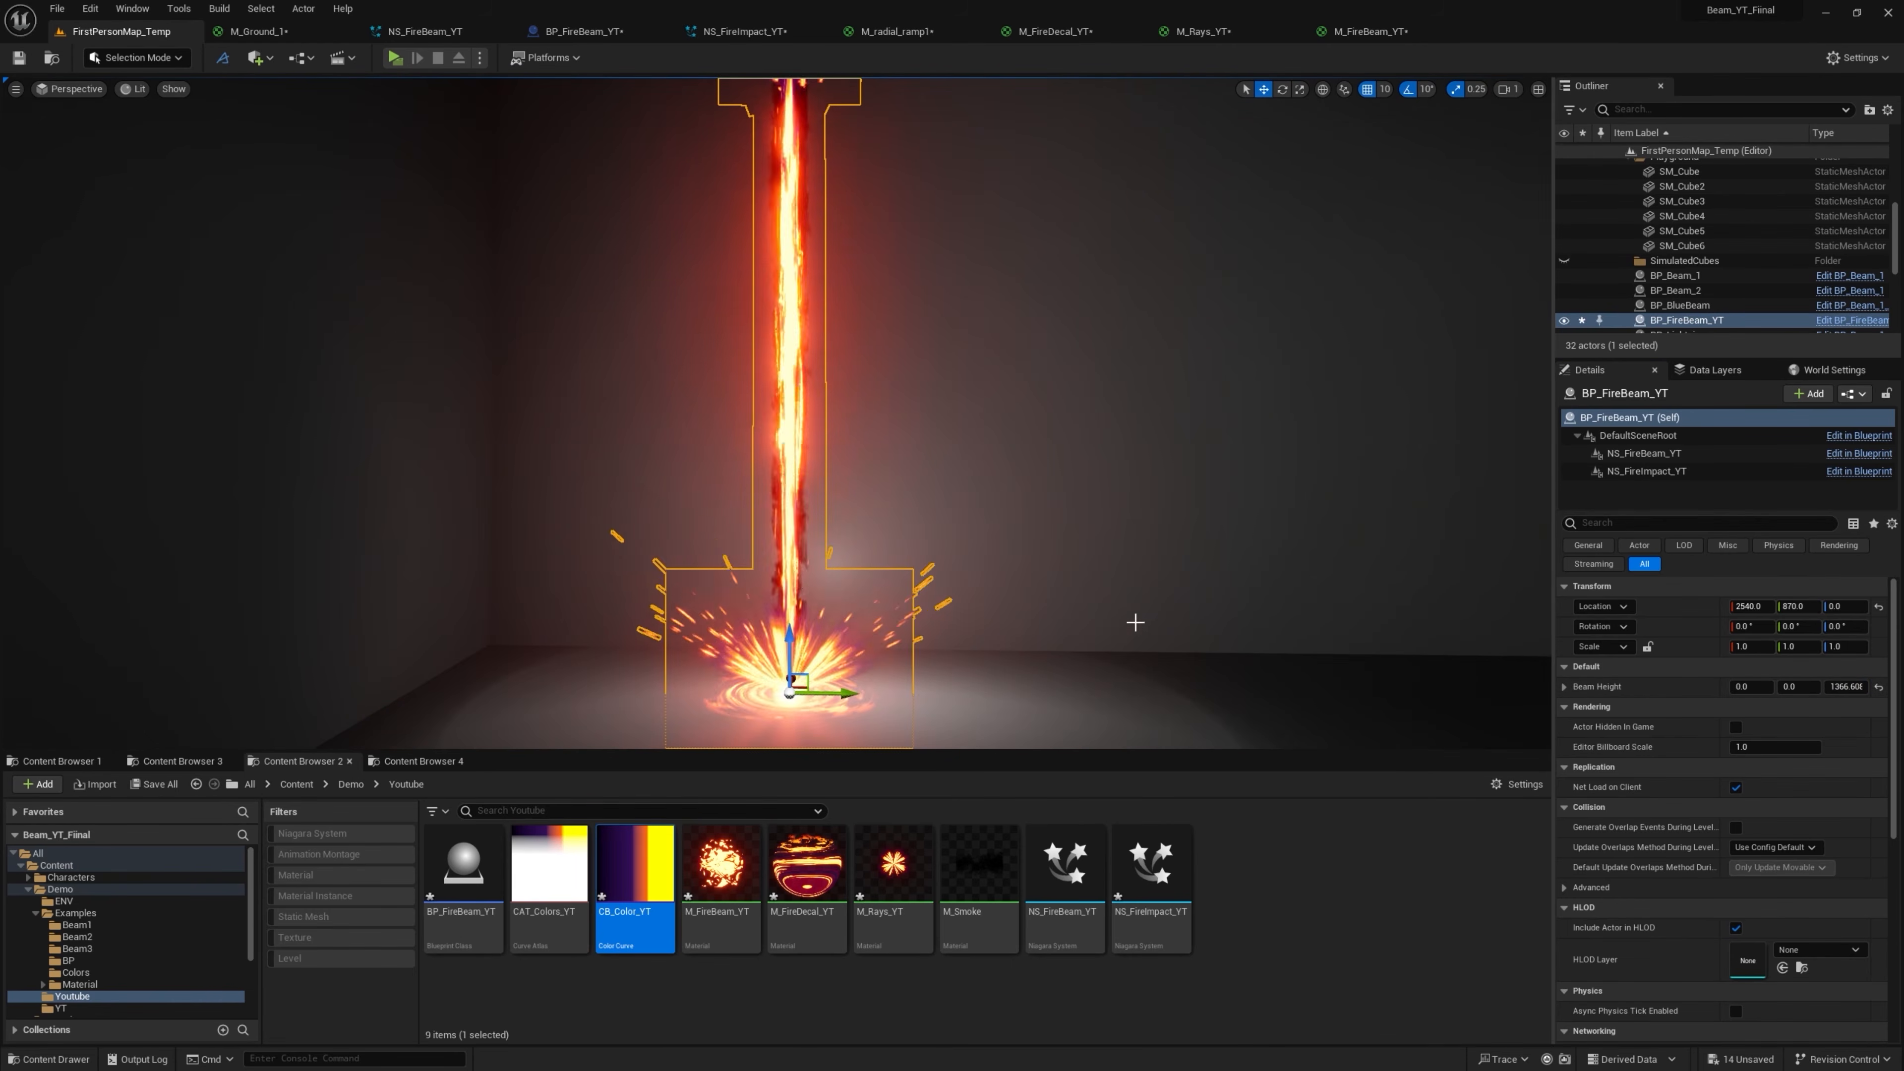
pyautogui.moveTo(1829, 687); pyautogui.dragTo(1817, 687)
pyautogui.click(1166, 547)
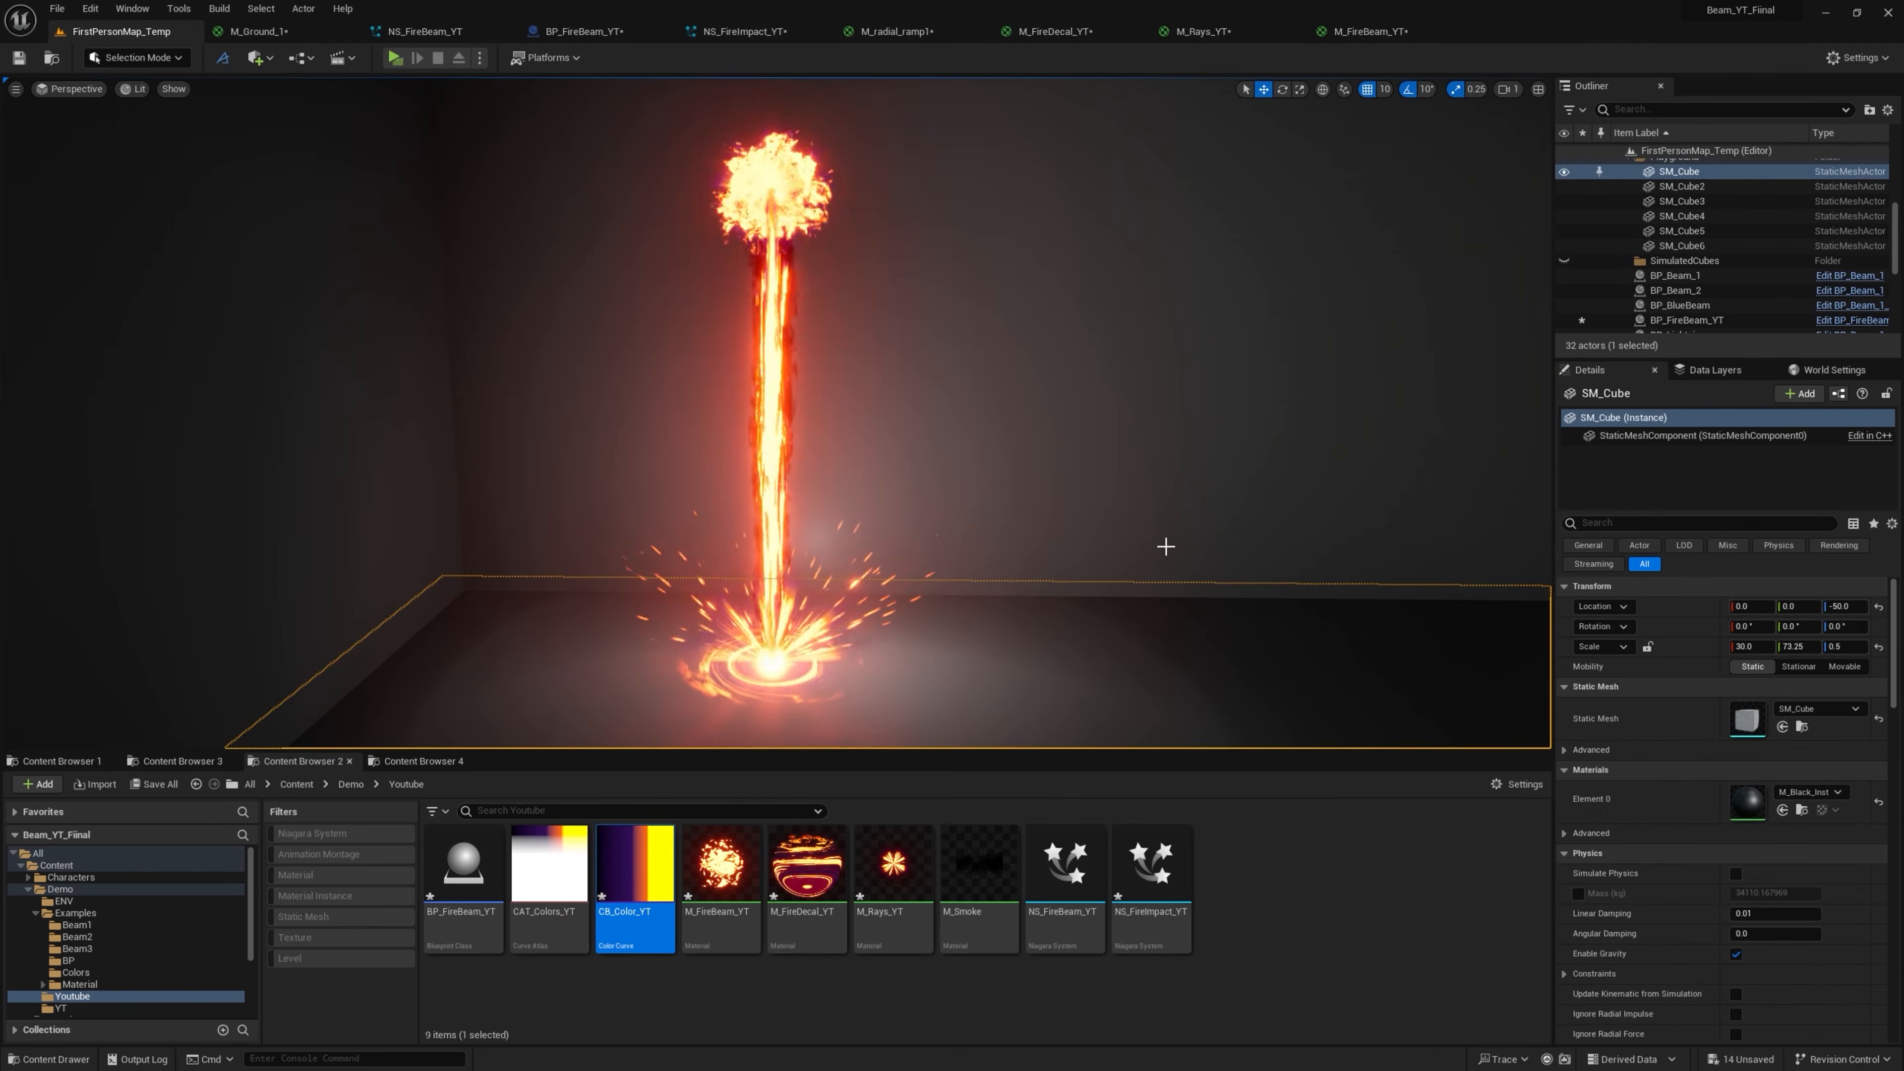